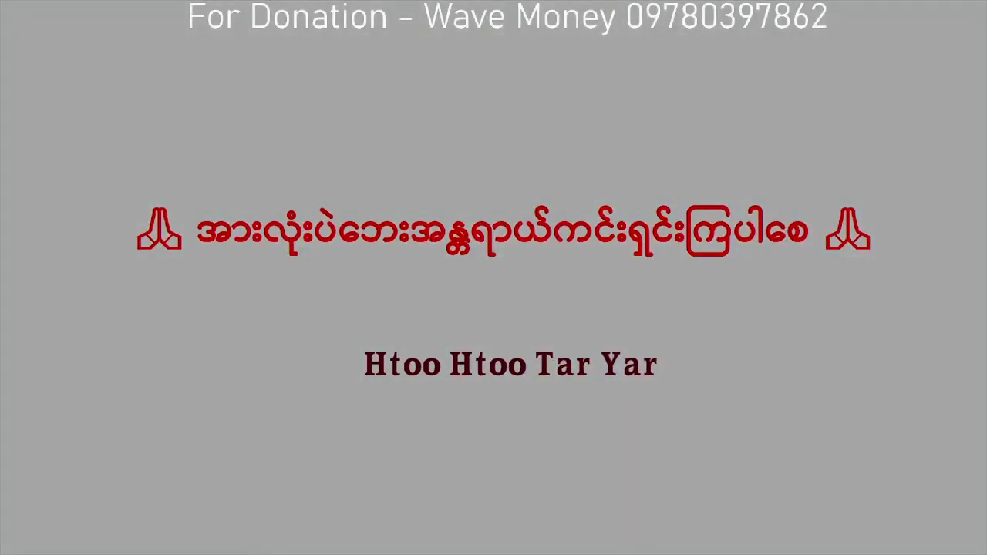
Hide the Media Source in the OBS scene and switch to FL Studio.
{"action": "left_click", "coordinate": [324, 429]}
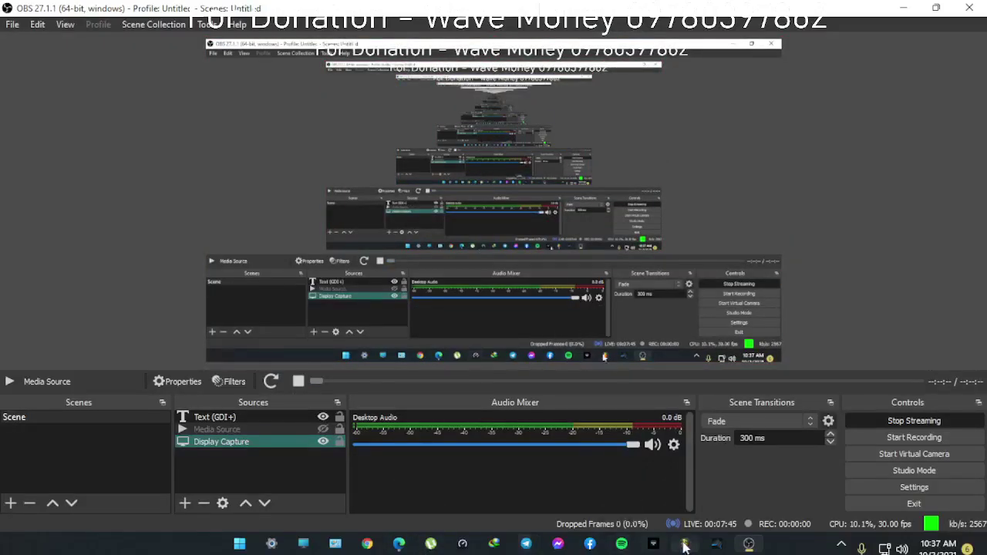
{"action": "left_click", "coordinate": [687, 543]}
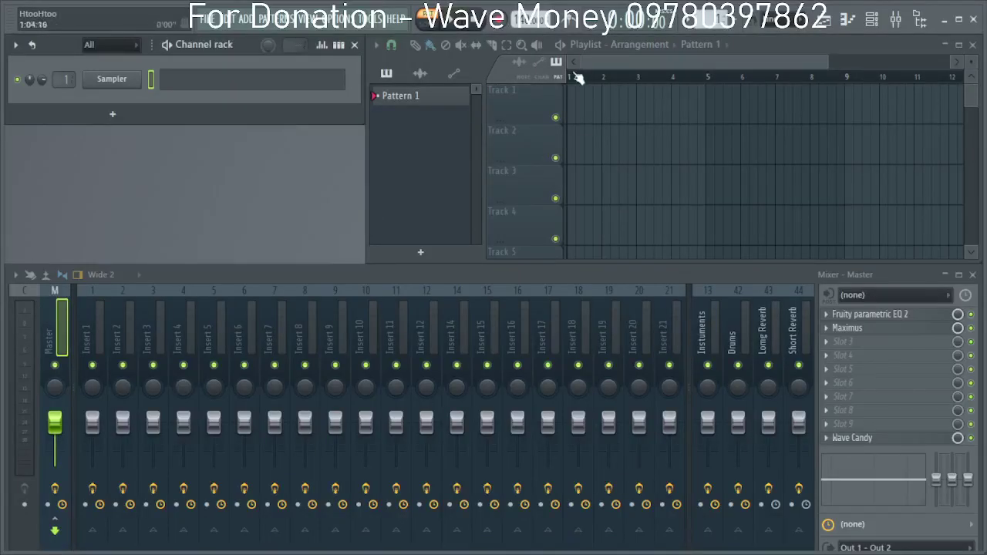
Add a RealLPC guitar channel to the channel rack, using its 44.1 kHz sound bank.
{"action": "left_click", "coordinate": [112, 114]}
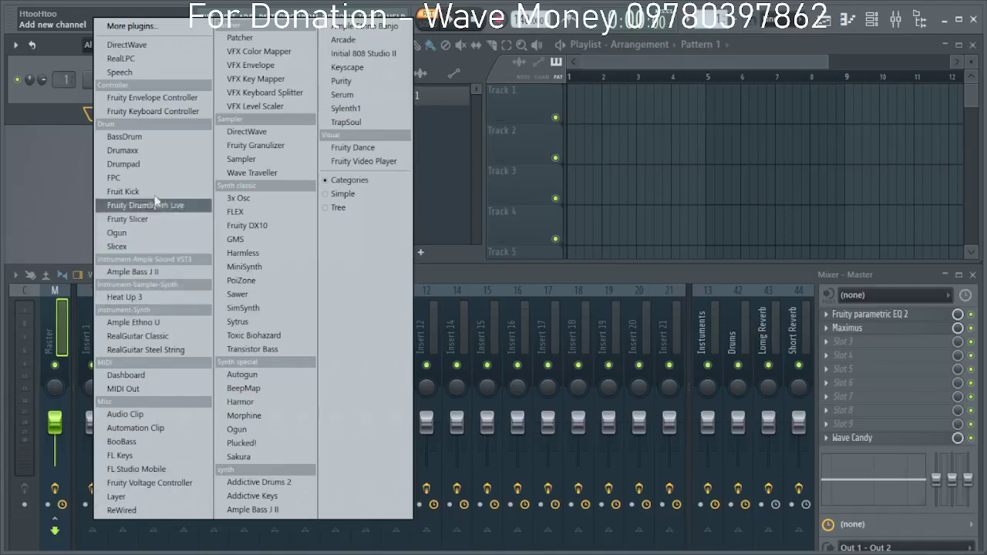
{"action": "left_click", "coordinate": [158, 60]}
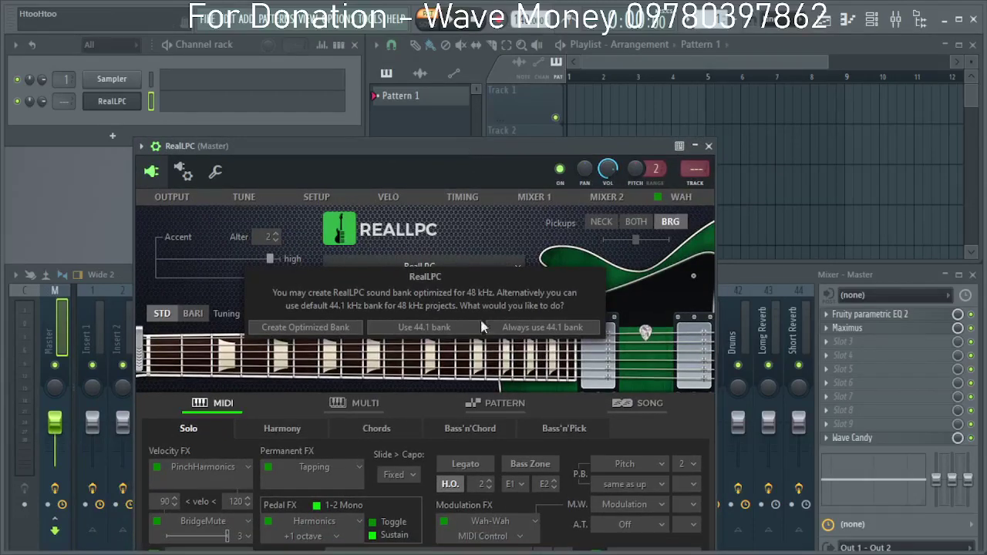
{"action": "left_click", "coordinate": [444, 330]}
{"action": "left_click_drag", "start_coordinate": [481, 149], "coordinate": [506, 52]}
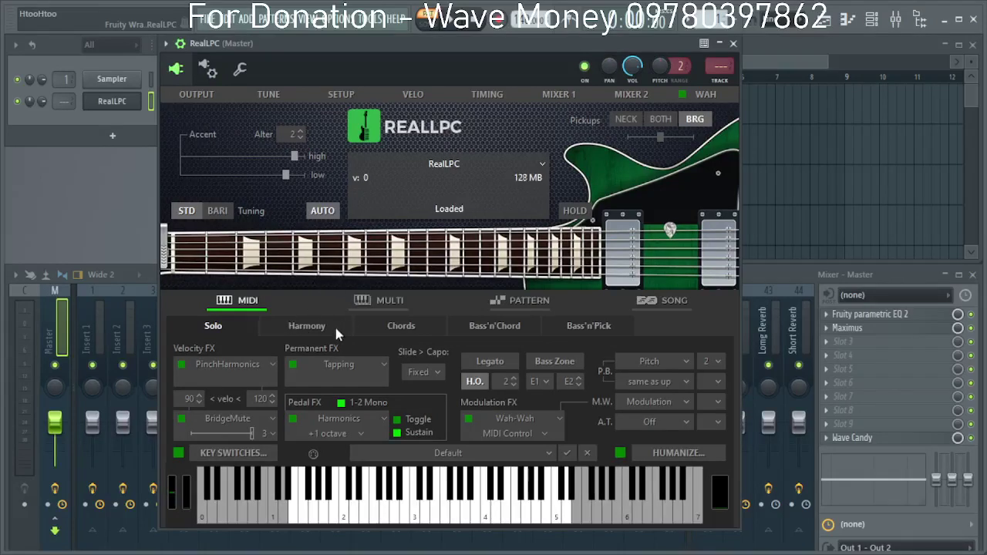
Load the RealLPC Double-track preset and route the guitar to mixer track 1.
{"action": "left_click", "coordinate": [514, 162]}
{"action": "left_click", "coordinate": [432, 199]}
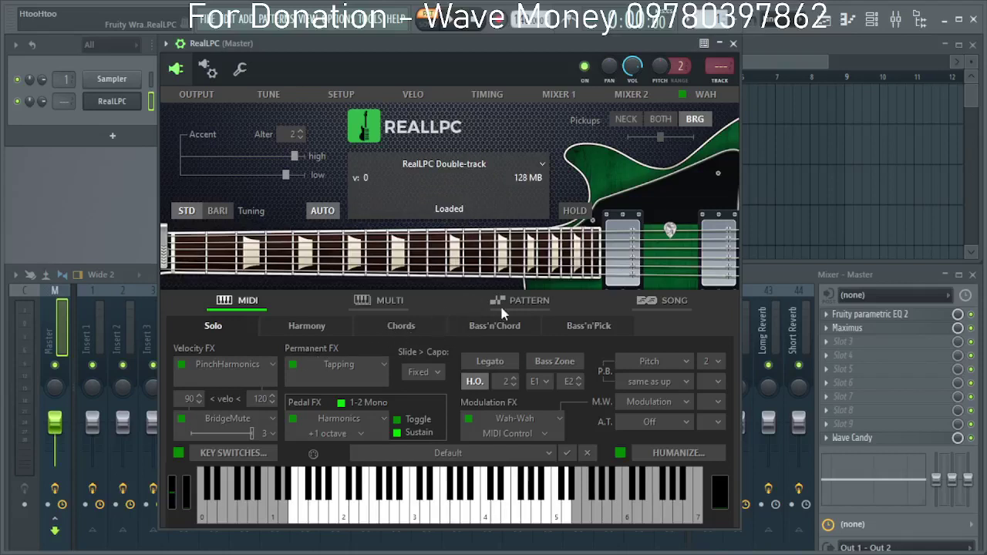
{"action": "left_click", "coordinate": [522, 301]}
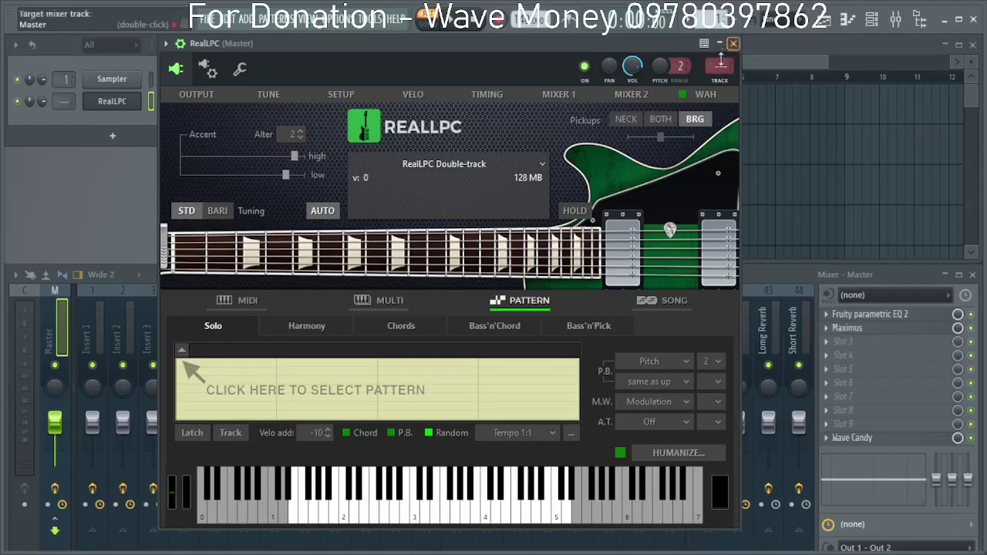
{"action": "left_click_drag", "start_coordinate": [720, 68], "coordinate": [721, 59]}
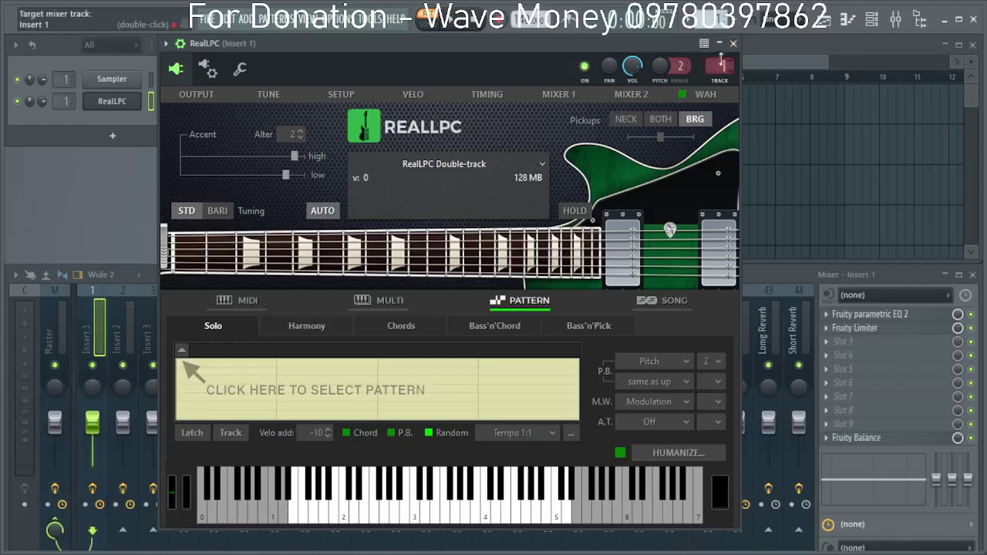
{"action": "left_click", "coordinate": [255, 307]}
Open the piano roll for RealLPC and enter an A5, C#6 and E6 chord at the start of bar 1.
{"action": "right_click", "coordinate": [111, 104]}
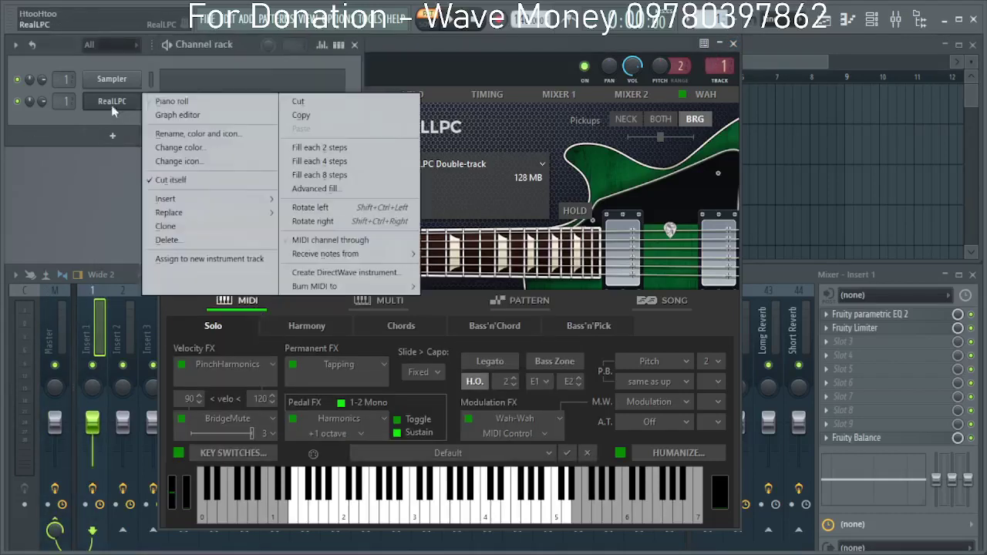
{"action": "left_click", "coordinate": [144, 103]}
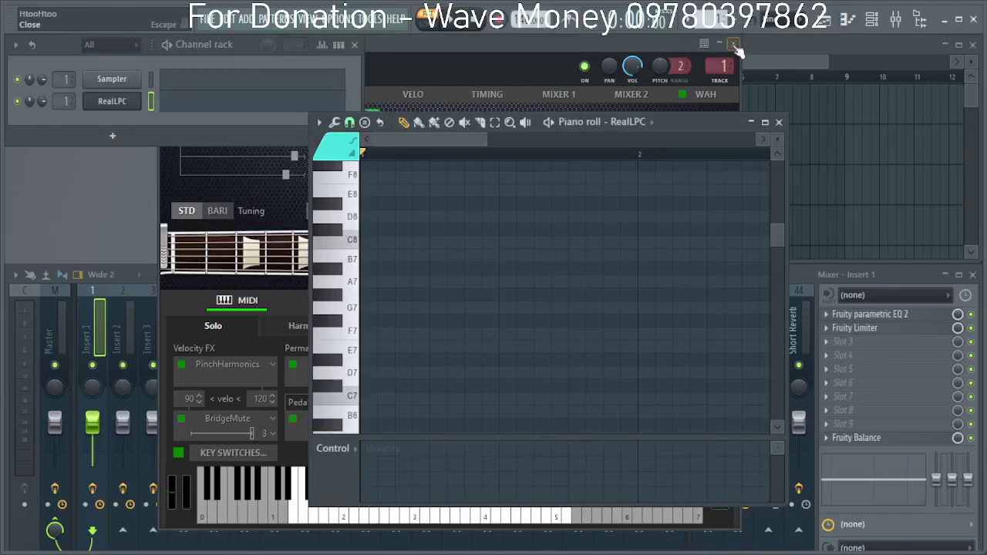
{"action": "left_click_drag", "start_coordinate": [713, 124], "coordinate": [611, 108]}
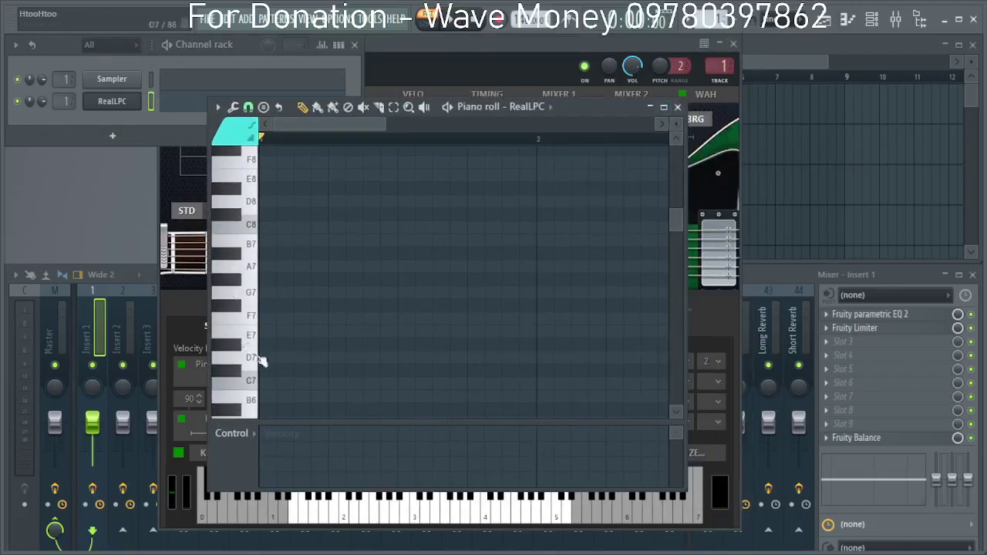
{"action": "scroll", "coordinate": [270, 351], "scroll_direction": "down", "scroll_amount": 8}
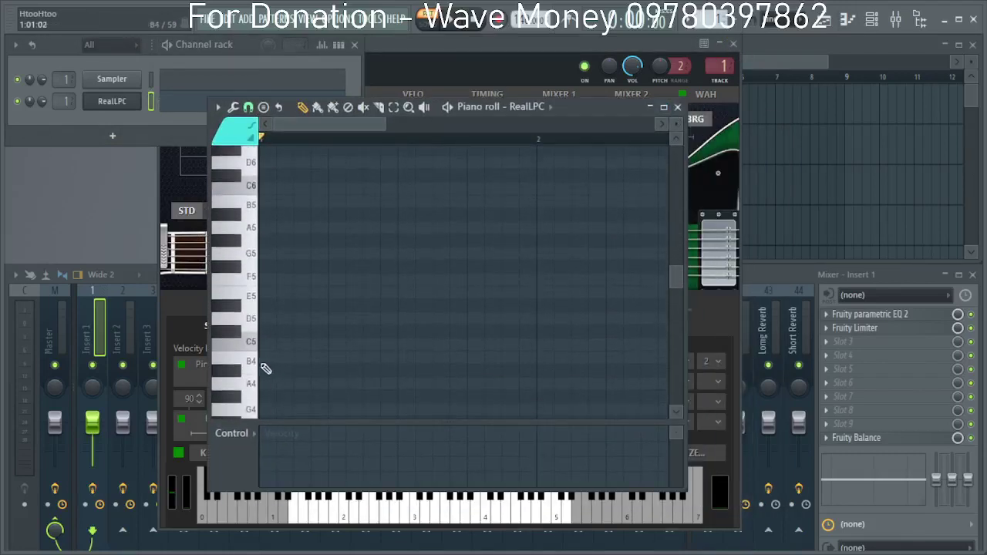
{"action": "scroll", "coordinate": [270, 324], "scroll_direction": "up", "scroll_amount": 2}
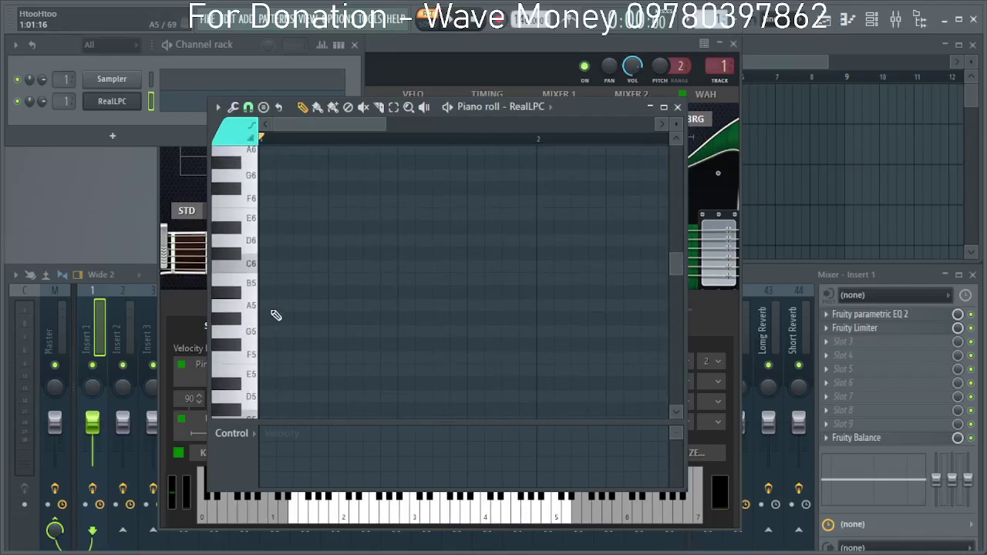
{"action": "left_click", "coordinate": [272, 307]}
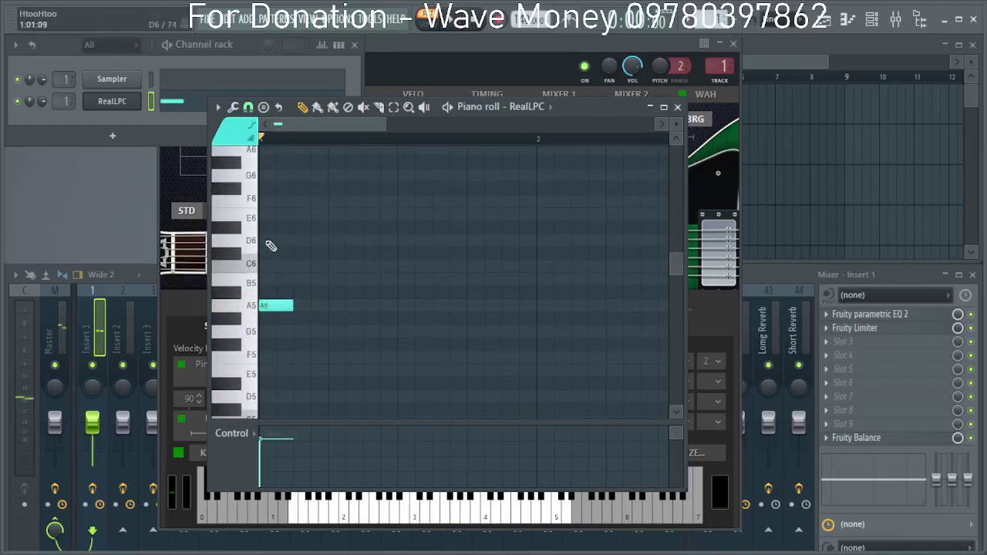
{"action": "left_click", "coordinate": [269, 250]}
{"action": "scroll", "coordinate": [266, 255], "scroll_direction": "up", "scroll_amount": 2}
{"action": "left_click", "coordinate": [266, 292]}
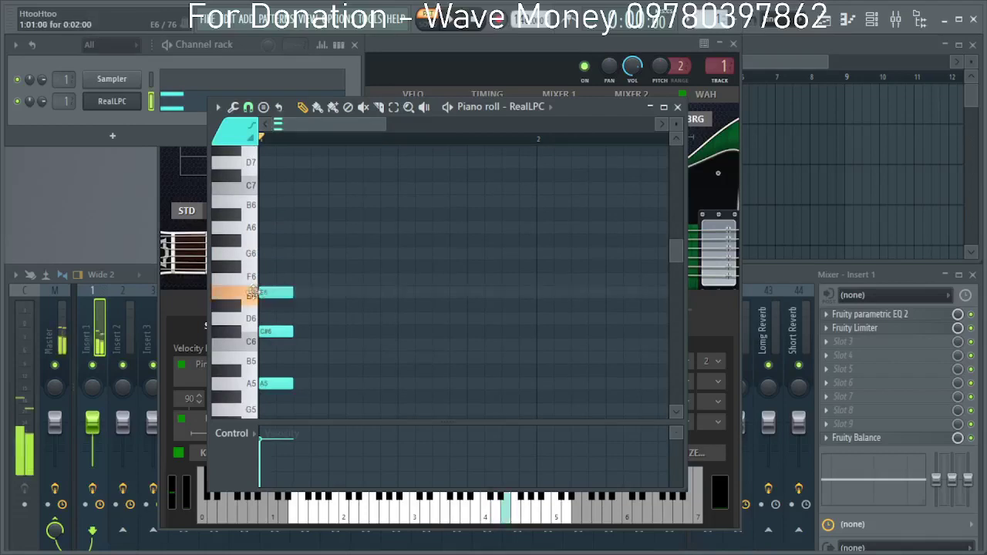
Lengthen the first chord's notes to half a bar and lower its C#6 note to C6.
{"action": "left_click_drag", "start_coordinate": [326, 419], "coordinate": [395, 294]}
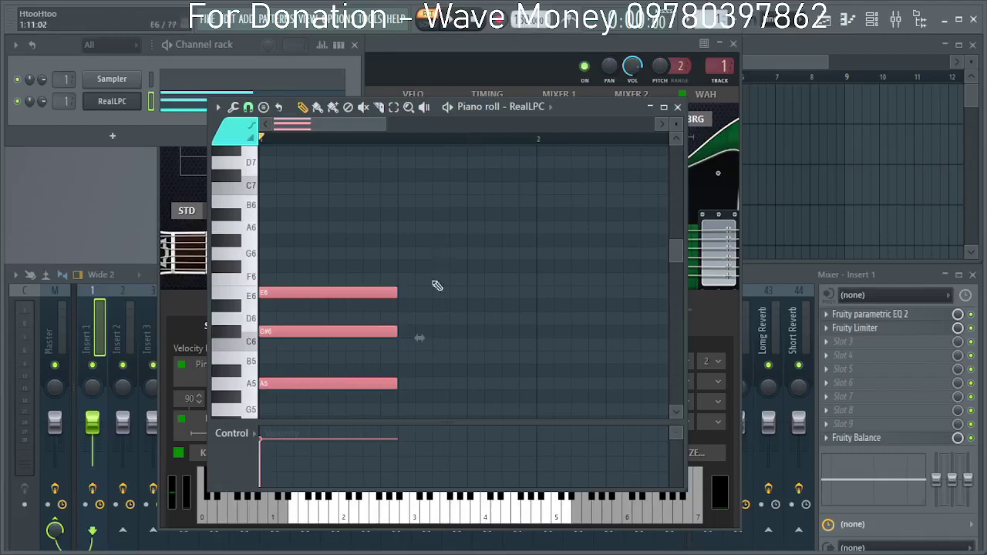
{"action": "scroll", "coordinate": [423, 321], "scroll_direction": "down", "scroll_amount": 3}
{"action": "scroll", "coordinate": [416, 334], "scroll_direction": "down", "scroll_amount": 1}
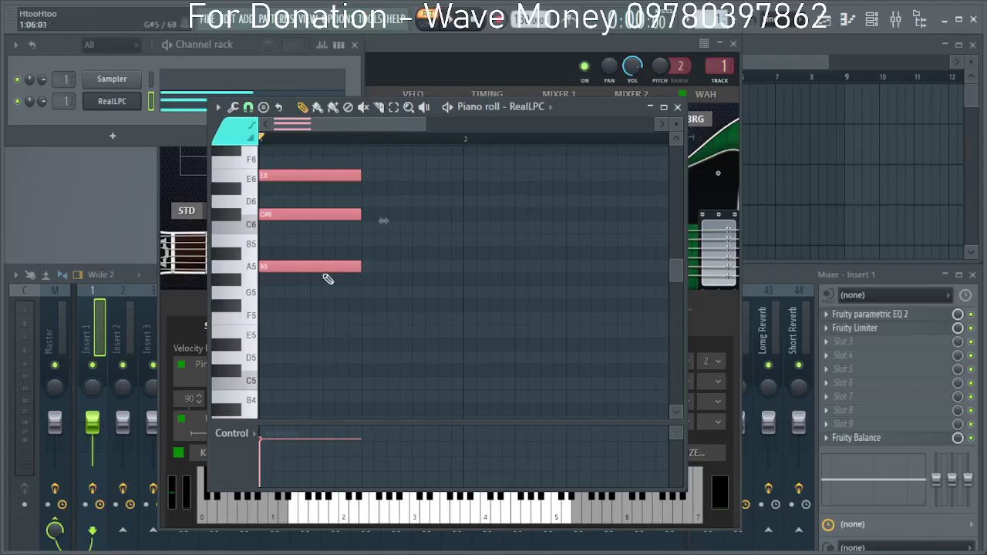
{"action": "left_click", "coordinate": [326, 276]}
{"action": "left_click_drag", "start_coordinate": [312, 216], "coordinate": [312, 230]}
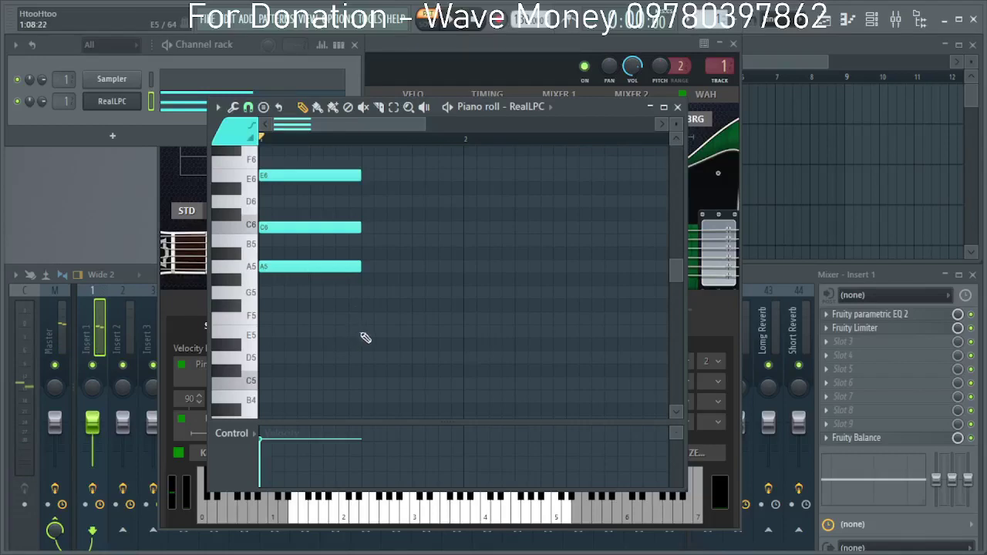
{"action": "left_click", "coordinate": [365, 333]}
{"action": "left_click", "coordinate": [361, 293]}
{"action": "left_click", "coordinate": [362, 242]}
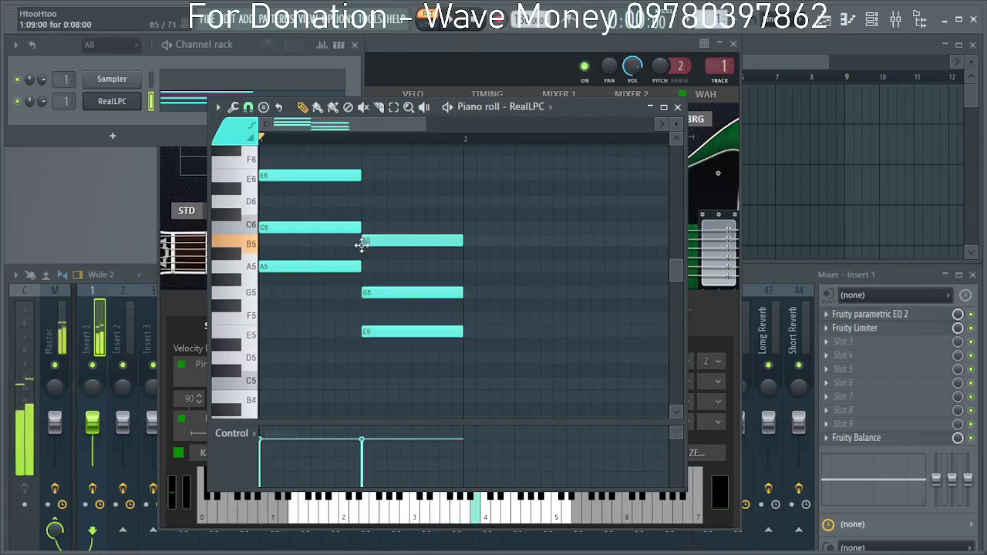
{"action": "scroll", "coordinate": [410, 373], "scroll_direction": "down", "scroll_amount": 1}
{"action": "scroll", "coordinate": [413, 363], "scroll_direction": "down", "scroll_amount": 1}
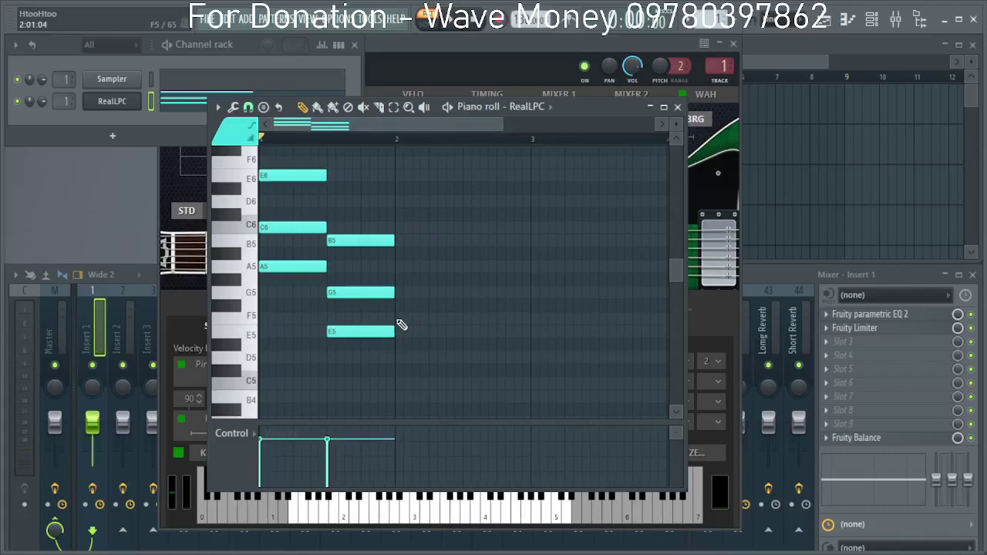
{"action": "left_click", "coordinate": [397, 319]}
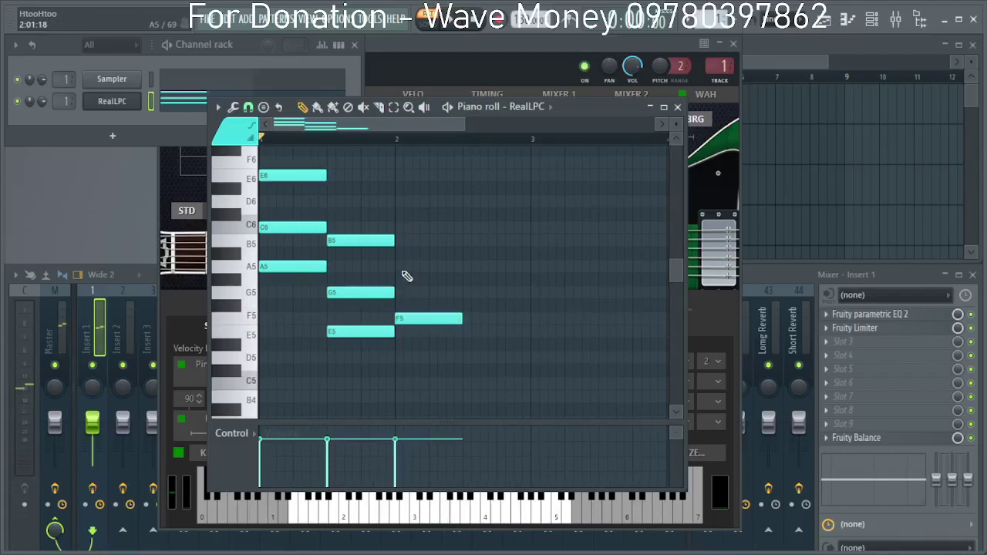
{"action": "scroll", "coordinate": [406, 281], "scroll_direction": "down", "scroll_amount": 1}
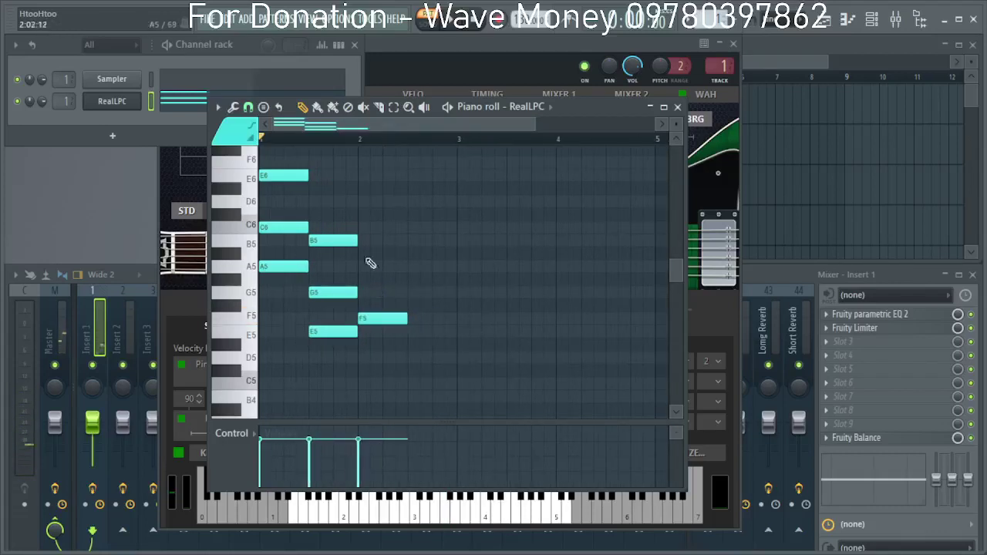
{"action": "right_click", "coordinate": [341, 331]}
{"action": "right_click", "coordinate": [341, 293]}
{"action": "right_click", "coordinate": [344, 240]}
{"action": "right_click", "coordinate": [374, 318]}
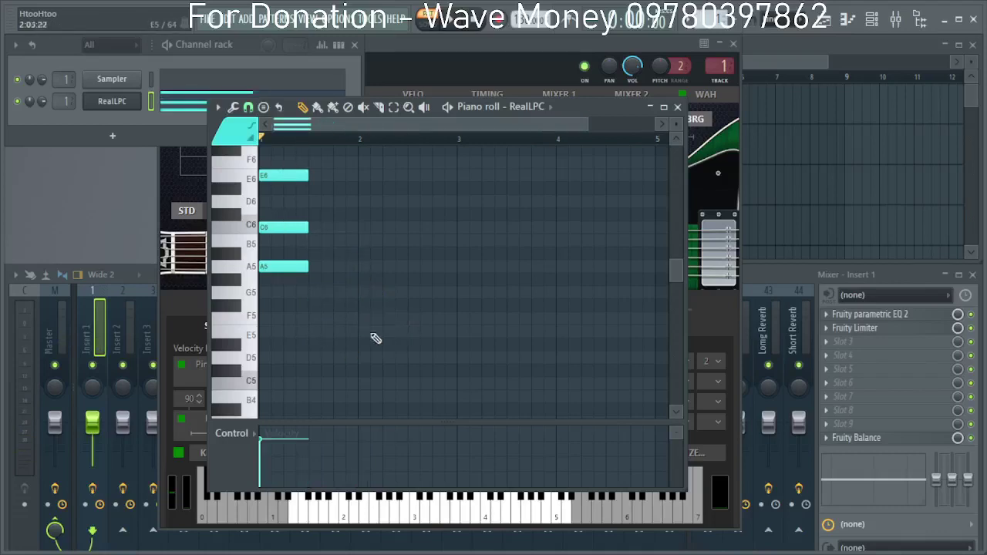
Extend the first chord to one full bar and duplicate it into bar 2, moving the copy down to E5, G5 and B5.
{"action": "left_click_drag", "start_coordinate": [349, 339], "coordinate": [357, 175]}
{"action": "key", "text": "ctrl+b"}
{"action": "left_click_drag", "start_coordinate": [375, 264], "coordinate": [377, 322]}
Duplicate the bar 2 chord into bar 3 as a half-bar chord of F5, A5 and C6.
{"action": "key", "text": "ctrl+b"}
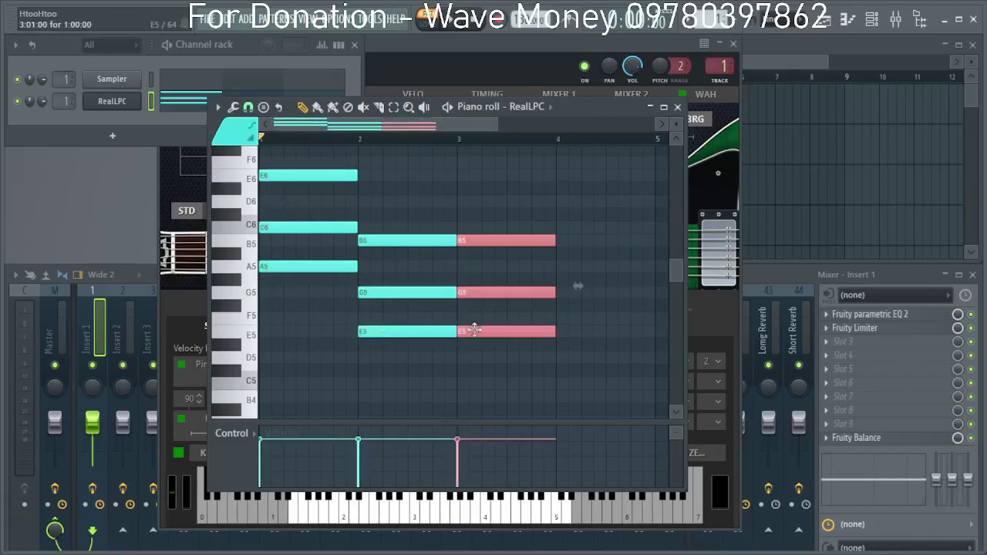
{"action": "left_click_drag", "start_coordinate": [470, 331], "coordinate": [508, 323]}
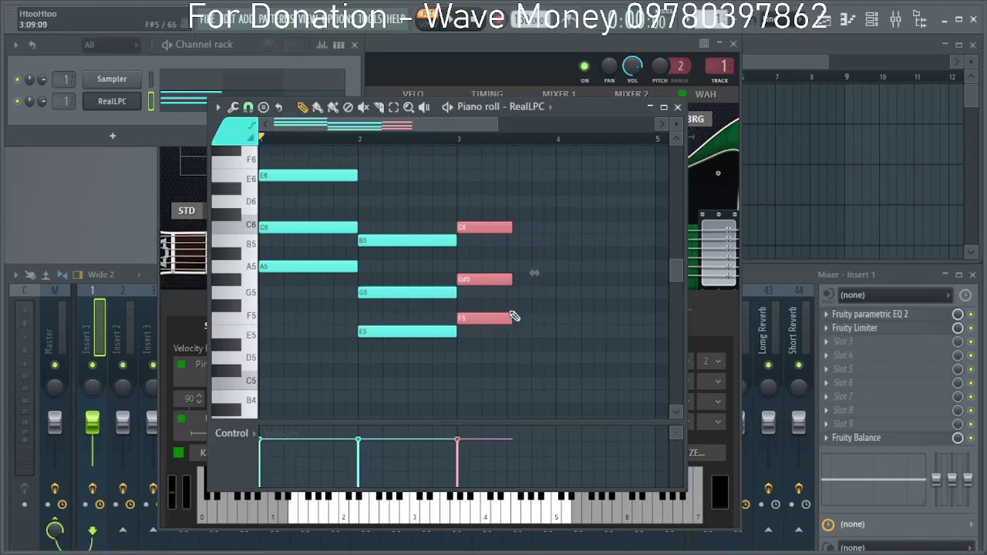
{"action": "left_click", "coordinate": [489, 301]}
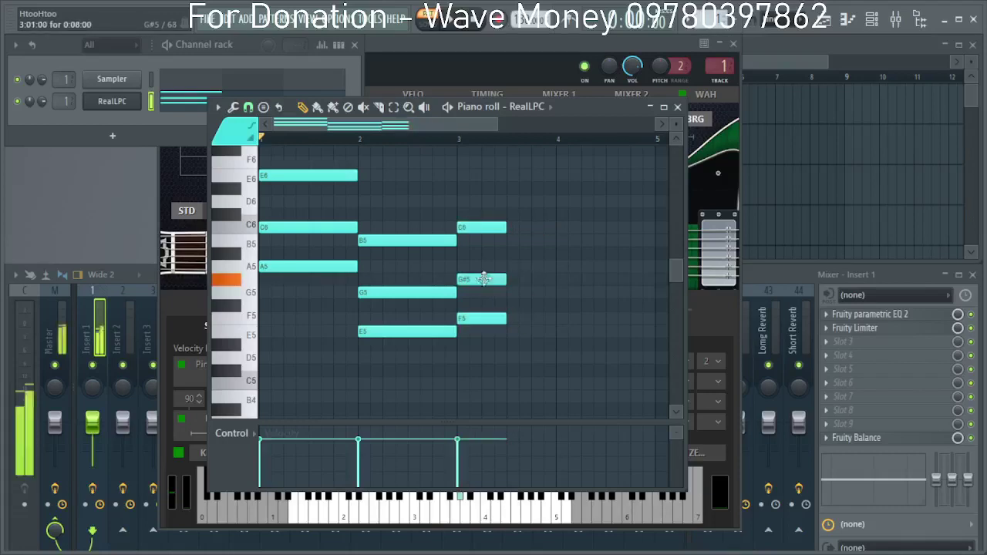
{"action": "left_click_drag", "start_coordinate": [484, 276], "coordinate": [484, 266]}
Duplicate the half-bar F5 chord into the second half of bar 3 and move the copy up to G5, B5 and D6.
{"action": "left_click_drag", "start_coordinate": [540, 370], "coordinate": [460, 222]}
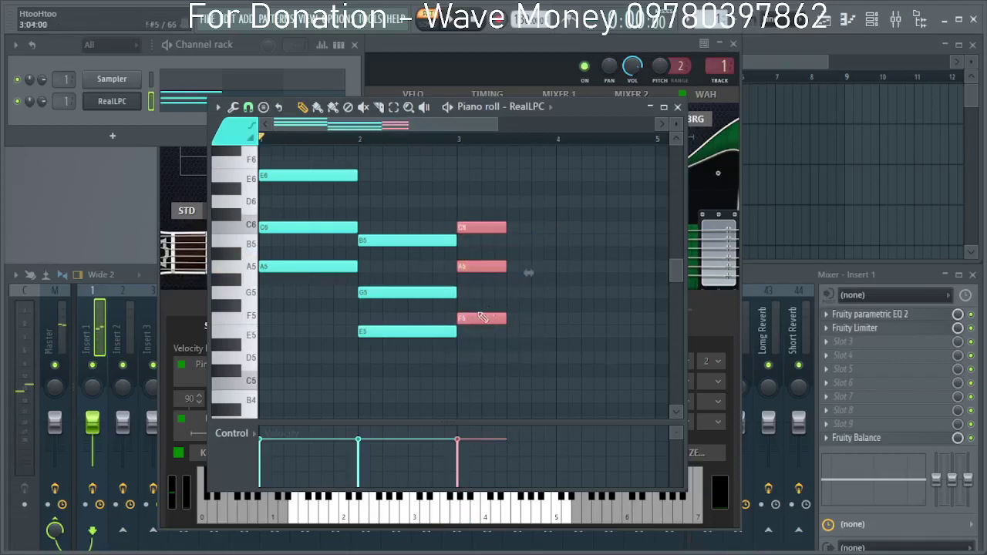
{"action": "key", "text": "ctrl+b"}
{"action": "left_click_drag", "start_coordinate": [524, 322], "coordinate": [522, 293]}
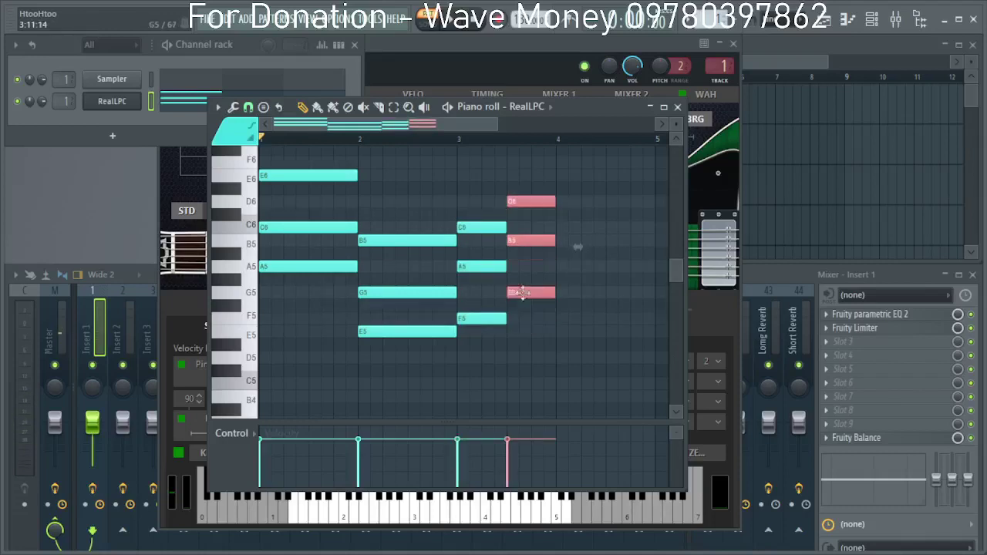
Duplicate the last chord into bar 4, lower it to C5, E5 and G5, extend it to a full bar, and close the piano roll.
{"action": "key", "text": "ctrl+b"}
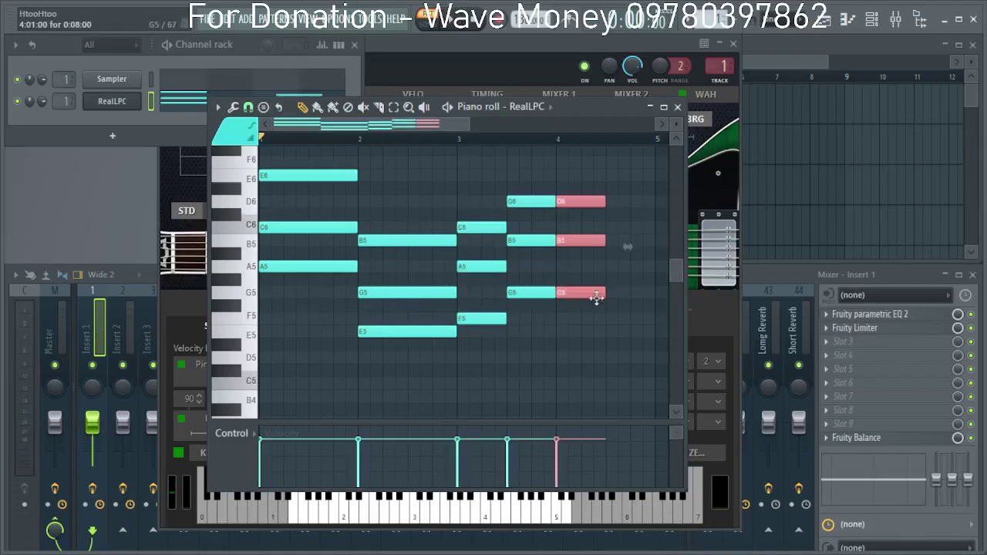
{"action": "left_click_drag", "start_coordinate": [595, 296], "coordinate": [594, 394]}
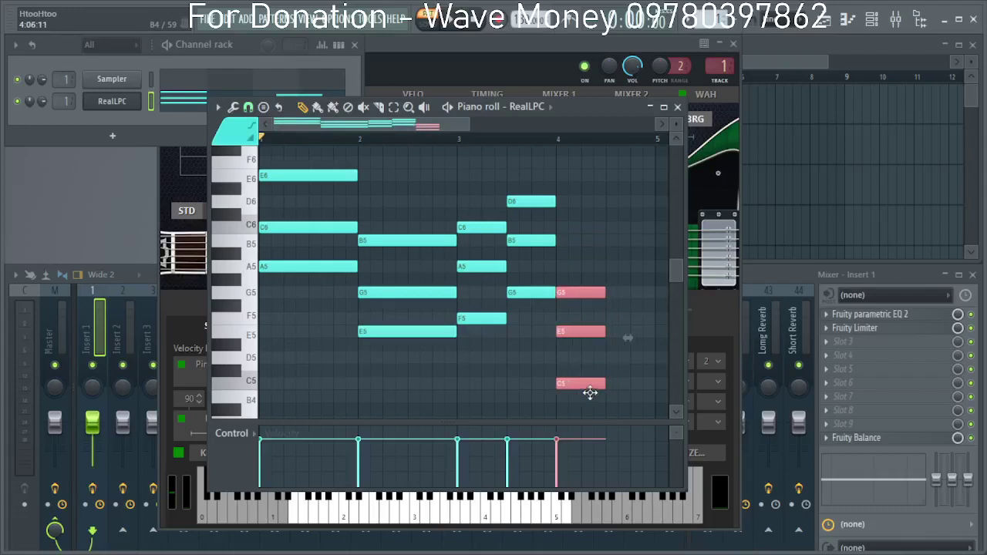
{"action": "scroll", "coordinate": [590, 389], "scroll_direction": "down", "scroll_amount": 1}
{"action": "left_click_drag", "start_coordinate": [563, 293], "coordinate": [600, 293]}
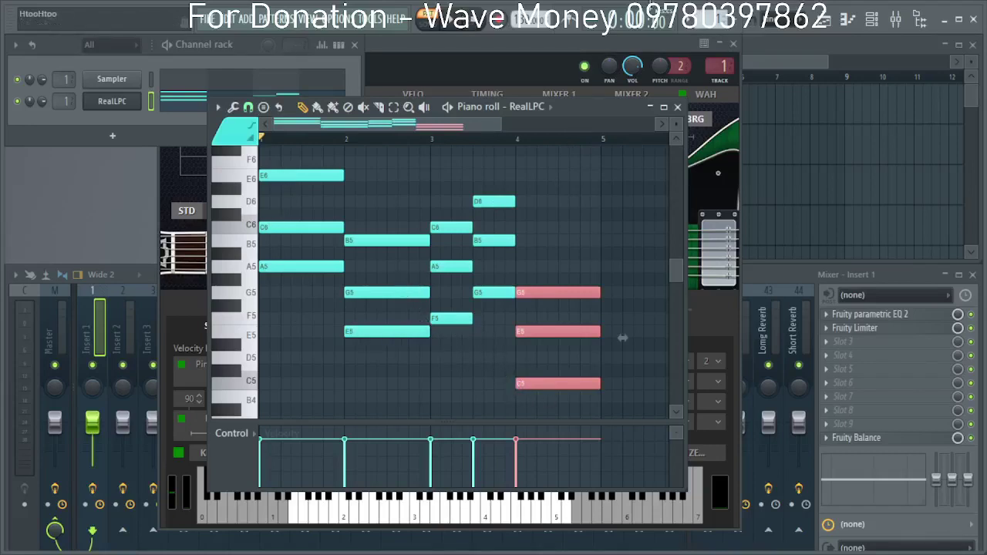
{"action": "left_click", "coordinate": [678, 108]}
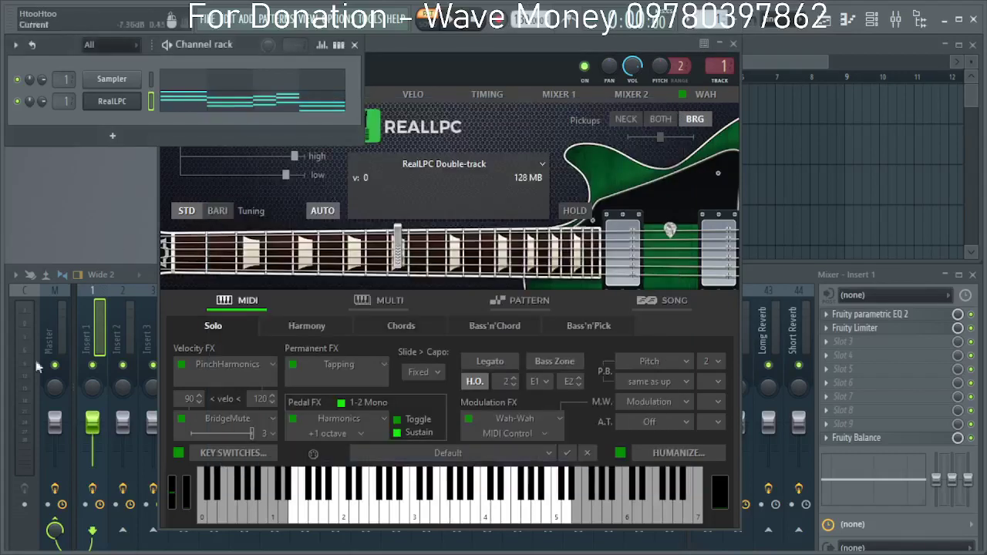
Switch RealLPC to Pattern mode and set its play mode to Chords.
{"action": "left_click", "coordinate": [447, 325]}
{"action": "left_click", "coordinate": [489, 303]}
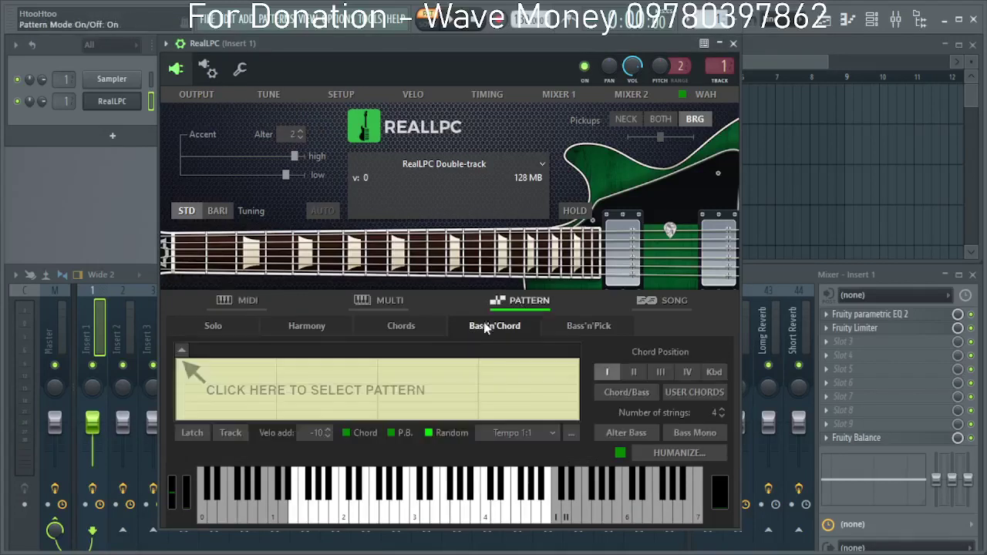
{"action": "left_click", "coordinate": [303, 329]}
{"action": "left_click", "coordinate": [233, 324]}
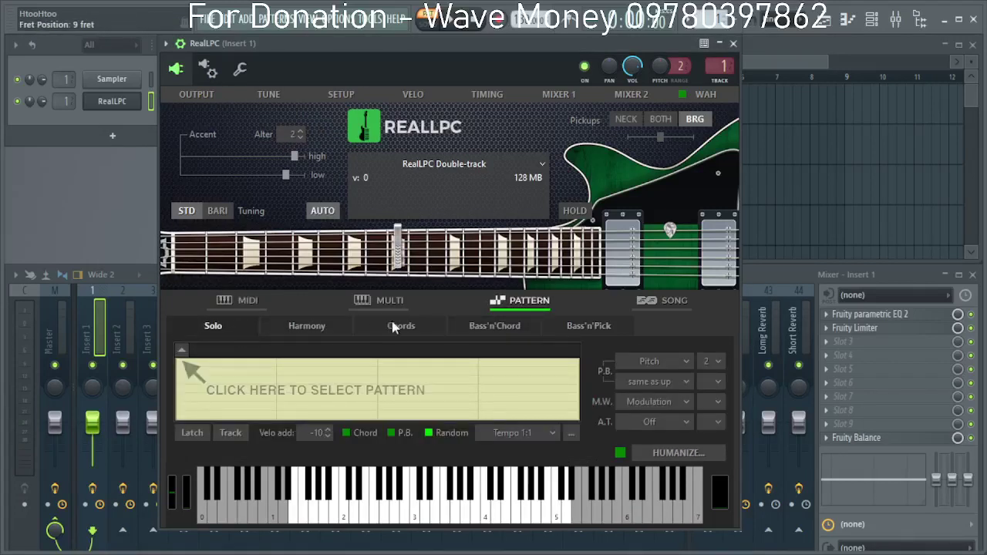
{"action": "left_click", "coordinate": [392, 324]}
Load pattern P02 Basic 3'4 from the Basic Picking group 3'4 Basic P 8th 90-250 and play the progression.
{"action": "left_click", "coordinate": [182, 350]}
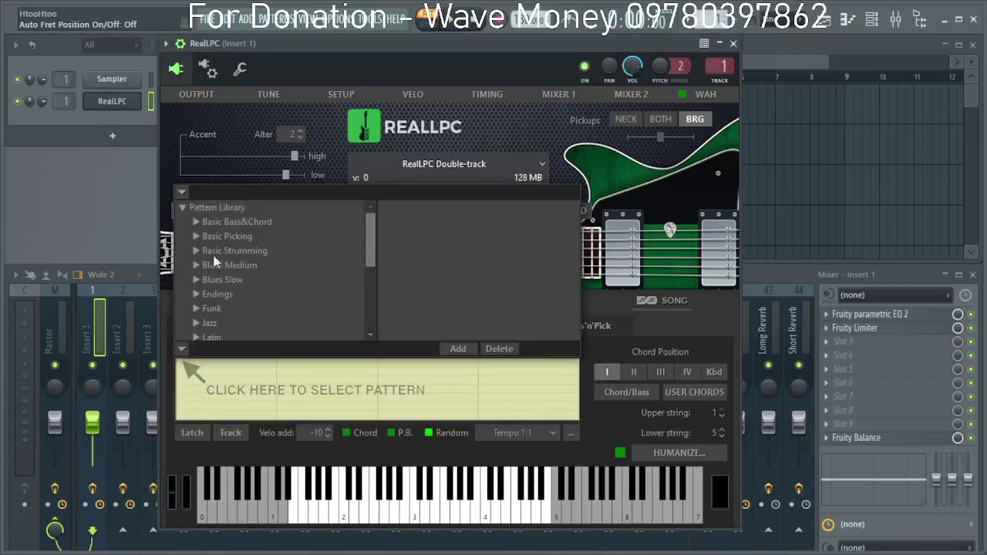
{"action": "left_click", "coordinate": [195, 236]}
{"action": "scroll", "coordinate": [289, 306], "scroll_direction": "down", "scroll_amount": 2}
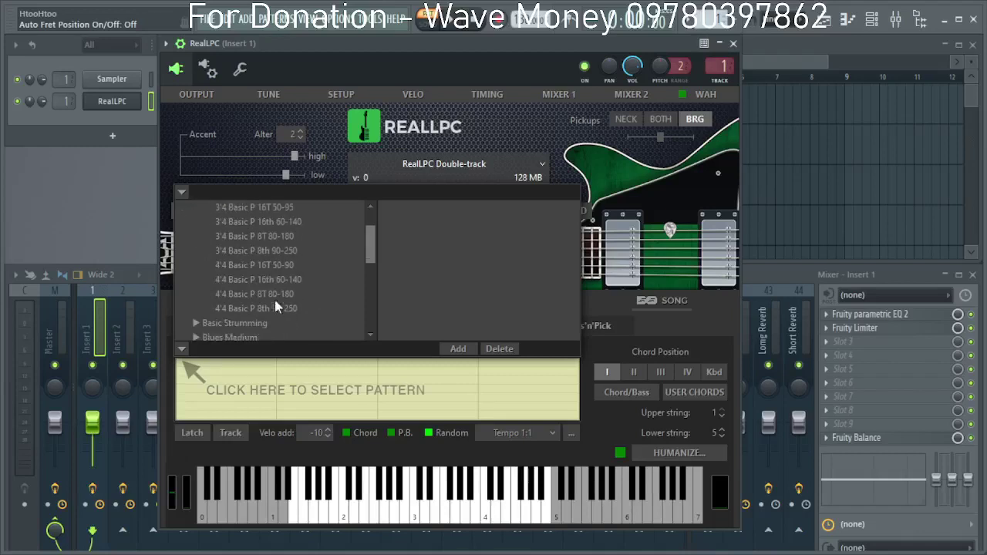
{"action": "left_click", "coordinate": [294, 252]}
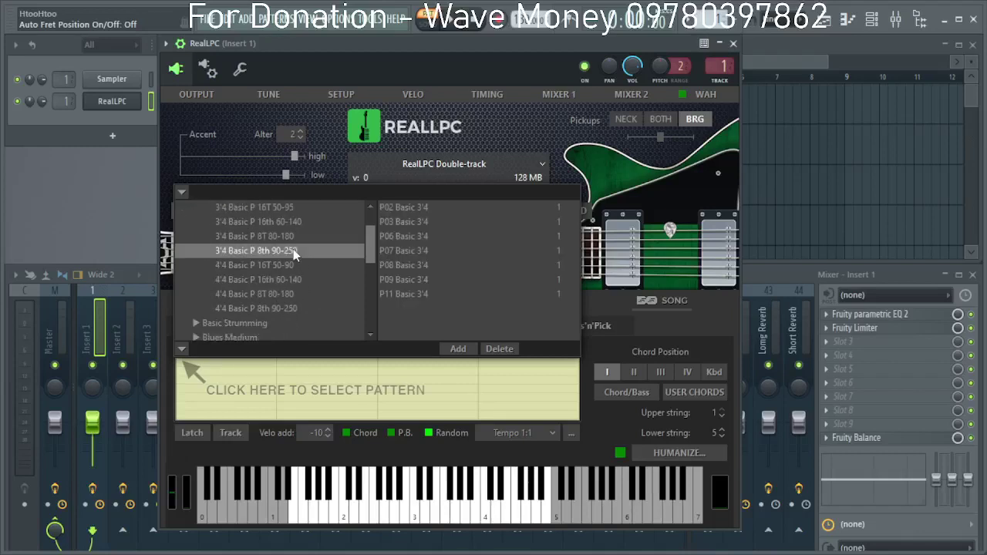
{"action": "left_click", "coordinate": [453, 208]}
{"action": "left_click_drag", "start_coordinate": [463, 54], "coordinate": [504, 48]}
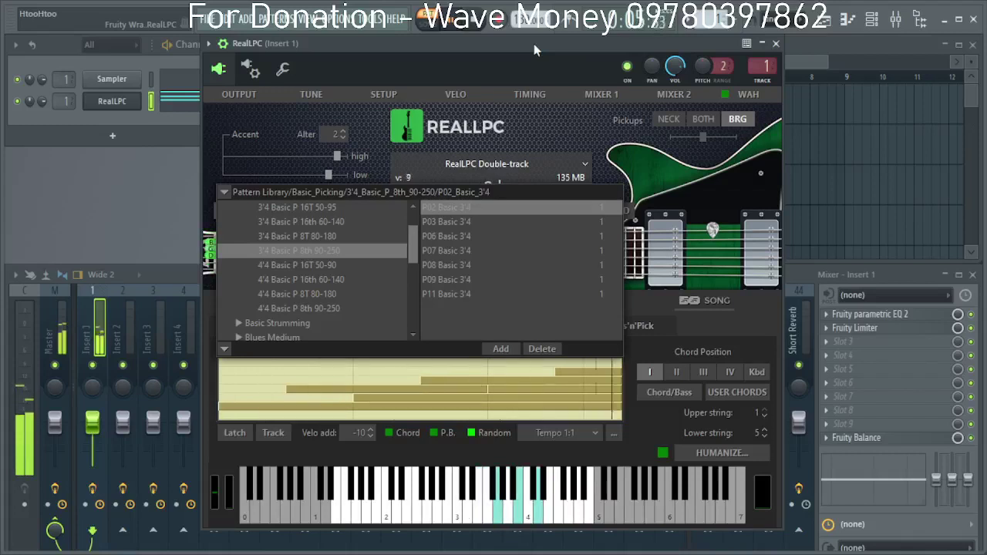
Audition the patterns P03, P06 and P07 Basic 3'4 against the playing progression.
{"action": "left_click", "coordinate": [500, 222]}
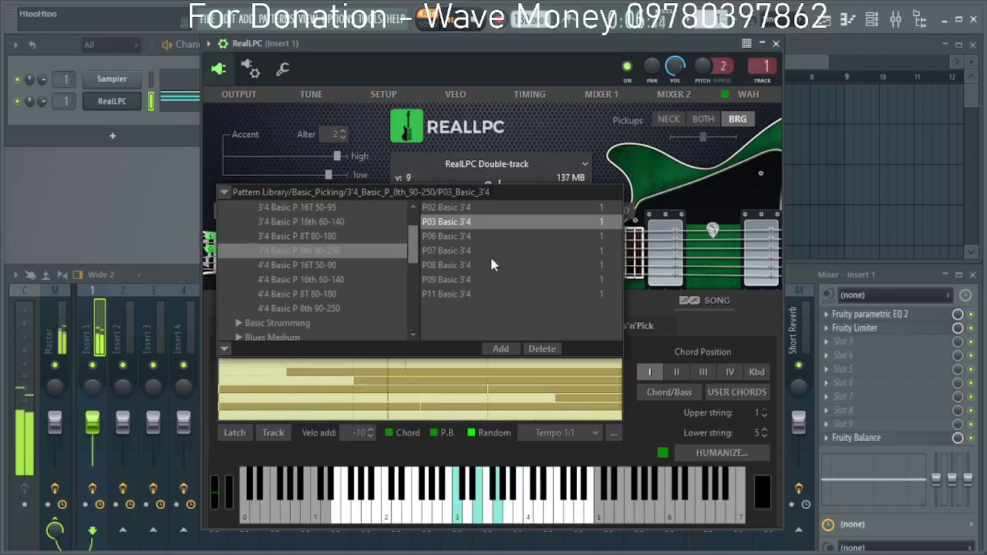
{"action": "left_click", "coordinate": [472, 236]}
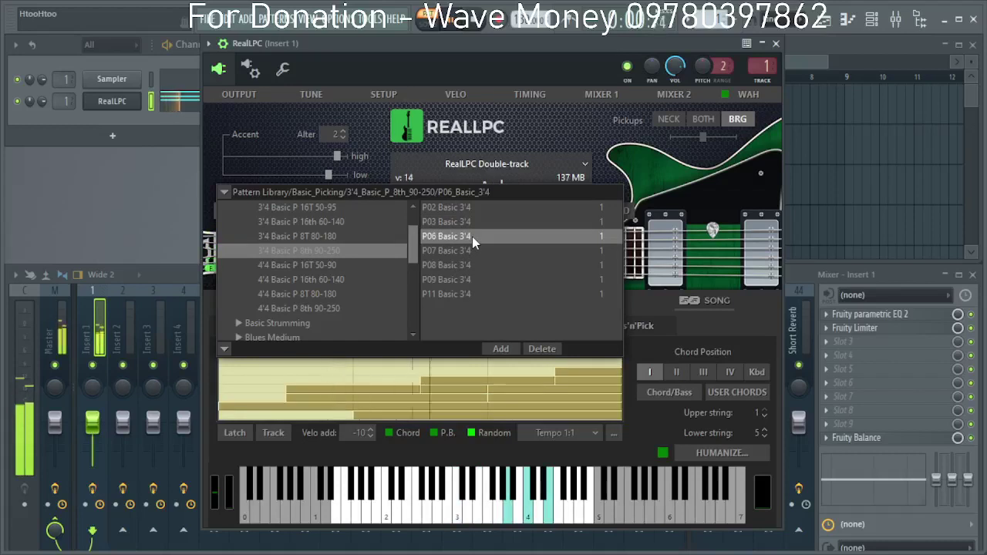
{"action": "left_click", "coordinate": [477, 250]}
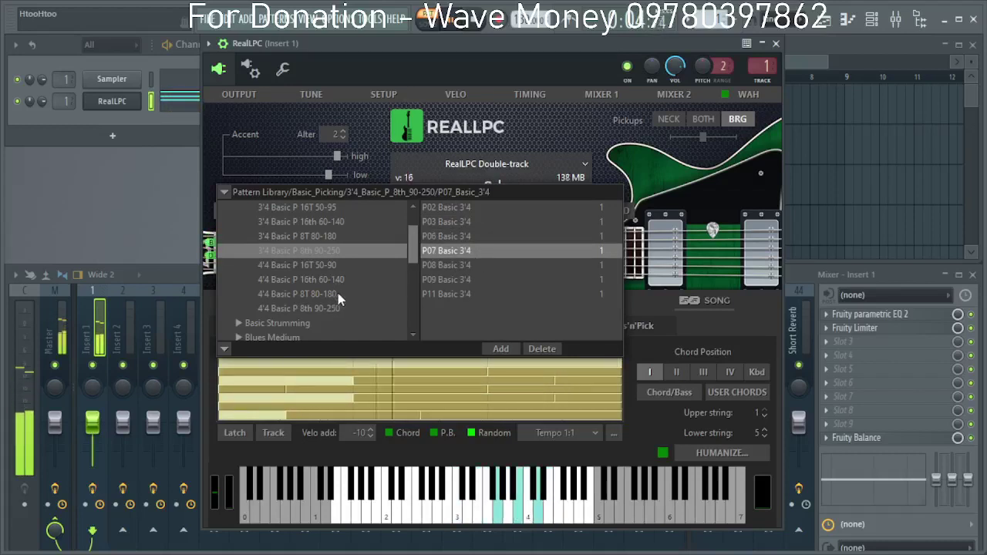
Choose pattern P11 Basic 4'4 from the 4'4 Basic P 8th 90-250 group and close RealLPC.
{"action": "left_click", "coordinate": [356, 308]}
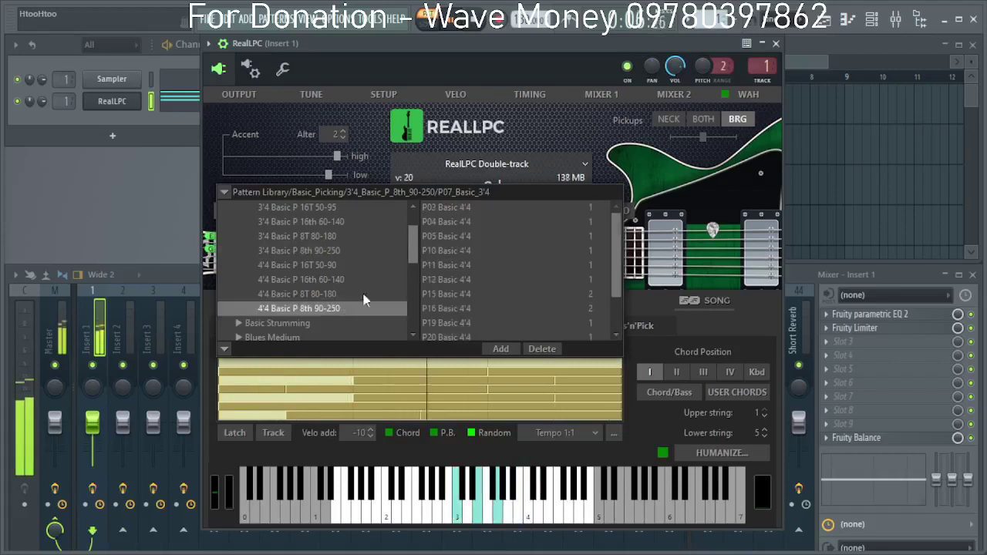
{"action": "left_click", "coordinate": [471, 208]}
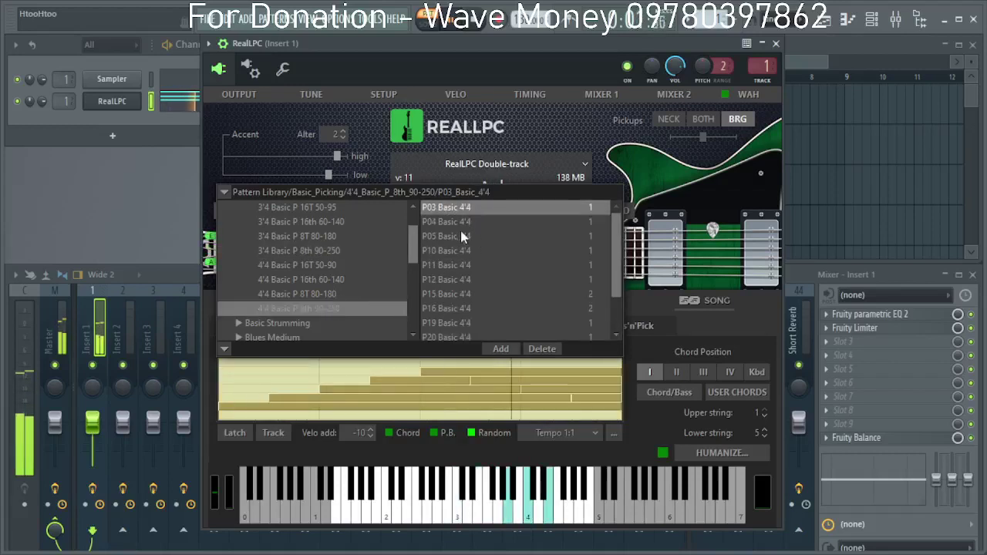
{"action": "left_click", "coordinate": [474, 266]}
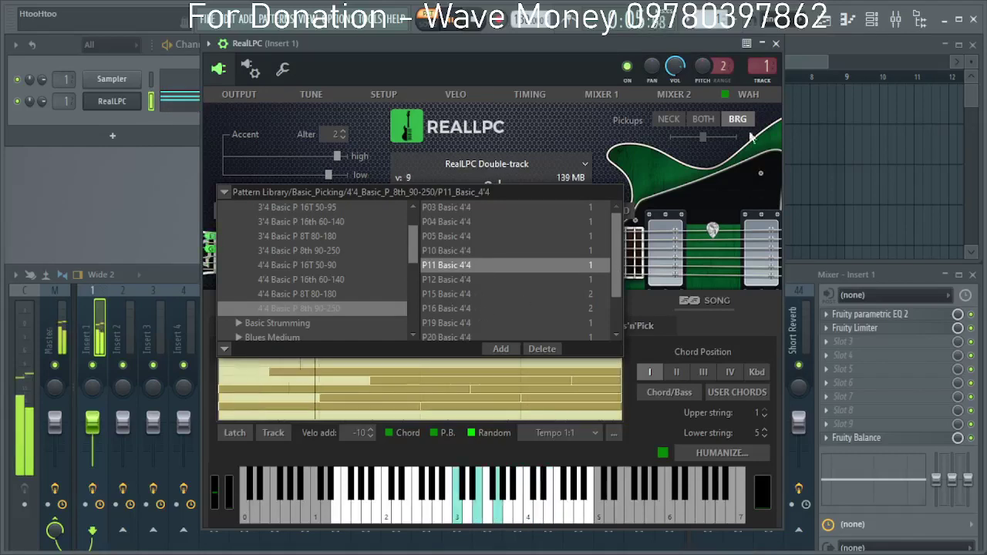
{"action": "left_click", "coordinate": [775, 44]}
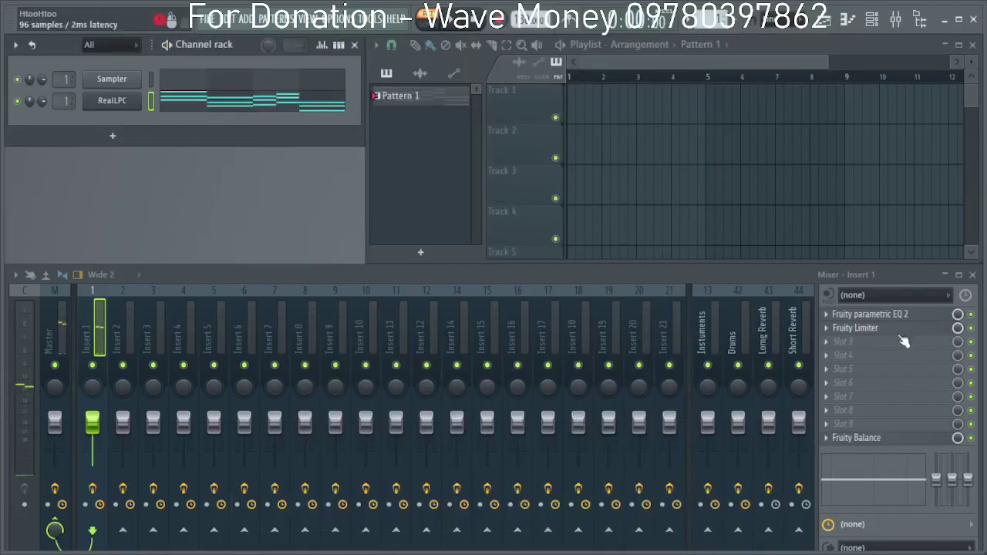
Load Guitar Rig 6 into effect slot 3 of mixer track Insert 1.
{"action": "left_click", "coordinate": [840, 347]}
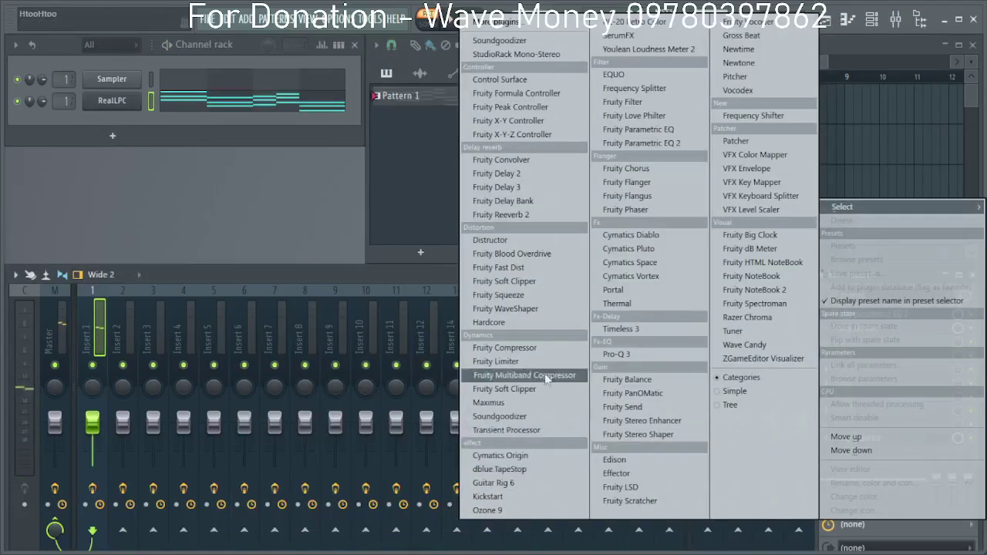
{"action": "left_click", "coordinate": [549, 485]}
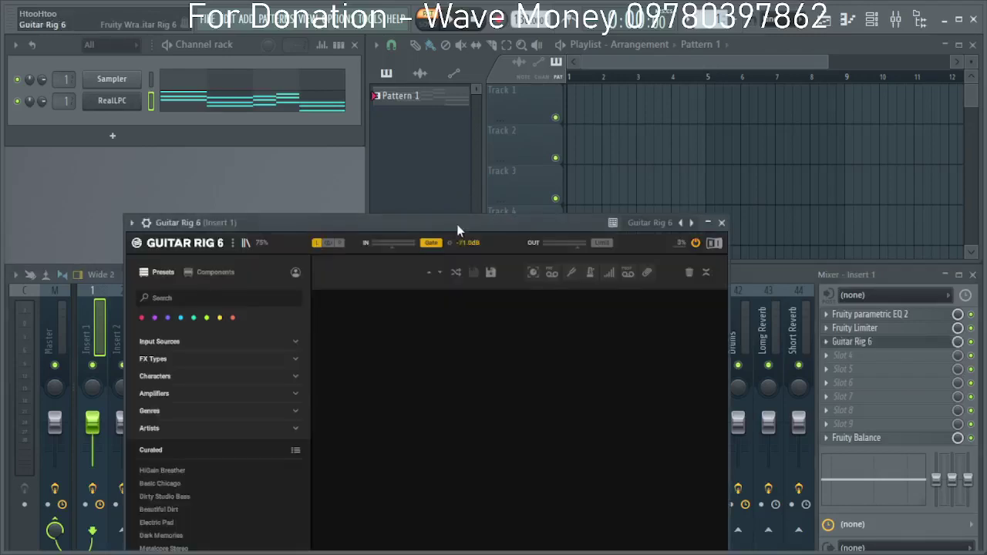
{"action": "left_click_drag", "start_coordinate": [457, 224], "coordinate": [489, 67]}
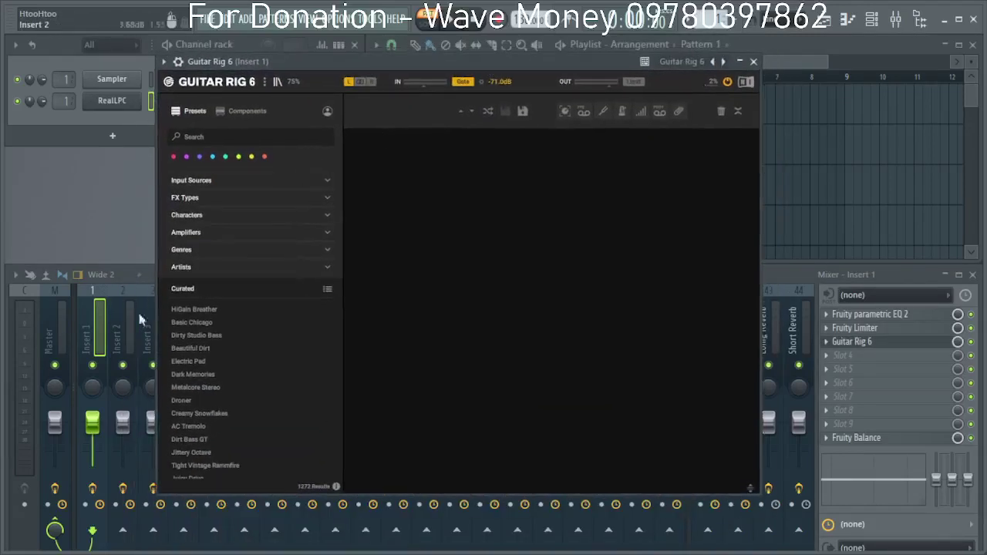
Filter the Guitar Rig presets by the Pop genre, load Clean Plec Bass and play the progression through it.
{"action": "left_click", "coordinate": [210, 254]}
{"action": "left_click", "coordinate": [239, 297]}
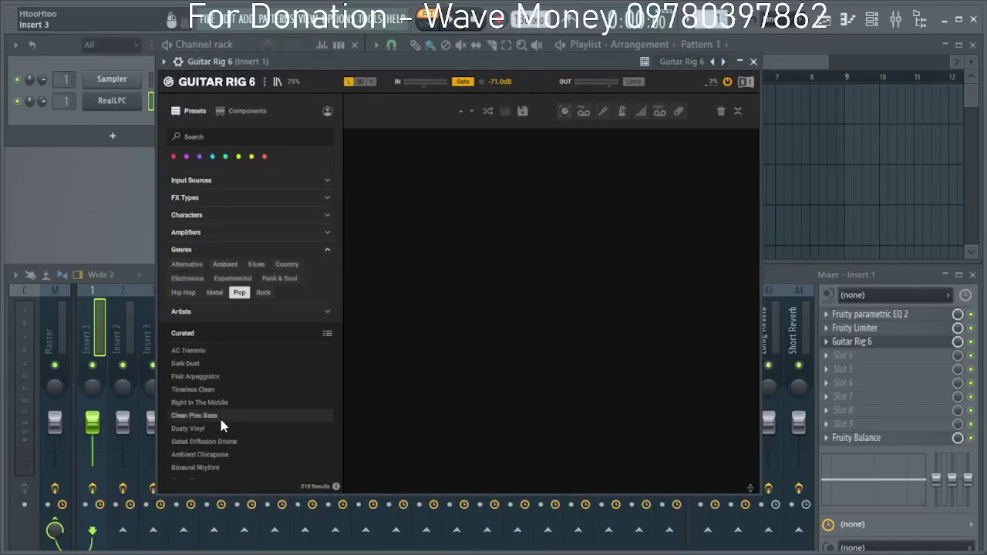
{"action": "left_click", "coordinate": [219, 416]}
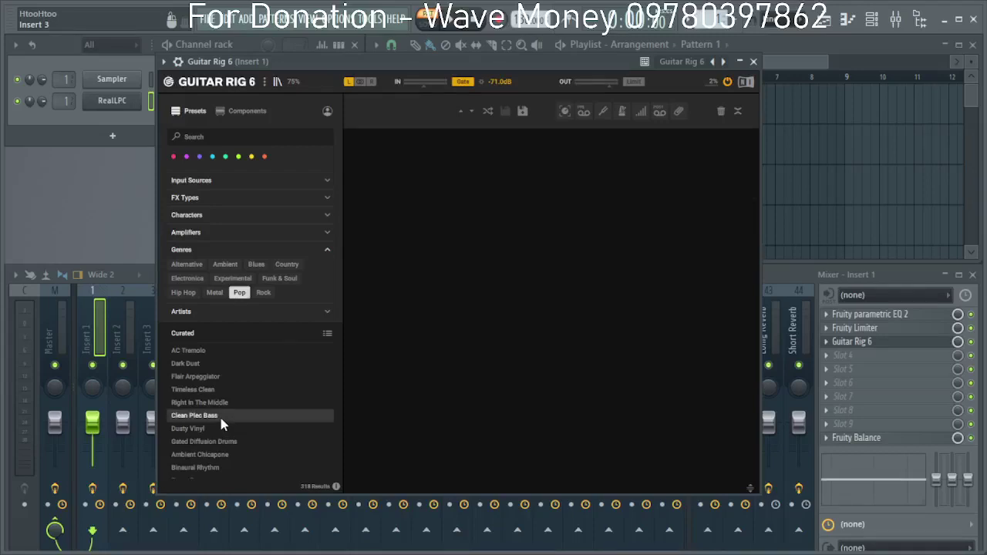
{"action": "key", "text": "space"}
{"action": "left_click_drag", "start_coordinate": [562, 63], "coordinate": [598, 88]}
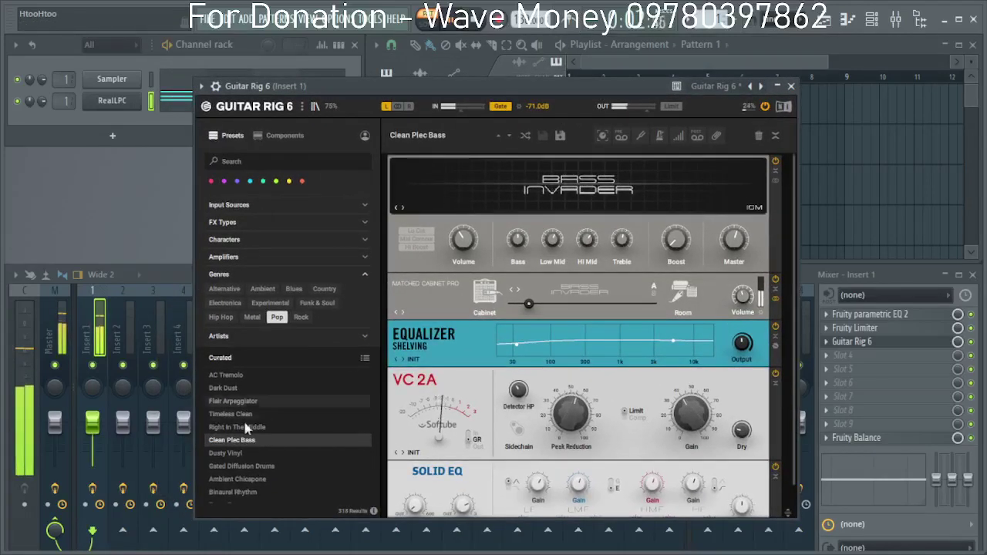
Audition the Timeless Clean and Right In The Middle presets, return to Clean Plec Bass and close Guitar Rig.
{"action": "left_click", "coordinate": [287, 414]}
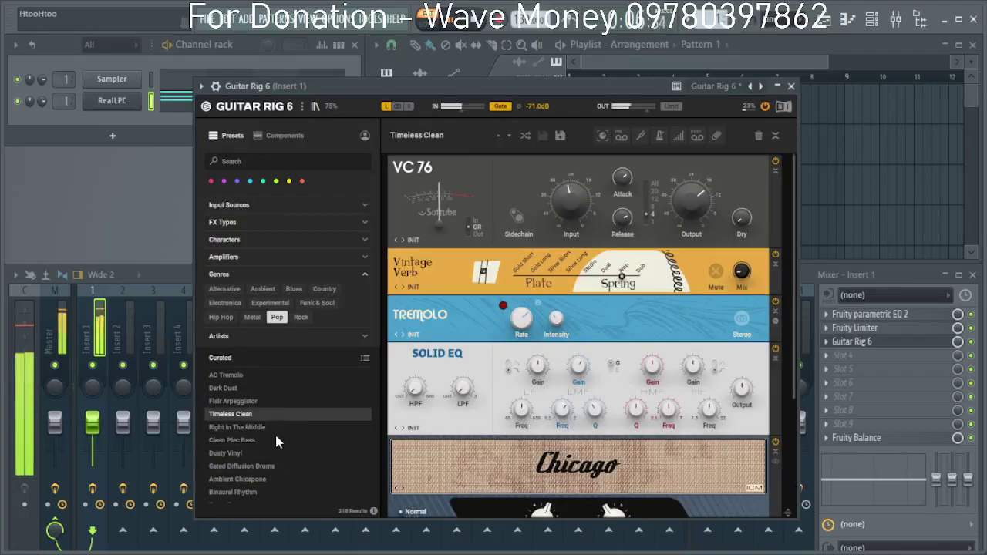
{"action": "left_click", "coordinate": [272, 429]}
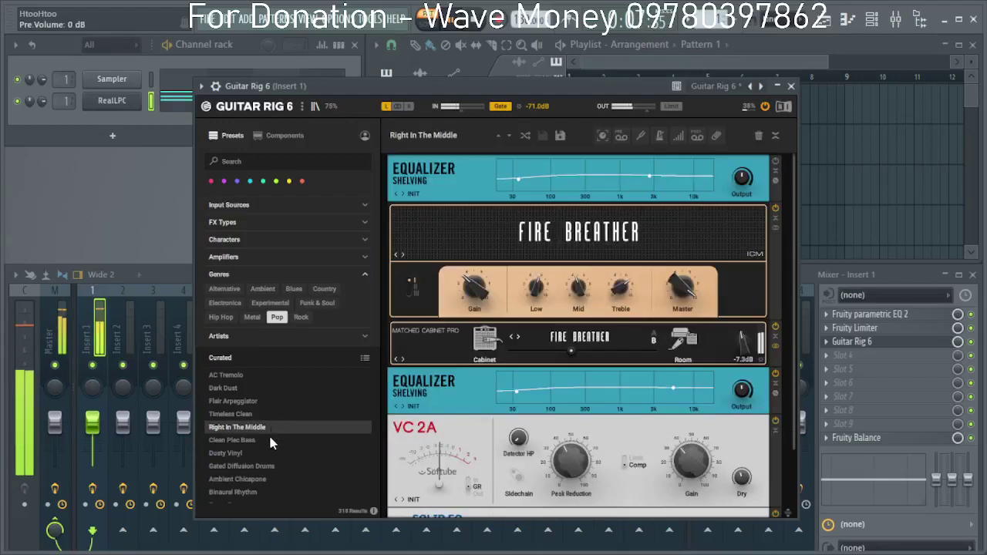
{"action": "scroll", "coordinate": [266, 447], "scroll_direction": "down", "scroll_amount": 2}
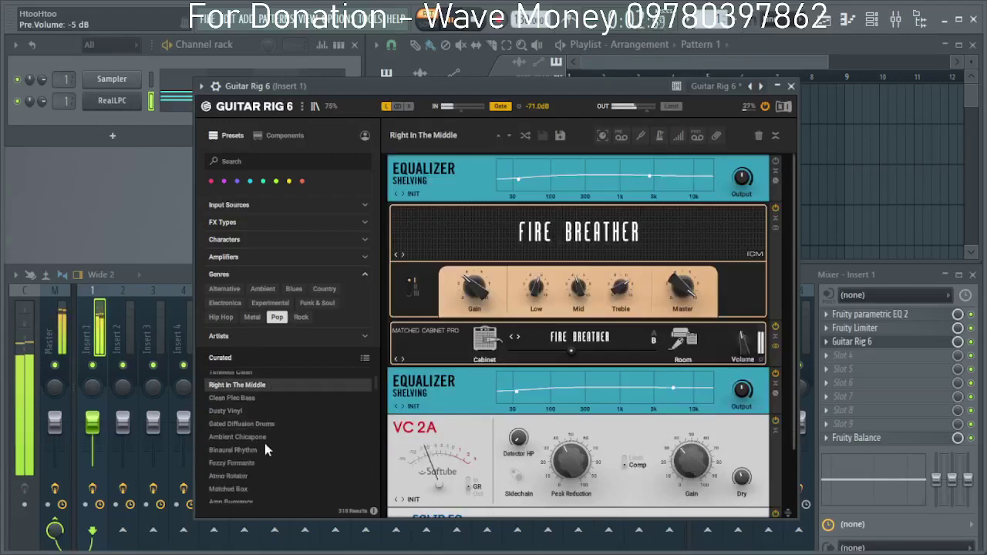
{"action": "left_click", "coordinate": [253, 401]}
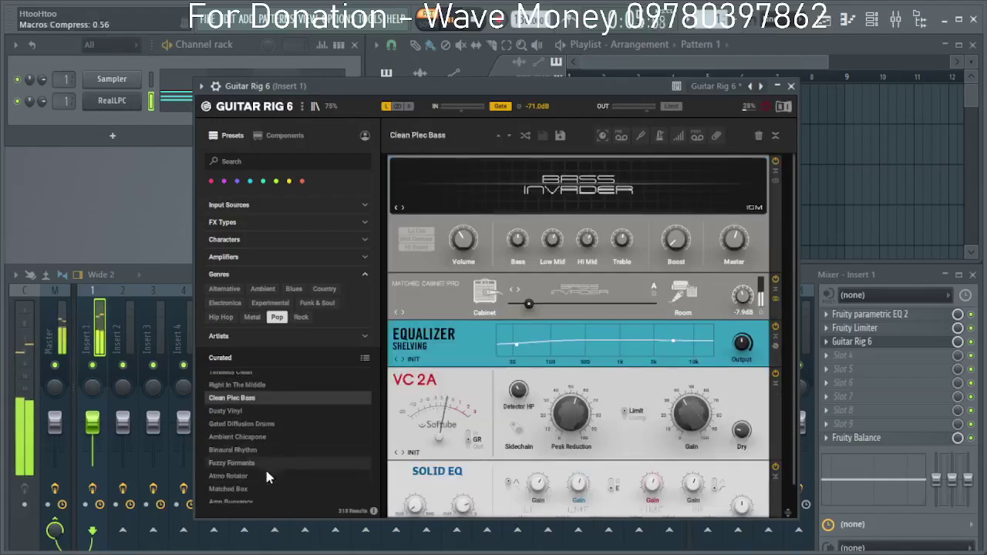
{"action": "left_click", "coordinate": [792, 87]}
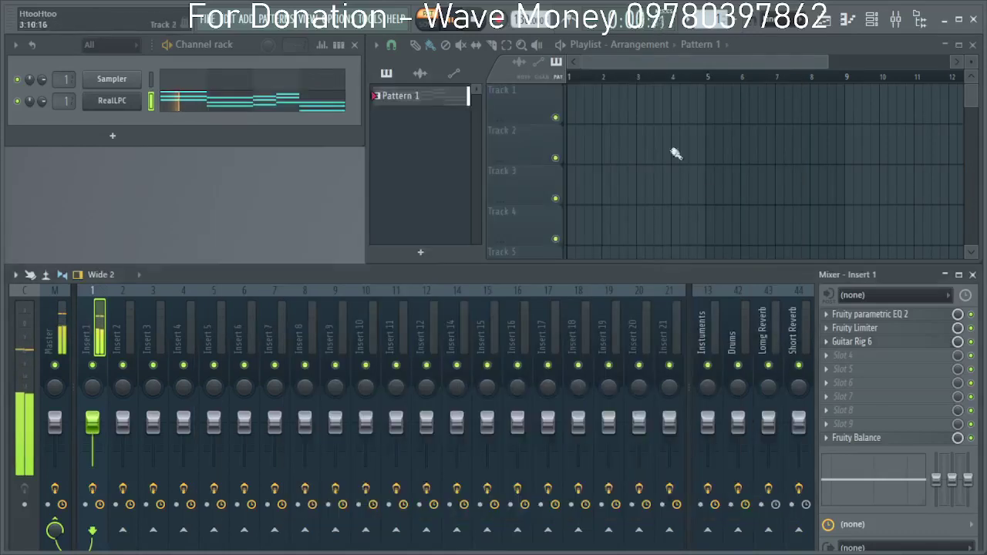
Make band 1 of Insert 1's Fruity parametric EQ 2 a Steep 8 high pass, with its cutoff just above band 2.
{"action": "left_click", "coordinate": [941, 318]}
{"action": "right_click", "coordinate": [154, 308]}
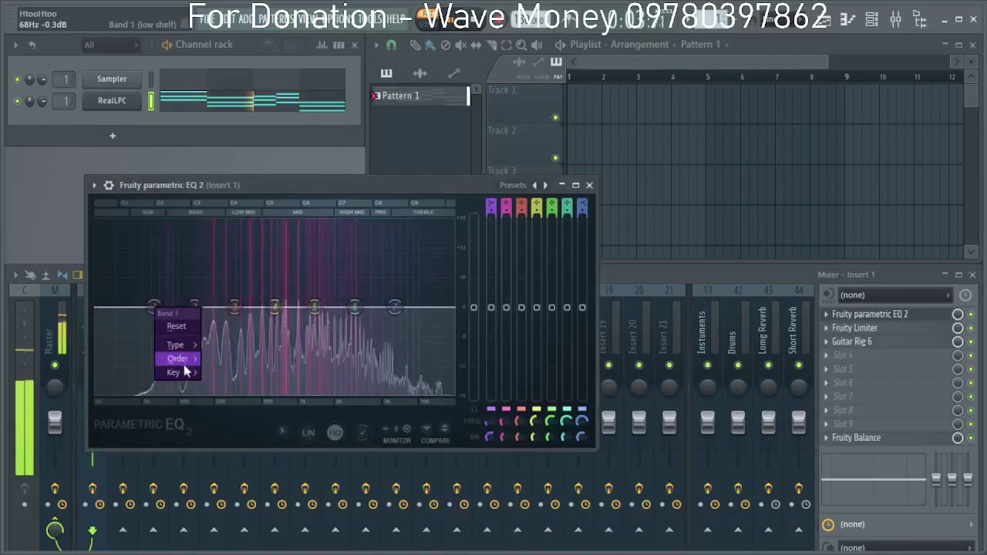
{"action": "mouse_move", "coordinate": [193, 360]}
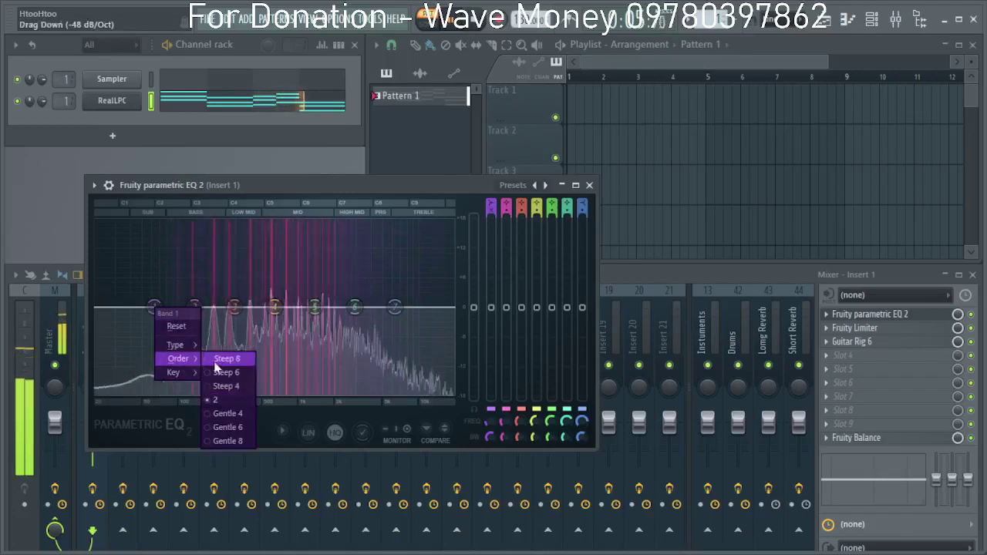
{"action": "mouse_move", "coordinate": [177, 345]}
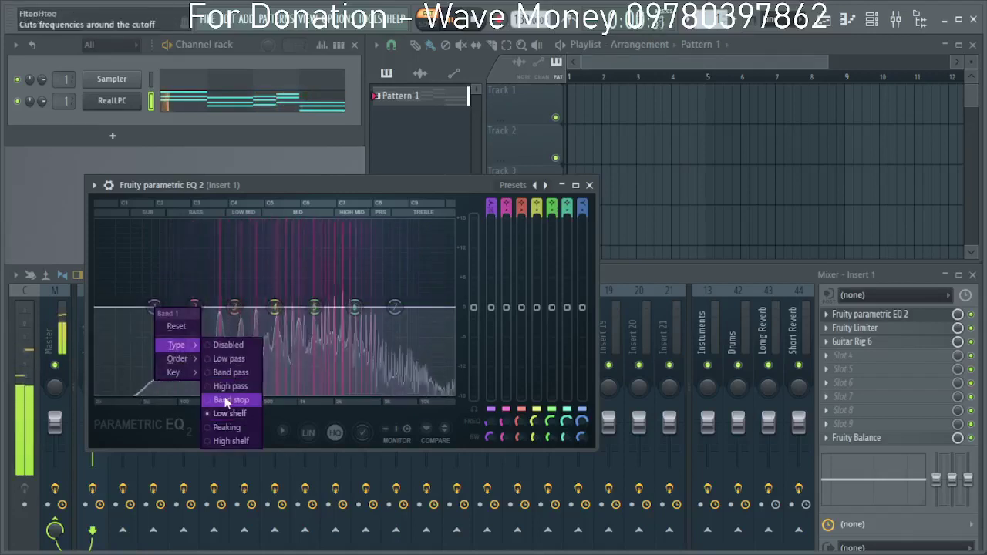
{"action": "left_click", "coordinate": [230, 386]}
{"action": "left_click_drag", "start_coordinate": [154, 308], "coordinate": [199, 307]}
Make EQ band 7 a Steep 8 low pass with its cutoff at about 7386 Hz, and close the equalizer.
{"action": "right_click", "coordinate": [395, 308]}
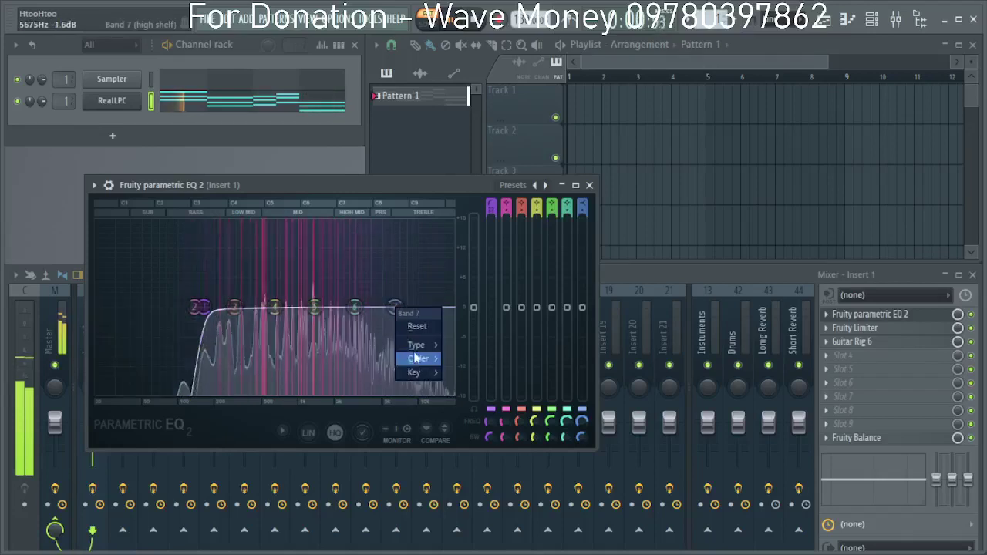
{"action": "left_click", "coordinate": [461, 358]}
{"action": "right_click", "coordinate": [395, 308]}
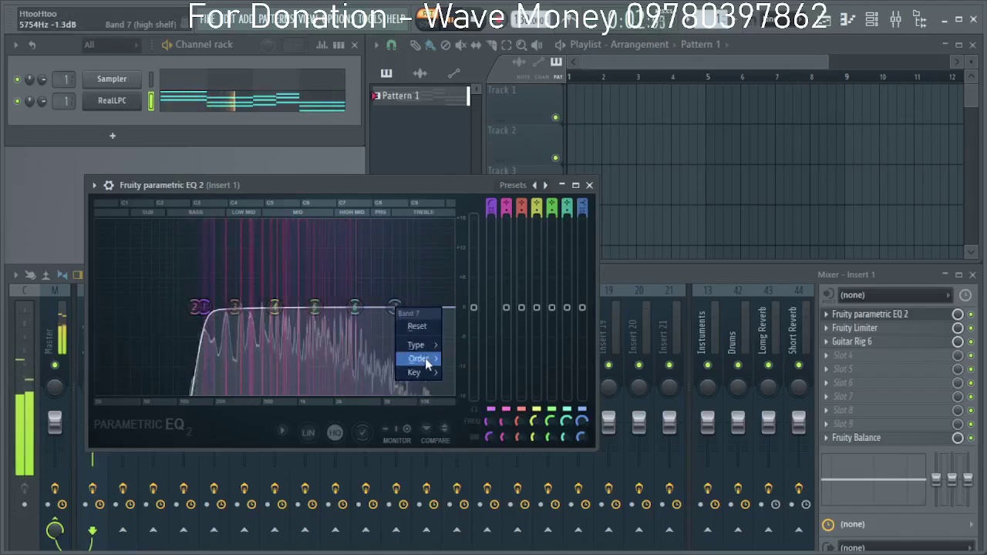
{"action": "mouse_move", "coordinate": [420, 345]}
{"action": "left_click", "coordinate": [456, 359]}
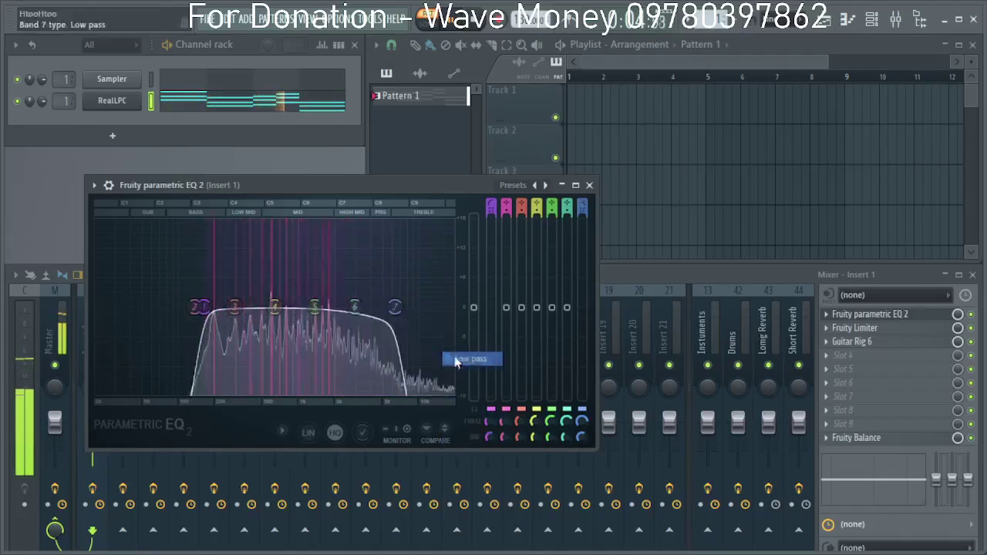
{"action": "mouse_move", "coordinate": [395, 308]}
{"action": "left_mouse_down"}
{"action": "mouse_move", "coordinate": [407, 307]}
{"action": "mouse_move", "coordinate": [372, 307]}
{"action": "mouse_move", "coordinate": [403, 307]}
{"action": "left_mouse_up"}
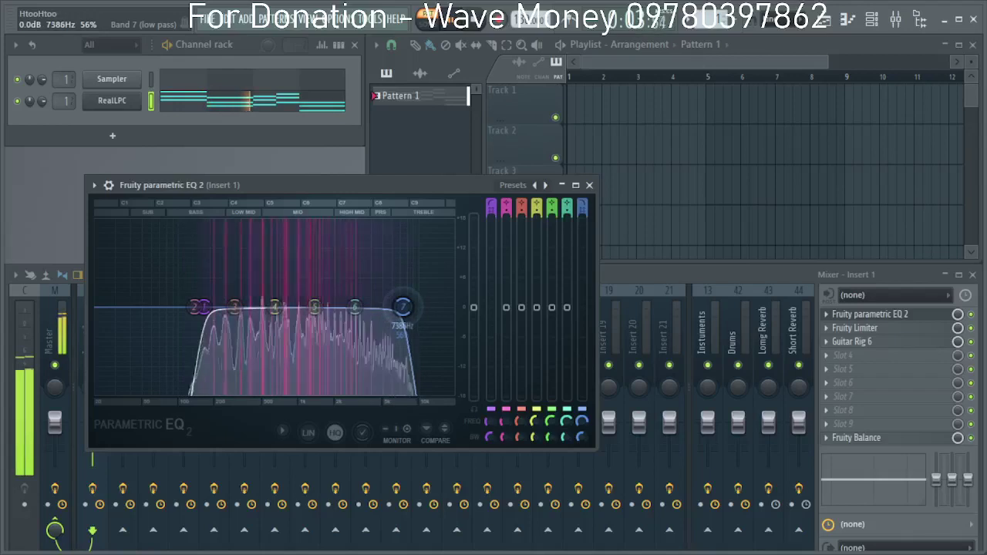
{"action": "left_click", "coordinate": [590, 186]}
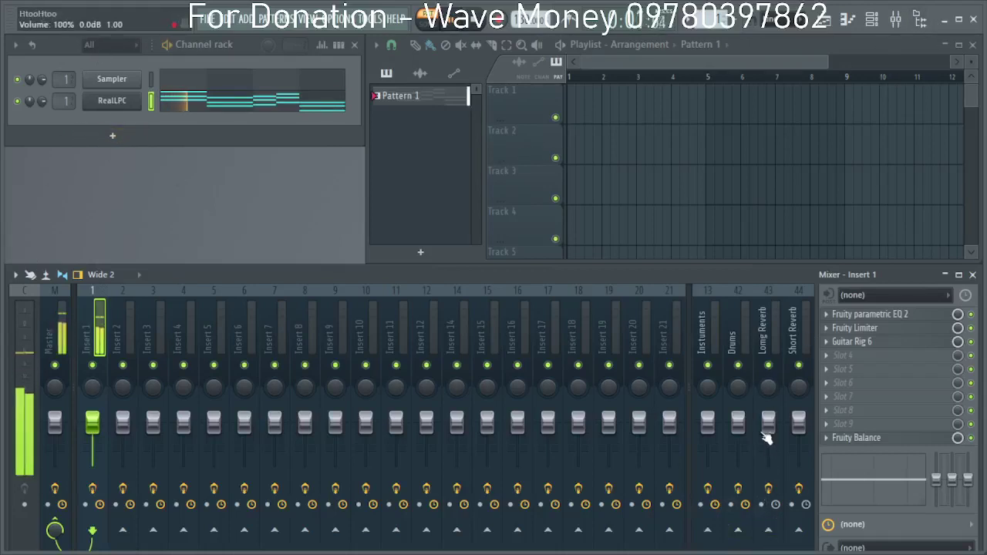
Enable a send from Insert 1 to the Short Reverb track and lower its send level.
{"action": "left_click", "coordinate": [799, 533]}
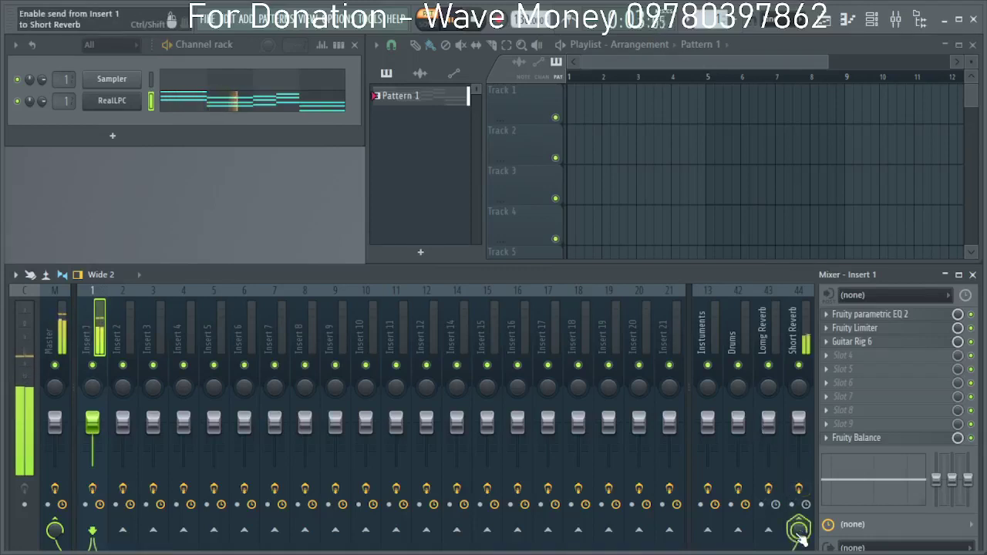
{"action": "left_click_drag", "start_coordinate": [800, 531], "coordinate": [799, 540]}
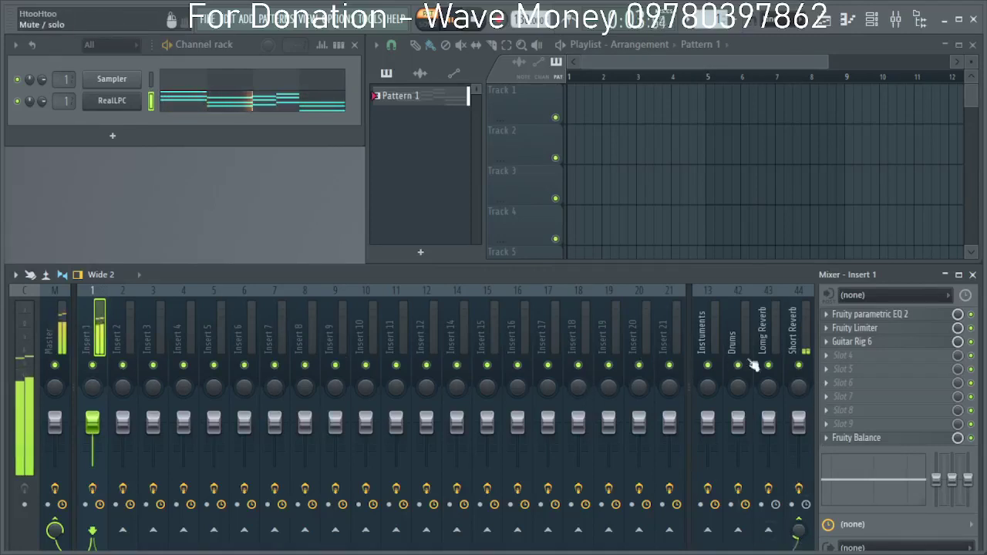
Add Fruity Stereo Shaper with the Stereoize 3 preset to slot 4 of Insert 1 and lower the track's volume to about -1.7 dB.
{"action": "left_click", "coordinate": [842, 357]}
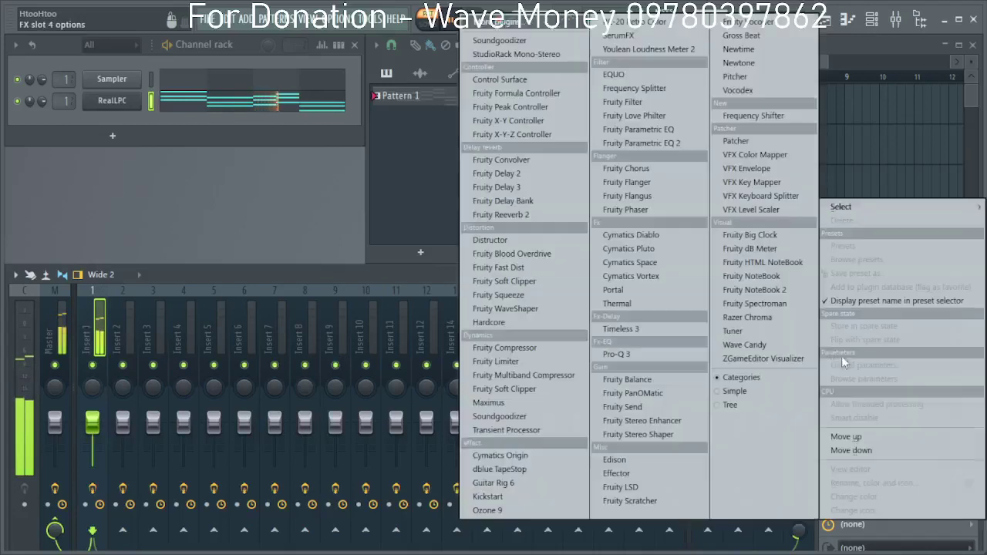
{"action": "left_click", "coordinate": [654, 437]}
{"action": "left_click", "coordinate": [150, 242]}
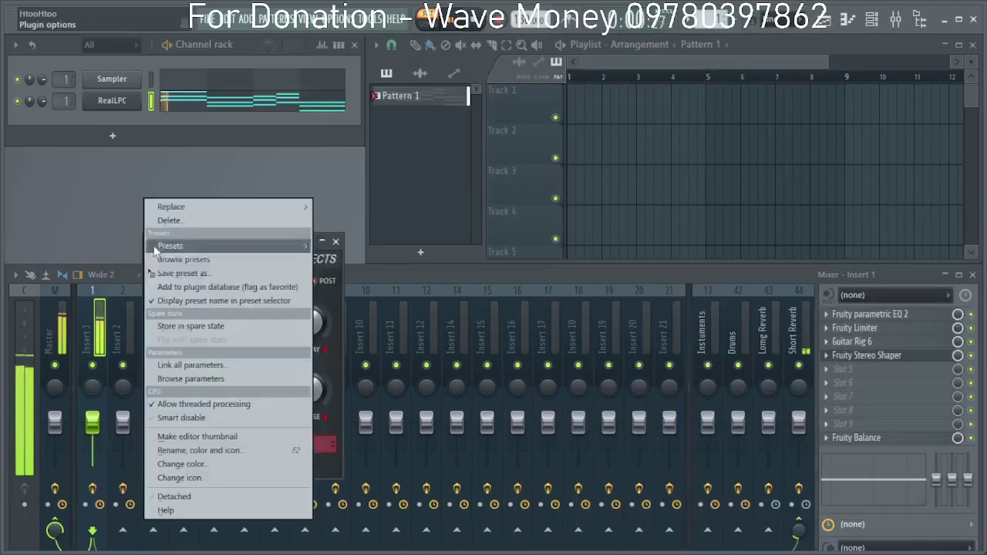
{"action": "mouse_move", "coordinate": [209, 245]}
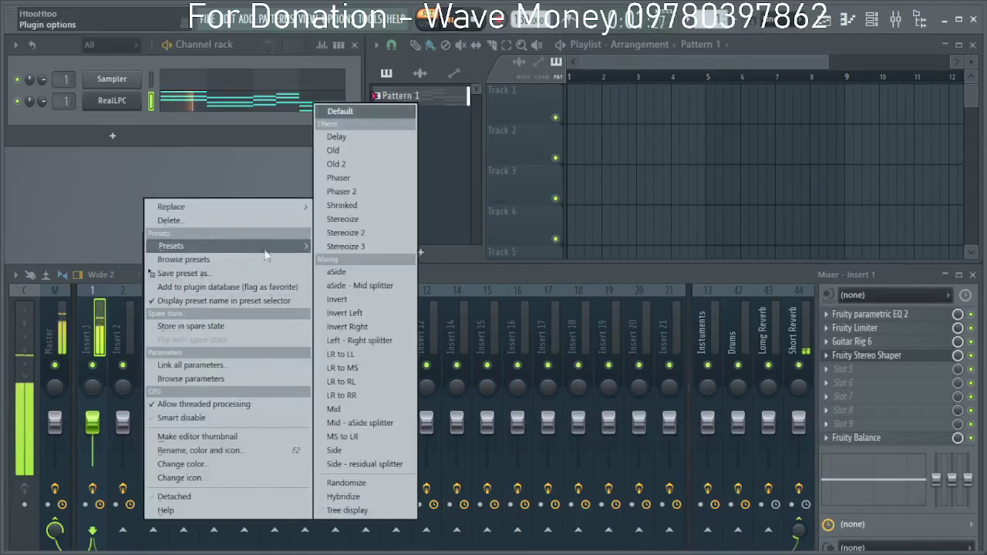
{"action": "left_click", "coordinate": [360, 246]}
{"action": "left_click", "coordinate": [341, 244]}
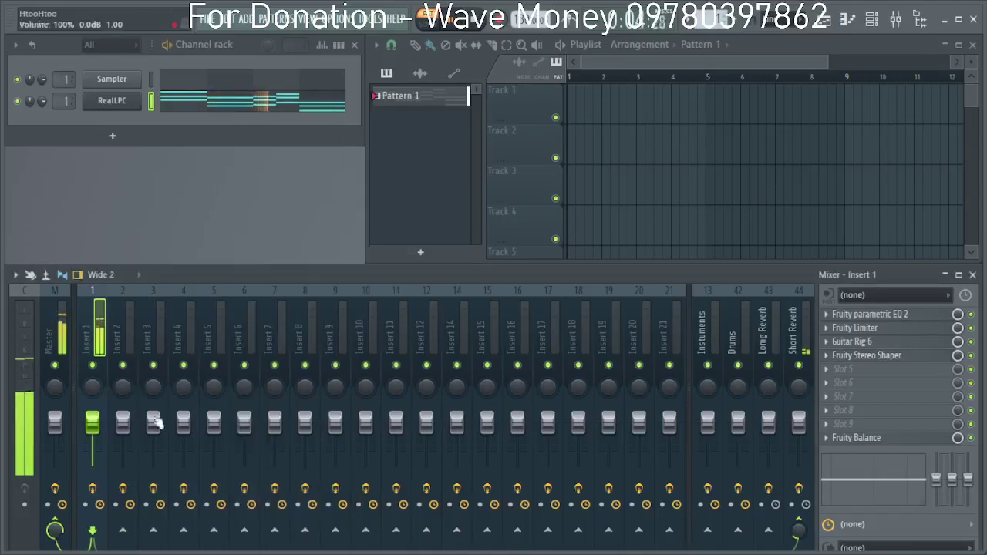
{"action": "left_click_drag", "start_coordinate": [93, 429], "coordinate": [92, 430]}
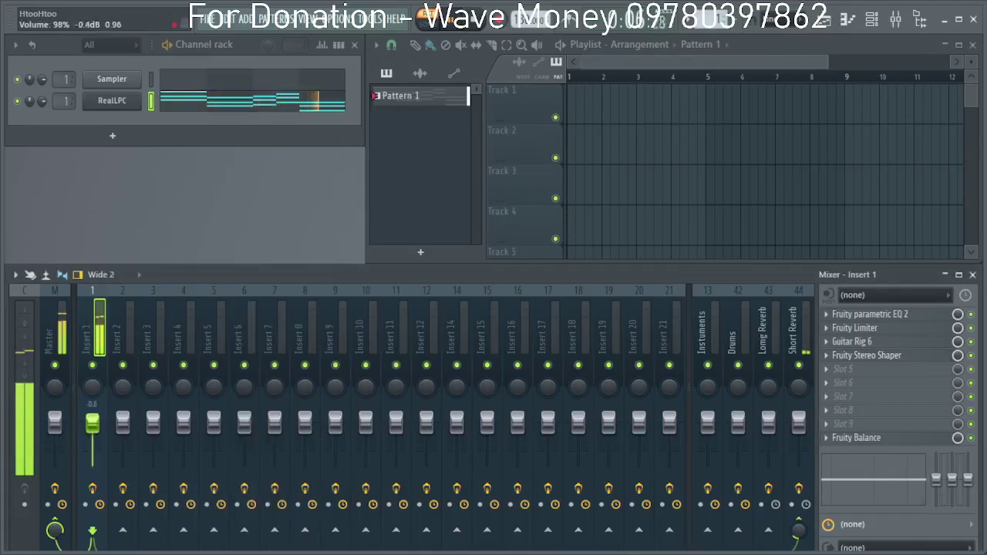
{"action": "key", "text": "space"}
Show the browser and open the Hihats folder of CashMoneyAp - GodFather (Drum Kit), inside PACKS and 4. ARTIST PACK.
{"action": "left_click", "coordinate": [923, 22]}
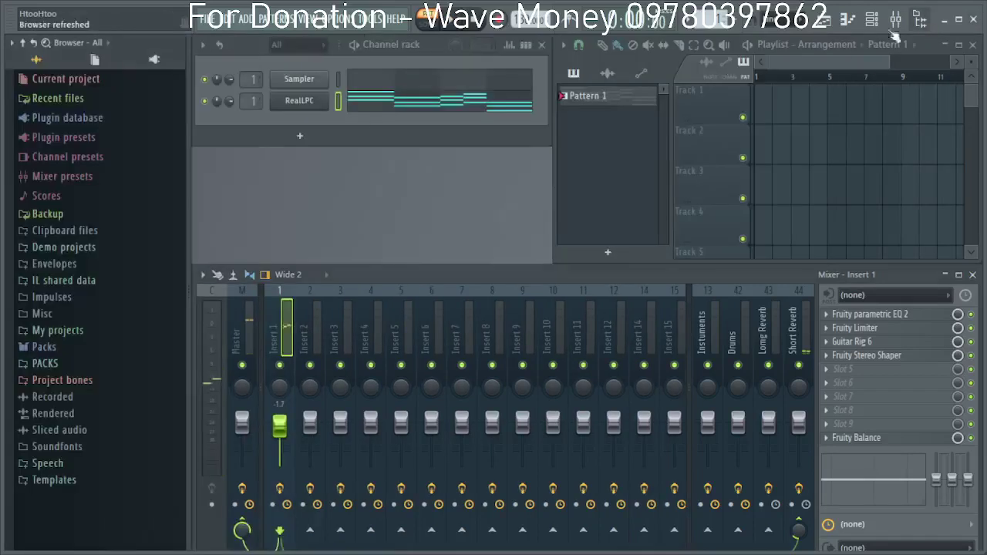
{"action": "left_click", "coordinate": [43, 364]}
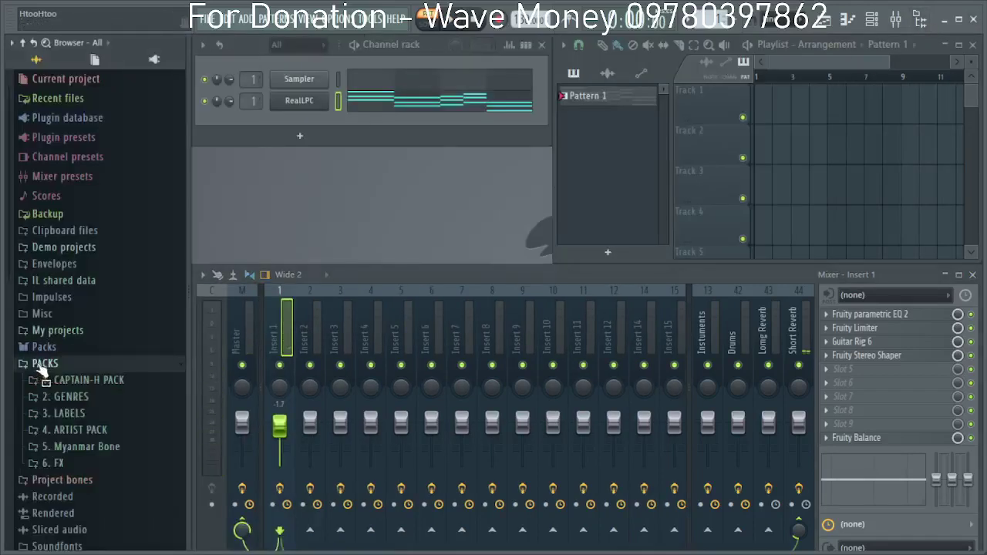
{"action": "left_click", "coordinate": [119, 432]}
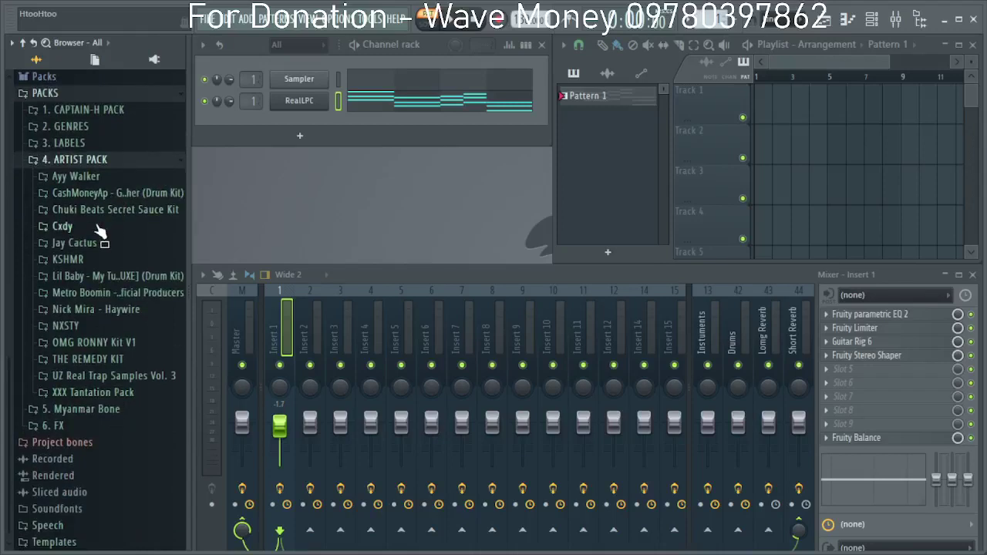
{"action": "left_click", "coordinate": [115, 196]}
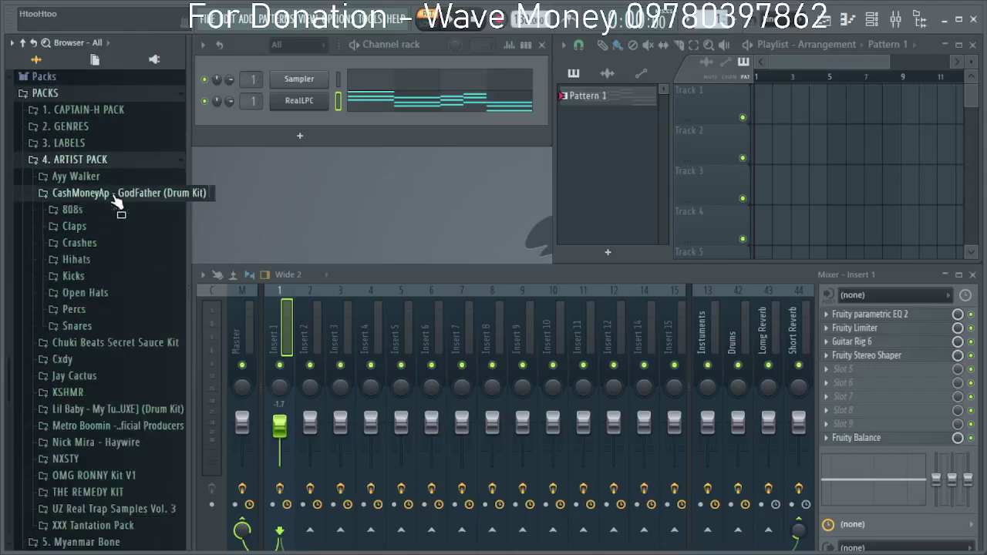
{"action": "left_click", "coordinate": [94, 259]}
Audition the kit's hi-hat samples, from Benihana to Single, against the playing pattern and return to Running.
{"action": "left_click", "coordinate": [100, 275]}
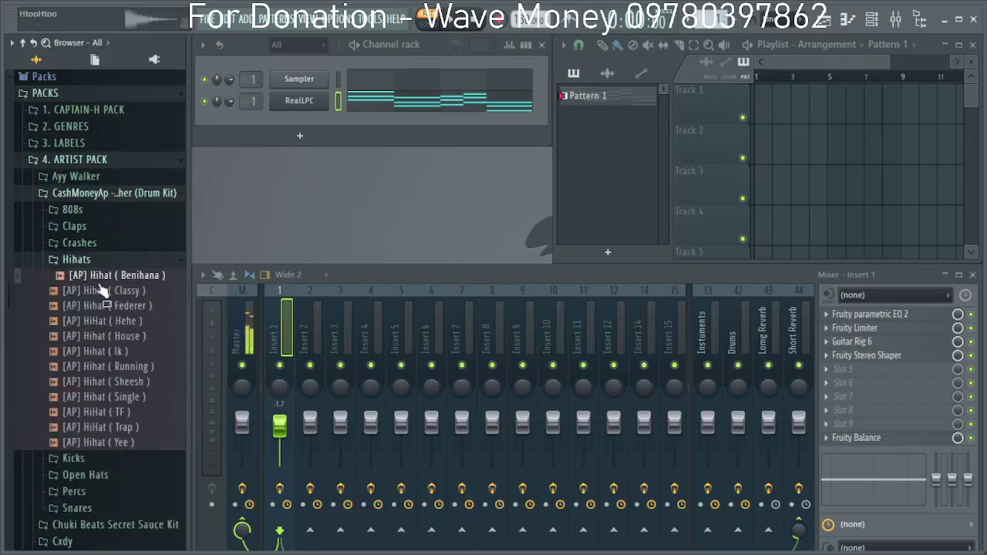
{"action": "key", "text": "space"}
{"action": "left_click", "coordinate": [104, 305]}
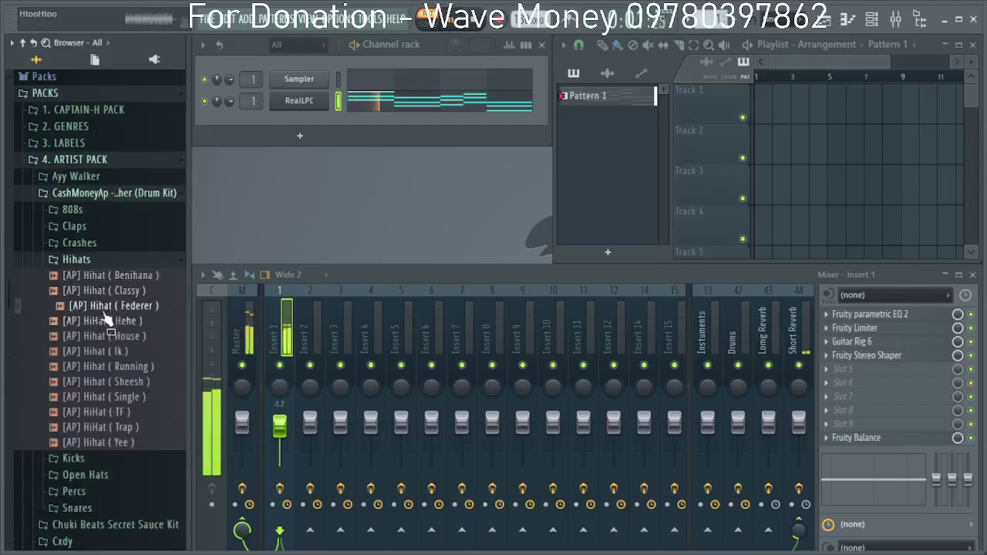
{"action": "left_click", "coordinate": [107, 321]}
{"action": "left_click", "coordinate": [109, 336]}
{"action": "left_click", "coordinate": [114, 351]}
{"action": "left_click", "coordinate": [120, 369]}
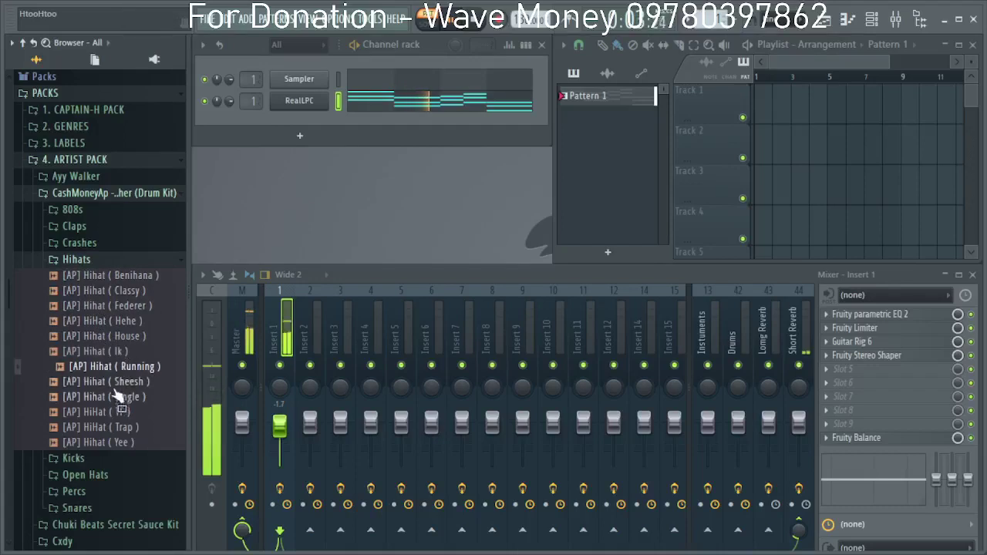
{"action": "left_click", "coordinate": [121, 382]}
{"action": "left_click", "coordinate": [125, 396]}
{"action": "left_click", "coordinate": [116, 368]}
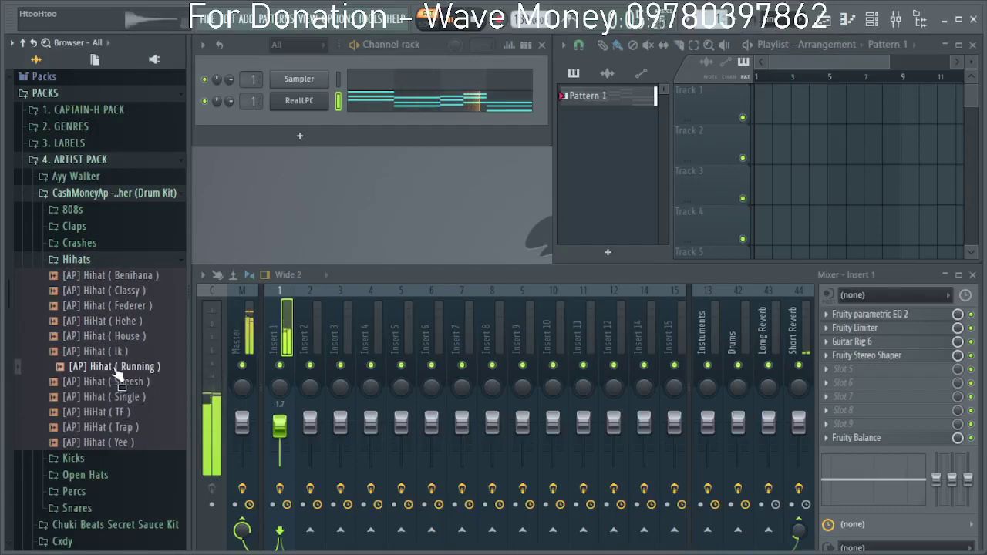
Add [AP] Hihat ( Running ) as a new channel below RealLPC and fill it on every 2 steps.
{"action": "left_click_drag", "start_coordinate": [116, 371], "coordinate": [296, 127]}
{"action": "right_click", "coordinate": [296, 127]}
{"action": "left_click", "coordinate": [475, 173]}
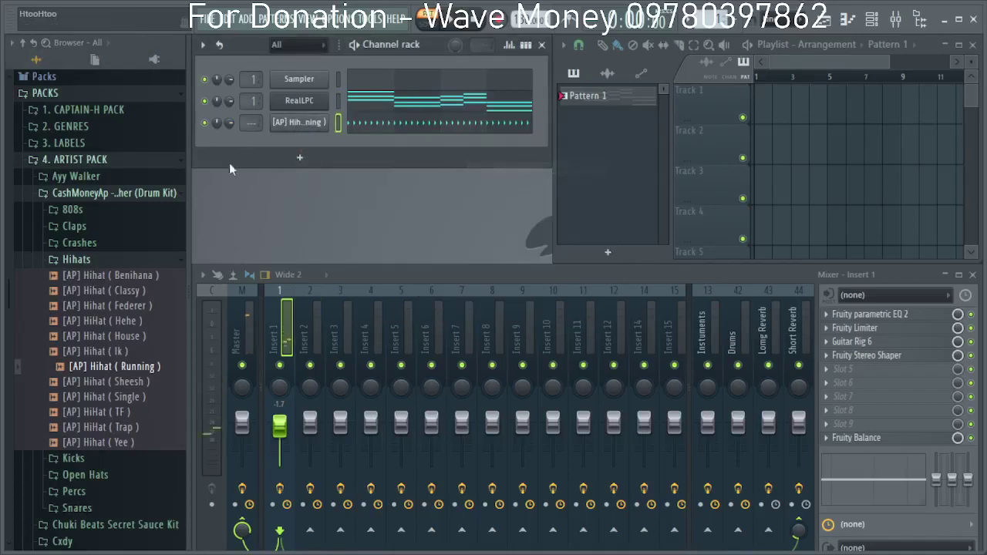
{"action": "key", "text": "space"}
{"action": "key", "text": "space"}
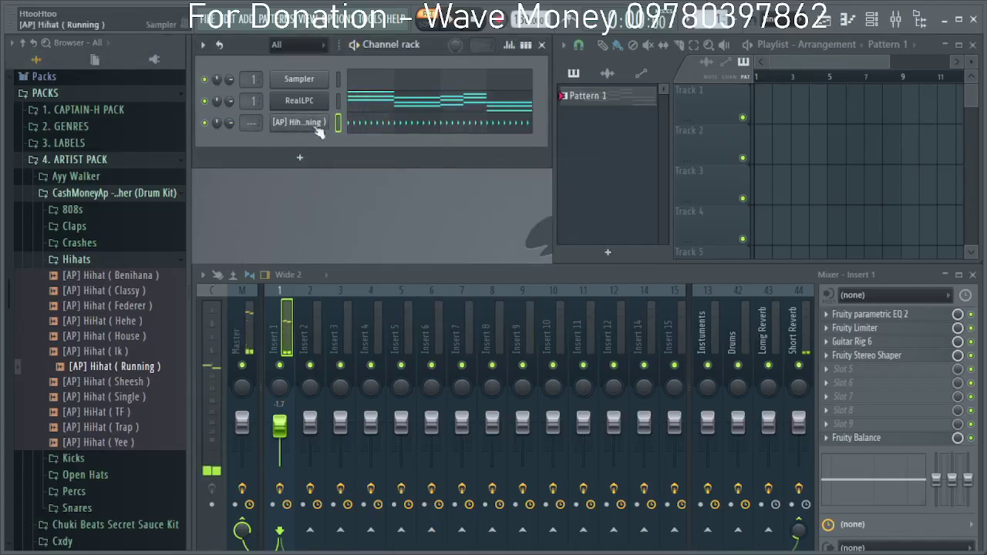
Replace the sample in the hi-hat channel with [AP] Hihat ( Benihana ).
{"action": "left_click", "coordinate": [110, 260]}
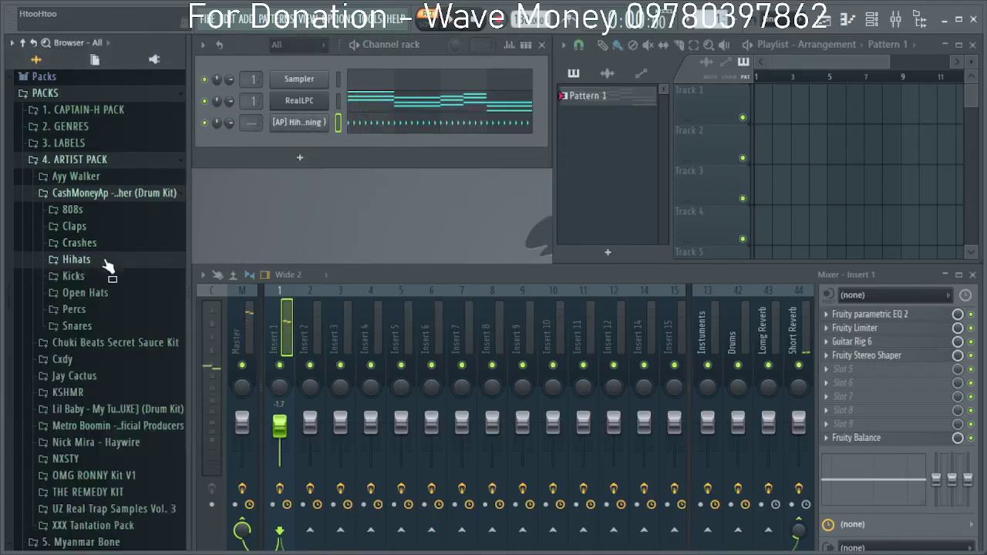
{"action": "left_click", "coordinate": [108, 260]}
{"action": "left_click_drag", "start_coordinate": [114, 275], "coordinate": [297, 127]}
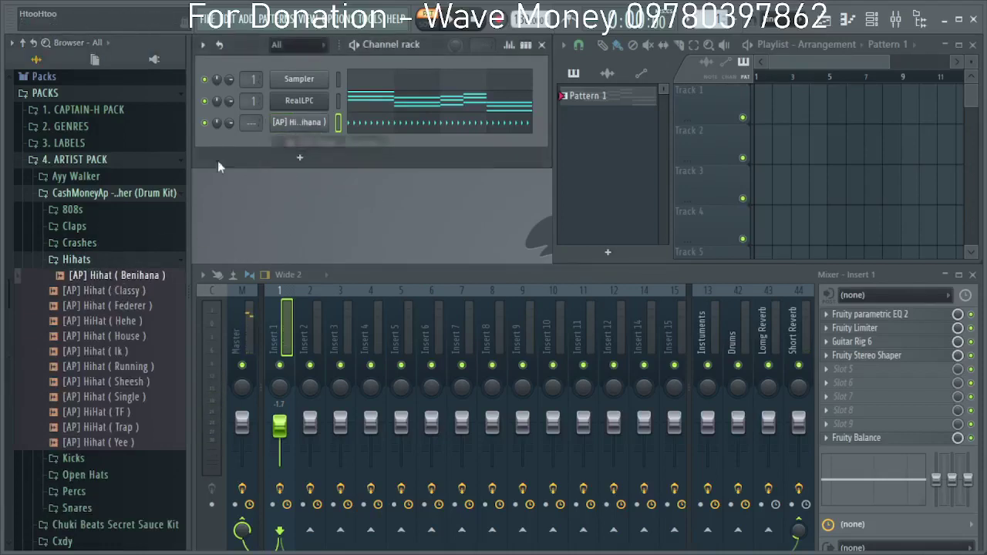
Audition samples in the kit's Claps folder, comparing Jerk, Long, Sad and Salmon.
{"action": "left_click", "coordinate": [106, 263]}
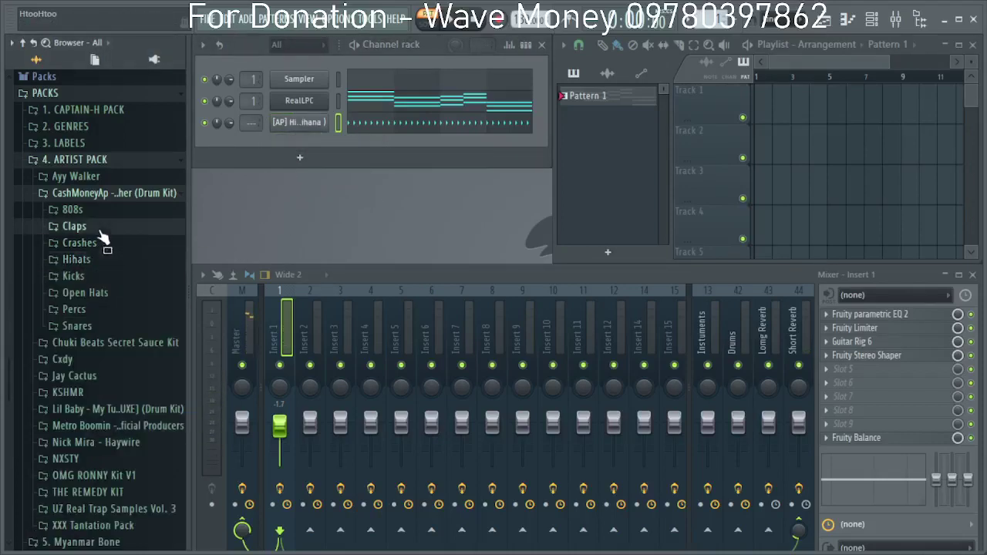
{"action": "left_click", "coordinate": [106, 228]}
{"action": "left_click", "coordinate": [105, 242]}
{"action": "left_click", "coordinate": [117, 318]}
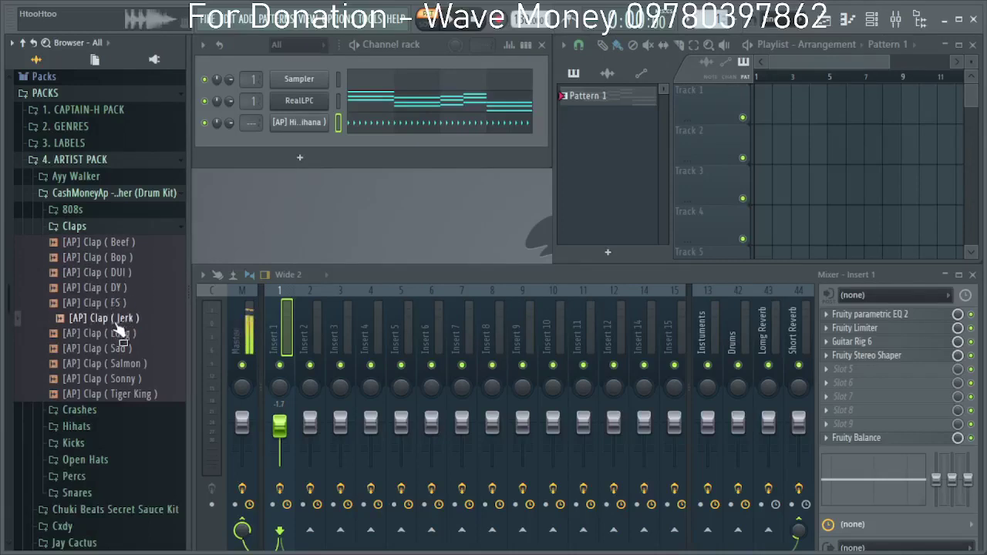
{"action": "left_click", "coordinate": [120, 334]}
{"action": "left_click", "coordinate": [123, 349]}
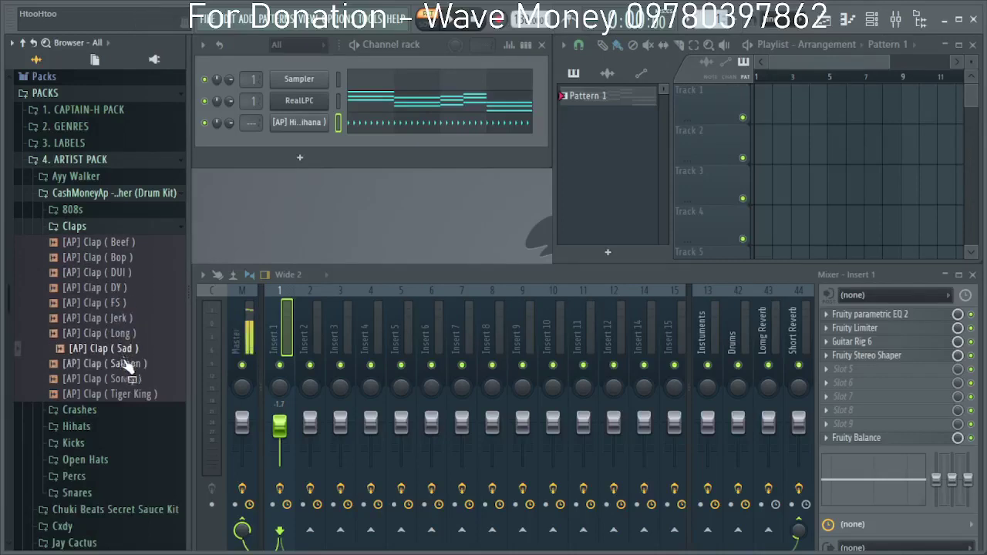
{"action": "left_click", "coordinate": [123, 363]}
{"action": "left_click", "coordinate": [119, 317]}
{"action": "left_click", "coordinate": [125, 349]}
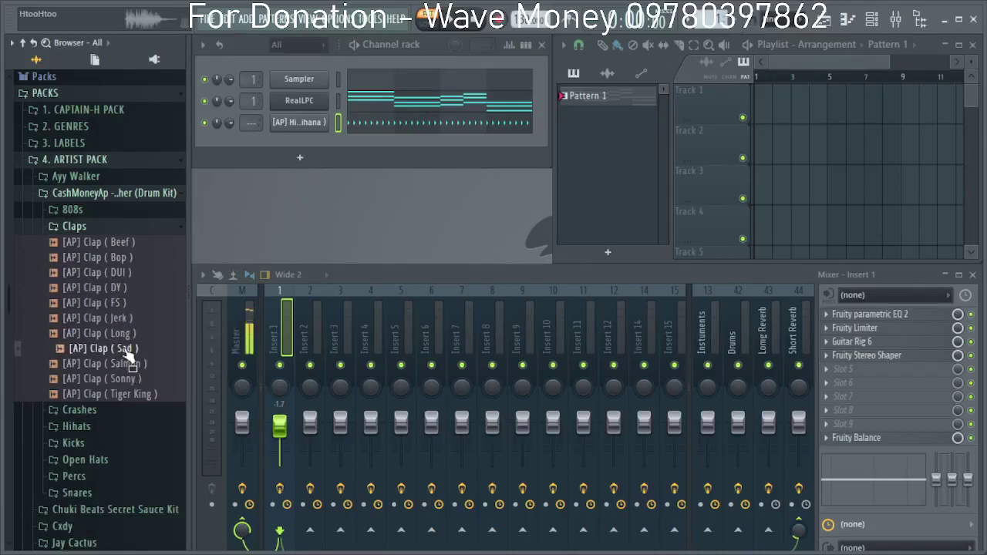
{"action": "left_click", "coordinate": [126, 334]}
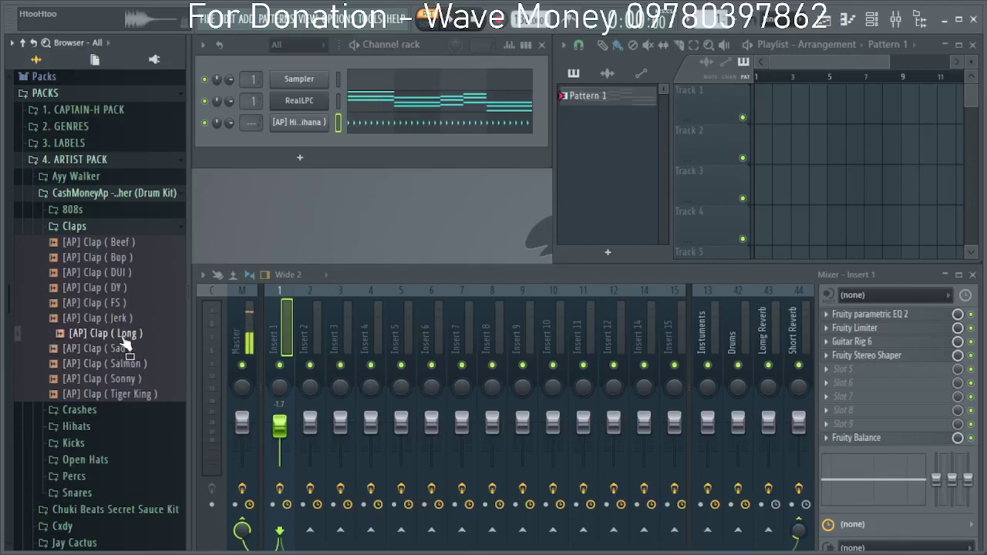
Add [AP] Clap ( Long ) as a new channel below the hi-hat and open its piano roll.
{"action": "left_click_drag", "start_coordinate": [118, 336], "coordinate": [296, 143]}
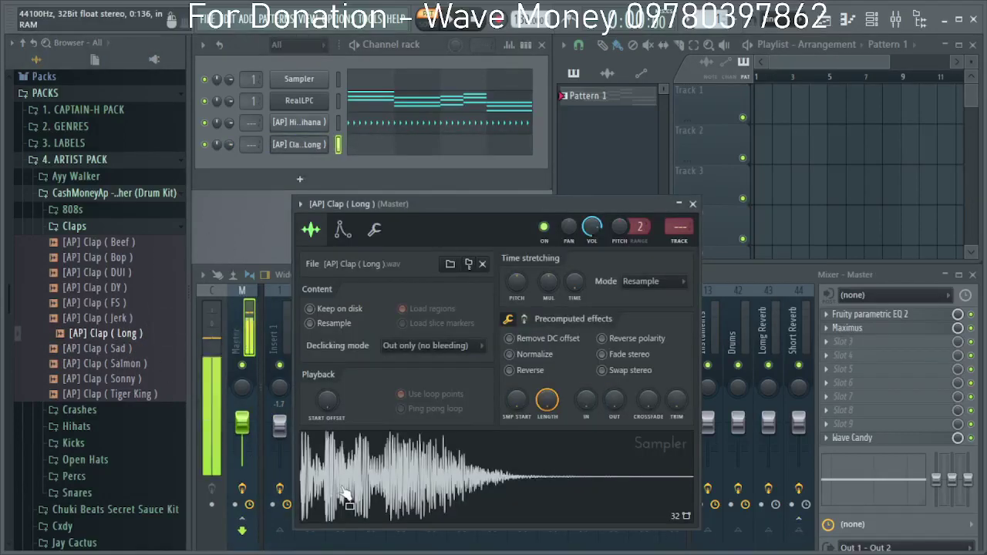
{"action": "left_click", "coordinate": [692, 203]}
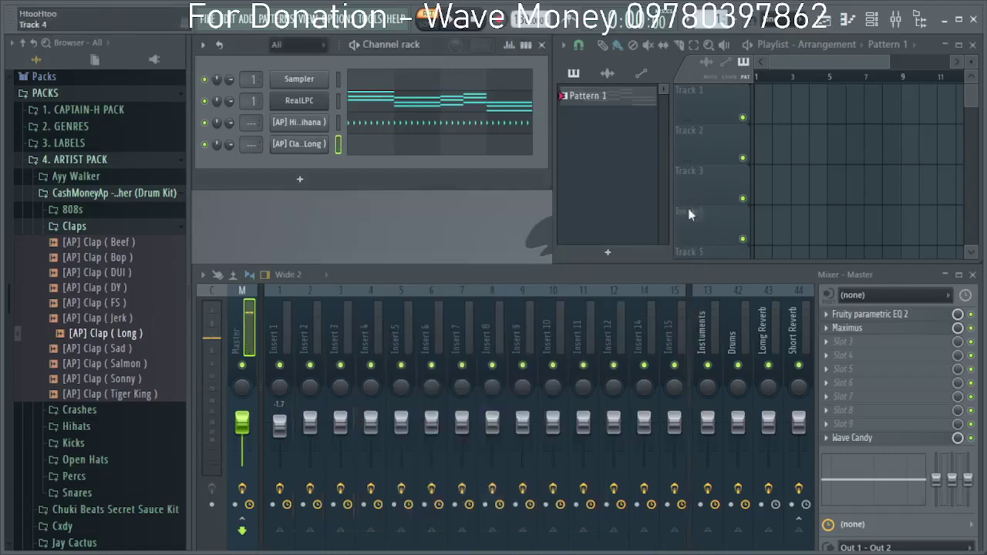
{"action": "right_click", "coordinate": [334, 151]}
{"action": "left_click", "coordinate": [351, 146]}
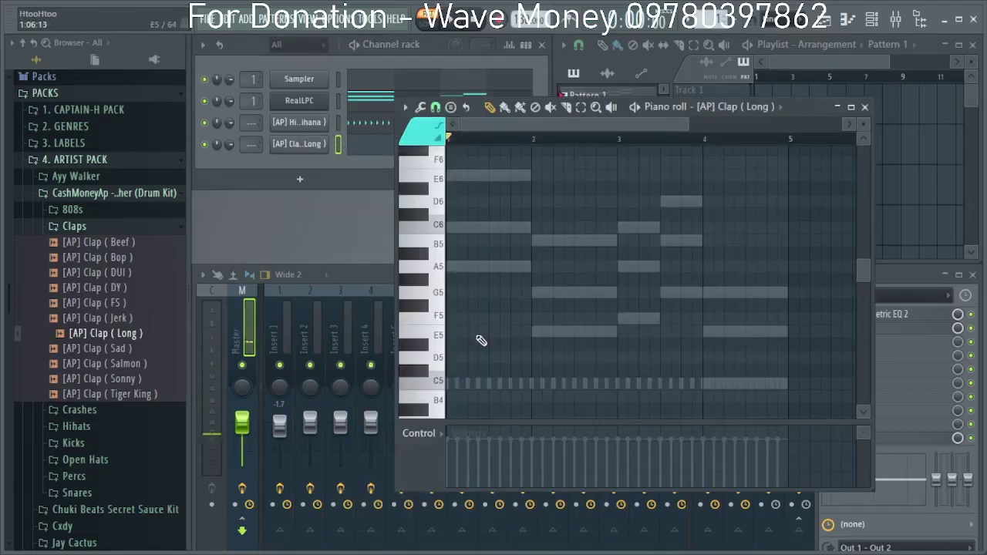
Draw a C5 clap note on step 9 of bar 1, shorten it to 2 steps and play the result.
{"action": "scroll", "coordinate": [493, 370], "scroll_direction": "down", "scroll_amount": 3}
{"action": "key", "text": "space"}
{"action": "left_click", "coordinate": [491, 307]}
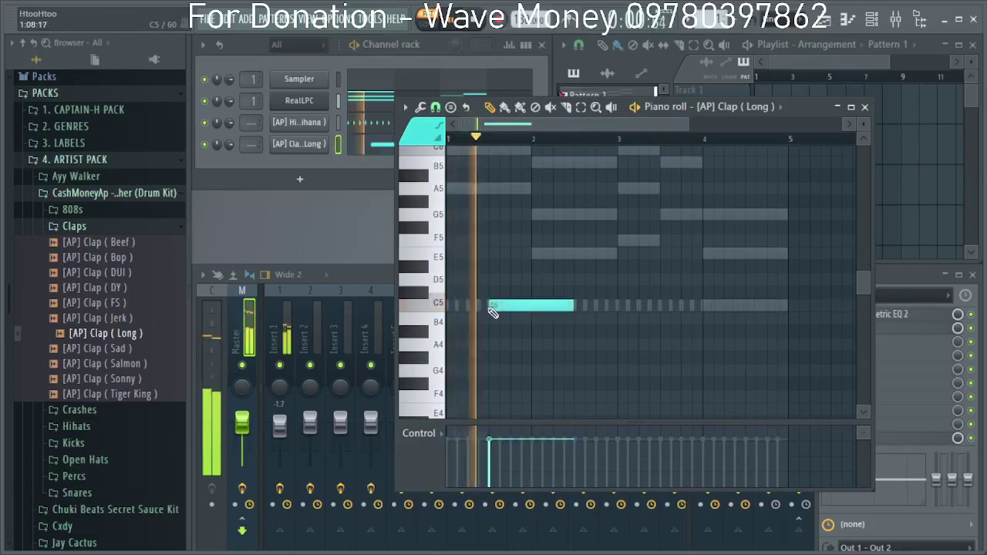
{"action": "scroll", "coordinate": [512, 319], "scroll_direction": "up", "scroll_amount": 2}
{"action": "left_click_drag", "start_coordinate": [594, 309], "coordinate": [491, 324]}
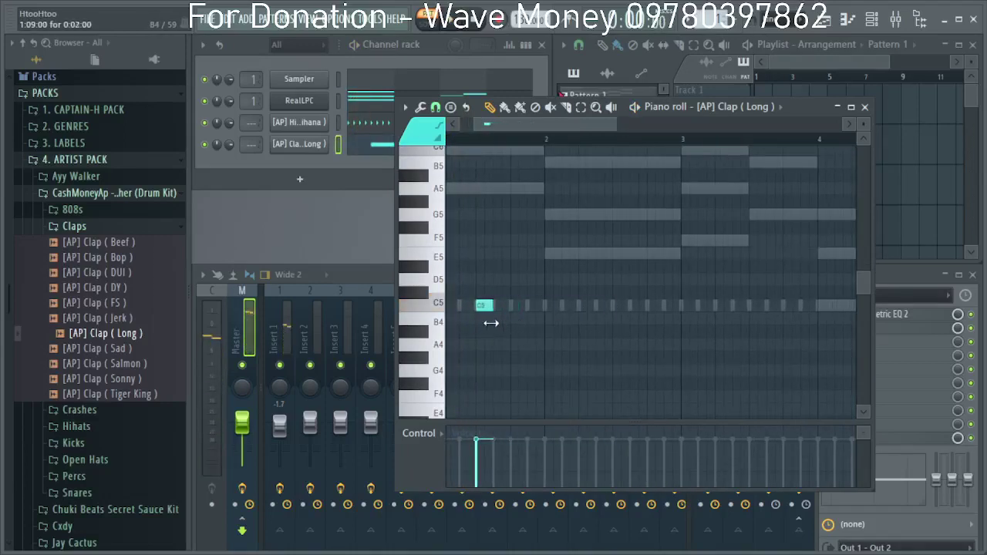
{"action": "scroll", "coordinate": [489, 320], "scroll_direction": "up", "scroll_amount": 3}
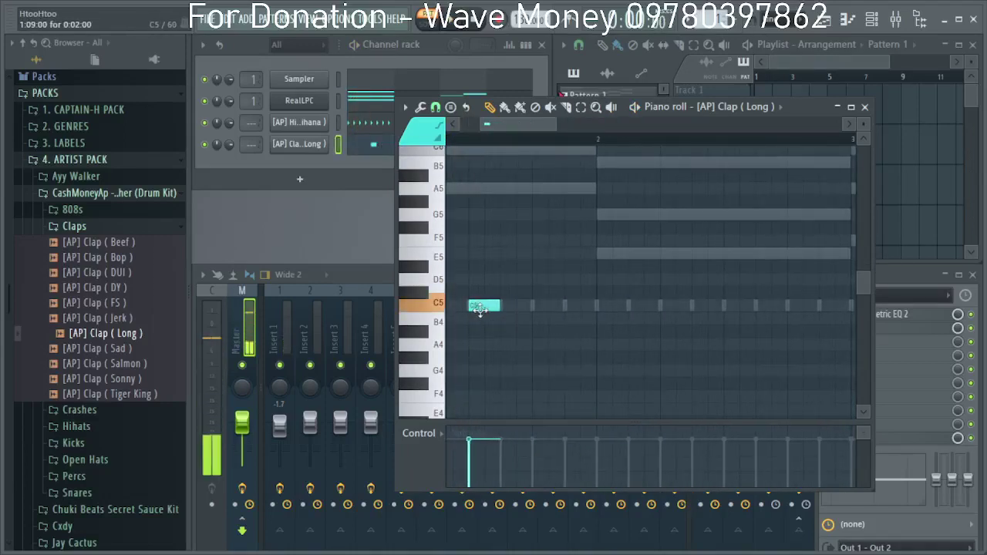
{"action": "scroll", "coordinate": [487, 325], "scroll_direction": "down", "scroll_amount": 5}
{"action": "key", "text": "space"}
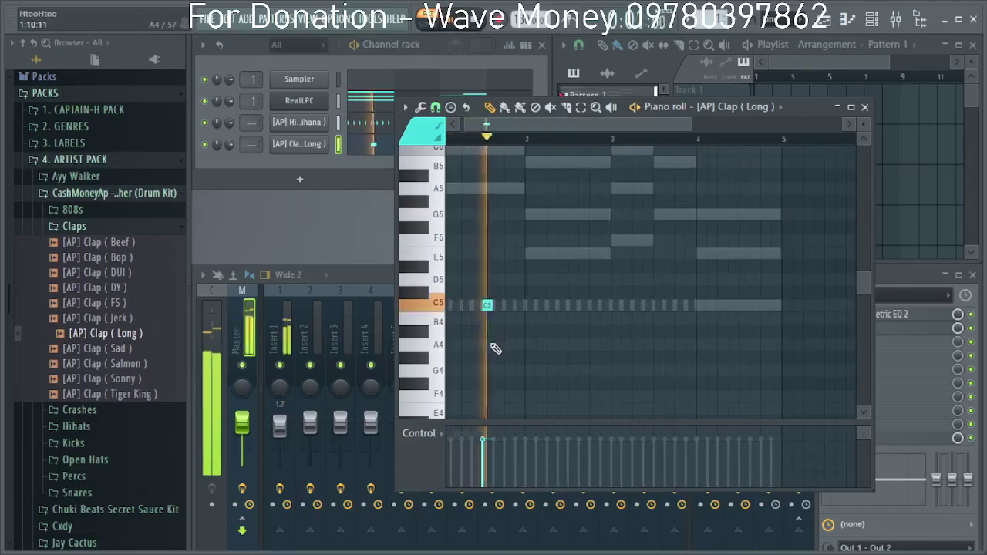
Add matching C5 clap notes on step 9 of bars 2, 3 and 4, plus an extra one on step 13 of bar 2.
{"action": "left_click", "coordinate": [572, 307]}
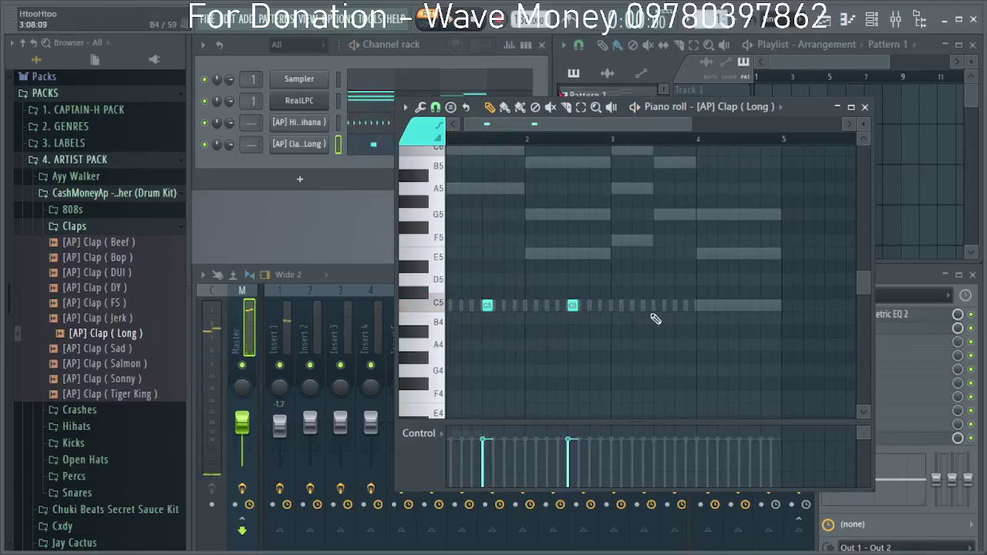
{"action": "left_click", "coordinate": [657, 307]}
{"action": "left_click", "coordinate": [745, 306]}
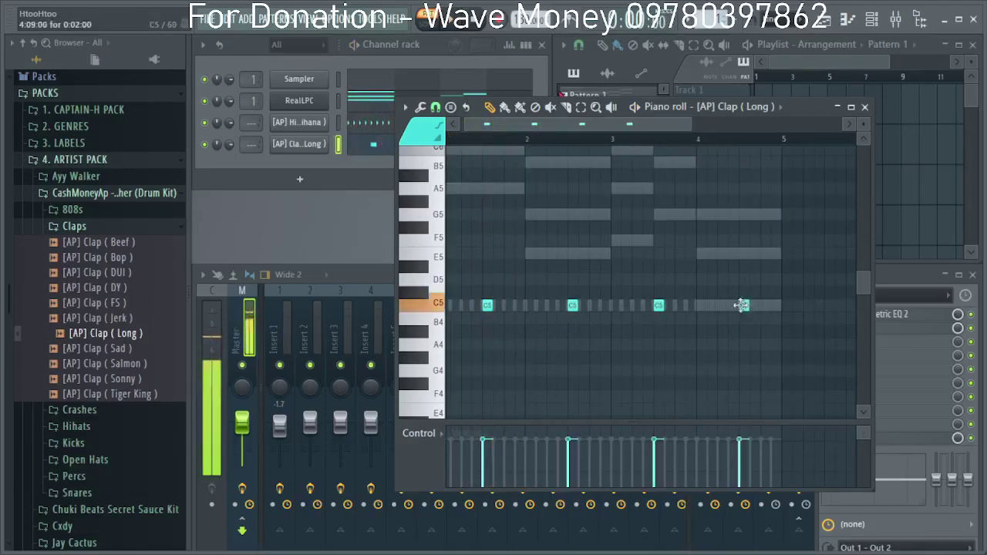
{"action": "scroll", "coordinate": [580, 309], "scroll_direction": "up", "scroll_amount": 1}
{"action": "left_click", "coordinate": [599, 306]}
{"action": "scroll", "coordinate": [509, 421], "scroll_direction": "down", "scroll_amount": 3}
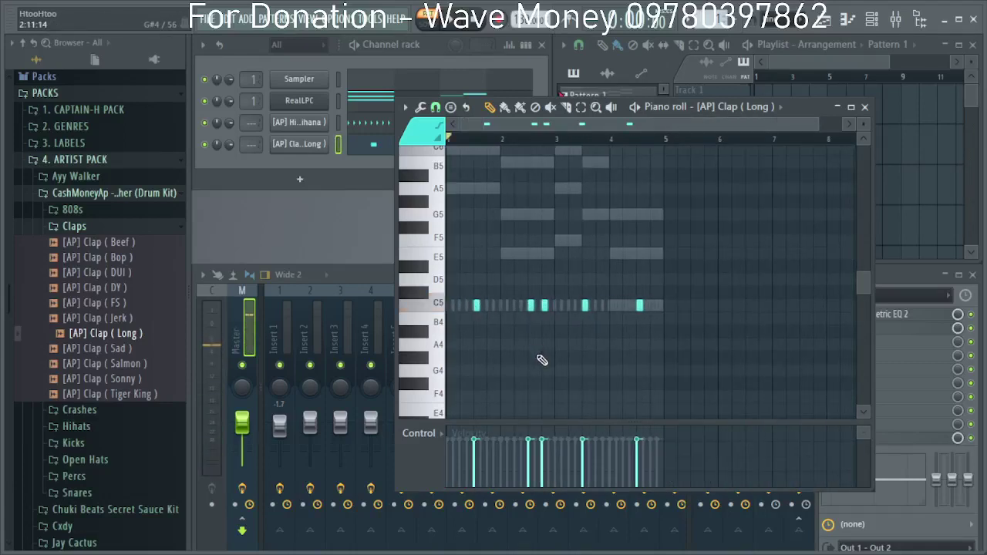
Raise the velocity of all clap notes to the maximum, play the pattern and close the piano roll.
{"action": "key", "text": "ctrl+a"}
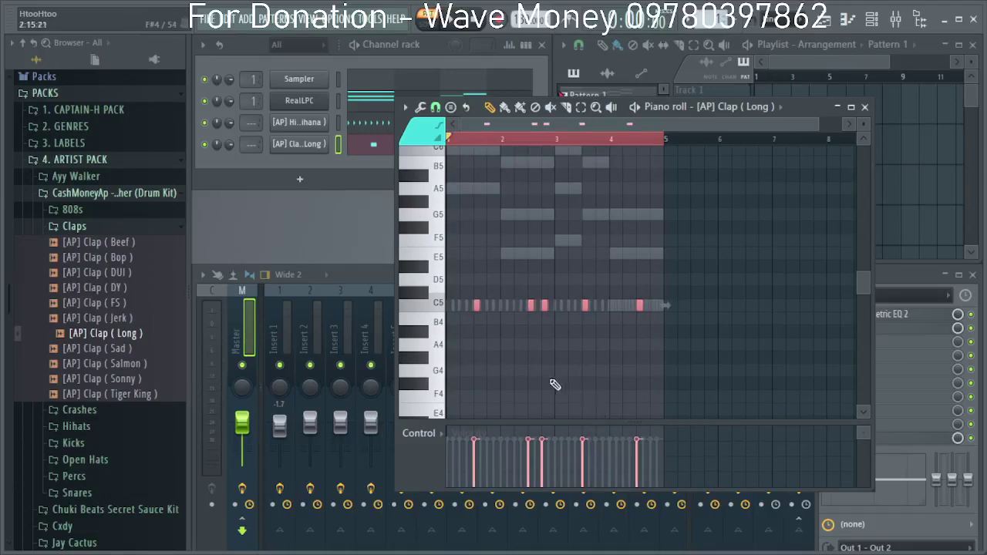
{"action": "key", "text": "space"}
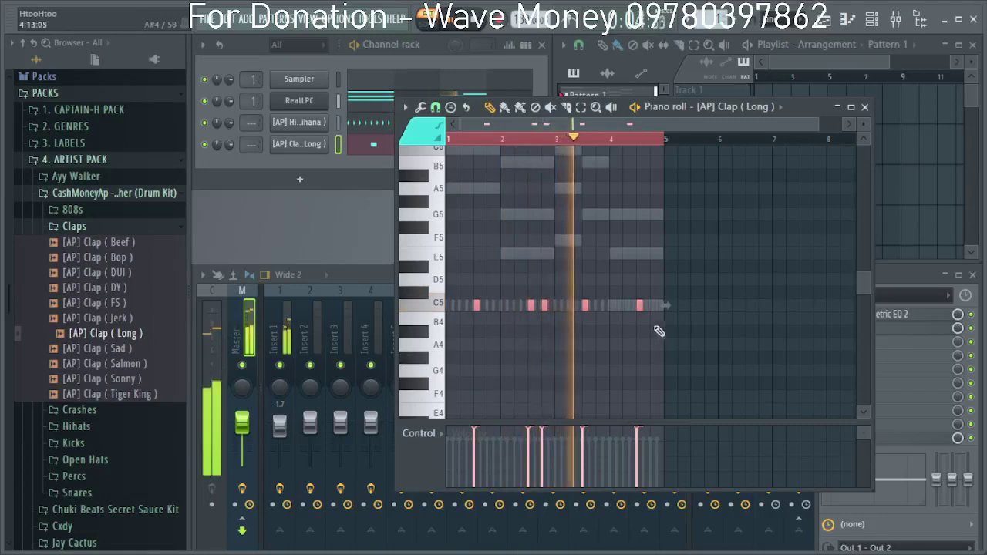
{"action": "left_click", "coordinate": [867, 107]}
Move the [AP] Clap ( Long ) channel above the hi-hat channel in the channel rack and open its piano roll.
{"action": "right_click", "coordinate": [320, 122]}
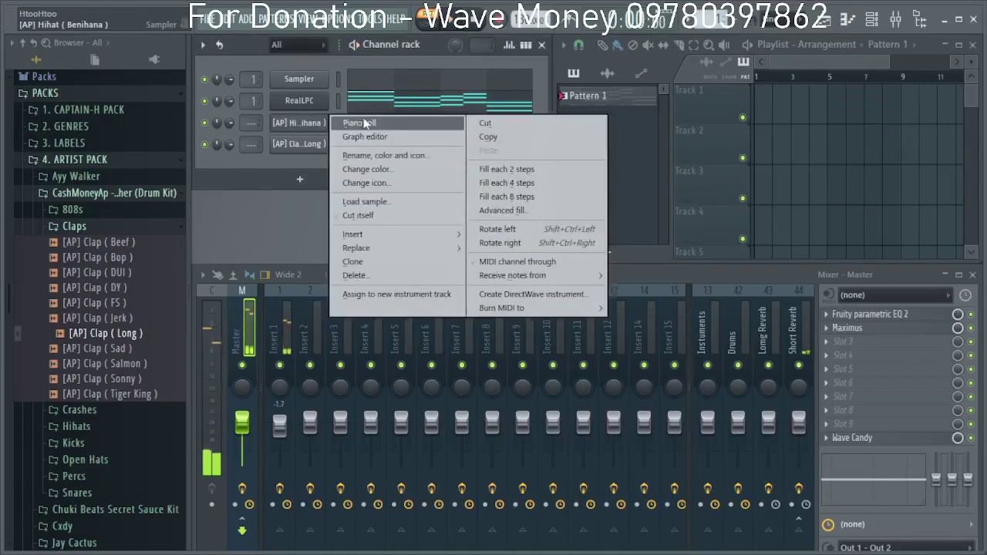
{"action": "left_click", "coordinate": [199, 147]}
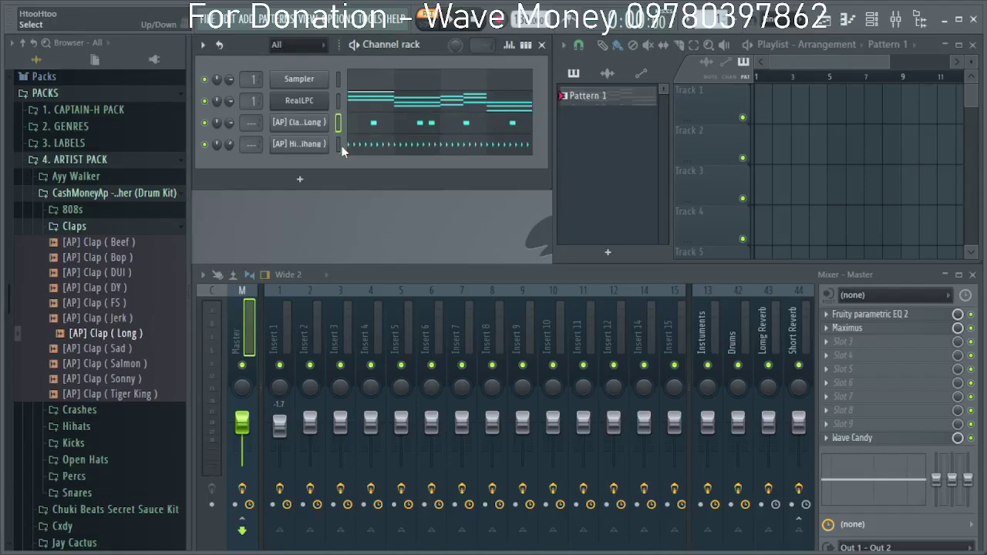
{"action": "right_click", "coordinate": [327, 121]}
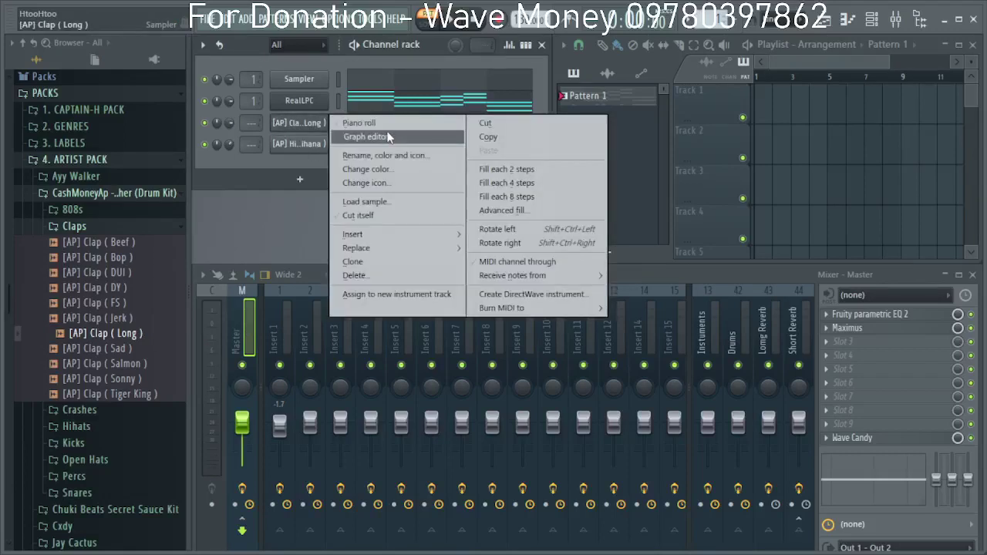
{"action": "left_click", "coordinate": [363, 124]}
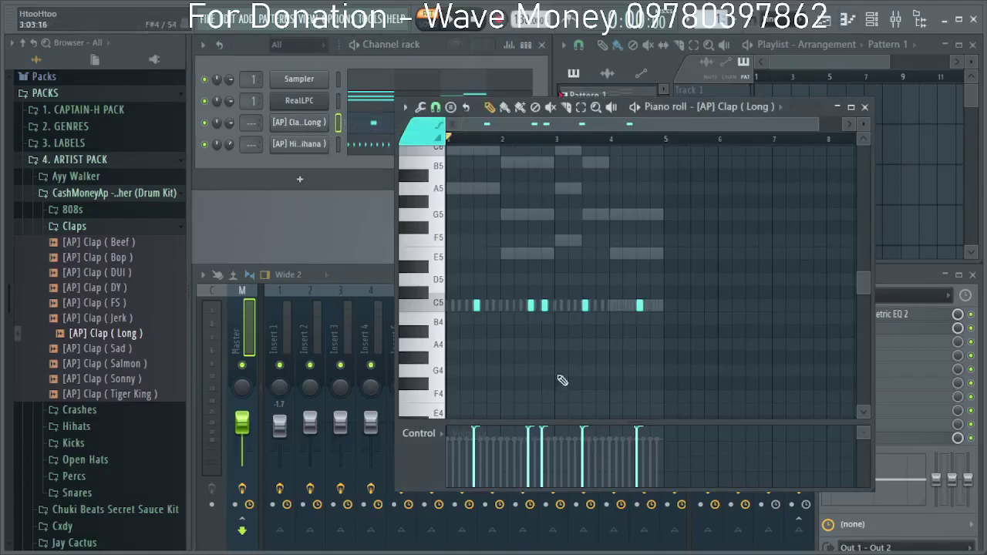
Open the [AP] Hihat ( Benihana ) piano roll at the start of bar 1 and hide the browser.
{"action": "right_click", "coordinate": [317, 147]}
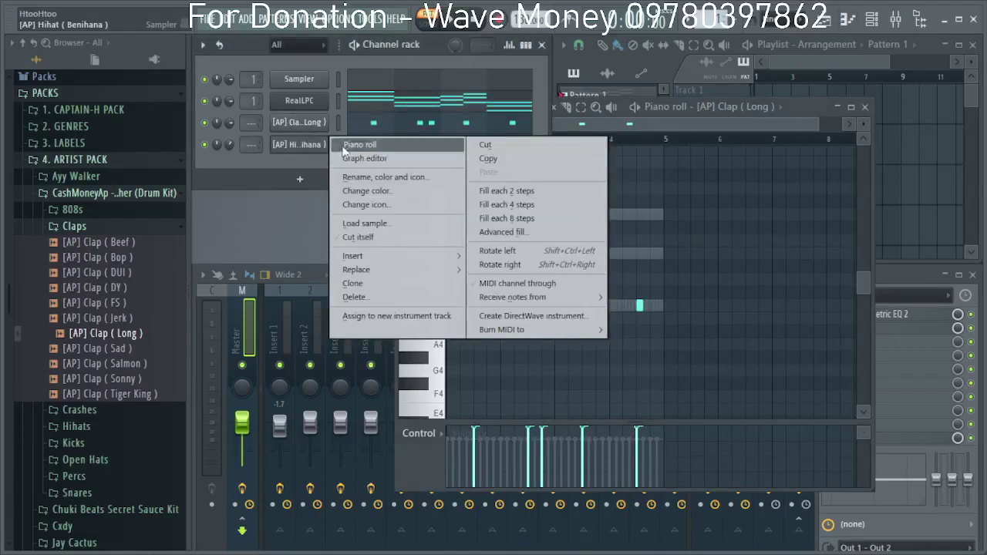
{"action": "left_click", "coordinate": [360, 145]}
{"action": "scroll", "coordinate": [650, 342], "scroll_direction": "up", "scroll_amount": 3}
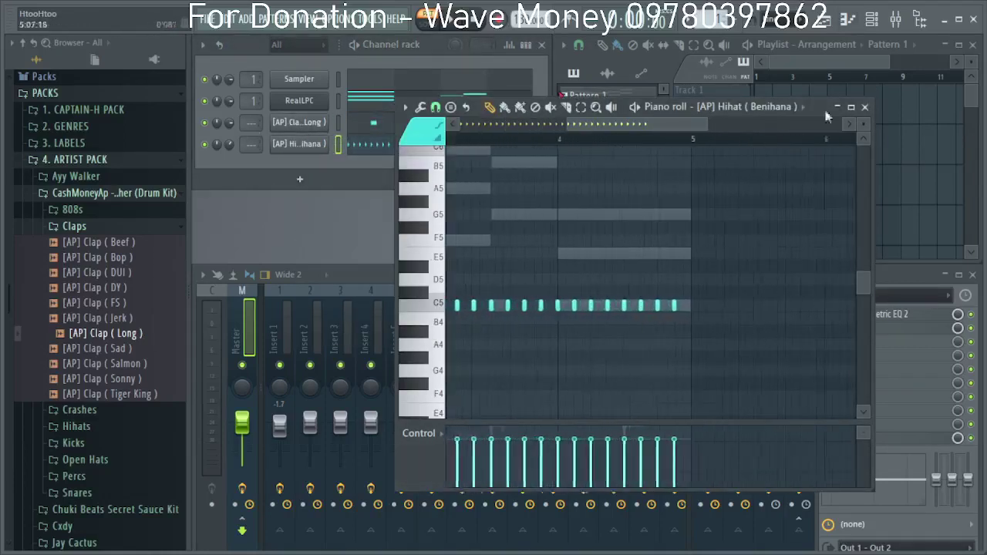
{"action": "left_click", "coordinate": [930, 29]}
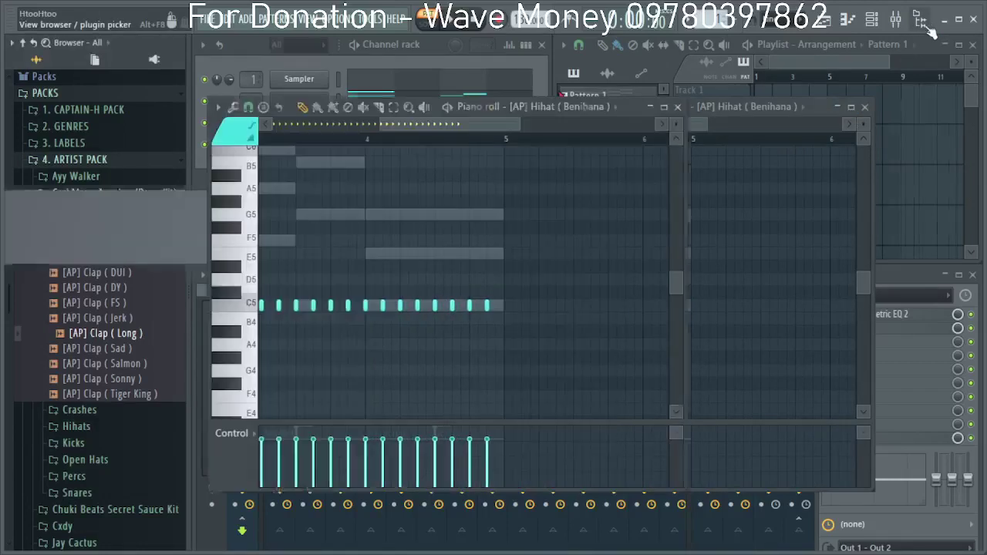
{"action": "scroll", "coordinate": [283, 323], "scroll_direction": "up", "scroll_amount": 2}
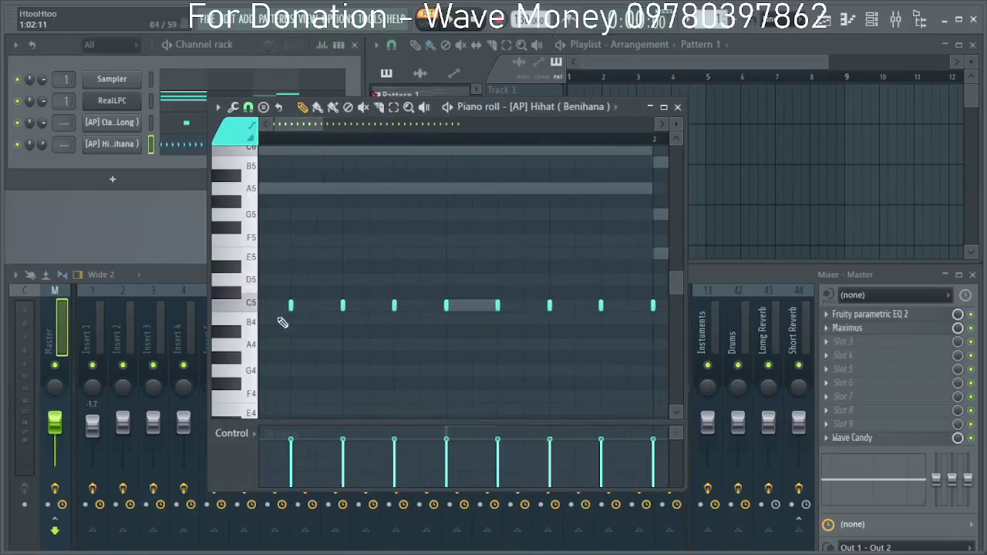
{"action": "left_click_drag", "start_coordinate": [306, 136], "coordinate": [150, 210]}
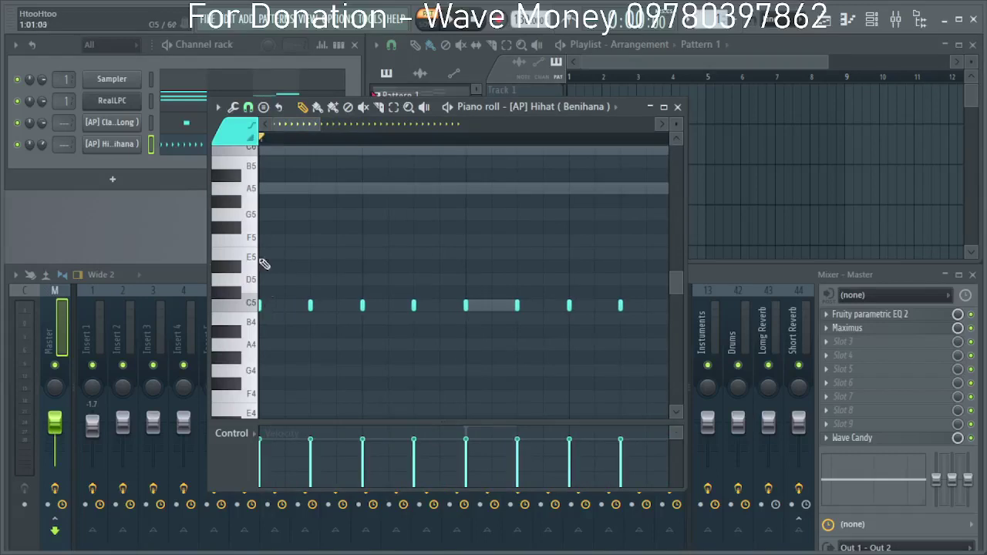
Set the piano roll snap to 1/4 step, fill the first step of bar 1 with quarter-step C5 hi-hat notes and play it.
{"action": "left_click", "coordinate": [248, 108]}
{"action": "left_click", "coordinate": [264, 205]}
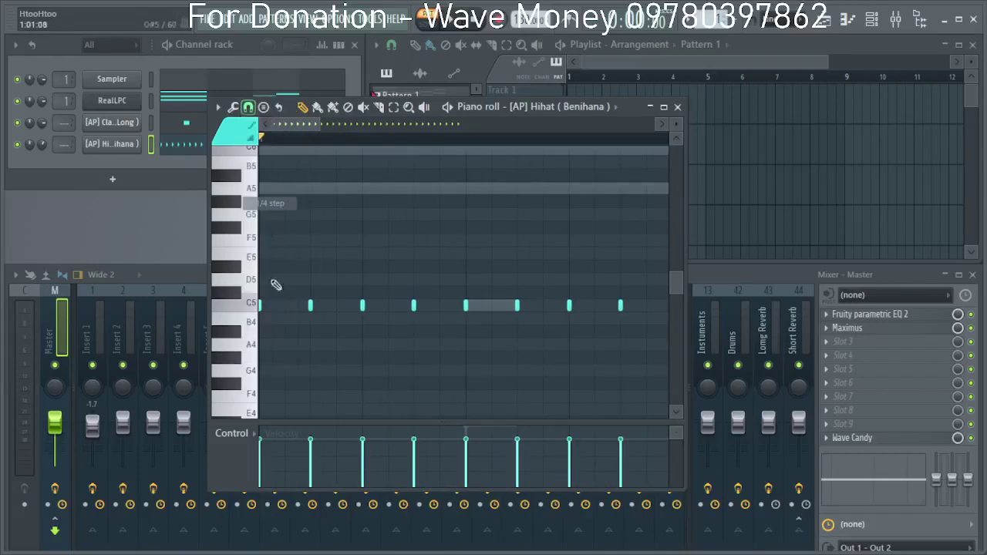
{"action": "left_click", "coordinate": [273, 306]}
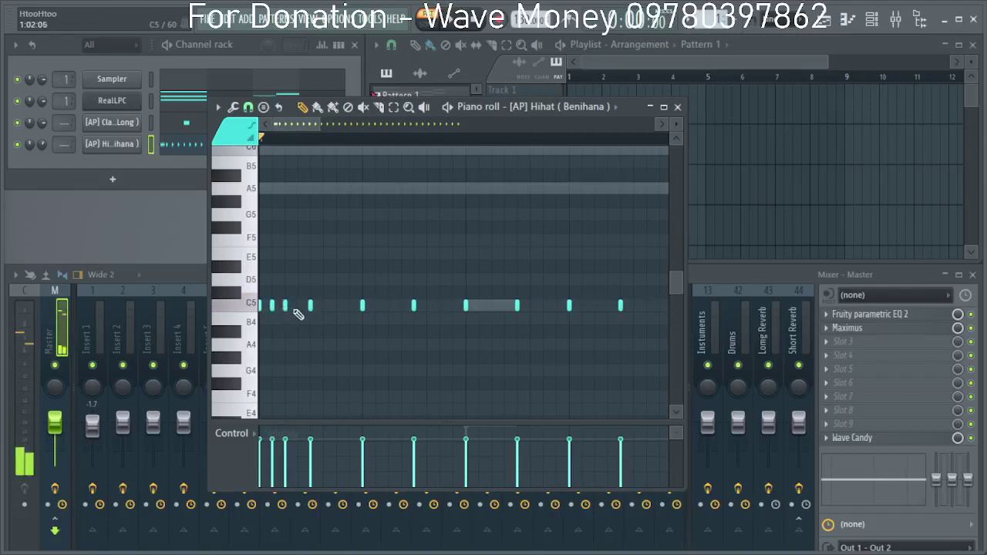
{"action": "scroll", "coordinate": [273, 293], "scroll_direction": "up", "scroll_amount": 2}
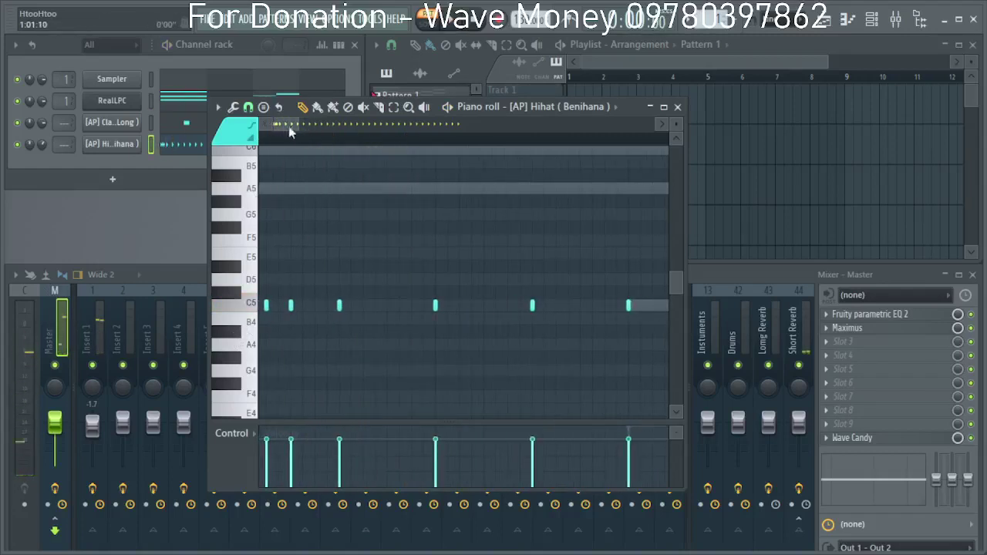
{"action": "left_click", "coordinate": [248, 108]}
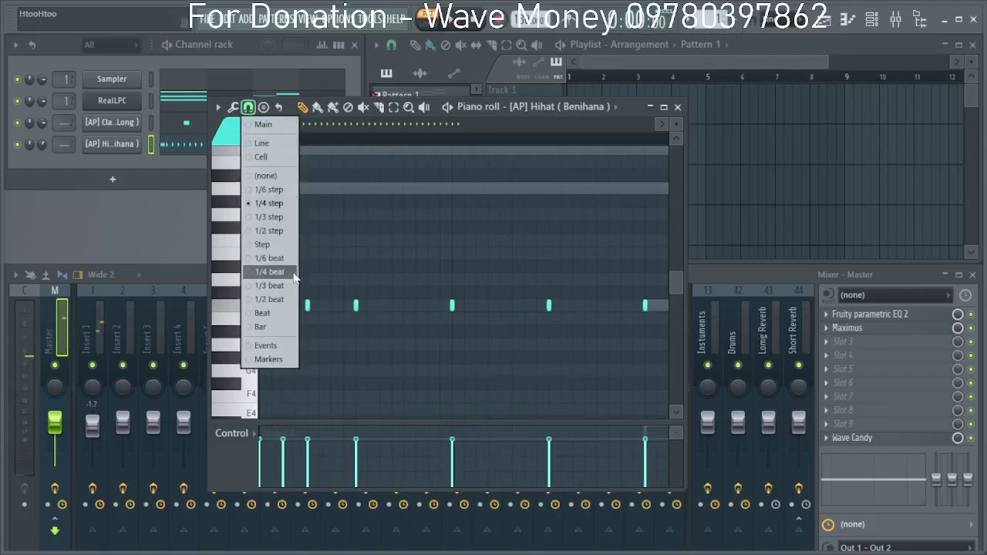
{"action": "left_click", "coordinate": [274, 204]}
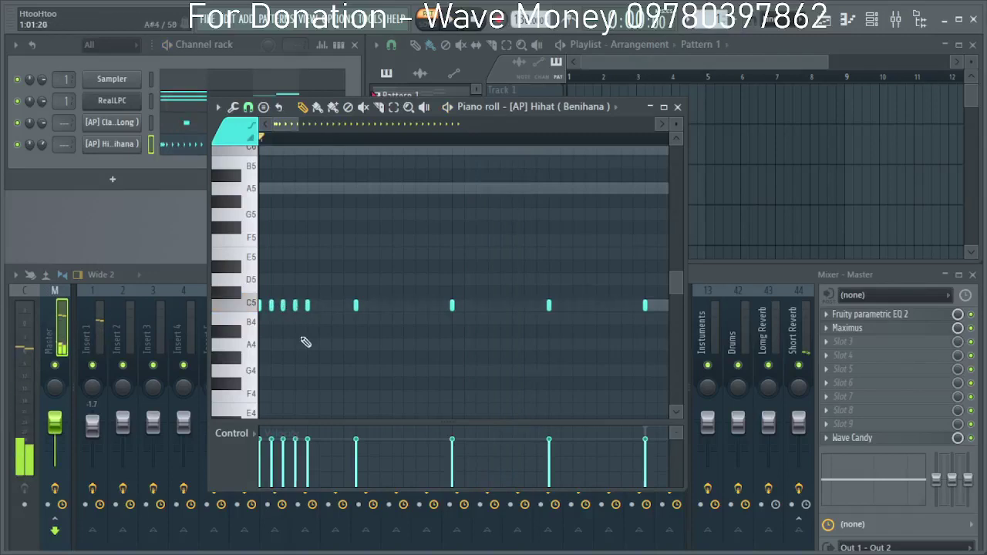
{"action": "scroll", "coordinate": [316, 347], "scroll_direction": "down", "scroll_amount": 4, "text": "ctrl"}
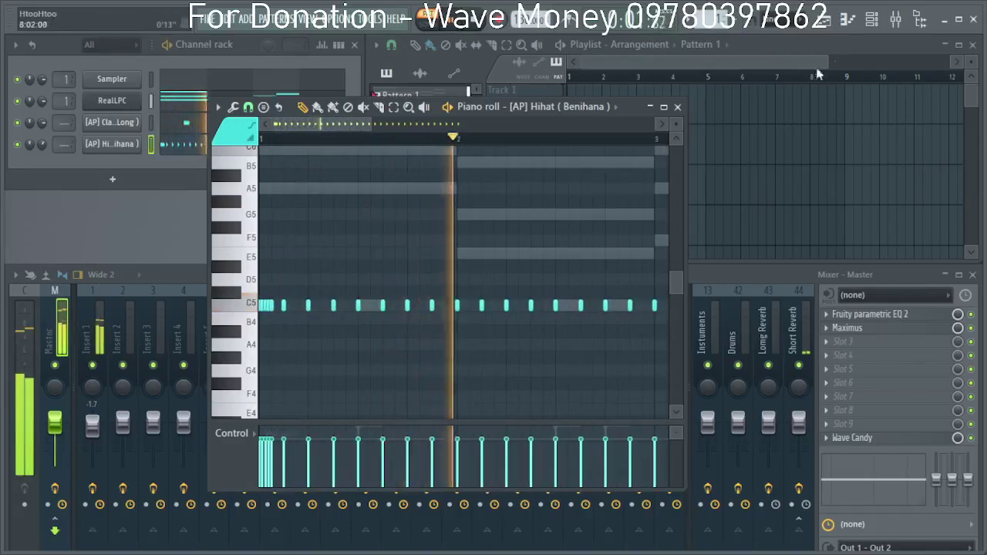
{"action": "key", "text": "space"}
Audition the drum kit's Hihats samples, replace the hi-hat channel's sample with [AP] Hihat ( Running ) and play the pattern.
{"action": "key", "text": "alt+8"}
{"action": "left_click", "coordinate": [114, 228]}
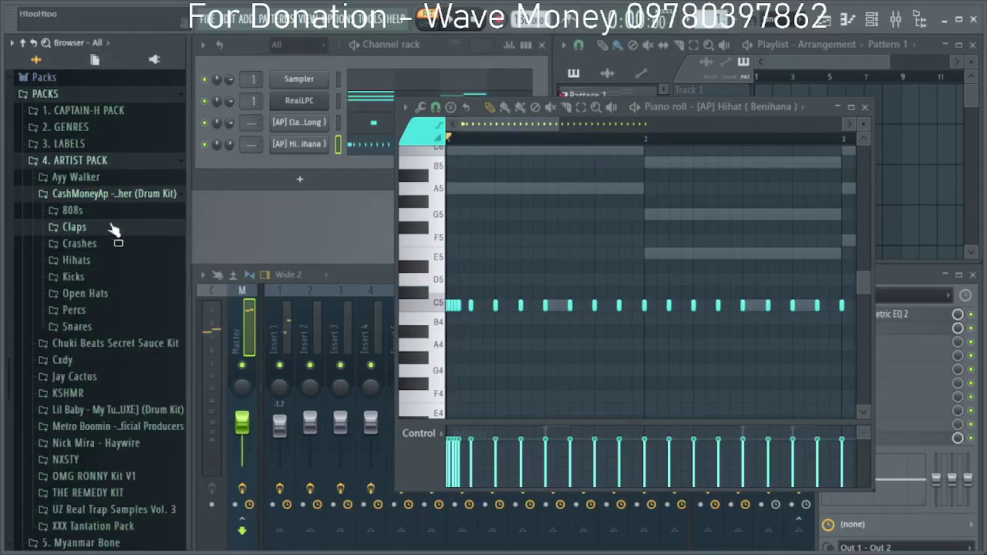
{"action": "left_click", "coordinate": [110, 296]}
{"action": "left_click", "coordinate": [111, 298]}
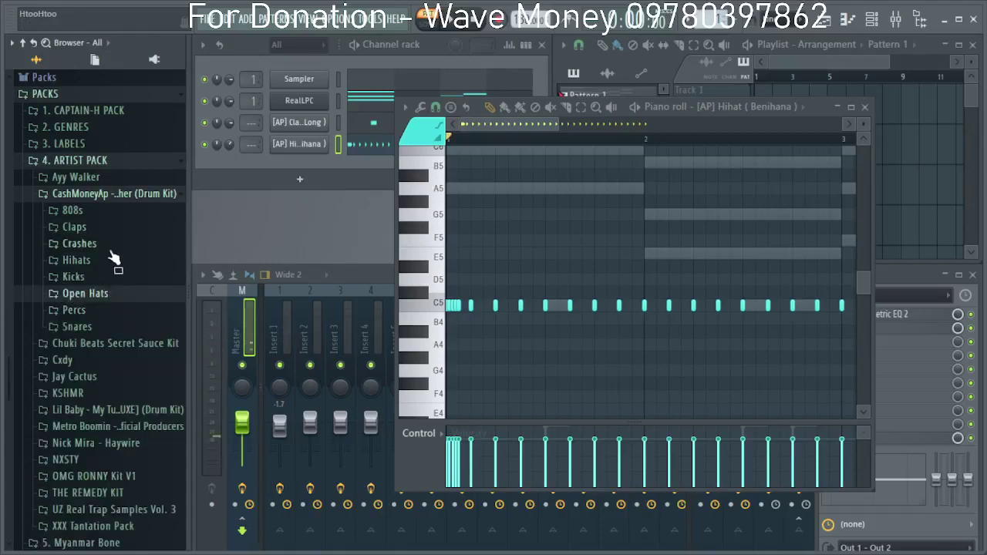
{"action": "left_click", "coordinate": [112, 262]}
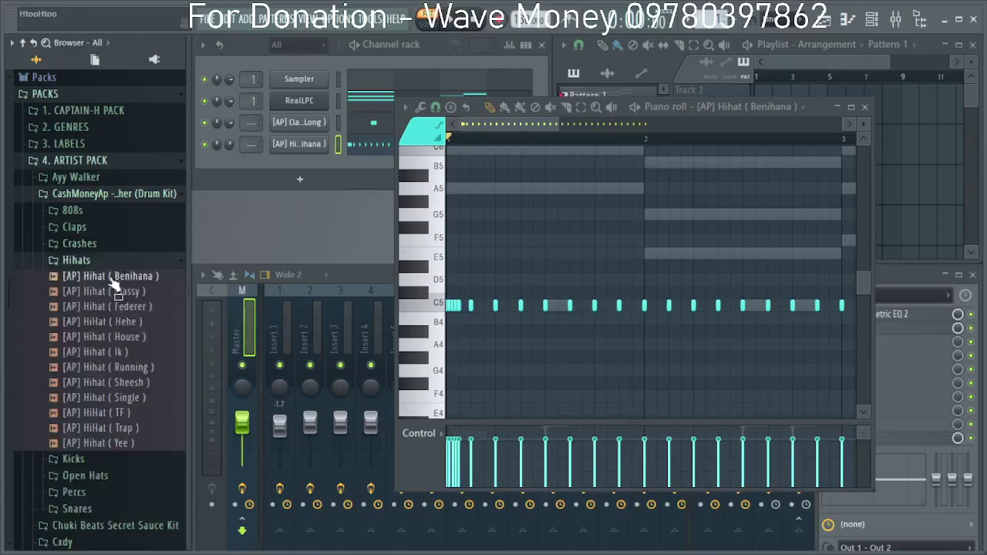
{"action": "left_click", "coordinate": [140, 384]}
{"action": "left_click", "coordinate": [131, 429]}
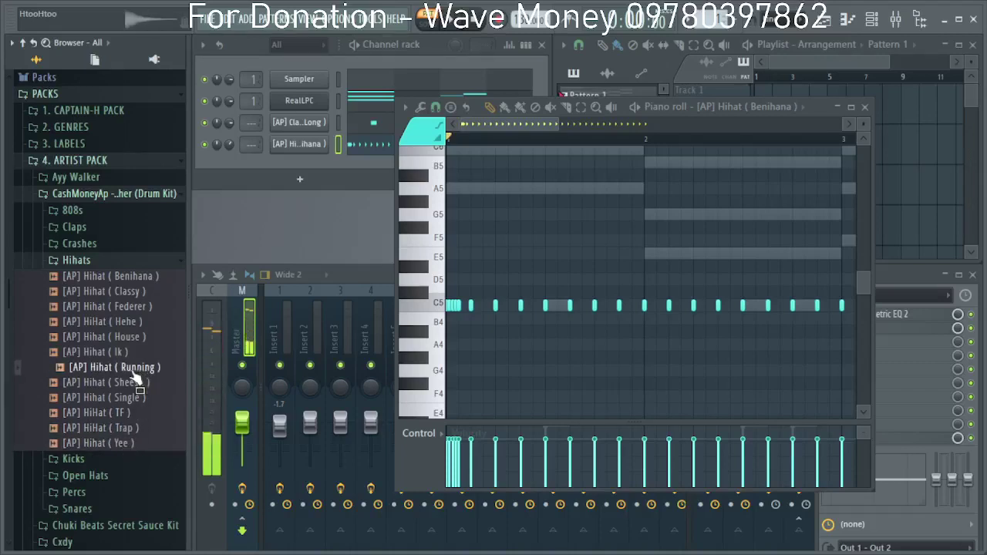
{"action": "left_click_drag", "start_coordinate": [293, 146], "coordinate": [294, 144]}
{"action": "key", "text": "space"}
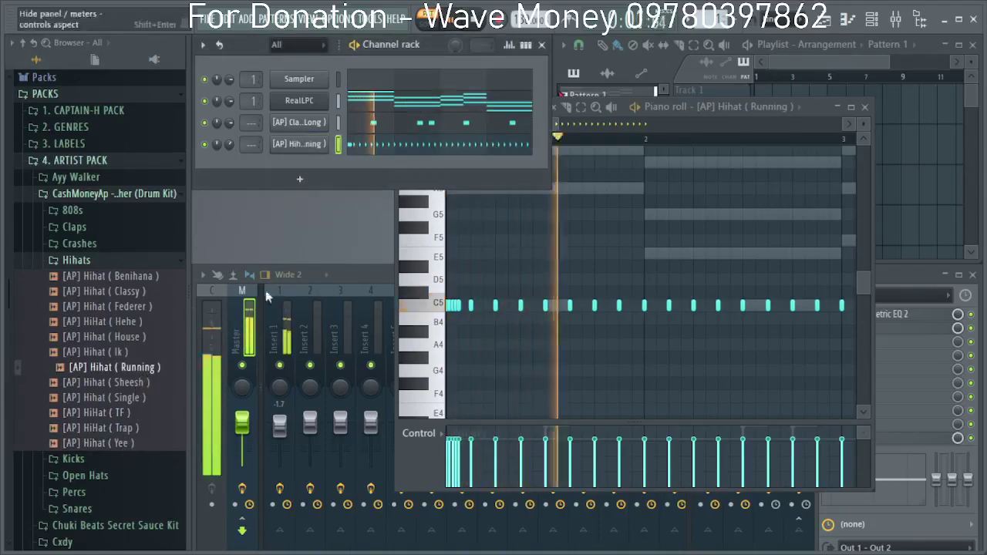
Hide the browser, maximize the hi-hat piano roll and play the pattern from bar 1.
{"action": "left_click", "coordinate": [922, 33]}
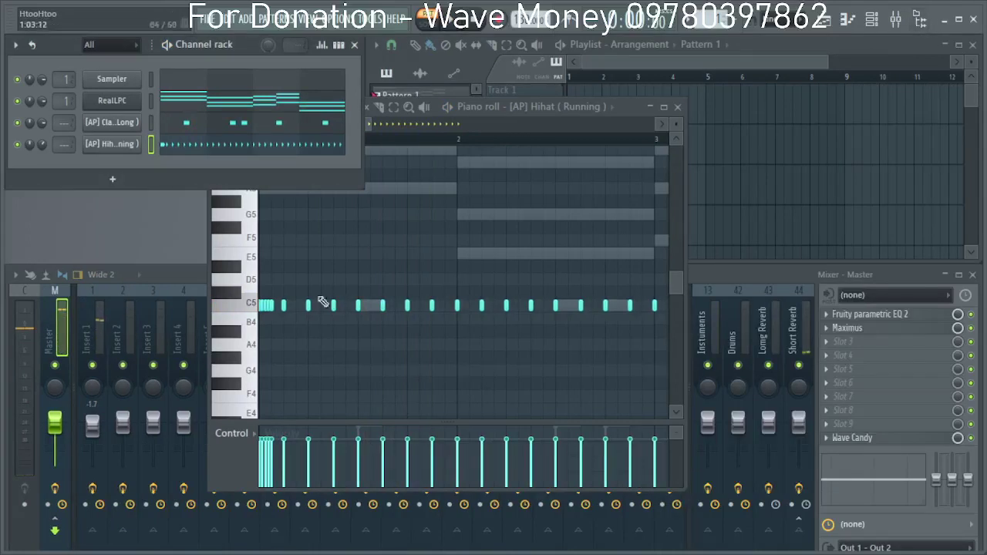
{"action": "left_click", "coordinate": [605, 108]}
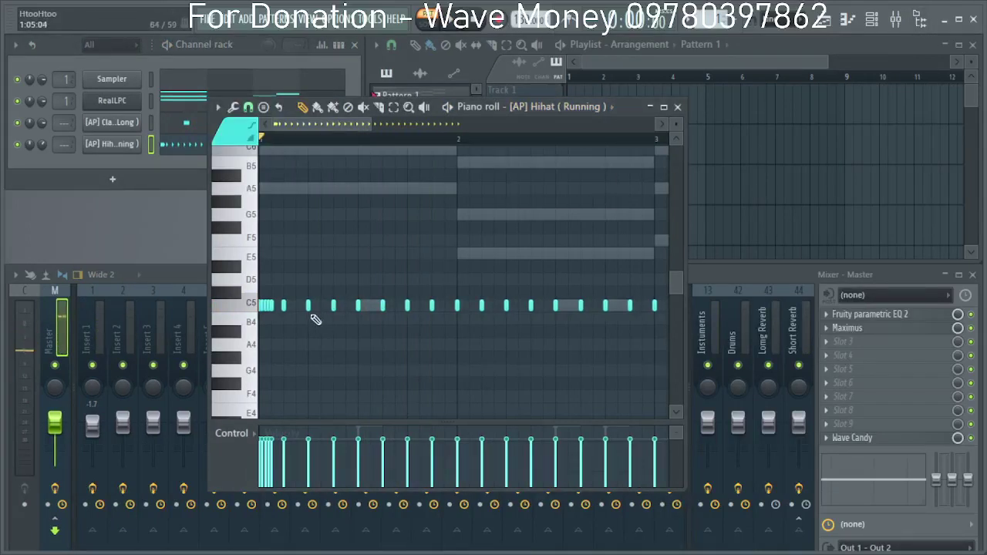
{"action": "scroll", "coordinate": [314, 320], "scroll_direction": "up", "scroll_amount": 2}
{"action": "key", "text": "space"}
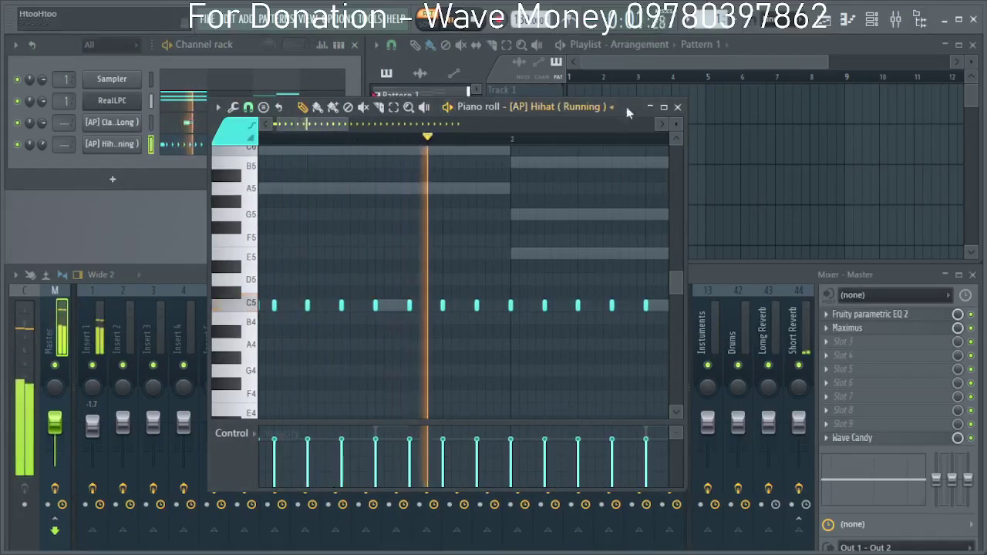
{"action": "left_click", "coordinate": [663, 107]}
{"action": "scroll", "coordinate": [177, 315], "scroll_direction": "up", "scroll_amount": 2}
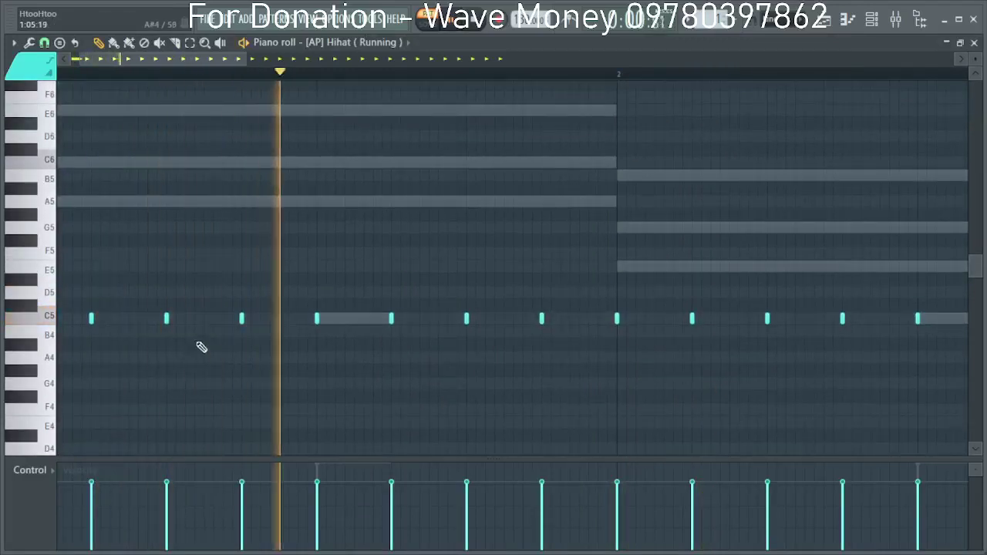
{"action": "key", "text": "space"}
{"action": "left_click_drag", "start_coordinate": [221, 59], "coordinate": [39, 71]}
{"action": "key", "text": "space"}
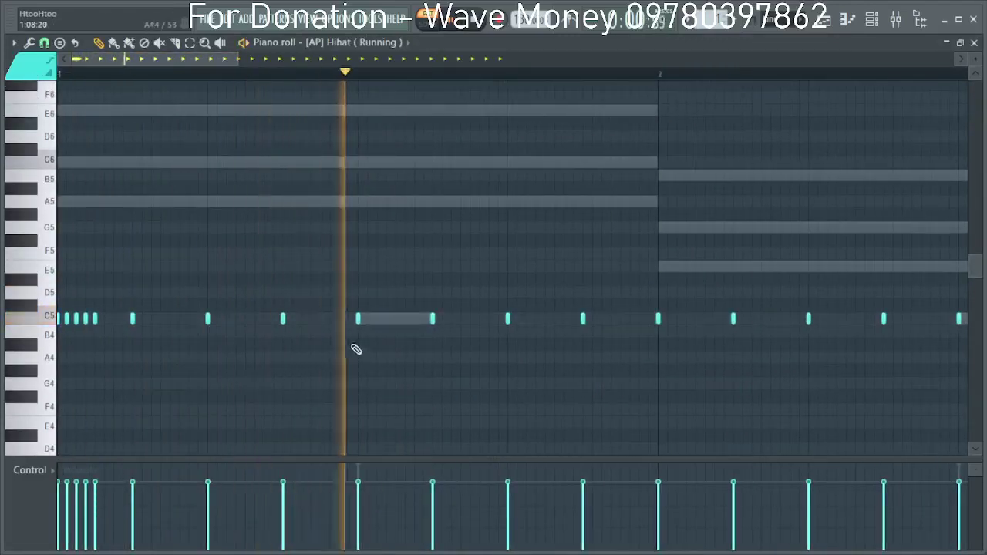
Add an extra C5 hi-hat note on step 16 of bar 1 while the pattern plays.
{"action": "scroll", "coordinate": [417, 361], "scroll_direction": "down", "scroll_amount": 2}
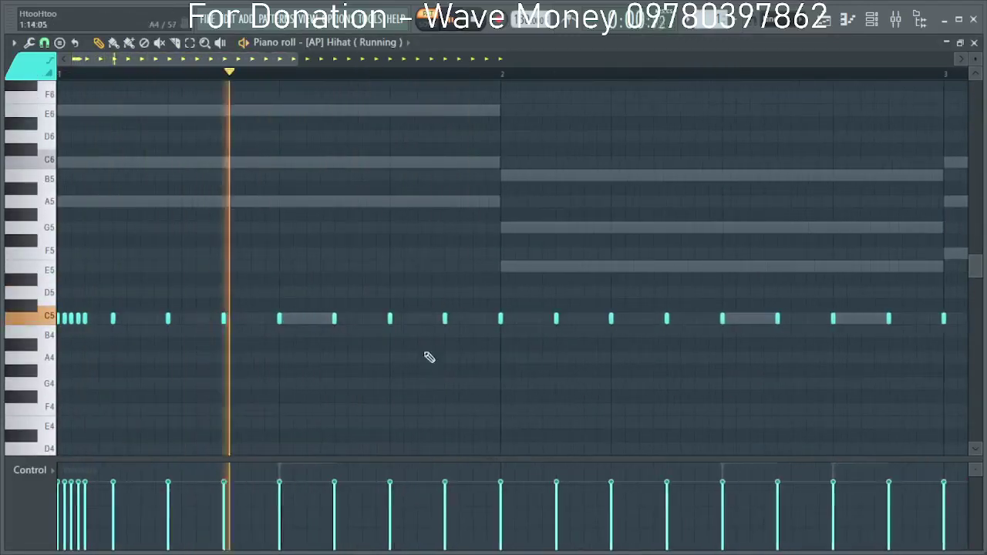
{"action": "left_click", "coordinate": [474, 321]}
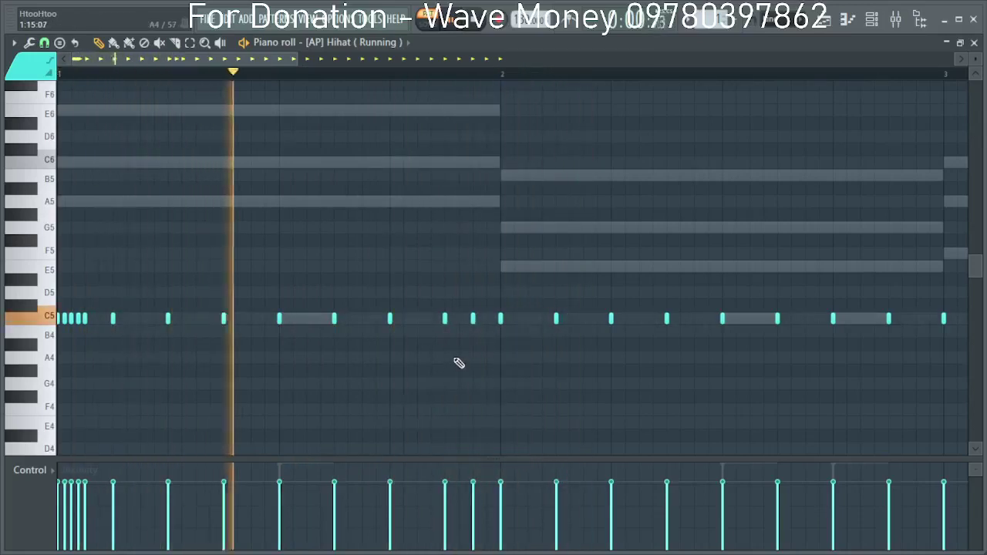
{"action": "scroll", "coordinate": [489, 385], "scroll_direction": "down", "scroll_amount": 3}
{"action": "scroll", "coordinate": [281, 362], "scroll_direction": "down", "scroll_amount": 2}
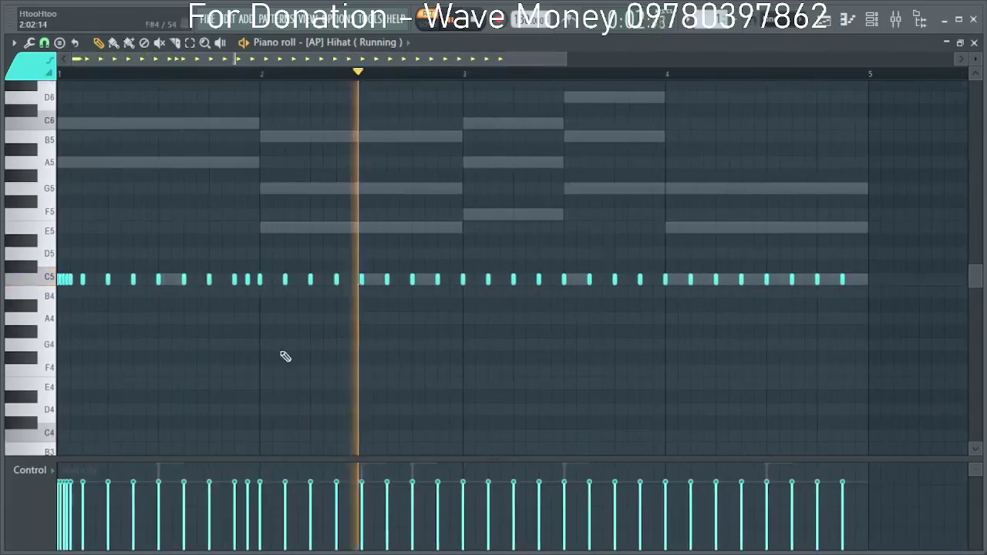
Add a matching quarter-step C5 hi-hat roll at the start of bar 3 and an extra C5 note on step 16 of that bar.
{"action": "scroll", "coordinate": [255, 332], "scroll_direction": "up", "scroll_amount": 5}
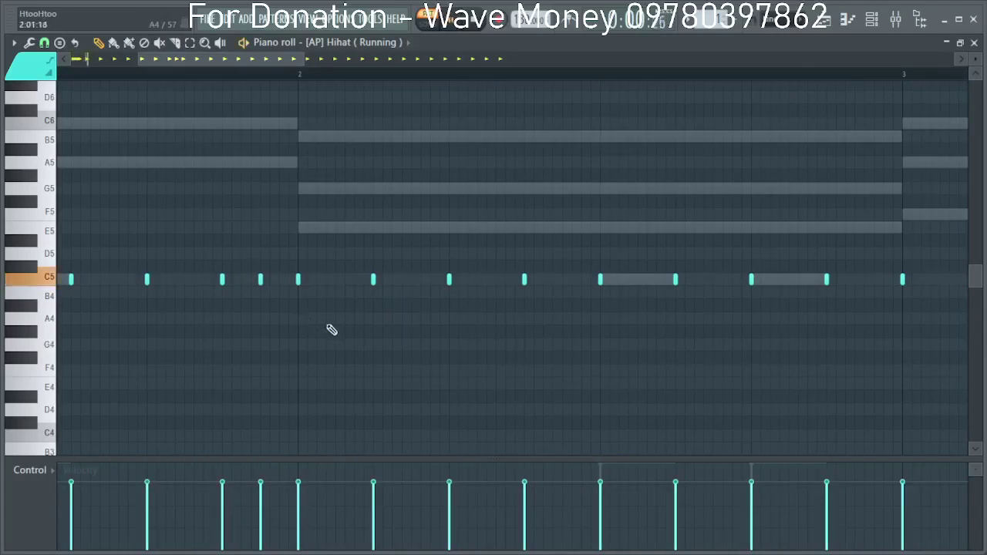
{"action": "scroll", "coordinate": [331, 336], "scroll_direction": "down", "scroll_amount": 3}
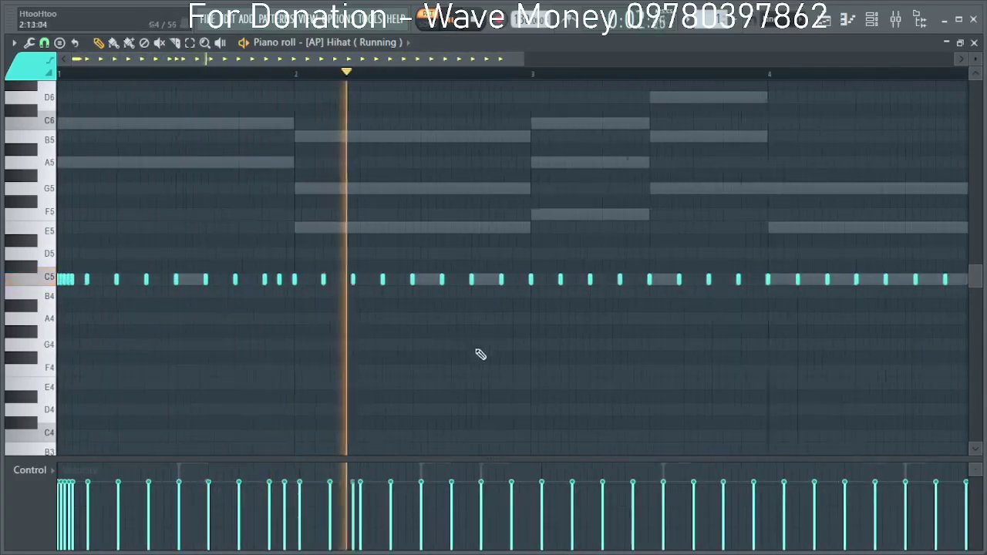
{"action": "scroll", "coordinate": [434, 309], "scroll_direction": "down", "scroll_amount": 1}
{"action": "scroll", "coordinate": [439, 293], "scroll_direction": "up", "scroll_amount": 3}
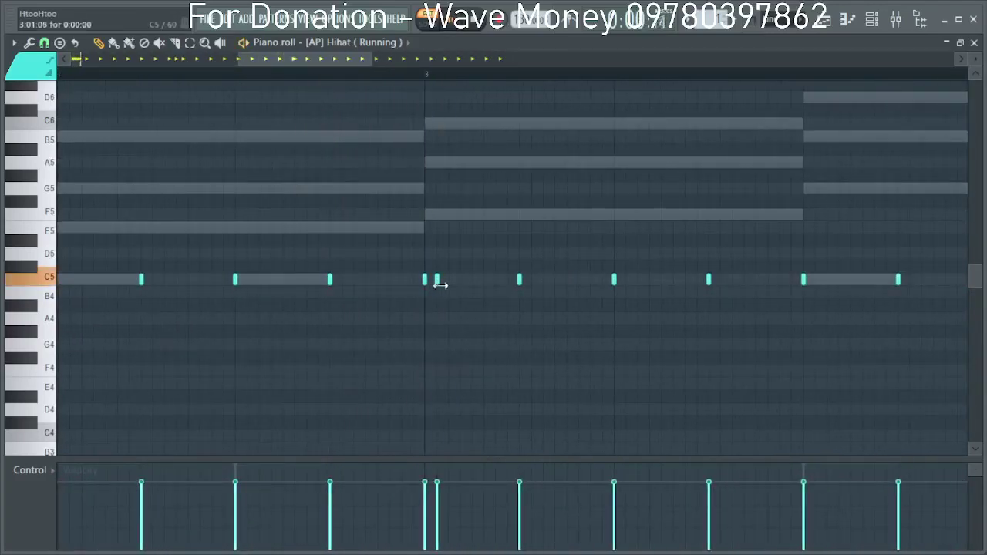
{"action": "scroll", "coordinate": [432, 355], "scroll_direction": "down", "scroll_amount": 5}
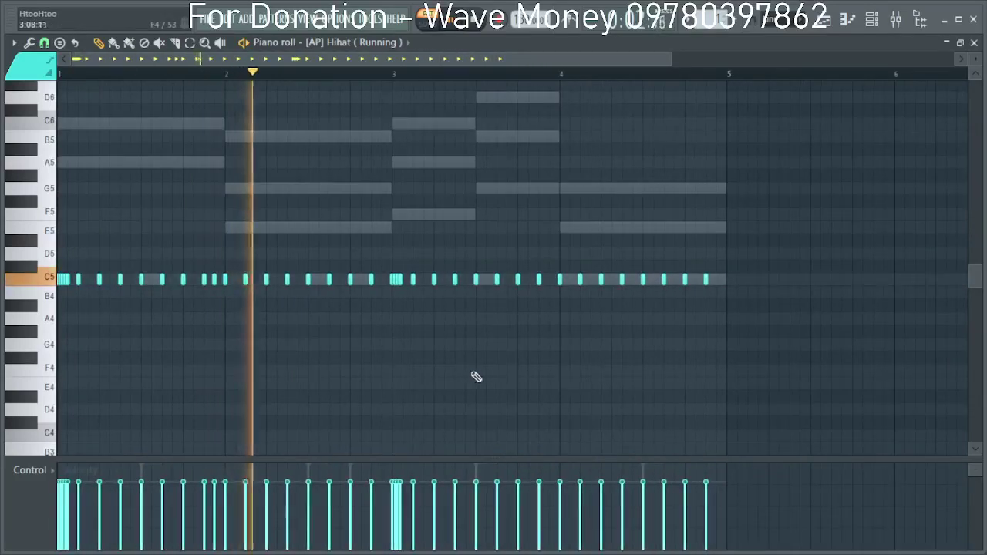
{"action": "scroll", "coordinate": [550, 291], "scroll_direction": "up", "scroll_amount": 2}
{"action": "scroll", "coordinate": [554, 286], "scroll_direction": "down", "scroll_amount": 3}
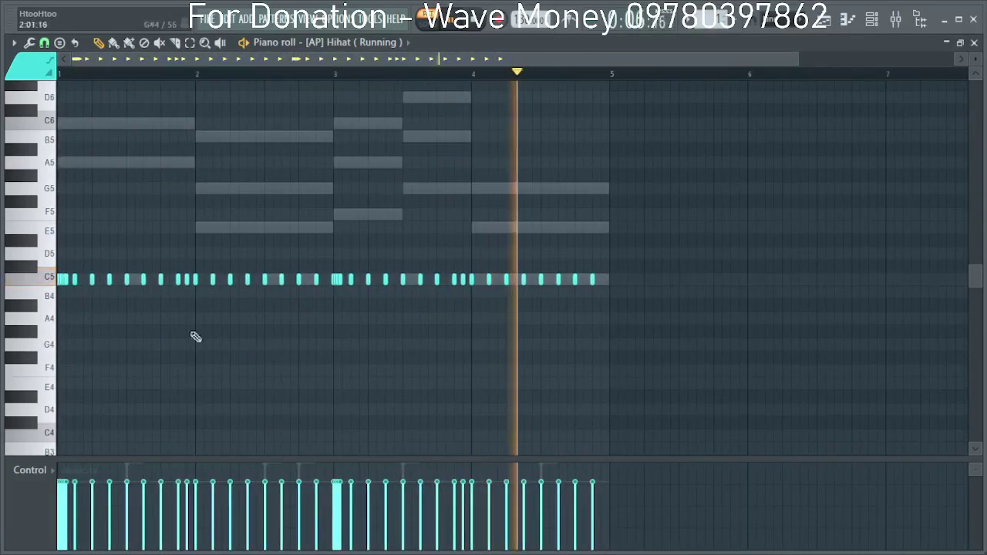
Add a four-note F#4 hi-hat roll starting on step 9 of bar 1, aligned to the grid.
{"action": "scroll", "coordinate": [139, 352], "scroll_direction": "up", "scroll_amount": 1}
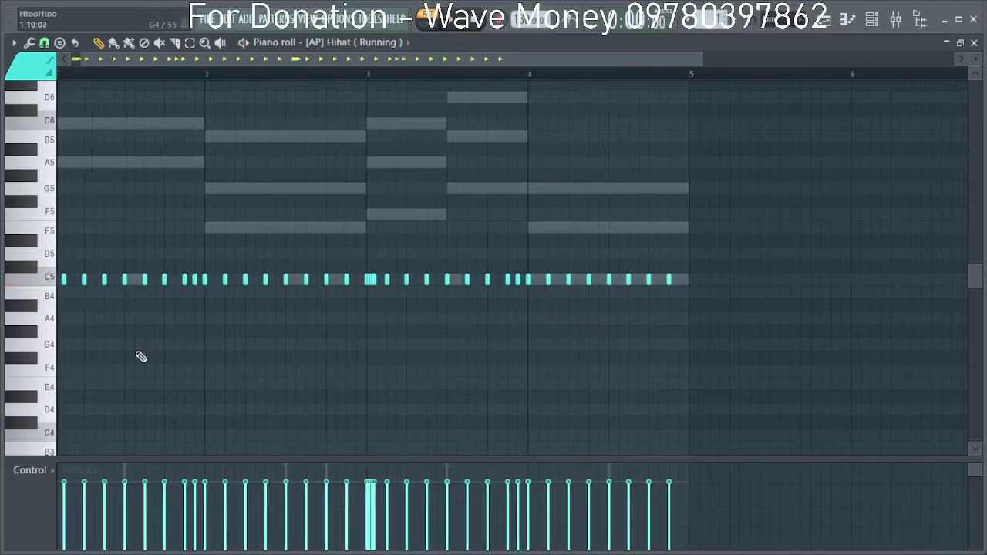
{"action": "scroll", "coordinate": [165, 388], "scroll_direction": "up", "scroll_amount": 2}
{"action": "scroll", "coordinate": [172, 308], "scroll_direction": "down", "scroll_amount": 3}
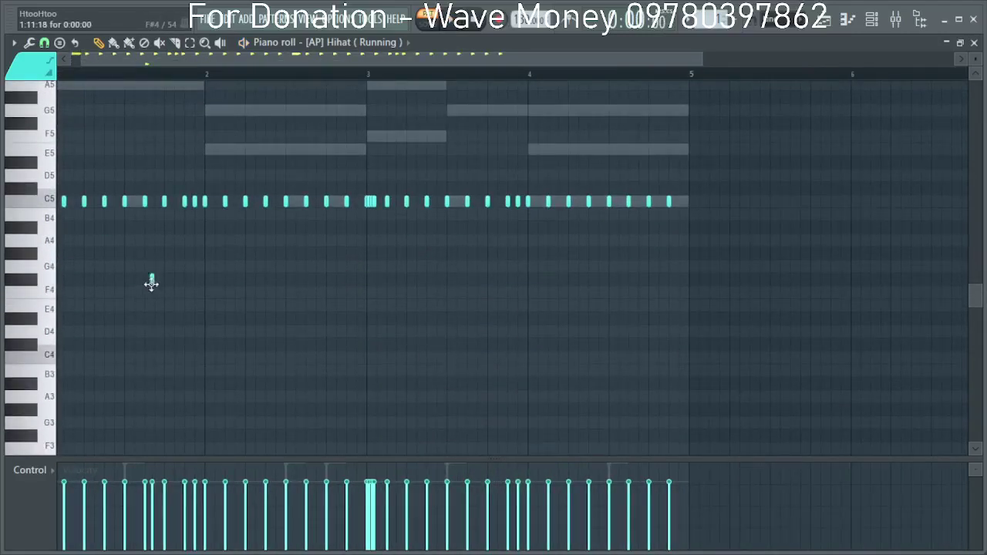
{"action": "scroll", "coordinate": [157, 286], "scroll_direction": "up", "scroll_amount": 4}
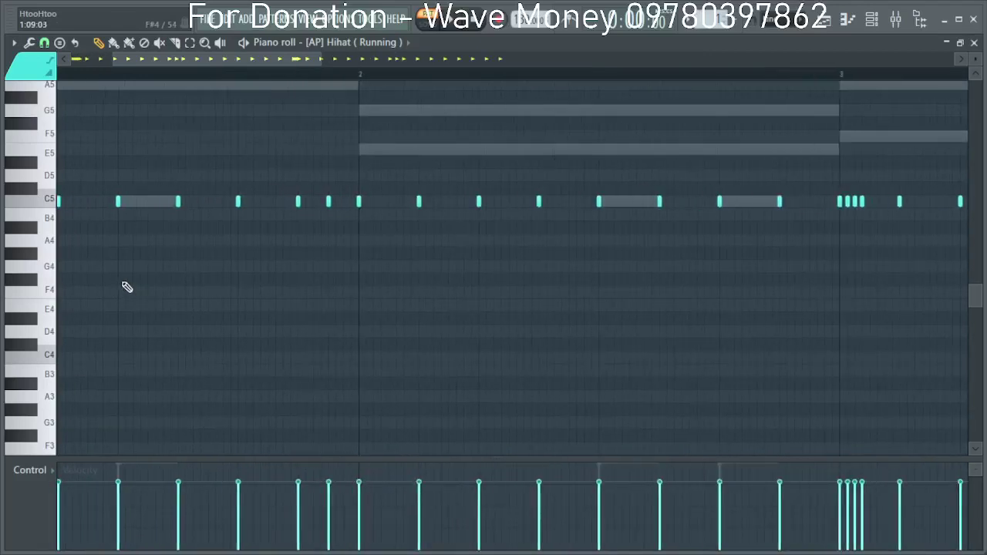
{"action": "scroll", "coordinate": [123, 286], "scroll_direction": "up", "scroll_amount": 2}
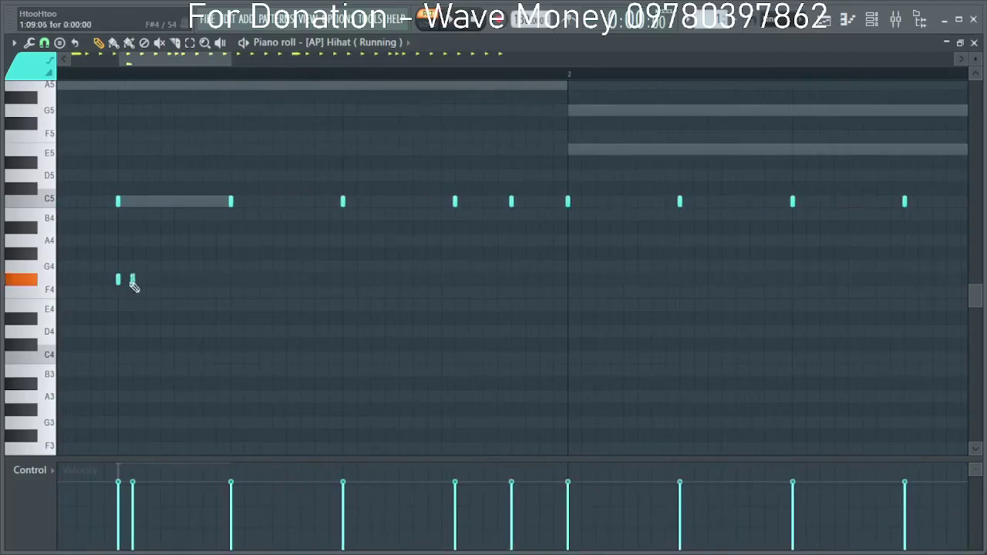
{"action": "scroll", "coordinate": [128, 309], "scroll_direction": "down", "scroll_amount": 3}
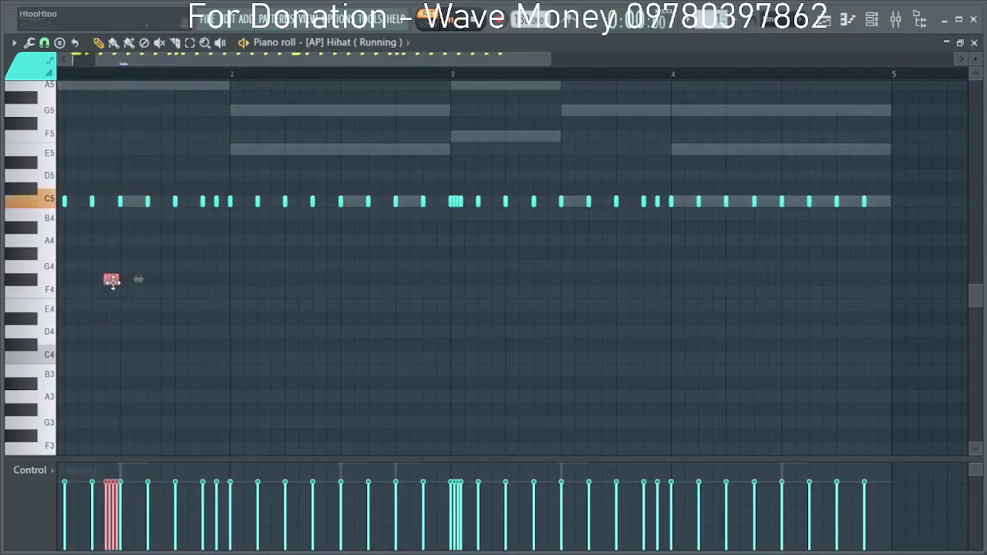
{"action": "mouse_move", "coordinate": [112, 280]}
{"action": "left_mouse_down"}
{"action": "mouse_move", "coordinate": [166, 280]}
{"action": "mouse_move", "coordinate": [125, 281]}
{"action": "left_mouse_up"}
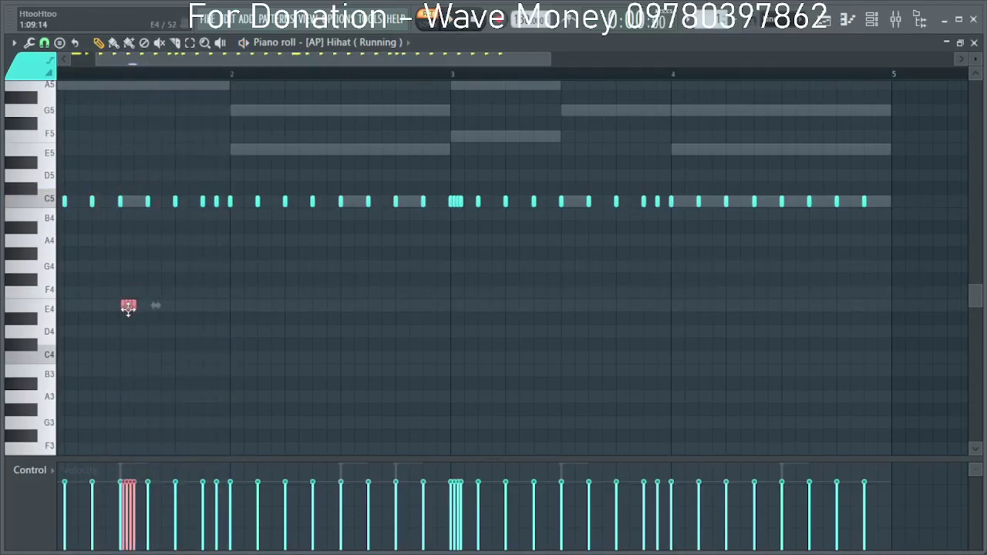
{"action": "scroll", "coordinate": [126, 309], "scroll_direction": "up", "scroll_amount": 2, "text": "ctrl"}
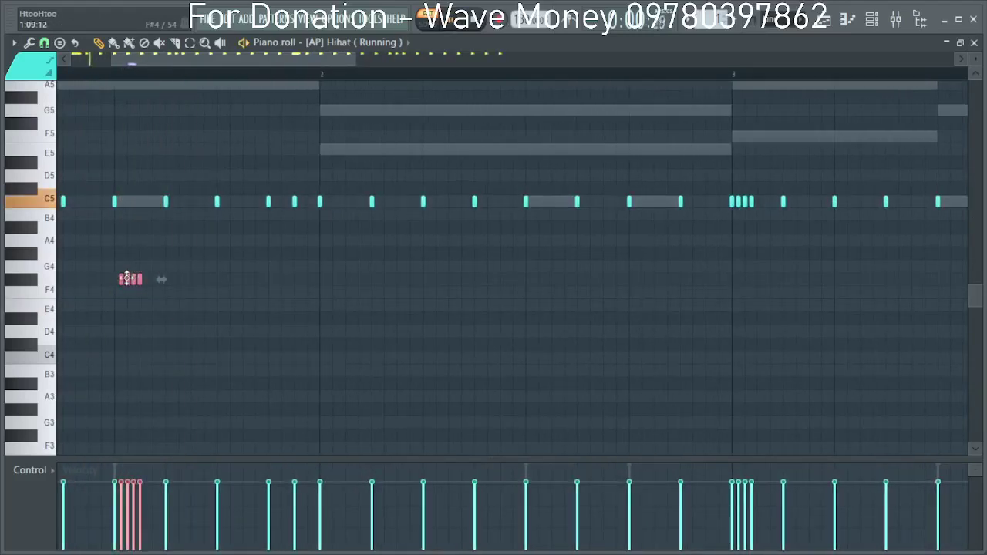
{"action": "left_click_drag", "start_coordinate": [127, 279], "coordinate": [121, 279]}
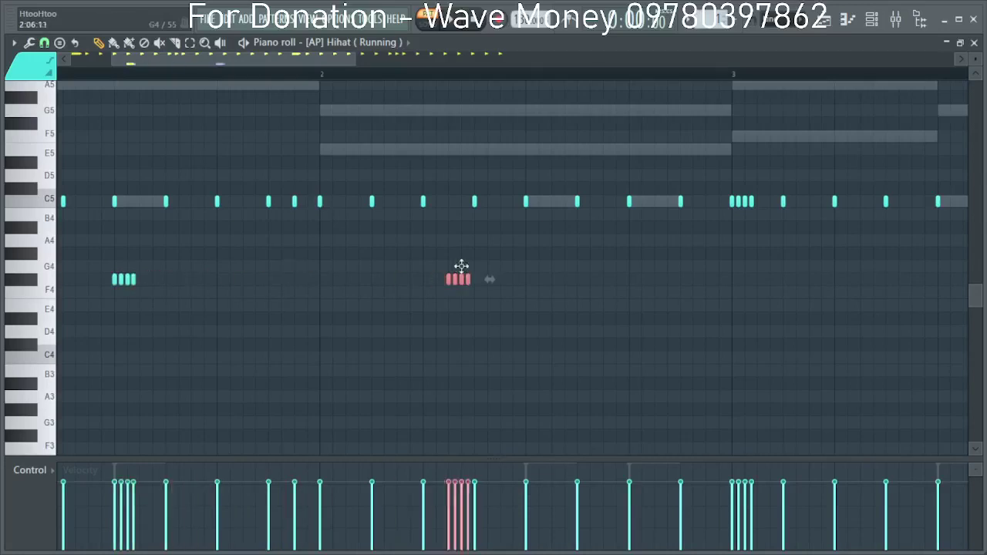
Copy the F#4 hi-hat roll to step 9 of bar 2 and check it in playback.
{"action": "left_click_drag", "start_coordinate": [373, 260], "coordinate": [516, 275]}
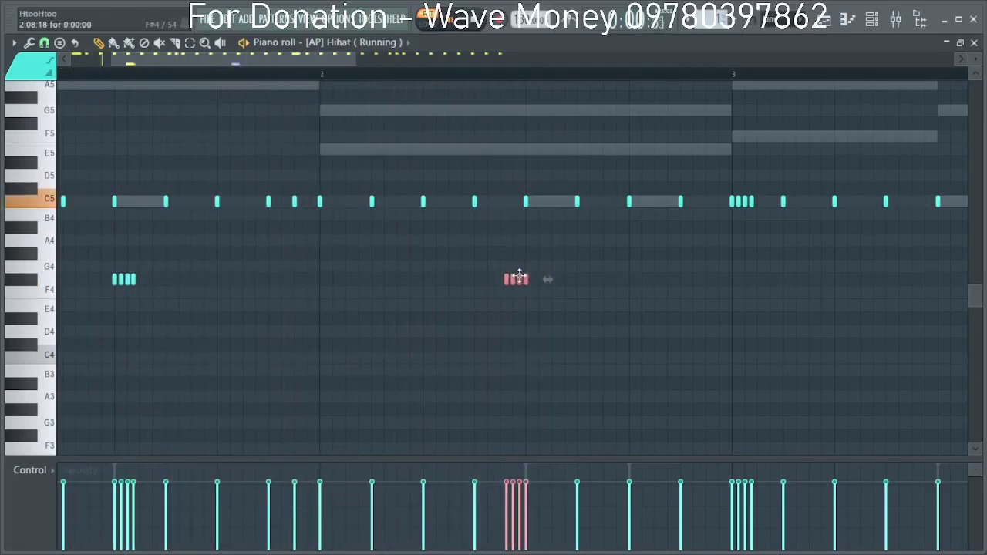
{"action": "scroll", "coordinate": [330, 339], "scroll_direction": "down", "scroll_amount": 3}
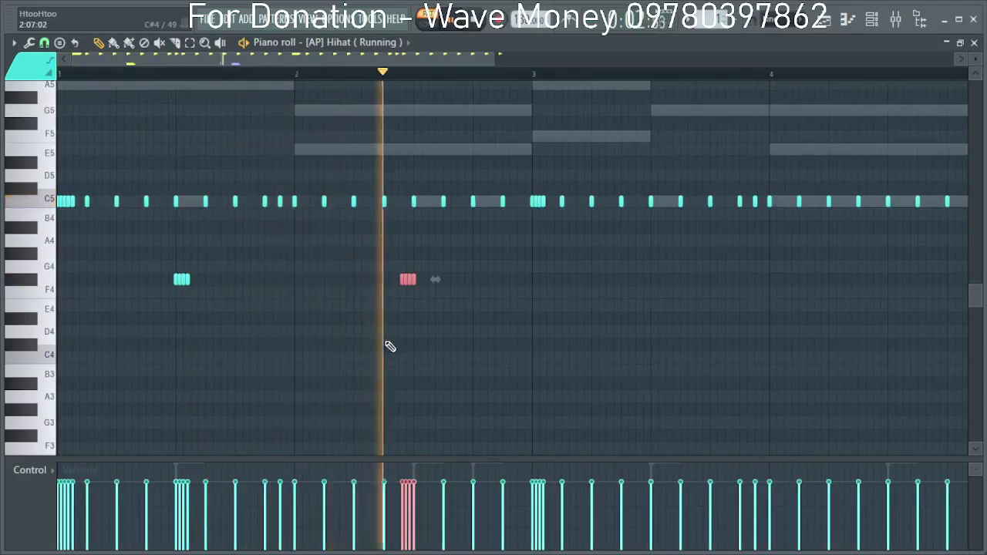
{"action": "left_click_drag", "start_coordinate": [411, 282], "coordinate": [422, 282]}
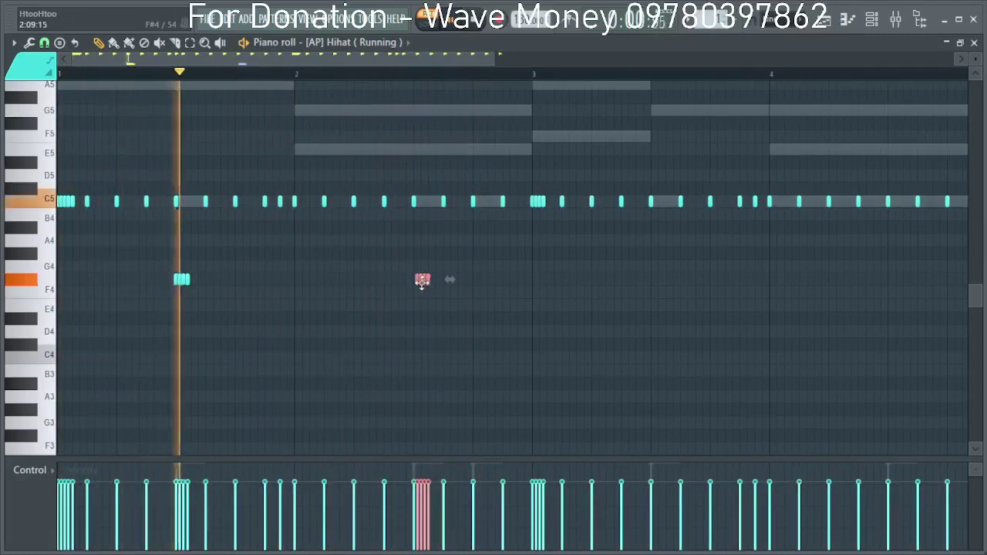
{"action": "scroll", "coordinate": [412, 305], "scroll_direction": "down", "scroll_amount": 2}
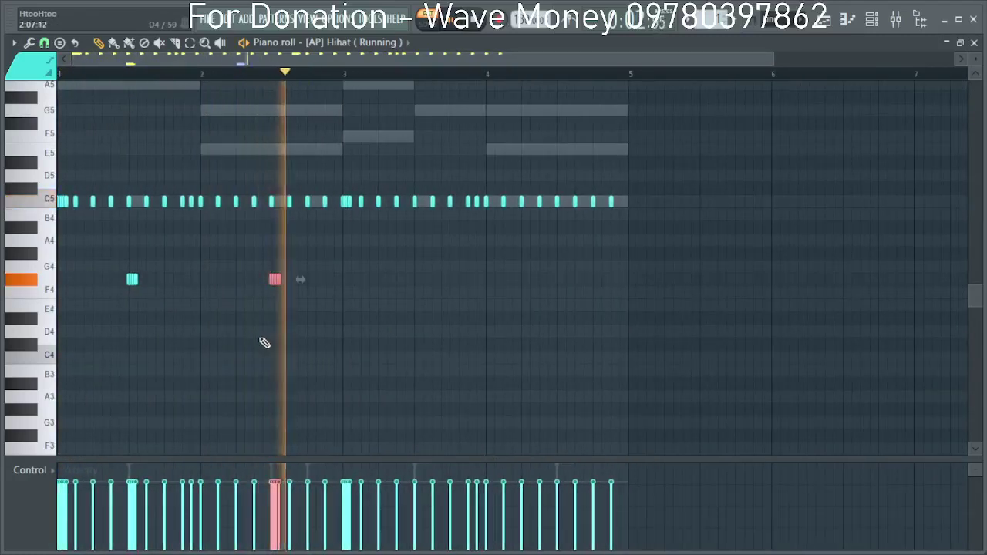
{"action": "key", "text": "space"}
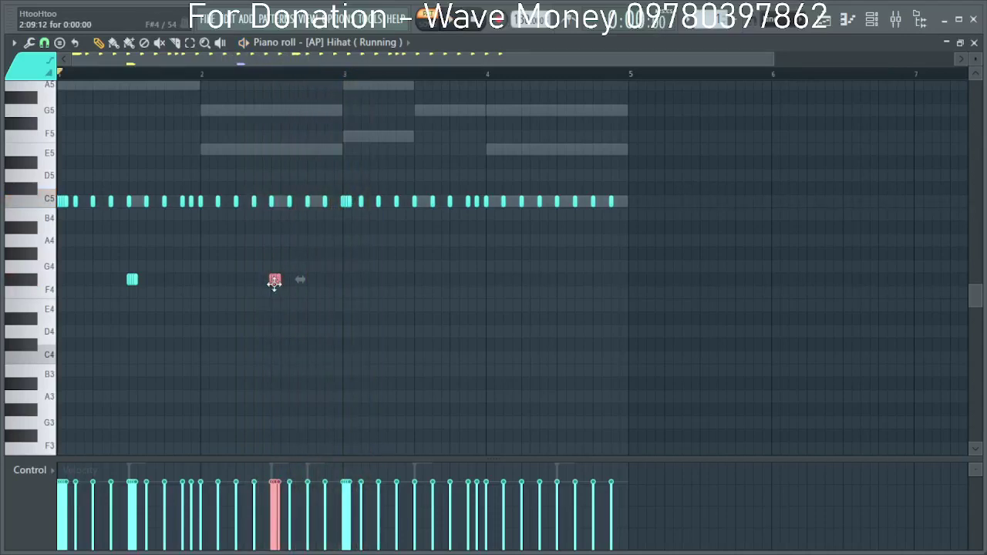
Copy the hi-hat roll to step 9 of bar 3 and raise it to F5 while the pattern plays.
{"action": "key", "text": "space"}
{"action": "left_click_drag", "start_coordinate": [327, 281], "coordinate": [423, 254]}
{"action": "scroll", "coordinate": [420, 290], "scroll_direction": "up", "scroll_amount": 3}
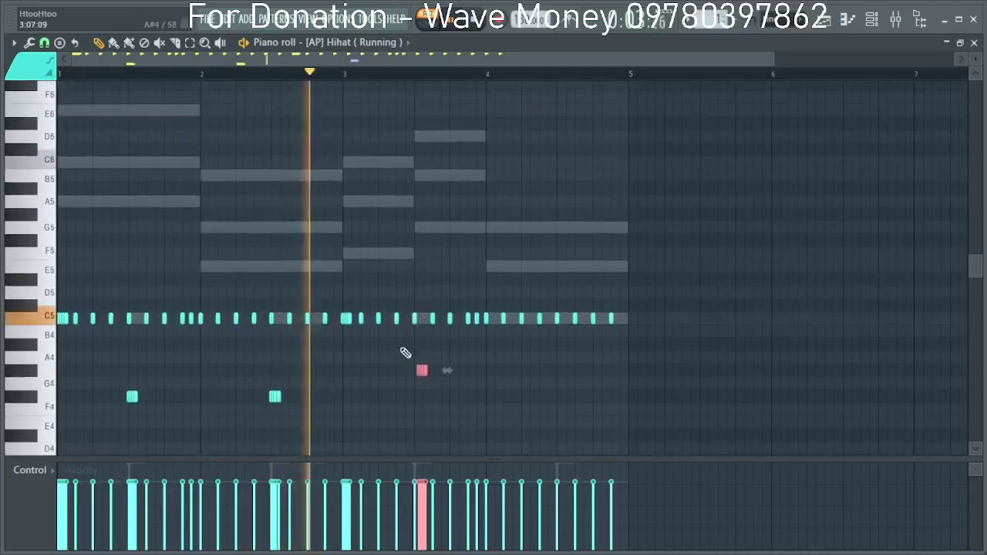
{"action": "left_click_drag", "start_coordinate": [421, 370], "coordinate": [419, 252]}
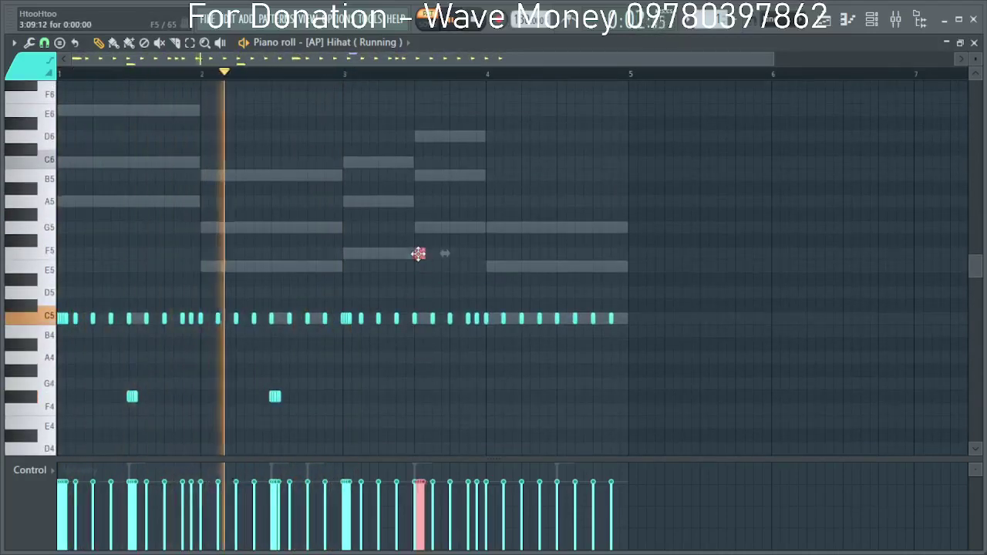
Examine the [AP] Clap ( Long ) notes against the hi-hat rolls in its piano roll and play the pattern.
{"action": "left_click", "coordinate": [960, 42]}
{"action": "right_click", "coordinate": [158, 122]}
{"action": "left_click", "coordinate": [176, 123]}
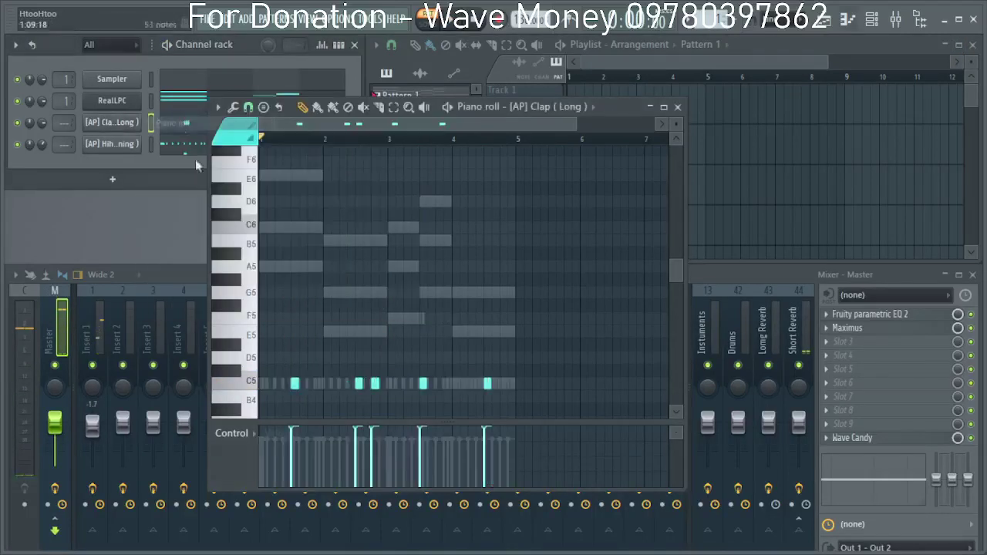
{"action": "scroll", "coordinate": [369, 370], "scroll_direction": "up", "scroll_amount": 5}
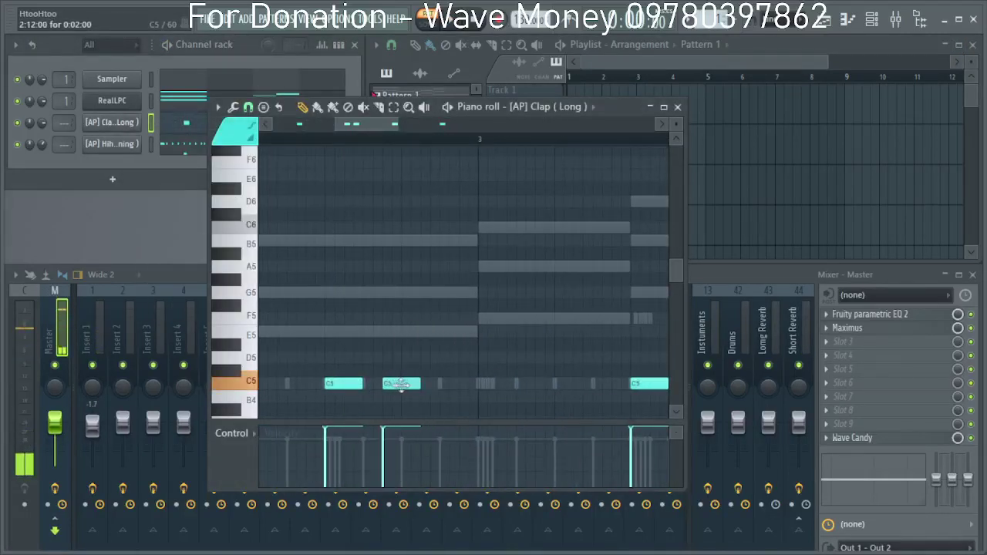
{"action": "scroll", "coordinate": [395, 384], "scroll_direction": "down", "scroll_amount": 5}
{"action": "key", "text": "space"}
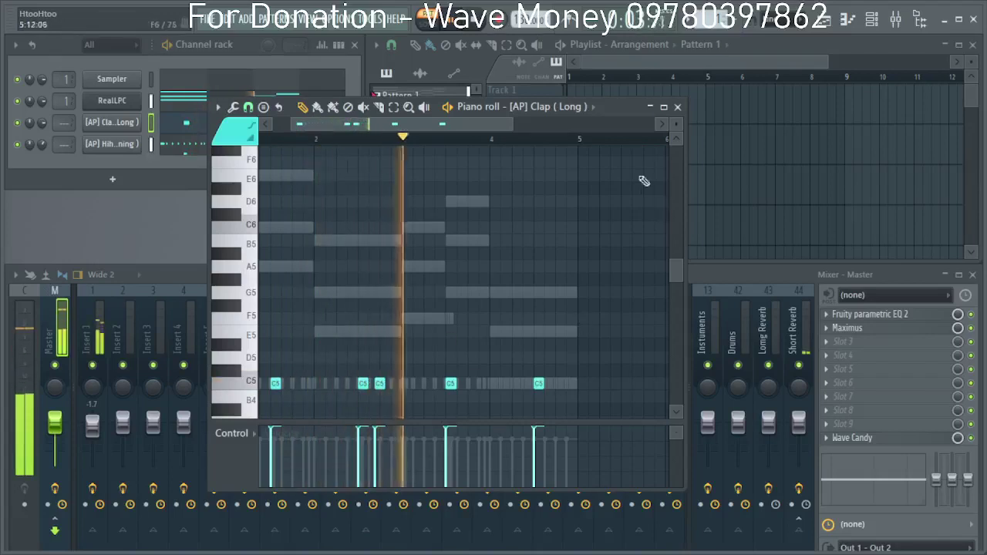
{"action": "left_click", "coordinate": [677, 108]}
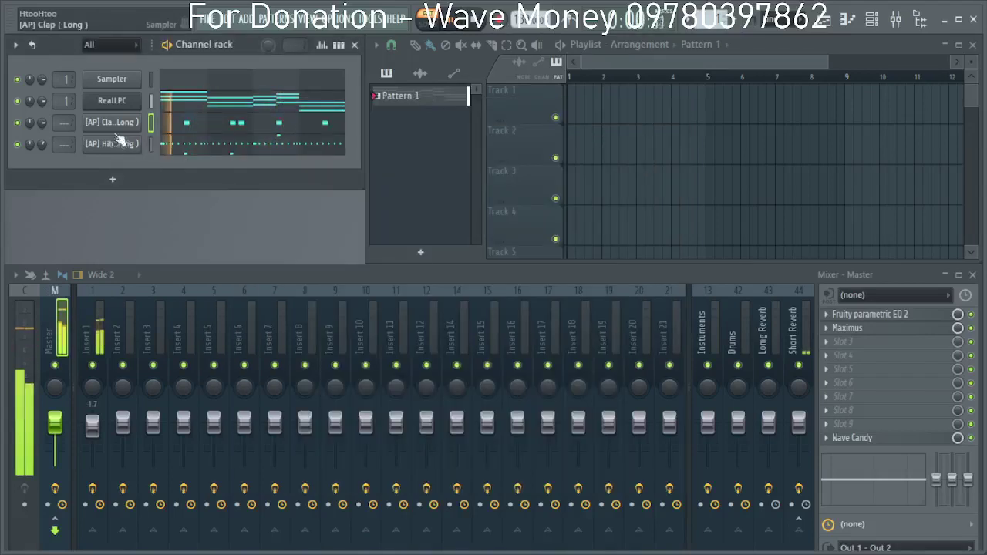
In the maximized hi-hat piano roll, nudge bar 3's F5 roll a quarter step later and copy it to D#5 on step 13.
{"action": "right_click", "coordinate": [123, 142]}
{"action": "left_click", "coordinate": [187, 141]}
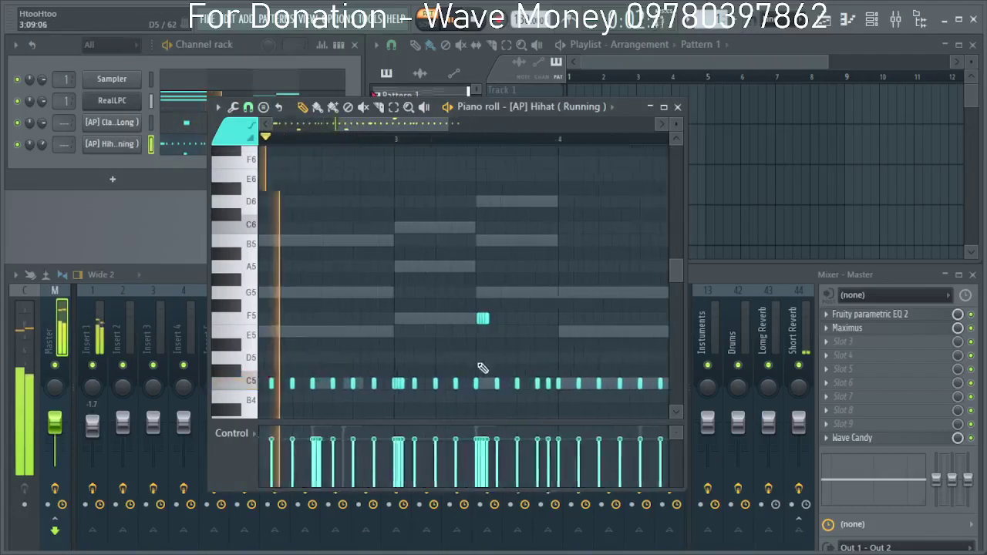
{"action": "left_click", "coordinate": [664, 107]}
{"action": "left_click_drag", "start_coordinate": [646, 248], "coordinate": [554, 268]}
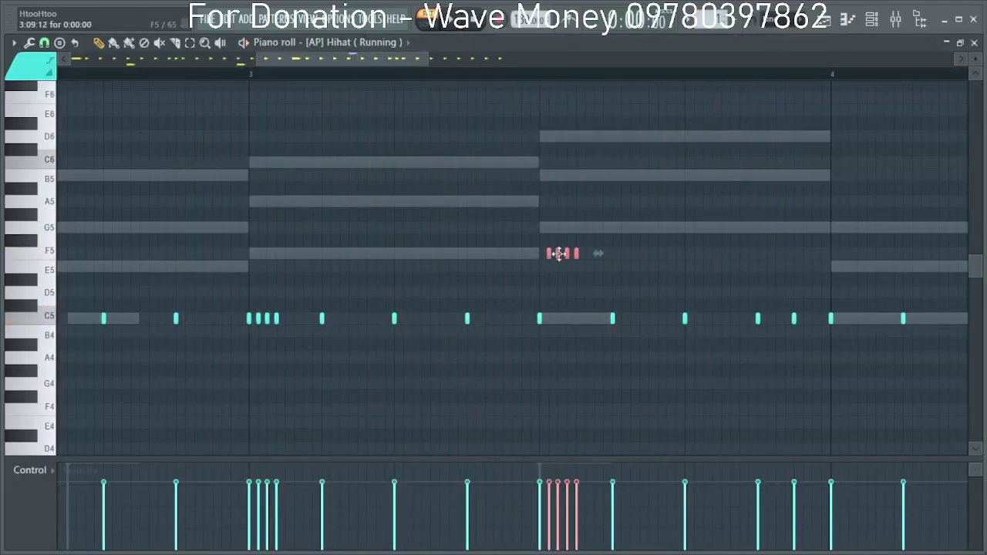
{"action": "left_click_drag", "start_coordinate": [719, 287], "coordinate": [741, 281]}
{"action": "scroll", "coordinate": [730, 283], "scroll_direction": "down", "scroll_amount": 3}
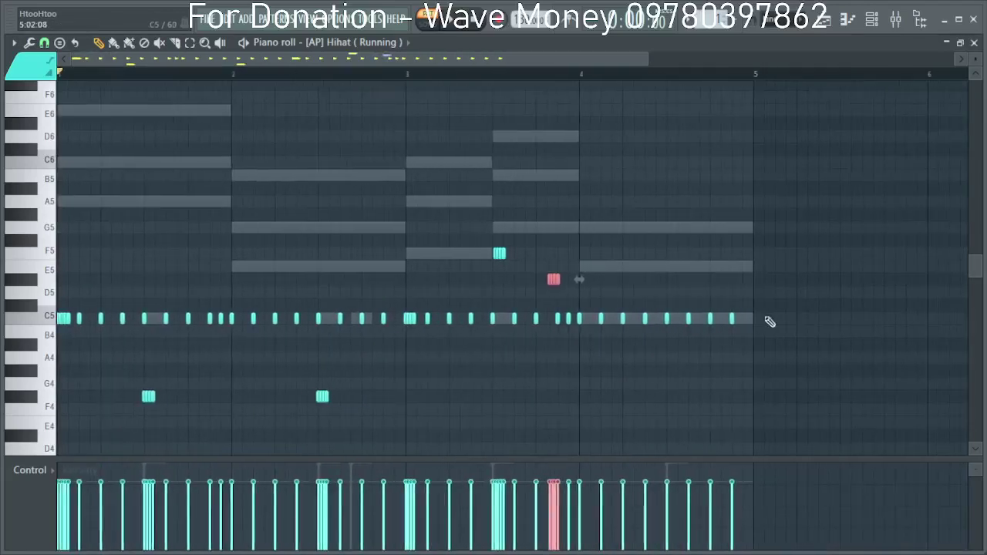
Add a D#5 hi-hat roll on step 13 of bar 4 and an A4 roll on step 15, checking them in playback.
{"action": "scroll", "coordinate": [599, 346], "scroll_direction": "up", "scroll_amount": 2}
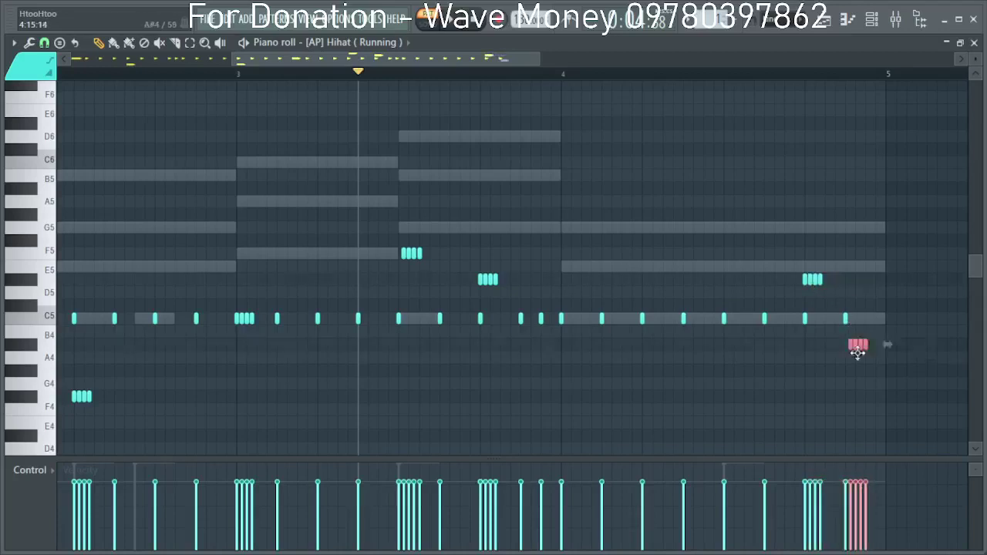
{"action": "key", "text": "space"}
{"action": "left_click_drag", "start_coordinate": [856, 358], "coordinate": [855, 368]}
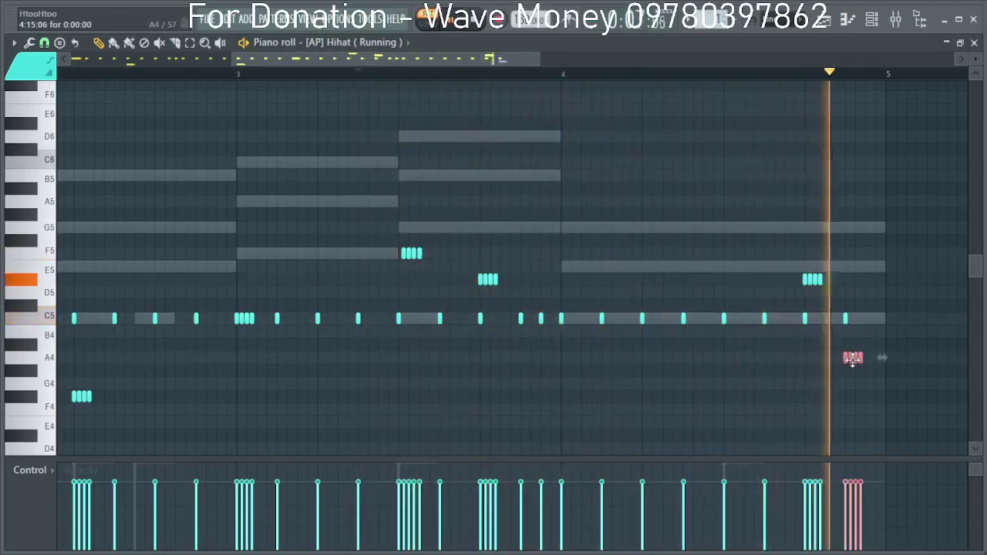
{"action": "scroll", "coordinate": [600, 281], "scroll_direction": "down", "scroll_amount": 3}
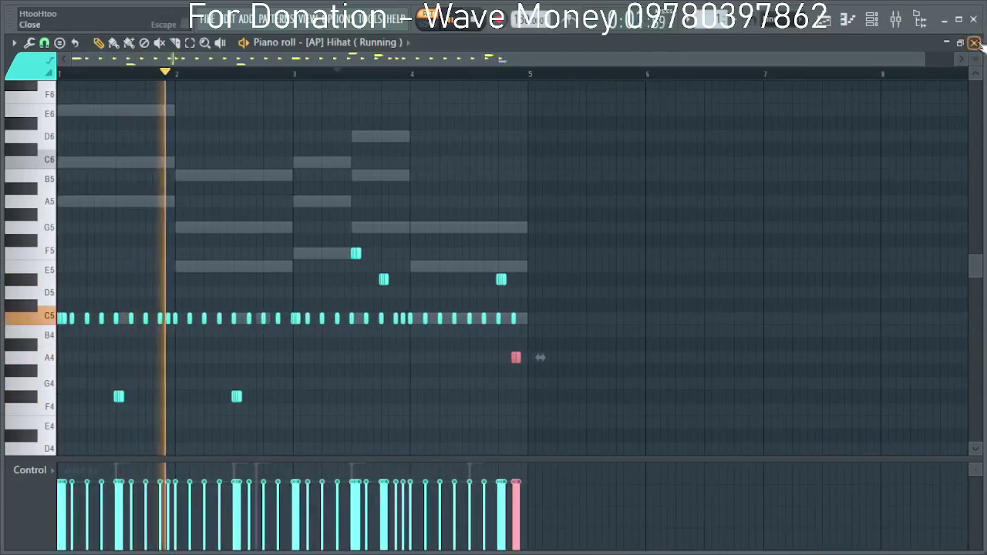
Delete the single C5 hi-hat notes on steps 7 and 9 of bar 1 and on step 7 of bar 2.
{"action": "scroll", "coordinate": [126, 207], "scroll_direction": "up", "scroll_amount": 2}
{"action": "scroll", "coordinate": [127, 208], "scroll_direction": "up", "scroll_amount": 2}
{"action": "left_click_drag", "start_coordinate": [251, 58], "coordinate": [4, 96]}
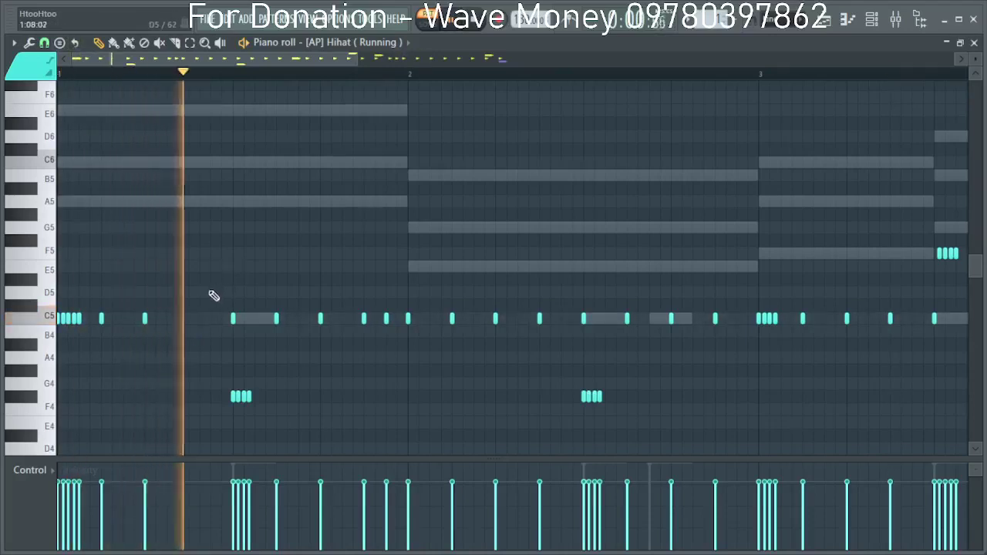
{"action": "scroll", "coordinate": [214, 293], "scroll_direction": "down", "scroll_amount": 2}
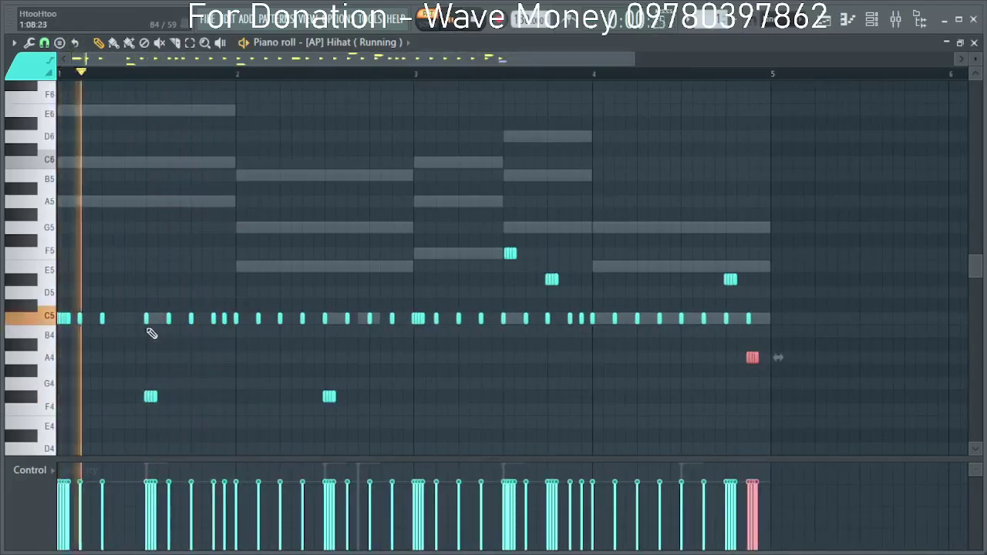
{"action": "scroll", "coordinate": [148, 326], "scroll_direction": "up", "scroll_amount": 2}
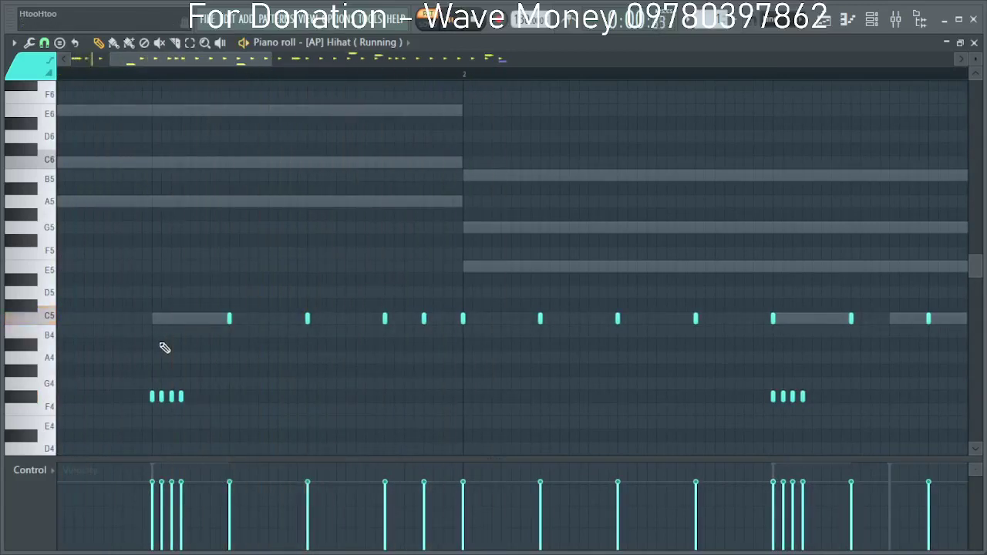
{"action": "scroll", "coordinate": [201, 349], "scroll_direction": "down", "scroll_amount": 2}
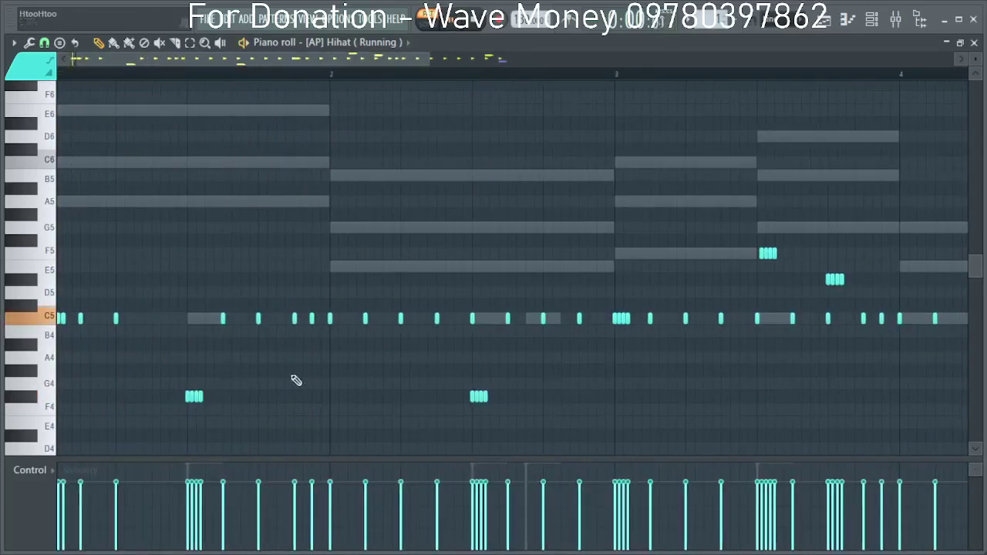
{"action": "right_click", "coordinate": [437, 318]}
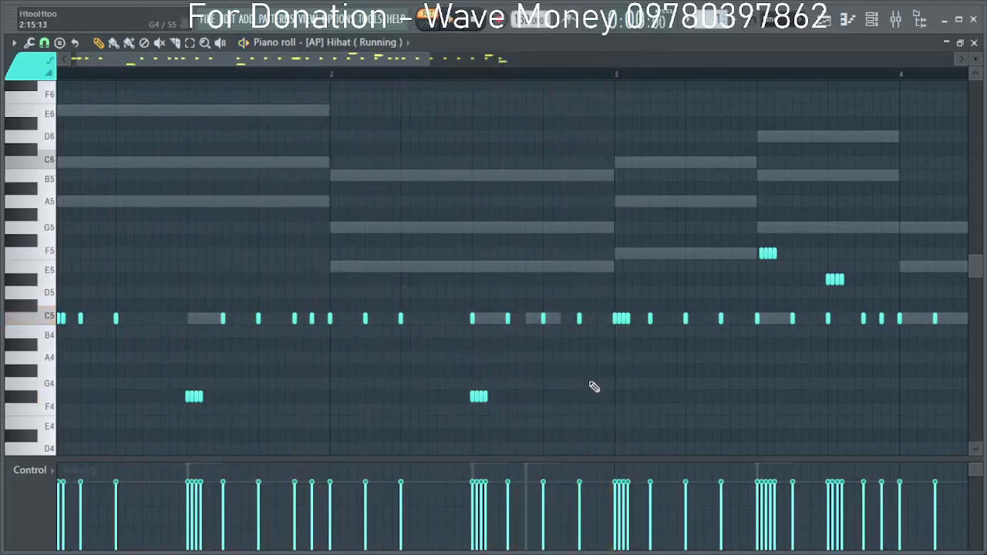
{"action": "scroll", "coordinate": [590, 389], "scroll_direction": "down", "scroll_amount": 1}
Add extra C5 hi-hat notes on steps 12, 14 and 16 of bar 2 and play the pattern.
{"action": "scroll", "coordinate": [366, 386], "scroll_direction": "up", "scroll_amount": 3}
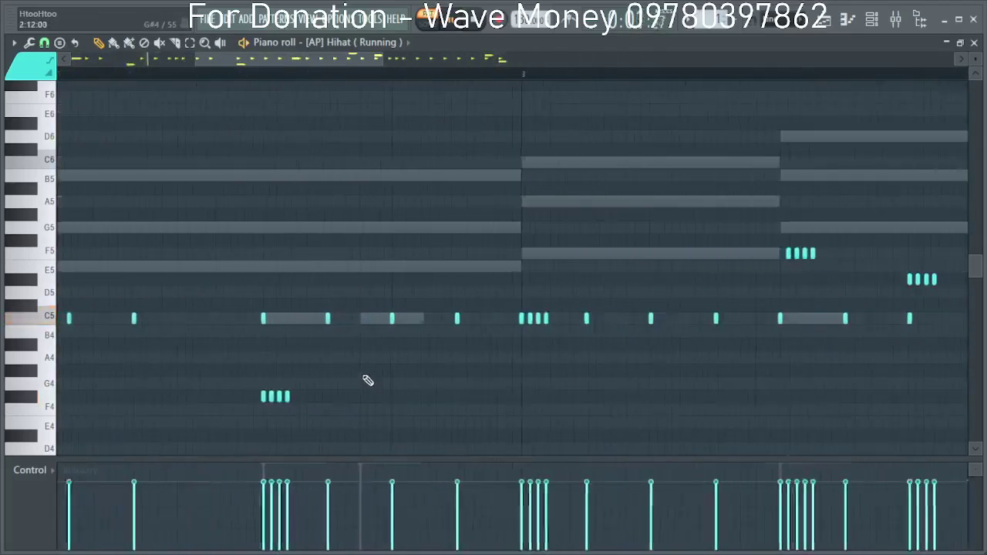
{"action": "left_click", "coordinate": [362, 320]}
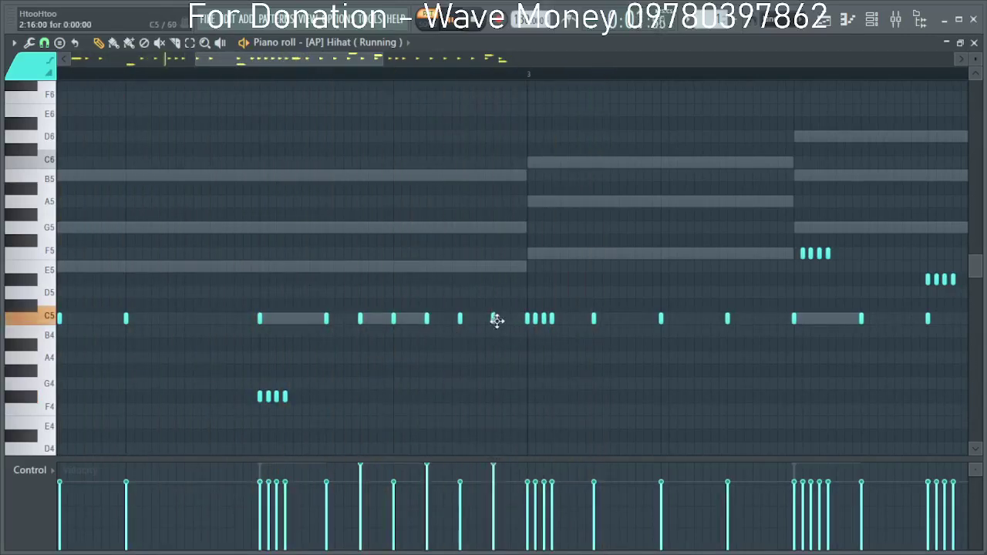
{"action": "scroll", "coordinate": [460, 364], "scroll_direction": "down", "scroll_amount": 2}
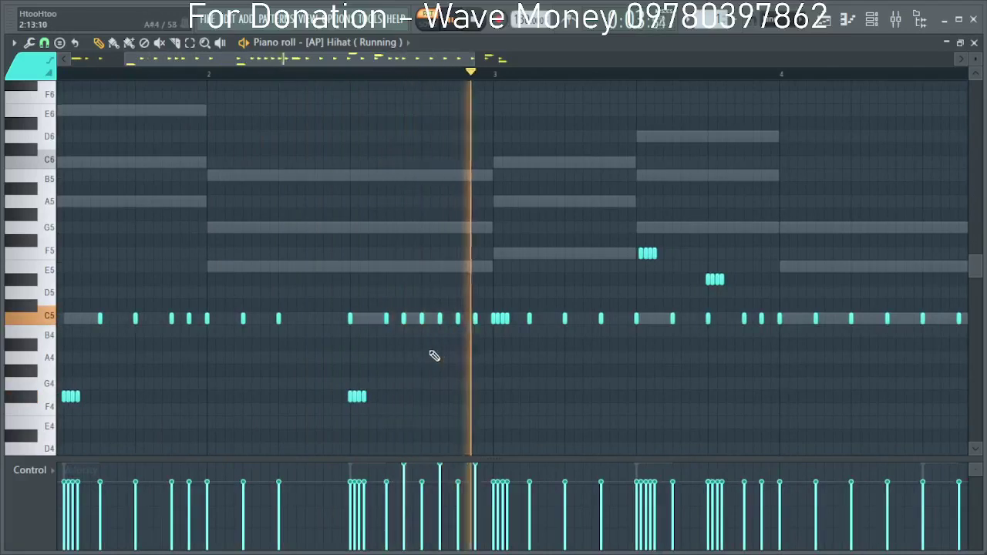
Delete the C5 hi-hat notes on steps 16 and 14 of bar 2 and on step 7 of bar 3.
{"action": "right_click", "coordinate": [474, 319]}
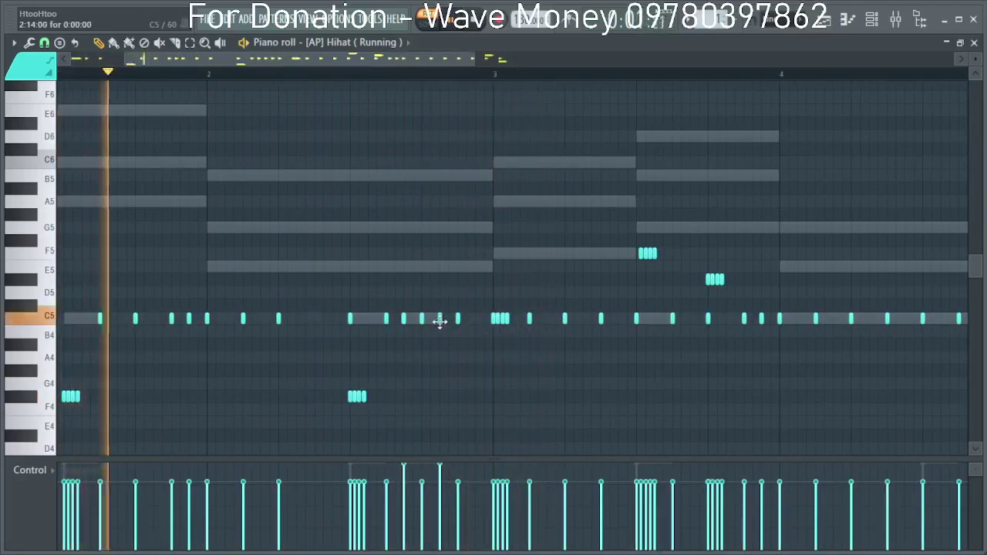
{"action": "scroll", "coordinate": [456, 368], "scroll_direction": "down", "scroll_amount": 2}
{"action": "scroll", "coordinate": [481, 417], "scroll_direction": "up", "scroll_amount": 2}
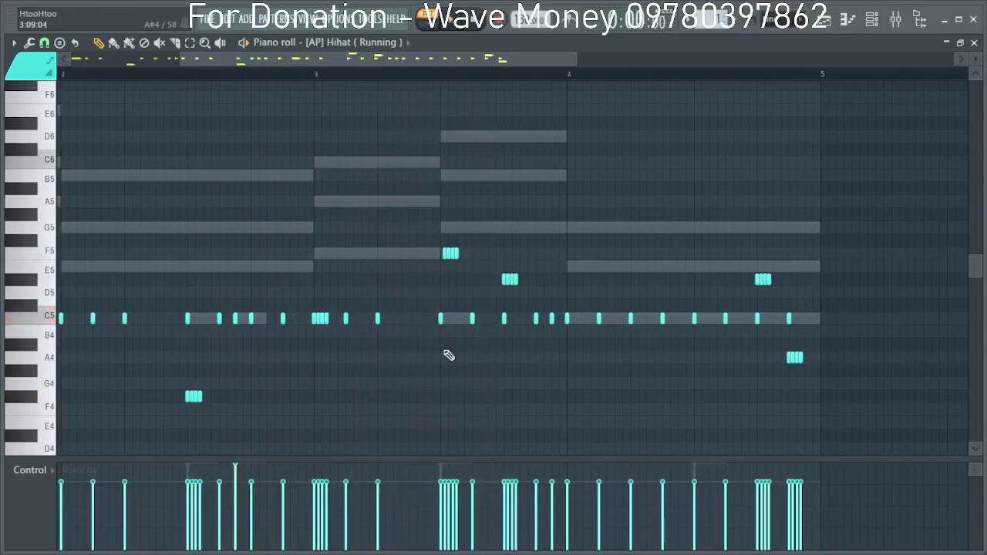
Leave the hi-hat notes and open the clap channel's piano roll at bar 4.
{"action": "scroll", "coordinate": [517, 358], "scroll_direction": "down", "scroll_amount": 2}
{"action": "scroll", "coordinate": [533, 361], "scroll_direction": "down", "scroll_amount": 2}
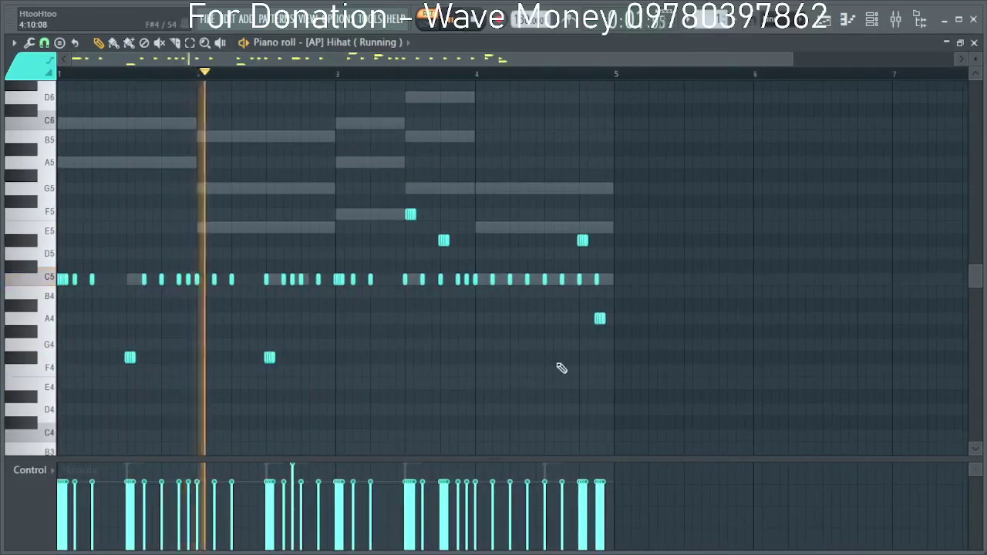
{"action": "scroll", "coordinate": [551, 367], "scroll_direction": "up", "scroll_amount": 5}
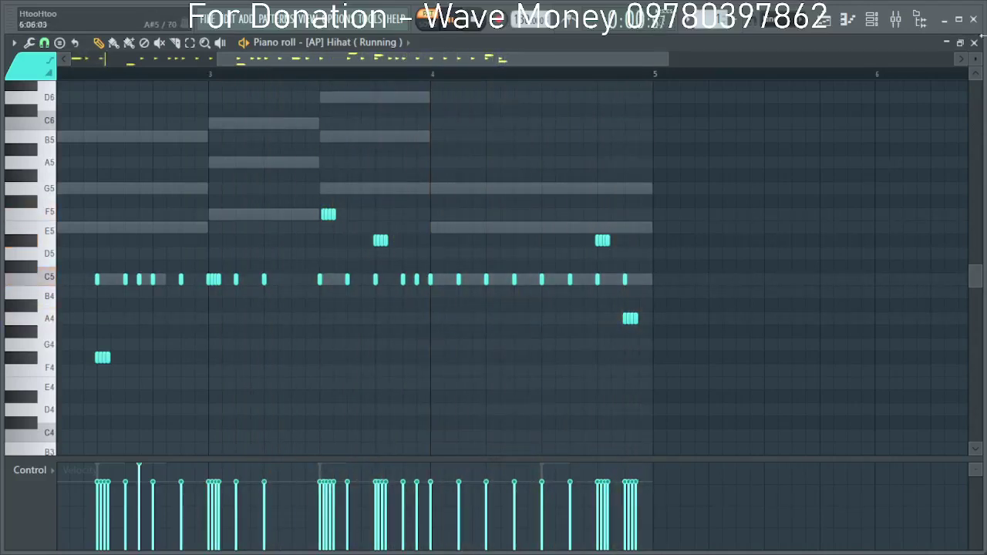
{"action": "left_click", "coordinate": [961, 44]}
{"action": "right_click", "coordinate": [139, 118]}
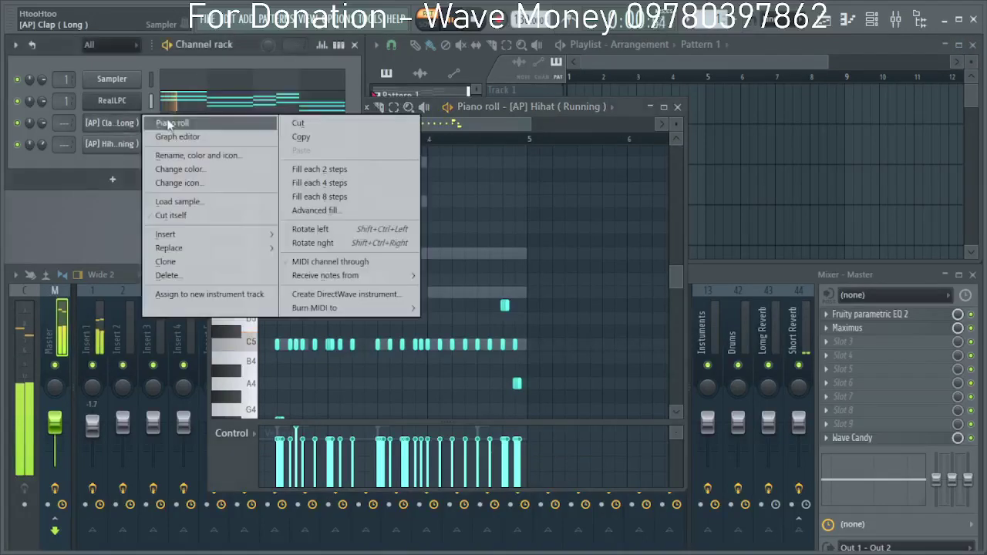
{"action": "left_click", "coordinate": [164, 124]}
{"action": "scroll", "coordinate": [465, 318], "scroll_direction": "up", "scroll_amount": 3}
{"action": "left_click", "coordinate": [389, 140]}
{"action": "scroll", "coordinate": [505, 340], "scroll_direction": "up", "scroll_amount": 3}
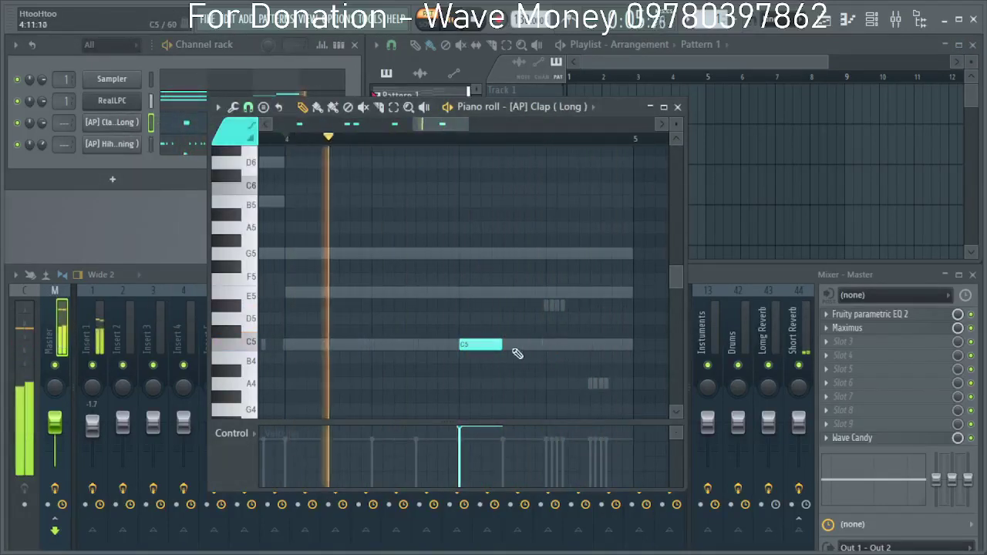
Add two extra C5 clap notes in bar 4, on step 12 and just before step 15, and close the piano roll.
{"action": "left_click", "coordinate": [522, 345]}
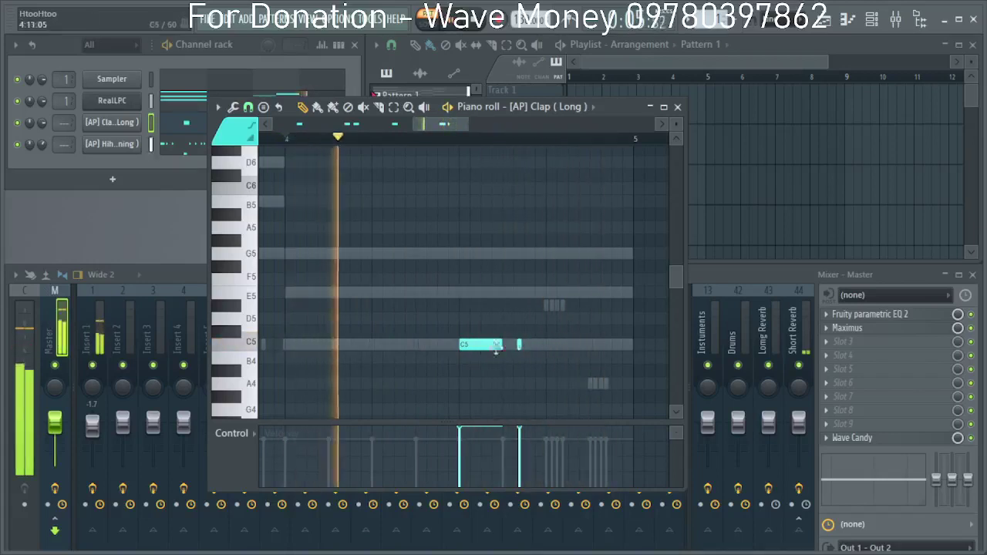
{"action": "left_click", "coordinate": [548, 345]}
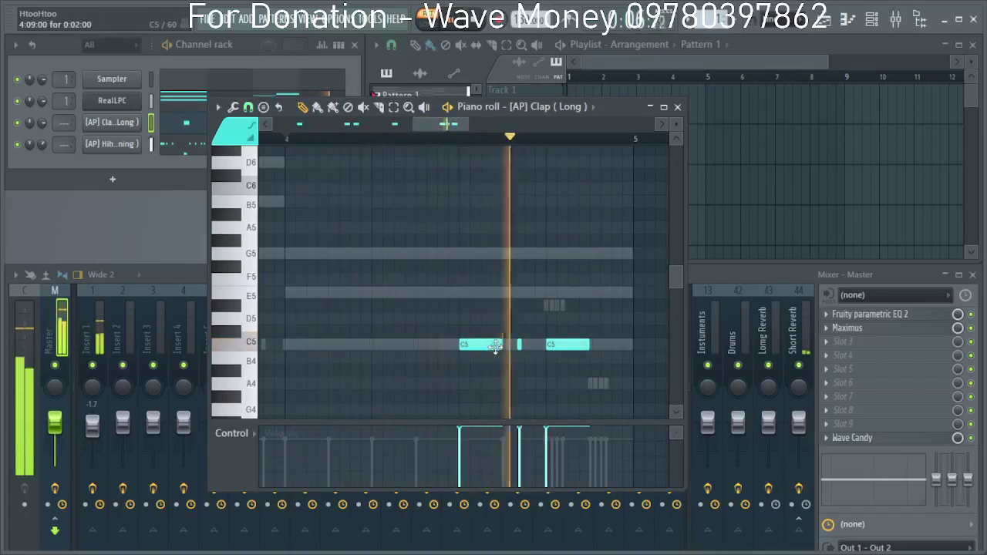
{"action": "right_click", "coordinate": [519, 346]}
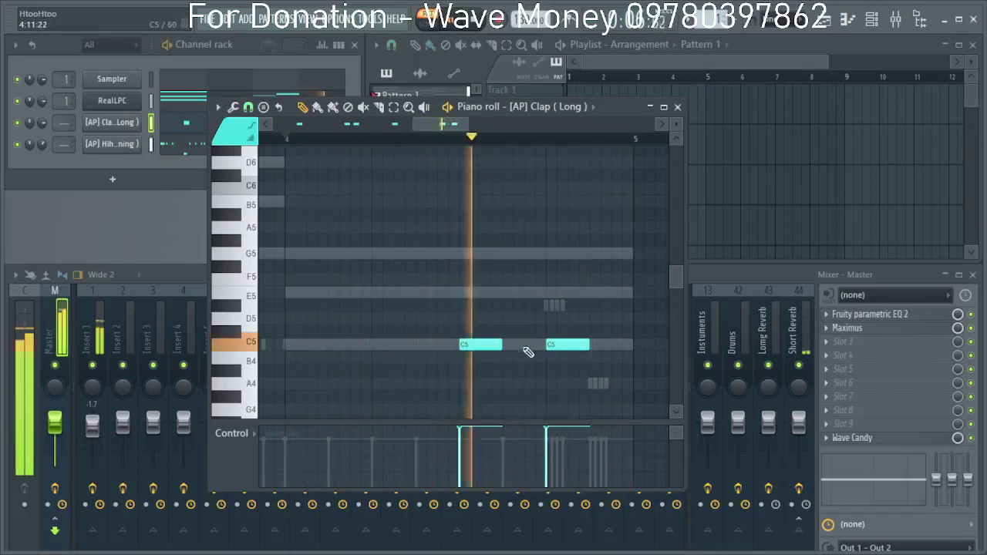
{"action": "left_click", "coordinate": [528, 347]}
{"action": "scroll", "coordinate": [532, 360], "scroll_direction": "up", "scroll_amount": 2}
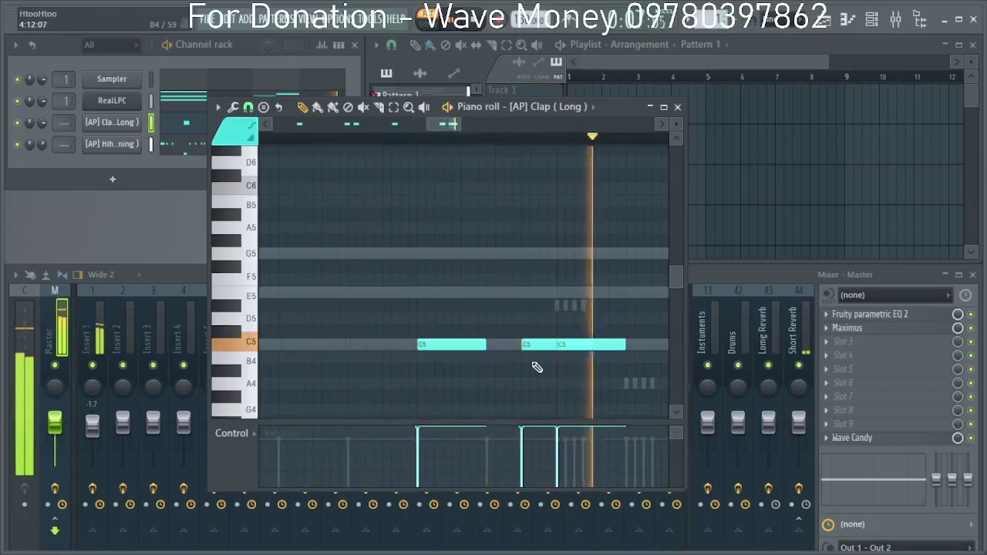
{"action": "right_click", "coordinate": [573, 344]}
{"action": "scroll", "coordinate": [573, 346], "scroll_direction": "down", "scroll_amount": 2}
{"action": "left_click", "coordinate": [597, 345]}
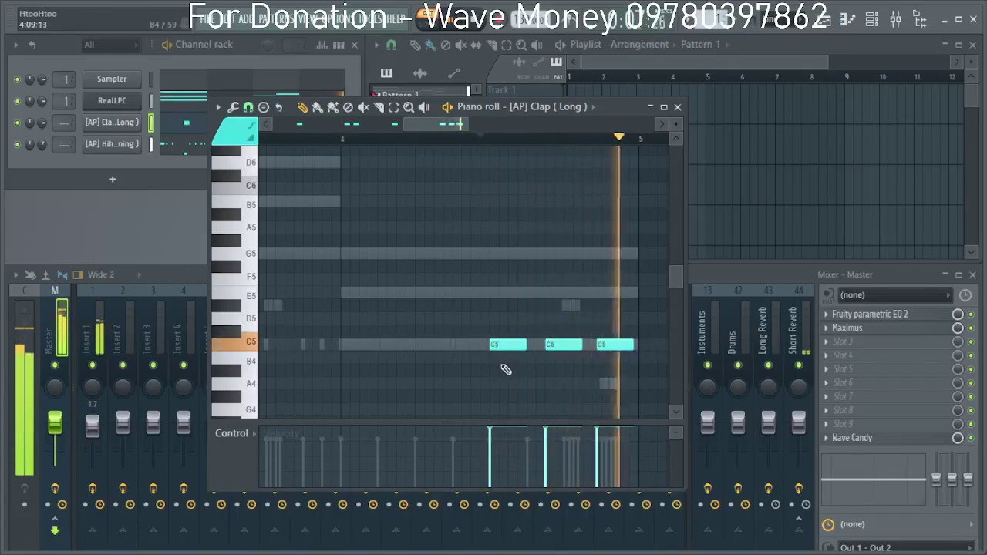
{"action": "left_click", "coordinate": [677, 106]}
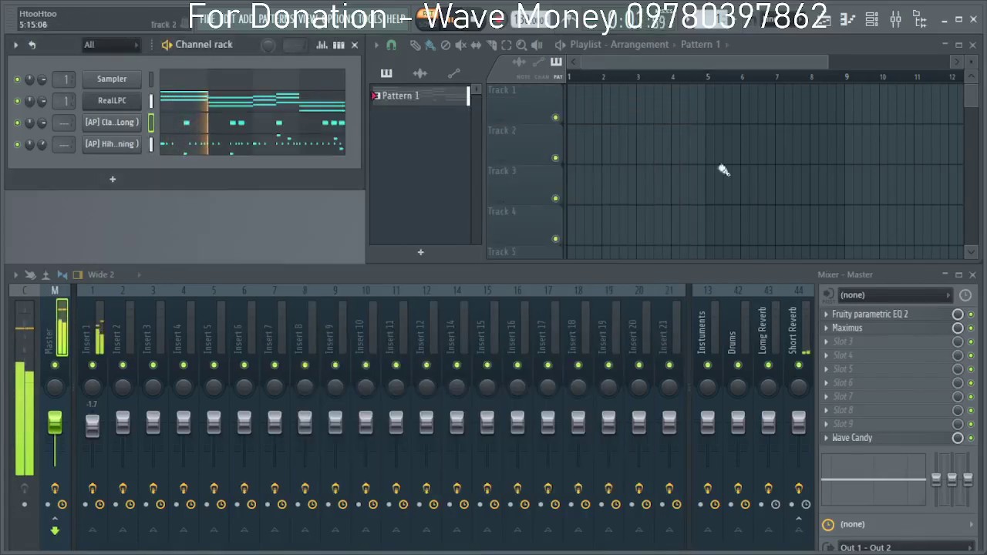
Open RealLPC's pattern library and audition the picking patterns P12, P15 and P16 Basic 4'4 with the beat.
{"action": "left_click", "coordinate": [112, 101]}
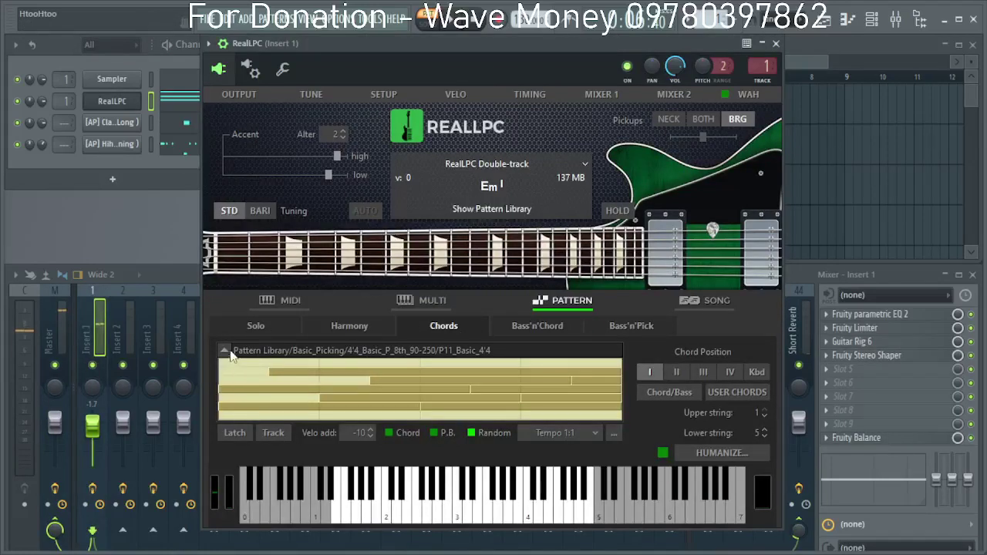
{"action": "left_click", "coordinate": [226, 351]}
{"action": "left_click", "coordinate": [482, 276]}
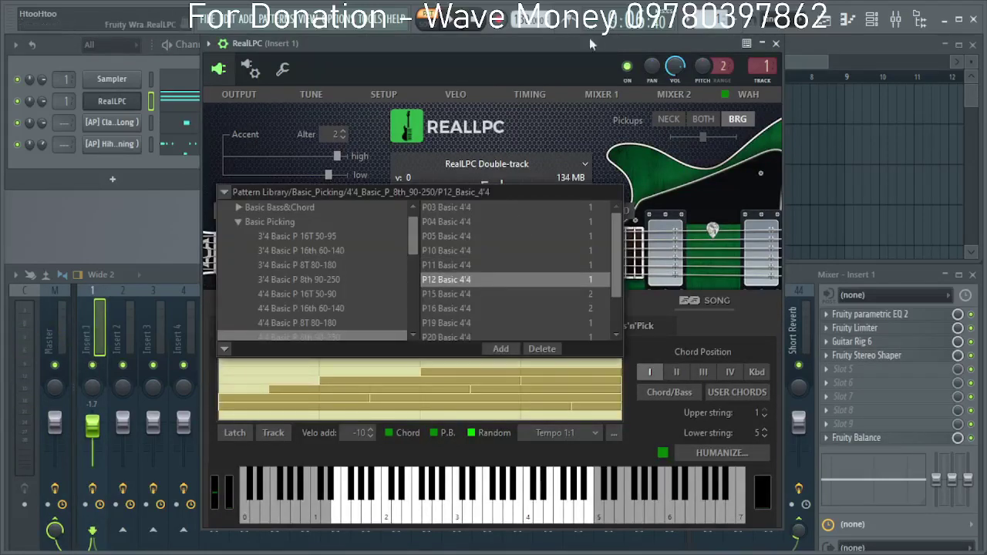
{"action": "left_click_drag", "start_coordinate": [589, 38], "coordinate": [597, 38]}
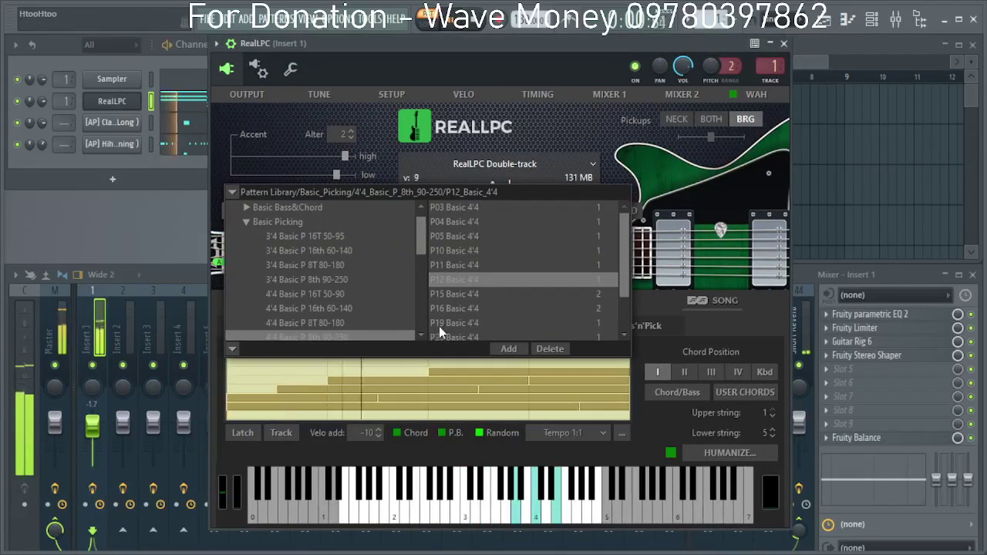
{"action": "left_click", "coordinate": [477, 294]}
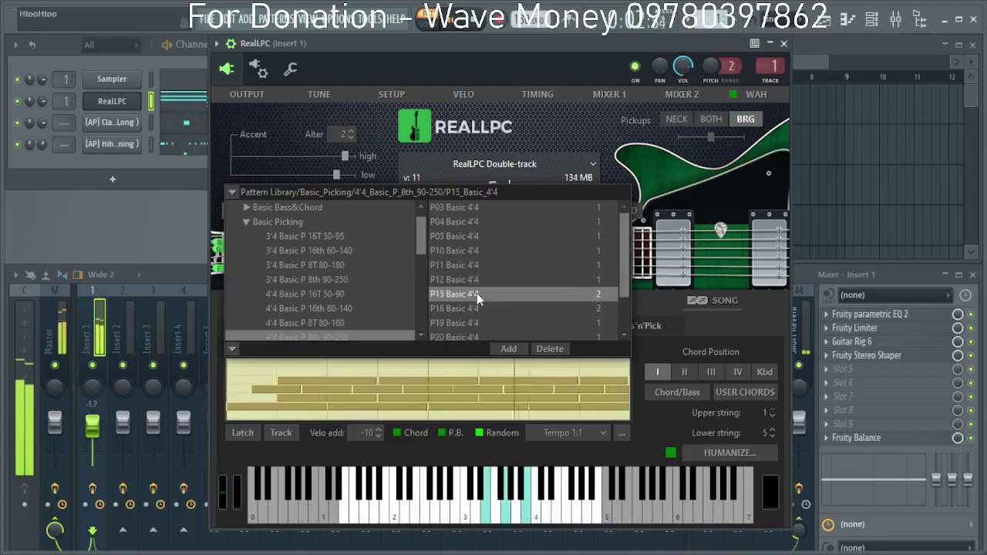
{"action": "left_click_drag", "start_coordinate": [563, 43], "coordinate": [568, 43]}
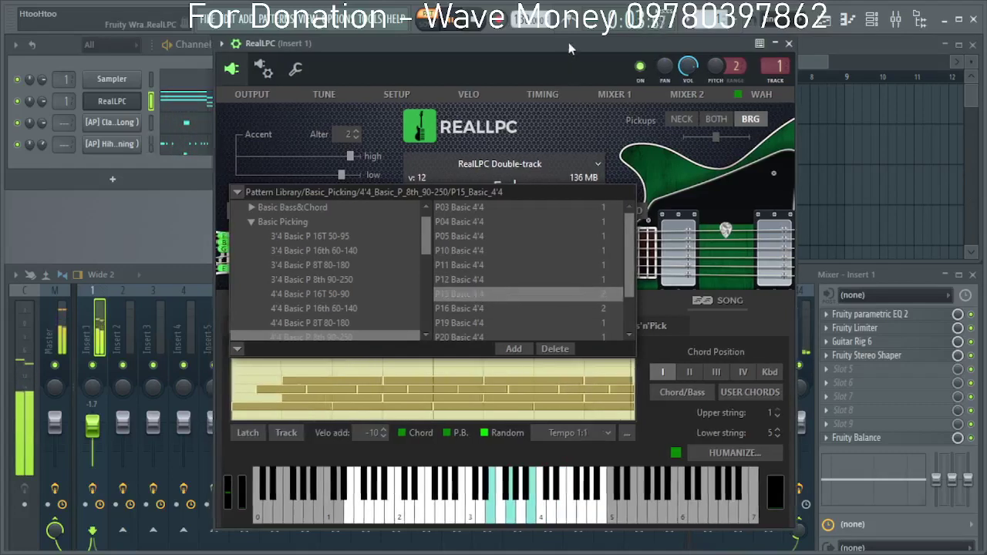
{"action": "left_click", "coordinate": [506, 308]}
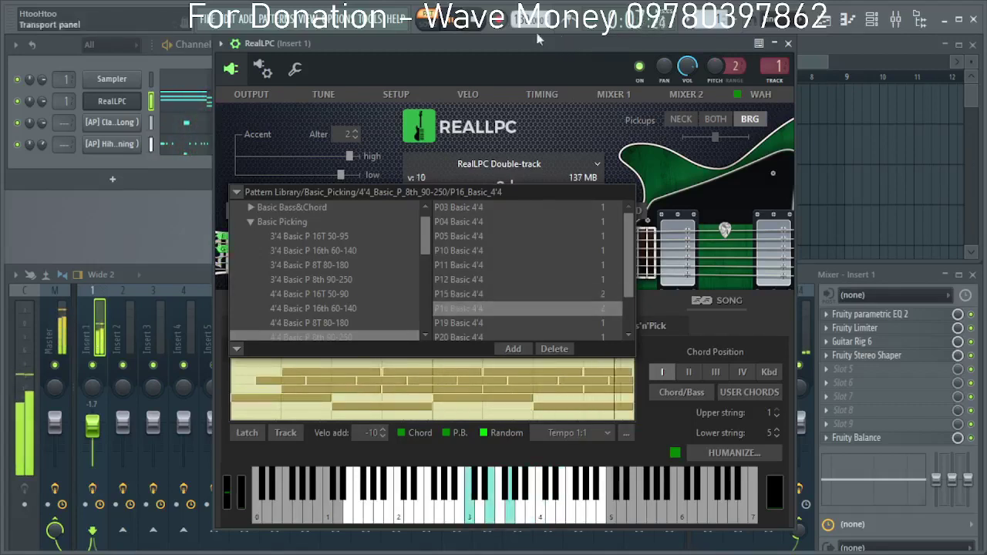
Audition the patterns P19 and P20 Basic 4'4, keep P20 for the guitar and close the RealLPC window.
{"action": "scroll", "coordinate": [509, 297], "scroll_direction": "down", "scroll_amount": 1}
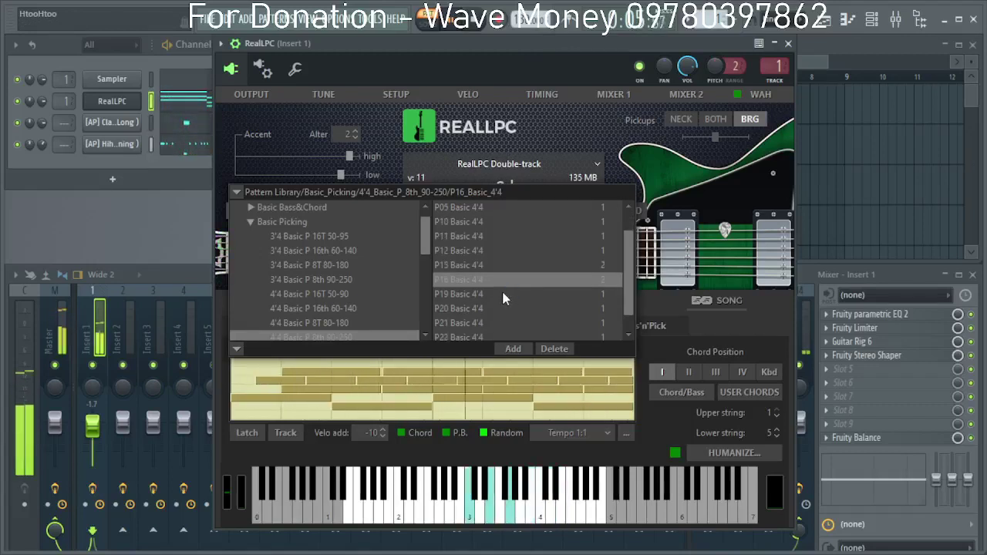
{"action": "left_click", "coordinate": [502, 293]}
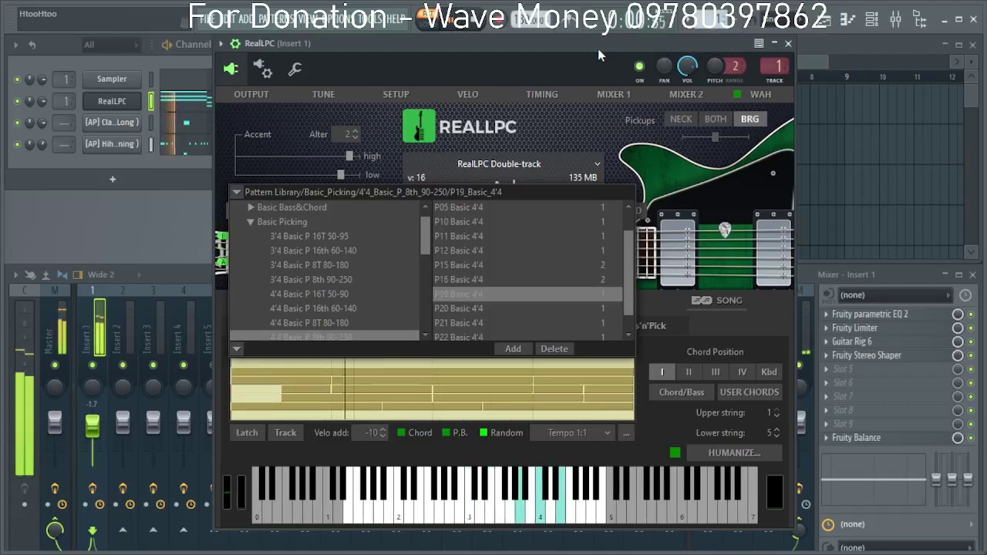
{"action": "scroll", "coordinate": [489, 312], "scroll_direction": "down", "scroll_amount": 1}
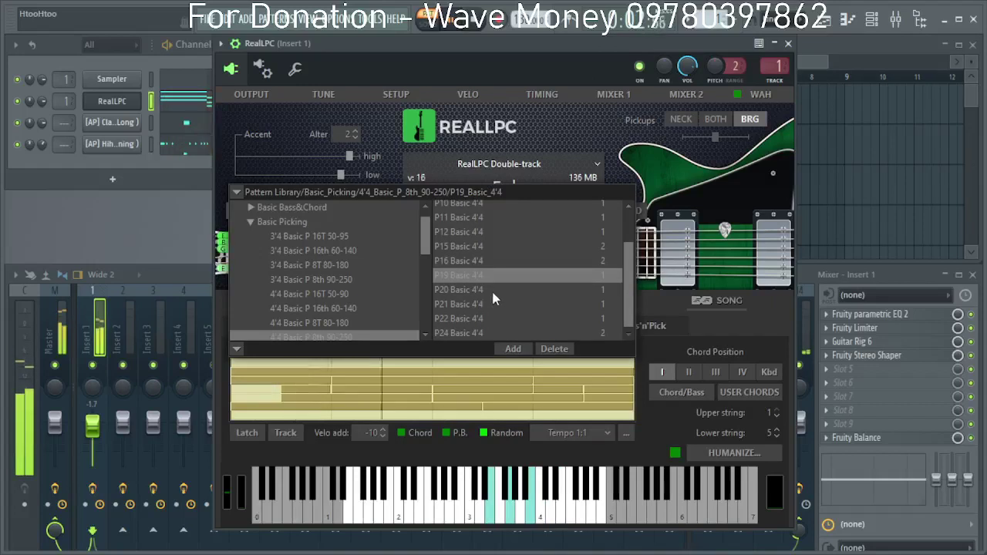
{"action": "left_click", "coordinate": [492, 290]}
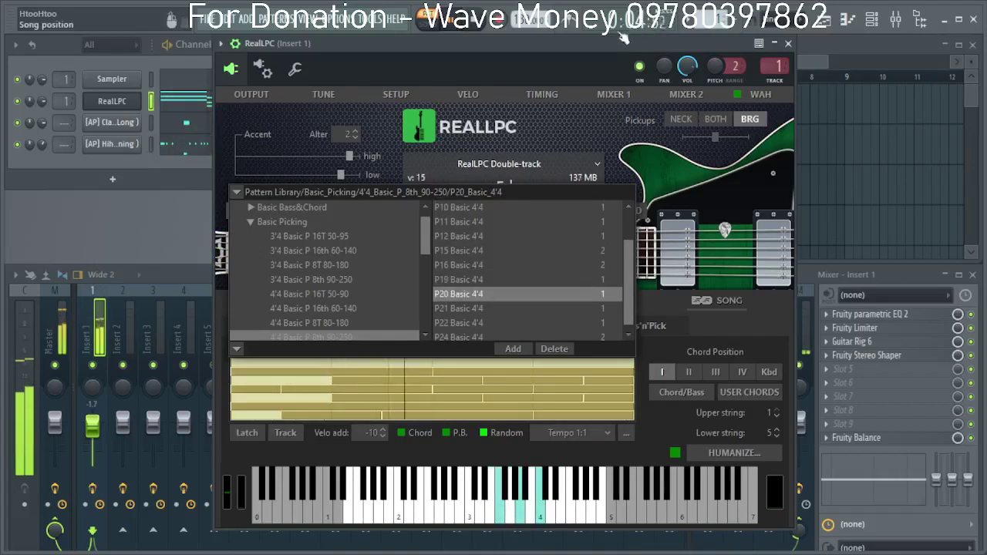
{"action": "left_click_drag", "start_coordinate": [610, 41], "coordinate": [614, 40]}
{"action": "scroll", "coordinate": [457, 310], "scroll_direction": "down", "scroll_amount": 1}
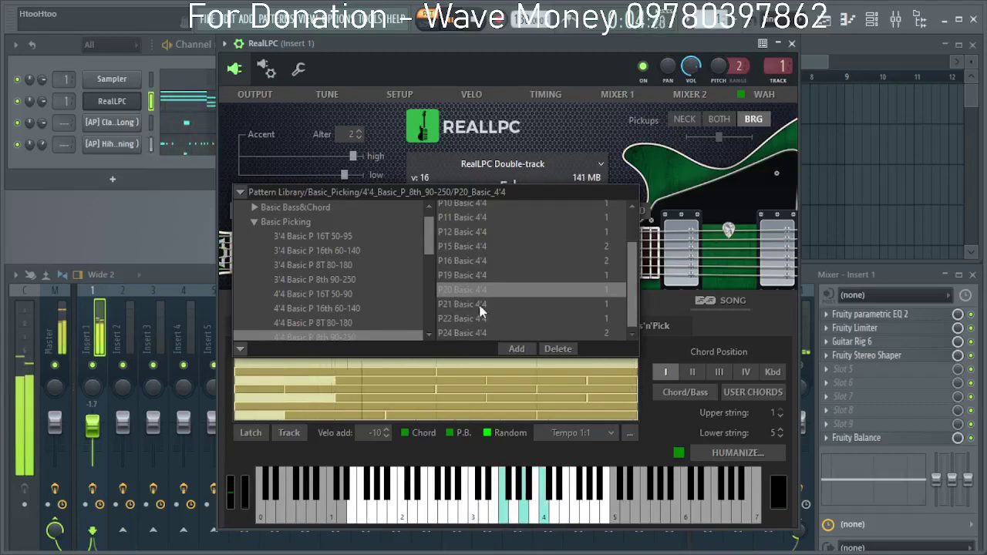
{"action": "left_click", "coordinate": [792, 44]}
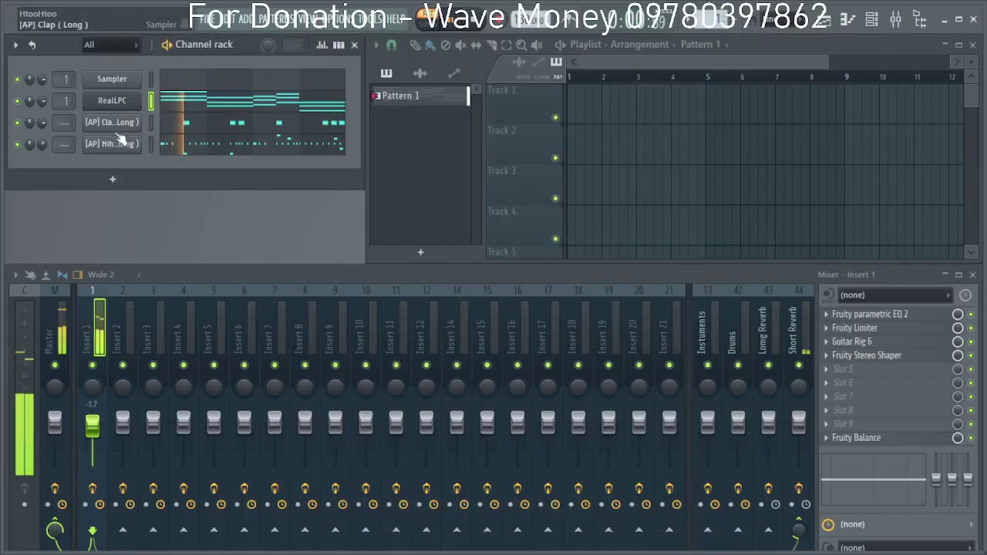
Lower the guitar's Insert 1 mixer level to -4.7 dB and raise the clap channel's volume to 86%.
{"action": "left_click_drag", "start_coordinate": [92, 424], "coordinate": [93, 428]}
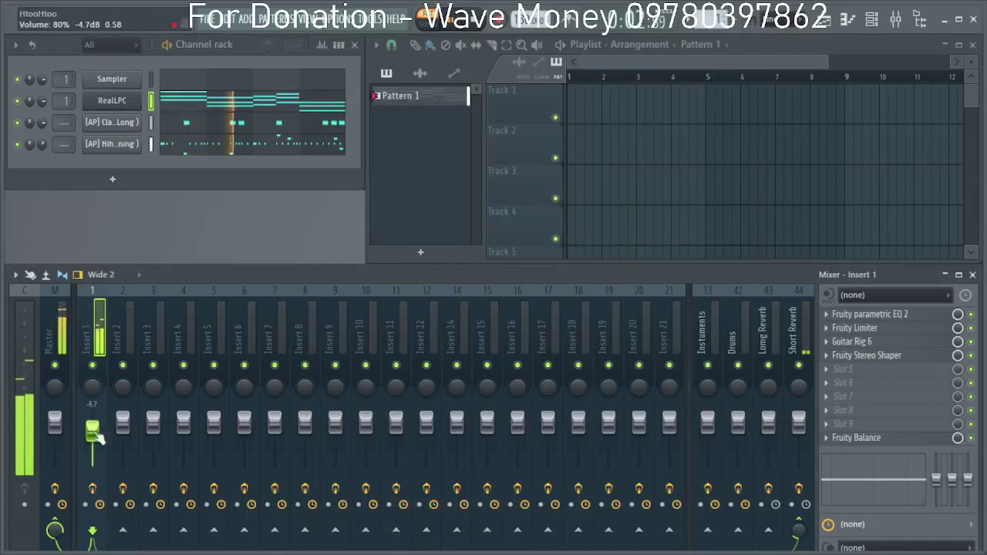
{"action": "right_click", "coordinate": [96, 147]}
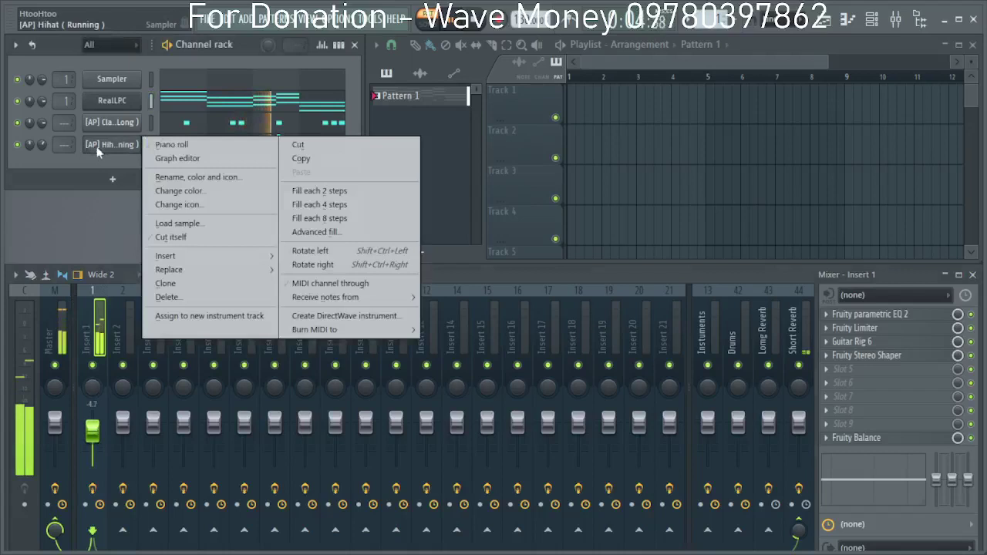
{"action": "left_click", "coordinate": [158, 141]}
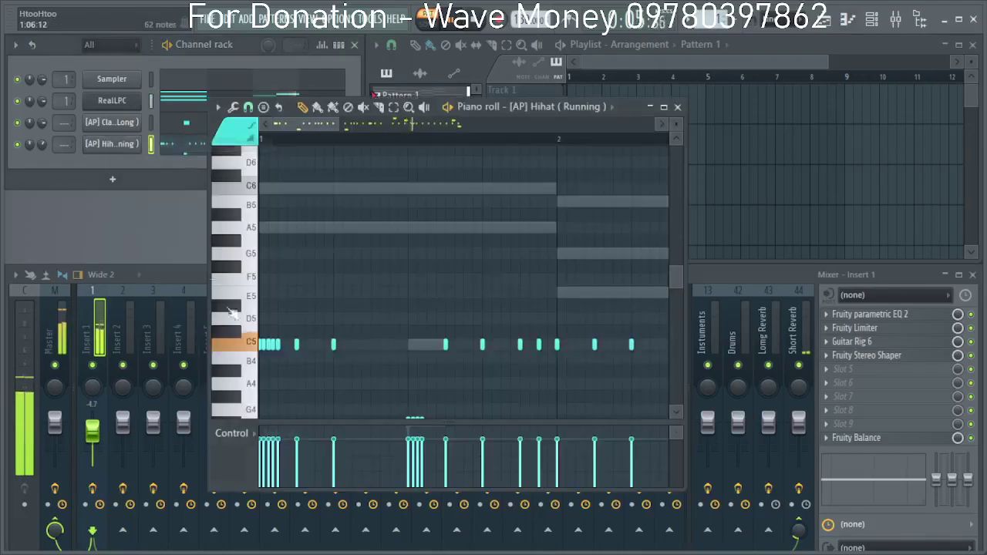
{"action": "right_click", "coordinate": [112, 127]}
{"action": "left_click", "coordinate": [165, 121]}
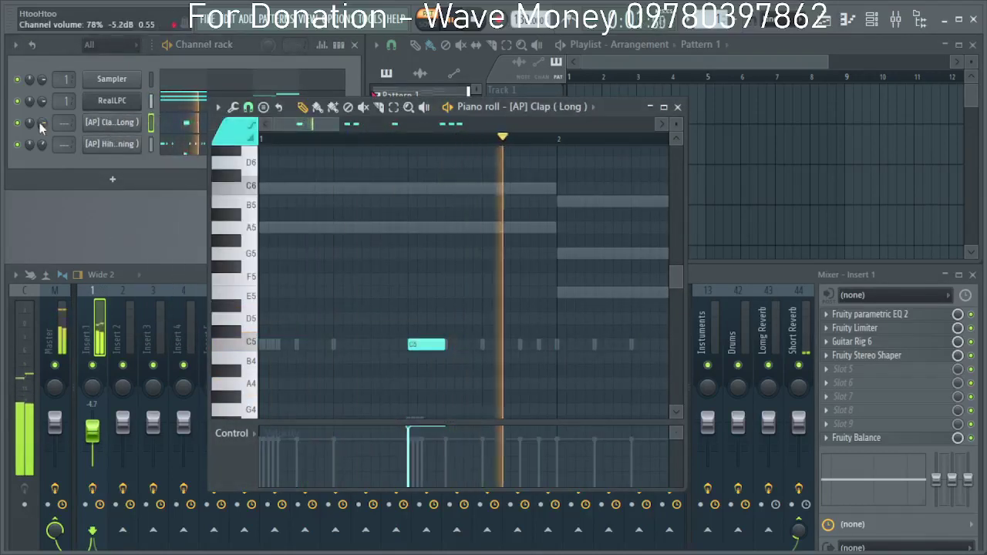
{"action": "left_click_drag", "start_coordinate": [41, 123], "coordinate": [42, 115]}
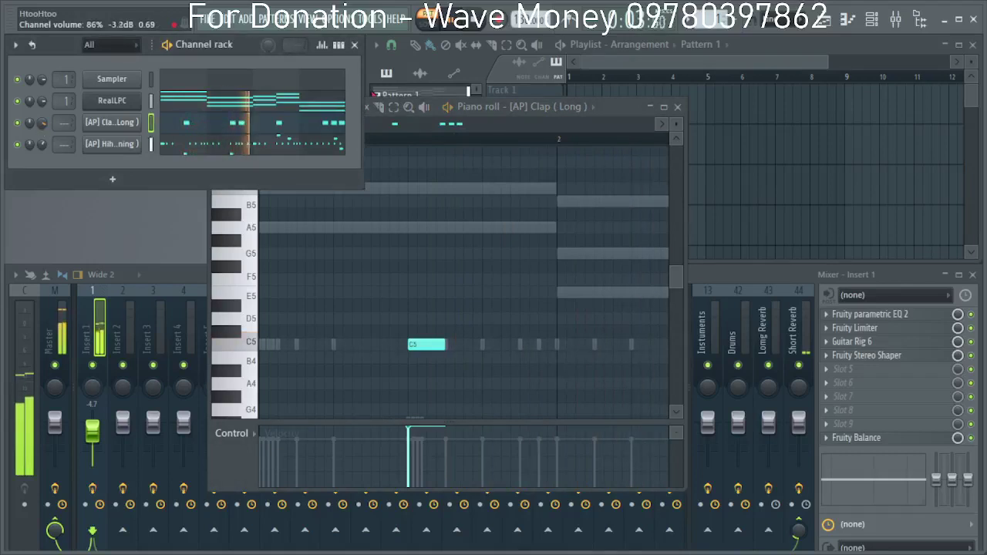
{"action": "left_click", "coordinate": [678, 108]}
{"action": "key", "text": "space"}
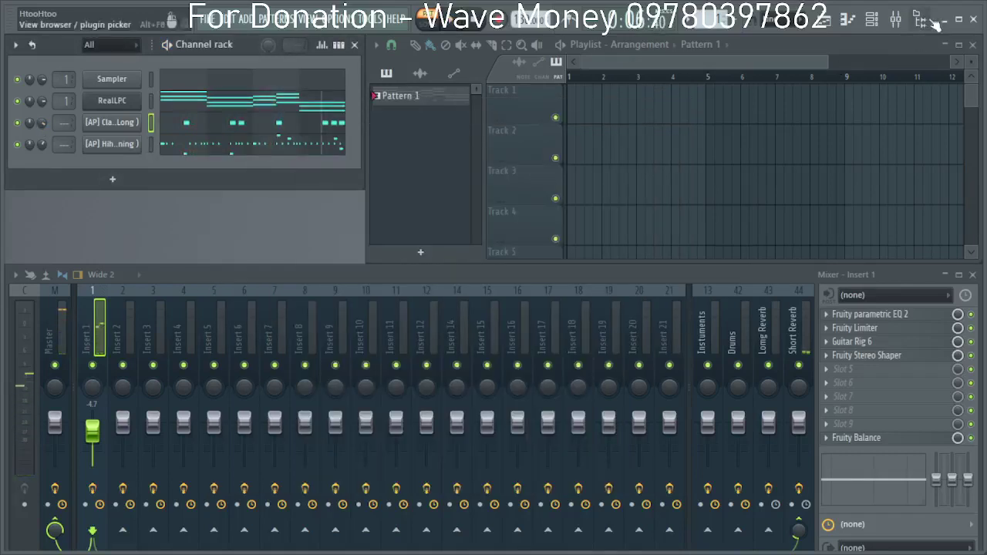
Show the sample browser and expand the Kicks folder of the Cxdy - Ghostbuster kit in the artist packs.
{"action": "left_click", "coordinate": [933, 21]}
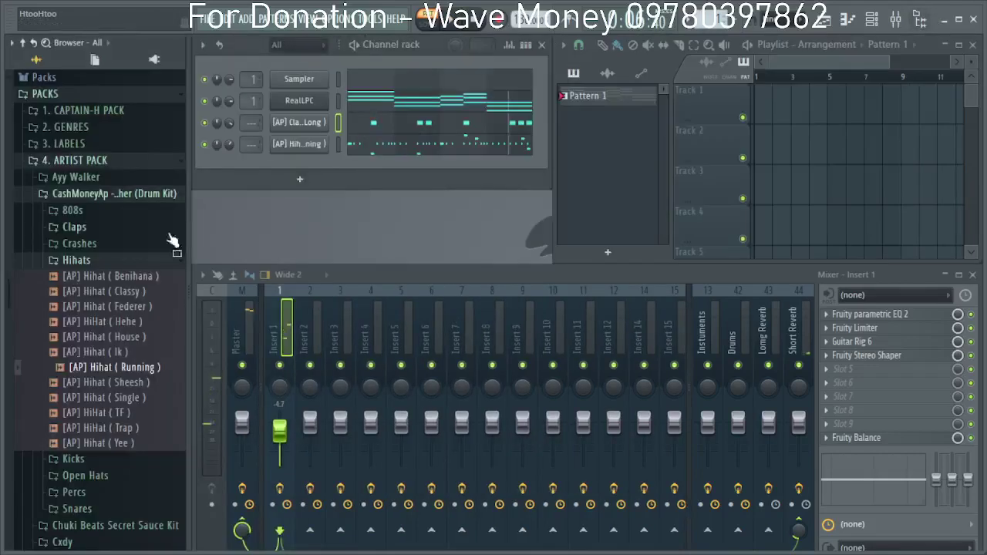
{"action": "left_click", "coordinate": [121, 263]}
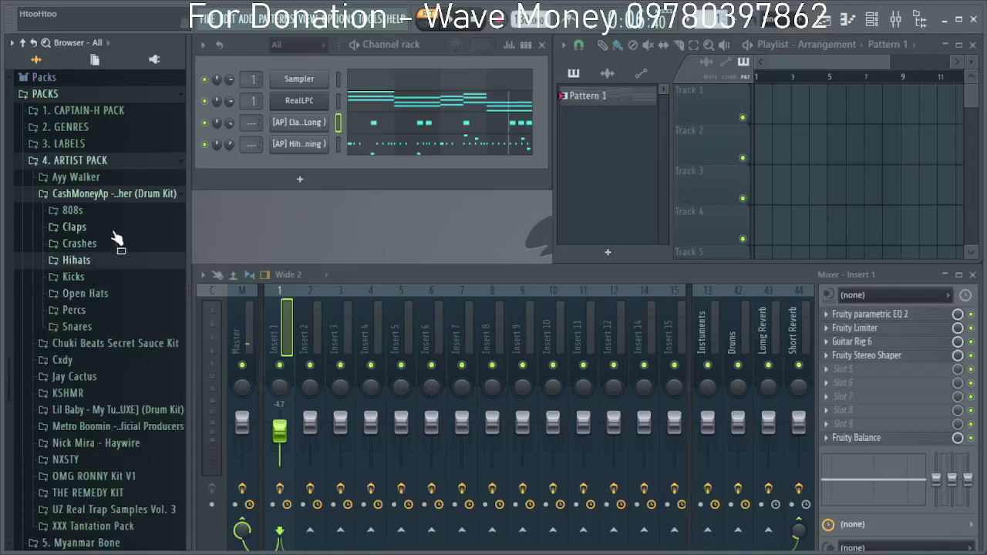
{"action": "left_click", "coordinate": [111, 184]}
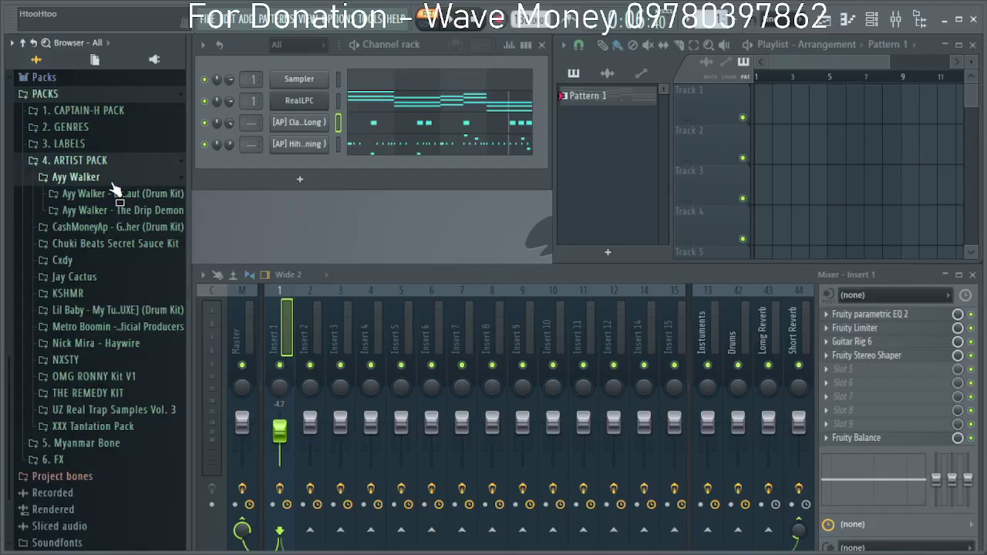
{"action": "left_click", "coordinate": [97, 260]}
{"action": "left_click", "coordinate": [118, 279]}
{"action": "scroll", "coordinate": [107, 324], "scroll_direction": "down", "scroll_amount": 4}
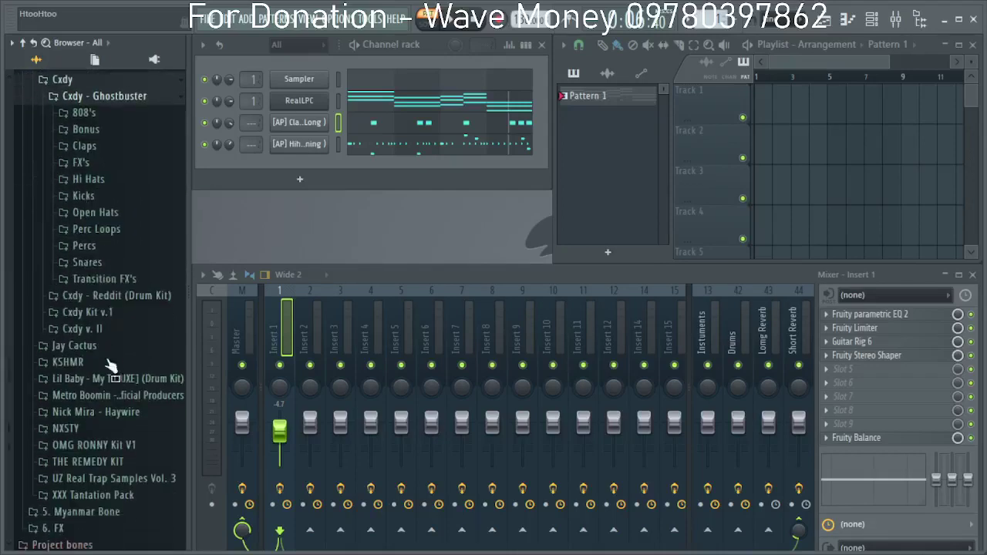
{"action": "left_click", "coordinate": [83, 195]}
Audition the Ghostbuster kicks in list order up to Kick - I'm Out Of Names while the beat plays.
{"action": "left_click", "coordinate": [111, 224]}
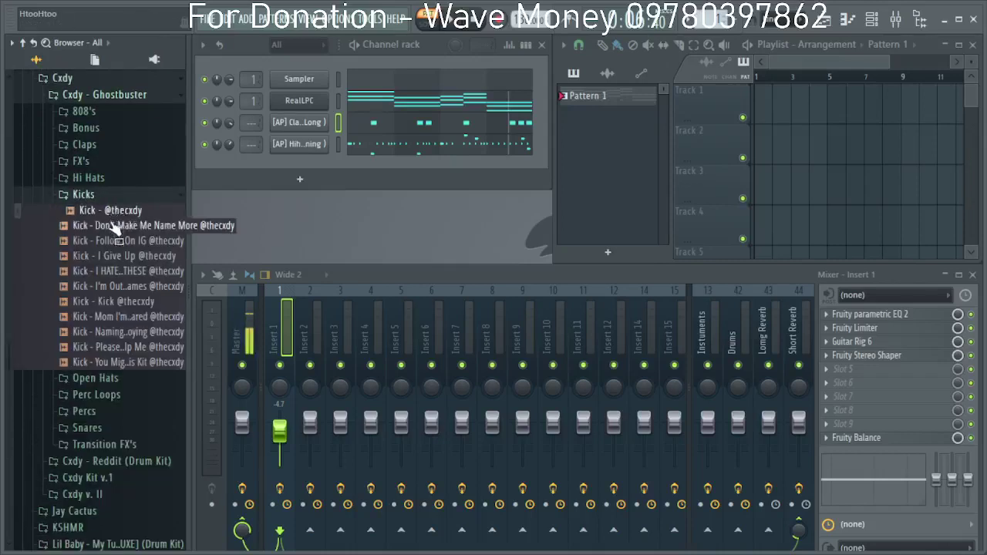
{"action": "left_click_drag", "start_coordinate": [112, 224], "coordinate": [114, 223]}
{"action": "key", "text": "space"}
{"action": "left_click", "coordinate": [117, 241]}
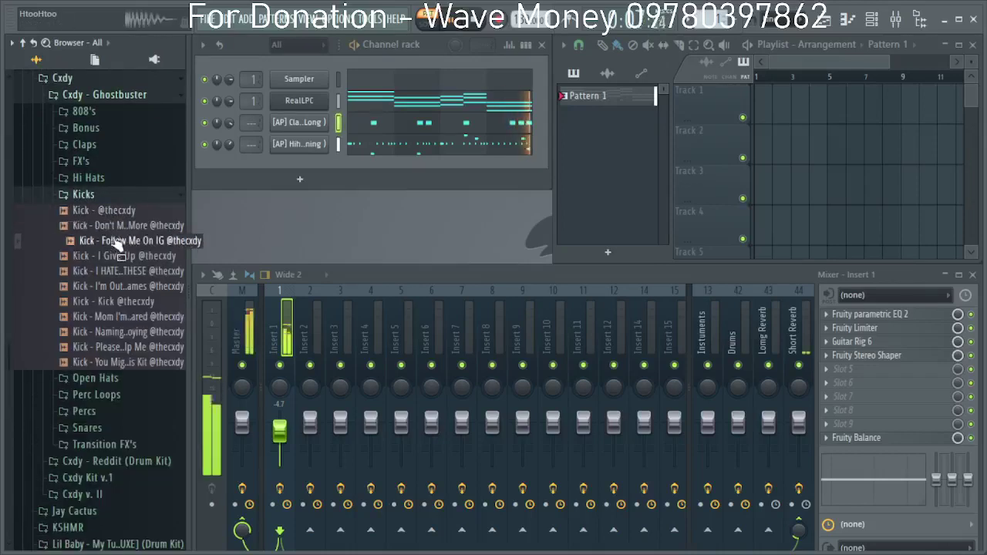
{"action": "left_click", "coordinate": [123, 259]}
{"action": "left_click", "coordinate": [128, 272]}
{"action": "left_click", "coordinate": [137, 287]}
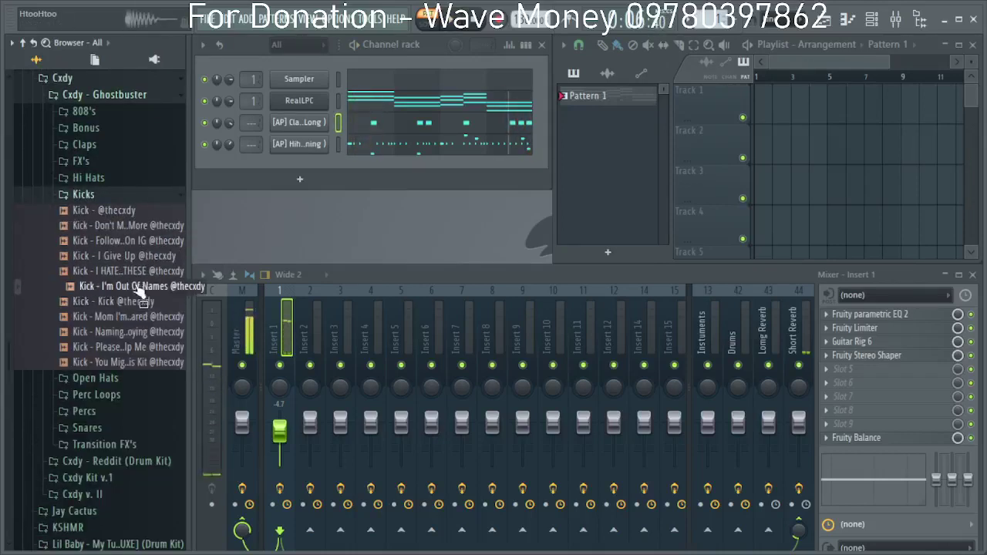
Replay the I HATE and I Give Up kicks, and audition the rest through Kick - You Might Have Pirated This Kit.
{"action": "left_click", "coordinate": [131, 274]}
{"action": "left_click", "coordinate": [128, 262]}
{"action": "left_click", "coordinate": [140, 302]}
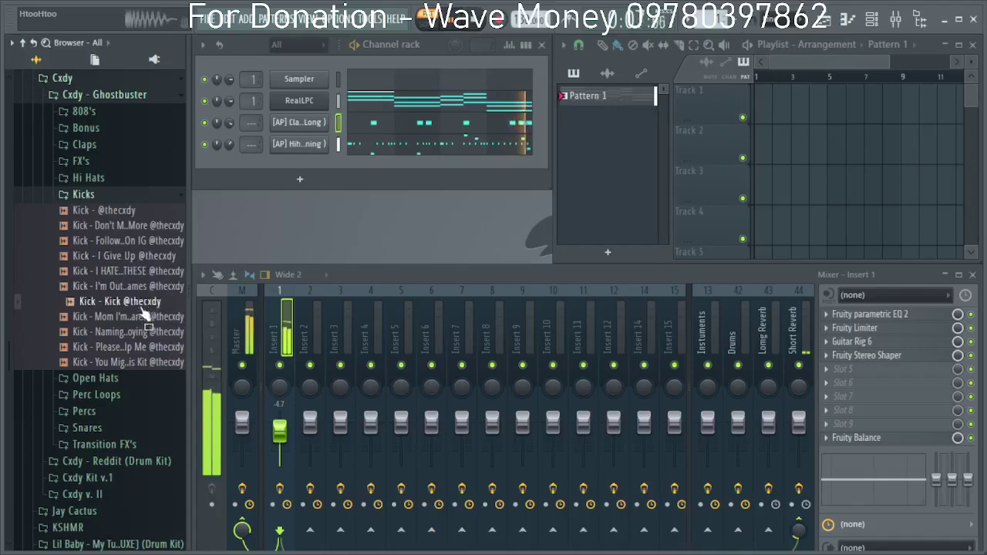
{"action": "left_click", "coordinate": [143, 317]}
{"action": "left_click", "coordinate": [148, 332]}
{"action": "left_click", "coordinate": [150, 347]}
{"action": "left_click", "coordinate": [152, 362]}
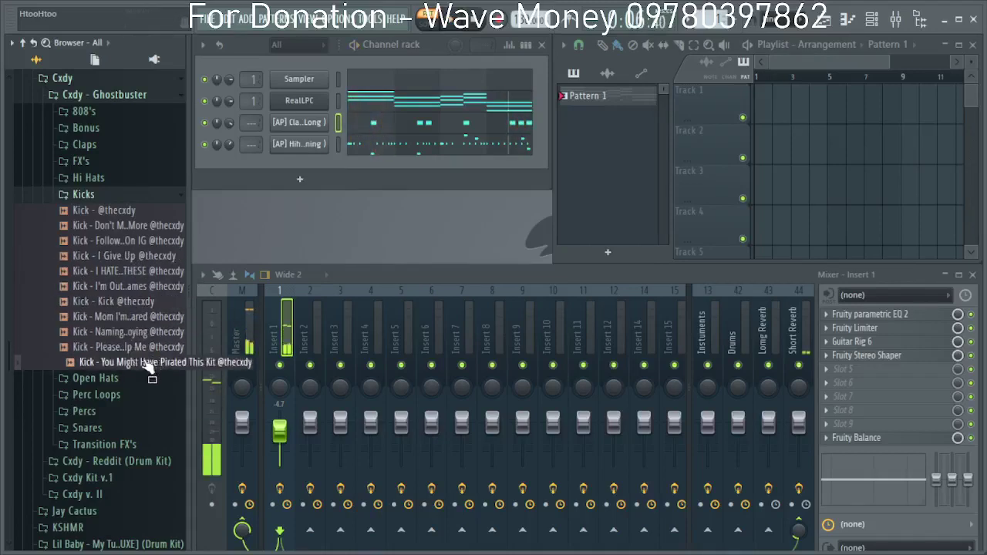
Compare the Follow Me On IG, Don't Make Me Name More, first-listed and I Give Up kicks against the beat.
{"action": "left_click", "coordinate": [140, 240]}
{"action": "left_click", "coordinate": [138, 226]}
{"action": "left_click", "coordinate": [137, 210]}
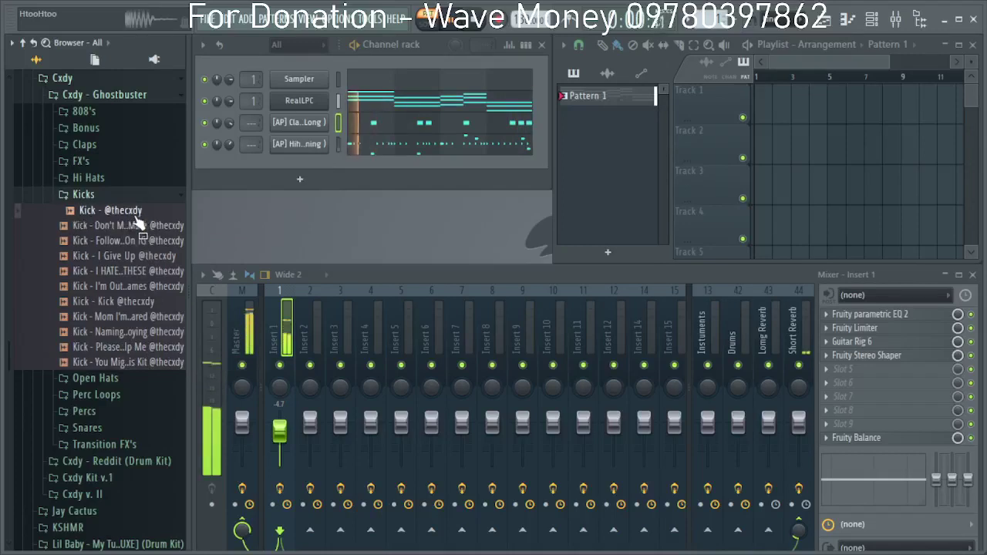
{"action": "left_click", "coordinate": [139, 256]}
{"action": "key", "text": "space"}
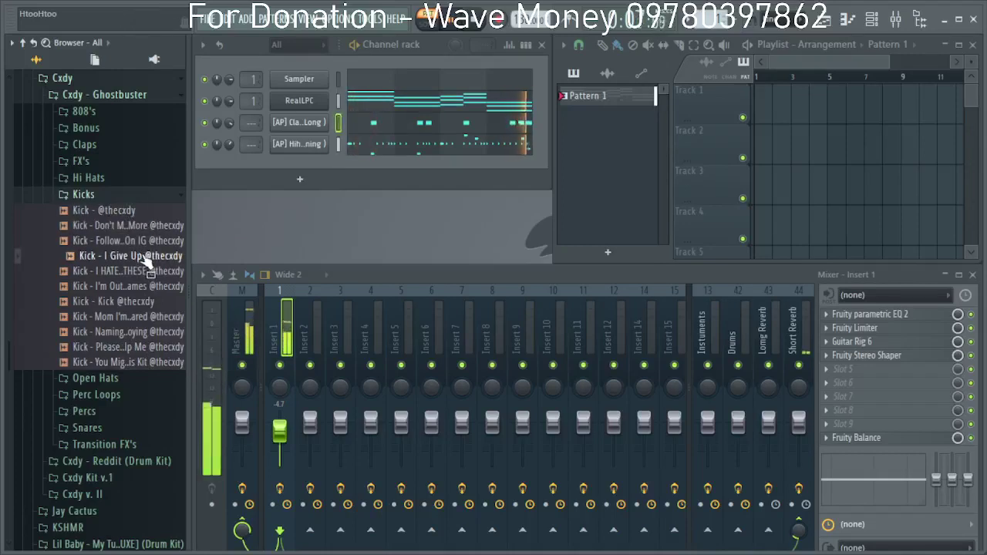
{"action": "key", "text": "space"}
Recheck the shortlisted kicks and add Kick - Don't Make Me Name More as a new channel above the clap.
{"action": "left_click", "coordinate": [140, 226]}
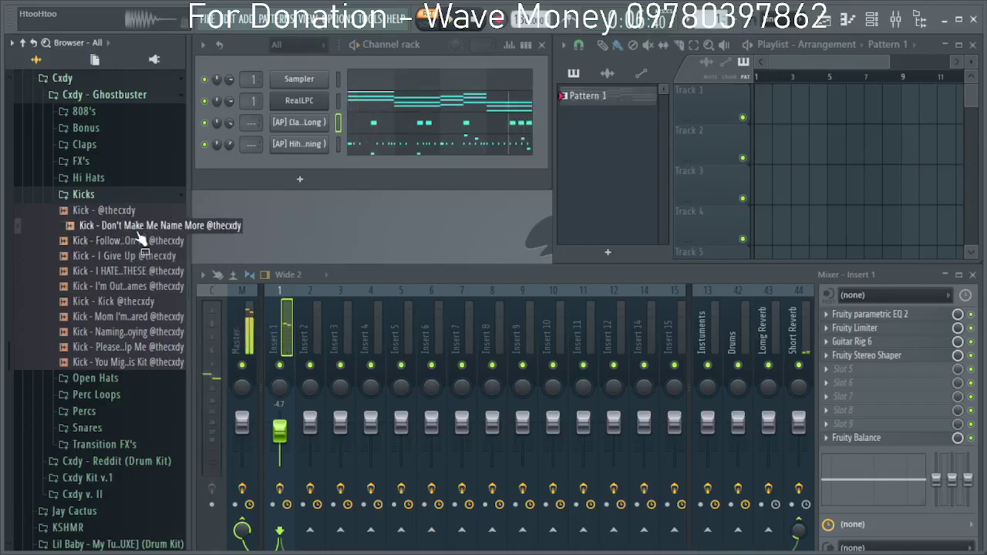
{"action": "left_click", "coordinate": [139, 256]}
{"action": "left_click", "coordinate": [133, 211]}
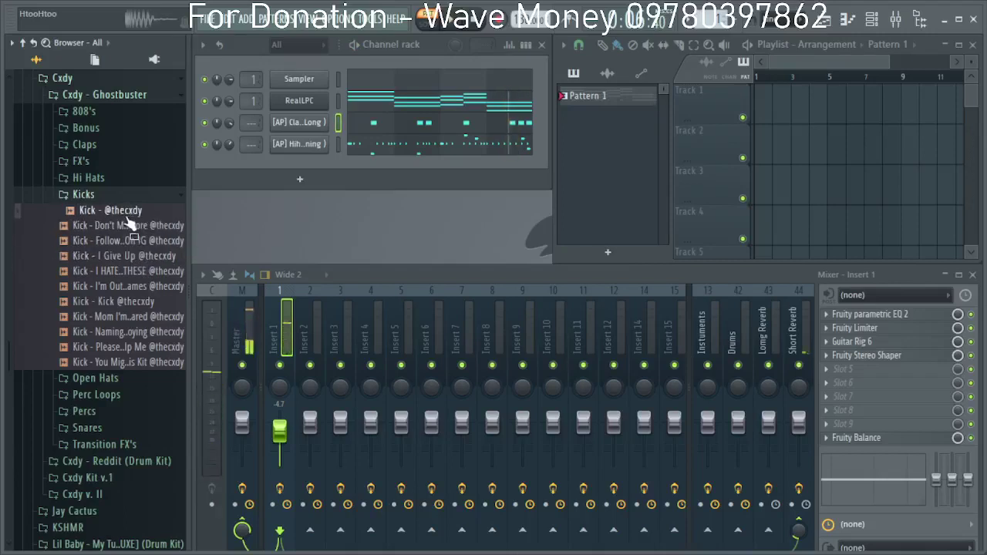
{"action": "left_click", "coordinate": [129, 255]}
{"action": "left_click", "coordinate": [128, 240]}
{"action": "left_click", "coordinate": [128, 227]}
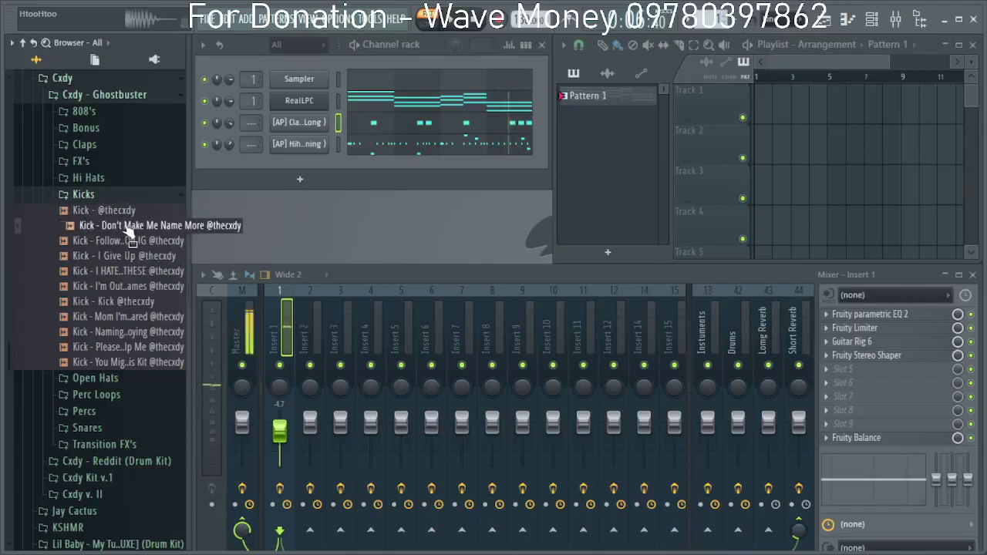
{"action": "left_click_drag", "start_coordinate": [129, 230], "coordinate": [301, 113]}
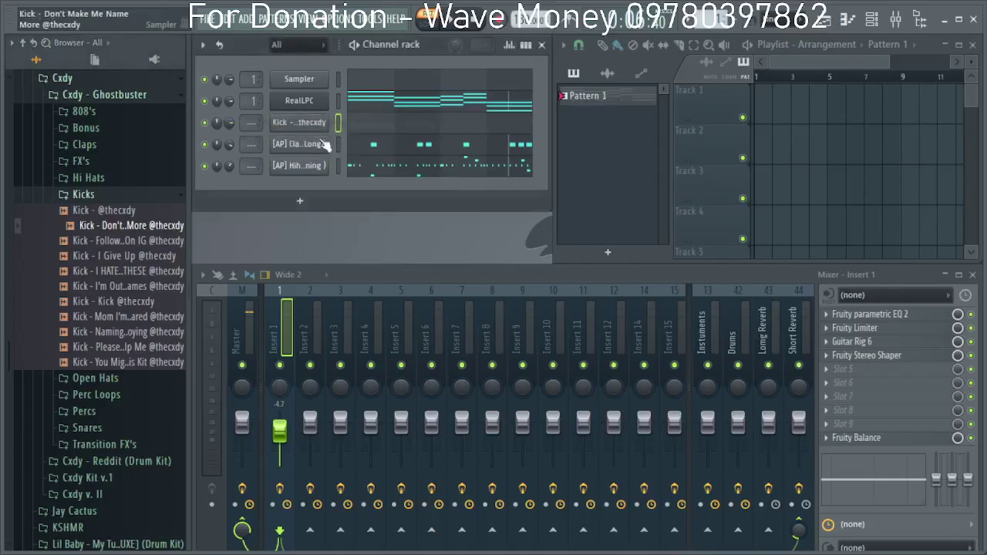
Switch from the Kicks folder to the Ghostbuster 808's, audition 808 - Bait and collapse the folder again.
{"action": "left_click", "coordinate": [122, 194]}
{"action": "left_click", "coordinate": [121, 113]}
{"action": "left_click", "coordinate": [121, 127]}
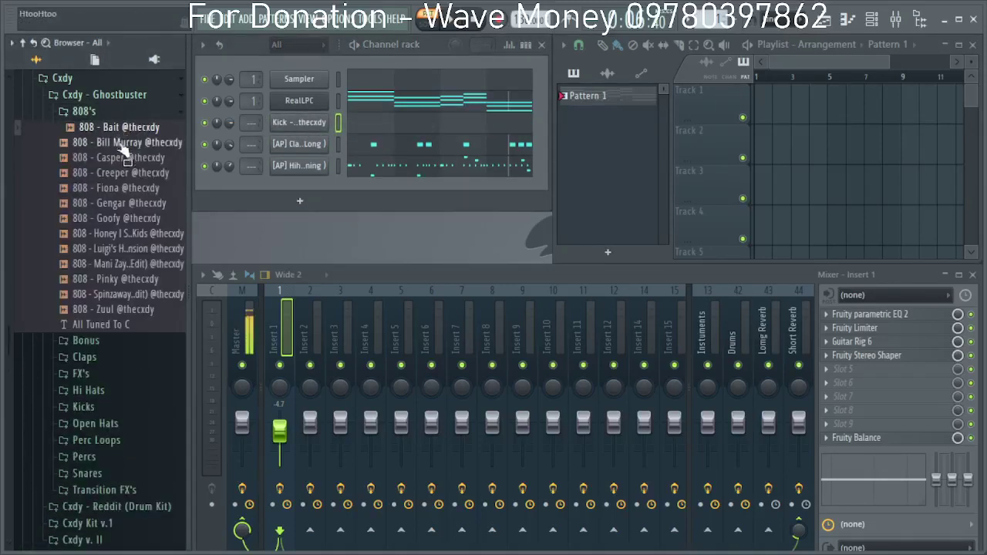
{"action": "scroll", "coordinate": [126, 293], "scroll_direction": "up", "scroll_amount": 4}
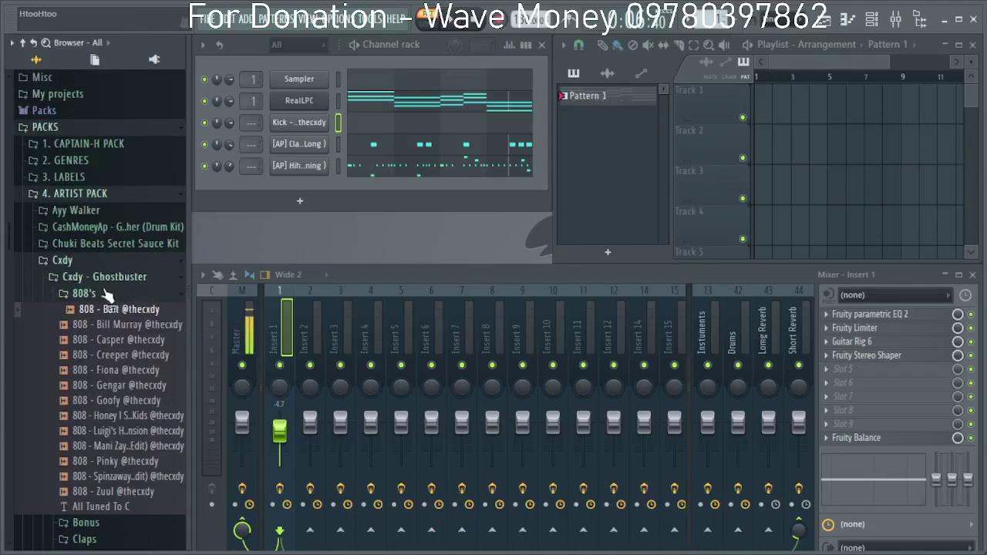
{"action": "left_click", "coordinate": [108, 294]}
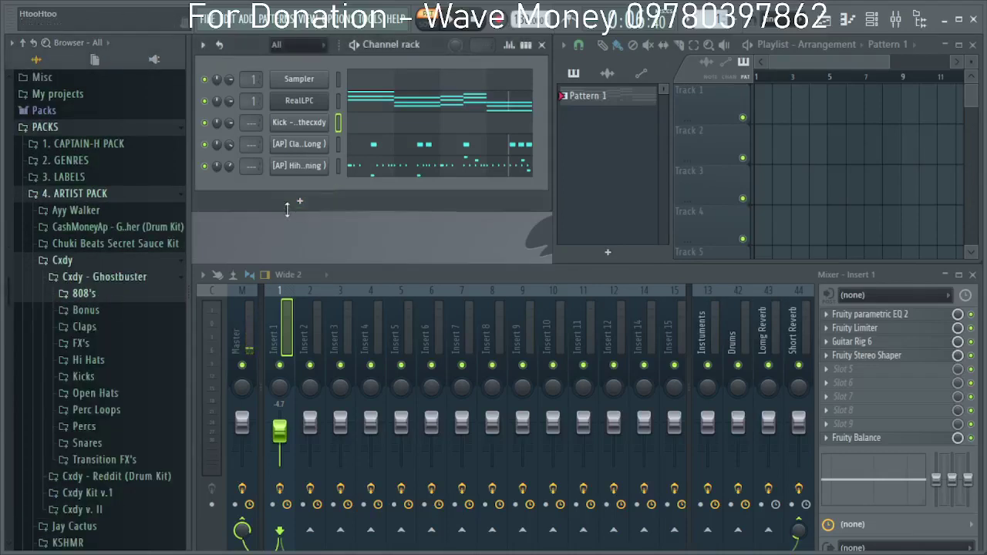
Add an Initial 808 Studio II channel, hide the sample browser and close the plugin window.
{"action": "left_click", "coordinate": [300, 202]}
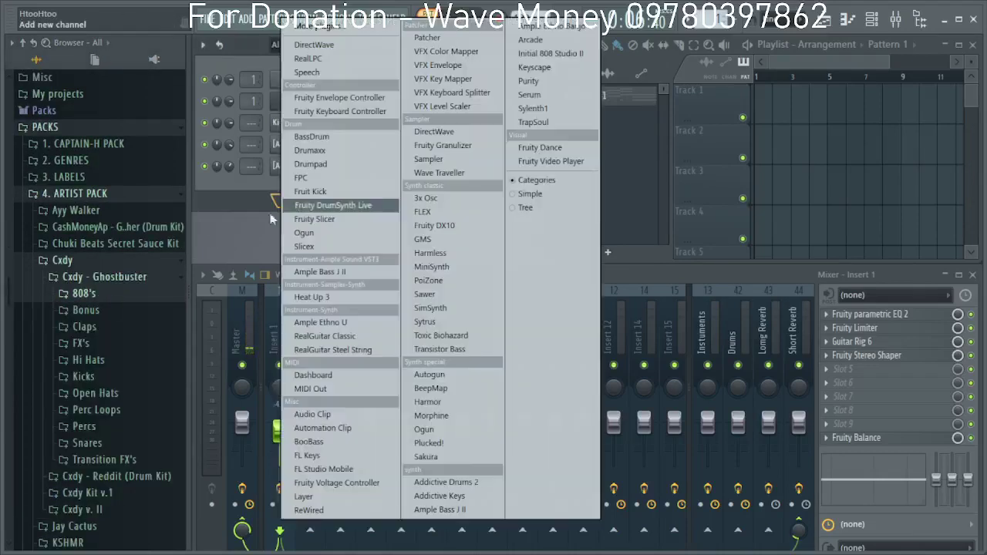
{"action": "left_click", "coordinate": [564, 59]}
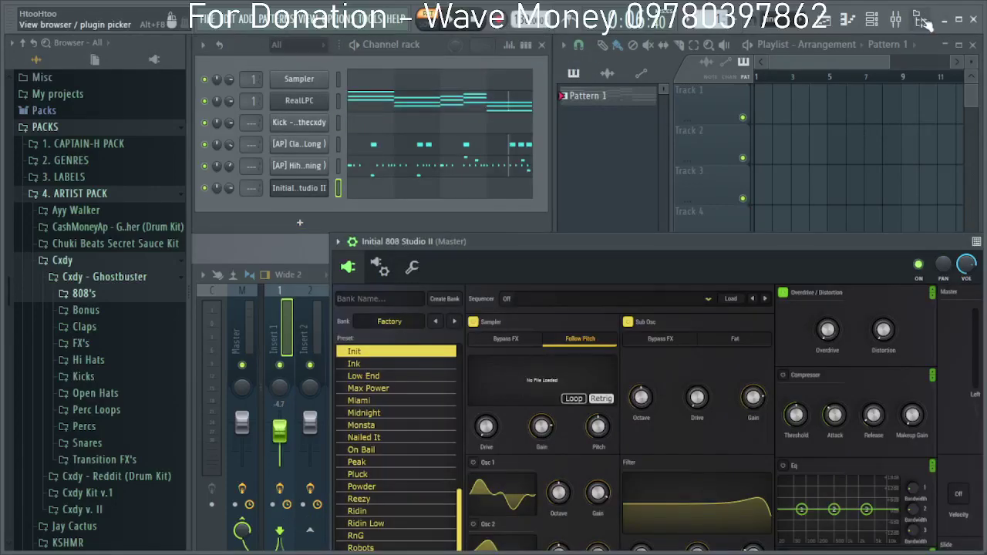
{"action": "left_click", "coordinate": [922, 19]}
{"action": "left_click_drag", "start_coordinate": [466, 244], "coordinate": [501, 199]}
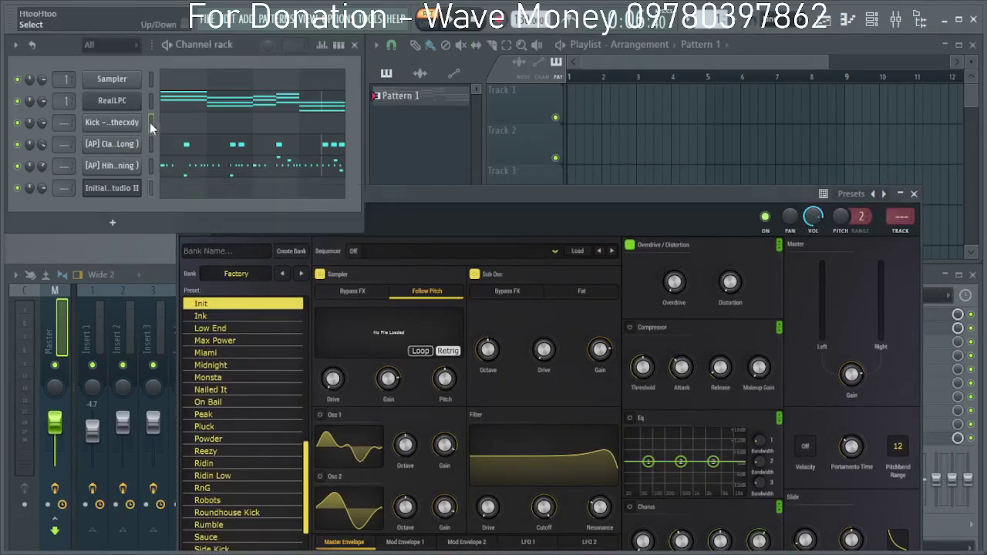
{"action": "right_click", "coordinate": [128, 123]}
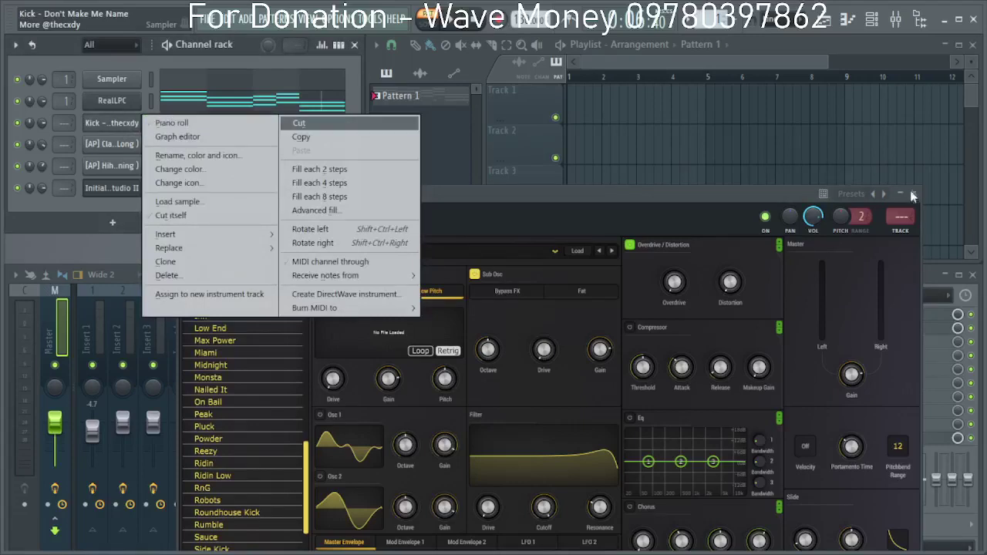
{"action": "left_click", "coordinate": [912, 192]}
Open the kick channel's piano roll and place a C5 note at the start of bar 1.
{"action": "right_click", "coordinate": [128, 124]}
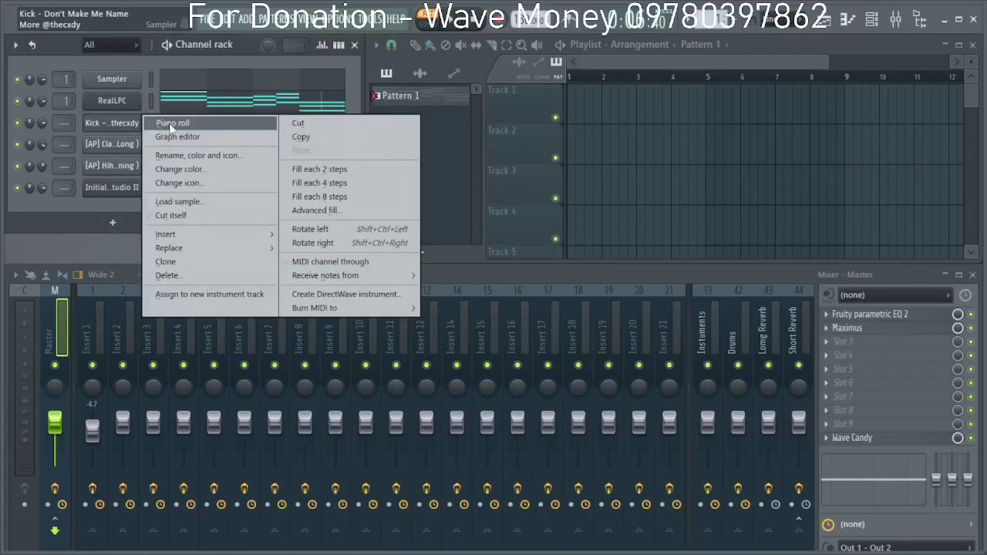
{"action": "left_click", "coordinate": [169, 123]}
{"action": "scroll", "coordinate": [291, 354], "scroll_direction": "up", "scroll_amount": 4}
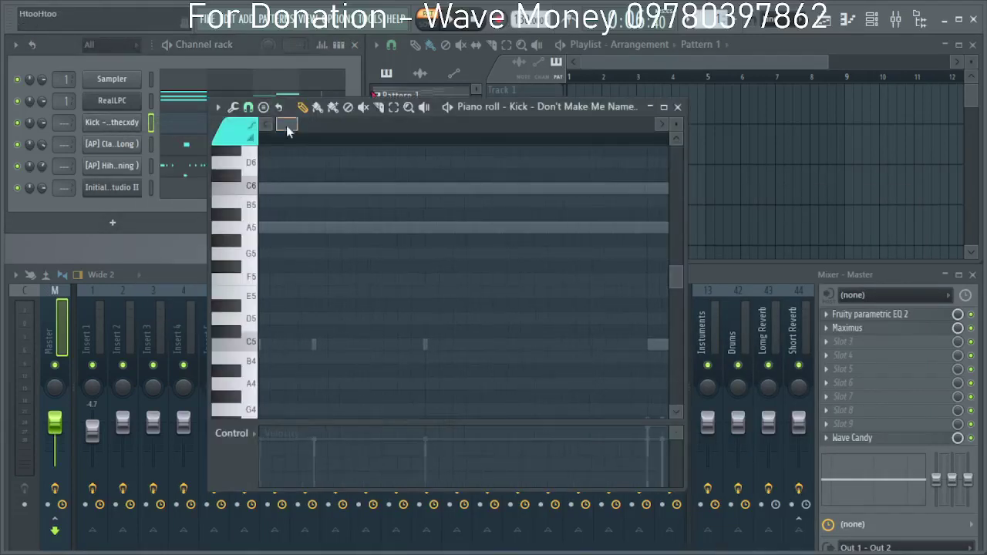
{"action": "scroll", "coordinate": [287, 131], "scroll_direction": "down", "scroll_amount": 2}
{"action": "left_click", "coordinate": [247, 106]}
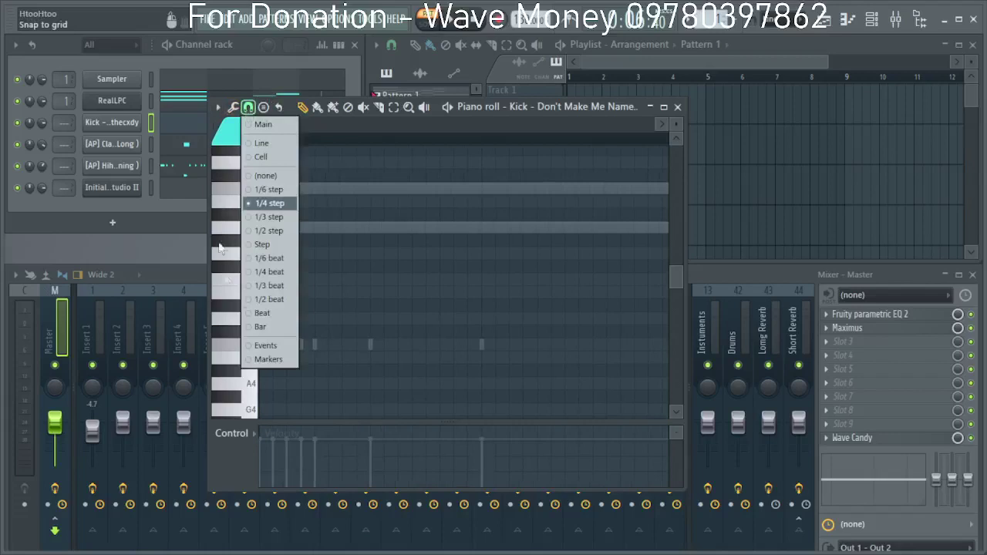
{"action": "left_click", "coordinate": [404, 222]}
{"action": "left_click", "coordinate": [267, 345]}
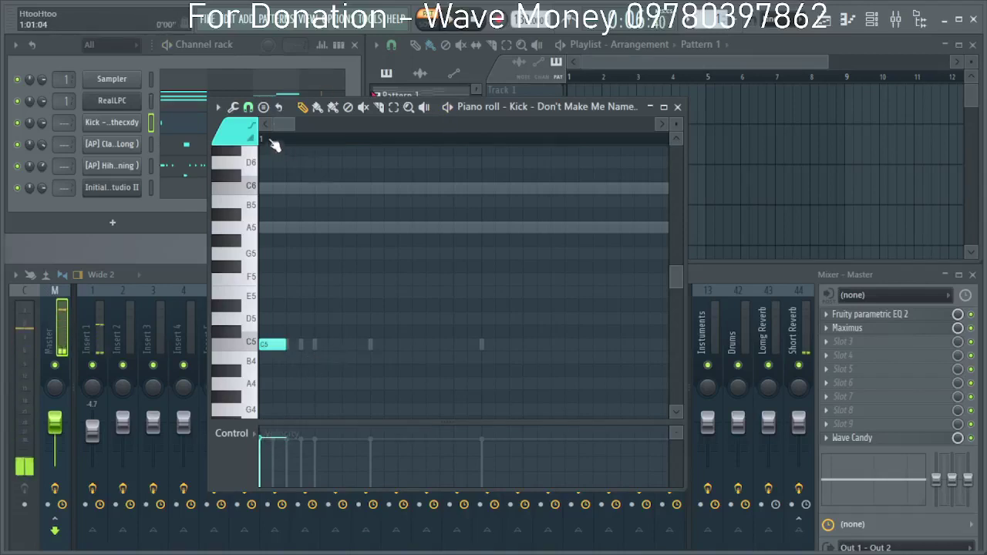
Play the beat, try an extra C5 kick note on step 3 of bar 1 and remove it.
{"action": "key", "text": "space"}
{"action": "key", "text": "space"}
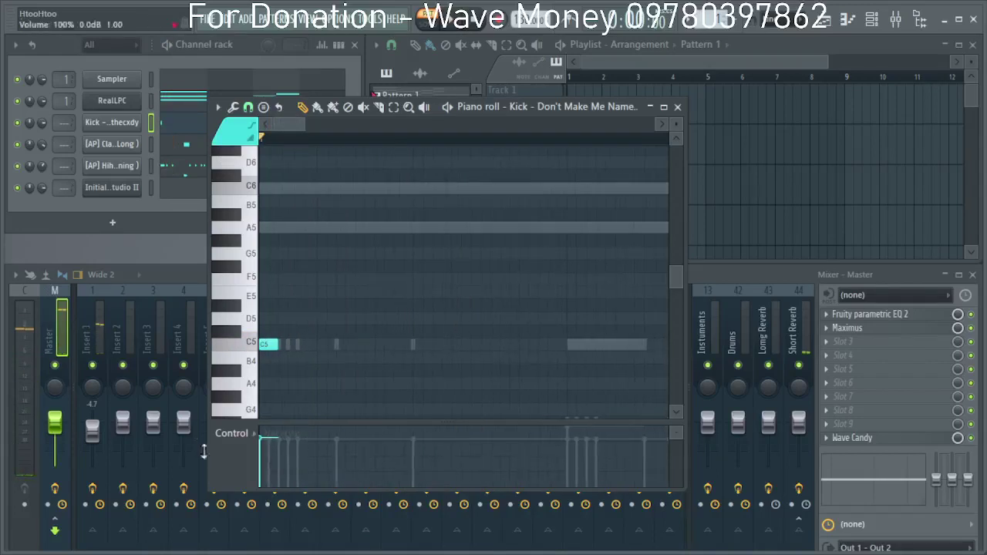
{"action": "key", "text": "space"}
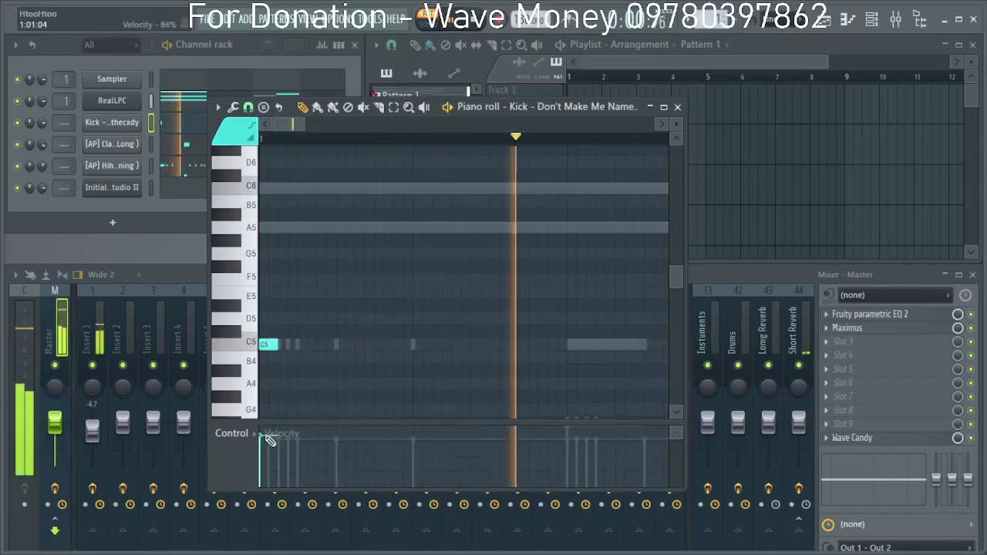
{"action": "left_click", "coordinate": [345, 345]}
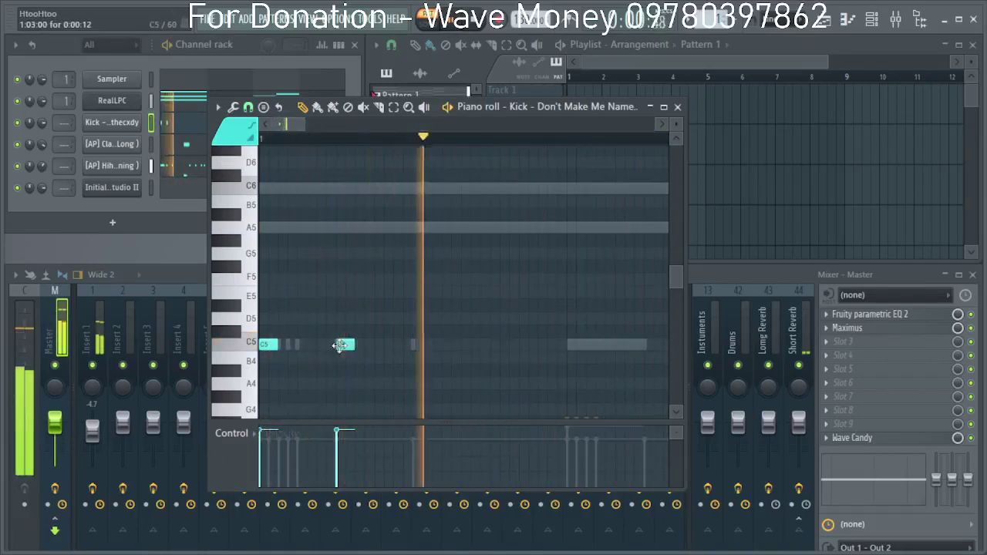
{"action": "right_click", "coordinate": [345, 345]}
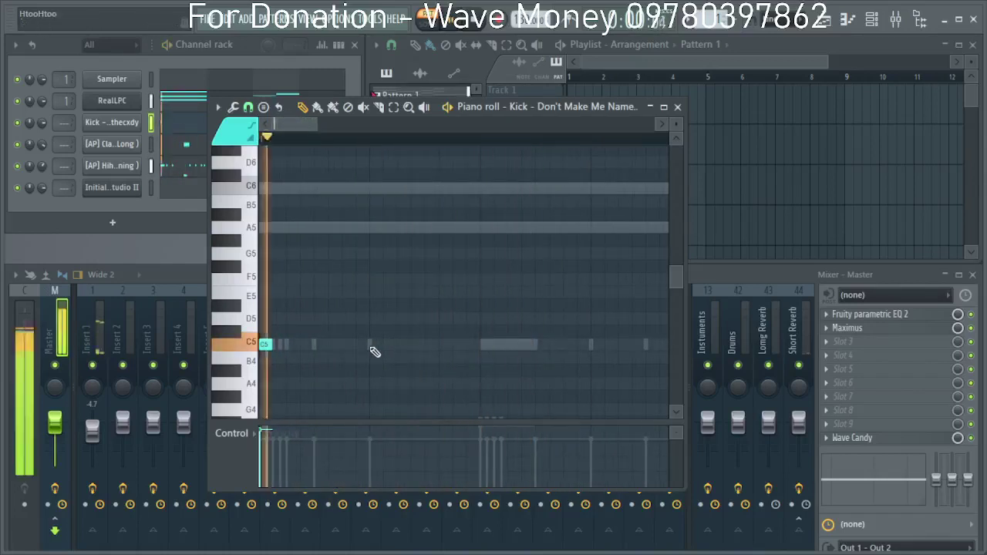
{"action": "key", "text": "space"}
Set the piano roll snap to 1/4 beat and add a C5 kick note on step 7 of bar 1.
{"action": "left_click", "coordinate": [249, 107]}
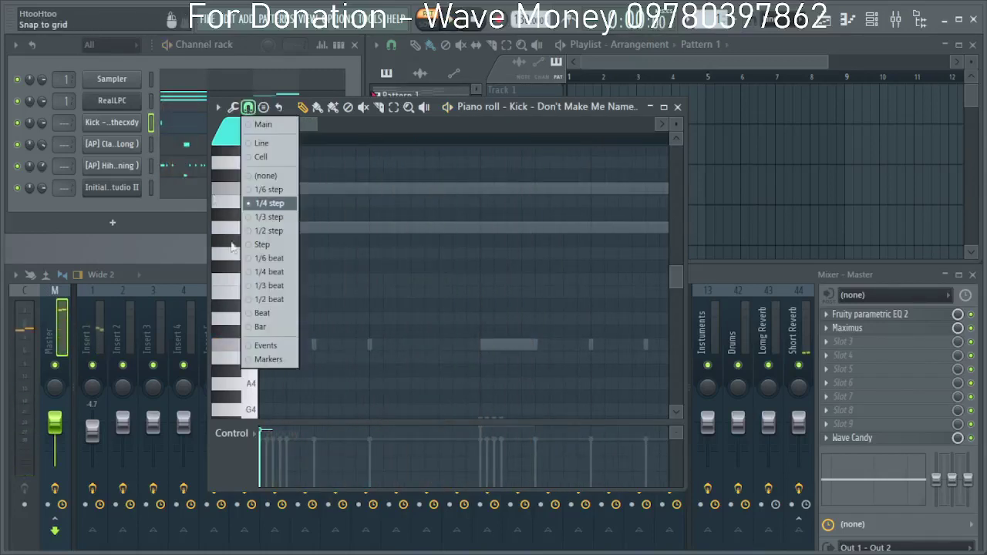
{"action": "left_click", "coordinate": [271, 273]}
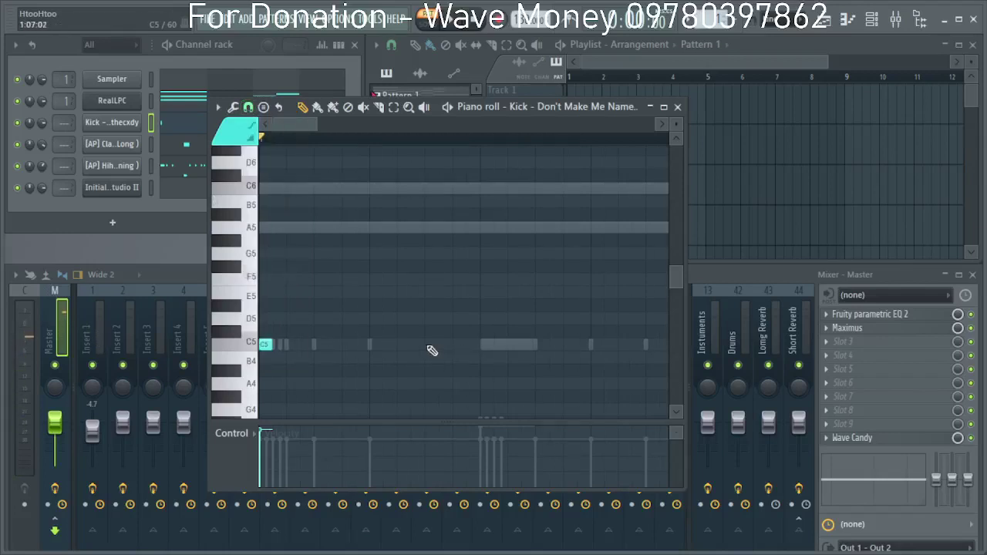
{"action": "key", "text": "space"}
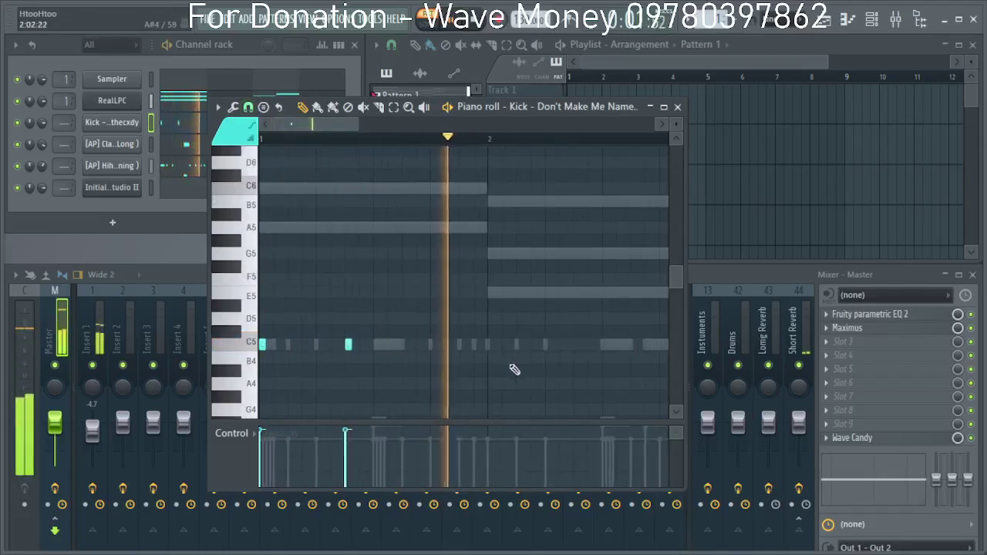
Add a third C5 kick note near the end of bar 1 and move it to step 13 during playback.
{"action": "left_click", "coordinate": [475, 345]}
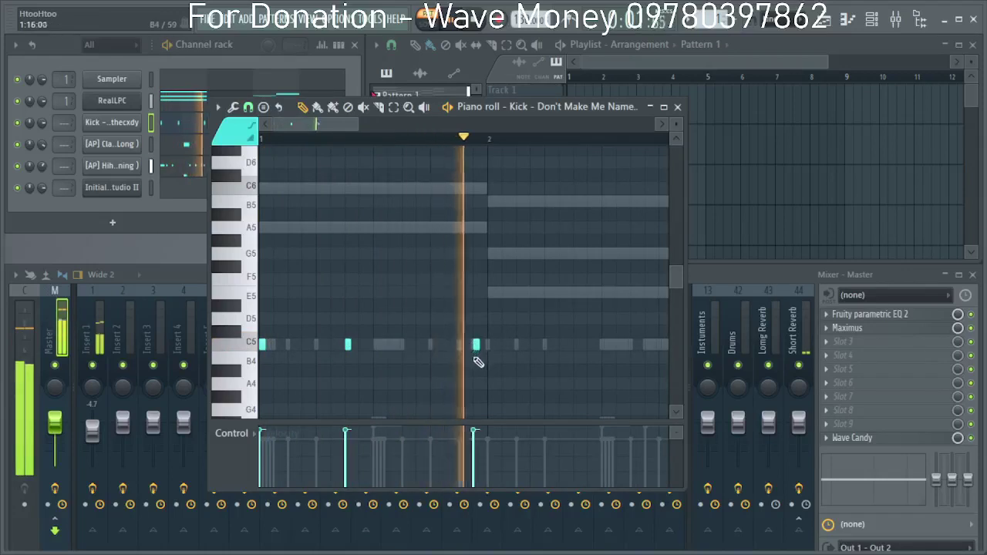
{"action": "left_click_drag", "start_coordinate": [473, 347], "coordinate": [438, 347]}
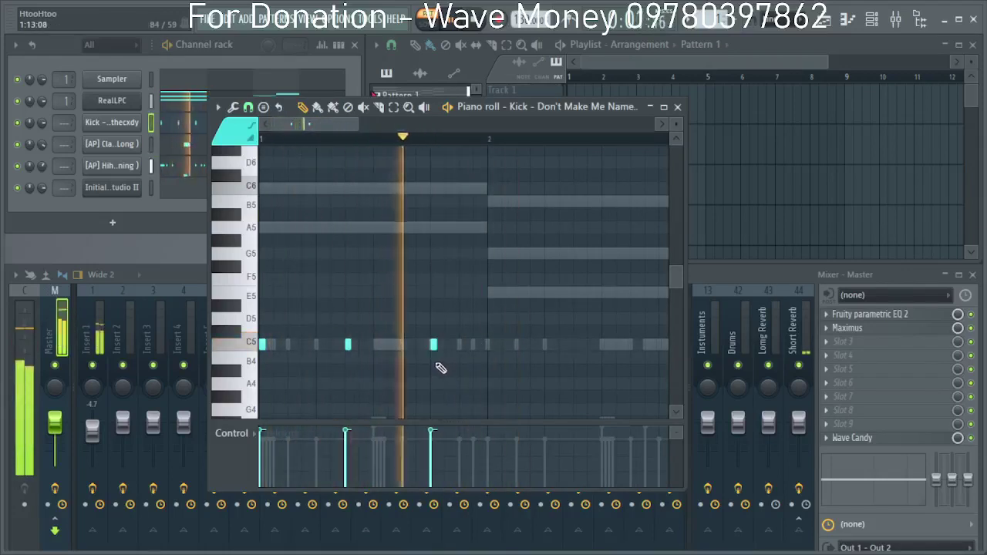
{"action": "scroll", "coordinate": [443, 365], "scroll_direction": "up", "scroll_amount": 4}
{"action": "scroll", "coordinate": [444, 372], "scroll_direction": "down", "scroll_amount": 3}
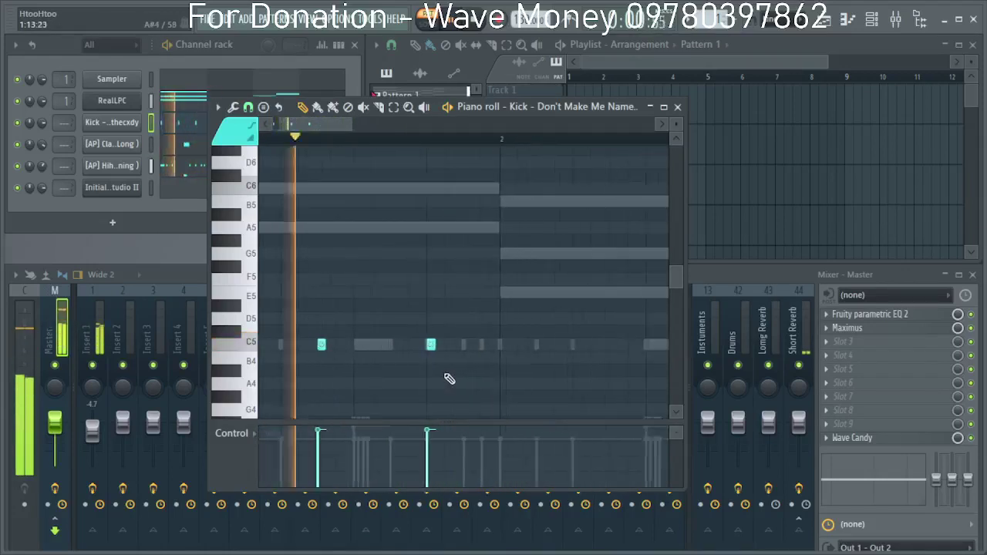
{"action": "scroll", "coordinate": [450, 378], "scroll_direction": "down", "scroll_amount": 1}
{"action": "key", "text": "space"}
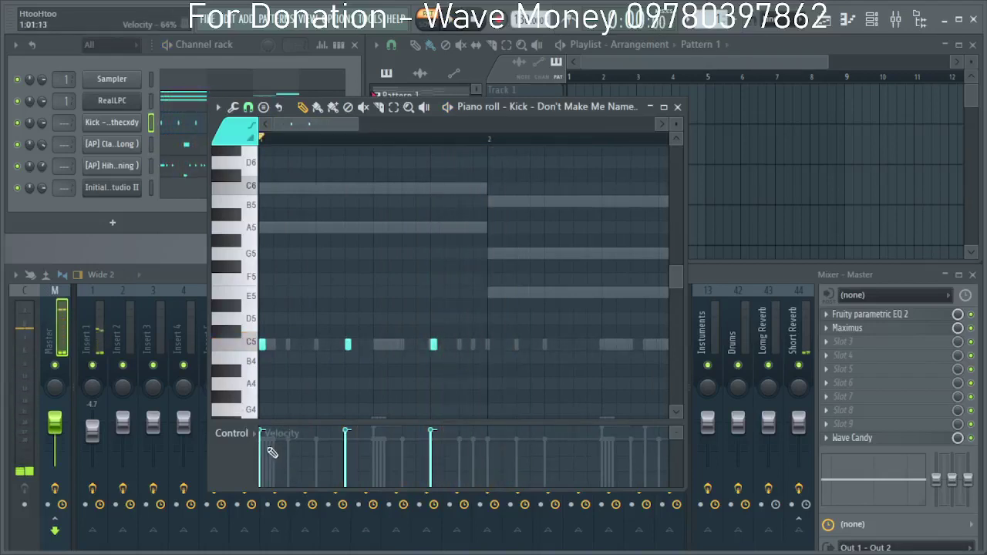
Lower the velocities of the three kick notes slightly, check them in playback and show the sample browser again.
{"action": "key", "text": "space"}
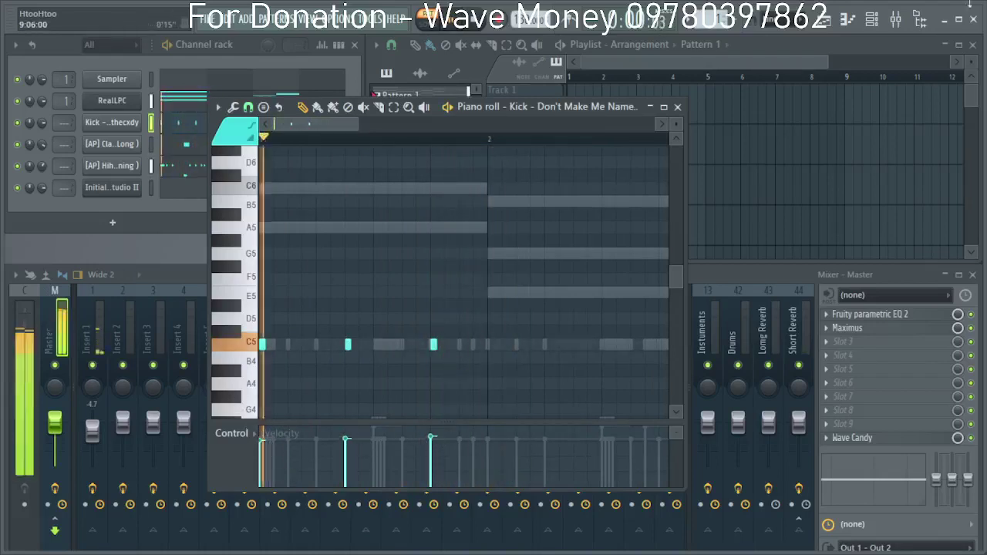
{"action": "left_click", "coordinate": [923, 21]}
{"action": "key", "text": "space"}
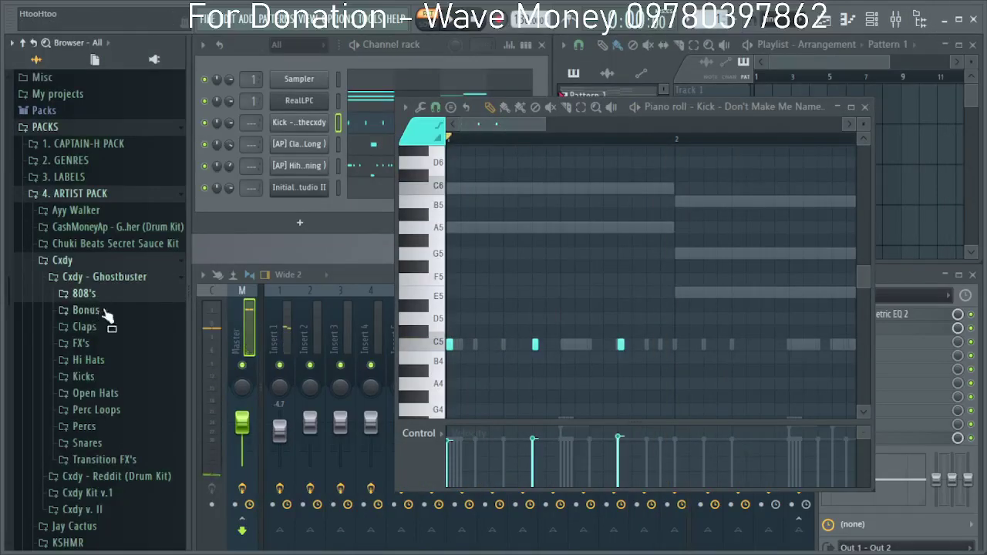
{"action": "left_click", "coordinate": [112, 378]}
{"action": "left_click", "coordinate": [116, 391]}
{"action": "left_click", "coordinate": [123, 406]}
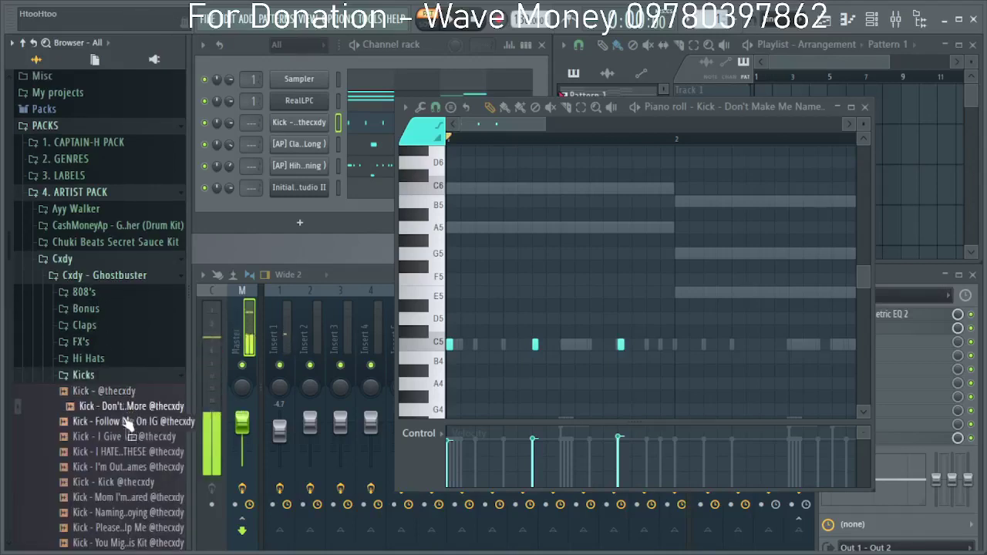
{"action": "left_click", "coordinate": [131, 421]}
{"action": "left_click", "coordinate": [131, 437]}
{"action": "left_click", "coordinate": [127, 407]}
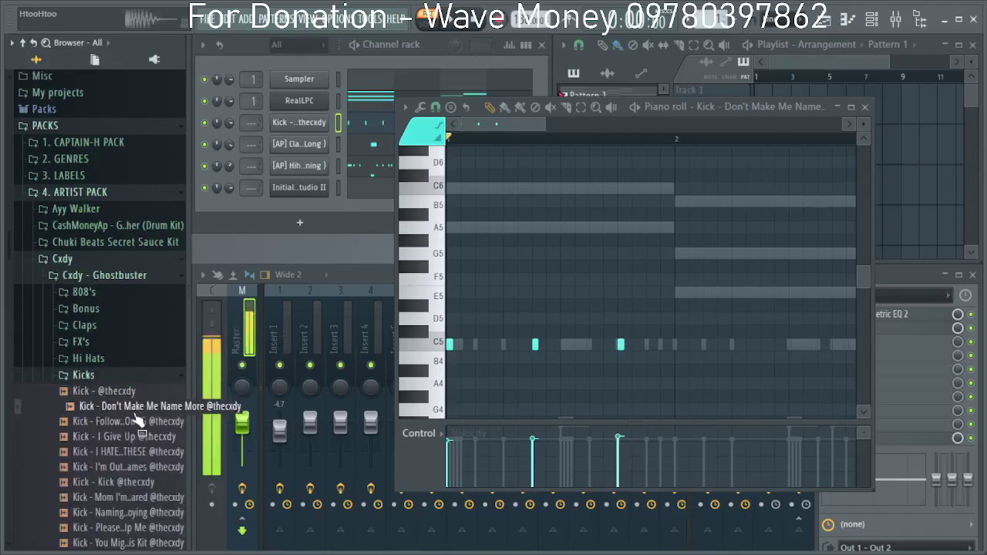
{"action": "left_click", "coordinate": [133, 422]}
{"action": "left_click_drag", "start_coordinate": [135, 429], "coordinate": [299, 122]}
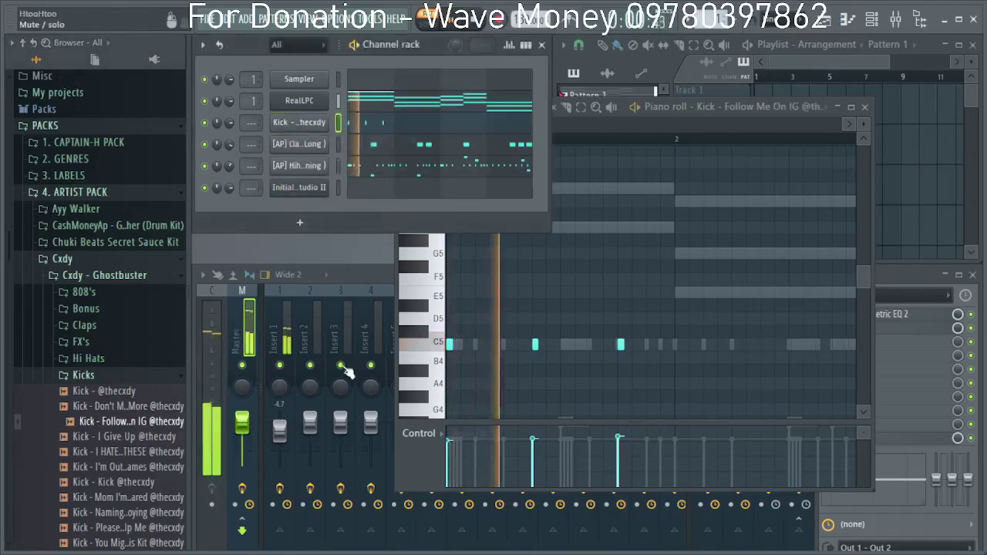
Enable the kick channel's volume envelope, reduce its attack time to zero and check the sound in playback.
{"action": "left_click", "coordinate": [299, 122]}
{"action": "left_click", "coordinate": [360, 251]}
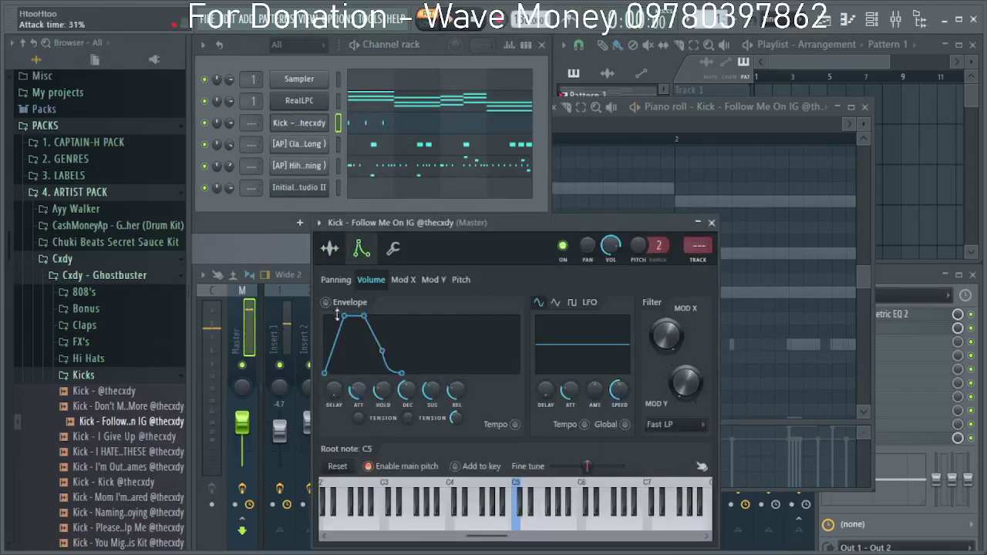
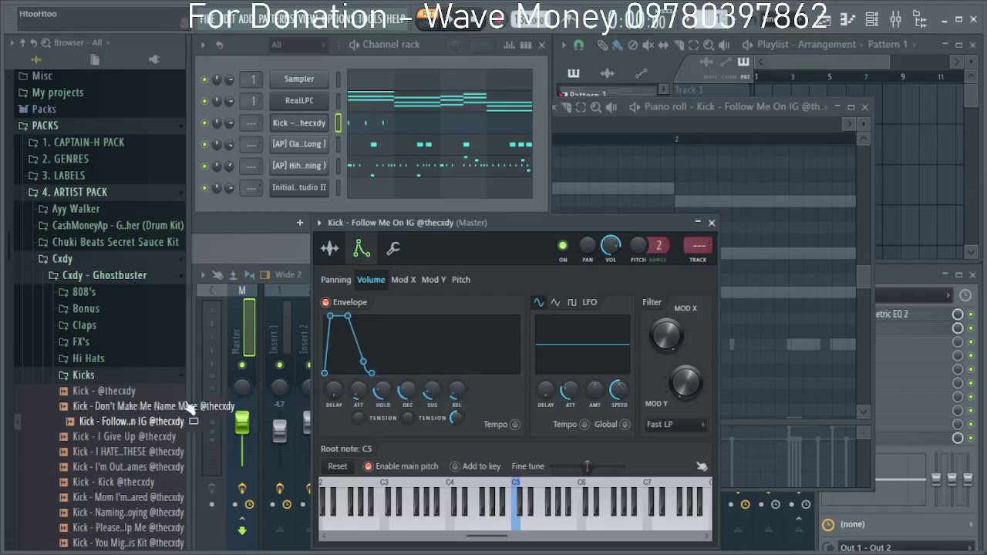
{"action": "key", "text": "space"}
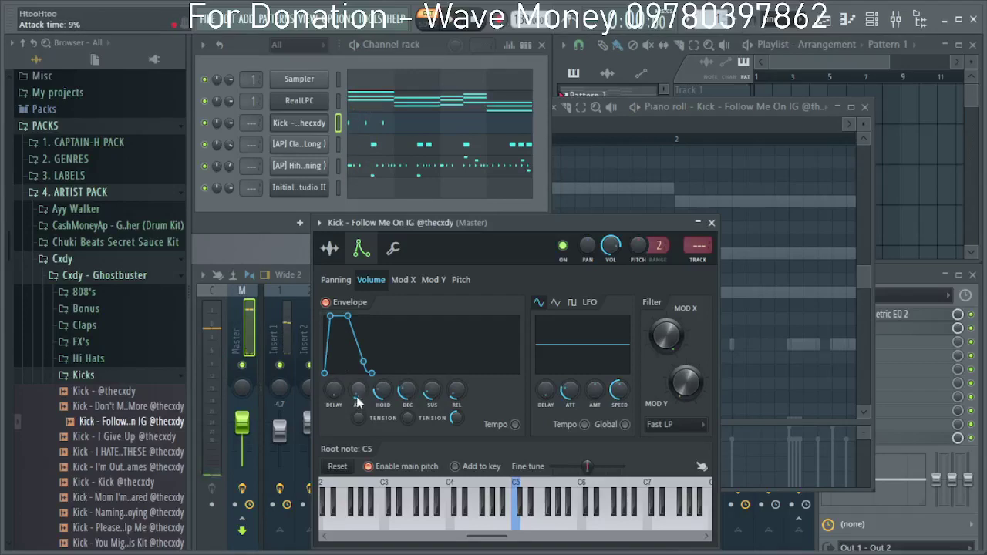
{"action": "key", "text": "space"}
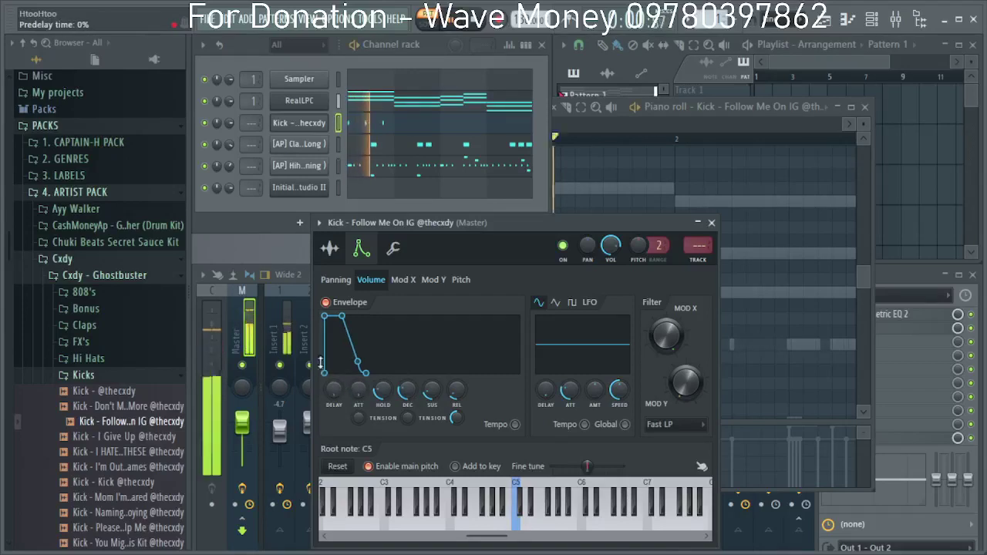
{"action": "left_click", "coordinate": [711, 222]}
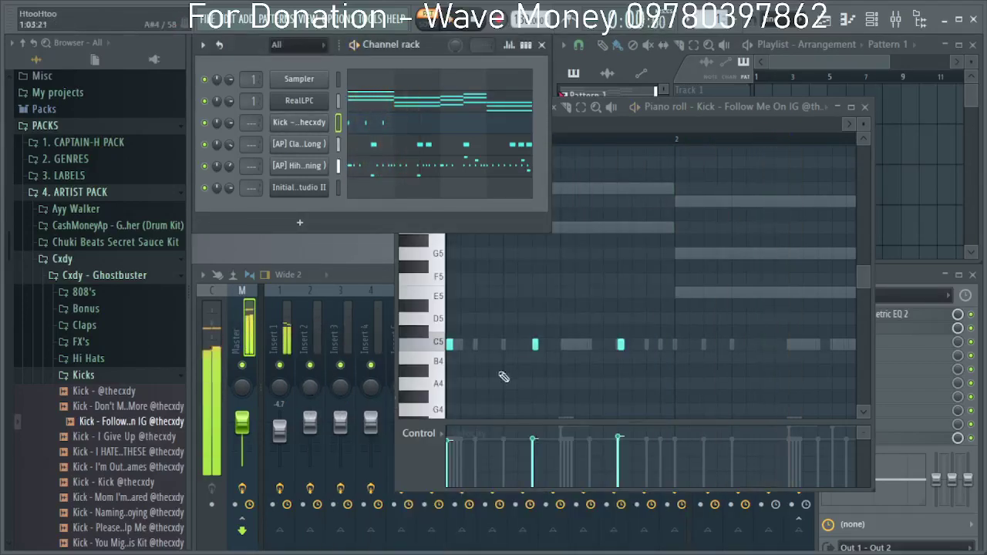
{"action": "key", "text": "space"}
Audition more Ghostbuster kick samples, including Kick - I'm Out Of Names and Kick - Please Help Me.
{"action": "left_click", "coordinate": [144, 406]}
{"action": "left_click", "coordinate": [147, 466]}
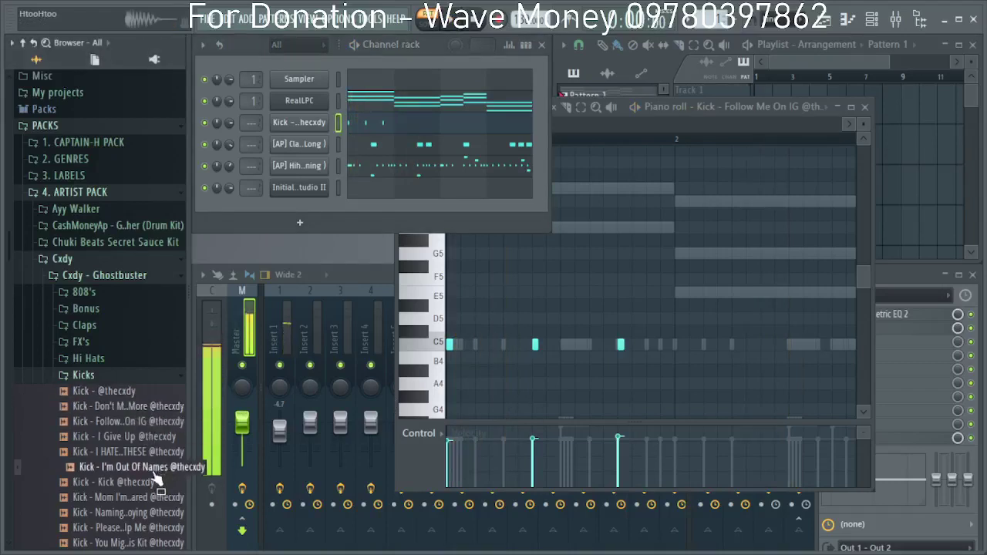
{"action": "left_click", "coordinate": [158, 482]}
{"action": "scroll", "coordinate": [154, 432], "scroll_direction": "down", "scroll_amount": 5}
{"action": "left_click", "coordinate": [139, 345]}
{"action": "left_click", "coordinate": [137, 315]}
{"action": "left_click", "coordinate": [135, 345]}
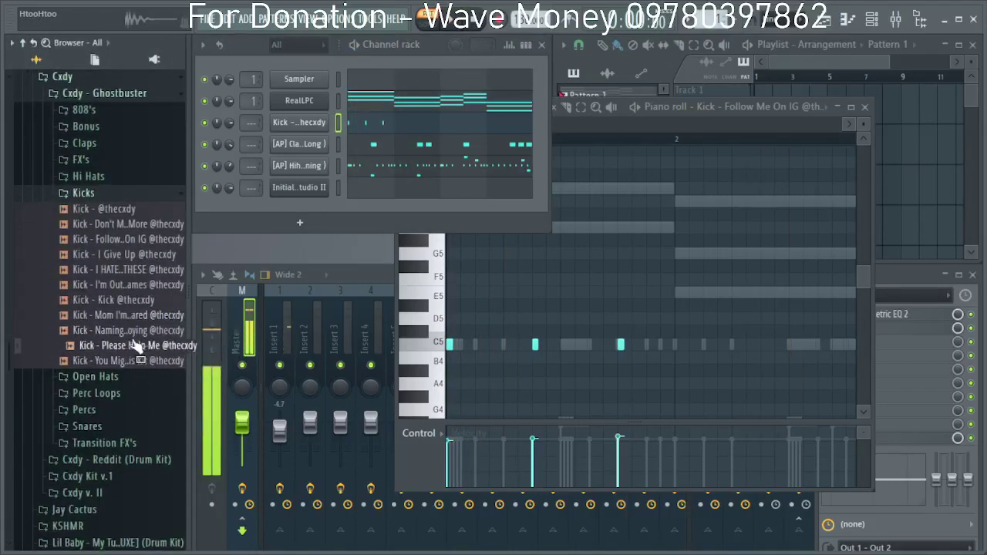
Collapse the Ghostbuster Kicks folder and expand the CYMATICS folder under 3. LABELS in the sample browser.
{"action": "left_click", "coordinate": [83, 193]}
{"action": "scroll", "coordinate": [91, 259], "scroll_direction": "up", "scroll_amount": 4}
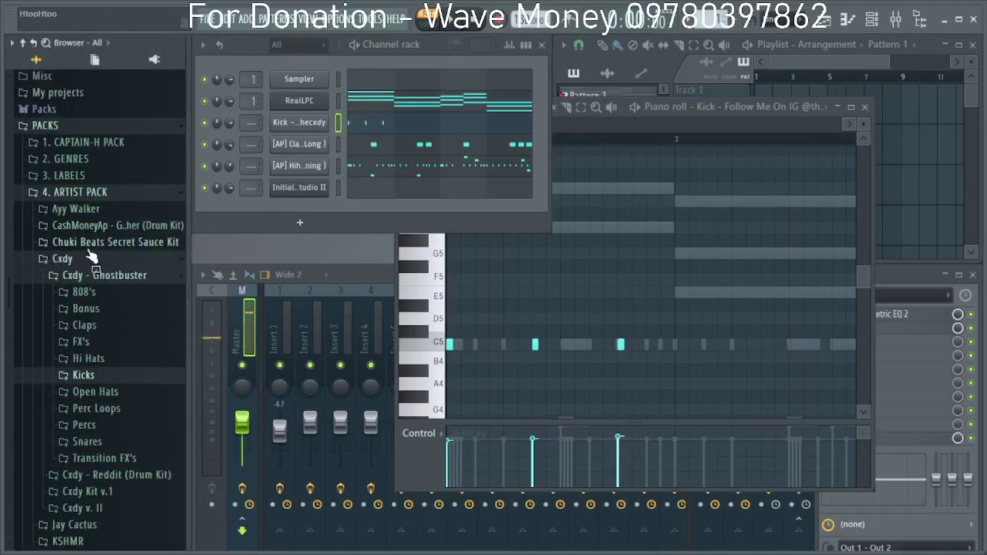
{"action": "left_click", "coordinate": [110, 160]}
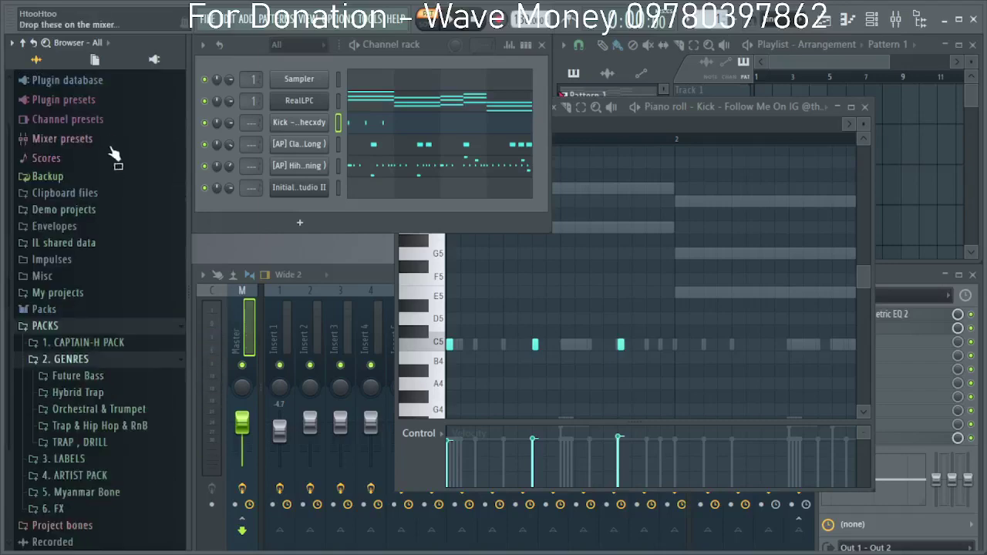
{"action": "left_click", "coordinate": [73, 361]}
{"action": "left_click", "coordinate": [70, 375]}
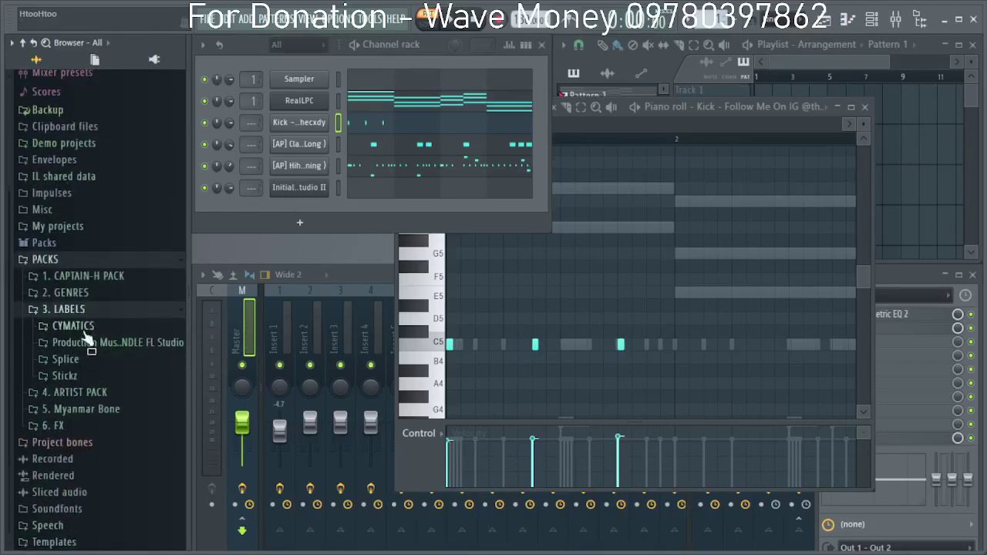
{"action": "left_click", "coordinate": [83, 328]}
{"action": "scroll", "coordinate": [123, 347], "scroll_direction": "down", "scroll_amount": 5}
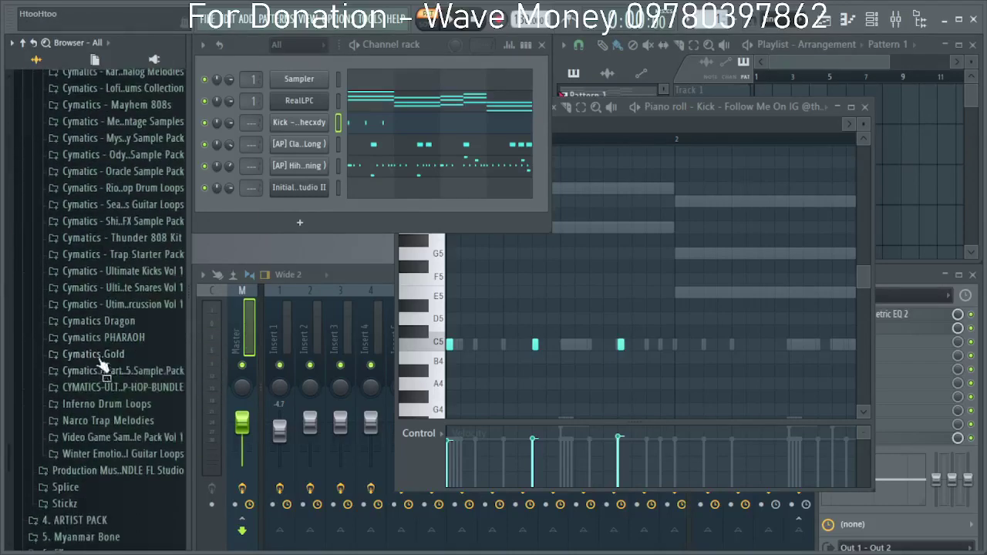
Open the one-shot Kicks folder in the first Cymatics.Gold collection and widen the browser so sample names are readable.
{"action": "left_click", "coordinate": [143, 337]}
{"action": "scroll", "coordinate": [145, 386], "scroll_direction": "down", "scroll_amount": 4}
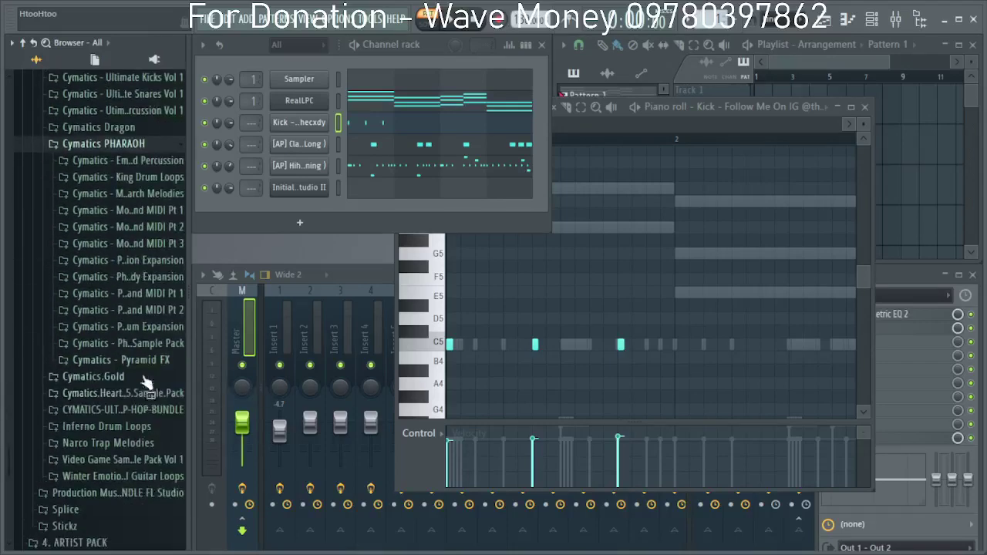
{"action": "left_click", "coordinate": [121, 146]}
{"action": "left_click", "coordinate": [116, 226]}
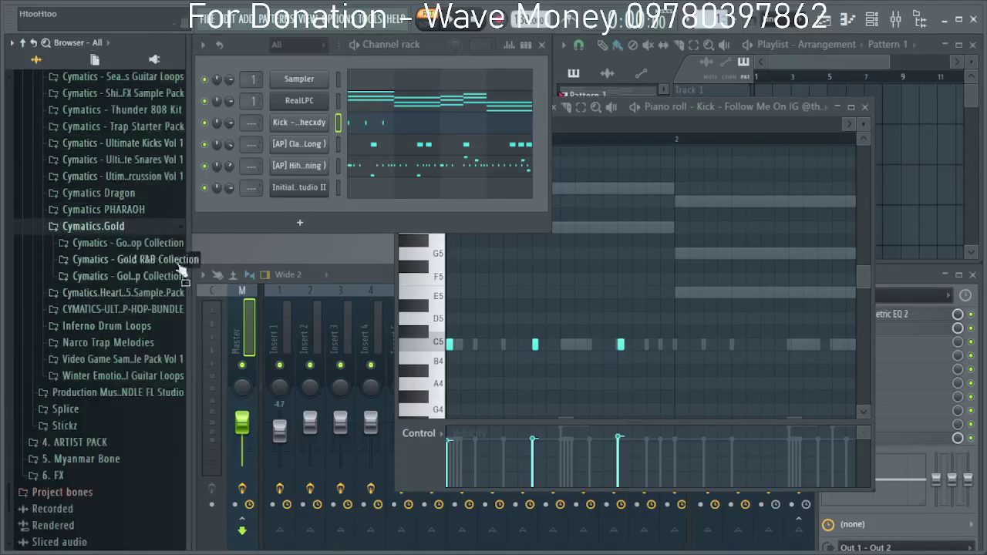
{"action": "left_click_drag", "start_coordinate": [190, 270], "coordinate": [216, 270]}
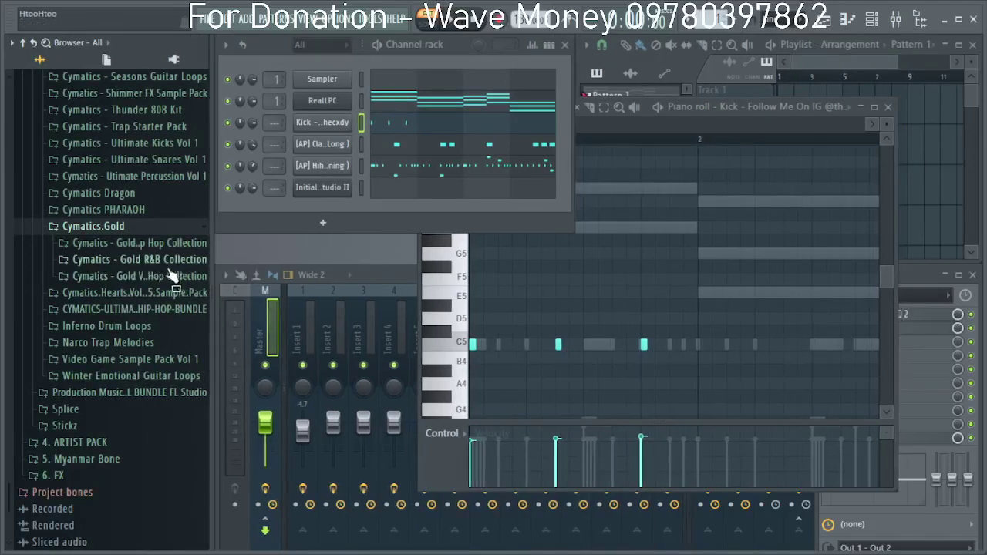
{"action": "left_click", "coordinate": [163, 245]}
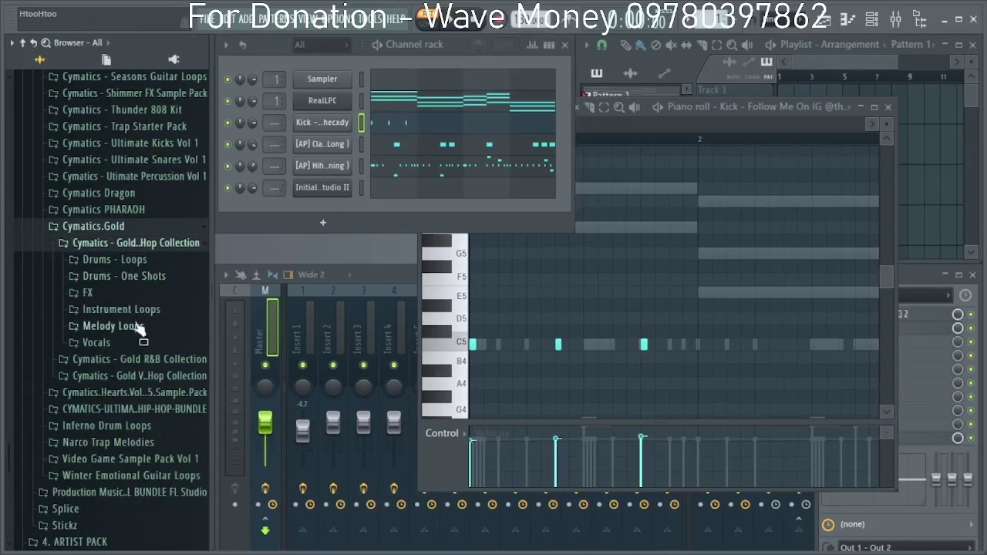
{"action": "left_click", "coordinate": [142, 279]}
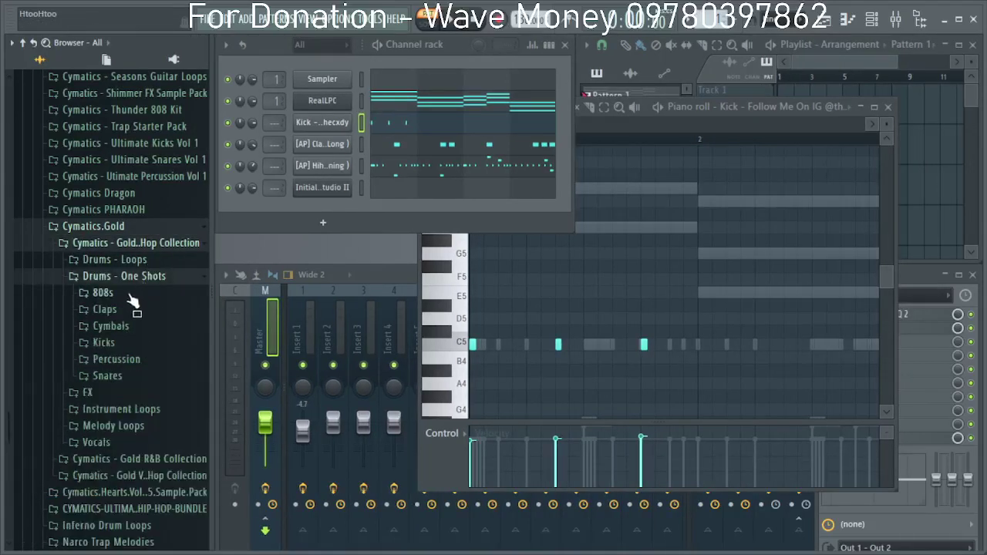
{"action": "left_click", "coordinate": [124, 344]}
Audition the Cymatics Gold Modern Kick samples 1 to 8, comparing kicks 4, 5 and 6 again.
{"action": "left_click", "coordinate": [163, 109]}
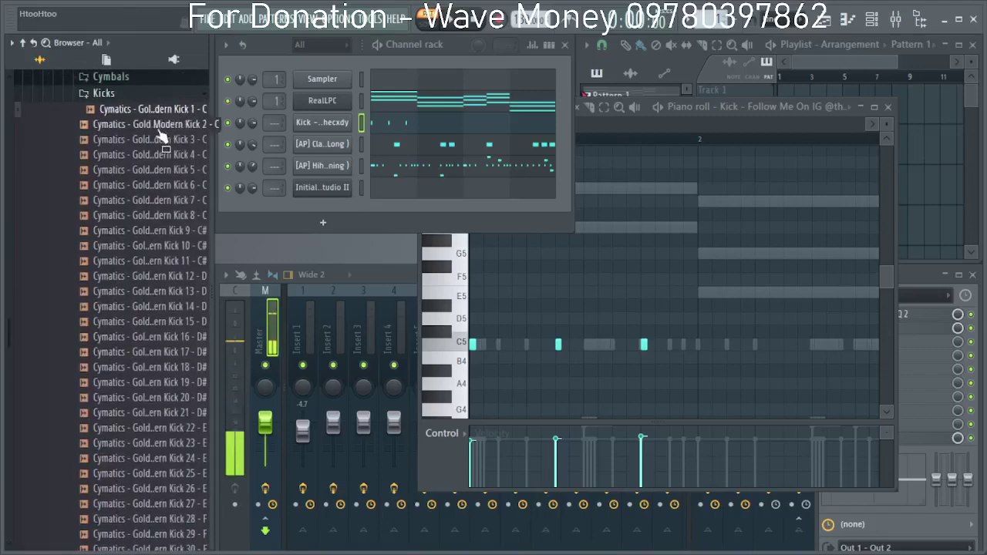
{"action": "left_click", "coordinate": [163, 124]}
{"action": "left_click", "coordinate": [160, 141]}
{"action": "left_click", "coordinate": [162, 155]}
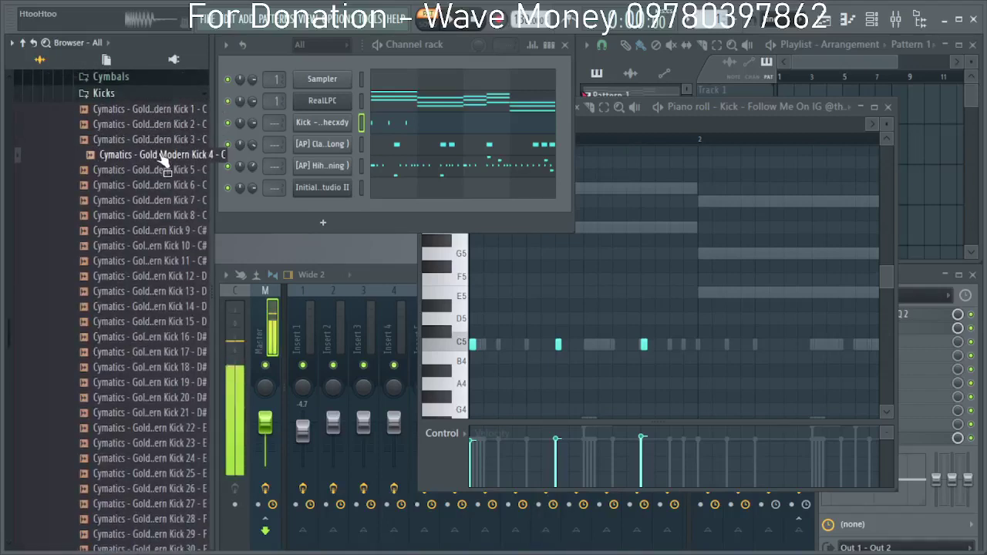
{"action": "left_click", "coordinate": [162, 169]}
{"action": "left_click", "coordinate": [160, 186]}
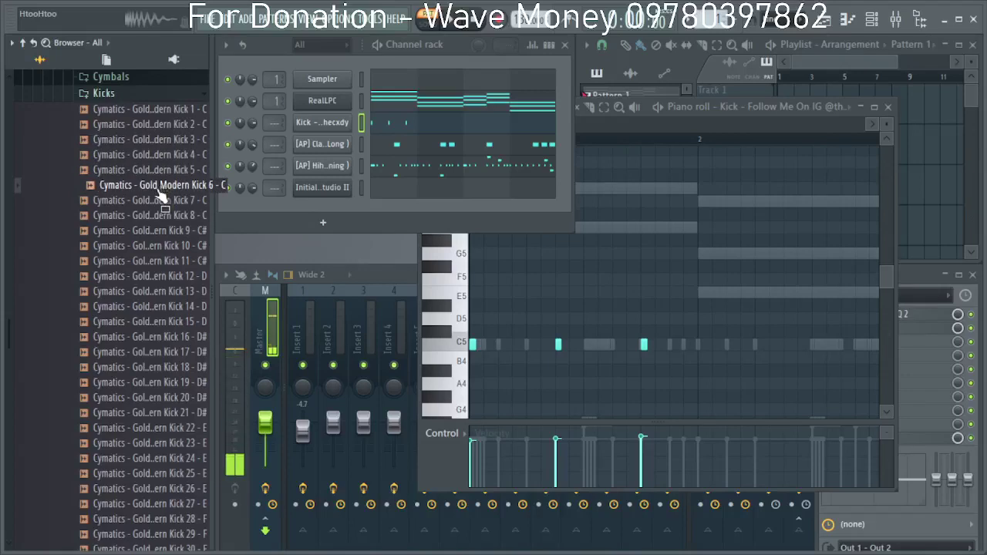
{"action": "left_click", "coordinate": [162, 201]}
{"action": "left_click", "coordinate": [161, 217]}
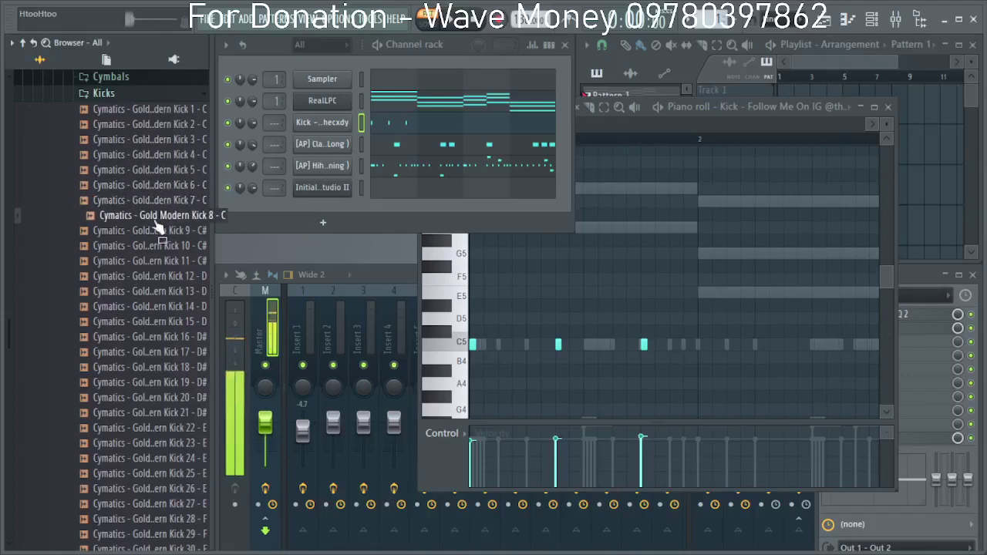
{"action": "left_click", "coordinate": [164, 171]}
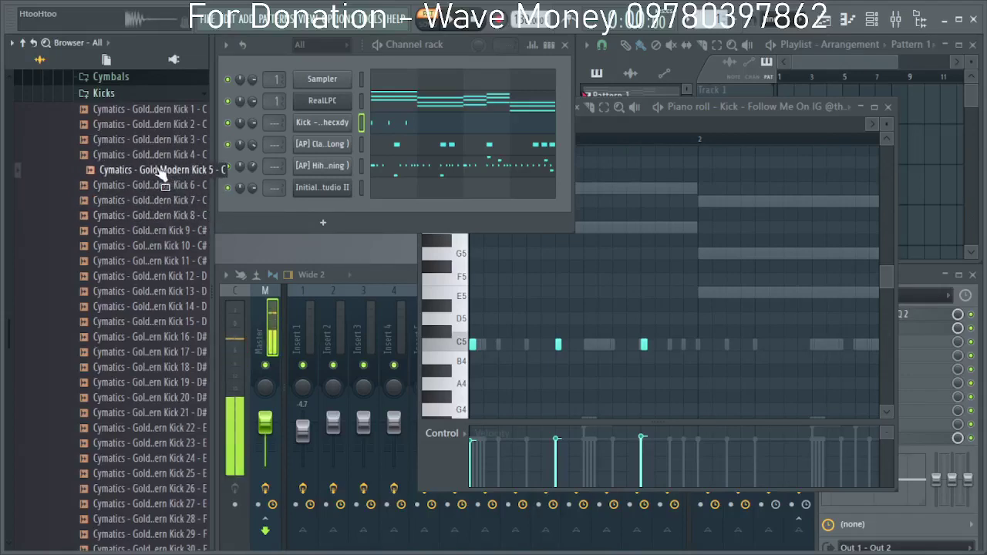
{"action": "left_click", "coordinate": [159, 157]}
{"action": "left_click", "coordinate": [159, 185]}
{"action": "left_click", "coordinate": [158, 172]}
Swap the kick channel's sample for Cymatics - Gold Modern Kick 6 - C and try it in playback.
{"action": "left_click_drag", "start_coordinate": [209, 185], "coordinate": [337, 121]}
{"action": "key", "text": "space"}
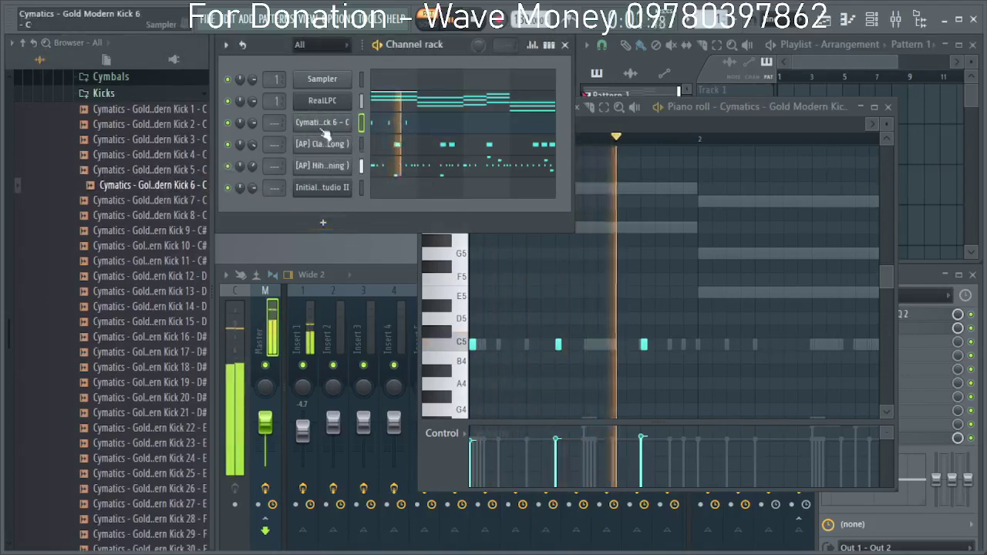
{"action": "key", "text": "space"}
Delete the kick channel and add Cymatics - Gold Modern Kick 3 - C as a new channel between RealLPC and the clap.
{"action": "right_click", "coordinate": [347, 121]}
{"action": "left_click", "coordinate": [386, 273]}
{"action": "left_click", "coordinate": [566, 320]}
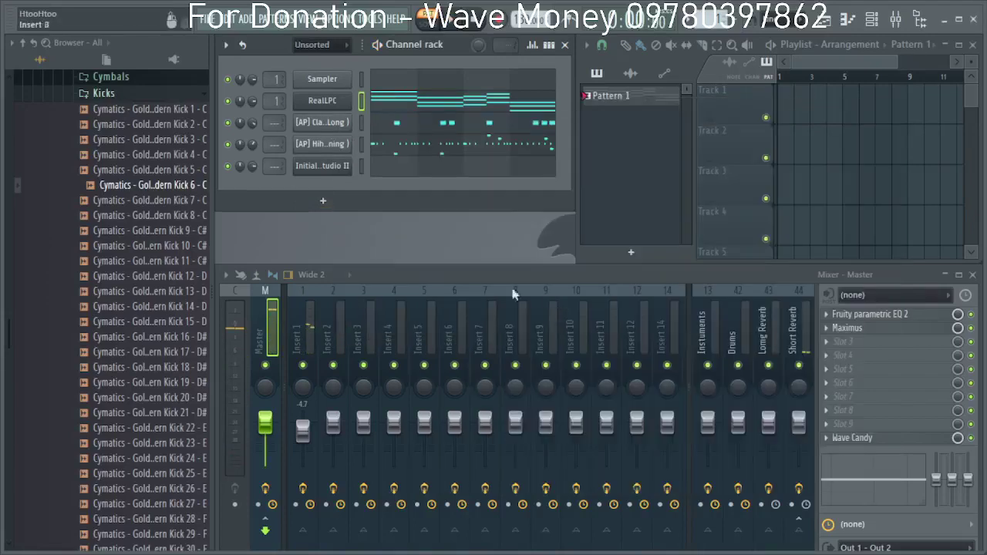
{"action": "left_click", "coordinate": [171, 139]}
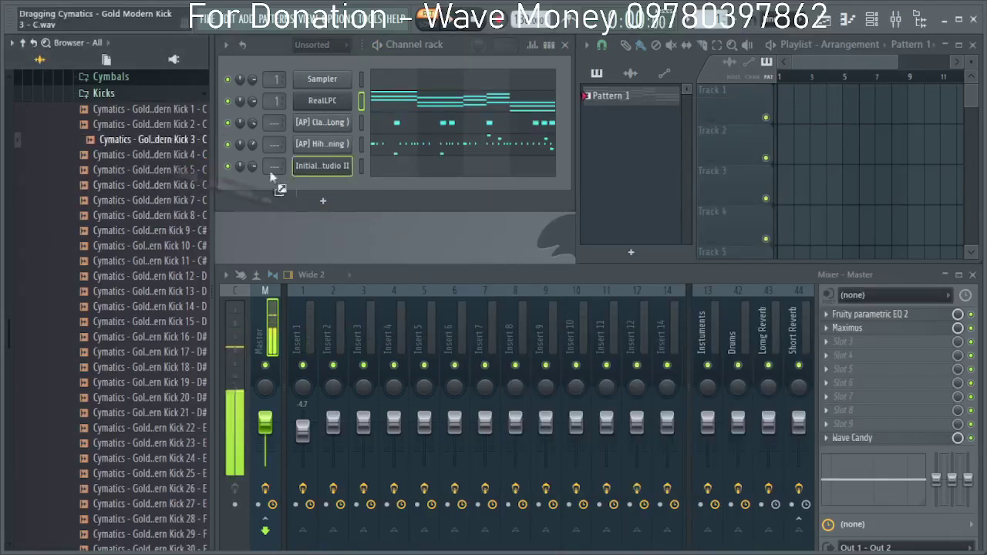
{"action": "left_click_drag", "start_coordinate": [272, 177], "coordinate": [339, 122]}
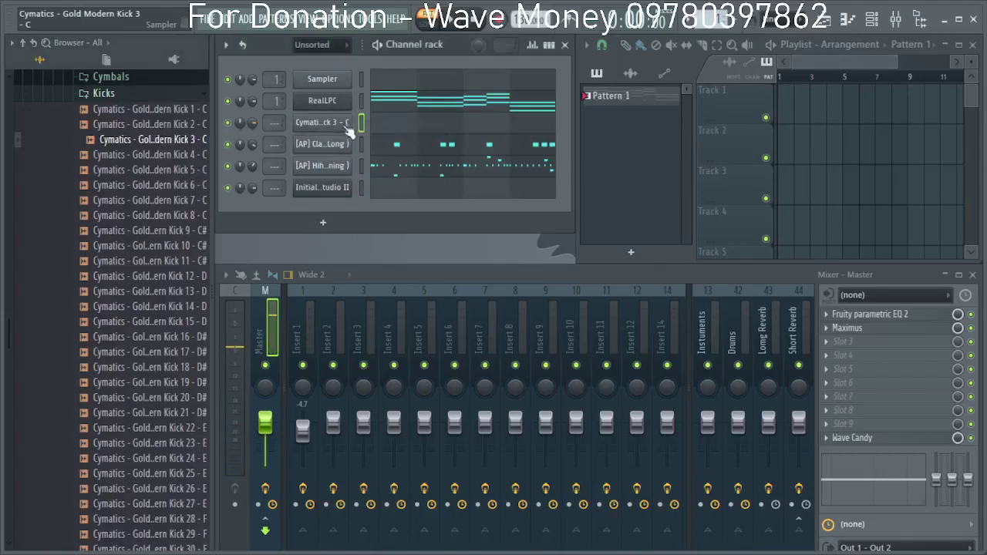
Place C5 notes on steps 1 and 7 of bar 1 in the new kick's piano roll during playback.
{"action": "right_click", "coordinate": [325, 127]}
{"action": "left_click", "coordinate": [370, 124]}
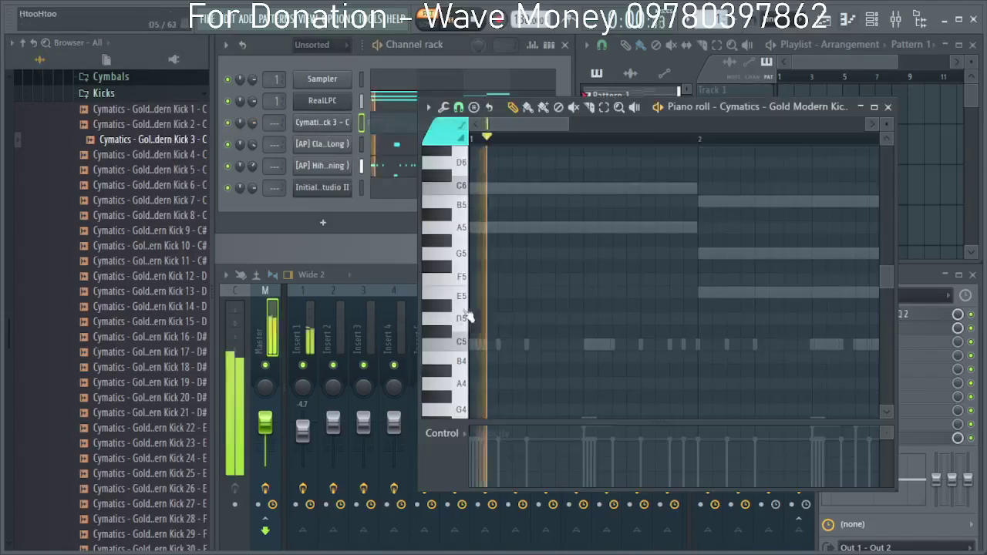
{"action": "key", "text": "space"}
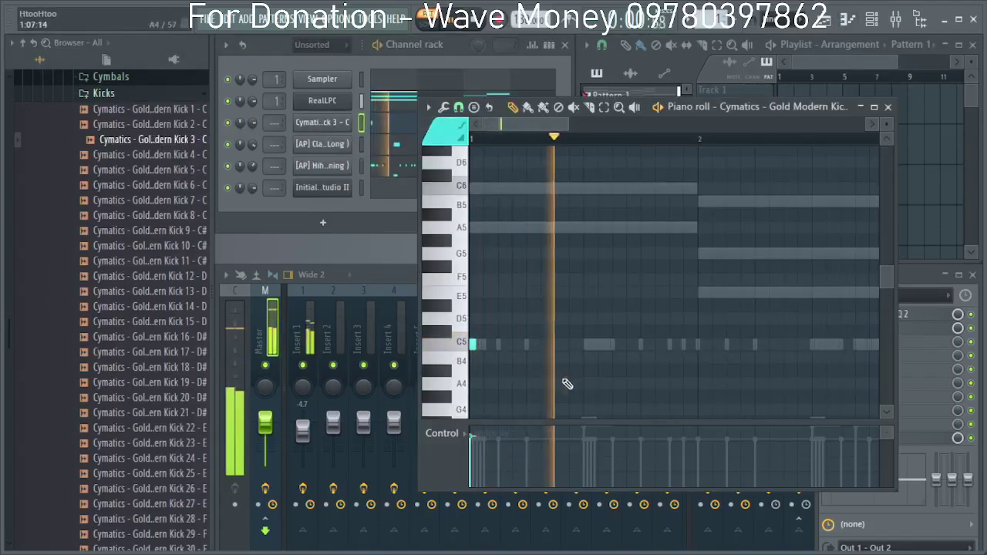
{"action": "left_click", "coordinate": [555, 345]}
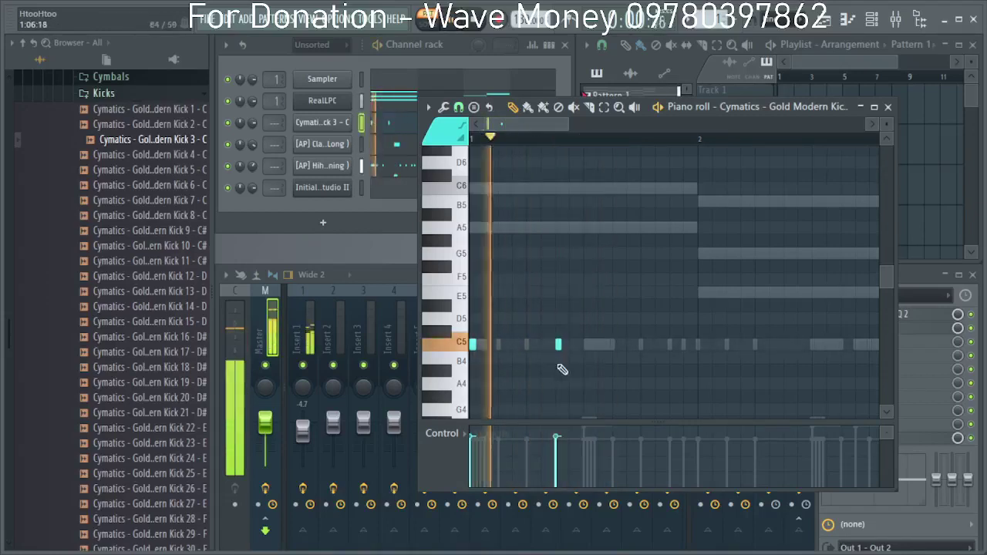
{"action": "key", "text": "space"}
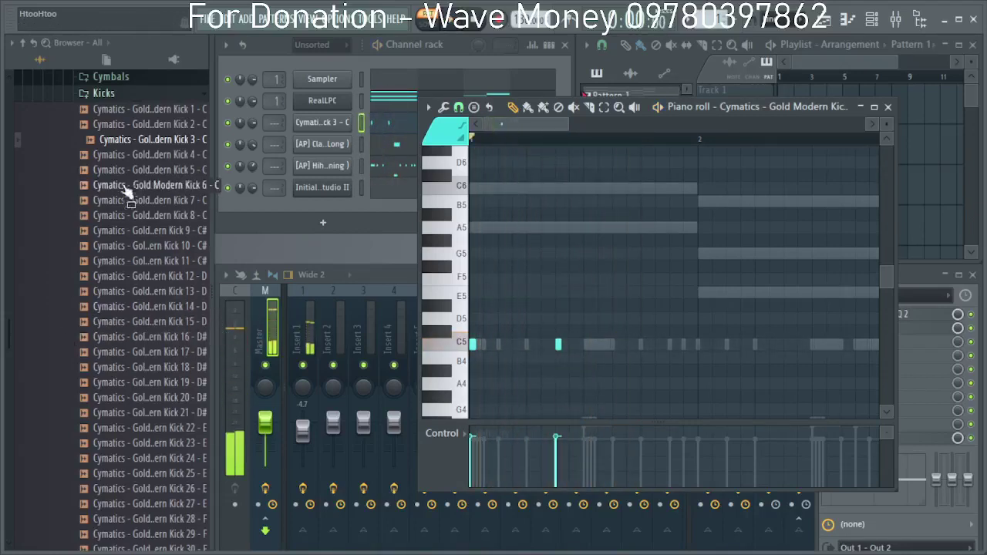
Audition Cymatics Gold Modern Kick samples from kick 6 through kick 16.
{"action": "left_click", "coordinate": [135, 186]}
{"action": "left_click", "coordinate": [146, 217]}
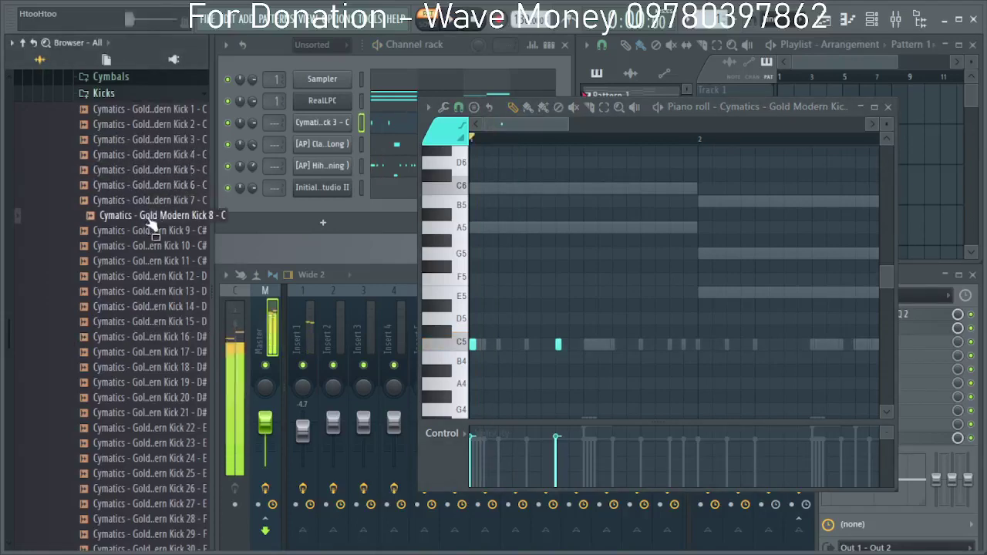
{"action": "left_click", "coordinate": [148, 247]}
{"action": "left_click", "coordinate": [155, 261]}
{"action": "left_click", "coordinate": [158, 276]}
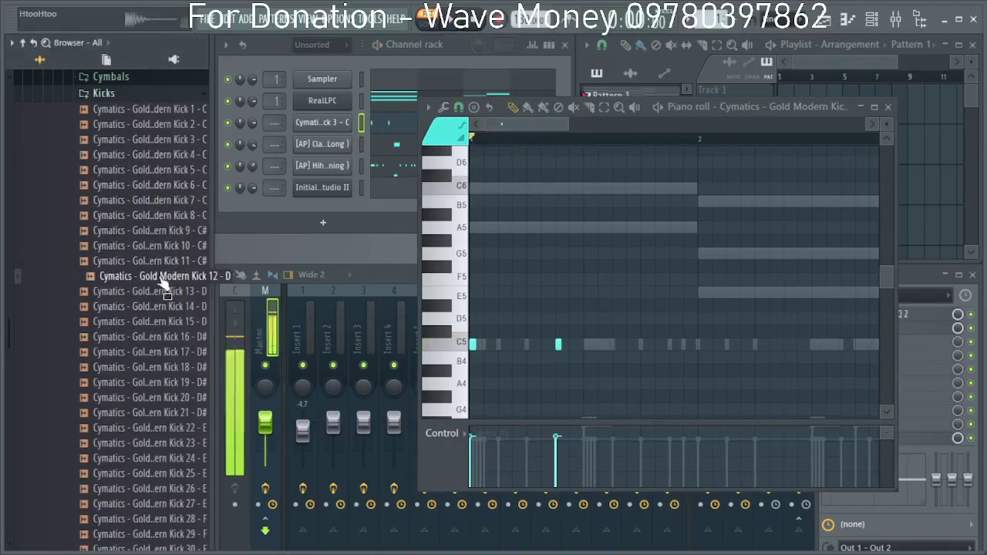
{"action": "left_click", "coordinate": [161, 290]}
{"action": "left_click", "coordinate": [162, 306]}
{"action": "left_click", "coordinate": [164, 322]}
{"action": "left_click", "coordinate": [166, 337]}
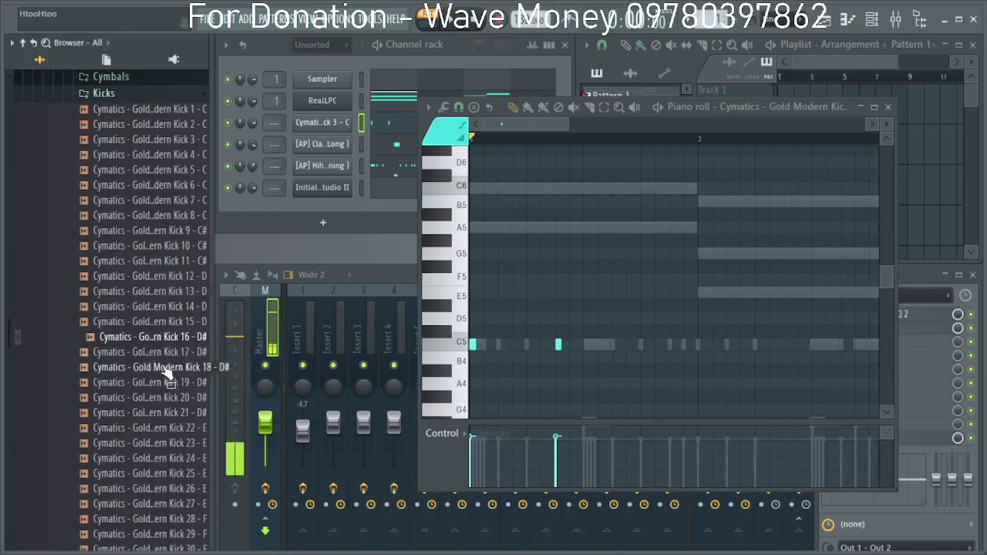
Browse the Cymatics label packs for kicks, checking Riot Hip Hop Drum Loops and Hearts Vol 4 Pt 1 and Pt 2.
{"action": "scroll", "coordinate": [118, 281], "scroll_direction": "up", "scroll_amount": 5}
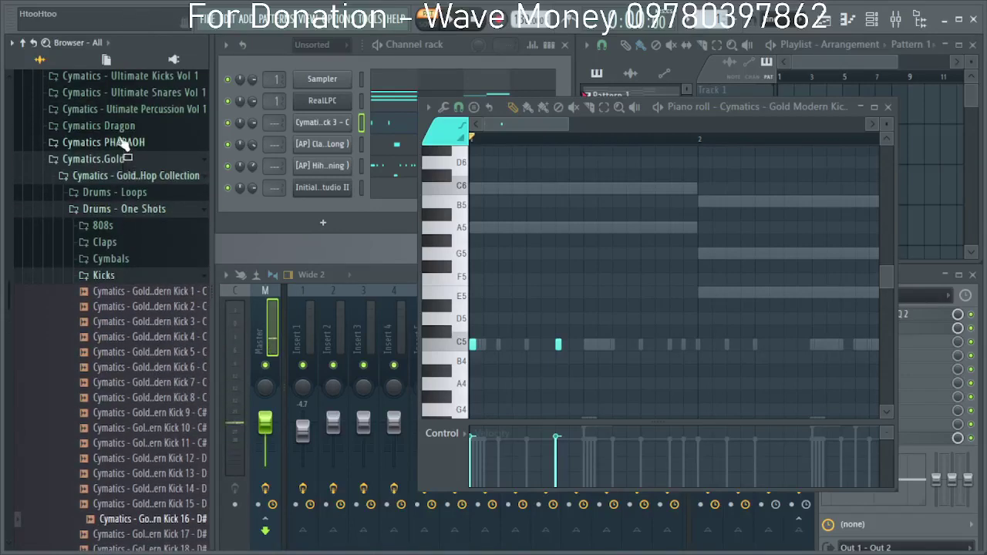
{"action": "scroll", "coordinate": [123, 147], "scroll_direction": "up", "scroll_amount": 4}
{"action": "left_click", "coordinate": [140, 177]}
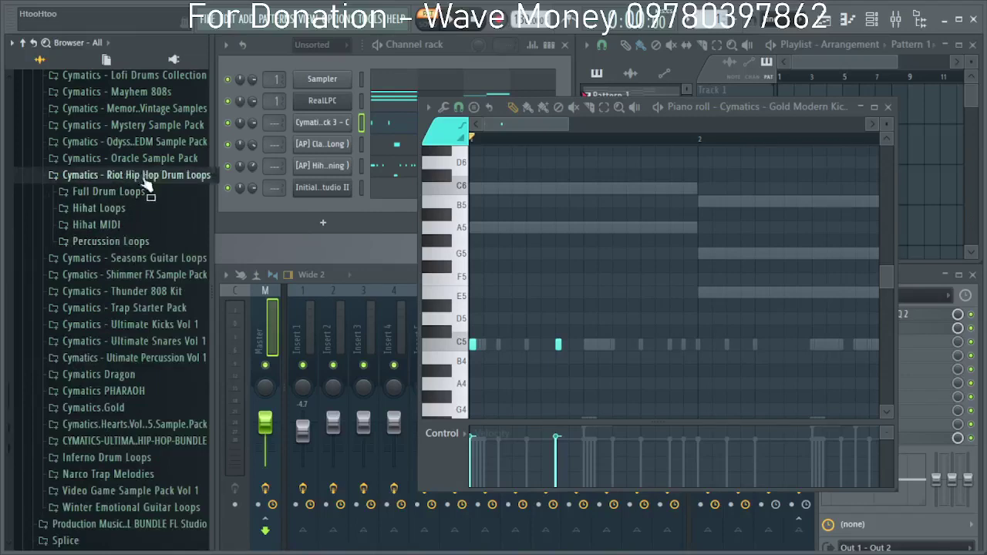
{"action": "scroll", "coordinate": [148, 192], "scroll_direction": "up", "scroll_amount": 2}
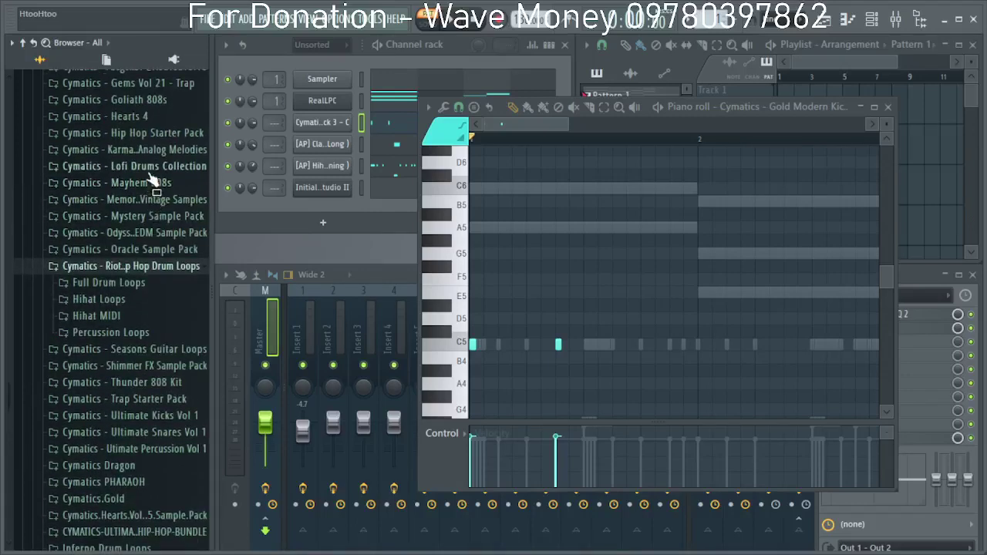
{"action": "left_click", "coordinate": [116, 116]}
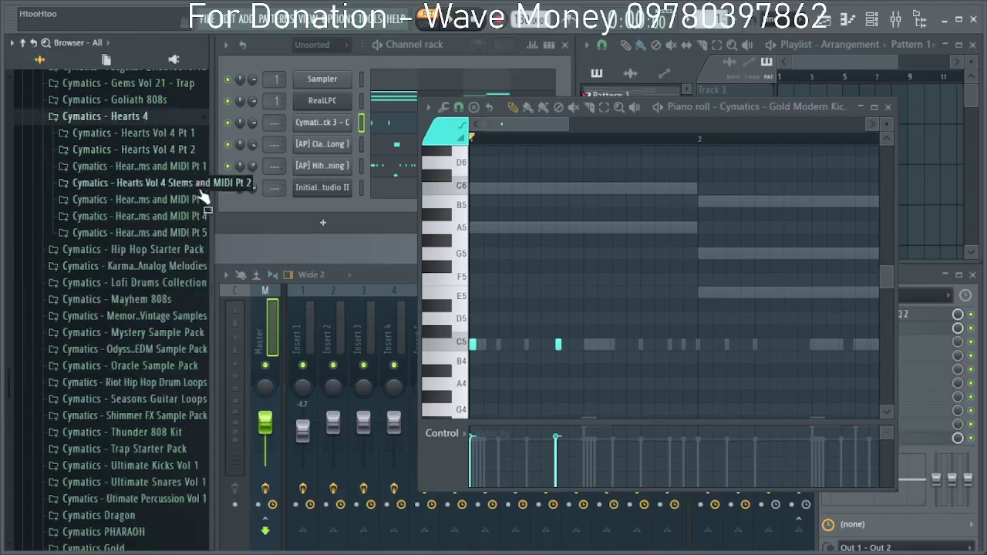
{"action": "left_click_drag", "start_coordinate": [209, 199], "coordinate": [224, 198]}
{"action": "left_click", "coordinate": [184, 136]}
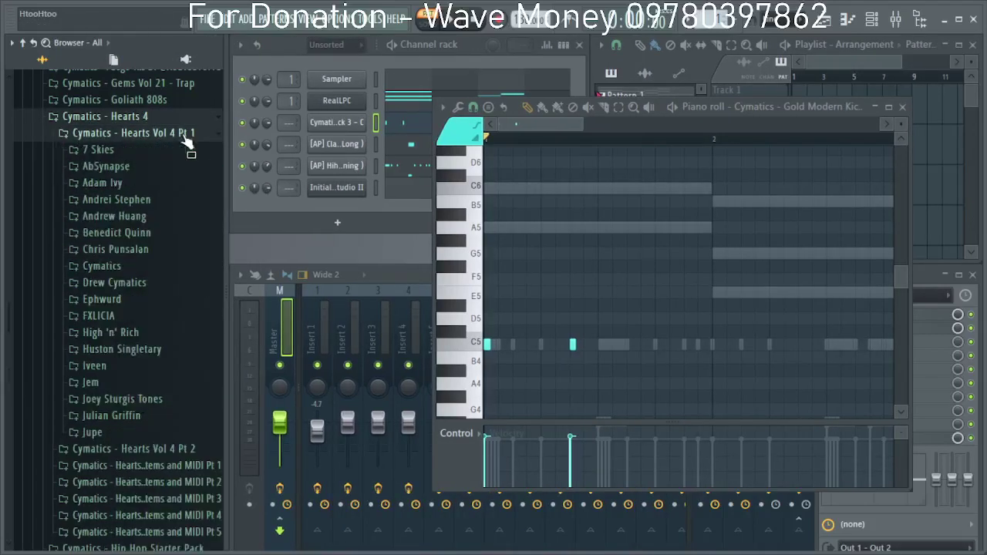
{"action": "left_click", "coordinate": [179, 134]}
{"action": "left_click", "coordinate": [182, 149]}
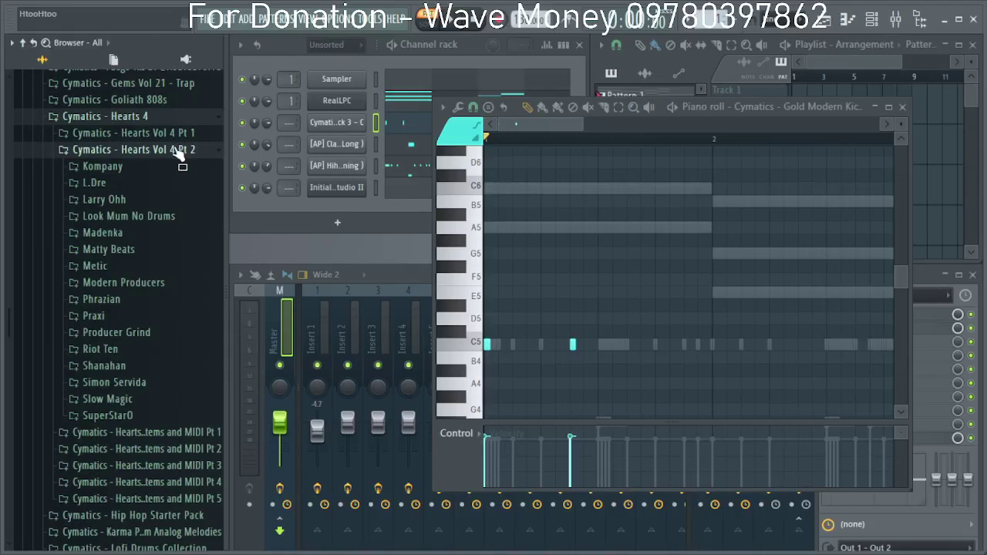
{"action": "left_click", "coordinate": [179, 151]}
{"action": "scroll", "coordinate": [139, 263], "scroll_direction": "down", "scroll_amount": 7}
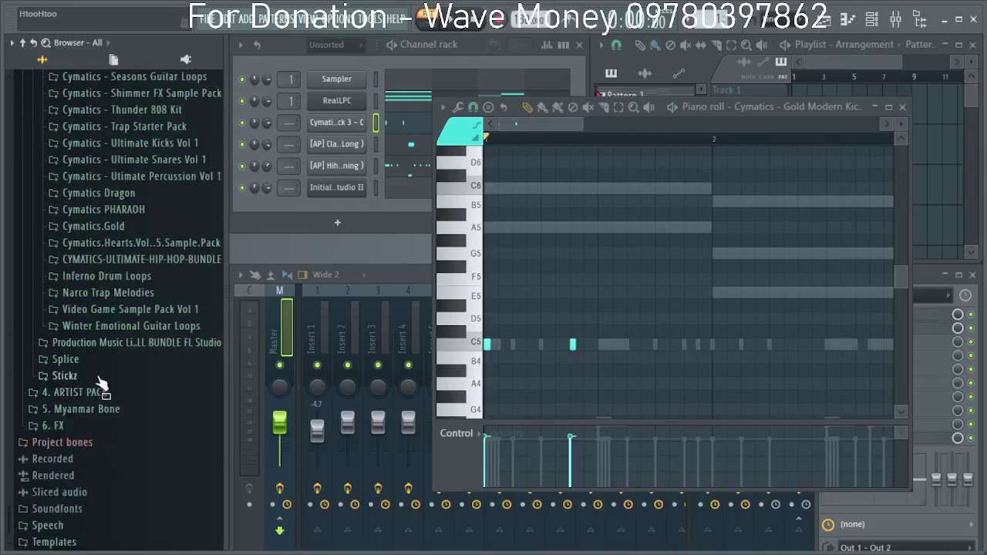
Open the Kicks folder of Nick Mira - Haywire in 4. ARTIST PACK and audition its kick samples.
{"action": "left_click", "coordinate": [77, 392]}
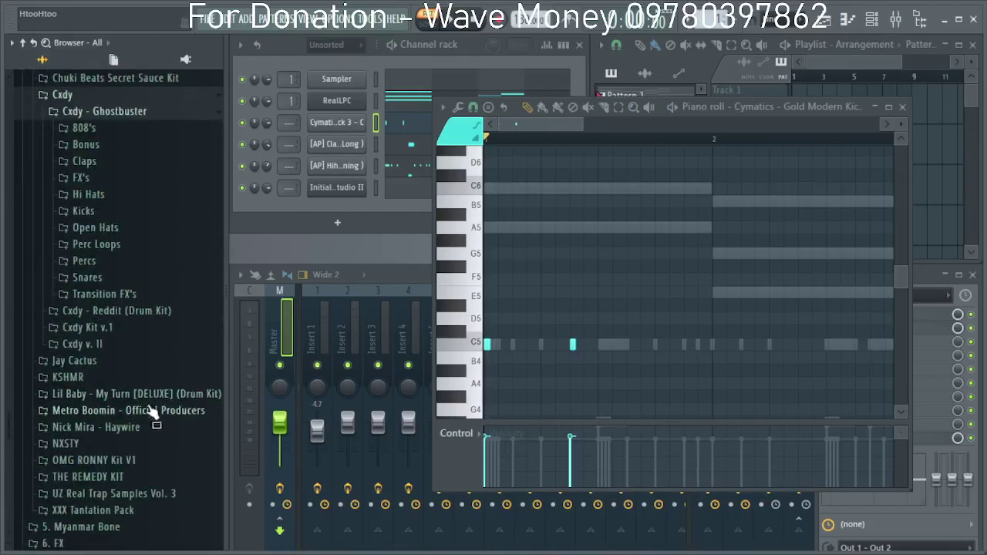
{"action": "scroll", "coordinate": [128, 447], "scroll_direction": "down", "scroll_amount": 3}
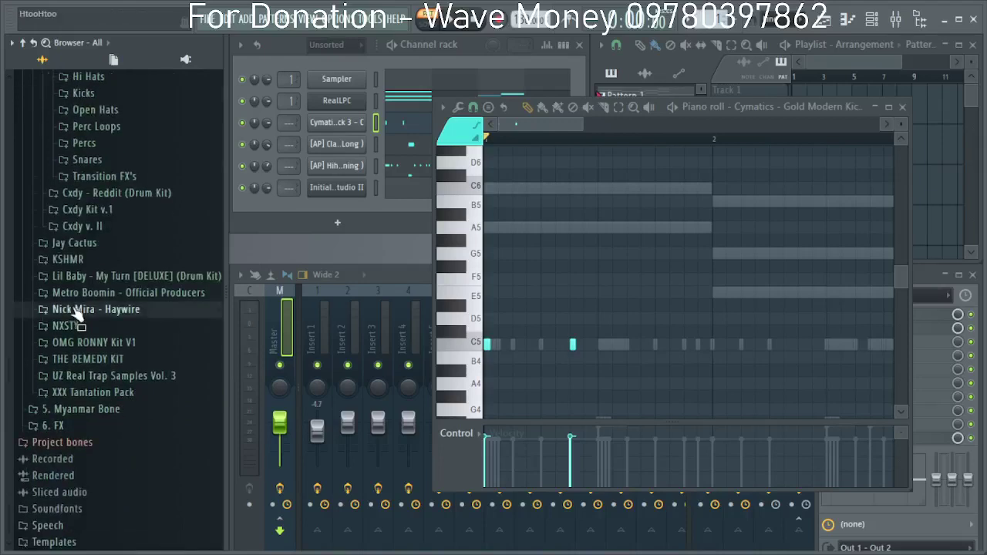
{"action": "left_click", "coordinate": [77, 311]}
{"action": "left_click", "coordinate": [89, 394]}
{"action": "left_click", "coordinate": [109, 410]}
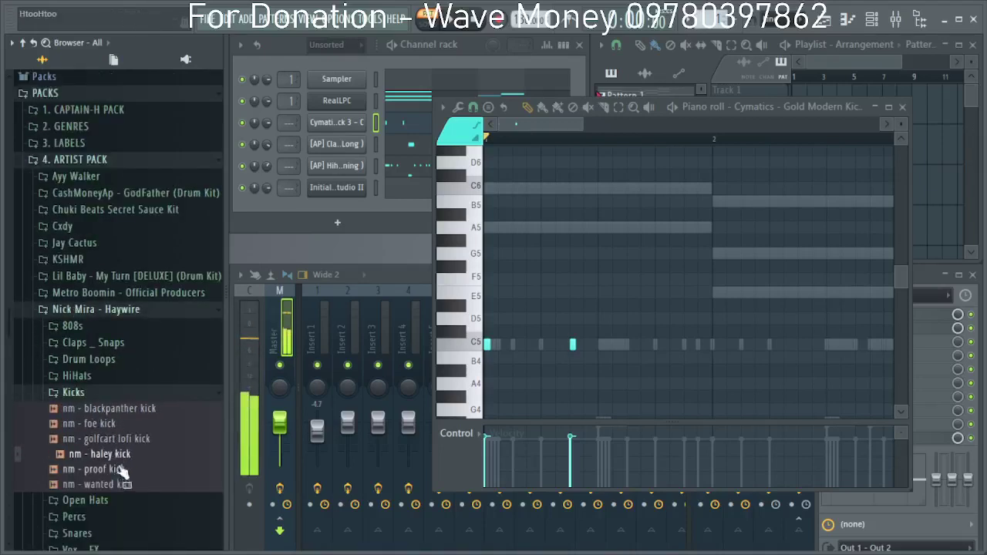
Open the CashMoneyAp - GodFather (Drum Kit) Kicks folder and audition and compare its [AP] kick samples.
{"action": "left_click", "coordinate": [89, 196]}
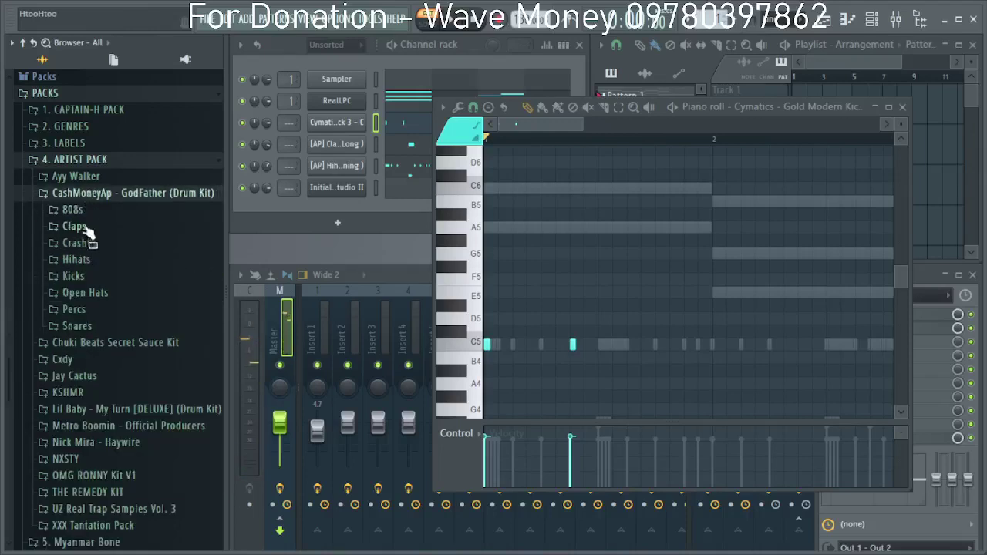
{"action": "left_click", "coordinate": [90, 279]}
{"action": "left_click", "coordinate": [103, 309]}
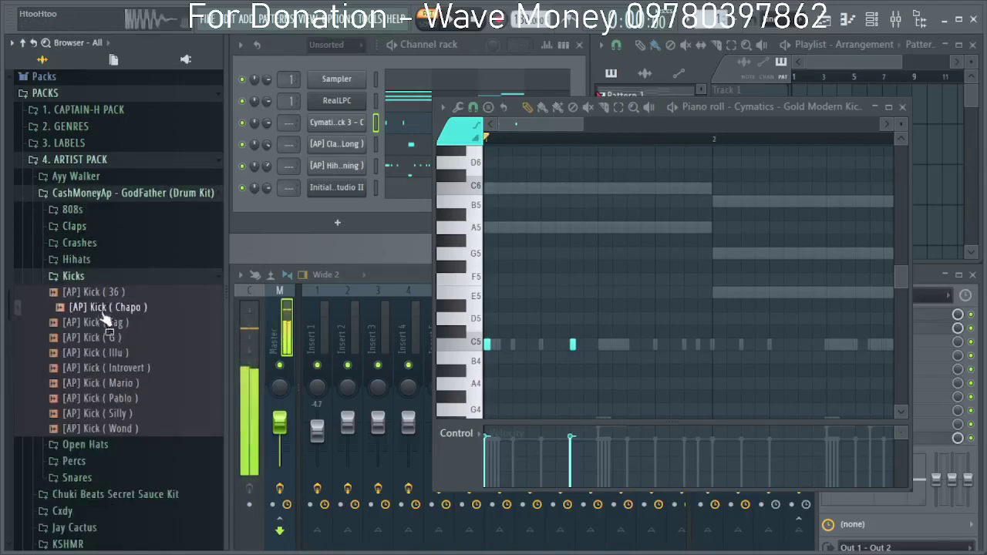
{"action": "left_click", "coordinate": [106, 323]}
{"action": "left_click", "coordinate": [108, 339]}
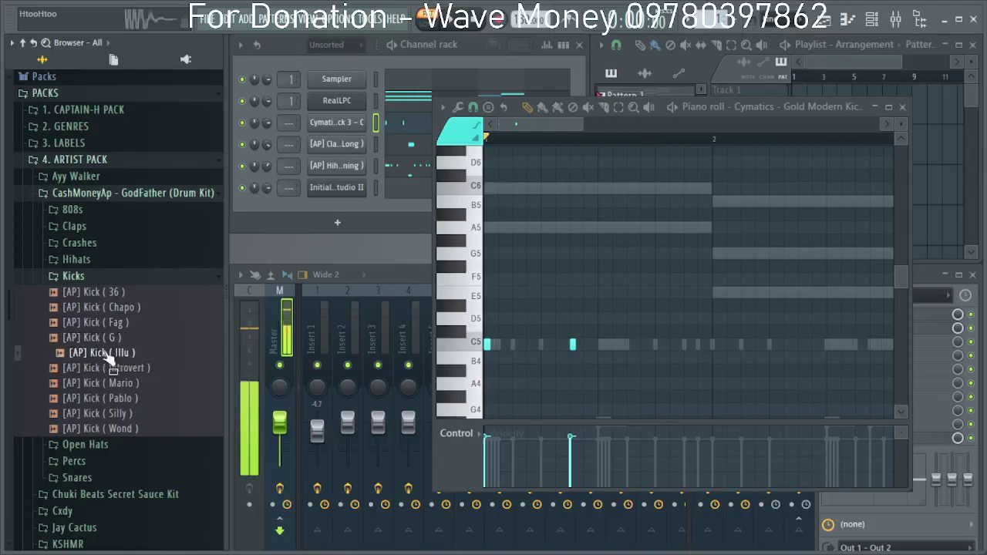
{"action": "left_click", "coordinate": [119, 381]}
{"action": "left_click", "coordinate": [120, 384]}
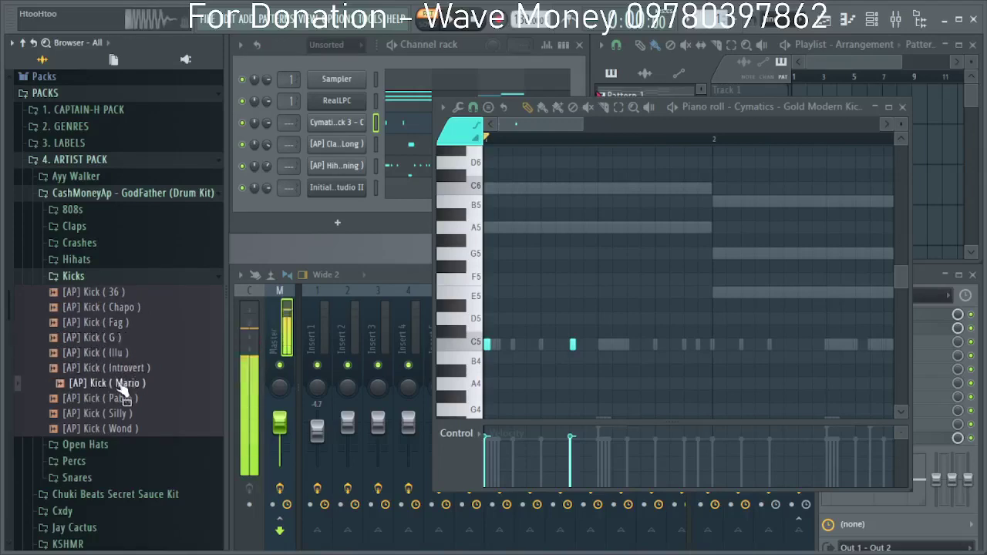
{"action": "left_click", "coordinate": [115, 338]}
{"action": "left_click", "coordinate": [111, 324]}
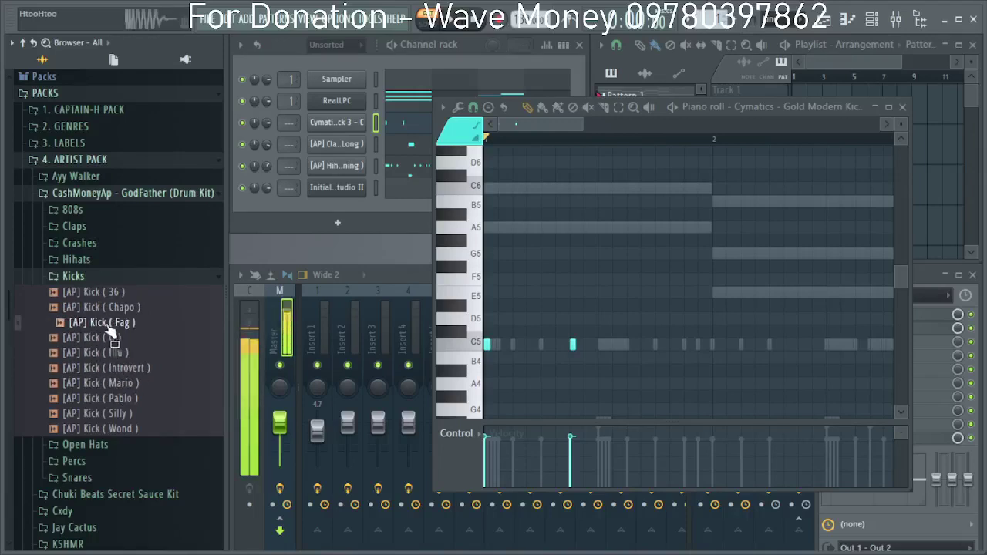
Swap the kick channel's sample for [AP] Kick ( Fag ) and try it in playback.
{"action": "left_click_drag", "start_coordinate": [354, 155], "coordinate": [349, 125]}
{"action": "key", "text": "space"}
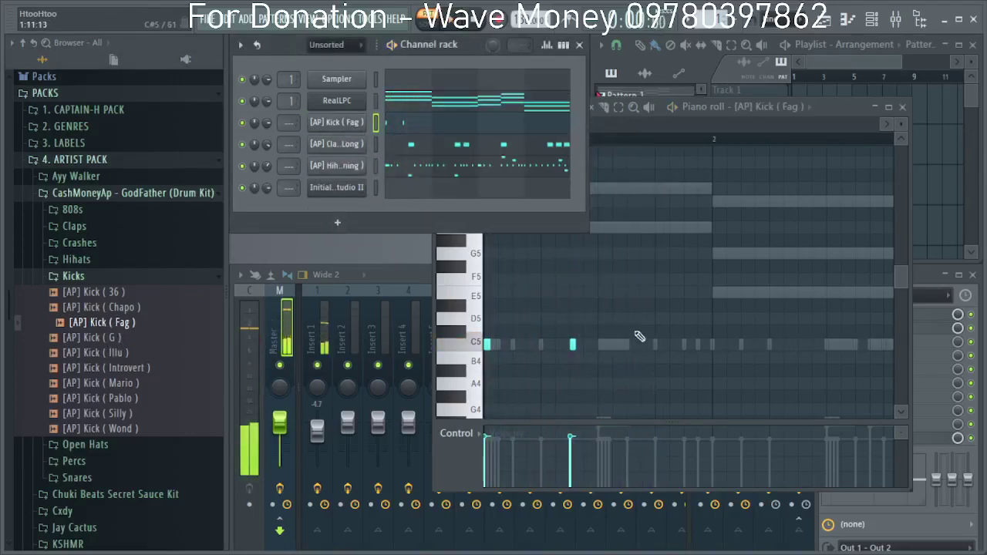
{"action": "left_click", "coordinate": [922, 20]}
{"action": "key", "text": "space"}
{"action": "left_click", "coordinate": [581, 111]}
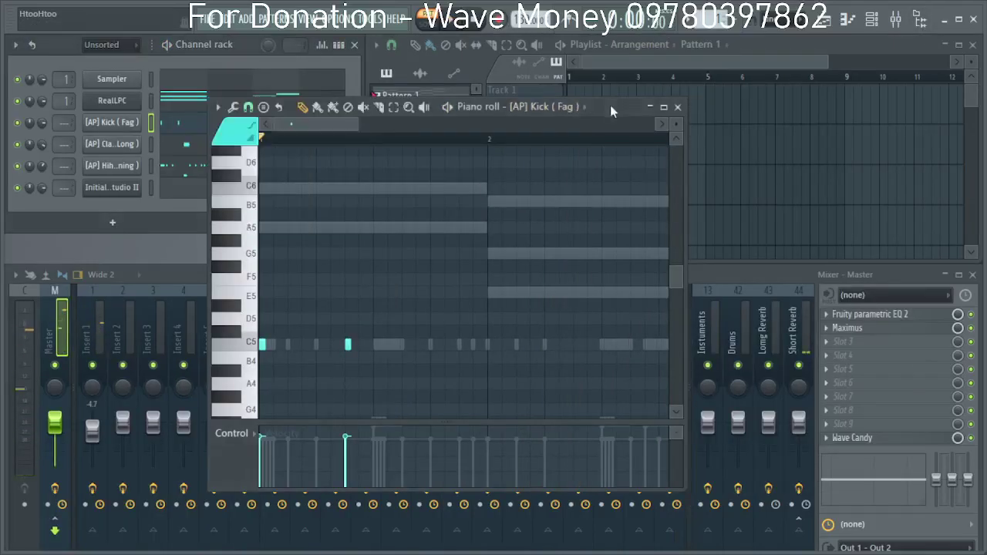
{"action": "key", "text": "space"}
{"action": "scroll", "coordinate": [462, 347], "scroll_direction": "down", "scroll_amount": 2}
{"action": "key", "text": "space"}
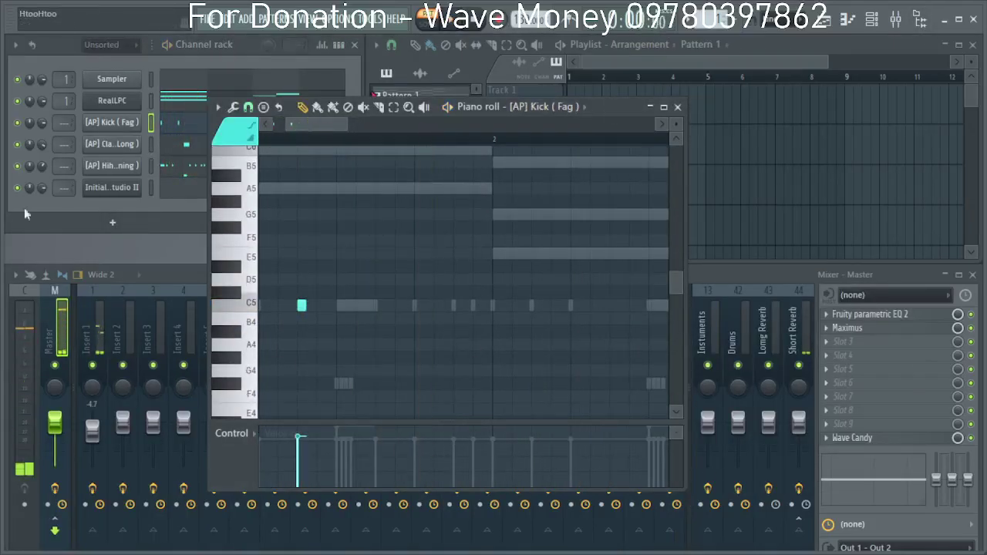
{"action": "left_click_drag", "start_coordinate": [41, 182], "coordinate": [41, 190]}
{"action": "key", "text": "space"}
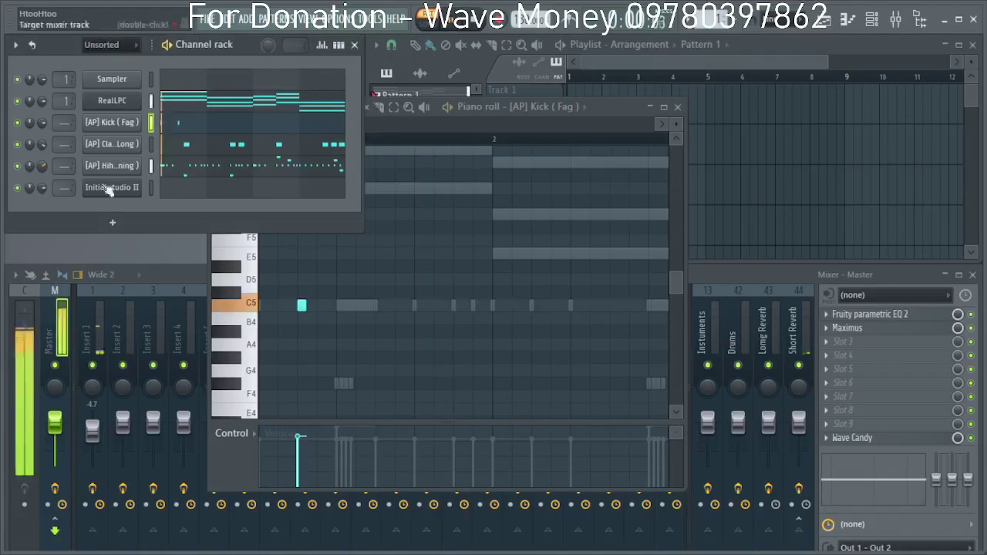
{"action": "left_click", "coordinate": [609, 105]}
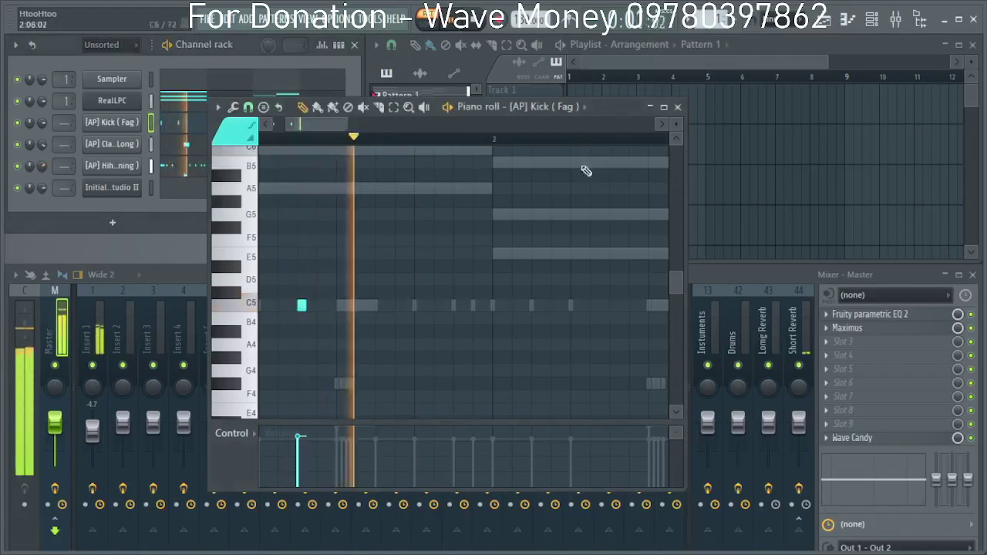
Recheck the [AP] kick samples and browse through 3. LABELS and CYMATICS to the Cymatics - Pharaoh Sample Pack.
{"action": "left_click", "coordinate": [922, 19]}
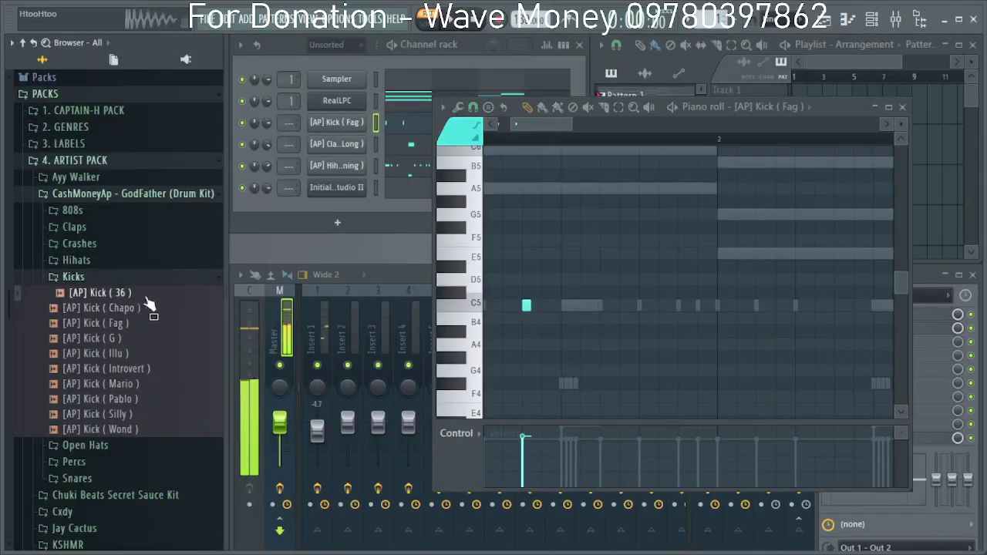
{"action": "left_click", "coordinate": [134, 340]}
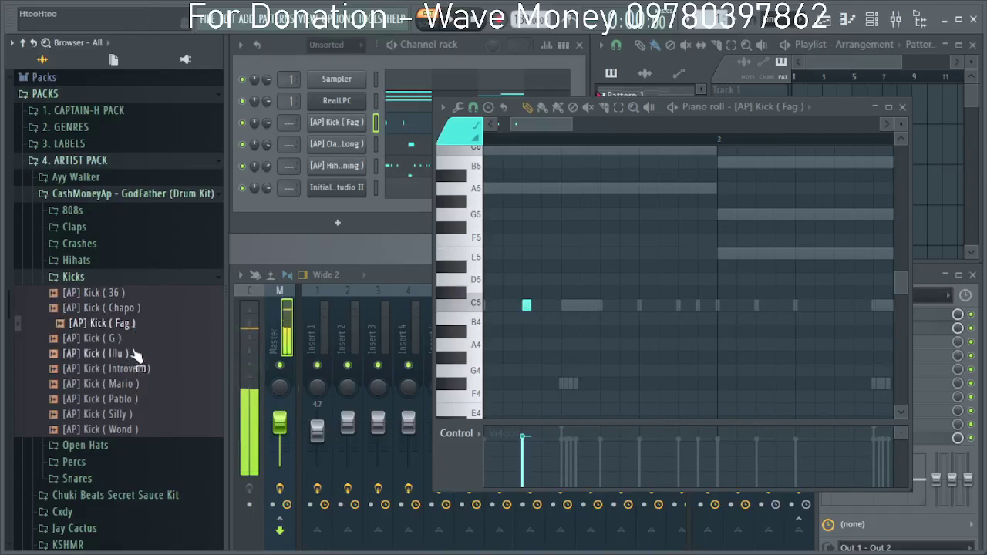
{"action": "scroll", "coordinate": [96, 264], "scroll_direction": "up", "scroll_amount": 4}
{"action": "left_click", "coordinate": [96, 223]}
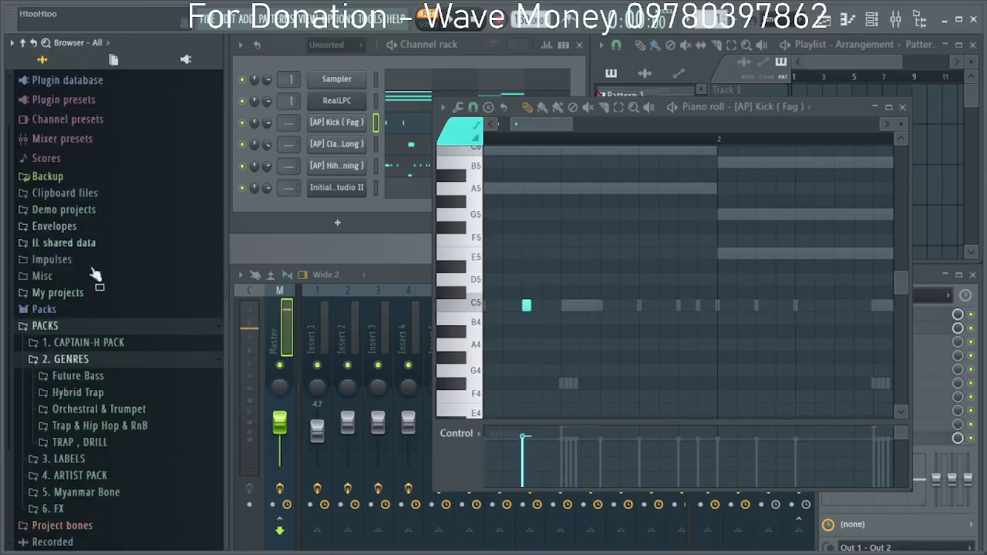
{"action": "left_click", "coordinate": [77, 360]}
{"action": "left_click", "coordinate": [87, 376]}
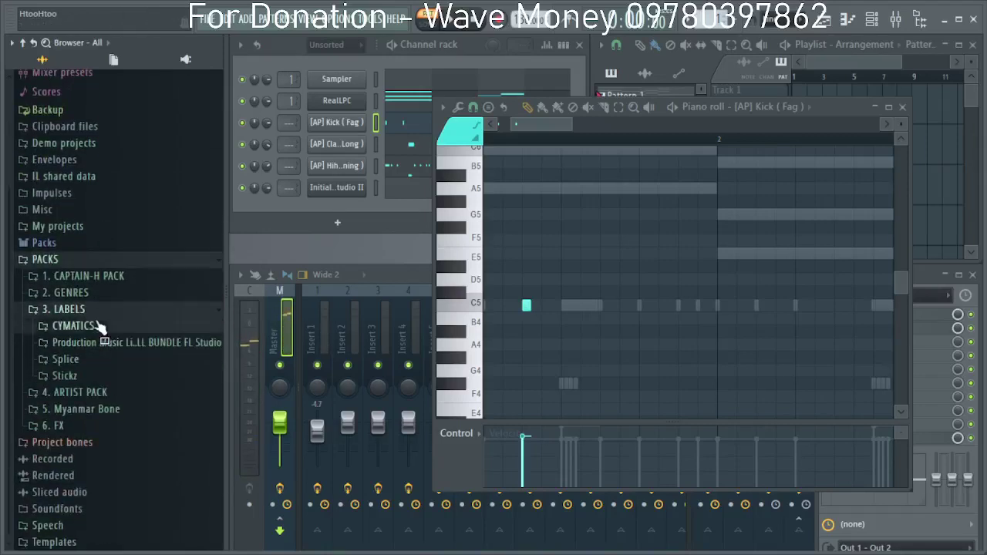
{"action": "left_click", "coordinate": [100, 326]}
{"action": "scroll", "coordinate": [116, 356], "scroll_direction": "down", "scroll_amount": 5}
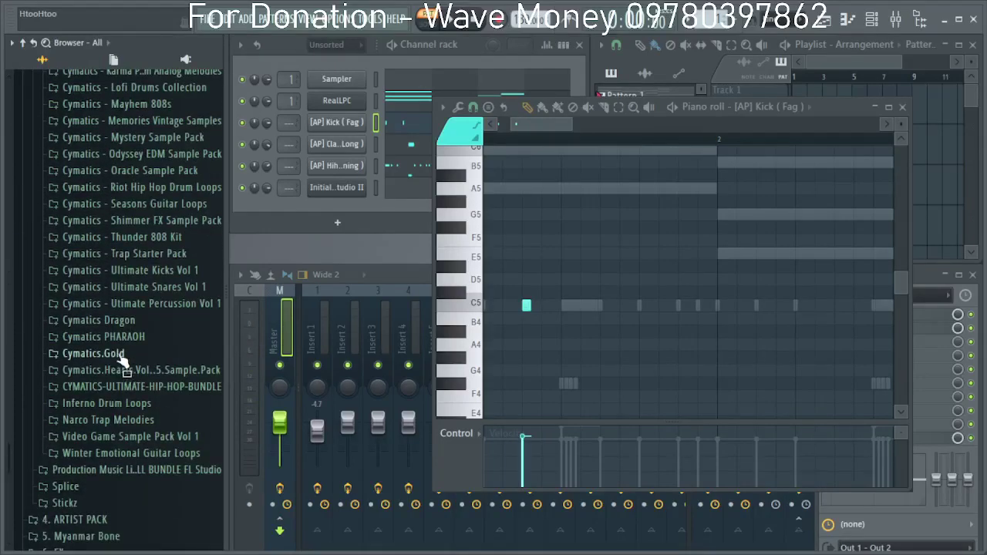
{"action": "left_click", "coordinate": [124, 360]}
{"action": "scroll", "coordinate": [138, 340], "scroll_direction": "down", "scroll_amount": 2}
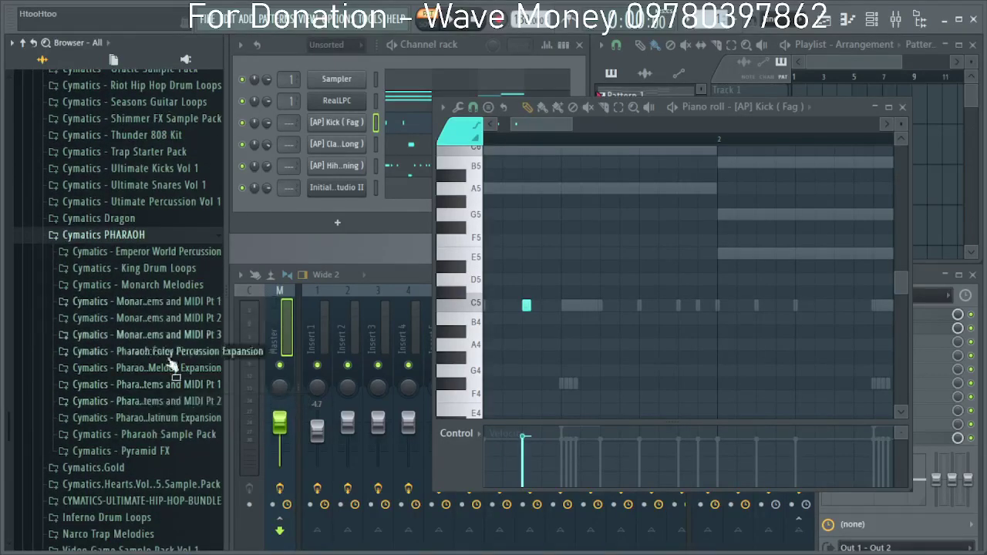
{"action": "left_click", "coordinate": [178, 438]}
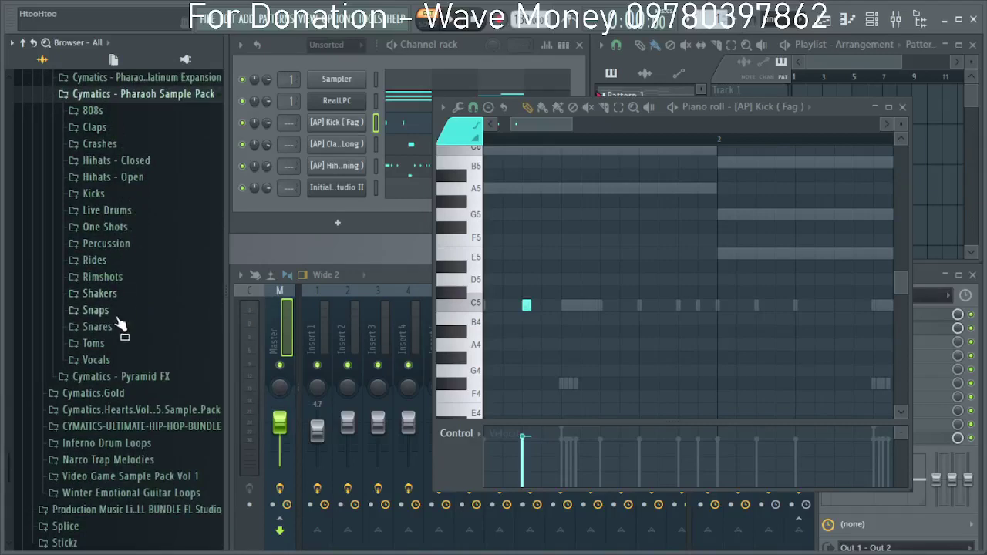
Open the Pharaoh pack's Kicks folder and audition its first samples, including Bath Kick - B and AK47 Kick - G#.
{"action": "left_click", "coordinate": [110, 192]}
{"action": "left_click", "coordinate": [120, 167]}
{"action": "left_click", "coordinate": [130, 138]}
{"action": "left_click", "coordinate": [130, 123]}
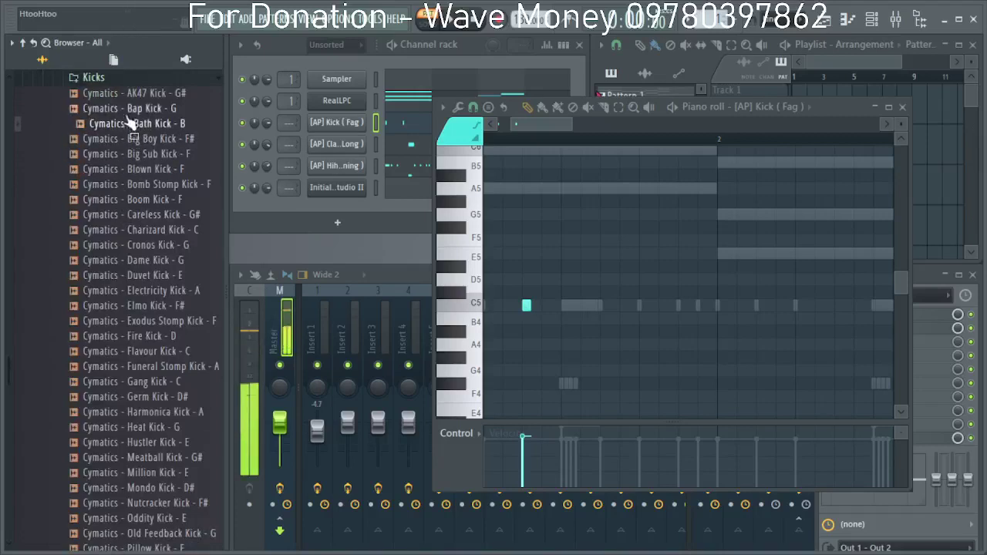
{"action": "scroll", "coordinate": [130, 101], "scroll_direction": "up", "scroll_amount": 5}
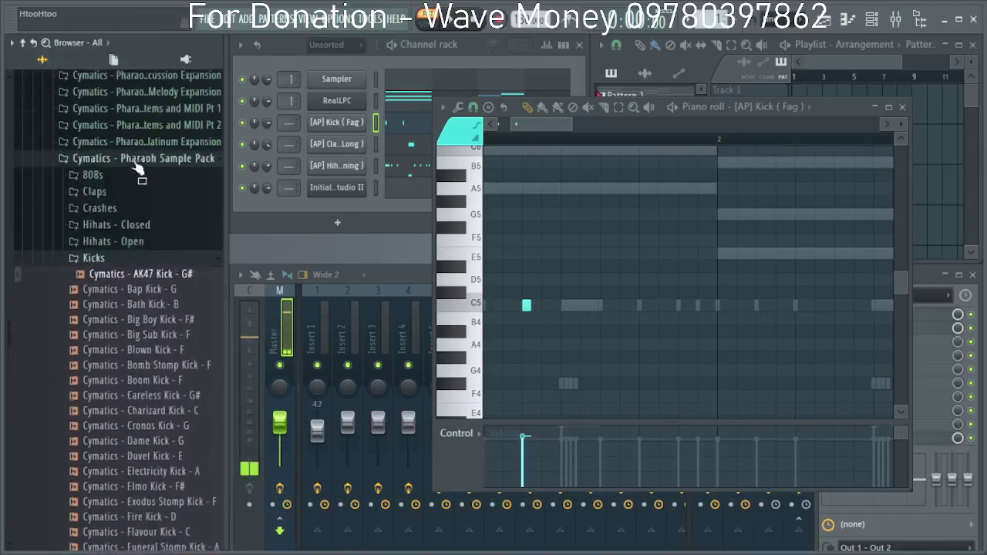
Replace the kick channel's sample with Cymatics - AK47 Kick - G# and try it in playback.
{"action": "left_click_drag", "start_coordinate": [155, 281], "coordinate": [356, 130]}
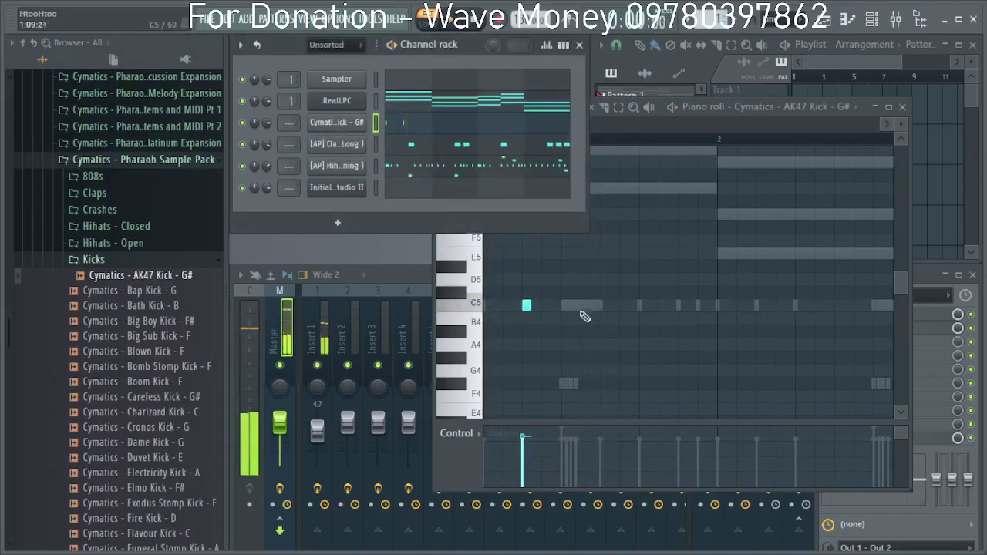
{"action": "left_click", "coordinate": [917, 20]}
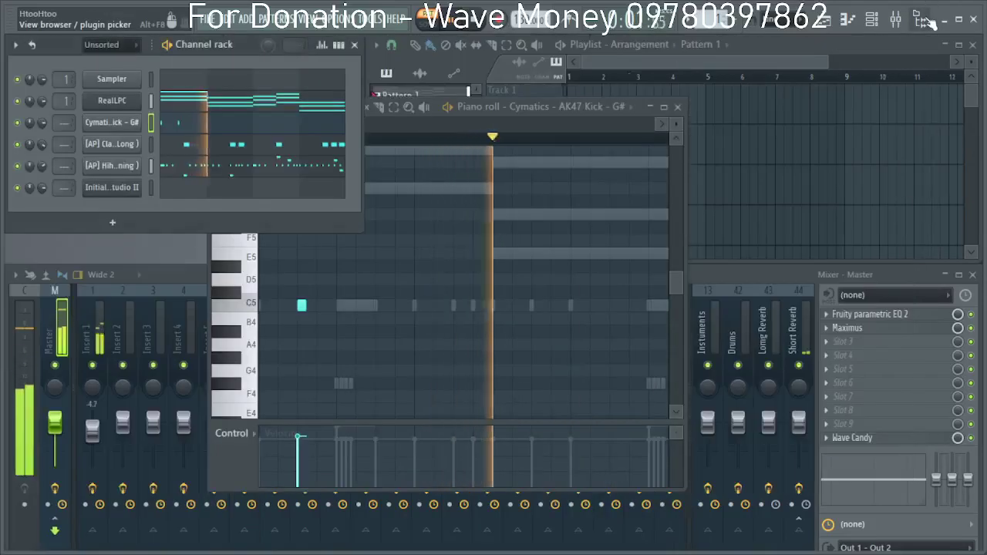
{"action": "left_click", "coordinate": [574, 125]}
{"action": "left_click_drag", "start_coordinate": [301, 126], "coordinate": [250, 125]}
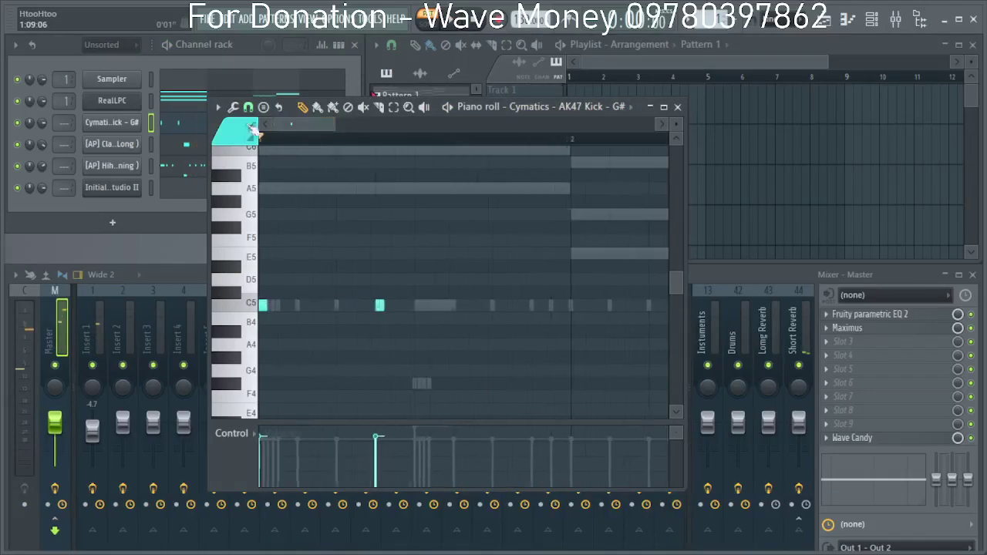
Place kick notes at C5 on steps 13 and 15 of bar 1 and on the first step of bar 2 during playback.
{"action": "key", "text": "space"}
{"action": "left_click", "coordinate": [476, 306]}
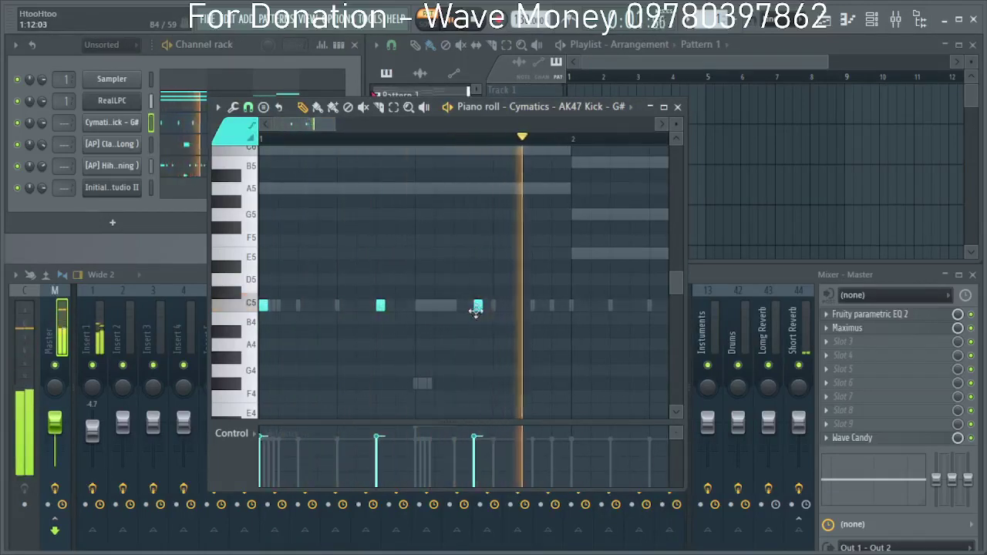
{"action": "right_click", "coordinate": [478, 306]}
{"action": "key", "text": "space"}
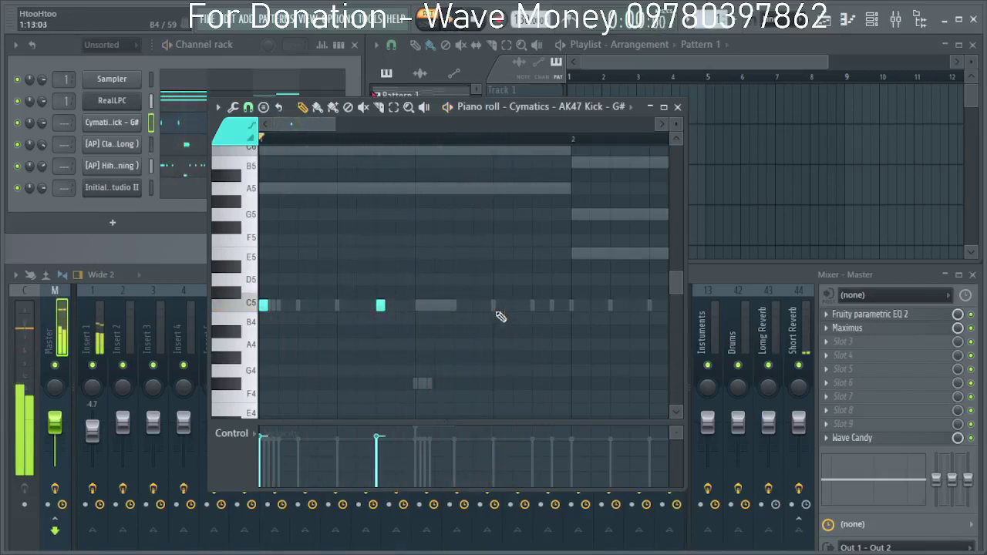
{"action": "key", "text": "space"}
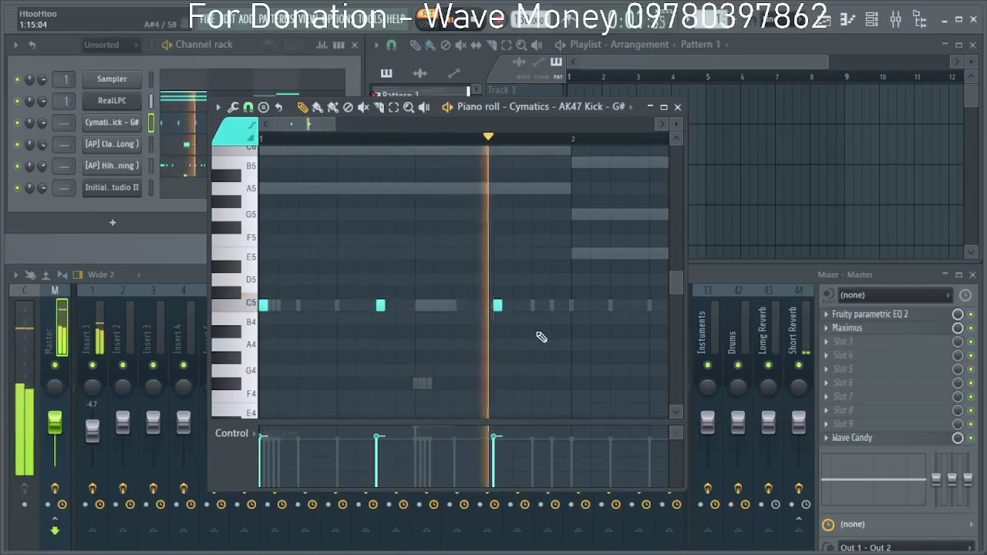
{"action": "left_click", "coordinate": [535, 306]}
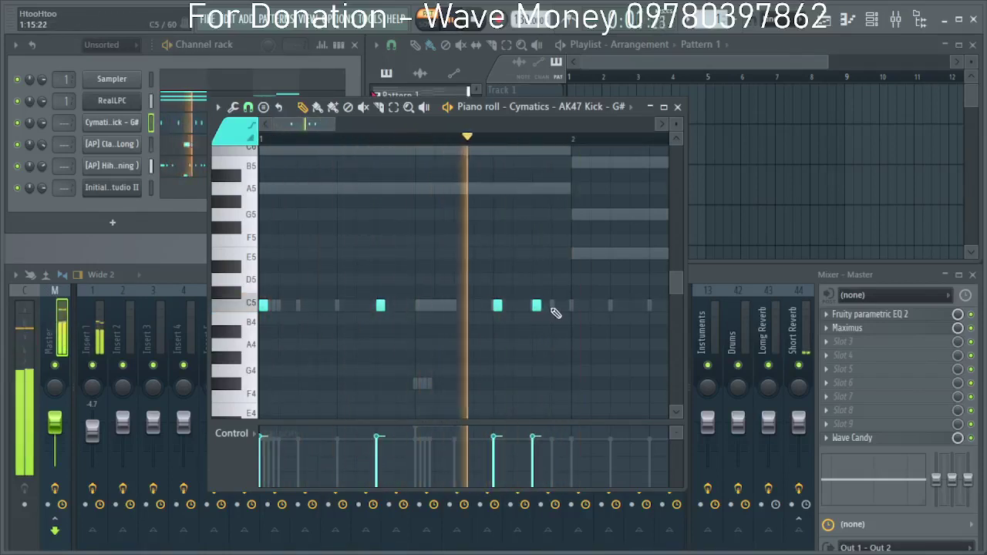
{"action": "left_click", "coordinate": [572, 307]}
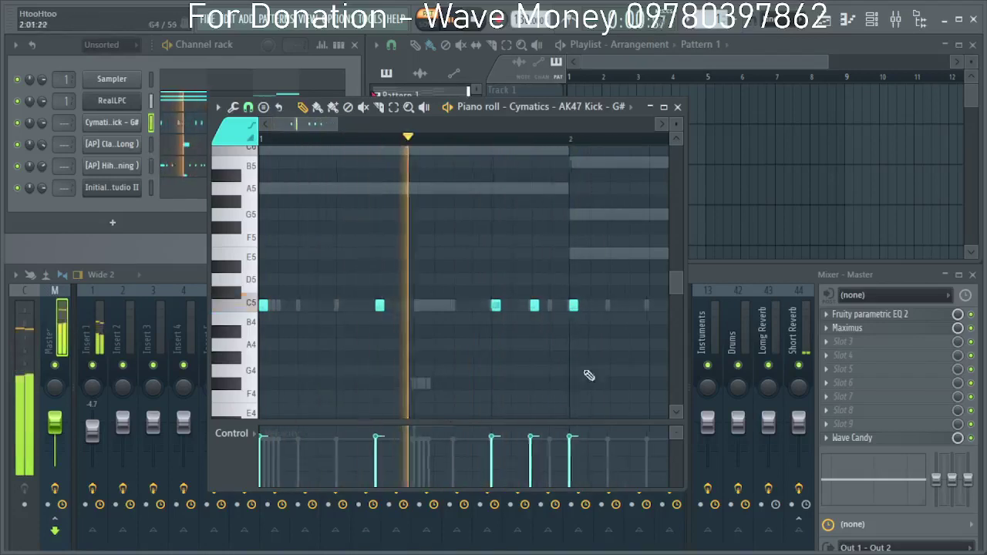
Try an extra C5 kick note on step 14 of bar 1, between the kicks on steps 13 and 15.
{"action": "scroll", "coordinate": [590, 376], "scroll_direction": "down", "scroll_amount": 1}
{"action": "scroll", "coordinate": [524, 371], "scroll_direction": "up", "scroll_amount": 1}
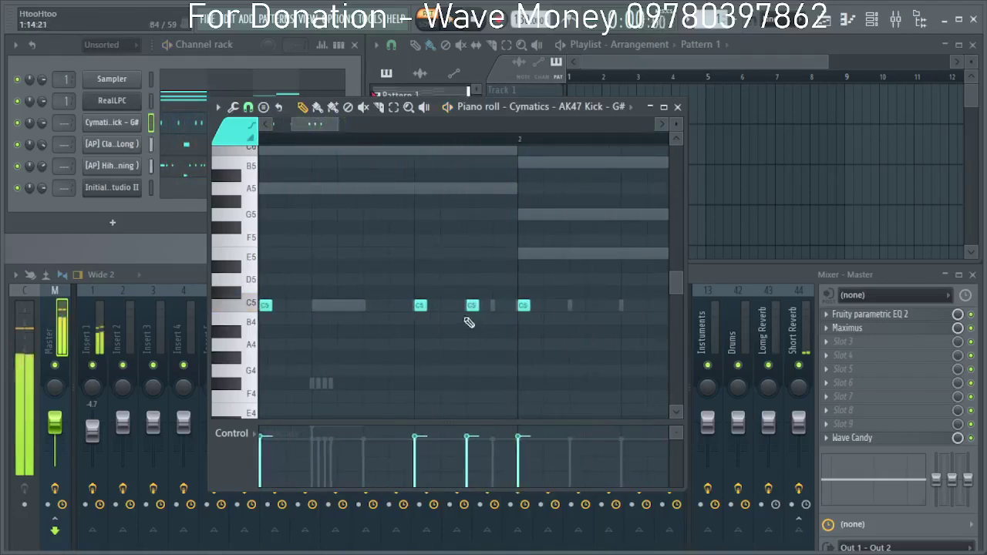
{"action": "left_click", "coordinate": [447, 307]}
{"action": "left_click", "coordinate": [472, 320]}
{"action": "right_click", "coordinate": [476, 320]}
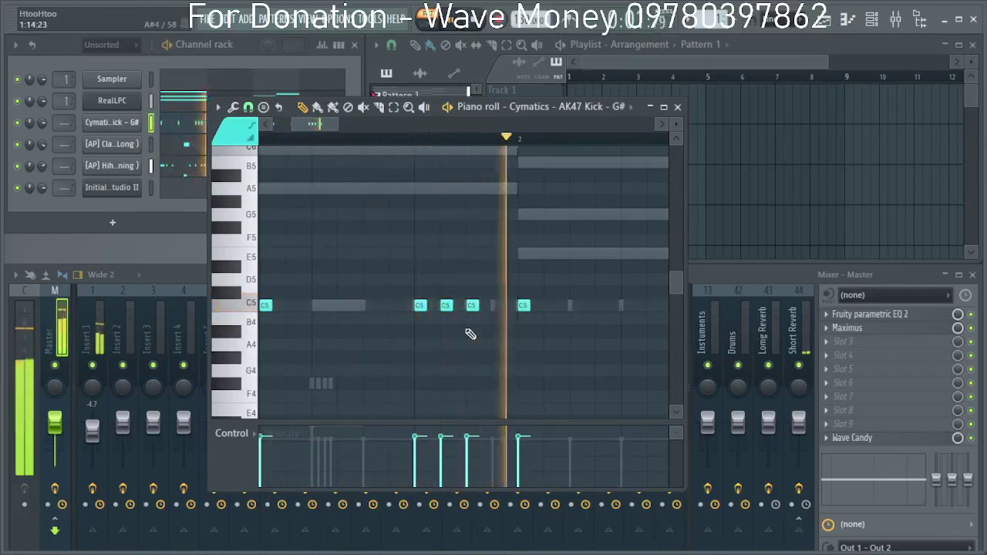
Place C5 kick notes on steps 11 and 15 of bar 2.
{"action": "scroll", "coordinate": [505, 375], "scroll_direction": "down", "scroll_amount": 1}
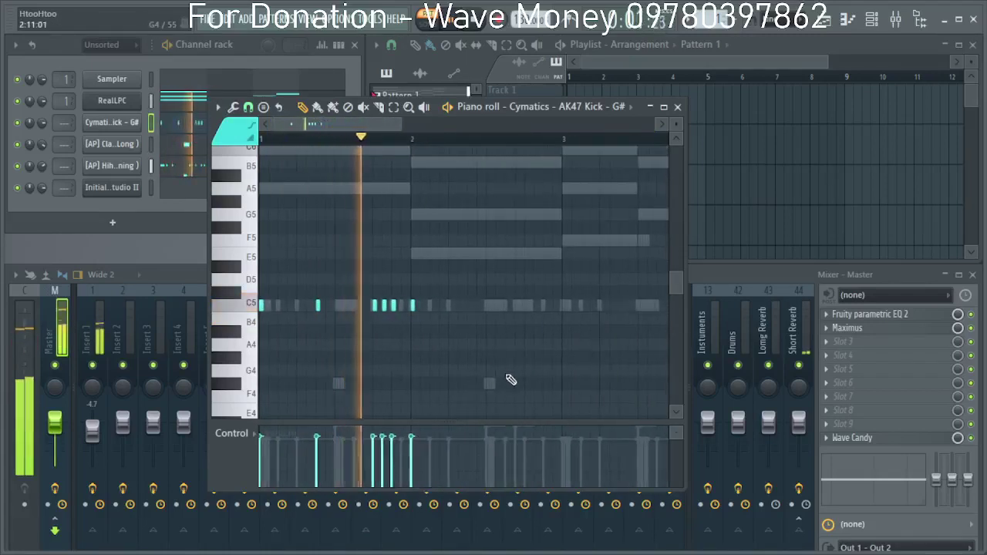
{"action": "scroll", "coordinate": [531, 357], "scroll_direction": "up", "scroll_amount": 2}
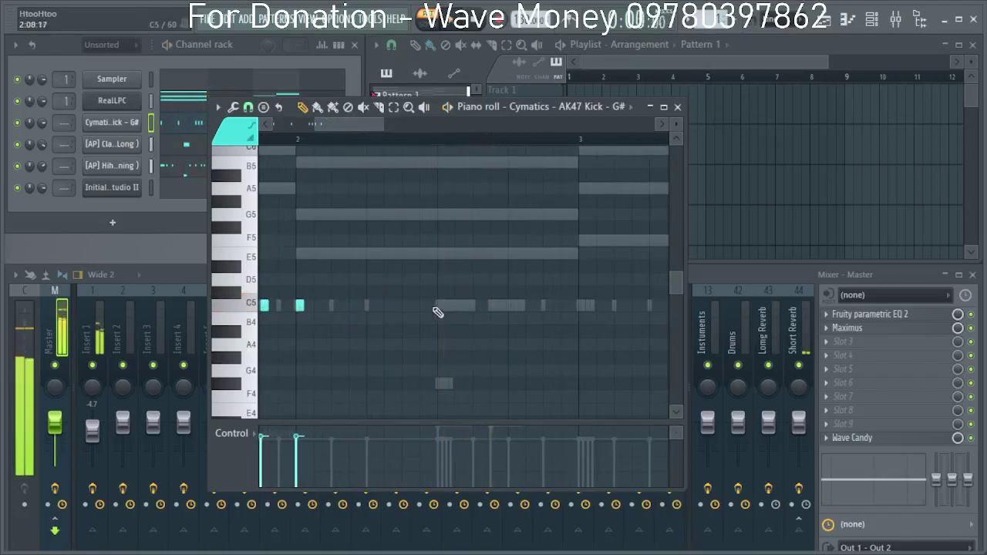
{"action": "left_click", "coordinate": [476, 307]}
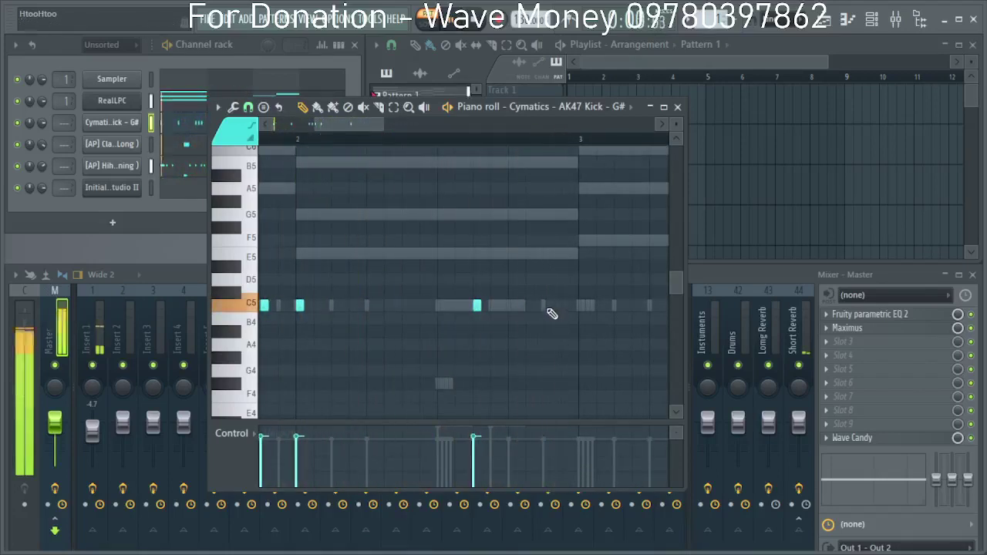
{"action": "scroll", "coordinate": [532, 330], "scroll_direction": "down", "scroll_amount": 3}
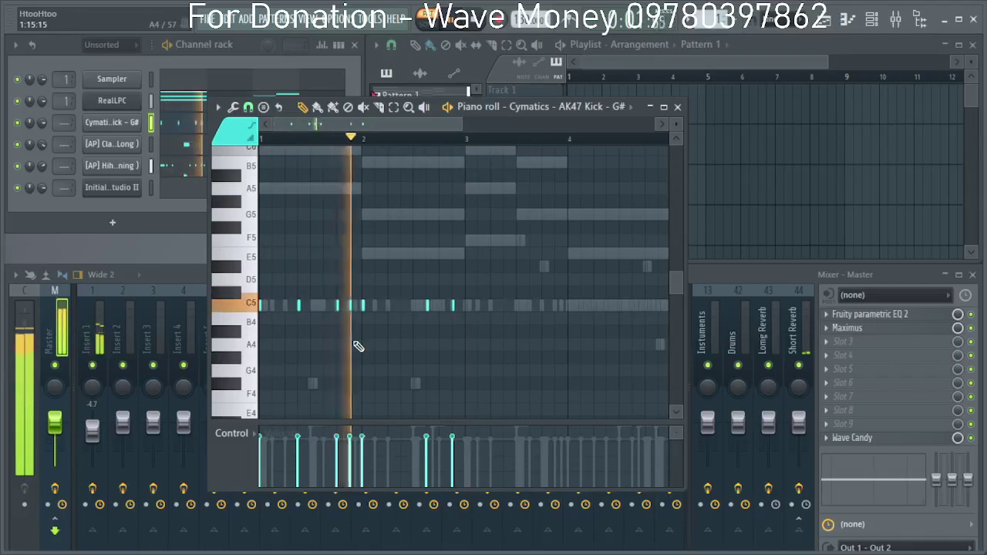
Thin out the kicks at the end of bar 1, removing steps 13 and 14 and keeping the note on step 15.
{"action": "left_click", "coordinate": [347, 306]}
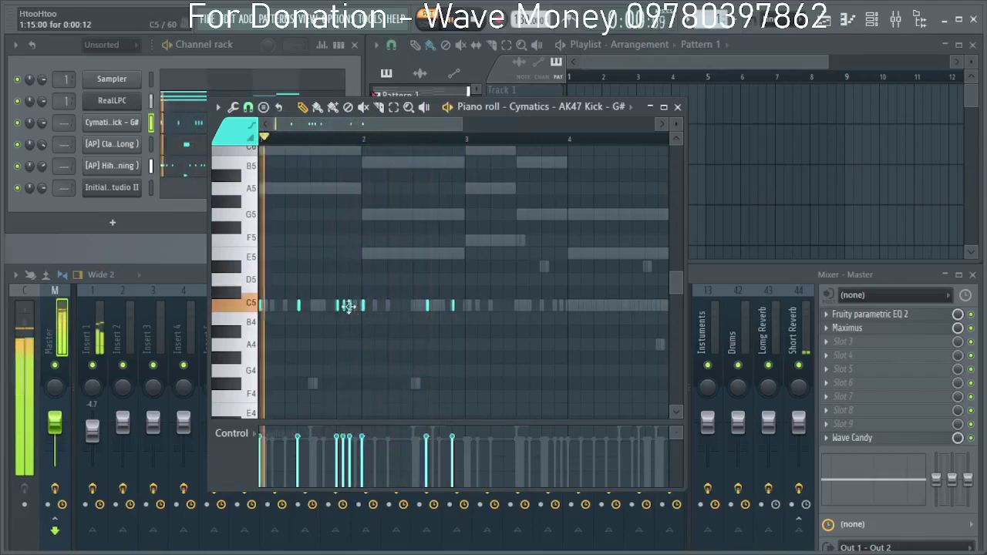
{"action": "right_click", "coordinate": [351, 307]}
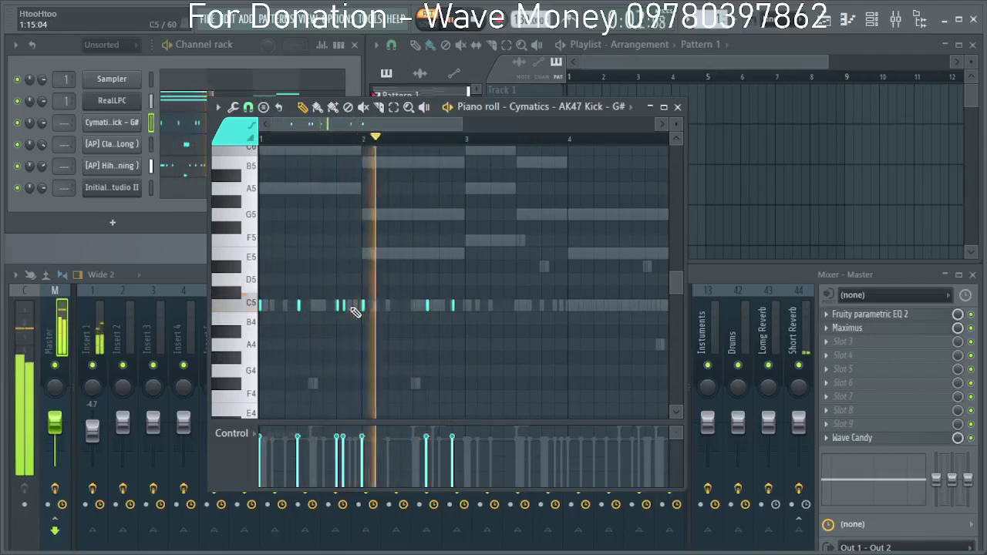
{"action": "left_click", "coordinate": [351, 307]}
{"action": "right_click", "coordinate": [344, 306]}
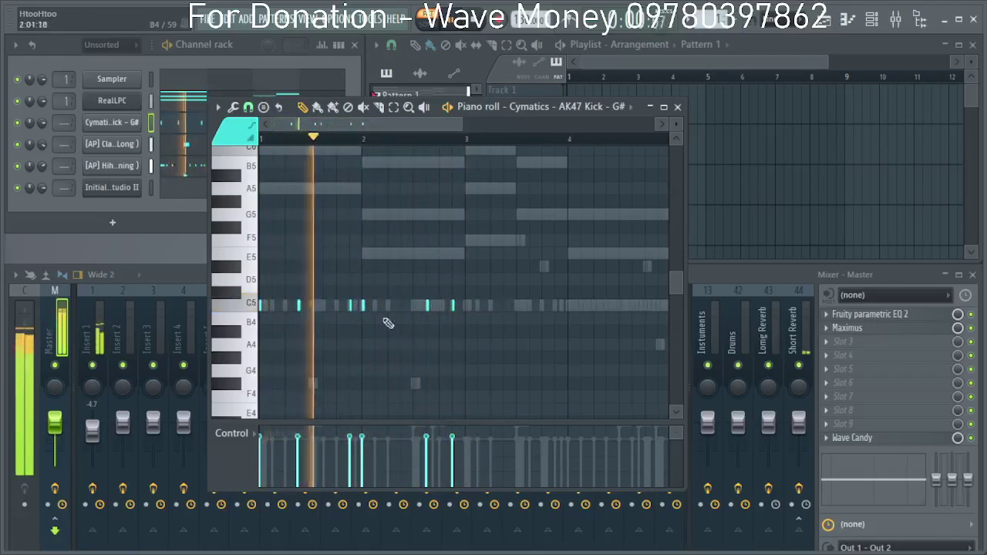
Place C5 kick notes on steps 3, 5 and 9 of bar 3, checking the rhythm in playback.
{"action": "scroll", "coordinate": [498, 339], "scroll_direction": "up", "scroll_amount": 1}
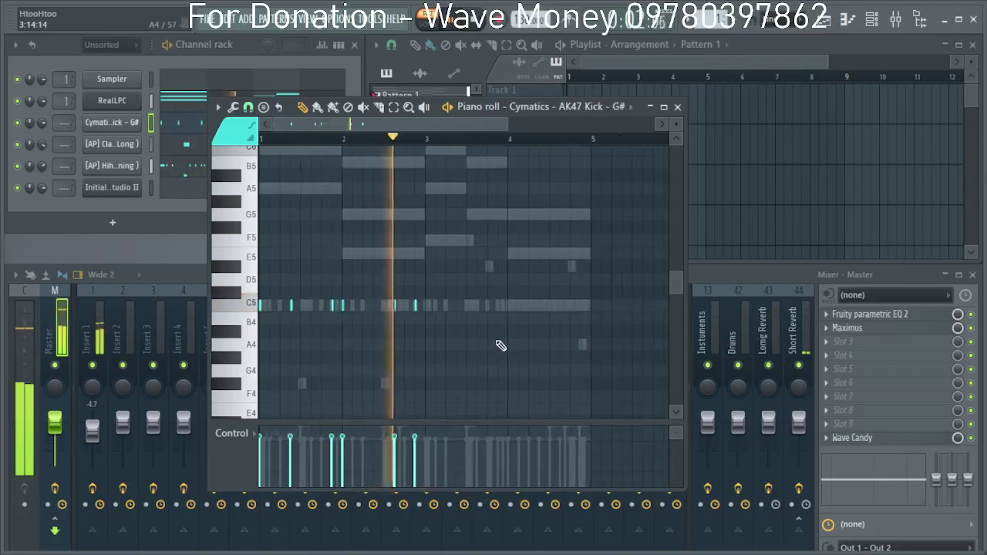
{"action": "scroll", "coordinate": [479, 341], "scroll_direction": "up", "scroll_amount": 1}
{"action": "scroll", "coordinate": [401, 318], "scroll_direction": "up", "scroll_amount": 2}
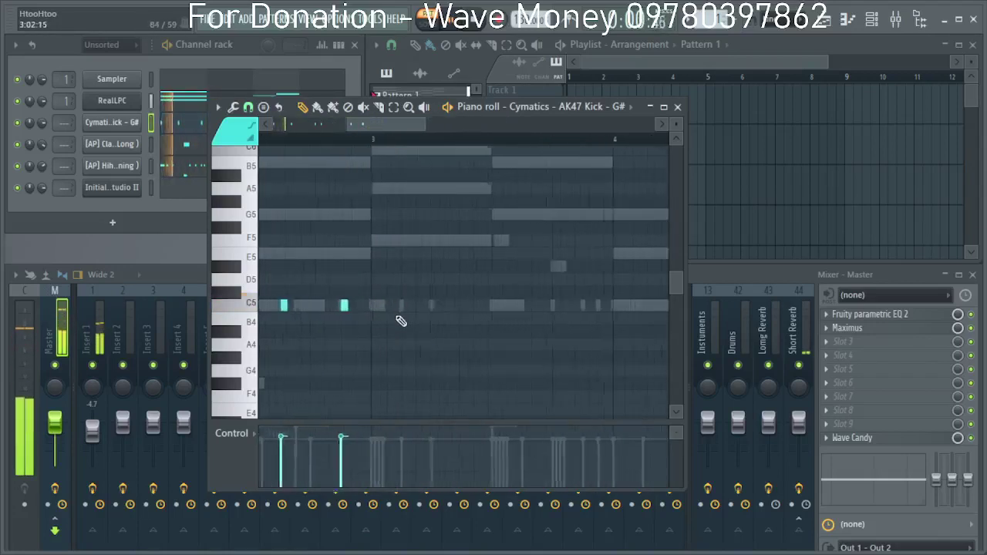
{"action": "scroll", "coordinate": [421, 336], "scroll_direction": "down", "scroll_amount": 2}
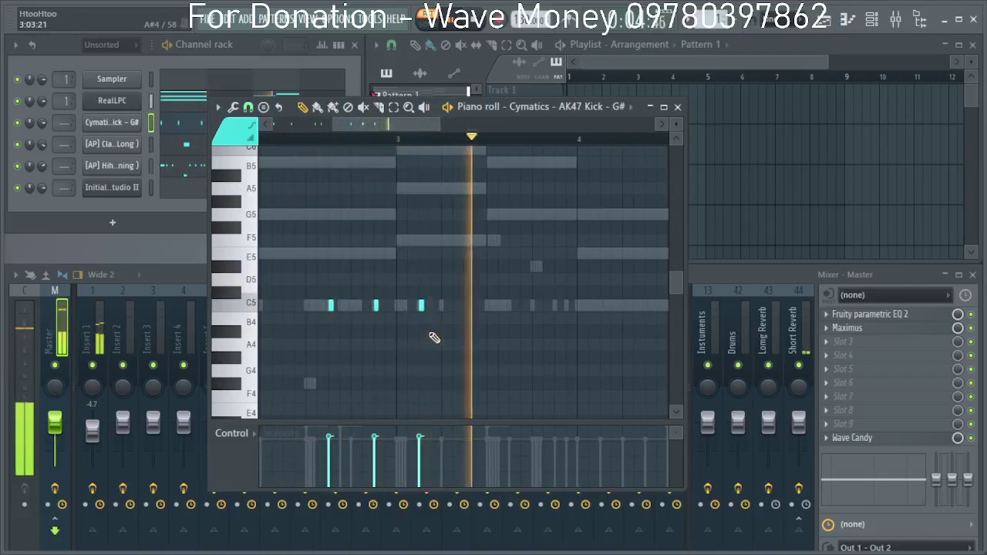
{"action": "key", "text": "space"}
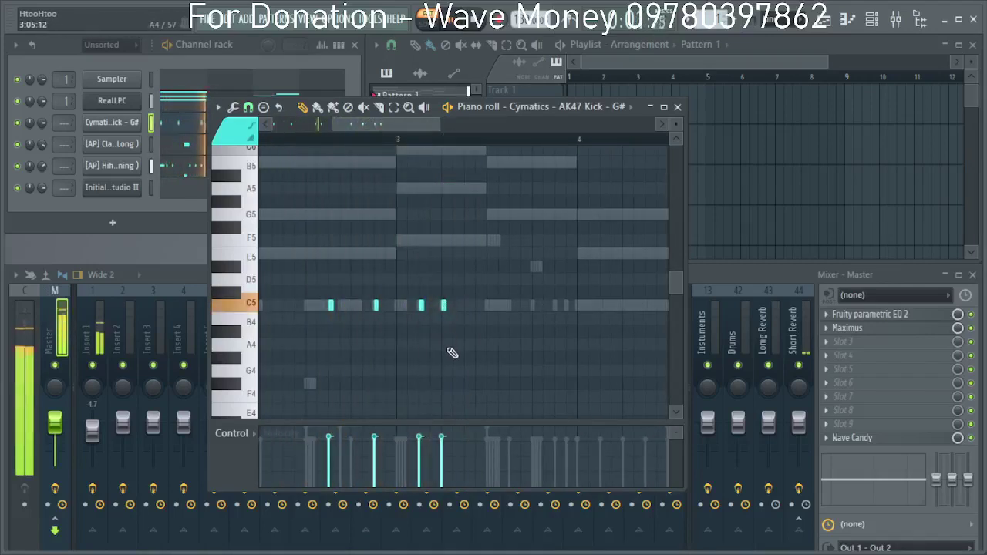
{"action": "key", "text": "space"}
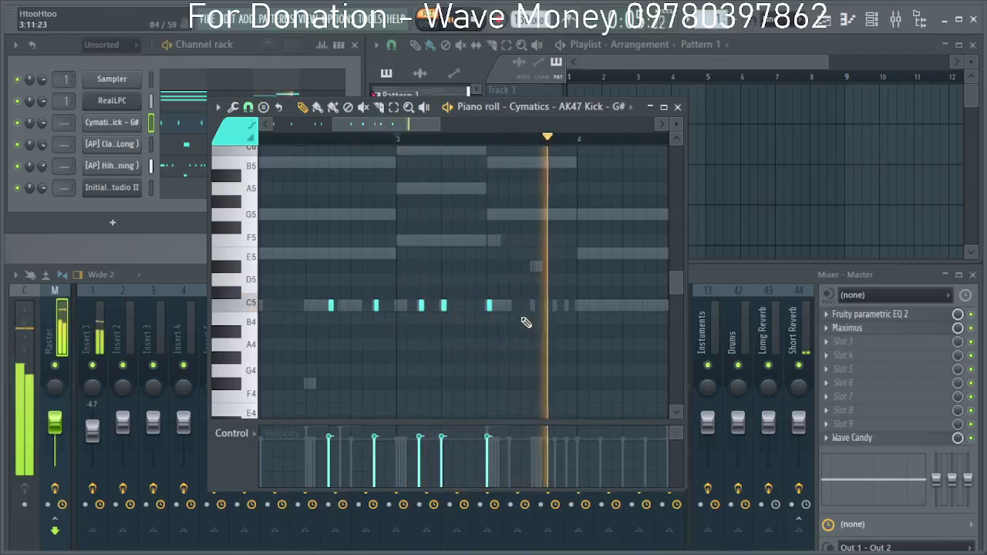
{"action": "key", "text": "space"}
{"action": "key", "text": "space"}
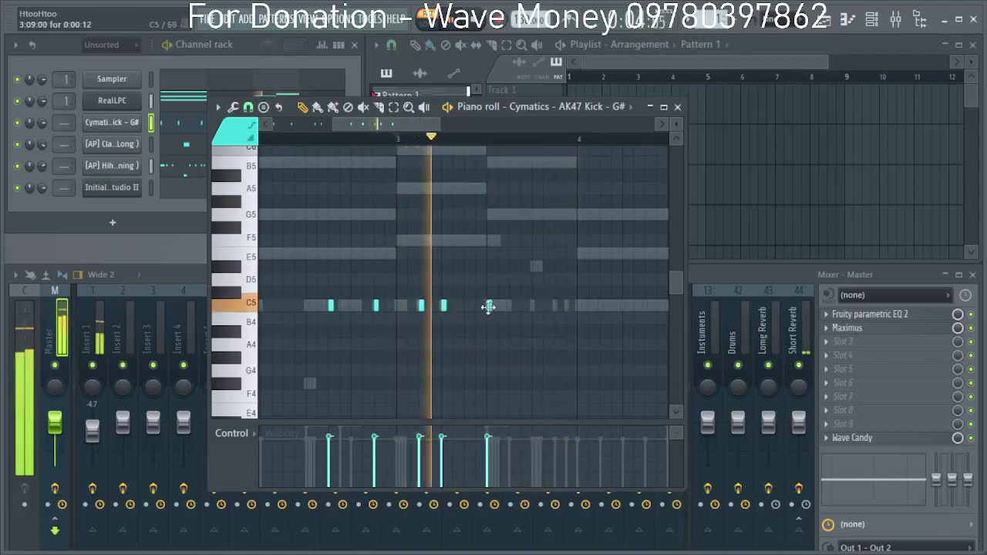
Place C5 kick notes on step 15 of bar 3 and the first step of bar 4, removing the trial note on step 13.
{"action": "left_click", "coordinate": [535, 305]}
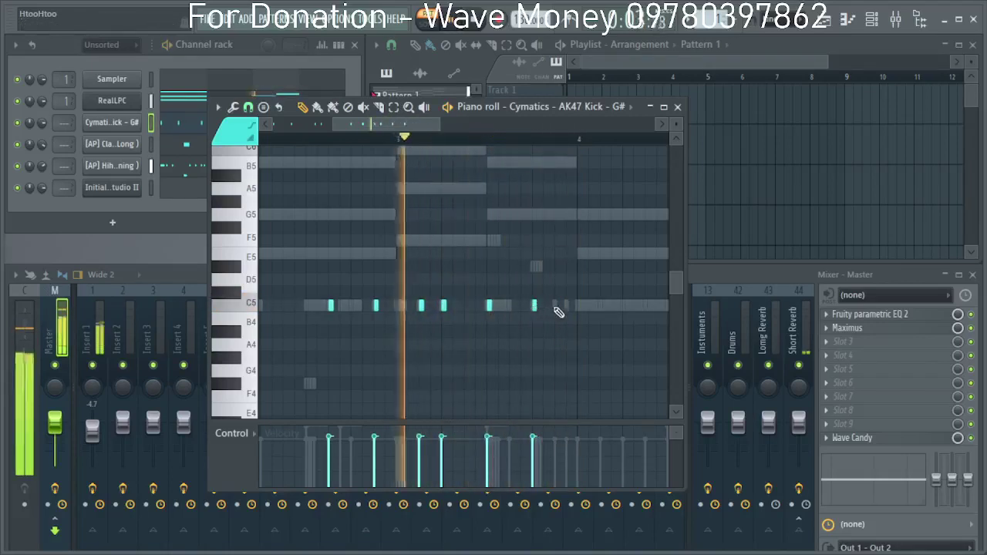
{"action": "right_click", "coordinate": [536, 307]}
{"action": "left_click", "coordinate": [556, 307]}
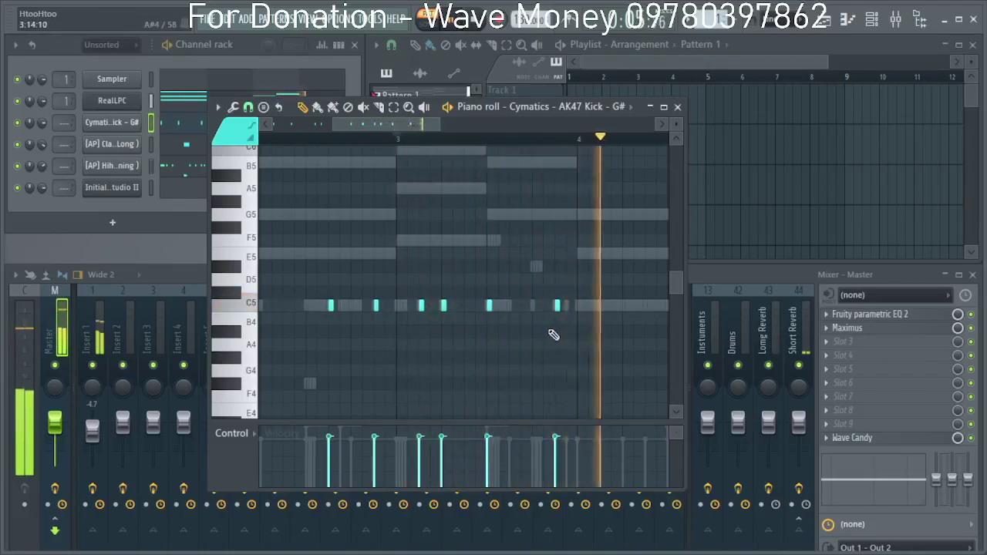
{"action": "scroll", "coordinate": [554, 335], "scroll_direction": "down", "scroll_amount": 2}
{"action": "left_click", "coordinate": [560, 308]}
{"action": "scroll", "coordinate": [587, 360], "scroll_direction": "up", "scroll_amount": 1}
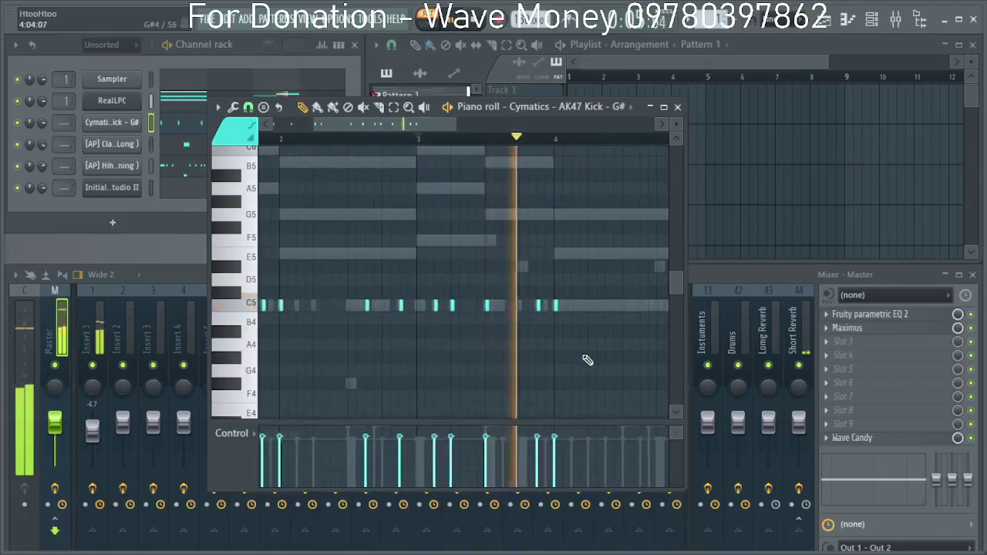
Add a C5 kick note in bar 4 and shift it to step 7.
{"action": "scroll", "coordinate": [586, 359], "scroll_direction": "down", "scroll_amount": 1}
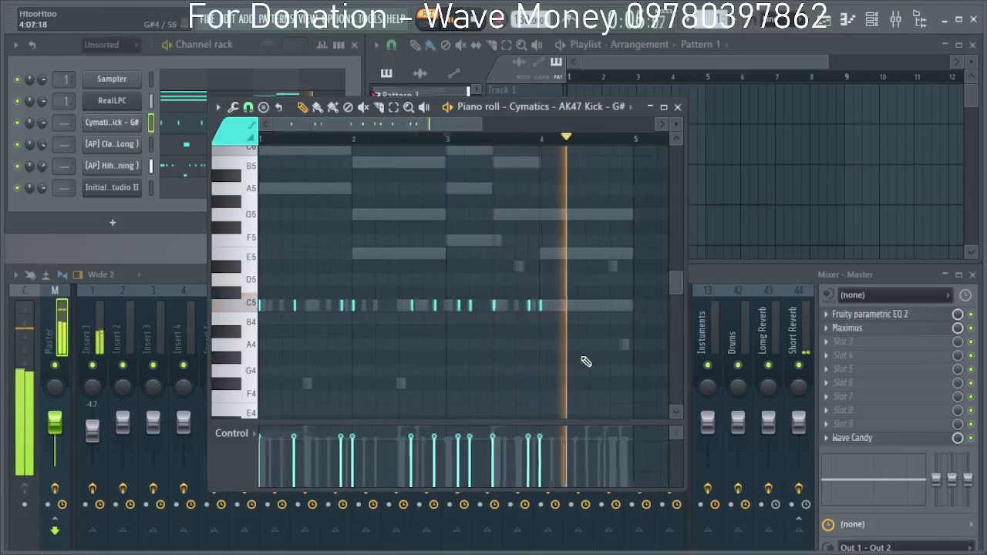
{"action": "left_click", "coordinate": [567, 307]}
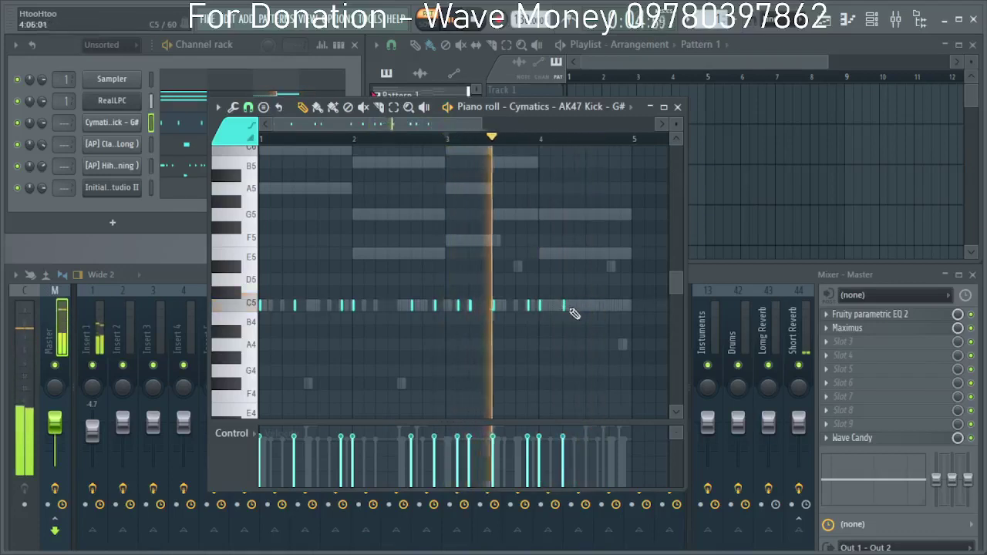
{"action": "left_click_drag", "start_coordinate": [562, 311], "coordinate": [574, 309]}
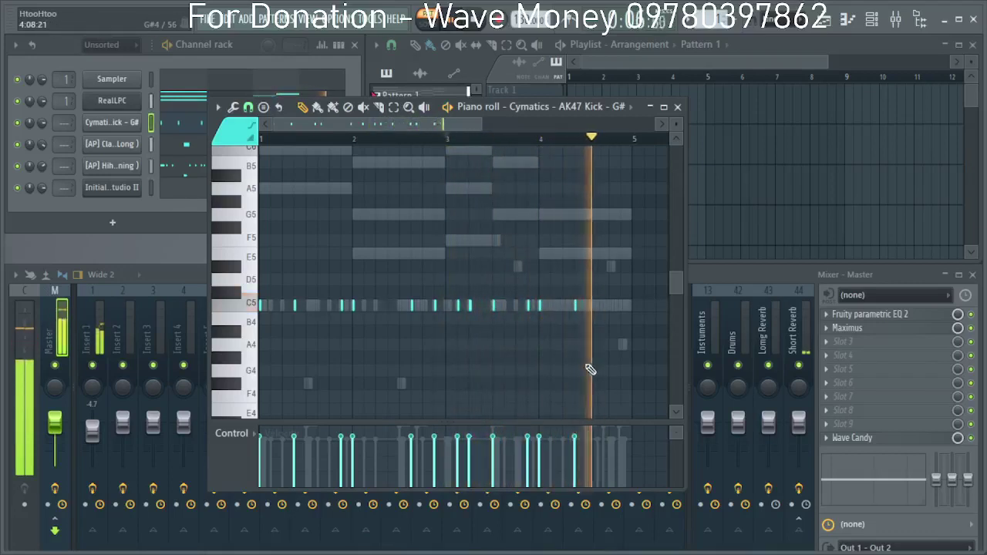
Try a C5 kick note on step 12 of bar 4 in playback and remove it.
{"action": "scroll", "coordinate": [608, 317], "scroll_direction": "up", "scroll_amount": 3}
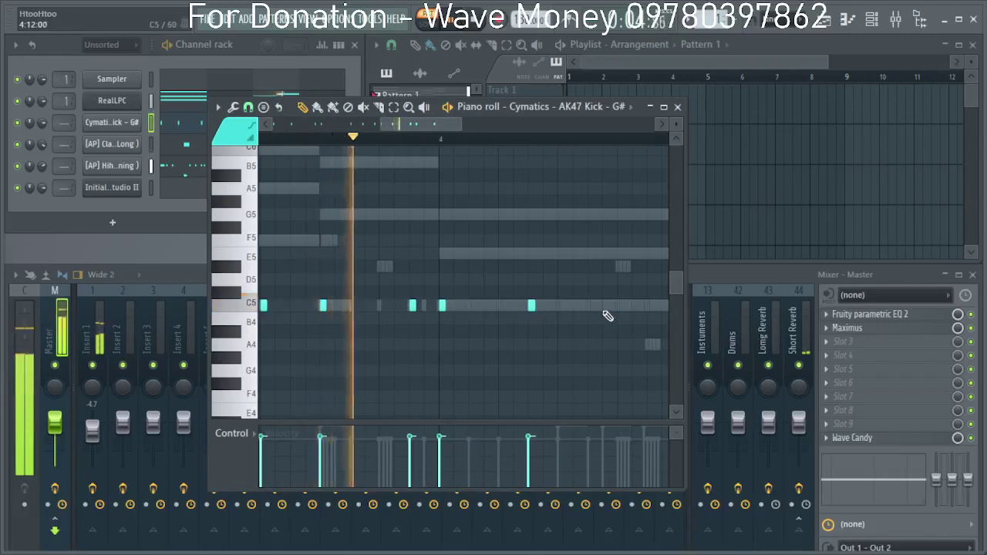
{"action": "left_click", "coordinate": [605, 309]}
{"action": "scroll", "coordinate": [610, 356], "scroll_direction": "down", "scroll_amount": 3}
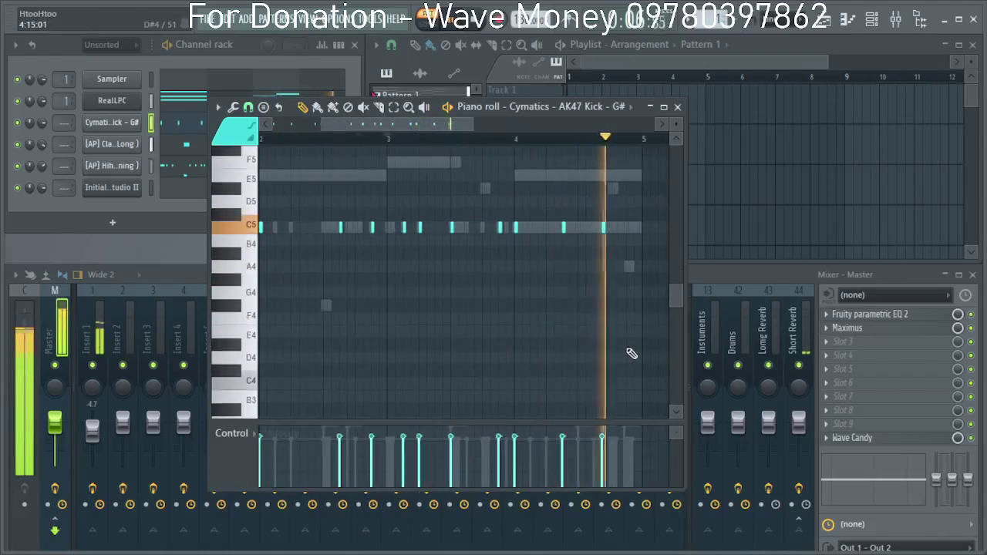
{"action": "scroll", "coordinate": [613, 293], "scroll_direction": "down", "scroll_amount": 1}
{"action": "right_click", "coordinate": [599, 231]}
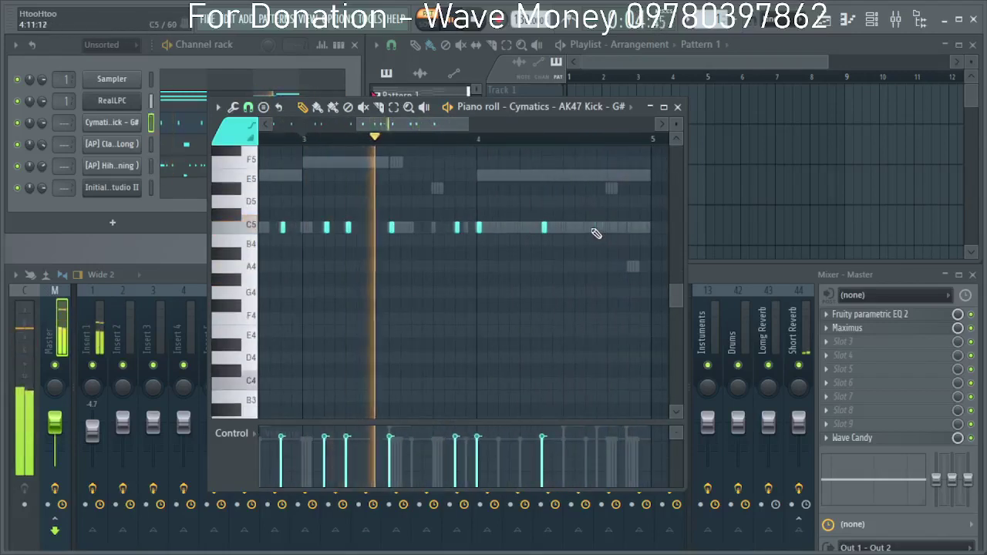
Place C5 kick notes on steps 13 and 15 of bar 4, removing the trial notes on steps 11 and 16.
{"action": "left_click", "coordinate": [588, 228]}
{"action": "left_click", "coordinate": [610, 228]}
{"action": "left_click", "coordinate": [641, 228]}
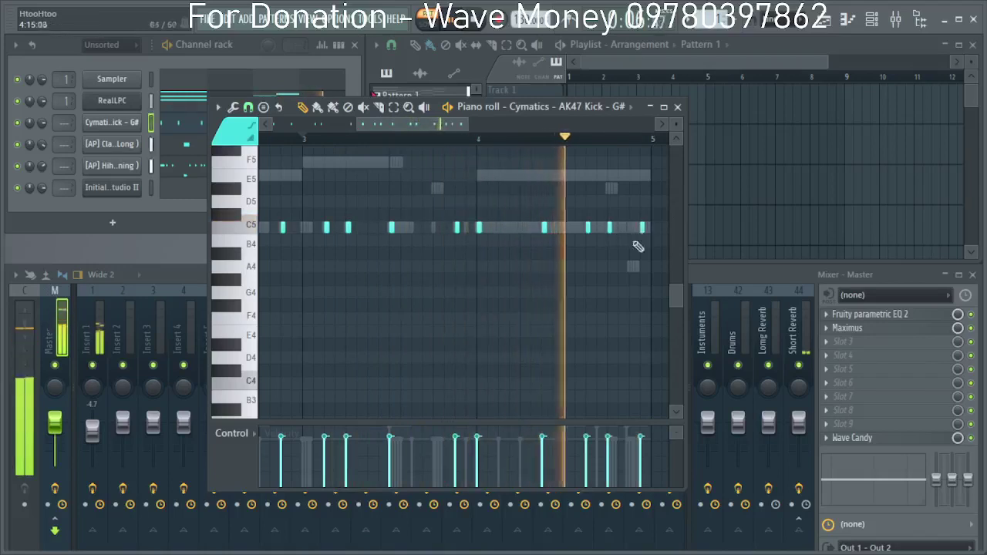
{"action": "right_click", "coordinate": [644, 232]}
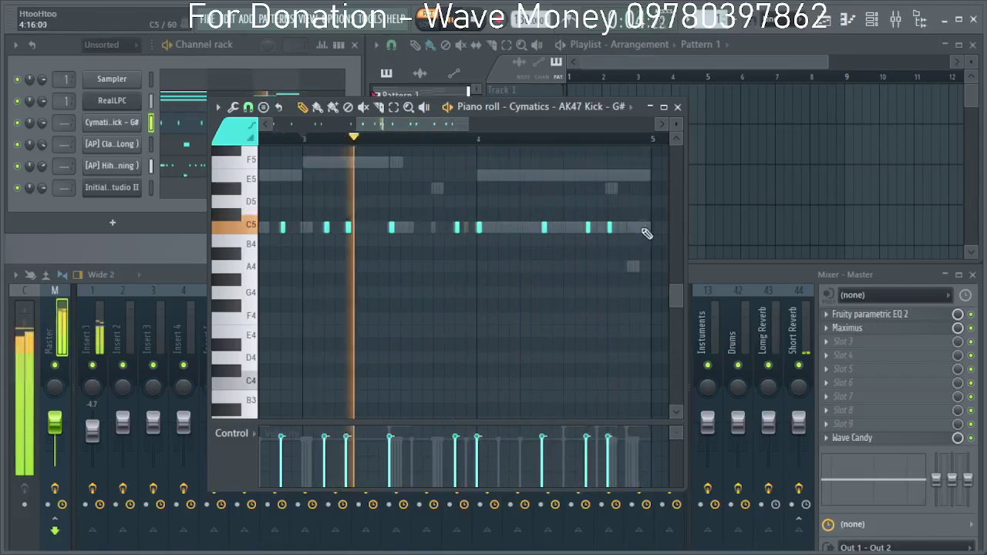
{"action": "left_click", "coordinate": [631, 227]}
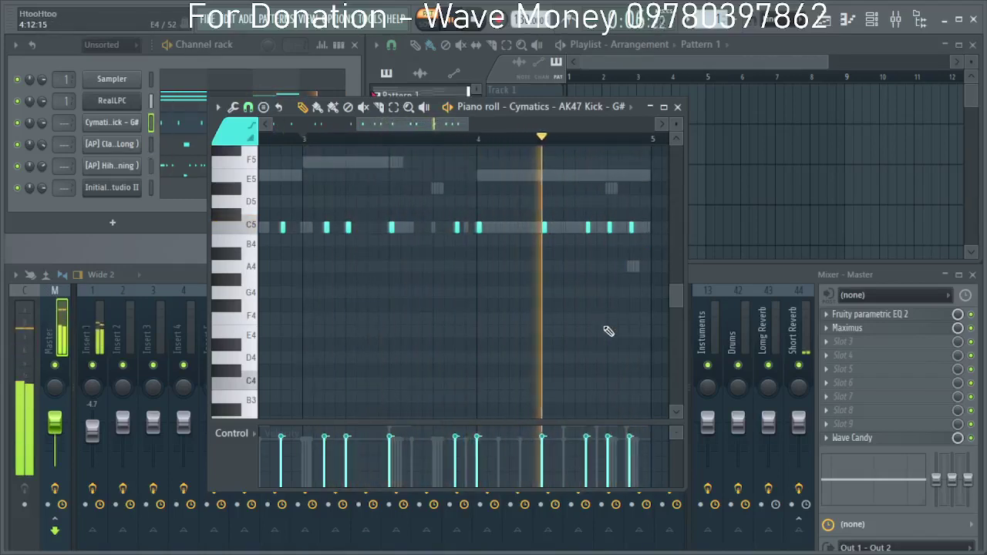
{"action": "right_click", "coordinate": [589, 229]}
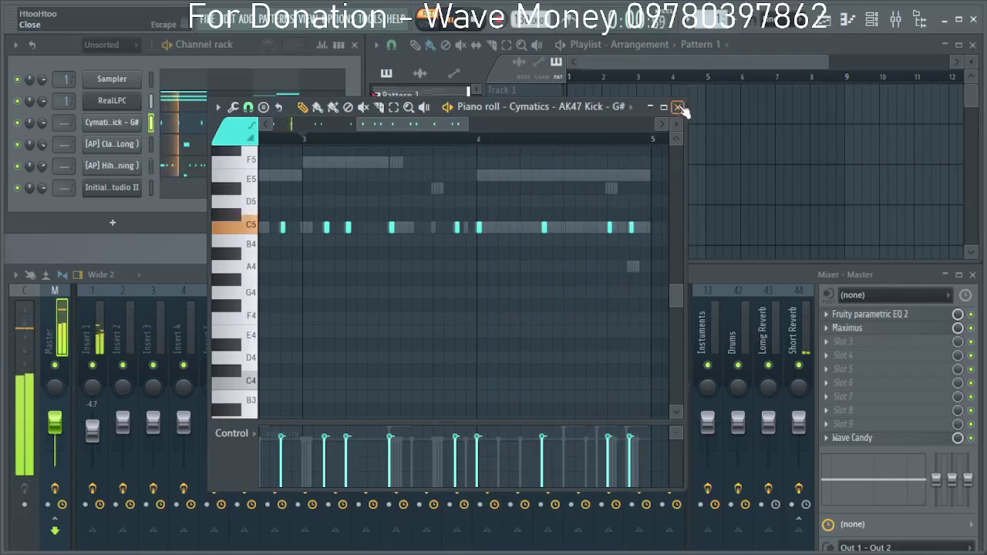
Close the kick's piano roll and open the 4. ARTIST PACK folder under PACKS in the sample browser.
{"action": "left_click", "coordinate": [679, 107]}
{"action": "left_click", "coordinate": [929, 26]}
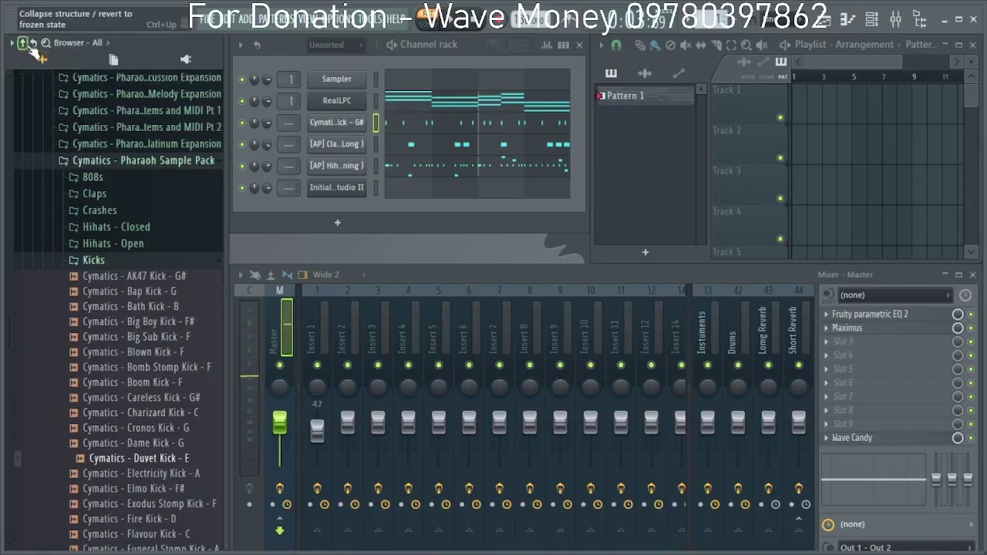
{"action": "left_click", "coordinate": [27, 44]}
{"action": "left_click", "coordinate": [69, 364]}
{"action": "left_click", "coordinate": [83, 386]}
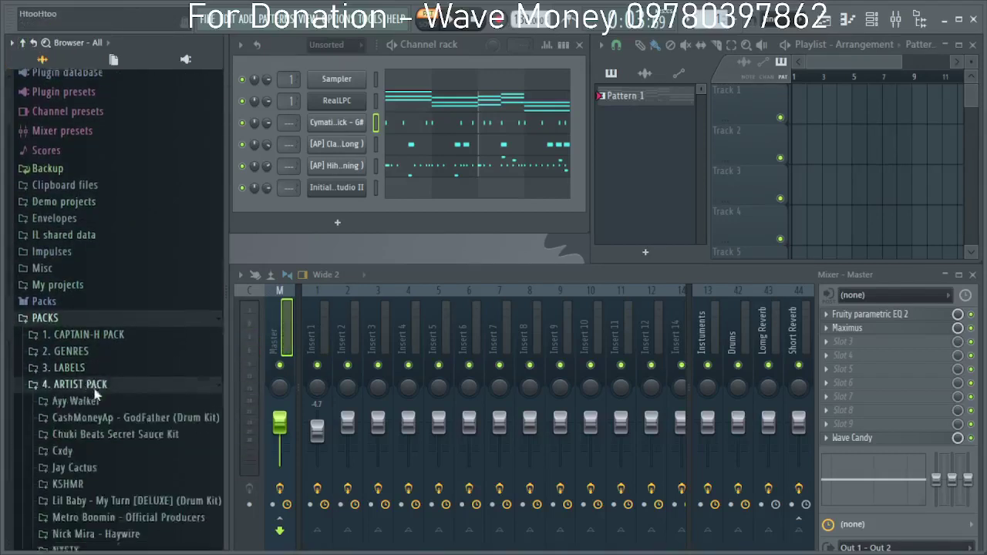
Replace the kick sample with JayCactus - Crunch Kick from Jay Cactus's The Prick Kit Vol. 4 and hide the browser.
{"action": "scroll", "coordinate": [116, 363], "scroll_direction": "down", "scroll_amount": 5}
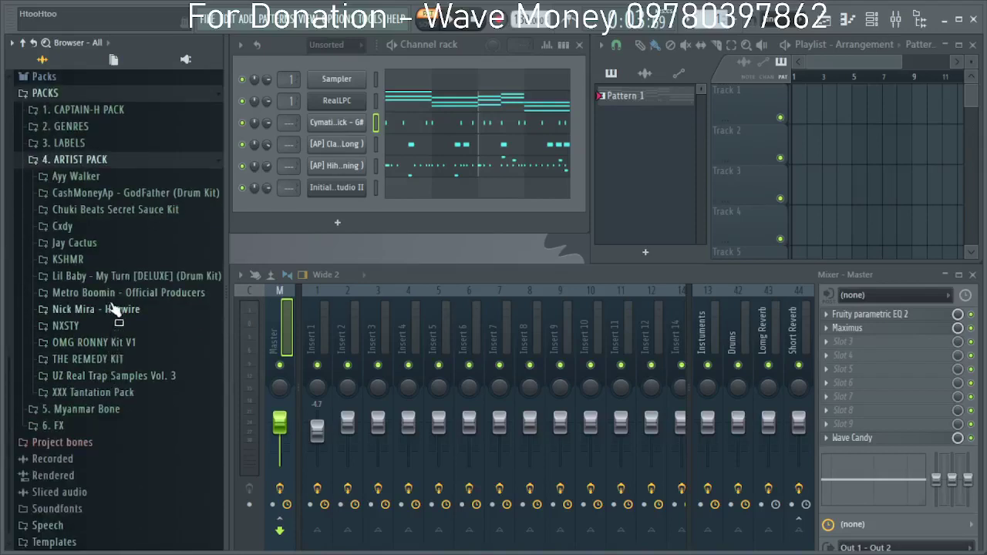
{"action": "left_click", "coordinate": [74, 243]}
{"action": "left_click", "coordinate": [98, 262]}
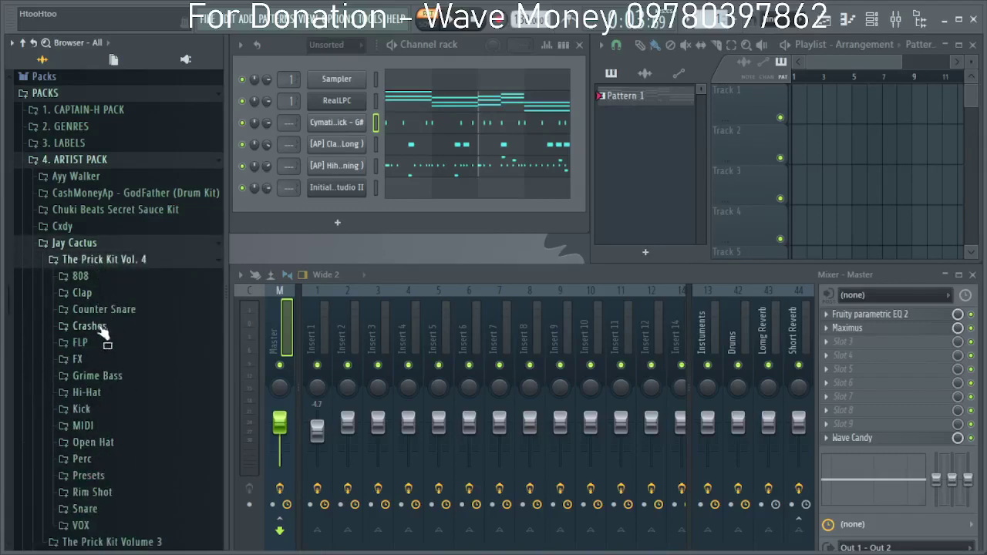
{"action": "left_click", "coordinate": [107, 411]}
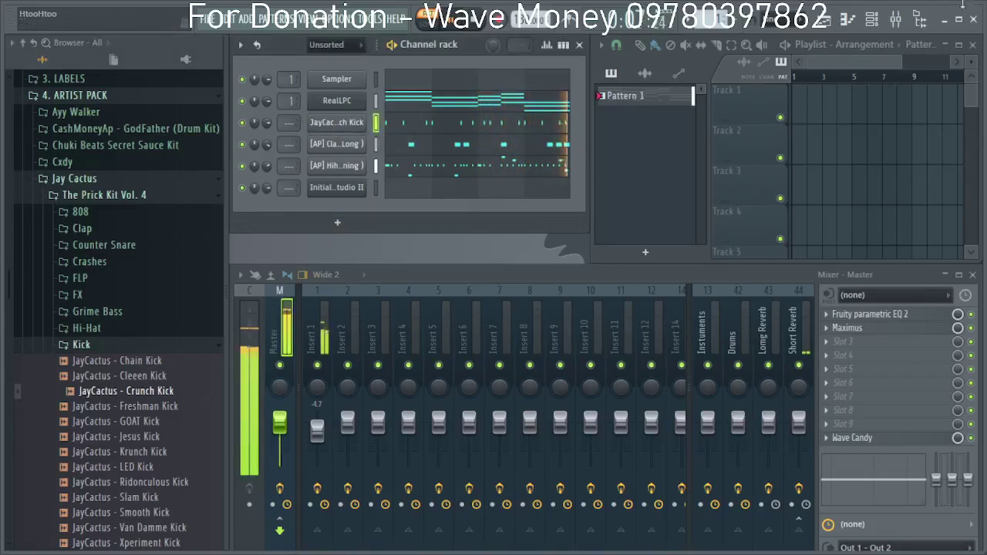
{"action": "left_click", "coordinate": [931, 24]}
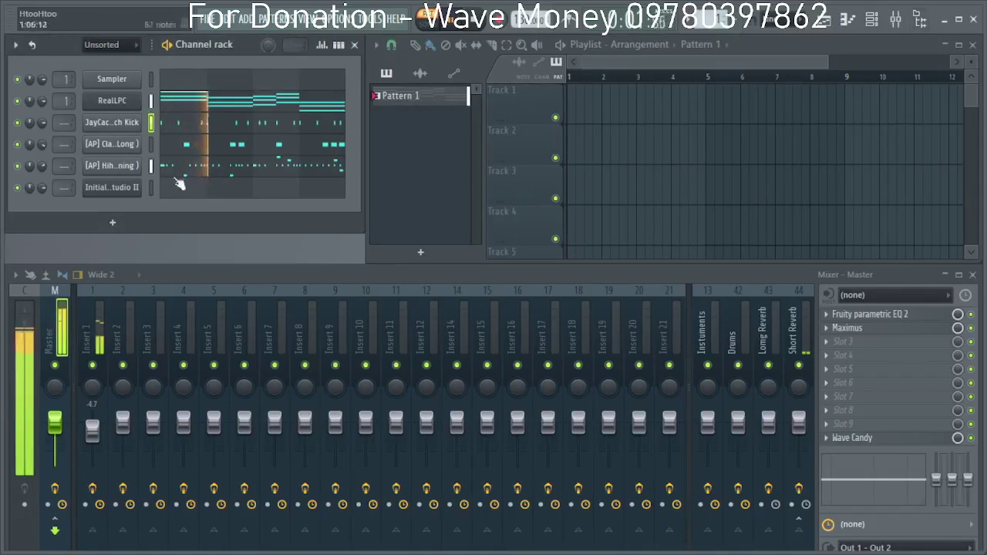
Load the Midnight factory preset in Initial 808 Studio II, route the channel to mixer track 2 and close the plugin window.
{"action": "left_click", "coordinate": [112, 224]}
{"action": "left_click", "coordinate": [77, 206]}
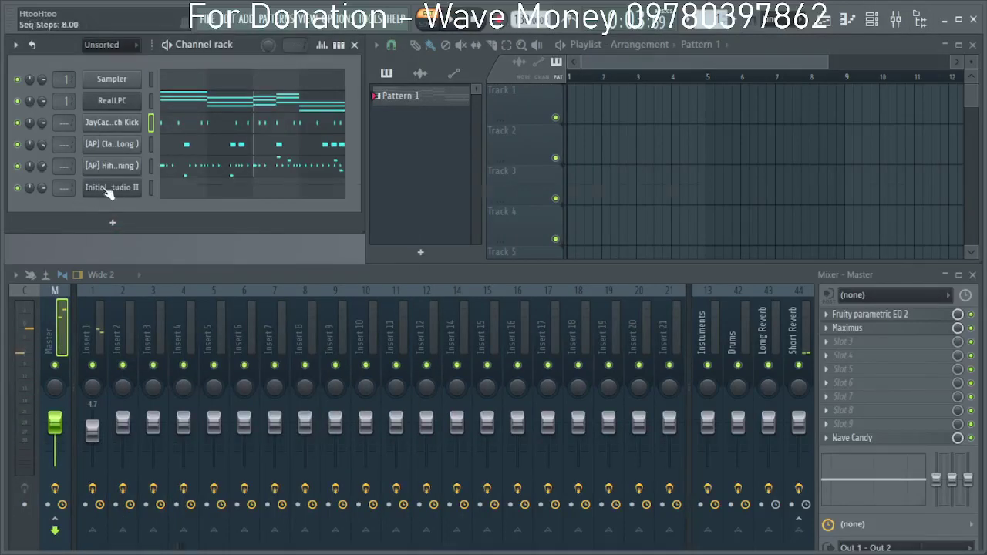
{"action": "left_click", "coordinate": [108, 191]}
{"action": "left_click", "coordinate": [258, 217]}
{"action": "left_click", "coordinate": [194, 219]}
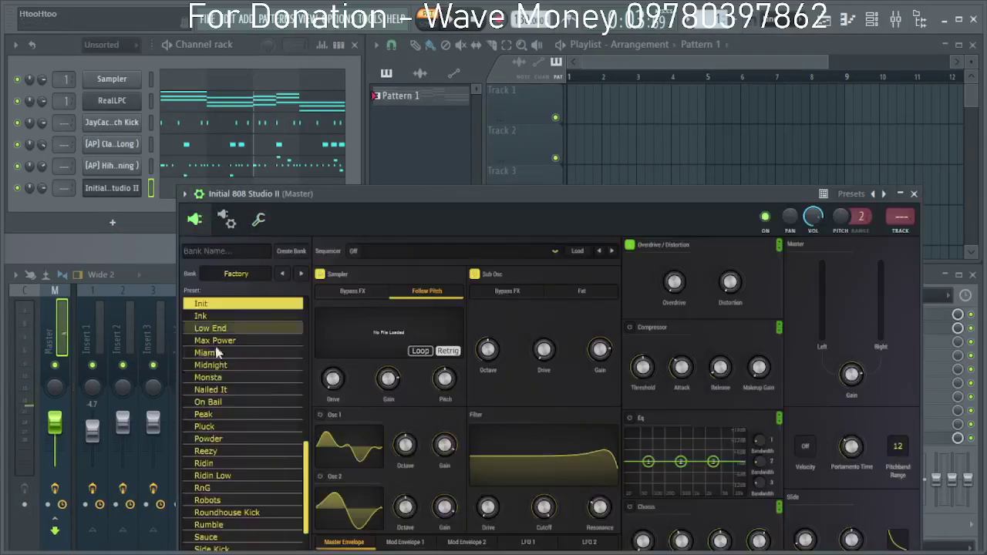
{"action": "left_click_drag", "start_coordinate": [407, 193], "coordinate": [320, 51]}
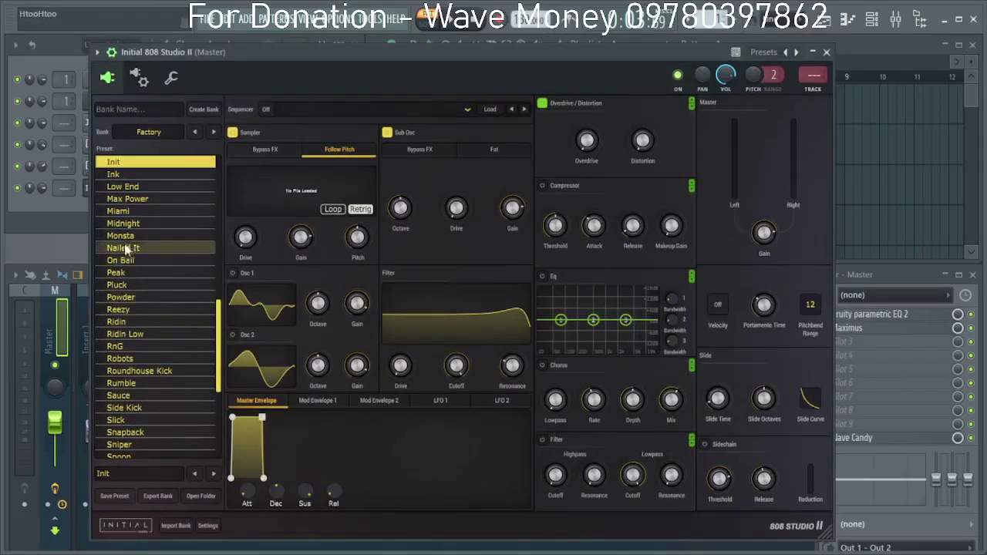
{"action": "left_click", "coordinate": [136, 223]}
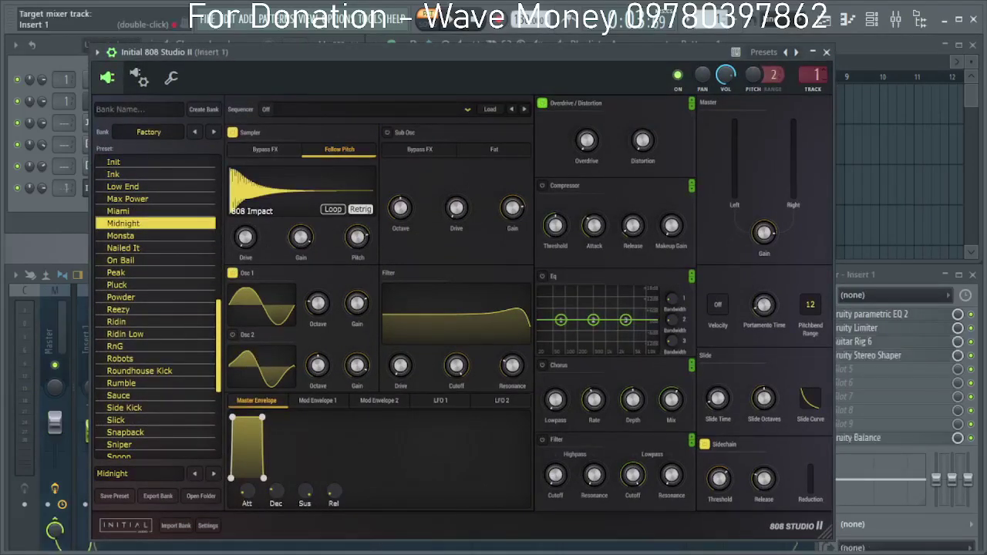
{"action": "left_click", "coordinate": [826, 53]}
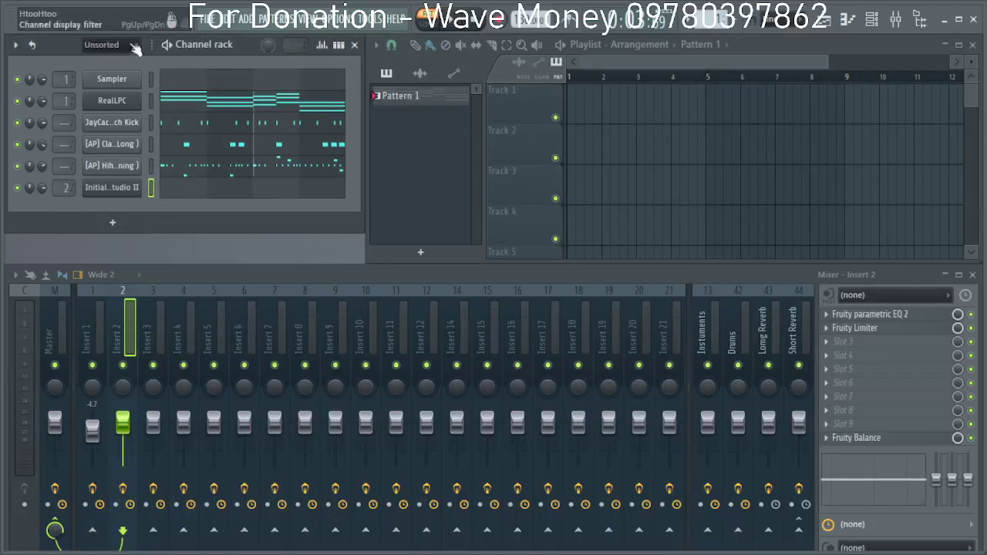
Add an A5 note at the start of bar 1 in the 808's piano roll and trim it to four steps using 1/4 step snapping.
{"action": "right_click", "coordinate": [125, 189]}
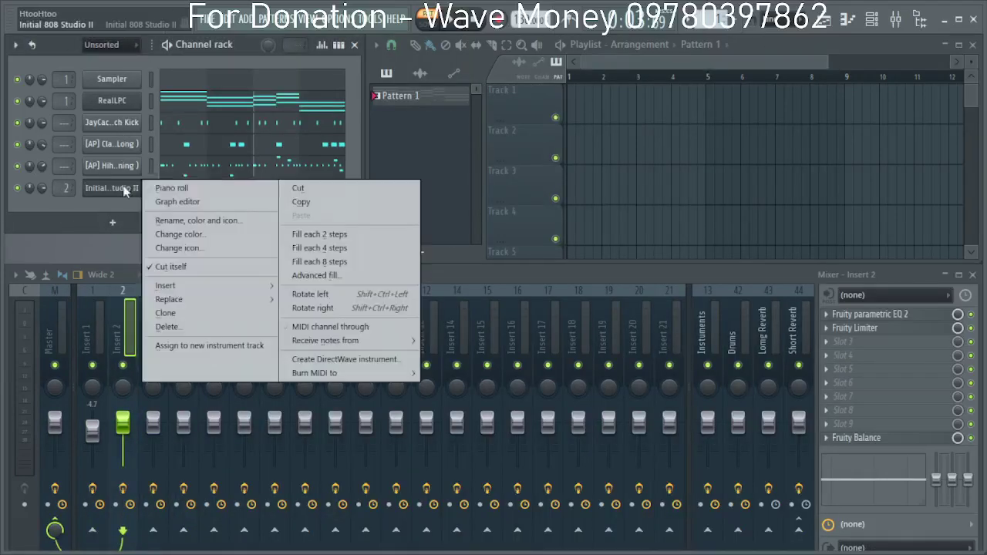
{"action": "left_click", "coordinate": [172, 188]}
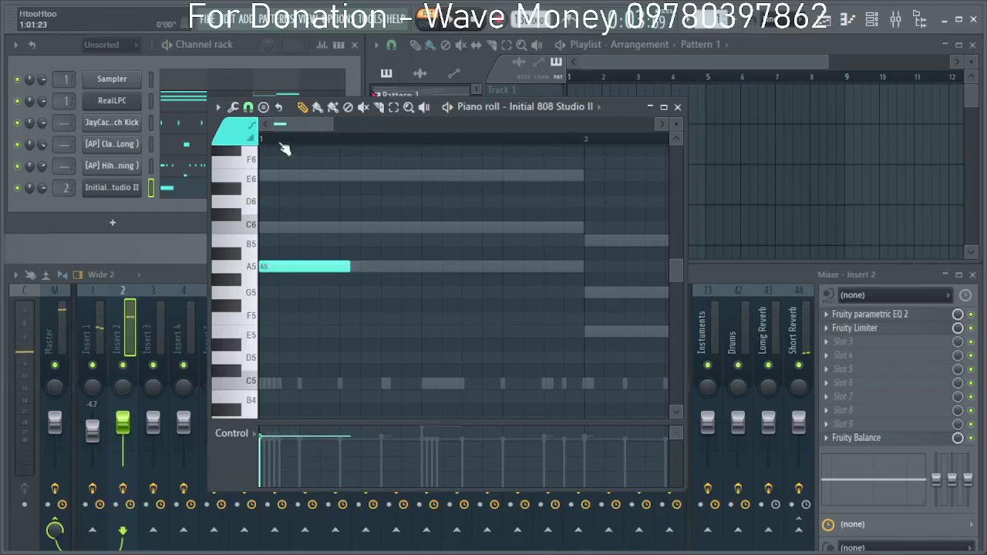
{"action": "key", "text": "space"}
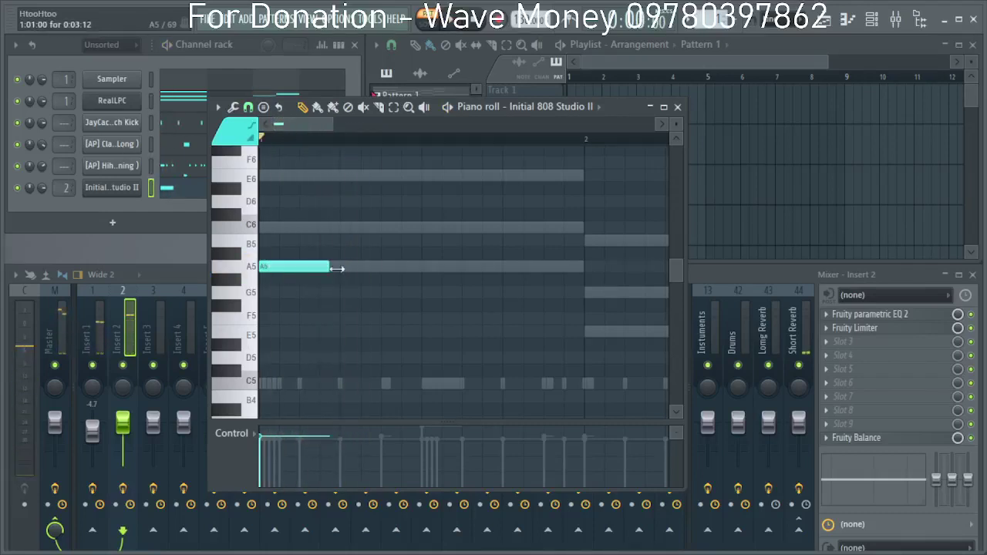
{"action": "left_click", "coordinate": [248, 108]}
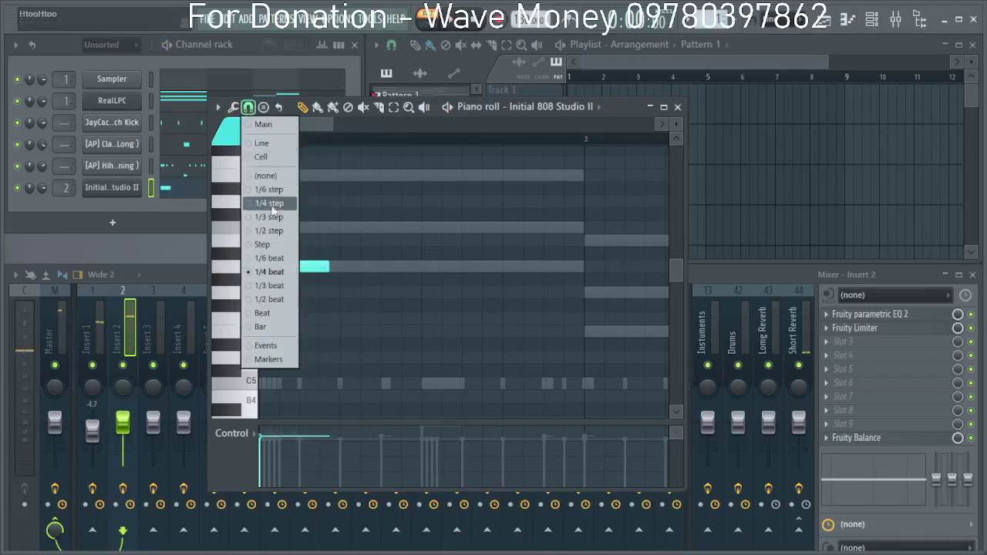
{"action": "left_click", "coordinate": [270, 203]}
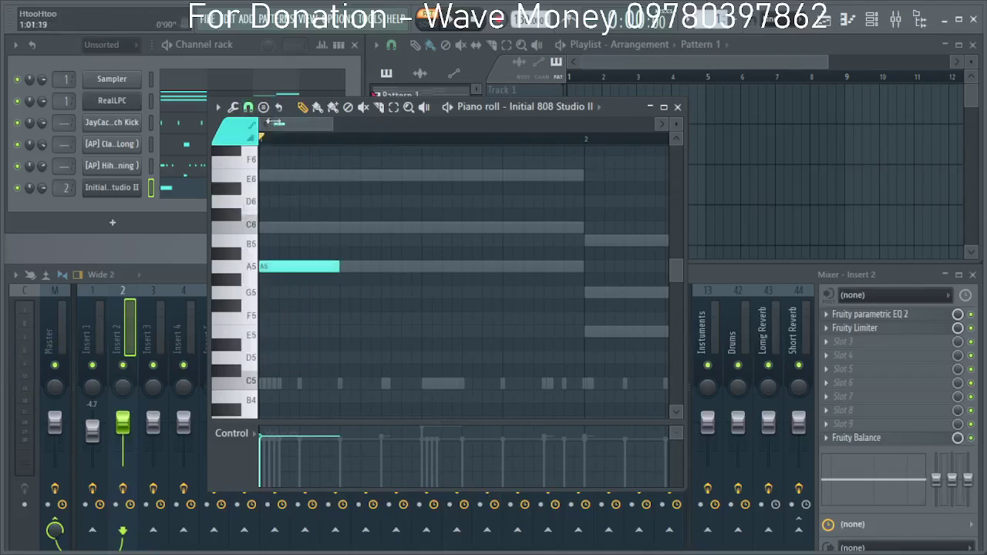
Set snapping to 1/4 beat and add A5 808 notes on steps 7 and 15 of bar 1, extending the step 7 note to step 15.
{"action": "left_click", "coordinate": [248, 108]}
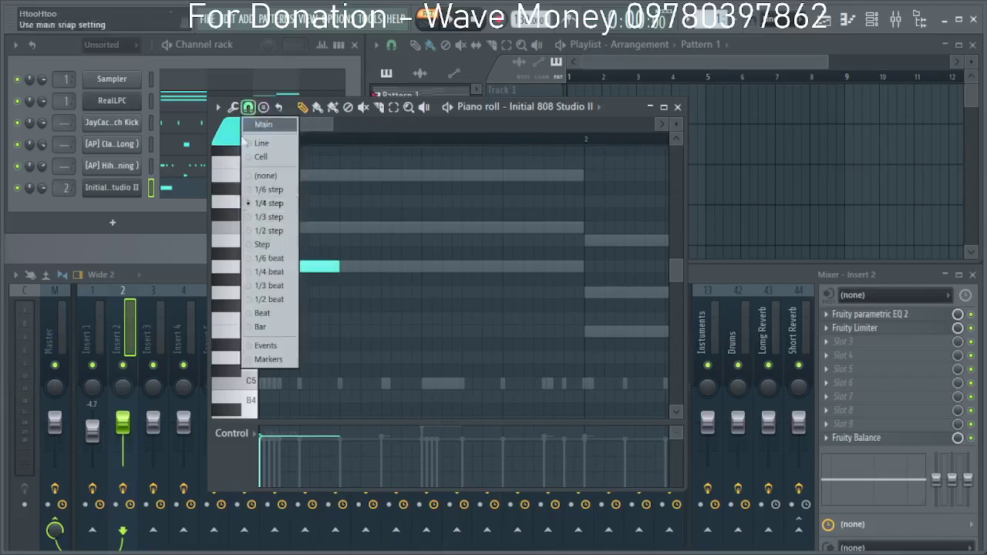
{"action": "left_click", "coordinate": [274, 272]}
{"action": "key", "text": "space"}
{"action": "scroll", "coordinate": [353, 317], "scroll_direction": "down", "scroll_amount": 3}
{"action": "key", "text": "space"}
{"action": "key", "text": "space"}
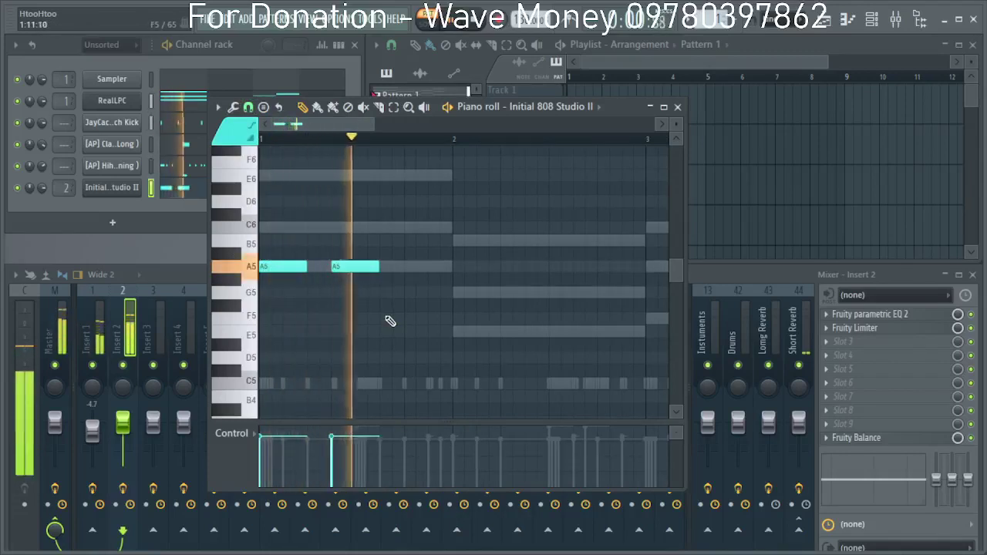
{"action": "left_click", "coordinate": [429, 266]}
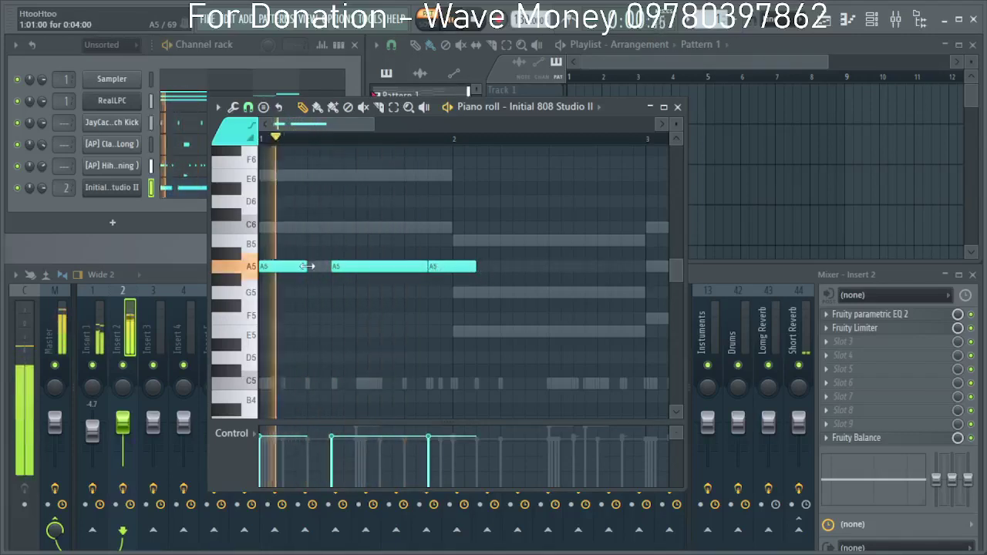
Lengthen the first A5 note to meet the second, and trim the last A5 note to end at bar 2.
{"action": "left_click_drag", "start_coordinate": [307, 266], "coordinate": [332, 266]}
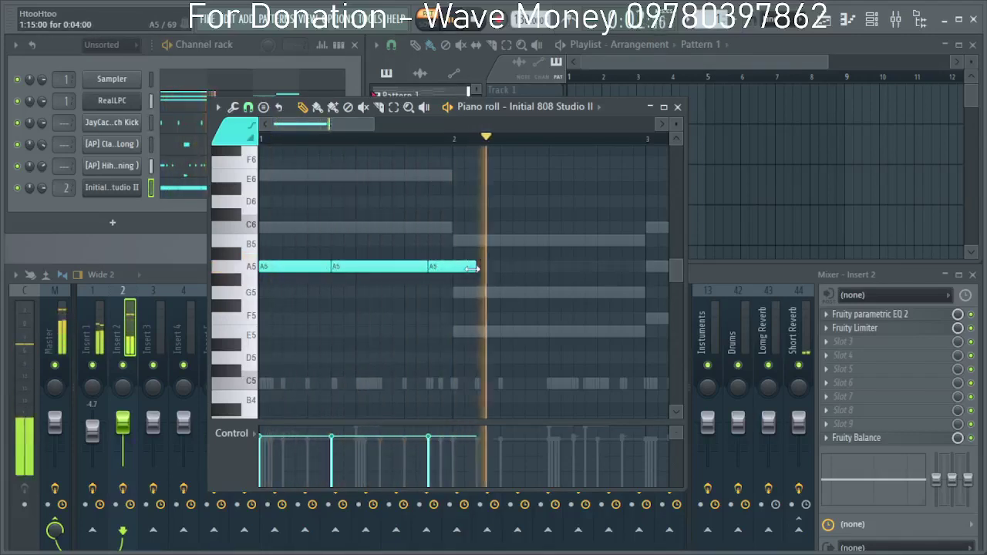
{"action": "left_click_drag", "start_coordinate": [462, 267], "coordinate": [455, 267]}
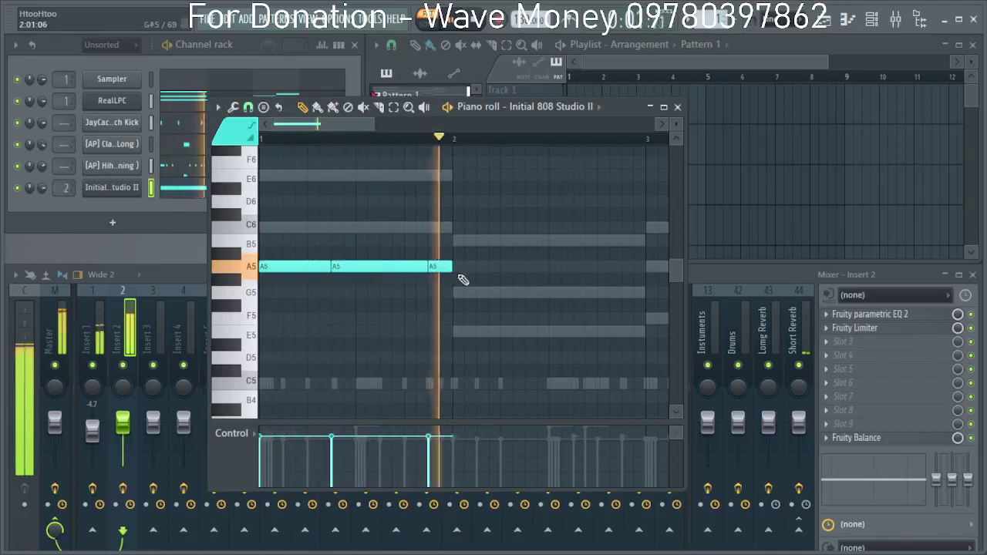
{"action": "left_click", "coordinate": [459, 295]}
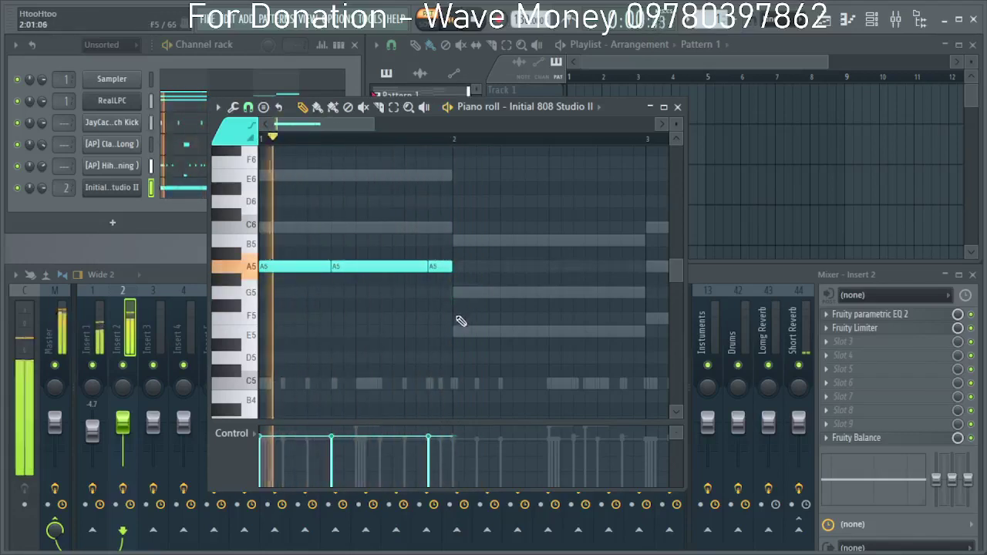
{"action": "scroll", "coordinate": [469, 350], "scroll_direction": "down", "scroll_amount": 2}
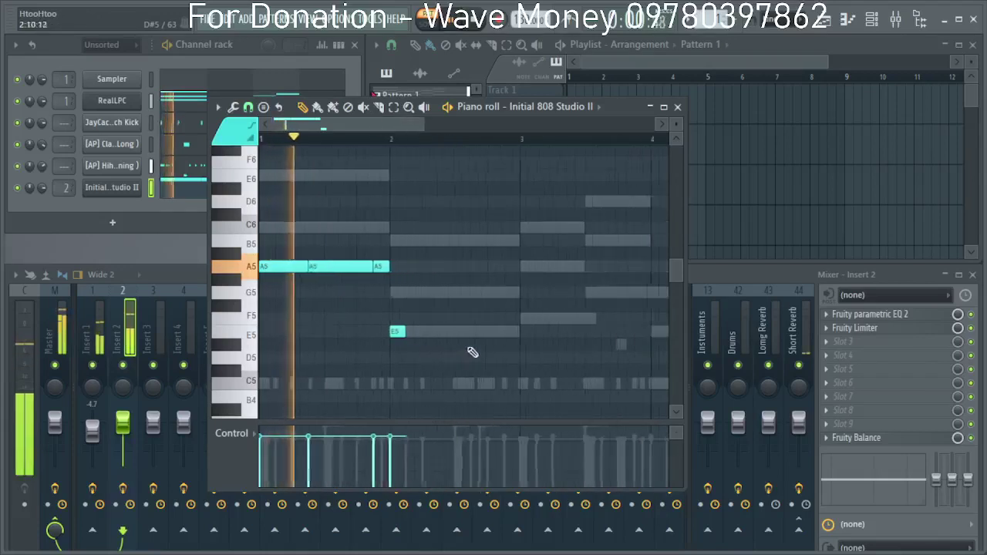
{"action": "scroll", "coordinate": [451, 351], "scroll_direction": "up", "scroll_amount": 2}
{"action": "right_click", "coordinate": [368, 338]}
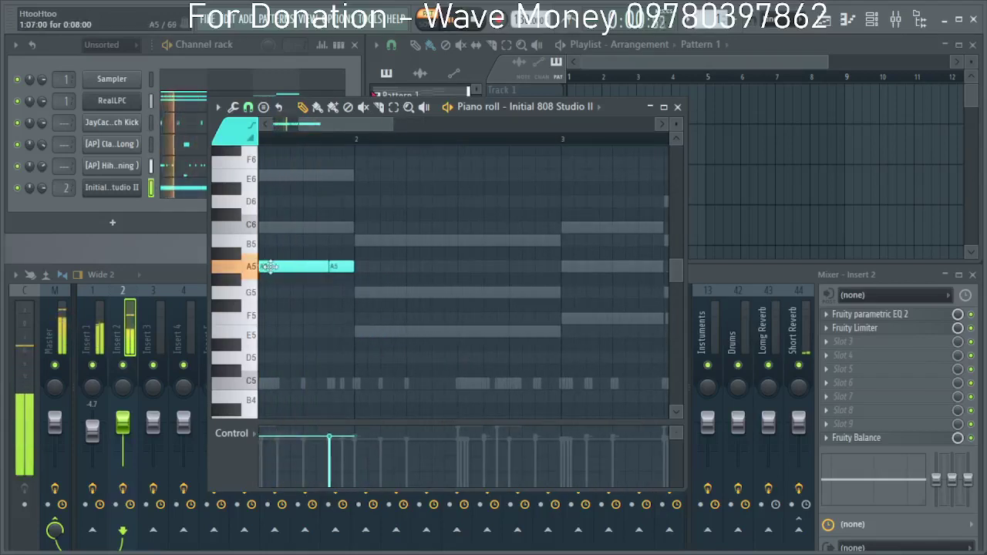
Fill bar 2 with three back-to-back E5 notes lasting ten, four and two steps.
{"action": "left_click", "coordinate": [369, 336]}
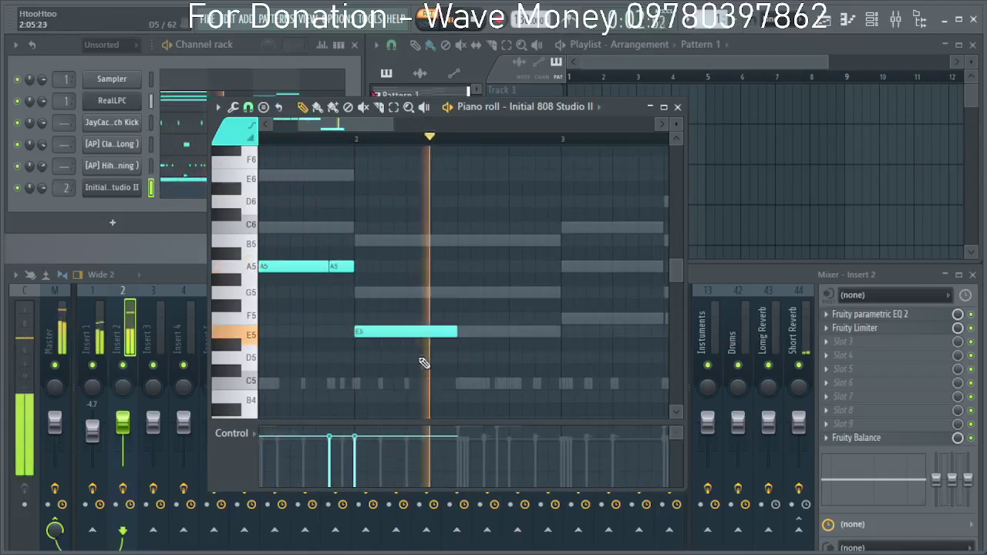
{"action": "left_click", "coordinate": [498, 331]}
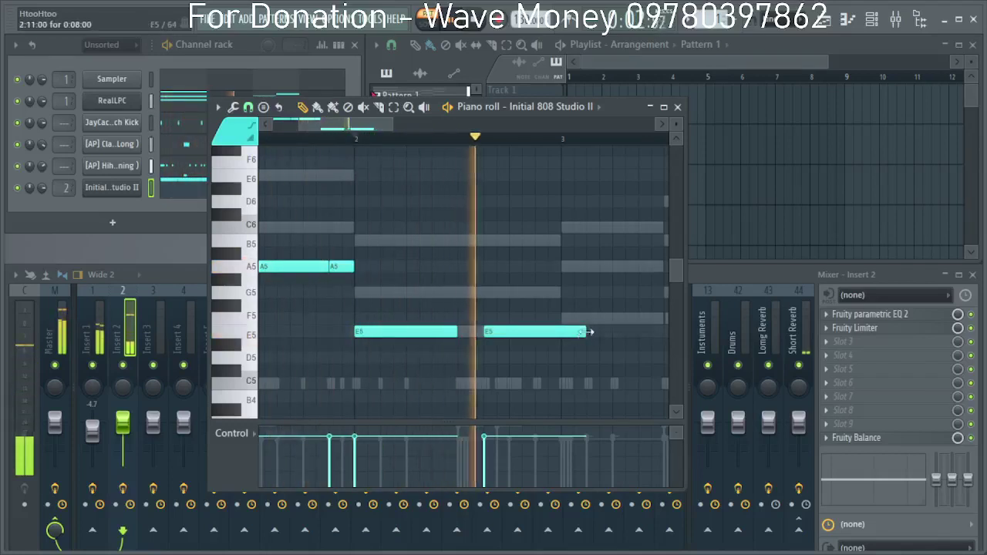
{"action": "left_click_drag", "start_coordinate": [583, 333], "coordinate": [558, 333]}
{"action": "left_click", "coordinate": [541, 331]}
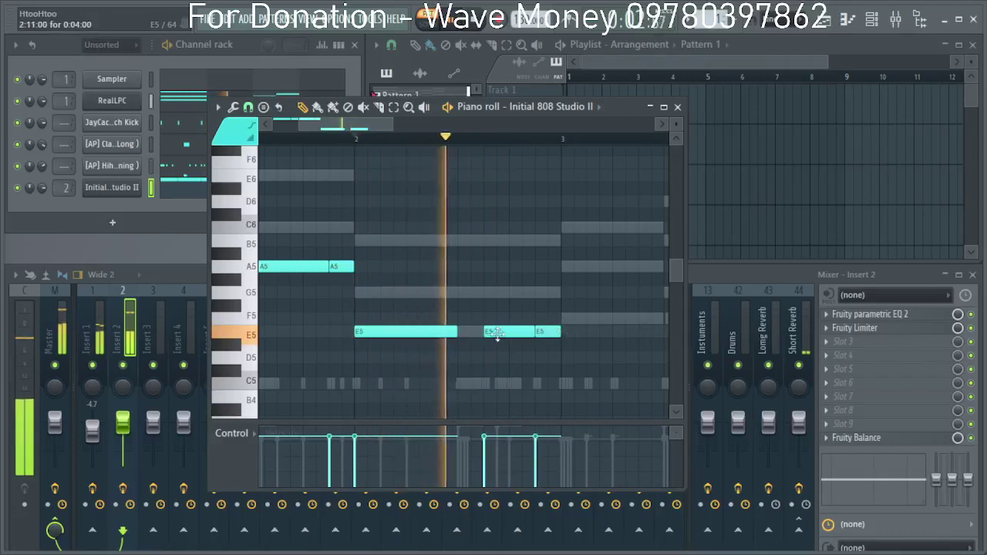
{"action": "left_click_drag", "start_coordinate": [455, 336], "coordinate": [487, 337]}
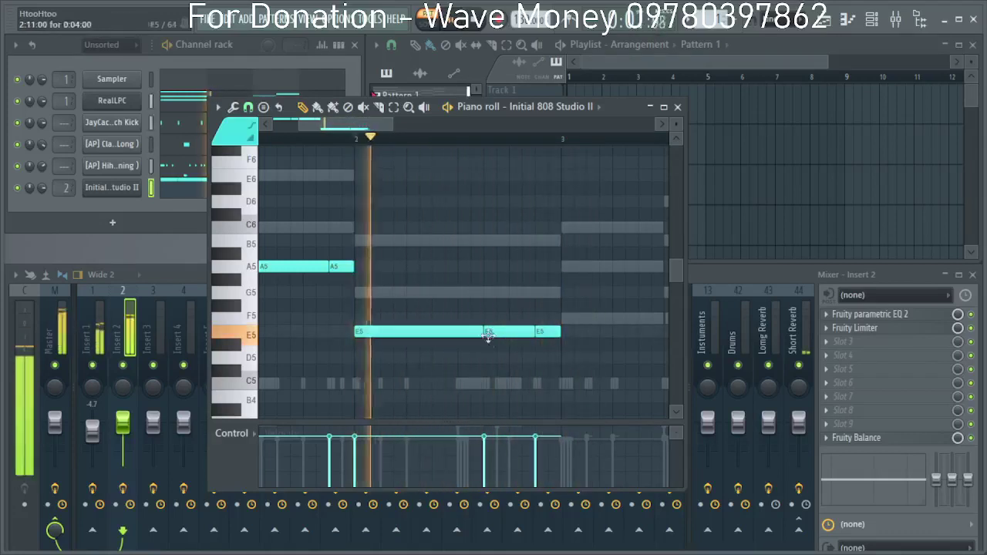
Add an F5 note at the start of bar 3 and shorten it to a brief note.
{"action": "scroll", "coordinate": [498, 344], "scroll_direction": "down", "scroll_amount": 3}
{"action": "key", "text": "space"}
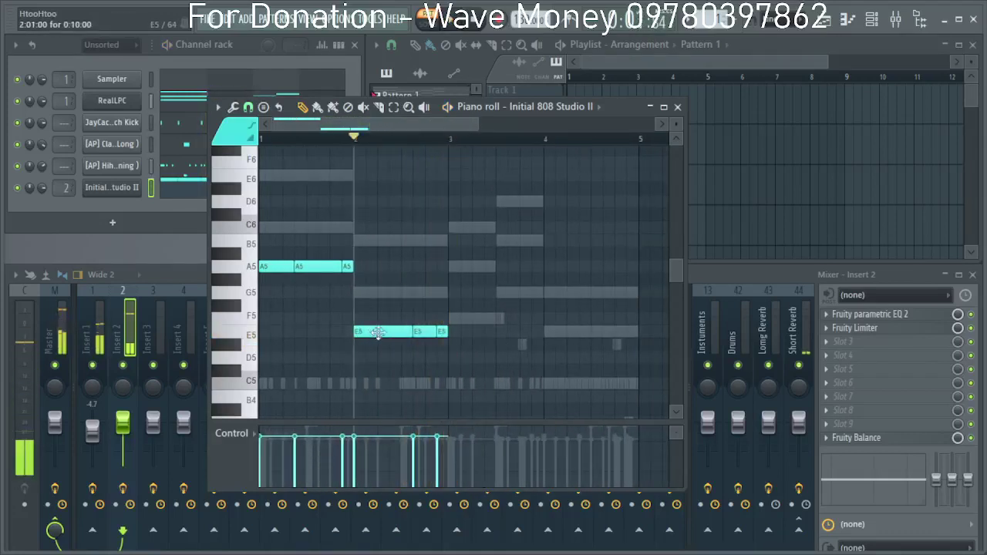
{"action": "scroll", "coordinate": [462, 322], "scroll_direction": "down", "scroll_amount": 2}
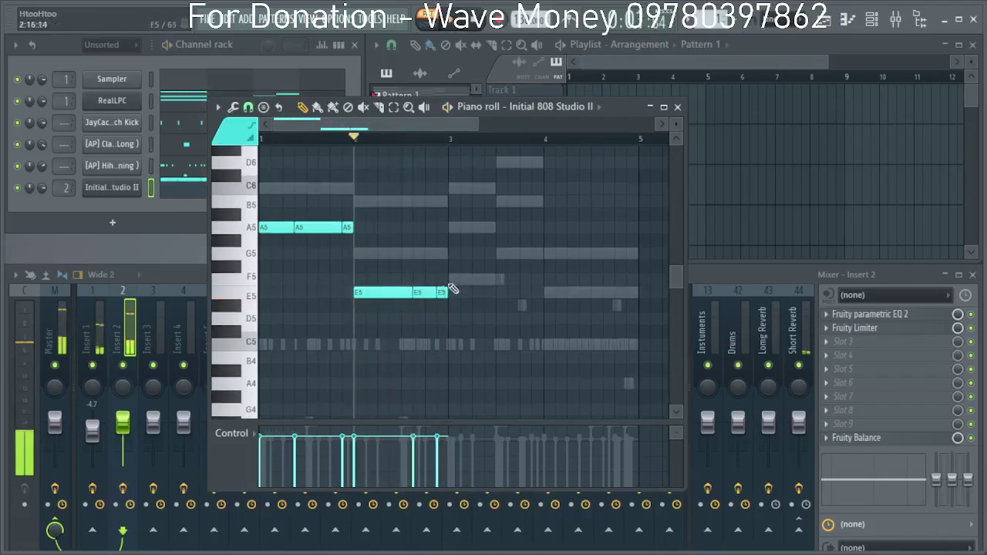
{"action": "key", "text": "space"}
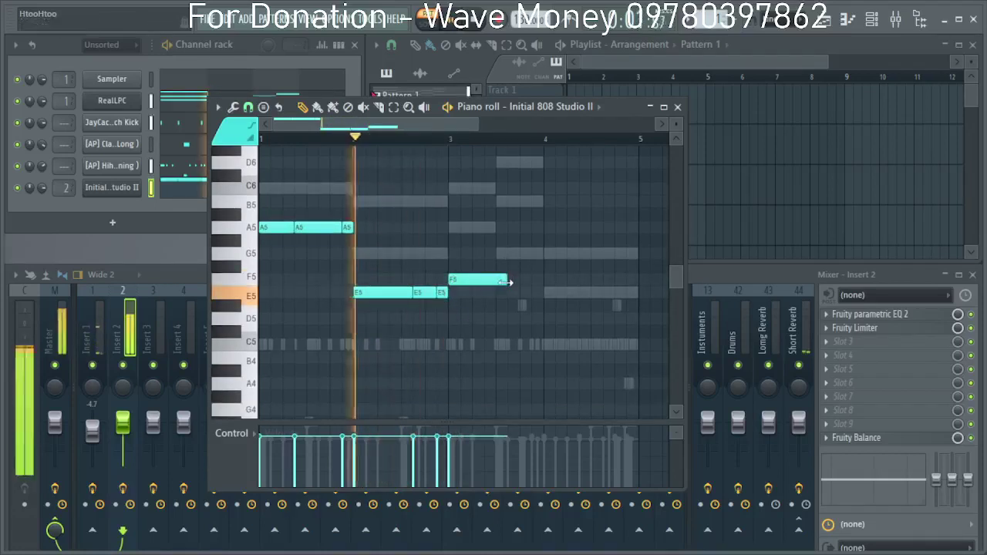
{"action": "scroll", "coordinate": [510, 293], "scroll_direction": "up", "scroll_amount": 3}
{"action": "left_click_drag", "start_coordinate": [509, 281], "coordinate": [491, 281]}
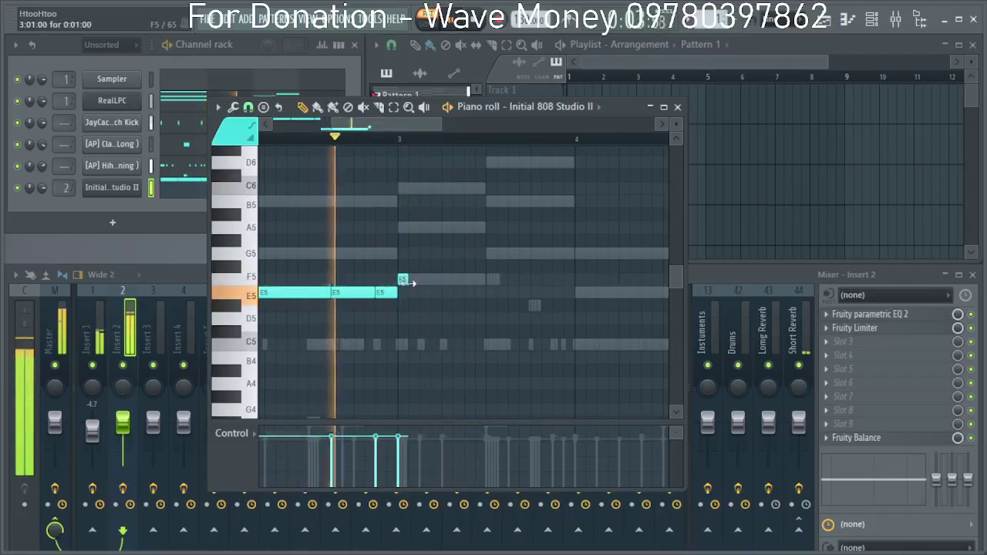
Fill the first half of bar 3 with three back-to-back F5 notes, two, two and four steps long, while auditioning the pattern.
{"action": "key", "text": "space"}
{"action": "scroll", "coordinate": [420, 291], "scroll_direction": "up", "scroll_amount": 2}
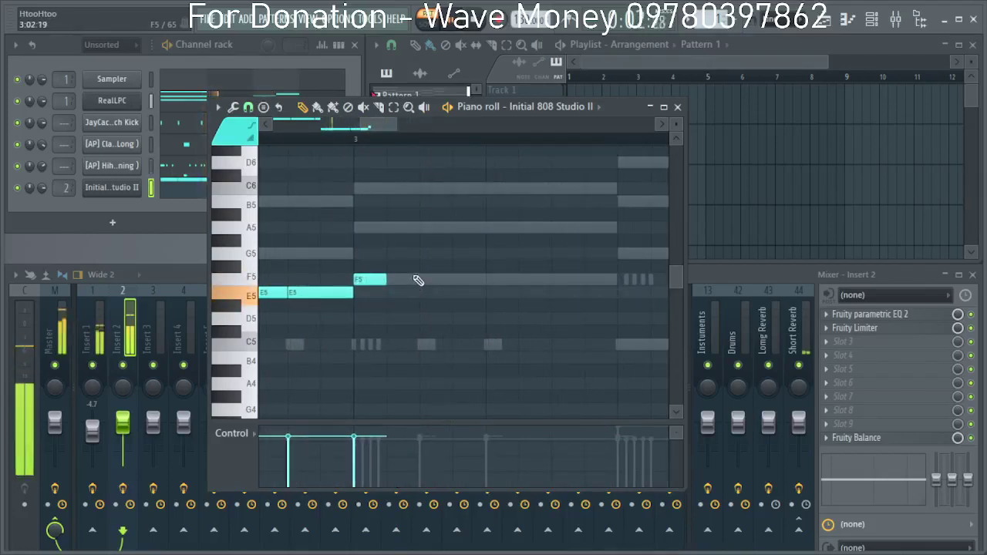
{"action": "key", "text": "space"}
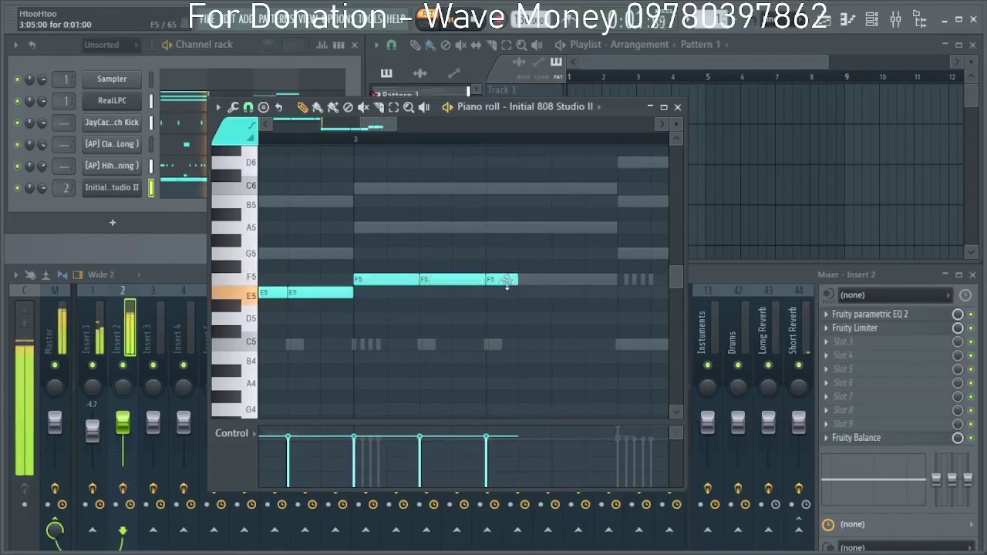
{"action": "scroll", "coordinate": [551, 304], "scroll_direction": "down", "scroll_amount": 2}
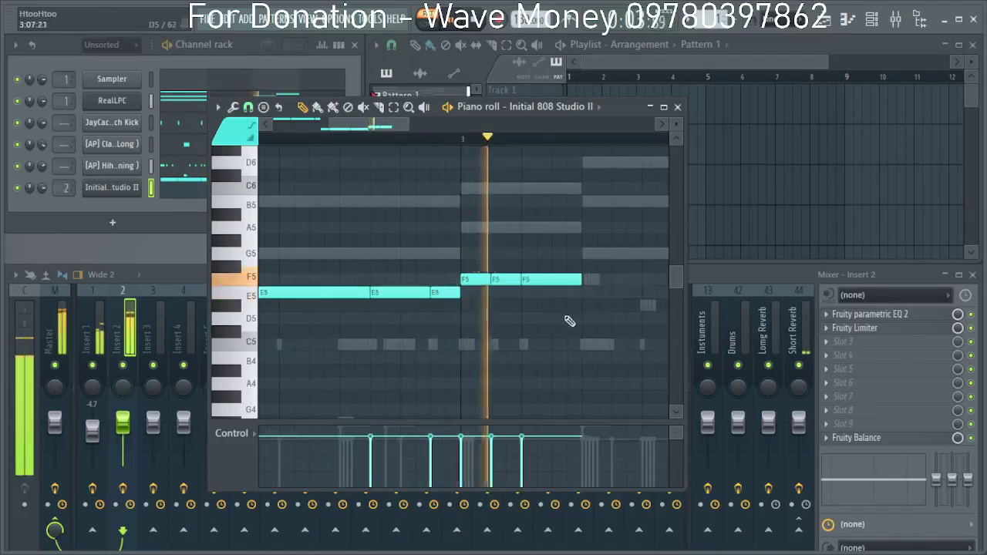
{"action": "scroll", "coordinate": [569, 322], "scroll_direction": "down", "scroll_amount": 2}
{"action": "scroll", "coordinate": [587, 282], "scroll_direction": "up", "scroll_amount": 2}
{"action": "key", "text": "space"}
{"action": "key", "text": "space"}
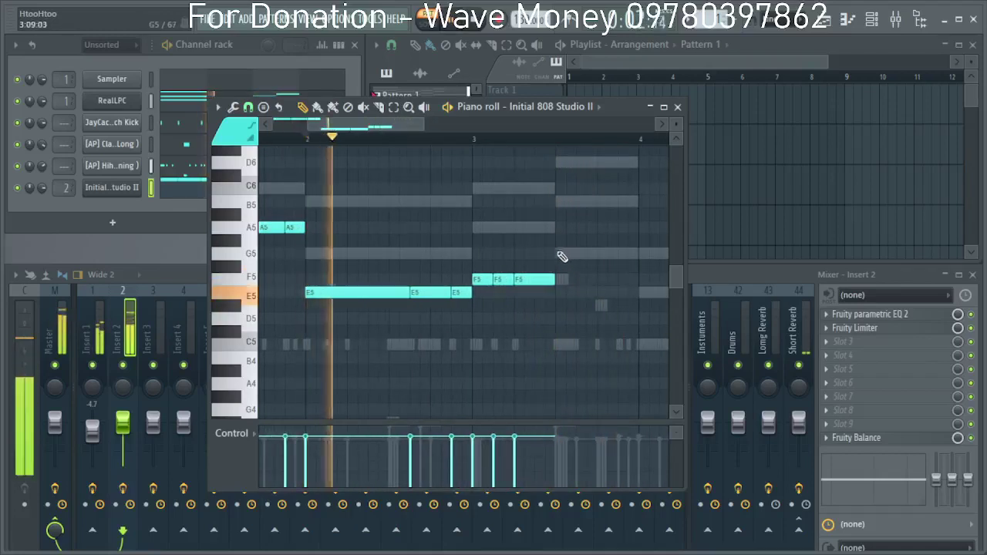
Place a six-step G5 note from the middle of bar 3 and a second G5 note directly behind it.
{"action": "left_click", "coordinate": [562, 256]}
{"action": "key", "text": "space"}
{"action": "key", "text": "space"}
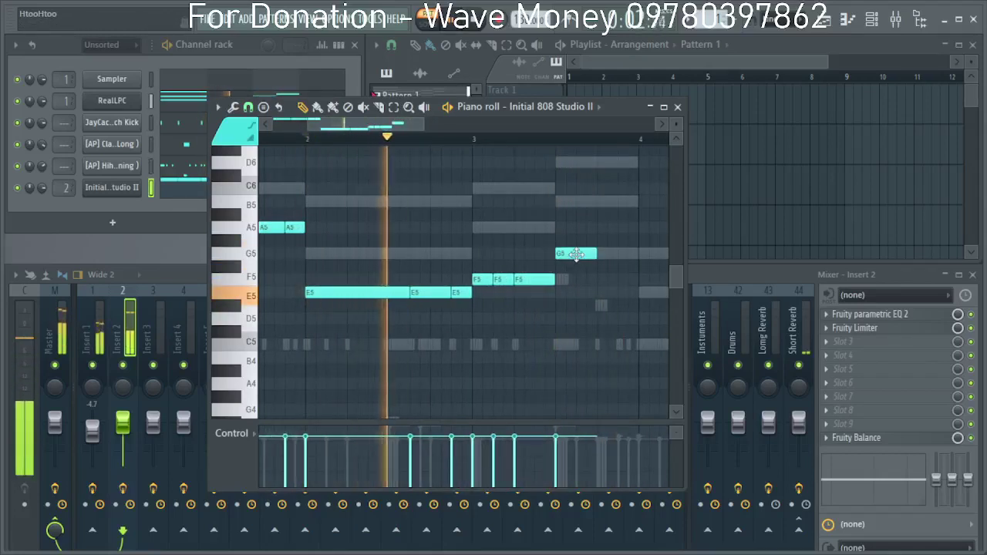
{"action": "left_click_drag", "start_coordinate": [596, 254], "coordinate": [639, 252]}
{"action": "scroll", "coordinate": [639, 308], "scroll_direction": "down", "scroll_amount": 2}
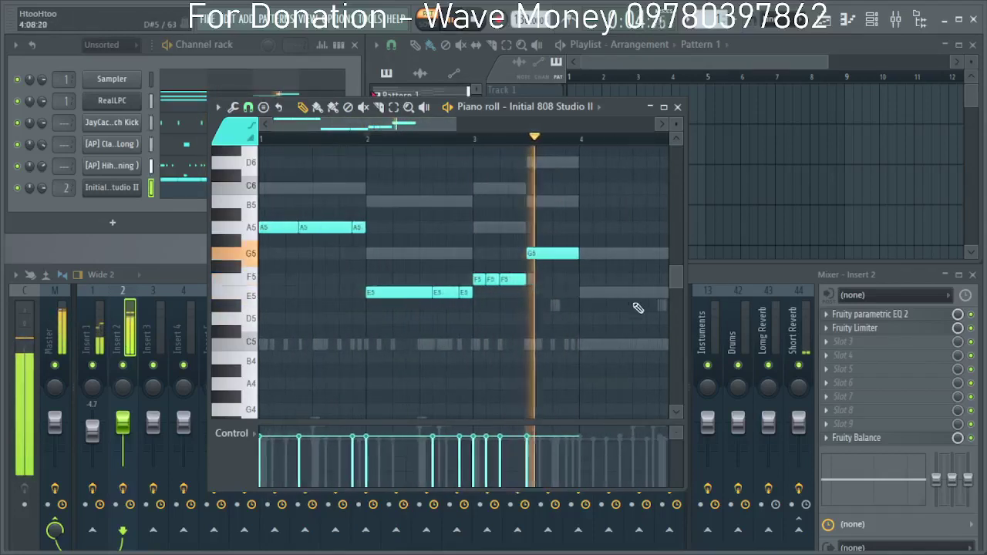
{"action": "scroll", "coordinate": [576, 309], "scroll_direction": "up", "scroll_amount": 2}
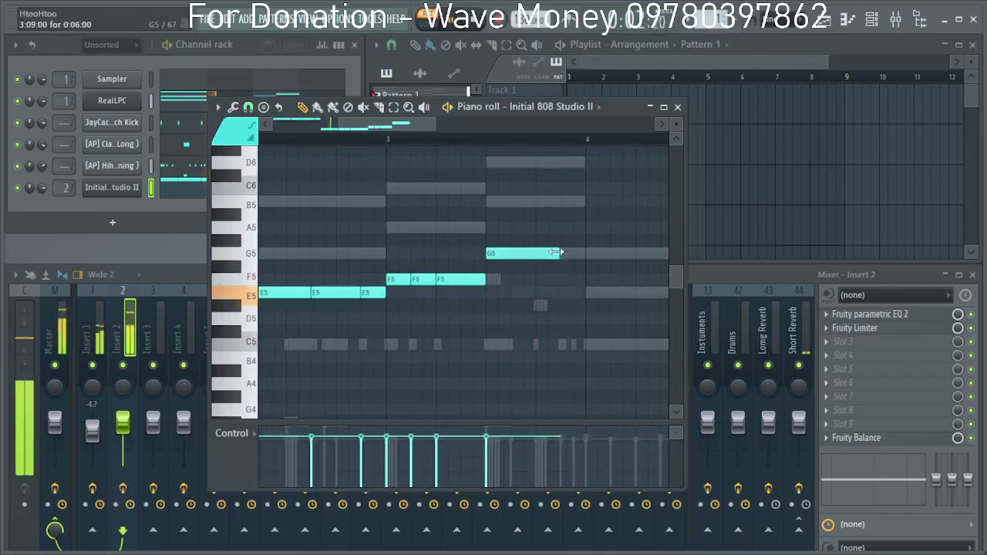
{"action": "scroll", "coordinate": [556, 252], "scroll_direction": "up", "scroll_amount": 2}
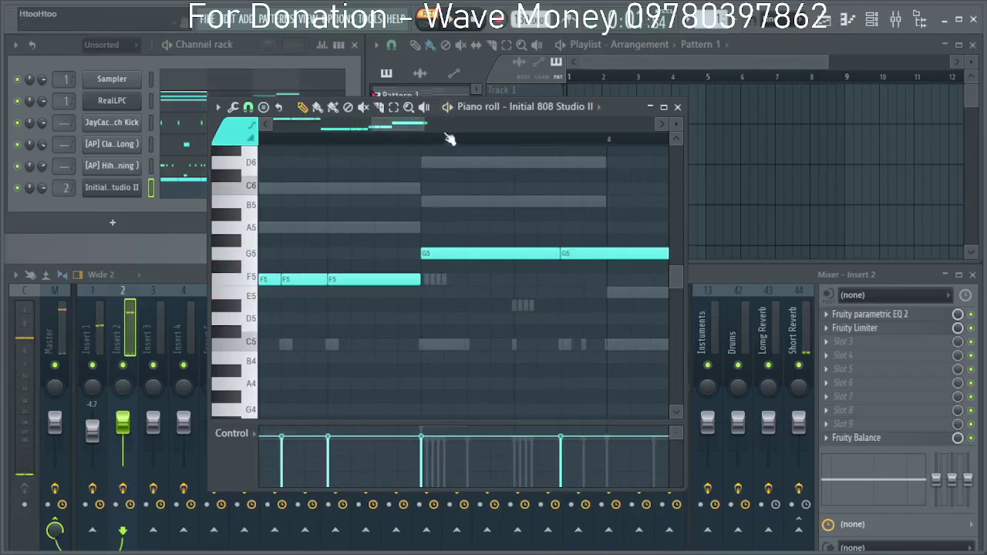
Trim the second G5 note to end at bar 4, auditioning playback from the middle of bar 3.
{"action": "left_click", "coordinate": [423, 140]}
{"action": "key", "text": "space"}
{"action": "scroll", "coordinate": [481, 216], "scroll_direction": "down", "scroll_amount": 2}
{"action": "key", "text": "space"}
{"action": "left_click_drag", "start_coordinate": [579, 252], "coordinate": [529, 253]}
{"action": "key", "text": "space"}
{"action": "key", "text": "space"}
{"action": "key", "text": "space"}
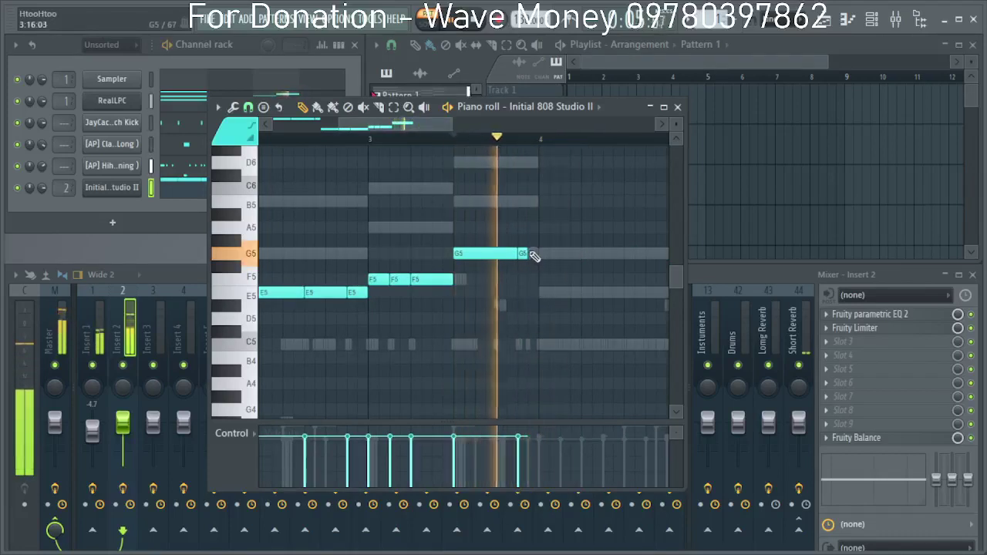
{"action": "key", "text": "space"}
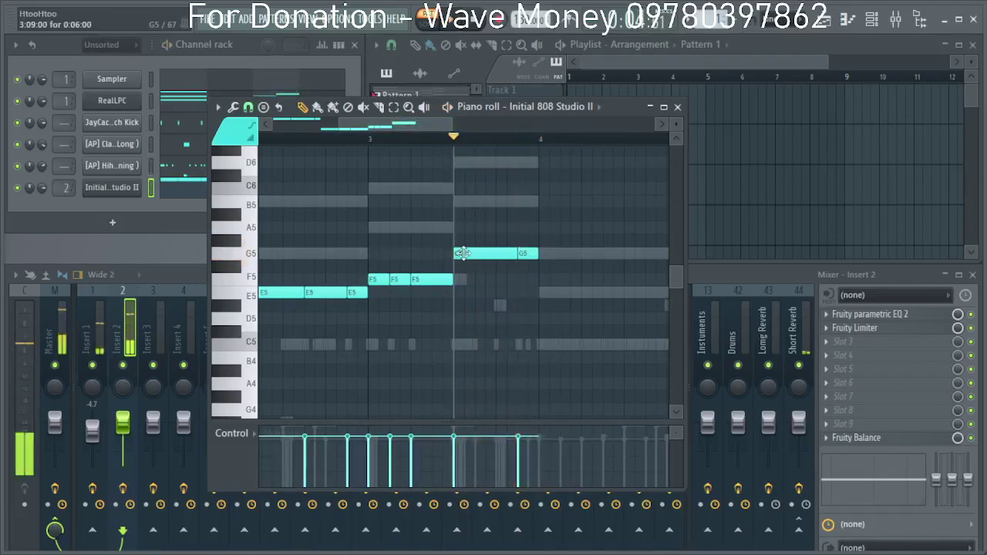
{"action": "key", "text": "space"}
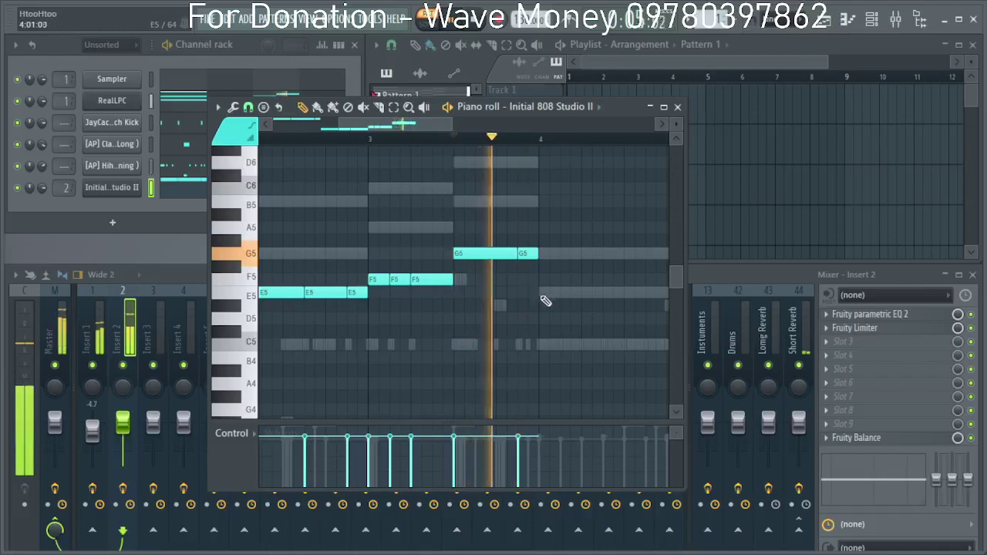
Fill bar 4 with four back-to-back C5 notes lasting six, six, two and two steps.
{"action": "left_click", "coordinate": [548, 344]}
{"action": "scroll", "coordinate": [546, 342], "scroll_direction": "down", "scroll_amount": 3}
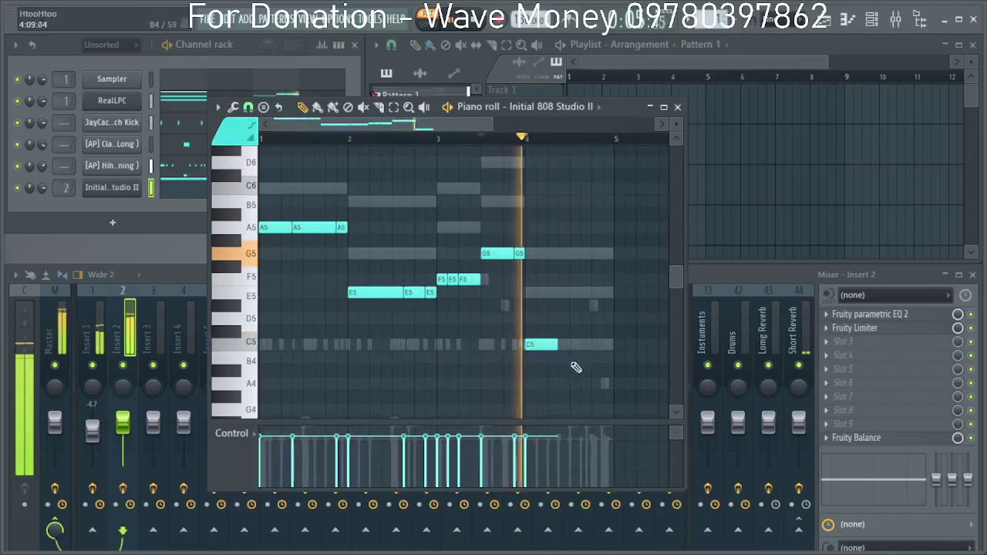
{"action": "scroll", "coordinate": [561, 354], "scroll_direction": "up", "scroll_amount": 3}
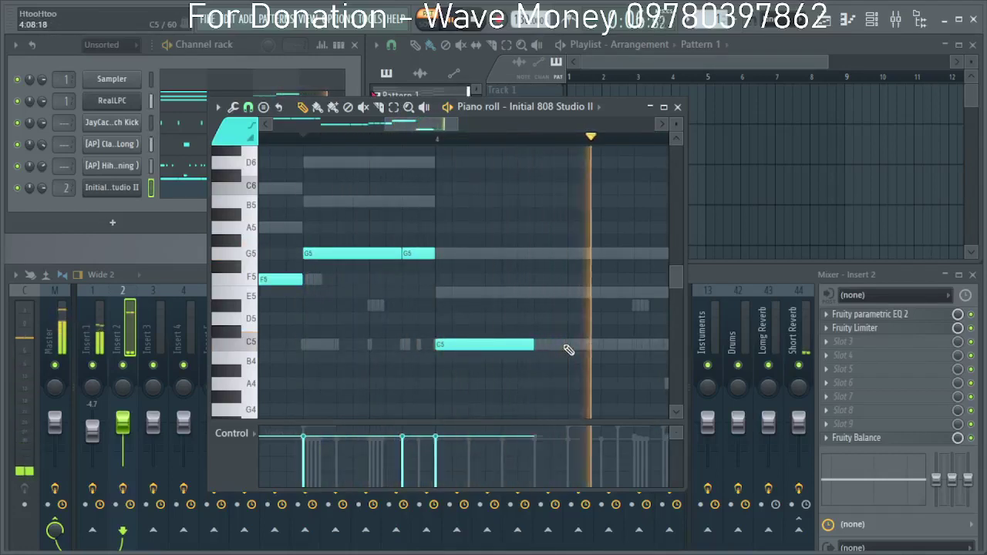
{"action": "left_click_drag", "start_coordinate": [537, 346], "coordinate": [635, 346]}
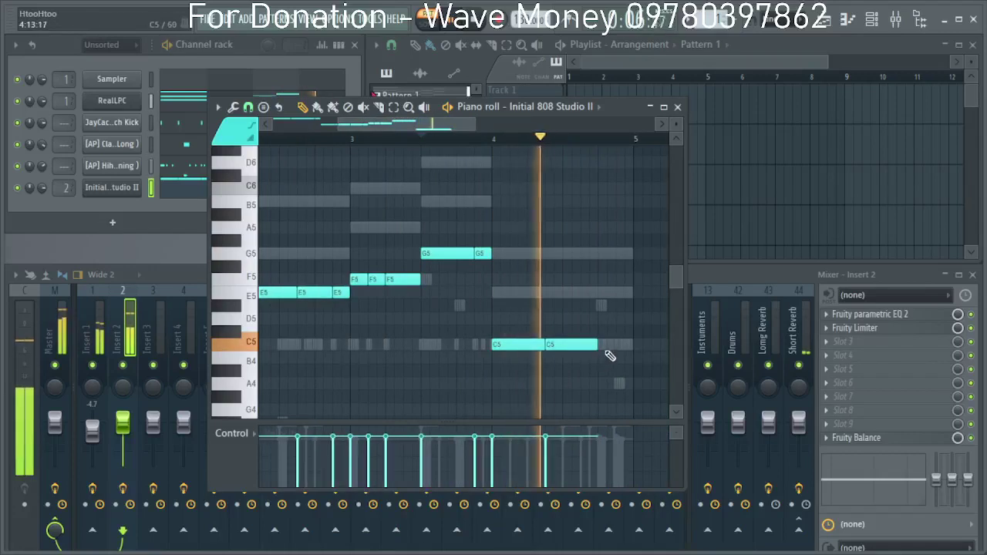
{"action": "key", "text": "space"}
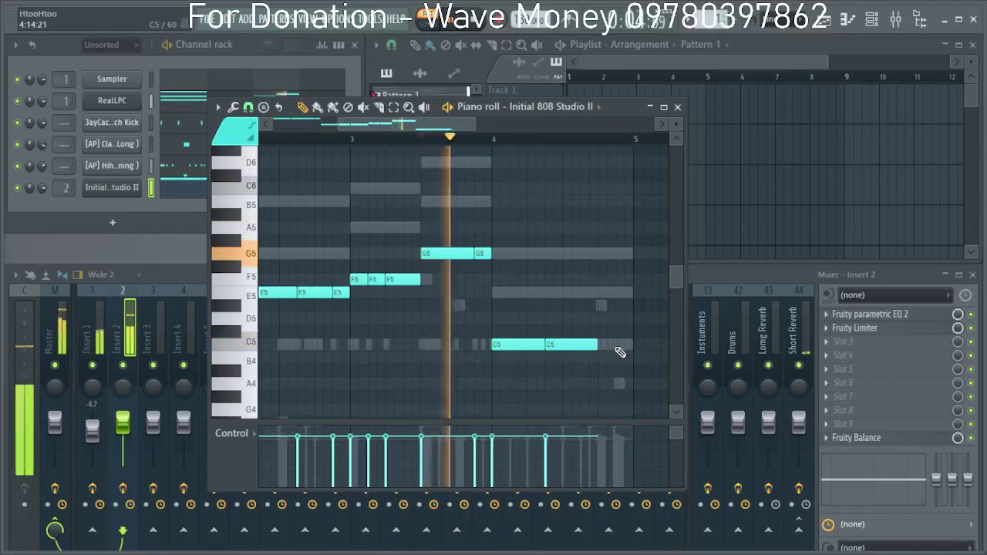
{"action": "scroll", "coordinate": [612, 352], "scroll_direction": "up", "scroll_amount": 1}
{"action": "left_click", "coordinate": [611, 347]}
{"action": "scroll", "coordinate": [617, 349], "scroll_direction": "down", "scroll_amount": 2}
{"action": "scroll", "coordinate": [627, 357], "scroll_direction": "up", "scroll_amount": 2}
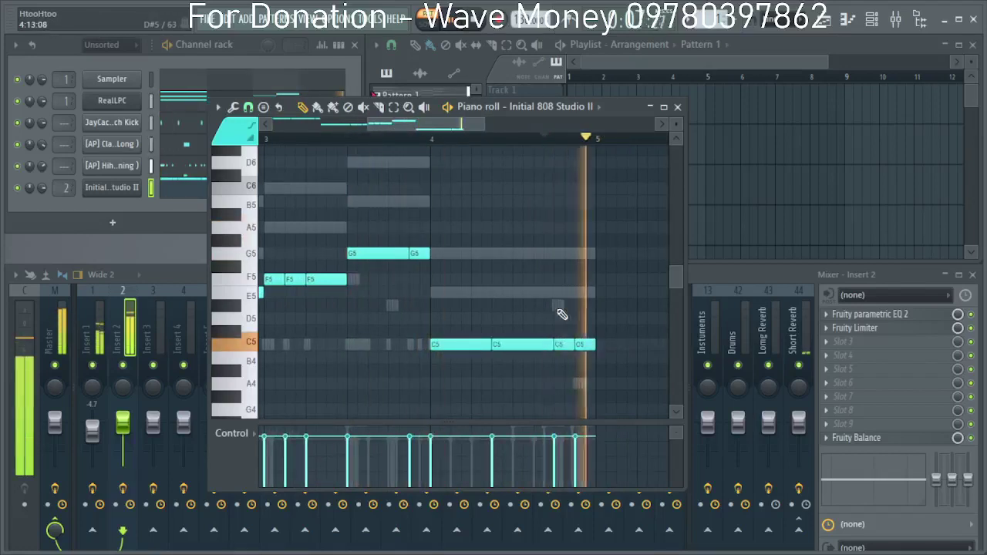
Maximize the piano roll and mark bars 1 to 4 as the selected time range, leaving the notes deselected.
{"action": "scroll", "coordinate": [354, 304], "scroll_direction": "down", "scroll_amount": 3}
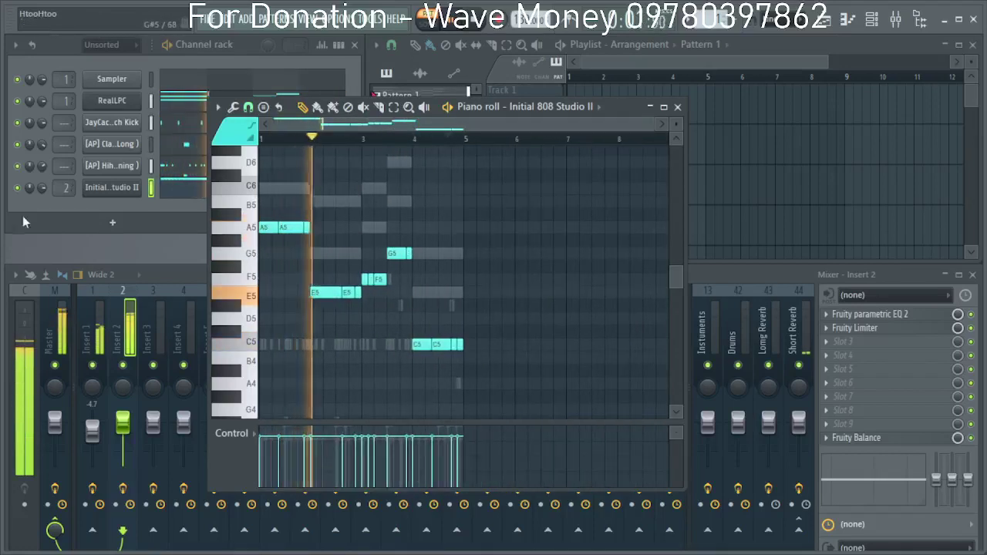
{"action": "key", "text": "ctrl+a"}
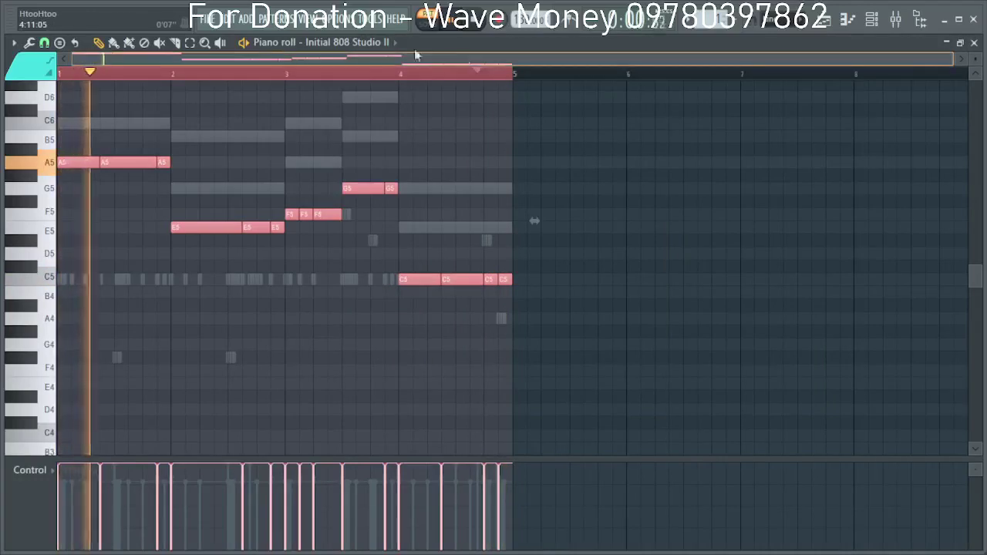
{"action": "scroll", "coordinate": [298, 177], "scroll_direction": "up", "scroll_amount": 3}
{"action": "scroll", "coordinate": [383, 281], "scroll_direction": "down", "scroll_amount": 3}
{"action": "left_click", "coordinate": [328, 340], "text": "ctrl"}
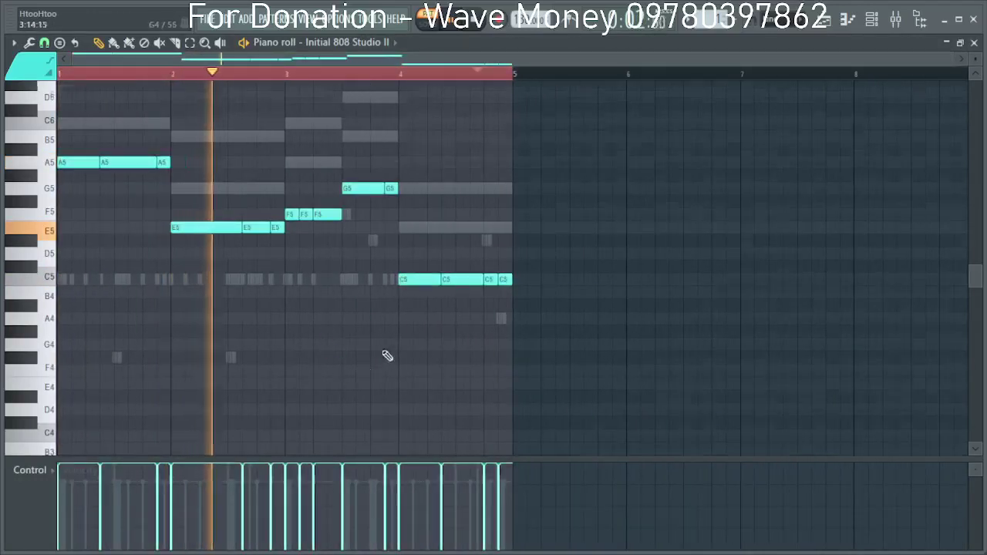
{"action": "scroll", "coordinate": [432, 362], "scroll_direction": "up", "scroll_amount": 1}
{"action": "scroll", "coordinate": [202, 324], "scroll_direction": "up", "scroll_amount": 2}
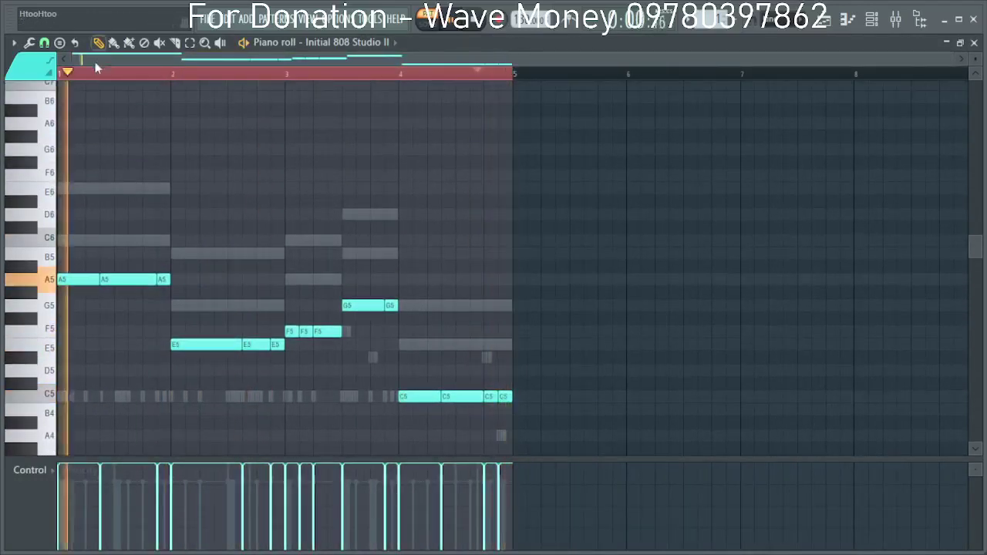
Replace the short last A5 note of bar 1 with an E6 note of the same length.
{"action": "right_click", "coordinate": [162, 279]}
{"action": "left_click", "coordinate": [162, 240]}
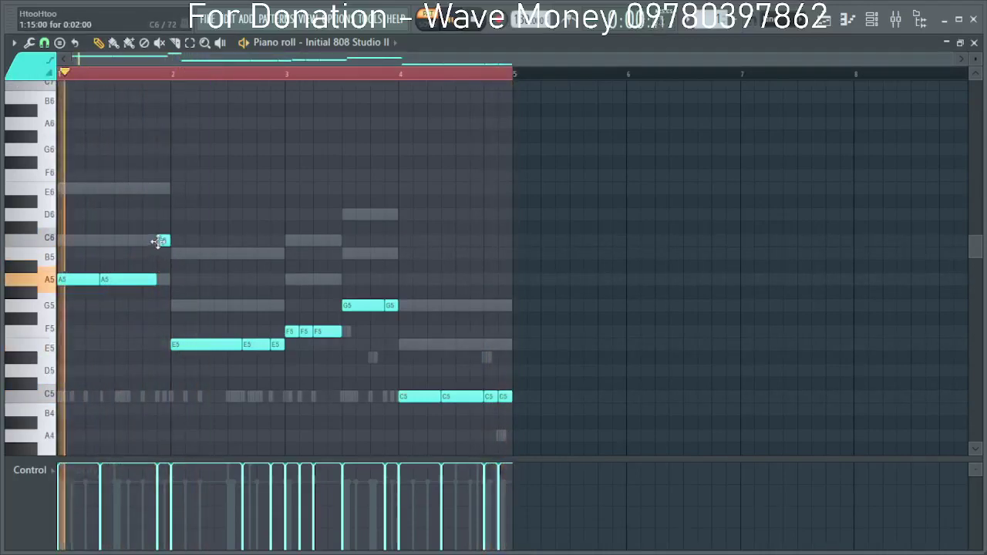
{"action": "left_click_drag", "start_coordinate": [162, 240], "coordinate": [161, 190]}
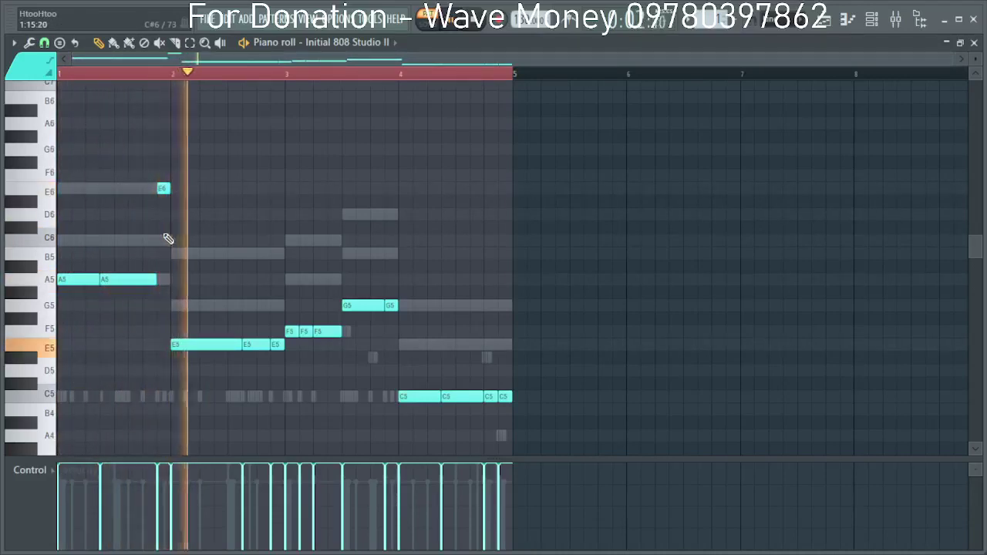
Replace the E6 note at the end of bar 1 with an A5 note two steps long, auditioning the bassline.
{"action": "key", "text": "space"}
{"action": "key", "text": "space"}
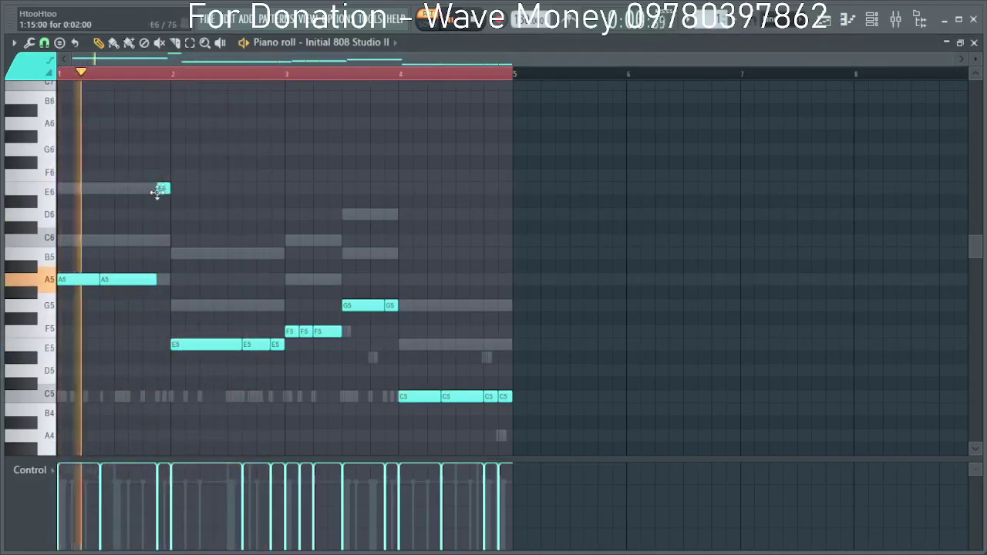
{"action": "key", "text": "space"}
{"action": "right_click", "coordinate": [164, 190]}
{"action": "key", "text": "space"}
{"action": "left_click", "coordinate": [163, 279]}
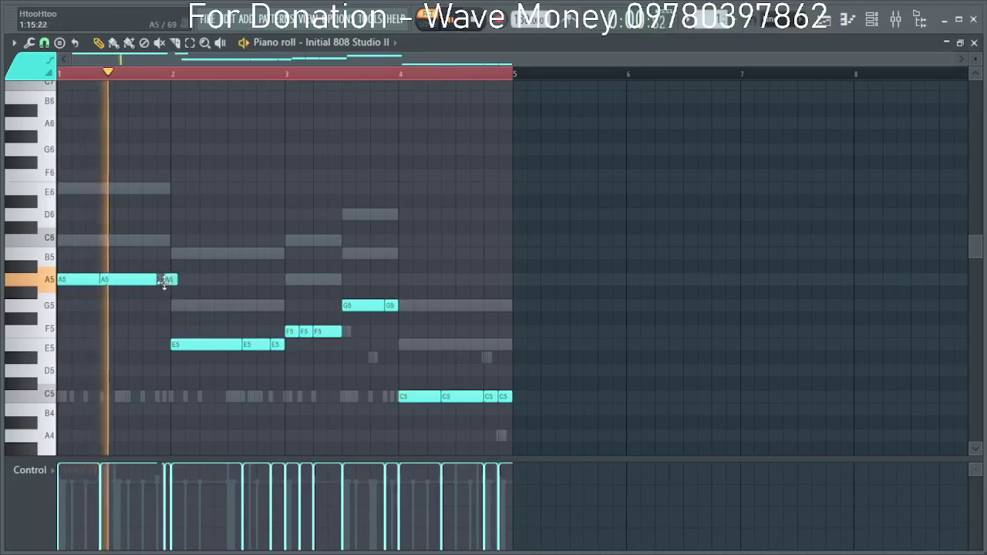
{"action": "key", "text": "space"}
{"action": "key", "text": "space"}
Raise the last note of bar 2 to G5, the last of bar 3 to B5, and the final two of bar 4 to E5 and G5.
{"action": "left_click_drag", "start_coordinate": [277, 344], "coordinate": [276, 306]}
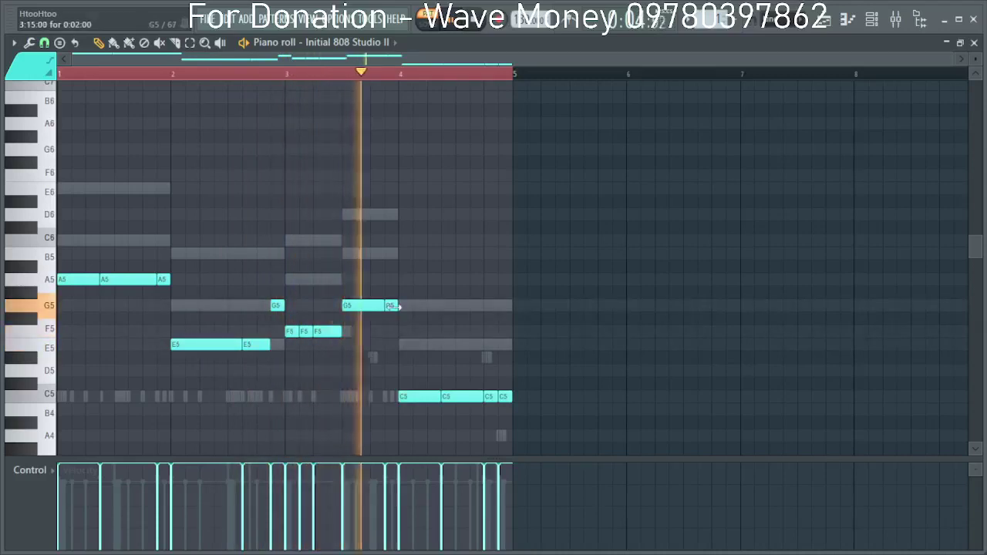
{"action": "left_click_drag", "start_coordinate": [389, 307], "coordinate": [388, 251]}
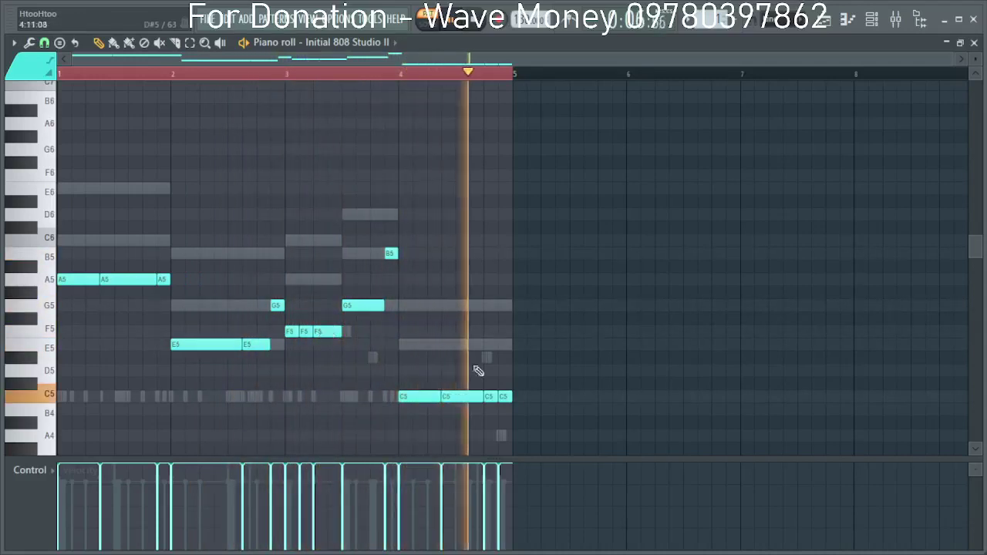
{"action": "left_click_drag", "start_coordinate": [491, 397], "coordinate": [489, 344]}
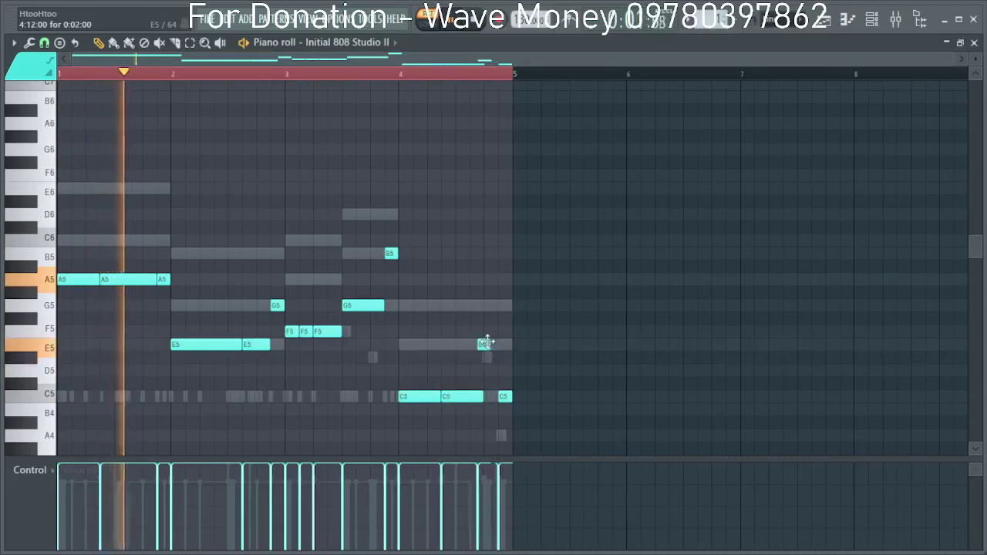
{"action": "left_click", "coordinate": [401, 74]}
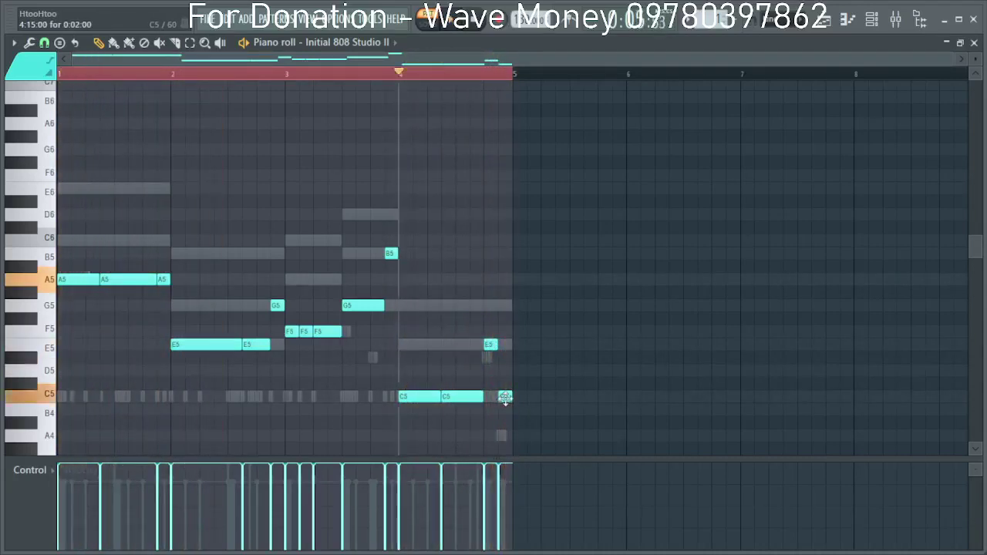
{"action": "left_click_drag", "start_coordinate": [502, 398], "coordinate": [503, 307]}
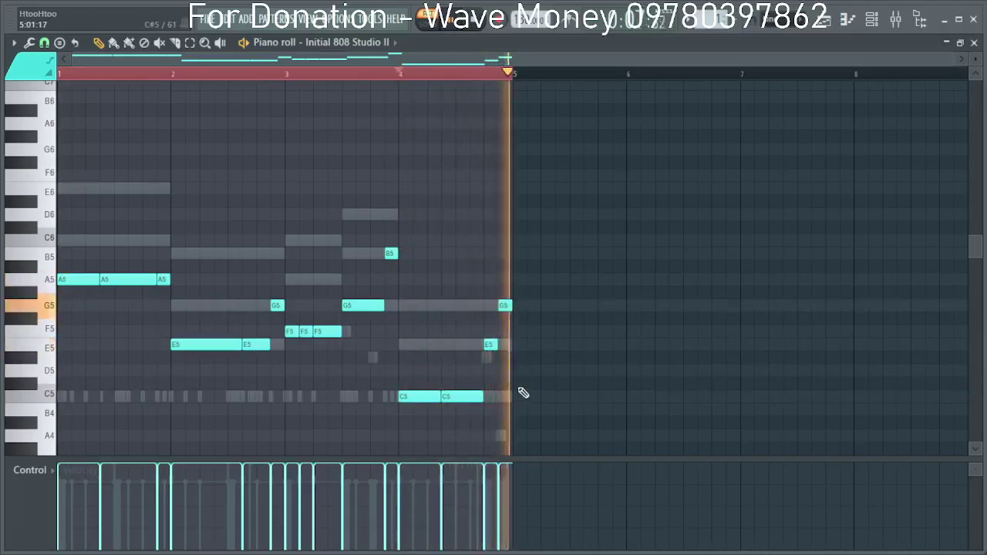
{"action": "mouse_move", "coordinate": [505, 306]}
{"action": "left_mouse_down"}
{"action": "mouse_move", "coordinate": [506, 396]}
{"action": "mouse_move", "coordinate": [503, 305]}
{"action": "left_mouse_up"}
{"action": "key", "text": "space"}
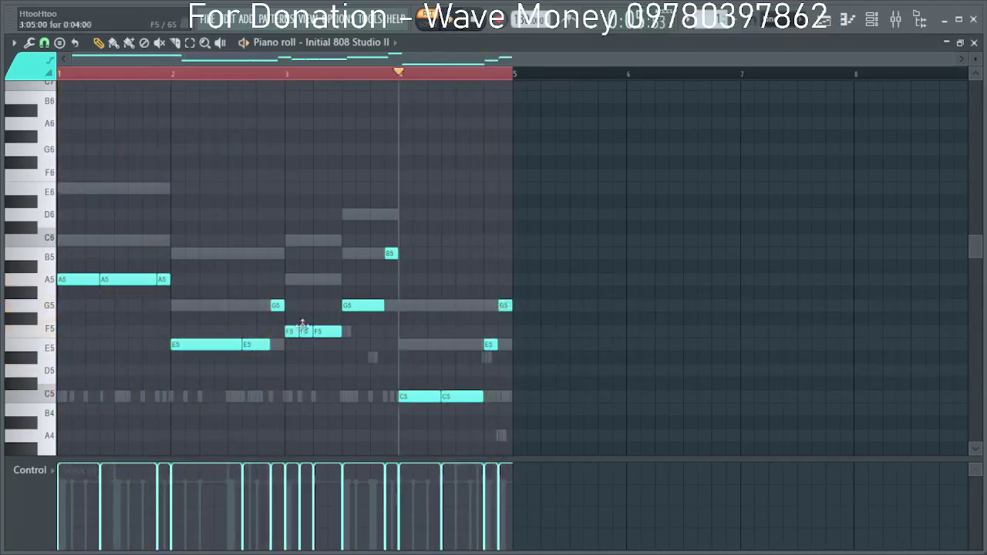
Transpose all the bassline notes down one octave and audition the result from bar 1.
{"action": "key", "text": "ctrl+a"}
{"action": "key", "text": "ctrl+Down"}
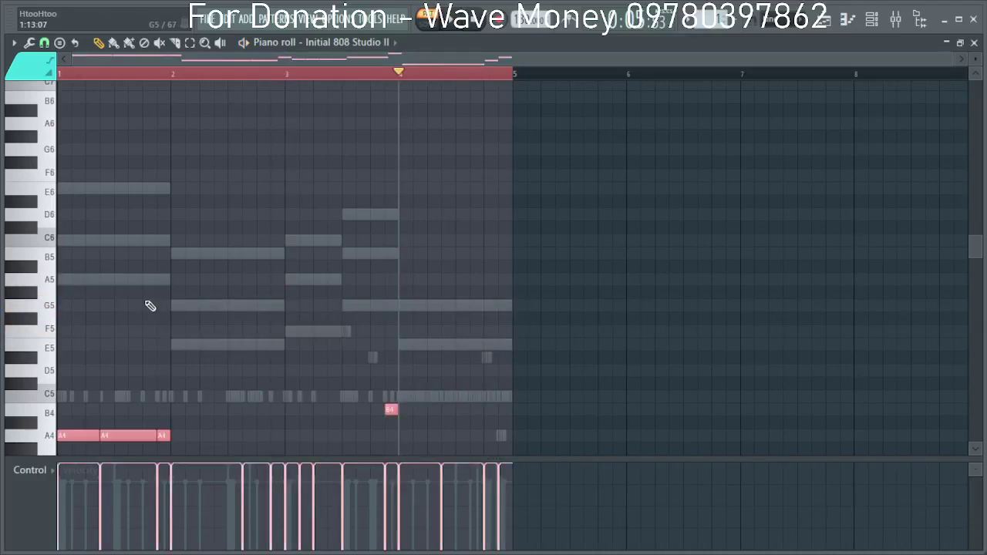
{"action": "key", "text": "space"}
{"action": "key", "text": "space"}
{"action": "left_click", "coordinate": [66, 74]}
{"action": "key", "text": "space"}
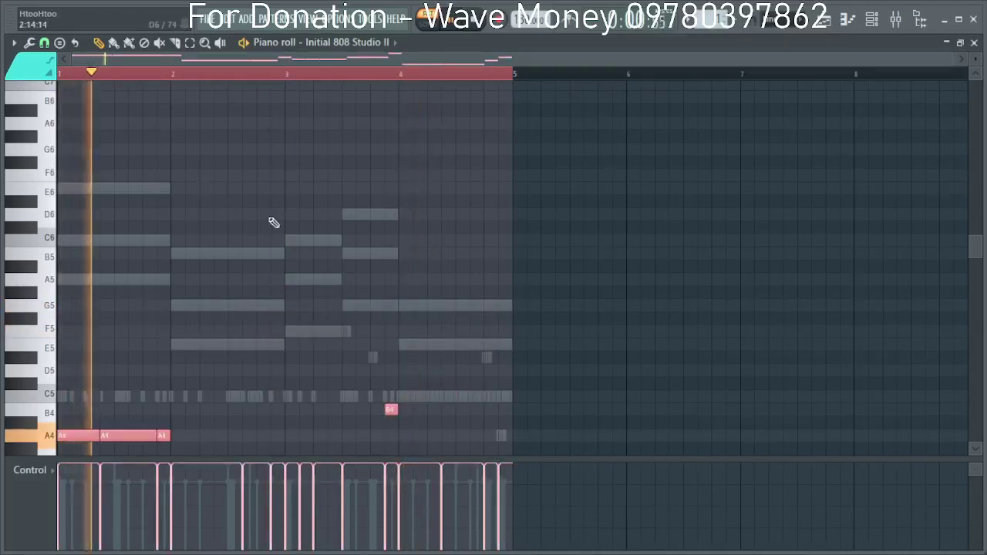
{"action": "scroll", "coordinate": [231, 221], "scroll_direction": "down", "scroll_amount": 5}
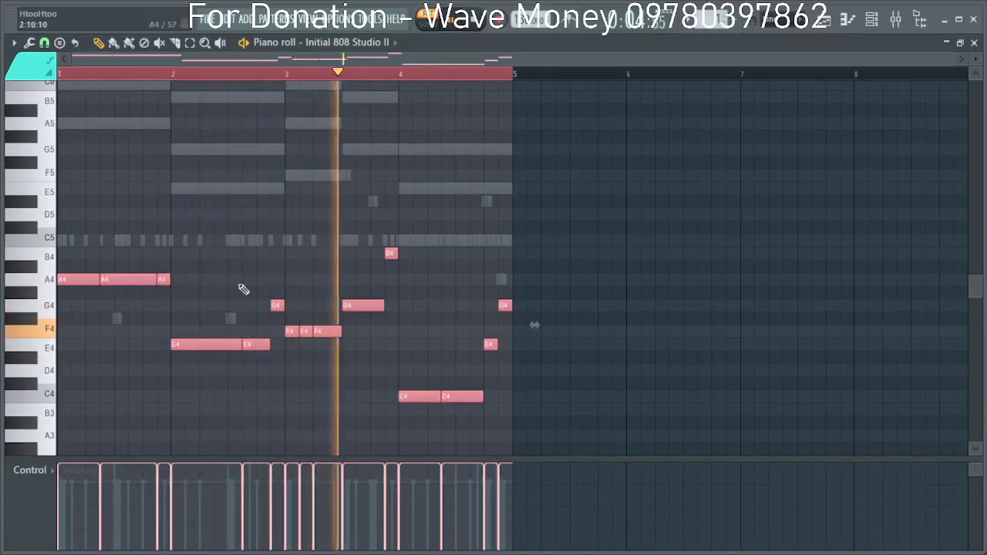
{"action": "key", "text": "space"}
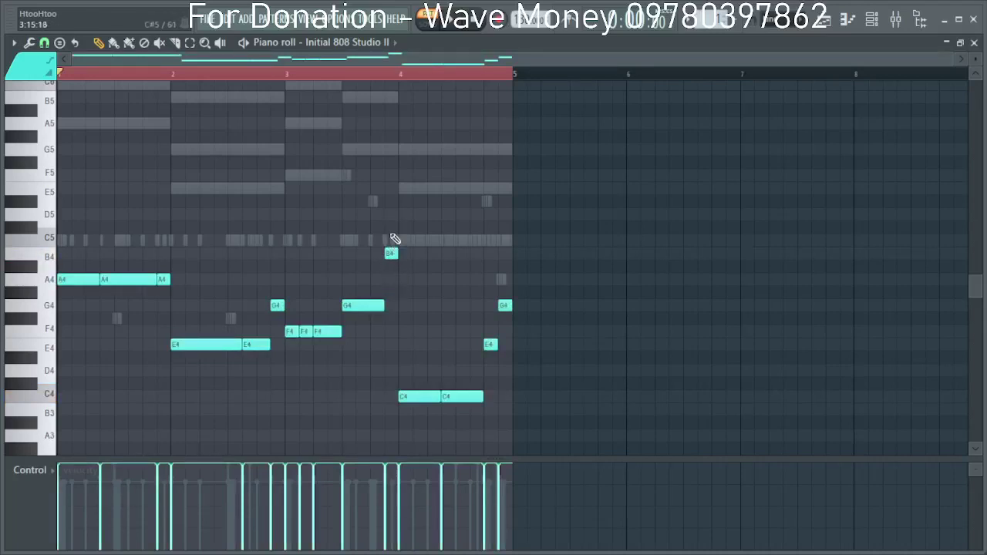
Raise the short last note of bar 3 to D5, audition it, and close the piano roll.
{"action": "left_click", "coordinate": [386, 214]}
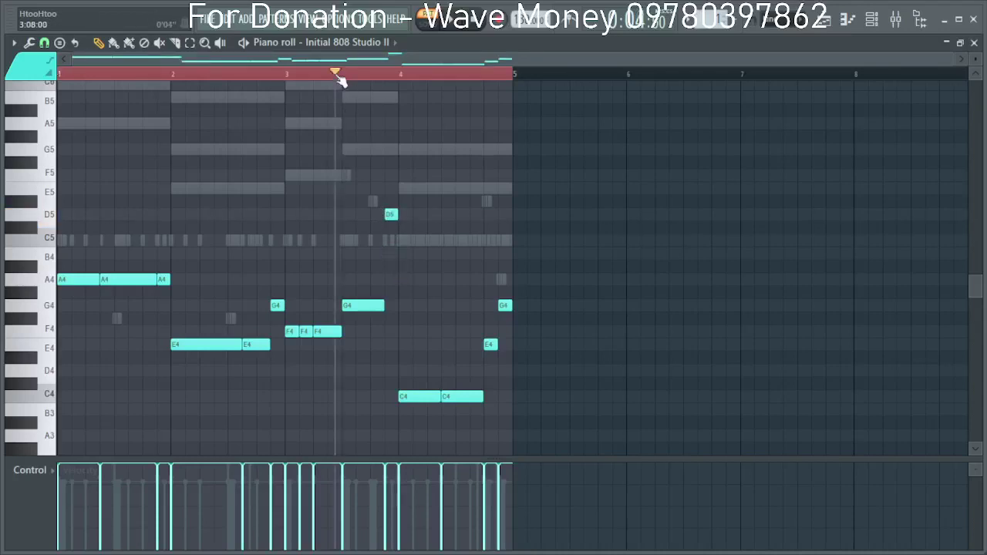
{"action": "key", "text": "space"}
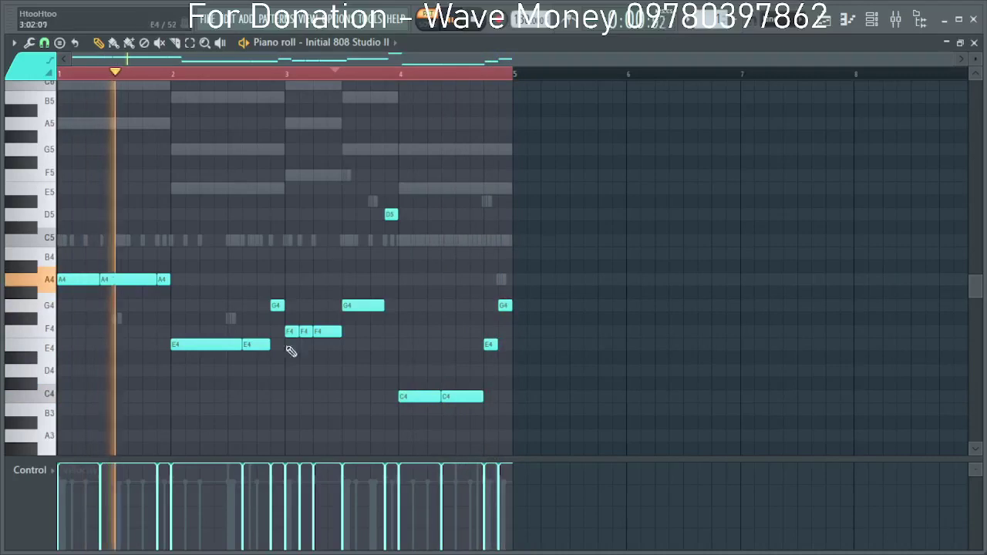
{"action": "left_click", "coordinate": [959, 43]}
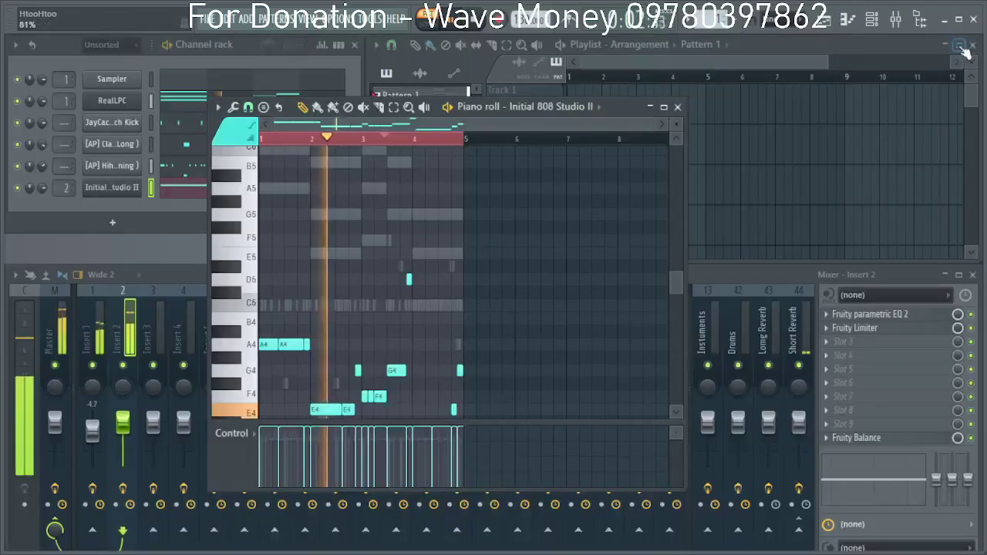
{"action": "left_click", "coordinate": [678, 107]}
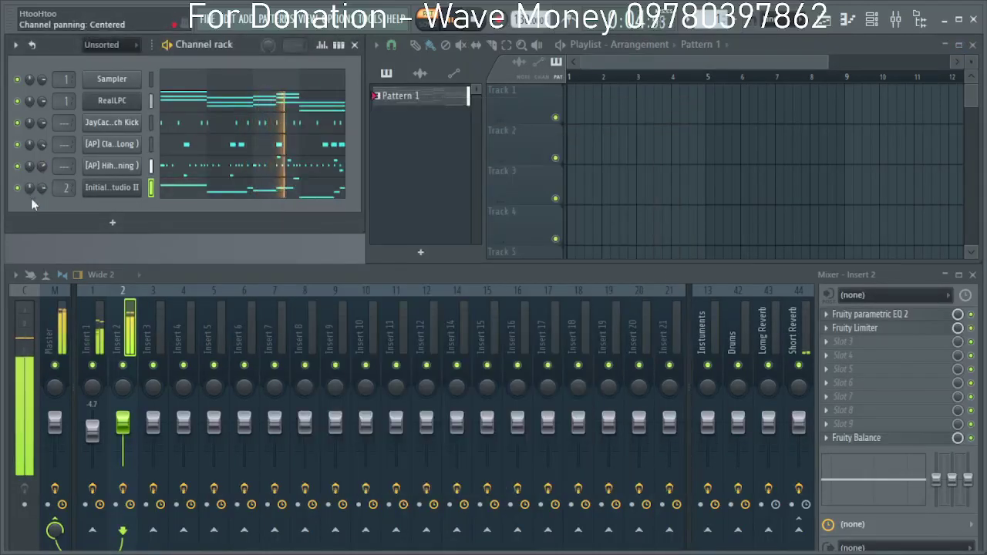
{"action": "key", "text": "space"}
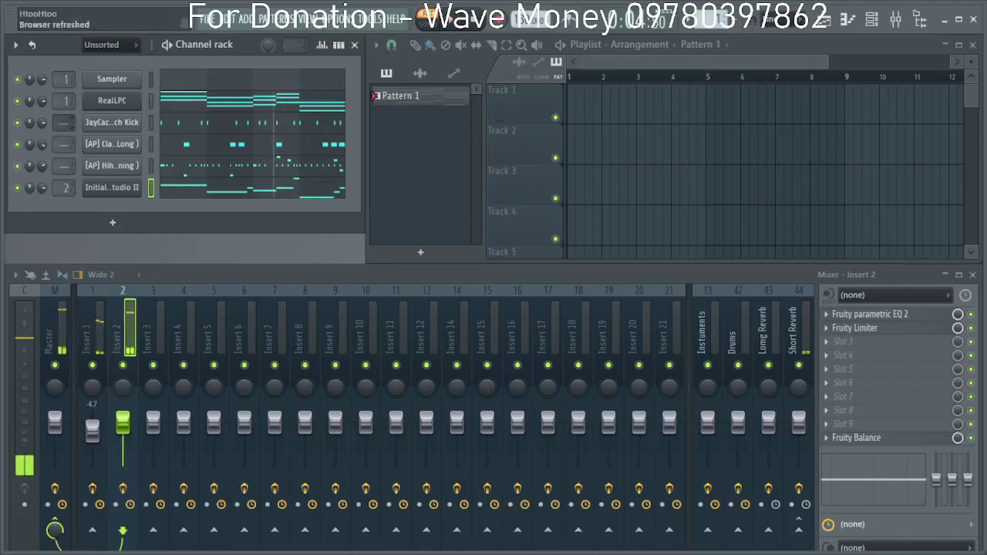
Route the kick channel to mixer track 3, sidechain it to Insert 2, and choose Insert 3 as Insert 2's Fruity Limiter sidechain source.
{"action": "left_click_drag", "start_coordinate": [64, 124], "coordinate": [64, 115]}
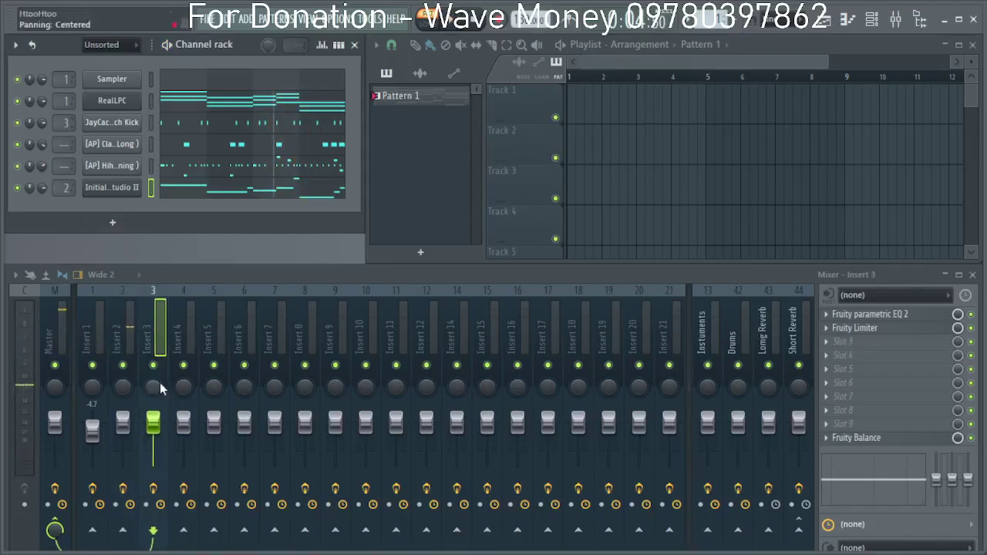
{"action": "right_click", "coordinate": [126, 531]}
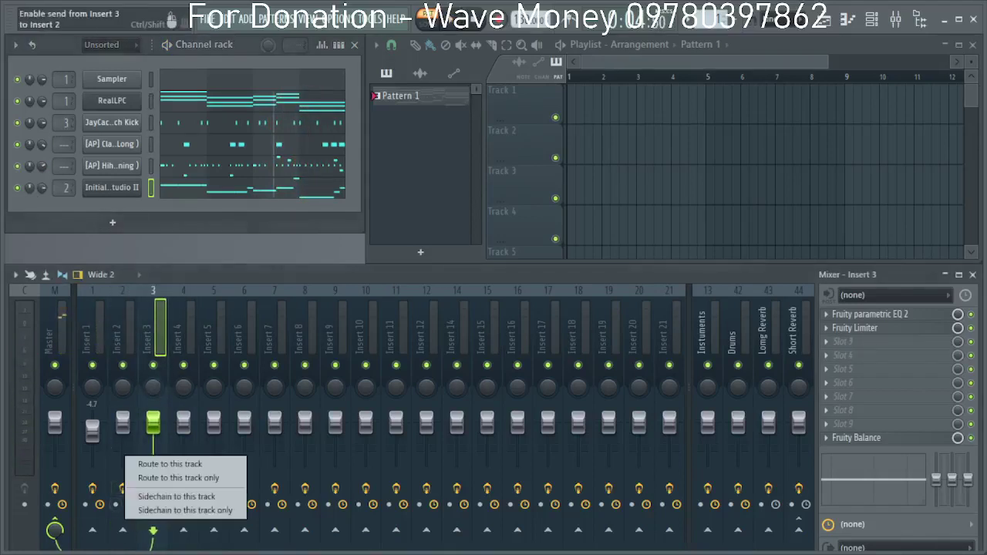
{"action": "left_click", "coordinate": [177, 498]}
{"action": "left_click", "coordinate": [125, 333]}
{"action": "left_click", "coordinate": [862, 329]}
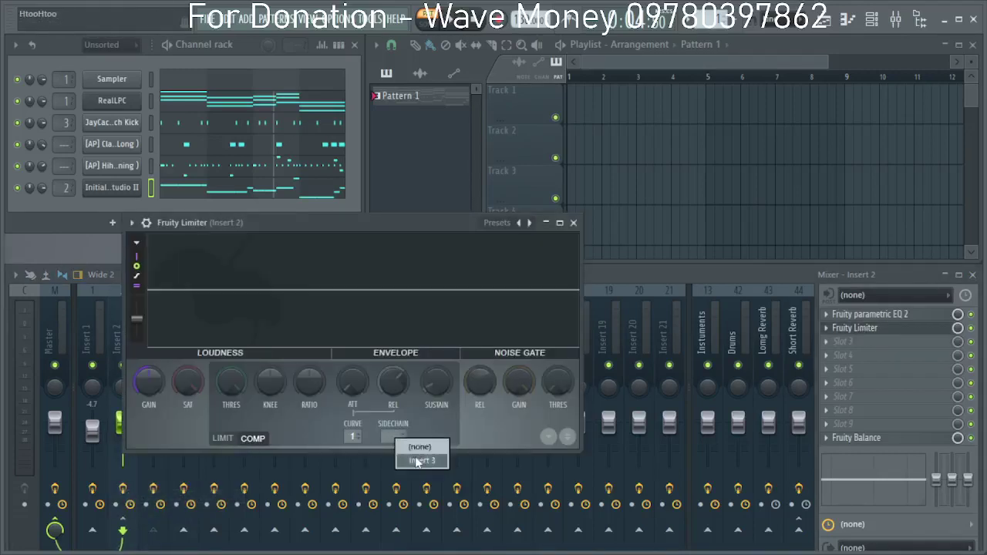
Lower the Fruity Limiter's compressor threshold, shorten its release and set the ratio to 4.2:1 while auditioning, finishing with its window closed.
{"action": "scroll", "coordinate": [228, 378], "scroll_direction": "down", "scroll_amount": 10}
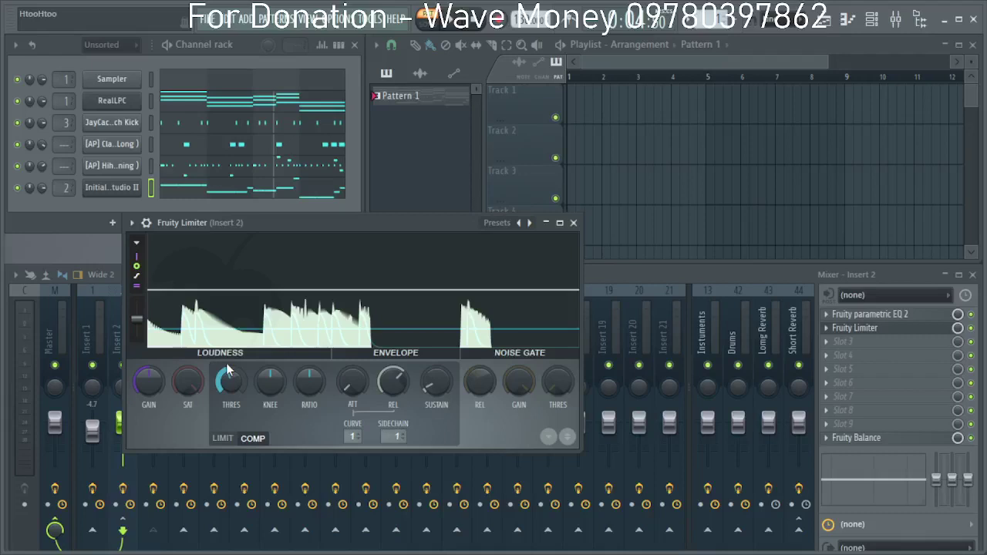
{"action": "left_click_drag", "start_coordinate": [226, 362], "coordinate": [226, 357]}
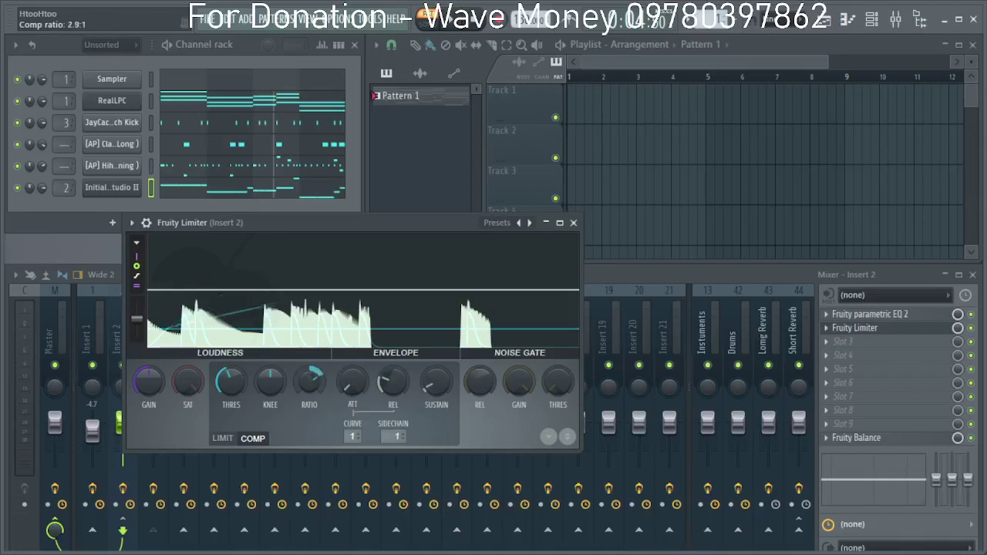
{"action": "key", "text": "space"}
{"action": "left_click_drag", "start_coordinate": [310, 385], "coordinate": [310, 384]}
{"action": "left_click_drag", "start_coordinate": [224, 380], "coordinate": [223, 382]}
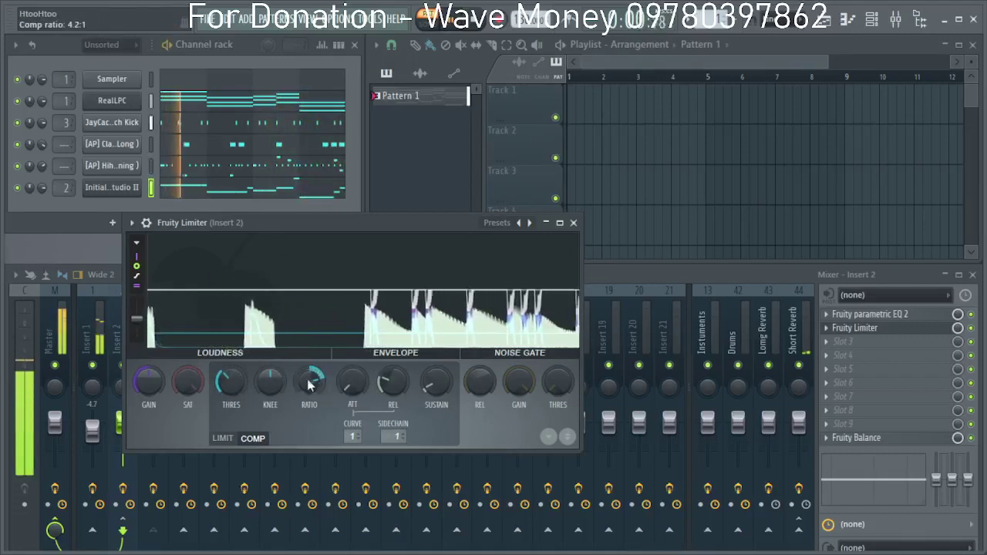
{"action": "left_click", "coordinate": [574, 222]}
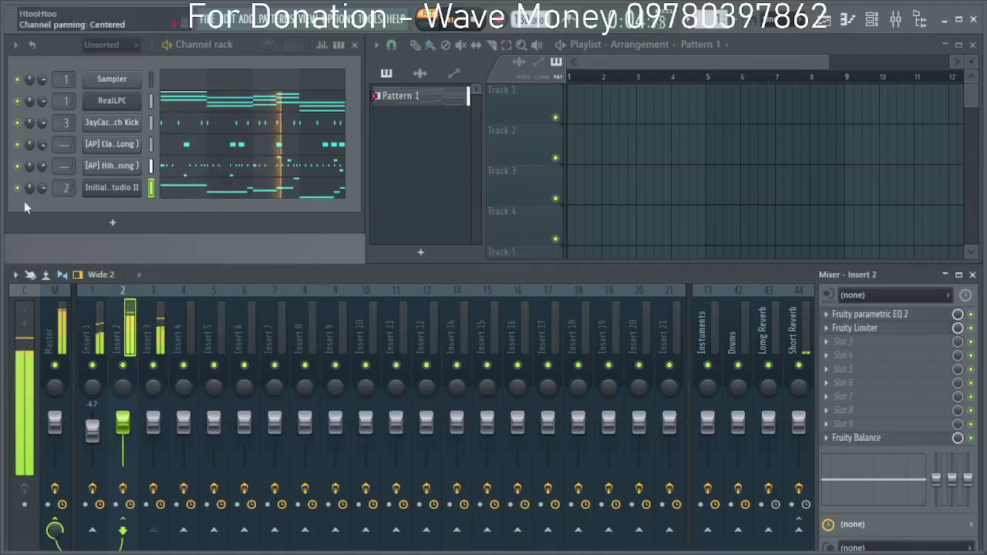
Show the sample browser and preview kicks from The Prick Kit Vol. 4 with playback stopped.
{"action": "left_click", "coordinate": [920, 21]}
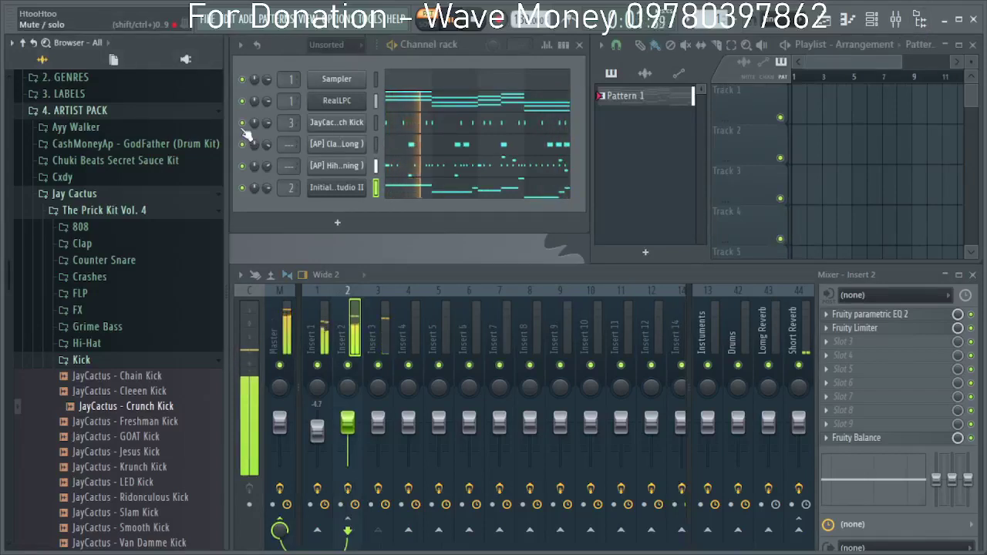
{"action": "left_click", "coordinate": [352, 367]}
{"action": "key", "text": "space"}
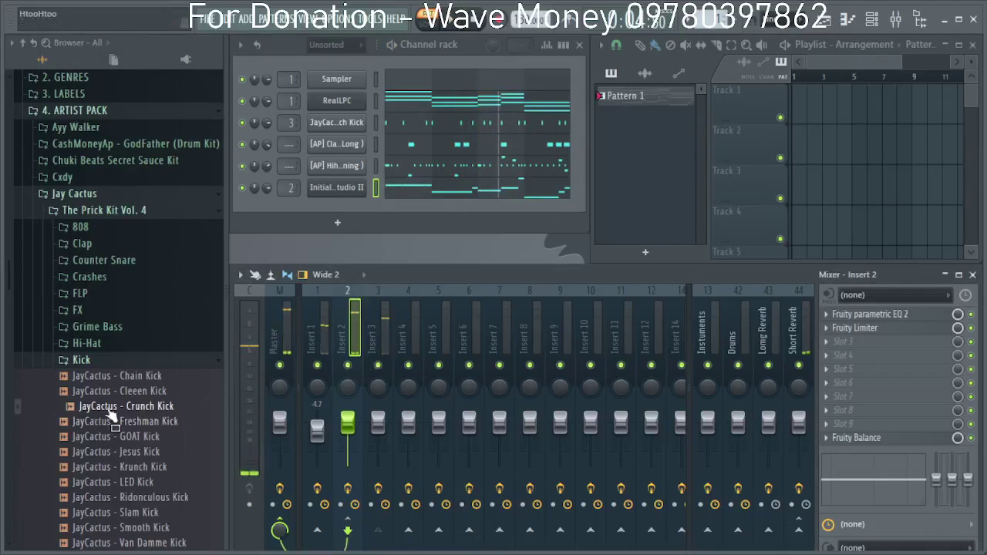
{"action": "left_click", "coordinate": [118, 424]}
{"action": "left_click", "coordinate": [120, 404]}
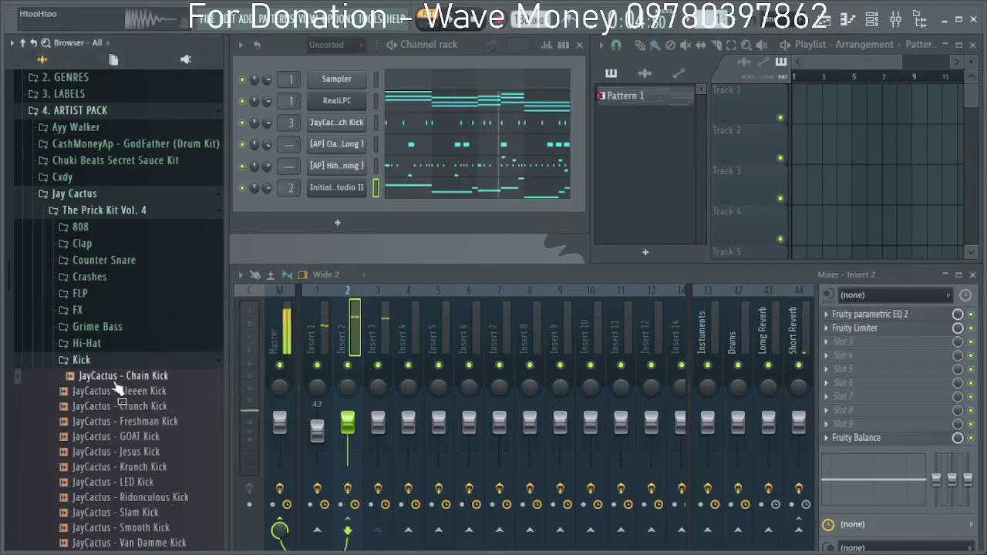
Replace the kick channel's sample with JayCactus - Chain Kick and audition it in the beat.
{"action": "left_click_drag", "start_coordinate": [324, 258], "coordinate": [345, 146]}
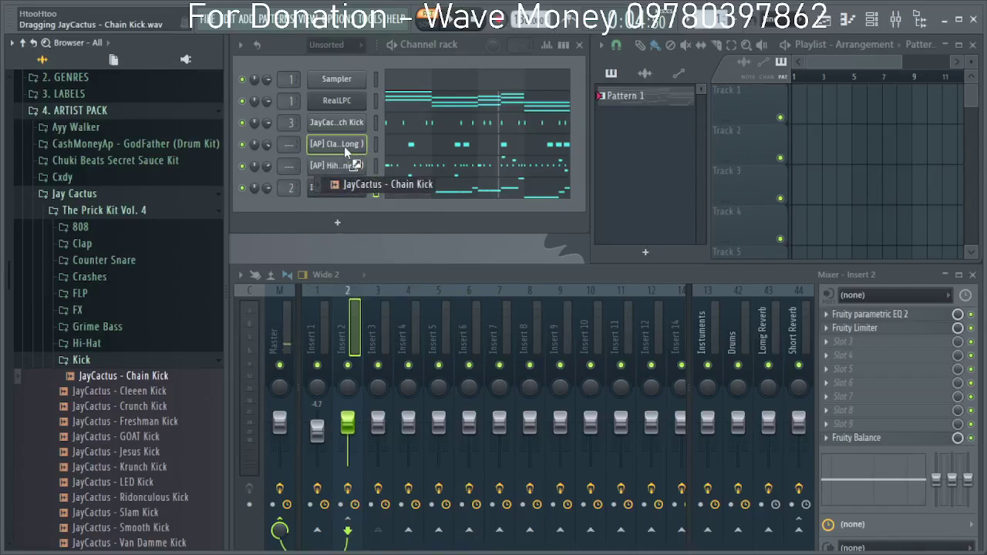
{"action": "mouse_move", "coordinate": [344, 146]}
{"action": "left_mouse_down"}
{"action": "mouse_move", "coordinate": [345, 125]}
{"action": "mouse_move", "coordinate": [341, 133]}
{"action": "left_mouse_up"}
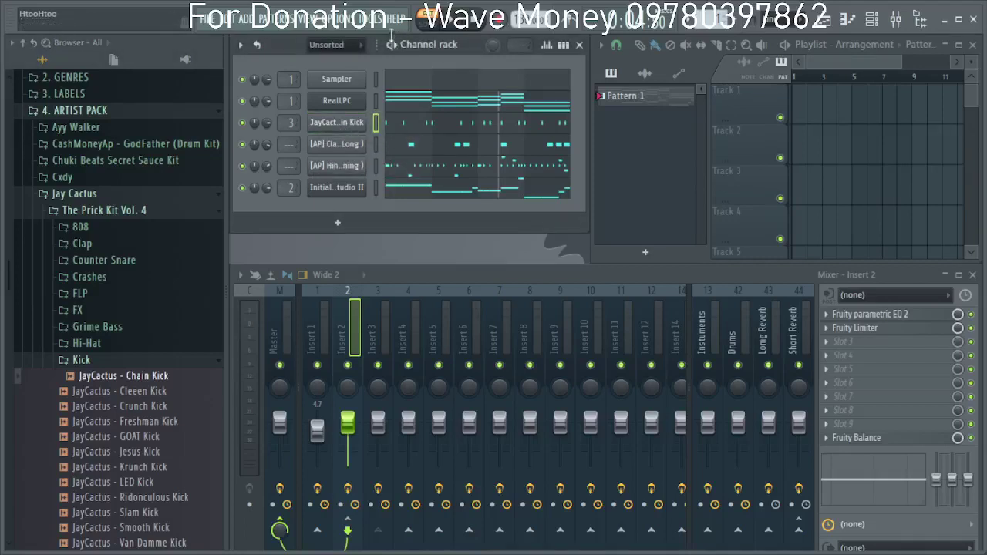
{"action": "key", "text": "space"}
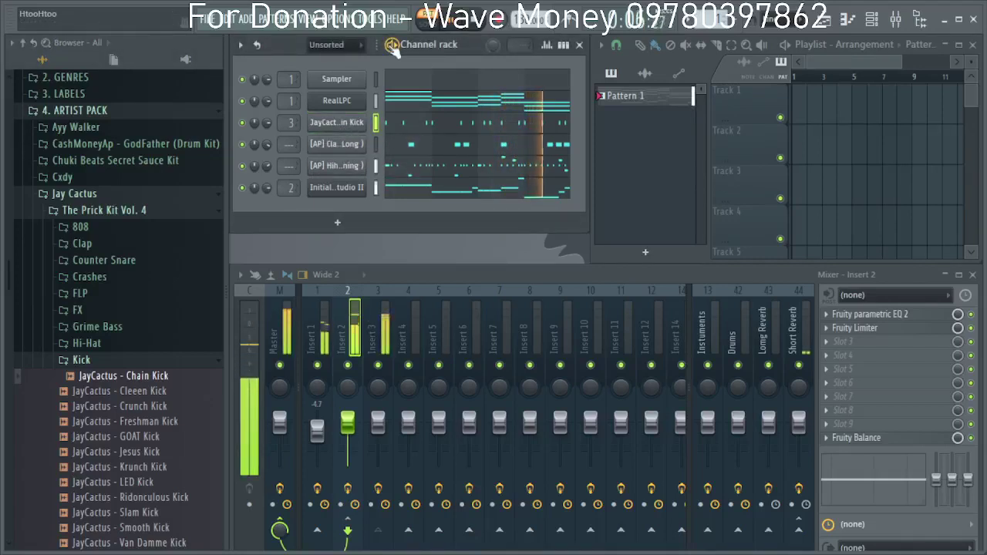
Preview more kicks, load JayCactus - Ridonculous Kick into the kick channel, and open that channel's settings while auditioning the beat.
{"action": "left_click", "coordinate": [151, 437]}
{"action": "left_click", "coordinate": [127, 467]}
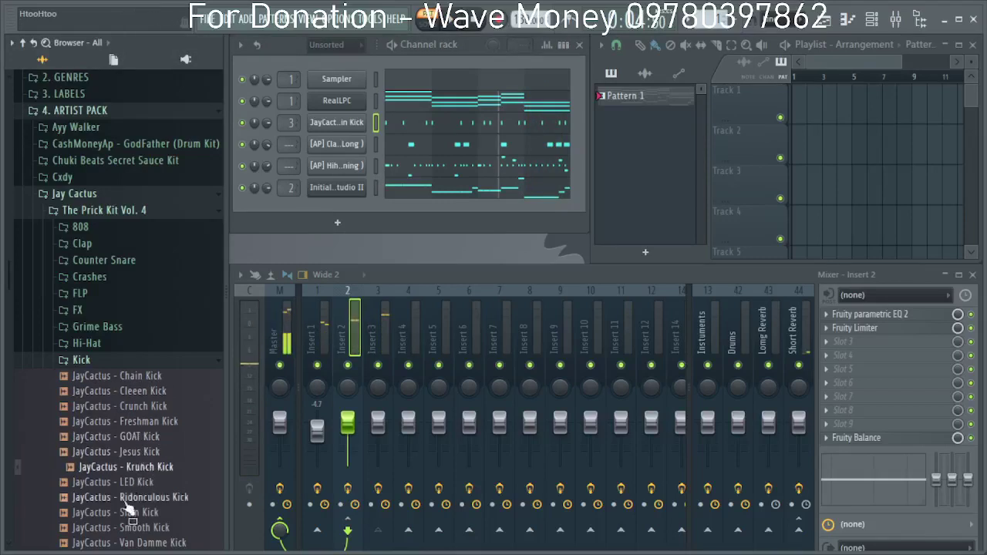
{"action": "left_click", "coordinate": [127, 498]}
{"action": "scroll", "coordinate": [130, 501], "scroll_direction": "down", "scroll_amount": 6}
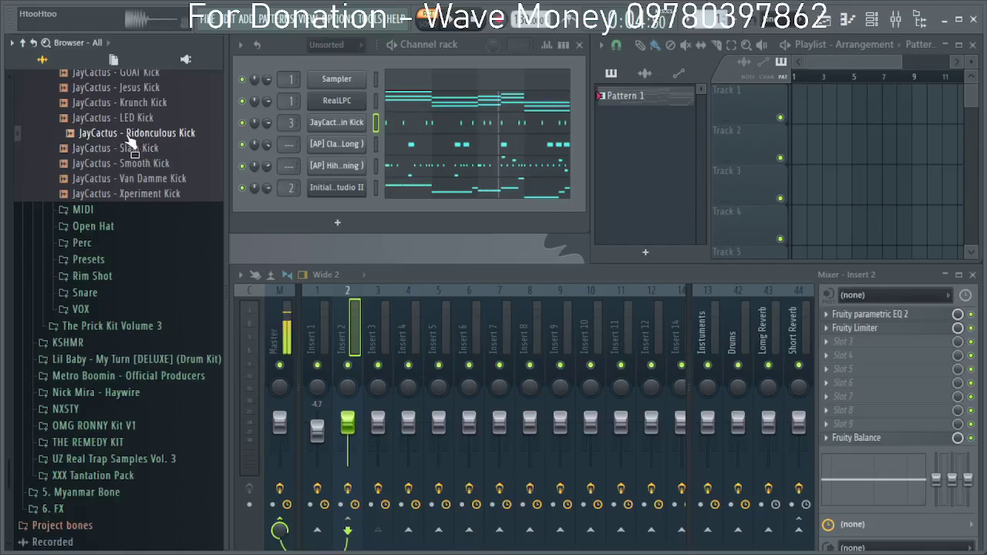
{"action": "left_click_drag", "start_coordinate": [319, 140], "coordinate": [323, 128]}
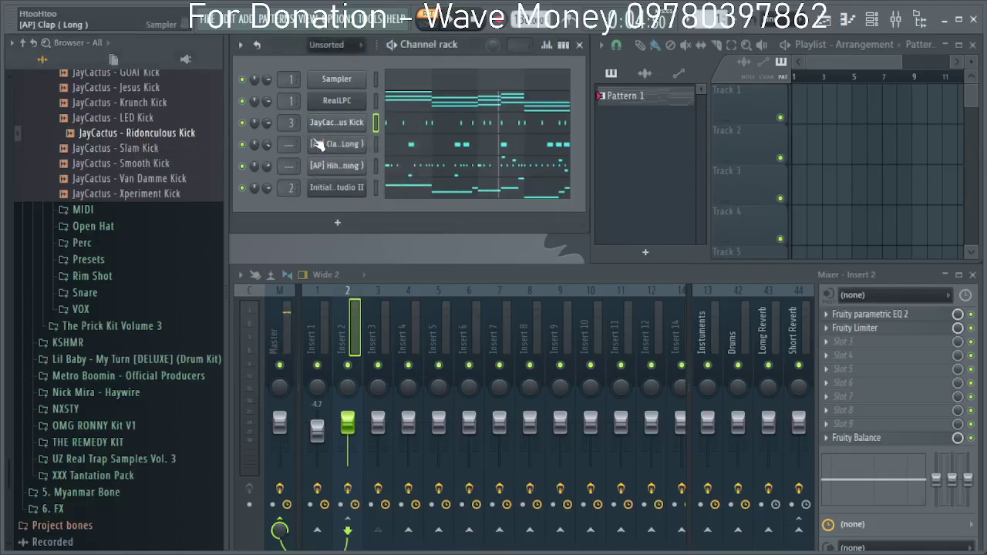
{"action": "left_click", "coordinate": [340, 122]}
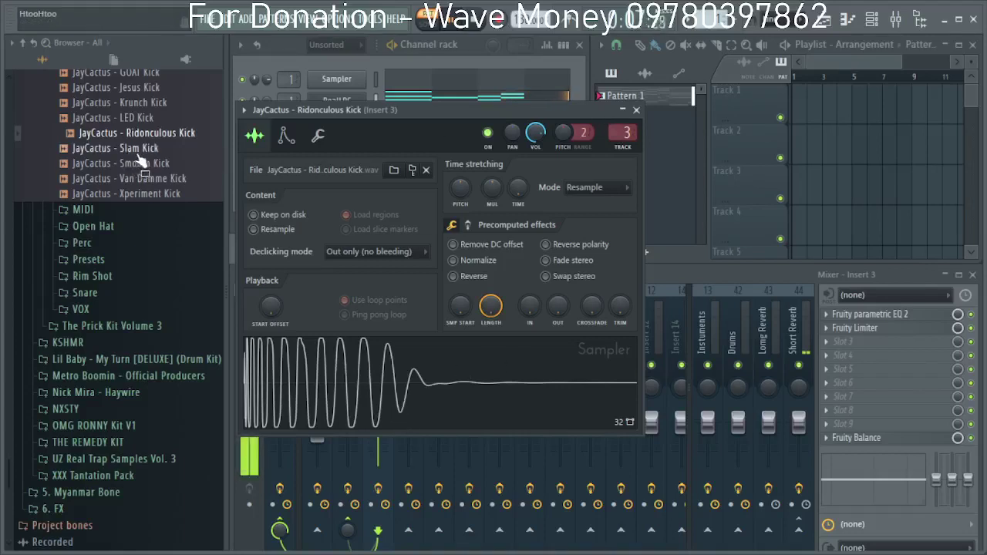
{"action": "scroll", "coordinate": [141, 187], "scroll_direction": "up", "scroll_amount": 6}
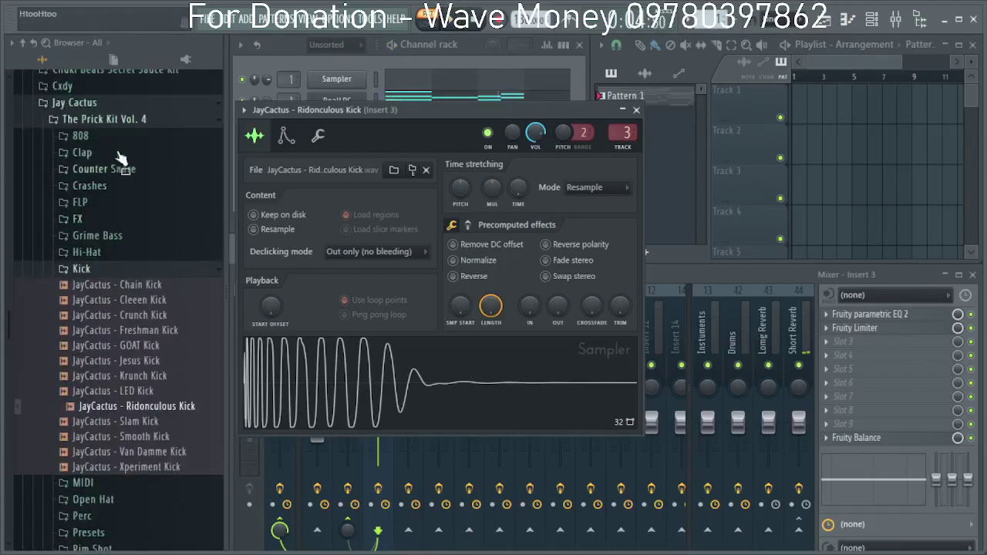
Preview kick samples from the Kicks folder of the CashMoneyAp - GodFather (Drum Kit) artist pack.
{"action": "scroll", "coordinate": [112, 185], "scroll_direction": "up", "scroll_amount": 6}
{"action": "left_click", "coordinate": [122, 328]}
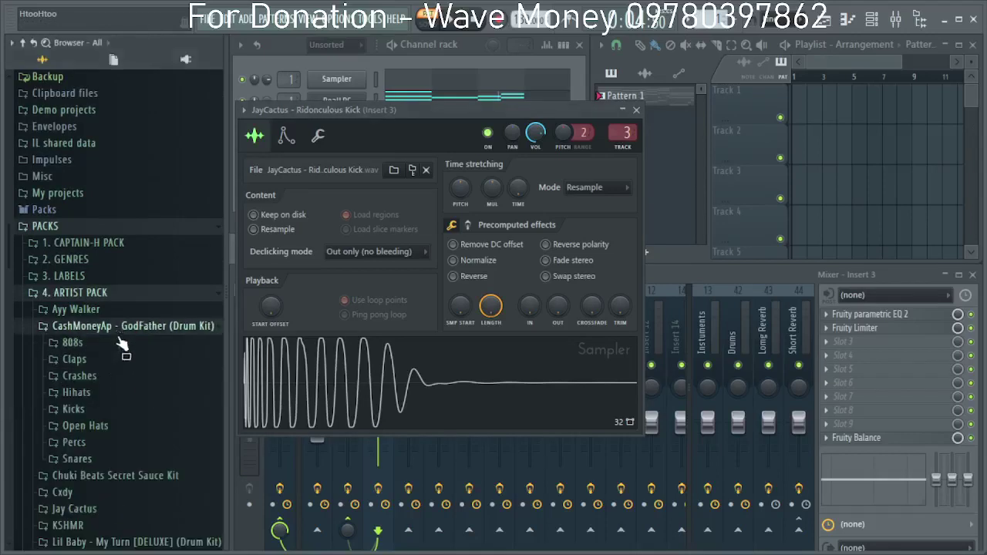
{"action": "left_click", "coordinate": [105, 411]}
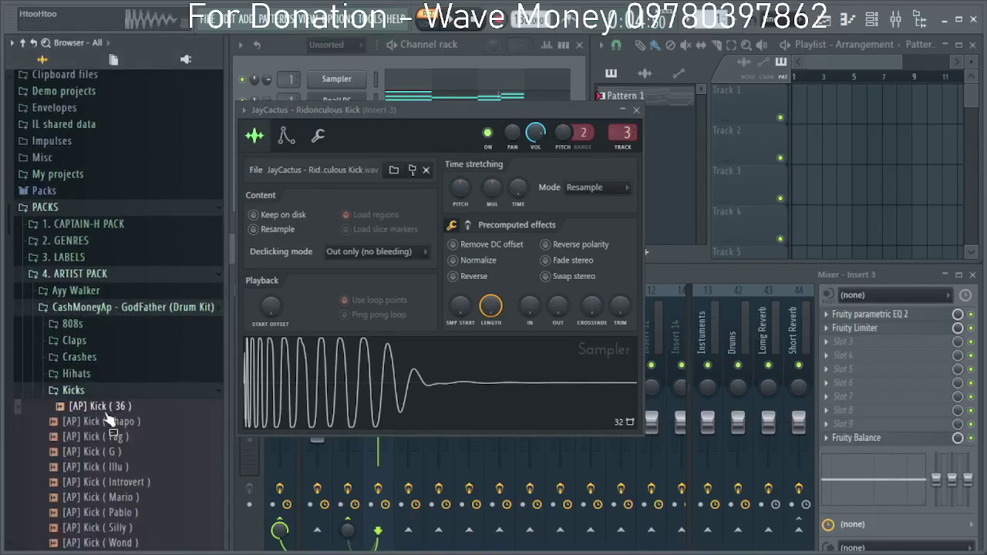
{"action": "left_click", "coordinate": [114, 424]}
{"action": "scroll", "coordinate": [117, 434], "scroll_direction": "down", "scroll_amount": 3}
{"action": "scroll", "coordinate": [116, 434], "scroll_direction": "down", "scroll_amount": 4}
{"action": "left_click", "coordinate": [125, 197]}
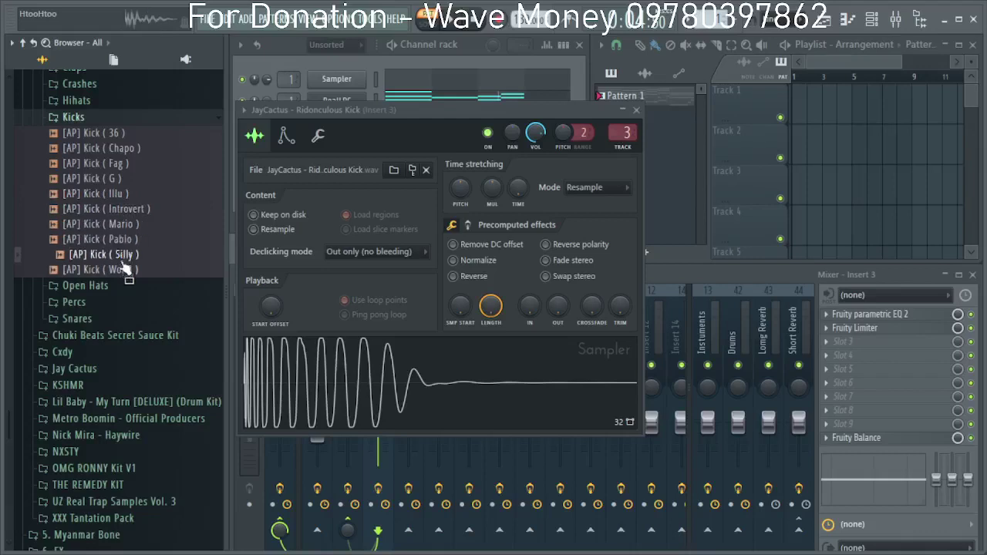
{"action": "left_click", "coordinate": [119, 160]}
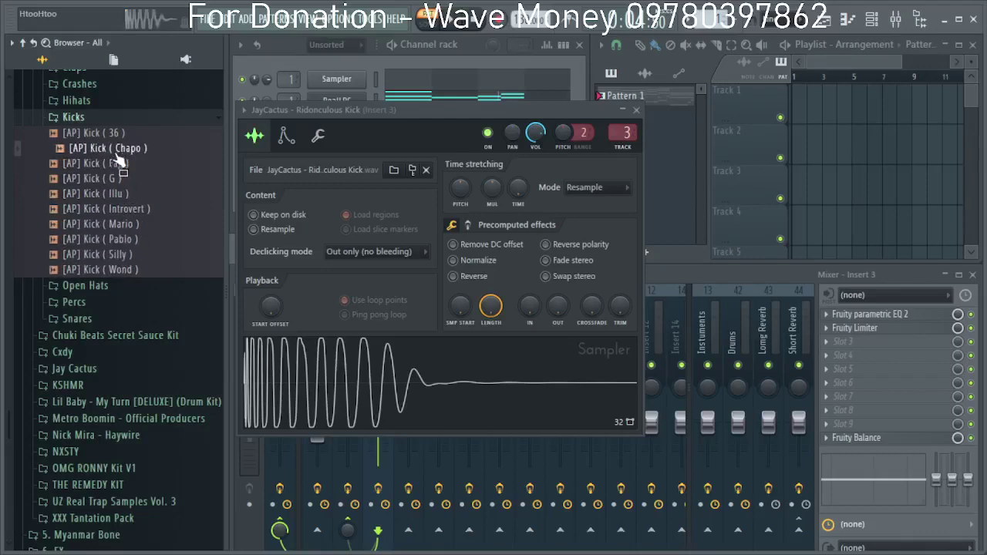
Load AW - Chicco (Kick) from the Ayy Walker - Dripstronaut kit into the kick channel, with the channel's settings window closed.
{"action": "scroll", "coordinate": [116, 262], "scroll_direction": "up", "scroll_amount": 5}
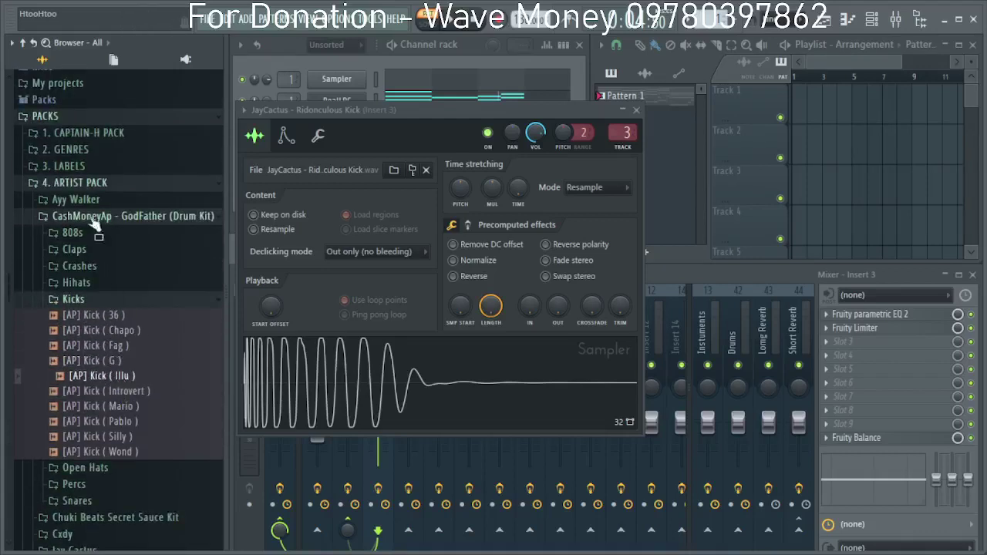
{"action": "left_click", "coordinate": [96, 202]}
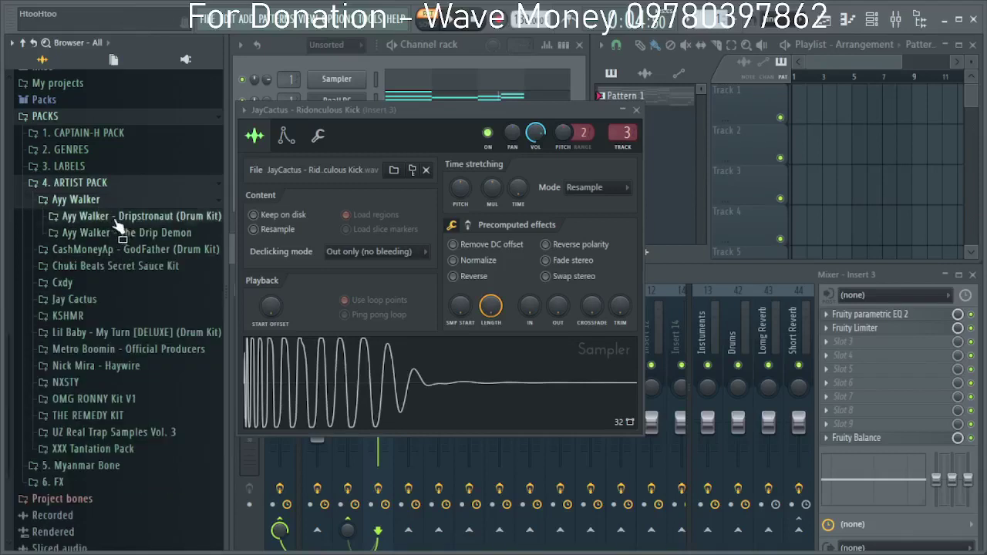
{"action": "left_click", "coordinate": [118, 218]}
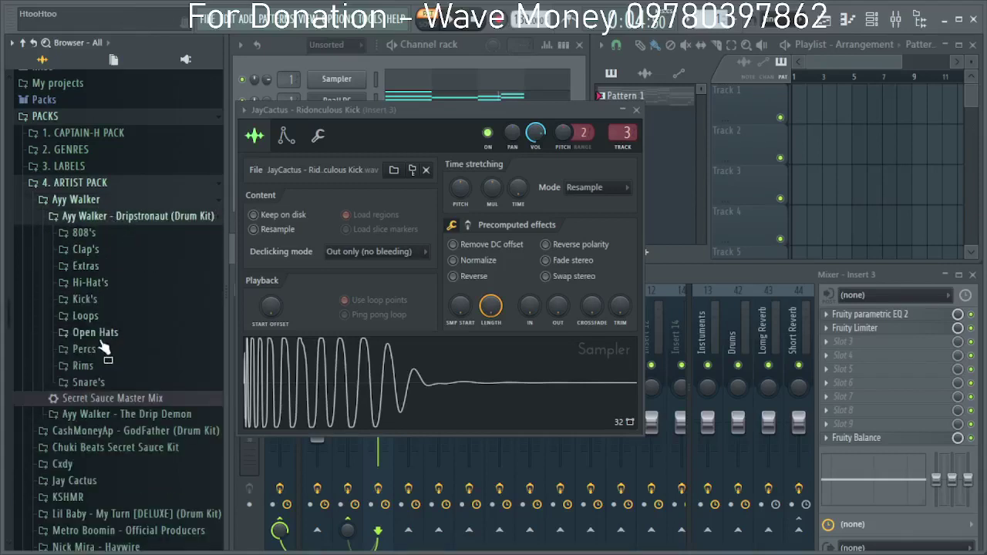
{"action": "left_click", "coordinate": [116, 303]}
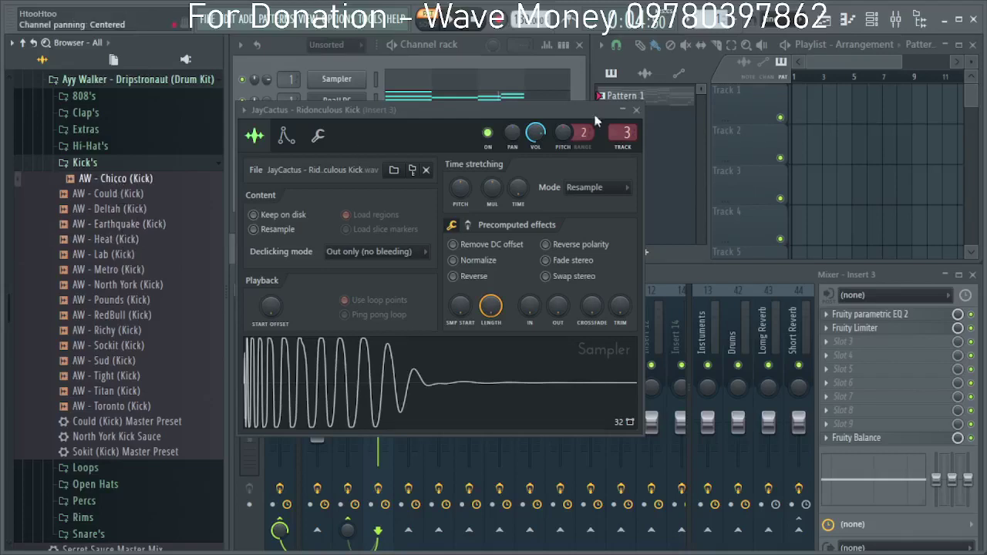
{"action": "left_click", "coordinate": [637, 110]}
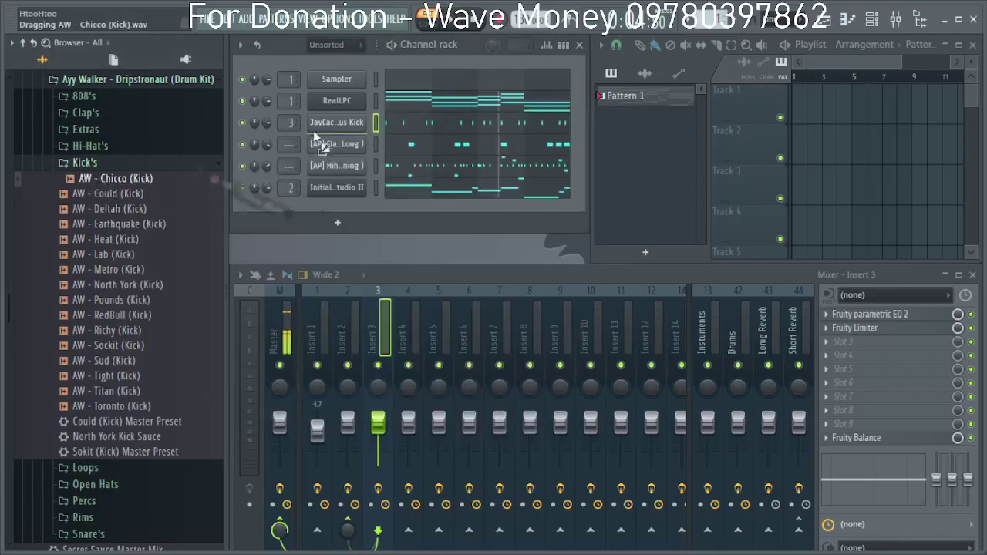
{"action": "left_click_drag", "start_coordinate": [315, 137], "coordinate": [324, 125]}
{"action": "left_click", "coordinate": [392, 44]}
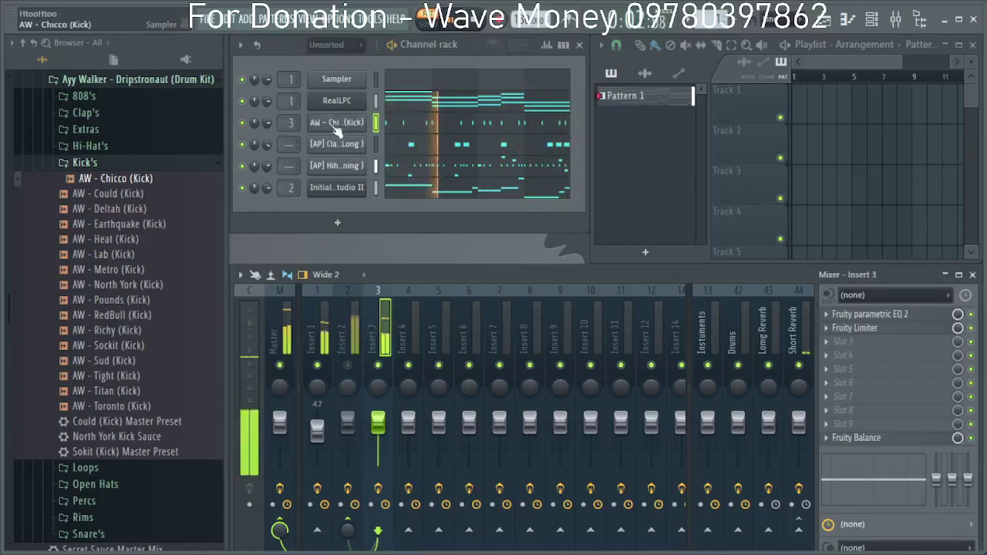
Review the kick channel's notes in its piano roll with all of them selected during playback, finishing with the piano roll closed.
{"action": "right_click", "coordinate": [338, 131]}
{"action": "left_click", "coordinate": [385, 123]}
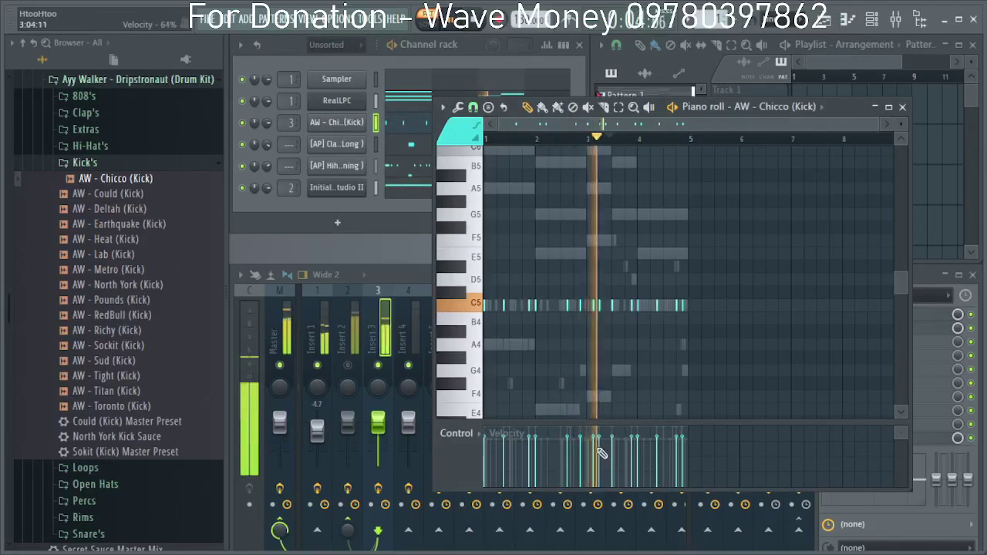
{"action": "key", "text": "ctrl+a"}
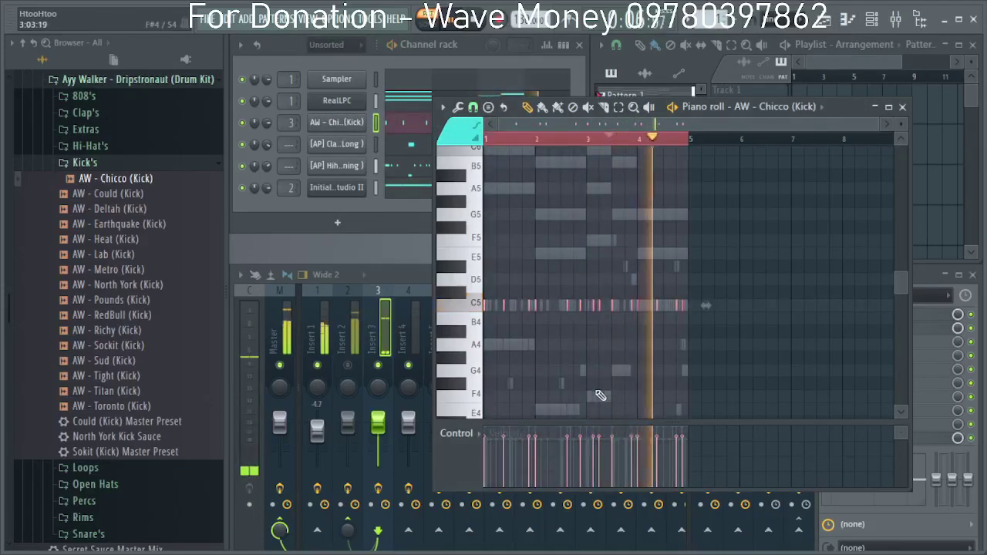
{"action": "left_click", "coordinate": [600, 395]}
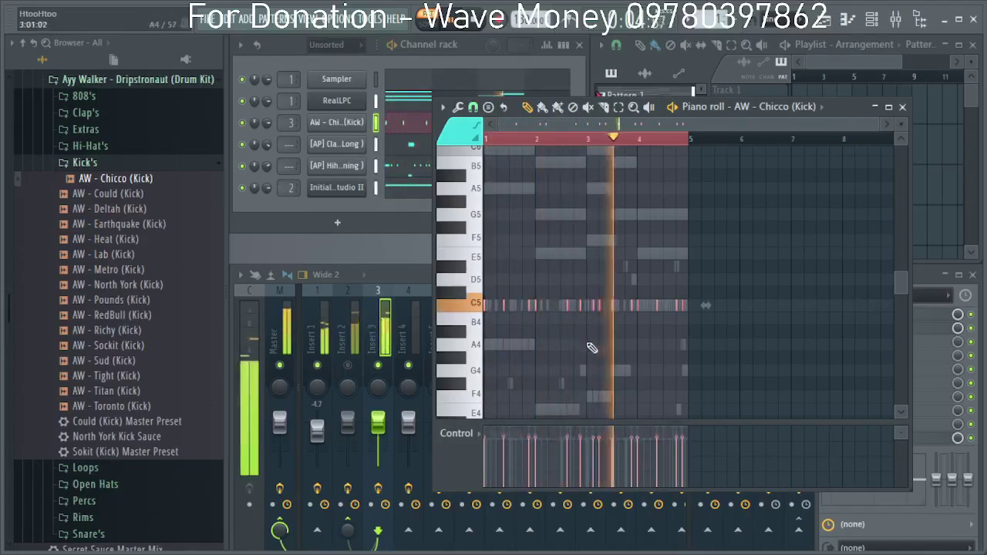
{"action": "left_click", "coordinate": [902, 106]}
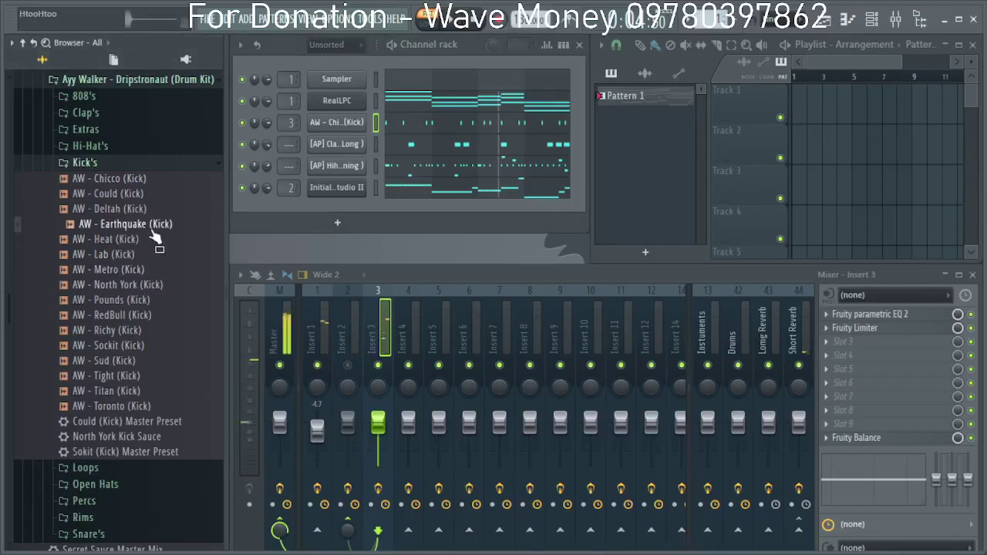
Preview the AW - Chicco kick again, hide the sample browser, and play the beat with mixer Insert 2 unmuted.
{"action": "left_click", "coordinate": [131, 185]}
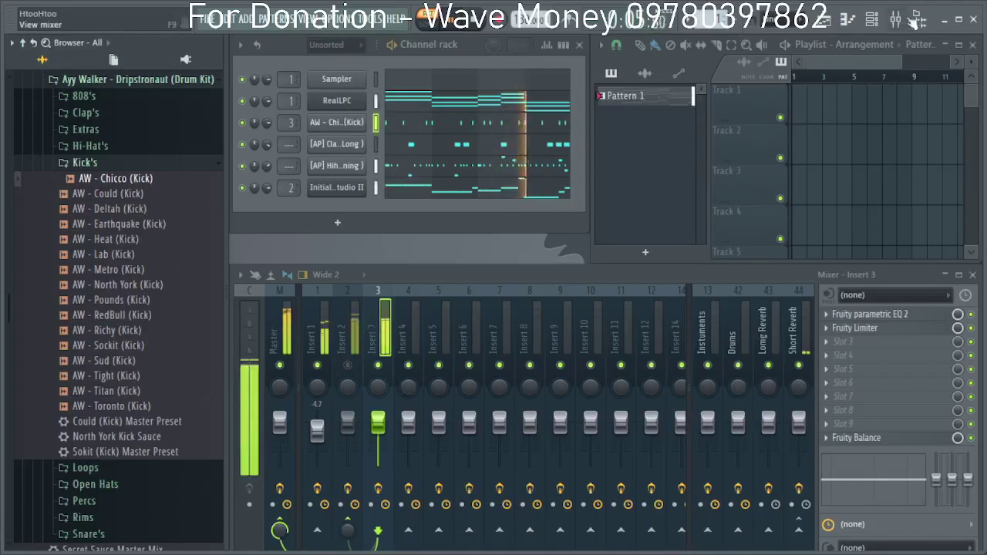
{"action": "left_click", "coordinate": [920, 19]}
{"action": "left_click", "coordinate": [920, 19]}
{"action": "left_click", "coordinate": [920, 19]}
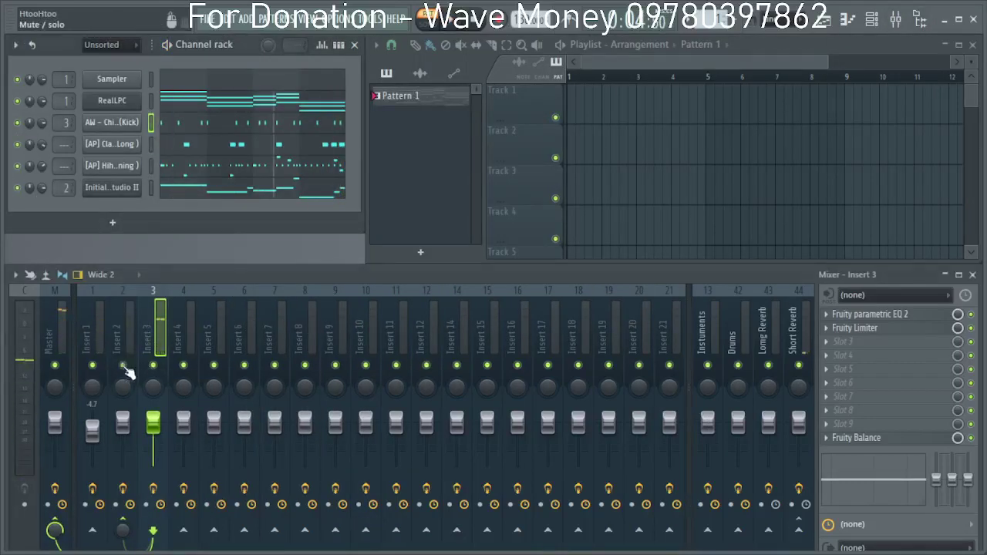
{"action": "key", "text": "space"}
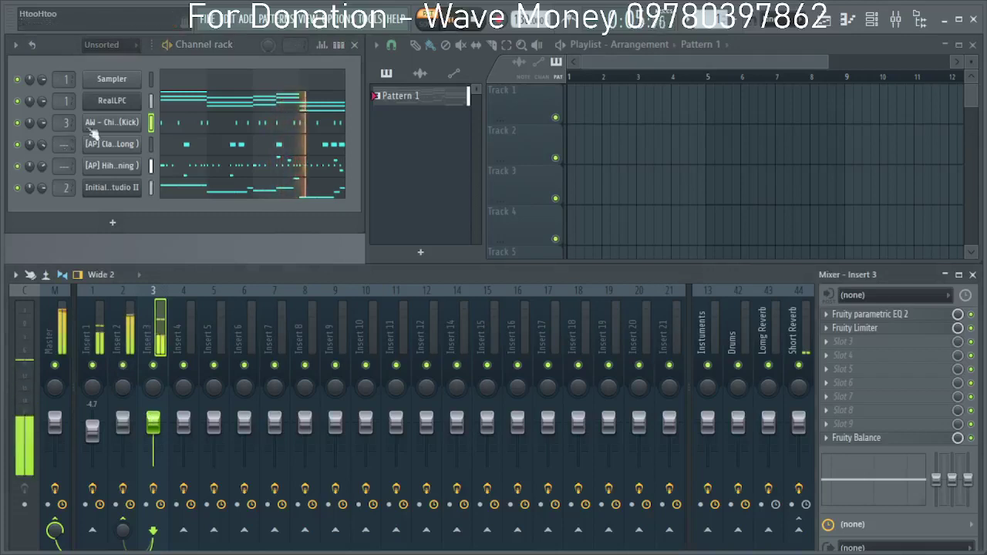
Open RealLPC's pattern library, load P21 Basic 4'4, and move the plugin window slightly upward.
{"action": "left_click", "coordinate": [123, 103]}
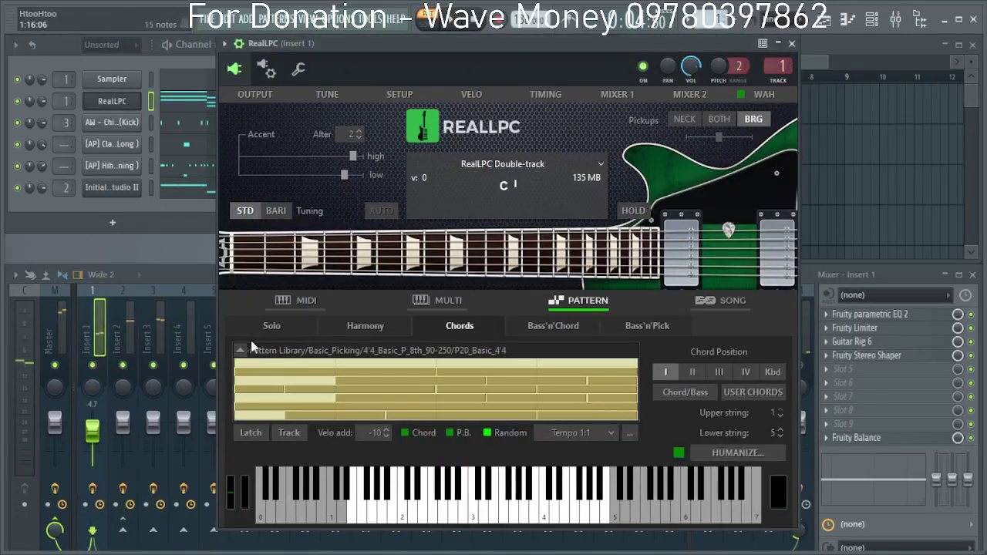
{"action": "left_click", "coordinate": [241, 350]}
{"action": "scroll", "coordinate": [486, 305], "scroll_direction": "down", "scroll_amount": 1}
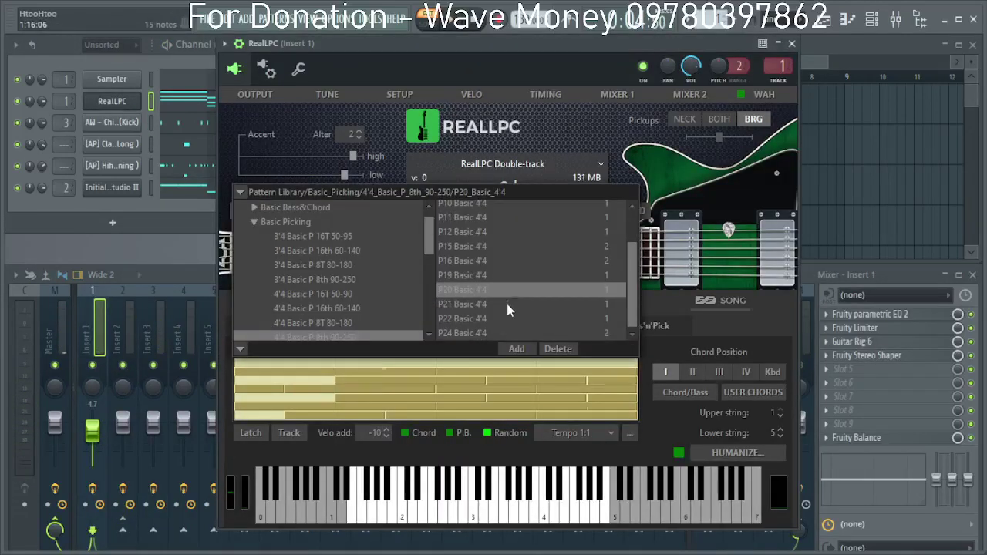
{"action": "left_click", "coordinate": [506, 307]}
{"action": "left_click_drag", "start_coordinate": [617, 49], "coordinate": [618, 37]}
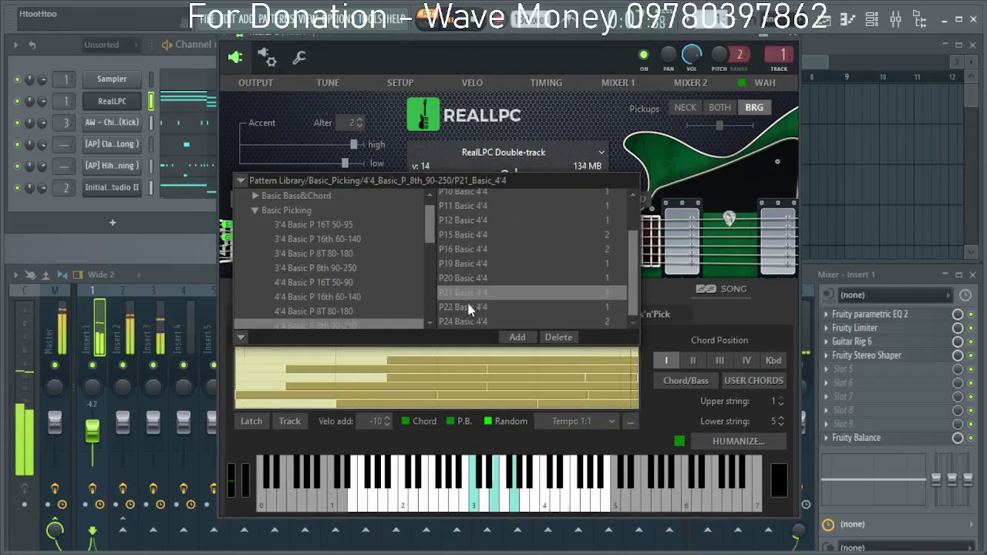
Audition the Basic Picking patterns P03 and P09 Basic 3'4, then P38 and P28 Basic 4'4, during playback.
{"action": "left_click", "coordinate": [354, 269]}
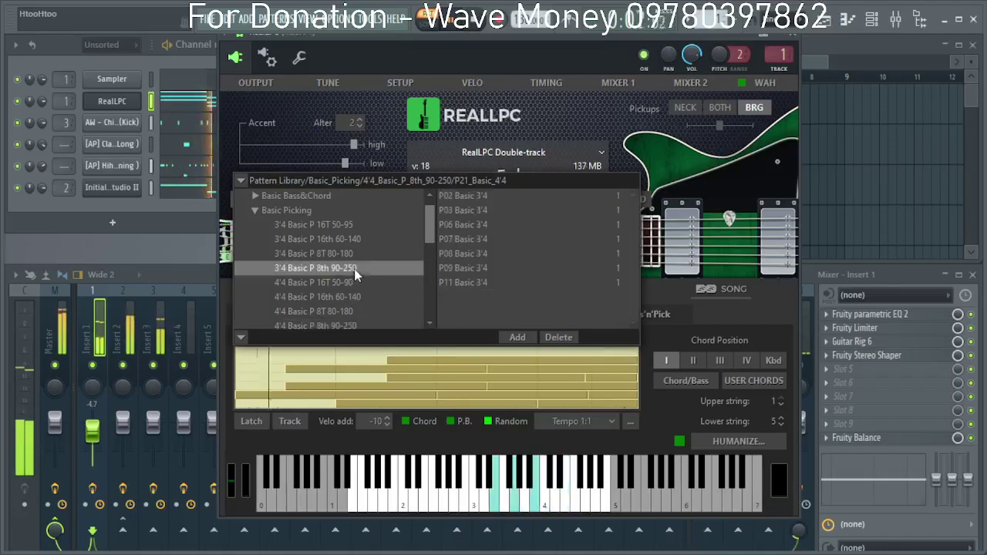
{"action": "left_click", "coordinate": [492, 210]}
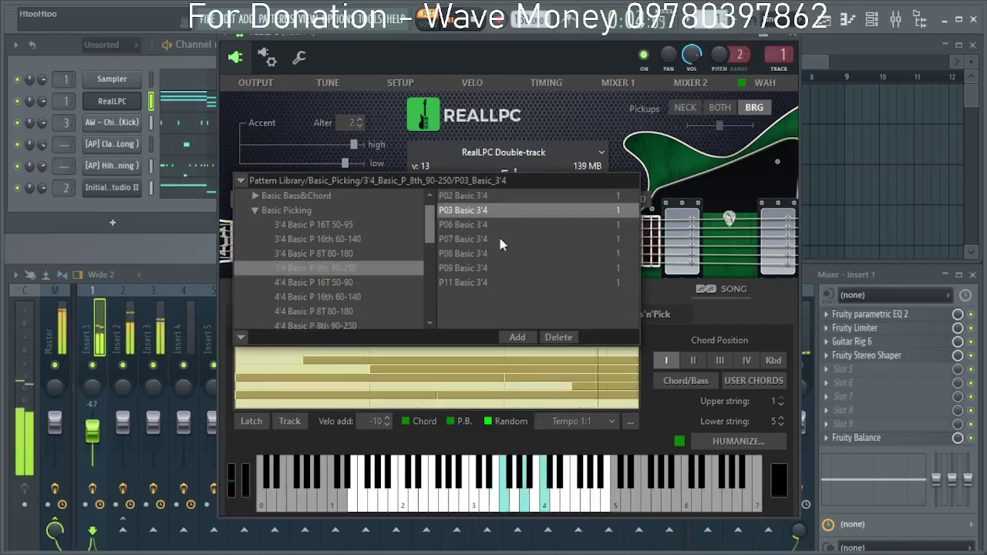
{"action": "left_click", "coordinate": [494, 268]}
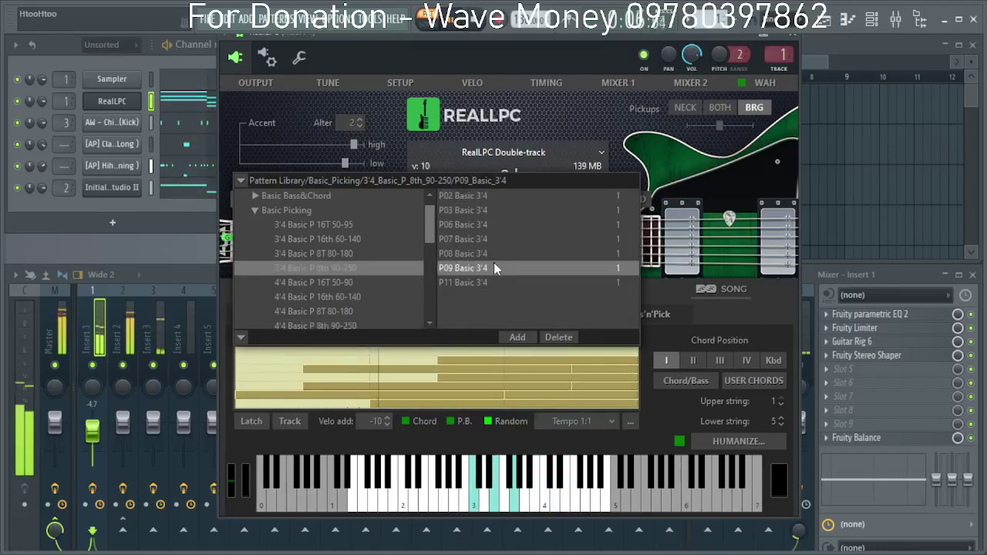
{"action": "scroll", "coordinate": [325, 307], "scroll_direction": "down", "scroll_amount": 3}
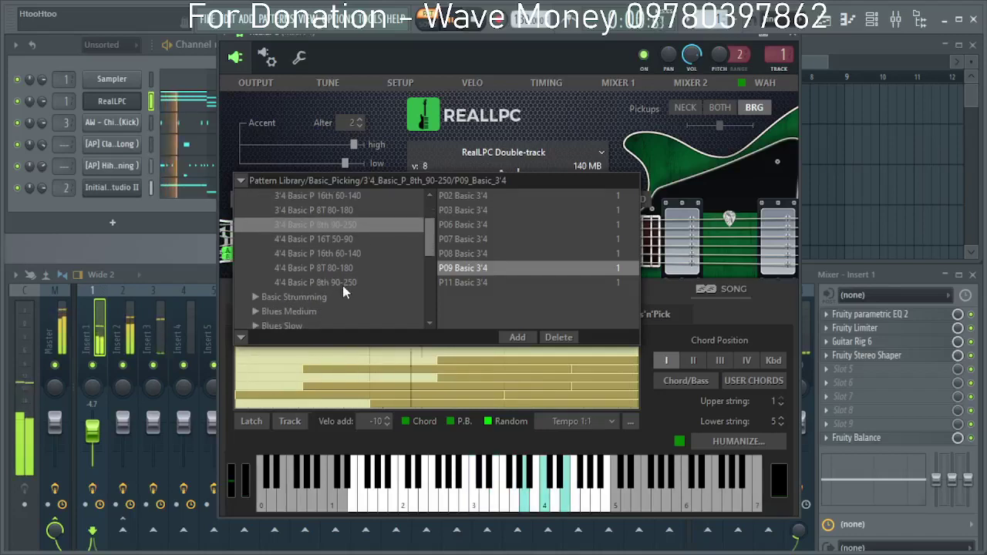
{"action": "left_click", "coordinate": [324, 253]}
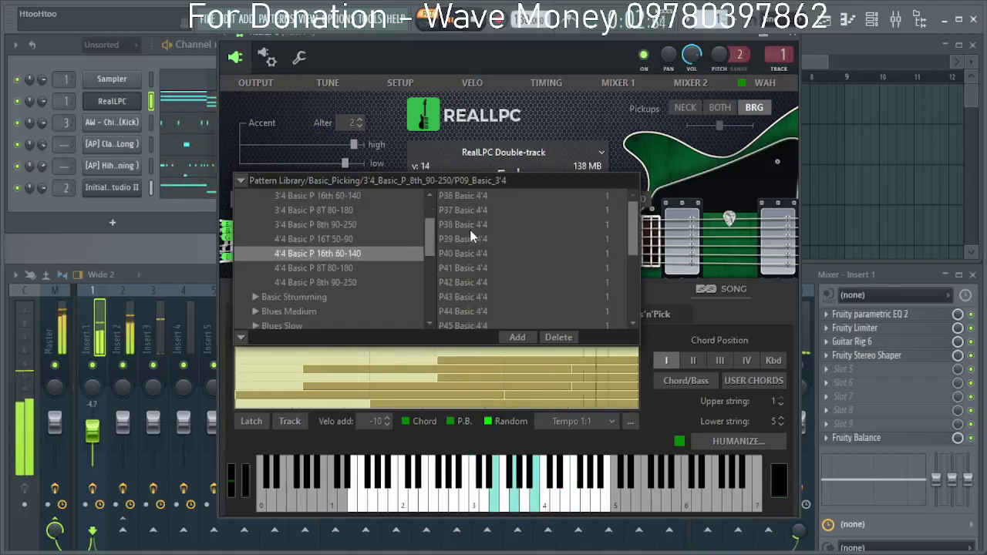
{"action": "left_click", "coordinate": [473, 224]}
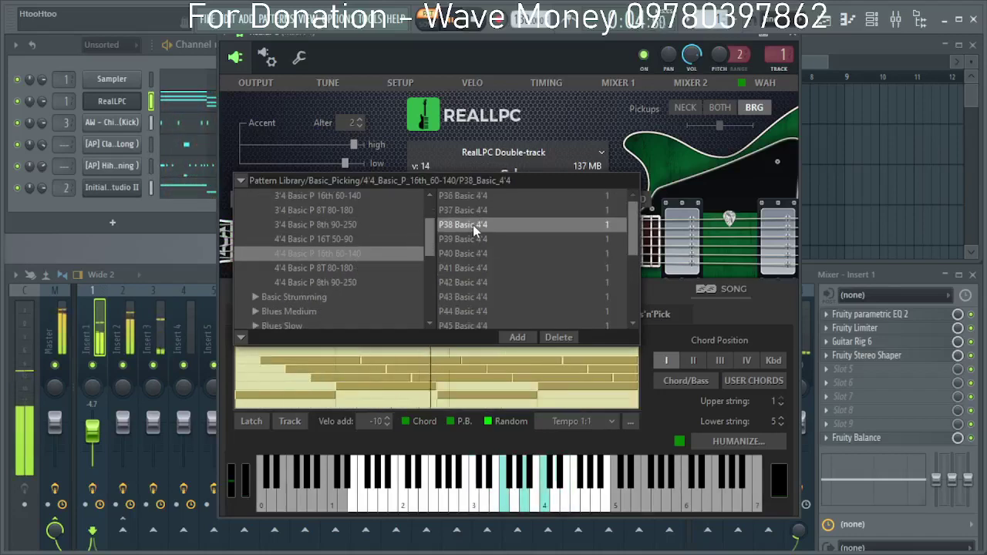
{"action": "left_click", "coordinate": [357, 269]}
{"action": "left_click", "coordinate": [499, 240]}
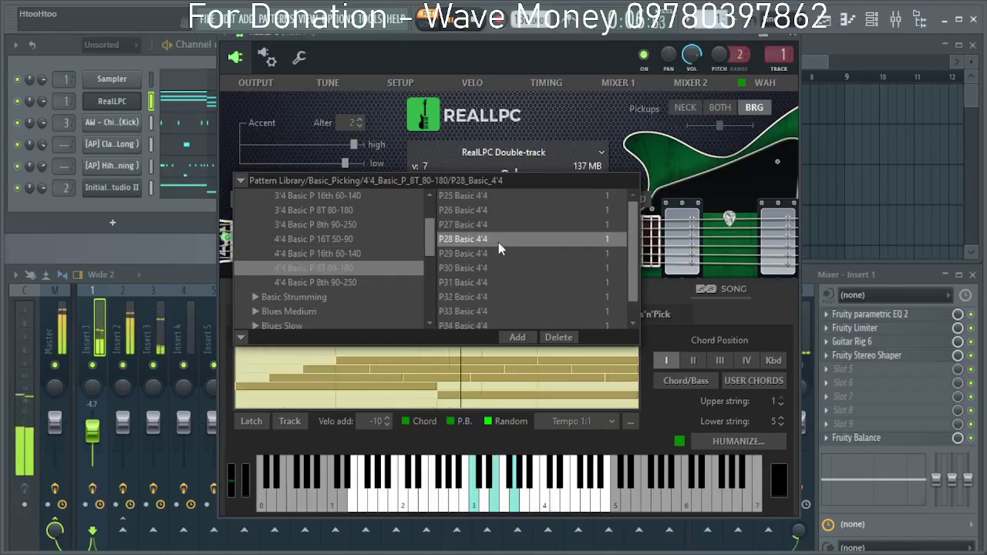
Audition P12 and P16 Basic 4'4 from the 4'4 Basic P 8th 90-250 folder, keeping P16, and close RealLPC.
{"action": "left_click", "coordinate": [342, 283]}
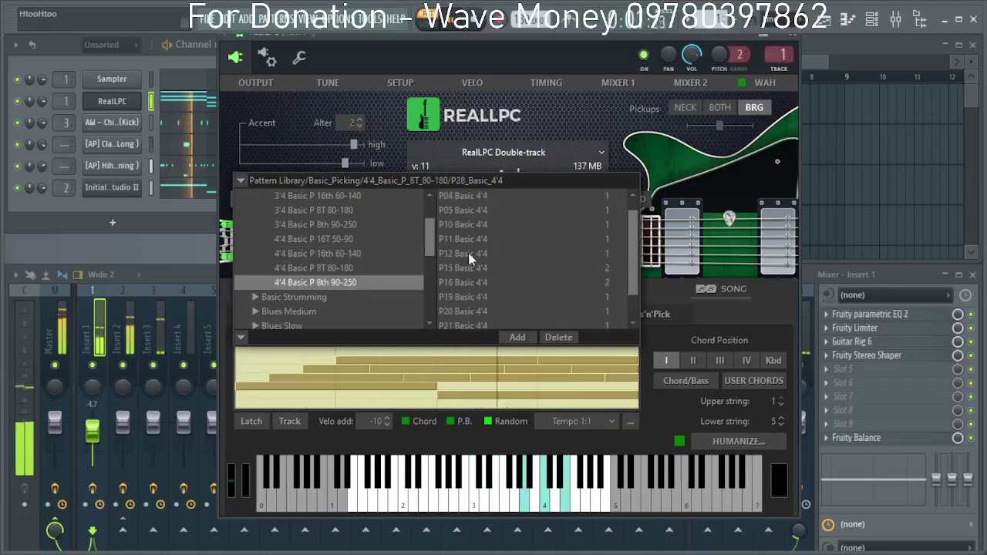
{"action": "left_click", "coordinate": [470, 255]}
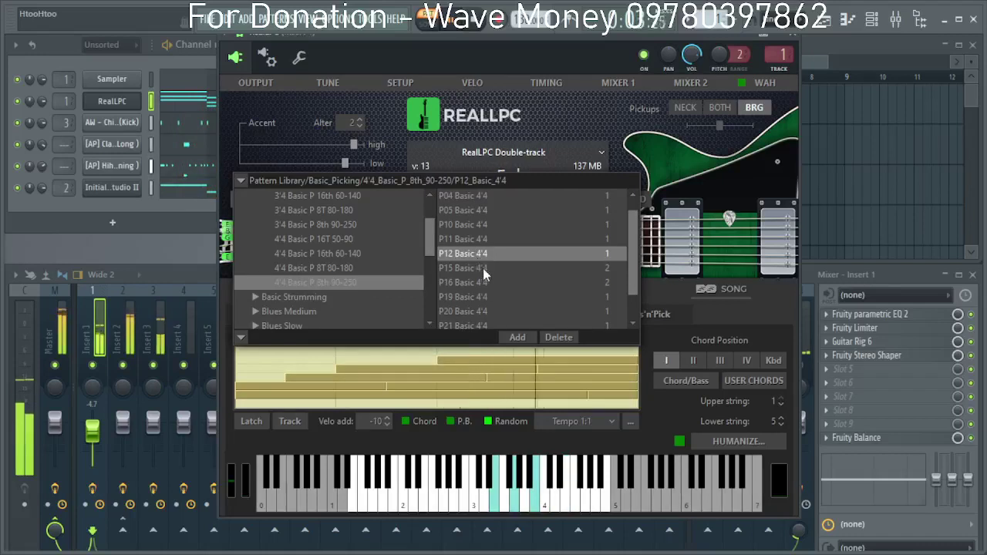
{"action": "scroll", "coordinate": [482, 268], "scroll_direction": "down", "scroll_amount": 1}
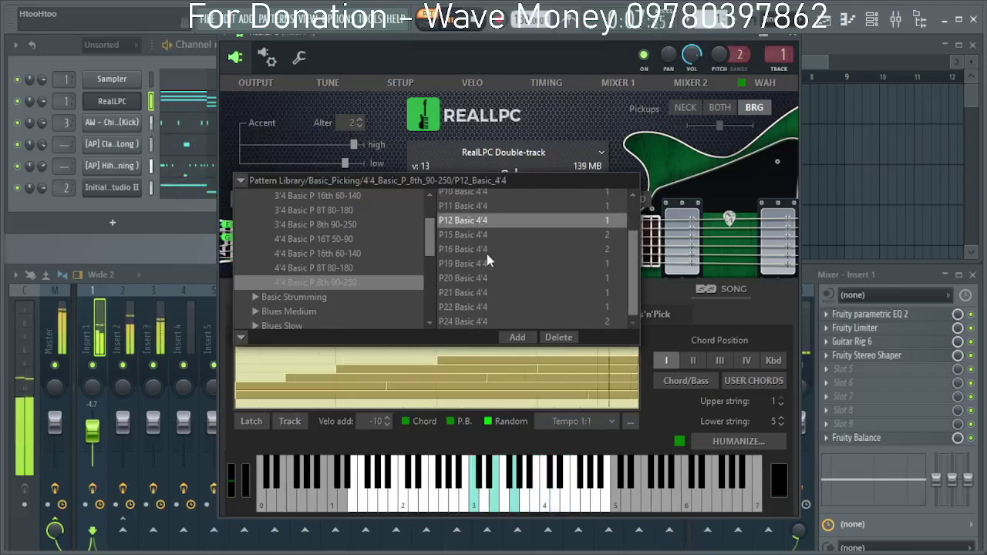
{"action": "left_click", "coordinate": [488, 250]}
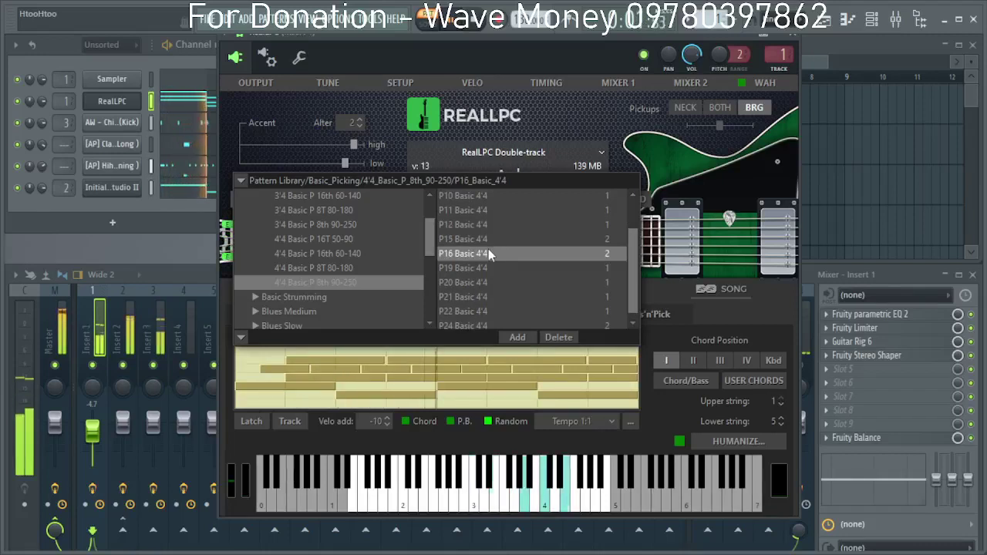
{"action": "scroll", "coordinate": [473, 230], "scroll_direction": "up", "scroll_amount": 3}
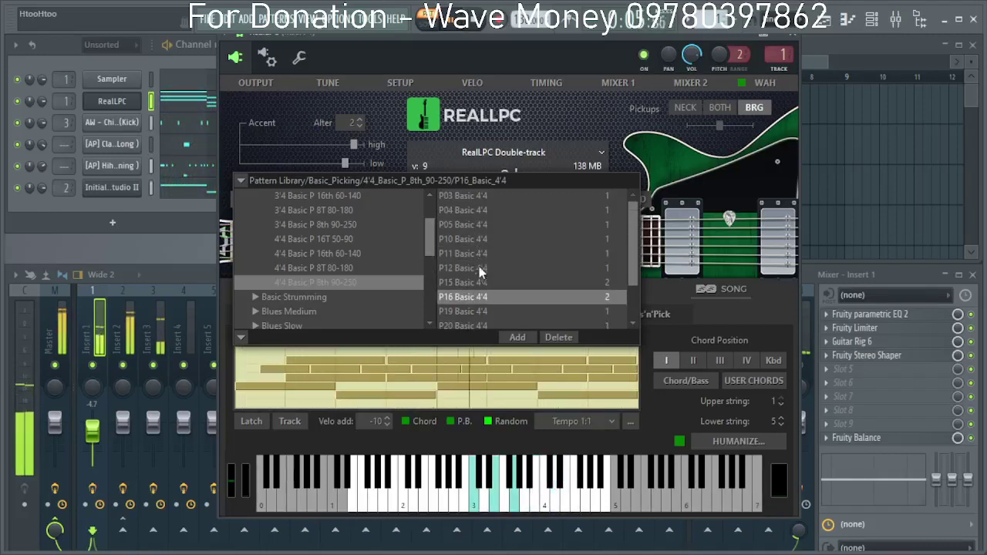
{"action": "left_click", "coordinate": [792, 34]}
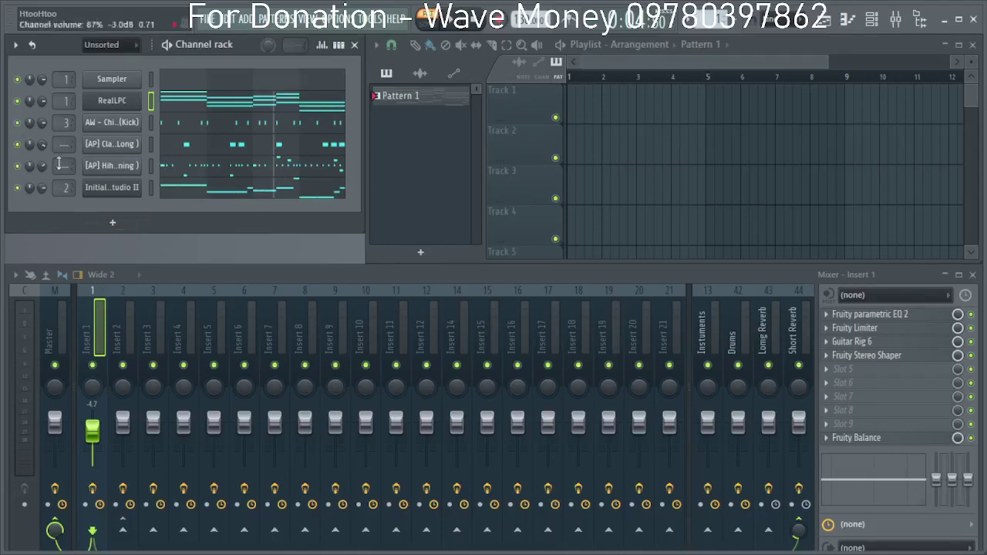
Add a new Heat Up 3 instrument channel to the channel rack.
{"action": "left_click", "coordinate": [112, 222]}
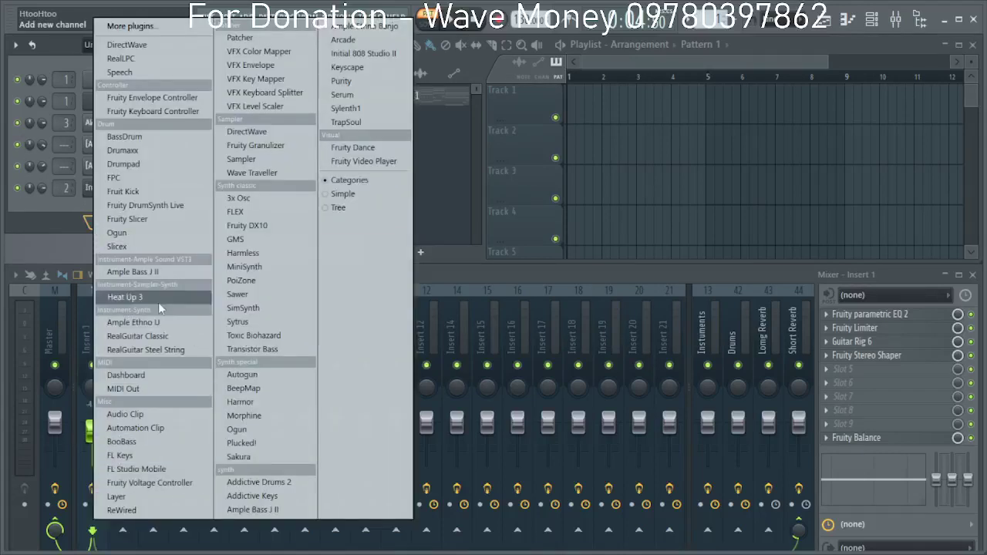
{"action": "left_click", "coordinate": [128, 297]}
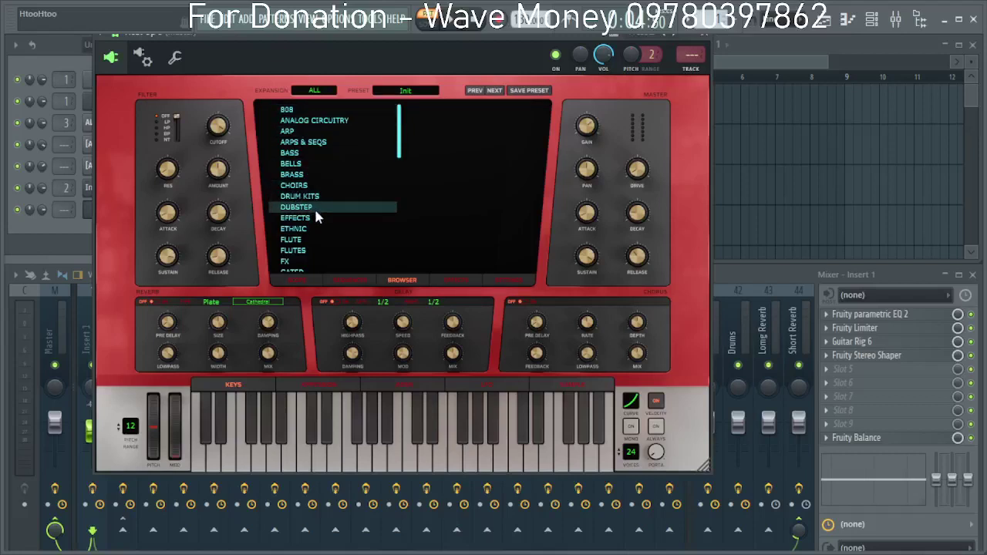
Open the Plucks category in Heat Up 3's preset browser and audition 31ER [VENDETTA] and 500 PS, moving the plugin window off the channel rack.
{"action": "scroll", "coordinate": [314, 207], "scroll_direction": "down", "scroll_amount": 1}
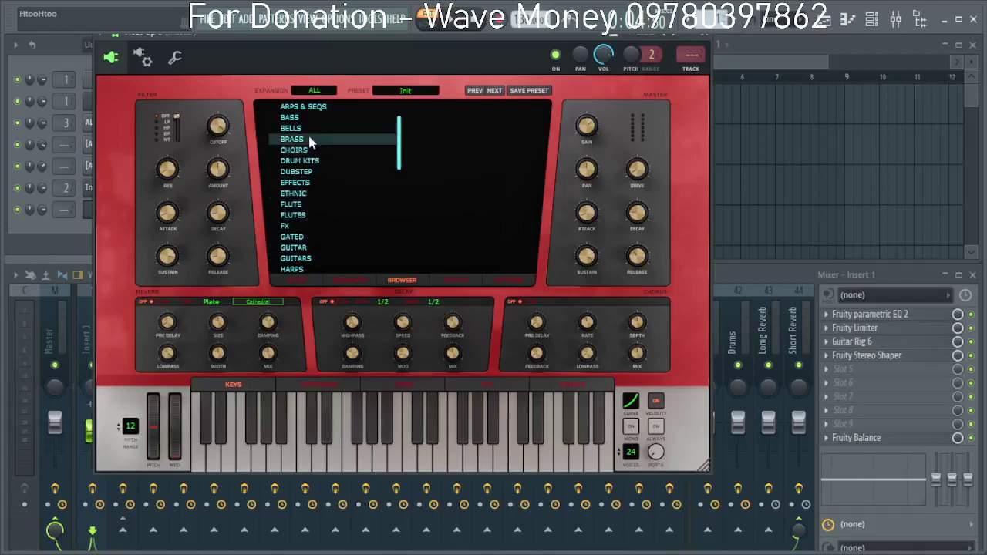
{"action": "scroll", "coordinate": [313, 185], "scroll_direction": "down", "scroll_amount": 4}
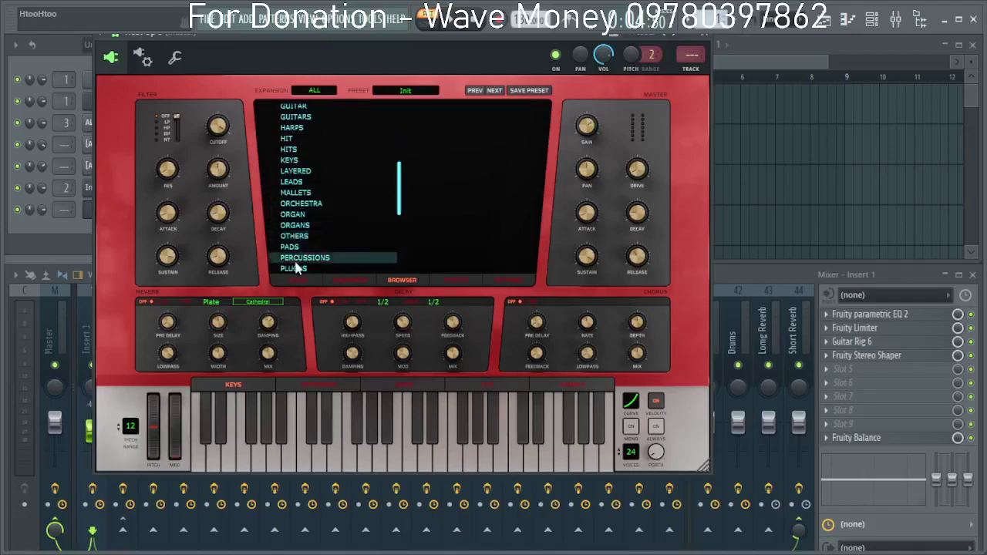
{"action": "scroll", "coordinate": [340, 258], "scroll_direction": "down", "scroll_amount": 1}
{"action": "left_click", "coordinate": [328, 233]}
{"action": "left_click", "coordinate": [434, 113]}
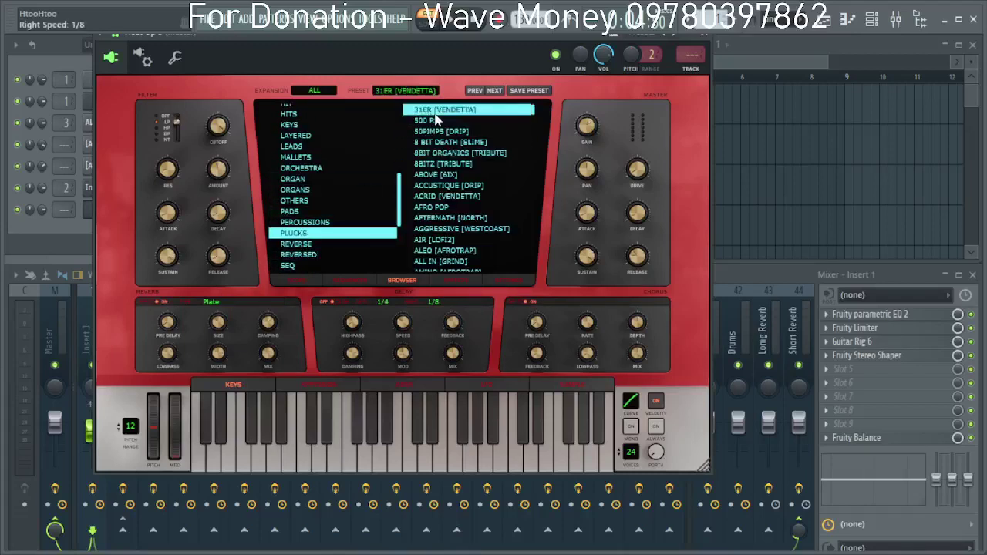
{"action": "left_click_drag", "start_coordinate": [506, 46], "coordinate": [598, 83]}
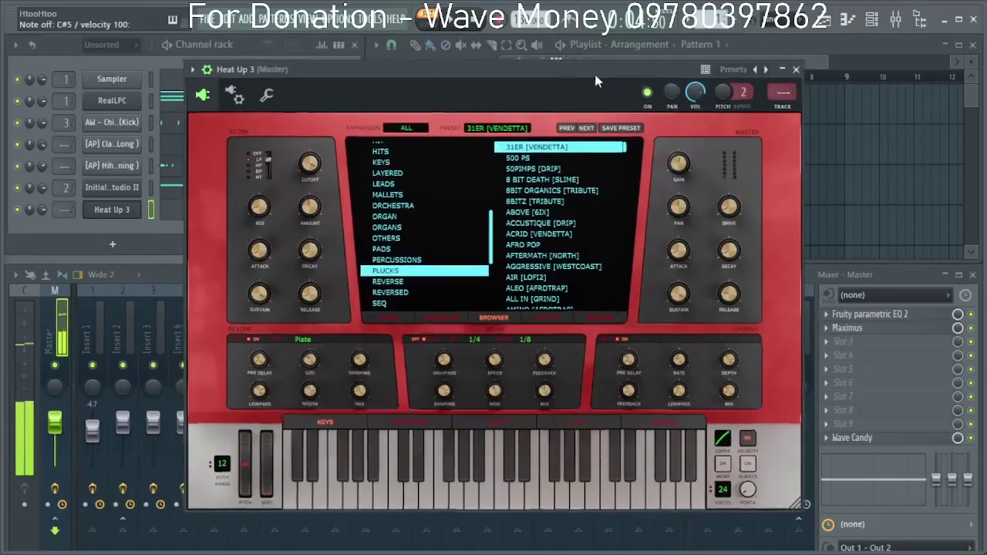
{"action": "left_click", "coordinate": [575, 159]}
{"action": "left_click", "coordinate": [772, 155]}
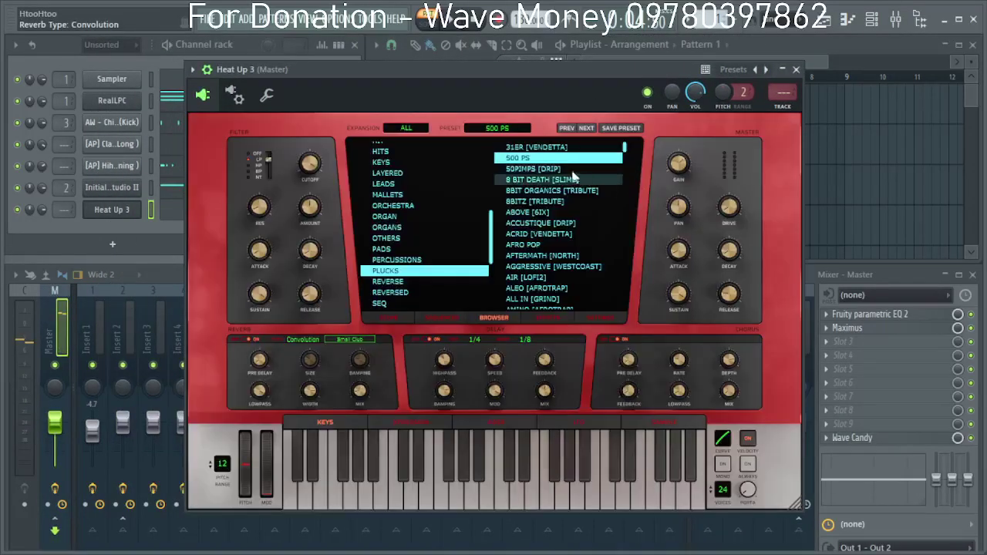
Audition the Plucks presets 8 BIT DEATH [SLIME], 8BIT ORGANICS [TRIBUTE], 8BITZ [TRIBUTE], ABOVE [6IX] and ACCUSTIQUE [DRIP].
{"action": "left_click", "coordinate": [593, 128]}
{"action": "left_click_drag", "start_coordinate": [599, 72], "coordinate": [607, 73]}
{"action": "left_click", "coordinate": [576, 179]}
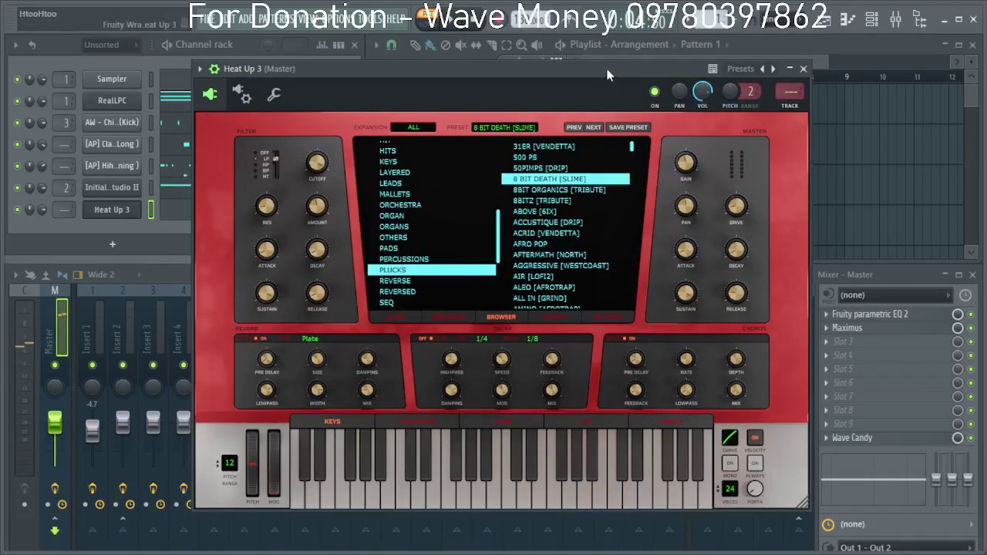
{"action": "left_click", "coordinate": [553, 189]}
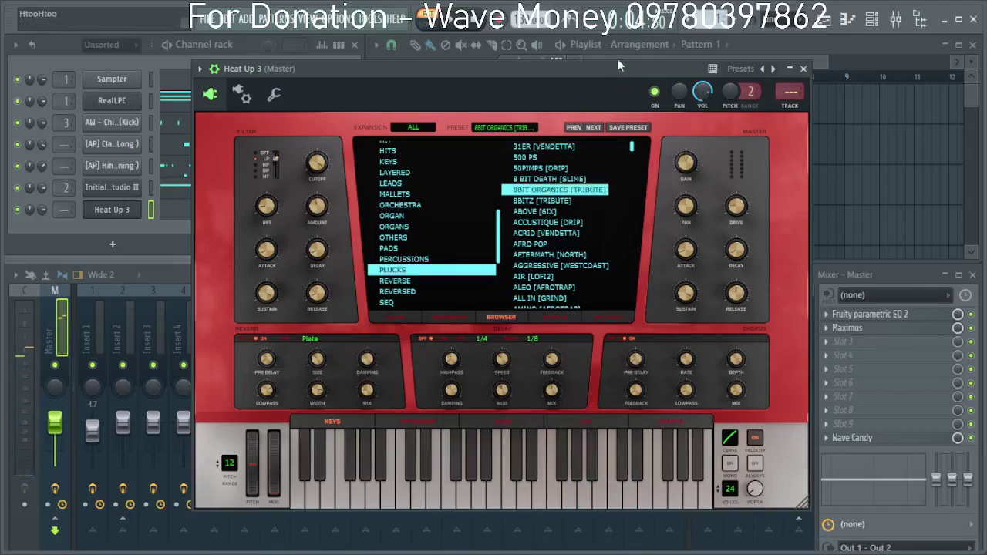
{"action": "left_click_drag", "start_coordinate": [618, 63], "coordinate": [620, 66]}
{"action": "left_click", "coordinate": [569, 203]}
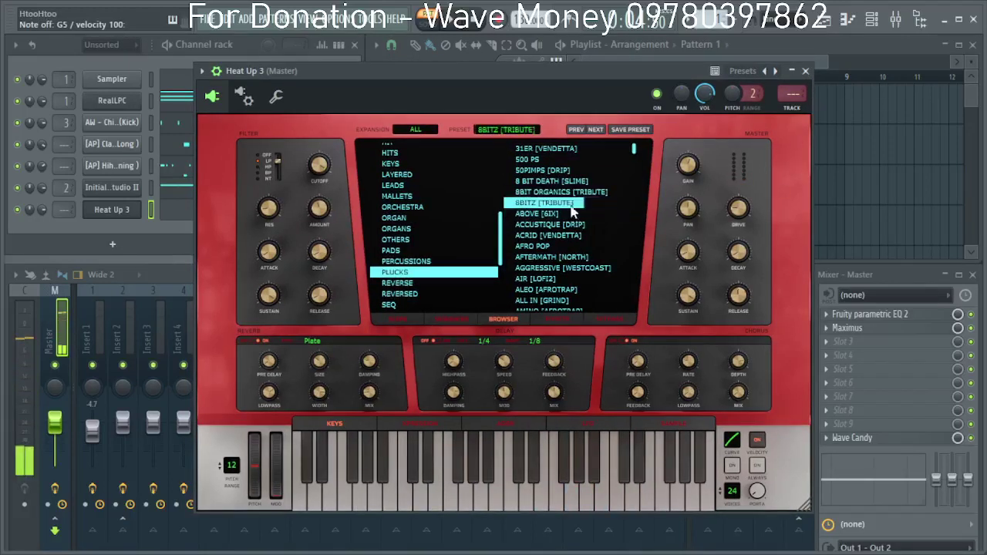
{"action": "left_click", "coordinate": [575, 213]}
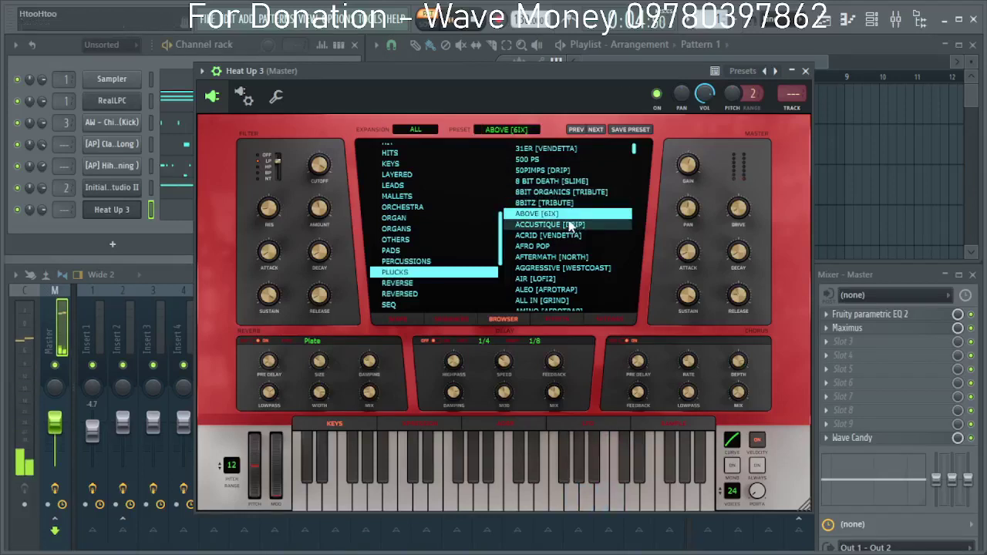
{"action": "left_click", "coordinate": [572, 226]}
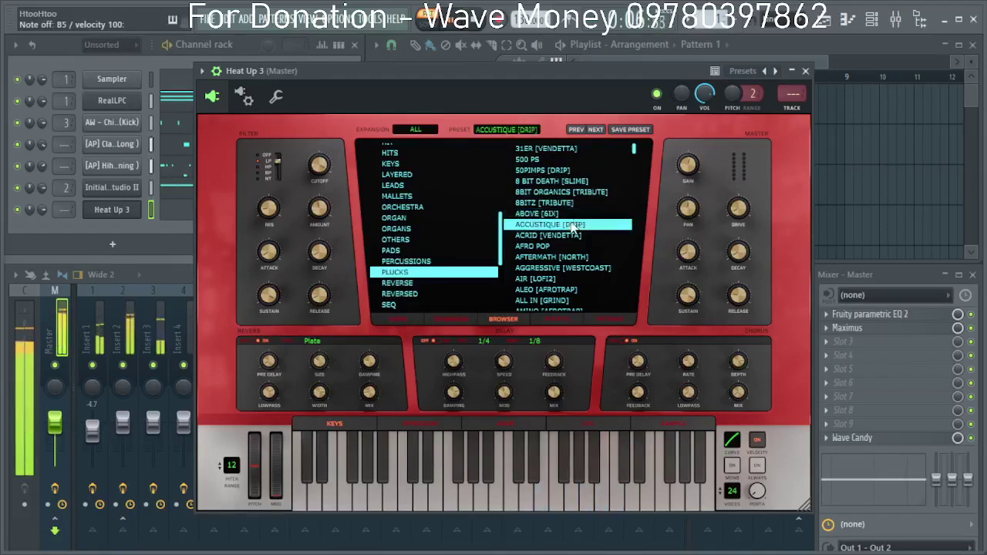
{"action": "left_click_drag", "start_coordinate": [633, 71], "coordinate": [640, 72]}
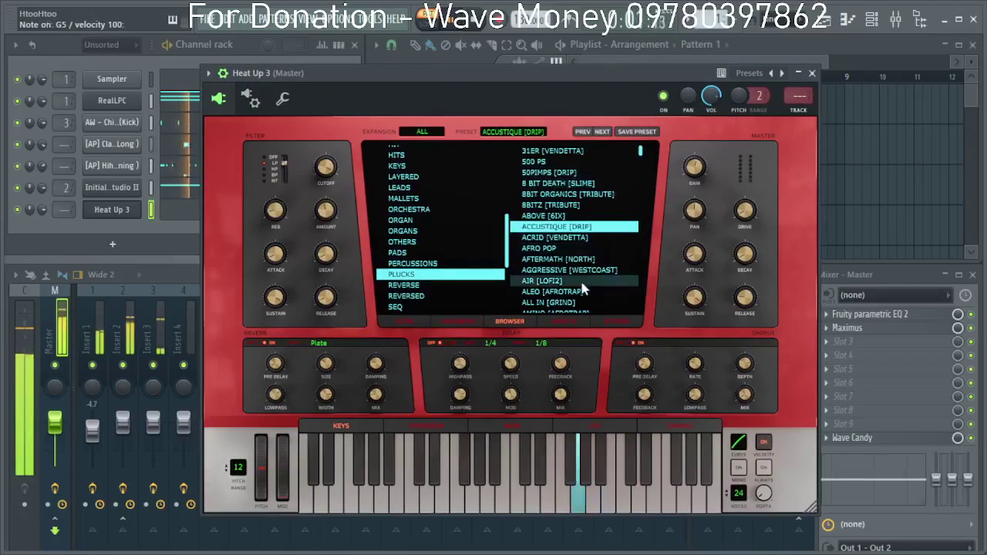
Audition ACRID [VENDETTA], load the AFTERMATH [NORTH] pluck preset, and close the Heat Up 3 window.
{"action": "left_click", "coordinate": [578, 237]}
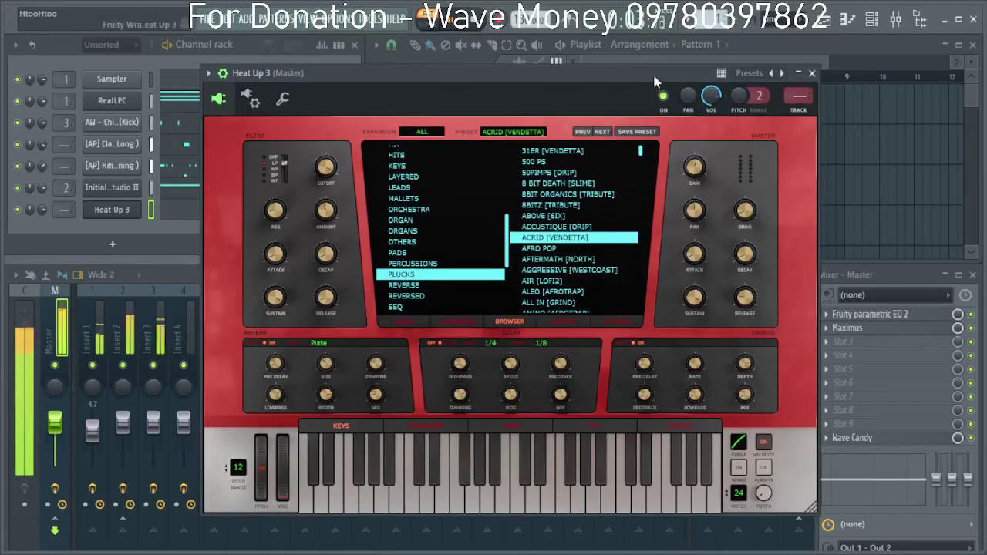
{"action": "left_click_drag", "start_coordinate": [653, 77], "coordinate": [622, 71]}
{"action": "left_click", "coordinate": [589, 258]}
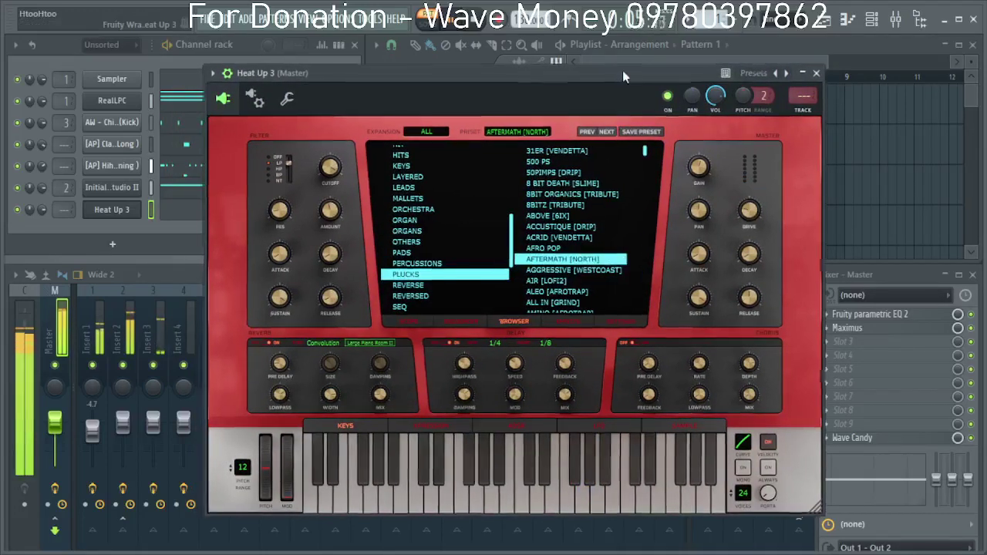
{"action": "left_click", "coordinate": [816, 73]}
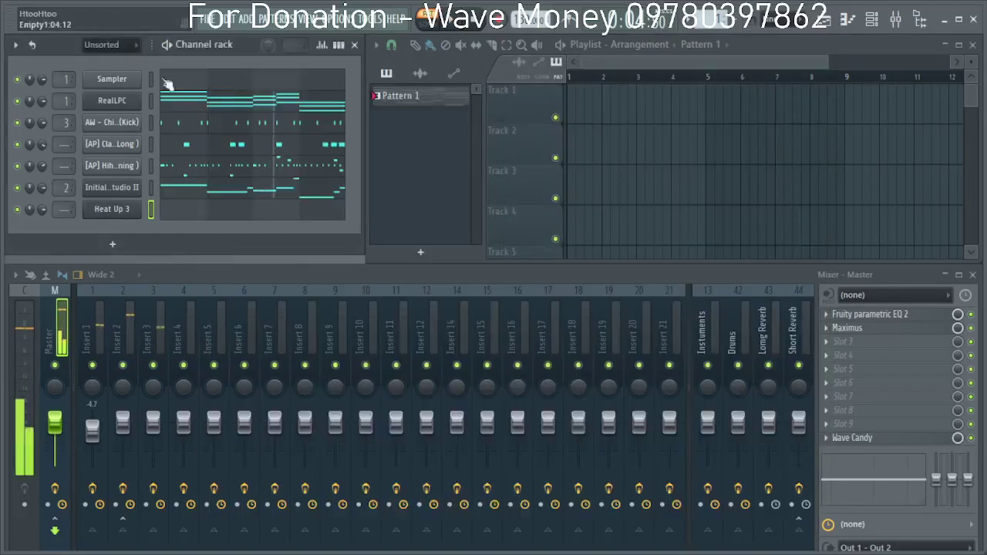
Open the RealLPC chords in the piano roll, try them one octave higher, and return them to their original octave.
{"action": "right_click", "coordinate": [137, 99]}
{"action": "left_click", "coordinate": [162, 98]}
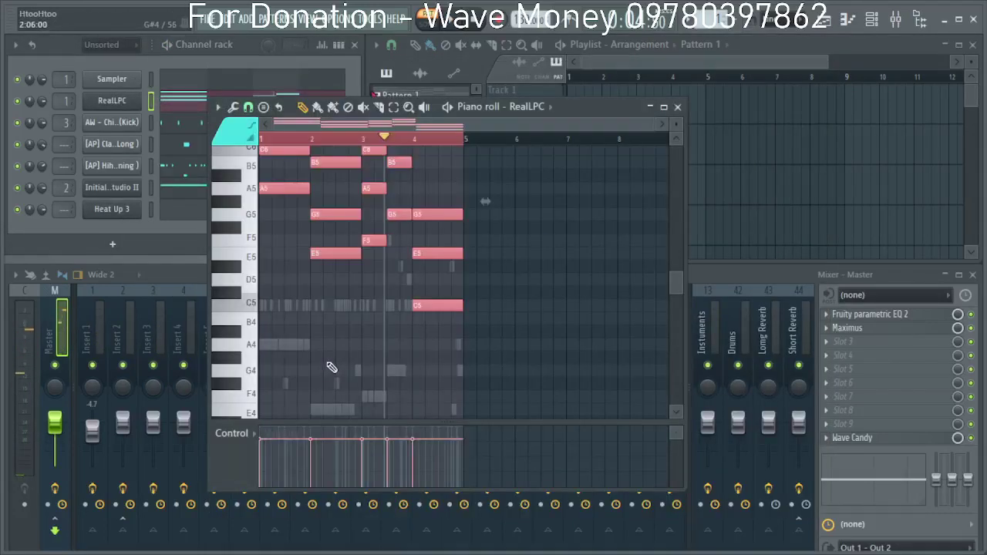
{"action": "scroll", "coordinate": [332, 368], "scroll_direction": "up", "scroll_amount": 2}
{"action": "key", "text": "ctrl+Up"}
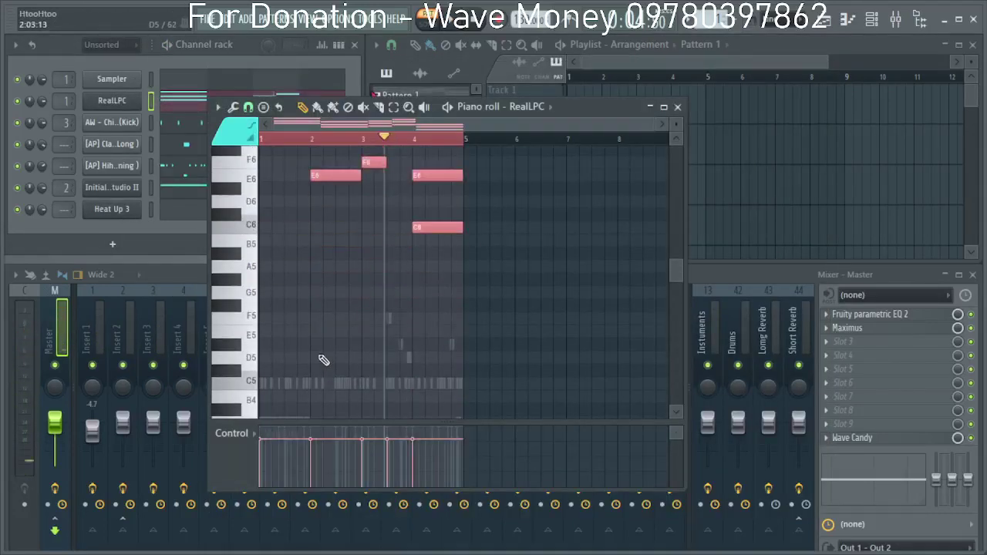
{"action": "key", "text": "ctrl+Down"}
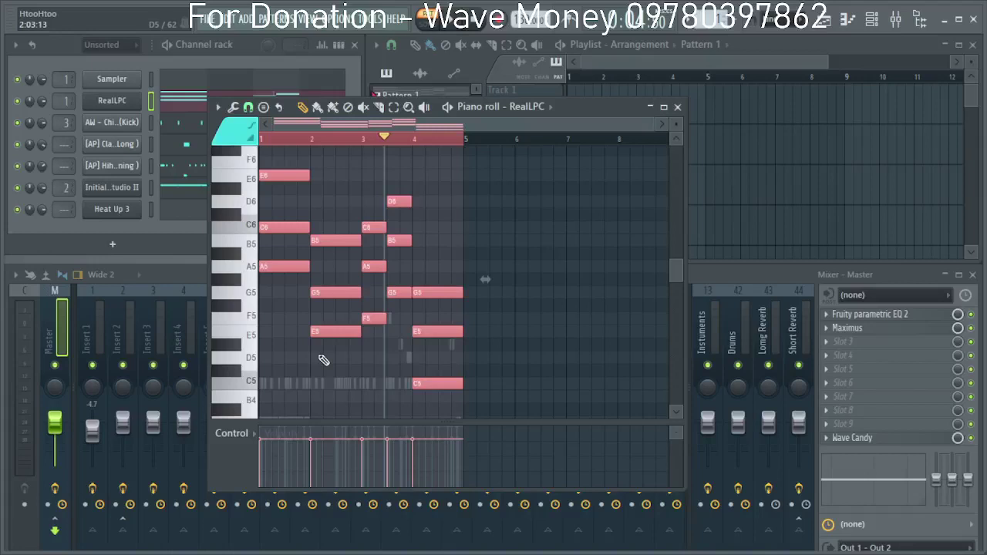
Transpose all RealLPC chord notes down three semitones, muting the Initial 808 Studio II channel for playback, and close the piano roll.
{"action": "key", "text": "shift+Down"}
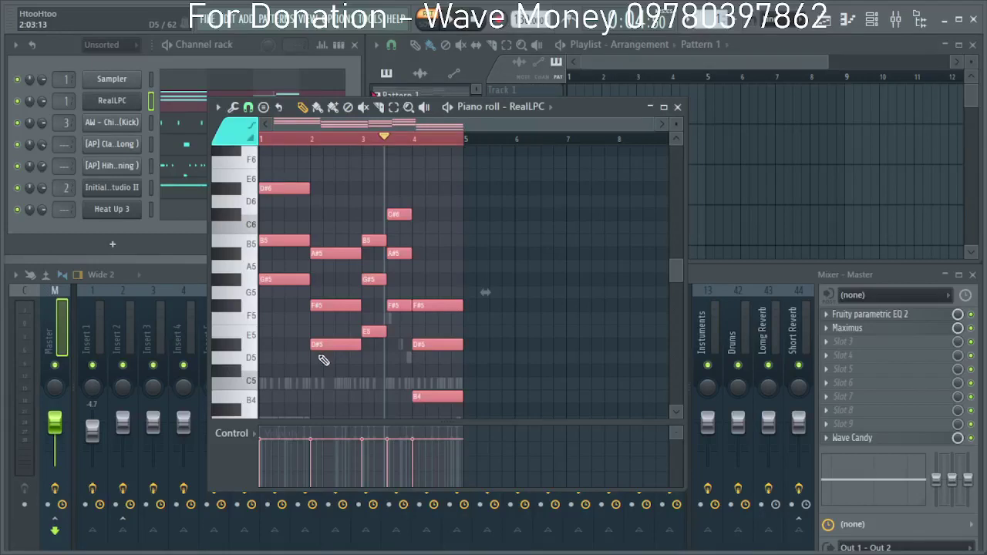
{"action": "key", "text": "space"}
{"action": "key", "text": "space"}
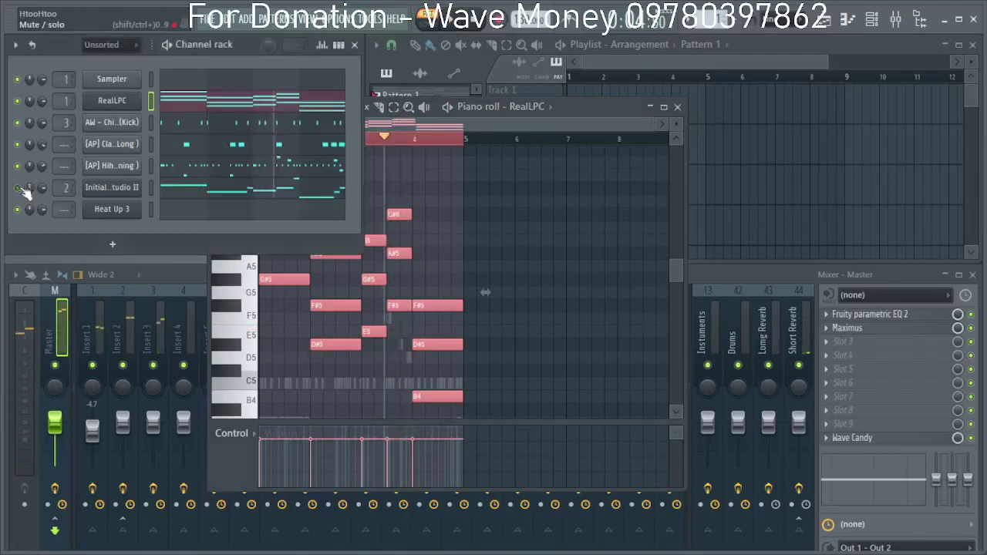
{"action": "key", "text": "space"}
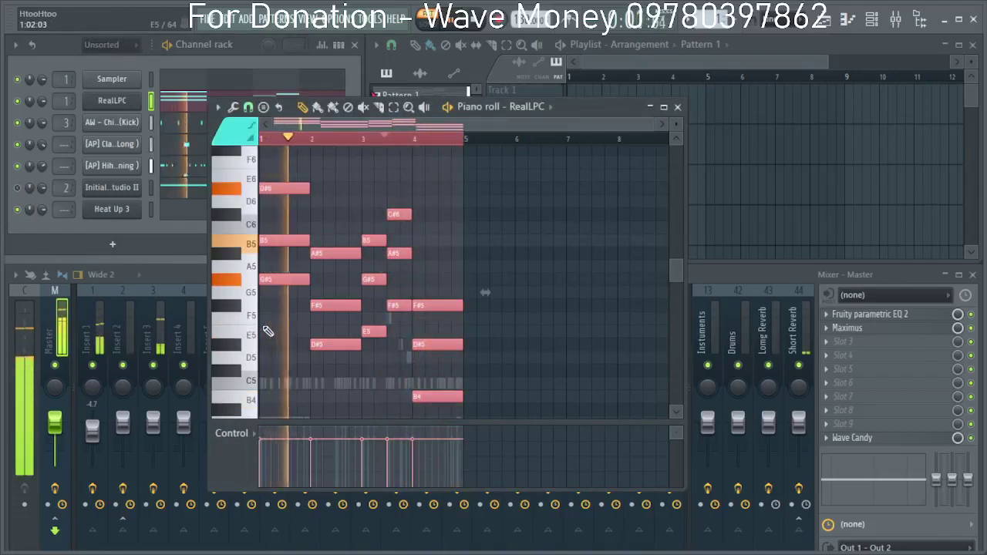
{"action": "key", "text": "shift+Down"}
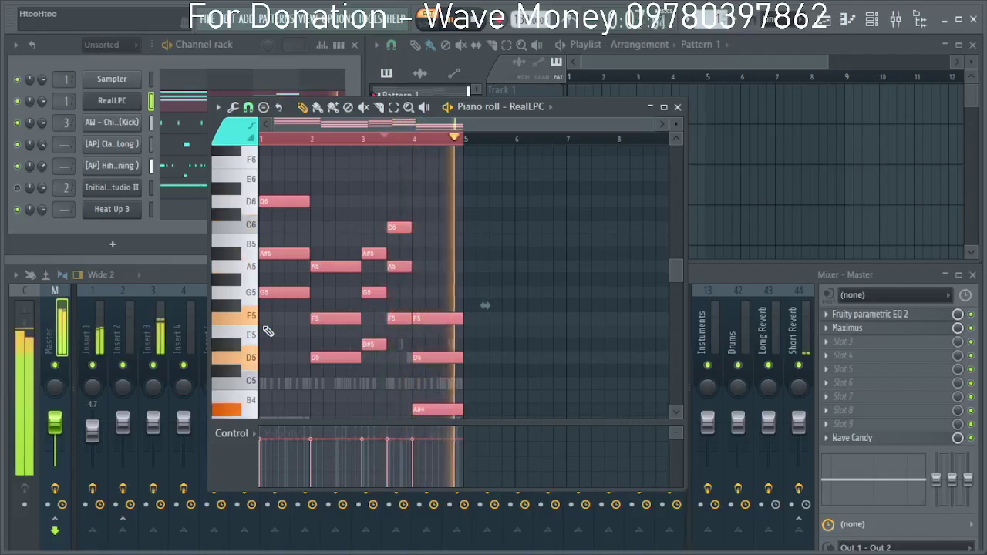
{"action": "key", "text": "shift+Down"}
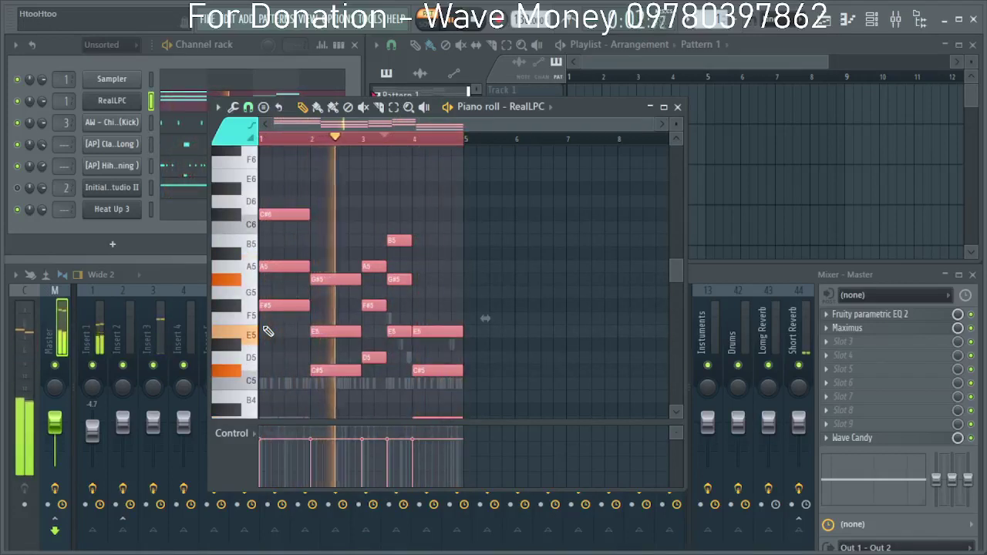
{"action": "left_click", "coordinate": [678, 107]}
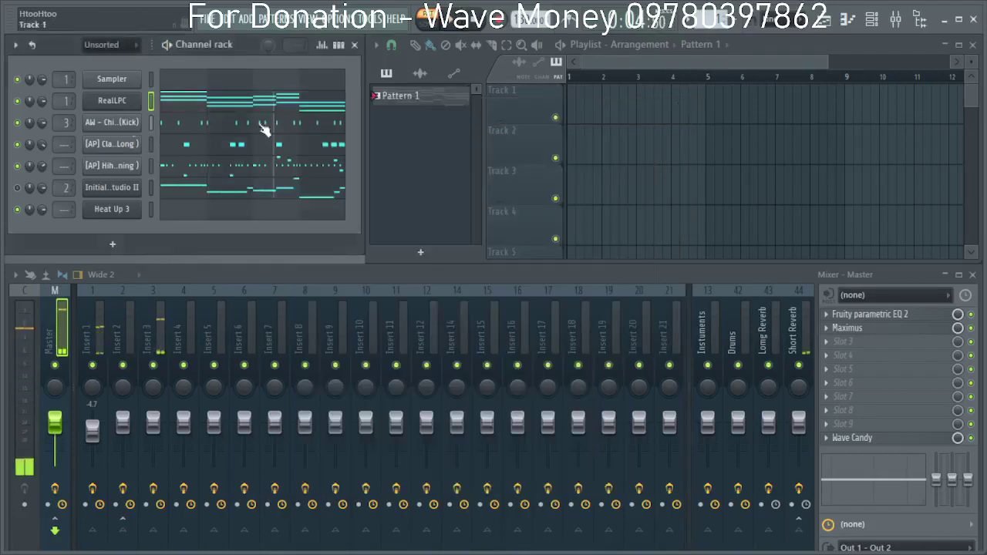
Switch RealLPC to MIDI mode, set its Chord Position to II, and close the plugin to listen.
{"action": "left_click", "coordinate": [110, 101]}
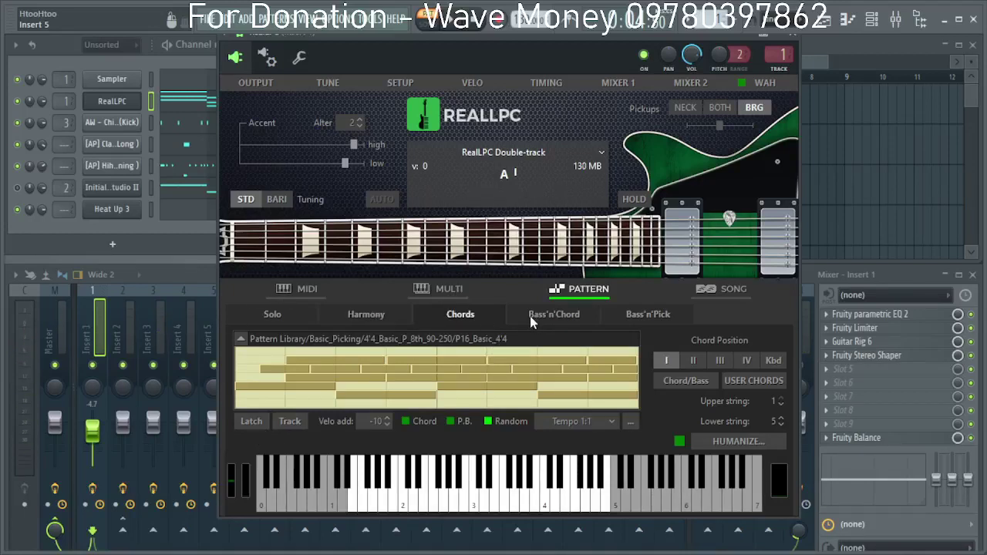
{"action": "left_click", "coordinate": [313, 290]}
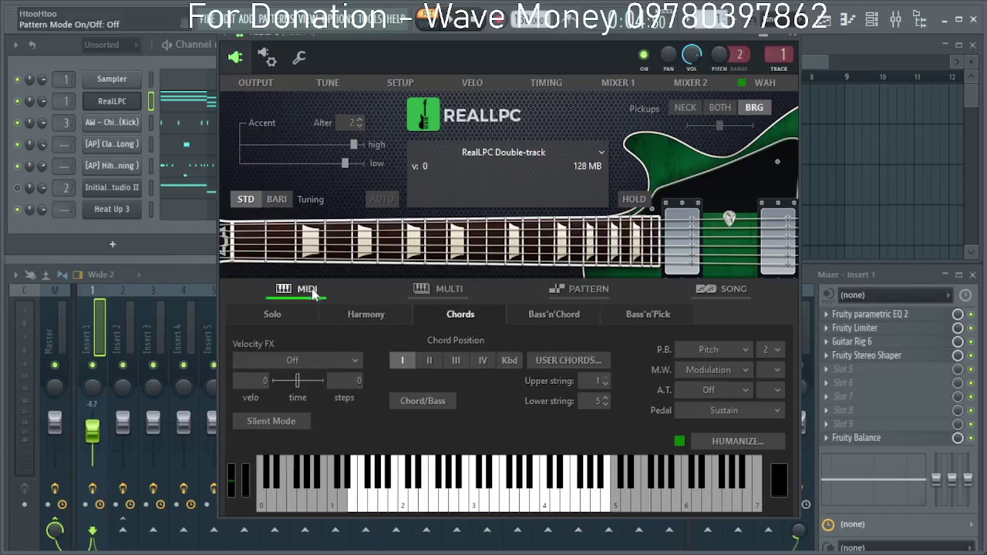
{"action": "left_click", "coordinate": [430, 361]}
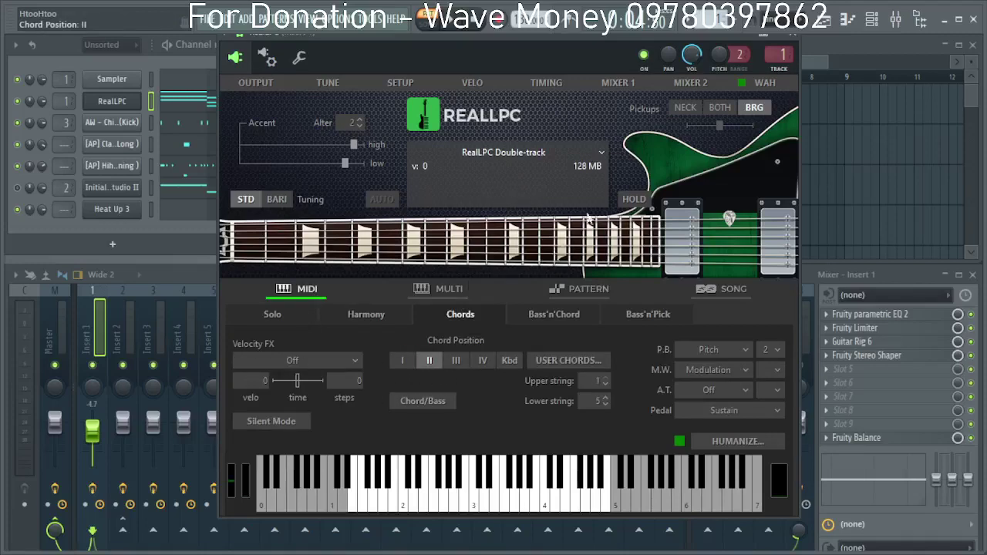
{"action": "left_click", "coordinate": [794, 36]}
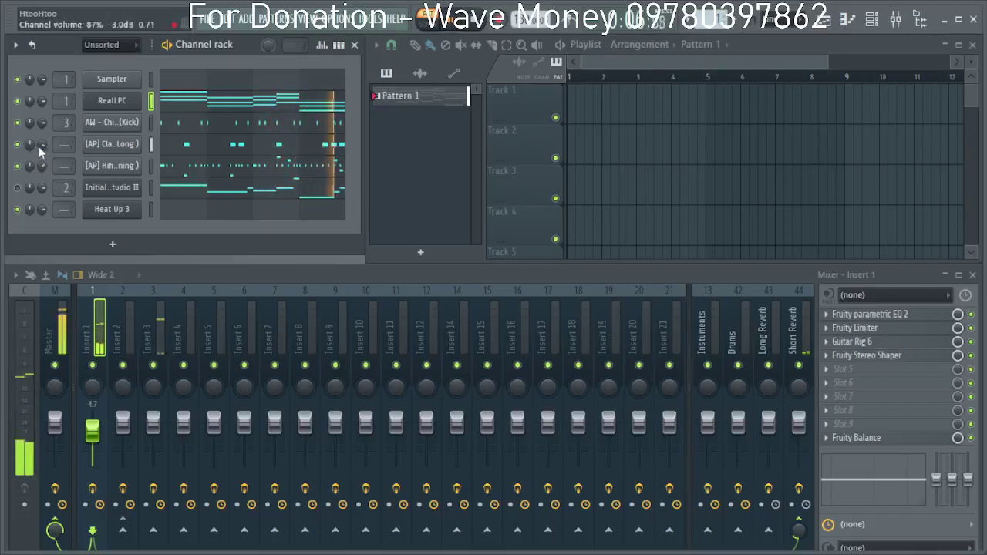
Return RealLPC to Pattern mode with Chord Position II and close the plugin window.
{"action": "left_click", "coordinate": [111, 103]}
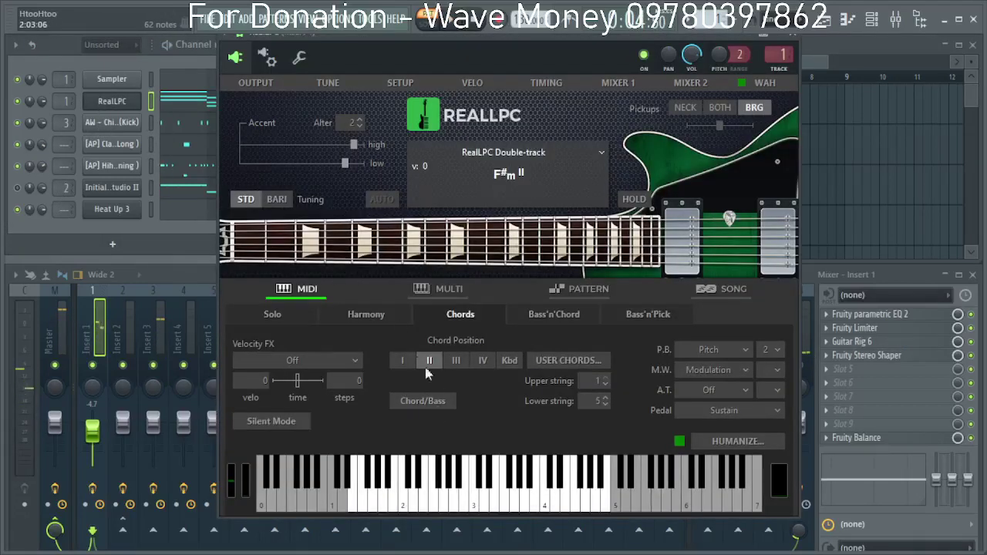
{"action": "left_click", "coordinate": [570, 291]}
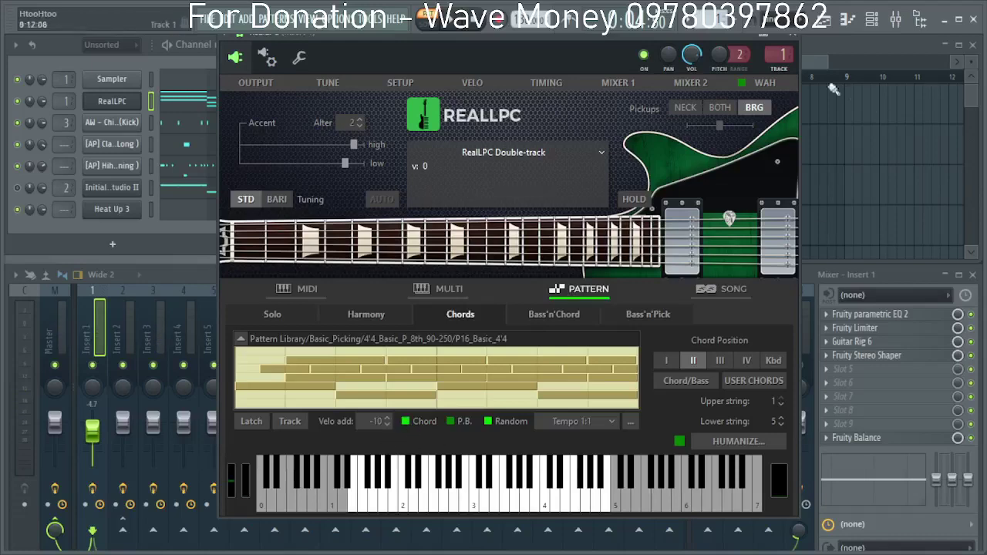
{"action": "left_click", "coordinate": [792, 39]}
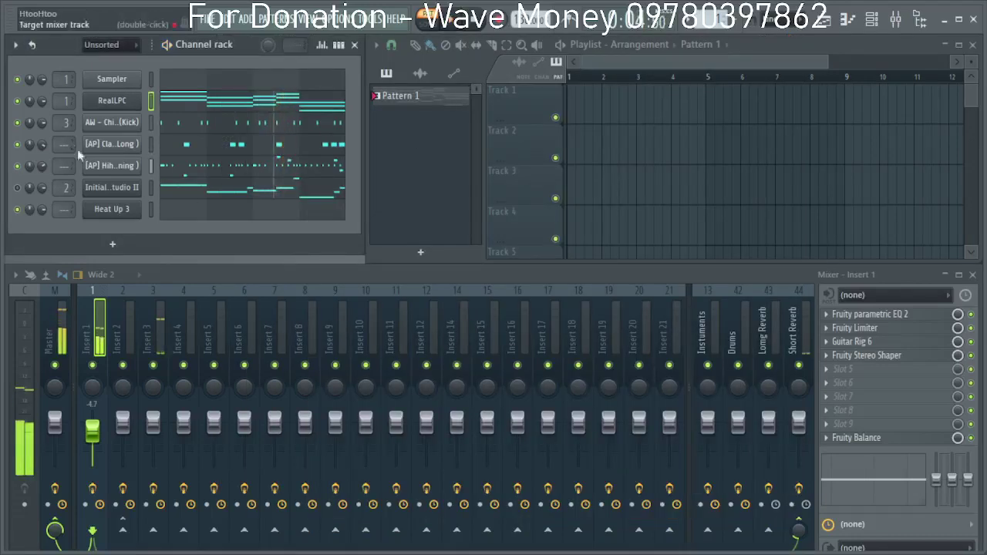
Transpose all Initial 808 Studio II notes down three semitones in the piano roll and start playback.
{"action": "right_click", "coordinate": [108, 192]}
{"action": "left_click", "coordinate": [169, 193]}
{"action": "key", "text": "ctrl+a"}
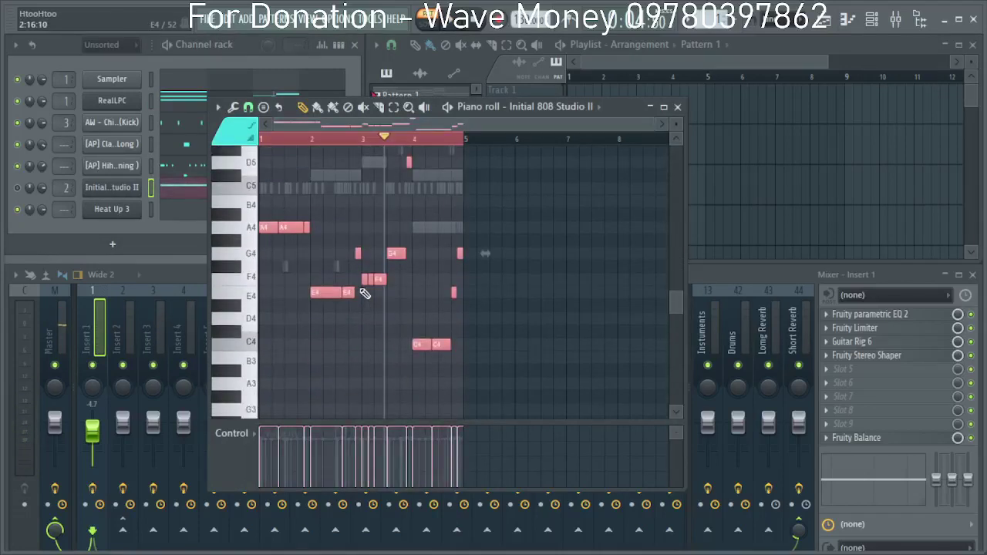
{"action": "key", "text": "Down"}
{"action": "key", "text": "Down"}
{"action": "key", "text": "Down"}
{"action": "key", "text": "space"}
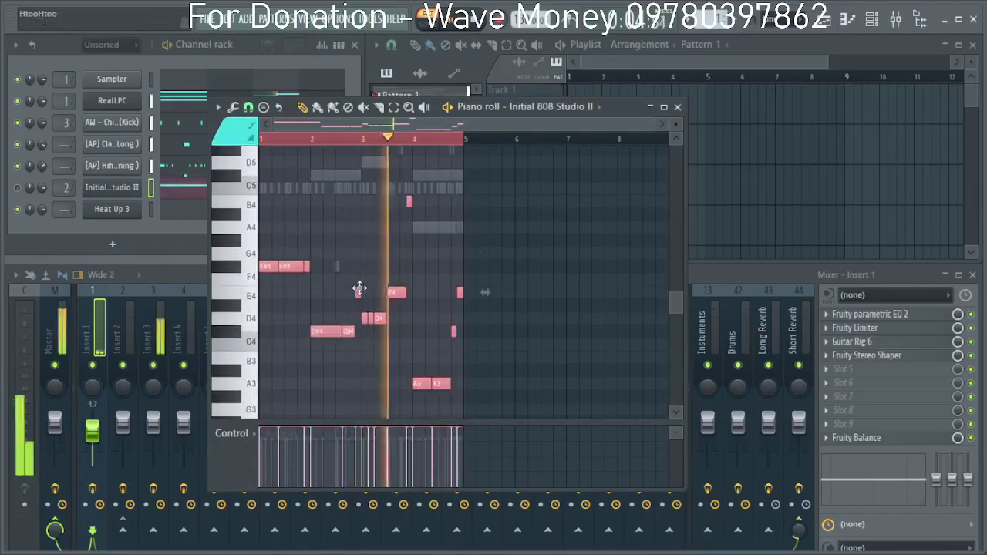
Unmute the Initial 808 Studio II channel and raise its bar 4 notes by one octave.
{"action": "left_click", "coordinate": [18, 187]}
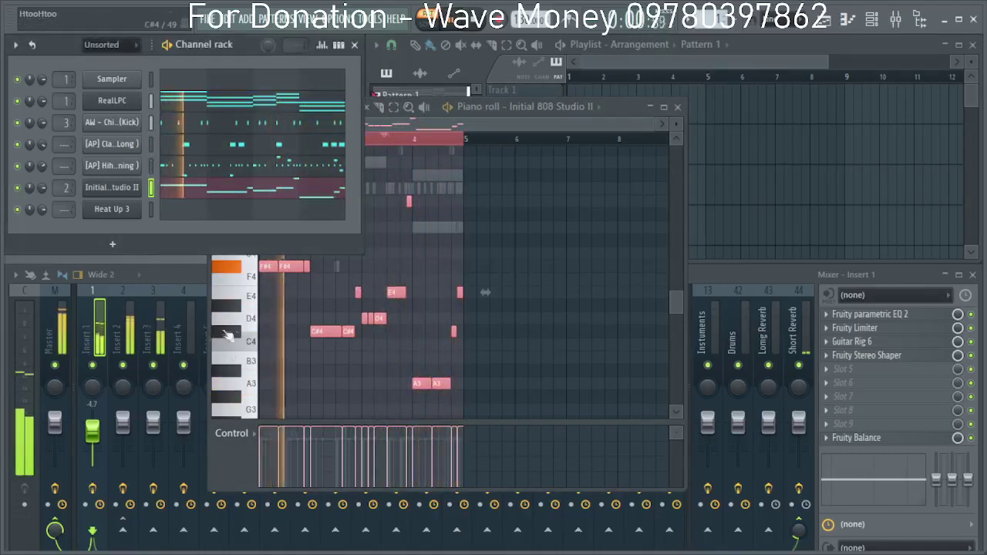
{"action": "left_click_drag", "start_coordinate": [505, 405], "coordinate": [429, 302]}
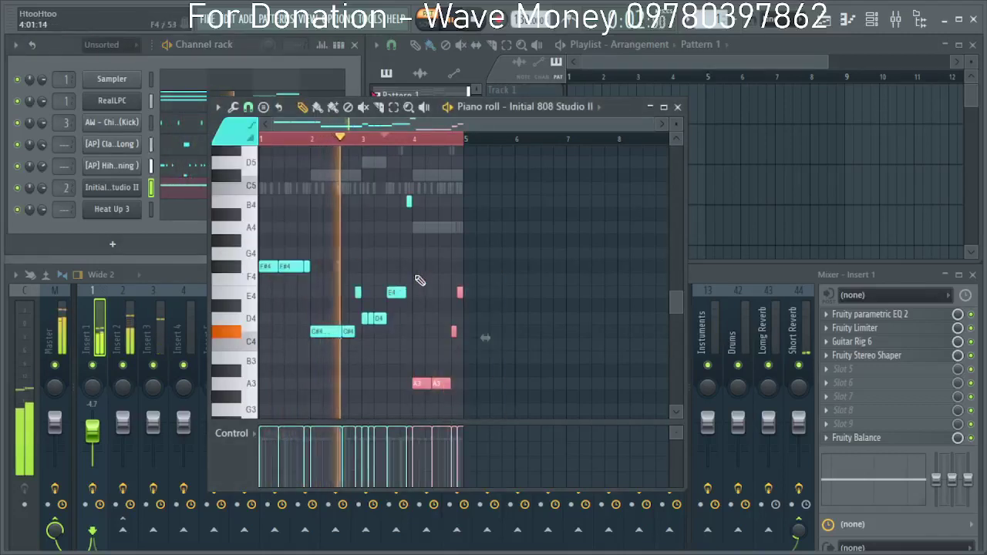
{"action": "key", "text": "ctrl+Up"}
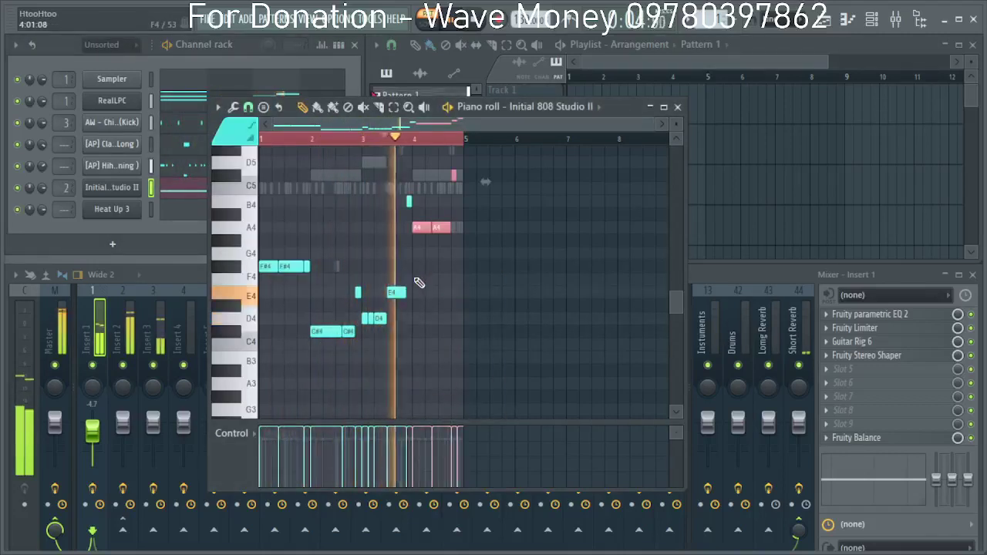
Close the 808 piano roll and look at the Guitar Rig 6 effect on mixer Insert 1.
{"action": "scroll", "coordinate": [440, 312], "scroll_direction": "up", "scroll_amount": 3}
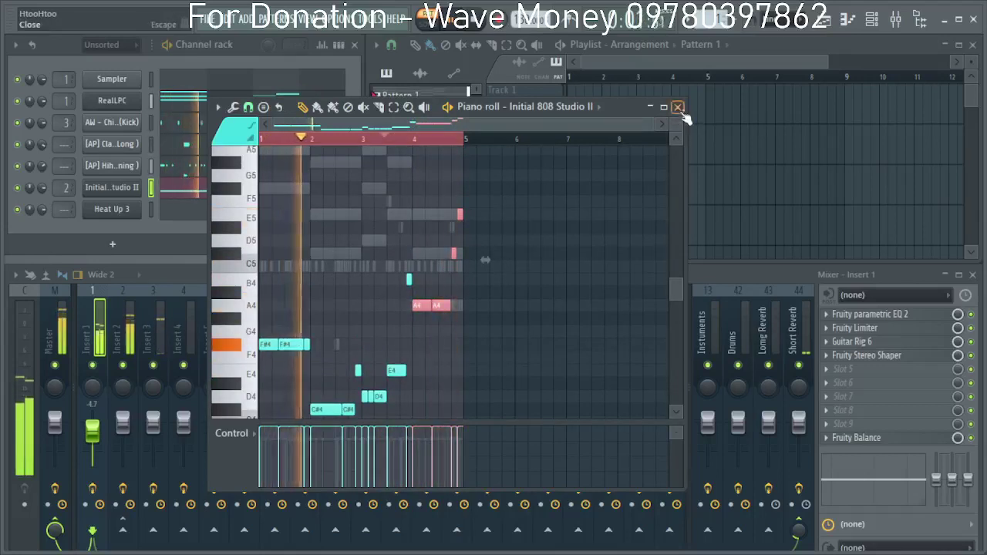
{"action": "left_click", "coordinate": [677, 106]}
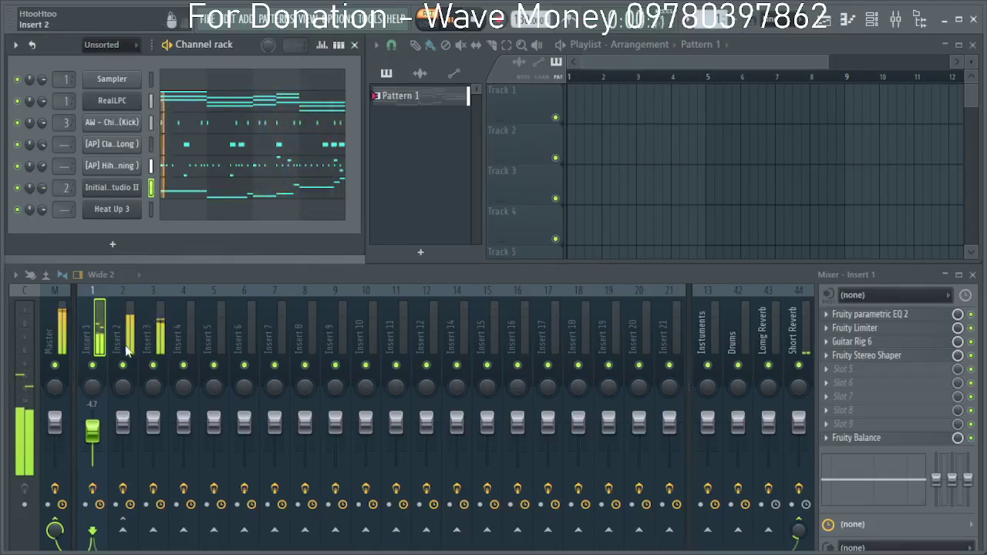
{"action": "left_click", "coordinate": [888, 345]}
{"action": "left_click", "coordinate": [790, 87]}
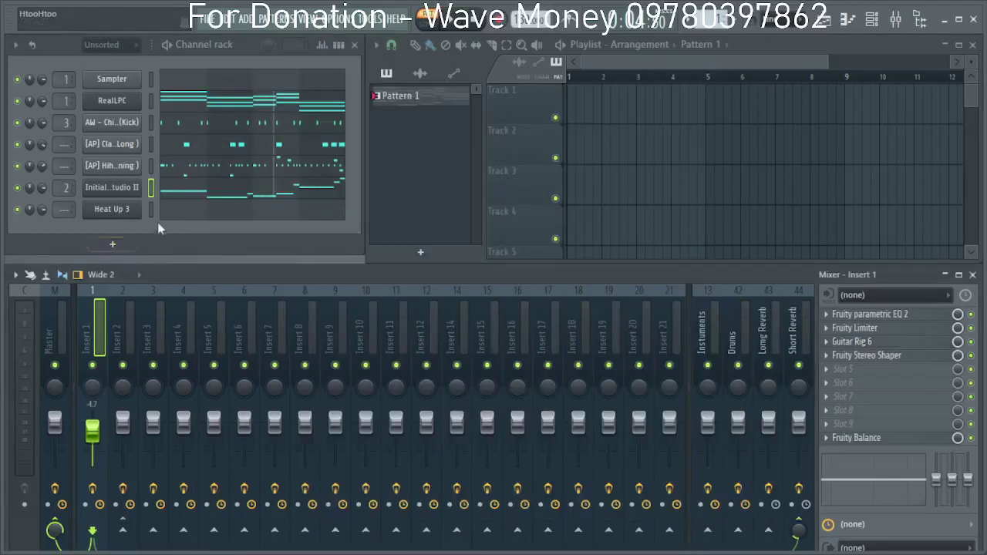
Open the Heat Up 3 instrument and audition the ALL IN [GRIND] pluck preset.
{"action": "left_click", "coordinate": [112, 209]}
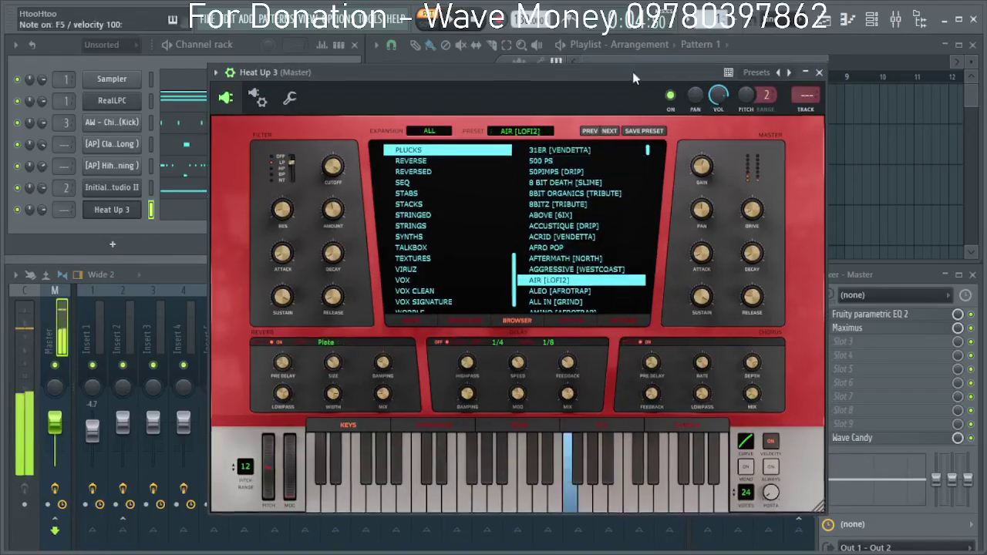
{"action": "left_click", "coordinate": [589, 300]}
{"action": "left_click_drag", "start_coordinate": [679, 67], "coordinate": [642, 39]}
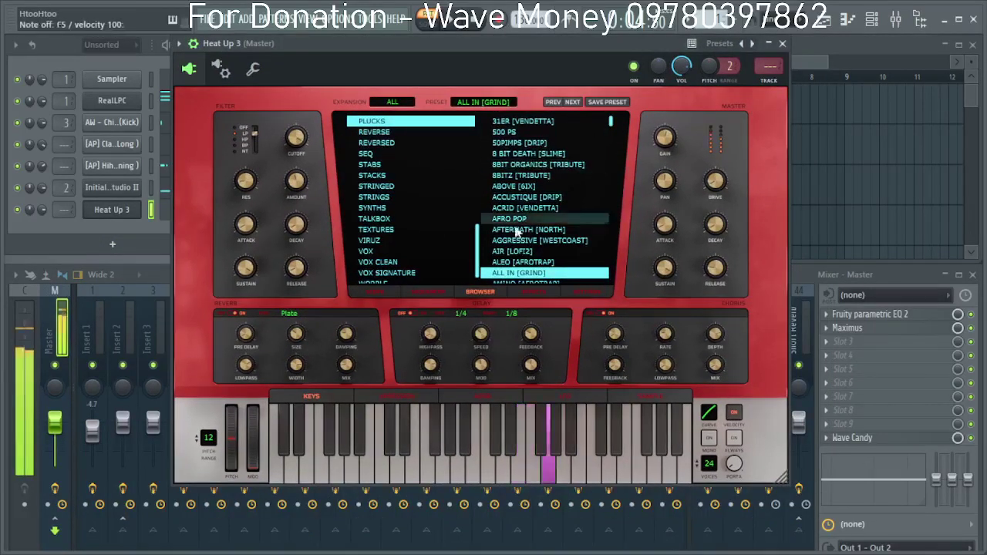
Load the AU [SAUCE2] preset from Heat Up 3's VOX category and play notes to audition it.
{"action": "scroll", "coordinate": [543, 262], "scroll_direction": "down", "scroll_amount": 5}
{"action": "left_click", "coordinate": [365, 234]}
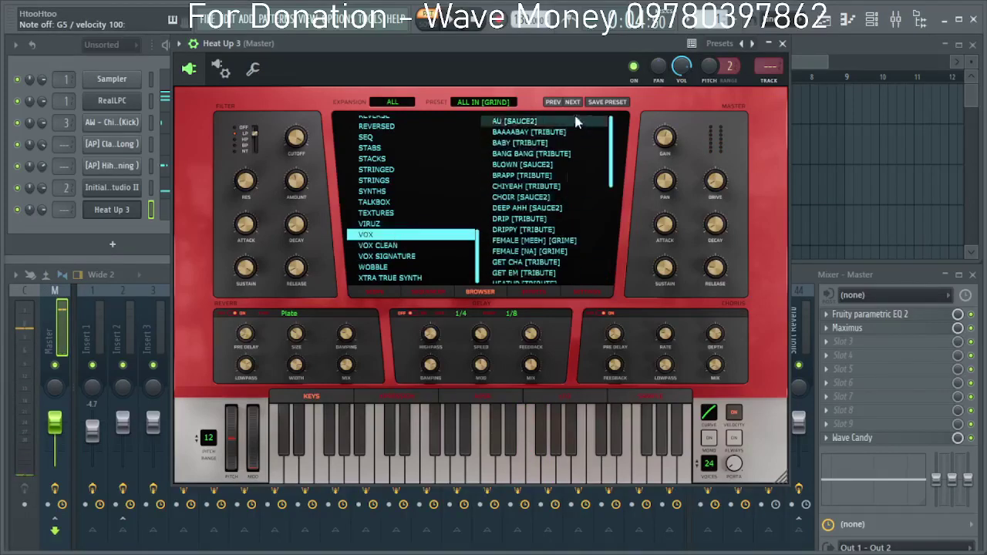
{"action": "left_click", "coordinate": [574, 121]}
{"action": "key", "text": "m"}
{"action": "key", "text": "m"}
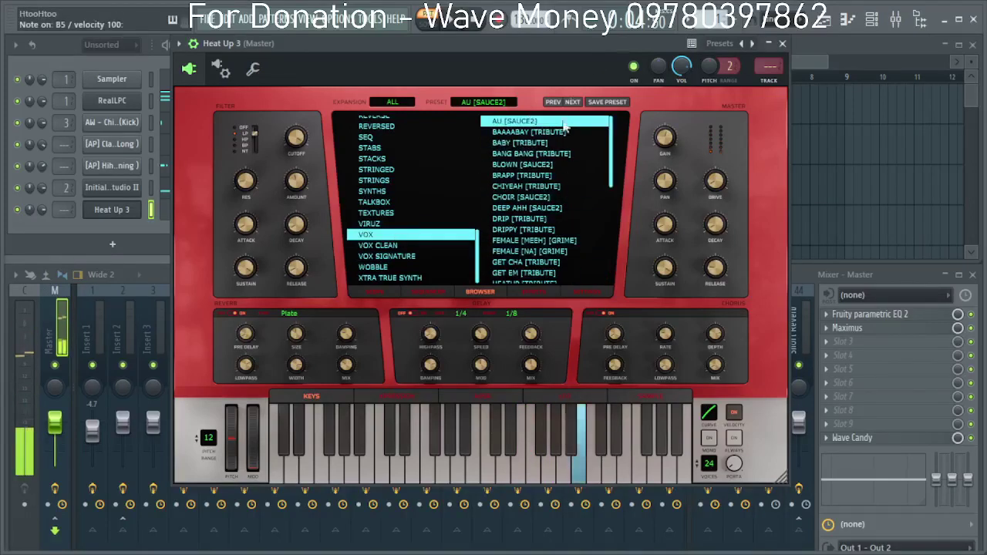
{"action": "key", "text": "c"}
{"action": "key", "text": "v"}
{"action": "key", "text": "c"}
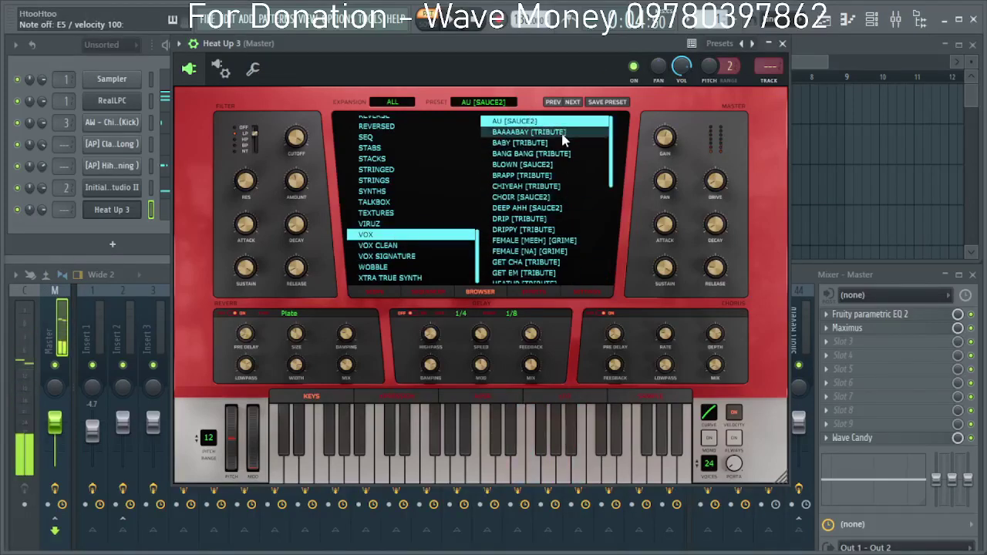
{"action": "key", "text": "z"}
{"action": "key", "text": "x"}
{"action": "key", "text": "c"}
{"action": "key", "text": "b"}
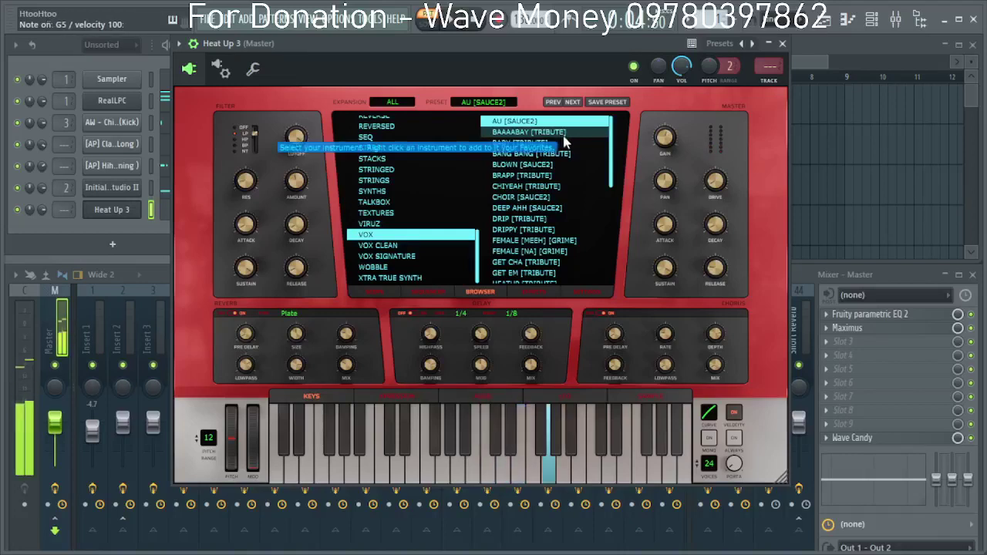
{"action": "key", "text": "c"}
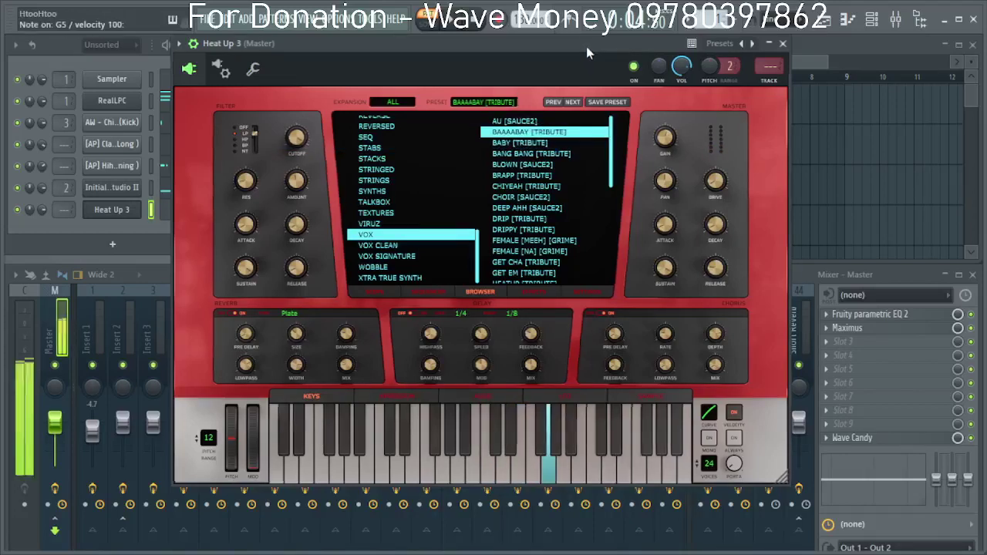
Compare the BAAAABAY [TRIBUTE] vox preset with AU [SAUCE2], playing notes over the running beat.
{"action": "left_click", "coordinate": [563, 134]}
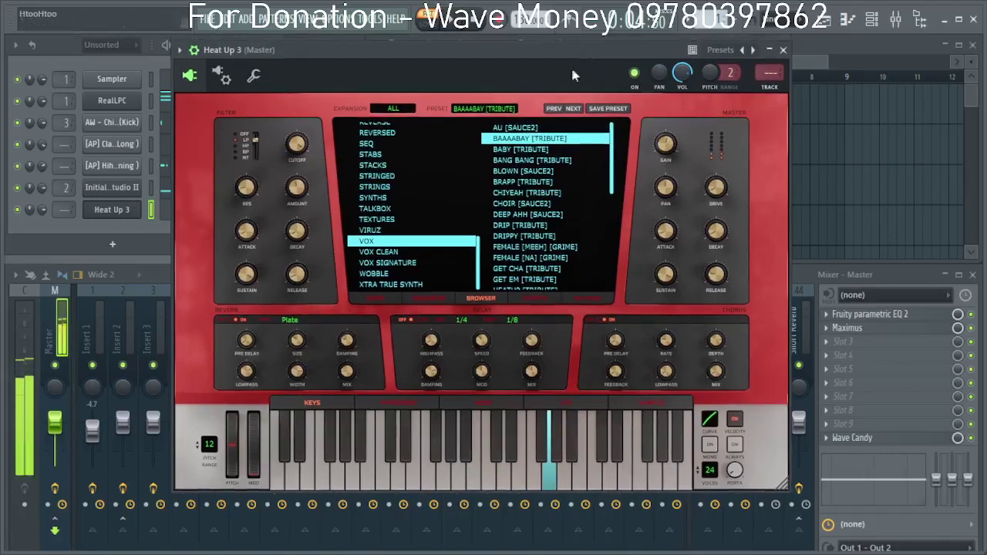
{"action": "key", "text": "z"}
{"action": "left_click", "coordinate": [539, 133]}
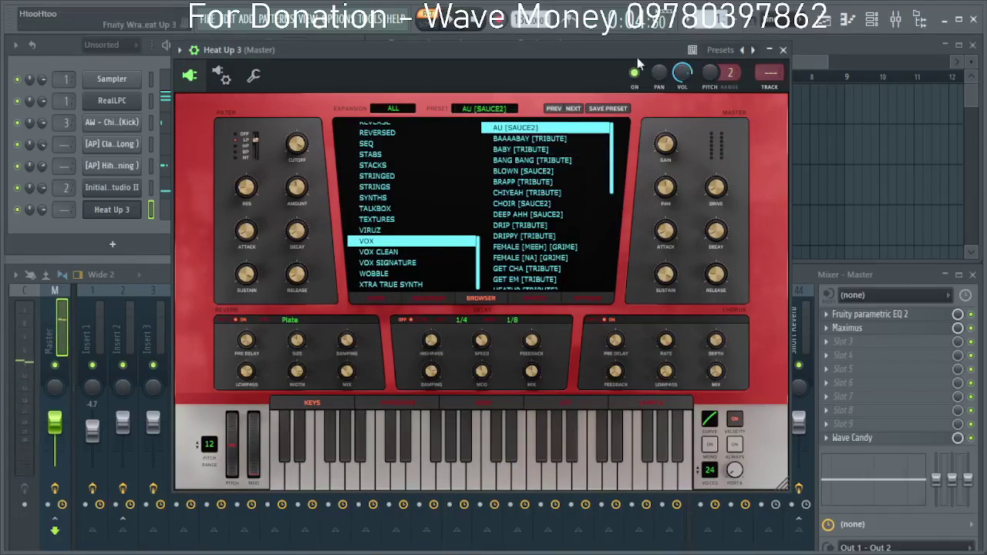
{"action": "left_click_drag", "start_coordinate": [576, 53], "coordinate": [659, 78]}
{"action": "key", "text": "z"}
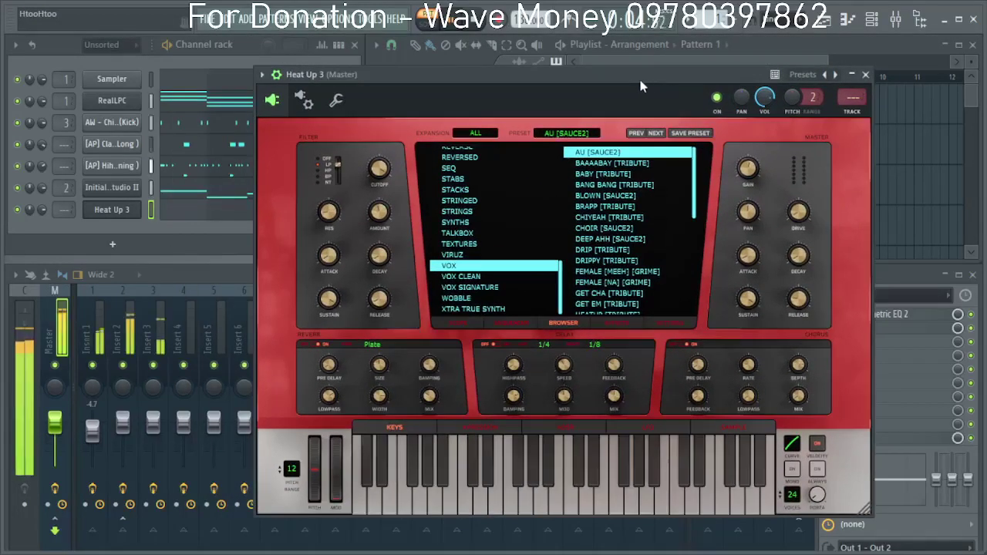
{"action": "key", "text": "n"}
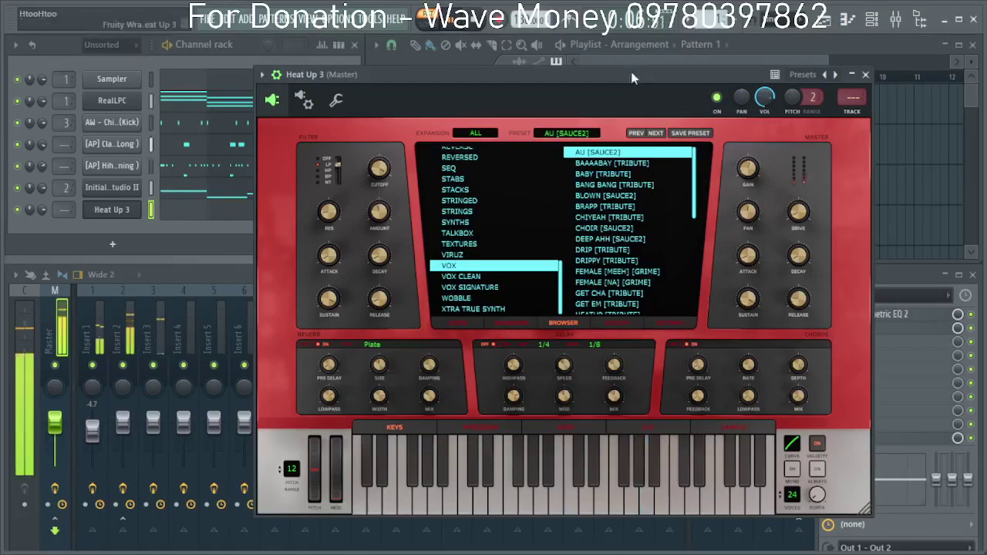
{"action": "key", "text": "m"}
Choose the CHOIR [SAUCE2] vox preset in Heat Up 3 and route the instrument to mixer track 4.
{"action": "left_click", "coordinate": [613, 218]}
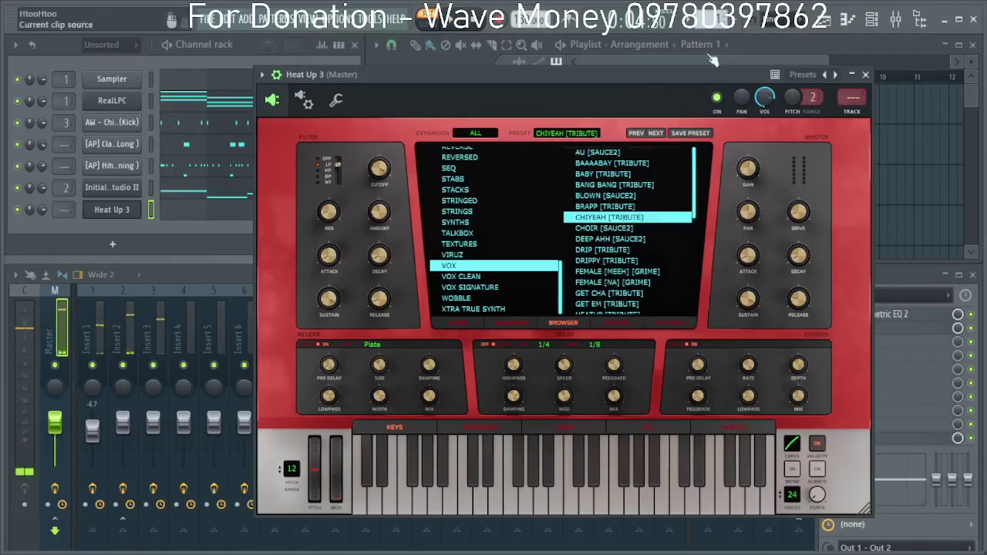
{"action": "left_click_drag", "start_coordinate": [688, 93], "coordinate": [588, 98]}
{"action": "left_click", "coordinate": [501, 234]}
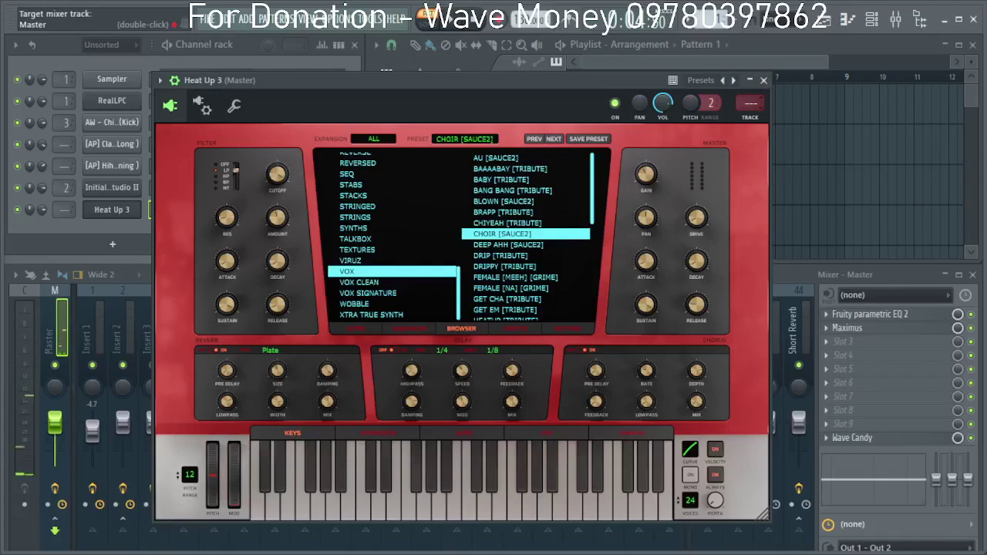
{"action": "left_click_drag", "start_coordinate": [751, 103], "coordinate": [750, 89]}
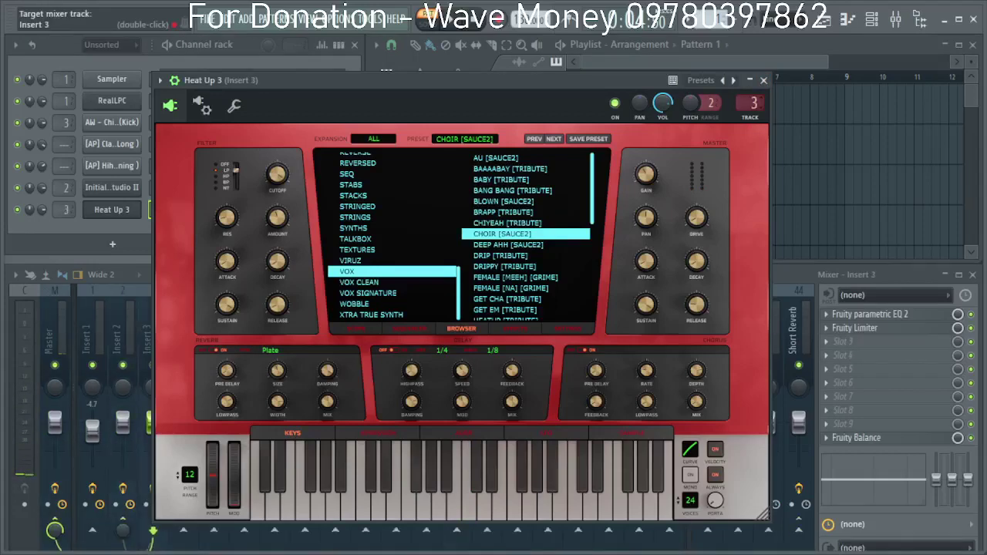
{"action": "left_click", "coordinate": [763, 80]}
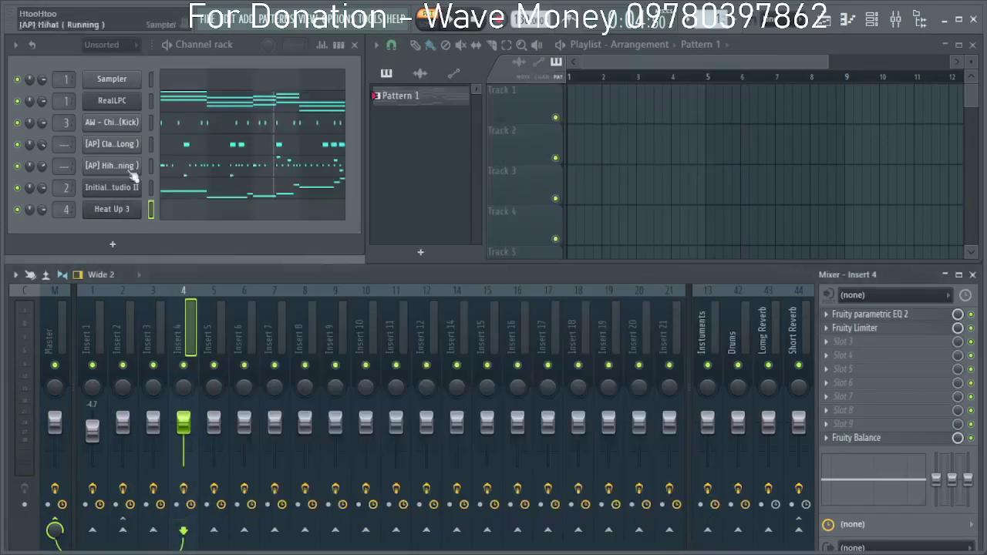
Delete the empty Sampler channel from the channel rack.
{"action": "right_click", "coordinate": [105, 88]}
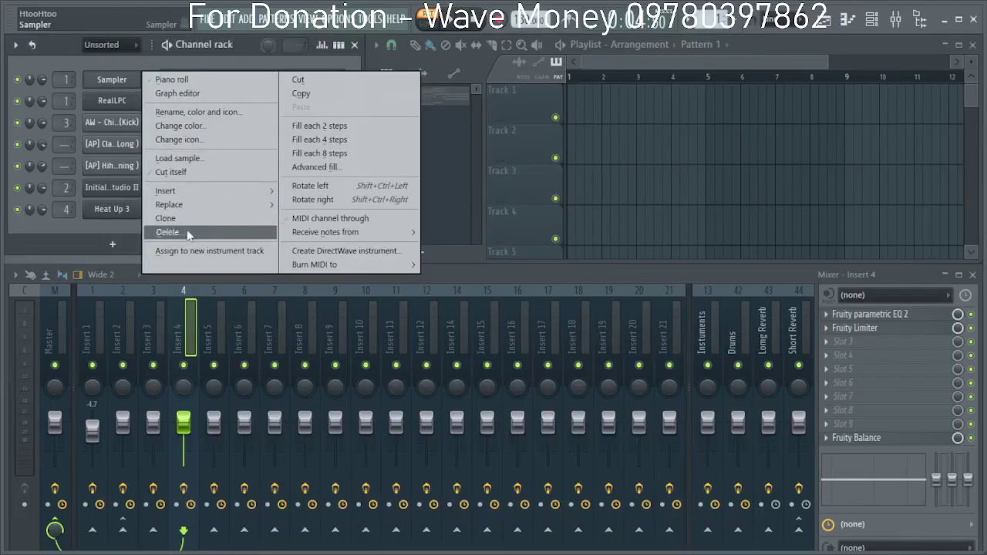
{"action": "left_click", "coordinate": [188, 231]}
{"action": "left_click", "coordinate": [554, 316]}
Place a half-bar F#5 note at the start of bar 1 in Heat Up 3's piano roll and play it back.
{"action": "right_click", "coordinate": [114, 189]}
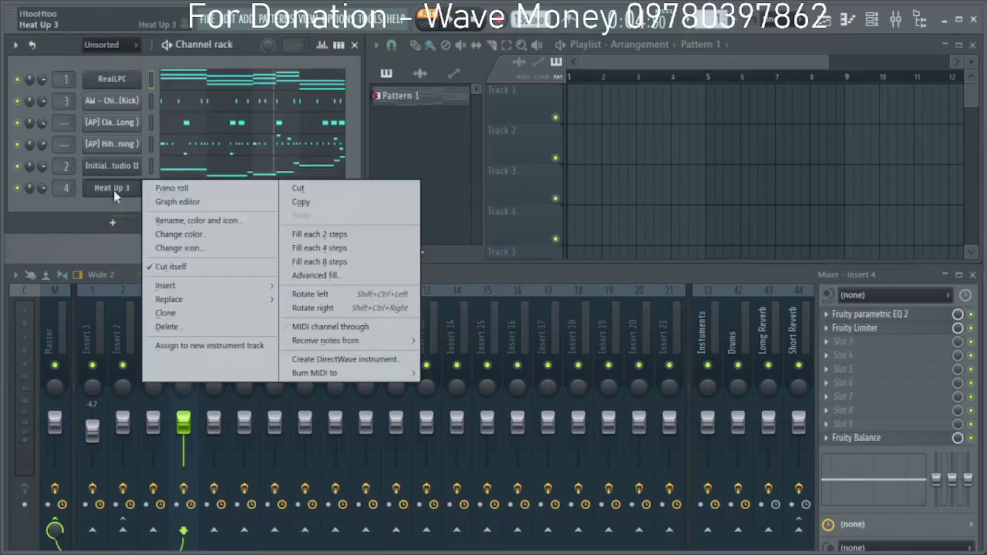
{"action": "left_click", "coordinate": [182, 186]}
{"action": "scroll", "coordinate": [307, 330], "scroll_direction": "down", "scroll_amount": 2}
{"action": "scroll", "coordinate": [316, 328], "scroll_direction": "up", "scroll_amount": 4}
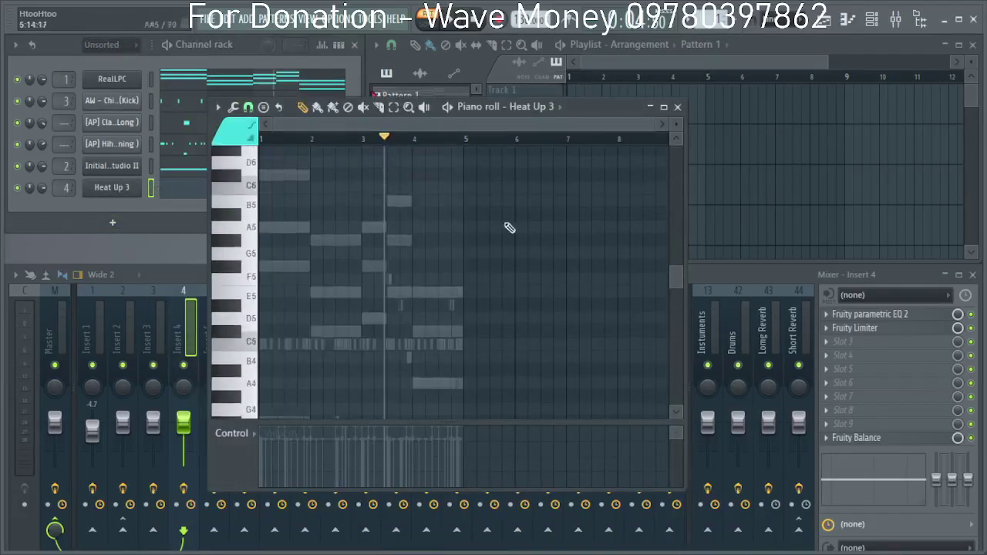
{"action": "scroll", "coordinate": [508, 226], "scroll_direction": "up", "scroll_amount": 2}
{"action": "left_click_drag", "start_coordinate": [513, 127], "coordinate": [401, 131]}
{"action": "scroll", "coordinate": [250, 339], "scroll_direction": "up", "scroll_amount": 2}
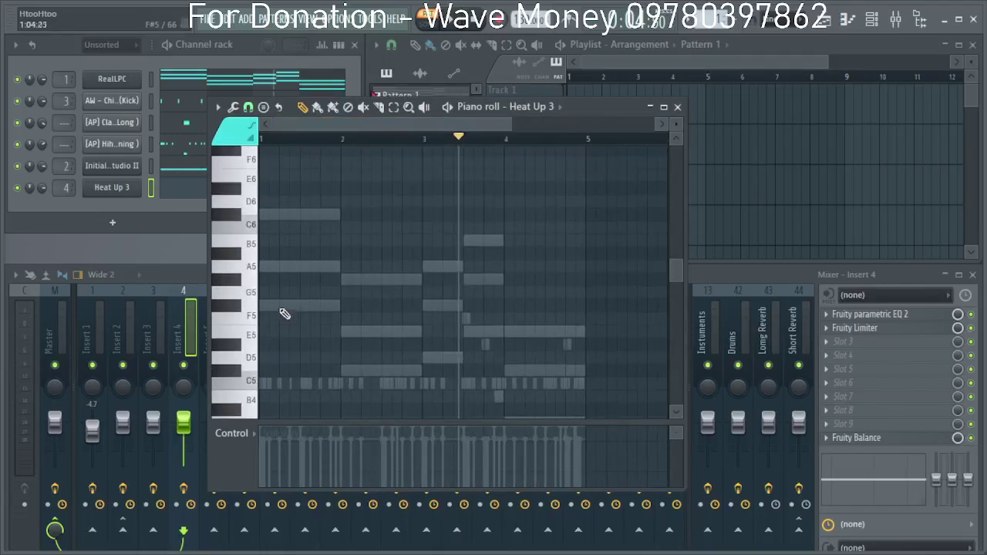
{"action": "left_click", "coordinate": [237, 303]}
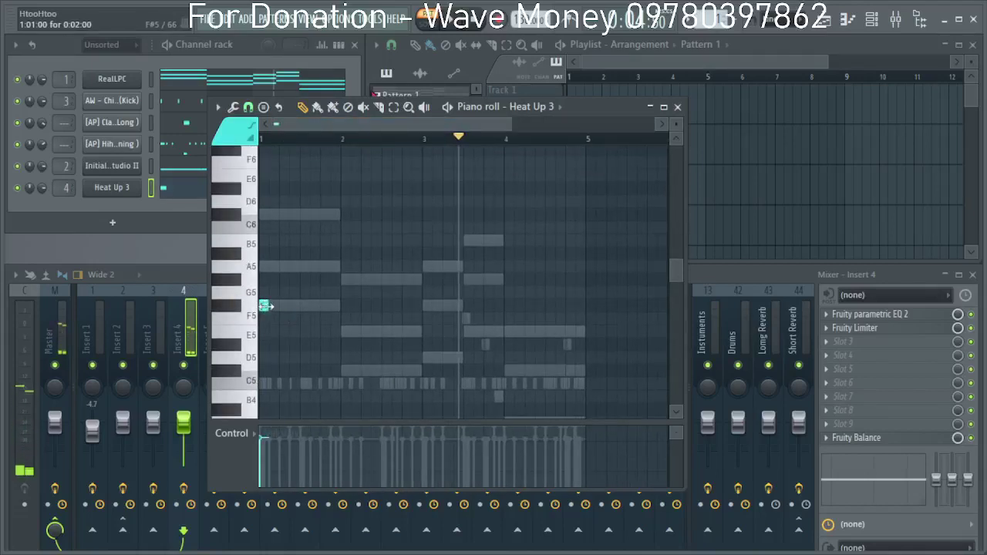
{"action": "mouse_move", "coordinate": [270, 306]}
{"action": "left_mouse_down"}
{"action": "mouse_move", "coordinate": [276, 172]}
{"action": "mouse_move", "coordinate": [266, 159]}
{"action": "mouse_move", "coordinate": [266, 311]}
{"action": "left_mouse_up"}
{"action": "key", "text": "space"}
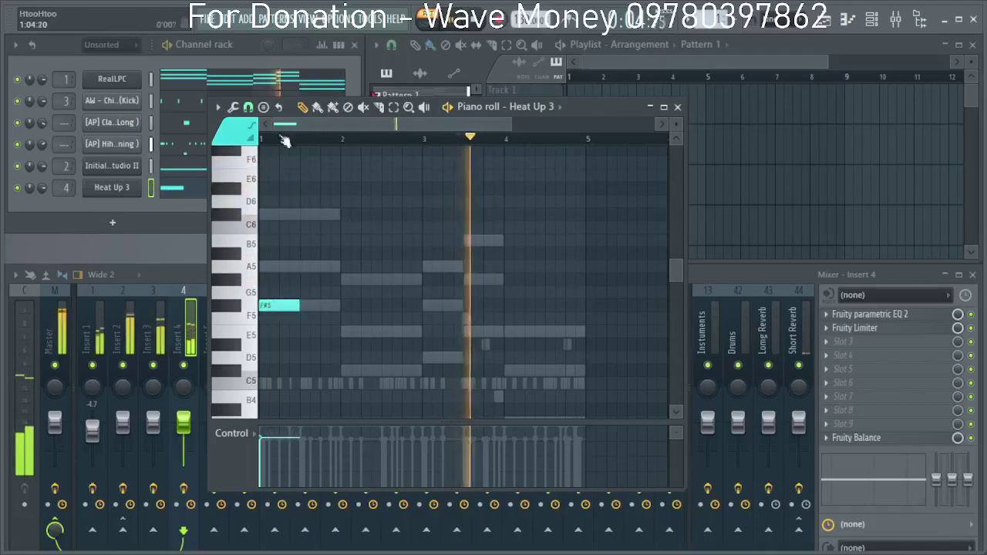
{"action": "key", "text": "space"}
{"action": "key", "text": "space"}
{"action": "key", "text": "space"}
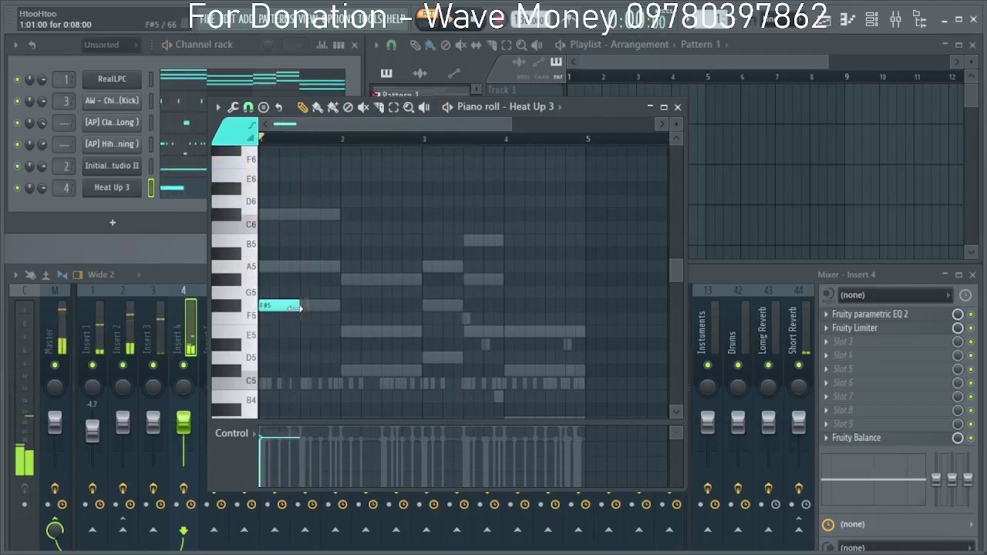
Try half-bar notes A5 and C#6 in bar 1 of Heat Up 3 with playback, and delete both.
{"action": "left_click_drag", "start_coordinate": [299, 307], "coordinate": [299, 266]}
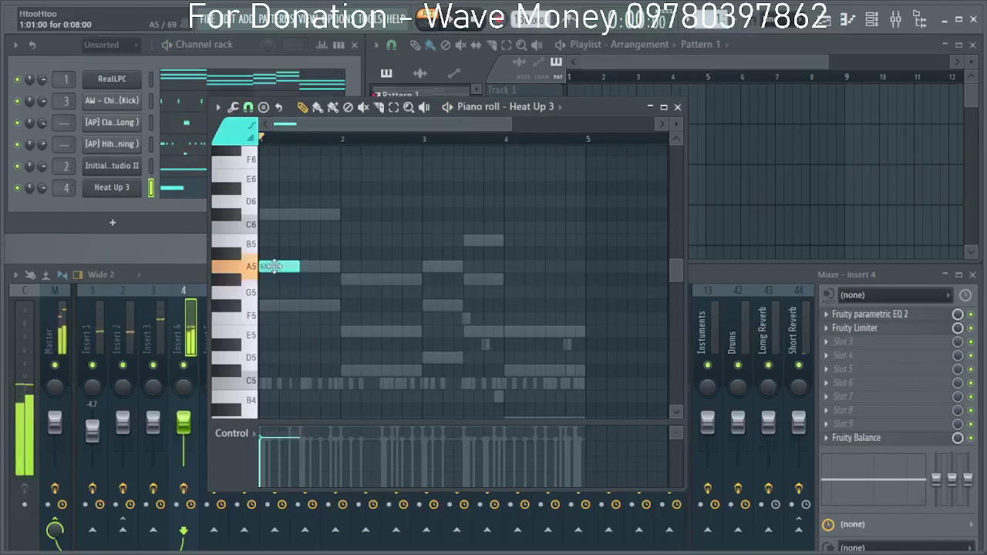
{"action": "key", "text": "space"}
{"action": "left_click", "coordinate": [305, 214]}
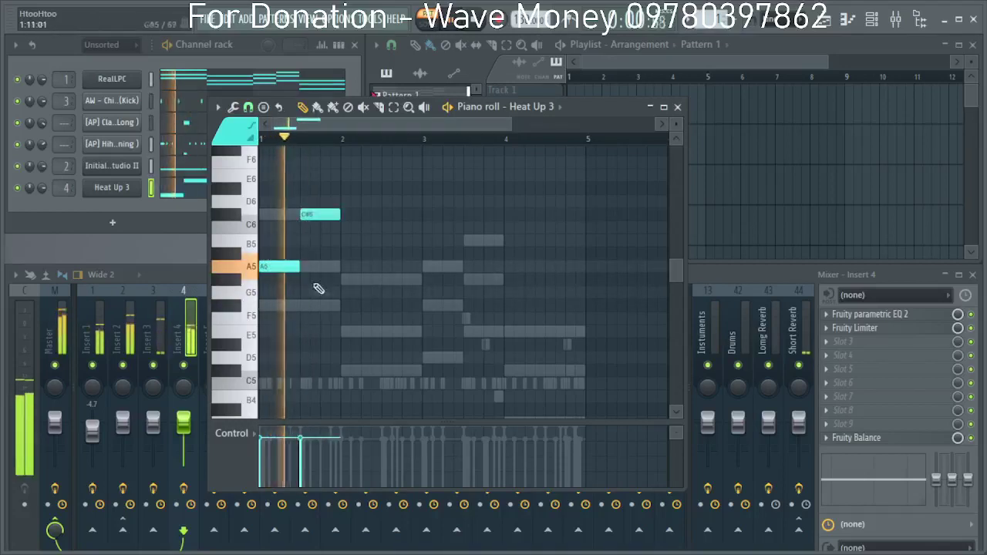
{"action": "key", "text": "space"}
{"action": "scroll", "coordinate": [294, 264], "scroll_direction": "up", "scroll_amount": 2}
{"action": "key", "text": "space"}
{"action": "right_click", "coordinate": [329, 217]}
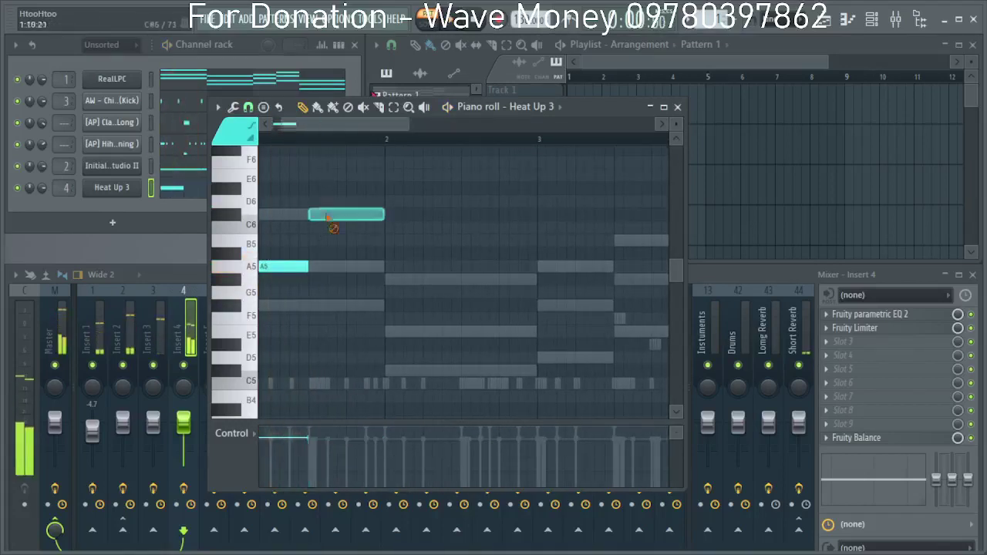
{"action": "right_click", "coordinate": [292, 266]}
{"action": "left_click", "coordinate": [116, 222]}
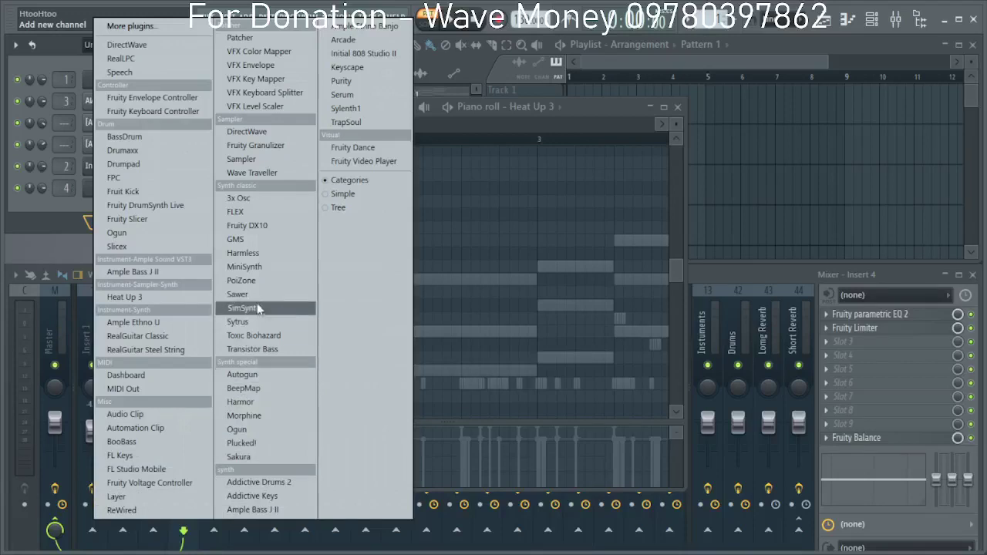
{"action": "left_click", "coordinate": [162, 28]}
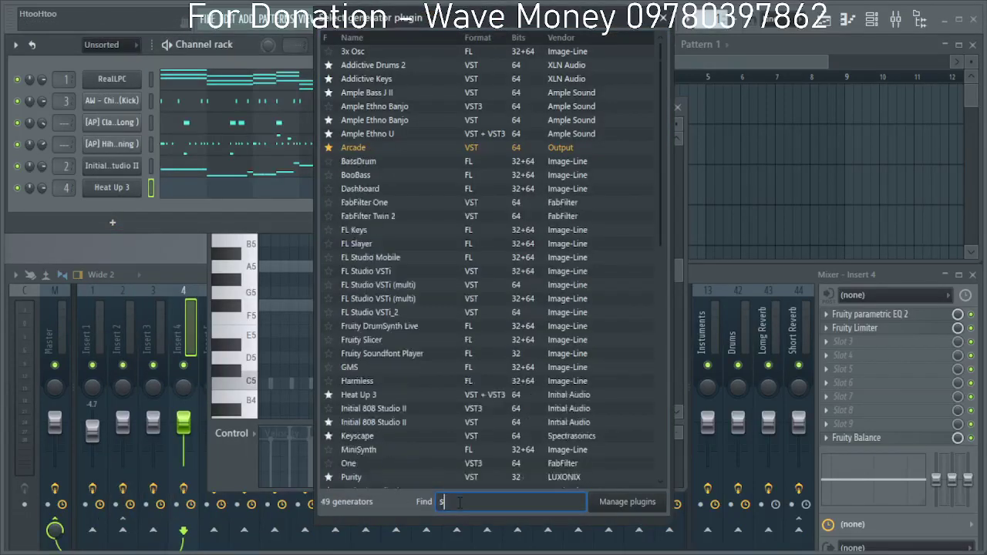
{"action": "type", "text": "sam"}
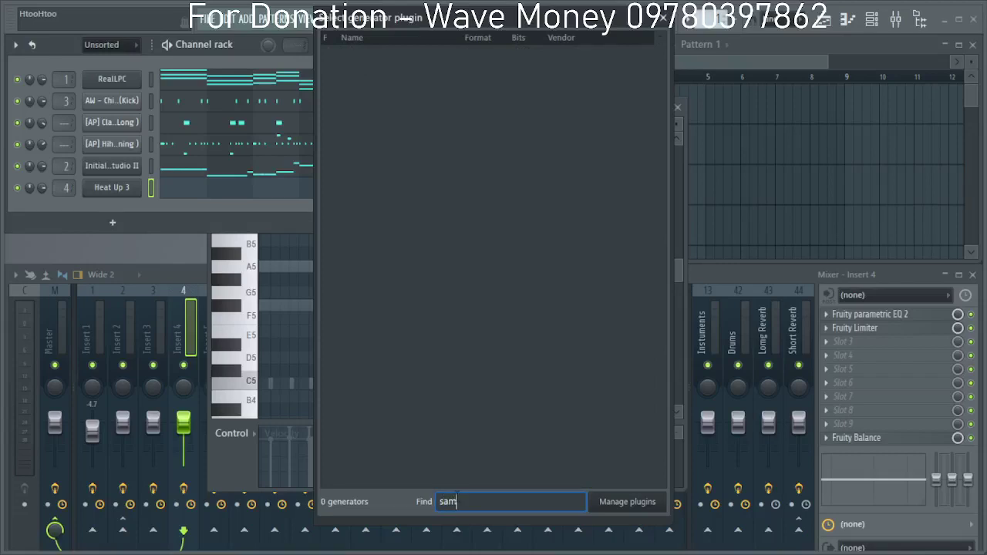
{"action": "key", "text": "BackSpace"}
{"action": "key", "text": "BackSpace"}
{"action": "type", "text": "im"}
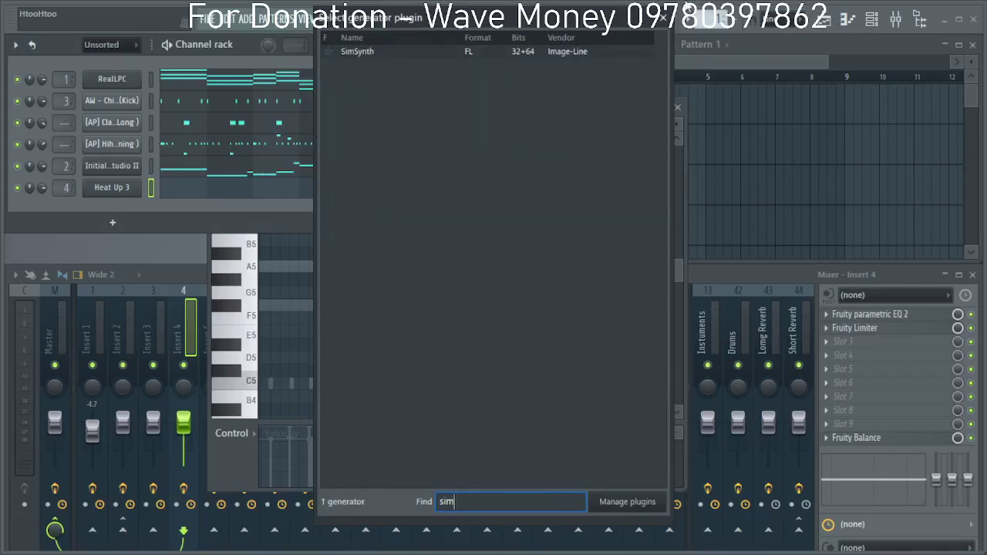
{"action": "left_click", "coordinate": [665, 19]}
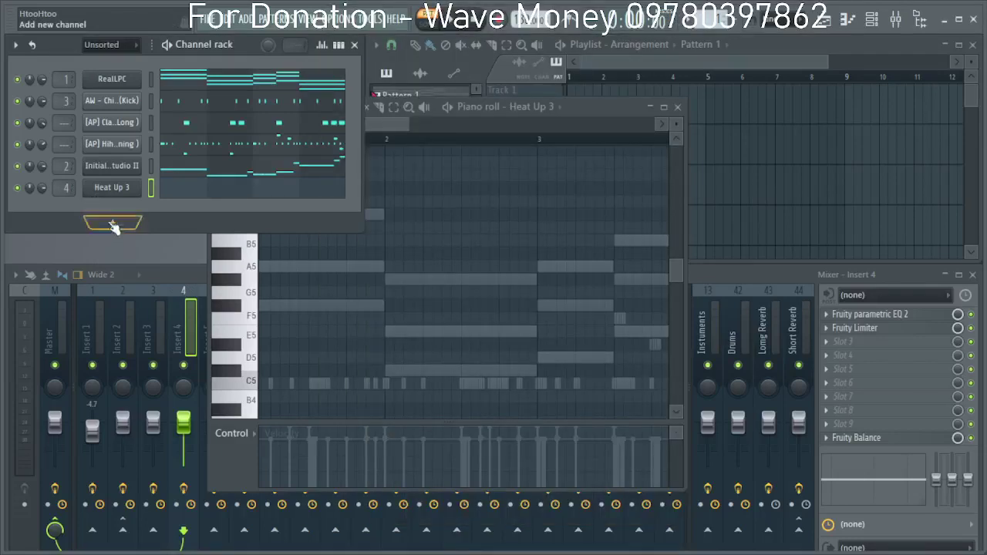
Add a new Sampler channel and draw an A4 note spanning bars 1 to 4 in its piano roll.
{"action": "left_click", "coordinate": [112, 223]}
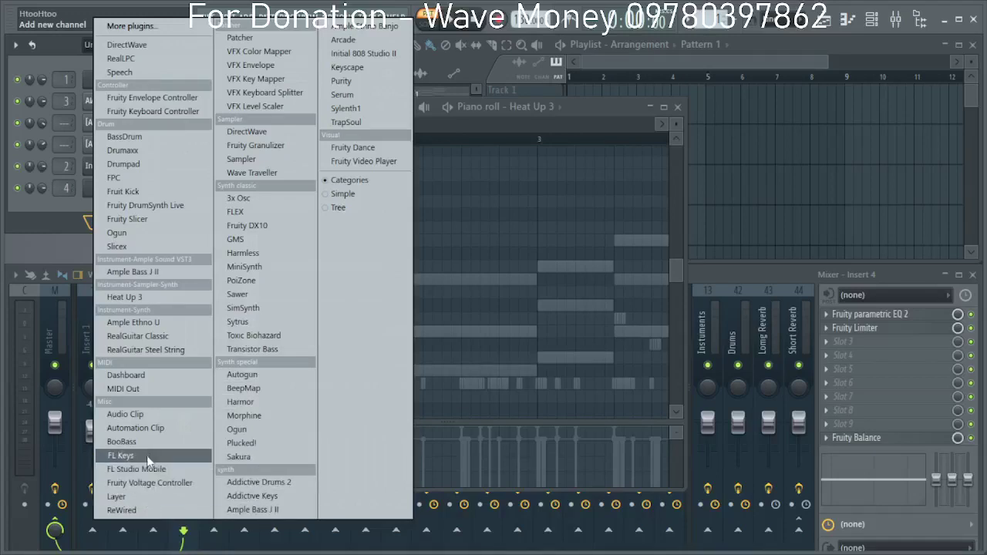
{"action": "left_click", "coordinate": [242, 159]}
{"action": "right_click", "coordinate": [109, 220]}
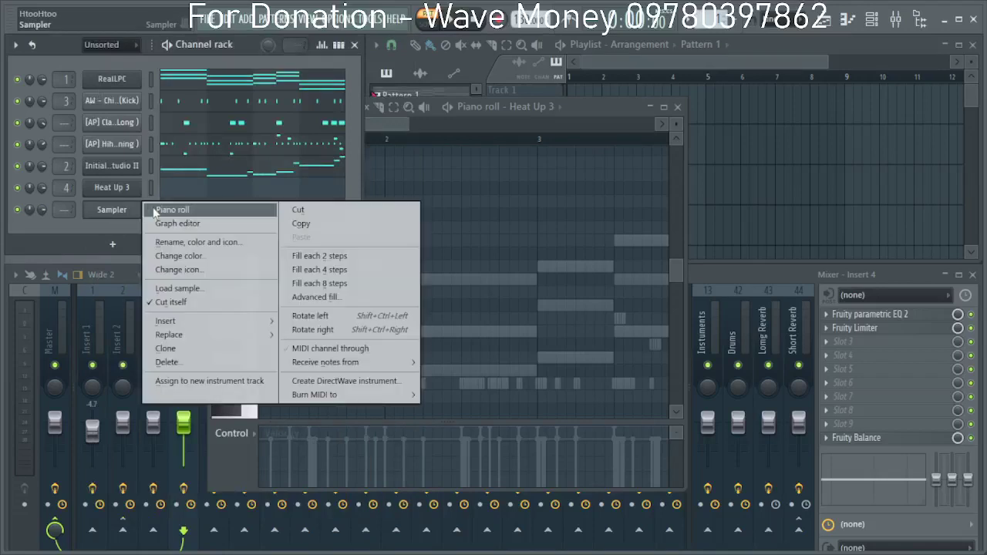
{"action": "left_click", "coordinate": [181, 211]}
{"action": "left_click_drag", "start_coordinate": [346, 128], "coordinate": [334, 129]}
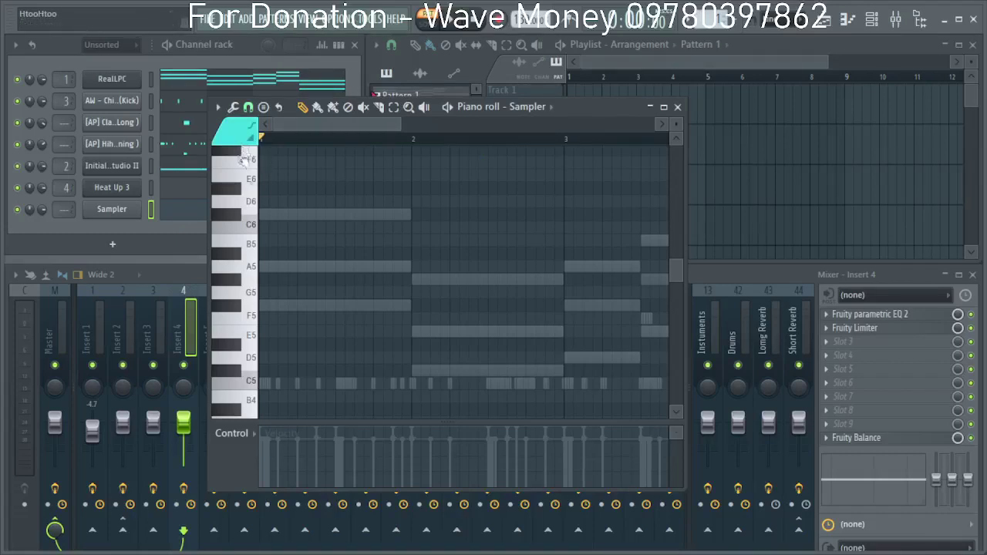
{"action": "scroll", "coordinate": [284, 349], "scroll_direction": "down", "scroll_amount": 3}
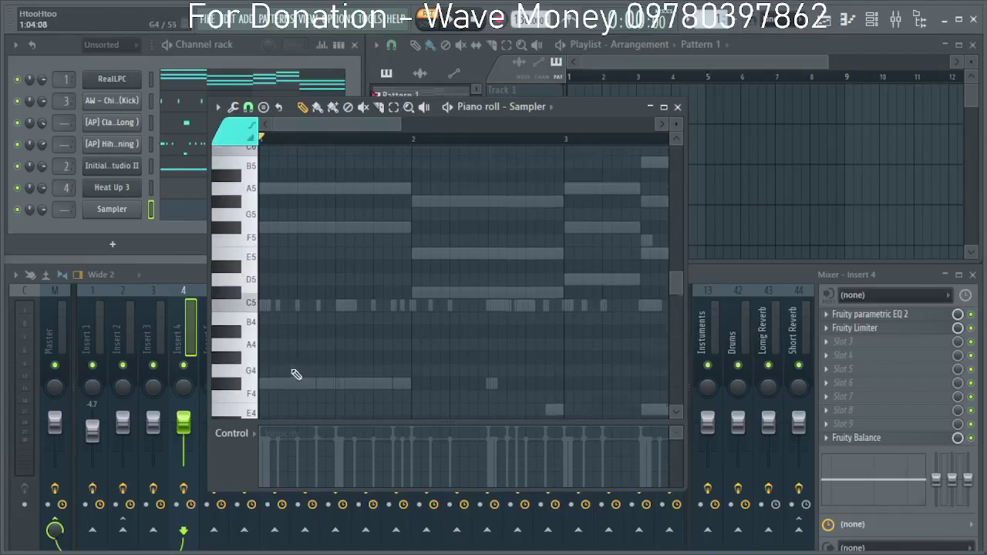
{"action": "scroll", "coordinate": [295, 374], "scroll_direction": "down", "scroll_amount": 2}
{"action": "left_click", "coordinate": [276, 307]}
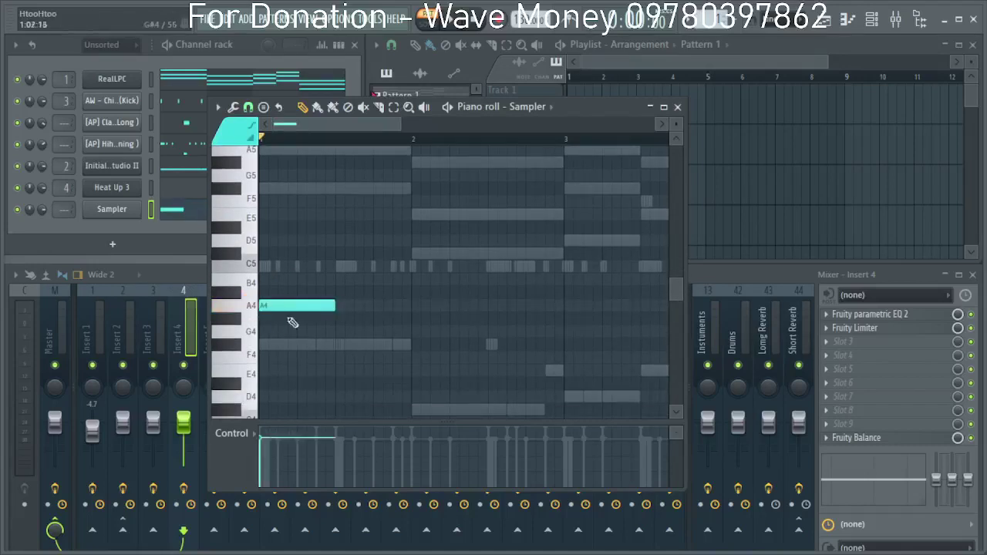
{"action": "scroll", "coordinate": [331, 316], "scroll_direction": "down", "scroll_amount": 2}
{"action": "left_click_drag", "start_coordinate": [301, 308], "coordinate": [566, 328]}
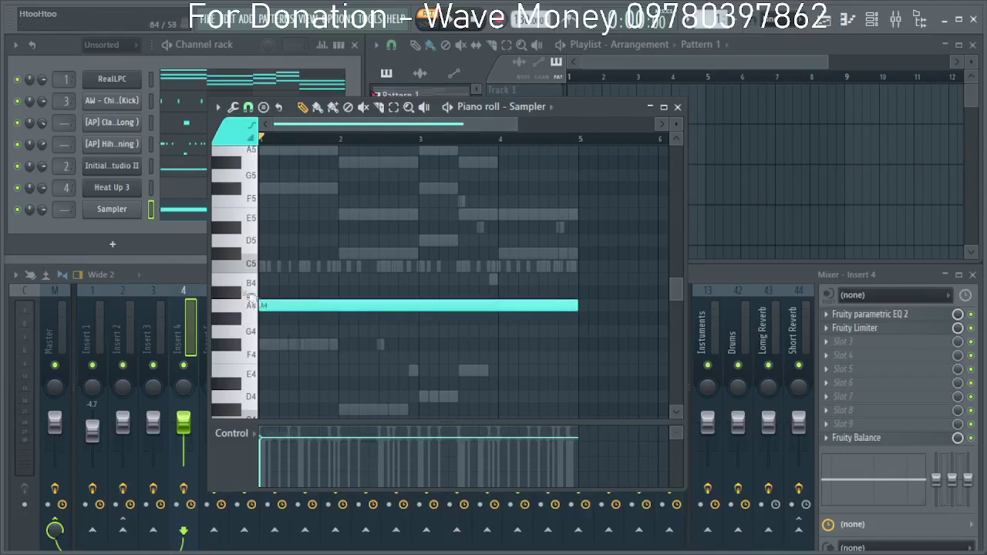
Try four-bar B4 and C5 notes above the A4 note in the Sampler's piano roll, and delete both.
{"action": "left_click", "coordinate": [283, 284]}
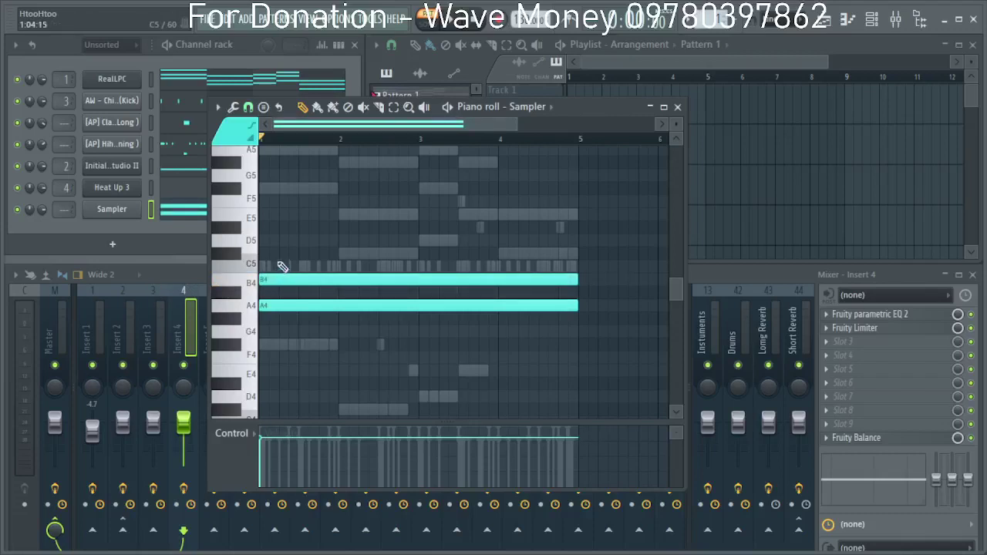
{"action": "scroll", "coordinate": [279, 308], "scroll_direction": "up", "scroll_amount": 2}
{"action": "scroll", "coordinate": [282, 320], "scroll_direction": "up", "scroll_amount": 1}
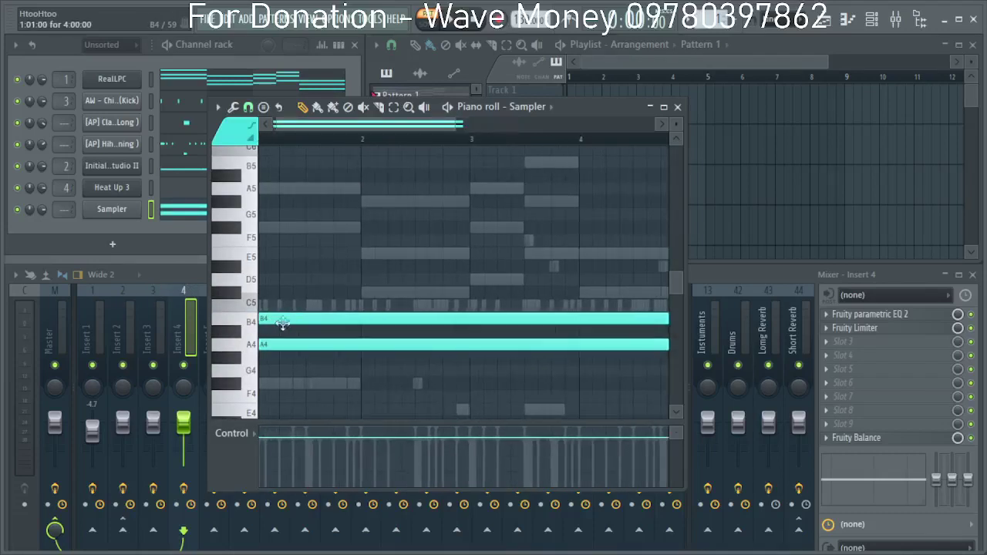
{"action": "left_click", "coordinate": [262, 302]}
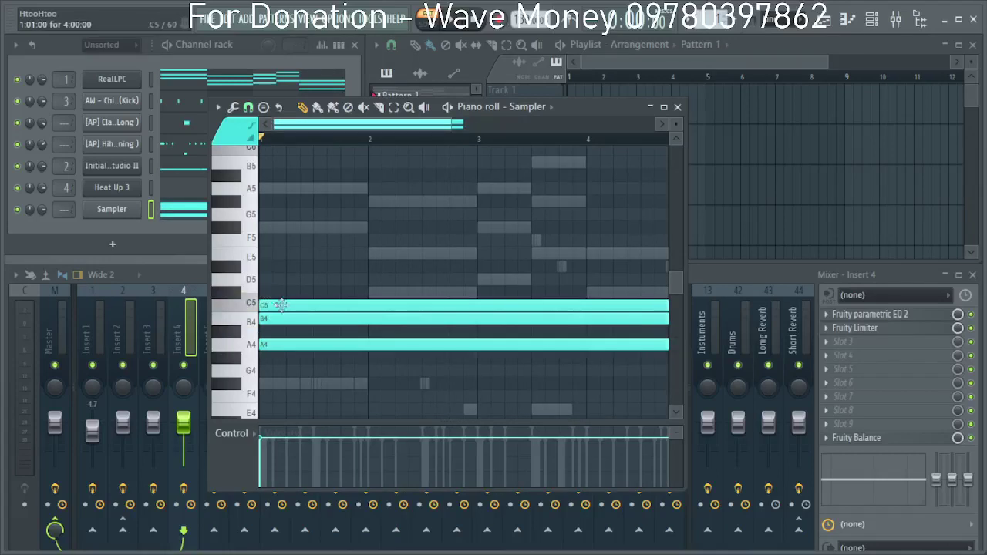
{"action": "right_click", "coordinate": [270, 320]}
{"action": "right_click", "coordinate": [267, 308]}
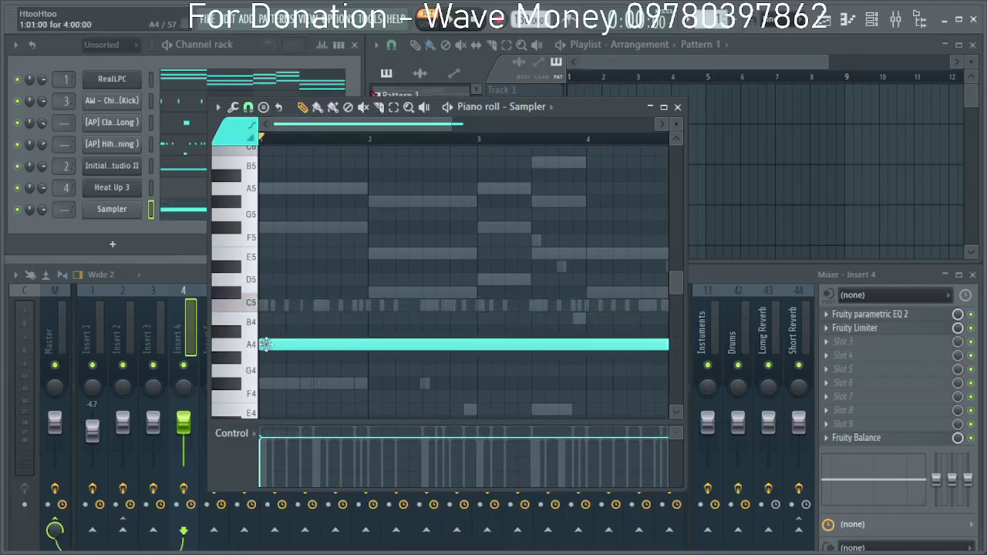
Stack four-bar notes B4, C5, D5, E5, F#5 and G#5 above A4 in the Sampler's piano roll.
{"action": "left_click", "coordinate": [271, 319]}
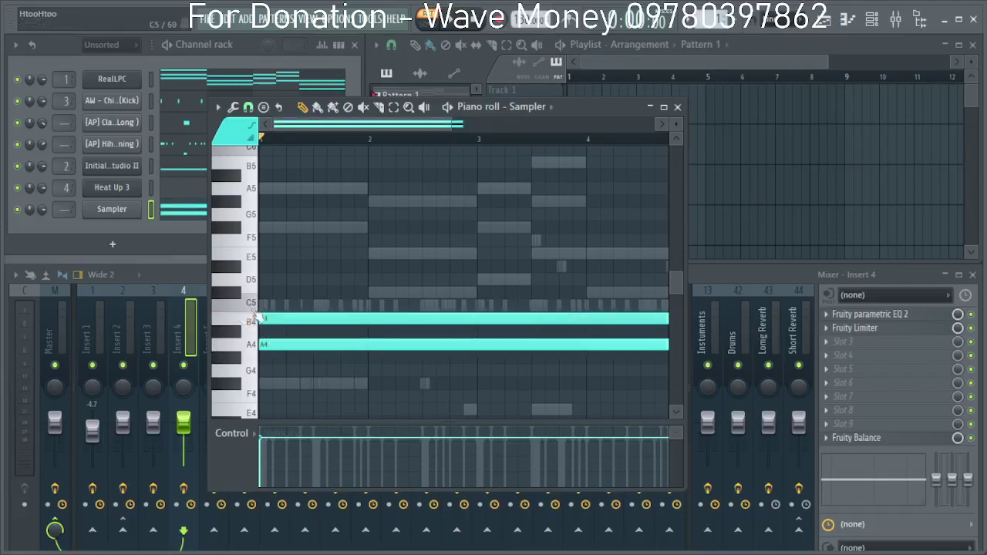
{"action": "left_click", "coordinate": [267, 306]}
{"action": "left_click", "coordinate": [270, 280]}
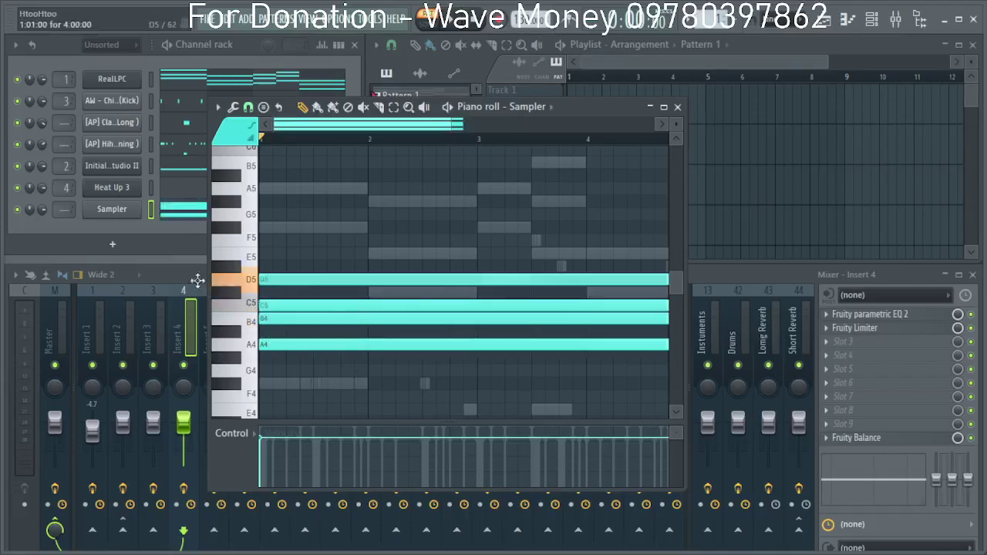
{"action": "left_click", "coordinate": [271, 255]}
{"action": "left_click", "coordinate": [270, 228]}
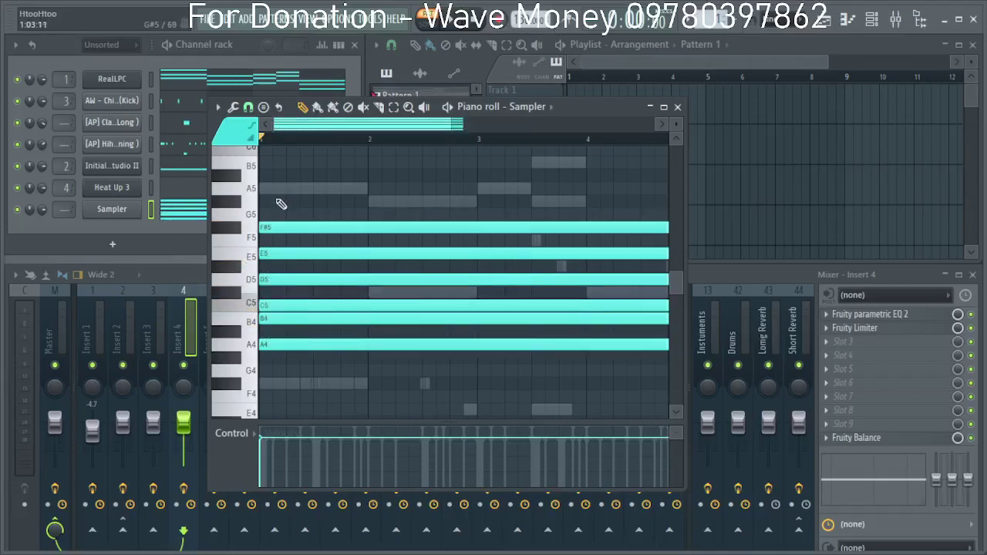
{"action": "left_click", "coordinate": [278, 201]}
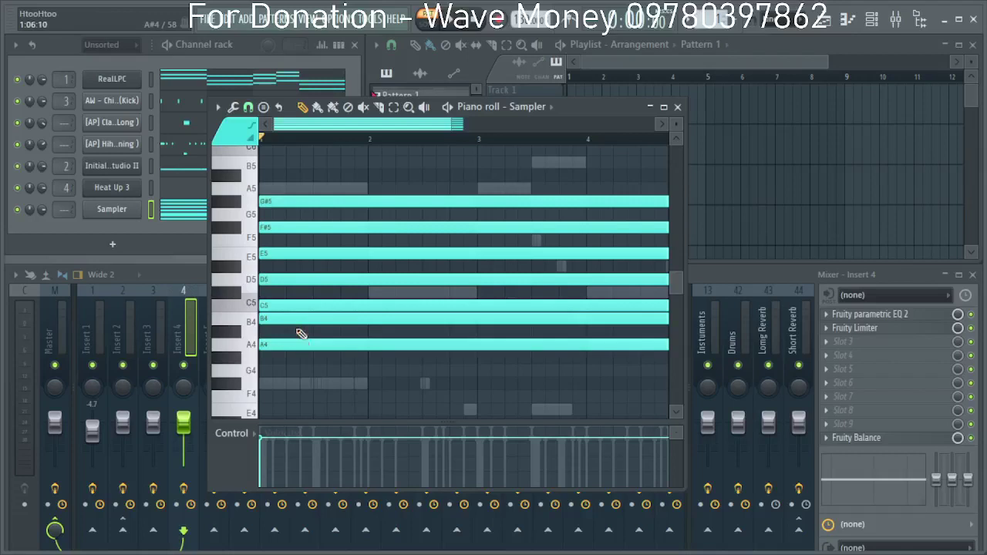
Correct the stacked scale by moving C5 down to B4 and setting the notes above it to C#5, D5 and E5.
{"action": "right_click", "coordinate": [296, 321]}
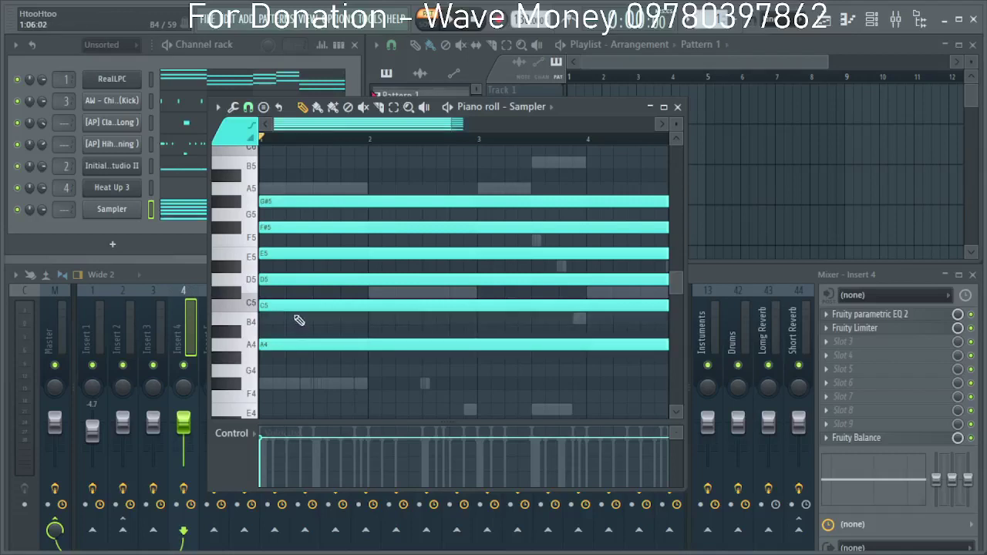
{"action": "left_click_drag", "start_coordinate": [290, 309], "coordinate": [296, 332]}
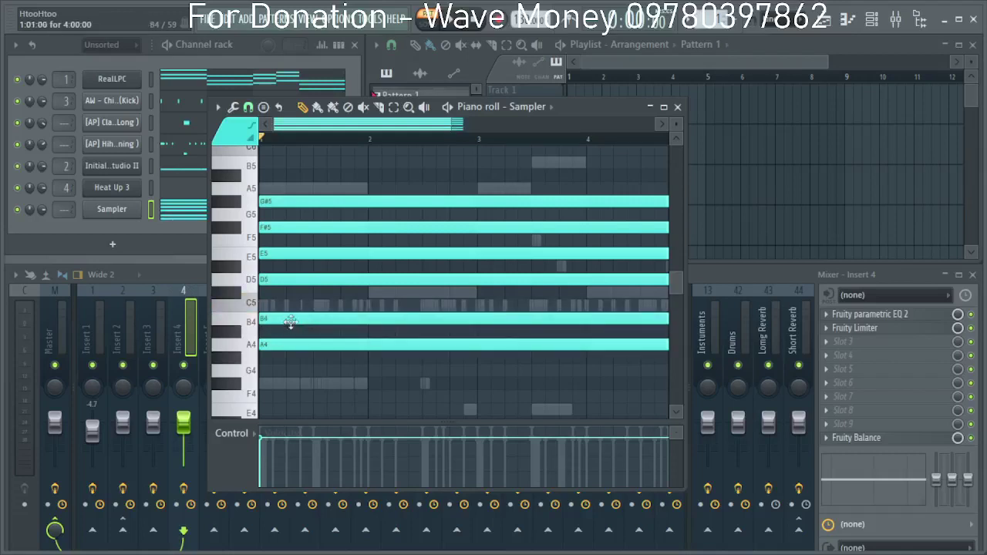
{"action": "right_click", "coordinate": [274, 282]}
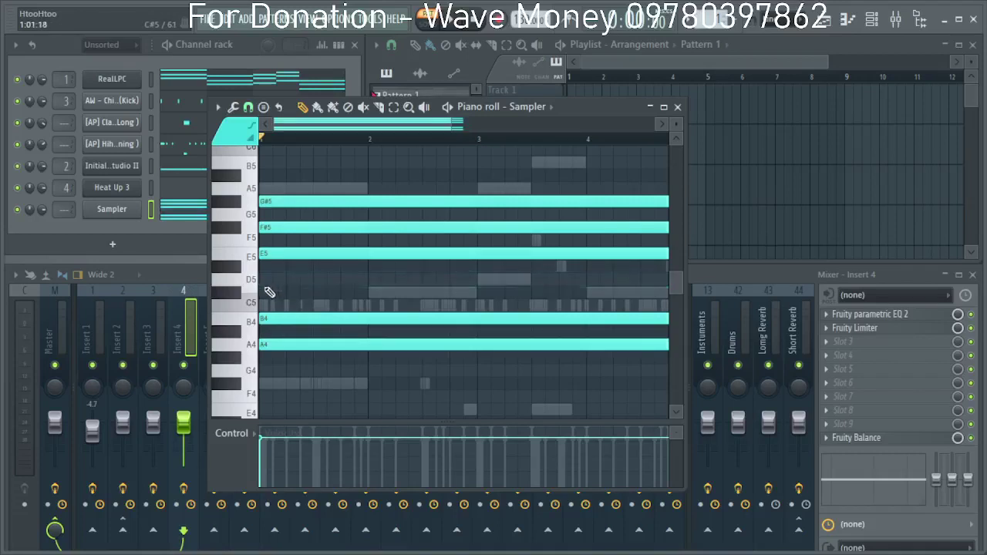
{"action": "left_click", "coordinate": [269, 292]}
{"action": "left_click_drag", "start_coordinate": [311, 254], "coordinate": [300, 279]}
{"action": "left_click", "coordinate": [266, 254]}
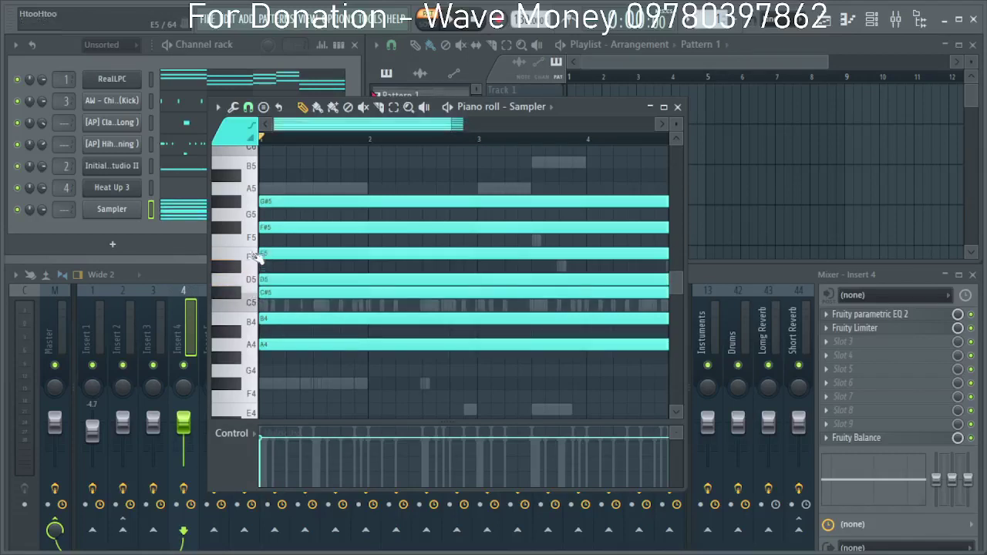
Duplicate the seven-note scale stack into the other octaves so the guide notes run from A3 up to G#7.
{"action": "scroll", "coordinate": [391, 298], "scroll_direction": "down", "scroll_amount": 2}
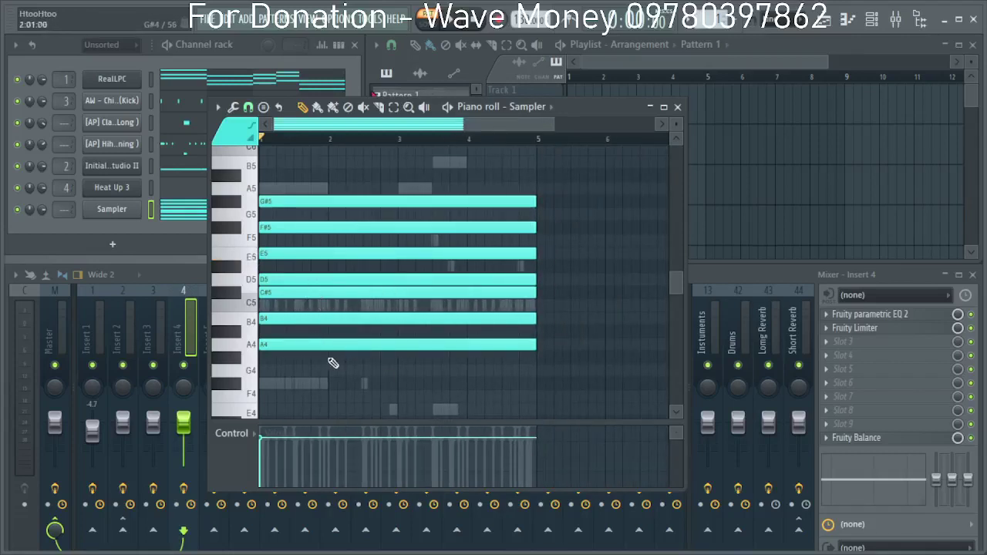
{"action": "key", "text": "ctrl+a"}
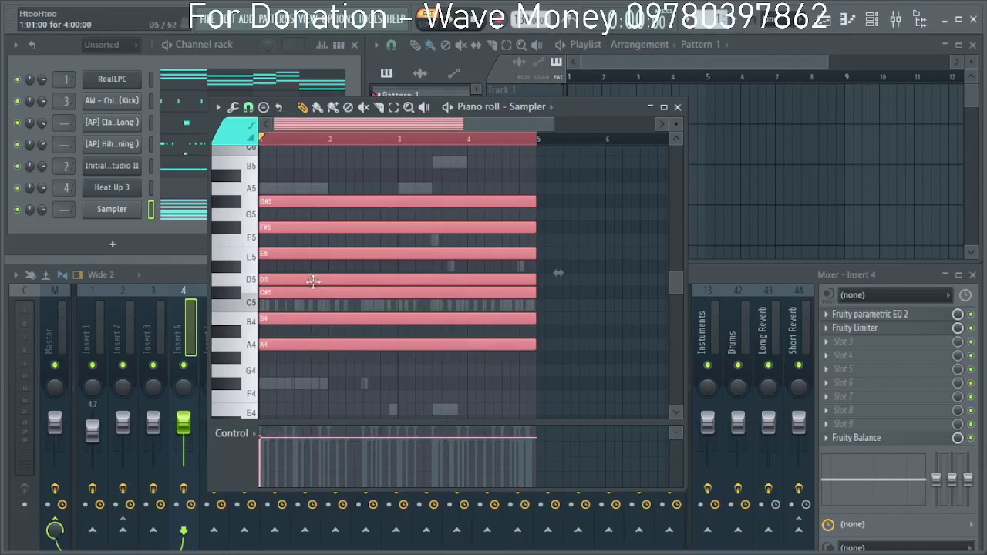
{"action": "mouse_move", "coordinate": [310, 290]}
{"action": "left_mouse_down", "text": "shift"}
{"action": "mouse_move", "coordinate": [306, 178]}
{"action": "mouse_move", "coordinate": [317, 125]}
{"action": "mouse_move", "coordinate": [286, 216]}
{"action": "mouse_move", "coordinate": [282, 191]}
{"action": "left_mouse_up", "text": "shift"}
{"action": "scroll", "coordinate": [346, 329], "scroll_direction": "down", "scroll_amount": 4}
{"action": "scroll", "coordinate": [317, 232], "scroll_direction": "up", "scroll_amount": 2}
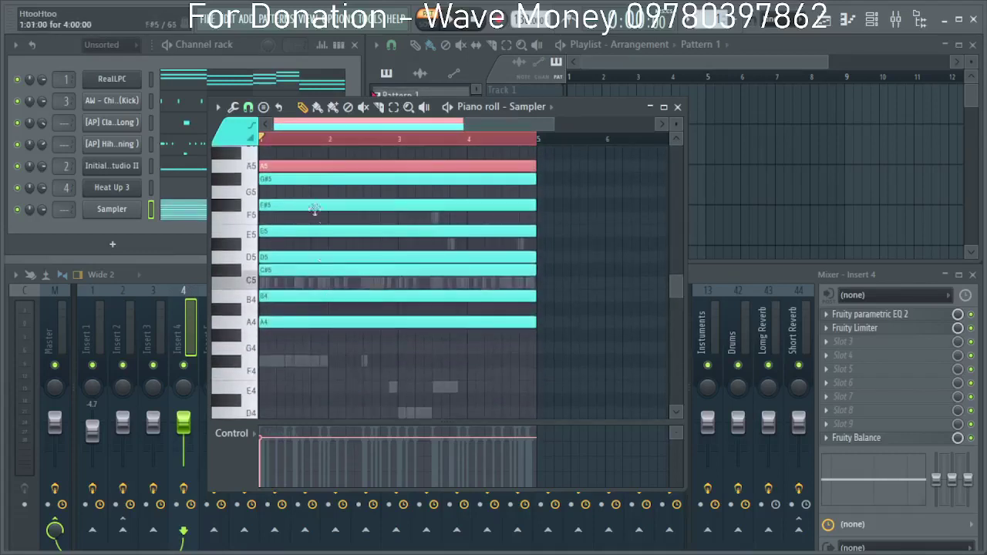
{"action": "left_click_drag", "start_coordinate": [315, 160], "coordinate": [300, 410]}
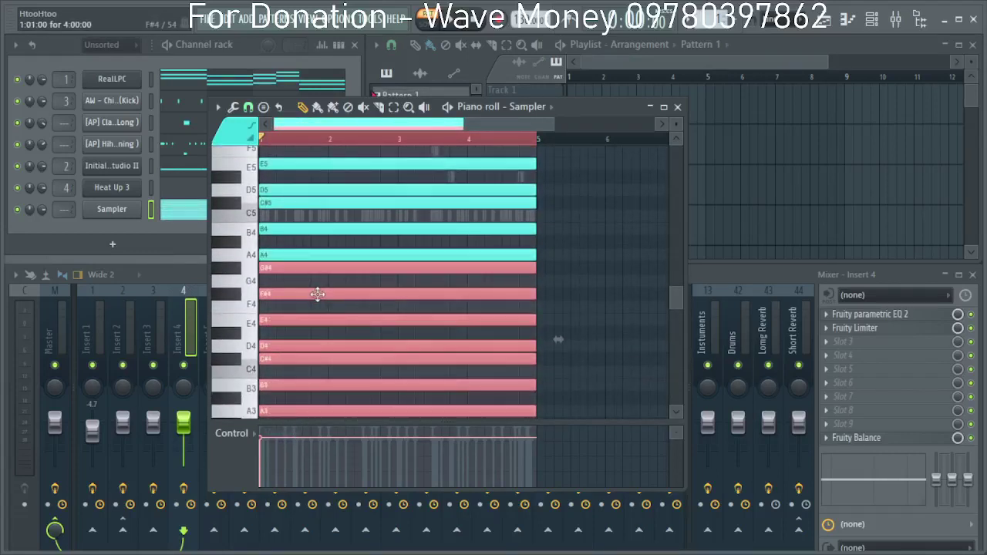
{"action": "left_click_drag", "start_coordinate": [317, 293], "coordinate": [313, 193]}
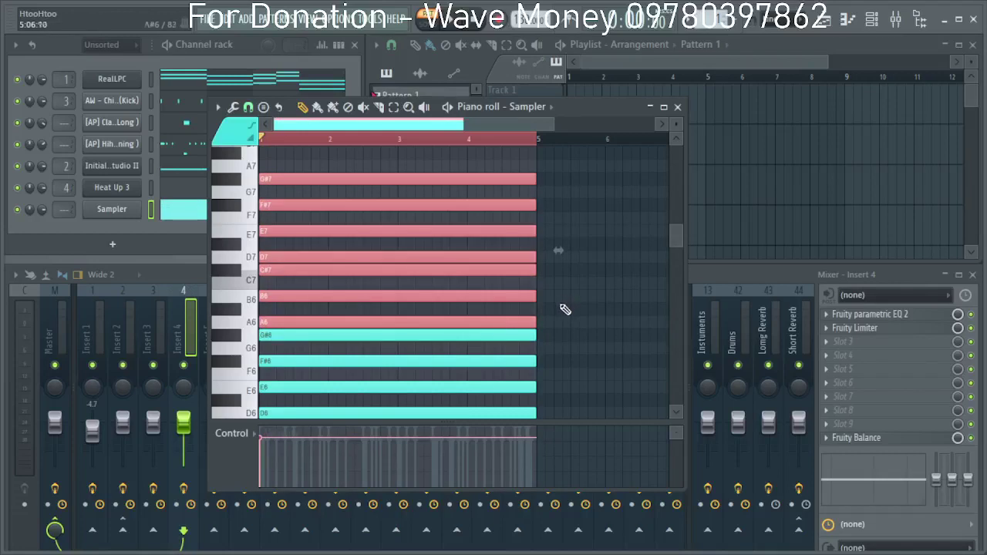
Lengthen all the Sampler guide notes to the start of bar 8 and close the piano roll.
{"action": "key", "text": "ctrl+a"}
{"action": "scroll", "coordinate": [558, 337], "scroll_direction": "down", "scroll_amount": 2}
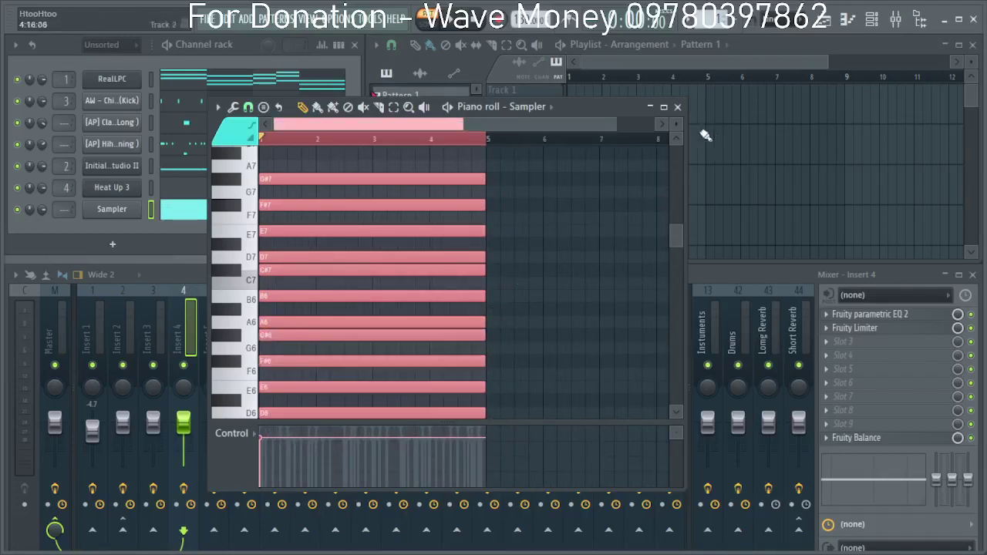
{"action": "left_click_drag", "start_coordinate": [496, 181], "coordinate": [587, 202]}
{"action": "key", "text": "ctrl+z"}
{"action": "scroll", "coordinate": [526, 192], "scroll_direction": "down", "scroll_amount": 1}
{"action": "left_click_drag", "start_coordinate": [461, 179], "coordinate": [614, 193]}
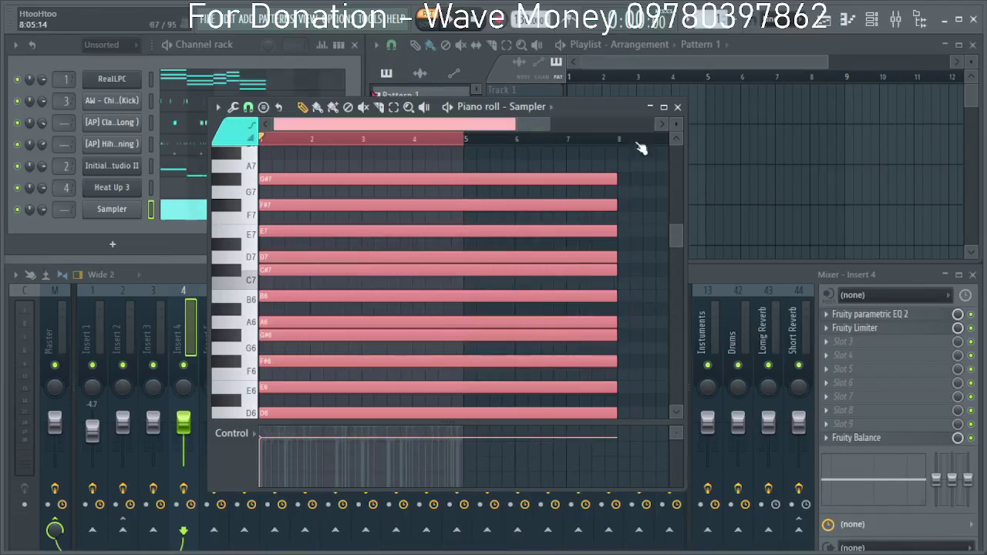
{"action": "left_click", "coordinate": [678, 107]}
Check the RealLPC piano roll against the ghosted guide notes and close it.
{"action": "right_click", "coordinate": [137, 78]}
{"action": "left_click", "coordinate": [166, 78]}
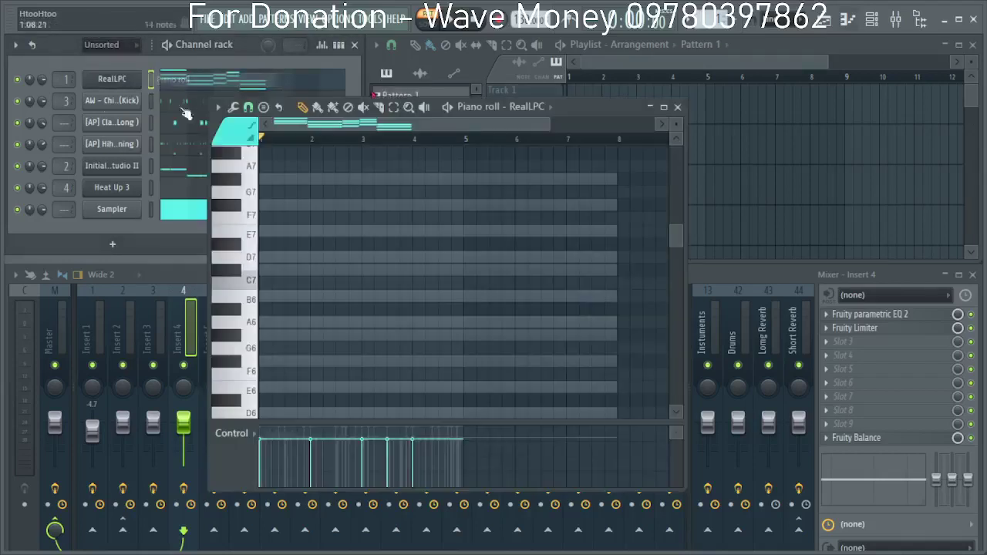
{"action": "scroll", "coordinate": [373, 266], "scroll_direction": "down", "scroll_amount": 2}
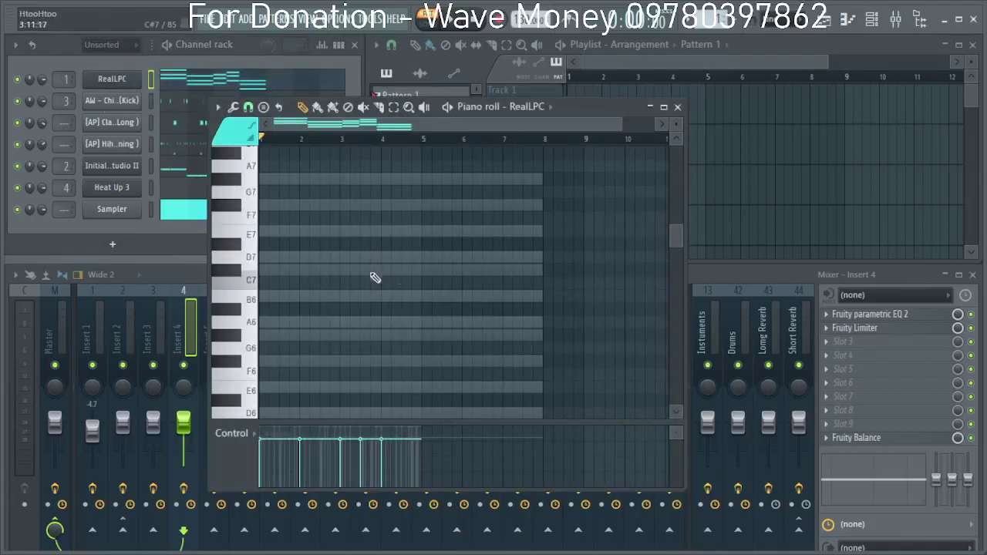
{"action": "left_click", "coordinate": [679, 107]}
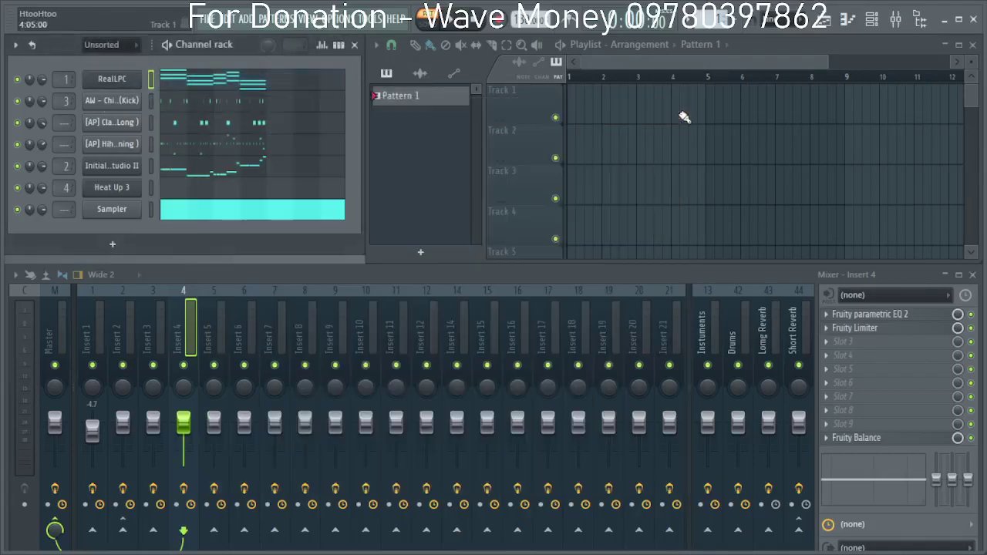
Shorten all the Sampler guide notes to end just before bar 5 and close the piano roll.
{"action": "right_click", "coordinate": [121, 216]}
{"action": "left_click", "coordinate": [232, 209]}
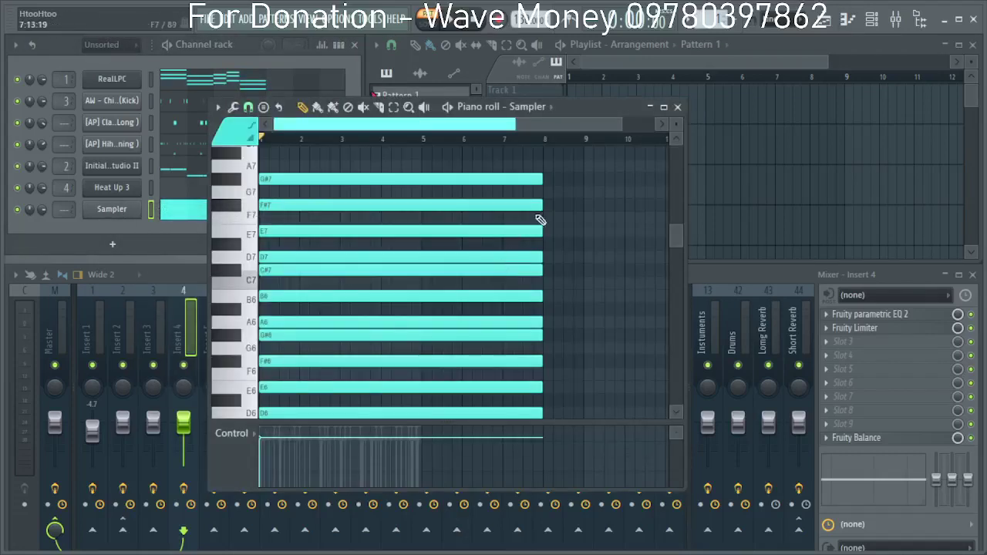
{"action": "key", "text": "ctrl+a"}
{"action": "left_click_drag", "start_coordinate": [538, 183], "coordinate": [414, 192]}
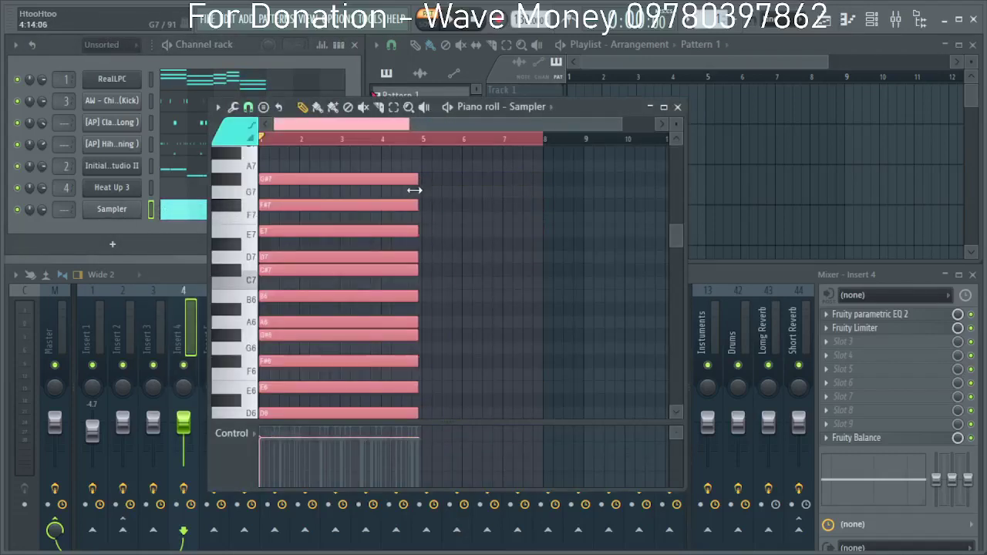
{"action": "left_click", "coordinate": [678, 108]}
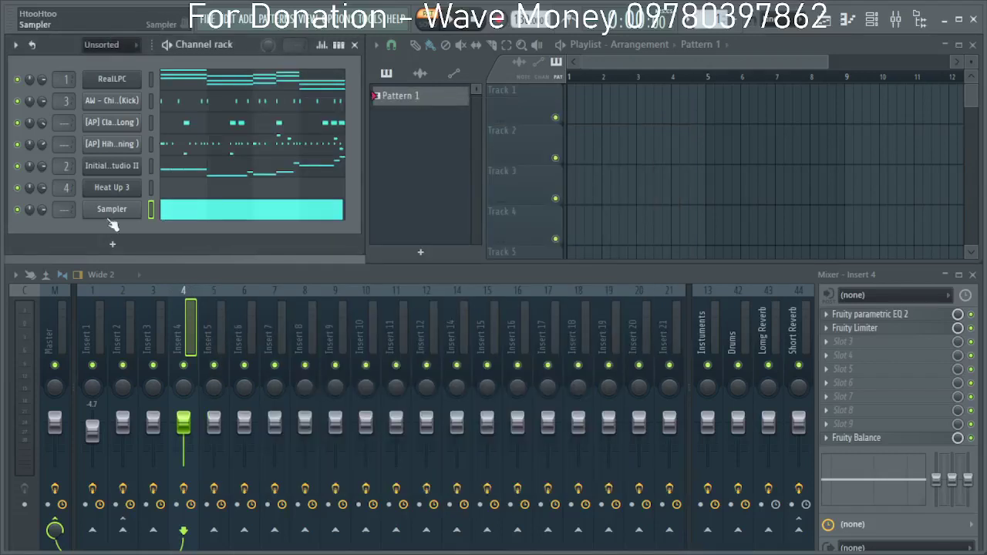
Maximize Heat Up 3's piano roll, start bar 1 with half-bar notes A5 and B5, and play them back.
{"action": "right_click", "coordinate": [114, 189]}
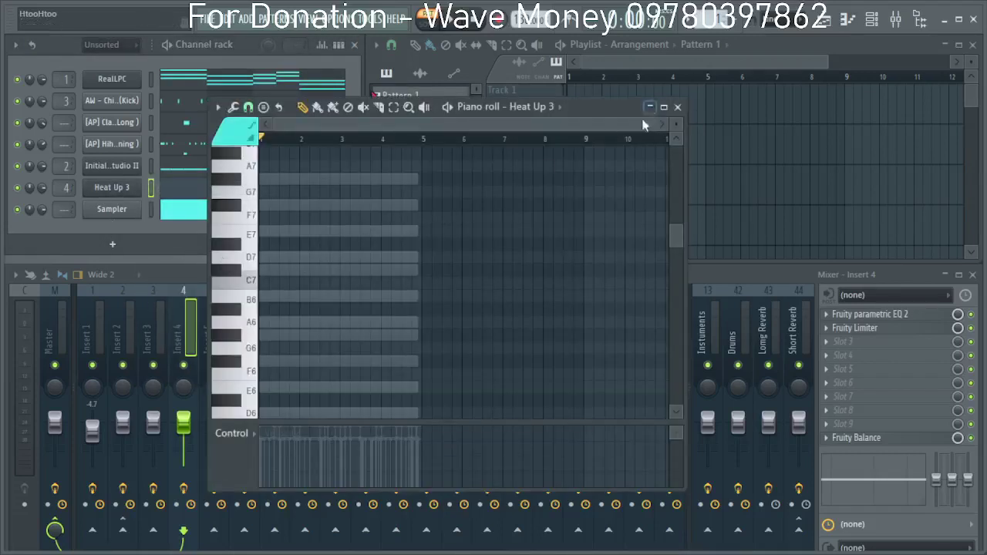
{"action": "left_click", "coordinate": [665, 108]}
{"action": "scroll", "coordinate": [137, 293], "scroll_direction": "down", "scroll_amount": 6}
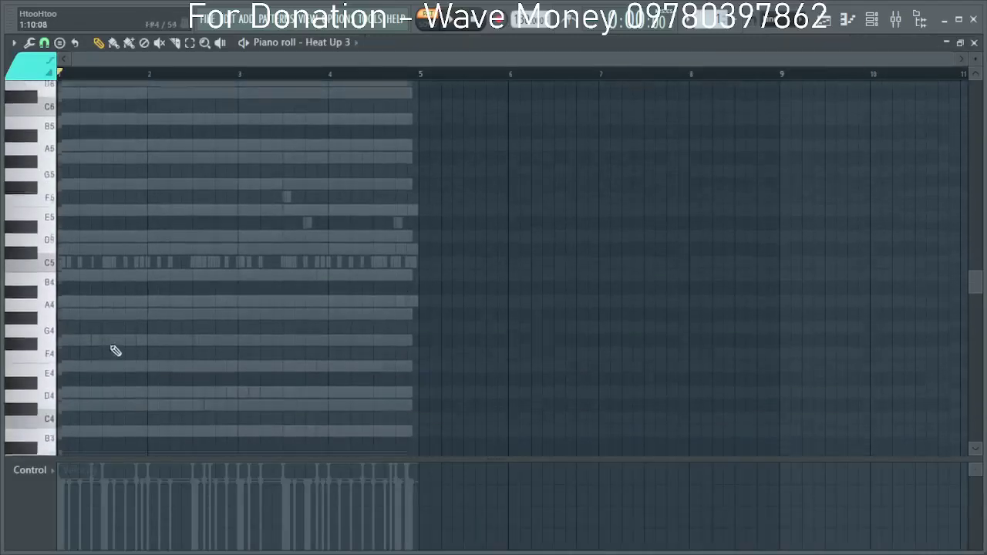
{"action": "left_click_drag", "start_coordinate": [96, 345], "coordinate": [59, 218]}
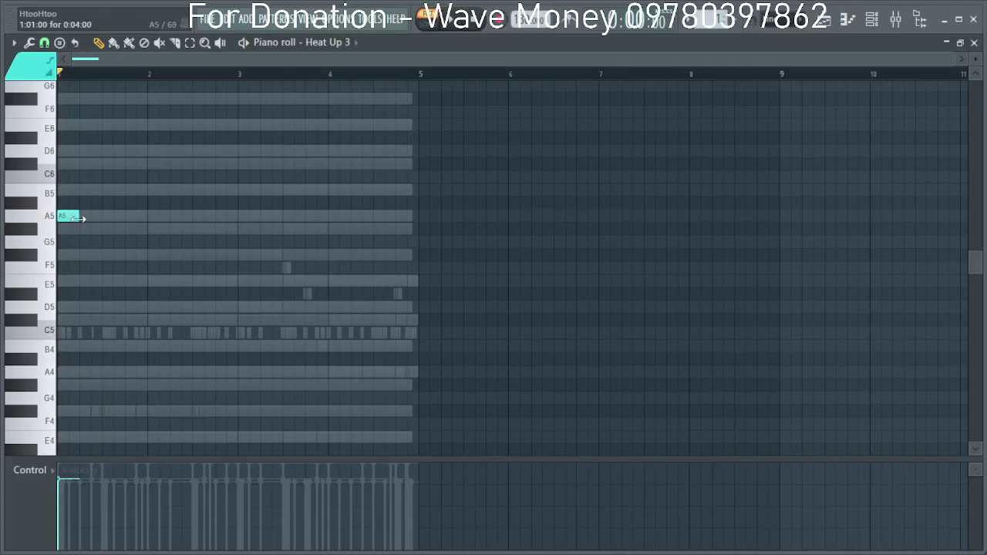
{"action": "key", "text": "space"}
{"action": "key", "text": "space"}
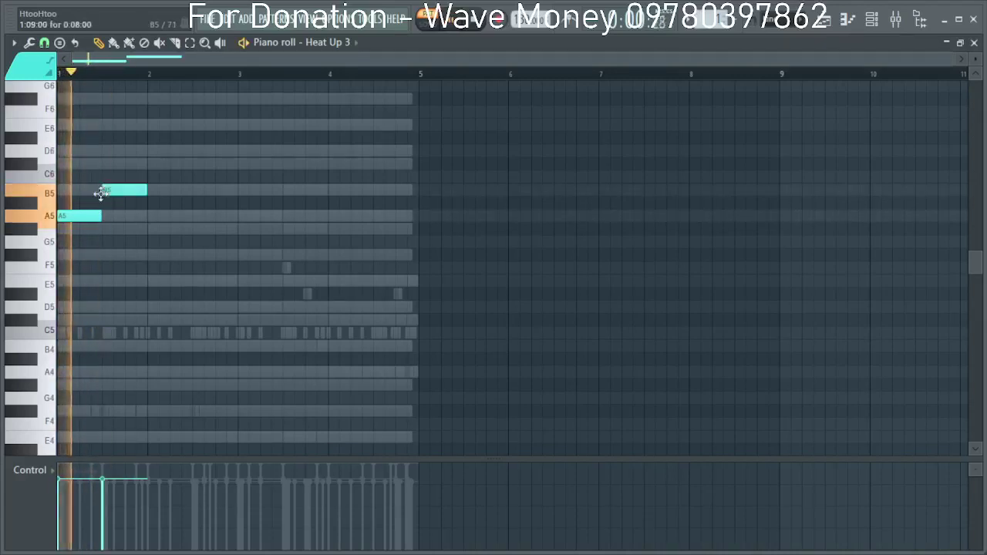
Audition G#5, C#6 and B5 as half-bar notes starting on beat 4 of bar 1, and delete each trial note.
{"action": "key", "text": "space"}
{"action": "left_click", "coordinate": [125, 229]}
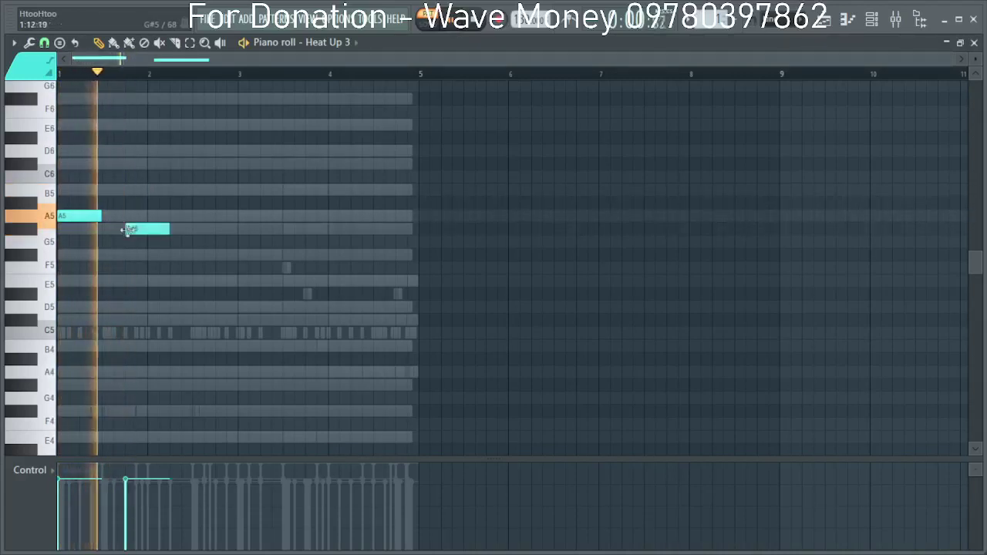
{"action": "left_click_drag", "start_coordinate": [161, 232], "coordinate": [158, 155]}
{"action": "right_click", "coordinate": [154, 166]}
{"action": "key", "text": "space"}
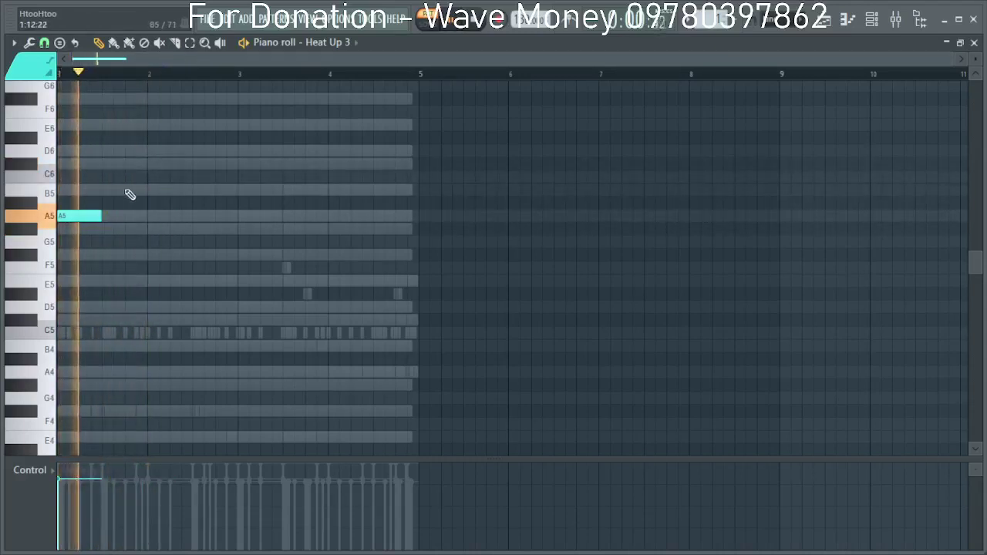
{"action": "left_click", "coordinate": [139, 166]}
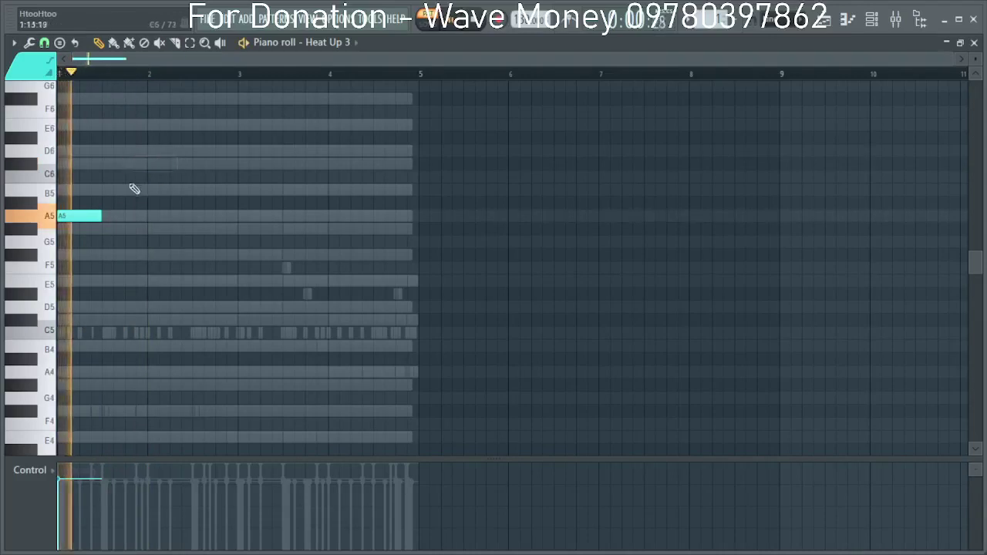
{"action": "left_click", "coordinate": [134, 190]}
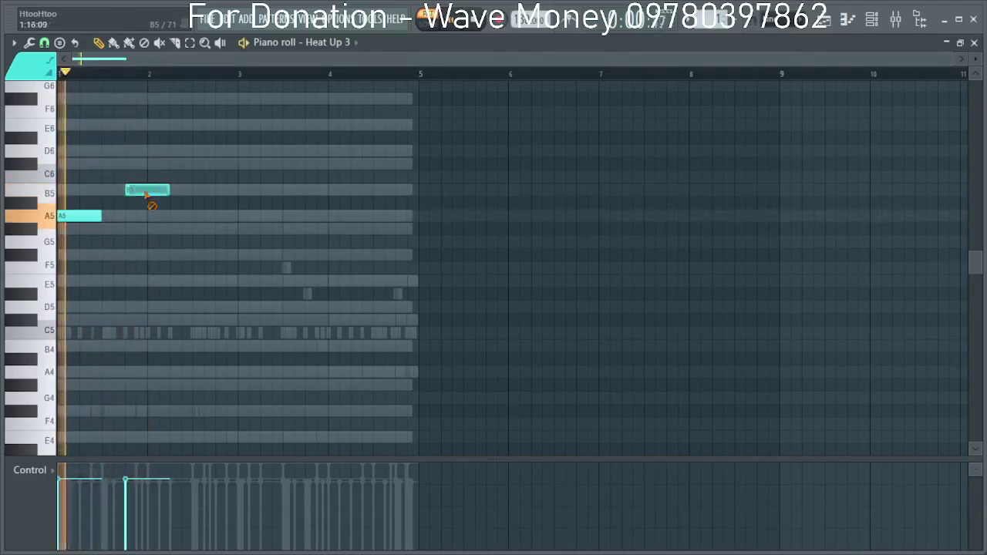
{"action": "right_click", "coordinate": [146, 193]}
Try a one-beat A5 on beat 4 of bar 1 followed by C#6 raised to D6 in bar 2, and play it back.
{"action": "left_click", "coordinate": [128, 217]}
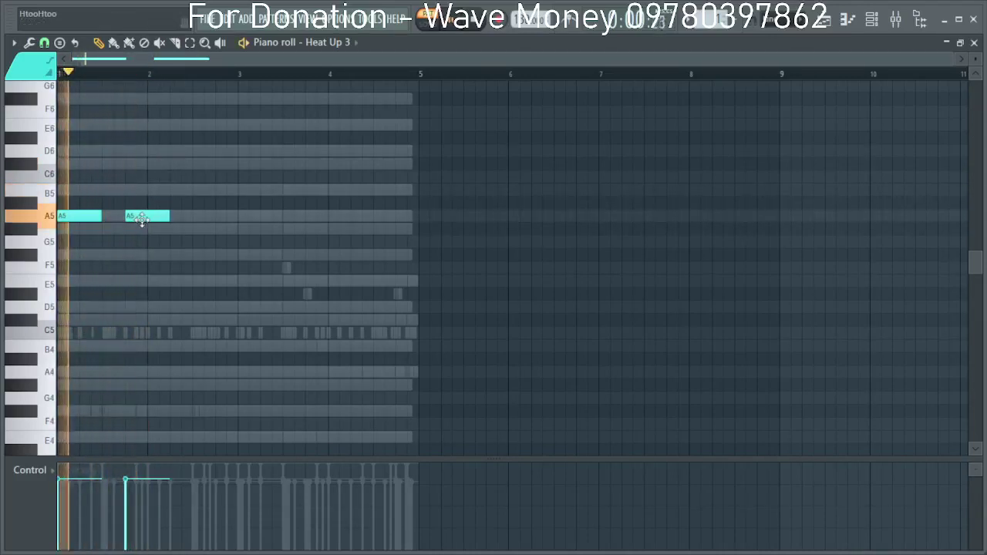
{"action": "key", "text": "space"}
{"action": "left_click_drag", "start_coordinate": [164, 218], "coordinate": [148, 216]}
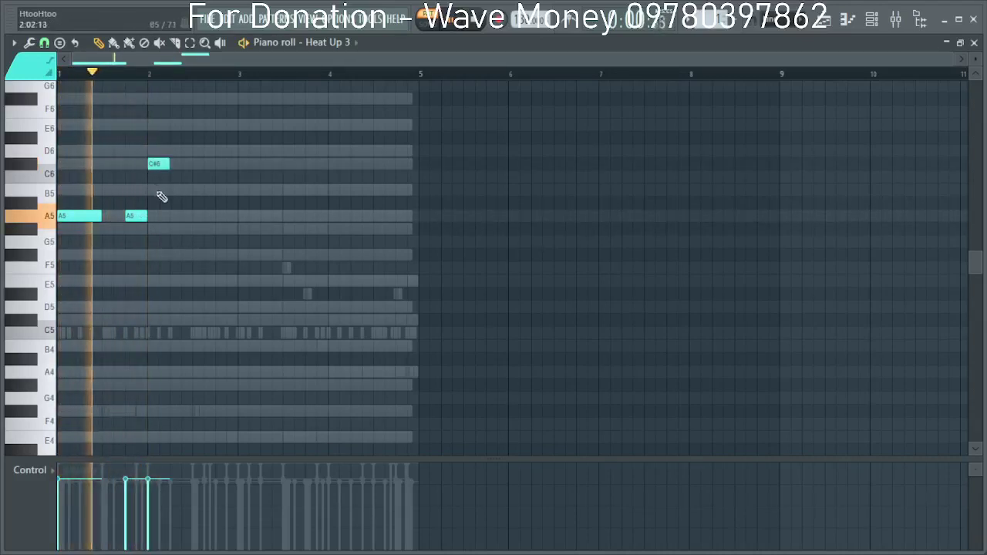
{"action": "key", "text": "space"}
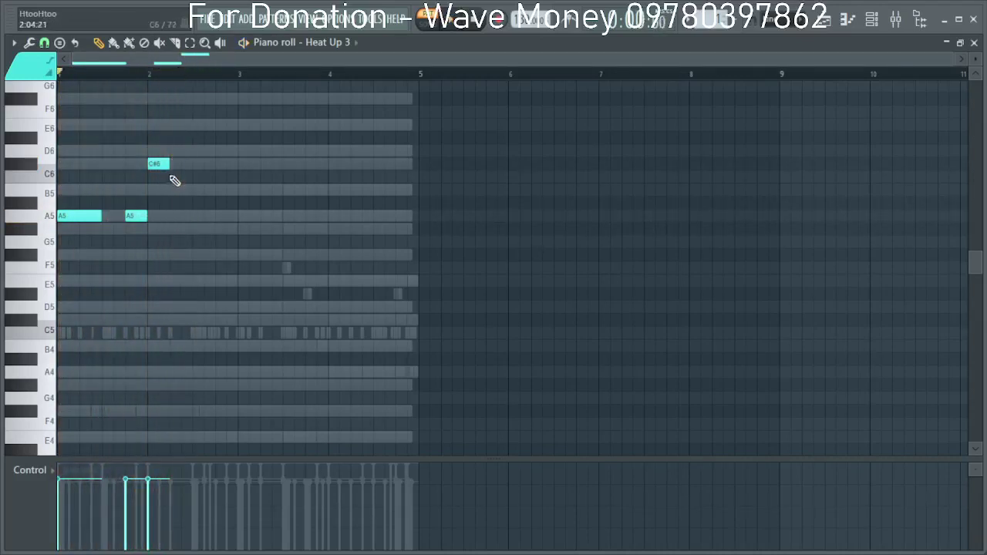
{"action": "left_click", "coordinate": [222, 164]}
{"action": "key", "text": "space"}
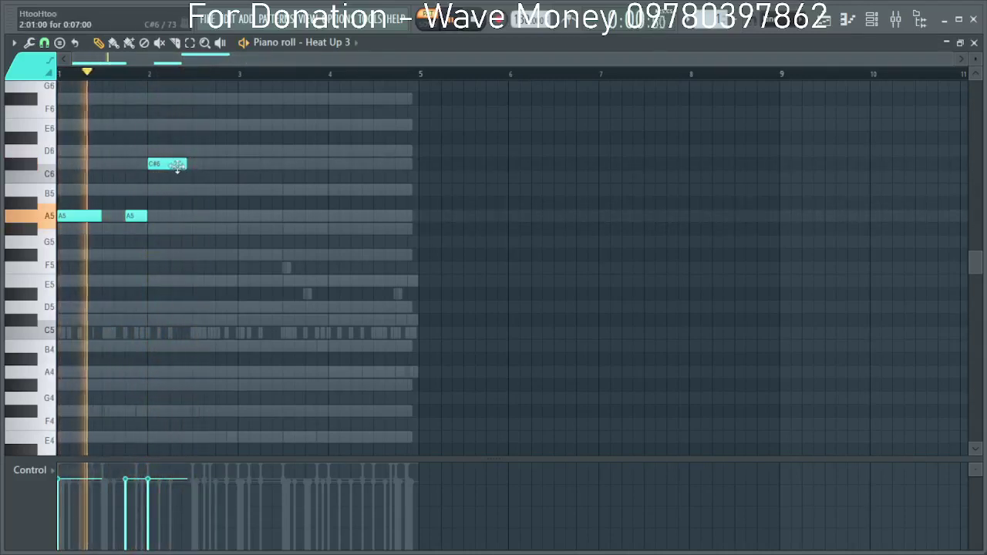
{"action": "left_click_drag", "start_coordinate": [176, 163], "coordinate": [176, 151]}
{"action": "key", "text": "space"}
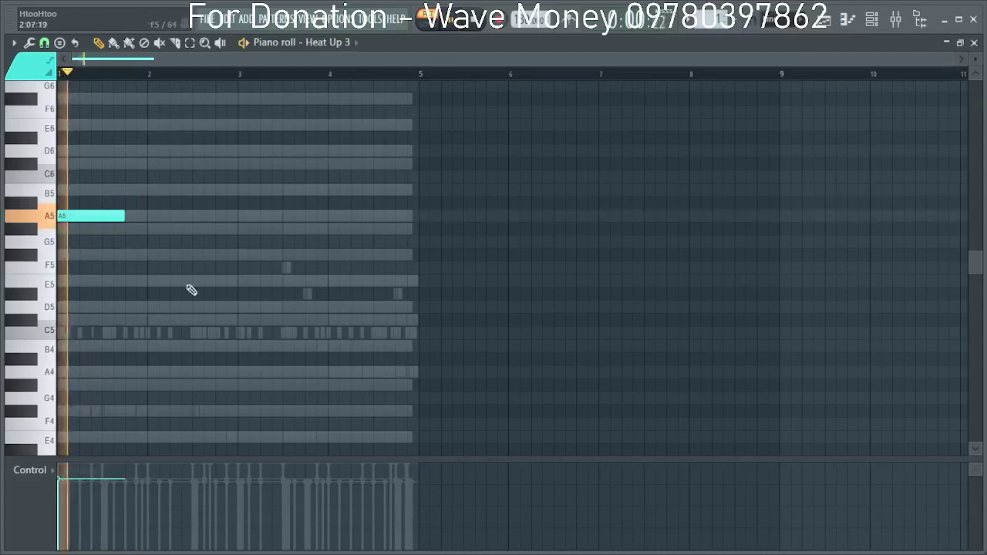
Place half-bar notes F#5 and G#5 in bar 3 and A5 at the start of bar 4, and play them back.
{"action": "left_click", "coordinate": [240, 256]}
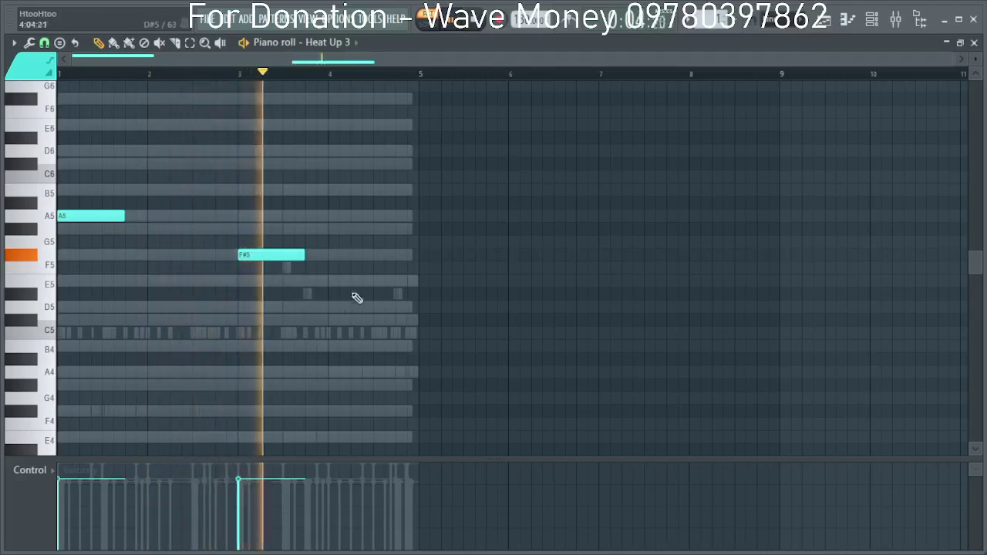
{"action": "left_click_drag", "start_coordinate": [305, 257], "coordinate": [284, 259]}
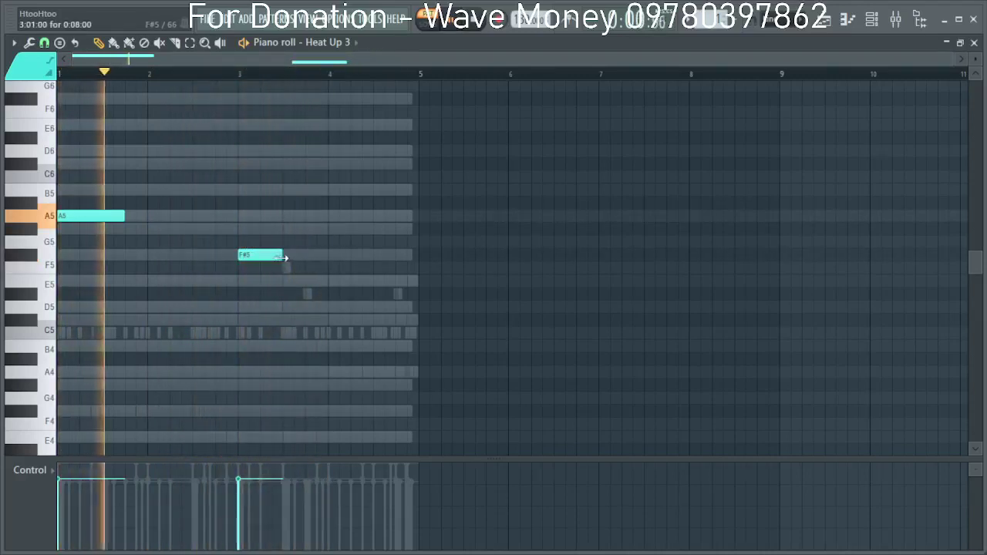
{"action": "left_click", "coordinate": [284, 217]}
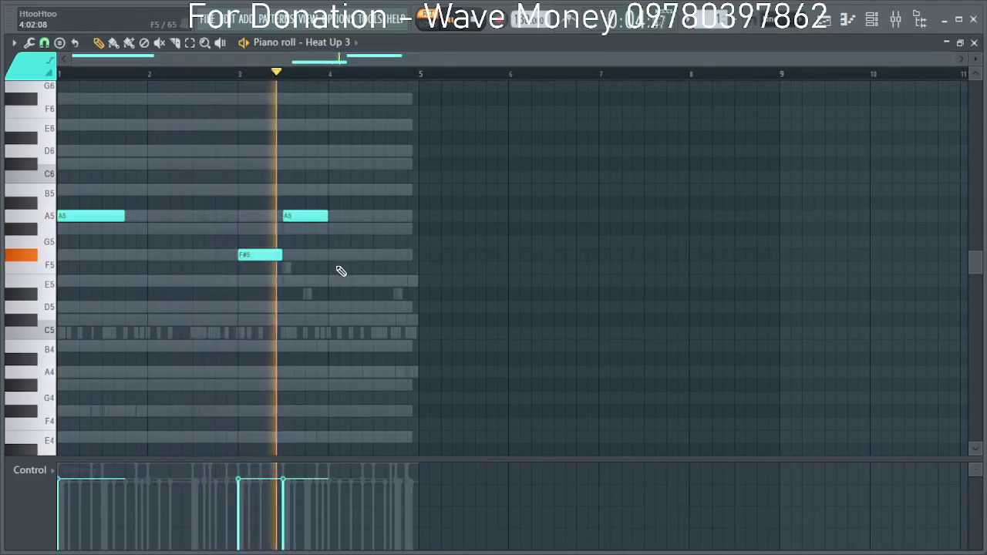
{"action": "left_click", "coordinate": [331, 195]}
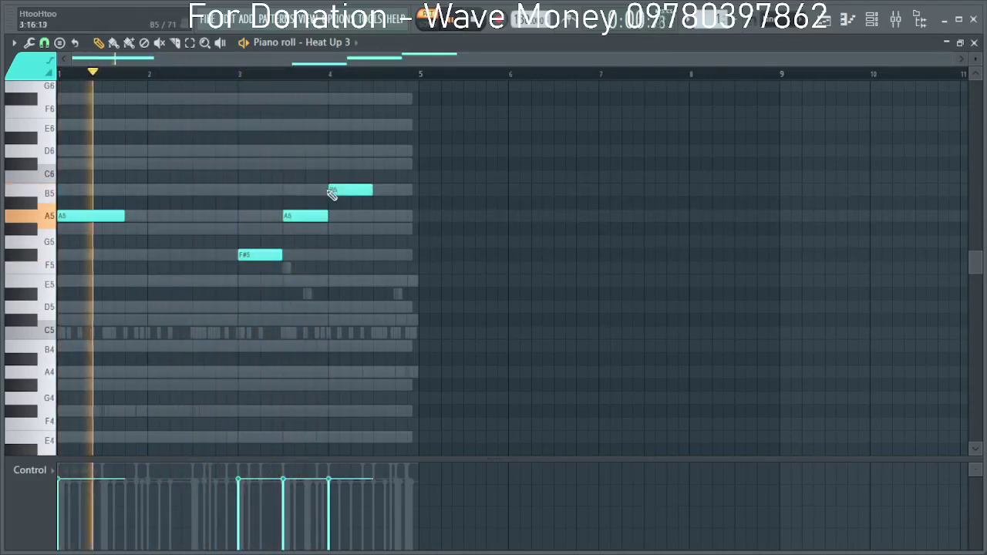
{"action": "right_click", "coordinate": [340, 194]}
{"action": "left_click_drag", "start_coordinate": [309, 215], "coordinate": [310, 228]}
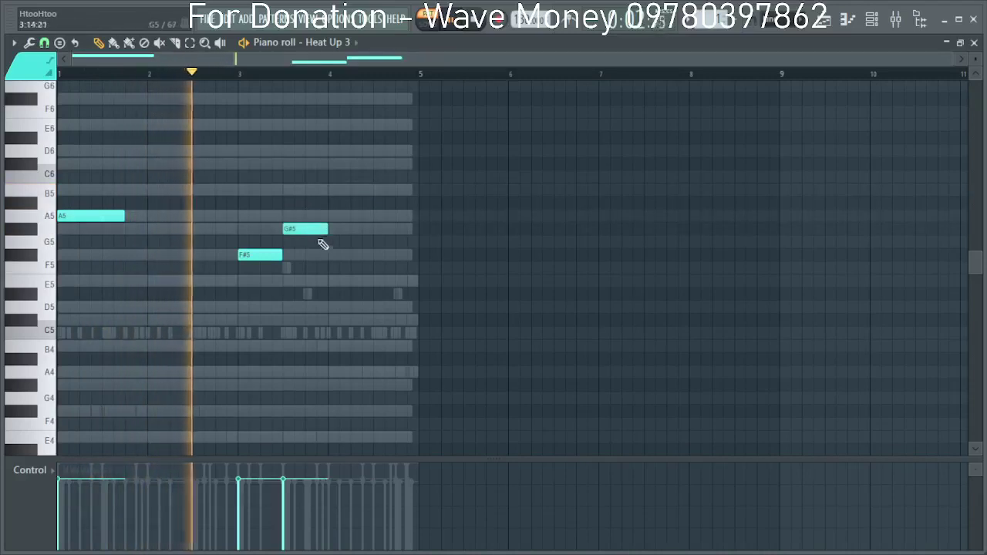
{"action": "left_click", "coordinate": [330, 215]}
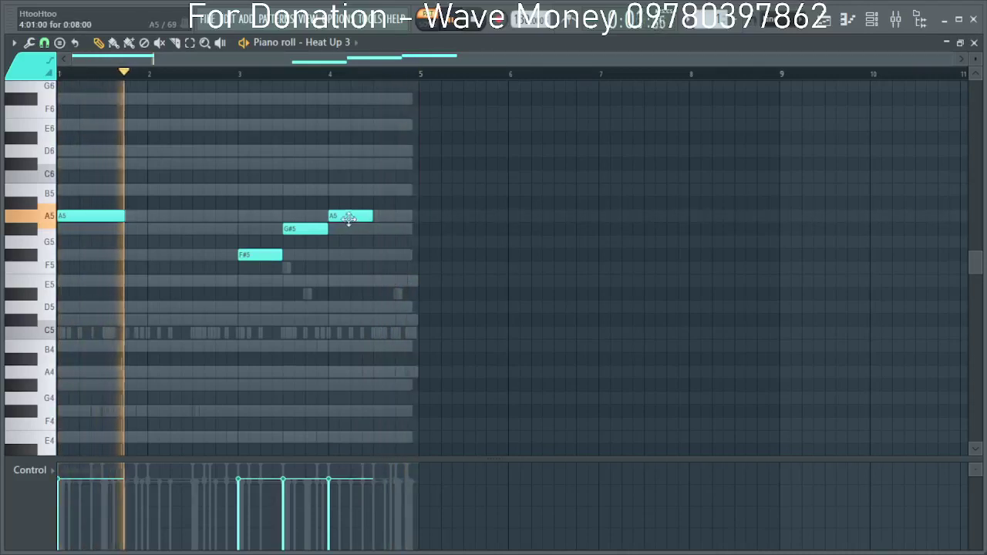
{"action": "key", "text": "space"}
{"action": "key", "text": "space"}
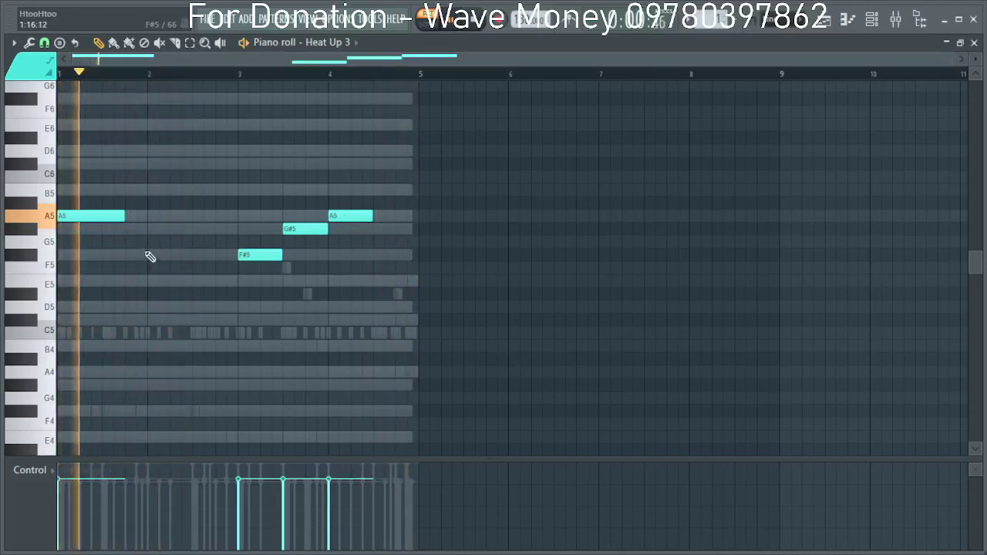
Add a half-bar F#5 at the start of bar 2, raise it to G#5, and play the melody back.
{"action": "left_click", "coordinate": [152, 254]}
{"action": "key", "text": "space"}
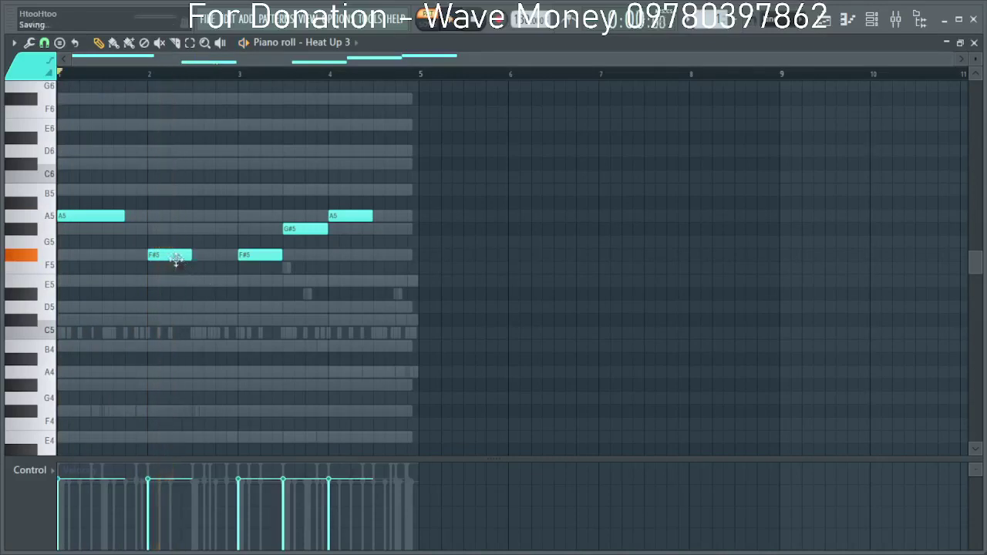
{"action": "left_click_drag", "start_coordinate": [176, 257], "coordinate": [176, 230]}
{"action": "key", "text": "space"}
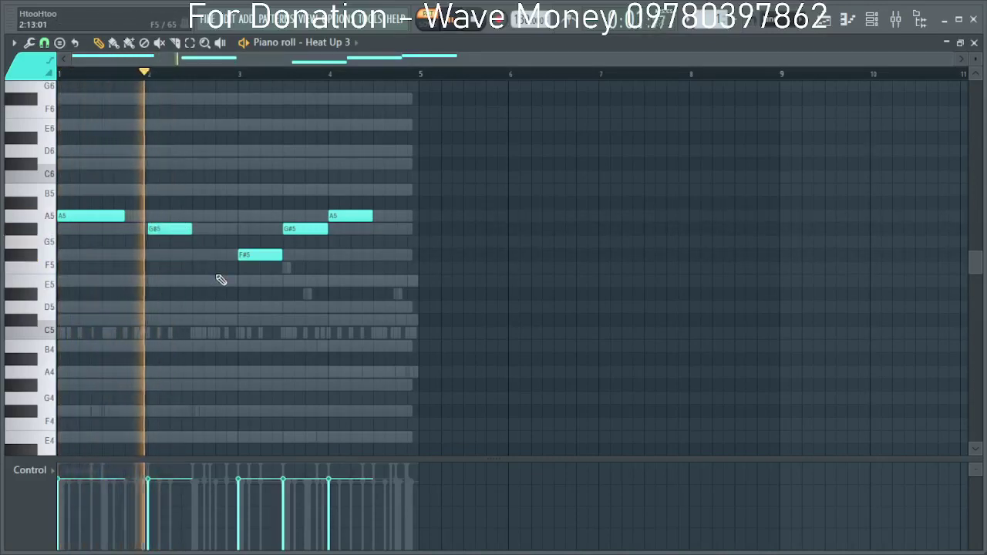
{"action": "left_click_drag", "start_coordinate": [170, 270], "coordinate": [172, 191]}
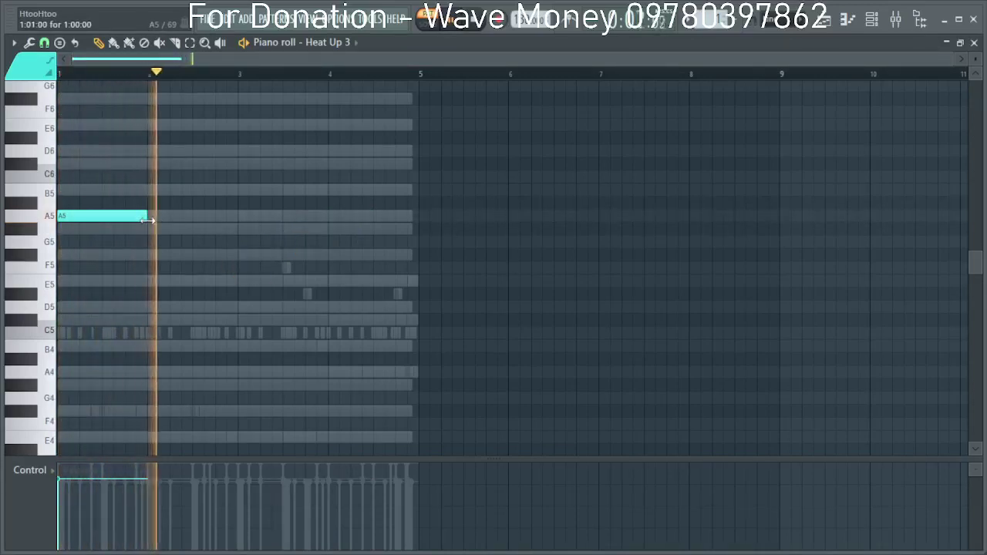
Fill bar 2 with half-bar notes C#6 and E6 following the one-bar A5.
{"action": "key", "text": "space"}
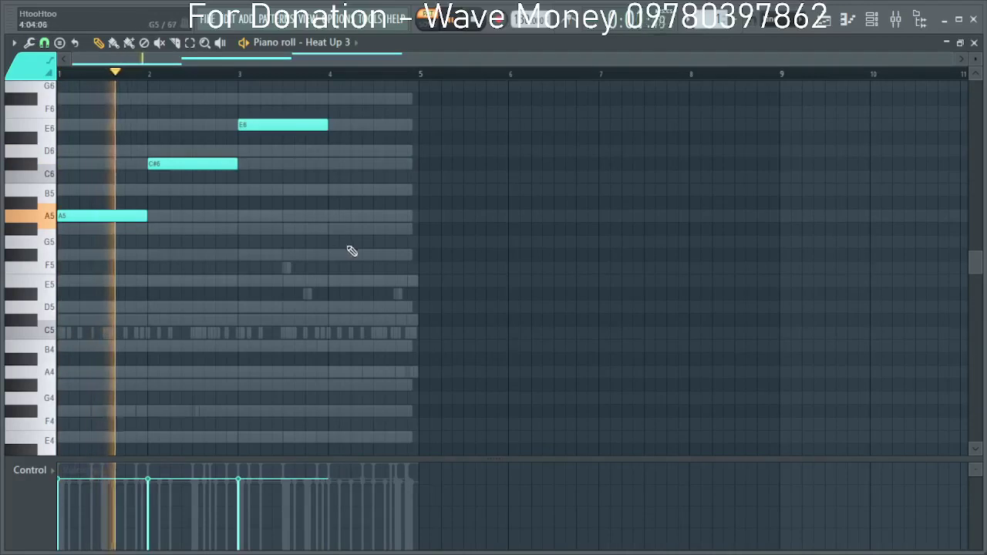
{"action": "scroll", "coordinate": [344, 257], "scroll_direction": "up", "scroll_amount": 1}
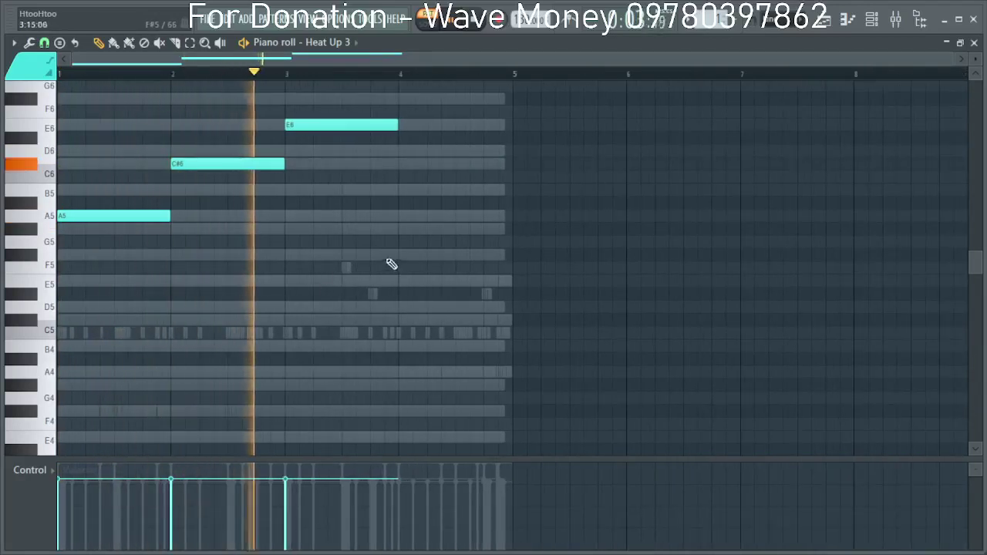
{"action": "left_click_drag", "start_coordinate": [283, 163], "coordinate": [227, 163]}
{"action": "left_click_drag", "start_coordinate": [299, 133], "coordinate": [242, 131]}
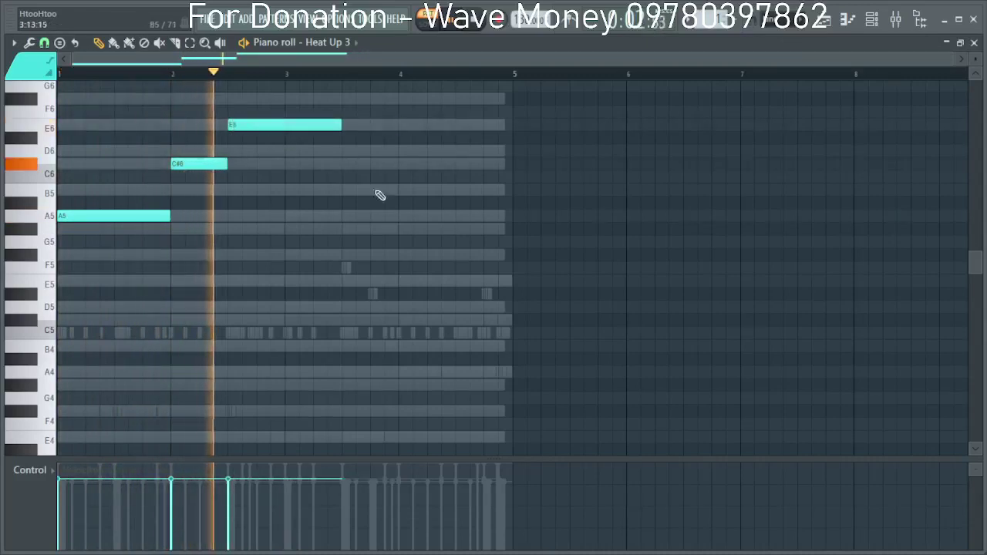
{"action": "left_click_drag", "start_coordinate": [340, 125], "coordinate": [286, 141]}
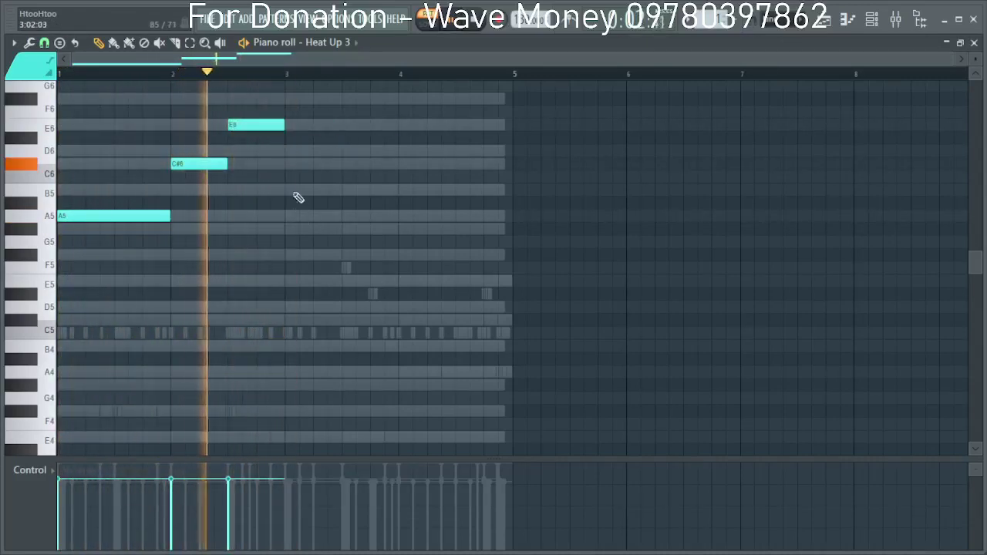
Audition half-bar notes C#6, D6 and B5 at the start of bar 3 and G#5 after them, and delete the trial notes.
{"action": "left_click", "coordinate": [291, 164]}
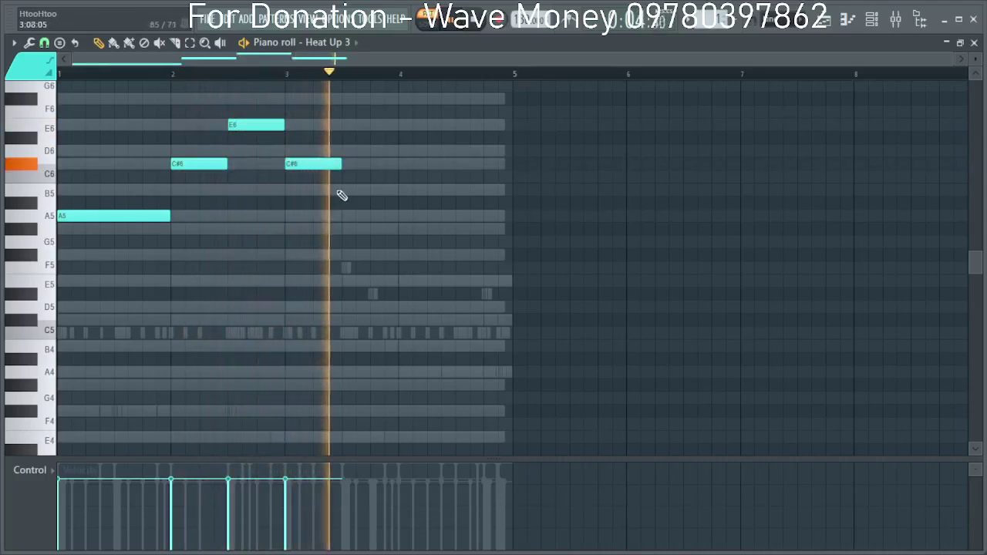
{"action": "key", "text": "space"}
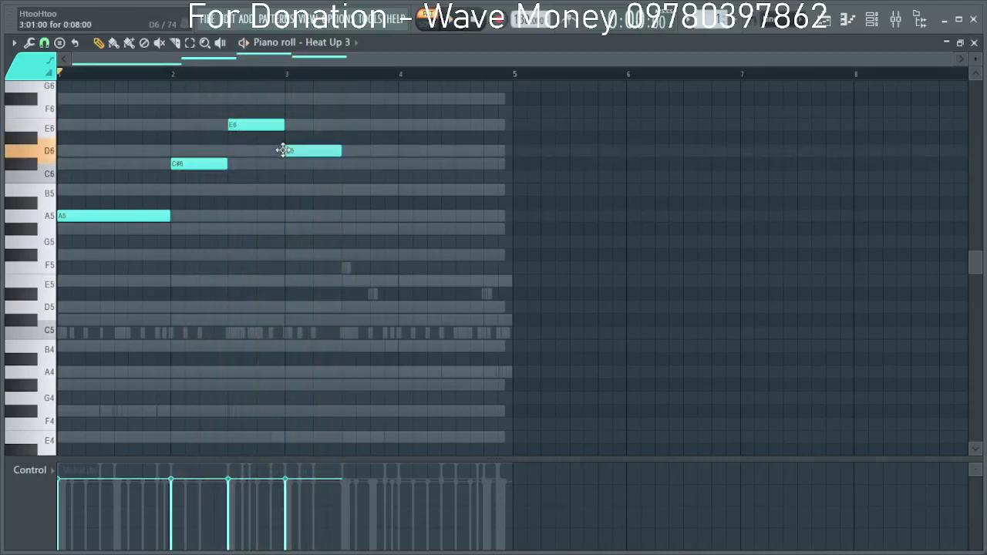
{"action": "left_click", "coordinate": [163, 74]}
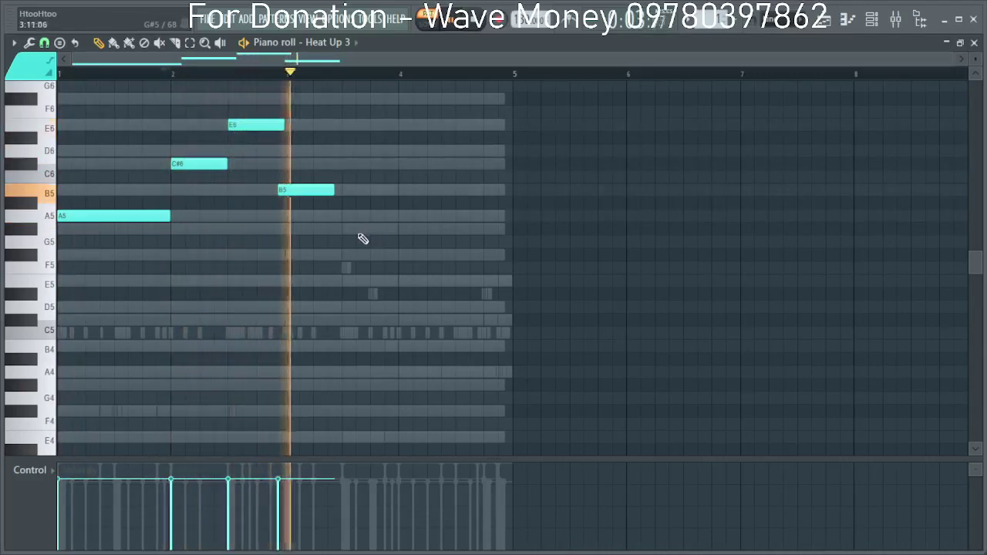
{"action": "right_click", "coordinate": [311, 193]}
{"action": "left_click", "coordinate": [292, 193]}
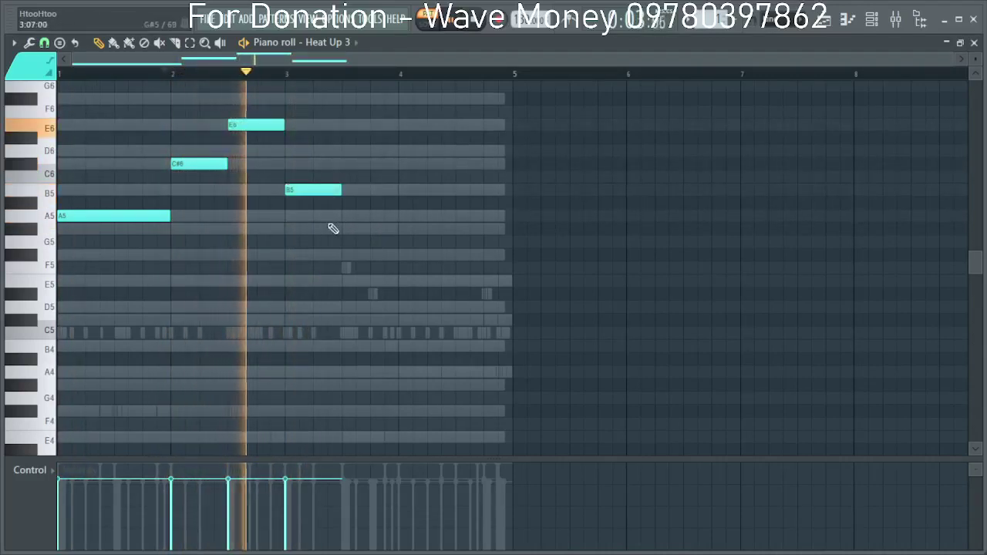
{"action": "left_click", "coordinate": [348, 229]}
{"action": "right_click", "coordinate": [351, 229]}
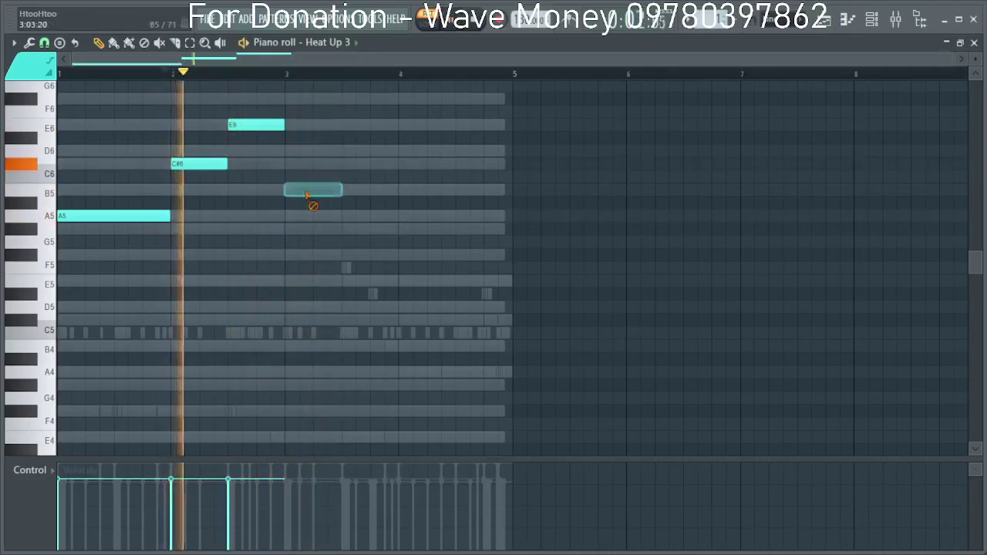
{"action": "right_click", "coordinate": [312, 193]}
Fill bar 3 with half-bar notes A5 and E5, auditioning F#5 and G#5 before E5, and try an F#5 at the start of bar 4.
{"action": "left_click", "coordinate": [293, 216]}
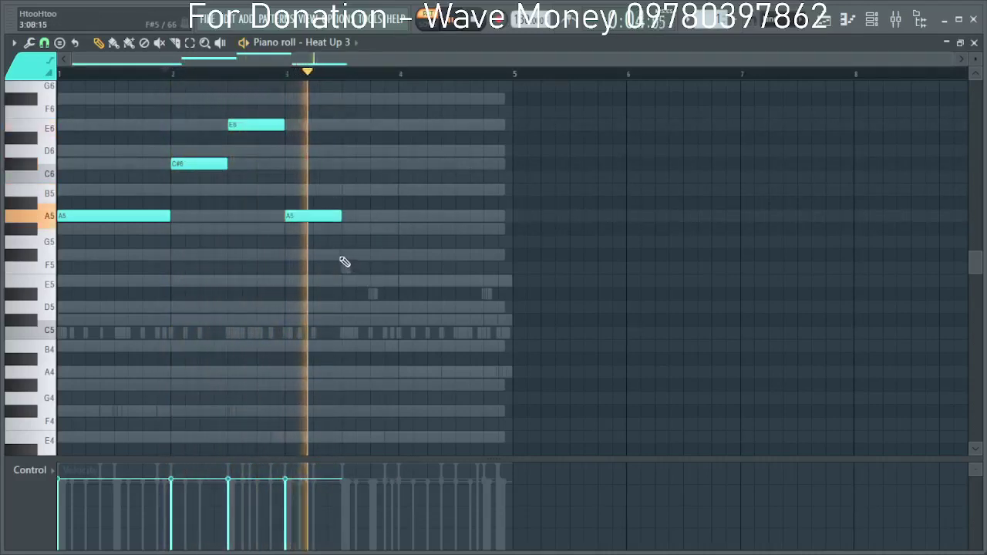
{"action": "left_click", "coordinate": [346, 257]}
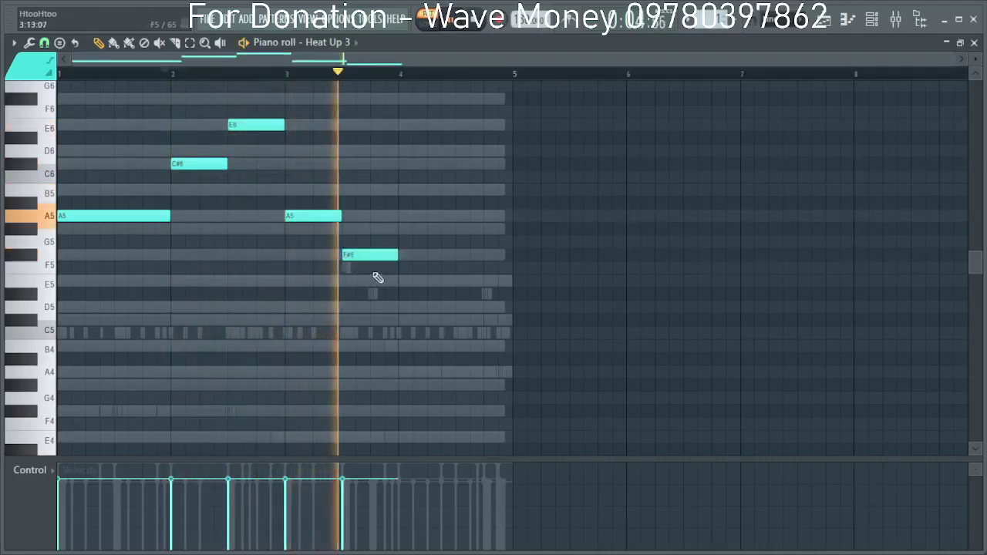
{"action": "left_click", "coordinate": [347, 229]}
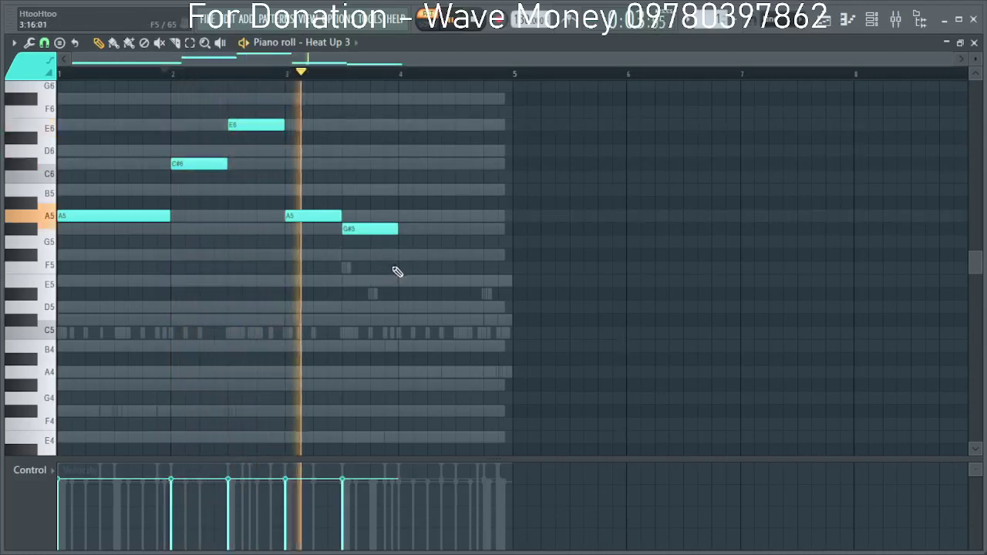
{"action": "right_click", "coordinate": [379, 228]}
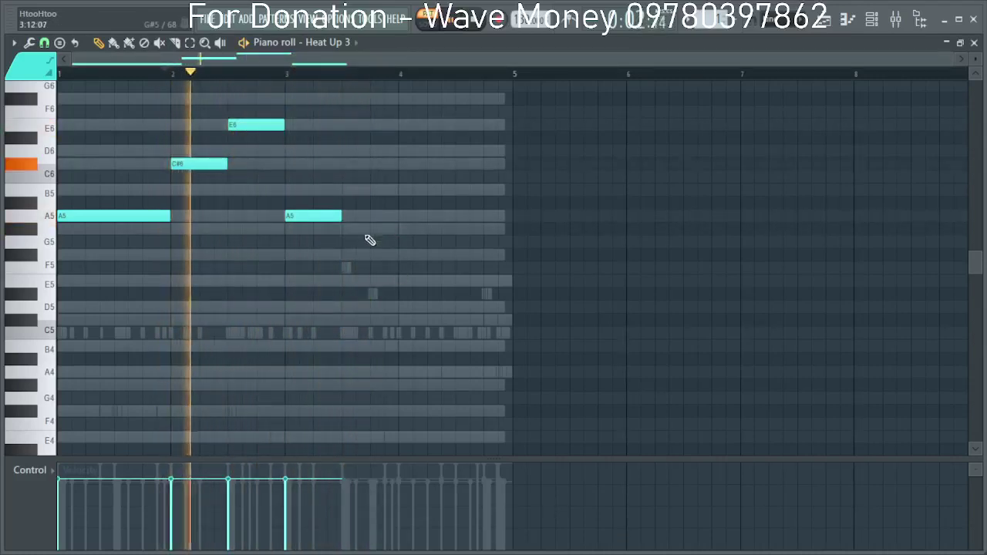
{"action": "left_click", "coordinate": [347, 255]}
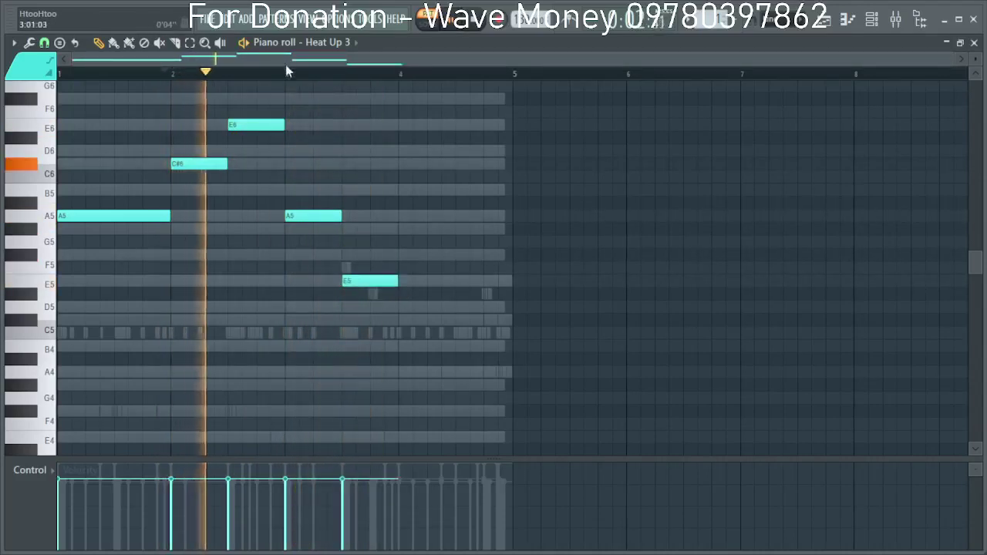
{"action": "key", "text": "space"}
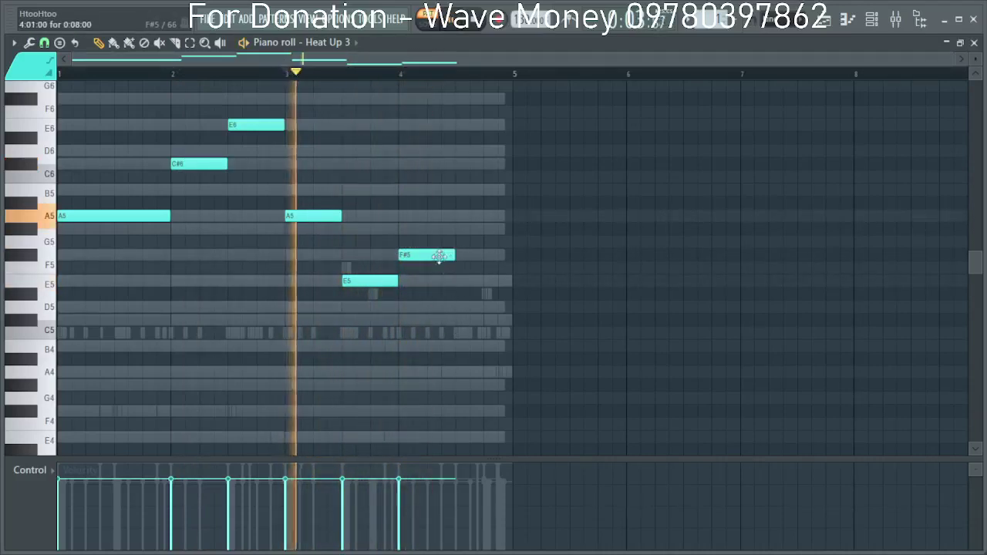
{"action": "left_click_drag", "start_coordinate": [439, 256], "coordinate": [410, 309]}
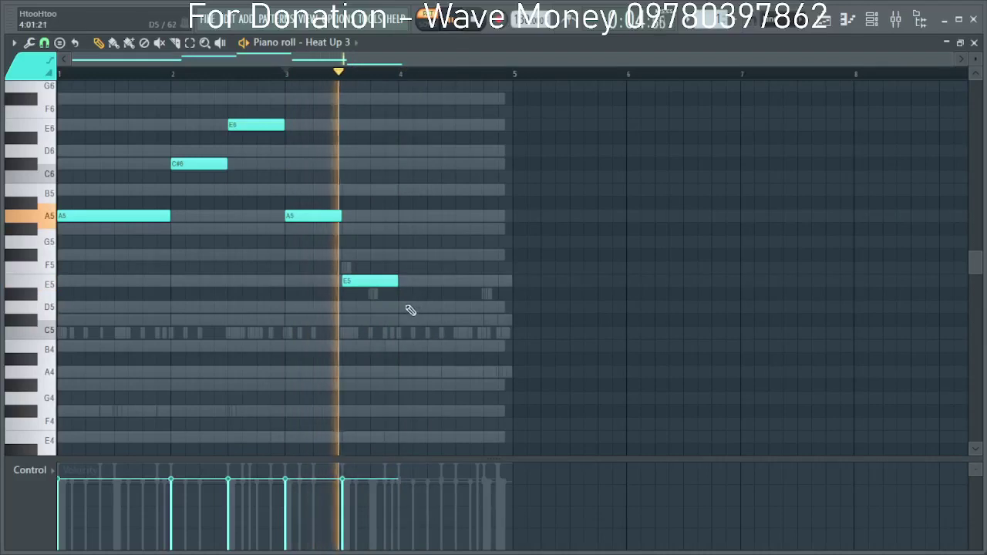
Place a C#6 at the start of bar 4, lengthen it to the end of the scale guide, and play the melody back.
{"action": "right_click", "coordinate": [431, 307]}
{"action": "key", "text": "space"}
{"action": "key", "text": "space"}
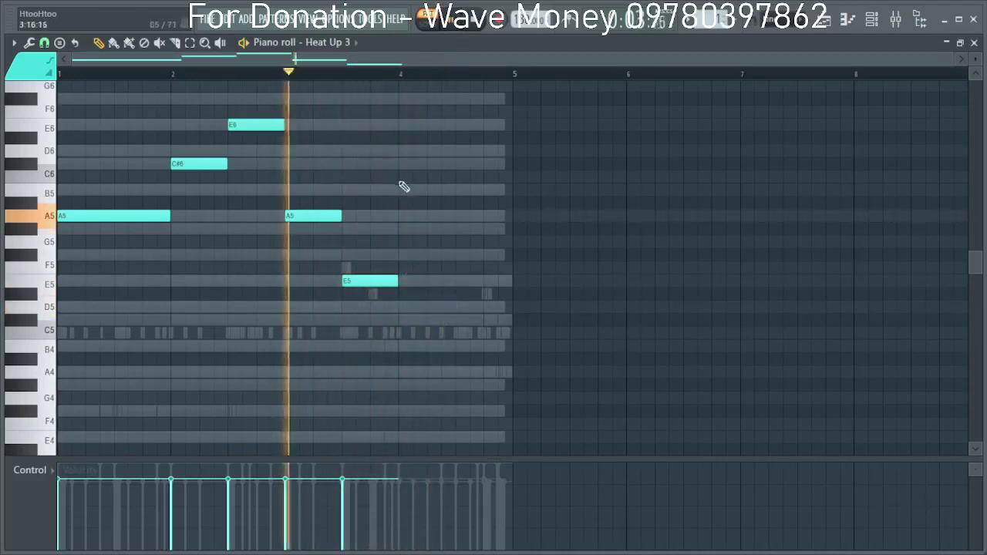
{"action": "left_click", "coordinate": [399, 163]}
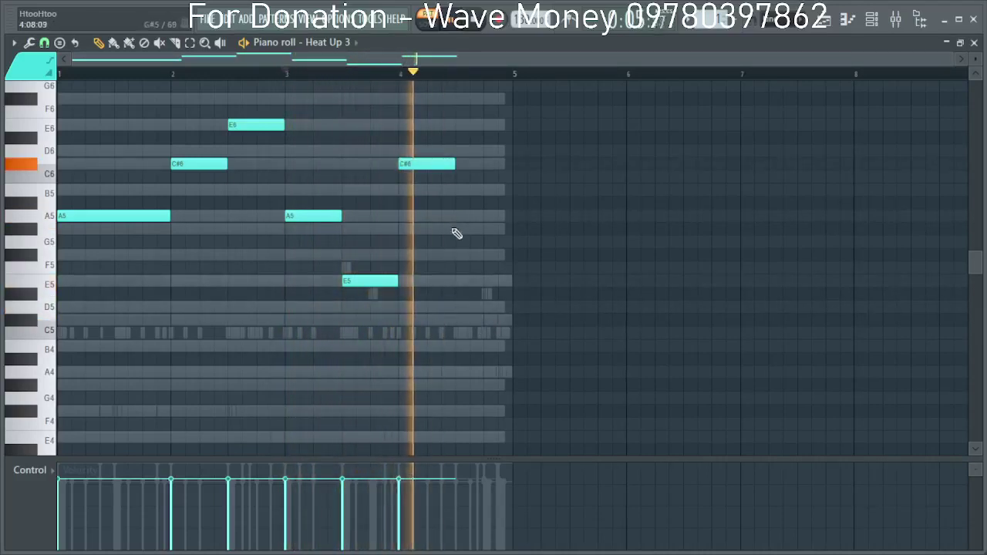
{"action": "left_click_drag", "start_coordinate": [455, 165], "coordinate": [501, 167]}
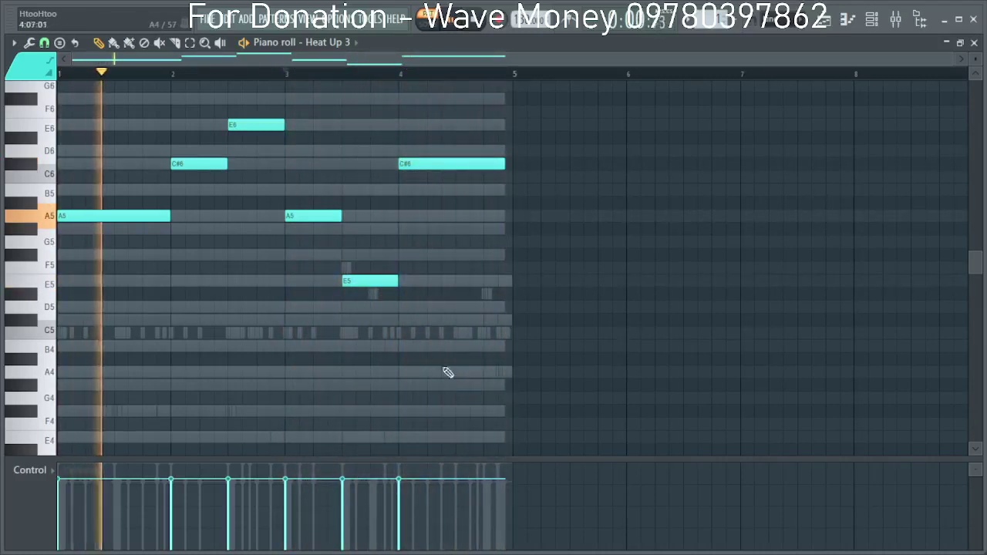
{"action": "key", "text": "space"}
Select the whole Heat Up 3 melody and duplicate it directly after the original to fill bars 5 to 8.
{"action": "left_click_drag", "start_coordinate": [579, 350], "coordinate": [27, 53]}
{"action": "scroll", "coordinate": [304, 253], "scroll_direction": "down", "scroll_amount": 6}
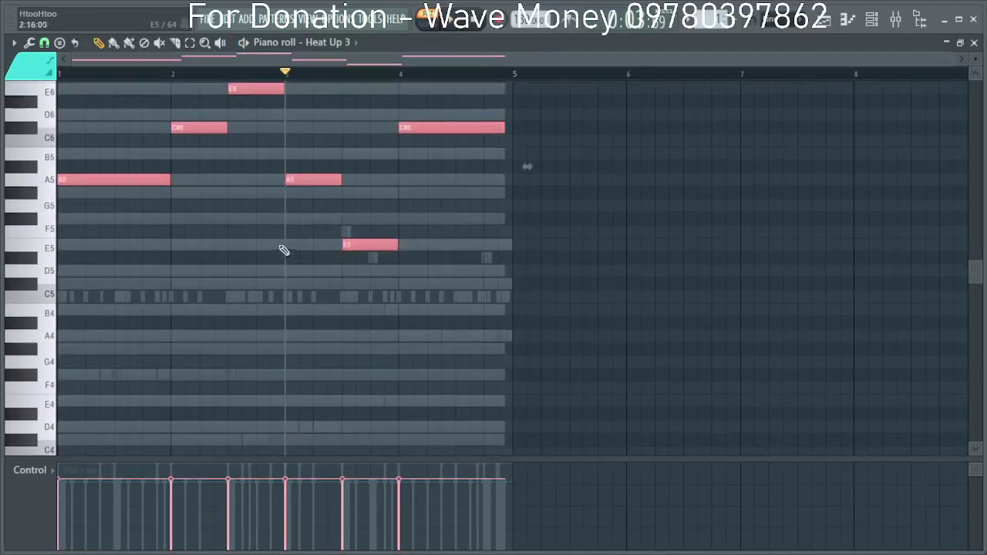
{"action": "key", "text": "ctrl+b"}
{"action": "scroll", "coordinate": [566, 281], "scroll_direction": "up", "scroll_amount": 1}
{"action": "scroll", "coordinate": [637, 335], "scroll_direction": "down", "scroll_amount": 2}
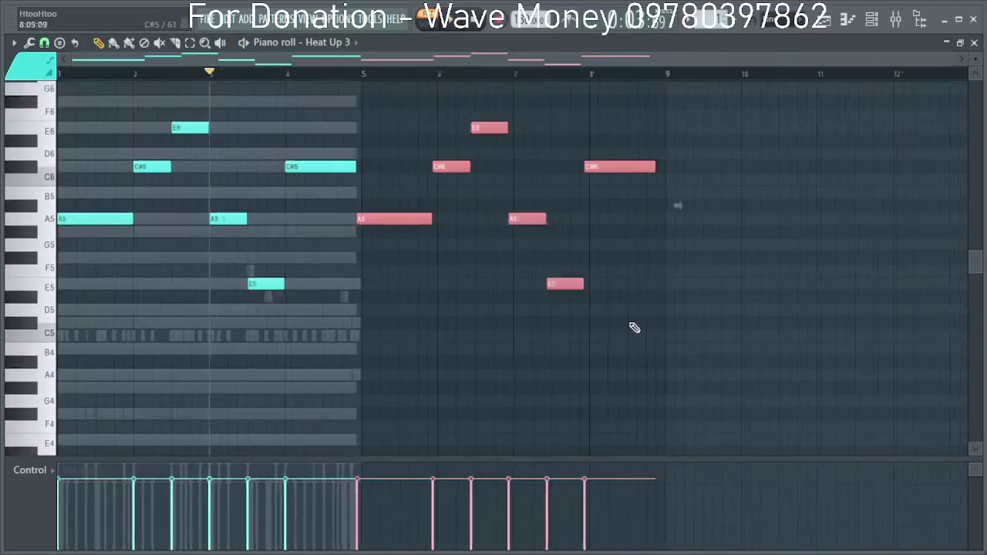
{"action": "left_click", "coordinate": [638, 337], "text": "ctrl"}
{"action": "left_click", "coordinate": [974, 42]}
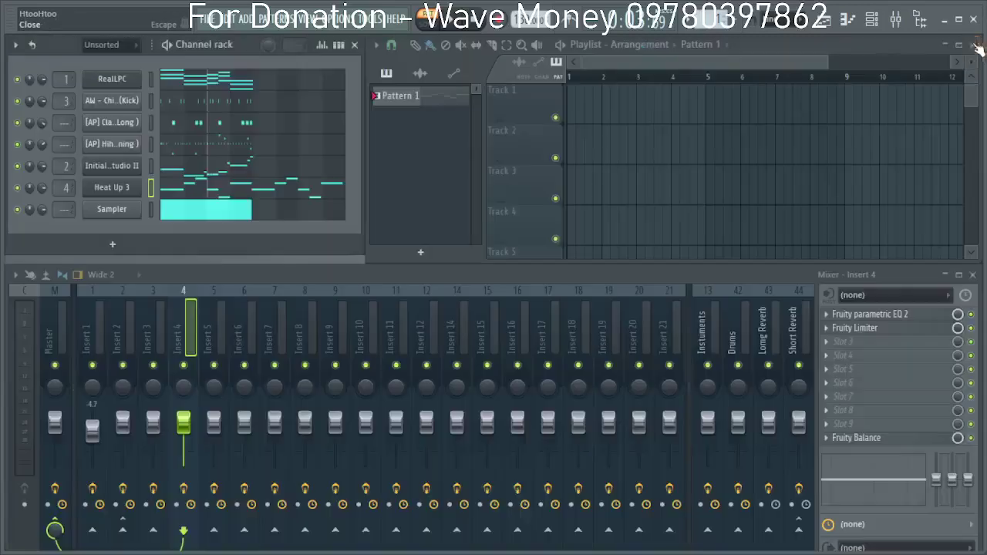
Lengthen all the Sampler scale guide notes to the end of the duplicated melody in bar 8.
{"action": "right_click", "coordinate": [110, 208]}
{"action": "left_click", "coordinate": [165, 210]}
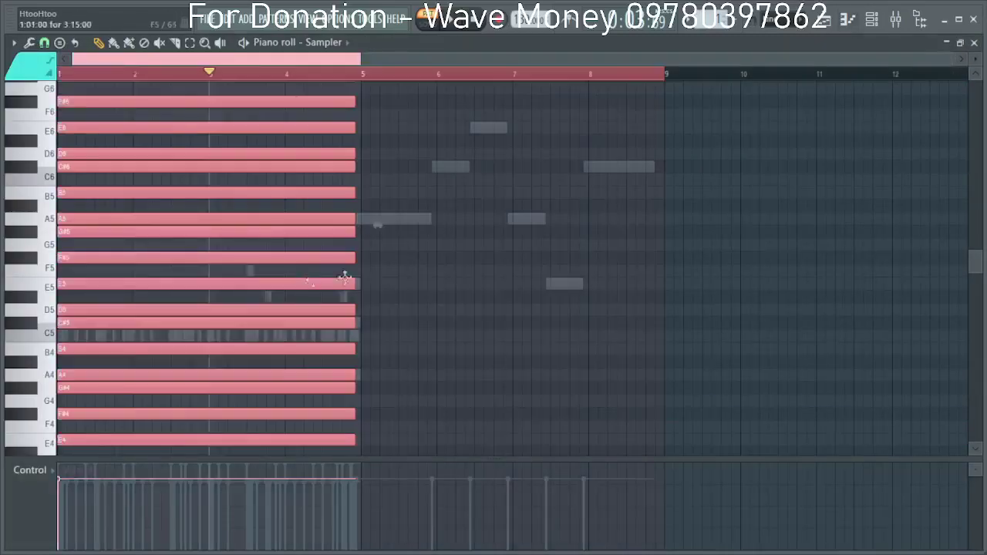
{"action": "left_click_drag", "start_coordinate": [357, 259], "coordinate": [658, 272]}
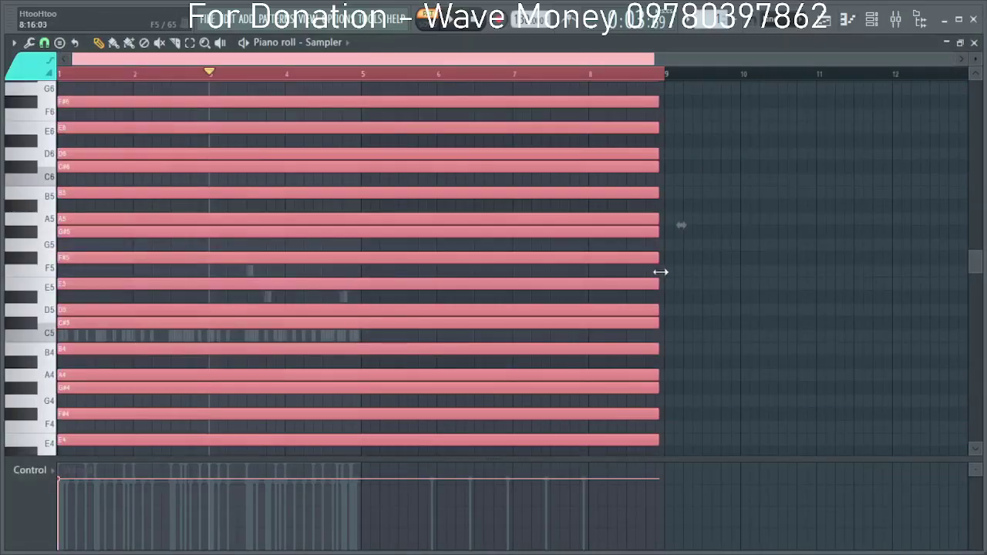
{"action": "left_click", "coordinate": [975, 43]}
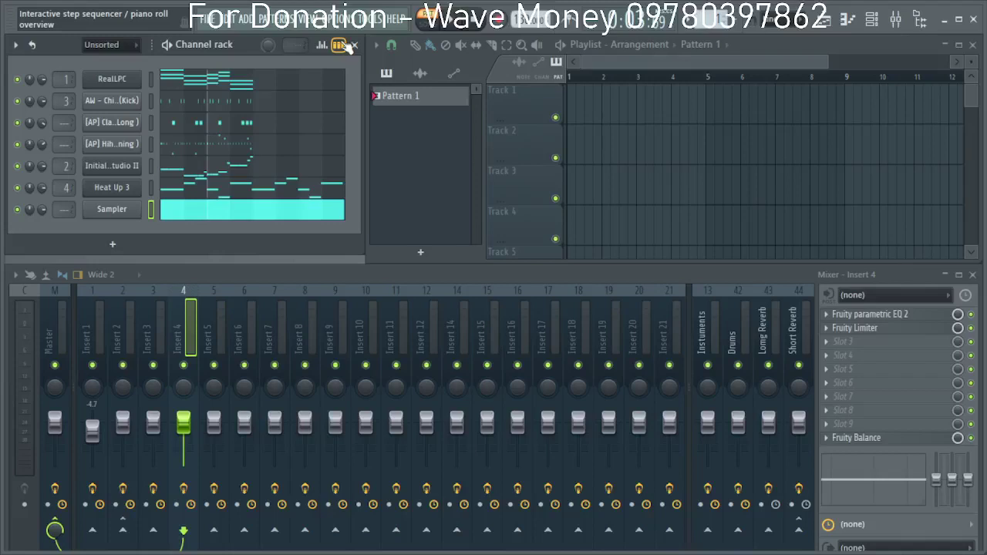
Duplicate all the Initial 808 Studio II bass notes and move the copy to start at bar 5.
{"action": "right_click", "coordinate": [127, 195]}
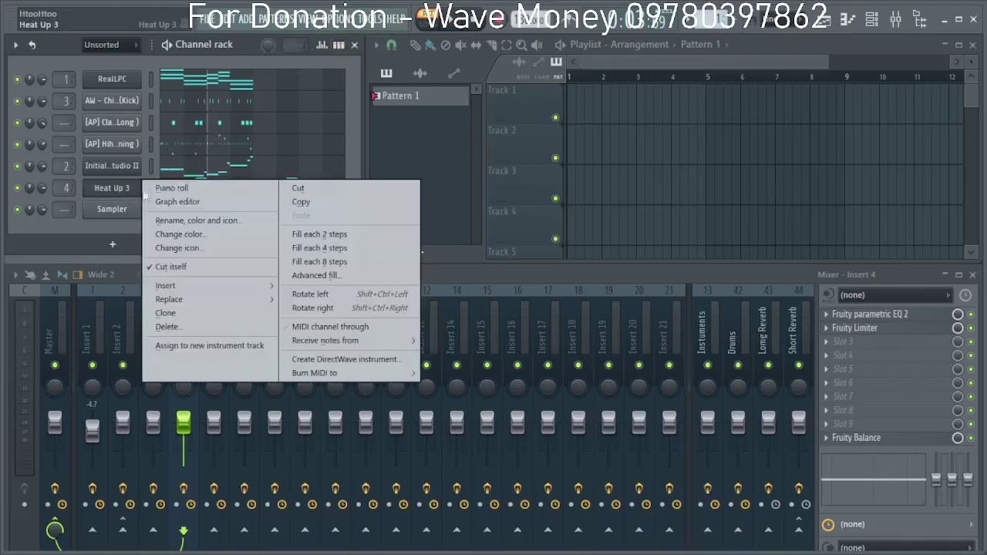
{"action": "right_click", "coordinate": [114, 164]}
{"action": "left_click", "coordinate": [172, 167]}
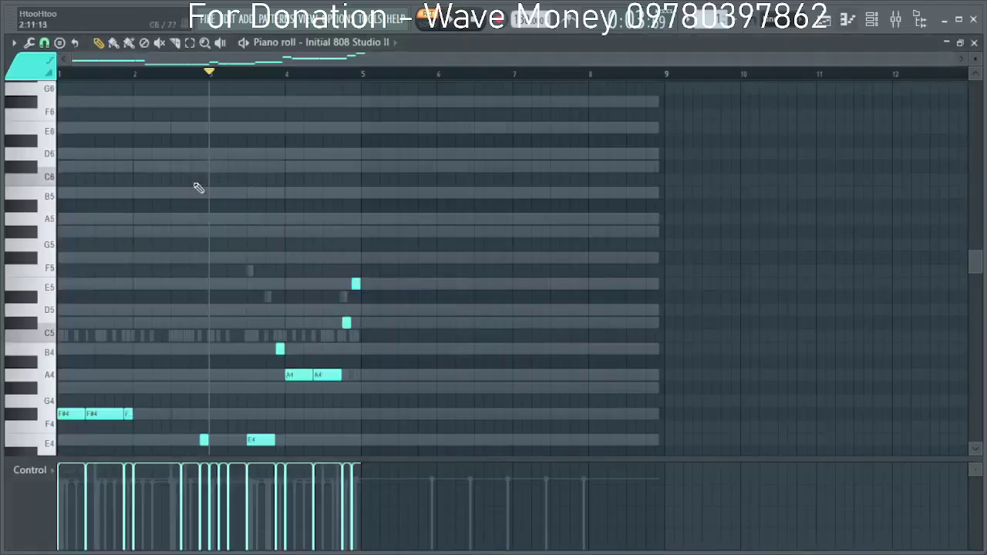
{"action": "key", "text": "ctrl+a"}
{"action": "scroll", "coordinate": [277, 262], "scroll_direction": "down", "scroll_amount": 5}
{"action": "key", "text": "ctrl+b"}
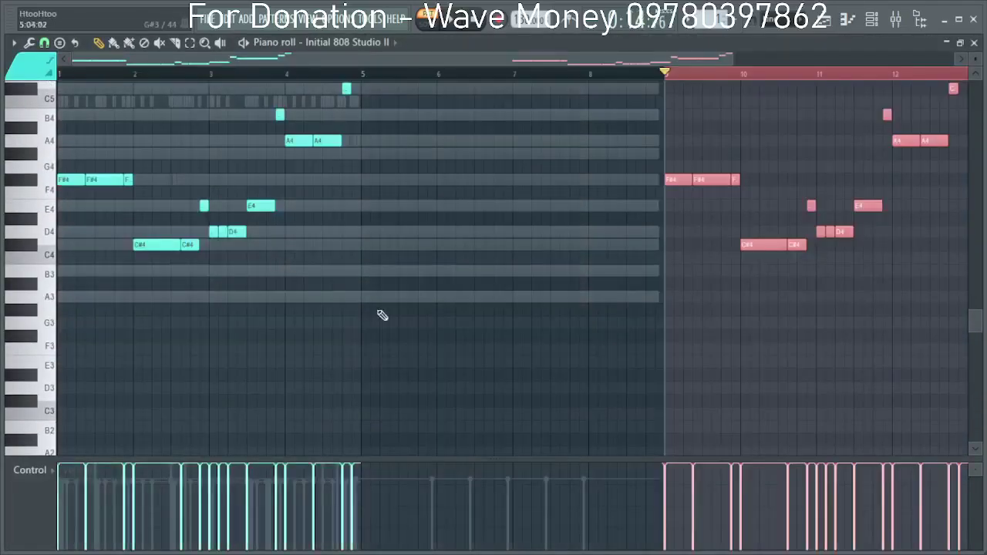
{"action": "left_click_drag", "start_coordinate": [674, 180], "coordinate": [370, 176]}
{"action": "scroll", "coordinate": [357, 235], "scroll_direction": "up", "scroll_amount": 2}
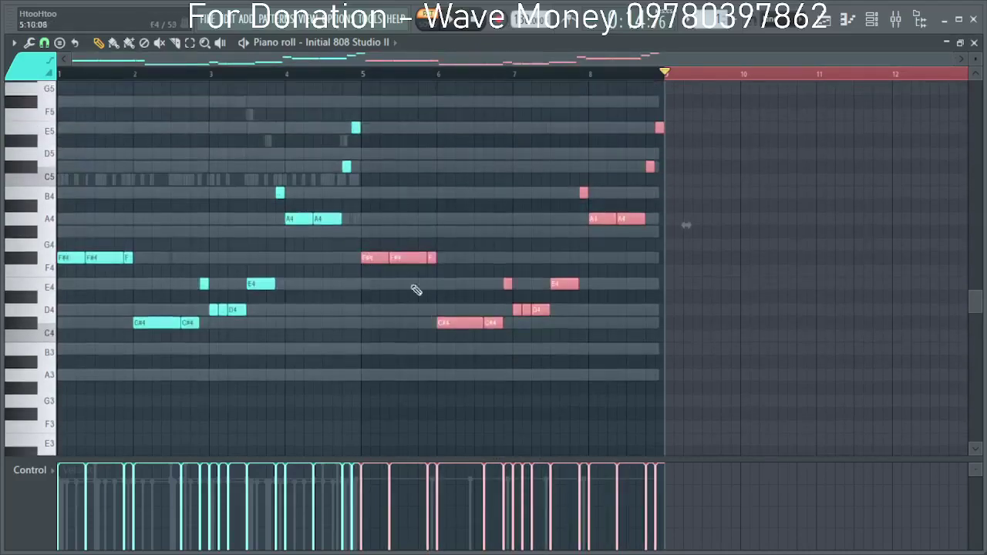
{"action": "key", "text": "ctrl+d"}
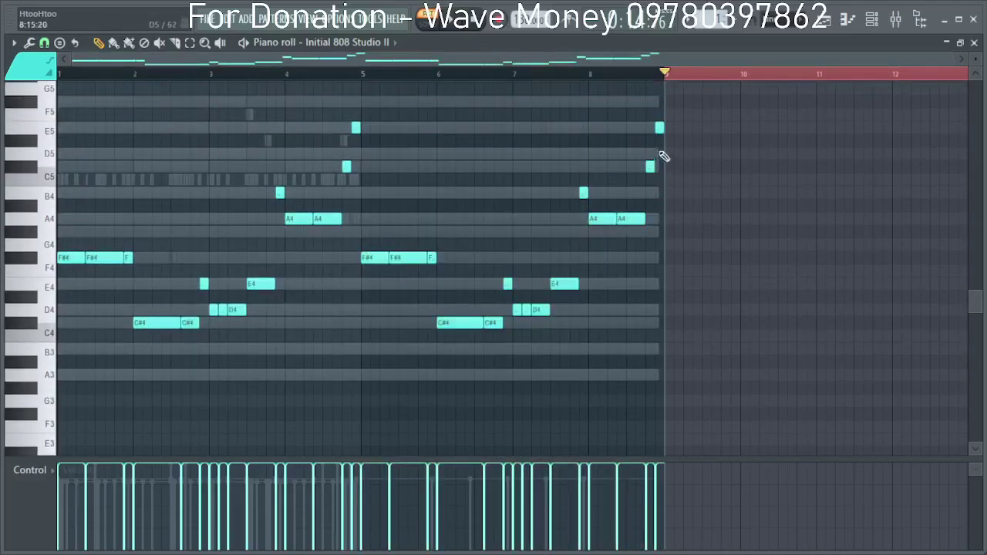
Lower the last two short 808 notes at the end of bar 8 to A4.
{"action": "scroll", "coordinate": [655, 201], "scroll_direction": "up", "scroll_amount": 5}
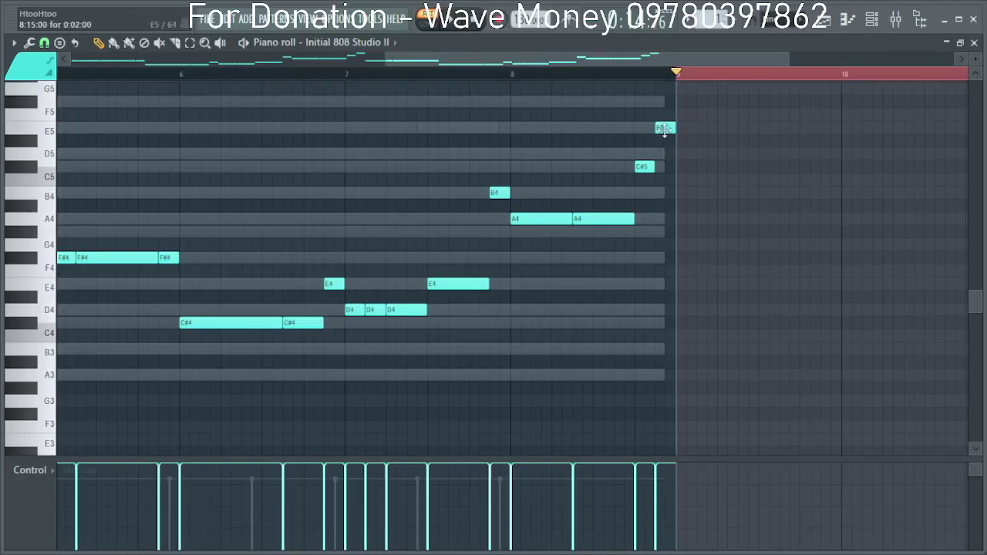
{"action": "left_click_drag", "start_coordinate": [660, 128], "coordinate": [667, 208]}
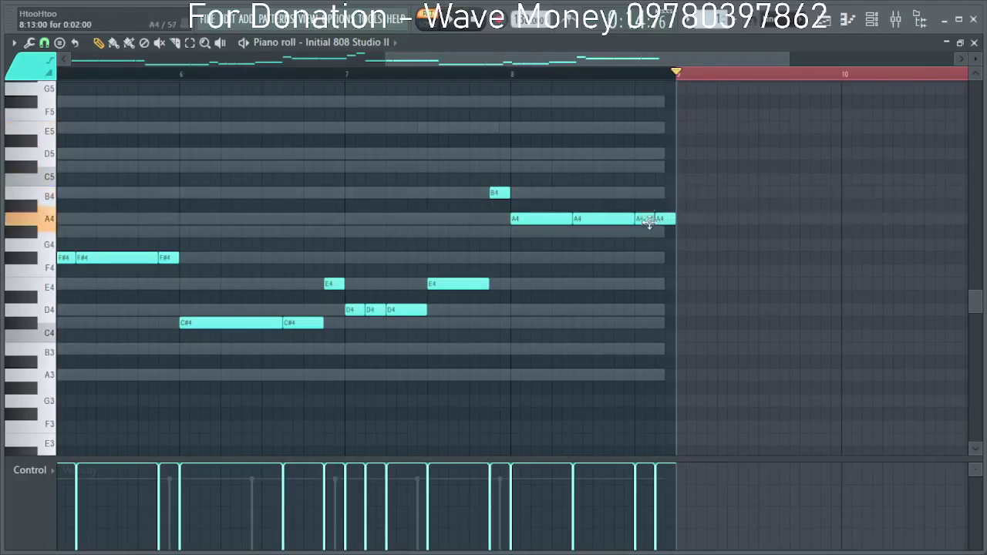
{"action": "scroll", "coordinate": [478, 249], "scroll_direction": "down", "scroll_amount": 4}
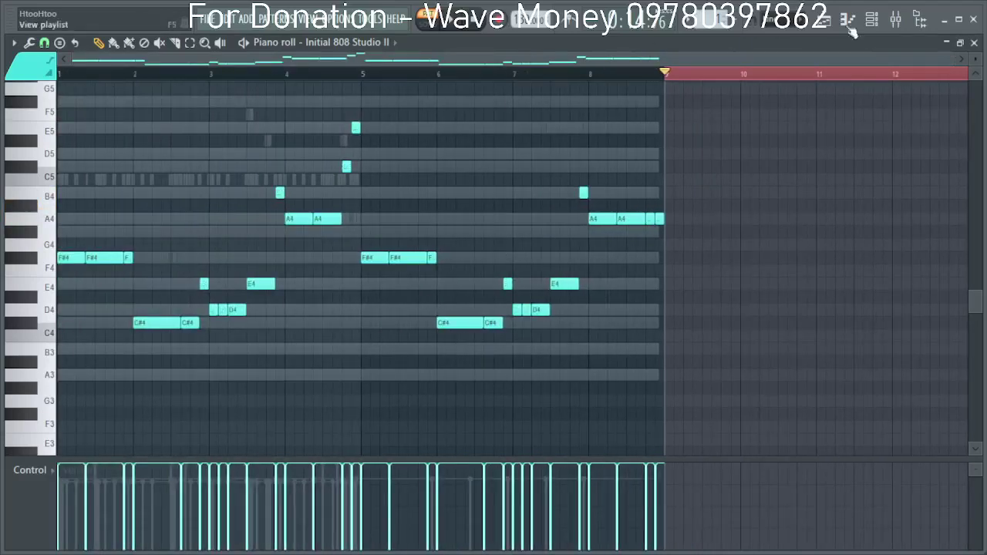
{"action": "left_click", "coordinate": [974, 43]}
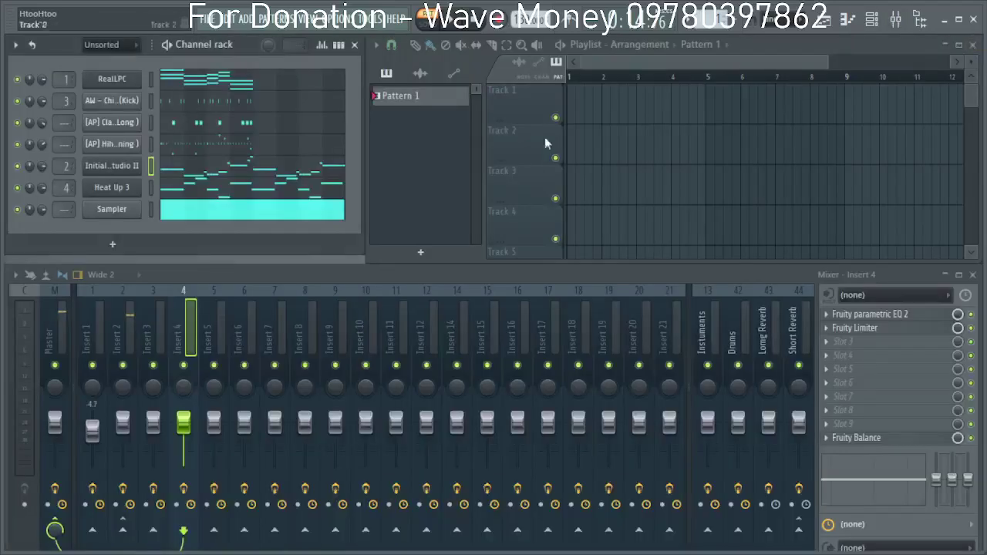
Duplicate the [AP] Hihat (Running) notes of bars 1 to 4 into bars 5 to 8, and deselect them.
{"action": "right_click", "coordinate": [117, 142]}
{"action": "left_click", "coordinate": [183, 141]}
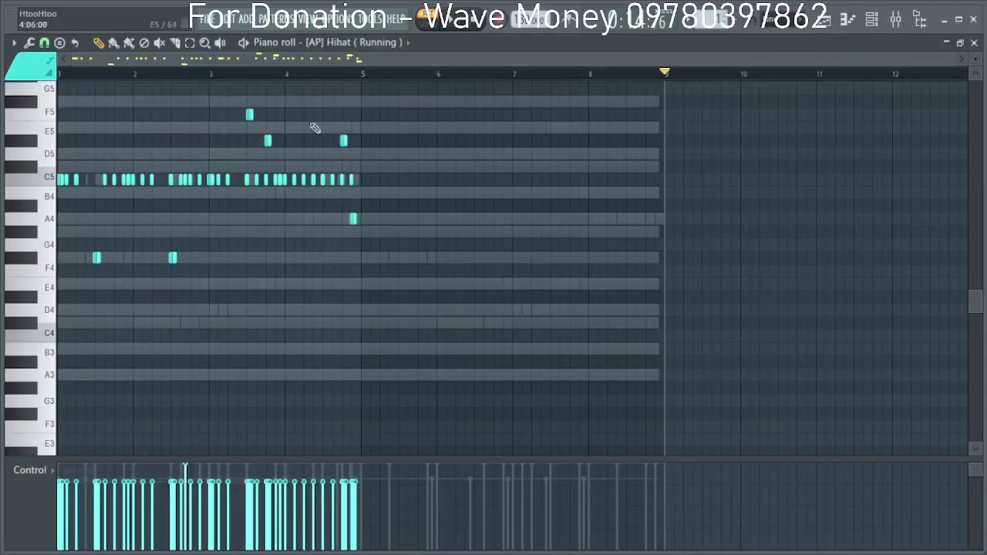
{"action": "left_click_drag", "start_coordinate": [362, 77], "coordinate": [20, 78]}
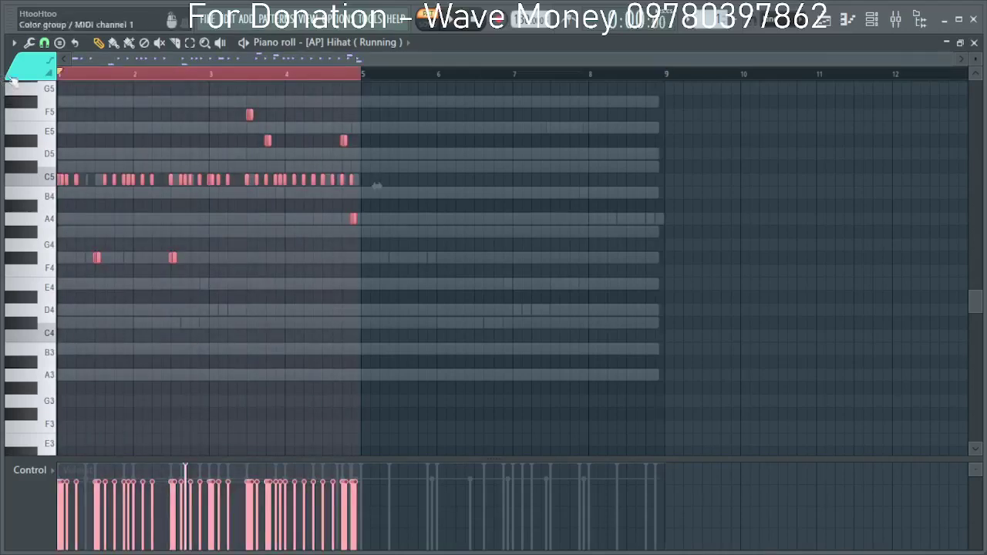
{"action": "key", "text": "ctrl+b"}
{"action": "scroll", "coordinate": [704, 279], "scroll_direction": "up", "scroll_amount": 7}
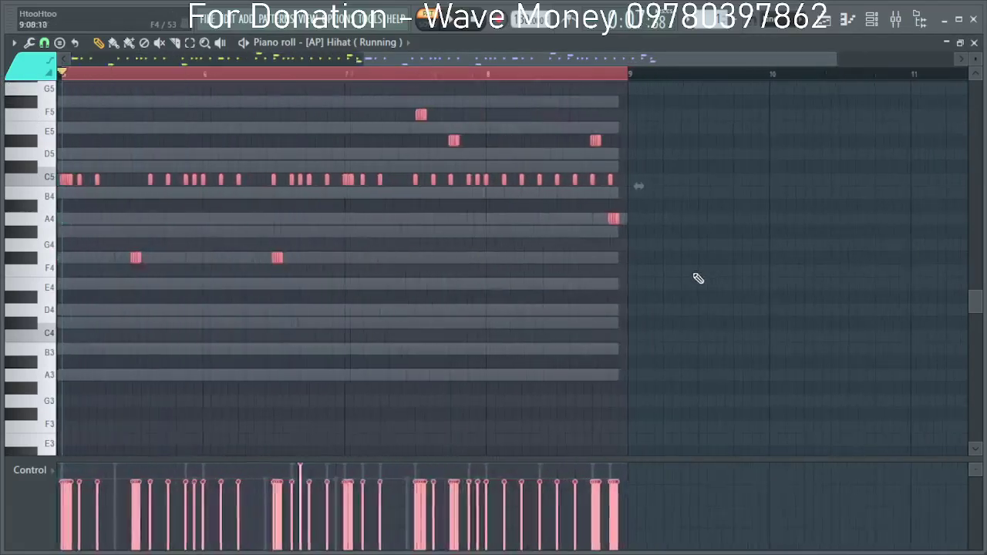
{"action": "scroll", "coordinate": [472, 254], "scroll_direction": "down", "scroll_amount": 3}
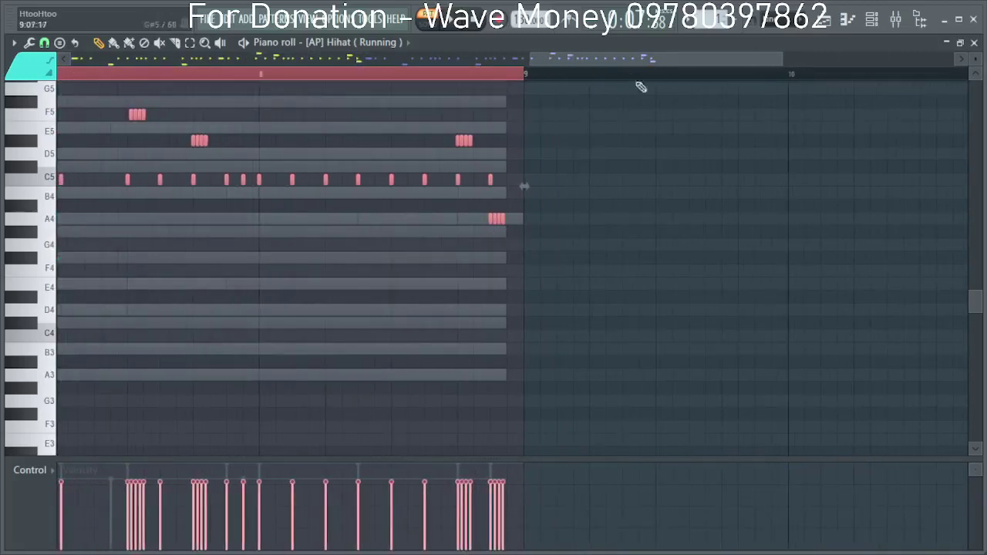
{"action": "left_click_drag", "start_coordinate": [646, 59], "coordinate": [435, 58]}
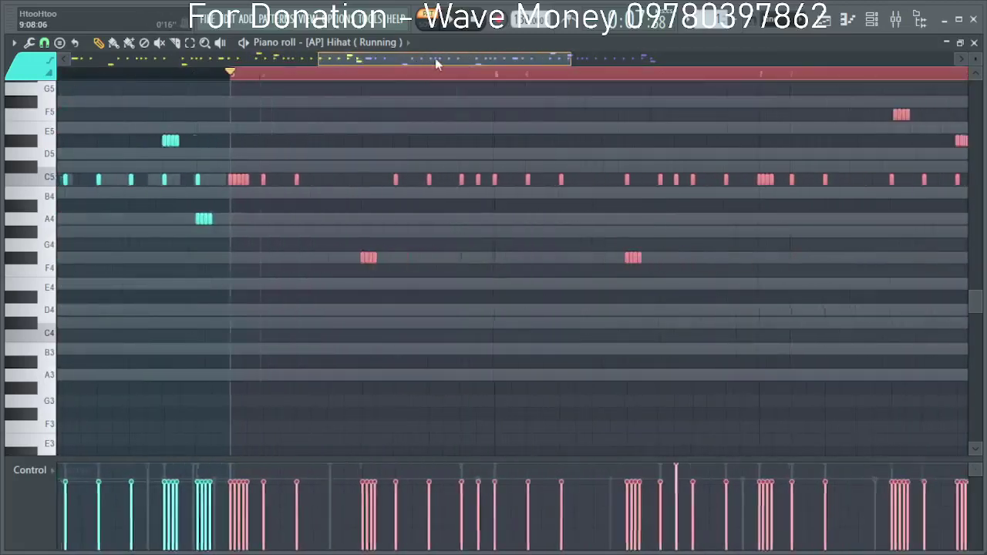
{"action": "scroll", "coordinate": [789, 258], "scroll_direction": "down", "scroll_amount": 3}
{"action": "scroll", "coordinate": [861, 259], "scroll_direction": "up", "scroll_amount": 5}
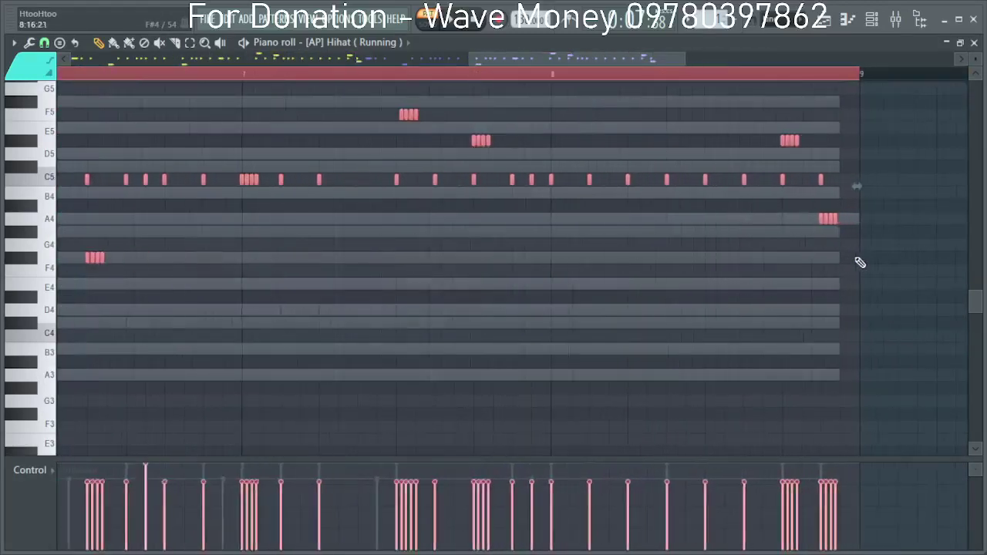
{"action": "left_click", "coordinate": [677, 244]}
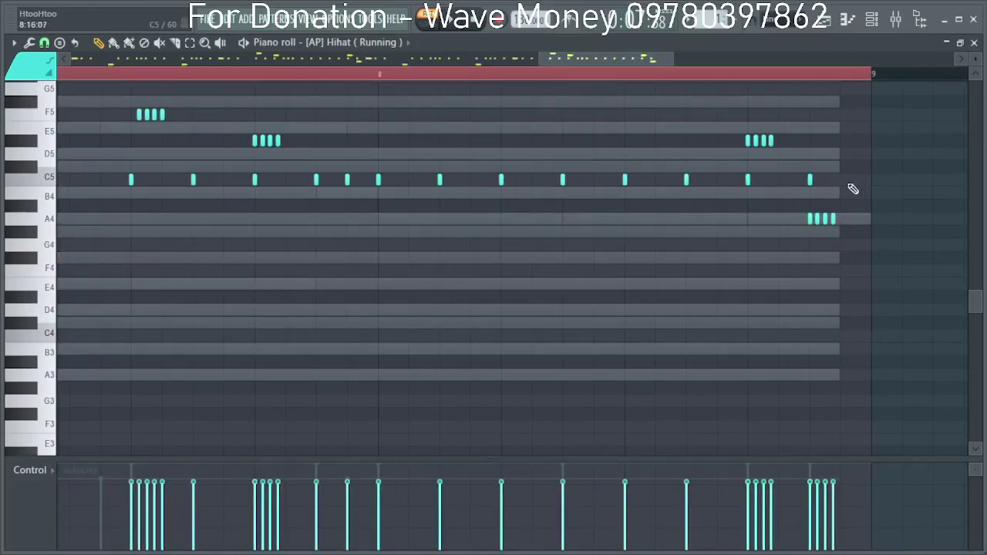
Add a C5 hi-hat hit on the last step of bar 8.
{"action": "left_click", "coordinate": [846, 185]}
{"action": "right_click", "coordinate": [846, 186]}
{"action": "scroll", "coordinate": [867, 207], "scroll_direction": "down", "scroll_amount": 5}
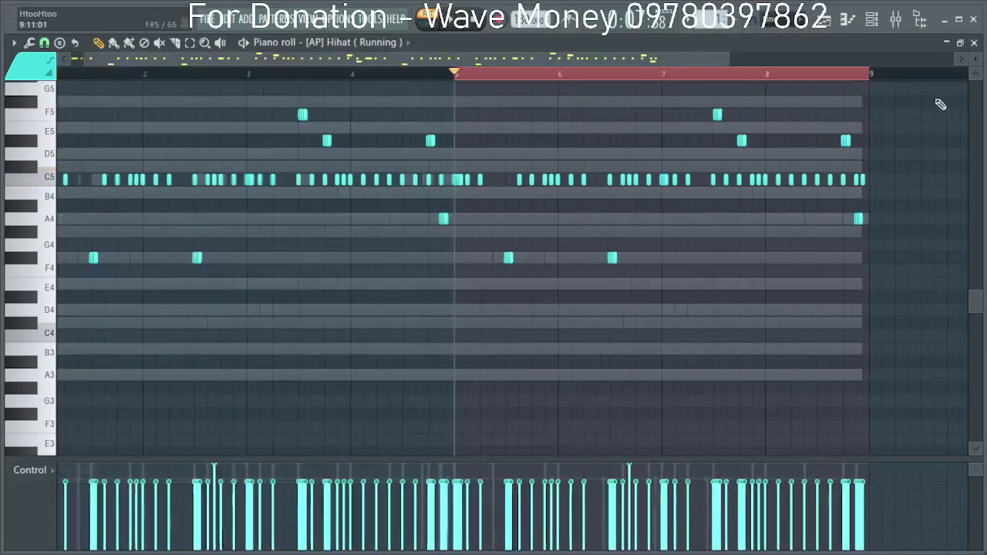
{"action": "left_click", "coordinate": [974, 42]}
Duplicate the [AP] Clap (Long) hits of the first four bars into the following four bars.
{"action": "right_click", "coordinate": [121, 124]}
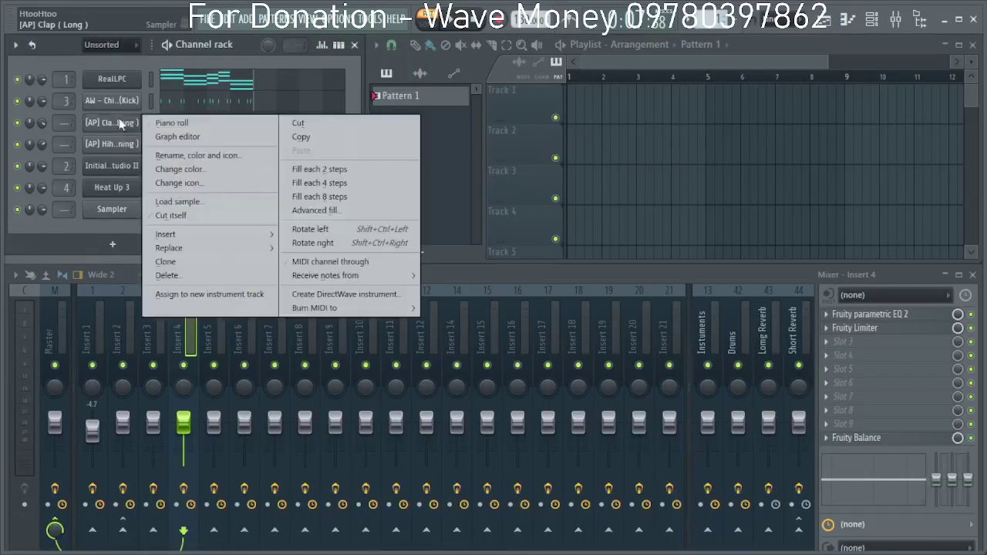
{"action": "left_click", "coordinate": [172, 123]}
{"action": "scroll", "coordinate": [398, 218], "scroll_direction": "down", "scroll_amount": 2}
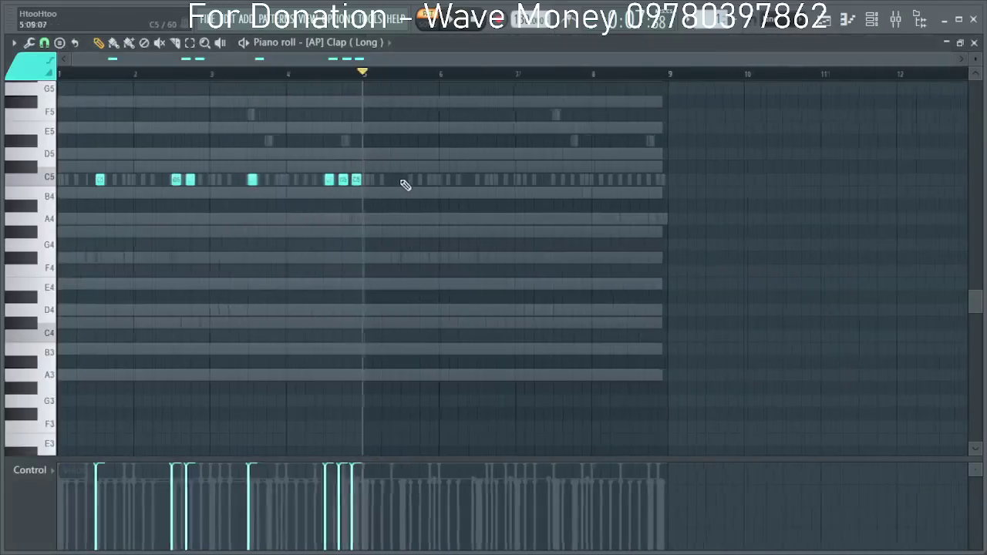
{"action": "left_click_drag", "start_coordinate": [361, 72], "coordinate": [4, 136]}
{"action": "key", "text": "ctrl+b"}
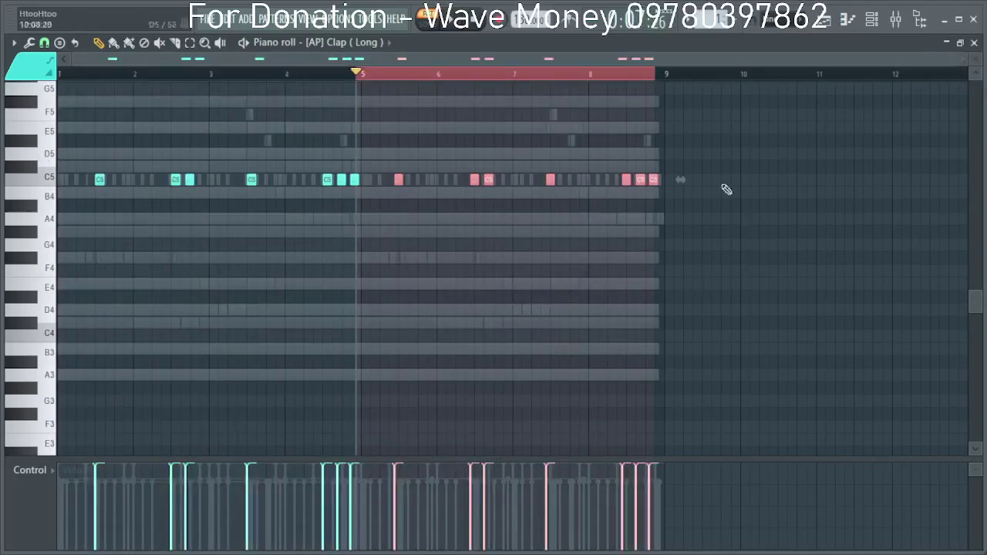
Remove the second-to-last clap hit in bar 8.
{"action": "scroll", "coordinate": [498, 274], "scroll_direction": "up", "scroll_amount": 2}
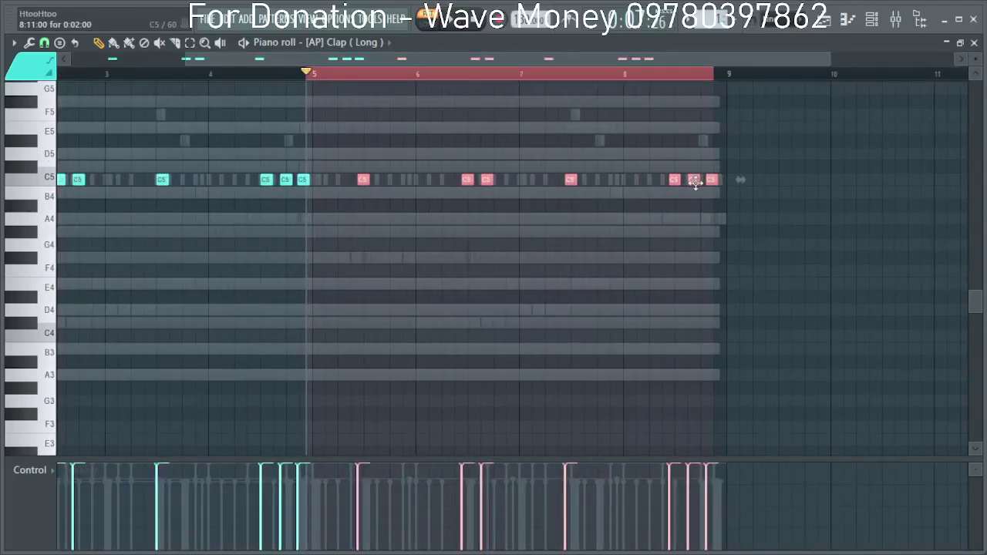
{"action": "scroll", "coordinate": [455, 287], "scroll_direction": "down", "scroll_amount": 2}
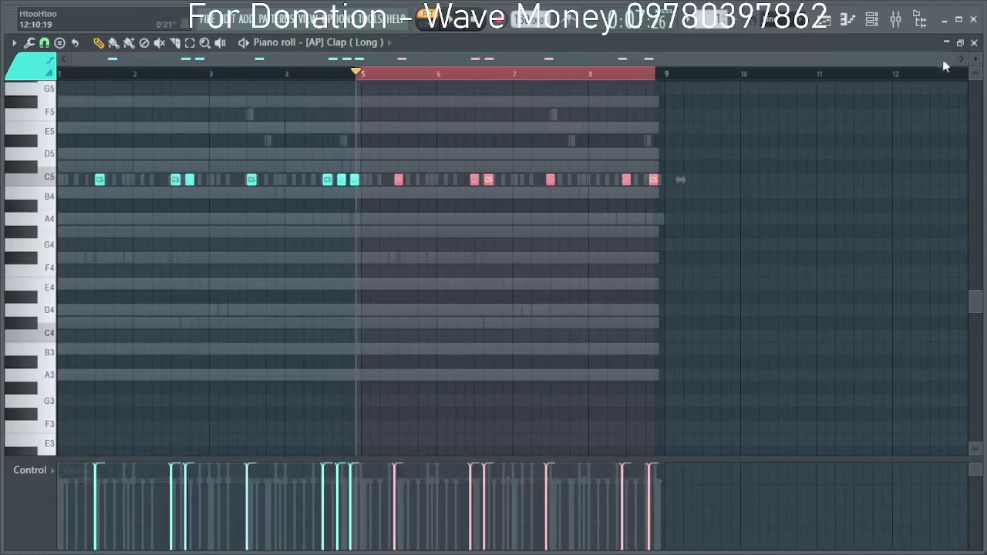
{"action": "left_click", "coordinate": [975, 44]}
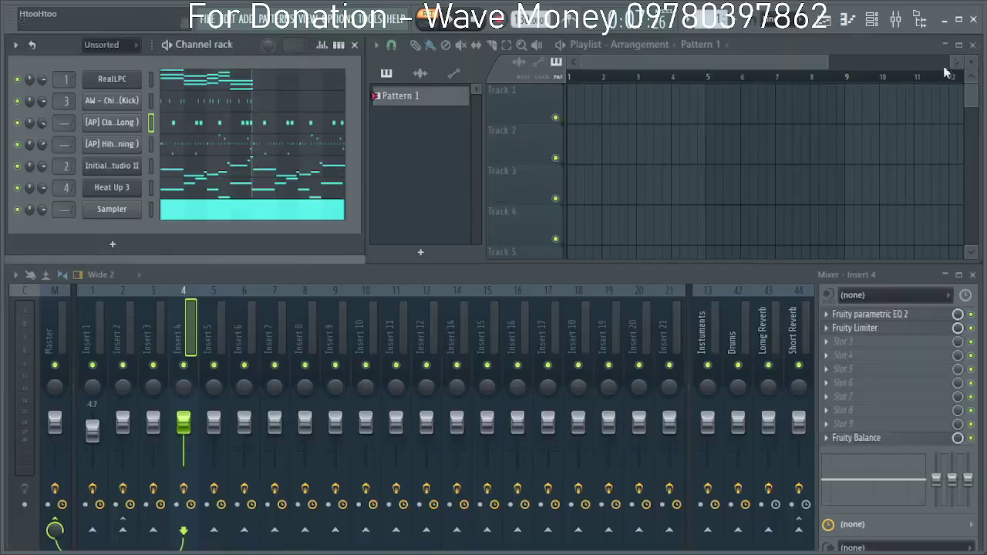
Duplicate the AW - Chicco (Kick) notes of bars 1 to 4 into bars 5 to 8.
{"action": "right_click", "coordinate": [100, 104]}
{"action": "left_click", "coordinate": [166, 101]}
{"action": "left_click_drag", "start_coordinate": [357, 76], "coordinate": [6, 132]}
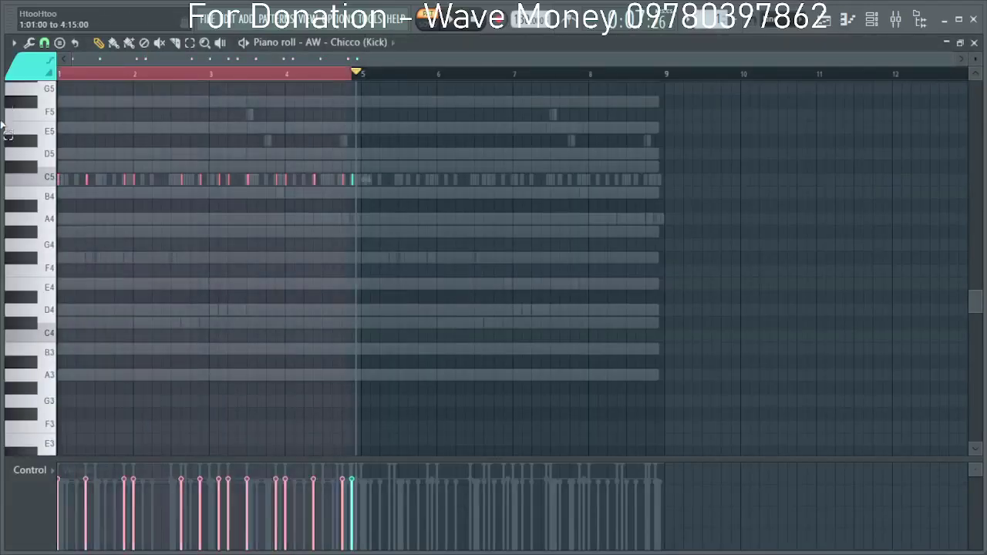
{"action": "scroll", "coordinate": [375, 197], "scroll_direction": "up", "scroll_amount": 3}
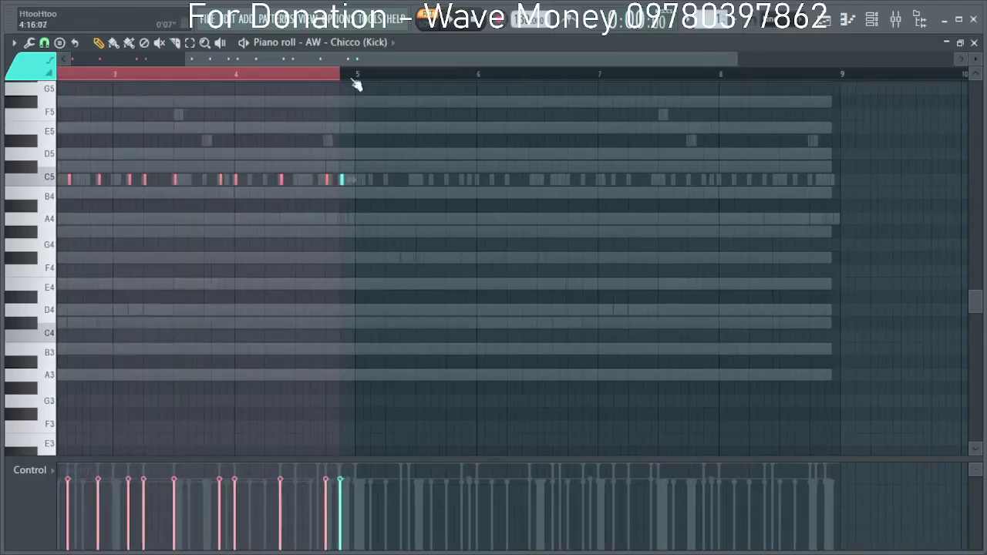
{"action": "left_click_drag", "start_coordinate": [356, 75], "coordinate": [17, 97]}
{"action": "scroll", "coordinate": [487, 269], "scroll_direction": "down", "scroll_amount": 1}
{"action": "scroll", "coordinate": [486, 269], "scroll_direction": "down", "scroll_amount": 2}
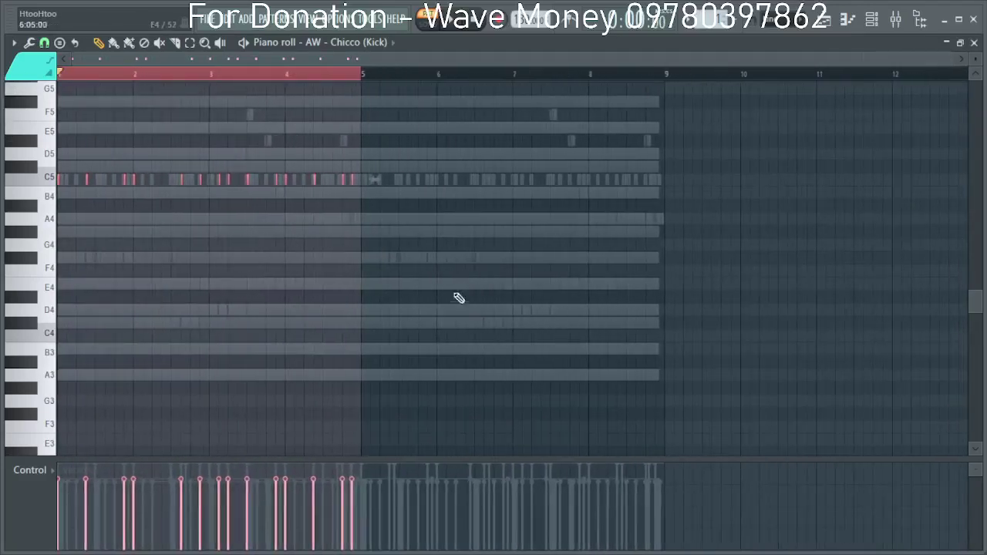
{"action": "key", "text": "ctrl+b"}
In bar 8, add a C5 kick on step 11 and move the last kick to step 16.
{"action": "scroll", "coordinate": [558, 285], "scroll_direction": "up", "scroll_amount": 4}
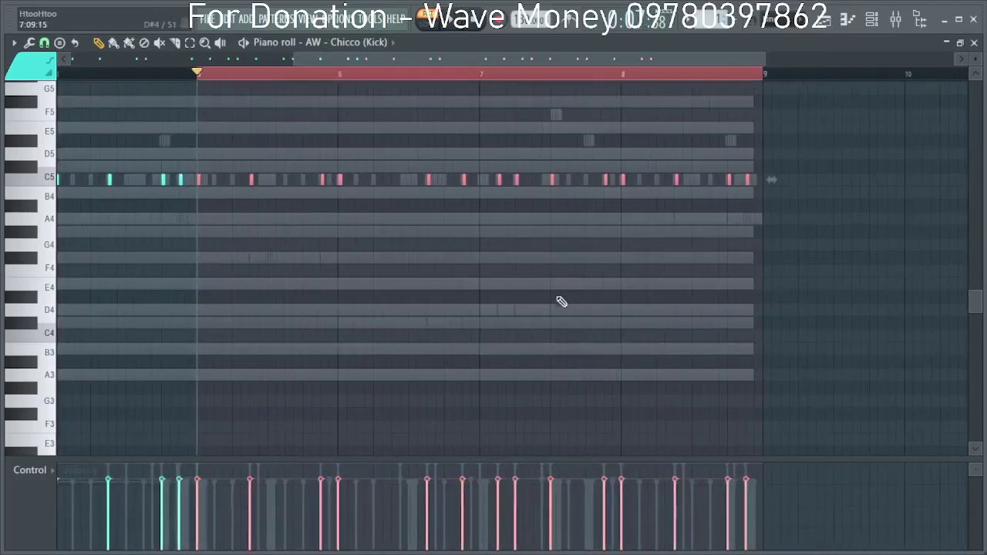
{"action": "scroll", "coordinate": [848, 307], "scroll_direction": "up", "scroll_amount": 2}
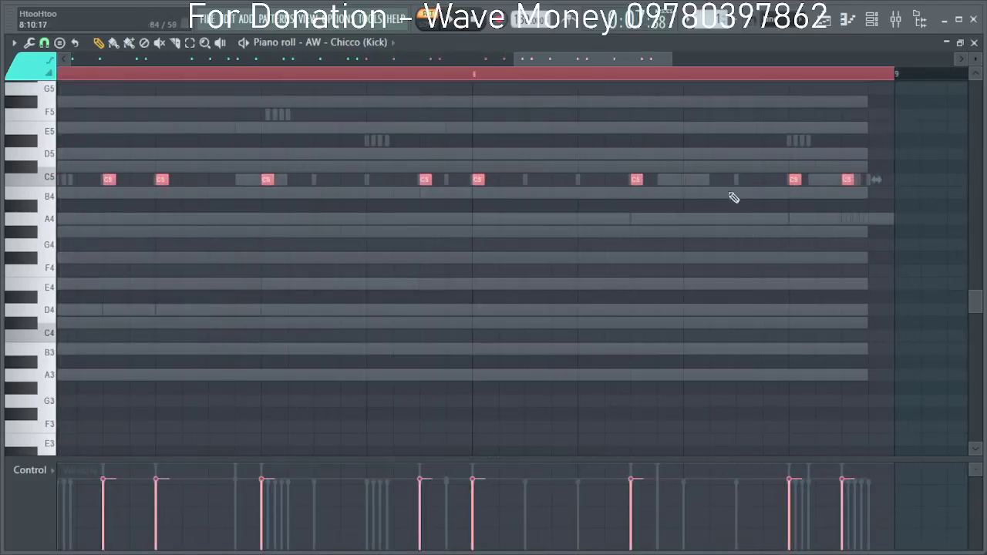
{"action": "left_click", "coordinate": [736, 181]}
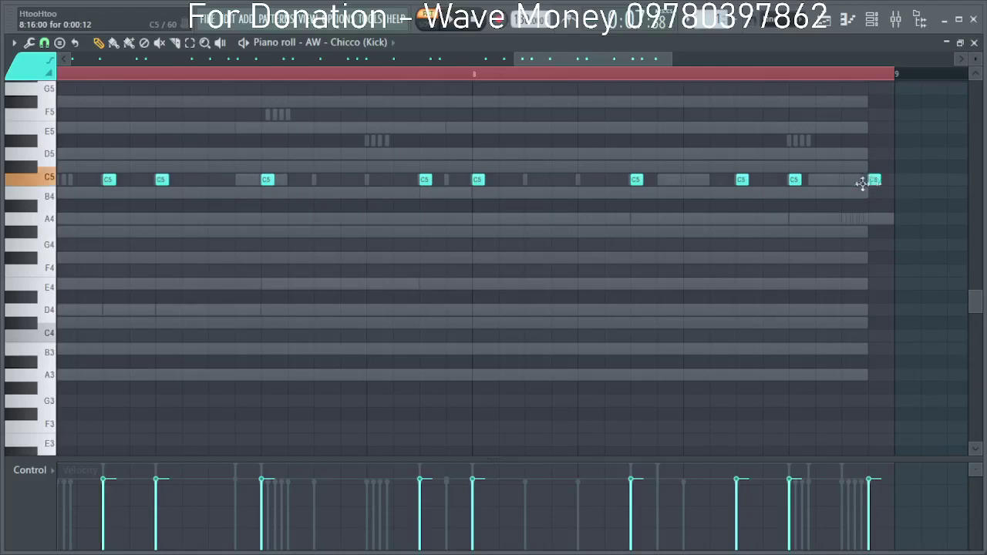
{"action": "left_click", "coordinate": [974, 43]}
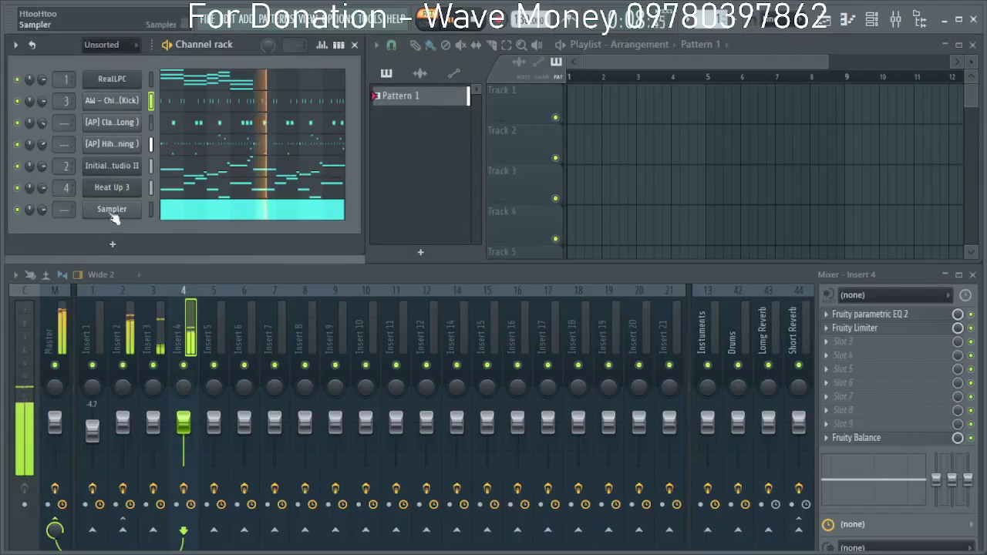
Duplicate all RealLPC chord notes of bars 1 to 4 into bars 5 to 8.
{"action": "right_click", "coordinate": [147, 81]}
{"action": "left_click", "coordinate": [166, 80]}
{"action": "key", "text": "ctrl+a"}
{"action": "scroll", "coordinate": [361, 295], "scroll_direction": "down", "scroll_amount": 3}
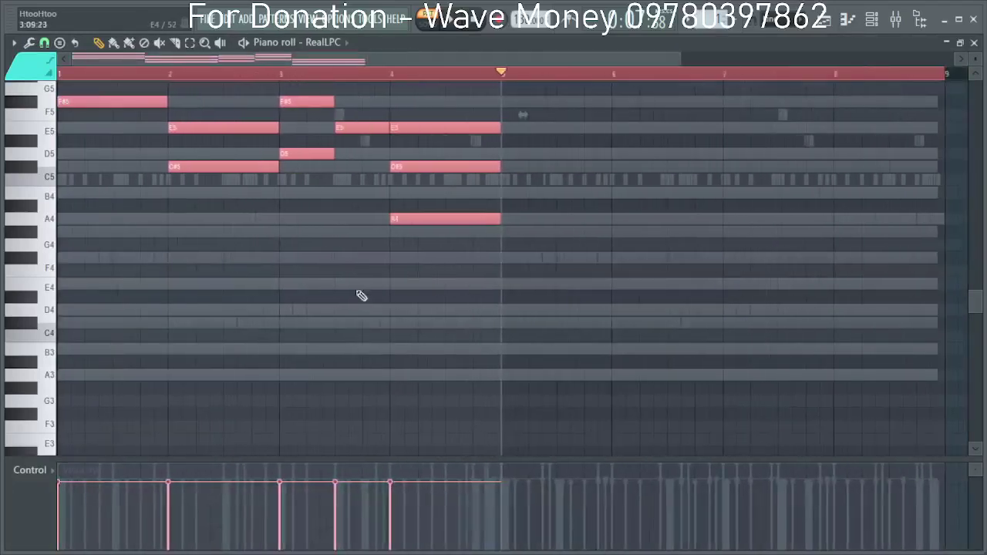
{"action": "scroll", "coordinate": [458, 247], "scroll_direction": "up", "scroll_amount": 3}
{"action": "left_click_drag", "start_coordinate": [456, 87], "coordinate": [6, 258]}
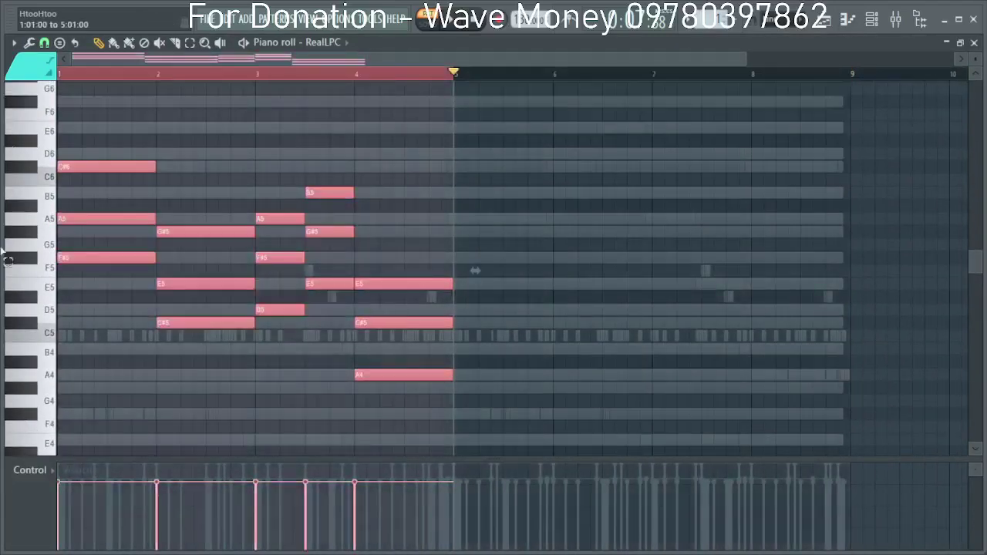
{"action": "key", "text": "ctrl+b"}
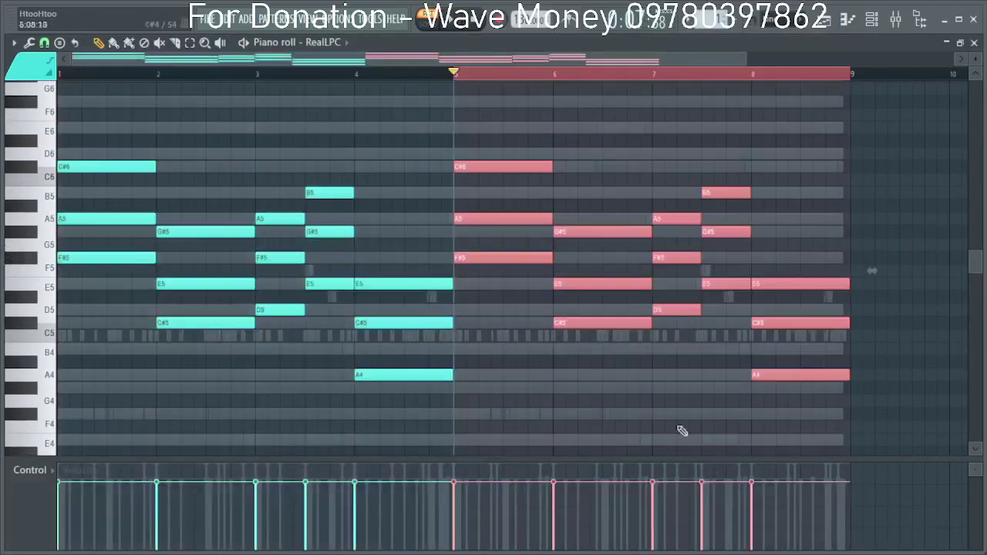
{"action": "left_click", "coordinate": [975, 43]}
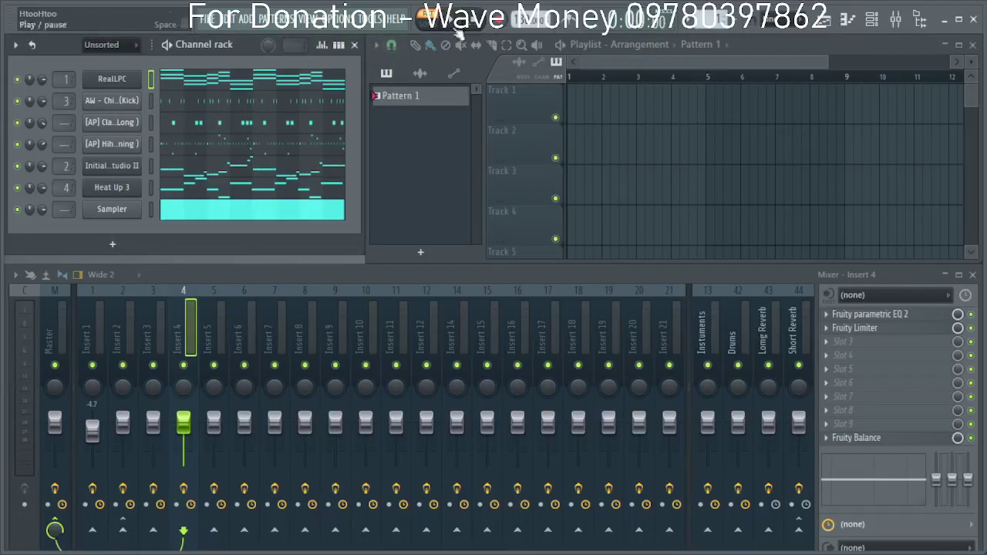
Shift the second half of the Heat Up 3 melody one step later to start at bar 5, and play the pattern.
{"action": "key", "text": "space"}
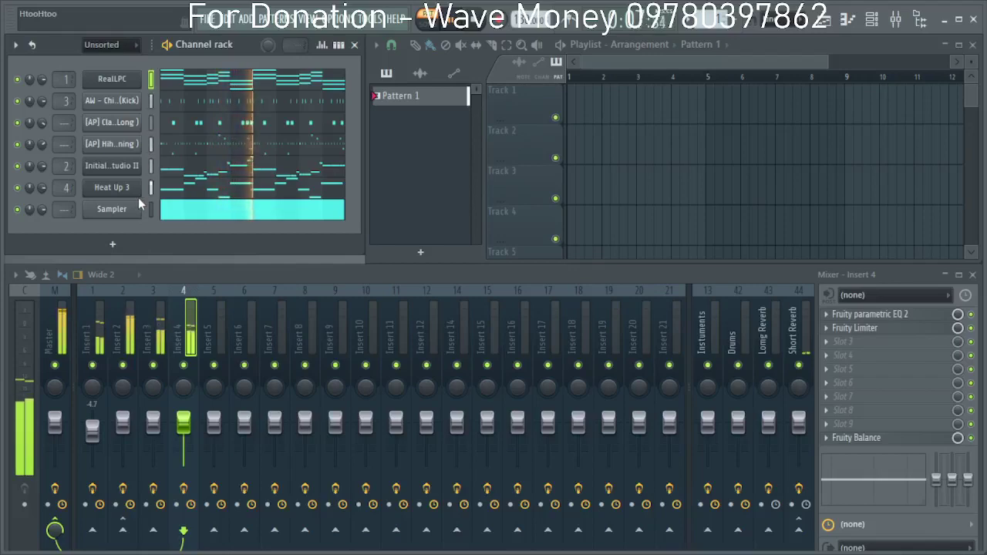
{"action": "right_click", "coordinate": [117, 188]}
{"action": "left_click", "coordinate": [164, 187]}
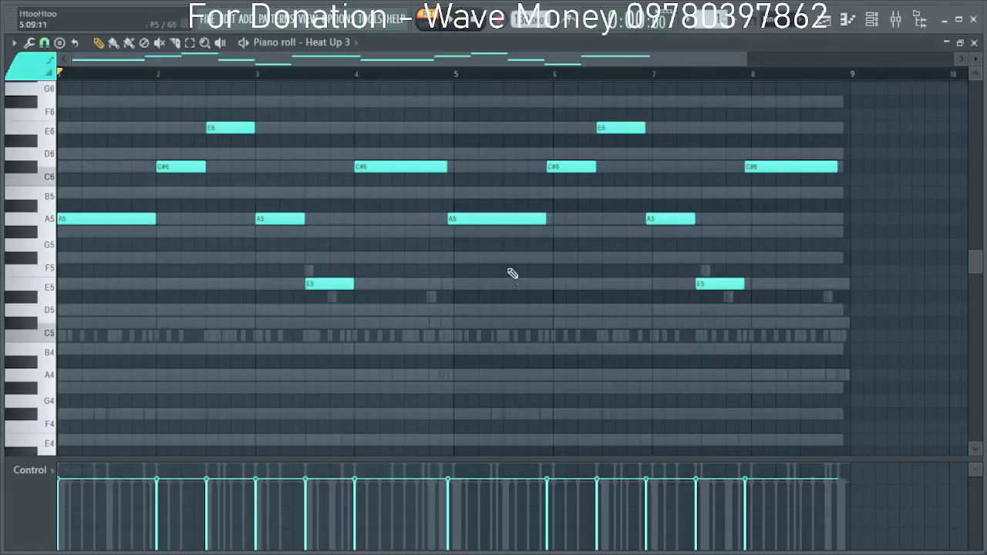
{"action": "left_click_drag", "start_coordinate": [859, 366], "coordinate": [482, 85]}
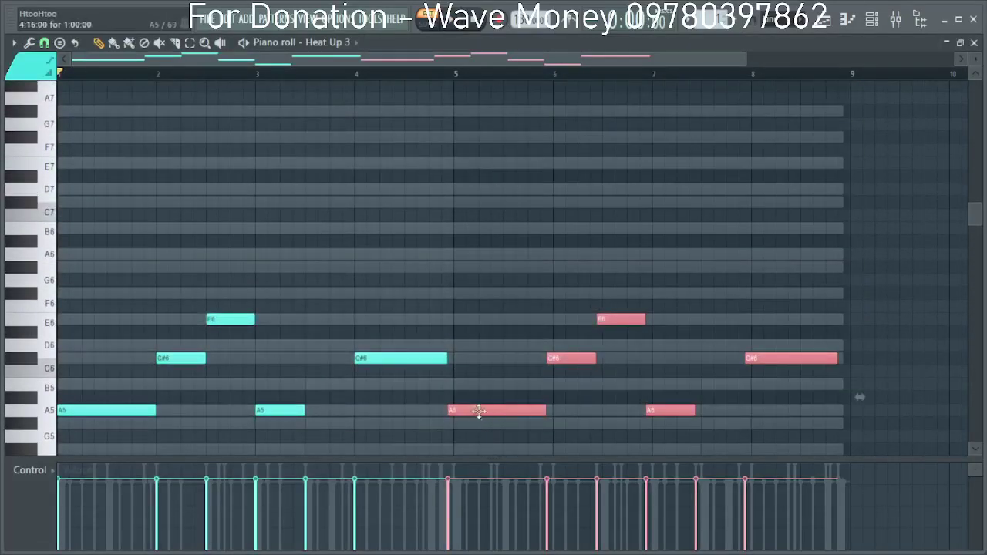
{"action": "left_click_drag", "start_coordinate": [478, 411], "coordinate": [485, 411]}
{"action": "key", "text": "space"}
{"action": "scroll", "coordinate": [335, 341], "scroll_direction": "down", "scroll_amount": 2}
{"action": "scroll", "coordinate": [337, 326], "scroll_direction": "down", "scroll_amount": 3}
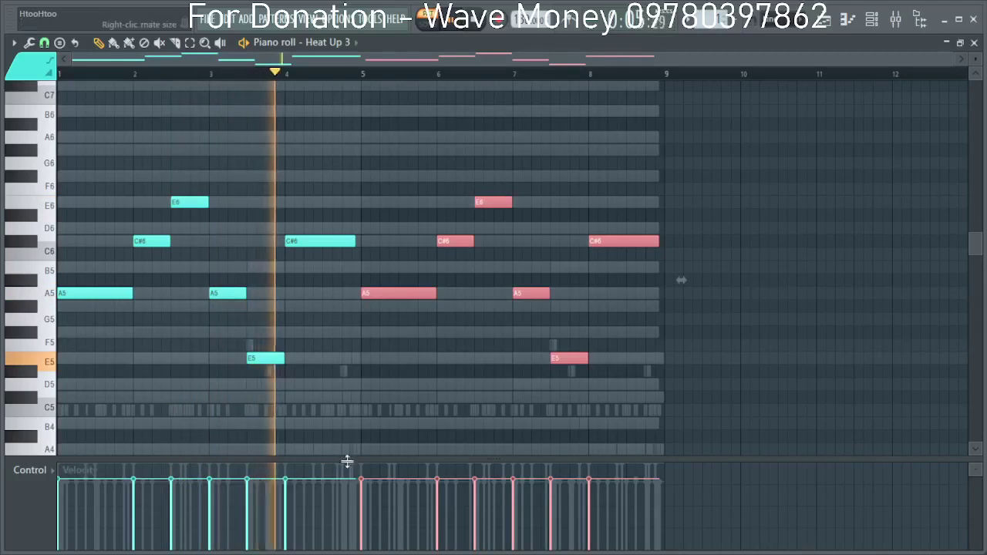
{"action": "left_click_drag", "start_coordinate": [346, 461], "coordinate": [348, 469]}
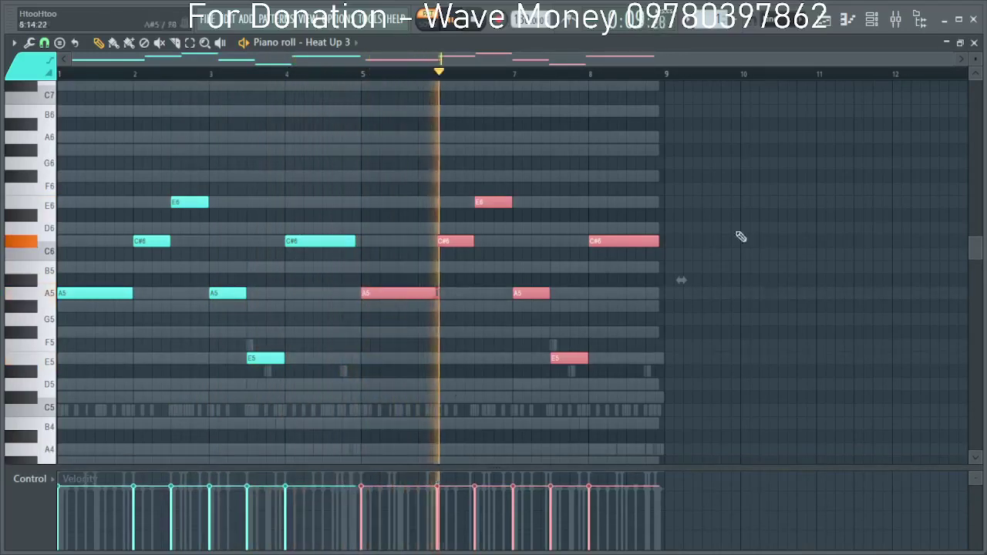
{"action": "left_click", "coordinate": [976, 42]}
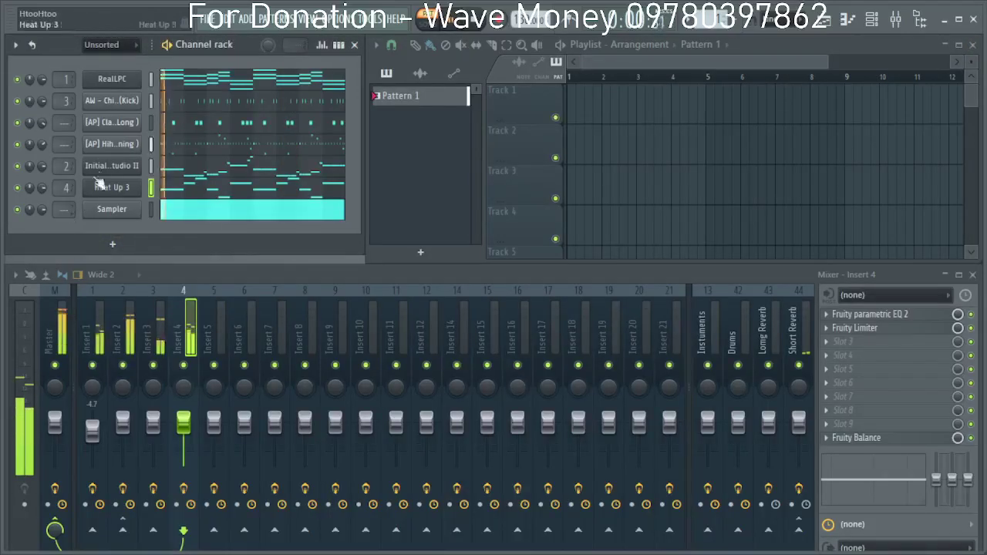
Delete all [AP] Hihat (Running) notes from bar 5 onwards.
{"action": "right_click", "coordinate": [102, 143]}
{"action": "left_click", "coordinate": [172, 144]}
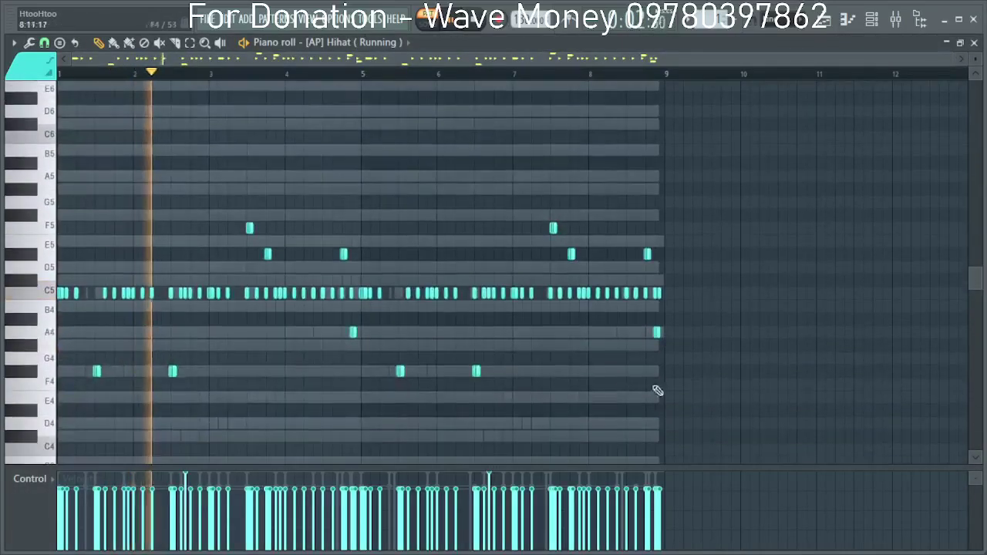
{"action": "left_click_drag", "start_coordinate": [740, 454], "coordinate": [375, 224]}
{"action": "scroll", "coordinate": [435, 337], "scroll_direction": "up", "scroll_amount": 3}
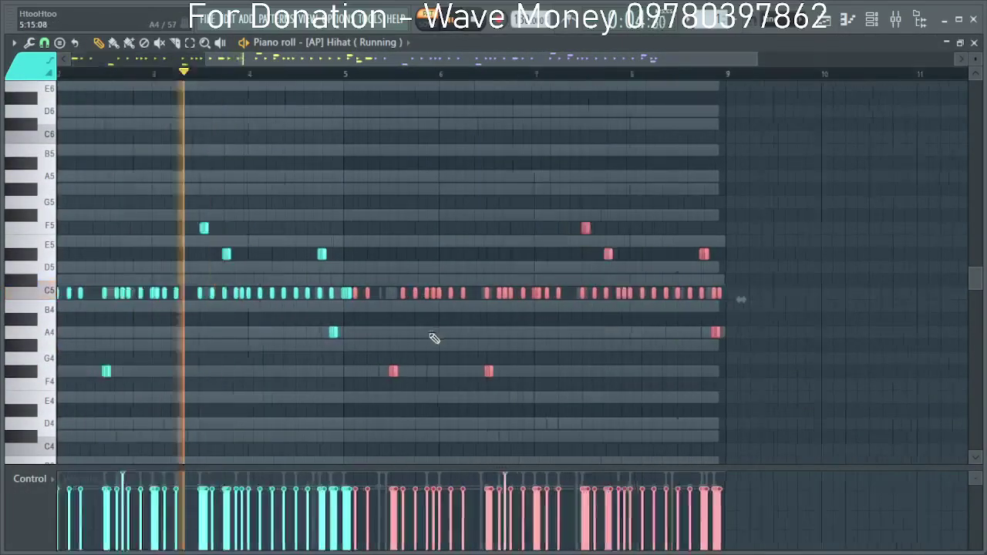
{"action": "scroll", "coordinate": [506, 357], "scroll_direction": "down", "scroll_amount": 4}
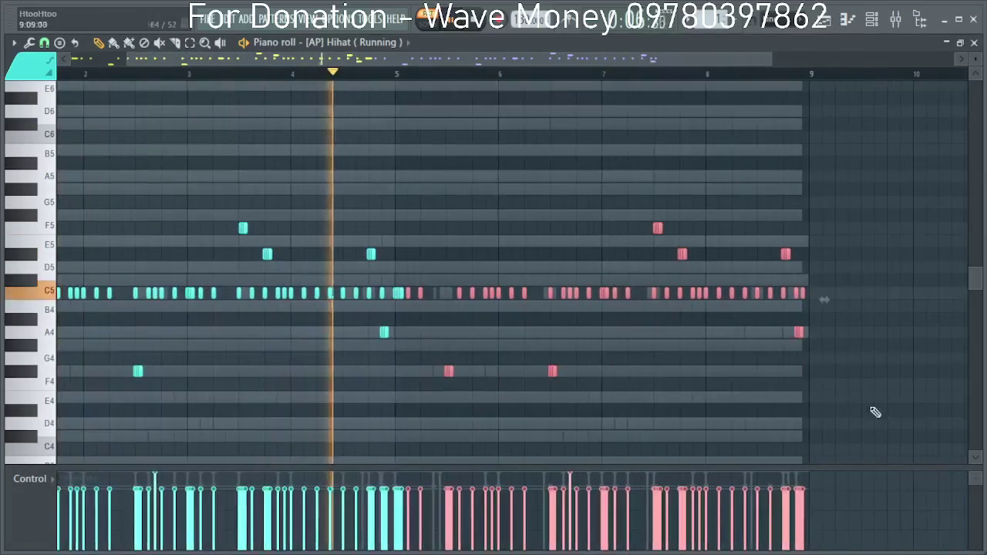
{"action": "left_click_drag", "start_coordinate": [865, 427], "coordinate": [397, 202]}
{"action": "scroll", "coordinate": [409, 320], "scroll_direction": "up", "scroll_amount": 4}
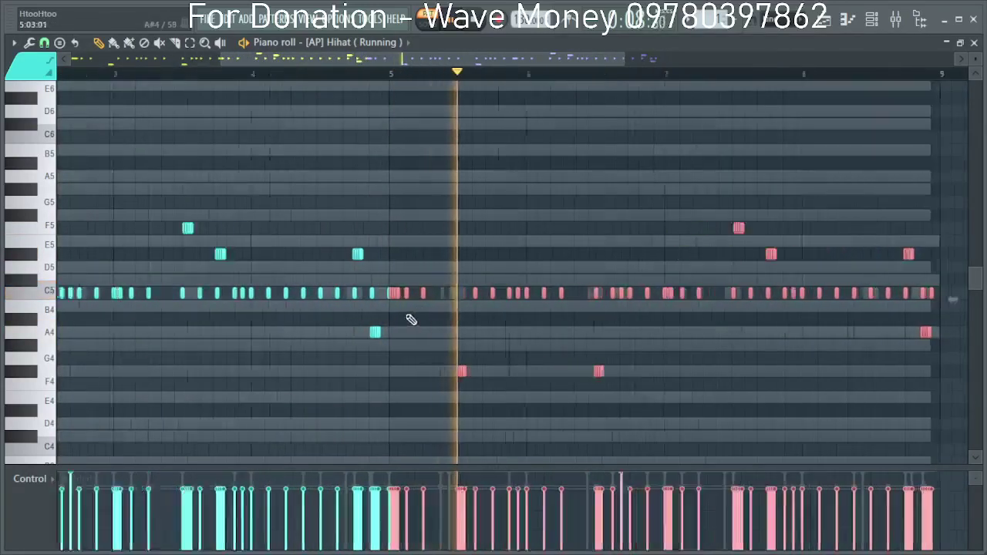
{"action": "scroll", "coordinate": [394, 308], "scroll_direction": "down", "scroll_amount": 4}
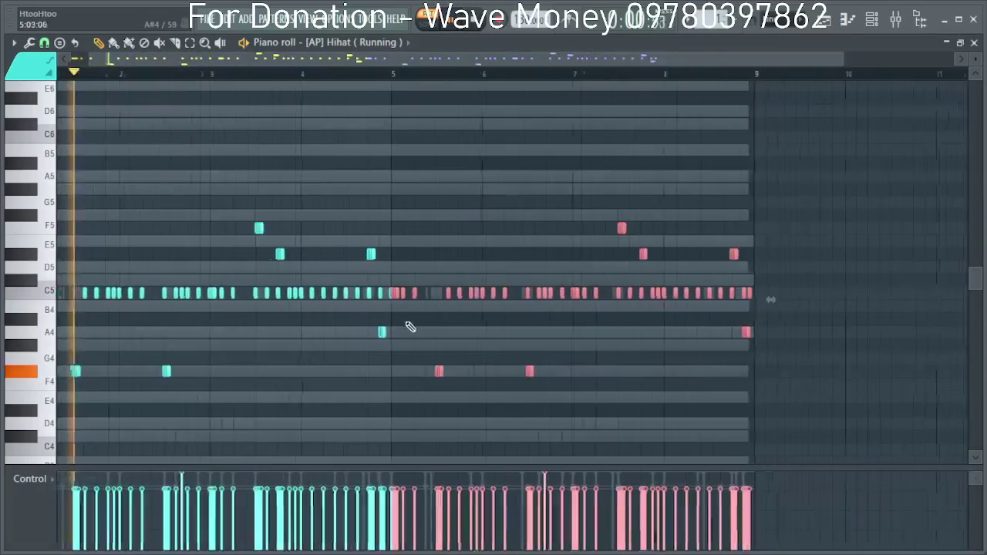
{"action": "left_click_drag", "start_coordinate": [779, 415], "coordinate": [390, 185]}
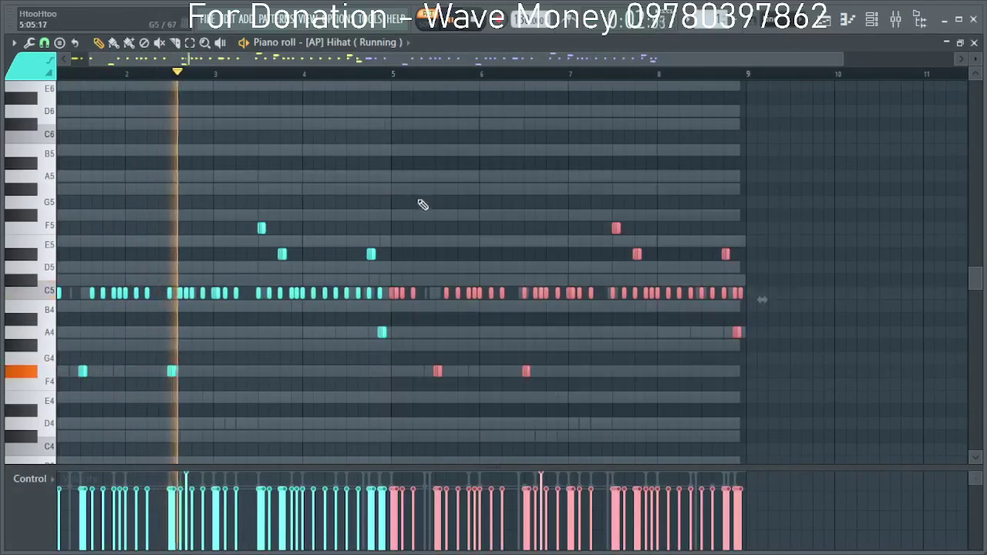
{"action": "key", "text": "Delete"}
Set the grid snap to Beat and duplicate the hi-hat notes of bars 1 to 4 into bars 5 to 8.
{"action": "left_click", "coordinate": [44, 42]}
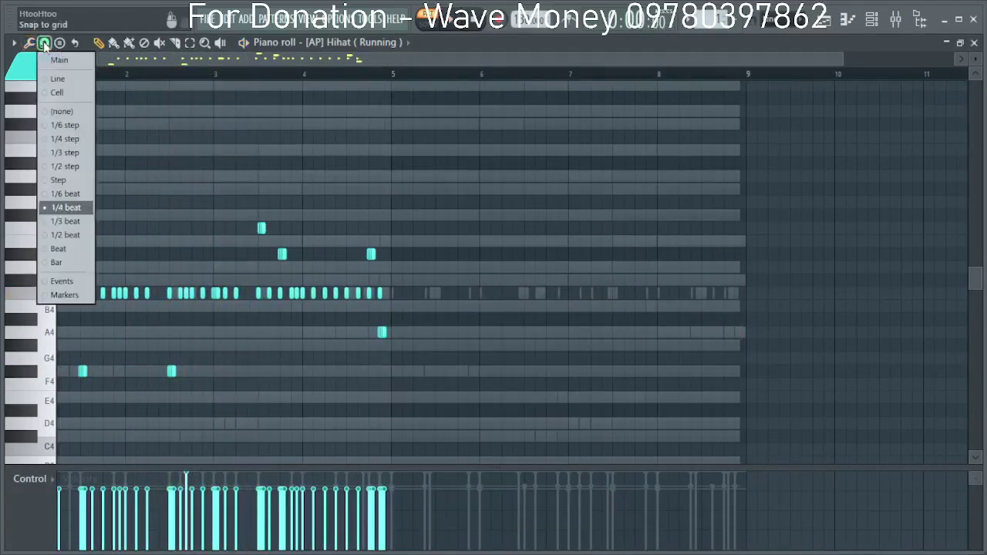
{"action": "left_click", "coordinate": [56, 250]}
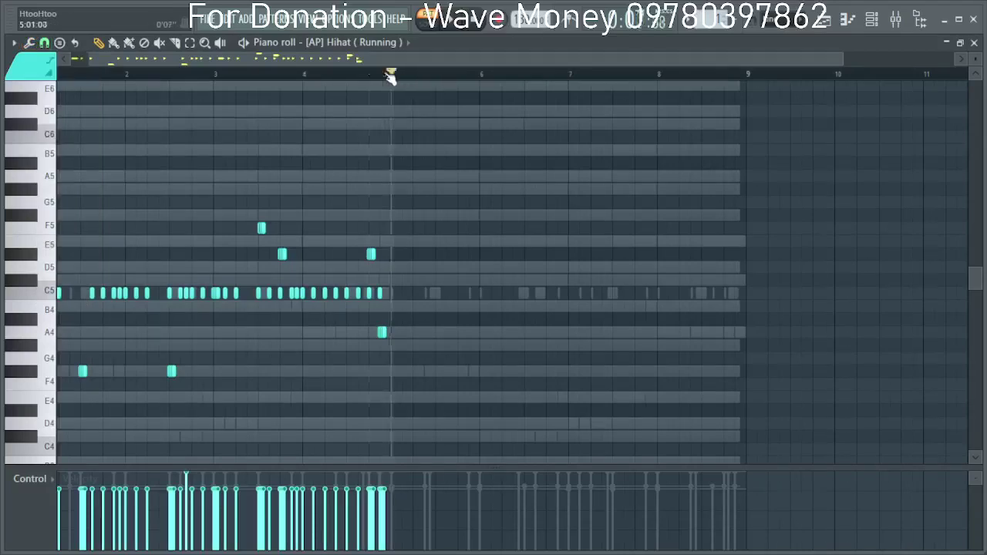
{"action": "left_click_drag", "start_coordinate": [390, 77], "coordinate": [6, 77]}
{"action": "left_click_drag", "start_coordinate": [414, 75], "coordinate": [4, 71]}
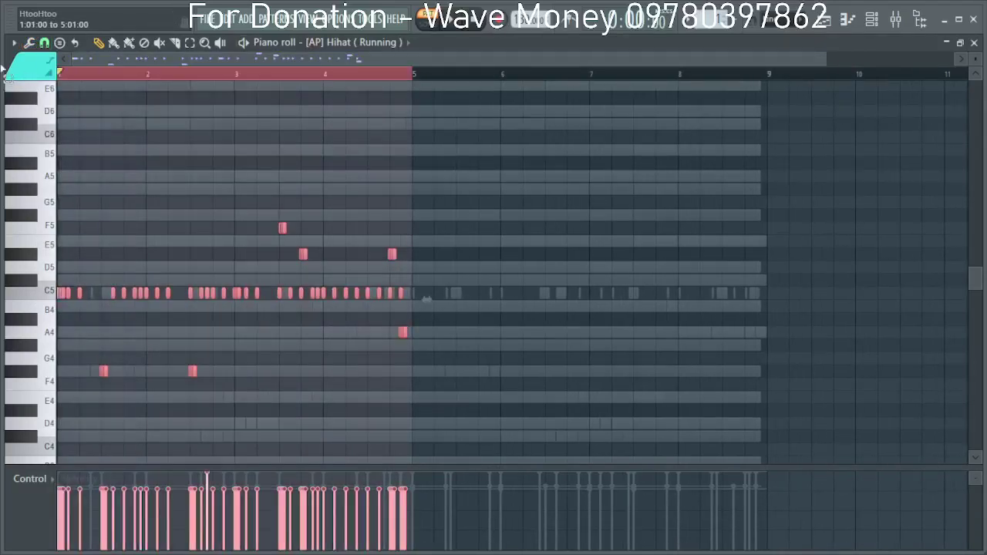
{"action": "key", "text": "ctrl+b"}
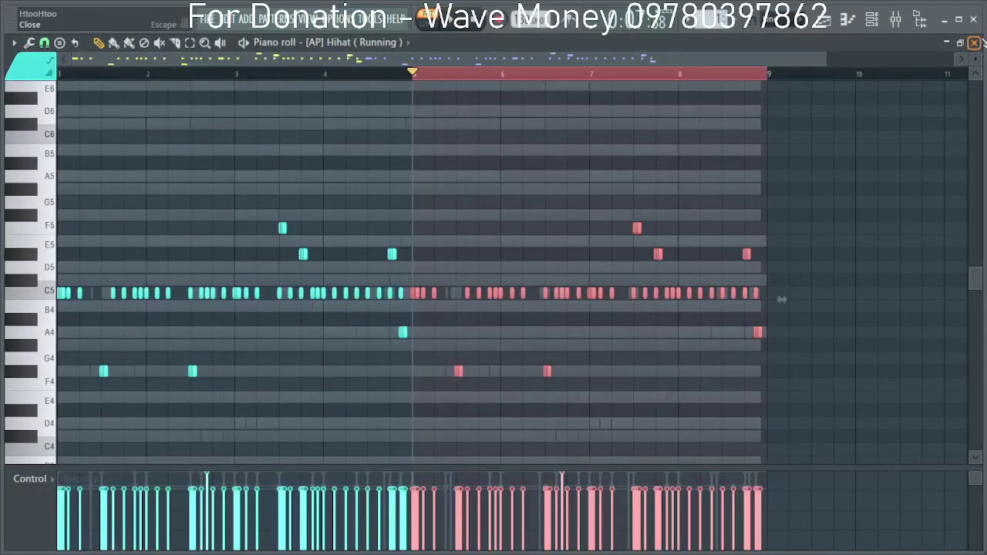
{"action": "left_click", "coordinate": [974, 43]}
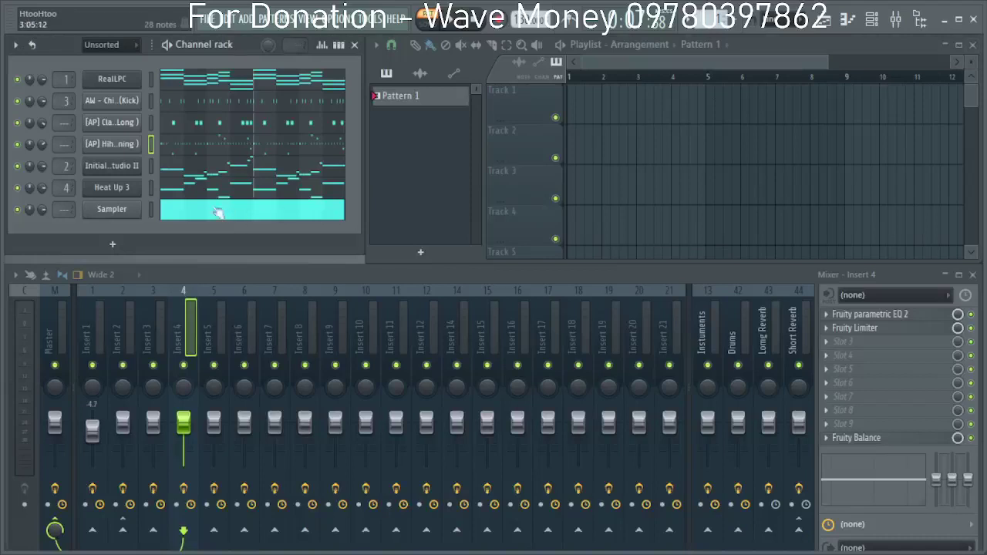
Delete the [AP] Clap (Long) hits in bars 5 to 8.
{"action": "right_click", "coordinate": [119, 123]}
{"action": "left_click", "coordinate": [164, 124]}
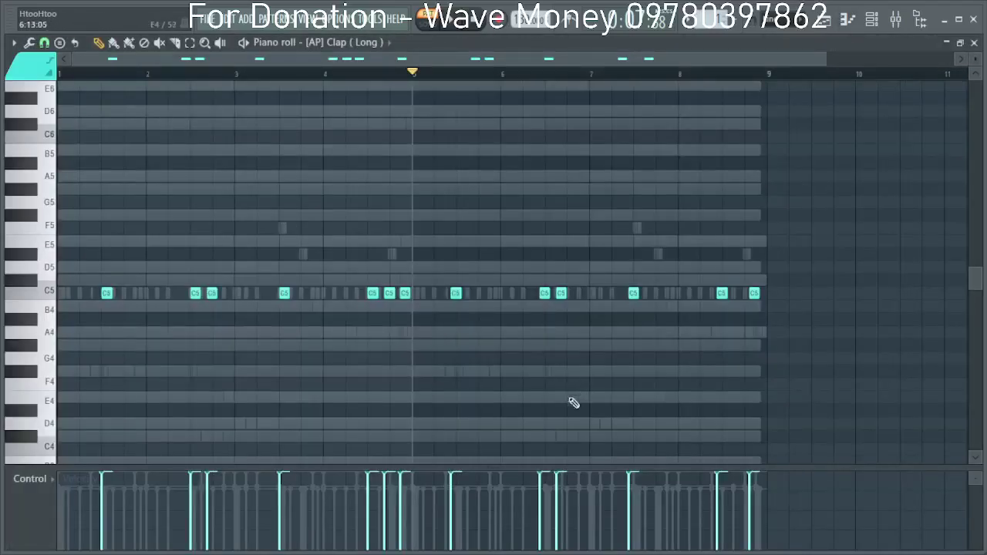
{"action": "left_click_drag", "start_coordinate": [864, 415], "coordinate": [316, 194]}
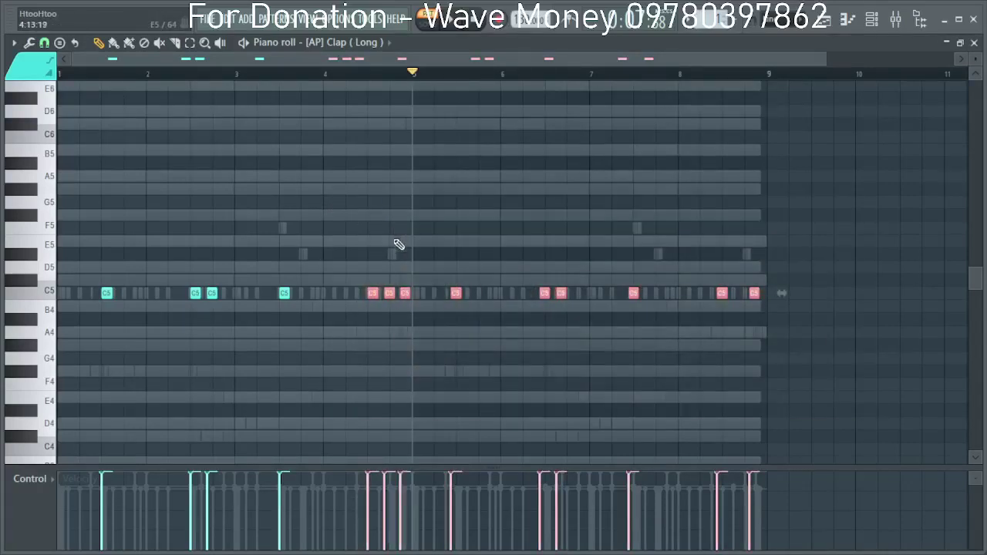
{"action": "scroll", "coordinate": [309, 285], "scroll_direction": "down", "scroll_amount": 1}
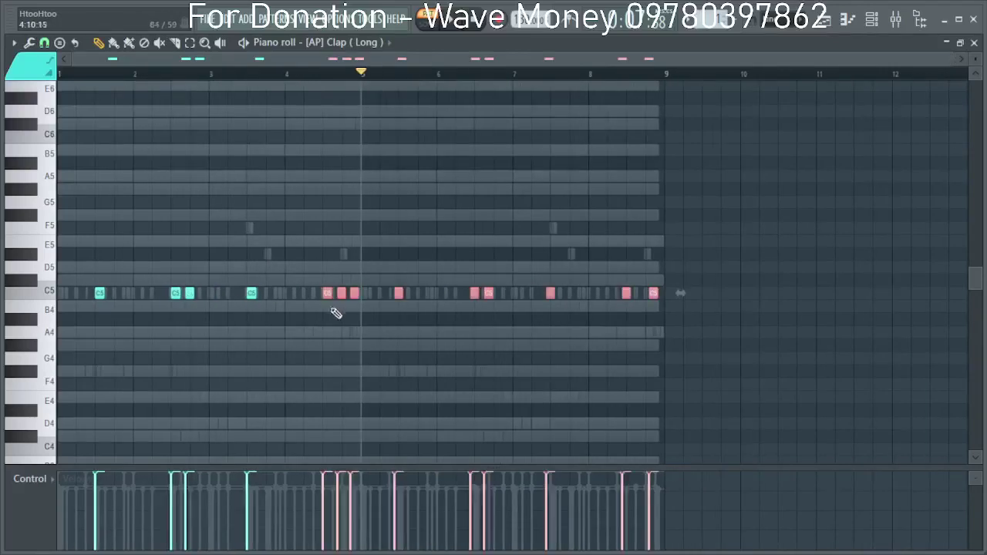
{"action": "left_click_drag", "start_coordinate": [399, 297], "coordinate": [702, 309]}
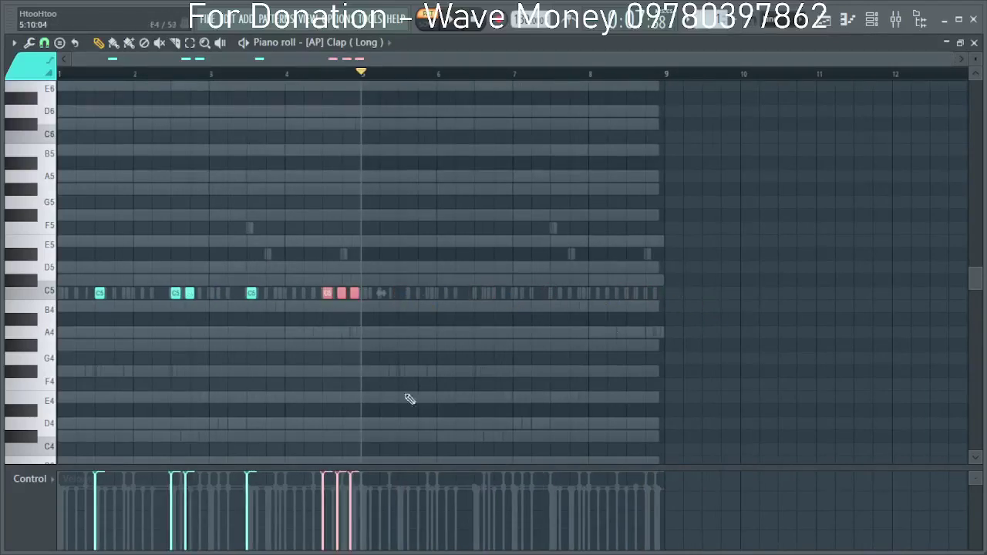
Duplicate the clap hits of bars 1 to 4 into bars 5 to 8, aligned to the bar grid.
{"action": "left_click_drag", "start_coordinate": [461, 425], "coordinate": [25, 231]}
{"action": "left_click_drag", "start_coordinate": [363, 77], "coordinate": [3, 74]}
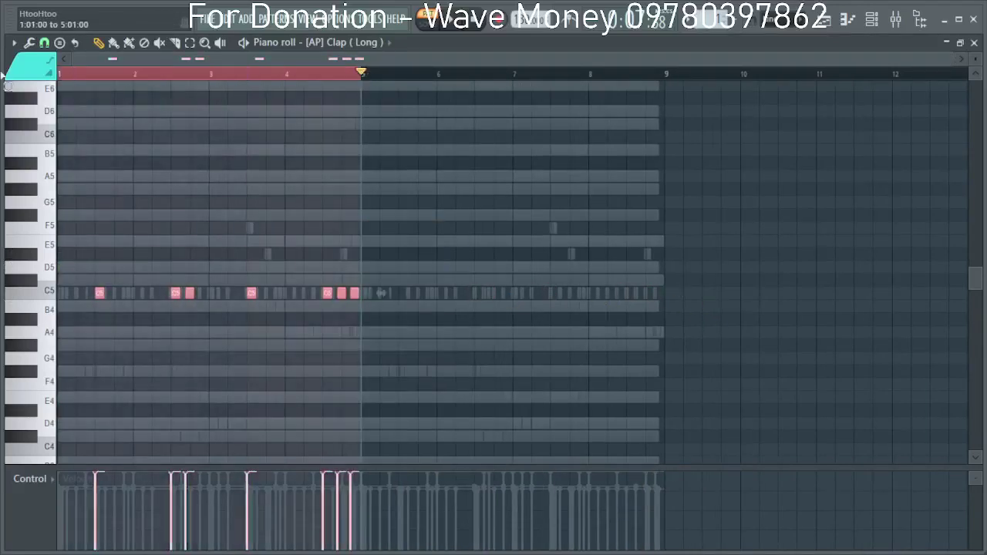
{"action": "key", "text": "ctrl+b"}
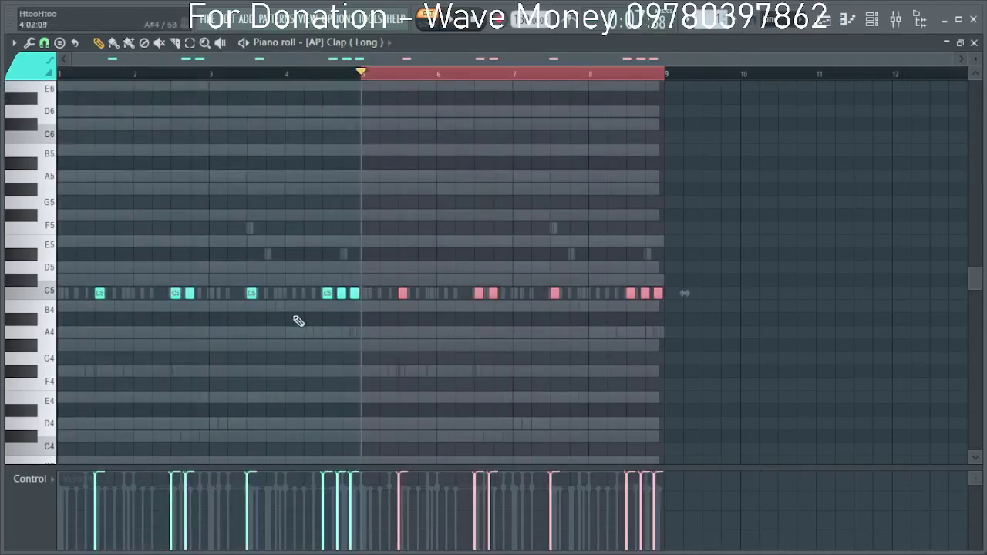
{"action": "left_click", "coordinate": [974, 42]}
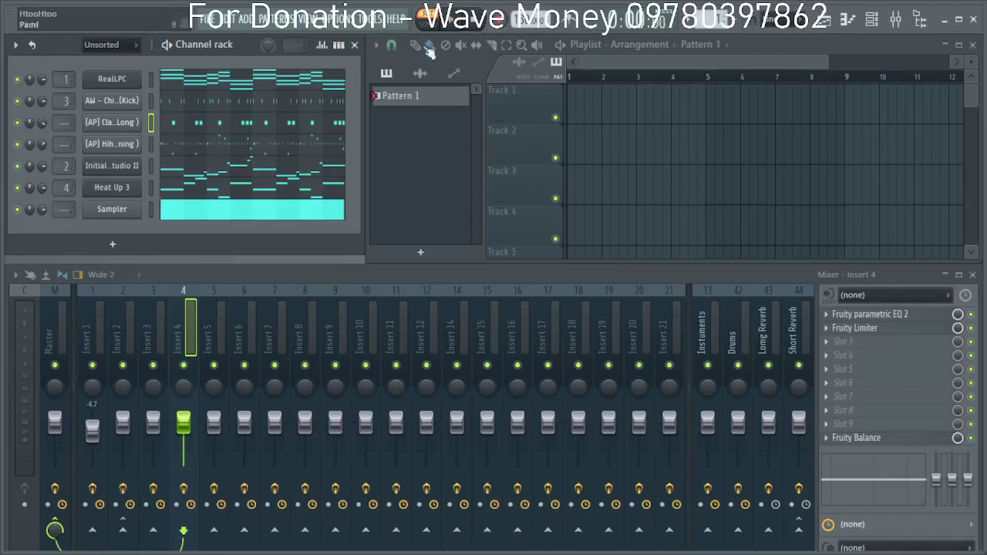
Play the pattern, send mixer Insert 4 to the Long Reverb track and lower its volume to about -2.5 dB.
{"action": "key", "text": "space"}
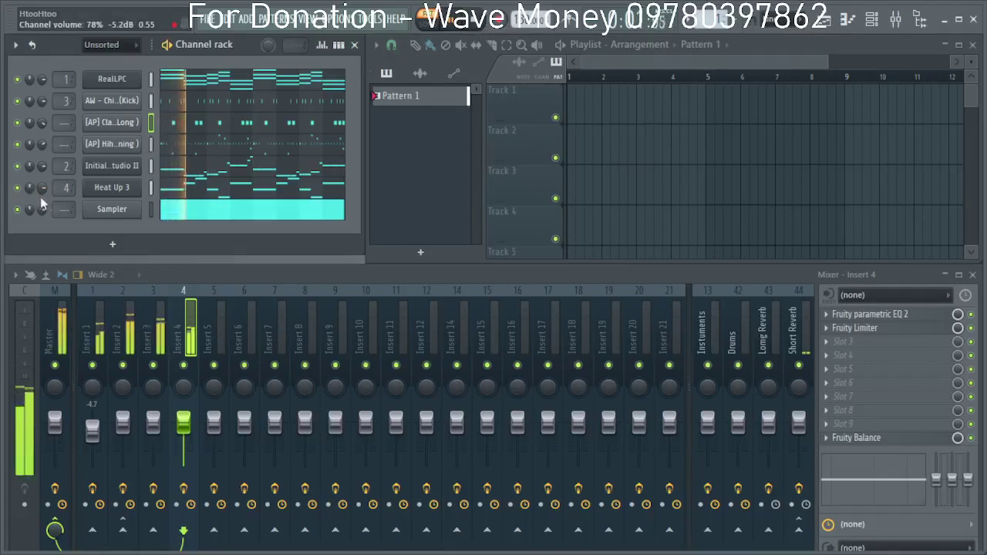
{"action": "left_click_drag", "start_coordinate": [183, 429], "coordinate": [184, 431]}
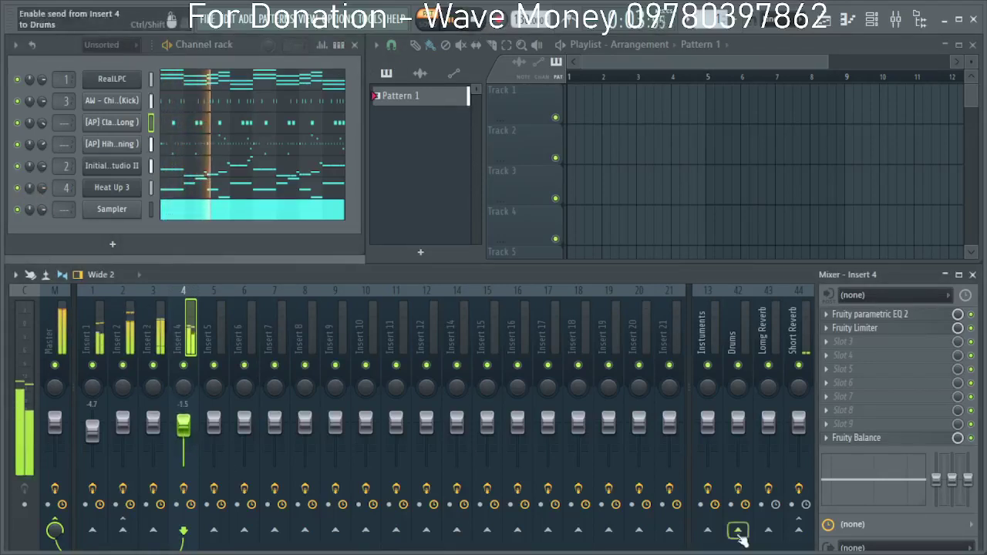
{"action": "left_click", "coordinate": [769, 532]}
{"action": "left_click_drag", "start_coordinate": [767, 531], "coordinate": [767, 550]}
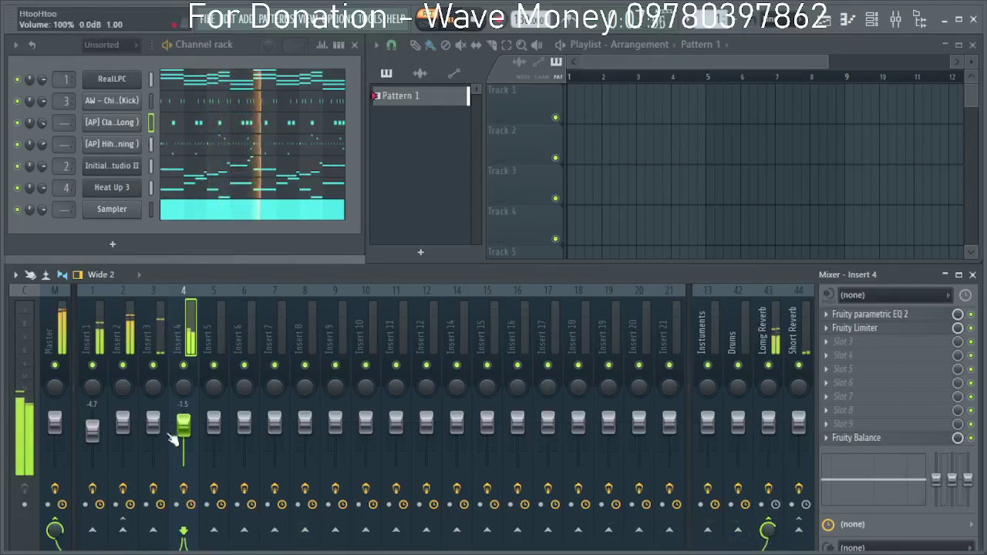
{"action": "left_click_drag", "start_coordinate": [183, 425], "coordinate": [183, 430]}
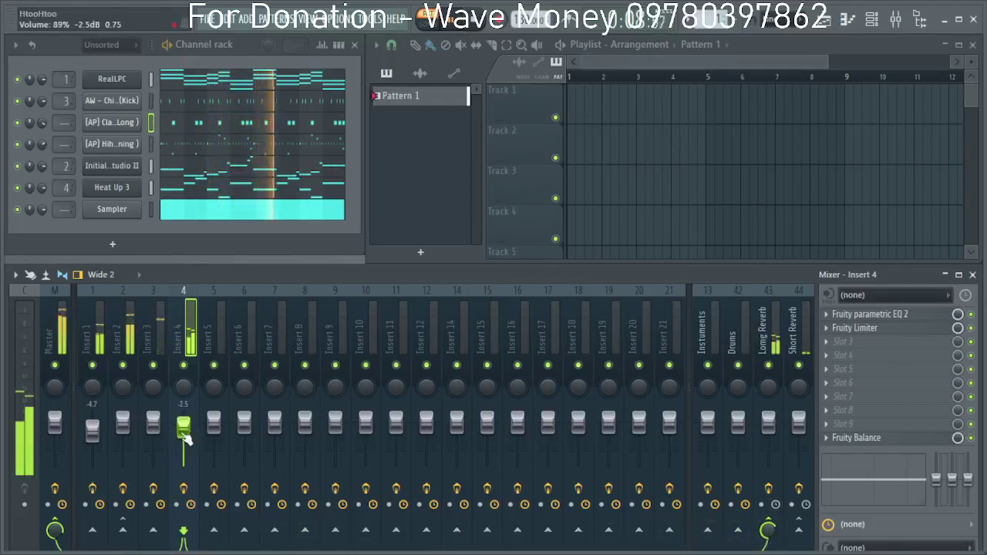
Open the Heat Up 3 piano roll and delete the last two notes, in the second half of bar 7 and in bar 8.
{"action": "right_click", "coordinate": [122, 193]}
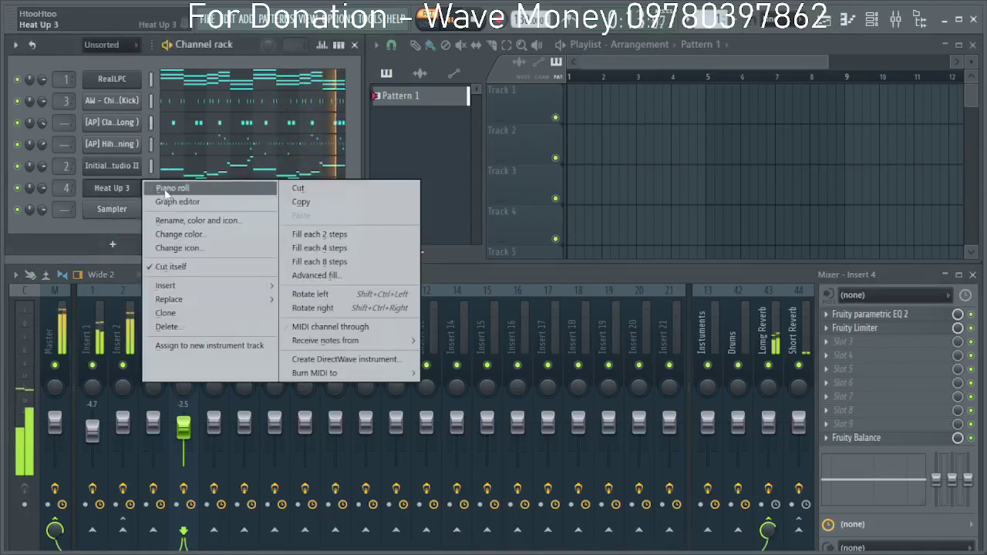
{"action": "left_click", "coordinate": [165, 193]}
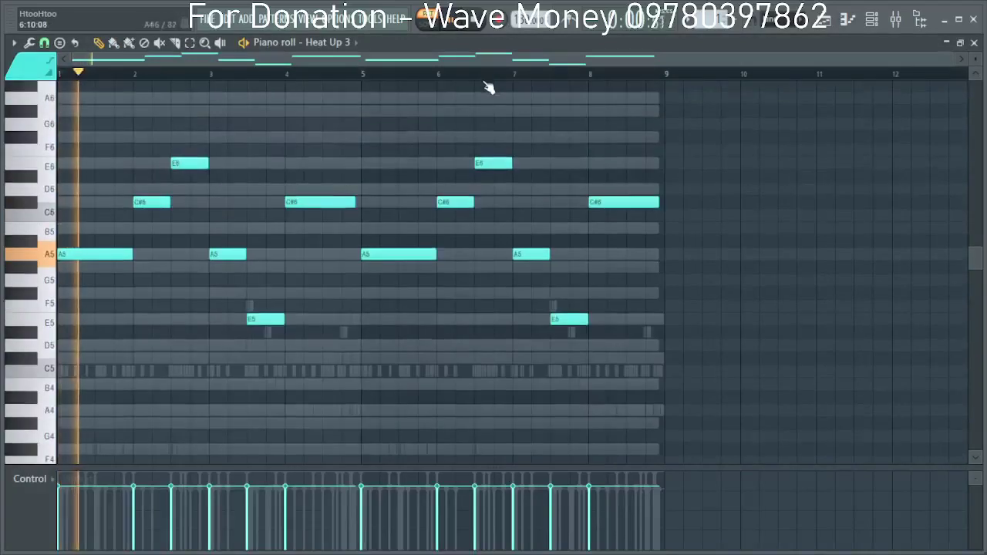
{"action": "left_click", "coordinate": [479, 75]}
{"action": "scroll", "coordinate": [580, 258], "scroll_direction": "up", "scroll_amount": 2}
{"action": "left_click_drag", "start_coordinate": [631, 205], "coordinate": [641, 298]}
{"action": "left_click_drag", "start_coordinate": [563, 320], "coordinate": [564, 293]}
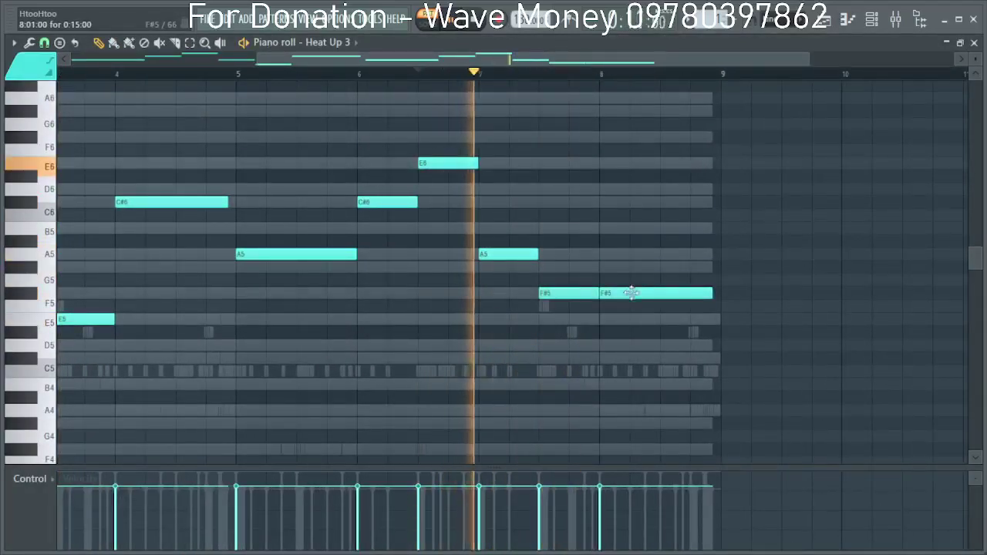
{"action": "right_click", "coordinate": [631, 293]}
{"action": "right_click", "coordinate": [579, 292]}
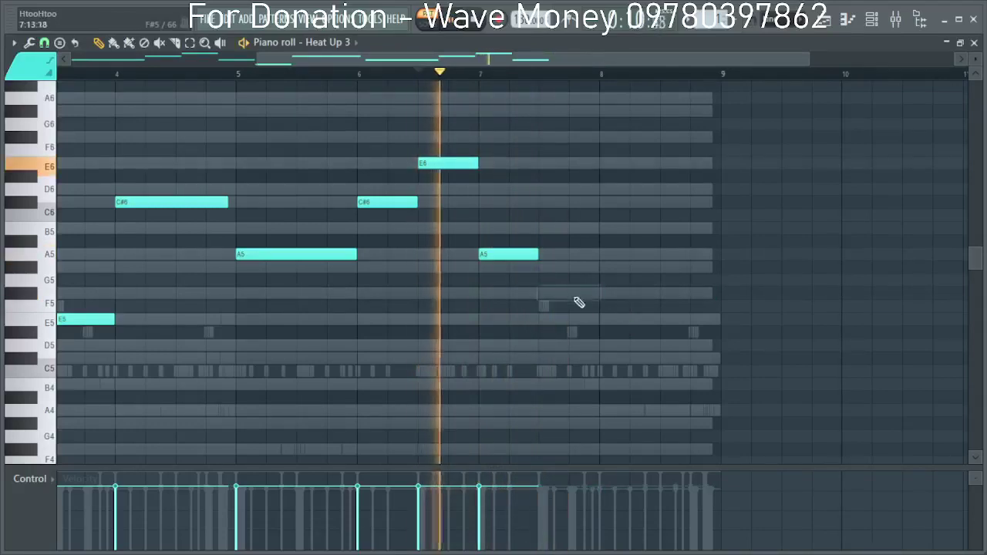
Add a B5 in the second half of bar 7 and an A5 filling bar 8, and raise bar 3's E5 to B5.
{"action": "left_click", "coordinate": [543, 230]}
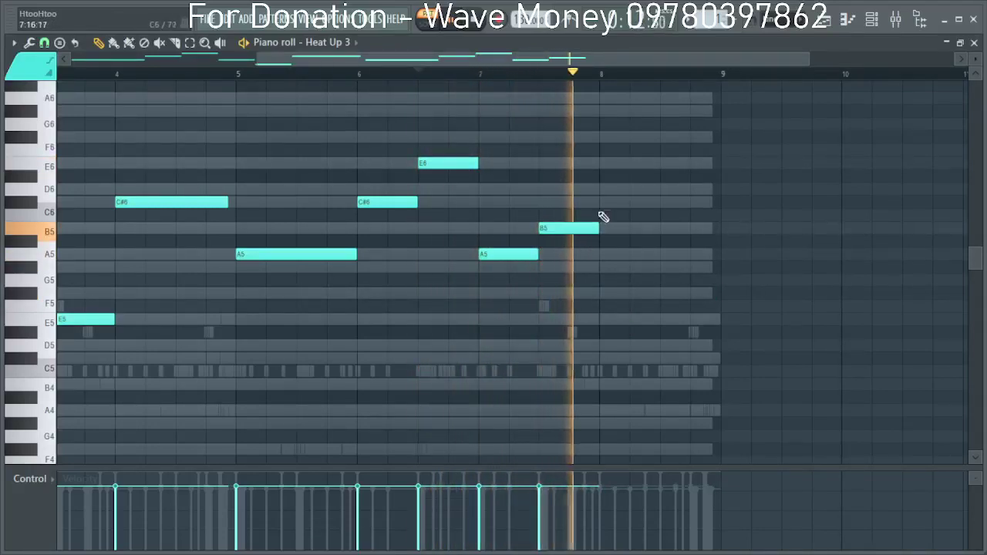
{"action": "left_click", "coordinate": [603, 204]}
{"action": "right_click", "coordinate": [621, 204]}
{"action": "left_click", "coordinate": [602, 254]}
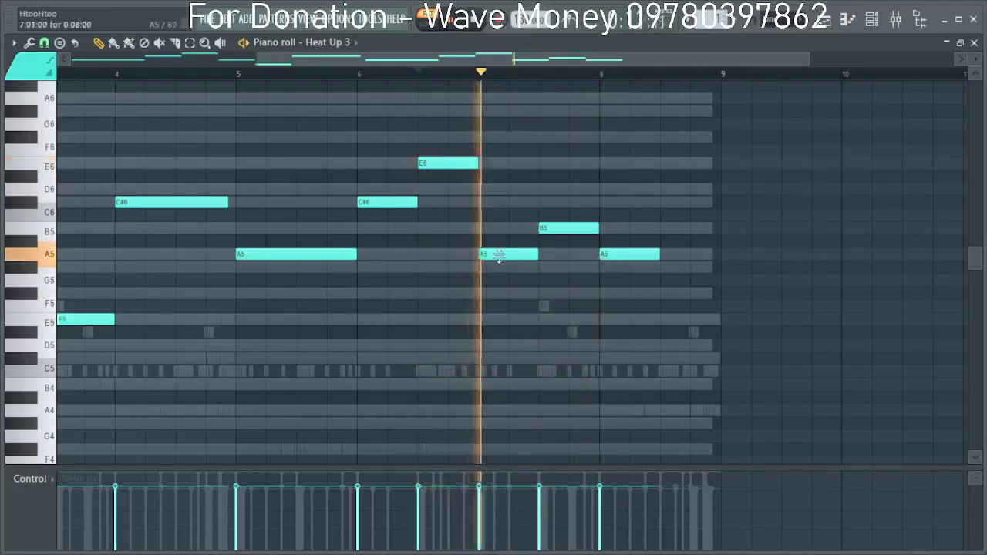
{"action": "scroll", "coordinate": [464, 269], "scroll_direction": "down", "scroll_amount": 2}
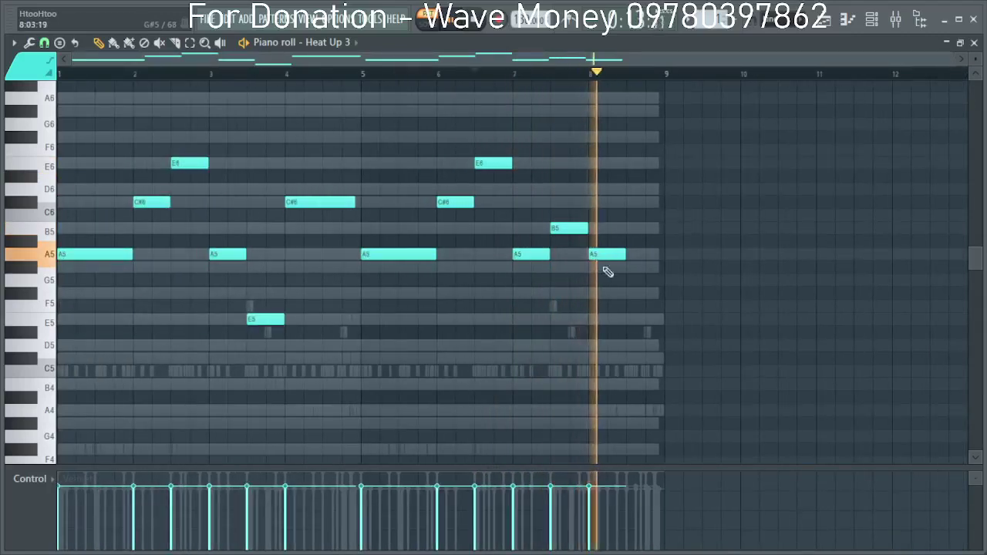
{"action": "left_click_drag", "start_coordinate": [624, 255], "coordinate": [662, 254]}
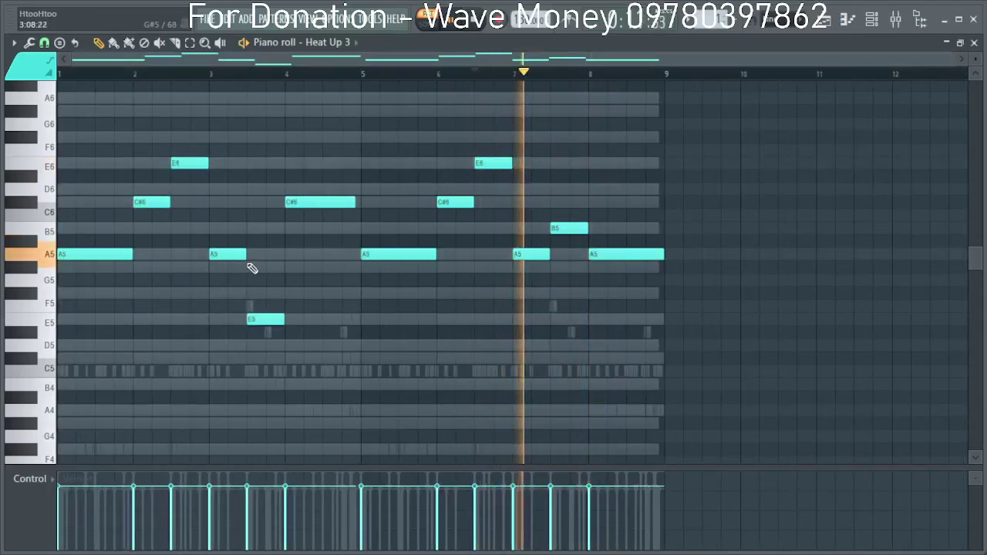
{"action": "left_click_drag", "start_coordinate": [249, 316], "coordinate": [260, 223]}
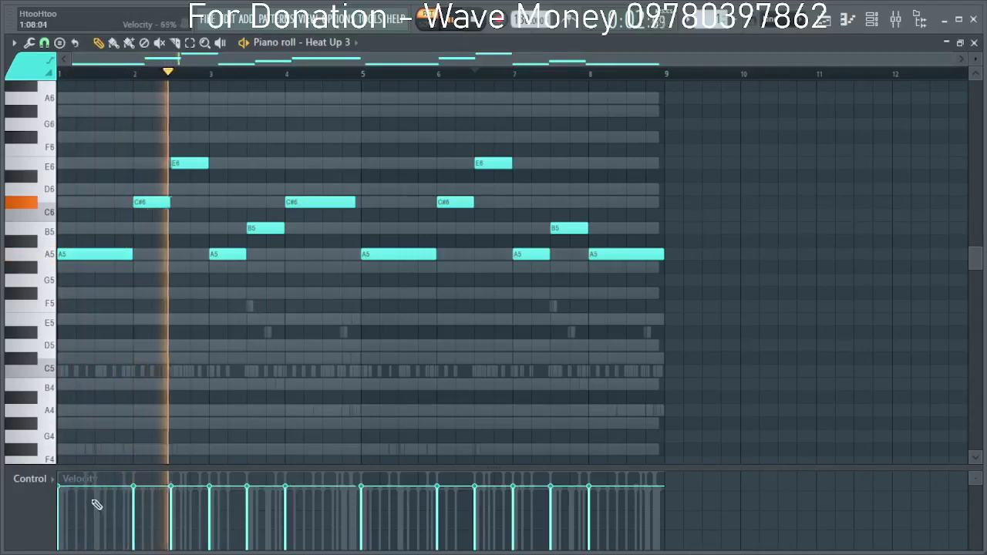
Lower the velocities of the Heat Up 3 notes unevenly across the eight bars.
{"action": "mouse_move", "coordinate": [96, 505]}
{"action": "left_mouse_down"}
{"action": "mouse_move", "coordinate": [273, 512]}
{"action": "mouse_move", "coordinate": [412, 500]}
{"action": "left_mouse_up"}
{"action": "left_click_drag", "start_coordinate": [519, 491], "coordinate": [593, 491]}
{"action": "left_click", "coordinate": [61, 496]}
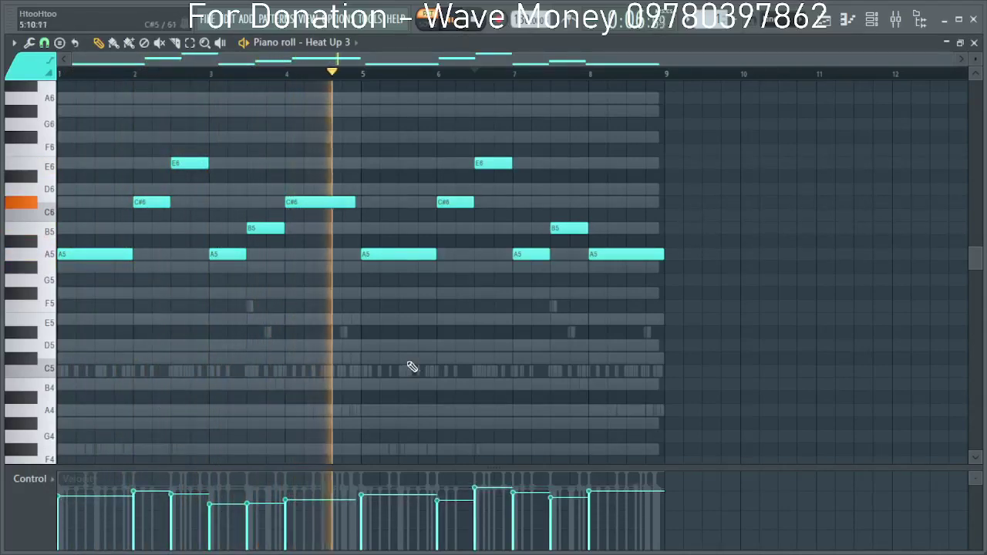
Transpose all Heat Up 3 notes down one octave, play the pattern from bar 1 and close the piano roll.
{"action": "key", "text": "ctrl+a"}
{"action": "key", "text": "ctrl+Down"}
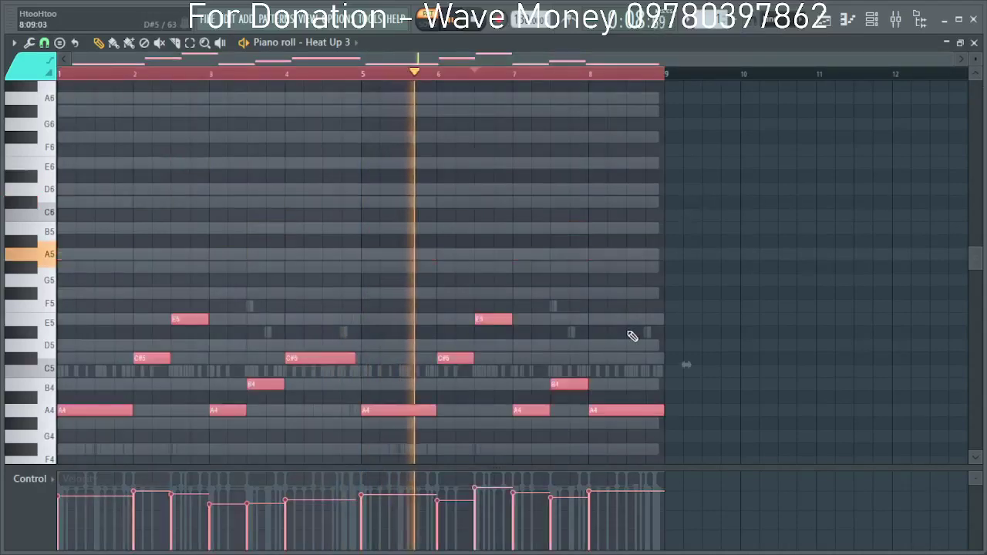
{"action": "scroll", "coordinate": [132, 121], "scroll_direction": "down", "scroll_amount": 2}
{"action": "key", "text": "space"}
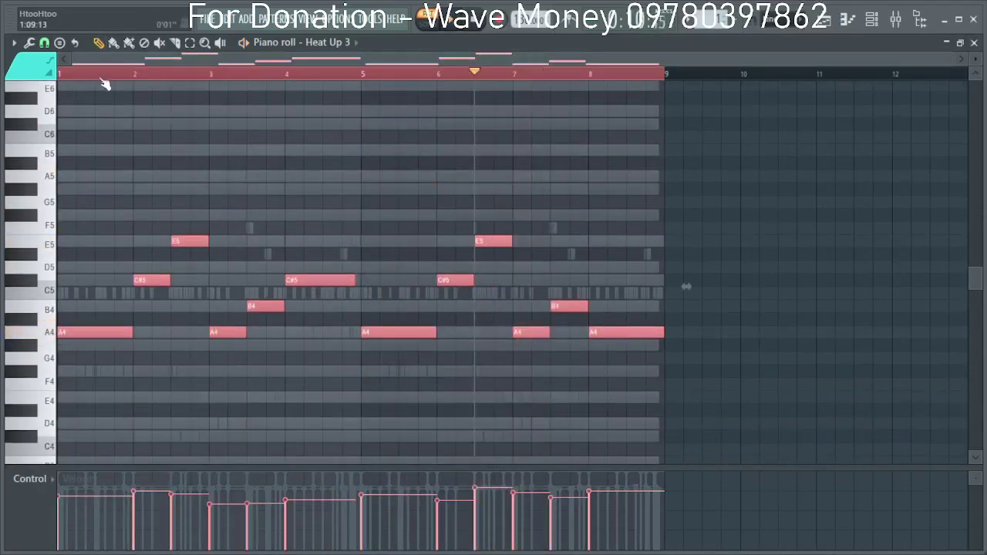
{"action": "left_click", "coordinate": [65, 74]}
{"action": "key", "text": "space"}
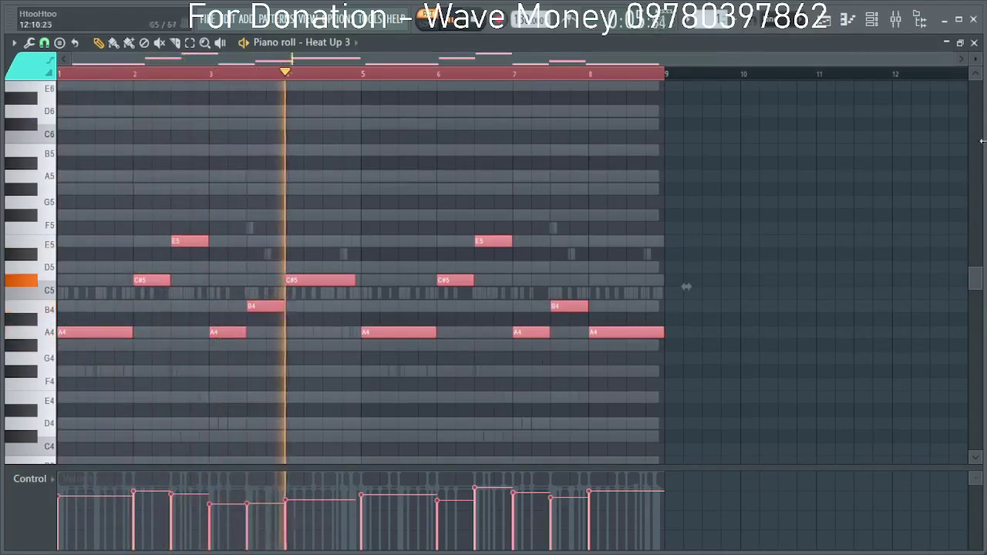
{"action": "left_click", "coordinate": [962, 44]}
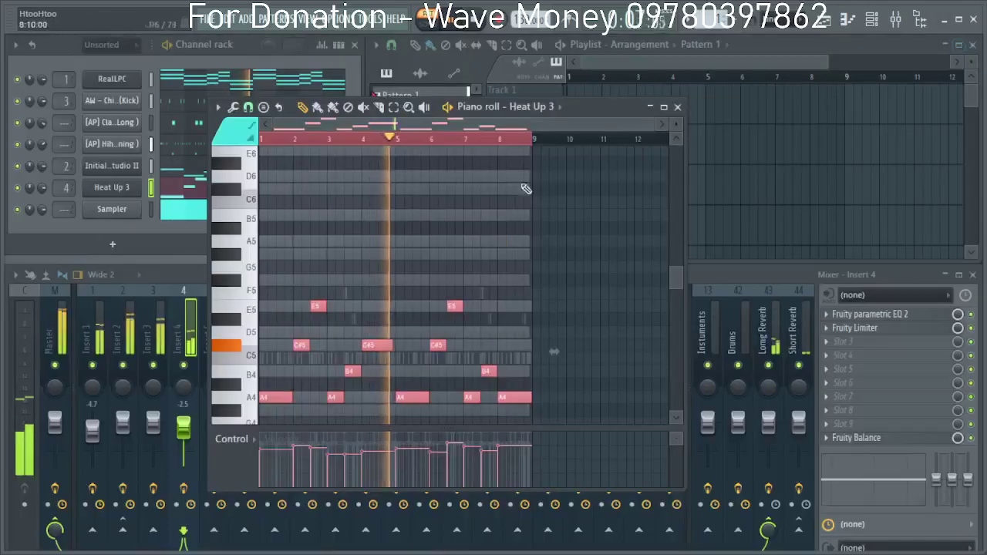
{"action": "left_click", "coordinate": [677, 106]}
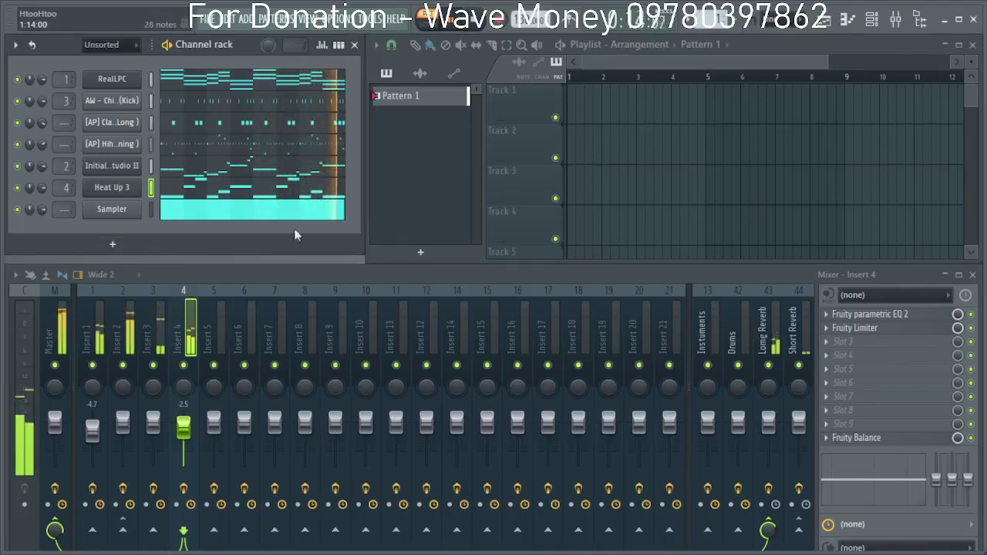
{"action": "left_click", "coordinate": [114, 244]}
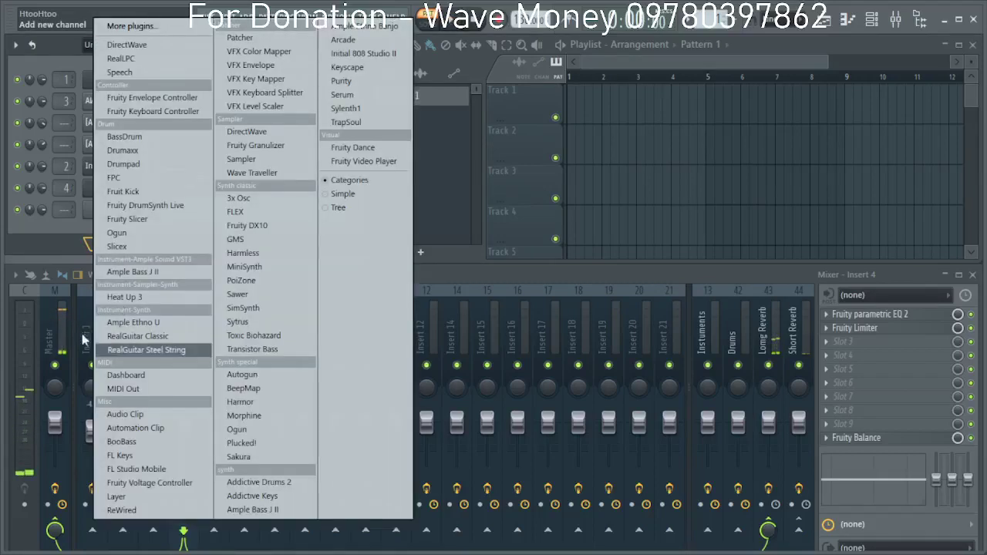
{"action": "left_click", "coordinate": [40, 229]}
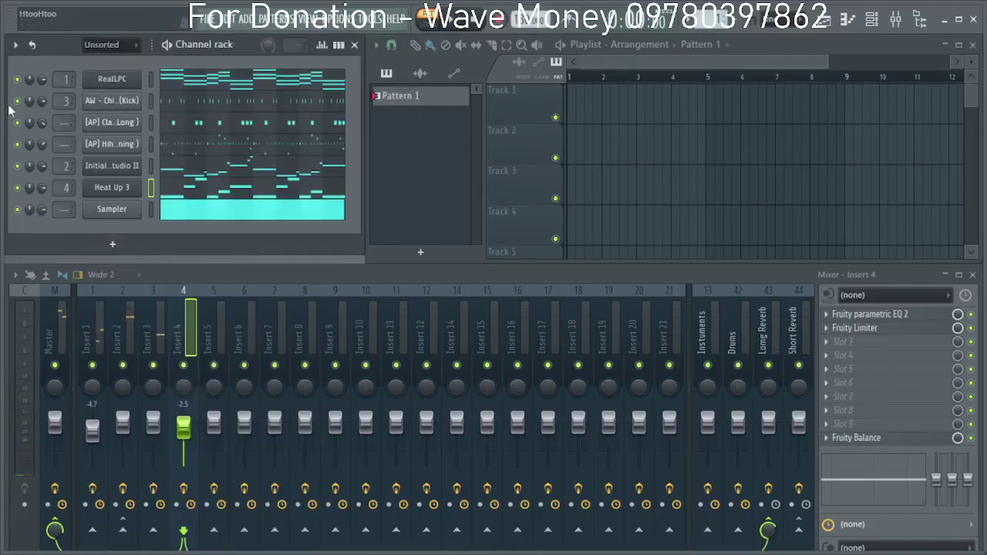
{"action": "left_click", "coordinate": [108, 245]}
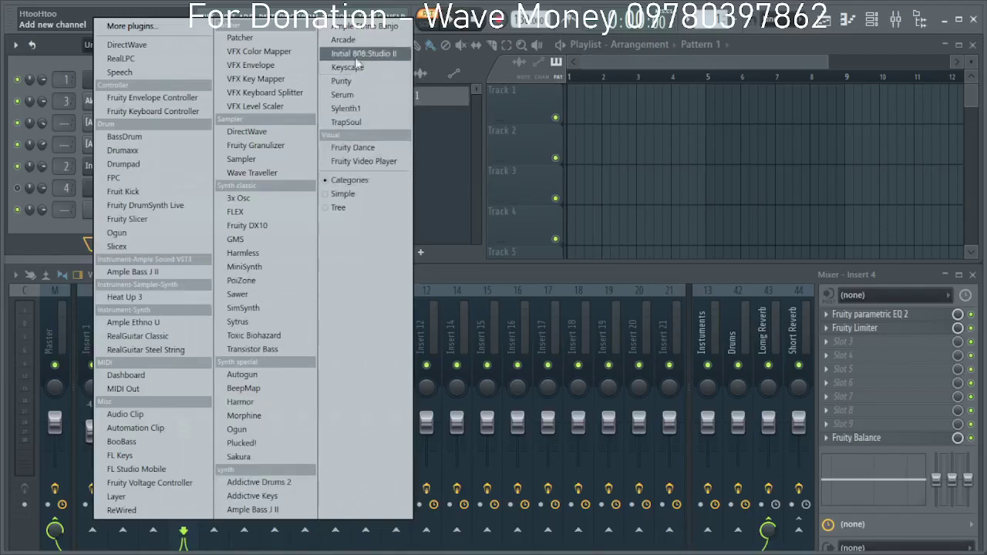
{"action": "left_click", "coordinate": [469, 279]}
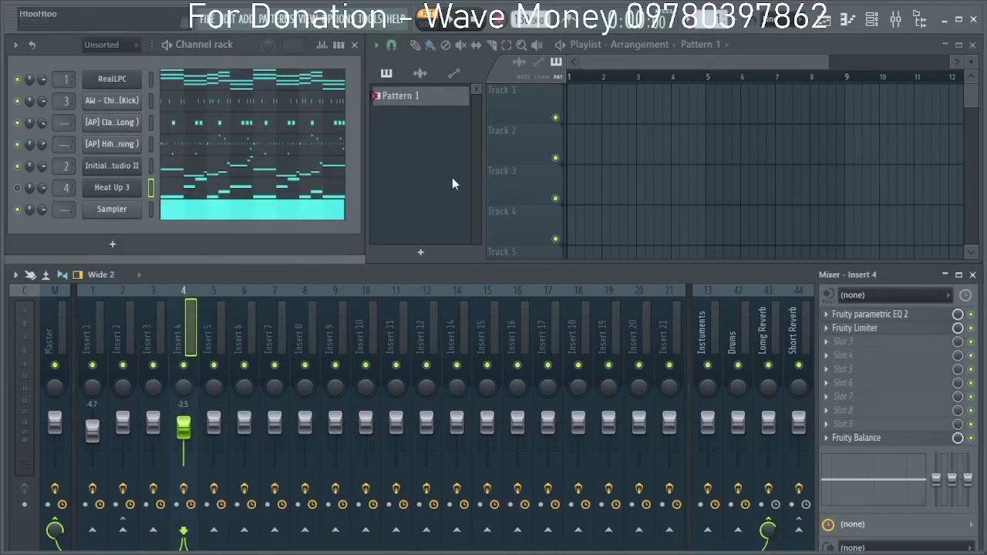
Export the project as a zipped loop package named "Daily Cook up 1".
{"action": "key", "text": "ctrl+s"}
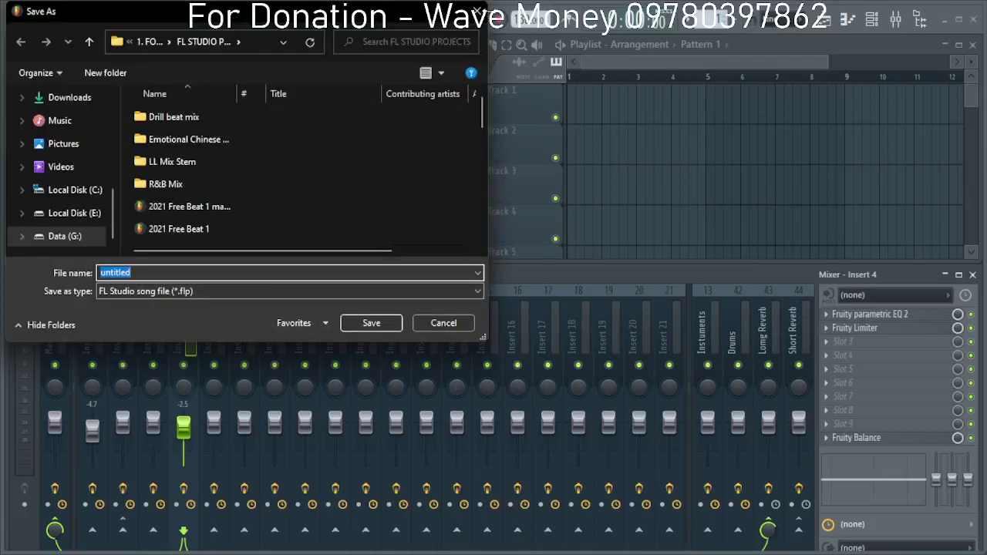
{"action": "left_click", "coordinate": [478, 10]}
{"action": "left_click", "coordinate": [204, 19]}
{"action": "mouse_move", "coordinate": [267, 149]}
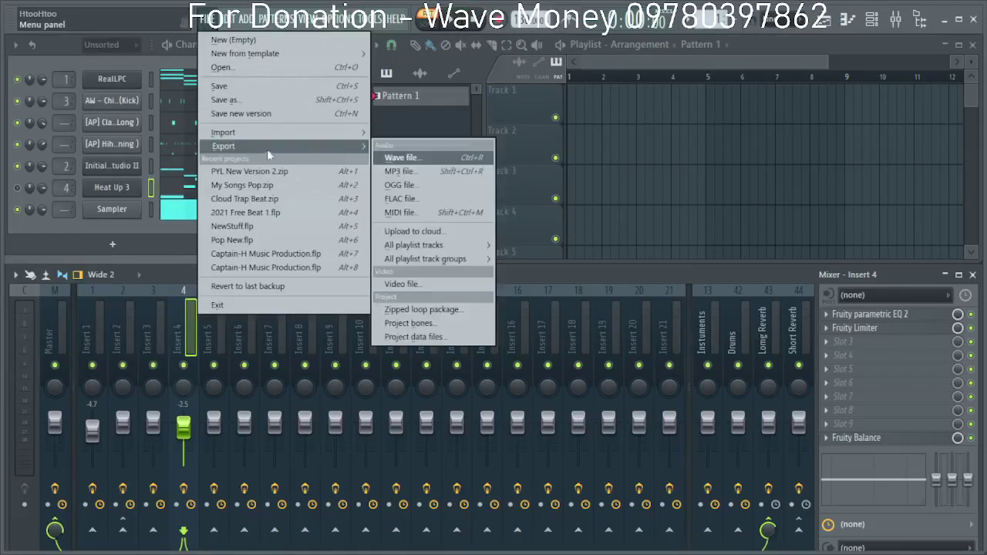
{"action": "left_click", "coordinate": [436, 310]}
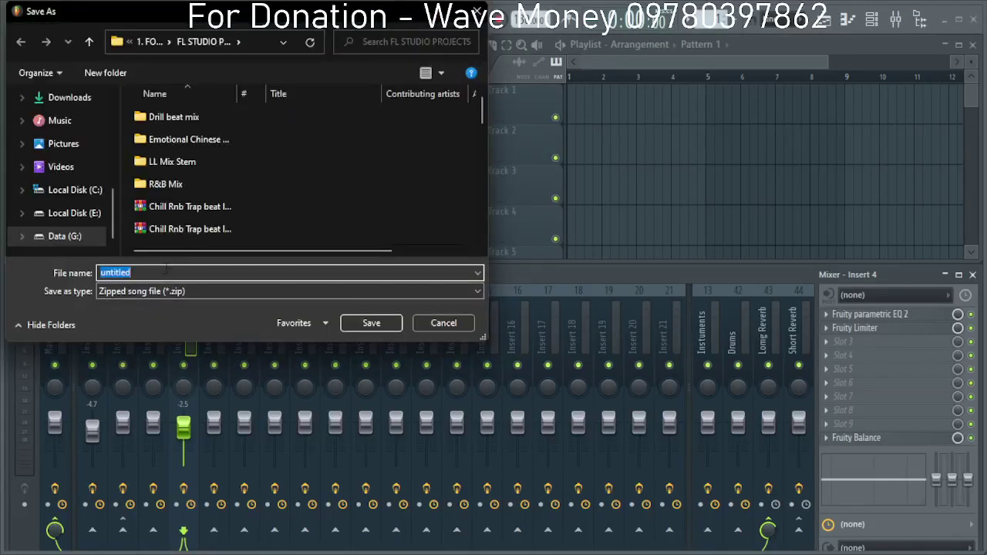
{"action": "type", "text": "Daily Cook up 1"}
{"action": "key", "text": "Return"}
Add a Keyscape channel with the electric piano patch Rhodes - LA Custom and route it to mixer track 5.
{"action": "left_click", "coordinate": [111, 247]}
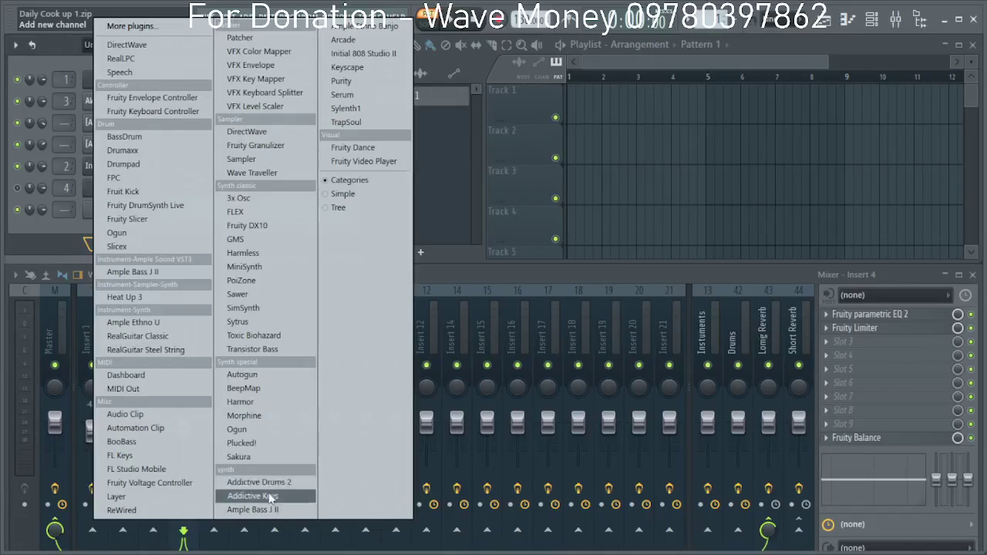
{"action": "left_click", "coordinate": [370, 67]}
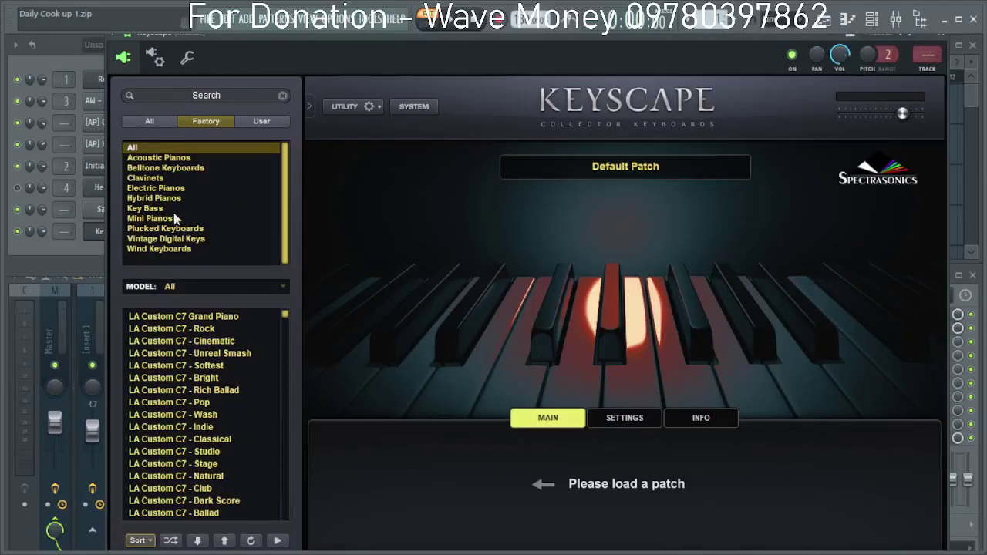
{"action": "left_click", "coordinate": [159, 189]}
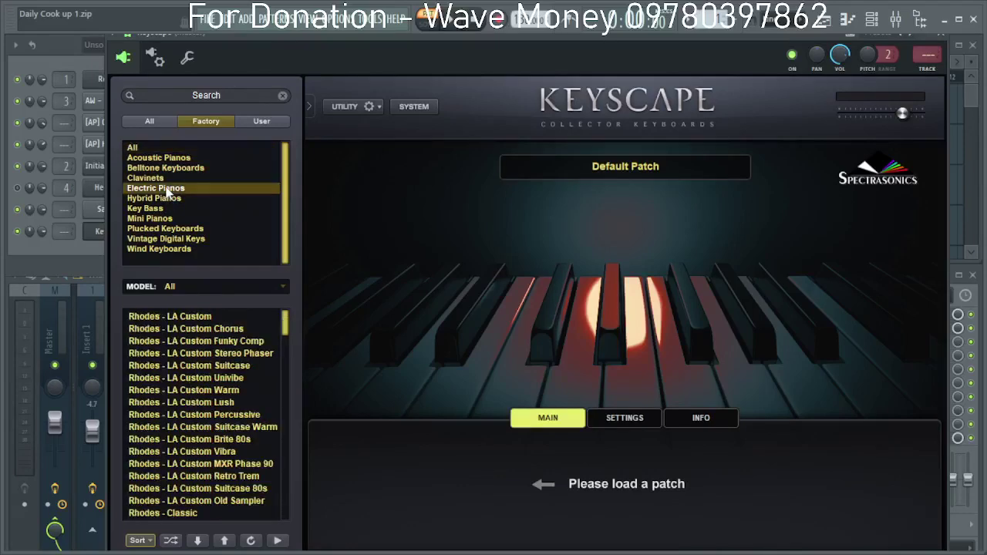
{"action": "left_click", "coordinate": [171, 316]}
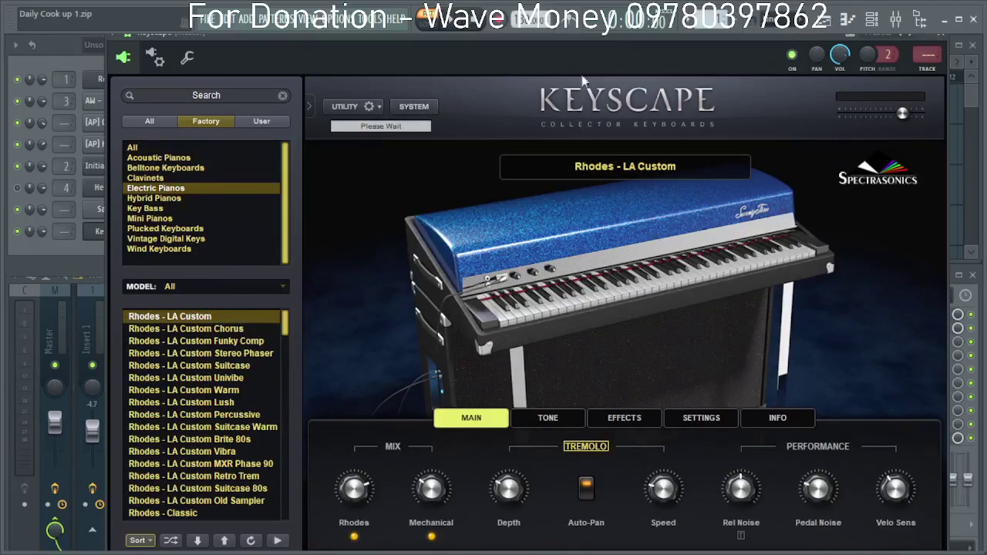
{"action": "left_click_drag", "start_coordinate": [611, 34], "coordinate": [571, 45]}
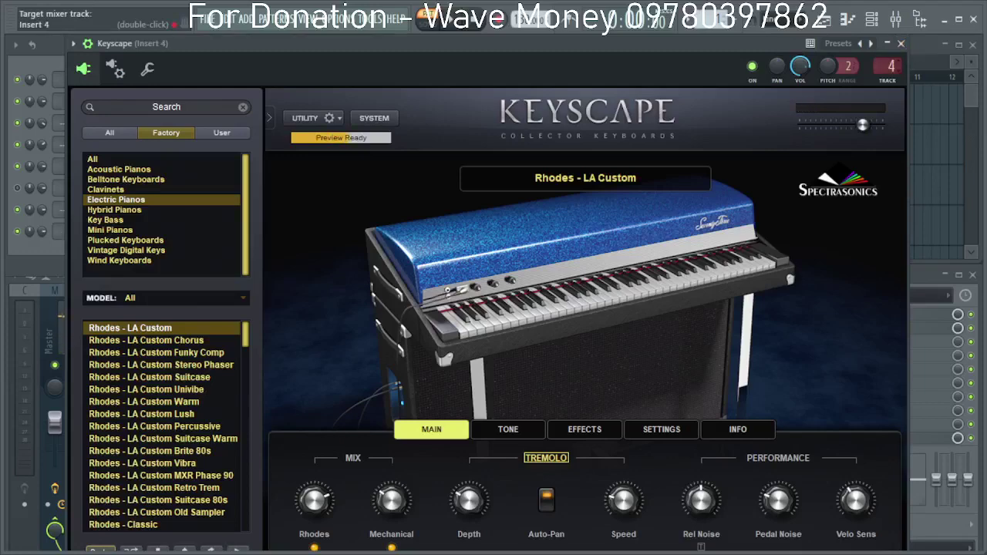
{"action": "left_click", "coordinate": [902, 44]}
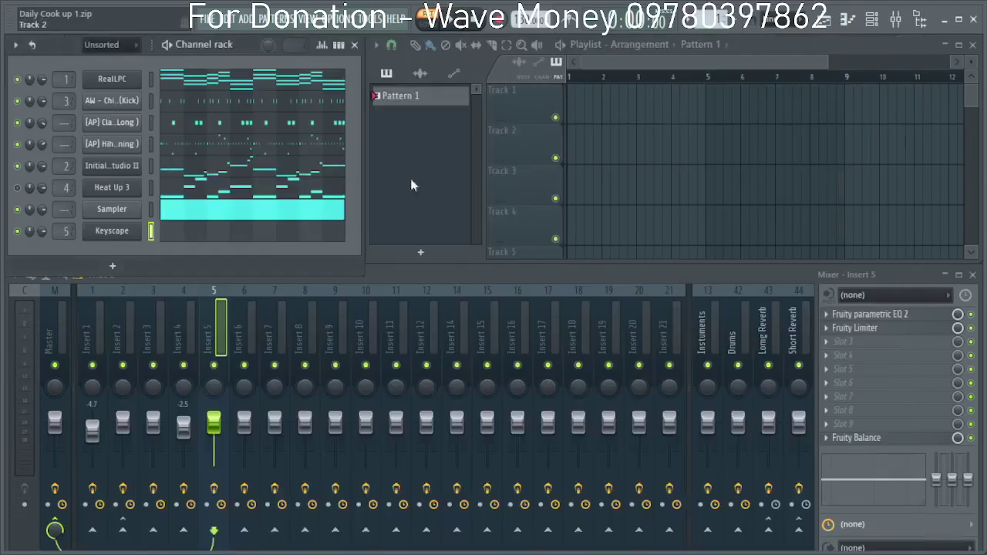
Open the Keyscape piano roll maximized and place a half-bar G#4 note at the start of bar 1.
{"action": "right_click", "coordinate": [124, 233]}
{"action": "left_click", "coordinate": [166, 228]}
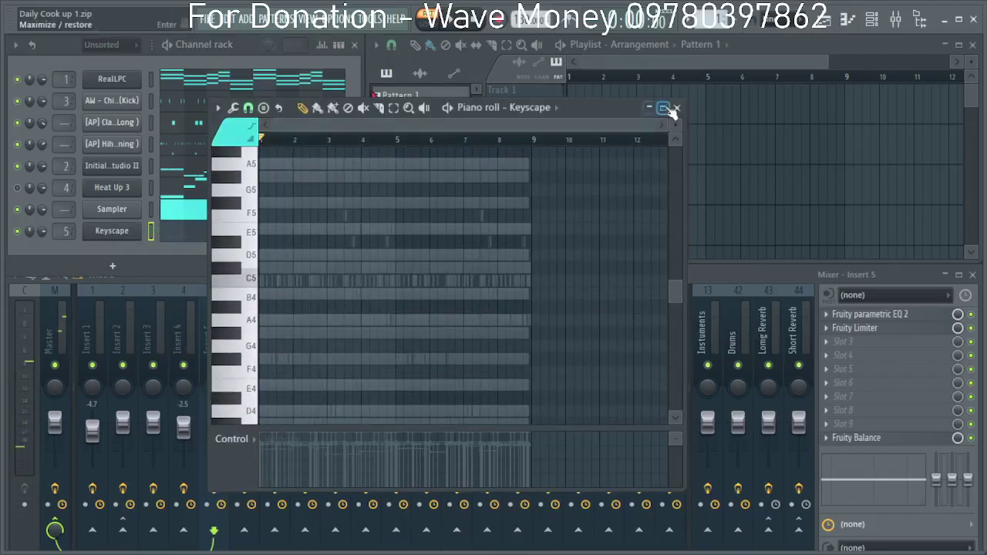
{"action": "left_click", "coordinate": [665, 108]}
{"action": "scroll", "coordinate": [62, 354], "scroll_direction": "up", "scroll_amount": 2}
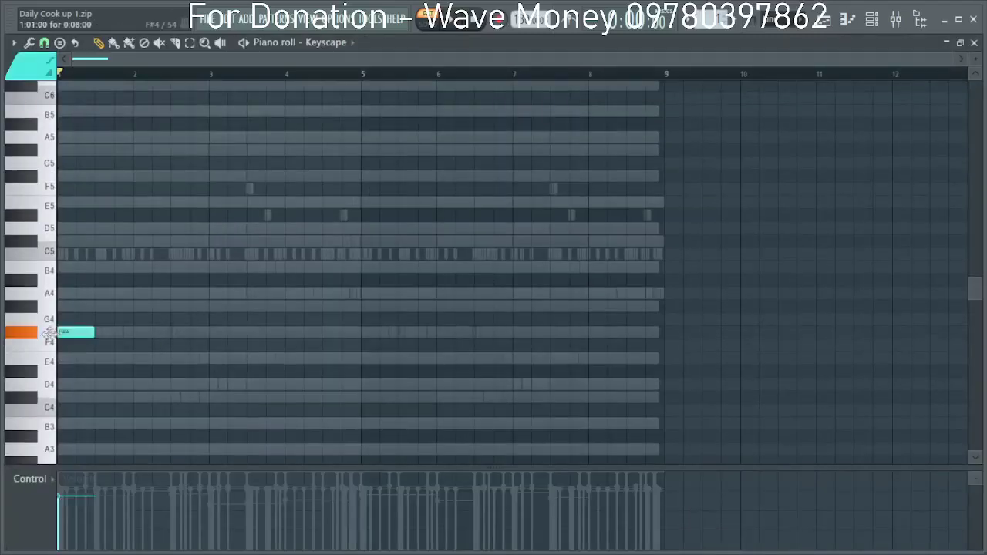
{"action": "left_click_drag", "start_coordinate": [48, 333], "coordinate": [48, 306]}
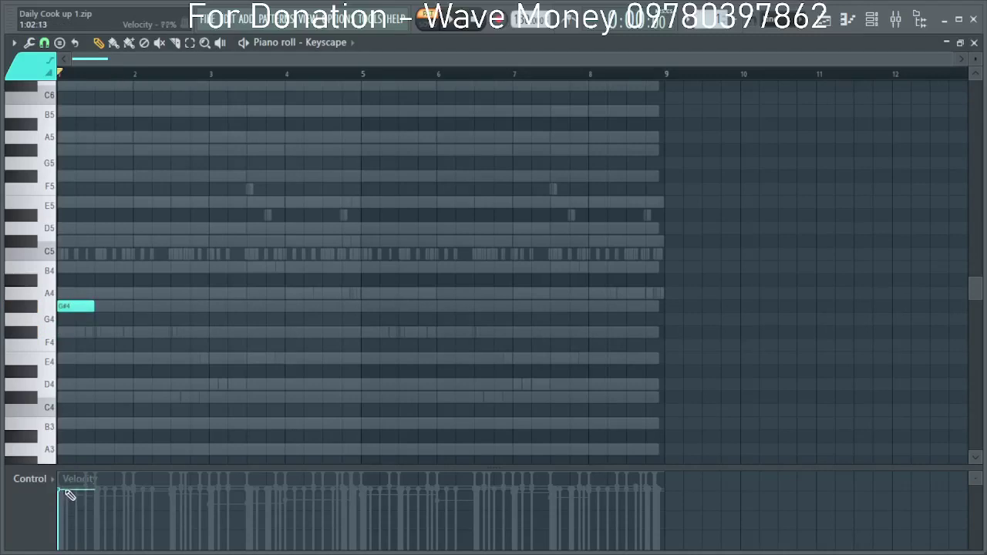
Try the half-bar opening note at C#5 with an F#5 note above it.
{"action": "scroll", "coordinate": [67, 353], "scroll_direction": "up", "scroll_amount": 2}
{"action": "left_click_drag", "start_coordinate": [68, 345], "coordinate": [85, 279]}
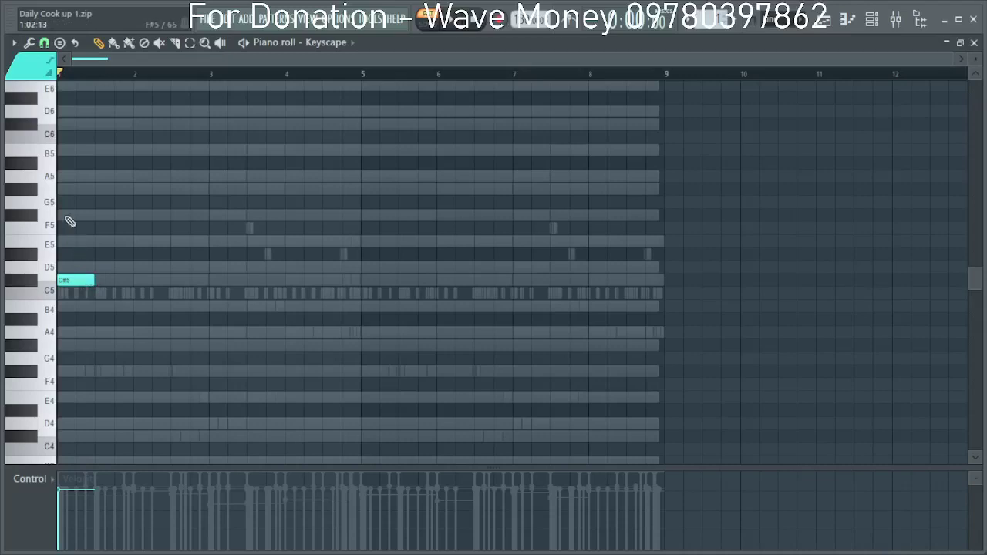
{"action": "left_click", "coordinate": [69, 216]}
{"action": "scroll", "coordinate": [79, 247], "scroll_direction": "up", "scroll_amount": 2}
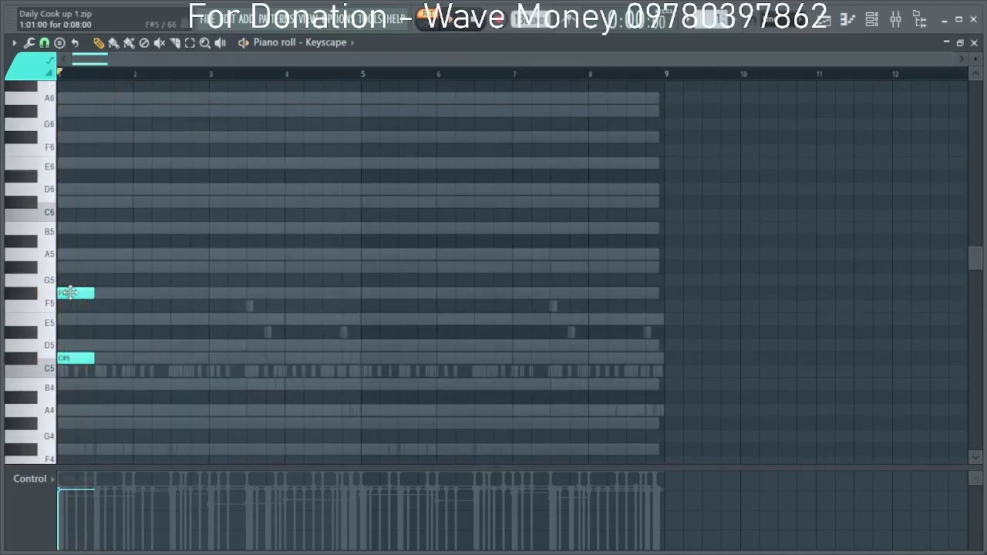
{"action": "right_click", "coordinate": [72, 294]}
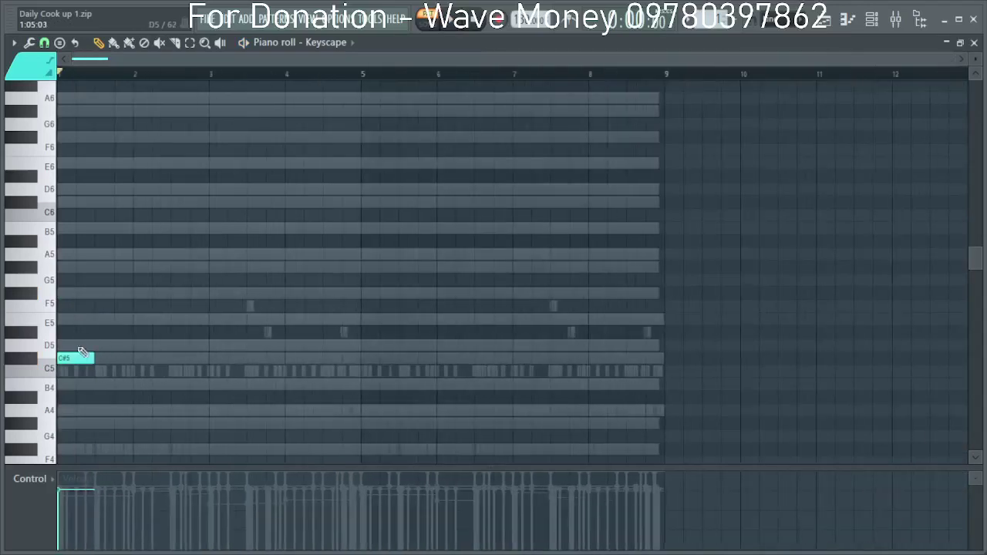
Move the opening note to E6, shorten it to one beat and add a one-beat D6 note directly after it.
{"action": "left_click_drag", "start_coordinate": [77, 356], "coordinate": [58, 158]}
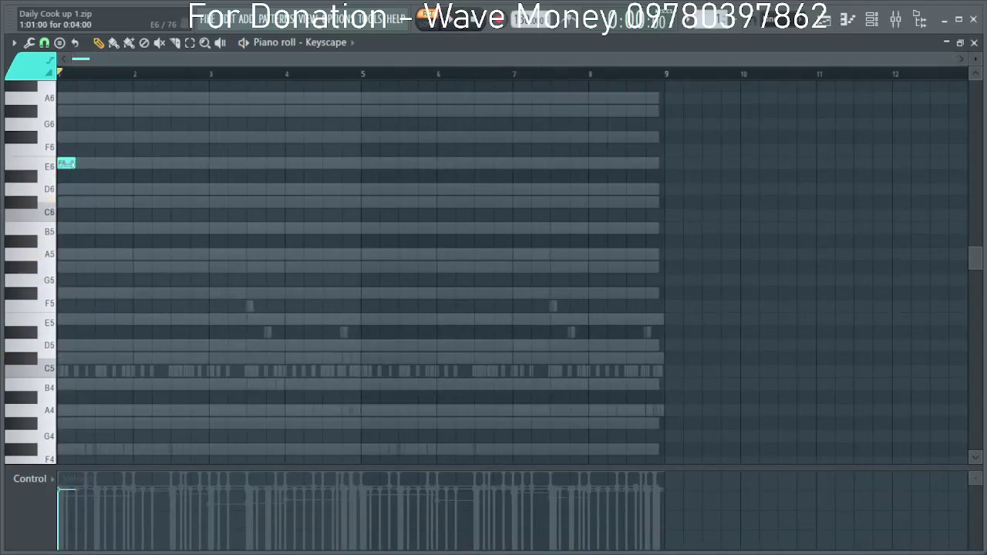
{"action": "key", "text": "space"}
{"action": "scroll", "coordinate": [90, 202], "scroll_direction": "up", "scroll_amount": 3}
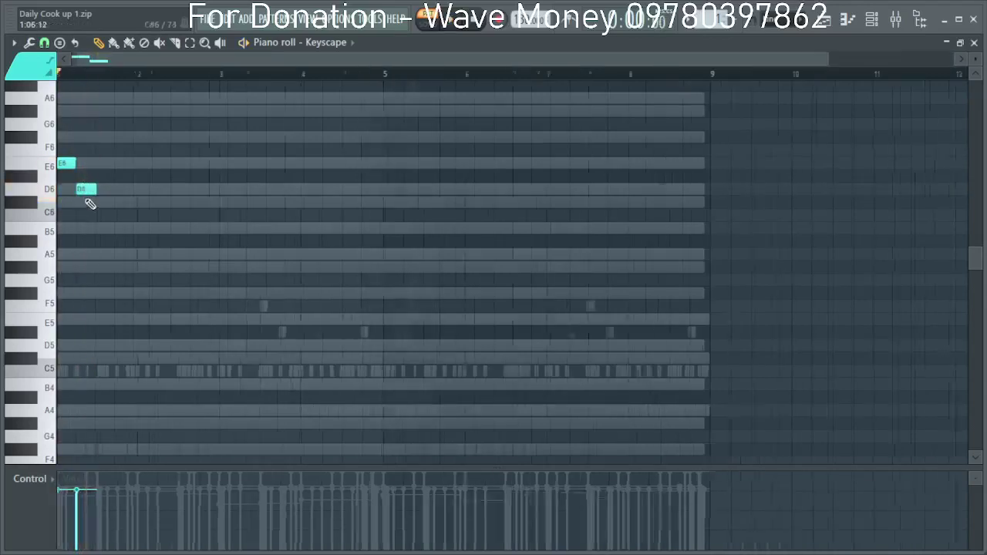
{"action": "scroll", "coordinate": [93, 197], "scroll_direction": "up", "scroll_amount": 2}
{"action": "key", "text": "space"}
{"action": "key", "text": "space"}
Shorten the opening E6 note to about one and a half steps using 1/4 step snap, and set the snap to 1/2 step.
{"action": "scroll", "coordinate": [337, 94], "scroll_direction": "up", "scroll_amount": 3}
{"action": "left_click_drag", "start_coordinate": [297, 60], "coordinate": [5, 105]}
{"action": "left_click", "coordinate": [44, 42]}
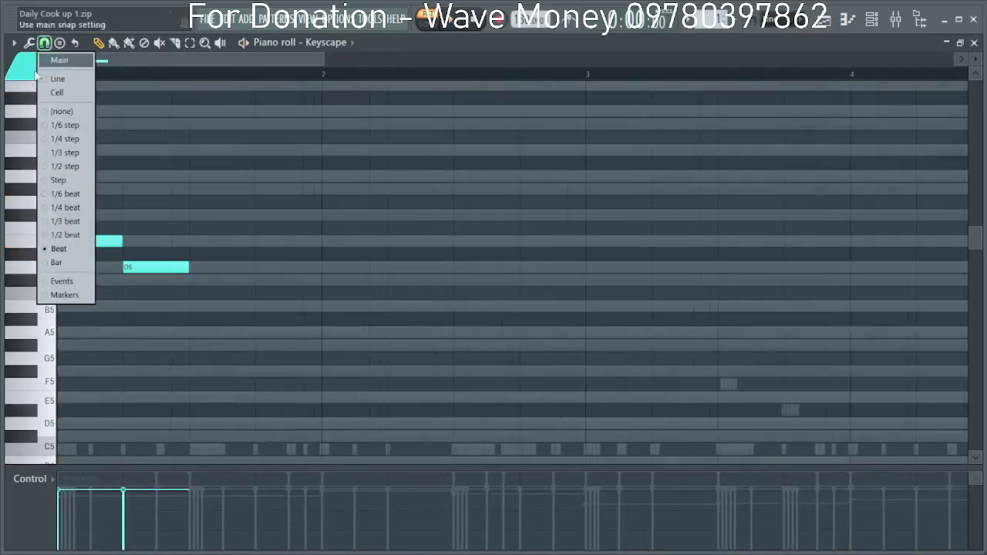
{"action": "left_click", "coordinate": [66, 134]}
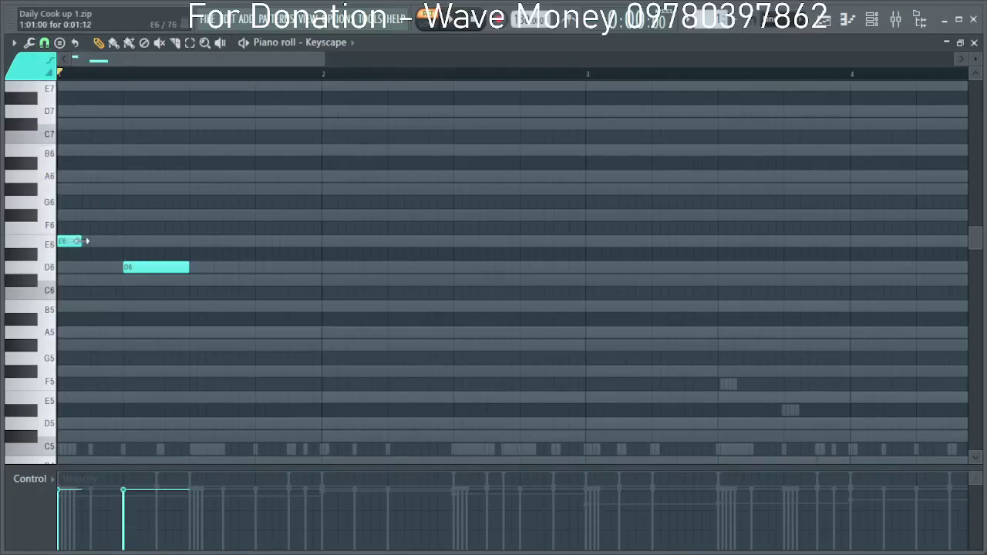
{"action": "left_click", "coordinate": [44, 42]}
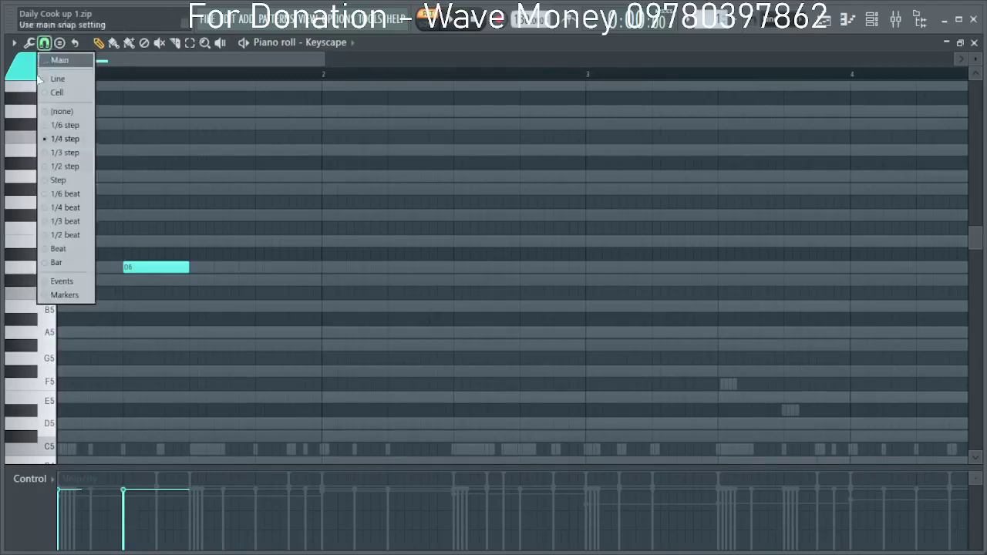
{"action": "left_click", "coordinate": [71, 163]}
{"action": "left_click_drag", "start_coordinate": [75, 244], "coordinate": [23, 241]}
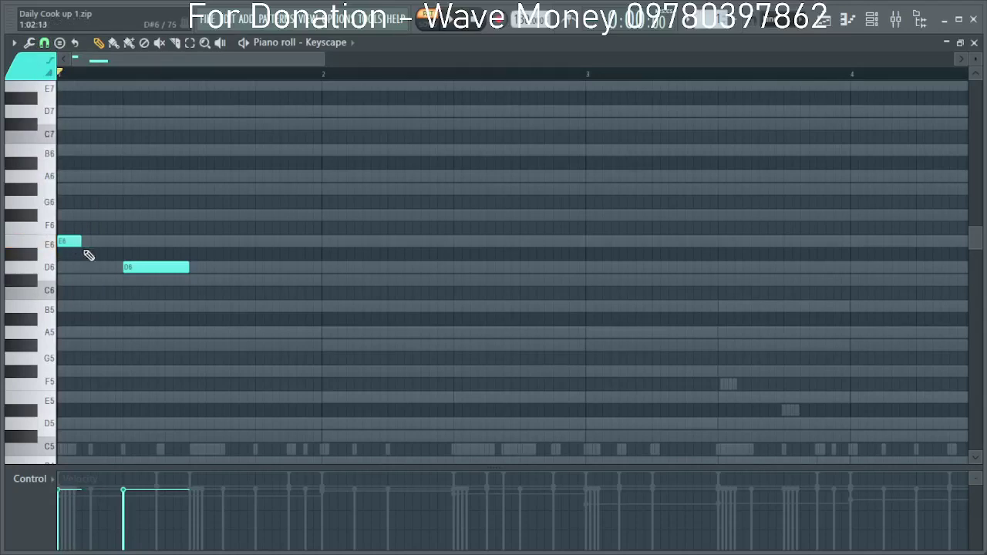
Replace the existing notes with a phrase of two-step notes F#6, A6, G#6 and F#6 at the start of bar 1.
{"action": "right_click", "coordinate": [125, 266]}
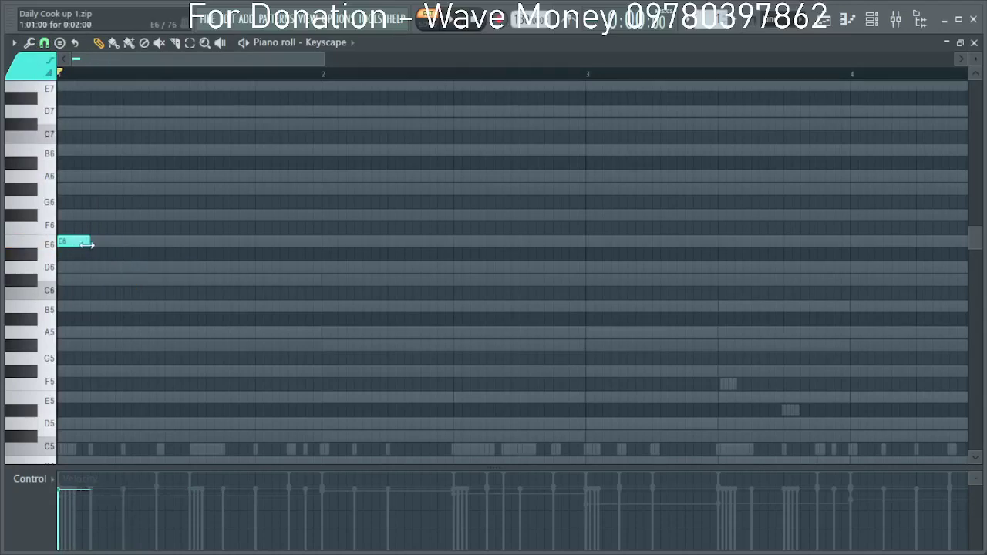
{"action": "left_click_drag", "start_coordinate": [79, 240], "coordinate": [74, 206]}
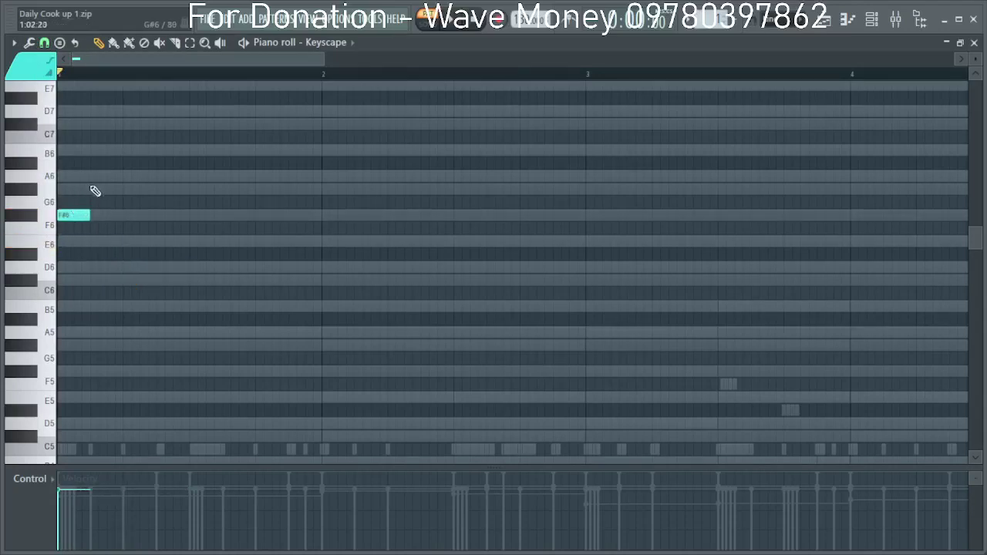
{"action": "left_click", "coordinate": [92, 190]}
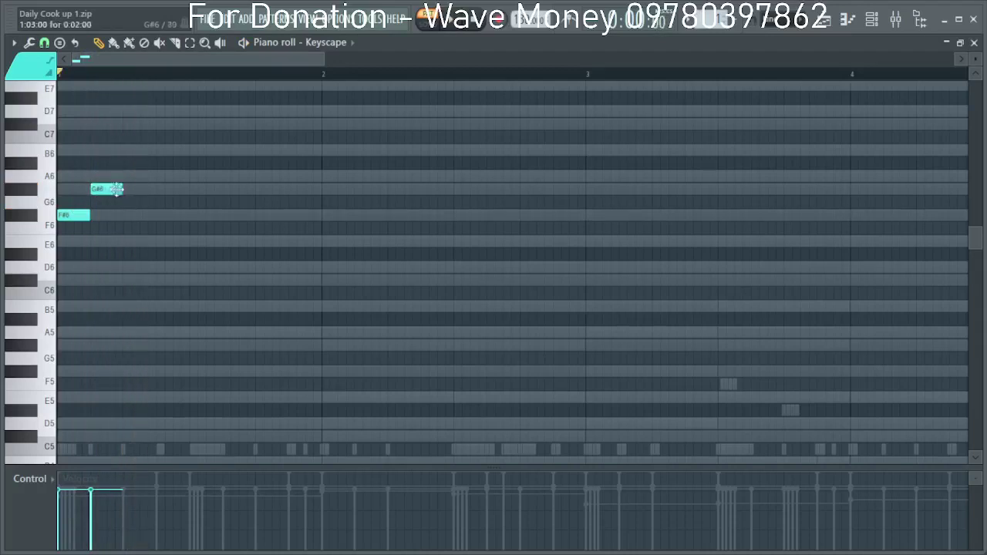
{"action": "left_click", "coordinate": [94, 177]}
{"action": "left_click", "coordinate": [127, 189]}
{"action": "left_click", "coordinate": [161, 215]}
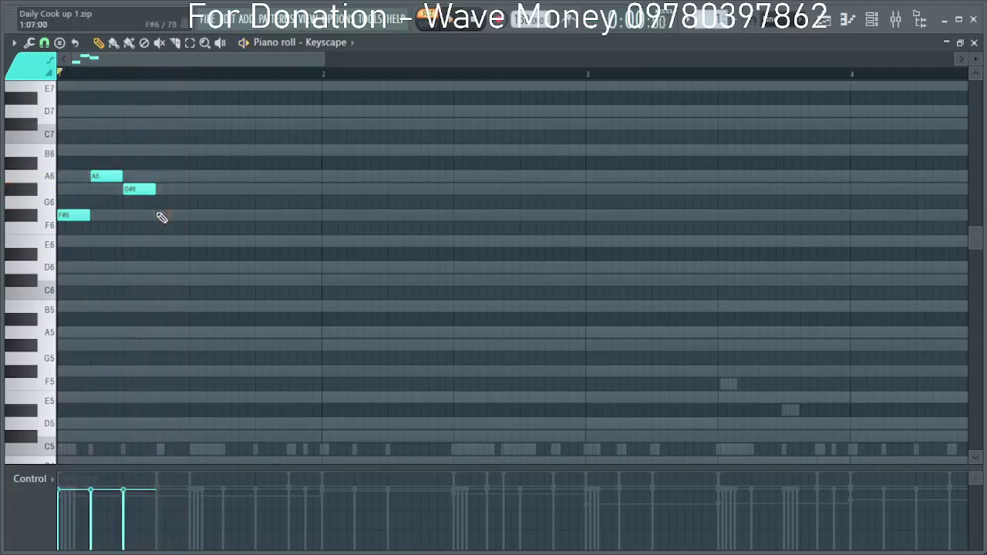
Play the four-note phrase and change its third note to E6 and its second note to D6.
{"action": "key", "text": "space"}
{"action": "scroll", "coordinate": [162, 229], "scroll_direction": "down", "scroll_amount": 2}
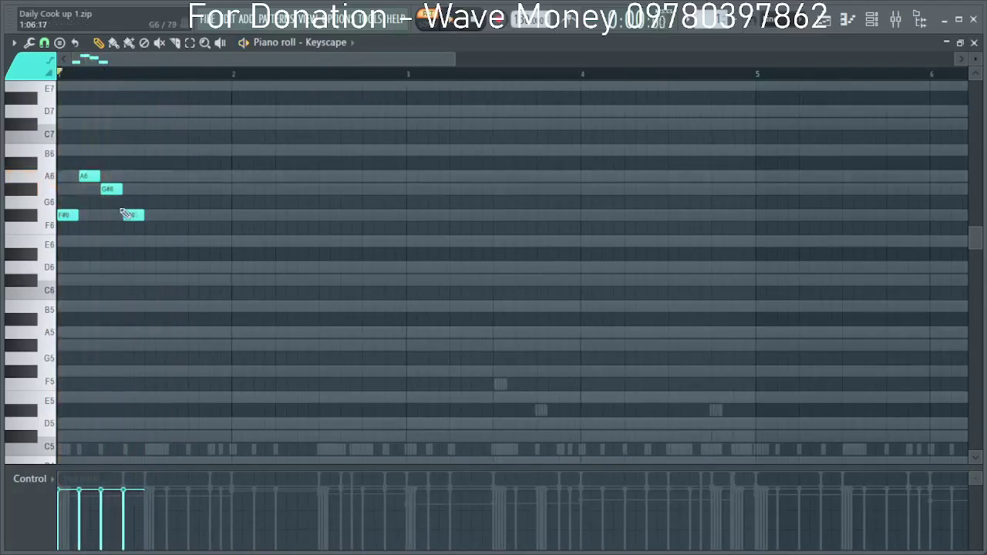
{"action": "left_click_drag", "start_coordinate": [111, 189], "coordinate": [111, 238]}
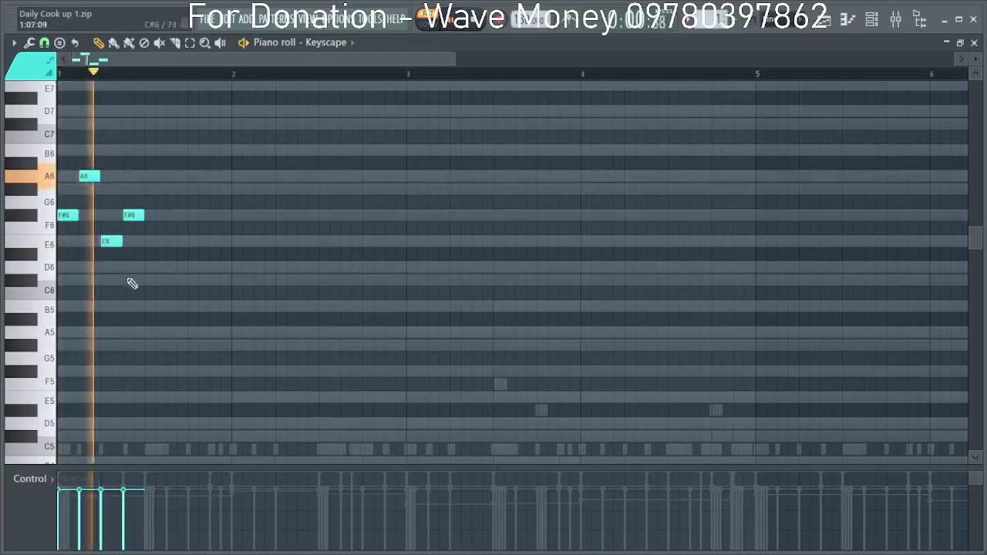
{"action": "right_click", "coordinate": [90, 176]}
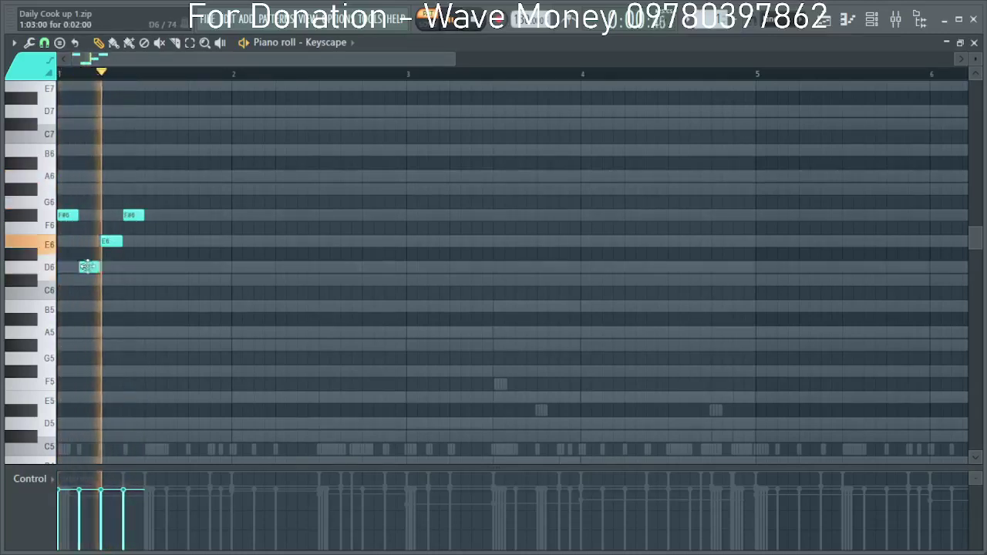
Delete the phrase's remaining notes, trying its first note at D6 before removing it as well.
{"action": "right_click", "coordinate": [112, 241]}
{"action": "right_click", "coordinate": [133, 215]}
{"action": "left_click_drag", "start_coordinate": [67, 215], "coordinate": [67, 267]}
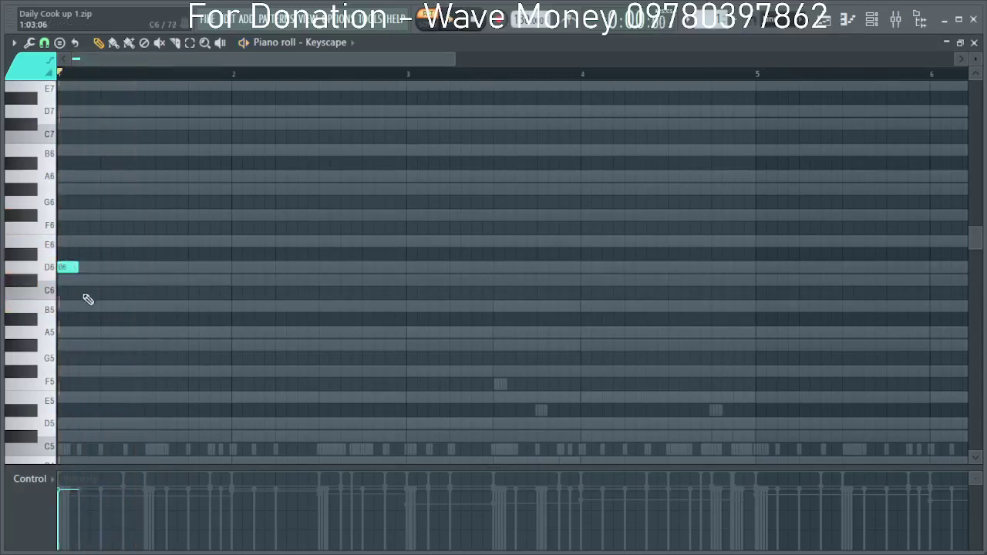
{"action": "right_click", "coordinate": [68, 268]}
Try a two-step A5 followed by a two-step B5 at the start of bar 1, and remove the B5.
{"action": "left_click", "coordinate": [66, 332]}
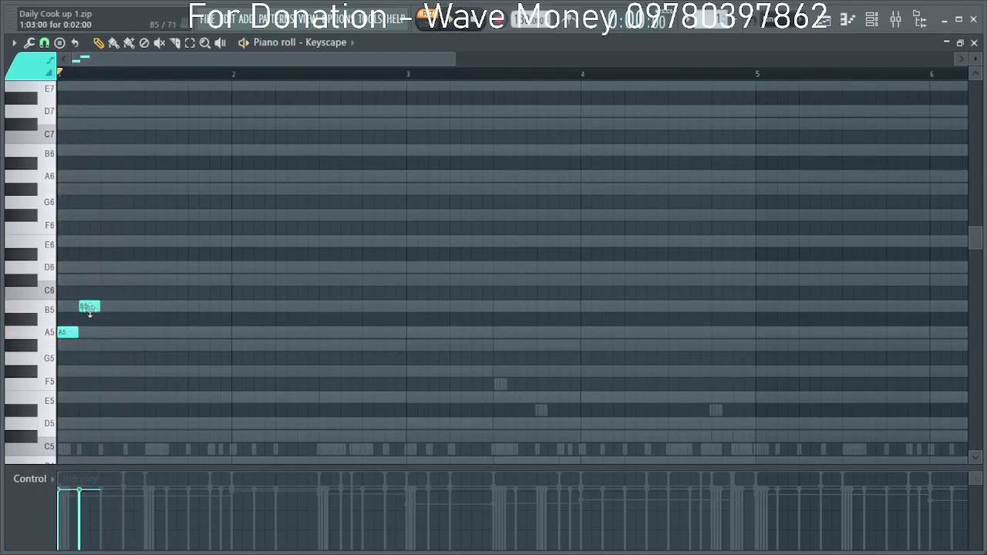
{"action": "scroll", "coordinate": [90, 311], "scroll_direction": "up", "scroll_amount": 2}
{"action": "right_click", "coordinate": [90, 311]}
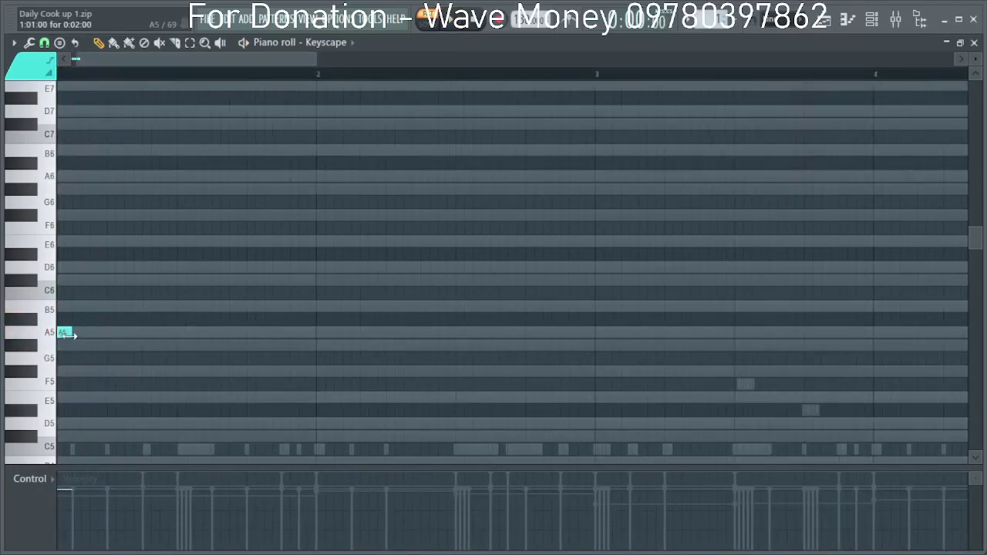
Try a four-step B5 after the opening A5 during playback, remove it and lengthen the A5 further.
{"action": "scroll", "coordinate": [104, 337], "scroll_direction": "down", "scroll_amount": 2}
{"action": "left_click", "coordinate": [97, 307]}
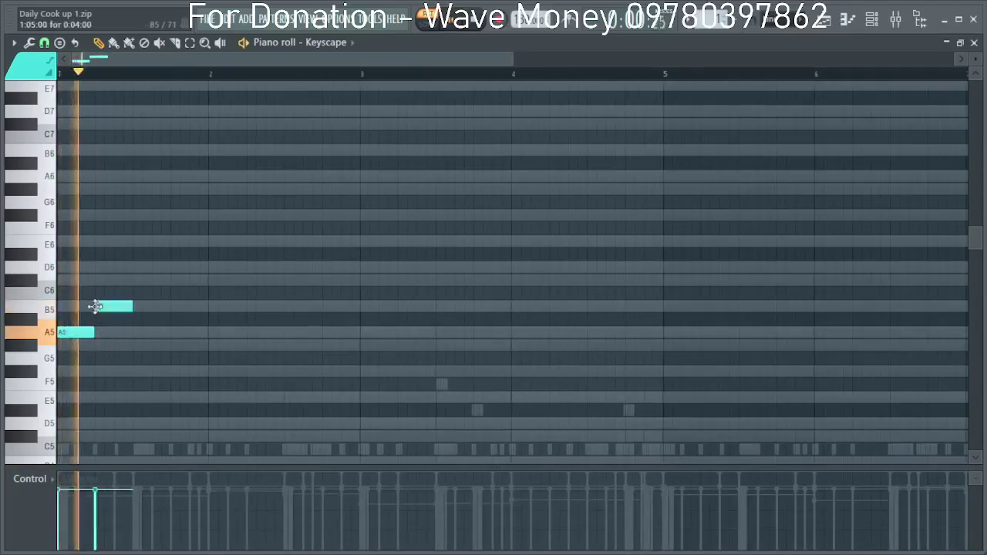
{"action": "right_click", "coordinate": [108, 310]}
{"action": "left_click_drag", "start_coordinate": [98, 333], "coordinate": [119, 333]}
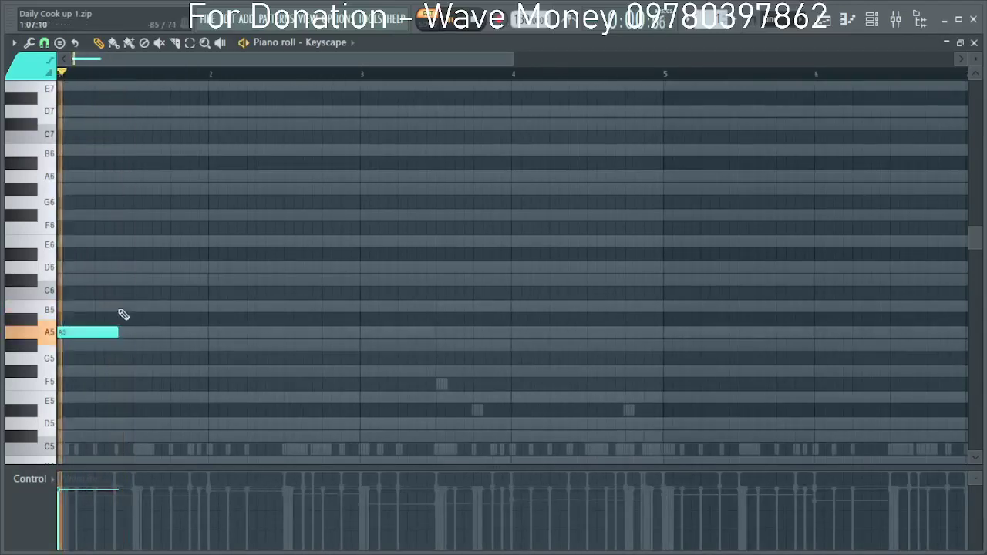
Add a two-step C#6 after the long A5, and place two short A5 notes in the last part of bar 1.
{"action": "left_click", "coordinate": [123, 281]}
{"action": "left_click_drag", "start_coordinate": [164, 284], "coordinate": [132, 282]}
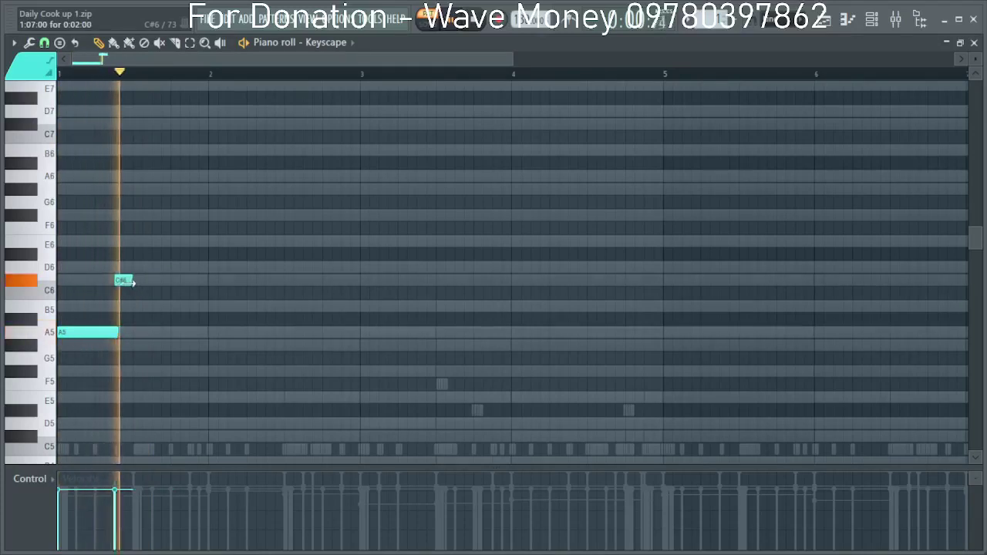
{"action": "left_click", "coordinate": [137, 307]}
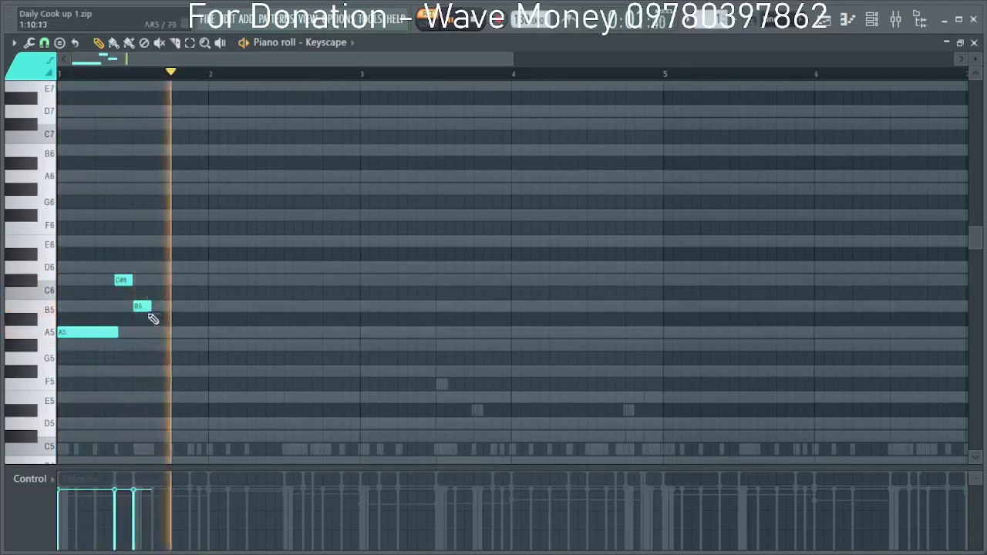
{"action": "left_click_drag", "start_coordinate": [142, 309], "coordinate": [193, 332]}
{"action": "left_click", "coordinate": [193, 346]}
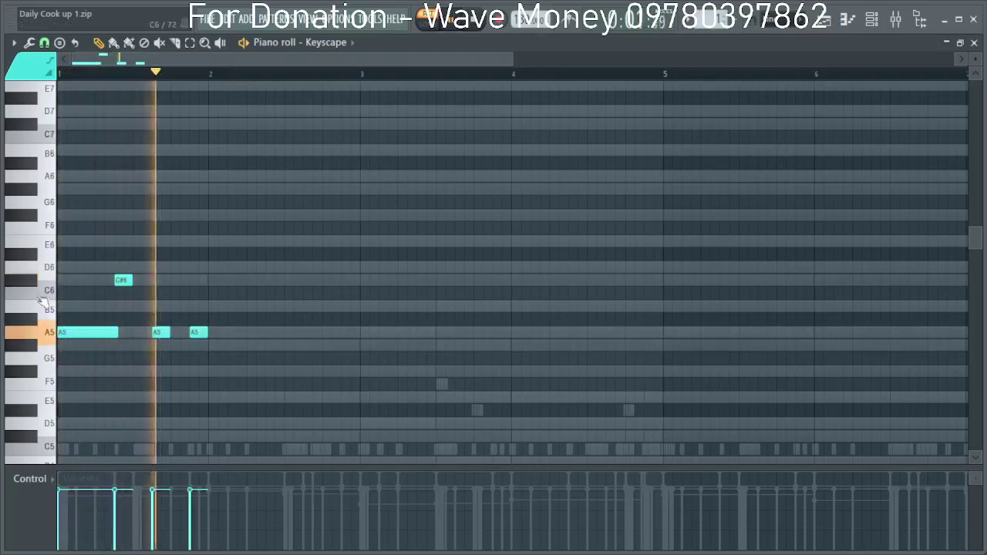
{"action": "left_click", "coordinate": [14, 43]}
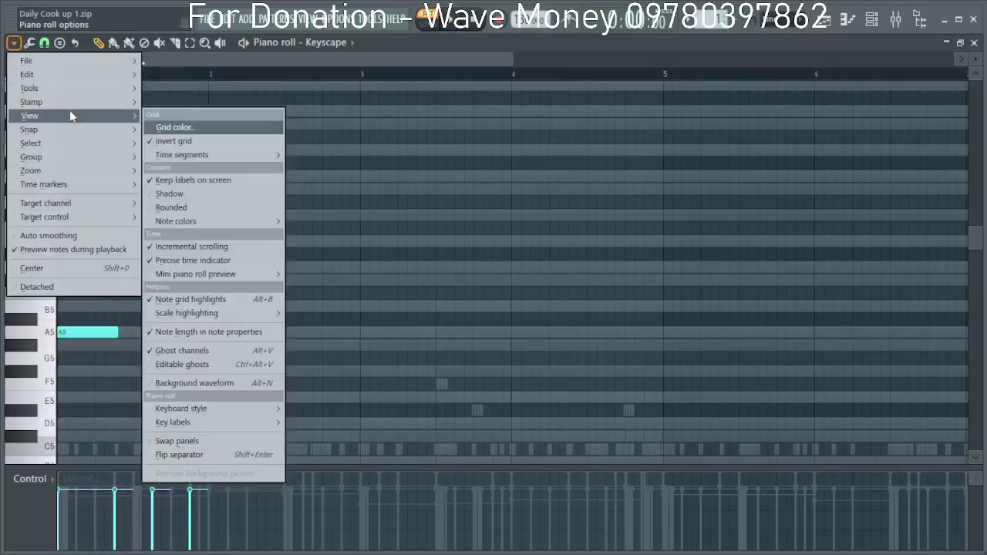
{"action": "mouse_move", "coordinate": [88, 106]}
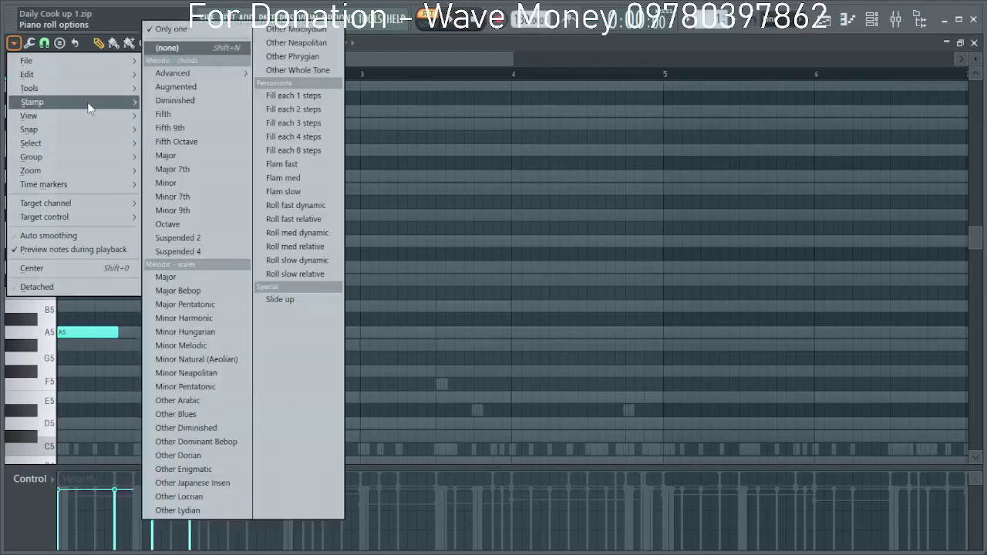
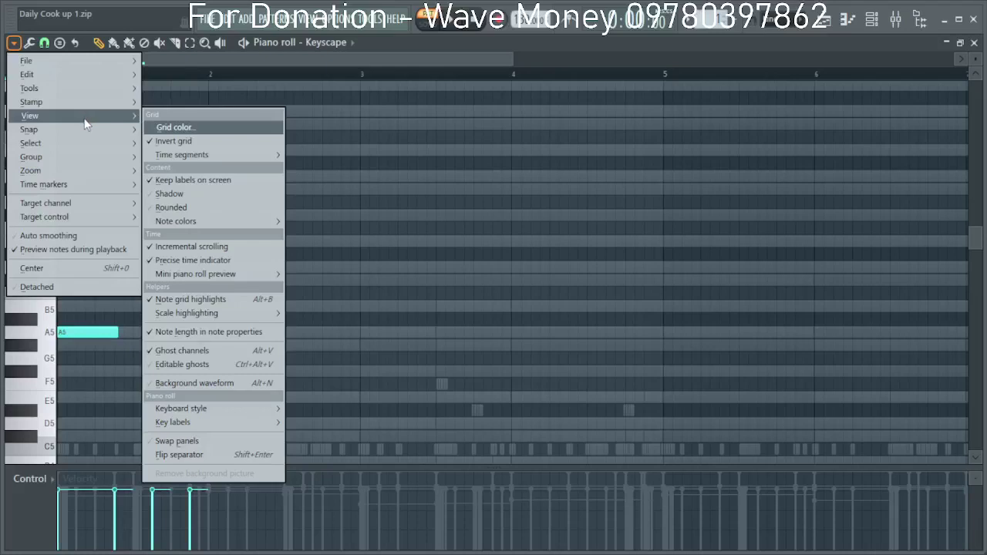
{"action": "left_click", "coordinate": [71, 245]}
Play back the A5 and C#6 phrase and clear its notes from bar 1.
{"action": "key", "text": "space"}
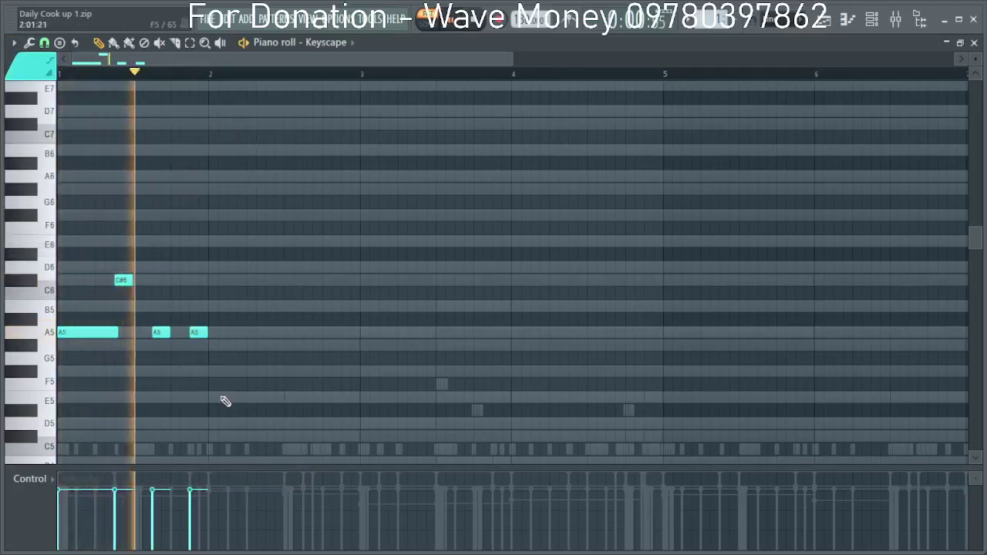
{"action": "key", "text": "space"}
{"action": "right_click", "coordinate": [193, 334]}
{"action": "right_click", "coordinate": [162, 337]}
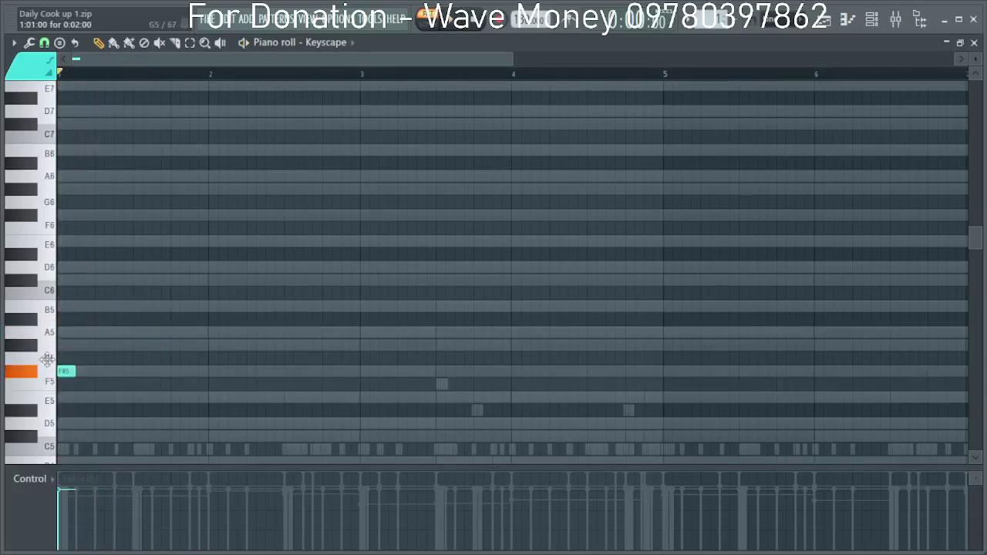
Try a phrase of four-step notes F#5, A5 and G#5 from the start of bar 1 while playing it back.
{"action": "key", "text": "space"}
{"action": "key", "text": "space"}
{"action": "left_click_drag", "start_coordinate": [76, 371], "coordinate": [91, 373]}
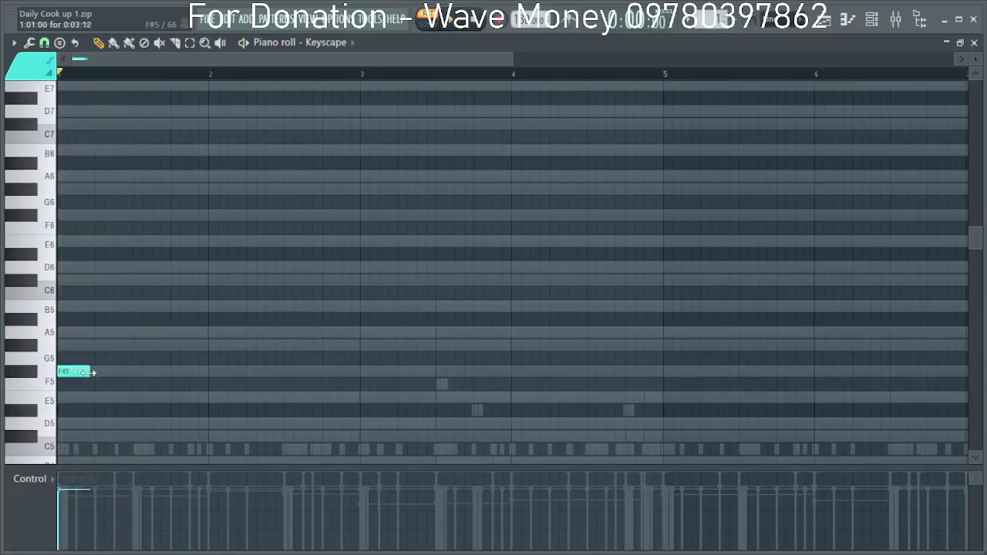
{"action": "key", "text": "space"}
{"action": "left_click", "coordinate": [136, 347]}
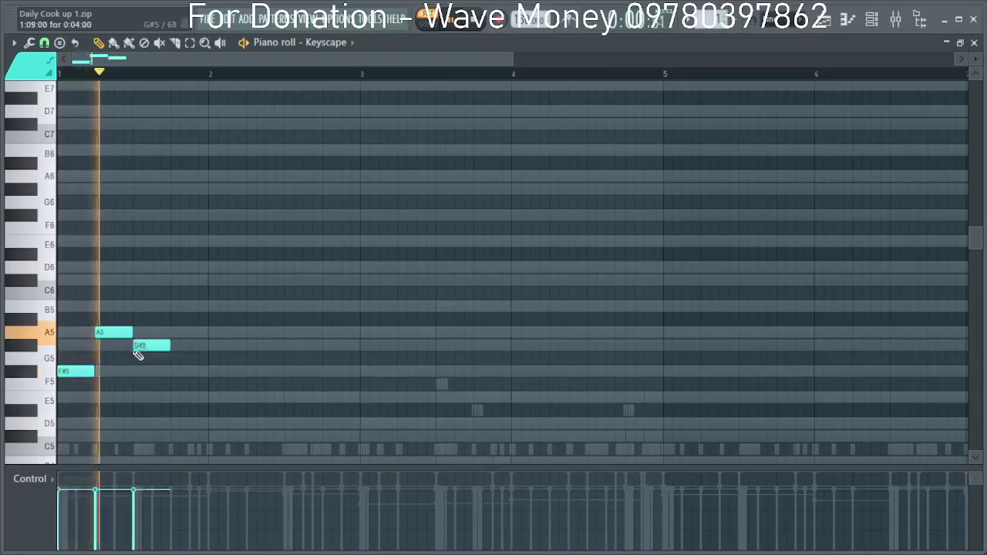
Remove the G#5, shorten the A5 and place a G#5 of length 0:01:12 shortly after it.
{"action": "right_click", "coordinate": [148, 348]}
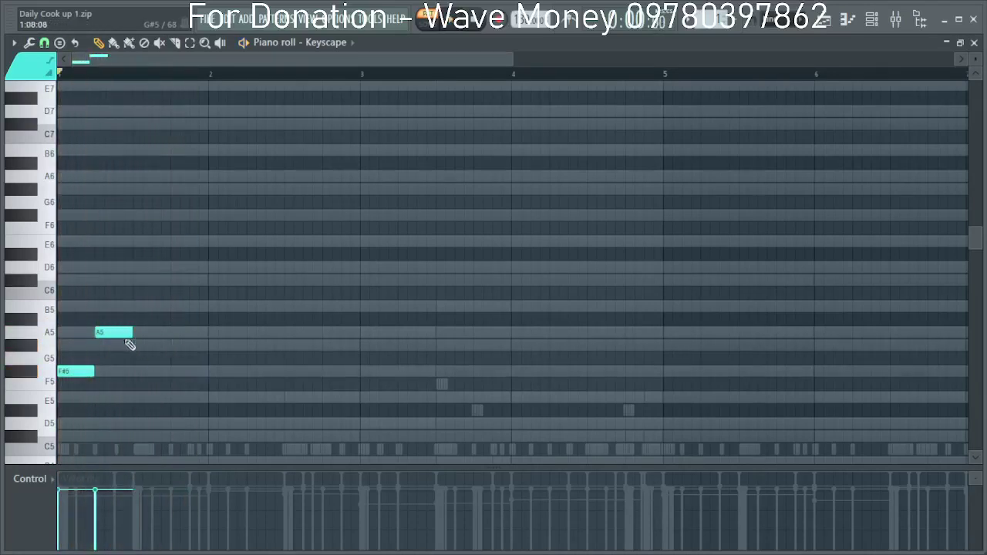
{"action": "key", "text": "space"}
{"action": "left_click", "coordinate": [116, 347]}
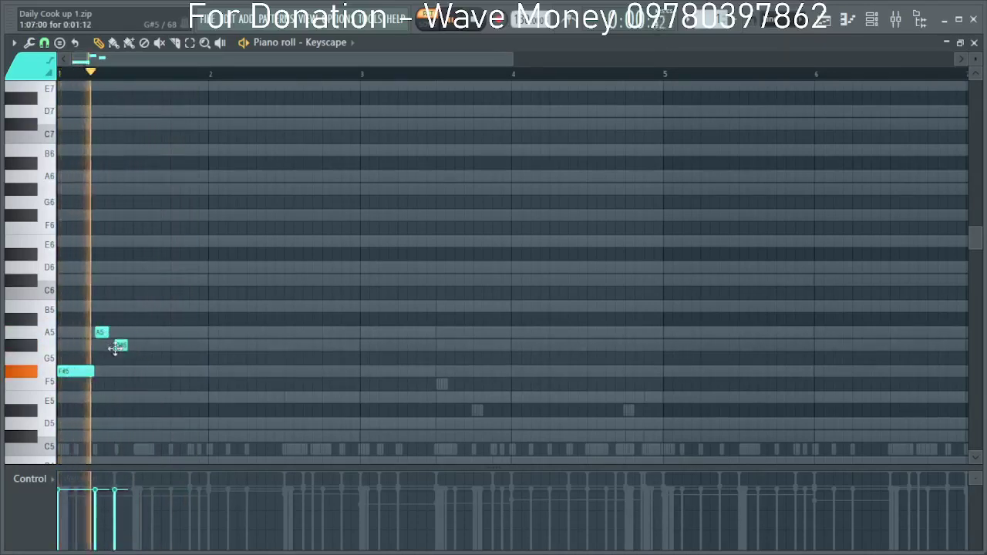
Delete the G#5, A5 and F#5 notes from bar 1.
{"action": "right_click", "coordinate": [122, 349]}
{"action": "key", "text": "space"}
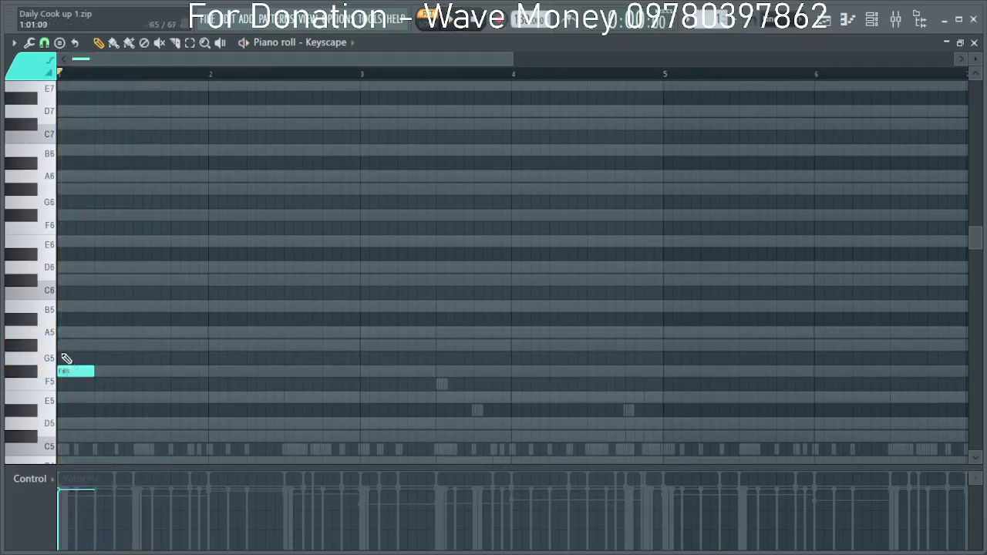
{"action": "right_click", "coordinate": [76, 377]}
Try a short G#6 note at the start of bar 1 with playback, and delete it.
{"action": "scroll", "coordinate": [75, 375], "scroll_direction": "up", "scroll_amount": 3}
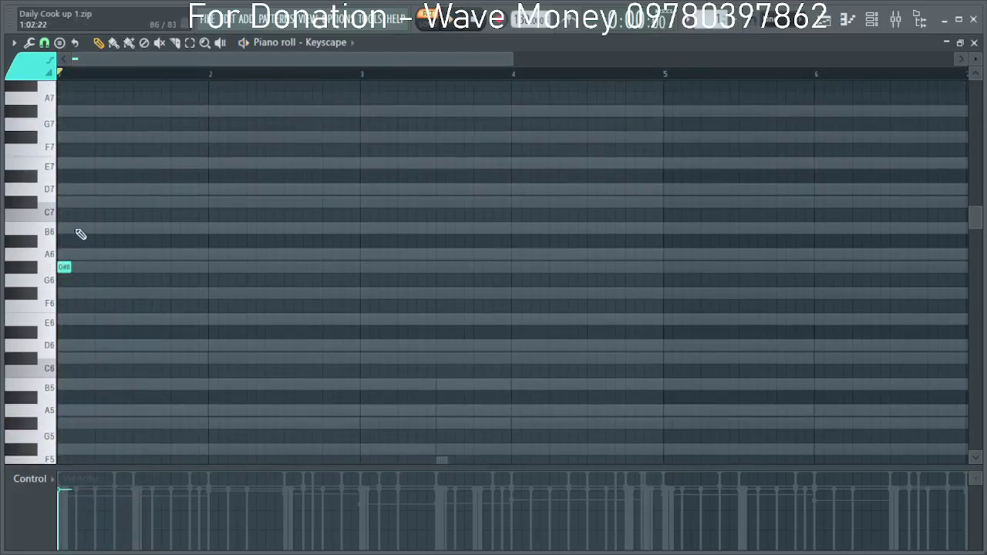
{"action": "key", "text": "space"}
{"action": "right_click", "coordinate": [80, 230]}
{"action": "right_click", "coordinate": [66, 268]}
Try eight-step notes on B4, A#4 and G#4 in bar 1 and delete them.
{"action": "scroll", "coordinate": [82, 343], "scroll_direction": "down", "scroll_amount": 4}
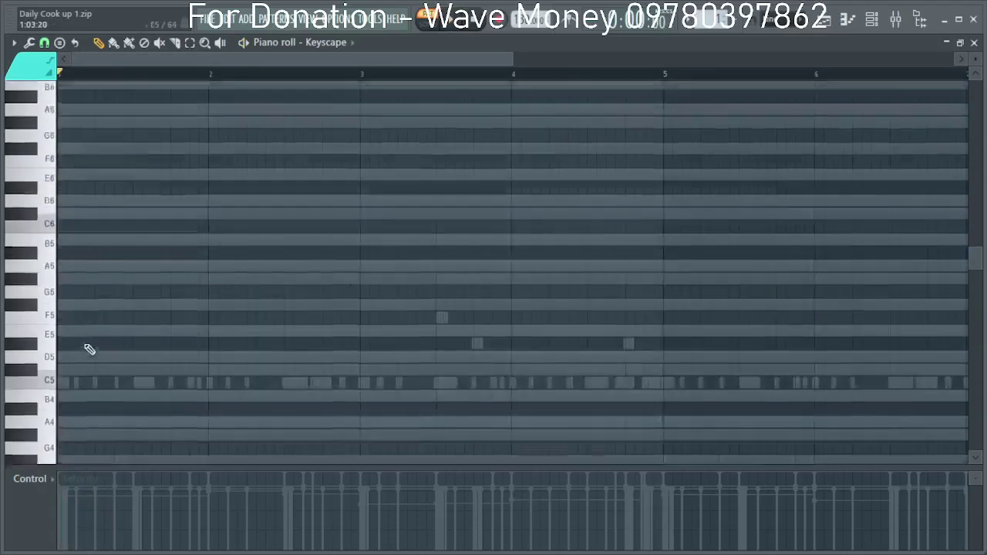
{"action": "scroll", "coordinate": [47, 388], "scroll_direction": "down", "scroll_amount": 3}
{"action": "scroll", "coordinate": [62, 386], "scroll_direction": "up", "scroll_amount": 3}
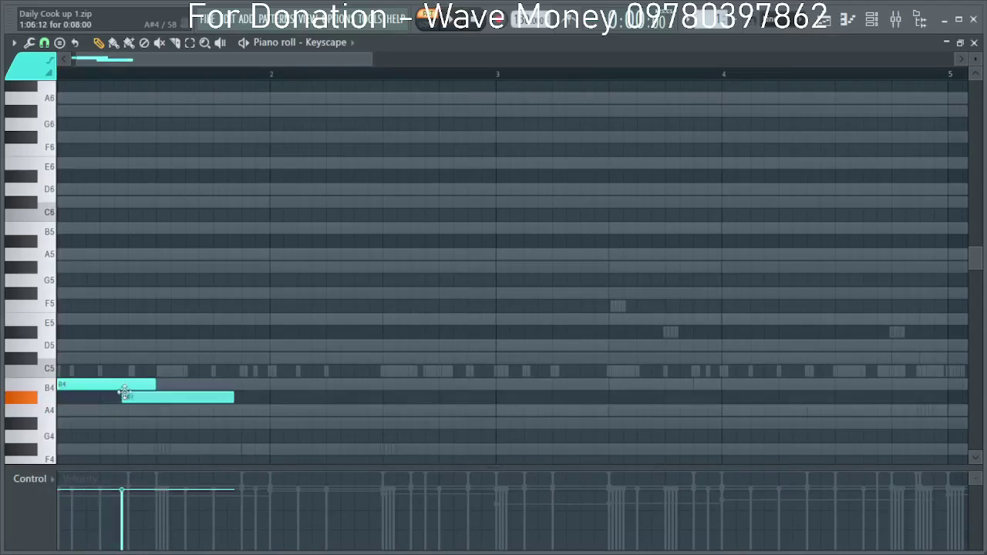
{"action": "mouse_move", "coordinate": [116, 412]}
{"action": "left_mouse_down"}
{"action": "mouse_move", "coordinate": [122, 424]}
{"action": "mouse_move", "coordinate": [107, 425]}
{"action": "left_mouse_up"}
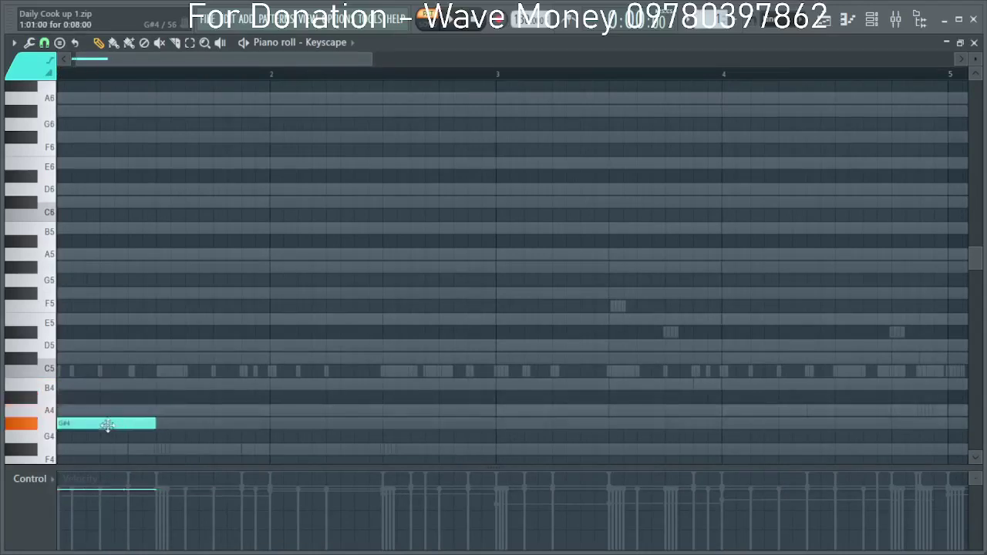
{"action": "right_click", "coordinate": [70, 384]}
{"action": "right_click", "coordinate": [78, 423]}
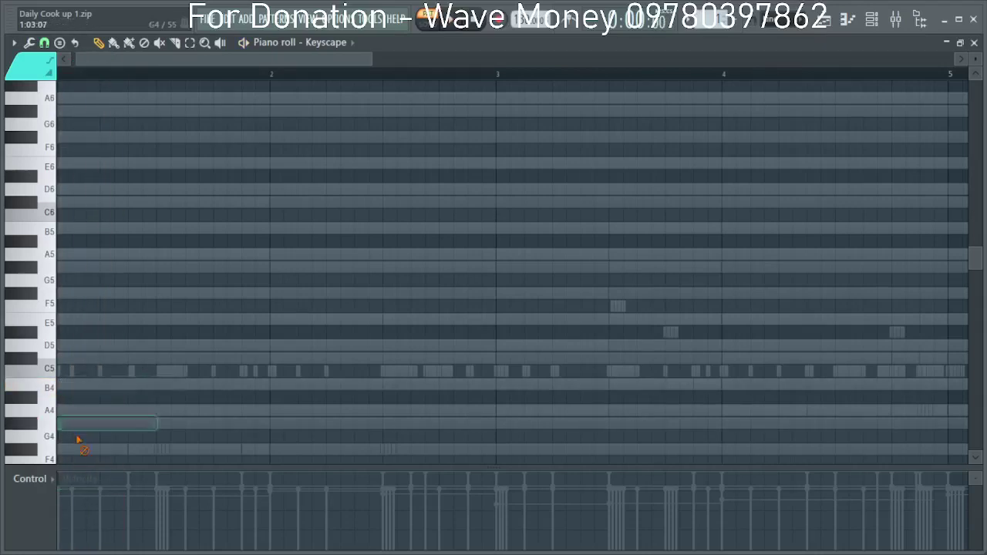
Place an eight-step note on B4 at the start of bar 1, audition it and change it to C#5.
{"action": "left_click_drag", "start_coordinate": [51, 384], "coordinate": [63, 385]}
{"action": "key", "text": "space"}
{"action": "key", "text": "space"}
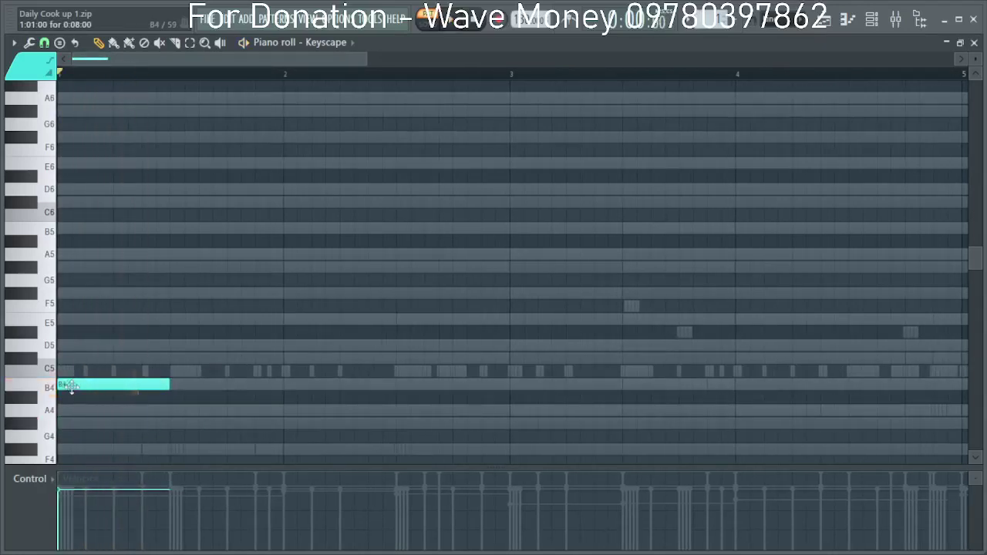
{"action": "left_click", "coordinate": [64, 360]}
{"action": "key", "text": "space"}
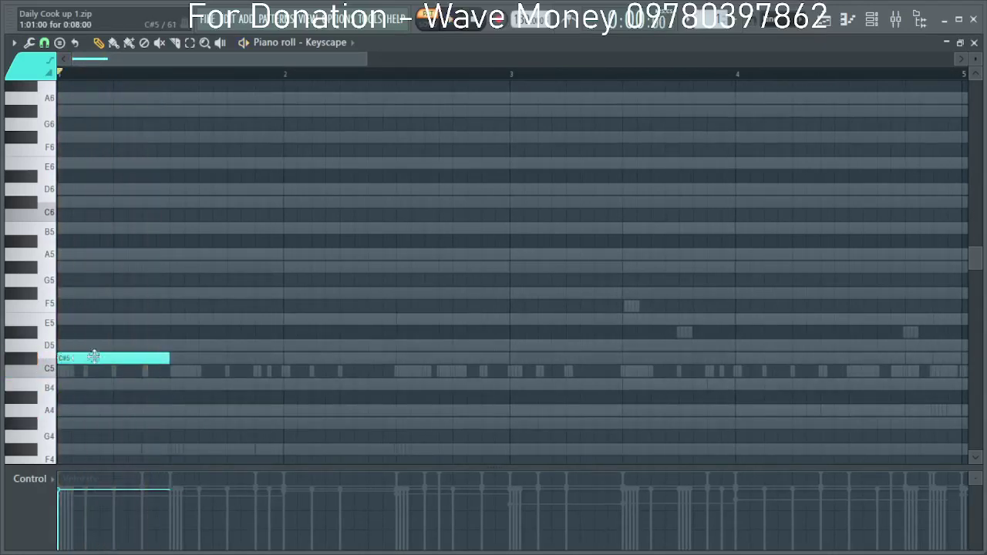
Add E5 and G#5 notes, each starting slightly after the previous one, above the opening C#5 during playback.
{"action": "left_click_drag", "start_coordinate": [73, 319], "coordinate": [71, 319]}
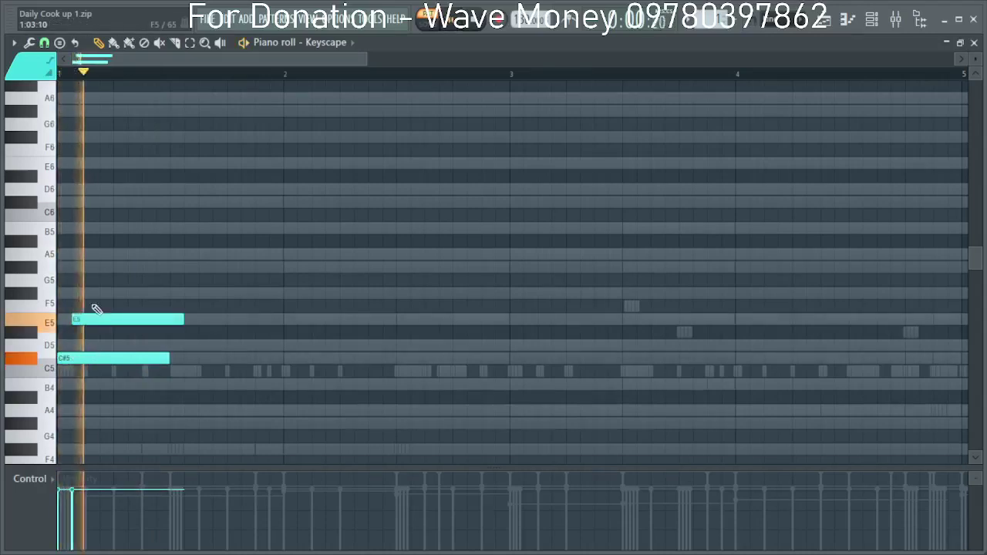
{"action": "left_click", "coordinate": [94, 272]}
{"action": "key", "text": "space"}
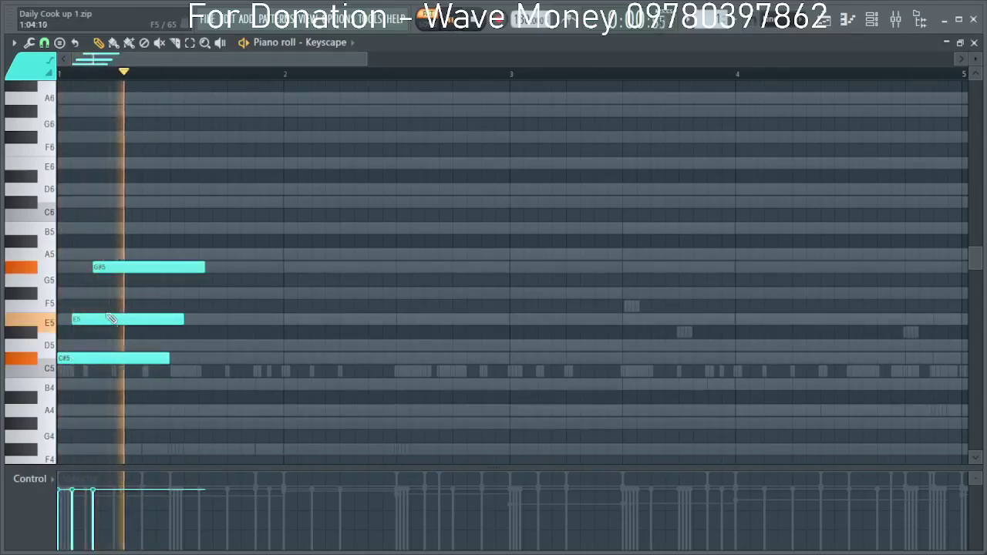
Stop playback and replace the staggered C#5, E5 and G#5 notes with a four-step E5 at the start of bar 1.
{"action": "key", "text": "space"}
{"action": "right_click", "coordinate": [110, 270]}
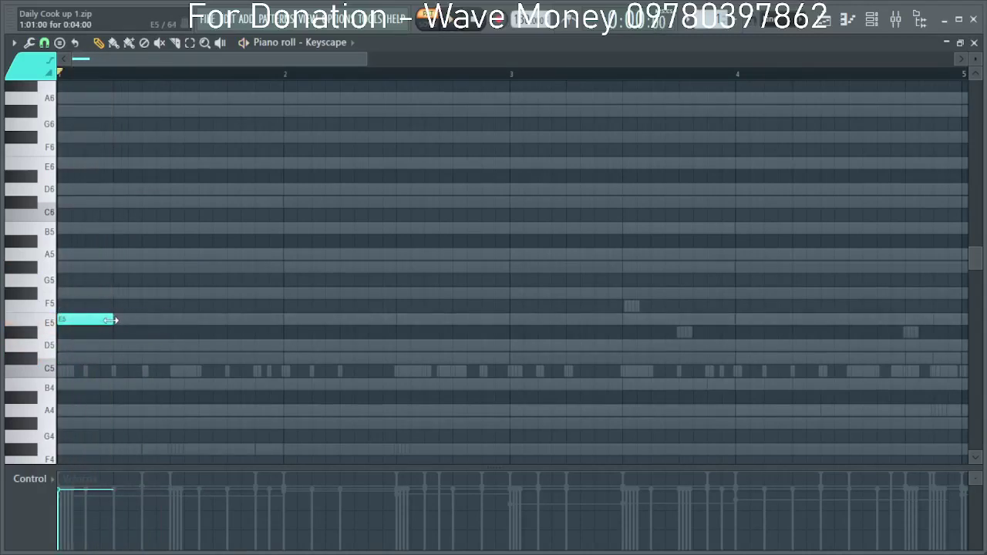
Shorten the opening E5 note to two steps, try a two-step G#5 shortly after it and audition the pair.
{"action": "left_click", "coordinate": [75, 268]}
{"action": "key", "text": "space"}
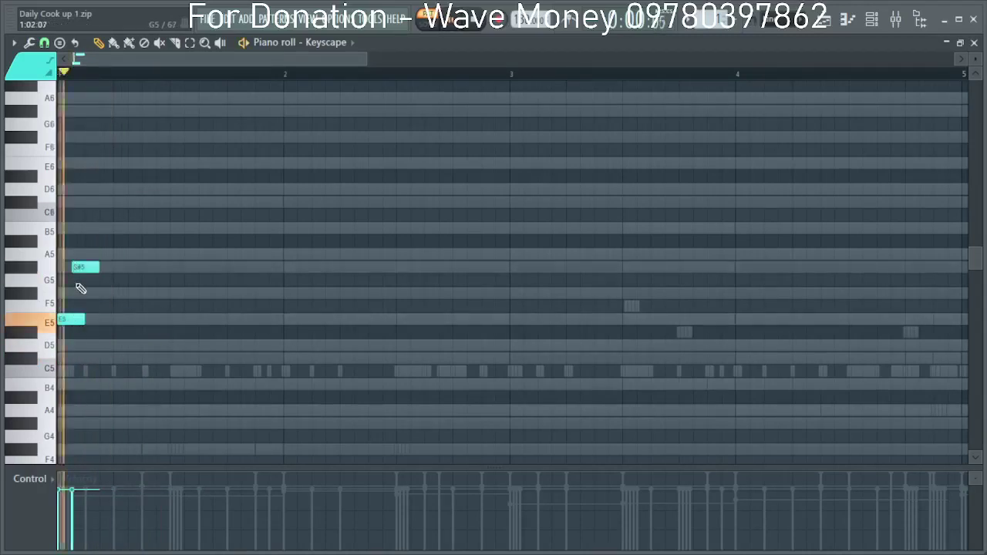
{"action": "key", "text": "space"}
{"action": "right_click", "coordinate": [83, 272]}
{"action": "key", "text": "space"}
{"action": "key", "text": "space"}
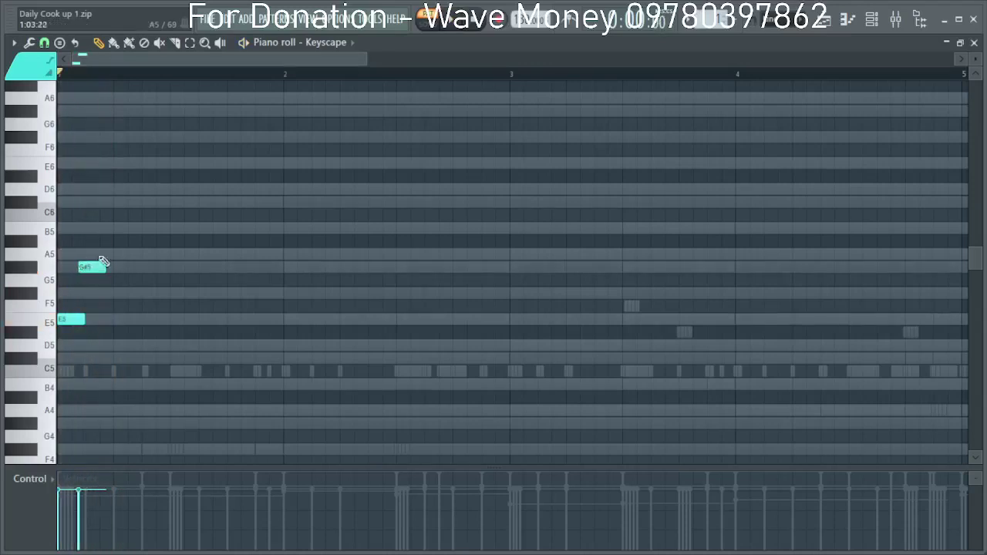
Try a B5 note following the G#5 and delete all the notes from bar 1.
{"action": "key", "text": "space"}
{"action": "right_click", "coordinate": [108, 231]}
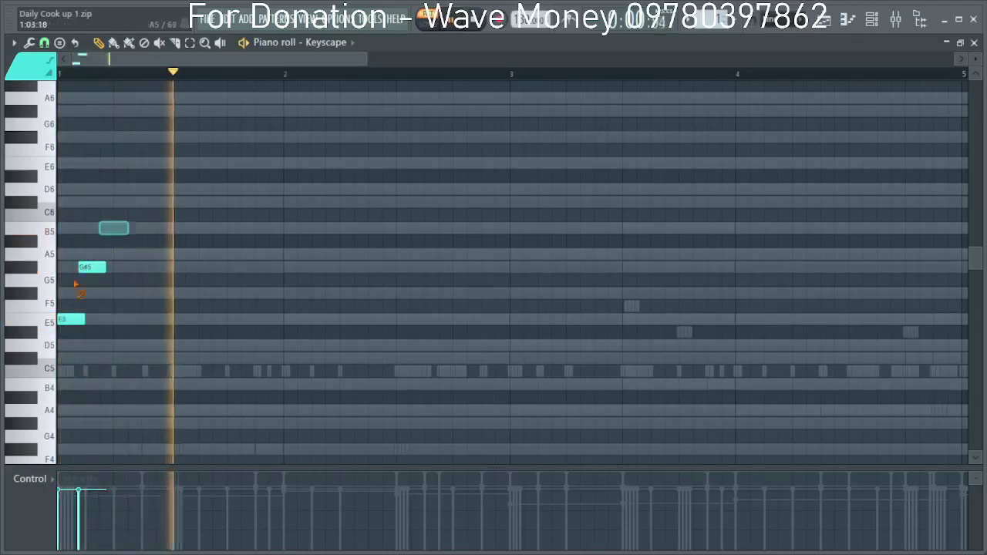
{"action": "key", "text": "space"}
{"action": "scroll", "coordinate": [85, 306], "scroll_direction": "down", "scroll_amount": 4}
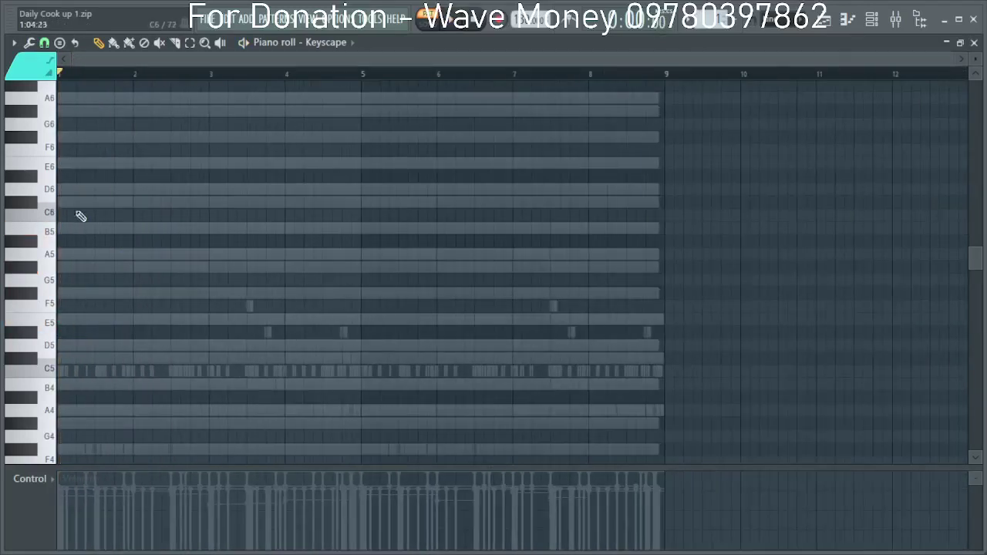
Place a note about one bar long on C#6 at the start of bar 1, change it to F#5 and audition it.
{"action": "key", "text": "space"}
{"action": "scroll", "coordinate": [66, 225], "scroll_direction": "up", "scroll_amount": 2}
{"action": "key", "text": "space"}
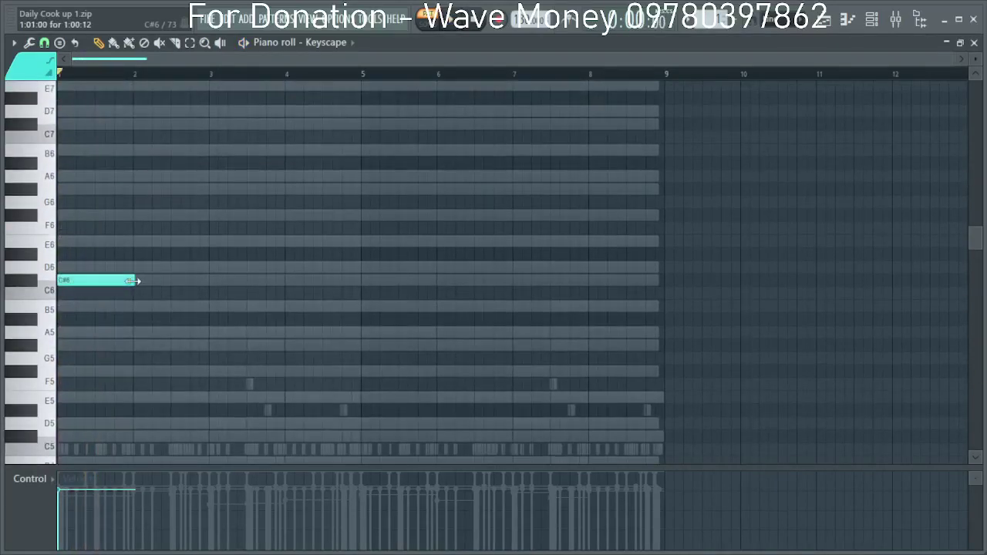
{"action": "scroll", "coordinate": [109, 266], "scroll_direction": "down", "scroll_amount": 1}
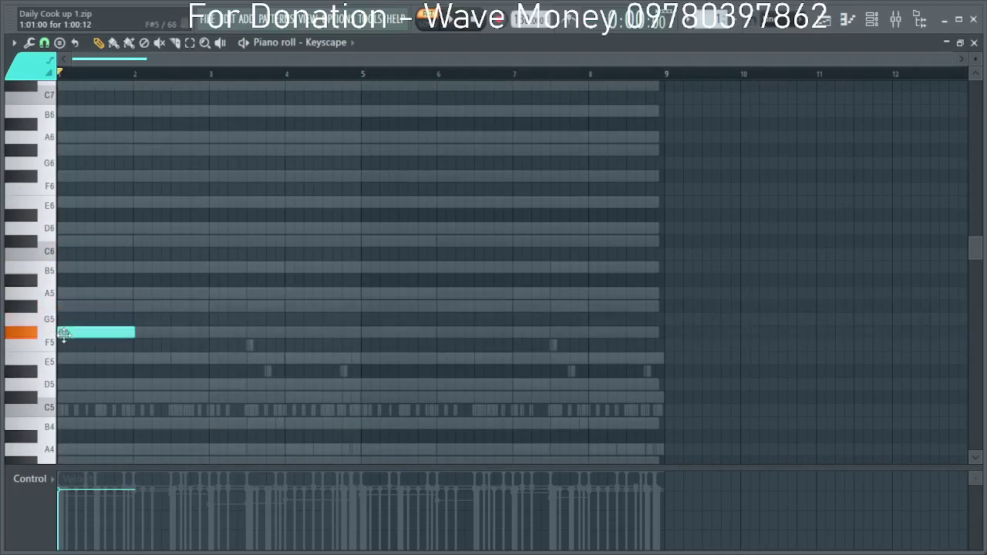
{"action": "key", "text": "space"}
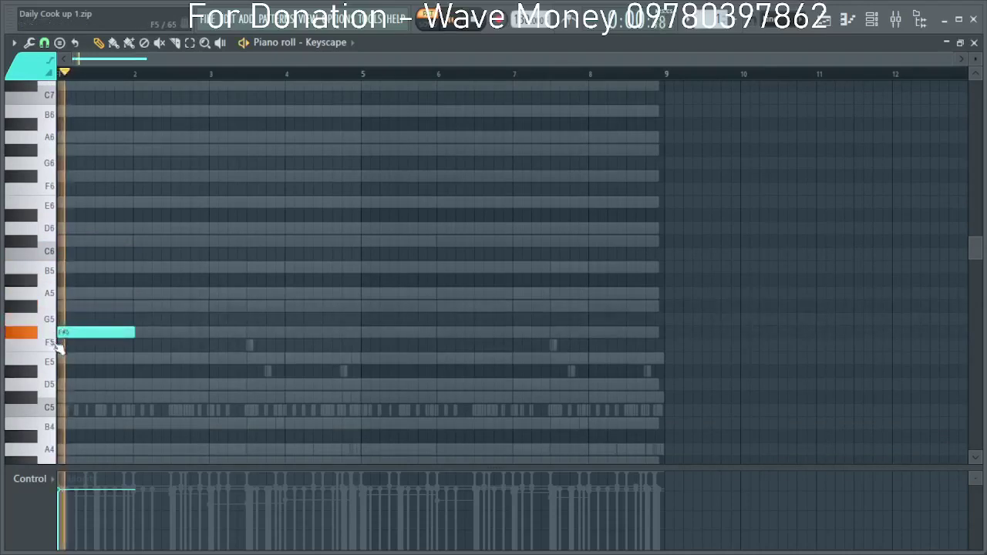
Try a G#5 note of the same length partway through bar 1 above the F#5 and delete it.
{"action": "left_click", "coordinate": [94, 307]}
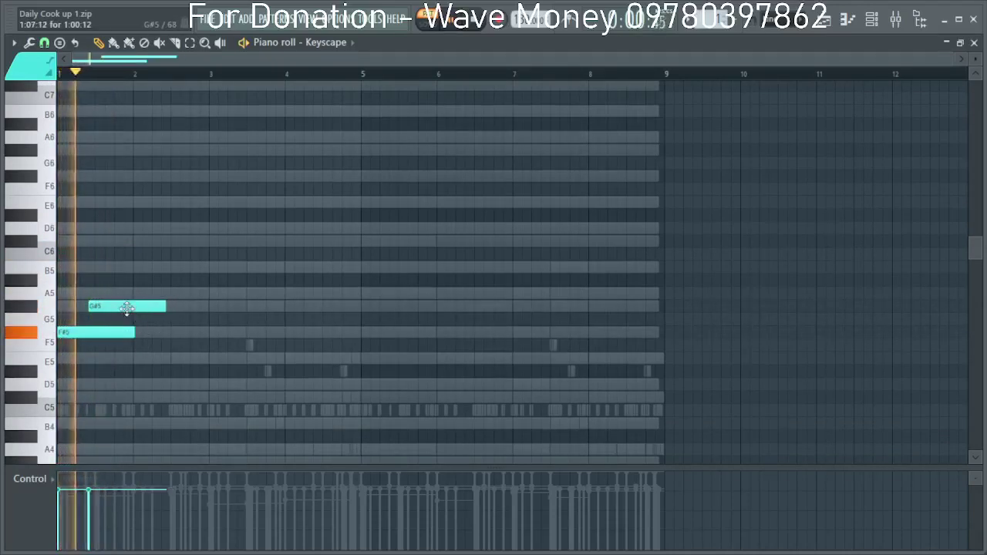
{"action": "left_click_drag", "start_coordinate": [128, 307], "coordinate": [121, 307]}
{"action": "key", "text": "space"}
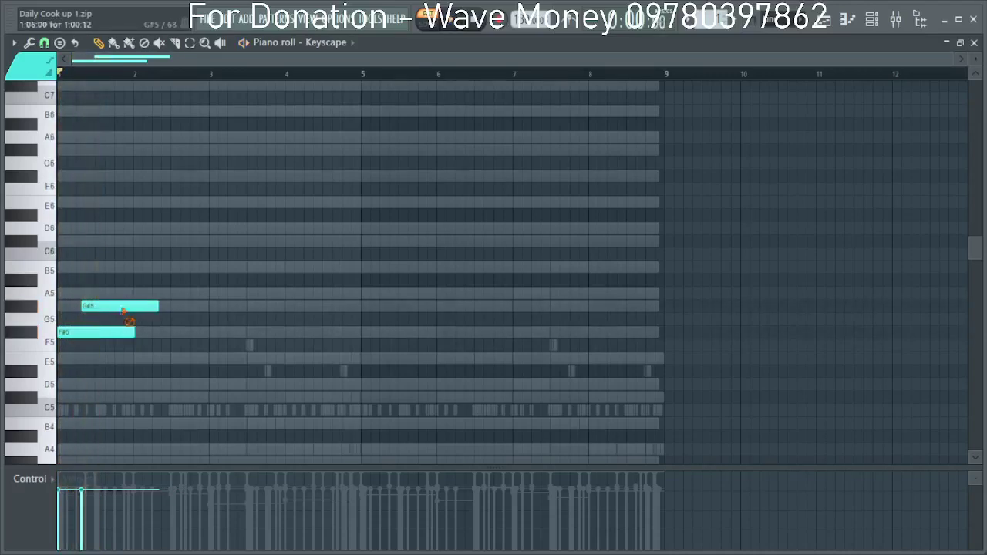
Change the snap setting and add C#6 and A5 notes on beats two and three of bar 1 during playback.
{"action": "left_click", "coordinate": [44, 42]}
{"action": "left_click", "coordinate": [48, 209]}
{"action": "key", "text": "space"}
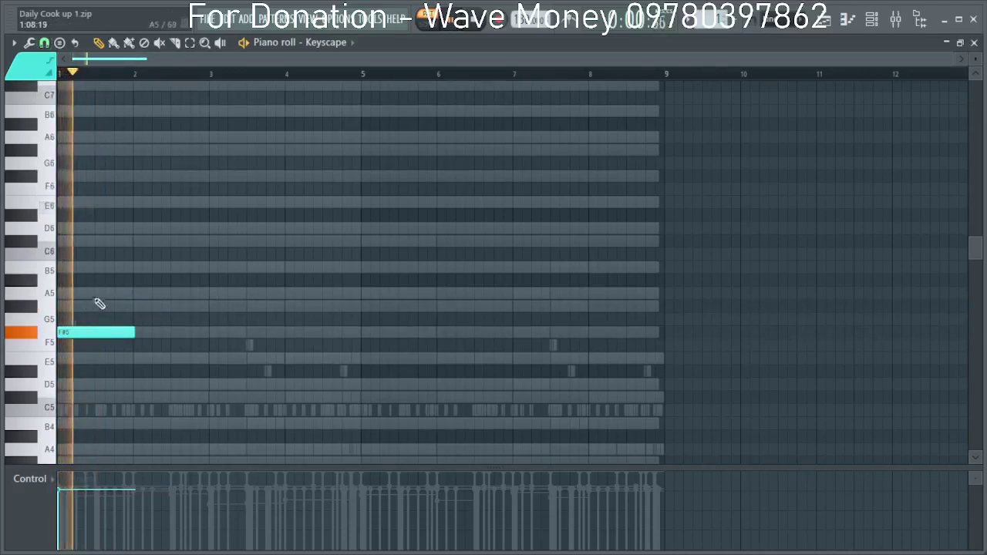
{"action": "left_click", "coordinate": [101, 294]}
{"action": "left_click_drag", "start_coordinate": [102, 297], "coordinate": [95, 240]}
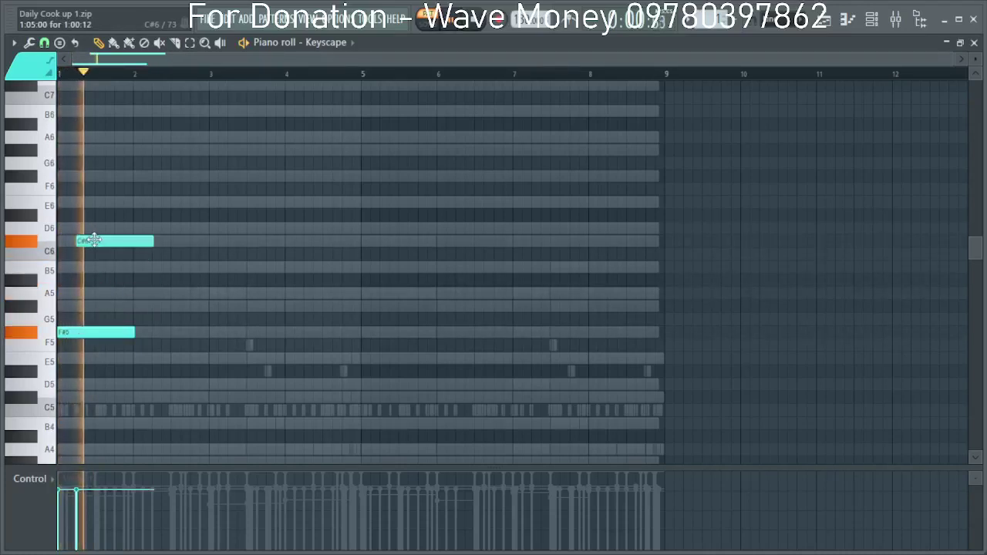
{"action": "left_click", "coordinate": [110, 297]}
{"action": "left_click_drag", "start_coordinate": [138, 294], "coordinate": [131, 293]}
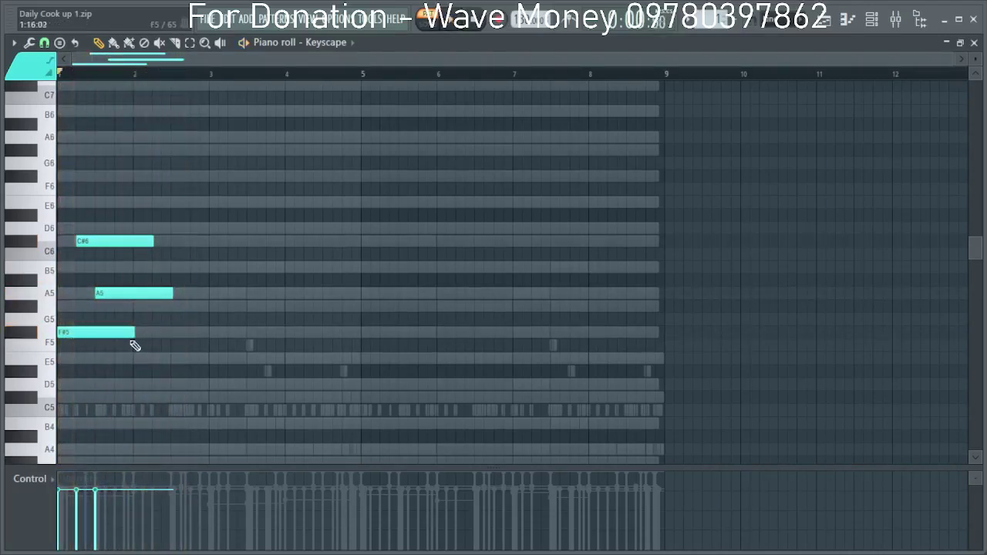
Shorten the opening F#5 to about two beats and delete all the notes from the piano roll.
{"action": "left_click_drag", "start_coordinate": [135, 333], "coordinate": [99, 333]}
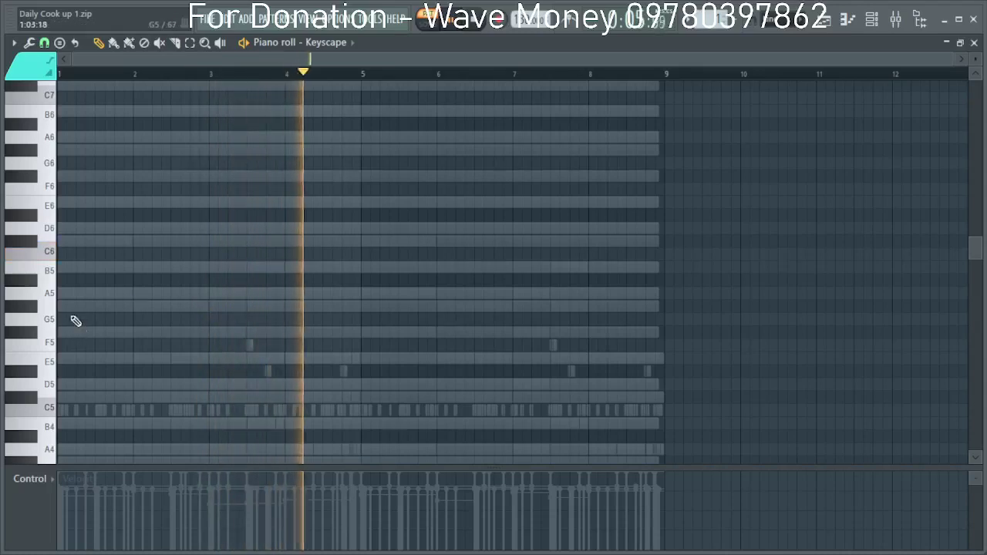
{"action": "scroll", "coordinate": [81, 347], "scroll_direction": "down", "scroll_amount": 1}
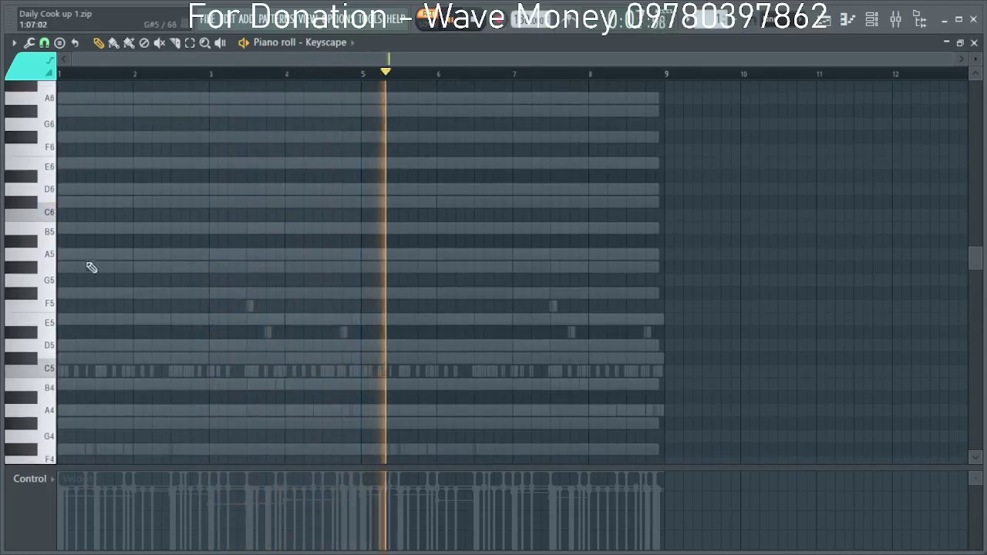
{"action": "scroll", "coordinate": [106, 236], "scroll_direction": "up", "scroll_amount": 1}
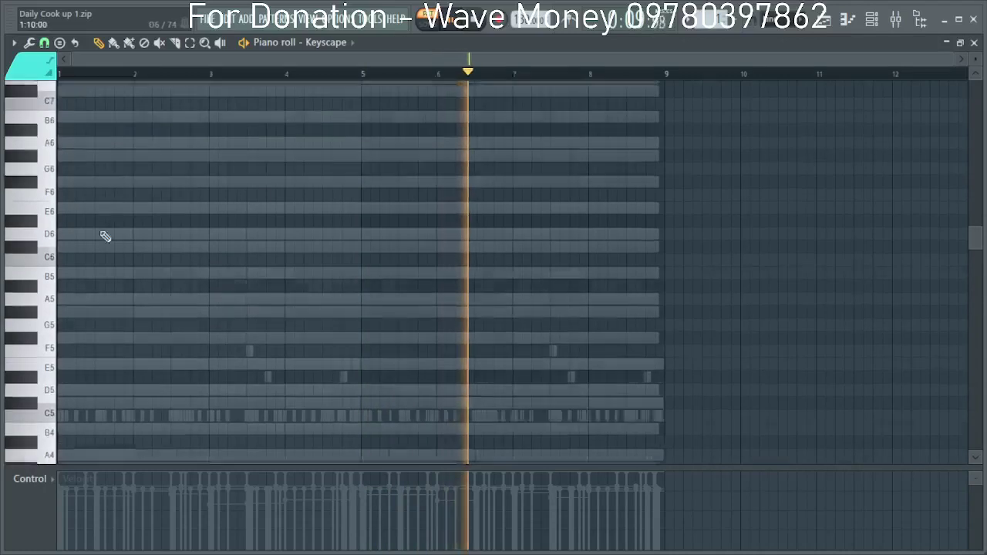
Try a two-beat note at the start of bar 1 on E6 and on E5, and delete it.
{"action": "scroll", "coordinate": [104, 238], "scroll_direction": "up", "scroll_amount": 1}
{"action": "key", "text": "space"}
{"action": "left_click", "coordinate": [62, 245]}
{"action": "key", "text": "space"}
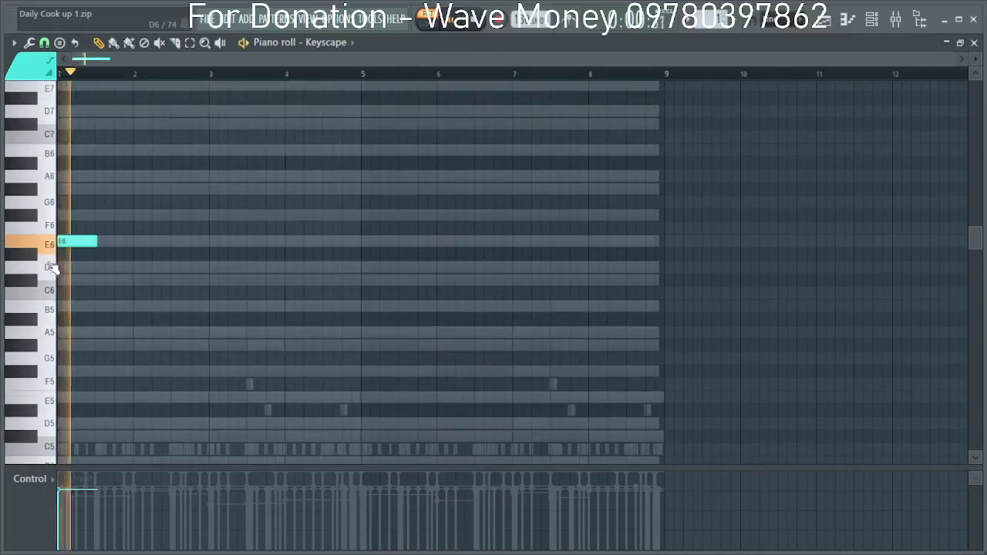
{"action": "key", "text": "space"}
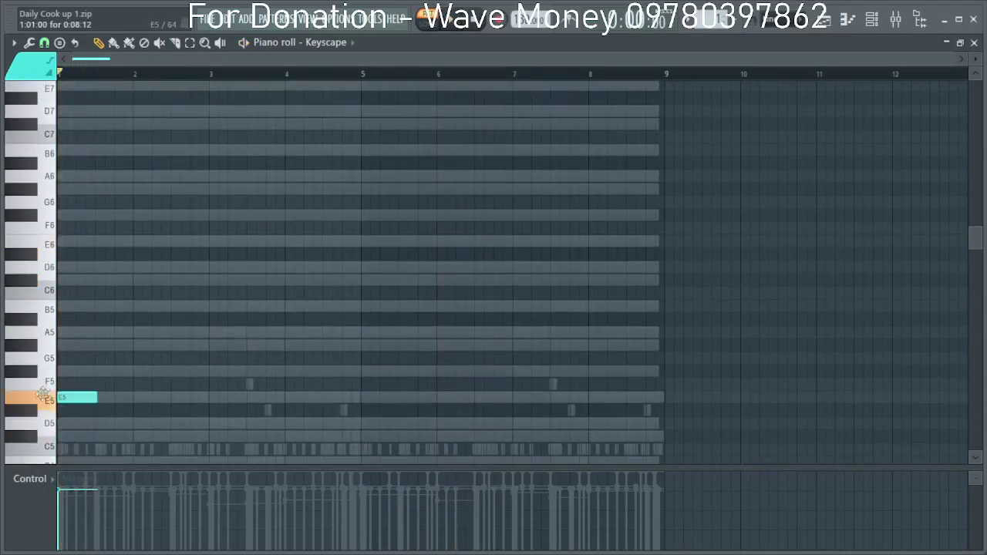
{"action": "right_click", "coordinate": [77, 403]}
Close the piano roll, open the Keyscape instrument and audition the Rhodes - LA Custom Stereo Phaser preset.
{"action": "left_click", "coordinate": [976, 43]}
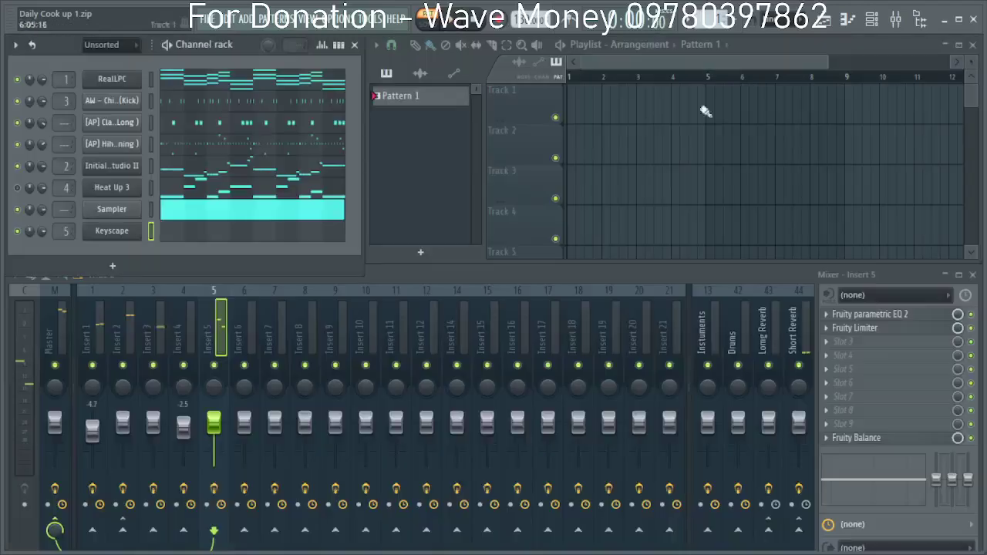
{"action": "left_click", "coordinate": [112, 231]}
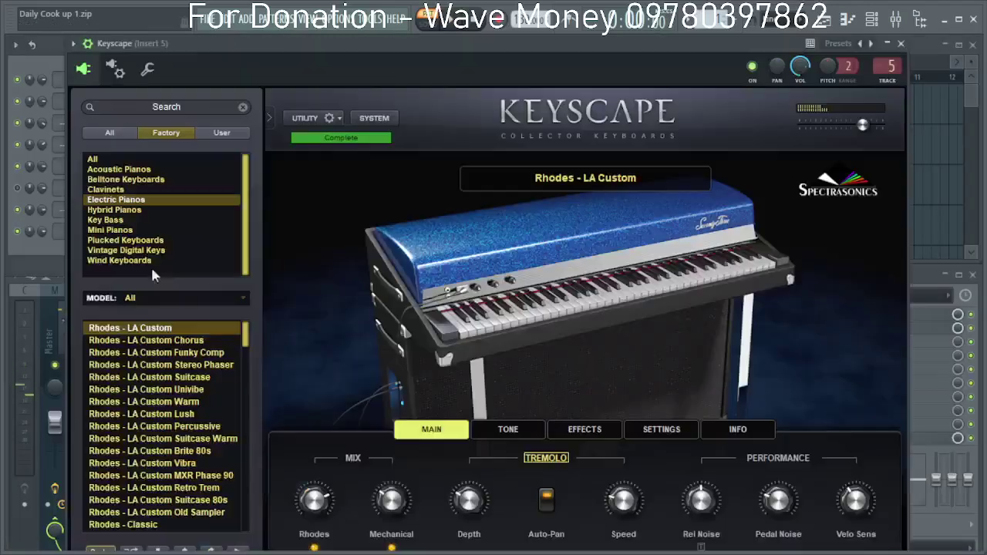
{"action": "left_click", "coordinate": [163, 354]}
{"action": "left_click_drag", "start_coordinate": [486, 69], "coordinate": [450, 42]}
{"action": "left_click", "coordinate": [143, 365]}
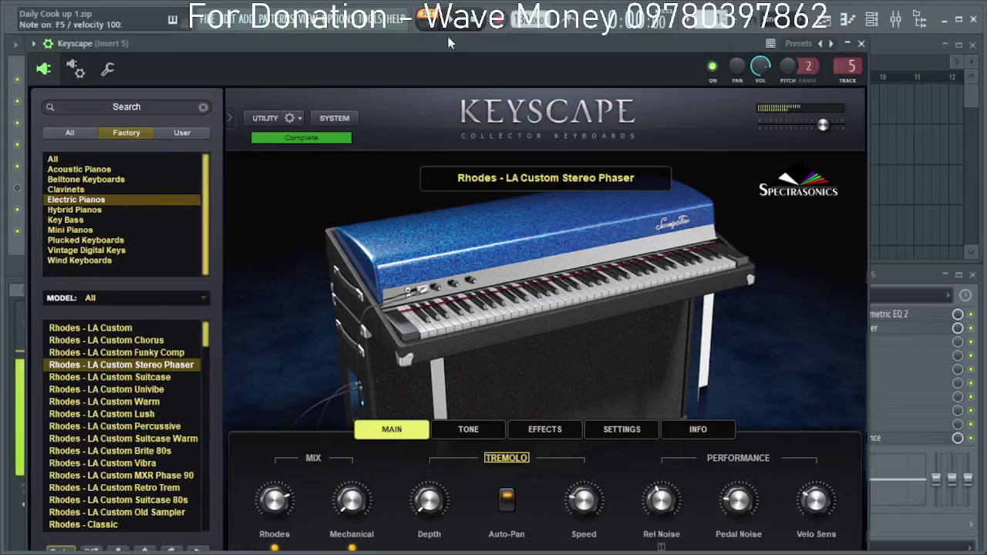
Load the Clavinet C preset from the Clavinets category and close the Keyscape window.
{"action": "left_click", "coordinate": [77, 189]}
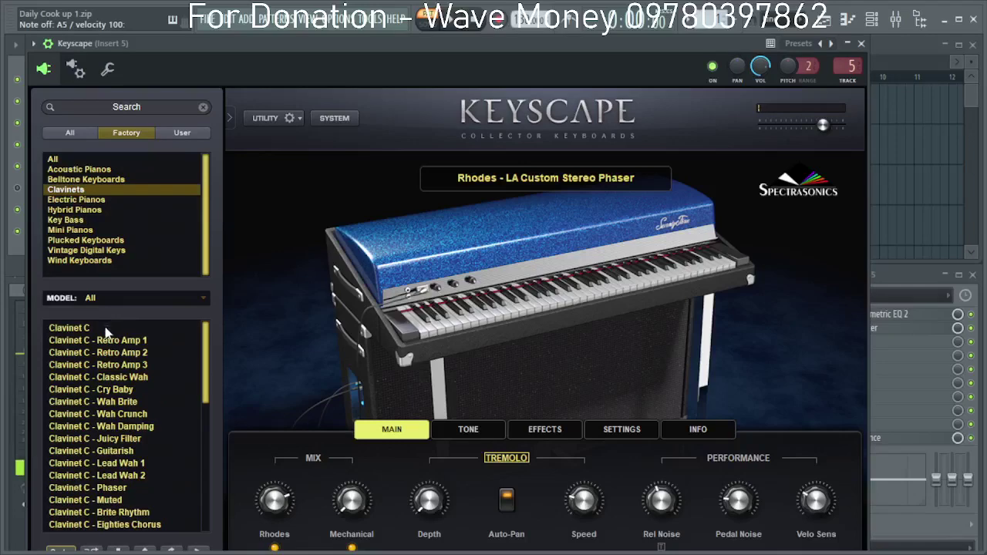
{"action": "left_click_drag", "start_coordinate": [432, 54], "coordinate": [456, 45]}
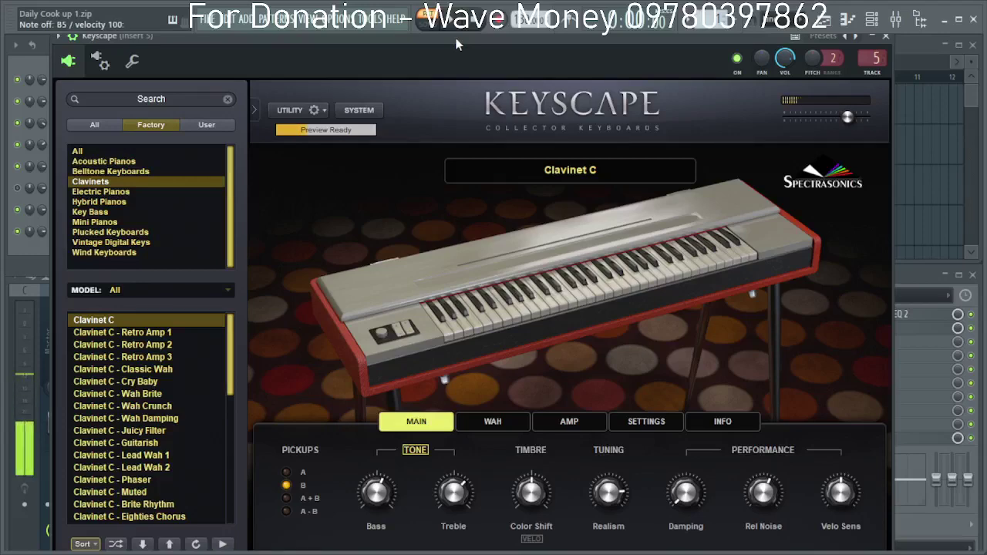
{"action": "left_click", "coordinate": [886, 37]}
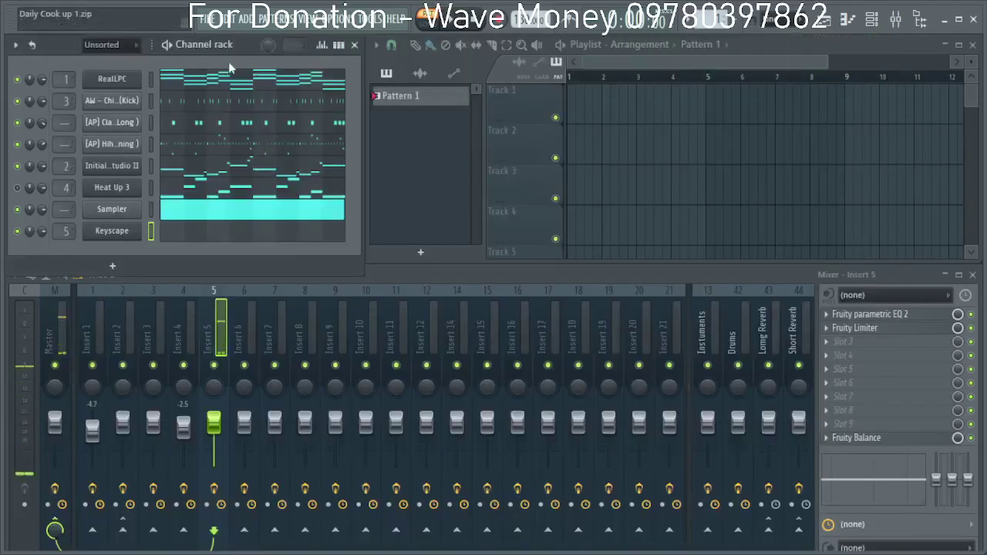
Copy the RealLPC channel's notes, paste them into the Keyscape channel and open its piano roll.
{"action": "right_click", "coordinate": [108, 82]}
{"action": "left_click", "coordinate": [367, 93]}
{"action": "right_click", "coordinate": [108, 233]}
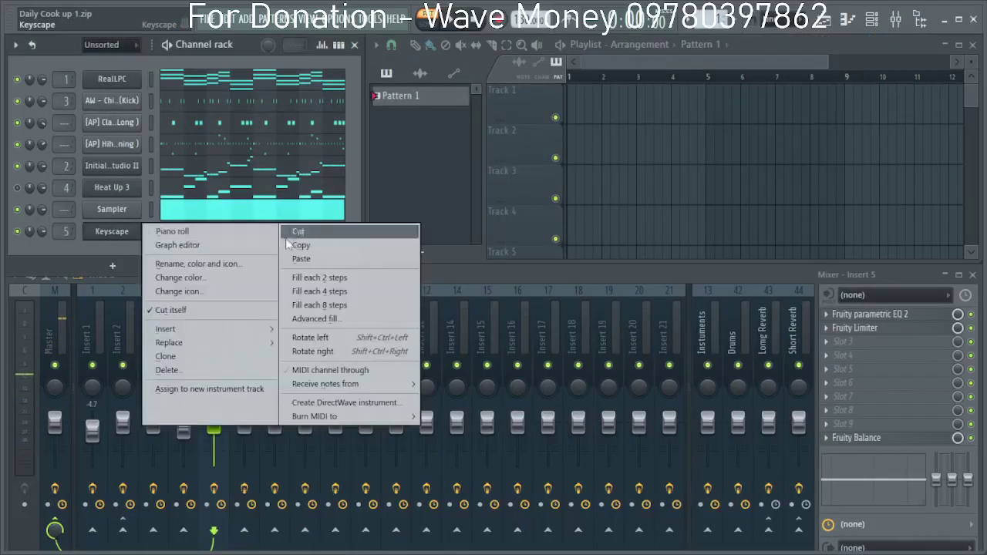
{"action": "left_click", "coordinate": [295, 260]}
{"action": "right_click", "coordinate": [128, 227]}
{"action": "left_click", "coordinate": [171, 231]}
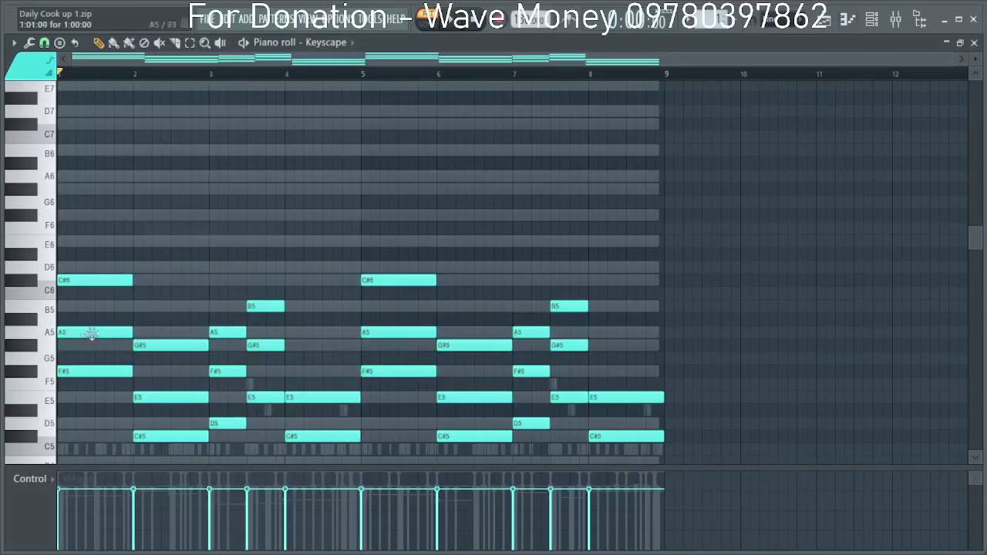
Select all the pasted chord notes, move them one beat later and audition them.
{"action": "left_click_drag", "start_coordinate": [85, 337], "coordinate": [105, 337]}
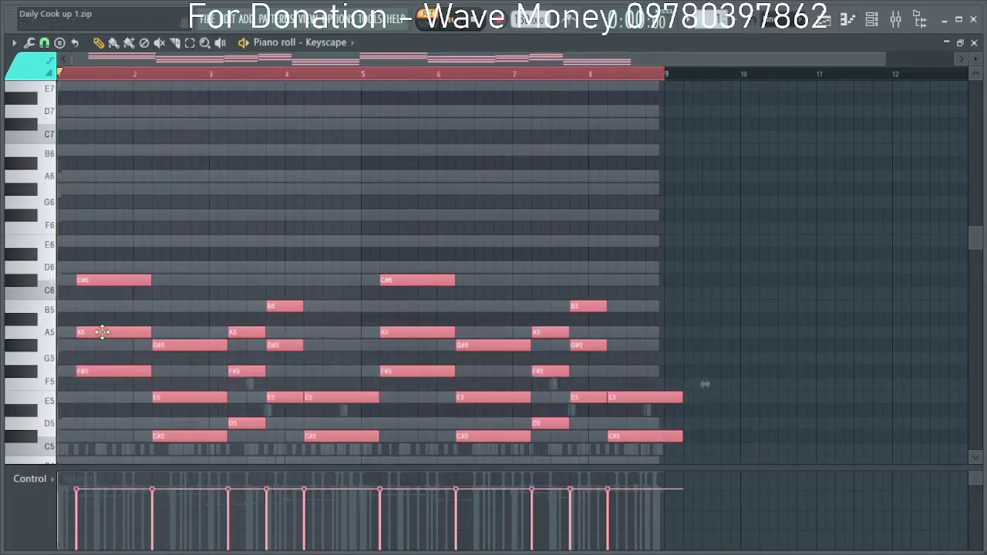
{"action": "key", "text": "space"}
{"action": "key", "text": "space"}
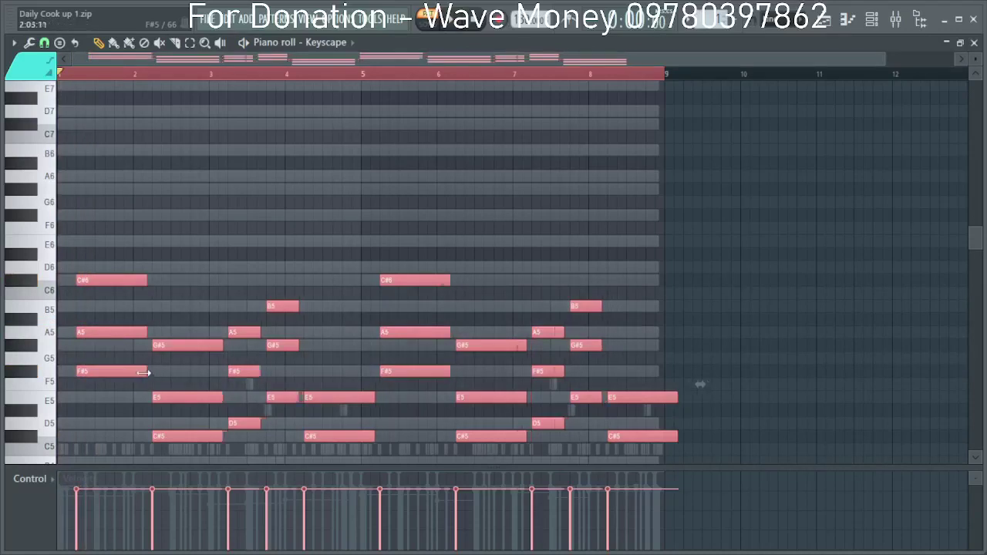
Undo a trial shortening of all the chords, shorten only the first two chords to one beat each and audition them.
{"action": "left_click_drag", "start_coordinate": [144, 373], "coordinate": [101, 373]}
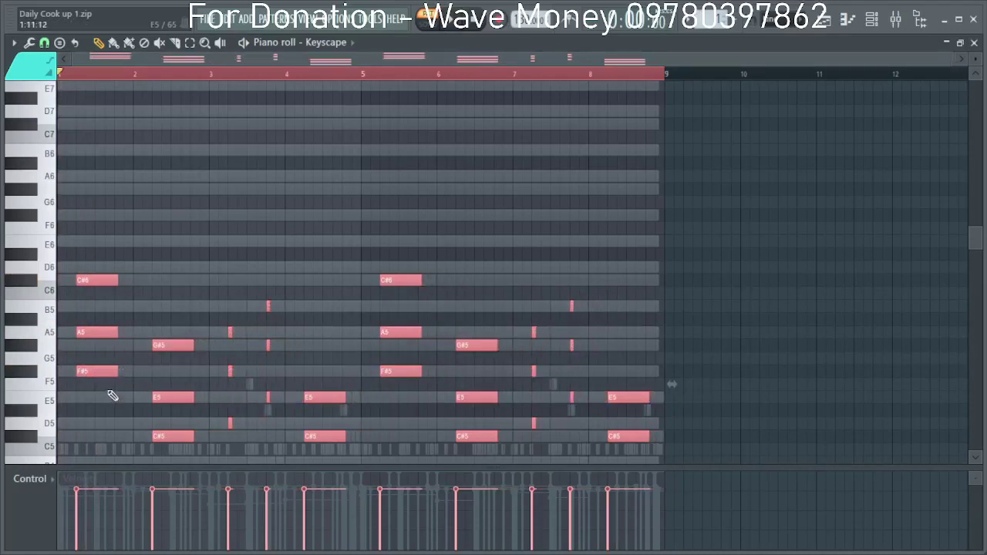
{"action": "key", "text": "ctrl+z"}
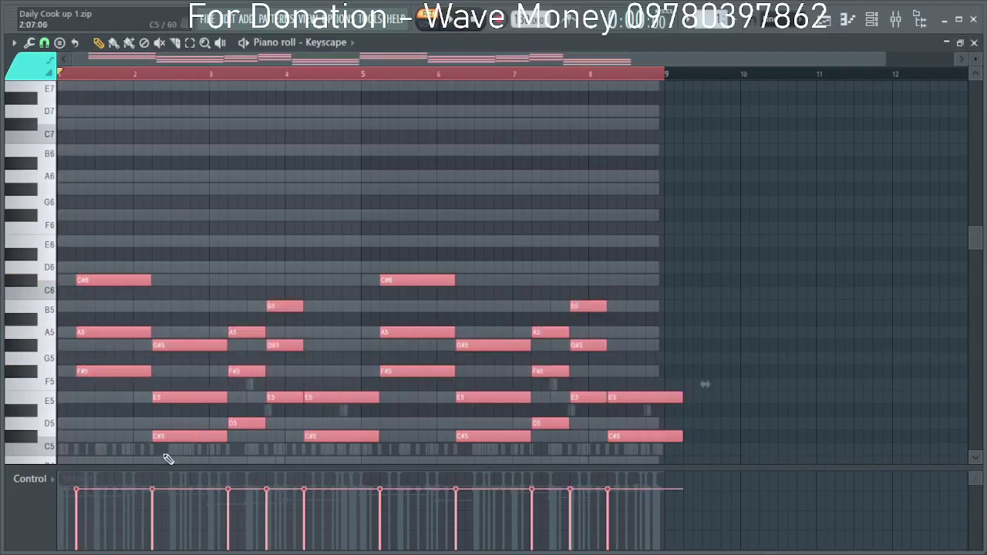
{"action": "left_click_drag", "start_coordinate": [168, 460], "coordinate": [79, 267]}
{"action": "left_click_drag", "start_coordinate": [145, 282], "coordinate": [92, 293]}
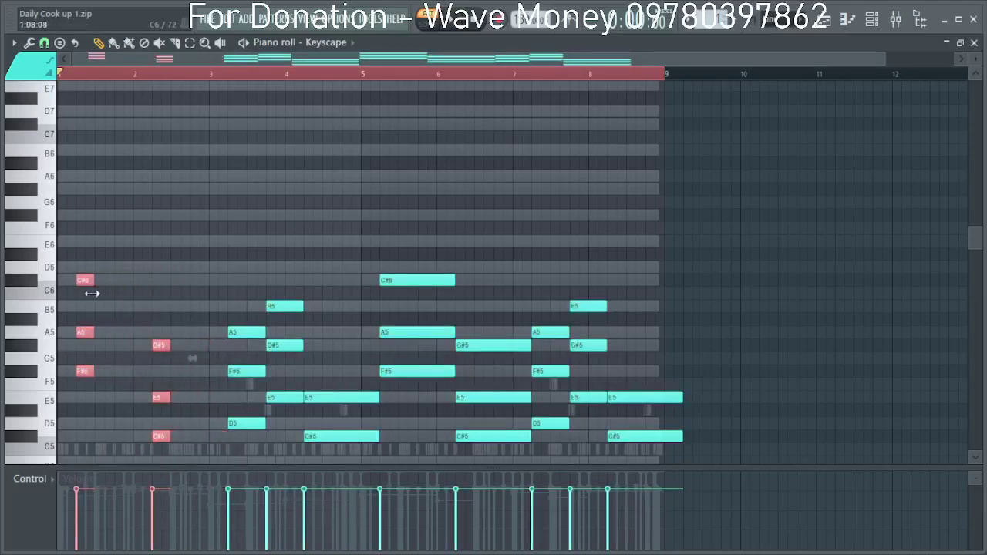
{"action": "key", "text": "space"}
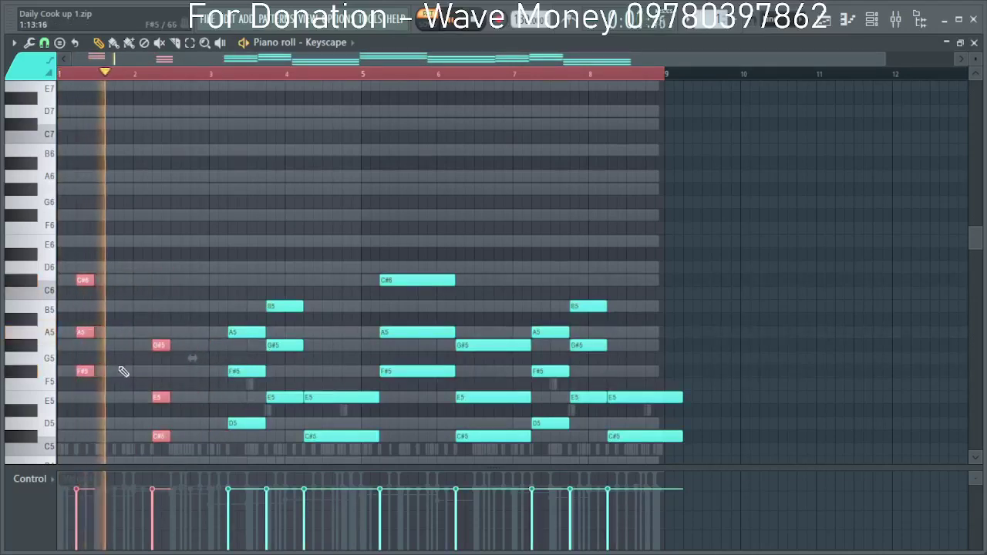
{"action": "key", "text": "space"}
Shorten the first two chords to half a beat and place copies of them seven steps after the originals.
{"action": "scroll", "coordinate": [98, 377], "scroll_direction": "up", "scroll_amount": 3}
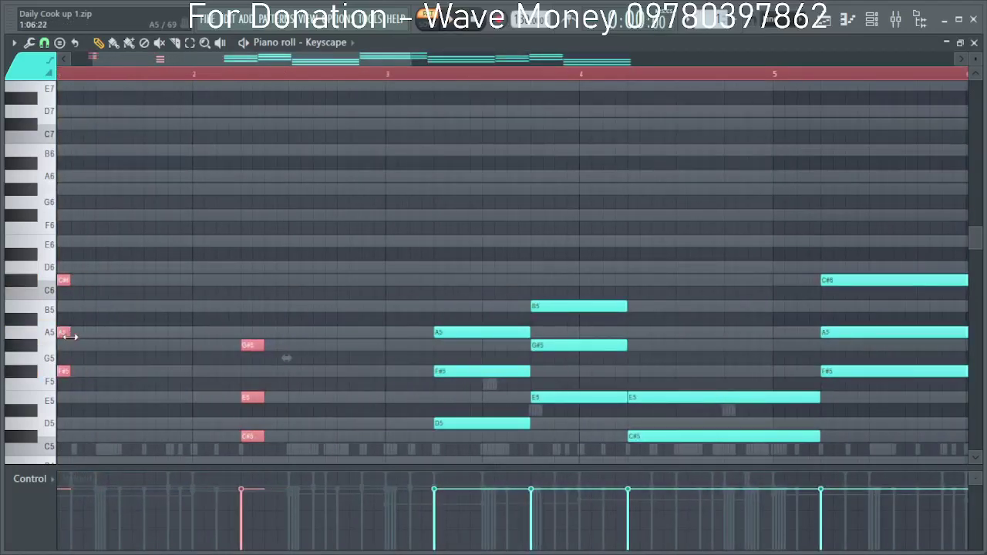
{"action": "scroll", "coordinate": [90, 352], "scroll_direction": "down", "scroll_amount": 3}
{"action": "key", "text": "space"}
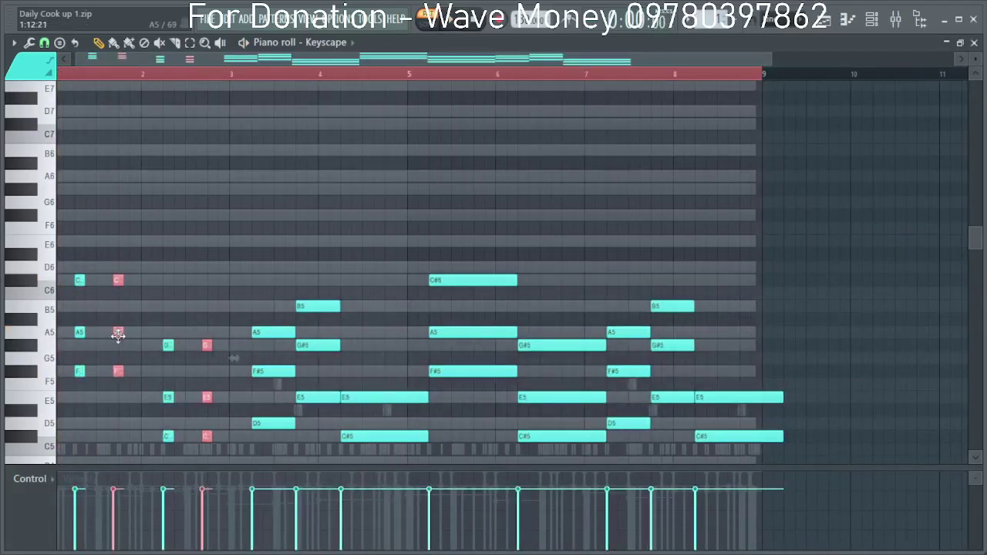
Audition the copied chords in bars 1 and 2 and nudge them two steps later.
{"action": "key", "text": "space"}
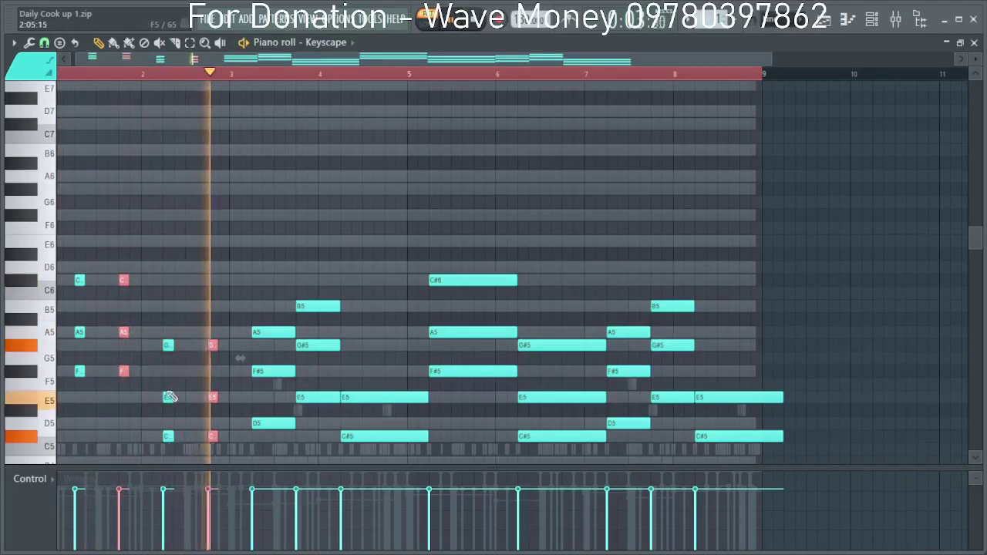
{"action": "key", "text": "shift+Right"}
{"action": "key", "text": "space"}
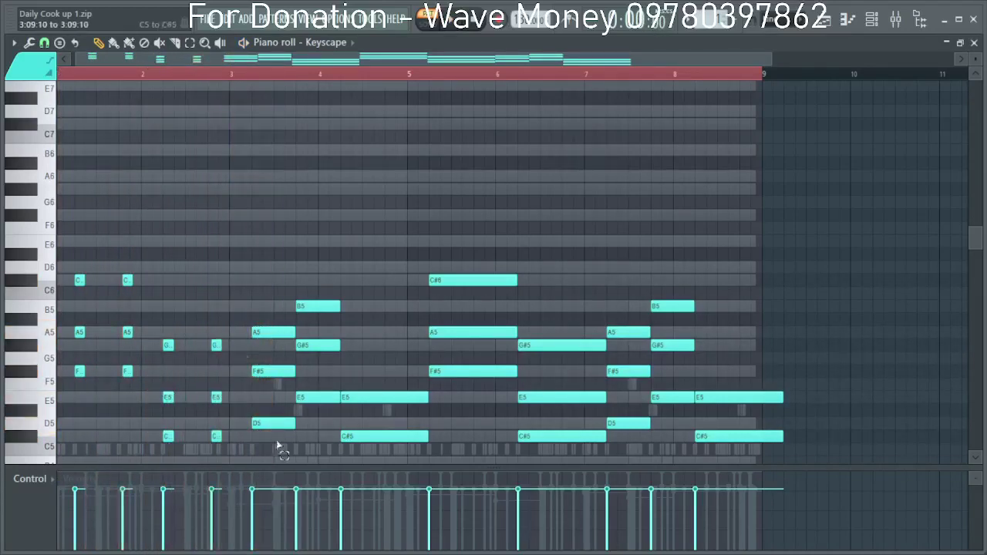
Shorten the A5, F#5, D5 chord in bar 3 to half a beat and place a copy one beat after it.
{"action": "left_click_drag", "start_coordinate": [279, 445], "coordinate": [253, 331]}
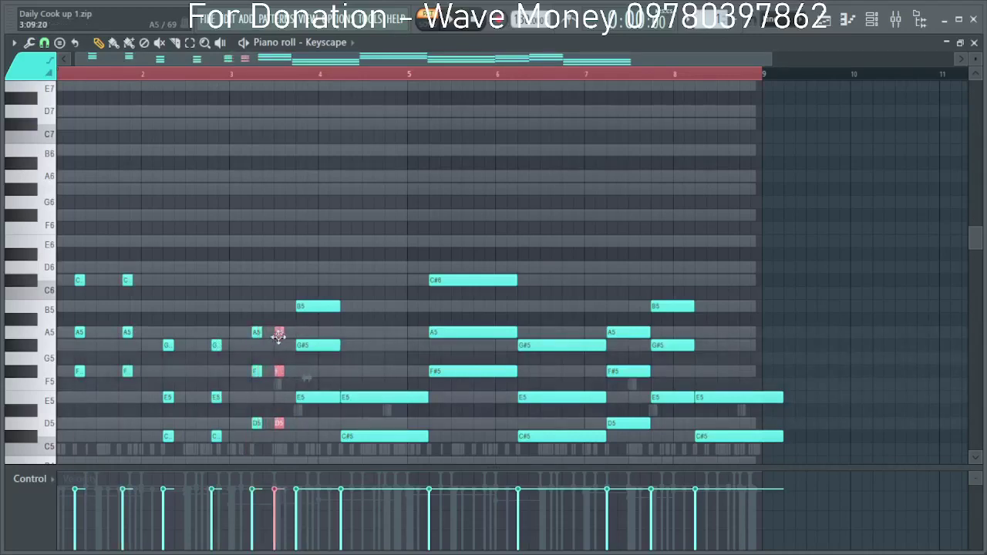
{"action": "key", "text": "space"}
{"action": "scroll", "coordinate": [285, 339], "scroll_direction": "up", "scroll_amount": 2}
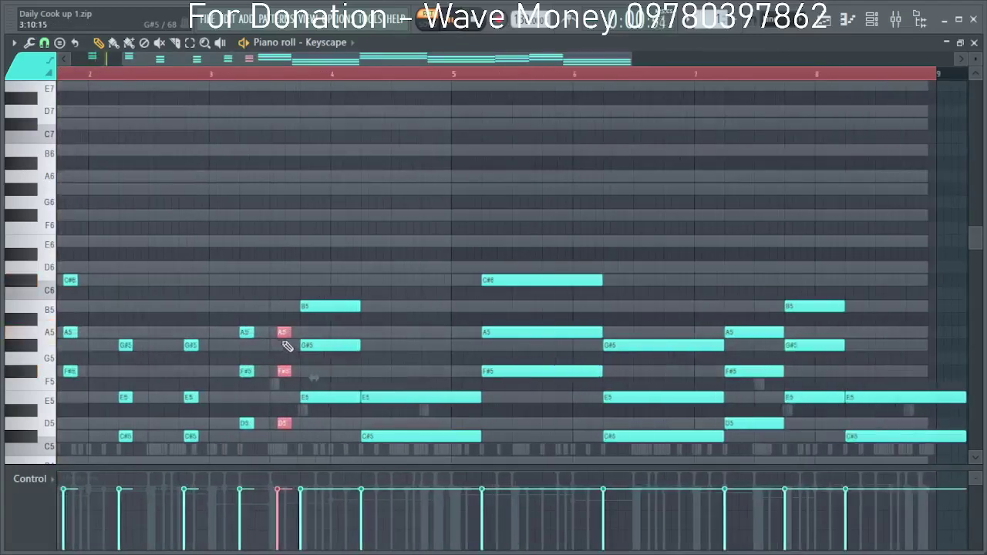
{"action": "left_click_drag", "start_coordinate": [280, 330], "coordinate": [276, 331]}
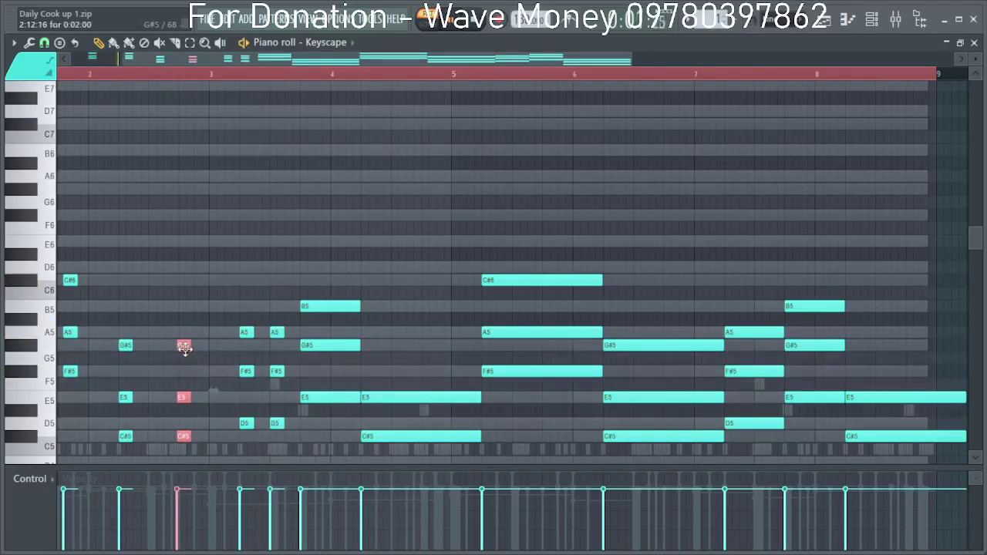
Audition the short chord stabs in bars 1 to 3 with the beat.
{"action": "scroll", "coordinate": [139, 351], "scroll_direction": "down", "scroll_amount": 2}
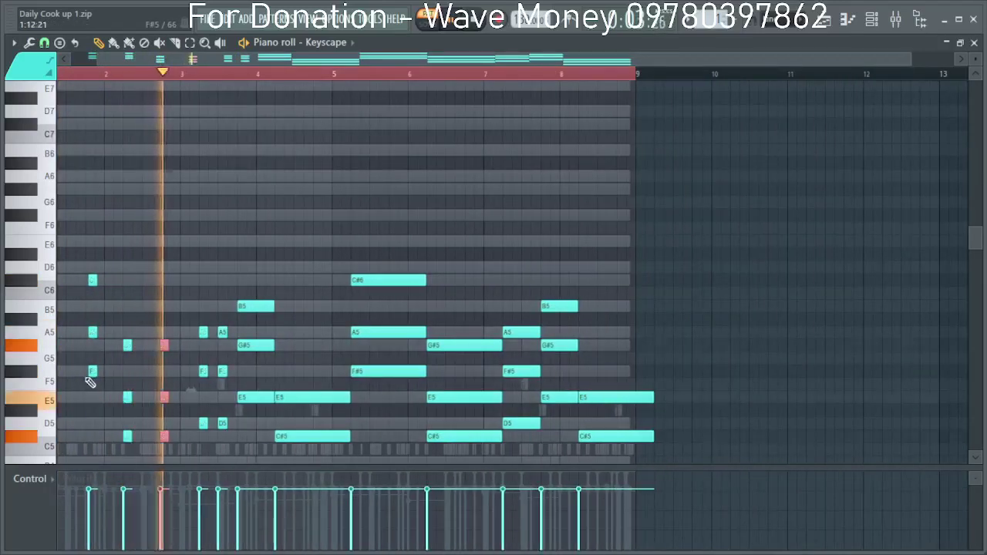
{"action": "scroll", "coordinate": [90, 382], "scroll_direction": "up", "scroll_amount": 2}
{"action": "key", "text": "space"}
{"action": "left_click_drag", "start_coordinate": [308, 61], "coordinate": [266, 64]}
{"action": "key", "text": "space"}
{"action": "key", "text": "space"}
Set the snap to 1/2 step and replace the repeated chord in bar 1 with a copy two beats after the original.
{"action": "left_click_drag", "start_coordinate": [166, 403], "coordinate": [162, 329]}
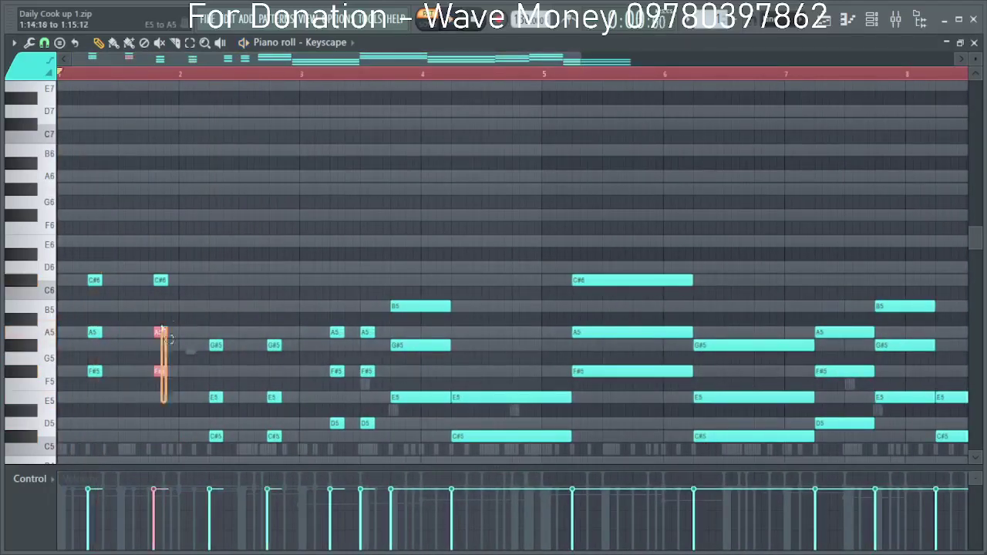
{"action": "key", "text": "space"}
{"action": "scroll", "coordinate": [154, 283], "scroll_direction": "up", "scroll_amount": 2}
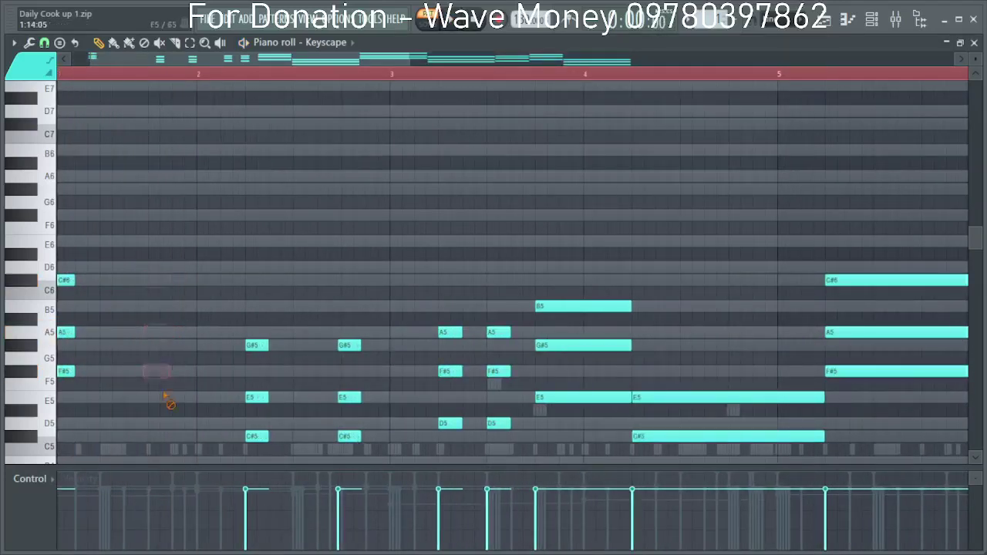
{"action": "scroll", "coordinate": [92, 347], "scroll_direction": "down", "scroll_amount": 3}
{"action": "left_click", "coordinate": [44, 43]}
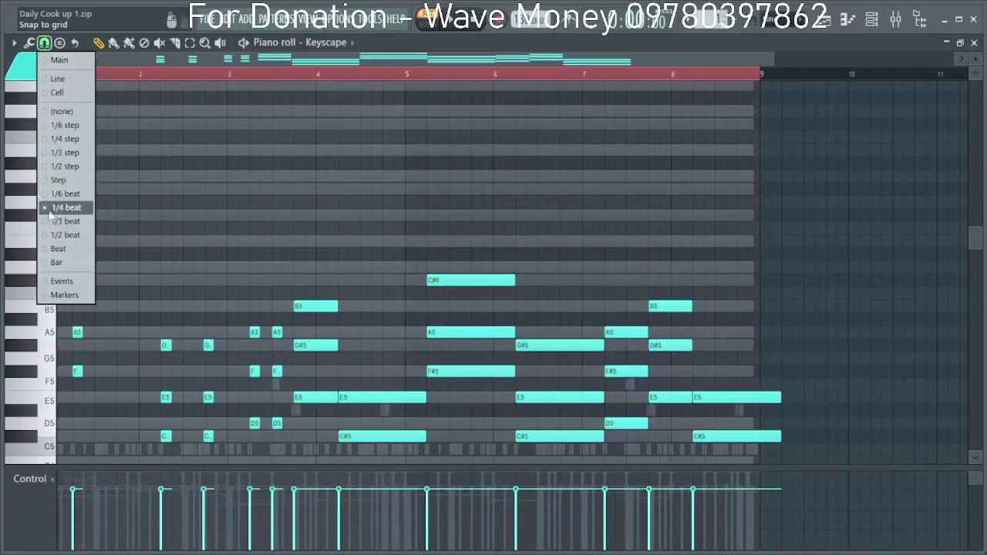
{"action": "left_click", "coordinate": [80, 166]}
{"action": "left_click_drag", "start_coordinate": [78, 317], "coordinate": [77, 312]}
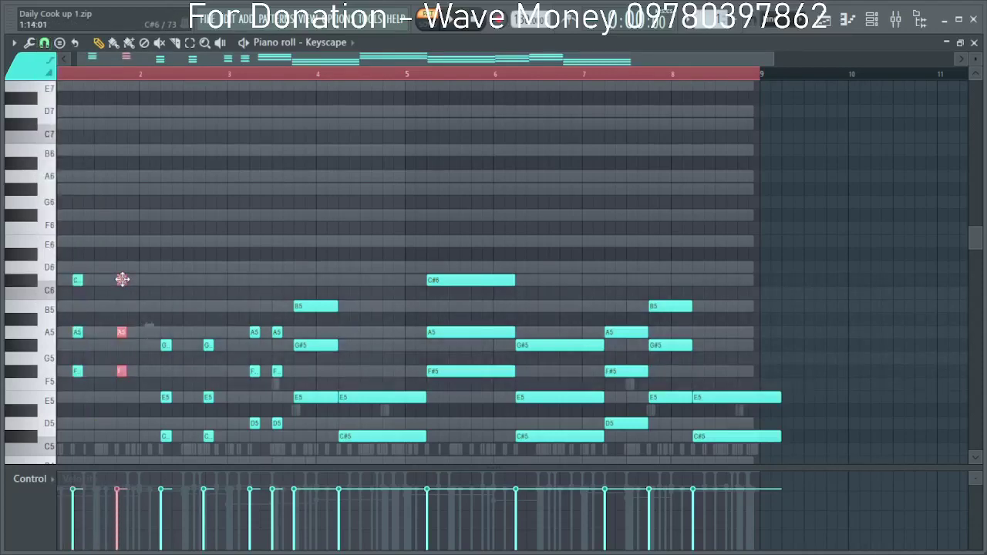
Replace the repeated chord in bar 2 with a copy two beats after its original and audition the pattern.
{"action": "key", "text": "space"}
{"action": "left_click_drag", "start_coordinate": [227, 453], "coordinate": [199, 342]}
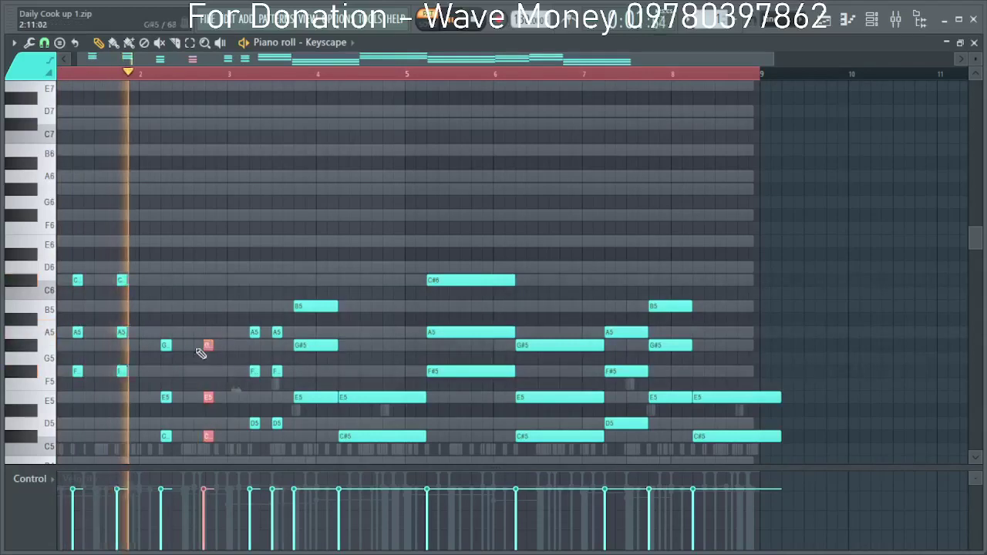
{"action": "scroll", "coordinate": [197, 358], "scroll_direction": "up", "scroll_amount": 3}
{"action": "scroll", "coordinate": [216, 356], "scroll_direction": "up", "scroll_amount": 1}
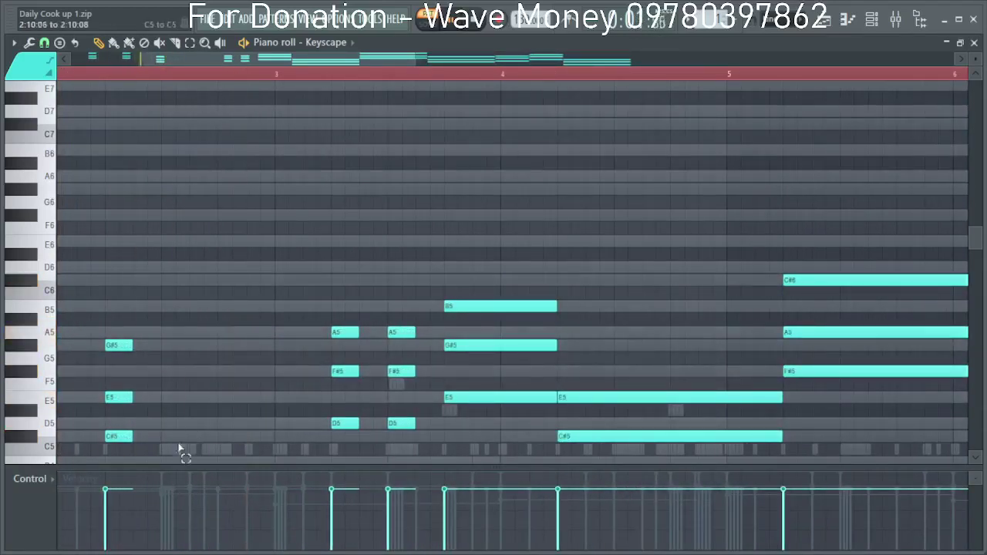
{"action": "left_click_drag", "start_coordinate": [179, 449], "coordinate": [201, 340]}
{"action": "key", "text": "space"}
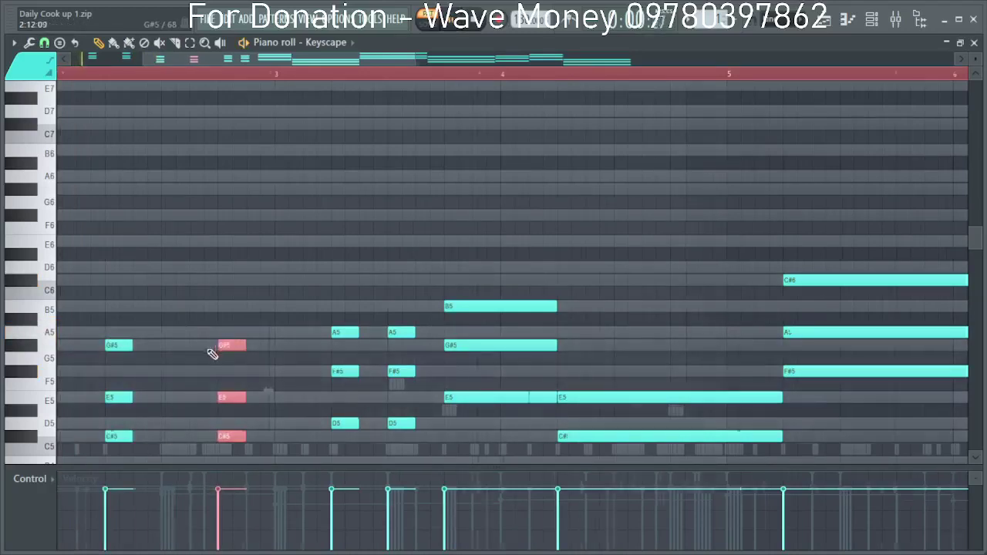
{"action": "scroll", "coordinate": [208, 359], "scroll_direction": "down", "scroll_amount": 4}
{"action": "key", "text": "space"}
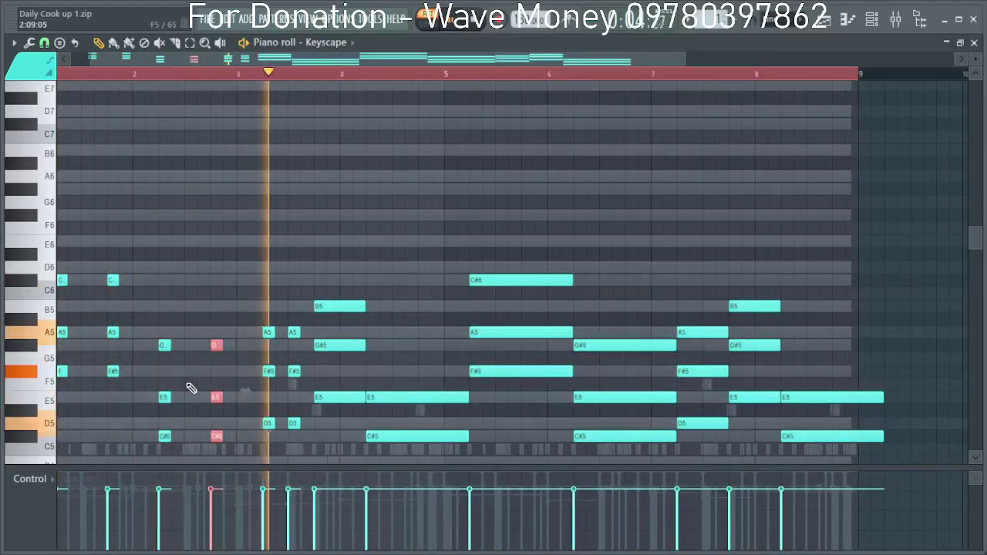
{"action": "key", "text": "space"}
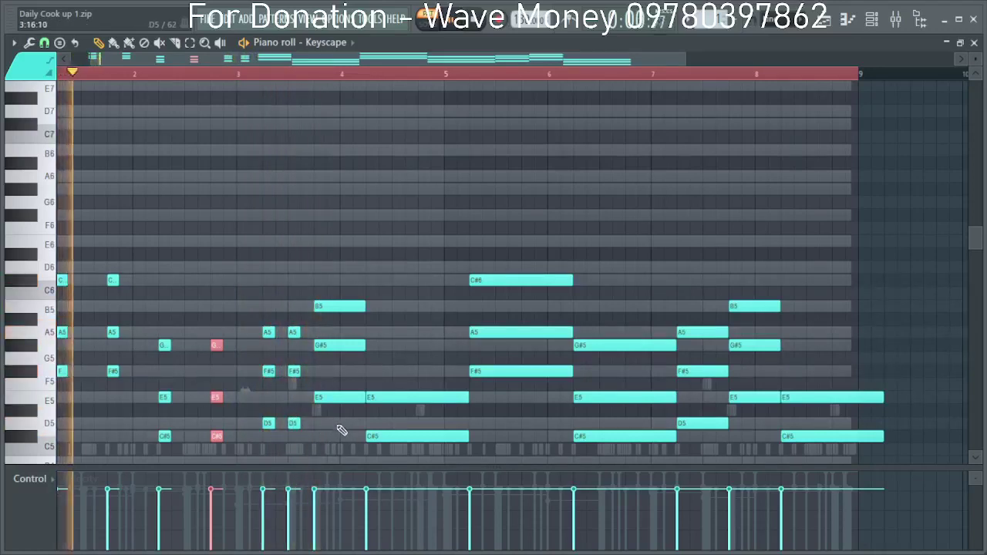
Shorten the B5, G#5, E5 chord in bar 3 to half a beat and delete the duplicated A5 chord before it.
{"action": "left_click_drag", "start_coordinate": [336, 428], "coordinate": [335, 306]}
{"action": "left_click_drag", "start_coordinate": [298, 430], "coordinate": [326, 307]}
{"action": "right_click", "coordinate": [297, 372]}
{"action": "right_click", "coordinate": [297, 333]}
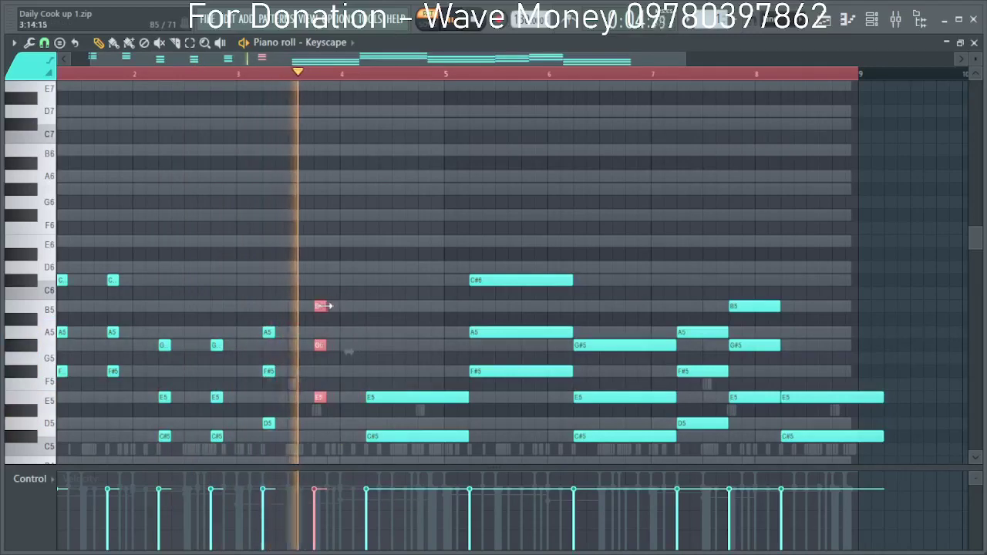
{"action": "scroll", "coordinate": [332, 347], "scroll_direction": "down", "scroll_amount": 2}
Shorten the A4, C#5, E5 chord in bar 4 to half a beat and delete all the chords from bar 5 onward.
{"action": "key", "text": "space"}
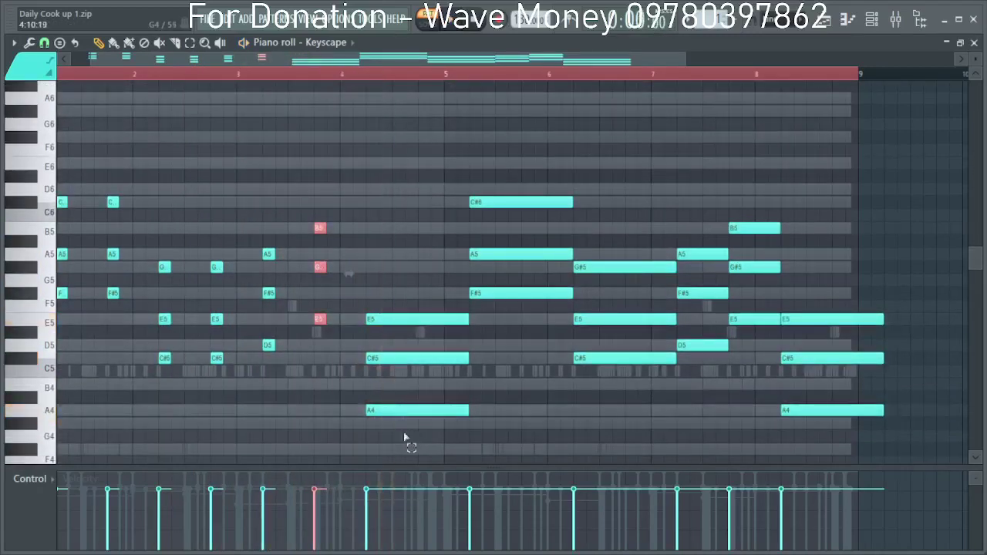
{"action": "left_click_drag", "start_coordinate": [403, 434], "coordinate": [378, 325]}
{"action": "key", "text": "space"}
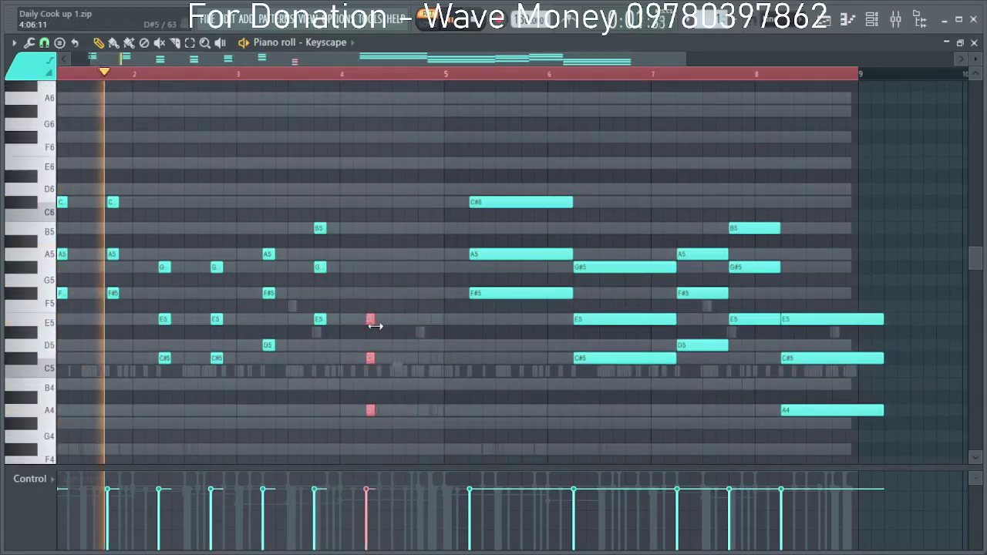
{"action": "scroll", "coordinate": [378, 325], "scroll_direction": "down", "scroll_amount": 2}
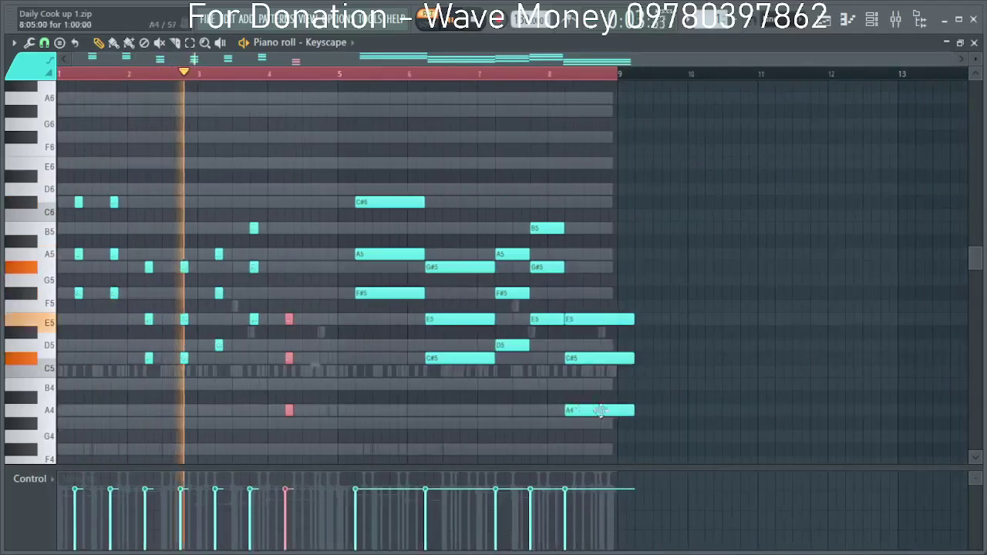
{"action": "left_click_drag", "start_coordinate": [668, 442], "coordinate": [341, 195]}
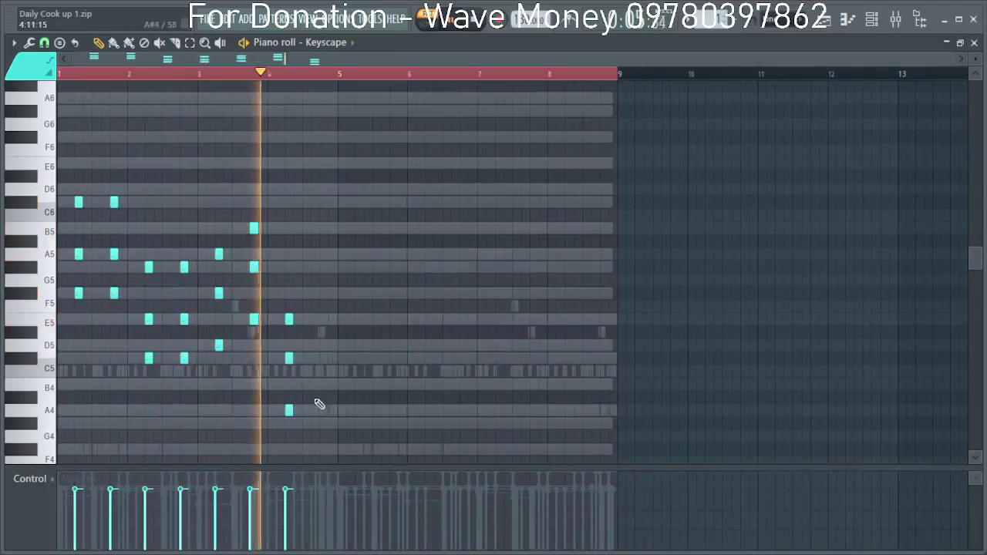
Place a copy of the bar 4 chord two beats after the original and select all the chords.
{"action": "scroll", "coordinate": [323, 438], "scroll_direction": "up", "scroll_amount": 3}
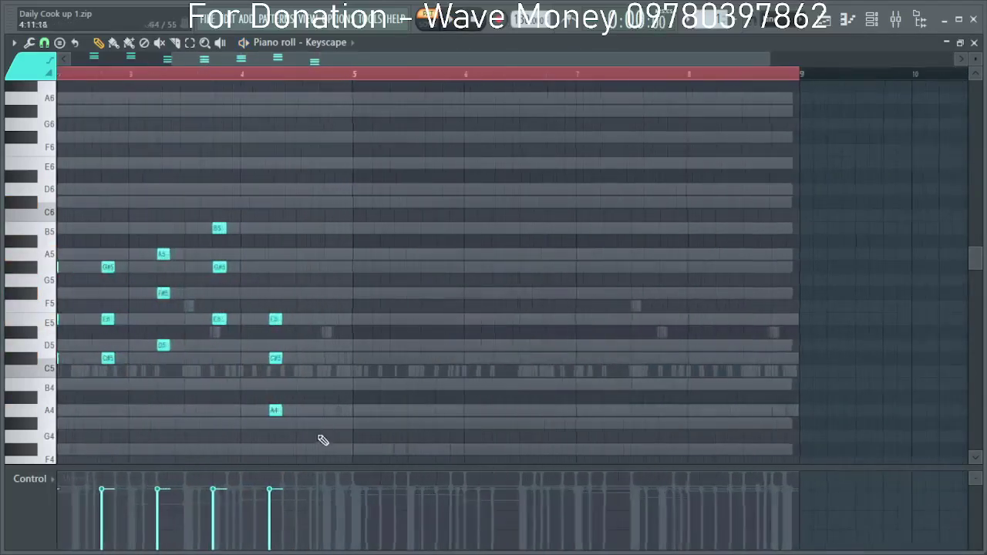
{"action": "left_click_drag", "start_coordinate": [249, 318], "coordinate": [250, 317]}
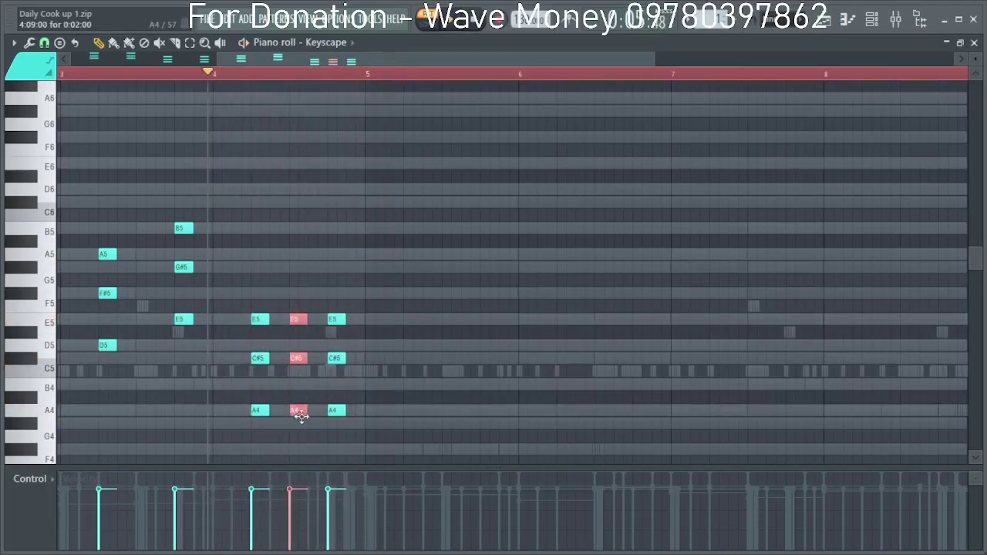
{"action": "scroll", "coordinate": [166, 195], "scroll_direction": "down", "scroll_amount": 3}
{"action": "scroll", "coordinate": [95, 307], "scroll_direction": "up", "scroll_amount": 3}
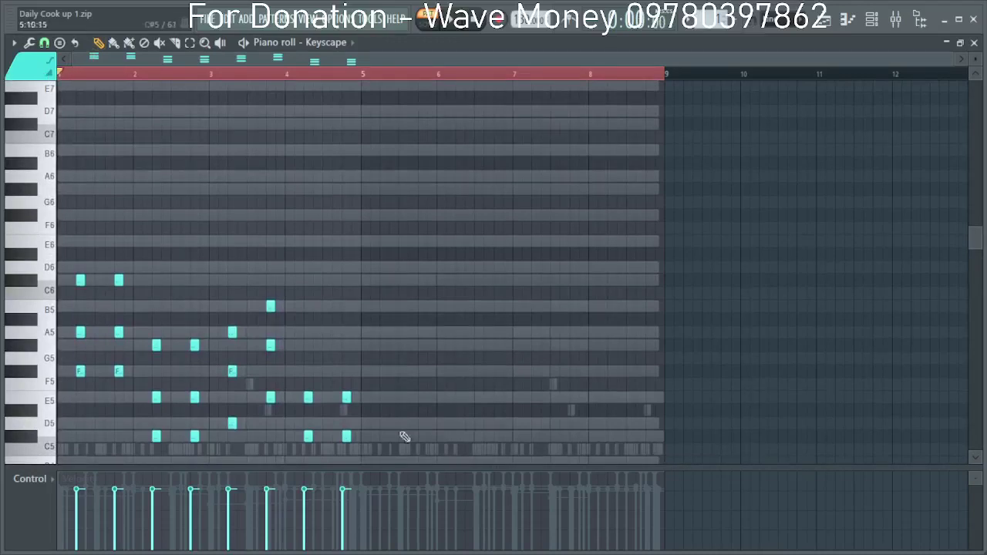
{"action": "scroll", "coordinate": [405, 437], "scroll_direction": "down", "scroll_amount": 4}
{"action": "left_click_drag", "start_coordinate": [391, 417], "coordinate": [60, 106]}
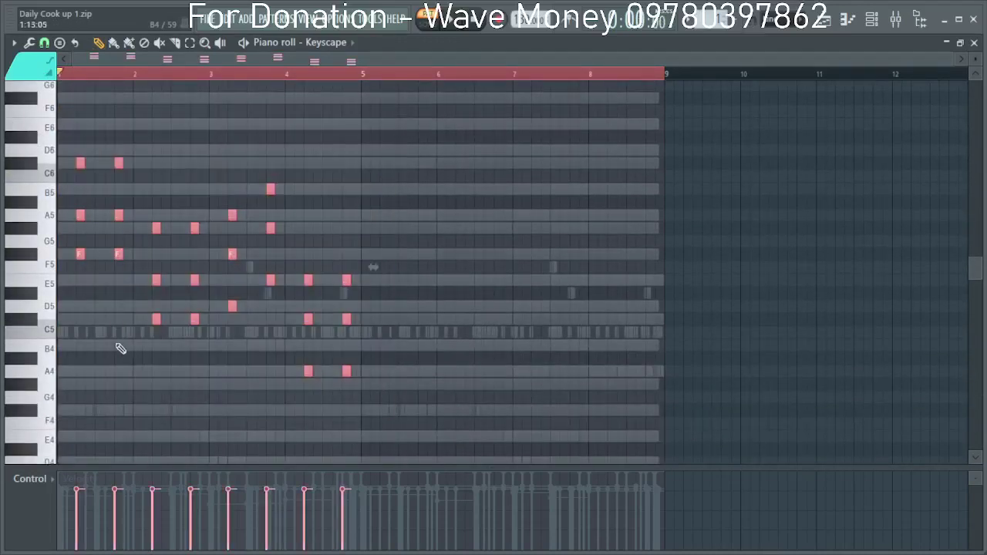
Lower the volume of mixer track Insert 5 to -9.4 dB while checking it against the playing beat.
{"action": "left_click", "coordinate": [895, 21]}
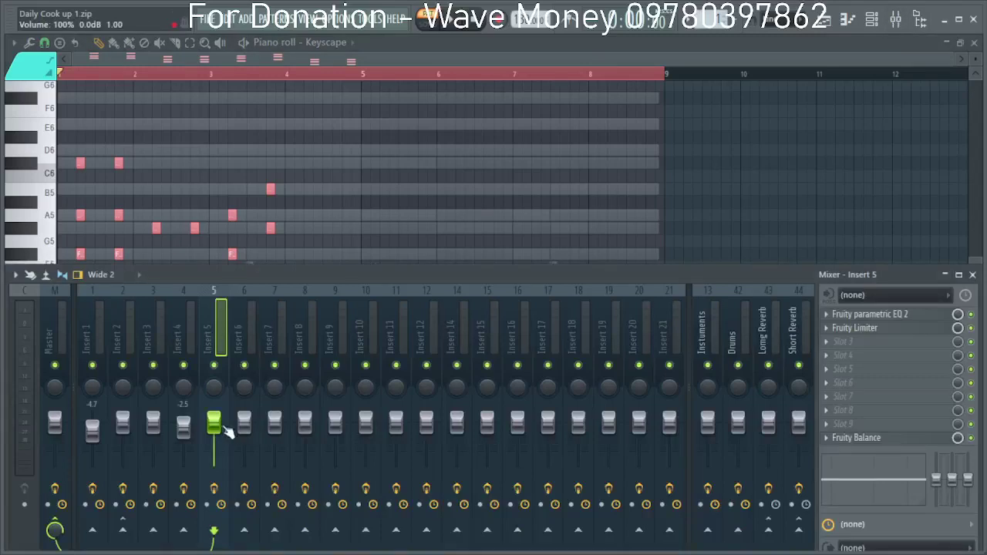
{"action": "left_click", "coordinate": [297, 59]}
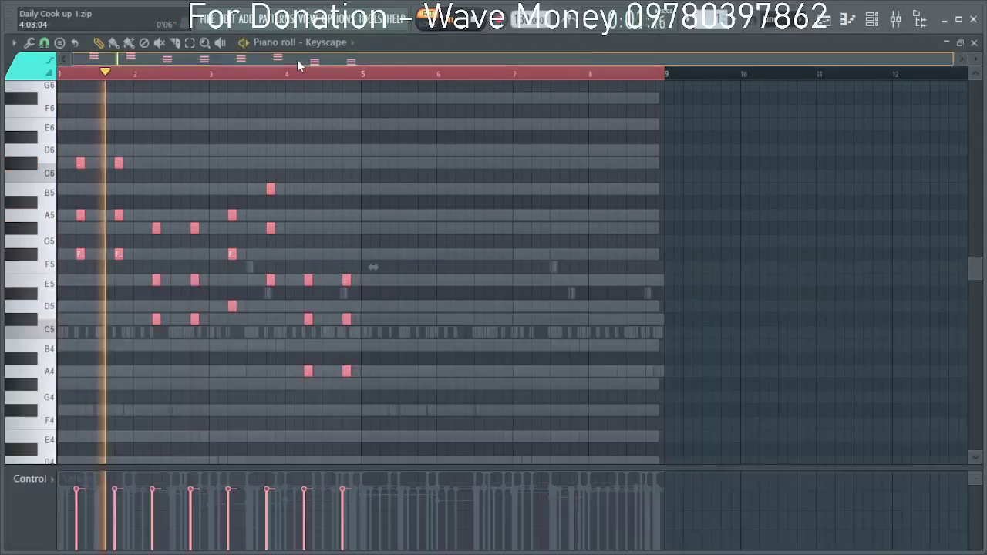
{"action": "left_click", "coordinate": [896, 21]}
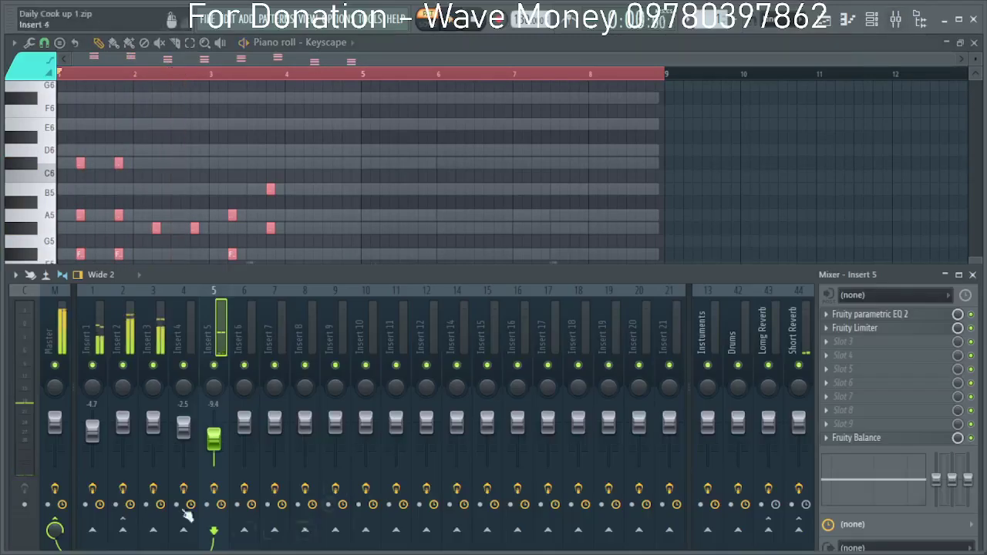
{"action": "left_click", "coordinate": [304, 59]}
Add a descending run of half-beat notes A6, G#6, F#6 and E6 above the bar 1 chords, starting right after the first chord.
{"action": "scroll", "coordinate": [88, 316], "scroll_direction": "up", "scroll_amount": 4}
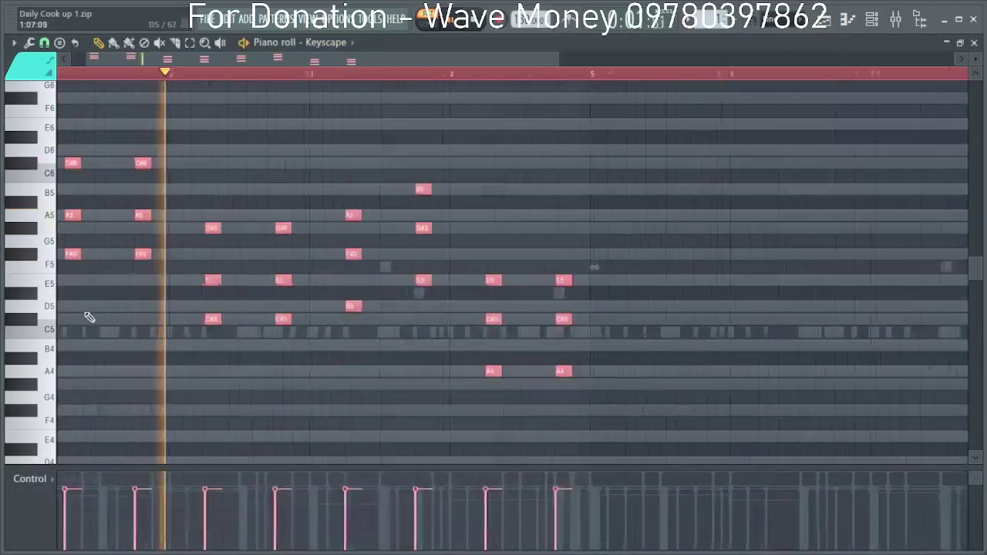
{"action": "scroll", "coordinate": [104, 355], "scroll_direction": "down", "scroll_amount": 2}
{"action": "scroll", "coordinate": [104, 360], "scroll_direction": "up", "scroll_amount": 2}
{"action": "left_click", "coordinate": [104, 232]}
{"action": "key", "text": "space"}
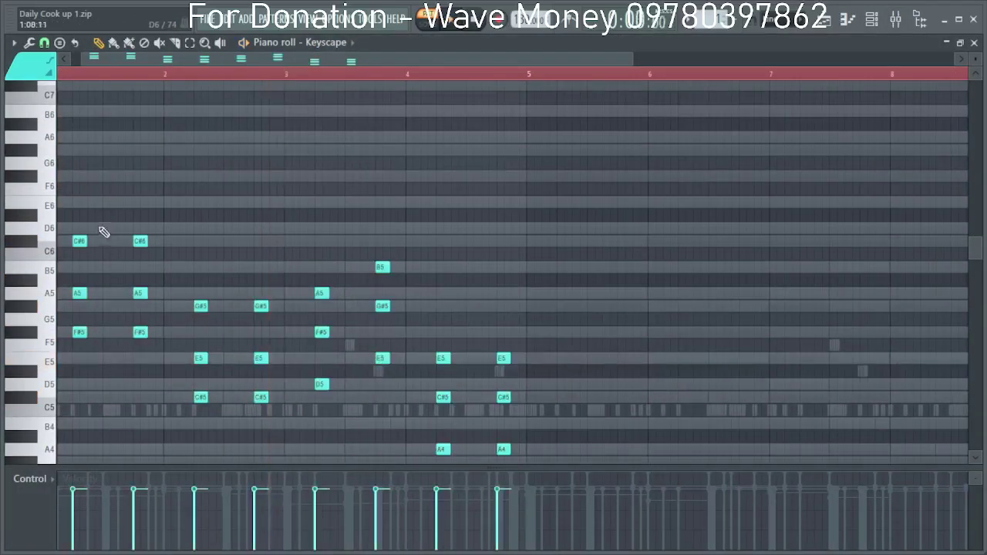
{"action": "left_click", "coordinate": [98, 227]}
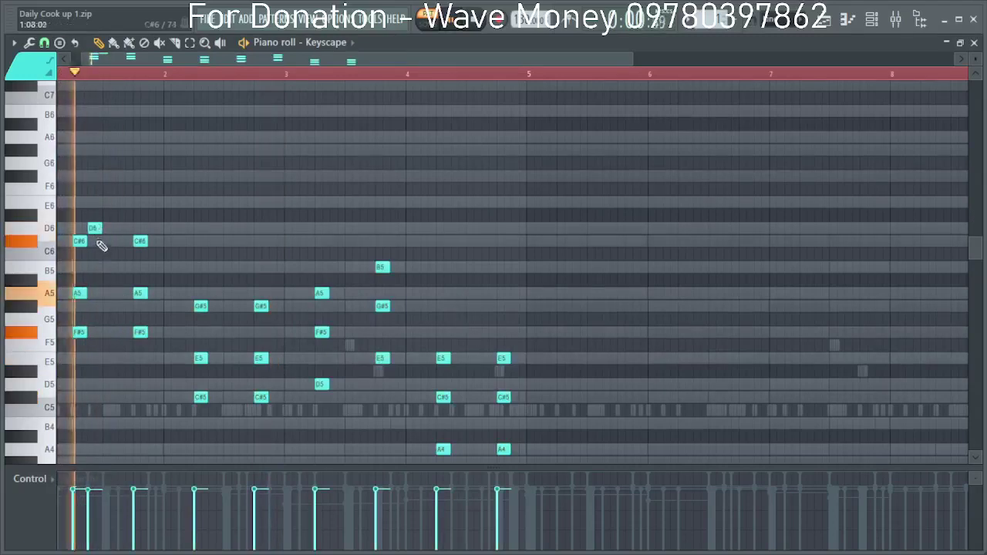
{"action": "left_click_drag", "start_coordinate": [94, 228], "coordinate": [98, 197]}
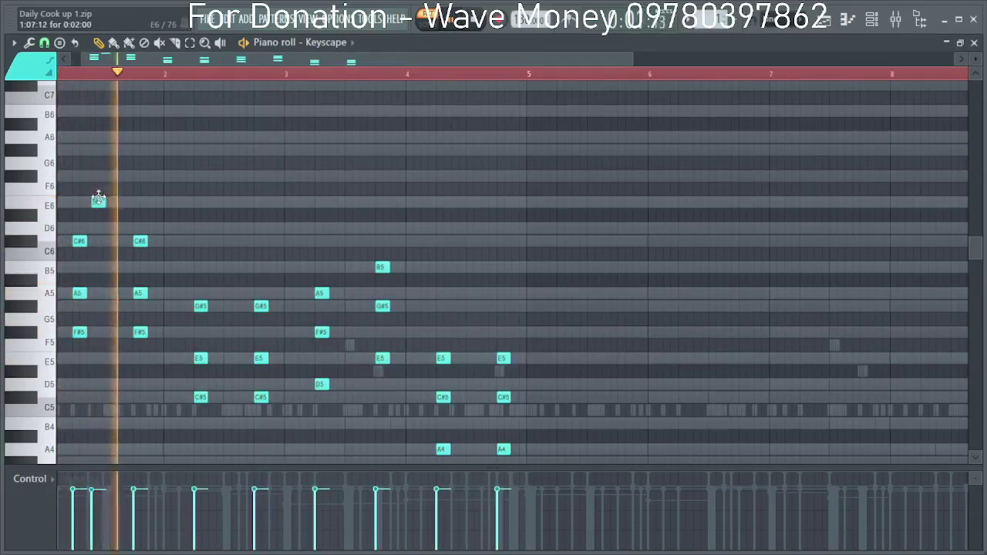
{"action": "scroll", "coordinate": [95, 222], "scroll_direction": "up", "scroll_amount": 3}
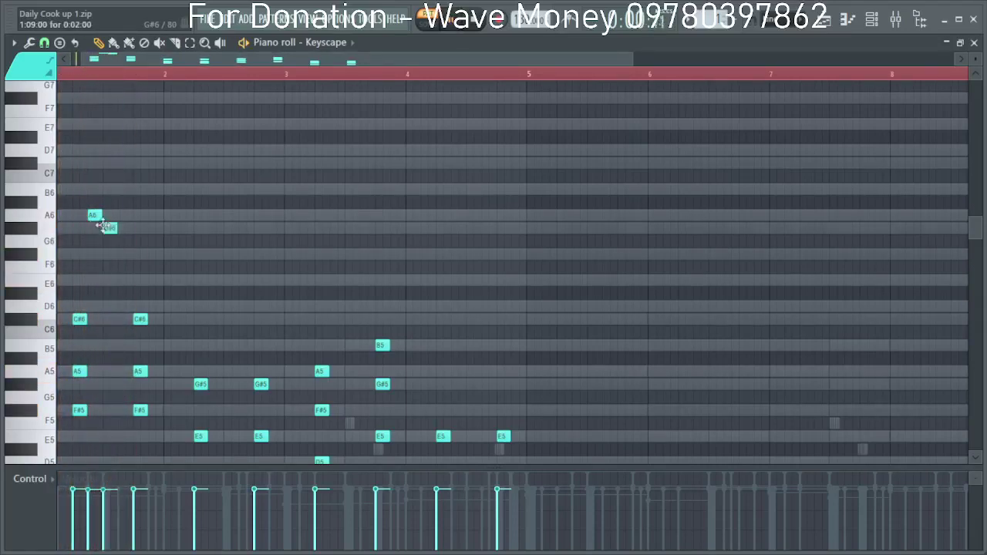
{"action": "left_click", "coordinate": [123, 255]}
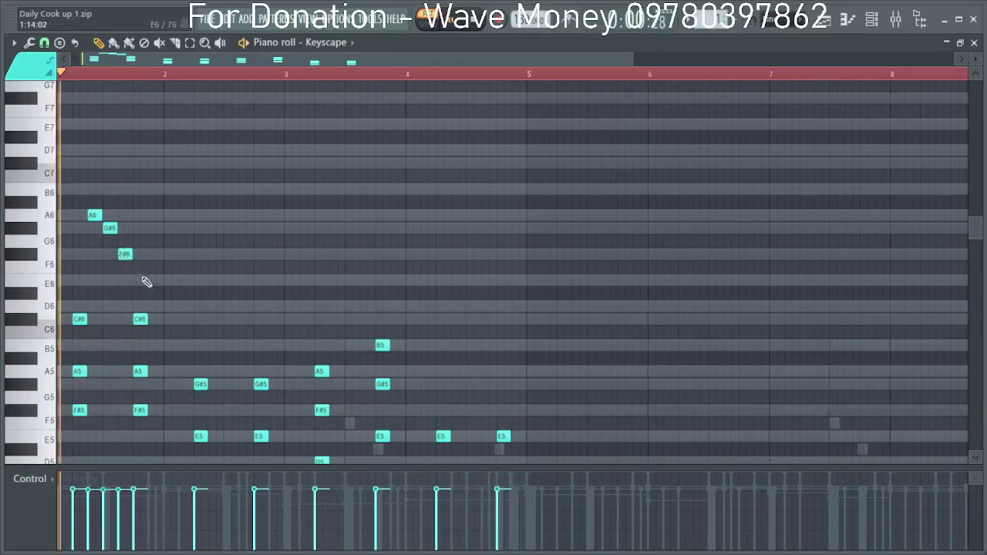
{"action": "left_click", "coordinate": [152, 282]}
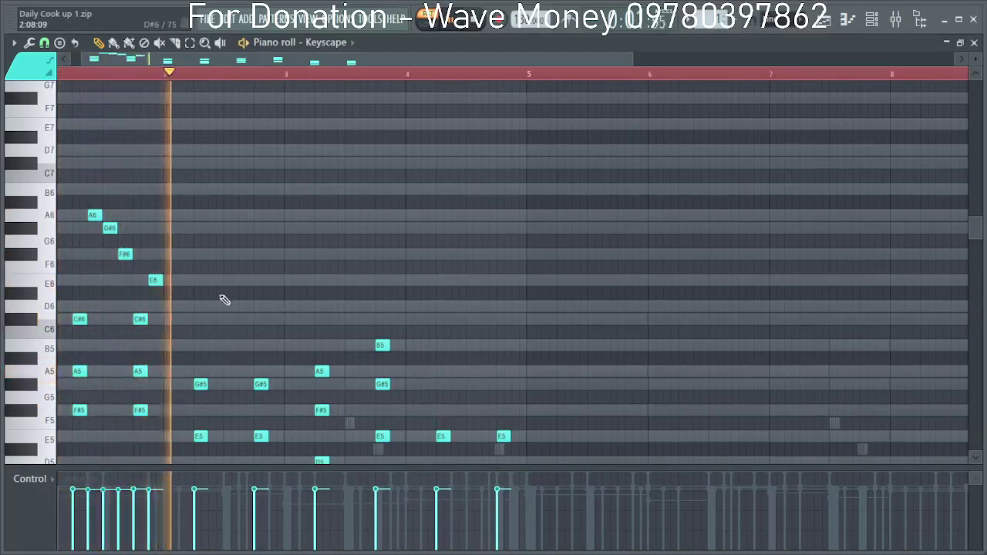
Add half-beat notes A6, G#6, F#6 and E6 in bar 2, starting after its first chord and lining F#6 up with the second.
{"action": "key", "text": "space"}
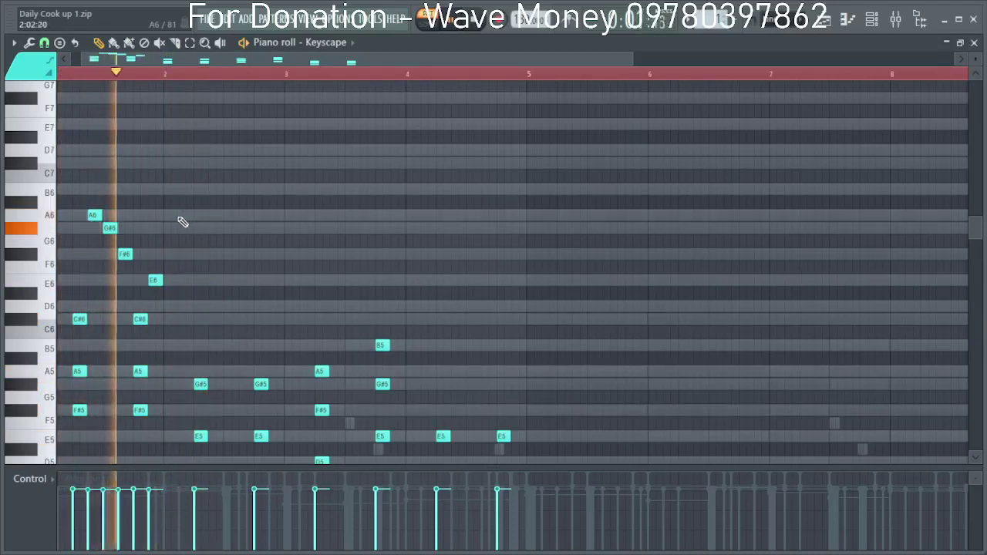
{"action": "left_click", "coordinate": [214, 217]}
{"action": "key", "text": "space"}
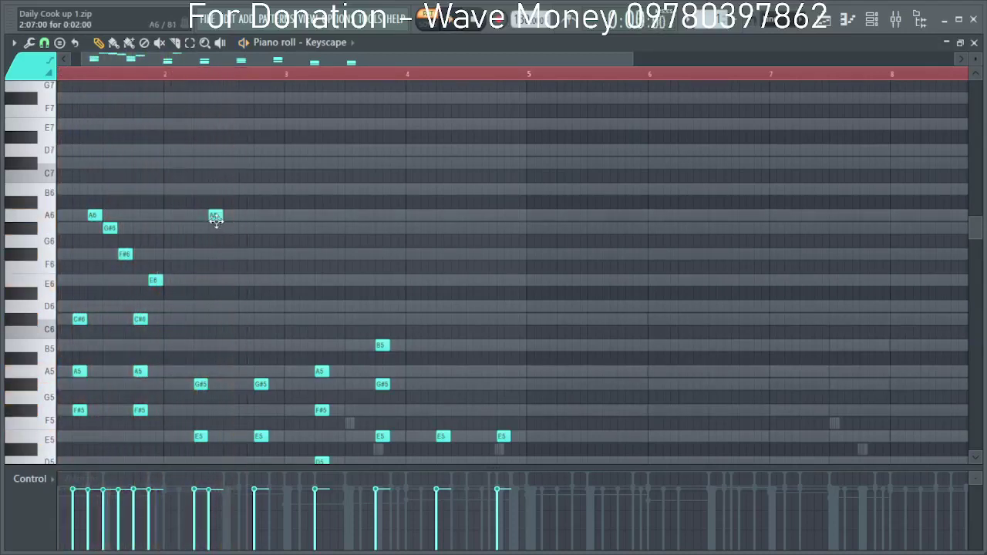
{"action": "key", "text": "space"}
{"action": "left_click", "coordinate": [228, 229]}
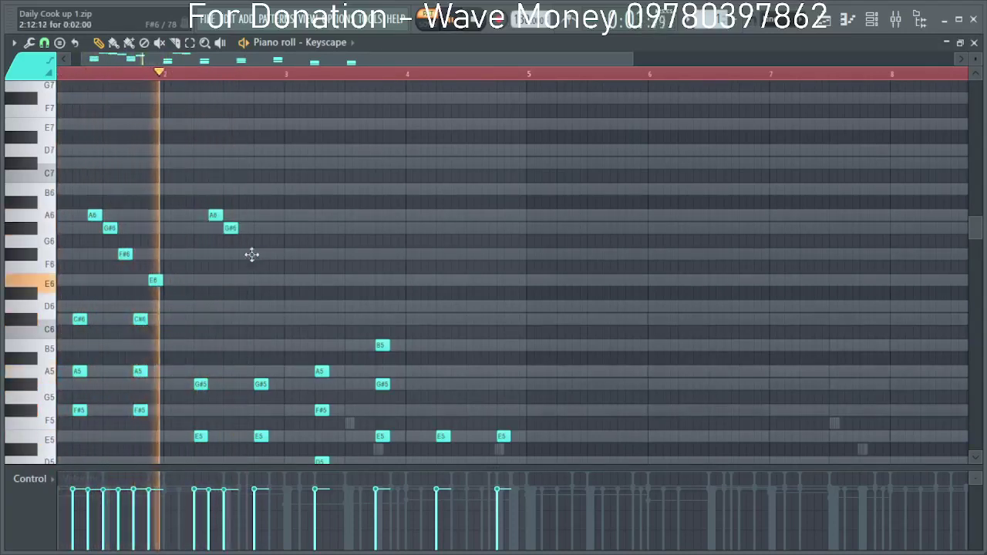
{"action": "left_click", "coordinate": [253, 255]}
{"action": "left_click", "coordinate": [274, 281]}
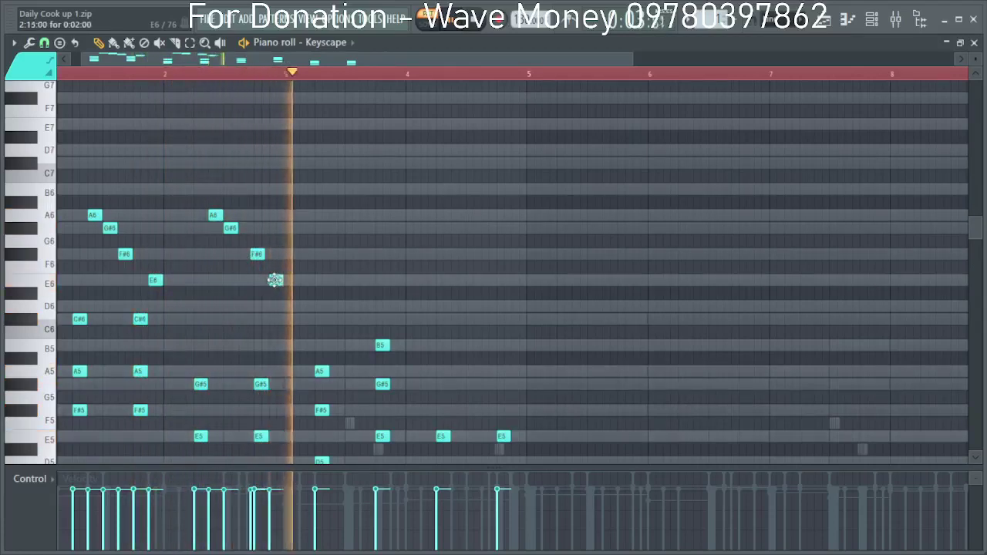
{"action": "left_click_drag", "start_coordinate": [257, 256], "coordinate": [260, 256]}
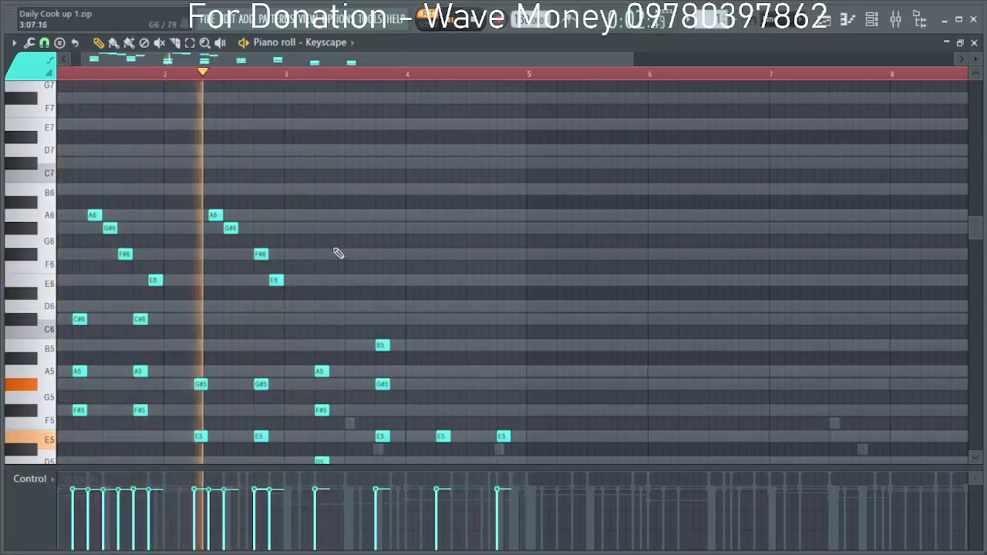
Place A6 directly above the first chord of bar 3 and follow it with a half-beat F#6.
{"action": "left_click", "coordinate": [319, 217]}
{"action": "left_click", "coordinate": [331, 253]}
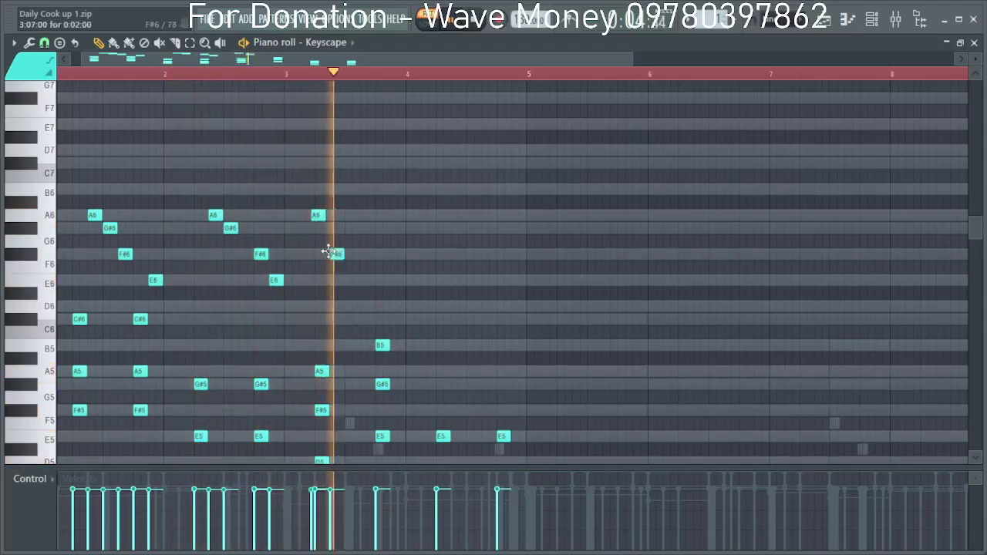
{"action": "left_click", "coordinate": [275, 76]}
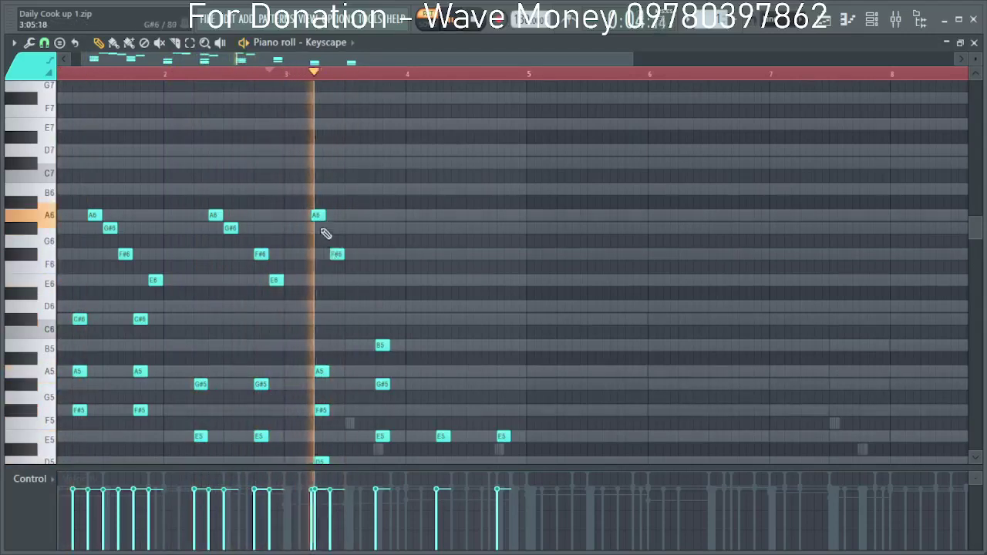
{"action": "key", "text": "space"}
{"action": "left_click_drag", "start_coordinate": [319, 215], "coordinate": [323, 214]}
{"action": "key", "text": "space"}
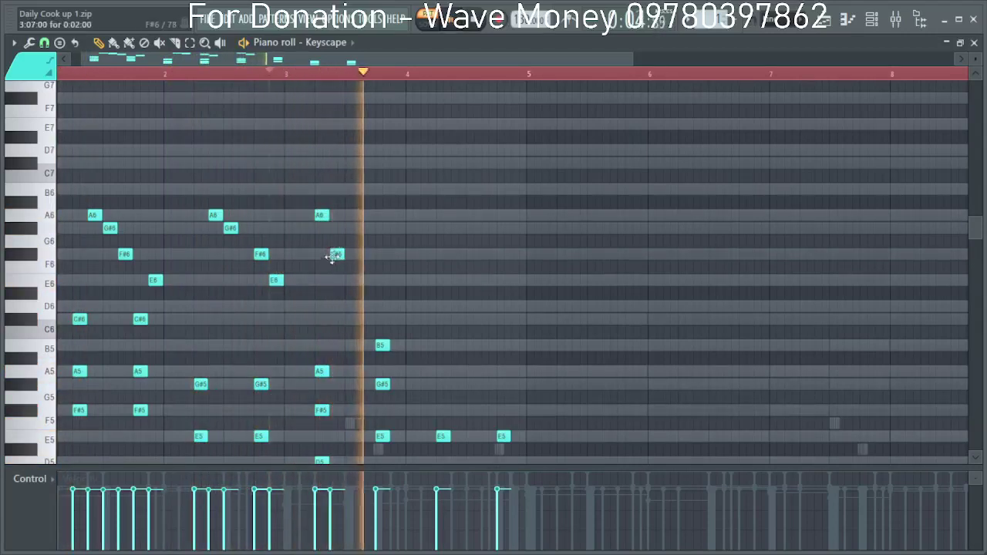
Try A6, G#6 and F#6 in different orders over the last chord of bar 3 and delete them.
{"action": "left_click", "coordinate": [381, 216]}
{"action": "left_click", "coordinate": [392, 255]}
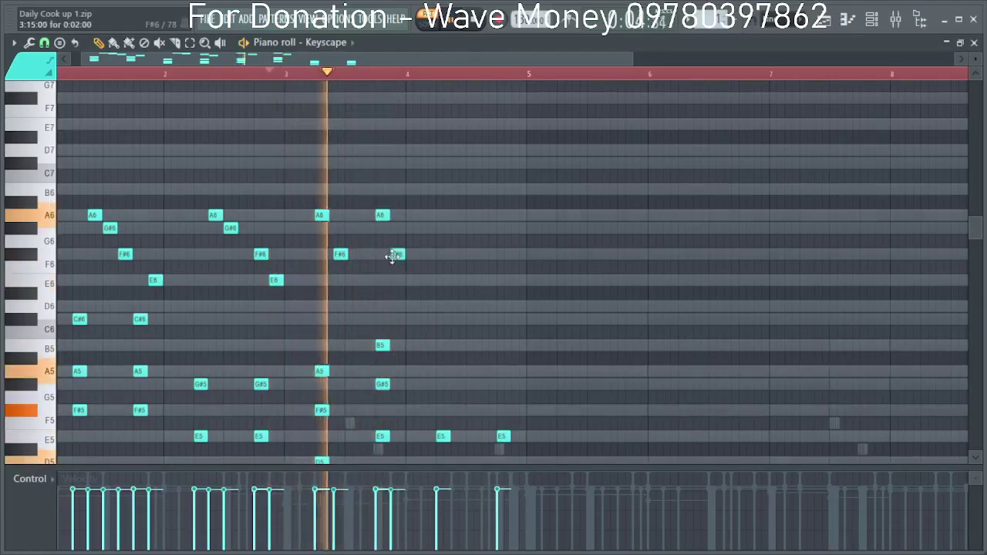
{"action": "left_click_drag", "start_coordinate": [382, 217], "coordinate": [378, 229]}
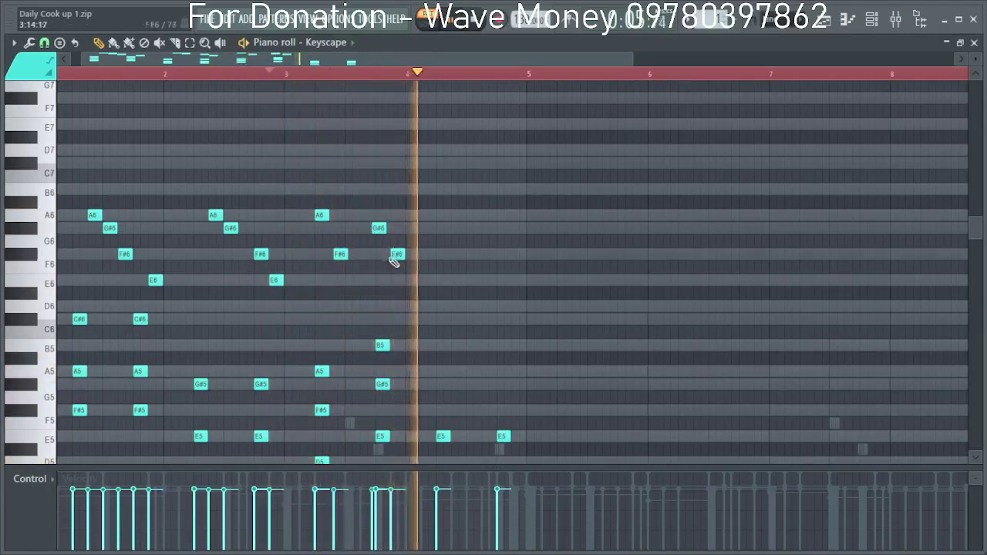
{"action": "left_click_drag", "start_coordinate": [393, 262], "coordinate": [396, 229]}
{"action": "right_click", "coordinate": [398, 230]}
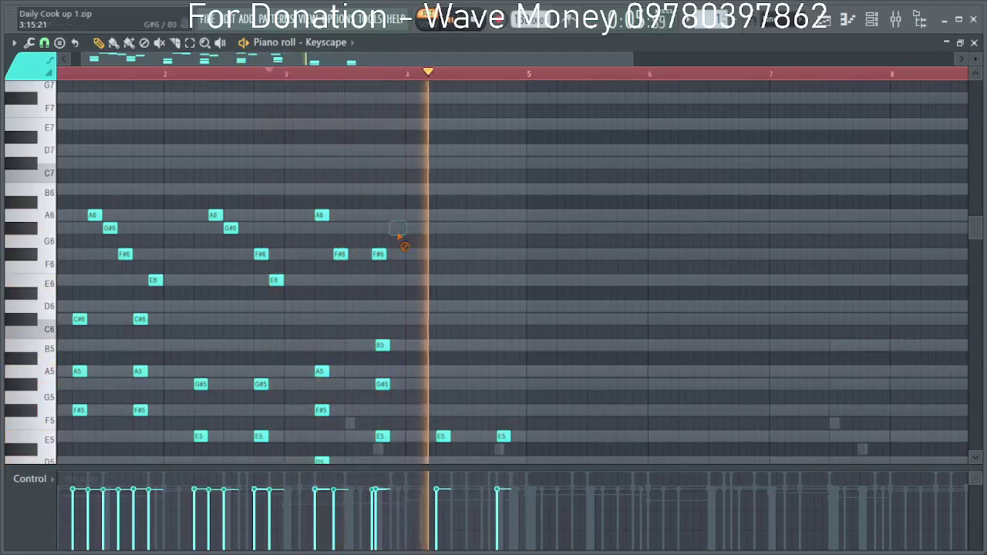
{"action": "right_click", "coordinate": [376, 254]}
Try E6 followed by D6 at the end of bar 3 and delete both notes.
{"action": "left_click", "coordinate": [371, 278]}
{"action": "left_click", "coordinate": [393, 309]}
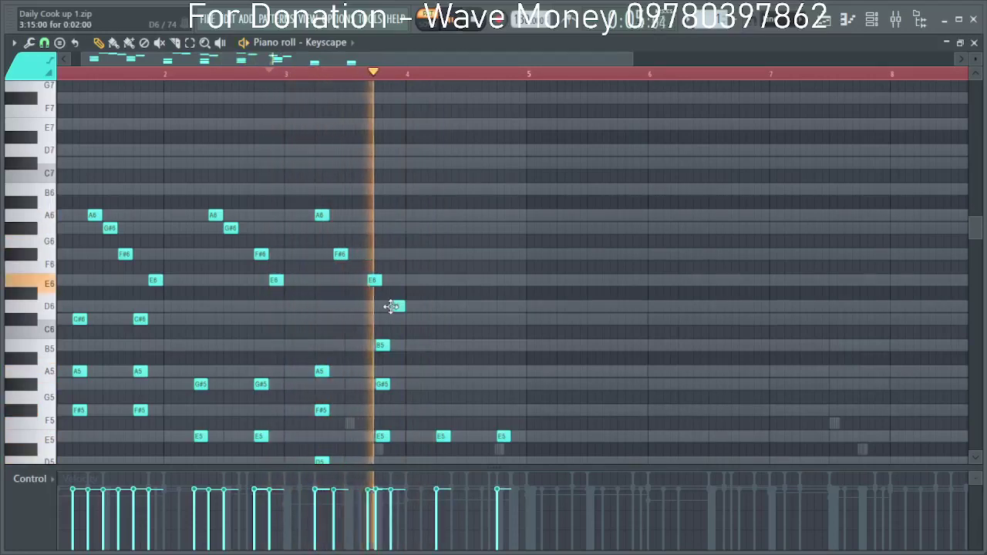
{"action": "right_click", "coordinate": [395, 307]}
{"action": "right_click", "coordinate": [375, 280]}
Finish the bar 3 melody with A6 above the last chord and a B5 half a beat after it.
{"action": "left_click", "coordinate": [379, 191]}
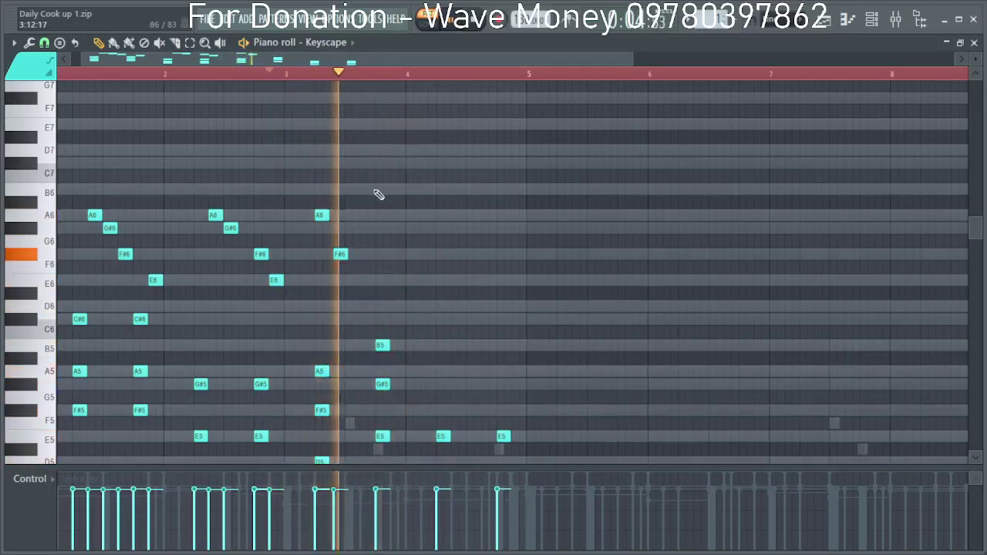
{"action": "left_click", "coordinate": [391, 253]}
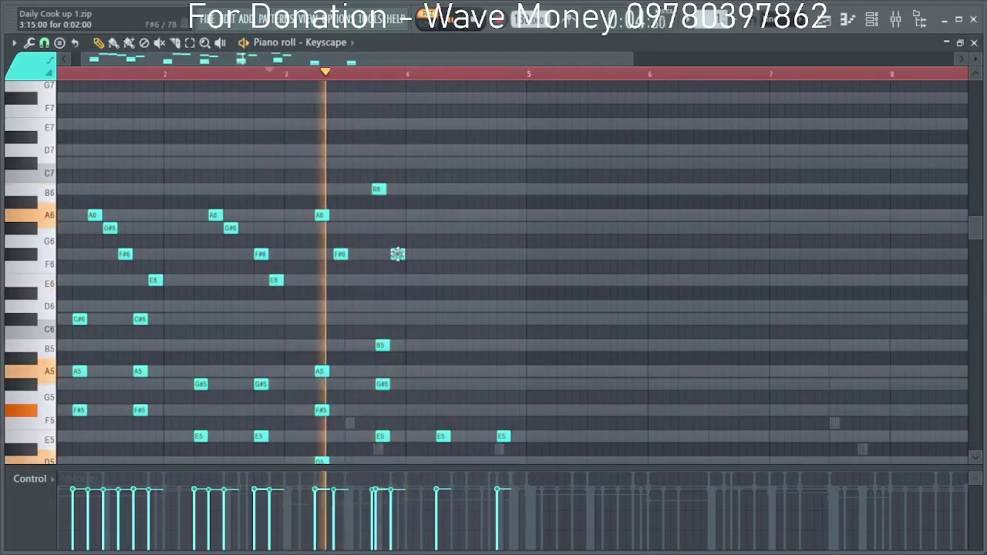
{"action": "left_click_drag", "start_coordinate": [396, 254], "coordinate": [395, 227]}
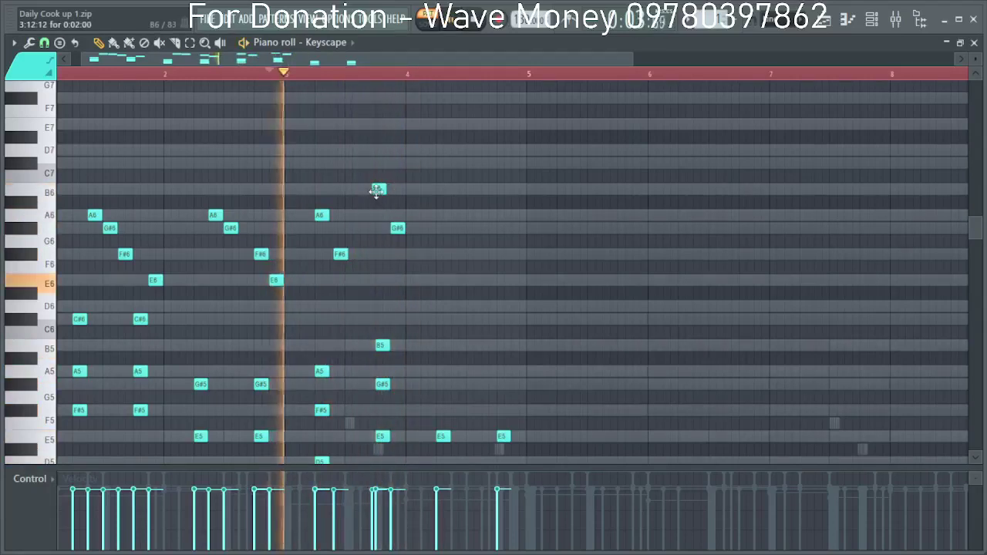
{"action": "left_click_drag", "start_coordinate": [376, 192], "coordinate": [395, 351]}
{"action": "key", "text": "space"}
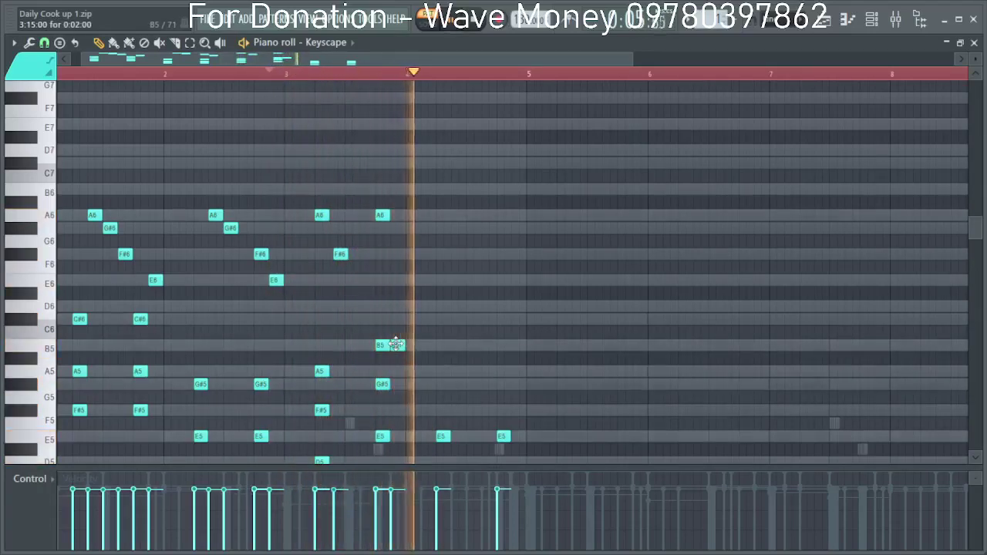
Try a copy of bar 2's A6 to E6 run in bar 4 with F#6 moved earlier, and delete the copied notes.
{"action": "left_click_drag", "start_coordinate": [294, 312], "coordinate": [217, 213]}
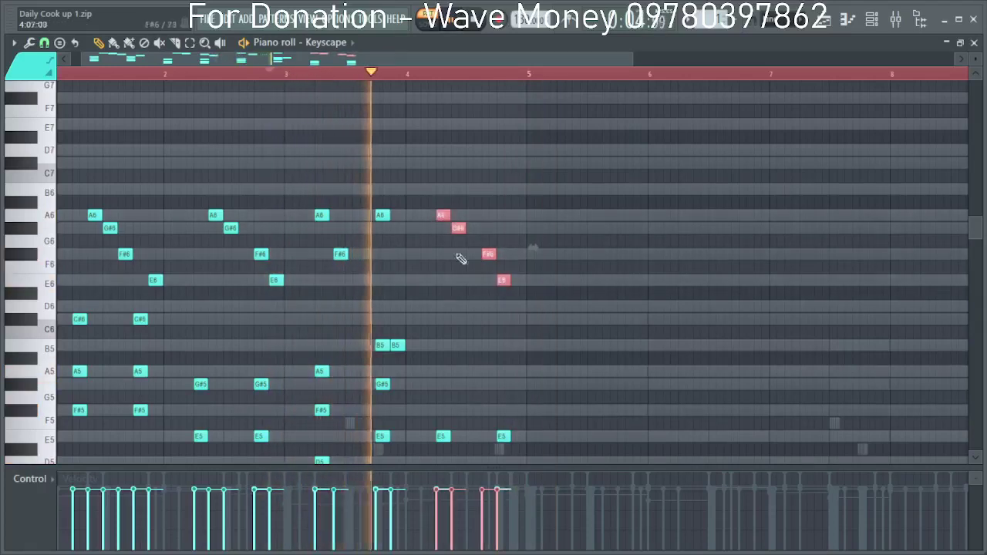
{"action": "left_click_drag", "start_coordinate": [488, 253], "coordinate": [471, 254]}
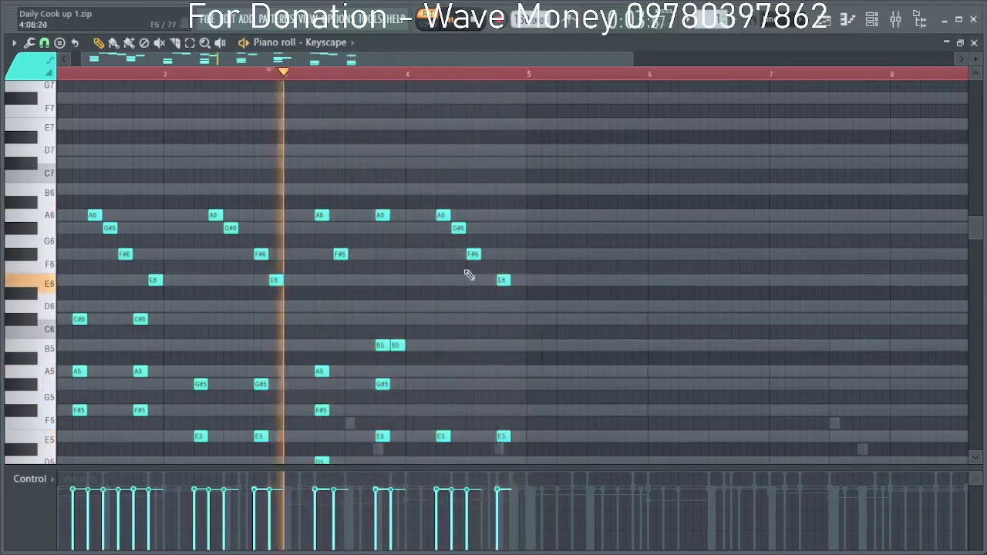
{"action": "right_click", "coordinate": [442, 216]}
{"action": "right_click", "coordinate": [503, 280]}
{"action": "right_click", "coordinate": [473, 255]}
{"action": "right_click", "coordinate": [457, 229]}
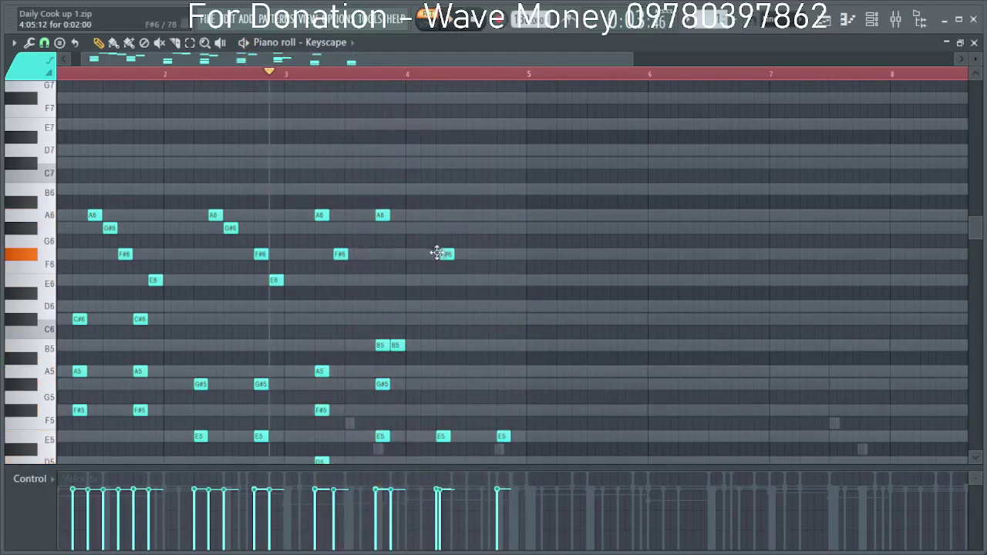
Try F#6 above the first chord of bar 4 followed by E6, and delete both notes.
{"action": "scroll", "coordinate": [462, 289], "scroll_direction": "up", "scroll_amount": 2, "text": "ctrl"}
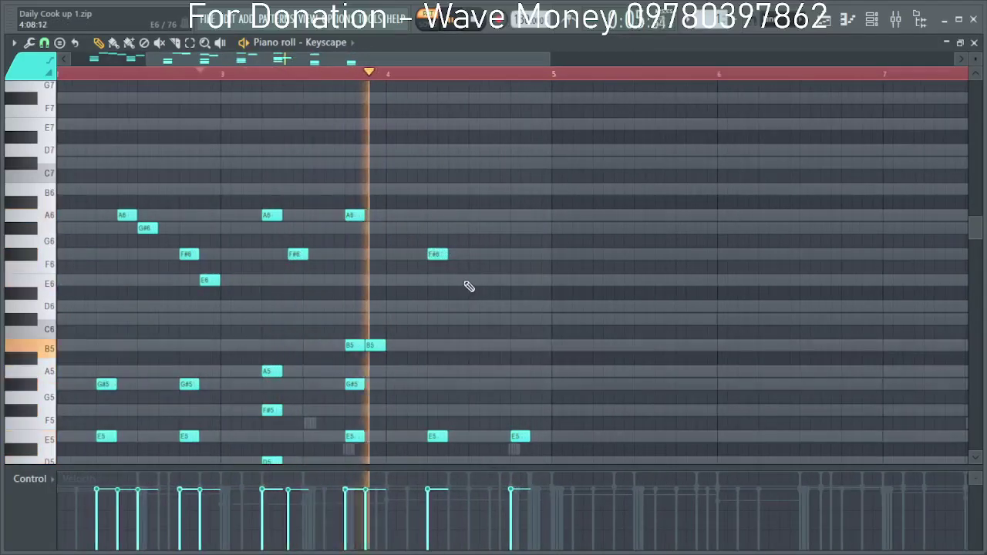
{"action": "left_click", "coordinate": [469, 283]}
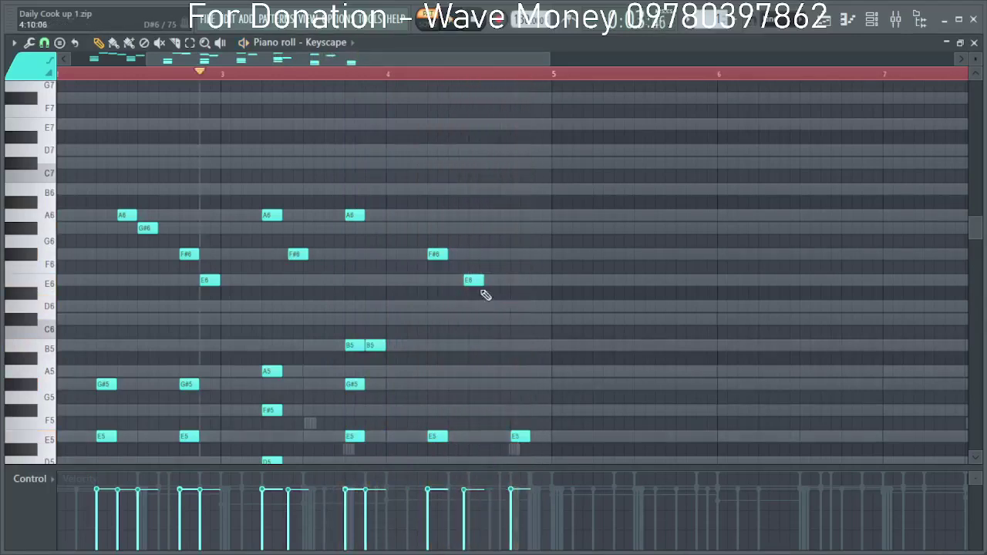
{"action": "right_click", "coordinate": [471, 280]}
{"action": "right_click", "coordinate": [436, 255]}
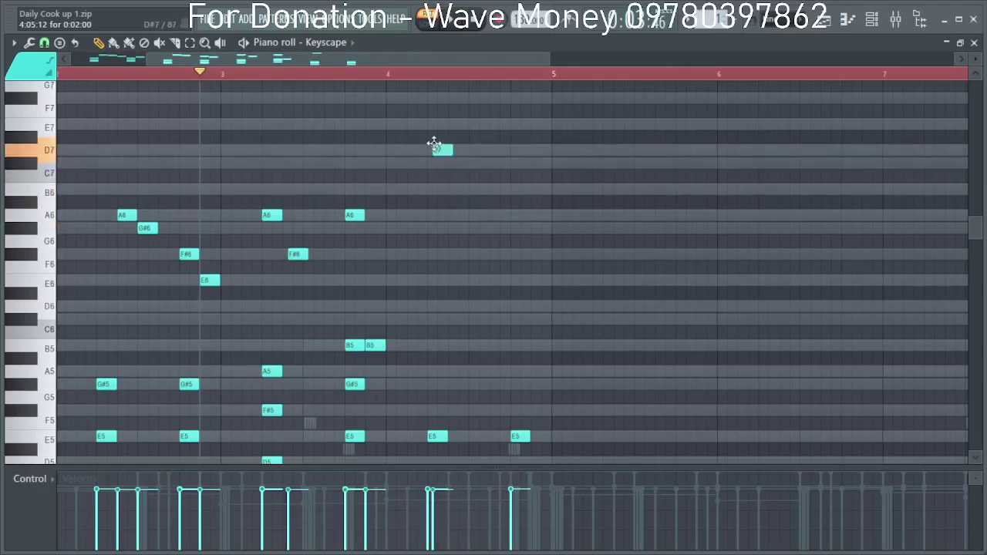
Try a descending D7, B6, A6 and F#6 melody across bar 4 and delete its notes.
{"action": "left_click", "coordinate": [452, 189]}
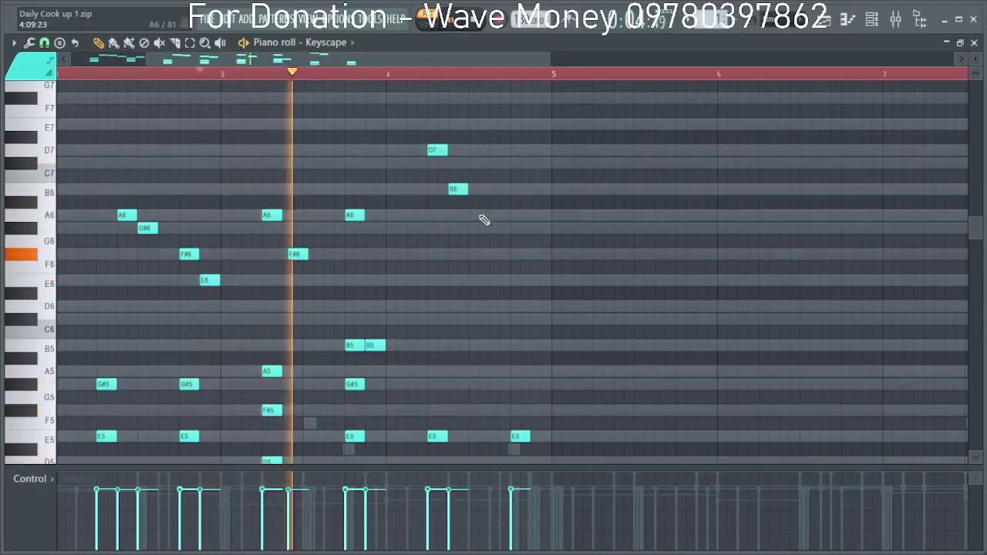
{"action": "left_click", "coordinate": [472, 216]}
{"action": "left_click", "coordinate": [513, 253]}
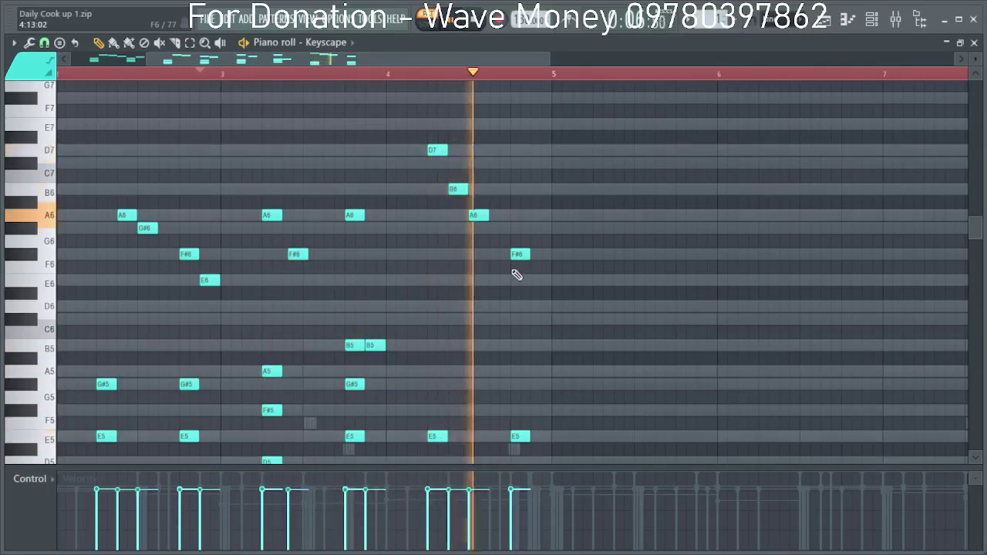
{"action": "right_click", "coordinate": [476, 216]}
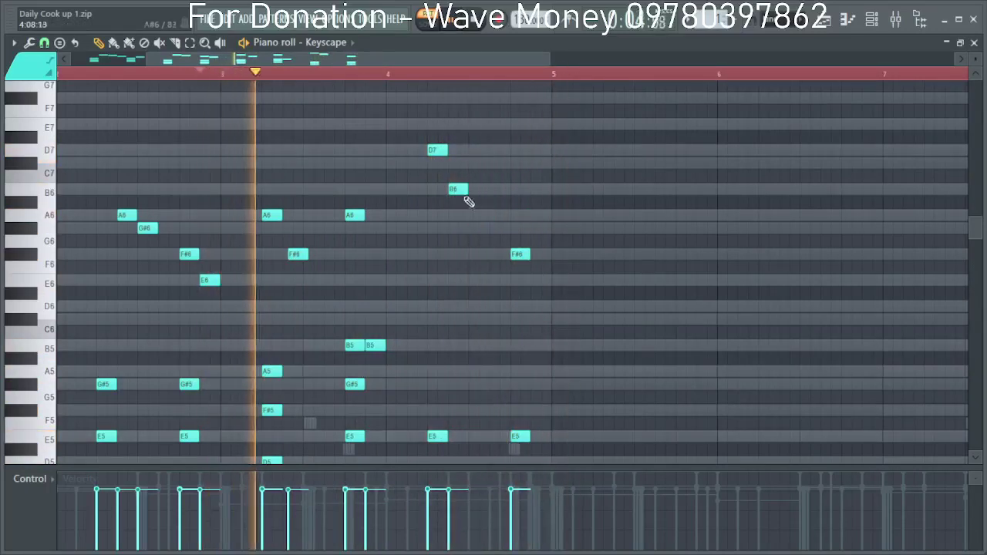
{"action": "right_click", "coordinate": [437, 150]}
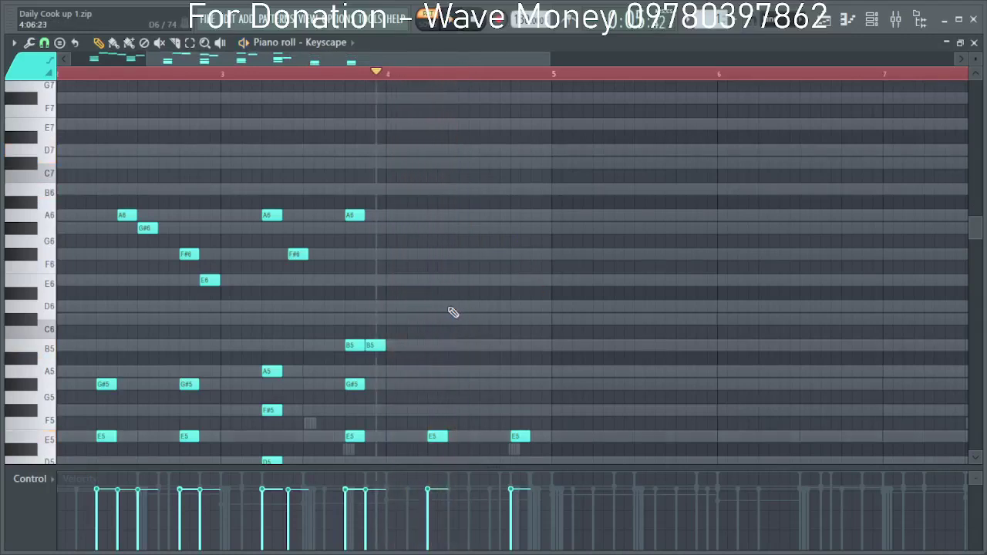
Try C#6 above the first chord of bar 4, followed by B5 and by F#6, and delete the trial notes.
{"action": "left_click", "coordinate": [458, 348]}
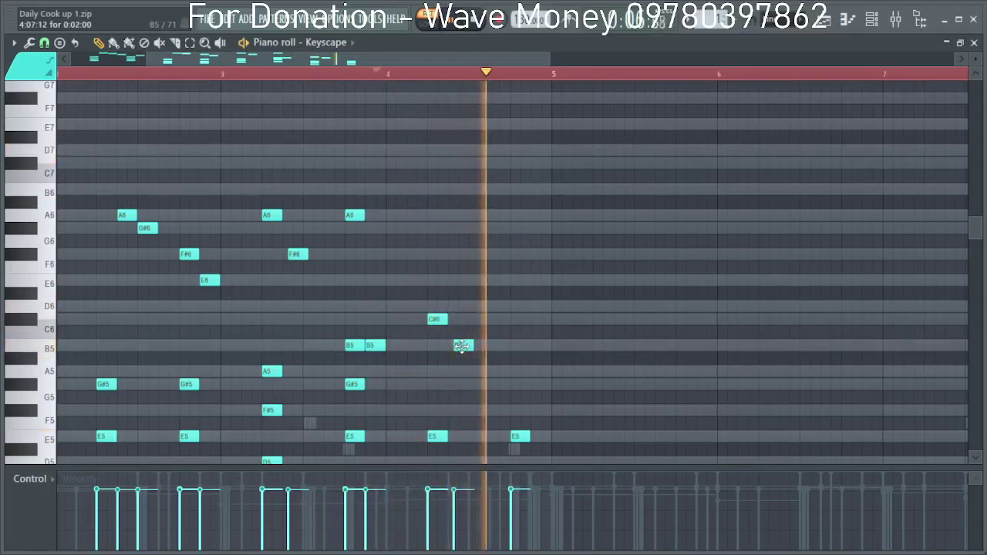
{"action": "left_click_drag", "start_coordinate": [462, 329], "coordinate": [486, 254]}
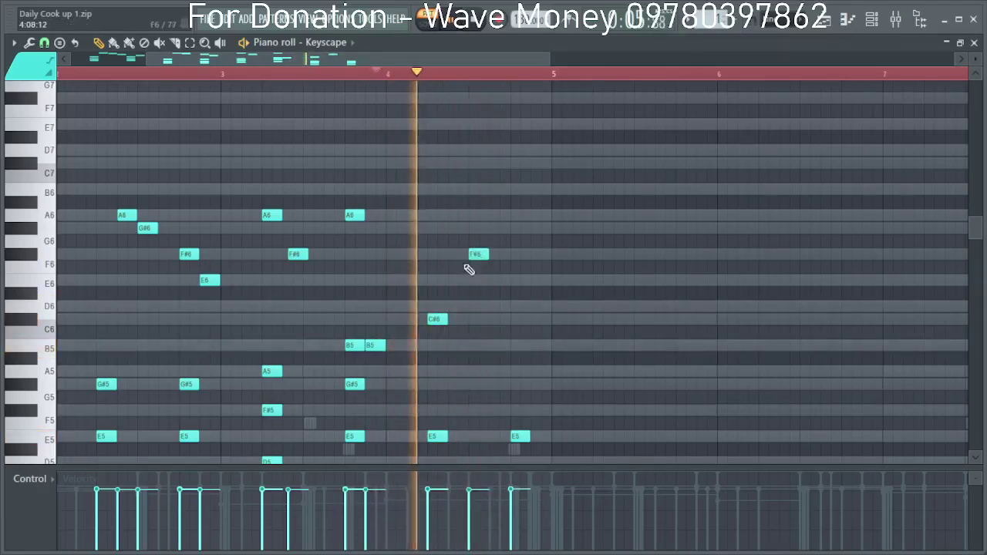
{"action": "right_click", "coordinate": [473, 256]}
{"action": "right_click", "coordinate": [438, 321]}
Raise the volume of mixer track Insert 5 to about -7.6 dB during playback.
{"action": "scroll", "coordinate": [85, 221], "scroll_direction": "down", "scroll_amount": 3}
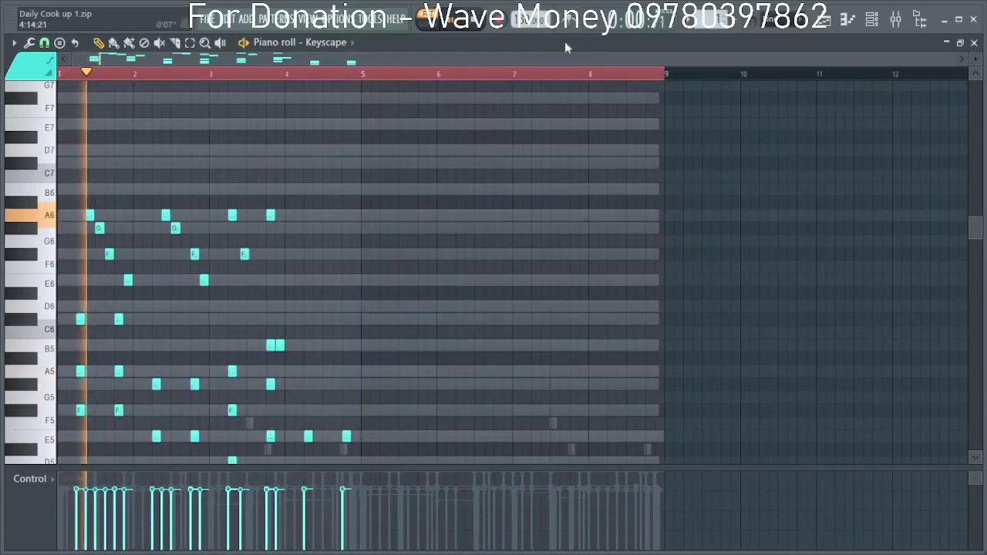
{"action": "left_click", "coordinate": [960, 42]}
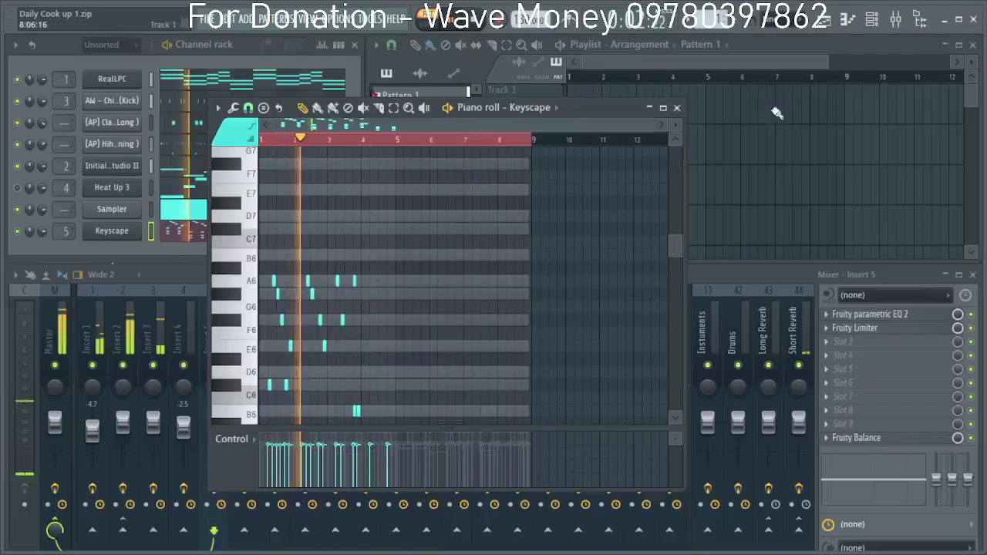
{"action": "left_click", "coordinate": [800, 269]}
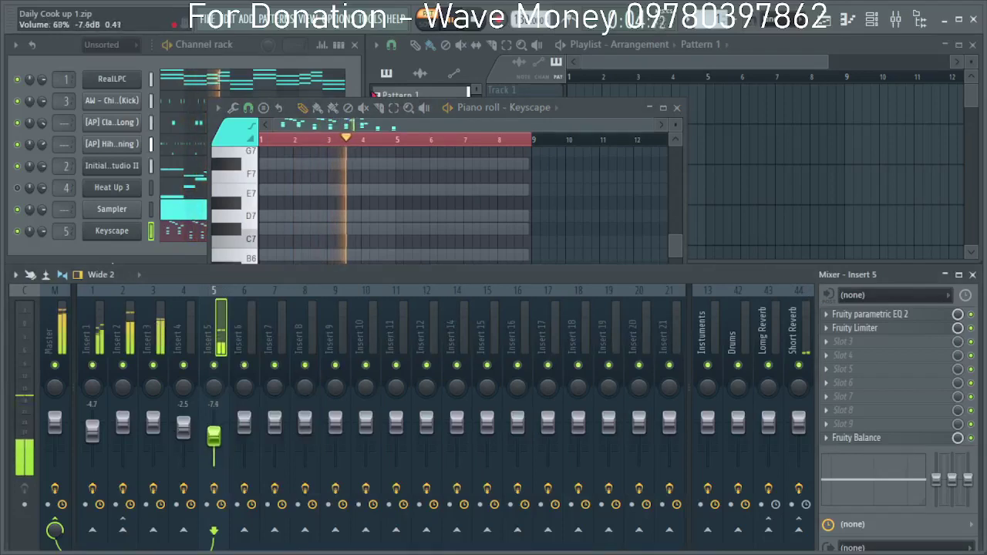
Select all the Keyscape notes below the high melody and lower their velocity.
{"action": "left_click", "coordinate": [663, 109]}
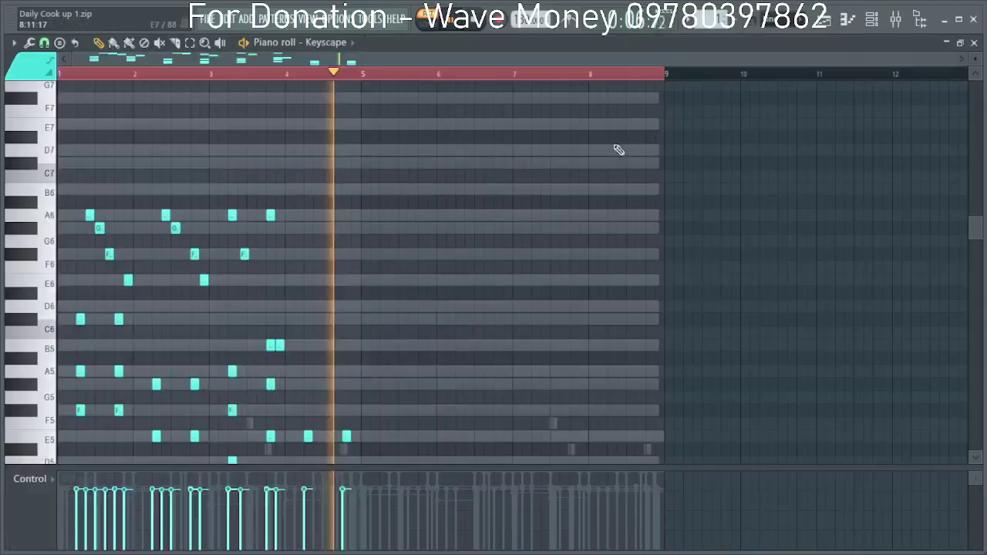
{"action": "scroll", "coordinate": [313, 348], "scroll_direction": "down", "scroll_amount": 5}
{"action": "left_click_drag", "start_coordinate": [402, 430], "coordinate": [61, 195]}
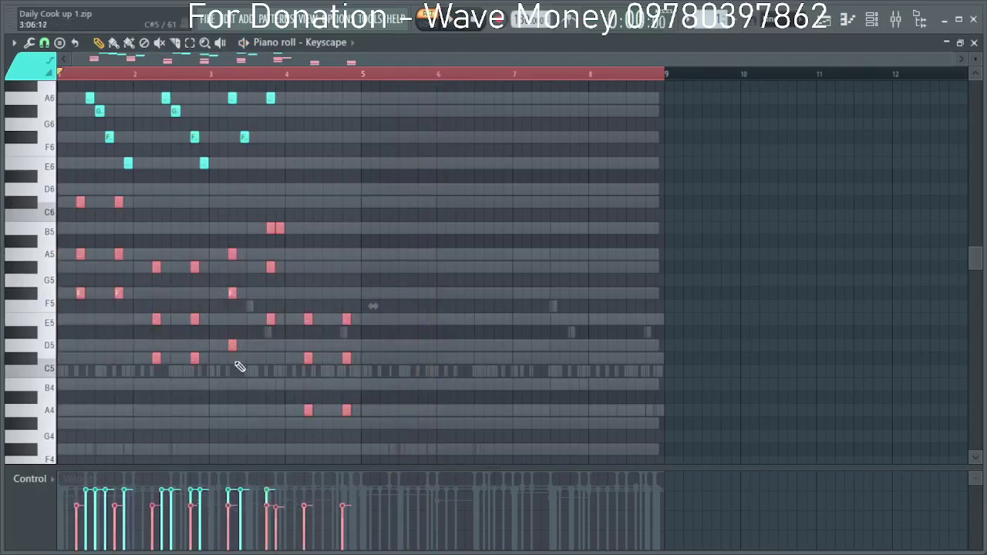
Raise the volume of mixer track Insert 5 to -4.1 dB and reopen the Keyscape piano roll.
{"action": "left_click", "coordinate": [981, 44]}
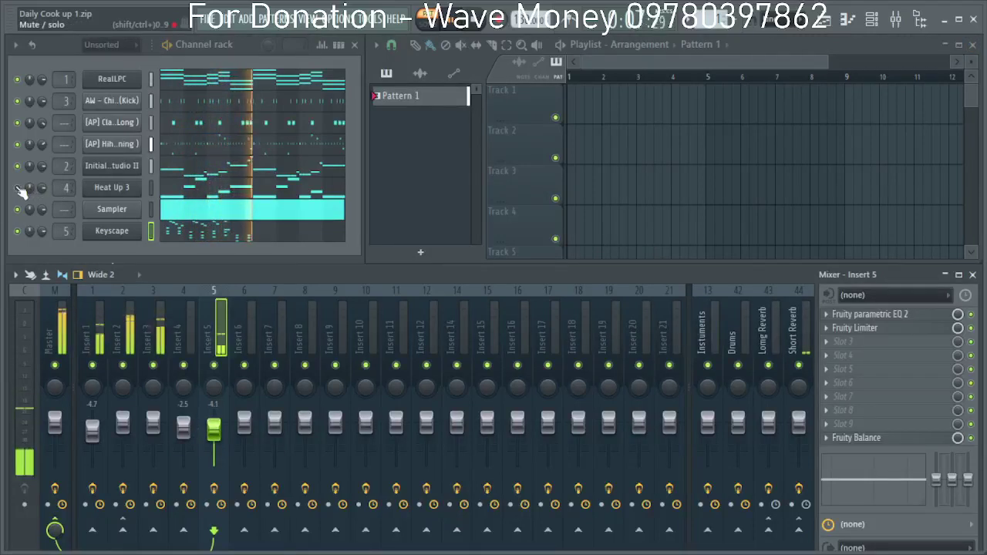
{"action": "right_click", "coordinate": [112, 231]}
{"action": "left_click", "coordinate": [176, 227]}
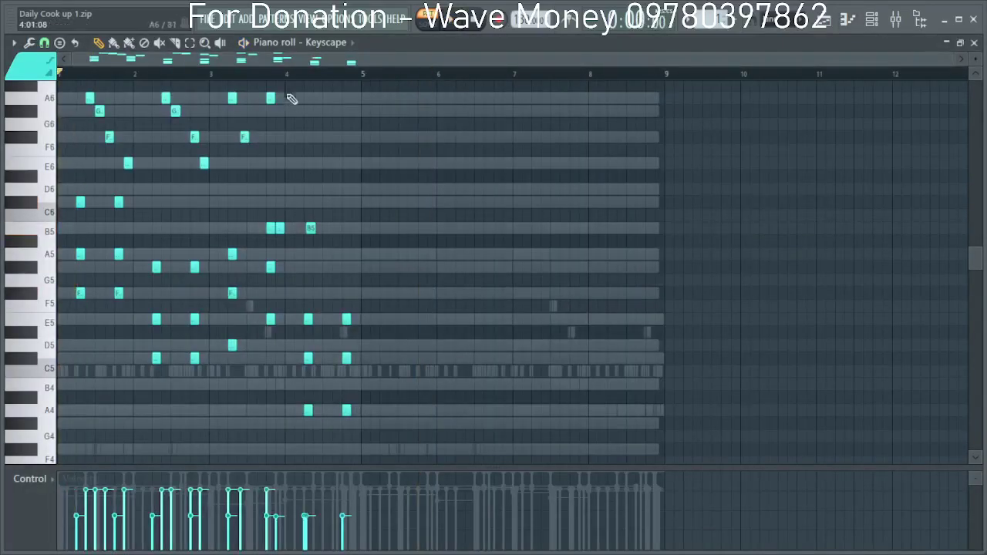
Delete the B5 note in bar 4 of the Keyscape part and place A6 above both of that bar's chords.
{"action": "scroll", "coordinate": [343, 302], "scroll_direction": "up", "scroll_amount": 2}
{"action": "key", "text": "space"}
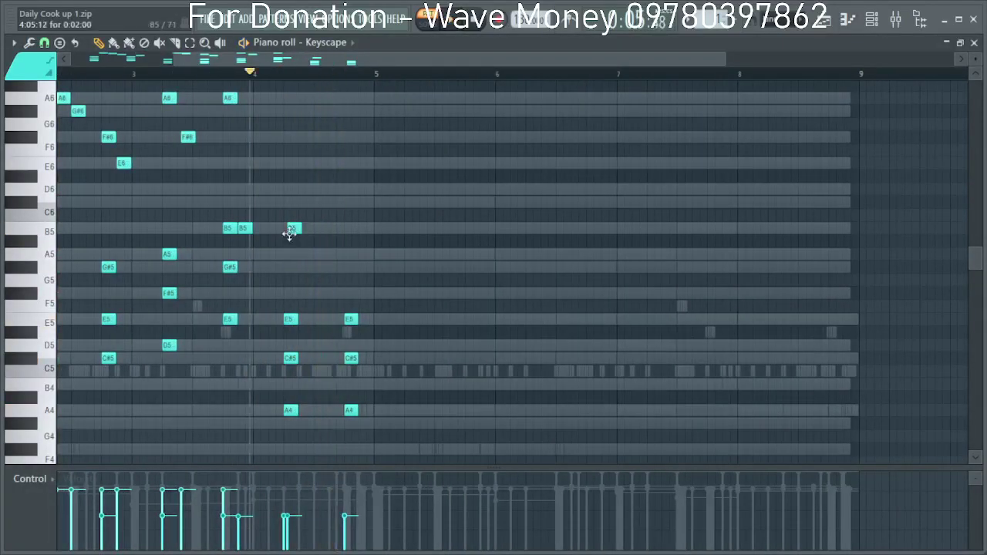
{"action": "right_click", "coordinate": [289, 229]}
{"action": "scroll", "coordinate": [288, 229], "scroll_direction": "up", "scroll_amount": 2}
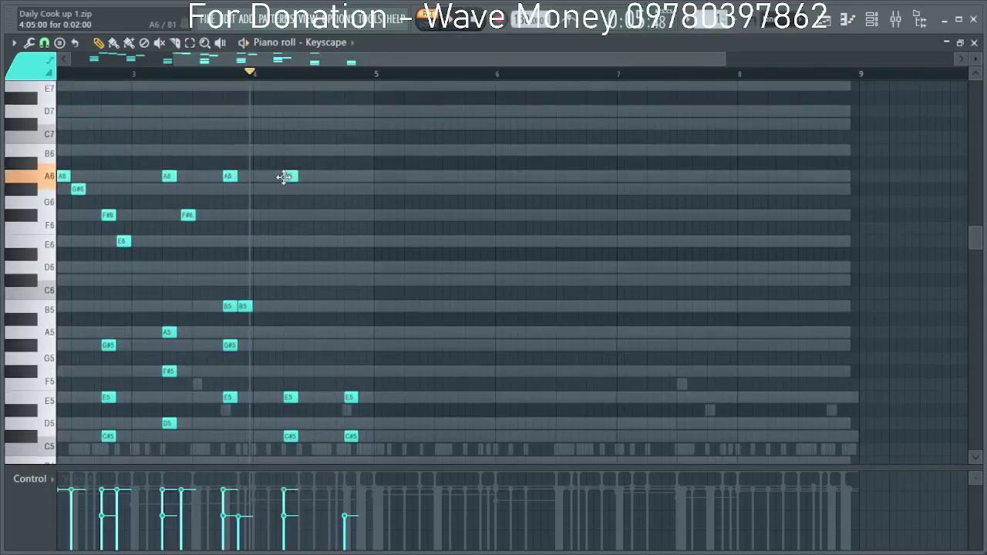
{"action": "left_click", "coordinate": [347, 177]}
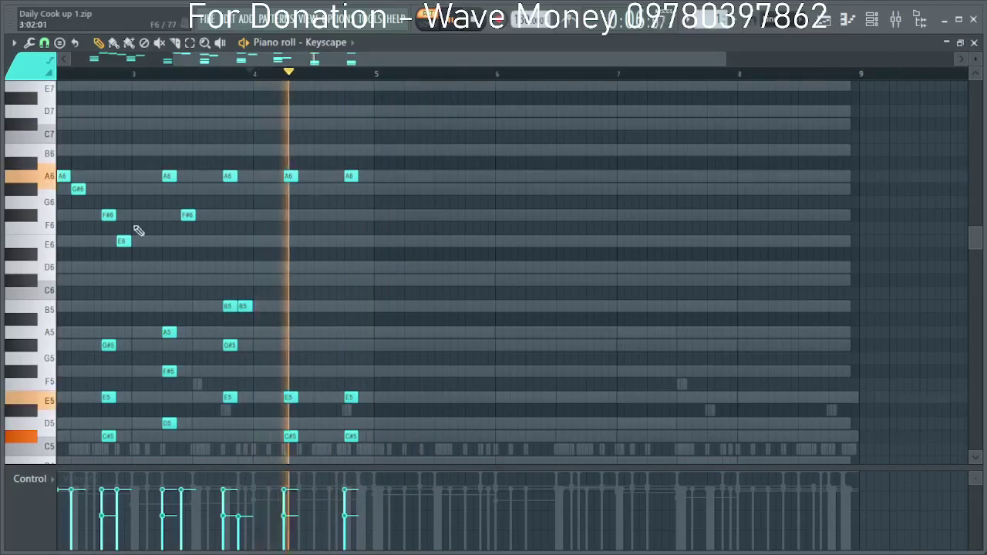
{"action": "key", "text": "ctrl+a"}
{"action": "key", "text": "ctrl+b"}
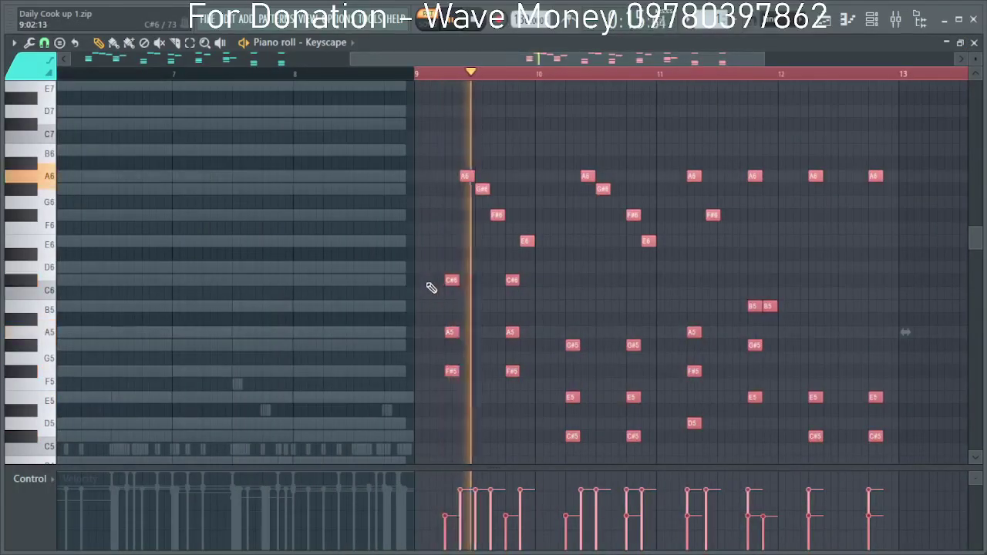
{"action": "key", "text": "ctrl+z"}
Limit the time selection to bars 1 to 4 and duplicate the Keyscape notes into bars 5 to 8.
{"action": "scroll", "coordinate": [344, 308], "scroll_direction": "down", "scroll_amount": 2}
{"action": "scroll", "coordinate": [344, 308], "scroll_direction": "down", "scroll_amount": 2}
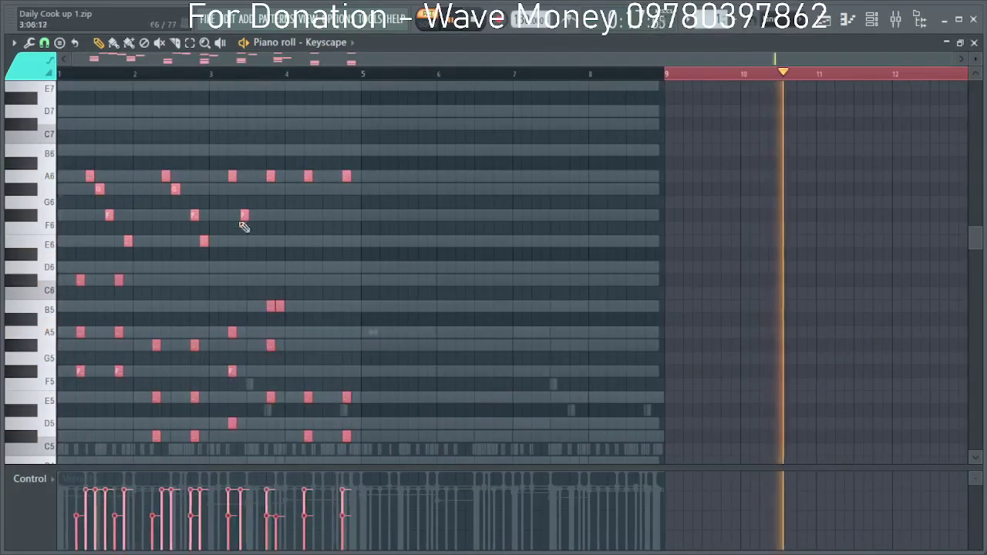
{"action": "key", "text": "space"}
{"action": "left_click_drag", "start_coordinate": [365, 75], "coordinate": [3, 91]}
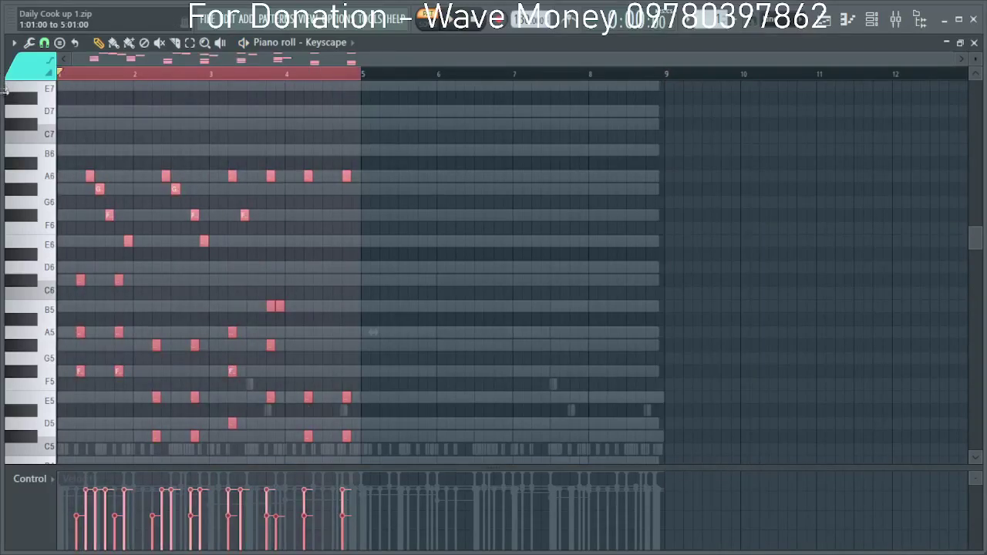
{"action": "scroll", "coordinate": [402, 305], "scroll_direction": "up", "scroll_amount": 4}
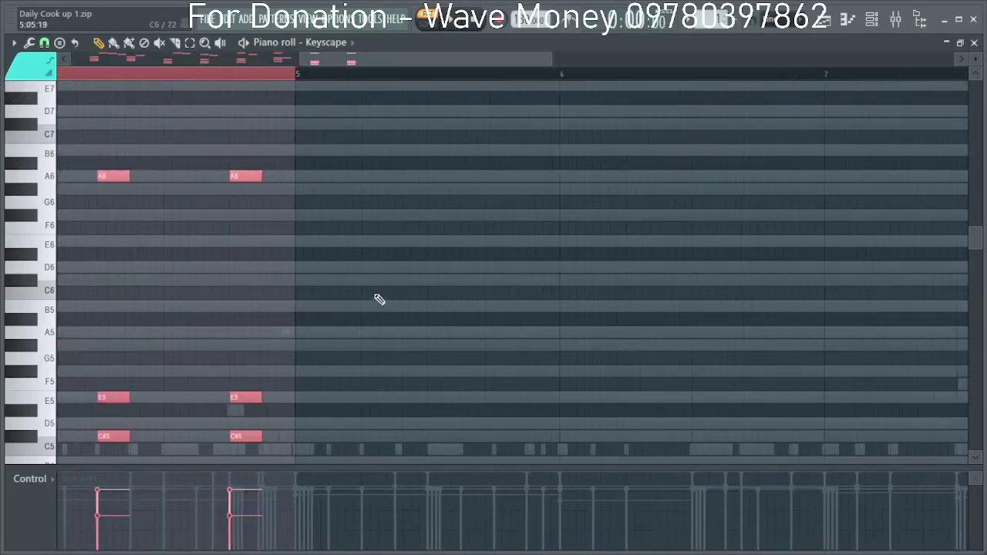
{"action": "scroll", "coordinate": [302, 283], "scroll_direction": "up", "scroll_amount": 1}
{"action": "scroll", "coordinate": [301, 283], "scroll_direction": "down", "scroll_amount": 6}
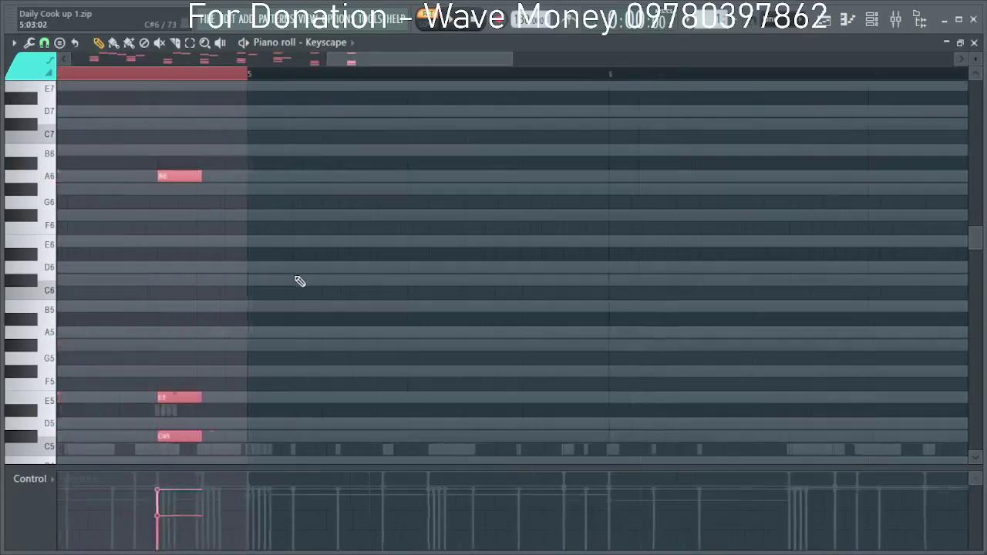
{"action": "key", "text": "ctrl+b"}
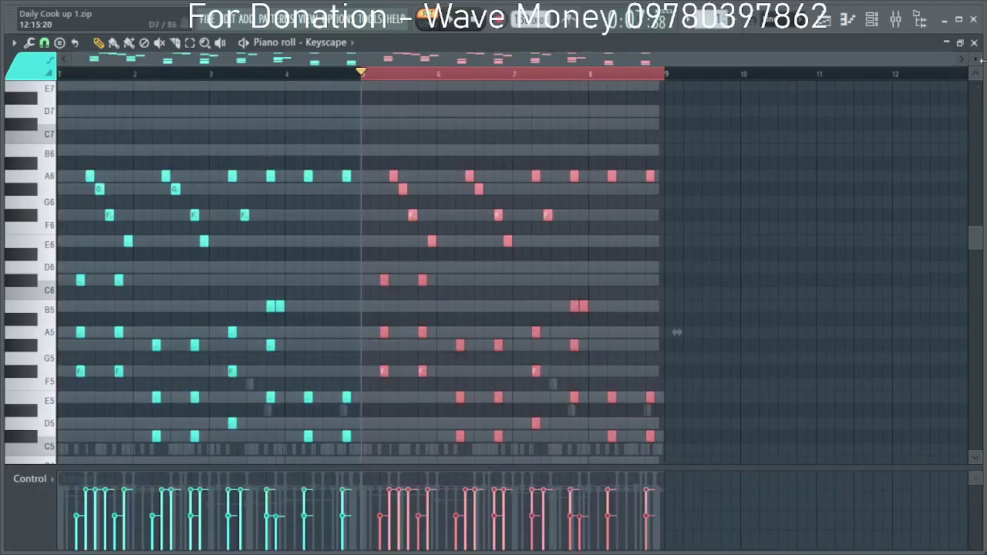
Try the melody note above the first chord of bar 8 on F#6 and listen to it.
{"action": "scroll", "coordinate": [671, 310], "scroll_direction": "up", "scroll_amount": 4}
{"action": "right_click", "coordinate": [509, 258]}
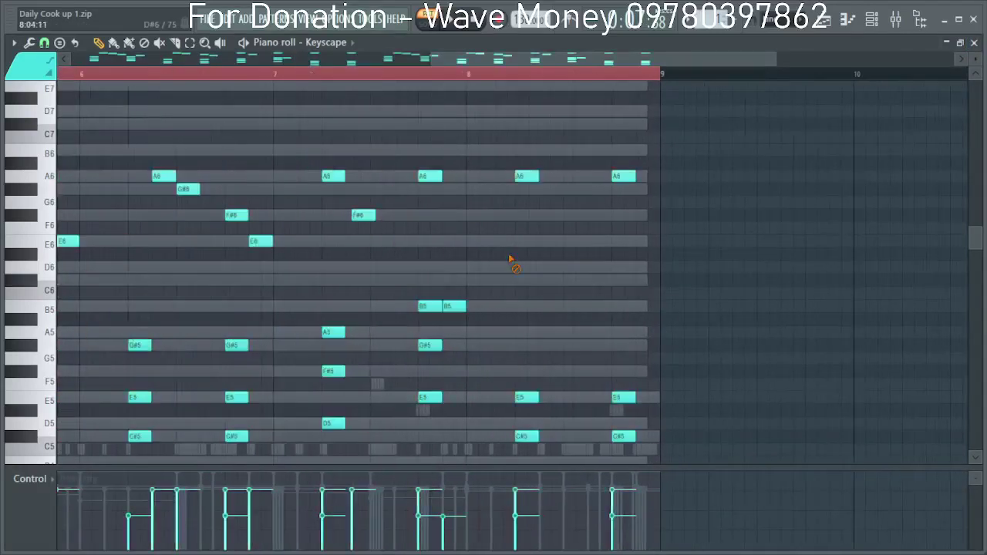
{"action": "left_click_drag", "start_coordinate": [528, 204], "coordinate": [528, 220]}
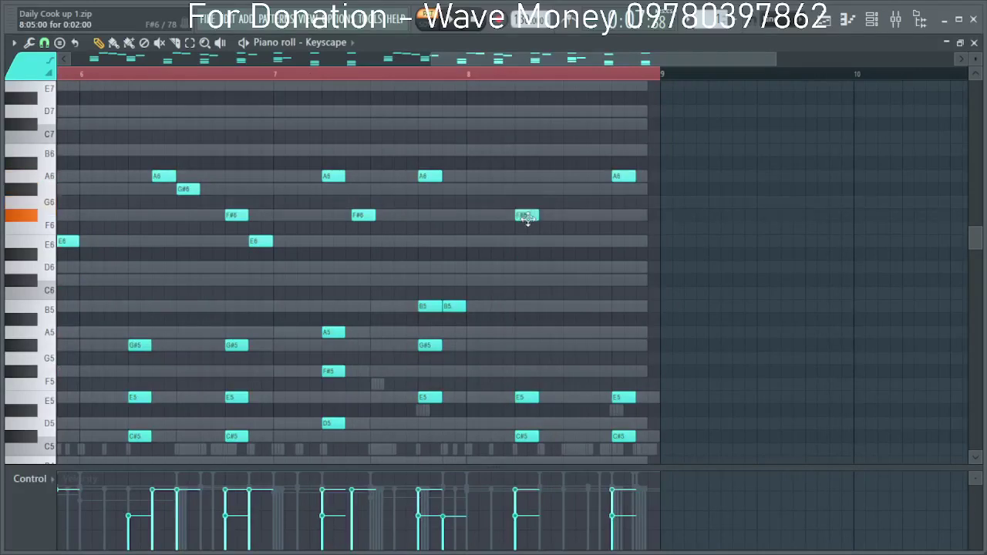
{"action": "key", "text": "space"}
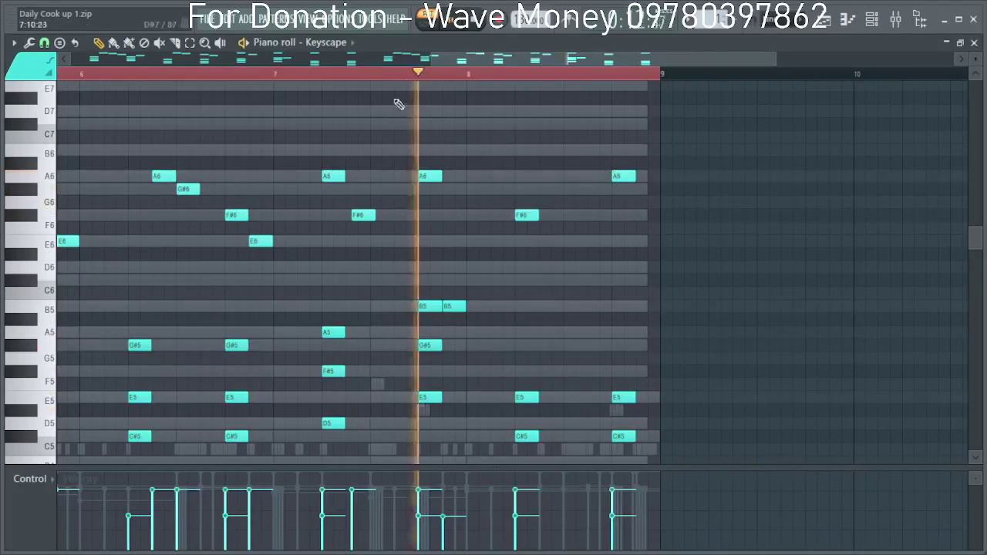
{"action": "key", "text": "space"}
{"action": "key", "text": "space"}
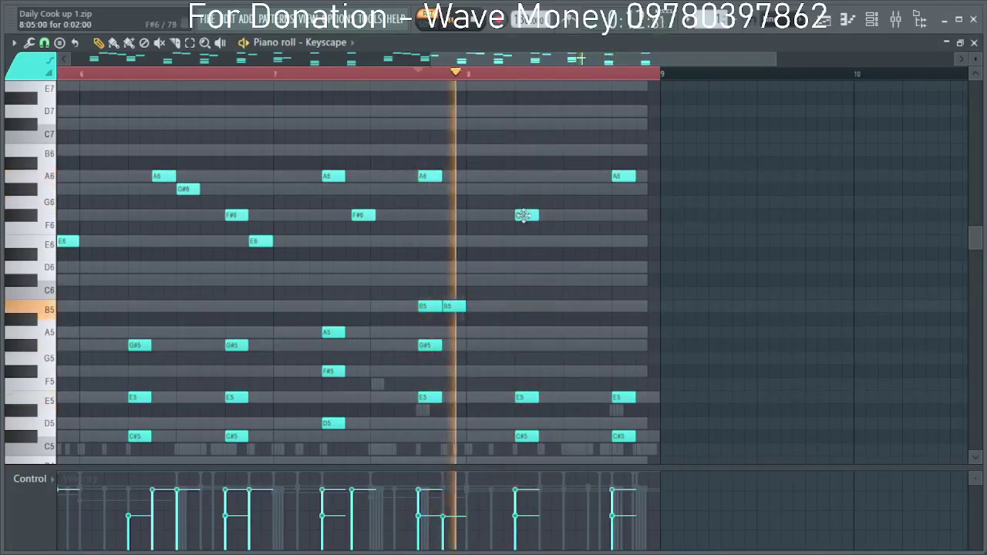
Try E6 for the melody notes above both chords of bar 8, playing back each change.
{"action": "left_click_drag", "start_coordinate": [524, 216], "coordinate": [523, 243]}
{"action": "key", "text": "space"}
{"action": "key", "text": "space"}
{"action": "left_click_drag", "start_coordinate": [620, 179], "coordinate": [615, 243]}
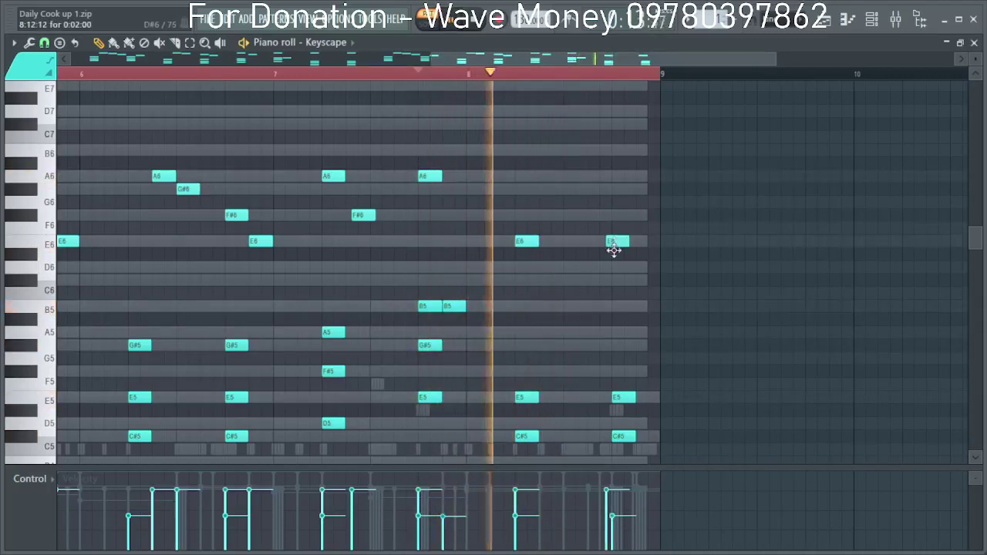
{"action": "key", "text": "space"}
{"action": "key", "text": "space"}
Try B6 above both chords of bar 8, aligning the first note with its chord and auditioning the result.
{"action": "left_click_drag", "start_coordinate": [527, 270], "coordinate": [527, 163]}
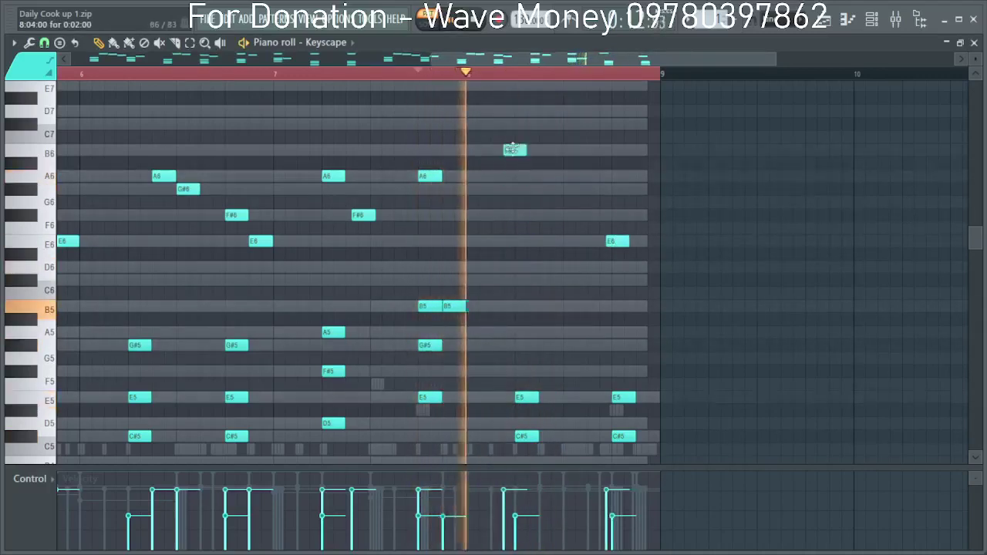
{"action": "key", "text": "space"}
{"action": "key", "text": "space"}
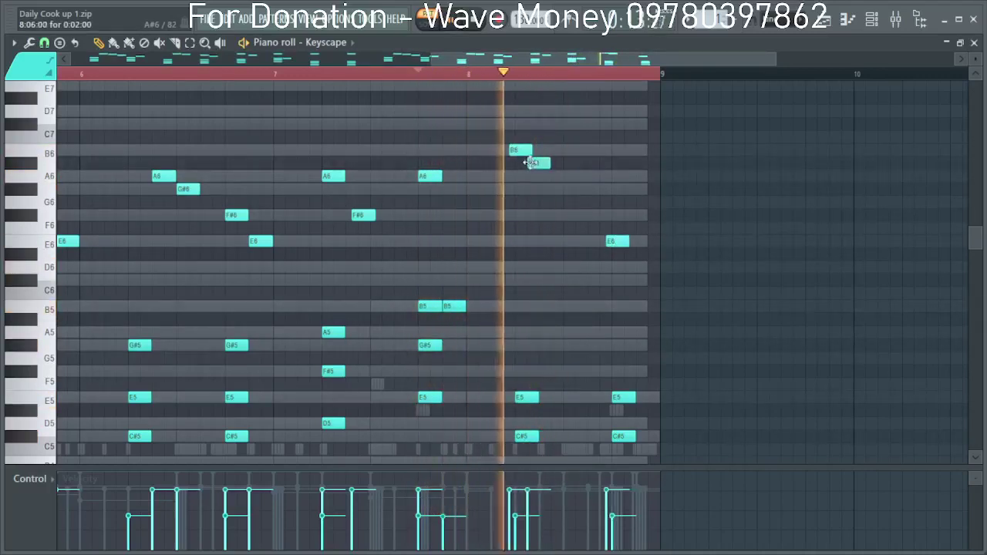
{"action": "key", "text": "space"}
{"action": "key", "text": "space"}
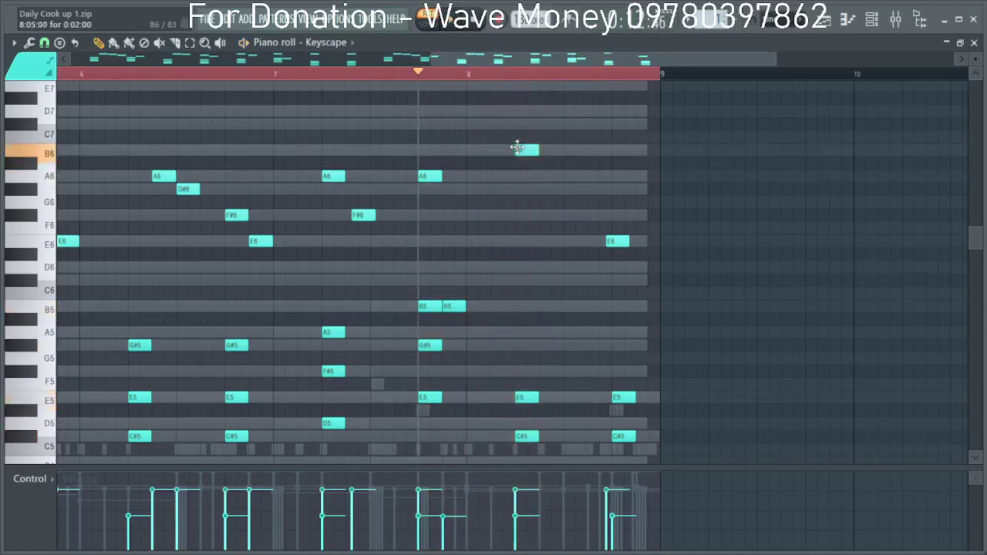
{"action": "left_click_drag", "start_coordinate": [617, 241], "coordinate": [619, 146]}
{"action": "key", "text": "space"}
{"action": "key", "text": "space"}
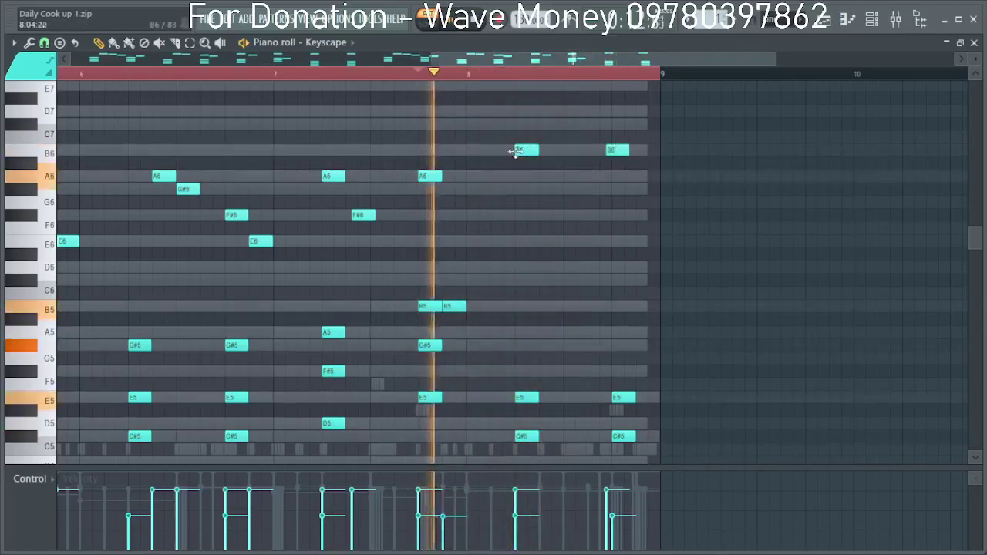
Try C#7 above the first chord of bar 8 and A6 above the second.
{"action": "left_click_drag", "start_coordinate": [524, 149], "coordinate": [525, 123]}
{"action": "key", "text": "space"}
{"action": "key", "text": "space"}
{"action": "left_click_drag", "start_coordinate": [617, 151], "coordinate": [617, 176]}
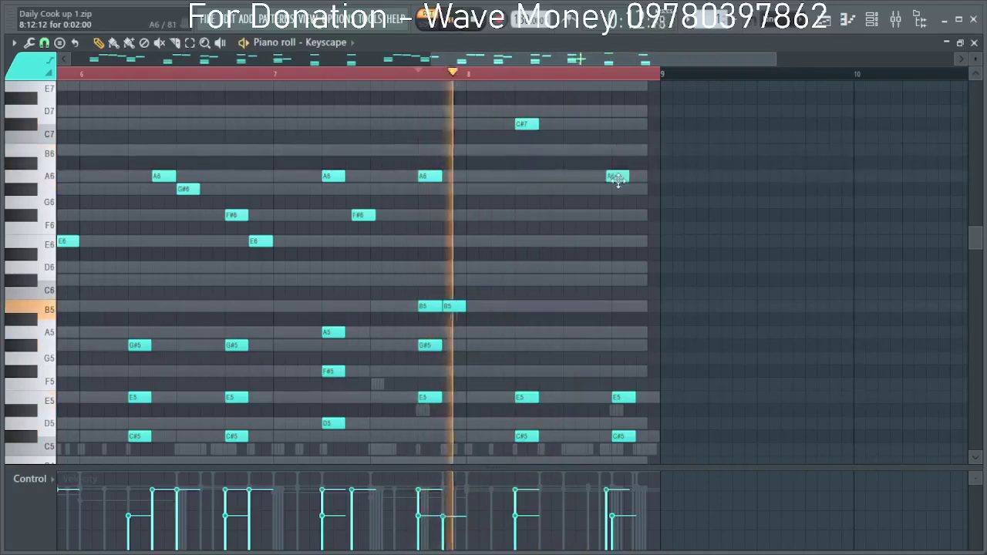
Audition E6 above bar 8's first chord against A6 on the second, and try E6 on the second as well.
{"action": "left_click_drag", "start_coordinate": [516, 126], "coordinate": [529, 245]}
{"action": "key", "text": "space"}
{"action": "key", "text": "space"}
{"action": "key", "text": "space"}
{"action": "key", "text": "space"}
{"action": "key", "text": "space"}
{"action": "key", "text": "space"}
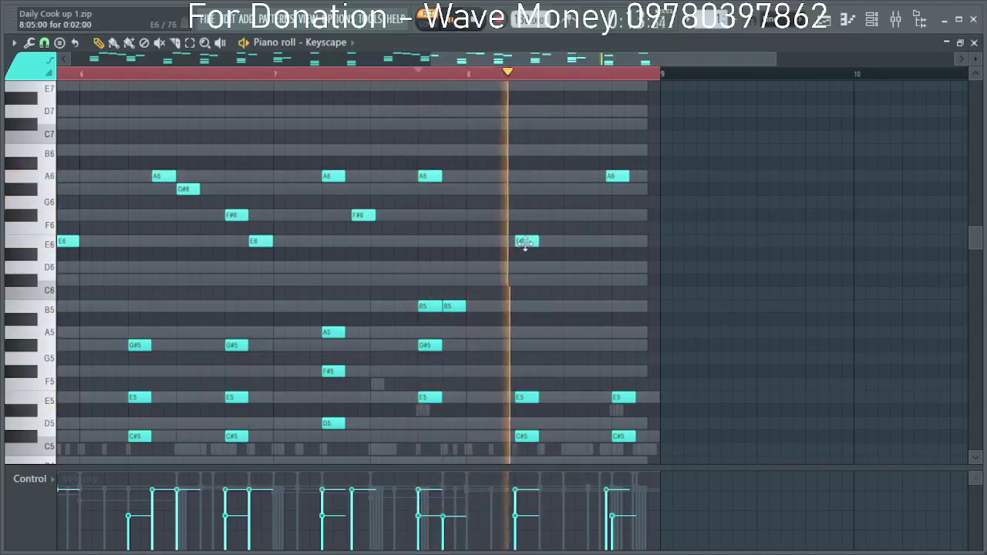
{"action": "key", "text": "space"}
{"action": "left_click_drag", "start_coordinate": [614, 176], "coordinate": [617, 242]}
{"action": "key", "text": "space"}
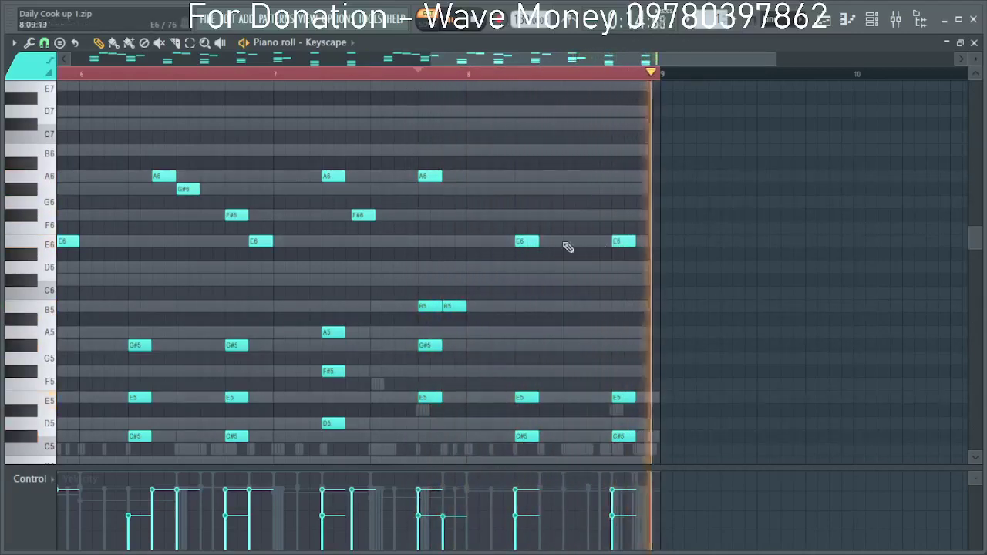
Move the melody notes above both chords of bar 8 down to A5.
{"action": "left_click_drag", "start_coordinate": [527, 241], "coordinate": [524, 334]}
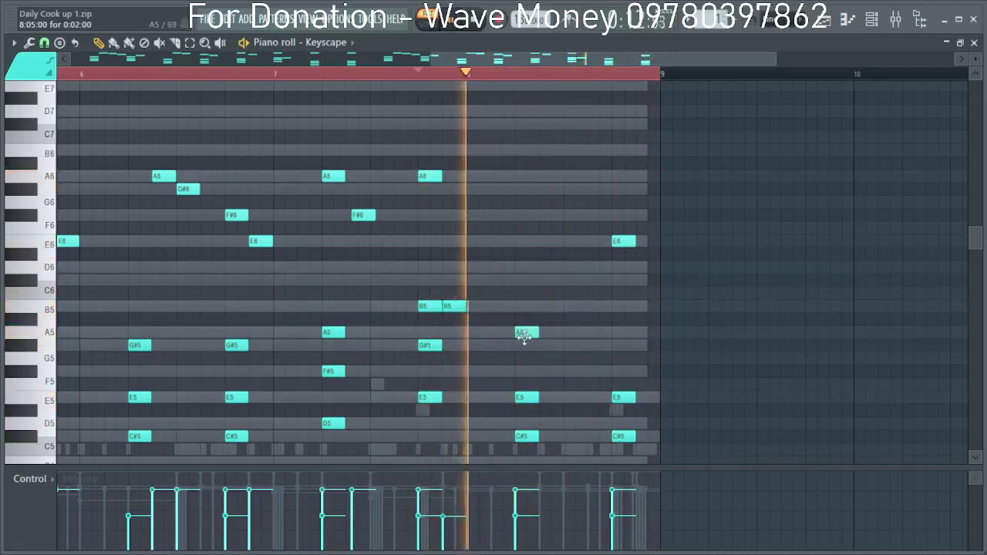
{"action": "left_click_drag", "start_coordinate": [619, 243], "coordinate": [623, 334]}
{"action": "key", "text": "space"}
Clear the time selection from the Keyscape part and return to the channel rack.
{"action": "left_click", "coordinate": [946, 42]}
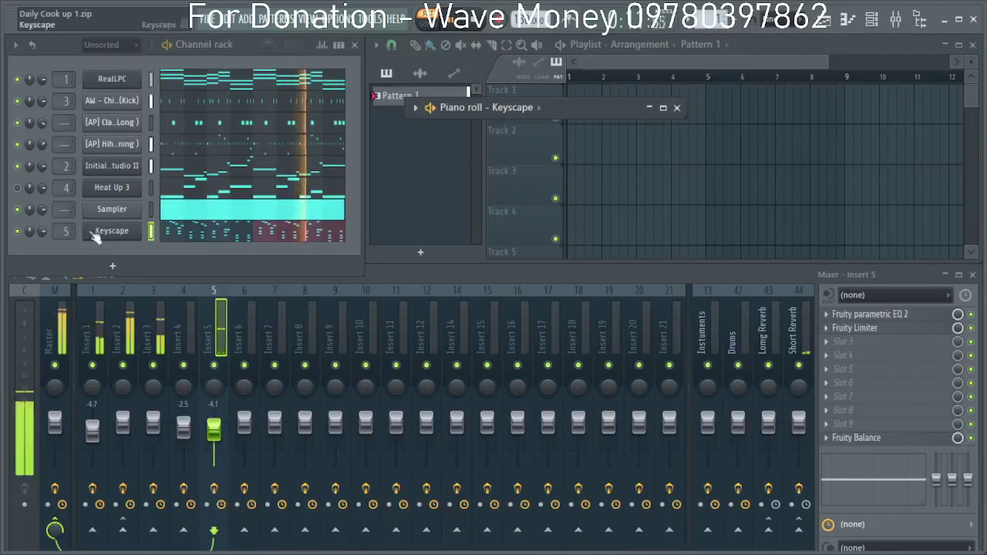
{"action": "right_click", "coordinate": [618, 178]}
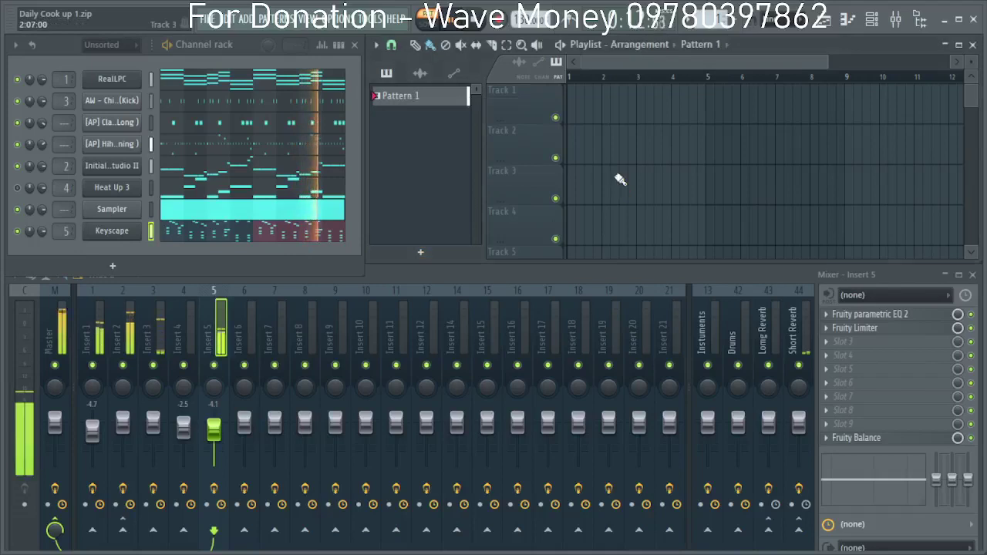
{"action": "right_click", "coordinate": [117, 231]}
{"action": "left_click", "coordinate": [166, 233]}
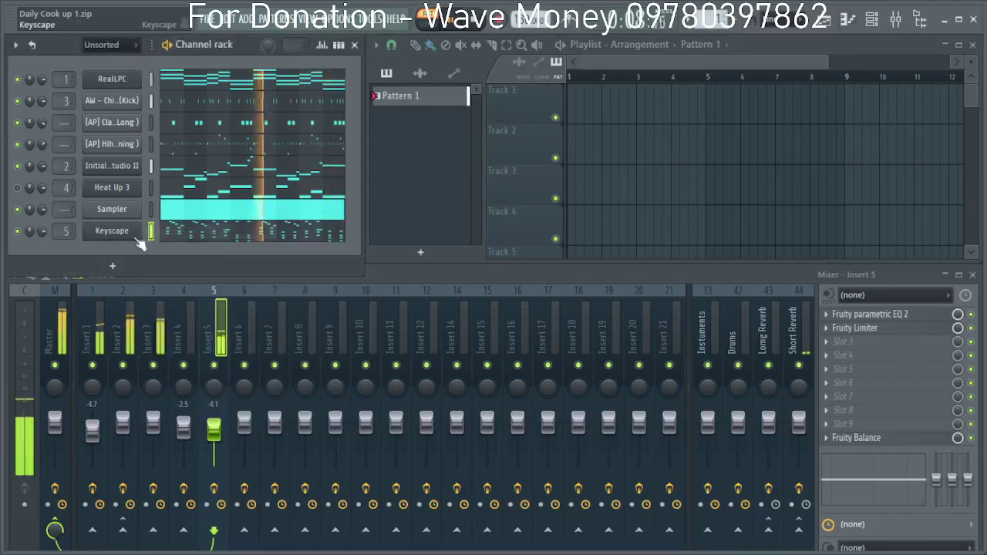
{"action": "right_click", "coordinate": [141, 231]}
Unmute the Heat Up 3 channel and lower the volume of mixer track Insert 4 to -5.3 dB.
{"action": "left_click", "coordinate": [21, 191]}
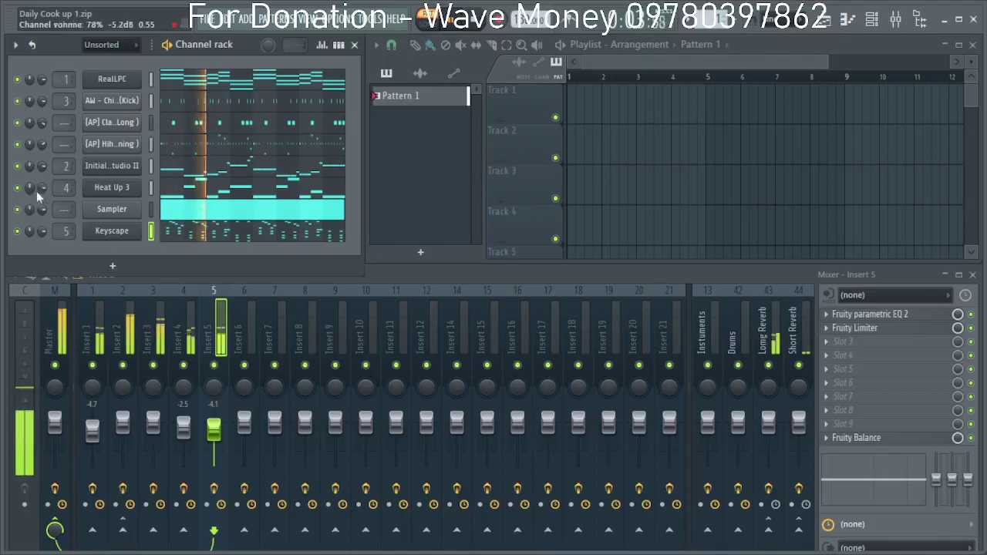
{"action": "left_click", "coordinate": [184, 461]}
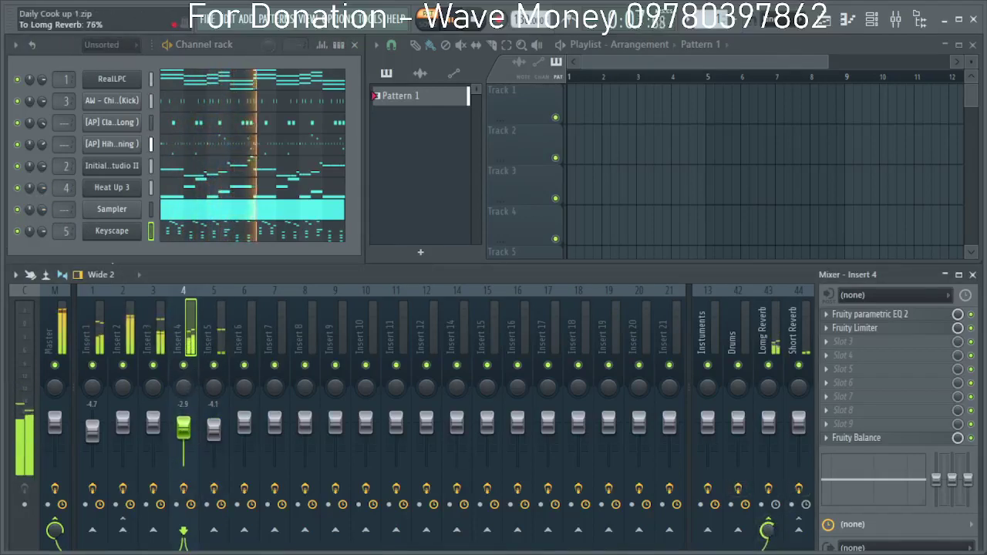
{"action": "left_click_drag", "start_coordinate": [190, 437], "coordinate": [191, 442]}
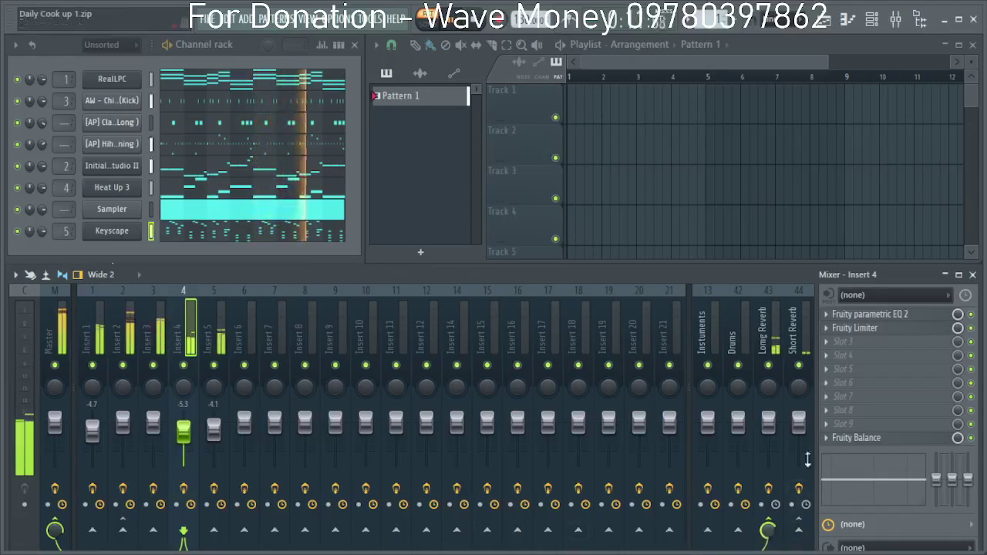
Inspect the Fruity parametric EQ 2 on Insert 4 and lower the track's volume to -8.1 dB.
{"action": "left_click", "coordinate": [862, 313]}
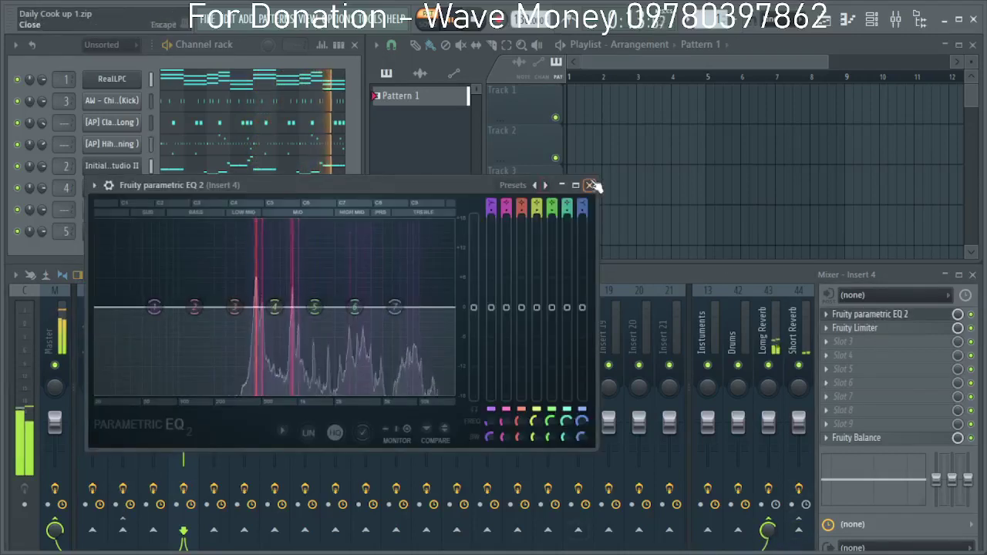
{"action": "left_click", "coordinate": [772, 328]}
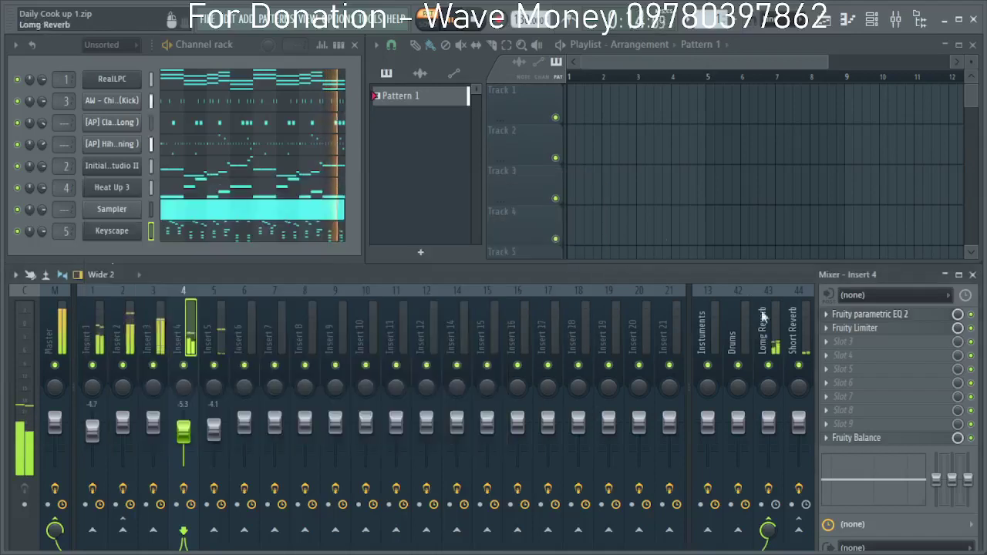
{"action": "left_click", "coordinate": [183, 432]}
{"action": "left_click_drag", "start_coordinate": [183, 433], "coordinate": [183, 438]}
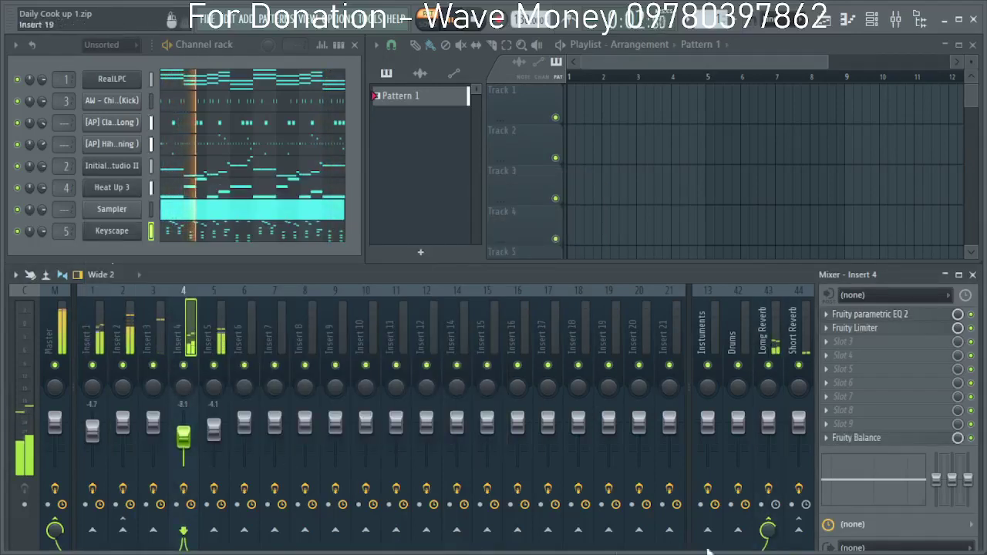
Increase Insert 4's send to the Long Reverb track and set the volume of Insert 4 to -3.9 dB.
{"action": "left_click_drag", "start_coordinate": [768, 530], "coordinate": [768, 521]}
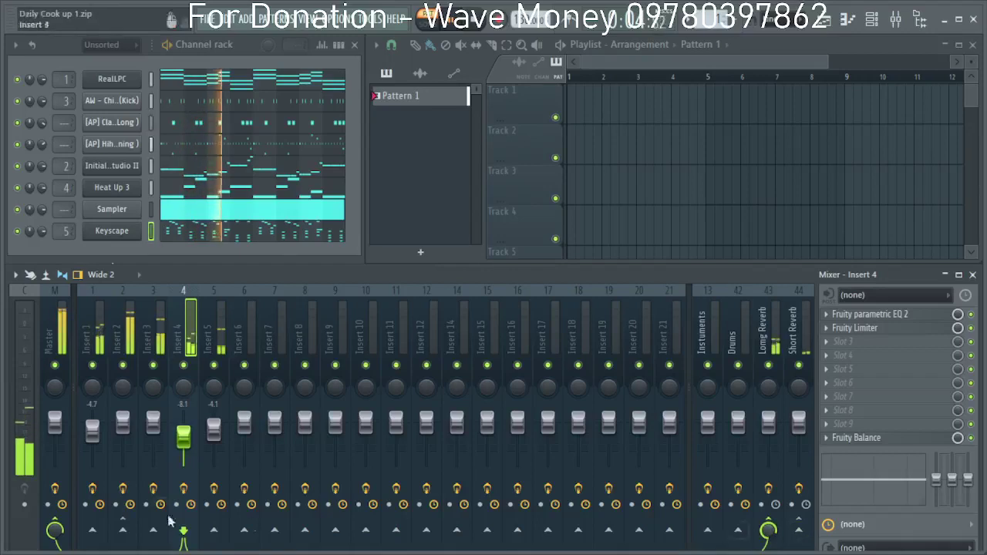
{"action": "left_click_drag", "start_coordinate": [184, 436], "coordinate": [184, 432]}
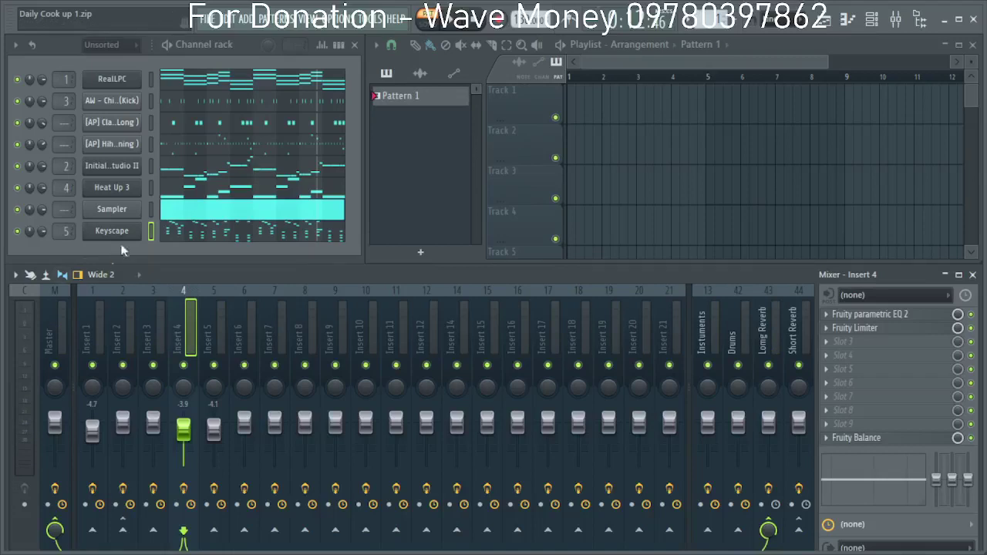
Copy the RealLPC channel's notes and add a second Heat Up 3 instrument channel.
{"action": "right_click", "coordinate": [138, 74]}
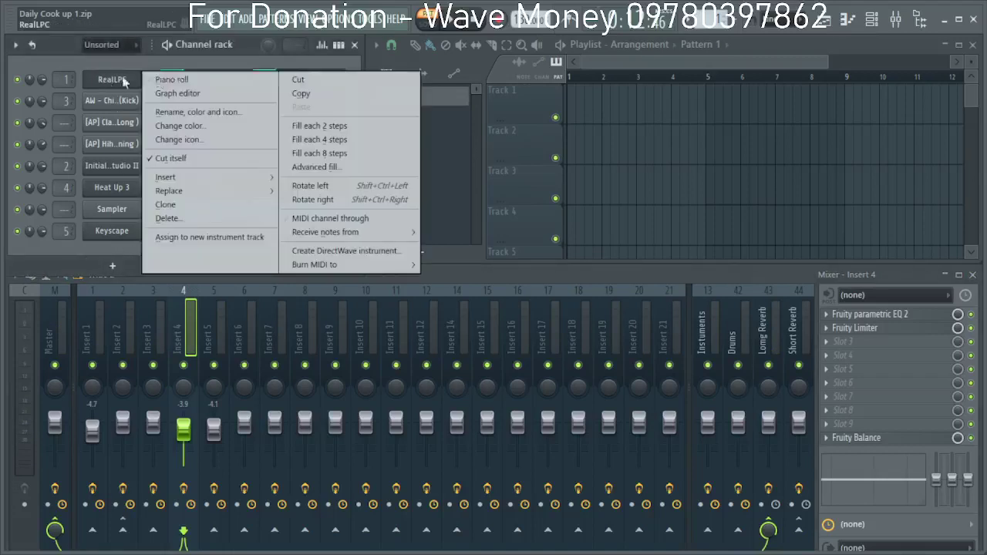
{"action": "left_click", "coordinate": [301, 93]}
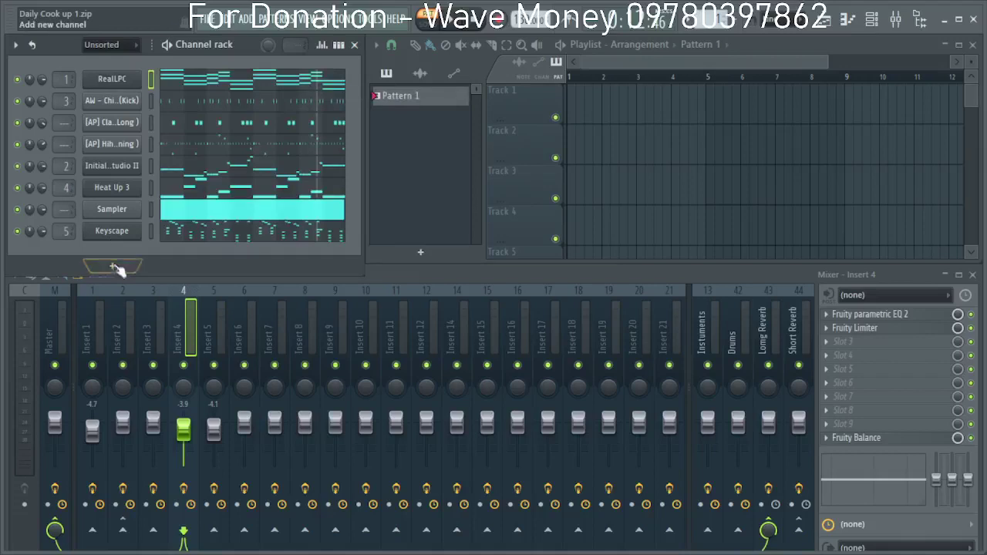
{"action": "left_click", "coordinate": [114, 267]}
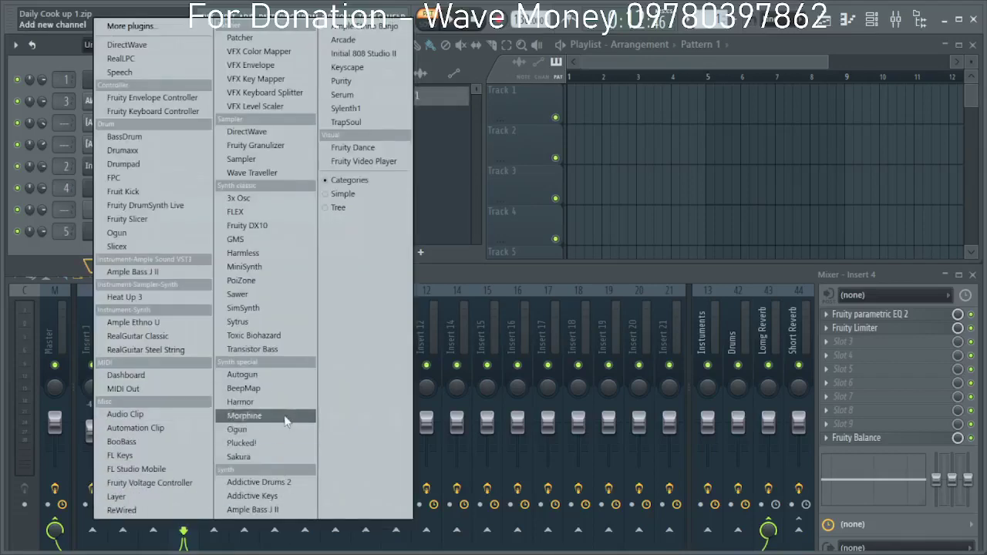
{"action": "left_click", "coordinate": [172, 303]}
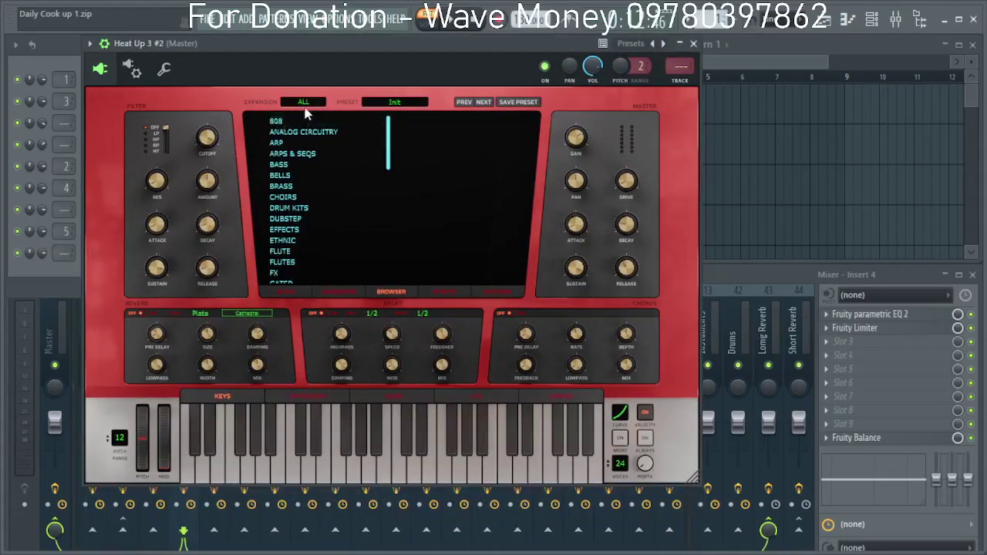
Audition the Harps preset ALWAYS [SAUCE2] and the Flute presets BOTTLE PERC [CINE] and STANDARD PANPIPE [CINE].
{"action": "scroll", "coordinate": [296, 231], "scroll_direction": "down", "scroll_amount": 3}
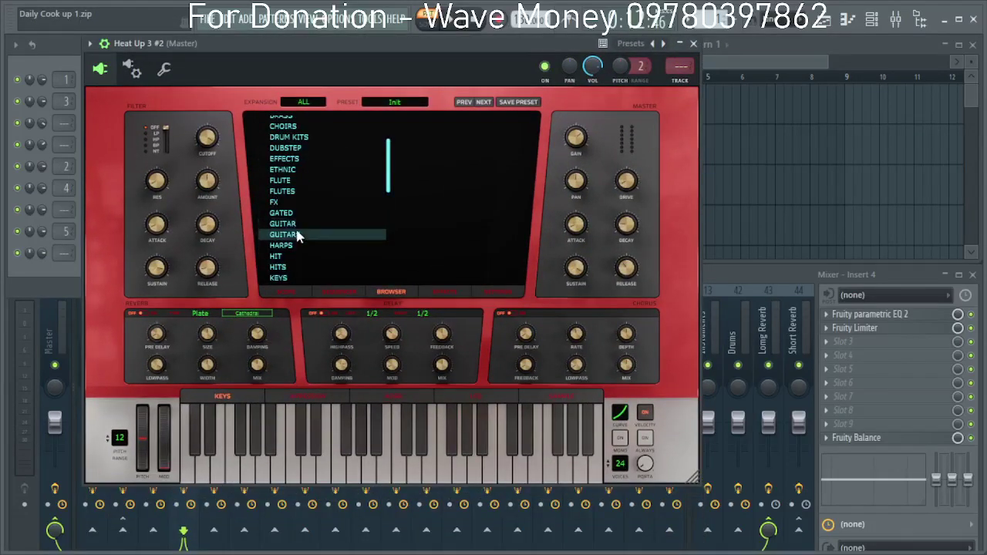
{"action": "left_click", "coordinate": [297, 247]}
{"action": "left_click", "coordinate": [437, 165]}
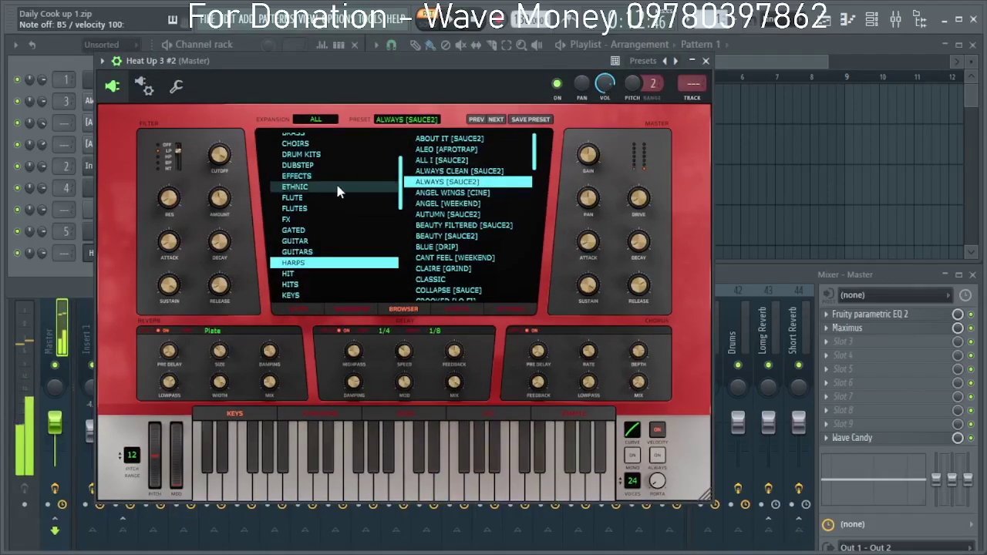
{"action": "left_click", "coordinate": [310, 235]}
{"action": "left_click", "coordinate": [478, 139]}
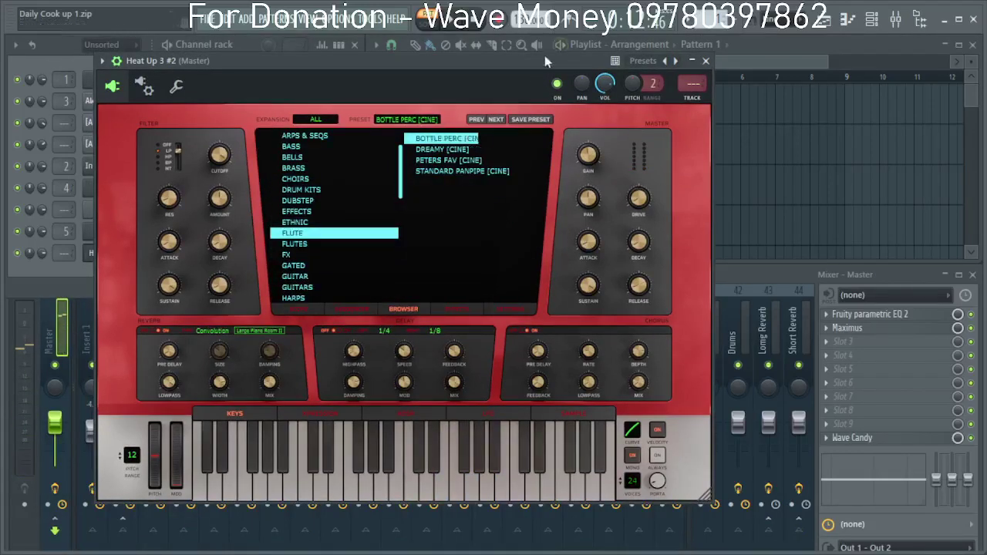
{"action": "left_click", "coordinate": [453, 171]}
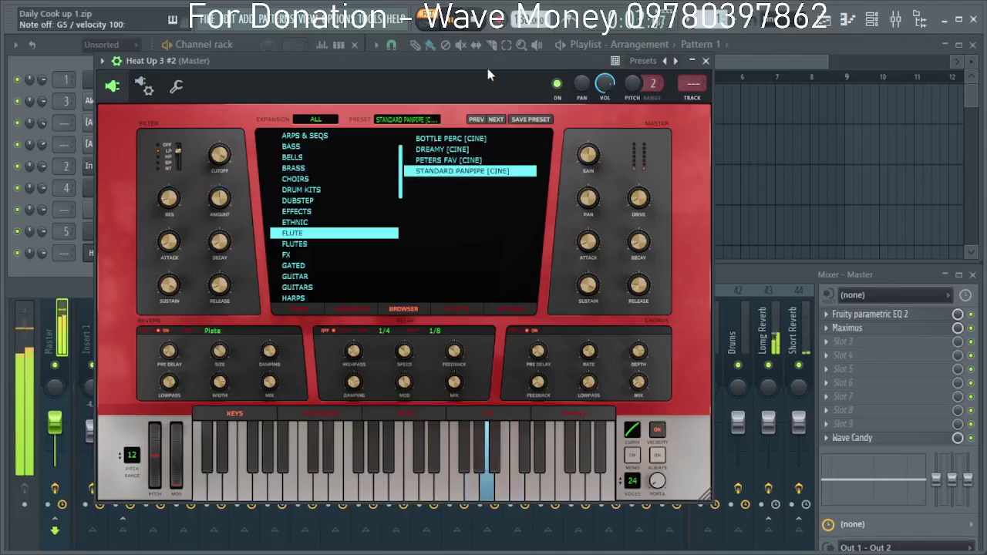
Load the Flutes preset 40 [SAUCE], test it with a few notes, and route the instrument to mixer track 6.
{"action": "left_click", "coordinate": [305, 245]}
{"action": "left_click", "coordinate": [483, 136]}
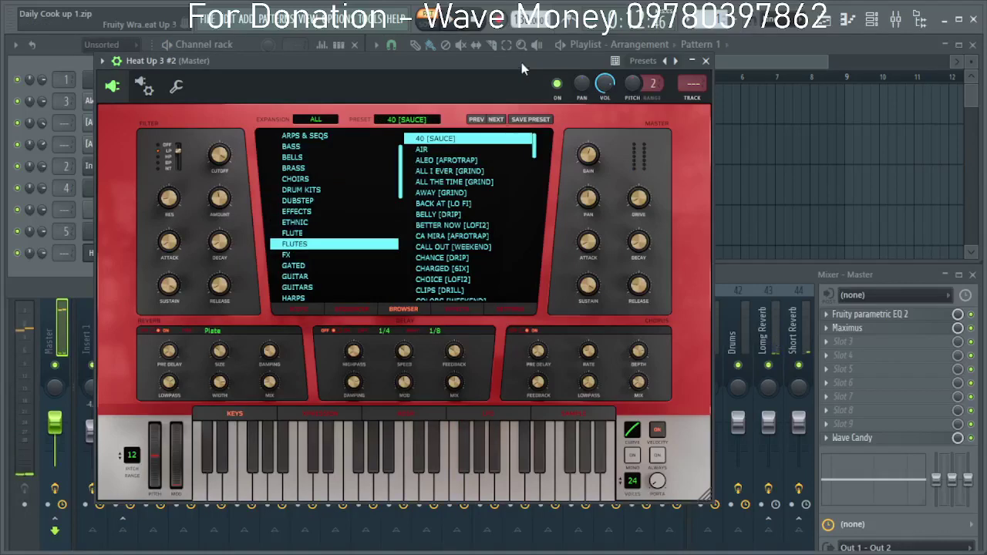
{"action": "left_click_drag", "start_coordinate": [521, 64], "coordinate": [510, 71]}
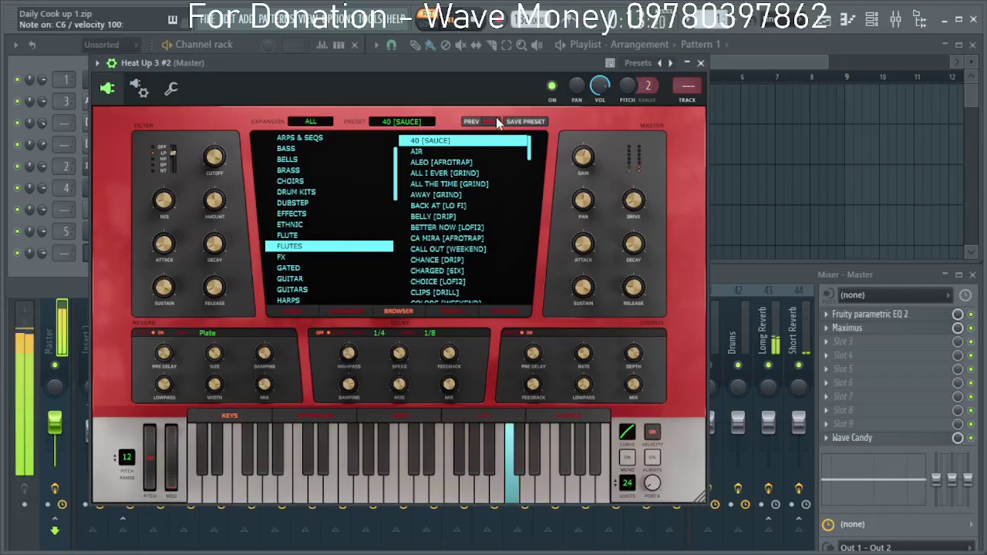
{"action": "key", "text": "w"}
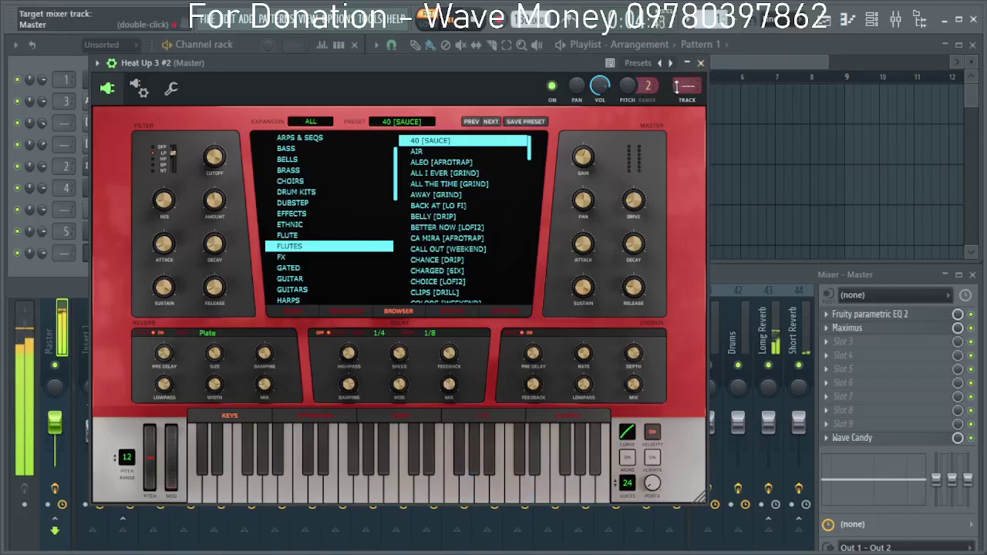
{"action": "left_click_drag", "start_coordinate": [687, 85], "coordinate": [687, 77]}
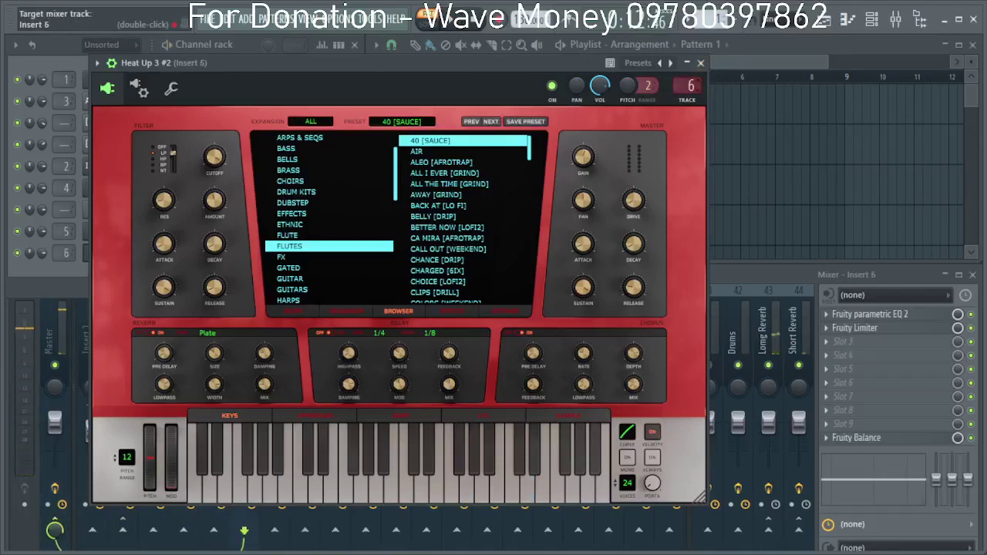
{"action": "left_click", "coordinate": [701, 64]}
Open Heat Up 3 #2's piano roll full size and place a one-bar E6 note at bar 1, checking it in playback.
{"action": "right_click", "coordinate": [112, 258]}
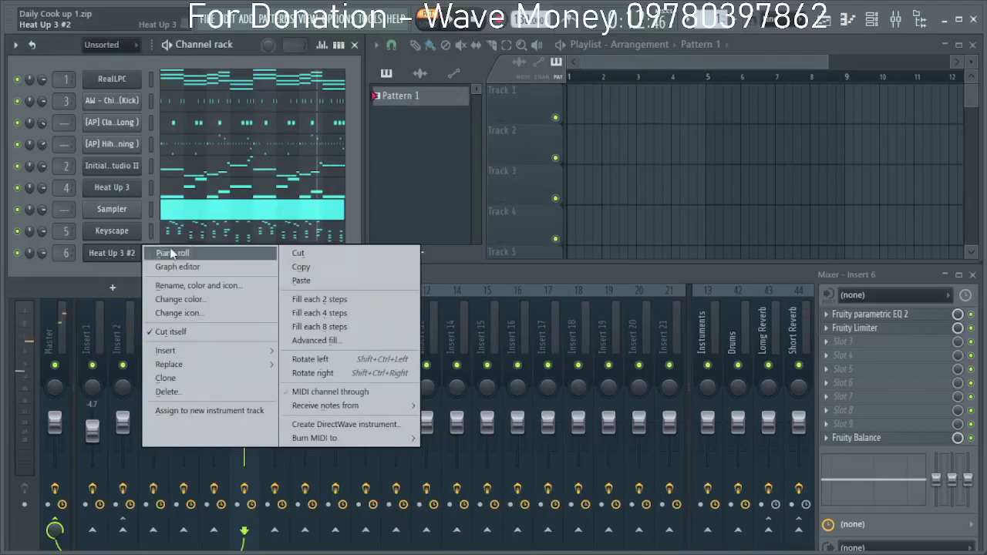
{"action": "left_click", "coordinate": [166, 253]}
{"action": "left_click", "coordinate": [861, 108]}
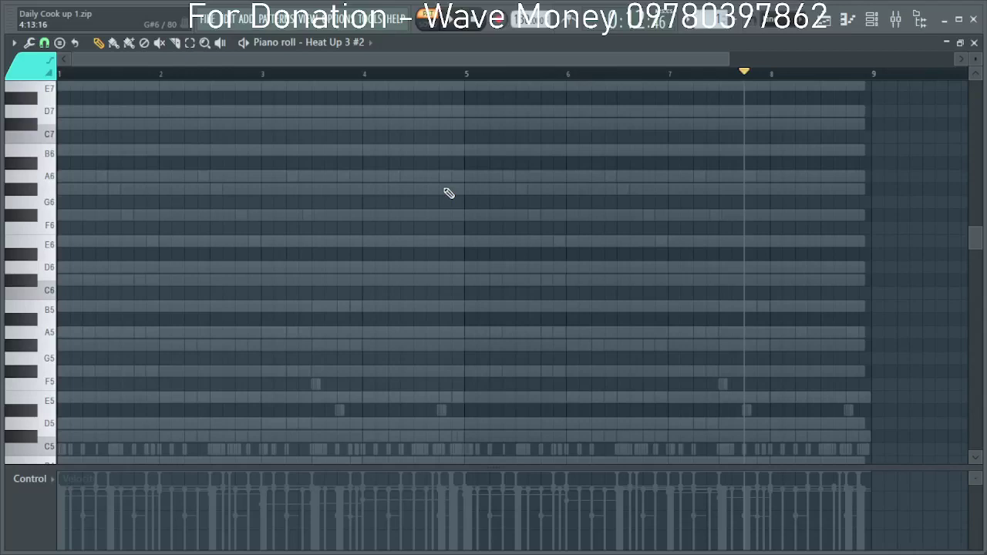
{"action": "scroll", "coordinate": [76, 276], "scroll_direction": "down", "scroll_amount": 4}
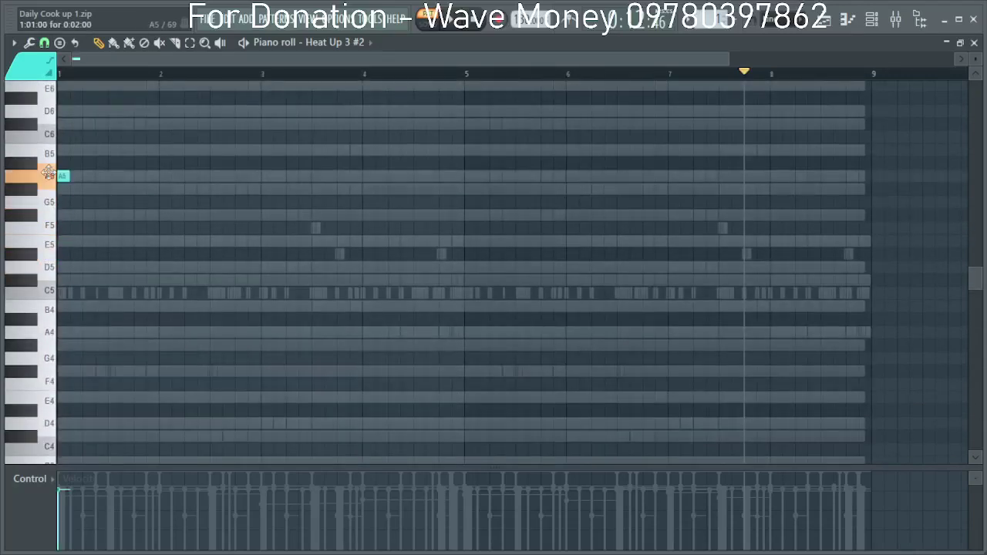
{"action": "left_click", "coordinate": [64, 74]}
{"action": "key", "text": "space"}
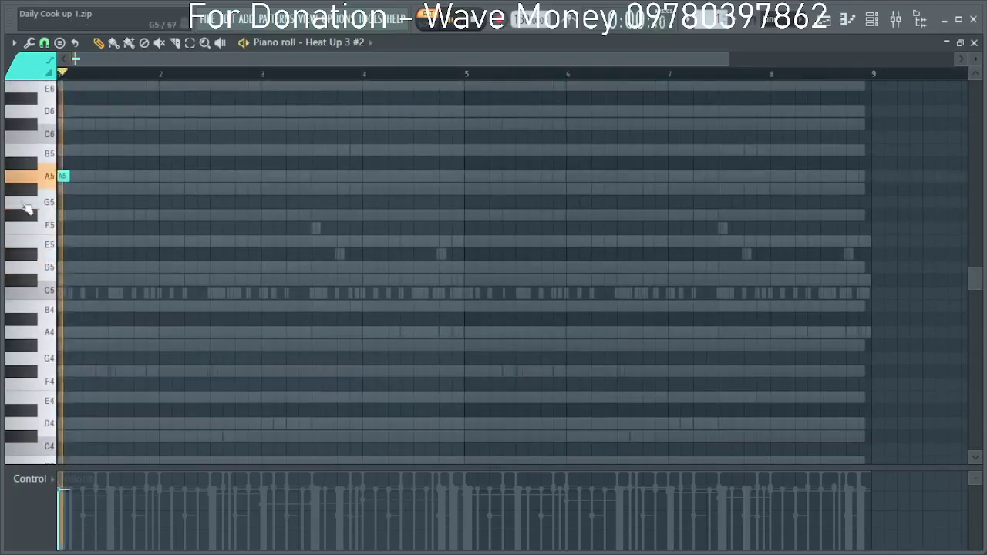
{"action": "key", "text": "space"}
{"action": "scroll", "coordinate": [68, 207], "scroll_direction": "up", "scroll_amount": 1}
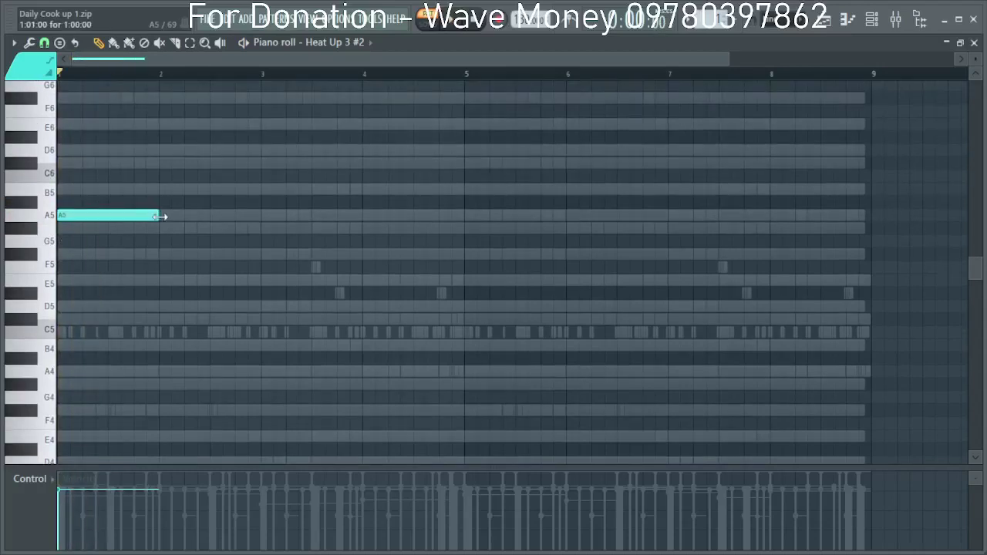
{"action": "left_click_drag", "start_coordinate": [147, 215], "coordinate": [116, 116]}
{"action": "key", "text": "space"}
{"action": "scroll", "coordinate": [124, 154], "scroll_direction": "up", "scroll_amount": 2}
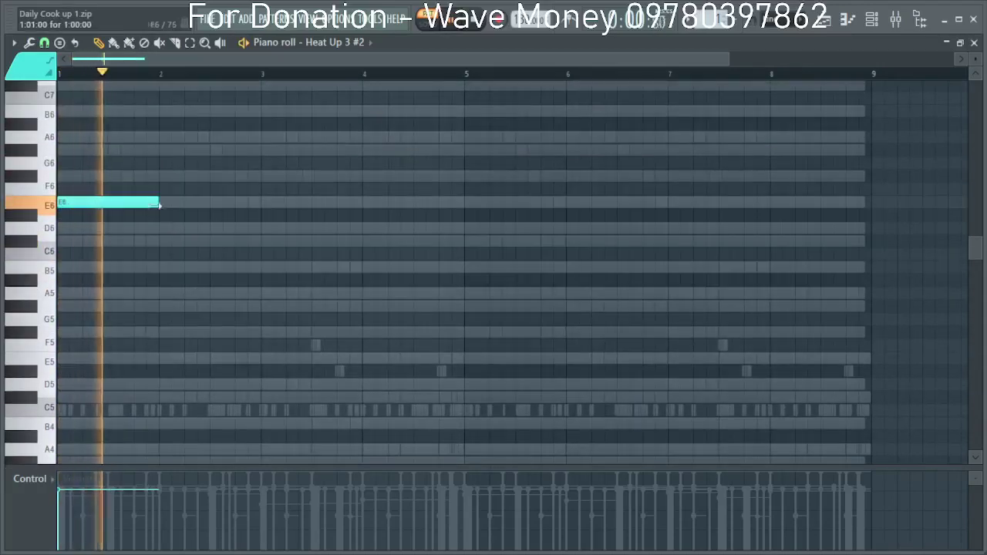
Try an F#6 note and a D6 note at bar 2 and delete each after listening.
{"action": "left_click", "coordinate": [164, 178]}
{"action": "key", "text": "space"}
{"action": "right_click", "coordinate": [169, 179]}
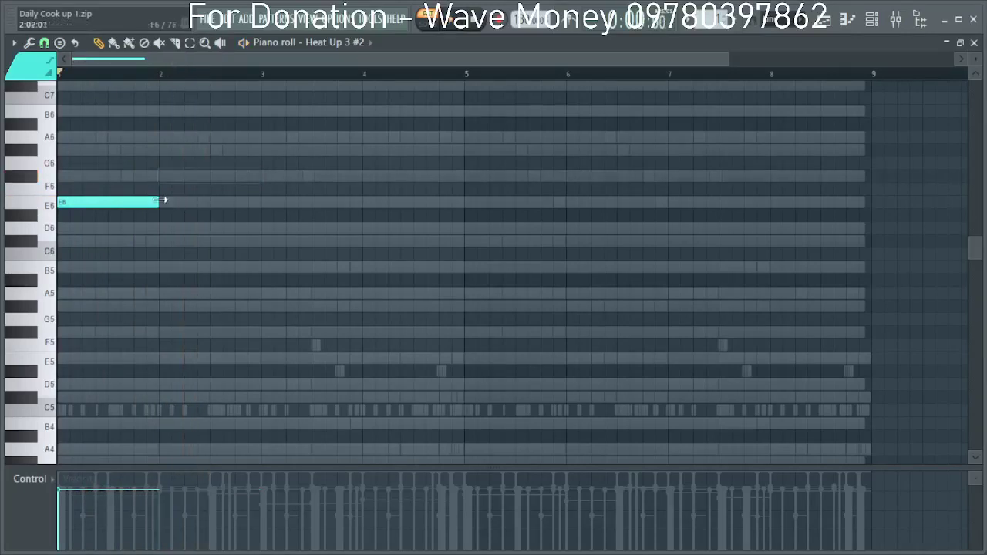
{"action": "key", "text": "space"}
{"action": "left_click", "coordinate": [163, 228]}
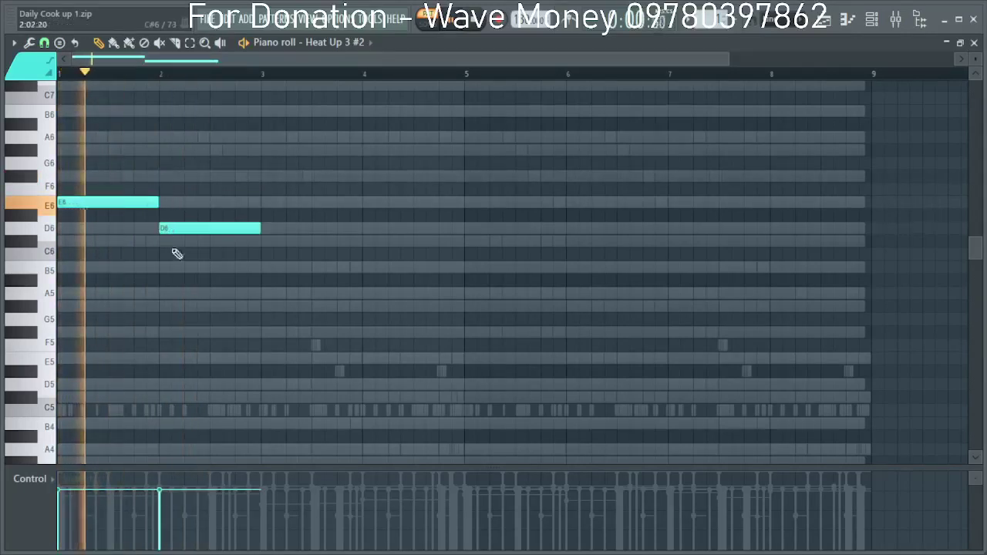
{"action": "key", "text": "space"}
{"action": "right_click", "coordinate": [223, 229]}
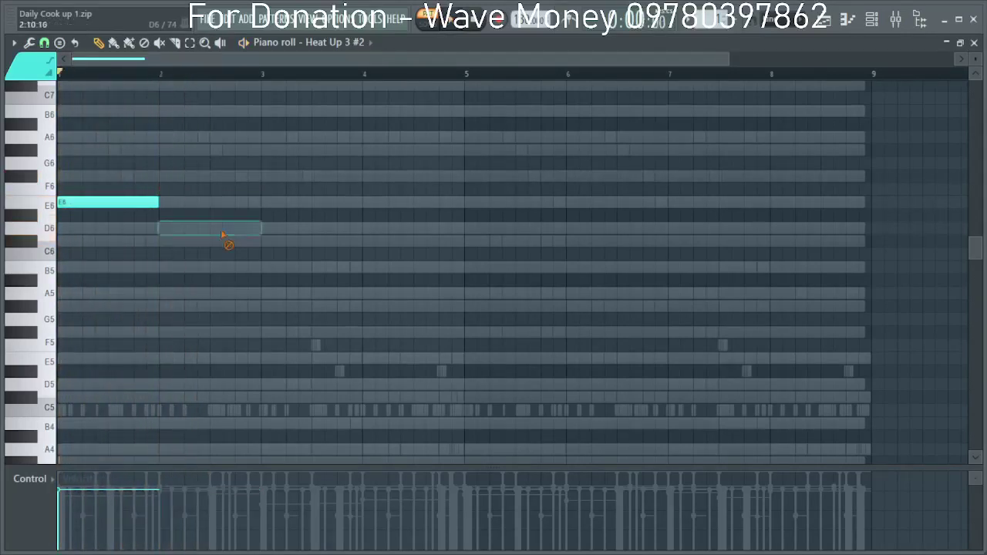
{"action": "key", "text": "space"}
Mute the first Heat Up 3, the Keyscape and the [AP] hi-hat channels and play the pattern with the flute note.
{"action": "left_click", "coordinate": [961, 44]}
{"action": "key", "text": "space"}
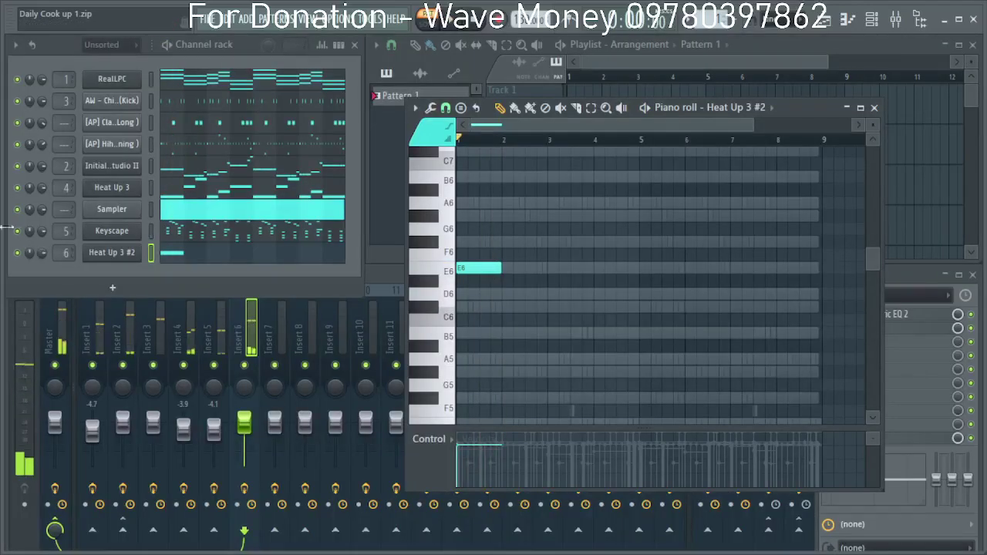
{"action": "key", "text": "space"}
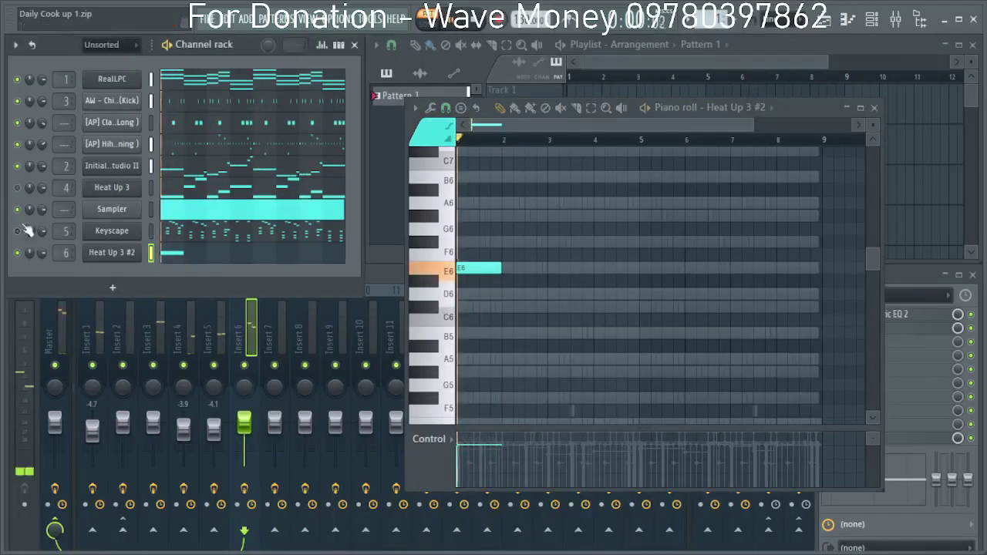
{"action": "key", "text": "space"}
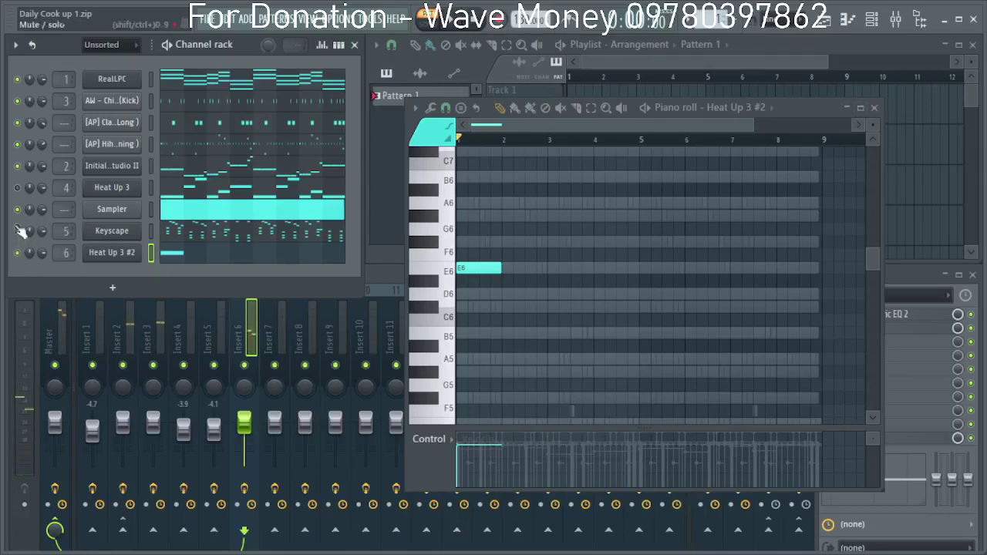
{"action": "key", "text": "space"}
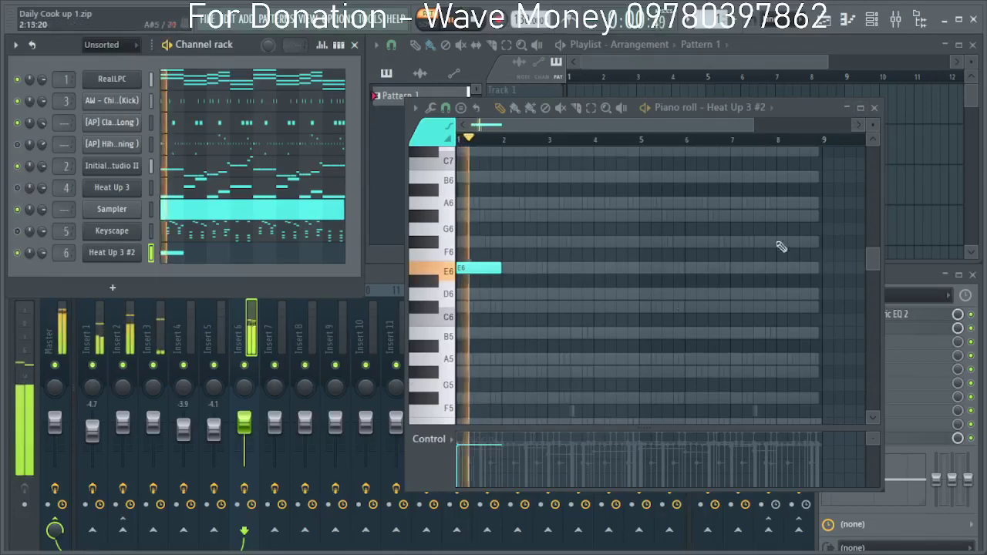
Return to the full-size piano roll, raise the opening flute note to F#6, and add a half-bar G#6 note at bar 2.
{"action": "left_click", "coordinate": [861, 111]}
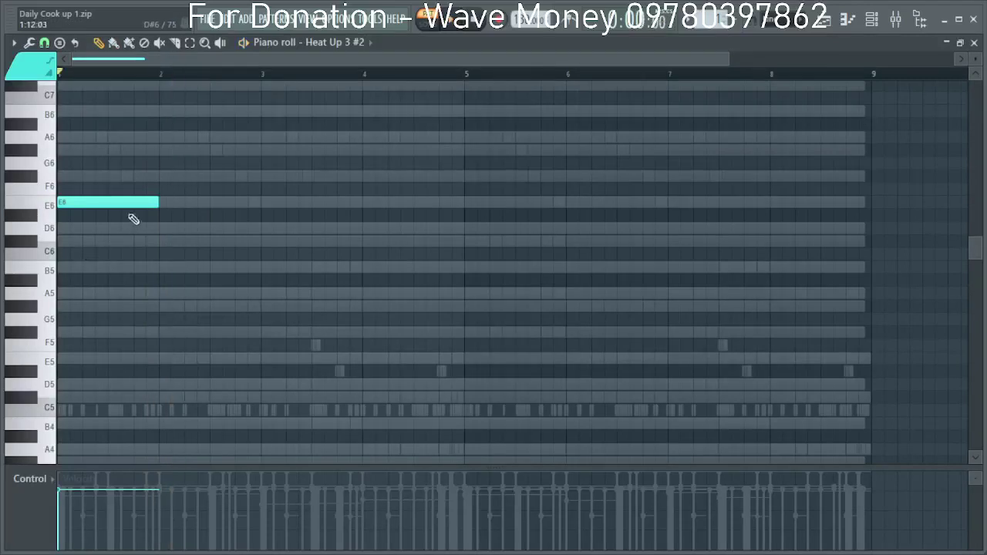
{"action": "left_click_drag", "start_coordinate": [128, 202], "coordinate": [116, 176]}
{"action": "scroll", "coordinate": [114, 219], "scroll_direction": "up", "scroll_amount": 1}
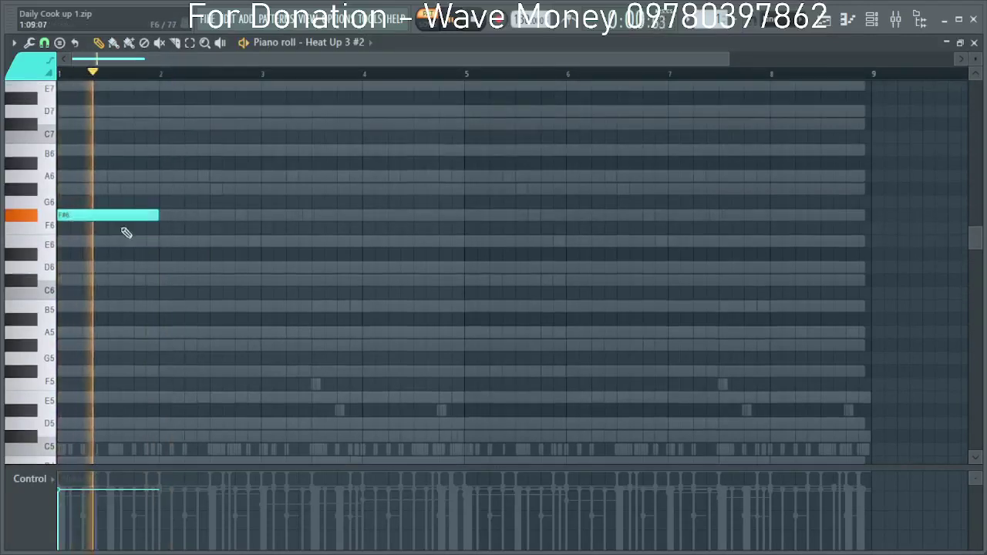
{"action": "left_click", "coordinate": [160, 189]}
{"action": "left_click_drag", "start_coordinate": [257, 192], "coordinate": [208, 194]}
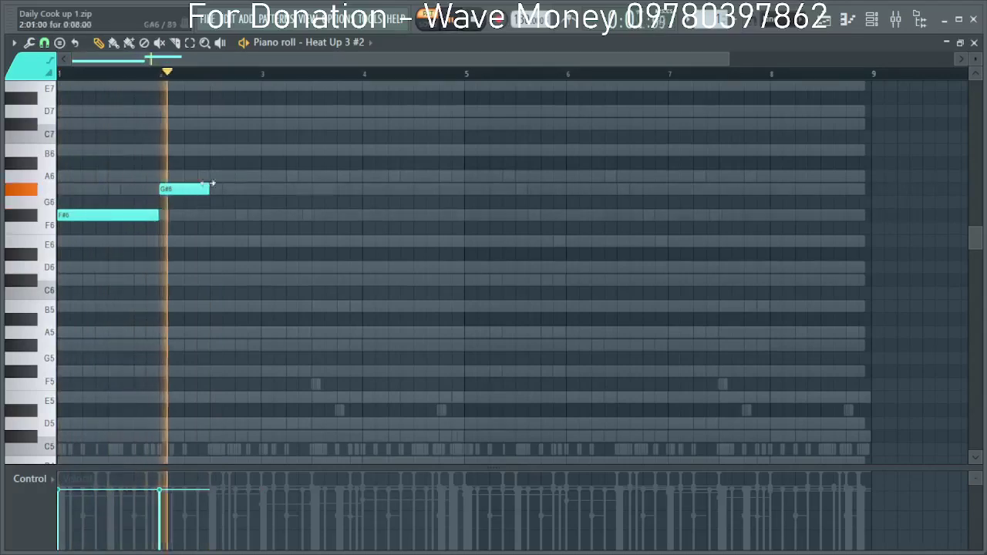
Add a half-bar E6 note following the G#6 and a one-beat D6 note at bar 3.
{"action": "left_click", "coordinate": [219, 176]}
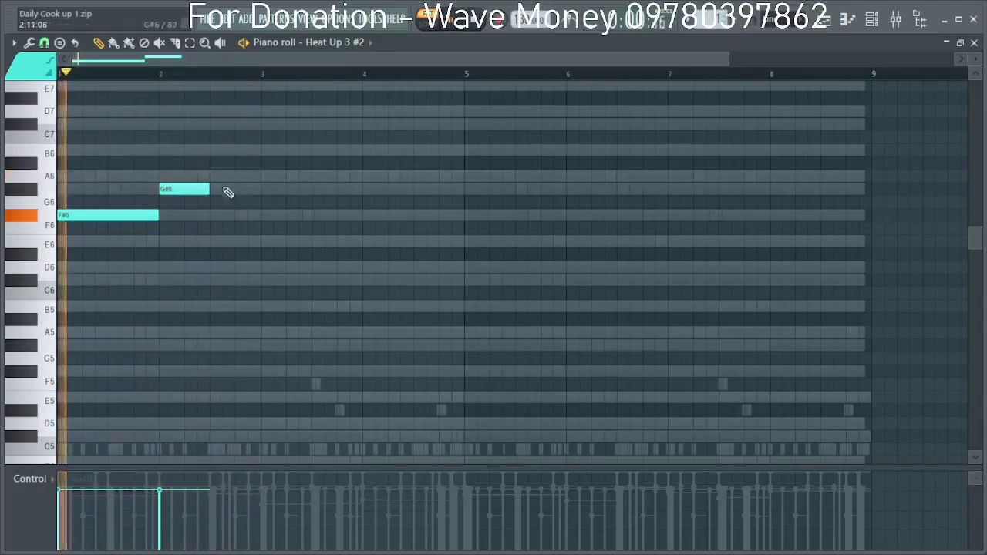
{"action": "left_click", "coordinate": [218, 241]}
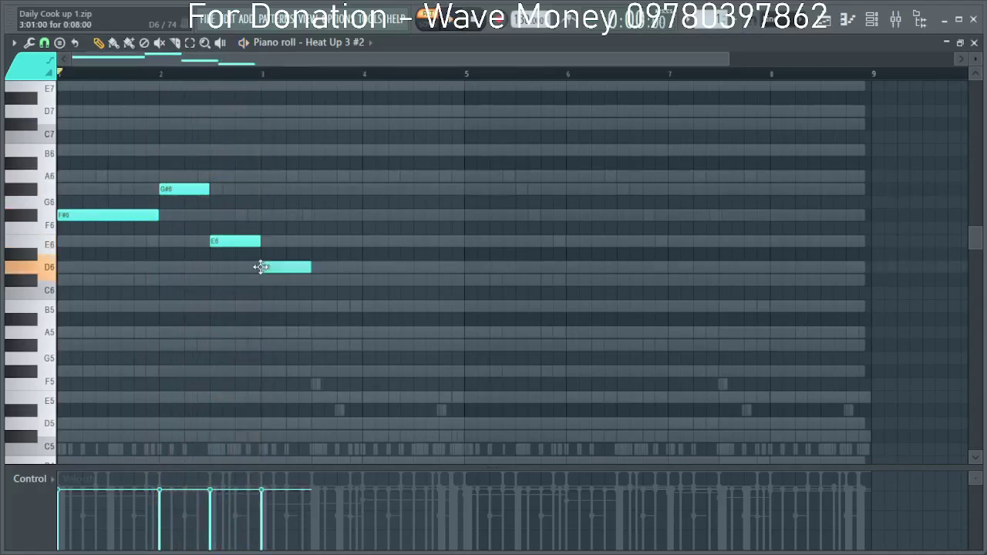
{"action": "left_click_drag", "start_coordinate": [311, 268], "coordinate": [286, 267]}
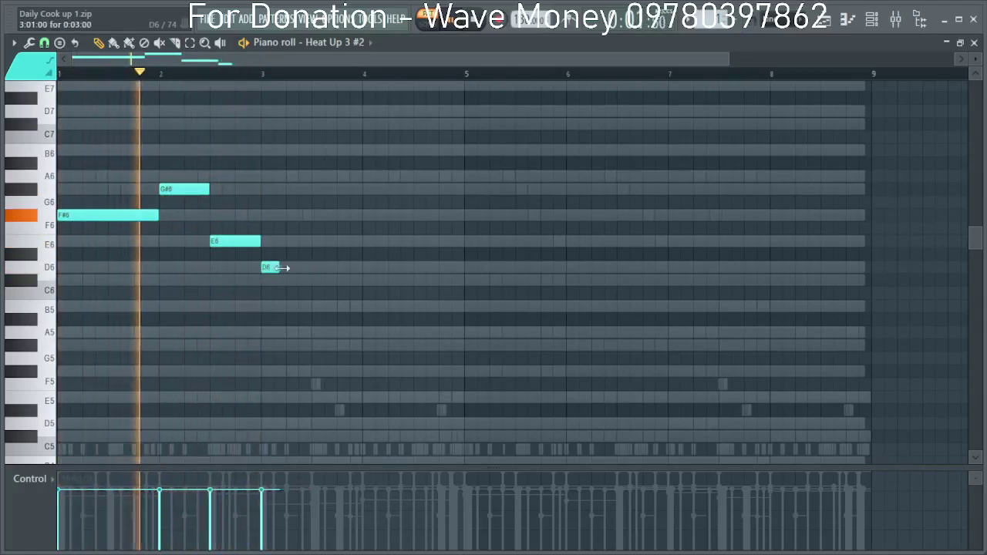
Discard a trial C#6 note in bar 3, lengthen the D6 note to about one and a half beats, and add a B5 note directly behind it.
{"action": "left_click", "coordinate": [291, 280]}
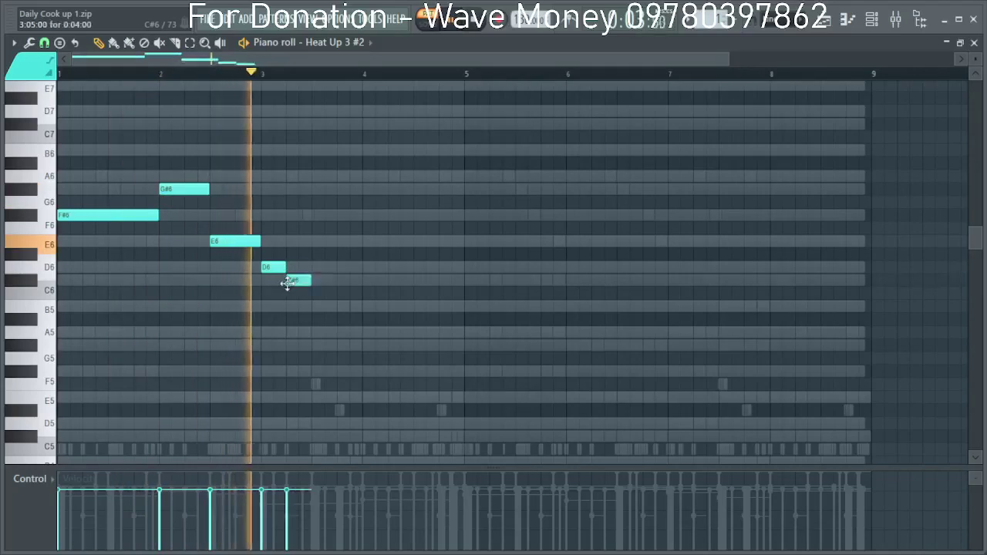
{"action": "right_click", "coordinate": [301, 281]}
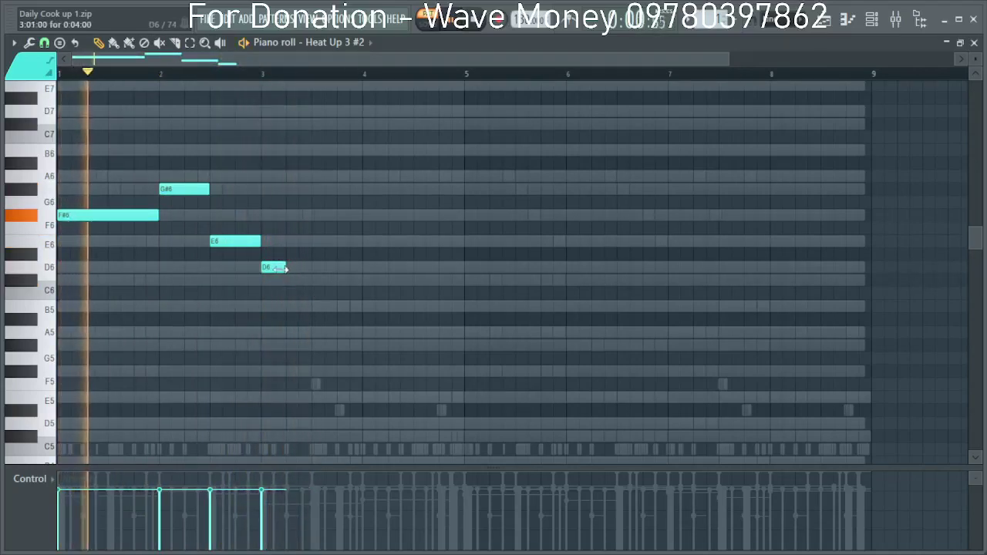
{"action": "left_click_drag", "start_coordinate": [285, 268], "coordinate": [297, 267]}
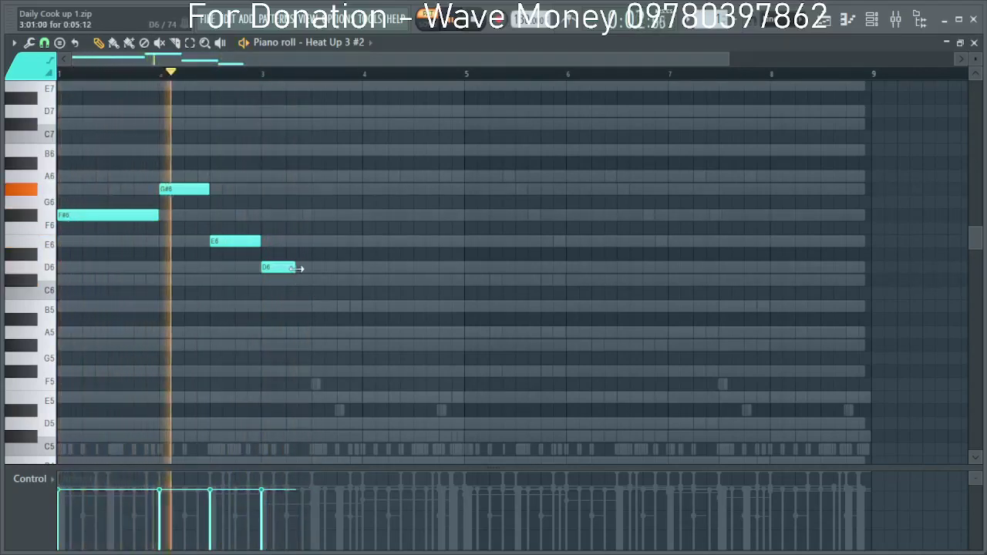
{"action": "left_click", "coordinate": [303, 307]}
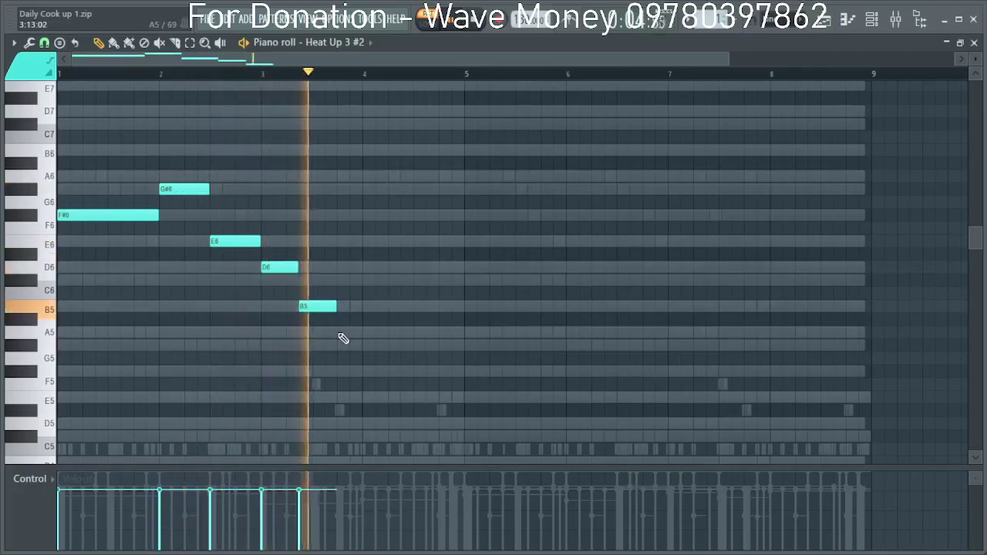
Rework bar 3 into a half-bar A5 note followed by a half-bar C#6 note, and delete the B5 note behind them.
{"action": "left_click_drag", "start_coordinate": [325, 305], "coordinate": [335, 303]}
{"action": "left_click_drag", "start_coordinate": [305, 267], "coordinate": [305, 282]}
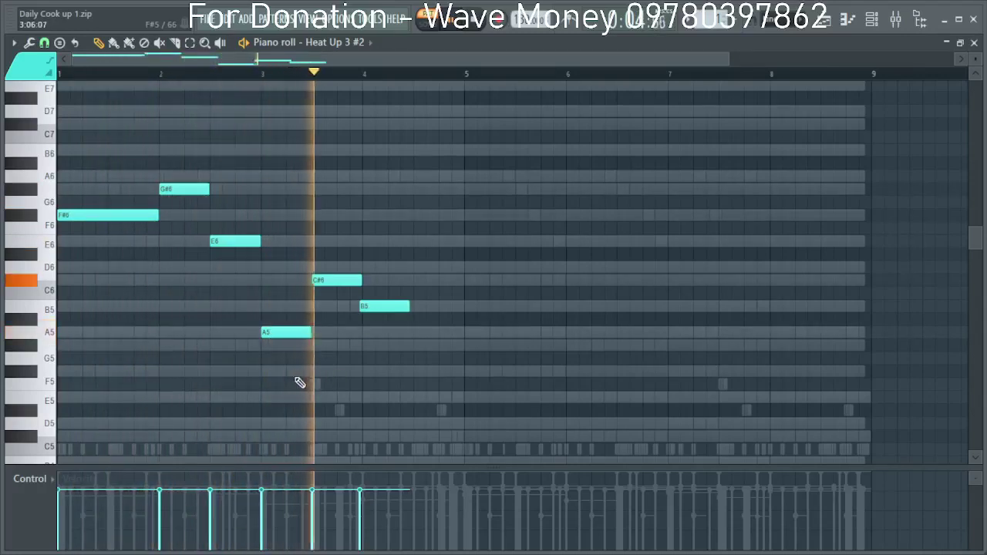
{"action": "key", "text": "space"}
{"action": "right_click", "coordinate": [392, 306]}
{"action": "key", "text": "space"}
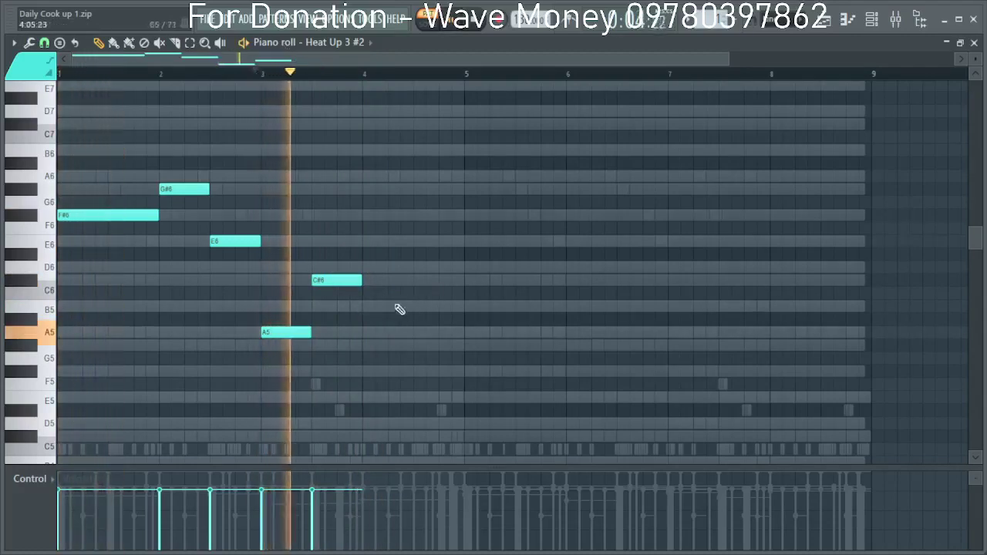
Try shorter lengths for the opening F#6 note, restore it to a full bar, and shorten the G#6 note to about one beat.
{"action": "left_click", "coordinate": [365, 243]}
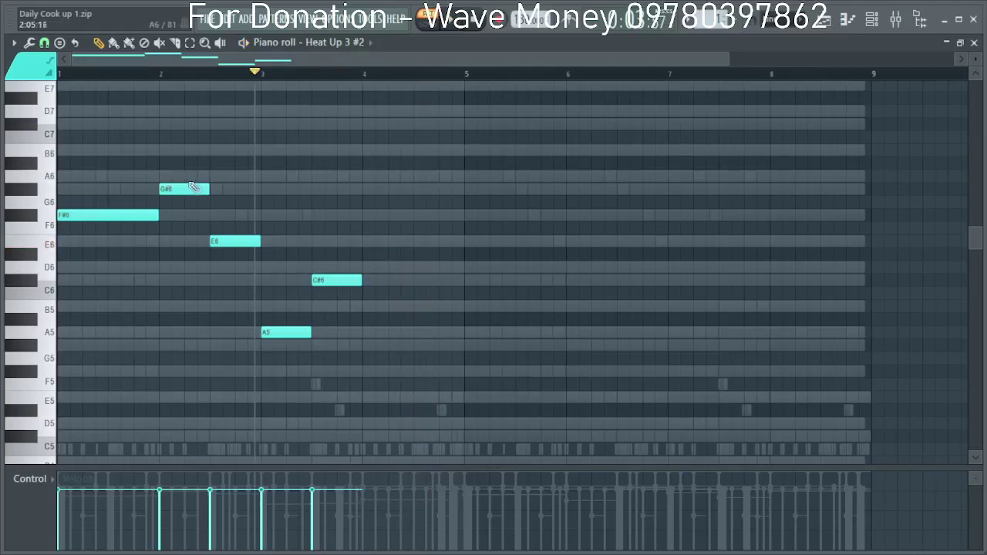
{"action": "key", "text": "space"}
{"action": "left_click_drag", "start_coordinate": [155, 216], "coordinate": [144, 212]}
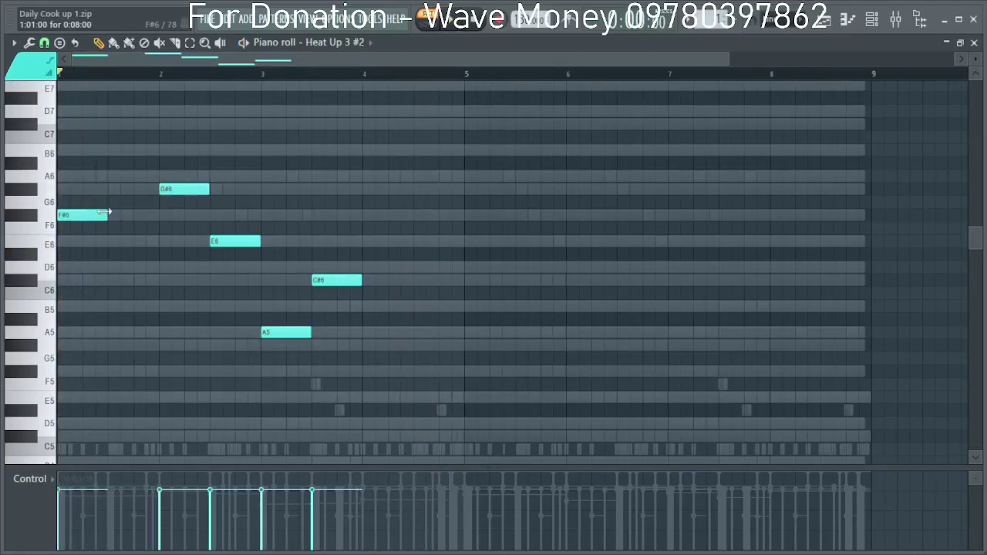
{"action": "left_click_drag", "start_coordinate": [172, 215], "coordinate": [137, 215]}
{"action": "key", "text": "space"}
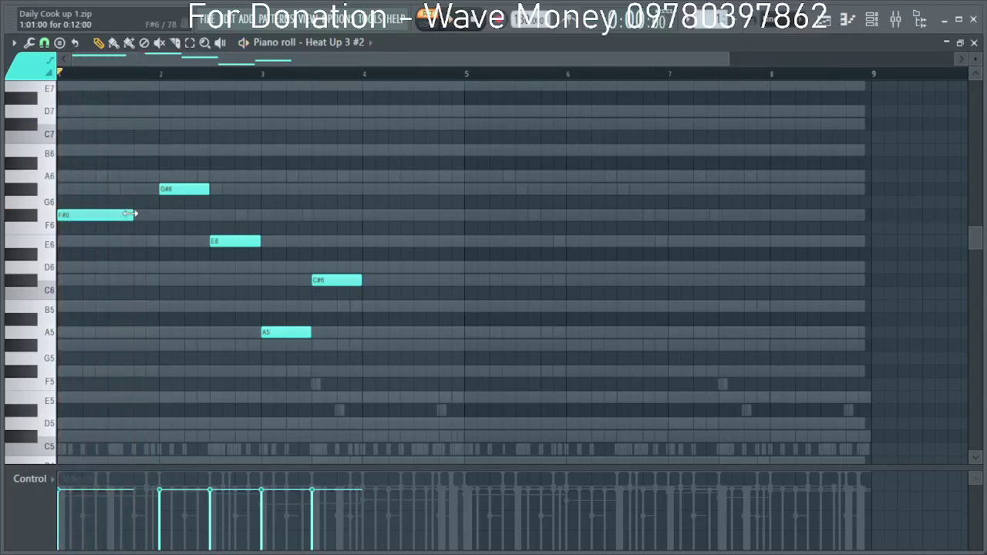
{"action": "key", "text": "space"}
{"action": "left_click_drag", "start_coordinate": [208, 191], "coordinate": [185, 191]}
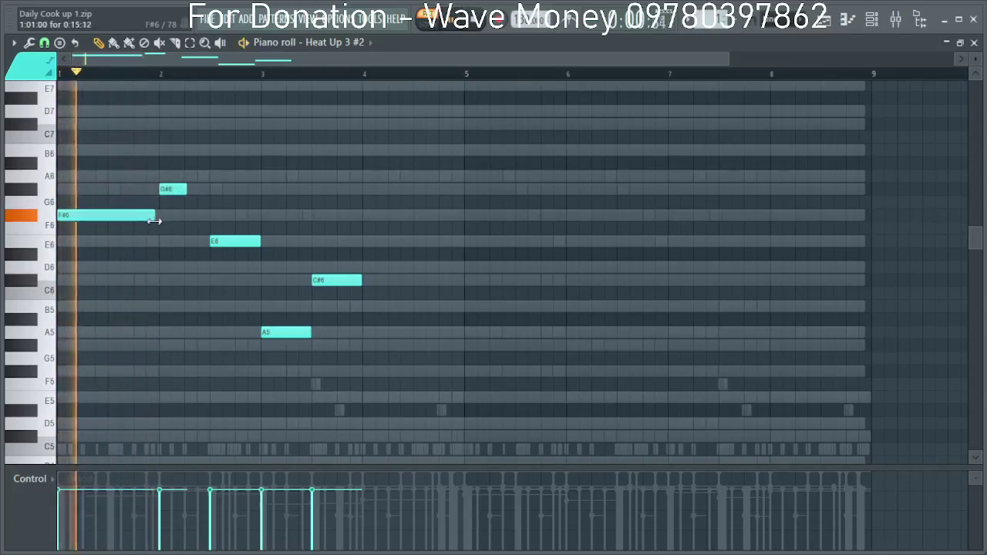
{"action": "left_click_drag", "start_coordinate": [155, 221], "coordinate": [160, 222]}
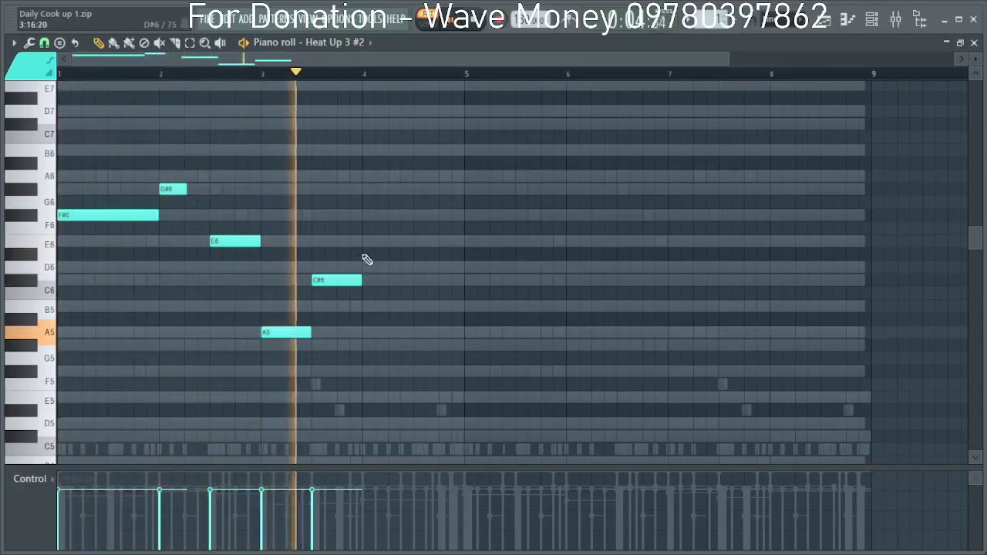
Add a one-bar C#6 note at bar 4 after trying E6 and F#5, and lower the second note of bar 3 to B5.
{"action": "left_click", "coordinate": [363, 241]}
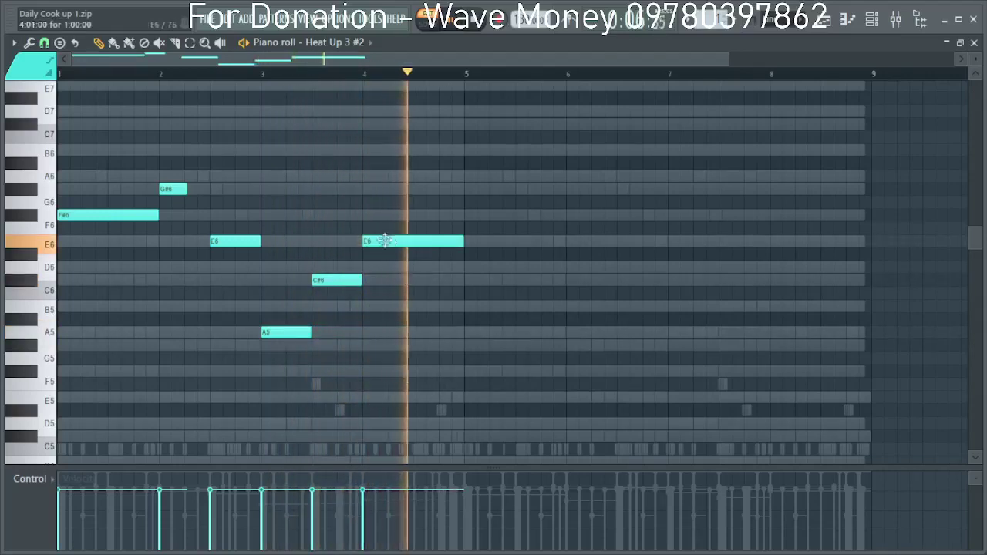
{"action": "left_click", "coordinate": [262, 73]}
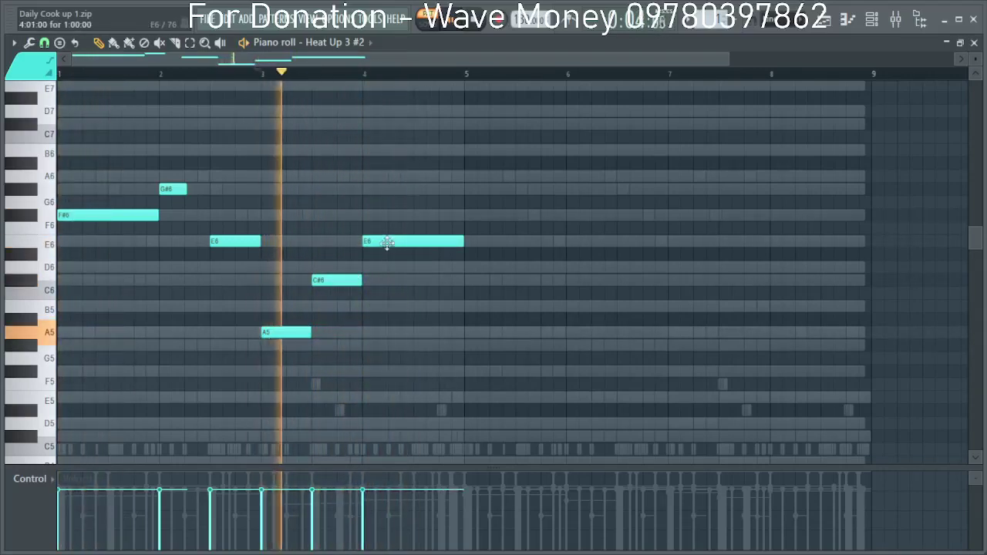
{"action": "left_click_drag", "start_coordinate": [388, 242], "coordinate": [392, 375]}
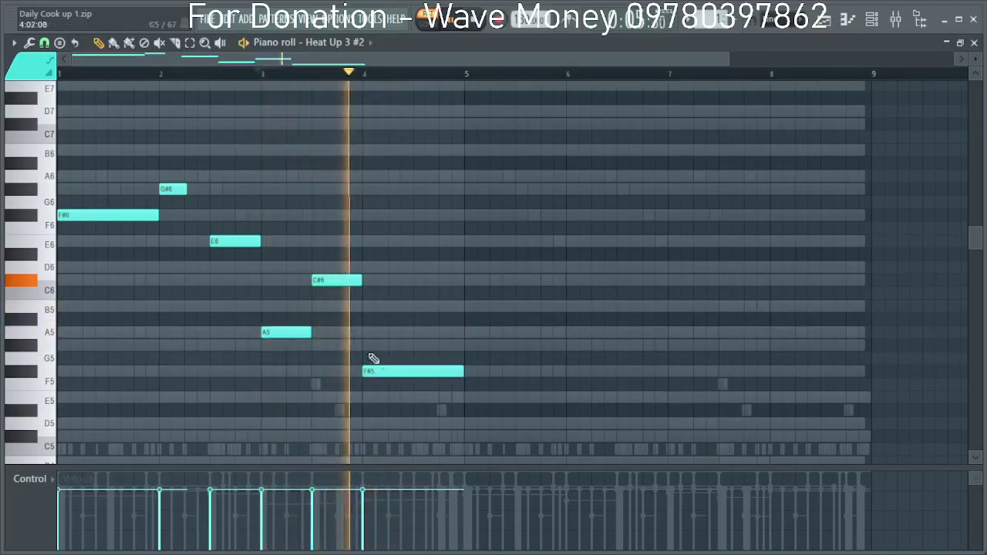
{"action": "left_click_drag", "start_coordinate": [324, 280], "coordinate": [326, 308]}
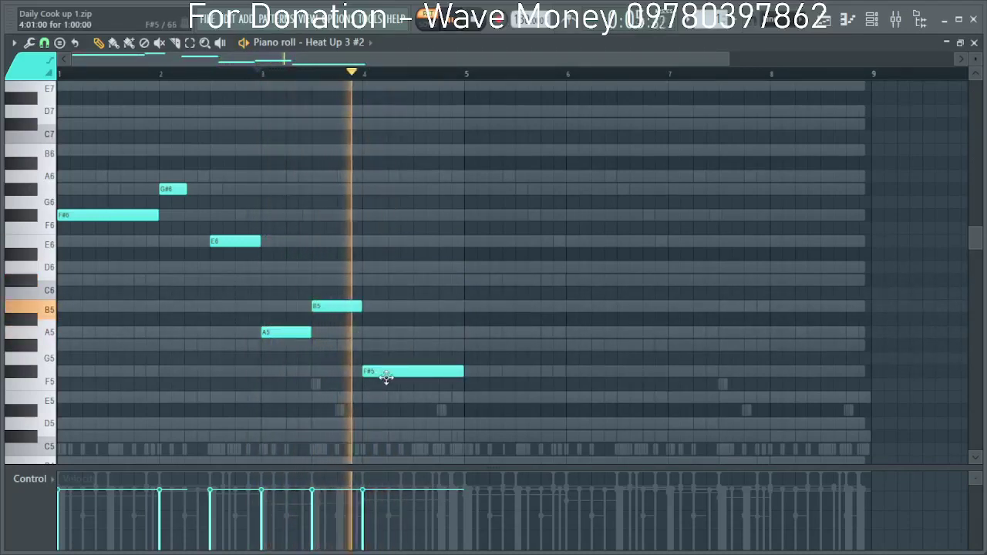
{"action": "left_click_drag", "start_coordinate": [389, 376], "coordinate": [388, 272]}
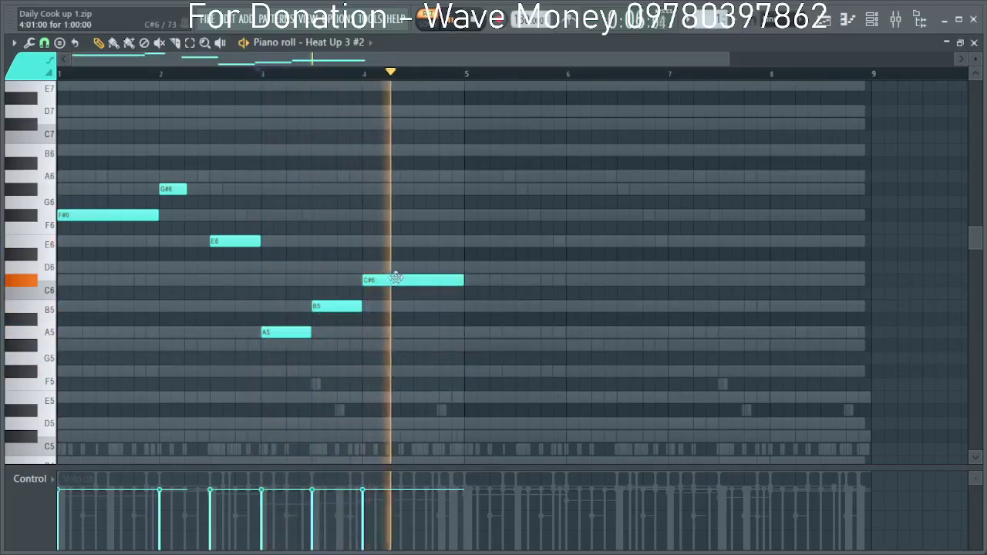
{"action": "key", "text": "space"}
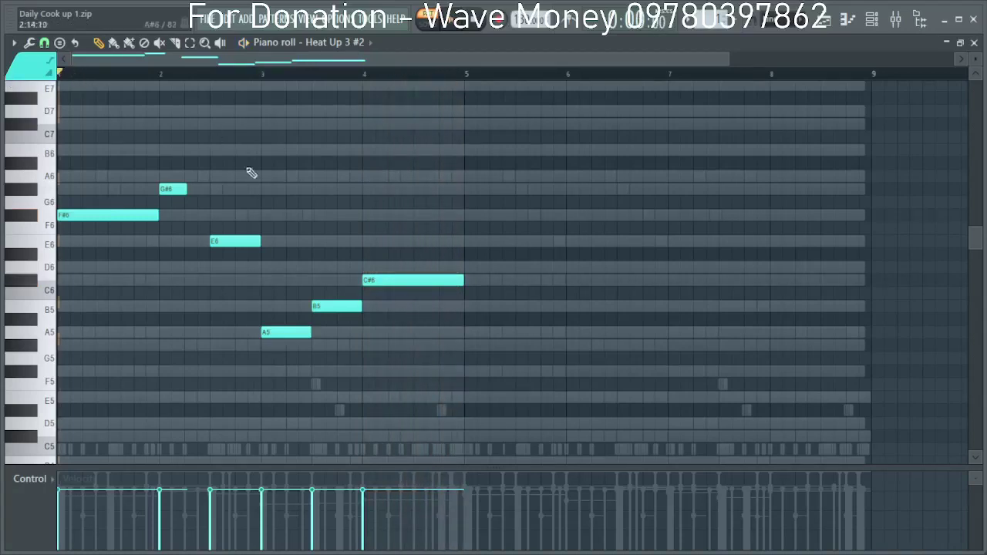
Lower the first note of bar 2 to E6 at half-bar length, and lower the half-bar note following it to C#6.
{"action": "key", "text": "space"}
{"action": "left_click_drag", "start_coordinate": [186, 190], "coordinate": [210, 191]}
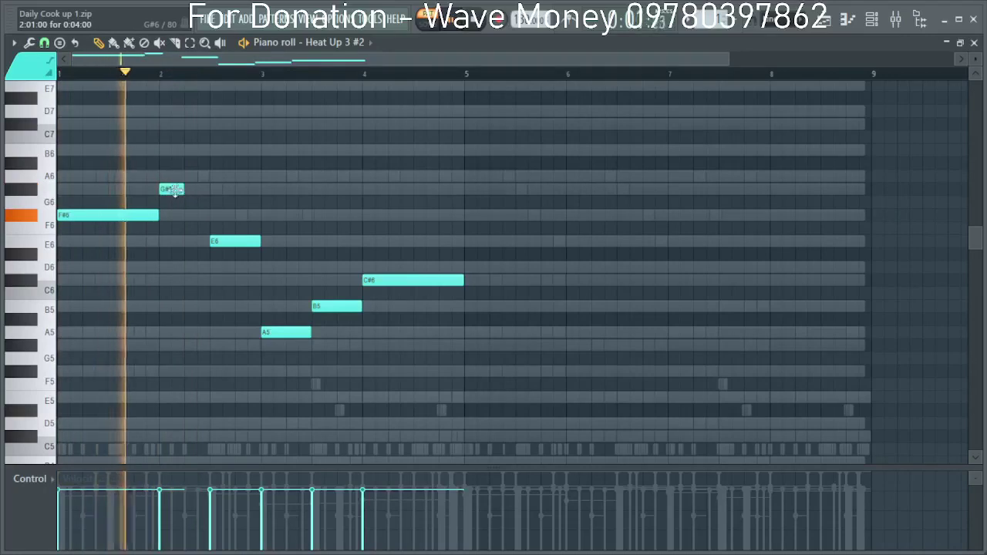
{"action": "left_click_drag", "start_coordinate": [174, 193], "coordinate": [222, 274]}
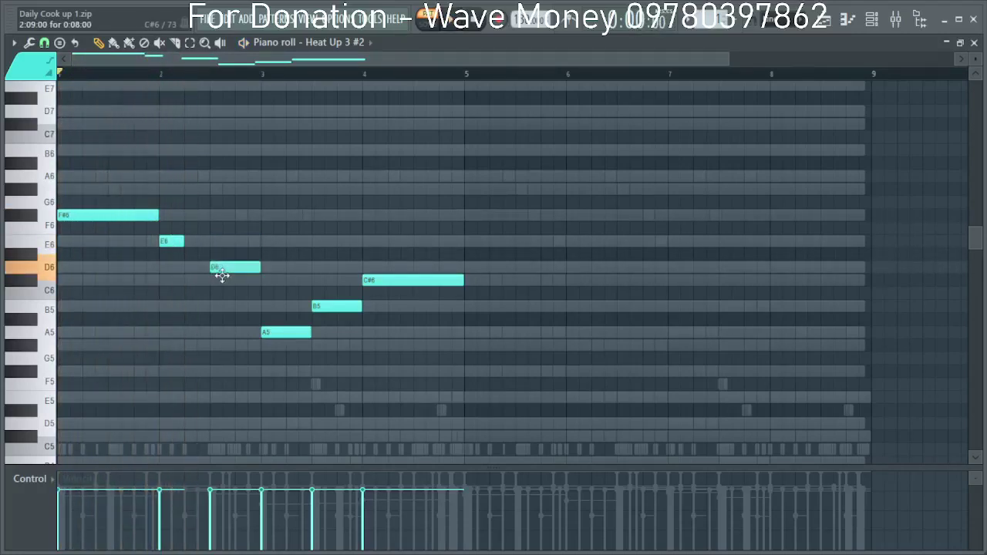
{"action": "left_click_drag", "start_coordinate": [181, 245], "coordinate": [209, 245]}
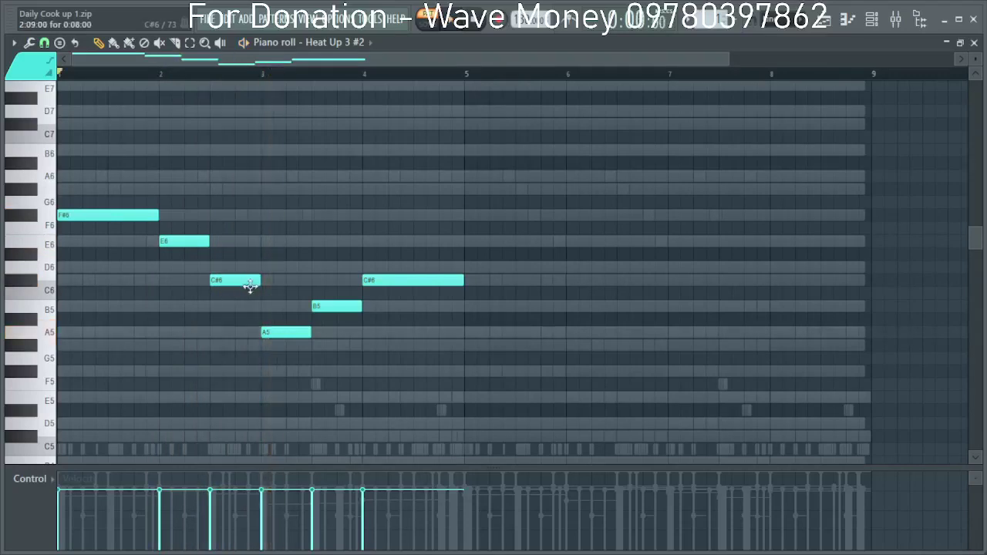
Shorten the C#6 note in bar 2 to one beat and add a one-beat B5 note directly behind it.
{"action": "left_click_drag", "start_coordinate": [259, 280], "coordinate": [234, 282]}
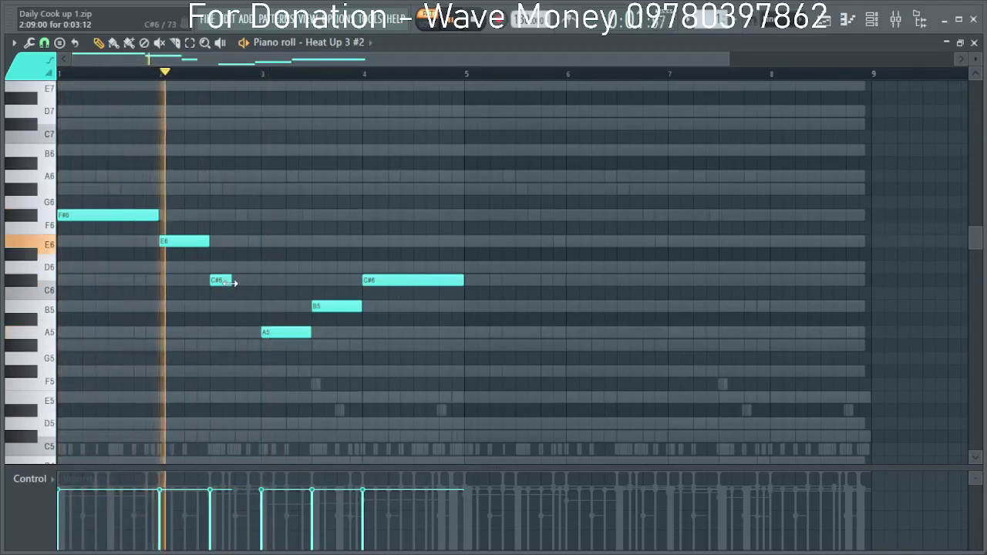
{"action": "left_click", "coordinate": [239, 306]}
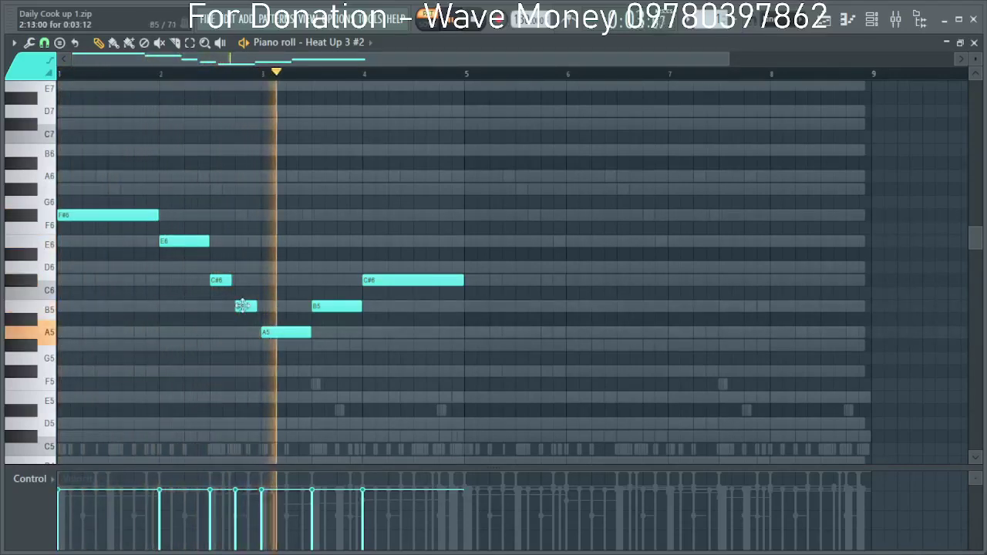
{"action": "left_click_drag", "start_coordinate": [255, 307], "coordinate": [236, 283]}
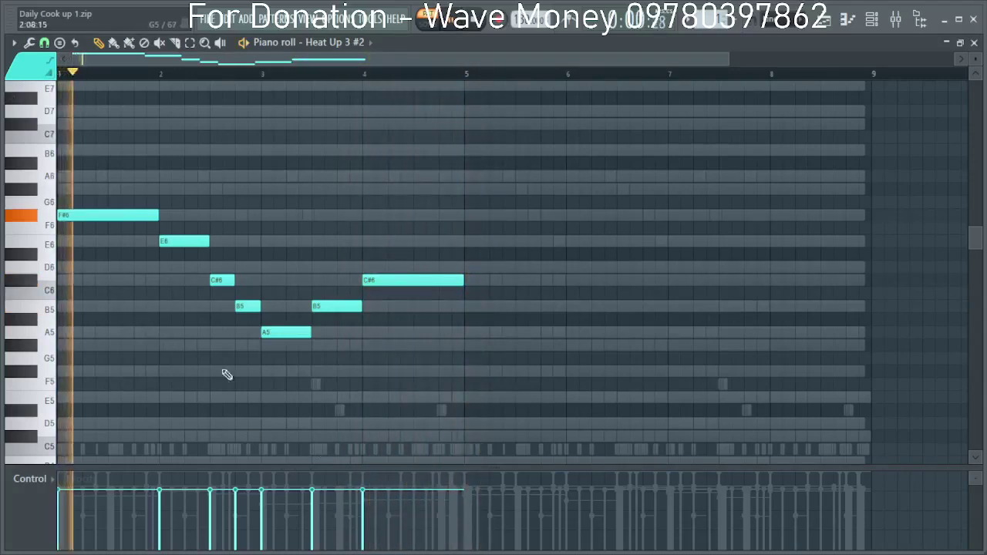
Duplicate the whole four-bar flute melody and align the copy to start exactly at bar 5.
{"action": "left_click_drag", "start_coordinate": [481, 402], "coordinate": [3, 164]}
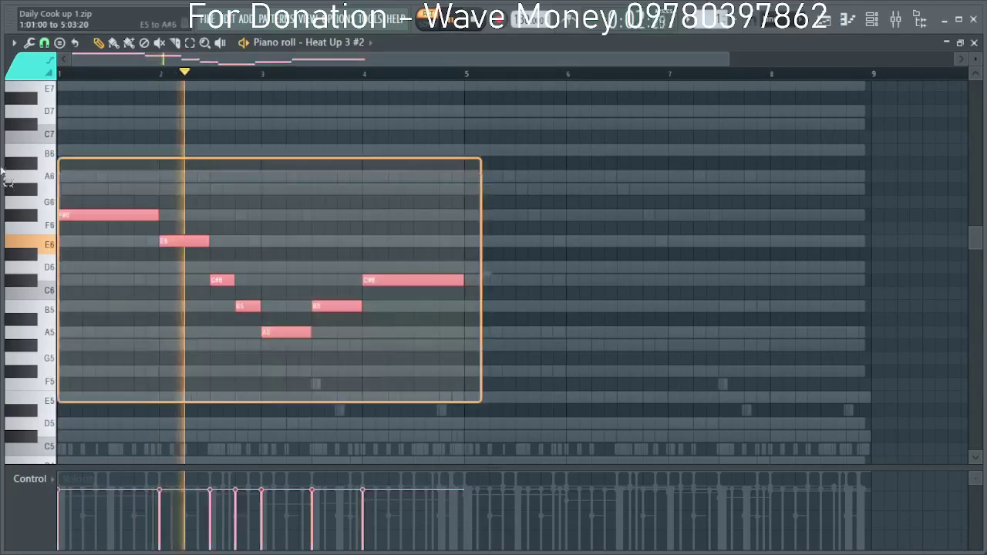
{"action": "left_click_drag", "start_coordinate": [463, 79], "coordinate": [4, 77]}
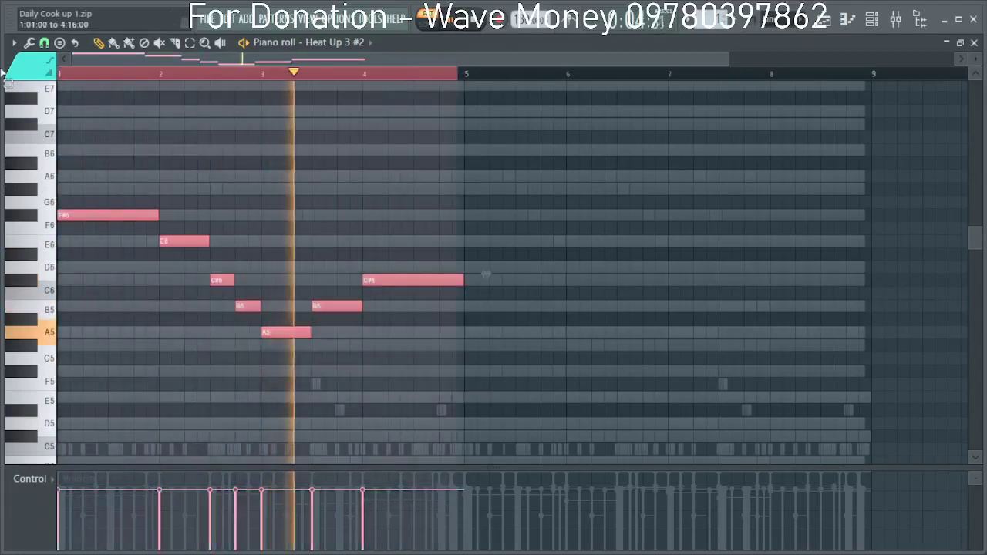
{"action": "key", "text": "ctrl+b"}
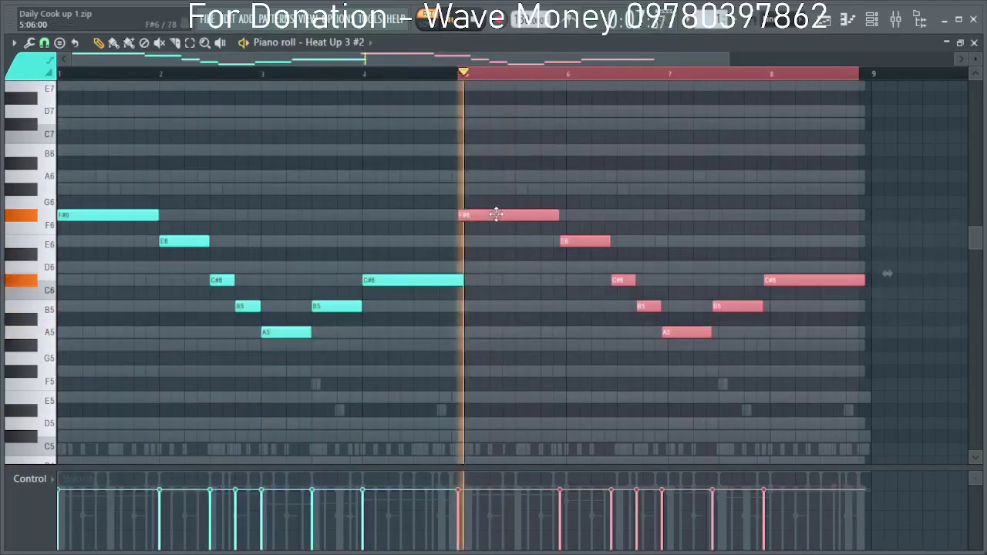
{"action": "left_click_drag", "start_coordinate": [497, 214], "coordinate": [501, 216]}
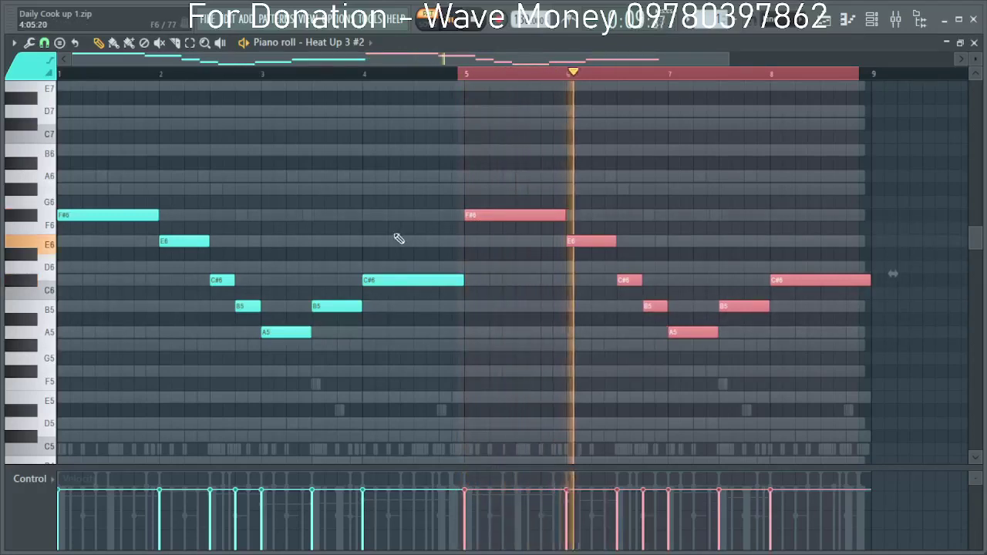
Lower the copied melody's final note at bar 8 to A5 and clear the time selection.
{"action": "left_click", "coordinate": [661, 366]}
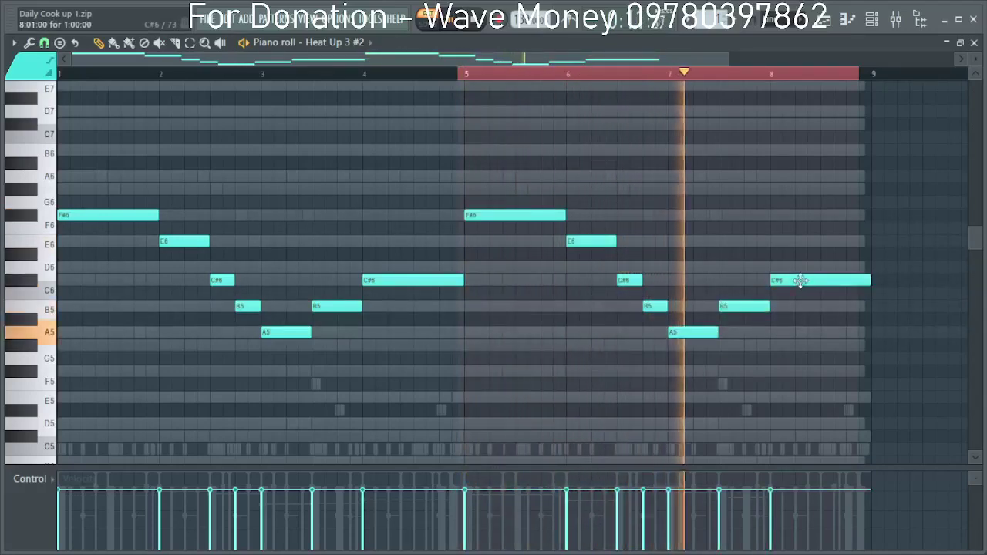
{"action": "left_click_drag", "start_coordinate": [802, 282], "coordinate": [797, 335]}
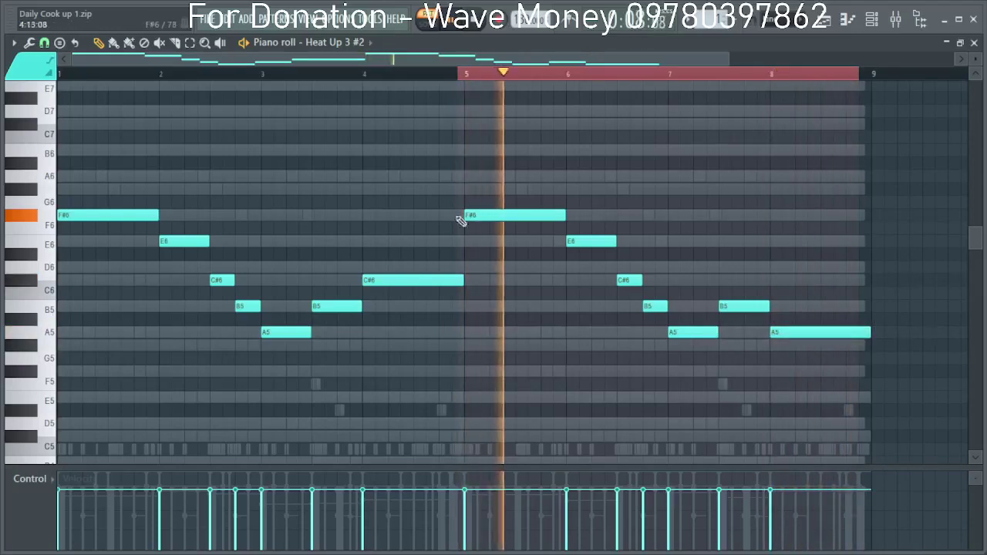
{"action": "scroll", "coordinate": [301, 165], "scroll_direction": "down", "scroll_amount": 1}
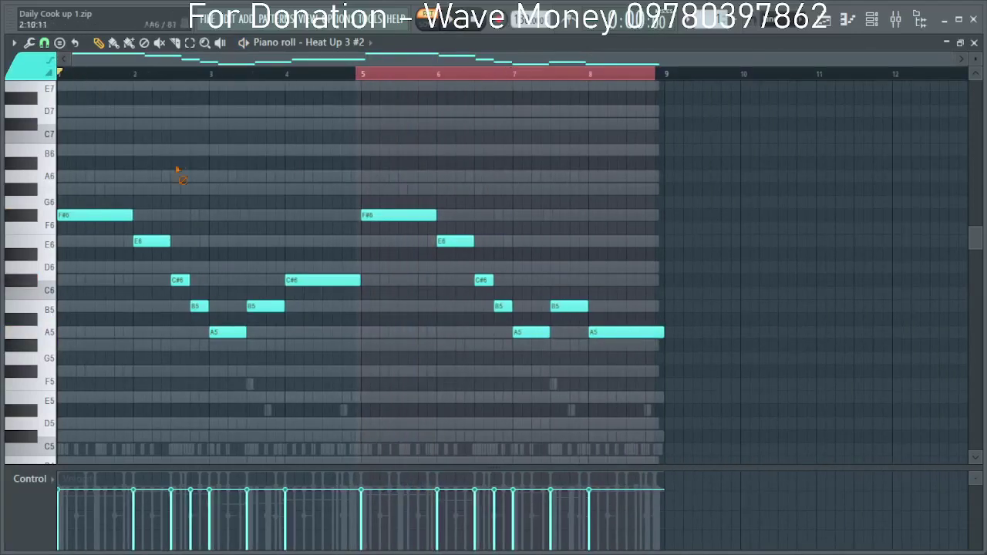
{"action": "left_click", "coordinate": [74, 71]}
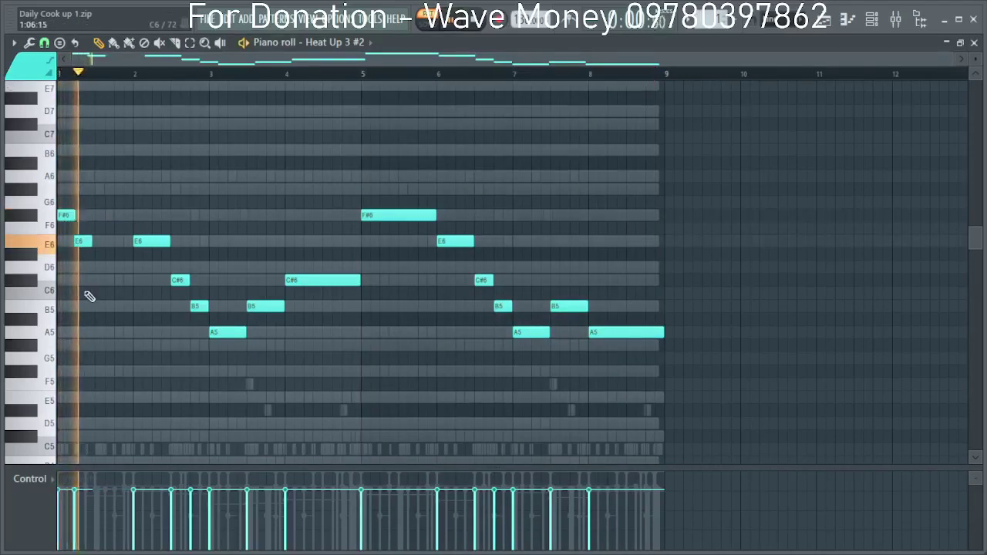
Try a half-bar E6 note on beat 2 of bar 1, followed by a one-beat B5 note on beat 4.
{"action": "scroll", "coordinate": [85, 263], "scroll_direction": "up", "scroll_amount": 3}
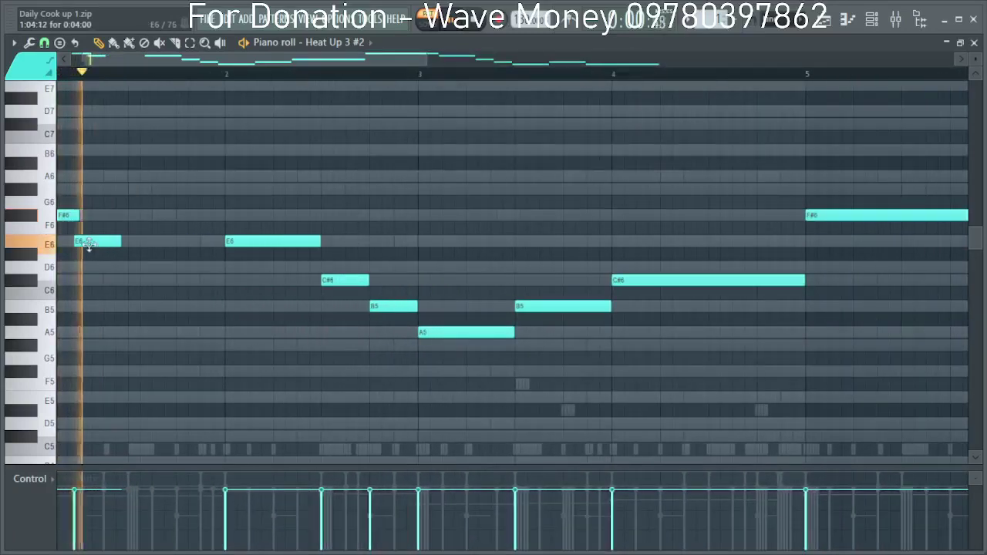
{"action": "left_click_drag", "start_coordinate": [89, 244], "coordinate": [95, 242]}
{"action": "left_click", "coordinate": [126, 269]}
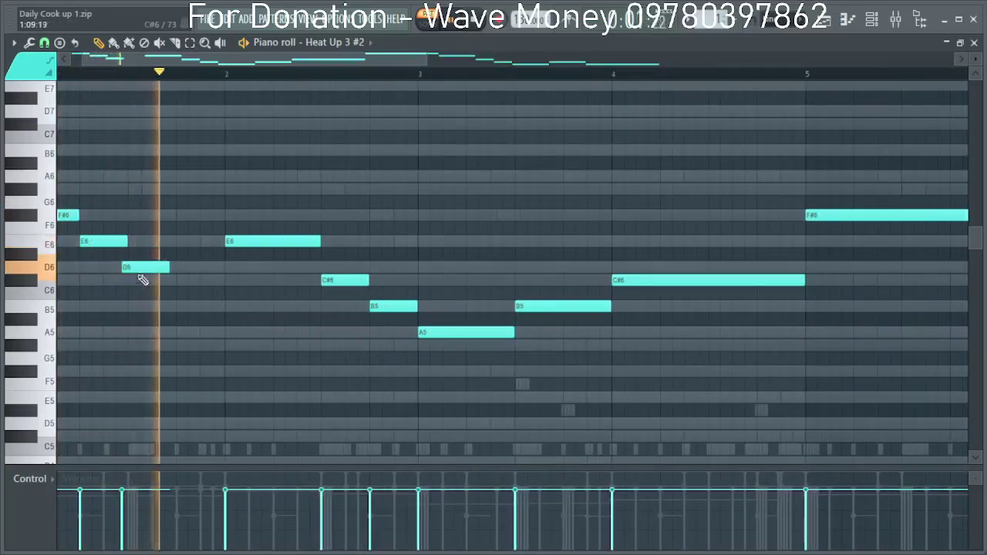
{"action": "left_click", "coordinate": [172, 268]}
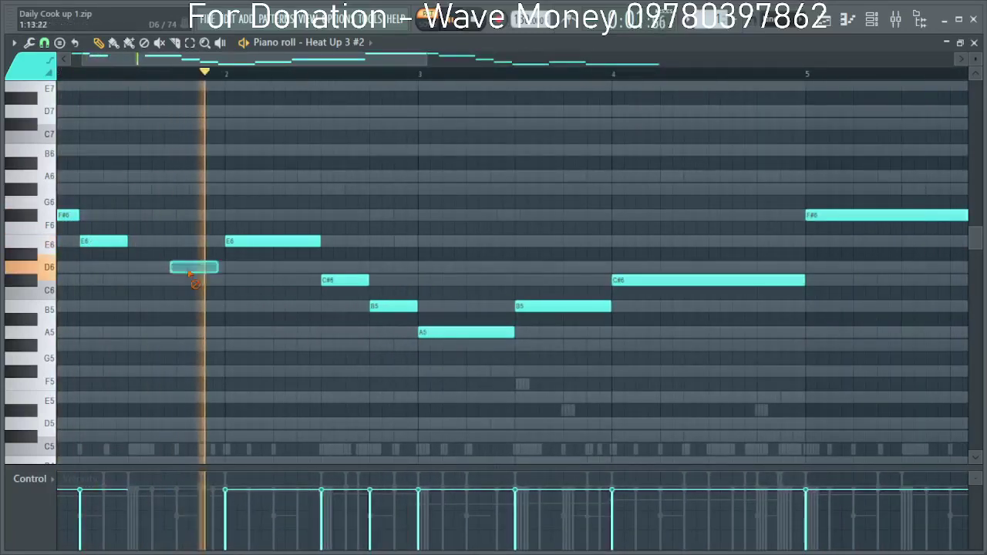
{"action": "left_click_drag", "start_coordinate": [123, 244], "coordinate": [173, 246]}
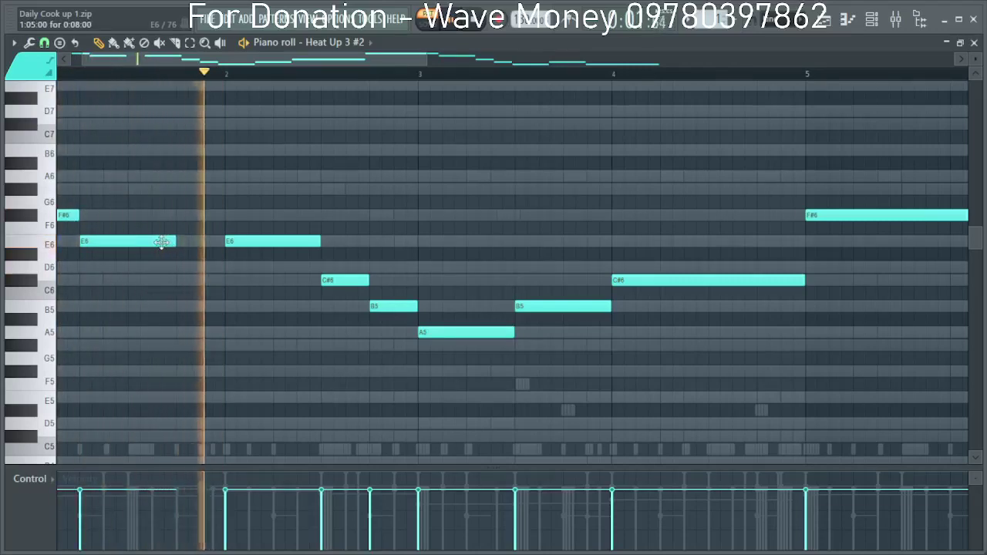
{"action": "left_click", "coordinate": [180, 305]}
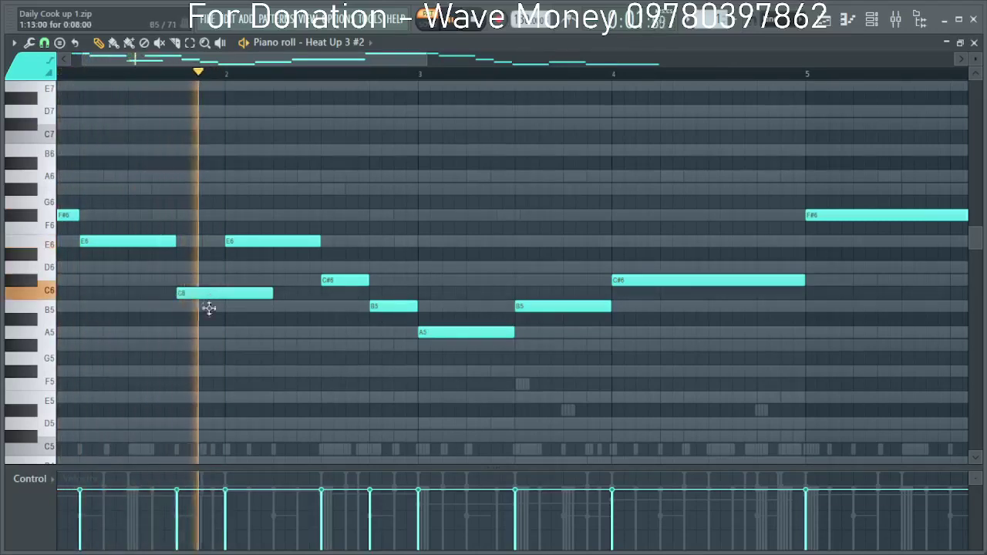
{"action": "left_click_drag", "start_coordinate": [226, 308], "coordinate": [222, 307]}
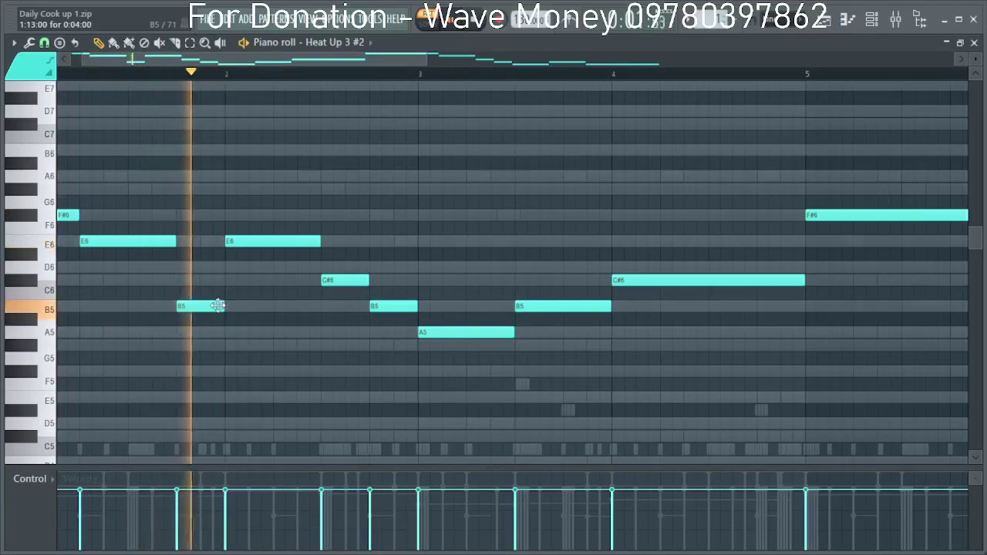
Delete the trial E6 and B5 notes from bar 1, leaving only its opening note.
{"action": "scroll", "coordinate": [115, 241], "scroll_direction": "down", "scroll_amount": 3}
{"action": "key", "text": "space"}
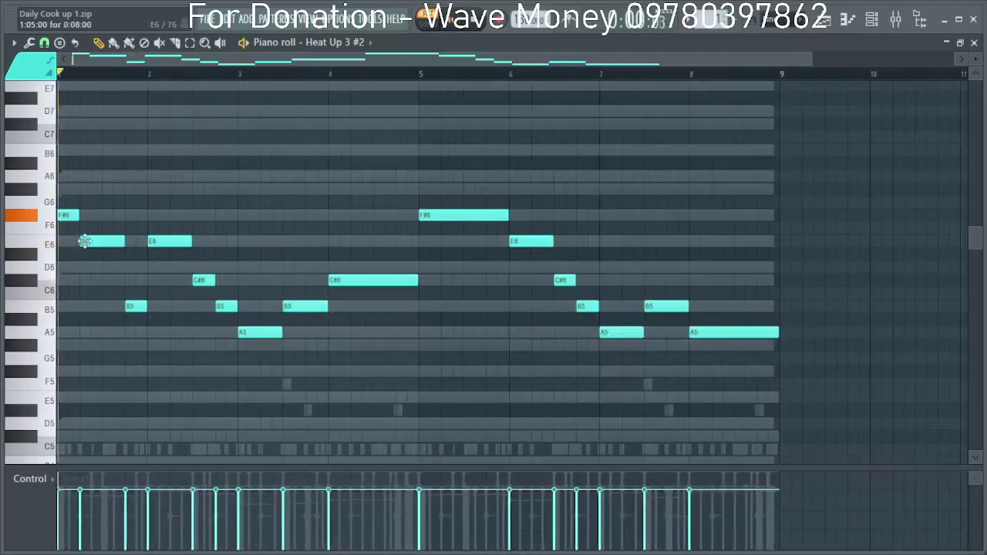
{"action": "right_click", "coordinate": [85, 242]}
{"action": "right_click", "coordinate": [128, 302]}
{"action": "key", "text": "space"}
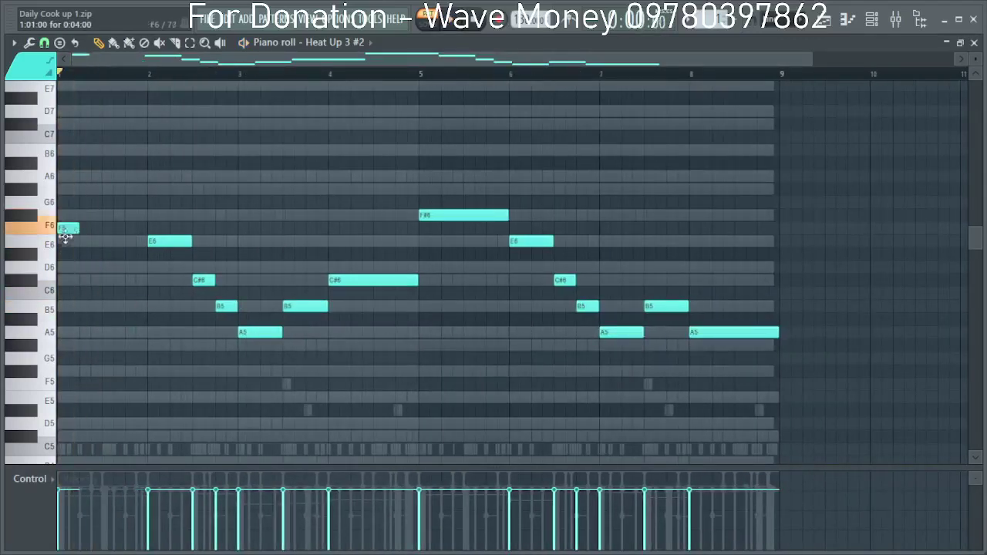
Try several pitches for bar 1's opening note during playback, settle on F#5, and lengthen the note to fill the whole bar.
{"action": "key", "text": "space"}
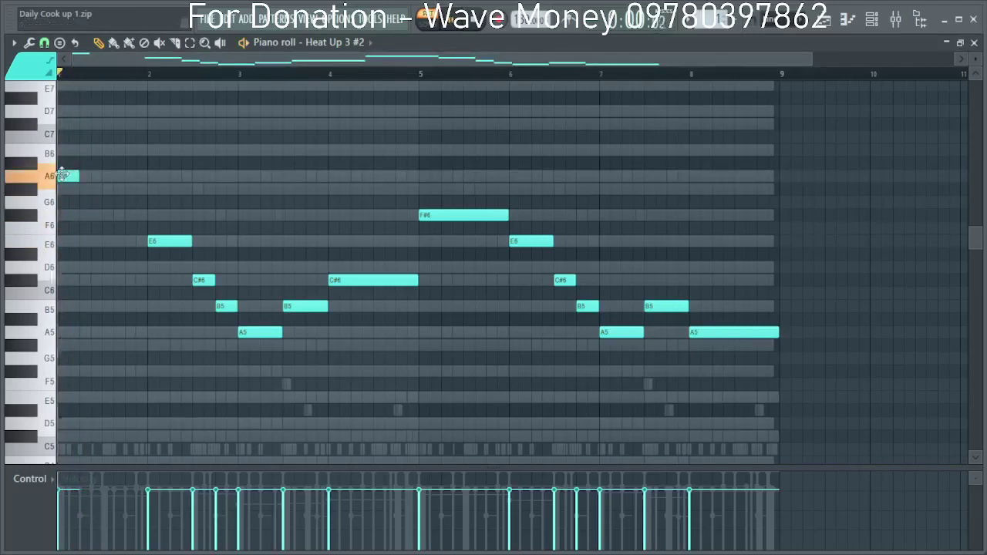
{"action": "key", "text": "space"}
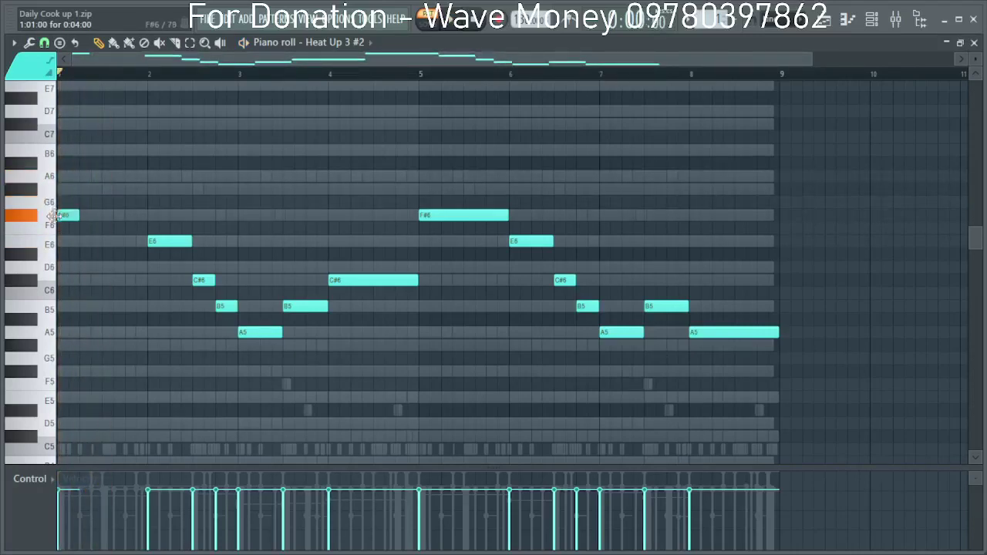
{"action": "left_click_drag", "start_coordinate": [66, 215], "coordinate": [72, 244]}
{"action": "key", "text": "space"}
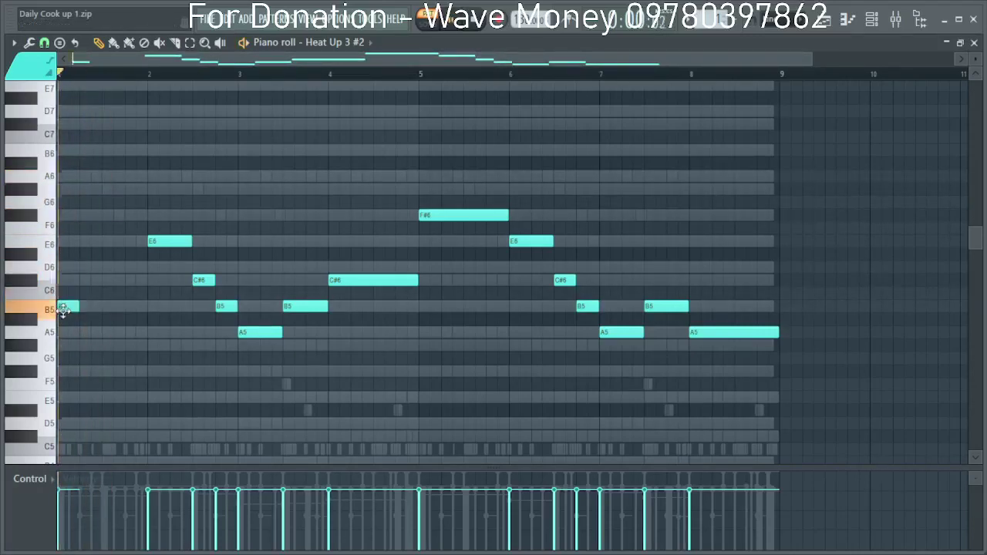
{"action": "left_click_drag", "start_coordinate": [63, 308], "coordinate": [71, 335]}
{"action": "key", "text": "space"}
{"action": "key", "text": "space"}
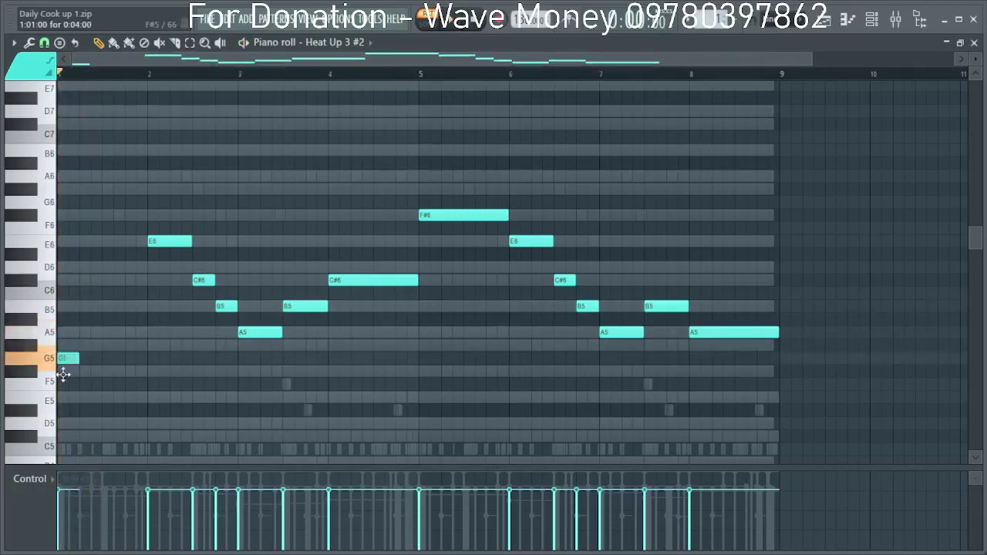
{"action": "key", "text": "space"}
{"action": "key", "text": "space"}
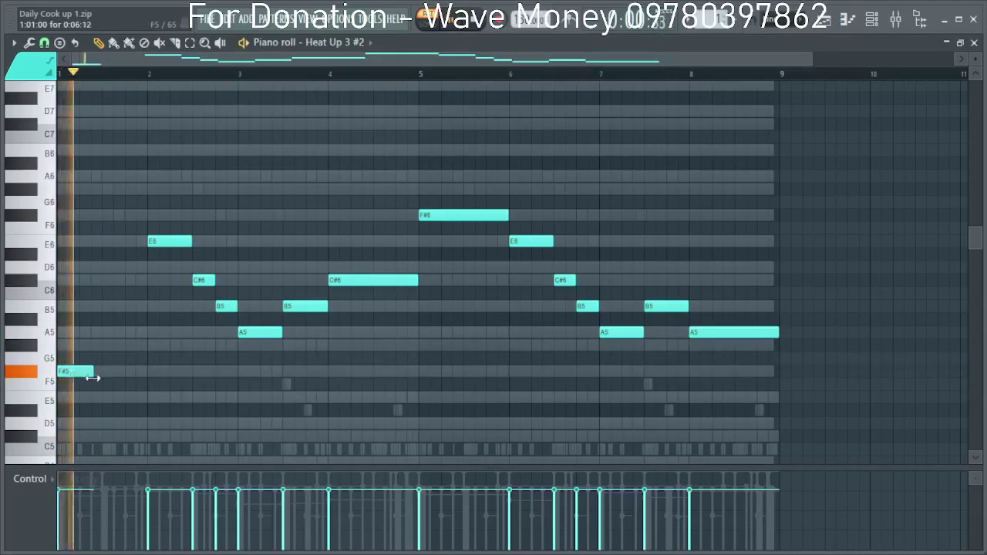
{"action": "left_click_drag", "start_coordinate": [92, 377], "coordinate": [146, 378]}
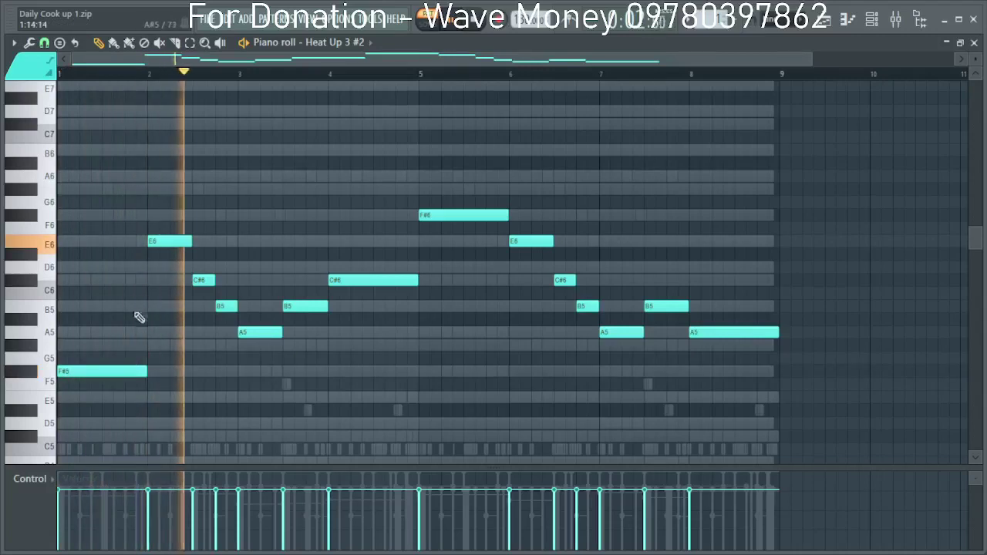
Transpose all melody notes from bar 2 to the end down one octave, clear the selection, and shrink the piano roll to a smaller window.
{"action": "scroll", "coordinate": [144, 286], "scroll_direction": "down", "scroll_amount": 3}
{"action": "left_click_drag", "start_coordinate": [134, 145], "coordinate": [735, 284]}
{"action": "left_click_drag", "start_coordinate": [117, 106], "coordinate": [739, 277]}
{"action": "key", "text": "ctrl+Down"}
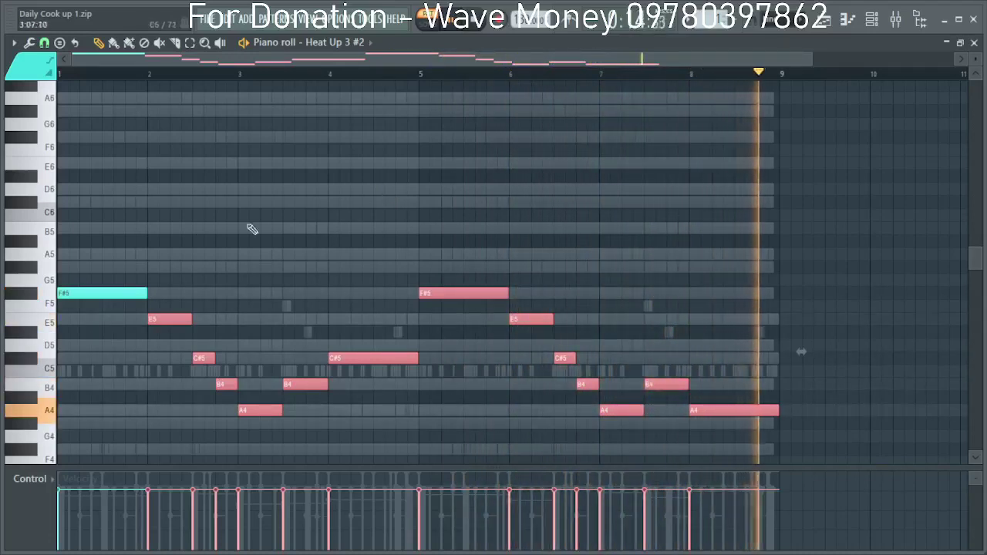
{"action": "left_click", "coordinate": [615, 164], "text": "ctrl"}
{"action": "left_click", "coordinate": [960, 43]}
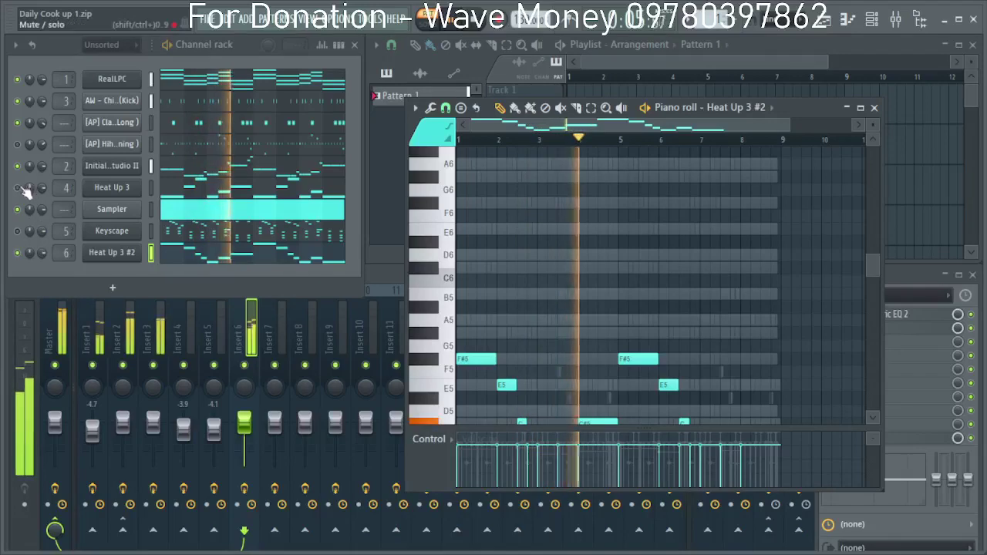
Clone the Heat Up 3 channel and route the enabled clone to mixer track 7.
{"action": "right_click", "coordinate": [102, 188]}
{"action": "left_click", "coordinate": [185, 318]}
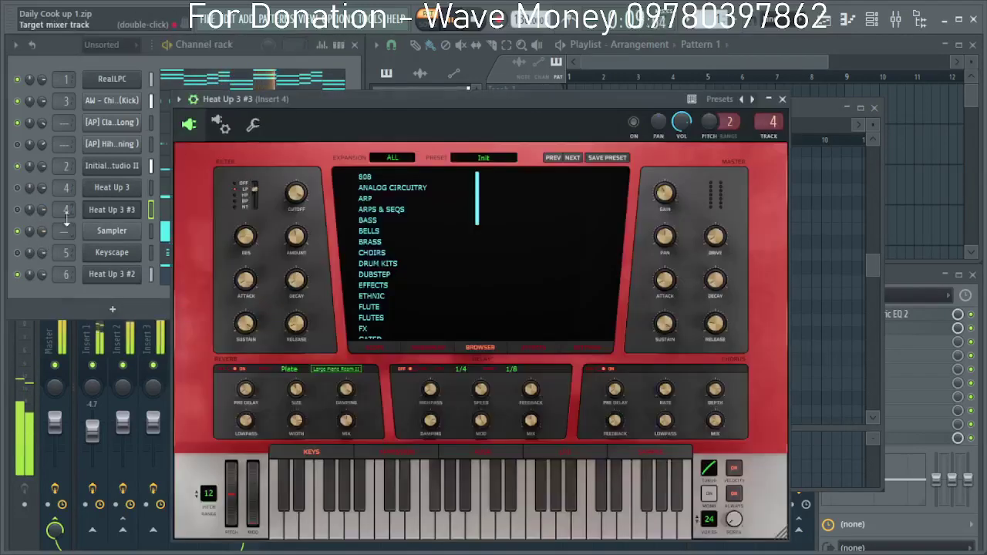
{"action": "left_click_drag", "start_coordinate": [67, 214], "coordinate": [66, 202]}
{"action": "left_click", "coordinate": [18, 210]}
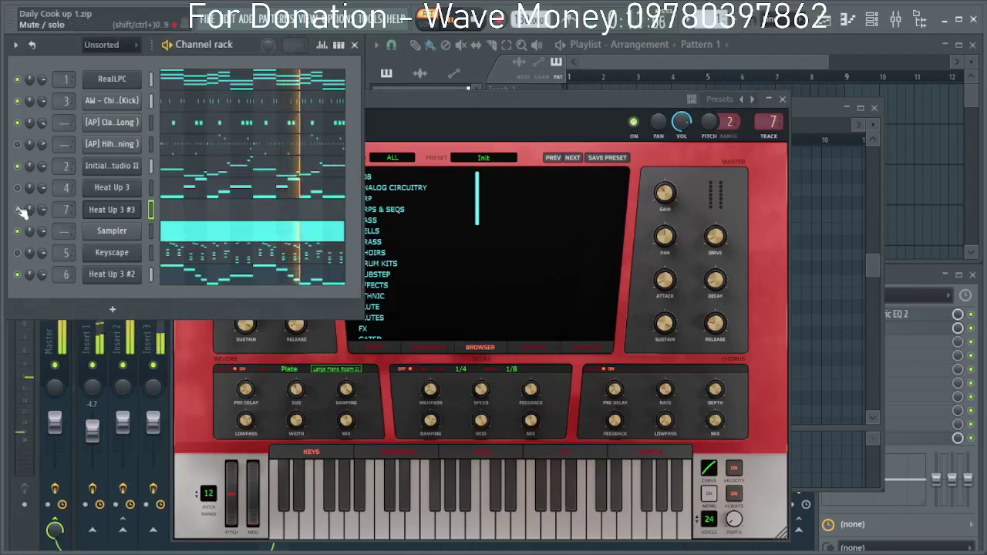
Try the RealLPC channel's chord notes on the Heat Up 3 #3 channel and play the pattern.
{"action": "right_click", "coordinate": [130, 210]}
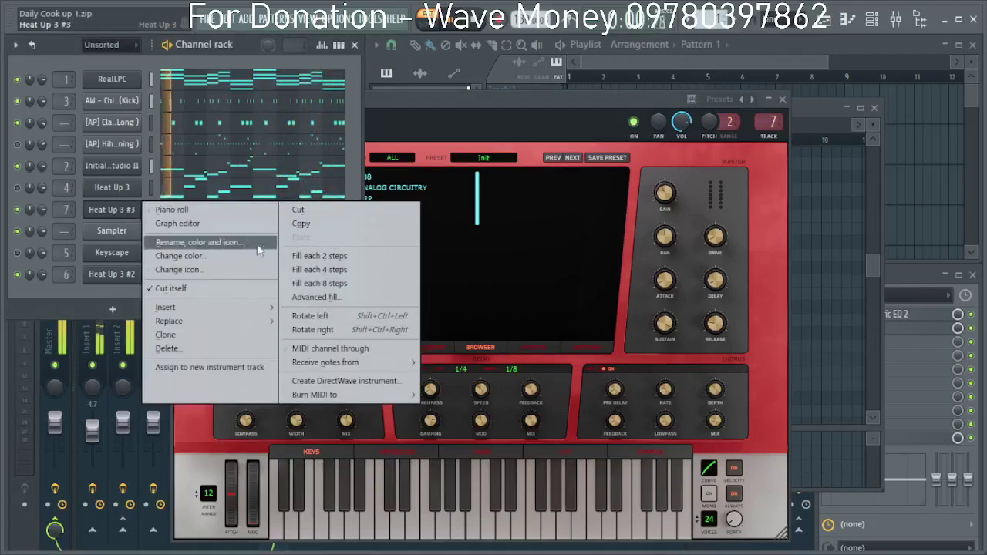
{"action": "left_click", "coordinate": [134, 80]}
{"action": "left_click", "coordinate": [134, 80]}
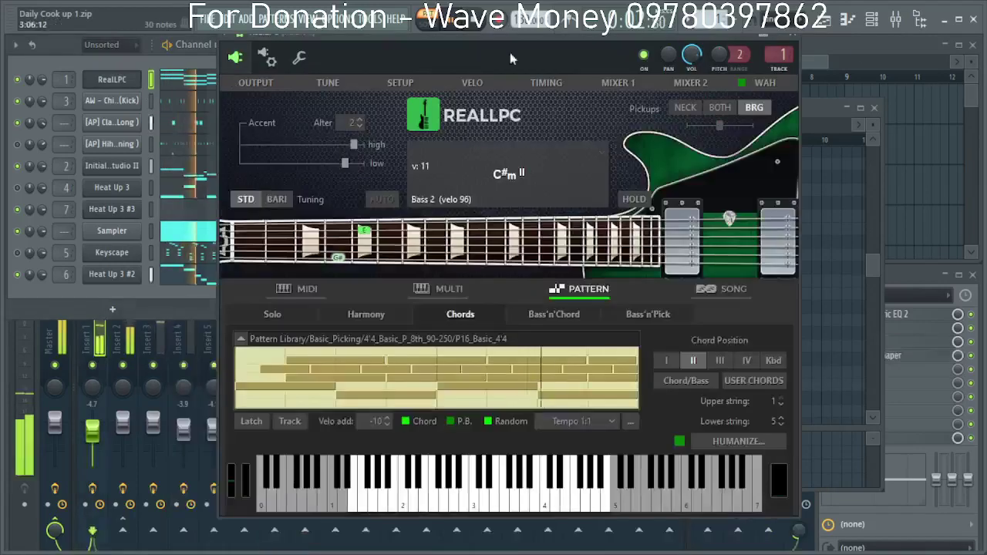
{"action": "left_click", "coordinate": [798, 40]}
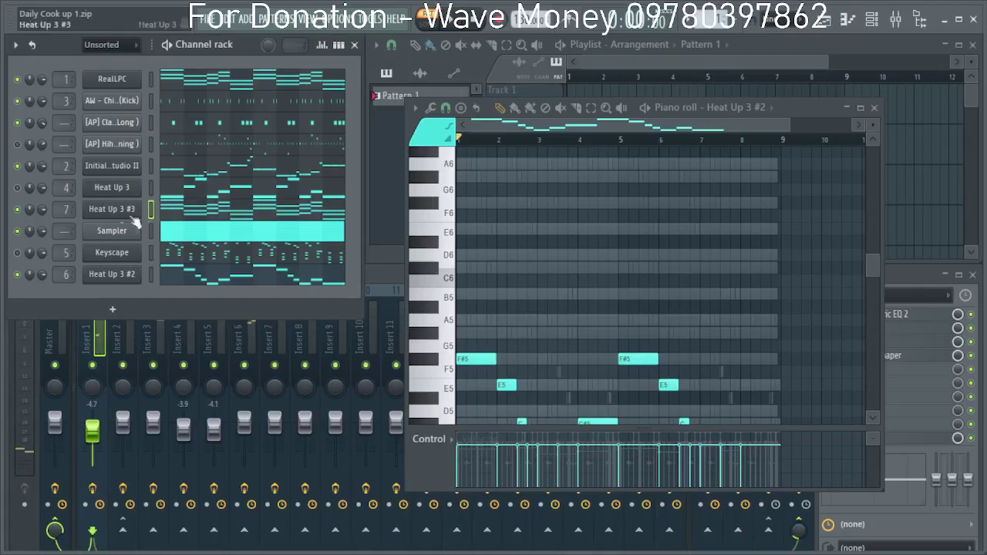
{"action": "key", "text": "space"}
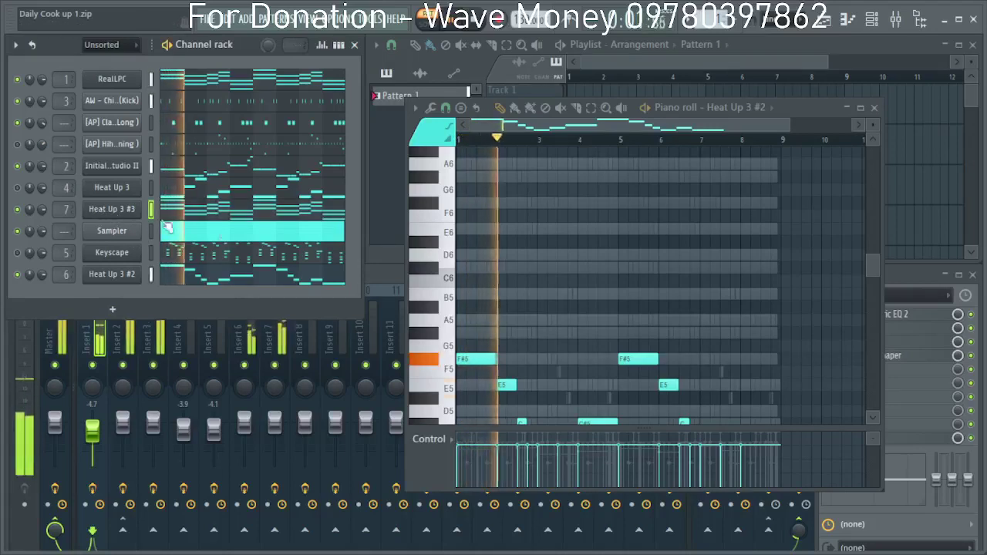
{"action": "scroll", "coordinate": [542, 322], "scroll_direction": "down", "scroll_amount": 5}
{"action": "key", "text": "space"}
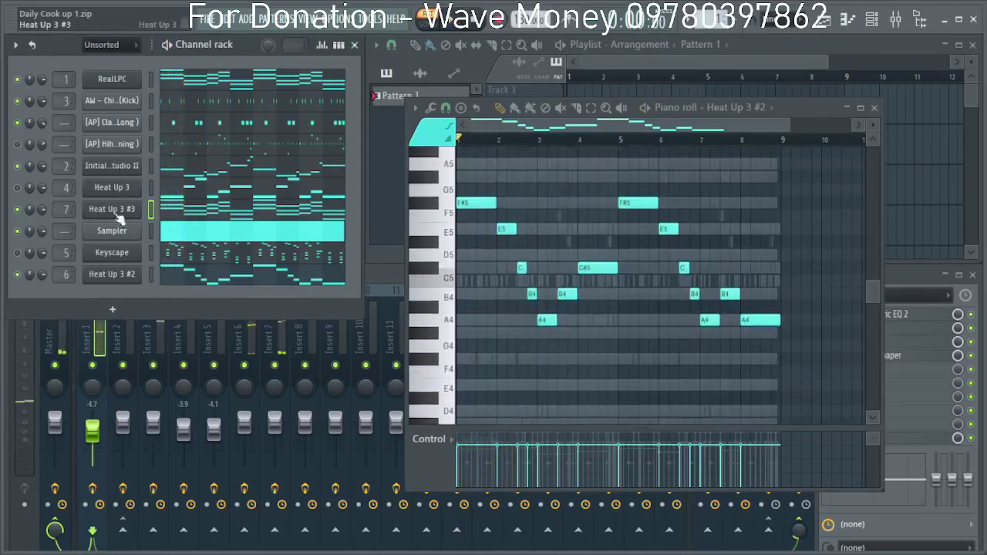
Solo the Heat Up 3 #3 channel during playback and open its notes in the piano roll.
{"action": "right_click", "coordinate": [140, 205]}
{"action": "left_click", "coordinate": [16, 206]}
{"action": "key", "text": "space"}
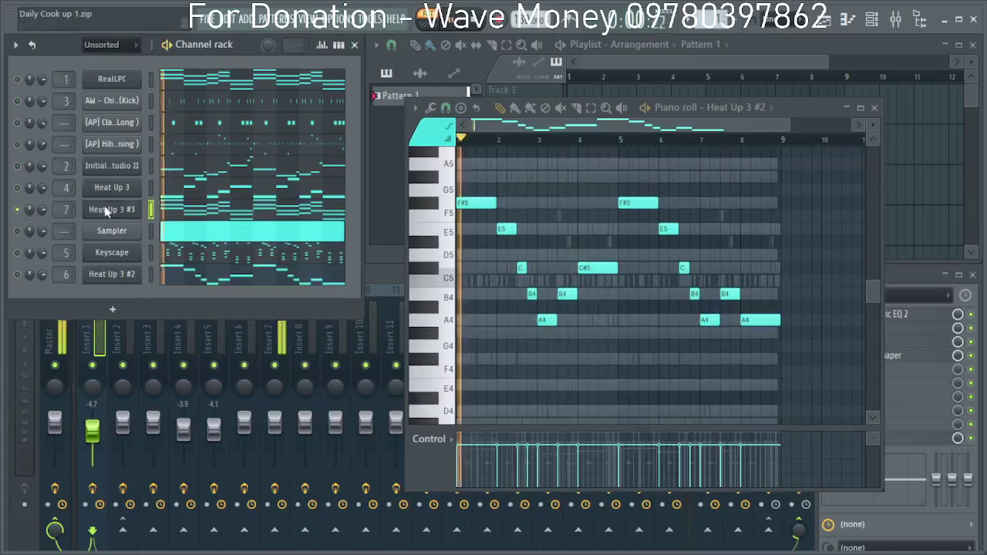
{"action": "right_click", "coordinate": [140, 205]}
{"action": "left_click", "coordinate": [156, 212]}
{"action": "scroll", "coordinate": [509, 318], "scroll_direction": "up", "scroll_amount": 3}
{"action": "scroll", "coordinate": [521, 327], "scroll_direction": "down", "scroll_amount": 3}
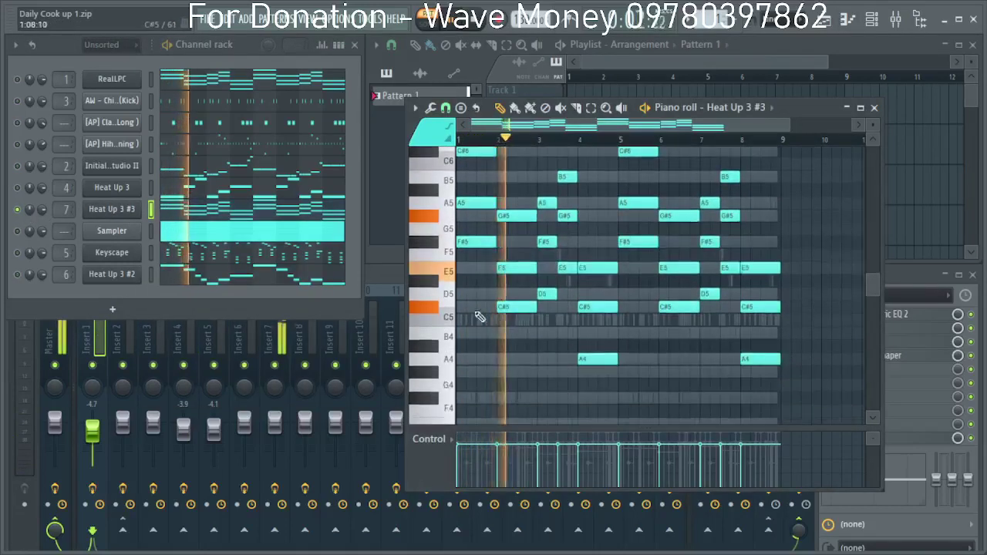
Solo the Heat Up 3 channel and copy its melody over the notes of Heat Up 3 #3.
{"action": "right_click", "coordinate": [17, 187]}
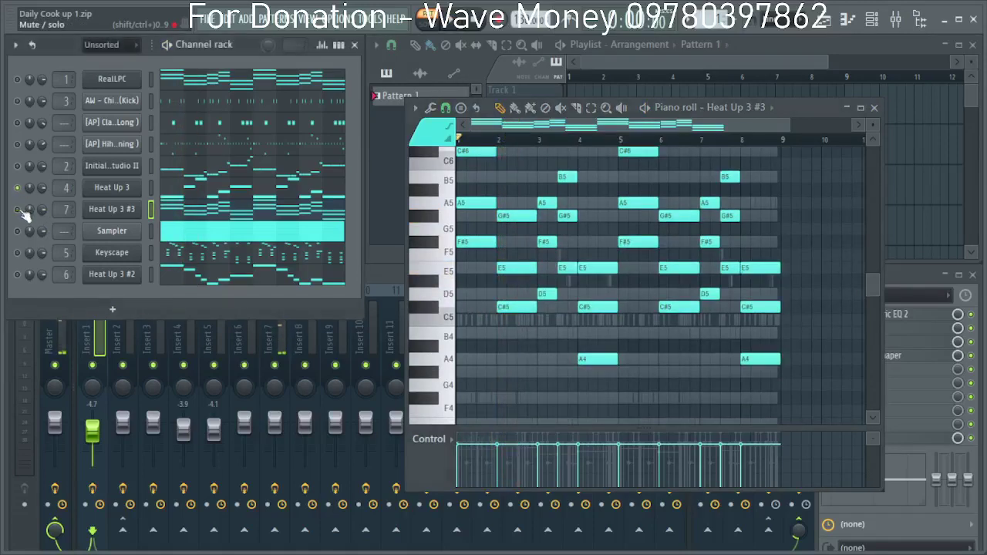
{"action": "right_click", "coordinate": [119, 190]}
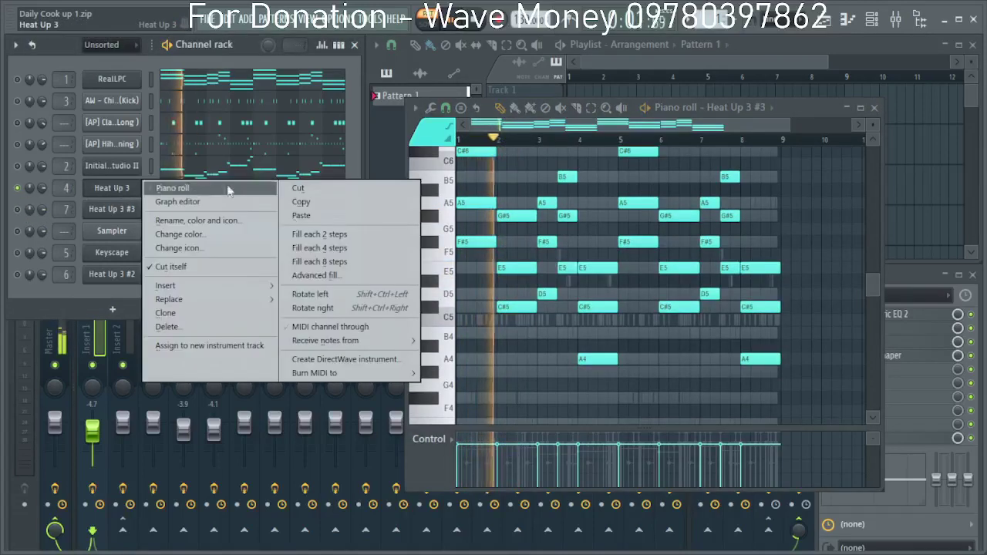
{"action": "left_click", "coordinate": [297, 202]}
{"action": "right_click", "coordinate": [129, 210]}
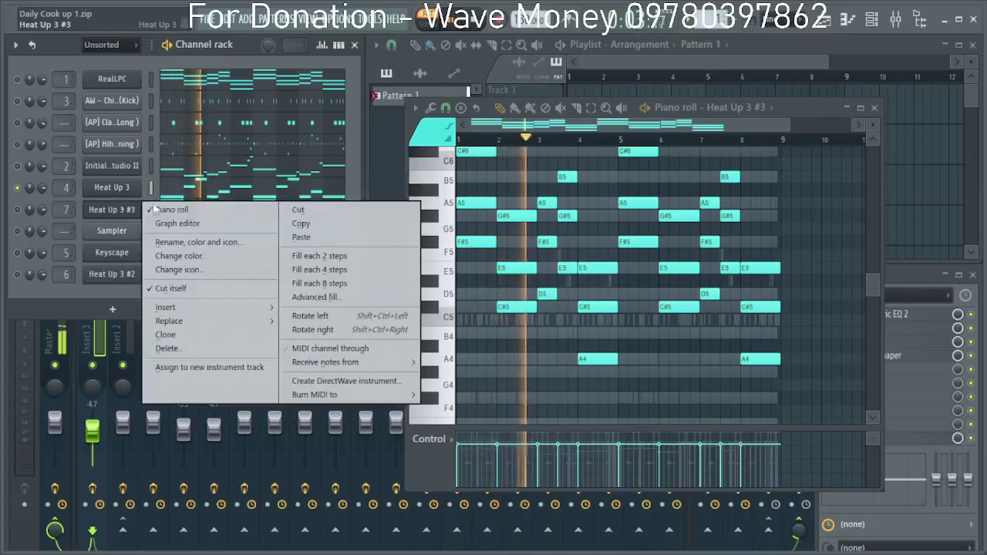
{"action": "left_click", "coordinate": [300, 236]}
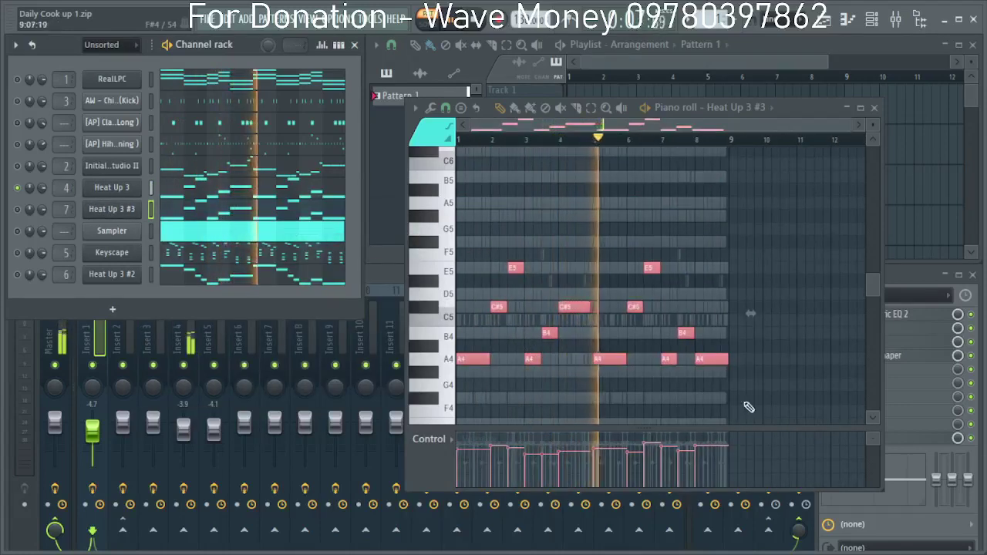
Duplicate the entire Heat Up 3 #3 melody one octave higher, with the copy starting on A5.
{"action": "key", "text": "ctrl+a"}
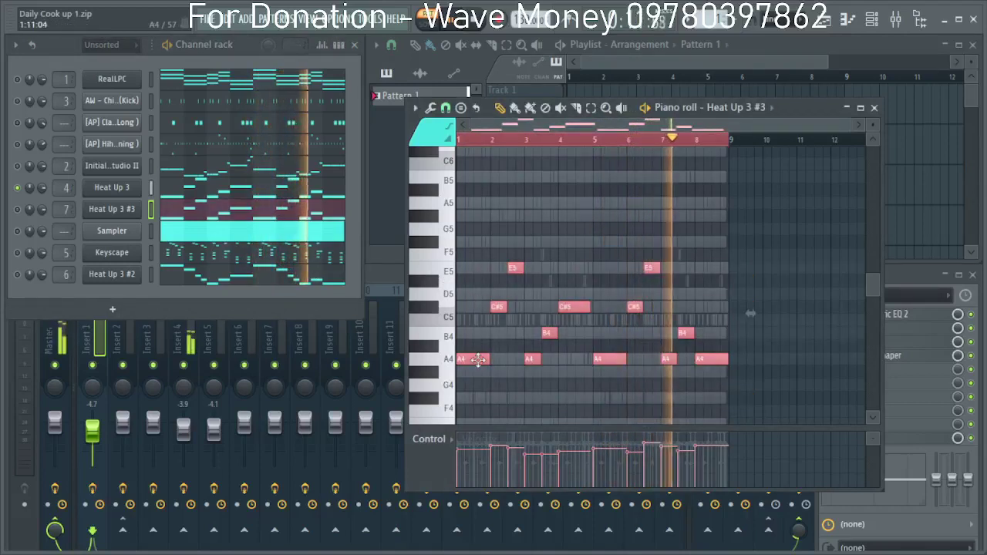
{"action": "left_click_drag", "start_coordinate": [478, 359], "coordinate": [461, 203]}
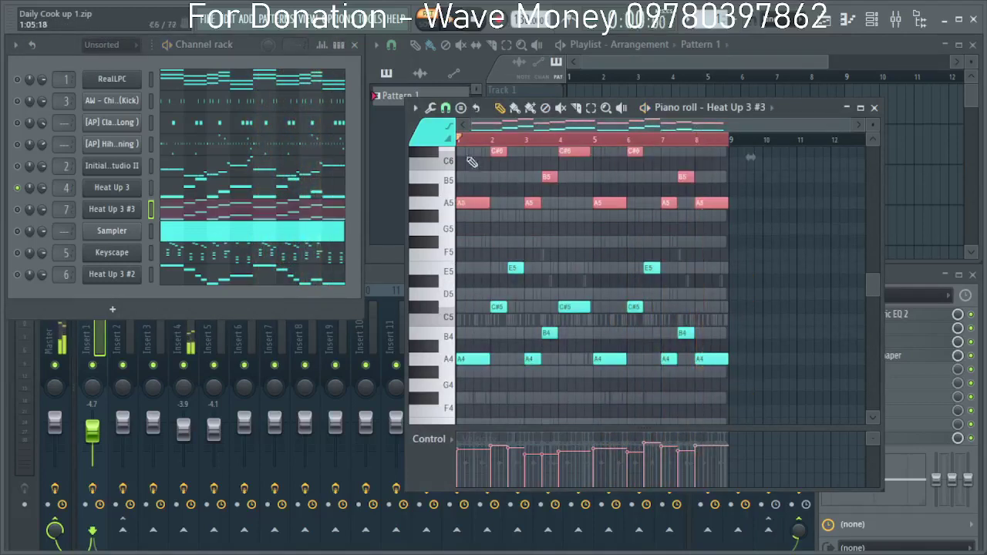
{"action": "scroll", "coordinate": [470, 208], "scroll_direction": "up", "scroll_amount": 3}
{"action": "key", "text": "space"}
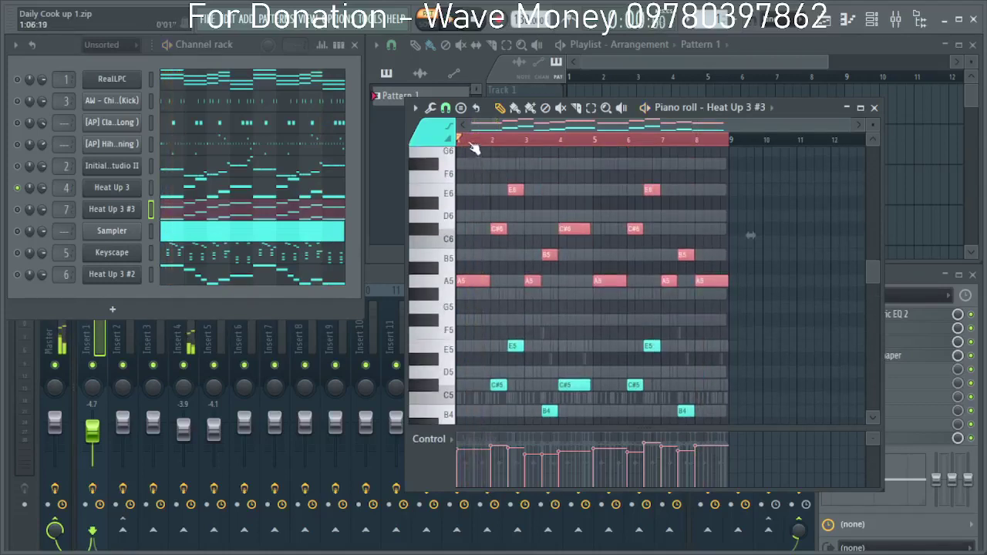
{"action": "key", "text": "space"}
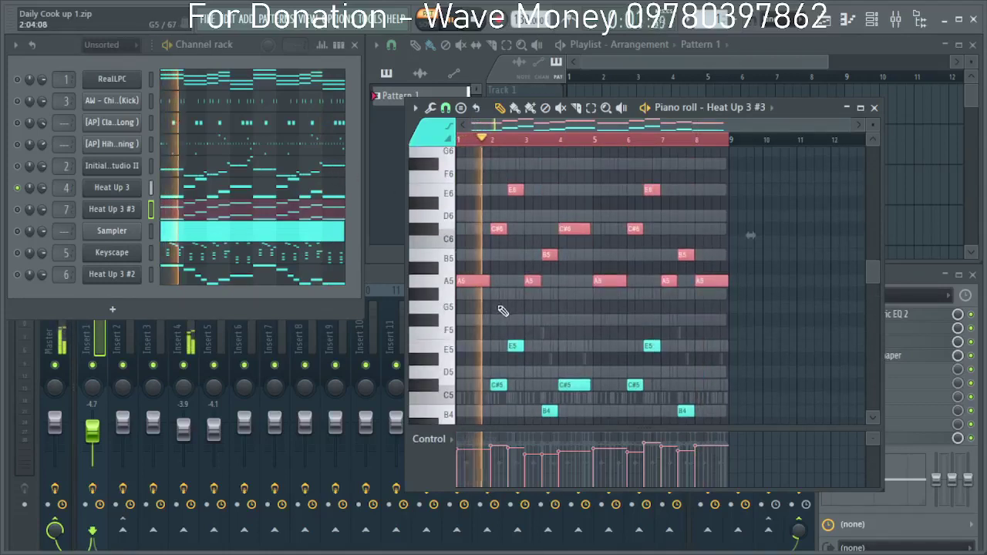
Solo Heat Up 3 #3 and duplicate its upper melody two octaves lower, with the copy starting on A3.
{"action": "scroll", "coordinate": [500, 316], "scroll_direction": "down", "scroll_amount": 5}
{"action": "key", "text": "space"}
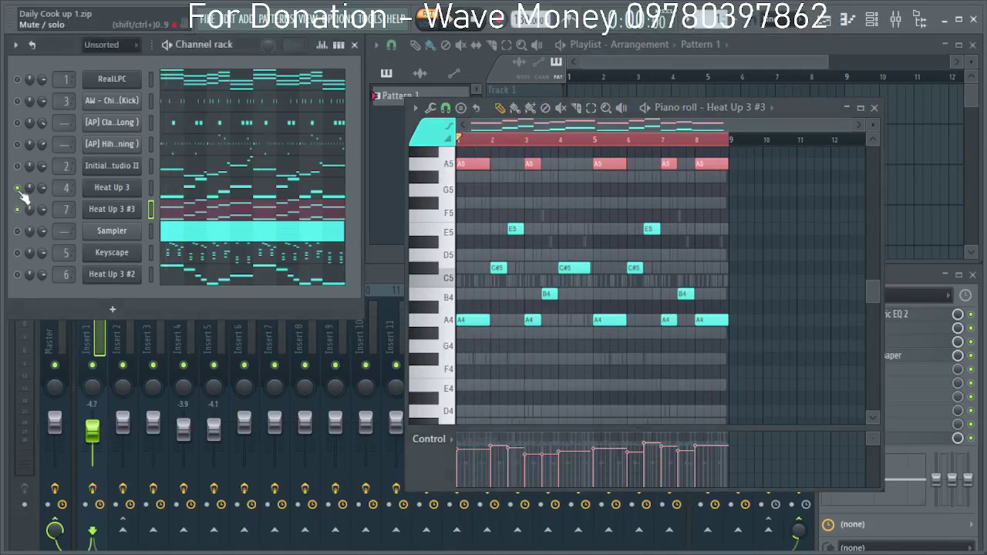
{"action": "key", "text": "space"}
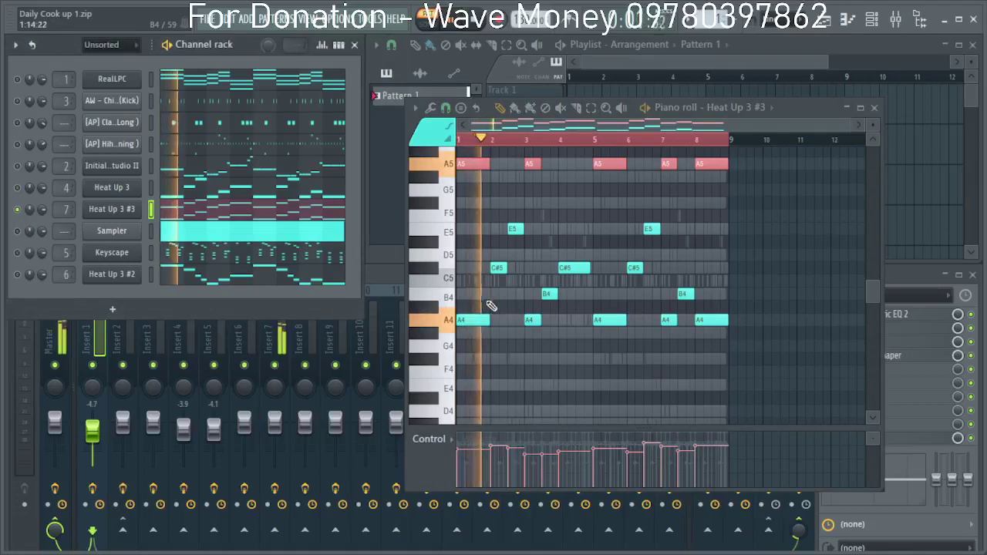
{"action": "key", "text": "space"}
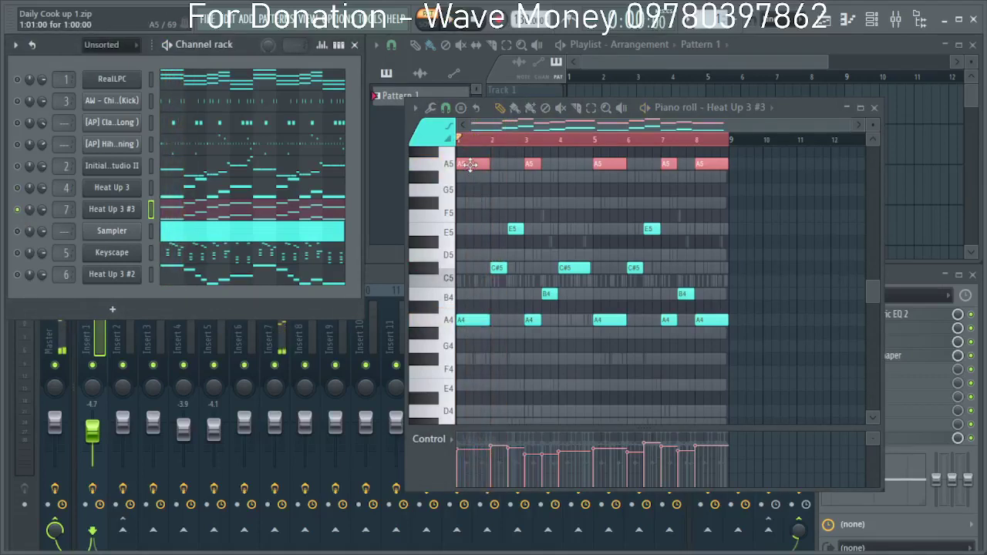
{"action": "mouse_move", "coordinate": [471, 164]}
{"action": "left_mouse_down"}
{"action": "mouse_move", "coordinate": [472, 432]}
{"action": "mouse_move", "coordinate": [452, 376]}
{"action": "left_mouse_up"}
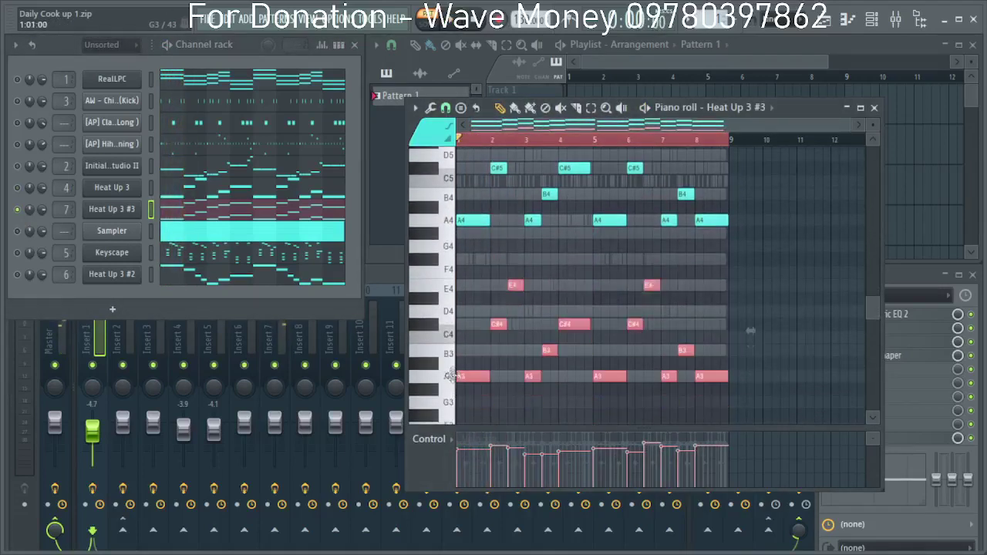
{"action": "key", "text": "space"}
{"action": "scroll", "coordinate": [523, 359], "scroll_direction": "up", "scroll_amount": 5}
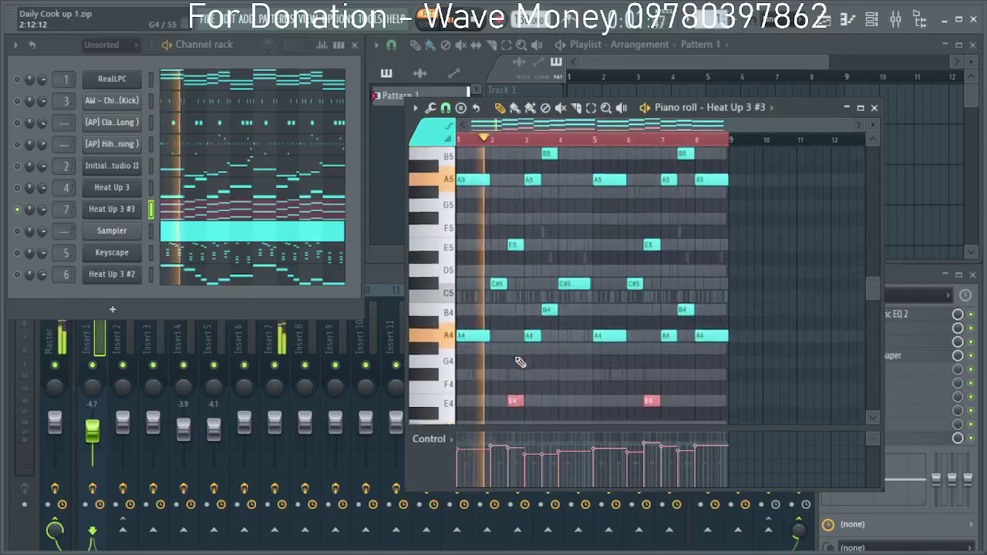
Select the highest-octave melody notes from A5 to E6 and reduce their velocities.
{"action": "scroll", "coordinate": [526, 358], "scroll_direction": "up", "scroll_amount": 2}
{"action": "left_click_drag", "start_coordinate": [788, 289], "coordinate": [433, 160]}
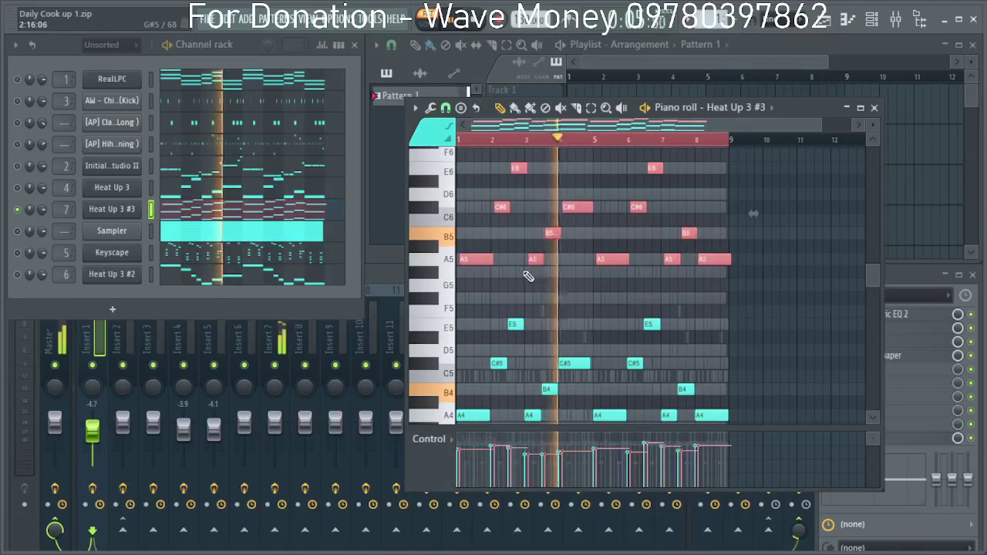
{"action": "scroll", "coordinate": [524, 283], "scroll_direction": "up", "scroll_amount": 1}
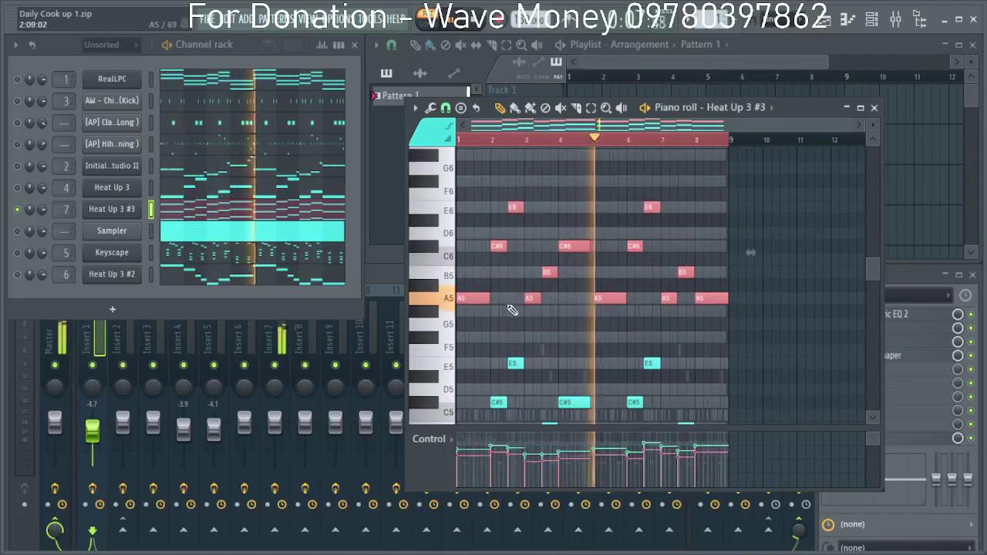
Select the lowest-octave melody notes from A3 to E4 and reduce their velocities slightly.
{"action": "scroll", "coordinate": [501, 308], "scroll_direction": "down", "scroll_amount": 8}
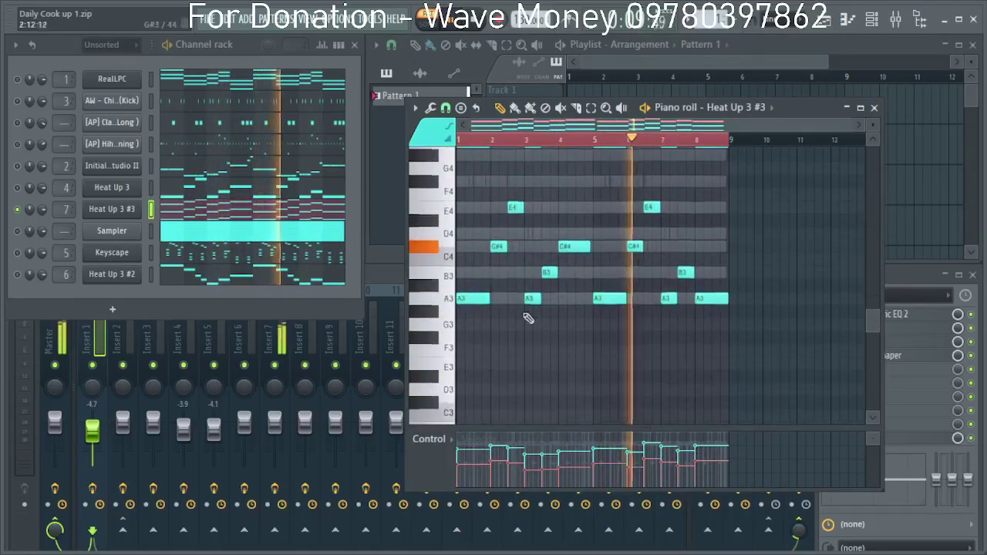
{"action": "left_click", "coordinate": [759, 359]}
{"action": "left_click_drag", "start_coordinate": [758, 359], "coordinate": [469, 245]}
{"action": "right_click", "coordinate": [482, 259]}
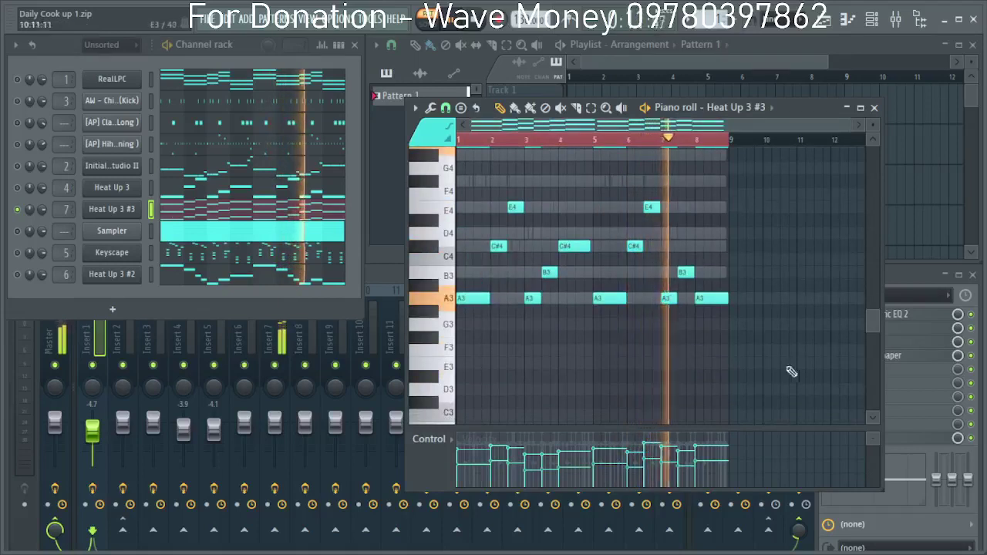
{"action": "left_click_drag", "start_coordinate": [787, 368], "coordinate": [451, 203]}
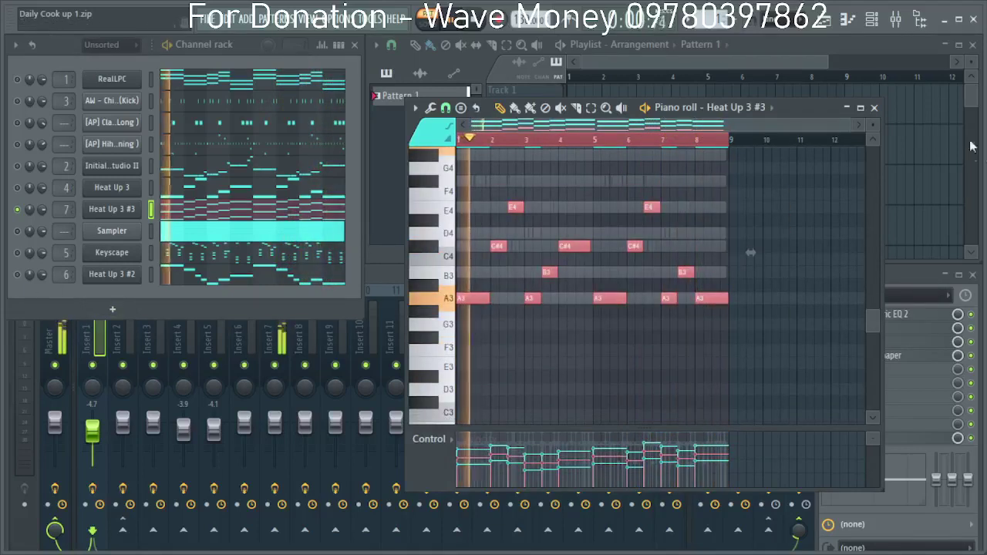
Close the Heat Up 3 #3 piano roll, mute the Keyscape channel, and open Keyscape's piano roll.
{"action": "left_click", "coordinate": [875, 108]}
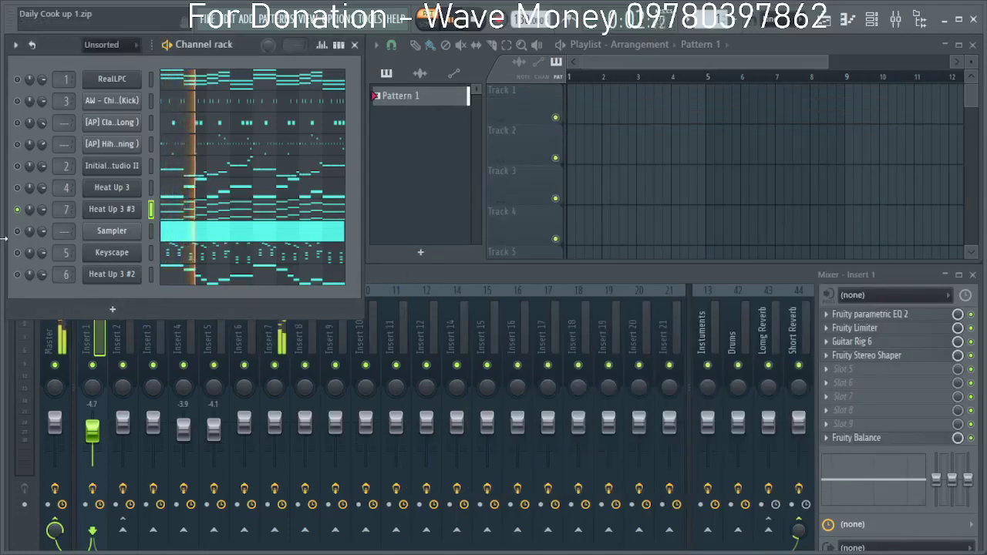
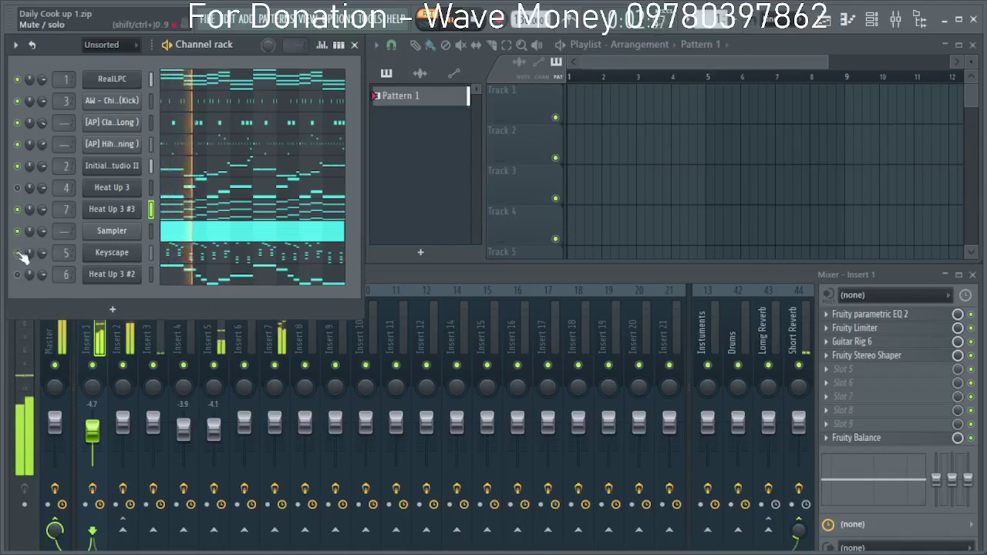
{"action": "left_click", "coordinate": [18, 253]}
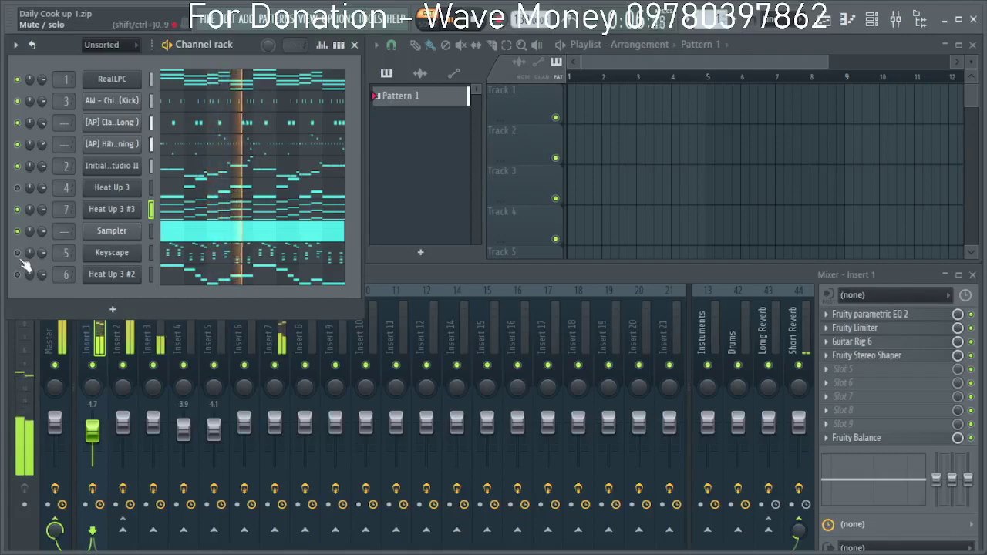
{"action": "right_click", "coordinate": [108, 253]}
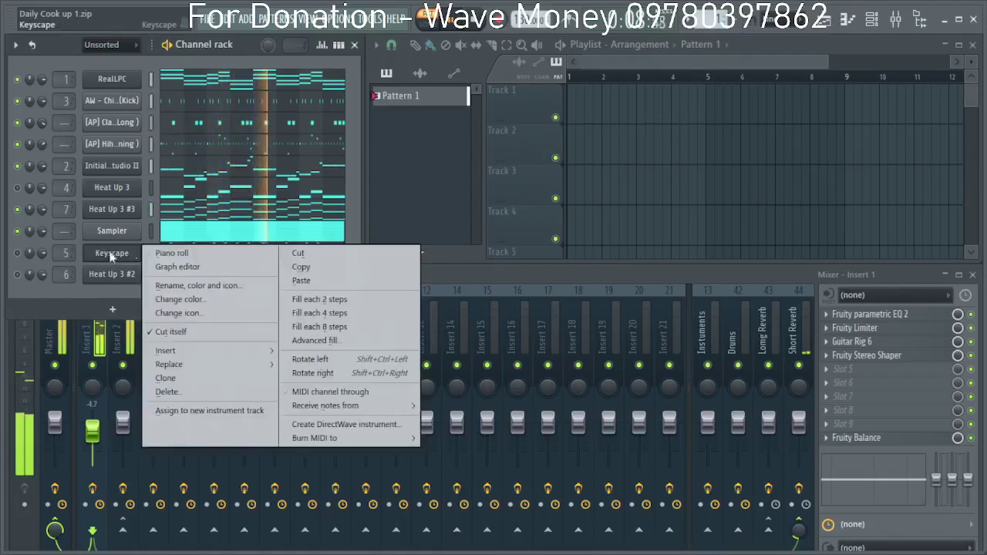
{"action": "left_click", "coordinate": [173, 254]}
{"action": "scroll", "coordinate": [626, 334], "scroll_direction": "up", "scroll_amount": 10}
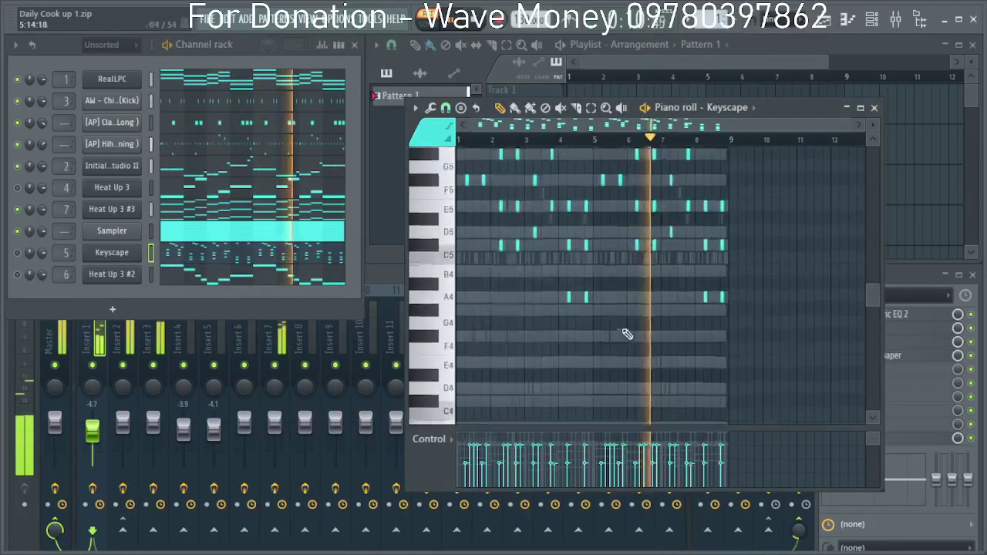
Reduce the velocities of Keyscape's notes from E6 to A6 and of the last two A5 notes in bar 8.
{"action": "left_click_drag", "start_coordinate": [804, 317], "coordinate": [453, 151]}
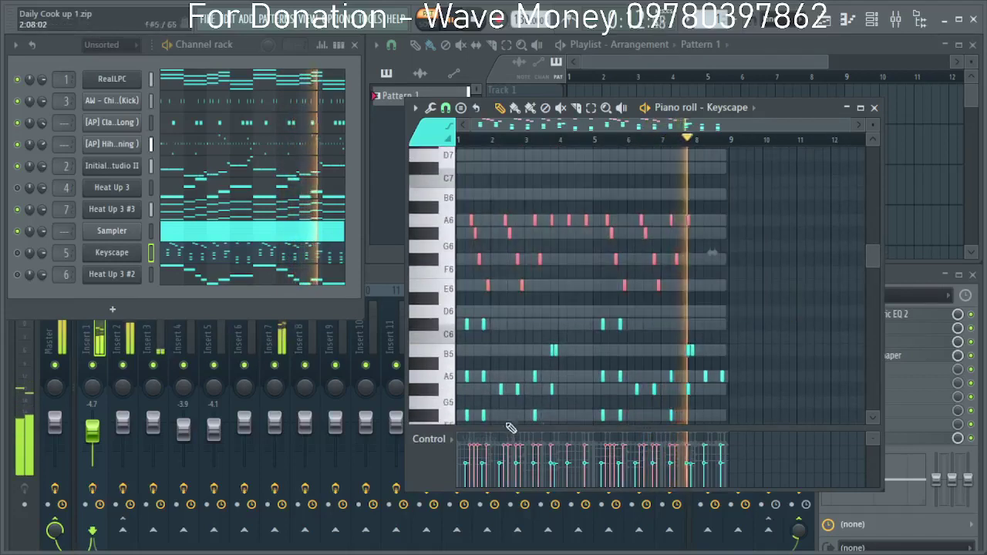
{"action": "left_click_drag", "start_coordinate": [466, 453], "coordinate": [701, 455]}
{"action": "left_click", "coordinate": [718, 272], "text": "ctrl"}
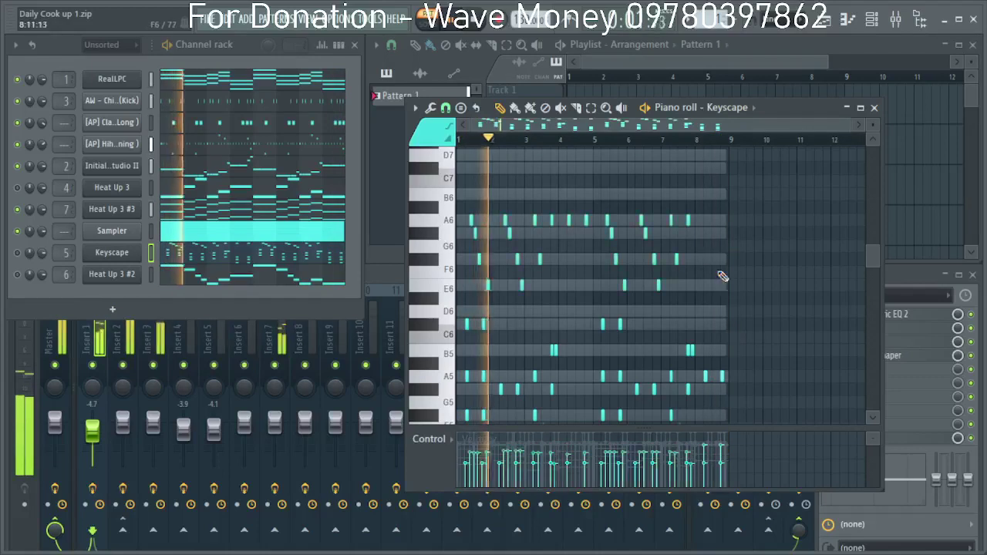
{"action": "left_click_drag", "start_coordinate": [756, 391], "coordinate": [700, 368]}
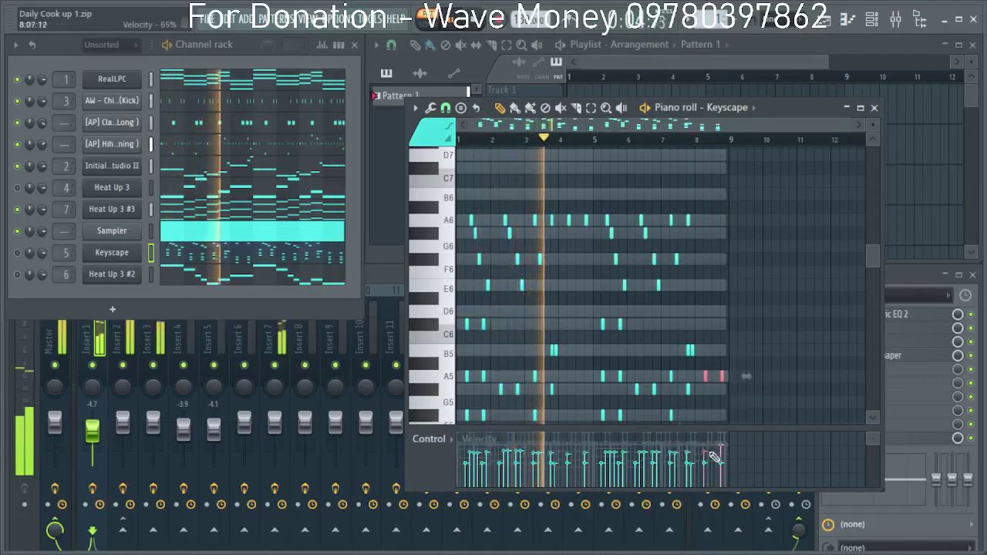
{"action": "left_click", "coordinate": [873, 107]}
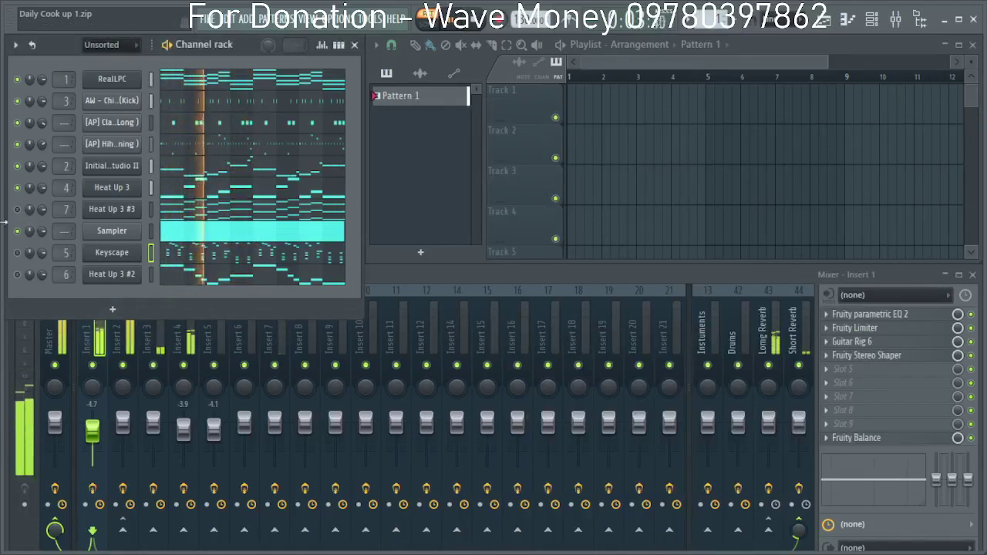
Unmute Heat Up 3 #2, send its mixer track 6 to Short Reverb at 66%, and set the track volume to -2.9 dB.
{"action": "left_click", "coordinate": [17, 275]}
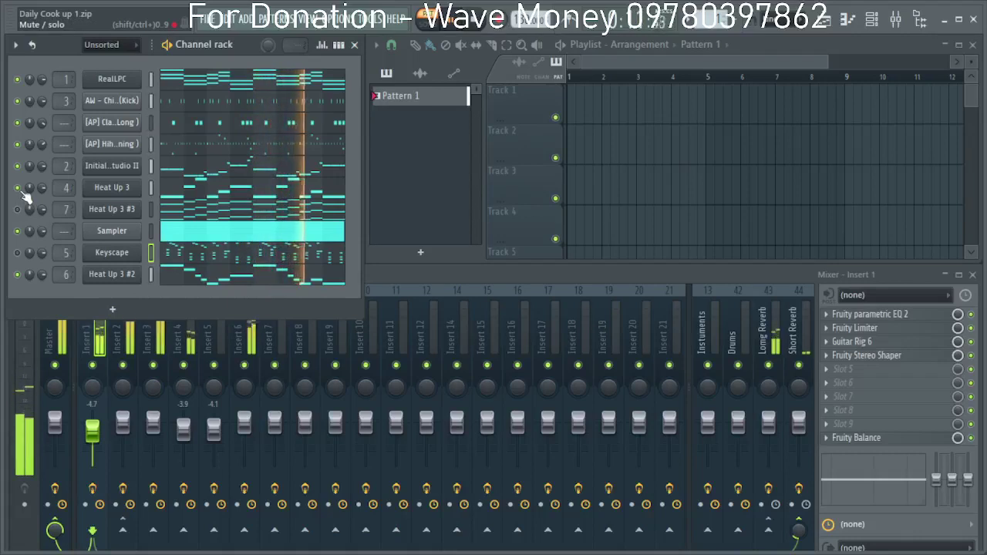
{"action": "double_click", "coordinate": [64, 276]}
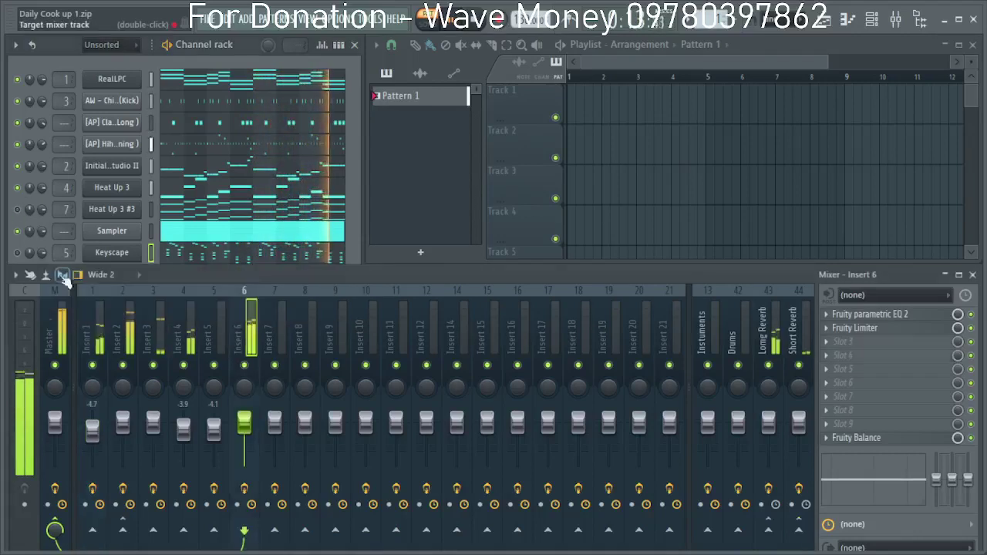
{"action": "left_click_drag", "start_coordinate": [239, 434], "coordinate": [255, 441]}
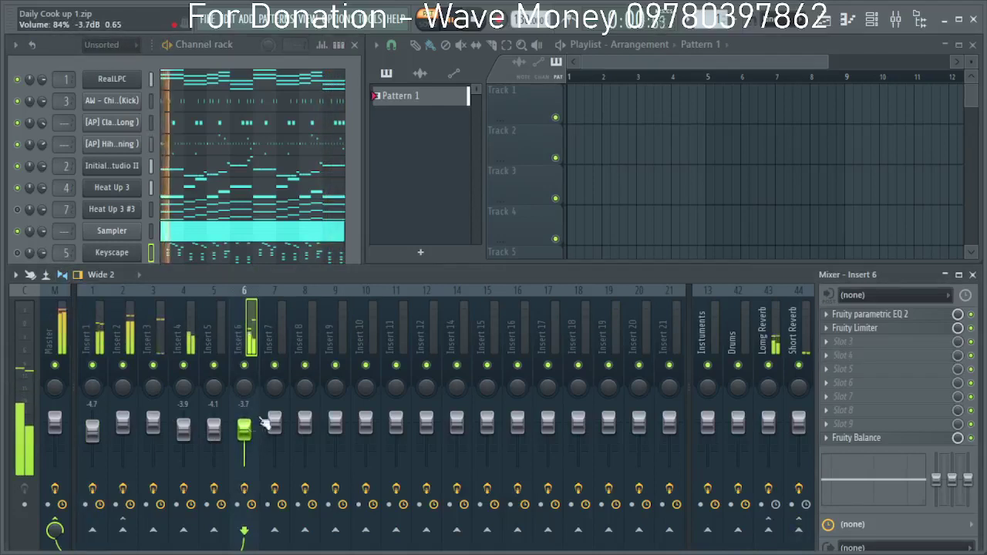
{"action": "left_click", "coordinate": [799, 529]}
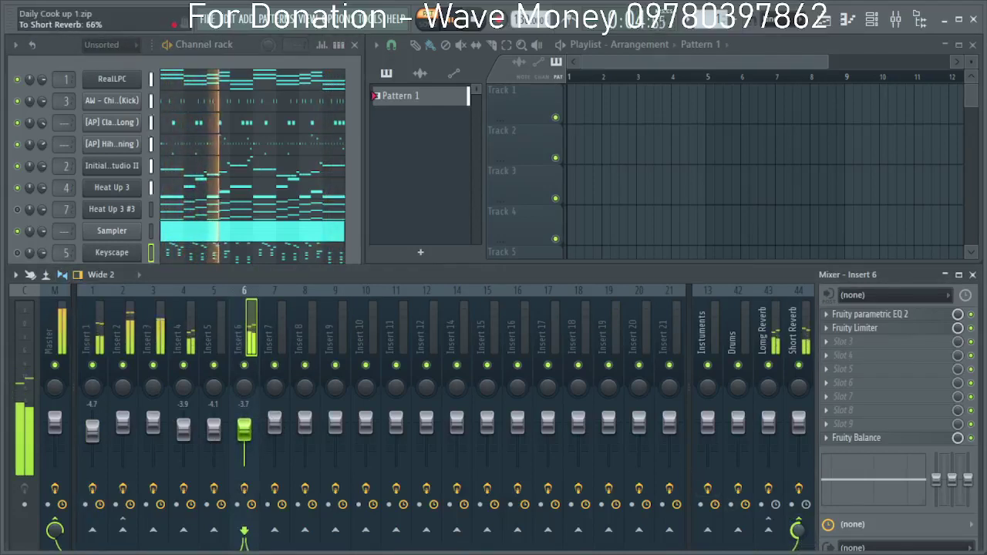
{"action": "mouse_move", "coordinate": [243, 430]}
{"action": "left_mouse_down"}
{"action": "mouse_move", "coordinate": [243, 439]}
{"action": "mouse_move", "coordinate": [244, 429]}
{"action": "left_mouse_up"}
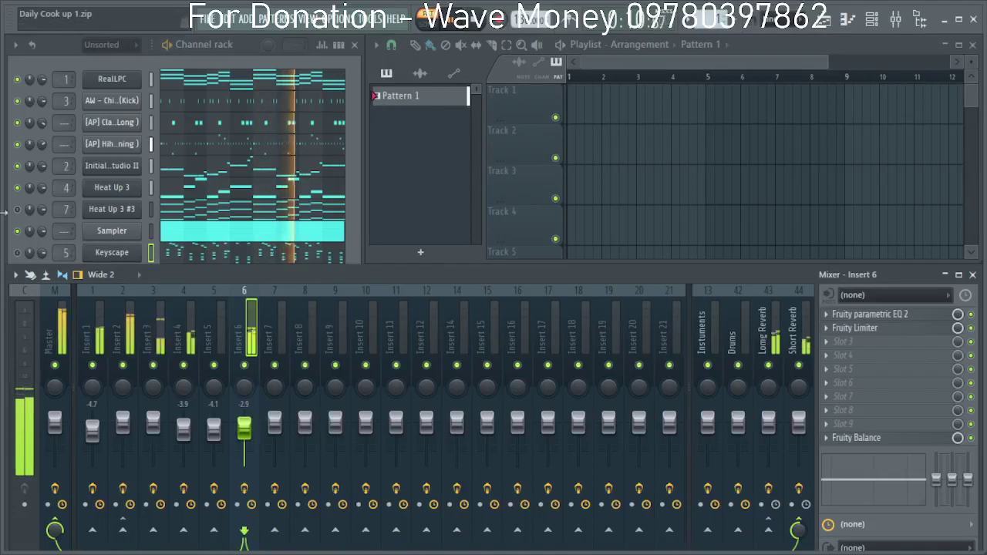
Unmute all channels and split Pattern 1 by channel, deleting its leftover clip from Track 1.
{"action": "left_click", "coordinate": [23, 253]}
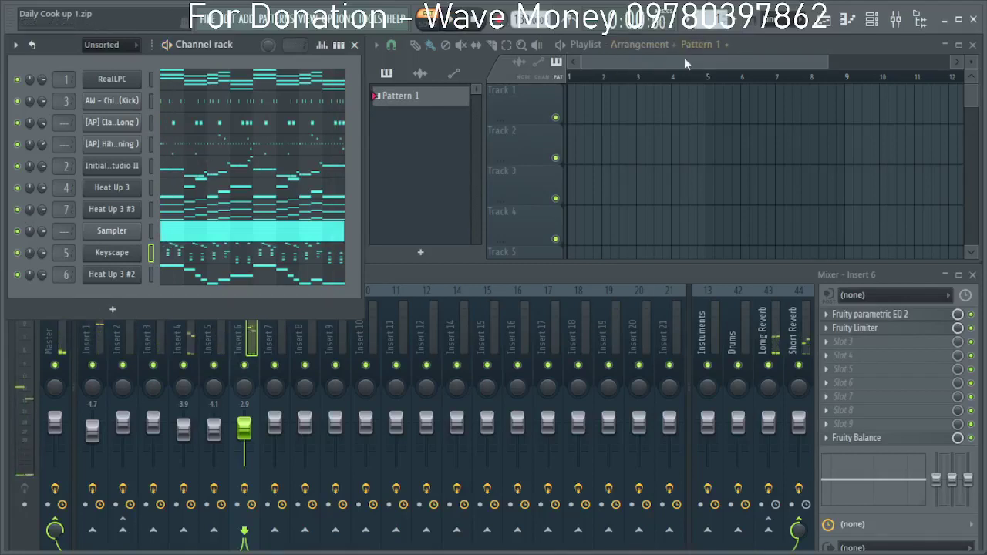
{"action": "left_click", "coordinate": [610, 112]}
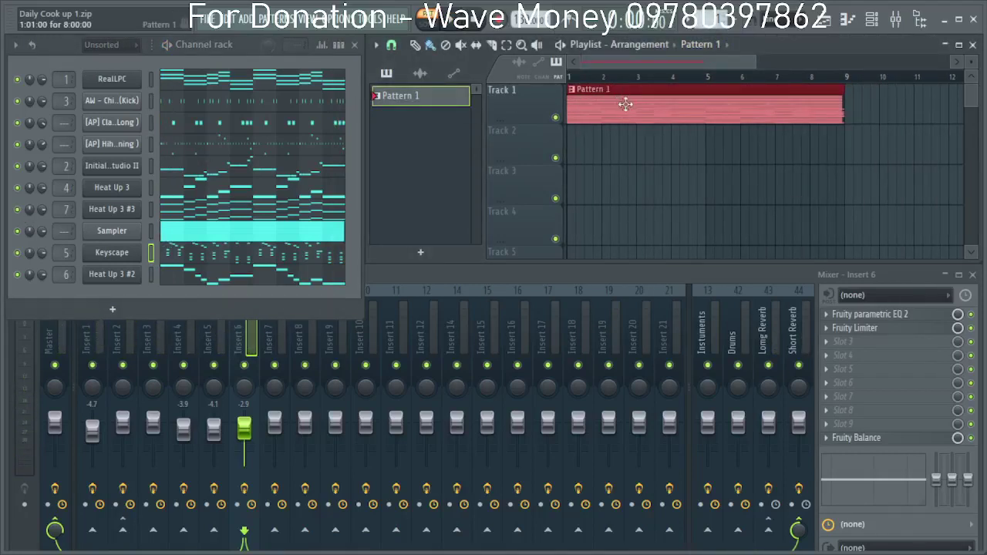
{"action": "left_click", "coordinate": [726, 44]}
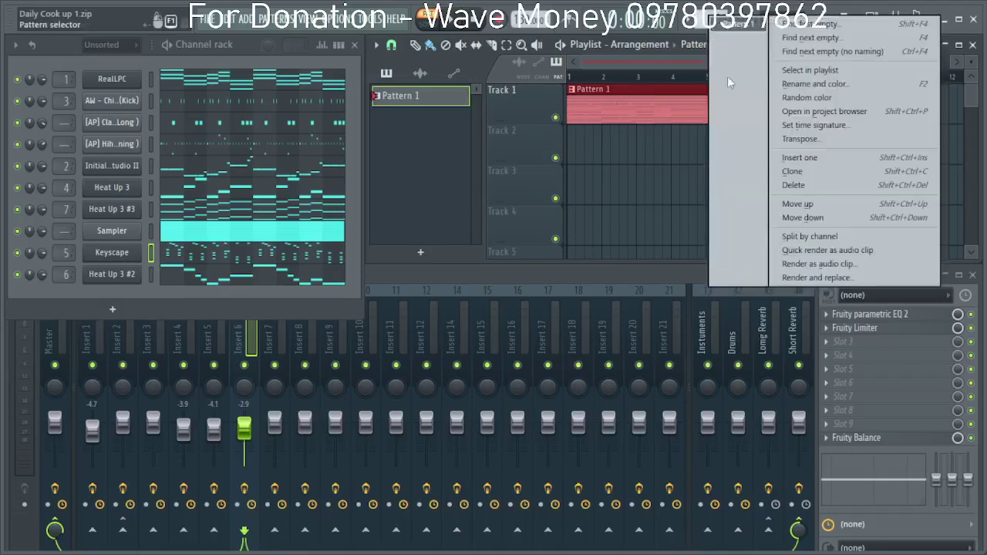
{"action": "left_click", "coordinate": [806, 238]}
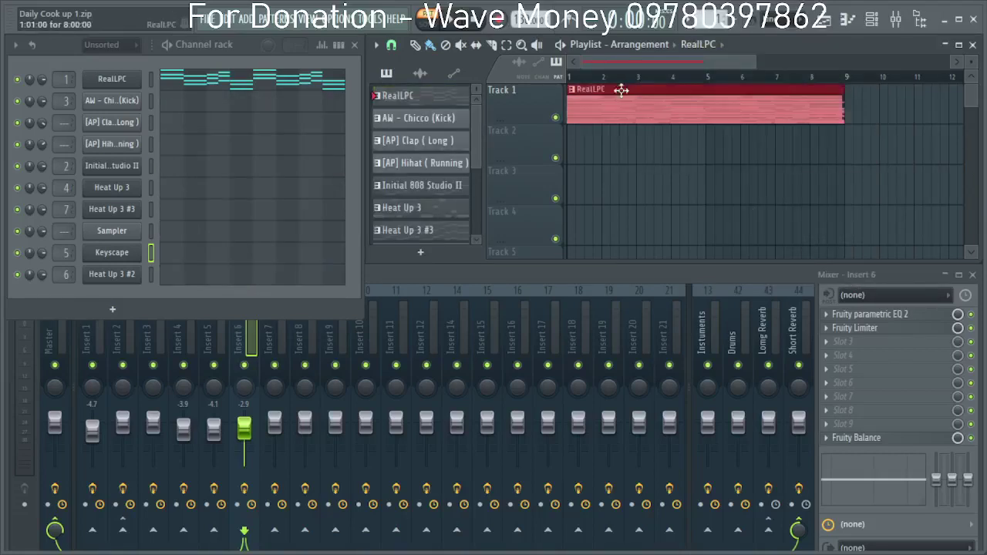
{"action": "key", "text": "Delete"}
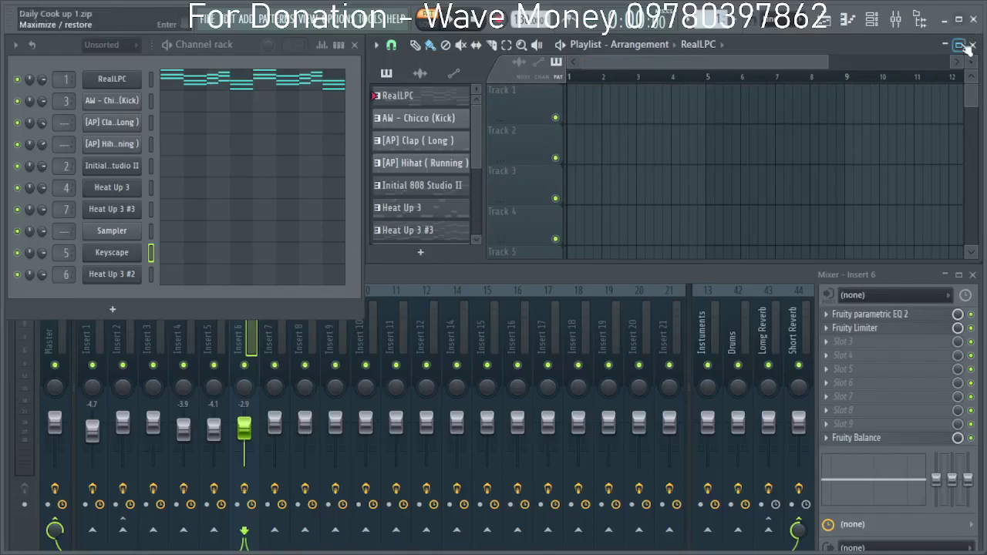
Maximize the playlist and place all the split patterns on their own tracks, starting at bar 1.
{"action": "left_click", "coordinate": [962, 44]}
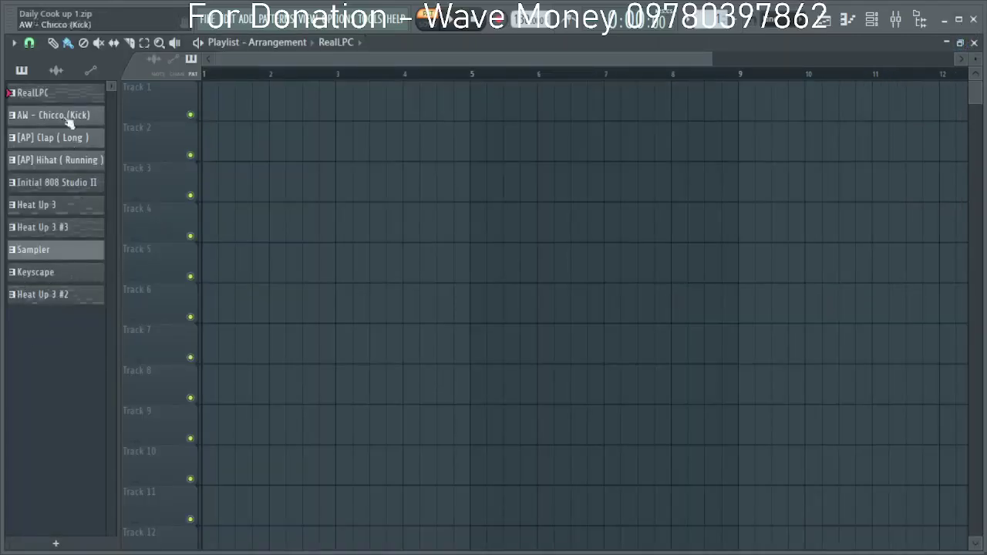
{"action": "left_click", "coordinate": [57, 297], "text": "shift"}
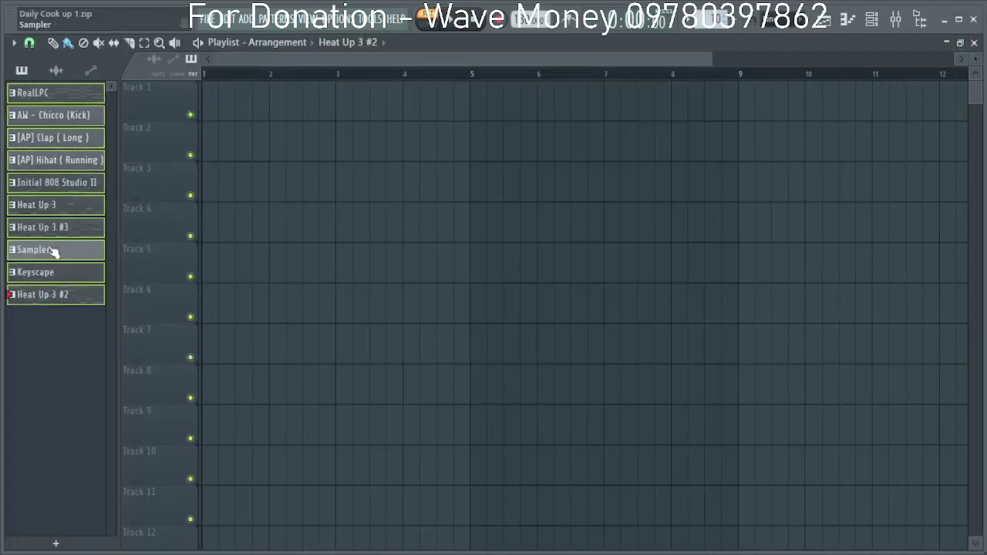
{"action": "left_click_drag", "start_coordinate": [47, 103], "coordinate": [207, 106]}
{"action": "scroll", "coordinate": [774, 268], "scroll_direction": "down", "scroll_amount": 1}
{"action": "left_click", "coordinate": [787, 275], "text": "ctrl"}
{"action": "scroll", "coordinate": [786, 275], "scroll_direction": "down", "scroll_amount": 3}
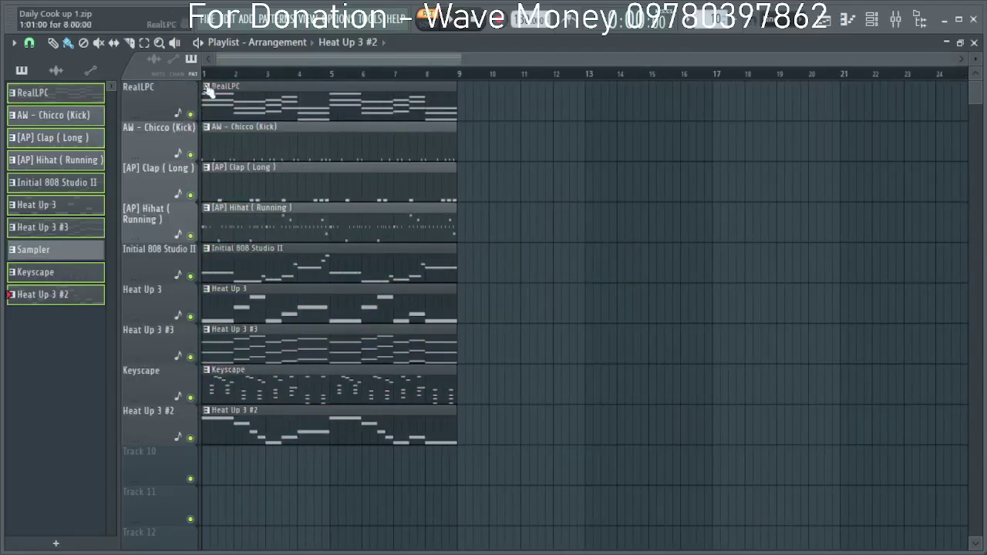
{"action": "scroll", "coordinate": [226, 346], "scroll_direction": "down", "scroll_amount": 1}
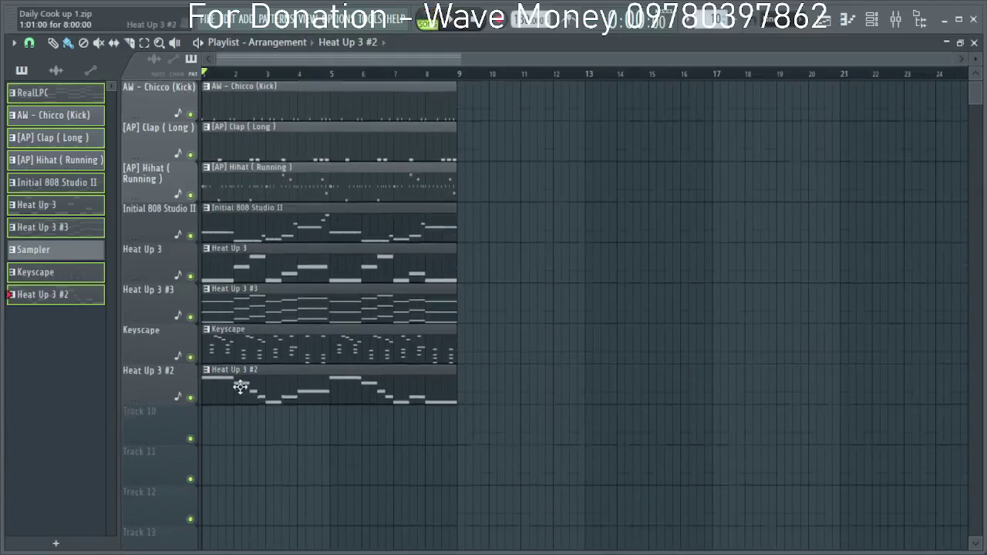
Try moving the kick, clap and hi-hat clips to tracks 10 to 12, and return them to their own named tracks.
{"action": "scroll", "coordinate": [430, 413], "scroll_direction": "up", "scroll_amount": 1}
{"action": "left_click_drag", "start_coordinate": [507, 225], "coordinate": [198, 498]}
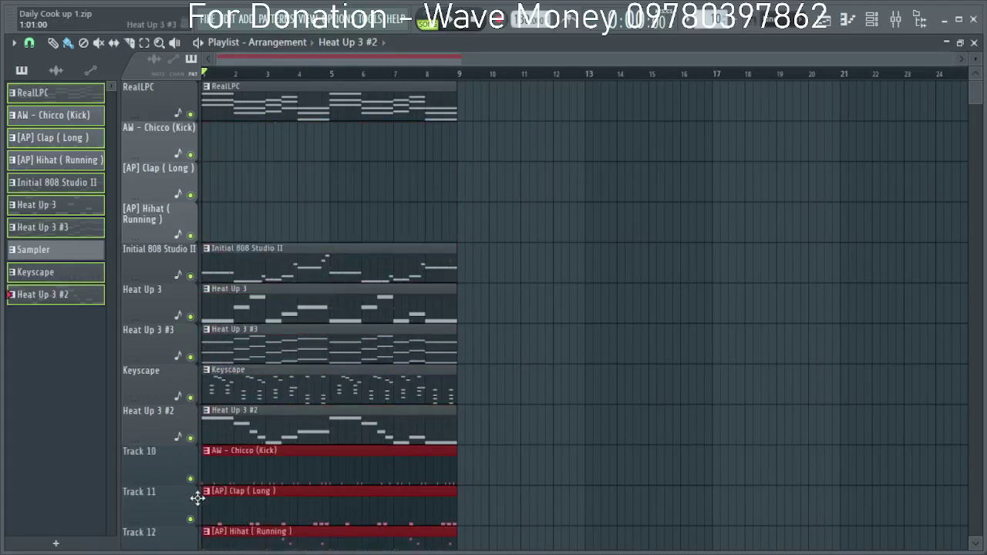
{"action": "mouse_move", "coordinate": [522, 438]}
{"action": "left_mouse_down"}
{"action": "mouse_move", "coordinate": [458, 404]}
{"action": "mouse_move", "coordinate": [302, 243]}
{"action": "mouse_move", "coordinate": [281, 241]}
{"action": "mouse_move", "coordinate": [261, 129]}
{"action": "mouse_move", "coordinate": [264, 253]}
{"action": "left_mouse_up"}
{"action": "scroll", "coordinate": [308, 401], "scroll_direction": "down", "scroll_amount": 3}
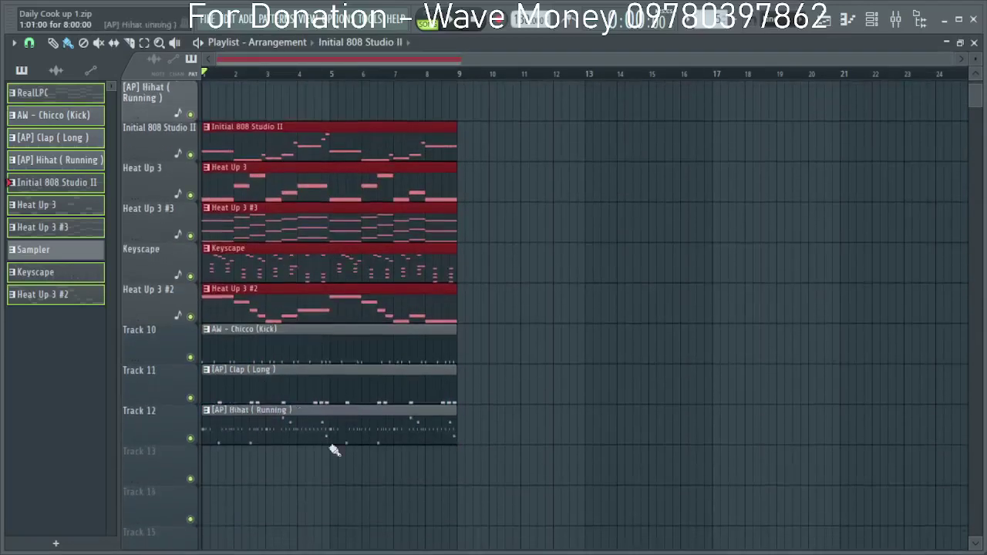
{"action": "left_click_drag", "start_coordinate": [368, 525], "coordinate": [270, 330]}
{"action": "left_click_drag", "start_coordinate": [270, 335], "coordinate": [209, 160]}
{"action": "scroll", "coordinate": [216, 116], "scroll_direction": "up", "scroll_amount": 3}
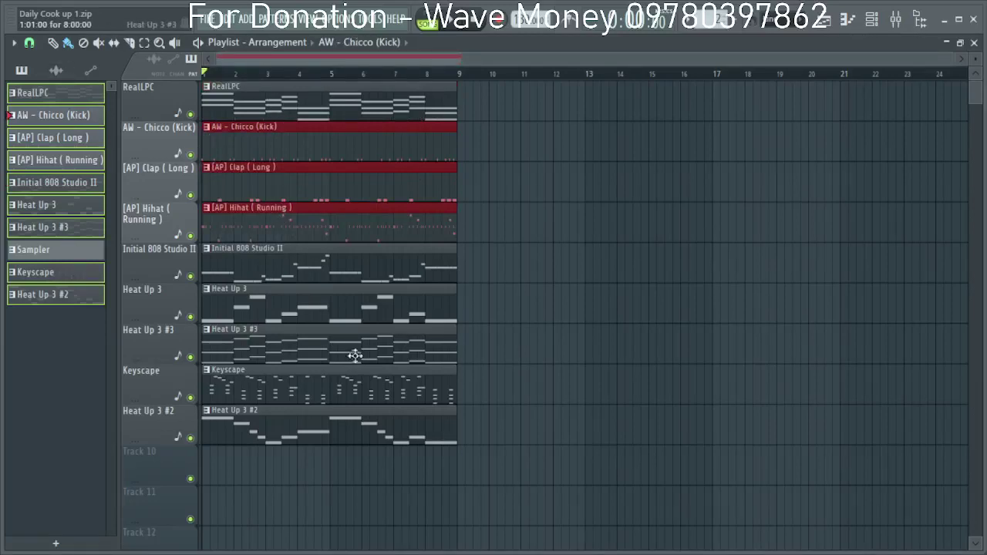
Duplicate all clips twice to fill 24 bars, and clear everything except RealLPC from the first eight bars.
{"action": "left_click_drag", "start_coordinate": [512, 481], "coordinate": [279, 84]}
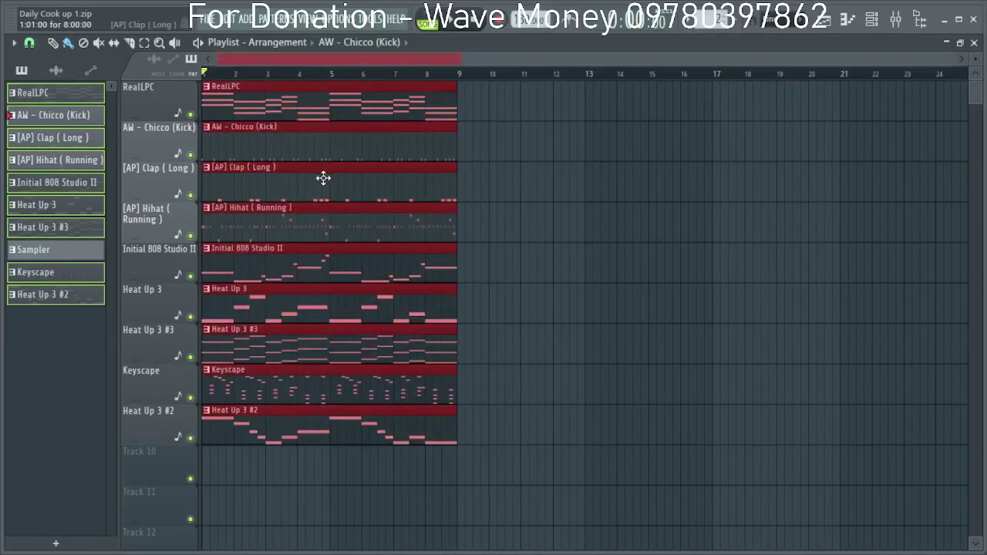
{"action": "key", "text": "ctrl+b"}
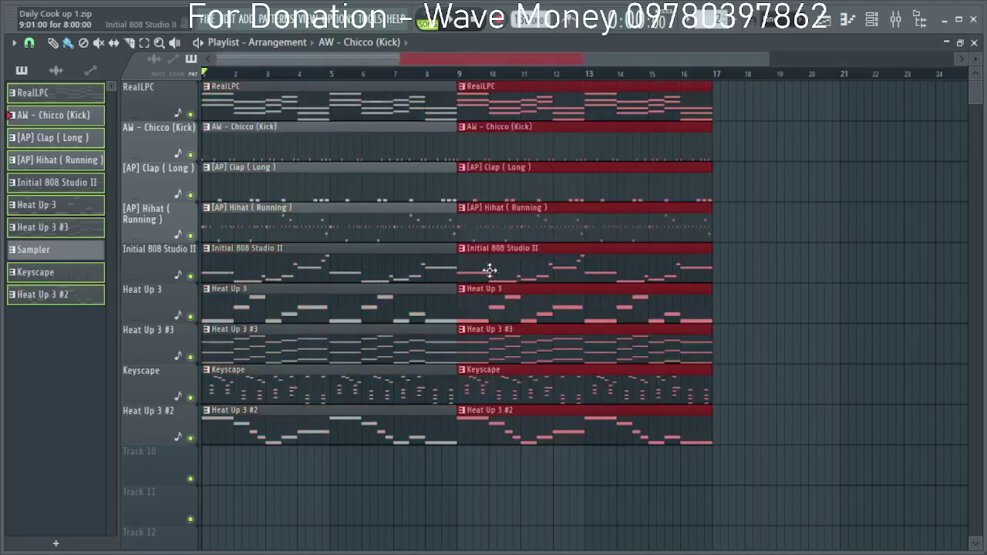
{"action": "key", "text": "ctrl+b"}
{"action": "scroll", "coordinate": [421, 189], "scroll_direction": "down", "scroll_amount": 2}
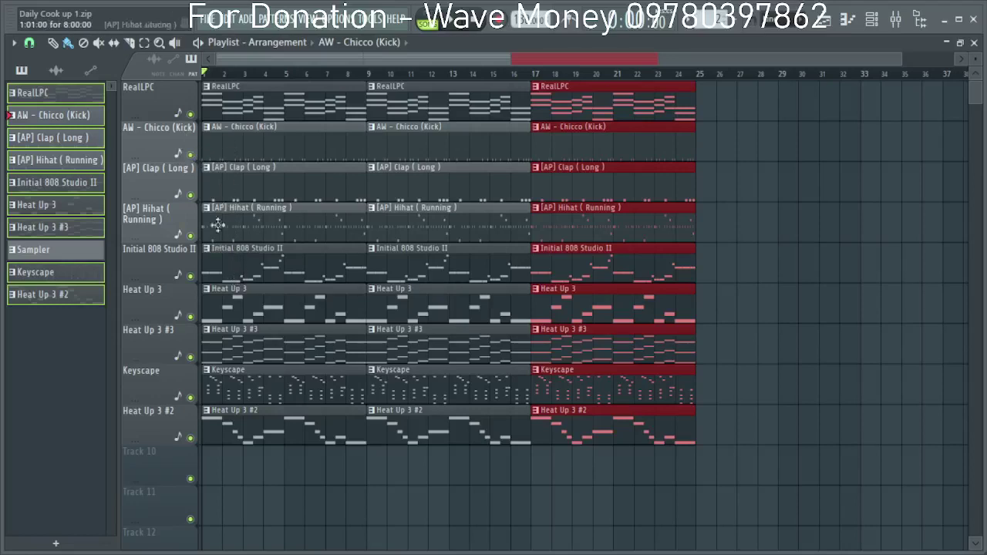
{"action": "left_click_drag", "start_coordinate": [235, 145], "coordinate": [230, 441]}
{"action": "key", "text": "space"}
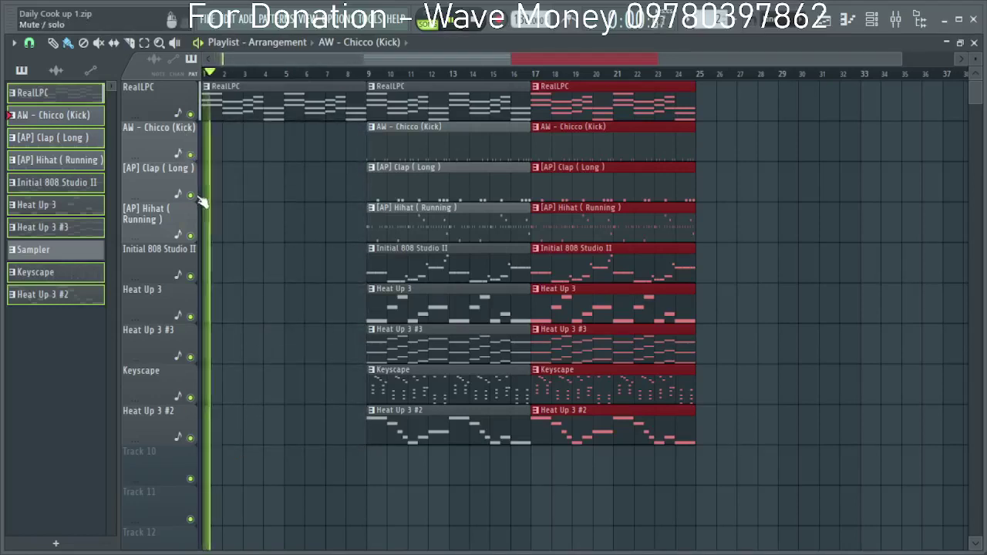
Try a Keyscape clip on its track in the first eight bars during playback, and remove it.
{"action": "left_click", "coordinate": [429, 398]}
{"action": "left_click", "coordinate": [223, 429]}
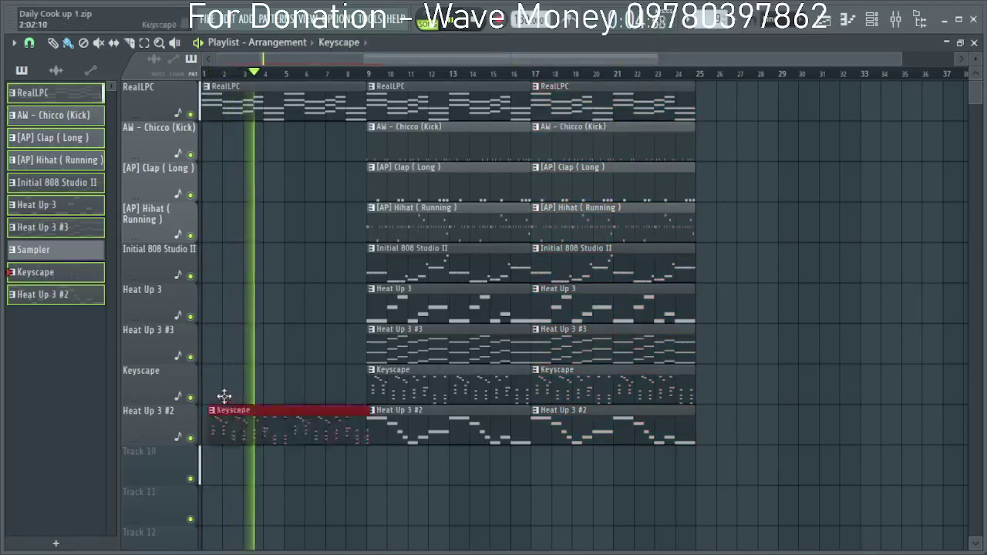
{"action": "left_click_drag", "start_coordinate": [224, 397], "coordinate": [233, 366]}
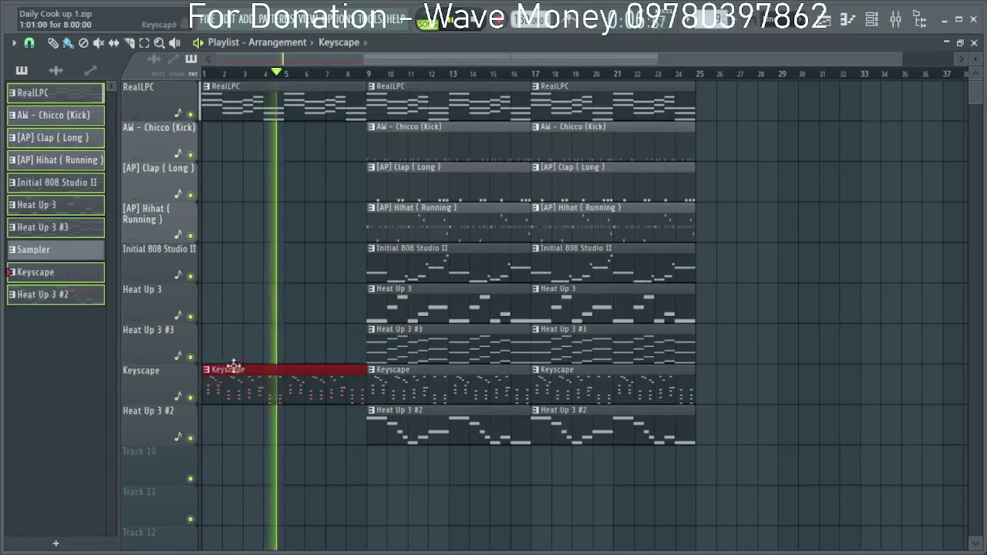
{"action": "right_click", "coordinate": [234, 366]}
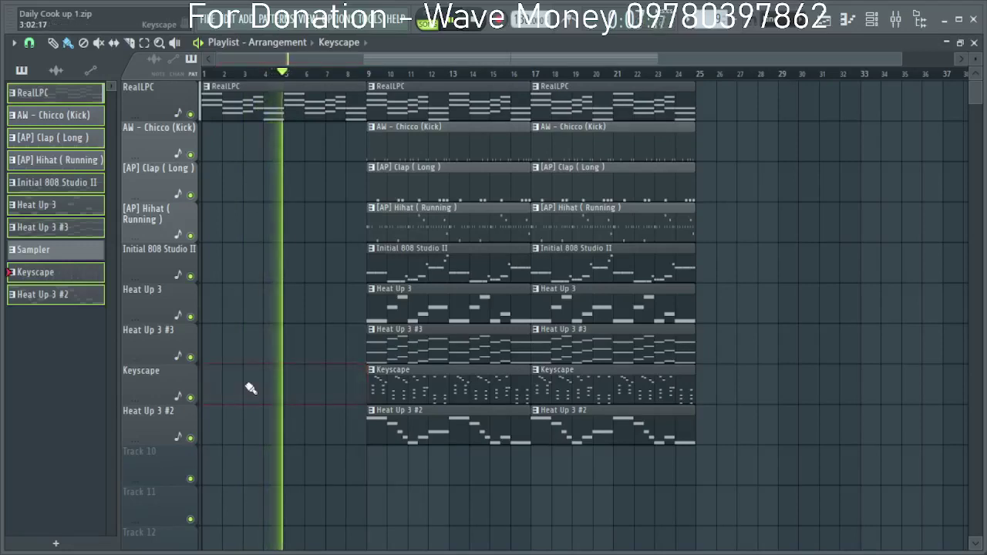
Show the mixer and channel rack, and select Keyscape's mixer track 5.
{"action": "left_click", "coordinate": [896, 23]}
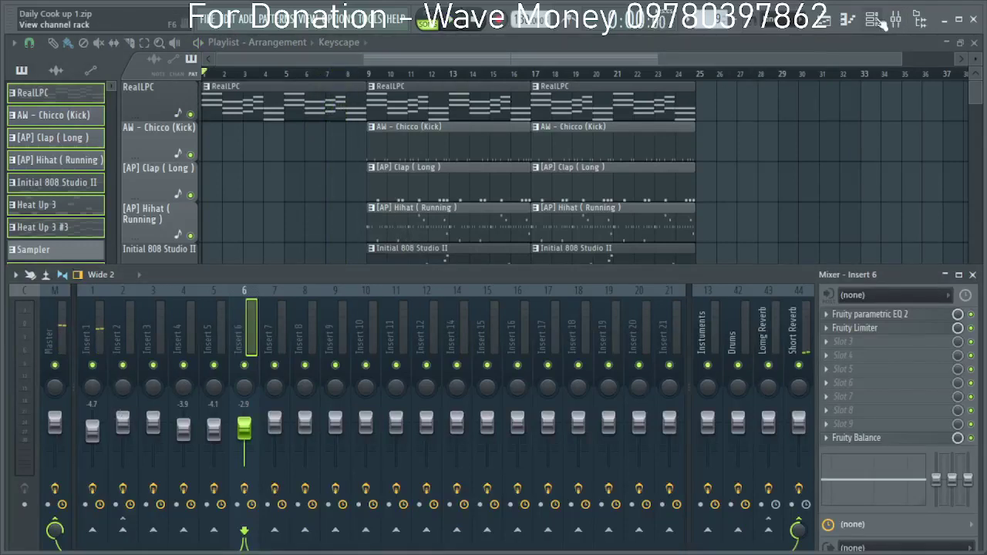
{"action": "left_click", "coordinate": [882, 23]}
{"action": "double_click", "coordinate": [65, 252]}
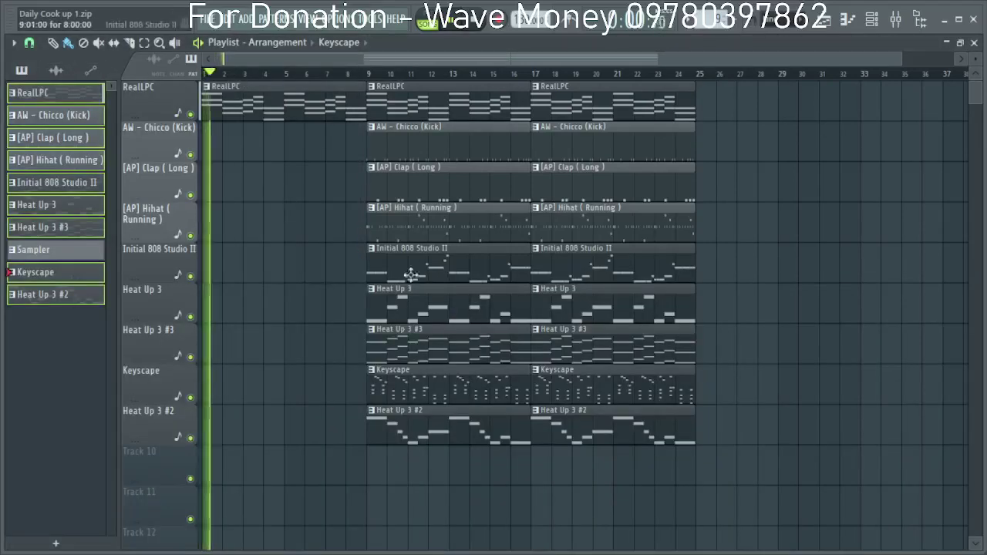
Try a hi-hat clip on its track in the first eight bars during playback, and remove it.
{"action": "left_click", "coordinate": [388, 224]}
{"action": "key", "text": "space"}
{"action": "left_click_drag", "start_coordinate": [207, 345], "coordinate": [213, 219]}
{"action": "scroll", "coordinate": [271, 271], "scroll_direction": "down", "scroll_amount": 1}
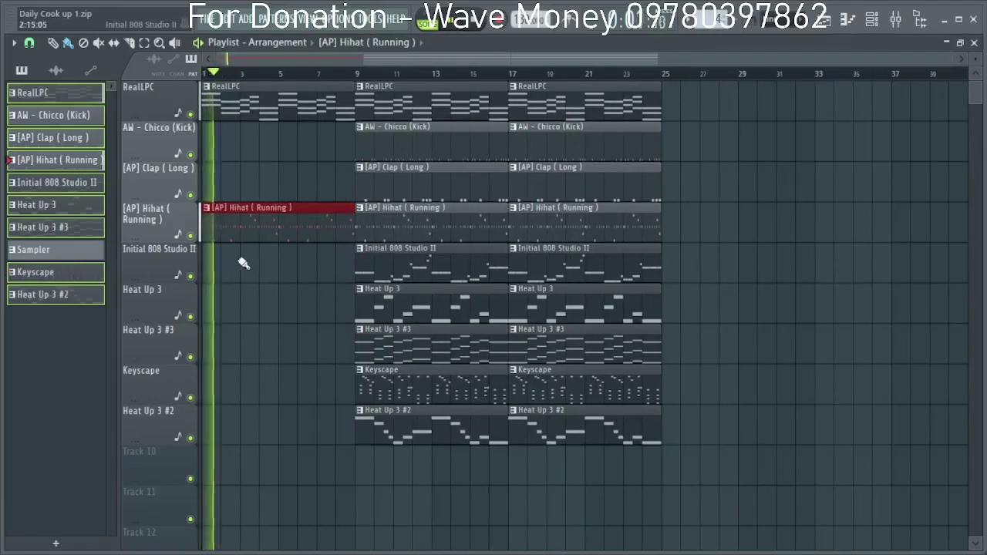
{"action": "right_click", "coordinate": [347, 208]}
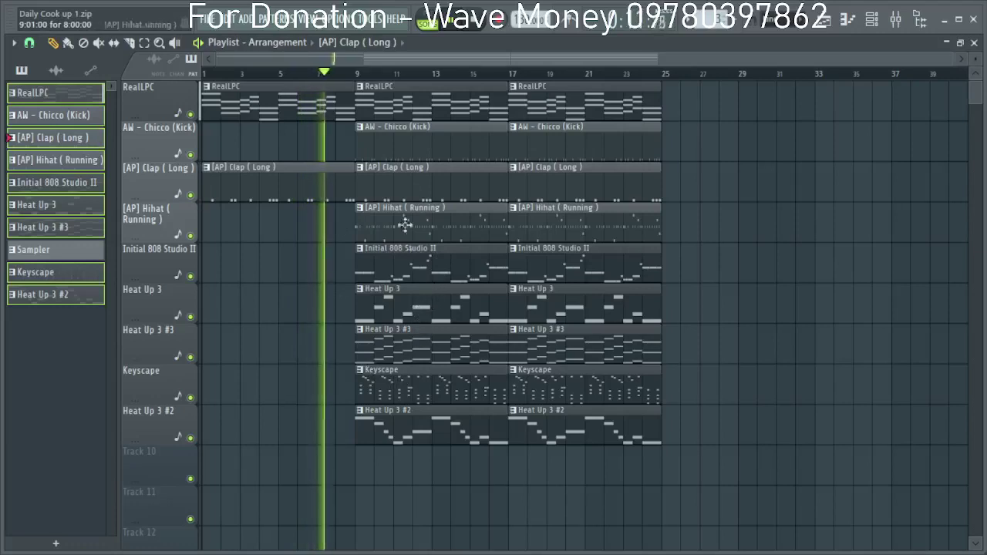
Clear the Initial 808 Studio II, Keyscape and all three Heat Up 3 clips from bars 9 to 16.
{"action": "right_click", "coordinate": [382, 264]}
{"action": "right_click", "coordinate": [390, 304]}
{"action": "right_click", "coordinate": [397, 344]}
{"action": "right_click", "coordinate": [404, 385]}
{"action": "right_click", "coordinate": [410, 426]}
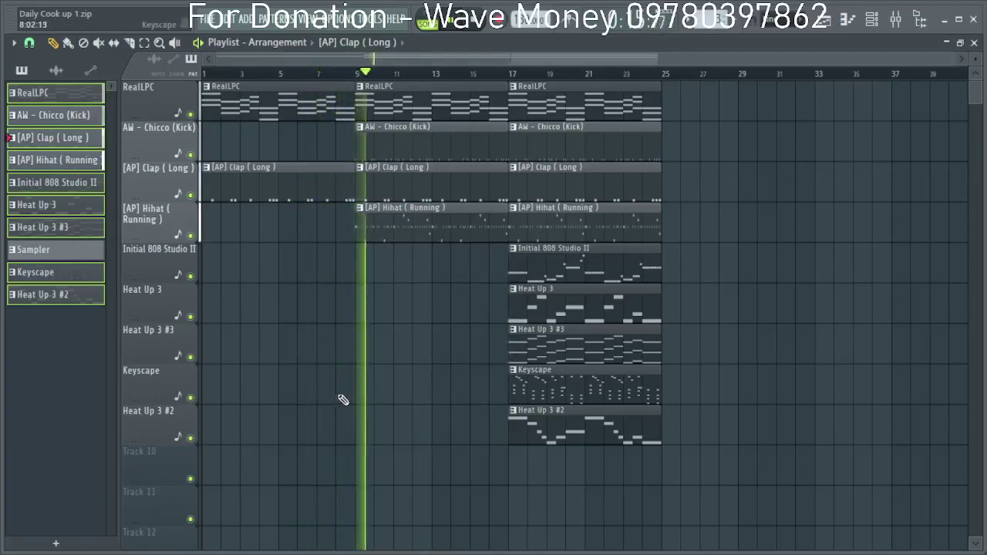
Place an Initial 808 Studio II clip on its track at bar 9 and play from there.
{"action": "left_click", "coordinate": [540, 273]}
{"action": "key", "text": "space"}
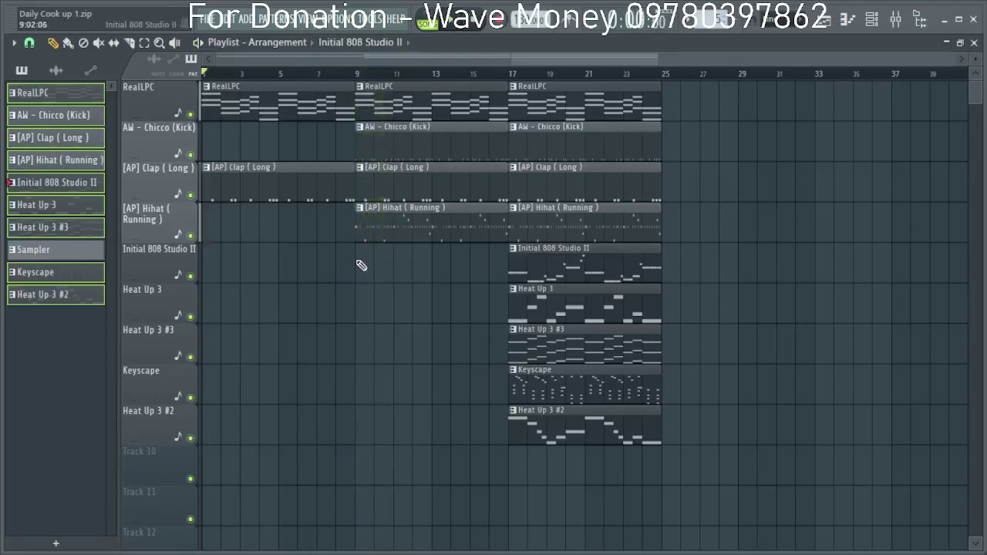
{"action": "left_click", "coordinate": [361, 265]}
{"action": "left_click", "coordinate": [361, 73]}
{"action": "key", "text": "space"}
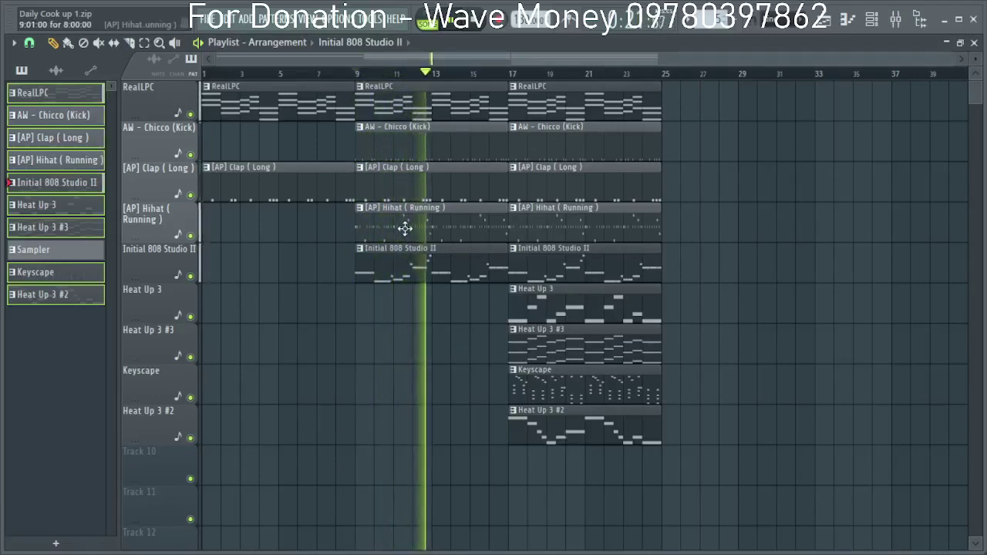
Remove the hi-hat clip from bars 9 to 16 and play the arrangement from around bar 2.
{"action": "right_click", "coordinate": [400, 197]}
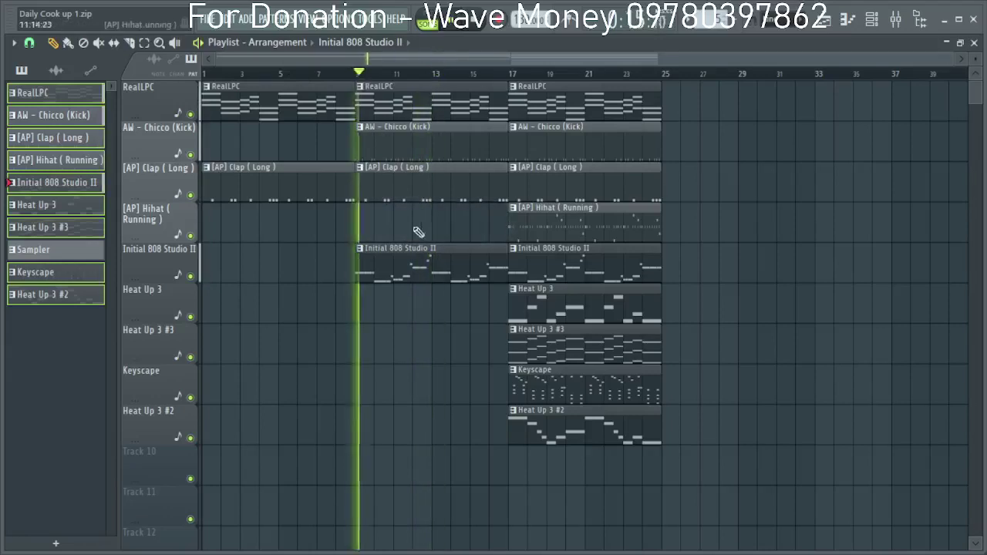
{"action": "scroll", "coordinate": [501, 329], "scroll_direction": "down", "scroll_amount": 2}
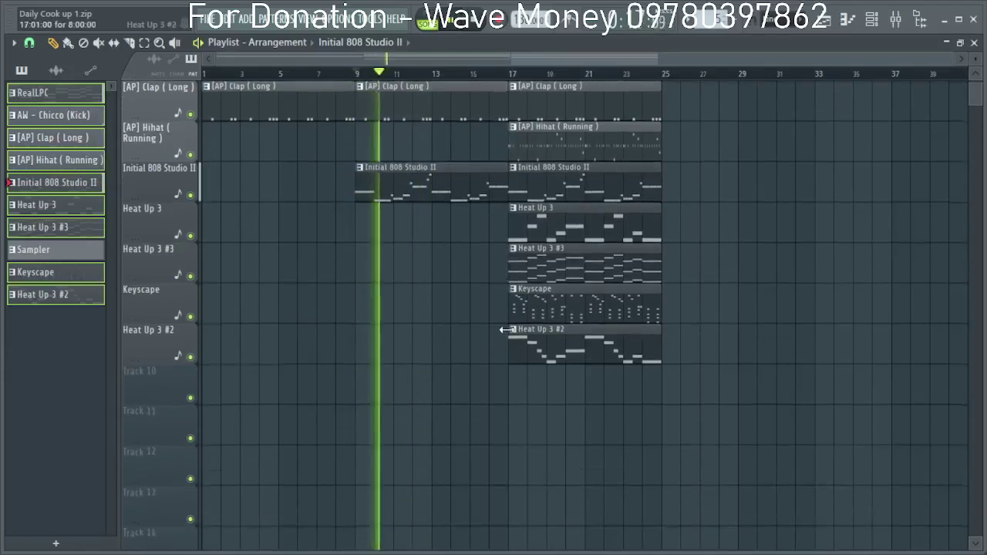
{"action": "scroll", "coordinate": [698, 360], "scroll_direction": "up", "scroll_amount": 2}
{"action": "scroll", "coordinate": [640, 348], "scroll_direction": "down", "scroll_amount": 2}
{"action": "scroll", "coordinate": [463, 371], "scroll_direction": "up", "scroll_amount": 2}
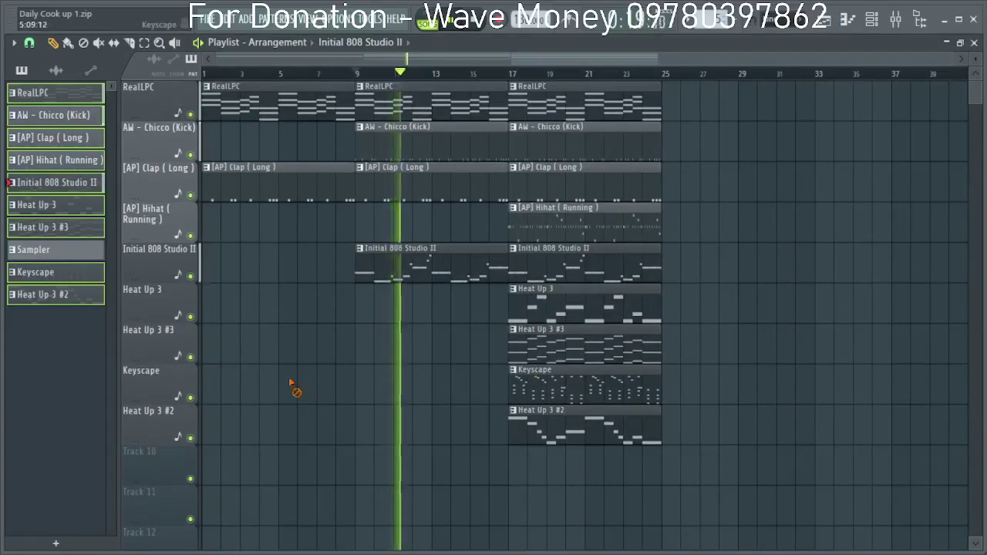
{"action": "left_click", "coordinate": [229, 74]}
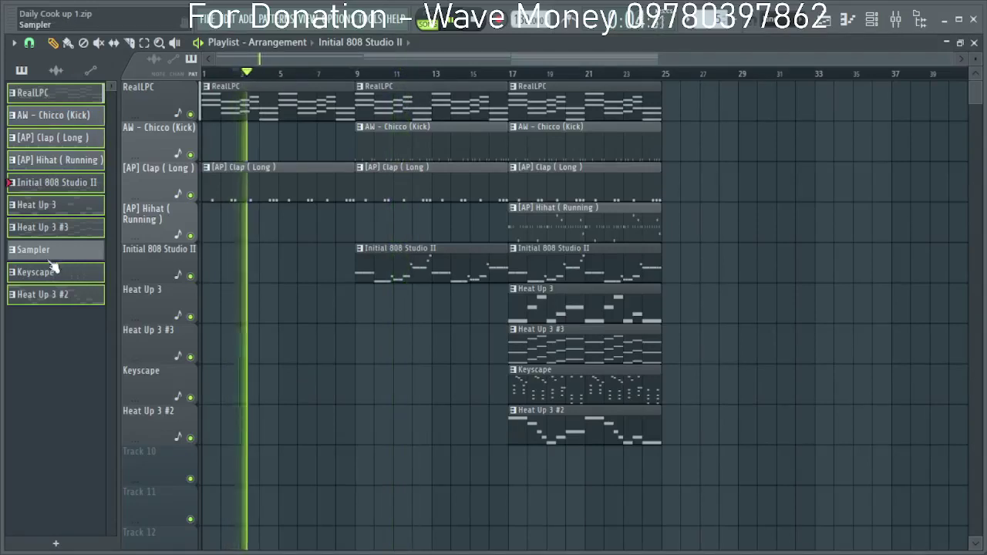
Remove the clap clip from the first eight bars and try a Sampler clip around bar 11 on the Heat Up 3 track.
{"action": "mouse_move", "coordinate": [55, 254]}
{"action": "left_mouse_down"}
{"action": "mouse_move", "coordinate": [69, 337]}
{"action": "mouse_move", "coordinate": [404, 363]}
{"action": "mouse_move", "coordinate": [430, 397]}
{"action": "left_mouse_up"}
{"action": "key", "text": "space"}
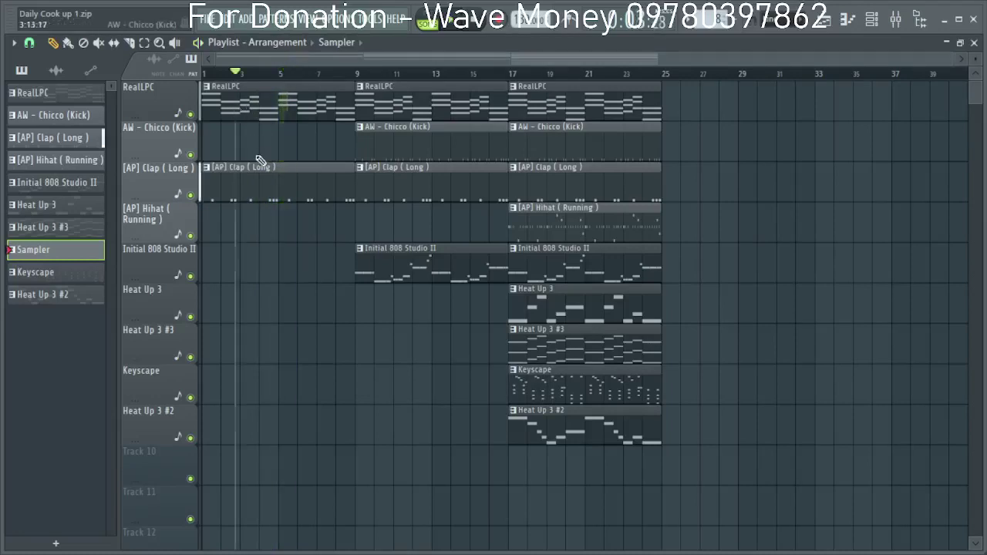
{"action": "right_click", "coordinate": [265, 180]}
{"action": "key", "text": "space"}
{"action": "left_click", "coordinate": [403, 279]}
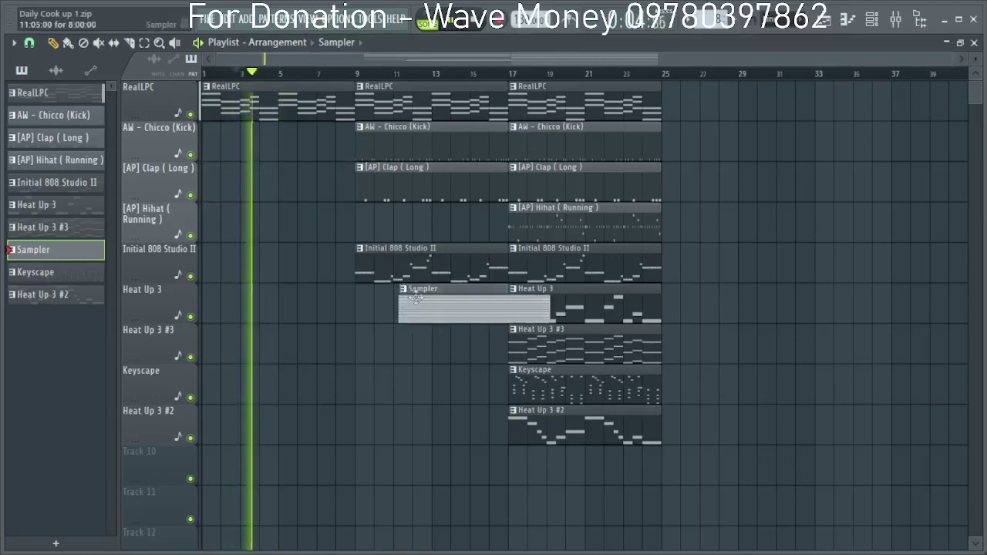
Replace the Sampler clip with an Initial 808 Studio II clip in the first eight bars, audition it, and remove it.
{"action": "left_click_drag", "start_coordinate": [374, 301], "coordinate": [207, 270]}
{"action": "key", "text": "space"}
{"action": "key", "text": "space"}
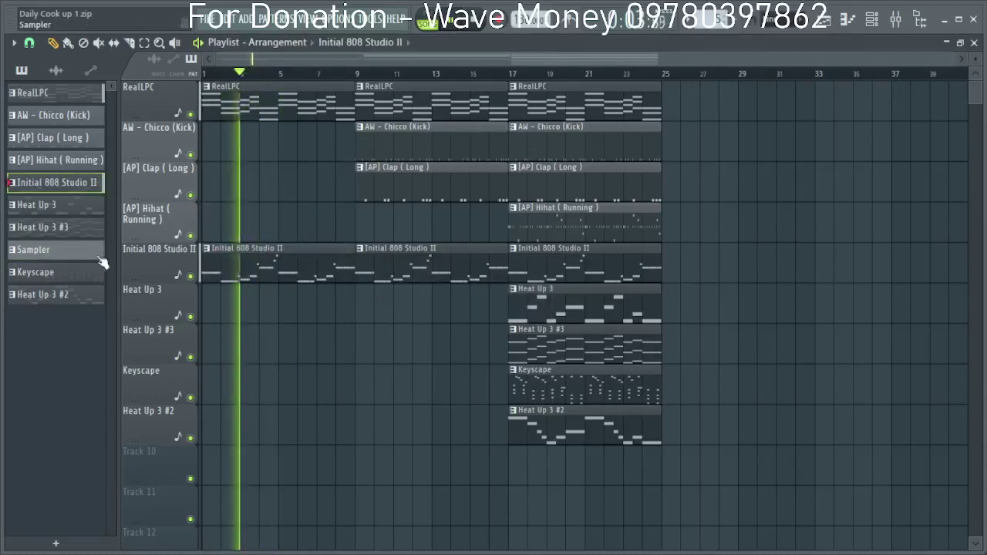
{"action": "key", "text": "space"}
{"action": "key", "text": "space"}
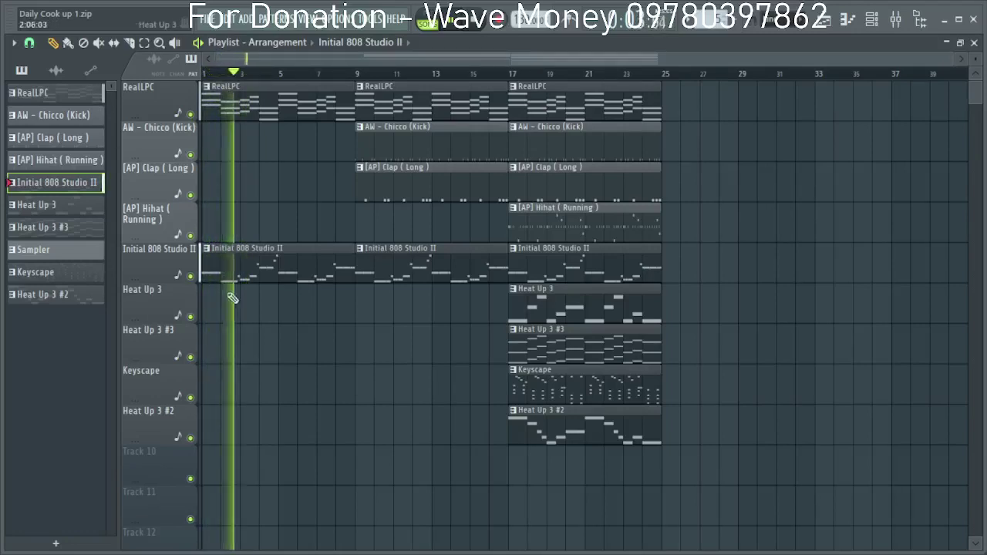
{"action": "right_click", "coordinate": [230, 274]}
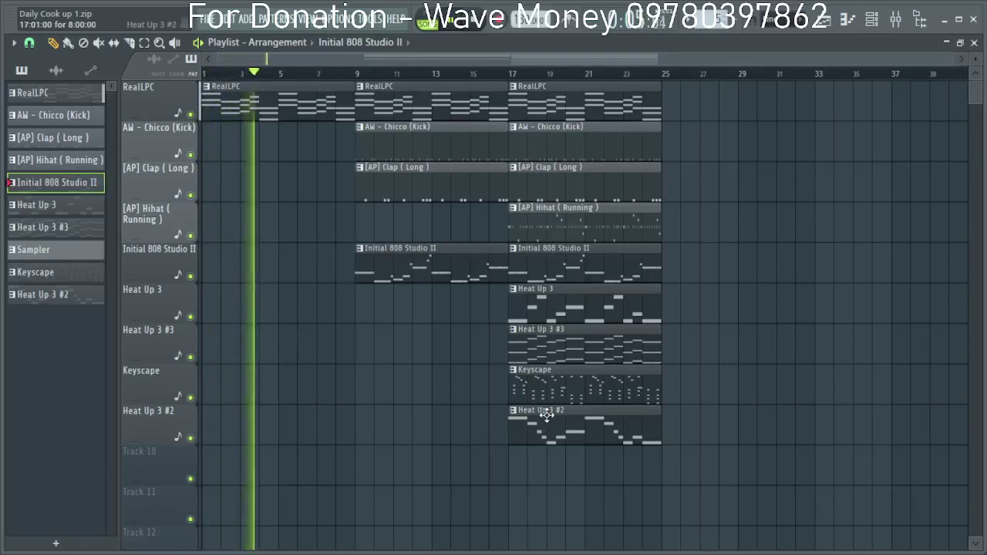
Try a Heat Up 3 #3 clip on its track in the first eight bars during playback, and remove it.
{"action": "left_click", "coordinate": [646, 341]}
{"action": "key", "text": "space"}
{"action": "left_click_drag", "start_coordinate": [250, 337], "coordinate": [4, 359]}
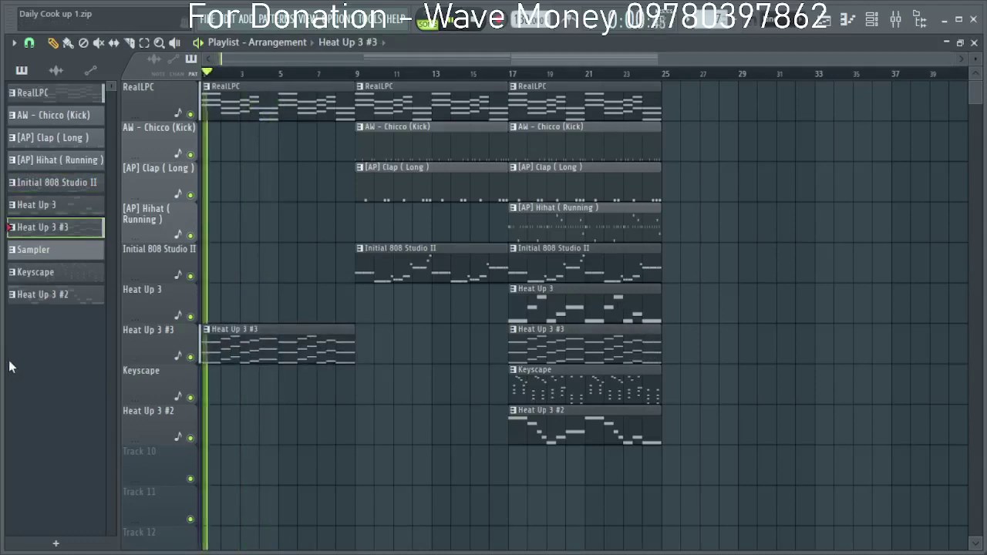
{"action": "key", "text": "space"}
{"action": "right_click", "coordinate": [239, 358]}
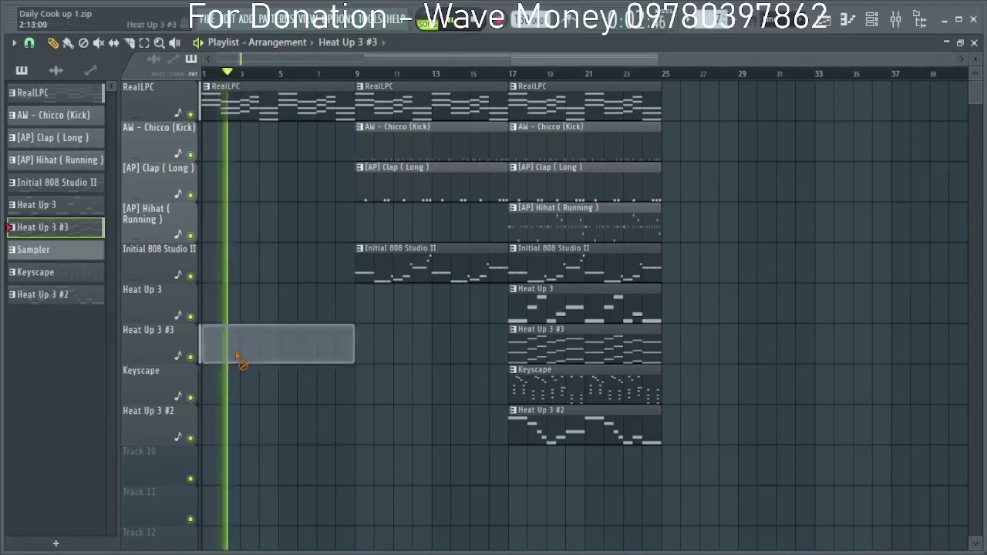
Try a Heat Up 3 #2 clip on the Heat Up 3 #3 track in the first eight bars, and remove it.
{"action": "key", "text": "space"}
{"action": "left_click_drag", "start_coordinate": [282, 351], "coordinate": [6, 353]}
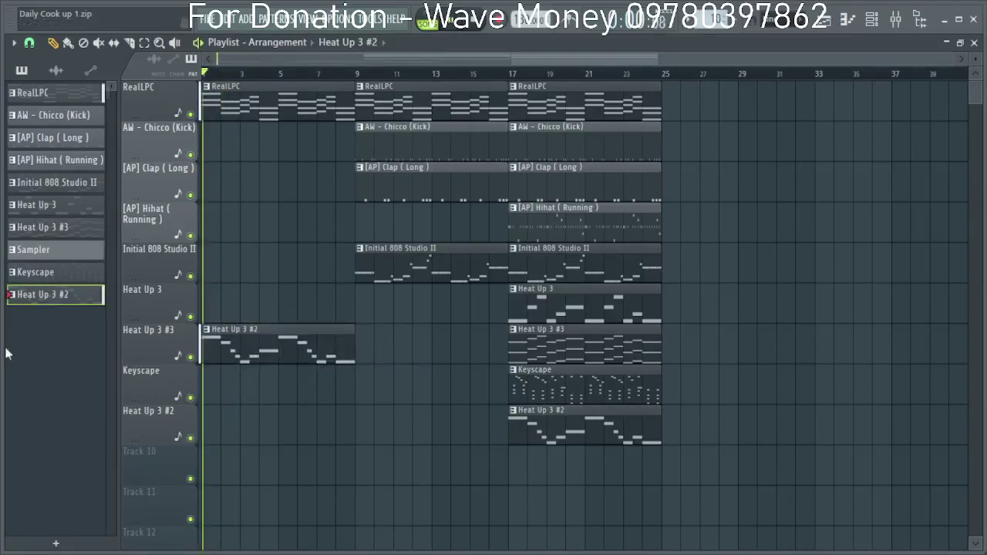
{"action": "right_click", "coordinate": [240, 361]}
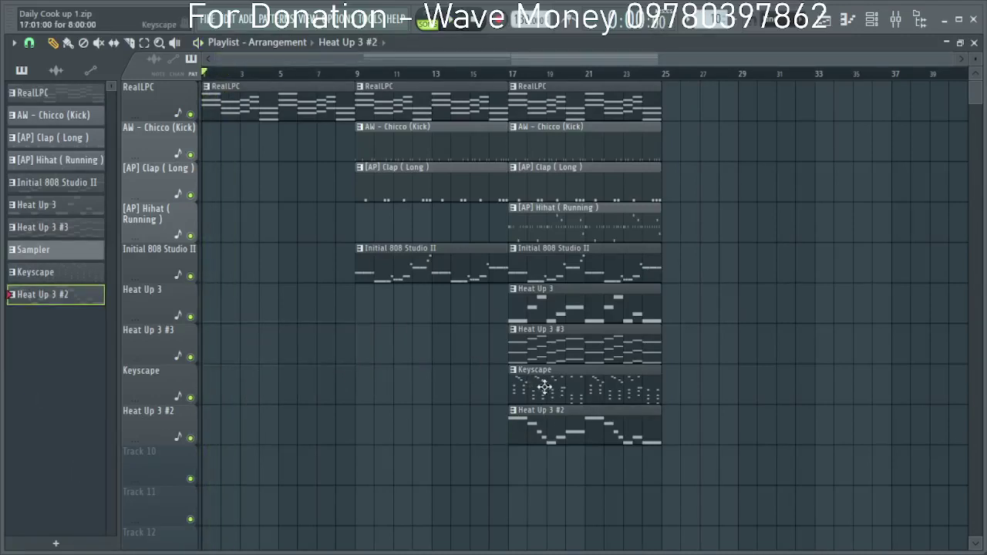
Place Heat Up 3 clips on their track at bars 1 and 9, auditioning the arrangement during playback.
{"action": "left_click_drag", "start_coordinate": [282, 309], "coordinate": [2, 309]}
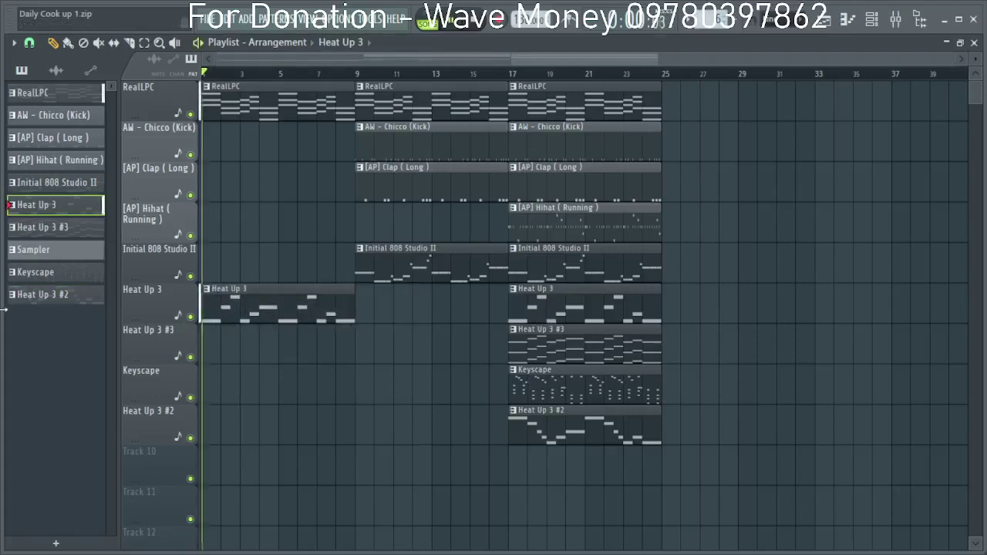
{"action": "key", "text": "space"}
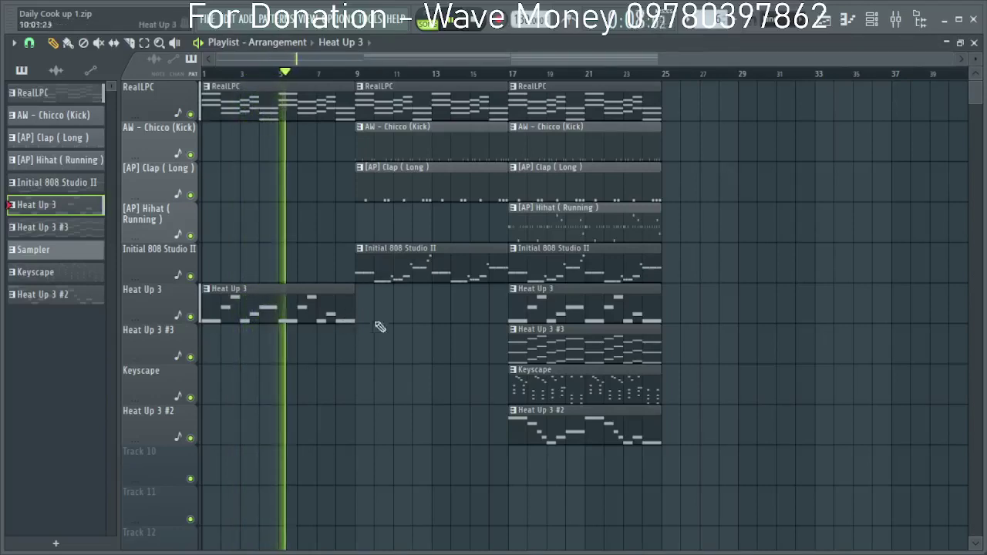
{"action": "left_click", "coordinate": [354, 371]}
{"action": "left_click_drag", "start_coordinate": [355, 371], "coordinate": [388, 308]}
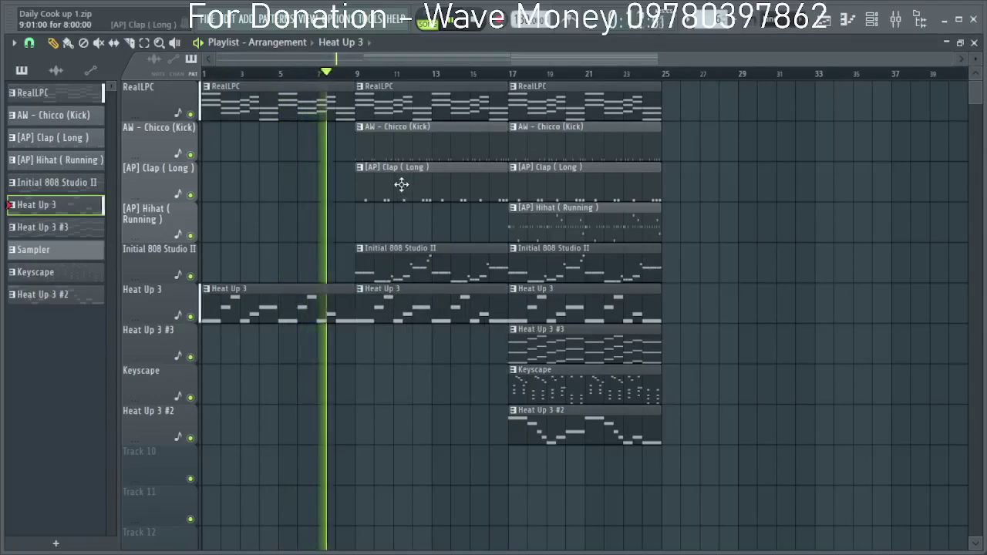
Remove the kick and 808 clips from bars 9 to 16 and place a hi-hat clip there on its track.
{"action": "right_click", "coordinate": [395, 145]}
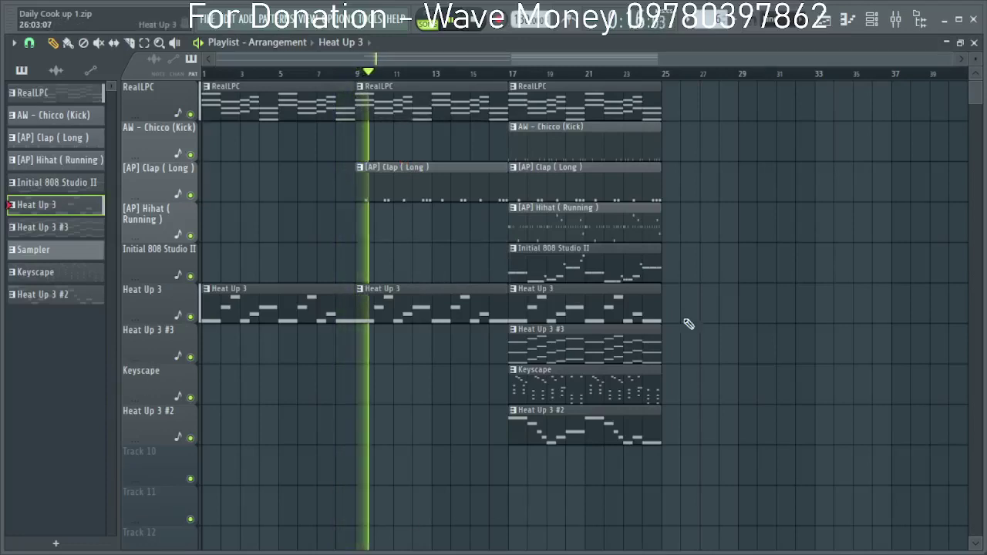
{"action": "left_click", "coordinate": [590, 220]}
{"action": "key", "text": "space"}
{"action": "left_click", "coordinate": [355, 227]}
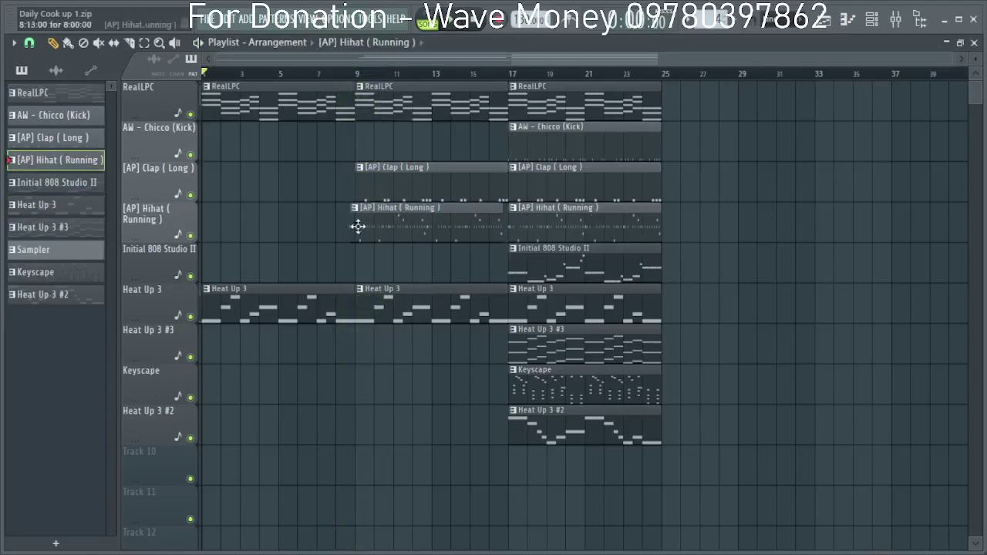
{"action": "key", "text": "space"}
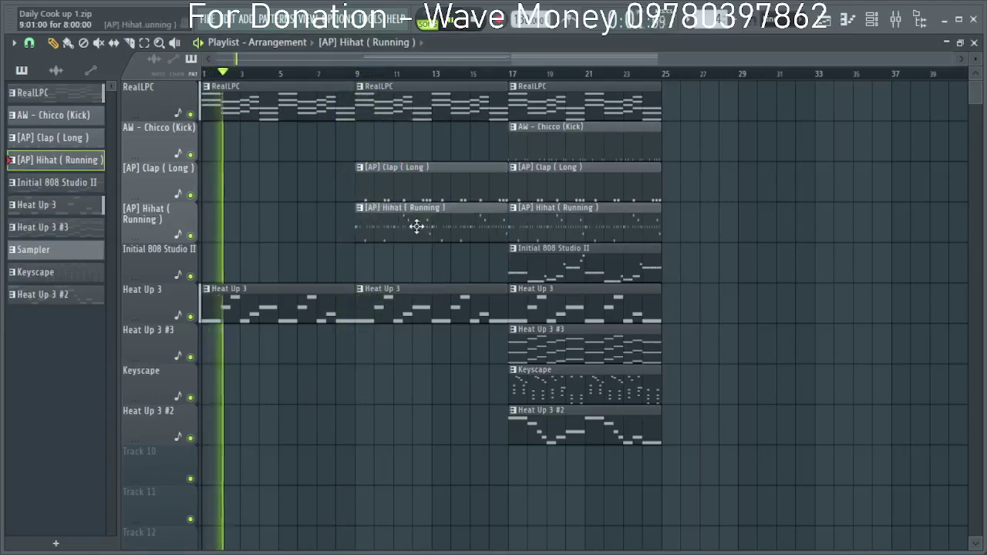
Move all clips in bars 17 to 24 eight bars later, so the full section starts at bar 25.
{"action": "left_click_drag", "start_coordinate": [728, 481], "coordinate": [567, 87]}
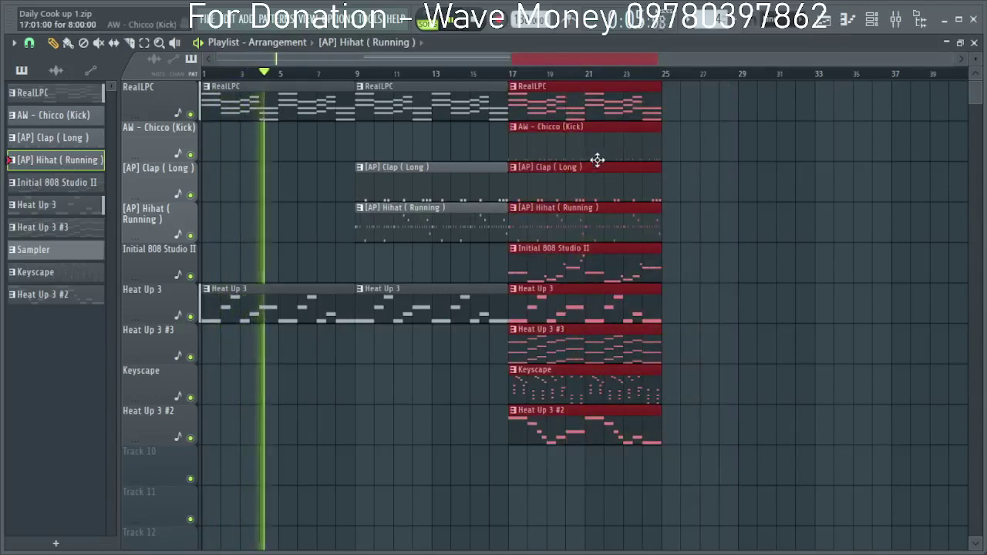
{"action": "left_click_drag", "start_coordinate": [546, 108], "coordinate": [686, 108]}
{"action": "left_click", "coordinate": [608, 132], "text": "ctrl"}
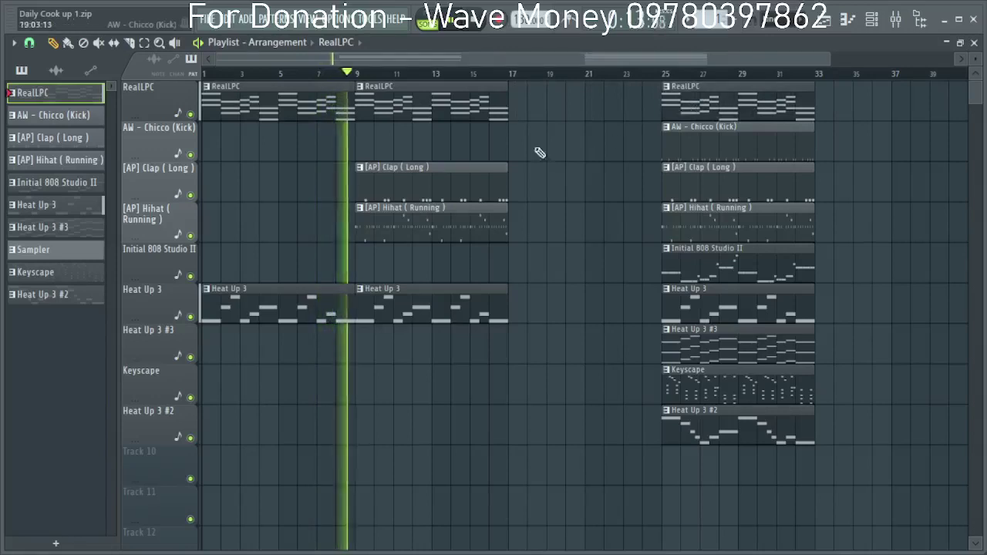
Fill bars 17 to 24 with RealLPC, kick, clap, hi-hat and Initial 808 Studio II clips on their own tracks.
{"action": "left_click_drag", "start_coordinate": [538, 152], "coordinate": [543, 87]}
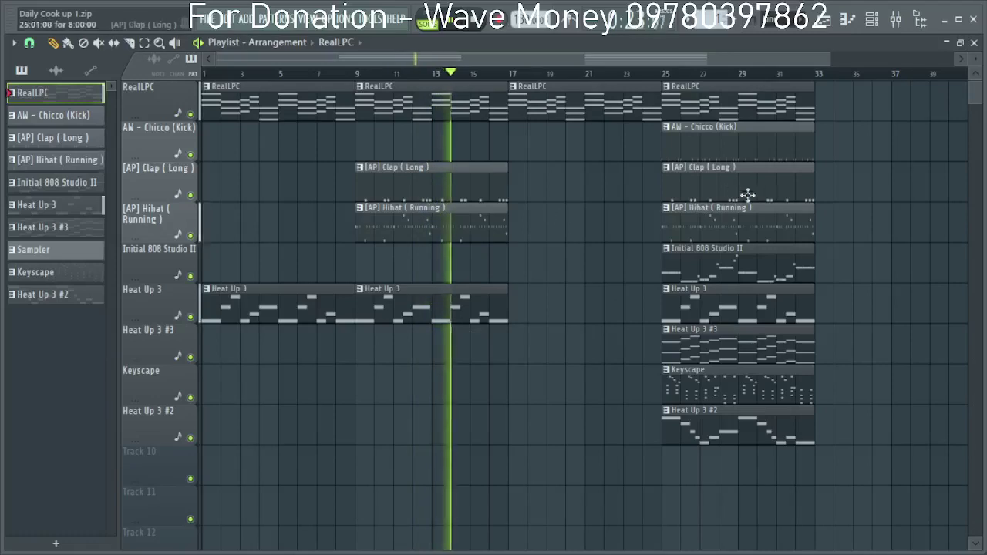
{"action": "left_click_drag", "start_coordinate": [661, 122], "coordinate": [798, 242]}
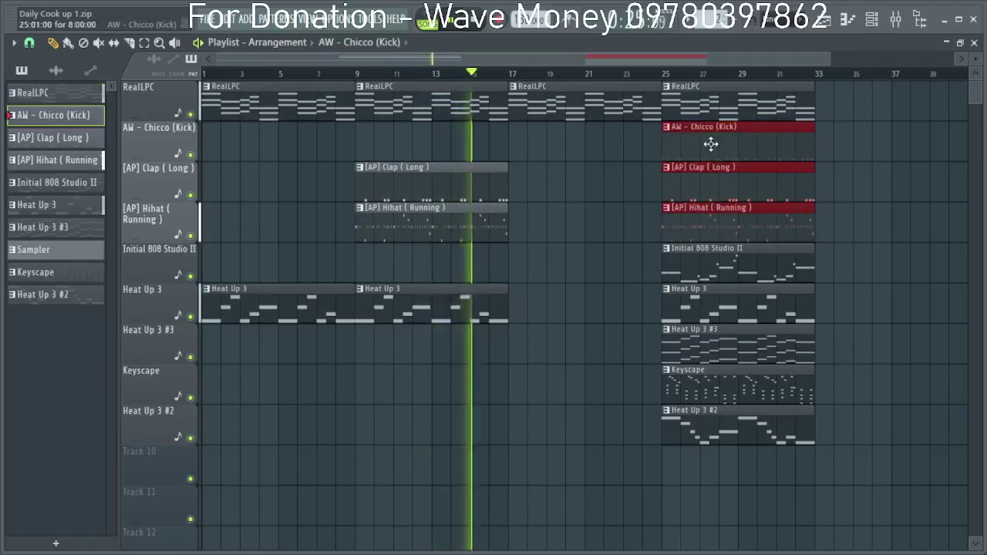
{"action": "left_click_drag", "start_coordinate": [710, 143], "coordinate": [559, 137]}
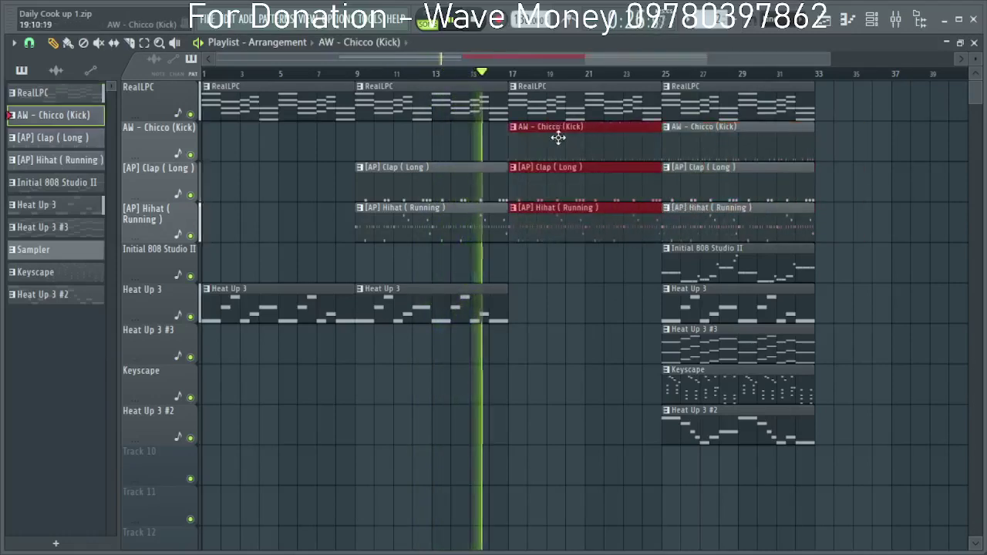
{"action": "left_click", "coordinate": [692, 274]}
{"action": "left_click", "coordinate": [509, 263]}
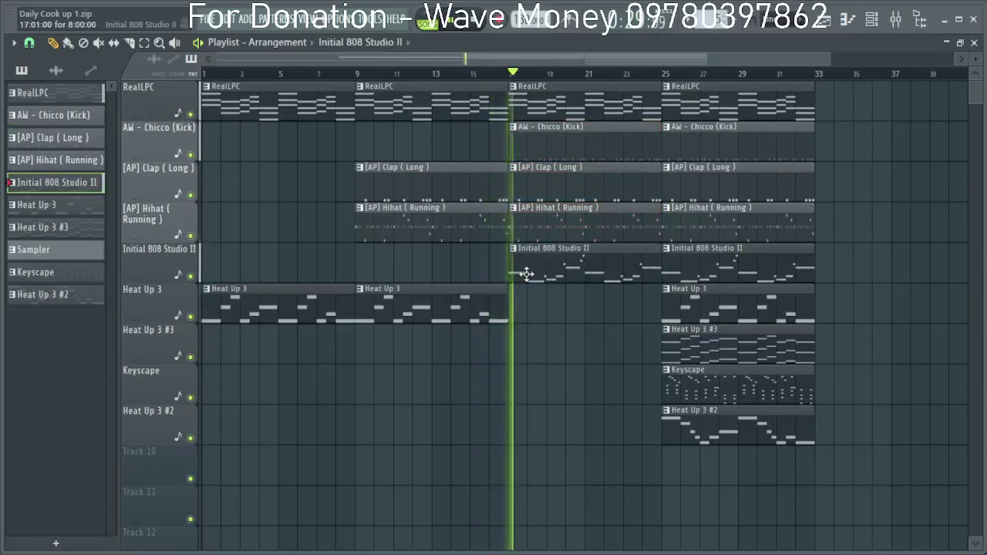
{"action": "scroll", "coordinate": [529, 304], "scroll_direction": "down", "scroll_amount": 2}
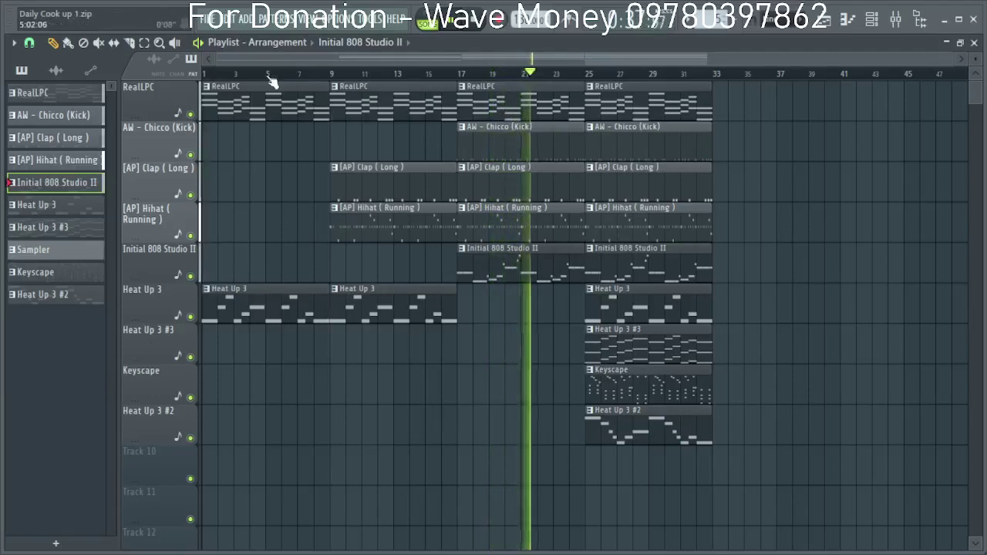
{"action": "key", "text": "space"}
Check the Heat Up 3 pattern in the piano roll, and clear the Heat Up 3 #3 channel's notes from its pattern.
{"action": "double_click", "coordinate": [320, 288]}
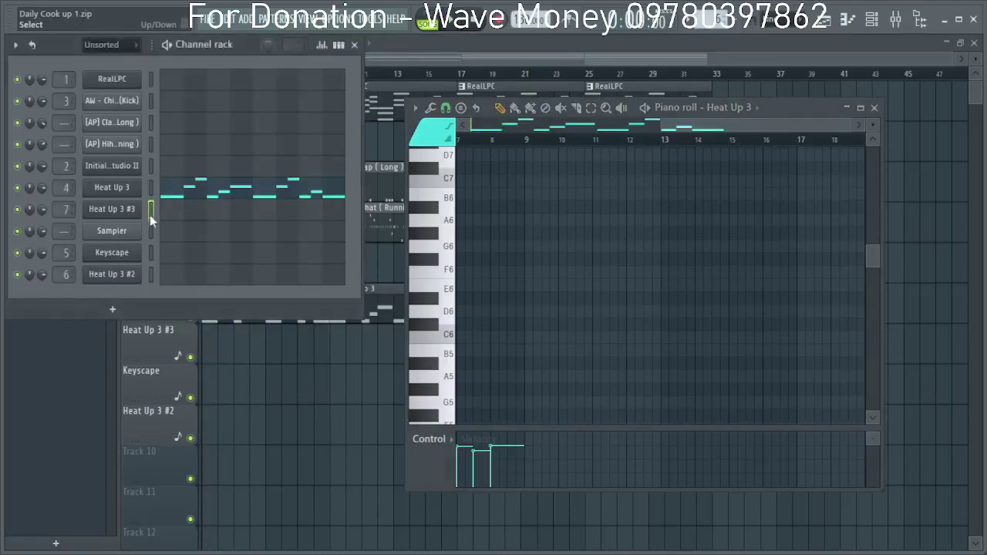
{"action": "left_click", "coordinate": [577, 53]}
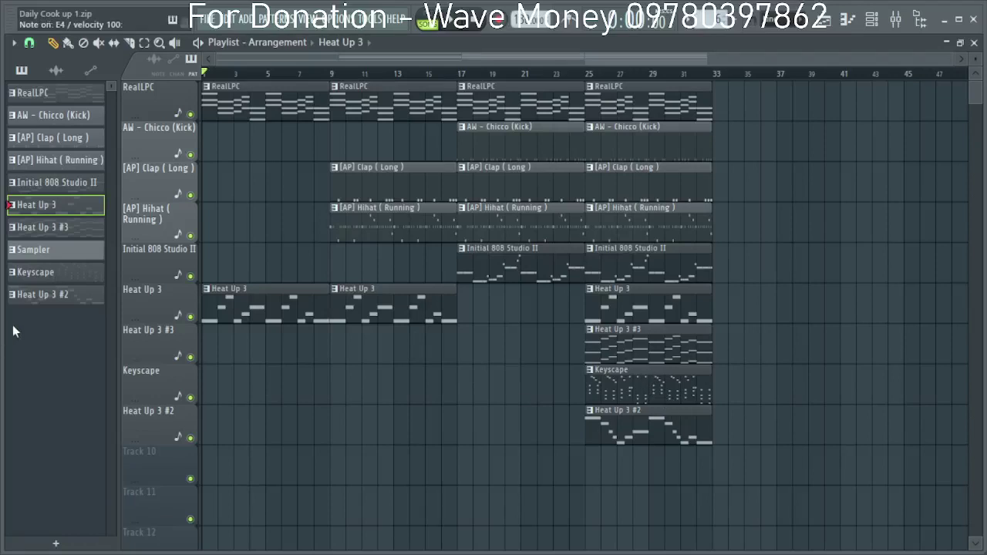
{"action": "double_click", "coordinate": [46, 227]}
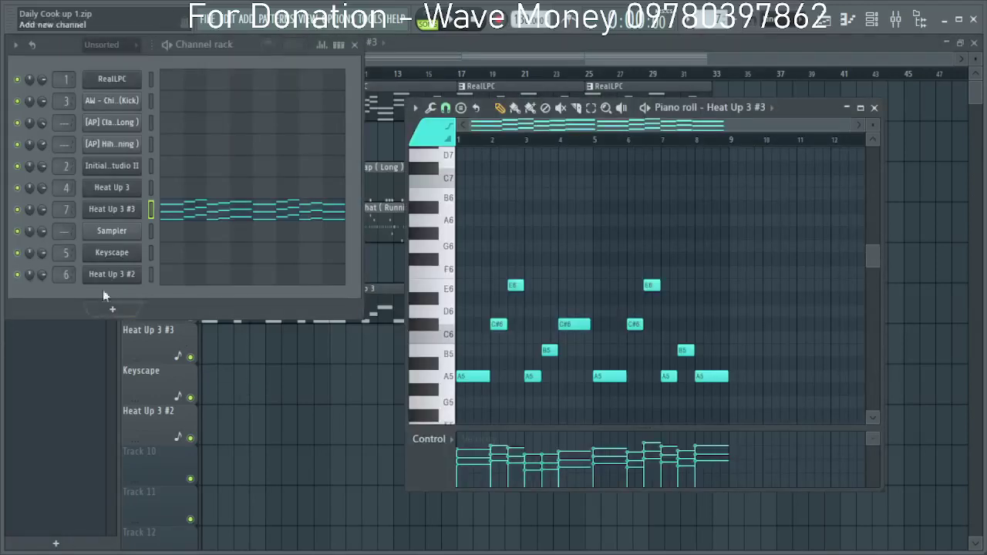
{"action": "right_click", "coordinate": [108, 210]}
{"action": "left_click", "coordinate": [300, 211]}
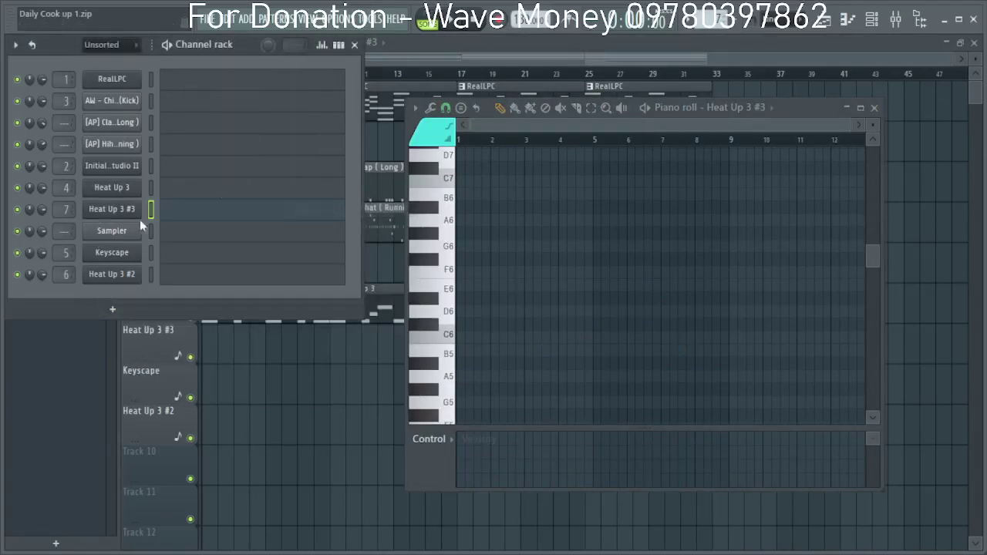
Place a Sampler pattern clip at bar 1 on the Heat Up 3 #3 track and open that pattern's Heat Up 3 #3 piano roll.
{"action": "left_click", "coordinate": [567, 61]}
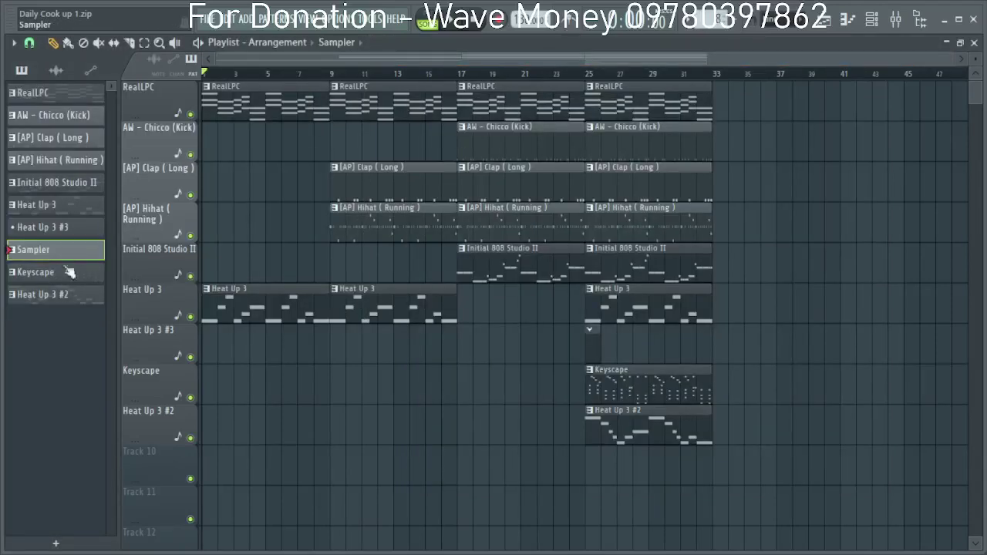
{"action": "left_click_drag", "start_coordinate": [215, 361], "coordinate": [197, 342]}
{"action": "double_click", "coordinate": [211, 343]}
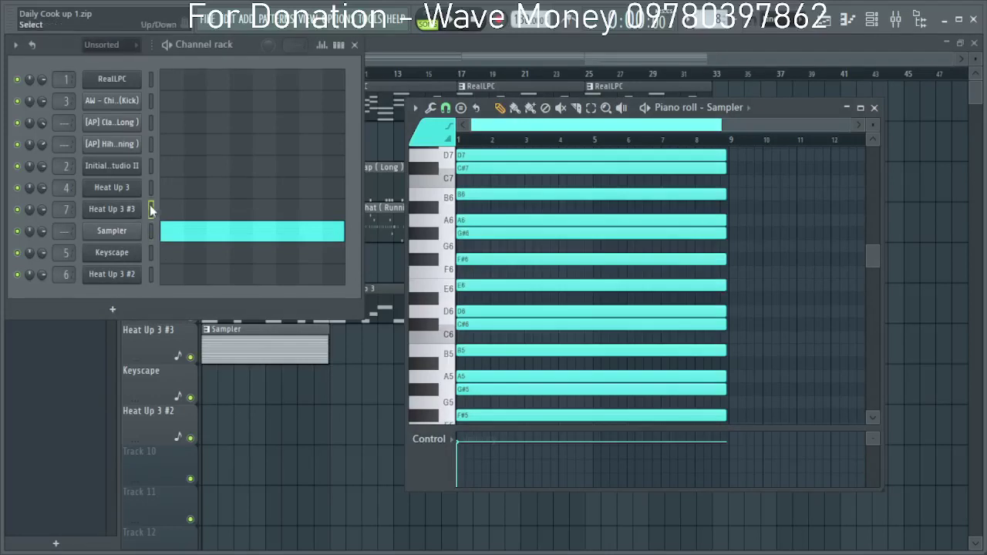
{"action": "right_click", "coordinate": [110, 214]}
{"action": "left_click", "coordinate": [182, 216]}
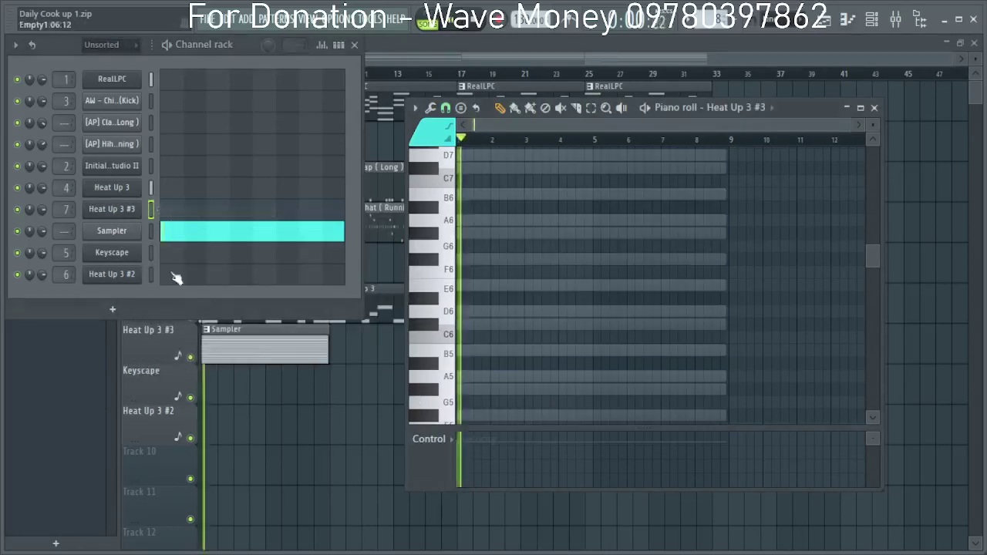
Add a one-bar note at bar 1 for Heat Up 3 #3, lower it to F#4 and play it with the arrangement.
{"action": "left_click_drag", "start_coordinate": [510, 375], "coordinate": [476, 375]}
{"action": "scroll", "coordinate": [424, 376], "scroll_direction": "down", "scroll_amount": 2}
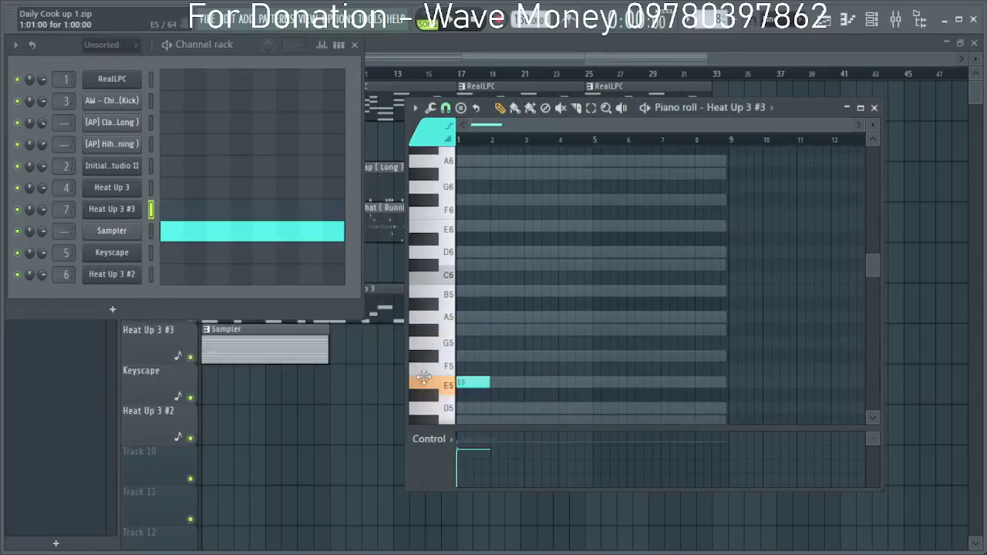
{"action": "scroll", "coordinate": [465, 378], "scroll_direction": "down", "scroll_amount": 3}
{"action": "key", "text": "space"}
{"action": "key", "text": "space"}
{"action": "left_click_drag", "start_coordinate": [463, 305], "coordinate": [461, 372]}
{"action": "scroll", "coordinate": [460, 333], "scroll_direction": "down", "scroll_amount": 2}
{"action": "key", "text": "space"}
{"action": "scroll", "coordinate": [461, 401], "scroll_direction": "down", "scroll_amount": 7}
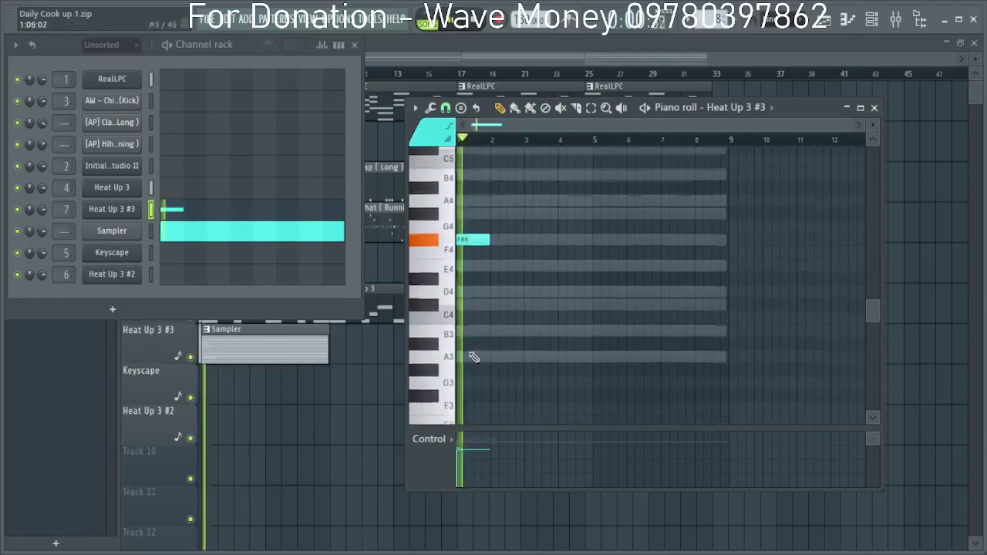
Continue the Heat Up 3 #3 melody with one-bar notes E4 at bar 2 and D4 aligned to bar 3.
{"action": "left_click", "coordinate": [497, 265]}
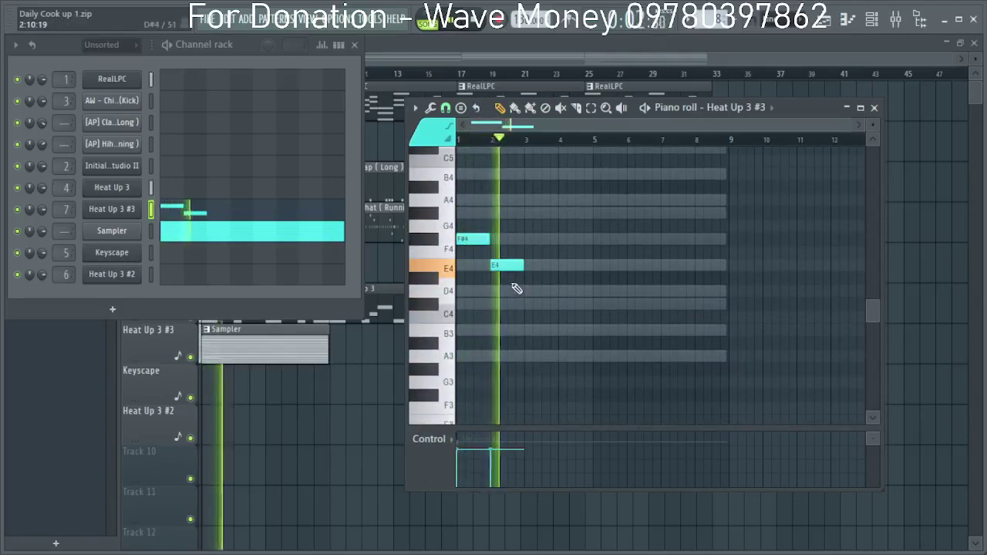
{"action": "left_click", "coordinate": [523, 291]}
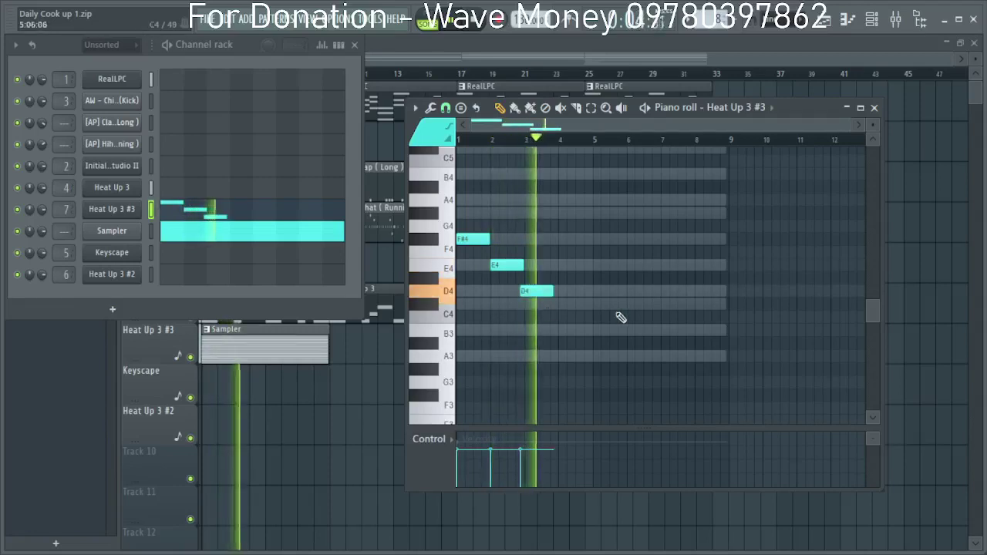
{"action": "left_click", "coordinate": [861, 108]}
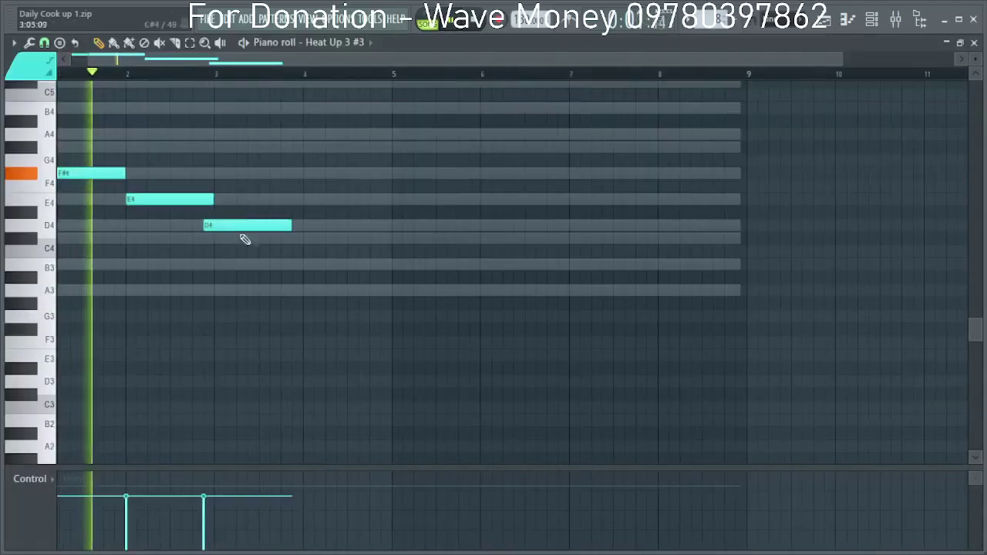
{"action": "left_click_drag", "start_coordinate": [242, 230], "coordinate": [249, 229]}
{"action": "key", "text": "space"}
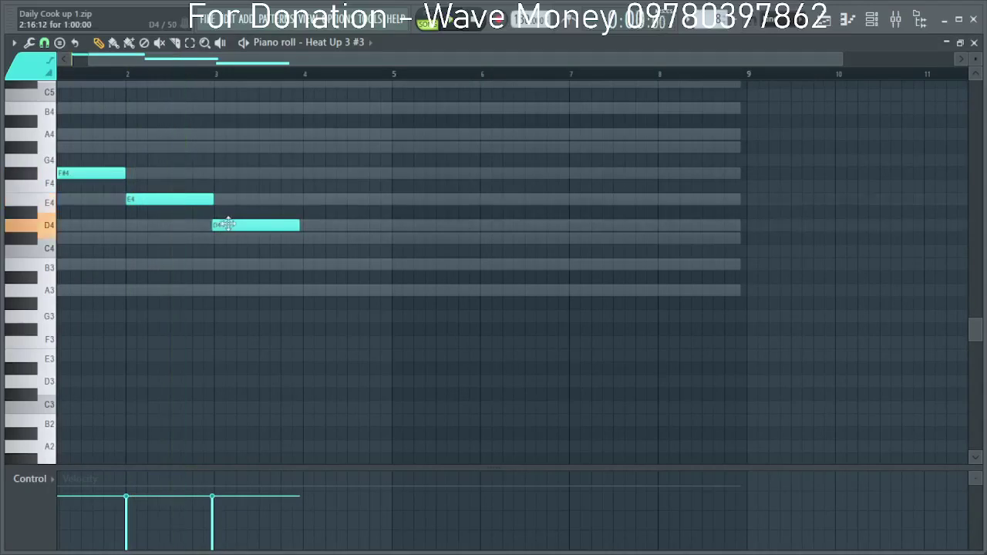
Add a one-bar B3 note in bar 4, and split bar 3 into half-bar D4 and C#4 notes.
{"action": "scroll", "coordinate": [268, 315], "scroll_direction": "down", "scroll_amount": 1}
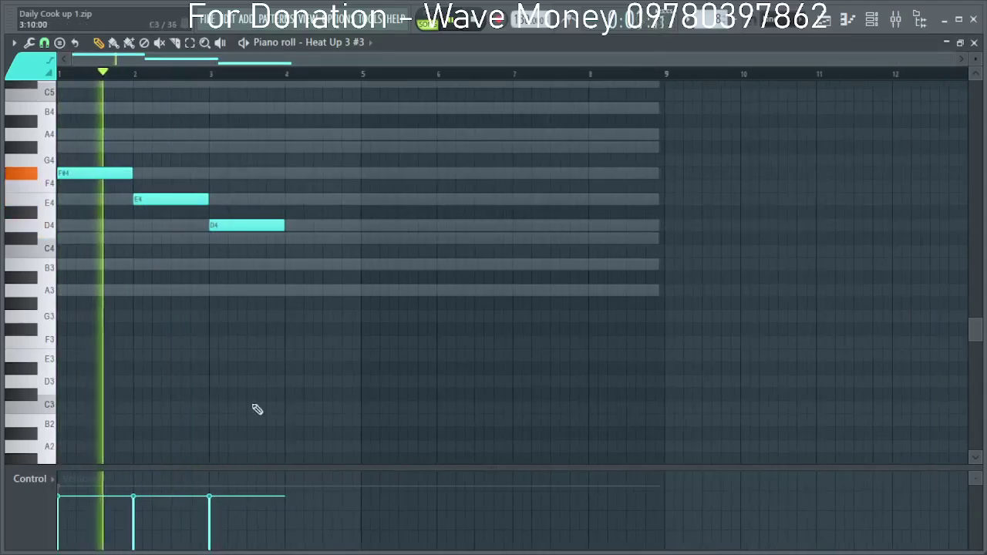
{"action": "left_click", "coordinate": [288, 266]}
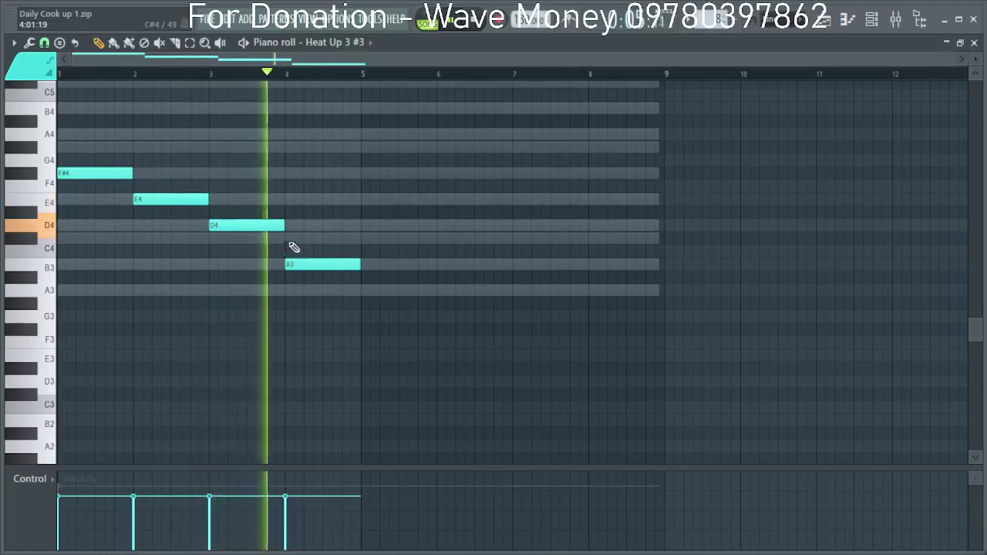
{"action": "left_click_drag", "start_coordinate": [283, 226], "coordinate": [246, 226]}
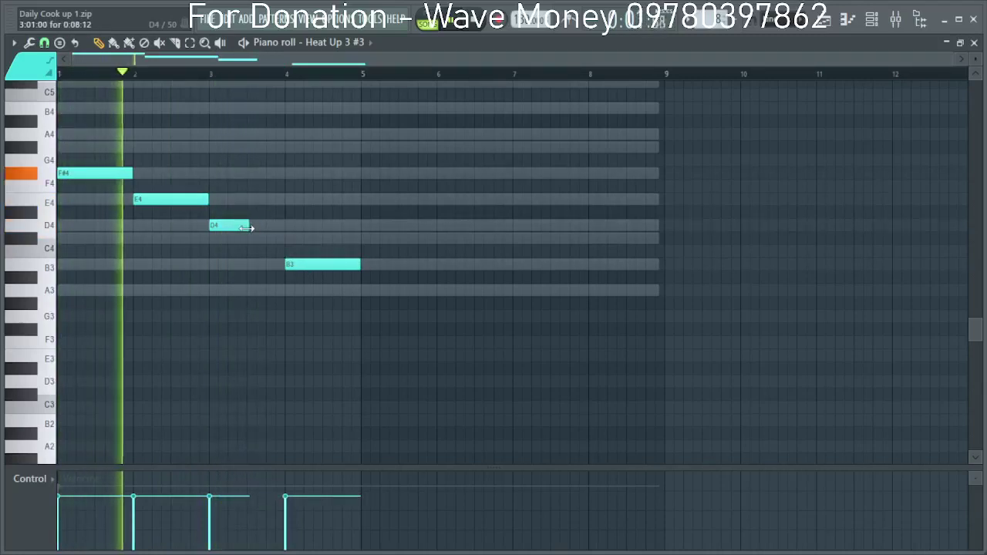
{"action": "left_click", "coordinate": [249, 242]}
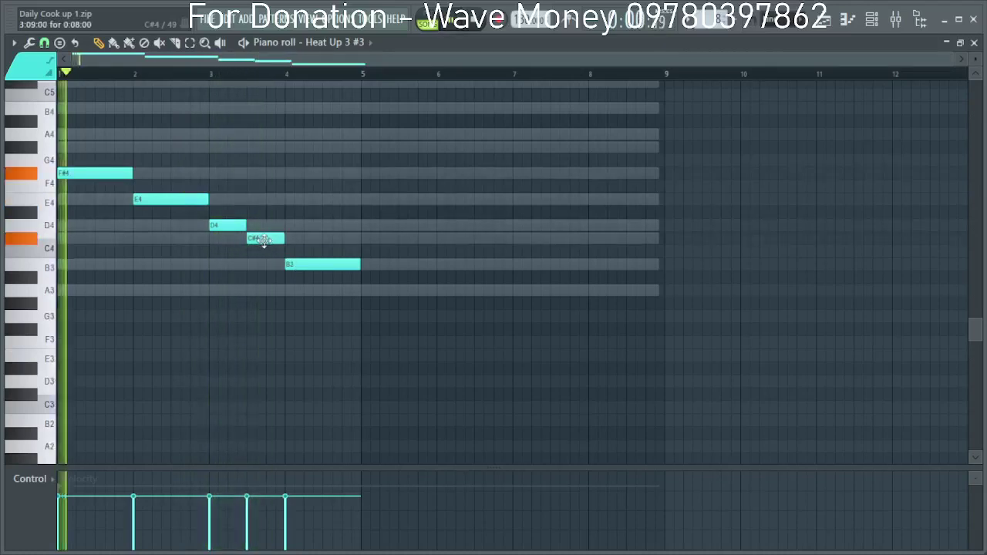
Raise the second half-bar note in bar 3 to E4, and replace the B3 note in bar 4 with a half-bar D4.
{"action": "left_click_drag", "start_coordinate": [264, 242], "coordinate": [258, 270]}
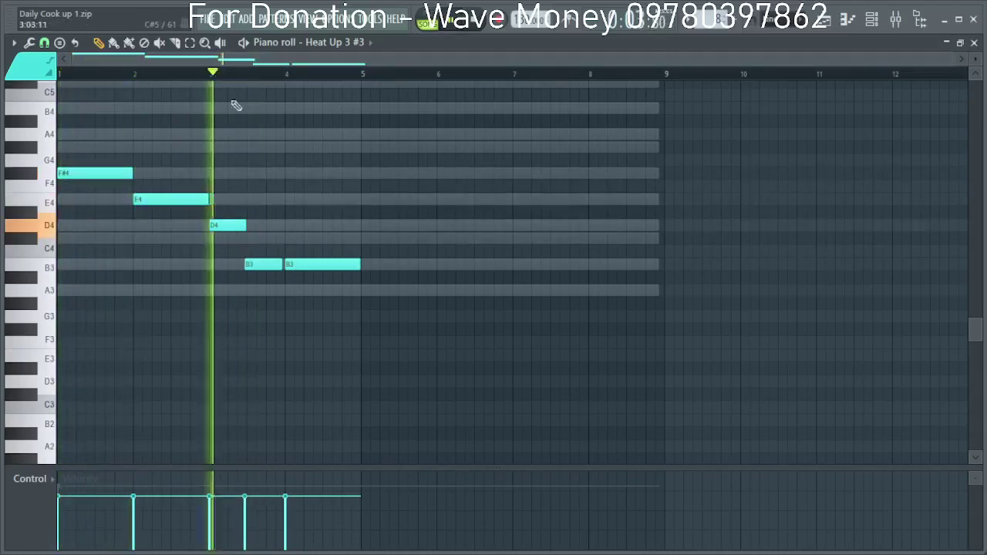
{"action": "right_click", "coordinate": [314, 265]}
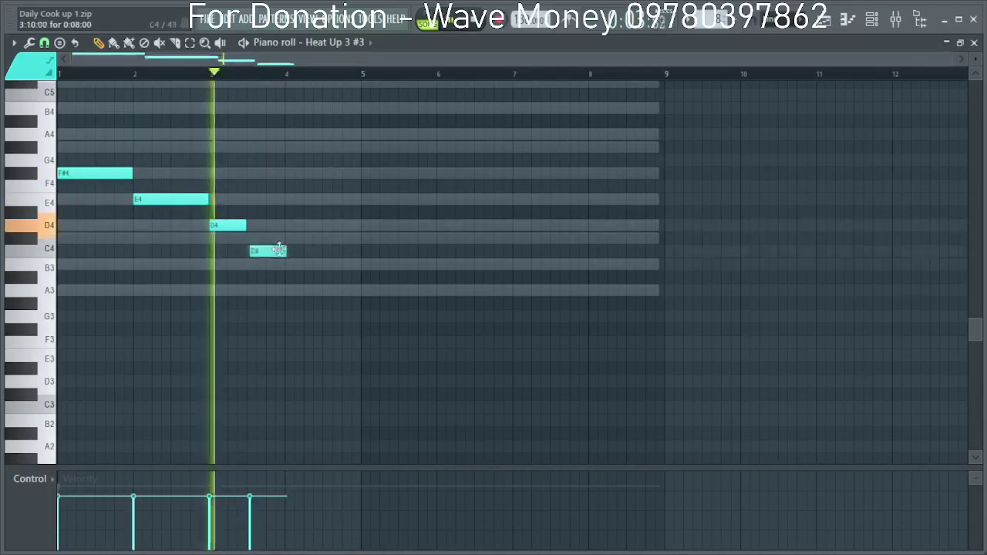
{"action": "left_click_drag", "start_coordinate": [279, 249], "coordinate": [291, 173]}
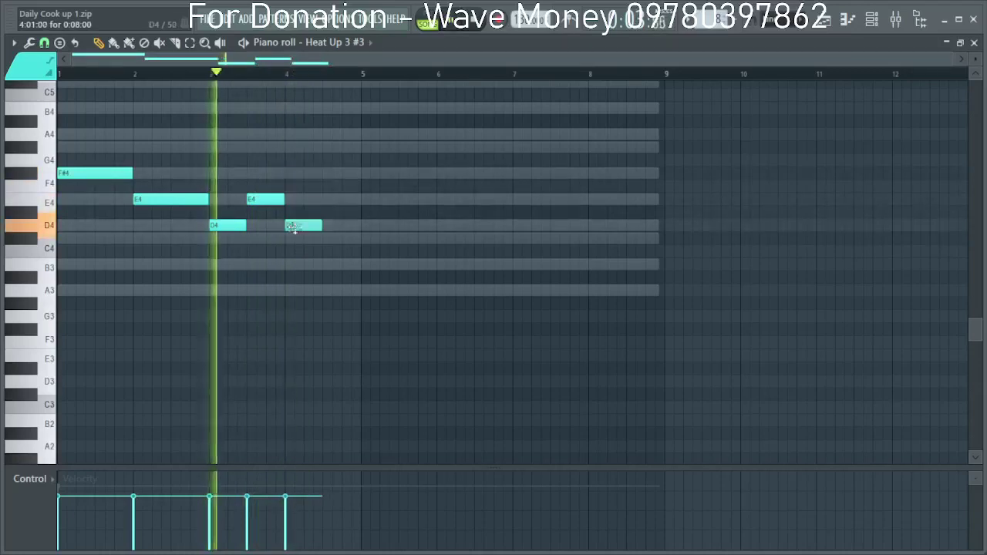
{"action": "left_click_drag", "start_coordinate": [273, 241], "coordinate": [268, 174]}
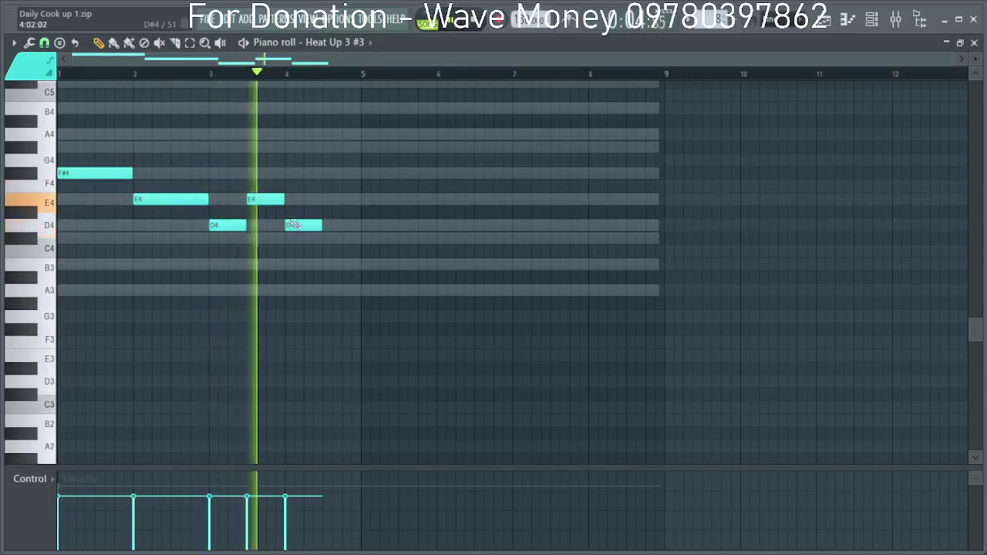
{"action": "key", "text": "space"}
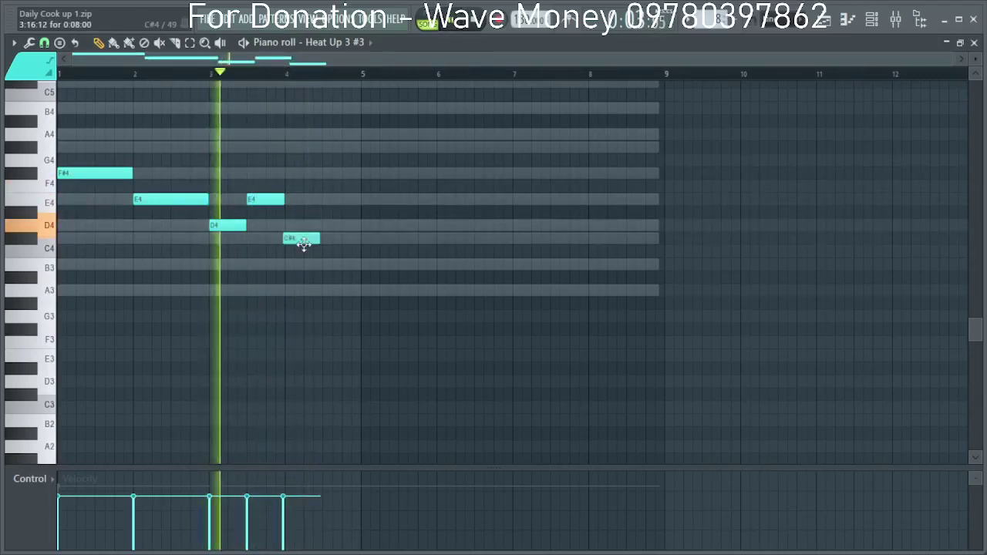
Lower the half-bar note in bar 4 to C#4, lengthen it to one bar and audition the melody.
{"action": "left_click_drag", "start_coordinate": [304, 244], "coordinate": [355, 269]}
{"action": "key", "text": "space"}
{"action": "key", "text": "space"}
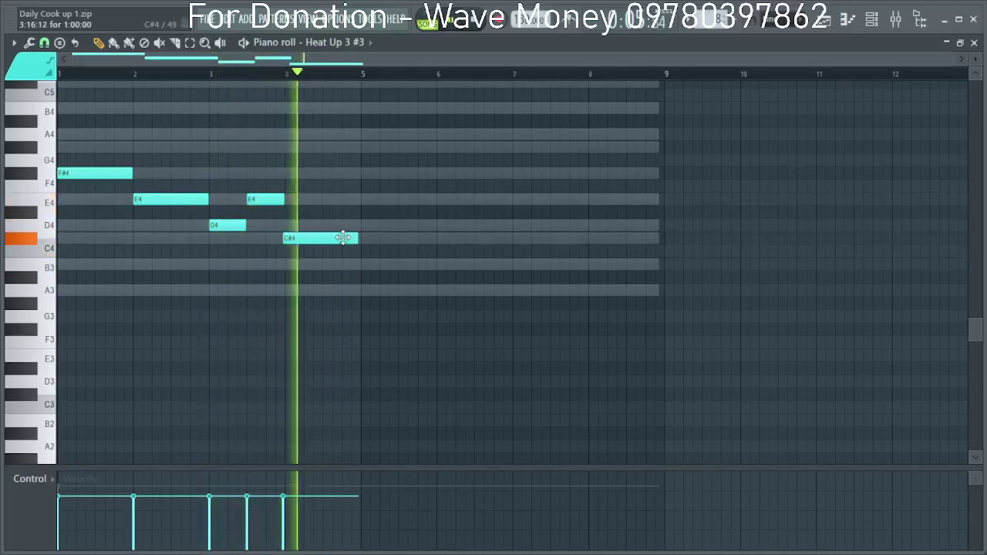
Select the four-bar melody and duplicate it into bars 5 to 8.
{"action": "key", "text": "space"}
{"action": "left_click_drag", "start_coordinate": [407, 271], "coordinate": [4, 171]}
{"action": "key", "text": "ctrl+b"}
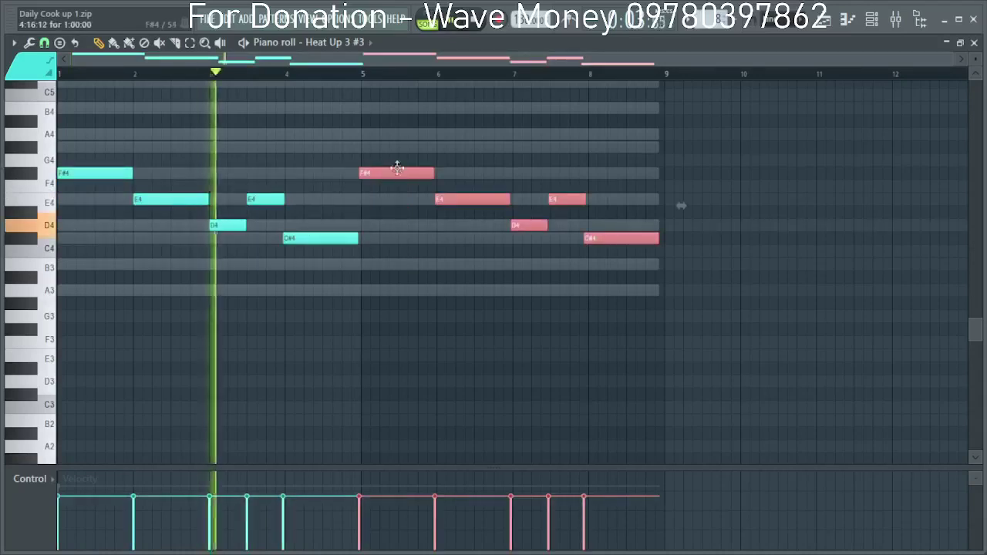
Align the first C#4 note so it starts at bar 4 and ends exactly at bar 5.
{"action": "scroll", "coordinate": [393, 171], "scroll_direction": "up", "scroll_amount": 4}
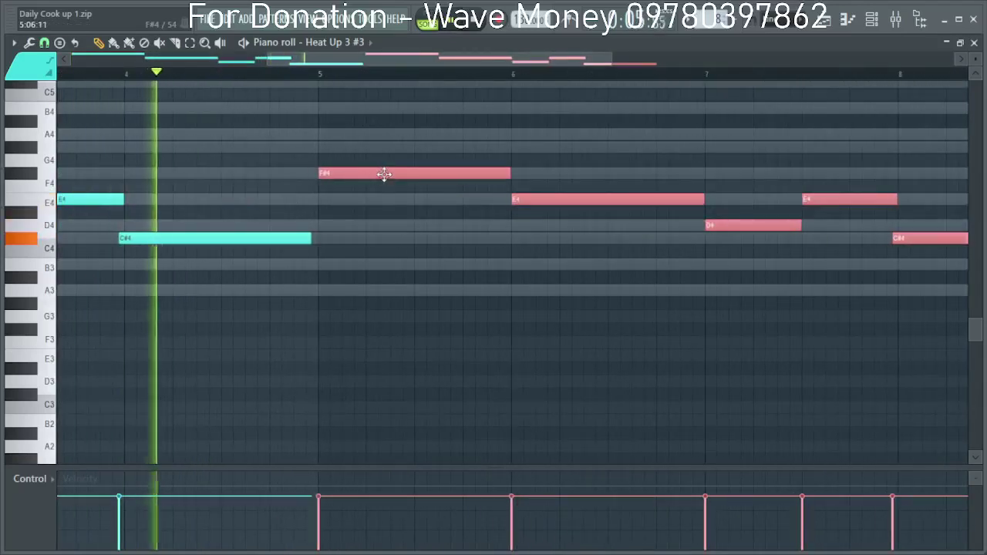
{"action": "left_click_drag", "start_coordinate": [310, 239], "coordinate": [318, 239]}
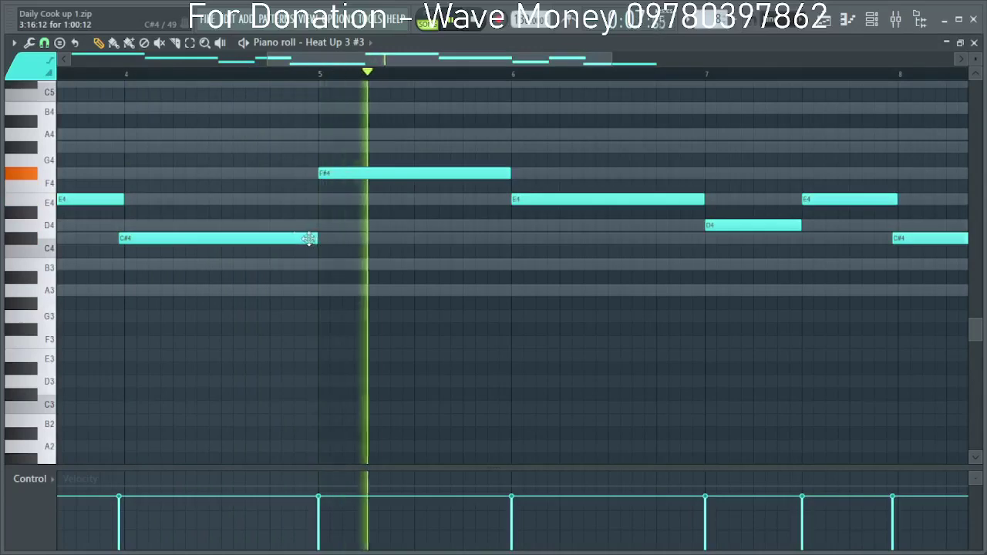
{"action": "left_click_drag", "start_coordinate": [183, 241], "coordinate": [189, 239]}
{"action": "left_click_drag", "start_coordinate": [323, 240], "coordinate": [316, 242]}
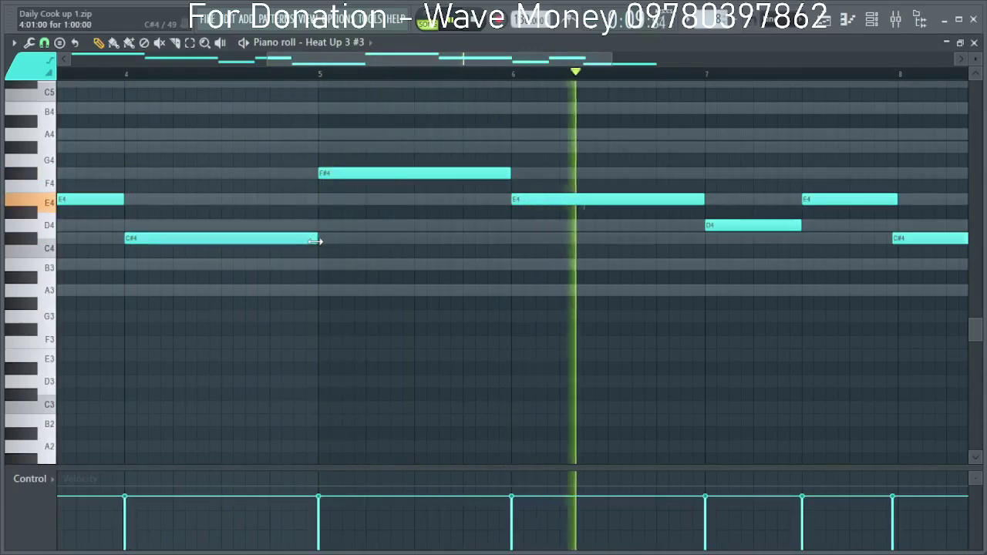
{"action": "scroll", "coordinate": [353, 273], "scroll_direction": "down", "scroll_amount": 4}
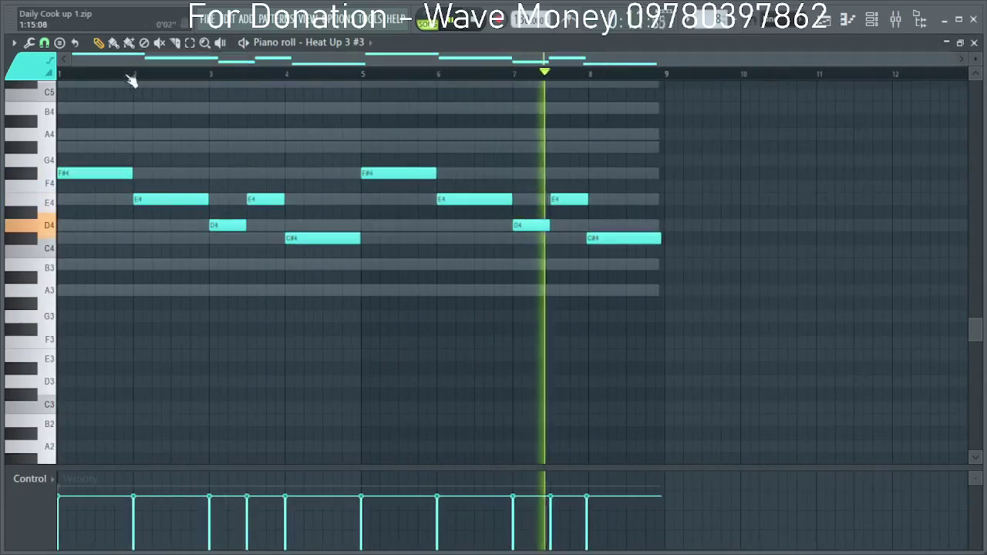
Try a half-bar E4 followed by a B3 note in bar 2, and restore the full-bar E4.
{"action": "scroll", "coordinate": [291, 203], "scroll_direction": "up", "scroll_amount": 2}
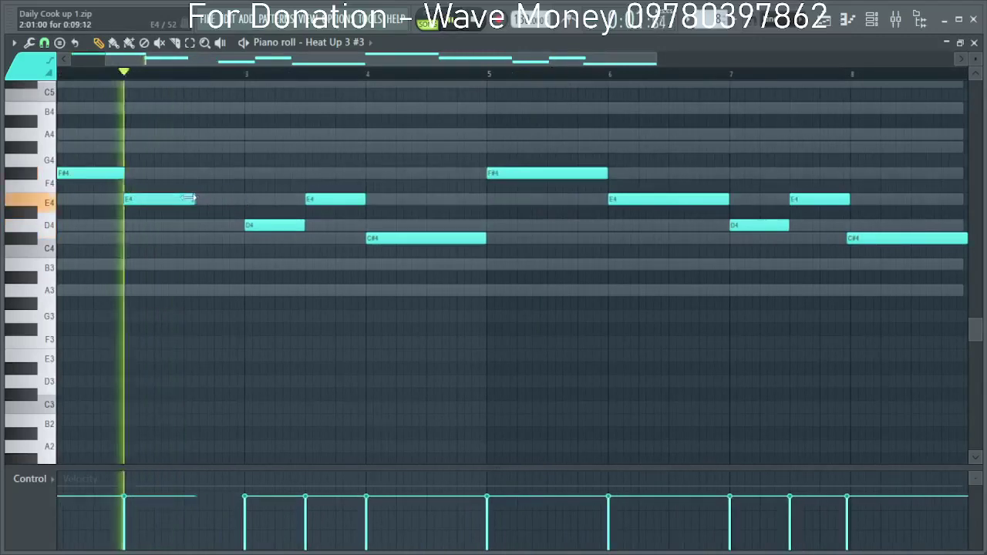
{"action": "left_click_drag", "start_coordinate": [188, 198], "coordinate": [182, 199]}
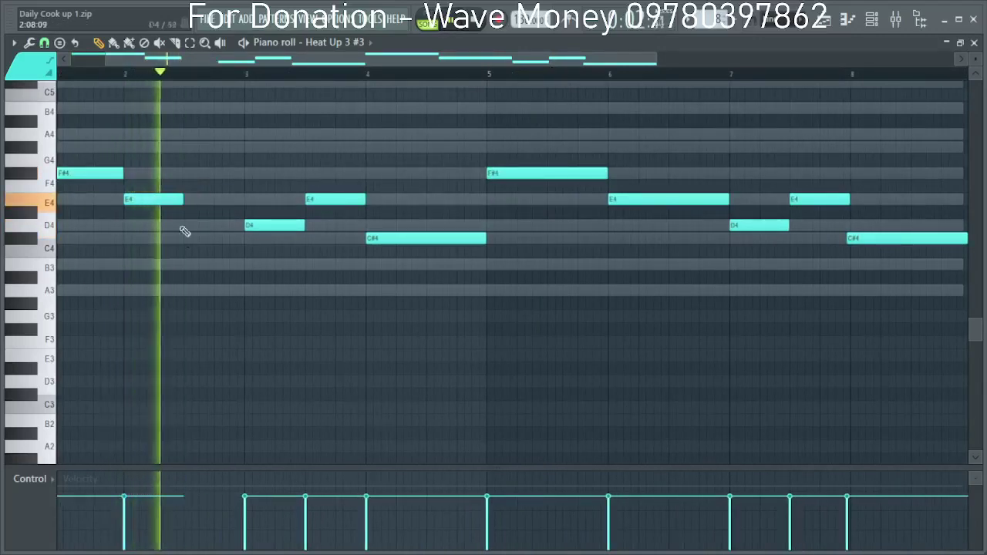
{"action": "key", "text": "space"}
{"action": "left_click", "coordinate": [185, 267]}
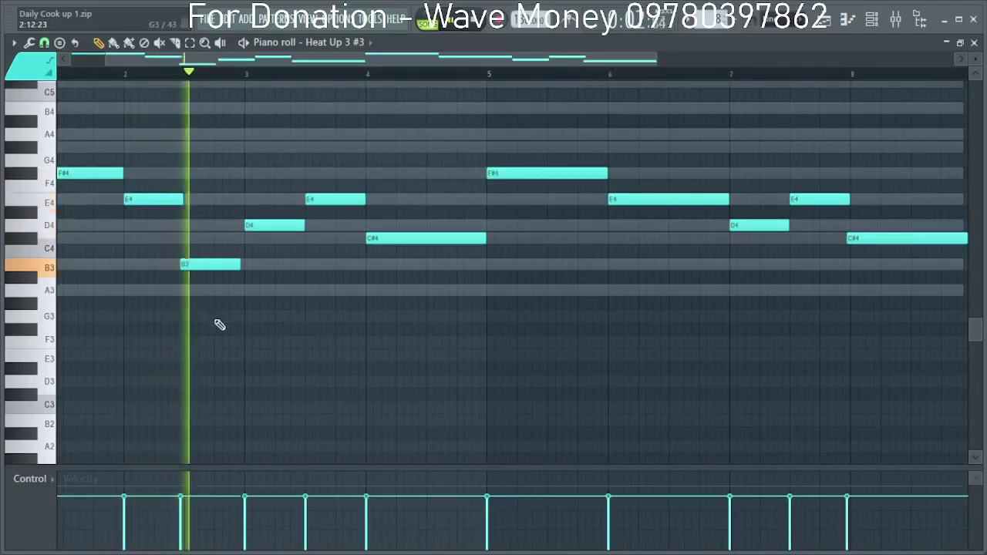
{"action": "mouse_move", "coordinate": [193, 269]}
{"action": "left_mouse_down"}
{"action": "mouse_move", "coordinate": [194, 227]}
{"action": "mouse_move", "coordinate": [214, 201]}
{"action": "mouse_move", "coordinate": [241, 200]}
{"action": "left_mouse_up"}
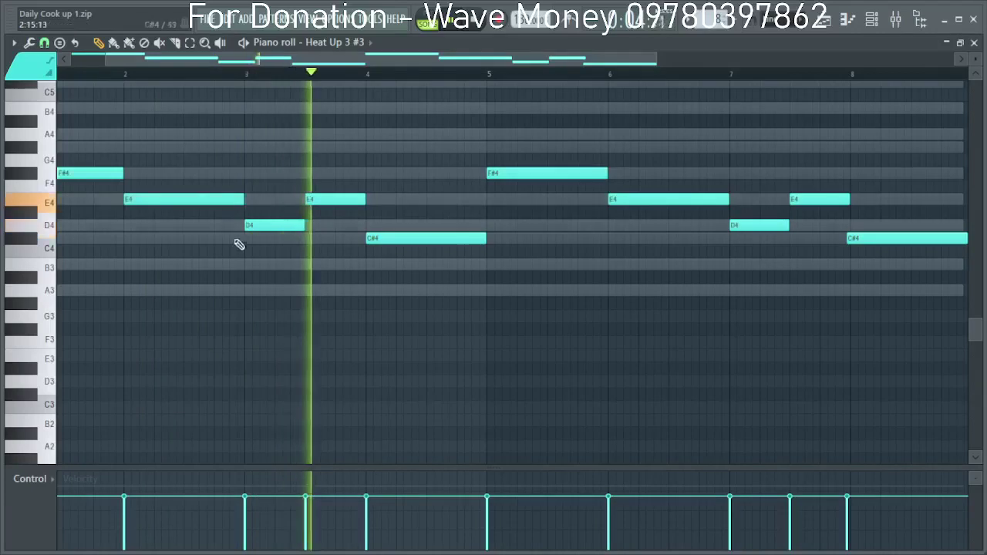
Try an upper harmony above the melody, testing pitches in bar 1 down to E5 and adding D5 in bar 2.
{"action": "scroll", "coordinate": [238, 277], "scroll_direction": "down", "scroll_amount": 2}
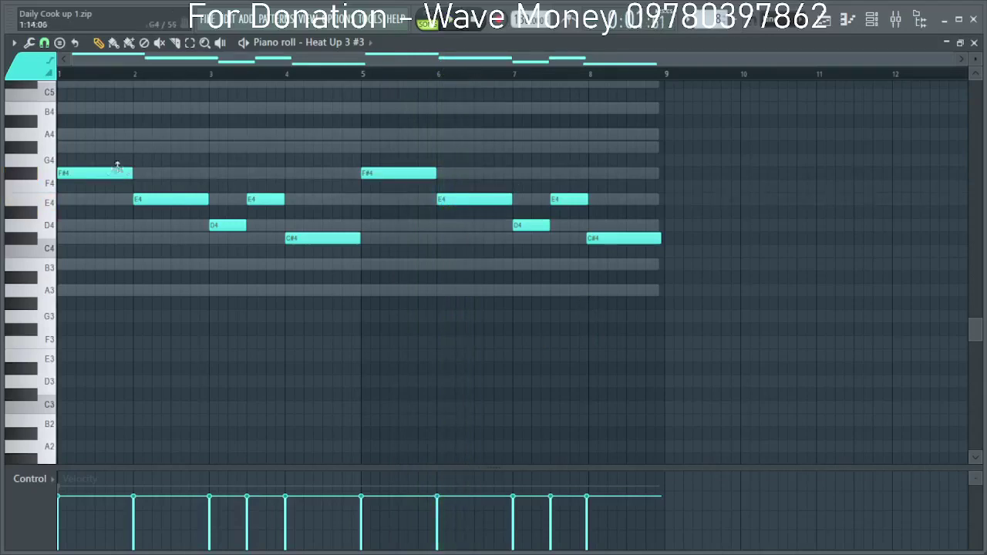
{"action": "scroll", "coordinate": [93, 173], "scroll_direction": "up", "scroll_amount": 3}
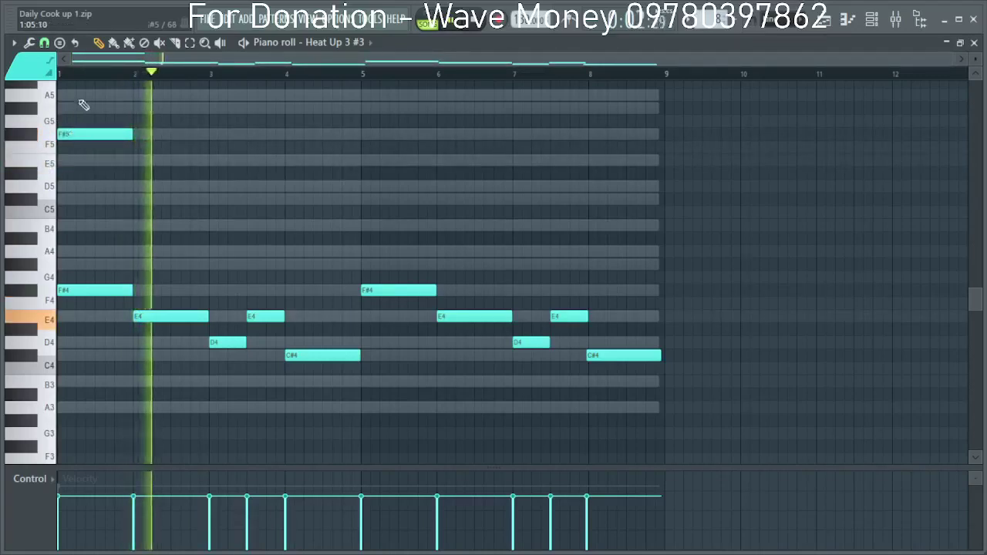
{"action": "left_click_drag", "start_coordinate": [77, 134], "coordinate": [75, 162]}
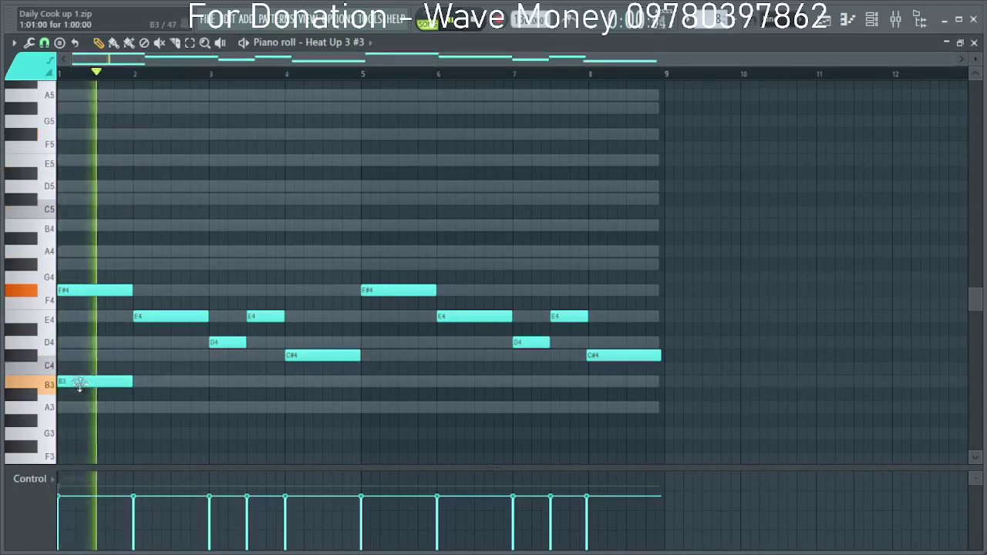
{"action": "left_click_drag", "start_coordinate": [74, 380], "coordinate": [71, 355]}
{"action": "left_click_drag", "start_coordinate": [63, 173], "coordinate": [62, 137]}
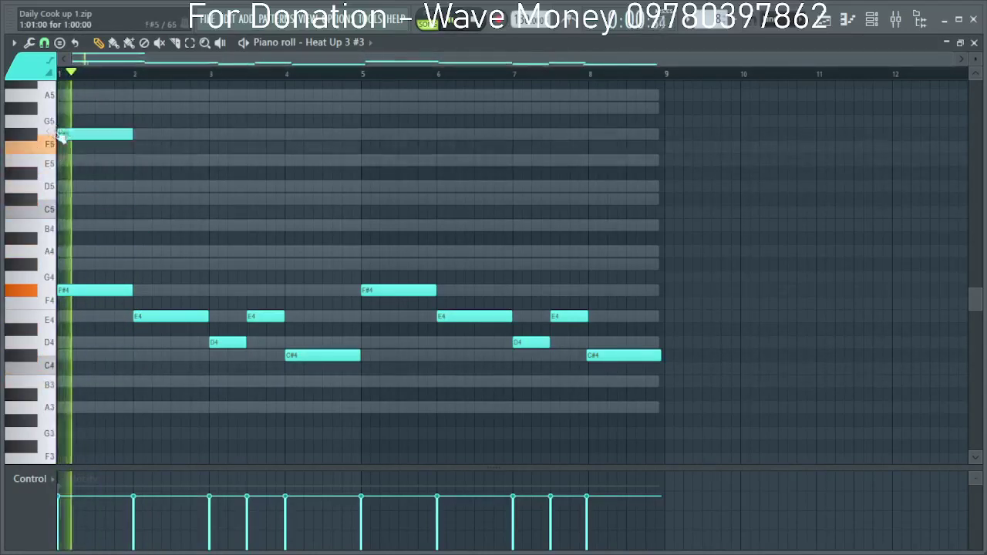
{"action": "scroll", "coordinate": [67, 209], "scroll_direction": "up", "scroll_amount": 3}
{"action": "key", "text": "space"}
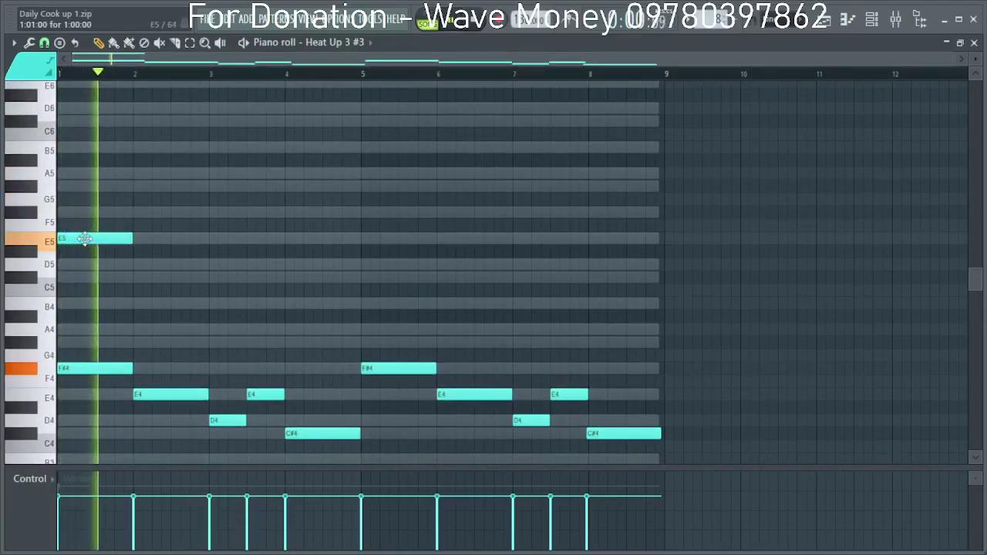
{"action": "left_click", "coordinate": [135, 265]}
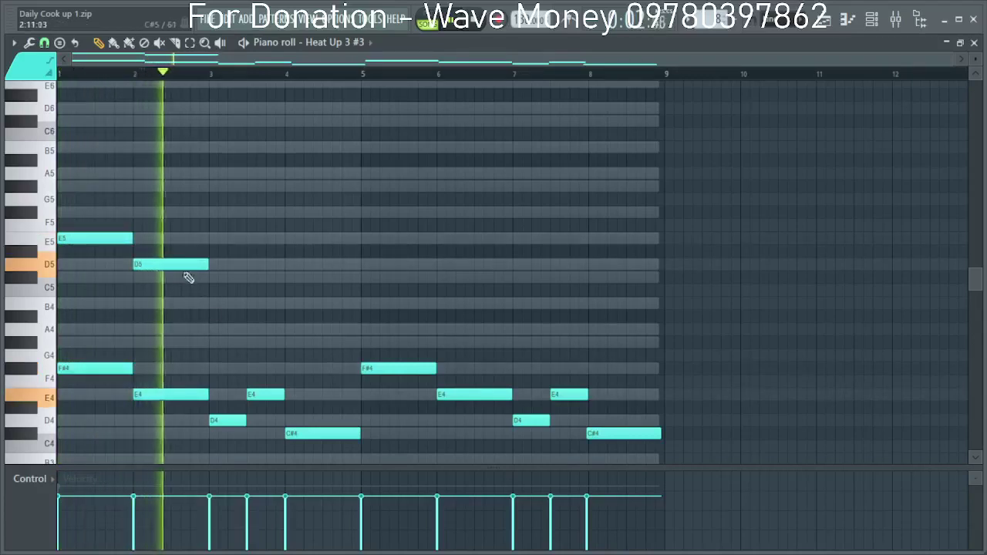
Try a C#5, A4, B4, C#5 harmony line over bars 1 to 3, and delete its notes.
{"action": "key", "text": "space"}
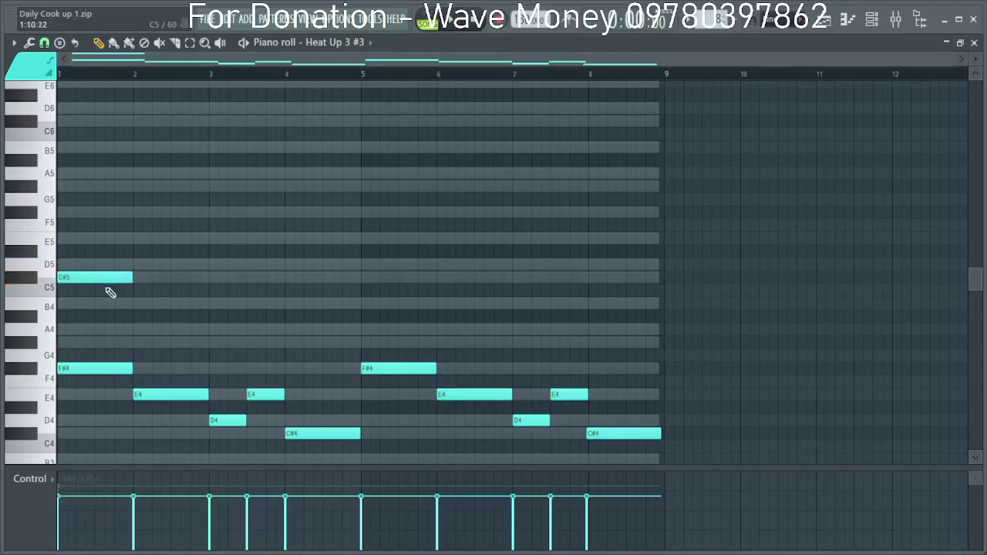
{"action": "left_click", "coordinate": [136, 304]}
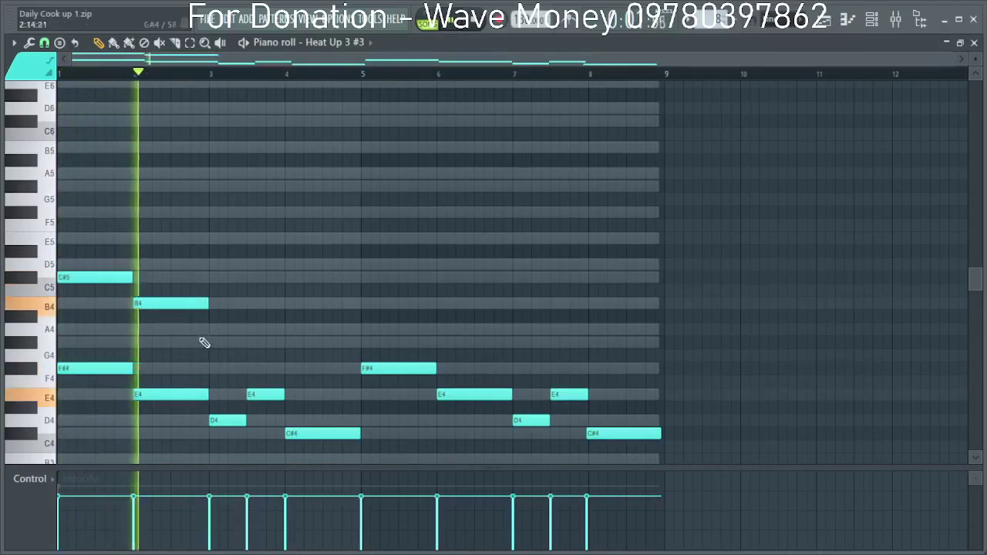
{"action": "left_click_drag", "start_coordinate": [183, 303], "coordinate": [185, 344]}
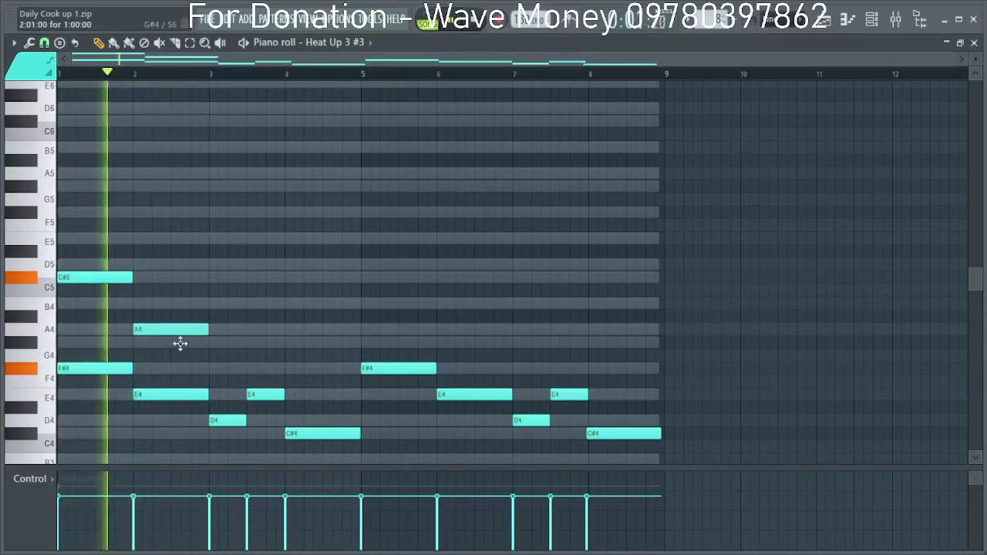
{"action": "left_click", "coordinate": [210, 304]}
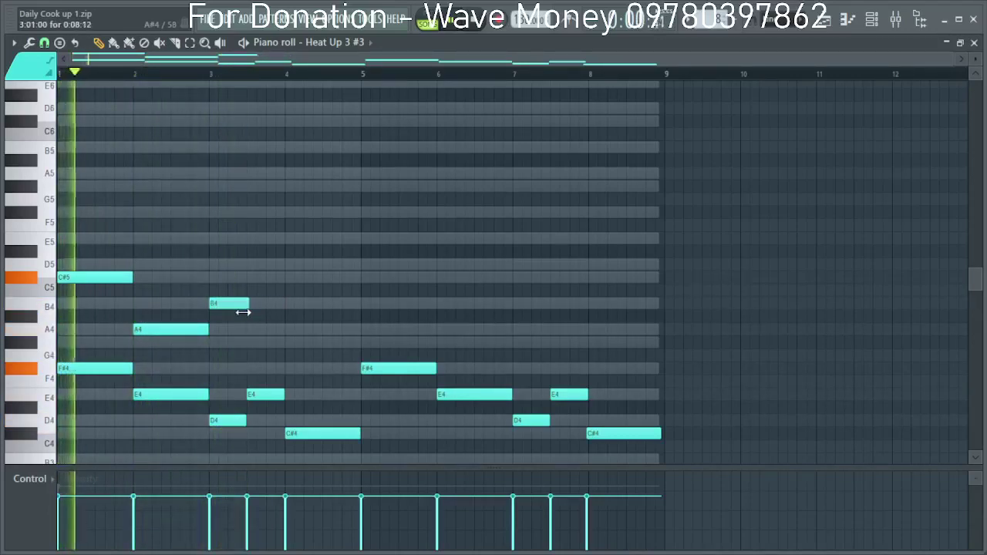
{"action": "left_click", "coordinate": [258, 278]}
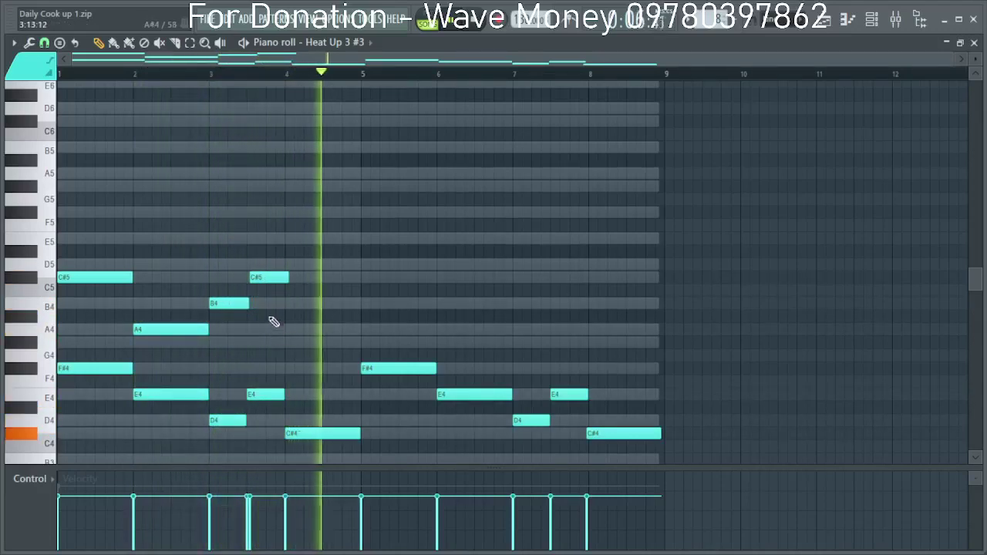
{"action": "right_click", "coordinate": [91, 281]}
Copy the whole eight-bar melody upward as a harmony layer whose first note is C#5.
{"action": "scroll", "coordinate": [99, 297], "scroll_direction": "down", "scroll_amount": 2}
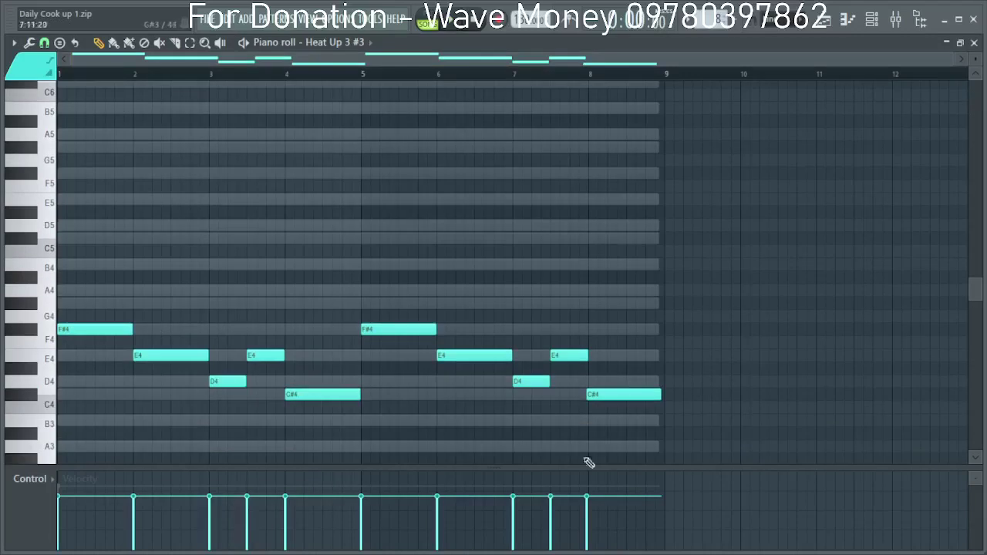
{"action": "left_click_drag", "start_coordinate": [673, 455], "coordinate": [51, 284]}
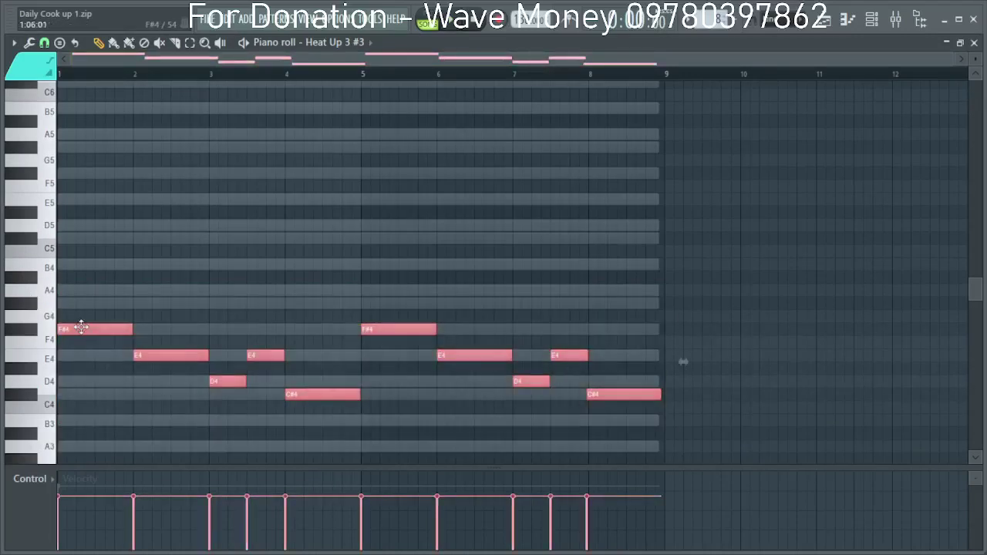
{"action": "left_click_drag", "start_coordinate": [81, 327], "coordinate": [67, 263]}
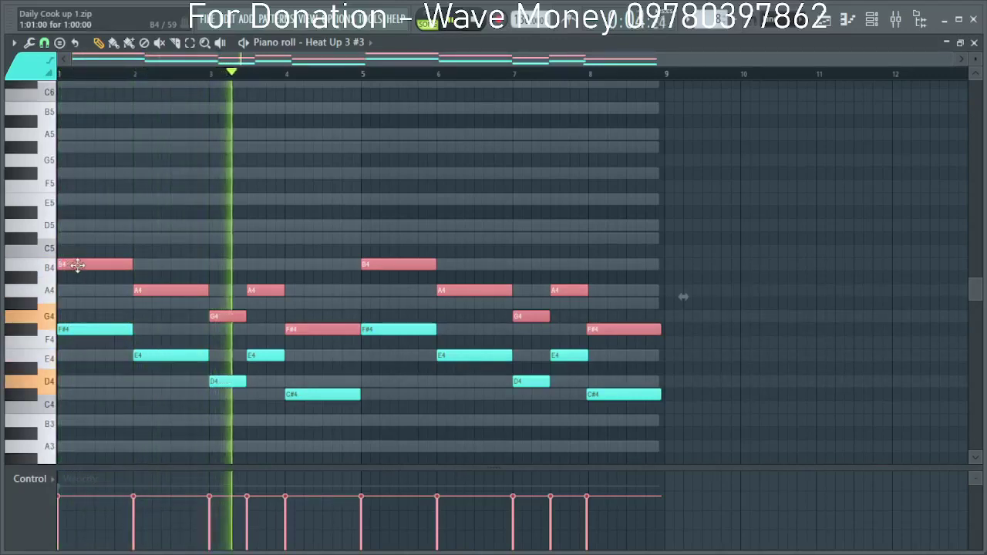
{"action": "left_click_drag", "start_coordinate": [77, 265], "coordinate": [75, 232]}
Play back the harmony and lower the velocity of the copied upper notes.
{"action": "key", "text": "space"}
{"action": "key", "text": "space"}
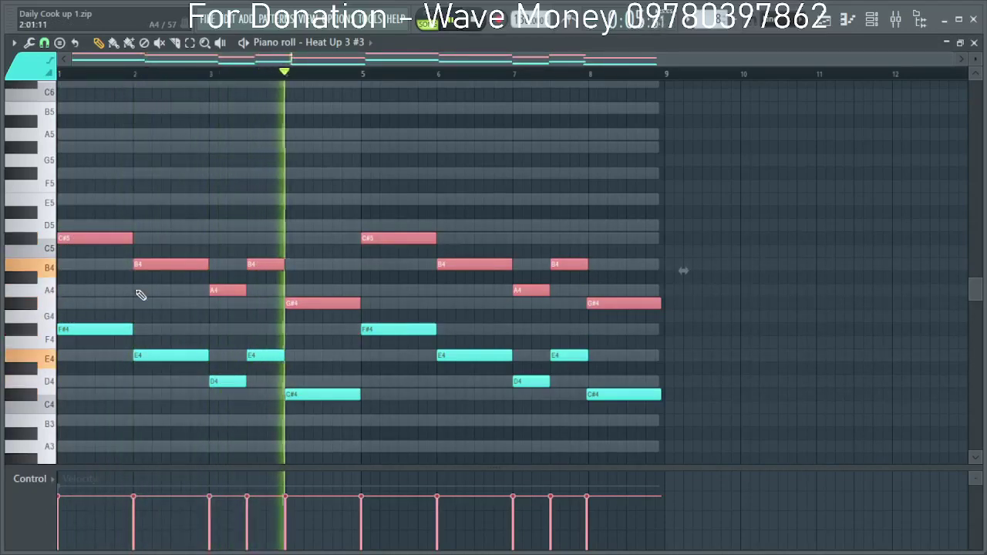
{"action": "scroll", "coordinate": [117, 279], "scroll_direction": "down", "scroll_amount": 8}
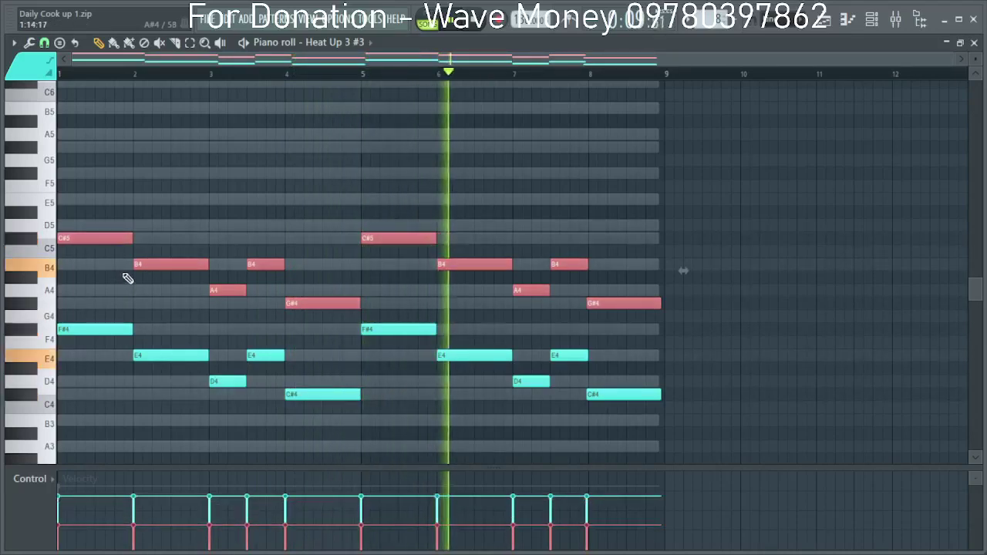
Play back the harmony, lower the upper note in bar 2 to A4, and make the upper notes of bar 3 B4 and A4.
{"action": "left_click", "coordinate": [170, 219], "text": "ctrl"}
{"action": "key", "text": "space"}
{"action": "left_click_drag", "start_coordinate": [158, 265], "coordinate": [159, 290]}
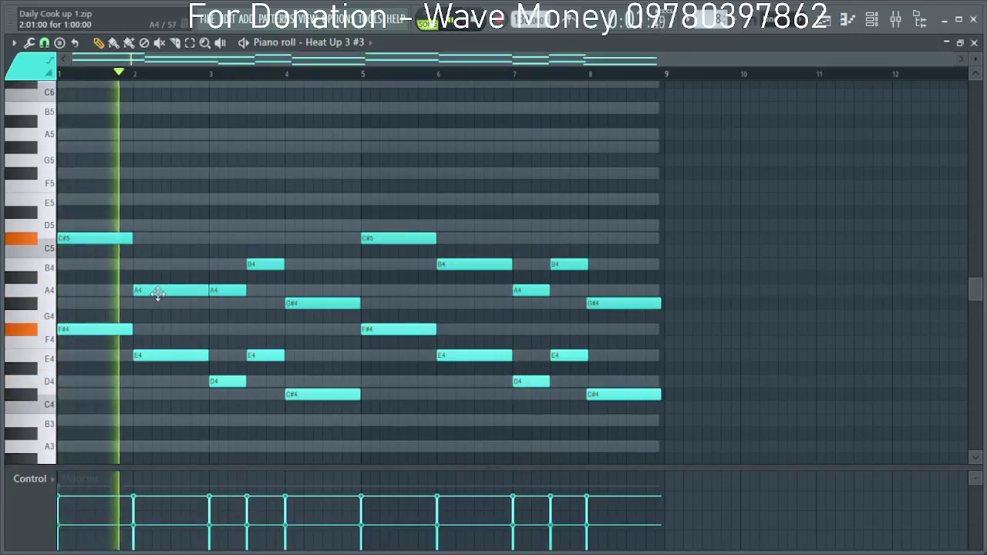
{"action": "left_click_drag", "start_coordinate": [232, 289], "coordinate": [258, 299]}
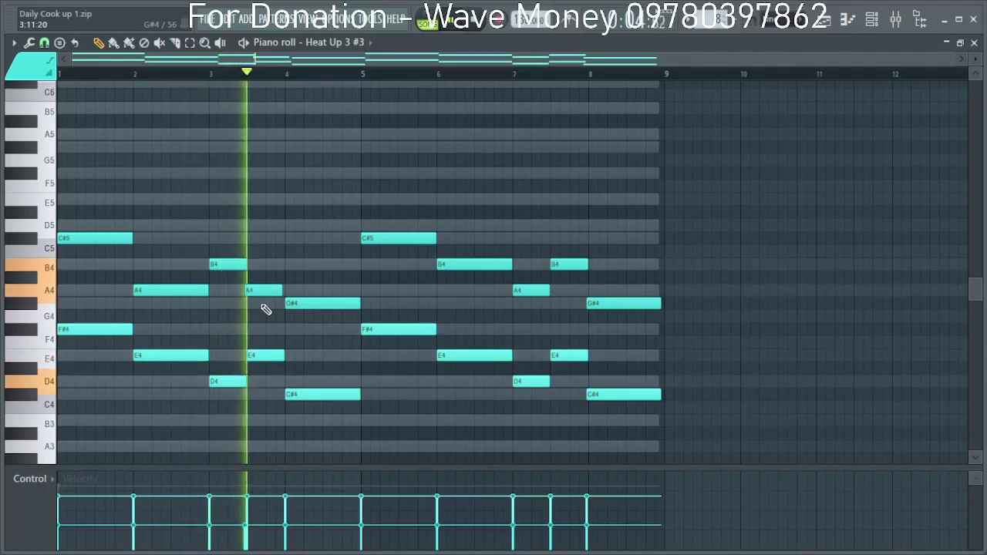
{"action": "key", "text": "space"}
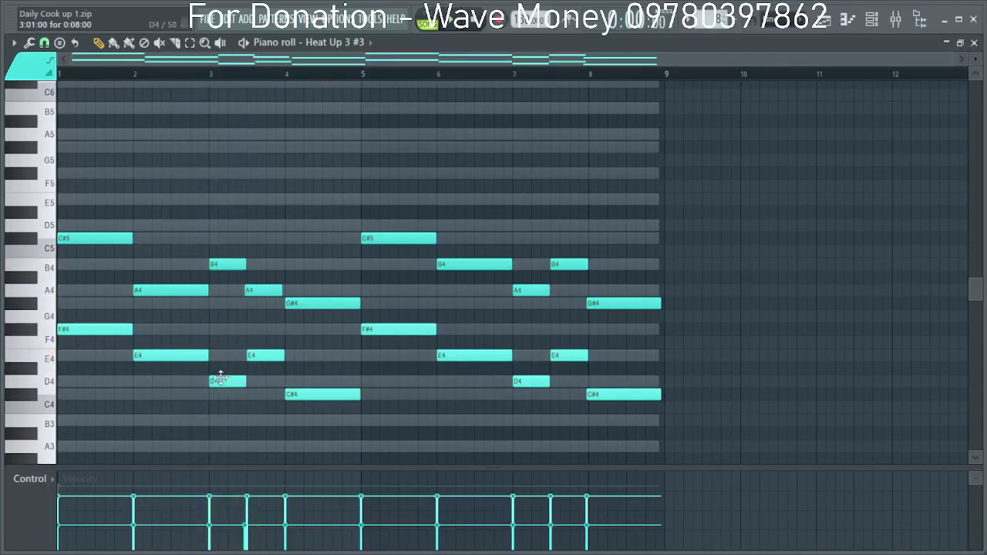
{"action": "key", "text": "space"}
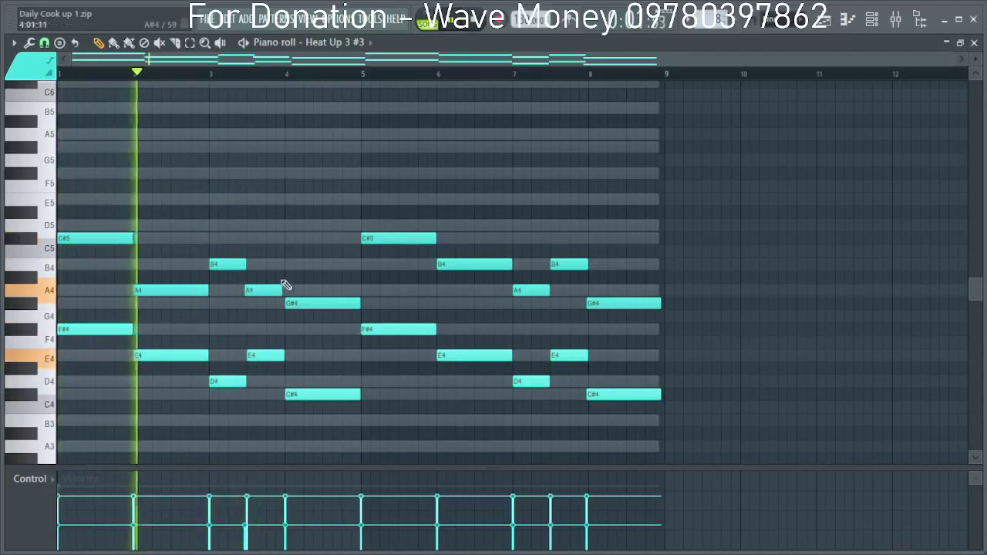
Lower the upper note in bar 6 to A4 and rearrange the upper notes of bar 7 as B4, A4.
{"action": "left_click_drag", "start_coordinate": [462, 266], "coordinate": [459, 294]}
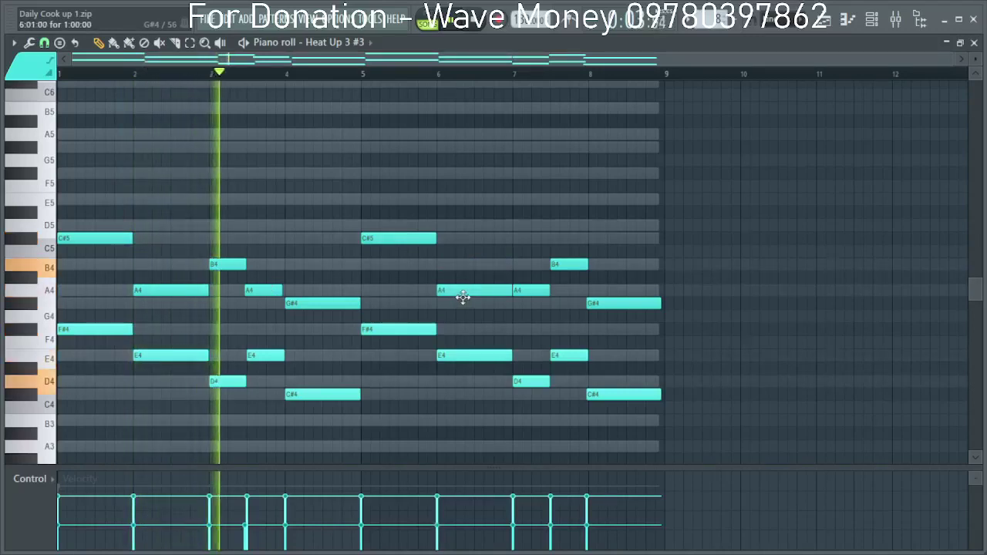
{"action": "left_click_drag", "start_coordinate": [529, 291], "coordinate": [564, 306]}
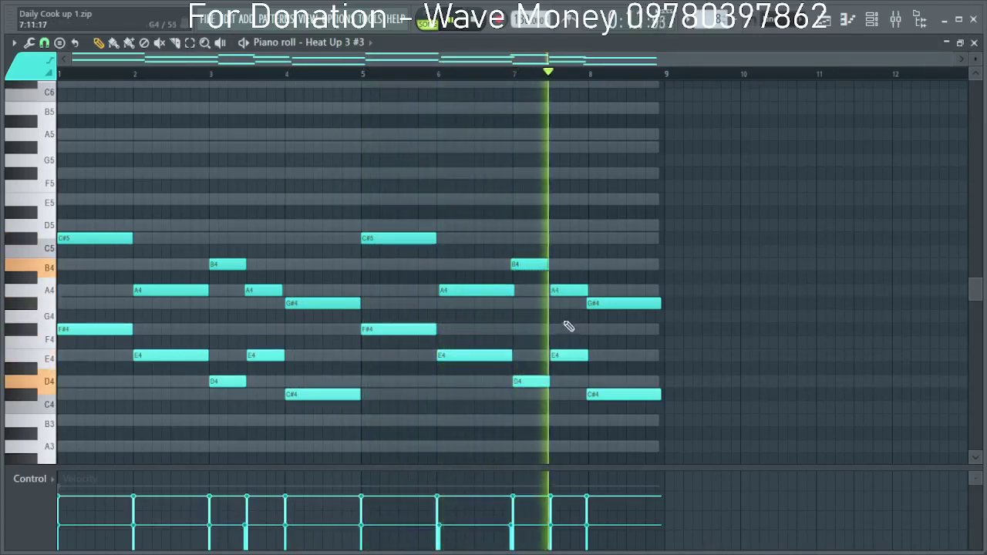
{"action": "key", "text": "space"}
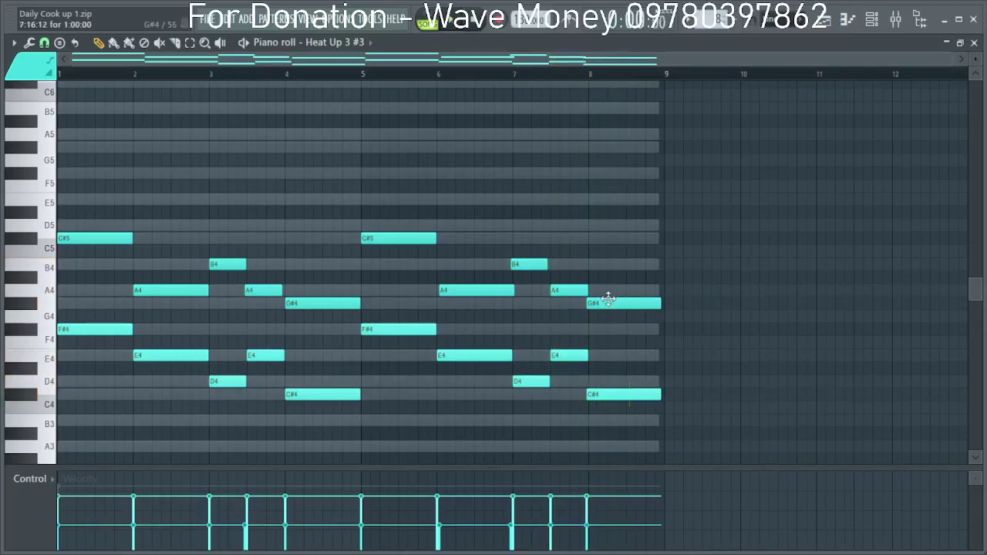
Set the upper note of bar 8 to A4 and lower the bar 7 upper notes to F#4 and G#4, auditioning from bar 5.
{"action": "left_click_drag", "start_coordinate": [609, 312], "coordinate": [611, 339]}
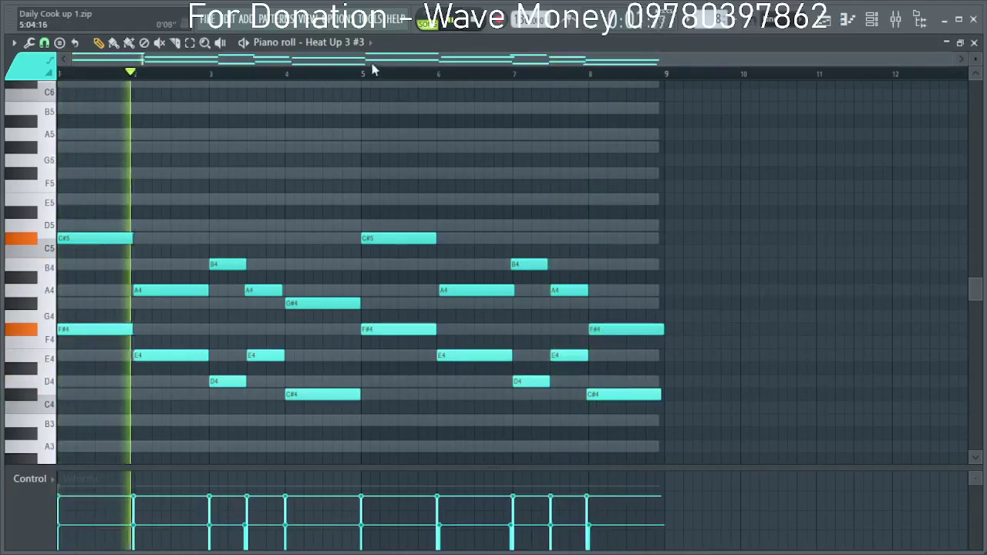
{"action": "left_click", "coordinate": [366, 71]}
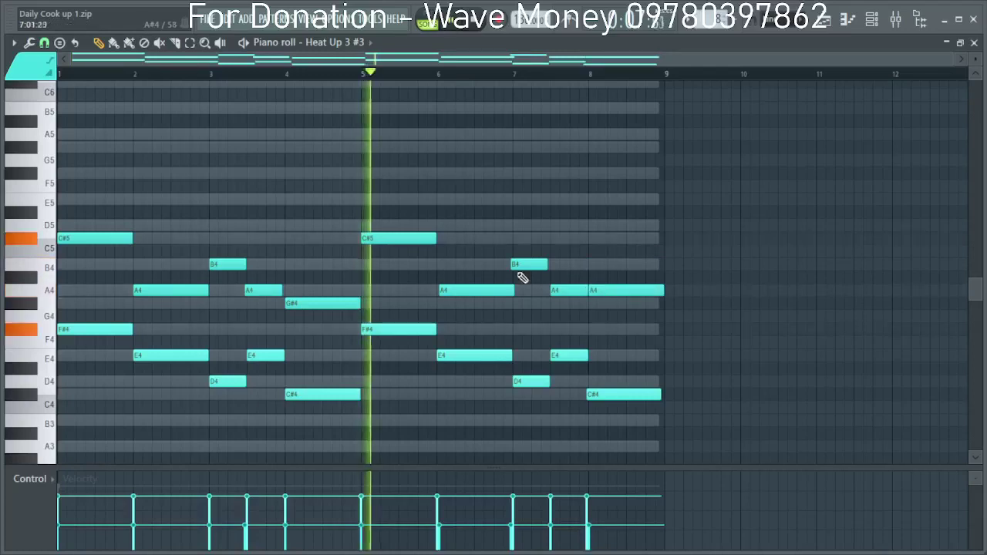
{"action": "left_click_drag", "start_coordinate": [531, 266], "coordinate": [533, 335]}
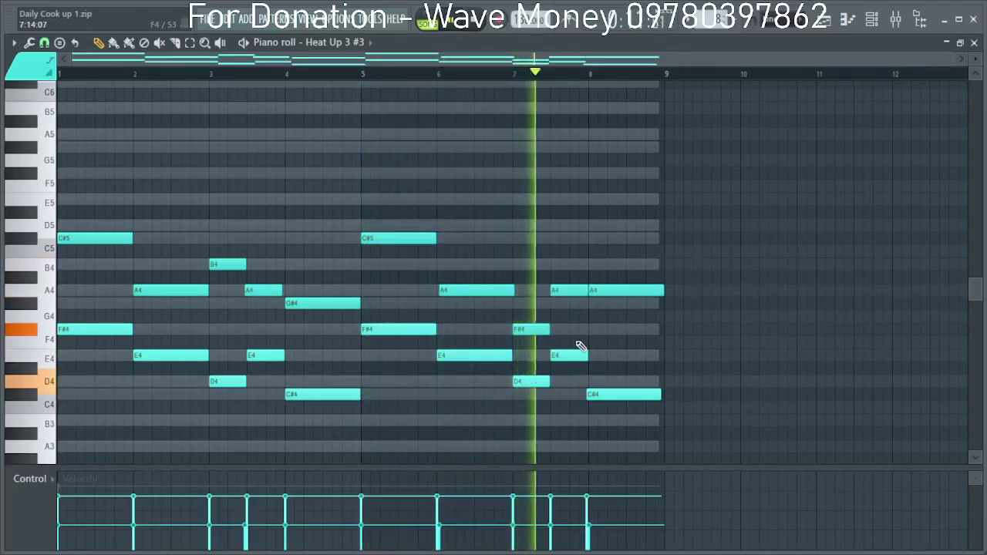
{"action": "left_click_drag", "start_coordinate": [567, 291], "coordinate": [564, 304]}
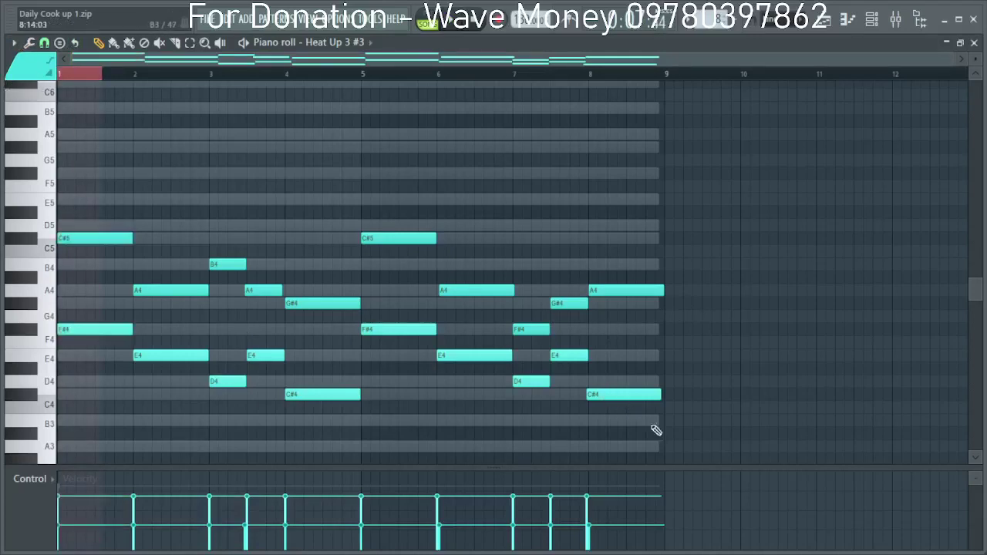
Select the lower melody notes across all eight bars, reduce their velocity, and leave the piano roll.
{"action": "left_click_drag", "start_coordinate": [675, 429], "coordinate": [40, 326]}
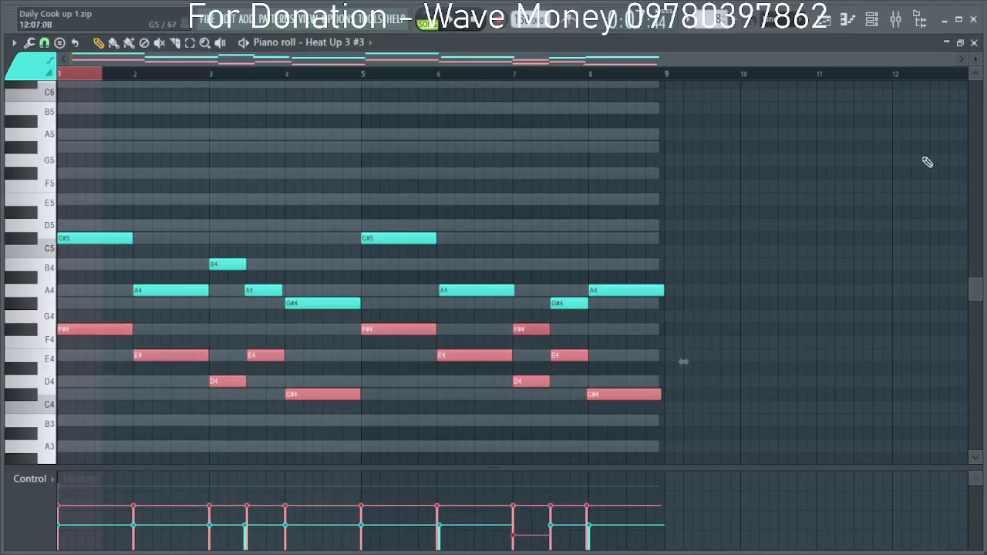
{"action": "left_click", "coordinate": [975, 44]}
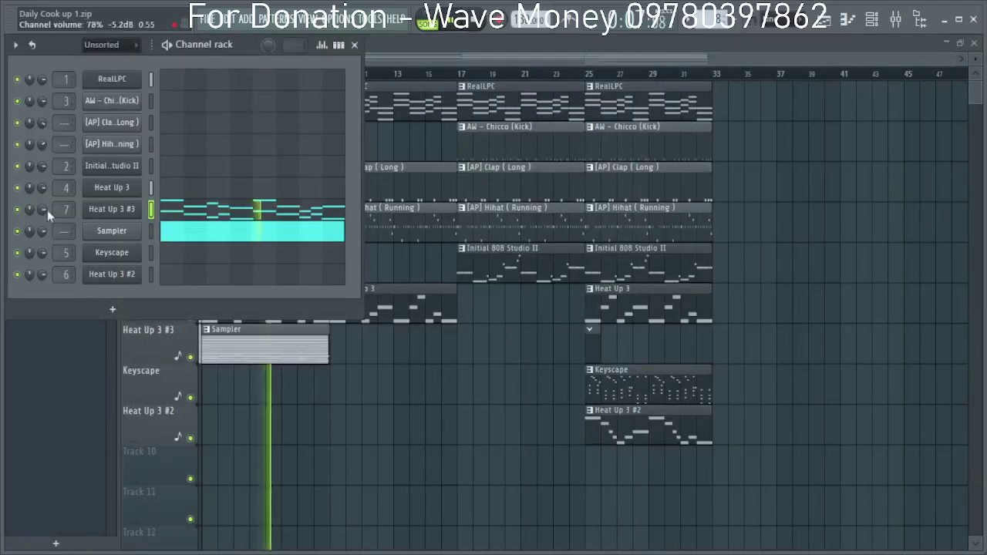
Lower the mixer level of Insert 7 to about -8.3 dB and send it to the Long Reverb track.
{"action": "double_click", "coordinate": [66, 209]}
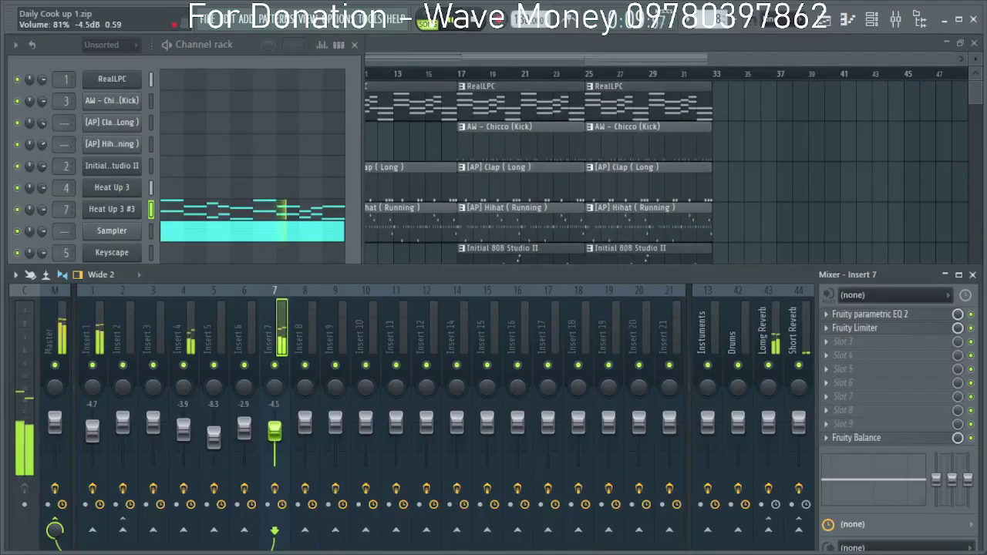
{"action": "left_click", "coordinate": [841, 345]}
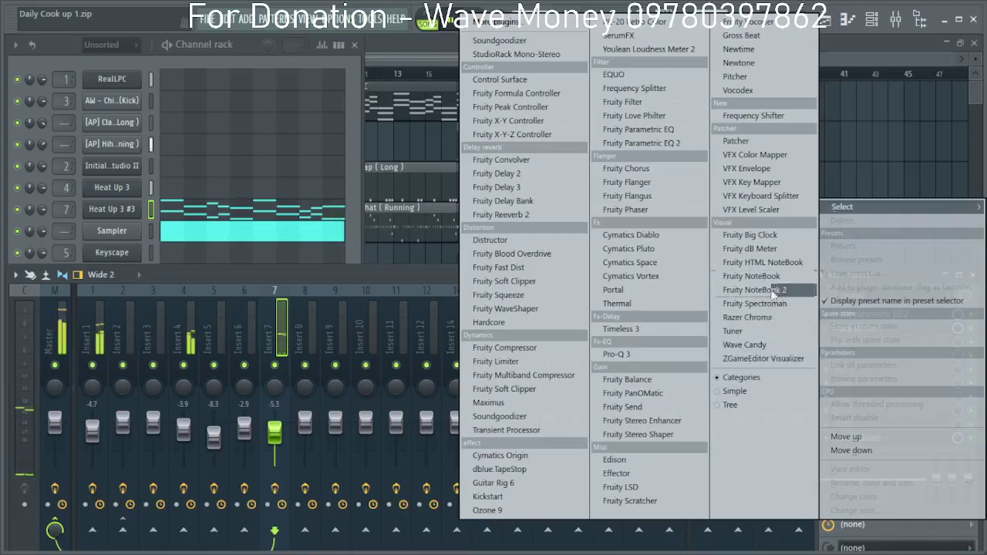
{"action": "left_click", "coordinate": [401, 279]}
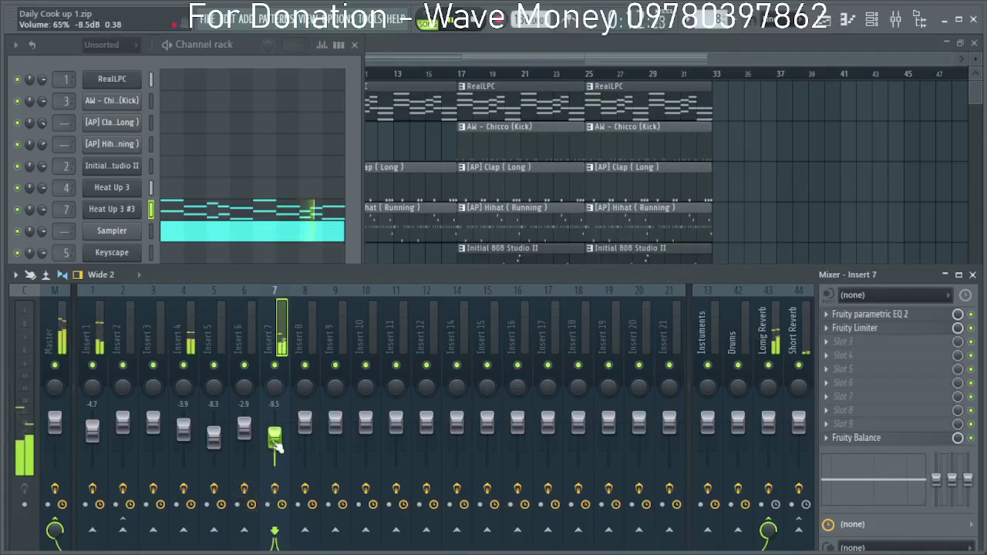
{"action": "double_click", "coordinate": [511, 50]}
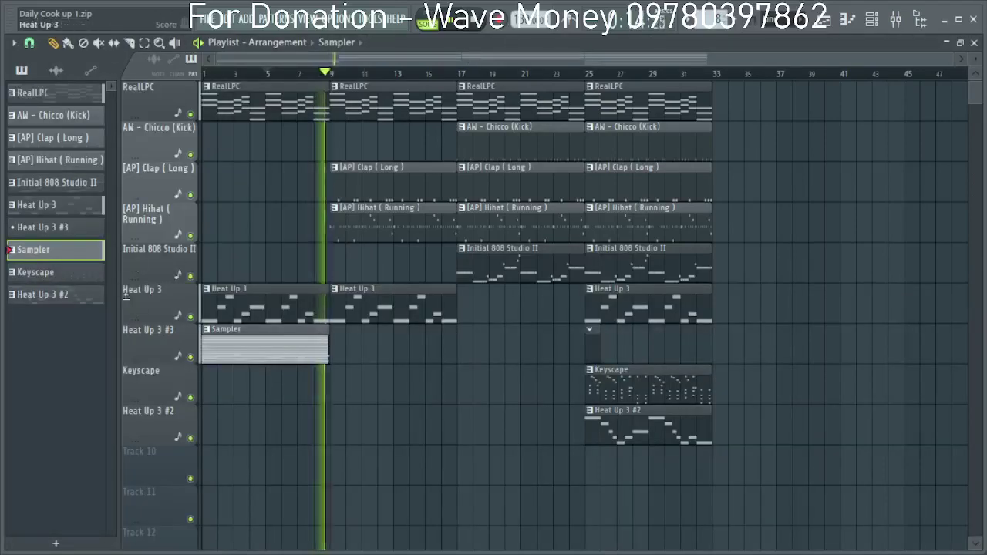
Place a second Sampler pattern clip at bar 9 on the Heat Up 3 #3 playlist track.
{"action": "left_click", "coordinate": [343, 351]}
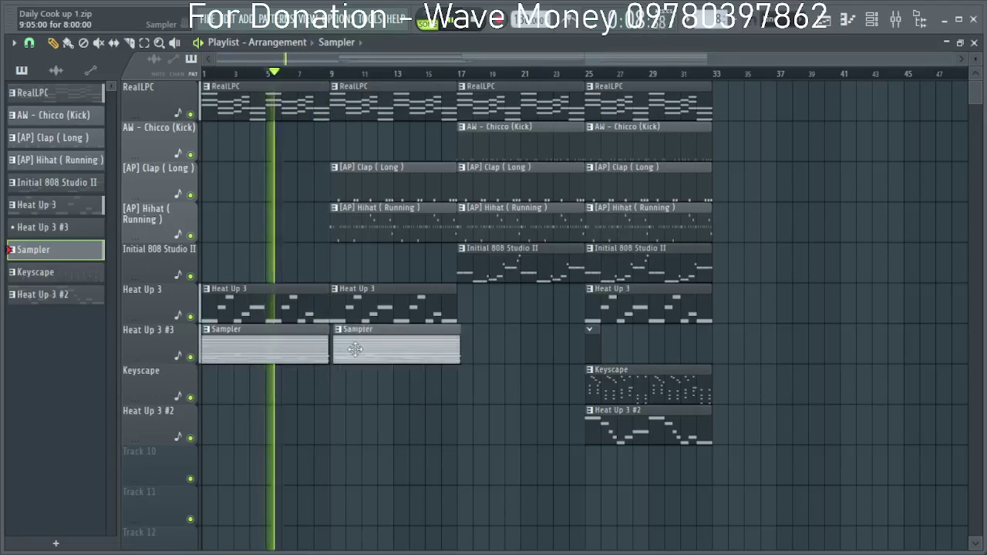
{"action": "double_click", "coordinate": [352, 350]}
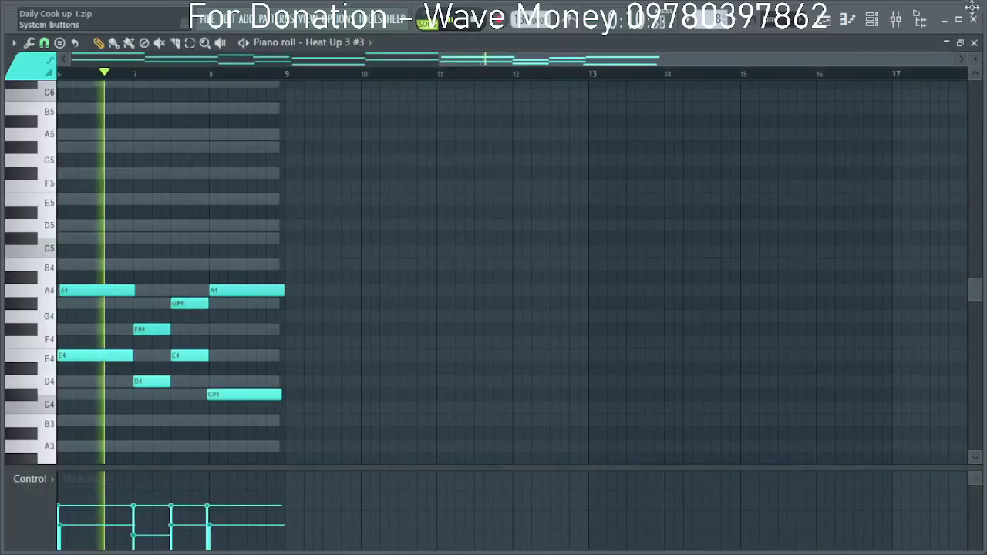
{"action": "left_click", "coordinate": [975, 42]}
Cut the Sampler channel's notes from the melody pattern and paste them into the same channel of a new pattern.
{"action": "right_click", "coordinate": [141, 226]}
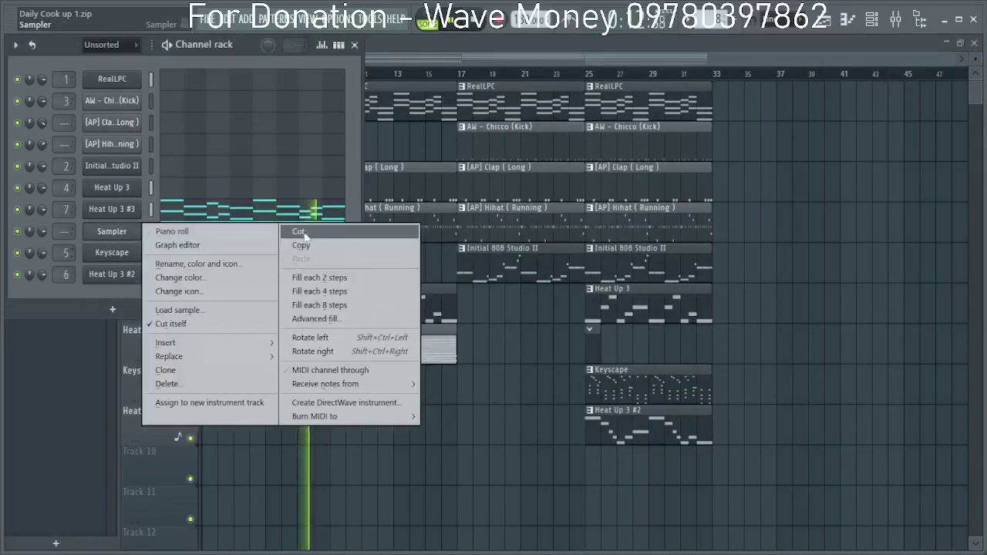
{"action": "left_click", "coordinate": [317, 232]}
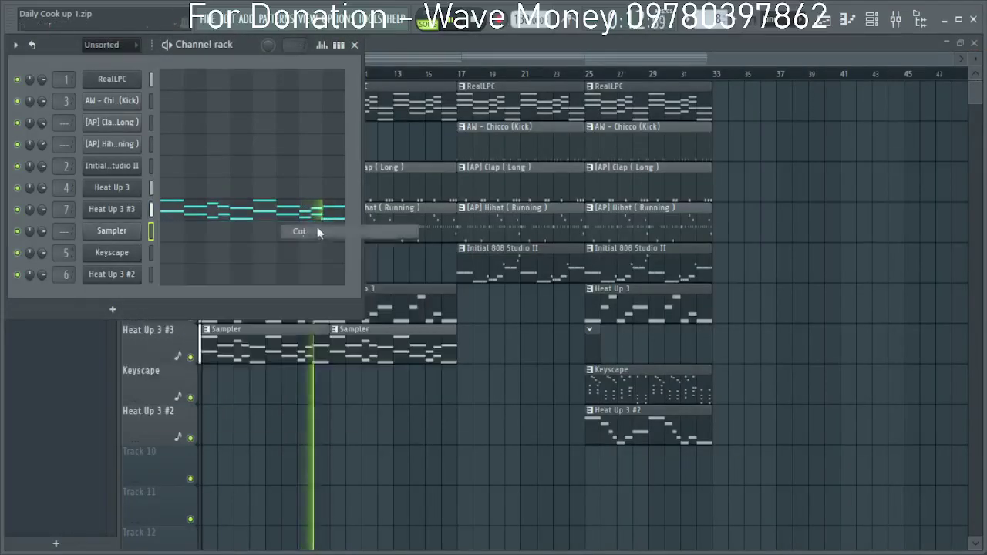
{"action": "left_click", "coordinate": [740, 28]}
{"action": "key", "text": "Return"}
{"action": "right_click", "coordinate": [118, 232]}
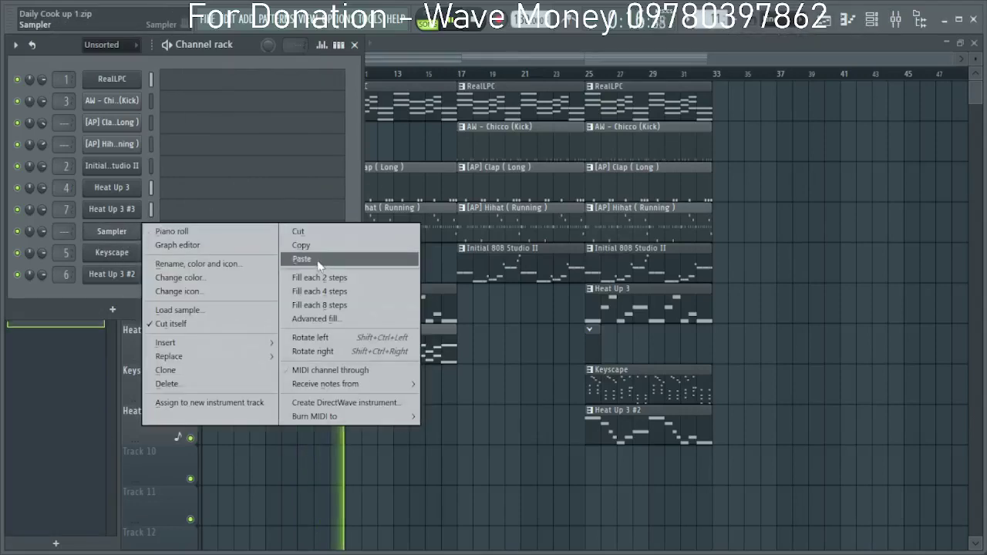
{"action": "left_click", "coordinate": [299, 260]}
{"action": "key", "text": "F6"}
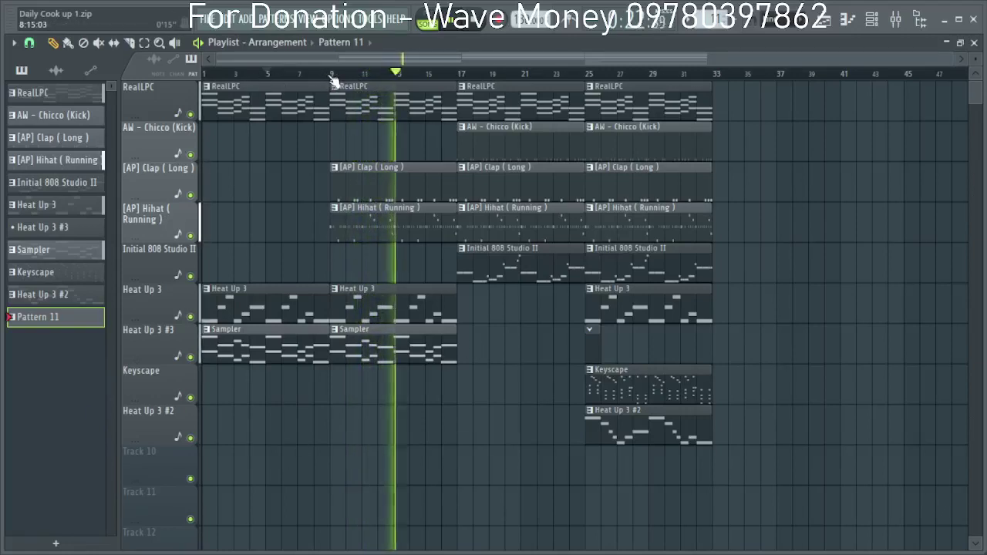
Try a Heat Up 3 #2 clip at bar 9 on its track, play it back, and delete the clip.
{"action": "key", "text": "space"}
{"action": "left_click", "coordinate": [583, 436]}
{"action": "key", "text": "space"}
{"action": "left_click", "coordinate": [334, 438]}
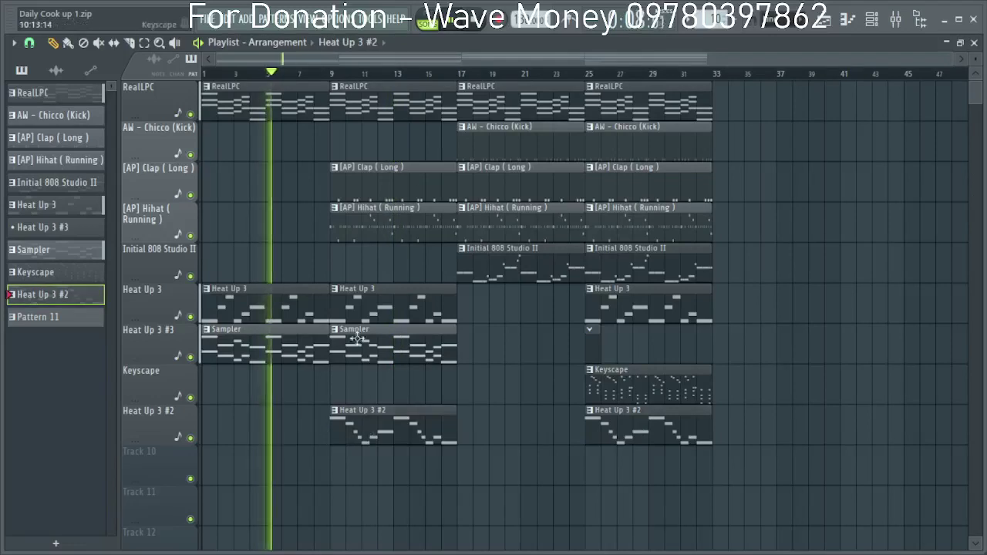
{"action": "left_click", "coordinate": [332, 74]}
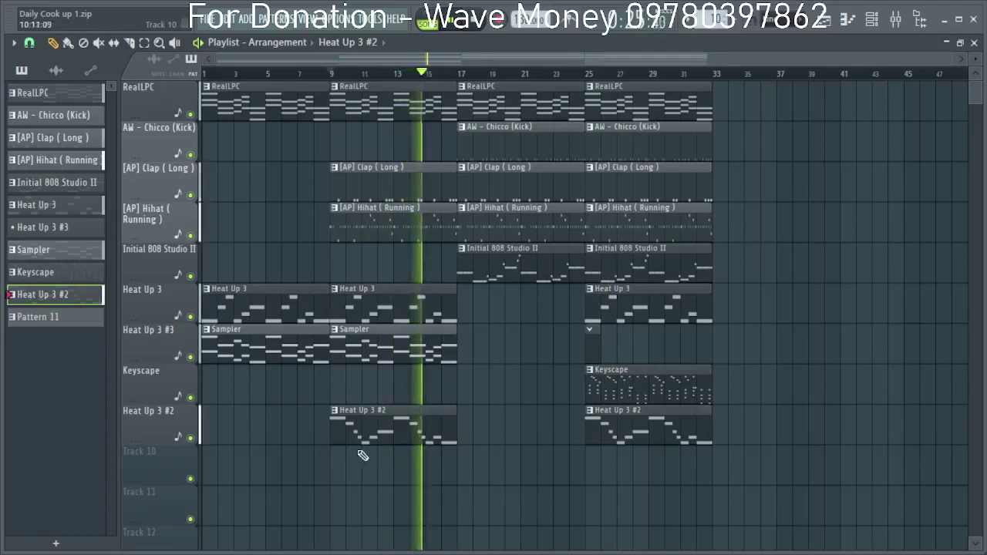
{"action": "right_click", "coordinate": [384, 429]}
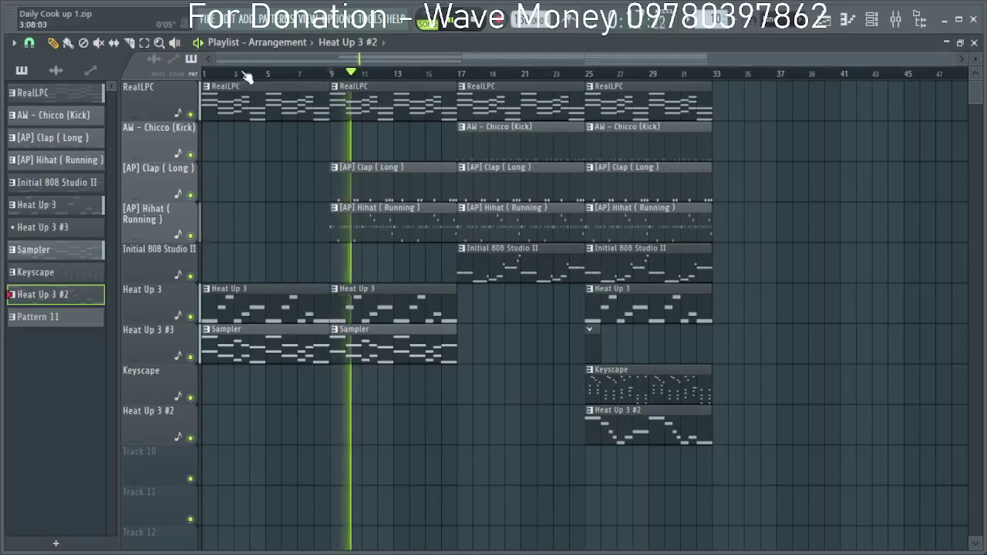
{"action": "key", "text": "space"}
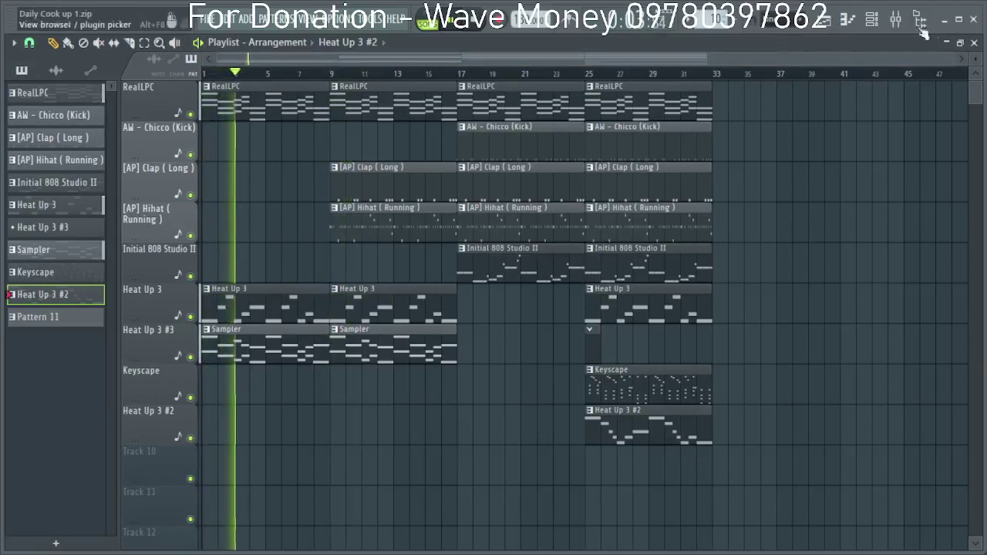
Create a new empty pattern and clone the Heat Up 3 #2 channel.
{"action": "left_click", "coordinate": [881, 24]}
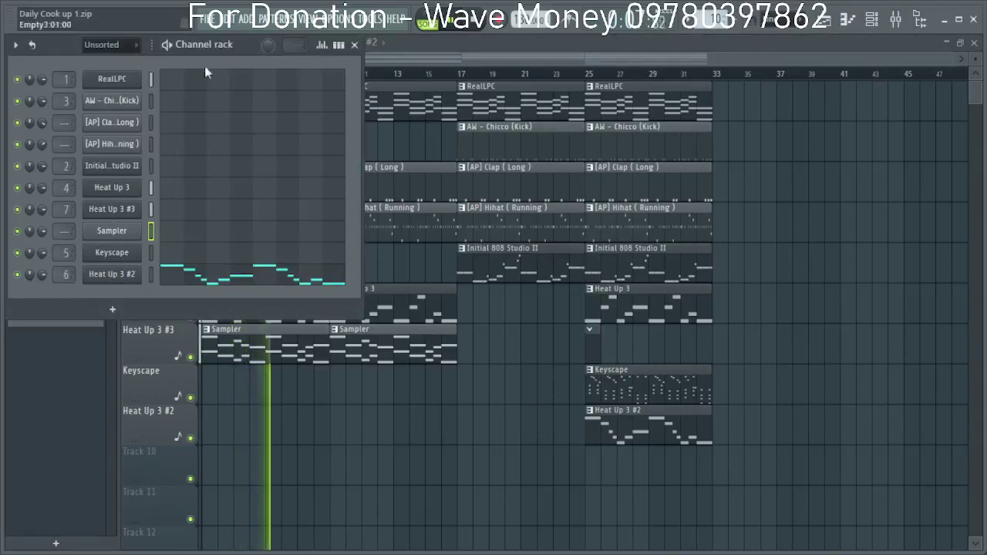
{"action": "left_click", "coordinate": [742, 25]}
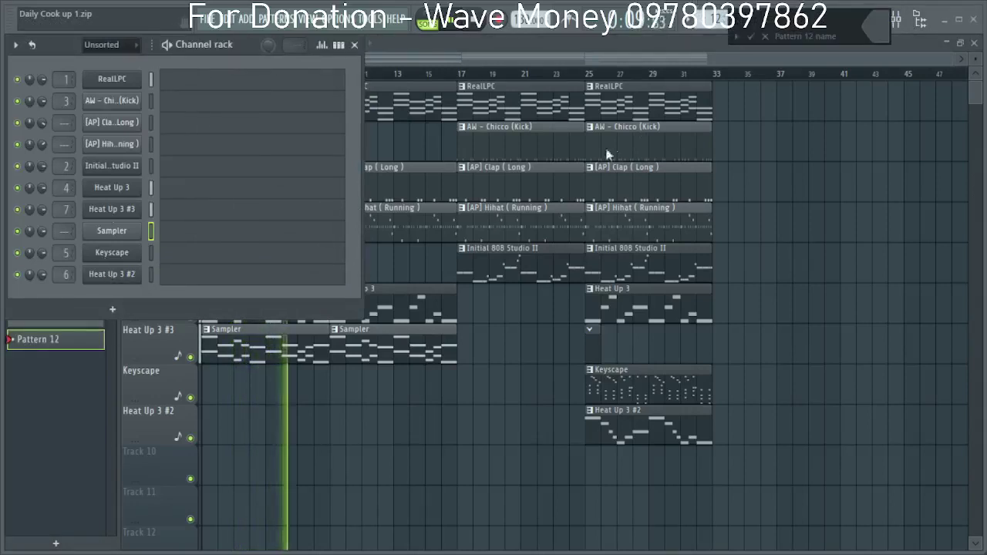
{"action": "key", "text": "Return"}
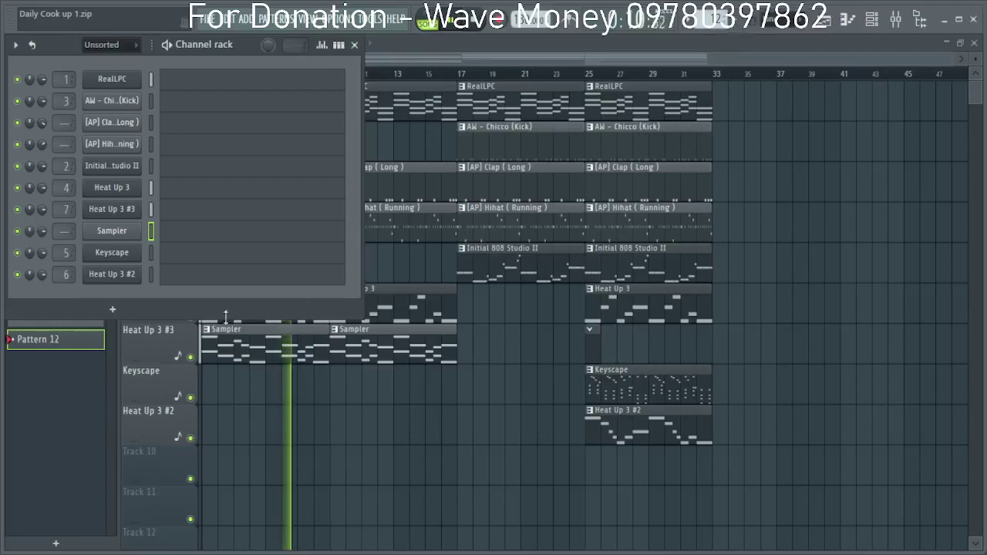
{"action": "right_click", "coordinate": [106, 277]}
{"action": "left_click", "coordinate": [166, 400]}
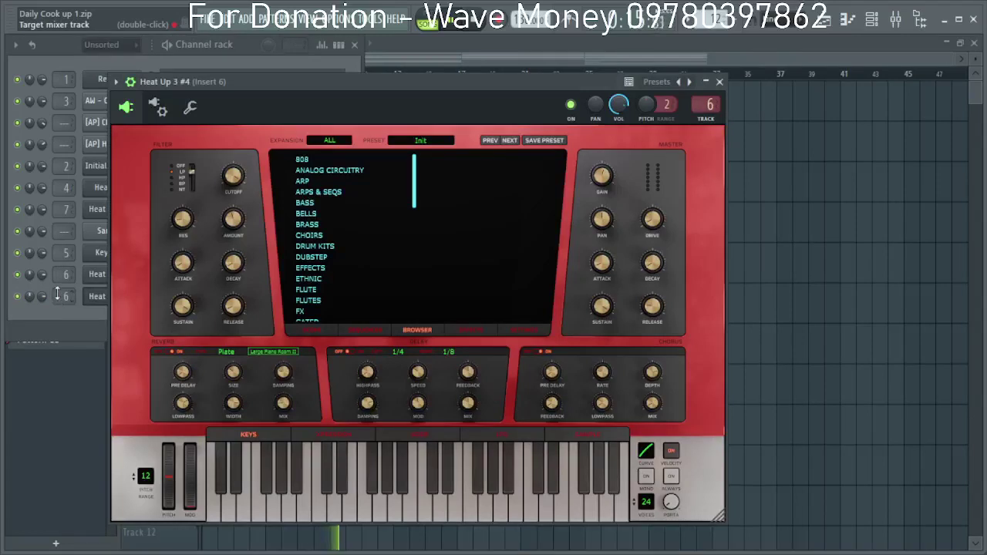
Route the cloned Heat Up 3 #4 channel to mixer track 8 and close its plugin and the channel rack.
{"action": "left_click_drag", "start_coordinate": [57, 294], "coordinate": [57, 285]}
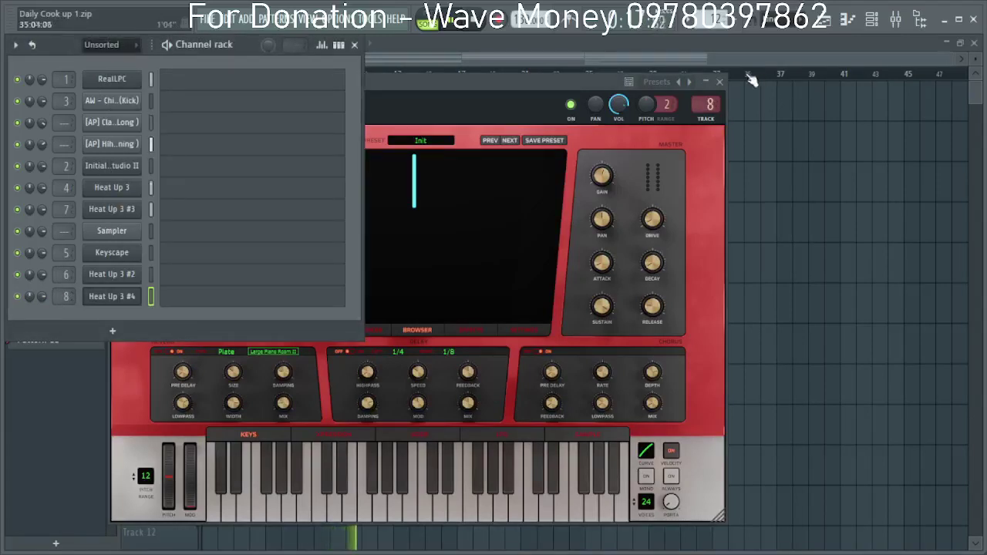
{"action": "left_click", "coordinate": [720, 82]}
{"action": "key", "text": "F6"}
Stop playback, place Pattern 11 at bar 1 on the Keyscape track, and open its Sampler notes in the piano roll.
{"action": "key", "text": "space"}
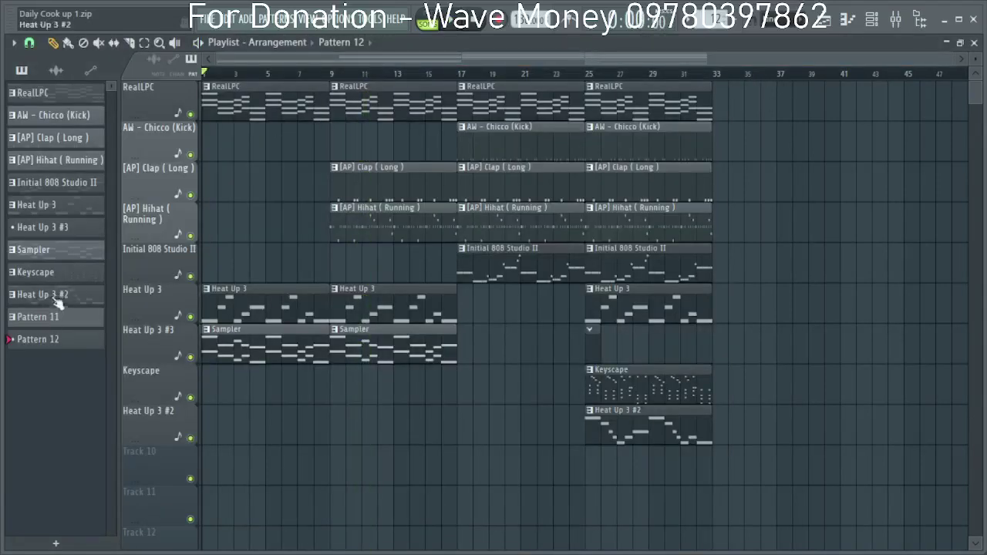
{"action": "left_click_drag", "start_coordinate": [238, 401], "coordinate": [202, 391]}
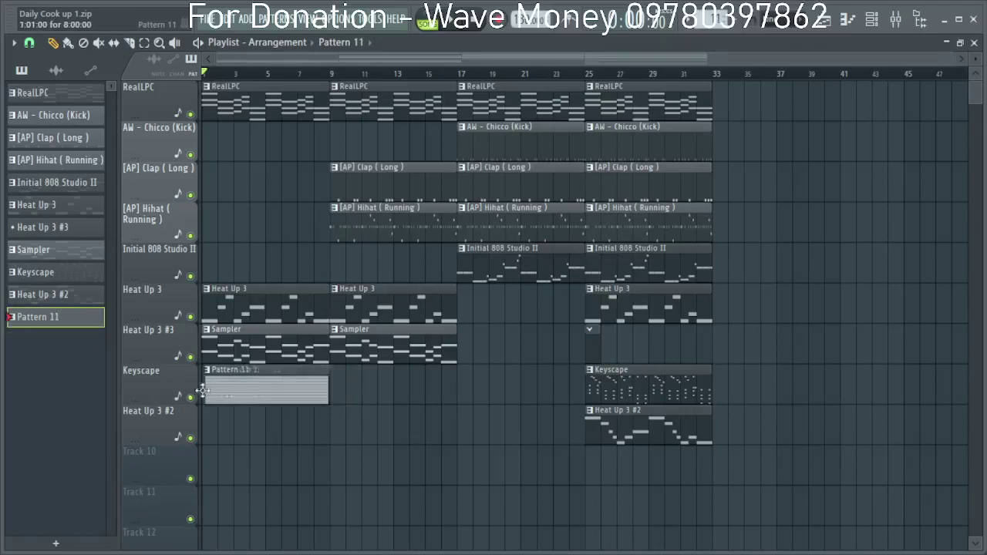
{"action": "double_click", "coordinate": [211, 392]}
{"action": "scroll", "coordinate": [378, 313], "scroll_direction": "down", "scroll_amount": 2}
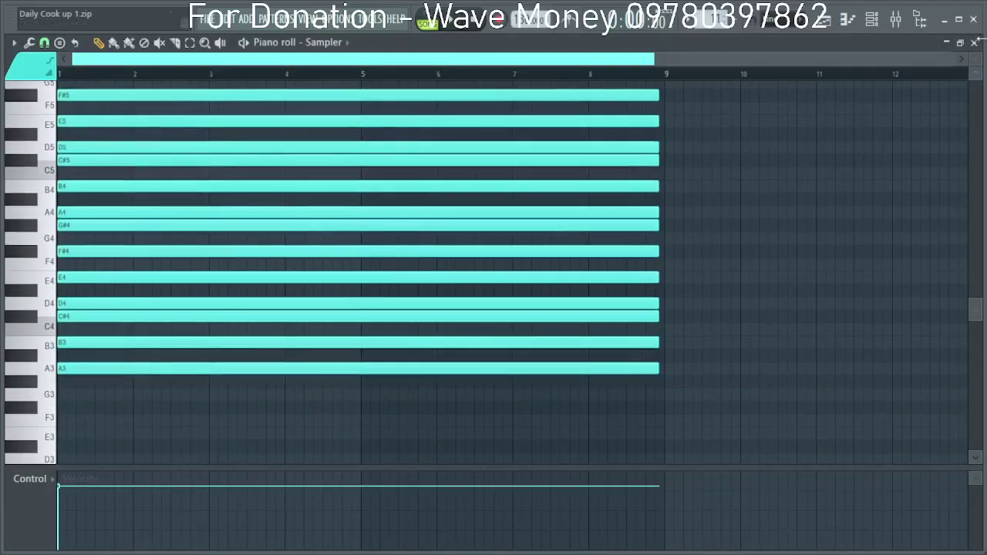
Open the Heat Up 3 #4 channel's piano roll, draw an F#5 note filling bar 1, and play it.
{"action": "left_click", "coordinate": [974, 43]}
{"action": "key", "text": "F6"}
{"action": "right_click", "coordinate": [112, 301]}
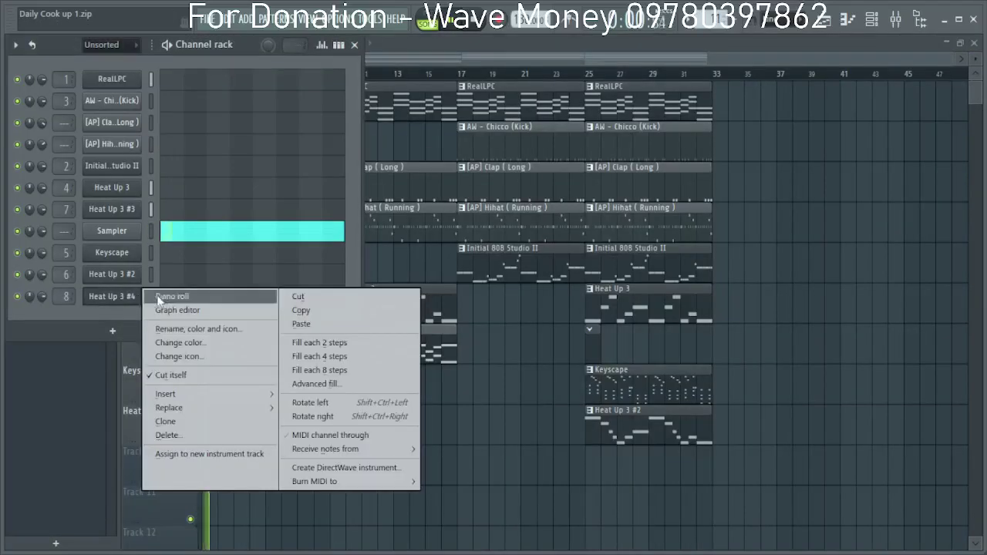
{"action": "left_click", "coordinate": [166, 297]}
{"action": "left_click", "coordinate": [94, 343]}
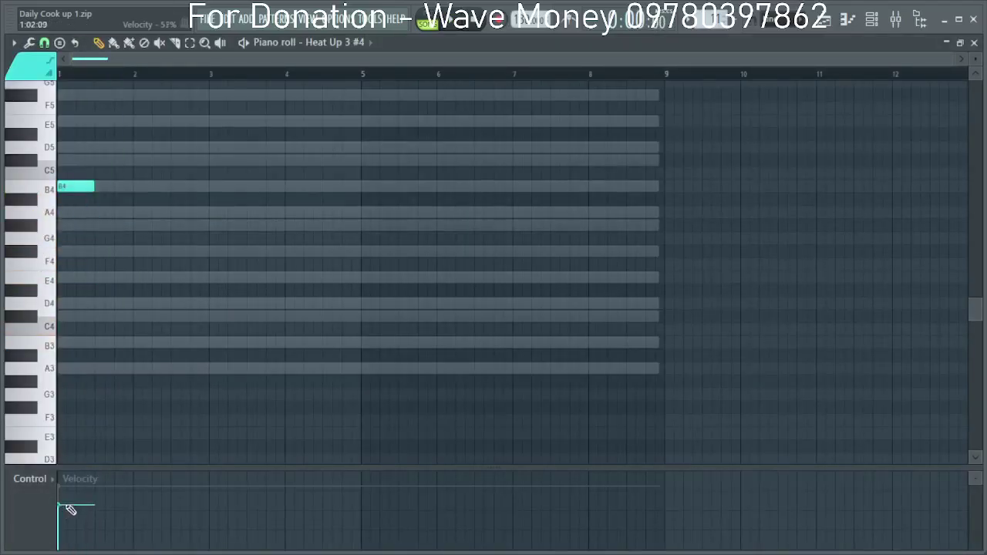
{"action": "scroll", "coordinate": [70, 345], "scroll_direction": "up", "scroll_amount": 3}
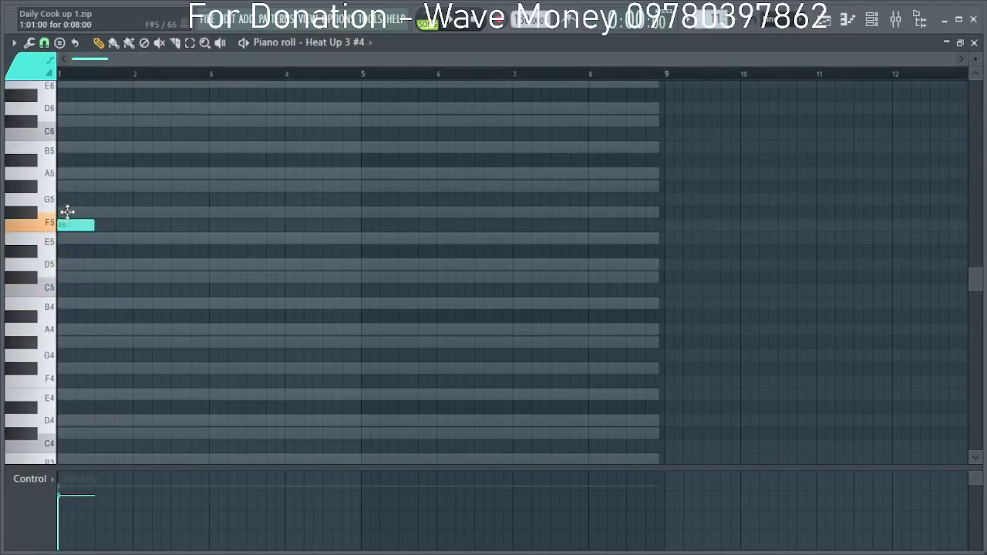
{"action": "key", "text": "space"}
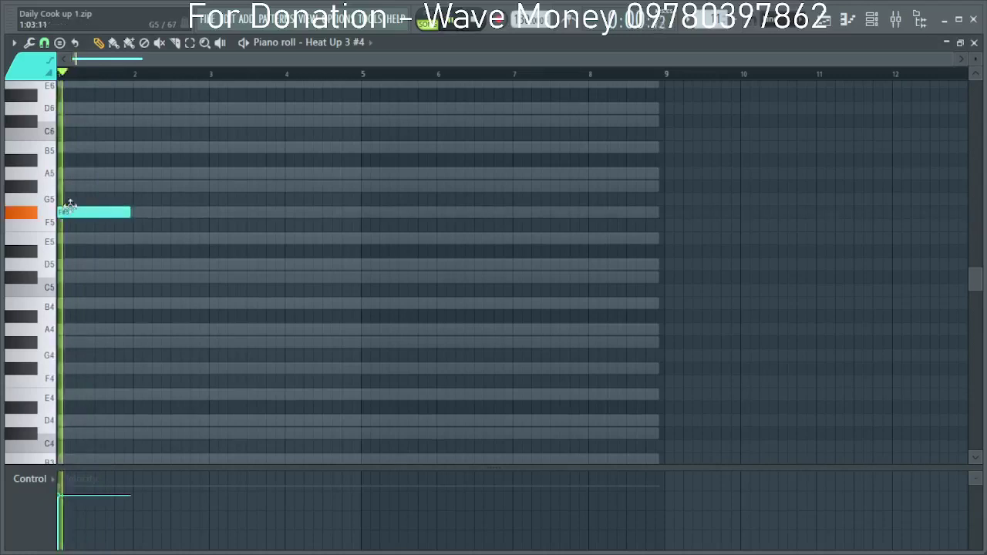
Add an E5 note at the start of bar 2 and shorten it to half a bar.
{"action": "key", "text": "space"}
{"action": "left_click", "coordinate": [138, 240]}
{"action": "left_click_drag", "start_coordinate": [158, 238], "coordinate": [160, 238]}
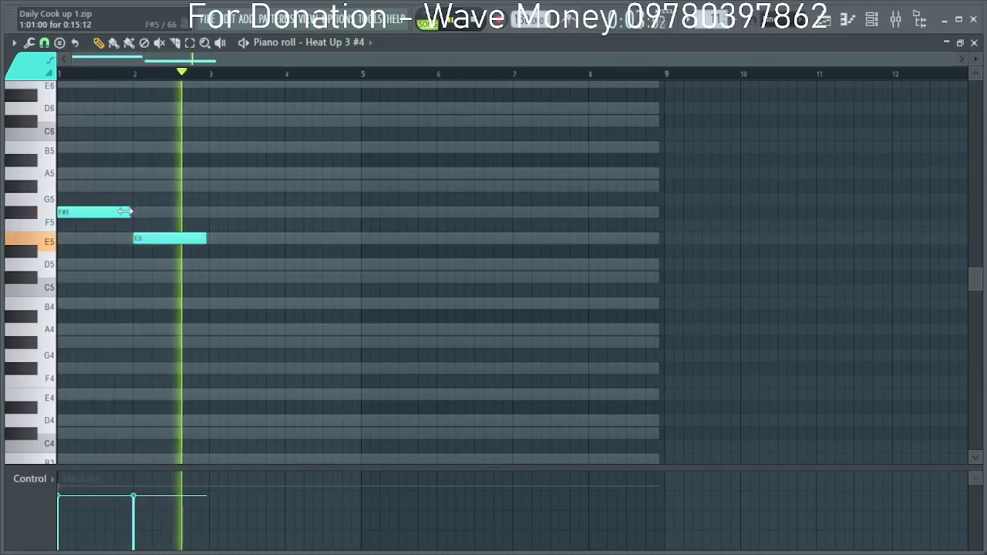
{"action": "key", "text": "space"}
{"action": "left_click_drag", "start_coordinate": [206, 239], "coordinate": [169, 248]}
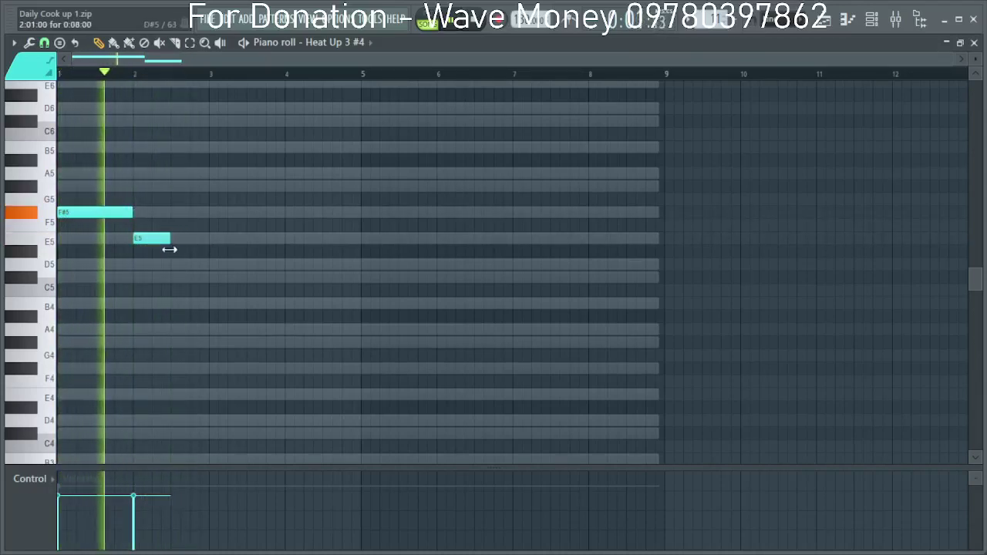
Try a D5 in the second half of bar 2, replacing it with quarter-bar C#5 and B4 notes.
{"action": "left_click", "coordinate": [173, 264]}
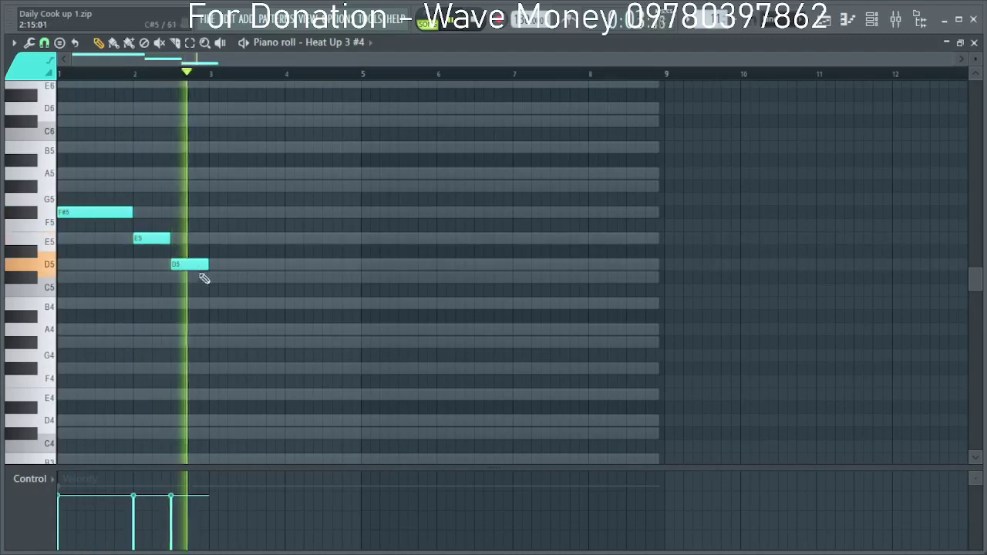
{"action": "right_click", "coordinate": [195, 267]}
{"action": "left_click", "coordinate": [172, 277]}
{"action": "left_click_drag", "start_coordinate": [206, 278], "coordinate": [190, 277]}
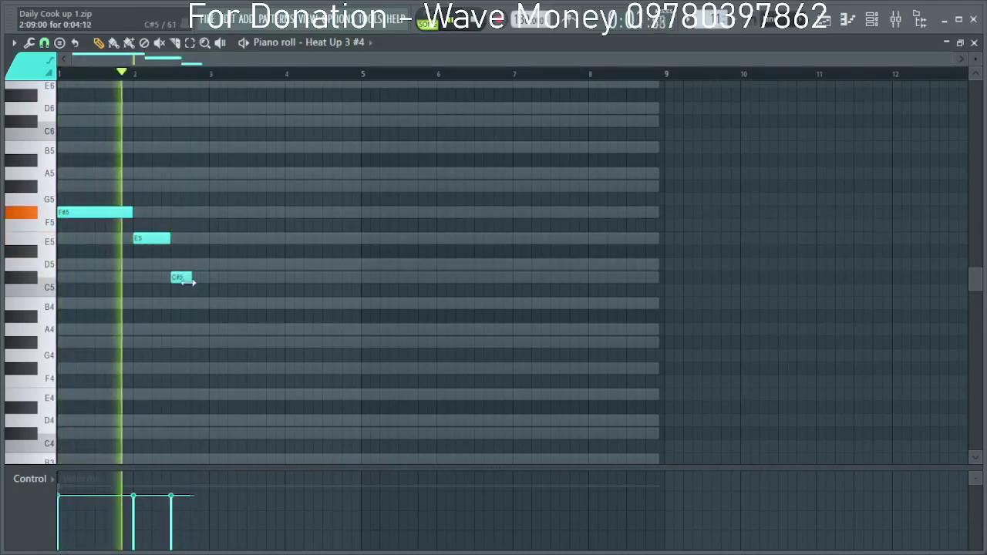
{"action": "left_click", "coordinate": [194, 304]}
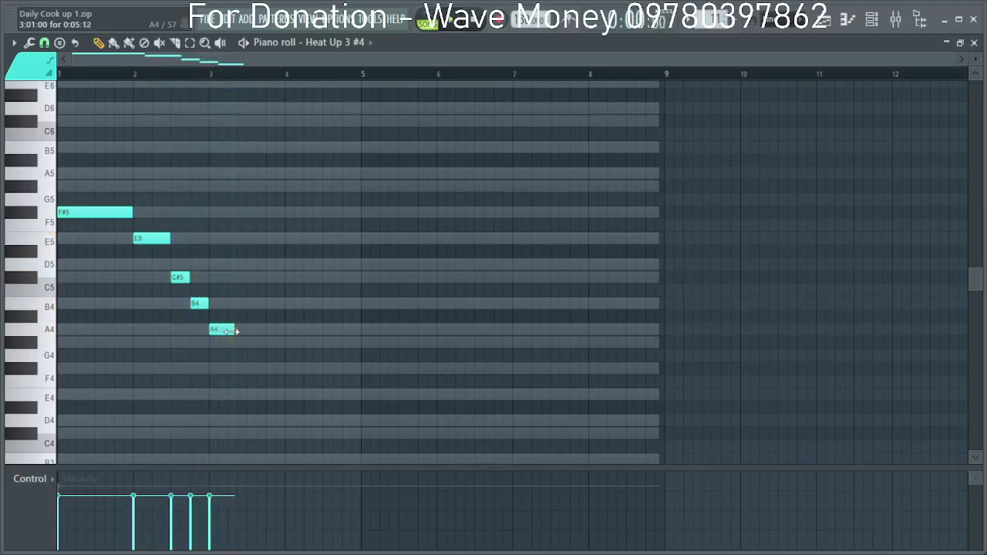
Redraw the A4 at bar 3 as a half-bar note and follow it with a half-bar B4.
{"action": "right_click", "coordinate": [220, 331]}
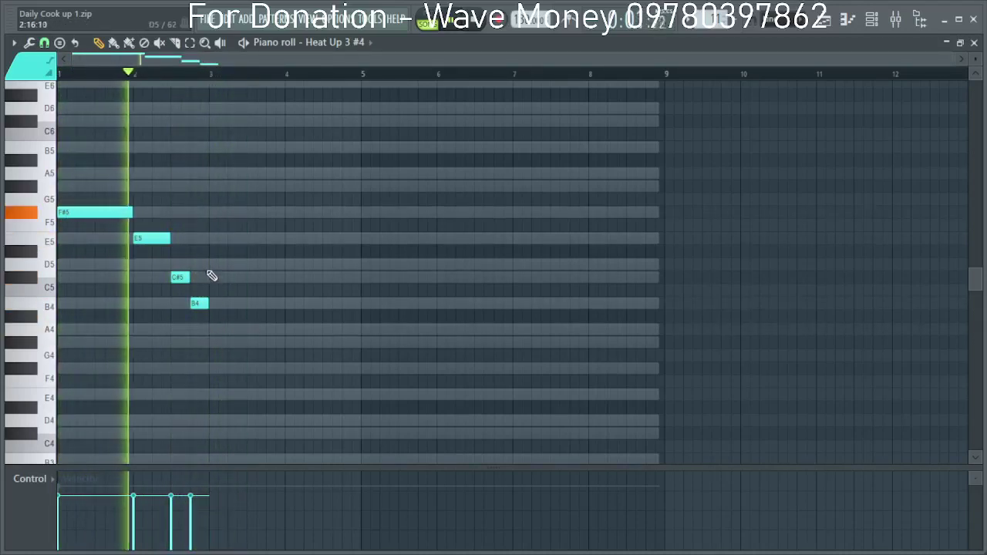
{"action": "left_click", "coordinate": [211, 328]}
{"action": "left_click_drag", "start_coordinate": [233, 330], "coordinate": [244, 332]}
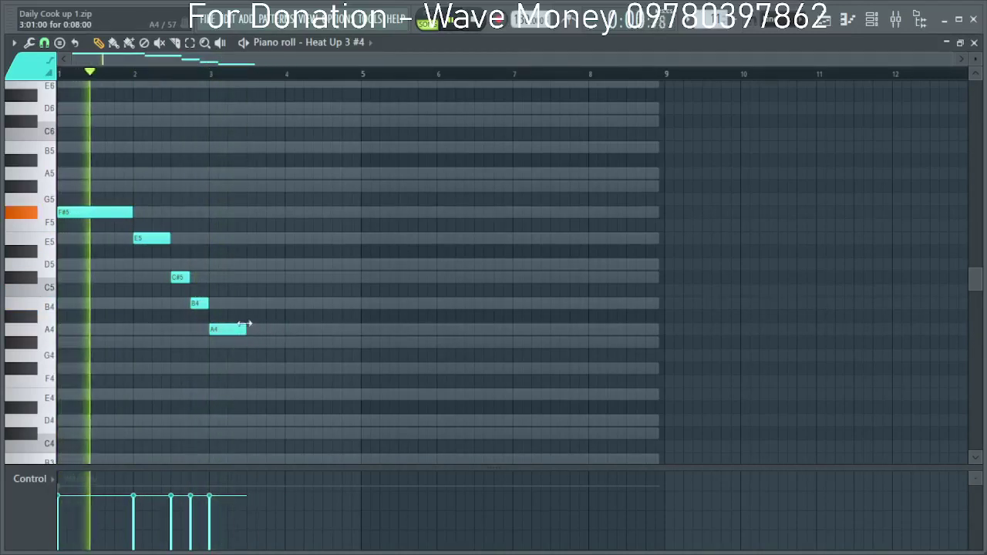
{"action": "left_click", "coordinate": [243, 303]}
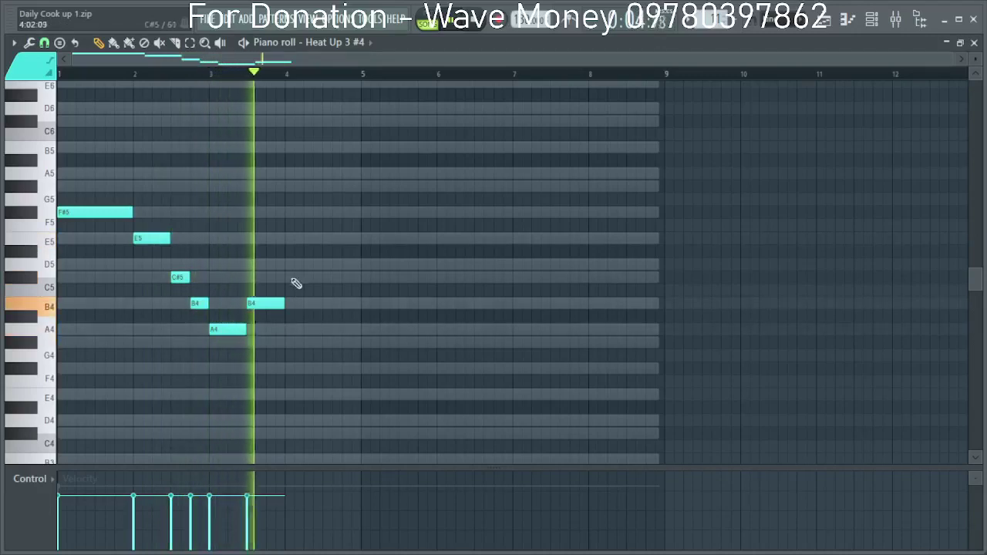
Add D5 and C#5 notes in bar 4, shortening the D5 and extending the C#5 to the bar's end.
{"action": "left_click", "coordinate": [287, 265]}
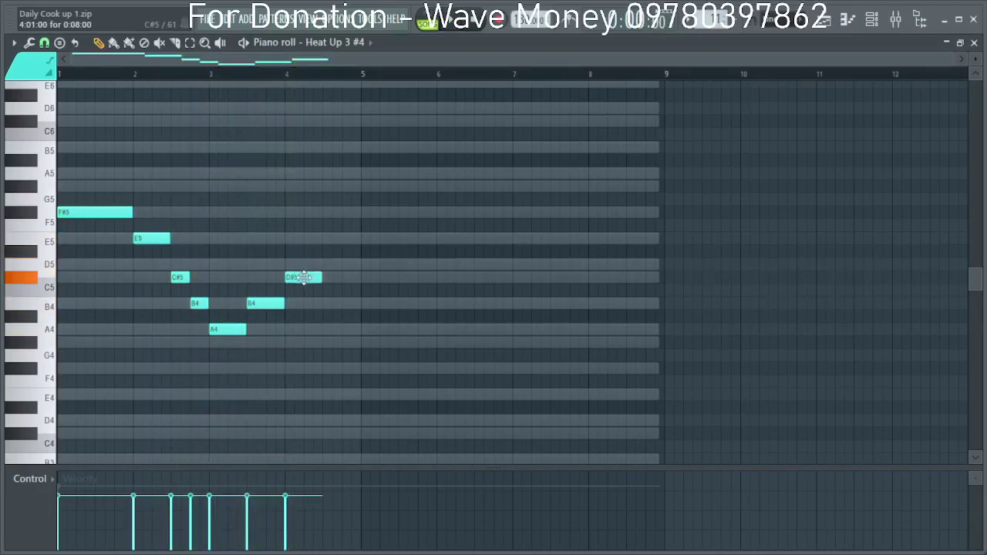
{"action": "left_click", "coordinate": [310, 270]}
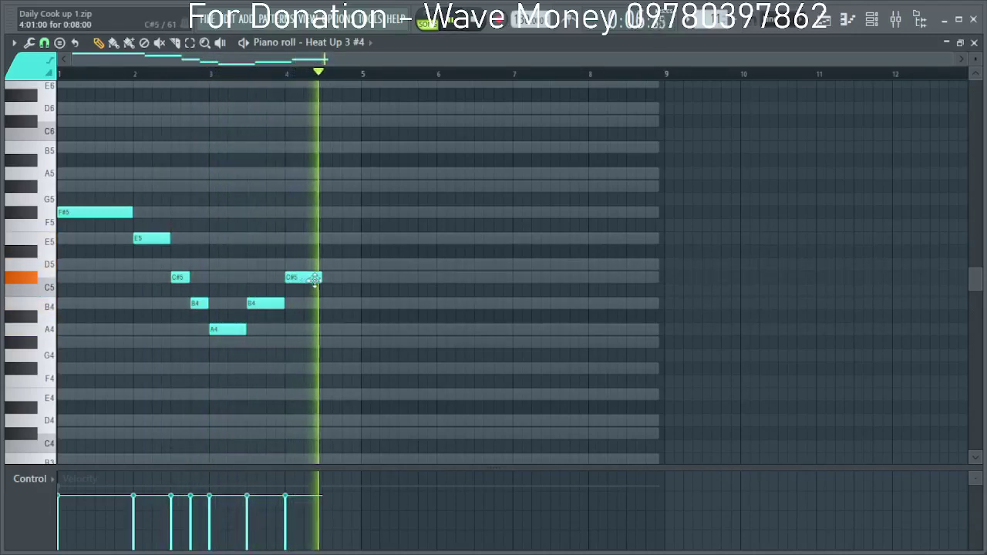
{"action": "left_click", "coordinate": [321, 278]}
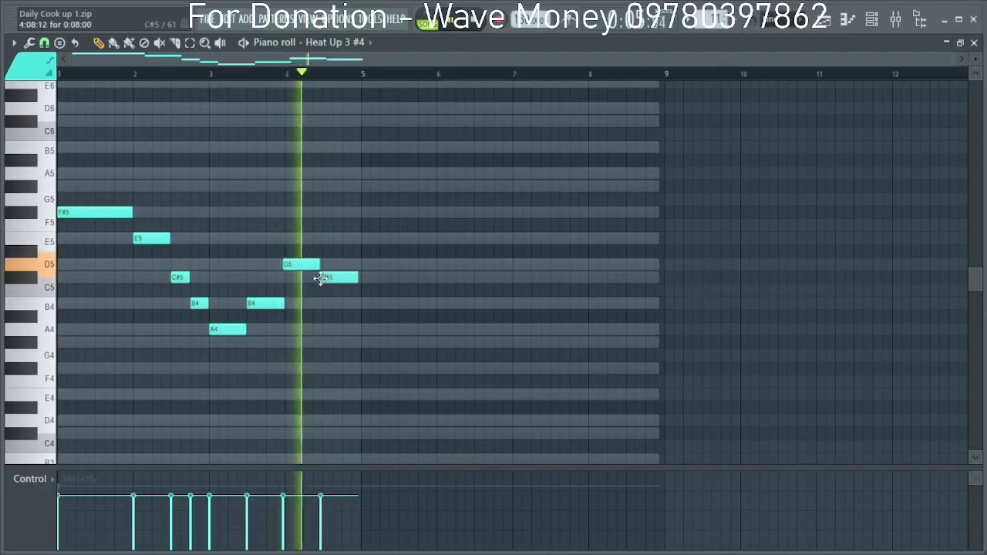
{"action": "scroll", "coordinate": [326, 281], "scroll_direction": "up", "scroll_amount": 2}
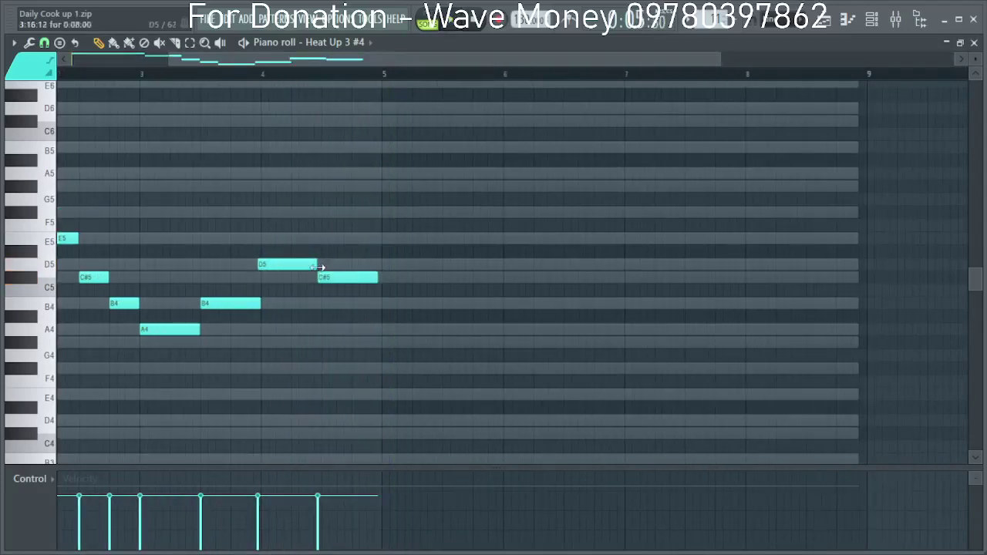
{"action": "left_click_drag", "start_coordinate": [314, 266], "coordinate": [378, 282]}
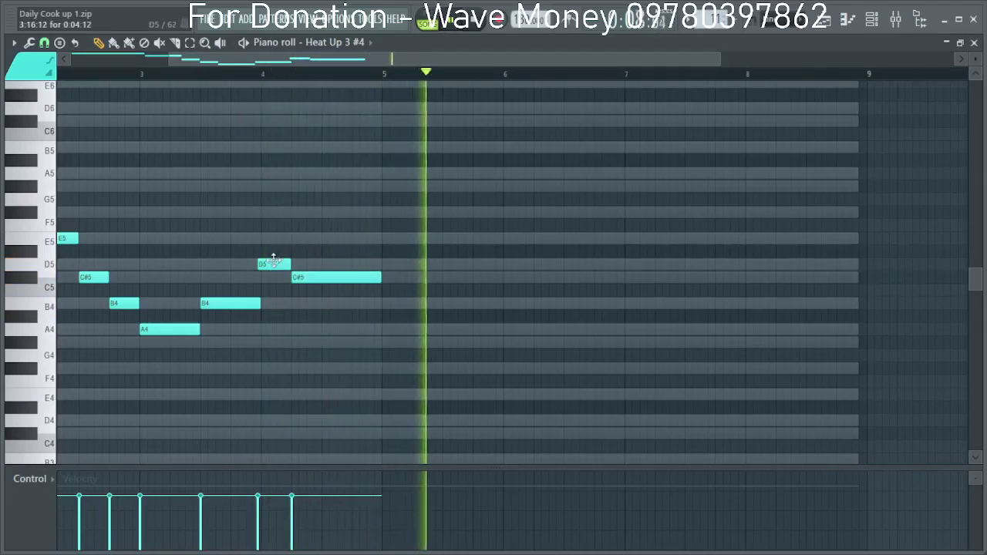
Align the D5 note with the start of bar 4 and trim it to end where the C#5 begins.
{"action": "left_click_drag", "start_coordinate": [273, 261], "coordinate": [276, 261]}
{"action": "key", "text": "space"}
{"action": "key", "text": "space"}
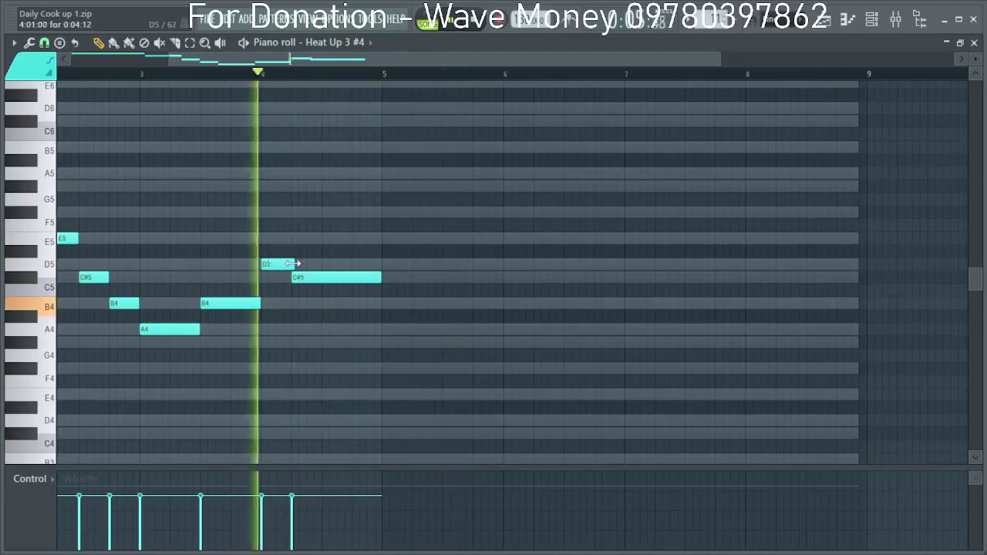
{"action": "left_click_drag", "start_coordinate": [294, 264], "coordinate": [290, 264]}
{"action": "scroll", "coordinate": [224, 202], "scroll_direction": "down", "scroll_amount": 2}
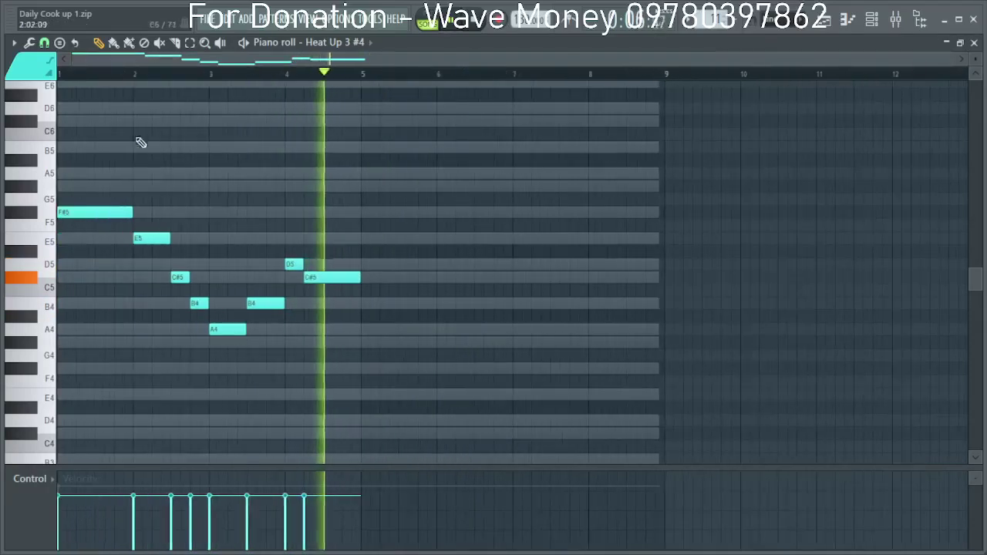
Play the melody, delete the D5 in bar 4, move the C#5 to the bar's start, and audition it.
{"action": "key", "text": "space"}
{"action": "key", "text": "space"}
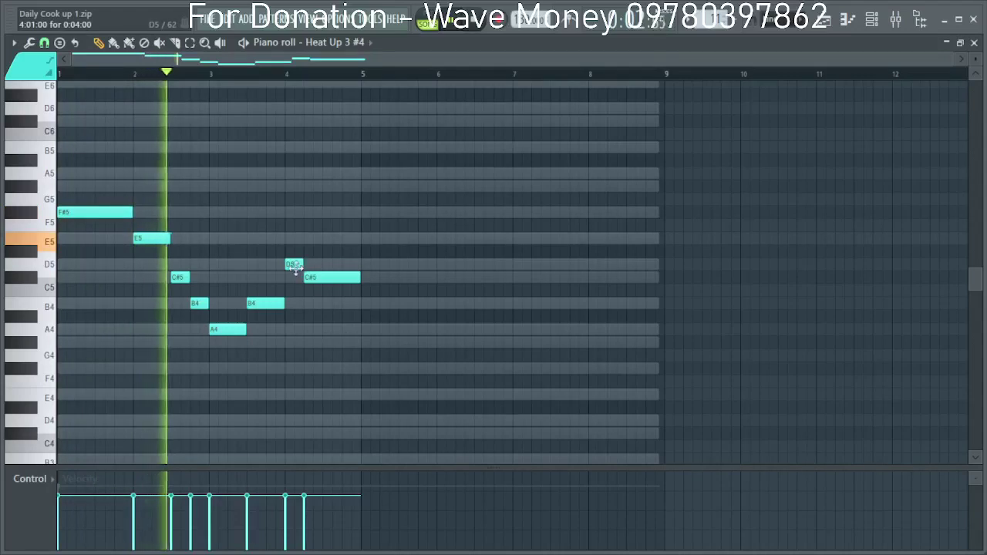
{"action": "right_click", "coordinate": [293, 265]}
{"action": "mouse_move", "coordinate": [316, 277]}
{"action": "left_mouse_down"}
{"action": "mouse_move", "coordinate": [293, 337]}
{"action": "mouse_move", "coordinate": [308, 335]}
{"action": "mouse_move", "coordinate": [313, 273]}
{"action": "left_mouse_up"}
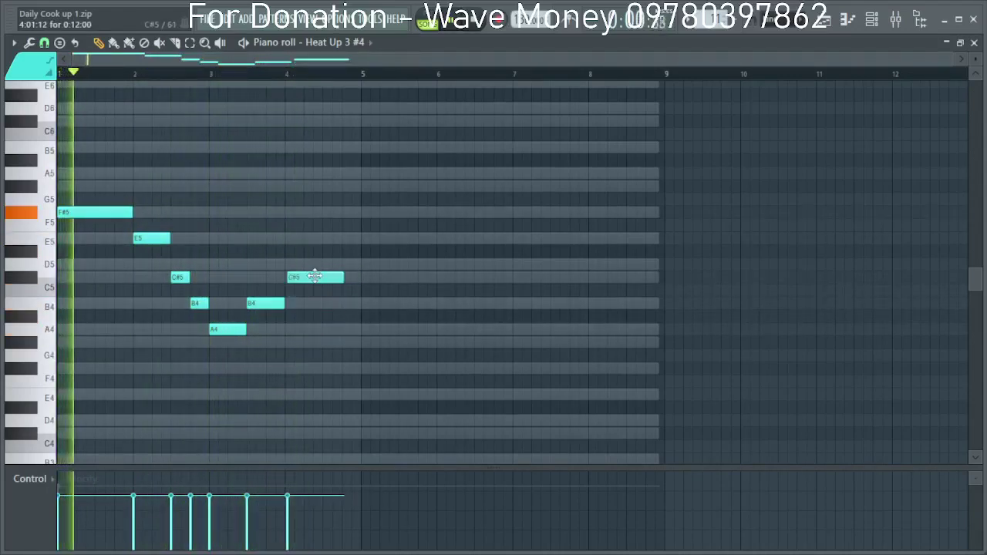
{"action": "left_click", "coordinate": [283, 73]}
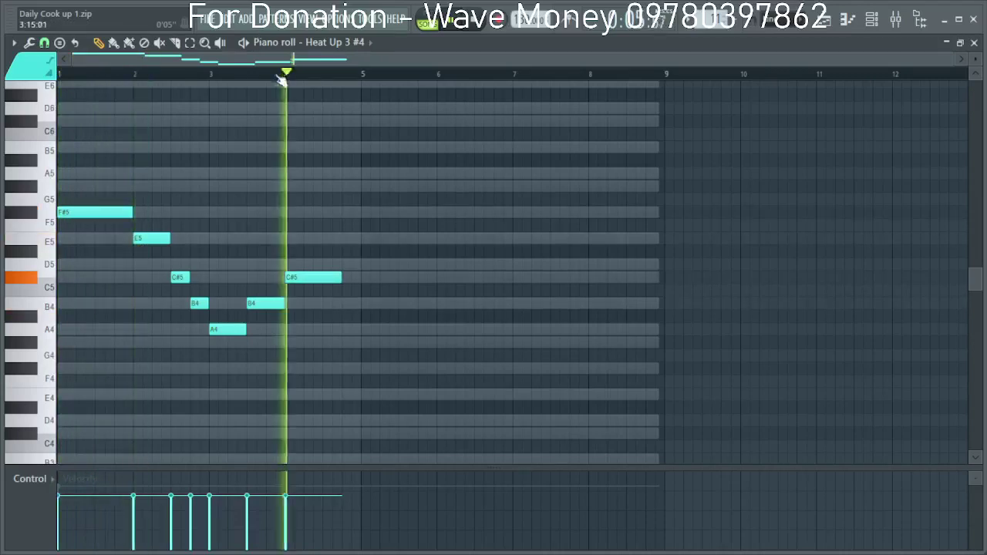
{"action": "key", "text": "space"}
Return to the playlist, listen to the Heat Up 3 #2 track soloed for comparison, and restore all tracks.
{"action": "left_click", "coordinate": [961, 44]}
{"action": "left_click", "coordinate": [537, 90]}
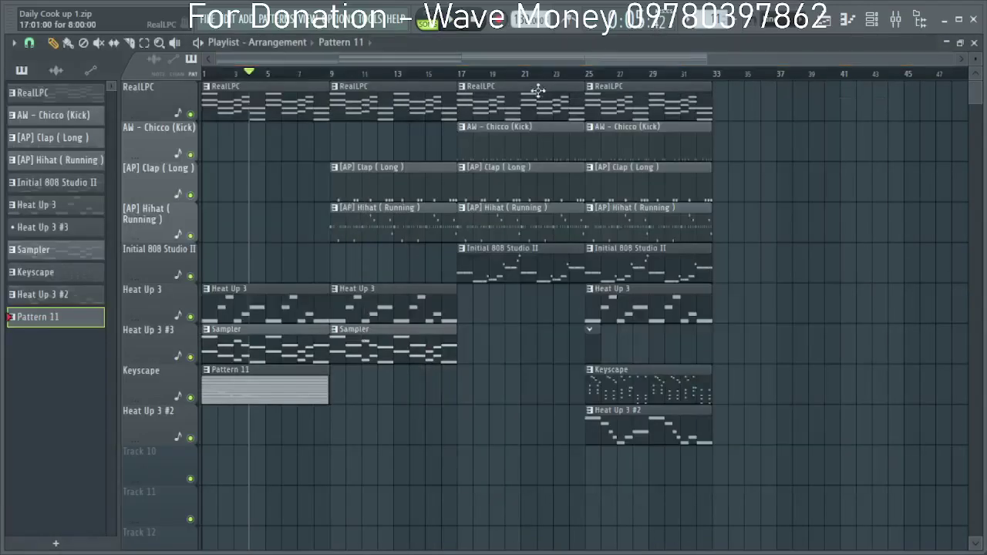
{"action": "right_click", "coordinate": [191, 438]}
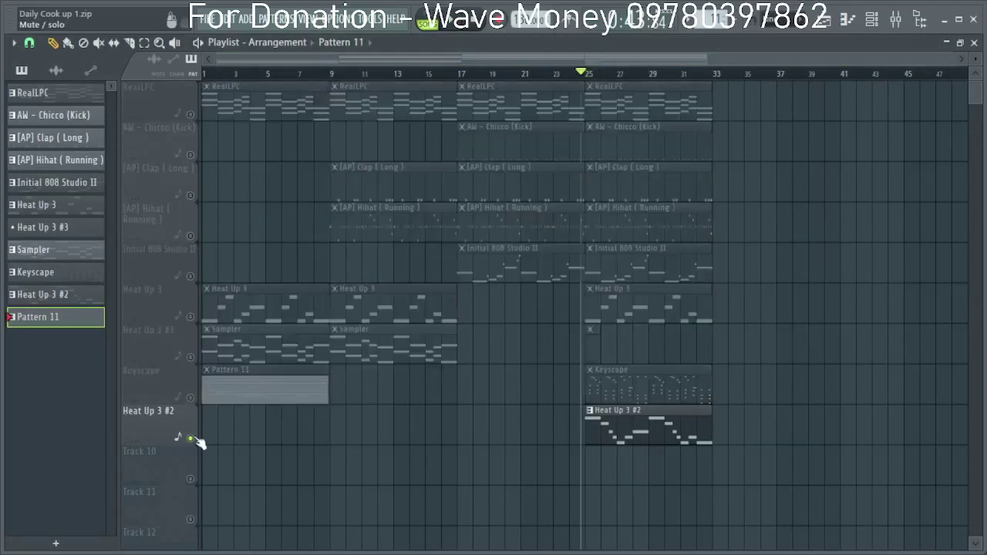
{"action": "key", "text": "space"}
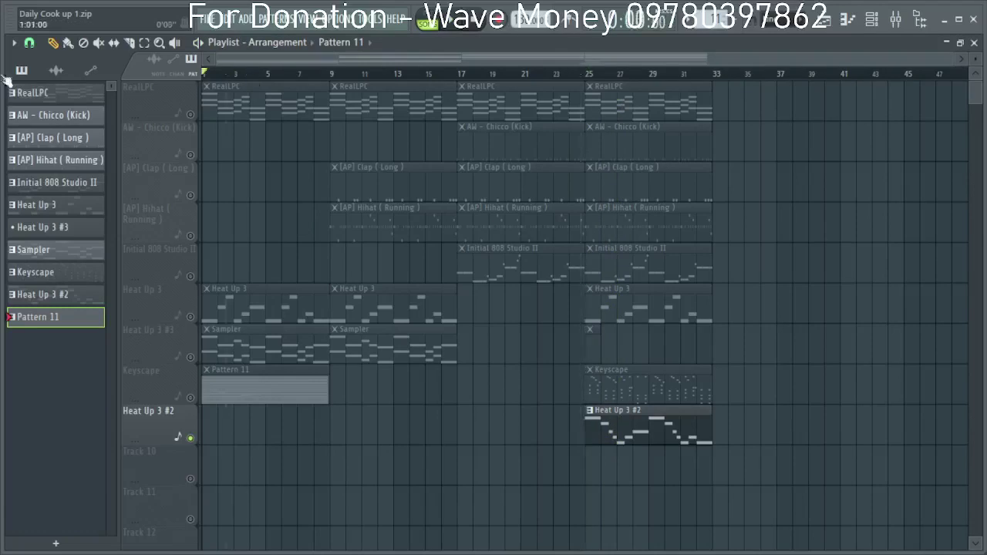
{"action": "right_click", "coordinate": [191, 399]}
{"action": "right_click", "coordinate": [191, 399]}
Open Pattern 11 and cut all notes from the Heat Up 3 #4 channel.
{"action": "double_click", "coordinate": [230, 381]}
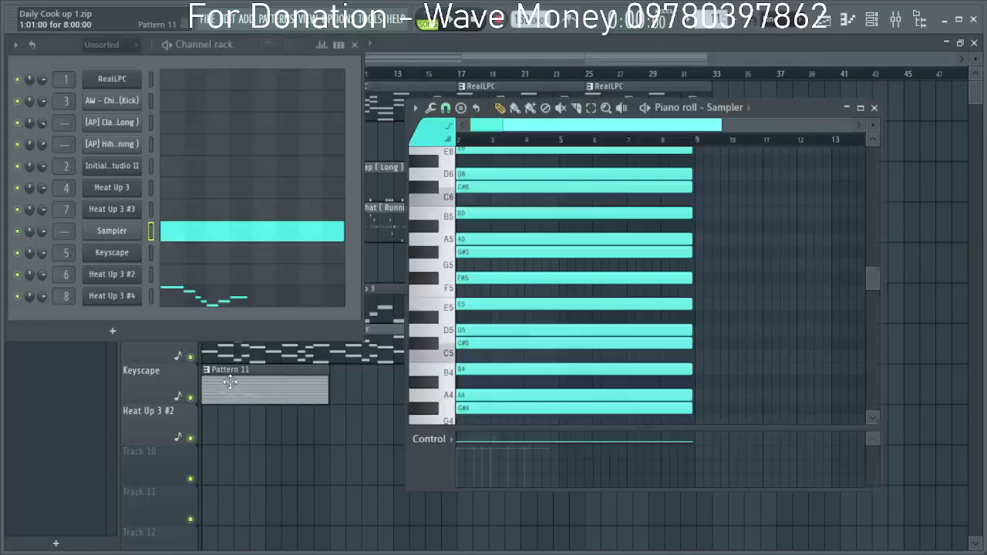
{"action": "right_click", "coordinate": [127, 297]}
{"action": "left_click", "coordinate": [284, 300]}
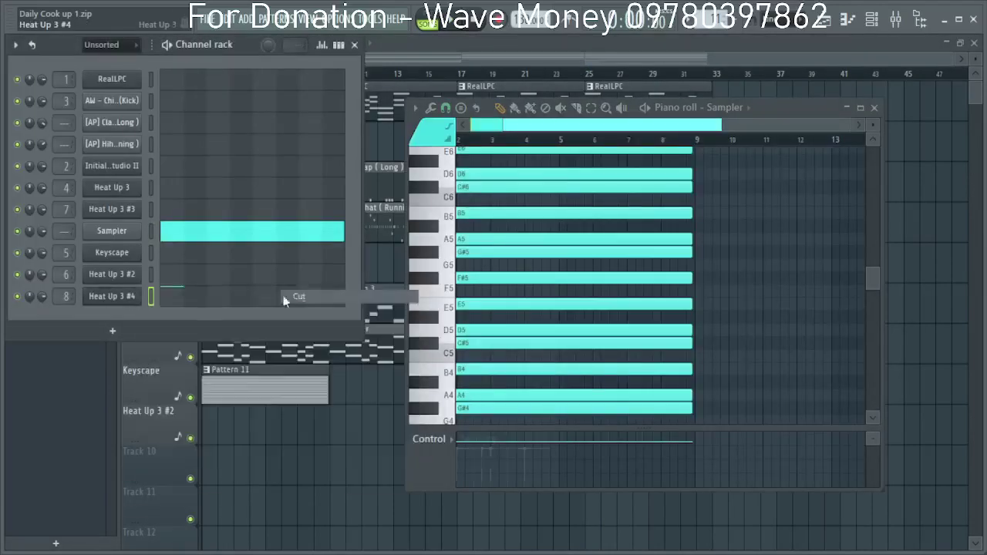
Reopen the Heat Up 3 #4 piano roll maximized and place a three-quarter-bar B4 note at the start of bar 1.
{"action": "right_click", "coordinate": [127, 297]}
{"action": "left_click", "coordinate": [185, 295]}
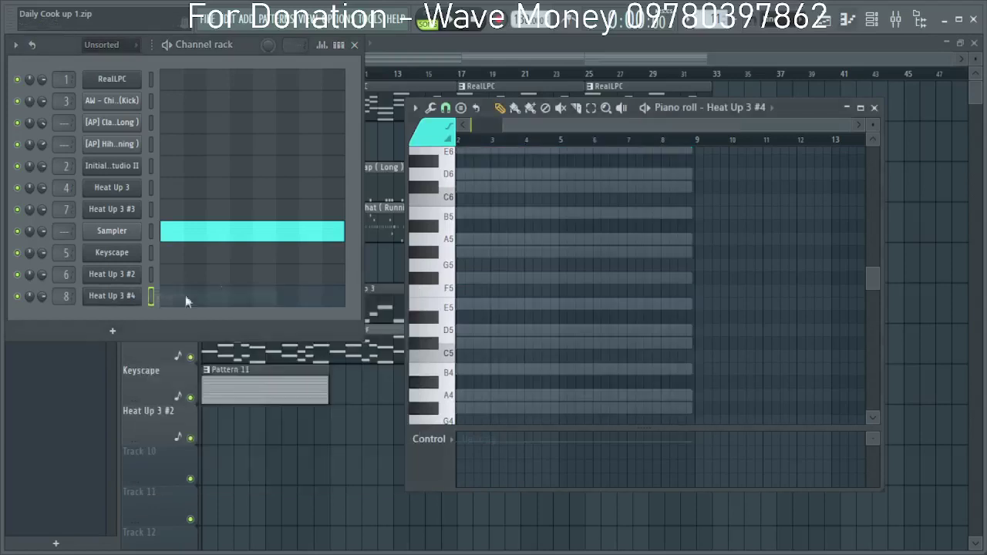
{"action": "left_click", "coordinate": [861, 108]}
{"action": "scroll", "coordinate": [68, 385], "scroll_direction": "up", "scroll_amount": 5}
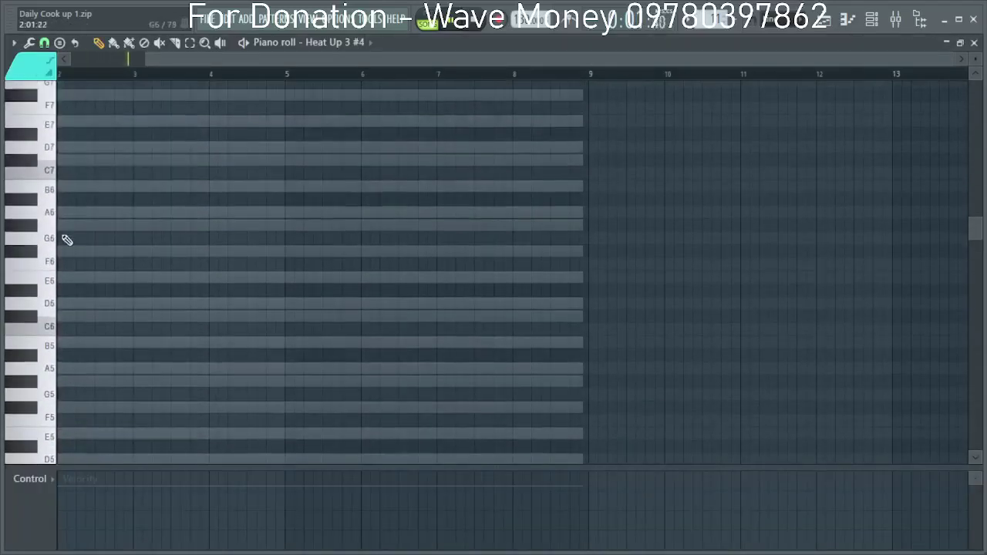
{"action": "key", "text": "space"}
{"action": "scroll", "coordinate": [80, 228], "scroll_direction": "up", "scroll_amount": 2}
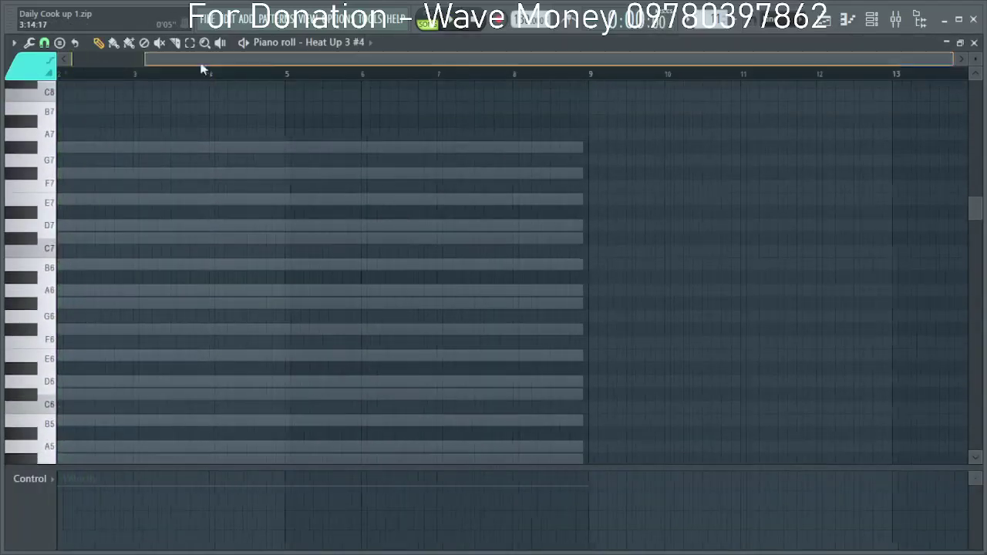
{"action": "left_click_drag", "start_coordinate": [202, 62], "coordinate": [120, 62]}
{"action": "left_click", "coordinate": [62, 200]}
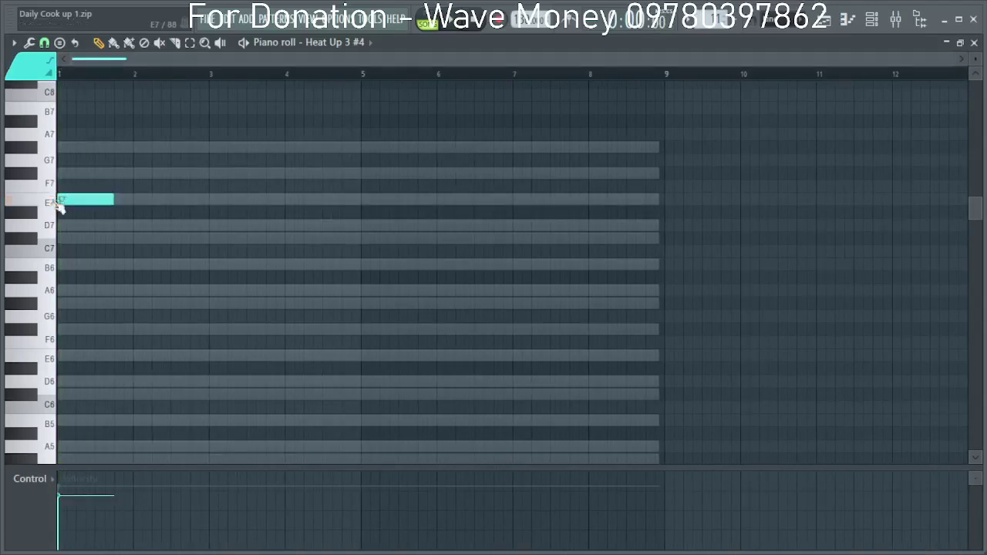
{"action": "left_click_drag", "start_coordinate": [2, 452], "coordinate": [12, 429]}
{"action": "scroll", "coordinate": [82, 427], "scroll_direction": "down", "scroll_amount": 2}
Audition the B4 note, lower mixer Insert 8 to -13.3 dB, and return to the piano roll.
{"action": "key", "text": "space"}
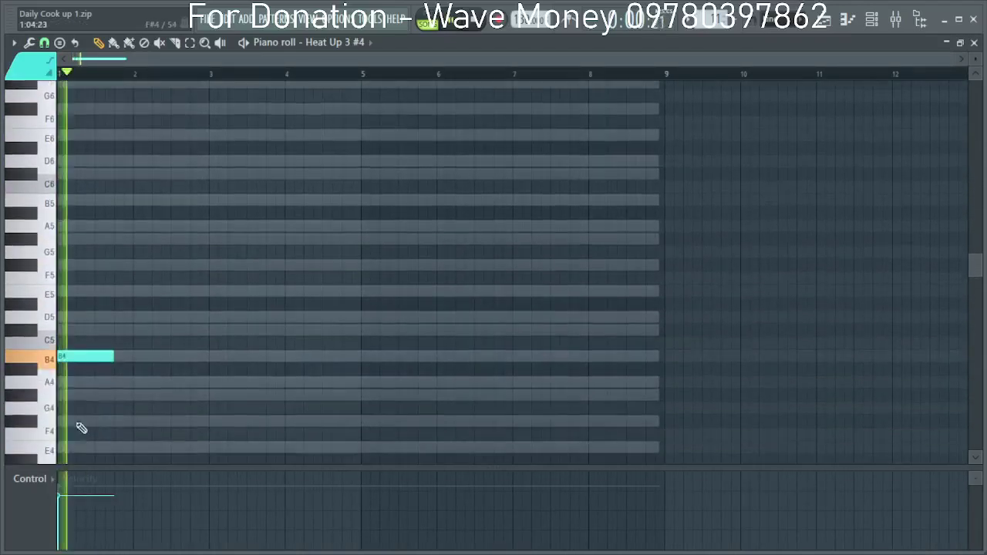
{"action": "key", "text": "space"}
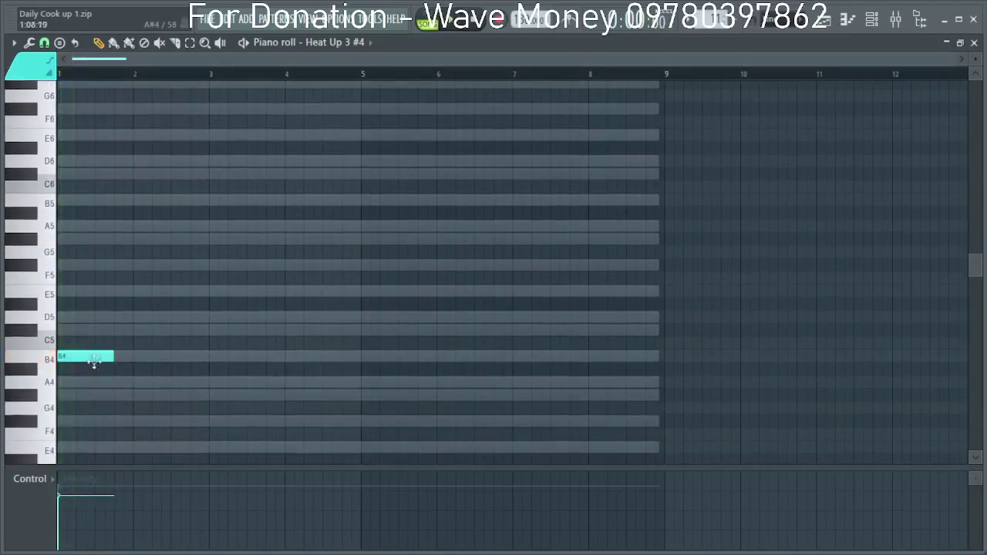
{"action": "left_click", "coordinate": [894, 31]}
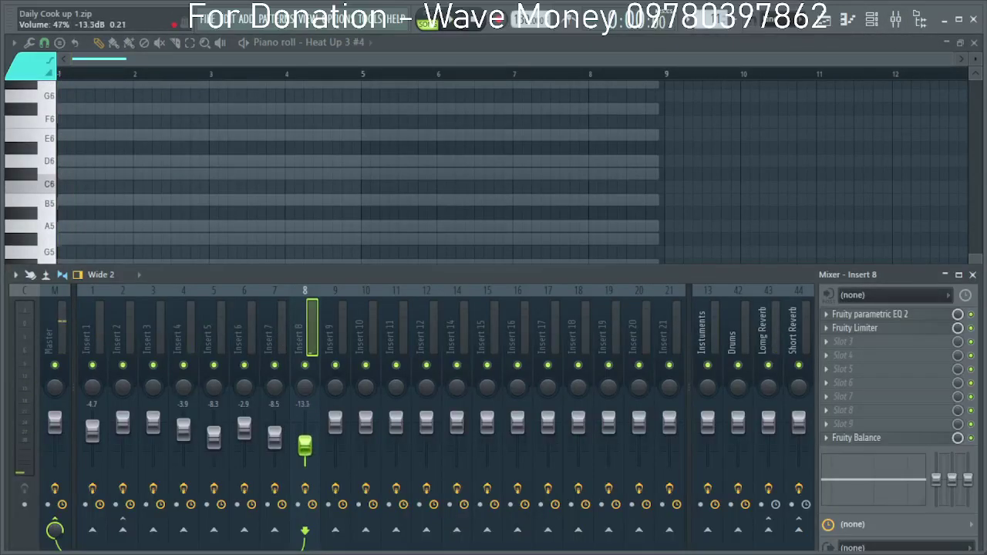
{"action": "left_click", "coordinate": [213, 57]}
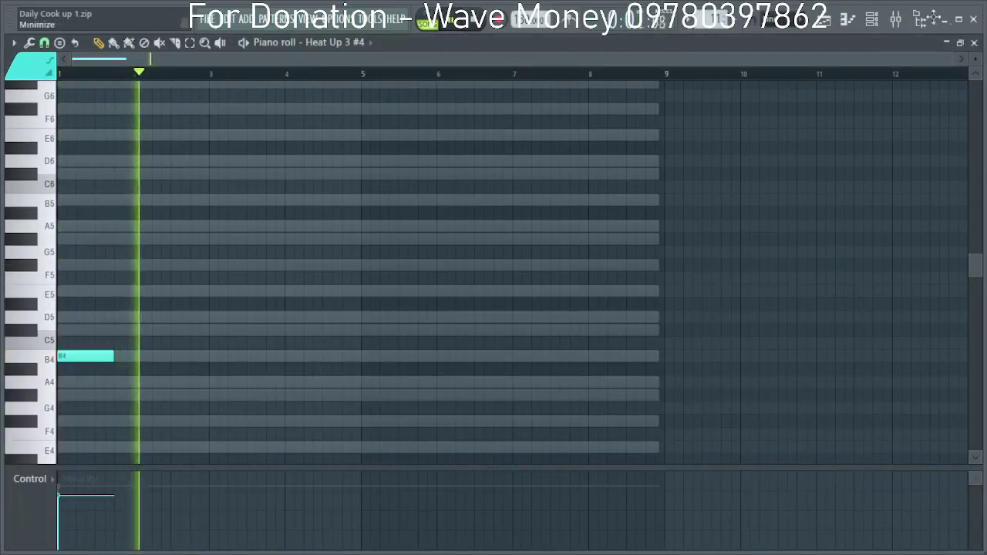
Balance the mixer during playback by setting Insert 8 to -12.0 dB, Insert 7 to -6.0 dB and Insert 4 to -2.5 dB.
{"action": "left_click", "coordinate": [898, 22]}
{"action": "key", "text": "space"}
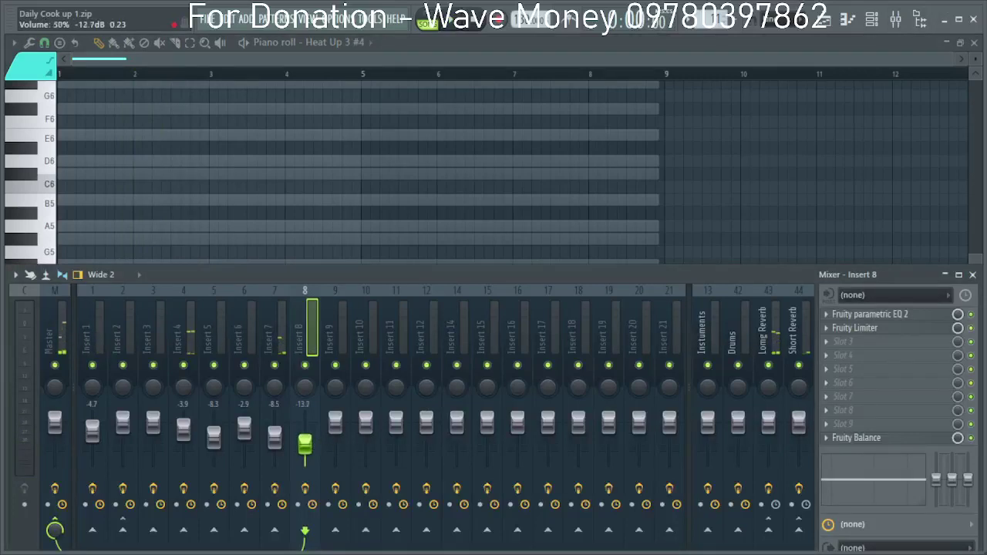
{"action": "left_click_drag", "start_coordinate": [184, 430], "coordinate": [188, 425]}
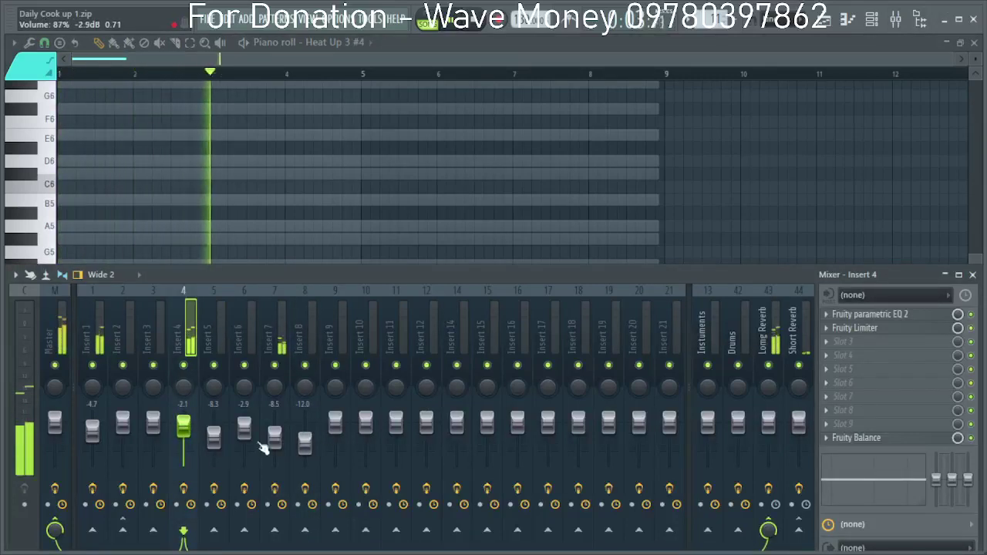
{"action": "left_click_drag", "start_coordinate": [274, 438], "coordinate": [274, 434]}
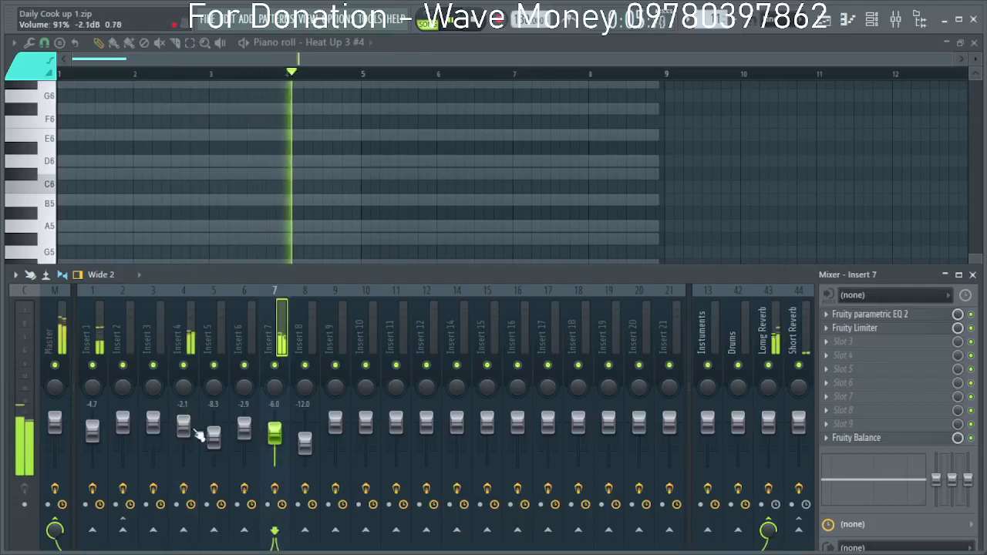
{"action": "left_click_drag", "start_coordinate": [185, 426], "coordinate": [184, 429]}
{"action": "key", "text": "space"}
{"action": "scroll", "coordinate": [108, 170], "scroll_direction": "down", "scroll_amount": 3}
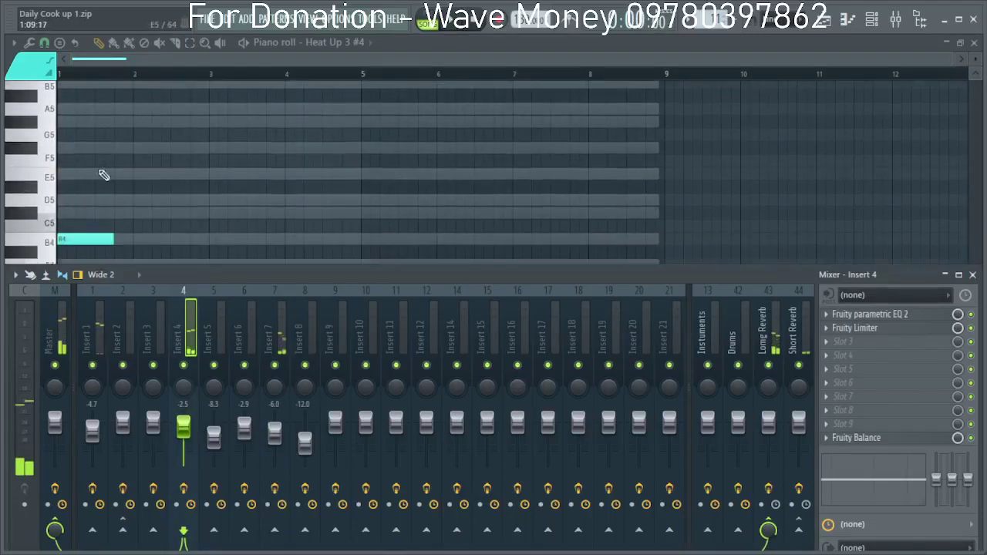
{"action": "key", "text": "F9"}
Audition bar 1 with the existing B4 note and an F#5 alternative, and clear the notes from the piano roll.
{"action": "left_click", "coordinate": [106, 172]}
{"action": "key", "text": "space"}
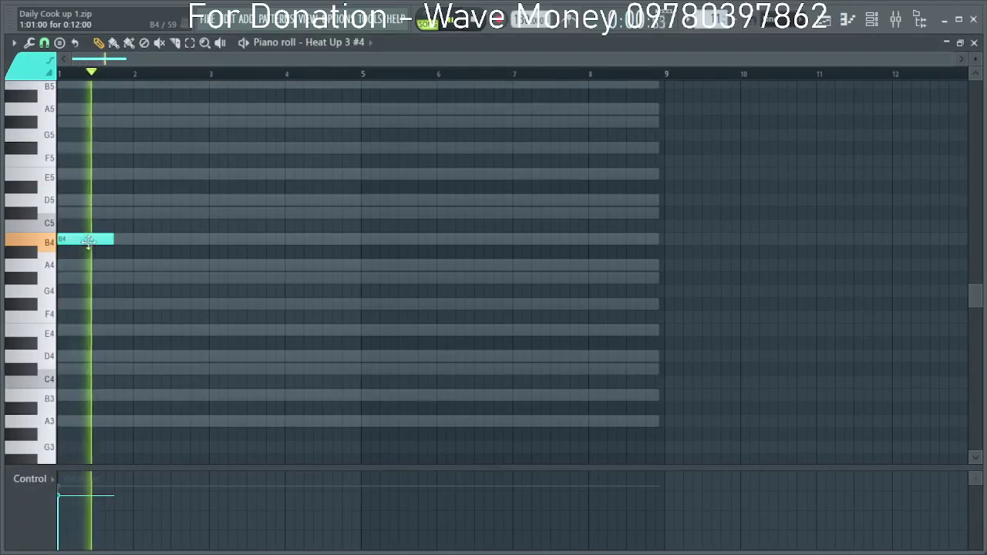
{"action": "right_click", "coordinate": [91, 239]}
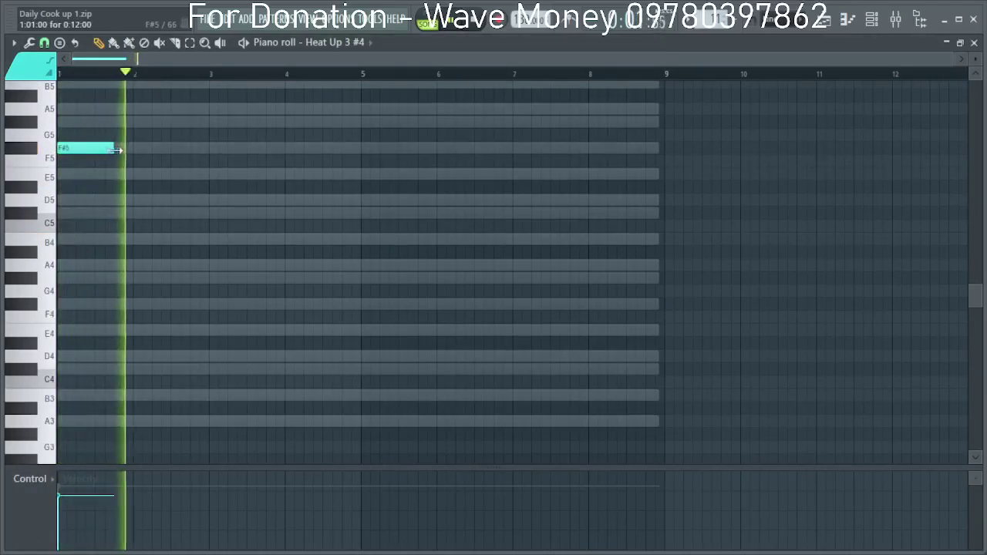
{"action": "right_click", "coordinate": [85, 148]}
{"action": "key", "text": "space"}
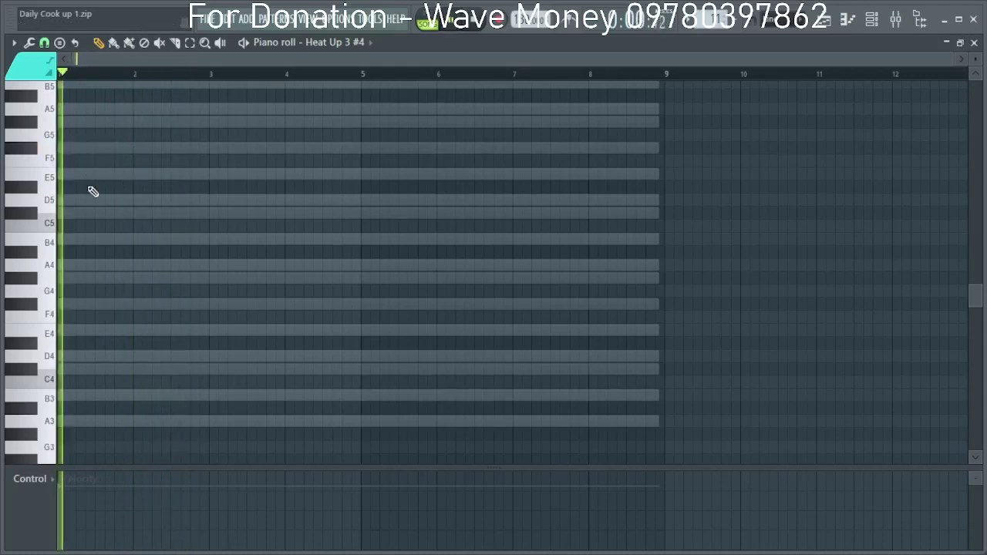
{"action": "left_click", "coordinate": [65, 332]}
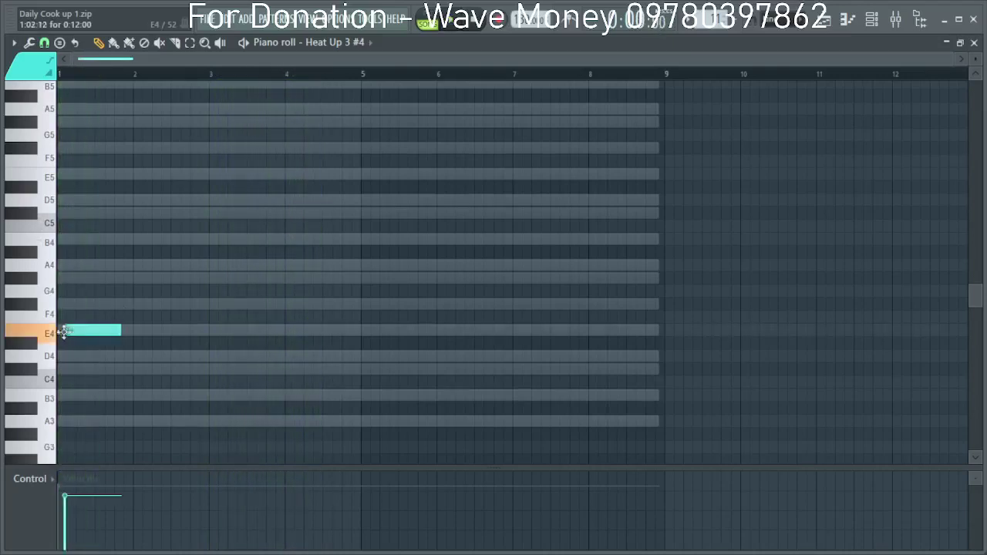
{"action": "key", "text": "space"}
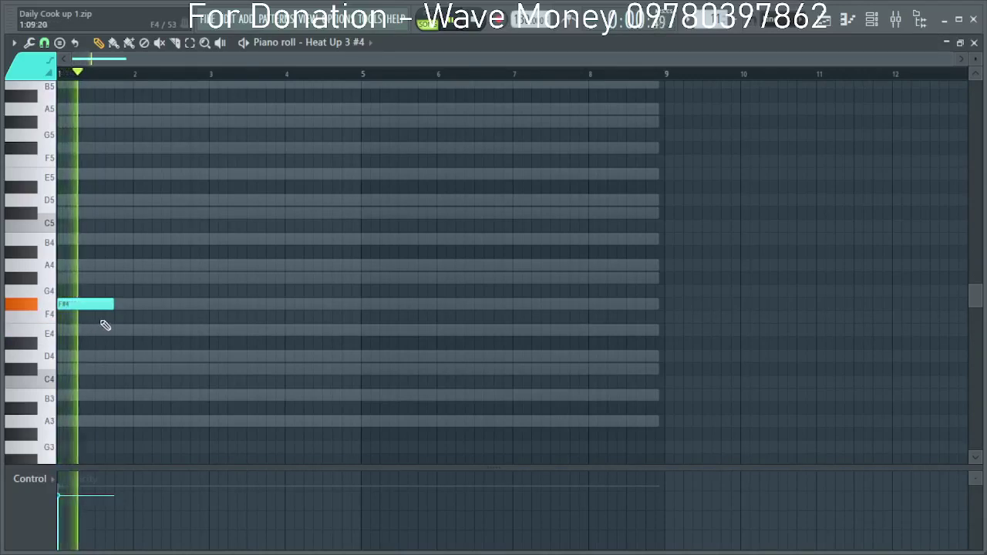
{"action": "right_click", "coordinate": [104, 303]}
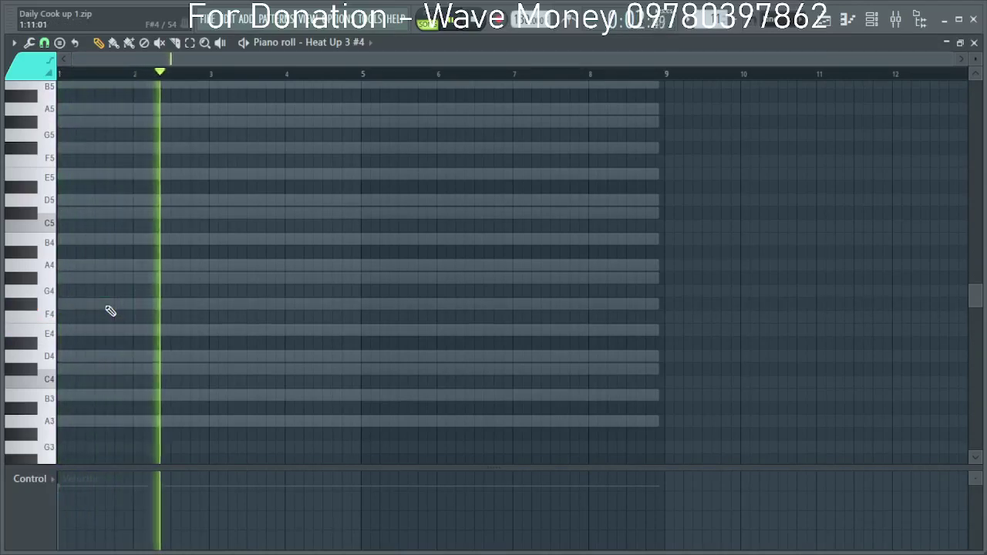
Place three-quarter-bar F#4, E4 and D4 notes at about the starts of bars 1, 2 and 3, listening along.
{"action": "key", "text": "space"}
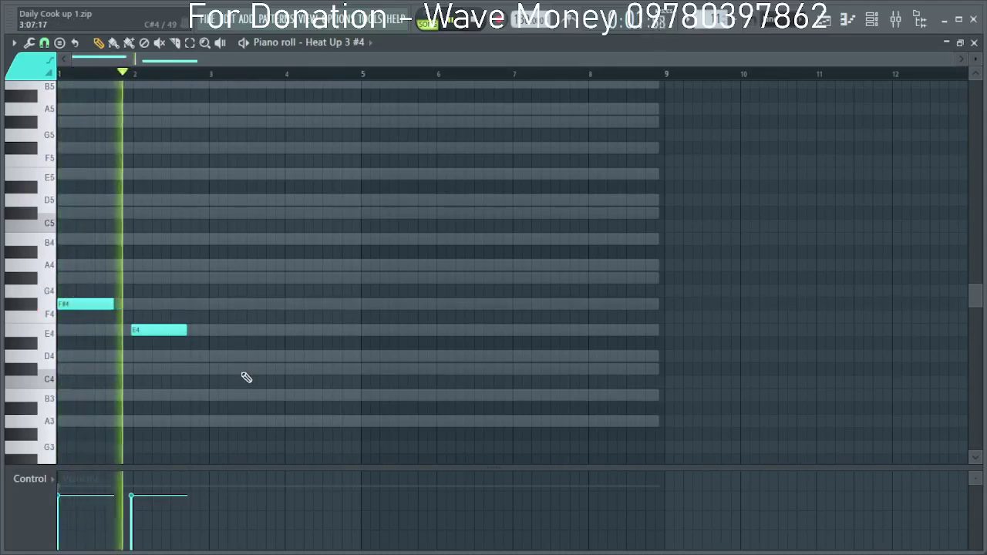
{"action": "left_click", "coordinate": [212, 357]}
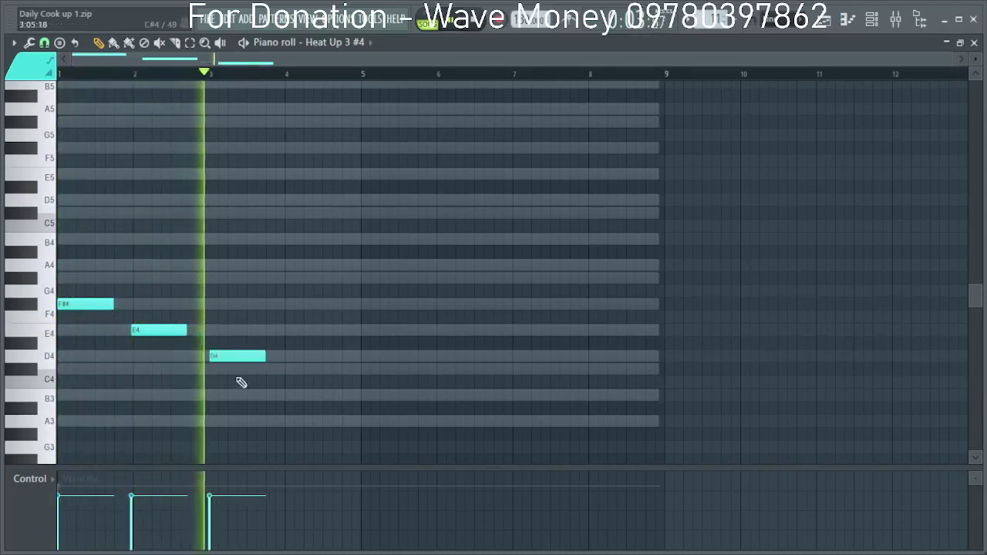
{"action": "key", "text": "space"}
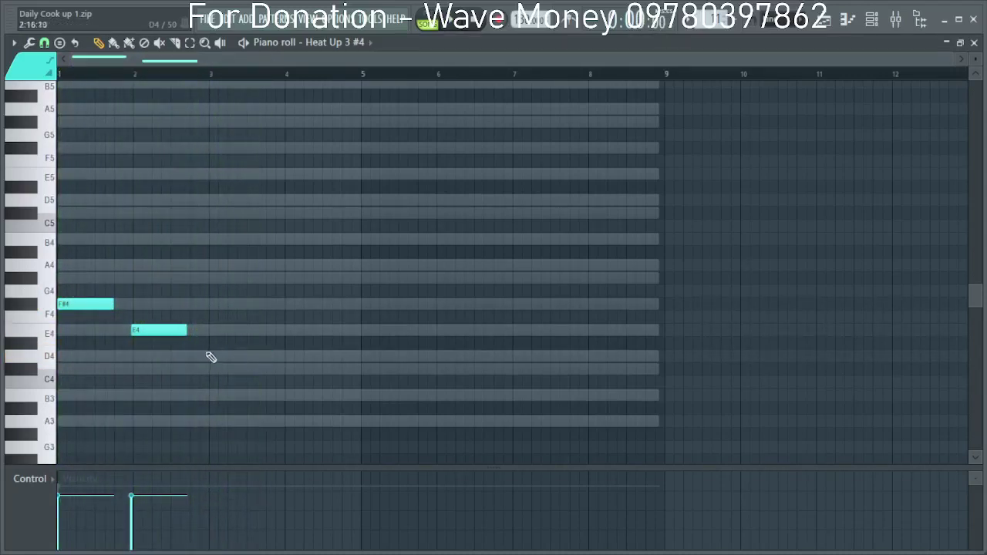
{"action": "key", "text": "space"}
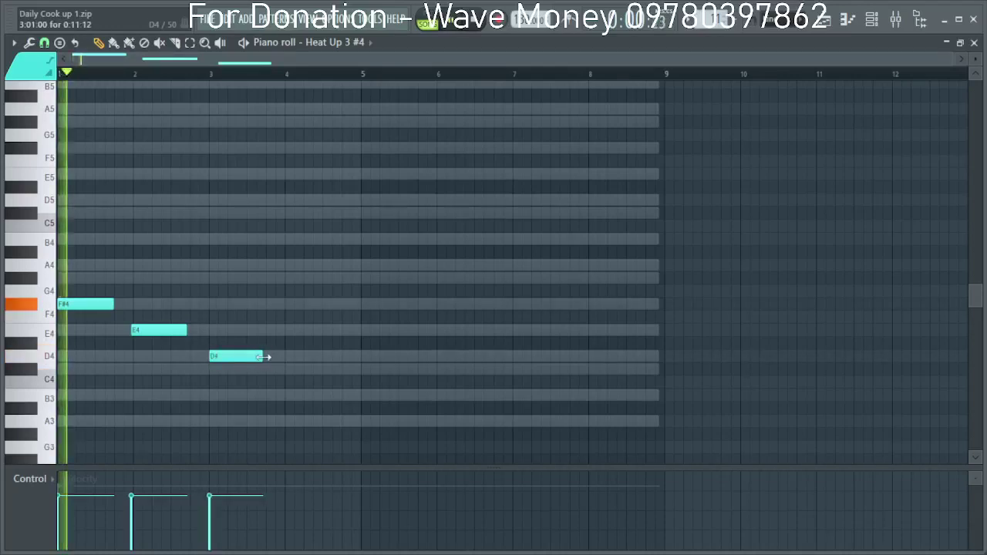
Shorten the D4 note to half a bar, add a half-bar E4 after it, and extend the bar 2 E4 to bar 3.
{"action": "left_click_drag", "start_coordinate": [267, 357], "coordinate": [248, 330]}
{"action": "left_click", "coordinate": [249, 331]}
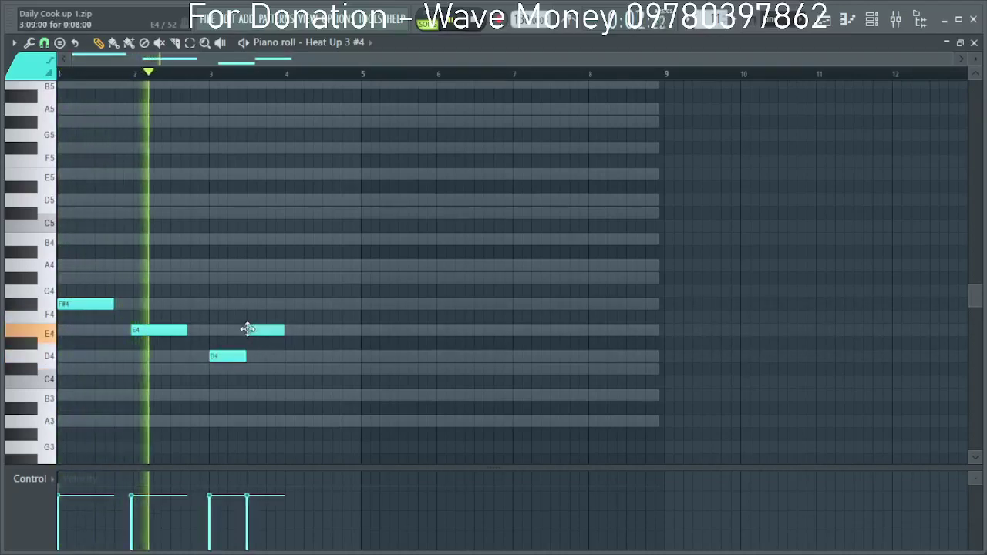
{"action": "left_click_drag", "start_coordinate": [186, 331], "coordinate": [211, 335]}
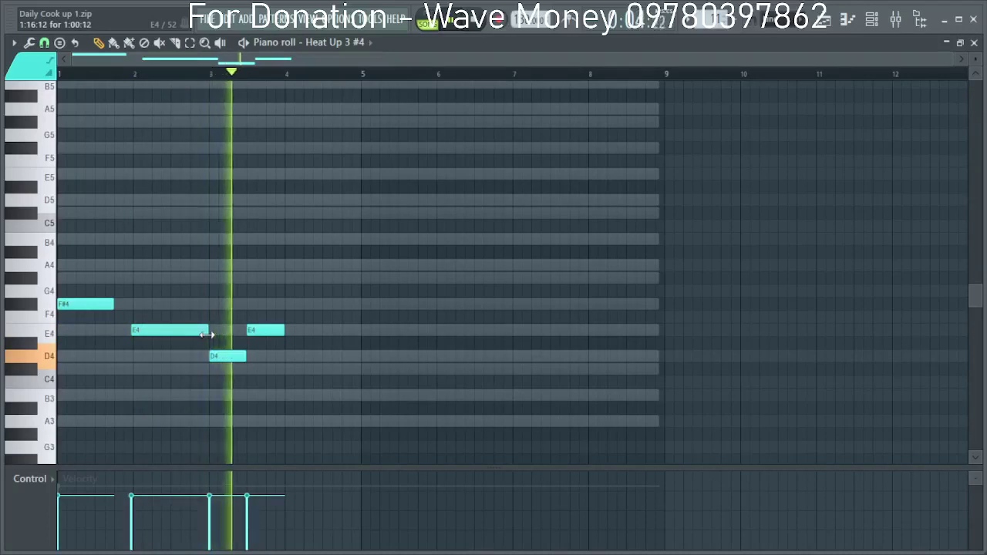
{"action": "key", "text": "space"}
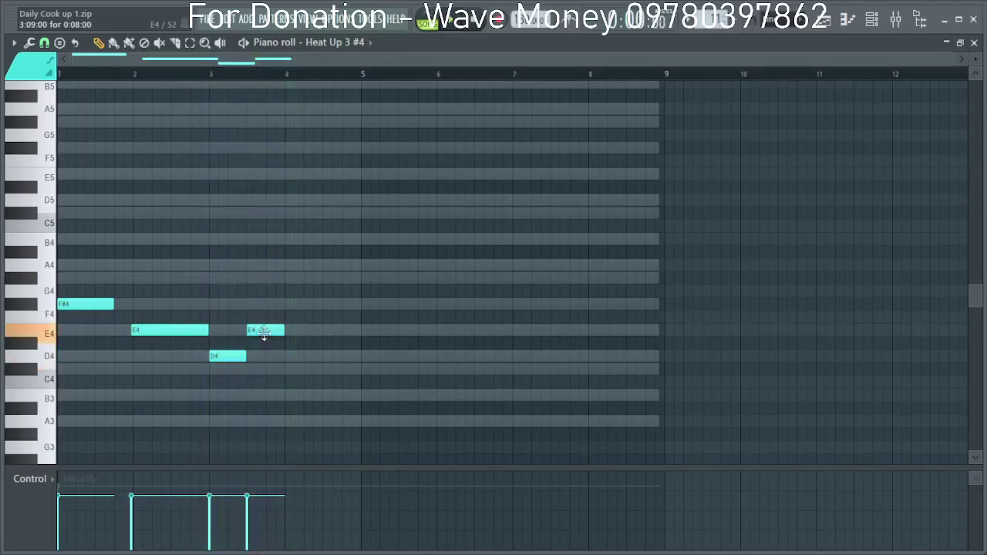
Try F#4 for the last note of bar 3 during playback from bar 3, and return that note to E4.
{"action": "left_click", "coordinate": [213, 75]}
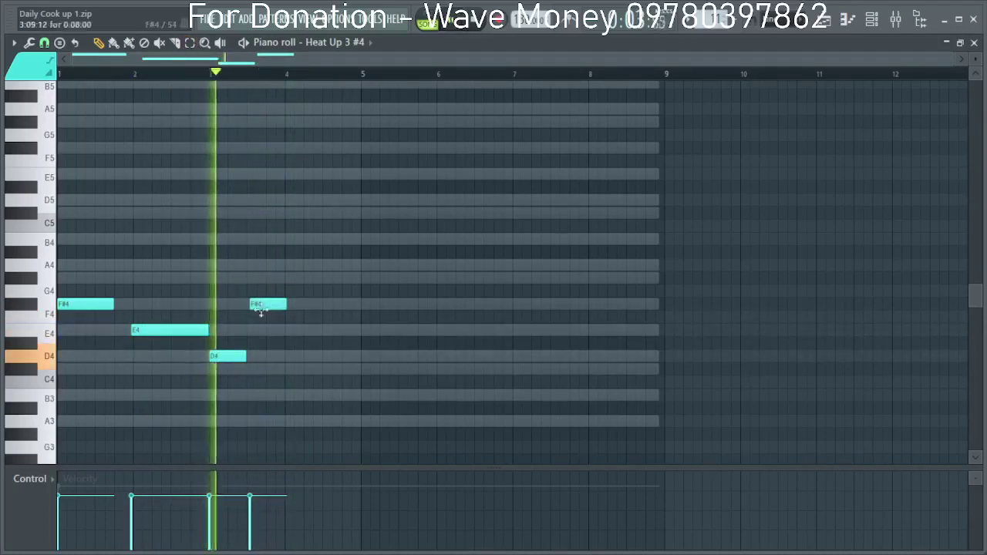
{"action": "left_click_drag", "start_coordinate": [269, 304], "coordinate": [260, 331]}
{"action": "key", "text": "space"}
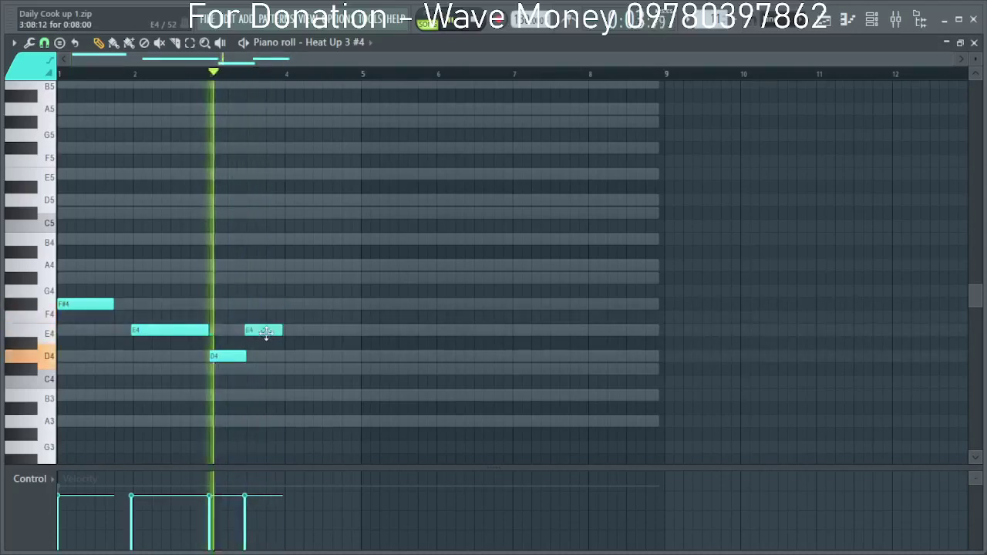
{"action": "key", "text": "space"}
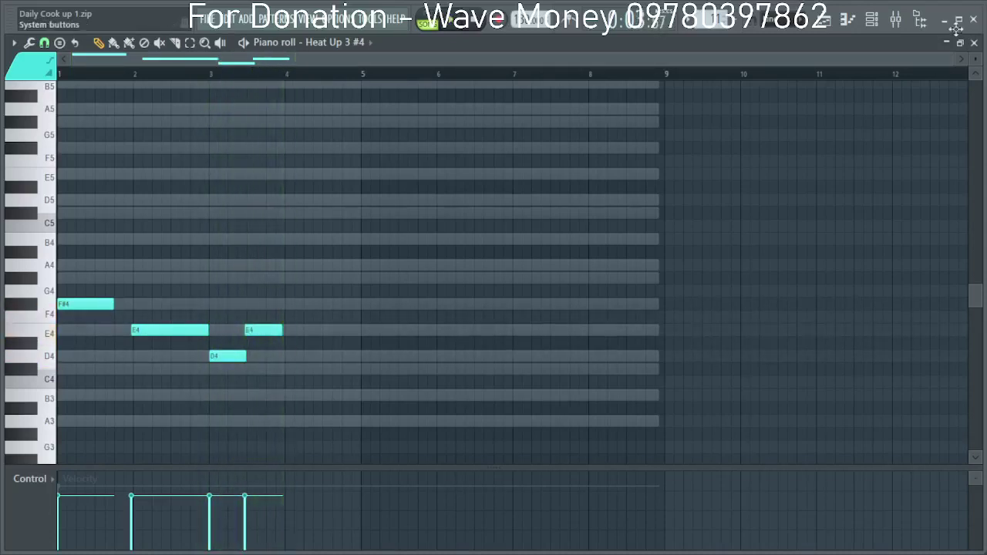
Raise mixer Insert 8 to -5.7 dB while the melody plays, and return to the piano roll.
{"action": "key", "text": "space"}
{"action": "key", "text": "F9"}
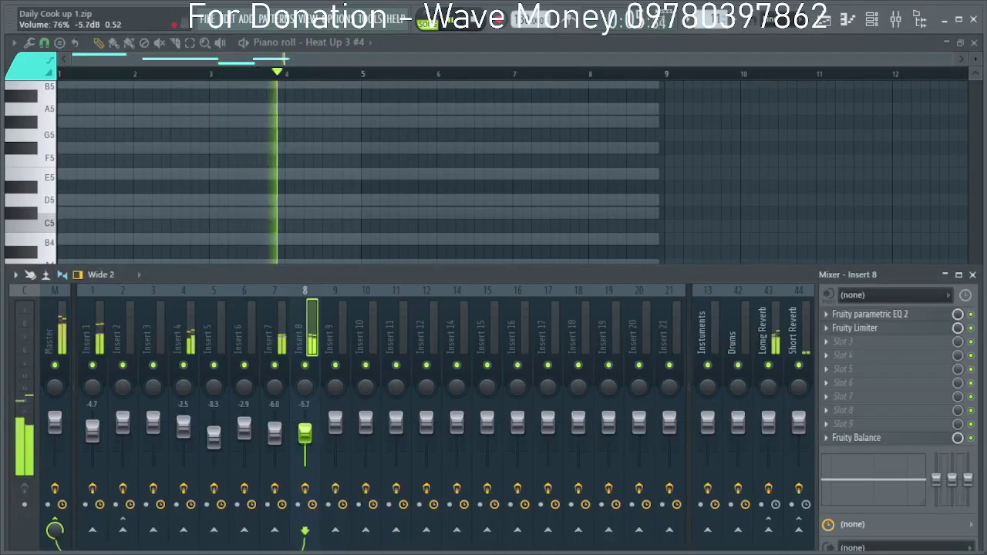
{"action": "key", "text": "F9"}
{"action": "key", "text": "space"}
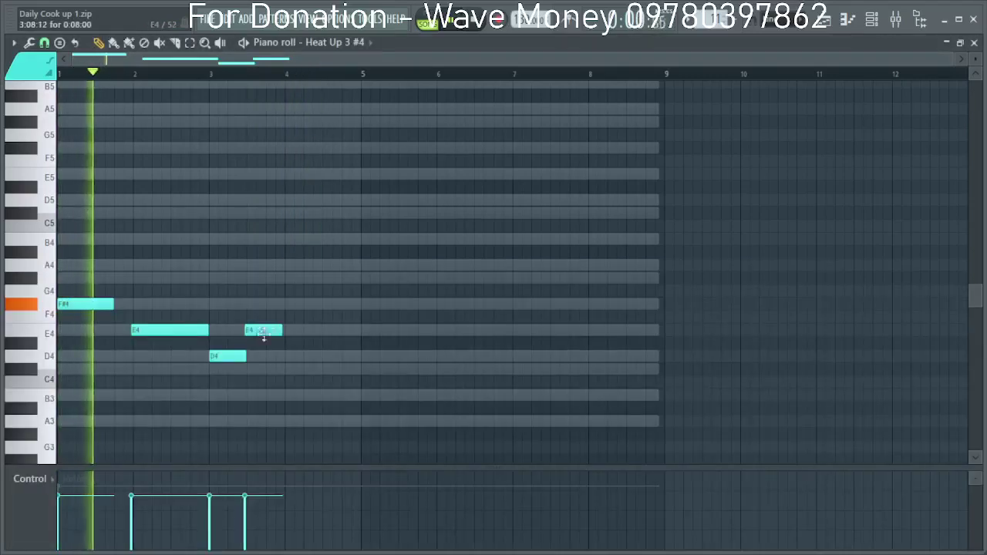
Align the last E4 to the middle of bar 3 and fit the F#4 and E4 notes exactly to bars 1 and 2.
{"action": "key", "text": "space"}
{"action": "key", "text": "space"}
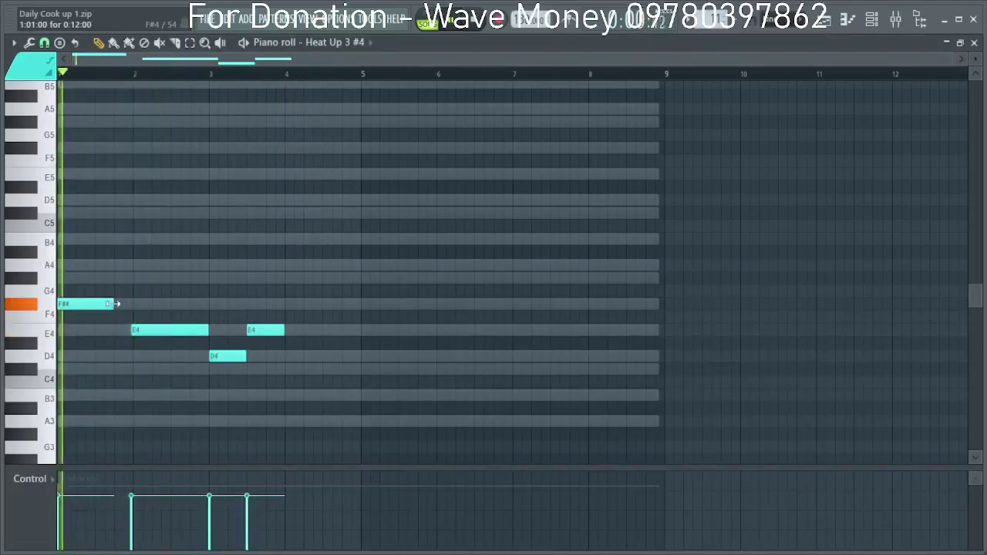
{"action": "left_click_drag", "start_coordinate": [114, 304], "coordinate": [148, 329]}
{"action": "key", "text": "space"}
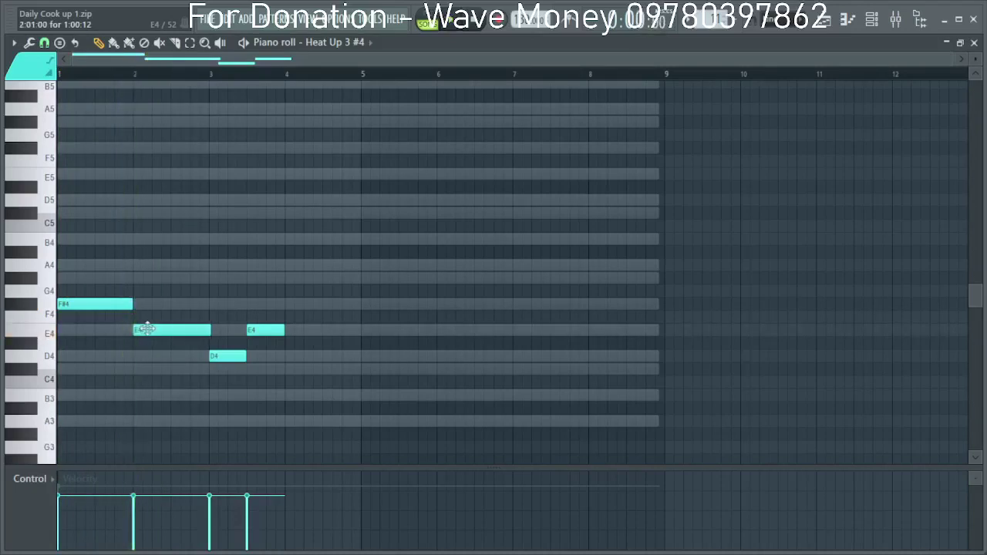
{"action": "key", "text": "space"}
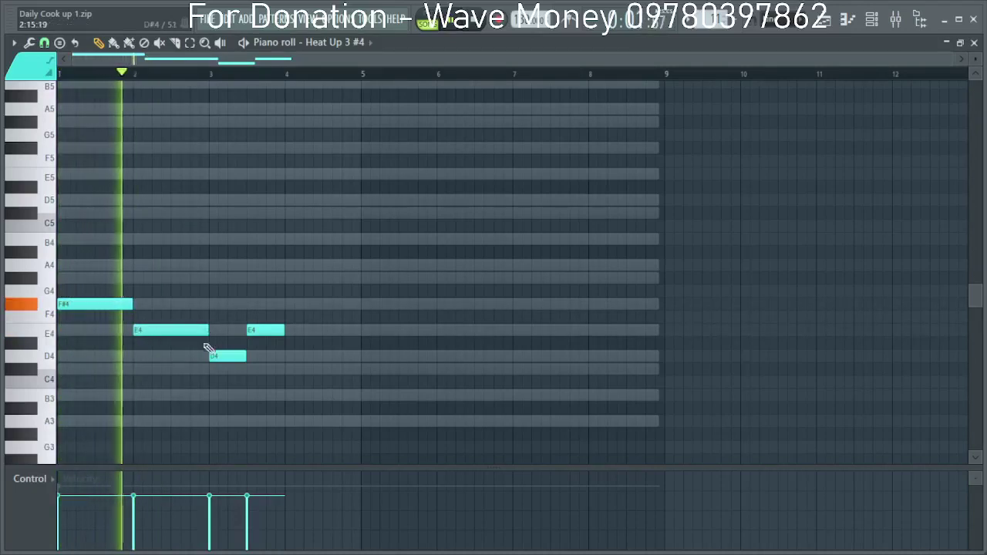
Add a one-bar note in bar 4 and lower it from D4 to C#4.
{"action": "left_click", "coordinate": [288, 358]}
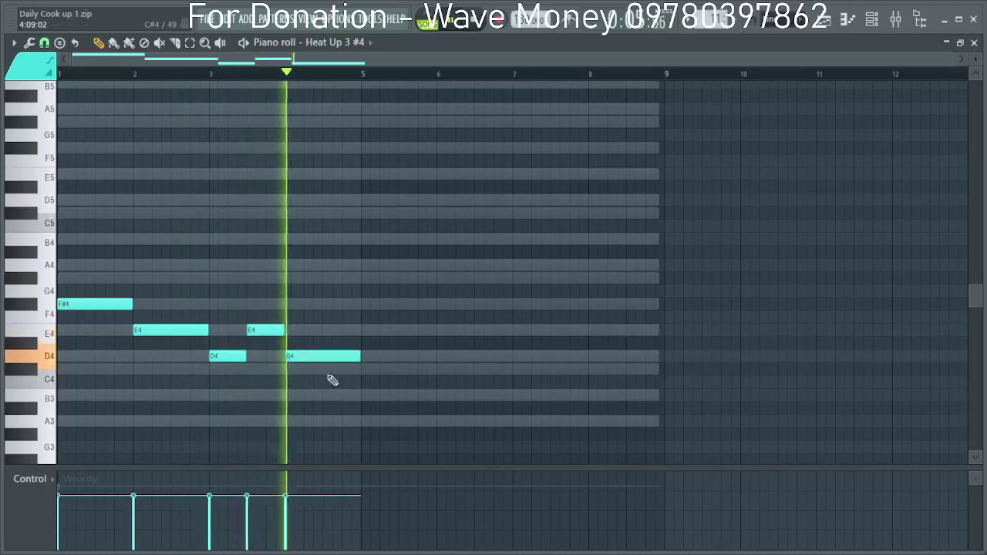
{"action": "left_click_drag", "start_coordinate": [334, 361], "coordinate": [330, 374]}
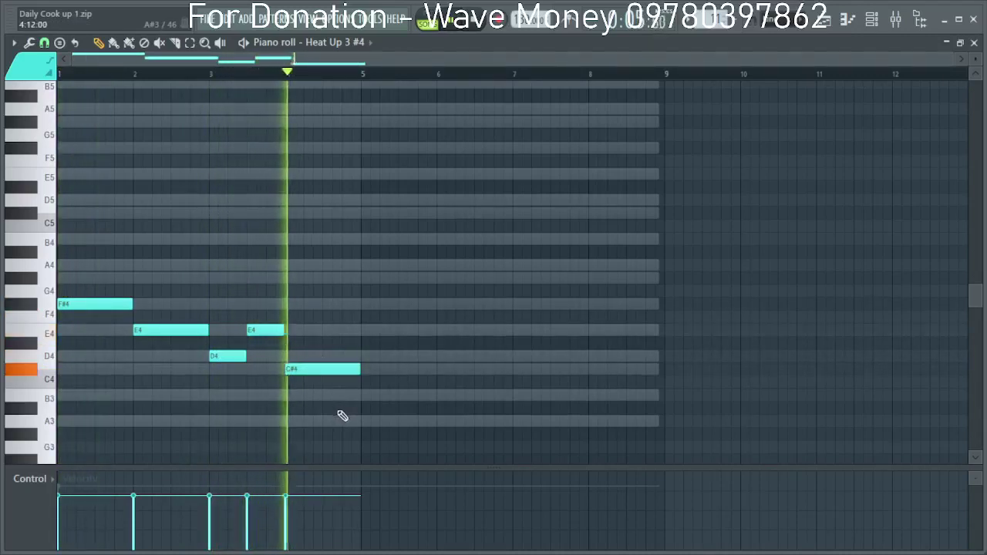
{"action": "key", "text": "space"}
Duplicate the four-bar phrase into bars 5 to 8, play it back, and deselect the copied notes.
{"action": "left_click_drag", "start_coordinate": [387, 411], "coordinate": [397, 312]}
{"action": "scroll", "coordinate": [395, 325], "scroll_direction": "up", "scroll_amount": 3}
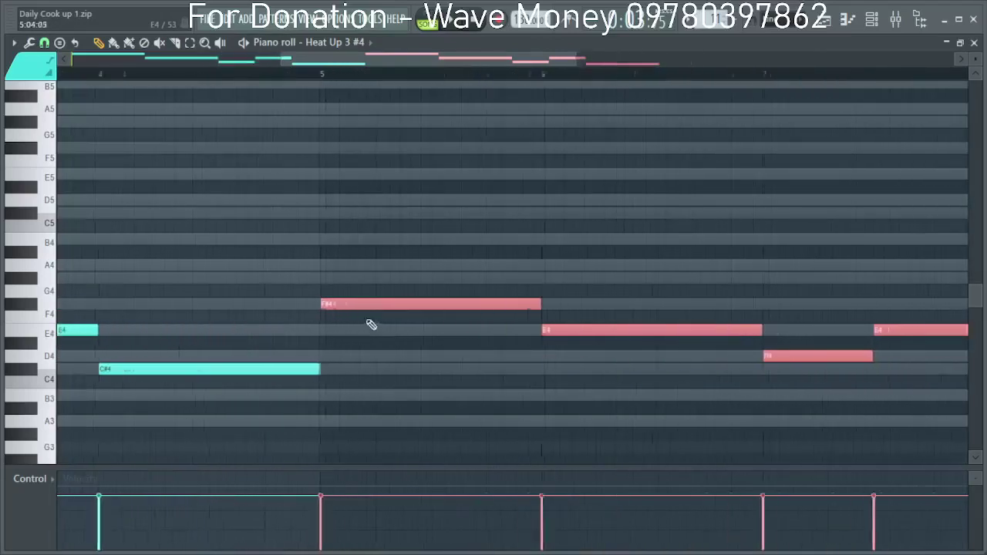
{"action": "scroll", "coordinate": [342, 308], "scroll_direction": "down", "scroll_amount": 3}
{"action": "key", "text": "space"}
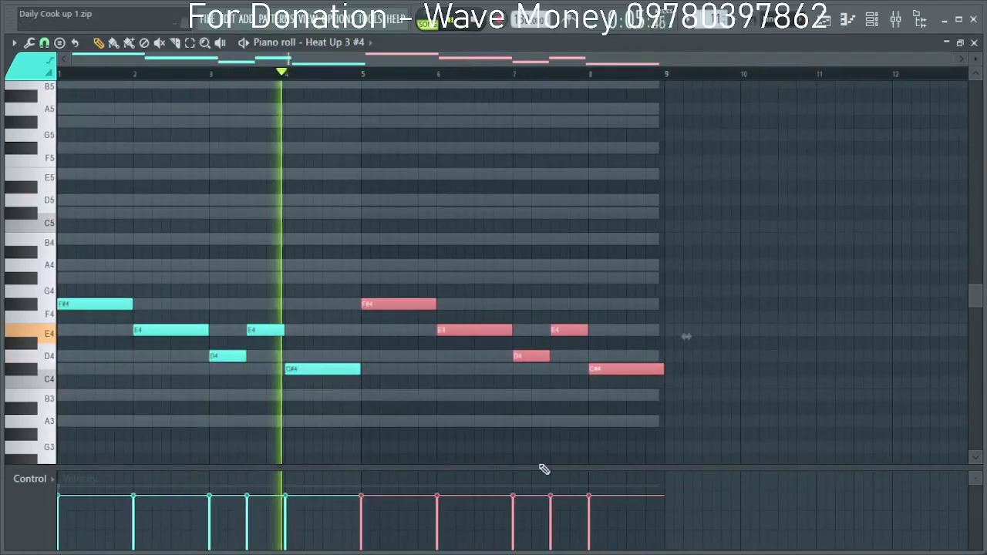
{"action": "left_click", "coordinate": [561, 448]}
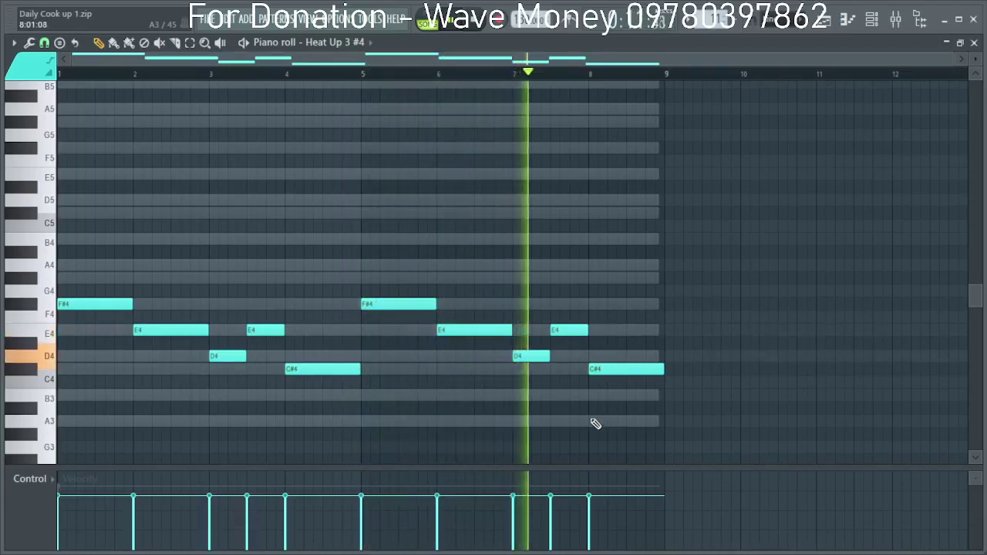
Lower the D4 note in bar 7 to A3, align it to the bar start, and delete the E4 that follows.
{"action": "left_click", "coordinate": [496, 72]}
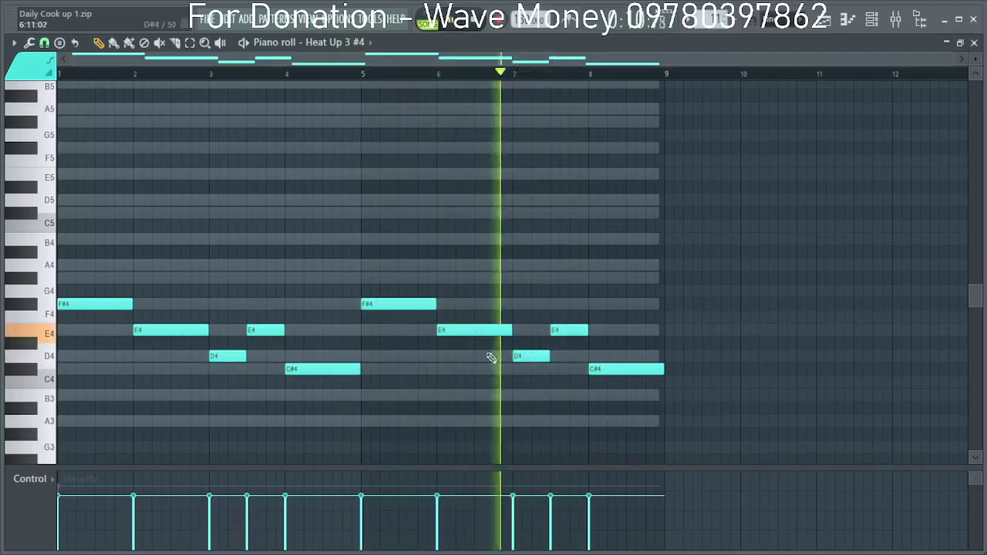
{"action": "left_click_drag", "start_coordinate": [526, 349], "coordinate": [527, 369]}
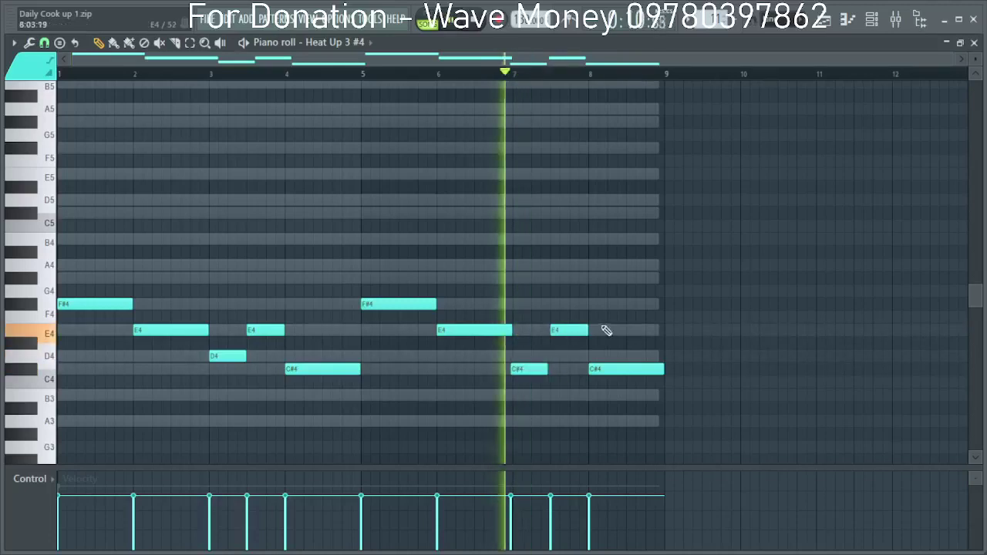
{"action": "right_click", "coordinate": [569, 332]}
{"action": "left_click_drag", "start_coordinate": [536, 363], "coordinate": [525, 423]}
{"action": "scroll", "coordinate": [540, 304], "scroll_direction": "up", "scroll_amount": 3}
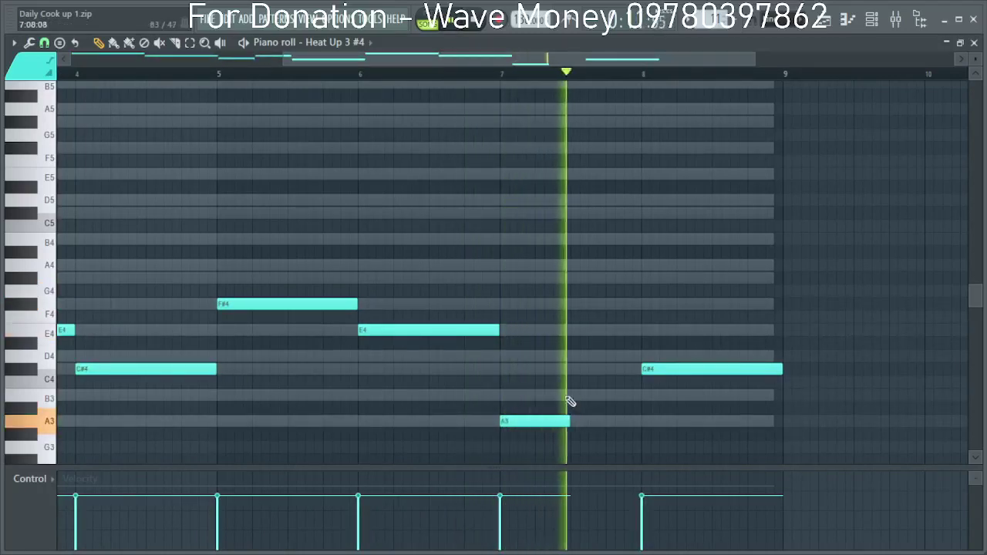
Add a half-bar B3 in the second half of bar 7 and lower the bar 8 C#4 note to A3.
{"action": "left_click", "coordinate": [588, 396]}
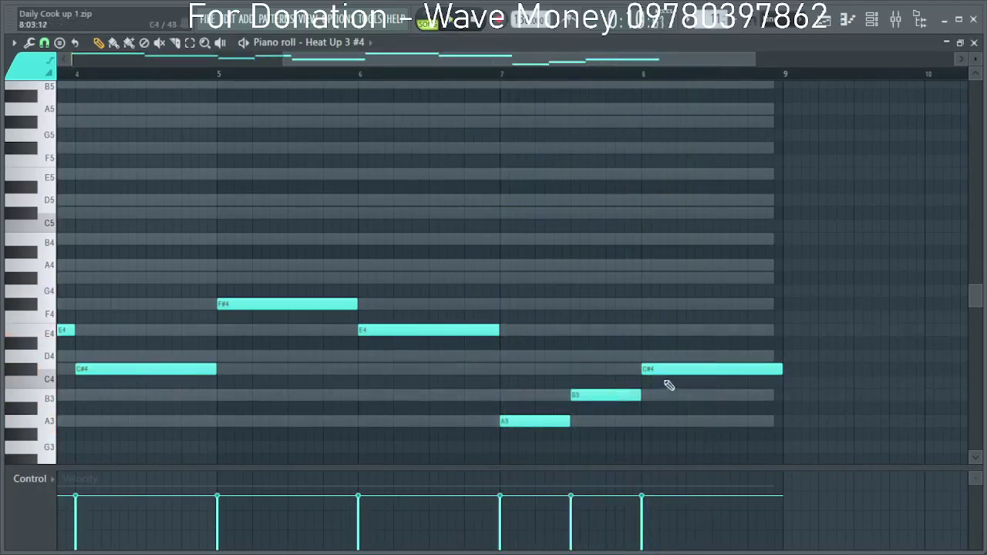
{"action": "left_click_drag", "start_coordinate": [664, 370], "coordinate": [668, 422]}
{"action": "scroll", "coordinate": [179, 345], "scroll_direction": "down", "scroll_amount": 3}
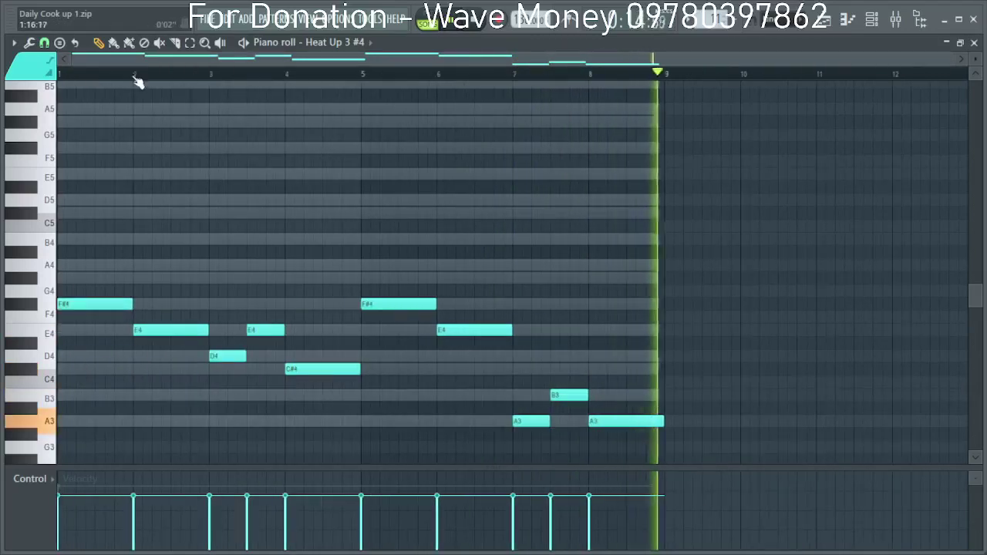
Check Insert 8's level in the mixer during playback and look over the Heat Up 3 #4 notes around bars 5 and 6.
{"action": "left_click", "coordinate": [897, 23]}
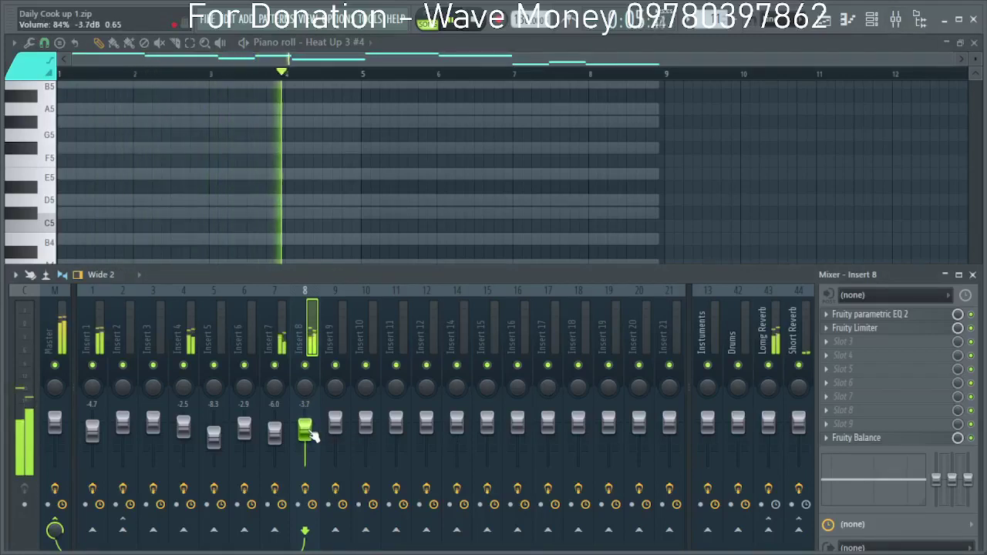
{"action": "left_click", "coordinate": [345, 63]}
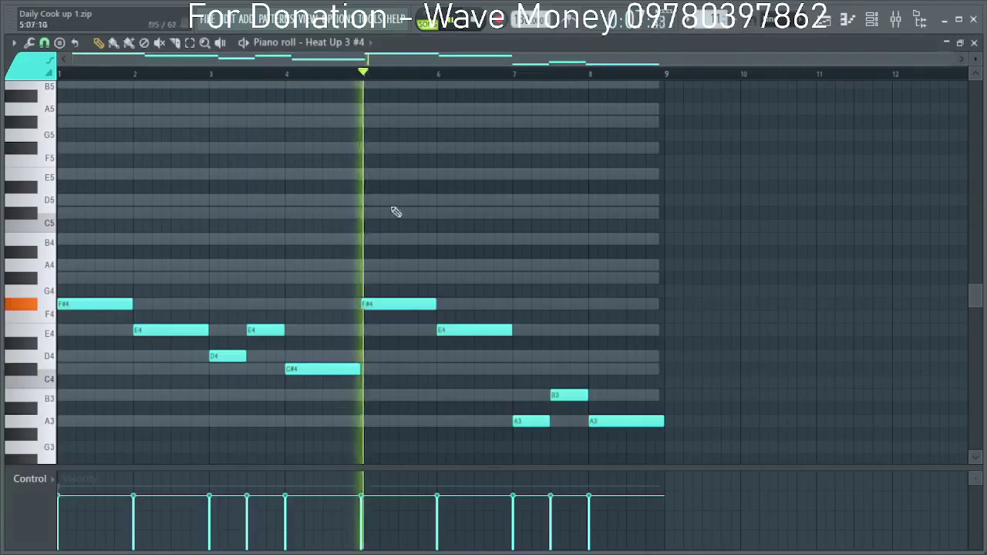
{"action": "scroll", "coordinate": [374, 385], "scroll_direction": "up", "scroll_amount": 4}
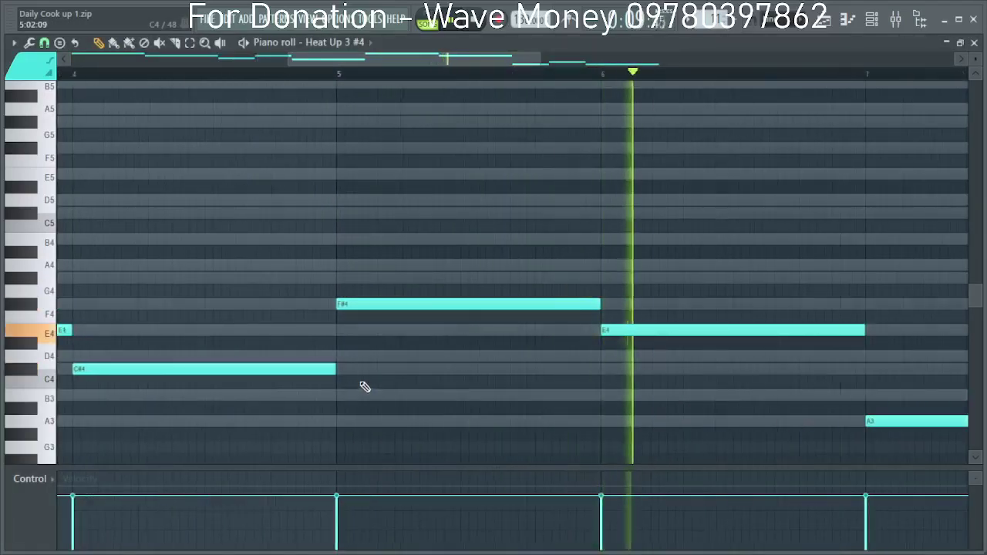
{"action": "scroll", "coordinate": [364, 388], "scroll_direction": "down", "scroll_amount": 3}
{"action": "scroll", "coordinate": [77, 374], "scroll_direction": "down", "scroll_amount": 2}
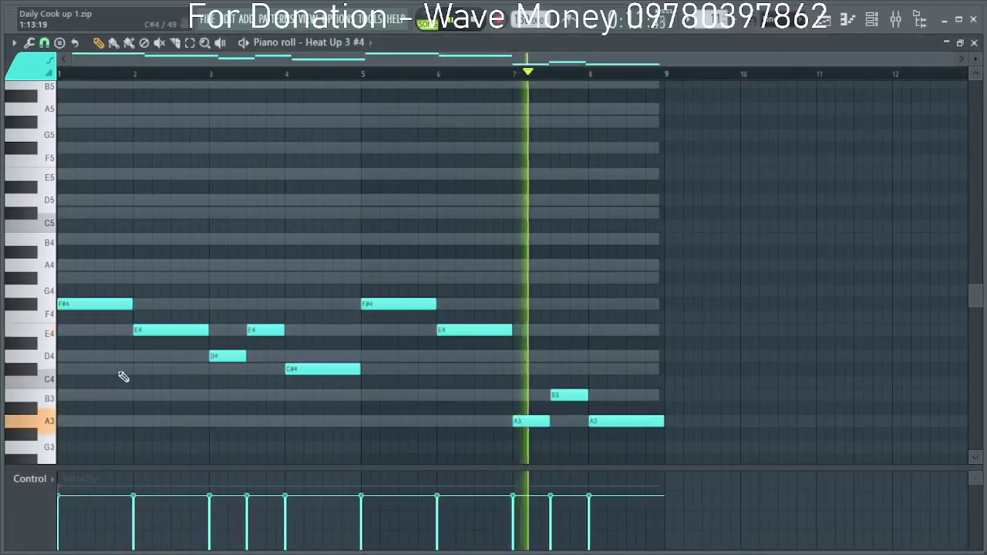
Return to the playlist and play the arrangement from just before bar 9.
{"action": "left_click", "coordinate": [964, 45]}
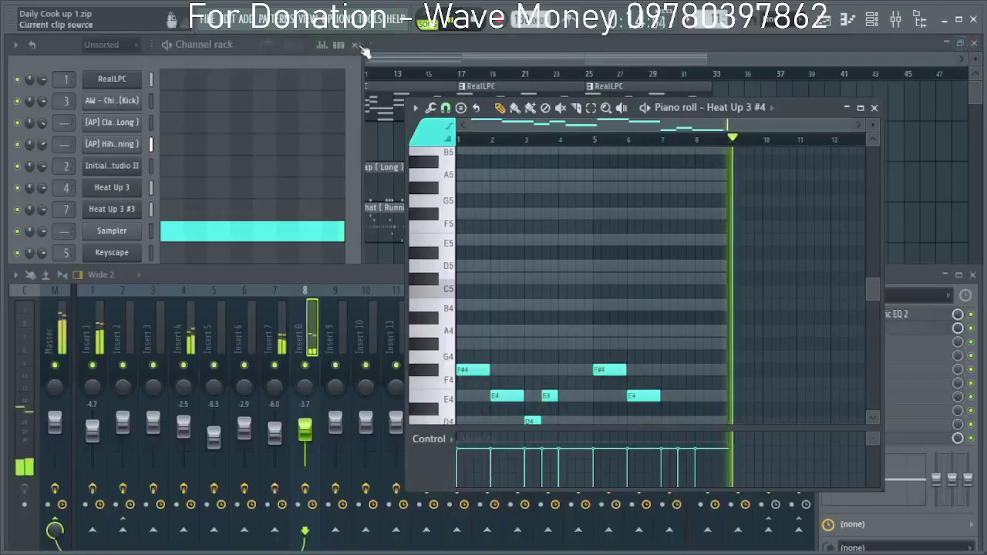
{"action": "left_click", "coordinate": [474, 61]}
{"action": "left_click_drag", "start_coordinate": [367, 389], "coordinate": [344, 373]}
{"action": "left_click", "coordinate": [276, 77]}
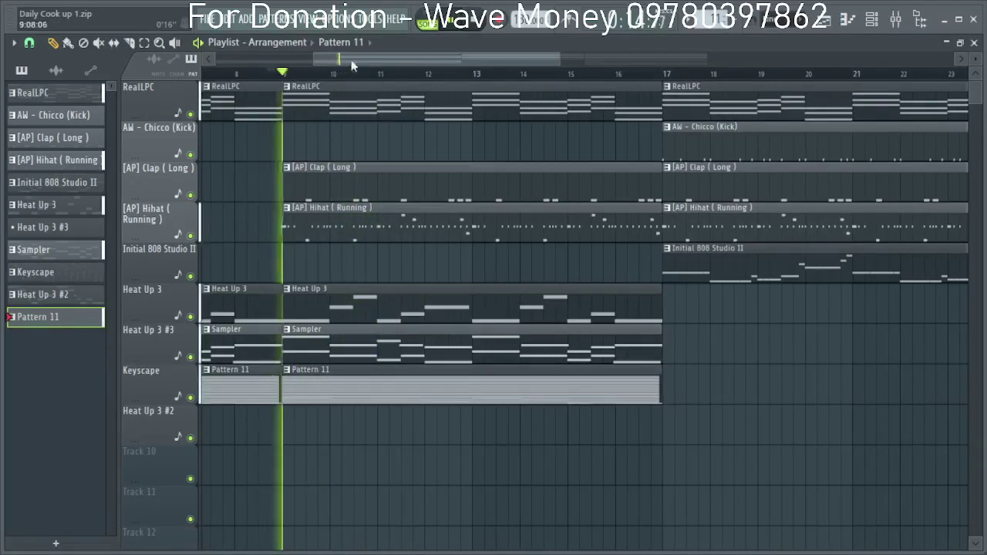
{"action": "key", "text": "space"}
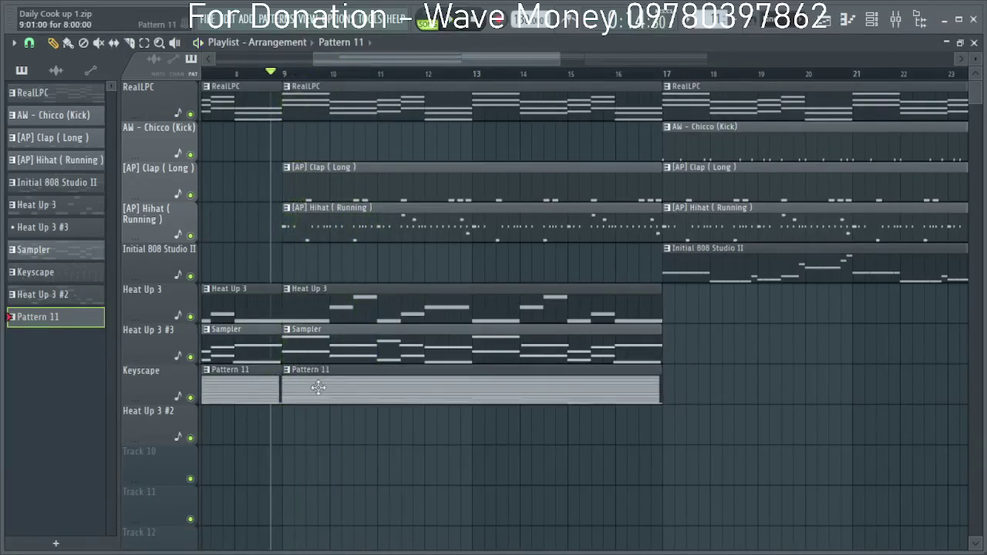
Open Pattern 11, clone the RealLPC channel, and route the copy to mixer track 9.
{"action": "double_click", "coordinate": [317, 387]}
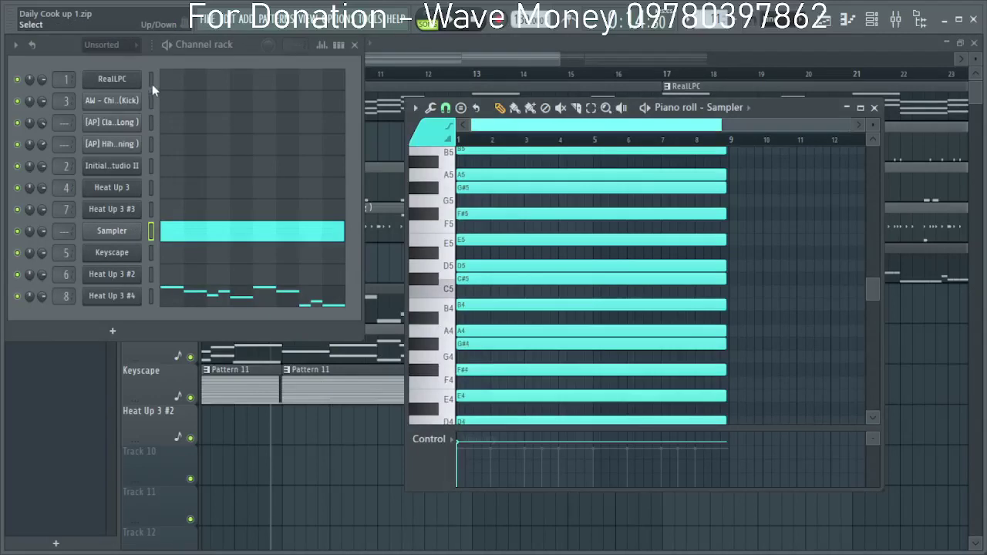
{"action": "right_click", "coordinate": [114, 79]}
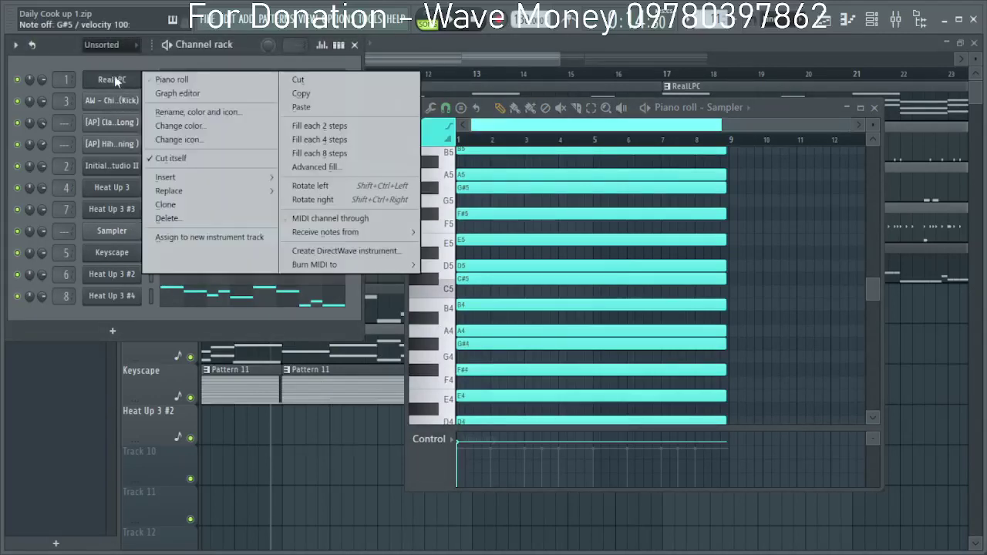
{"action": "left_click", "coordinate": [168, 205]}
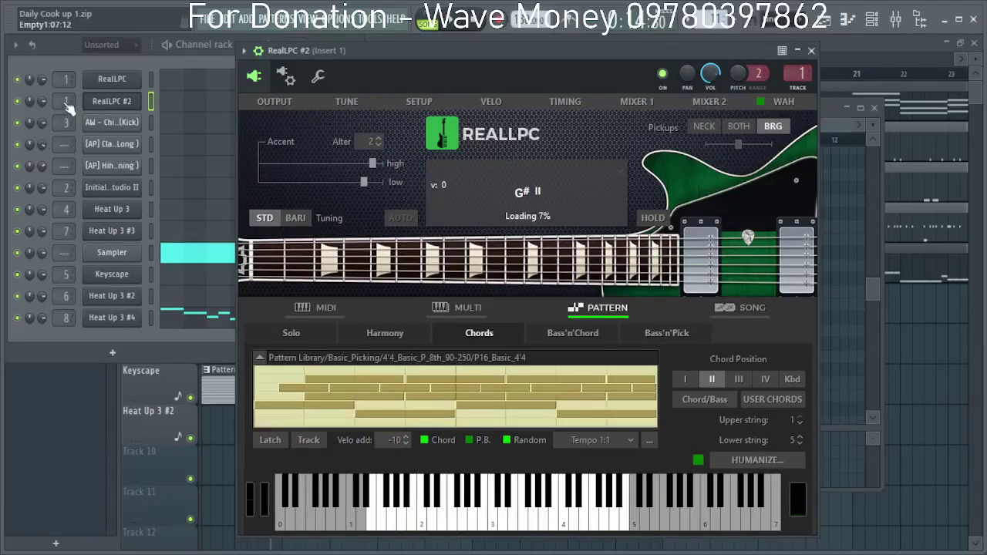
{"action": "left_click", "coordinate": [63, 101]}
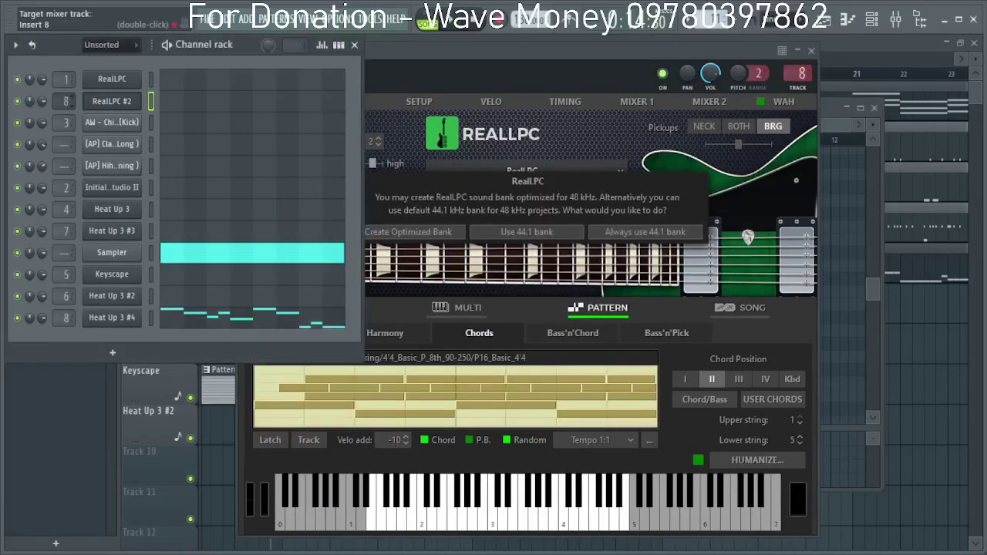
{"action": "double_click", "coordinate": [64, 101]}
Copy the Insert 1 mixer track state, including its effects, onto Insert 9.
{"action": "left_click", "coordinate": [88, 328]}
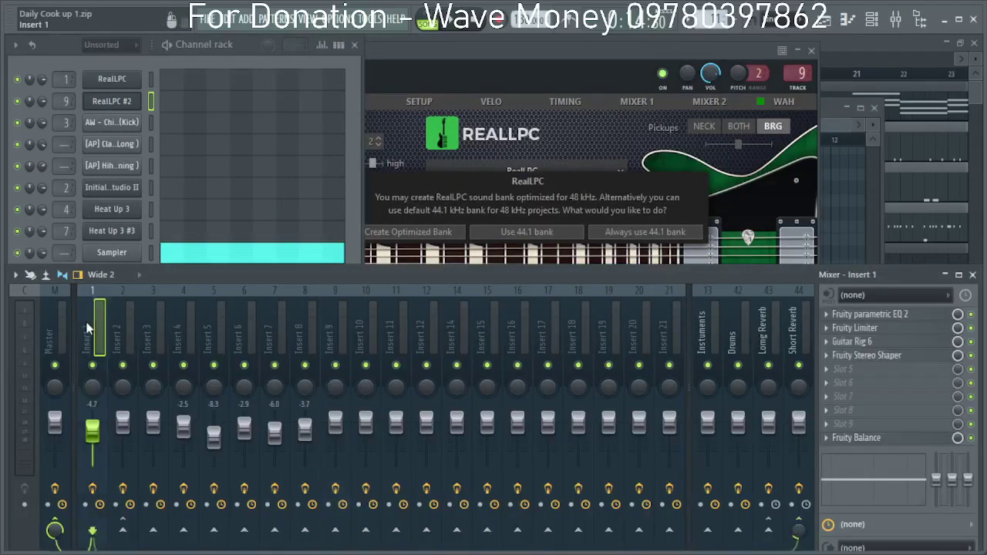
{"action": "right_click", "coordinate": [87, 328]}
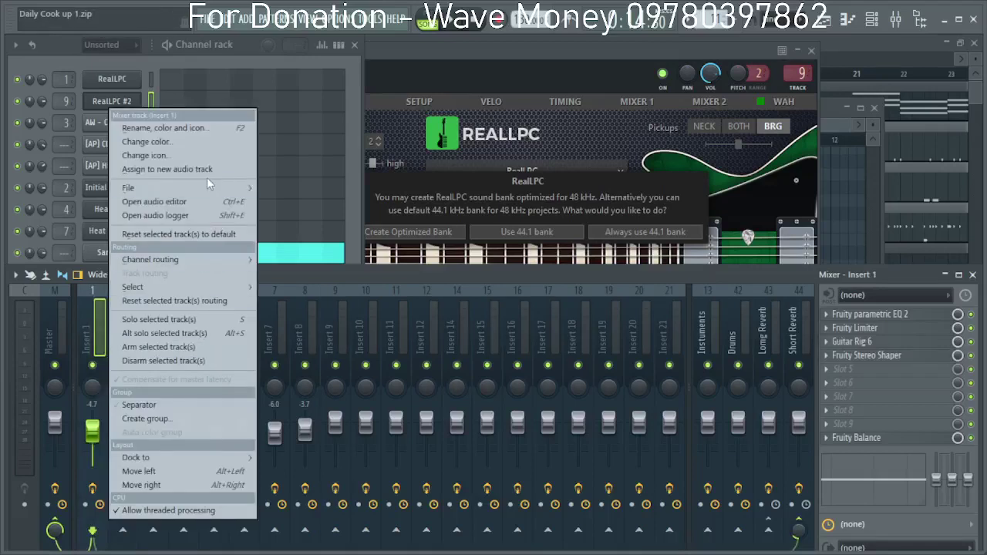
{"action": "mouse_move", "coordinate": [185, 188]}
{"action": "left_click_drag", "start_coordinate": [284, 202], "coordinate": [339, 345]}
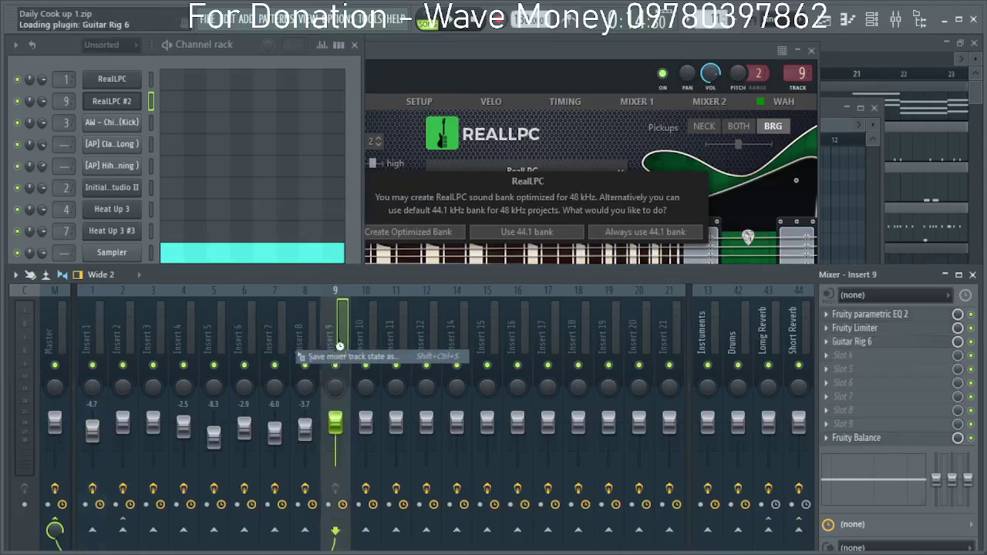
Use the 44.1 kHz bank for RealLPC #2, set it to Solo in MIDI mode, and close the plugin.
{"action": "left_click", "coordinate": [540, 231]}
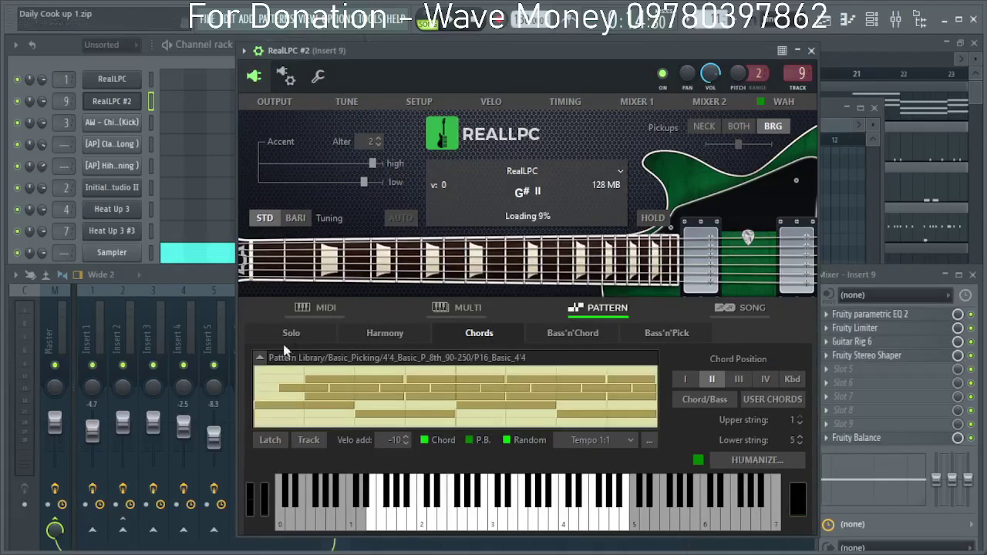
{"action": "left_click", "coordinate": [284, 344]}
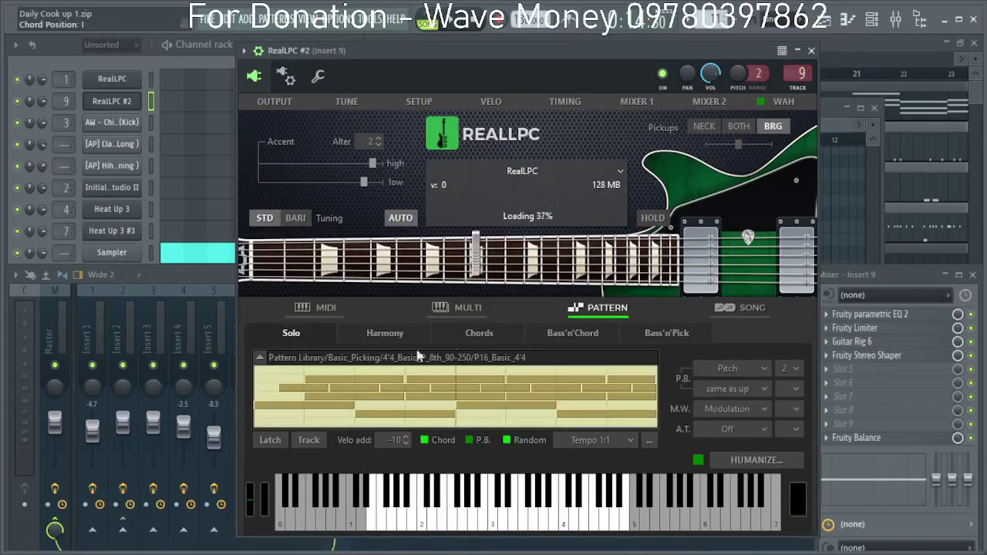
{"action": "left_click", "coordinate": [326, 308]}
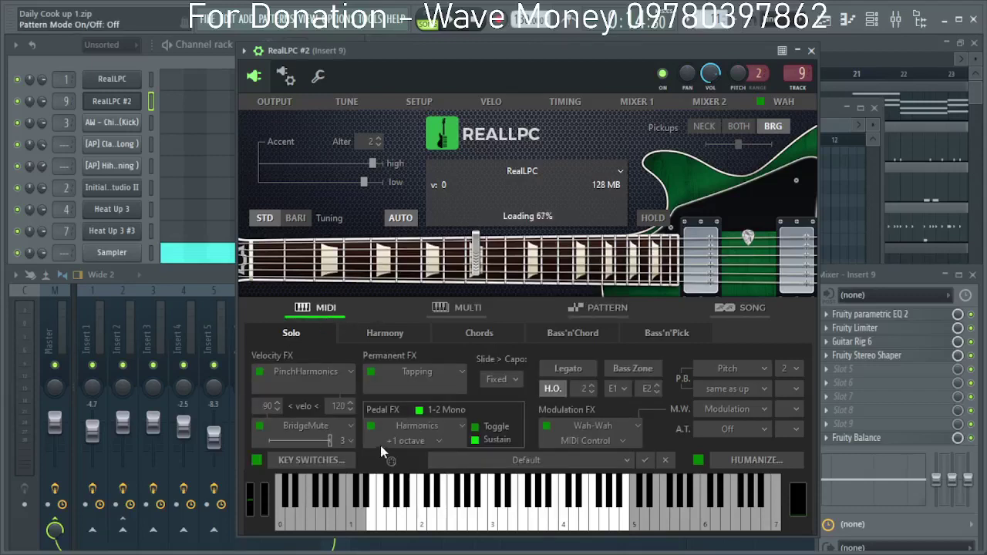
{"action": "left_click", "coordinate": [176, 50]}
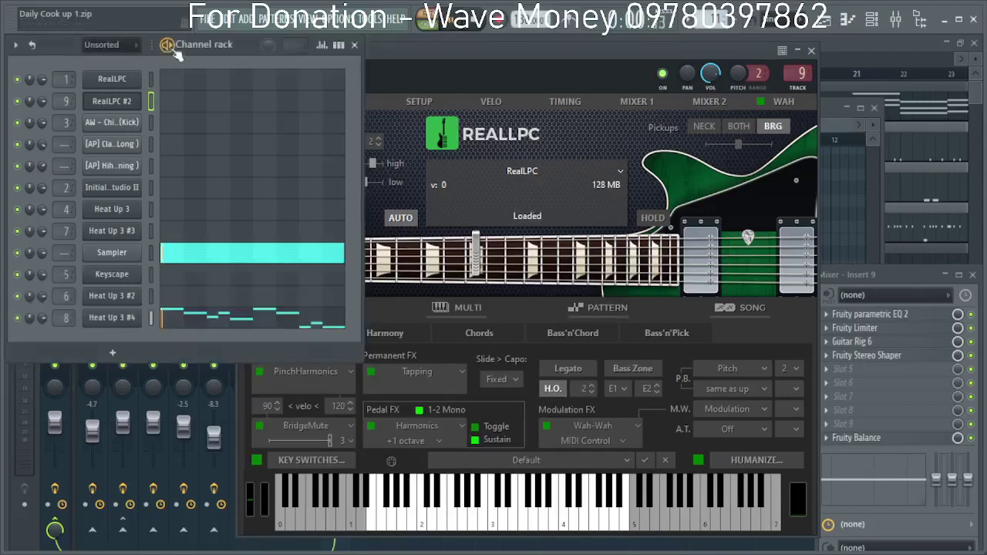
{"action": "left_click", "coordinate": [815, 52]}
Play the playlist arrangement from bar 9 and stop it.
{"action": "left_click", "coordinate": [549, 67]}
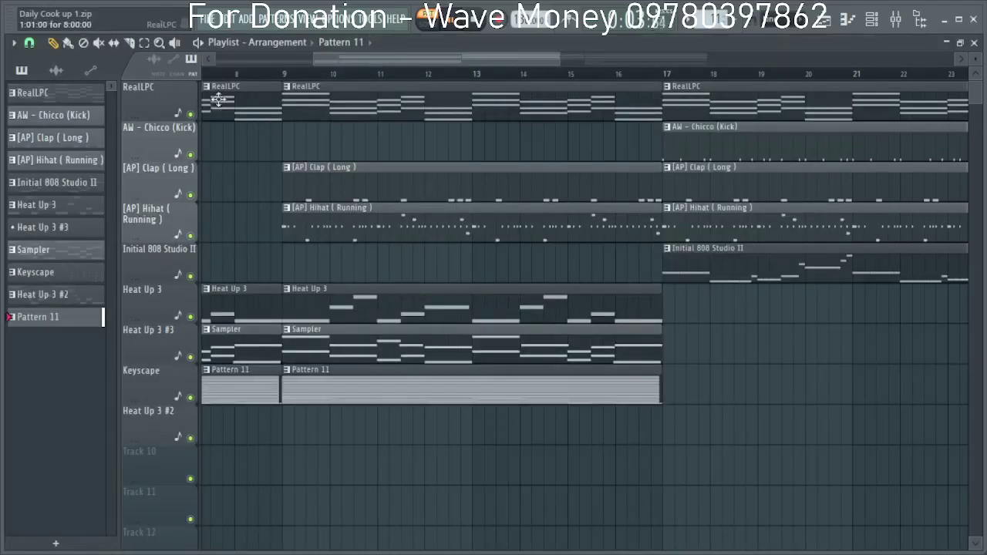
{"action": "left_click", "coordinate": [286, 75]}
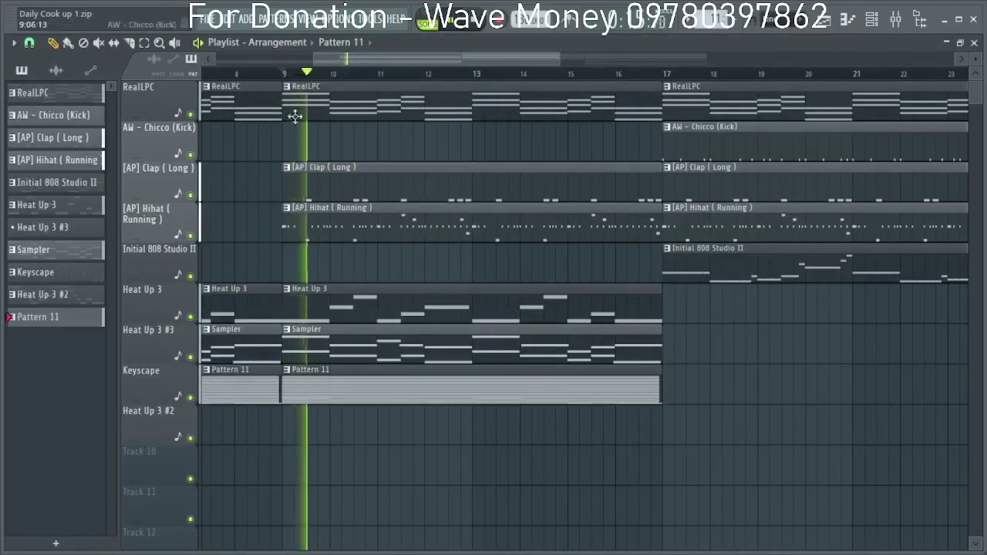
{"action": "key", "text": "space"}
Lower the Insert 8 fader to -7.4 dB while the arrangement plays from its opening bars.
{"action": "left_click_drag", "start_coordinate": [414, 55], "coordinate": [203, 67]}
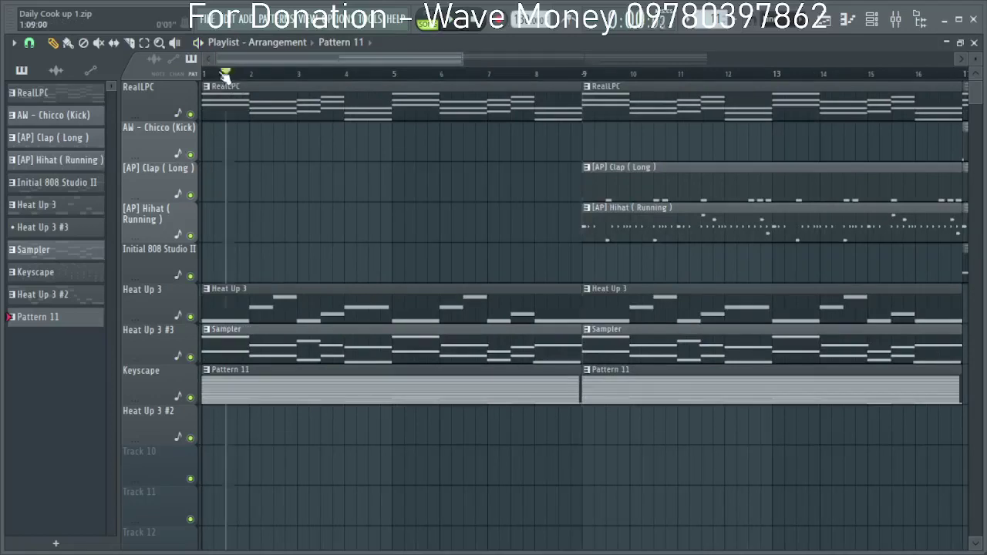
{"action": "left_click", "coordinate": [897, 21]}
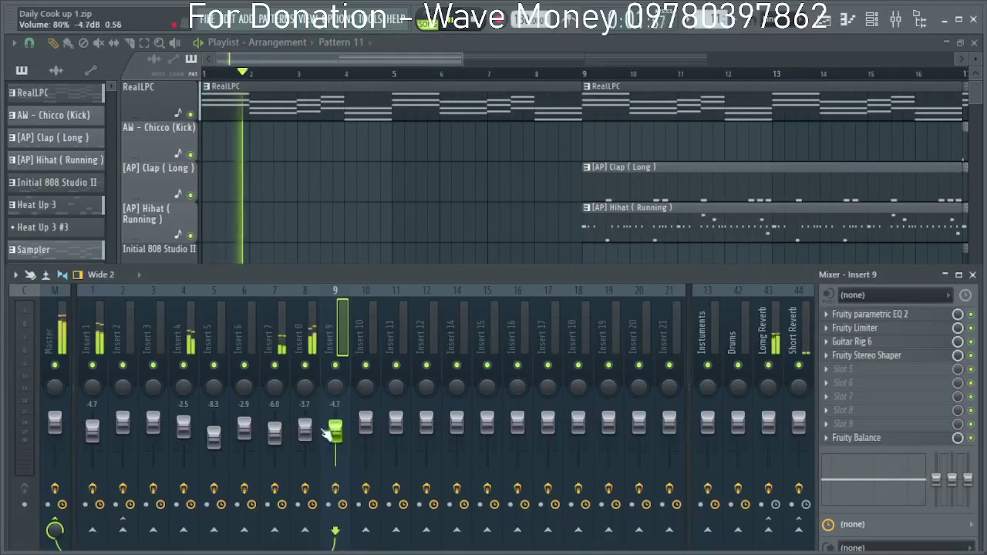
{"action": "left_click_drag", "start_coordinate": [305, 429], "coordinate": [305, 437]}
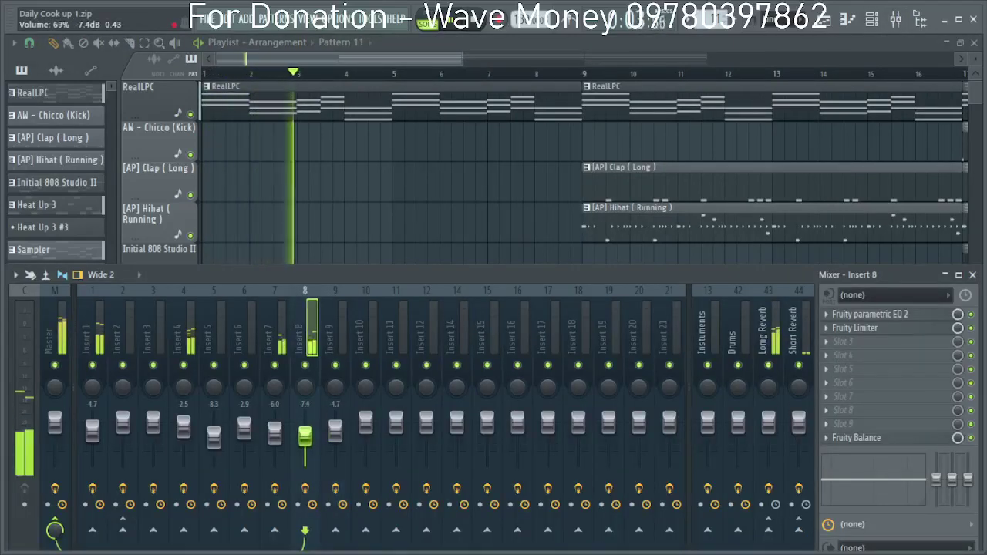
{"action": "key", "text": "F9"}
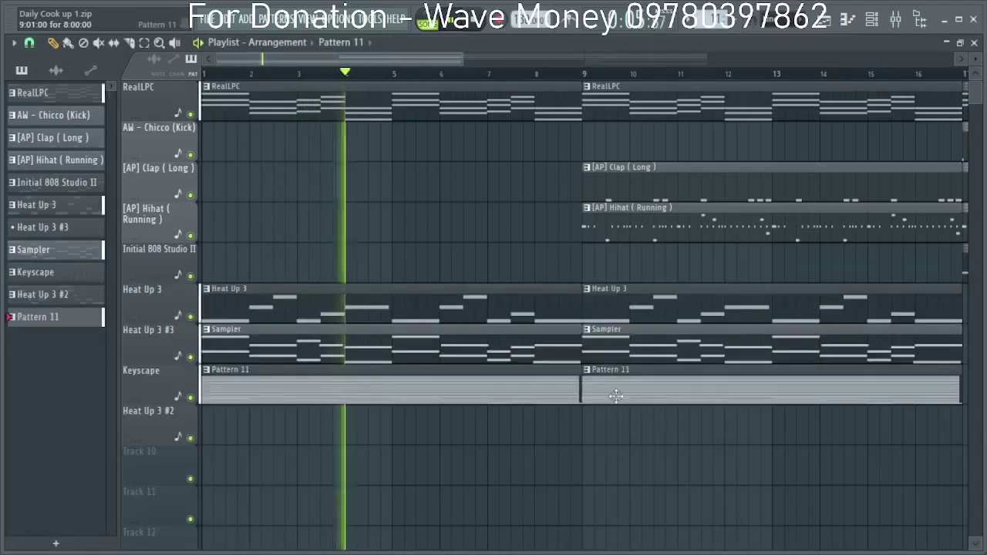
Stop playback, open RealLPC #2 to find its mixer track, and bring up Insert 9 in the mixer.
{"action": "left_click", "coordinate": [882, 22]}
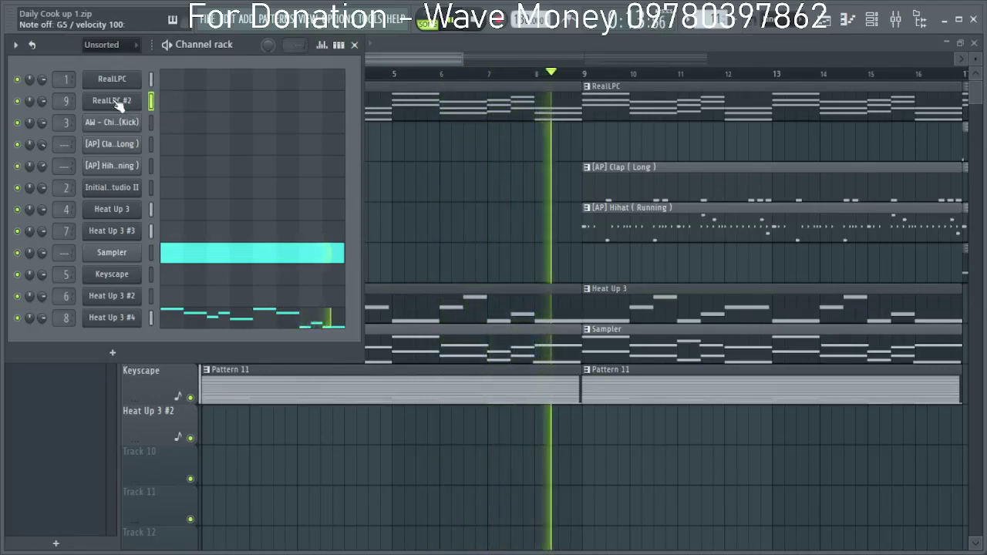
{"action": "key", "text": "space"}
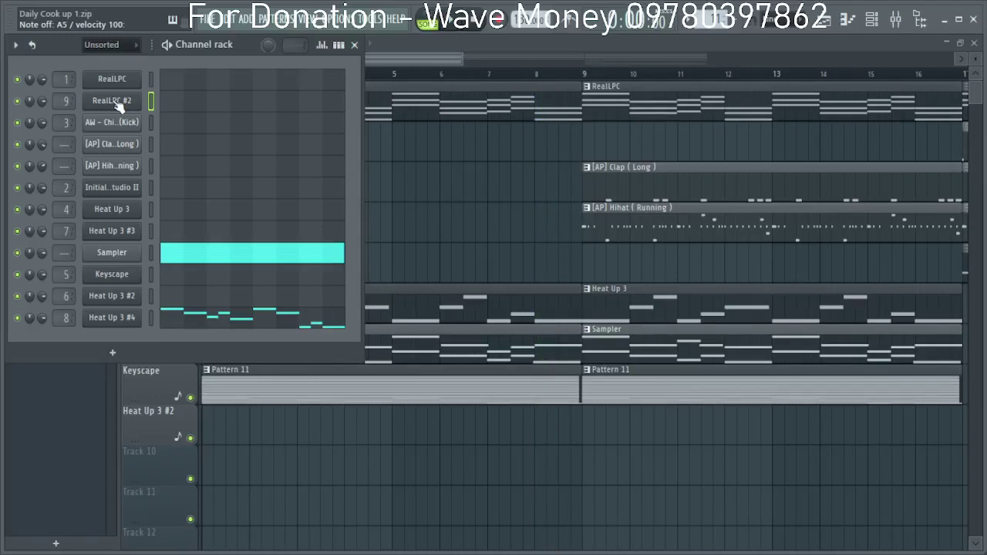
{"action": "left_click", "coordinate": [116, 101]}
{"action": "double_click", "coordinate": [801, 73]}
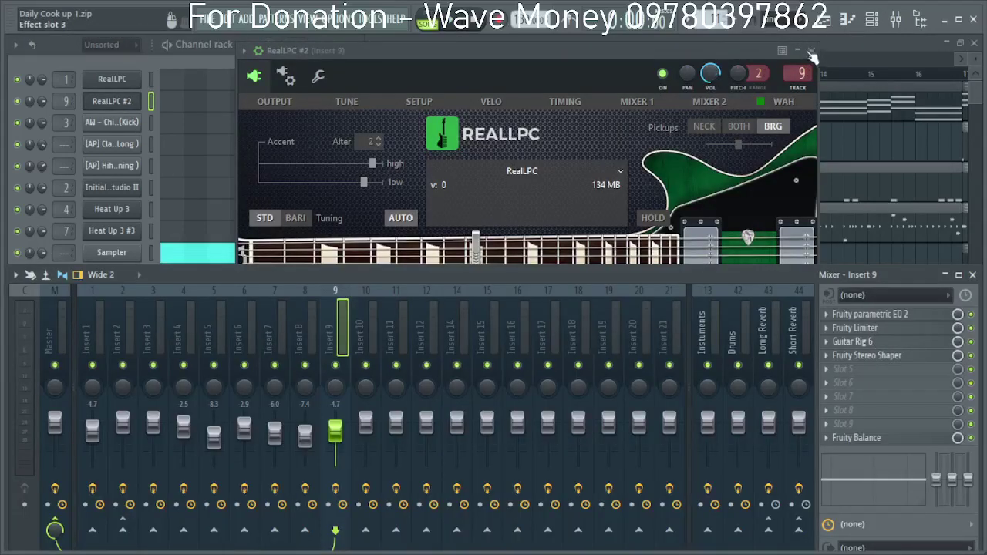
{"action": "key", "text": "F12"}
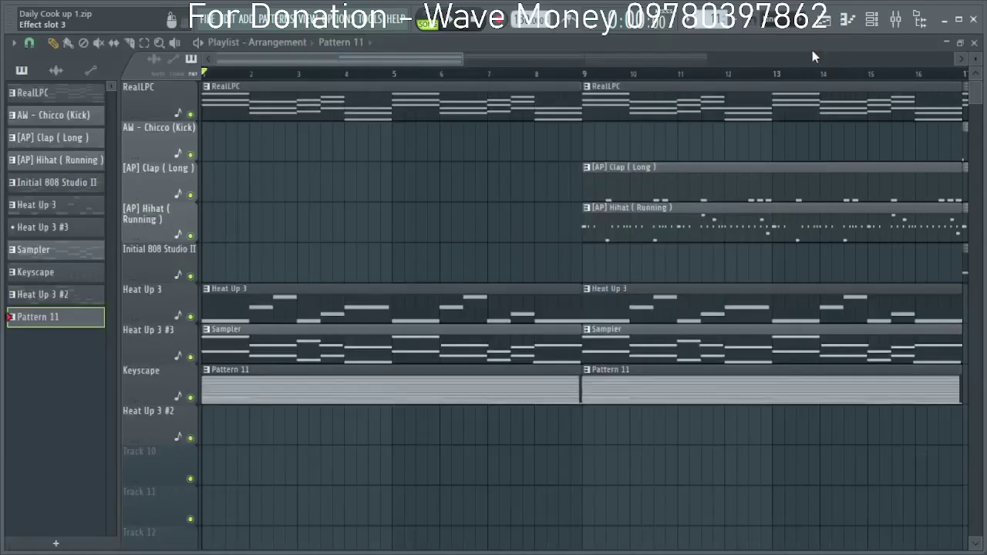
{"action": "left_click", "coordinate": [897, 21]}
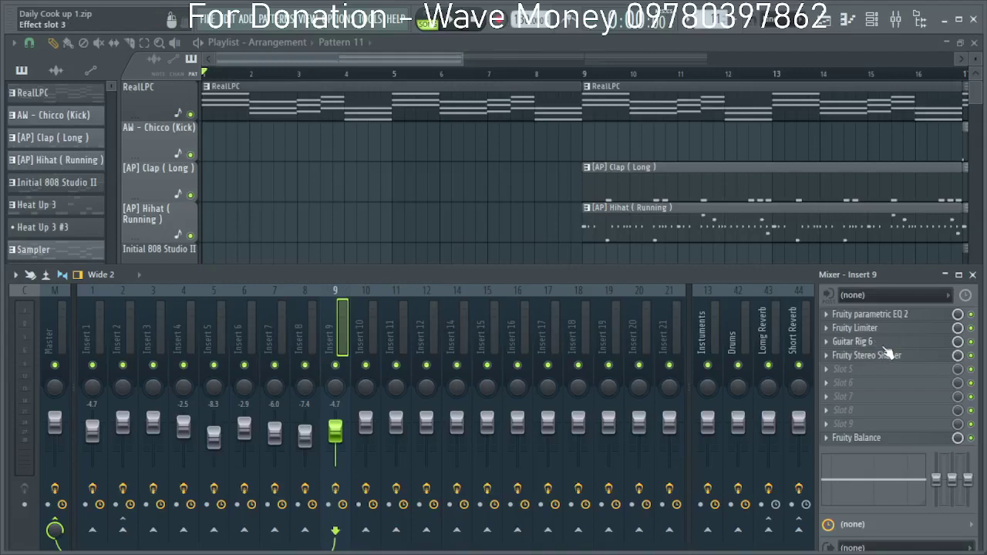
Save the project as a zipped song file named Daily Cook up 1.
{"action": "key", "text": "ctrl+shift+s"}
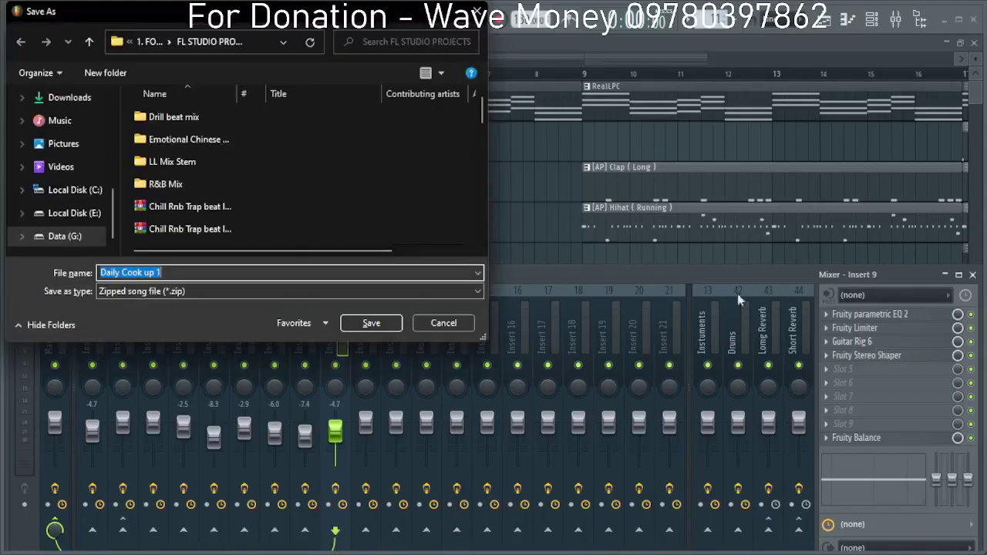
{"action": "left_click", "coordinate": [367, 323]}
{"action": "left_click", "coordinate": [537, 278]}
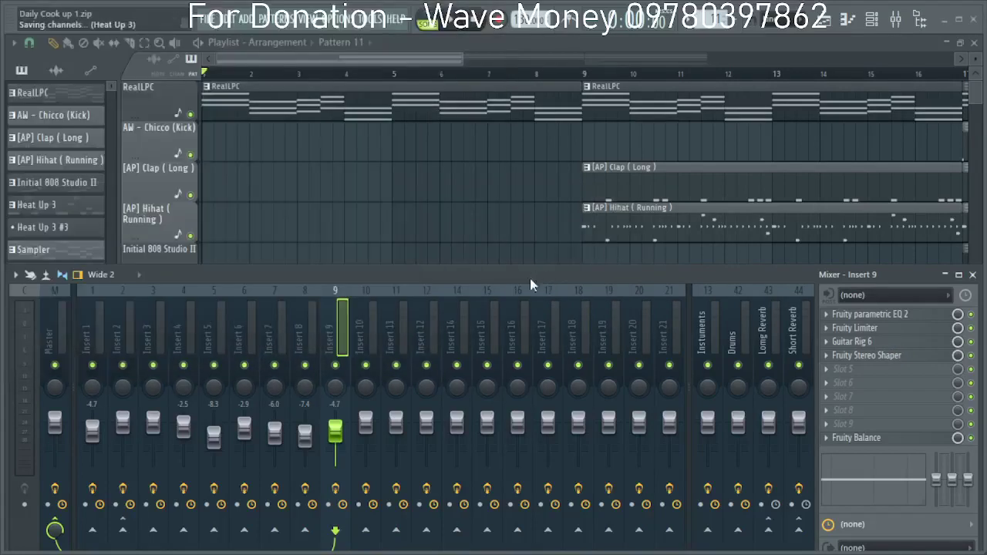
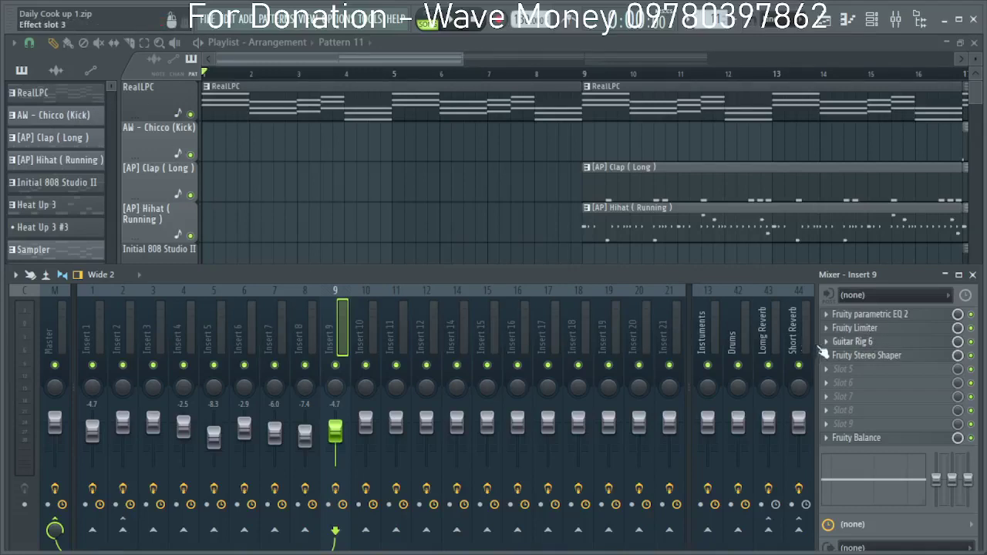
Replace the effect in slot 3 of Insert 9 with a fresh Guitar Rig 6.
{"action": "right_click", "coordinate": [834, 406]}
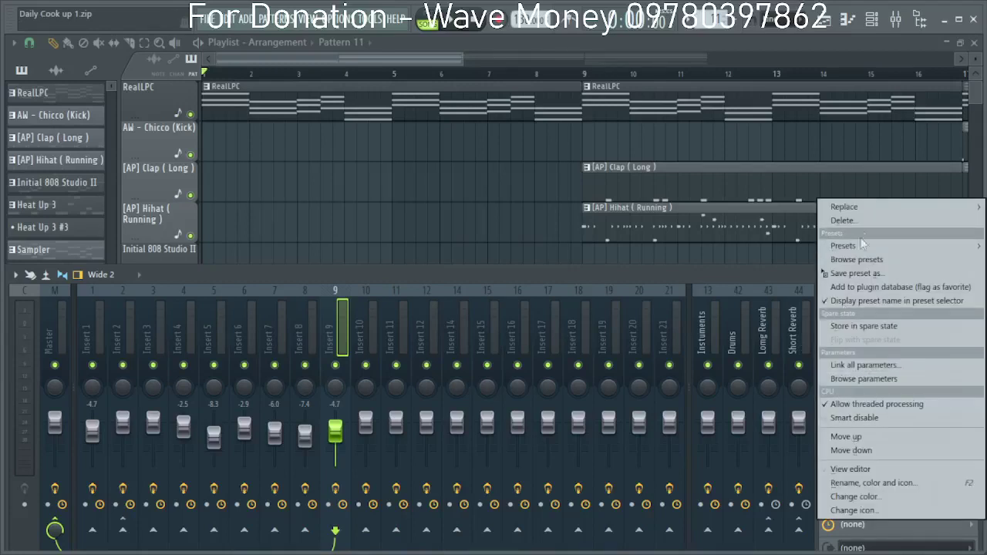
{"action": "mouse_move", "coordinate": [871, 214]}
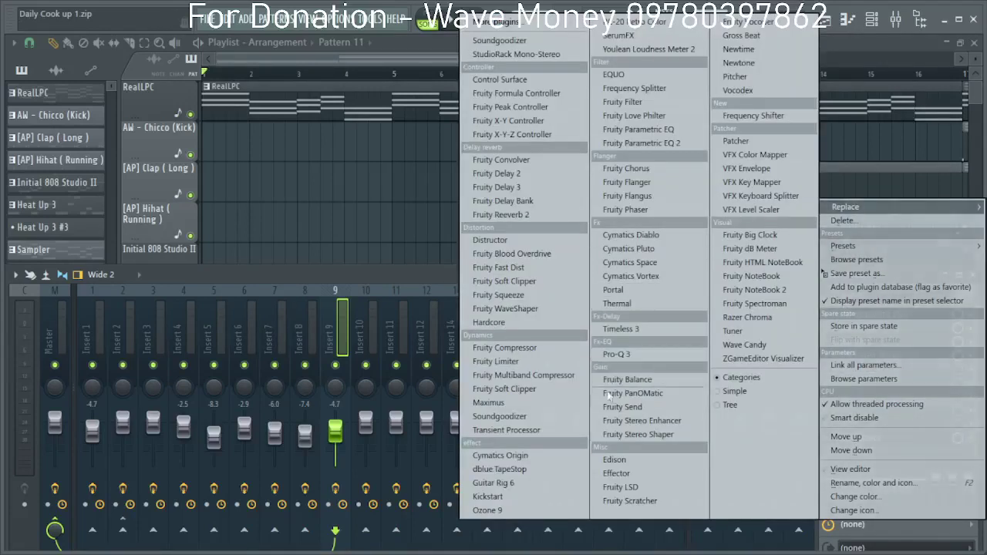
{"action": "left_click", "coordinate": [509, 483]}
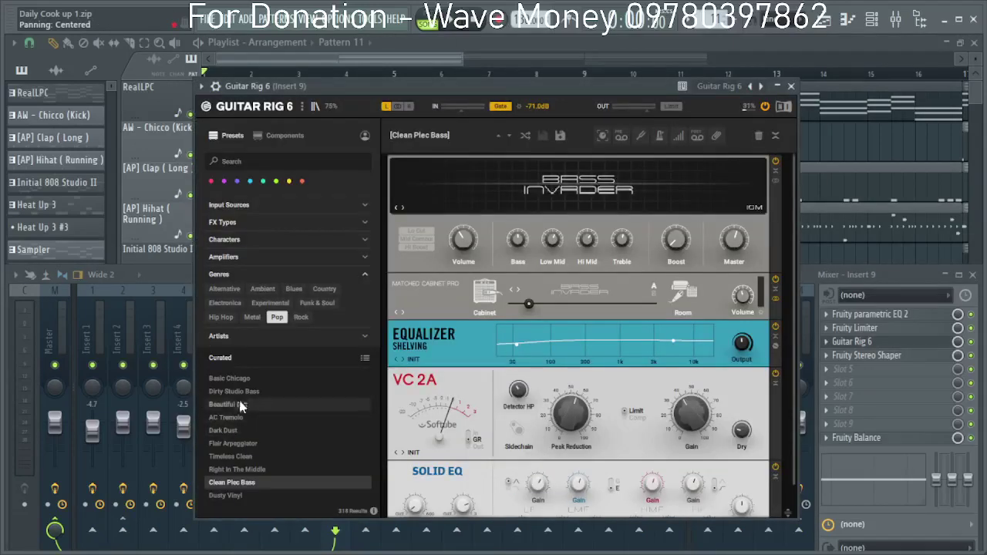
Audition the Basic Chicago, Dirty Studio Bass and Electric Pad presets in Guitar Rig 6 on Insert 9.
{"action": "left_click", "coordinate": [251, 379]}
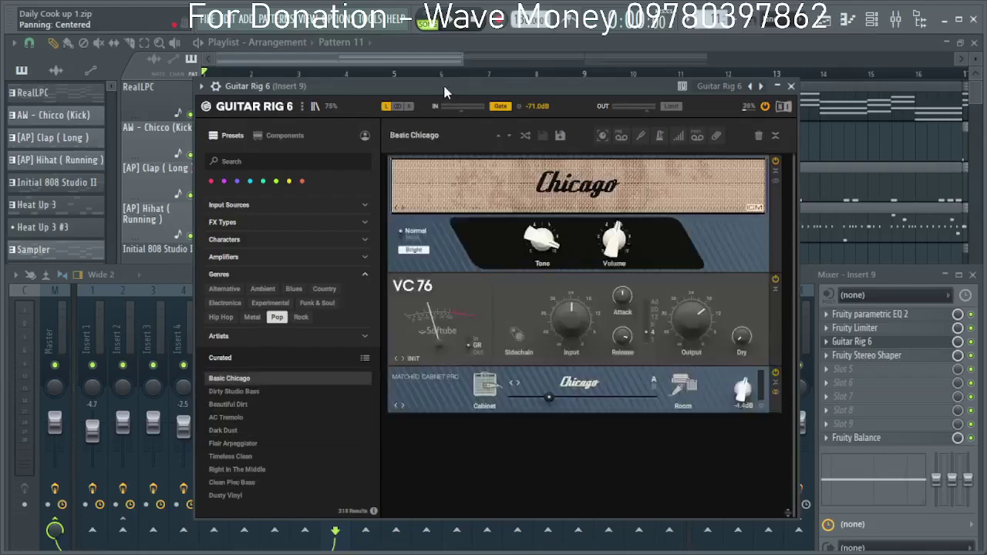
{"action": "left_click_drag", "start_coordinate": [445, 88], "coordinate": [450, 84]}
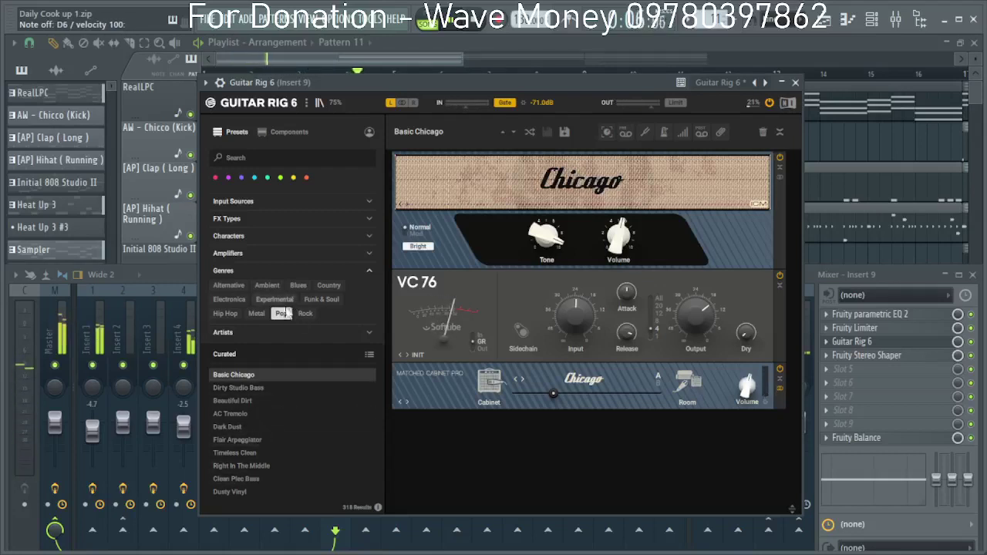
{"action": "left_click", "coordinate": [257, 388]}
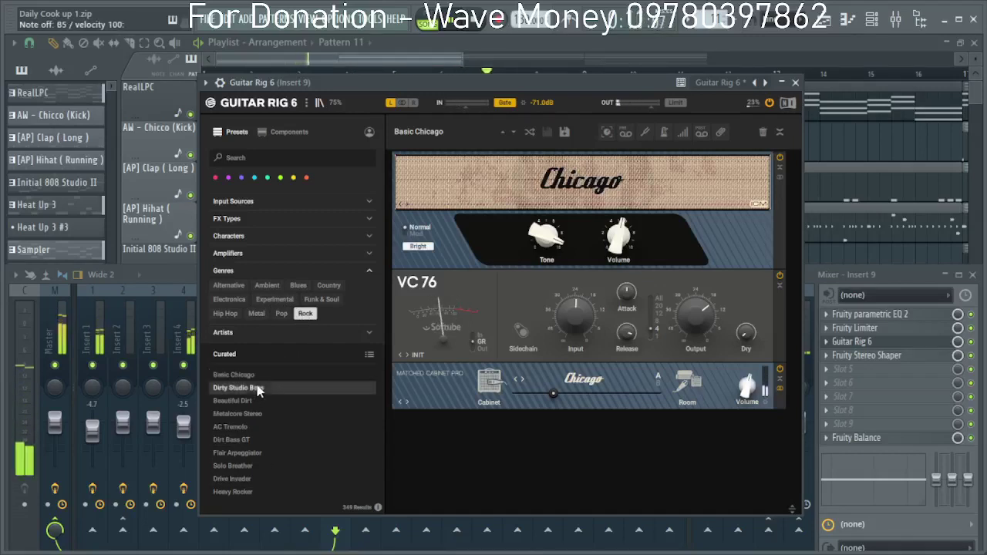
{"action": "left_click", "coordinate": [306, 320]}
{"action": "left_click_drag", "start_coordinate": [480, 80], "coordinate": [480, 69]}
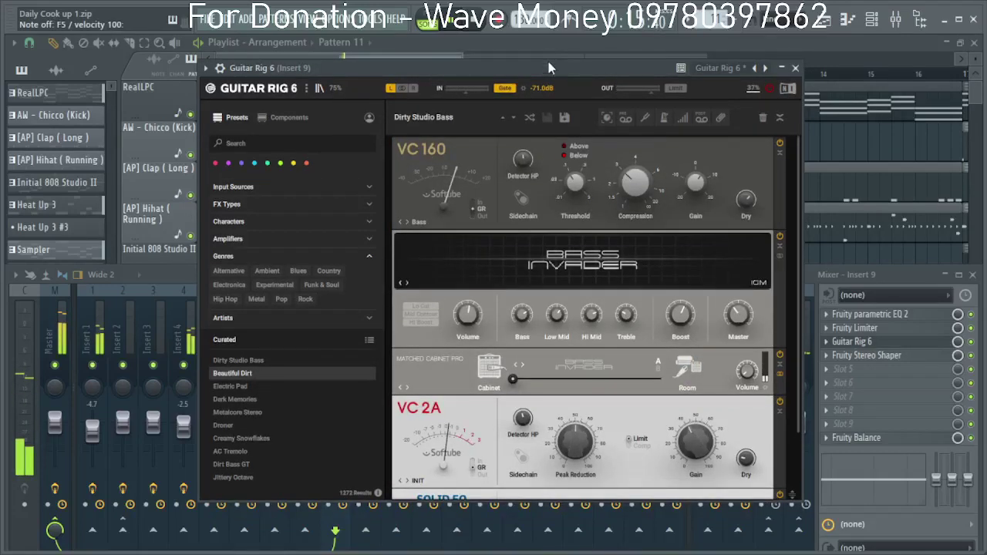
{"action": "key", "text": "space"}
{"action": "left_click_drag", "start_coordinate": [553, 67], "coordinate": [528, 91]}
{"action": "left_click", "coordinate": [231, 409]}
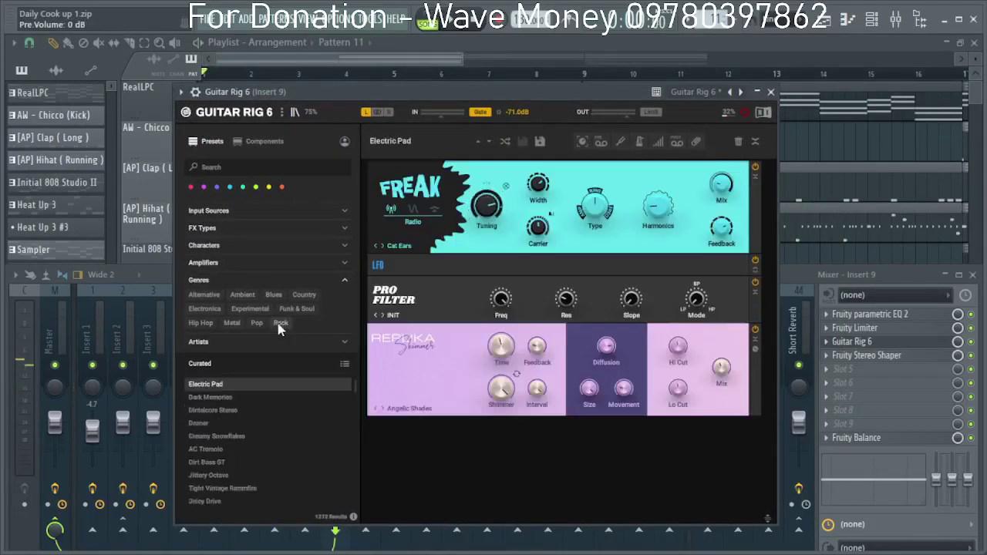
Filter the Guitar Rig 6 presets by Rock and audition HiGain Breather, Basic Chicago and Beautiful Dirt during playback.
{"action": "left_click", "coordinate": [280, 323]}
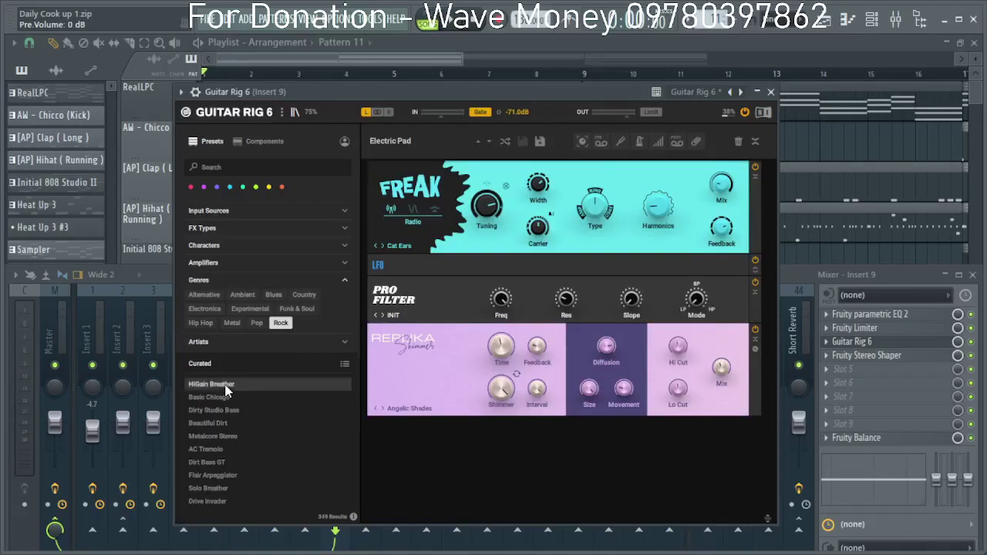
{"action": "left_click", "coordinate": [225, 386]}
{"action": "left_click_drag", "start_coordinate": [523, 92], "coordinate": [533, 96]}
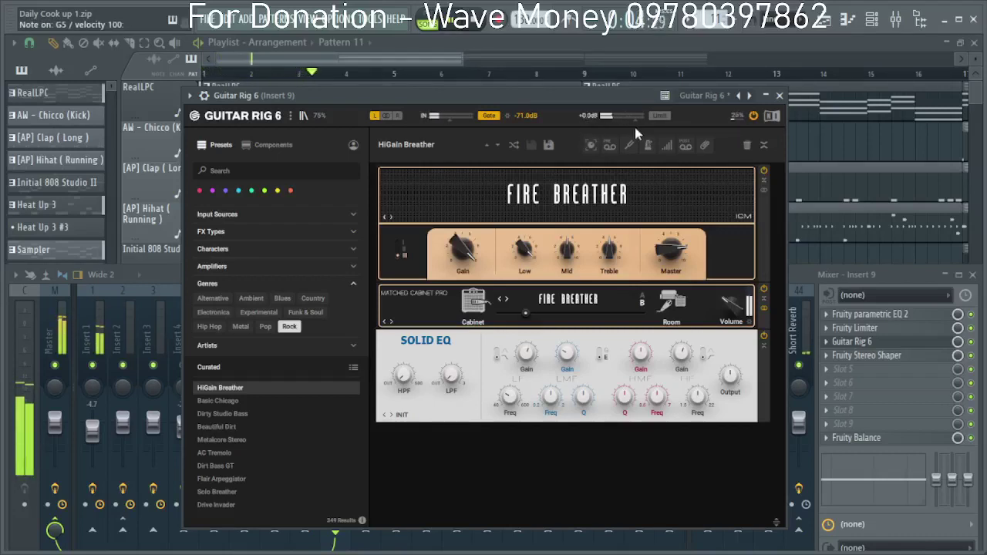
{"action": "left_click", "coordinate": [260, 399]}
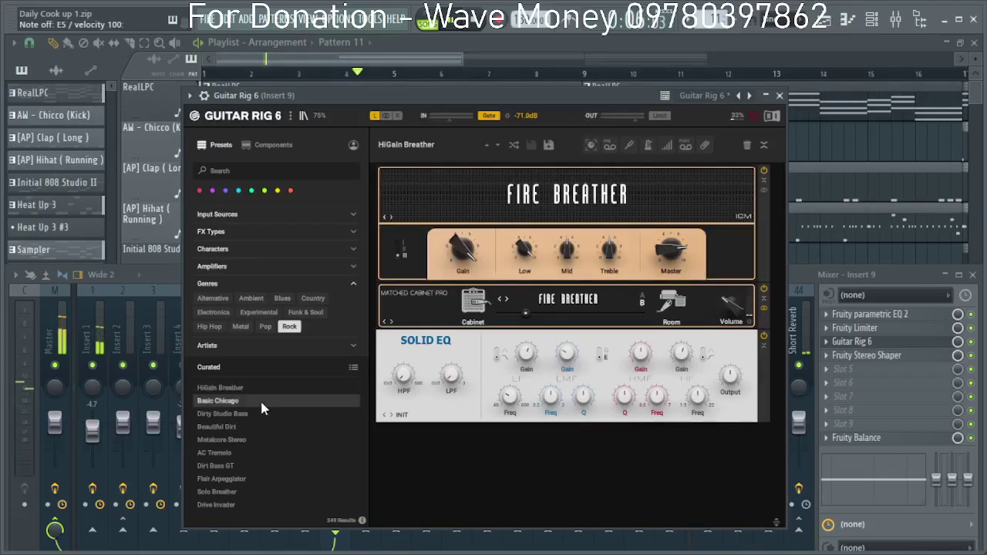
{"action": "left_click_drag", "start_coordinate": [571, 95], "coordinate": [605, 31]}
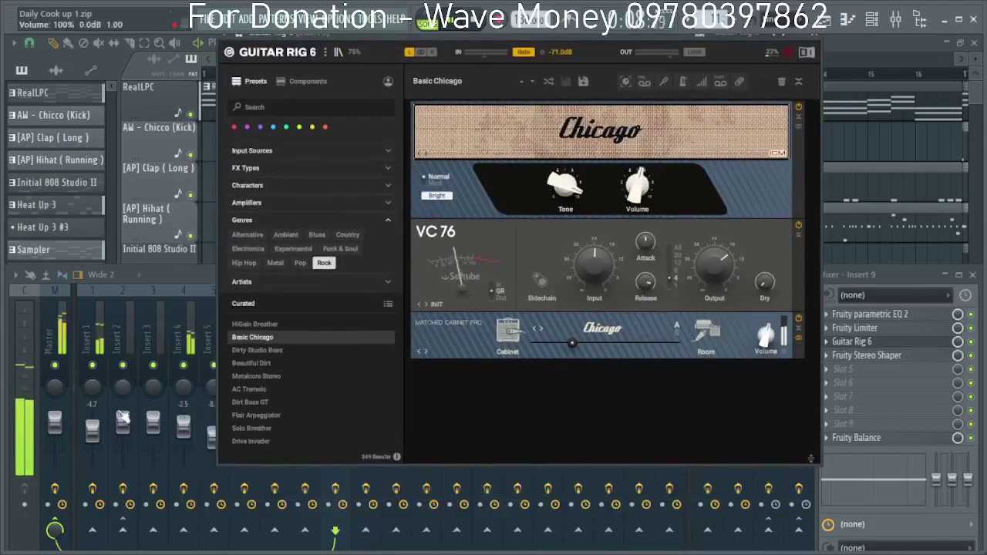
{"action": "left_click", "coordinate": [282, 361]}
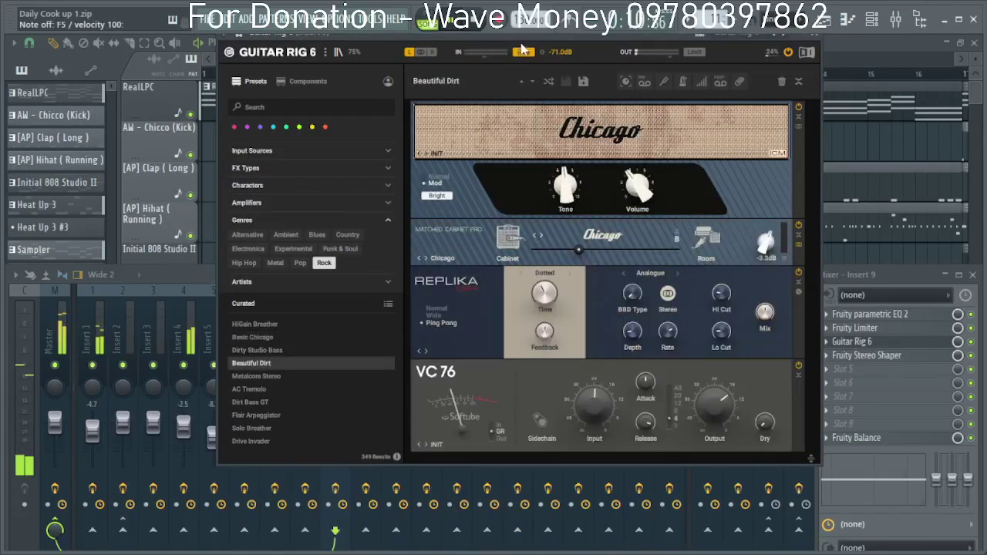
{"action": "left_click_drag", "start_coordinate": [518, 48], "coordinate": [507, 86]}
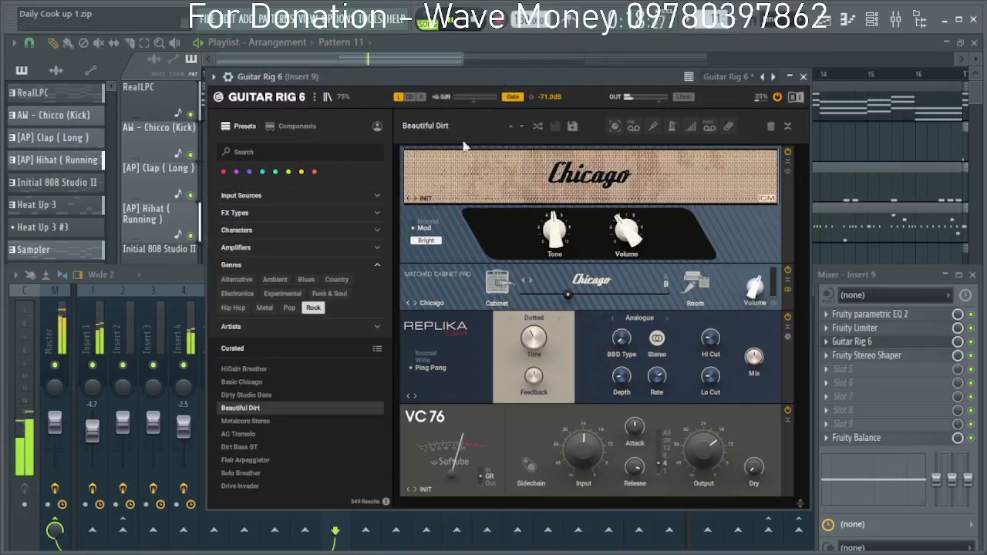
Load the Metalcore Stereo preset, listen to it with the arrangement, and close Guitar Rig 6.
{"action": "left_click", "coordinate": [260, 422]}
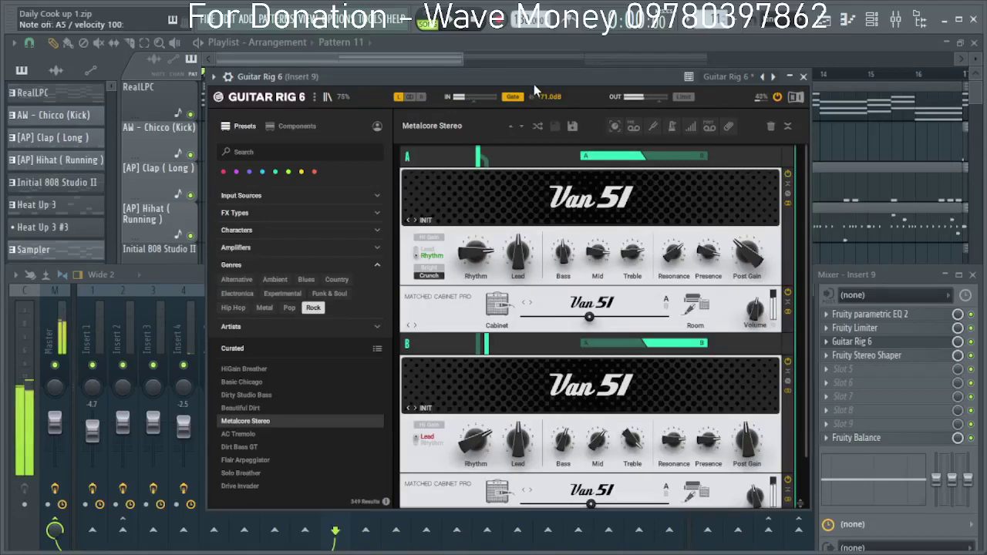
{"action": "left_click_drag", "start_coordinate": [534, 84], "coordinate": [546, 89]}
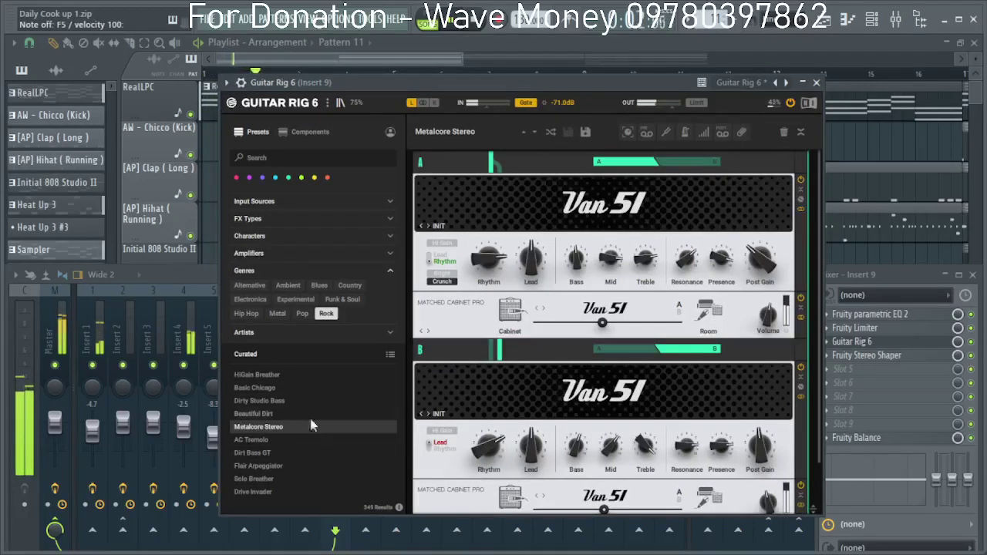
{"action": "left_click", "coordinate": [819, 83]}
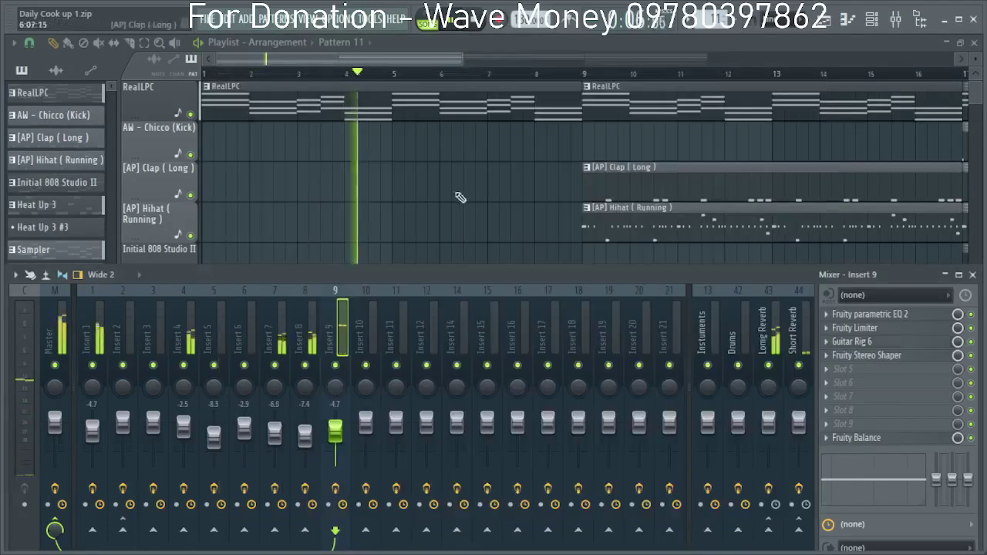
Open the piano roll of the RealLPC #2 channel in an enlarged window.
{"action": "scroll", "coordinate": [300, 176], "scroll_direction": "down", "scroll_amount": 4}
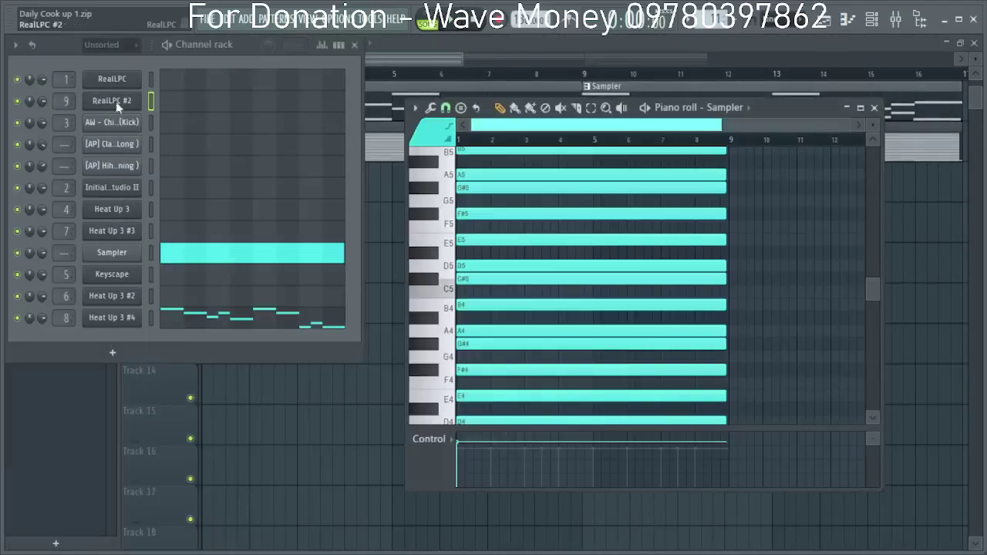
{"action": "right_click", "coordinate": [117, 106]}
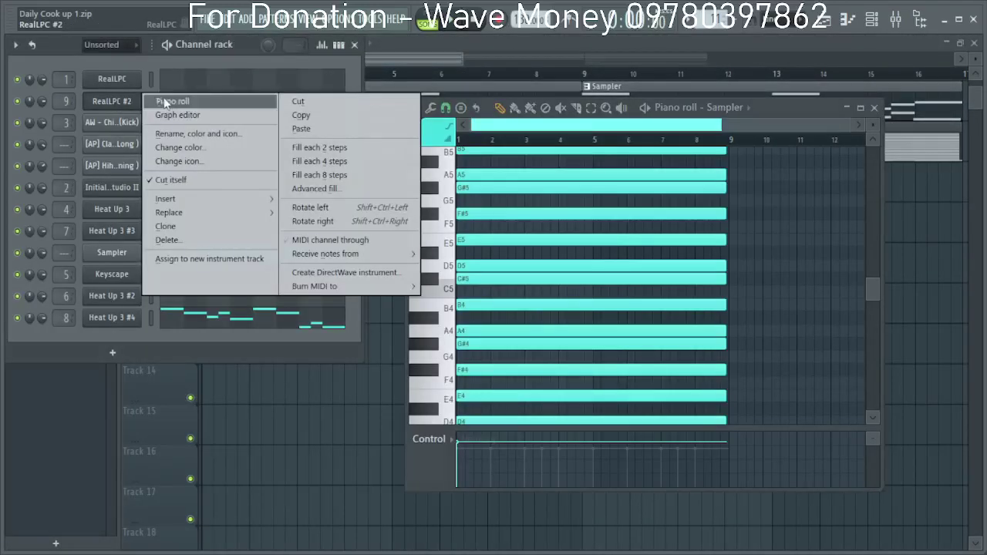
{"action": "left_click", "coordinate": [165, 100]}
{"action": "left_click", "coordinate": [874, 109]}
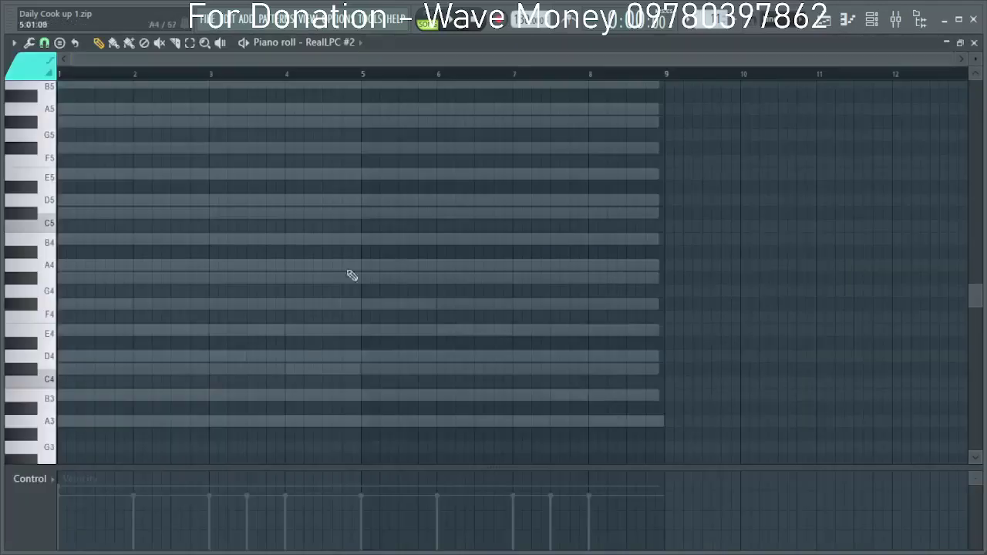
{"action": "scroll", "coordinate": [68, 167], "scroll_direction": "up", "scroll_amount": 1}
Draw three short F#5 notes at eighth-note spacing from the start of bar 1 and check them with playback.
{"action": "left_click_drag", "start_coordinate": [67, 193], "coordinate": [35, 250]}
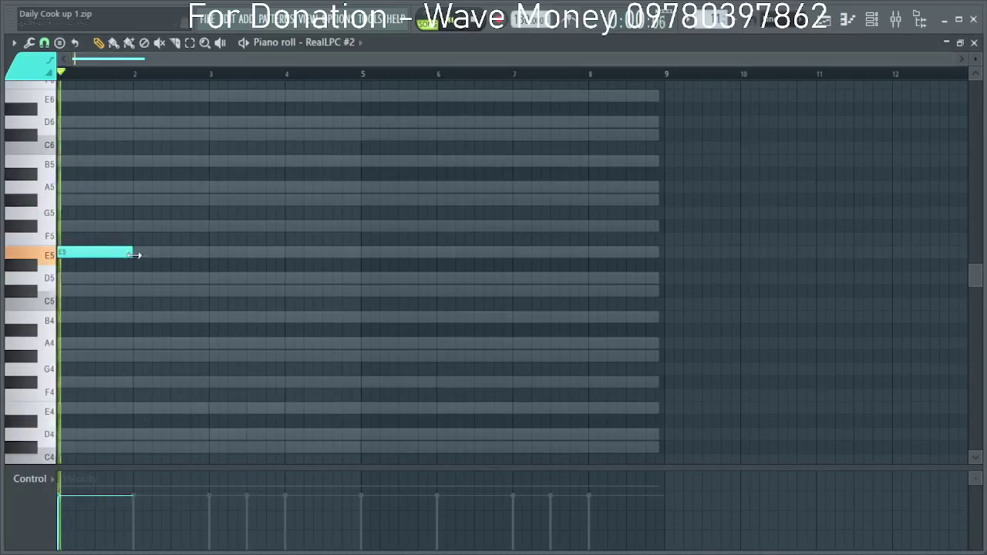
{"action": "left_click_drag", "start_coordinate": [133, 255], "coordinate": [72, 258]}
{"action": "scroll", "coordinate": [77, 258], "scroll_direction": "up", "scroll_amount": 2}
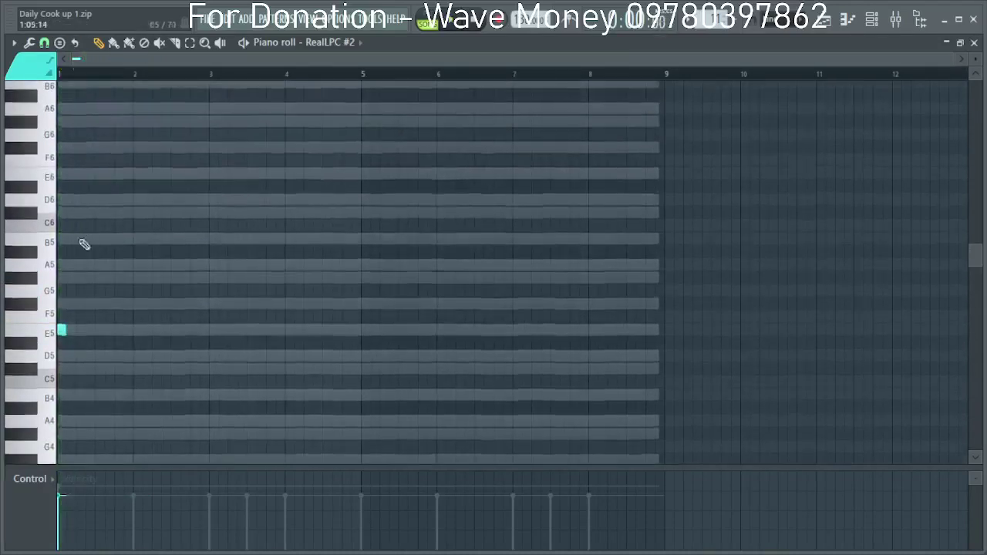
{"action": "scroll", "coordinate": [176, 59], "scroll_direction": "up", "scroll_amount": 2}
{"action": "scroll", "coordinate": [103, 327], "scroll_direction": "up", "scroll_amount": 2}
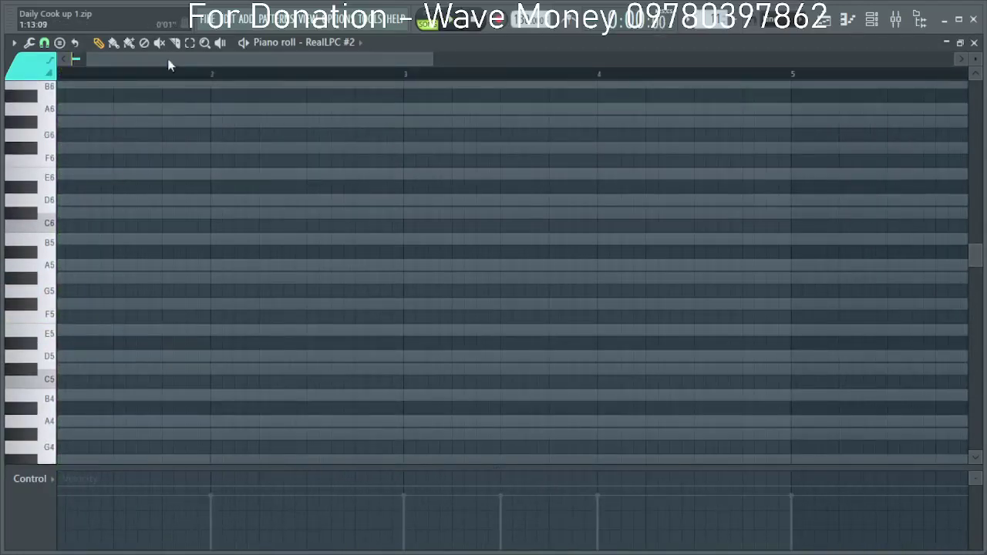
{"action": "left_click_drag", "start_coordinate": [169, 61], "coordinate": [146, 63]}
{"action": "left_click_drag", "start_coordinate": [67, 348], "coordinate": [80, 303]}
{"action": "key", "text": "space"}
{"action": "key", "text": "space"}
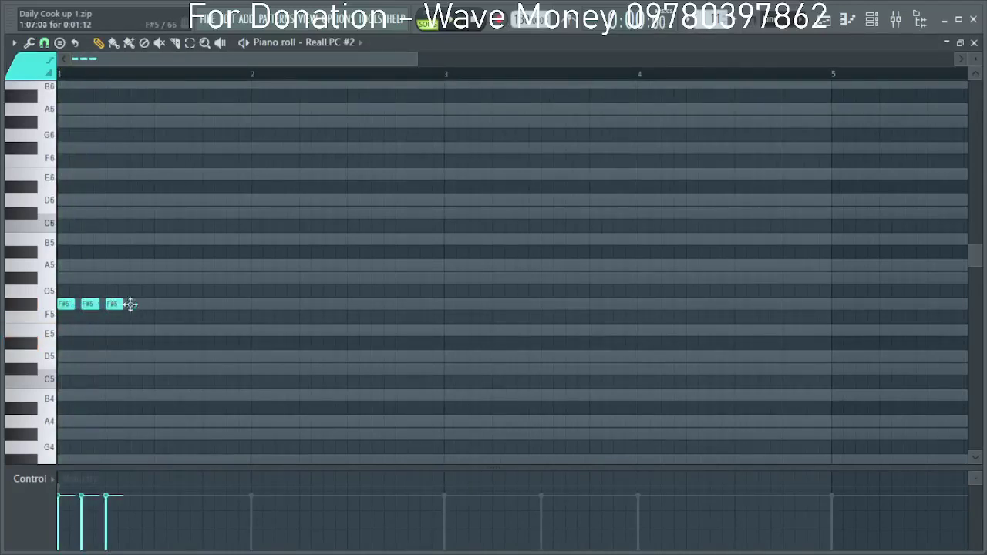
Add a fourth F#5 note at the same spacing, shorten all four, play them back, and restore the piano roll's smaller size.
{"action": "key", "text": "space"}
{"action": "key", "text": "space"}
{"action": "scroll", "coordinate": [127, 321], "scroll_direction": "up", "scroll_amount": 3}
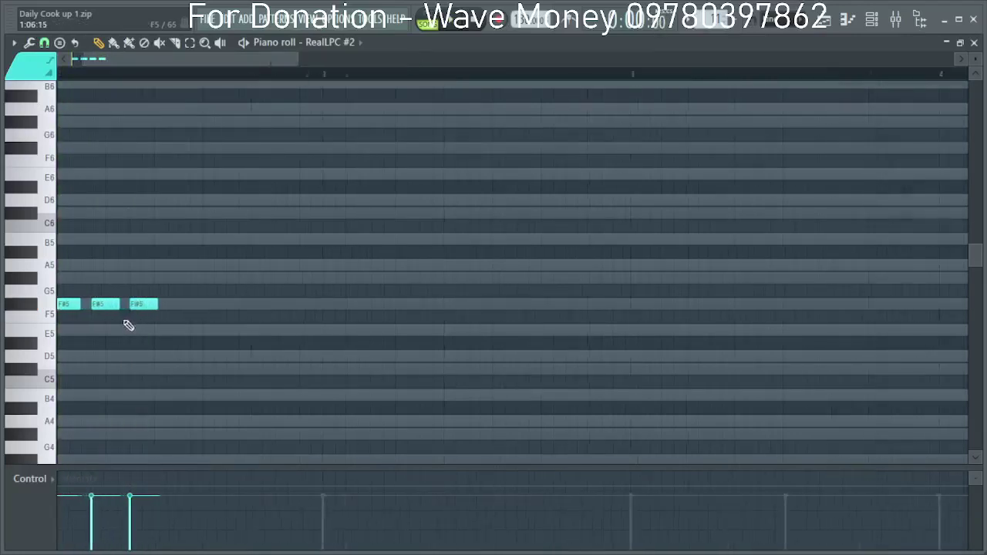
{"action": "left_click_drag", "start_coordinate": [217, 344], "coordinate": [75, 306]}
{"action": "key", "text": "space"}
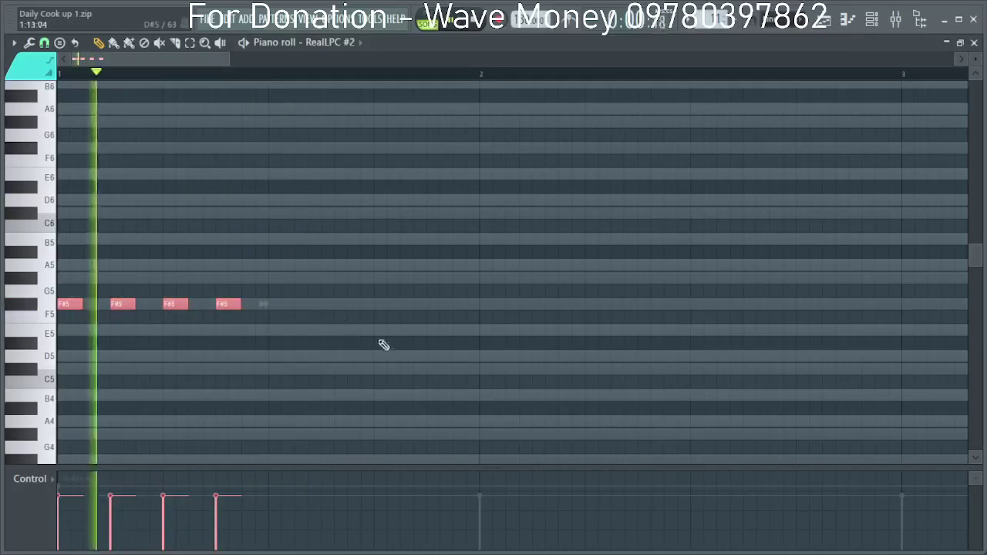
{"action": "key", "text": "space"}
{"action": "left_click", "coordinate": [961, 44]}
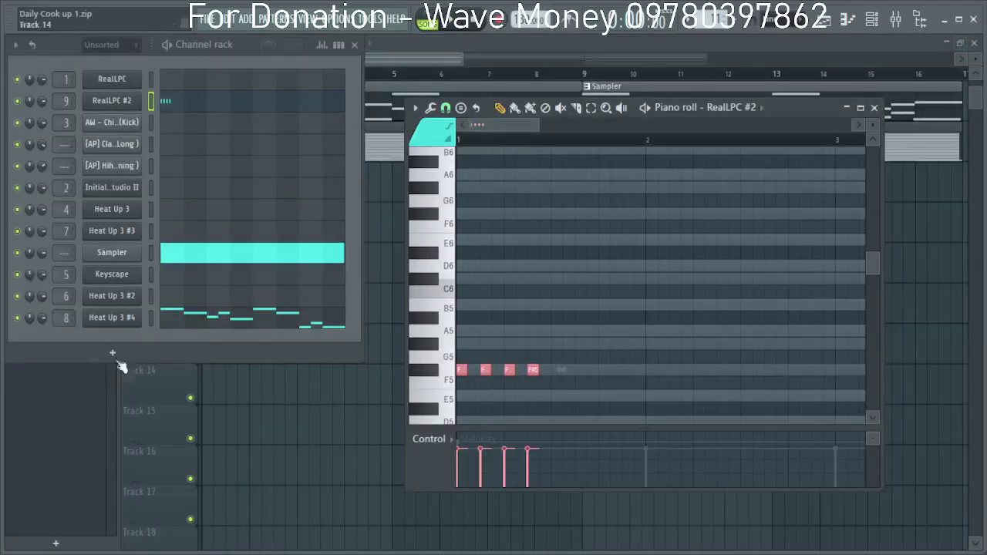
Enable the PinchHarmonics velocity effect in RealLPC #2 and bring its piano roll back up.
{"action": "left_click", "coordinate": [112, 103]}
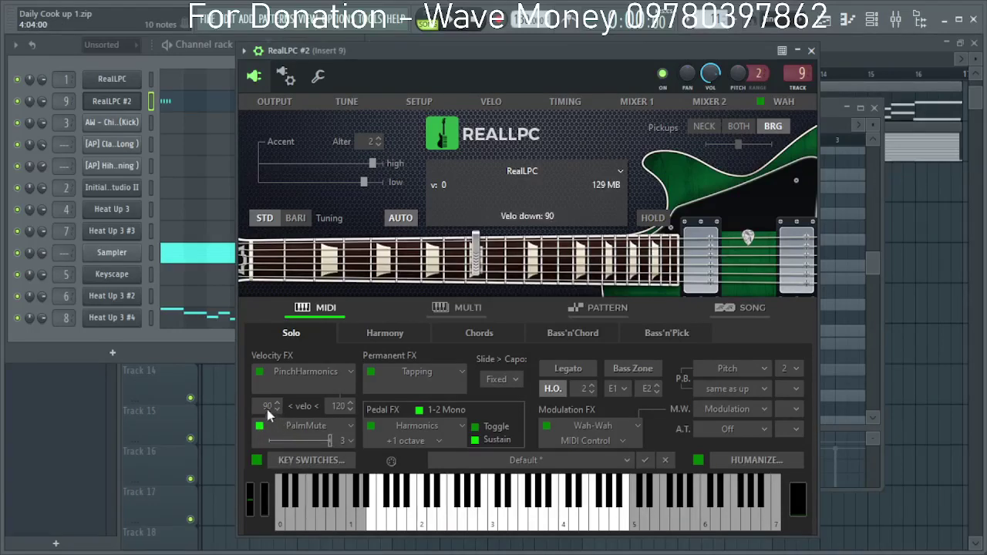
{"action": "left_click", "coordinate": [259, 372]}
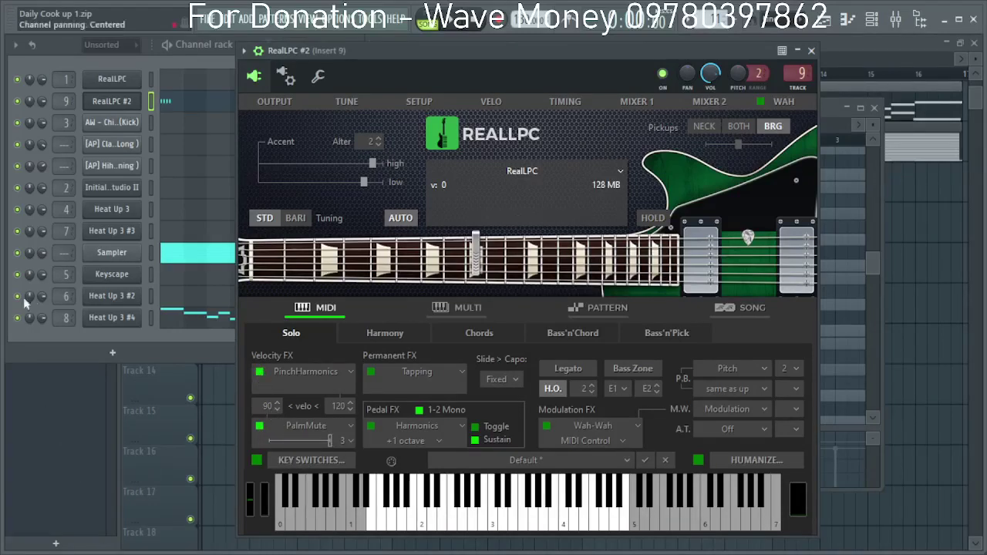
{"action": "right_click", "coordinate": [112, 102]}
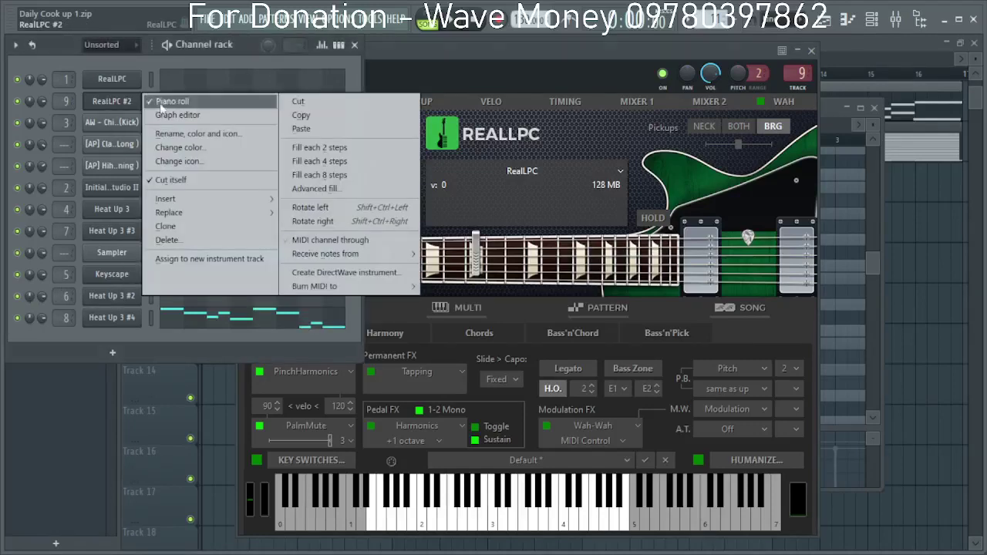
{"action": "left_click", "coordinate": [171, 103]}
{"action": "right_click", "coordinate": [115, 101]}
{"action": "left_click", "coordinate": [176, 114]}
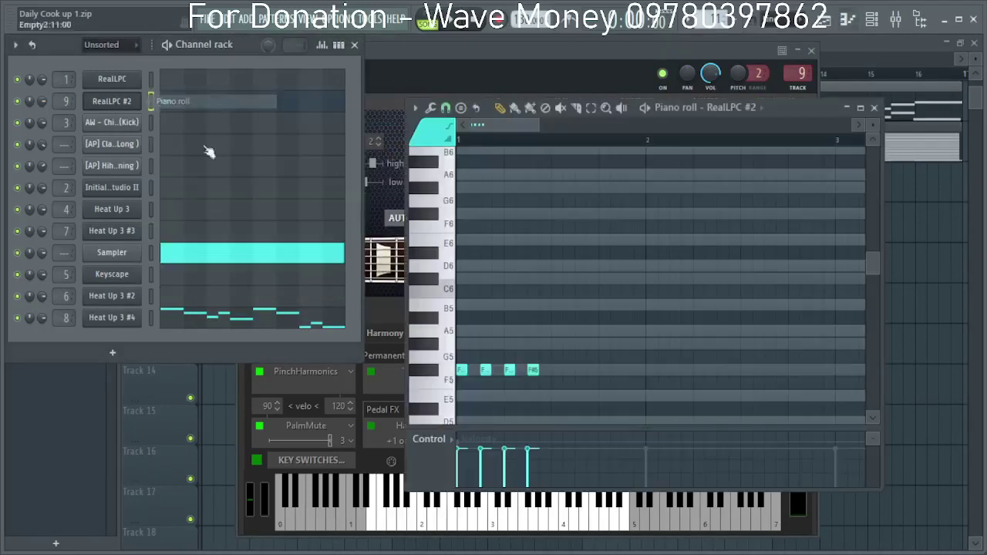
Raise the velocities of the F#5 notes to about 84%, set the second to about 59%, and compare with short playbacks.
{"action": "scroll", "coordinate": [469, 387], "scroll_direction": "down", "scroll_amount": 2}
{"action": "key", "text": "space"}
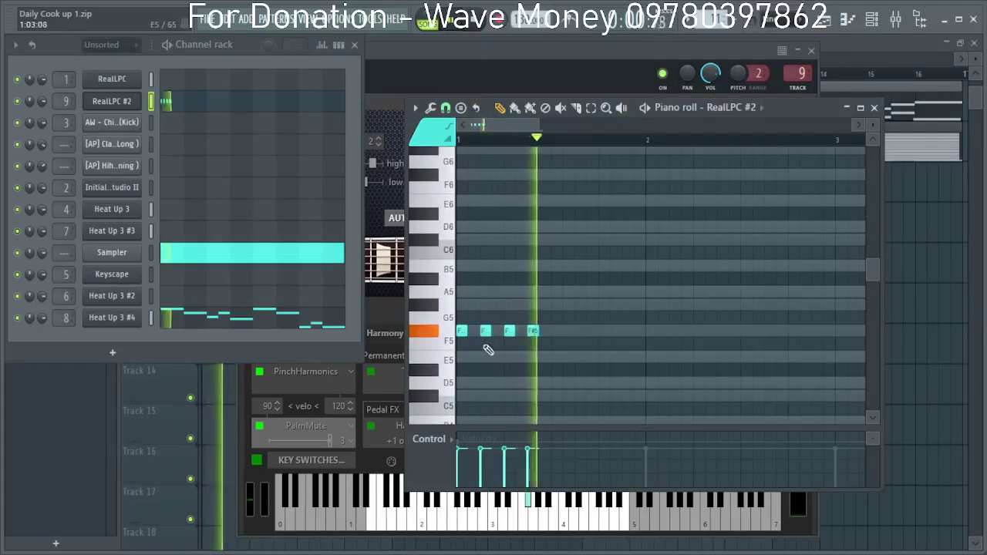
{"action": "key", "text": "space"}
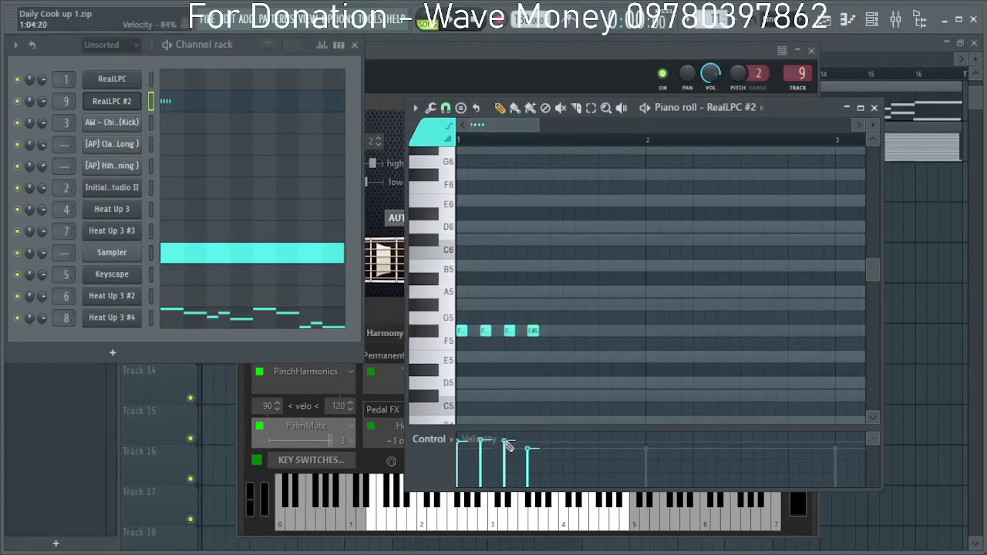
{"action": "left_click_drag", "start_coordinate": [530, 444], "coordinate": [530, 442]}
{"action": "key", "text": "space"}
{"action": "key", "text": "space"}
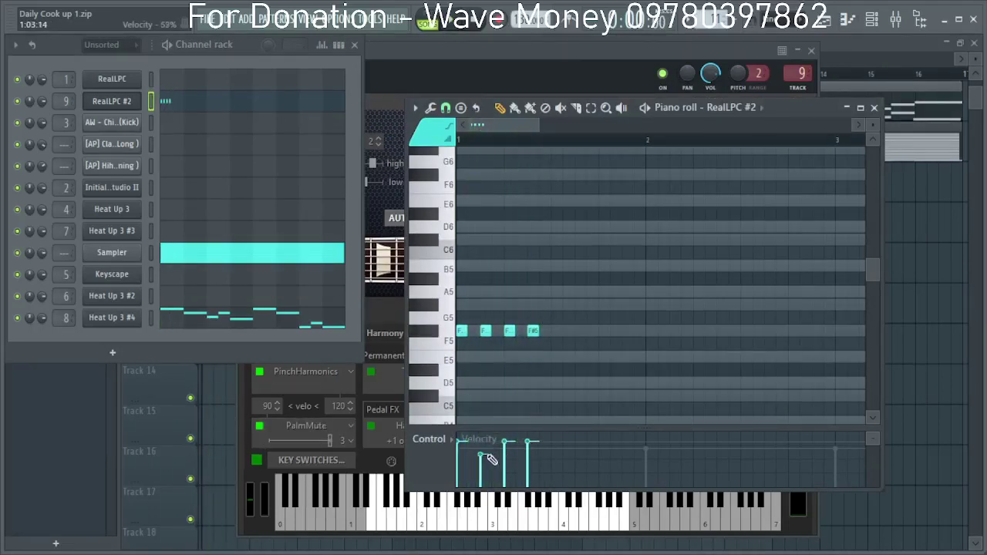
{"action": "key", "text": "space"}
{"action": "key", "text": "space"}
Lengthen all four F#5 notes until they touch, rework their velocities so only the fourth is lower, and play them back.
{"action": "mouse_move", "coordinate": [562, 362]}
{"action": "left_mouse_down"}
{"action": "mouse_move", "coordinate": [464, 340]}
{"action": "mouse_move", "coordinate": [455, 324]}
{"action": "left_mouse_up"}
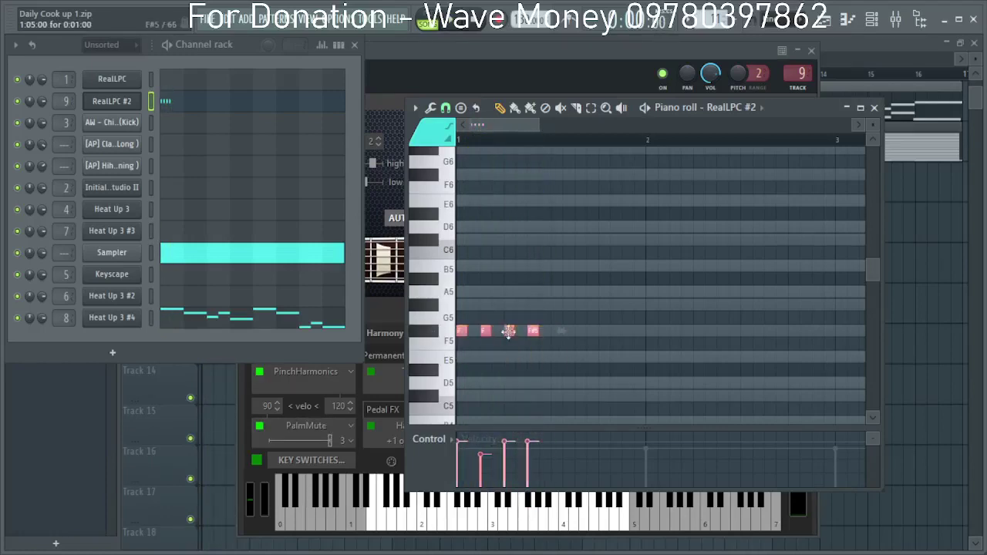
{"action": "key", "text": "space"}
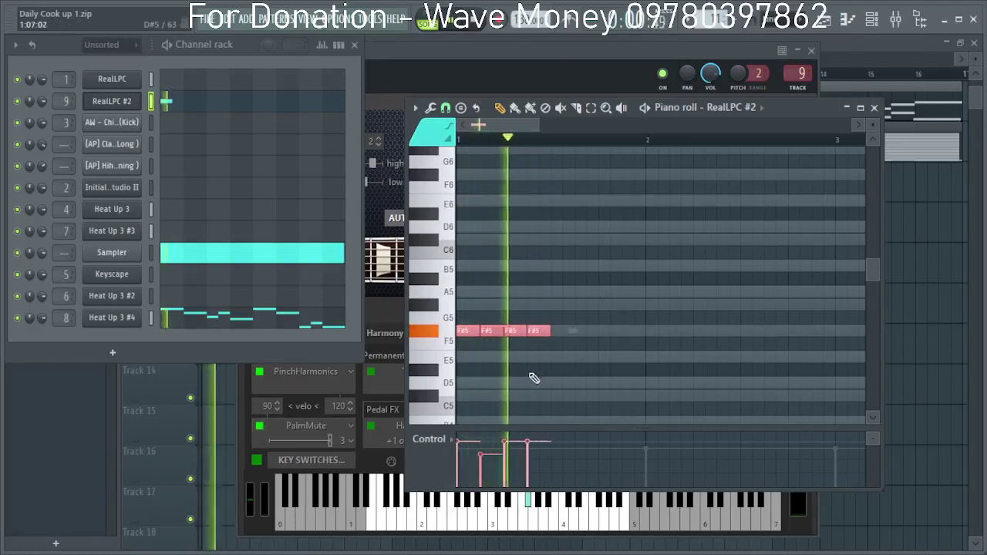
{"action": "key", "text": "space"}
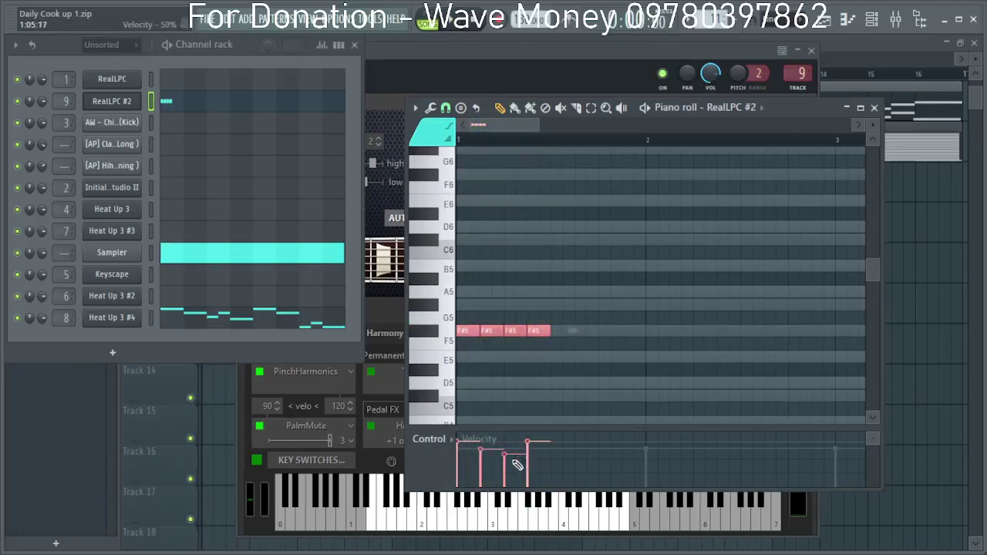
{"action": "key", "text": "space"}
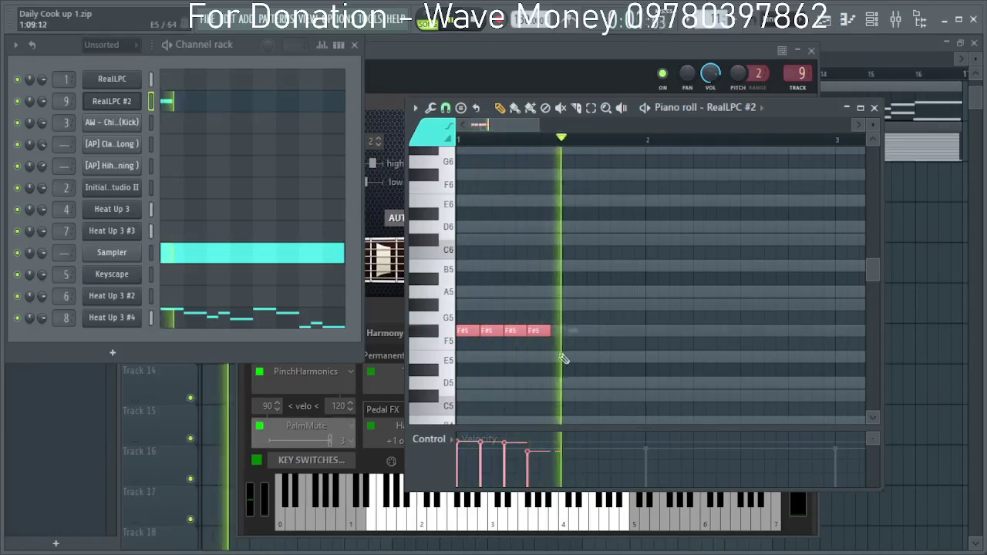
Duplicate the four F#5 notes directly behind themselves to fill bar 1, and play the result.
{"action": "key", "text": "space"}
{"action": "left_click_drag", "start_coordinate": [578, 346], "coordinate": [386, 311]}
{"action": "left_click_drag", "start_coordinate": [465, 333], "coordinate": [561, 333]}
{"action": "key", "text": "space"}
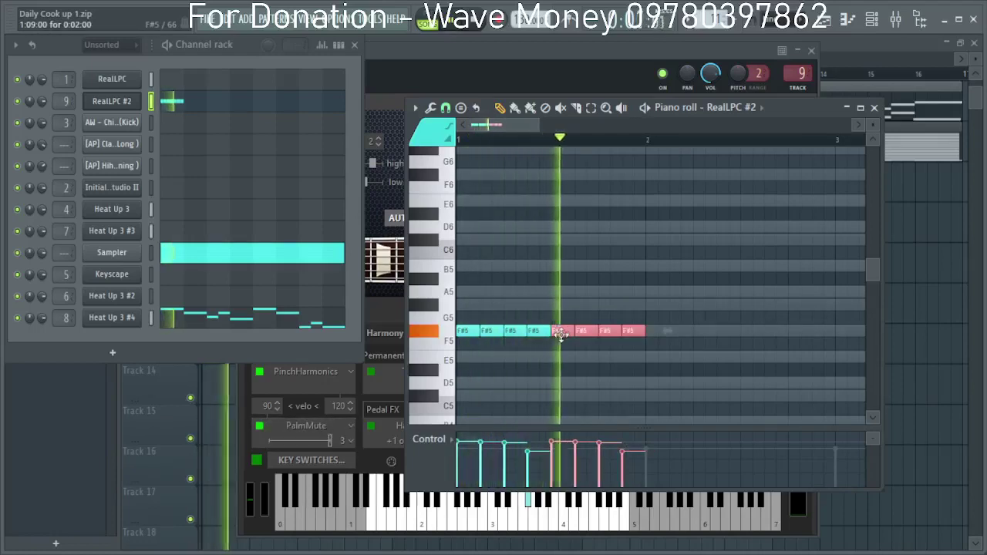
{"action": "key", "text": "space"}
{"action": "key", "text": "space"}
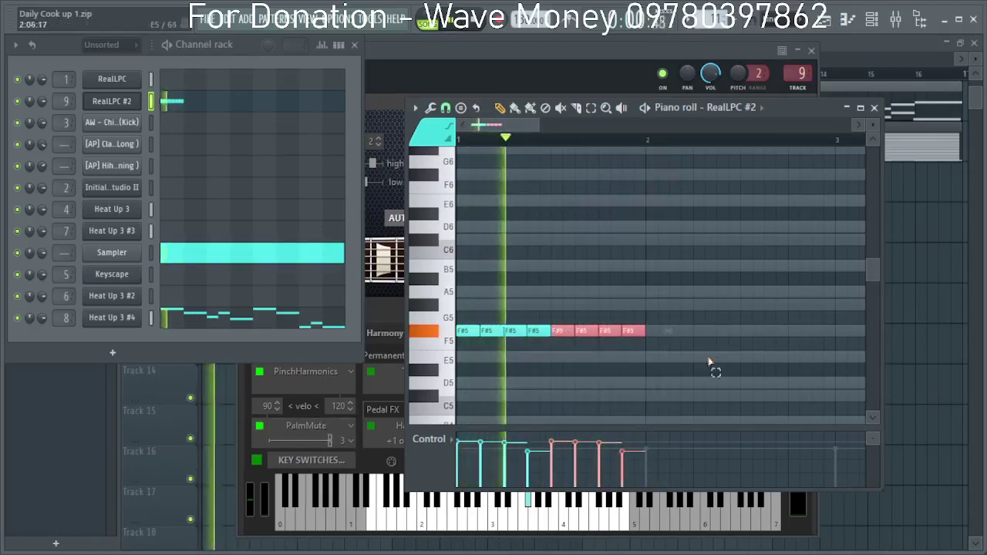
{"action": "key", "text": "space"}
Select all eight notes and move them down to C#5, comparing the pitch with short playbacks.
{"action": "left_click_drag", "start_coordinate": [716, 367], "coordinate": [462, 384]}
{"action": "key", "text": "space"}
{"action": "key", "text": "space"}
{"action": "key", "text": "space"}
{"action": "key", "text": "space"}
{"action": "key", "text": "space"}
{"action": "scroll", "coordinate": [462, 383], "scroll_direction": "down", "scroll_amount": 1}
{"action": "key", "text": "space"}
{"action": "left_click_drag", "start_coordinate": [463, 345], "coordinate": [463, 355]}
{"action": "key", "text": "space"}
{"action": "scroll", "coordinate": [463, 355], "scroll_direction": "down", "scroll_amount": 3}
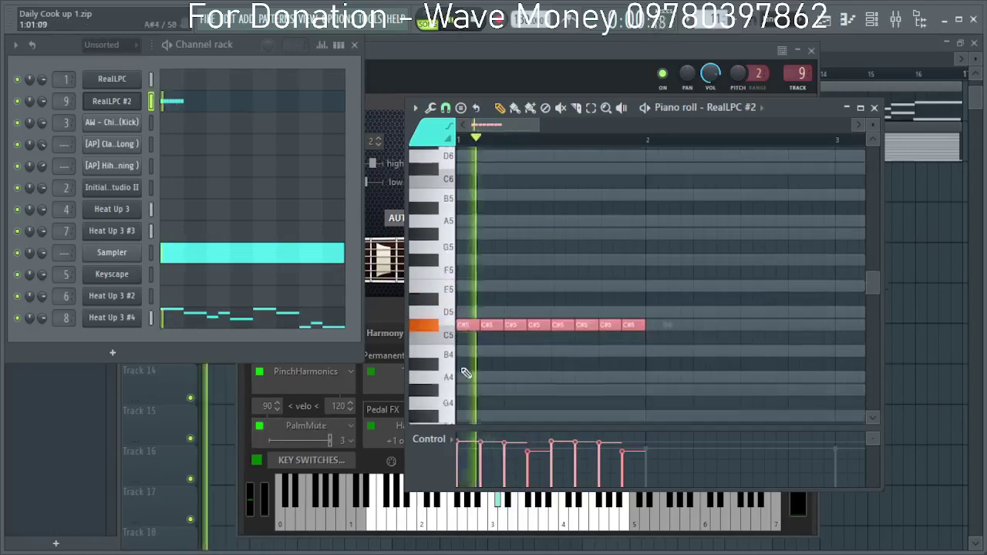
Lower the eight notes to E4 and on to D4, playing each pitch back.
{"action": "key", "text": "space"}
{"action": "left_click_drag", "start_coordinate": [469, 242], "coordinate": [463, 361]}
{"action": "key", "text": "space"}
{"action": "key", "text": "space"}
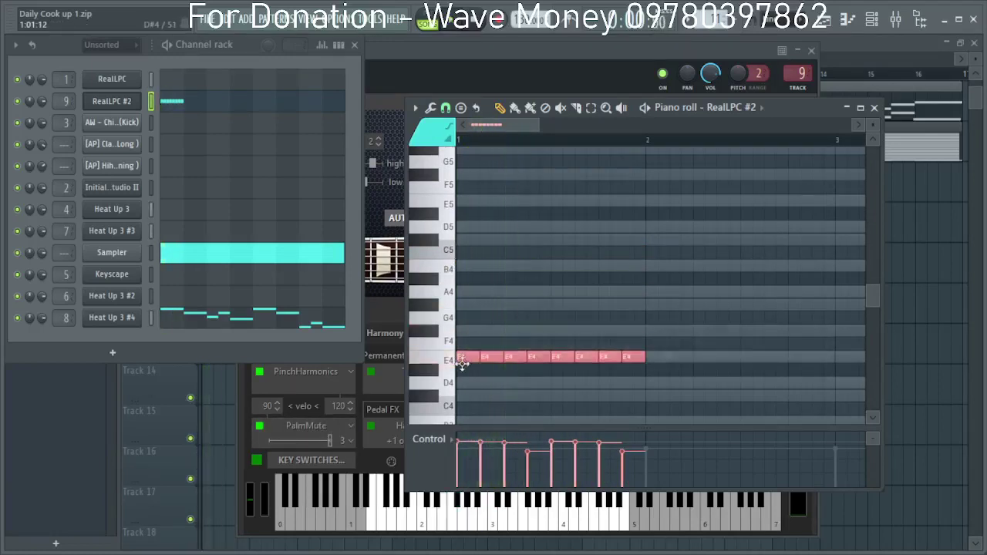
{"action": "key", "text": "space"}
{"action": "scroll", "coordinate": [463, 360], "scroll_direction": "down", "scroll_amount": 3}
{"action": "left_click_drag", "start_coordinate": [466, 317], "coordinate": [461, 353]}
{"action": "key", "text": "space"}
{"action": "scroll", "coordinate": [463, 355], "scroll_direction": "down", "scroll_amount": 3}
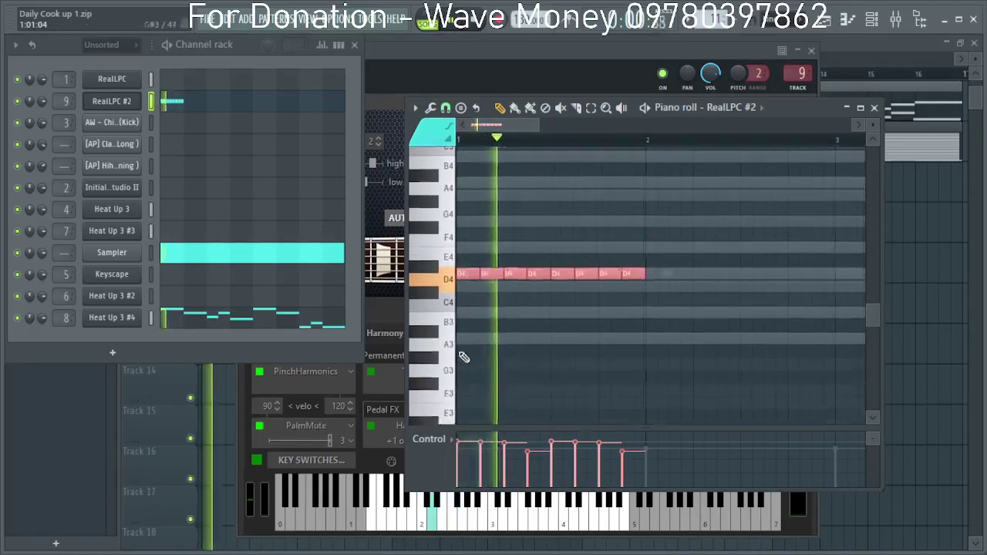
Lower the eight notes a semitone to C#4 and play them back.
{"action": "key", "text": "space"}
{"action": "left_click_drag", "start_coordinate": [465, 266], "coordinate": [461, 293]}
{"action": "key", "text": "space"}
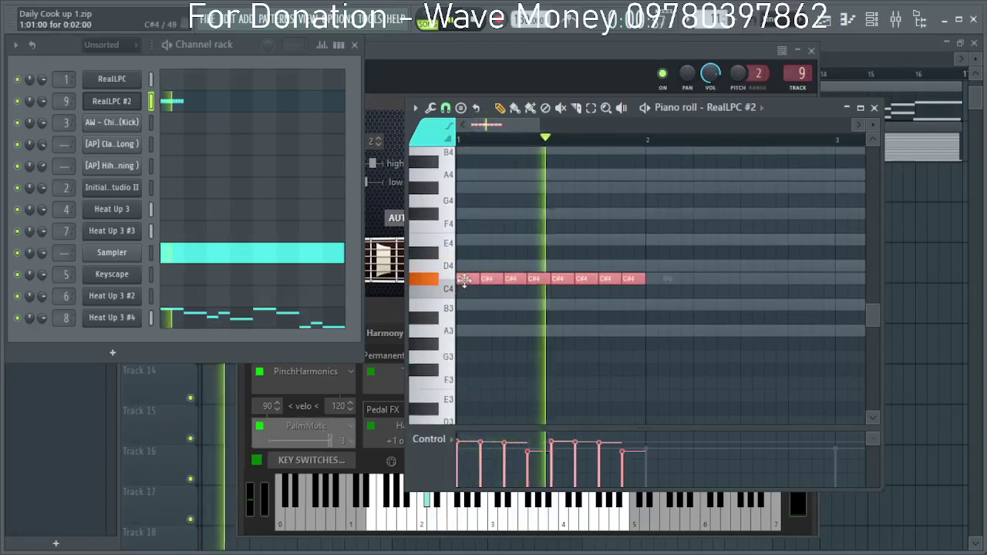
{"action": "key", "text": "space"}
{"action": "key", "text": "space"}
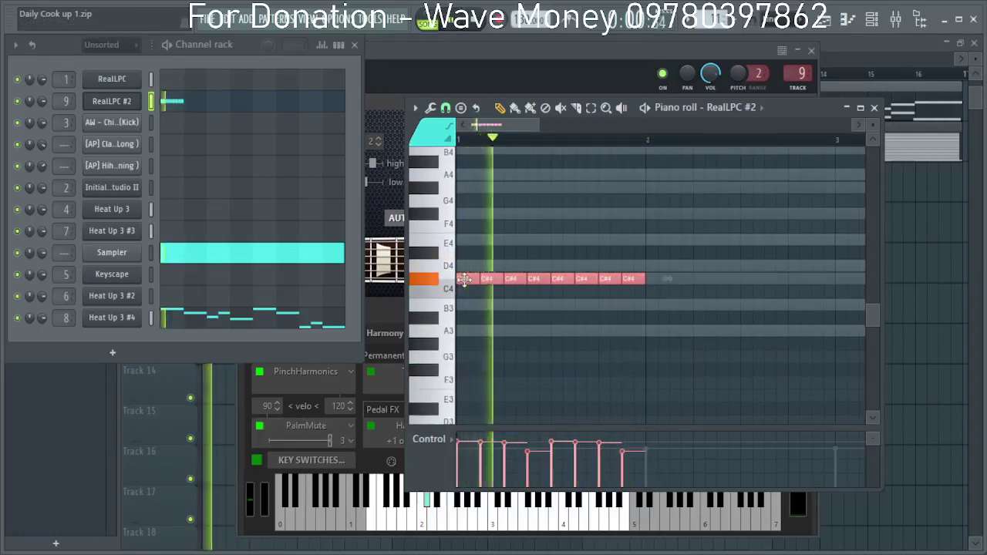
{"action": "key", "text": "space"}
Try other pitches for the eight notes, place them on F#4, and play them back.
{"action": "left_click_drag", "start_coordinate": [464, 280], "coordinate": [436, 355]}
{"action": "key", "text": "space"}
{"action": "key", "text": "space"}
{"action": "key", "text": "space"}
{"action": "scroll", "coordinate": [463, 309], "scroll_direction": "down", "scroll_amount": 3}
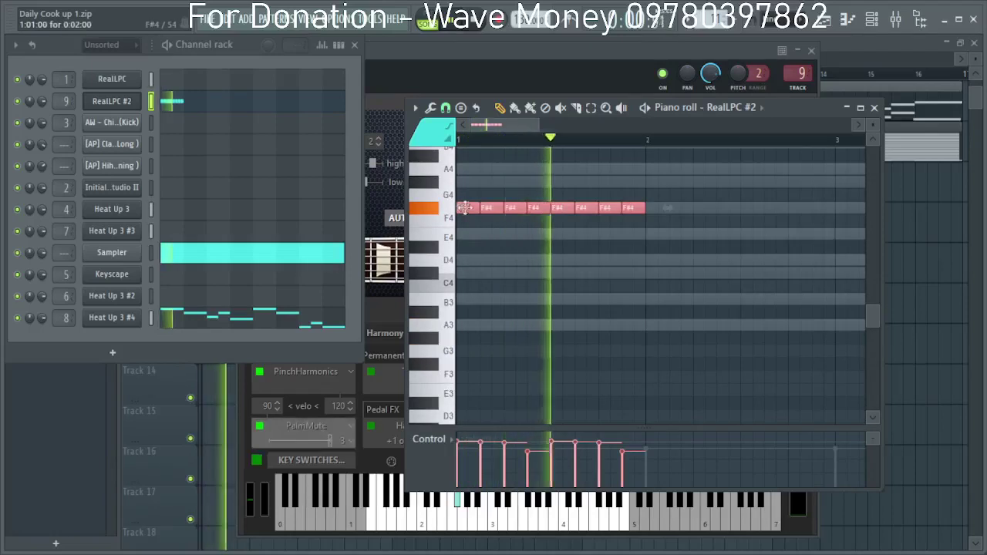
{"action": "key", "text": "space"}
{"action": "key", "text": "space"}
{"action": "scroll", "coordinate": [507, 297], "scroll_direction": "down", "scroll_amount": 3}
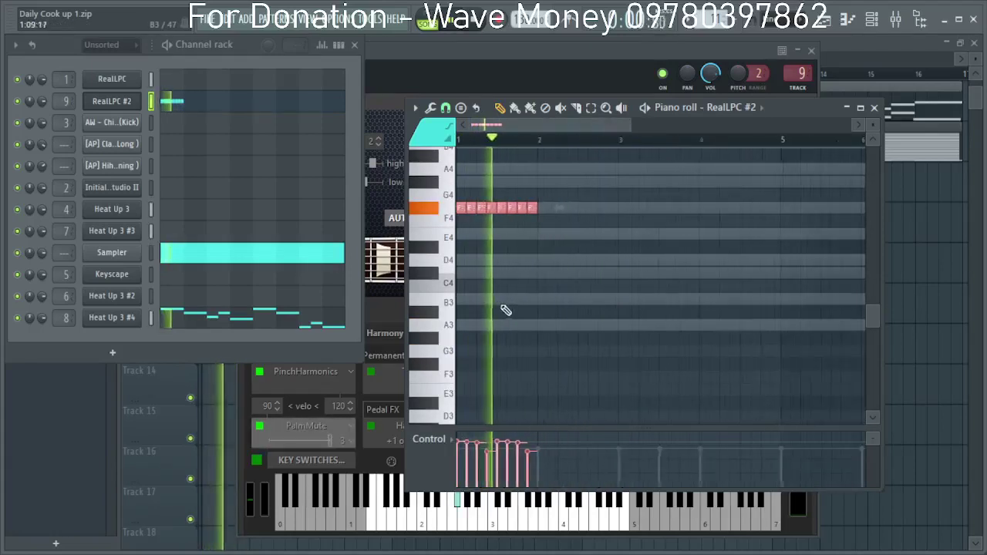
{"action": "key", "text": "space"}
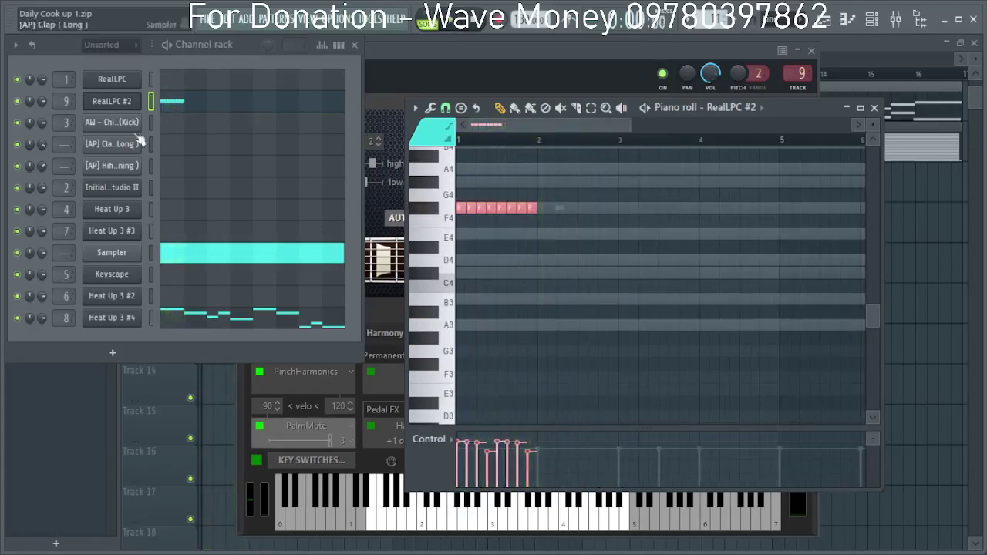
Open Fruity parametric EQ 2 on Insert 9 and shift its low cut slightly higher, checking with playback.
{"action": "double_click", "coordinate": [64, 98]}
{"action": "left_click", "coordinate": [868, 313]}
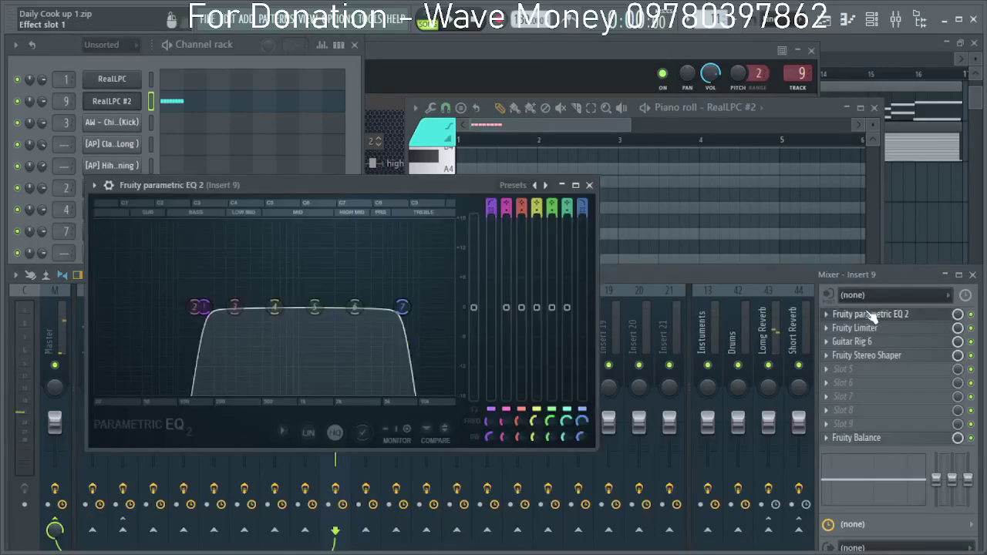
{"action": "key", "text": "space"}
{"action": "mouse_move", "coordinate": [201, 307]}
{"action": "left_mouse_down"}
{"action": "mouse_move", "coordinate": [249, 307]}
{"action": "mouse_move", "coordinate": [211, 307]}
{"action": "left_mouse_up"}
{"action": "key", "text": "space"}
{"action": "key", "text": "space"}
Try a narrow band 4 cut around 384 Hz during playback, and reset the band.
{"action": "left_click_drag", "start_coordinate": [275, 308], "coordinate": [246, 257]}
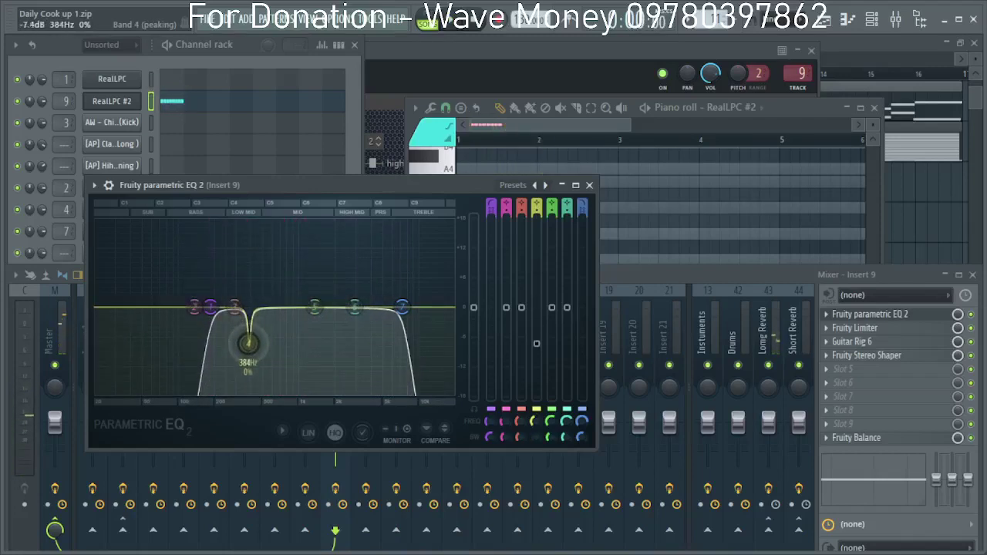
{"action": "key", "text": "space"}
{"action": "right_click", "coordinate": [250, 358]}
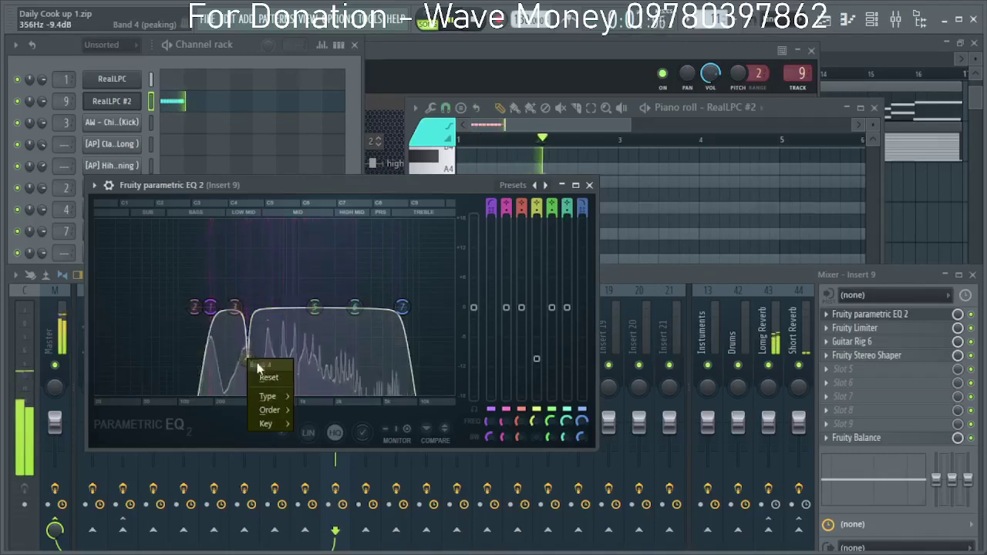
{"action": "left_click", "coordinate": [258, 376]}
Try moving the EQ's low cut far up, close to band 4, and play the guitar.
{"action": "left_click_drag", "start_coordinate": [210, 308], "coordinate": [274, 308]}
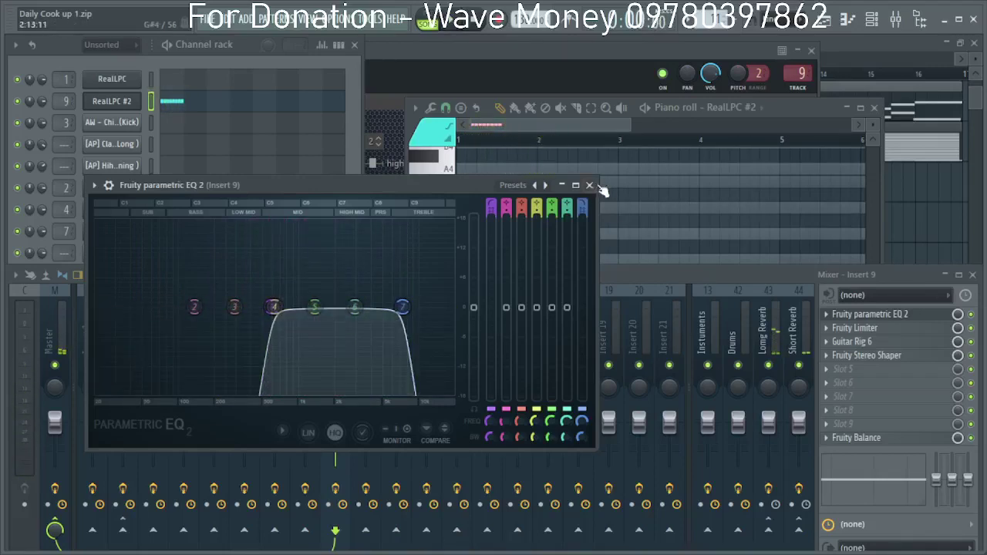
{"action": "left_click_drag", "start_coordinate": [272, 309], "coordinate": [266, 308]}
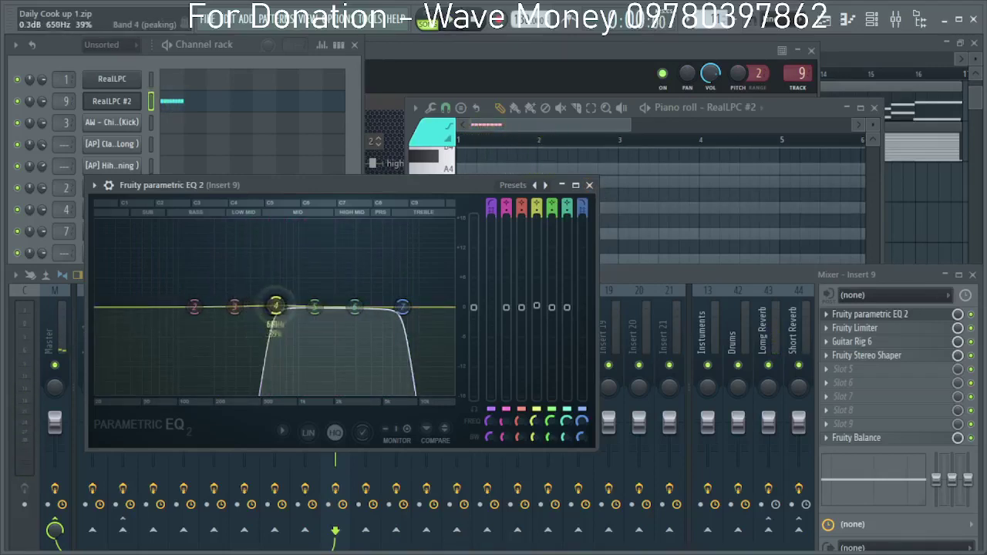
{"action": "key", "text": "space"}
Sweep band 3 with a narrow boost, turn it into a cut of about 9 dB near 180 Hz, and close the EQ.
{"action": "left_click_drag", "start_coordinate": [183, 307], "coordinate": [216, 236]}
{"action": "scroll", "coordinate": [211, 230], "scroll_direction": "down", "scroll_amount": 5}
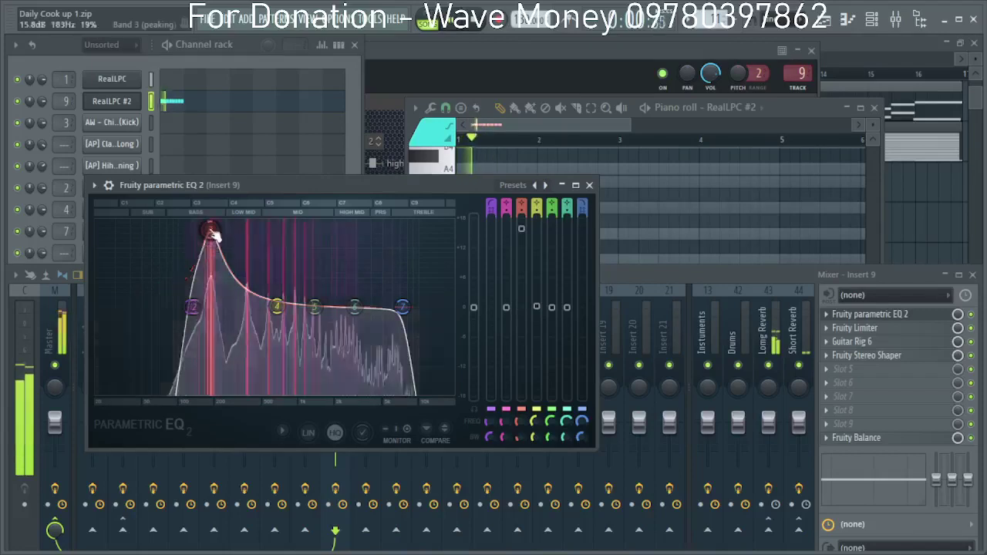
{"action": "left_click_drag", "start_coordinate": [522, 230], "coordinate": [521, 312]}
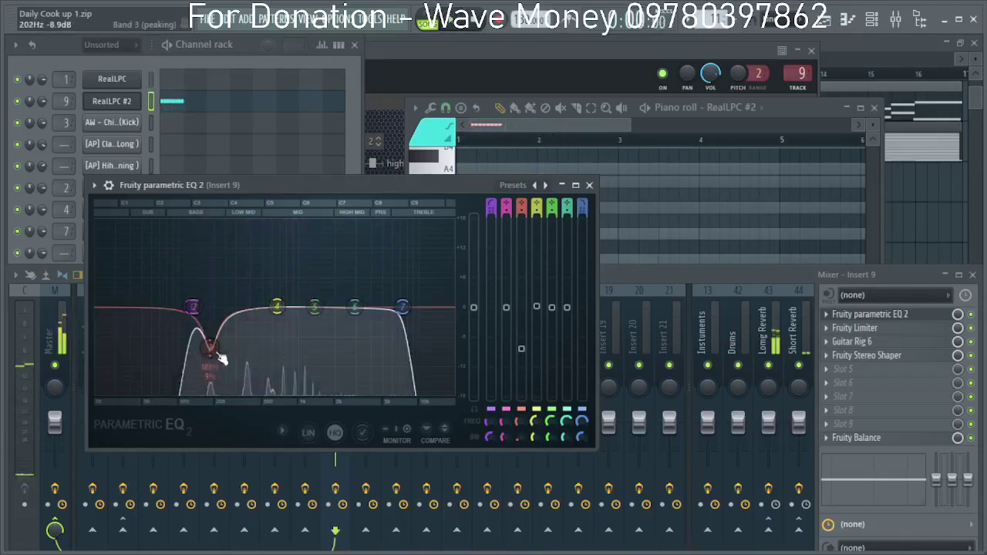
{"action": "scroll", "coordinate": [216, 353], "scroll_direction": "down", "scroll_amount": 4}
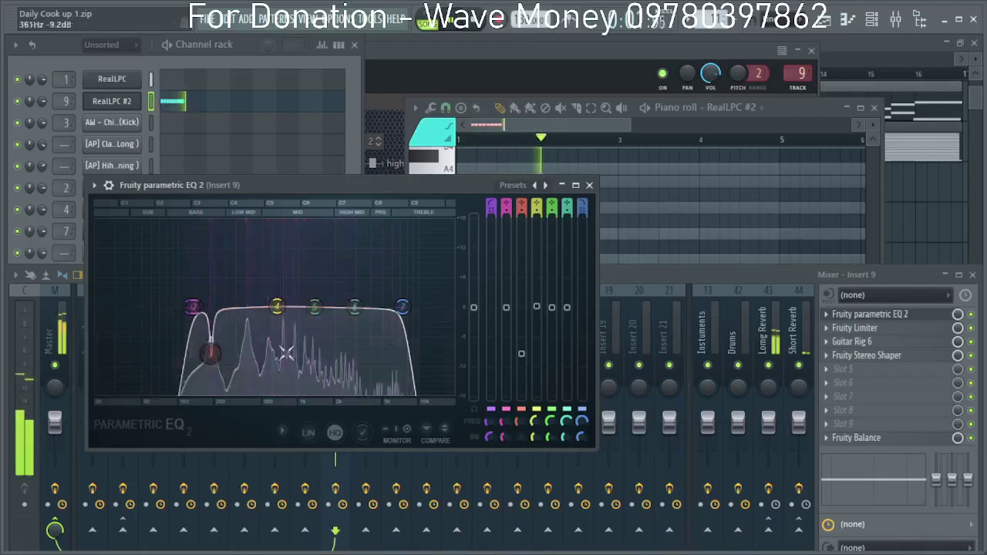
{"action": "left_click_drag", "start_coordinate": [521, 349], "coordinate": [522, 355]}
{"action": "left_click", "coordinate": [590, 185]}
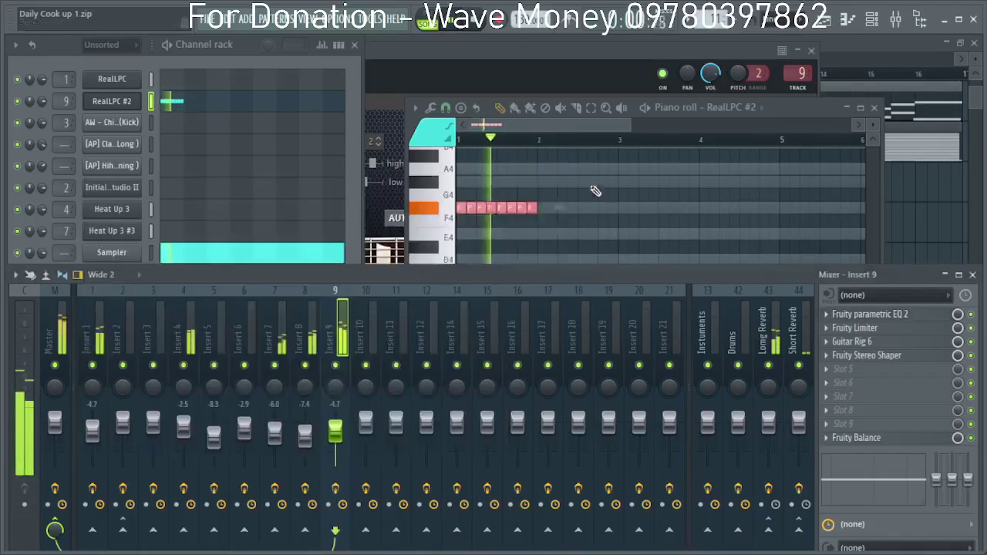
{"action": "key", "text": "space"}
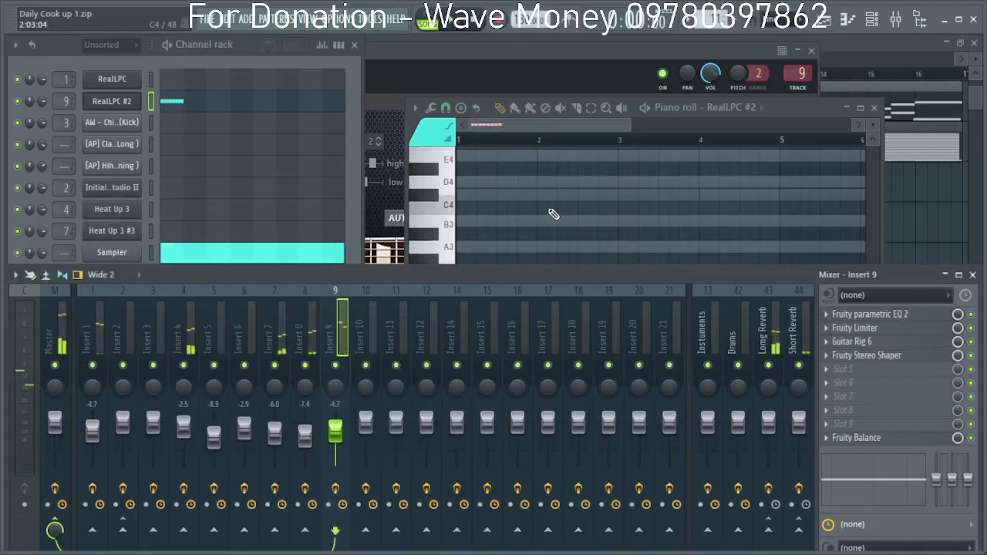
Select all the F#4 notes, shift them down a semitone to F4, and play them briefly.
{"action": "key", "text": "Right"}
{"action": "key", "text": "Right"}
{"action": "key", "text": "Right"}
{"action": "key", "text": "Right"}
{"action": "scroll", "coordinate": [568, 202], "scroll_direction": "up", "scroll_amount": 4}
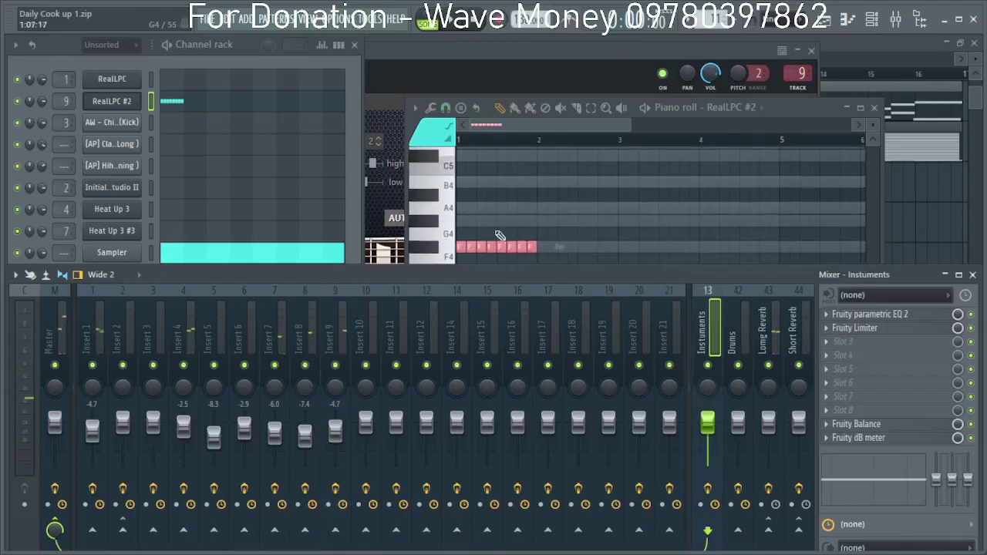
{"action": "left_click_drag", "start_coordinate": [582, 263], "coordinate": [369, 235]}
{"action": "key", "text": "shift+Down"}
{"action": "key", "text": "space"}
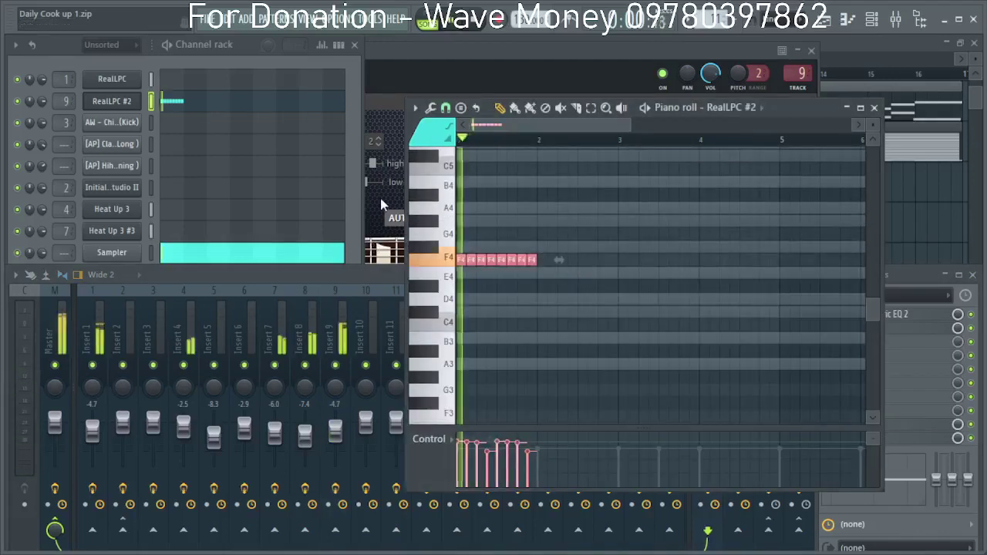
{"action": "key", "text": "space"}
Raise the notes back a semitone, drop them an octave to F#3, and play them.
{"action": "key", "text": "shift+Up"}
{"action": "key", "text": "ctrl+Down"}
{"action": "key", "text": "space"}
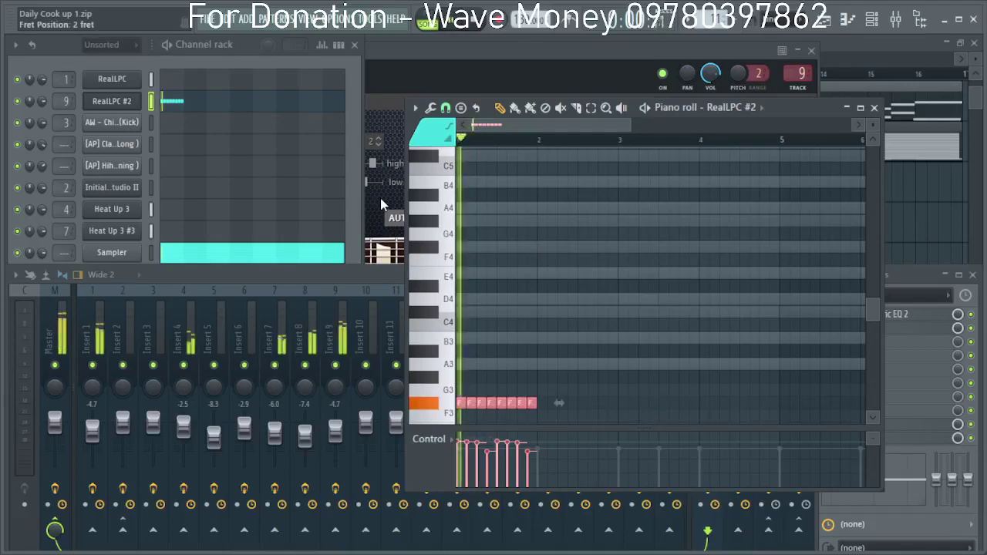
{"action": "scroll", "coordinate": [514, 273], "scroll_direction": "down", "scroll_amount": 4}
{"action": "key", "text": "space"}
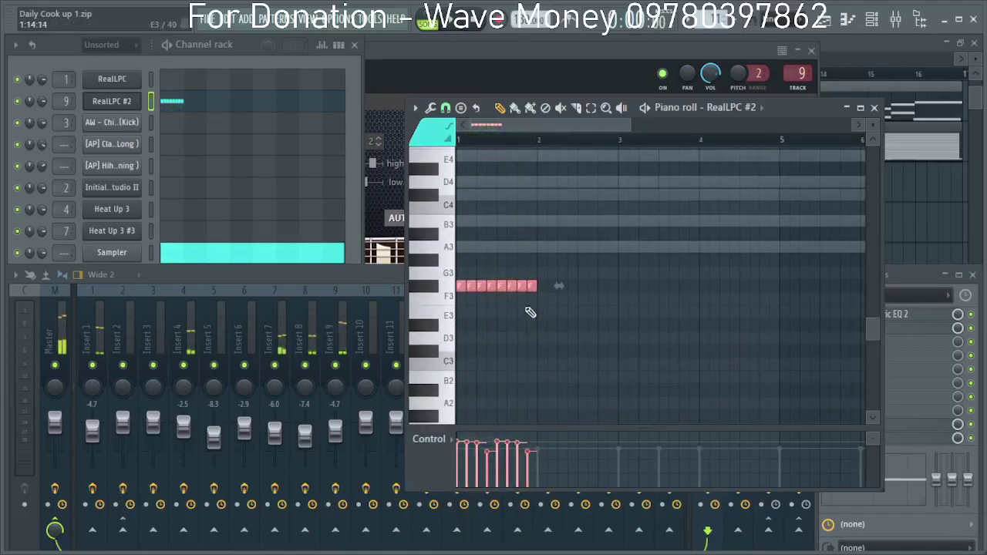
Try the notes two semitones higher at G#3, and bring them back up to F#4.
{"action": "key", "text": "shift+Up"}
{"action": "key", "text": "shift+Up"}
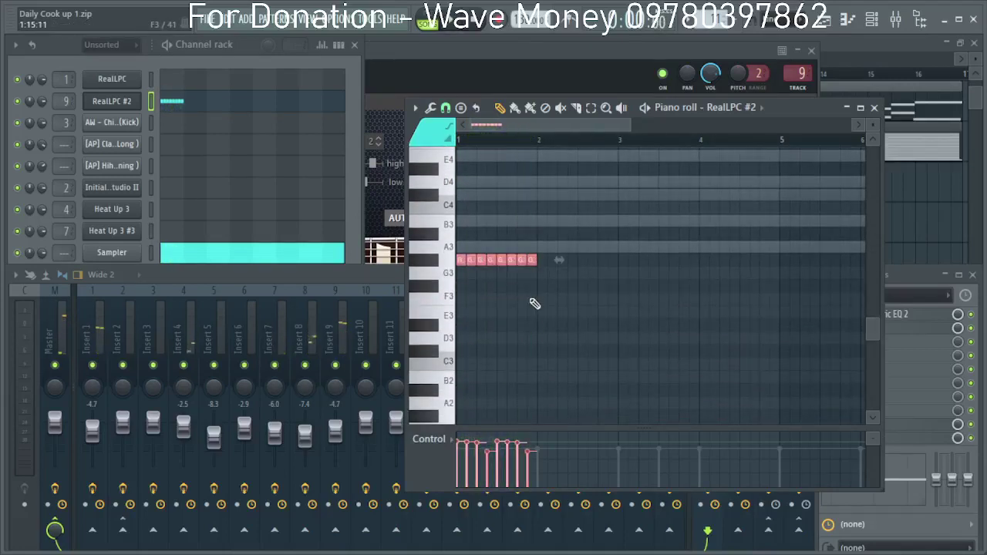
{"action": "key", "text": "shift+Down"}
{"action": "key", "text": "shift+Down"}
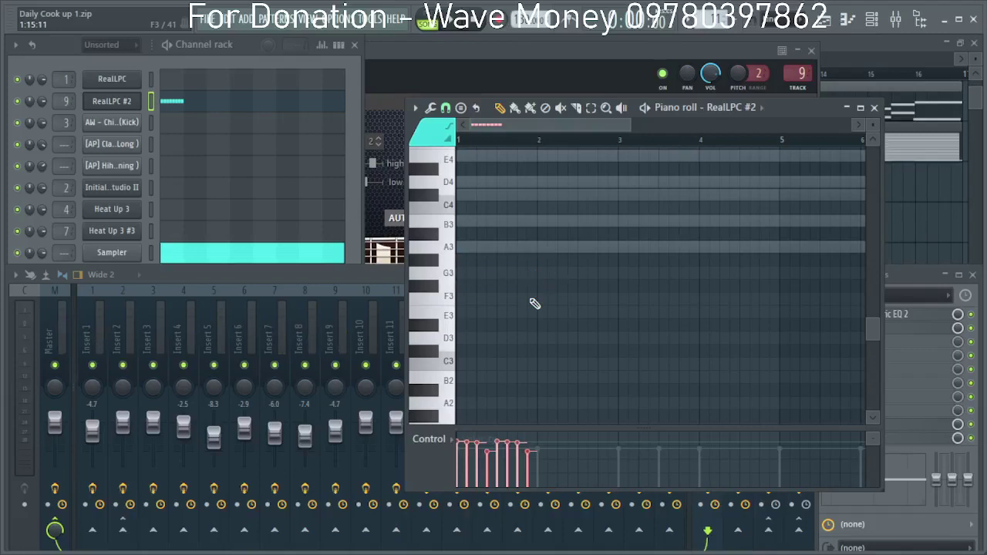
{"action": "key", "text": "space"}
{"action": "scroll", "coordinate": [562, 209], "scroll_direction": "up", "scroll_amount": 5}
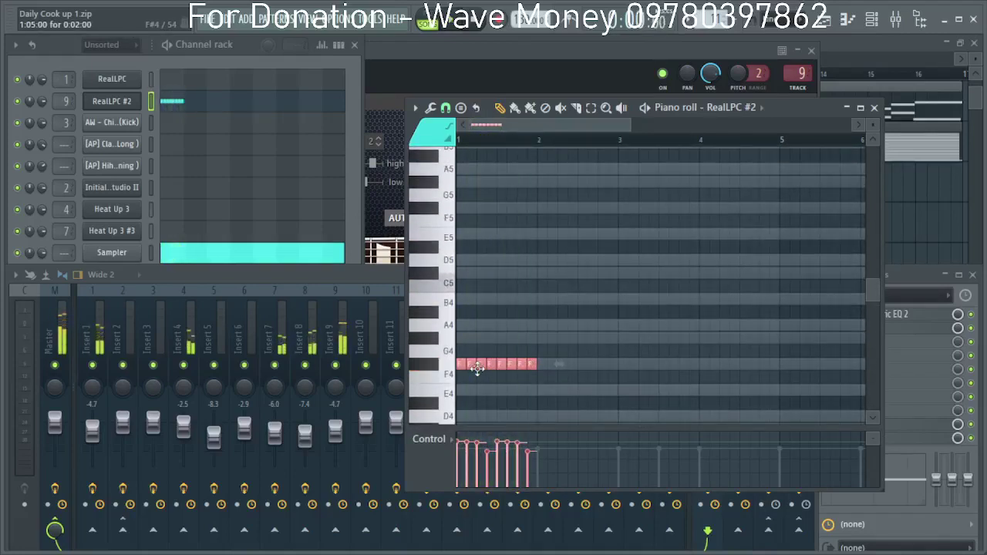
Remove all but the first note, lengthen it to double, and audition it at D5 and B4.
{"action": "left_click_drag", "start_coordinate": [472, 364], "coordinate": [555, 363]}
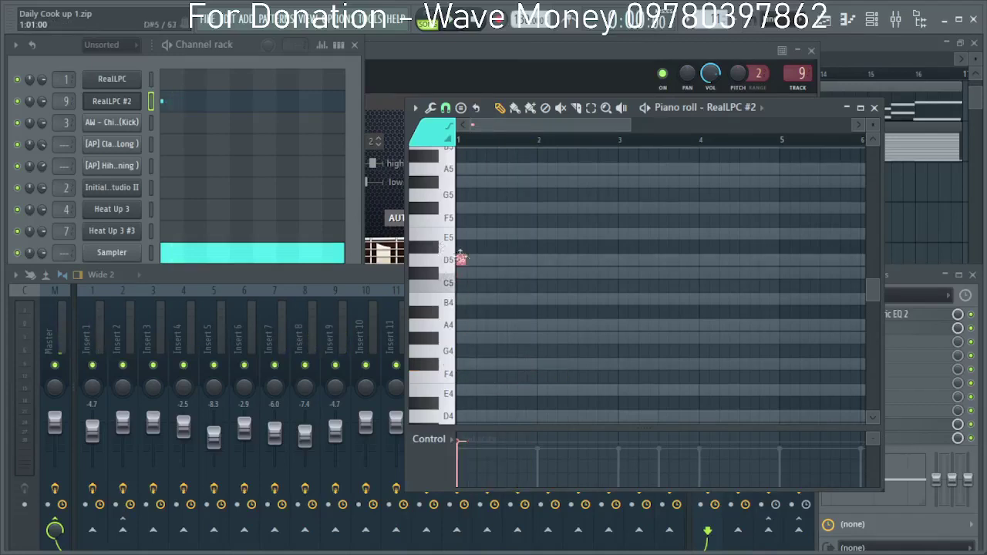
{"action": "key", "text": "space"}
{"action": "left_click_drag", "start_coordinate": [466, 261], "coordinate": [476, 263]}
{"action": "left_click_drag", "start_coordinate": [465, 263], "coordinate": [465, 300]}
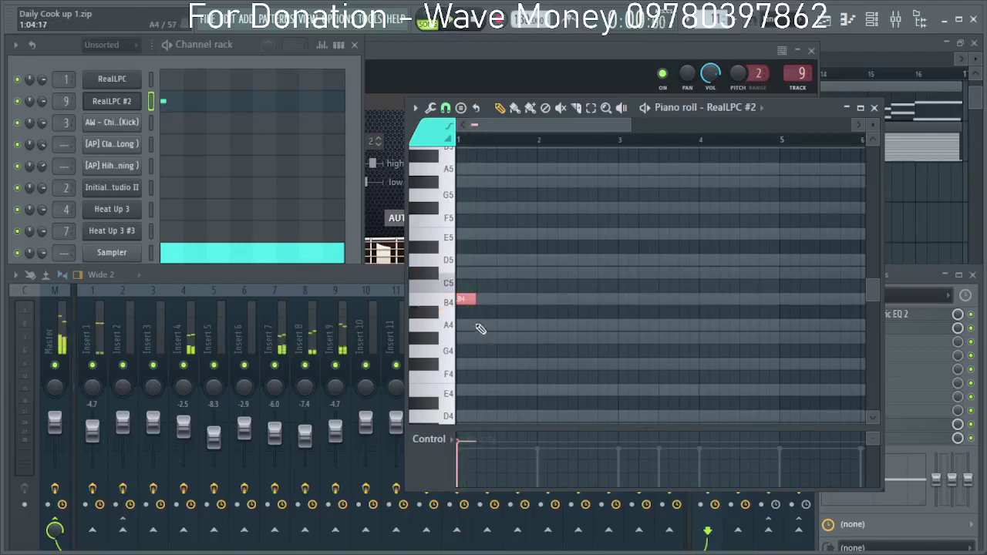
Delete the remaining B4 note and close RealLPC #2's piano roll and instrument window.
{"action": "right_click", "coordinate": [467, 300]}
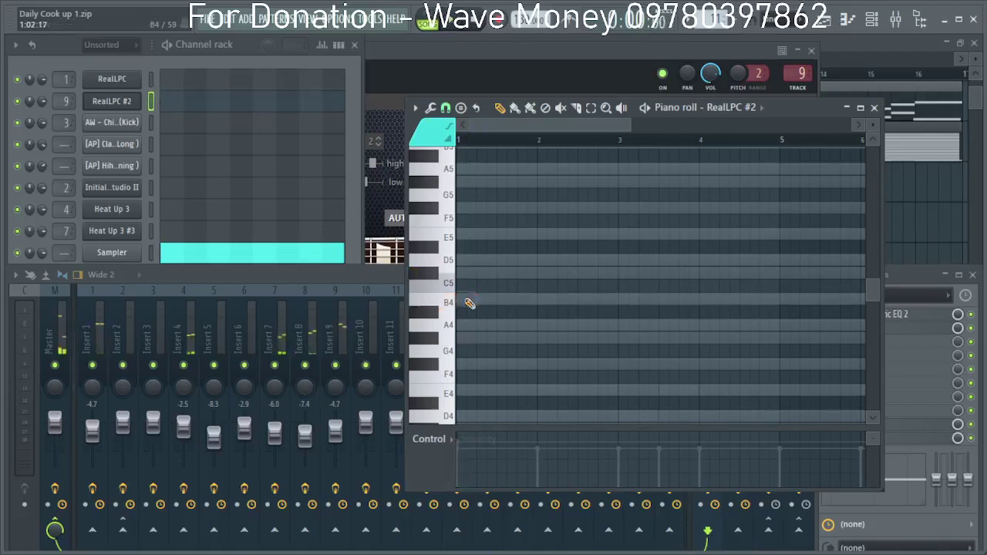
{"action": "left_click", "coordinate": [921, 334]}
{"action": "left_click", "coordinate": [555, 203]}
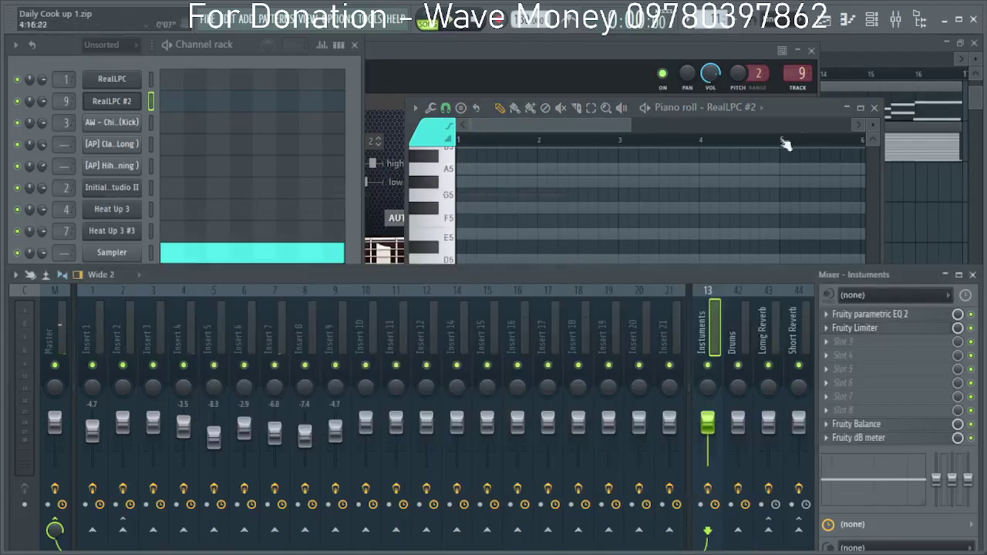
{"action": "left_click", "coordinate": [873, 108]}
{"action": "left_click", "coordinate": [811, 51]}
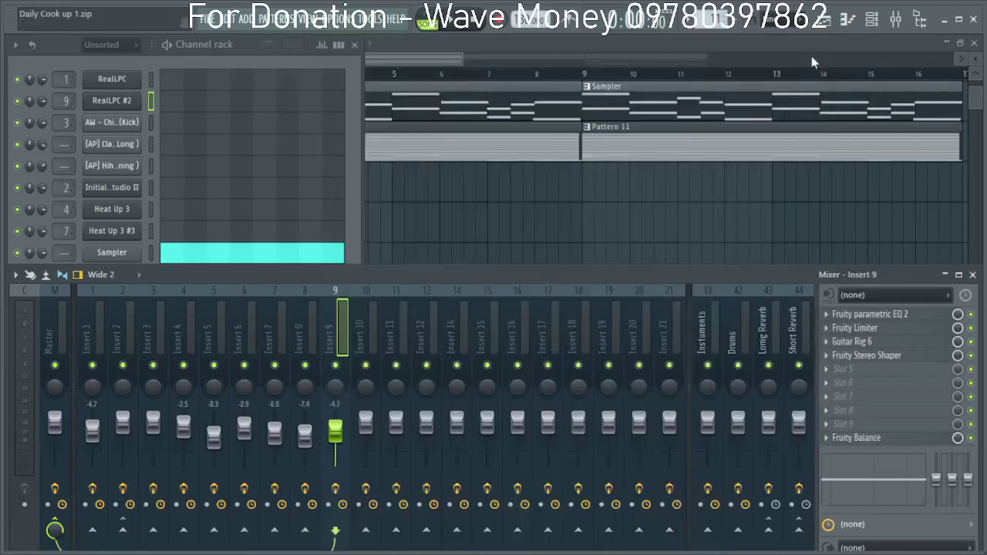
Turn off the PalmMute velocity effect in RealLPC #2 and close the instrument.
{"action": "left_click", "coordinate": [120, 108]}
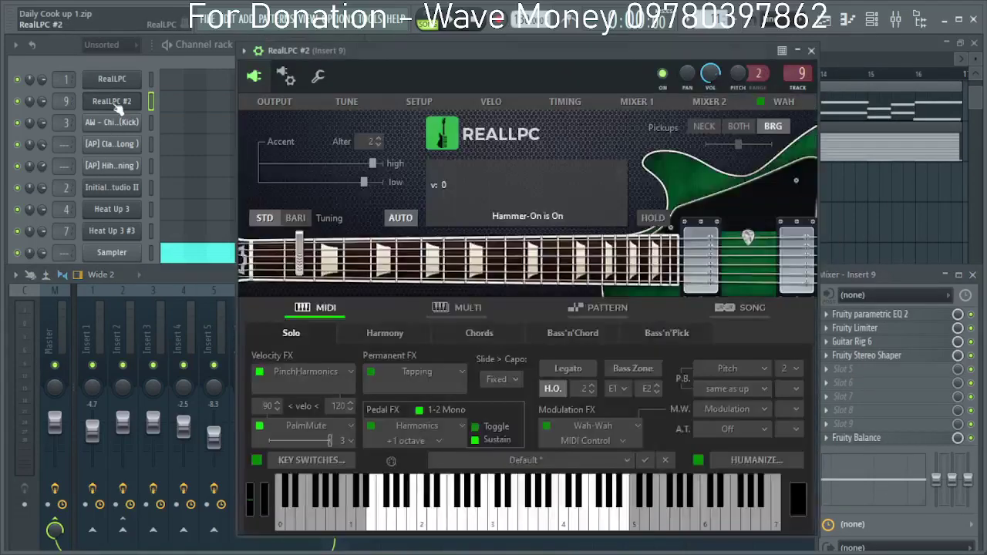
{"action": "left_click", "coordinate": [261, 428]}
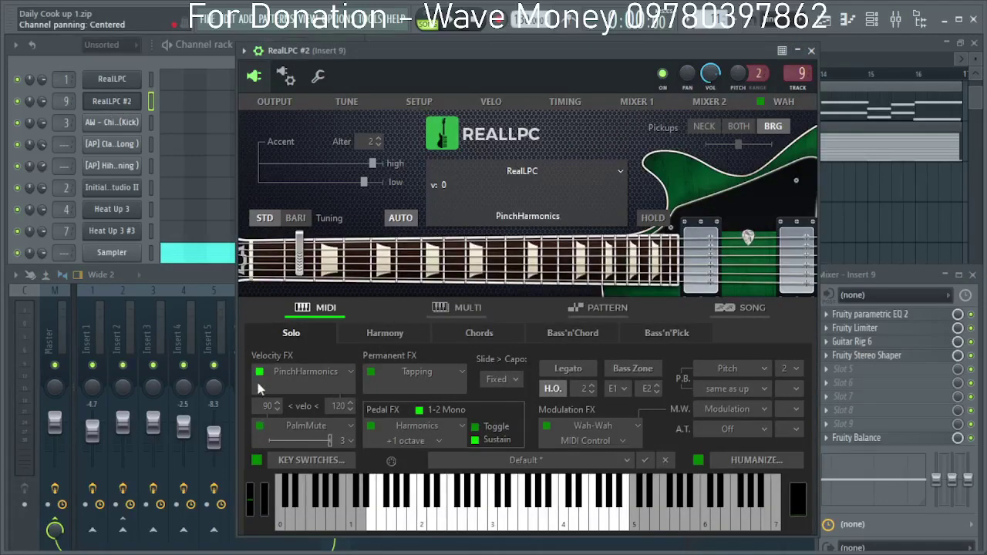
{"action": "left_click", "coordinate": [811, 51]}
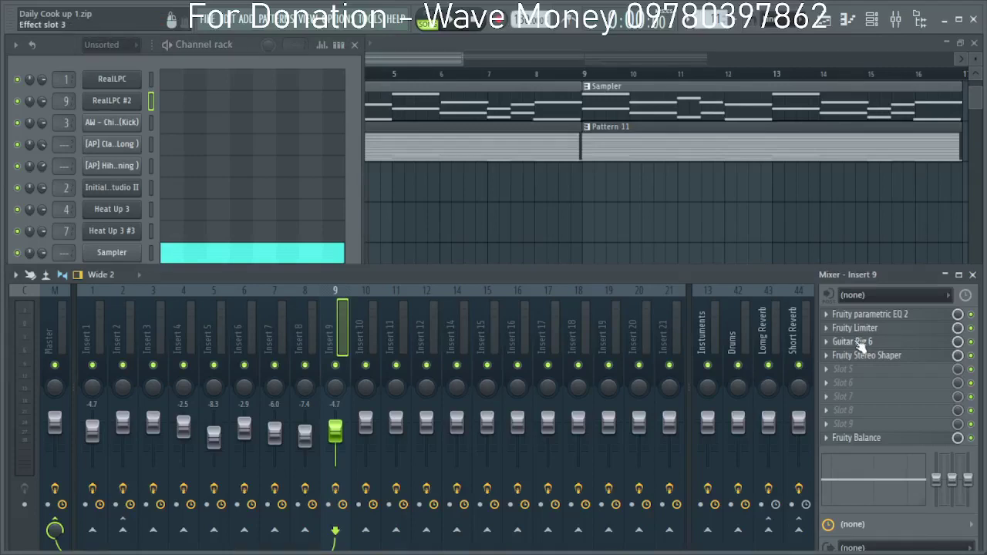
Replace Guitar Rig 6 in effect slot 3 of Insert 9 with a fresh Guitar Rig 6.
{"action": "right_click", "coordinate": [831, 346]}
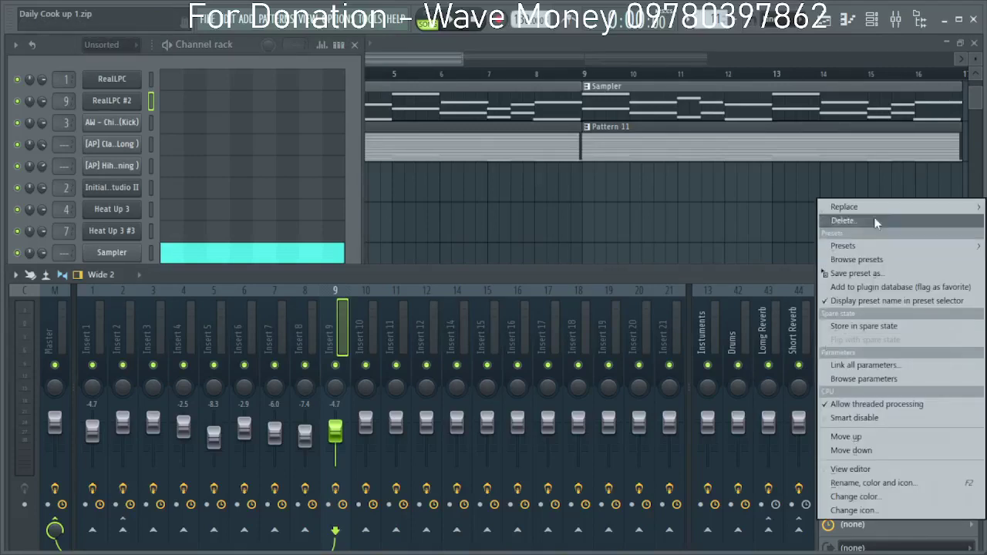
{"action": "mouse_move", "coordinate": [872, 207]}
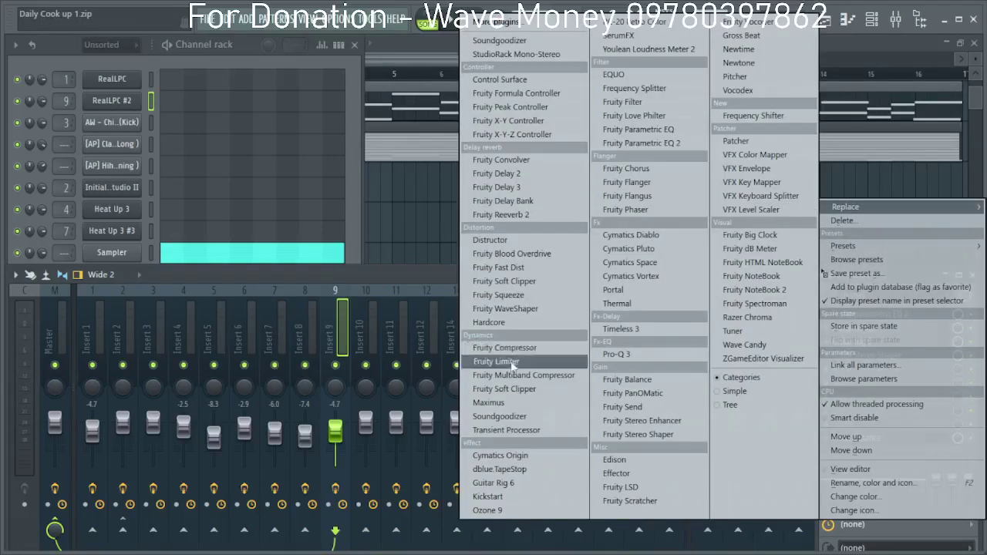
{"action": "left_click", "coordinate": [524, 484]}
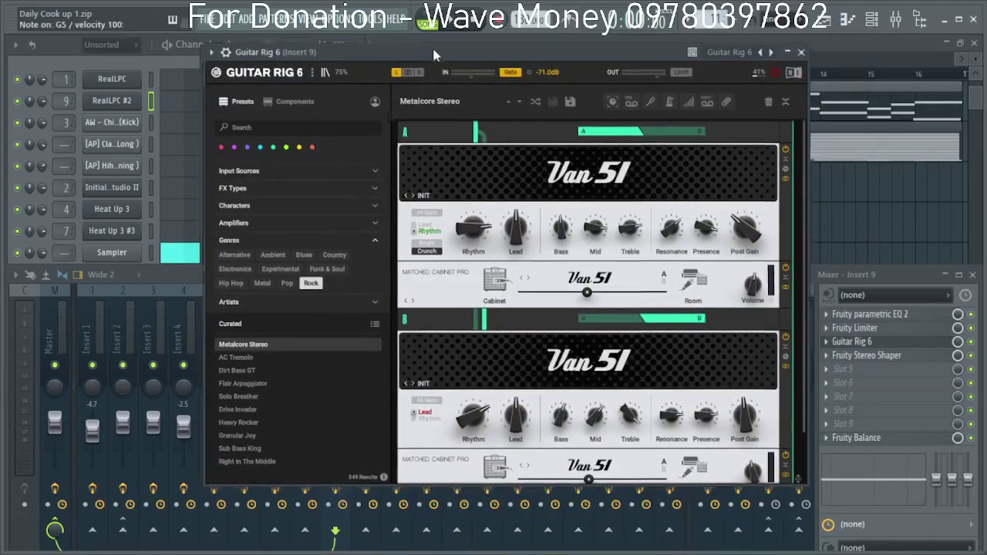
Audition the Rock presets AC Tremolo, Dirt Bass GT and Flair Arpeggiator in Guitar Rig 6 with the guitar's notes.
{"action": "left_click", "coordinate": [258, 369]}
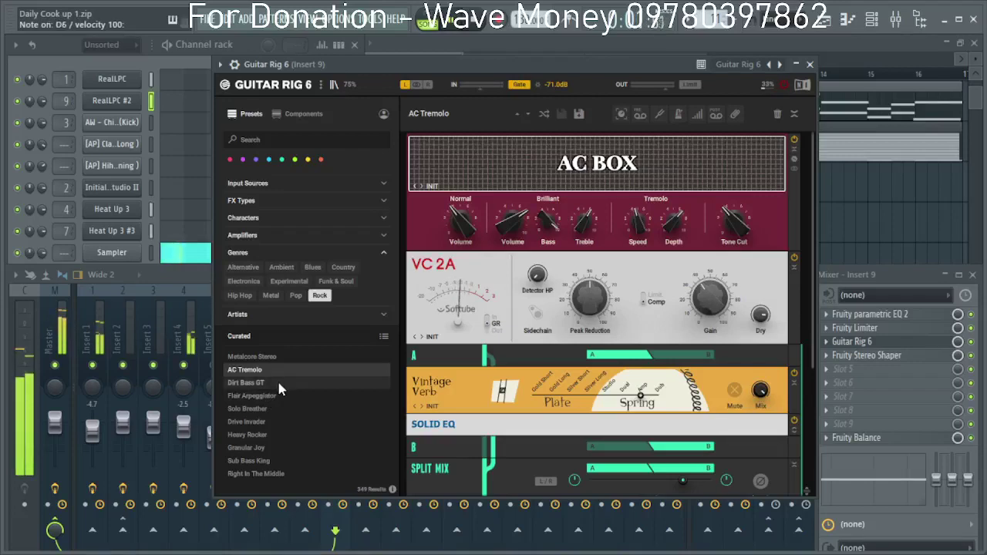
{"action": "left_click", "coordinate": [280, 383]}
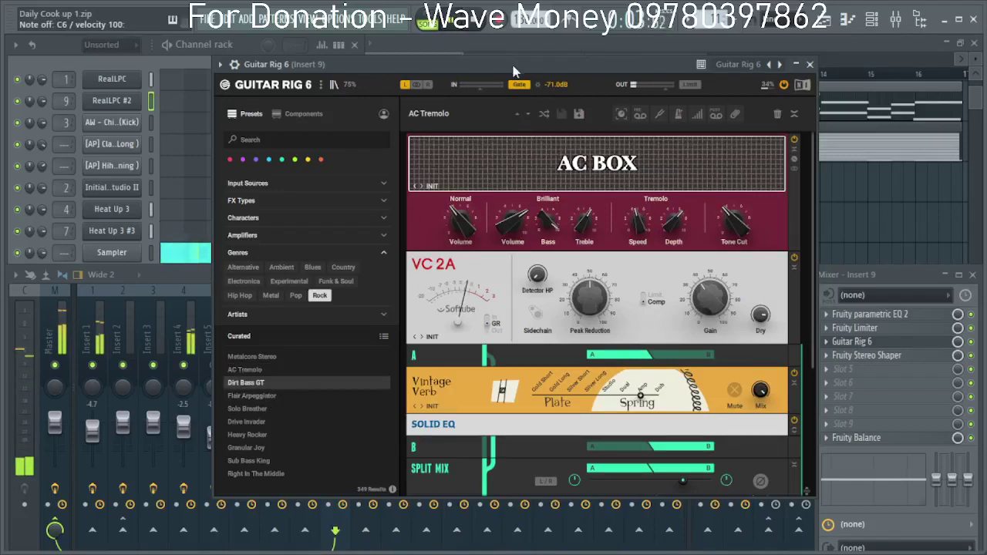
{"action": "left_click_drag", "start_coordinate": [513, 70], "coordinate": [527, 71]}
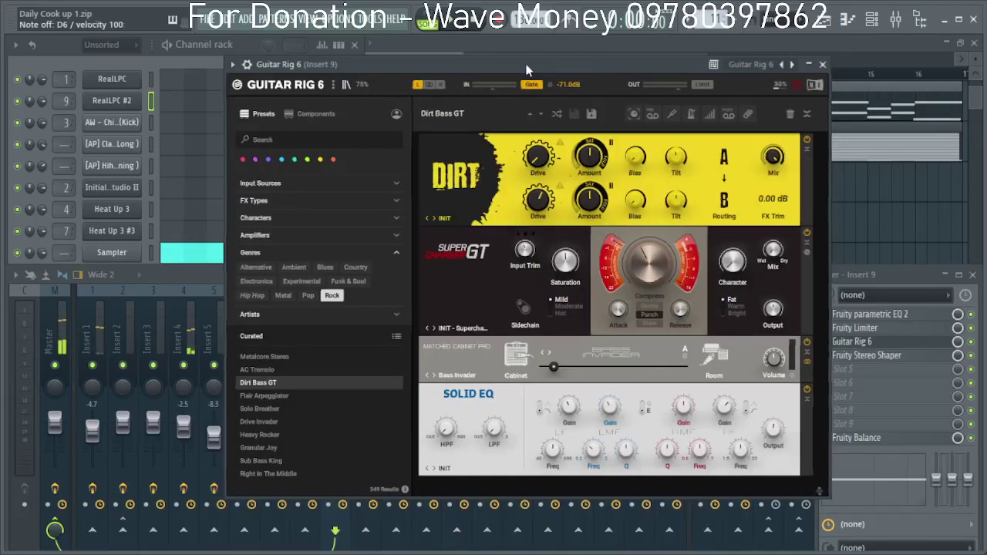
{"action": "left_click", "coordinate": [297, 397]}
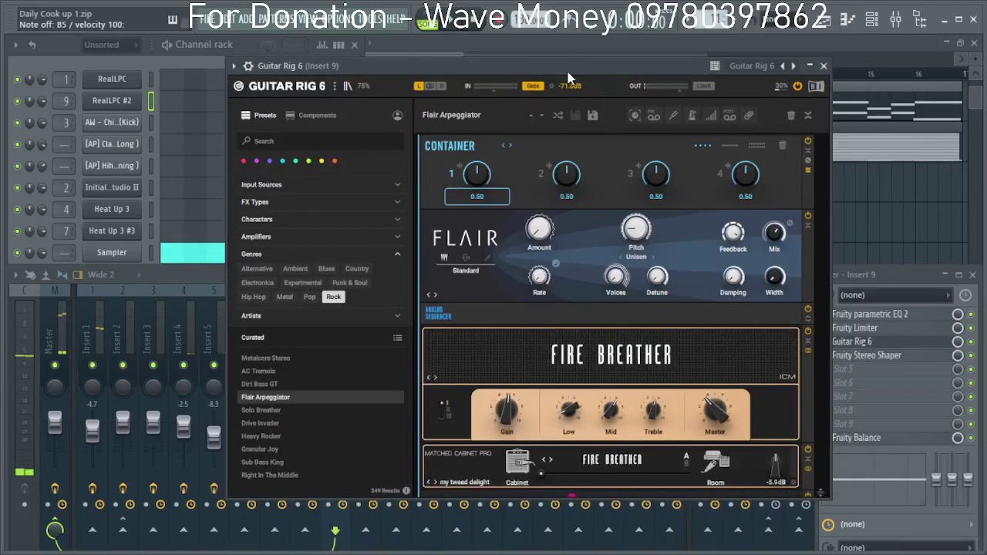
{"action": "left_click_drag", "start_coordinate": [568, 72], "coordinate": [577, 76]}
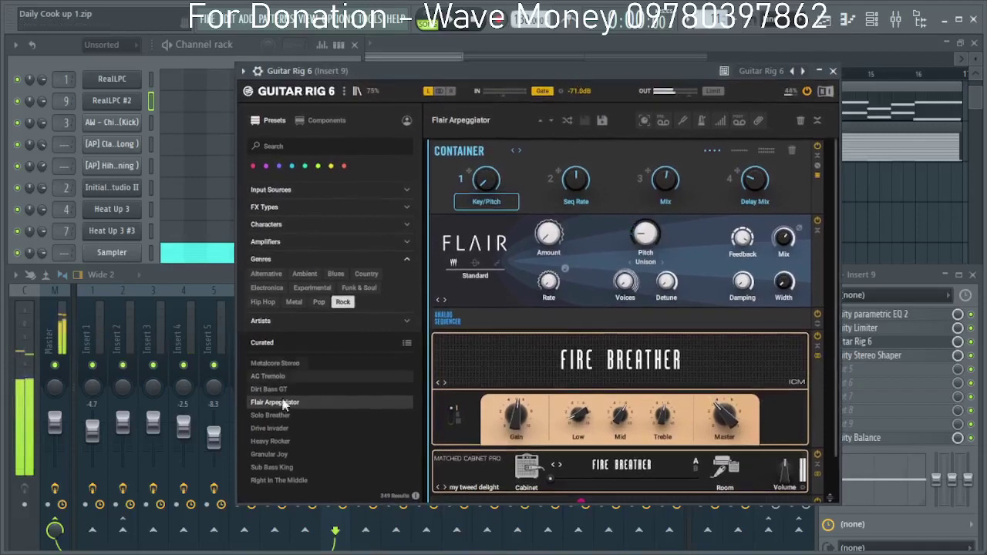
Switch the preset genre to Pop and audition Dusty Vinyl and Gated Diffusion Drums.
{"action": "left_click", "coordinate": [315, 302]}
{"action": "left_click", "coordinate": [302, 416]}
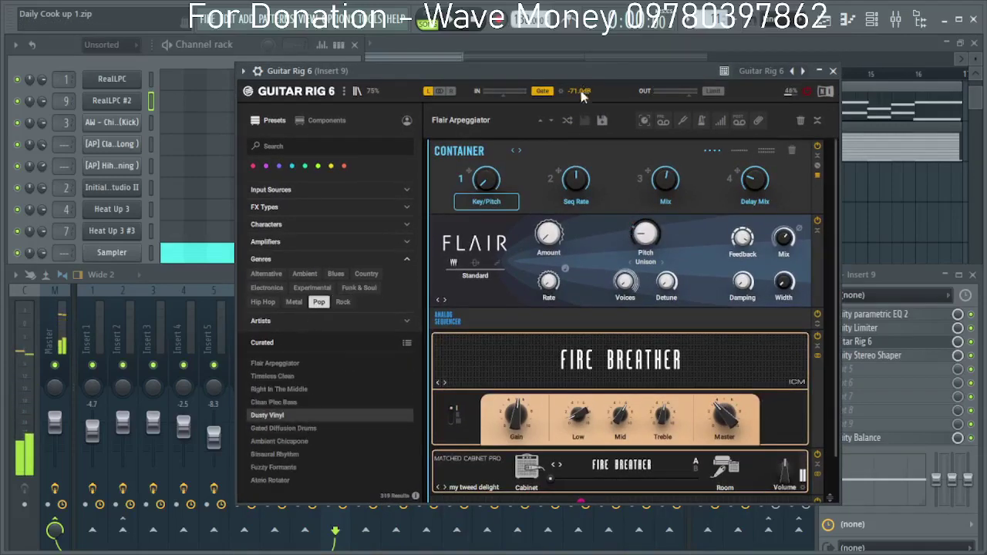
{"action": "left_click_drag", "start_coordinate": [589, 73], "coordinate": [621, 75]}
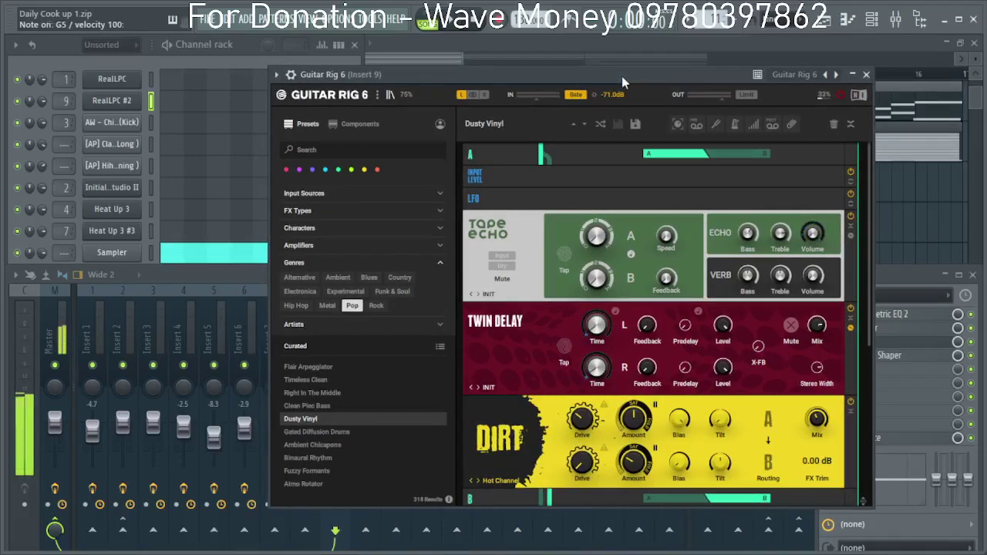
{"action": "left_click", "coordinate": [336, 434]}
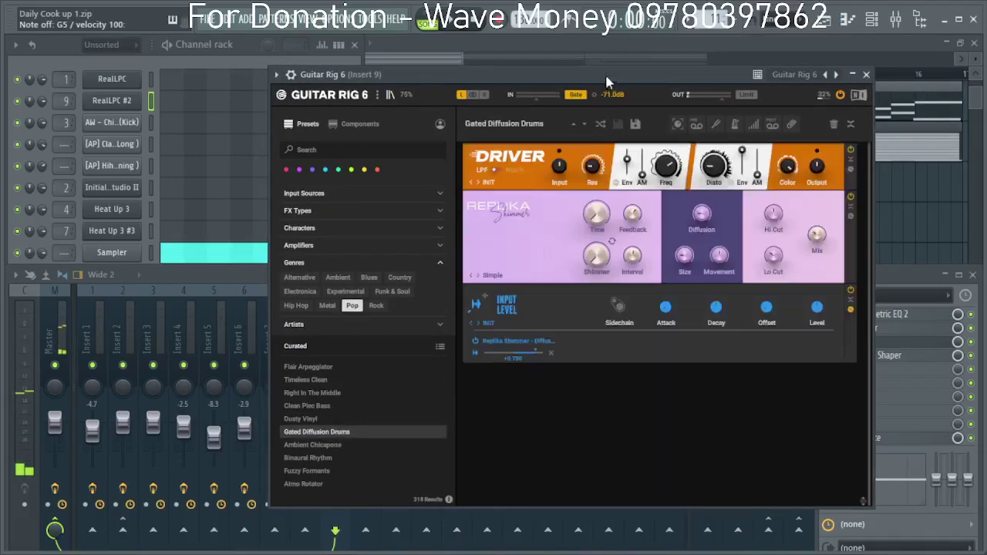
{"action": "left_click_drag", "start_coordinate": [612, 84], "coordinate": [613, 88]}
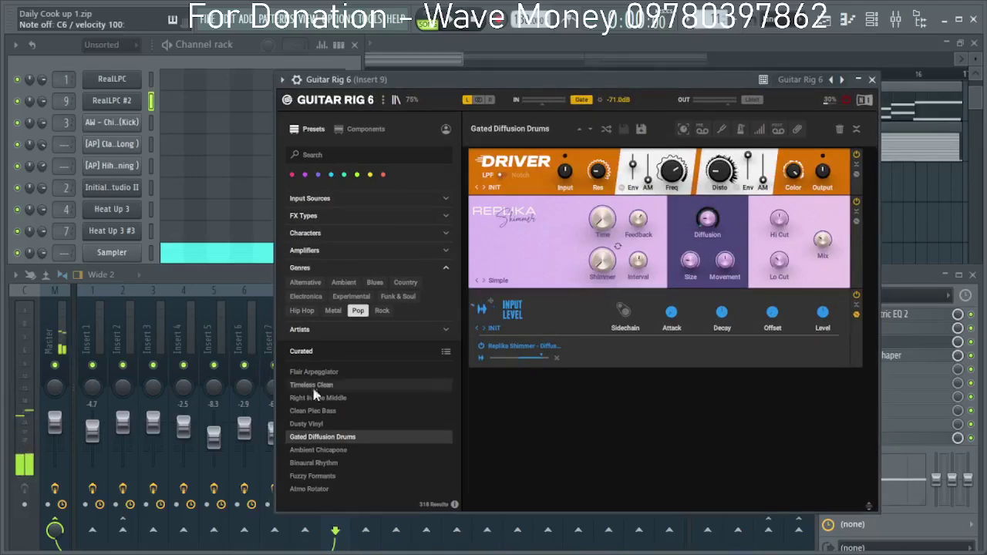
Audition the Binaural Rhythm and Atmo Rotator presets on the guitar.
{"action": "left_click", "coordinate": [348, 460]}
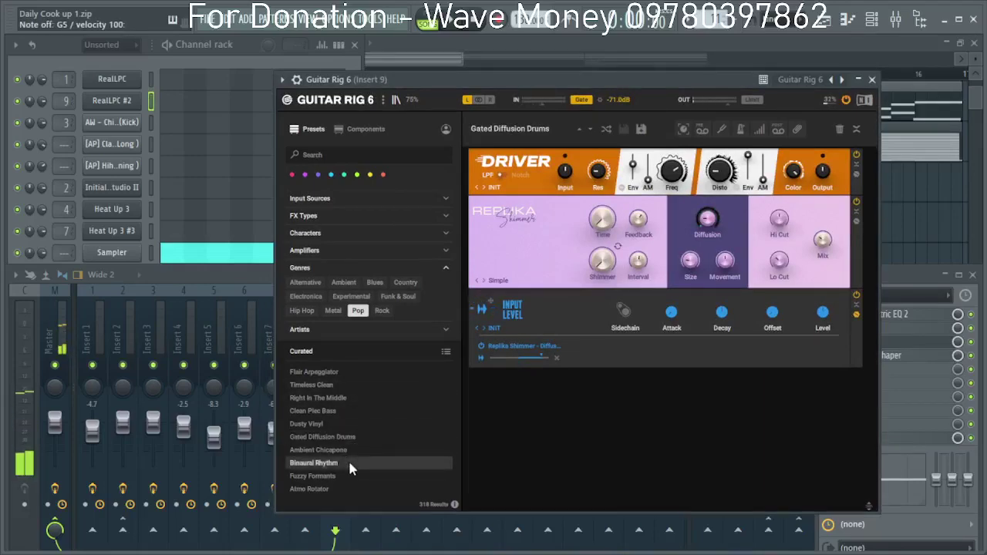
{"action": "left_click_drag", "start_coordinate": [679, 79], "coordinate": [661, 69]}
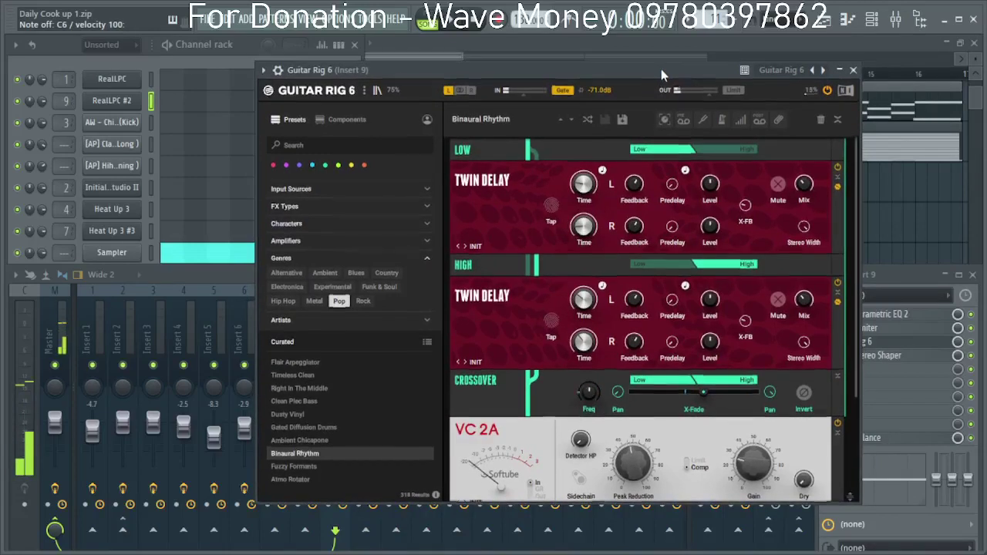
{"action": "scroll", "coordinate": [320, 431], "scroll_direction": "down", "scroll_amount": 3}
{"action": "left_click", "coordinate": [317, 437]}
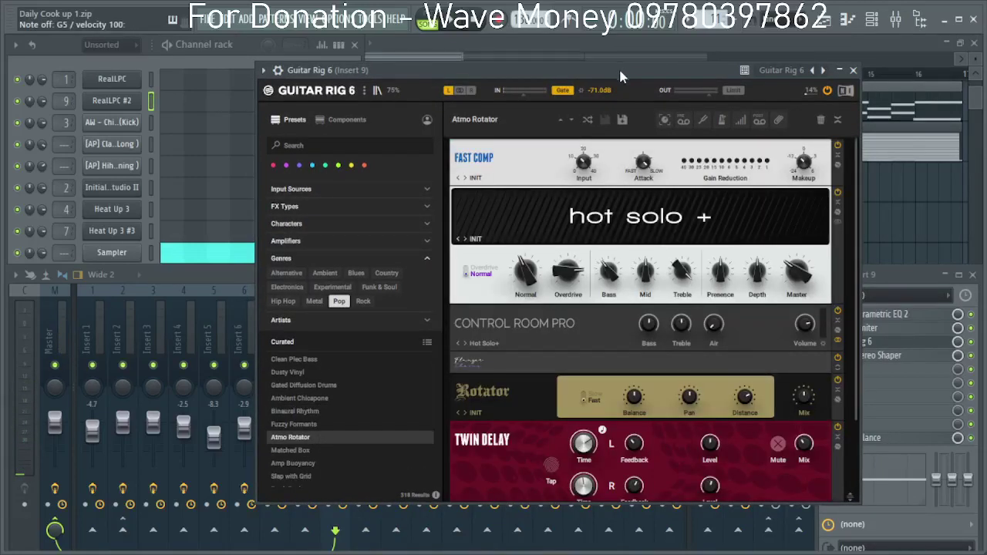
{"action": "left_click_drag", "start_coordinate": [619, 74], "coordinate": [625, 86]}
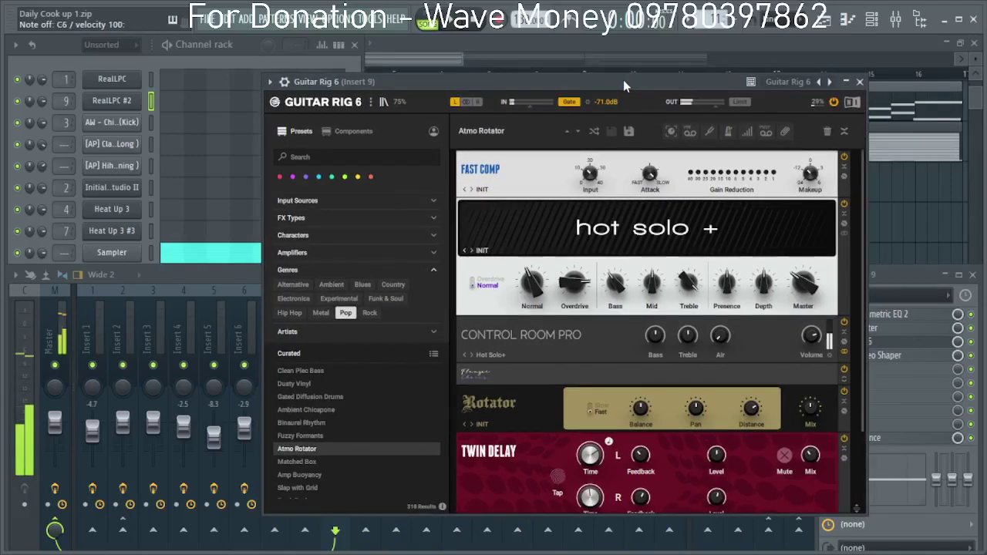
Try the Blow It Up and Warm Vocals presets from further down the Pop preset list.
{"action": "scroll", "coordinate": [363, 466], "scroll_direction": "up", "scroll_amount": 10}
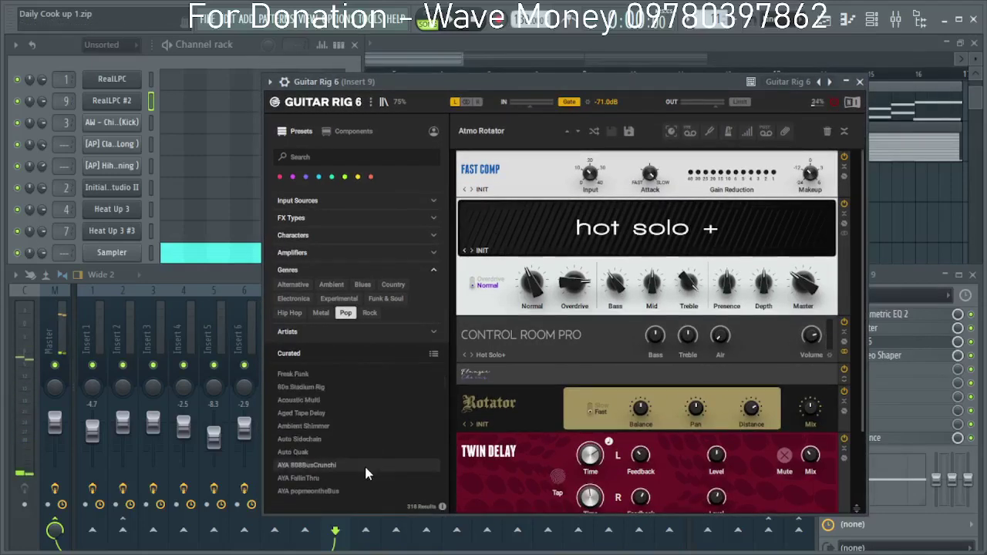
{"action": "scroll", "coordinate": [364, 466], "scroll_direction": "down", "scroll_amount": 5}
{"action": "left_click", "coordinate": [343, 458]}
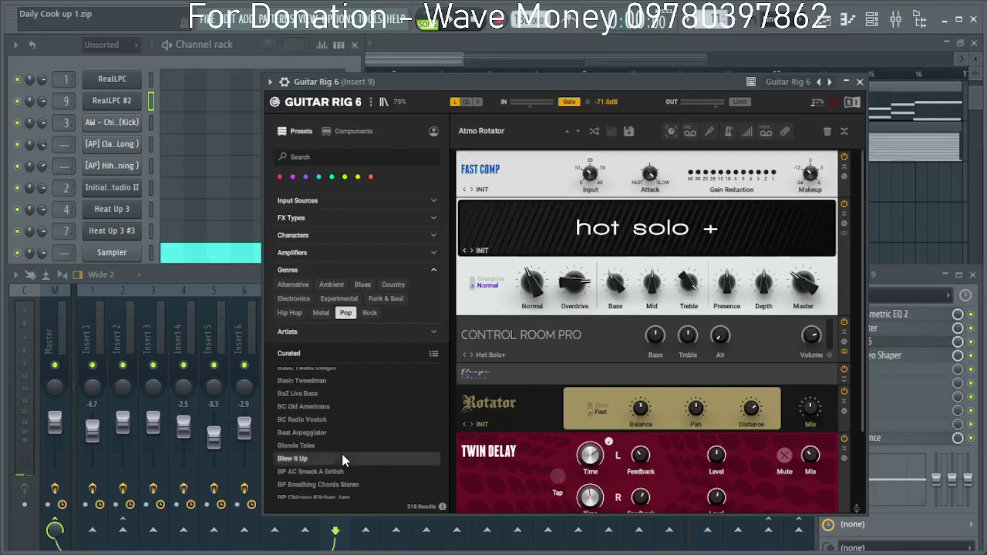
{"action": "scroll", "coordinate": [344, 445], "scroll_direction": "down", "scroll_amount": 3}
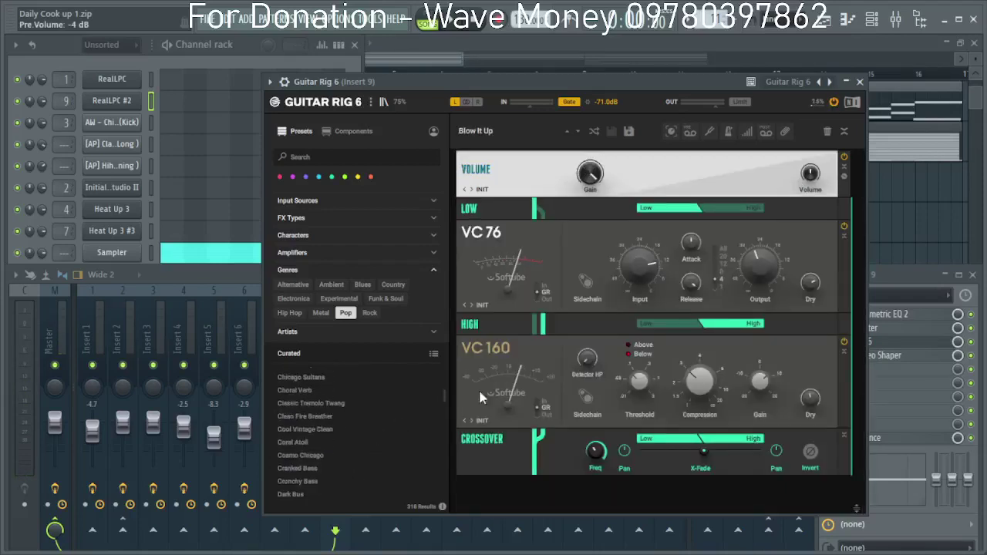
{"action": "left_click_drag", "start_coordinate": [444, 392], "coordinate": [435, 494]}
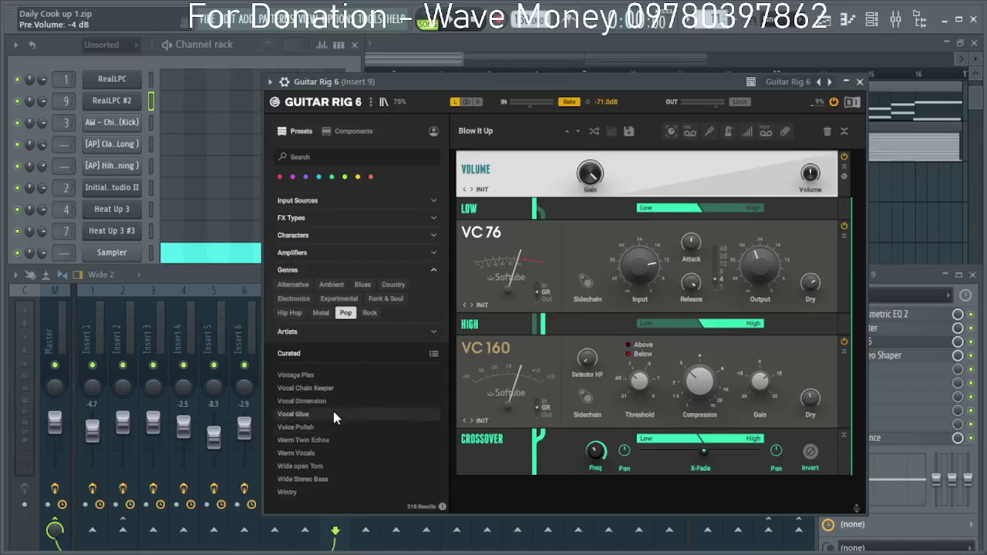
{"action": "left_click", "coordinate": [331, 456]}
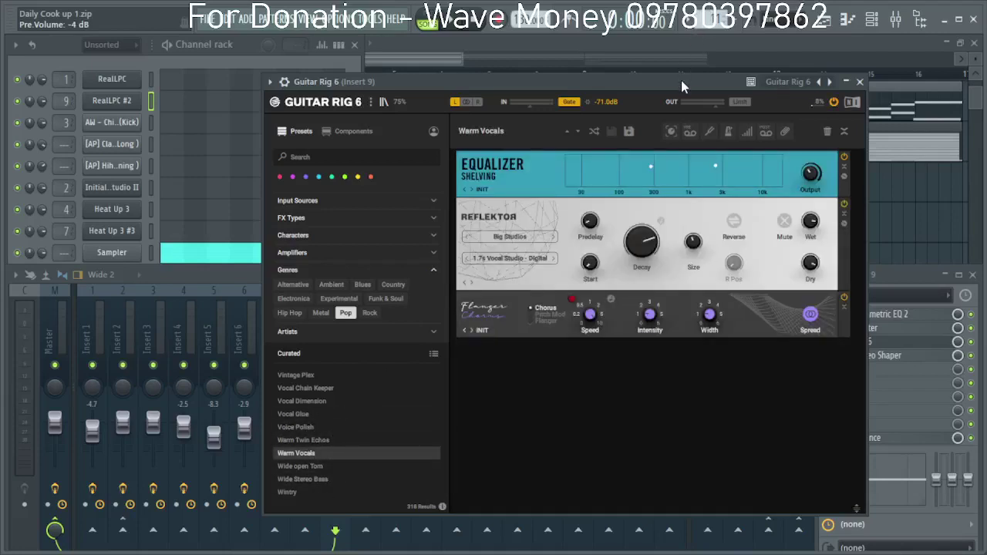
{"action": "left_click_drag", "start_coordinate": [681, 80], "coordinate": [700, 80]}
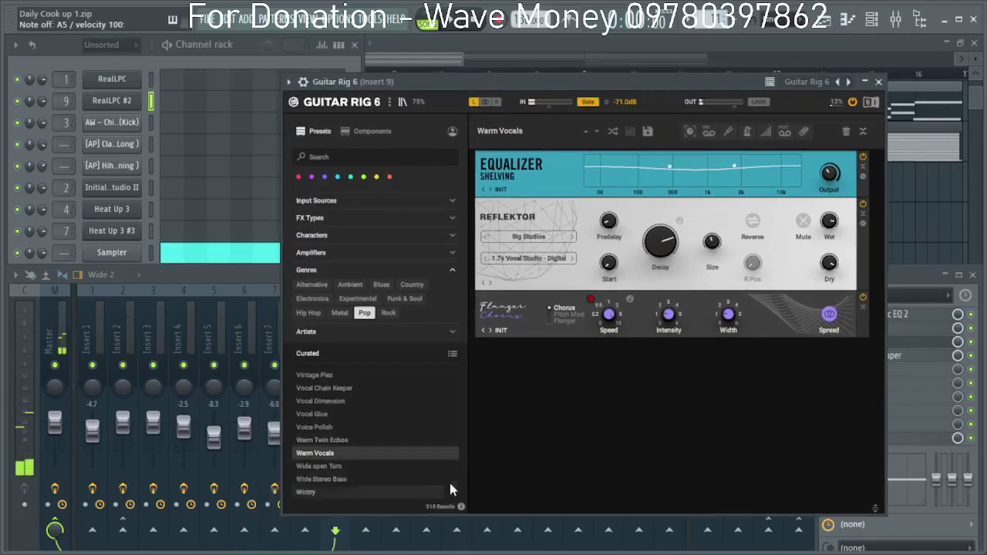
Audition the Basic Chicago and Beautiful Dirt presets near the start of the Pop preset list.
{"action": "scroll", "coordinate": [389, 401], "scroll_direction": "up", "scroll_amount": 5}
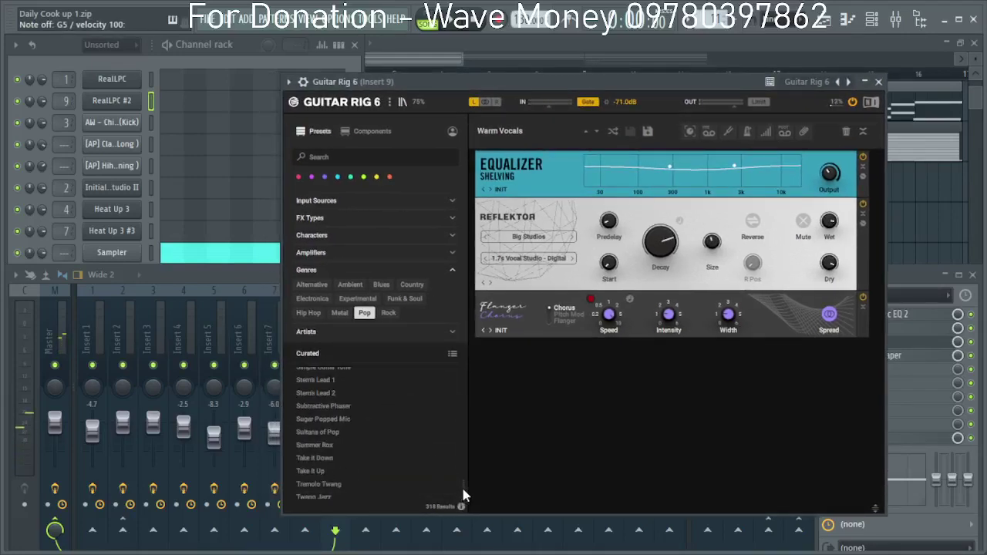
{"action": "left_click_drag", "start_coordinate": [463, 490], "coordinate": [455, 293]}
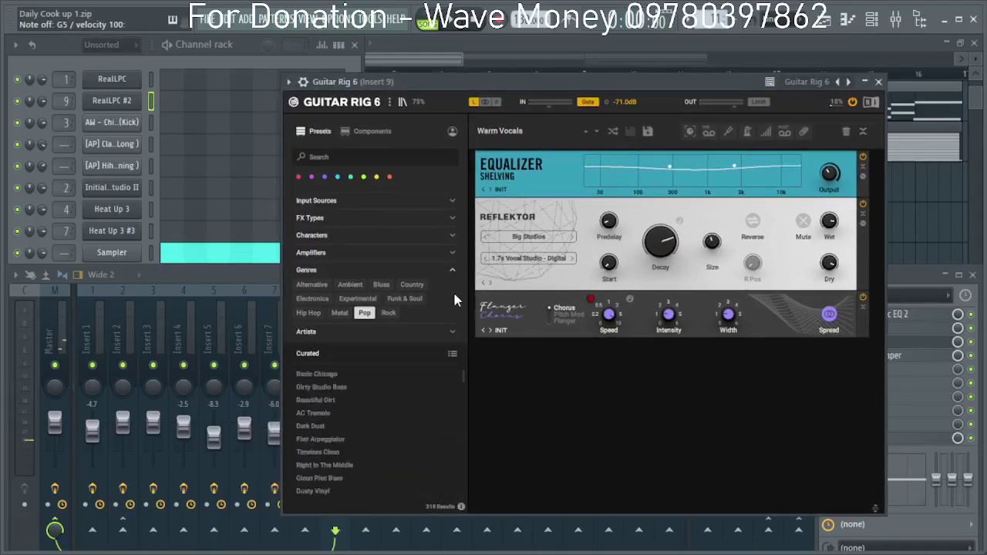
{"action": "left_click", "coordinate": [327, 374]}
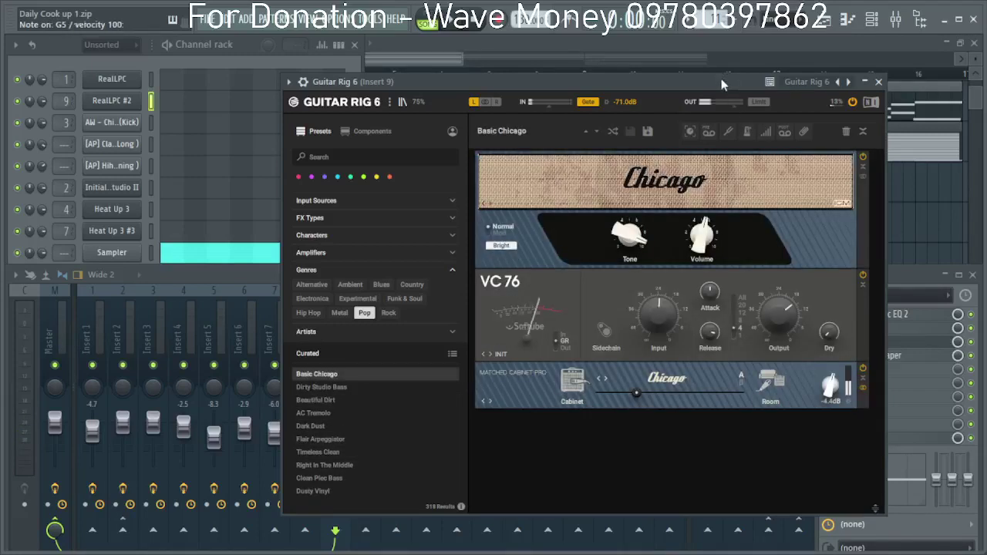
{"action": "left_click", "coordinate": [331, 401]}
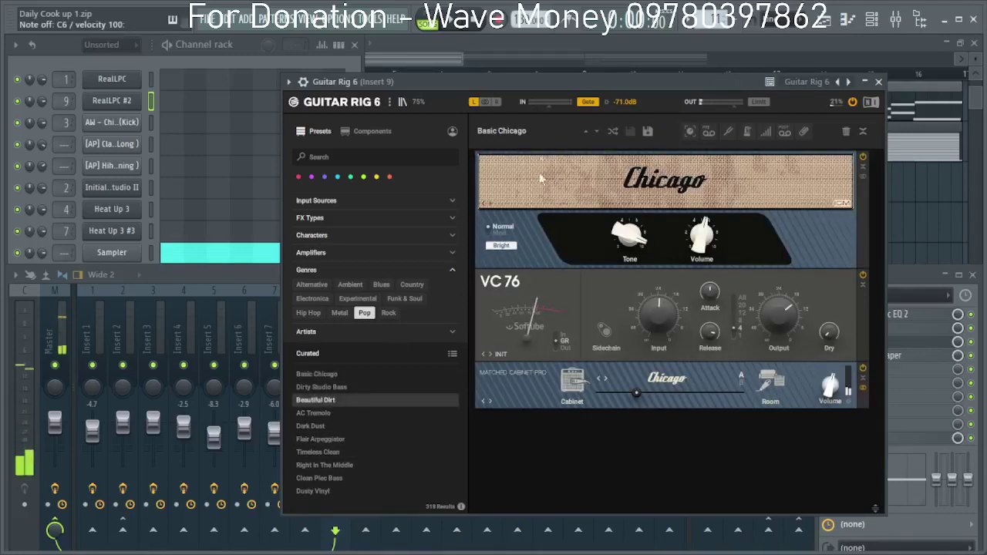
{"action": "left_click_drag", "start_coordinate": [584, 80], "coordinate": [588, 78]}
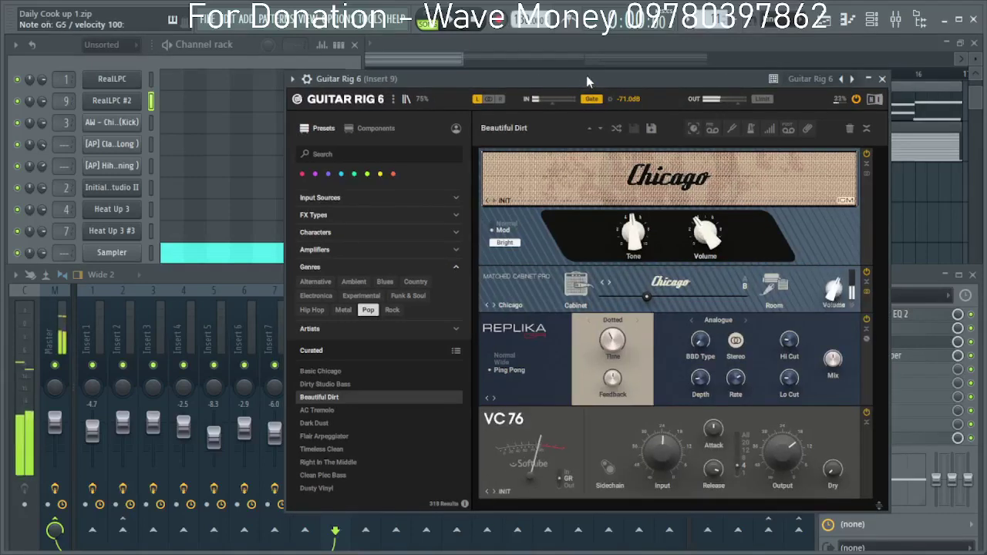
Load the AC Tremolo preset, audition it with the guitar and close Guitar Rig 6.
{"action": "left_click", "coordinate": [331, 414]}
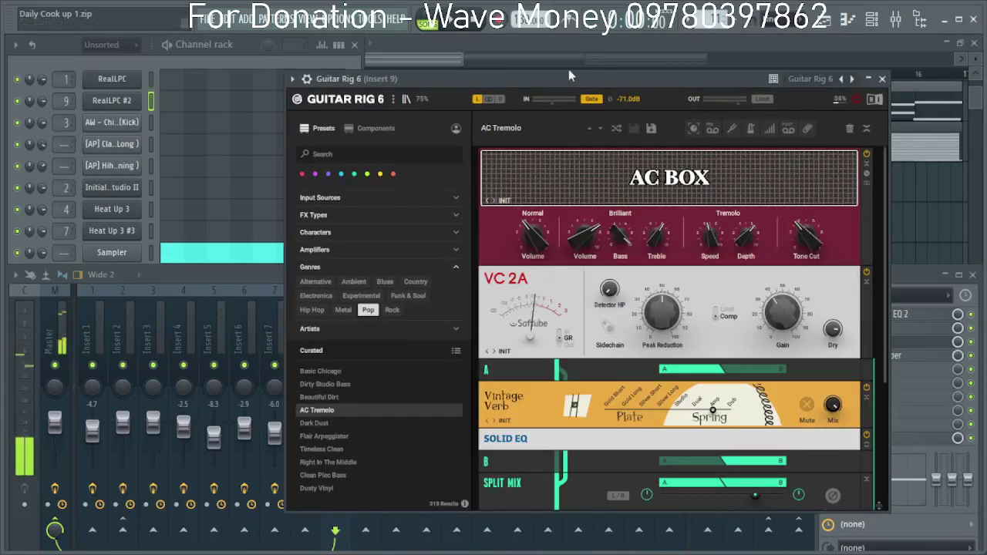
{"action": "left_click_drag", "start_coordinate": [548, 82], "coordinate": [519, 74]}
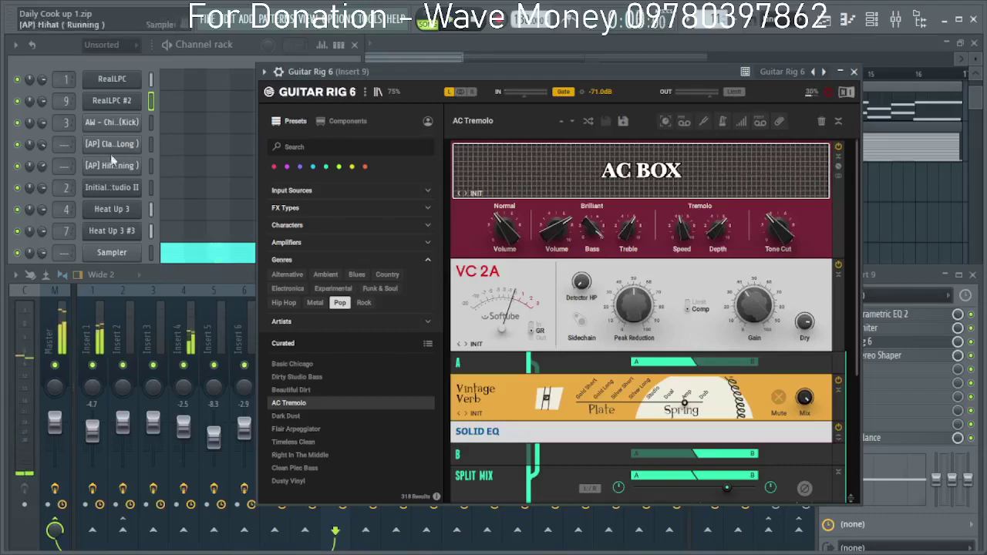
{"action": "left_click", "coordinate": [853, 71]}
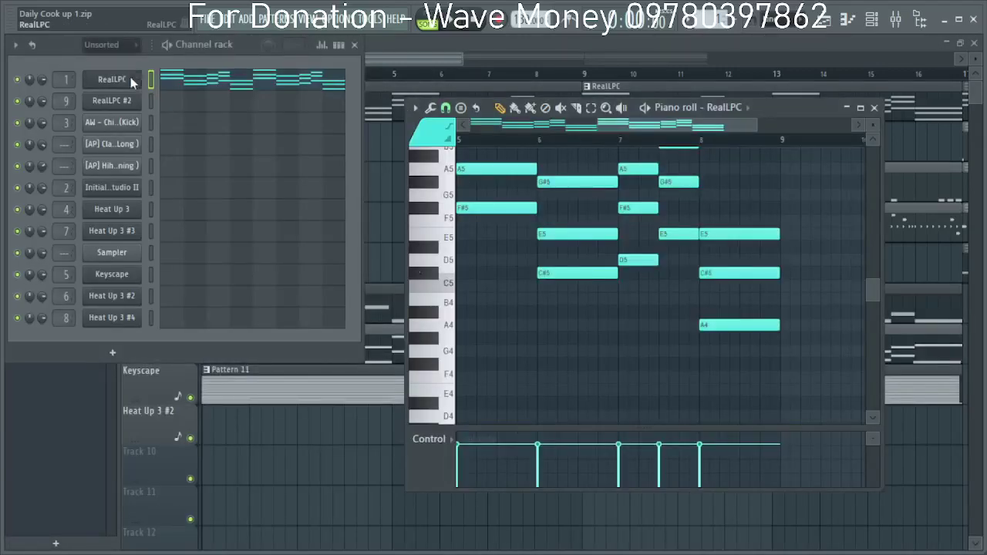
Copy RealLPC's chord notes, paste them into RealLPC #2 in Pattern 11 and play the pattern.
{"action": "right_click", "coordinate": [133, 82]}
{"action": "left_click", "coordinate": [301, 94]}
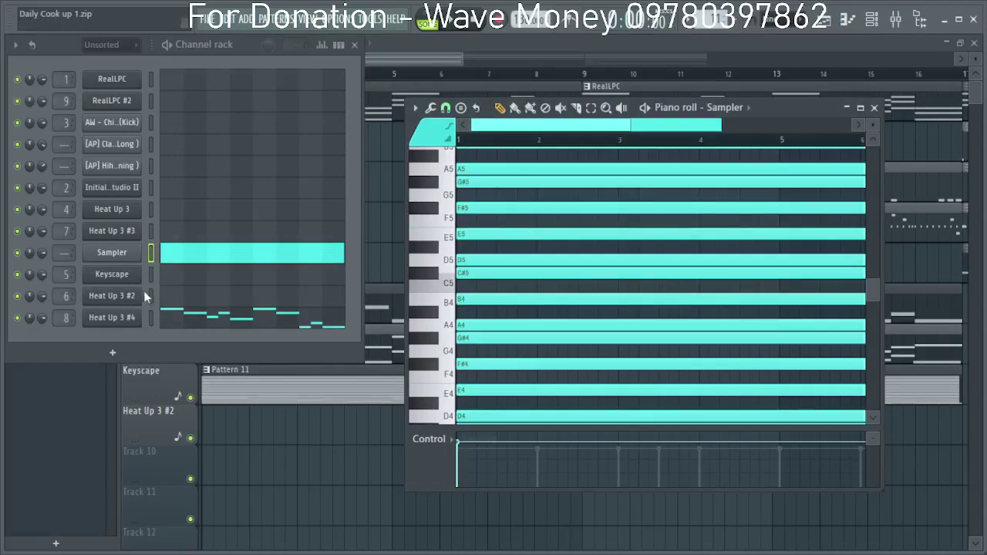
{"action": "right_click", "coordinate": [143, 95]}
{"action": "left_click", "coordinate": [302, 130]}
{"action": "key", "text": "space"}
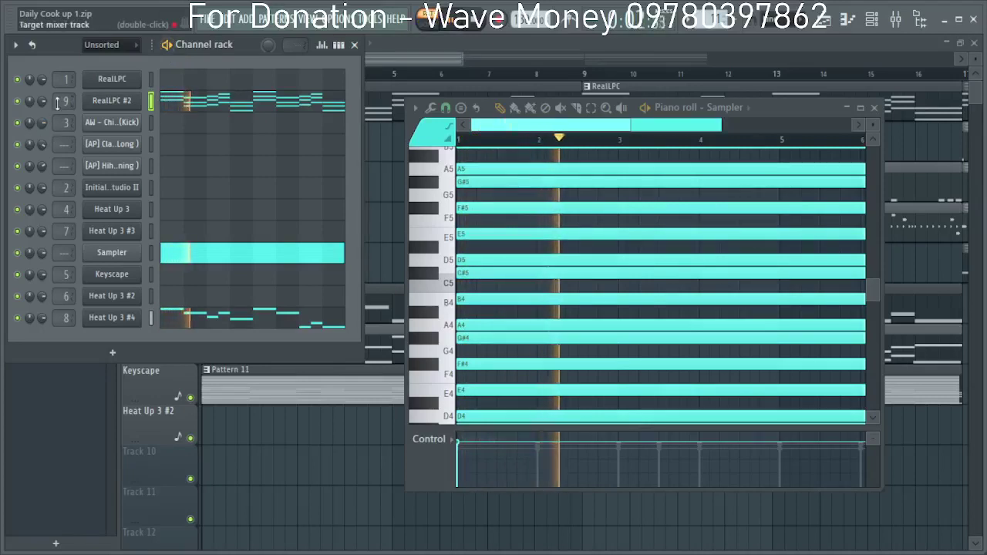
Lower the Insert 9 mixer volume to -11.7 dB and play the pattern to check the balance.
{"action": "key", "text": "F9"}
{"action": "key", "text": "space"}
{"action": "left_click_drag", "start_coordinate": [335, 411], "coordinate": [335, 441]}
{"action": "key", "text": "space"}
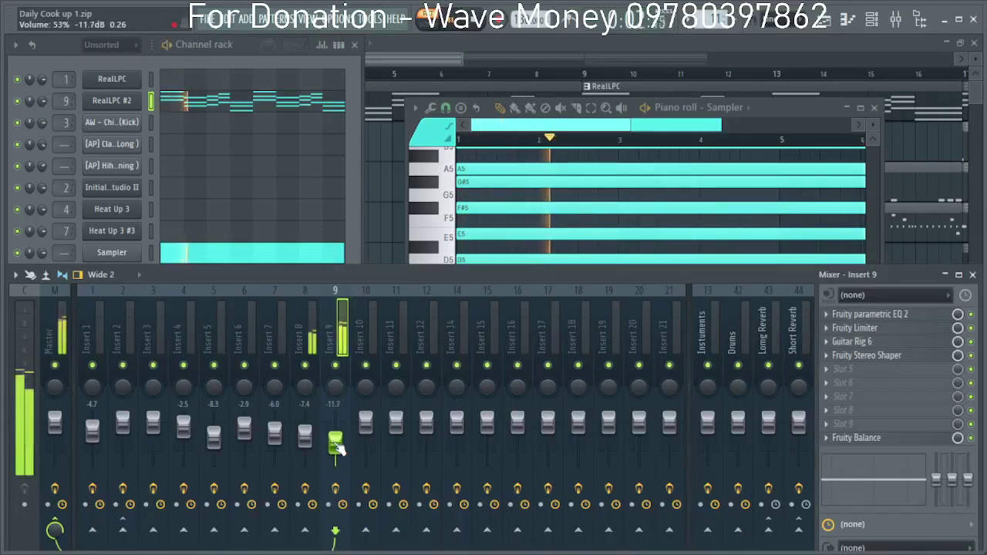
{"action": "key", "text": "space"}
Reopen Guitar Rig 6 on Insert 9, load the Dark Dust preset from the Pop genre and audition it with the guitar.
{"action": "left_click", "coordinate": [110, 101]}
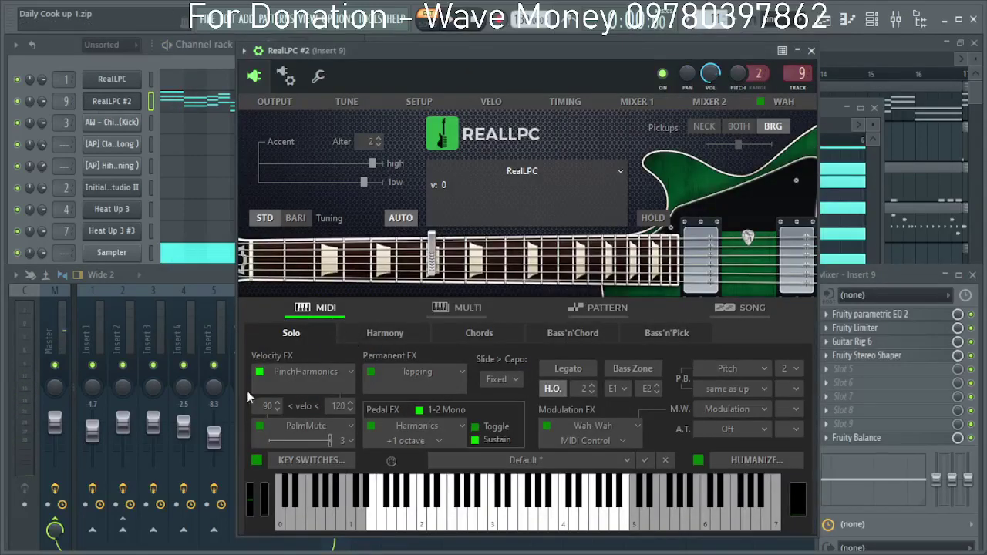
{"action": "left_click", "coordinate": [884, 282]}
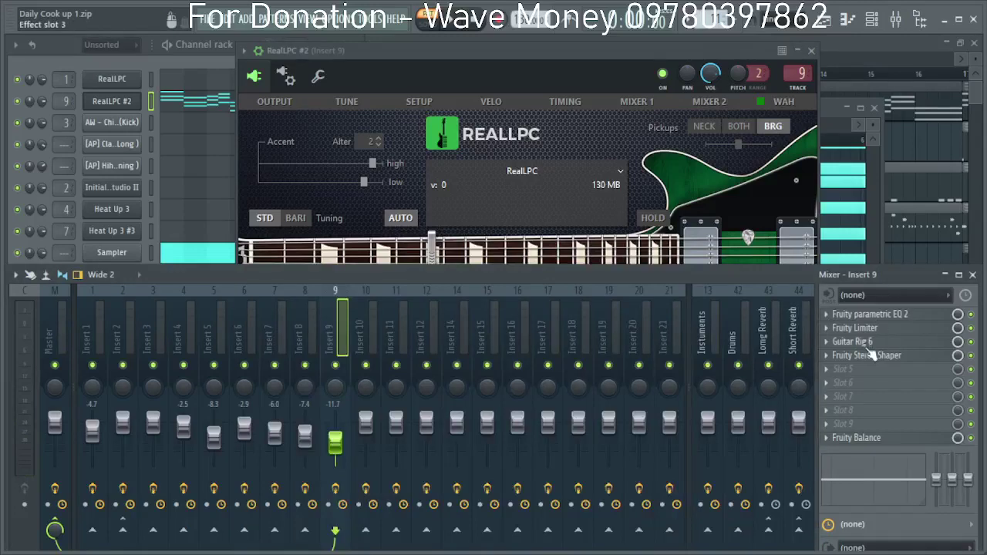
{"action": "left_click", "coordinate": [812, 51]}
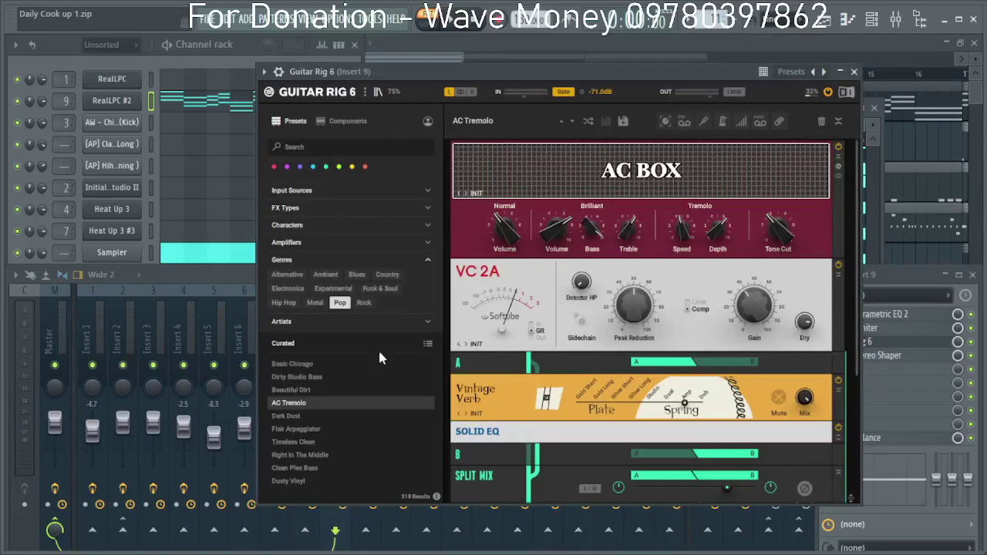
{"action": "left_click", "coordinate": [316, 417]}
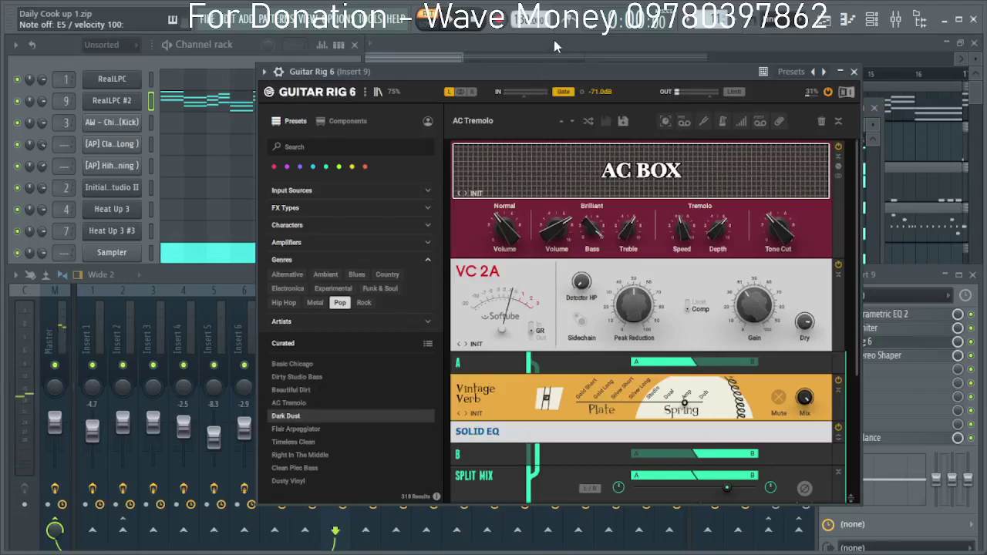
{"action": "left_click_drag", "start_coordinate": [545, 69], "coordinate": [554, 42]}
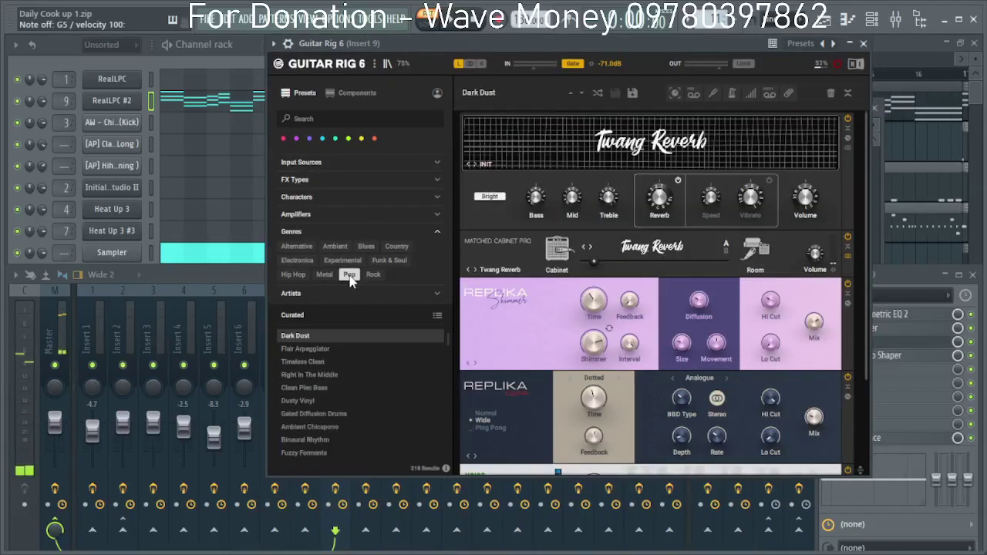
{"action": "left_click", "coordinate": [350, 276]}
{"action": "left_click", "coordinate": [350, 276]}
{"action": "left_click_drag", "start_coordinate": [544, 54], "coordinate": [510, 51]}
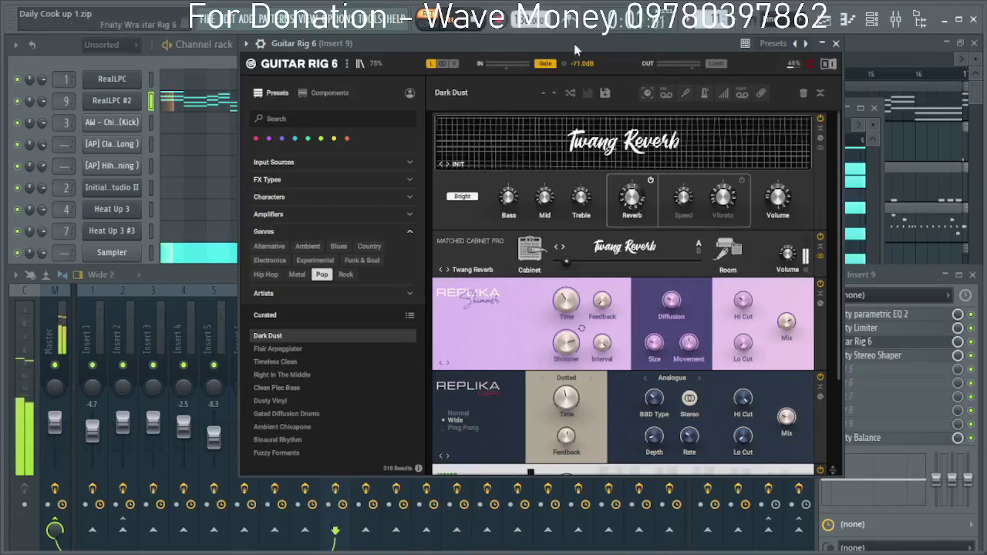
Cut the chord notes from RealLPC #2 in Pattern 11 and audition Dark Dust with live notes.
{"action": "right_click", "coordinate": [137, 99]}
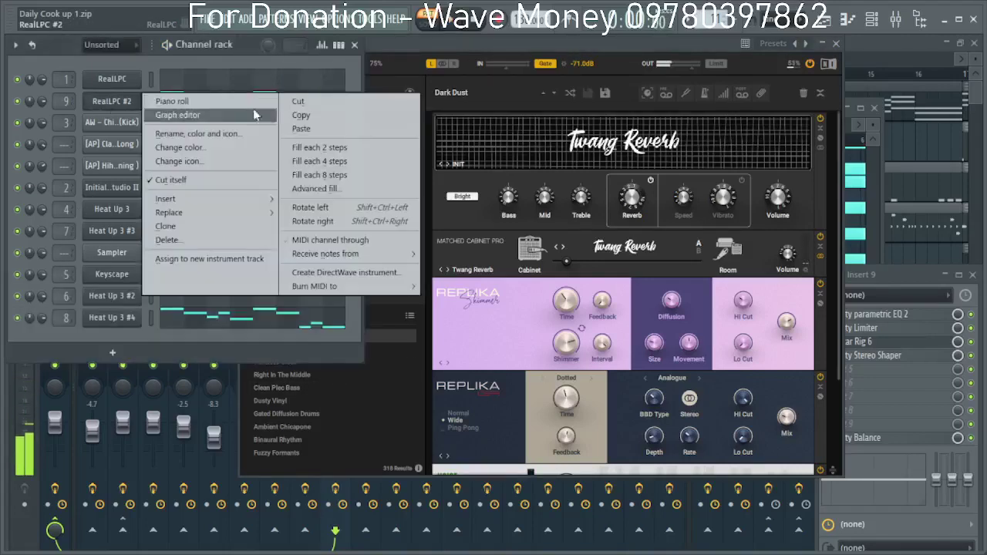
{"action": "left_click", "coordinate": [301, 114]}
{"action": "left_click", "coordinate": [549, 44]}
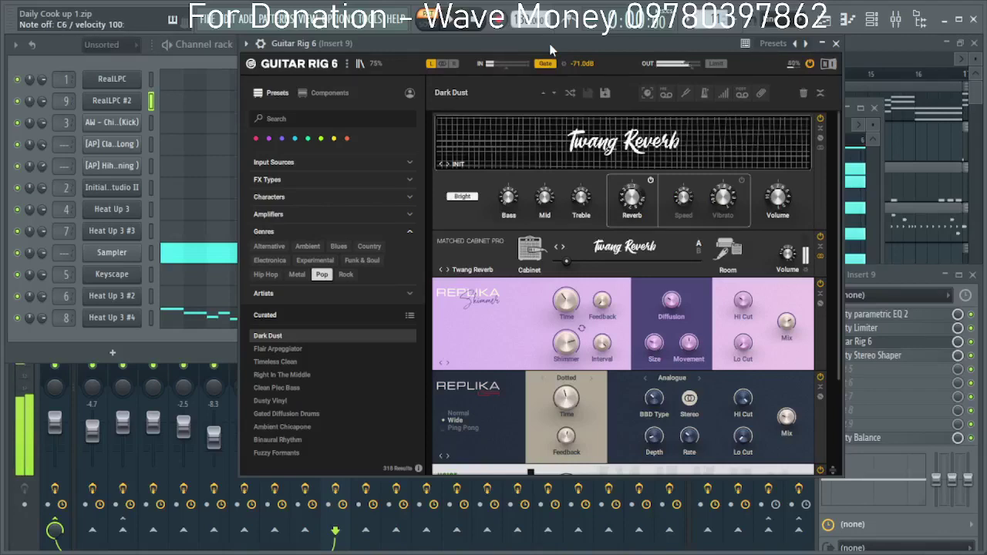
{"action": "left_click_drag", "start_coordinate": [551, 44], "coordinate": [556, 43]}
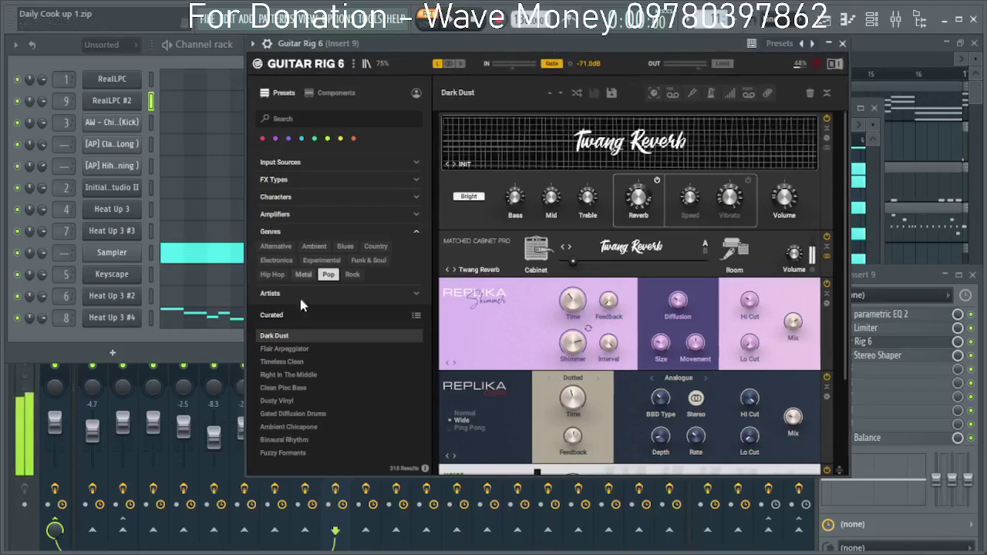
Audition the Right In The Middle and Slap with Grid presets with live guitar notes.
{"action": "left_click", "coordinate": [320, 375]}
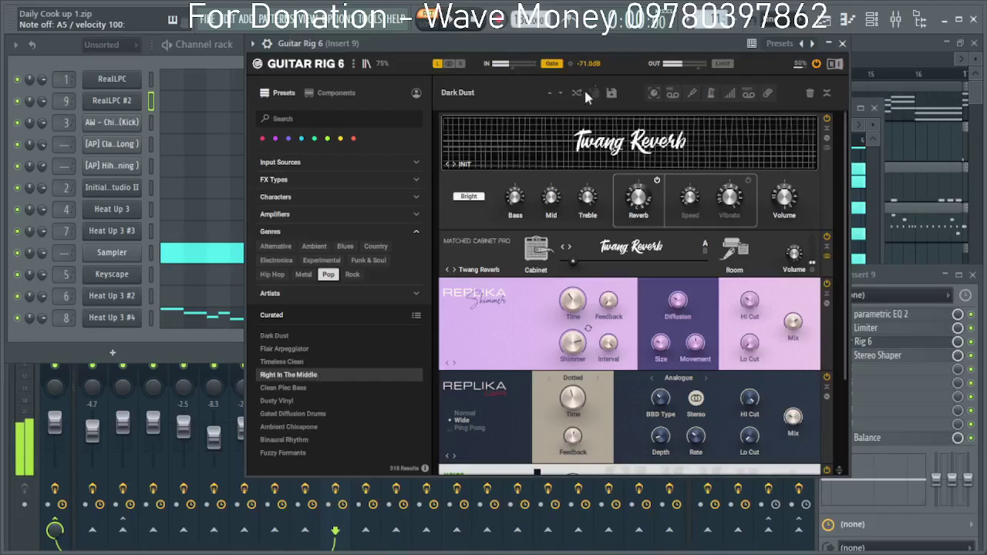
{"action": "left_click_drag", "start_coordinate": [617, 56], "coordinate": [611, 75]}
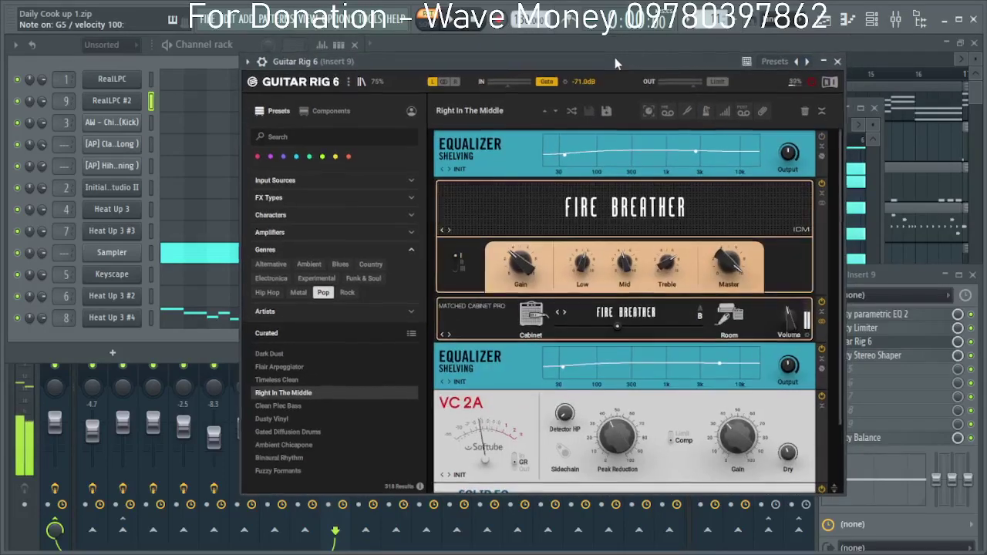
{"action": "scroll", "coordinate": [312, 437], "scroll_direction": "down", "scroll_amount": 3}
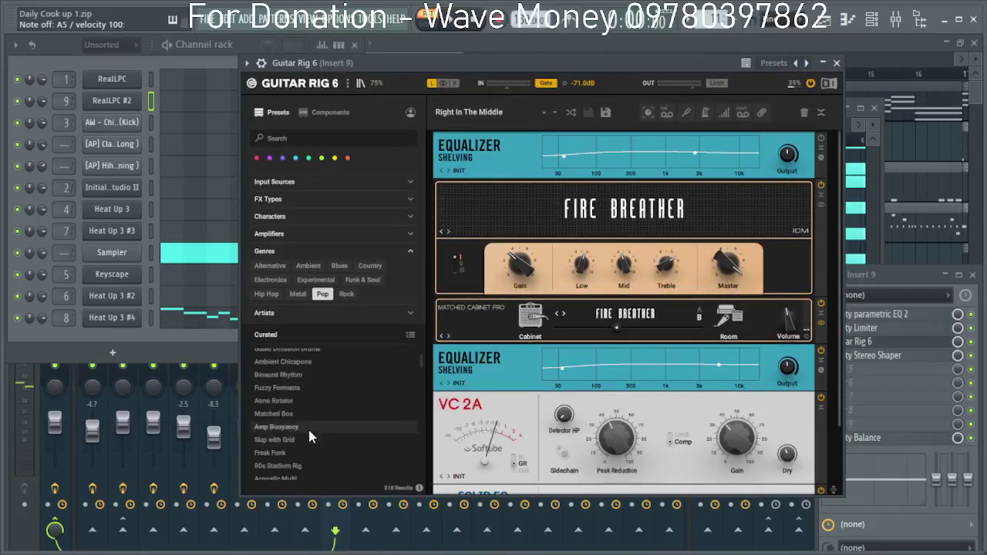
{"action": "left_click", "coordinate": [307, 436]}
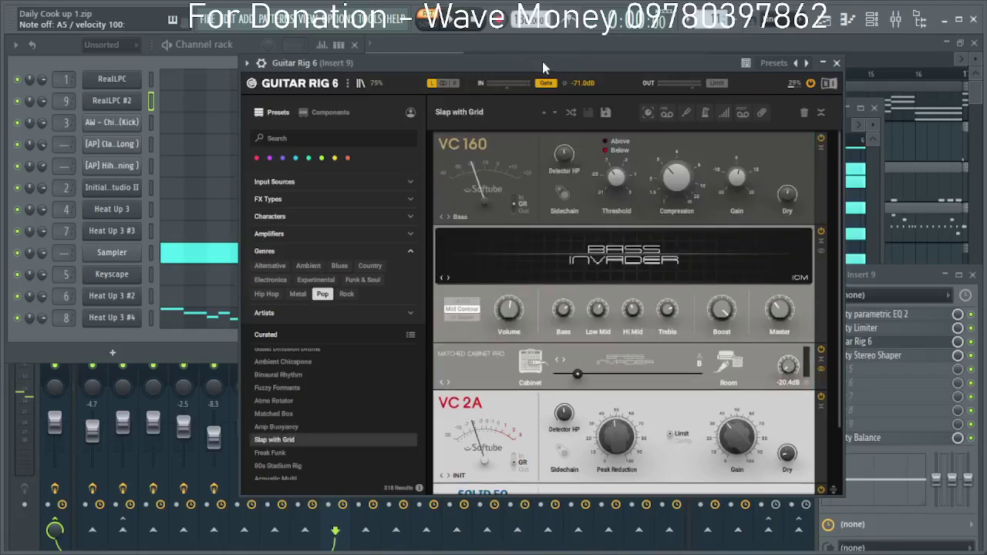
{"action": "left_click_drag", "start_coordinate": [574, 74], "coordinate": [520, 52]}
Load the Acoustic Multi and Aged Tape Delay presets one after the other and audition each with live notes.
{"action": "scroll", "coordinate": [330, 451], "scroll_direction": "down", "scroll_amount": 2}
{"action": "left_click", "coordinate": [302, 430]}
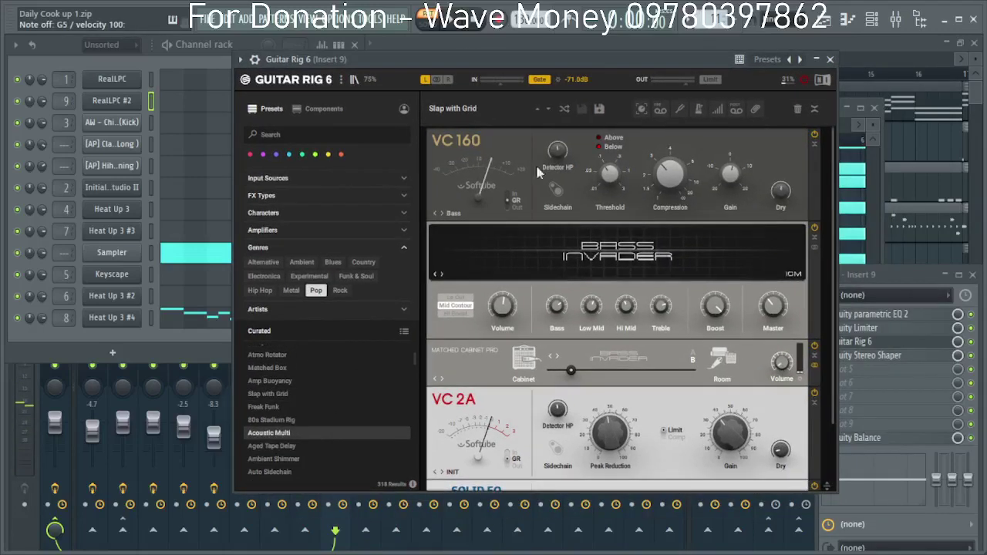
{"action": "left_click_drag", "start_coordinate": [606, 54], "coordinate": [615, 63]}
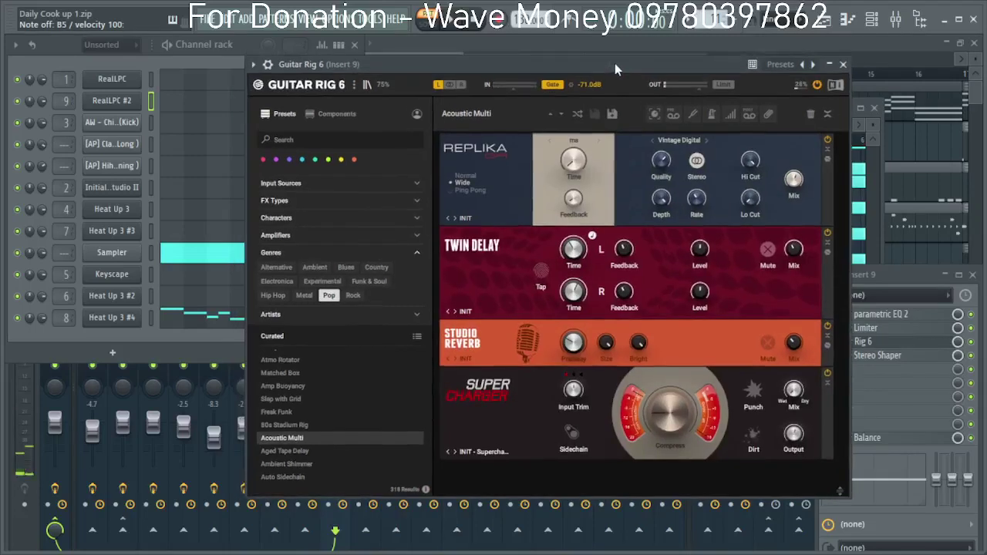
{"action": "left_click", "coordinate": [299, 452]}
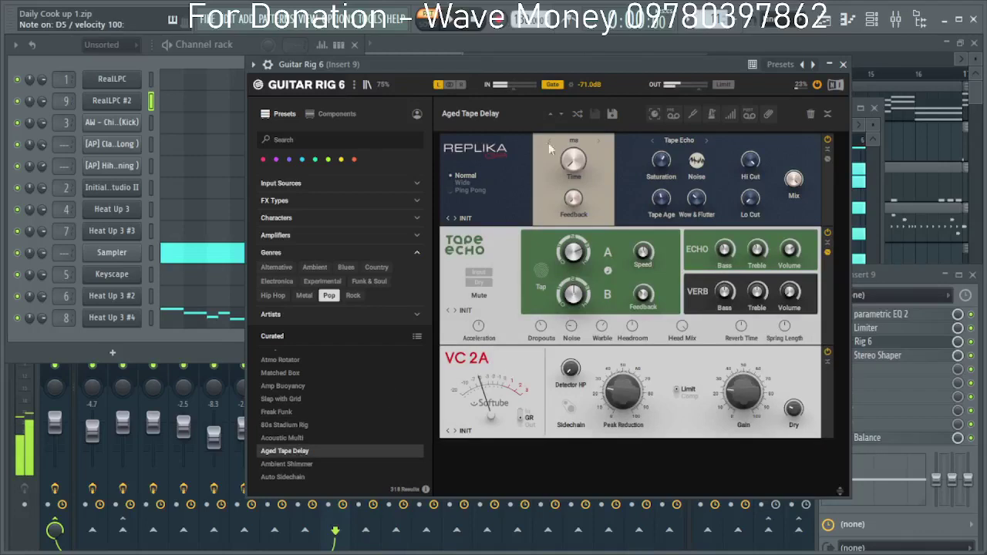
{"action": "left_click_drag", "start_coordinate": [590, 66], "coordinate": [587, 66]}
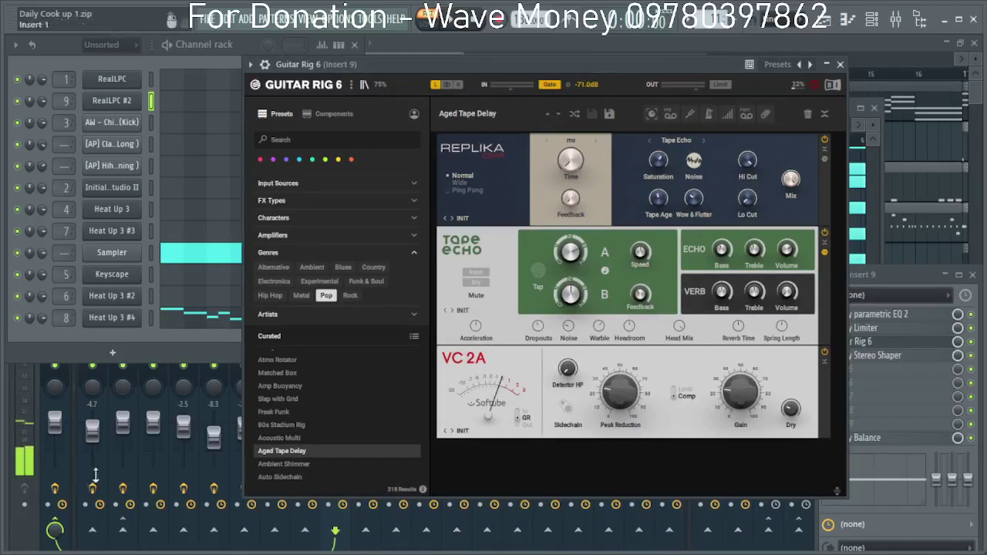
Raise the Insert 9 mixer volume to -4.3 dB and browse further down the Pop preset list.
{"action": "left_click", "coordinate": [171, 373]}
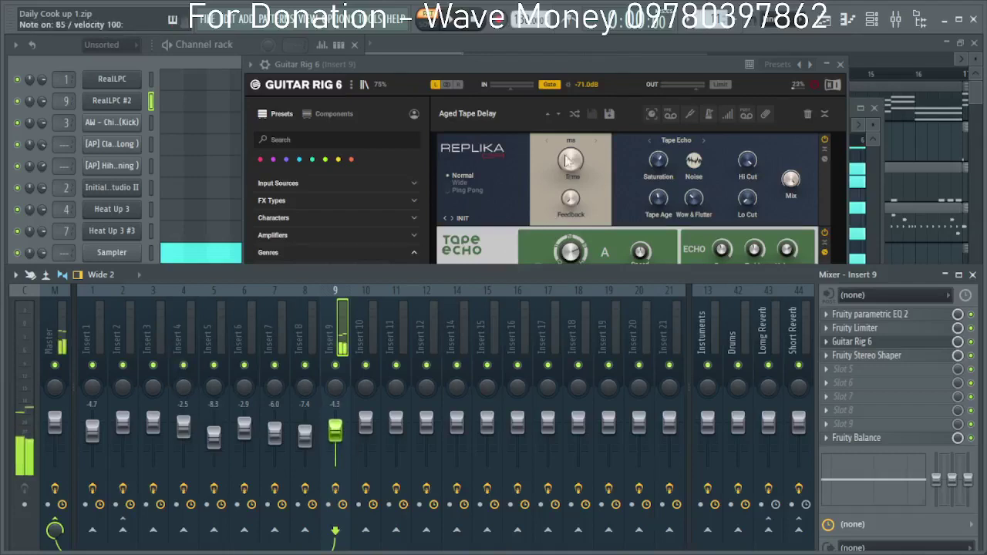
{"action": "left_click_drag", "start_coordinate": [602, 62], "coordinate": [582, 64]}
{"action": "scroll", "coordinate": [308, 447], "scroll_direction": "down", "scroll_amount": 3}
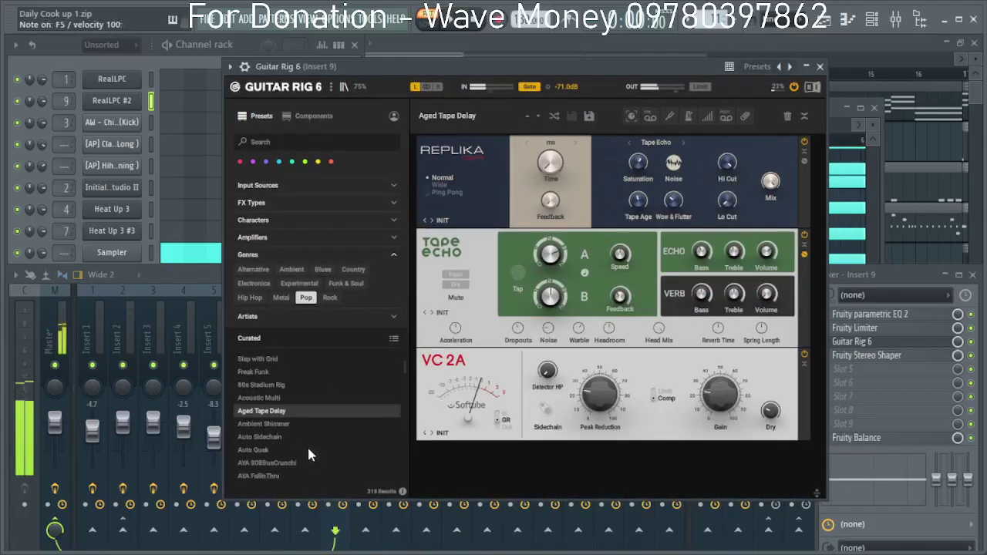
Close Guitar Rig 6 and the Sampler piano roll.
{"action": "left_click", "coordinate": [820, 67]}
{"action": "left_click", "coordinate": [885, 105]}
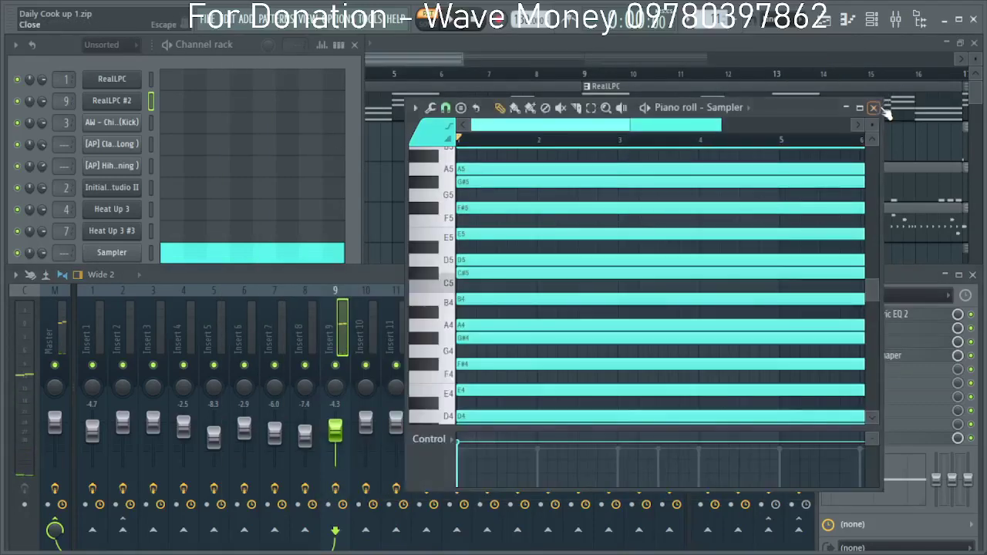
{"action": "left_click", "coordinate": [876, 107]}
Replace the RealLPC #2 instrument with Keyscape in the channel rack.
{"action": "left_click", "coordinate": [248, 52]}
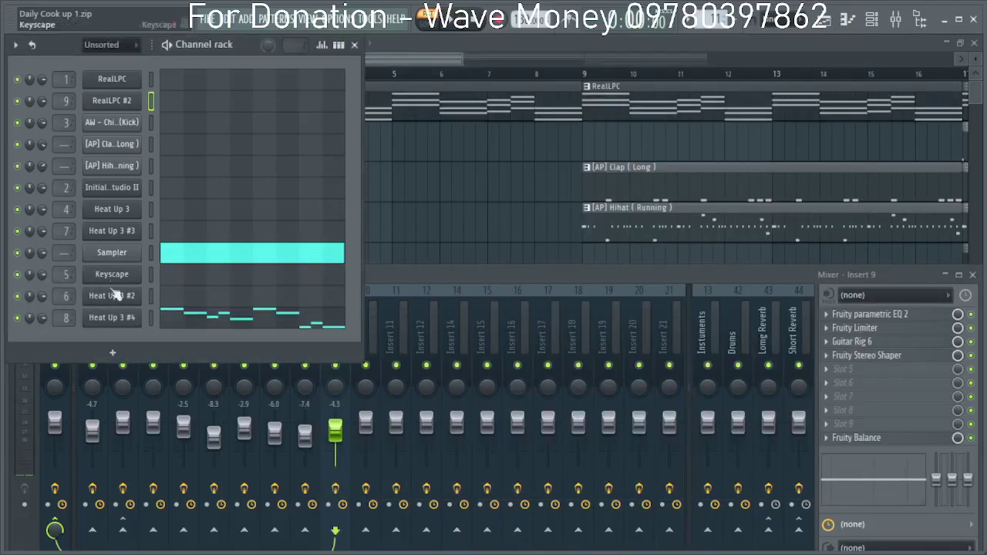
{"action": "right_click", "coordinate": [126, 110]}
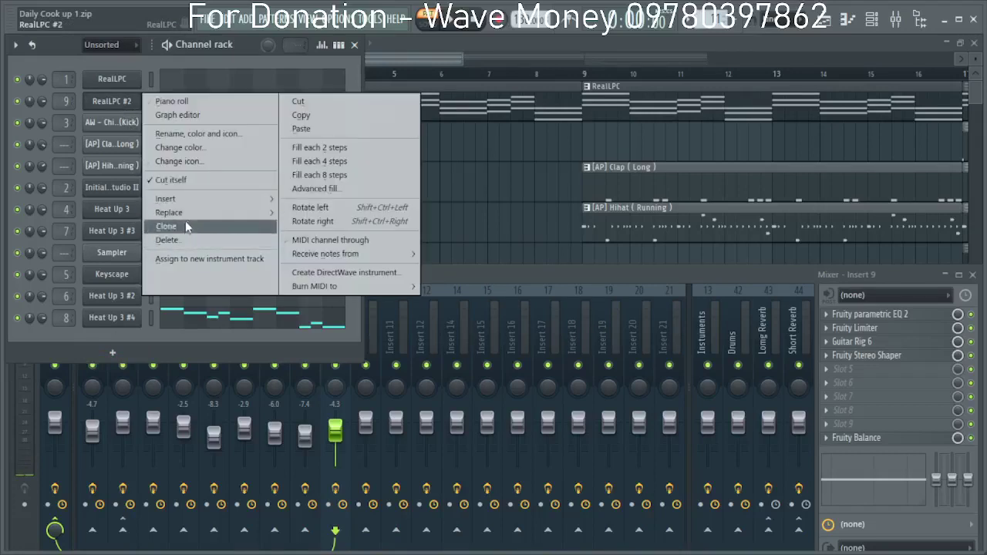
{"action": "mouse_move", "coordinate": [173, 212]}
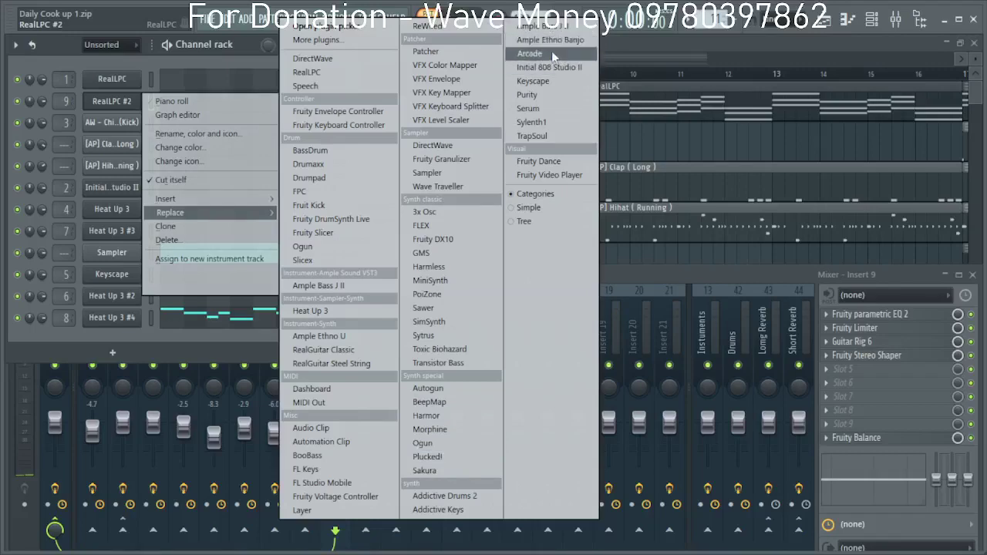
{"action": "left_click", "coordinate": [538, 83]}
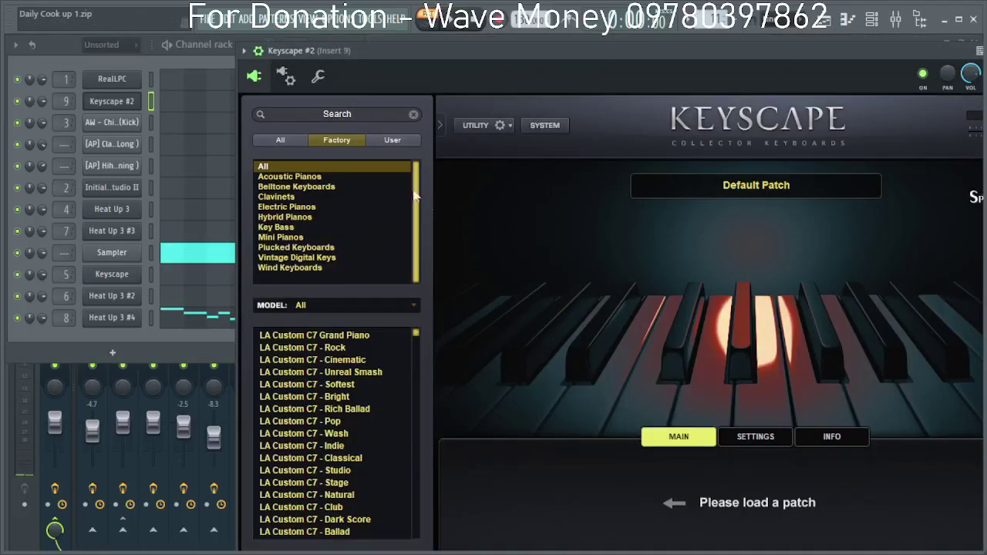
Load the Rhodes - LA Custom patch from Keyscape's Electric Pianos category, audition it and close the plugin.
{"action": "left_click", "coordinate": [290, 207]}
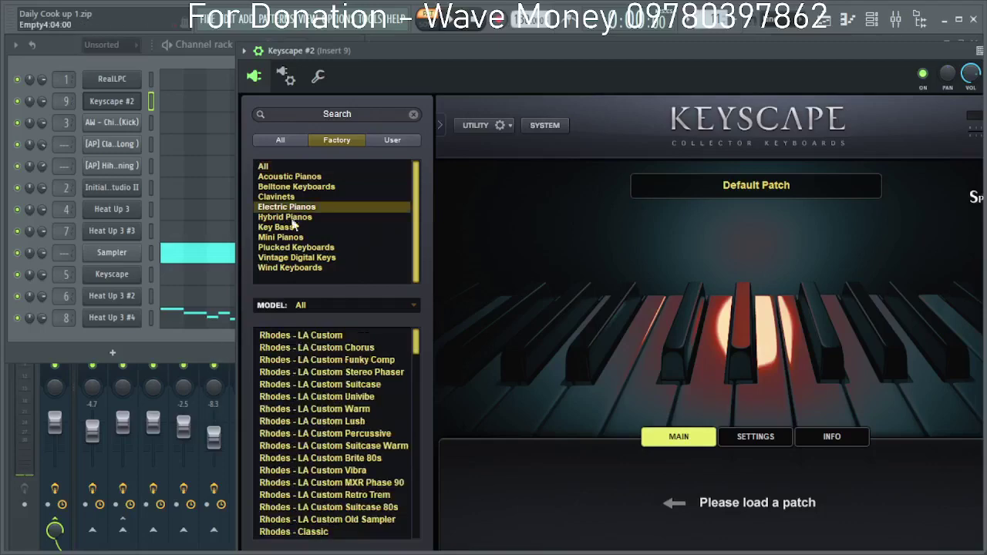
{"action": "left_click", "coordinate": [330, 338]}
{"action": "left_click_drag", "start_coordinate": [577, 55], "coordinate": [427, 47]}
{"action": "left_click", "coordinate": [922, 43]}
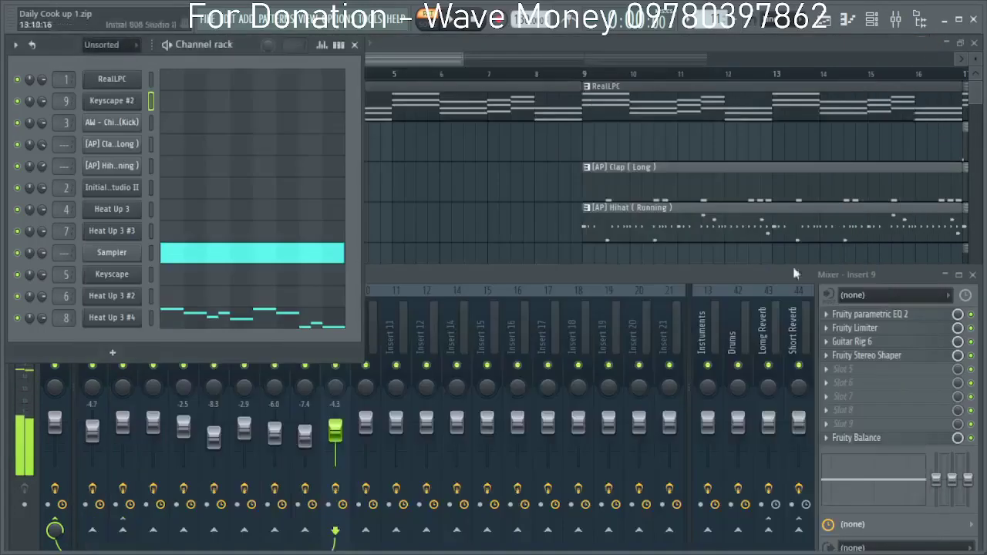
Delete the Guitar Rig 6 and Fruity Stereo Shaper effects from Insert 9.
{"action": "left_click", "coordinate": [827, 356]}
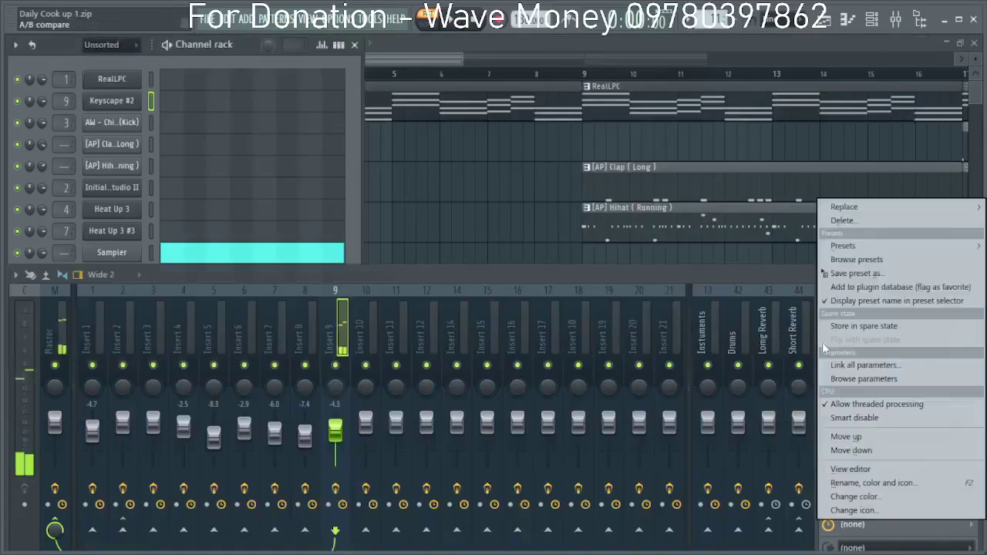
{"action": "left_click", "coordinate": [855, 221]}
{"action": "left_click", "coordinate": [563, 320]}
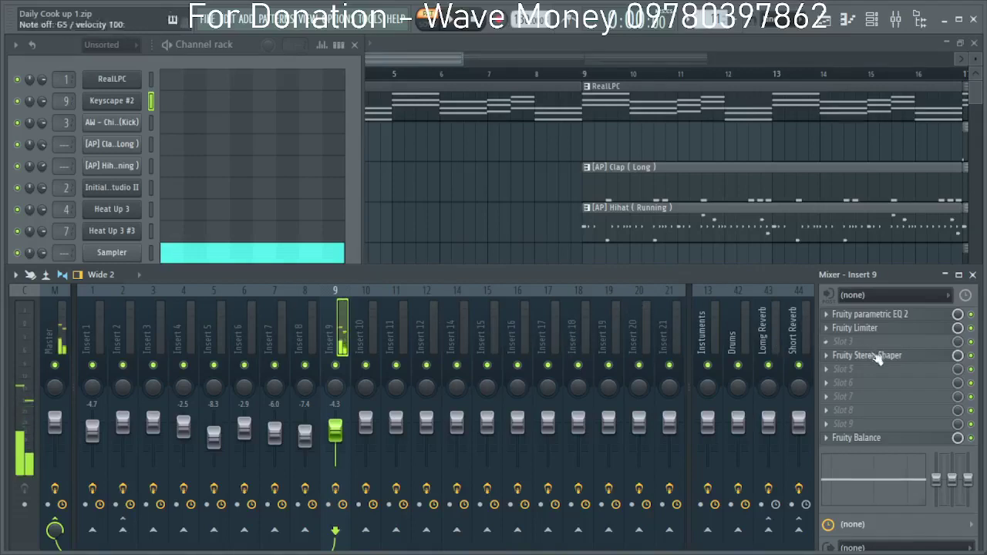
{"action": "left_click", "coordinate": [827, 356]}
{"action": "left_click", "coordinate": [844, 202]}
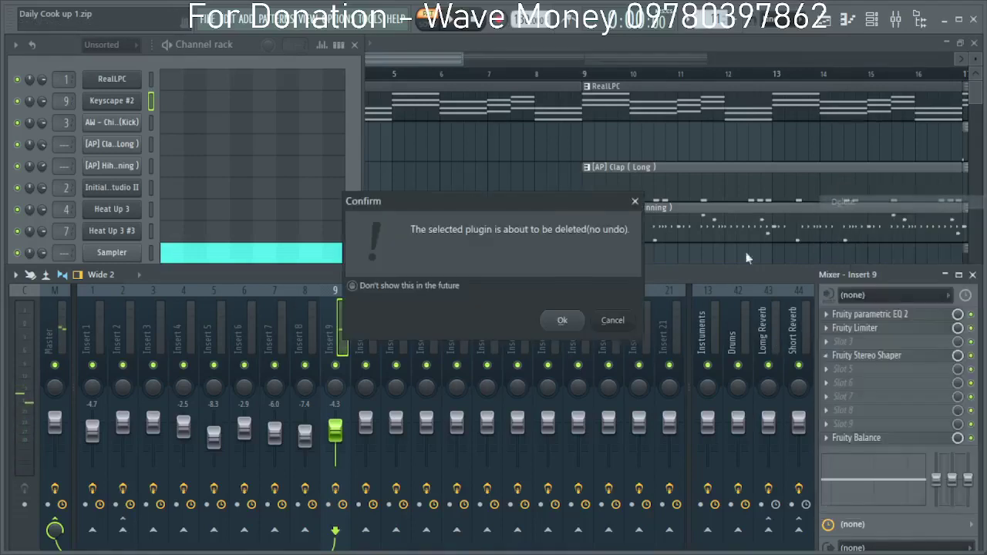
{"action": "left_click", "coordinate": [563, 320]}
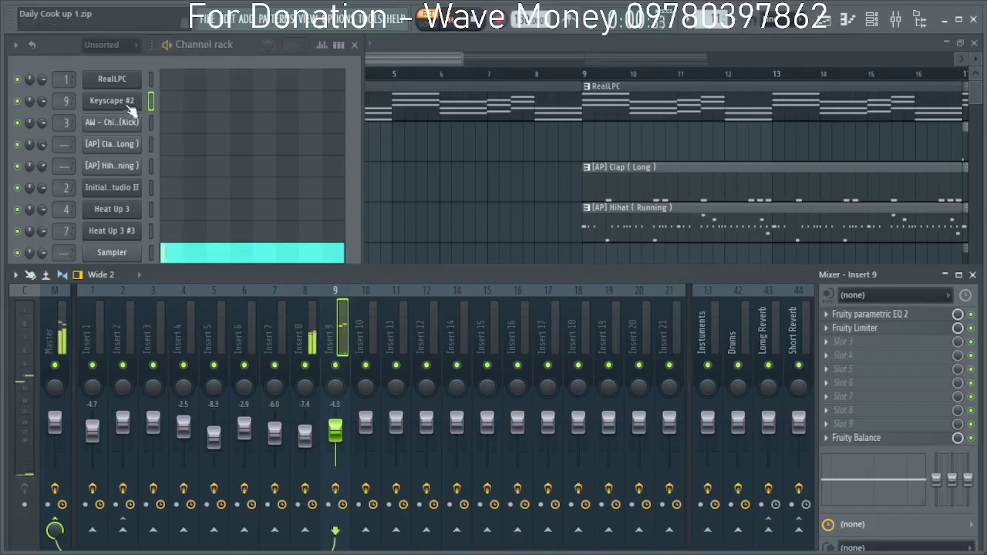
Start playback, bring the playlist forward and switch to song mode to hear the whole arrangement.
{"action": "key", "text": "space"}
{"action": "left_click", "coordinate": [411, 48]}
{"action": "key", "text": "l"}
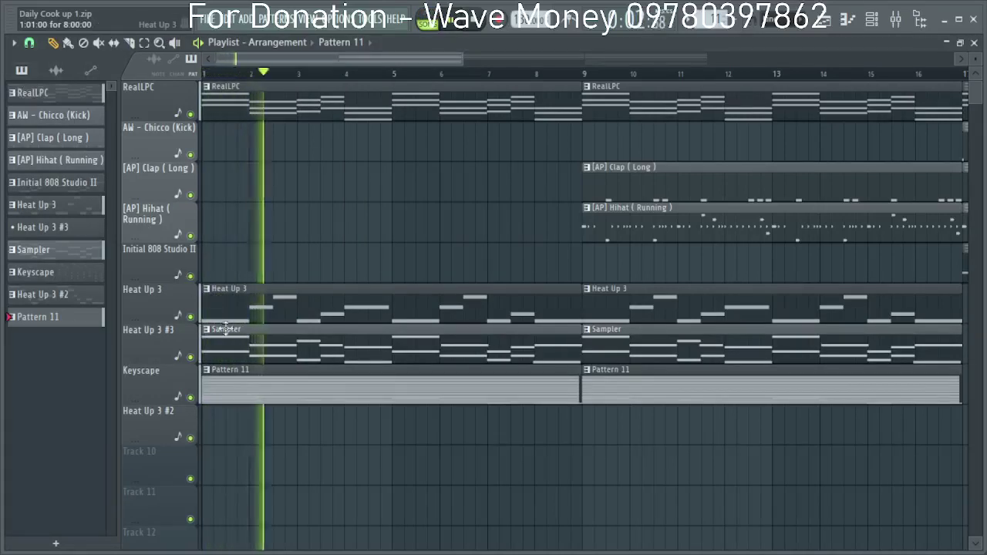
Copy RealLPC's chord notes from the RealLPC pattern and paste them into Keyscape #2 in Pattern 11.
{"action": "left_click", "coordinate": [309, 111]}
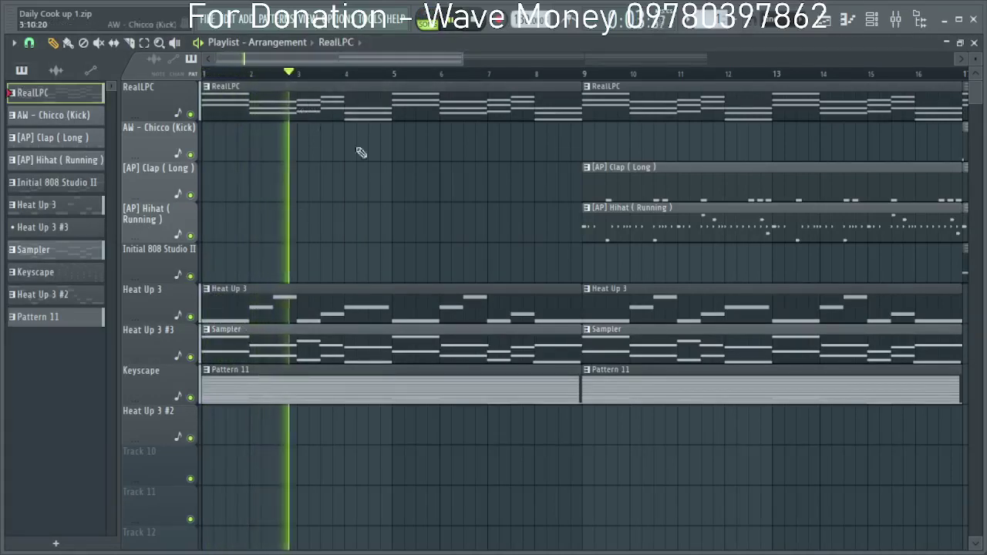
{"action": "left_click", "coordinate": [886, 20]}
{"action": "right_click", "coordinate": [113, 86]}
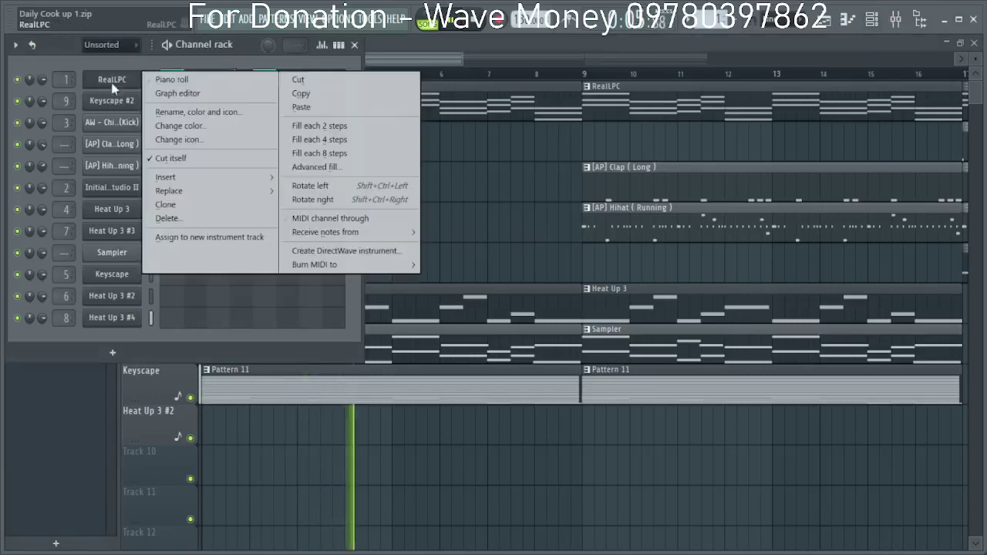
{"action": "left_click", "coordinate": [306, 94]}
{"action": "double_click", "coordinate": [384, 389]}
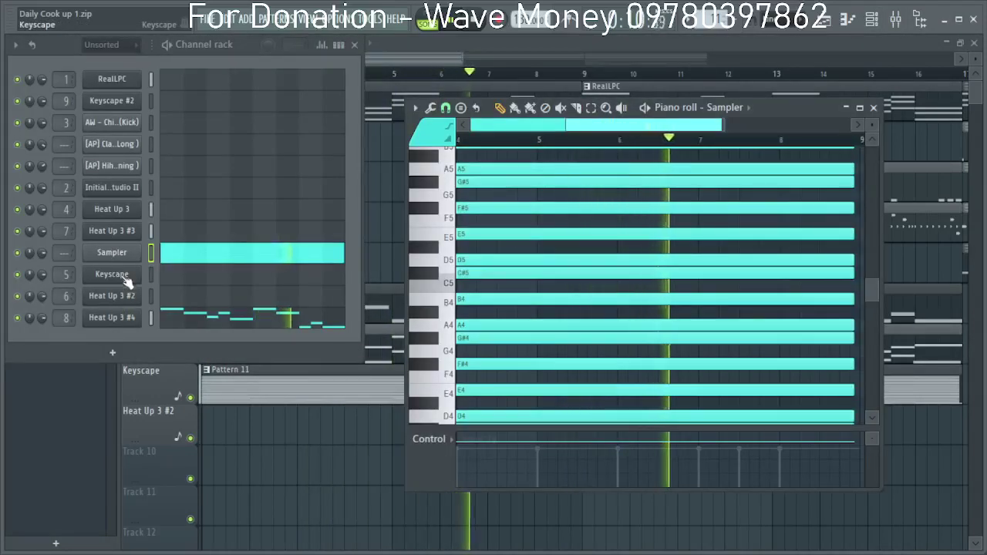
{"action": "right_click", "coordinate": [113, 100]}
{"action": "left_click", "coordinate": [306, 130]}
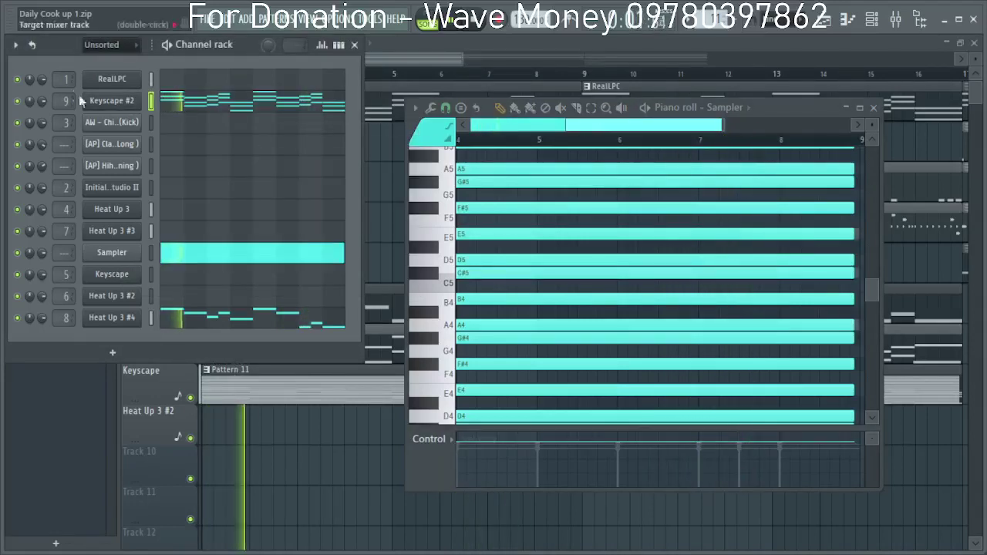
Open Keyscape #2's notes in a maximized piano roll, show the chords from bar 1 and stop playback.
{"action": "right_click", "coordinate": [112, 100]}
{"action": "left_click", "coordinate": [169, 100]}
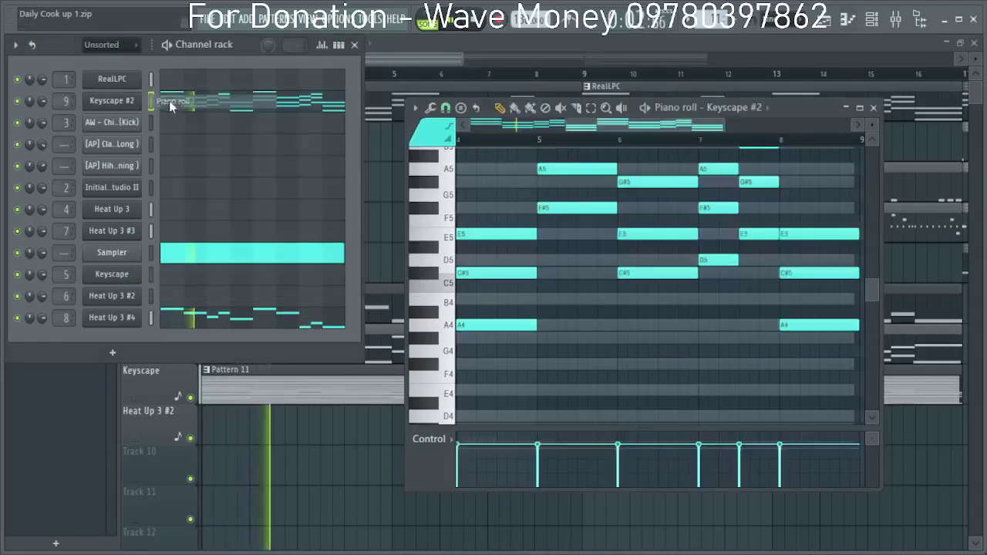
{"action": "left_click", "coordinate": [859, 108]}
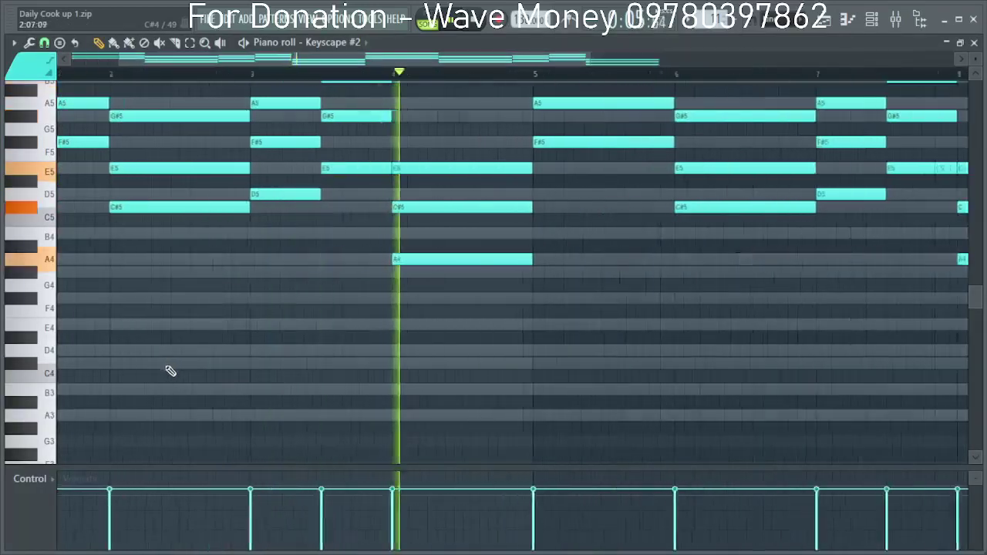
{"action": "scroll", "coordinate": [170, 371], "scroll_direction": "down", "scroll_amount": 2}
{"action": "scroll", "coordinate": [105, 388], "scroll_direction": "up", "scroll_amount": 4}
{"action": "scroll", "coordinate": [104, 386], "scroll_direction": "up", "scroll_amount": 3}
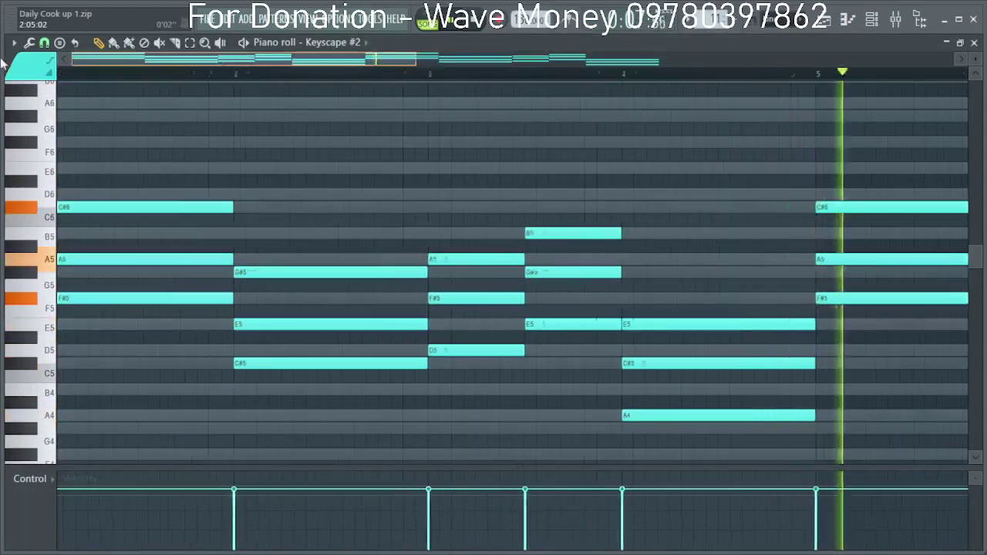
{"action": "key", "text": "space"}
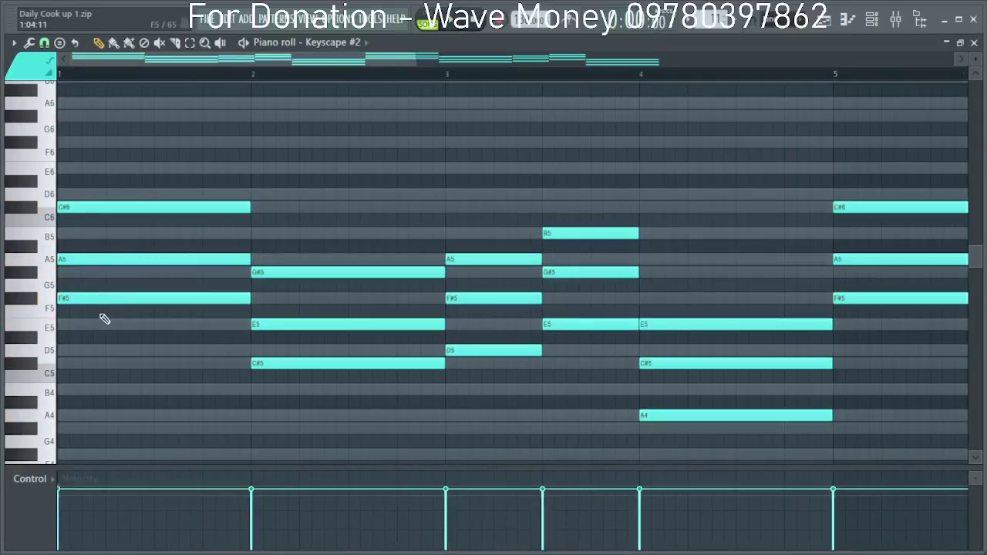
Select all of Keyscape #2's notes, transpose them down one octave and audition the lower voicing.
{"action": "key", "text": "ctrl+a"}
{"action": "key", "text": "ctrl+Right"}
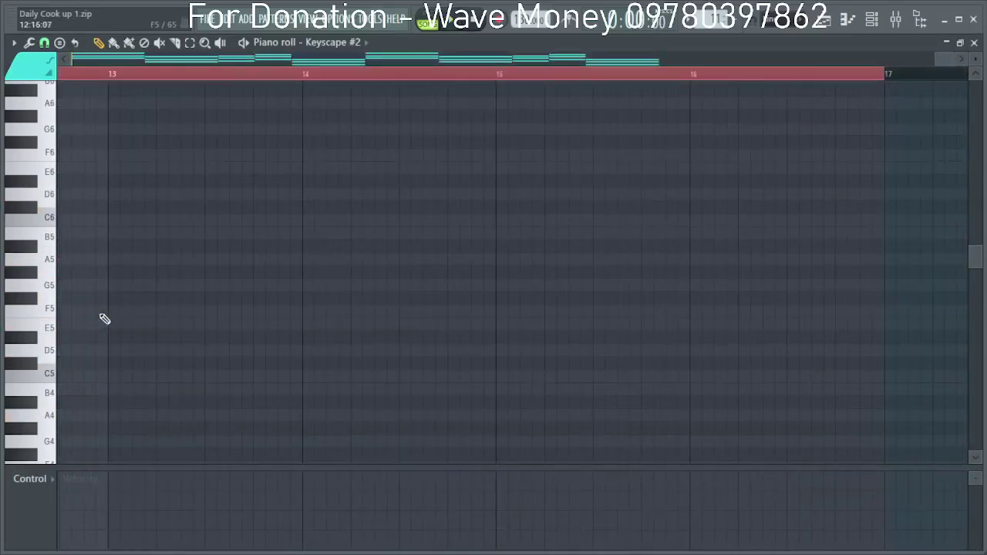
{"action": "scroll", "coordinate": [360, 325], "scroll_direction": "down", "scroll_amount": 4}
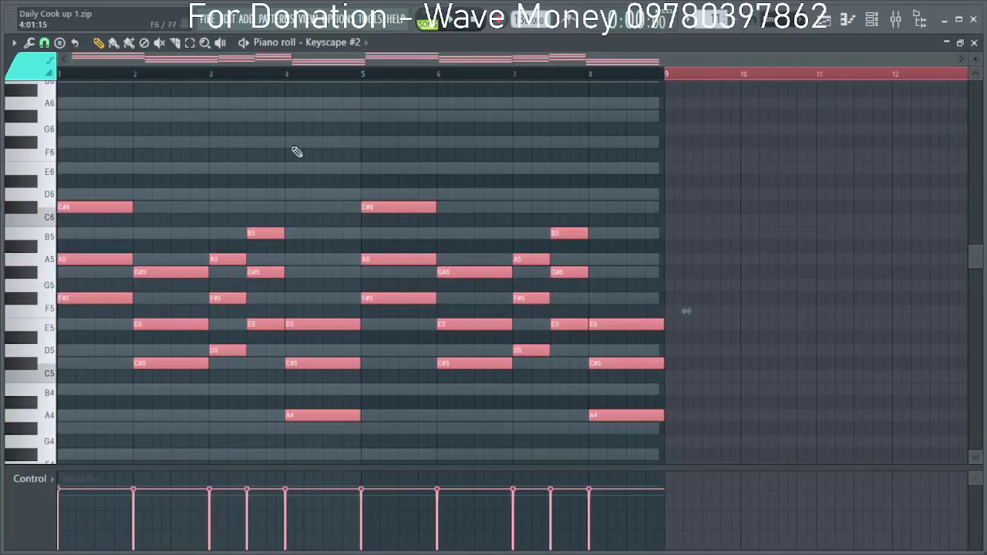
{"action": "key", "text": "ctrl+Left"}
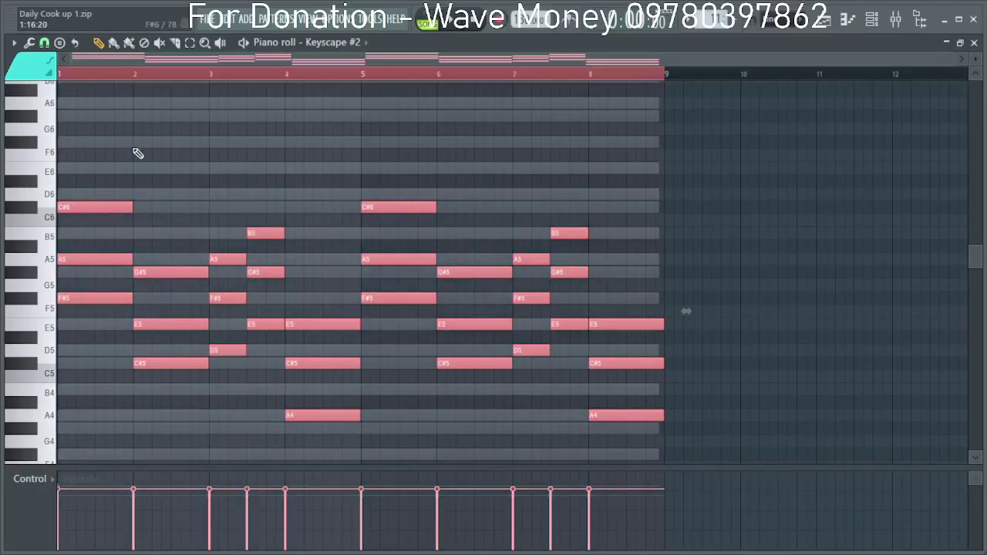
{"action": "key", "text": "ctrl+Down"}
{"action": "key", "text": "space"}
{"action": "scroll", "coordinate": [229, 223], "scroll_direction": "down", "scroll_amount": 4}
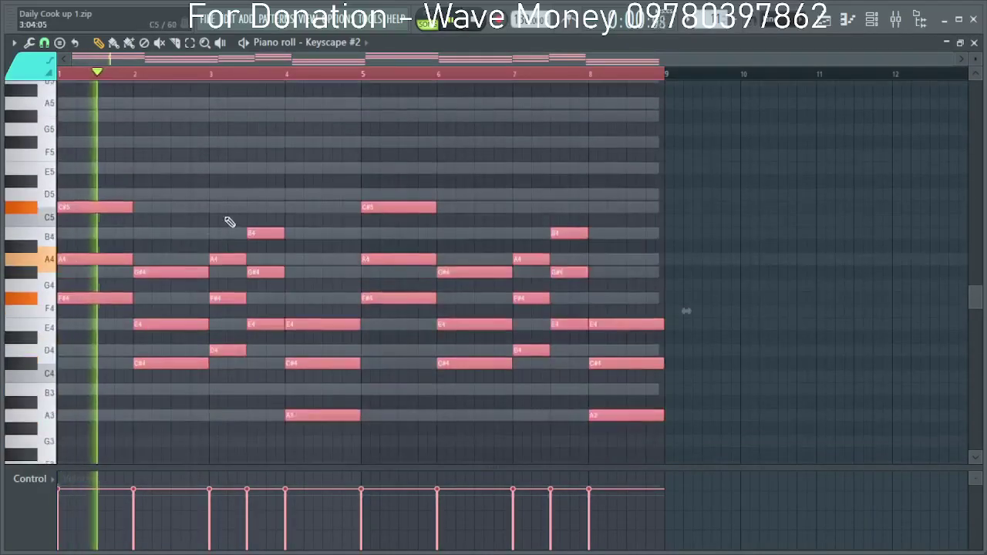
{"action": "key", "text": "space"}
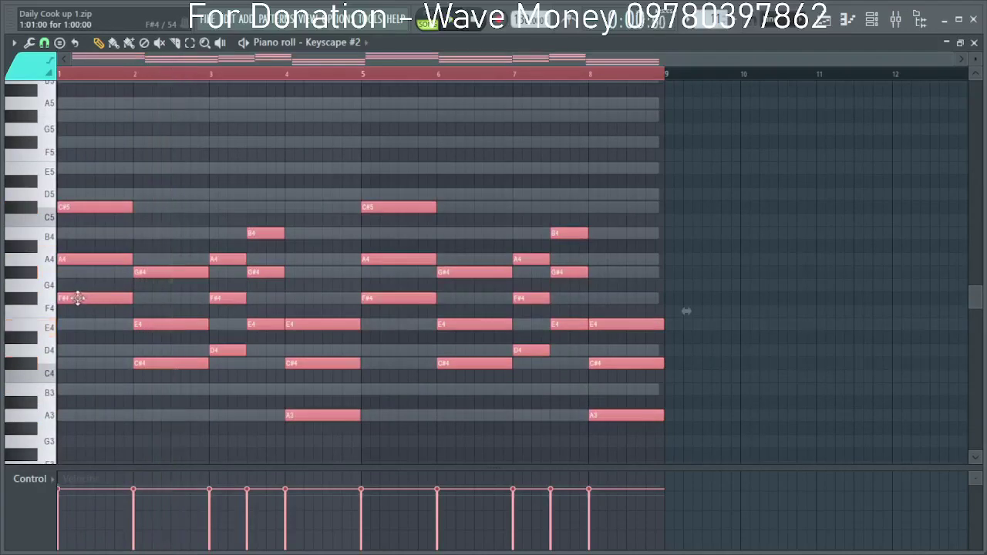
Transpose the selected chords back up one octave and audition them.
{"action": "key", "text": "ctrl+Up"}
{"action": "scroll", "coordinate": [81, 301], "scroll_direction": "up", "scroll_amount": 4}
{"action": "key", "text": "space"}
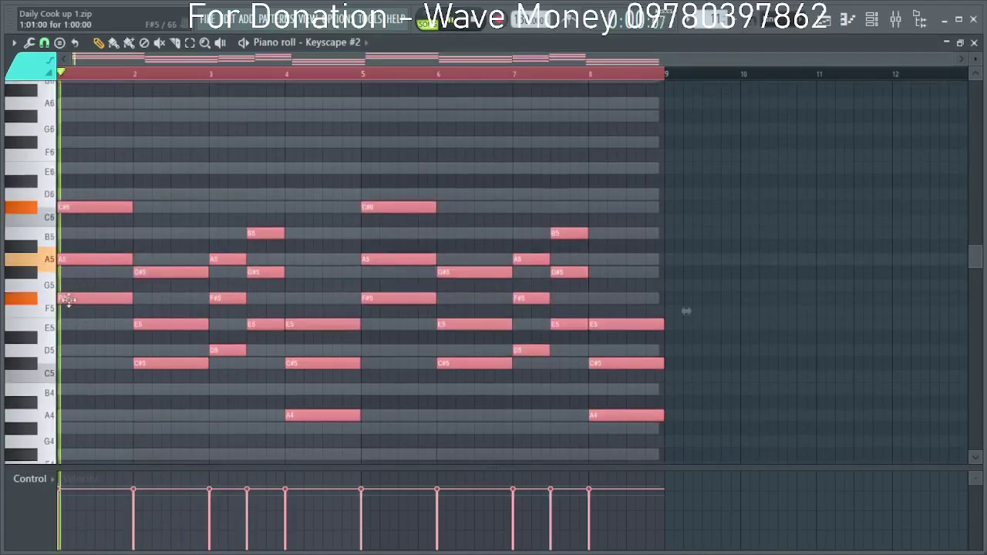
{"action": "key", "text": "space"}
Stagger the first chord by starting A5 half a step and C#6 one step after F#5, auditioning the strum.
{"action": "scroll", "coordinate": [81, 284], "scroll_direction": "up", "scroll_amount": 1}
{"action": "scroll", "coordinate": [83, 286], "scroll_direction": "up", "scroll_amount": 2}
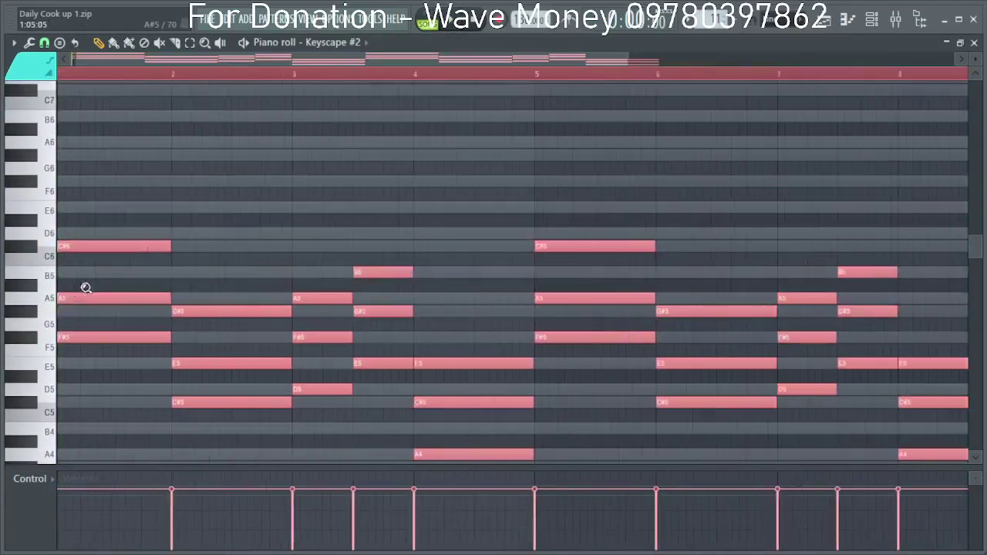
{"action": "right_click", "coordinate": [84, 286], "text": "ctrl"}
{"action": "left_click", "coordinate": [80, 306], "text": "ctrl"}
{"action": "scroll", "coordinate": [114, 77], "scroll_direction": "up", "scroll_amount": 4}
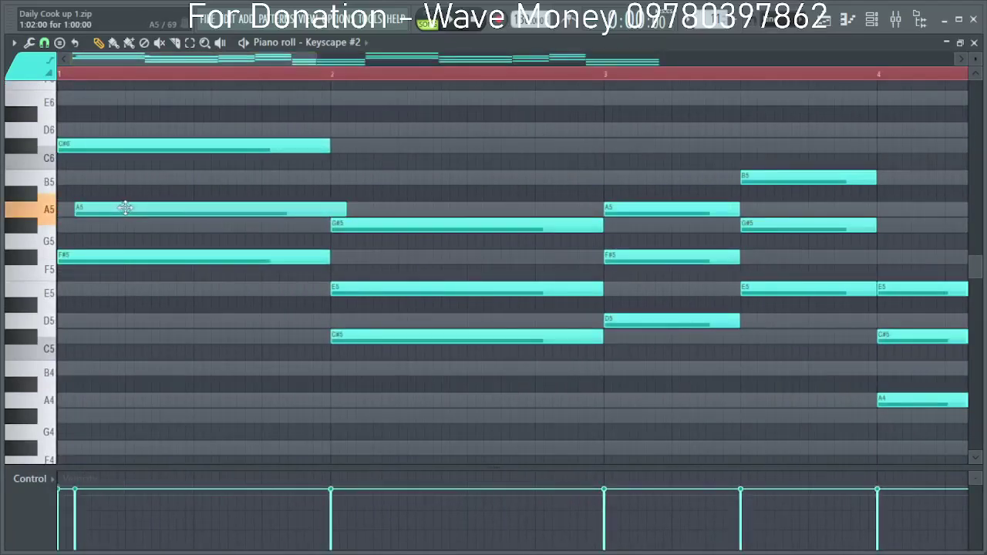
{"action": "key", "text": "space"}
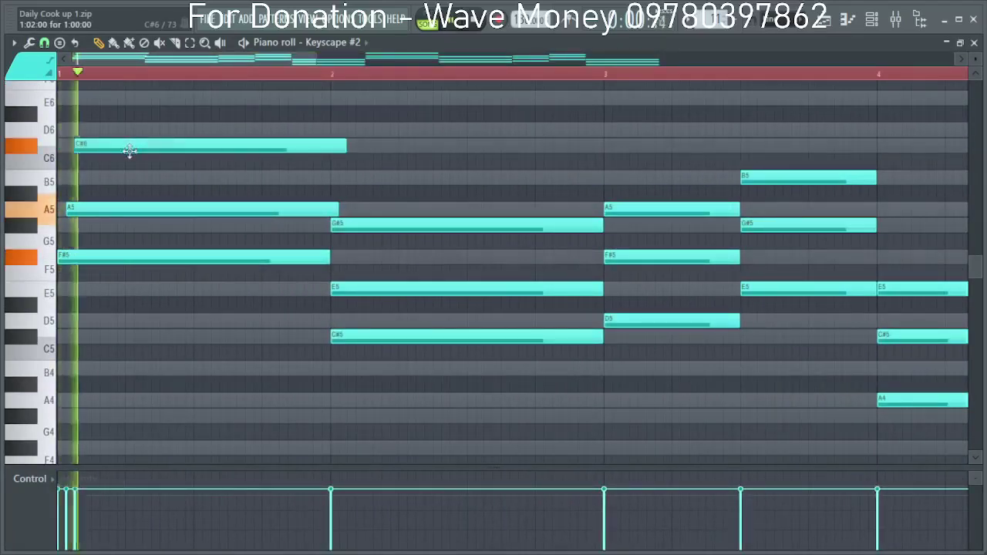
{"action": "key", "text": "space"}
{"action": "key", "text": "space"}
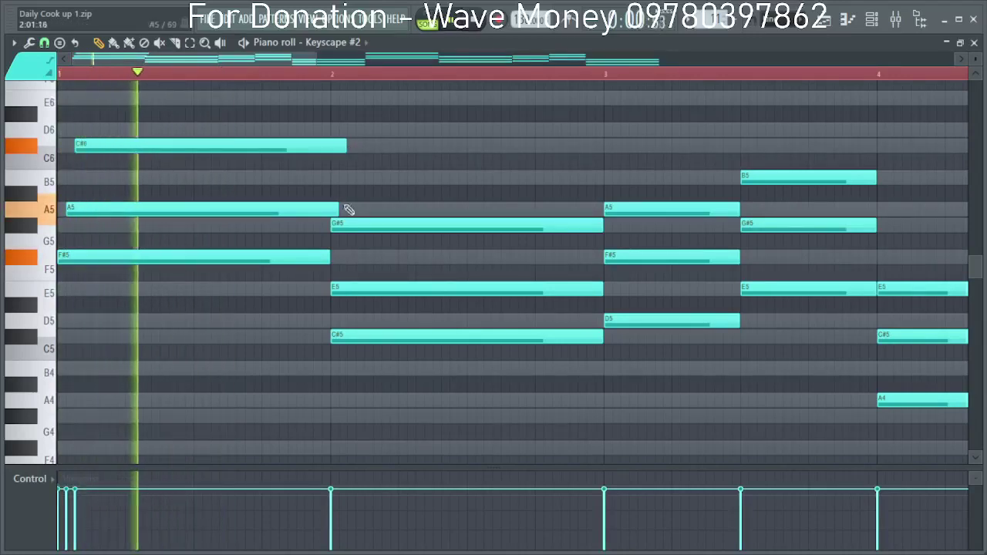
Select the first chord's three notes and shorten them together so the last one ends at bar 2.
{"action": "left_click_drag", "start_coordinate": [286, 293], "coordinate": [319, 137]}
{"action": "key", "text": "space"}
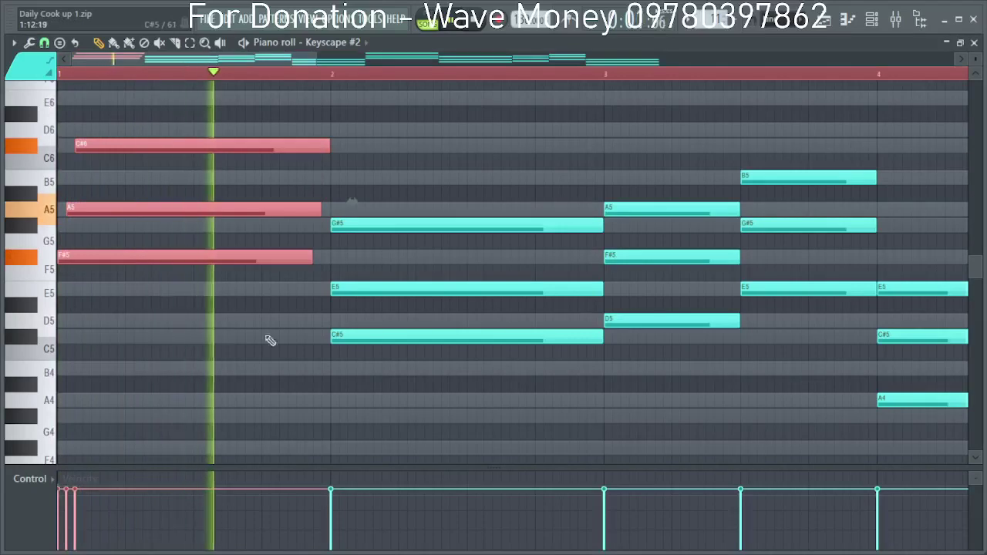
{"action": "key", "text": "space"}
{"action": "key", "text": "space"}
Stagger E5 and G#5 after C#5 in the bar 2 chord, shorten all three notes to fit before bar 3, and audition.
{"action": "left_click", "coordinate": [369, 314], "text": "ctrl"}
{"action": "left_click_drag", "start_coordinate": [355, 290], "coordinate": [364, 289]}
{"action": "left_click_drag", "start_coordinate": [358, 227], "coordinate": [377, 229]}
{"action": "left_click_drag", "start_coordinate": [470, 408], "coordinate": [402, 234]}
{"action": "left_click_drag", "start_coordinate": [618, 229], "coordinate": [605, 228]}
{"action": "key", "text": "space"}
{"action": "key", "text": "space"}
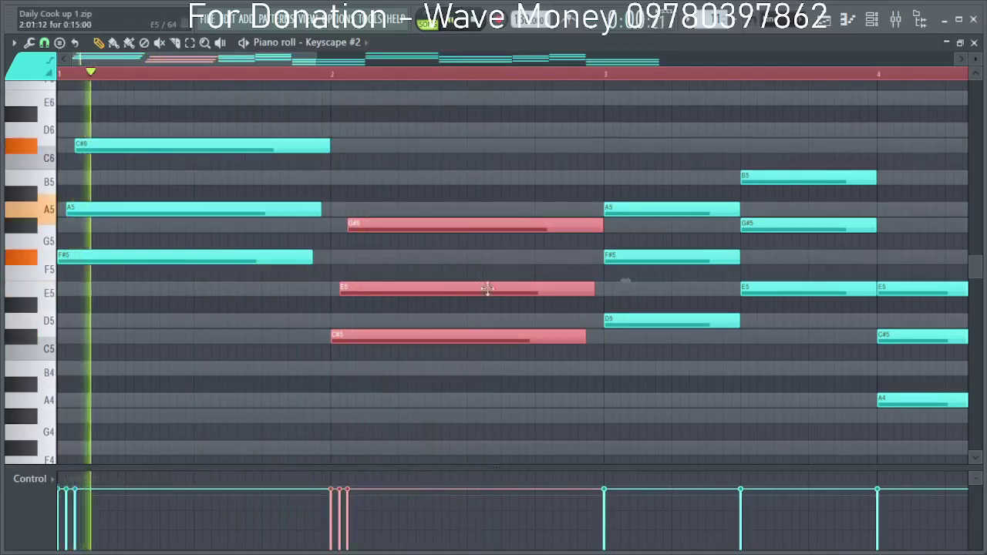
{"action": "scroll", "coordinate": [416, 377], "scroll_direction": "down", "scroll_amount": 3}
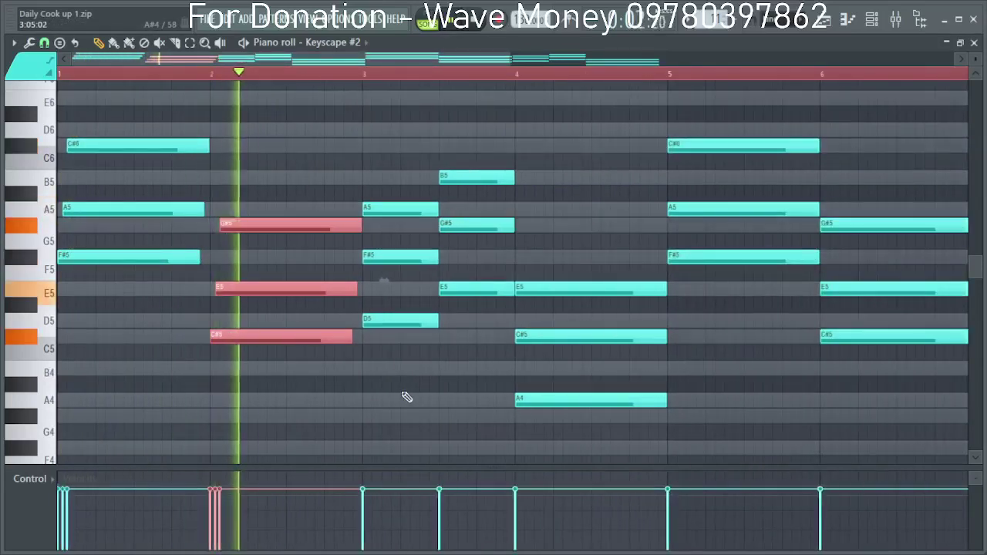
{"action": "key", "text": "space"}
{"action": "key", "text": "space"}
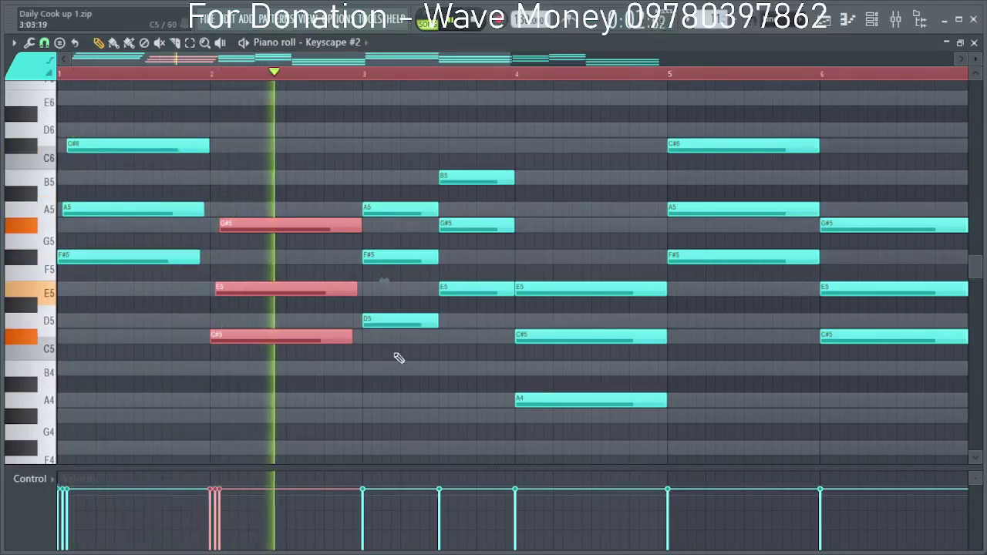
Move the first chord's C#6 note down one octave to C#5 and audition the new voicing.
{"action": "key", "text": "space"}
{"action": "left_click_drag", "start_coordinate": [171, 168], "coordinate": [101, 145]}
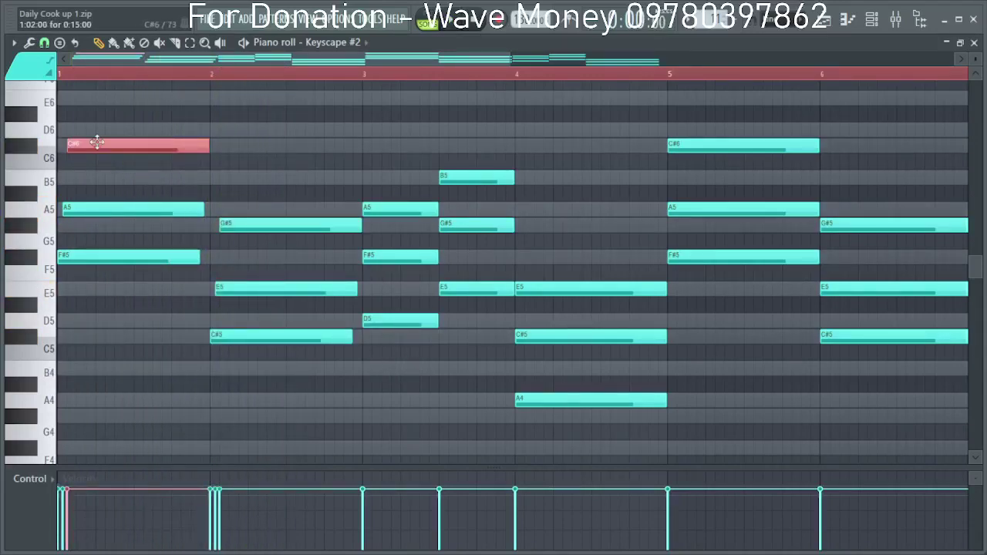
{"action": "key", "text": "space"}
{"action": "key", "text": "space"}
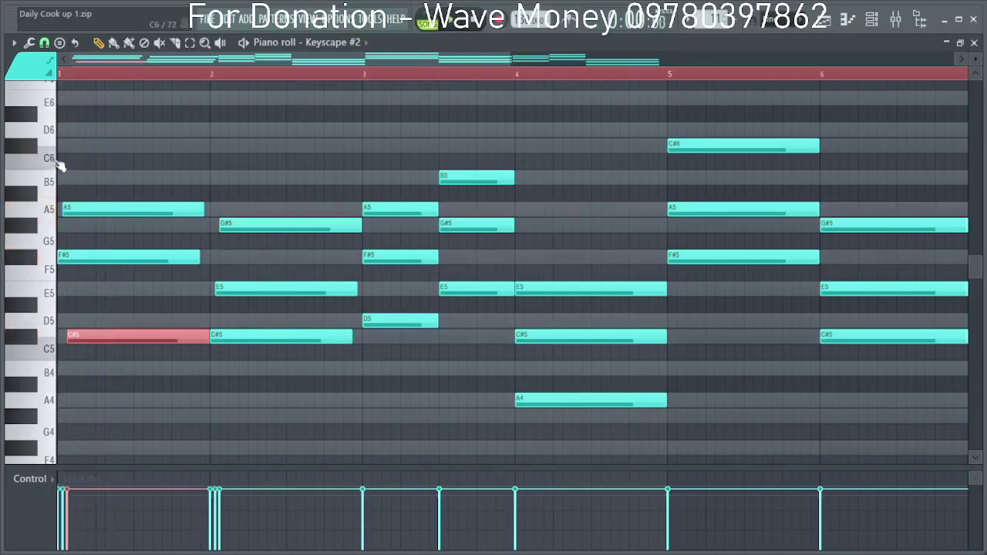
{"action": "key", "text": "space"}
{"action": "key", "text": "space"}
{"action": "key", "text": "space"}
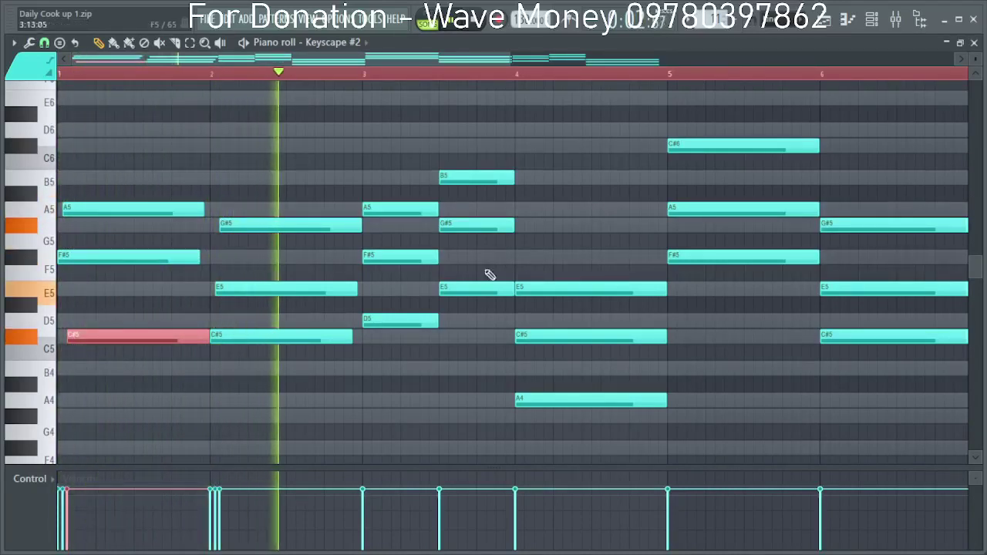
Stagger F#5 and A5 after D5 in the bar 3 chord and shorten the three notes to clear the following chord.
{"action": "scroll", "coordinate": [389, 302], "scroll_direction": "up", "scroll_amount": 3}
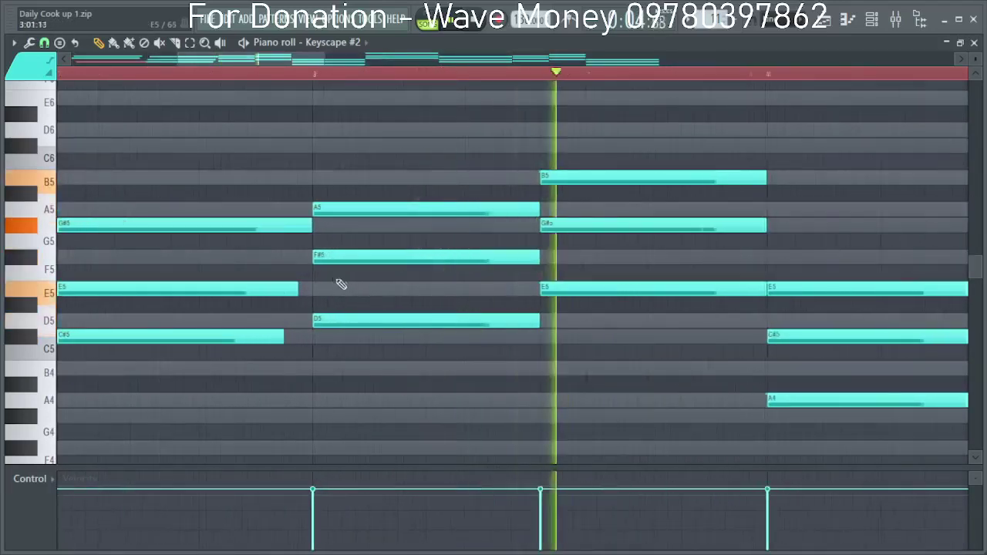
{"action": "key", "text": "space"}
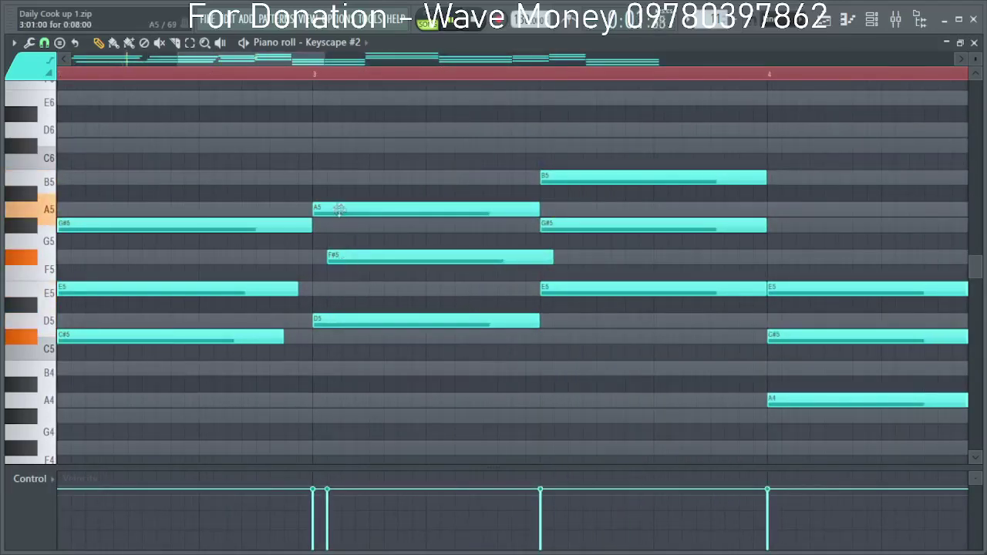
{"action": "left_click_drag", "start_coordinate": [440, 375], "coordinate": [430, 189]}
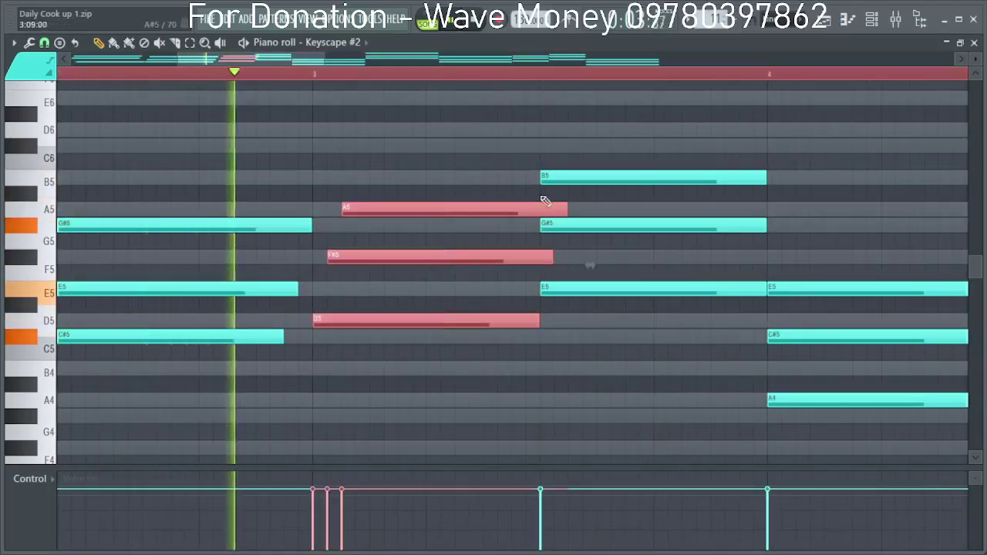
{"action": "left_click_drag", "start_coordinate": [567, 205], "coordinate": [544, 205]}
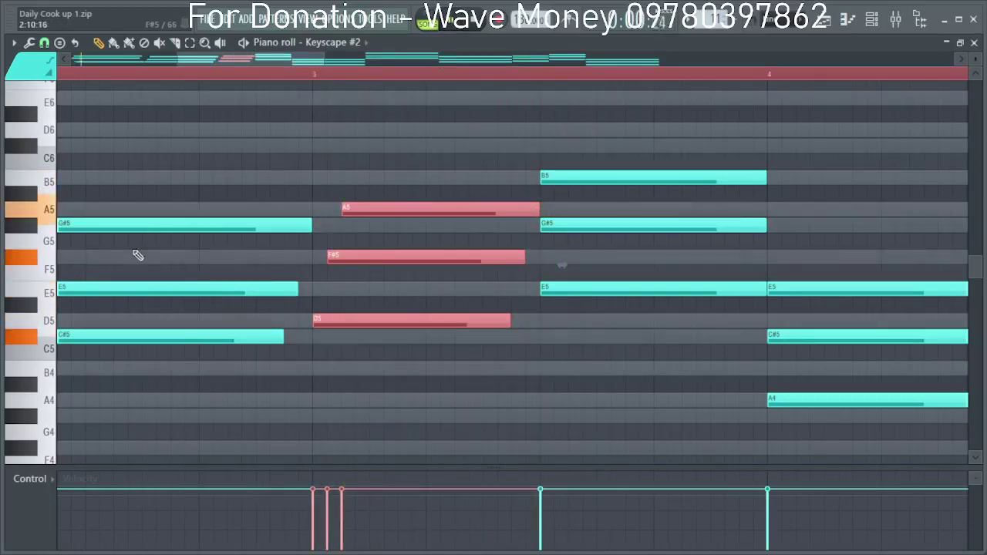
Change the piano roll's snap setting and tighten the spacing between the first chord's staggered note starts.
{"action": "scroll", "coordinate": [106, 249], "scroll_direction": "down", "scroll_amount": 4}
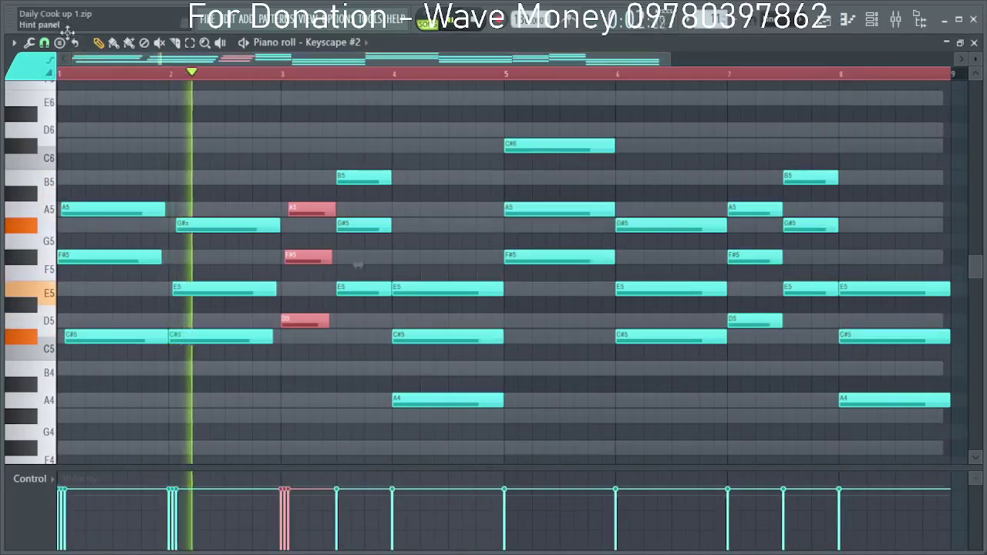
{"action": "left_click", "coordinate": [44, 42]}
{"action": "left_click", "coordinate": [64, 125]}
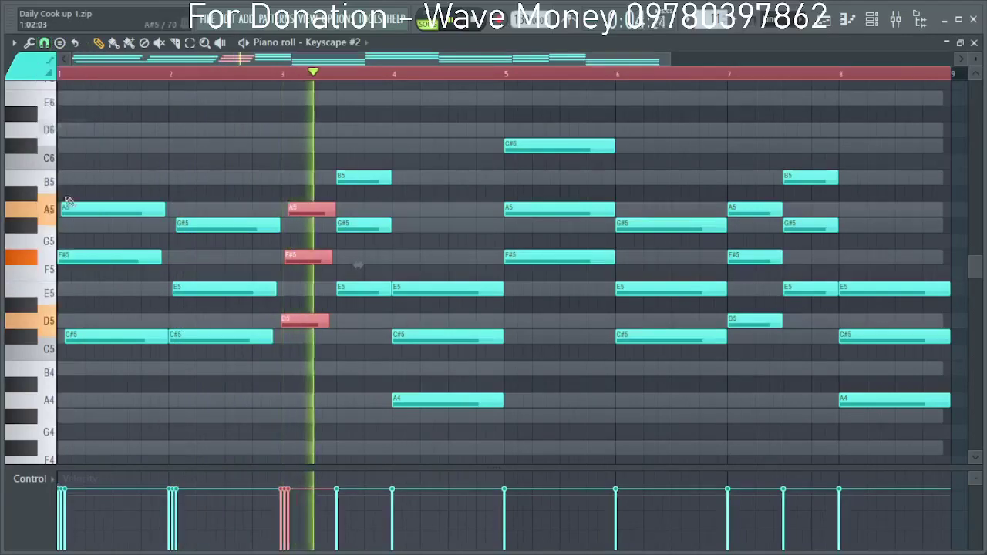
{"action": "scroll", "coordinate": [70, 224], "scroll_direction": "up", "scroll_amount": 5}
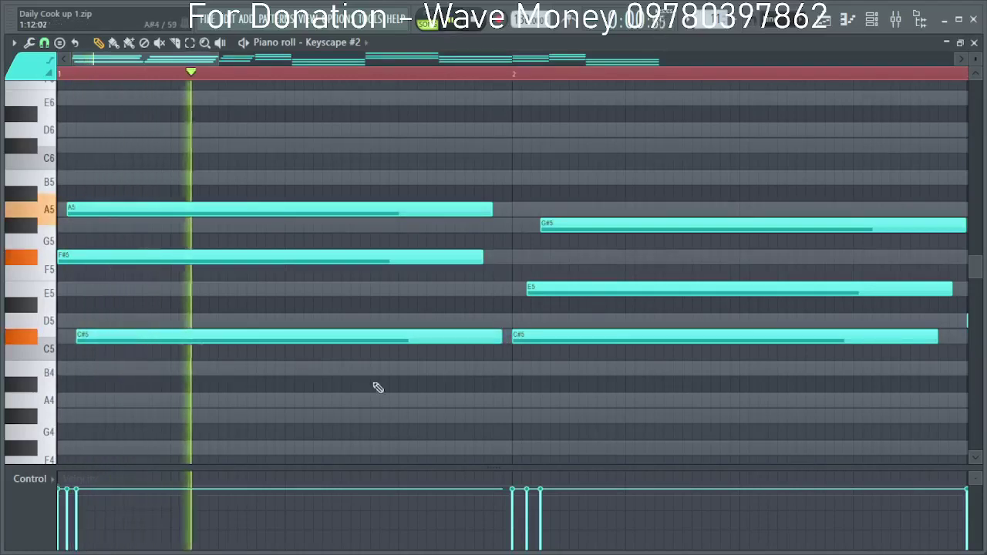
Tighten the strum of the bar 2 and bar 3 chords by moving their upper notes closer to the lowest note.
{"action": "scroll", "coordinate": [389, 399], "scroll_direction": "down", "scroll_amount": 3}
{"action": "scroll", "coordinate": [355, 332], "scroll_direction": "up", "scroll_amount": 4}
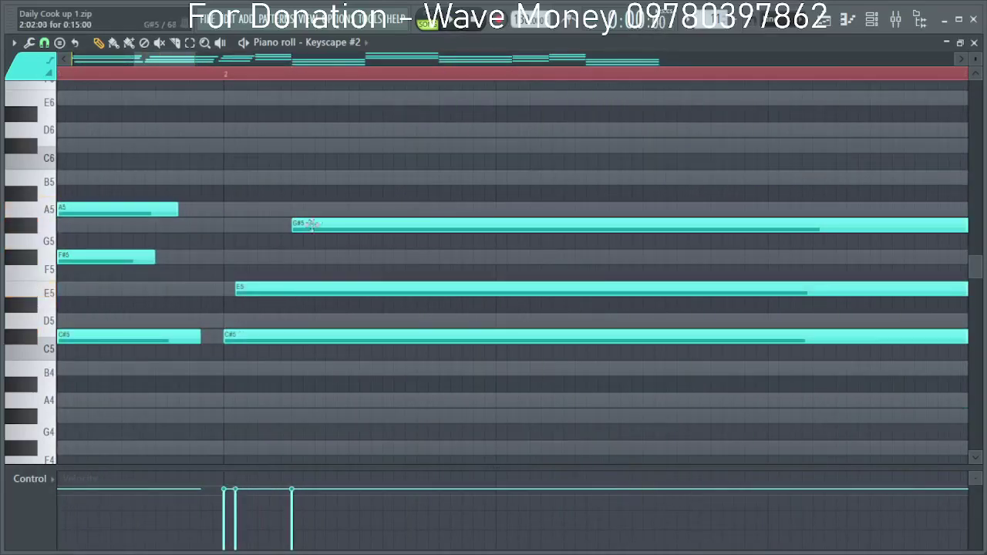
{"action": "scroll", "coordinate": [246, 246], "scroll_direction": "down", "scroll_amount": 4}
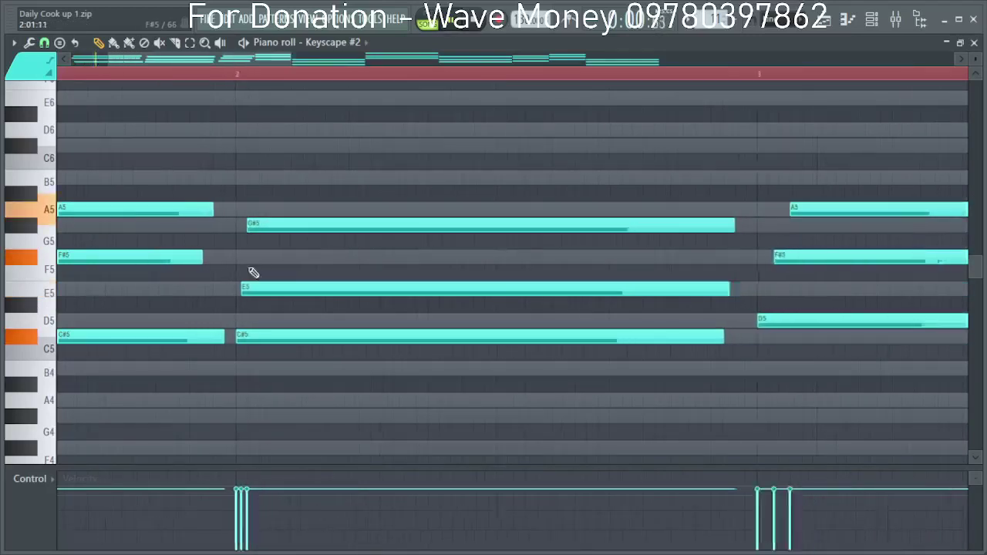
{"action": "scroll", "coordinate": [391, 415], "scroll_direction": "up", "scroll_amount": 5}
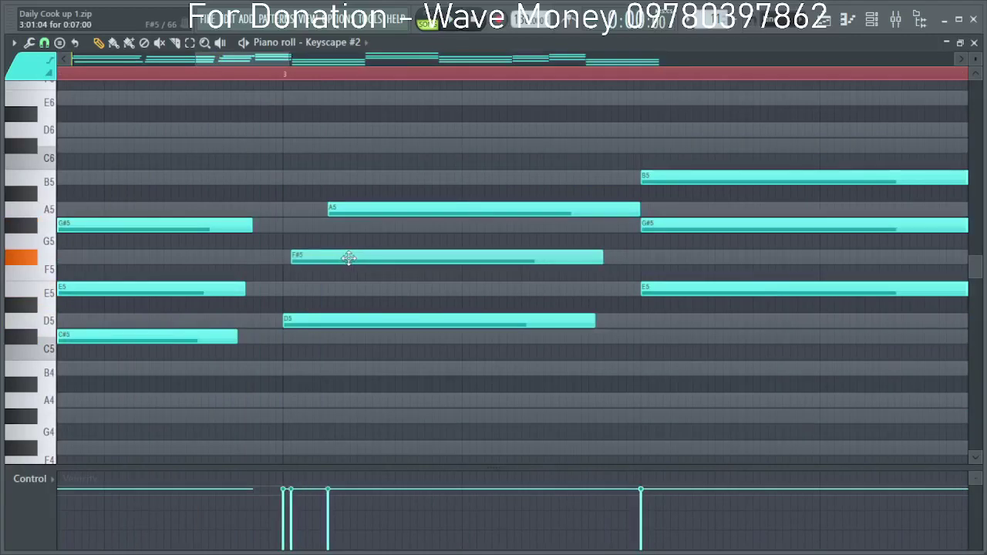
{"action": "scroll", "coordinate": [352, 393], "scroll_direction": "down", "scroll_amount": 4}
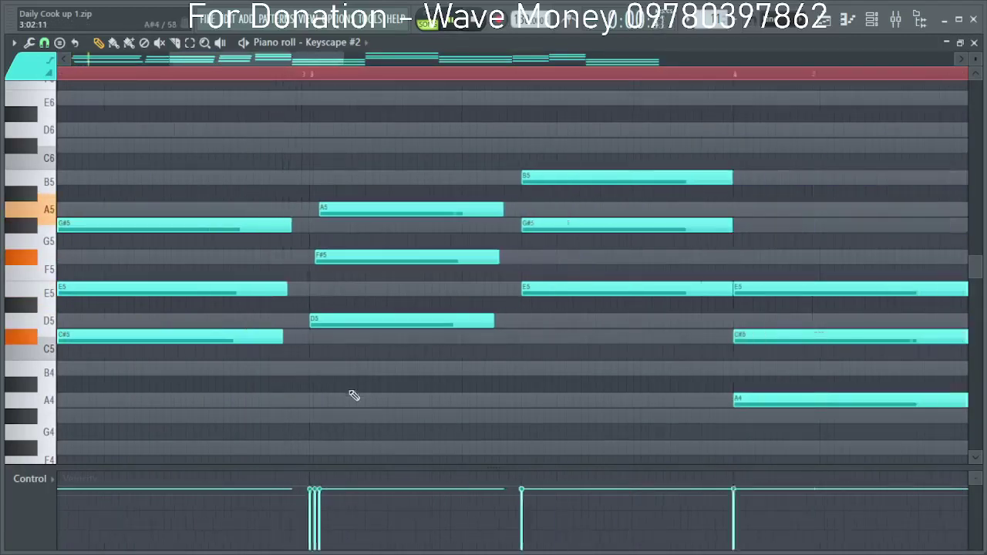
Stagger the chord in the second half of bar 3 by starting G#5 and B5 slightly after E5.
{"action": "scroll", "coordinate": [392, 386], "scroll_direction": "up", "scroll_amount": 4}
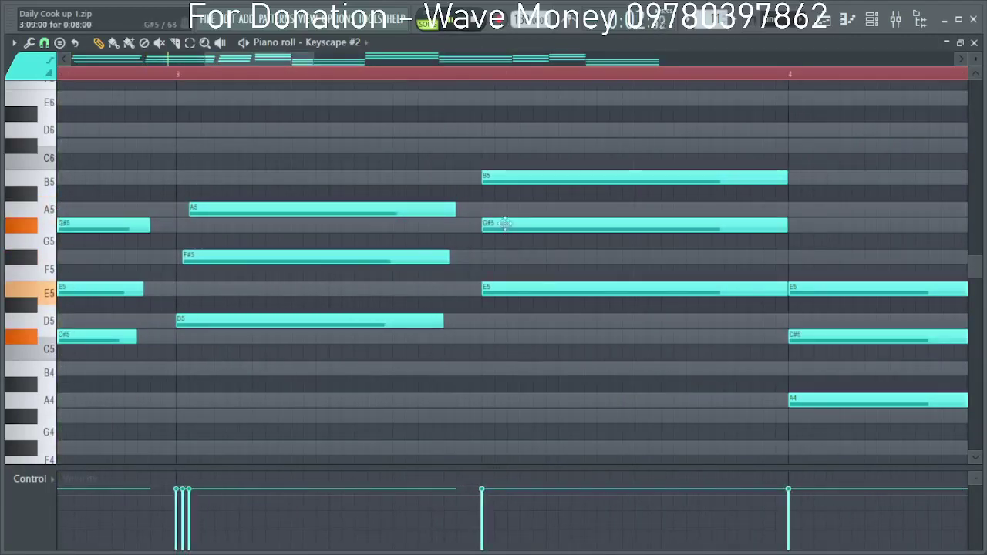
{"action": "scroll", "coordinate": [503, 223], "scroll_direction": "up", "scroll_amount": 2}
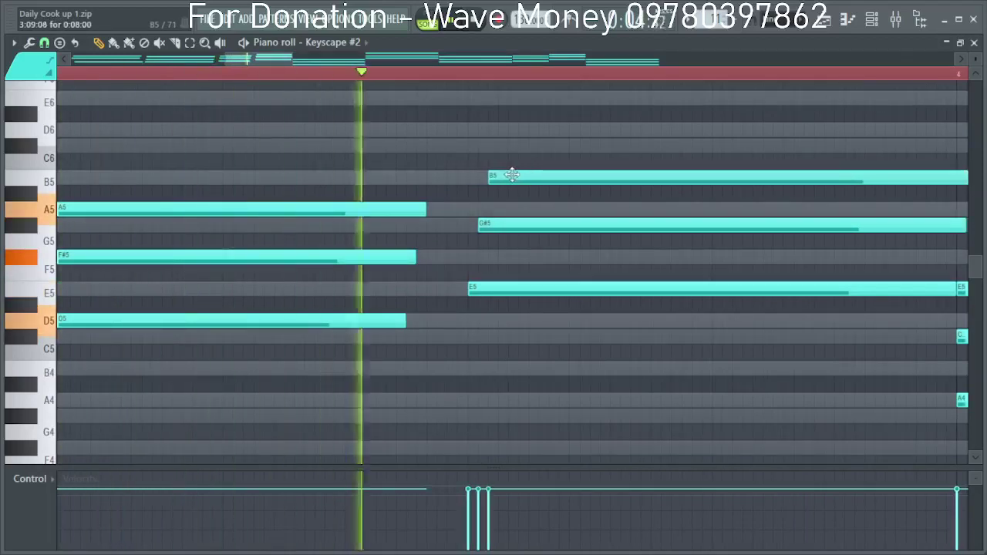
{"action": "scroll", "coordinate": [497, 259], "scroll_direction": "down", "scroll_amount": 3}
{"action": "scroll", "coordinate": [589, 368], "scroll_direction": "down", "scroll_amount": 3}
{"action": "scroll", "coordinate": [535, 357], "scroll_direction": "up", "scroll_amount": 5}
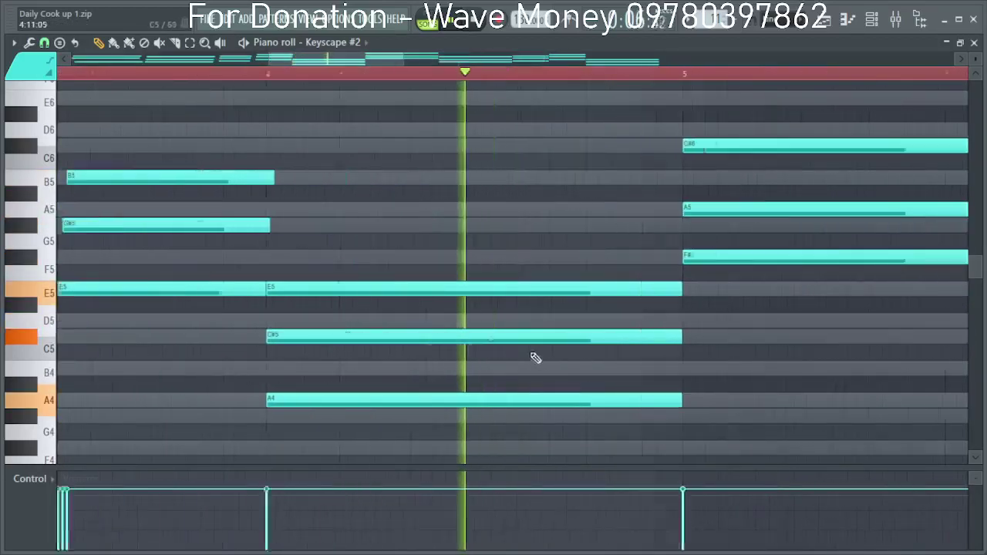
Stagger C#5 and E5 after A4 in the bar 4 chord and shorten the three notes to end by bar 5.
{"action": "key", "text": "space"}
{"action": "scroll", "coordinate": [303, 336], "scroll_direction": "up", "scroll_amount": 3}
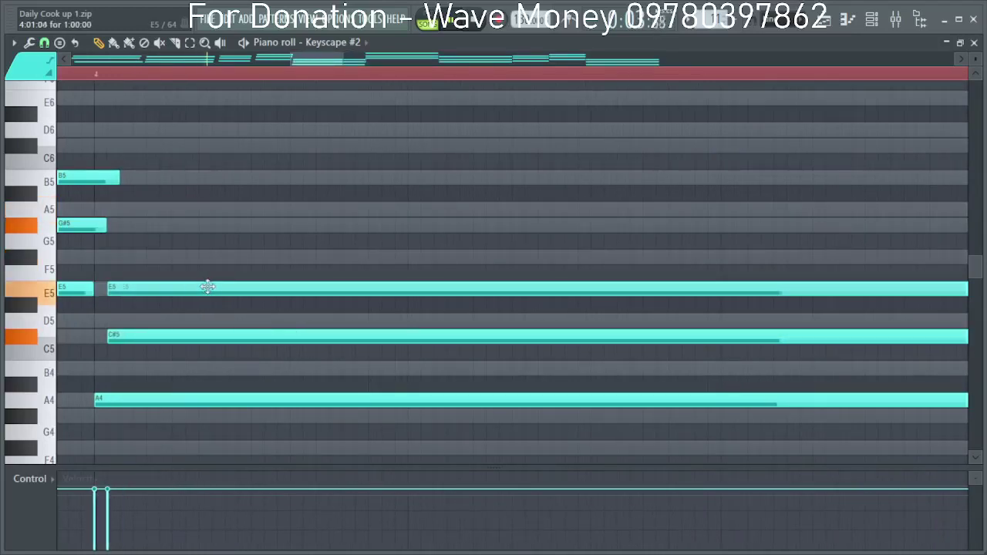
{"action": "scroll", "coordinate": [211, 290], "scroll_direction": "down", "scroll_amount": 3}
{"action": "key", "text": "space"}
{"action": "left_click_drag", "start_coordinate": [381, 465], "coordinate": [541, 275]}
{"action": "key", "text": "space"}
{"action": "key", "text": "space"}
Delete the unstaggered chord notes in bars 5 to 8.
{"action": "scroll", "coordinate": [502, 295], "scroll_direction": "down", "scroll_amount": 4}
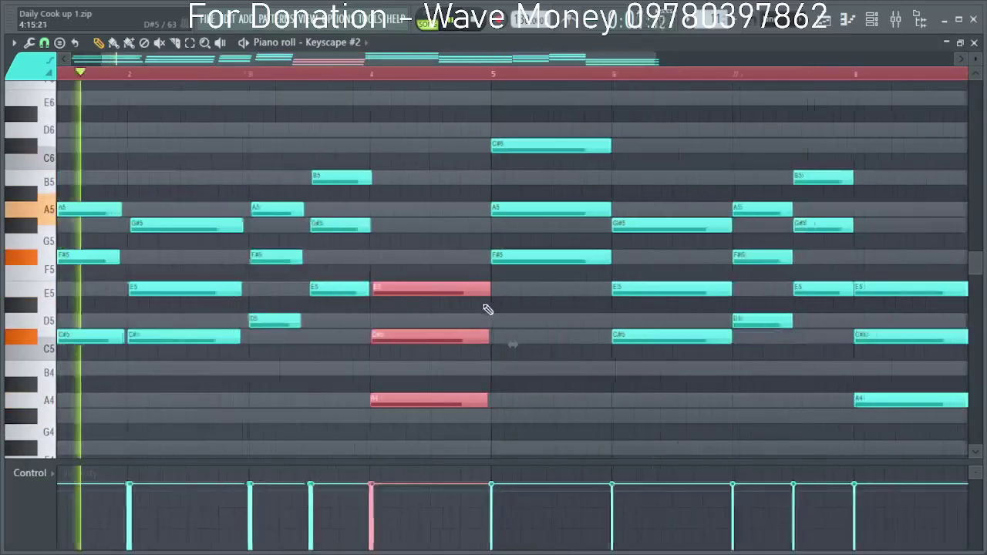
{"action": "left_click_drag", "start_coordinate": [751, 419], "coordinate": [401, 145]}
{"action": "key", "text": "Delete"}
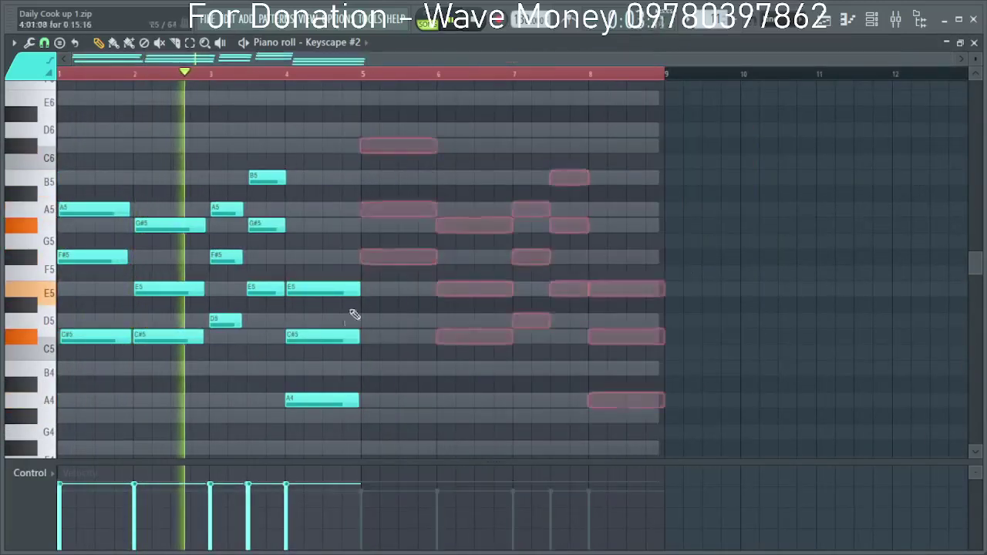
Select all the remaining staggered chord notes in bars 1 to 4.
{"action": "key", "text": "ctrl+a"}
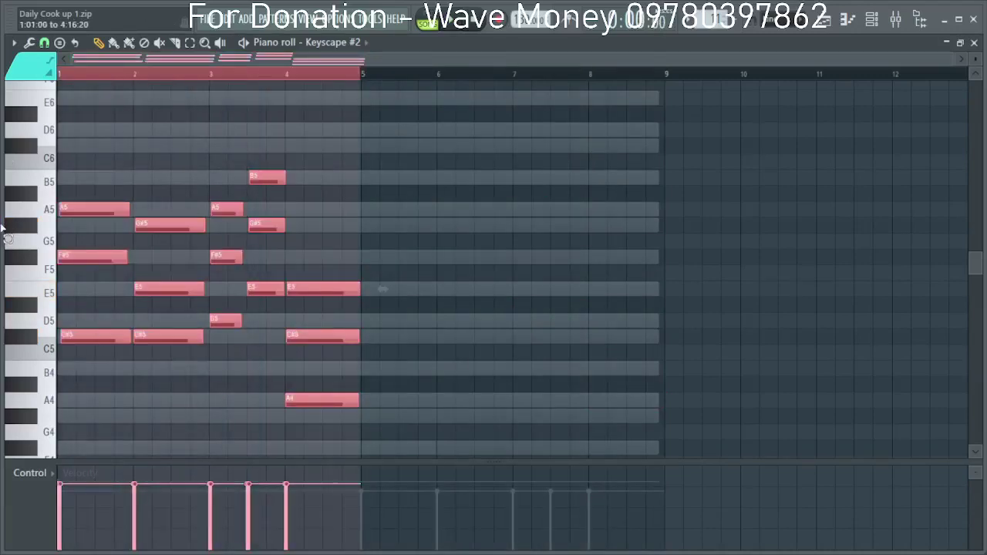
{"action": "scroll", "coordinate": [393, 279], "scroll_direction": "up", "scroll_amount": 6}
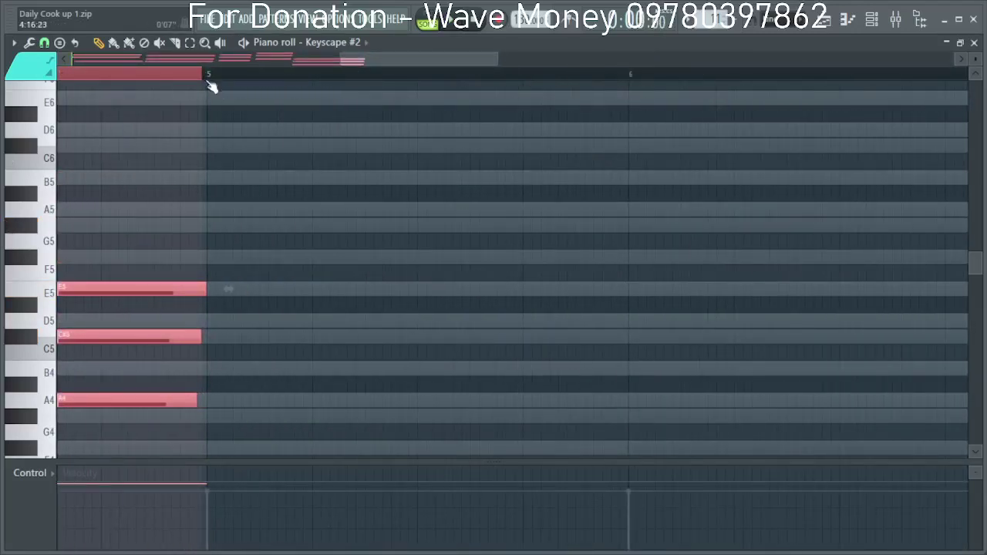
{"action": "left_click_drag", "start_coordinate": [212, 82], "coordinate": [7, 139]}
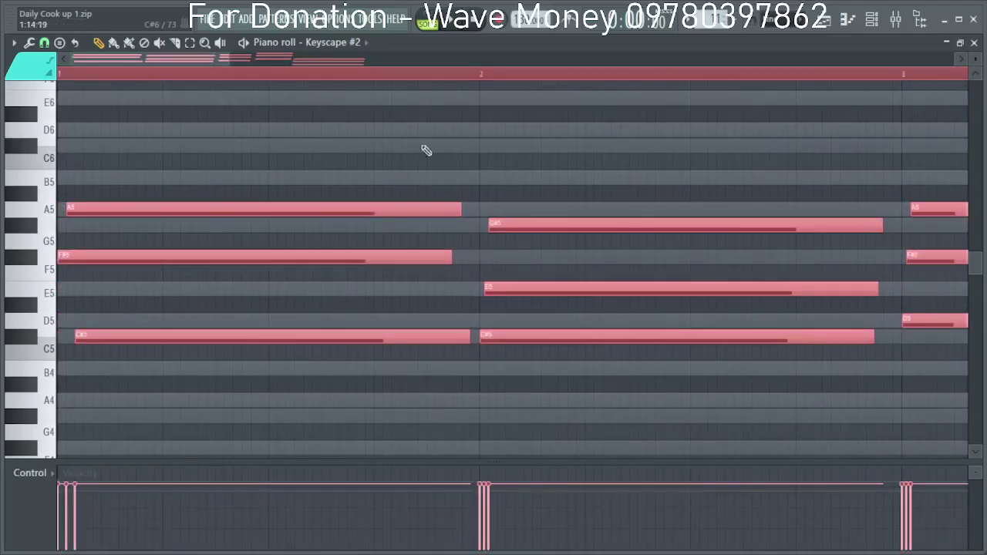
Duplicate the four-bar Keyscape #2 chord progression into bars 5–8 and play it back.
{"action": "scroll", "coordinate": [426, 150], "scroll_direction": "down", "scroll_amount": 6}
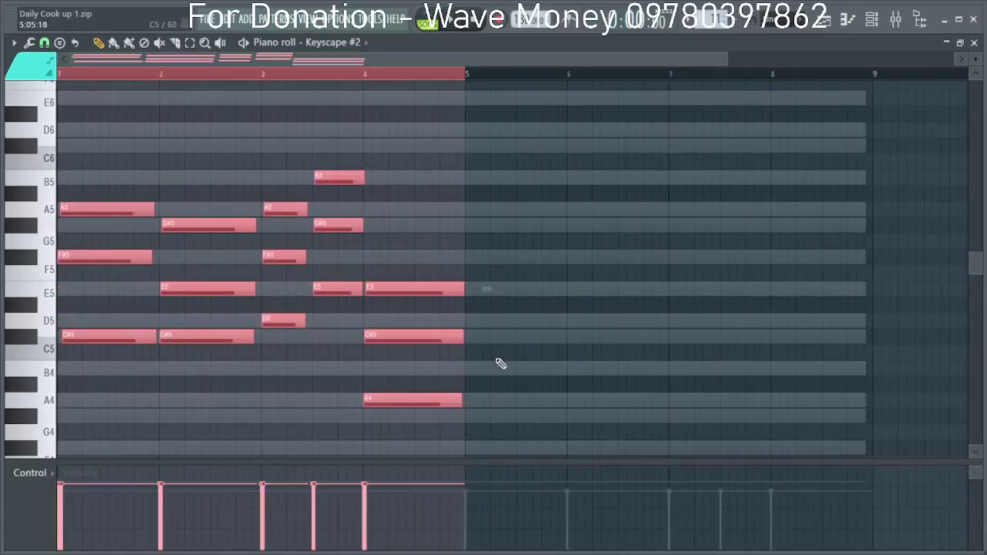
{"action": "key", "text": "ctrl+b"}
{"action": "scroll", "coordinate": [532, 400], "scroll_direction": "up", "scroll_amount": 4}
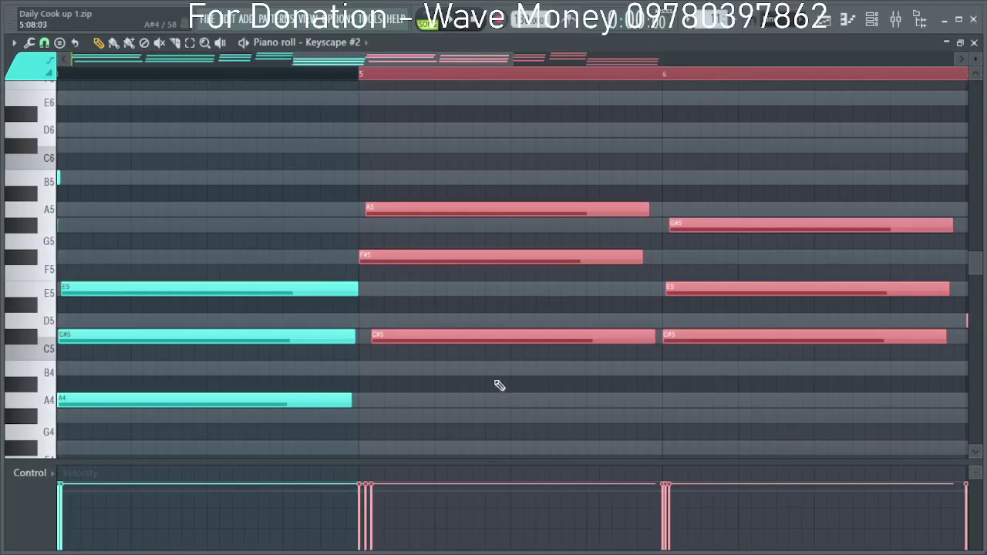
{"action": "scroll", "coordinate": [500, 385], "scroll_direction": "down", "scroll_amount": 5}
{"action": "key", "text": "space"}
{"action": "left_click", "coordinate": [215, 399]}
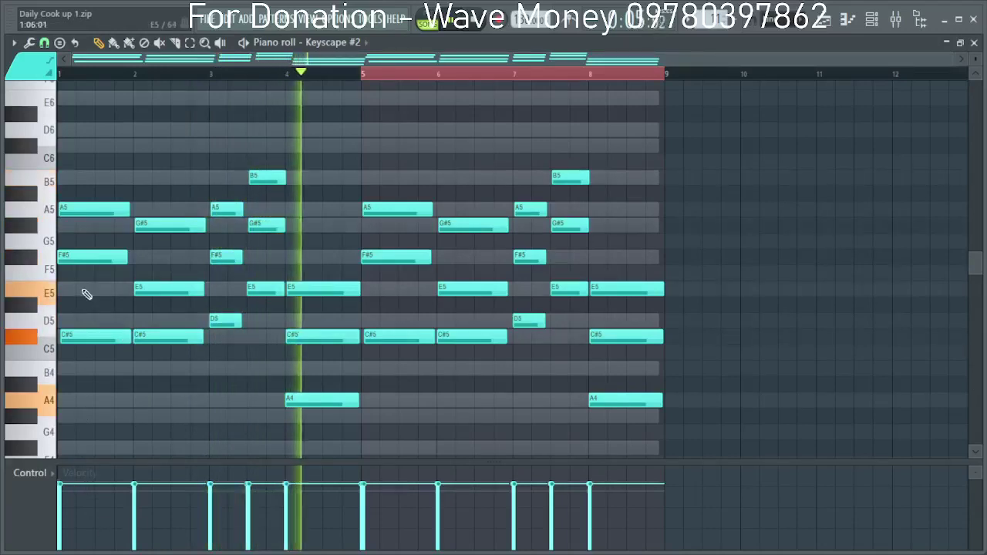
Select the middle chord notes on F#5 and E5 across bars 1–8 and draw lower, uneven velocities for them.
{"action": "left_click_drag", "start_coordinate": [104, 291], "coordinate": [261, 291]}
{"action": "left_click_drag", "start_coordinate": [105, 253], "coordinate": [117, 263]}
{"action": "left_click_drag", "start_coordinate": [323, 304], "coordinate": [321, 278]}
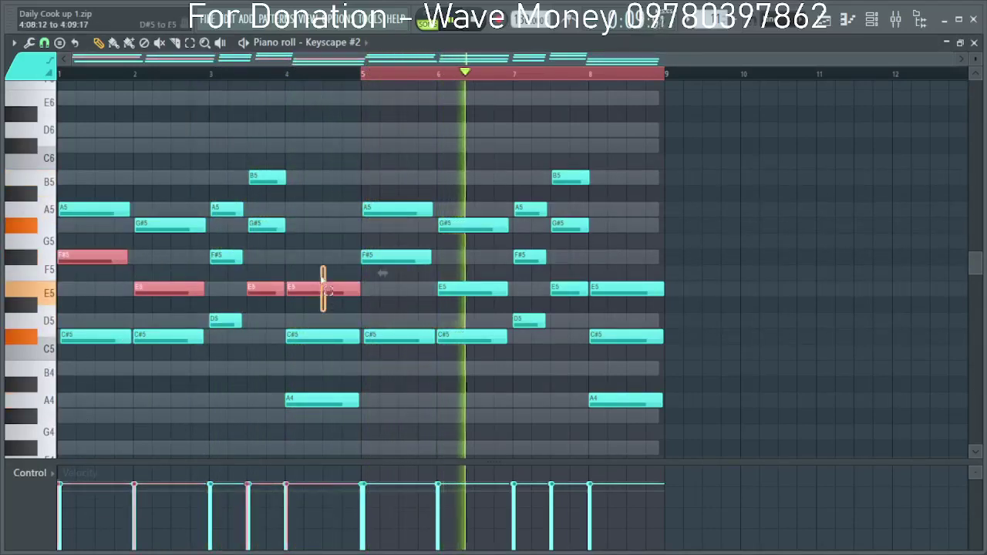
{"action": "left_click", "coordinate": [472, 286], "text": "ctrl+shift"}
{"action": "left_click", "coordinate": [413, 257], "text": "ctrl+shift"}
{"action": "left_click", "coordinate": [528, 253], "text": "ctrl+shift"}
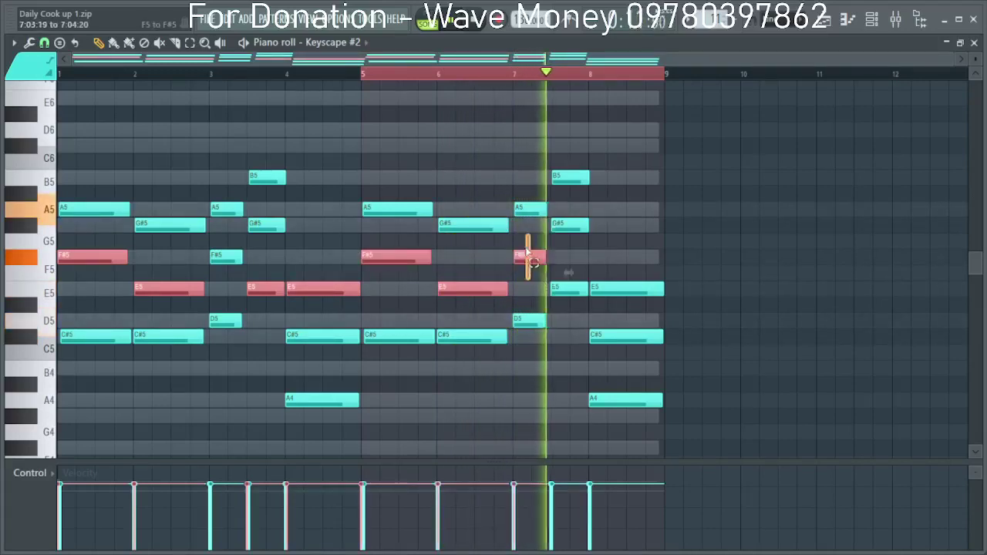
{"action": "left_click", "coordinate": [571, 287], "text": "ctrl+shift"}
{"action": "left_click_drag", "start_coordinate": [634, 260], "coordinate": [637, 291]}
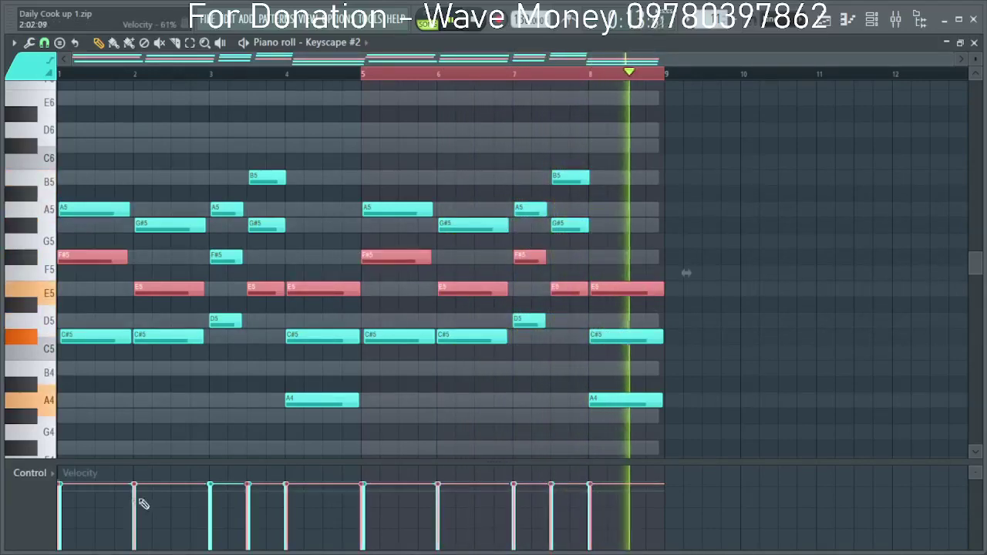
{"action": "mouse_move", "coordinate": [144, 503]}
{"action": "left_mouse_down"}
{"action": "mouse_move", "coordinate": [66, 502]}
{"action": "mouse_move", "coordinate": [242, 489]}
{"action": "mouse_move", "coordinate": [591, 503]}
{"action": "left_mouse_up"}
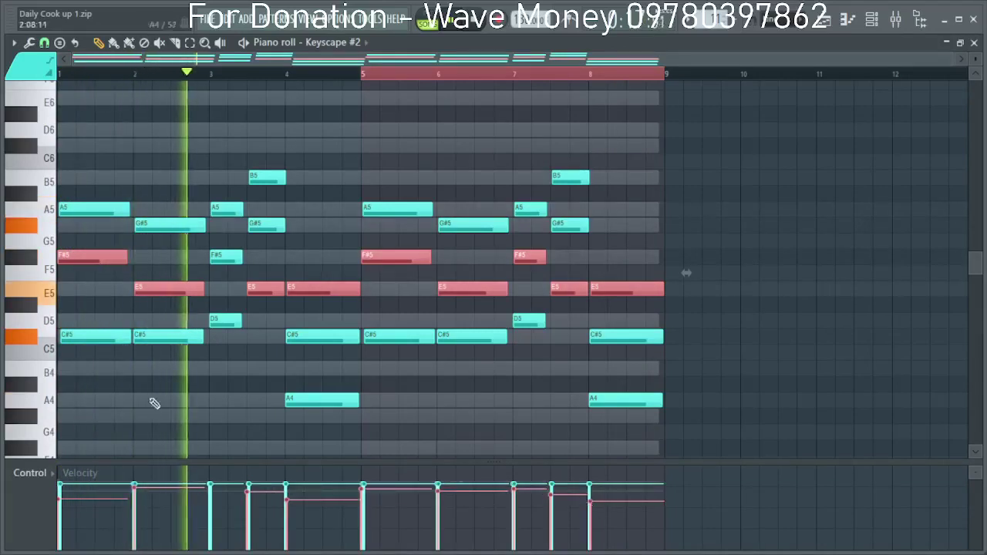
Lower the velocities of the low C#5 and D5 chord notes across bars 1–8 to uneven levels.
{"action": "left_click_drag", "start_coordinate": [231, 378], "coordinate": [73, 328]}
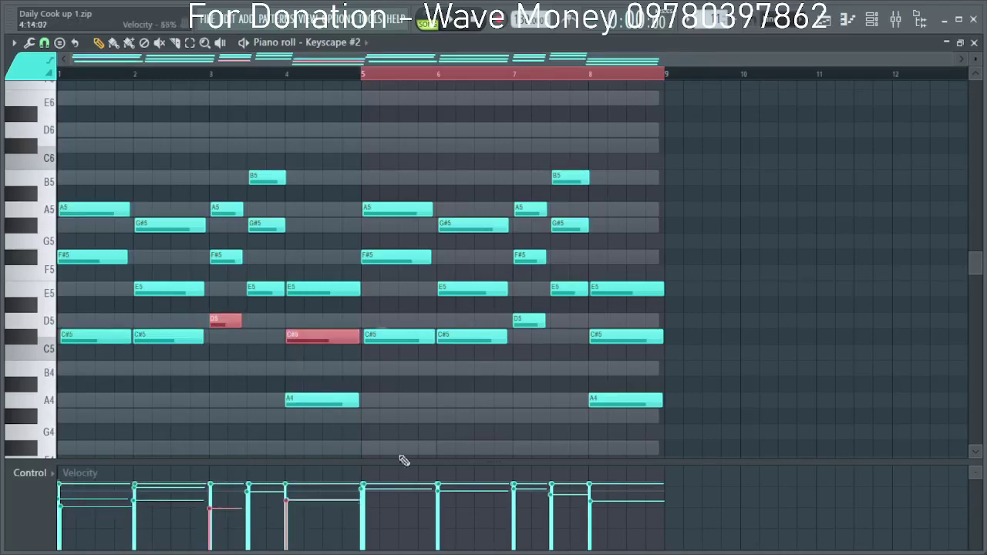
{"action": "left_click_drag", "start_coordinate": [637, 420], "coordinate": [476, 347]}
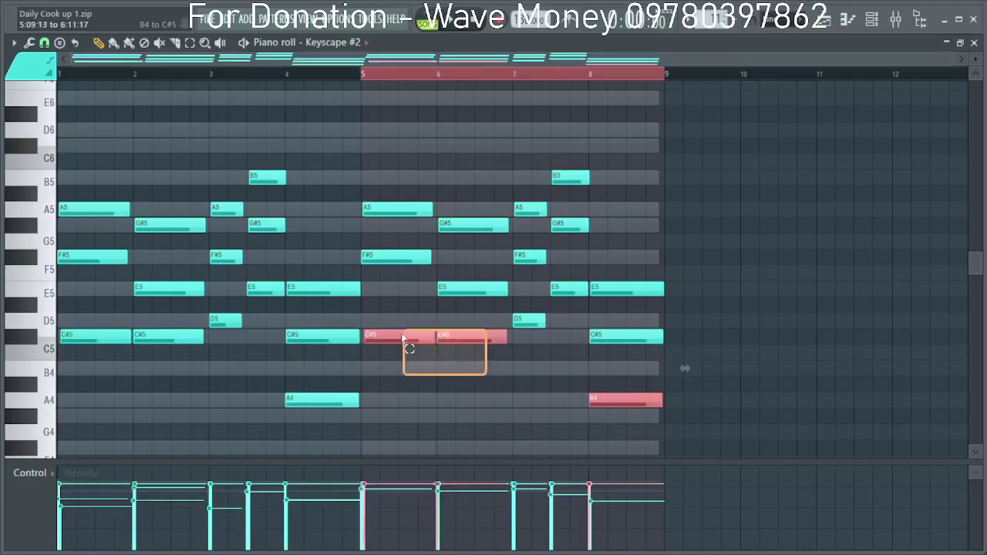
{"action": "left_click_drag", "start_coordinate": [654, 375], "coordinate": [531, 313]}
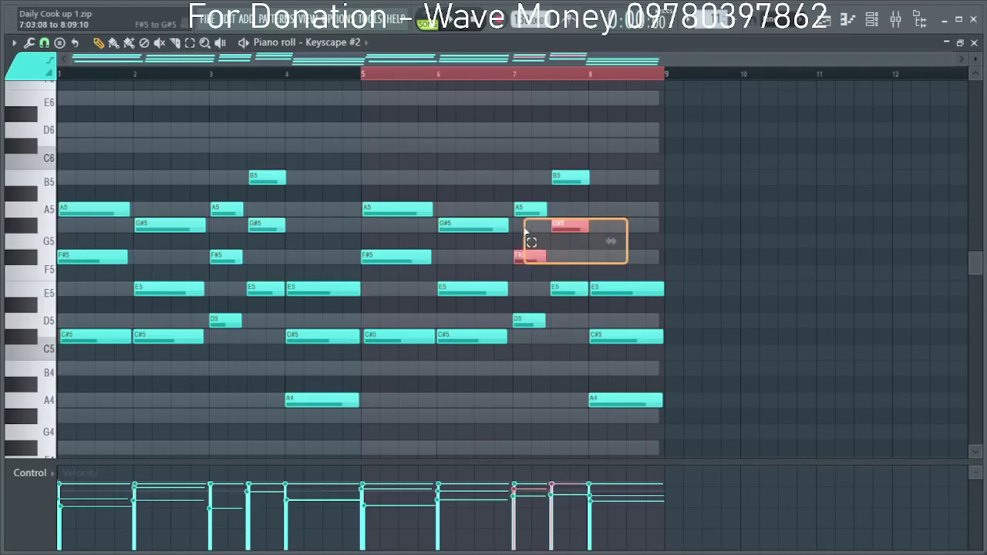
Vary the velocities of the remaining inner and upper chord notes in bars 7–8 and bars 3–4.
{"action": "left_click_drag", "start_coordinate": [526, 230], "coordinate": [528, 231]}
{"action": "left_click_drag", "start_coordinate": [655, 192], "coordinate": [494, 173]}
{"action": "left_click_drag", "start_coordinate": [494, 160], "coordinate": [596, 213]}
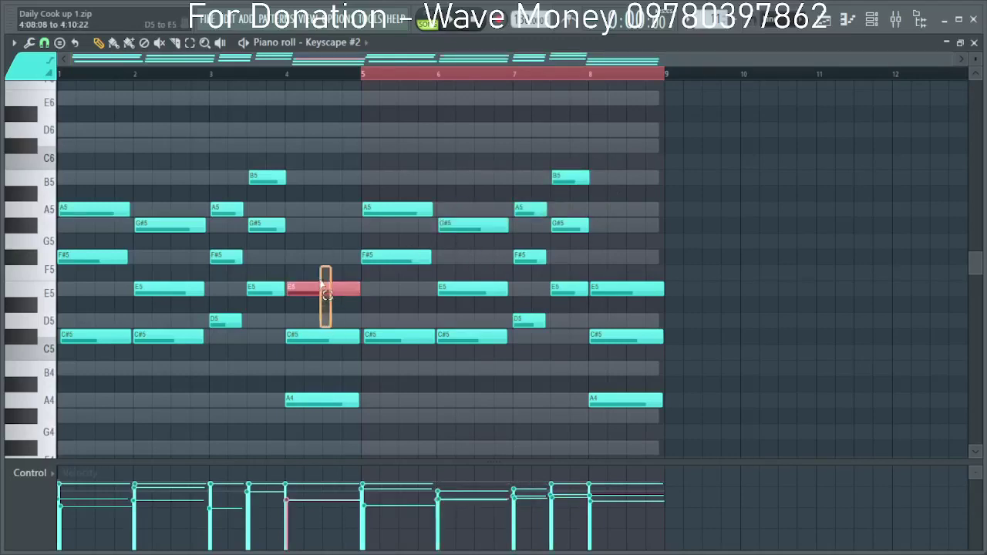
{"action": "left_click_drag", "start_coordinate": [327, 375], "coordinate": [316, 328]}
{"action": "left_click_drag", "start_coordinate": [313, 417], "coordinate": [318, 379]}
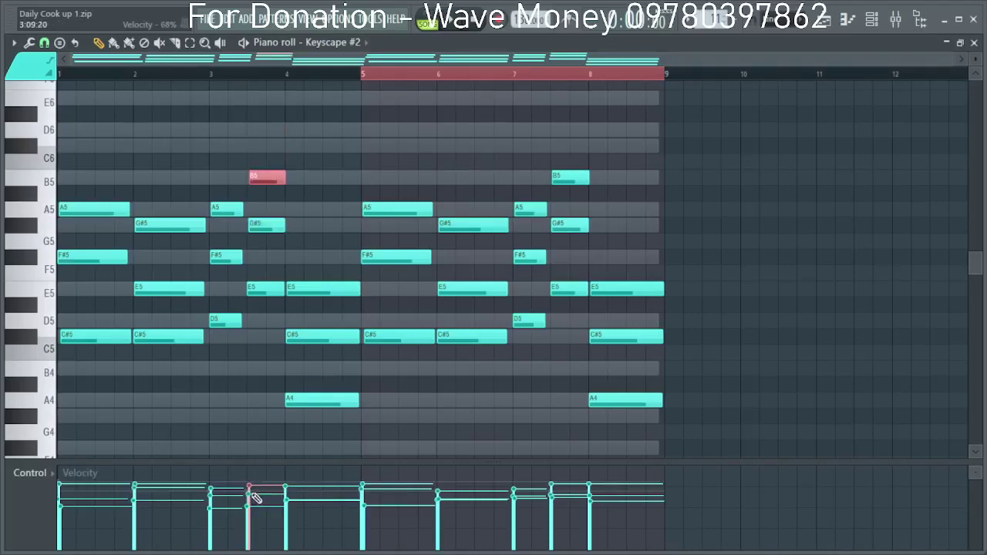
During playback, set the Keyscape #2 mixer track, Insert 9, to about -5.5 dB and send it to Long Reverb at about 58%.
{"action": "key", "text": "space"}
{"action": "left_click", "coordinate": [960, 44]}
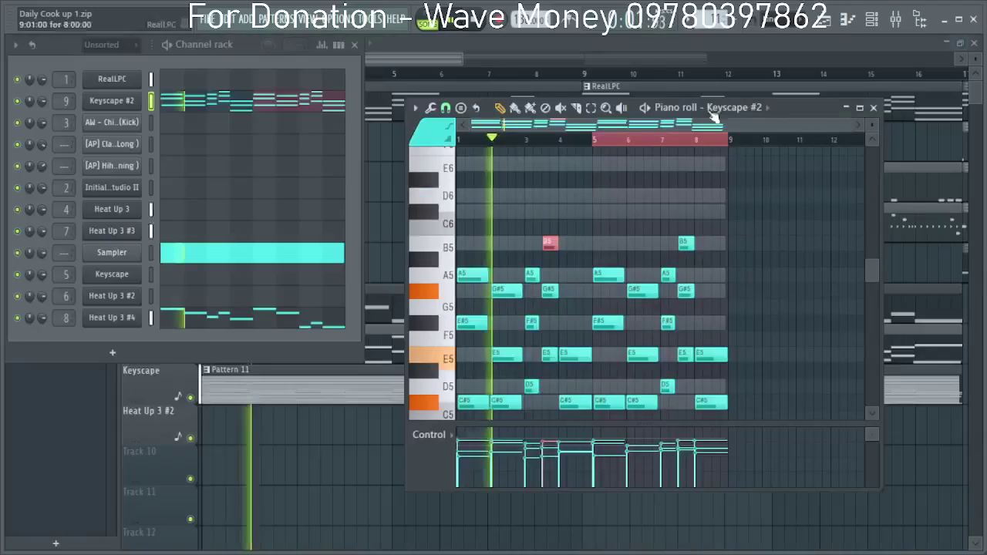
{"action": "double_click", "coordinate": [66, 102]}
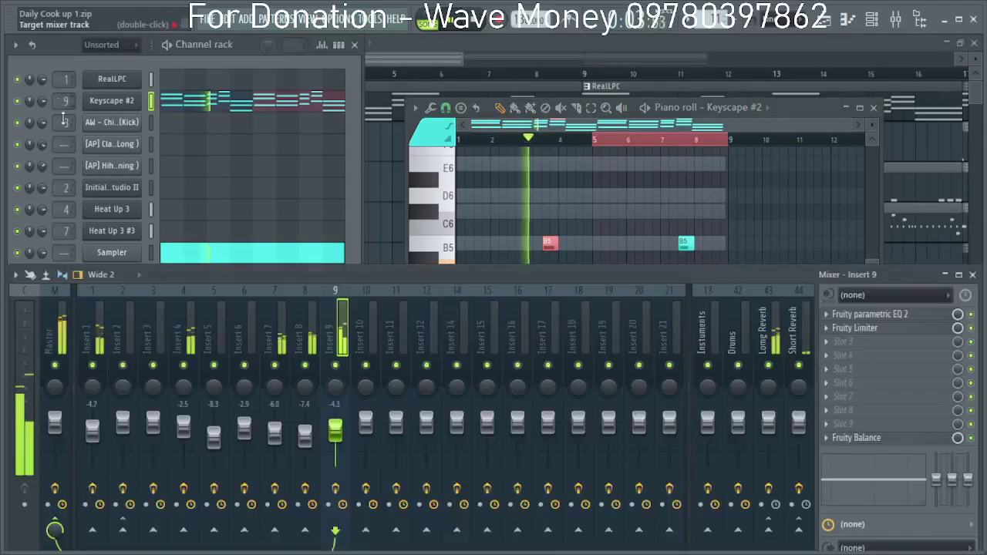
{"action": "left_click_drag", "start_coordinate": [345, 450], "coordinate": [345, 457]}
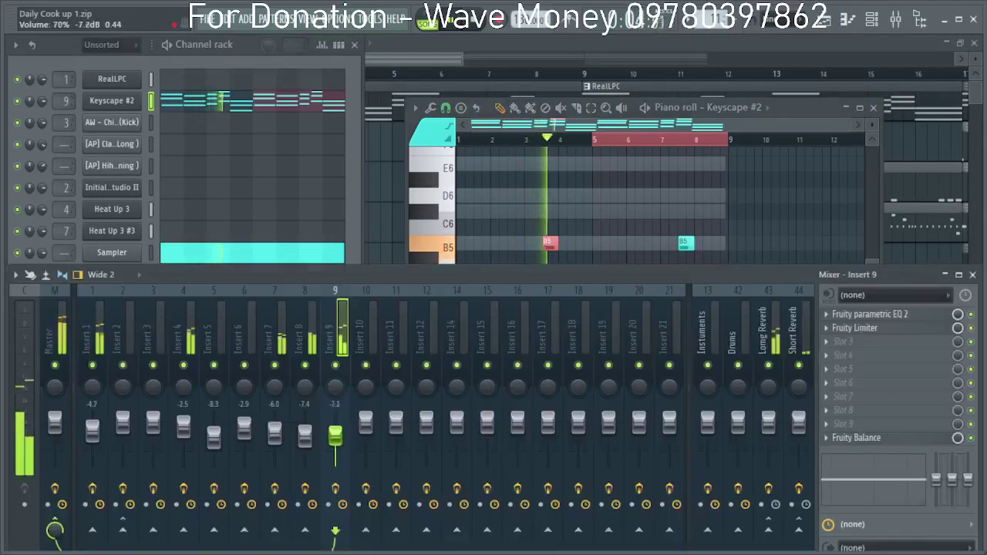
{"action": "left_click", "coordinate": [768, 531]}
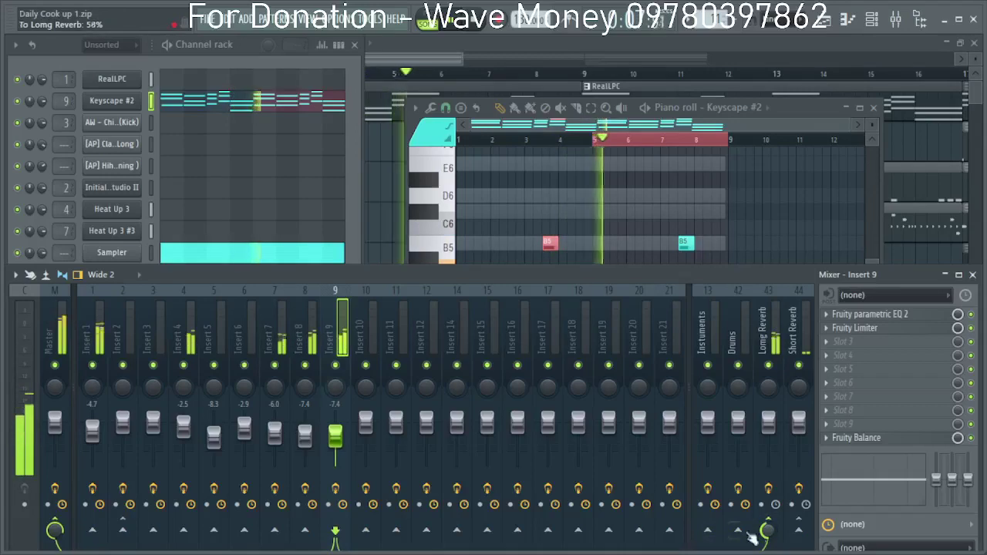
{"action": "scroll", "coordinate": [335, 437], "scroll_direction": "up", "scroll_amount": 2}
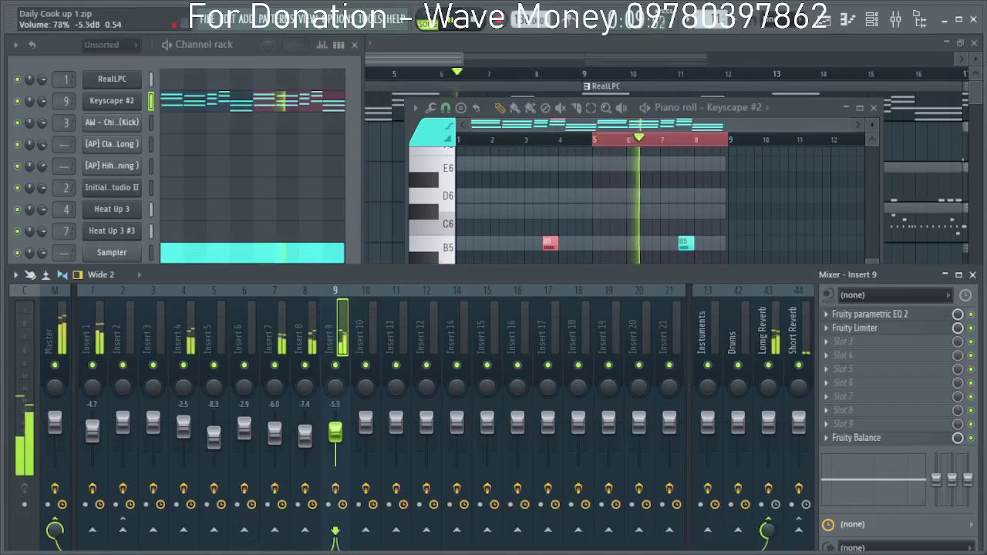
Delete the short leftover clip at bar 25 on the Heat Up 3 #3 playlist track.
{"action": "left_click", "coordinate": [530, 51]}
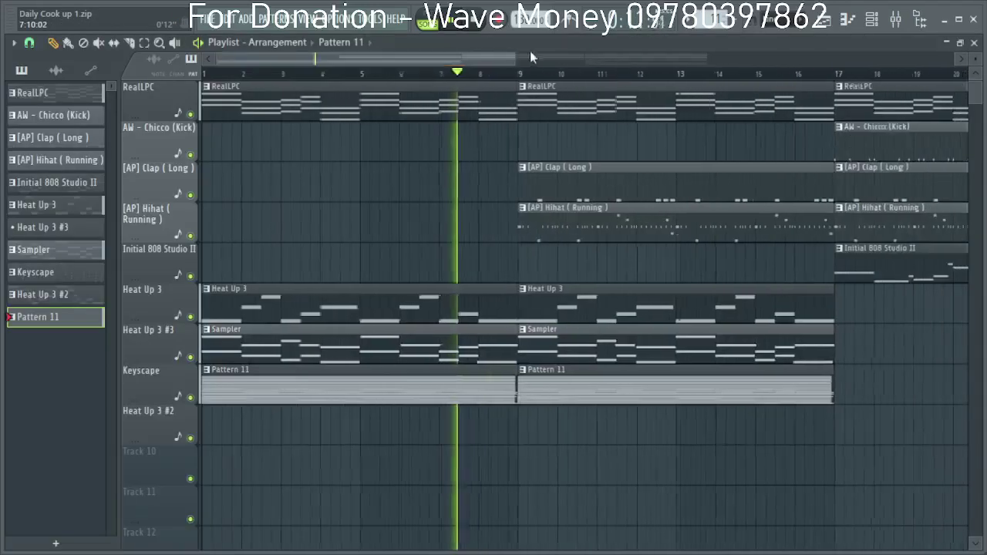
{"action": "scroll", "coordinate": [463, 303], "scroll_direction": "down", "scroll_amount": 4}
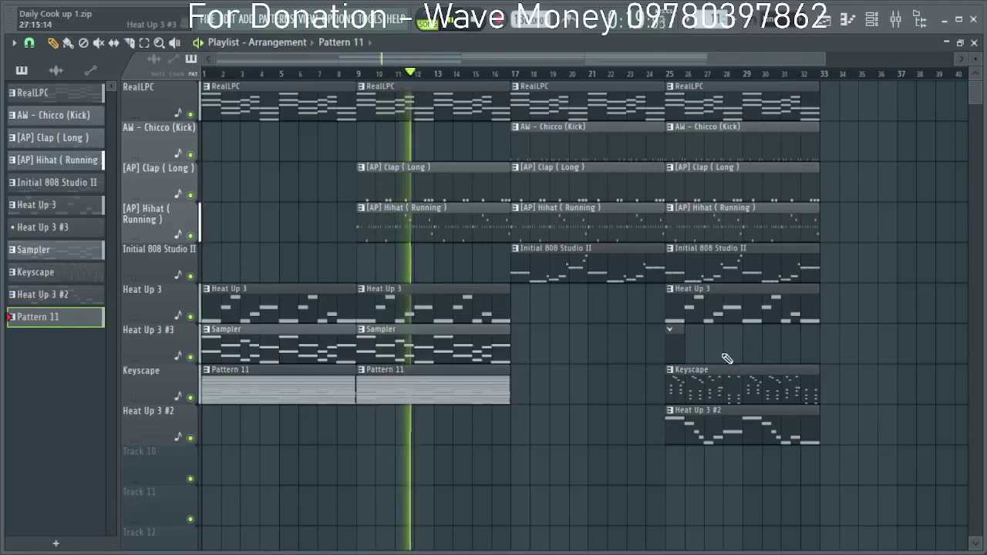
{"action": "right_click", "coordinate": [681, 338]}
Open Pattern 11, cut the Sampler channel's notes and paste them back.
{"action": "double_click", "coordinate": [401, 398]}
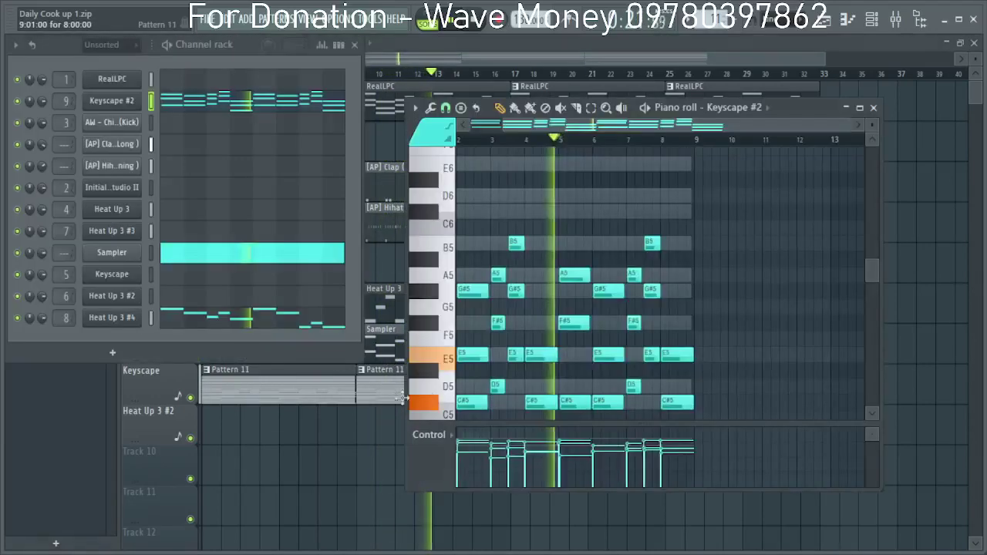
{"action": "right_click", "coordinate": [128, 255]}
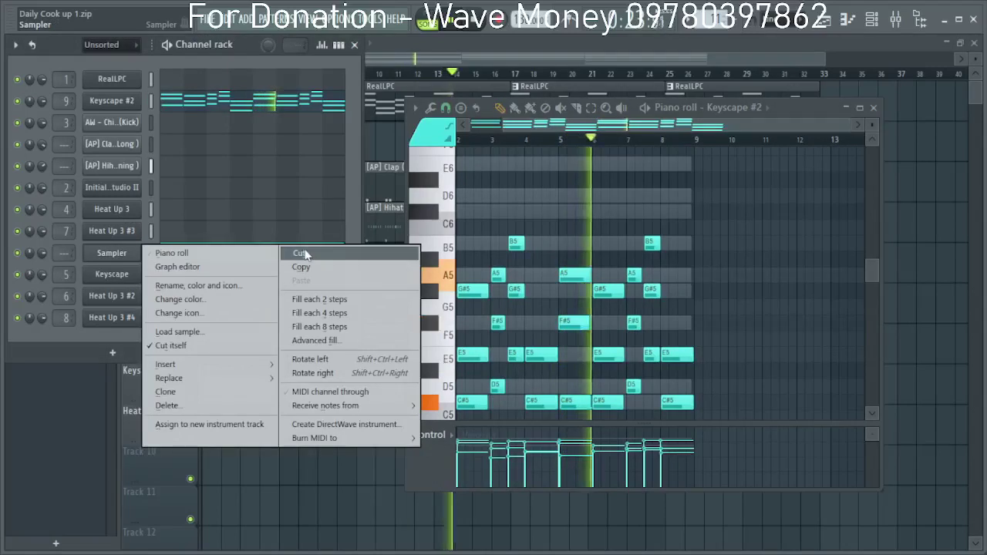
{"action": "left_click", "coordinate": [300, 254]}
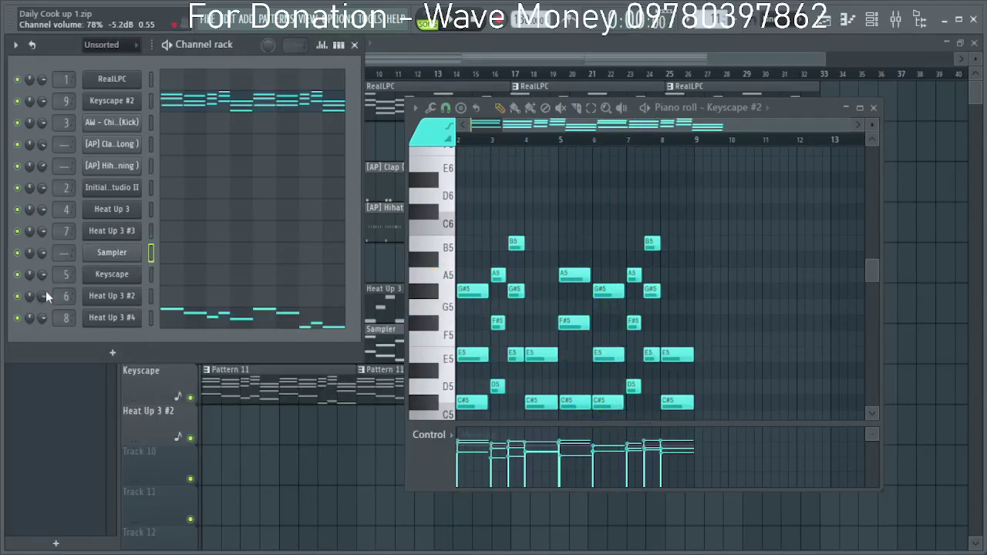
{"action": "key", "text": "ctrl+v"}
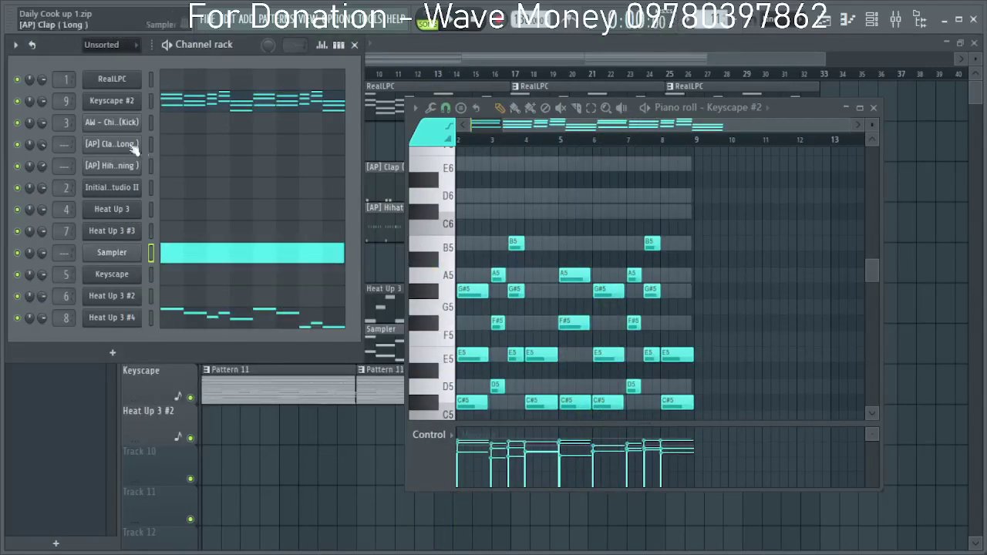
Split Pattern 11 by channel into separate patterns in the playlist.
{"action": "left_click", "coordinate": [604, 63]}
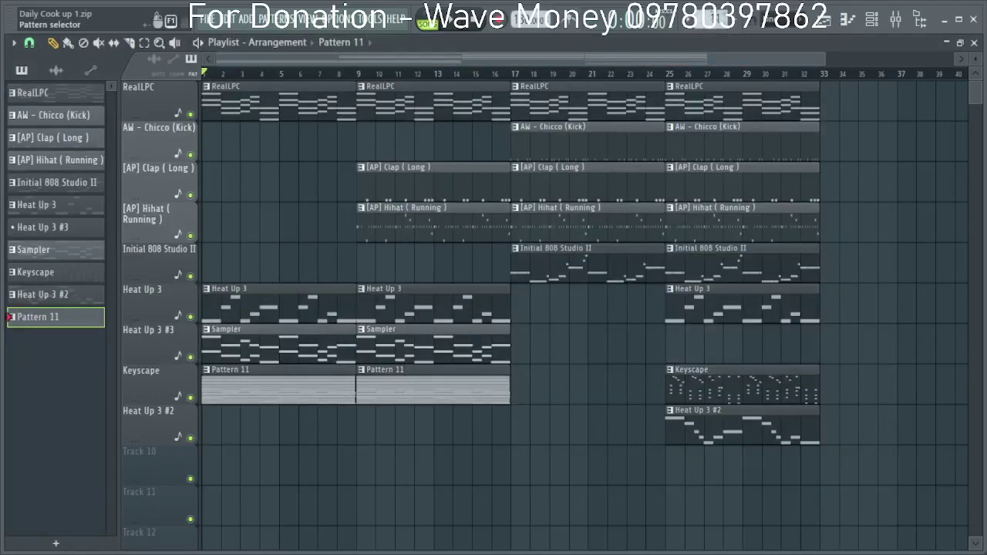
{"action": "left_click", "coordinate": [715, 20]}
{"action": "left_click", "coordinate": [875, 239]}
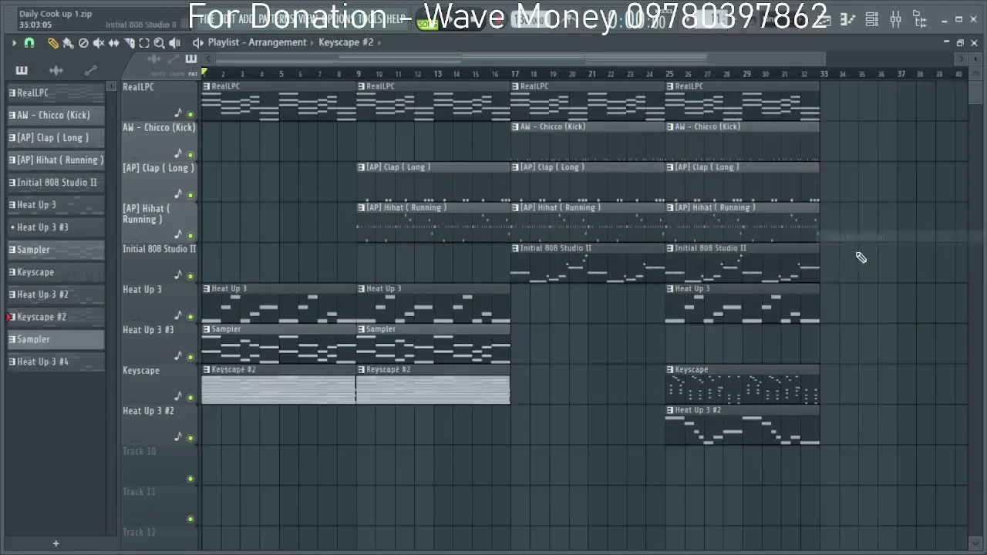
Try removing the stacked Keyscape #2 and Sampler clips from the Keyscape track, and undo the deletions.
{"action": "right_click", "coordinate": [336, 397]}
{"action": "right_click", "coordinate": [407, 401]}
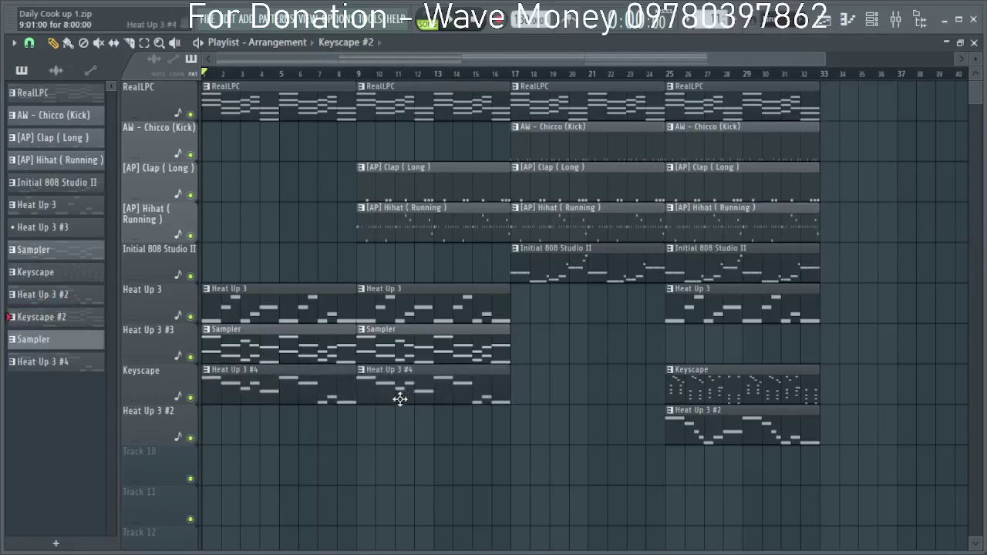
{"action": "key", "text": "ctrl+alt+z"}
{"action": "key", "text": "ctrl+alt+z"}
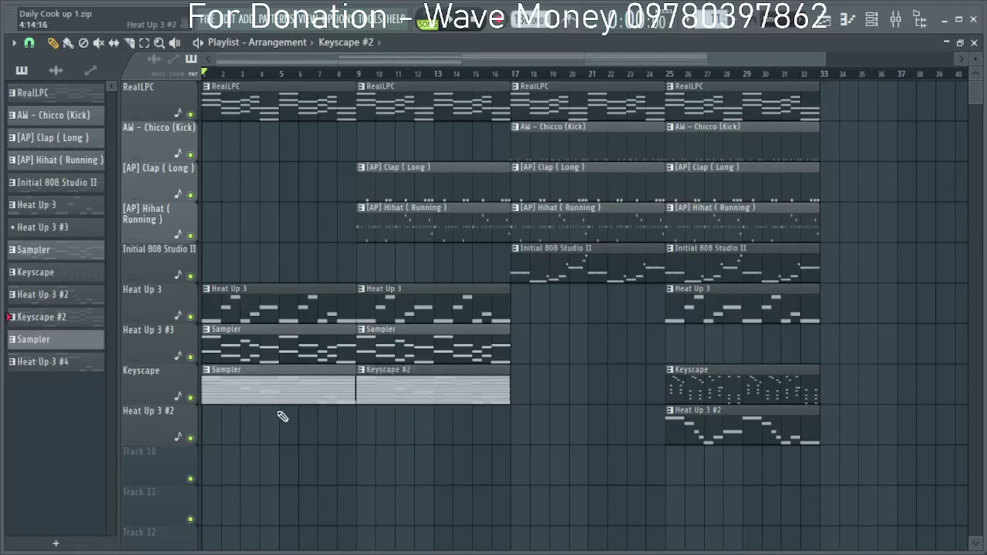
Move the bars 1–8 Keyscape #2 clip down to Track 10 and delete the stacked Sampler clip above Heat Up 3 #4.
{"action": "left_click_drag", "start_coordinate": [262, 426], "coordinate": [270, 432]}
{"action": "left_click_drag", "start_coordinate": [280, 387], "coordinate": [267, 477]}
{"action": "left_click_drag", "start_coordinate": [270, 438], "coordinate": [275, 434]}
{"action": "right_click", "coordinate": [279, 433]}
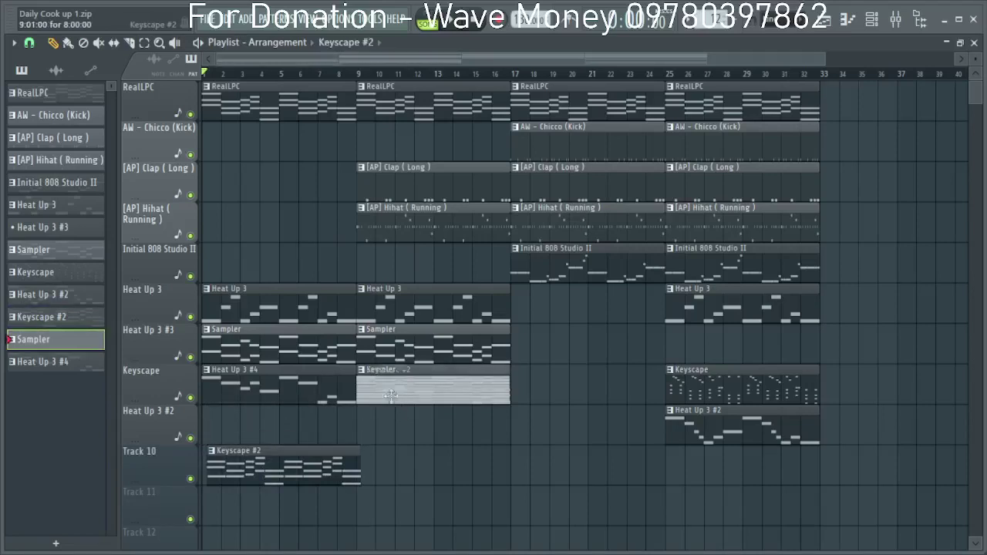
Place both Keyscape #2 clips on the Heat Up 3 #2 track at bars 1 and 9, deleting the stacked Sampler clip at bar 9.
{"action": "left_click_drag", "start_coordinate": [391, 395], "coordinate": [395, 449]}
{"action": "mouse_move", "coordinate": [391, 388]}
{"action": "left_mouse_down"}
{"action": "mouse_move", "coordinate": [408, 489]}
{"action": "mouse_move", "coordinate": [391, 372]}
{"action": "left_mouse_up"}
{"action": "right_click", "coordinate": [410, 469]}
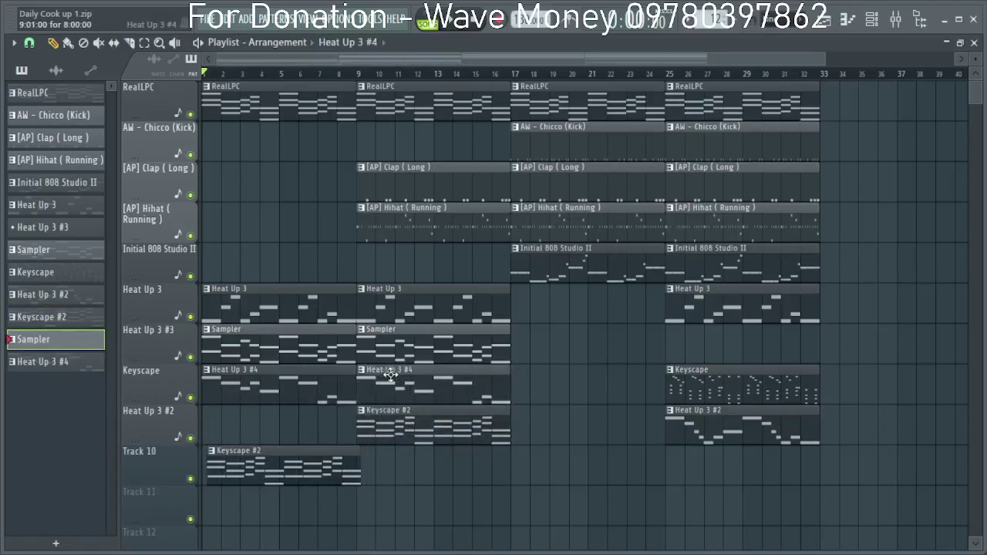
{"action": "left_click_drag", "start_coordinate": [278, 471], "coordinate": [275, 431]}
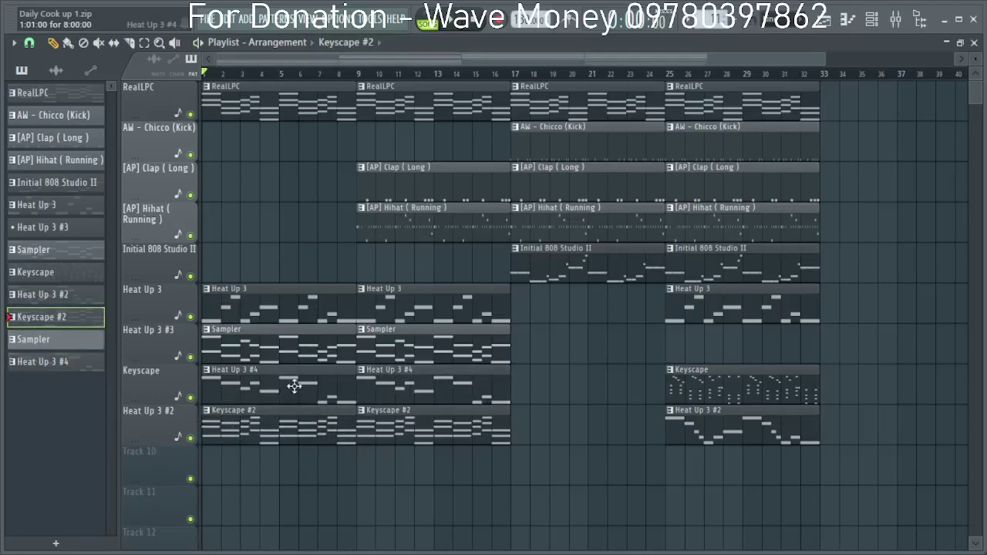
Select all Kick, Clap and Hihat clips and move them aside so the Clap and Hihat clips start at bar 35.
{"action": "key", "text": "space"}
{"action": "scroll", "coordinate": [301, 370], "scroll_direction": "down", "scroll_amount": 1}
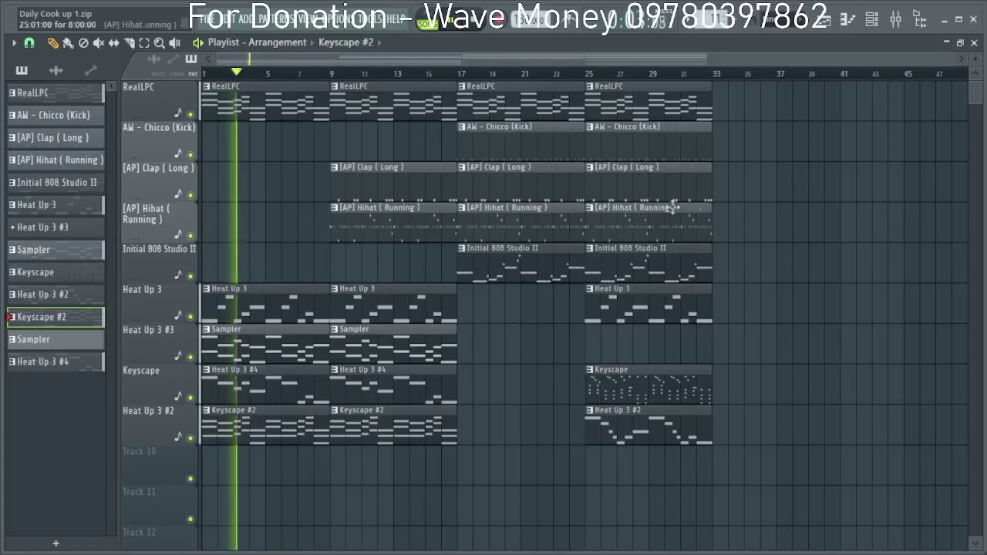
{"action": "left_click_drag", "start_coordinate": [798, 238], "coordinate": [392, 128]}
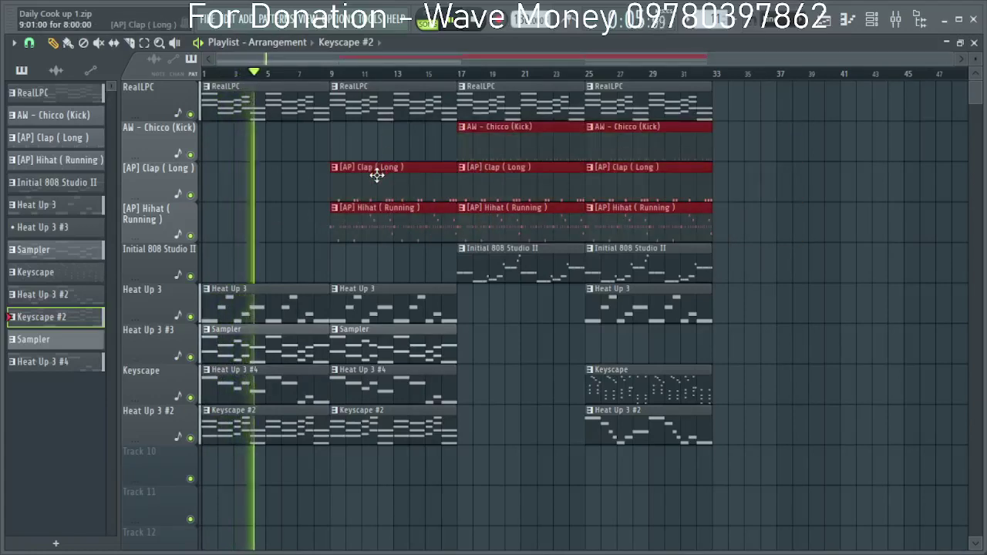
{"action": "key", "text": "space"}
{"action": "left_click_drag", "start_coordinate": [376, 175], "coordinate": [794, 210]}
Select the 808, Heat Up, Sampler and Keyscape clips and move them up three tracks, directly below RealLPC.
{"action": "left_click_drag", "start_coordinate": [677, 524], "coordinate": [128, 305]}
{"action": "left_click_drag", "start_coordinate": [671, 532], "coordinate": [205, 205]}
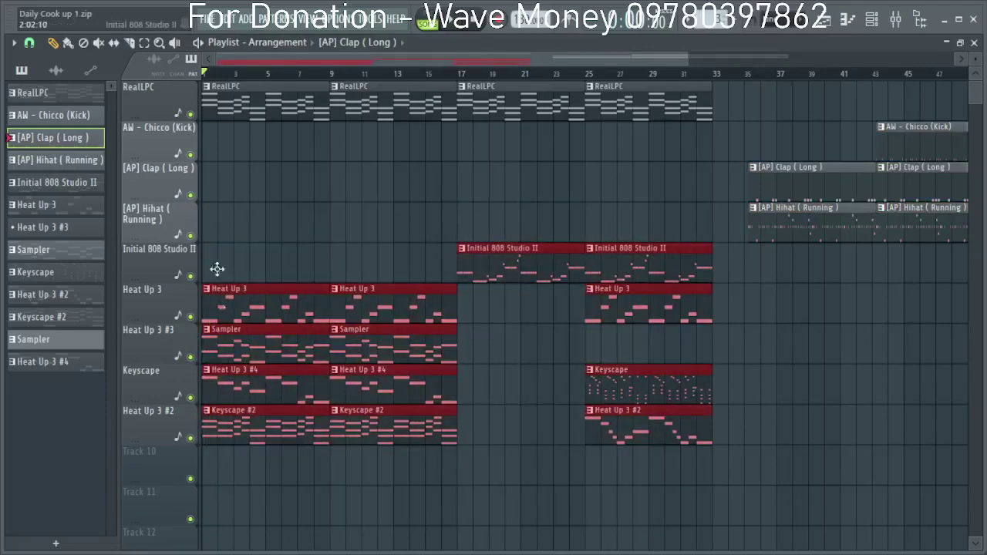
{"action": "left_click_drag", "start_coordinate": [216, 300], "coordinate": [188, 195]}
Move the Kick, Clap and Hihat clips back below the melodic clips, with Clap and Hihat starting at bar 9, and play the arrangement.
{"action": "scroll", "coordinate": [705, 252], "scroll_direction": "down", "scroll_amount": 3}
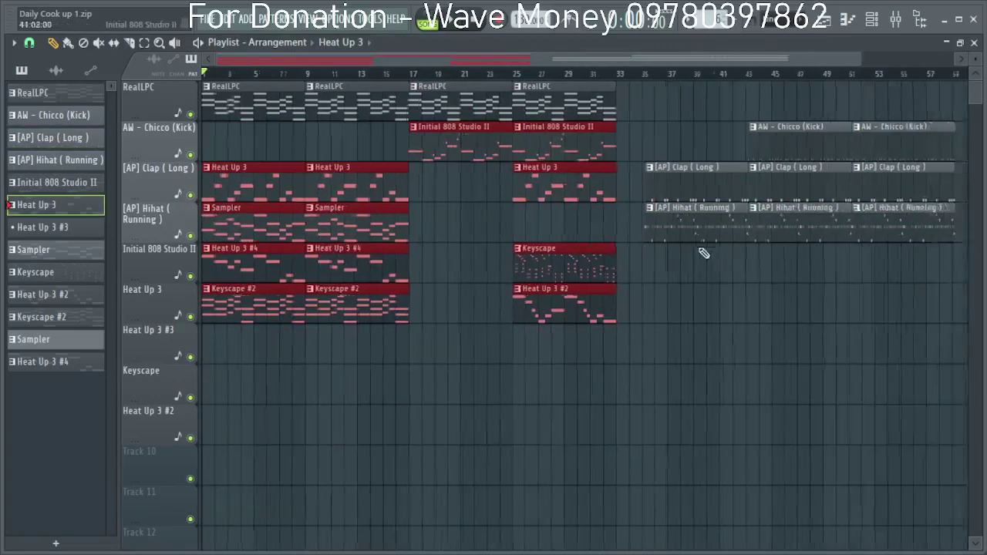
{"action": "left_click_drag", "start_coordinate": [876, 328], "coordinate": [545, 114]}
{"action": "scroll", "coordinate": [584, 168], "scroll_direction": "up", "scroll_amount": 3}
{"action": "left_click_drag", "start_coordinate": [591, 185], "coordinate": [388, 361]}
{"action": "key", "text": "space"}
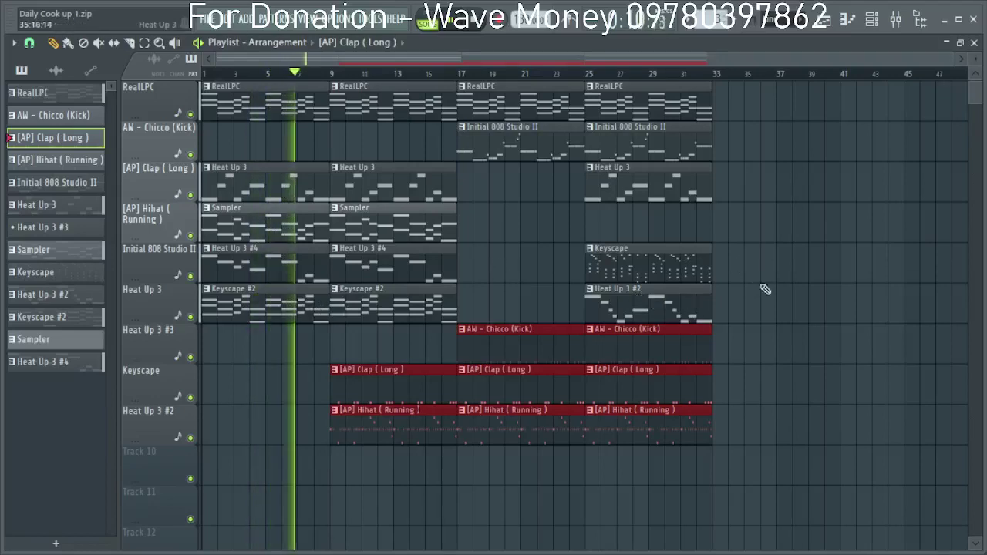
Select every clip in the last section, starting at bar 25, move them aside to about bar 32 and clear the selection.
{"action": "left_click_drag", "start_coordinate": [802, 483], "coordinate": [732, 100]}
{"action": "left_click", "coordinate": [30, 44]}
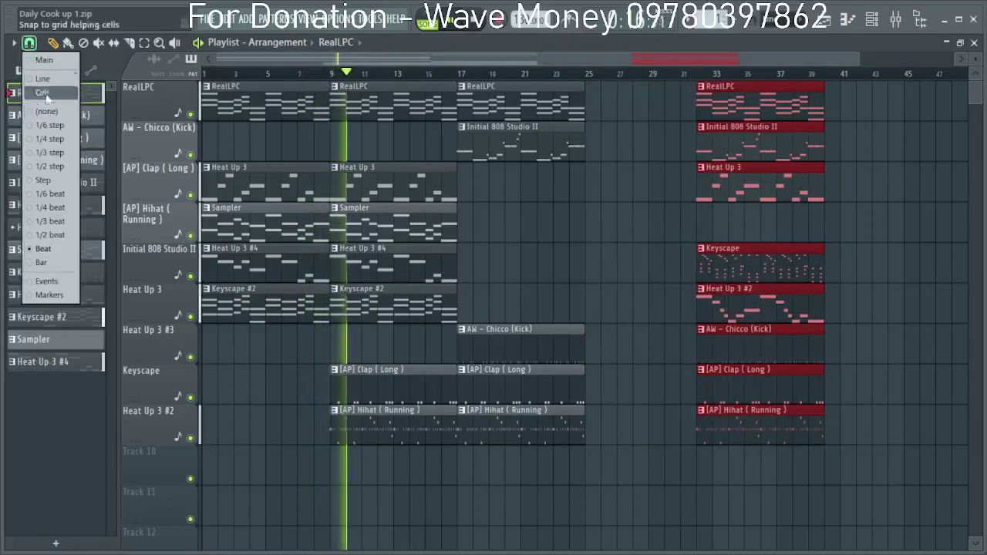
{"action": "left_click", "coordinate": [540, 253], "text": "ctrl"}
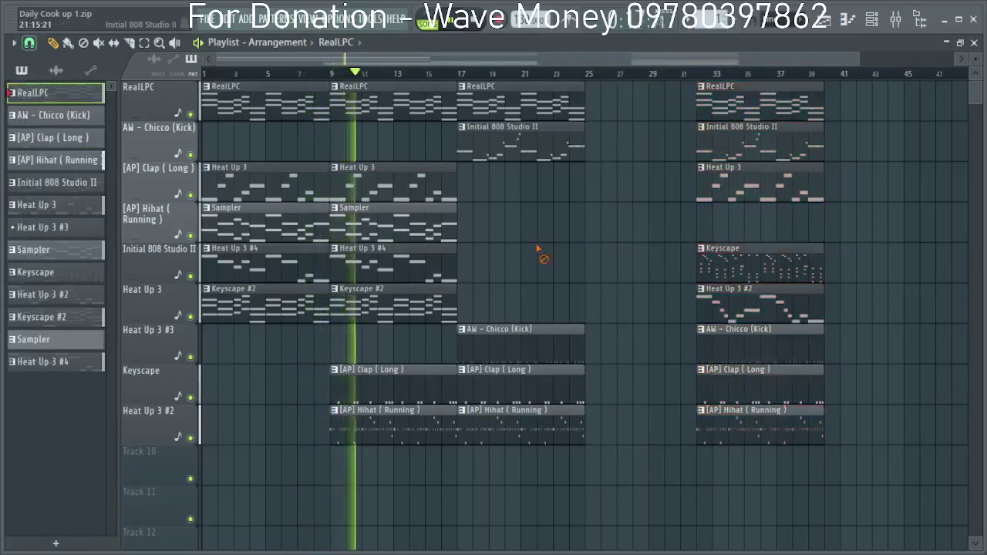
Replay the section from about bar 10 and examine the Clap pattern's notes in the piano roll.
{"action": "left_click", "coordinate": [353, 74]}
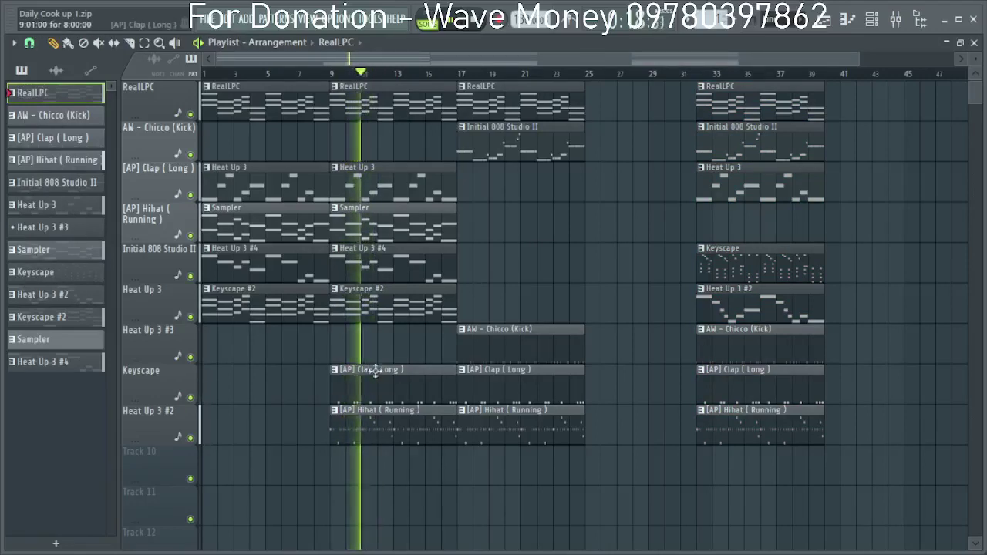
{"action": "left_click", "coordinate": [344, 75]}
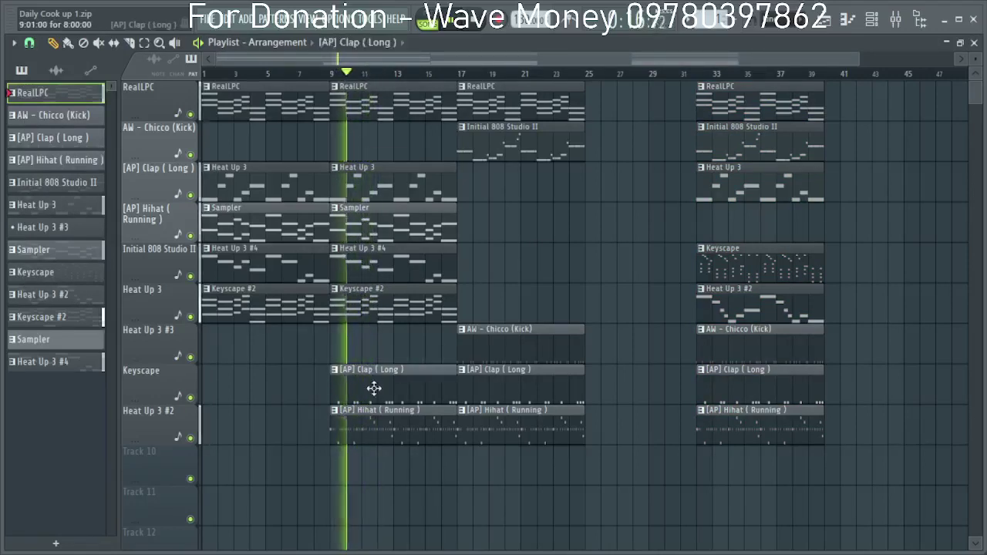
{"action": "double_click", "coordinate": [376, 389]}
{"action": "scroll", "coordinate": [545, 348], "scroll_direction": "up", "scroll_amount": 3}
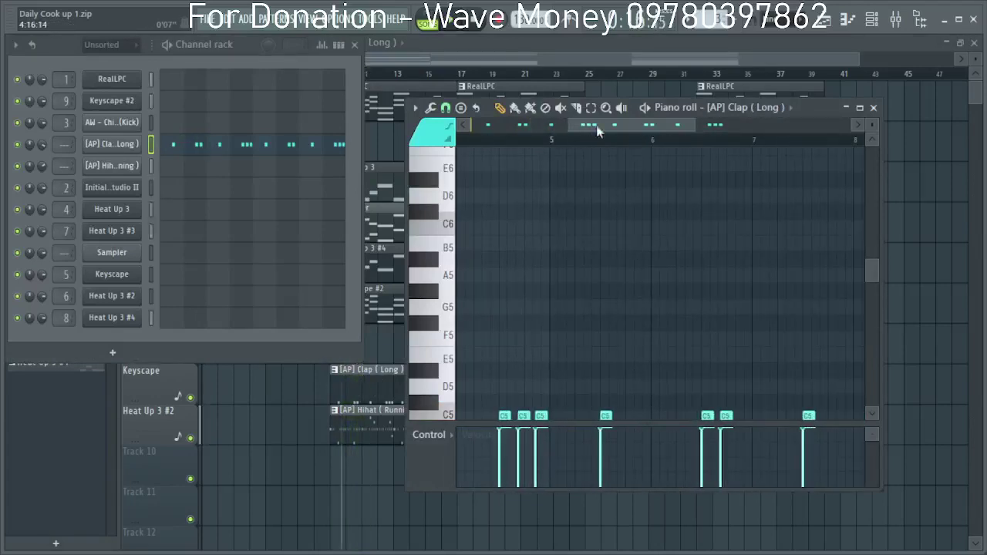
{"action": "scroll", "coordinate": [655, 328], "scroll_direction": "up", "scroll_amount": 3}
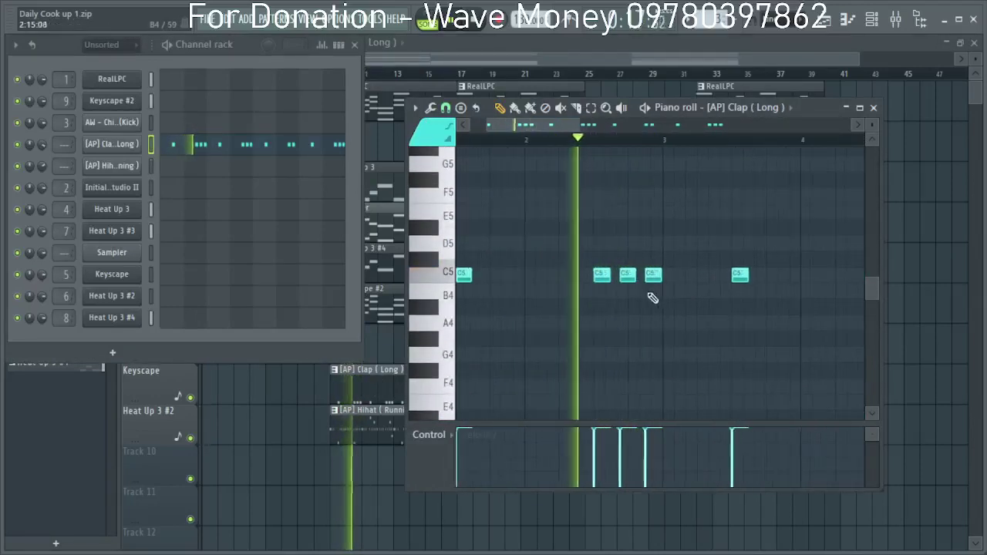
{"action": "scroll", "coordinate": [610, 313], "scroll_direction": "down", "scroll_amount": 2}
{"action": "left_click", "coordinate": [874, 108]}
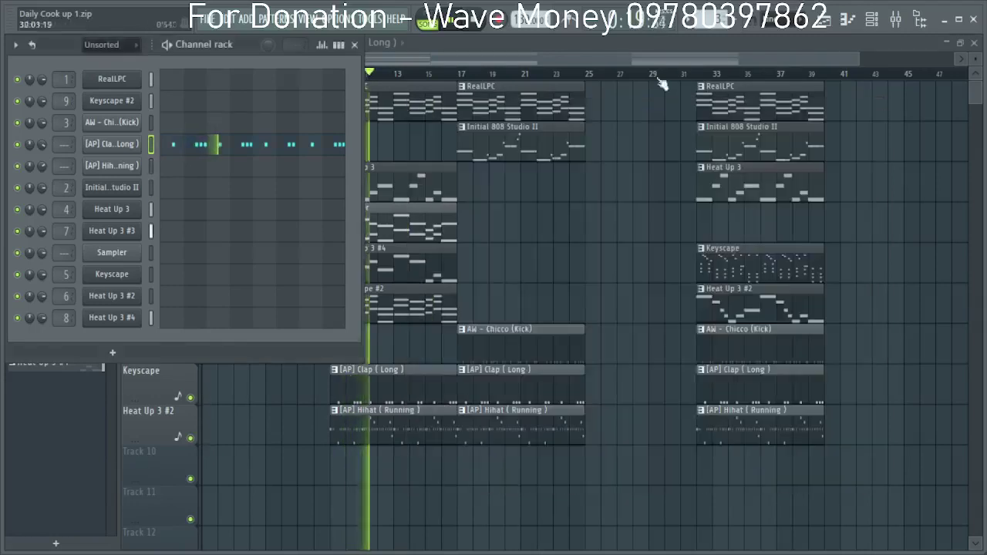
{"action": "left_click", "coordinate": [552, 58]}
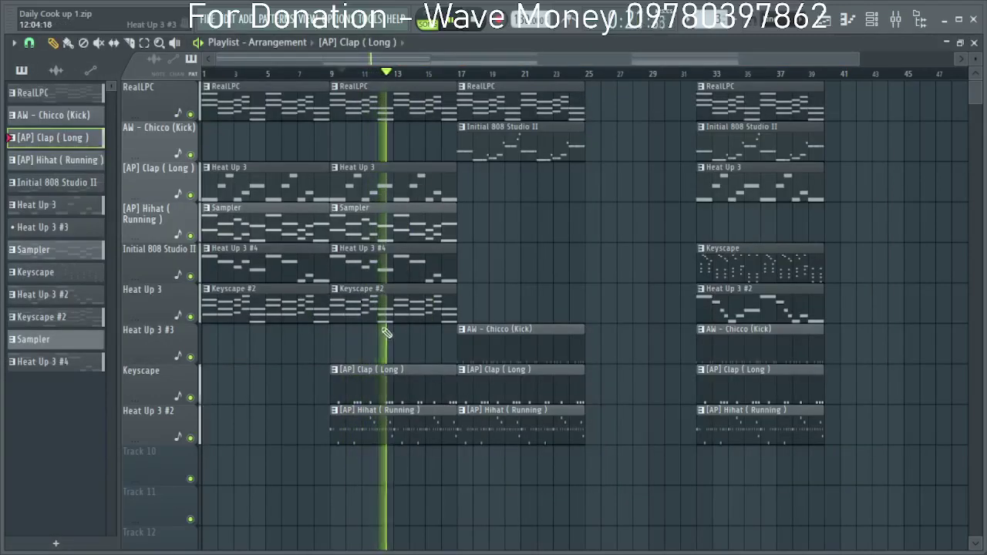
Open the Clap pattern in the piano roll and delete the middle note of the three-clap group just before bar 5.
{"action": "double_click", "coordinate": [391, 394]}
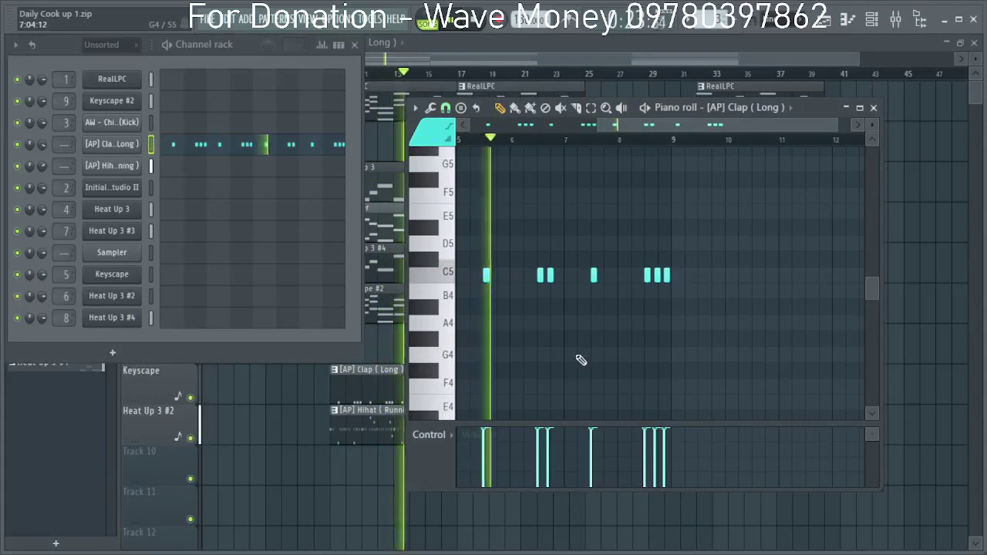
{"action": "left_click_drag", "start_coordinate": [716, 127], "coordinate": [581, 137]}
{"action": "key", "text": "space"}
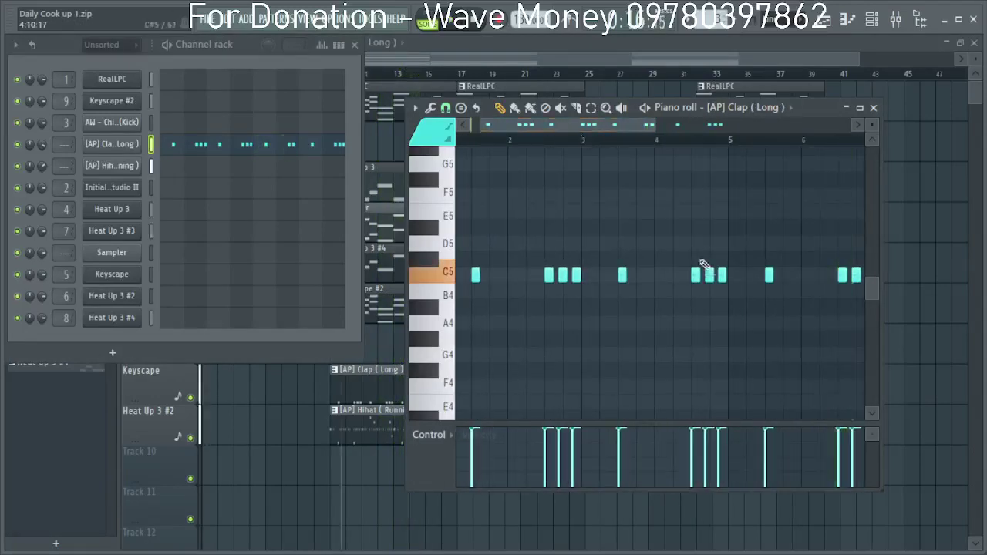
{"action": "key", "text": "space"}
{"action": "right_click", "coordinate": [709, 276]}
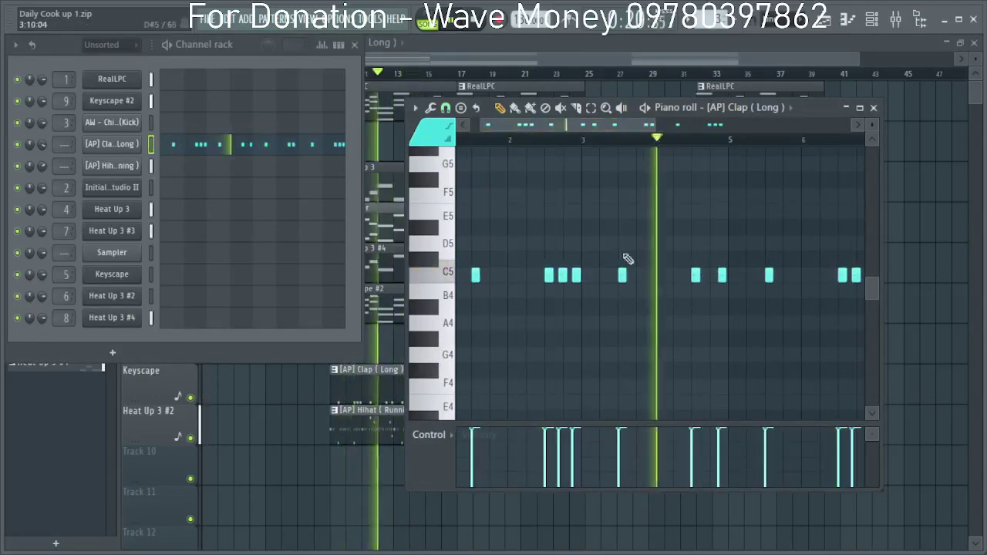
Add a third C5 note after the pair of claps between bars 6 and 7 and close the piano roll.
{"action": "scroll", "coordinate": [587, 340], "scroll_direction": "down", "scroll_amount": 2}
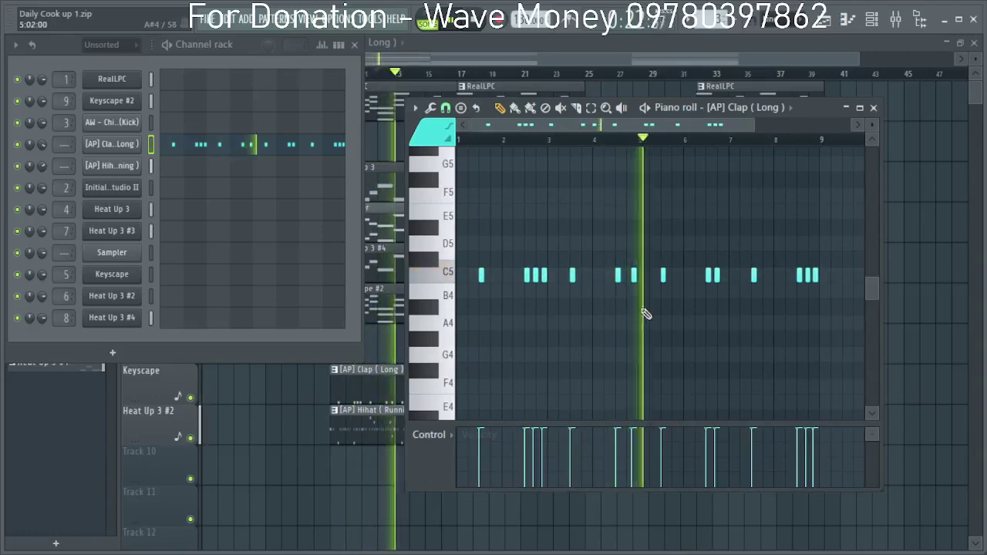
{"action": "scroll", "coordinate": [587, 324], "scroll_direction": "up", "scroll_amount": 2}
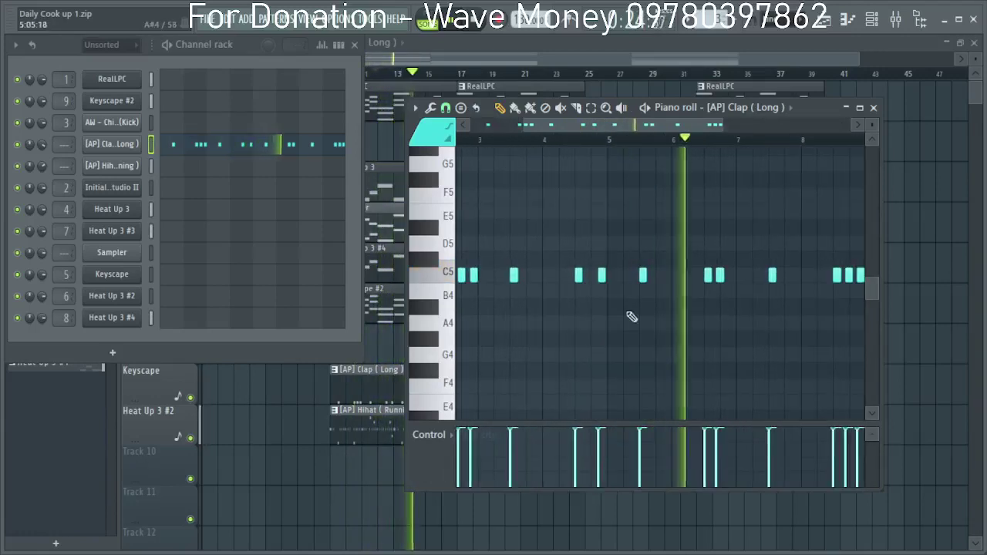
{"action": "scroll", "coordinate": [733, 293], "scroll_direction": "up", "scroll_amount": 3}
{"action": "left_click", "coordinate": [736, 275]}
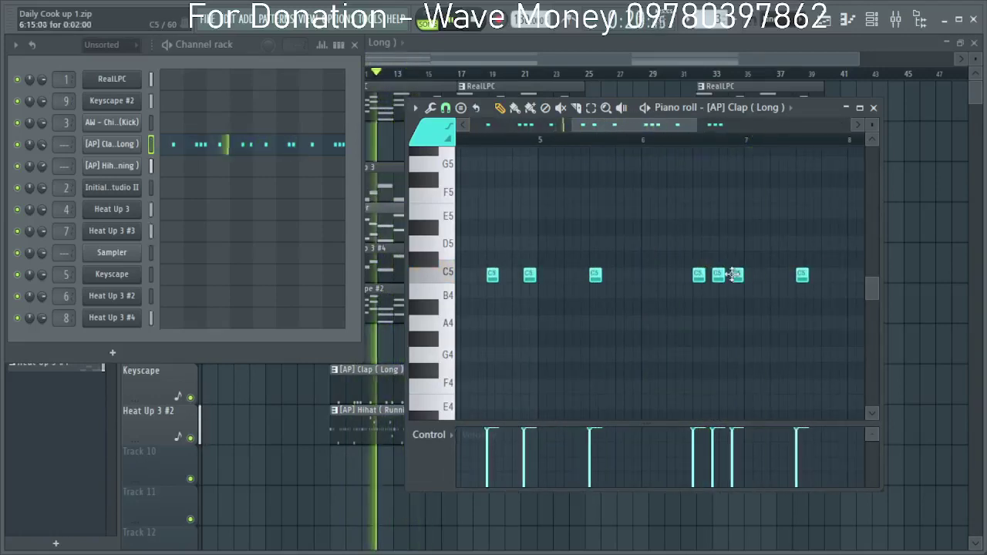
{"action": "scroll", "coordinate": [651, 291], "scroll_direction": "down", "scroll_amount": 3}
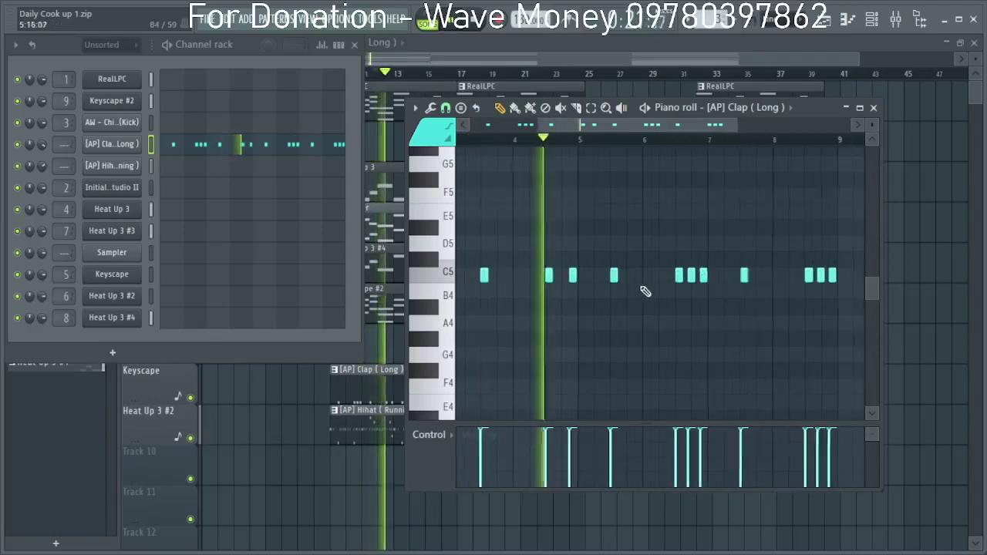
{"action": "left_click", "coordinate": [874, 108]}
{"action": "key", "text": "F6"}
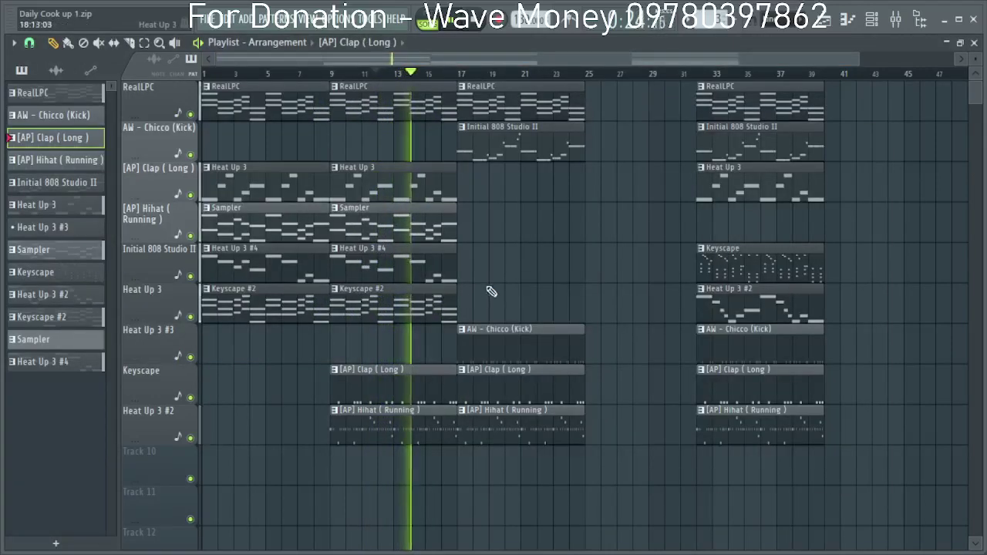
Place a Sampler clip at bar 17 in line with the existing Sampler clips.
{"action": "scroll", "coordinate": [492, 291], "scroll_direction": "down", "scroll_amount": 1}
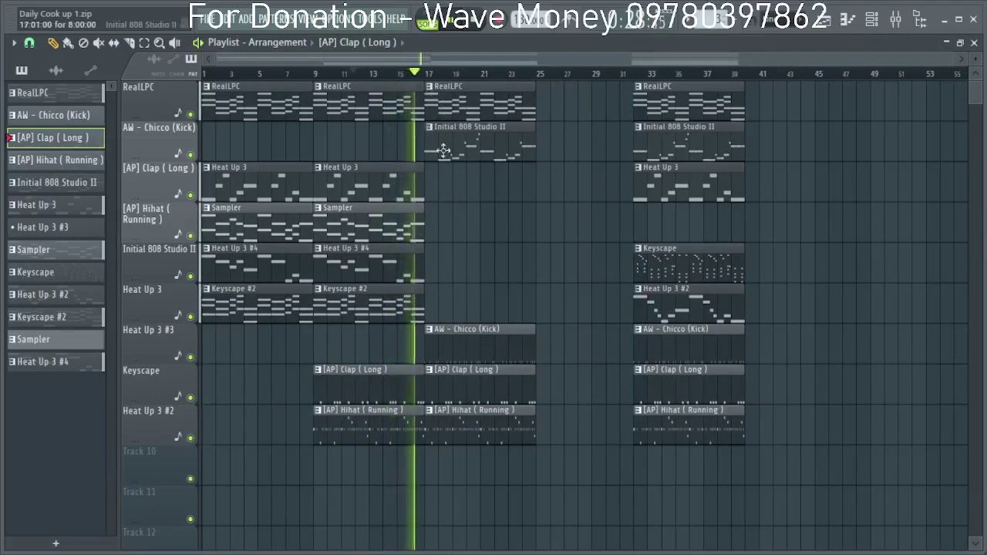
{"action": "left_click", "coordinate": [409, 236]}
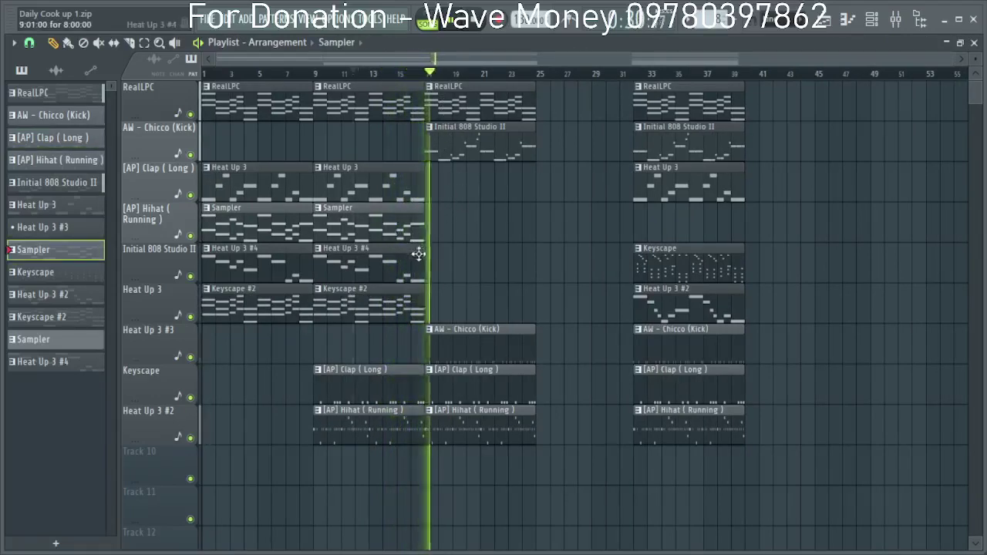
{"action": "left_click", "coordinate": [455, 263]}
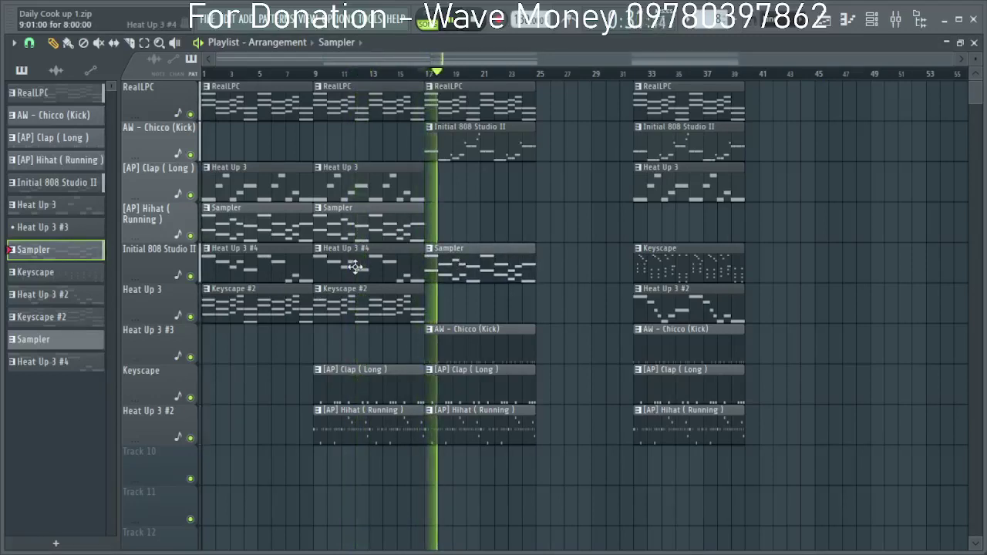
{"action": "left_click_drag", "start_coordinate": [444, 270], "coordinate": [453, 210]}
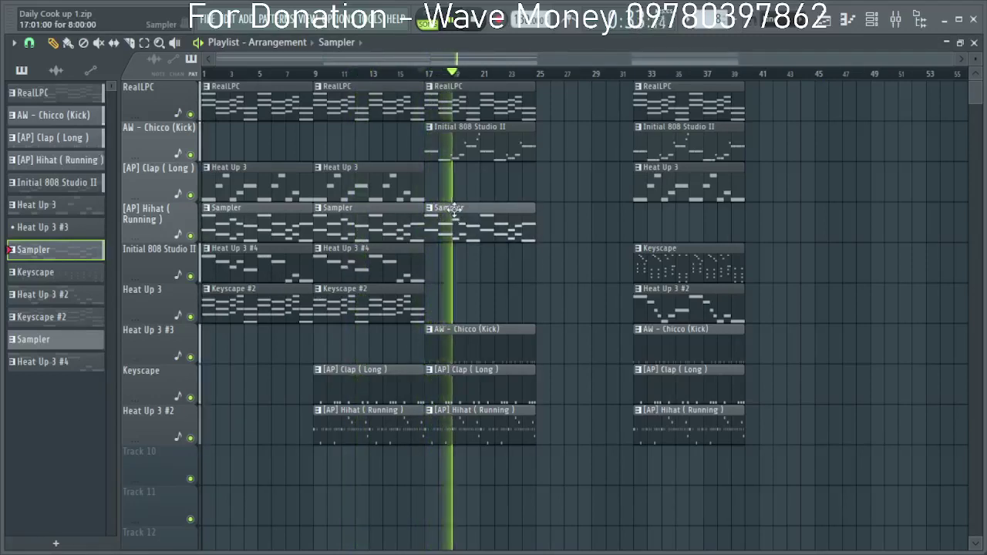
Place a Heat Up 3 clip at bar 17, directly after the existing Heat Up 3 clips.
{"action": "left_click", "coordinate": [416, 193]}
{"action": "left_click", "coordinate": [433, 194]}
{"action": "left_click_drag", "start_coordinate": [472, 191], "coordinate": [465, 191]}
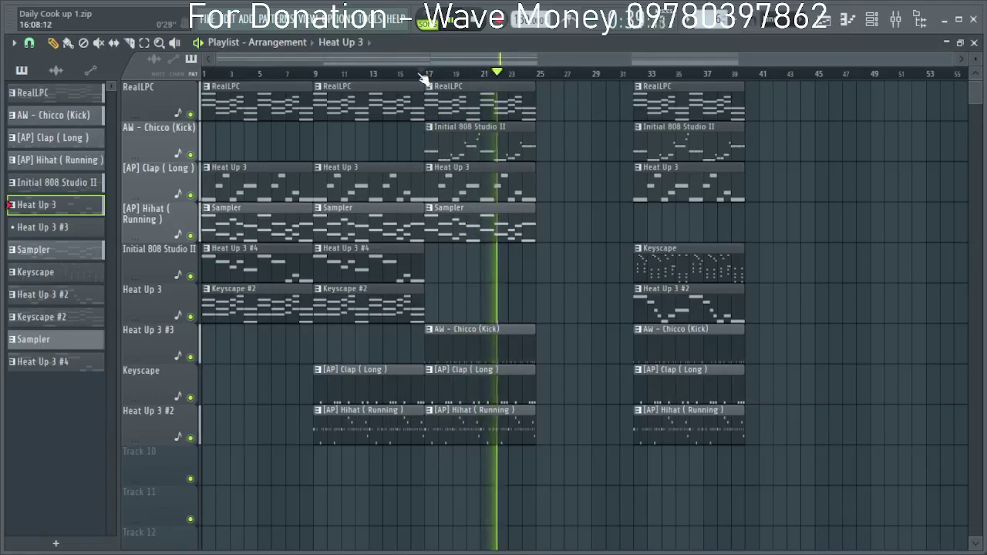
Place a Keyscape #2 clip at bar 17 in line with the earlier ones and delete the Sampler clip at bar 17.
{"action": "left_click", "coordinate": [413, 309]}
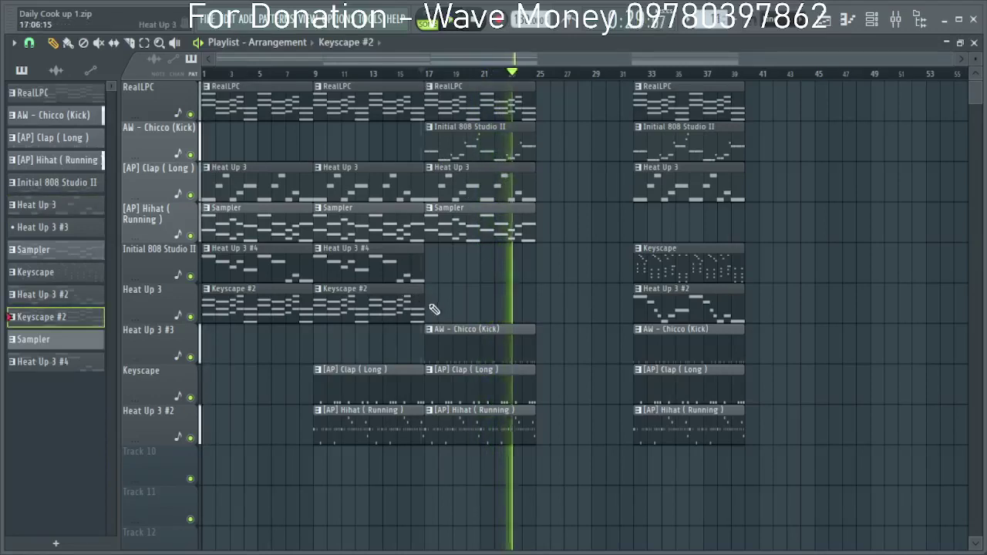
{"action": "left_click", "coordinate": [452, 310]}
{"action": "left_click_drag", "start_coordinate": [452, 311], "coordinate": [449, 311]}
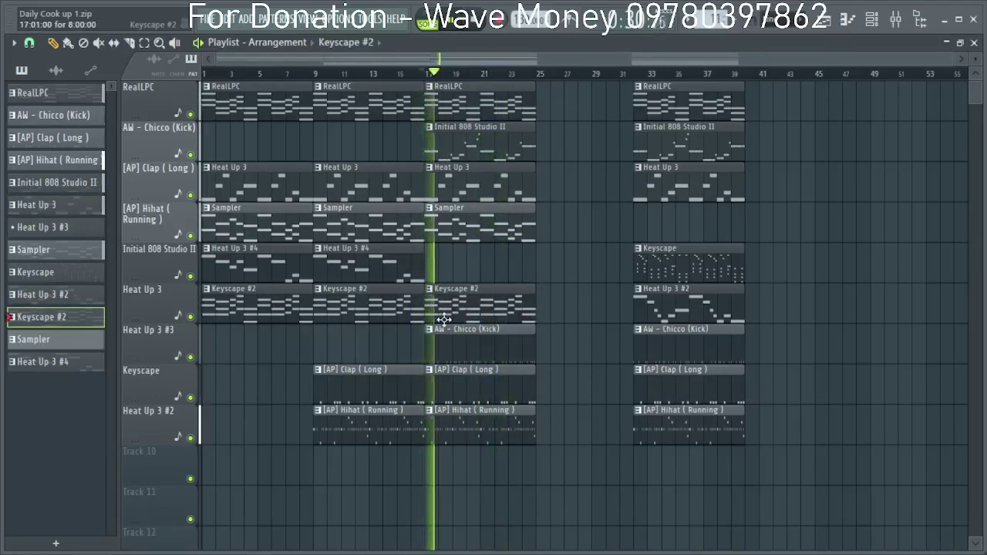
{"action": "right_click", "coordinate": [451, 233]}
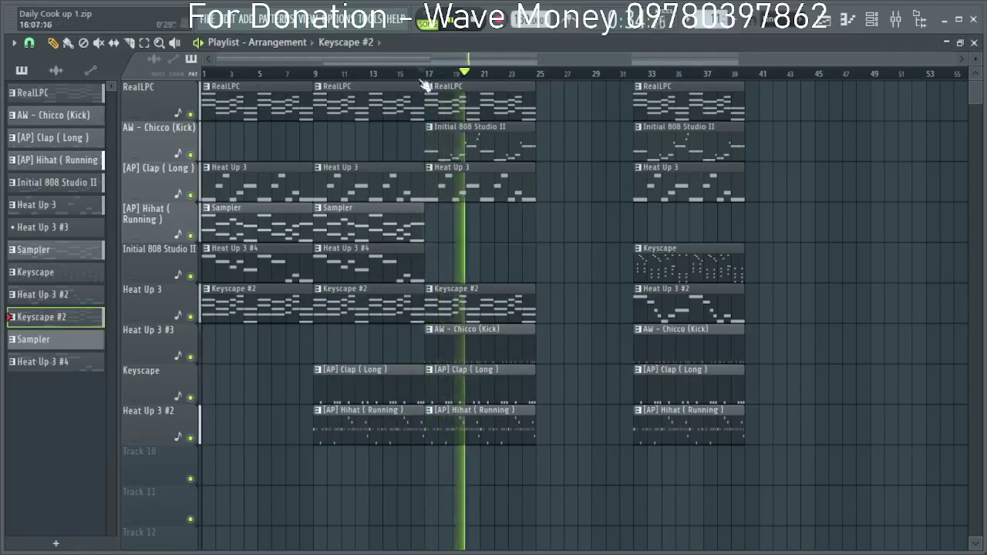
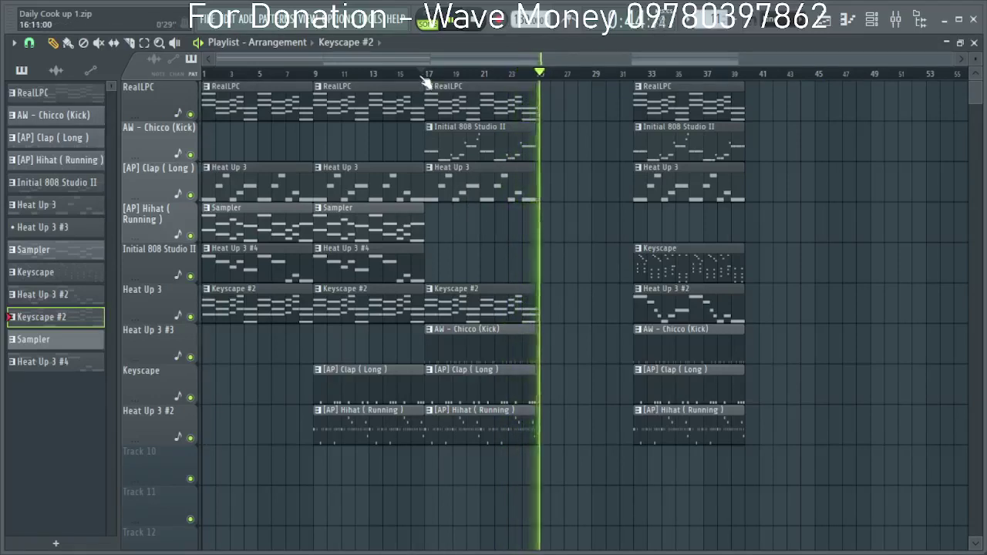
Select all clips between bars 17 and 25 and duplicate them directly after, starting at bar 25.
{"action": "key", "text": "space"}
{"action": "left_click_drag", "start_coordinate": [529, 463], "coordinate": [514, 246]}
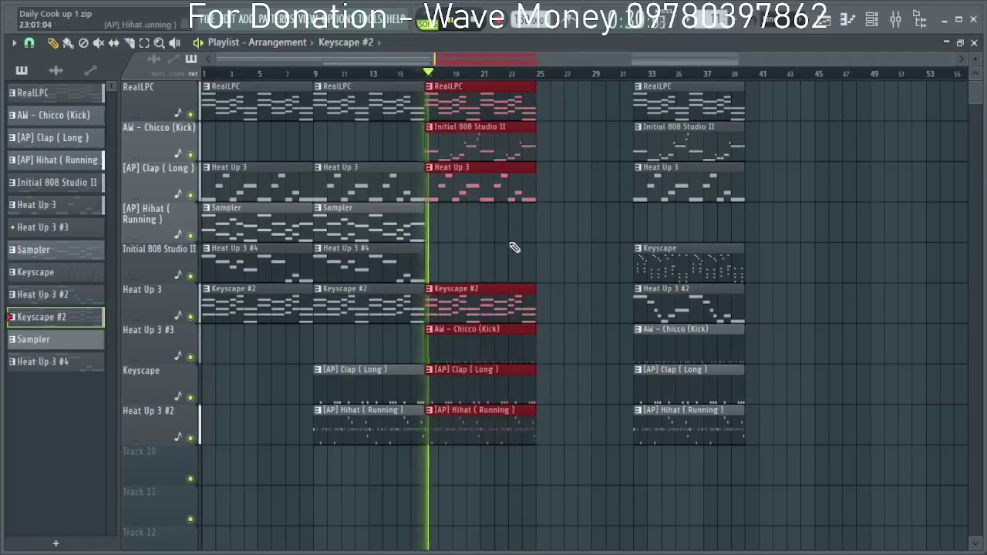
{"action": "key", "text": "ctrl+b"}
Select all clips of the last section and move them to start at bar 33, directly after the duplicated section.
{"action": "scroll", "coordinate": [575, 232], "scroll_direction": "up", "scroll_amount": 3}
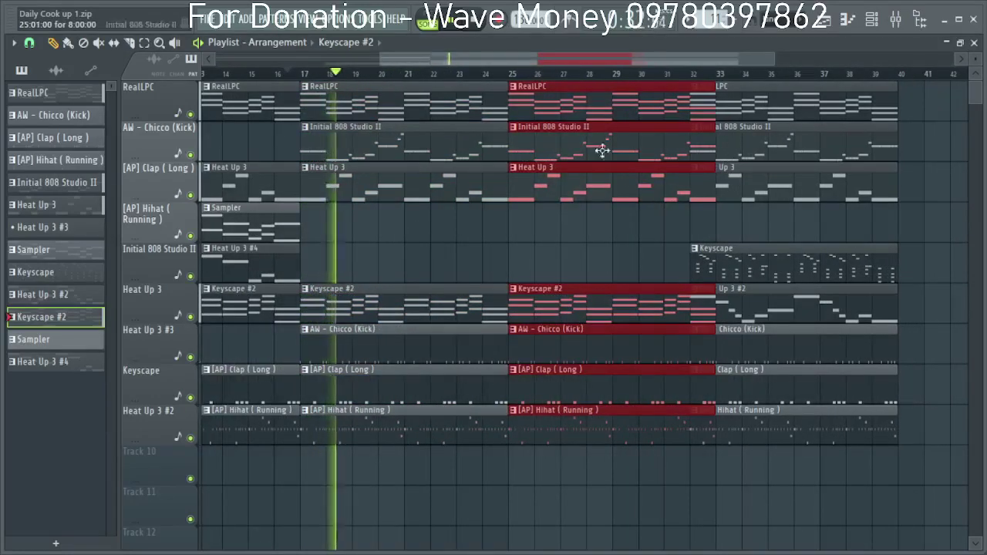
{"action": "left_click_drag", "start_coordinate": [883, 461], "coordinate": [817, 101]}
{"action": "scroll", "coordinate": [573, 190], "scroll_direction": "down", "scroll_amount": 3}
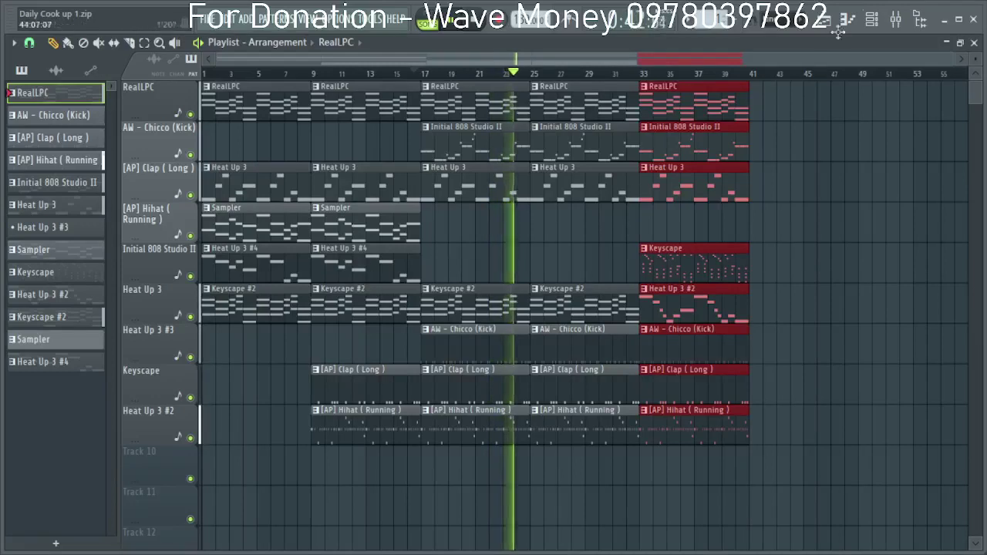
Set the volume of mixer track Insert 3 to -0.2 dB, close the mixer and deselect the playlist clips.
{"action": "left_click", "coordinate": [897, 20]}
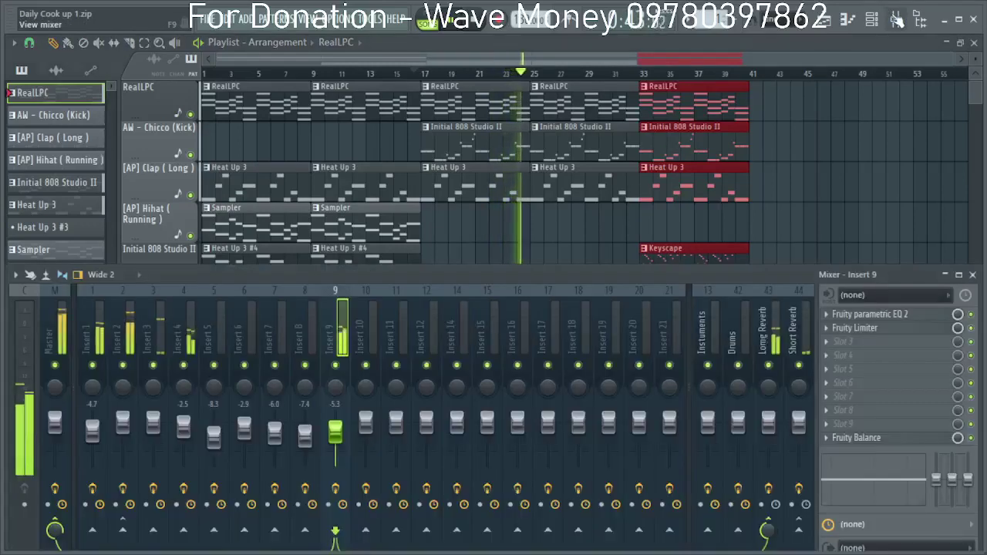
{"action": "left_click", "coordinate": [149, 337]}
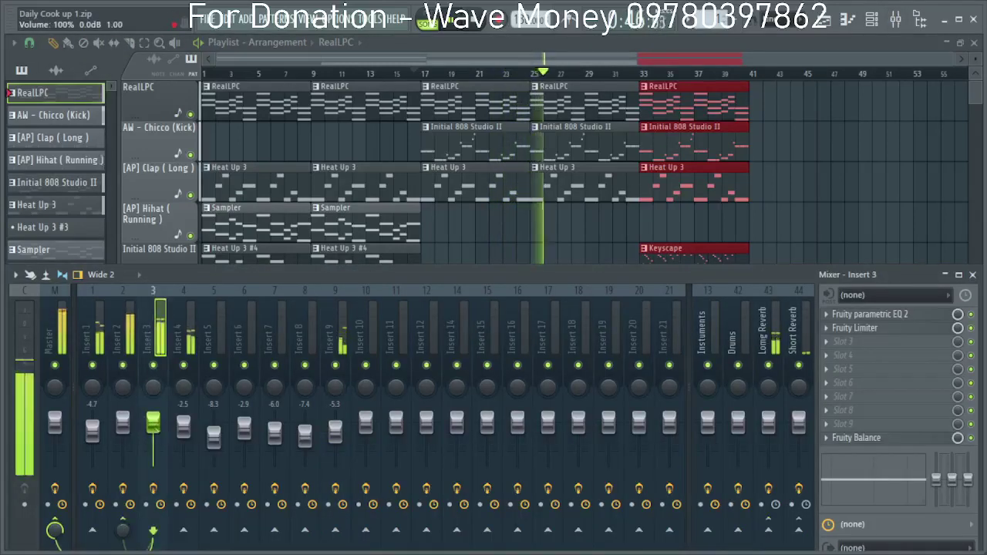
{"action": "left_click", "coordinate": [123, 422]}
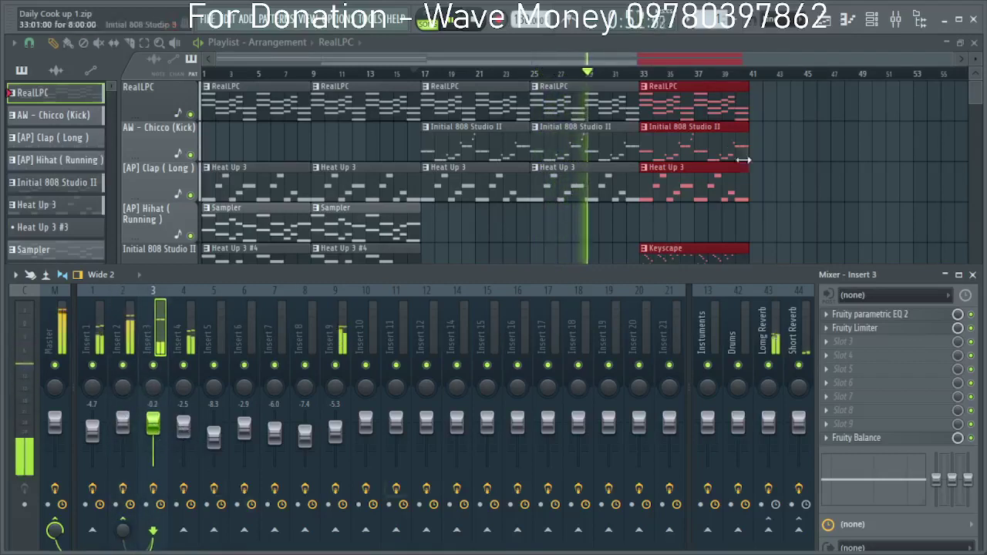
{"action": "left_click", "coordinate": [799, 192]}
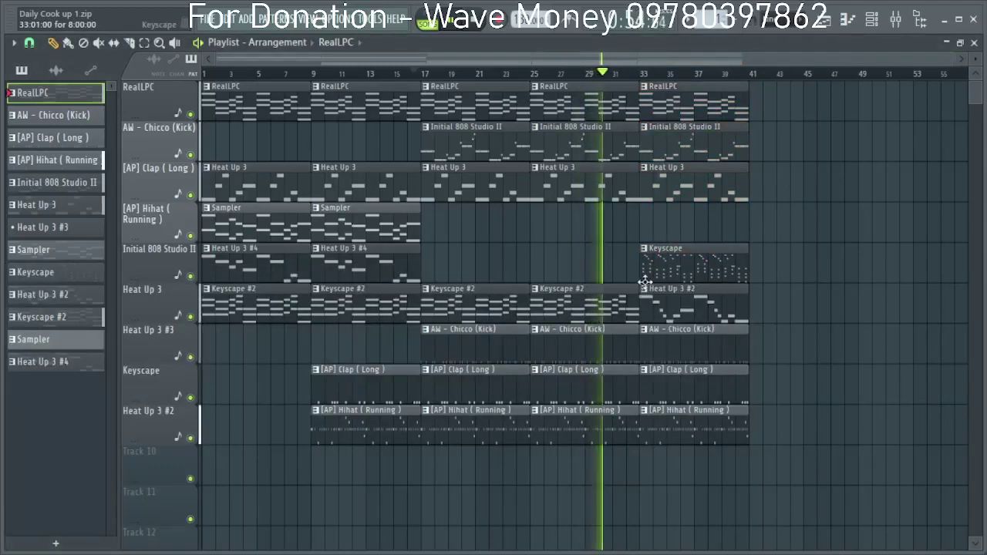
Play the arrangement from around bar 17 and examine the notes of the Heat Up 3 clip there.
{"action": "left_click", "coordinate": [413, 75]}
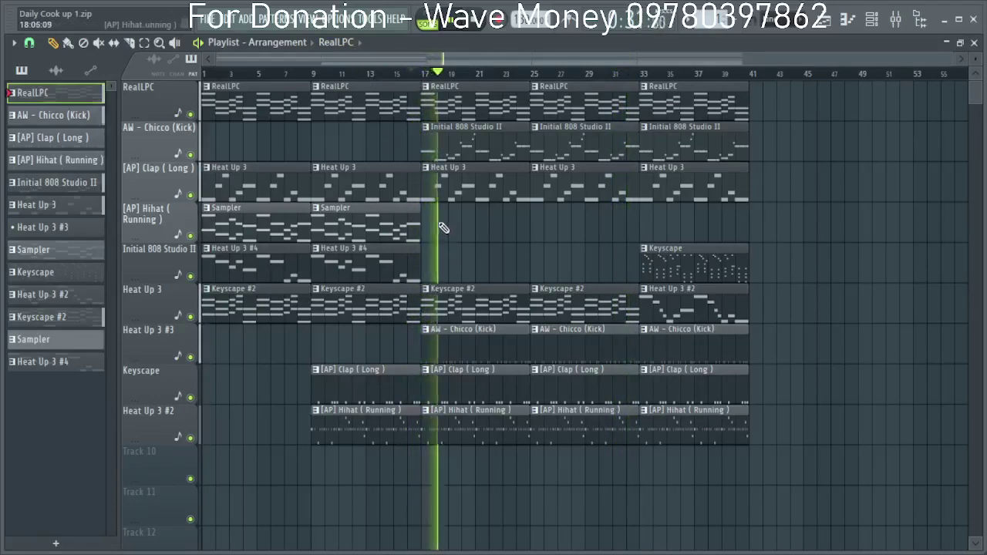
{"action": "key", "text": "space"}
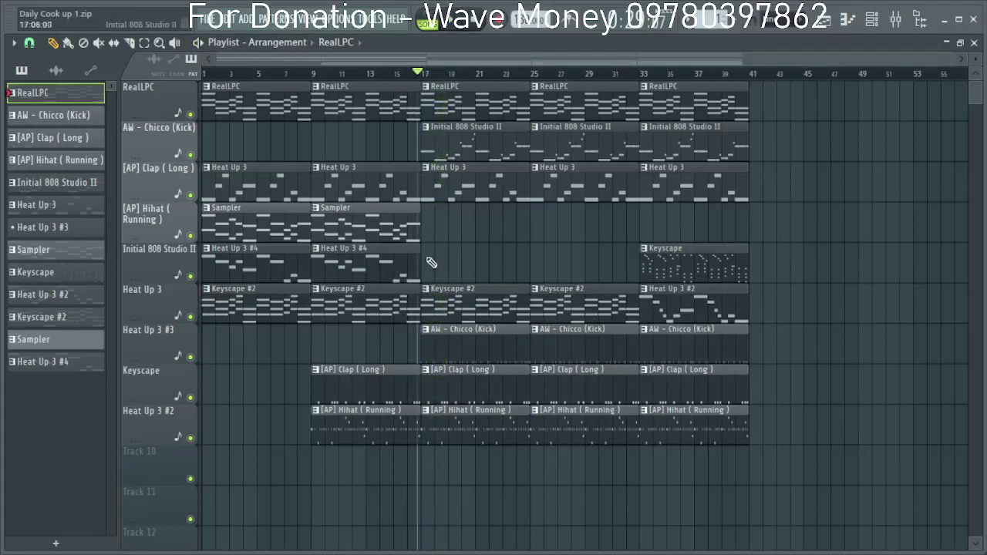
{"action": "double_click", "coordinate": [454, 196]}
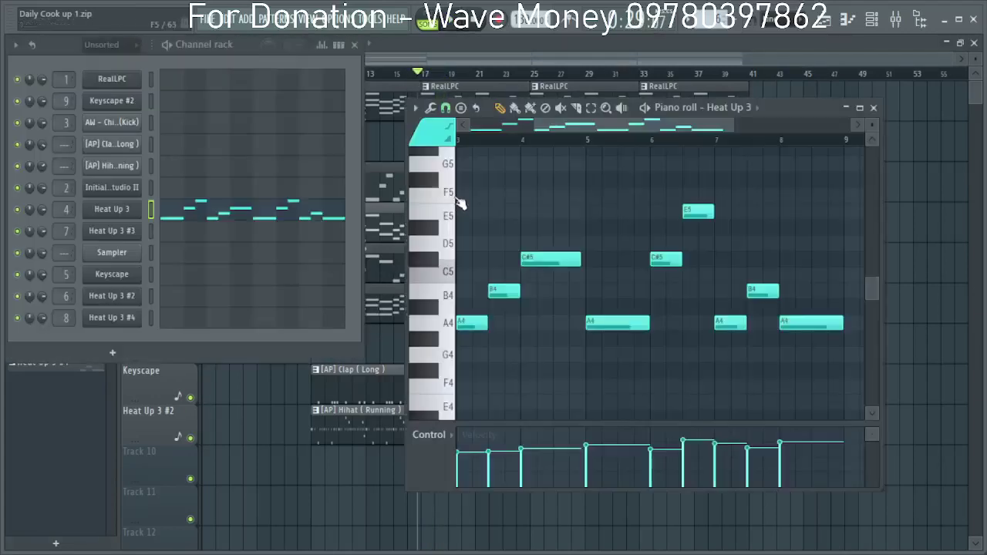
{"action": "left_click", "coordinate": [873, 108]}
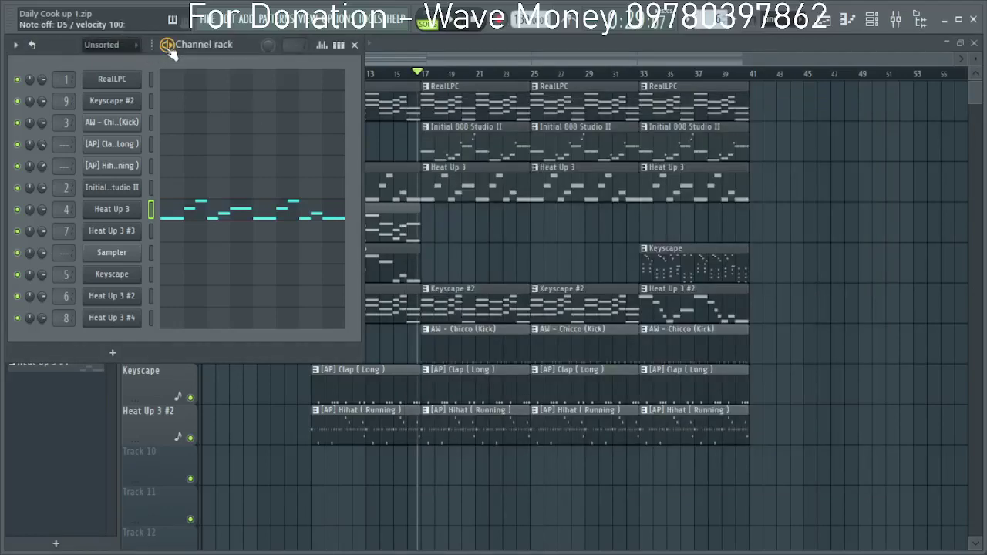
Clone the Heat Up 3 channel and route the clone to mixer track 10.
{"action": "right_click", "coordinate": [106, 216]}
{"action": "left_click", "coordinate": [194, 336]}
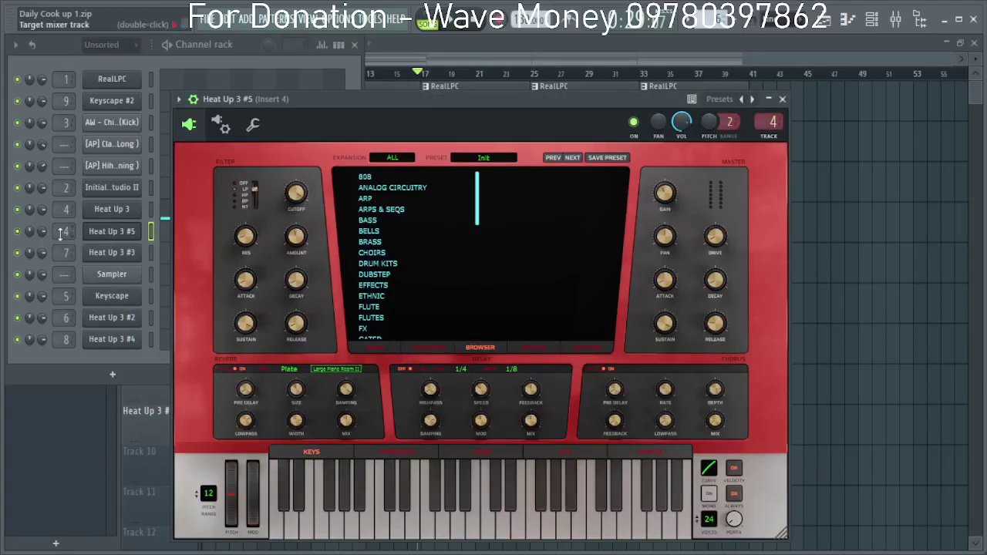
{"action": "scroll", "coordinate": [60, 233], "scroll_direction": "up", "scroll_amount": 1}
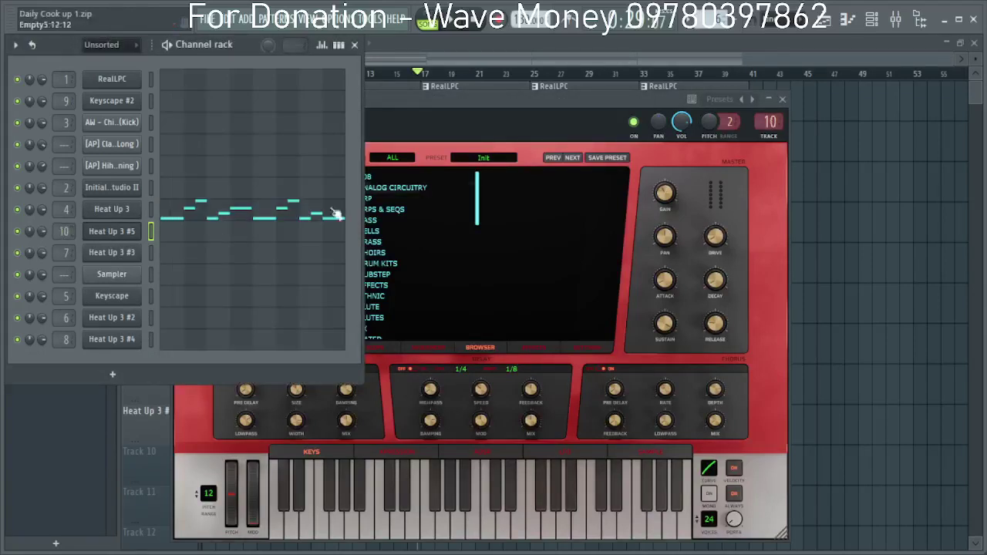
{"action": "left_click", "coordinate": [781, 103]}
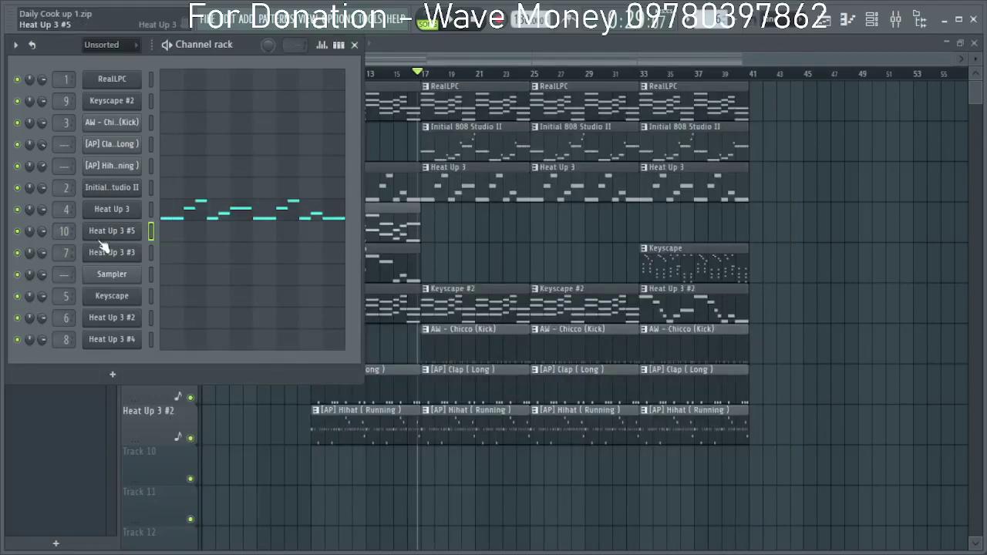
Create a new empty pattern and place its clip on playlist Track 10 at bar 17.
{"action": "left_click", "coordinate": [734, 23]}
{"action": "key", "text": "Return"}
{"action": "key", "text": "F6"}
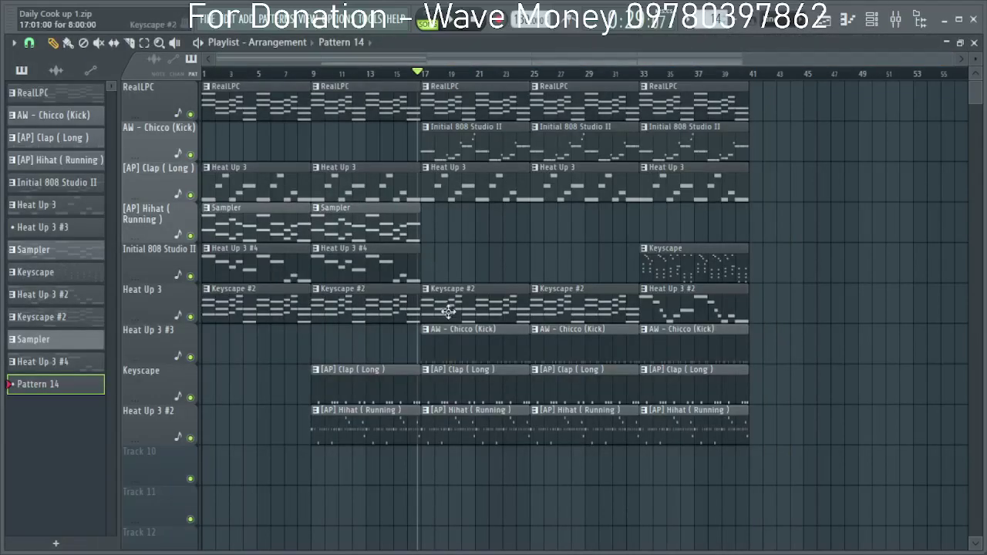
{"action": "scroll", "coordinate": [432, 344], "scroll_direction": "down", "scroll_amount": 3}
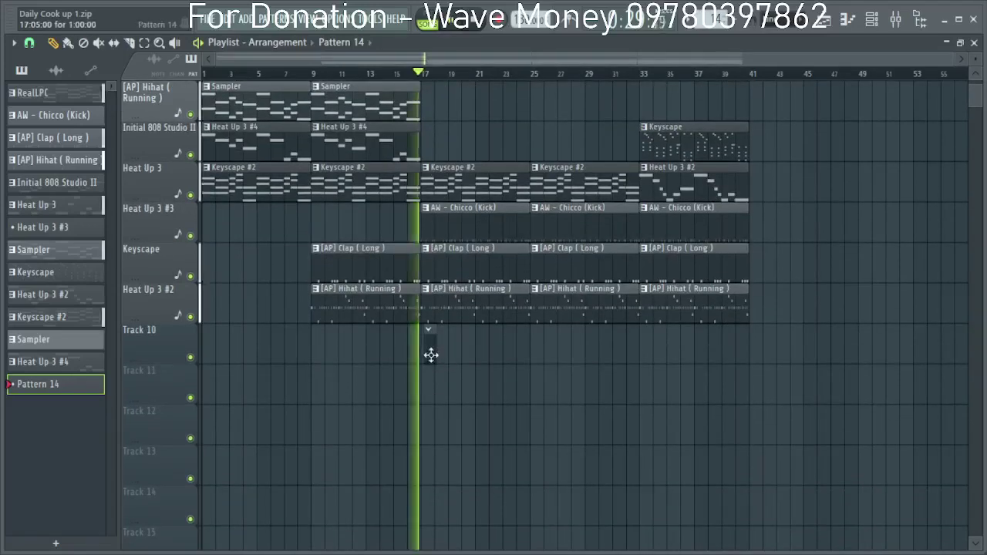
{"action": "scroll", "coordinate": [421, 352], "scroll_direction": "up", "scroll_amount": 3}
{"action": "key", "text": "F6"}
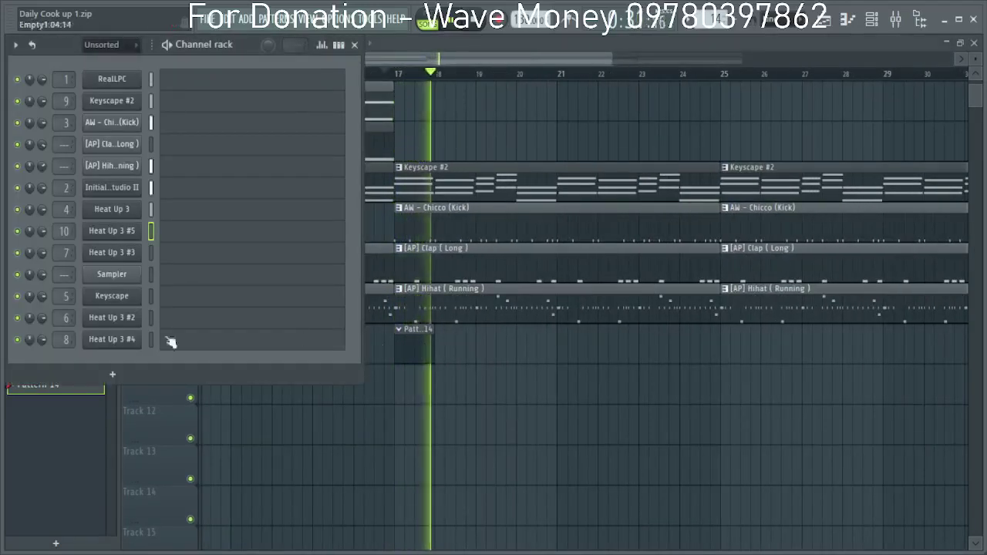
{"action": "key", "text": "space"}
Open the piano roll of the Heat Up 3 #5 channel and draw a one-bar A4 note at bar 1.
{"action": "right_click", "coordinate": [108, 231]}
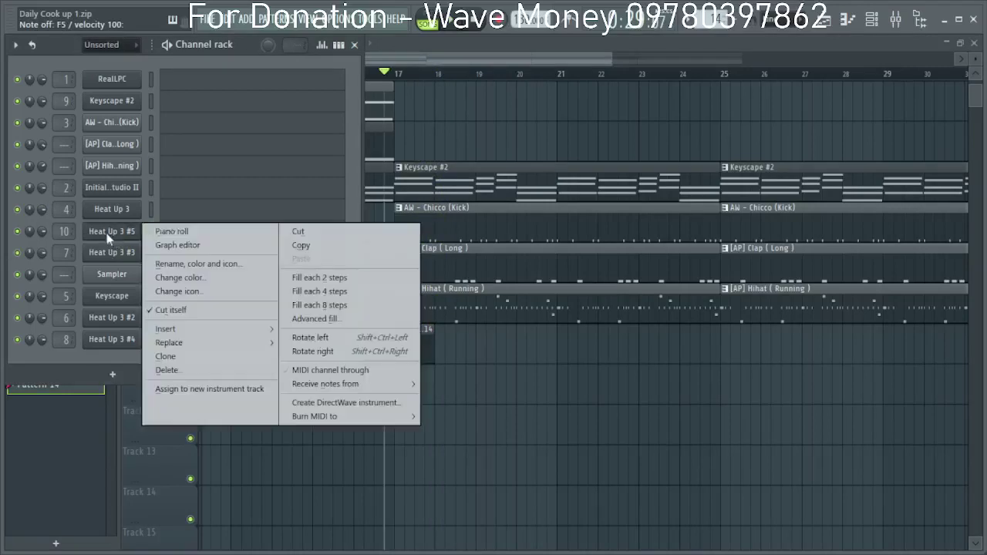
{"action": "left_click", "coordinate": [173, 231]}
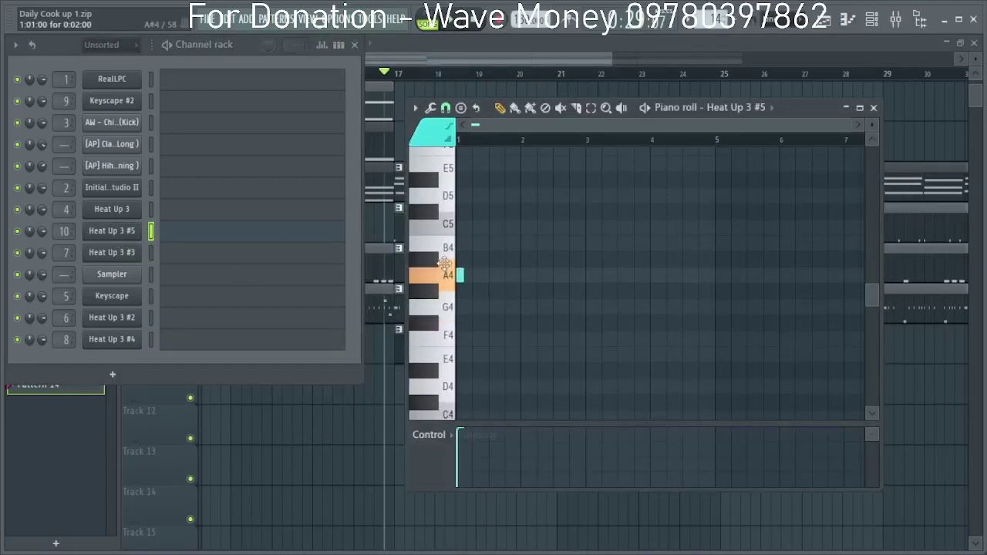
{"action": "key", "text": "space"}
{"action": "key", "text": "space"}
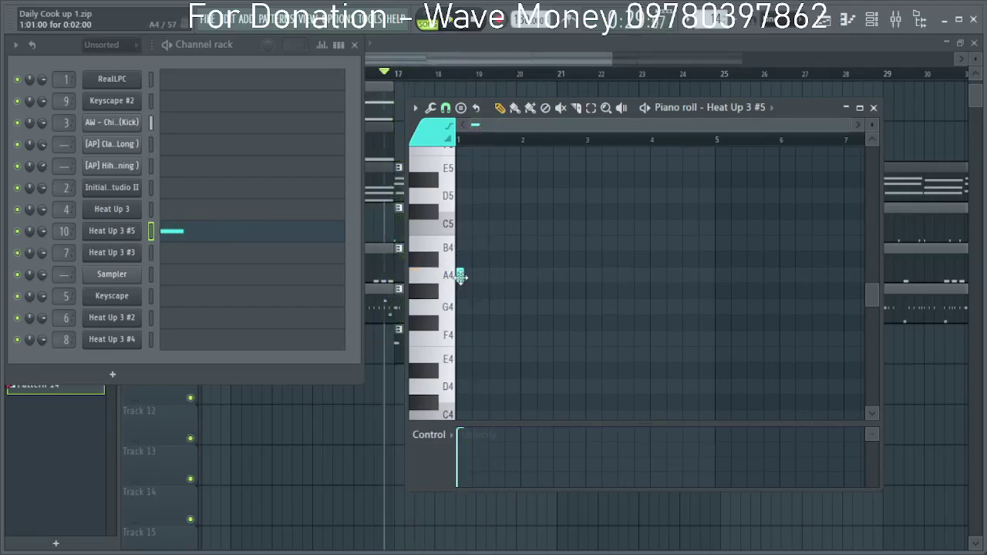
{"action": "key", "text": "space"}
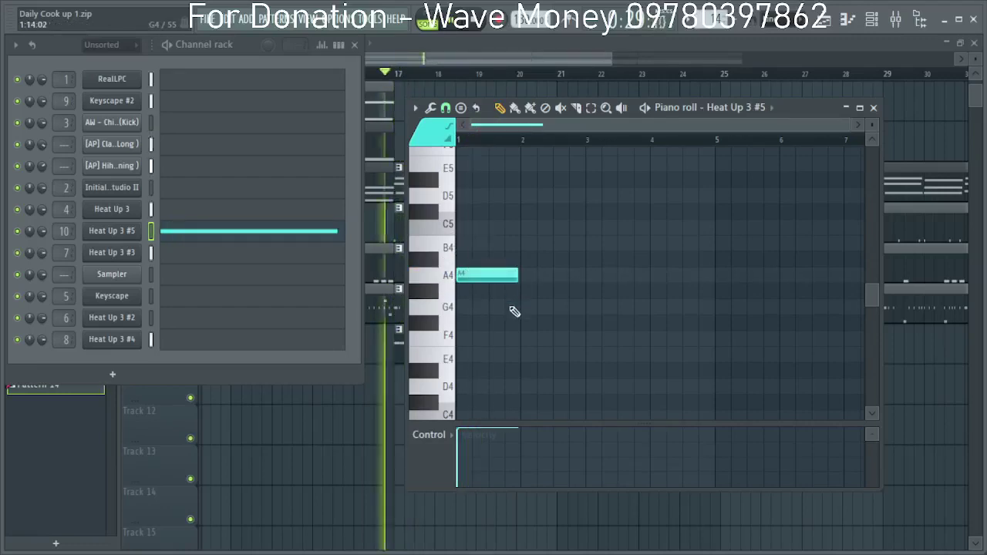
{"action": "scroll", "coordinate": [517, 312], "scroll_direction": "up", "scroll_amount": 3}
{"action": "left_click_drag", "start_coordinate": [545, 280], "coordinate": [548, 281]}
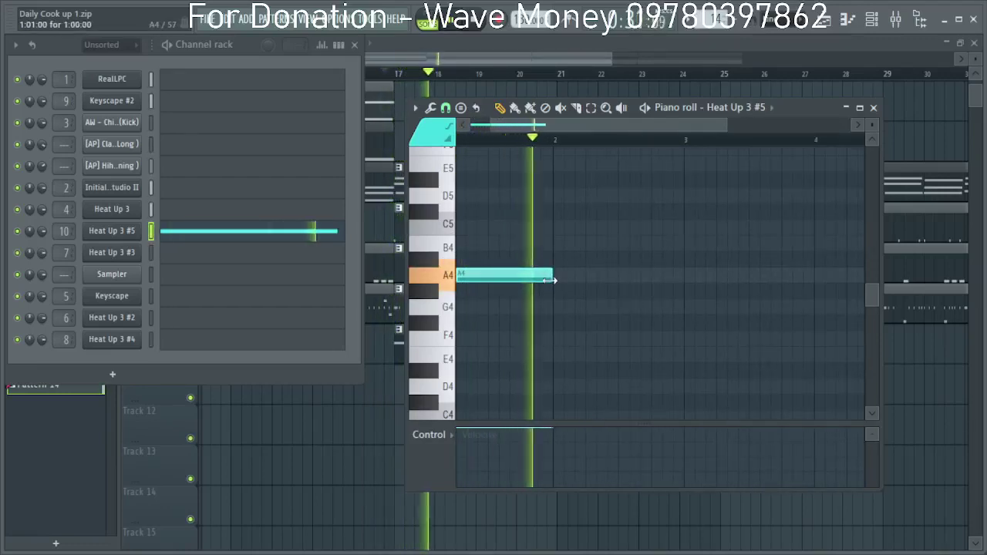
{"action": "key", "text": "space"}
Set the piano roll snap to 1/4 beat, then delete the A4 note and redraw it one bar long at bar 1.
{"action": "left_click", "coordinate": [445, 109]}
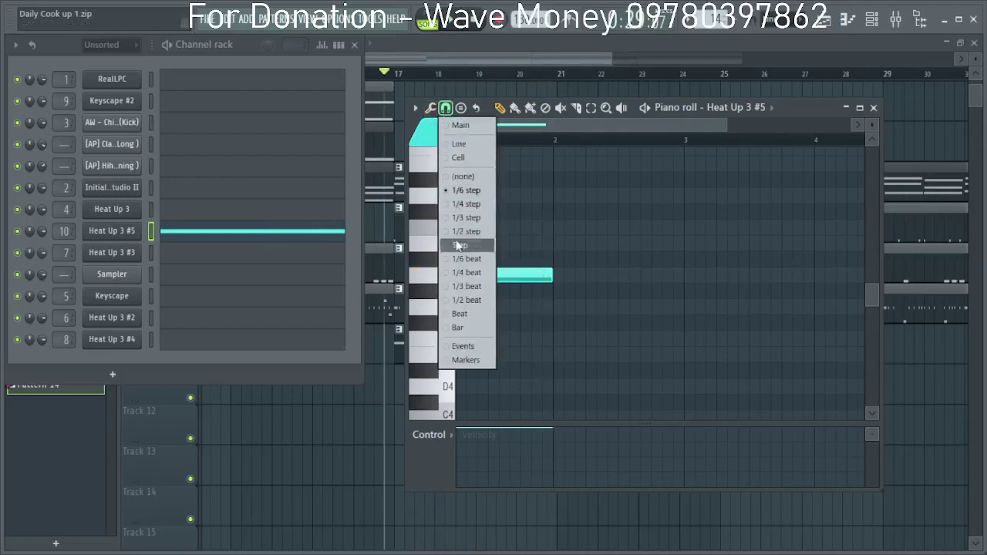
{"action": "left_click", "coordinate": [463, 276]}
{"action": "right_click", "coordinate": [485, 279]}
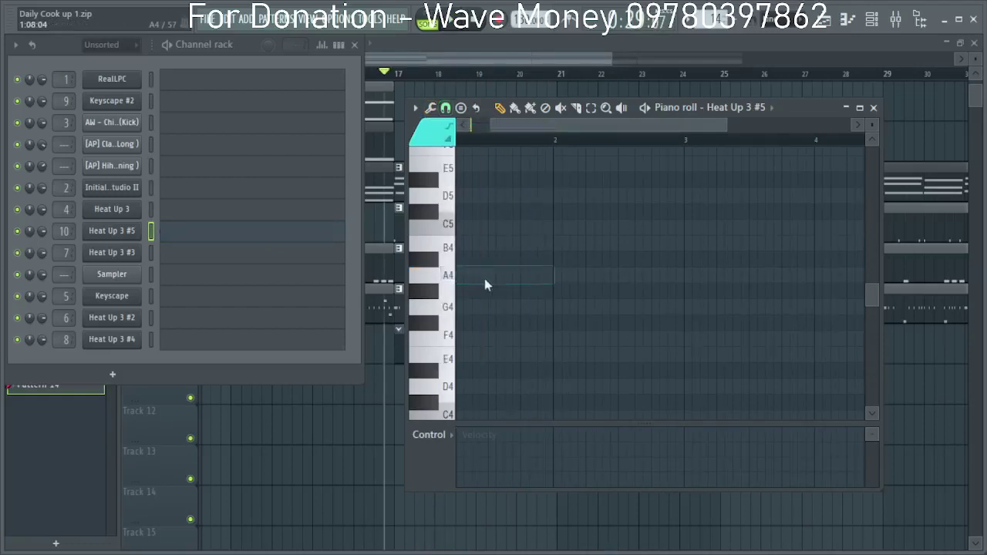
{"action": "left_click_drag", "start_coordinate": [493, 273], "coordinate": [138, 267]}
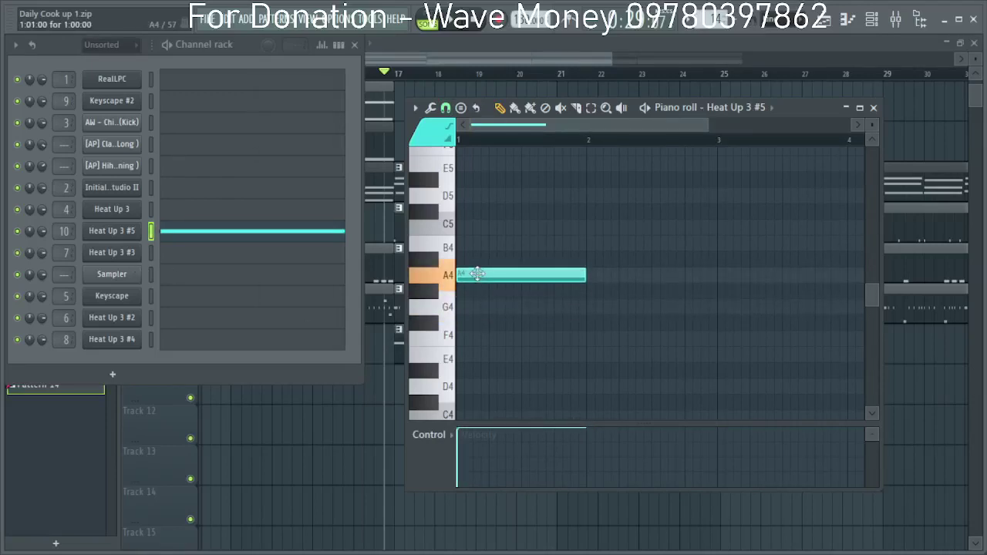
{"action": "key", "text": "space"}
{"action": "scroll", "coordinate": [578, 343], "scroll_direction": "down", "scroll_amount": 2}
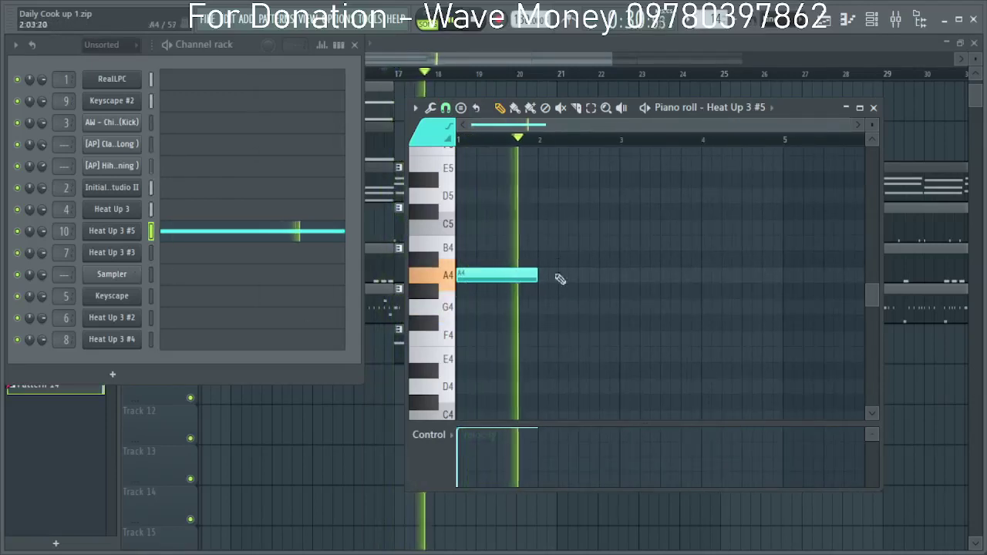
Lower the velocity of the A4 note at bar 1 slightly.
{"action": "key", "text": "space"}
{"action": "left_click", "coordinate": [539, 241]}
{"action": "right_click", "coordinate": [542, 240]}
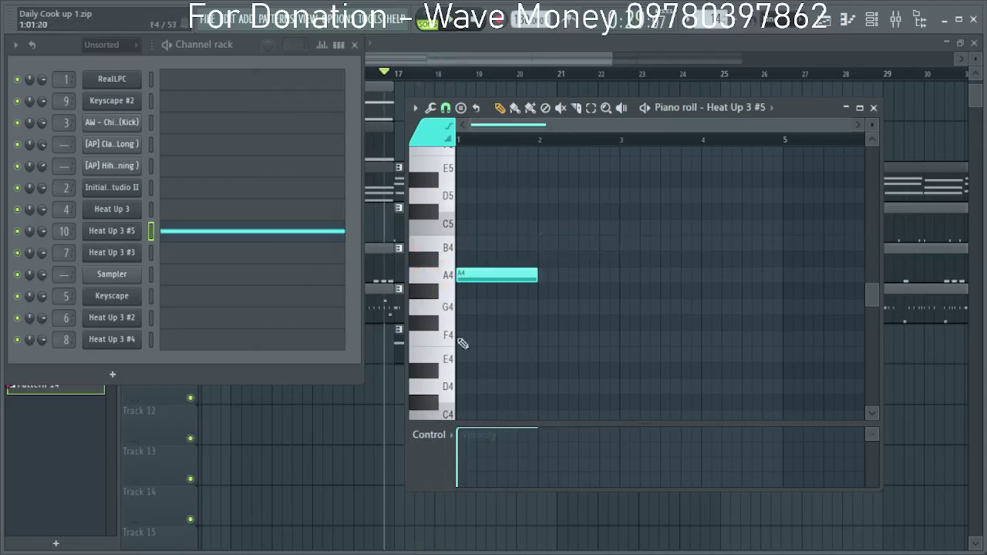
{"action": "left_click", "coordinate": [462, 443]}
{"action": "key", "text": "space"}
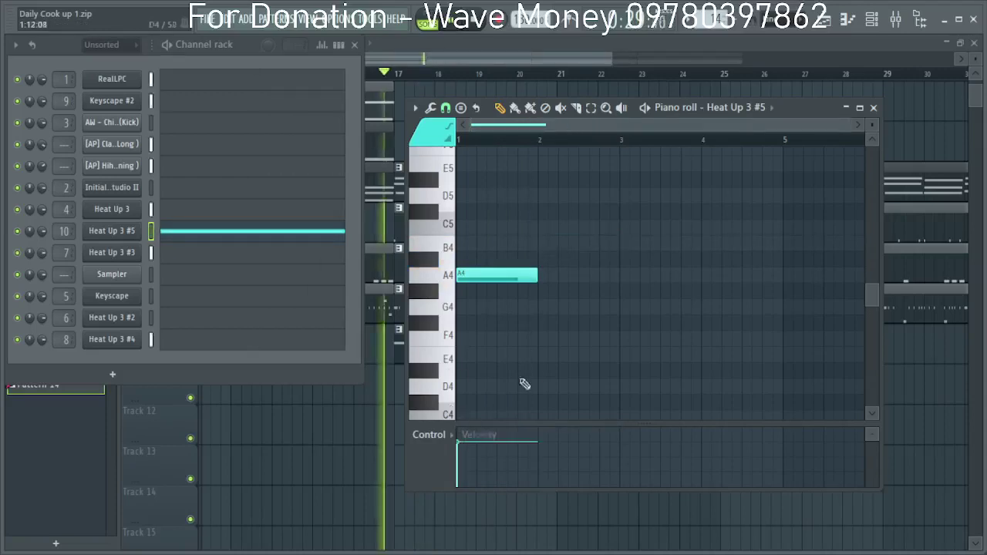
Try a one-bar second note at bar 2 on different pitches, including F4 and F#4, and audition it.
{"action": "left_click", "coordinate": [541, 310]}
{"action": "key", "text": "space"}
{"action": "key", "text": "space"}
{"action": "right_click", "coordinate": [569, 311]}
{"action": "left_click", "coordinate": [539, 341]}
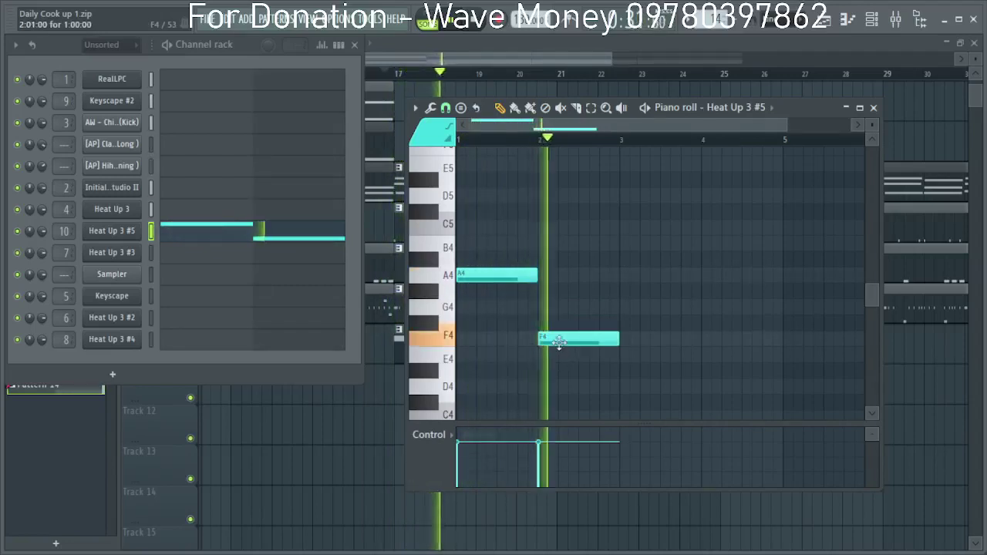
{"action": "key", "text": "space"}
{"action": "key", "text": "space"}
{"action": "left_click_drag", "start_coordinate": [559, 342], "coordinate": [560, 325]}
{"action": "scroll", "coordinate": [568, 362], "scroll_direction": "down", "scroll_amount": 1}
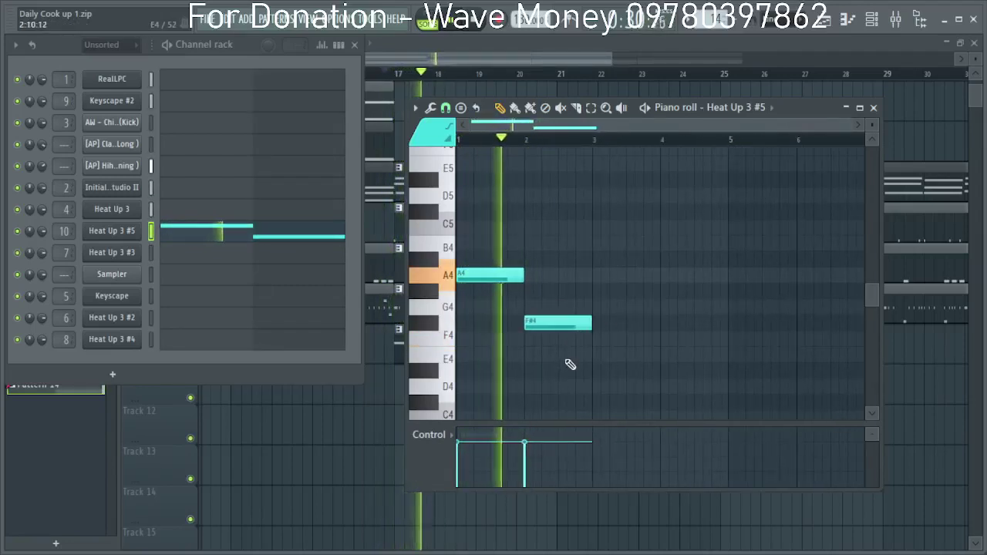
Replace the trial note at bar 2 with a one-bar E4 note and play the phrase.
{"action": "right_click", "coordinate": [567, 330]}
{"action": "key", "text": "space"}
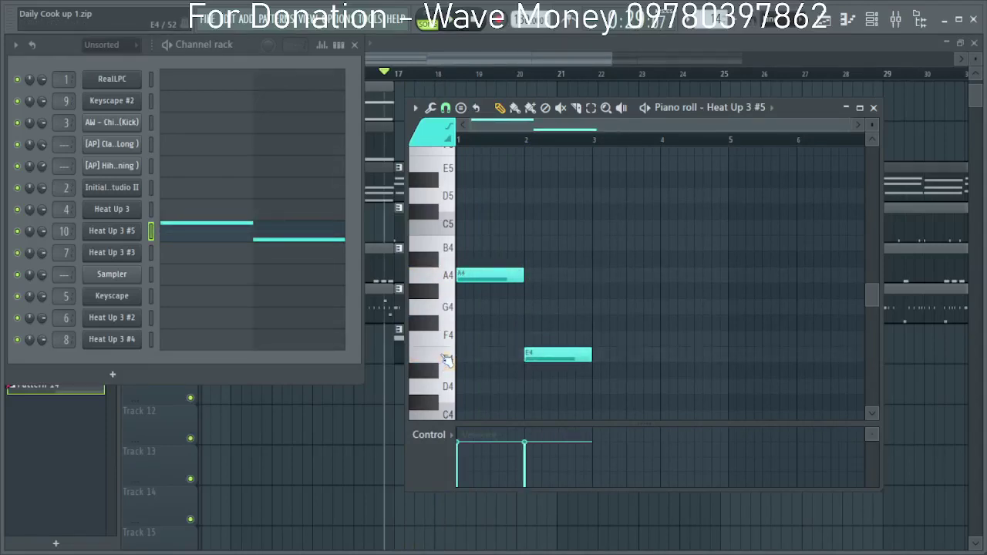
{"action": "right_click", "coordinate": [538, 360]}
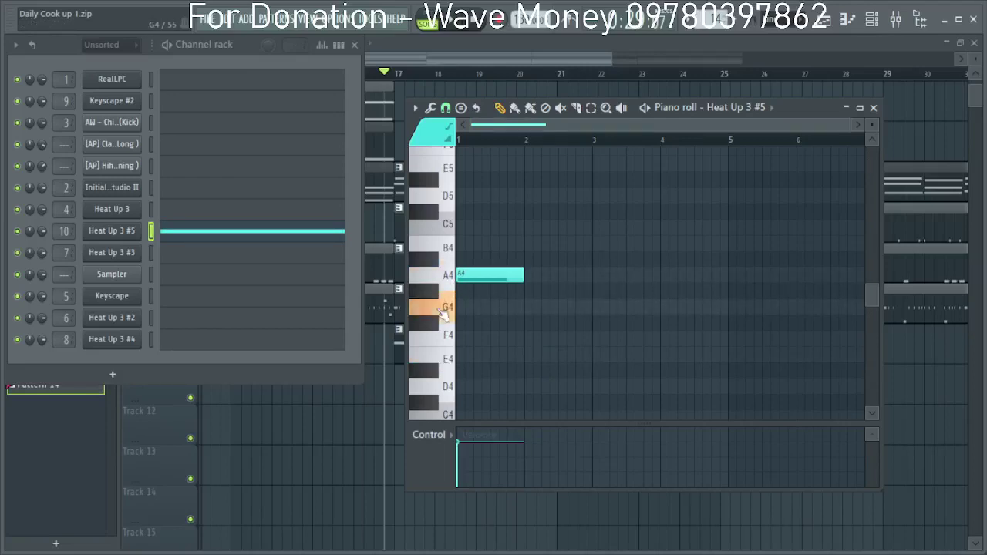
{"action": "mouse_move", "coordinate": [530, 326]}
{"action": "left_mouse_down"}
{"action": "mouse_move", "coordinate": [539, 301]}
{"action": "mouse_move", "coordinate": [537, 354]}
{"action": "left_mouse_up"}
{"action": "key", "text": "space"}
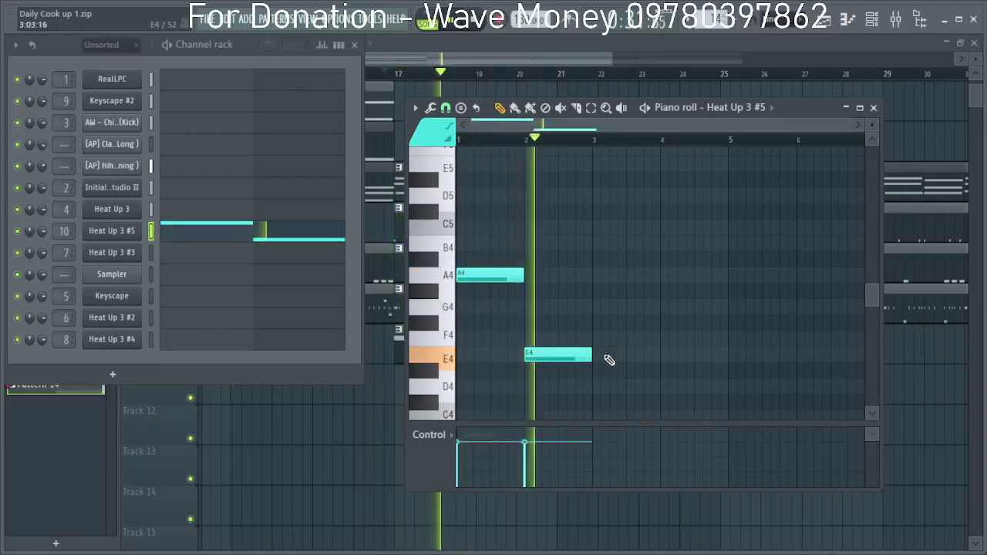
Add a half-bar F#4 note at bar 3, followed directly by a half-bar G4 note.
{"action": "left_click", "coordinate": [598, 324]}
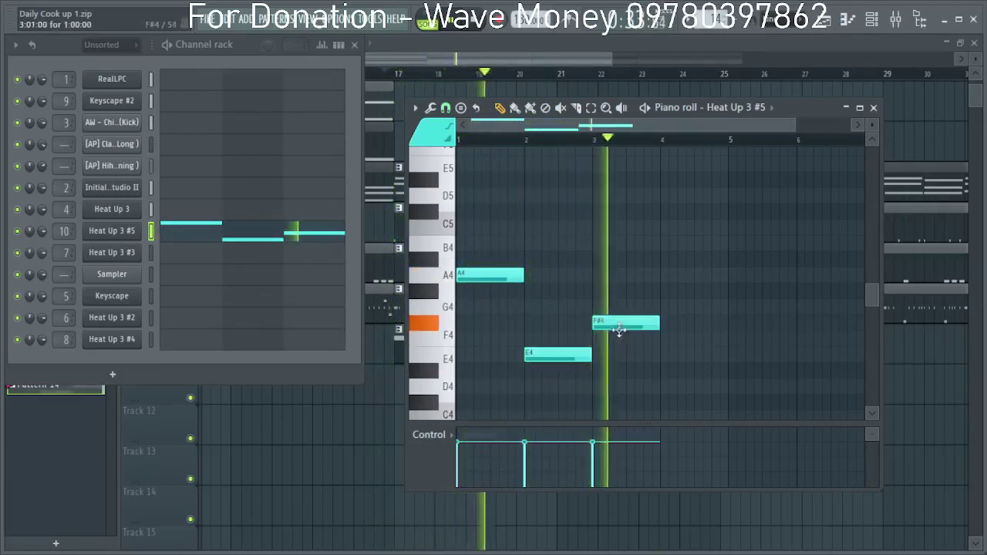
{"action": "key", "text": "space"}
{"action": "left_click", "coordinate": [646, 324]}
{"action": "right_click", "coordinate": [647, 324]}
{"action": "key", "text": "space"}
{"action": "left_click_drag", "start_coordinate": [660, 324], "coordinate": [626, 324]}
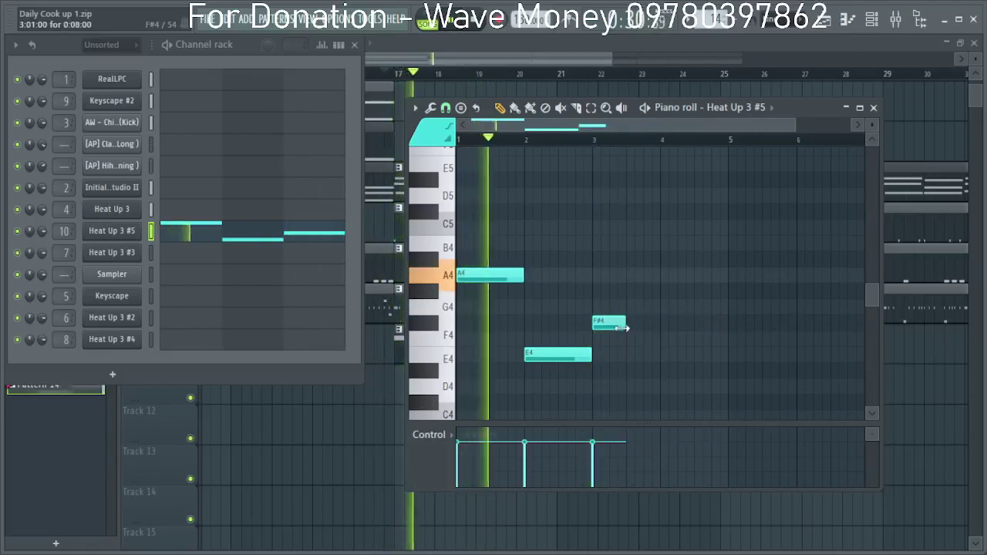
{"action": "left_click", "coordinate": [634, 308]}
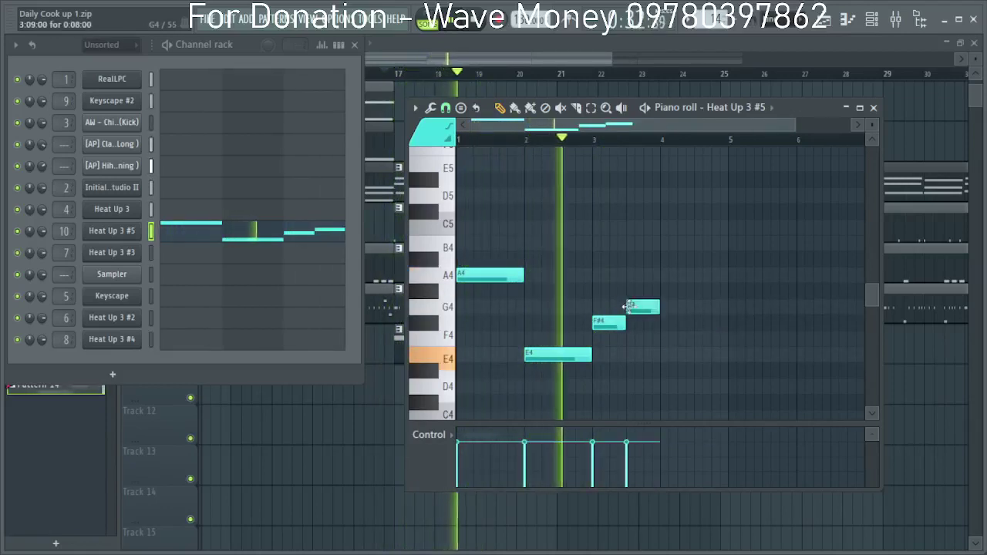
Try G#4 as the pitch of the last note in bar 3, then lower it to E4.
{"action": "scroll", "coordinate": [654, 369], "scroll_direction": "up", "scroll_amount": 1}
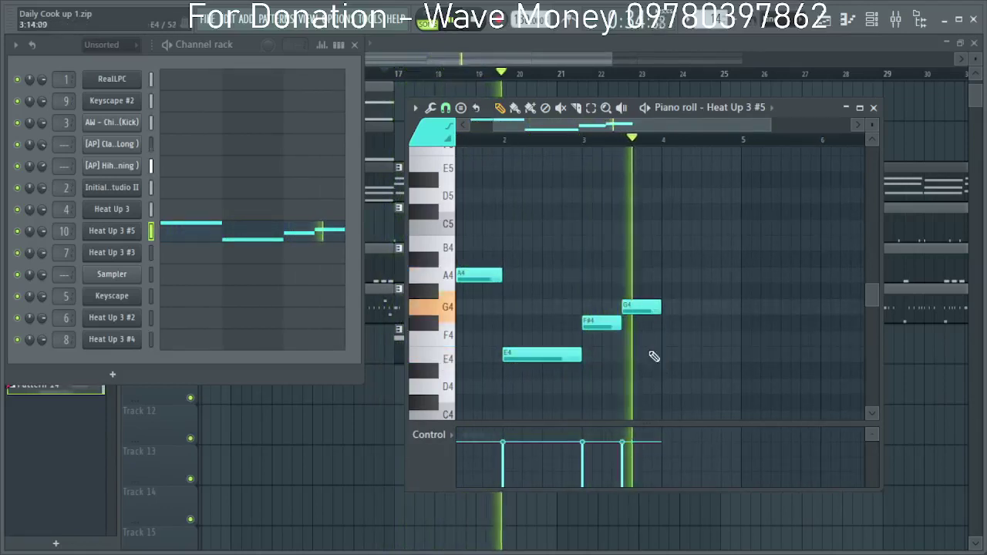
{"action": "key", "text": "space"}
{"action": "left_click_drag", "start_coordinate": [646, 308], "coordinate": [647, 292]}
{"action": "key", "text": "space"}
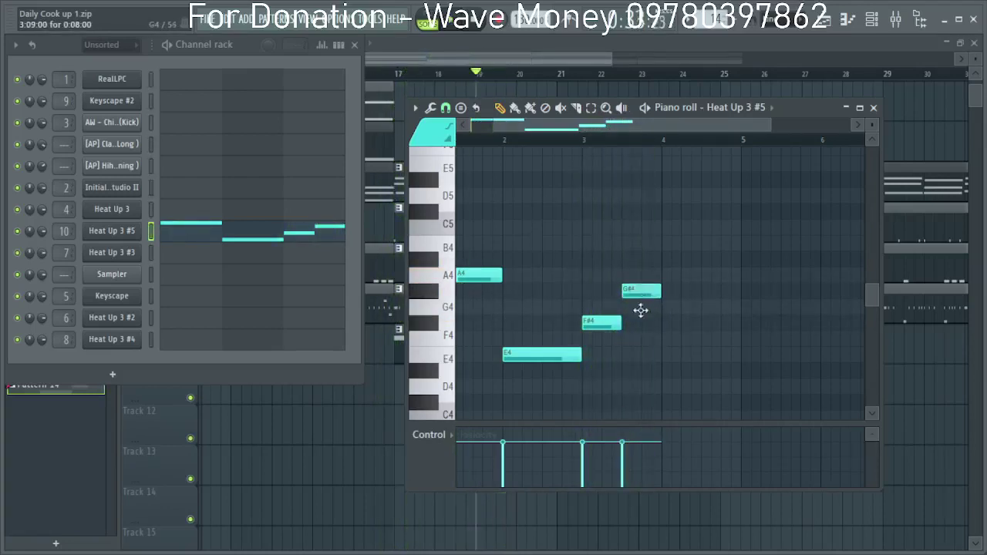
{"action": "left_click_drag", "start_coordinate": [640, 292], "coordinate": [644, 357]}
{"action": "key", "text": "space"}
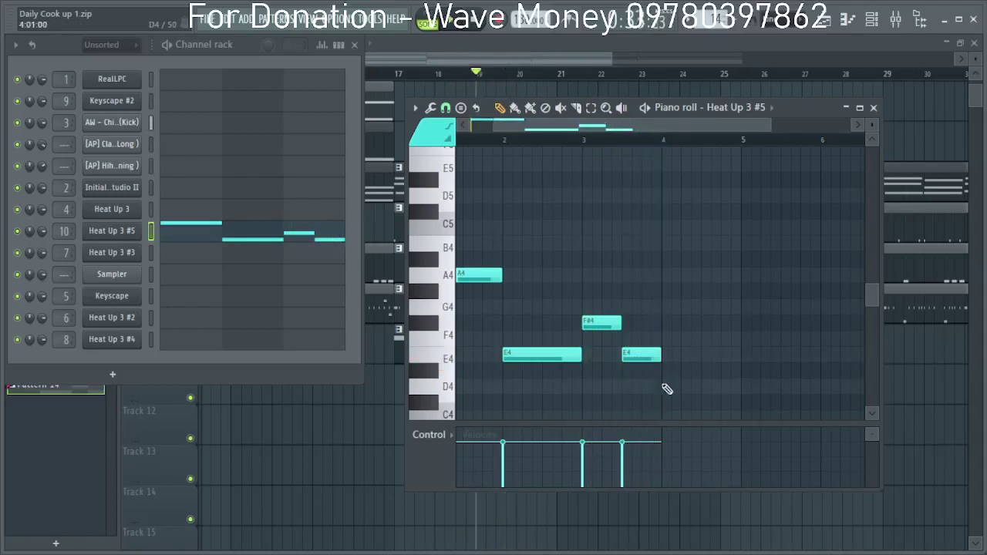
Add a one-bar C#4 note at bar 4 and duplicate the whole four-bar phrase to start at bar 5.
{"action": "key", "text": "space"}
{"action": "scroll", "coordinate": [662, 406], "scroll_direction": "down", "scroll_amount": 2}
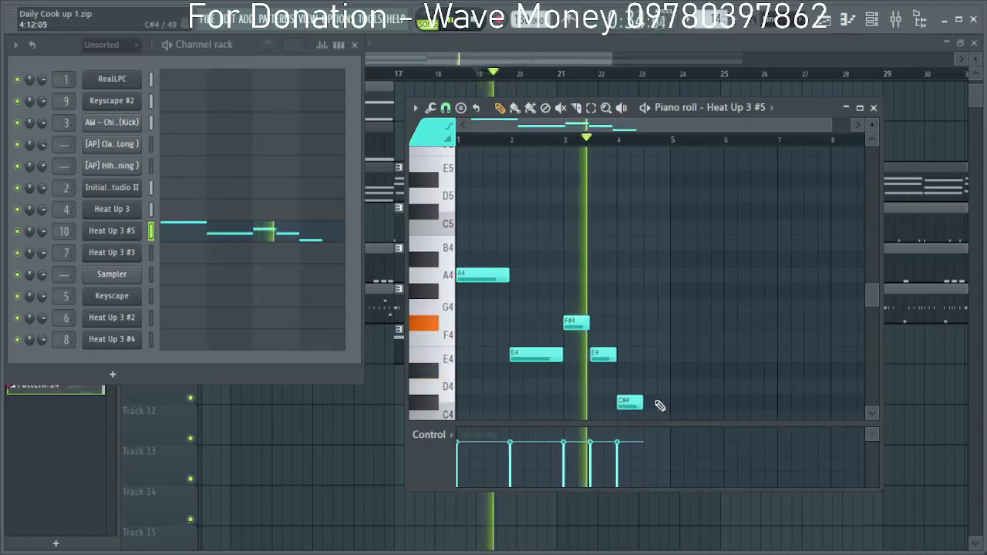
{"action": "left_click_drag", "start_coordinate": [646, 407], "coordinate": [368, 268]}
{"action": "key", "text": "ctrl+b"}
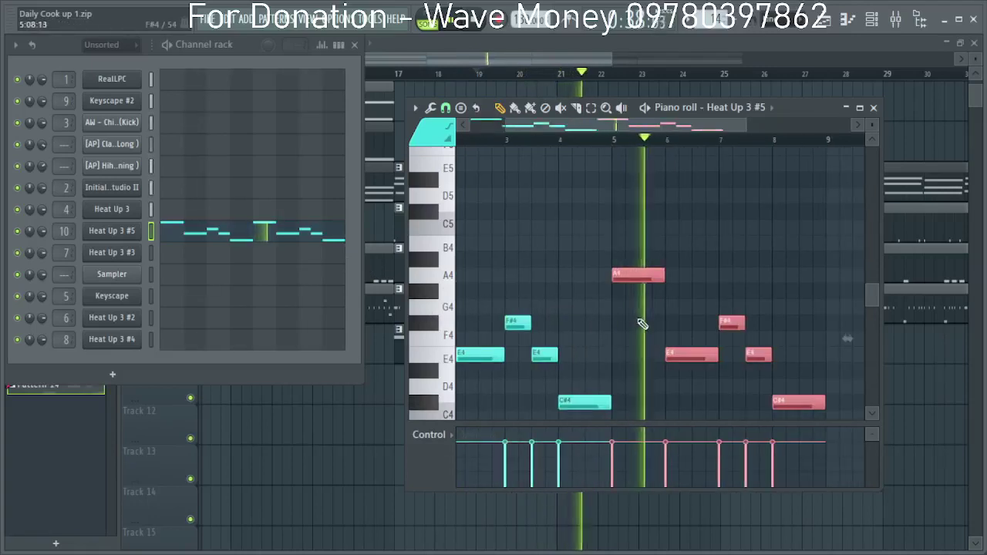
{"action": "scroll", "coordinate": [741, 337], "scroll_direction": "down", "scroll_amount": 2}
{"action": "left_click", "coordinate": [737, 355]}
{"action": "scroll", "coordinate": [721, 396], "scroll_direction": "up", "scroll_amount": 2}
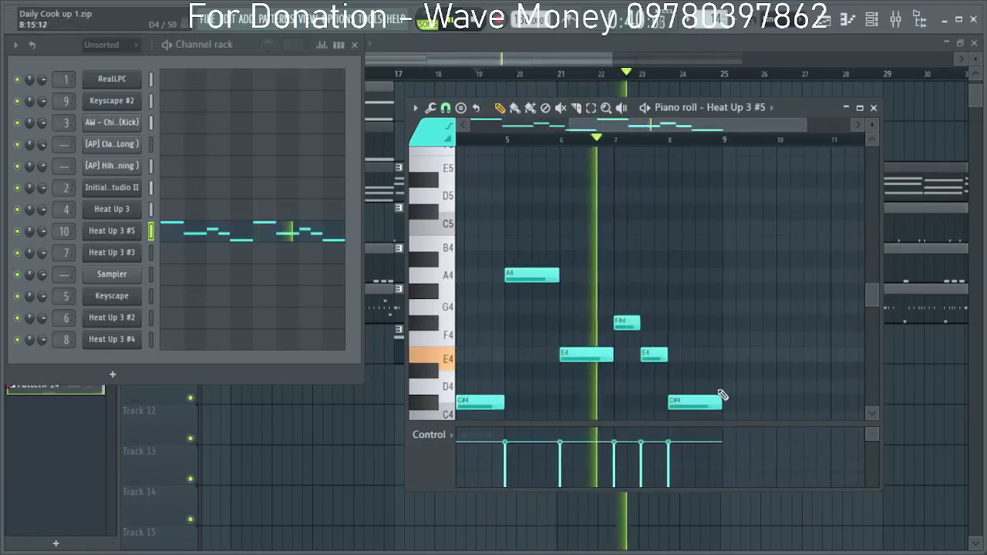
Reshape the repeated phrase's ending by raising the second note in bar 7 to G#4 and the bar 8 note to A4.
{"action": "left_click_drag", "start_coordinate": [697, 401], "coordinate": [697, 320]}
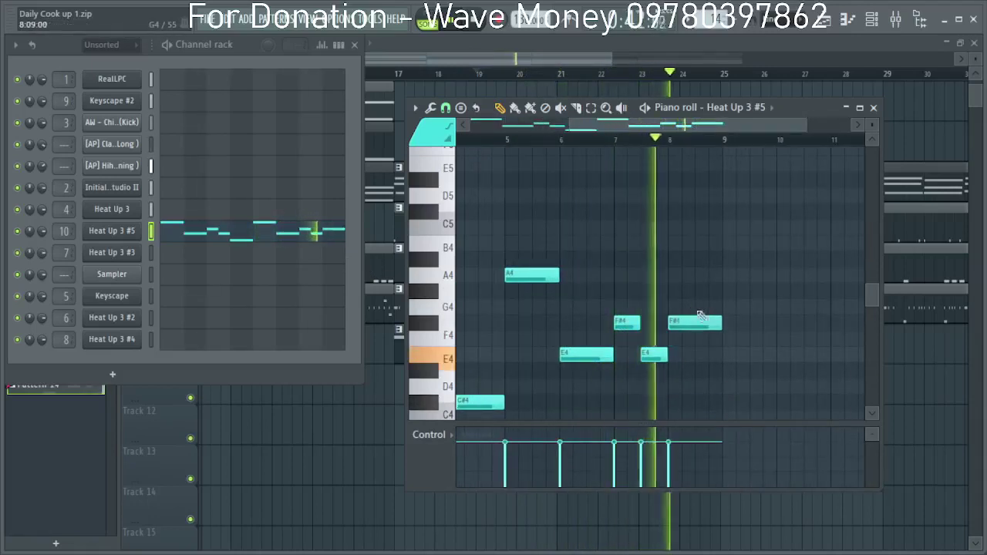
{"action": "left_click", "coordinate": [614, 142]}
{"action": "key", "text": "space"}
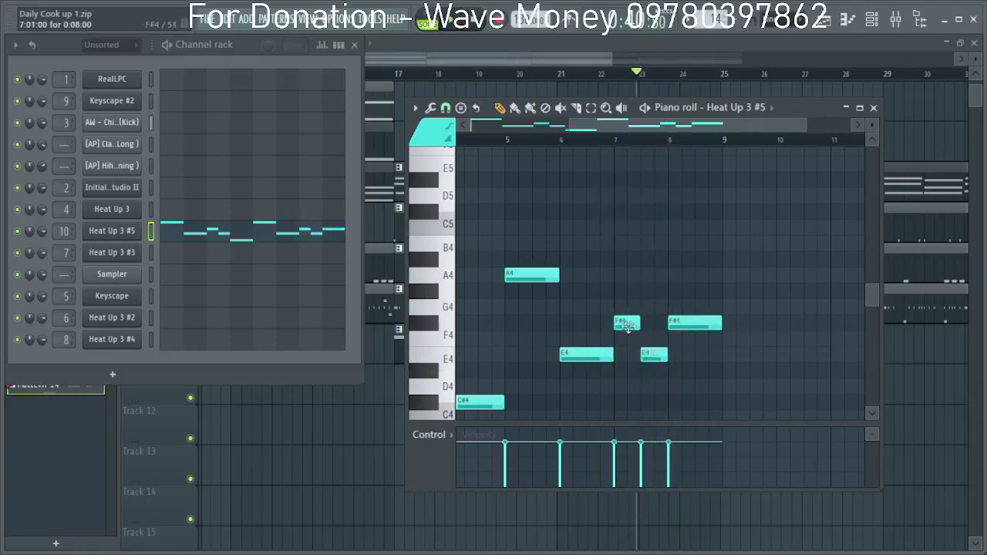
{"action": "key", "text": "space"}
{"action": "left_click_drag", "start_coordinate": [651, 352], "coordinate": [651, 292]}
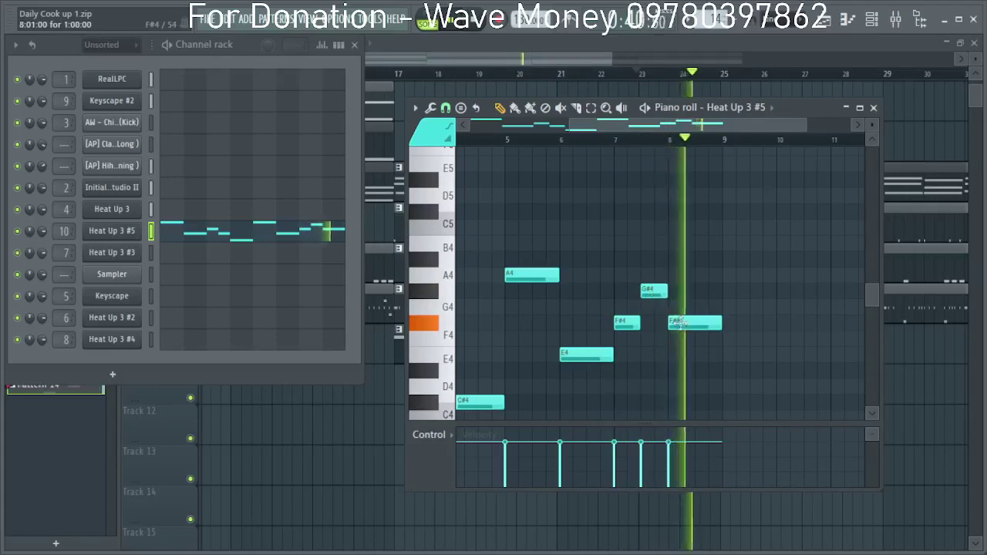
{"action": "left_click_drag", "start_coordinate": [683, 322], "coordinate": [682, 268]}
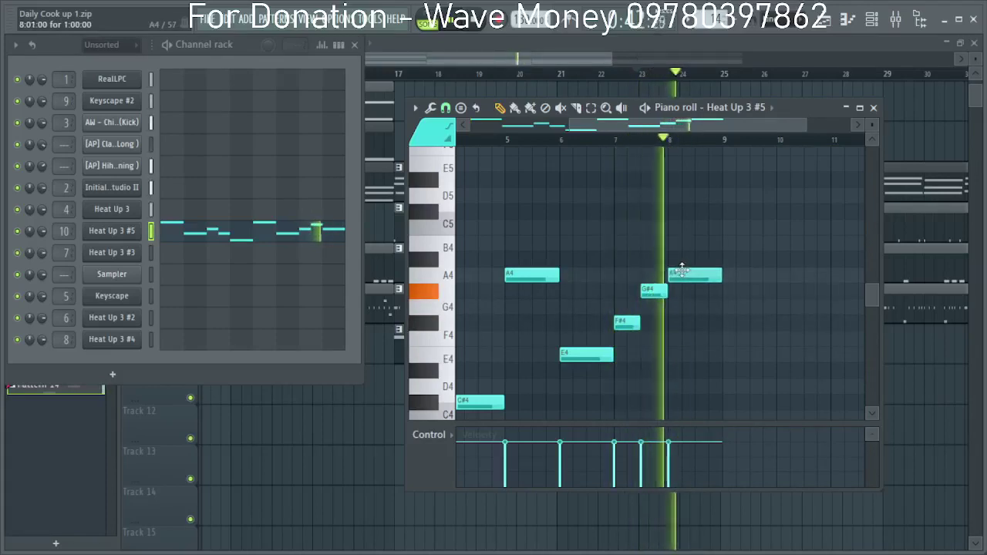
{"action": "scroll", "coordinate": [677, 318], "scroll_direction": "down", "scroll_amount": 3}
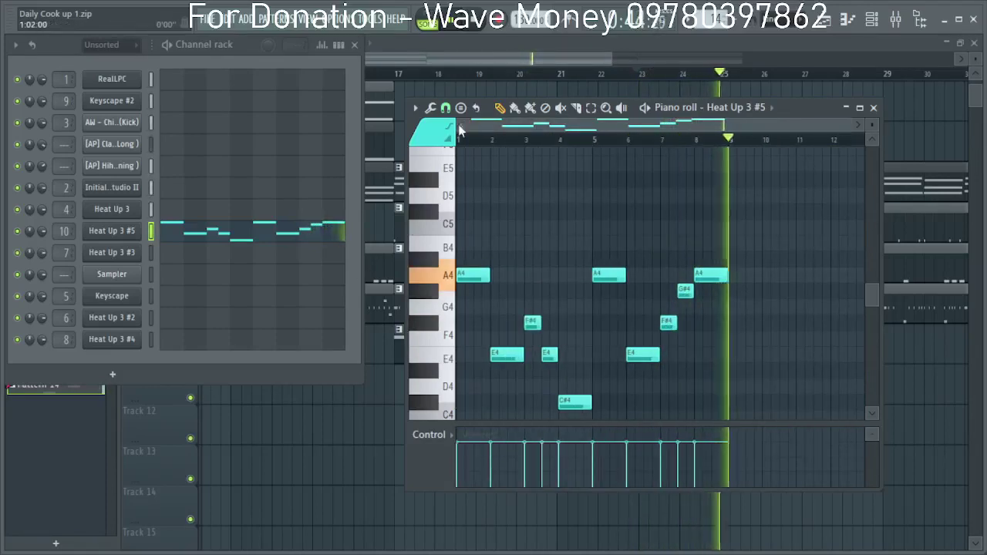
{"action": "key", "text": "space"}
Place a second Pattern 14 clip on Track 10, starting at bar 25.
{"action": "left_click", "coordinate": [500, 50]}
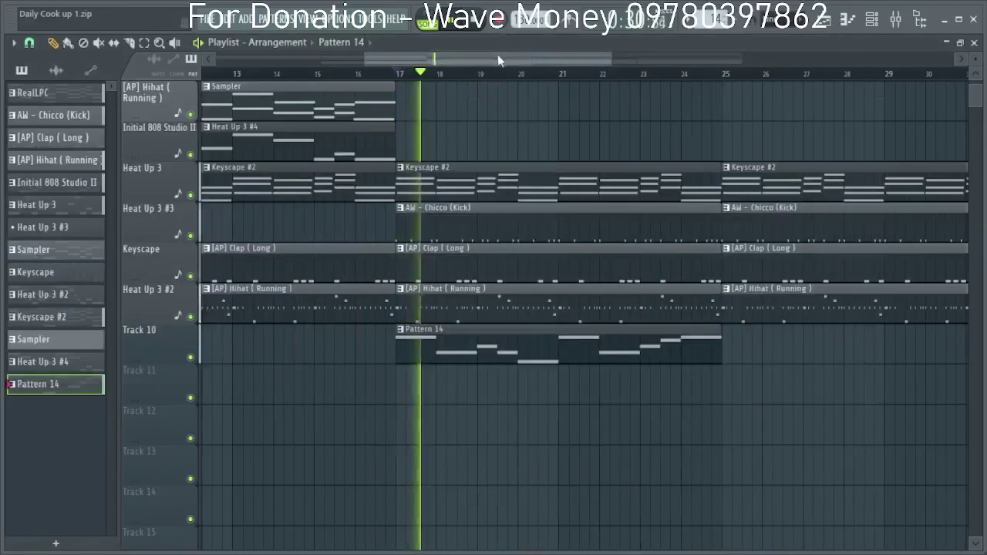
{"action": "left_click", "coordinate": [730, 352]}
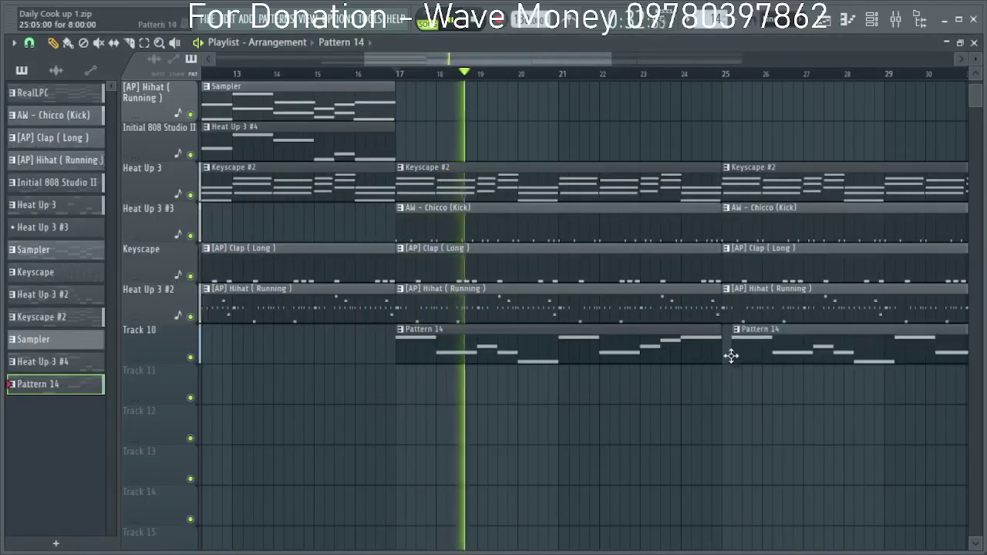
{"action": "scroll", "coordinate": [569, 347], "scroll_direction": "down", "scroll_amount": 2}
{"action": "scroll", "coordinate": [569, 346], "scroll_direction": "down", "scroll_amount": 2}
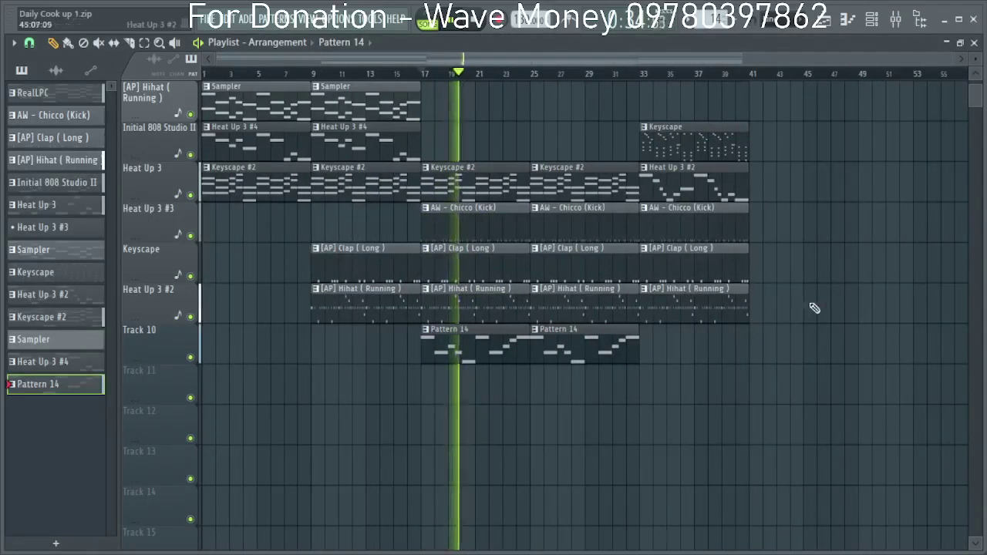
Move all the kick, clap and hi-hat clips down four tracks in the playlist.
{"action": "left_click_drag", "start_coordinate": [810, 309], "coordinate": [350, 234]}
{"action": "key", "text": "shift+Down"}
{"action": "key", "text": "shift+Down"}
{"action": "key", "text": "shift+Down"}
{"action": "key", "text": "shift+Down"}
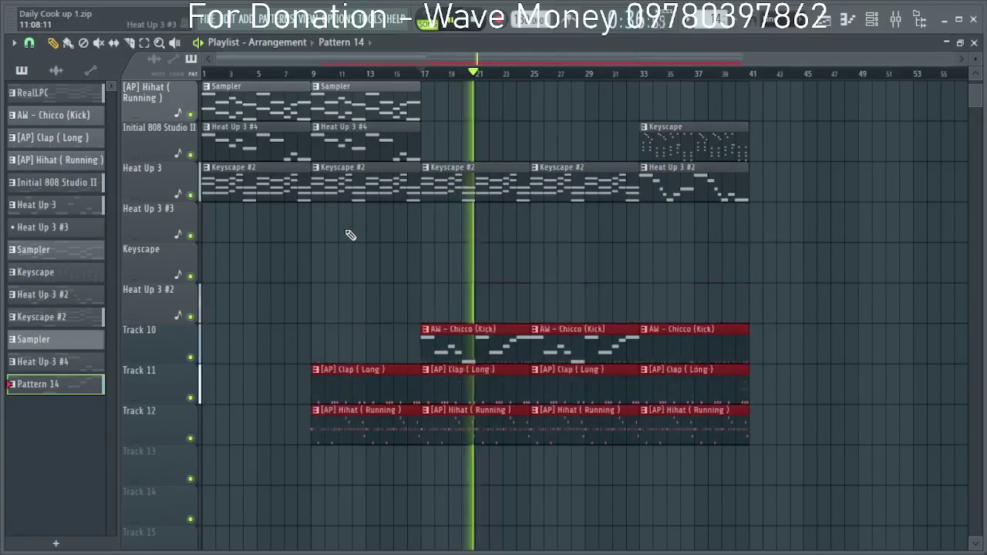
Move the Pattern 14, kick, clap and hi-hat clips up three tracks together, directly below the Keyscape #2 row.
{"action": "left_click_drag", "start_coordinate": [243, 326], "coordinate": [763, 438]}
{"action": "key", "text": "shift+Up"}
{"action": "key", "text": "shift+Up"}
{"action": "key", "text": "shift+Up"}
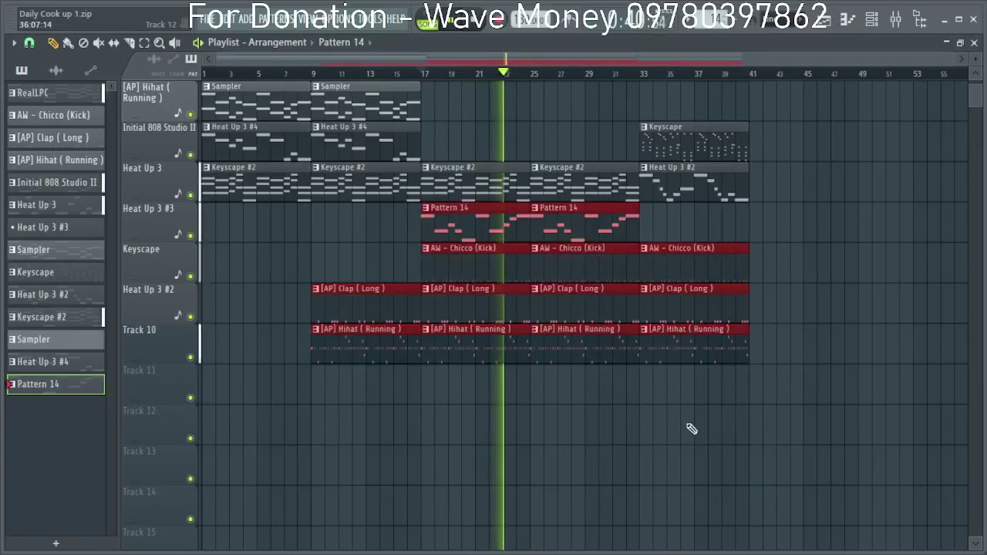
{"action": "scroll", "coordinate": [687, 419], "scroll_direction": "up", "scroll_amount": 3}
{"action": "left_click", "coordinate": [688, 330]}
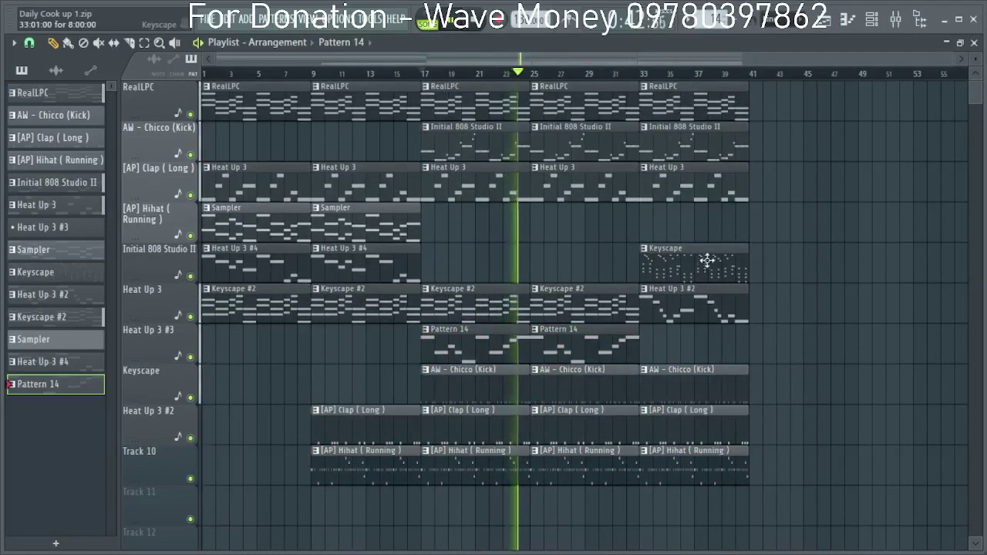
Delete the Initial 808 Studio II, Heat Up 3, Keyscape #2 and Pattern 14 clips at bar 25 and play the transition into it.
{"action": "left_click", "coordinate": [423, 72]}
{"action": "key", "text": "space"}
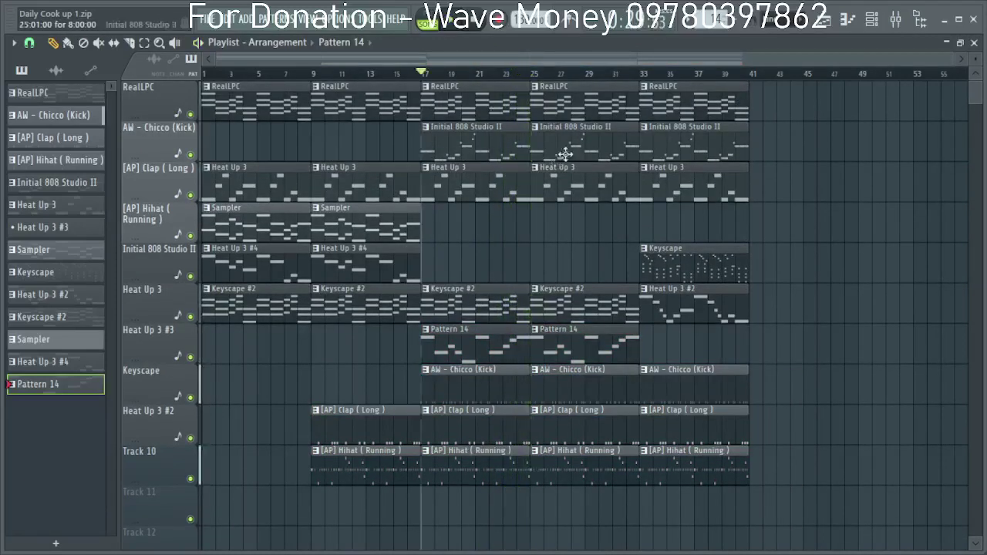
{"action": "right_click", "coordinate": [563, 154]}
{"action": "right_click", "coordinate": [571, 180]}
{"action": "right_click", "coordinate": [571, 299]}
{"action": "right_click", "coordinate": [568, 334]}
{"action": "key", "text": "space"}
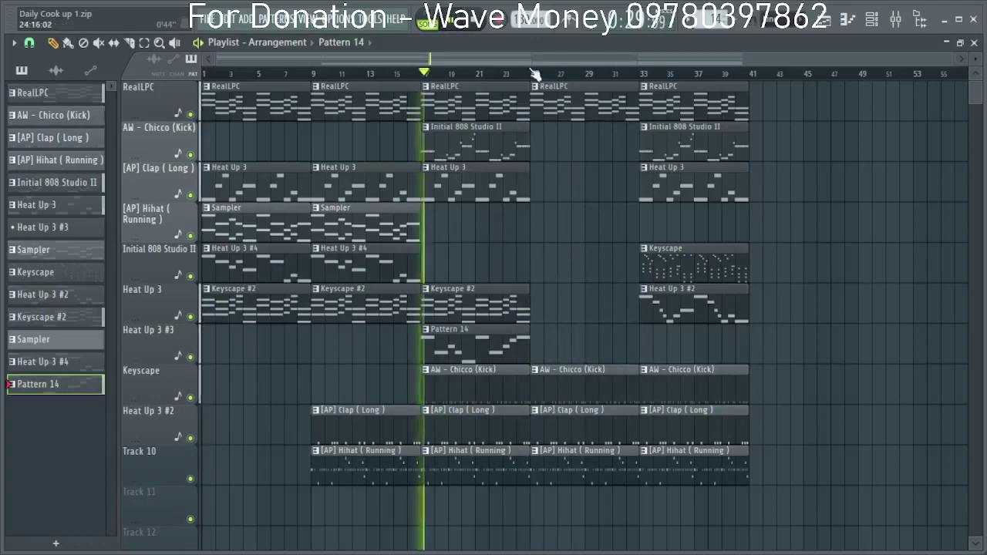
{"action": "left_click", "coordinate": [517, 73]}
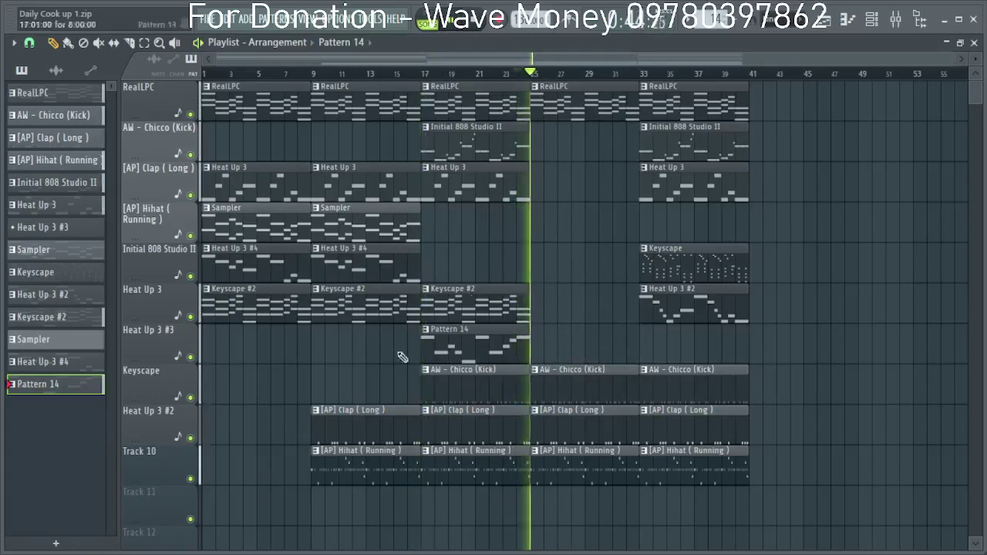
{"action": "left_click", "coordinate": [491, 192]}
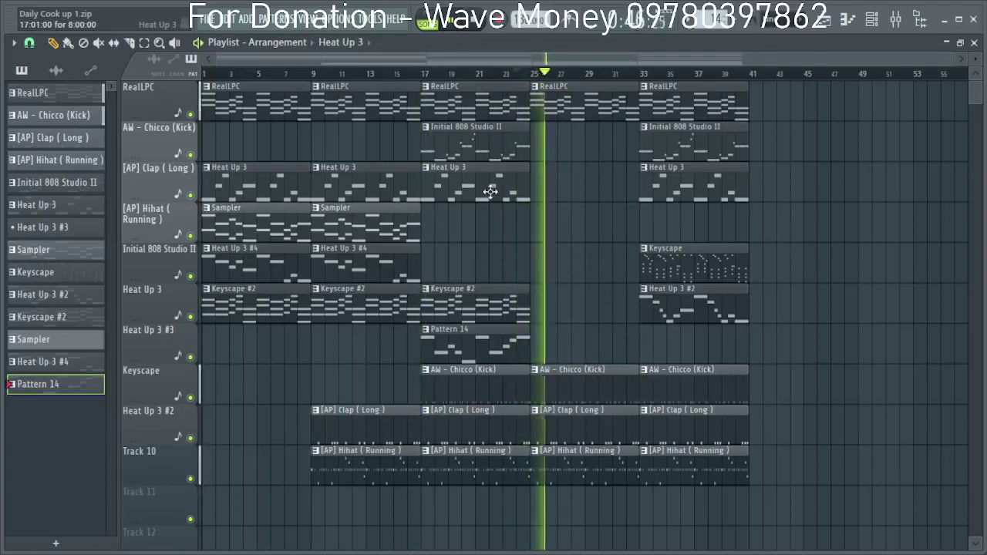
{"action": "left_click", "coordinate": [515, 74]}
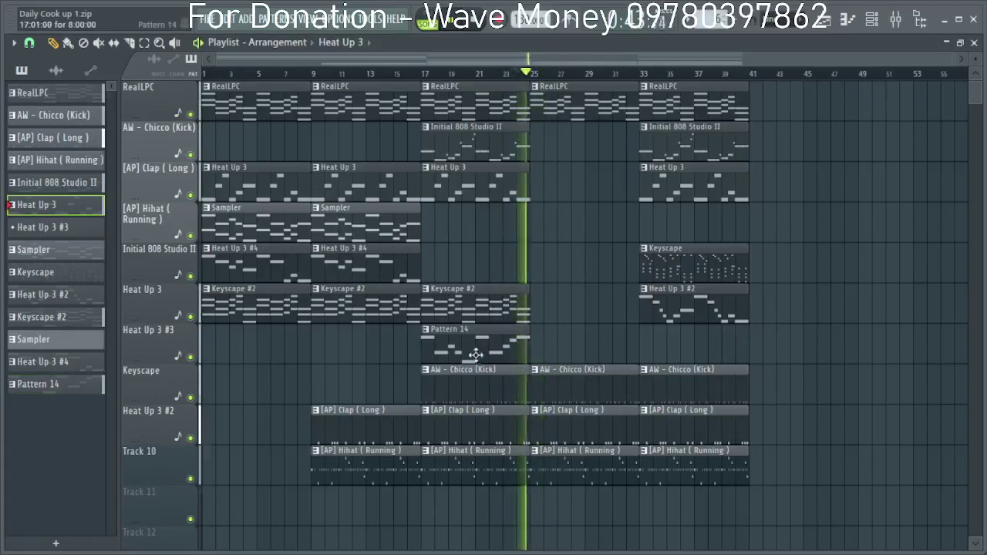
{"action": "key", "text": "space"}
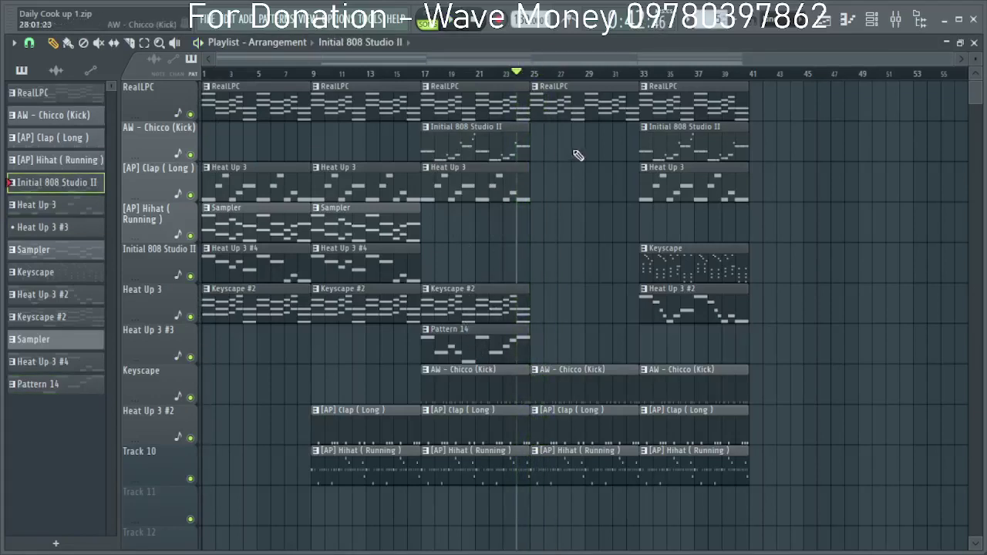
Move the Initial 808 Studio II clips down to Track 11 and shift the melody clips below RealLPC up one track.
{"action": "left_click_drag", "start_coordinate": [782, 161], "coordinate": [450, 490]}
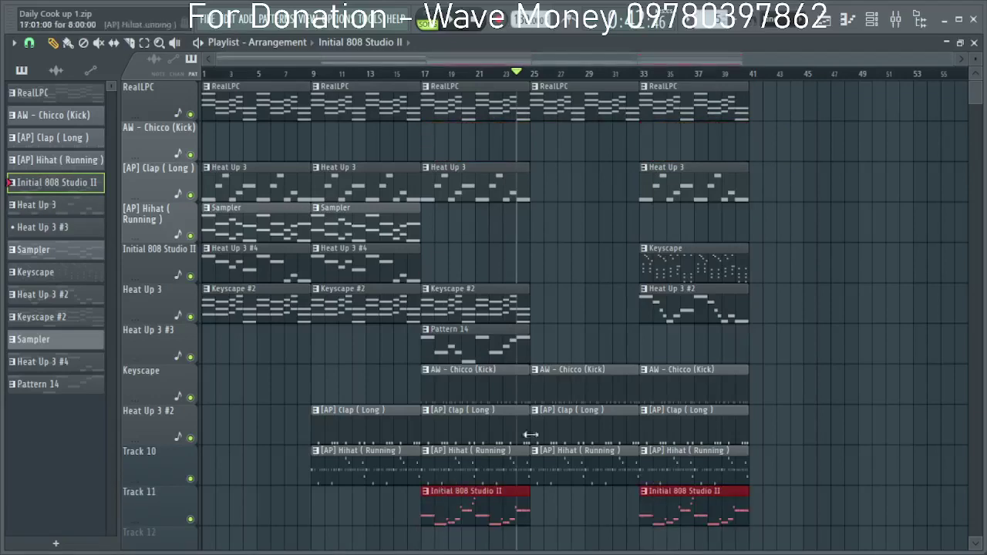
{"action": "left_click_drag", "start_coordinate": [799, 357], "coordinate": [155, 173]}
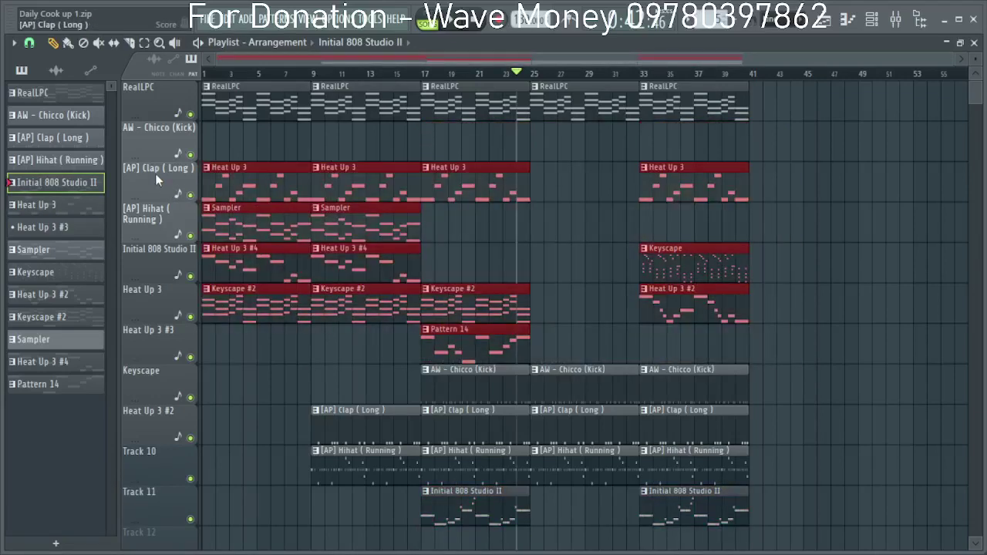
{"action": "key", "text": "shift+Up"}
Move the Initial 808 Studio II clips up four tracks, directly above the kick, and add another one at bar 25.
{"action": "left_click_drag", "start_coordinate": [382, 486], "coordinate": [742, 523]}
{"action": "key", "text": "shift+Up"}
{"action": "key", "text": "shift+Up"}
{"action": "key", "text": "shift+Up"}
{"action": "key", "text": "shift+Up"}
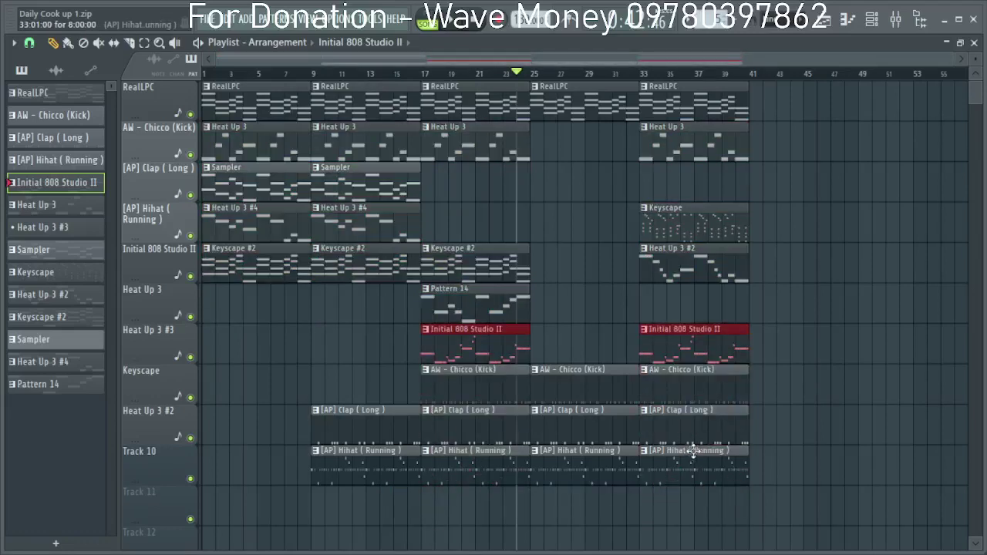
{"action": "left_click", "coordinate": [569, 304]}
{"action": "left_click_drag", "start_coordinate": [553, 337], "coordinate": [554, 348]}
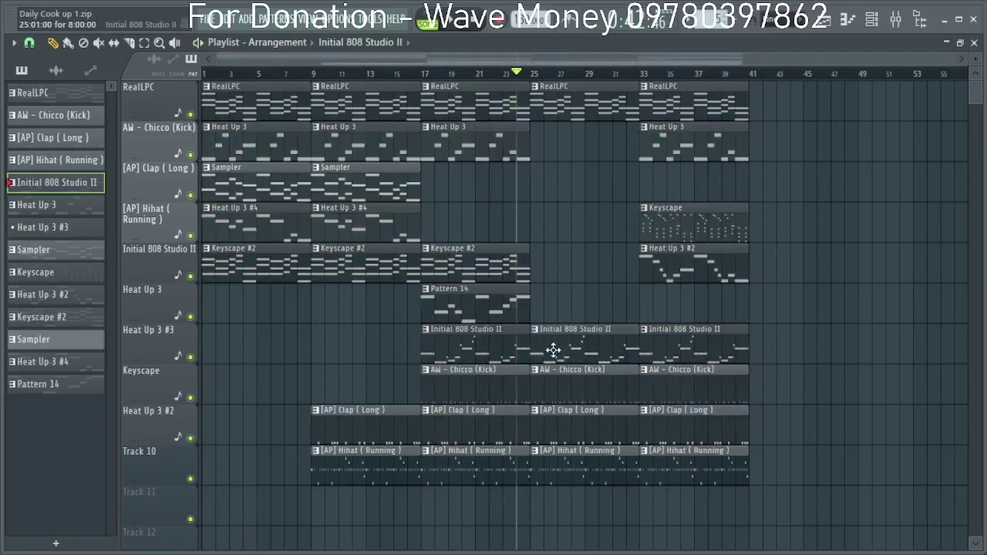
Try removing the clap clip at bar 25, put it back, delete the hi-hat clip there and replay the transition.
{"action": "key", "text": "space"}
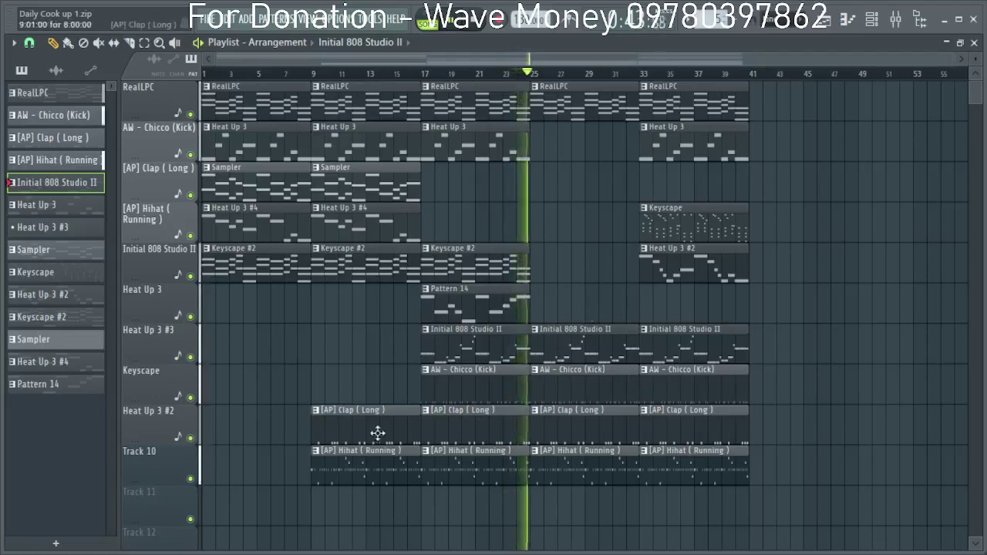
{"action": "right_click", "coordinate": [575, 432]}
{"action": "left_click", "coordinate": [568, 428]}
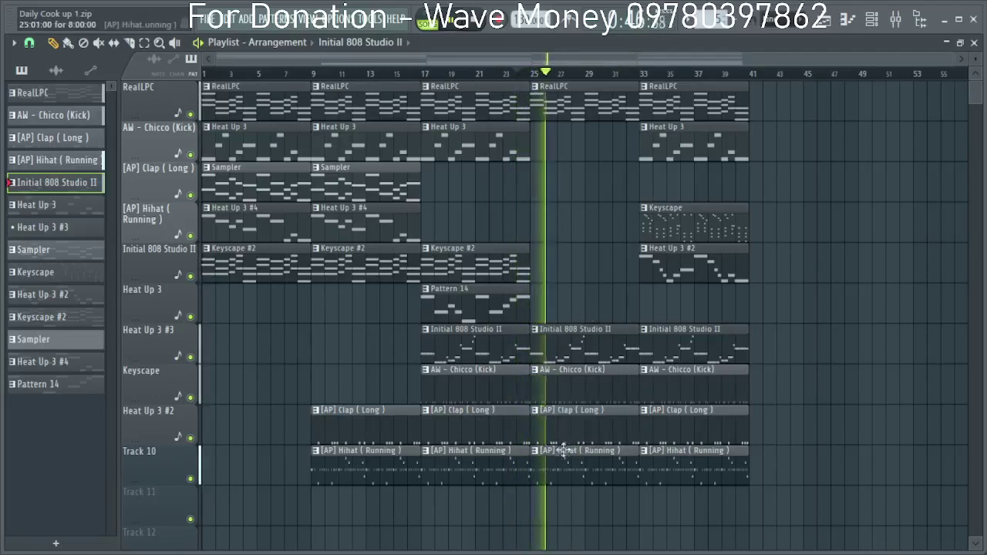
{"action": "right_click", "coordinate": [546, 458]}
{"action": "left_click", "coordinate": [514, 74]}
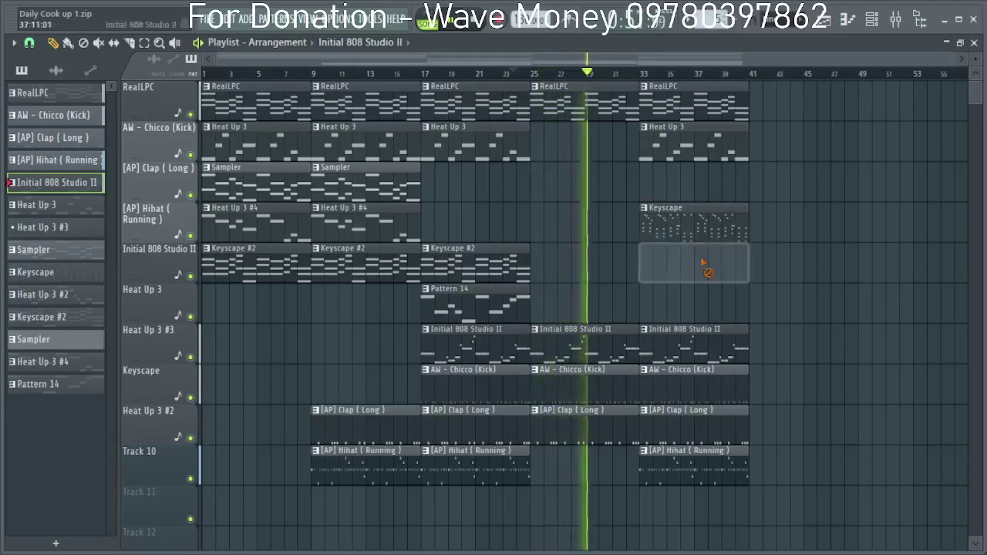
Delete the Heat Up 3 #2, Keyscape and Heat Up 3 clips at bar 33.
{"action": "right_click", "coordinate": [705, 265]}
{"action": "right_click", "coordinate": [703, 232]}
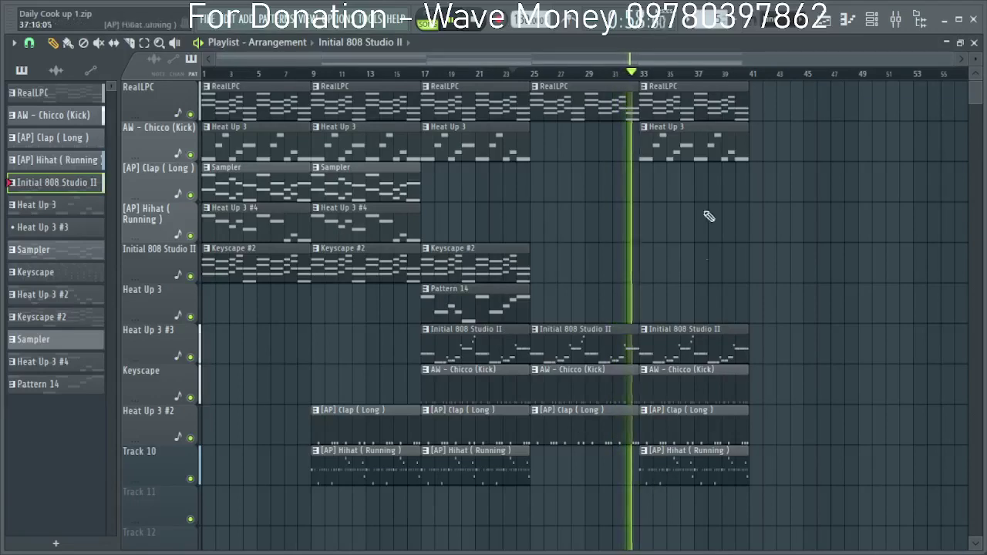
{"action": "right_click", "coordinate": [709, 155]}
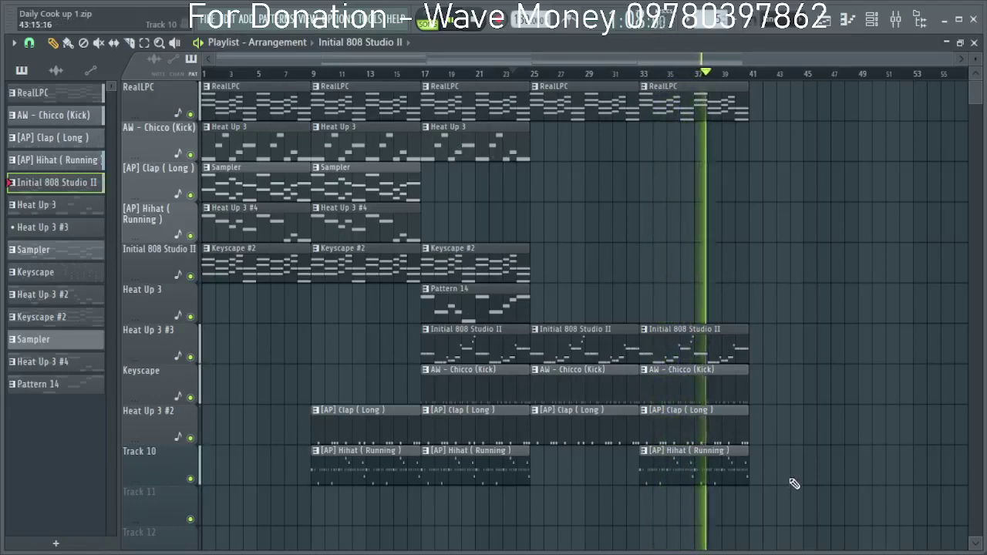
Duplicate all clips between bars 25 and 41 to start at bar 41.
{"action": "left_click_drag", "start_coordinate": [760, 479], "coordinate": [579, 98]}
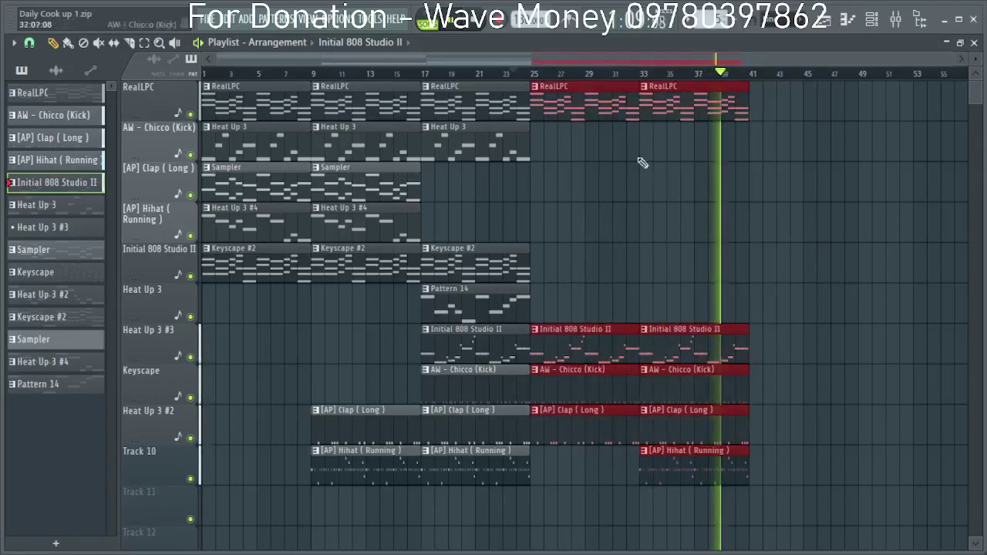
{"action": "key", "text": "ctrl+b"}
{"action": "scroll", "coordinate": [807, 214], "scroll_direction": "up", "scroll_amount": 2}
{"action": "left_click", "coordinate": [756, 106]}
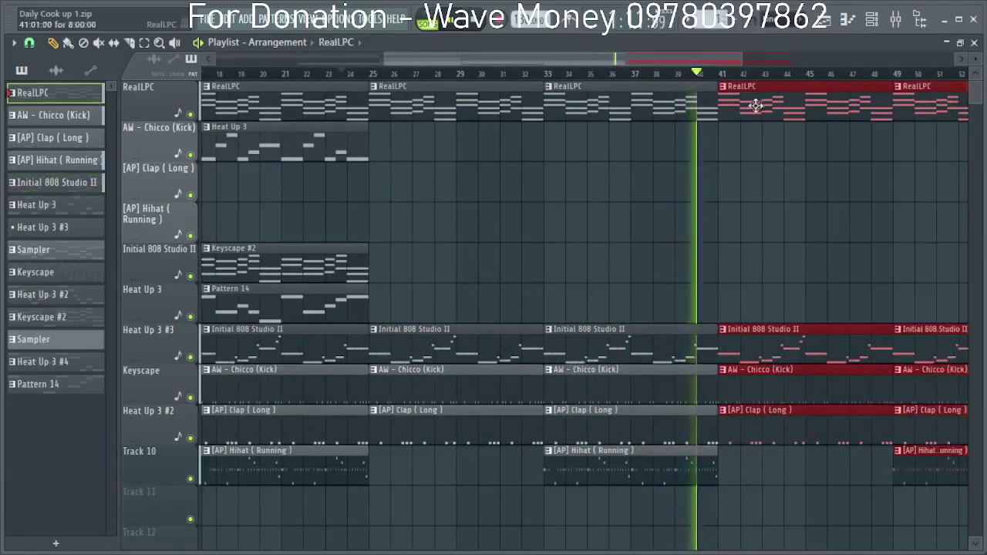
Add a Keyscape #2 clip at bar 41 on the Keyscape #2 row and play the transition into it.
{"action": "left_click", "coordinate": [339, 276]}
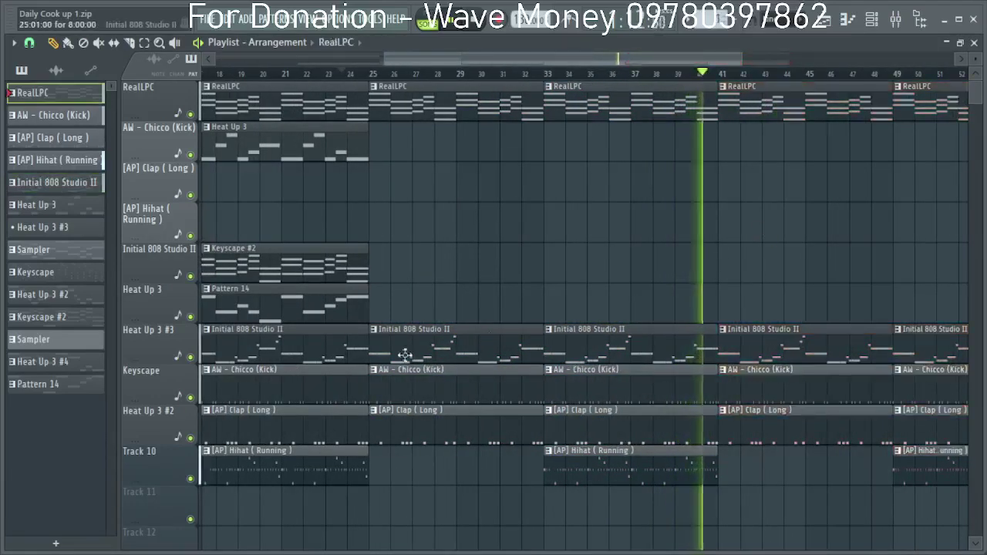
{"action": "left_click", "coordinate": [718, 268]}
{"action": "left_click", "coordinate": [709, 74]}
{"action": "scroll", "coordinate": [710, 73], "scroll_direction": "down", "scroll_amount": 4}
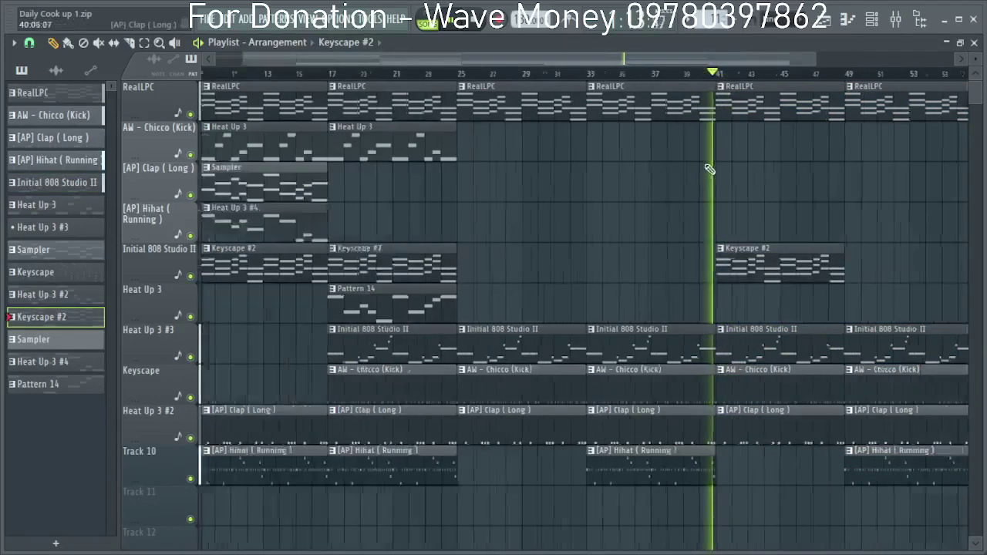
Try removing the RealLPC clip at bar 41, undo that, and add another Keyscape #2 clip at bar 49.
{"action": "right_click", "coordinate": [647, 111]}
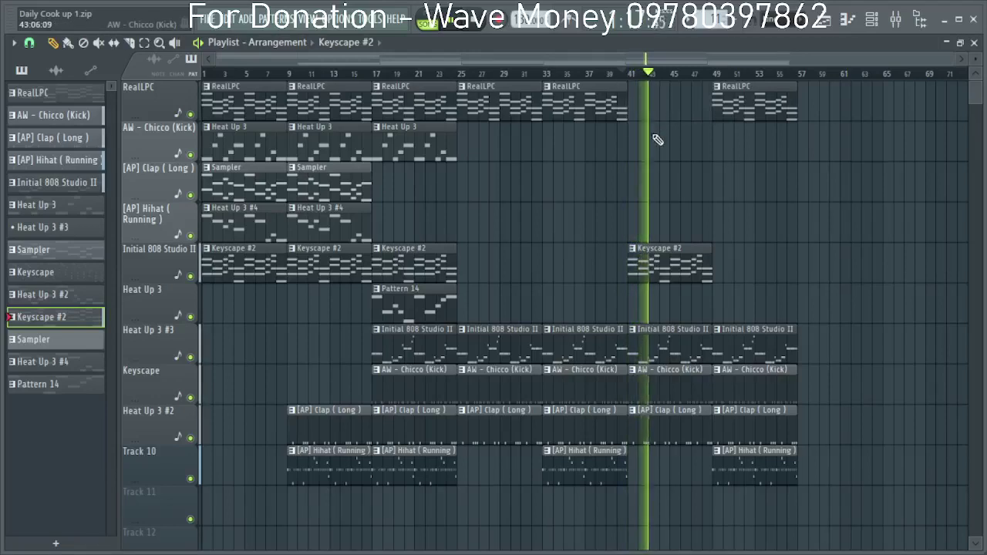
{"action": "key", "text": "ctrl+z"}
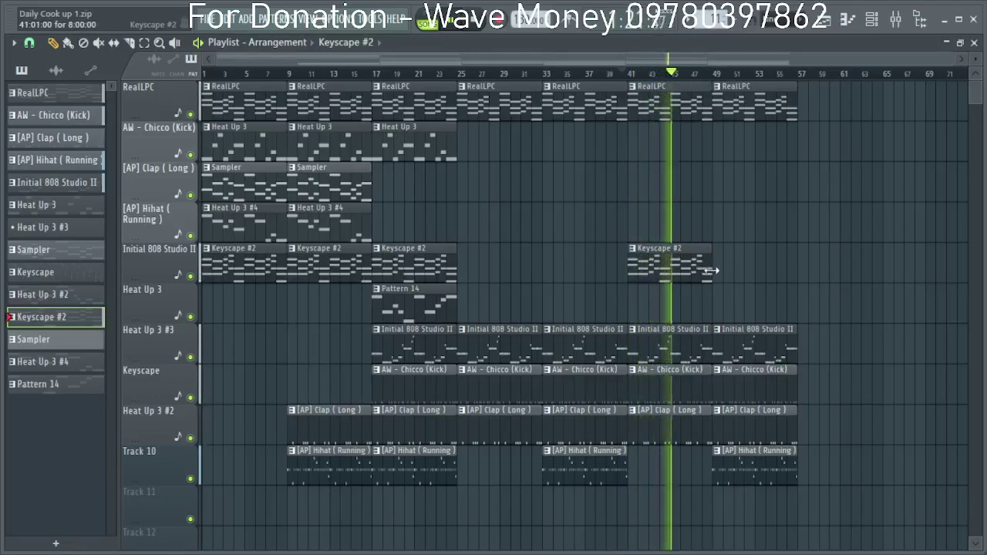
{"action": "scroll", "coordinate": [725, 274], "scroll_direction": "up", "scroll_amount": 2}
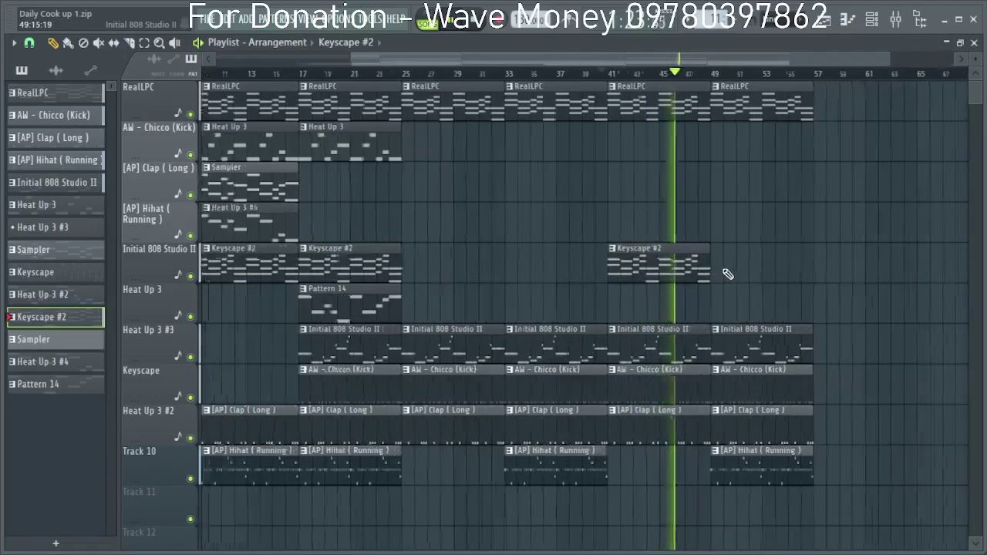
{"action": "left_click", "coordinate": [721, 274]}
{"action": "scroll", "coordinate": [712, 286], "scroll_direction": "down", "scroll_amount": 2}
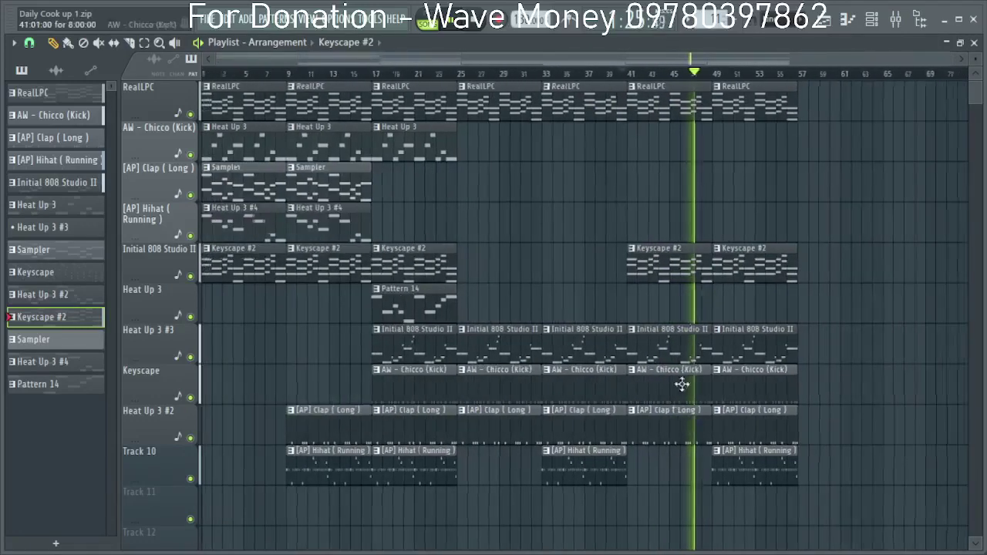
Shorten the AW - Chicco (Kick), [AP] Clap ( Long ) and Initial 808 Studio II clips at bar 41 to a length of 7:08:00.
{"action": "left_click_drag", "start_coordinate": [685, 469], "coordinate": [707, 392]}
{"action": "scroll", "coordinate": [706, 393], "scroll_direction": "up", "scroll_amount": 1}
{"action": "scroll", "coordinate": [707, 392], "scroll_direction": "up", "scroll_amount": 2}
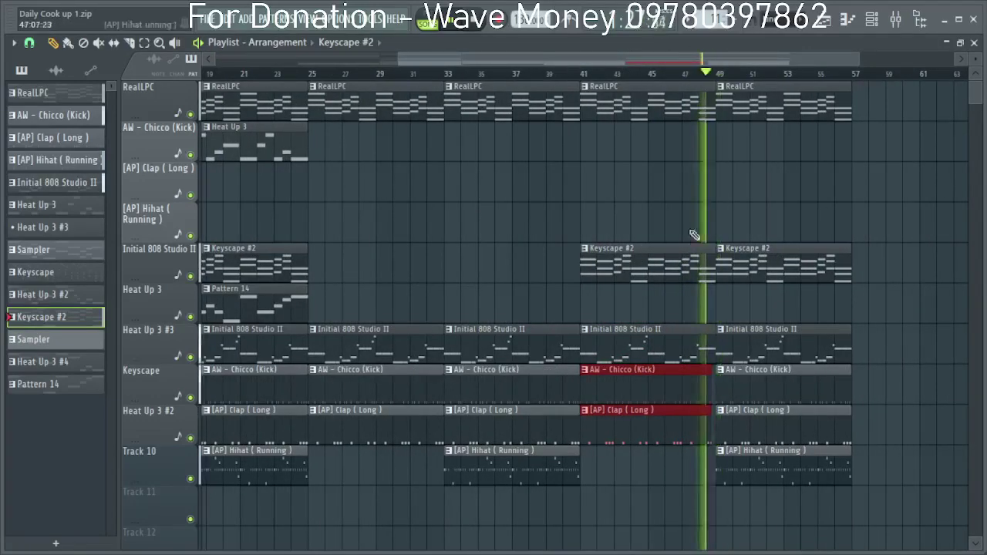
{"action": "scroll", "coordinate": [689, 256], "scroll_direction": "up", "scroll_amount": 2}
{"action": "key", "text": "space"}
{"action": "left_click_drag", "start_coordinate": [721, 397], "coordinate": [716, 397]}
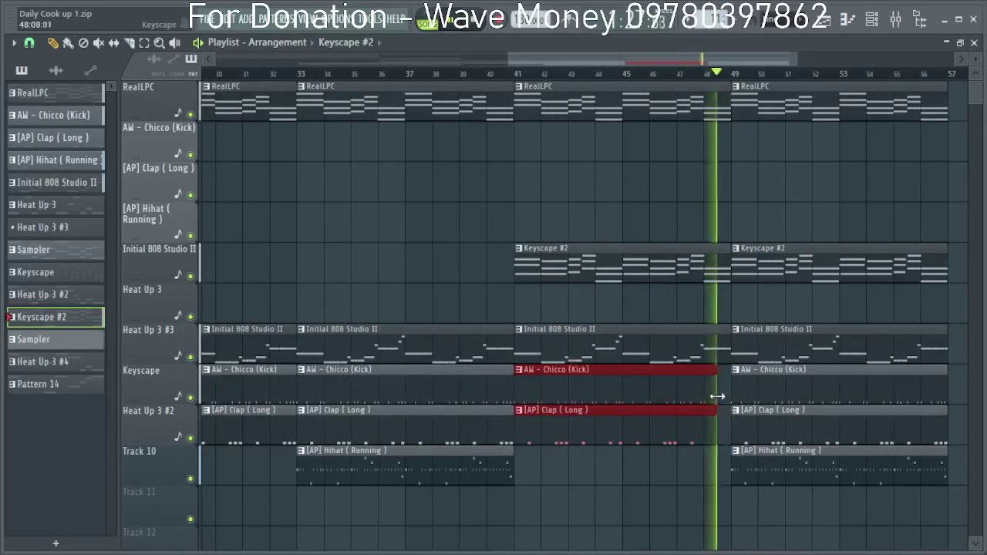
{"action": "left_click", "coordinate": [678, 72]}
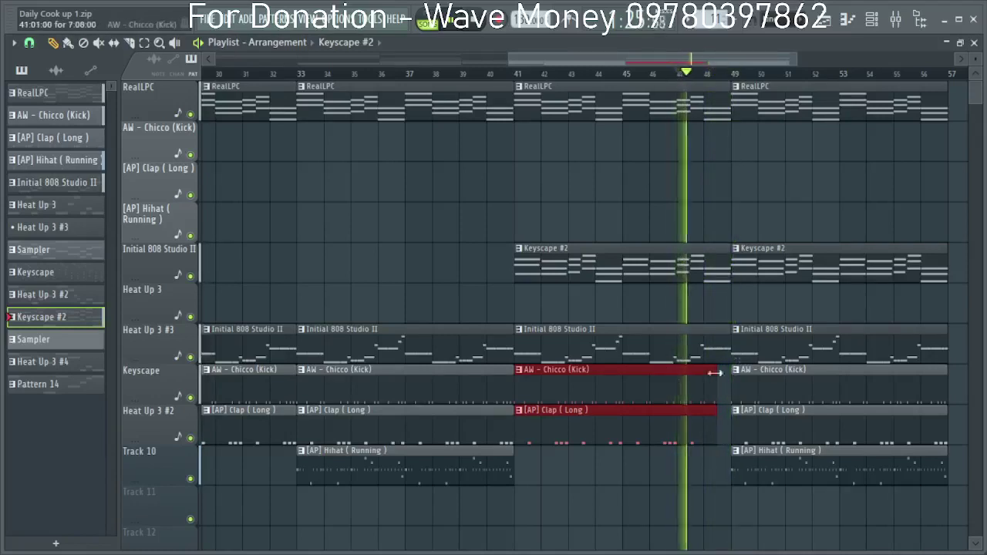
{"action": "left_click_drag", "start_coordinate": [730, 349], "coordinate": [716, 348]}
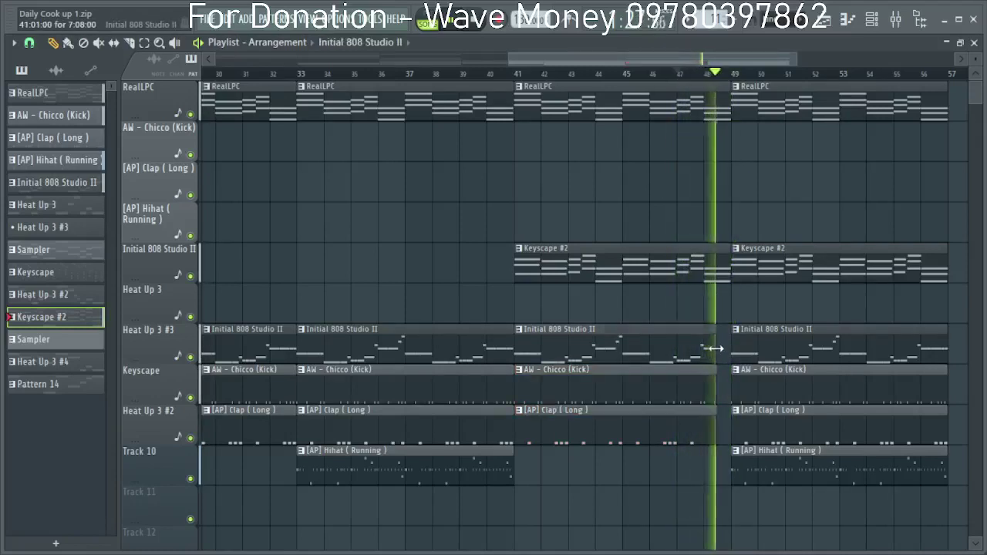
Duplicate all clips between bars 17 and 25 and place the copies starting at bar 57.
{"action": "scroll", "coordinate": [538, 227], "scroll_direction": "down", "scroll_amount": 3}
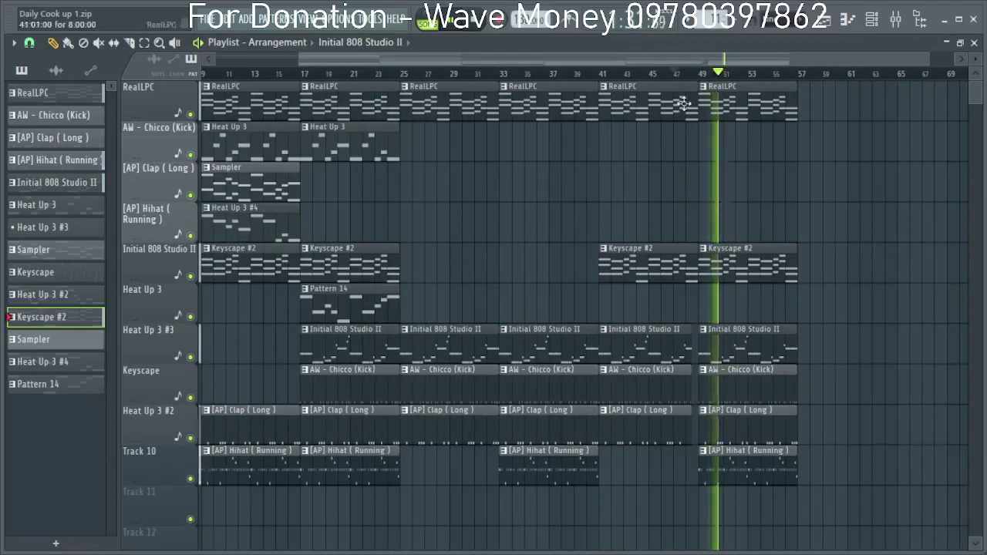
{"action": "scroll", "coordinate": [829, 254], "scroll_direction": "down", "scroll_amount": 2}
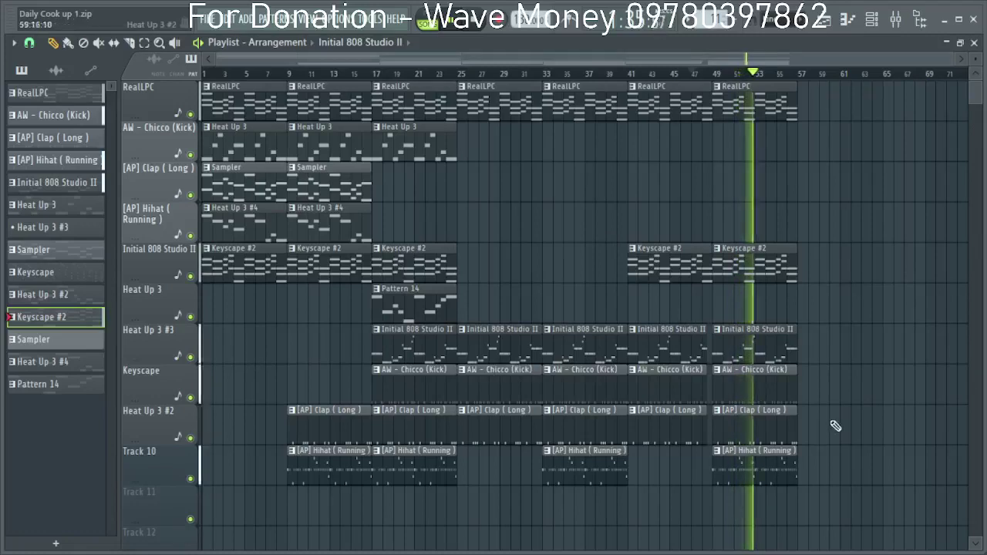
{"action": "left_click_drag", "start_coordinate": [424, 507], "coordinate": [837, 105]}
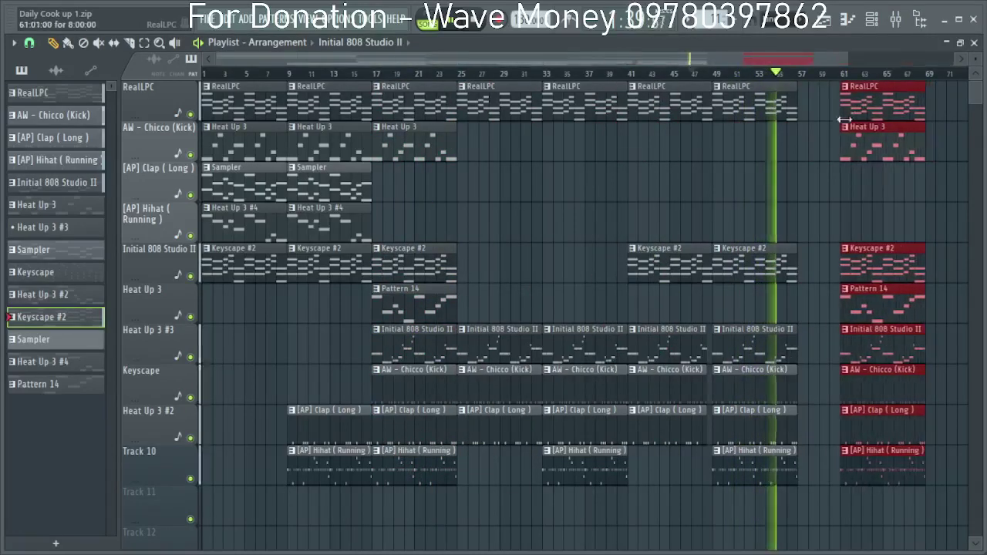
{"action": "scroll", "coordinate": [841, 108], "scroll_direction": "up", "scroll_amount": 3}
{"action": "left_click_drag", "start_coordinate": [752, 100], "coordinate": [745, 98]}
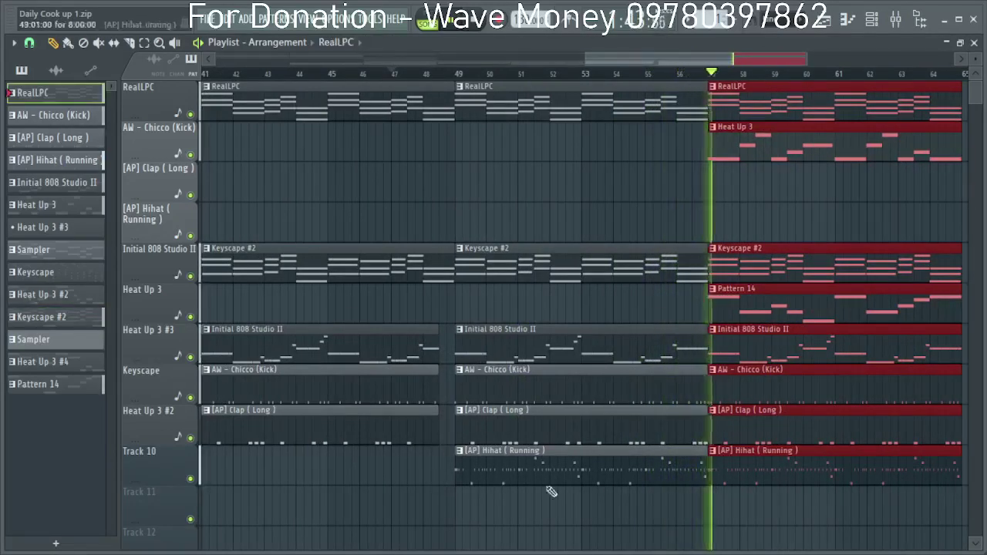
Shorten the 808, kick, clap and hihat clips at bar 49 so they end about half a bar before bar 57.
{"action": "left_click_drag", "start_coordinate": [642, 524], "coordinate": [688, 347]}
{"action": "scroll", "coordinate": [620, 337], "scroll_direction": "down", "scroll_amount": 5}
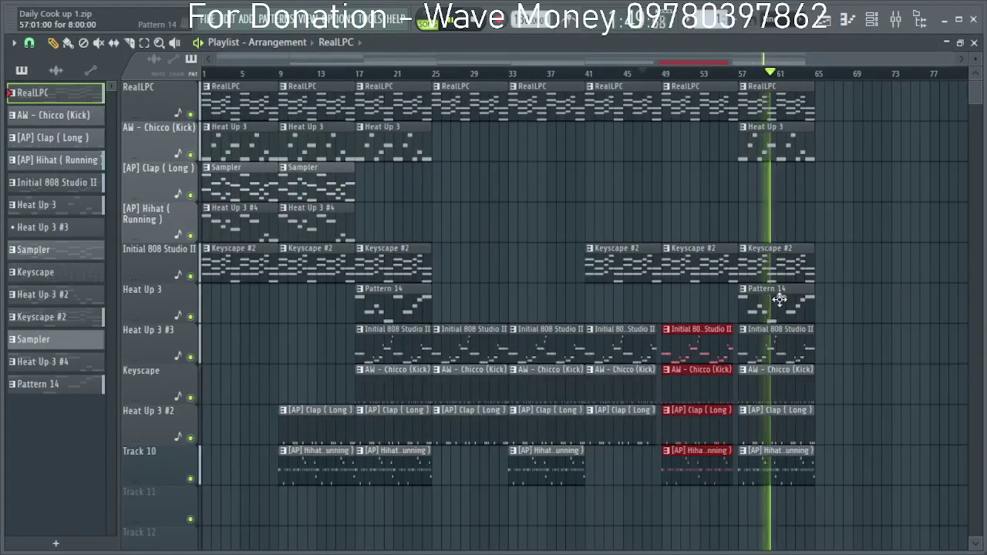
Lower the mixer volume of Pattern 14's Heat Up 3 #5 channel on Insert 10 to -5.7 dB and return to the playlist.
{"action": "double_click", "coordinate": [780, 306]}
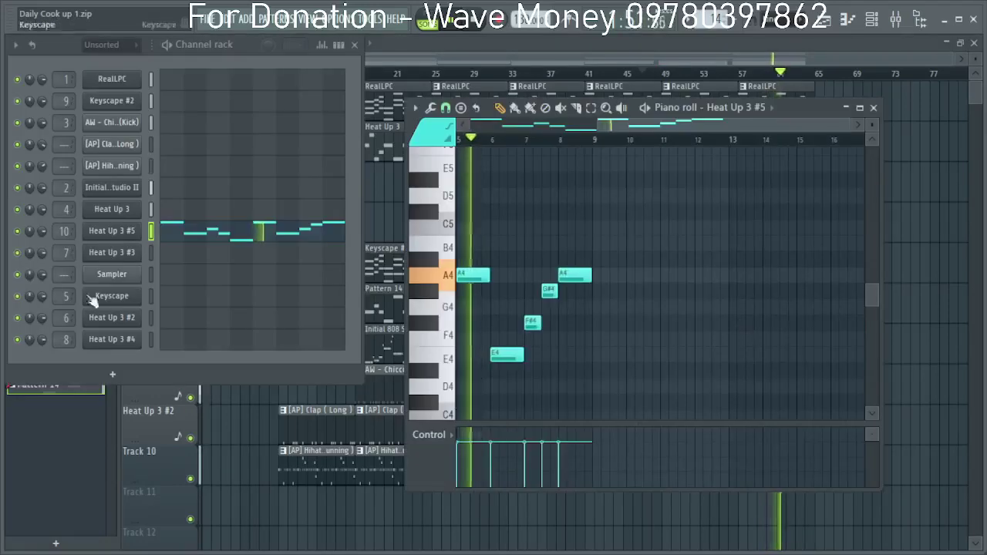
{"action": "double_click", "coordinate": [64, 232]}
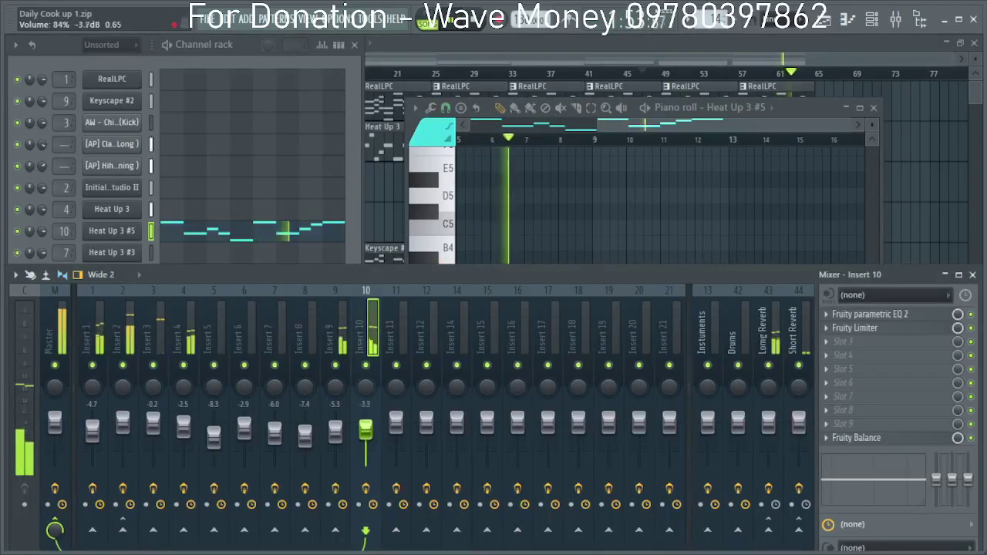
{"action": "left_click_drag", "start_coordinate": [366, 422], "coordinate": [370, 439]}
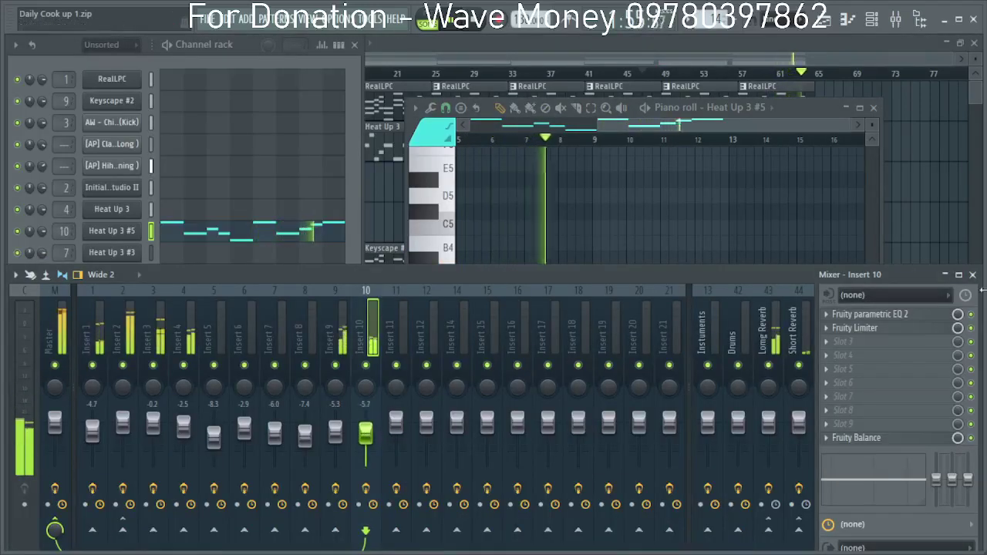
{"action": "left_click", "coordinate": [974, 274]}
{"action": "left_click", "coordinate": [874, 107]}
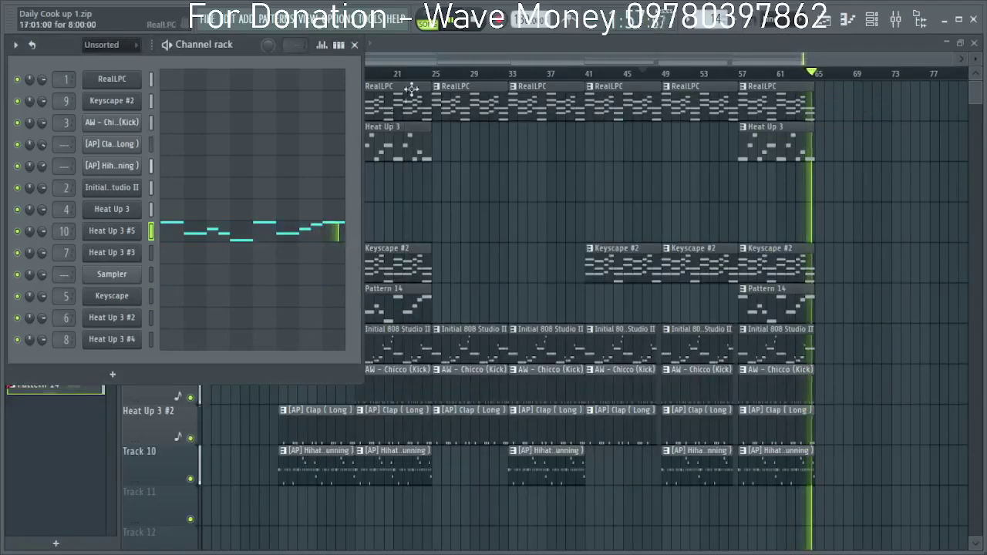
{"action": "left_click", "coordinate": [425, 47]}
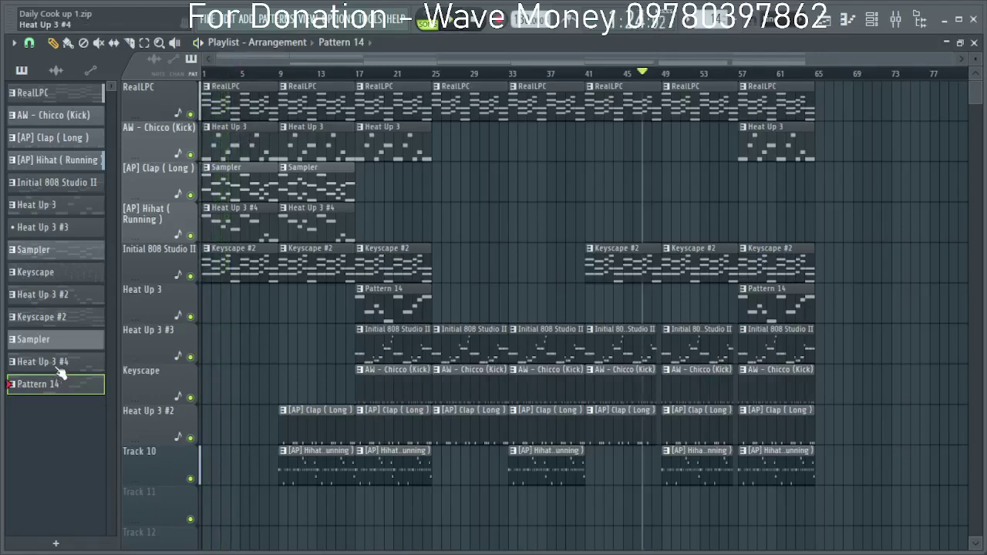
Audition the Heat Up 3 #2 pattern with the Heat Up 3 #3 row soloed, and end the solo.
{"action": "right_click", "coordinate": [192, 358]}
{"action": "right_click", "coordinate": [212, 347]}
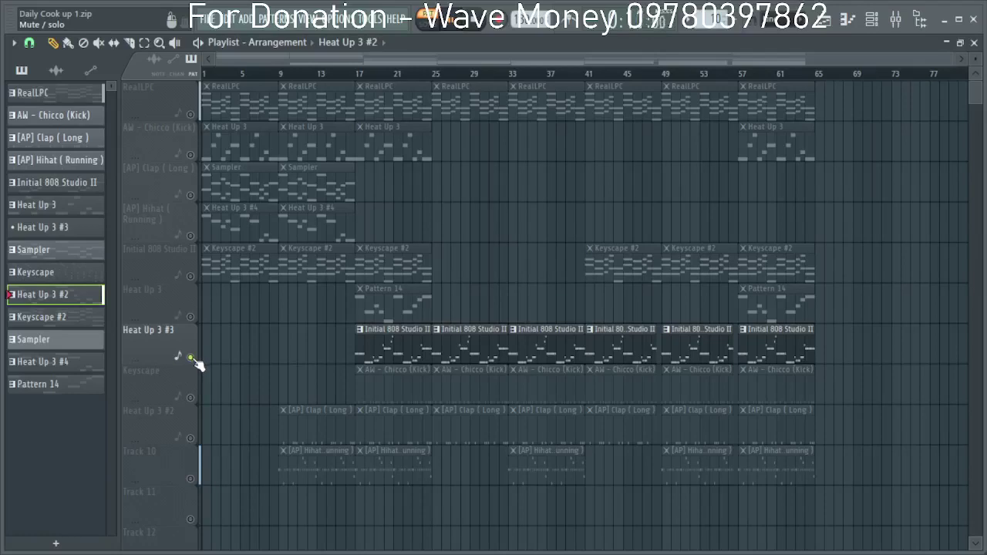
{"action": "right_click", "coordinate": [191, 358]}
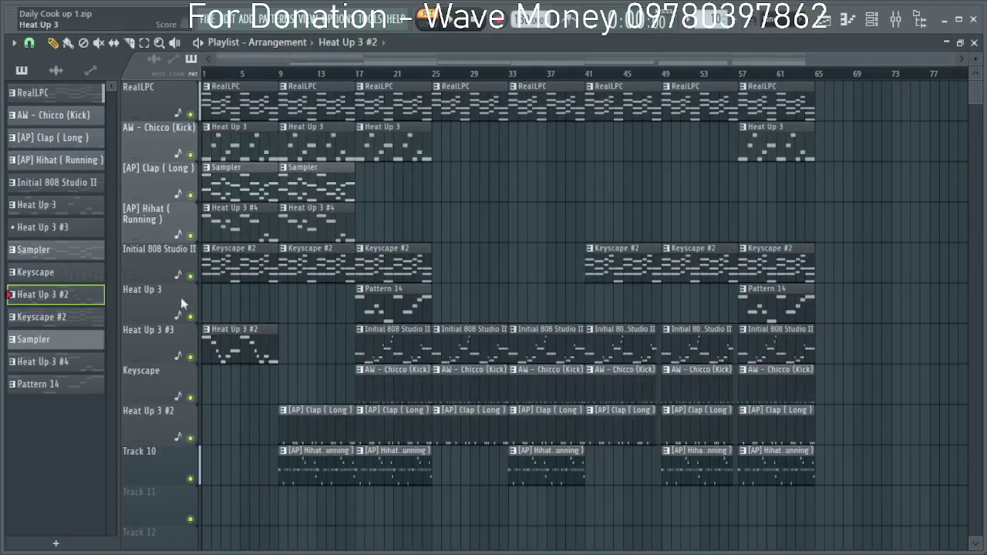
Mute the [AP] Hihat ( Running ) row and set the Heat Up 3 #2 channel's volume on Insert 6 to -4.3 dB.
{"action": "left_click", "coordinate": [192, 236]}
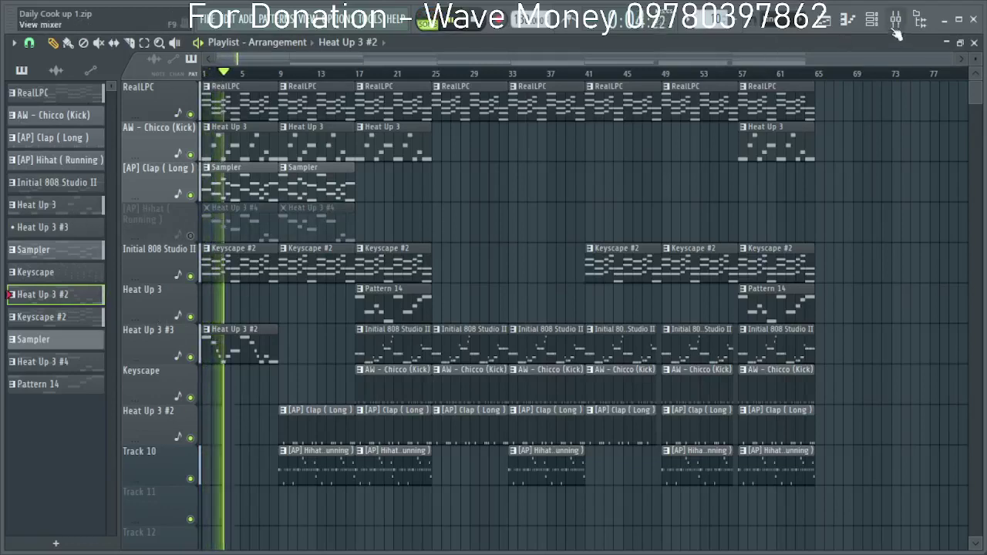
{"action": "double_click", "coordinate": [207, 344]}
{"action": "double_click", "coordinate": [55, 318]}
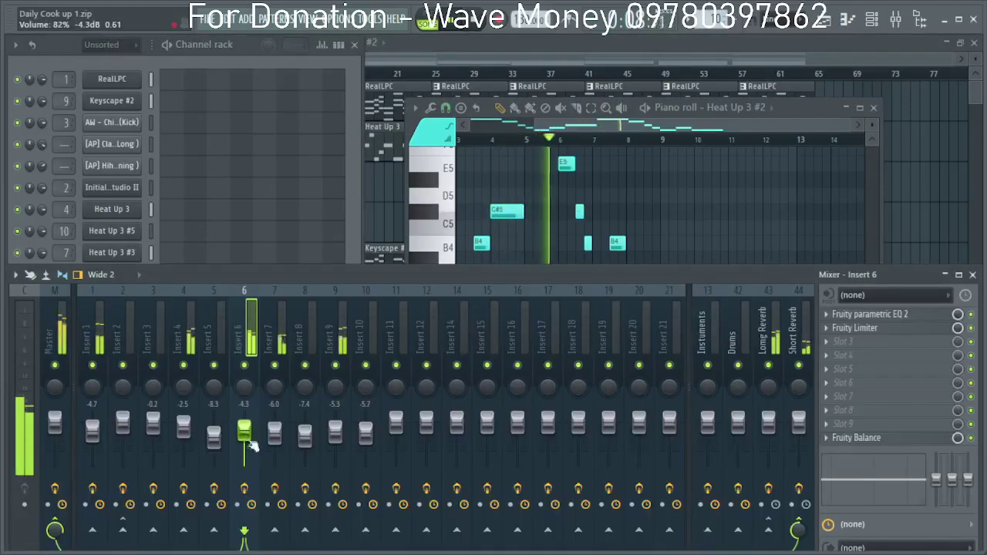
{"action": "left_click", "coordinate": [874, 108]}
{"action": "left_click", "coordinate": [773, 61]}
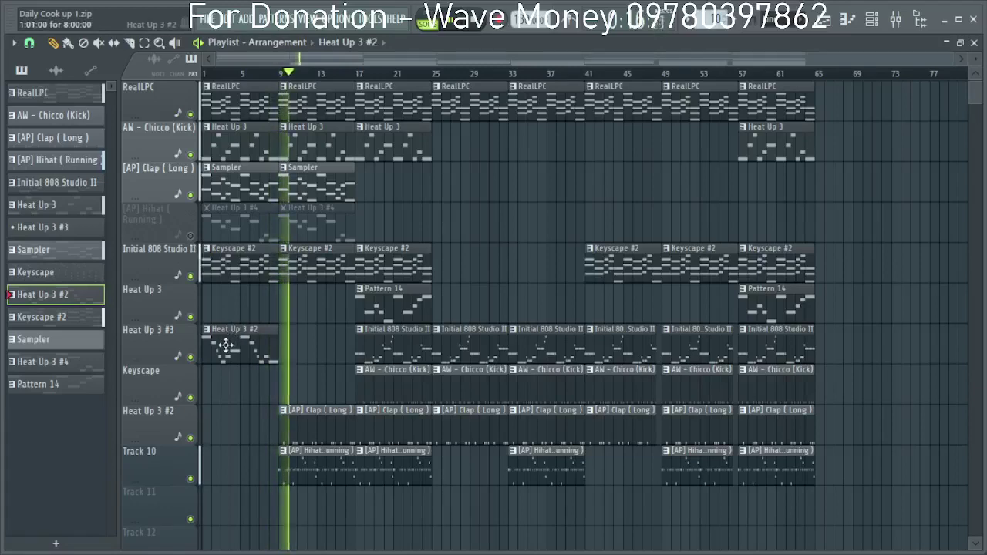
Unmute the [AP] Hihat ( Running ) row and set the Heat Up 3 #4 channel's volume on Insert 8 to -10.3 dB.
{"action": "left_click", "coordinate": [190, 235]}
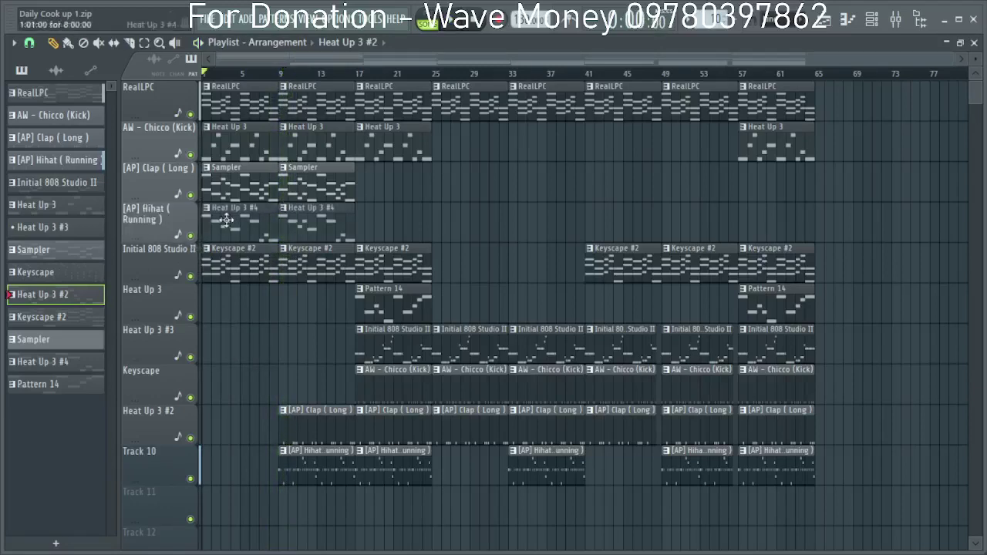
{"action": "double_click", "coordinate": [230, 222]}
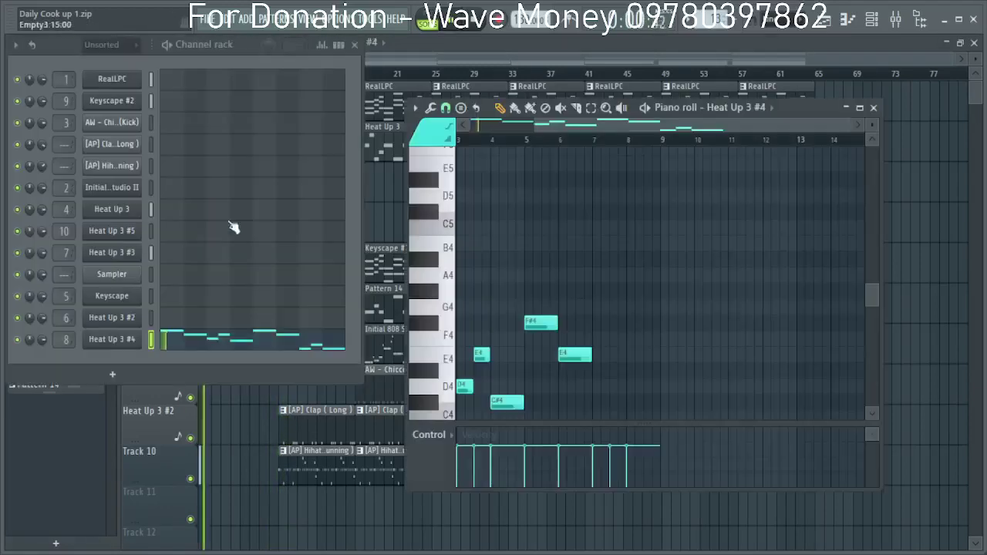
{"action": "double_click", "coordinate": [64, 340]}
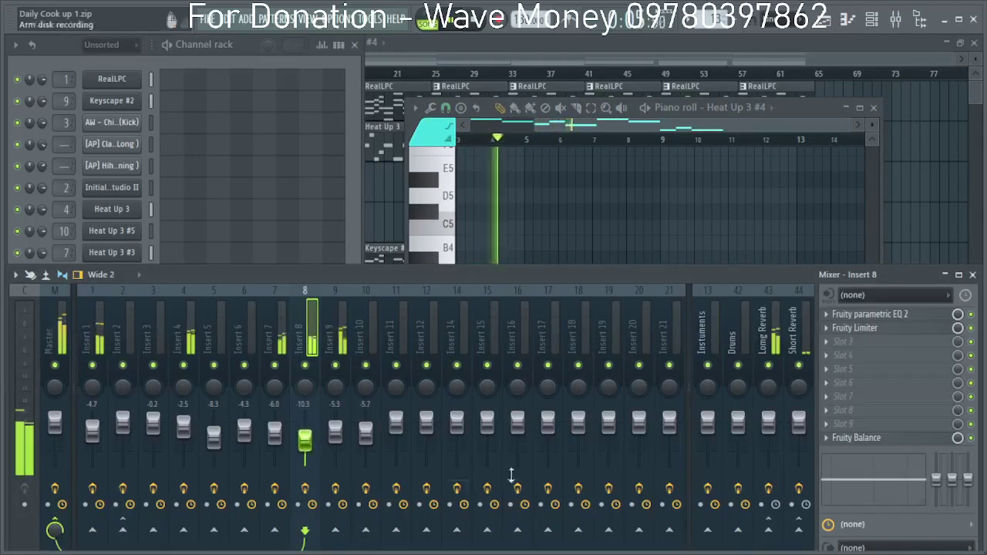
{"action": "left_click", "coordinate": [874, 108]}
{"action": "left_click", "coordinate": [819, 48]}
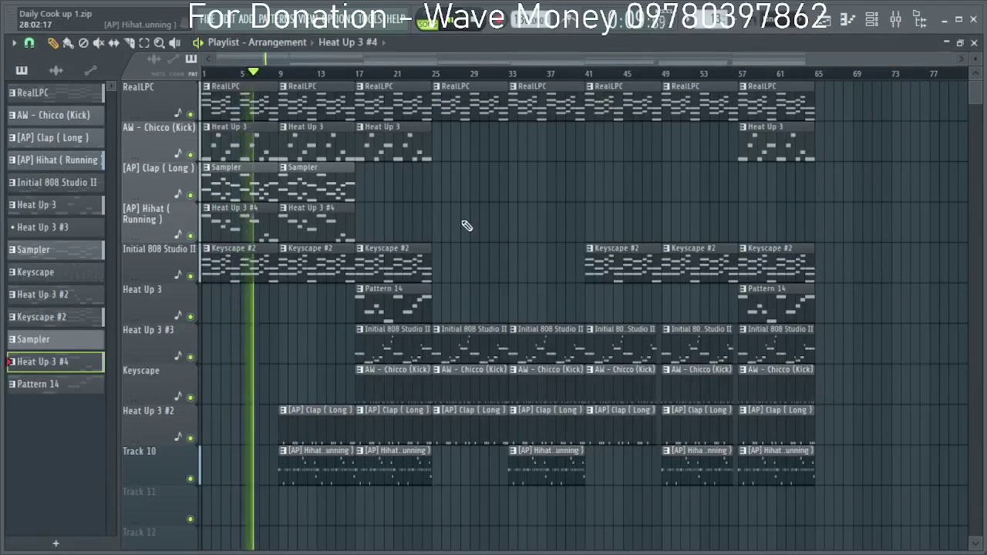
Add a Keyscape clip at bar 25 on the [AP] Hihat ( Running ) row and play from there.
{"action": "left_click", "coordinate": [68, 275]}
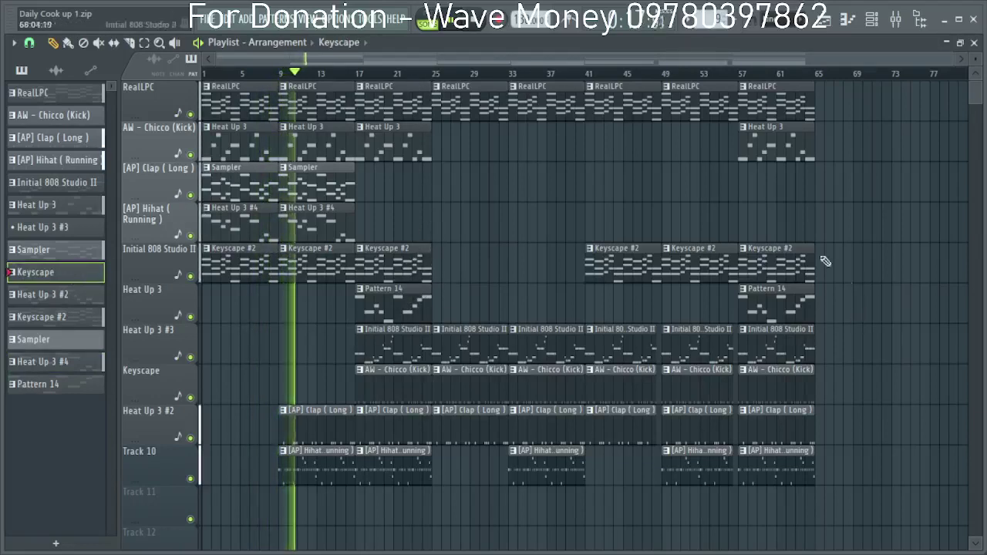
{"action": "left_click", "coordinate": [435, 73]}
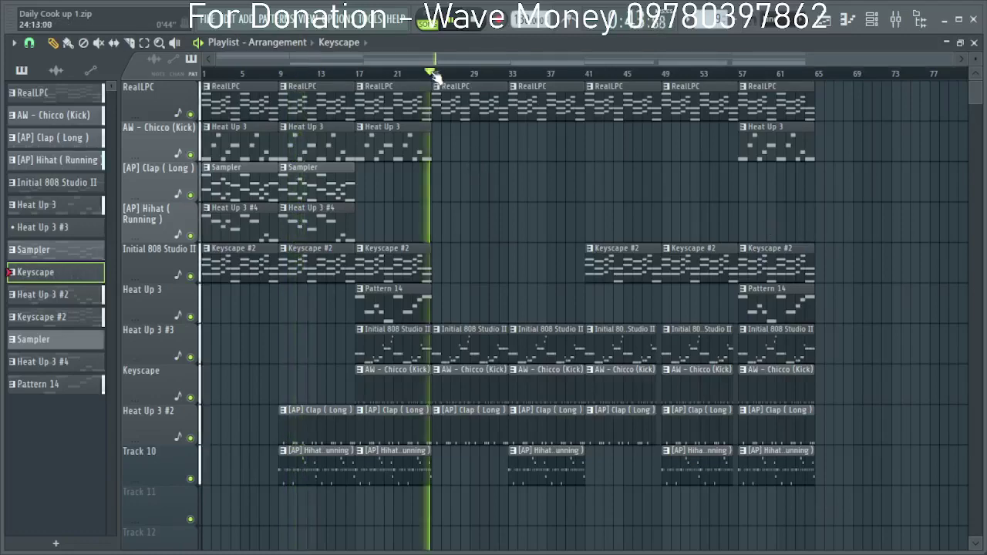
{"action": "left_click", "coordinate": [439, 216]}
{"action": "scroll", "coordinate": [472, 227], "scroll_direction": "up", "scroll_amount": 4}
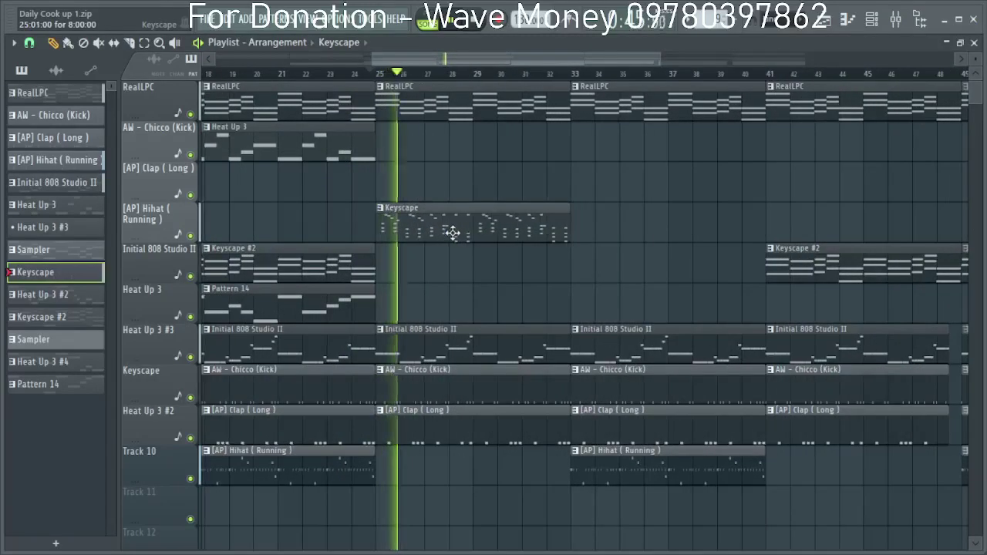
{"action": "scroll", "coordinate": [450, 286], "scroll_direction": "down", "scroll_amount": 3}
{"action": "scroll", "coordinate": [450, 286], "scroll_direction": "down", "scroll_amount": 1}
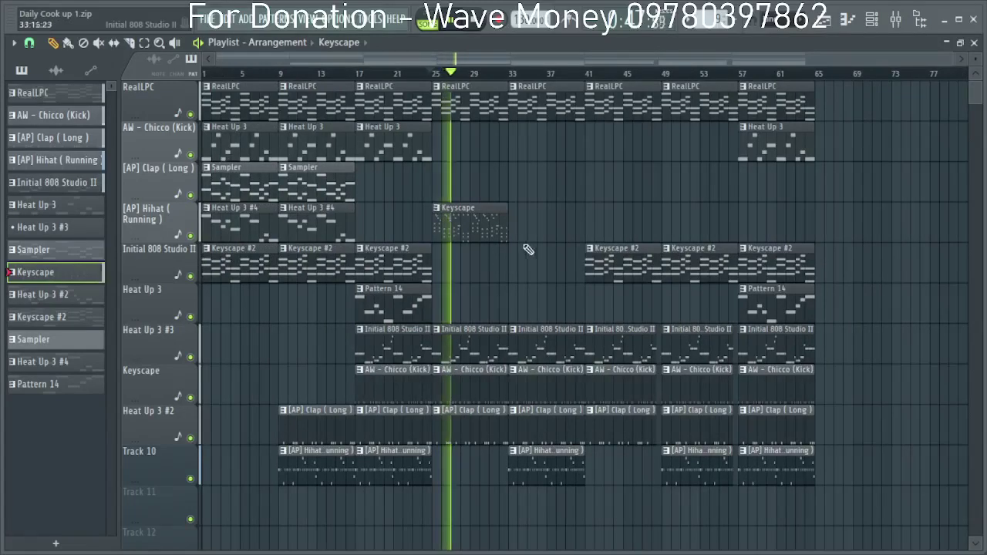
Load the 20Hz + 18kHz cut preset in the Fruity parametric EQ 2 on the Keyscape channel's Insert 5.
{"action": "double_click", "coordinate": [474, 230]}
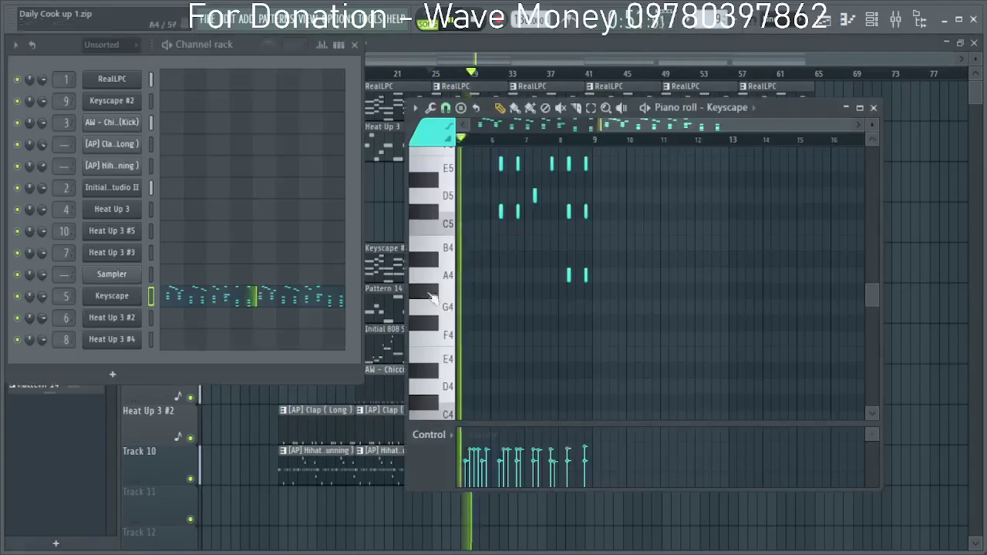
{"action": "left_click", "coordinate": [65, 297]}
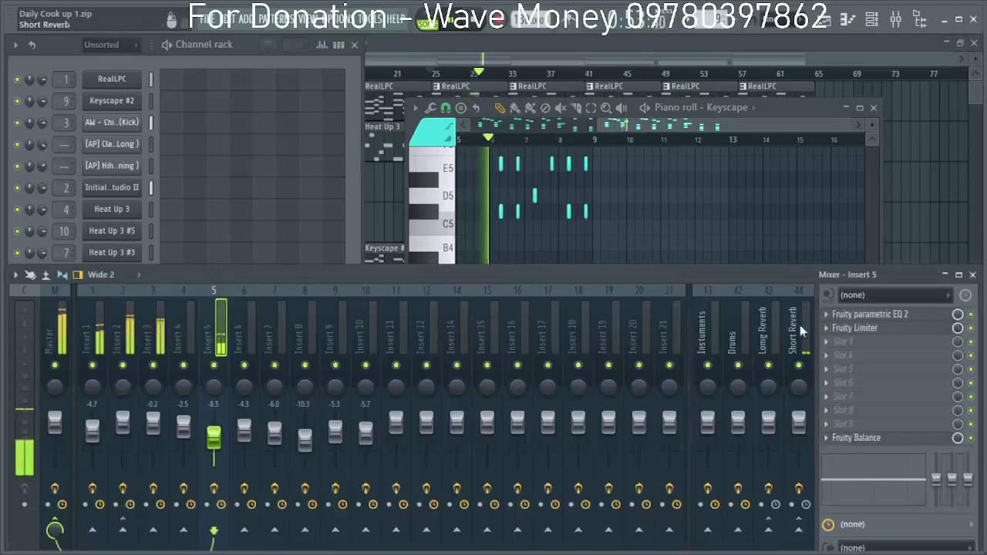
{"action": "left_click", "coordinate": [893, 320]}
{"action": "left_click", "coordinate": [93, 185]}
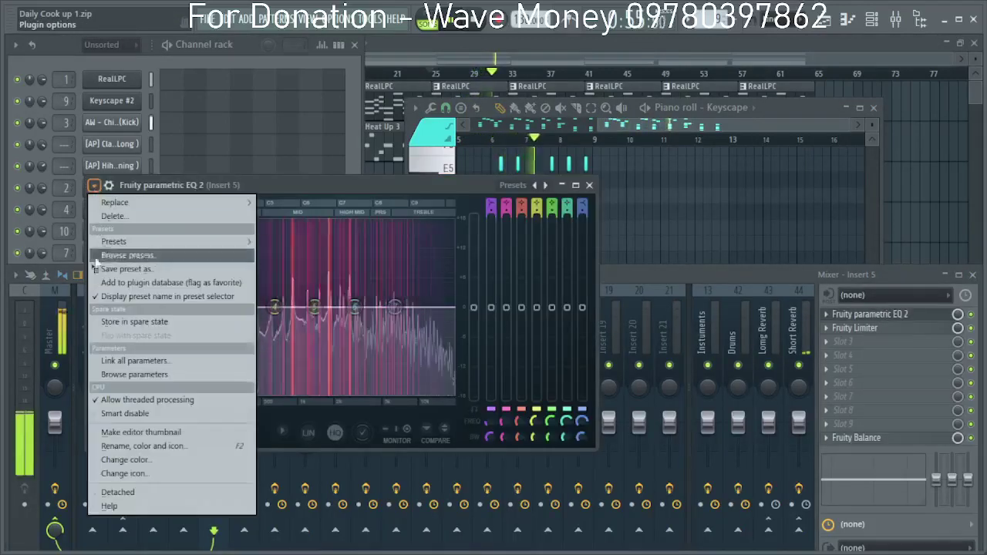
{"action": "mouse_move", "coordinate": [123, 242]}
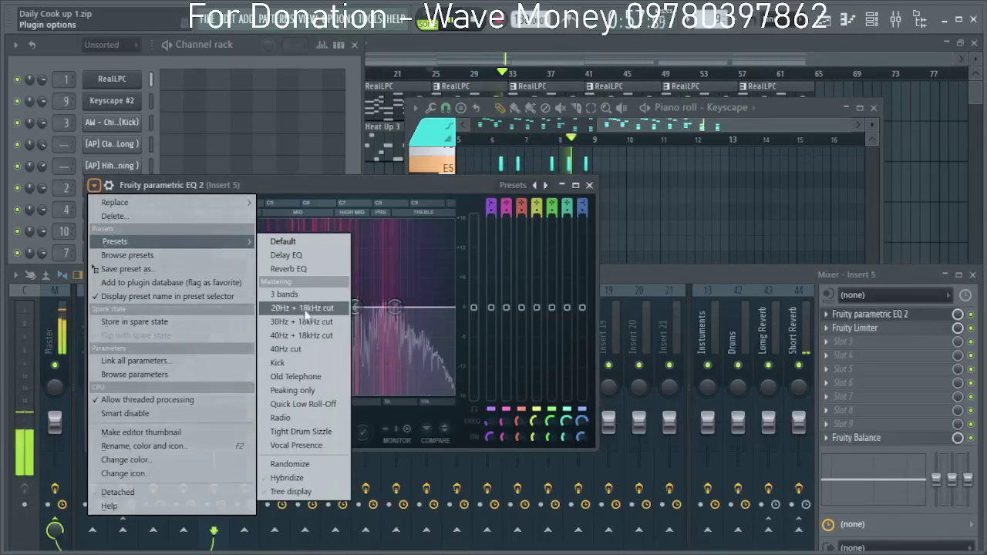
{"action": "left_click", "coordinate": [306, 309]}
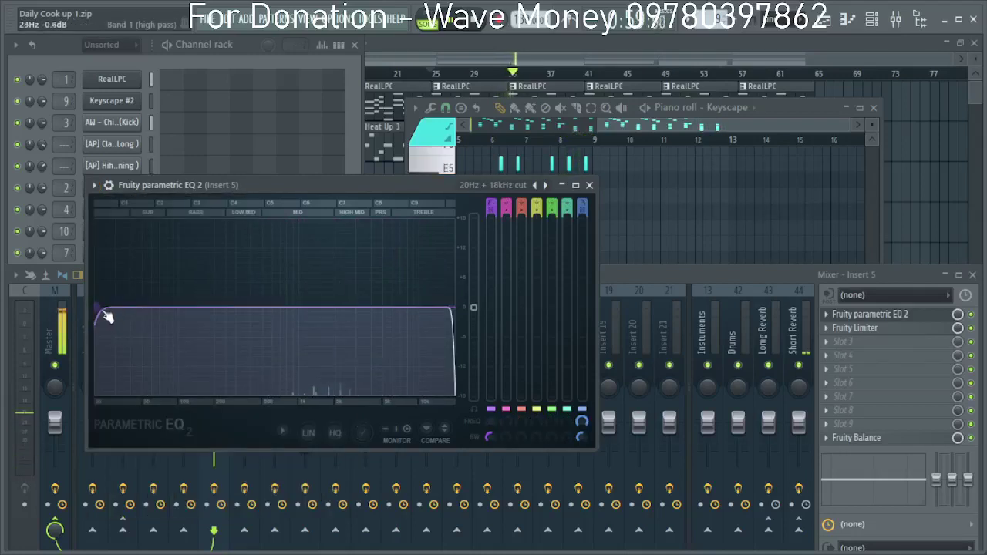
Move the EQ's high-pass band up into the low mids and its low-pass band down into the high mids, and close the EQ.
{"action": "left_click_drag", "start_coordinate": [117, 308], "coordinate": [247, 308]}
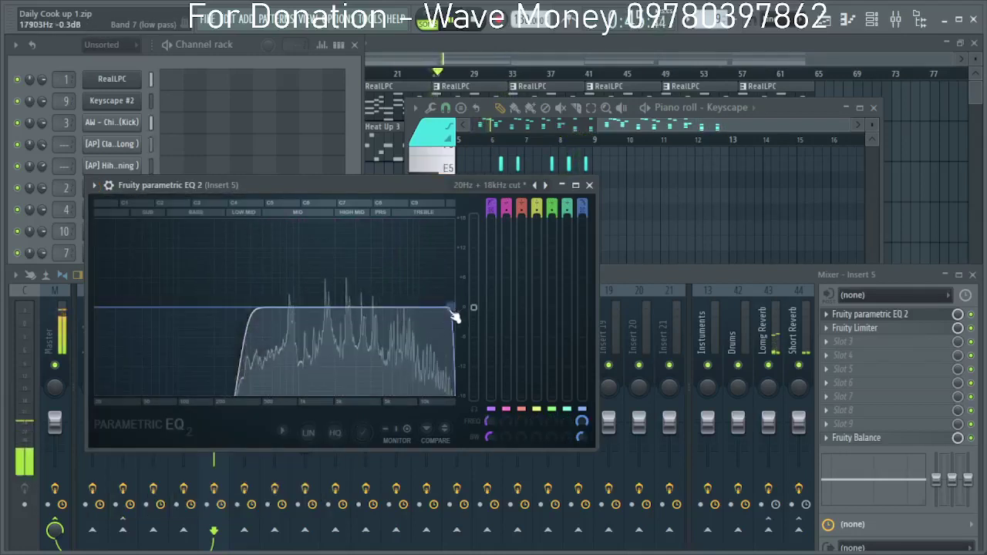
{"action": "left_click_drag", "start_coordinate": [454, 309], "coordinate": [367, 307]}
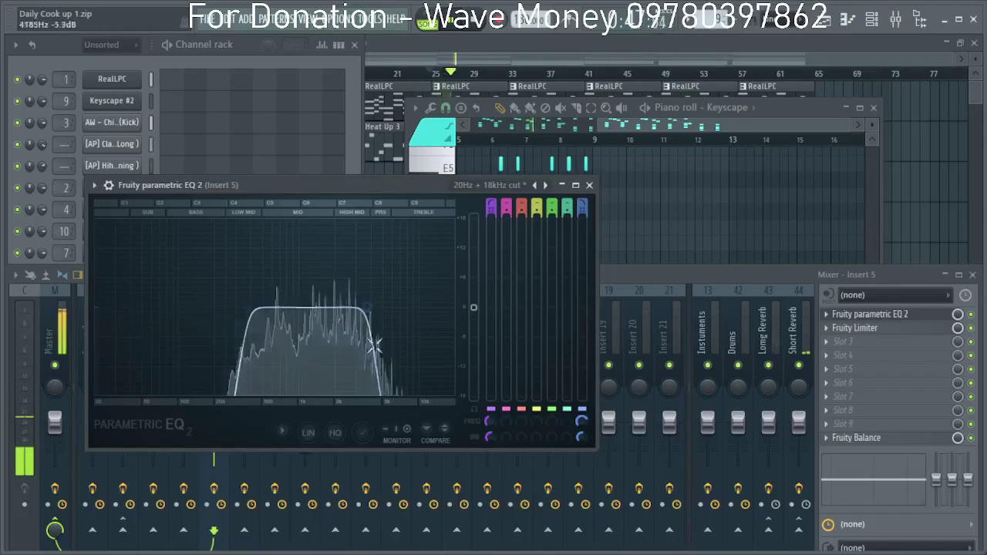
{"action": "left_click", "coordinate": [589, 186]}
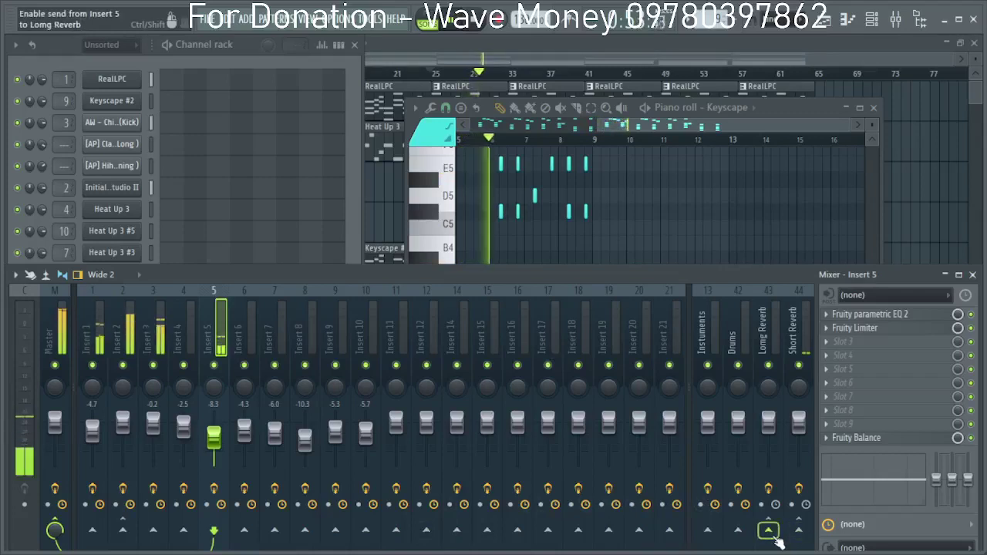
Send the Keyscape channel on Insert 5 to Short Reverb at 33% and repeat the Keyscape clip at bar 33.
{"action": "left_click", "coordinate": [799, 530]}
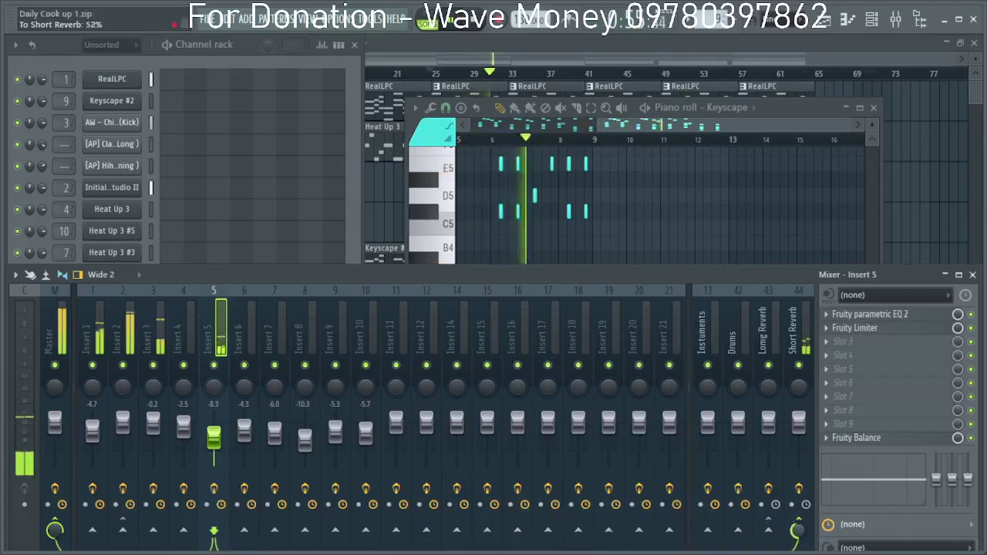
{"action": "left_click_drag", "start_coordinate": [799, 531], "coordinate": [798, 548]}
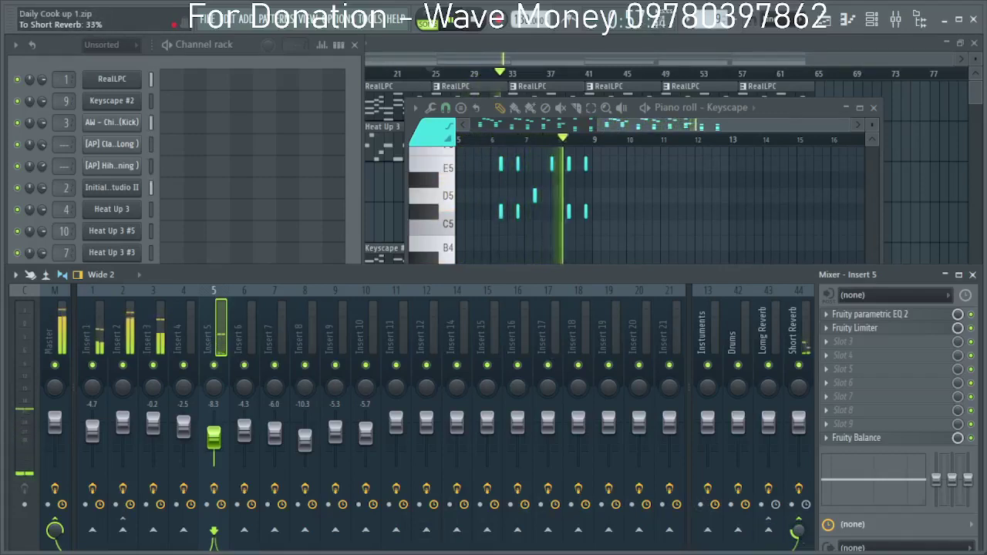
{"action": "left_click", "coordinate": [658, 63]}
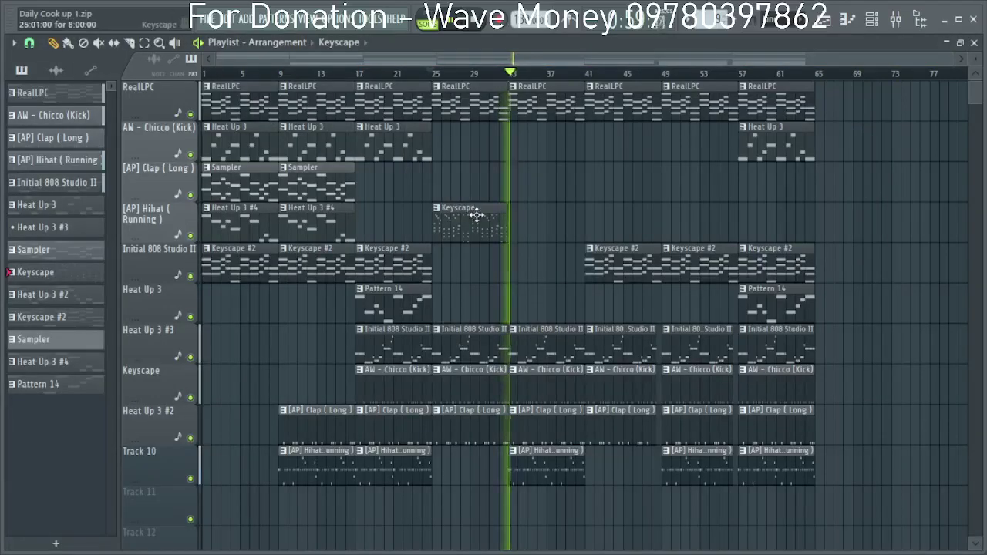
{"action": "left_click", "coordinate": [518, 216]}
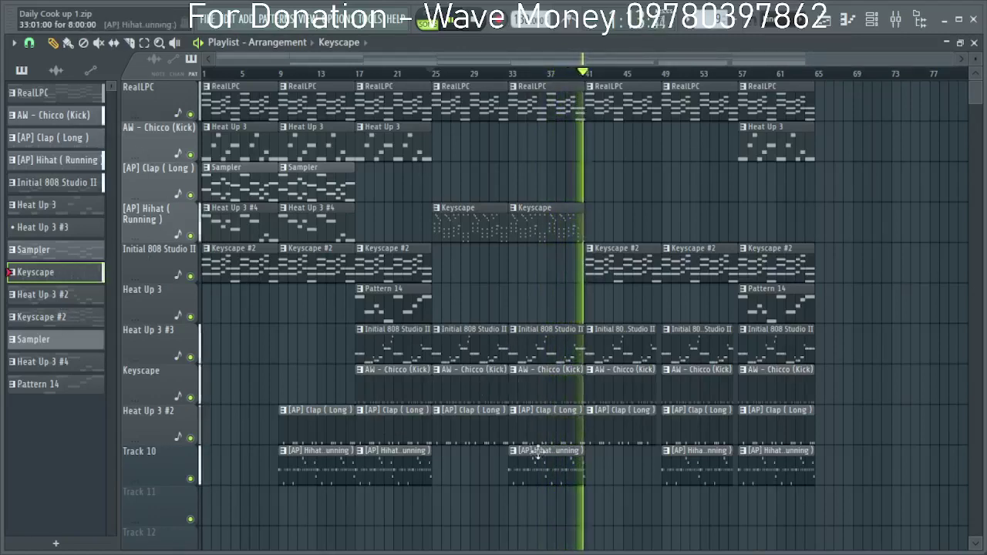
Shorten the AW - Chicco (Kick), [AP] Clap ( Long ) and [AP] Hihat ( Running ) clips at bar 33 to seven bars and play their ending.
{"action": "scroll", "coordinate": [554, 494], "scroll_direction": "up", "scroll_amount": 3}
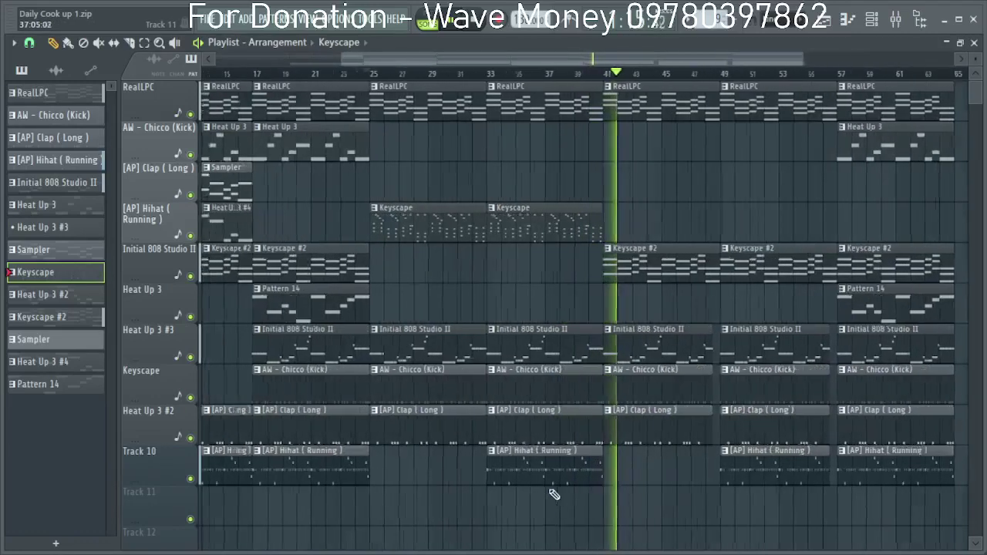
{"action": "left_click_drag", "start_coordinate": [556, 497], "coordinate": [590, 399]}
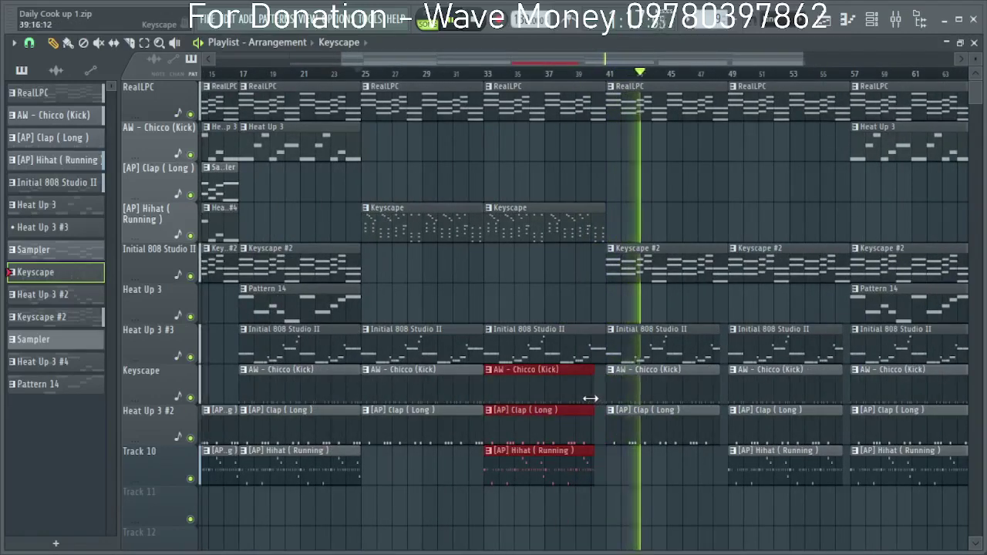
{"action": "left_click", "coordinate": [573, 73]}
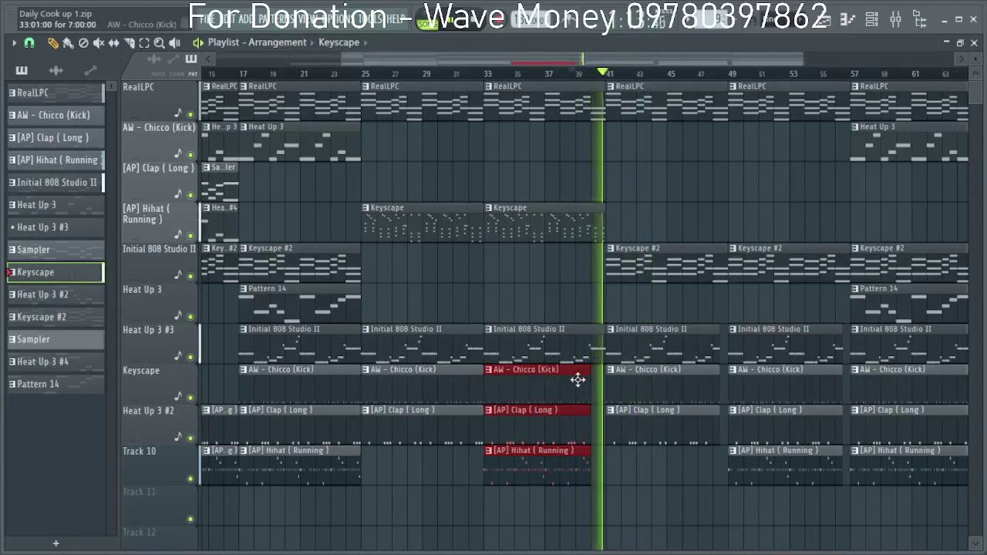
Trim the Initial 808 Studio II clip at bar 33 so it ends about three quarters through bar 40, checking it by ear.
{"action": "scroll", "coordinate": [601, 377], "scroll_direction": "up", "scroll_amount": 2}
{"action": "left_click_drag", "start_coordinate": [626, 347], "coordinate": [597, 345]}
{"action": "scroll", "coordinate": [619, 354], "scroll_direction": "down", "scroll_amount": 2}
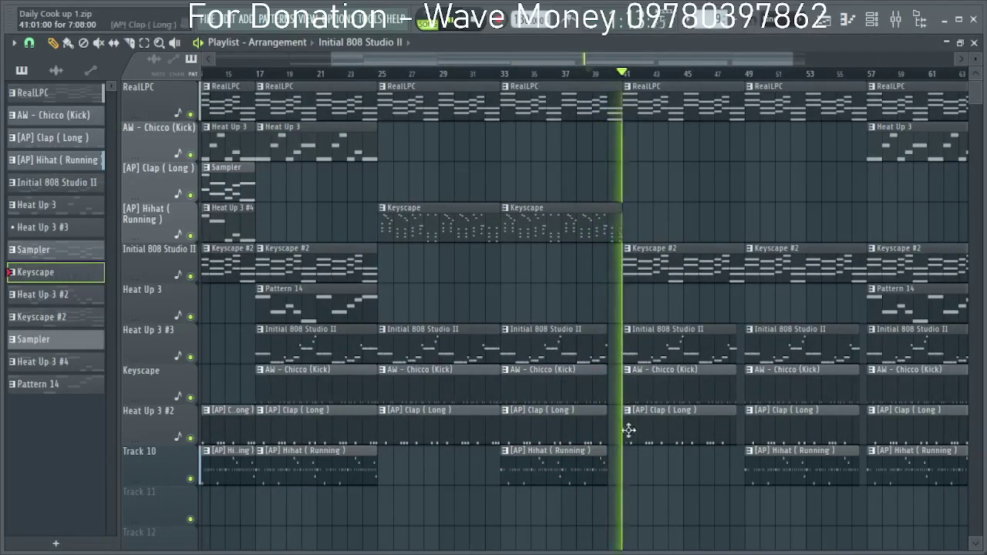
{"action": "scroll", "coordinate": [600, 394], "scroll_direction": "up", "scroll_amount": 2}
{"action": "scroll", "coordinate": [600, 393], "scroll_direction": "up", "scroll_amount": 3}
{"action": "left_click_drag", "start_coordinate": [617, 359], "coordinate": [646, 361]}
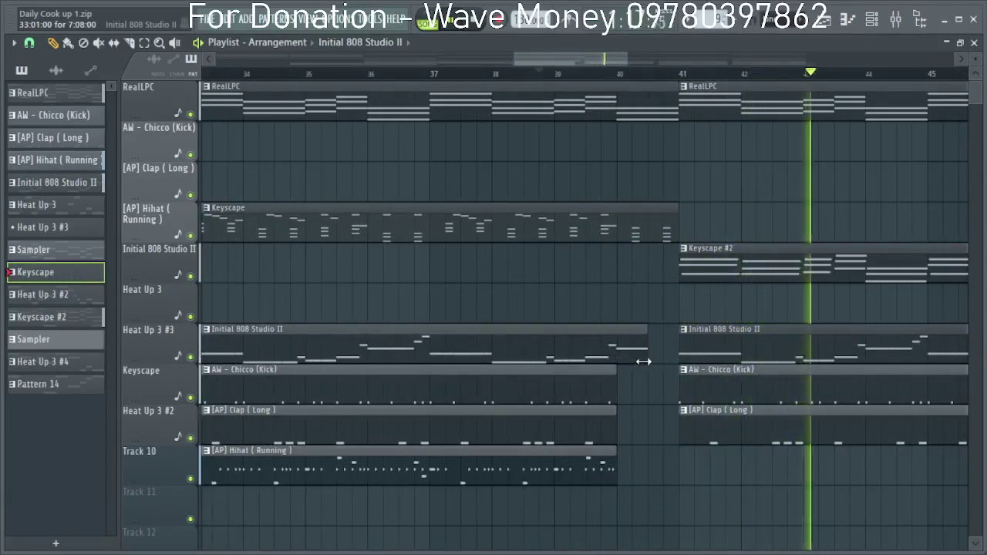
{"action": "left_click", "coordinate": [599, 75]}
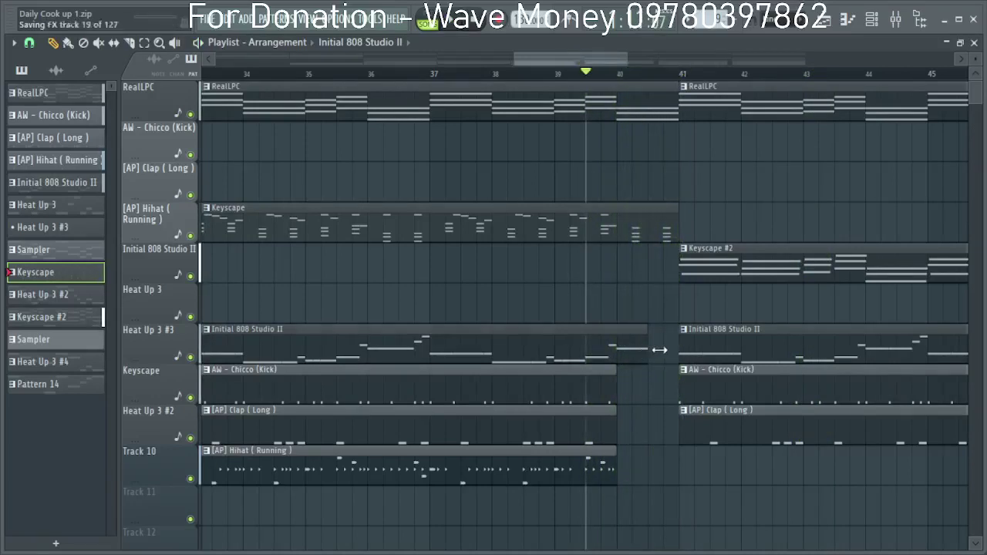
{"action": "left_click_drag", "start_coordinate": [647, 347], "coordinate": [662, 349]}
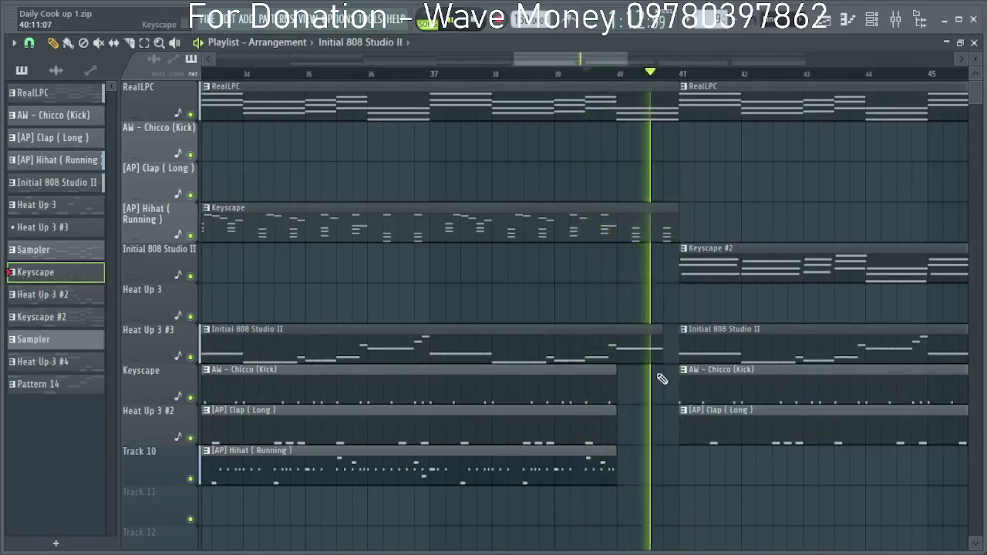
{"action": "scroll", "coordinate": [662, 379], "scroll_direction": "down", "scroll_amount": 5}
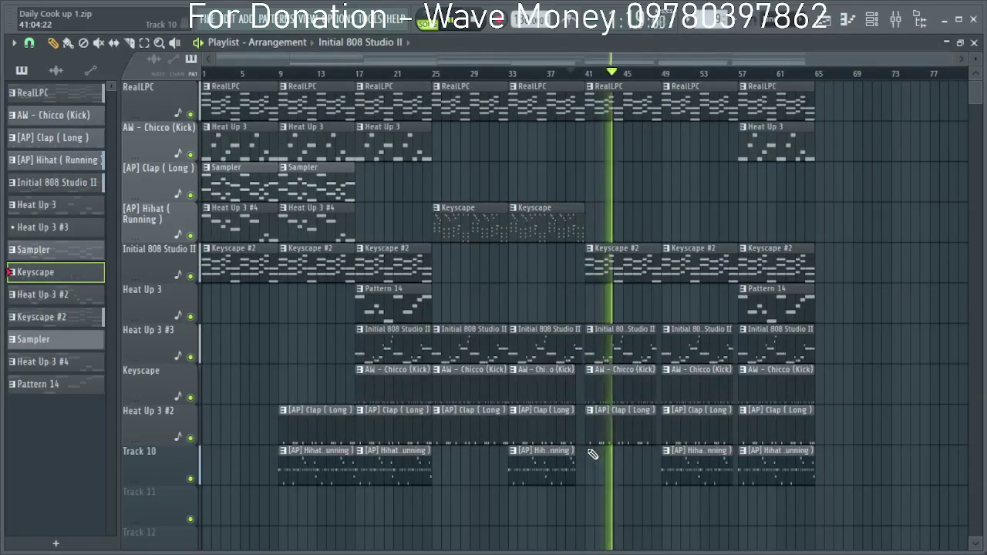
Stop playback and save the project as the zipped song file Daily Cook up 1, replacing the existing file.
{"action": "key", "text": "space"}
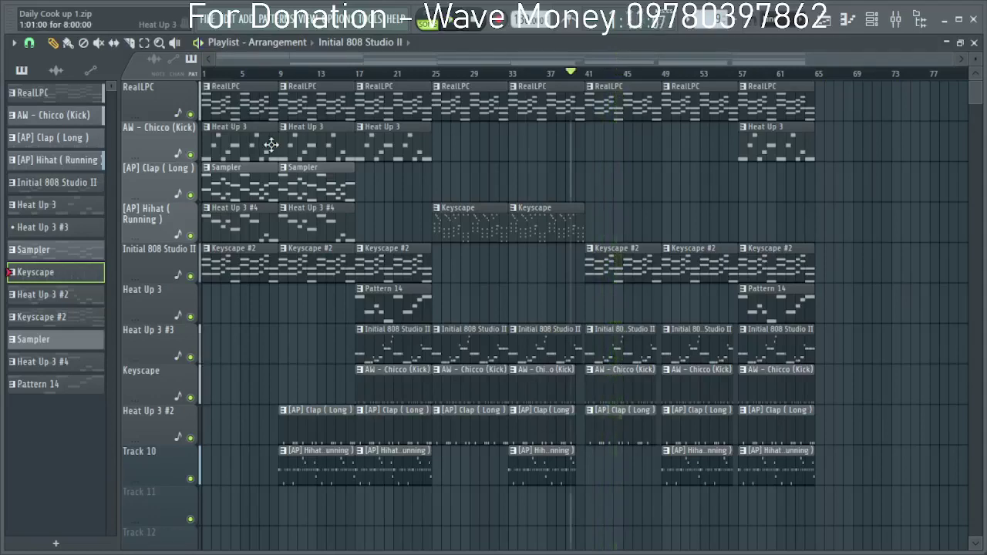
{"action": "key", "text": "ctrl+shift+s"}
{"action": "left_click", "coordinate": [372, 323]}
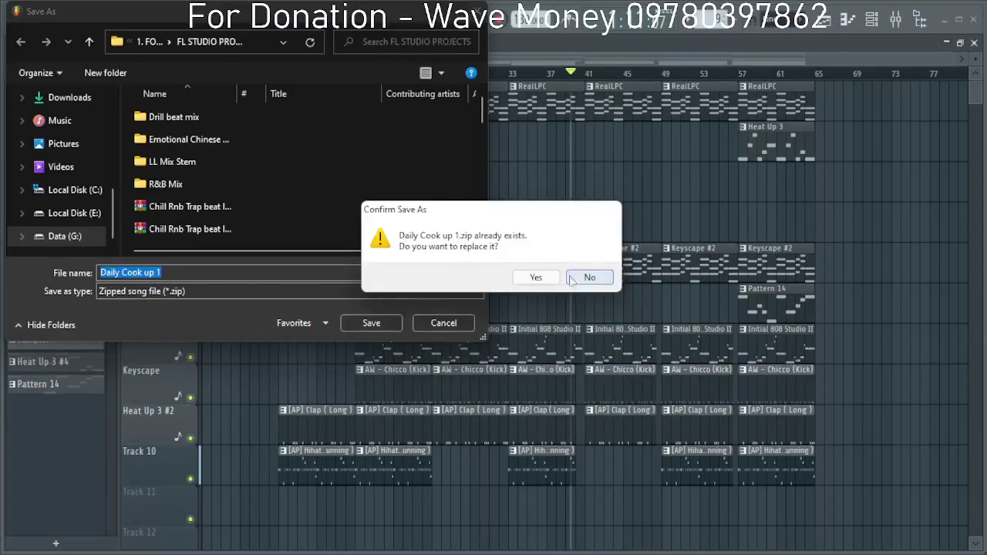
{"action": "left_click", "coordinate": [530, 279]}
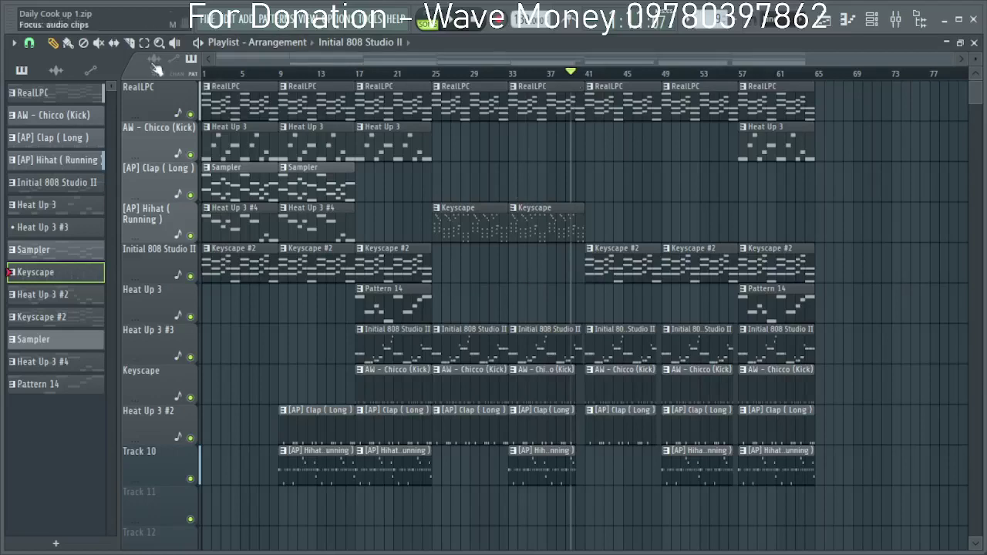
Play the arrangement from the start and move the playback position to bar 25 for a short preview.
{"action": "key", "text": "space"}
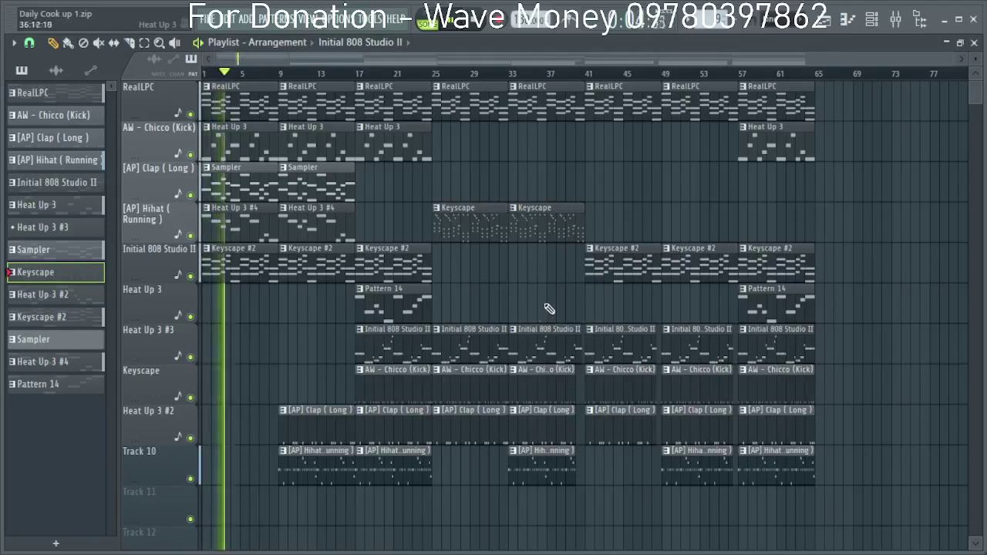
{"action": "left_click", "coordinate": [436, 75]}
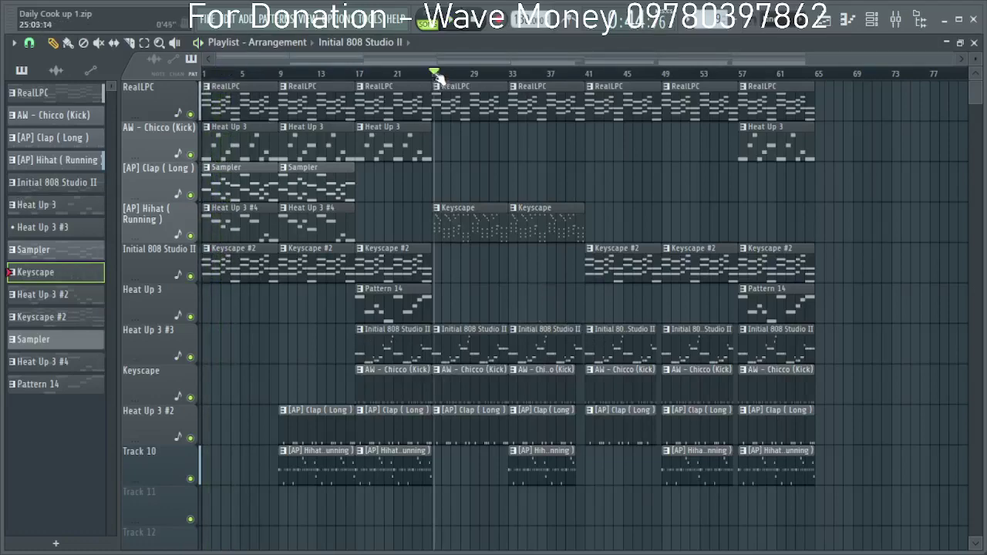
{"action": "scroll", "coordinate": [437, 77], "scroll_direction": "up", "scroll_amount": 5}
{"action": "left_click_drag", "start_coordinate": [383, 73], "coordinate": [378, 72]}
{"action": "key", "text": "space"}
{"action": "key", "text": "space"}
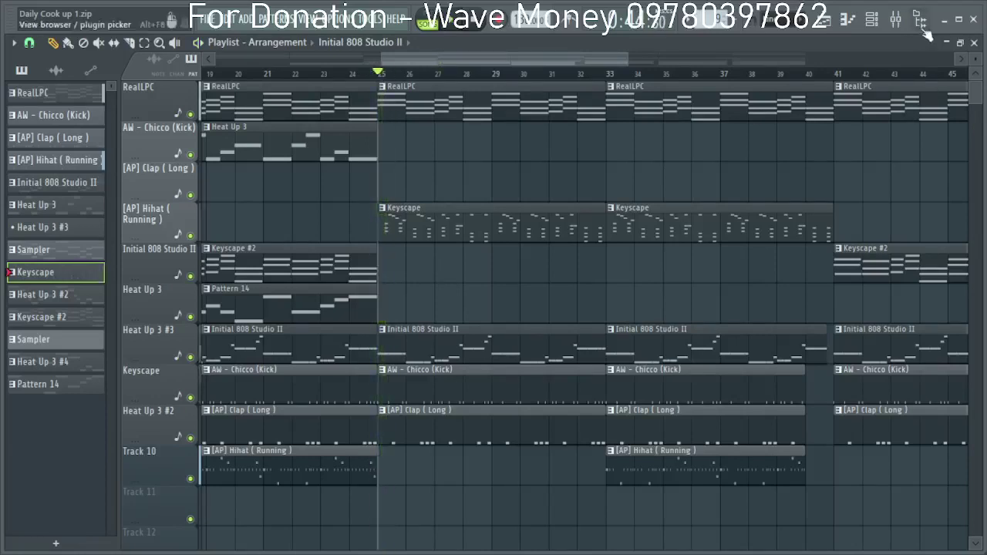
Audition AW - Dark Trap Bell (Extras) and AW - NBA (Extras) from the Dripstronaut drum kit's Extras folder.
{"action": "left_click", "coordinate": [921, 23]}
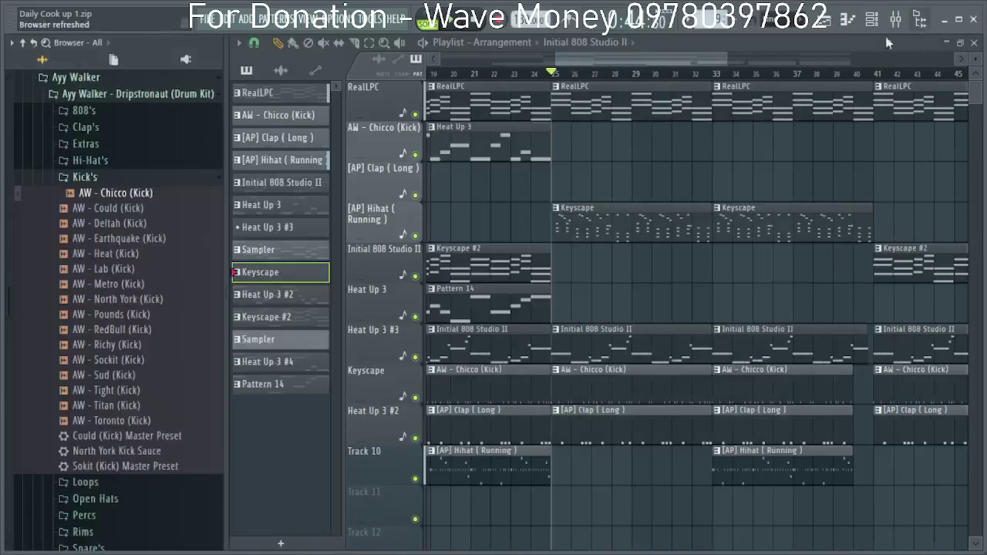
{"action": "left_click", "coordinate": [112, 143]}
{"action": "left_click", "coordinate": [124, 191]}
{"action": "left_click", "coordinate": [123, 220]}
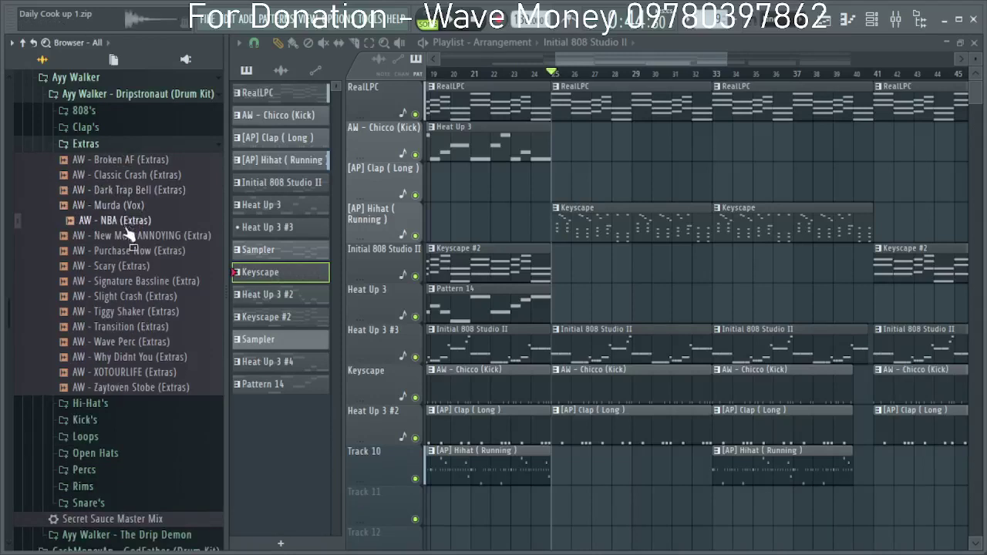
{"action": "left_click", "coordinate": [126, 192]}
{"action": "left_click", "coordinate": [122, 221]}
Place the AW - NBA (Extras) sample on Track 11 at bar 25 and open its audio clip settings.
{"action": "scroll", "coordinate": [123, 223], "scroll_direction": "down", "scroll_amount": 3}
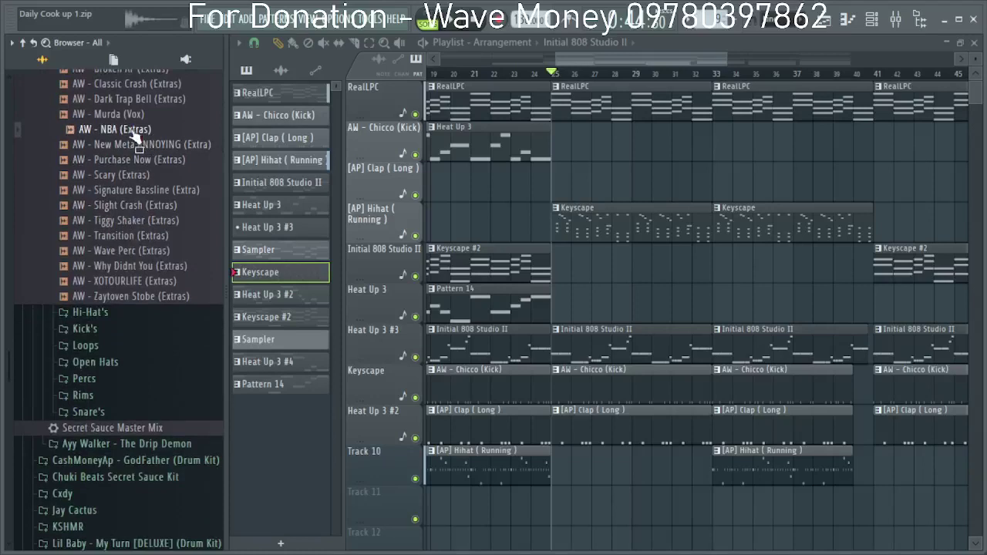
{"action": "left_click_drag", "start_coordinate": [130, 138], "coordinate": [555, 504]}
{"action": "double_click", "coordinate": [556, 503]}
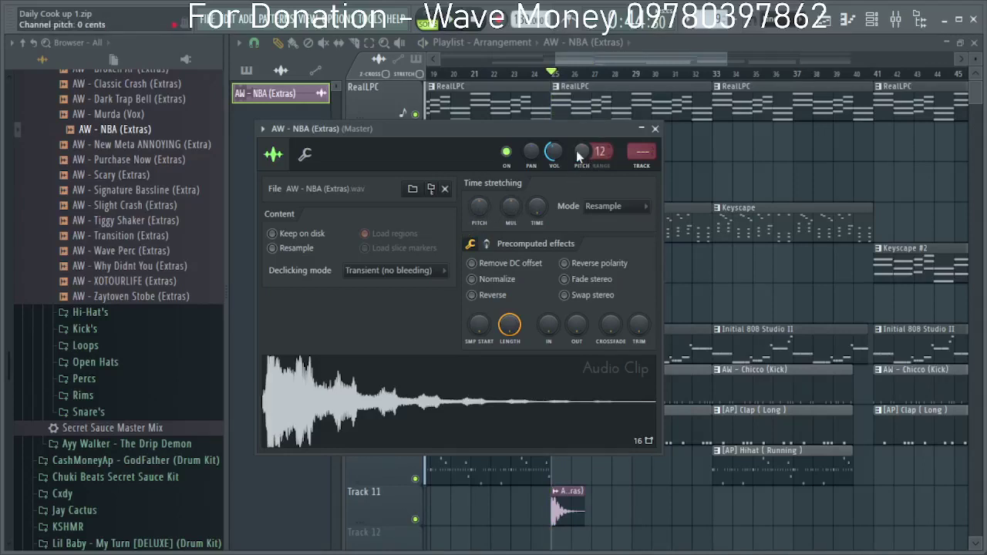
Try raising the AW - NBA (Extras) clip's channel pitch up to +576 cents, and reset the pitch and its range.
{"action": "scroll", "coordinate": [579, 153], "scroll_direction": "up", "scroll_amount": 1}
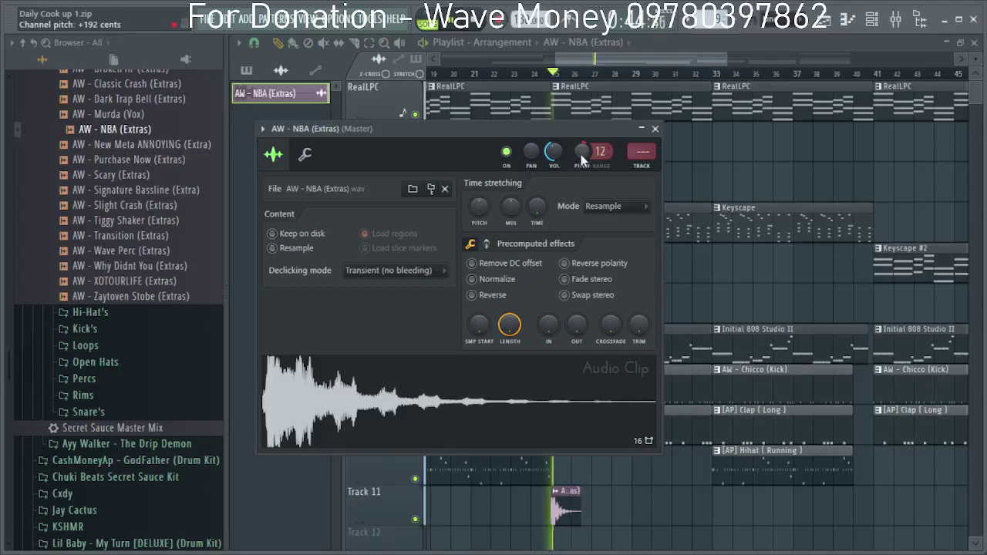
{"action": "scroll", "coordinate": [582, 158], "scroll_direction": "up", "scroll_amount": 2}
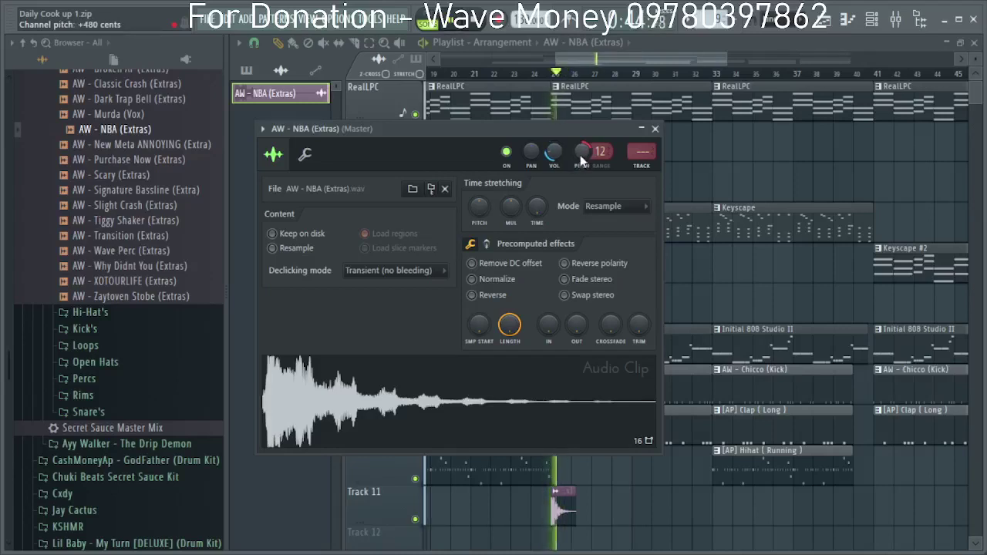
{"action": "scroll", "coordinate": [580, 155], "scroll_direction": "up", "scroll_amount": 1}
{"action": "right_click", "coordinate": [581, 156]}
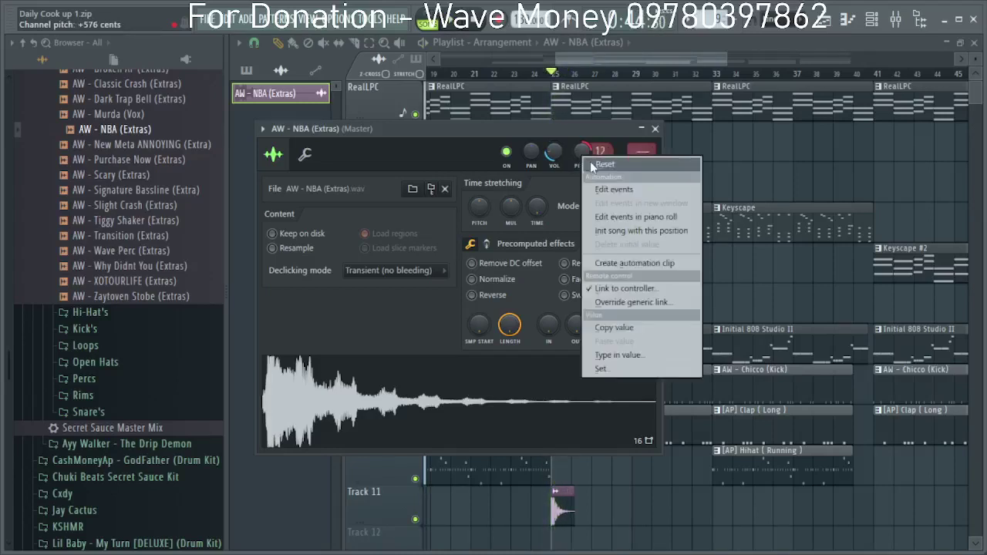
{"action": "left_click", "coordinate": [592, 165]}
{"action": "right_click", "coordinate": [598, 155]}
{"action": "left_click", "coordinate": [607, 163]}
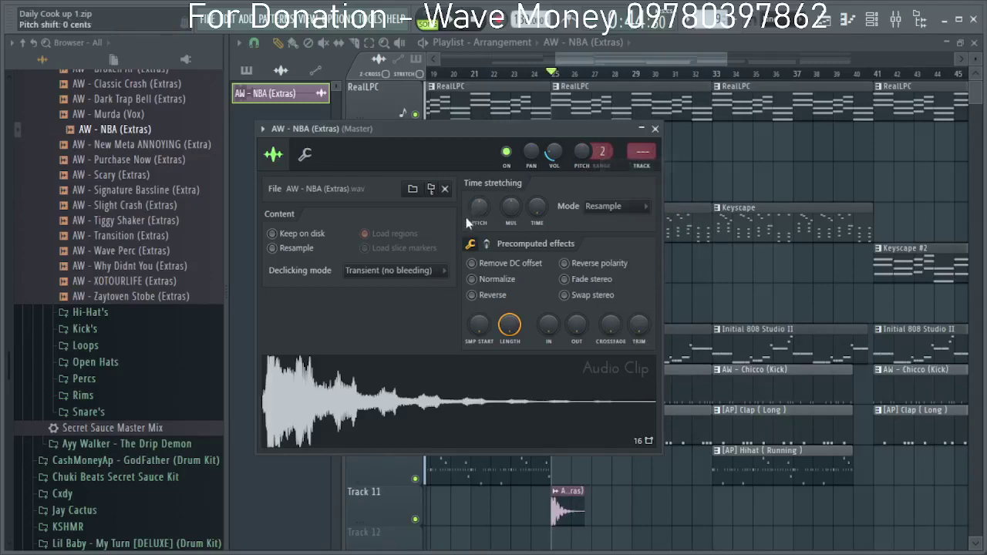
Compare time-stretching pitch shifts on the AW - NBA (Extras) clip by ear and lower the shift past -180 cents.
{"action": "scroll", "coordinate": [480, 210], "scroll_direction": "up", "scroll_amount": 1}
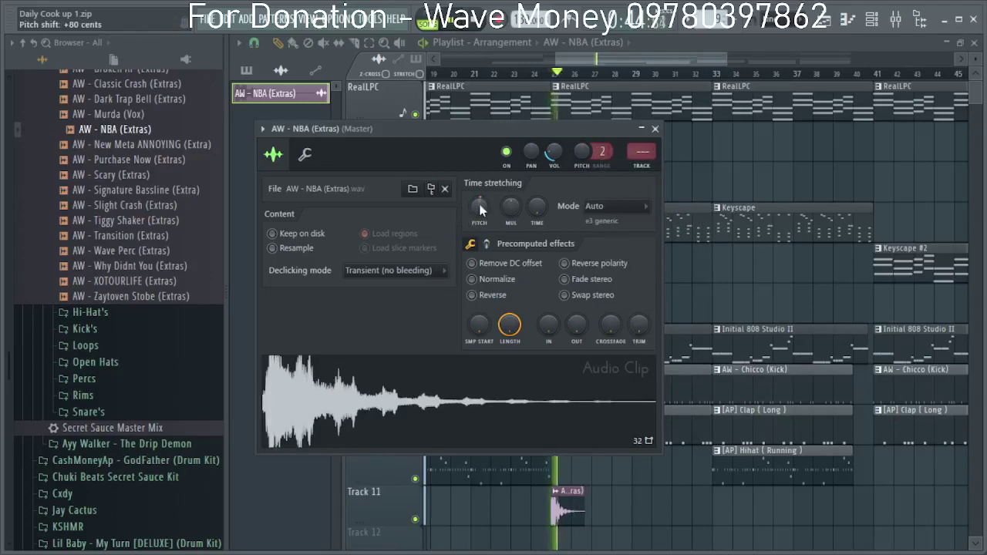
{"action": "scroll", "coordinate": [479, 209], "scroll_direction": "up", "scroll_amount": 1}
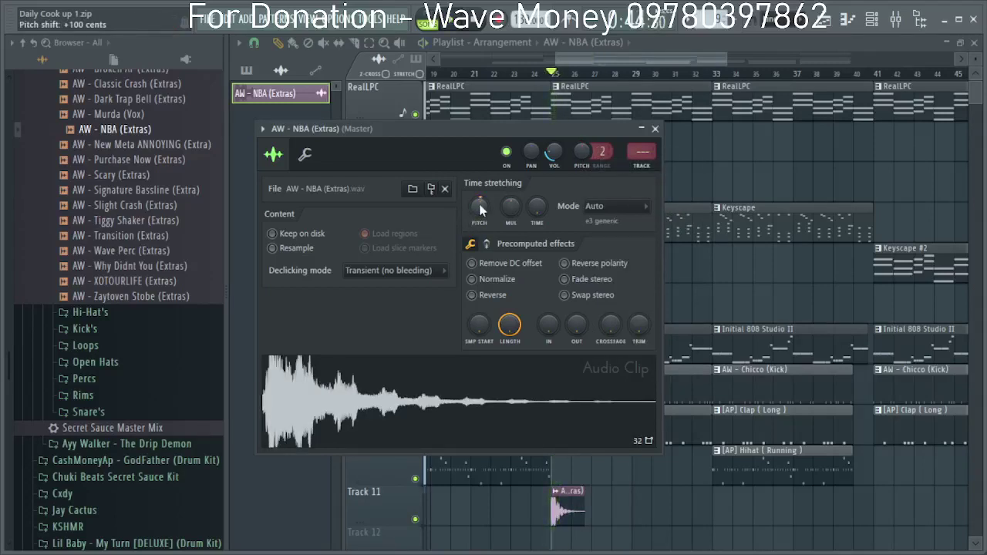
{"action": "scroll", "coordinate": [480, 208], "scroll_direction": "down", "scroll_amount": 2}
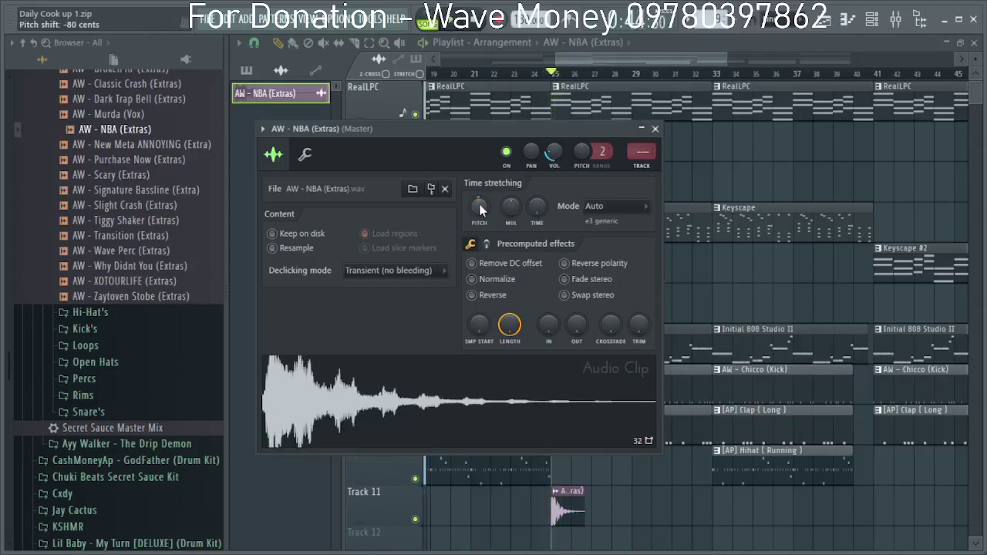
{"action": "scroll", "coordinate": [479, 204], "scroll_direction": "down", "scroll_amount": 1}
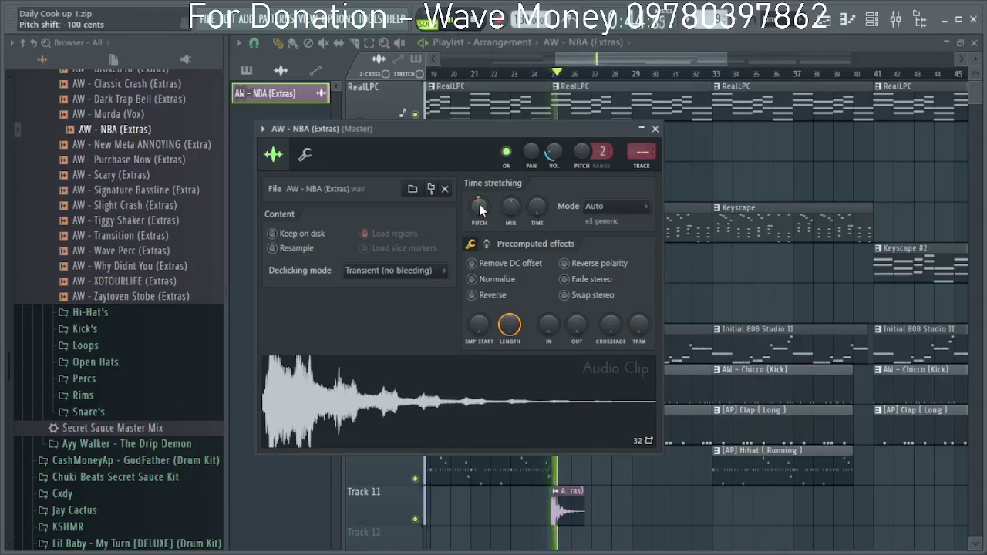
{"action": "scroll", "coordinate": [479, 209], "scroll_direction": "down", "scroll_amount": 4}
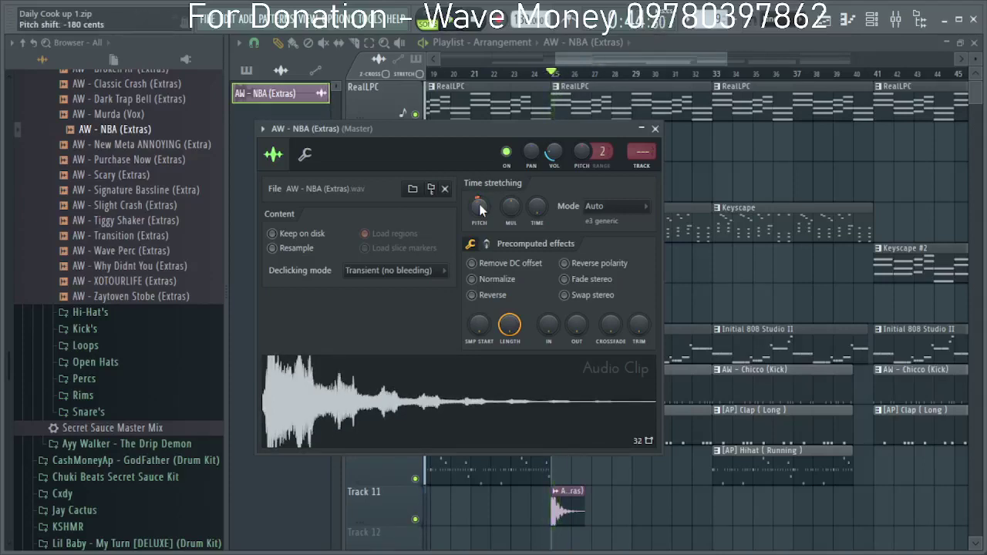
{"action": "scroll", "coordinate": [480, 208], "scroll_direction": "down", "scroll_amount": 5}
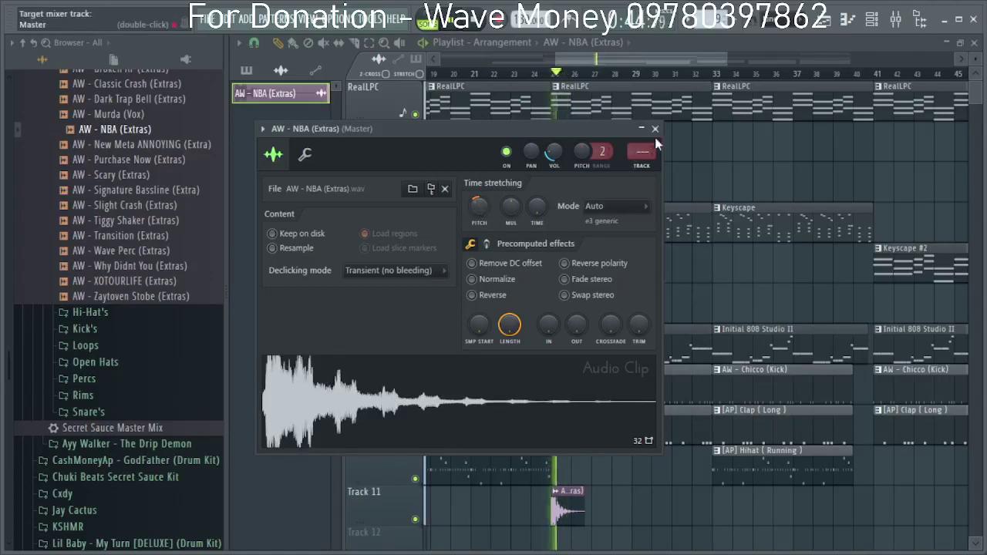
Route the AW - NBA (Extras) clip to mixer Insert 11, set that insert's volume to -3.7 dB, and close the clip settings.
{"action": "key", "text": "space"}
{"action": "left_click_drag", "start_coordinate": [646, 152], "coordinate": [646, 140]}
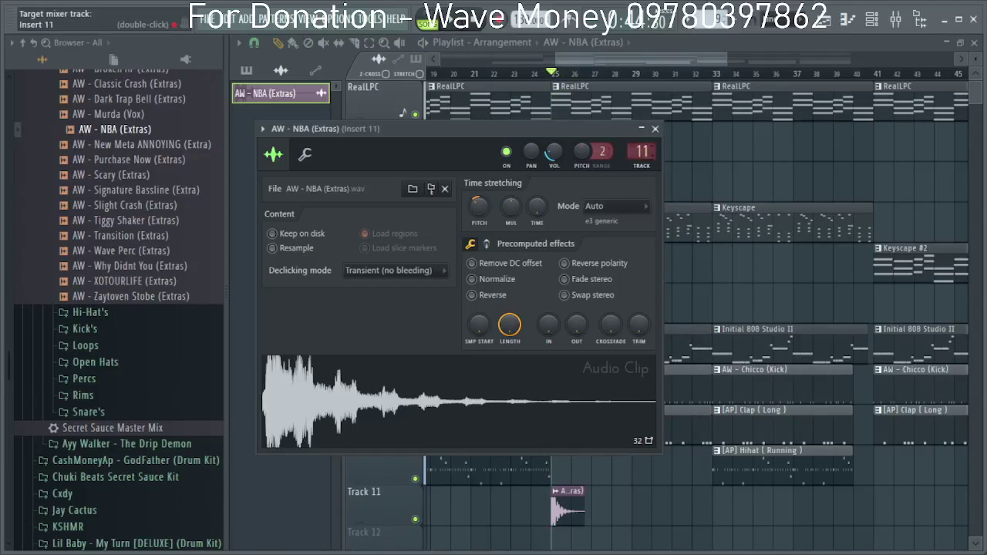
{"action": "double_click", "coordinate": [643, 151]}
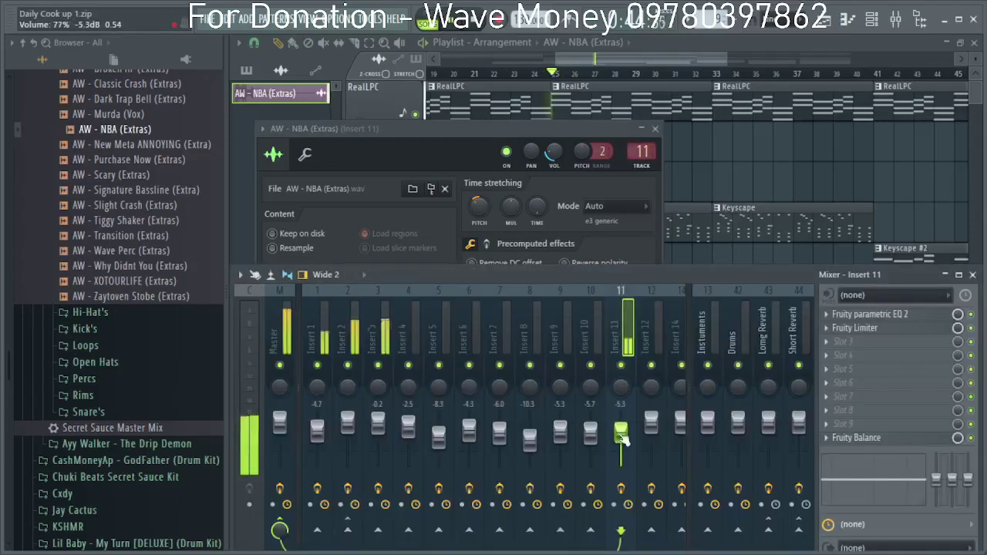
{"action": "left_click_drag", "start_coordinate": [622, 438], "coordinate": [622, 433]}
{"action": "left_click", "coordinate": [655, 128]}
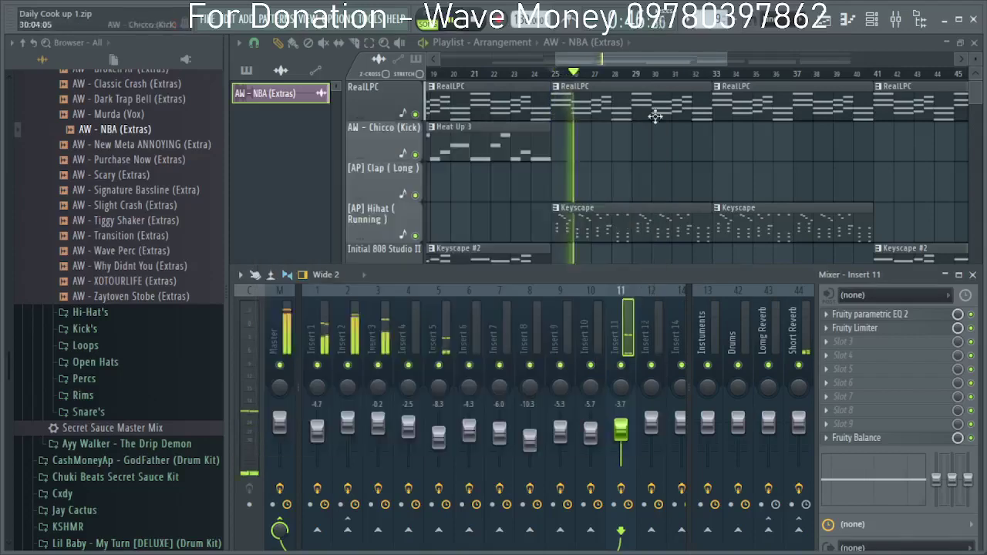
Try shortening the AW - NBA (Extras) clip at bar 25 on Track 11 to less than one bar.
{"action": "left_click", "coordinate": [627, 51]}
{"action": "key", "text": "space"}
{"action": "scroll", "coordinate": [574, 517], "scroll_direction": "up", "scroll_amount": 3}
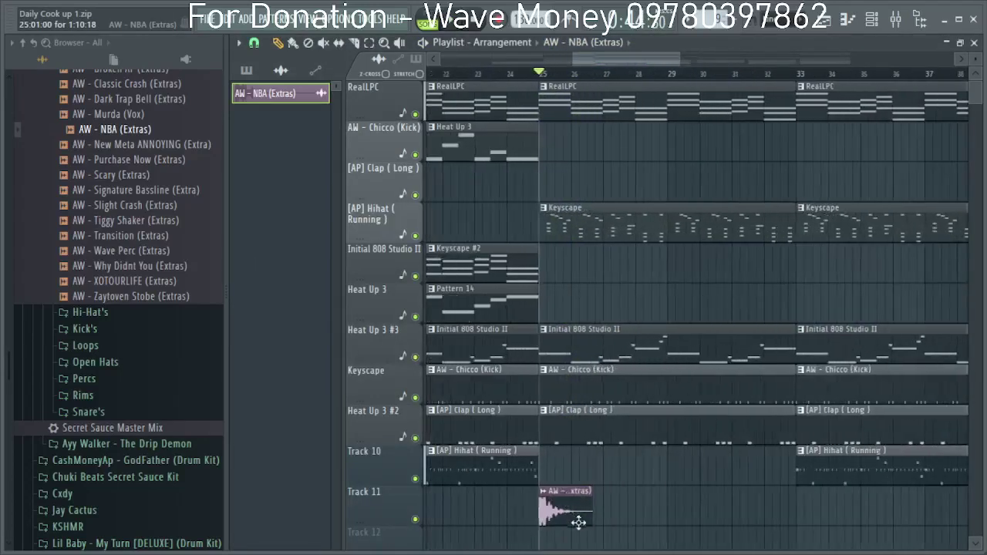
{"action": "scroll", "coordinate": [580, 524], "scroll_direction": "up", "scroll_amount": 2}
{"action": "scroll", "coordinate": [578, 511], "scroll_direction": "down", "scroll_amount": 2}
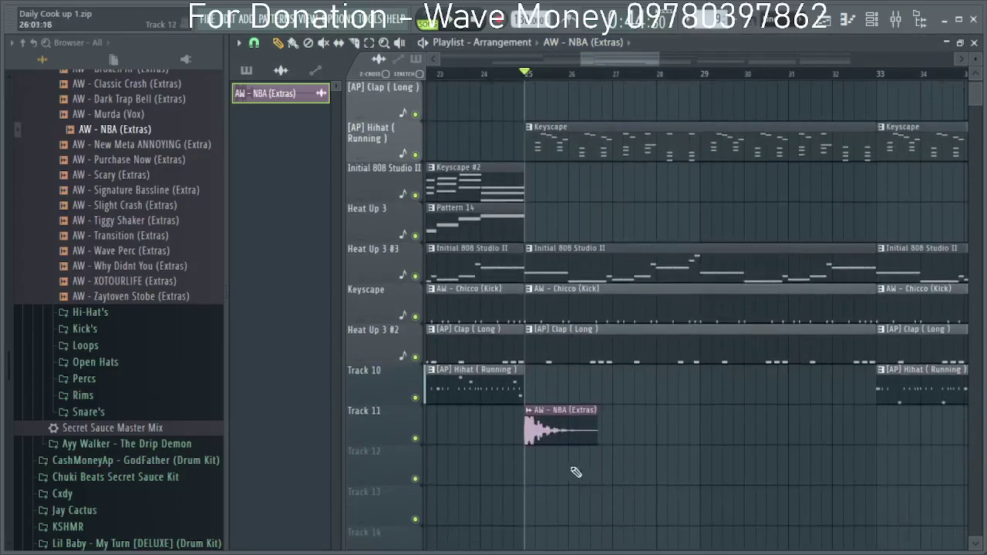
{"action": "left_click_drag", "start_coordinate": [588, 439], "coordinate": [568, 440]}
{"action": "scroll", "coordinate": [563, 439], "scroll_direction": "up", "scroll_amount": 2}
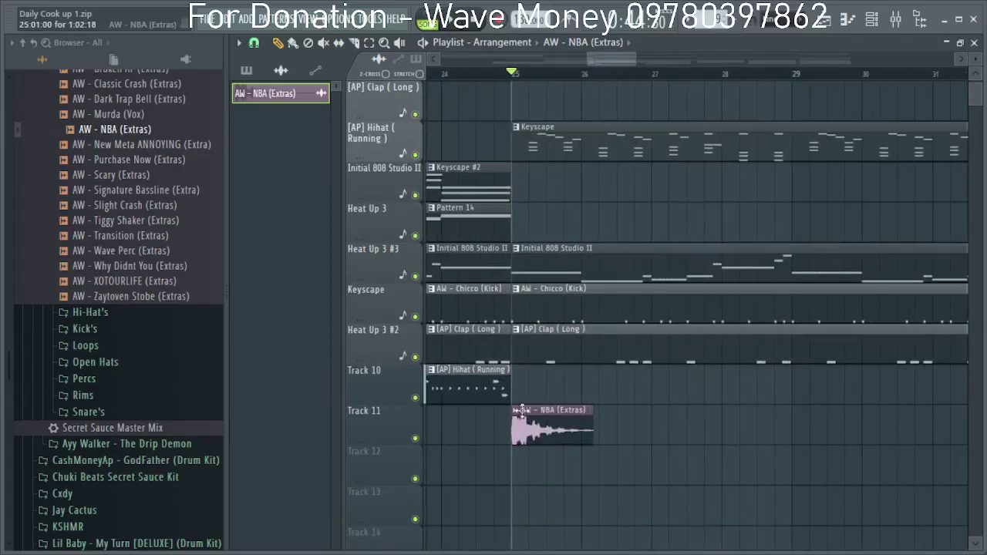
{"action": "left_click", "coordinate": [523, 410]}
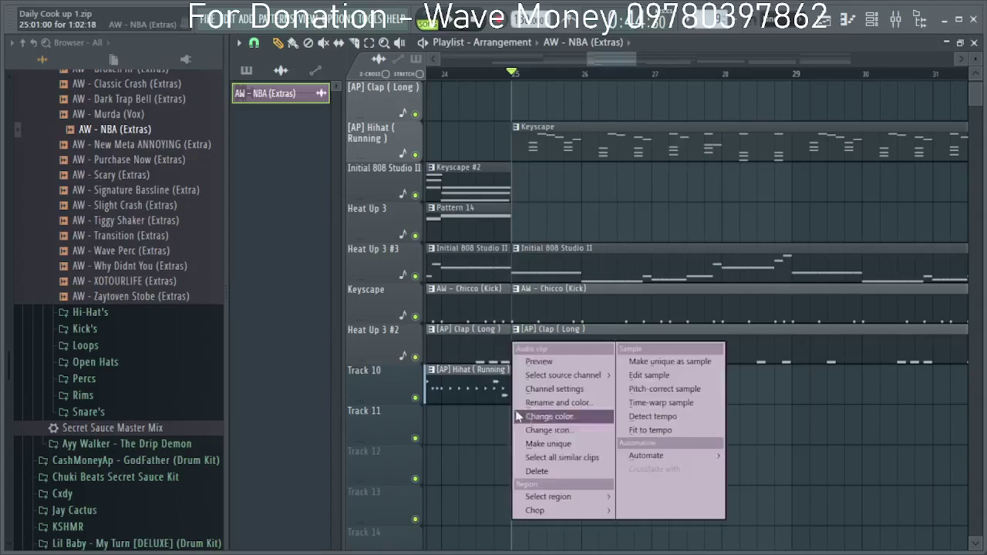
{"action": "left_click", "coordinate": [678, 432]}
{"action": "left_click", "coordinate": [519, 345]}
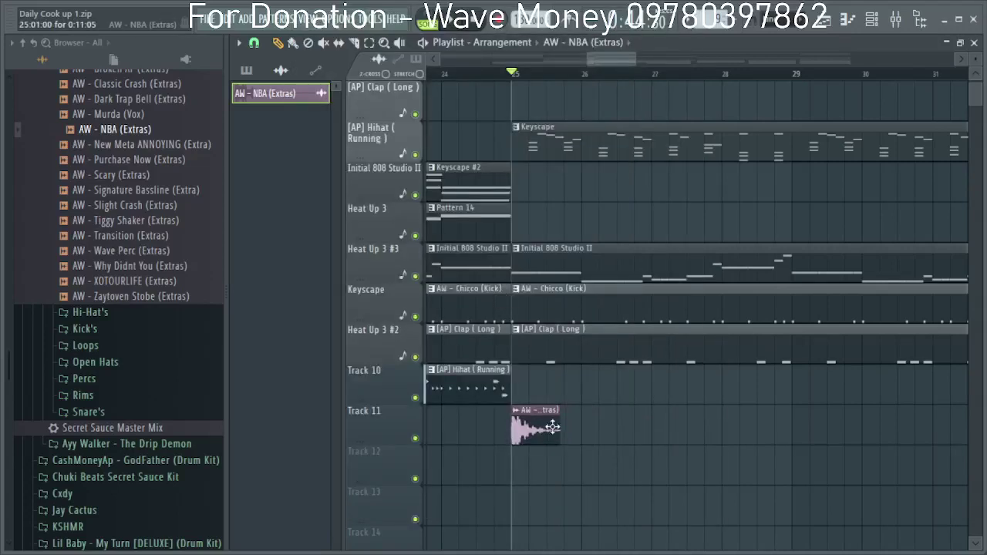
Try a slightly longer trim on the AW - NBA (Extras) clip, audition it, and undo the length changes.
{"action": "left_click_drag", "start_coordinate": [557, 425], "coordinate": [577, 424]}
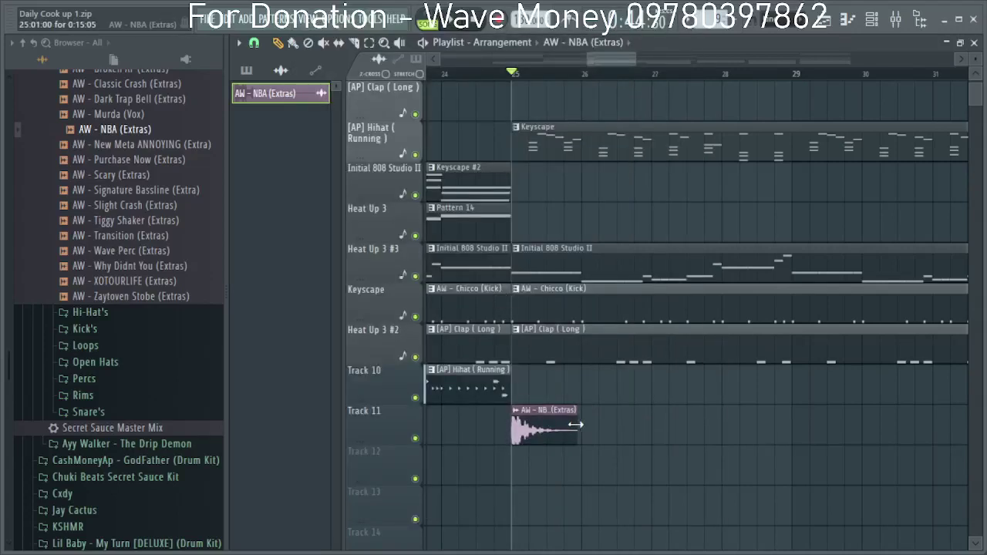
{"action": "key", "text": "space"}
{"action": "double_click", "coordinate": [563, 437]}
{"action": "key", "text": "space"}
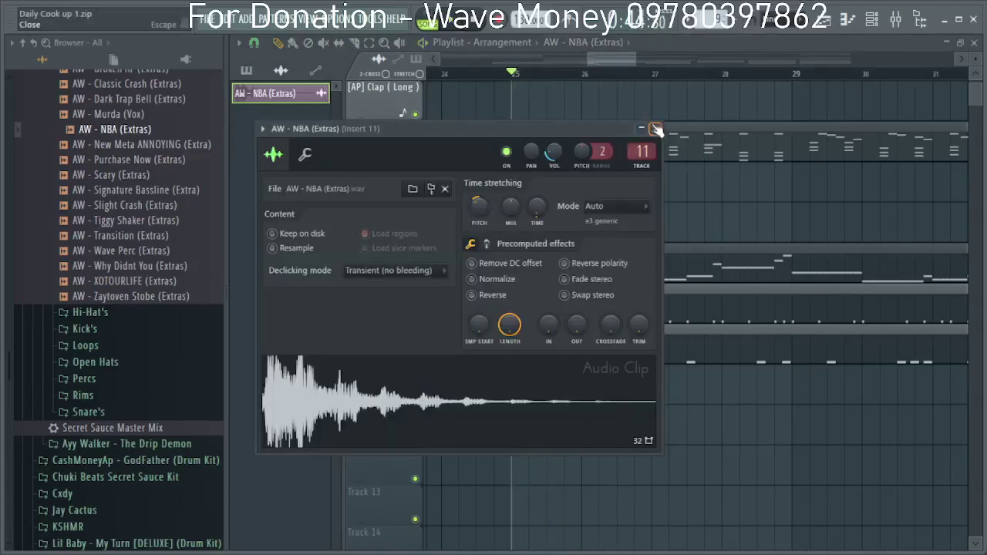
{"action": "left_click", "coordinate": [657, 129]}
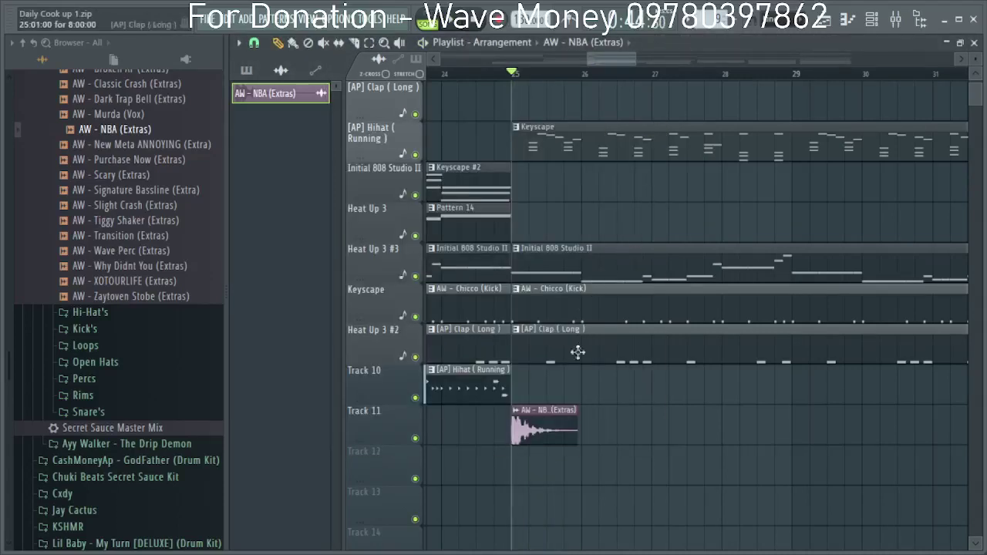
{"action": "key", "text": "ctrl+alt+z"}
{"action": "key", "text": "ctrl+alt+z"}
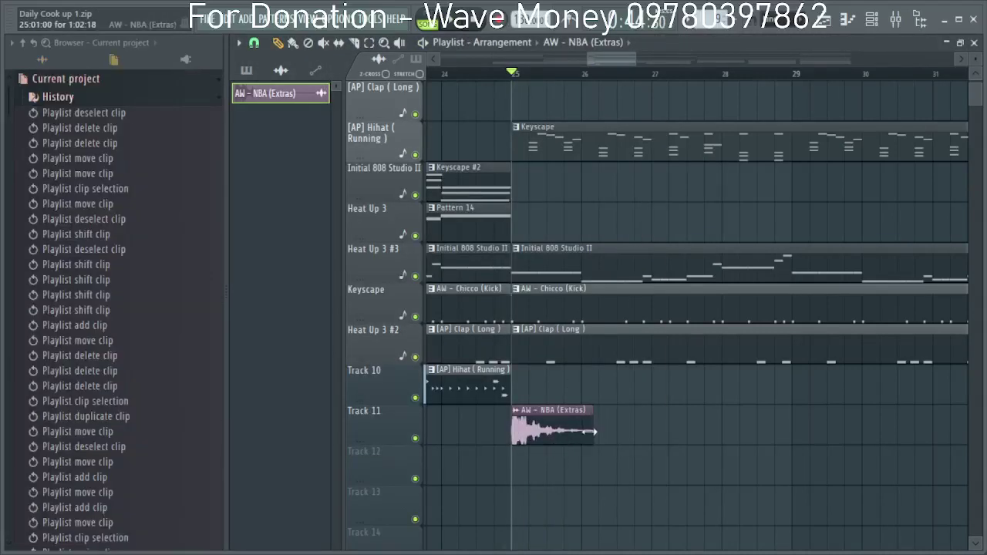
Slice the AW - NBA (Extras) clip on Track 11 at bar 26 and return to the Draw tool.
{"action": "key", "text": "space"}
{"action": "double_click", "coordinate": [575, 431]}
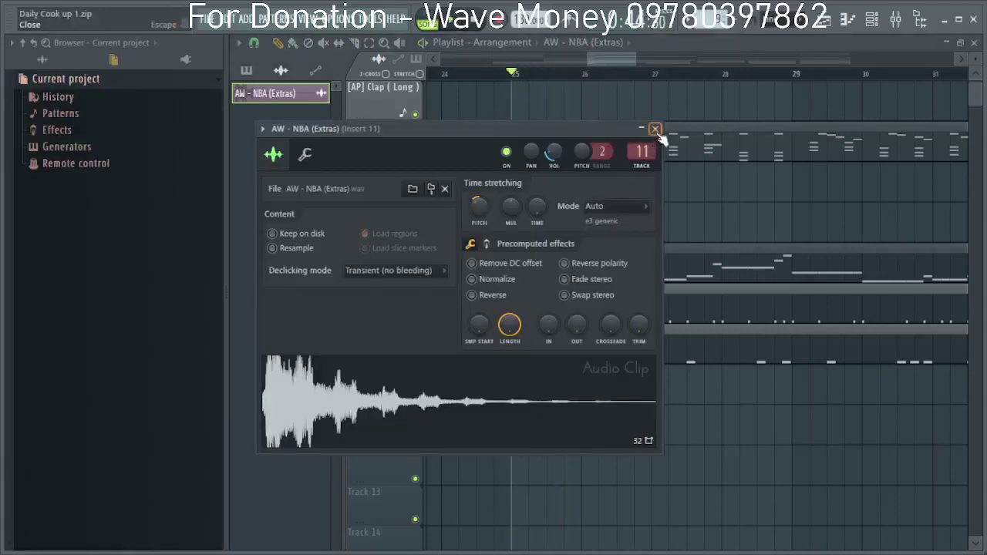
{"action": "left_click", "coordinate": [654, 129]}
{"action": "key", "text": "space"}
{"action": "left_click", "coordinate": [354, 42]}
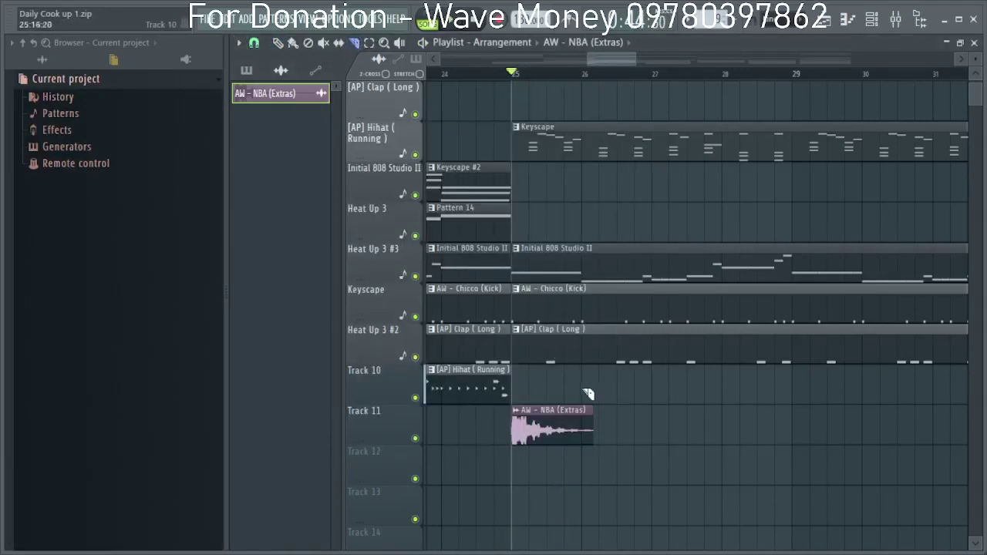
{"action": "left_click_drag", "start_coordinate": [582, 472], "coordinate": [580, 484]}
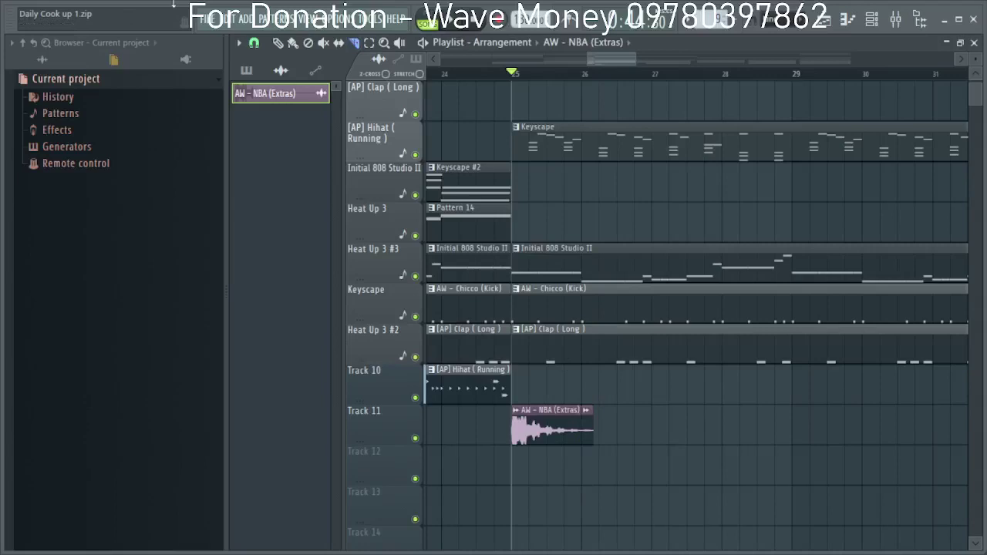
{"action": "left_click", "coordinate": [258, 46]}
{"action": "left_click", "coordinate": [268, 58]}
{"action": "left_click", "coordinate": [279, 44]}
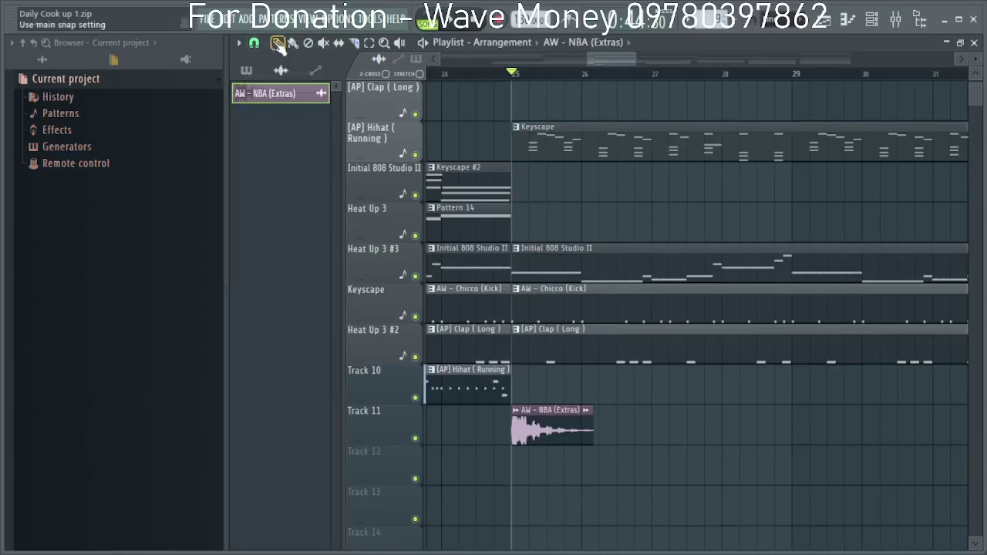
Hide the browser, delete the slice remainder past bar 26, and place a one-bar AW - NBA (Extras) copy there.
{"action": "left_click", "coordinate": [921, 20]}
{"action": "right_click", "coordinate": [429, 438]}
{"action": "key", "text": "space"}
{"action": "left_click", "coordinate": [452, 430]}
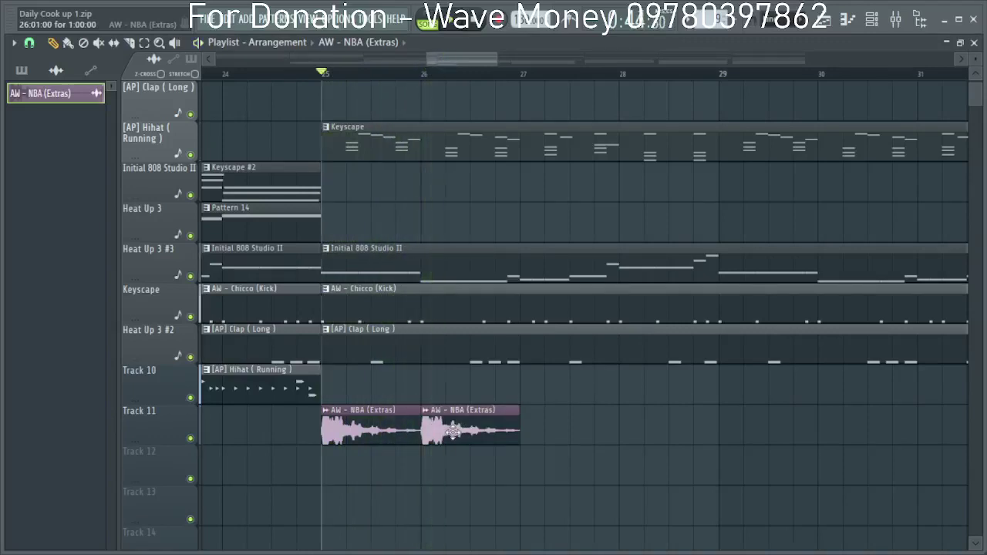
Set the time-stretching pitch shift of AW - NBA (Extras) to -300 cents while auditioning it, and close its settings.
{"action": "double_click", "coordinate": [452, 430]}
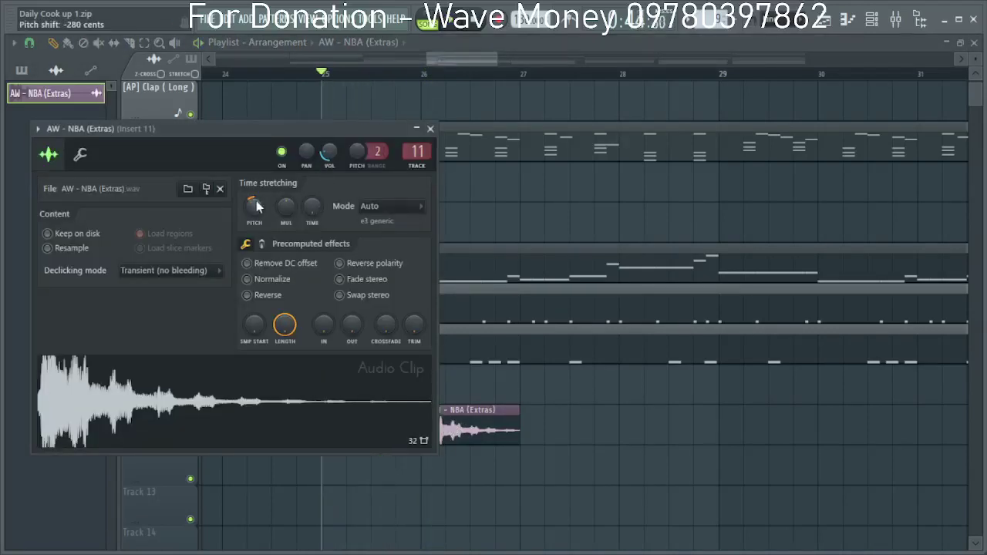
{"action": "scroll", "coordinate": [253, 209], "scroll_direction": "down", "scroll_amount": 2}
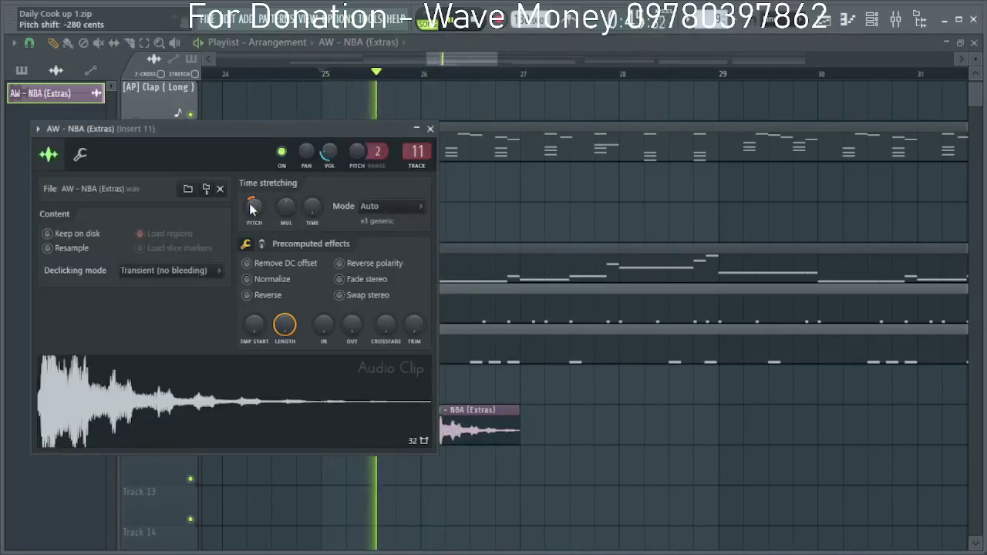
{"action": "scroll", "coordinate": [253, 209], "scroll_direction": "down", "scroll_amount": 8}
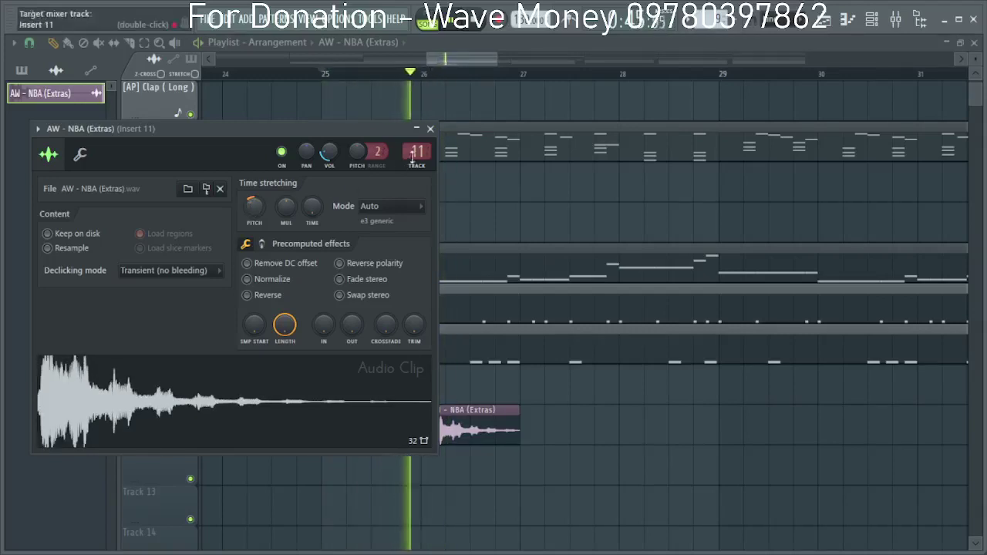
{"action": "left_click", "coordinate": [430, 129]}
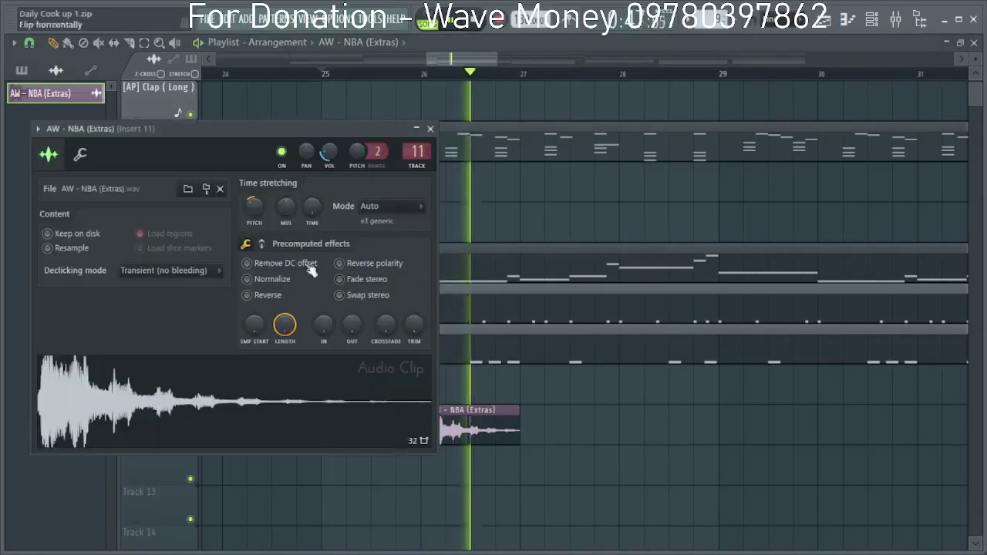
{"action": "double_click", "coordinate": [383, 434]}
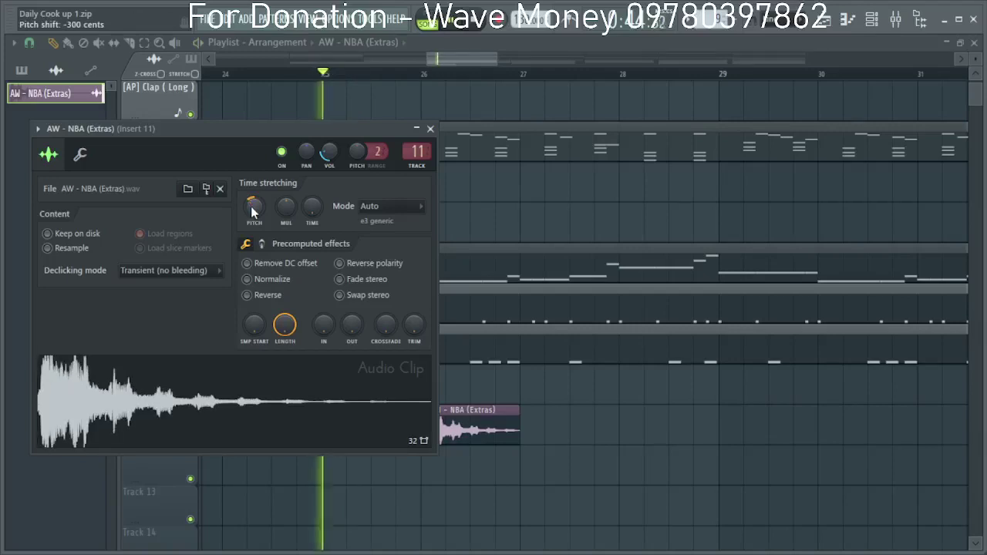
{"action": "left_click", "coordinate": [430, 129]}
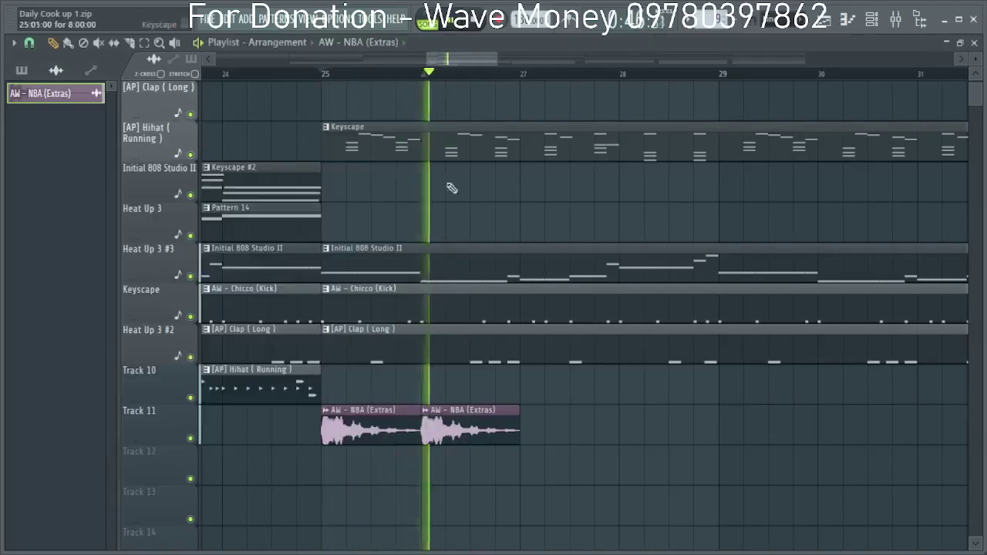
Make the AW - NBA (Extras) clip at bar 26 unique and try its pitch shift at -380 cents.
{"action": "right_click", "coordinate": [426, 417]}
{"action": "left_click", "coordinate": [477, 445]}
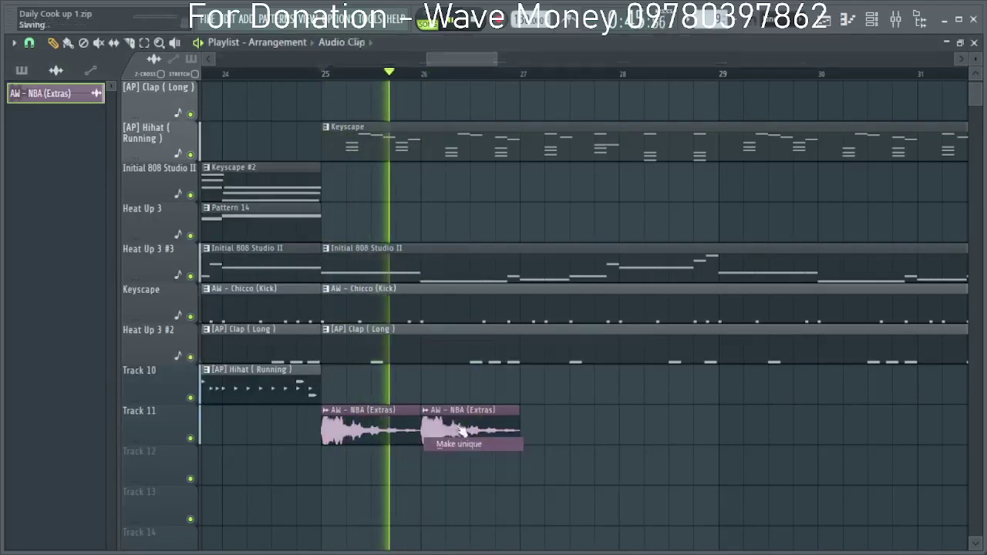
{"action": "double_click", "coordinate": [450, 419]}
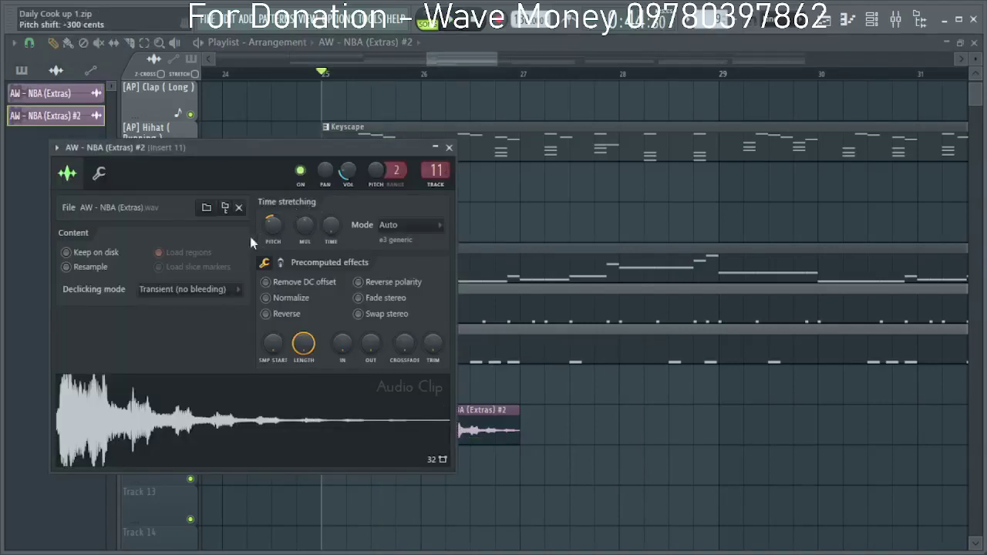
{"action": "key", "text": "space"}
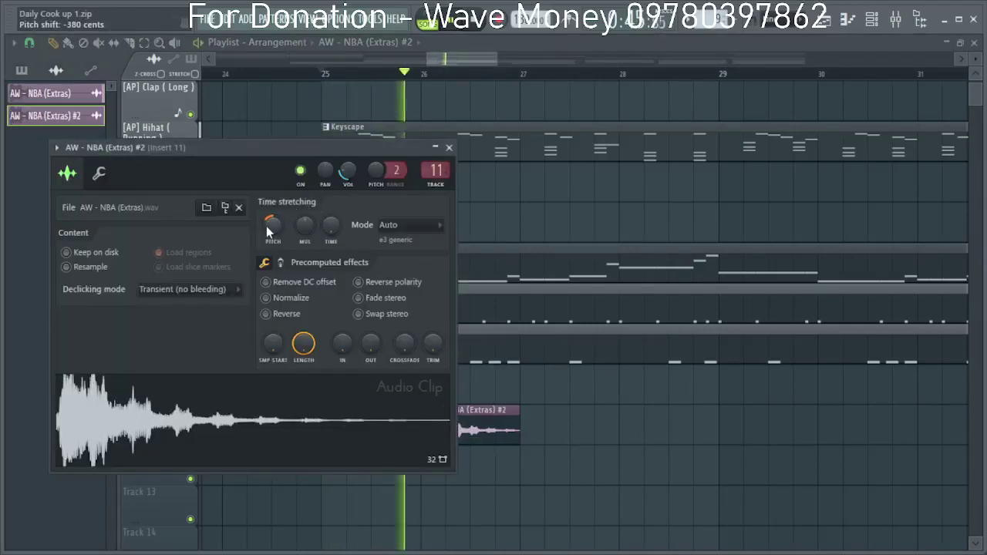
{"action": "key", "text": "space"}
{"action": "key", "text": "space"}
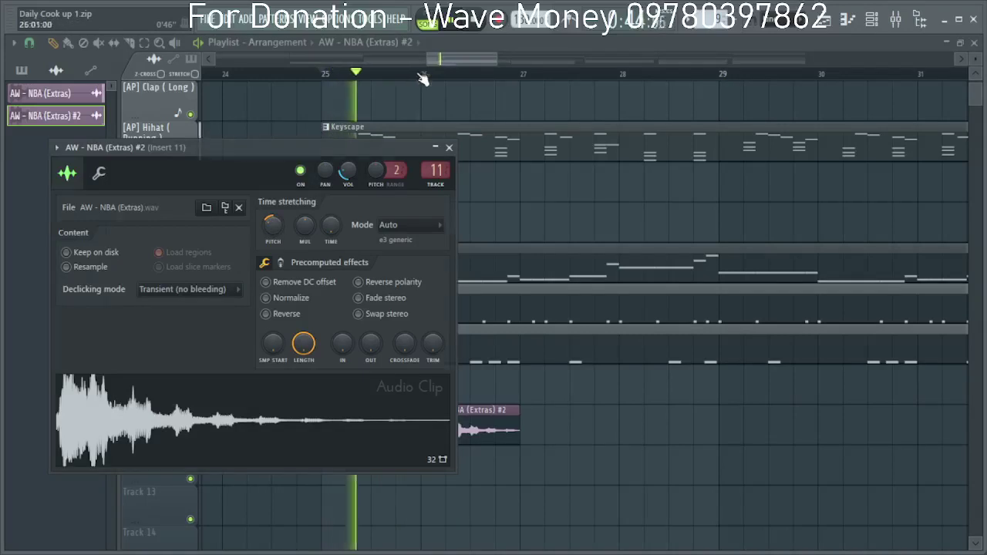
Audition the AW - NBA (Extras) #2 clip from bar 26 and try a pitch shift of -500 cents.
{"action": "left_click", "coordinate": [421, 77]}
{"action": "double_click", "coordinate": [467, 421]}
{"action": "key", "text": "space"}
{"action": "key", "text": "space"}
{"action": "left_click_drag", "start_coordinate": [278, 233], "coordinate": [271, 229]}
{"action": "key", "text": "space"}
{"action": "key", "text": "space"}
{"action": "key", "text": "space"}
{"action": "key", "text": "space"}
{"action": "key", "text": "space"}
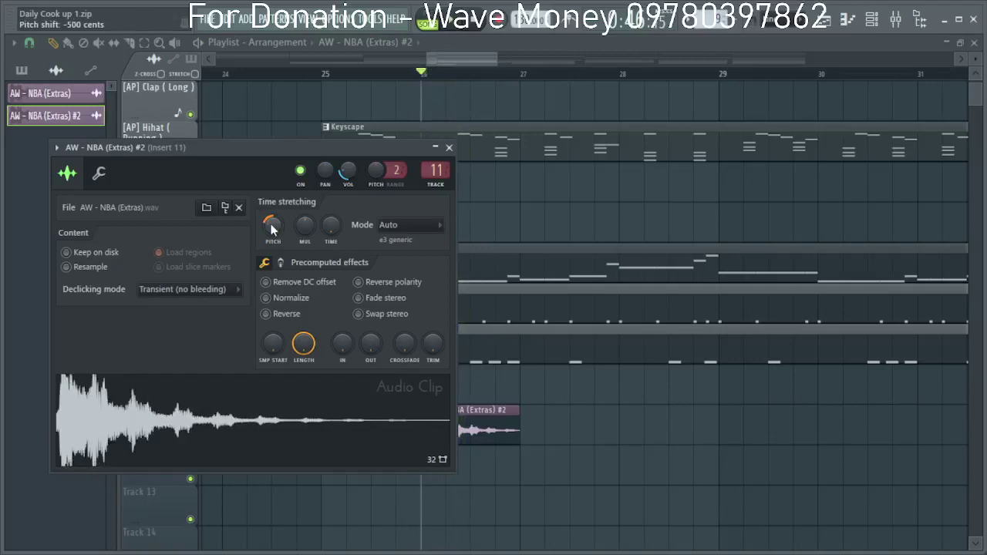
Try lowering the AW - NBA (Extras) #2 pitch shift to -580 cents and beyond, comparing it by ear.
{"action": "key", "text": "space"}
{"action": "key", "text": "space"}
{"action": "key", "text": "space"}
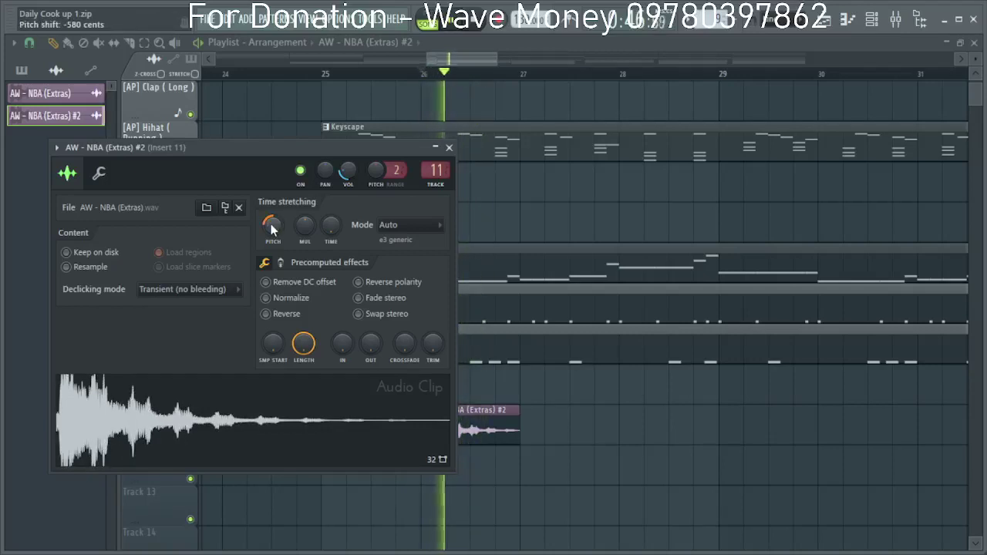
{"action": "key", "text": "space"}
{"action": "left_click_drag", "start_coordinate": [271, 229], "coordinate": [270, 231]}
{"action": "key", "text": "space"}
{"action": "key", "text": "space"}
{"action": "key", "text": "space"}
{"action": "key", "text": "space"}
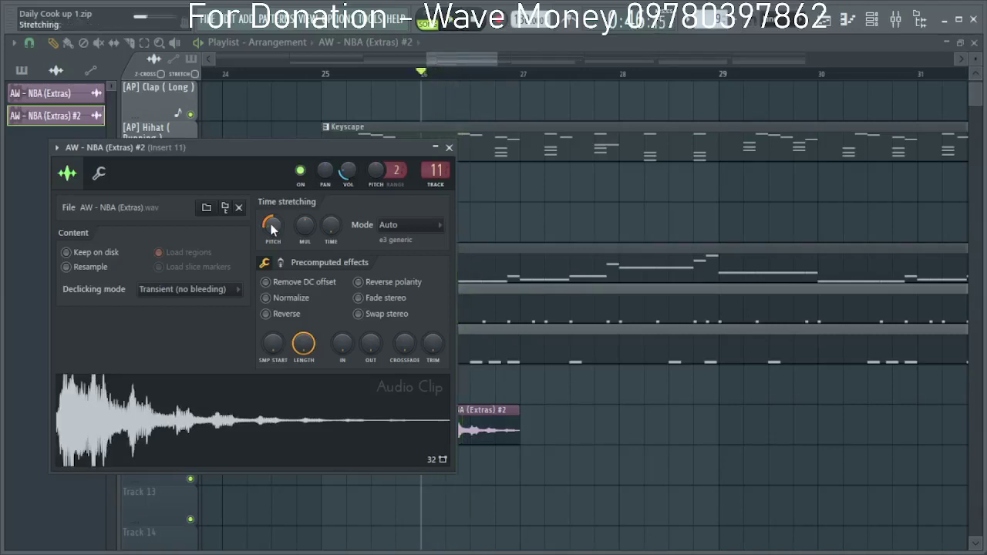
Reset the AW - NBA (Extras) #2 pitch shift to 0 cents and audition shifts of -180 and -200 cents.
{"action": "right_click", "coordinate": [270, 229]}
{"action": "left_click", "coordinate": [287, 230]}
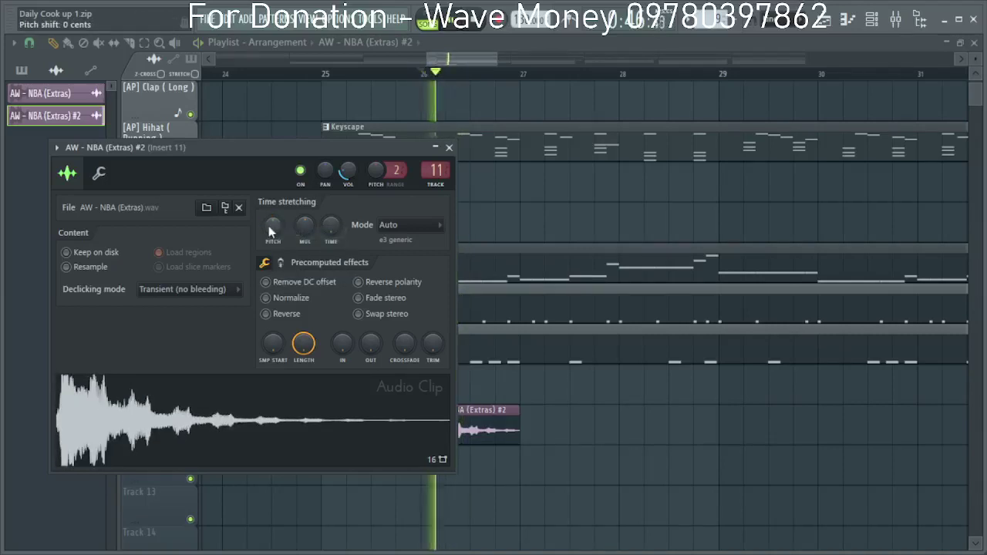
{"action": "left_click_drag", "start_coordinate": [270, 225], "coordinate": [269, 226]}
{"action": "key", "text": "space"}
{"action": "key", "text": "space"}
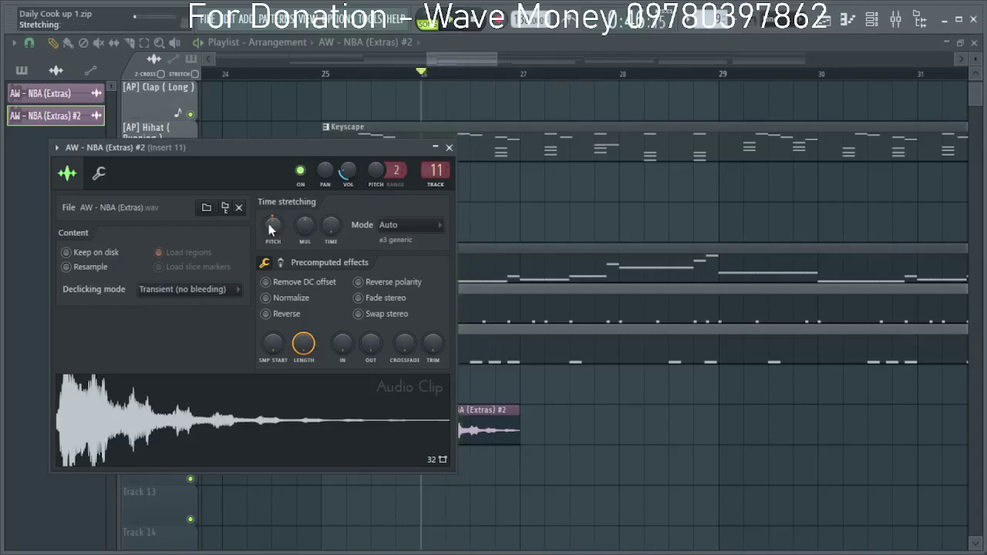
{"action": "key", "text": "space"}
{"action": "key", "text": "space"}
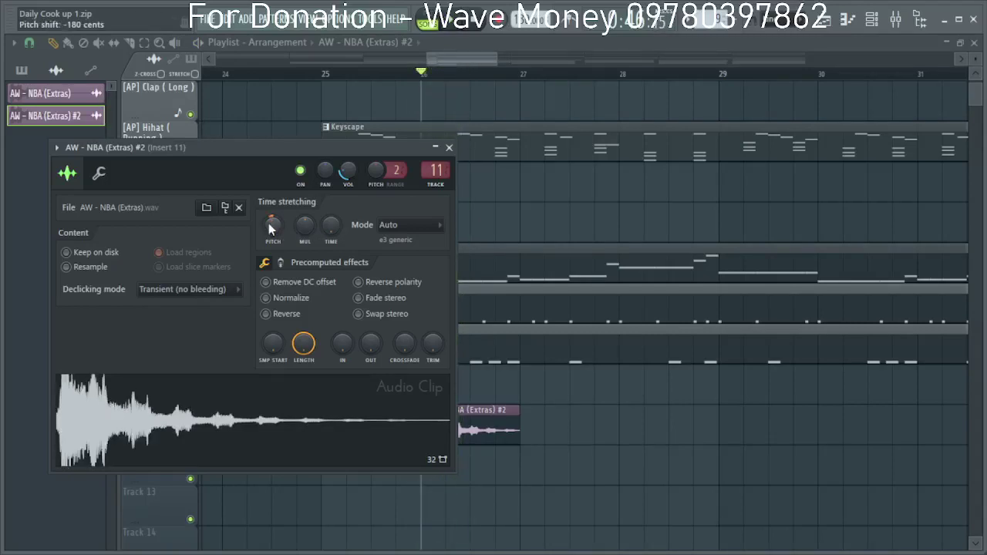
{"action": "key", "text": "space"}
{"action": "key", "text": "space"}
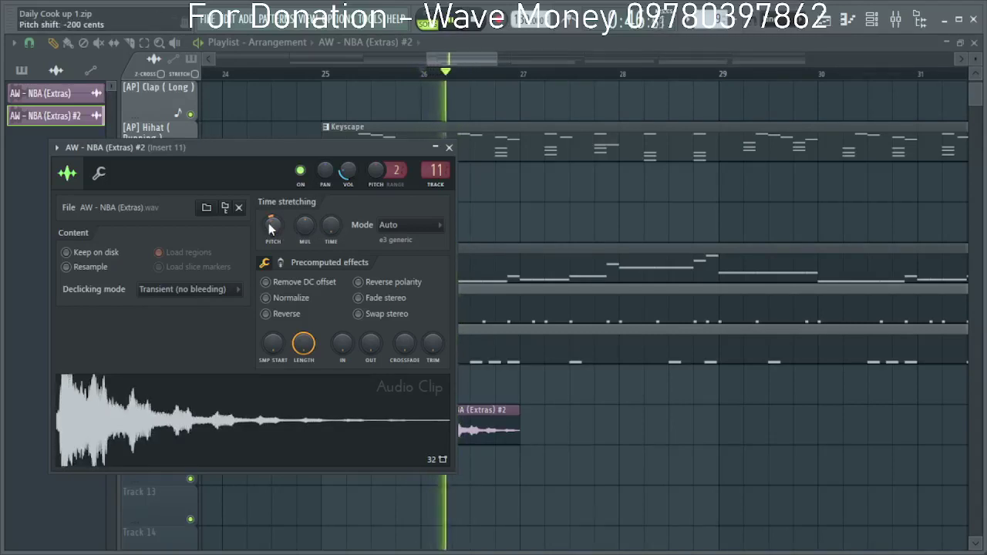
Try an AW - NBA (Extras) #2 pitch shift of -300 cents, auditioning it from bar 25.
{"action": "key", "text": "space"}
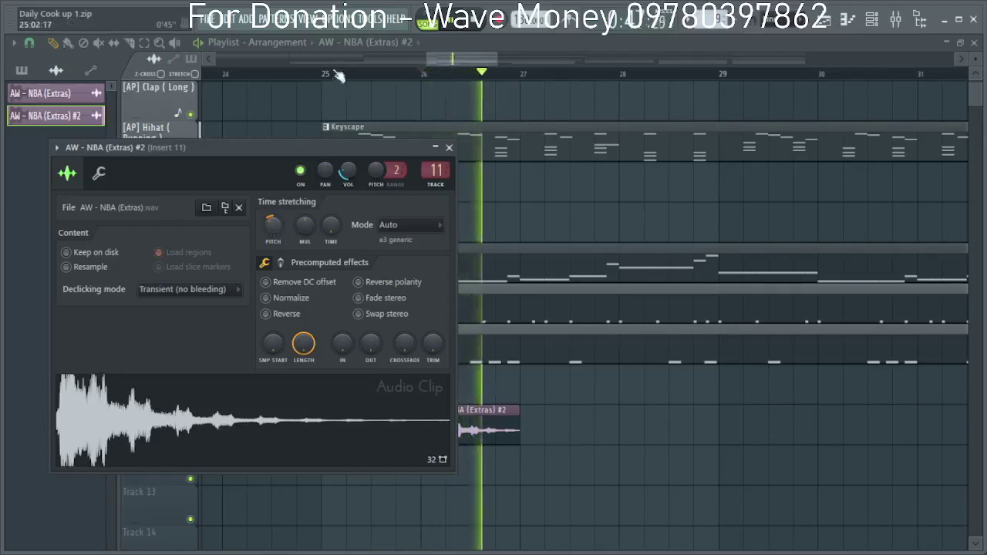
{"action": "left_click", "coordinate": [324, 74]}
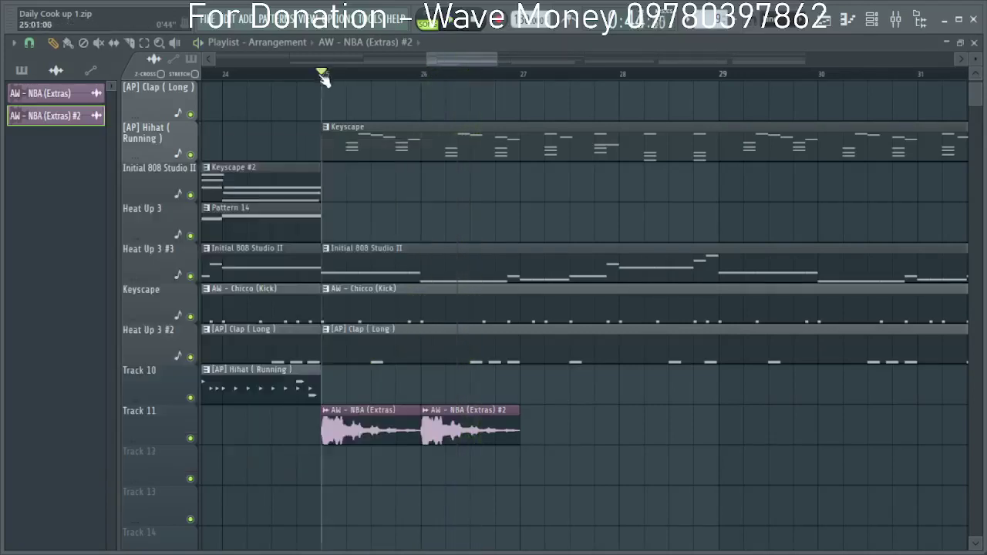
{"action": "key", "text": "space"}
{"action": "double_click", "coordinate": [480, 420]}
{"action": "key", "text": "space"}
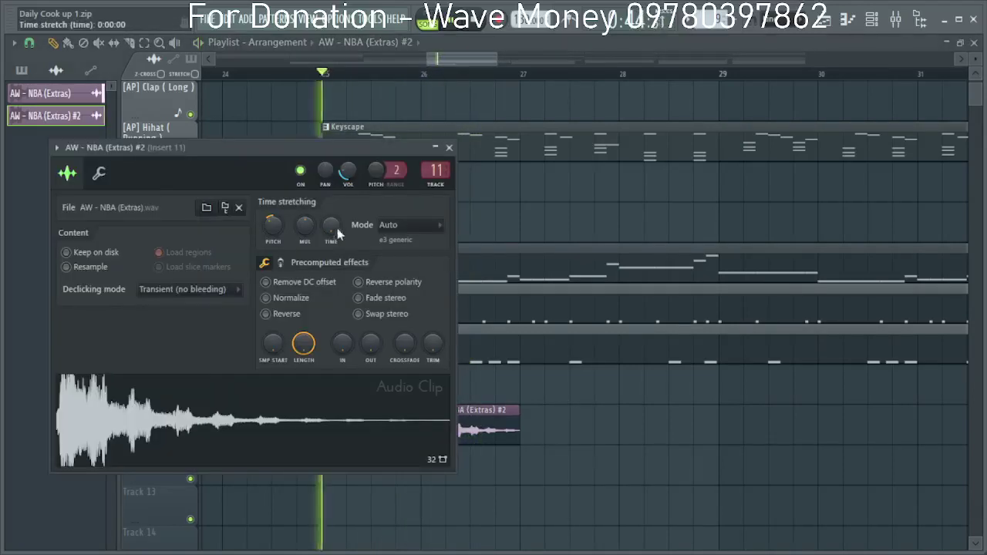
{"action": "key", "text": "space"}
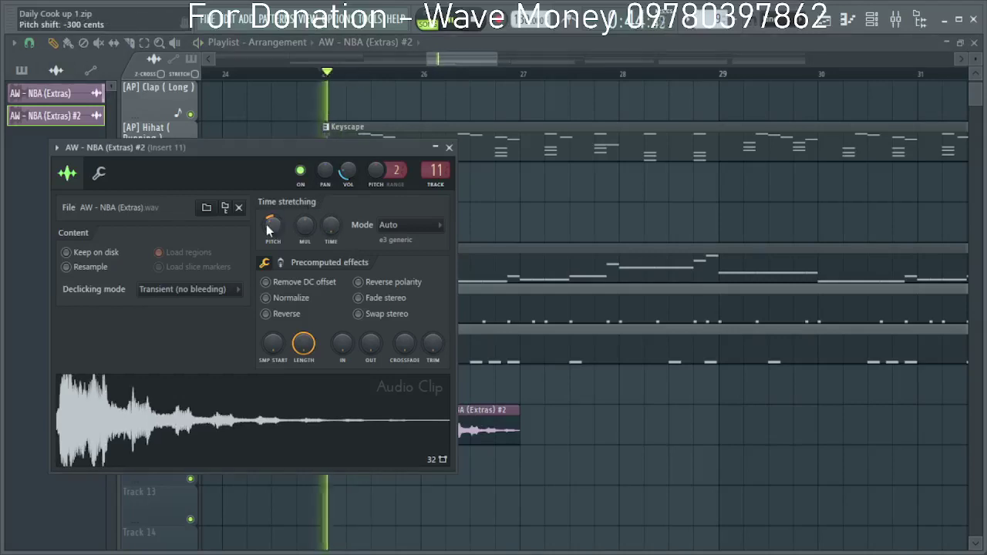
{"action": "key", "text": "space"}
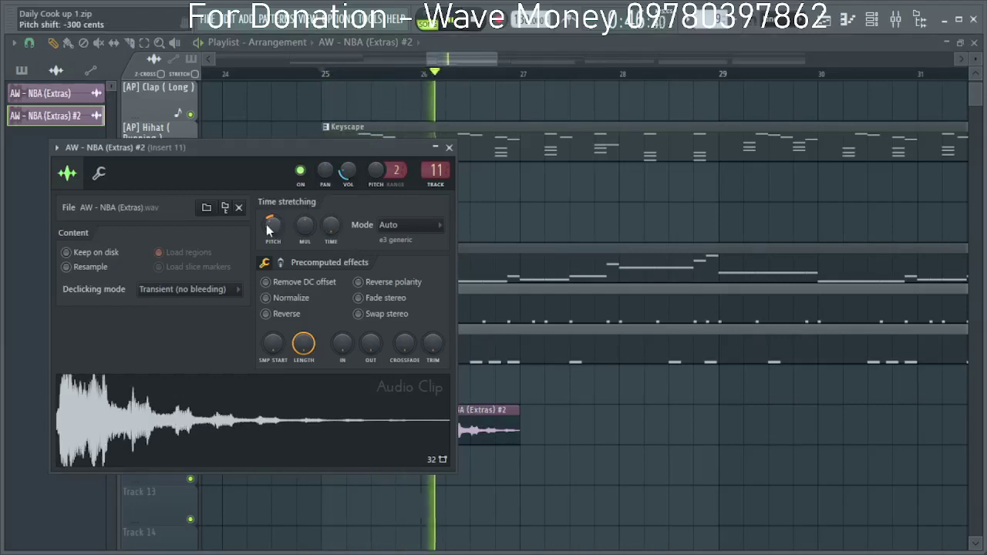
Try raising the AW - NBA (Extras) #2 pitch shift to -220, -200 and -120 cents, comparing each from bar 25.
{"action": "key", "text": "space"}
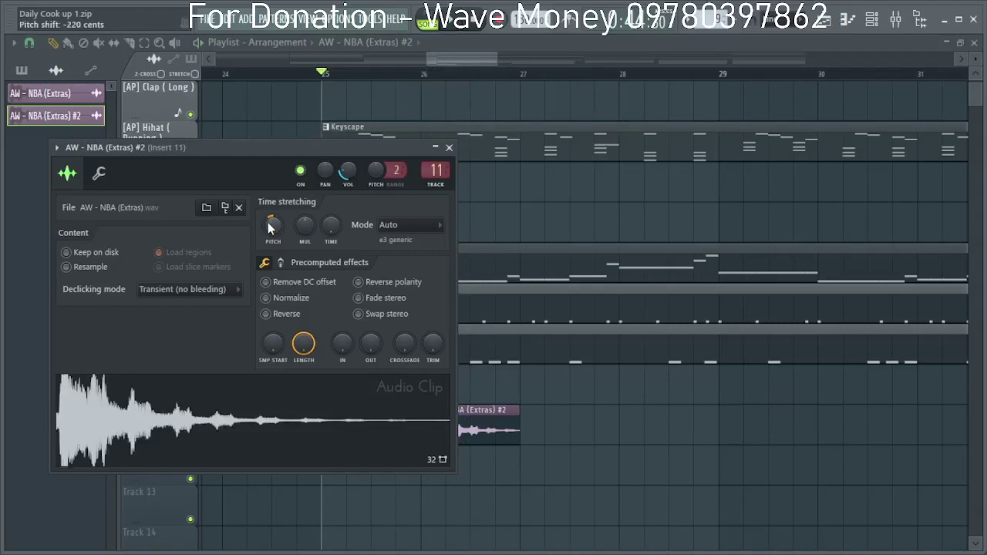
{"action": "key", "text": "space"}
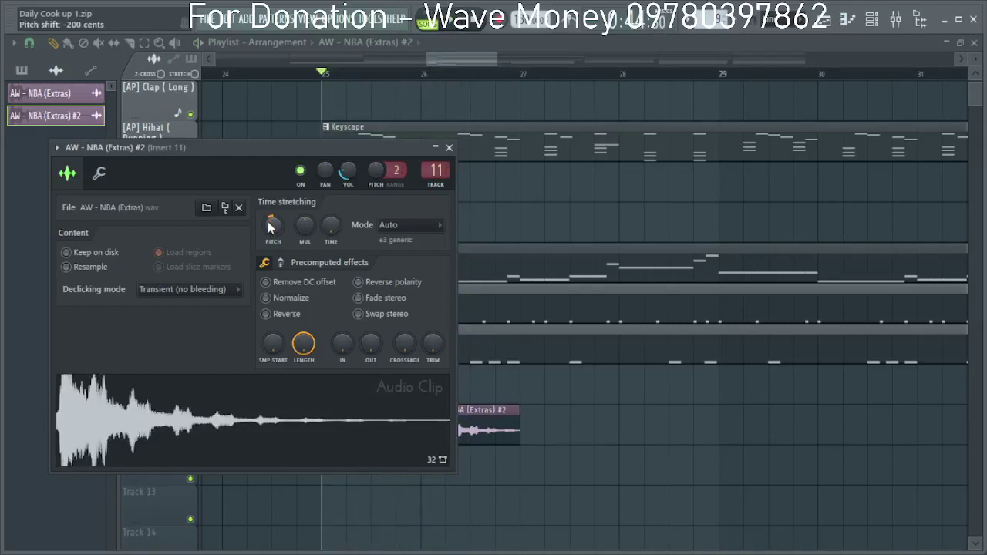
{"action": "key", "text": "space"}
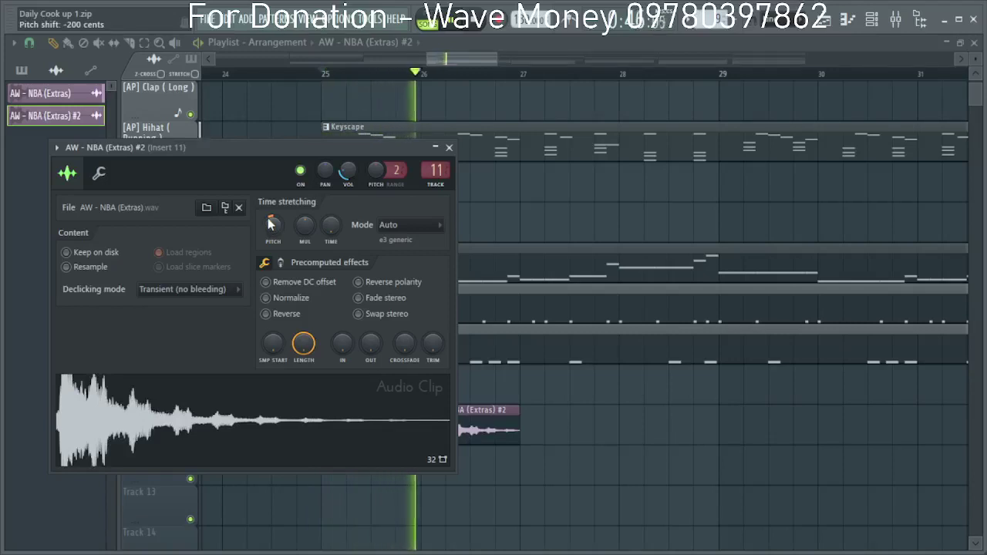
{"action": "scroll", "coordinate": [270, 224], "scroll_direction": "up", "scroll_amount": 8}
{"action": "key", "text": "space"}
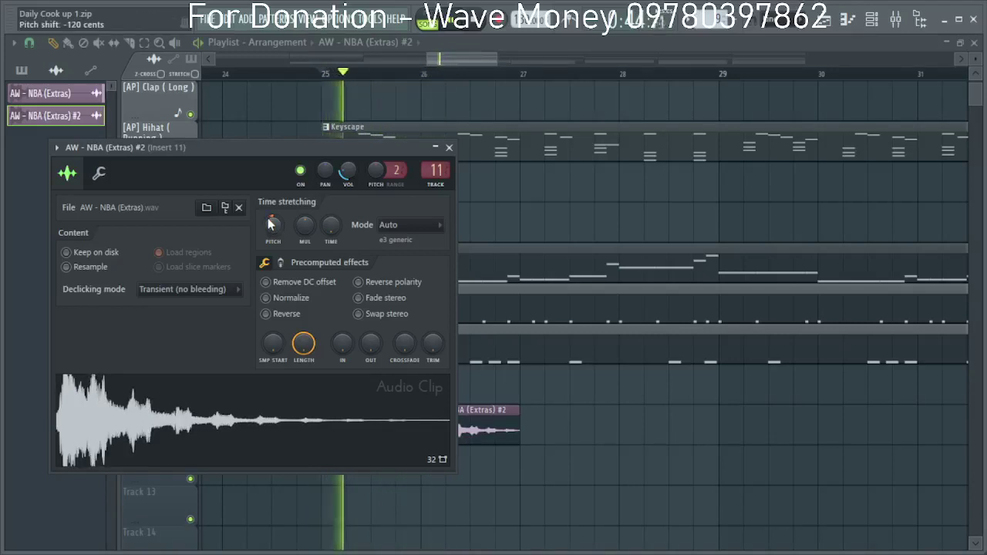
{"action": "key", "text": "space"}
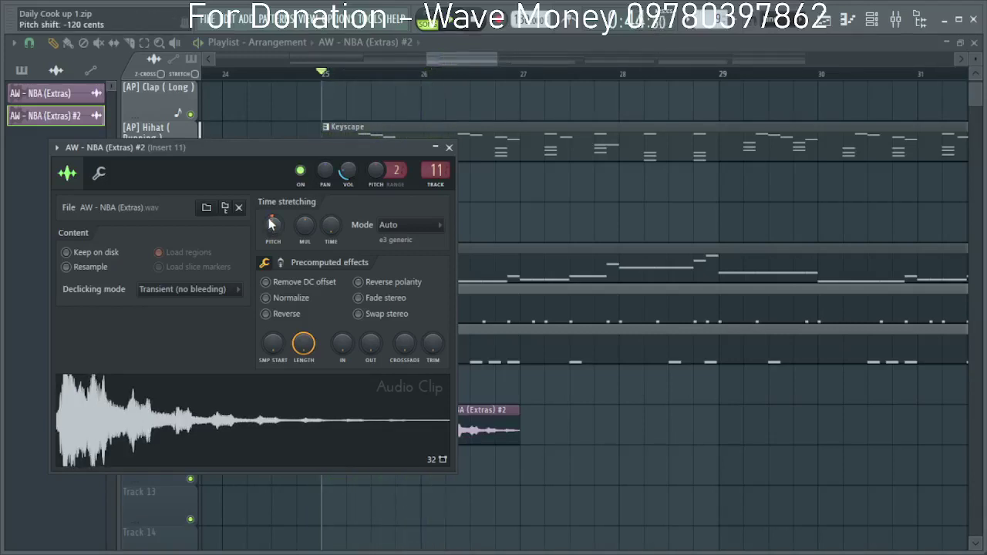
Try returning the AW - NBA (Extras) #2 pitch shift to -200 cents and replay both effect hits.
{"action": "key", "text": "space"}
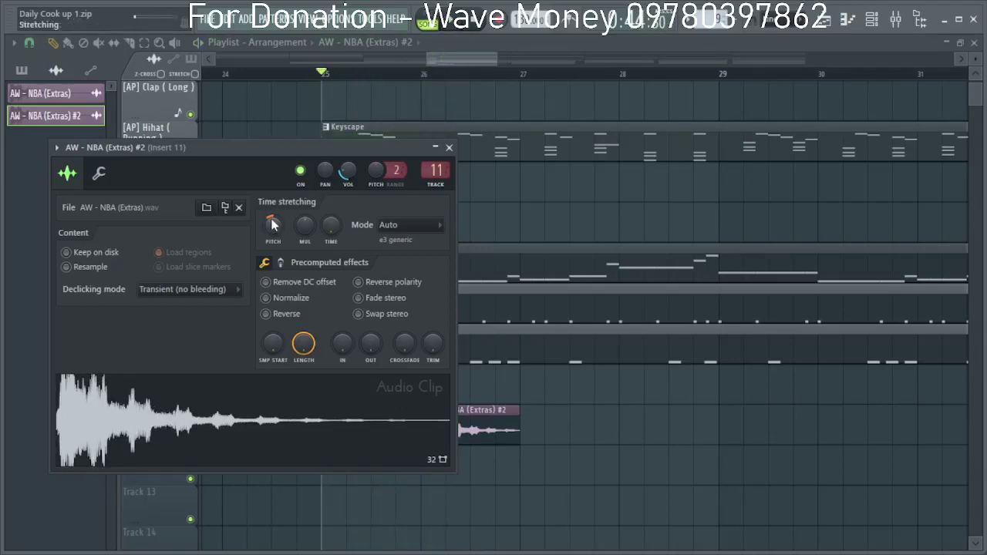
{"action": "key", "text": "space"}
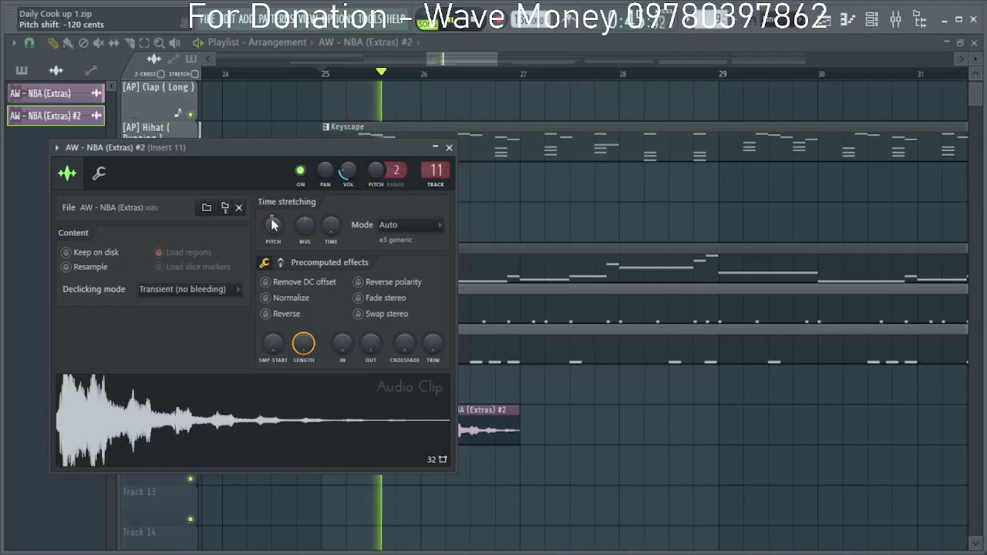
{"action": "key", "text": "space"}
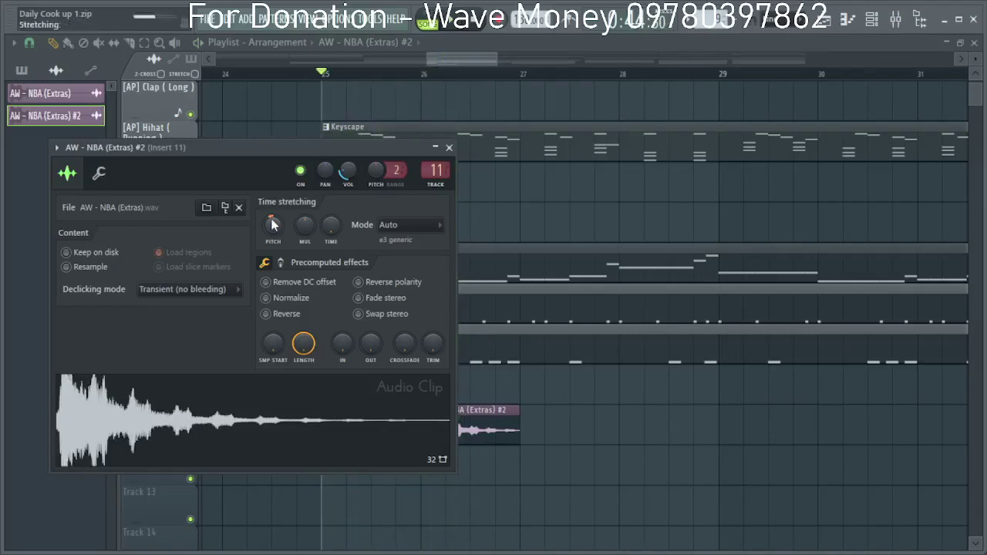
{"action": "key", "text": "space"}
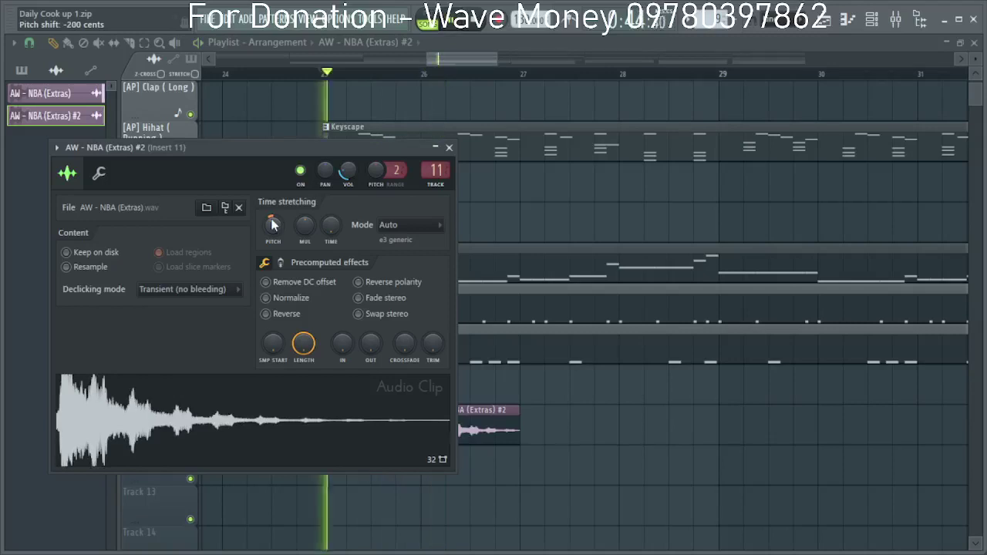
{"action": "key", "text": "space"}
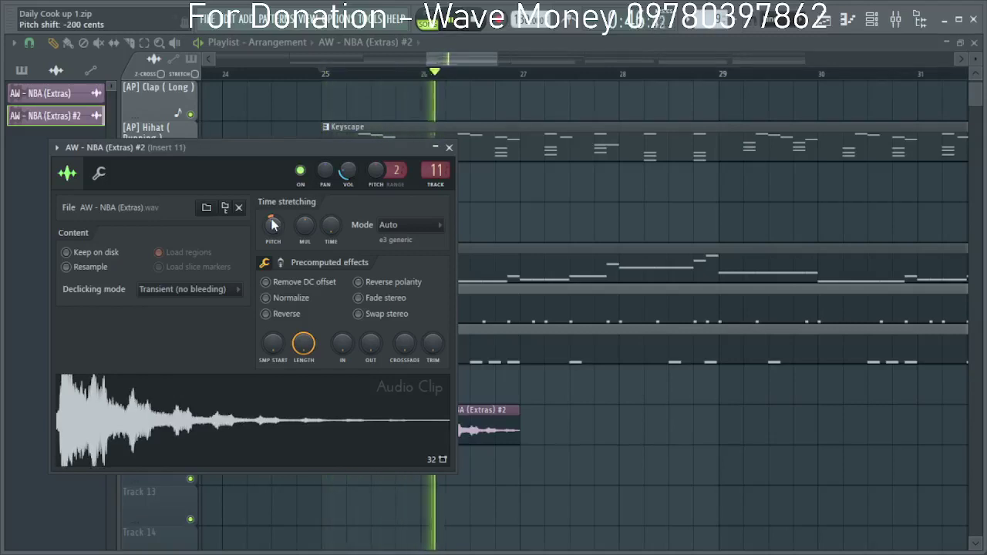
Try AW - NBA (Extras) #2 pitch shifts of -400 and -320 cents, auditioning each from bar 25.
{"action": "key", "text": "space"}
{"action": "scroll", "coordinate": [272, 224], "scroll_direction": "down", "scroll_amount": 2}
{"action": "key", "text": "space"}
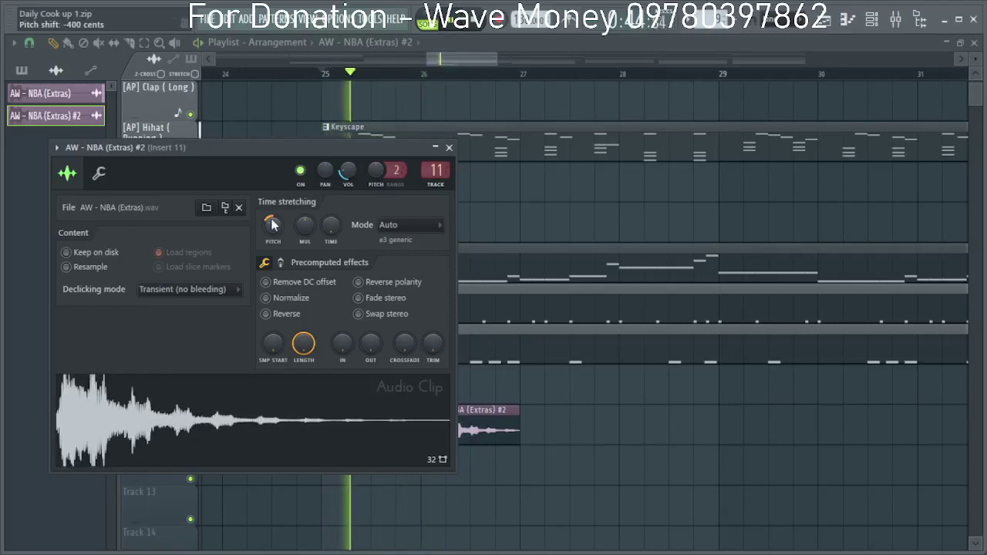
{"action": "key", "text": "space"}
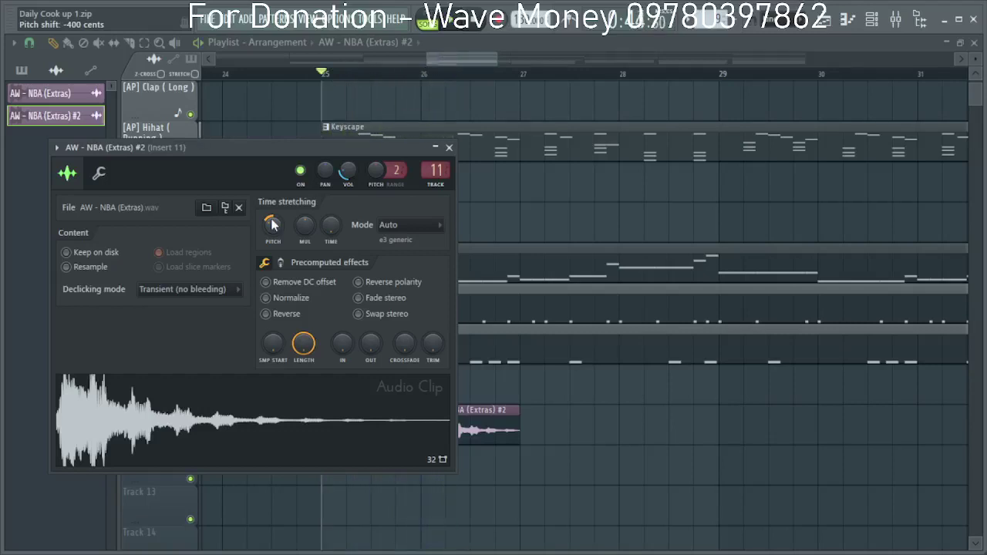
{"action": "scroll", "coordinate": [272, 225], "scroll_direction": "up", "scroll_amount": 1}
{"action": "key", "text": "space"}
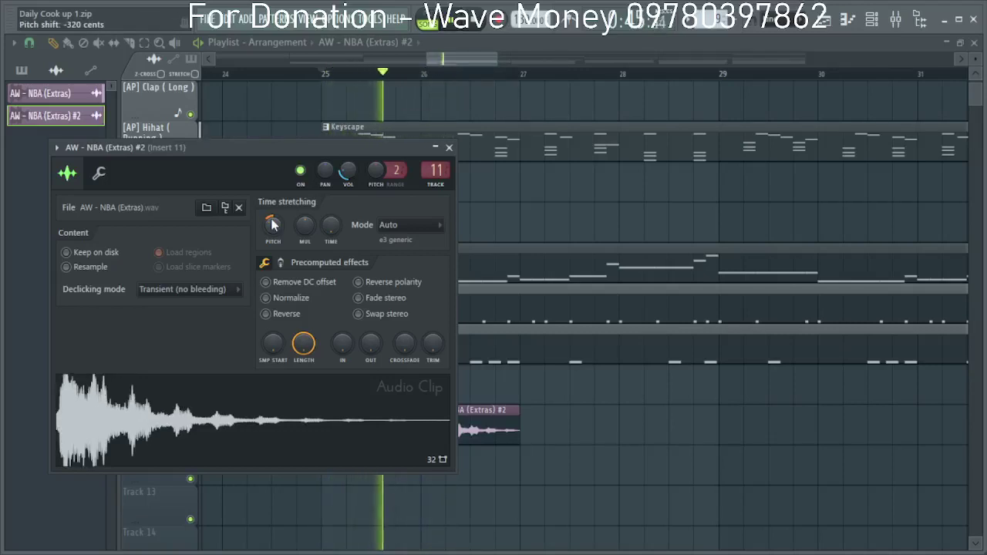
Try lowering the AW - NBA (Extras) #2 pitch shift to -480 and -580 cents and listen to it.
{"action": "key", "text": "space"}
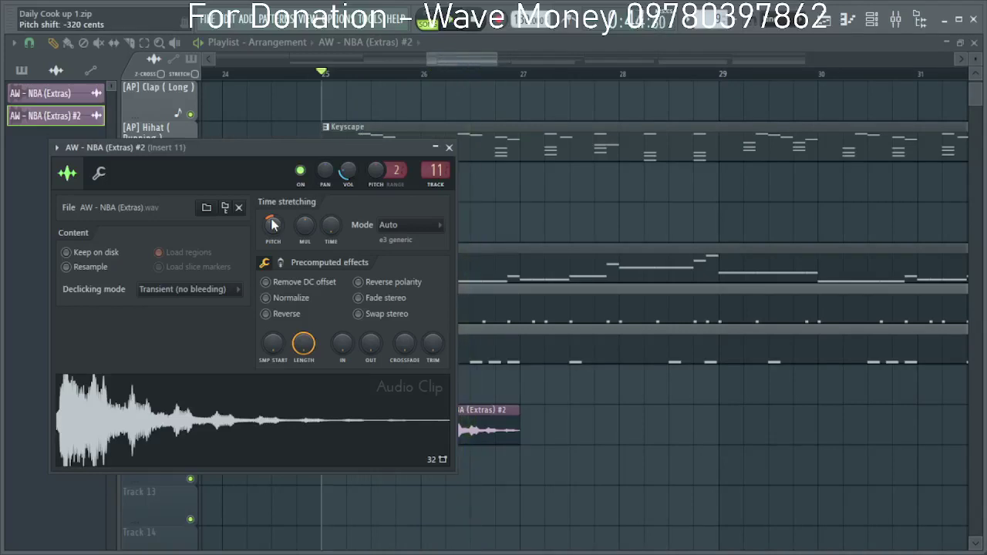
{"action": "key", "text": "space"}
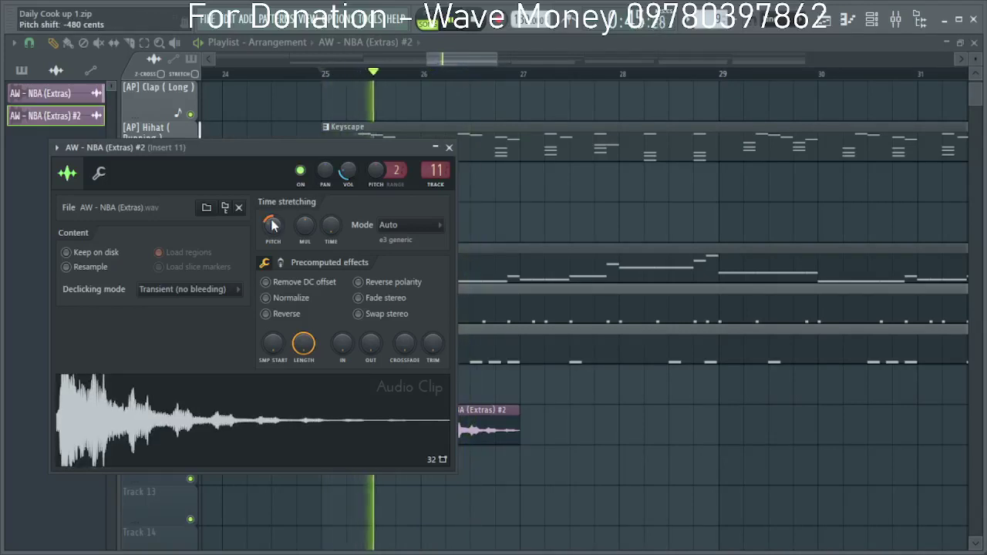
{"action": "scroll", "coordinate": [271, 224], "scroll_direction": "down", "scroll_amount": 1}
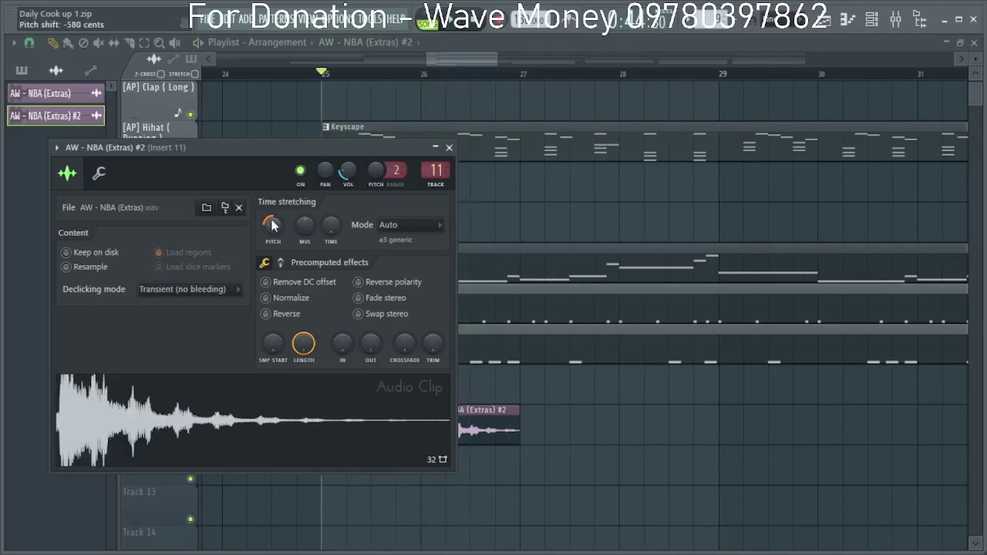
{"action": "key", "text": "space"}
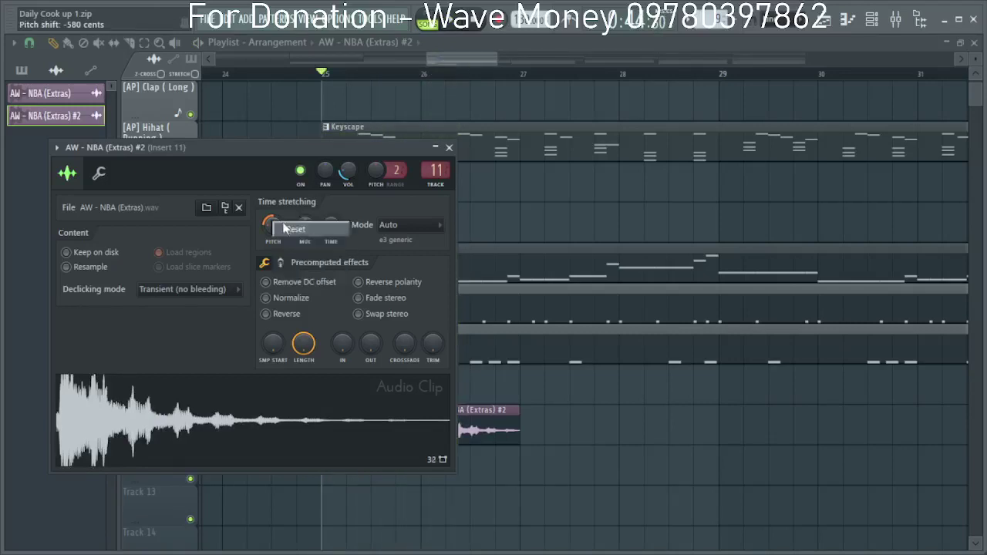
Remove the AW - NBA (Extras) #2 clip from bar 26 and delete it from the project's audio clips.
{"action": "left_click", "coordinate": [449, 147]}
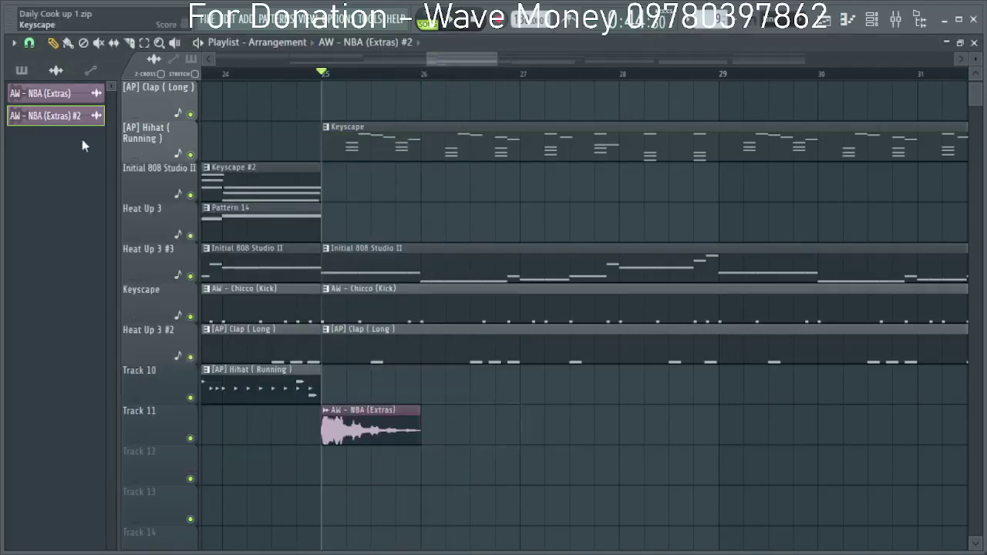
{"action": "right_click", "coordinate": [83, 116]}
{"action": "left_click", "coordinate": [108, 278]}
{"action": "left_click", "coordinate": [567, 320]}
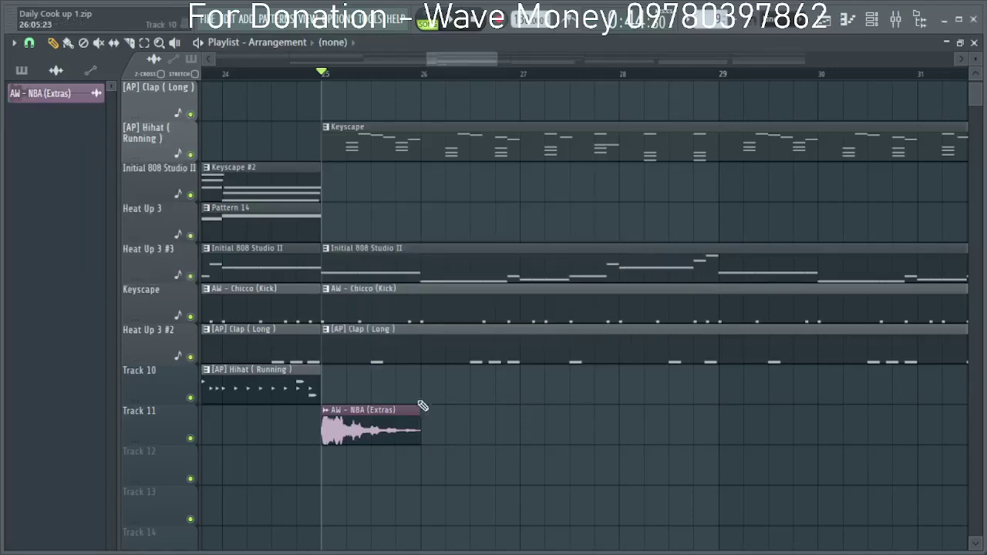
Place copies of the AW - NBA (Extras) clip on Track 11 at bars 29 and 33.
{"action": "scroll", "coordinate": [401, 430], "scroll_direction": "down", "scroll_amount": 5}
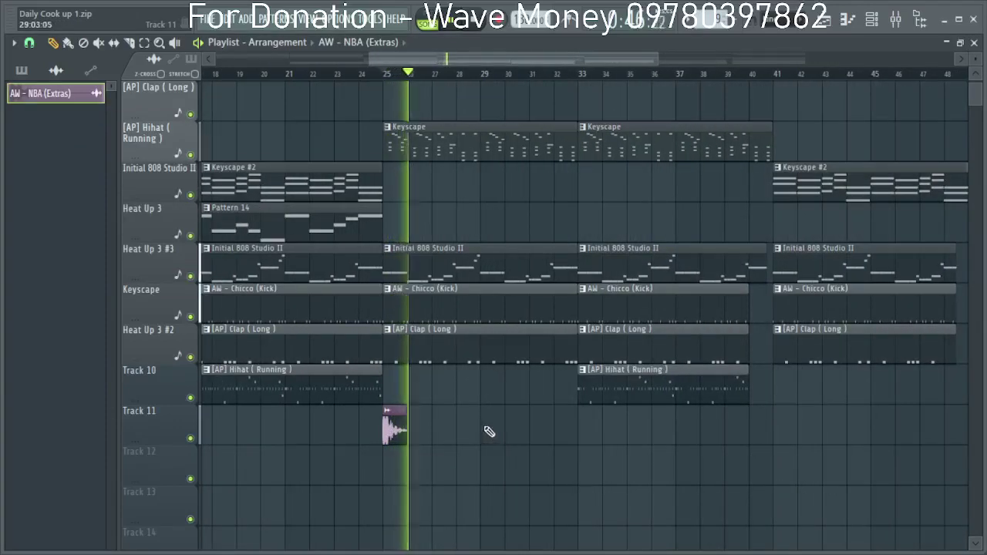
{"action": "left_click", "coordinate": [488, 433]}
{"action": "left_click", "coordinate": [588, 436]}
{"action": "scroll", "coordinate": [587, 437], "scroll_direction": "down", "scroll_amount": 3}
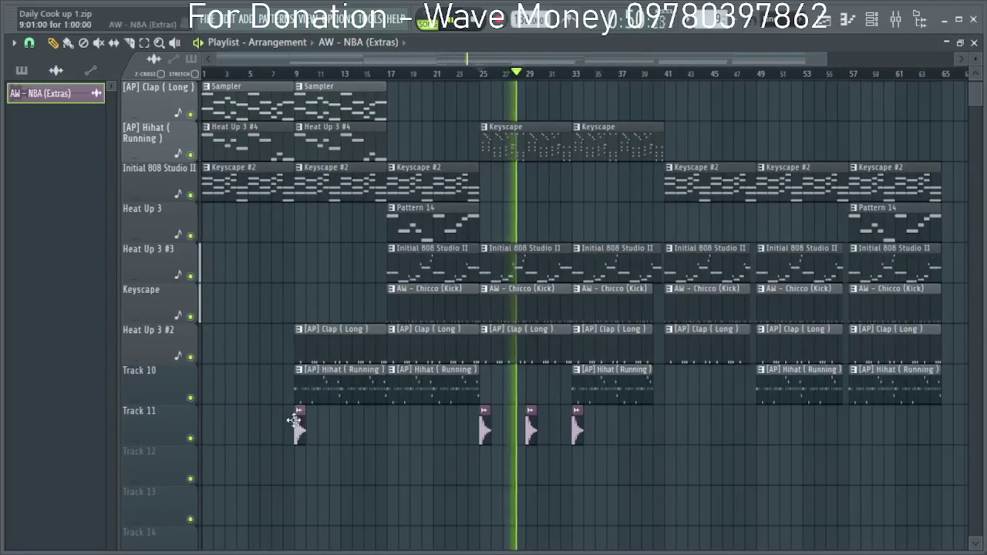
Send the AW - NBA (Extras) mixer track, Insert 11, to Lomg Reverb and lower its level to -3.9 dB.
{"action": "double_click", "coordinate": [531, 424]}
{"action": "left_click", "coordinate": [417, 168]}
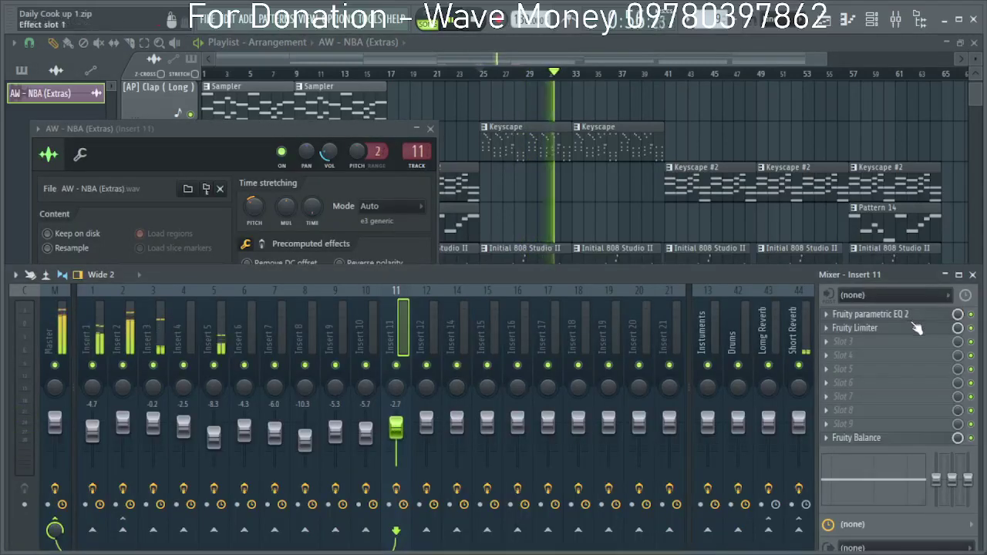
{"action": "left_click", "coordinate": [797, 535]}
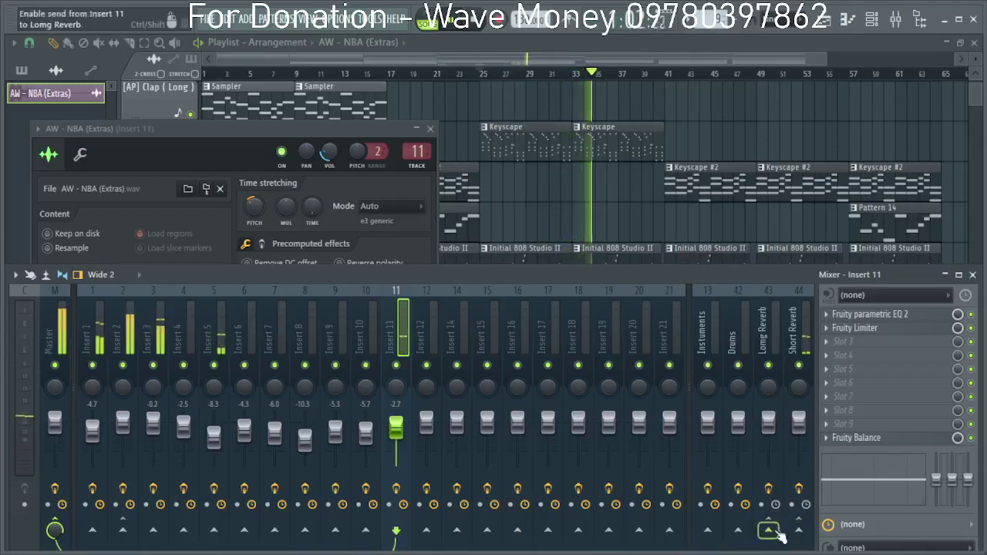
{"action": "left_click_drag", "start_coordinate": [769, 531], "coordinate": [768, 537]}
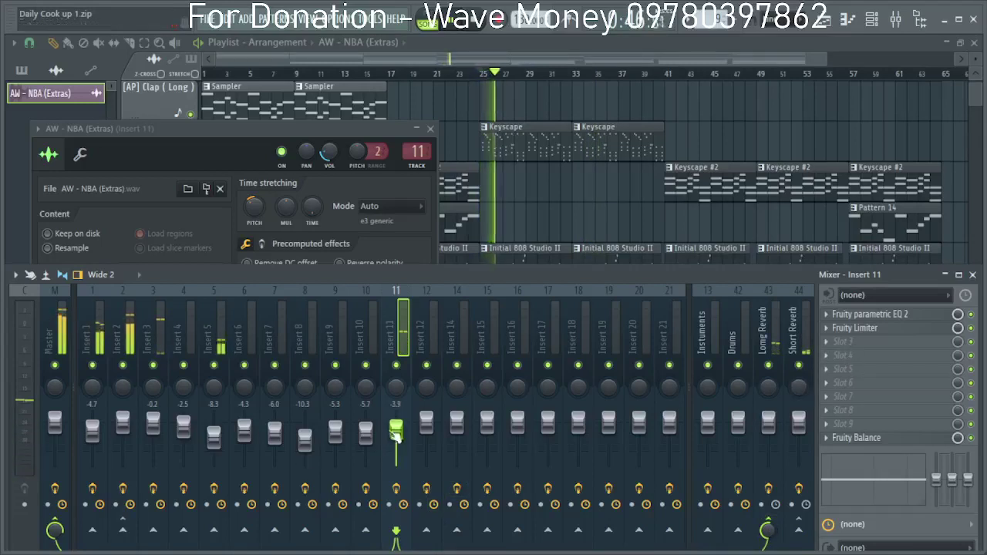
Add Fruity Stereo Shaper to slot 3 of Insert 11 with the Stereoize preset and return to the playlist.
{"action": "left_click", "coordinate": [835, 344]}
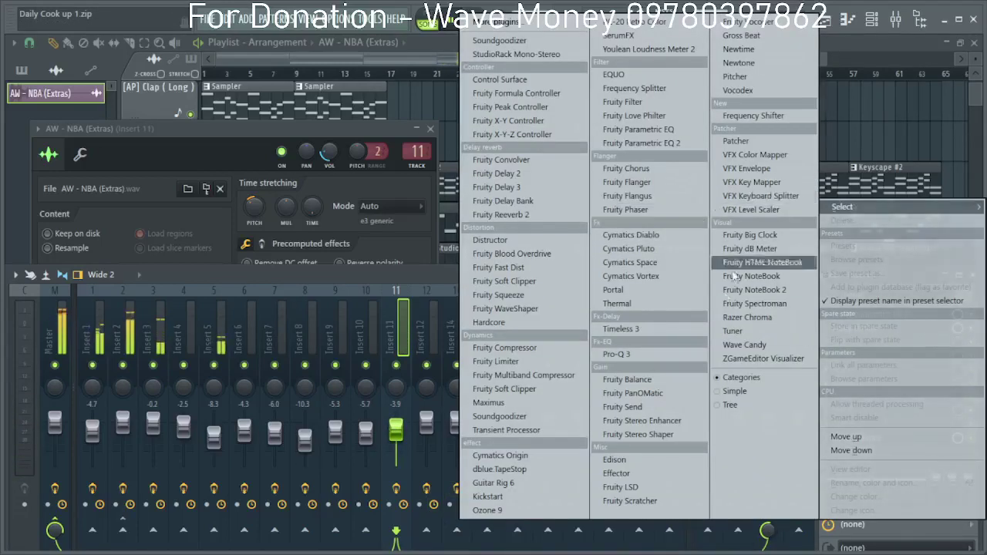
{"action": "left_click", "coordinate": [643, 435]}
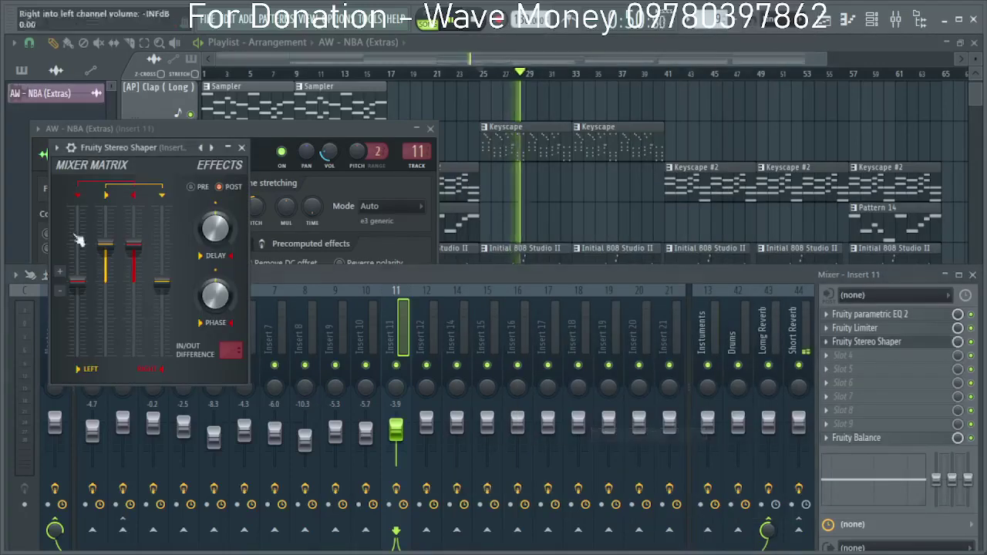
{"action": "left_click", "coordinate": [57, 150]}
{"action": "mouse_move", "coordinate": [115, 204]}
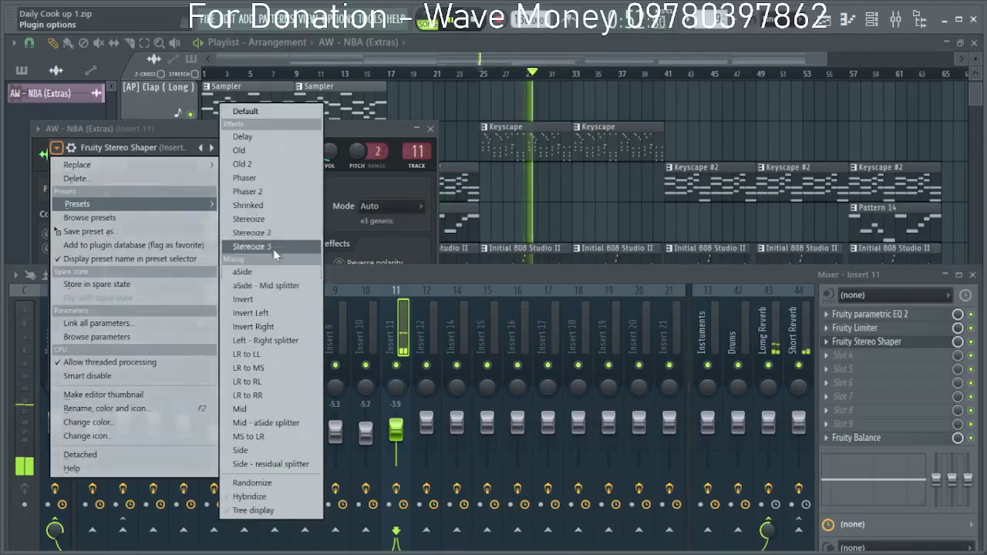
{"action": "left_click", "coordinate": [272, 223]}
{"action": "left_click", "coordinate": [251, 131]}
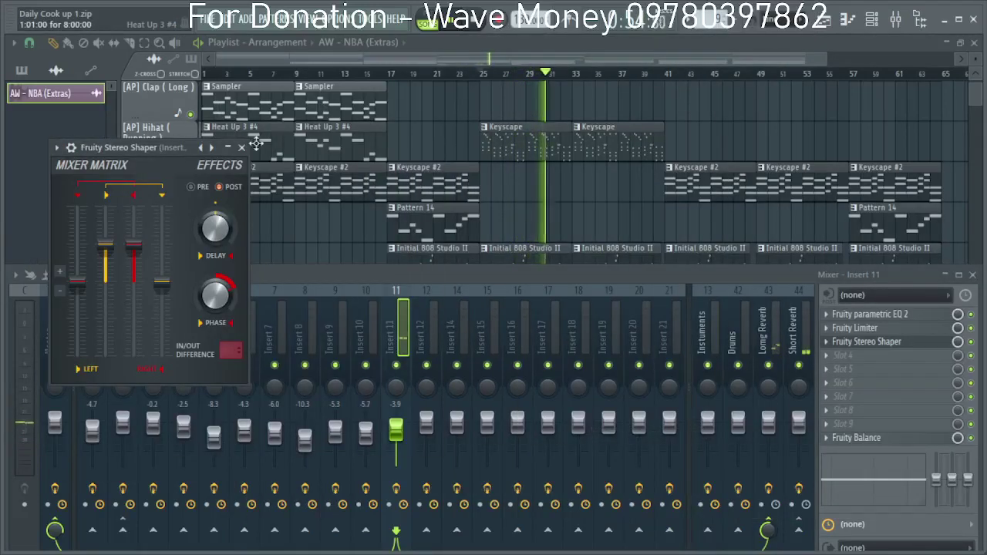
{"action": "left_click", "coordinate": [242, 148]}
{"action": "key", "text": "F9"}
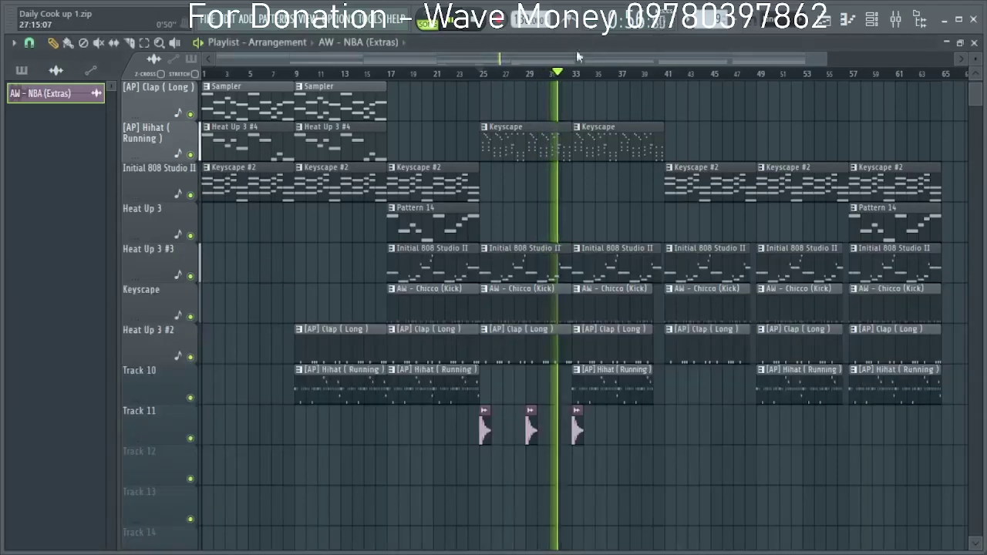
{"action": "scroll", "coordinate": [574, 216], "scroll_direction": "down", "scroll_amount": 2}
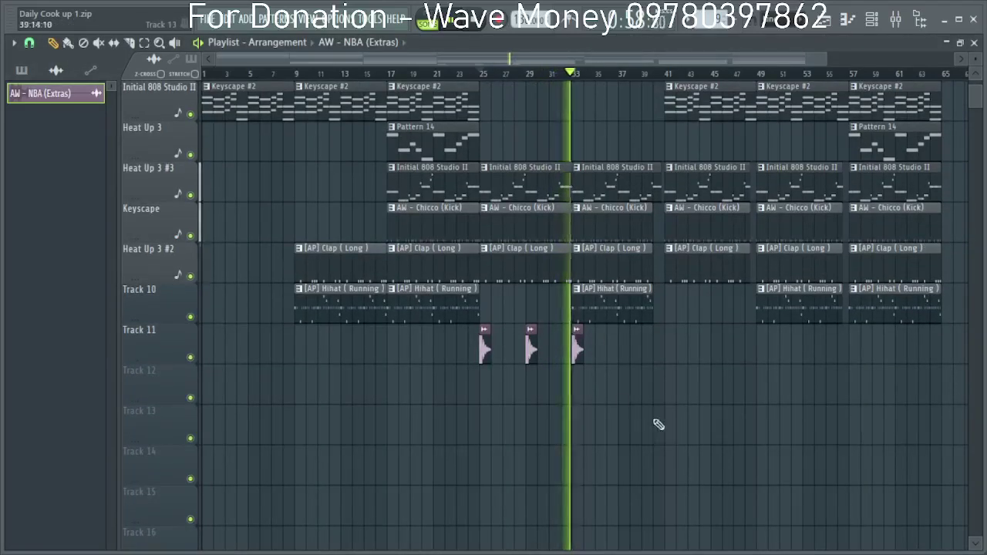
Lower the AW - NBA (Extras) mixer track, Insert 11, to -7.4 dB and return to the playlist.
{"action": "double_click", "coordinate": [576, 352]}
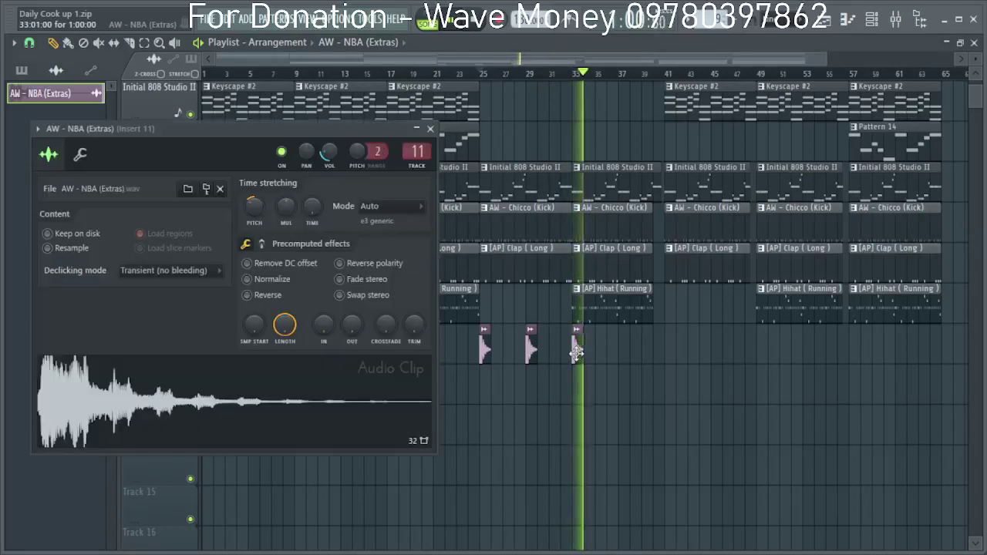
{"action": "double_click", "coordinate": [406, 151]}
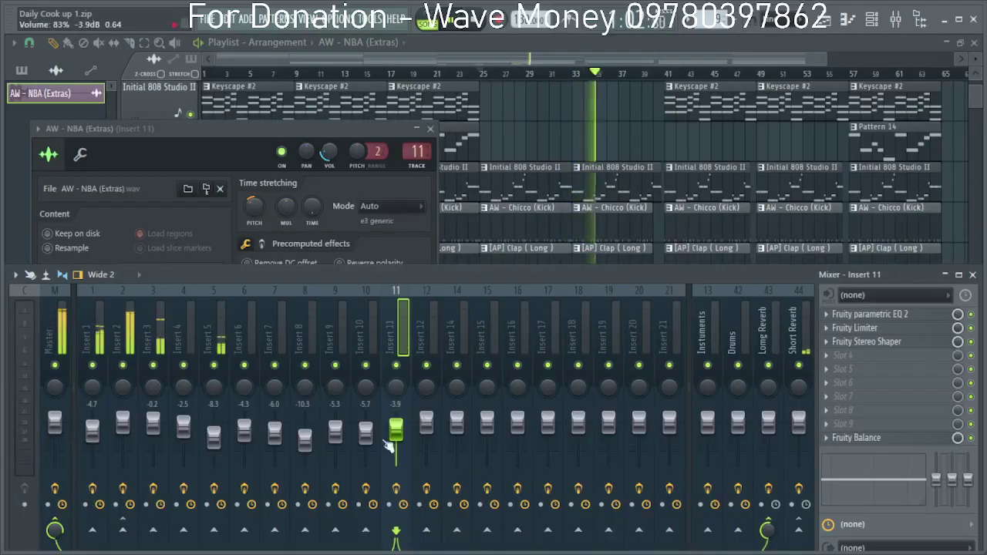
{"action": "left_click", "coordinate": [432, 131]}
{"action": "left_click", "coordinate": [576, 40]}
Place copies of the AW - NBA (Extras) clip on Track 11 at bars 37, 41 and 45.
{"action": "scroll", "coordinate": [619, 369], "scroll_direction": "up", "scroll_amount": 3}
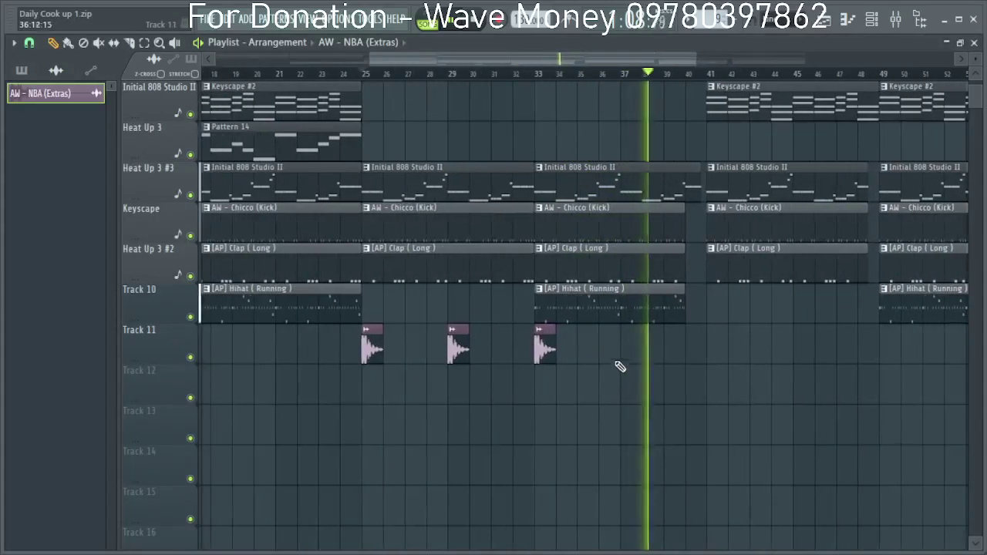
{"action": "key", "text": "space"}
{"action": "left_click", "coordinate": [620, 343]}
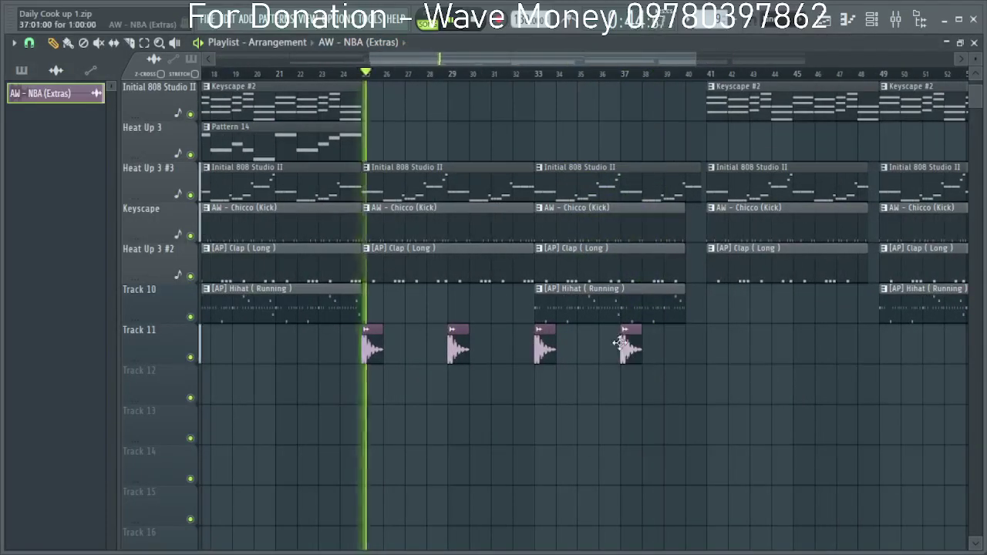
{"action": "scroll", "coordinate": [619, 355], "scroll_direction": "down", "scroll_amount": 4}
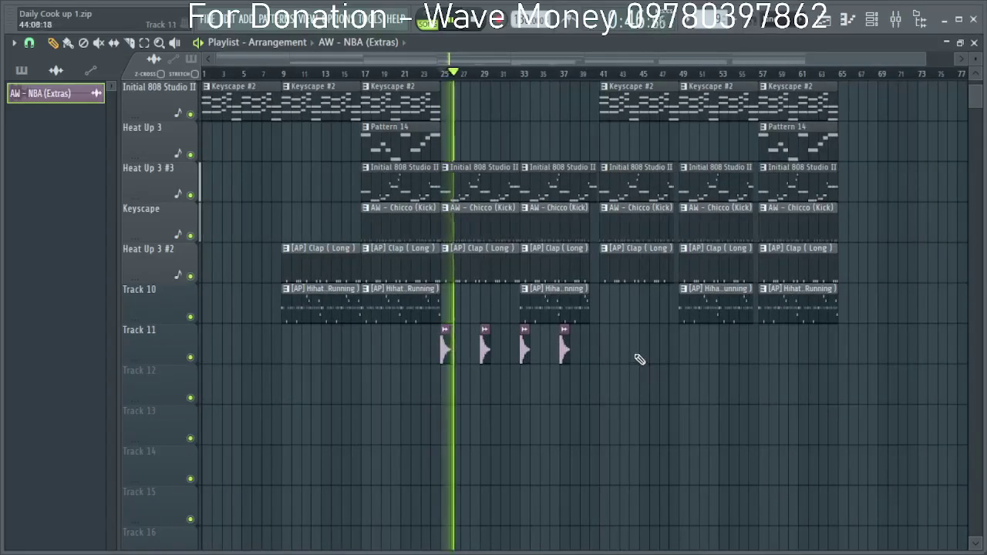
{"action": "scroll", "coordinate": [634, 361], "scroll_direction": "up", "scroll_amount": 4}
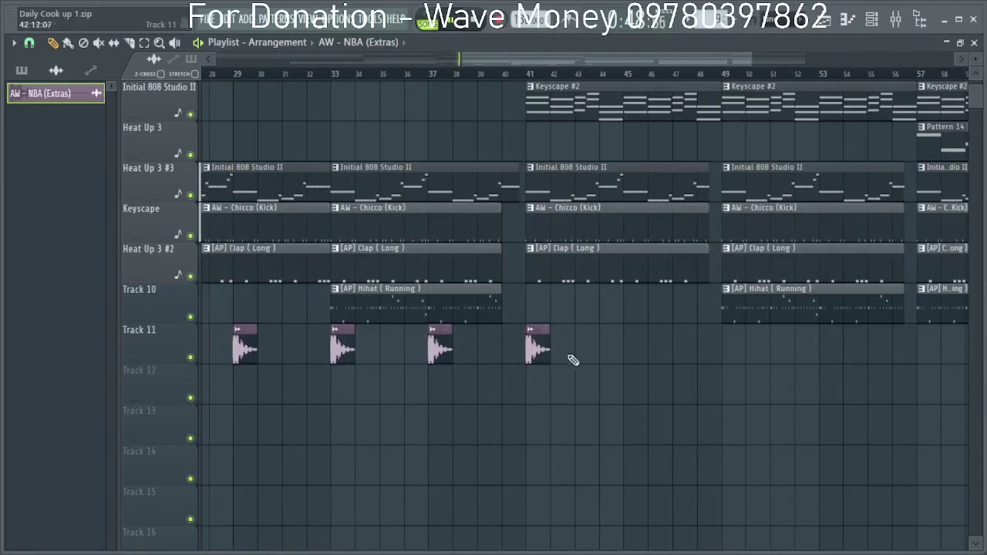
{"action": "left_click", "coordinate": [617, 351]}
{"action": "scroll", "coordinate": [632, 358], "scroll_direction": "down", "scroll_amount": 3}
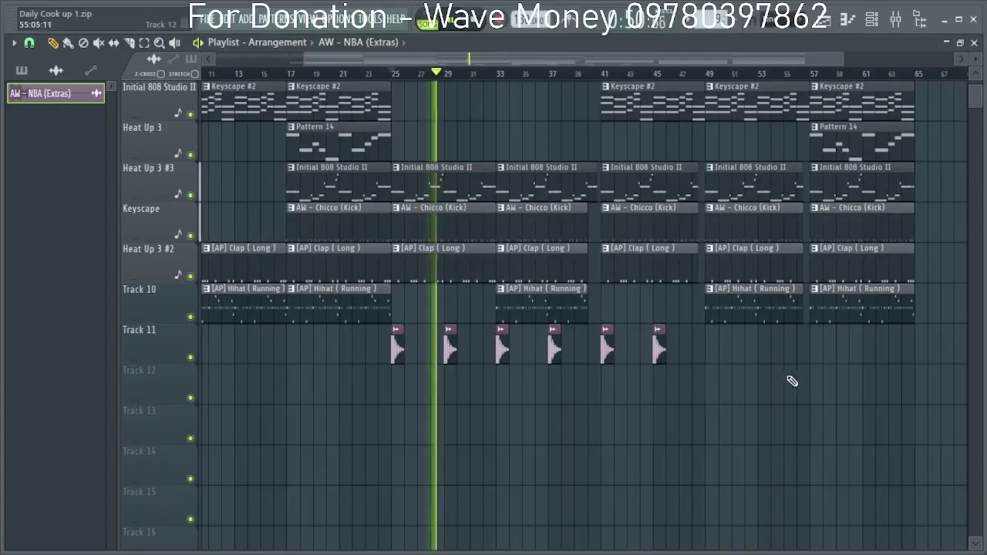
Place further AW - NBA (Extras) clips on Track 11 at bars 49 and 53.
{"action": "scroll", "coordinate": [736, 366], "scroll_direction": "up", "scroll_amount": 3}
{"action": "left_click", "coordinate": [714, 467]}
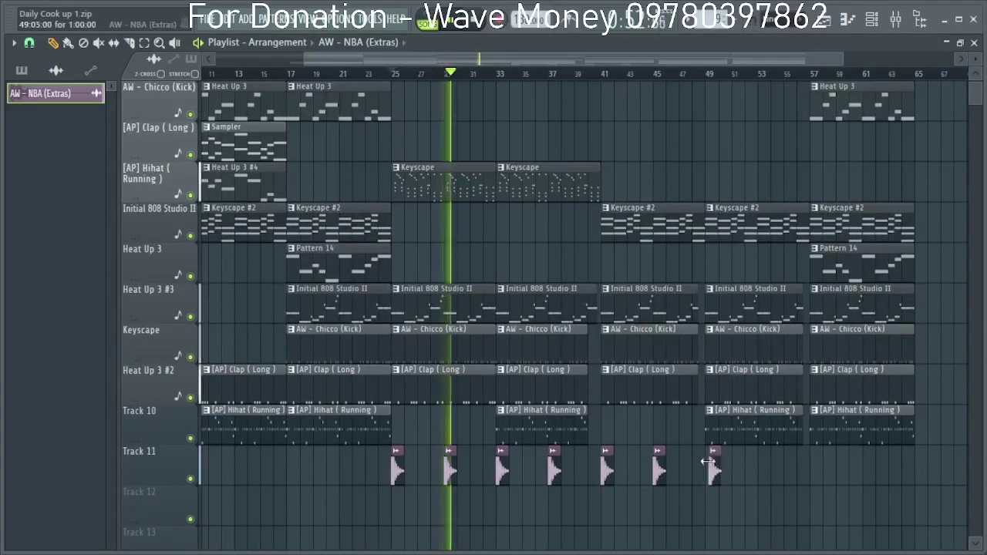
{"action": "scroll", "coordinate": [733, 472], "scroll_direction": "up", "scroll_amount": 2}
{"action": "scroll", "coordinate": [710, 468], "scroll_direction": "up", "scroll_amount": 2}
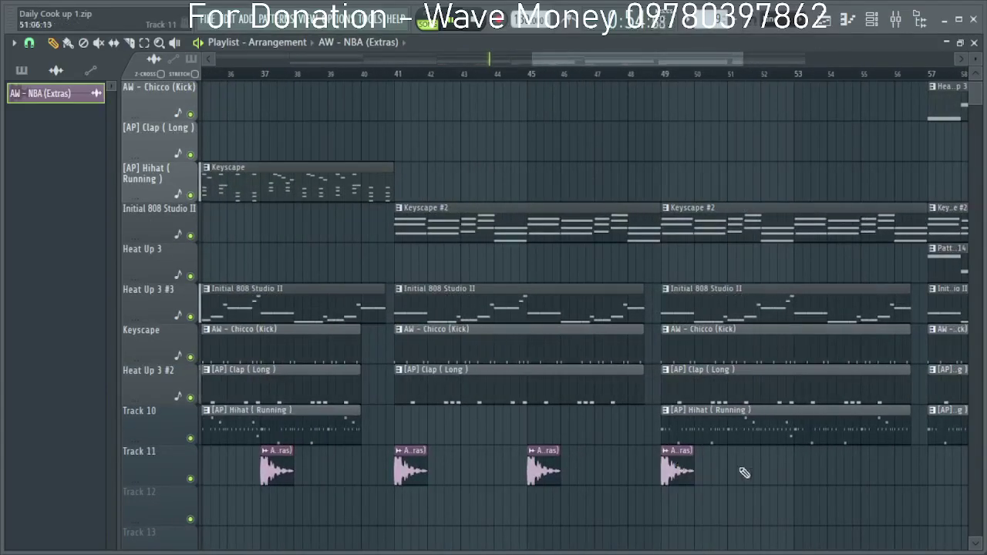
{"action": "double_click", "coordinate": [802, 470]}
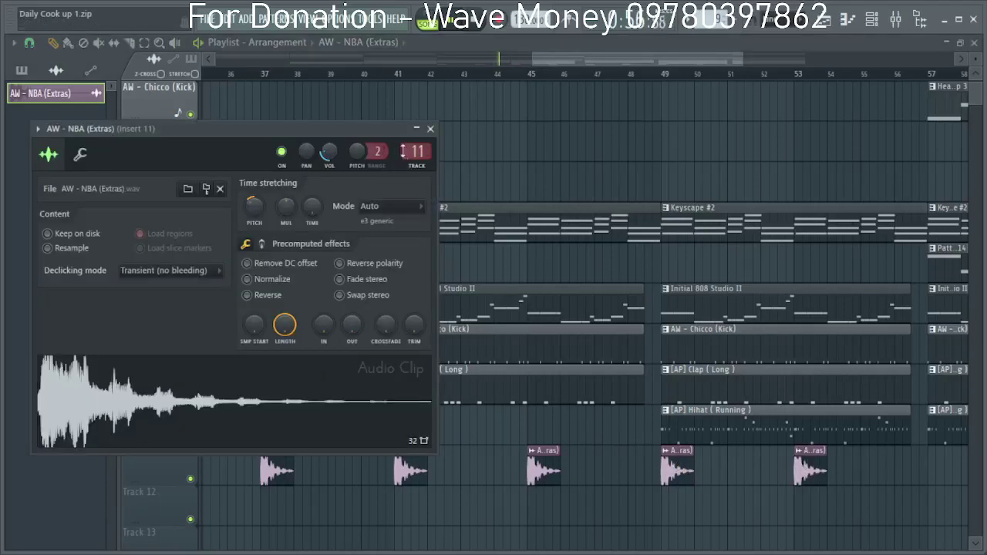
Set the level of the AW - NBA (Extras) mixer track, Insert 11, to -9.4 dB and close its windows.
{"action": "double_click", "coordinate": [408, 151]}
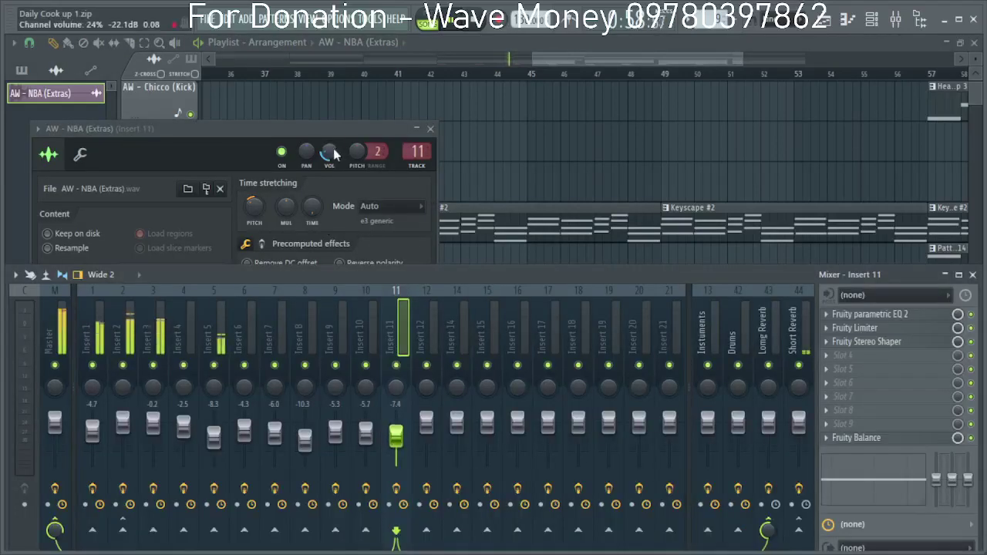
{"action": "right_click", "coordinate": [333, 154]}
{"action": "left_click", "coordinate": [432, 128]}
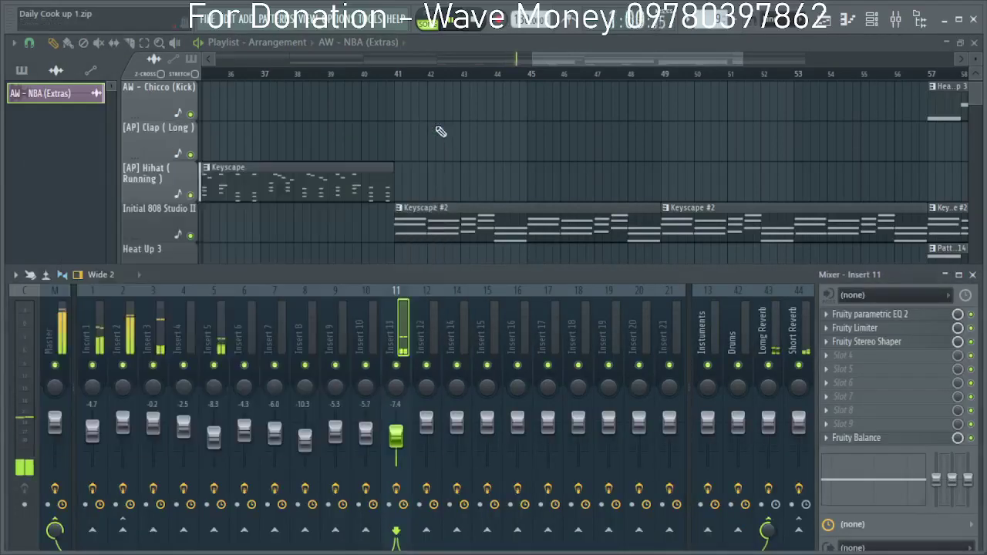
{"action": "left_click", "coordinate": [650, 48]}
{"action": "scroll", "coordinate": [512, 179], "scroll_direction": "down", "scroll_amount": 5}
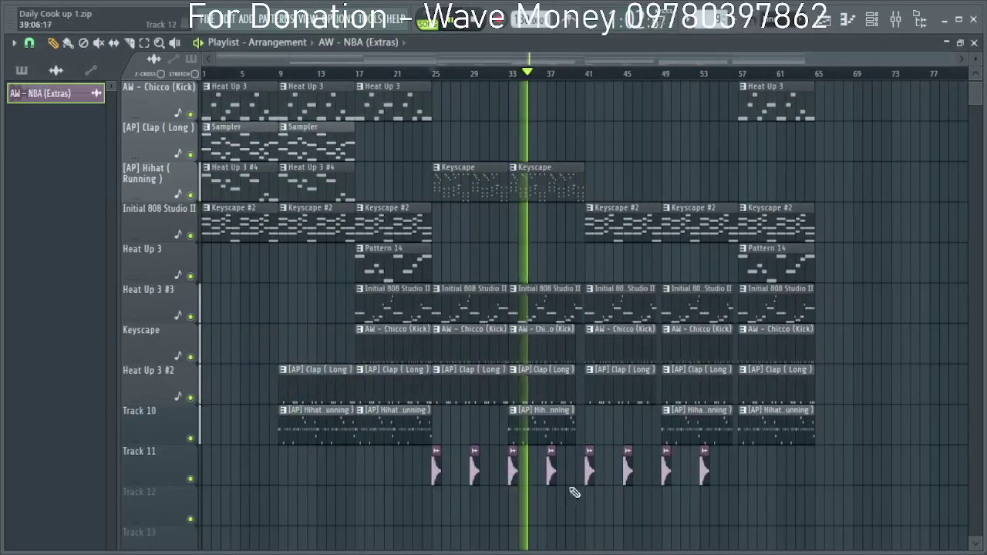
{"action": "double_click", "coordinate": [551, 468]}
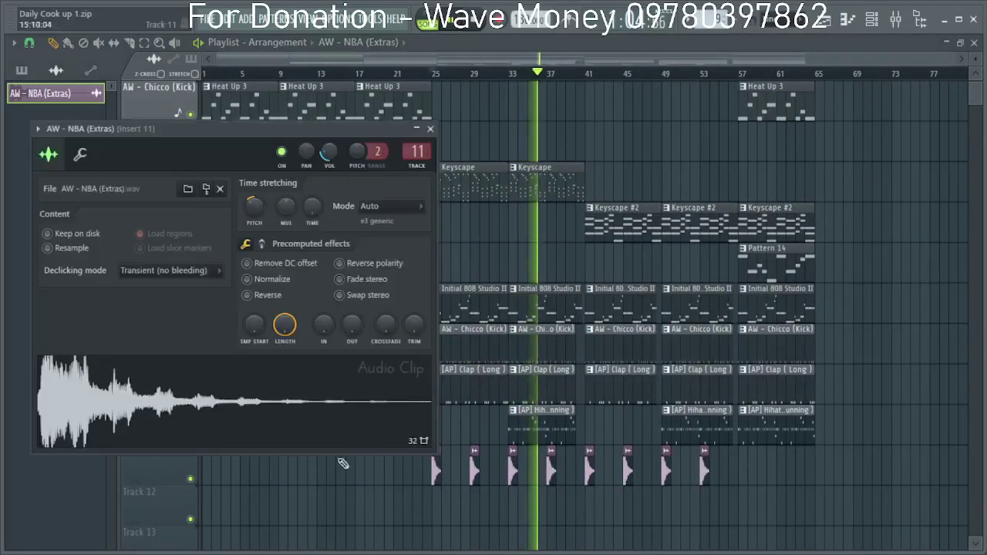
{"action": "left_click", "coordinate": [417, 151]}
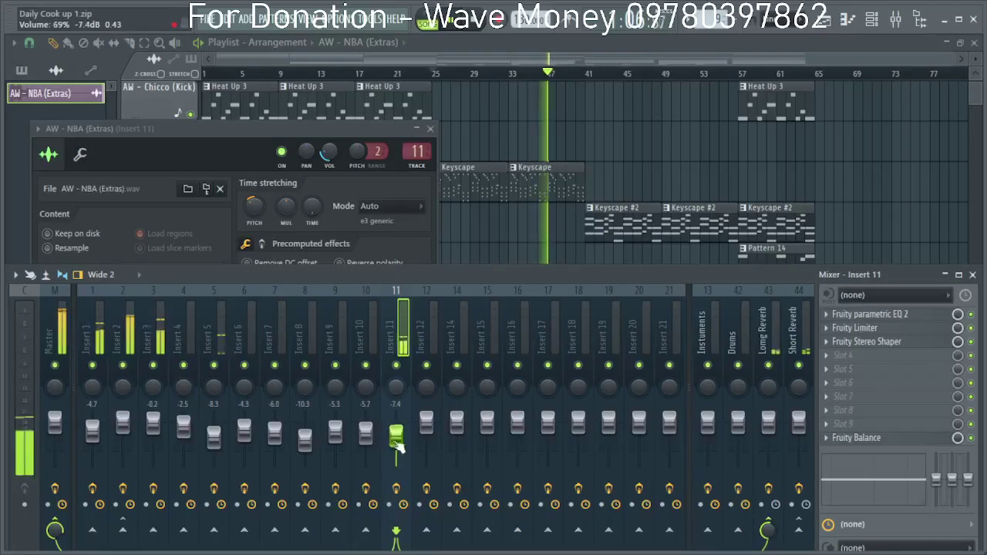
{"action": "left_click_drag", "start_coordinate": [398, 449], "coordinate": [399, 454]}
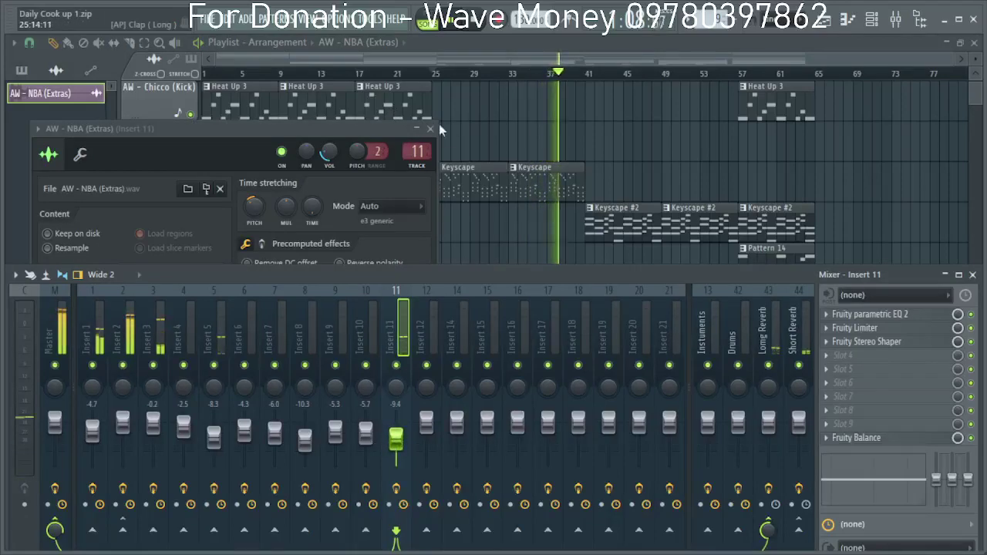
{"action": "left_click", "coordinate": [439, 125]}
{"action": "left_click", "coordinate": [430, 129]}
{"action": "left_click", "coordinate": [895, 19]}
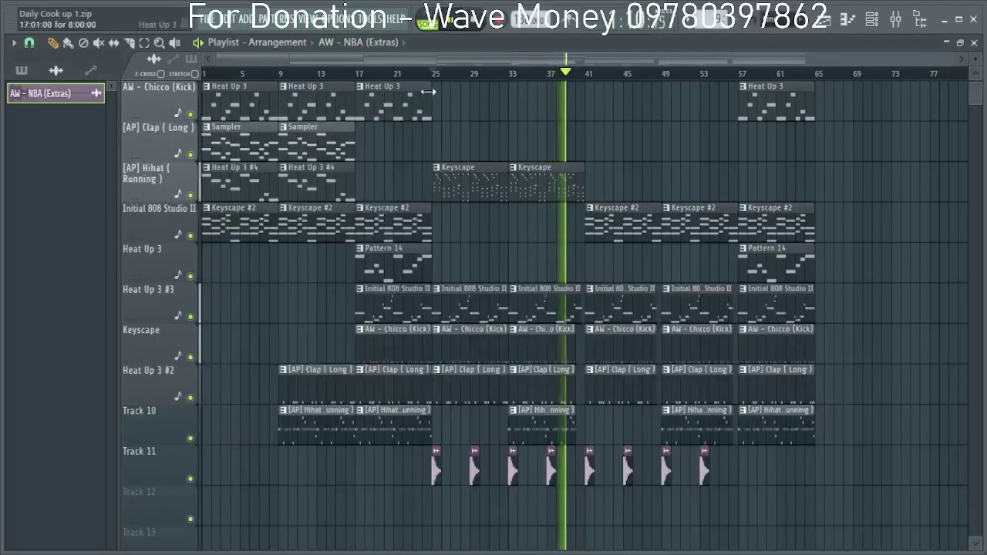
Stop playback and open the Clap's folder of Ayy Walker - Dripstronaut (Drum Kit) in the sample browser.
{"action": "left_click", "coordinate": [925, 21]}
{"action": "key", "text": "space"}
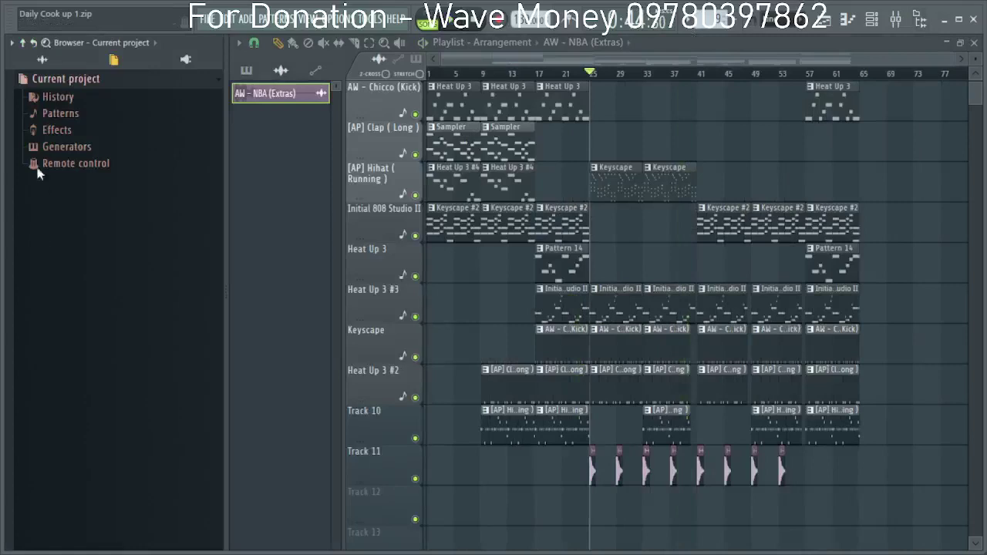
{"action": "left_click", "coordinate": [23, 43]}
{"action": "left_click", "coordinate": [43, 62]}
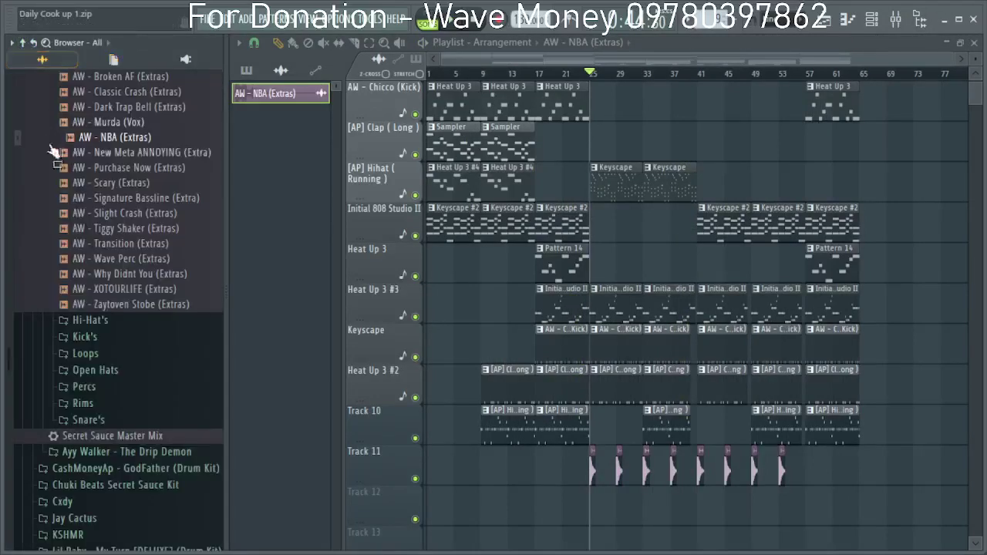
{"action": "left_click", "coordinate": [98, 273]}
{"action": "scroll", "coordinate": [100, 286], "scroll_direction": "up", "scroll_amount": 4}
{"action": "left_click", "coordinate": [129, 229]}
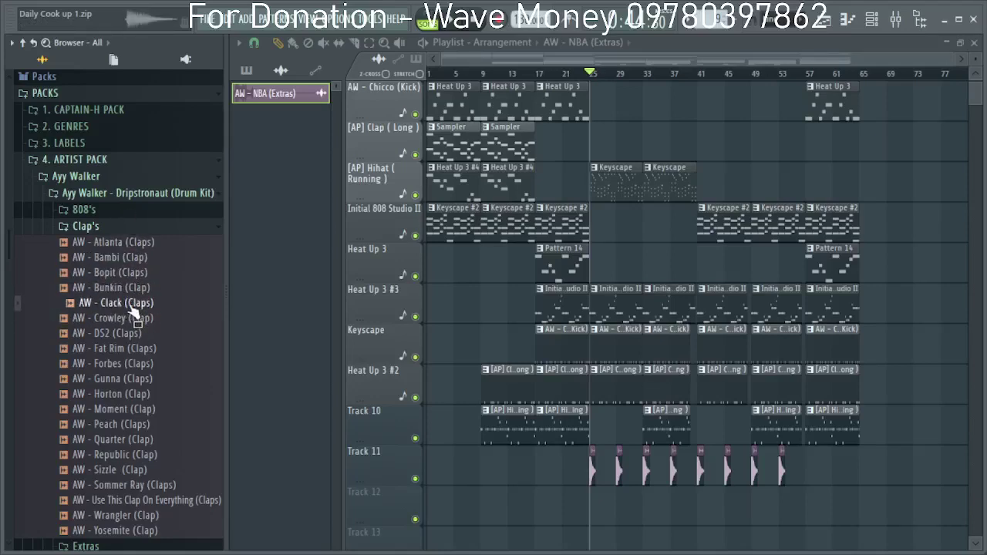
Audition the Clack, Bunkin and Bopit clap samples and compare them with the beat from bar 25.
{"action": "key", "text": "space"}
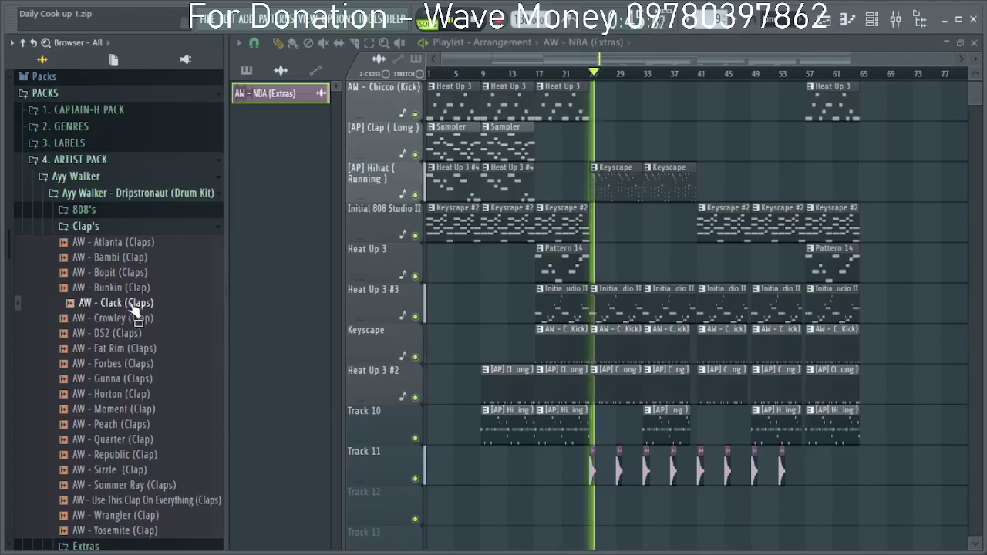
{"action": "key", "text": "space"}
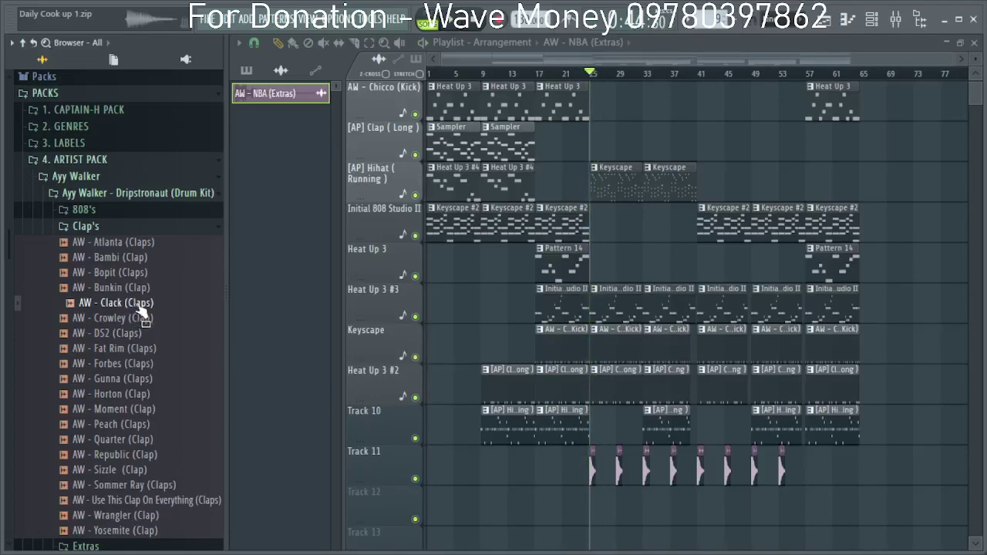
{"action": "key", "text": "space"}
{"action": "key", "text": "space"}
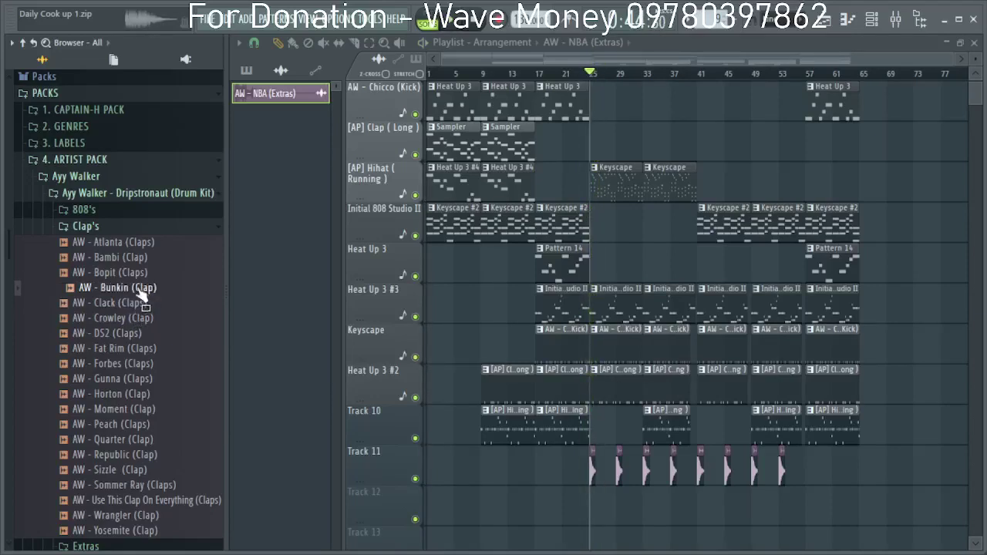
{"action": "key", "text": "space"}
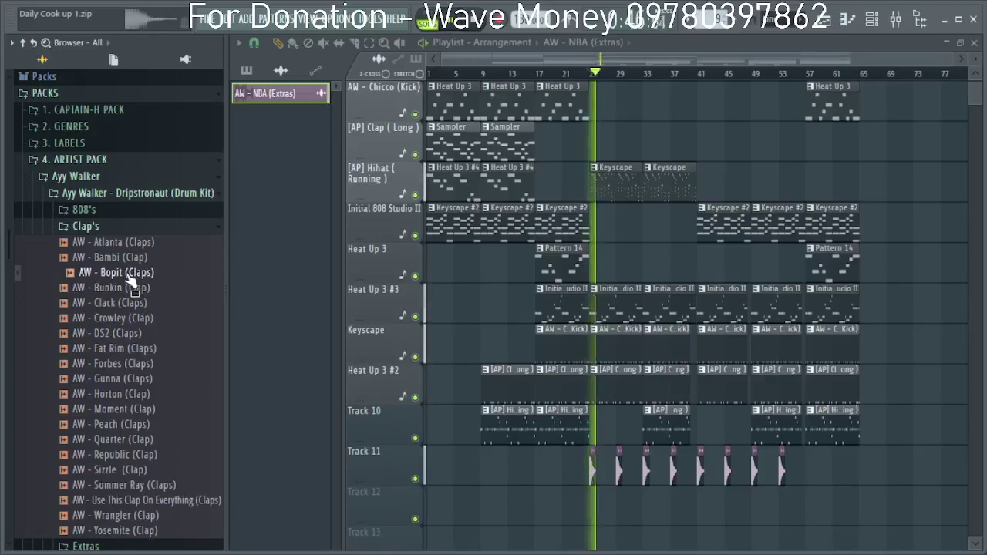
{"action": "key", "text": "space"}
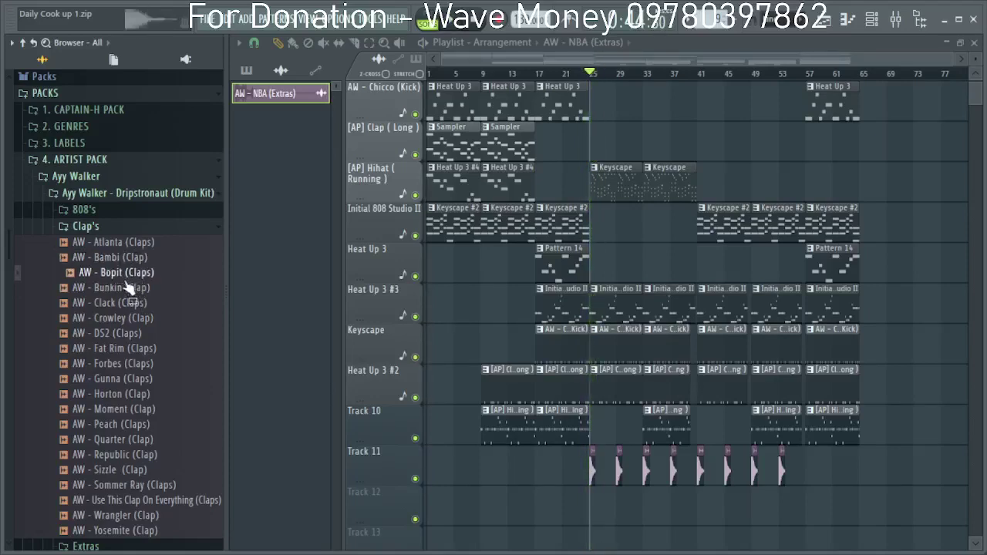
Load AW - Clack (Claps) into a new channel and create a new empty pattern for it.
{"action": "right_click", "coordinate": [128, 305]}
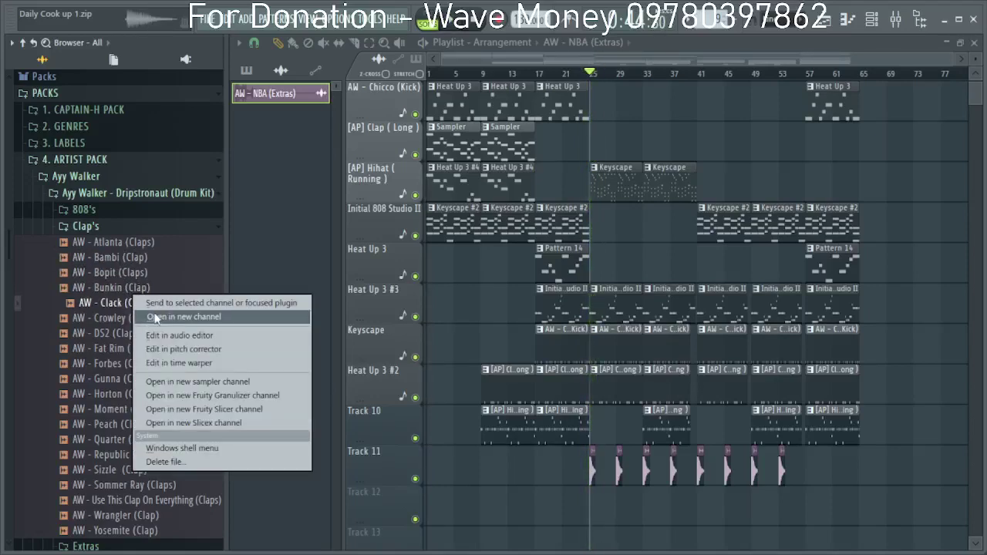
{"action": "left_click", "coordinate": [155, 318]}
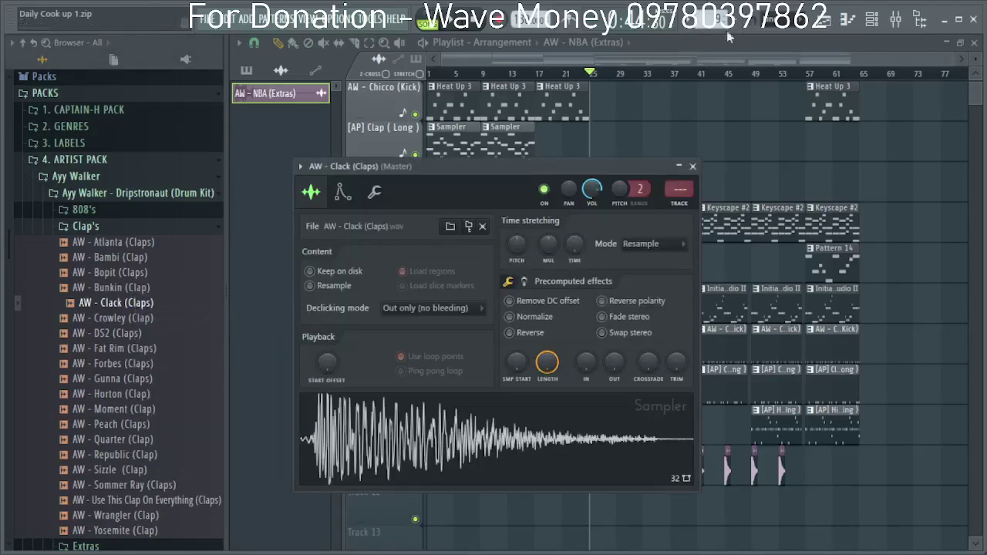
{"action": "left_click", "coordinate": [736, 29]}
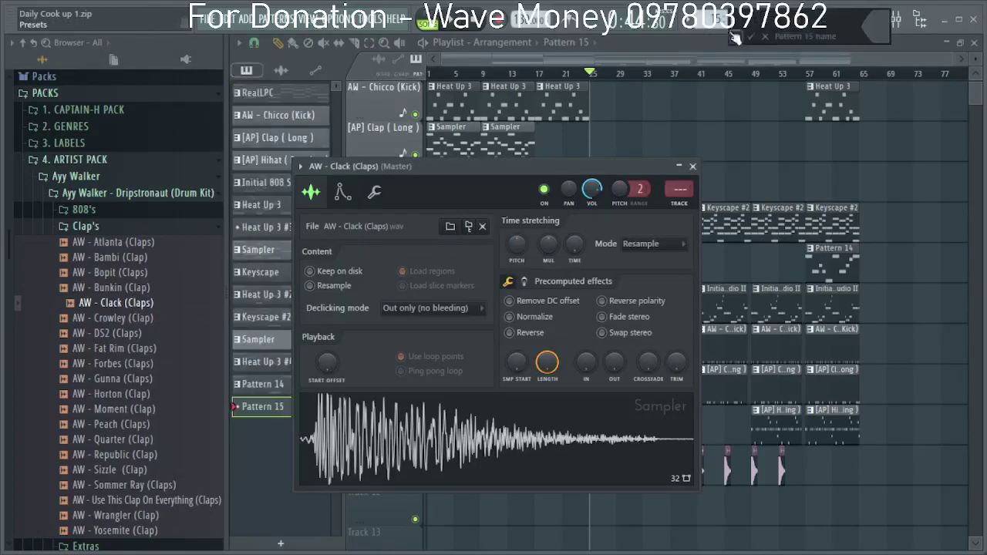
{"action": "left_click", "coordinate": [692, 167]}
Place the new pattern on Track 12 at bar 25 and open the piano roll of AW - Clack (Claps).
{"action": "scroll", "coordinate": [624, 390], "scroll_direction": "down", "scroll_amount": 5}
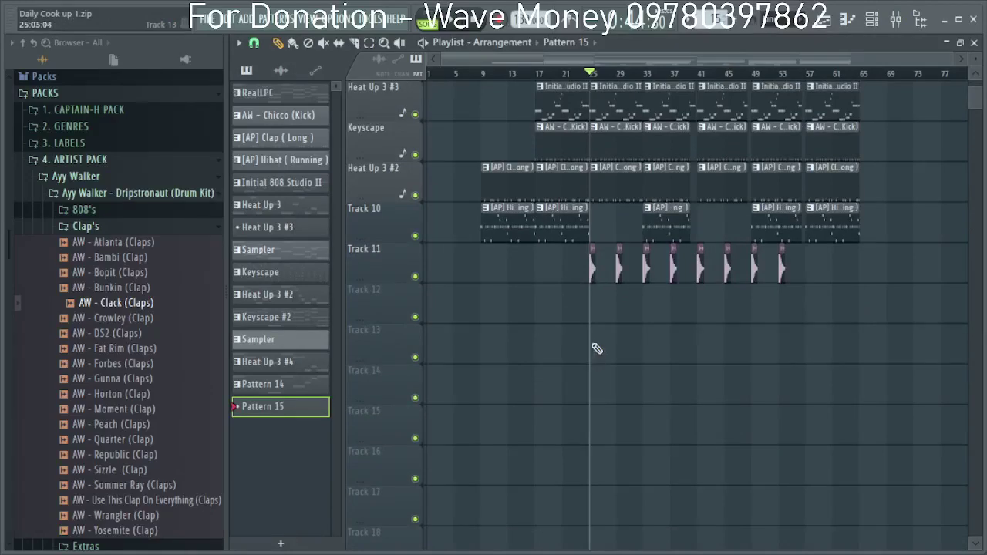
{"action": "scroll", "coordinate": [592, 332], "scroll_direction": "up", "scroll_amount": 4}
{"action": "key", "text": "F6"}
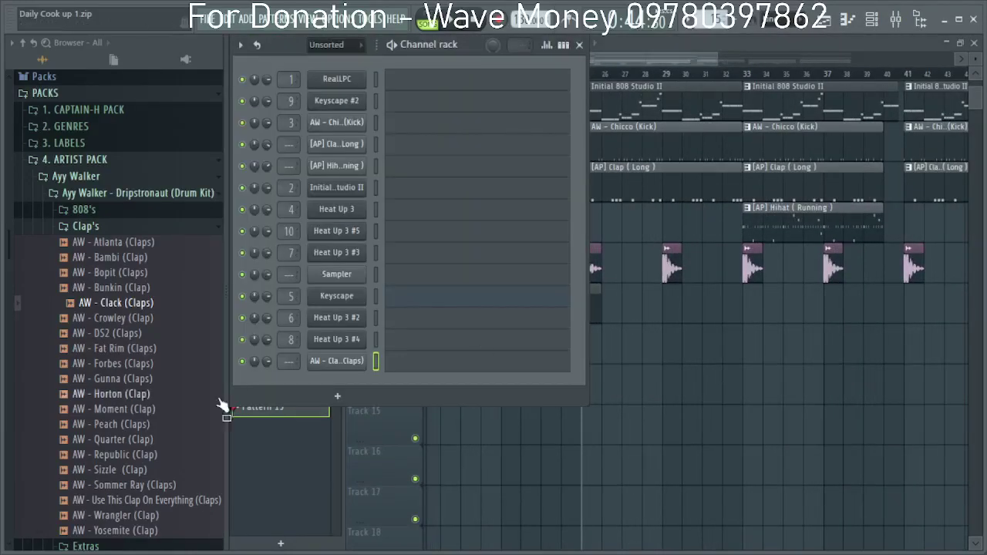
{"action": "right_click", "coordinate": [374, 373]}
{"action": "left_click", "coordinate": [389, 326]}
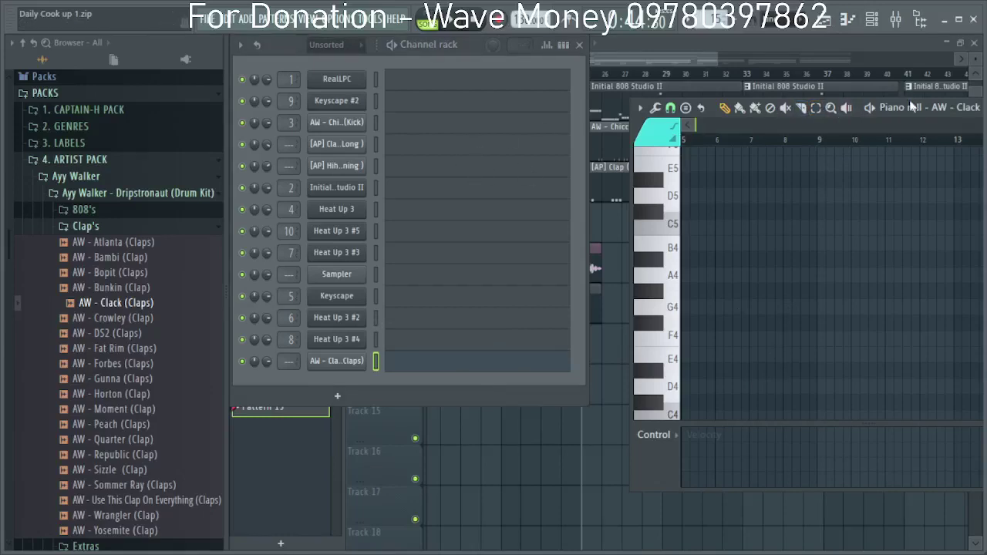
{"action": "left_click_drag", "start_coordinate": [912, 107], "coordinate": [631, 103]}
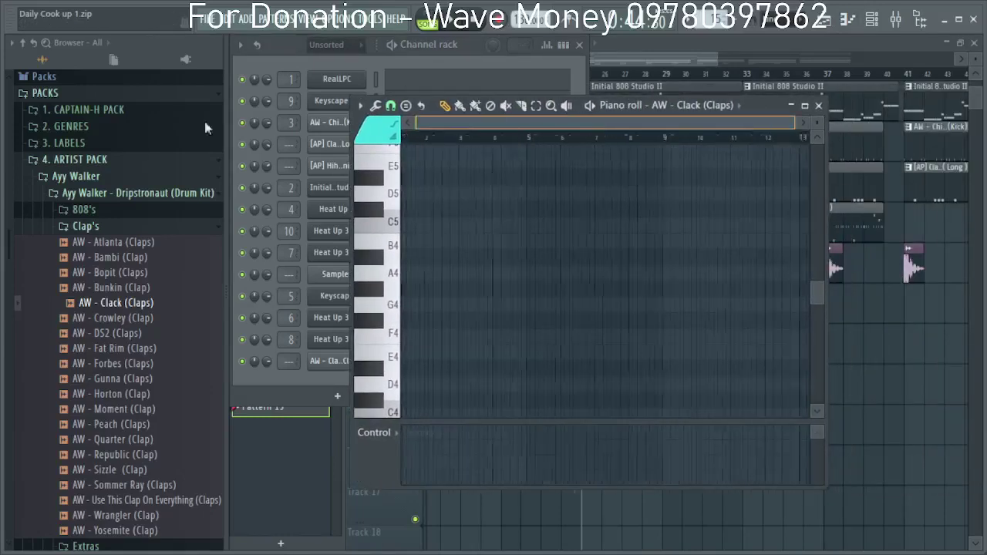
{"action": "left_click", "coordinate": [390, 106]}
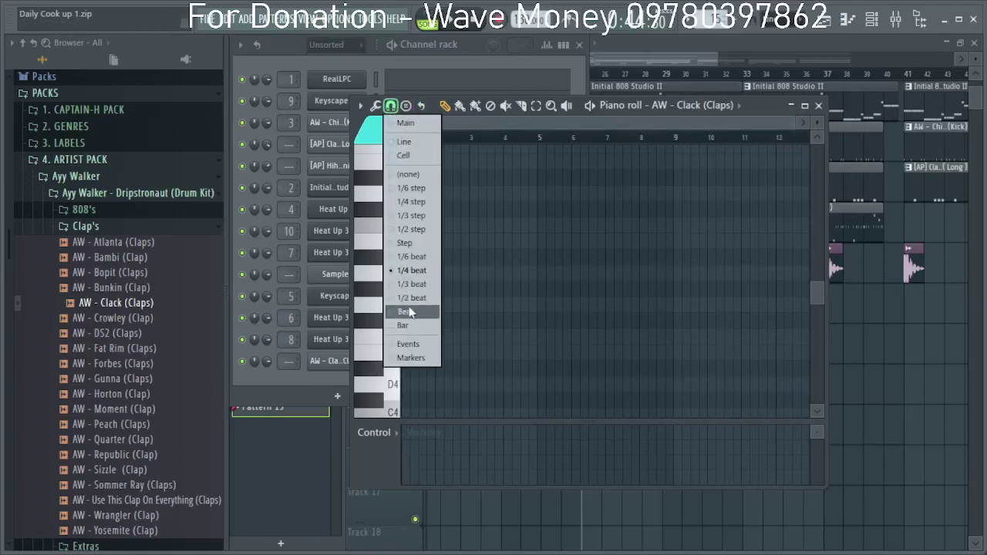
{"action": "left_click", "coordinate": [455, 319]}
{"action": "scroll", "coordinate": [496, 213], "scroll_direction": "up", "scroll_amount": 5}
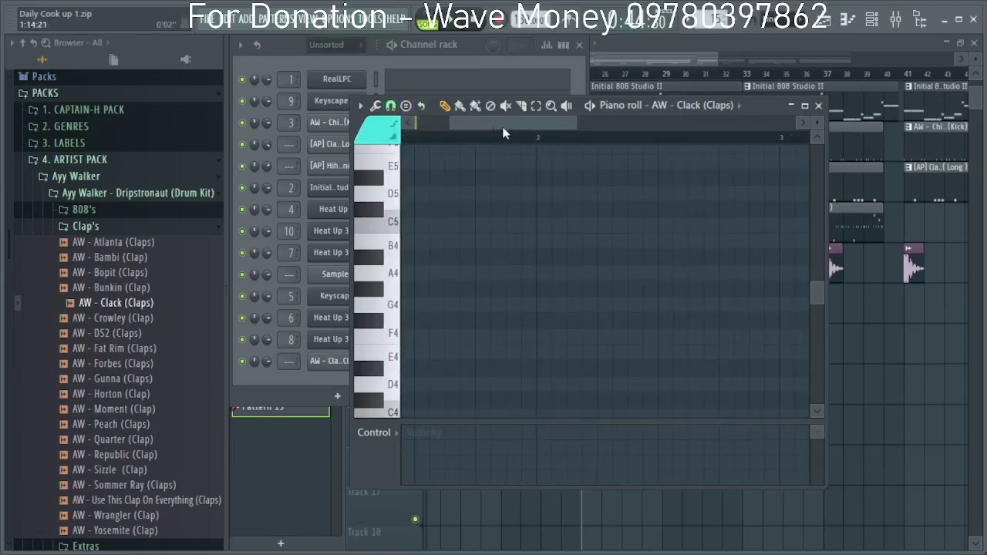
{"action": "left_click_drag", "start_coordinate": [503, 129], "coordinate": [462, 132]}
{"action": "left_click", "coordinate": [466, 368]}
{"action": "right_click", "coordinate": [468, 370]}
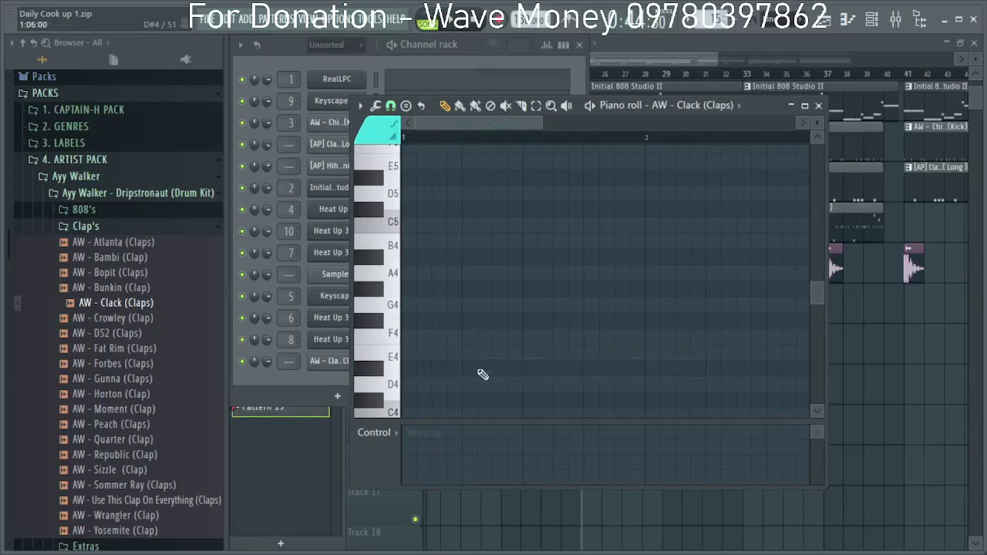
{"action": "left_click_drag", "start_coordinate": [481, 374], "coordinate": [489, 220]}
{"action": "right_click", "coordinate": [503, 230]}
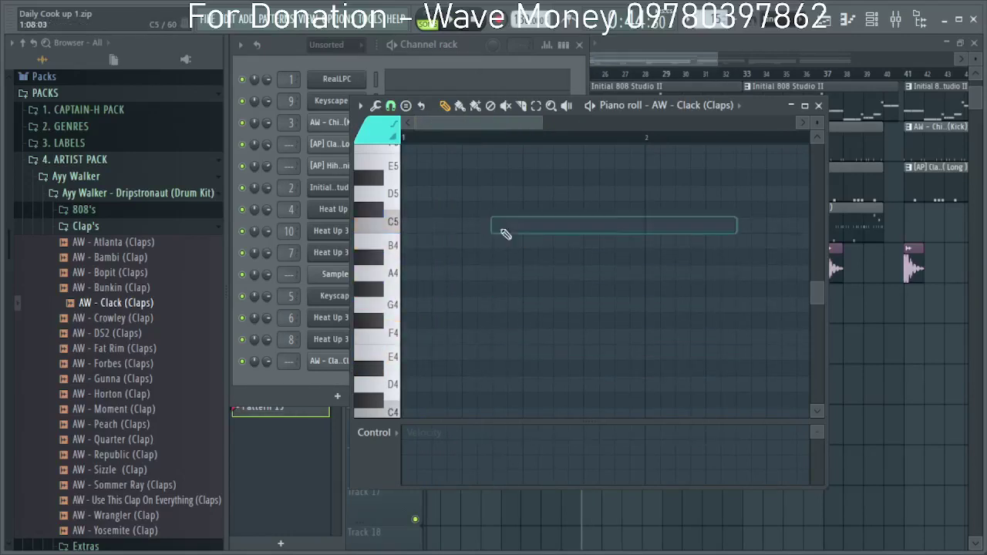
Draw two short C5 notes in the second half of bar 1 in the clap channel's piano roll.
{"action": "left_click", "coordinate": [497, 225]}
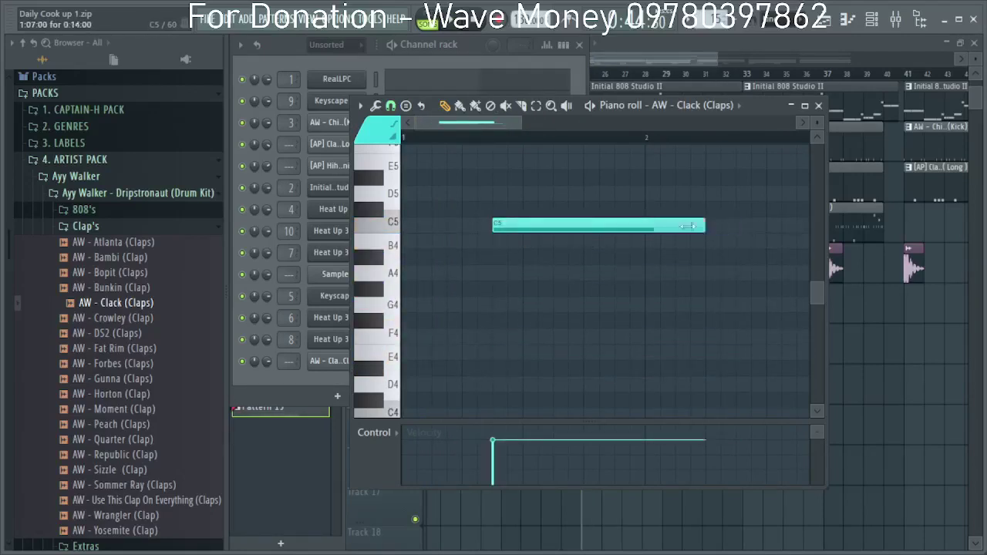
{"action": "left_click_drag", "start_coordinate": [689, 226], "coordinate": [632, 231]}
{"action": "key", "text": "space"}
{"action": "left_click", "coordinate": [617, 228]}
Try AW - Bopit (Claps) in place of the clap channel's sample and set its channel volume to 47%.
{"action": "left_click", "coordinate": [143, 274]}
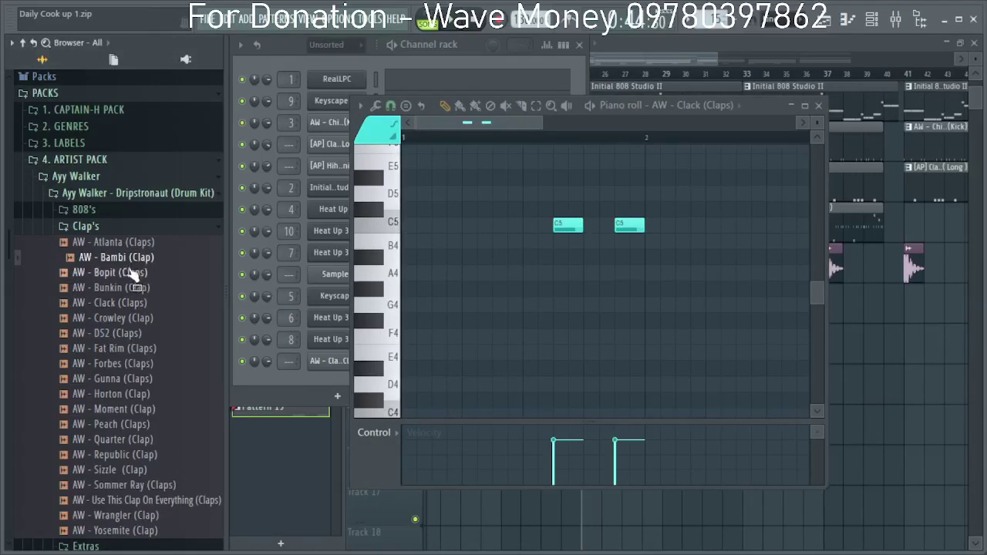
{"action": "left_click_drag", "start_coordinate": [280, 336], "coordinate": [330, 361]}
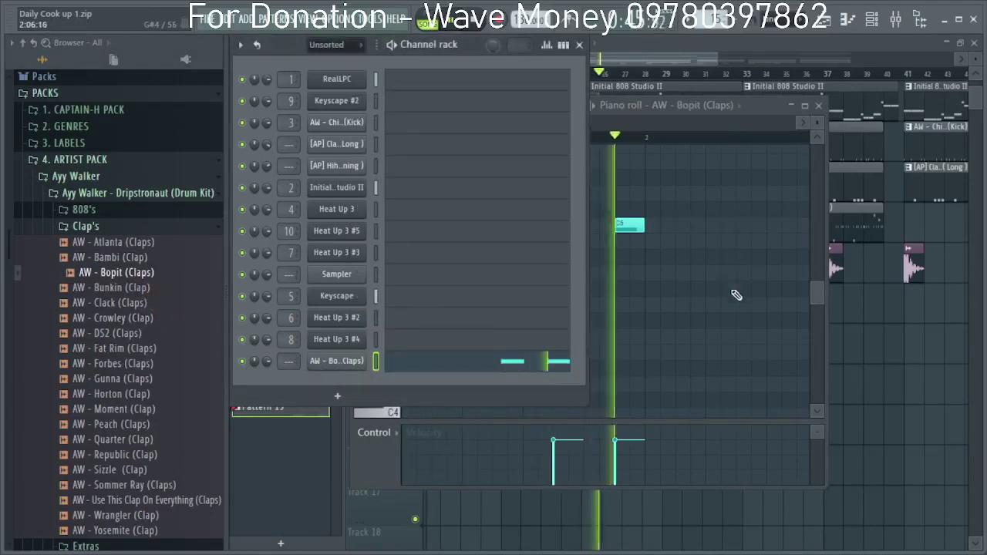
{"action": "scroll", "coordinate": [266, 361], "scroll_direction": "down", "scroll_amount": 4}
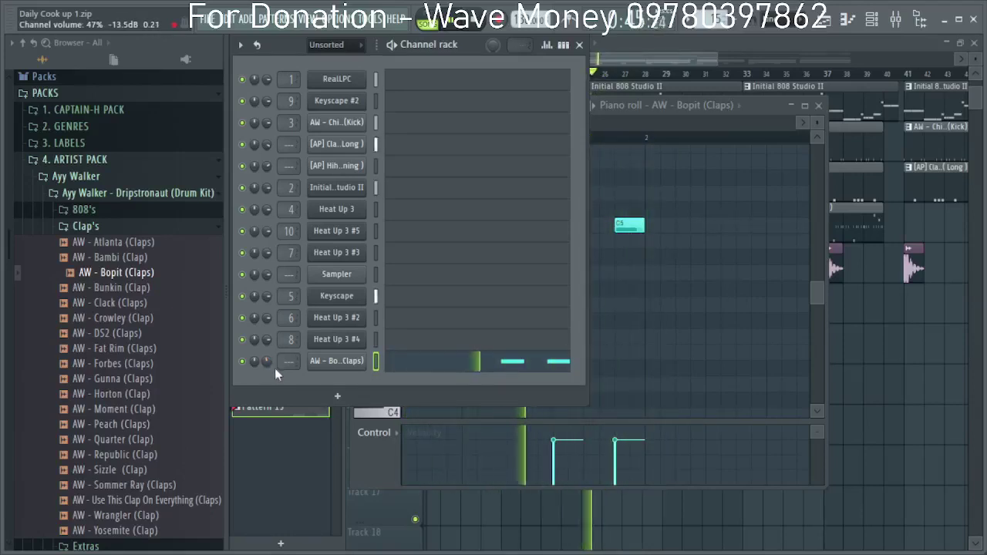
Audition more claps in the Clap's folder and swap the channel's sample for AW - Sommer Ray (Claps).
{"action": "left_click", "coordinate": [114, 257]}
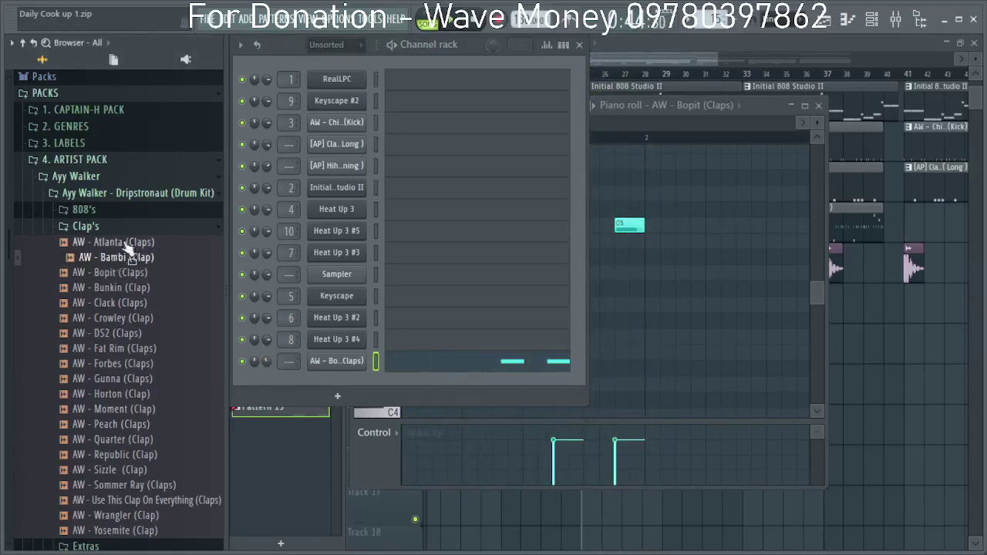
{"action": "left_click", "coordinate": [124, 425]}
{"action": "scroll", "coordinate": [127, 377], "scroll_direction": "down", "scroll_amount": 3}
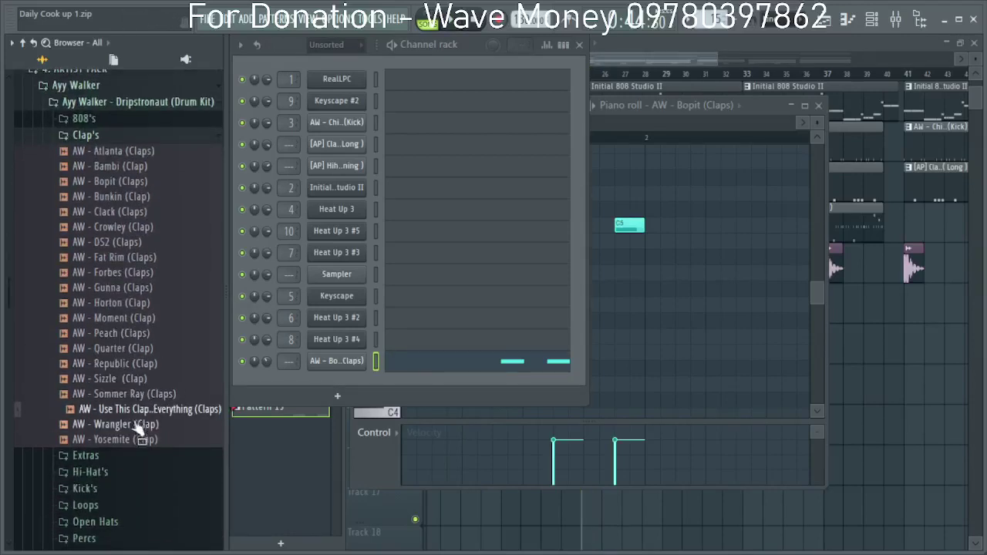
{"action": "left_click_drag", "start_coordinate": [339, 365], "coordinate": [340, 365]}
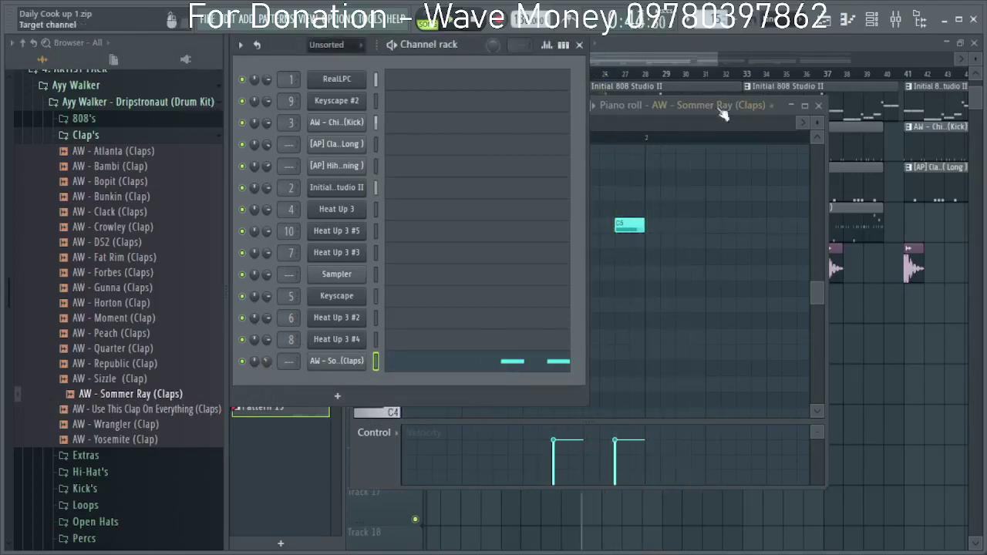
Reopen Pattern 15's piano roll and try shifting both C5 notes one step earlier and back while playing the beat.
{"action": "left_click", "coordinate": [672, 54]}
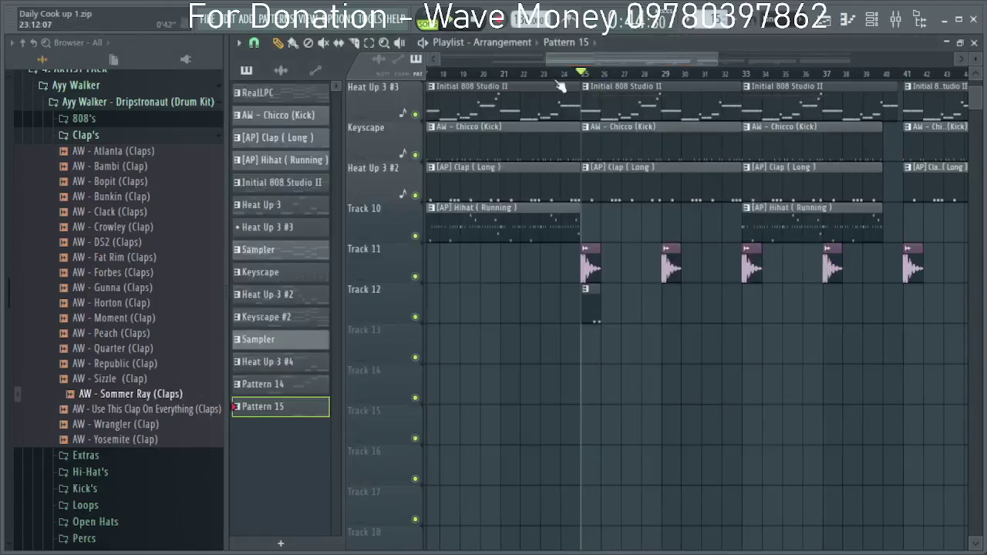
{"action": "double_click", "coordinate": [588, 315]}
{"action": "key", "text": "space"}
{"action": "scroll", "coordinate": [648, 301], "scroll_direction": "up", "scroll_amount": 2}
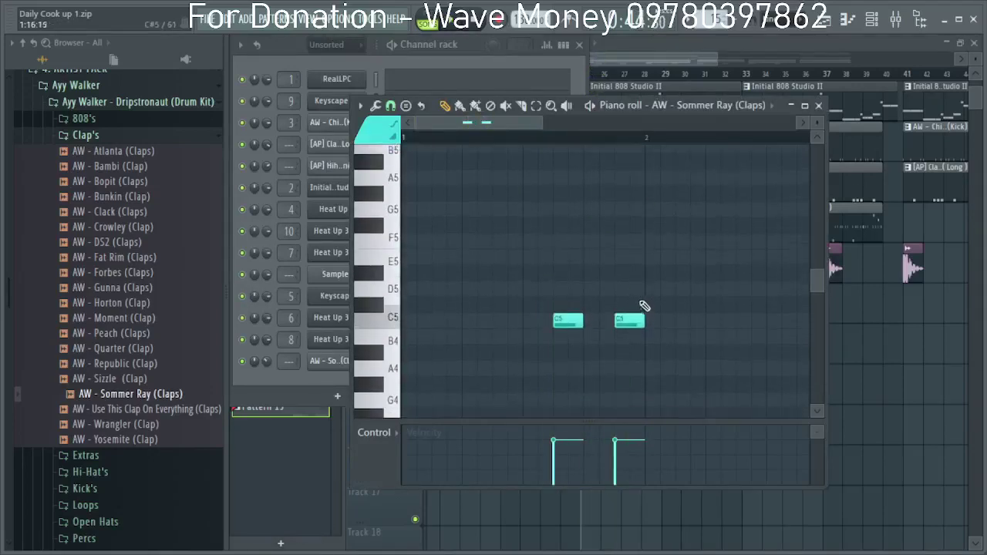
{"action": "left_click_drag", "start_coordinate": [659, 352], "coordinate": [449, 312]}
{"action": "key", "text": "space"}
{"action": "left_click_drag", "start_coordinate": [528, 321], "coordinate": [512, 309]}
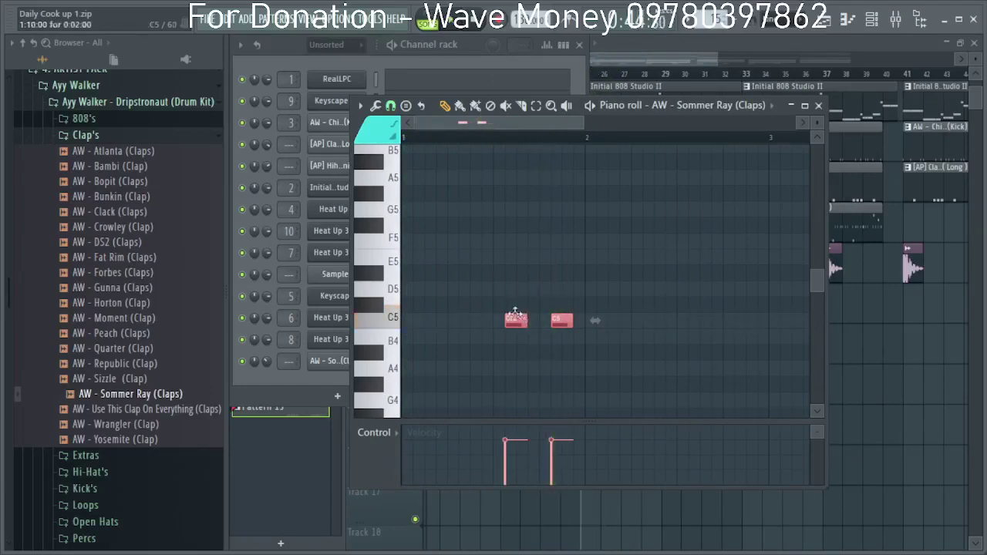
{"action": "left_click_drag", "start_coordinate": [513, 321], "coordinate": [524, 321]}
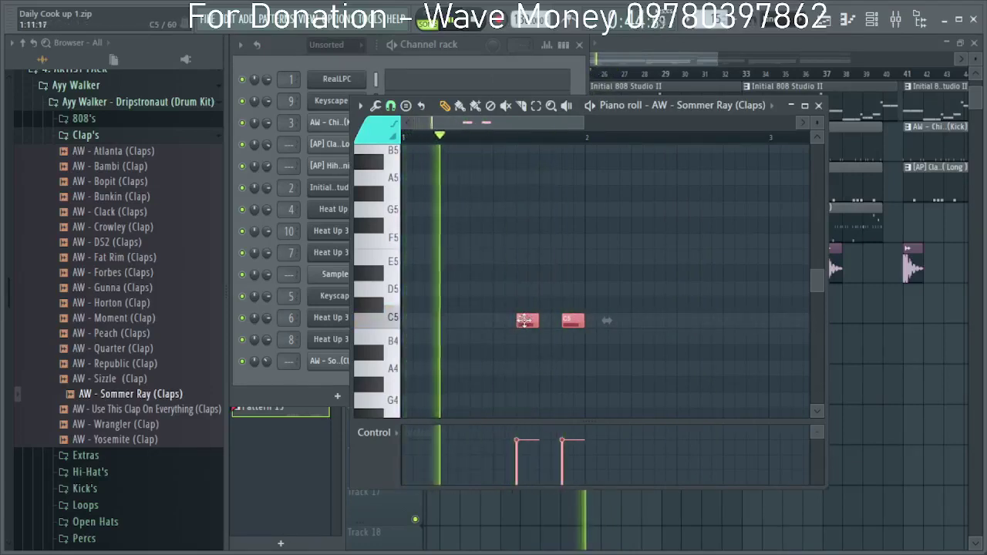
{"action": "key", "text": "space"}
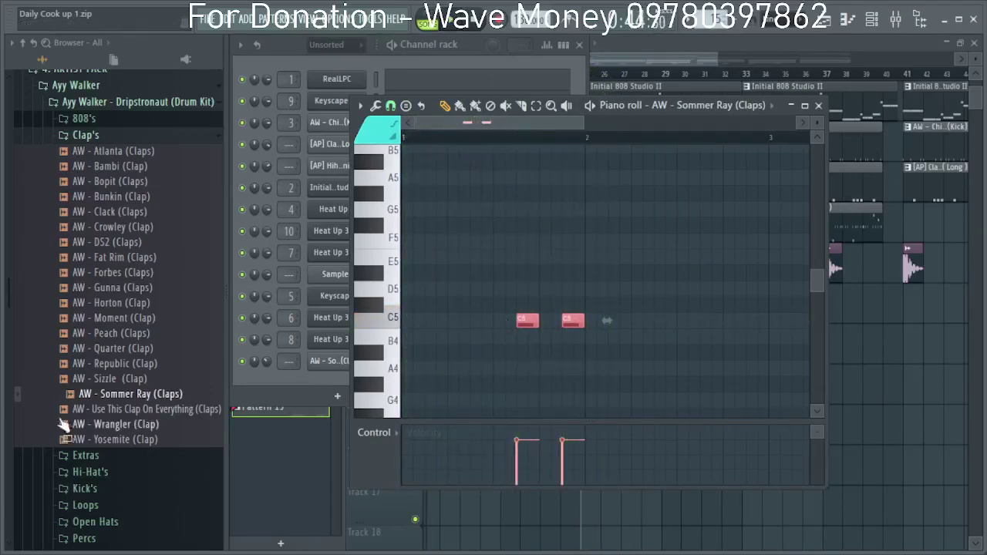
Close the Clap's folder and open the Percs folder of the same drum kit in the sample browser.
{"action": "left_click", "coordinate": [132, 429]}
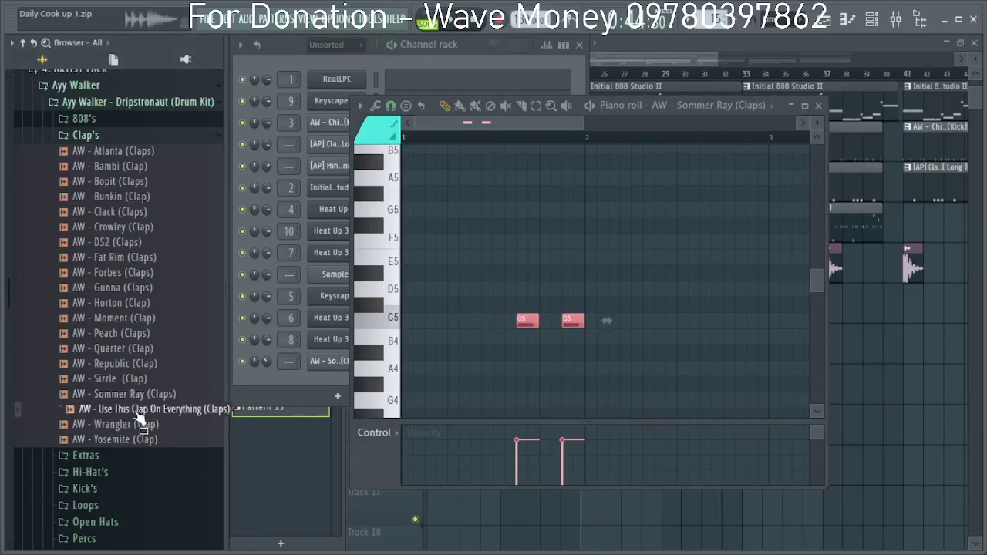
{"action": "left_click", "coordinate": [101, 136]}
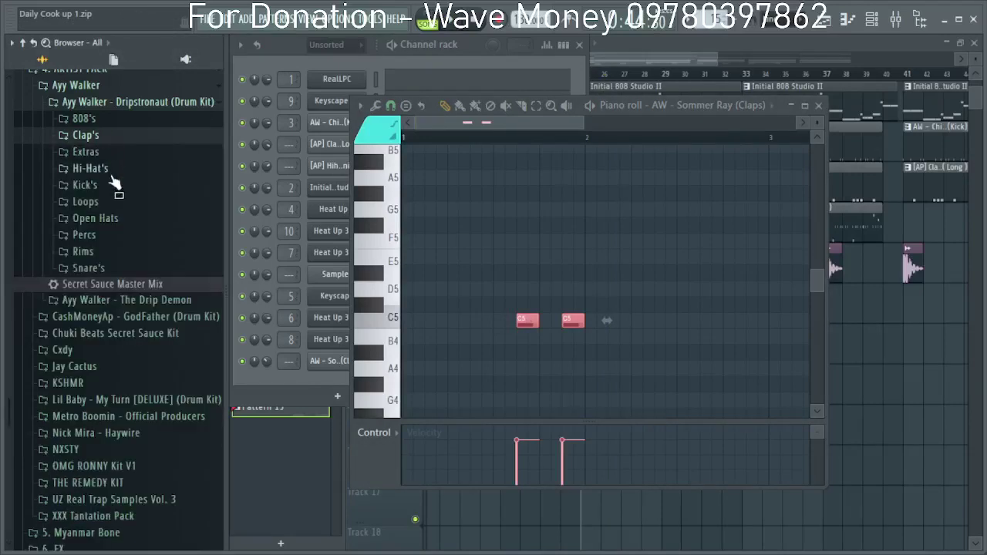
{"action": "left_click", "coordinate": [121, 234]}
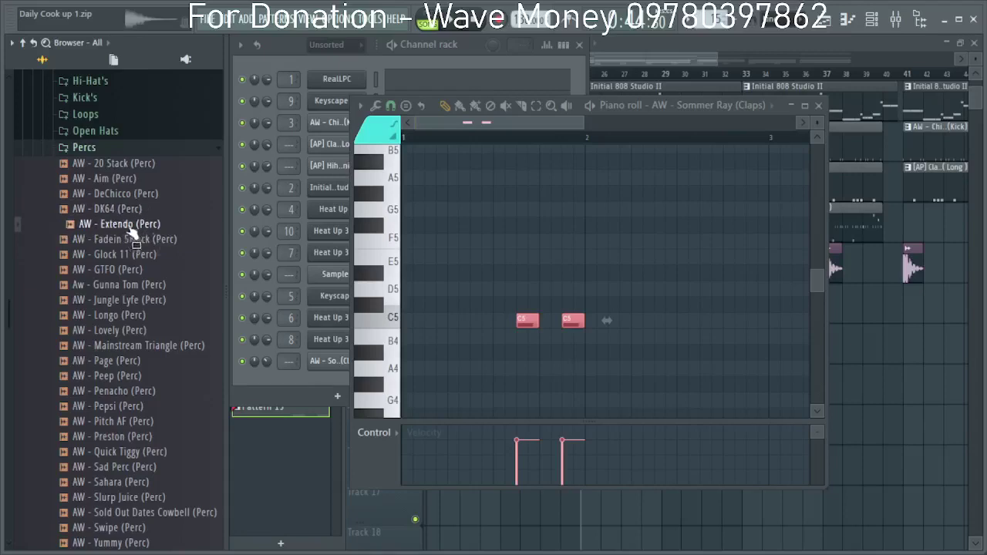
Try AW - Extendo (Perc) and Aw - Gunna Tom (Perc) in the channel, playing each against the beat.
{"action": "left_click_drag", "start_coordinate": [349, 364], "coordinate": [347, 363]}
{"action": "key", "text": "space"}
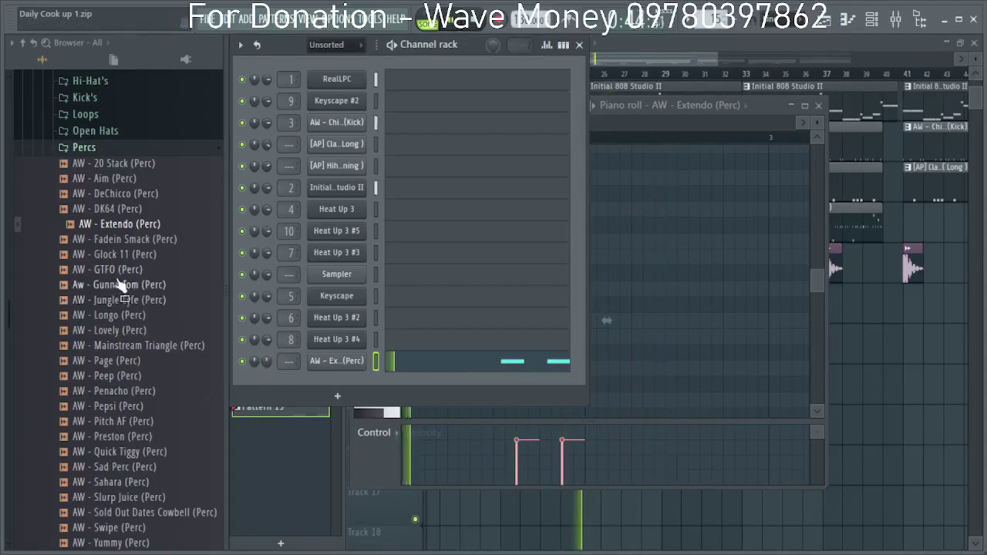
{"action": "left_click", "coordinate": [137, 497]}
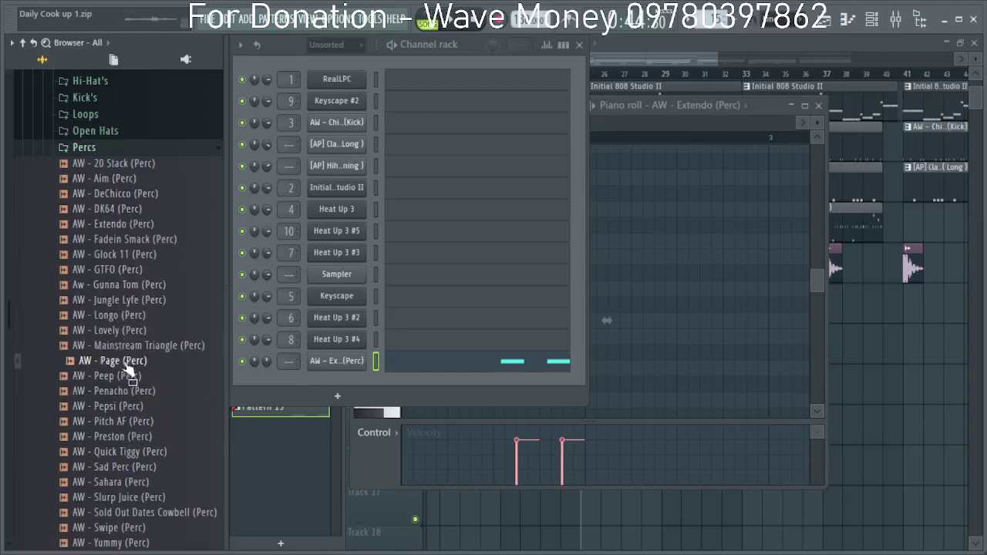
{"action": "left_click_drag", "start_coordinate": [332, 376], "coordinate": [336, 369]}
{"action": "key", "text": "space"}
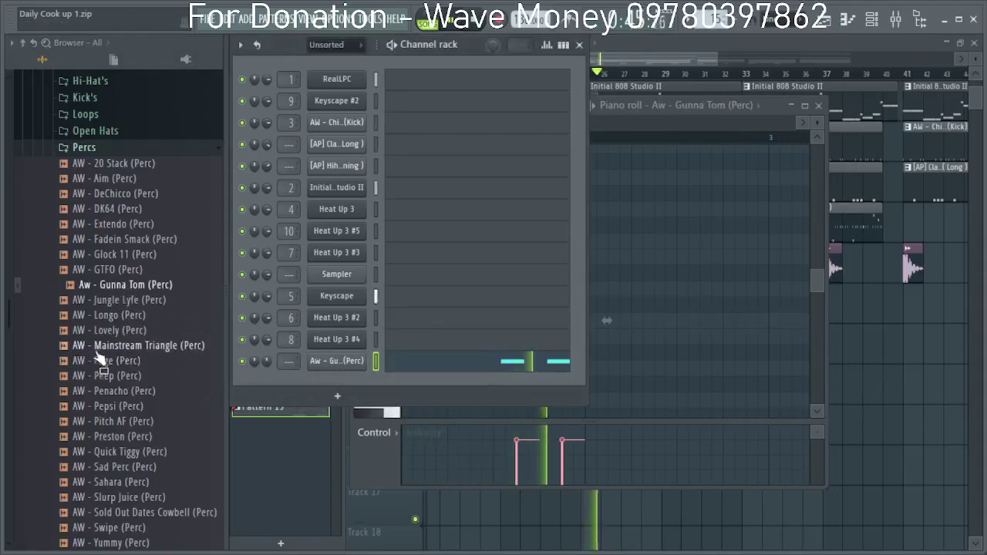
Replace the channel's sample with AW - GTFO (Perc) and return to its piano roll during playback.
{"action": "left_click", "coordinate": [112, 267]}
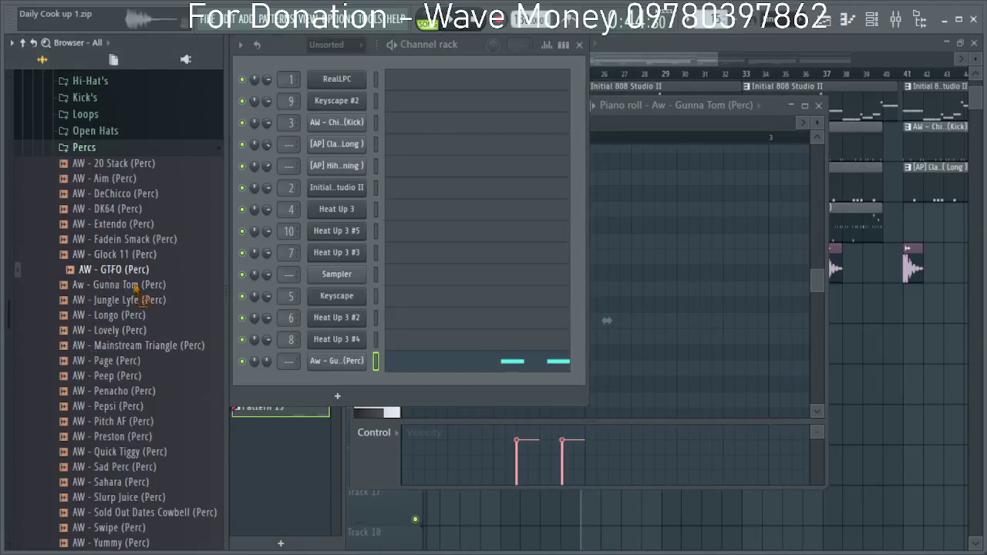
{"action": "left_click_drag", "start_coordinate": [340, 362], "coordinate": [339, 363]}
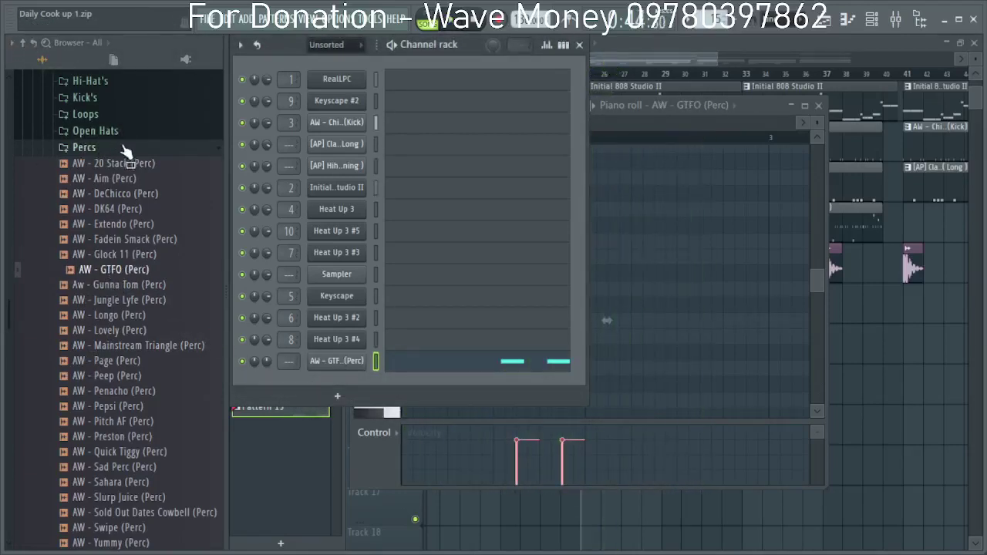
{"action": "left_click", "coordinate": [640, 351]}
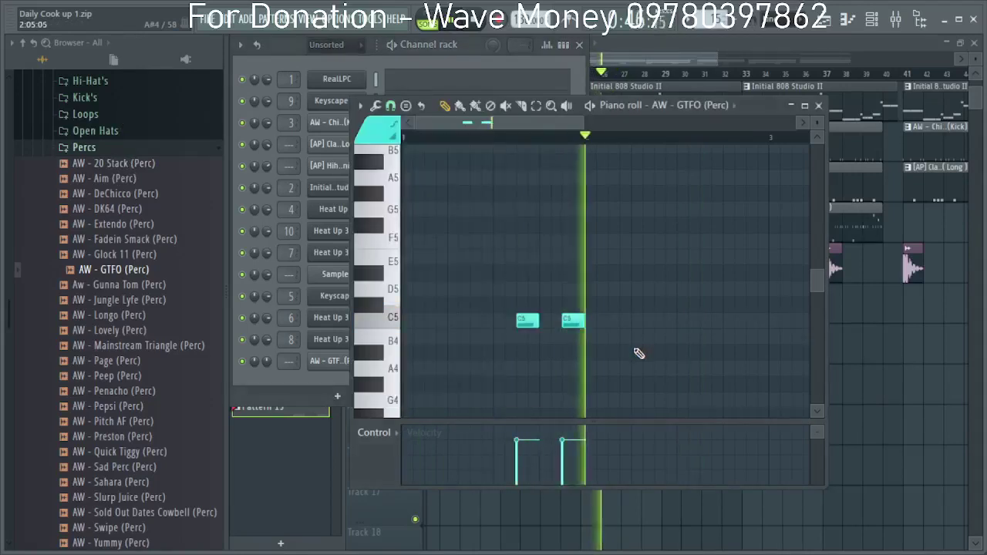
Add a descending run of one-step notes F5, E5 and D#5 and move it to the middle of bar 3.
{"action": "scroll", "coordinate": [678, 340], "scroll_direction": "up", "scroll_amount": 1}
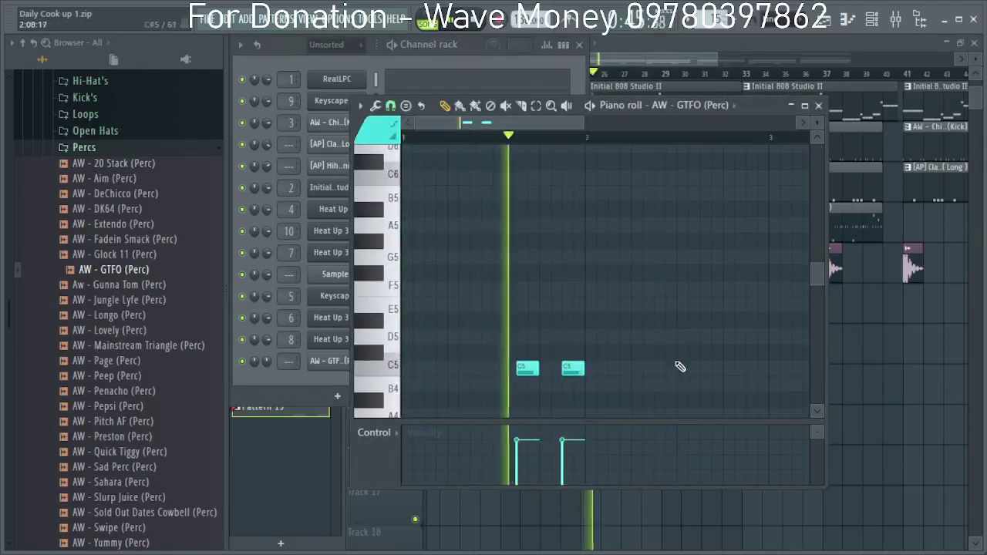
{"action": "left_click", "coordinate": [650, 369]}
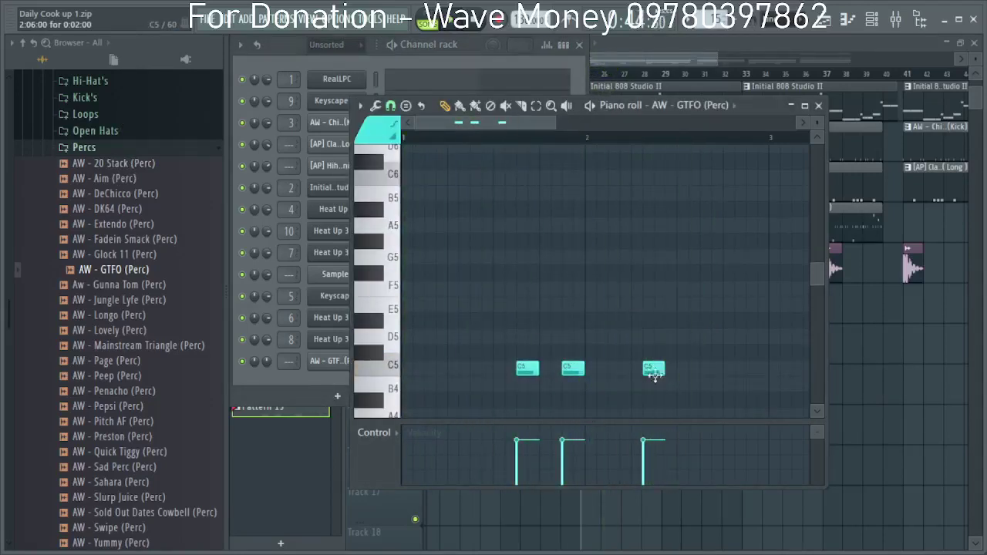
{"action": "left_click_drag", "start_coordinate": [652, 370], "coordinate": [685, 291]}
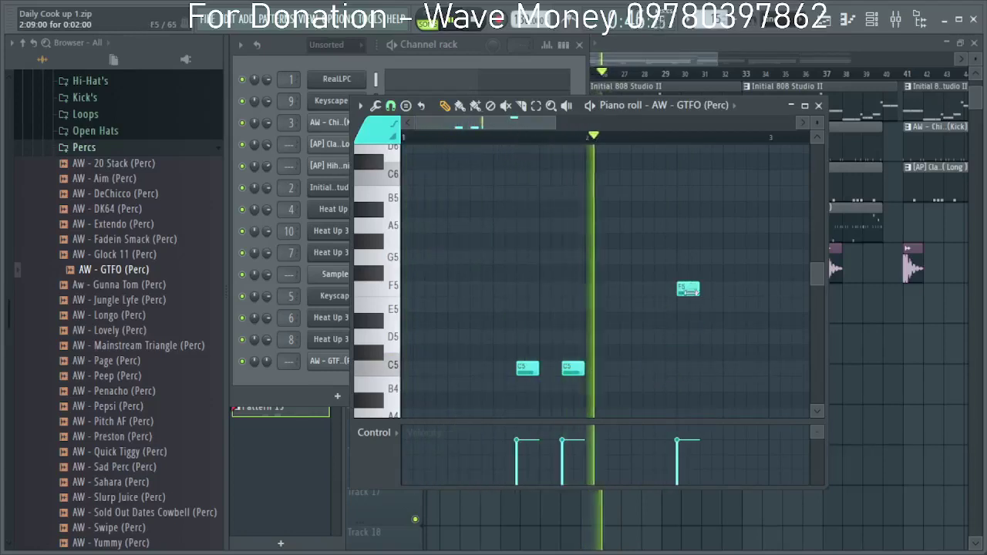
{"action": "left_click", "coordinate": [692, 304]}
{"action": "left_click", "coordinate": [702, 322]}
{"action": "left_click_drag", "start_coordinate": [727, 344], "coordinate": [946, 278]}
{"action": "key", "text": "space"}
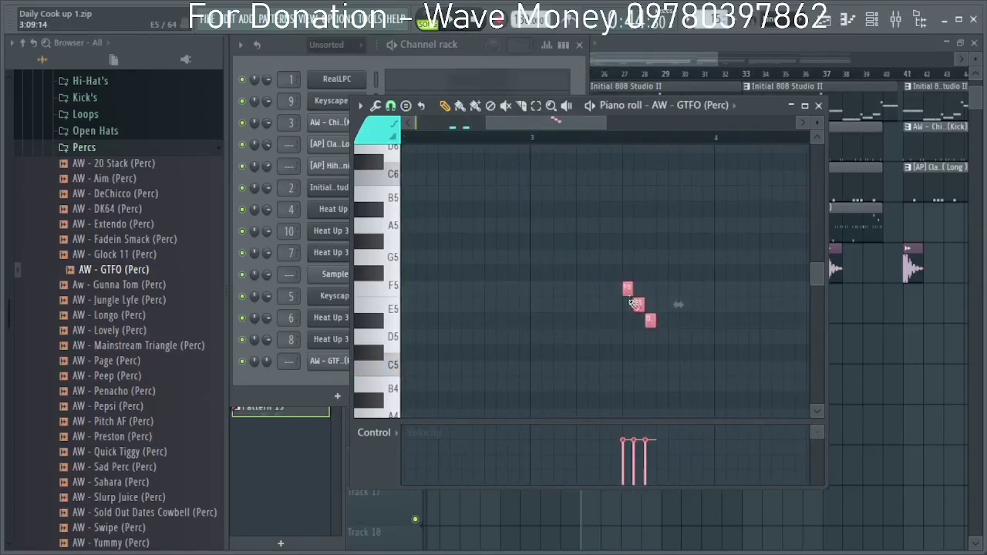
Try extending the descending run with a D5 note, remove that note and replay the beat.
{"action": "key", "text": "space"}
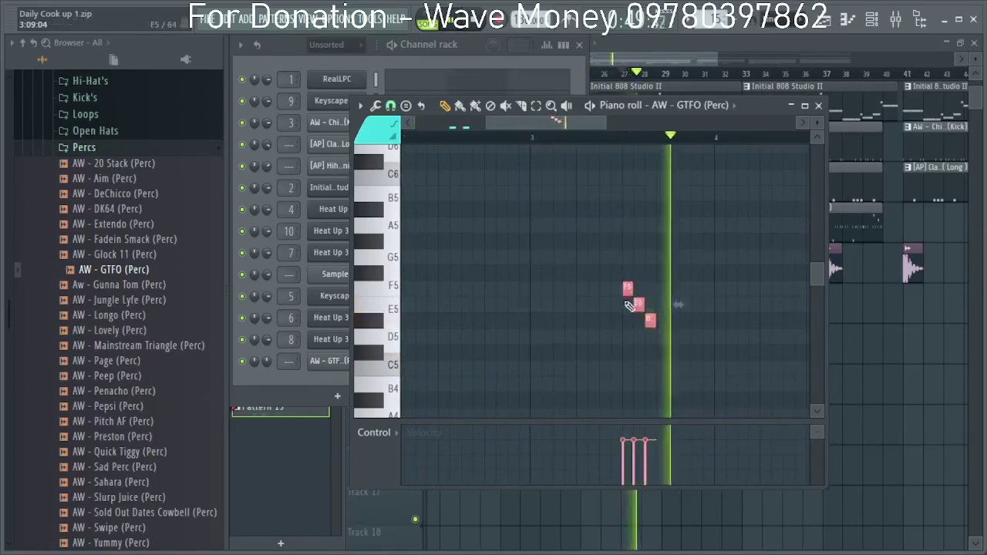
{"action": "left_click", "coordinate": [659, 336]}
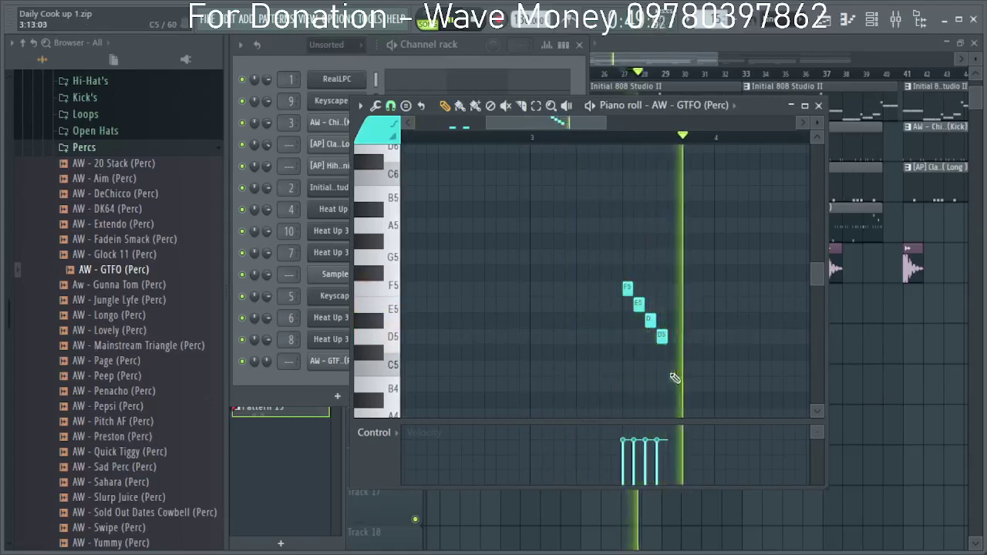
{"action": "key", "text": "space"}
{"action": "right_click", "coordinate": [661, 341]}
{"action": "key", "text": "space"}
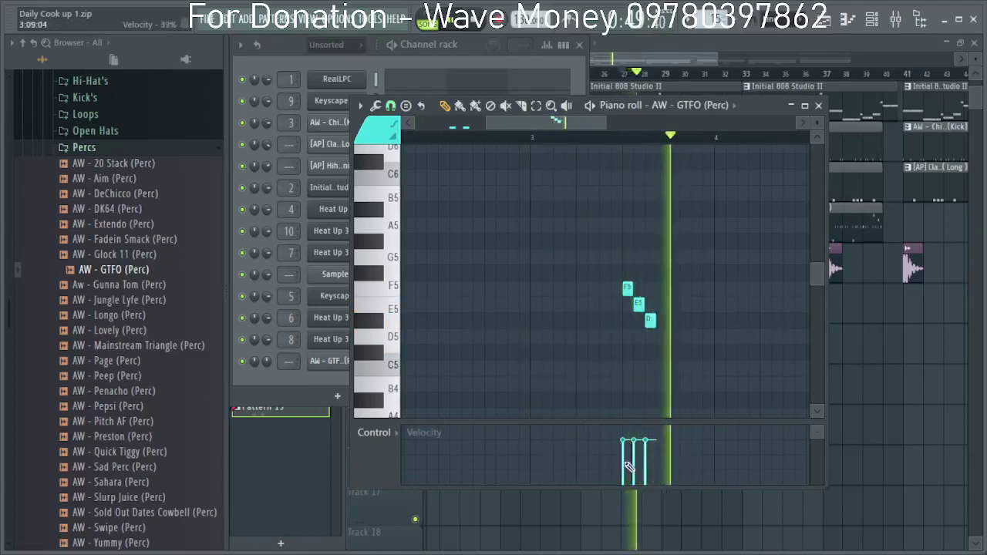
Give the three notes of the descending run rising velocities and return the piano roll to bar 1.
{"action": "left_click_drag", "start_coordinate": [622, 461], "coordinate": [652, 451]}
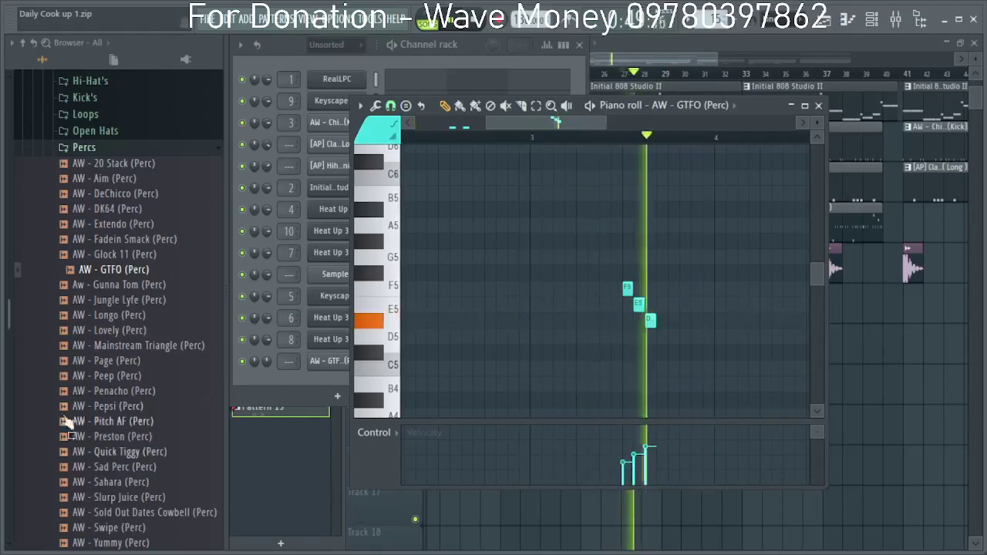
{"action": "left_click", "coordinate": [272, 374]}
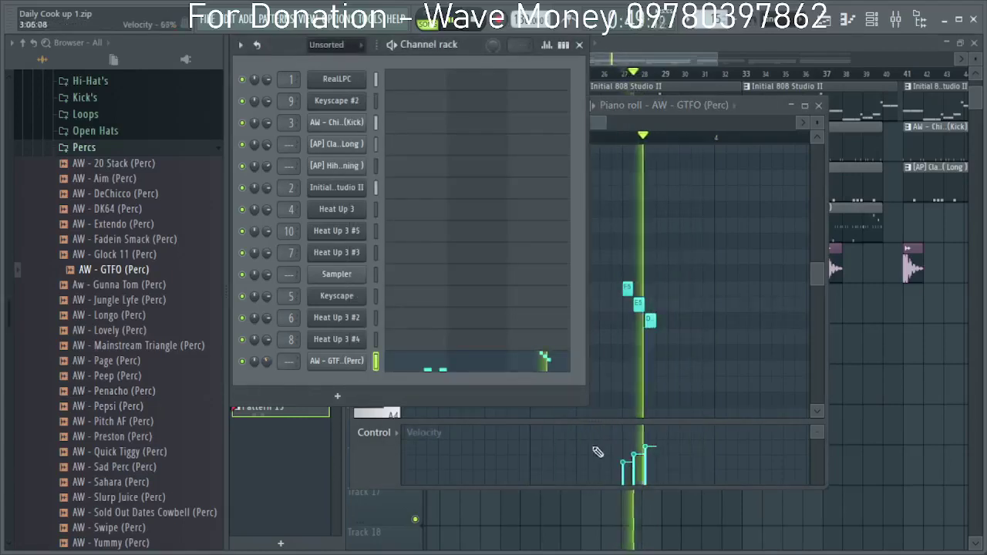
{"action": "left_click", "coordinate": [587, 129]}
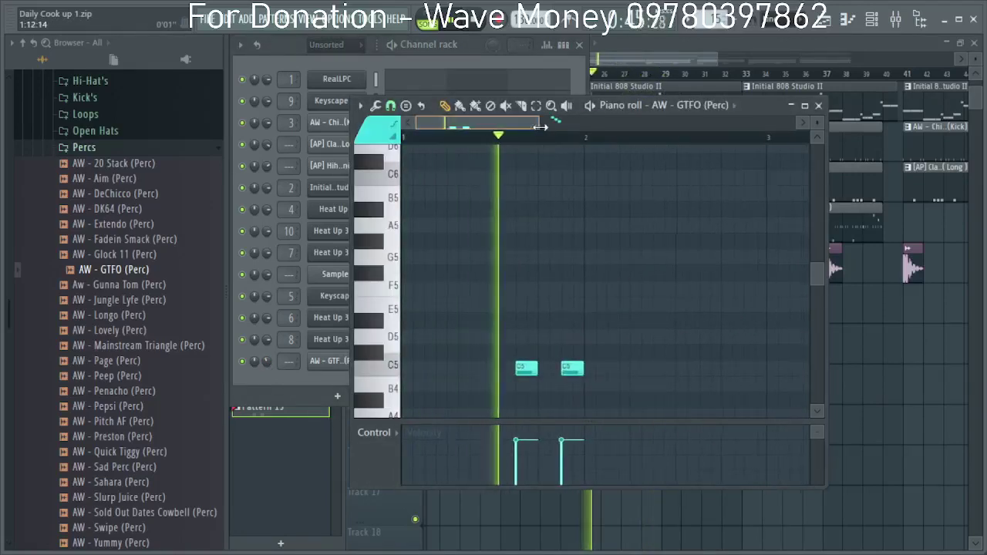
Add a short C5 note near the start of bar 3, ahead of the descending run, and stop playback.
{"action": "left_click_drag", "start_coordinate": [537, 123], "coordinate": [597, 125]}
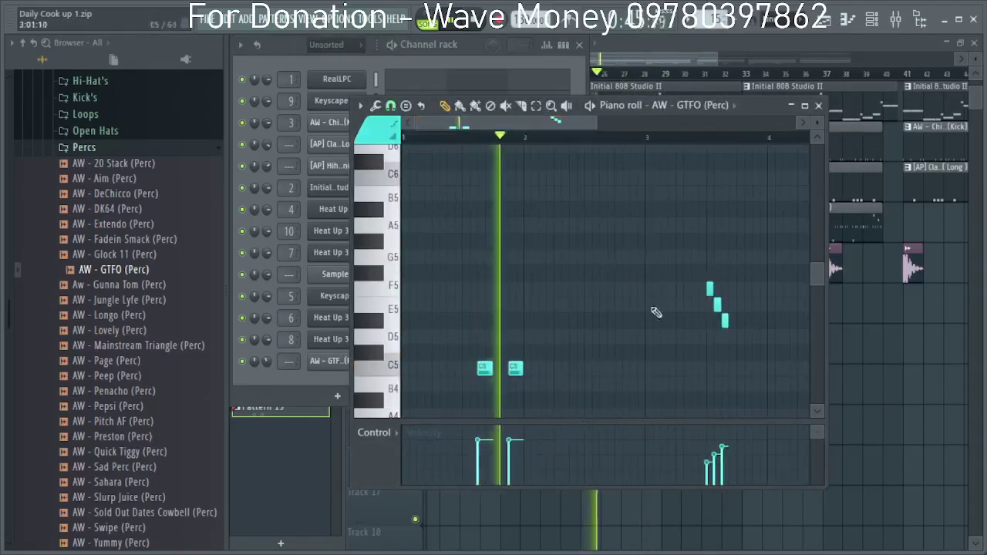
{"action": "left_click", "coordinate": [618, 369]}
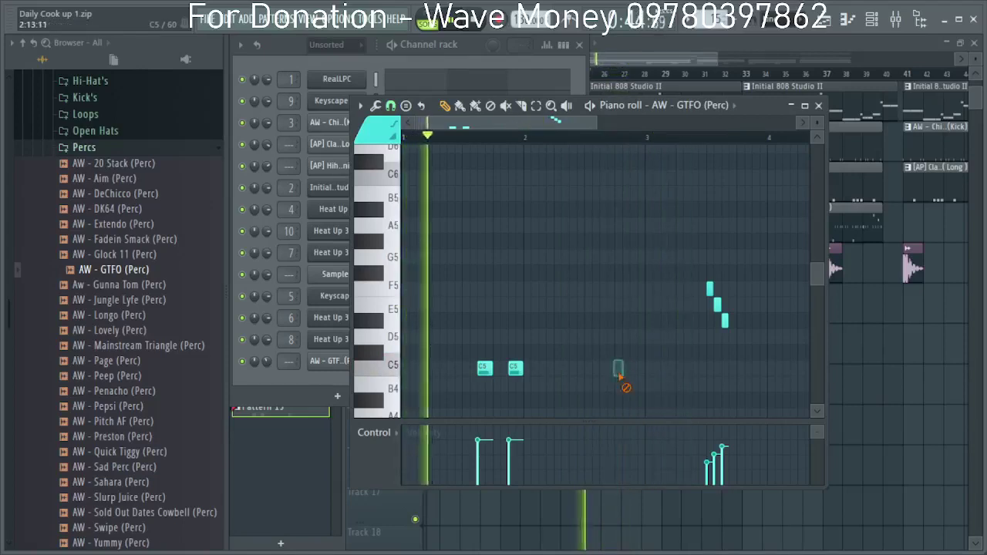
{"action": "right_click", "coordinate": [619, 370]}
{"action": "left_click", "coordinate": [664, 370]}
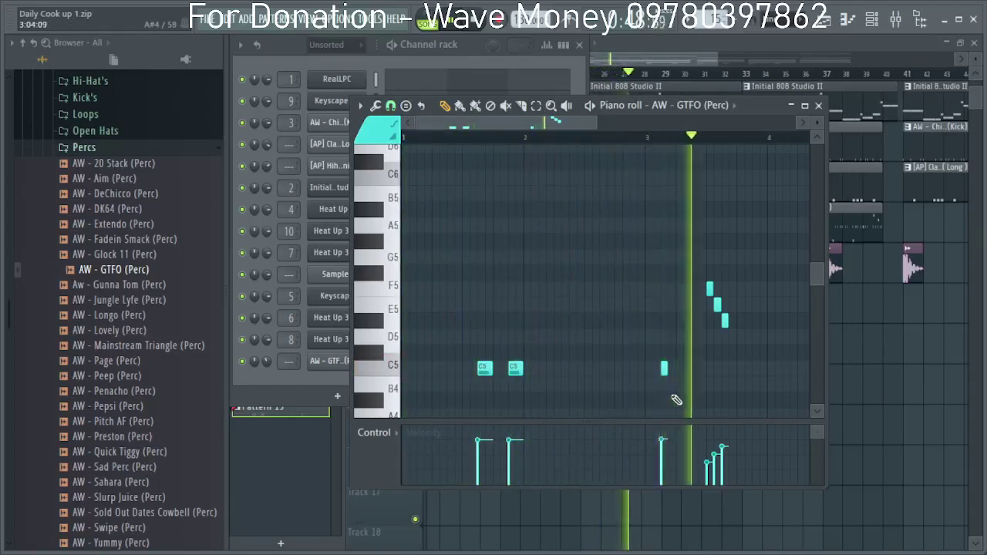
{"action": "scroll", "coordinate": [743, 358], "scroll_direction": "down", "scroll_amount": 3}
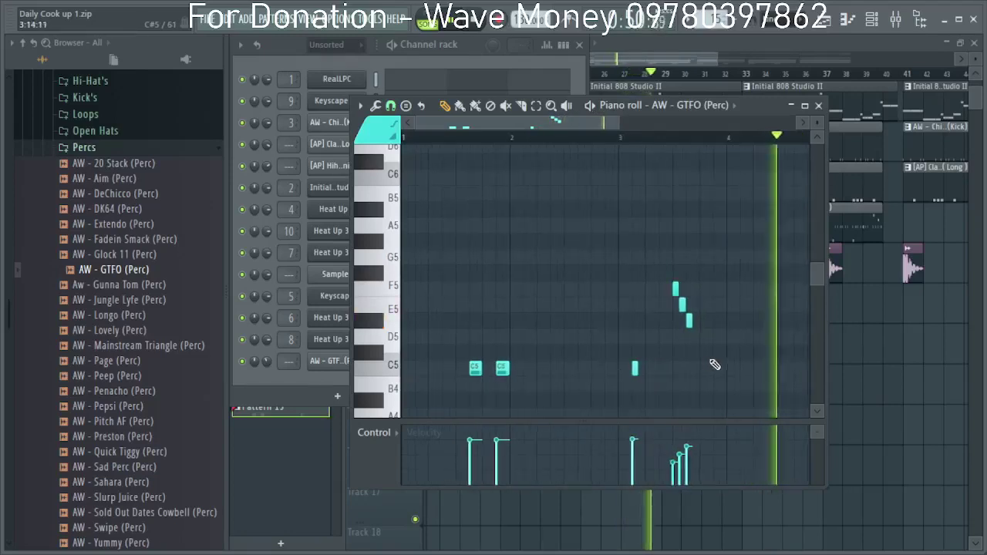
{"action": "key", "text": "space"}
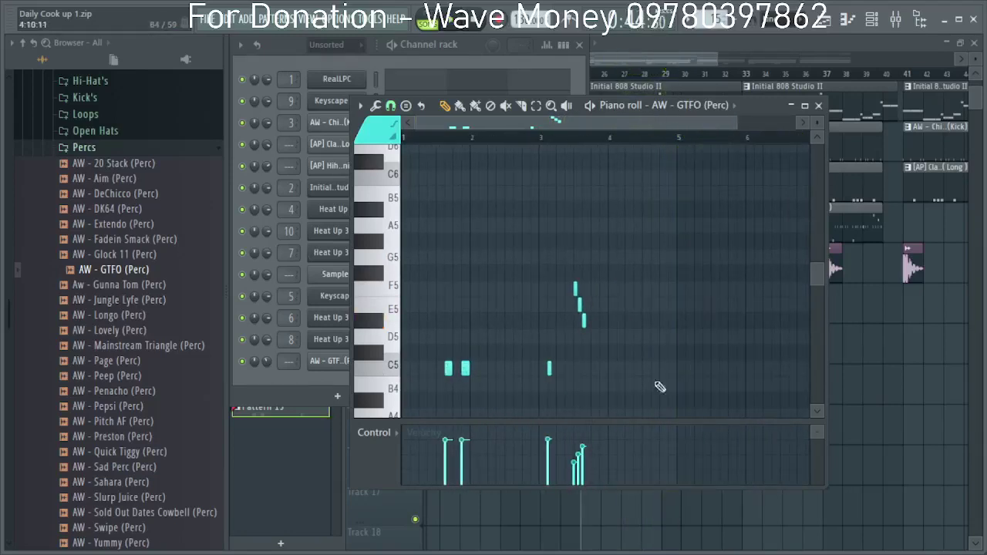
Select bars 1 to 4 of the percussion pattern, duplicate their notes into bars 5 to 8 and replay the beat.
{"action": "left_click_drag", "start_coordinate": [686, 144], "coordinate": [3, 145]}
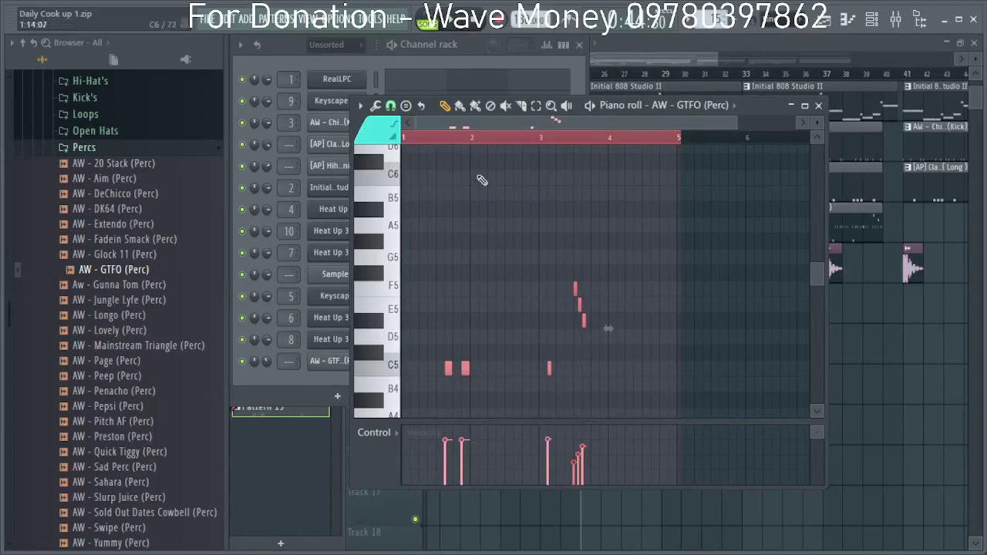
{"action": "left_click_drag", "start_coordinate": [681, 144], "coordinate": [2, 154]}
{"action": "key", "text": "ctrl+b"}
{"action": "key", "text": "space"}
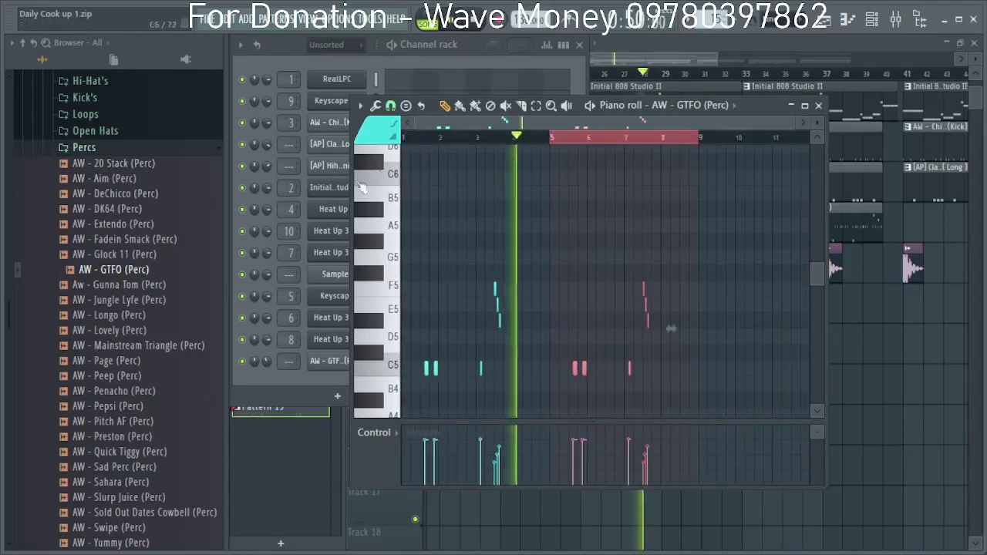
Add AW - Quality (Open Hats) from the Open Hats samples as a new channel at about 34% volume and open its piano roll.
{"action": "key", "text": "F7"}
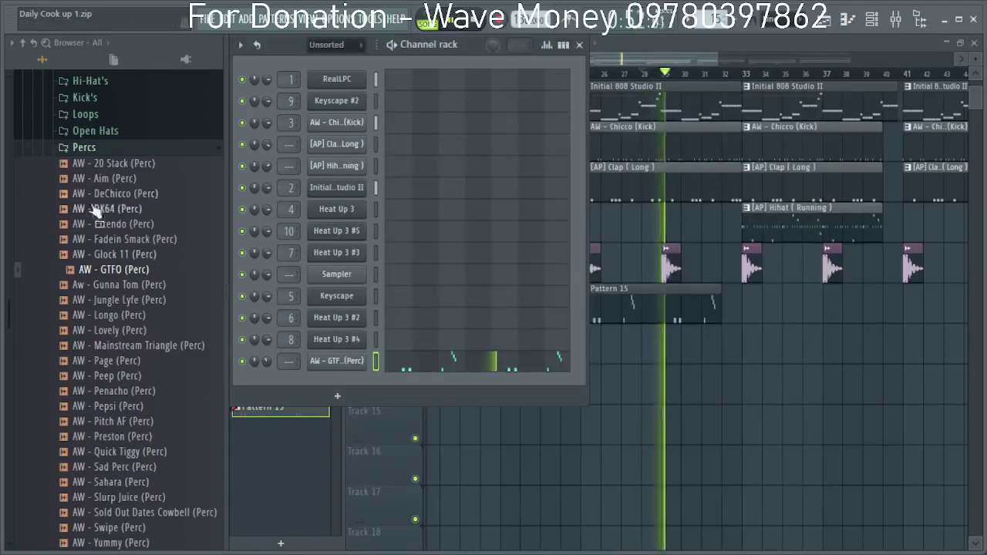
{"action": "left_click", "coordinate": [94, 147]}
{"action": "left_click", "coordinate": [95, 132]}
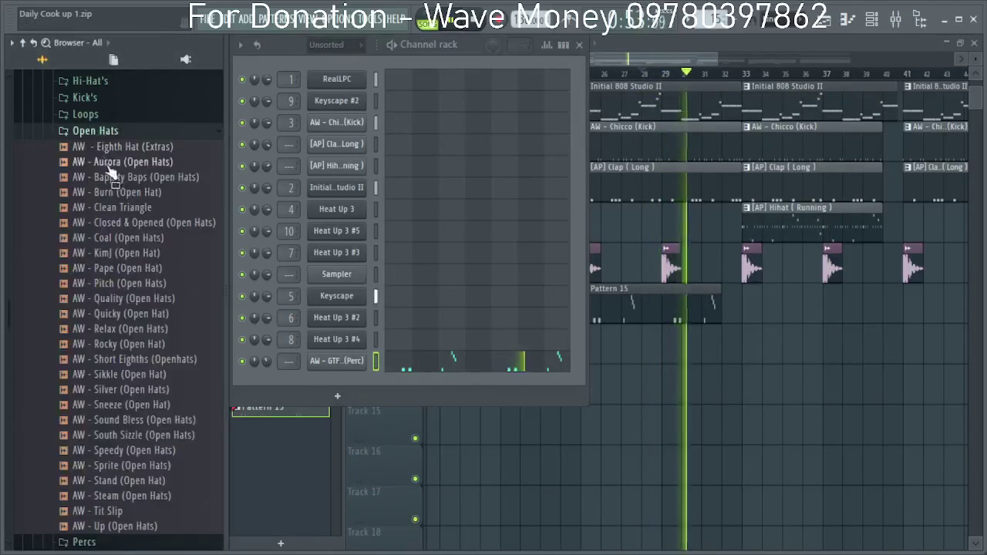
{"action": "key", "text": "space"}
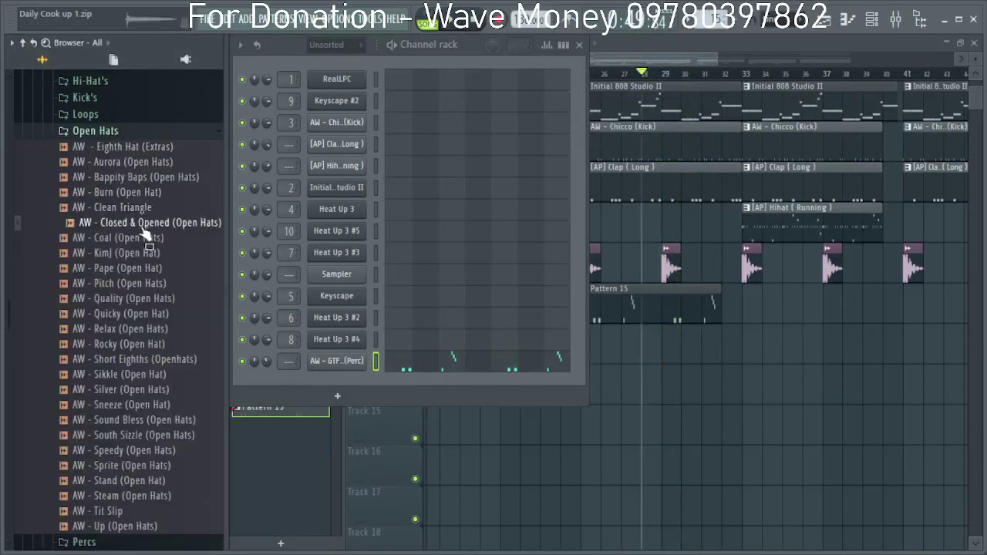
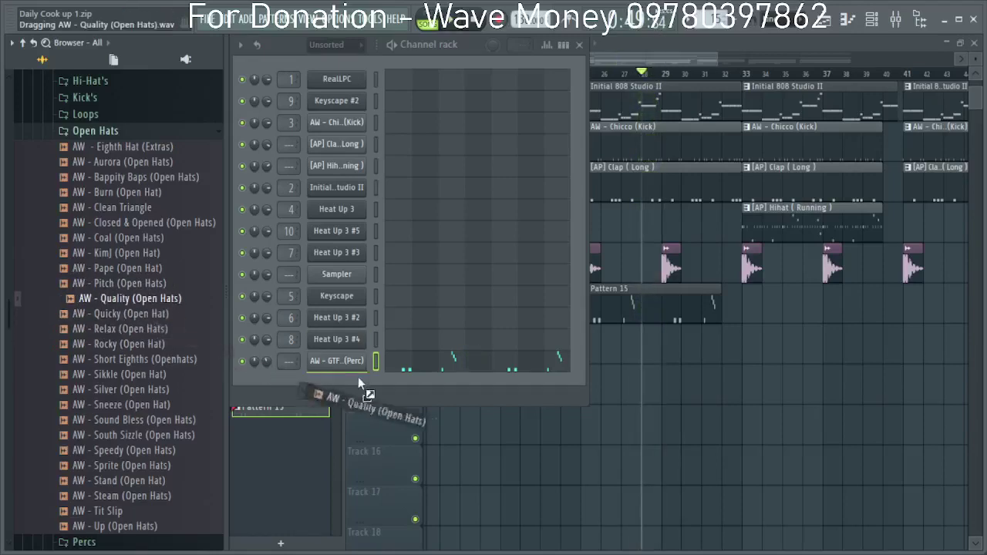
{"action": "left_click_drag", "start_coordinate": [354, 379], "coordinate": [351, 383]}
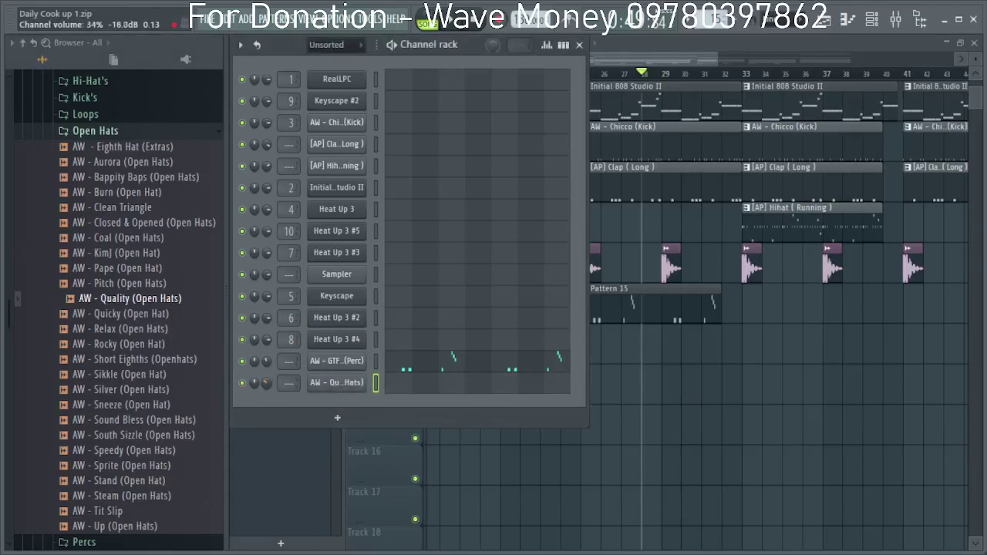
{"action": "right_click", "coordinate": [336, 387]}
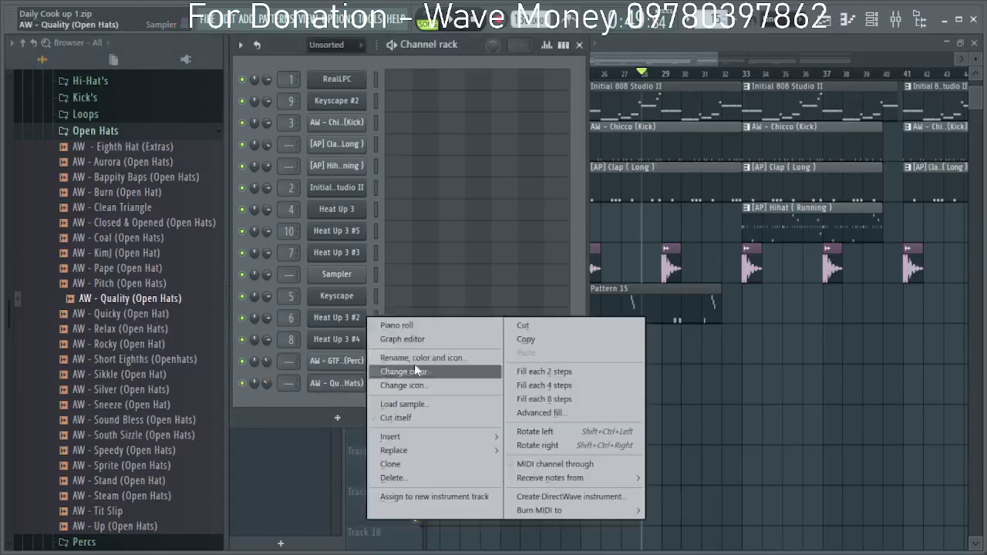
{"action": "left_click", "coordinate": [443, 327]}
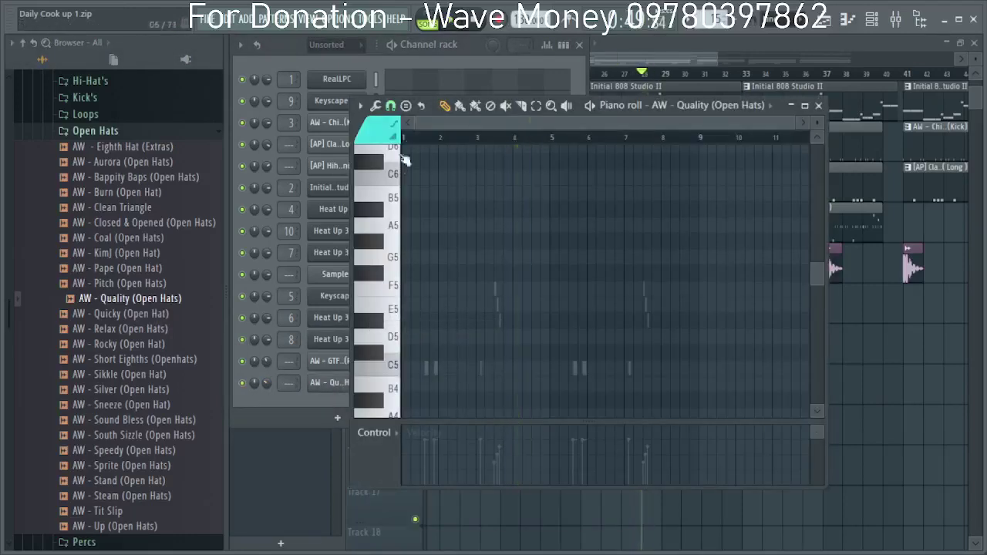
{"action": "scroll", "coordinate": [449, 388], "scroll_direction": "up", "scroll_amount": 5}
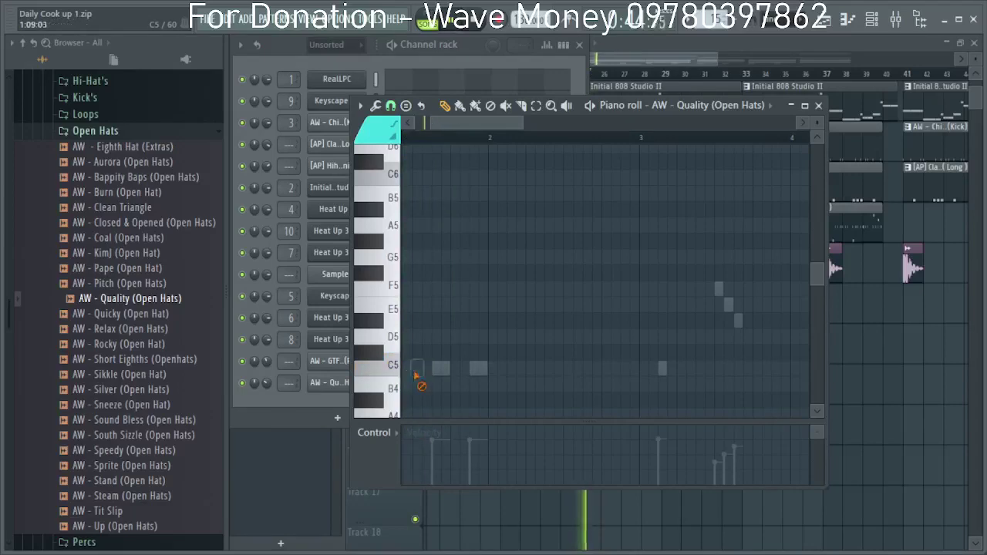
{"action": "left_click", "coordinate": [438, 369]}
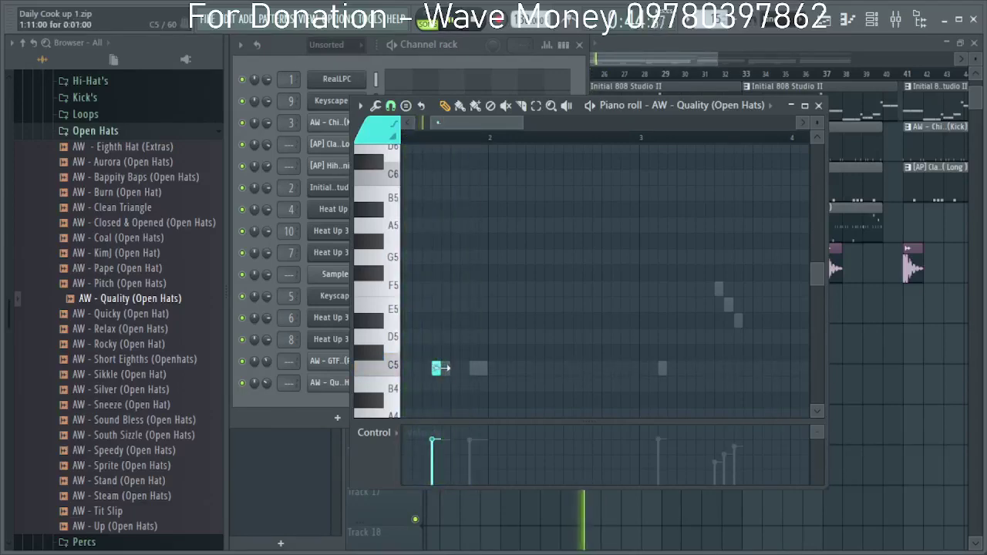
{"action": "right_click", "coordinate": [441, 373]}
{"action": "key", "text": "space"}
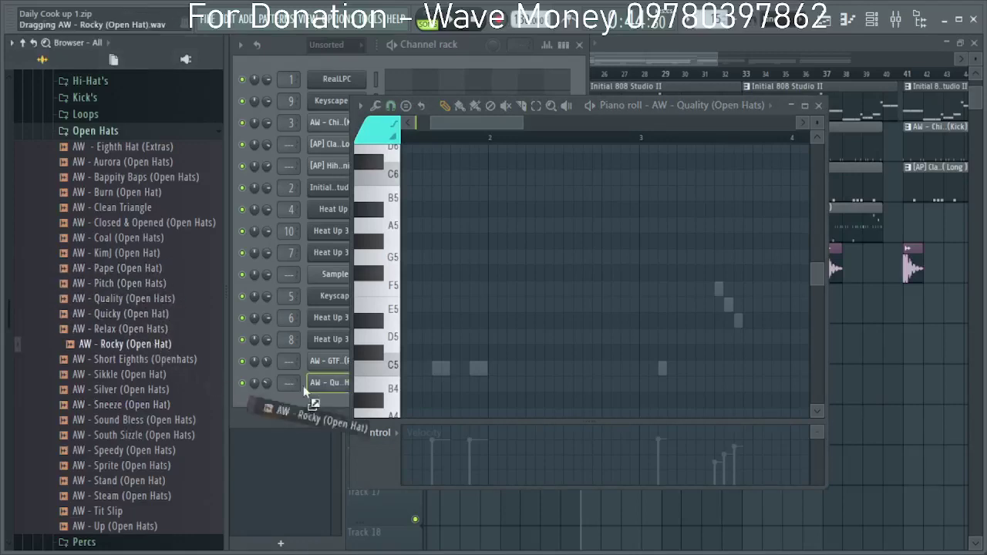
Replace the AW - Quality open hat sample with AW - Rocky (Open Hat) and place a C5 note in bar 1.
{"action": "left_click_drag", "start_coordinate": [318, 391], "coordinate": [319, 386]}
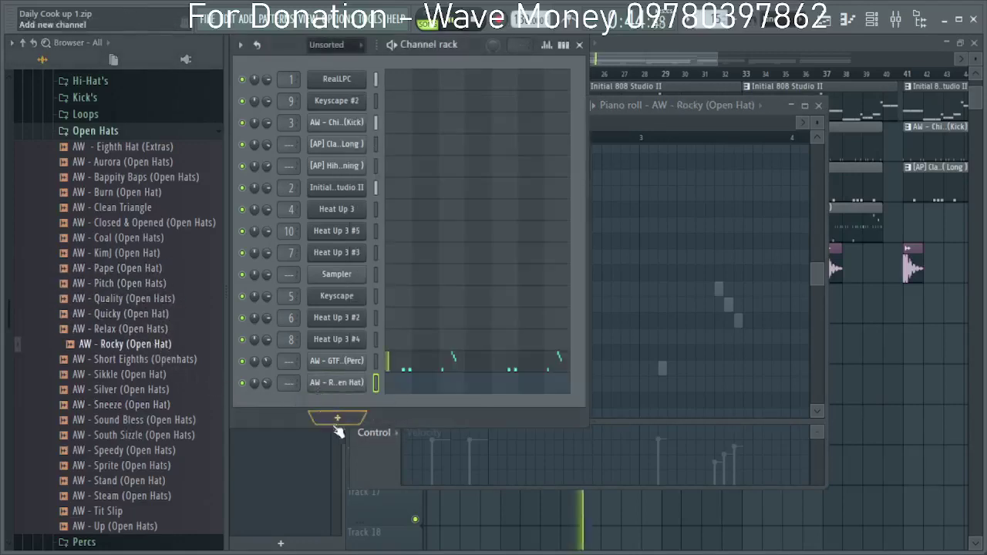
{"action": "left_click", "coordinate": [737, 128]}
{"action": "left_click", "coordinate": [498, 367]}
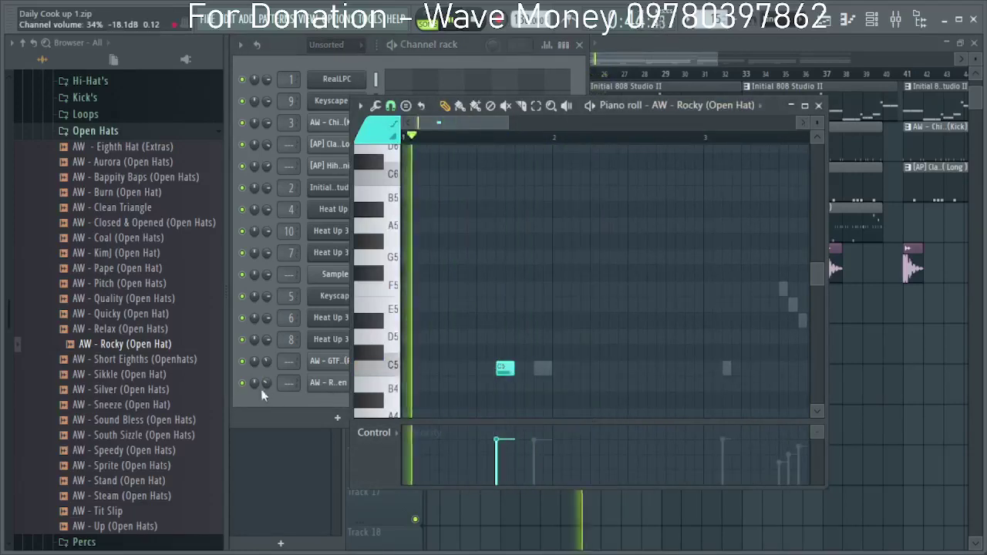
Set the Rocky open hat channel's volume to about 40% and enable its volume envelope with a decay time of 28%.
{"action": "left_click_drag", "start_coordinate": [263, 393], "coordinate": [263, 387]}
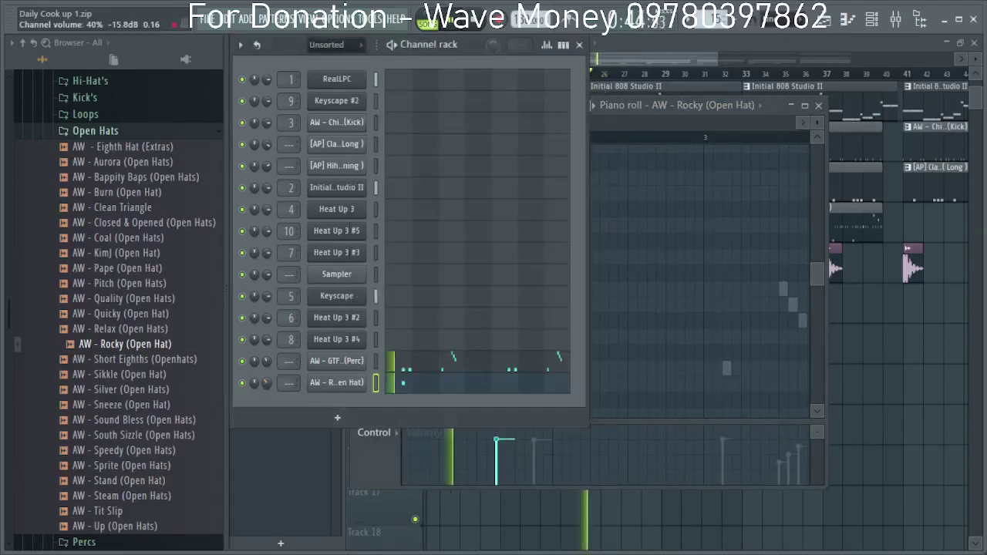
{"action": "left_click", "coordinate": [337, 383]}
{"action": "left_click", "coordinate": [360, 211]}
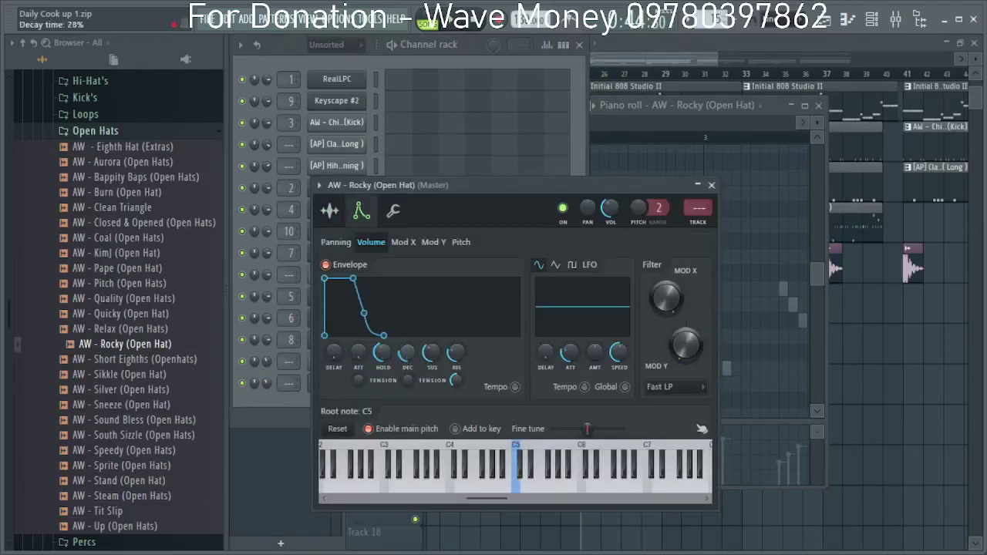
{"action": "left_click", "coordinate": [711, 186]}
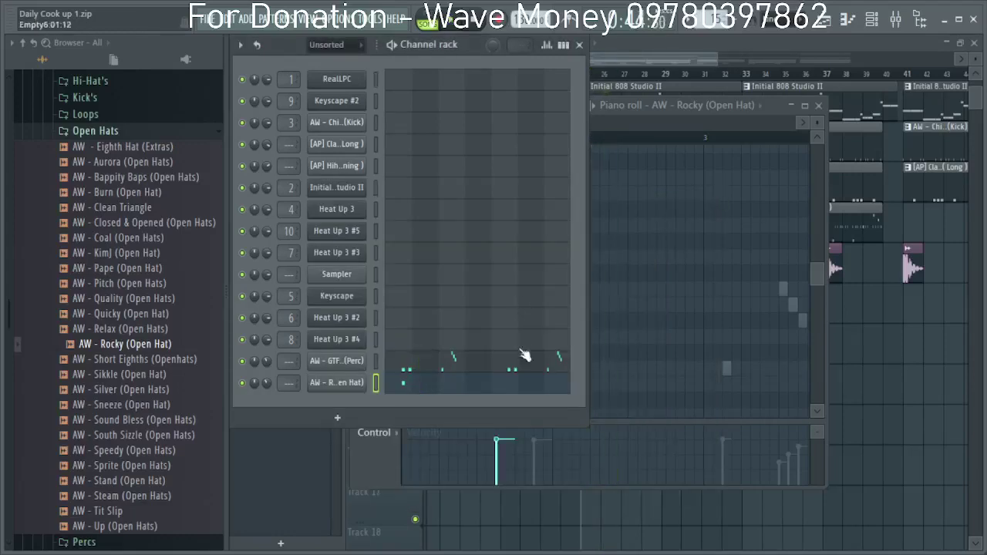
Move the bar 1 open hat note up to D#5 and slightly earlier, and add a second D#5 note in bar 2.
{"action": "left_click", "coordinate": [634, 125]}
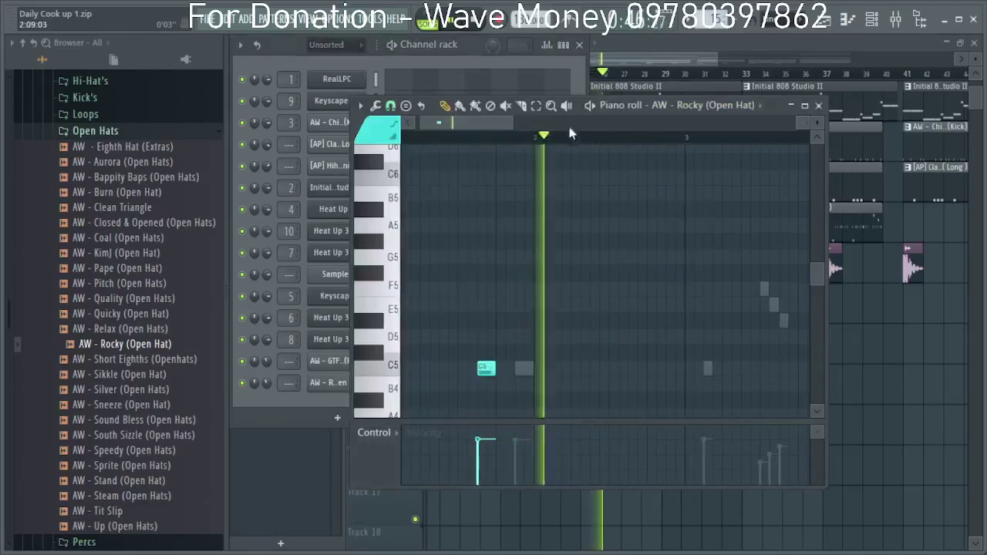
{"action": "left_click_drag", "start_coordinate": [481, 122], "coordinate": [463, 123]}
{"action": "key", "text": "space"}
{"action": "key", "text": "space"}
{"action": "left_click_drag", "start_coordinate": [507, 349], "coordinate": [497, 301]}
{"action": "left_click", "coordinate": [635, 320]}
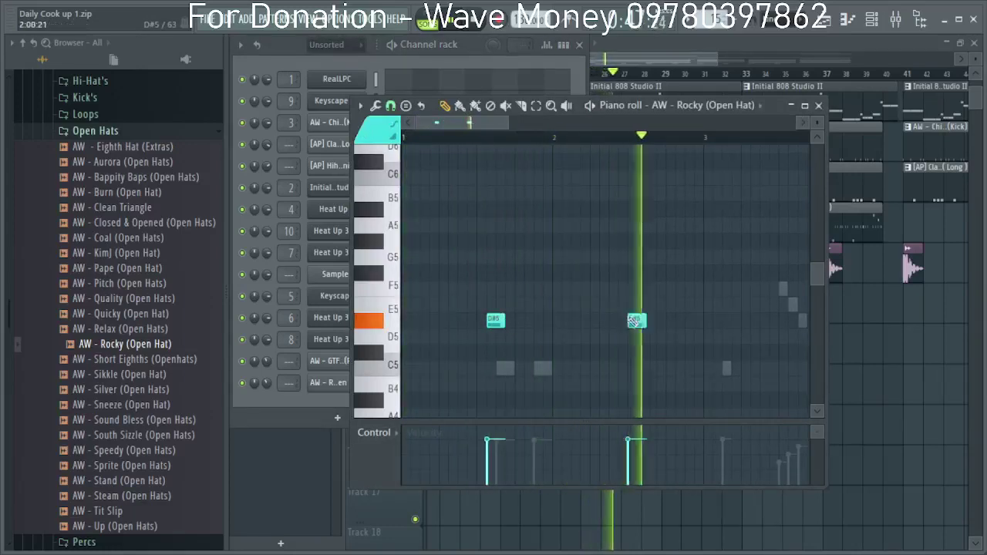
Add a D#5 open hat note at the very start of bar 1 while checking the rhythm in playback.
{"action": "scroll", "coordinate": [542, 383], "scroll_direction": "down", "scroll_amount": 2}
{"action": "key", "text": "space"}
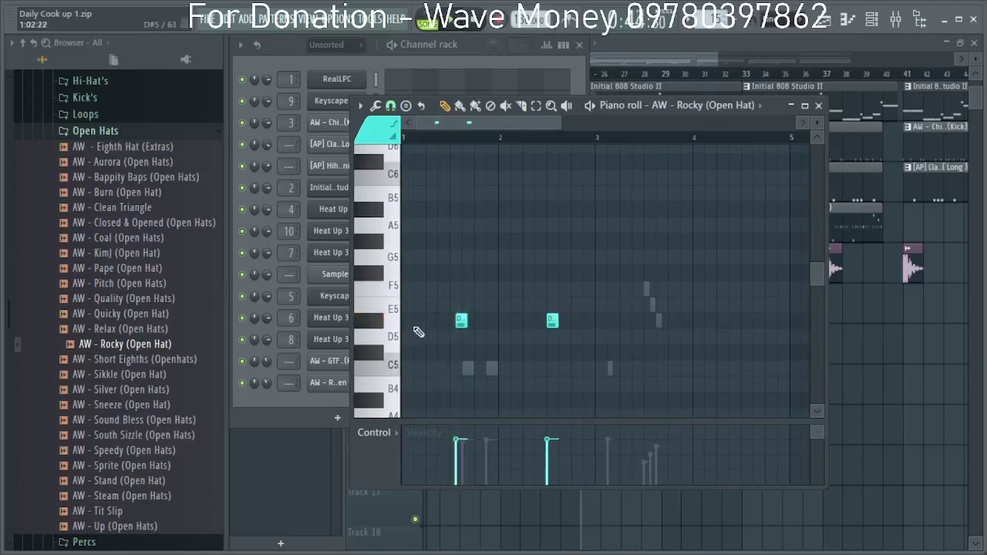
{"action": "key", "text": "space"}
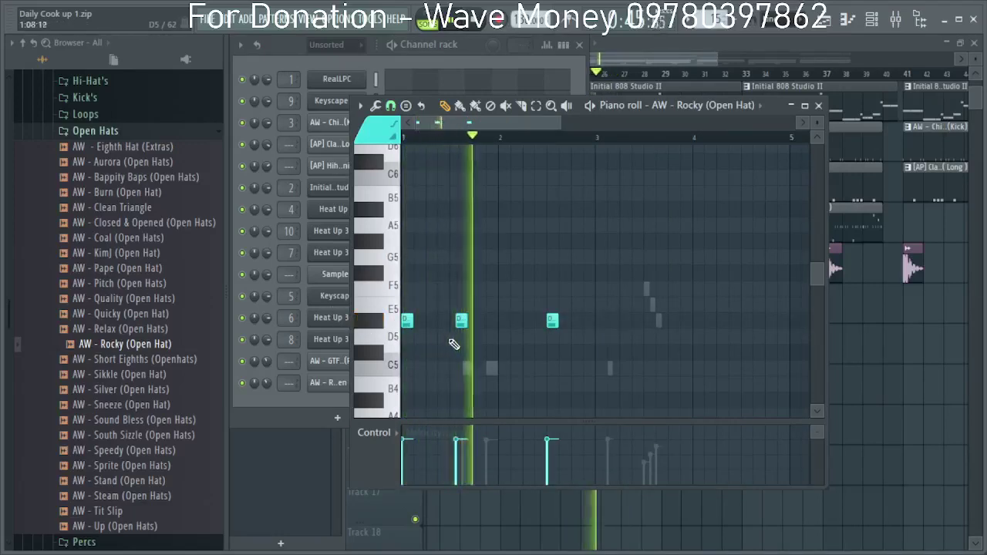
{"action": "scroll", "coordinate": [456, 347], "scroll_direction": "up", "scroll_amount": 2}
{"action": "scroll", "coordinate": [456, 346], "scroll_direction": "up", "scroll_amount": 1}
{"action": "scroll", "coordinate": [489, 322], "scroll_direction": "down", "scroll_amount": 3}
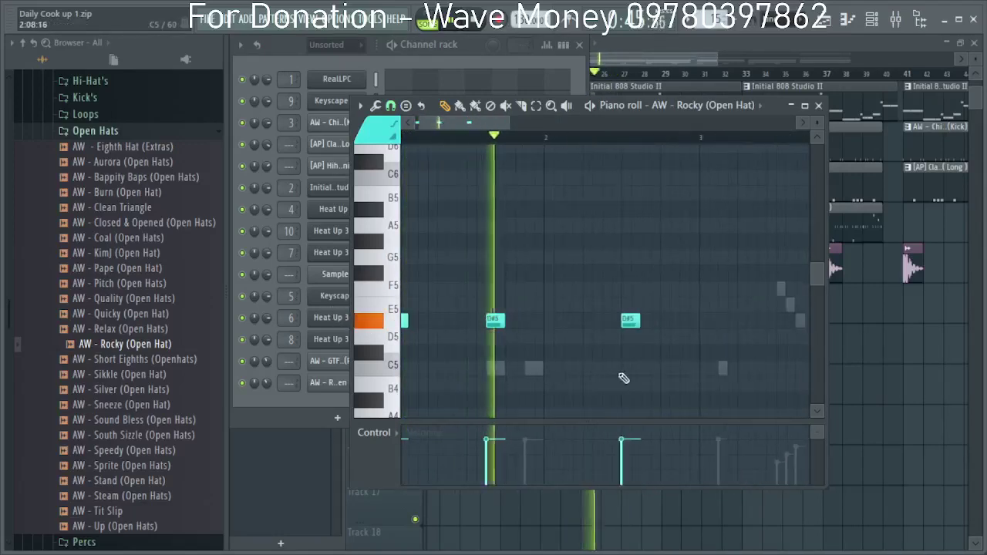
Move the bar 2 open hat note to the start of bar 3 and add another D#5 note around the middle of bar 2.
{"action": "scroll", "coordinate": [626, 352], "scroll_direction": "down", "scroll_amount": 3}
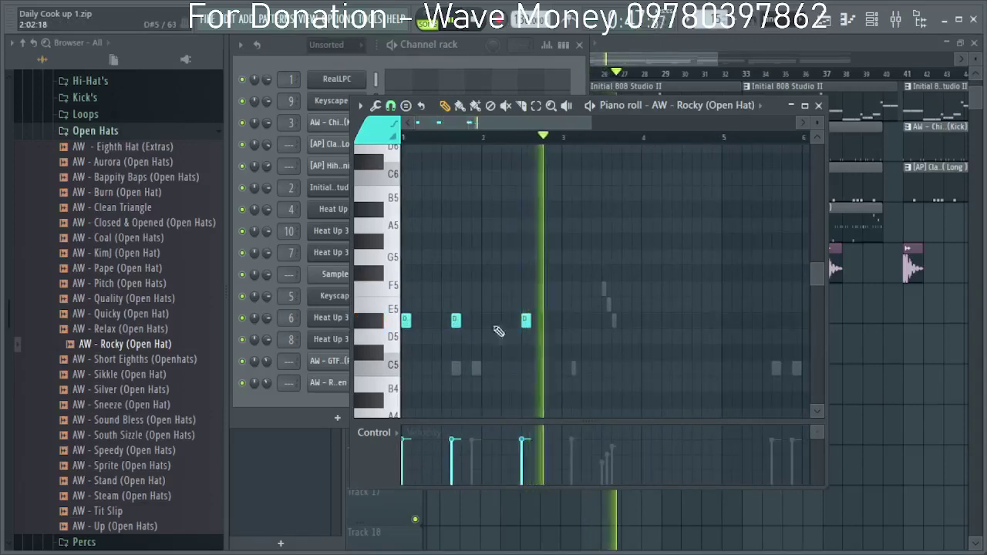
{"action": "left_click_drag", "start_coordinate": [526, 321], "coordinate": [566, 320]}
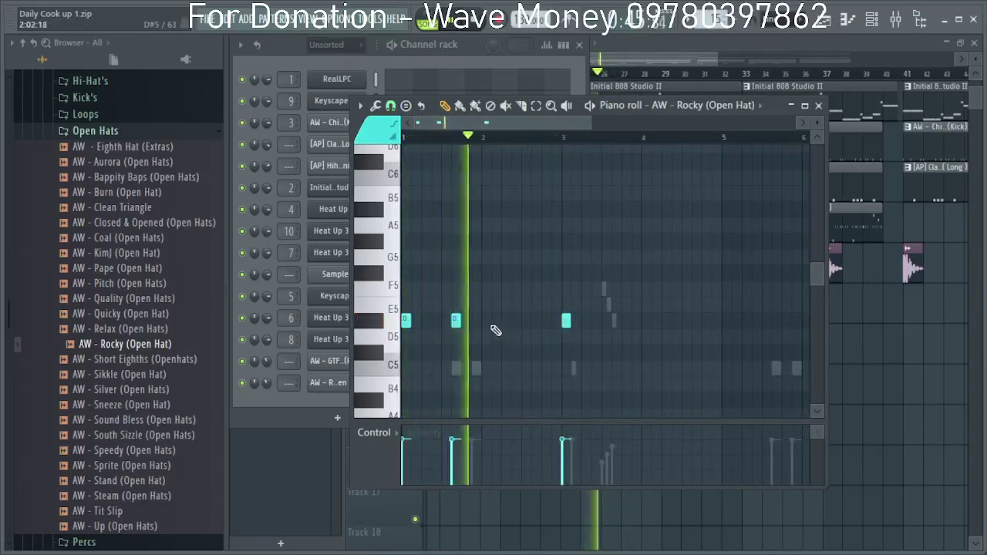
{"action": "left_click", "coordinate": [529, 321]}
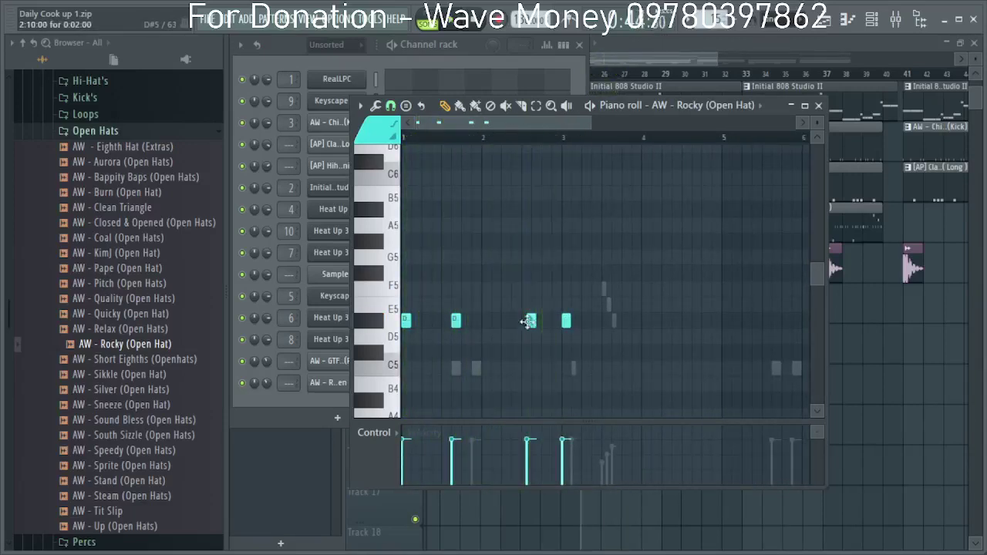
Add two D#5 notes in the second half of bar 3, shift the last one slightly earlier, and play from just before bar 3.
{"action": "scroll", "coordinate": [529, 324], "scroll_direction": "up", "scroll_amount": 3}
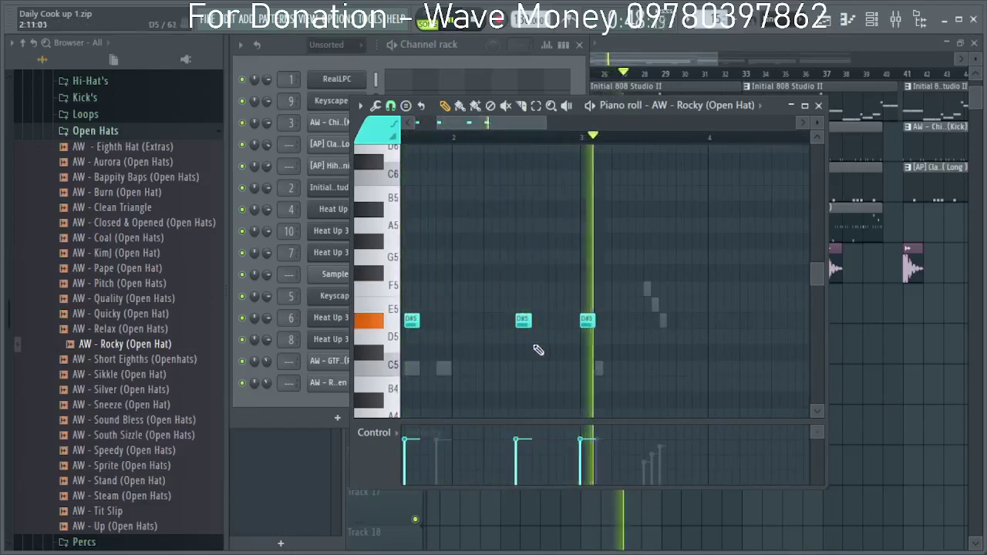
{"action": "left_click", "coordinate": [649, 321]}
{"action": "left_click", "coordinate": [689, 321]}
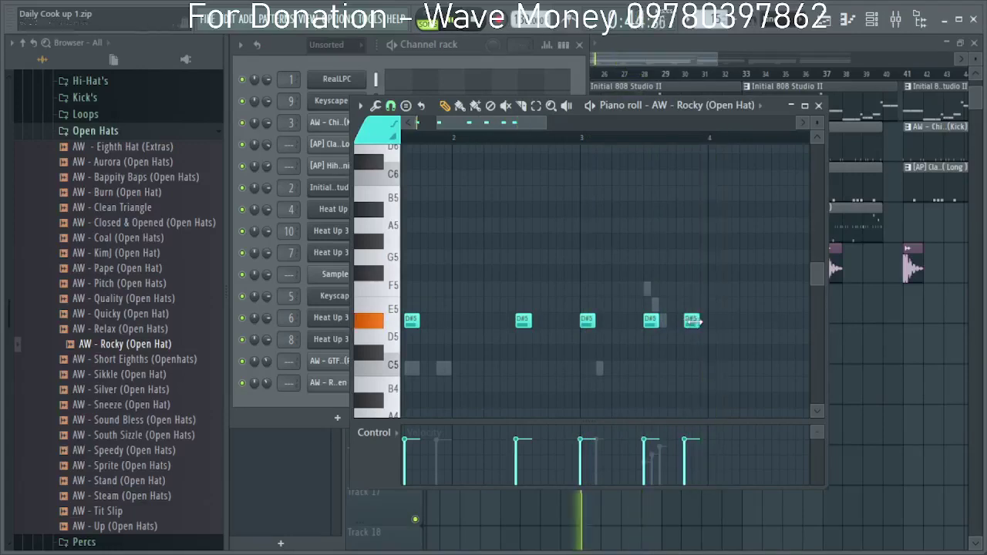
{"action": "left_click_drag", "start_coordinate": [688, 322], "coordinate": [681, 322]}
{"action": "left_click", "coordinate": [566, 138]}
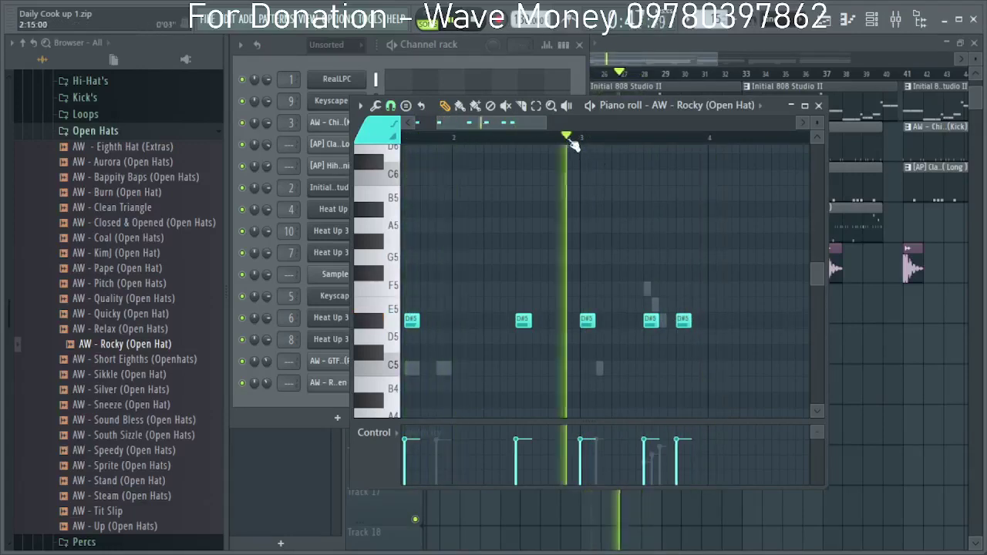
Move the last bar 3 open hat note closer to the end of the bar and add two more D#5 notes in bar 4.
{"action": "scroll", "coordinate": [561, 285], "scroll_direction": "down", "scroll_amount": 3}
{"action": "scroll", "coordinate": [622, 352], "scroll_direction": "down", "scroll_amount": 2}
{"action": "scroll", "coordinate": [588, 347], "scroll_direction": "down", "scroll_amount": 2}
{"action": "scroll", "coordinate": [591, 352], "scroll_direction": "up", "scroll_amount": 3}
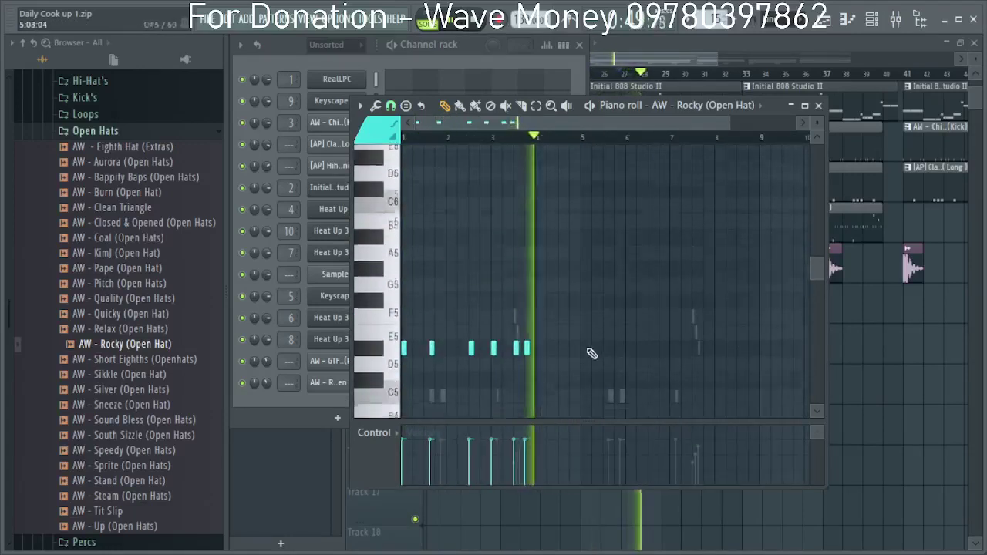
{"action": "key", "text": "space"}
{"action": "scroll", "coordinate": [528, 372], "scroll_direction": "up", "scroll_amount": 4}
{"action": "key", "text": "space"}
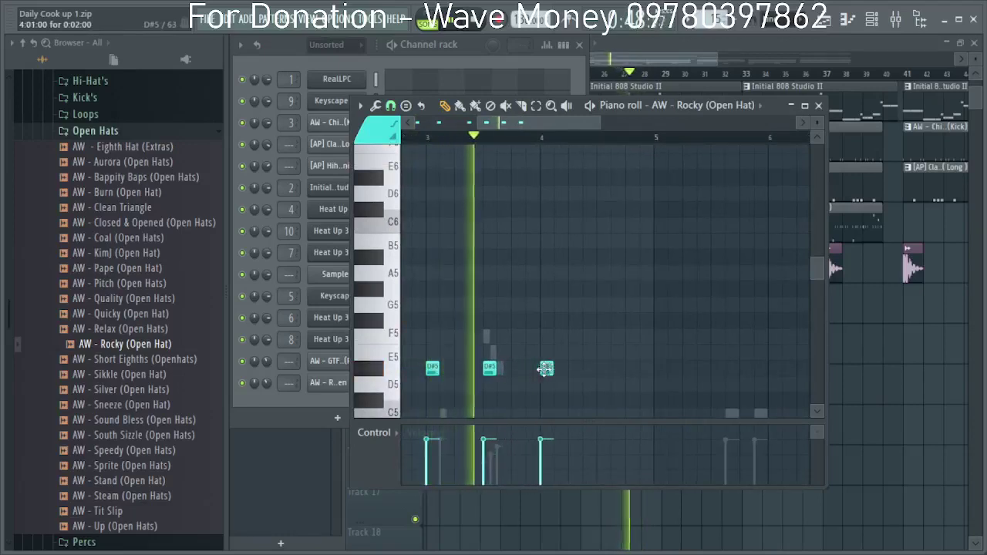
{"action": "left_click_drag", "start_coordinate": [511, 373], "coordinate": [533, 369]}
{"action": "left_click", "coordinate": [575, 368]}
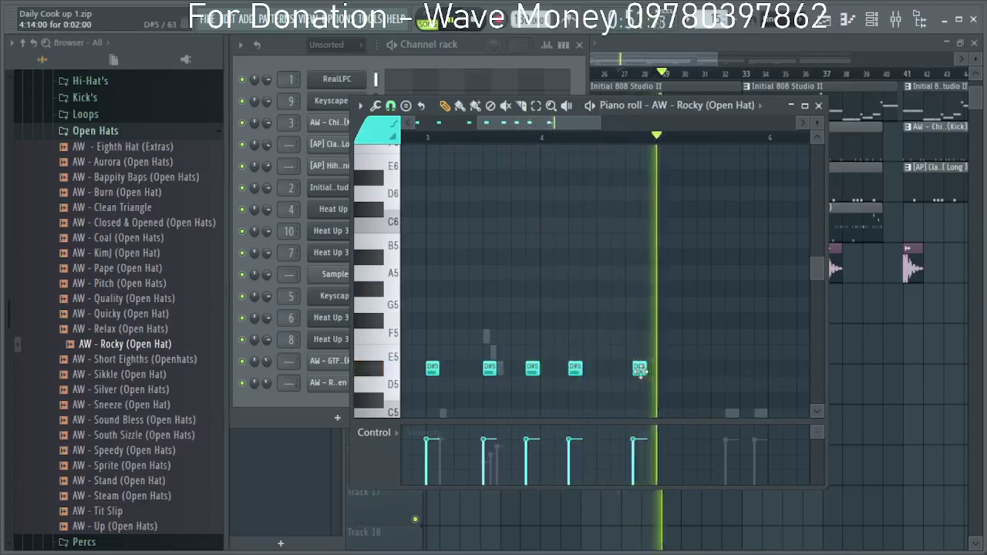
{"action": "left_click", "coordinate": [632, 369]}
{"action": "scroll", "coordinate": [520, 358], "scroll_direction": "down", "scroll_amount": 4}
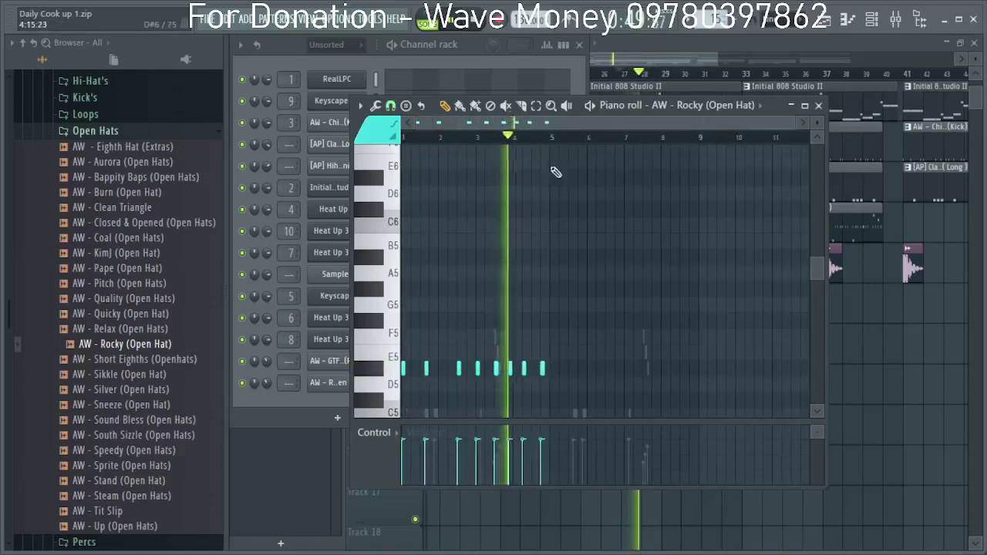
Try duplicating the four-bar open hat pattern into bars 5 to 8.
{"action": "left_click_drag", "start_coordinate": [553, 137], "coordinate": [3, 128]}
{"action": "key", "text": "ctrl+b"}
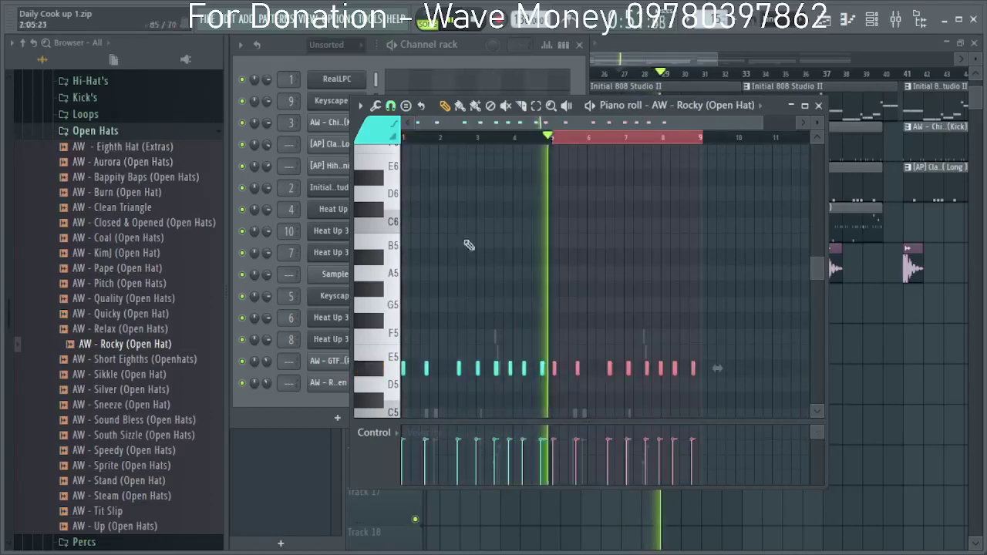
Place the last bar 4 open hat note at 4:13:00 and duplicate bars 1 to 4 into bars 5 to 8.
{"action": "scroll", "coordinate": [548, 348], "scroll_direction": "up", "scroll_amount": 4}
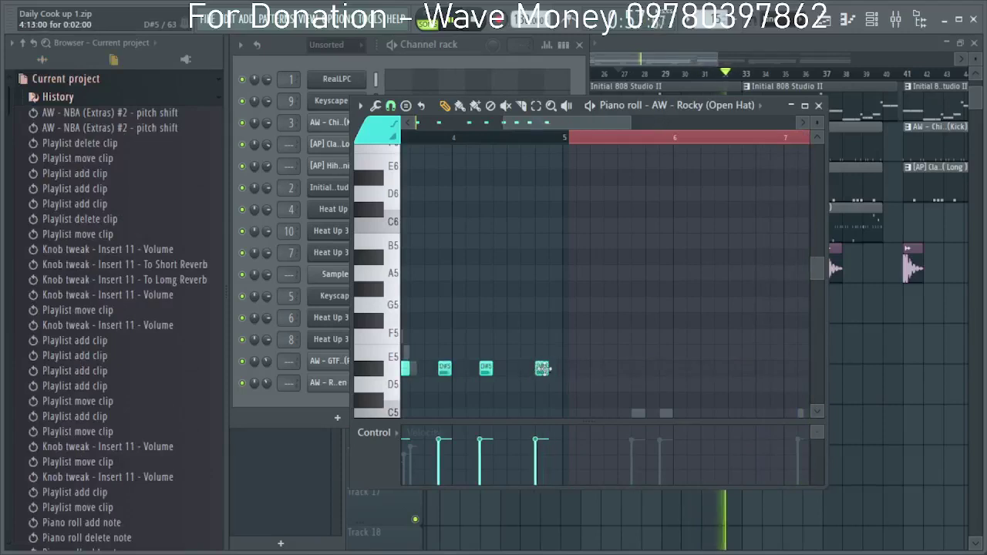
{"action": "scroll", "coordinate": [551, 146], "scroll_direction": "down", "scroll_amount": 3}
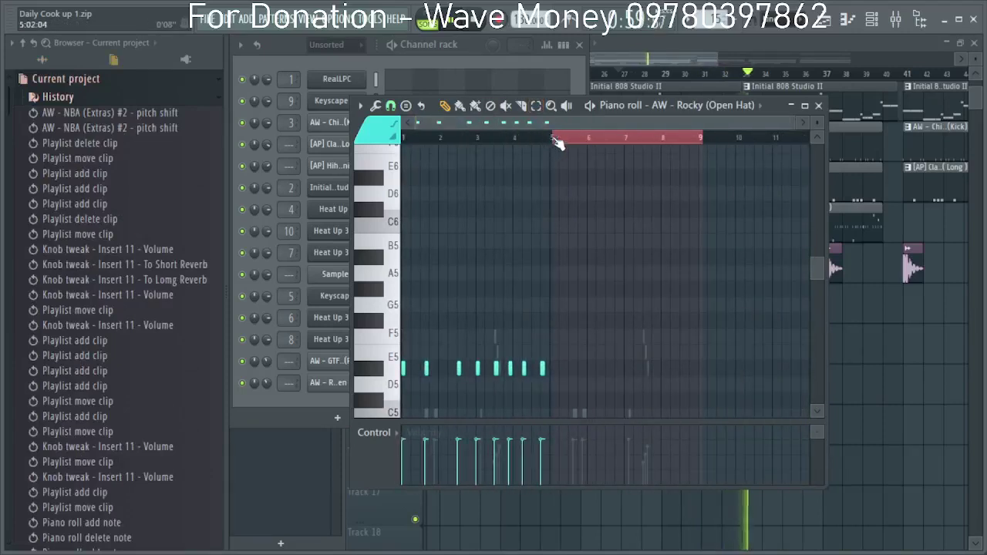
{"action": "left_click_drag", "start_coordinate": [554, 140], "coordinate": [375, 253]}
{"action": "scroll", "coordinate": [424, 278], "scroll_direction": "up", "scroll_amount": 3}
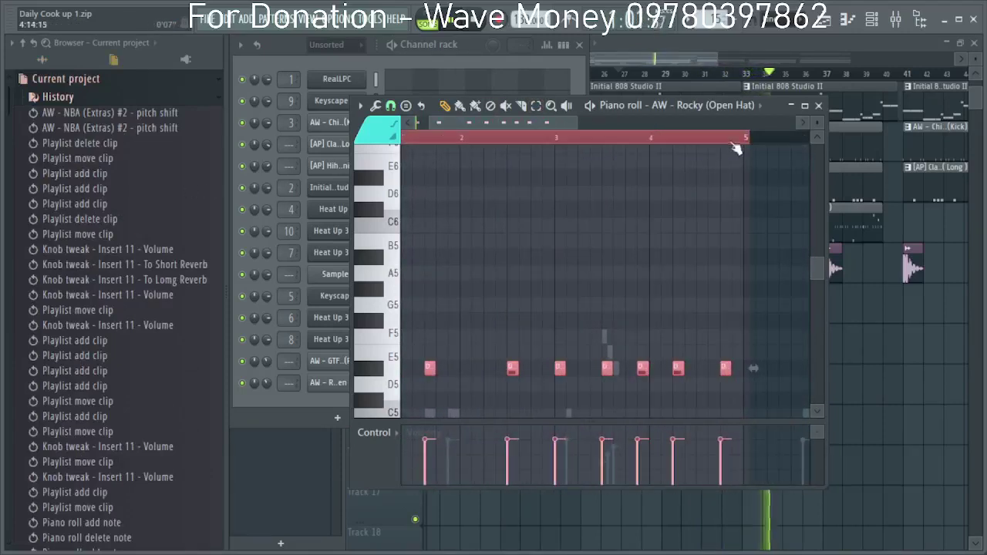
{"action": "left_click_drag", "start_coordinate": [747, 139], "coordinate": [307, 250]}
{"action": "scroll", "coordinate": [463, 288], "scroll_direction": "down", "scroll_amount": 3}
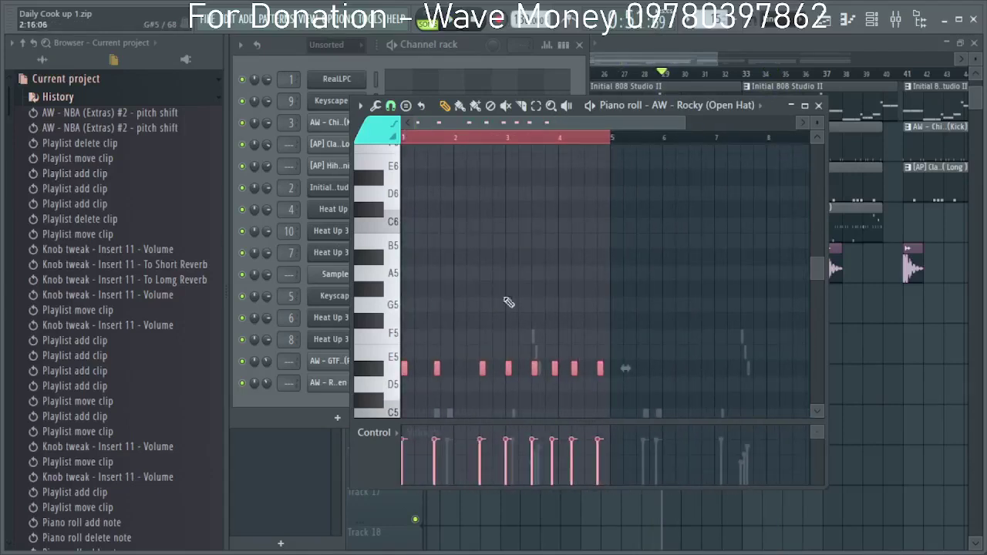
{"action": "key", "text": "ctrl+b"}
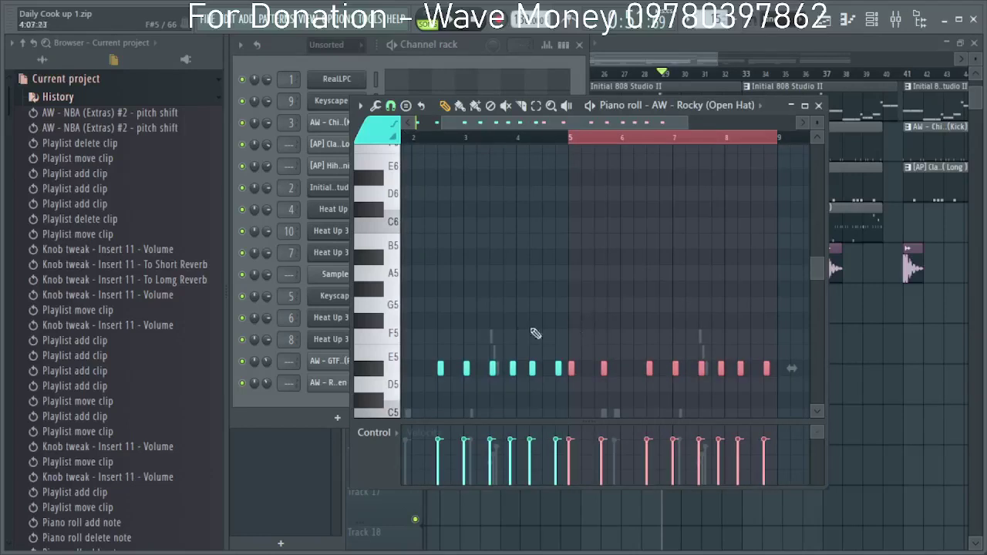
Set the Rocky open hat channel's volume to 43% during playback and collapse the browser's project history.
{"action": "key", "text": "space"}
{"action": "left_click", "coordinate": [266, 384]}
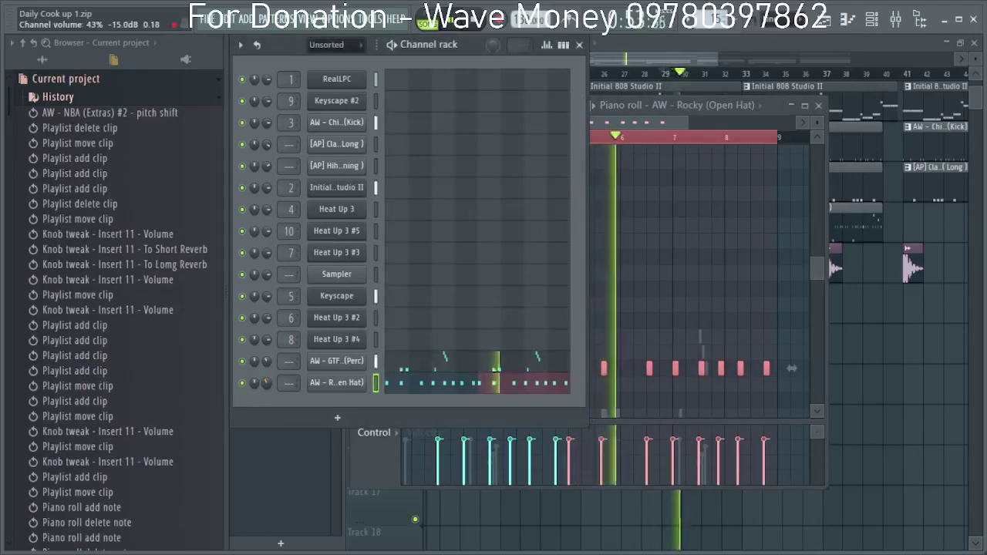
{"action": "left_click", "coordinate": [24, 48]}
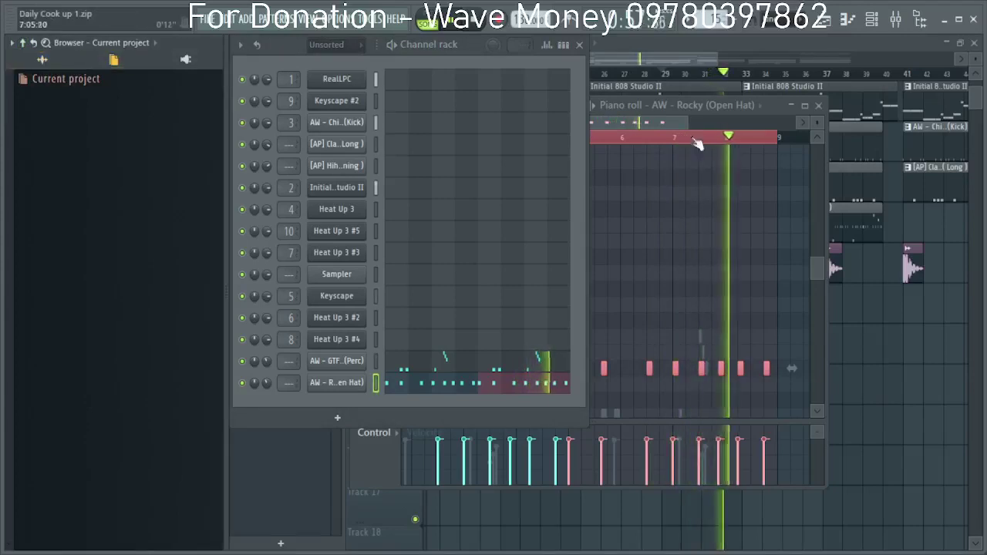
Delete the open hat notes at the start of bar 1 and the start of bar 5.
{"action": "left_click", "coordinate": [673, 119]}
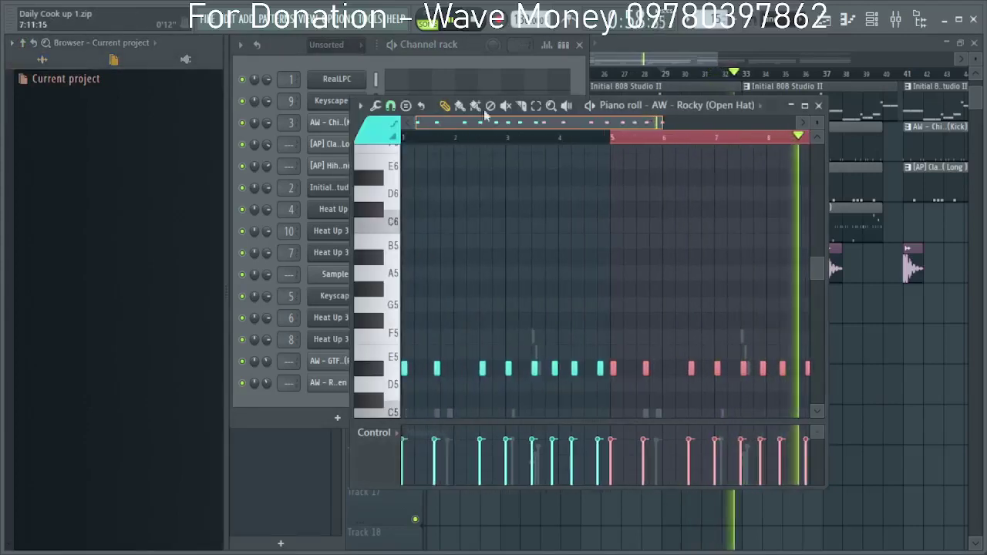
{"action": "right_click", "coordinate": [405, 369]}
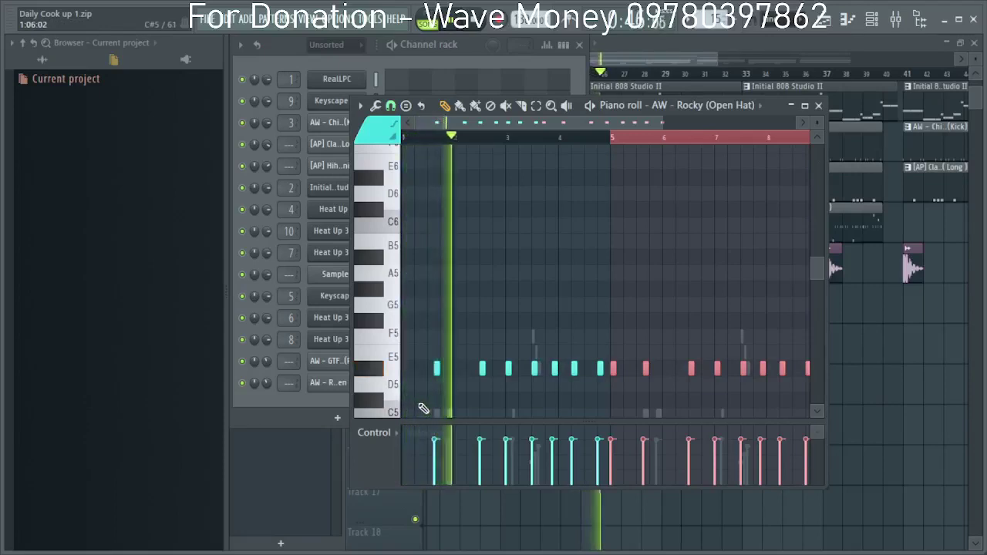
{"action": "right_click", "coordinate": [613, 369]}
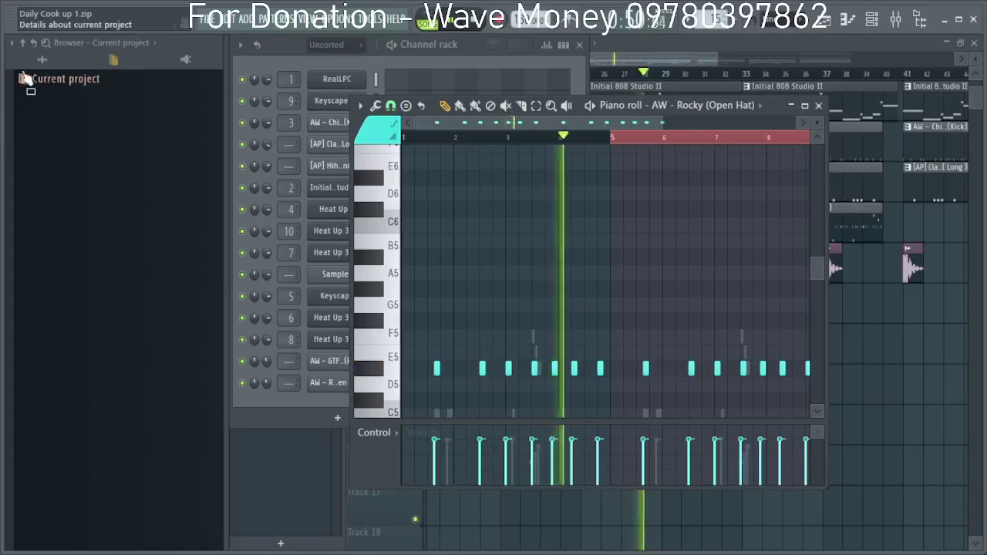
Browse the Ayy Walker Dripstronaut kit's Extras folder and audition its samples, including AW - Purchase Now (Extras).
{"action": "left_click", "coordinate": [41, 61]}
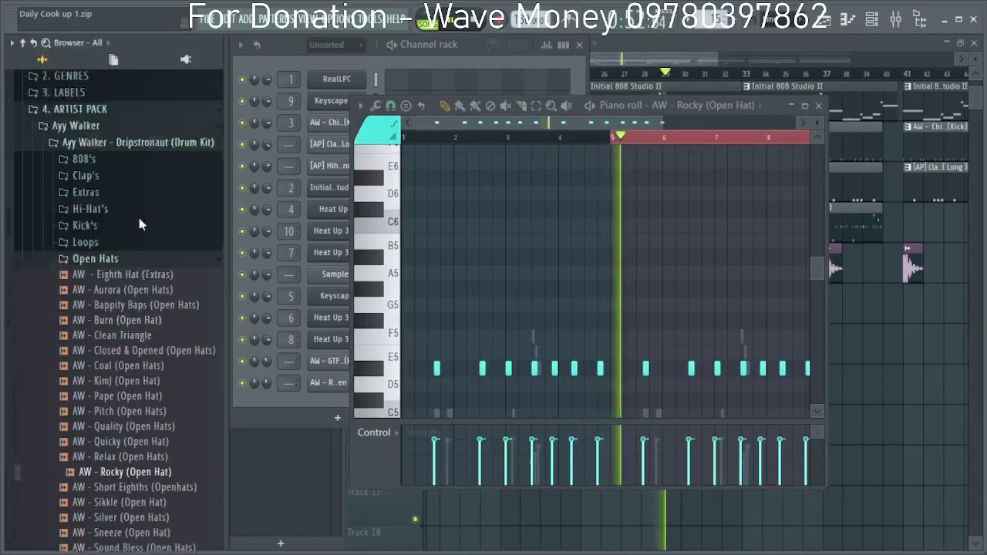
{"action": "scroll", "coordinate": [137, 216], "scroll_direction": "up", "scroll_amount": 5}
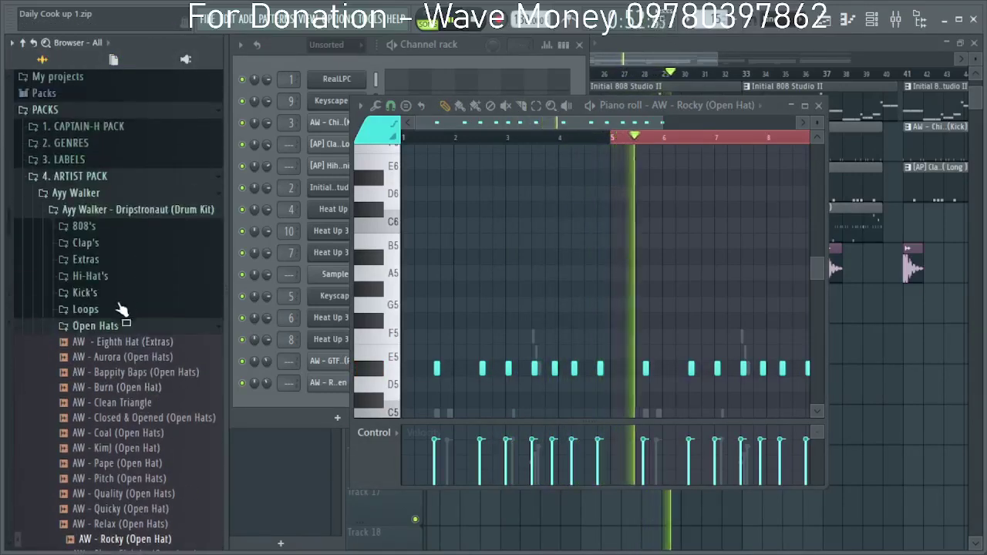
{"action": "left_click", "coordinate": [127, 260]}
{"action": "left_click", "coordinate": [145, 351]}
{"action": "left_click_drag", "start_coordinate": [137, 390], "coordinate": [147, 368]}
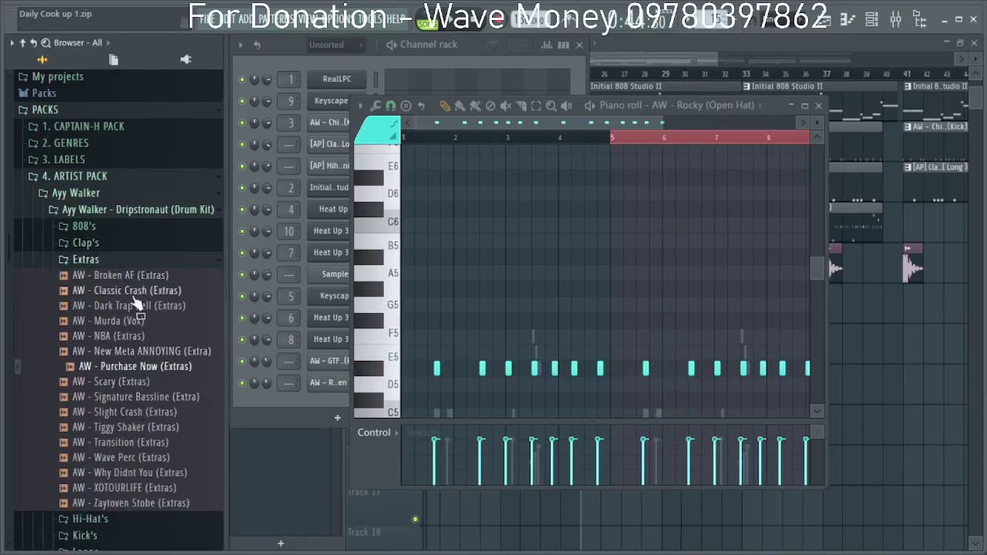
{"action": "left_click_drag", "start_coordinate": [175, 418], "coordinate": [140, 368]}
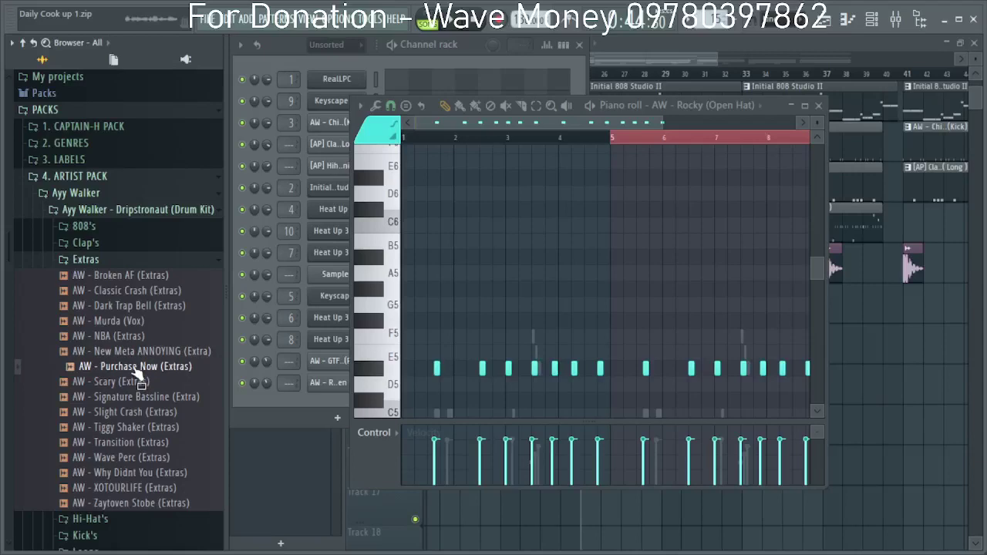
Add the AW - Purchase Now (Extras) sample to the playlist on Track 14 at bar 5 and play it back.
{"action": "left_click_drag", "start_coordinate": [561, 527], "coordinate": [566, 516]}
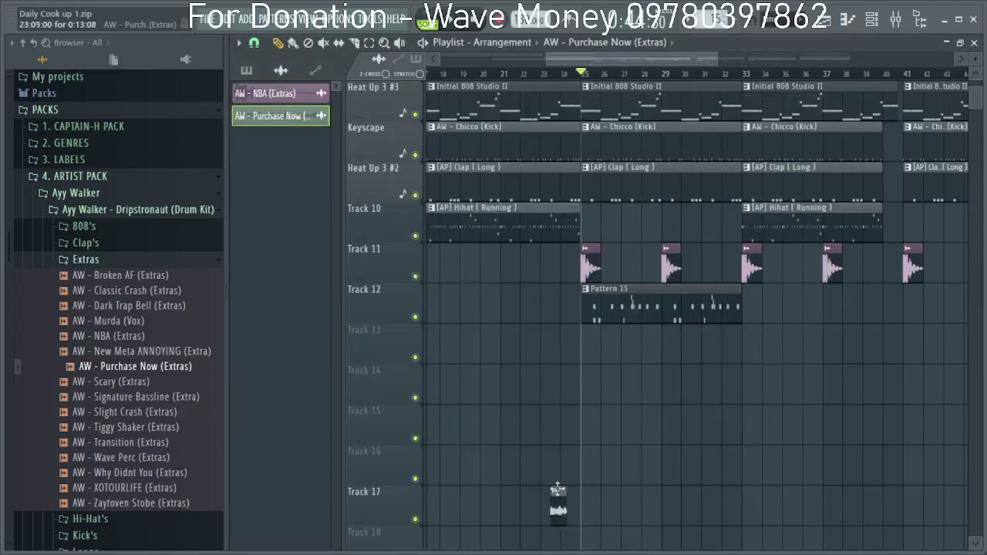
{"action": "left_click_drag", "start_coordinate": [573, 388], "coordinate": [170, 359]}
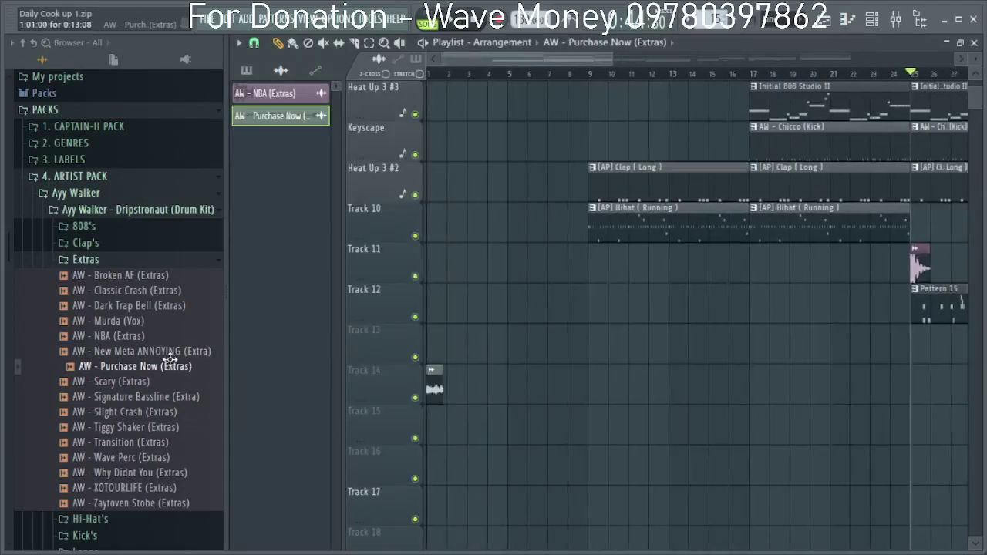
{"action": "mouse_move", "coordinate": [520, 383]}
{"action": "left_mouse_down"}
{"action": "mouse_move", "coordinate": [535, 384]}
{"action": "mouse_move", "coordinate": [517, 388]}
{"action": "left_mouse_up"}
{"action": "key", "text": "space"}
{"action": "scroll", "coordinate": [546, 392], "scroll_direction": "up", "scroll_amount": 3}
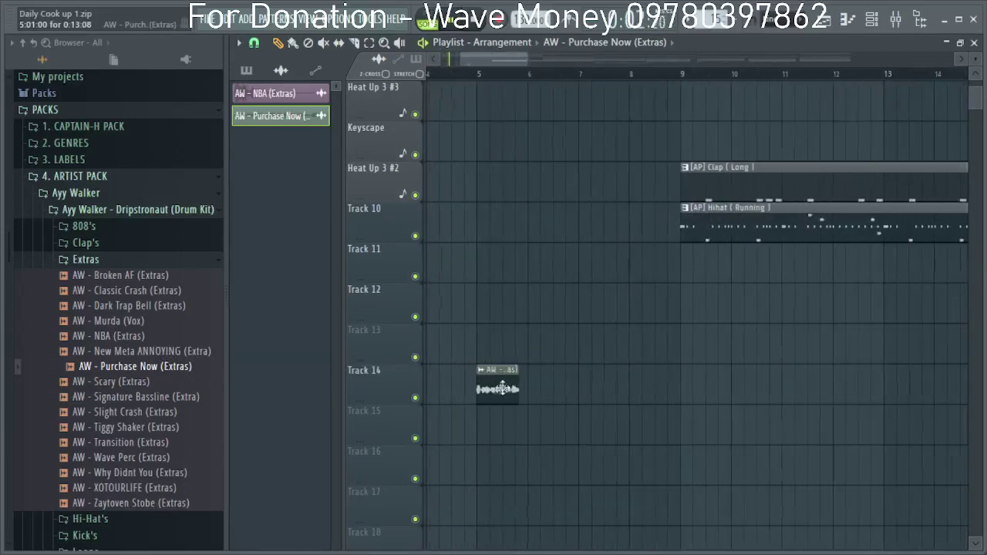
Try fitting the Purchase Now clip to tempo using the estimated 77.968 BPM.
{"action": "left_click", "coordinate": [489, 370]}
{"action": "left_click", "coordinate": [590, 412]}
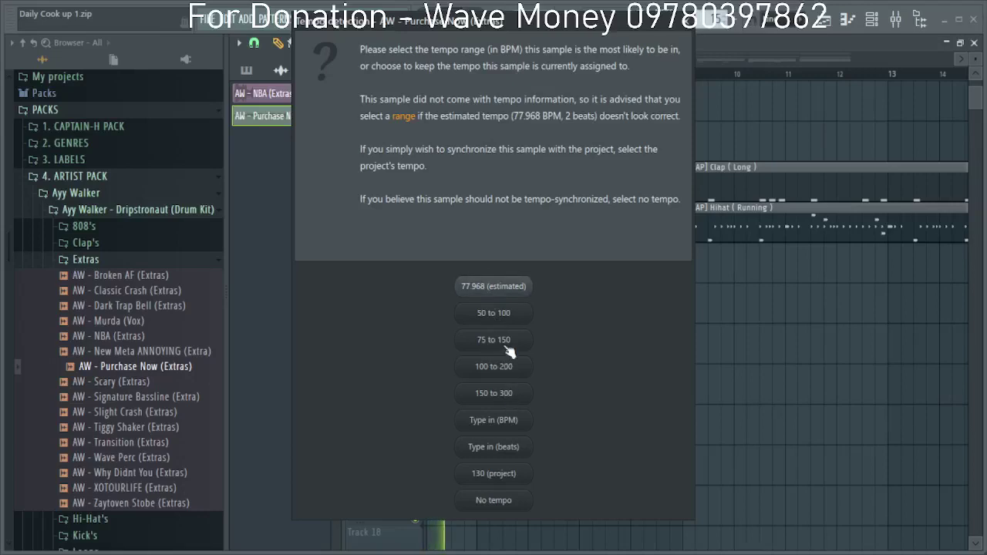
{"action": "left_click", "coordinate": [498, 289]}
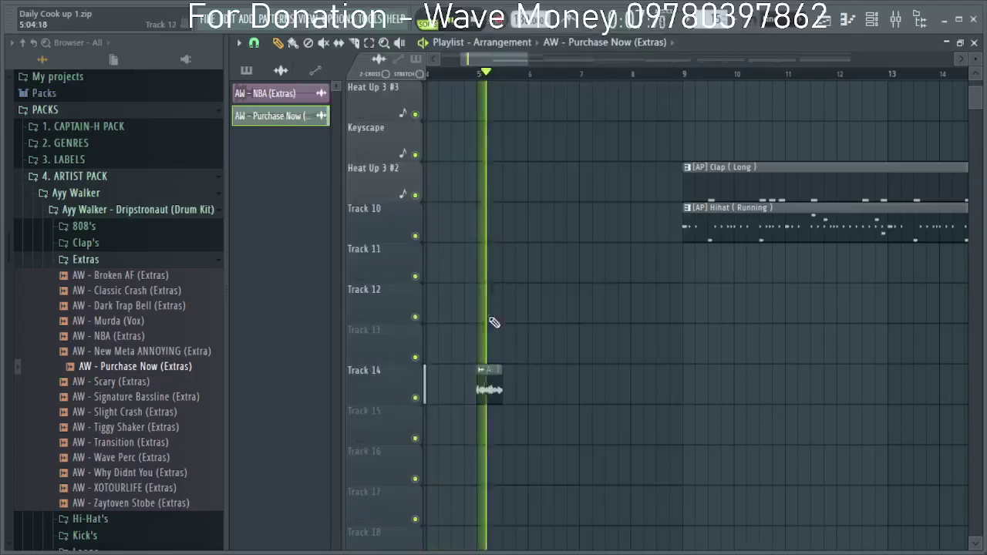
Run Fit to tempo on the Purchase Now clip again with the No tempo option.
{"action": "left_click", "coordinate": [486, 372]}
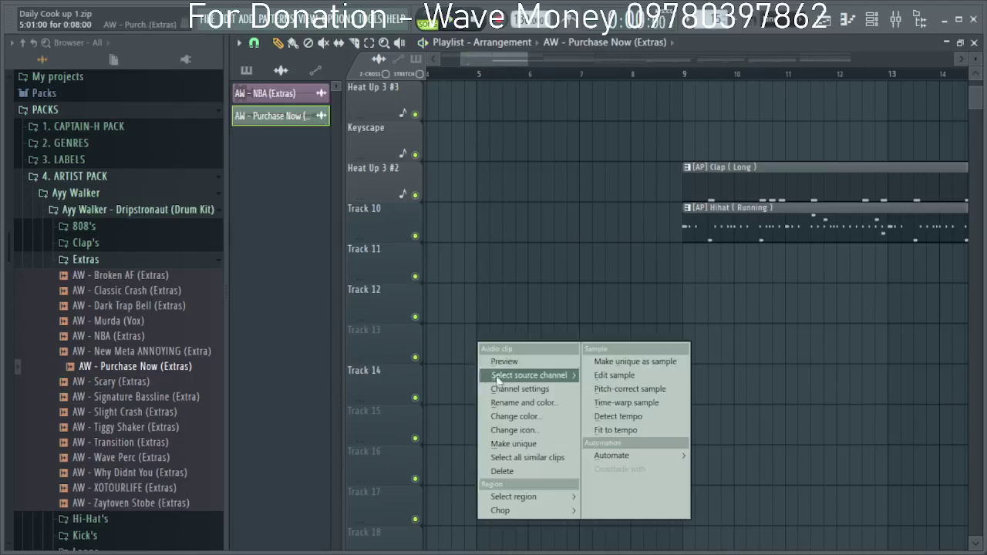
{"action": "left_click", "coordinate": [632, 431]}
{"action": "left_click", "coordinate": [515, 505]}
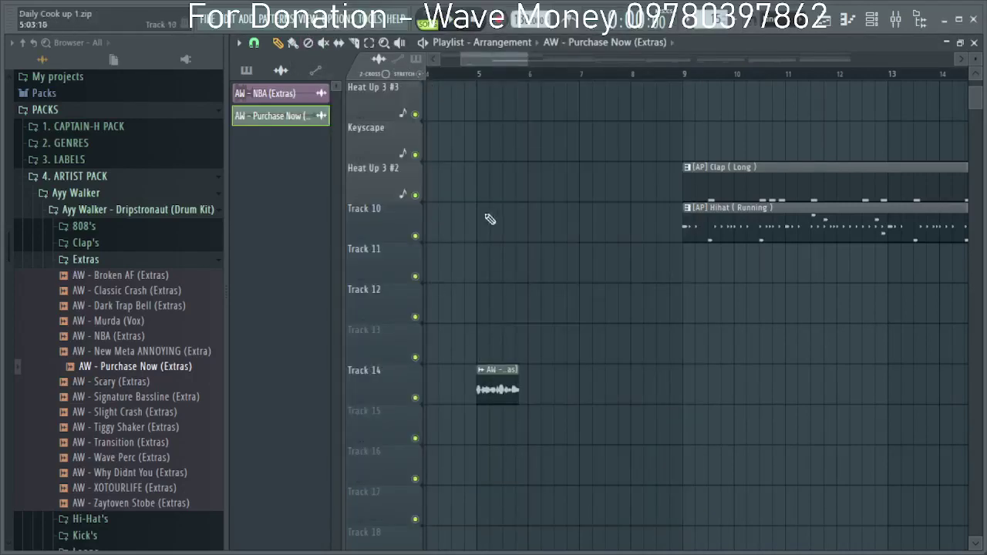
Set playlist snapping to (none) and stretch the Purchase Now clip to exactly one bar, from bar 5 to bar 6.
{"action": "scroll", "coordinate": [489, 219], "scroll_direction": "up", "scroll_amount": 3, "text": "ctrl"}
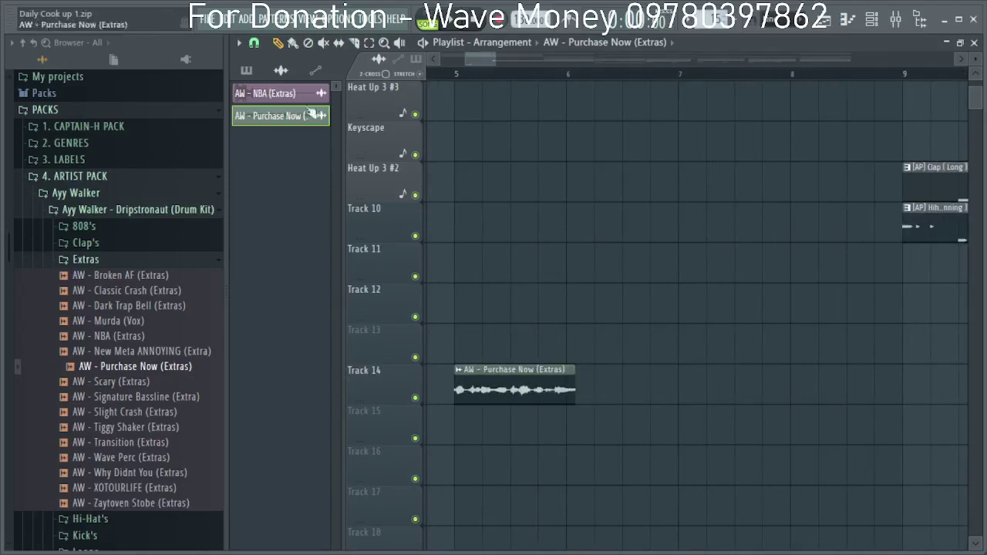
{"action": "left_click", "coordinate": [255, 42]}
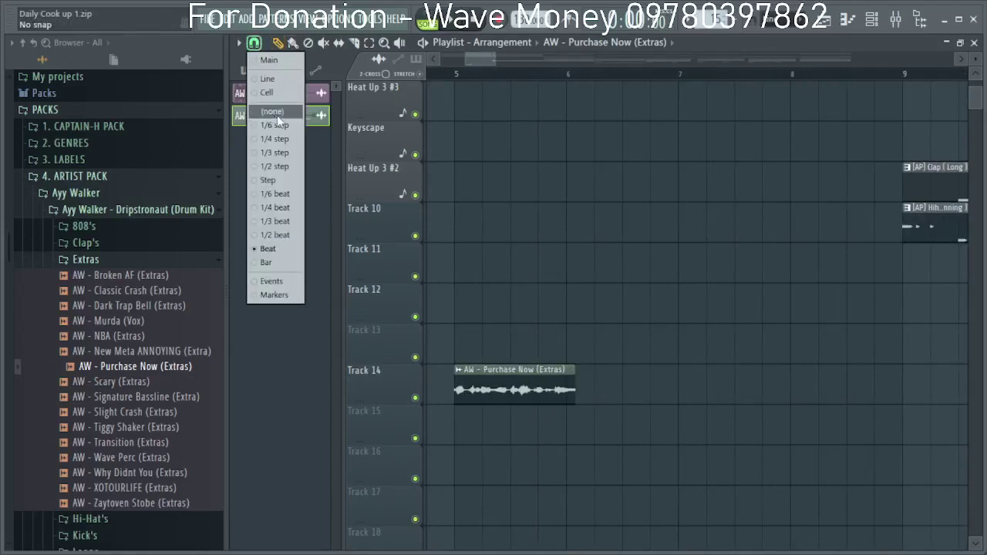
{"action": "left_click", "coordinate": [278, 120]}
{"action": "scroll", "coordinate": [551, 385], "scroll_direction": "up", "scroll_amount": 3, "text": "ctrl"}
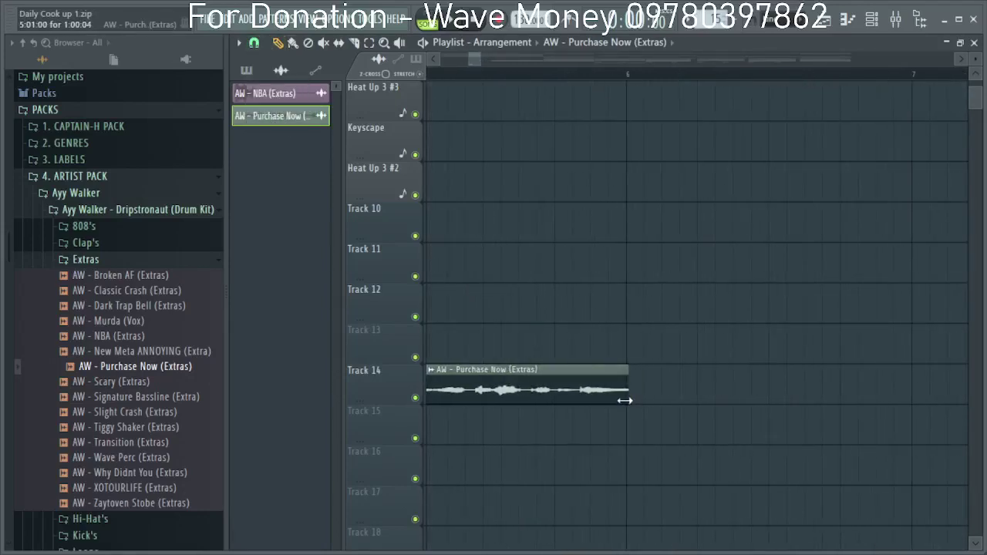
{"action": "scroll", "coordinate": [621, 400], "scroll_direction": "up", "scroll_amount": 2, "text": "ctrl"}
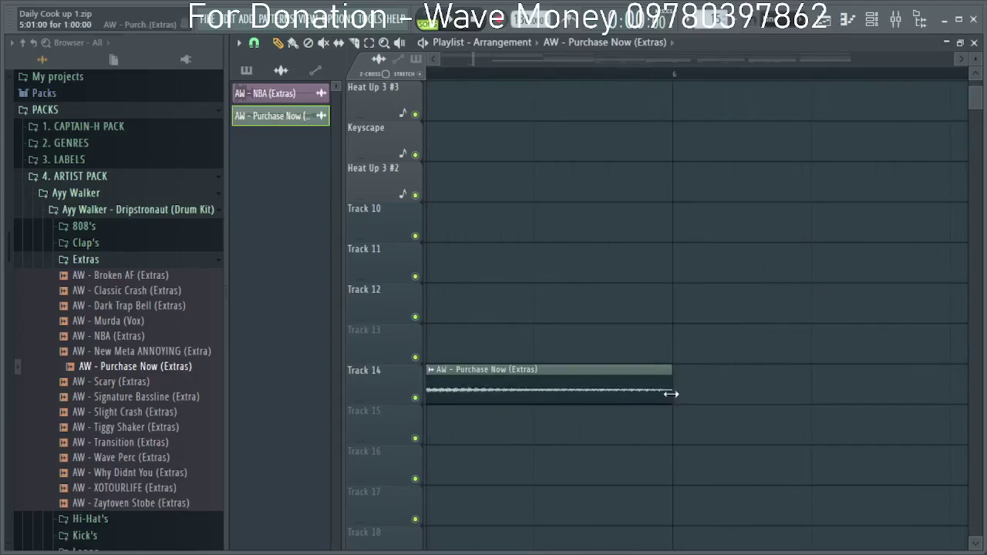
Reset the time-stretching pitch in the Purchase Now clip's channel settings.
{"action": "double_click", "coordinate": [623, 391]}
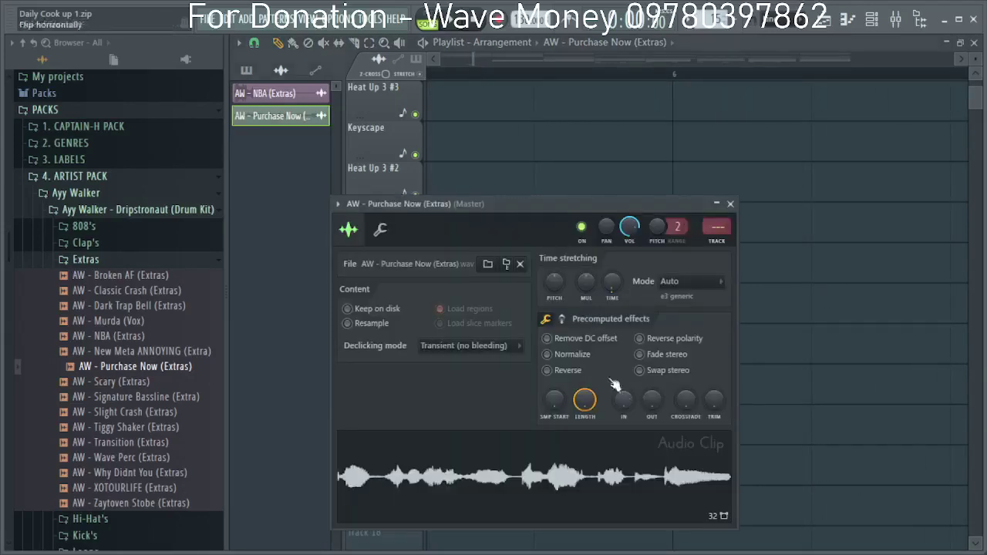
{"action": "left_click", "coordinate": [730, 204]}
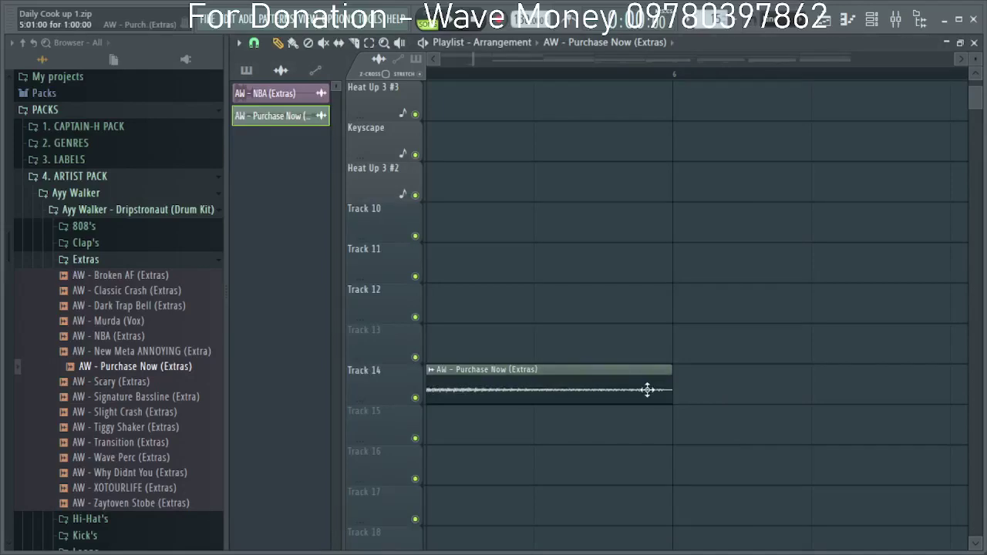
{"action": "double_click", "coordinate": [647, 389]}
{"action": "right_click", "coordinate": [553, 286]}
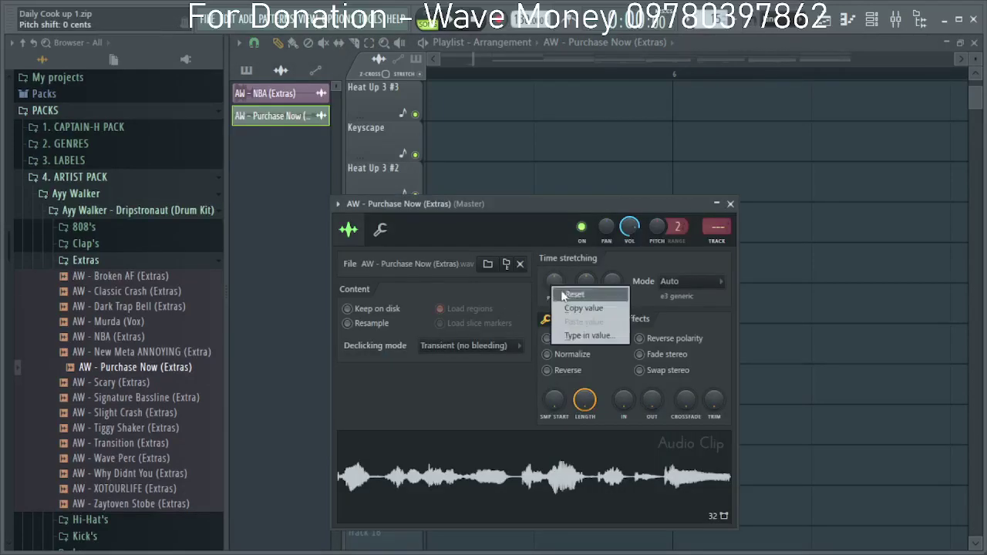
{"action": "left_click", "coordinate": [563, 294]}
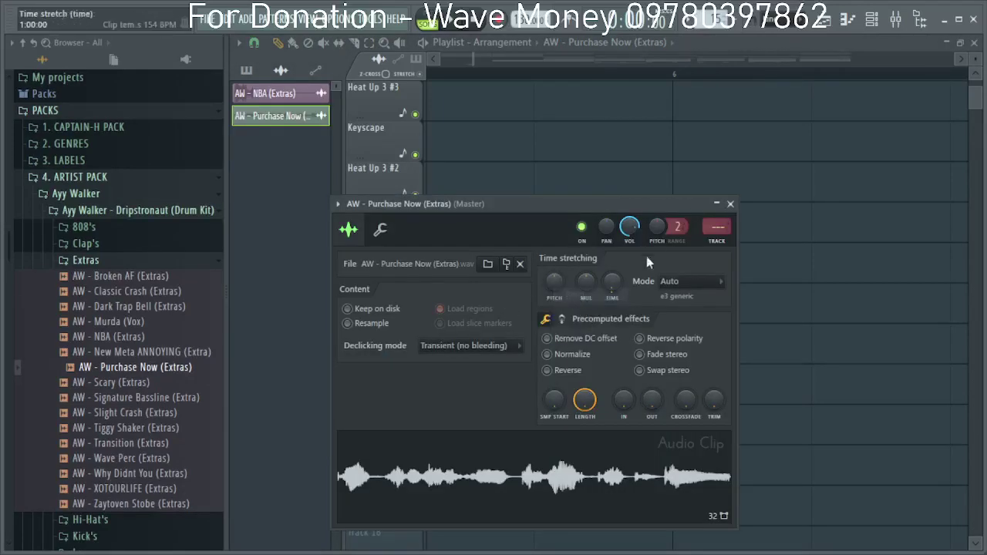
{"action": "left_click", "coordinate": [730, 204]}
Play the opening bars of the arrangement to audition the stretched Purchase Now clip.
{"action": "scroll", "coordinate": [588, 271], "scroll_direction": "down", "scroll_amount": 5}
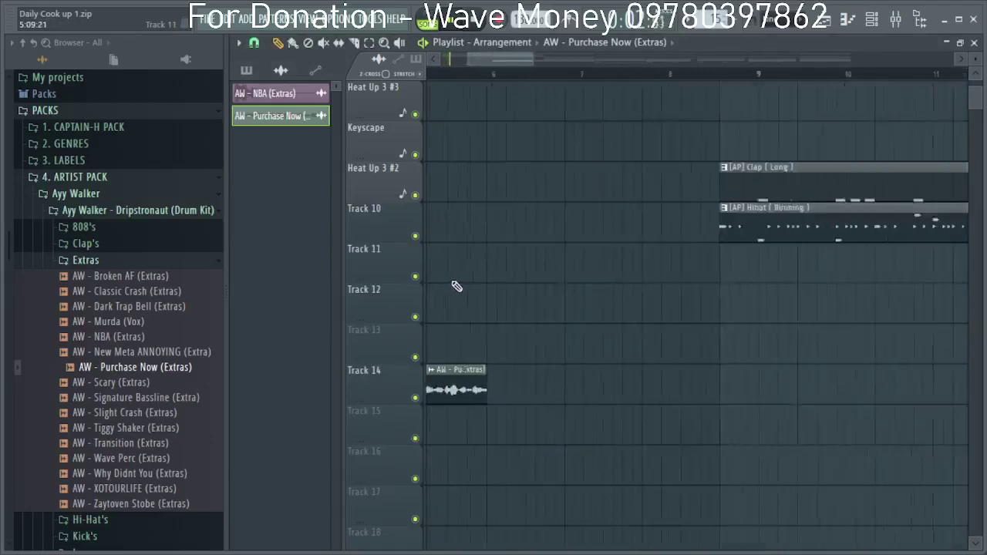
{"action": "scroll", "coordinate": [456, 286], "scroll_direction": "down", "scroll_amount": 4}
{"action": "left_click_drag", "start_coordinate": [546, 61], "coordinate": [414, 51]}
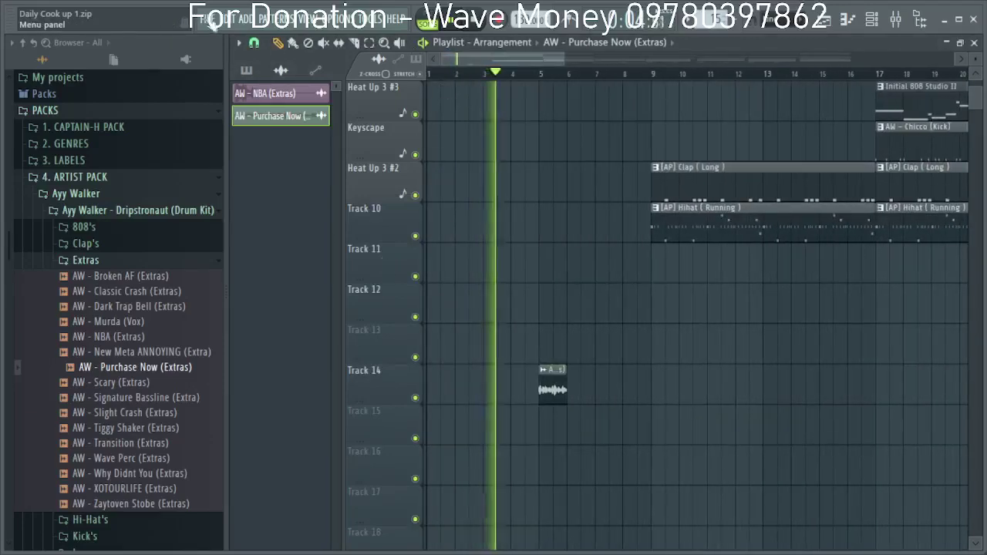
Stop playback and set playlist snapping to Beat.
{"action": "left_click", "coordinate": [254, 42]}
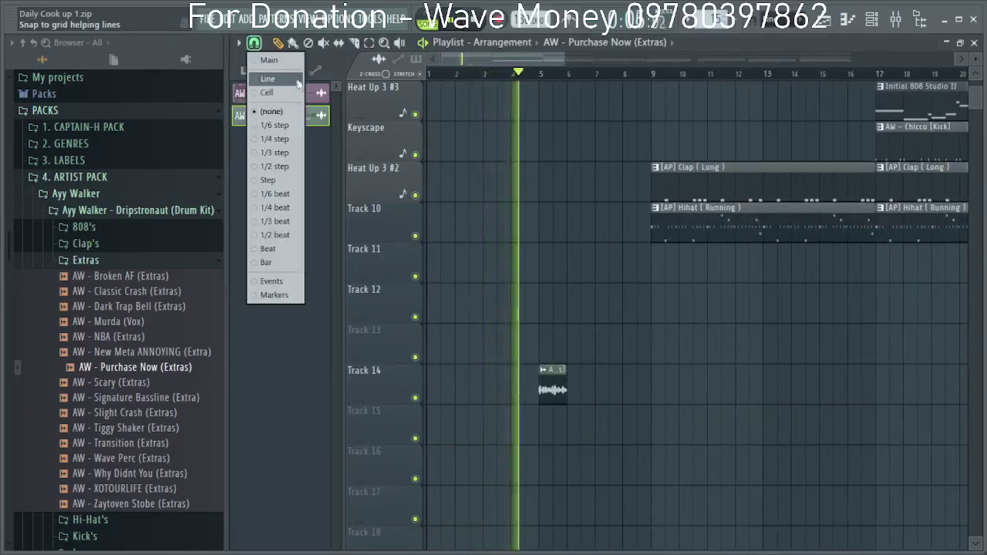
{"action": "left_click", "coordinate": [589, 47]}
{"action": "key", "text": "space"}
{"action": "scroll", "coordinate": [541, 373], "scroll_direction": "up", "scroll_amount": 5}
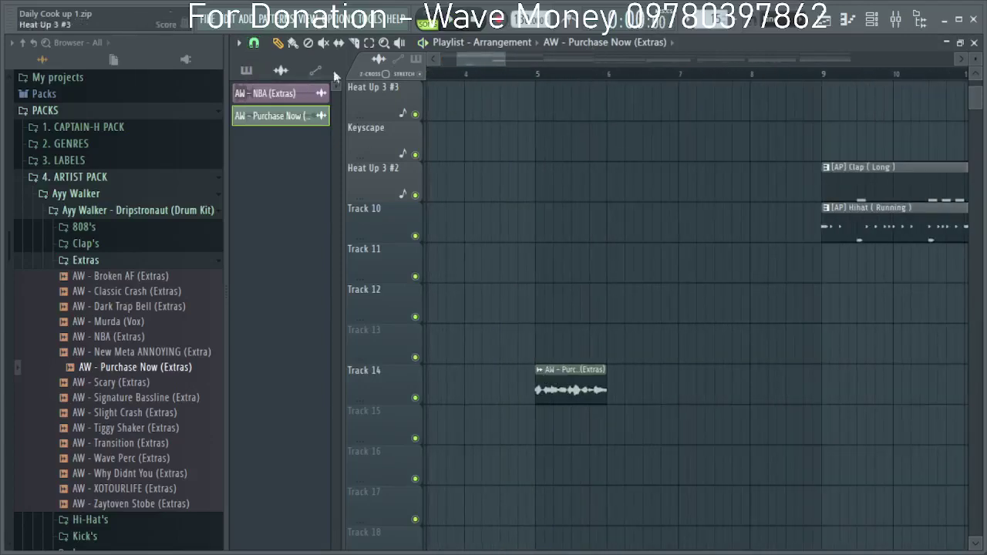
{"action": "left_click", "coordinate": [256, 45]}
{"action": "left_click", "coordinate": [266, 250]}
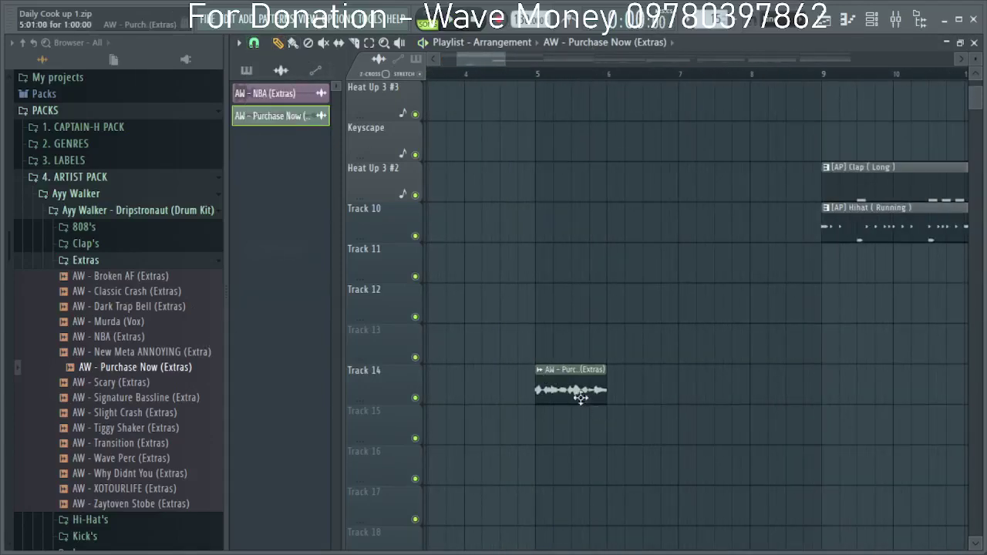
Move the Purchase Now clip on Track 14 one bar earlier to bar 4 and play it back.
{"action": "left_click_drag", "start_coordinate": [579, 394], "coordinate": [519, 391]}
{"action": "key", "text": "space"}
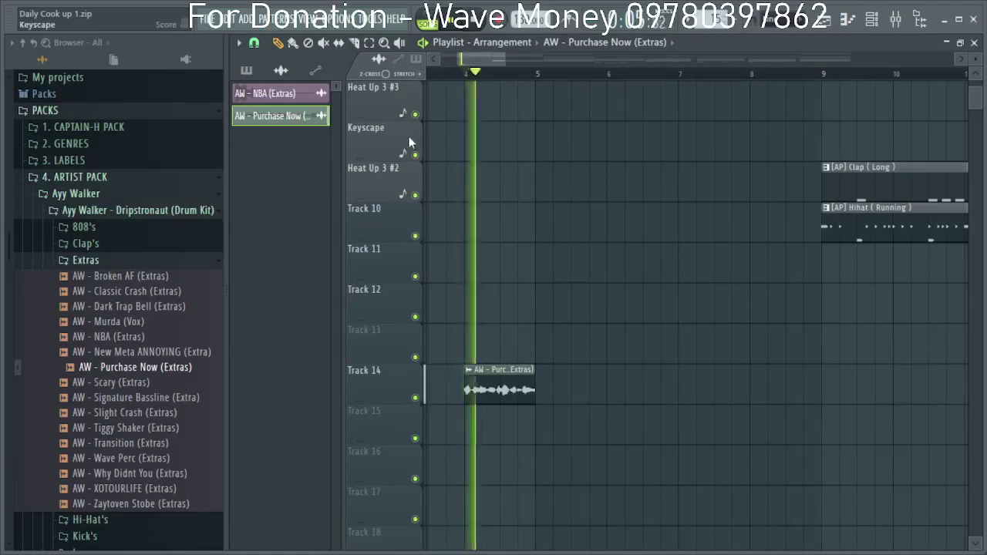
{"action": "scroll", "coordinate": [598, 58], "scroll_direction": "down", "scroll_amount": 6}
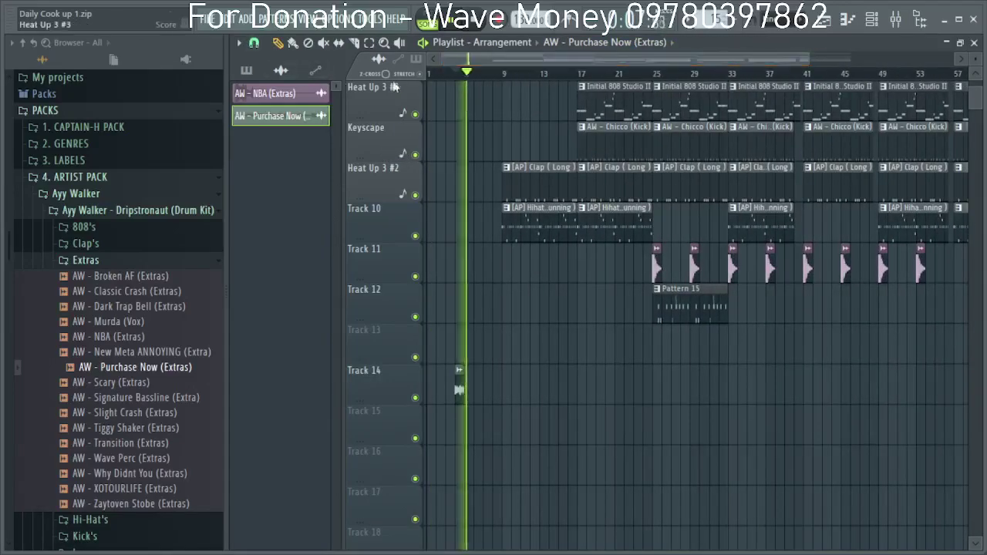
{"action": "scroll", "coordinate": [484, 369], "scroll_direction": "up", "scroll_amount": 5}
{"action": "scroll", "coordinate": [485, 368], "scroll_direction": "up", "scroll_amount": 3}
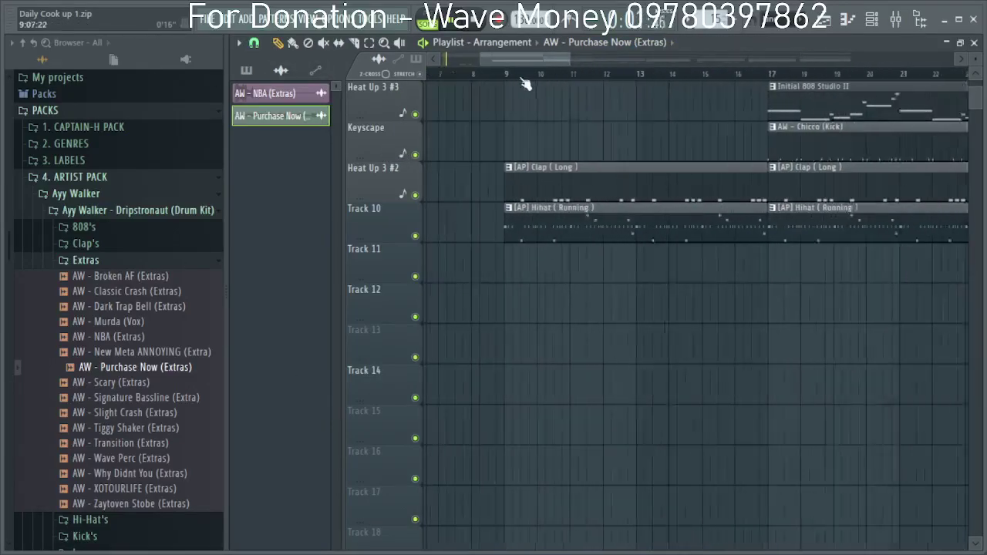
Route the Purchase Now channel to mixer Insert 12 and load Fruity Delay 3 into effect slot 3.
{"action": "double_click", "coordinate": [567, 398]}
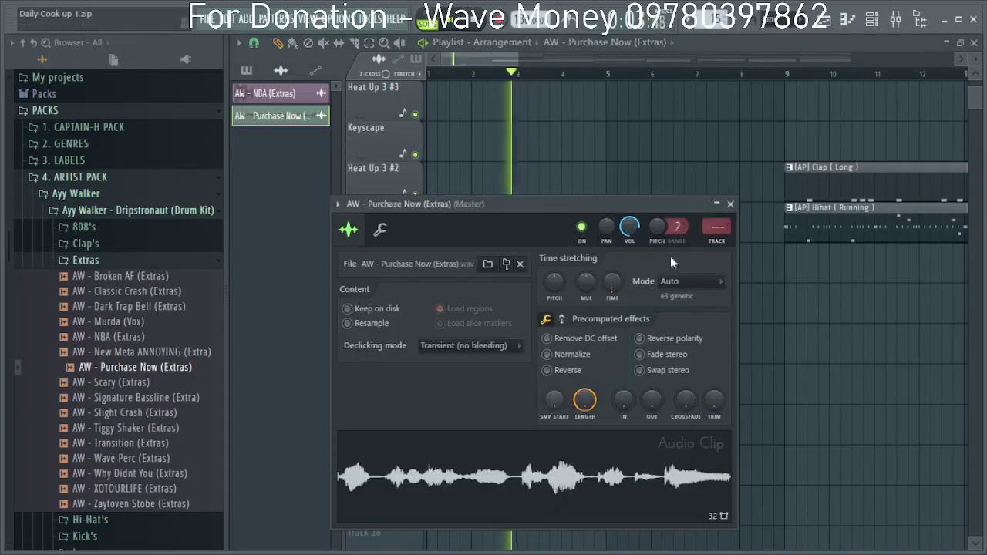
{"action": "key", "text": "space"}
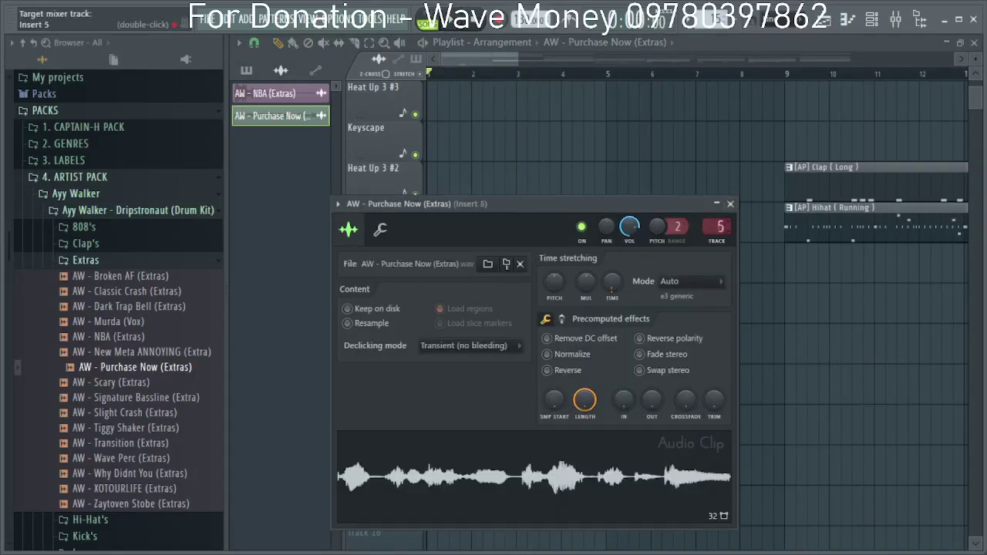
{"action": "double_click", "coordinate": [717, 225]}
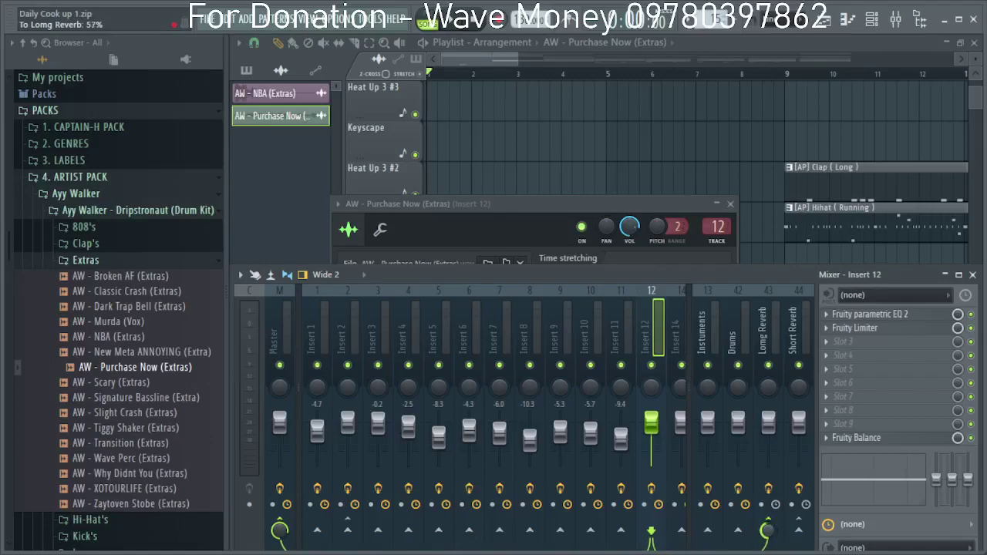
{"action": "left_click", "coordinate": [831, 341]}
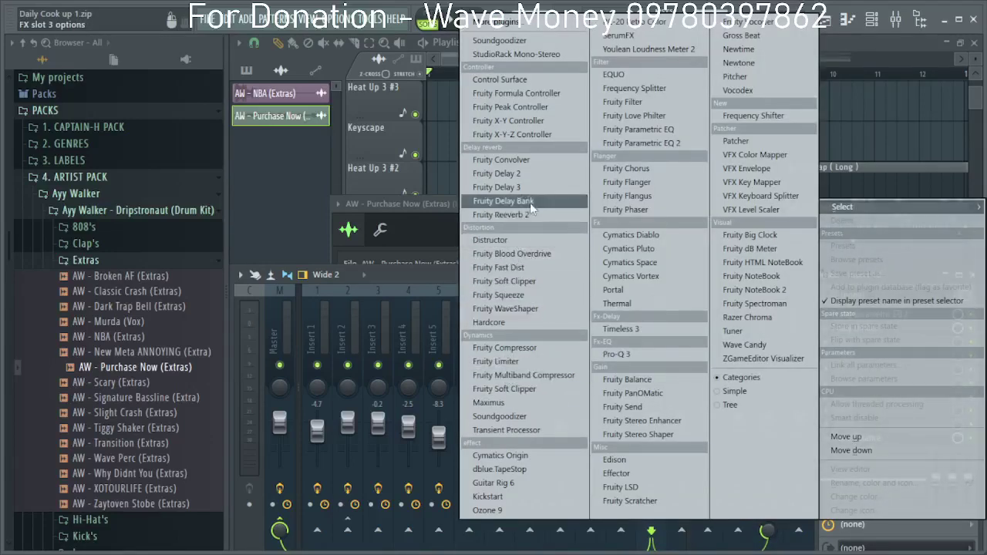
{"action": "left_click", "coordinate": [497, 188]}
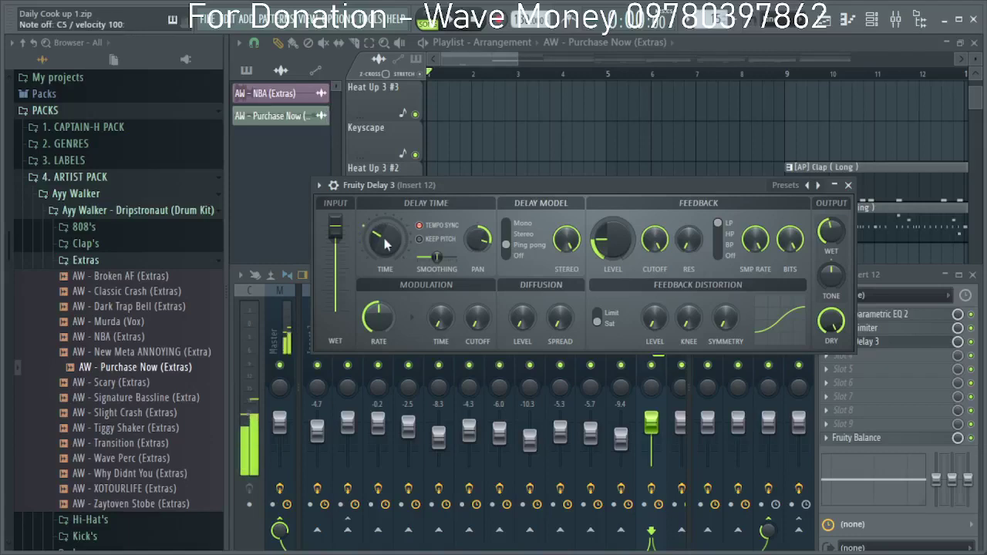
Play the arrangement from bar 1 and around bar 4 to audition the Purchase Now clip with its delay.
{"action": "left_click", "coordinate": [428, 73]}
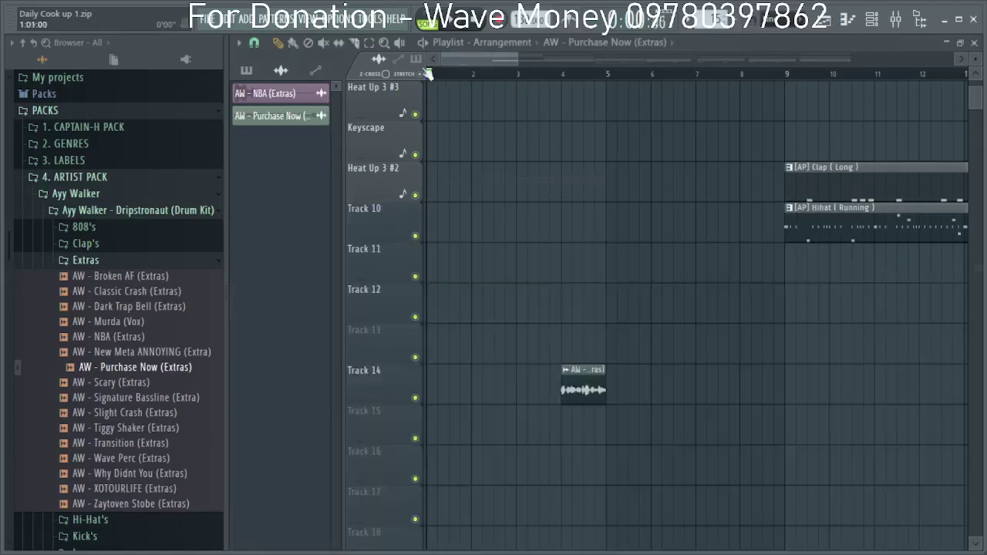
{"action": "key", "text": "space"}
{"action": "left_click", "coordinate": [568, 73]}
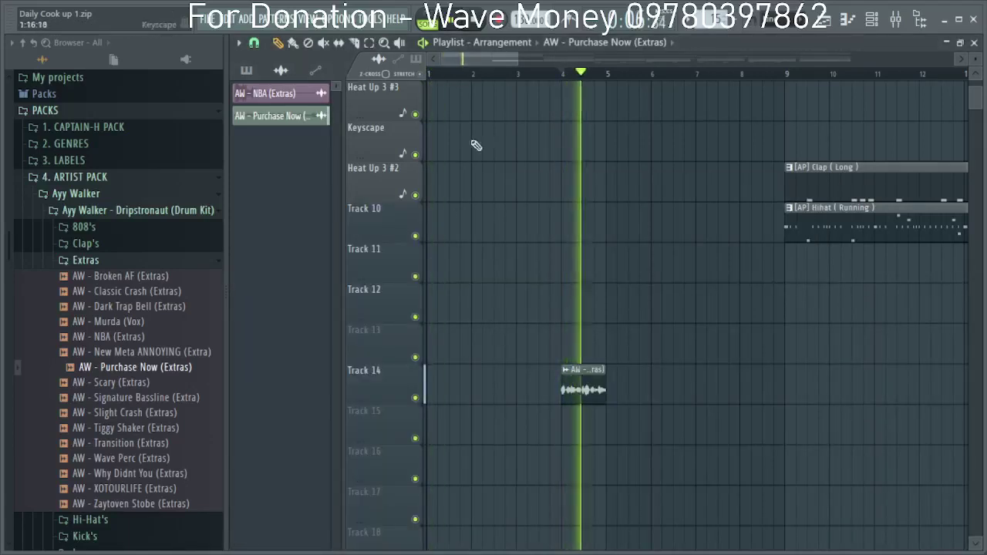
{"action": "double_click", "coordinate": [579, 391]}
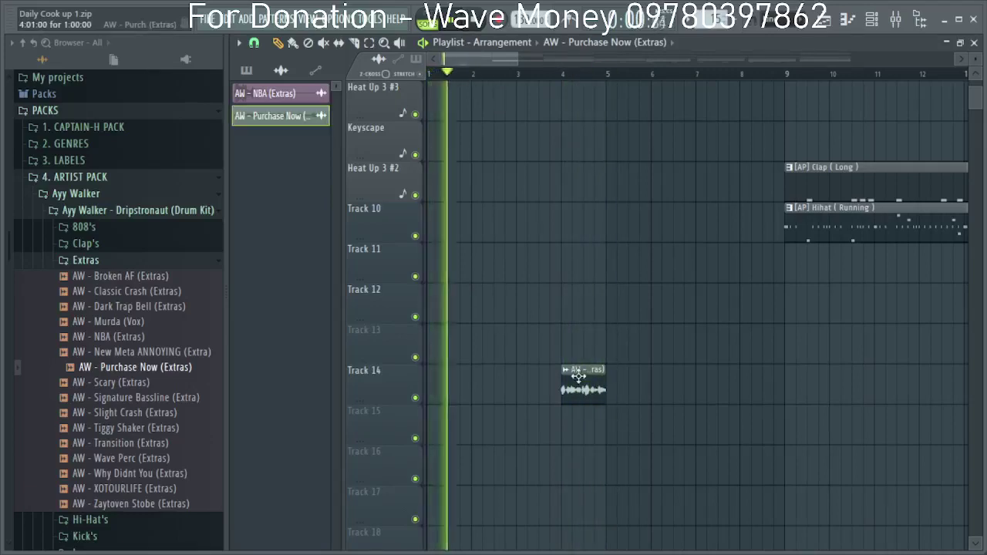
Examine the Purchase Now vocal's spectrum in Fruity parametric EQ 2 on mixer Insert 12 during playback.
{"action": "left_click", "coordinate": [717, 226]}
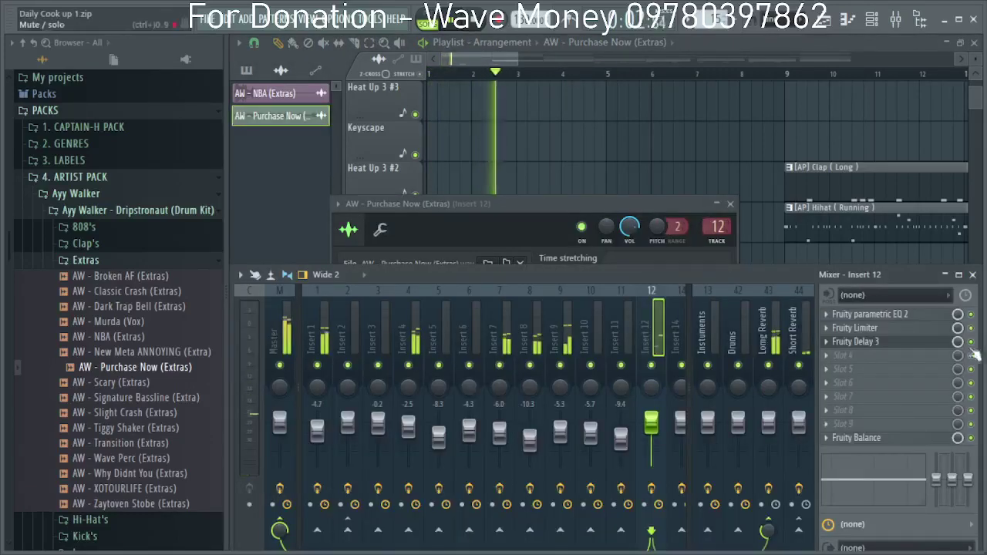
{"action": "left_click", "coordinate": [887, 315]}
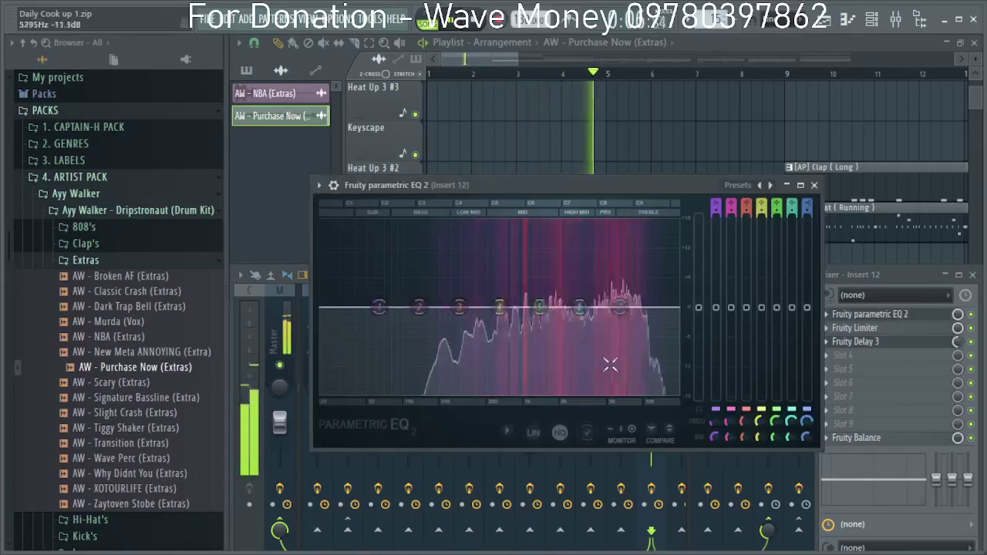
{"action": "left_click", "coordinate": [814, 186]}
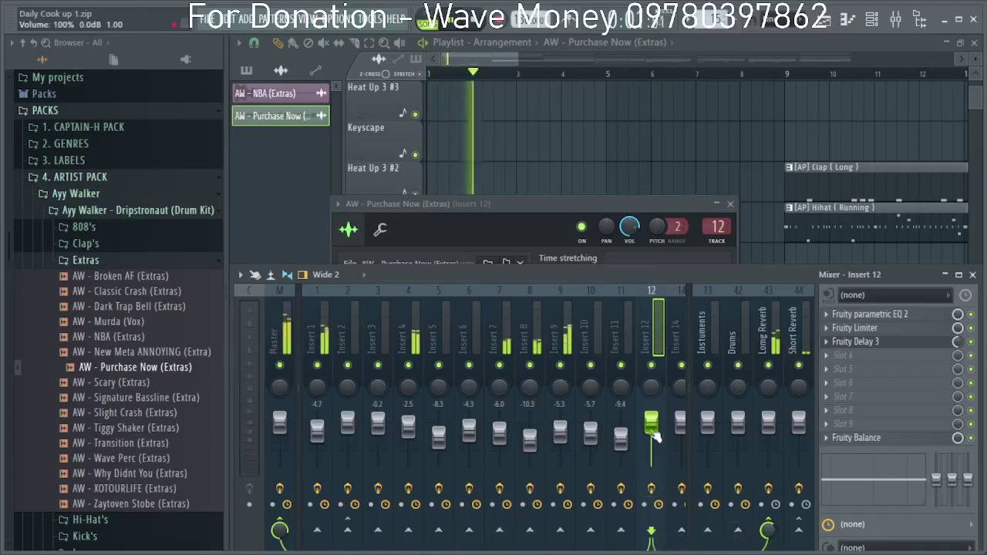
Lower Insert 12's volume to about -3.9 dB and send it to Short Reverb at about 56% instead of Long Reverb.
{"action": "left_click_drag", "start_coordinate": [651, 420], "coordinate": [651, 434]}
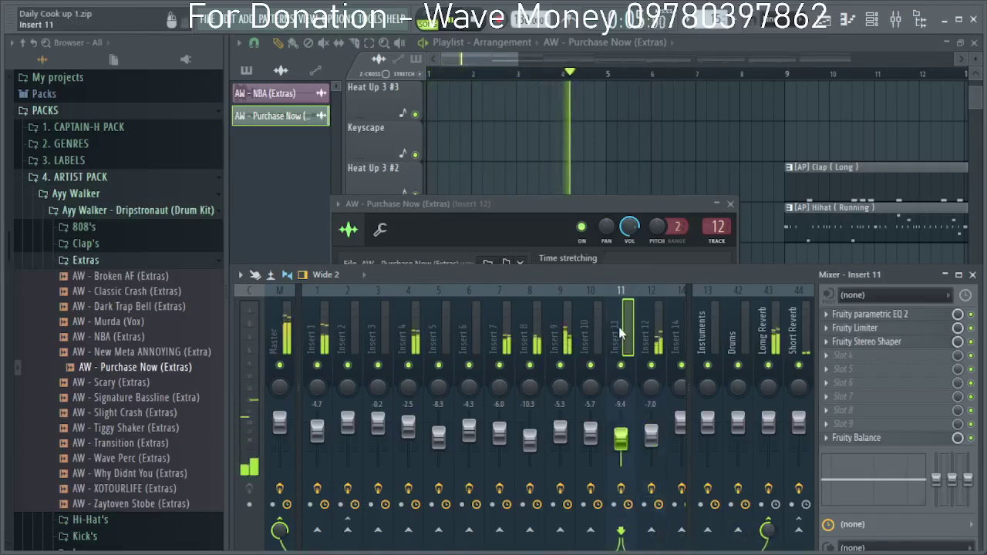
{"action": "left_click_drag", "start_coordinate": [660, 443], "coordinate": [660, 437]}
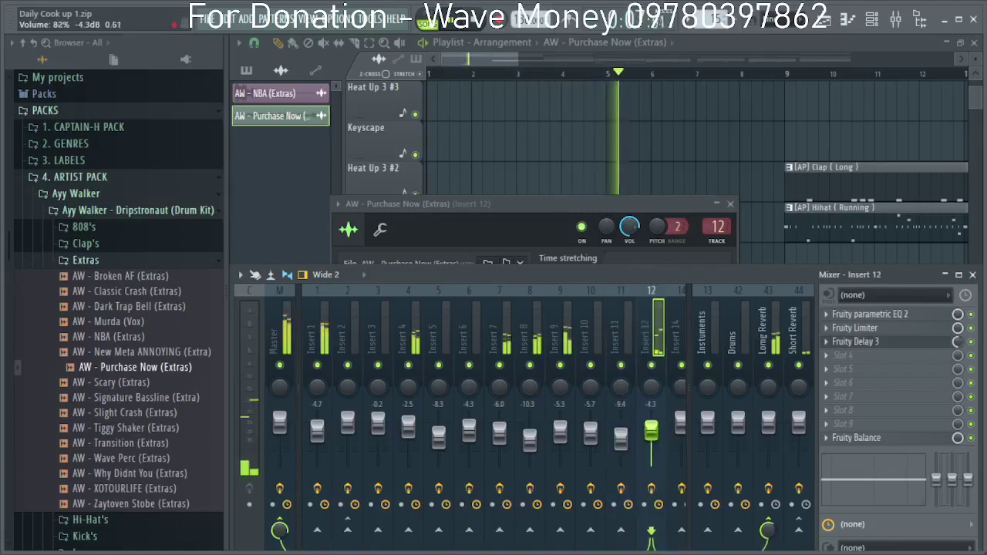
{"action": "key", "text": "space"}
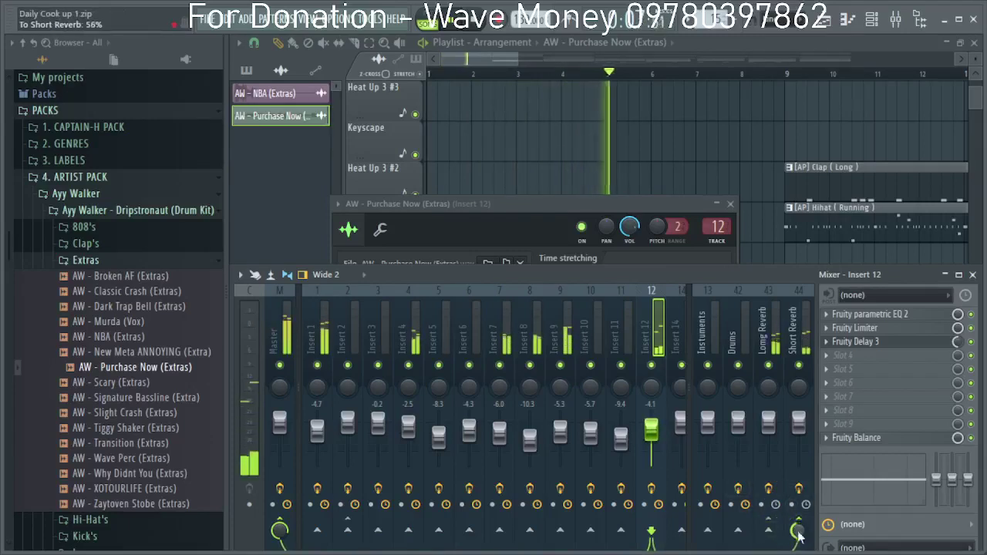
{"action": "key", "text": "space"}
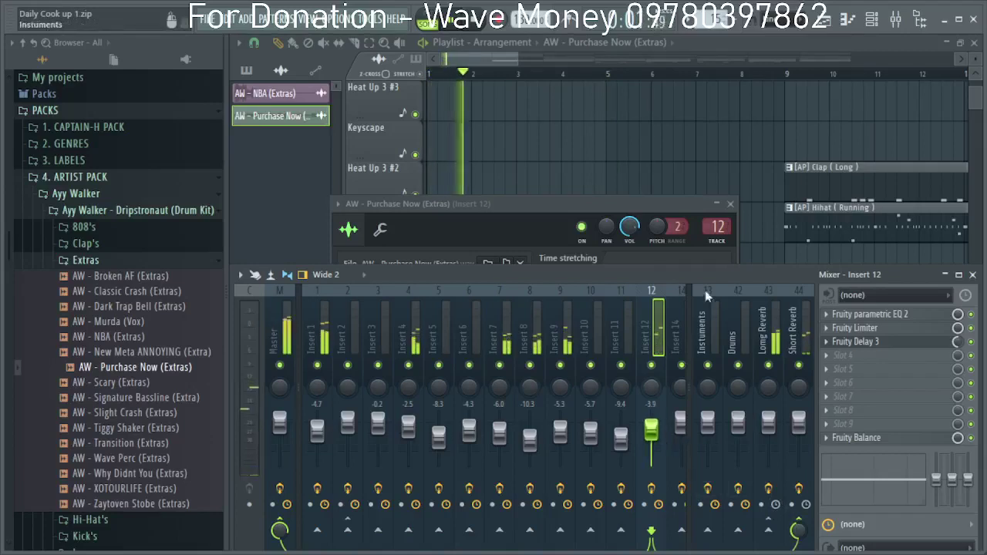
Inspect Fruity Delay 3's time setting on Insert 12 and replay the Purchase Now clip around bar 4.
{"action": "left_click", "coordinate": [841, 342]}
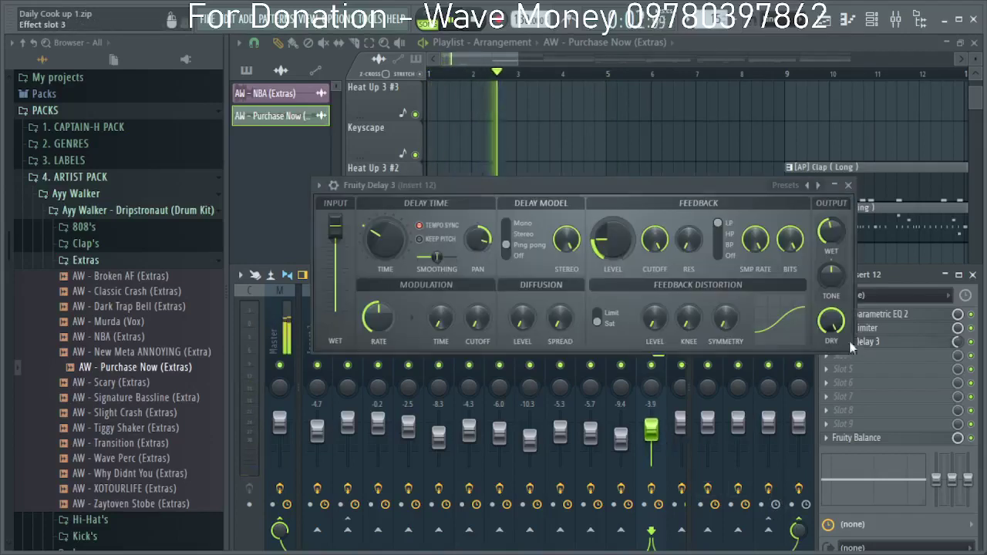
{"action": "left_click", "coordinate": [936, 346]}
{"action": "left_click", "coordinate": [907, 346]}
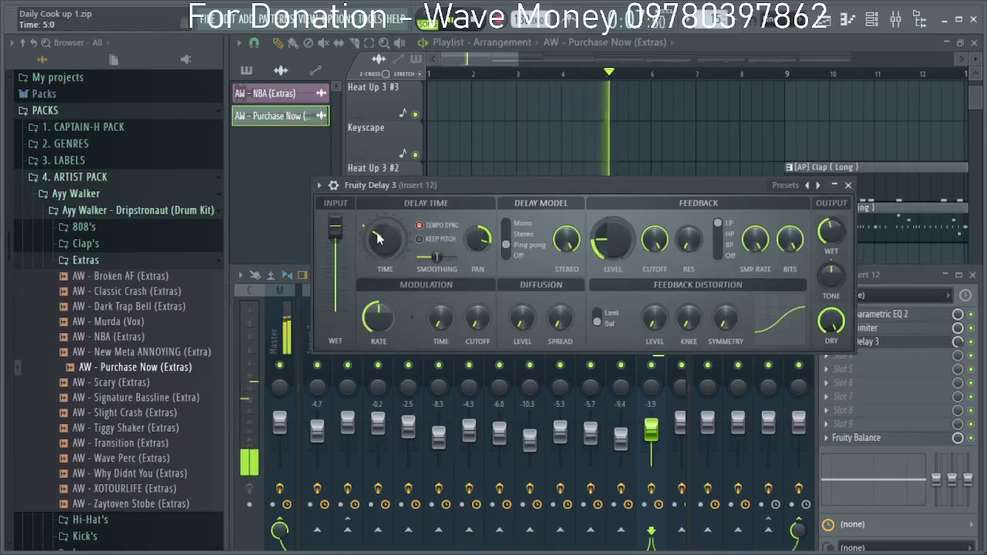
{"action": "left_click", "coordinate": [506, 75]}
{"action": "left_click", "coordinate": [569, 75]}
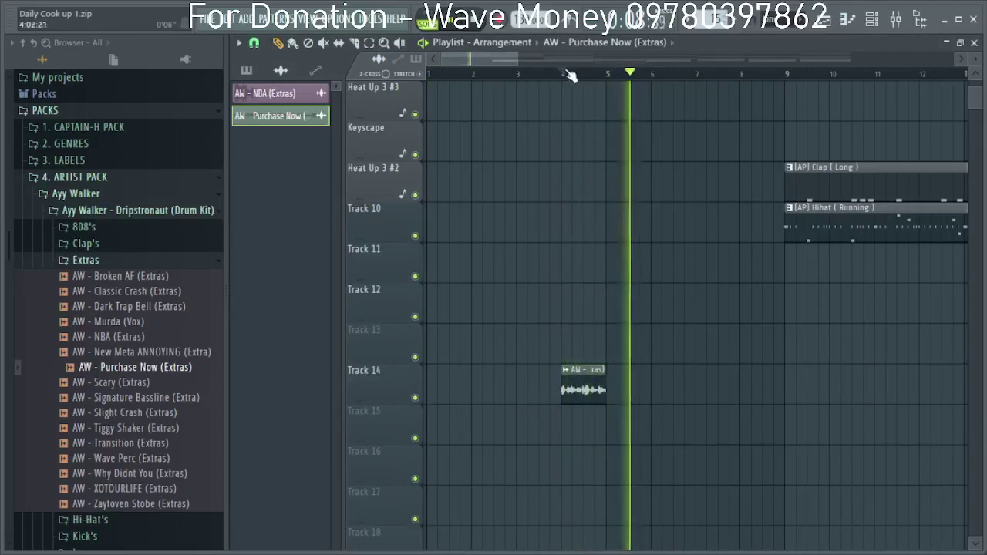
Shorten the delay time in Insert 12's Fruity Delay 3 while replaying the Purchase Now clip.
{"action": "left_click", "coordinate": [569, 75]}
{"action": "double_click", "coordinate": [583, 370]}
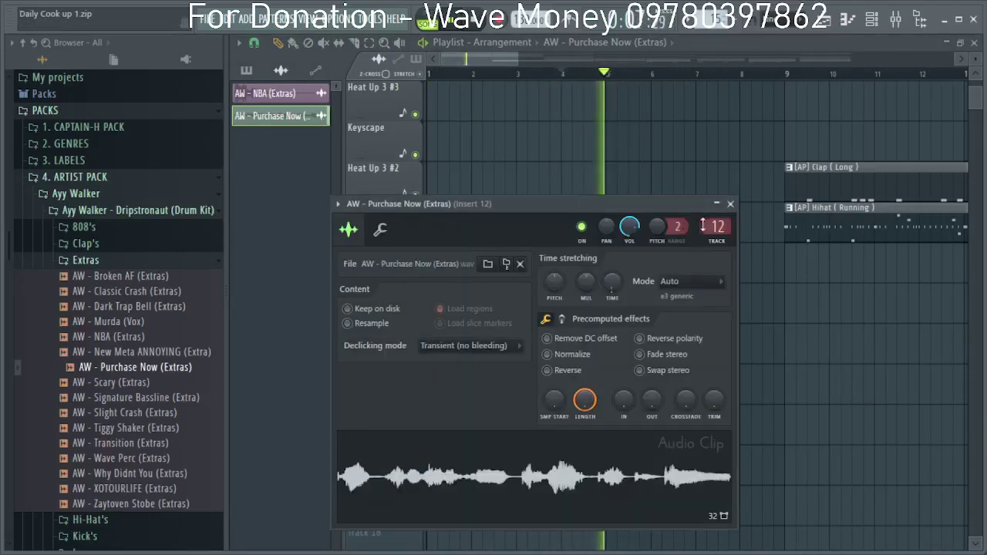
{"action": "left_click", "coordinate": [715, 226]}
{"action": "left_click", "coordinate": [864, 340]}
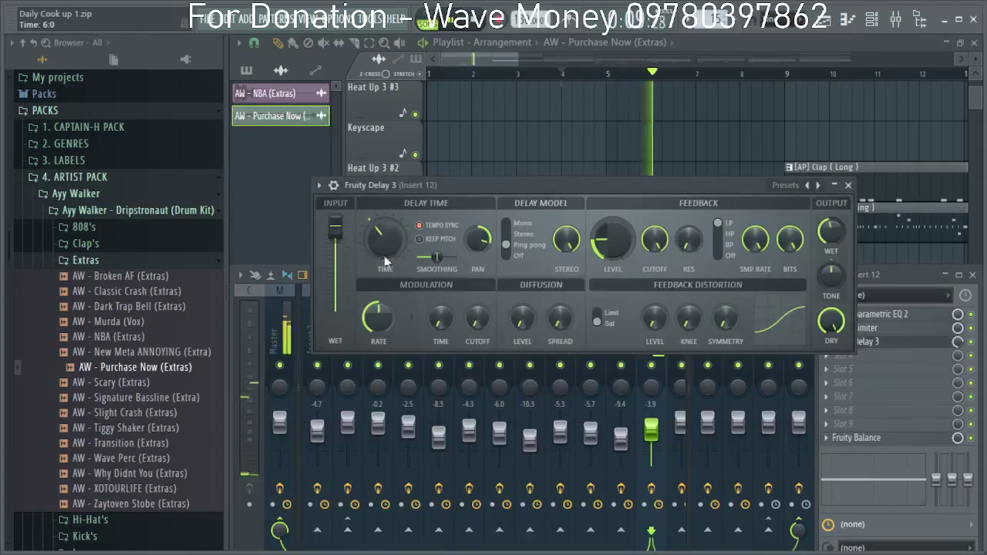
{"action": "left_click_drag", "start_coordinate": [370, 235], "coordinate": [370, 228]}
{"action": "key", "text": "space"}
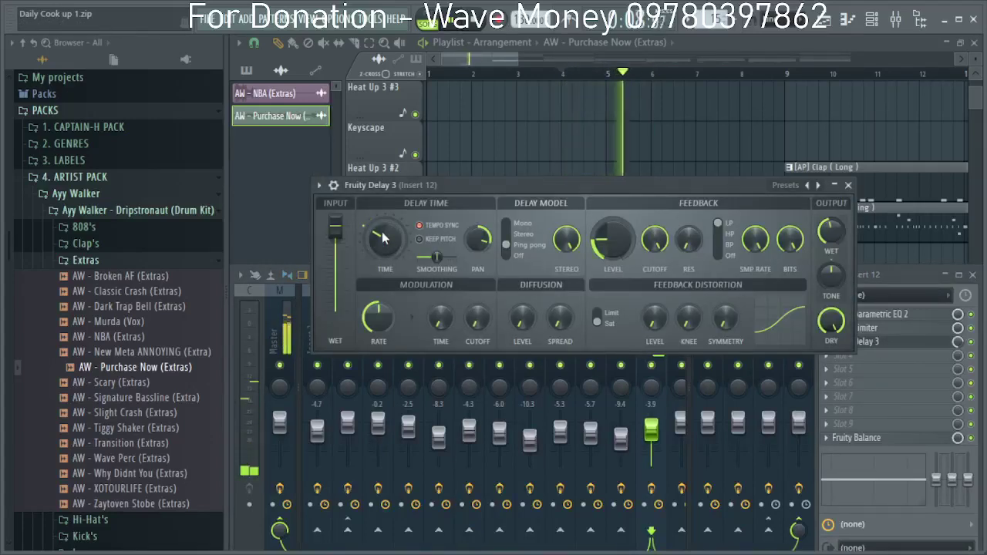
{"action": "key", "text": "space"}
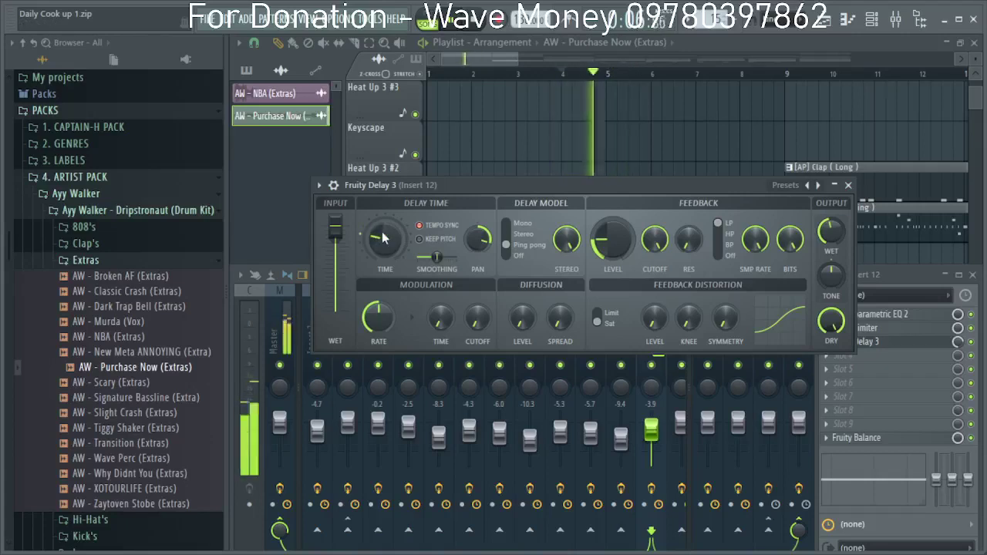
Set Fruity Delay 3's output wet level to about 42% and play the arrangement from bar 2.
{"action": "left_click_drag", "start_coordinate": [831, 233], "coordinate": [831, 240]}
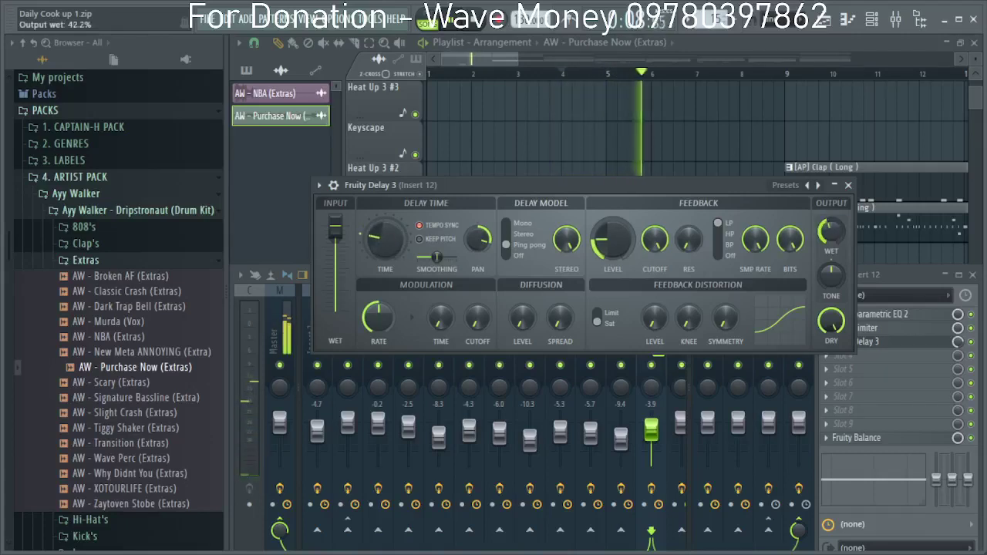
{"action": "left_click", "coordinate": [849, 185]}
{"action": "left_click", "coordinate": [470, 74]}
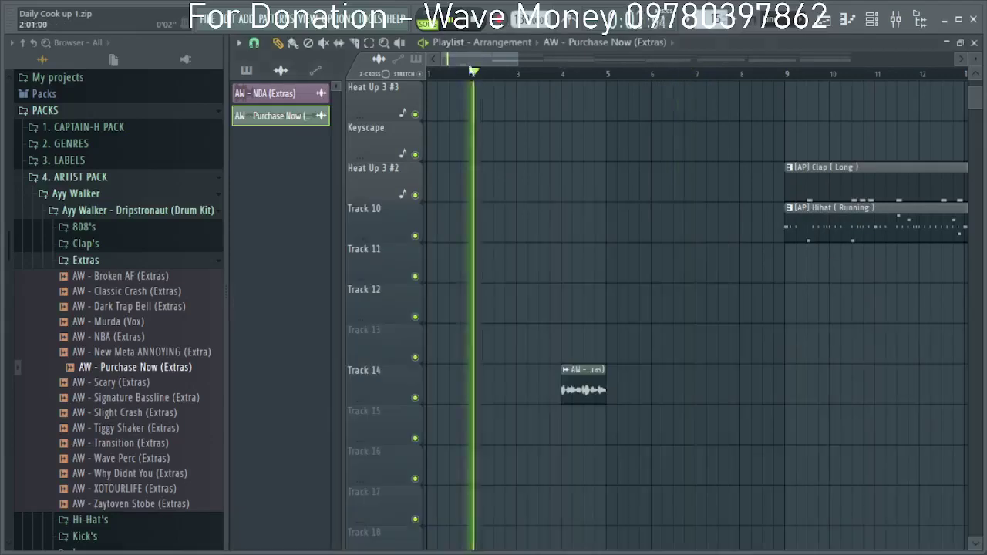
Add the Producer Tag 1 final sample from the CAPTAIN-H PACK's #My Producer Tag folder to Track 14 at bar 8.
{"action": "left_click", "coordinate": [86, 128]}
{"action": "left_click", "coordinate": [100, 359]}
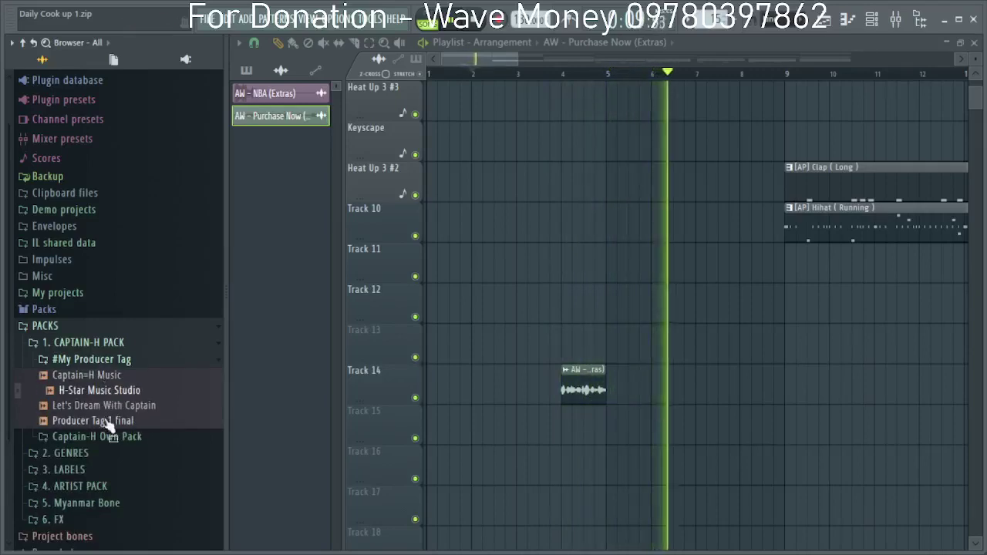
{"action": "key", "text": "space"}
{"action": "left_click_drag", "start_coordinate": [108, 430], "coordinate": [766, 420]}
{"action": "scroll", "coordinate": [766, 419], "scroll_direction": "up", "scroll_amount": 3}
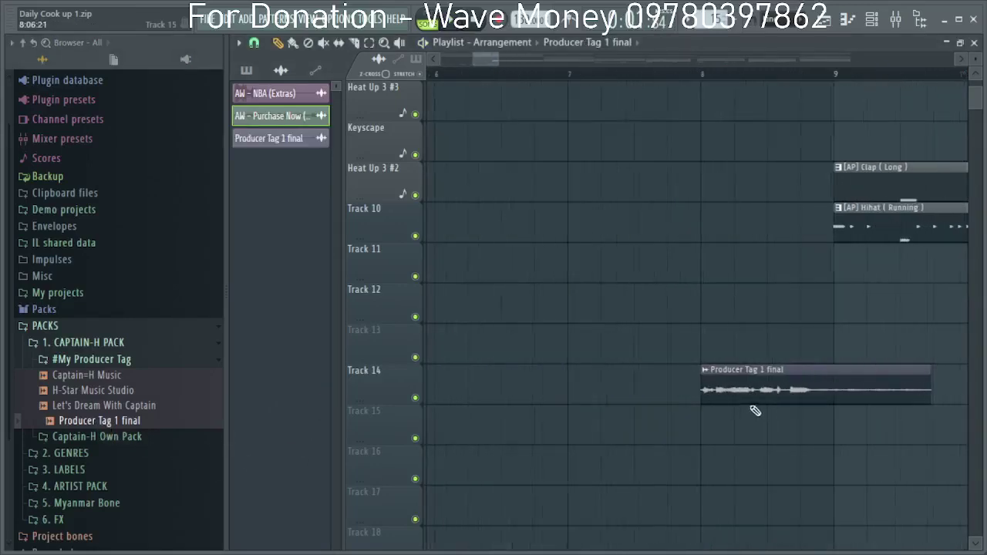
Play the arrangement from bar 8 to audition the Producer Tag 1 final clip and check the playlist snap options.
{"action": "left_click", "coordinate": [700, 77]}
{"action": "key", "text": "space"}
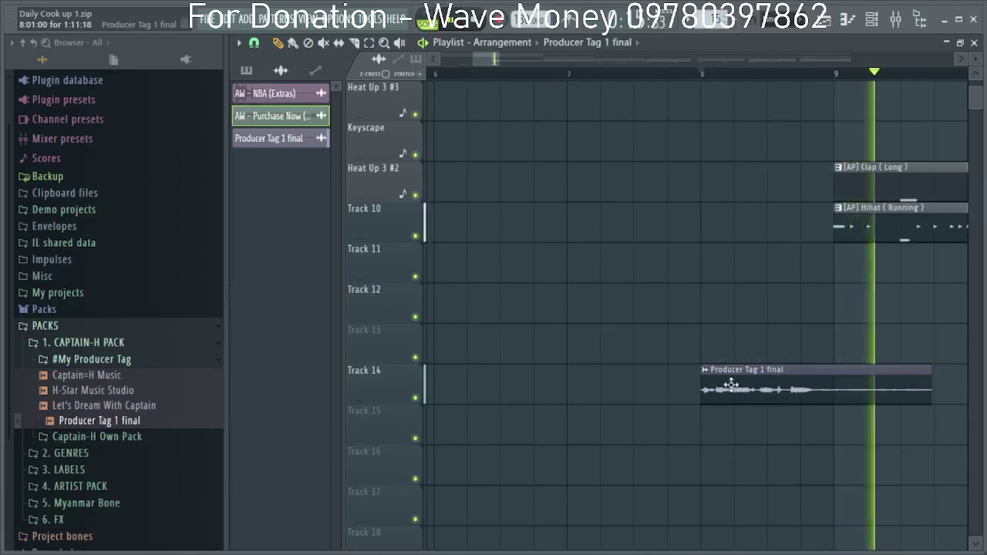
{"action": "scroll", "coordinate": [730, 378], "scroll_direction": "down", "scroll_amount": 2}
{"action": "mouse_move", "coordinate": [730, 379]}
{"action": "left_mouse_down"}
{"action": "mouse_move", "coordinate": [771, 381]}
{"action": "mouse_move", "coordinate": [728, 375]}
{"action": "left_mouse_up"}
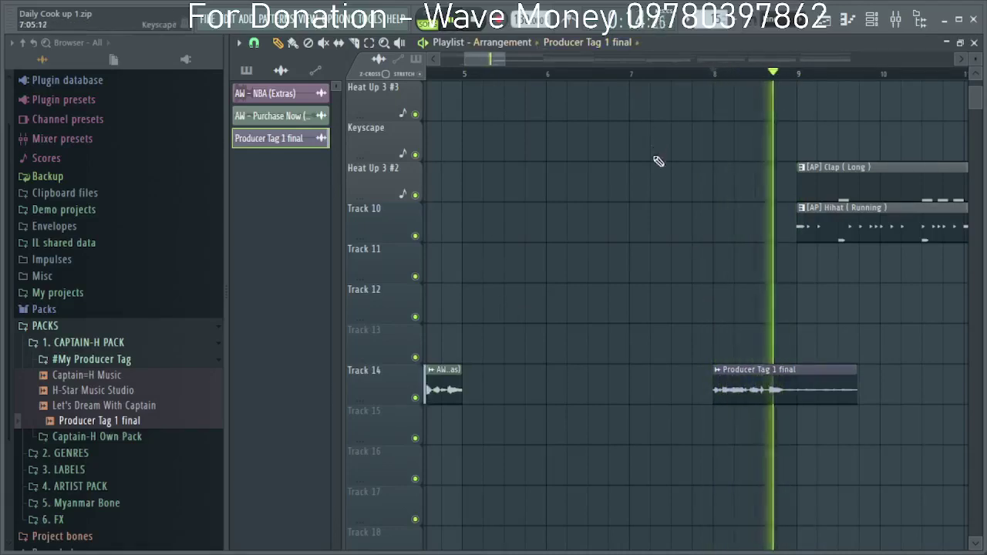
{"action": "scroll", "coordinate": [656, 162], "scroll_direction": "up", "scroll_amount": 3}
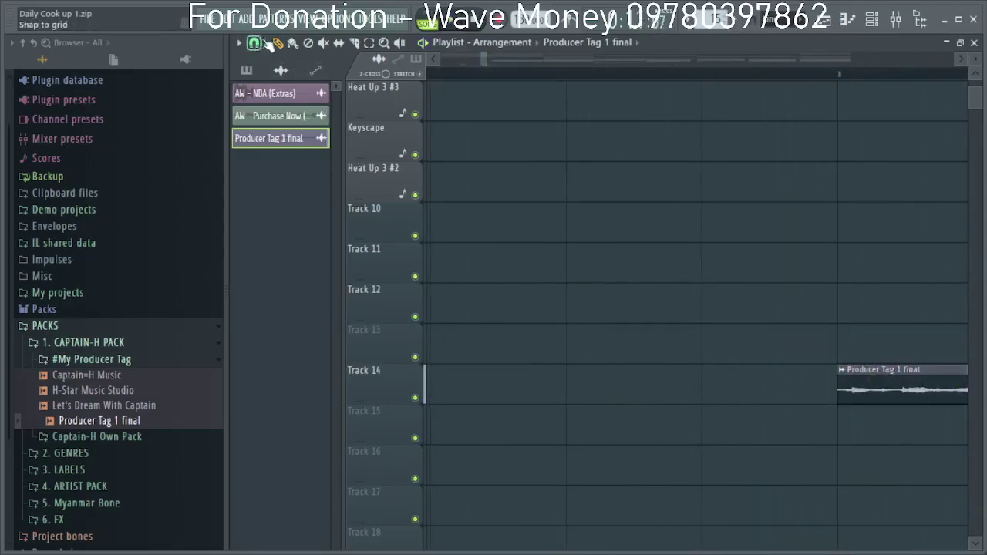
{"action": "left_click", "coordinate": [255, 44]}
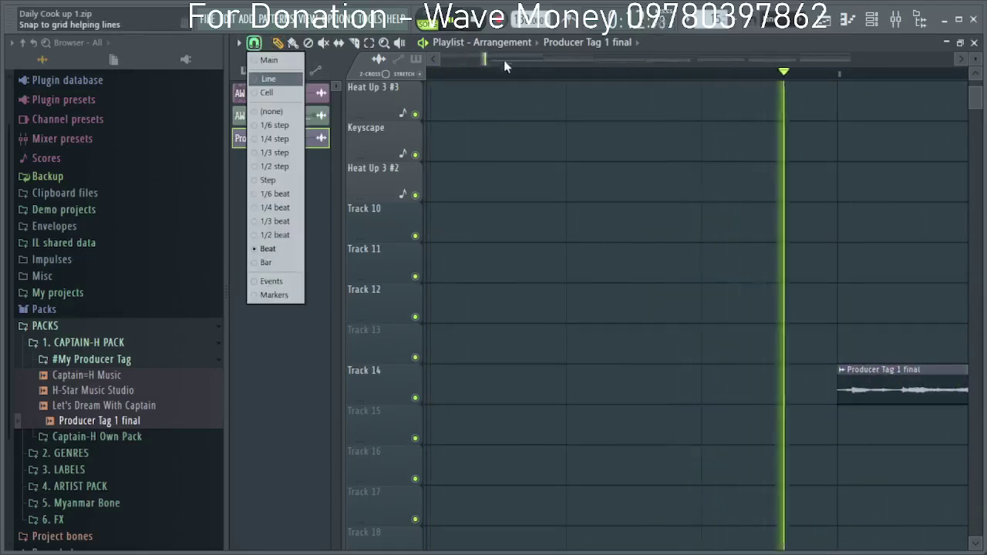
Fit the Producer Tag 1 final clip to its estimated tempo of 74.998 BPM and audition it at bar 8.
{"action": "left_click", "coordinate": [862, 378]}
{"action": "left_click", "coordinate": [842, 369]}
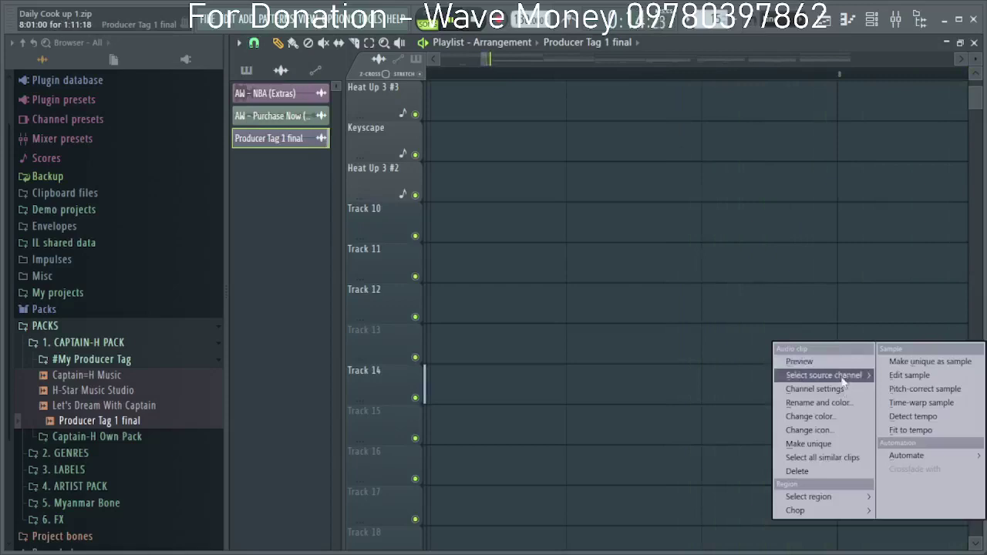
{"action": "left_click", "coordinate": [910, 433]}
{"action": "left_click", "coordinate": [494, 289]}
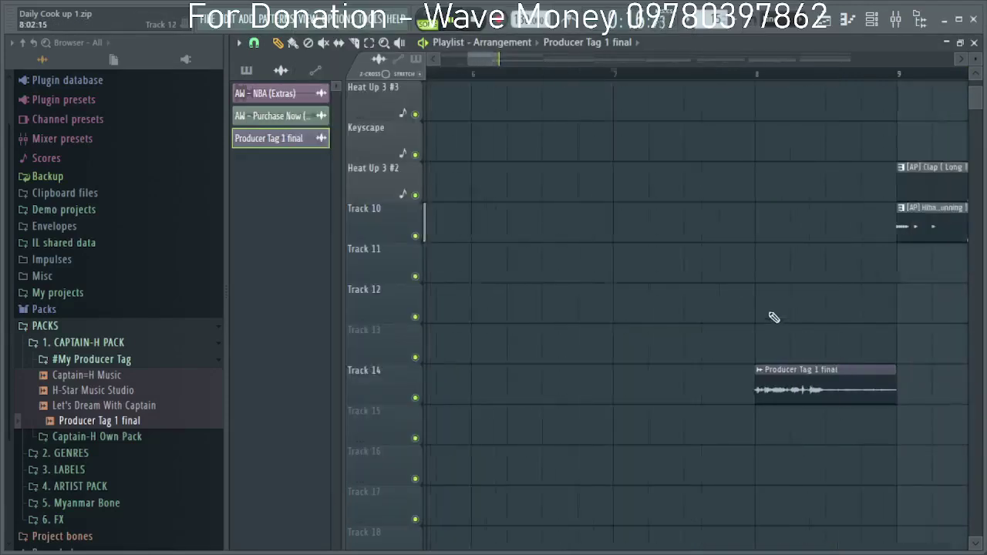
{"action": "key", "text": "space"}
{"action": "key", "text": "space"}
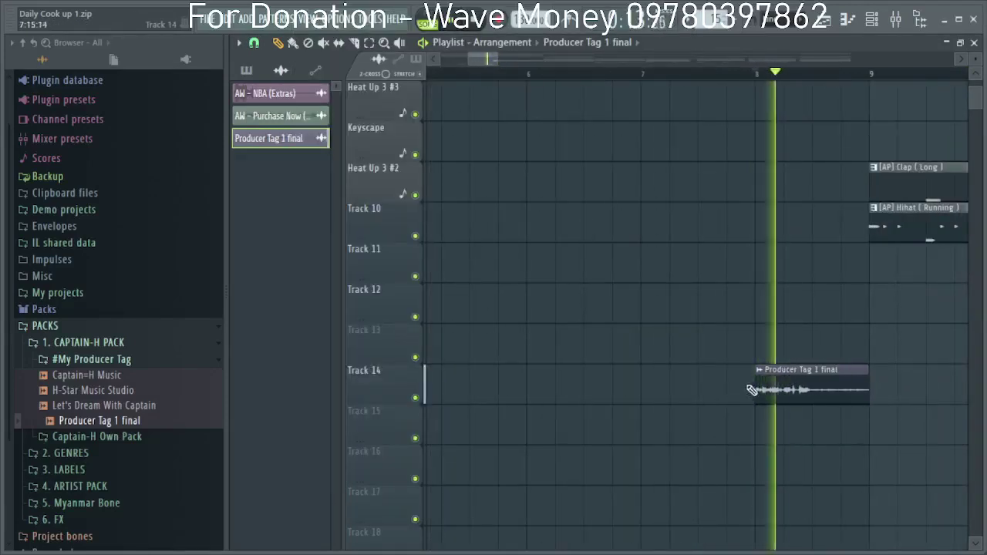
{"action": "key", "text": "space"}
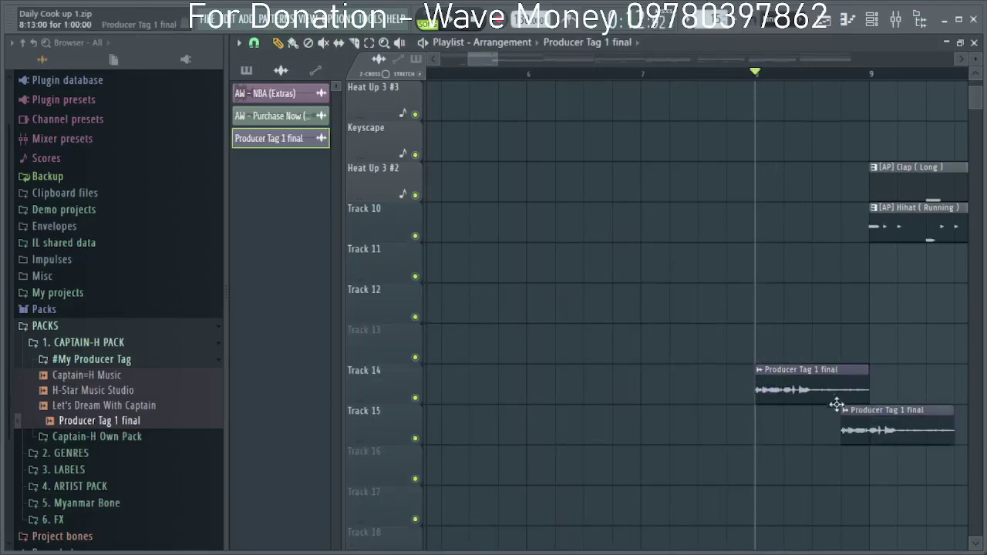
Remove the tempo fit from the Producer Tag 1 final clip by choosing No tempo.
{"action": "double_click", "coordinate": [816, 388]}
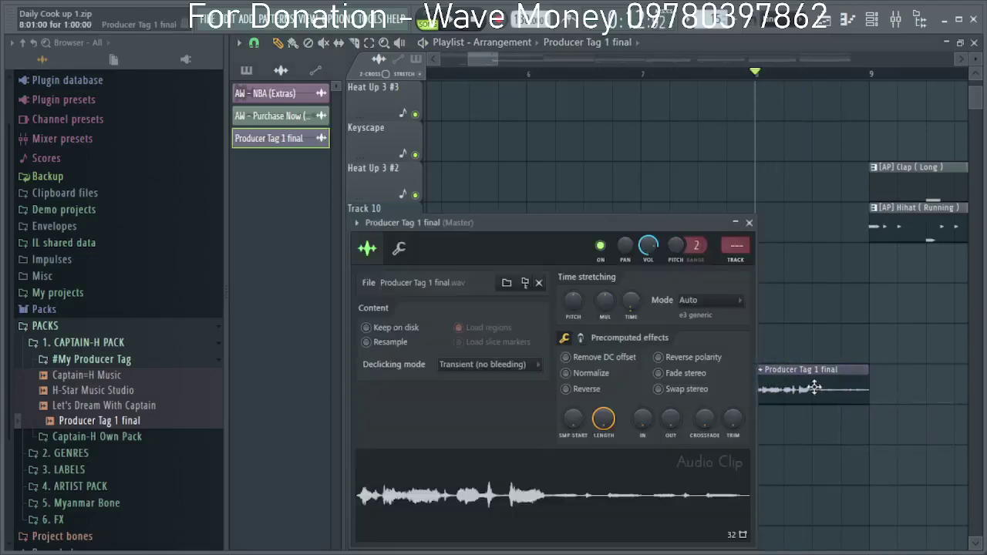
{"action": "left_click", "coordinate": [751, 223]}
{"action": "right_click", "coordinate": [760, 375]}
{"action": "left_click", "coordinate": [893, 430]}
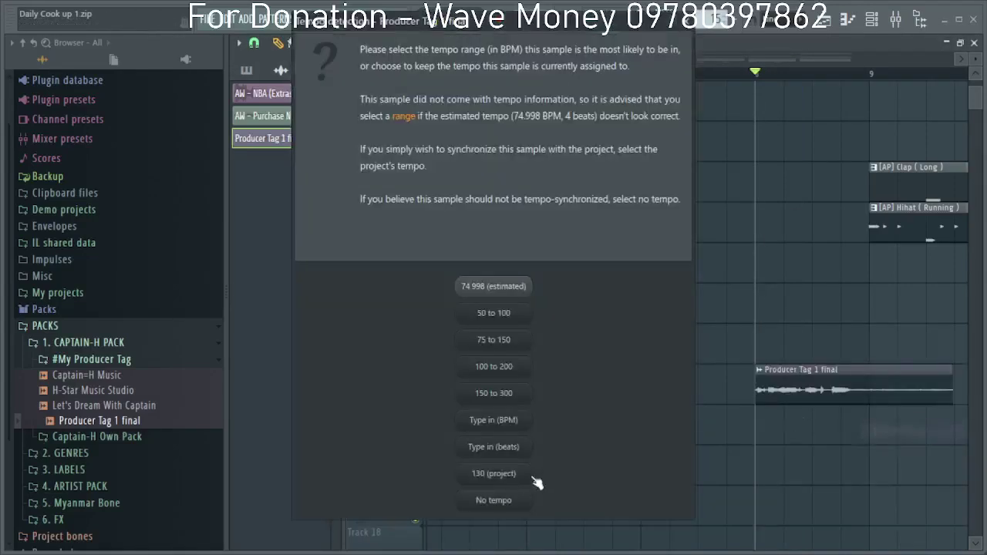
{"action": "left_click", "coordinate": [515, 503]}
Set playlist snapping to none, move the Producer Tag 1 final clip slightly earlier to 7:16:14, and play it.
{"action": "left_click", "coordinate": [254, 42]}
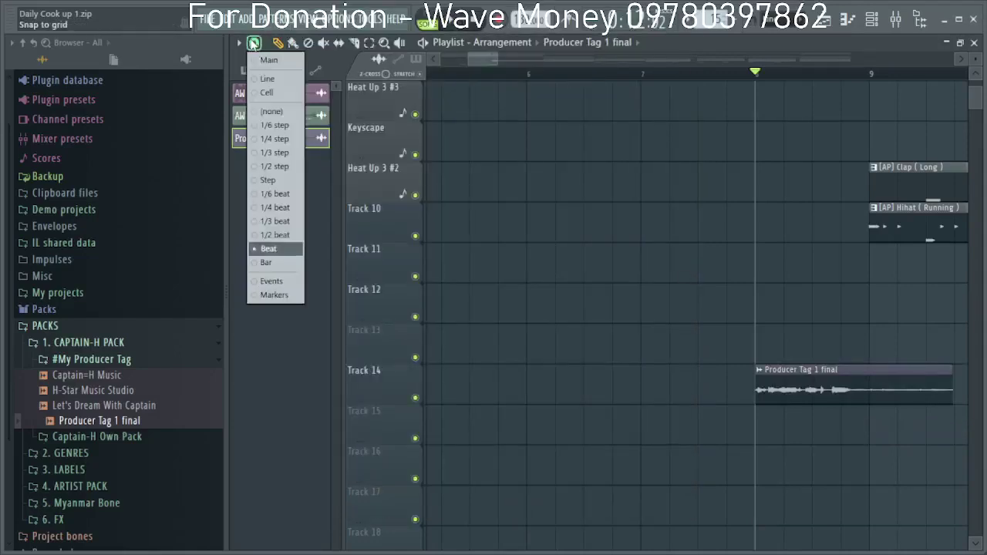
{"action": "left_click", "coordinate": [278, 114]}
{"action": "scroll", "coordinate": [840, 355], "scroll_direction": "up", "scroll_amount": 3, "text": "ctrl"}
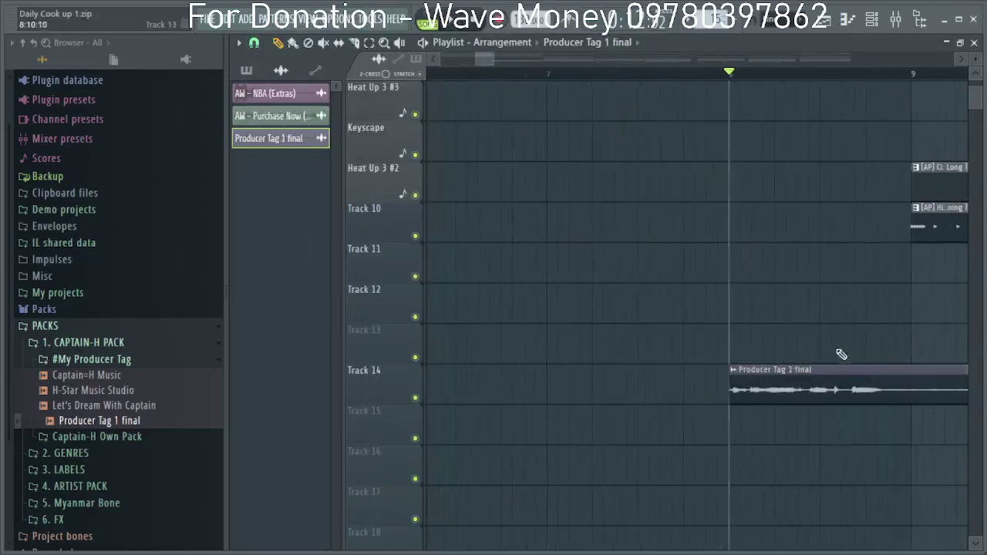
{"action": "scroll", "coordinate": [723, 370], "scroll_direction": "down", "scroll_amount": 2}
{"action": "scroll", "coordinate": [712, 349], "scroll_direction": "up", "scroll_amount": 2, "text": "ctrl"}
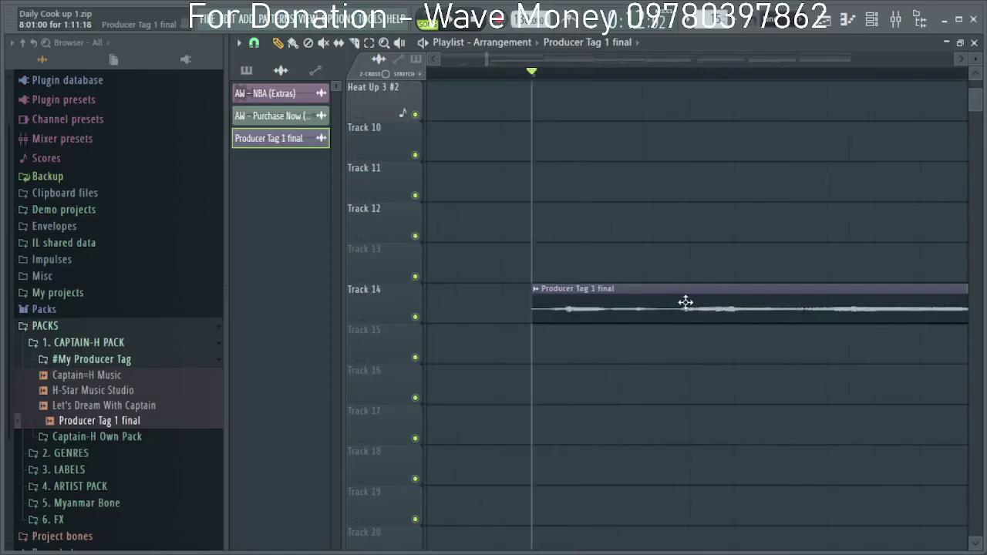
{"action": "left_click_drag", "start_coordinate": [686, 301], "coordinate": [668, 299]}
{"action": "key", "text": "space"}
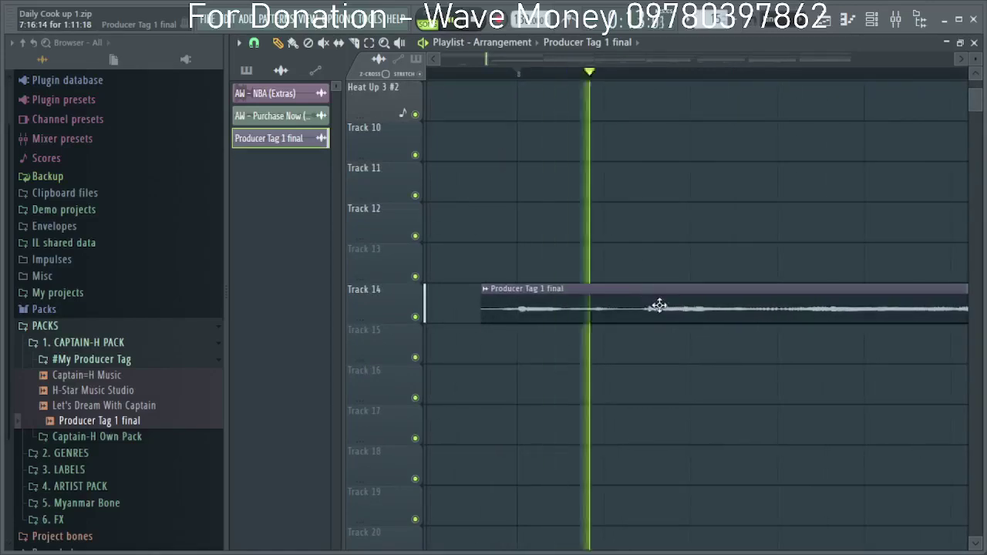
Move the Producer Tag 1 final clip on Track 14 back to the start of bar 8.
{"action": "scroll", "coordinate": [658, 315], "scroll_direction": "down", "scroll_amount": 2, "text": "ctrl"}
{"action": "left_click_drag", "start_coordinate": [661, 310], "coordinate": [678, 311]}
{"action": "scroll", "coordinate": [674, 310], "scroll_direction": "up", "scroll_amount": 3, "text": "ctrl"}
{"action": "scroll", "coordinate": [666, 306], "scroll_direction": "down", "scroll_amount": 3, "text": "ctrl"}
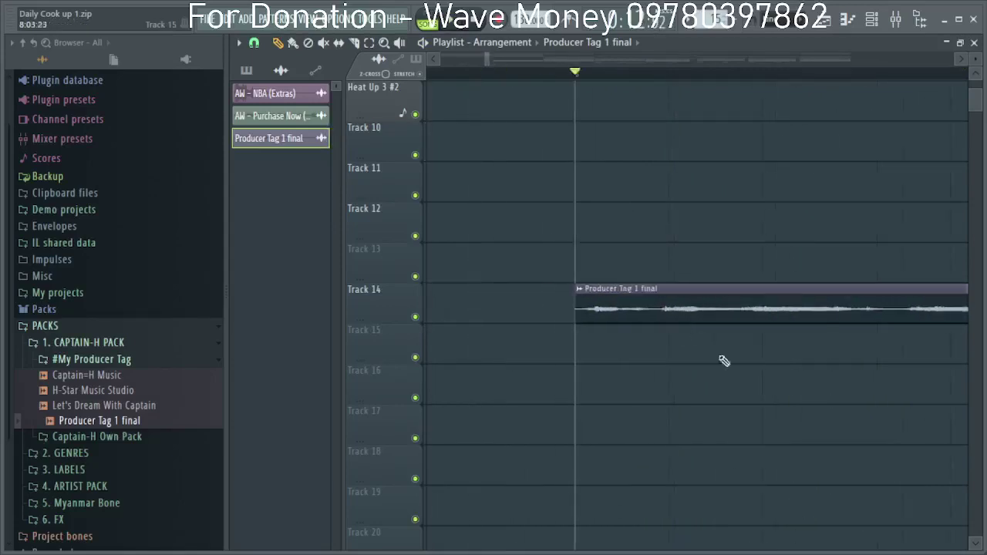
Extend the end of the Producer Tag 1 final clip on Track 14 to the start of bar 10.
{"action": "mouse_move", "coordinate": [467, 61]}
{"action": "left_mouse_down"}
{"action": "mouse_move", "coordinate": [491, 66]}
{"action": "mouse_move", "coordinate": [481, 66]}
{"action": "left_mouse_up"}
{"action": "scroll", "coordinate": [725, 333], "scroll_direction": "up", "scroll_amount": 3, "text": "ctrl"}
{"action": "left_click_drag", "start_coordinate": [898, 318], "coordinate": [761, 318]}
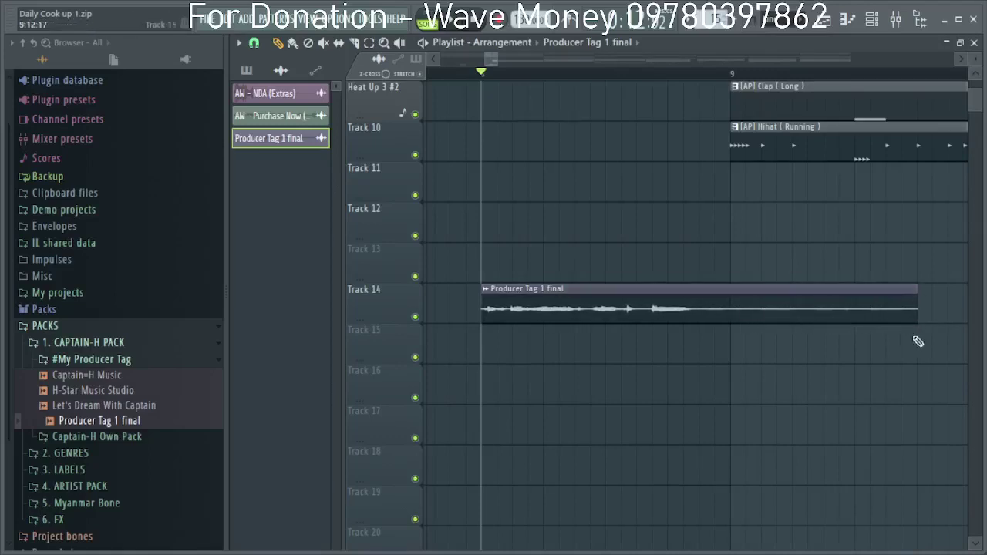
{"action": "scroll", "coordinate": [918, 341], "scroll_direction": "up", "scroll_amount": 3, "text": "ctrl"}
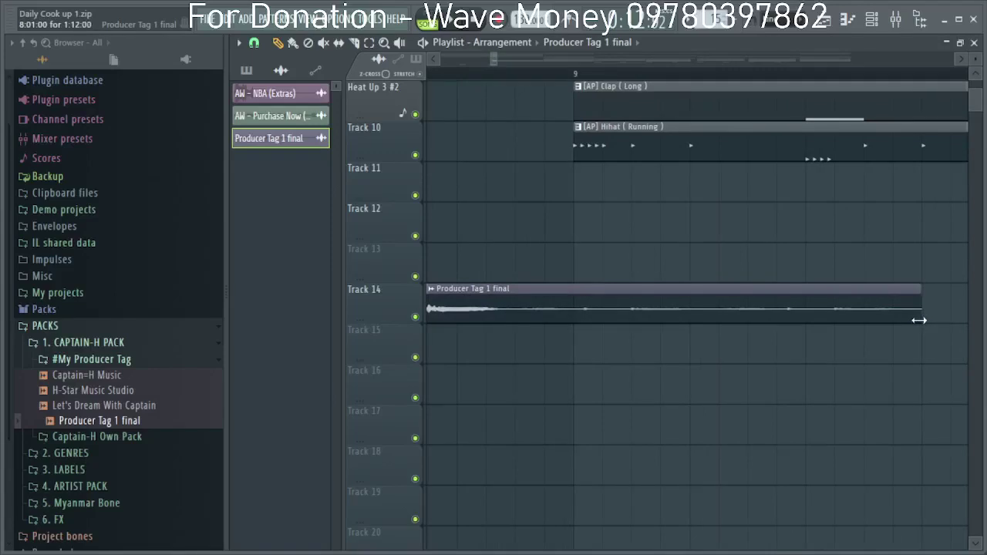
{"action": "key", "text": "space"}
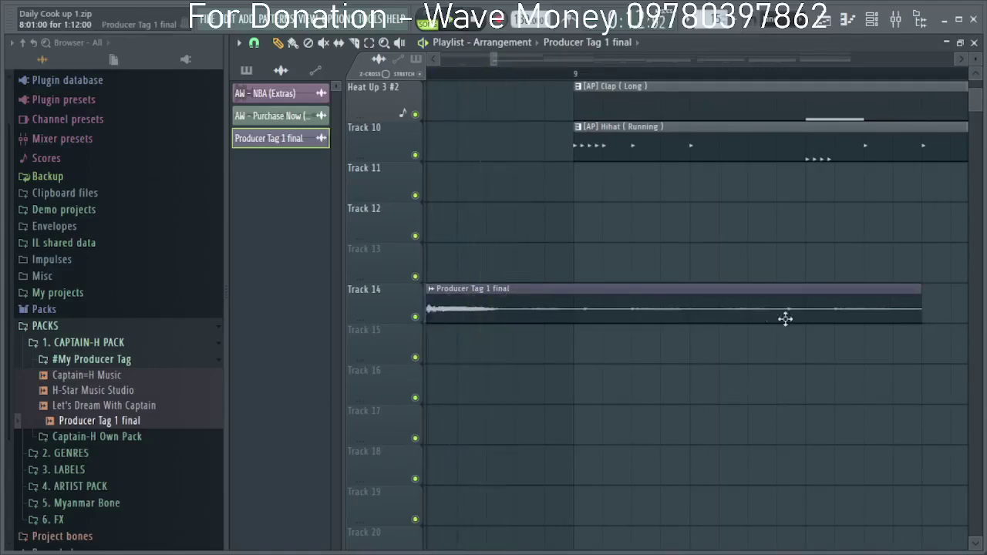
{"action": "scroll", "coordinate": [785, 320], "scroll_direction": "down", "scroll_amount": 3, "text": "ctrl"}
{"action": "left_click_drag", "start_coordinate": [842, 313], "coordinate": [889, 315]}
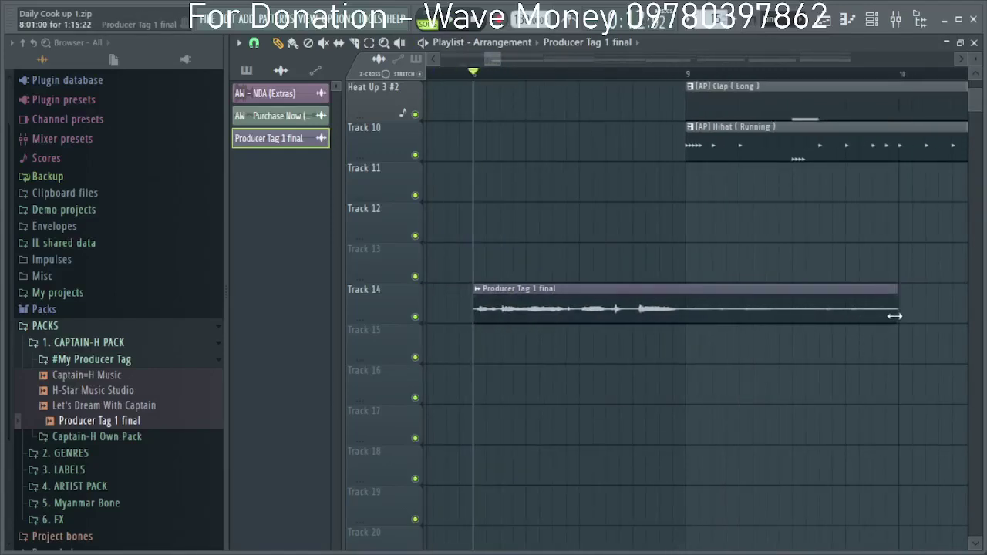
{"action": "scroll", "coordinate": [896, 316], "scroll_direction": "up", "scroll_amount": 3, "text": "ctrl"}
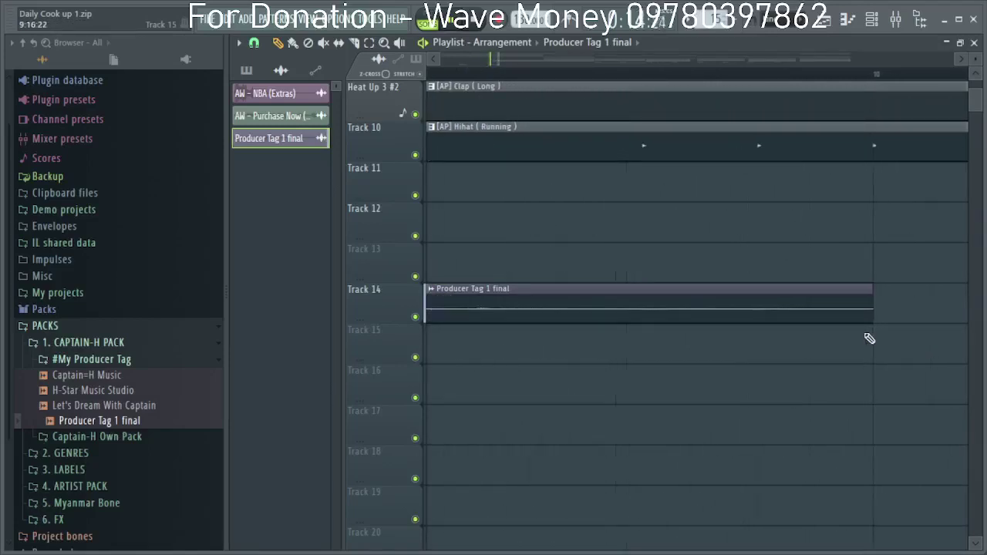
Play the arrangement and restart it from bar 7 to audition the lengthened producer tag.
{"action": "key", "text": "space"}
{"action": "scroll", "coordinate": [569, 293], "scroll_direction": "down", "scroll_amount": 6, "text": "ctrl"}
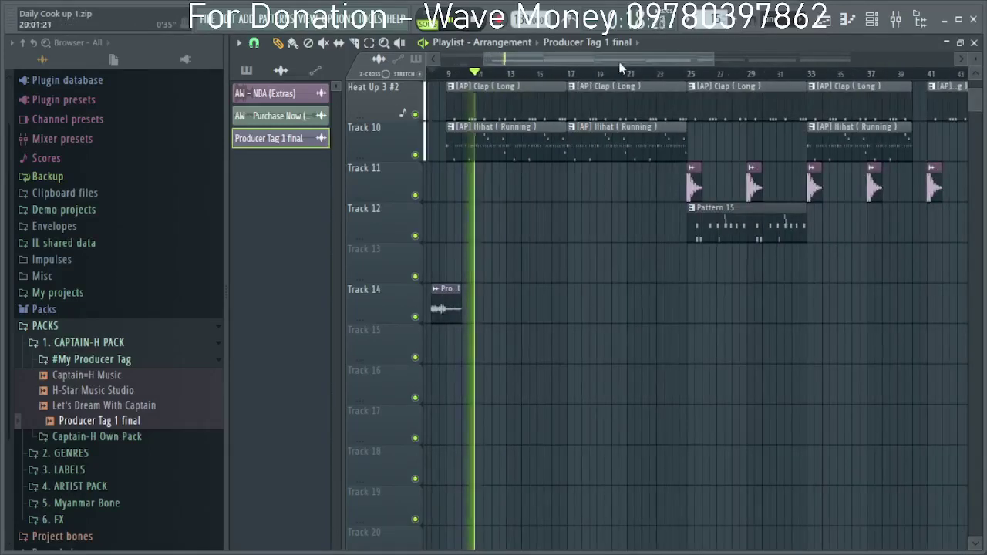
{"action": "left_click_drag", "start_coordinate": [620, 60], "coordinate": [564, 64]}
{"action": "left_click", "coordinate": [520, 75]}
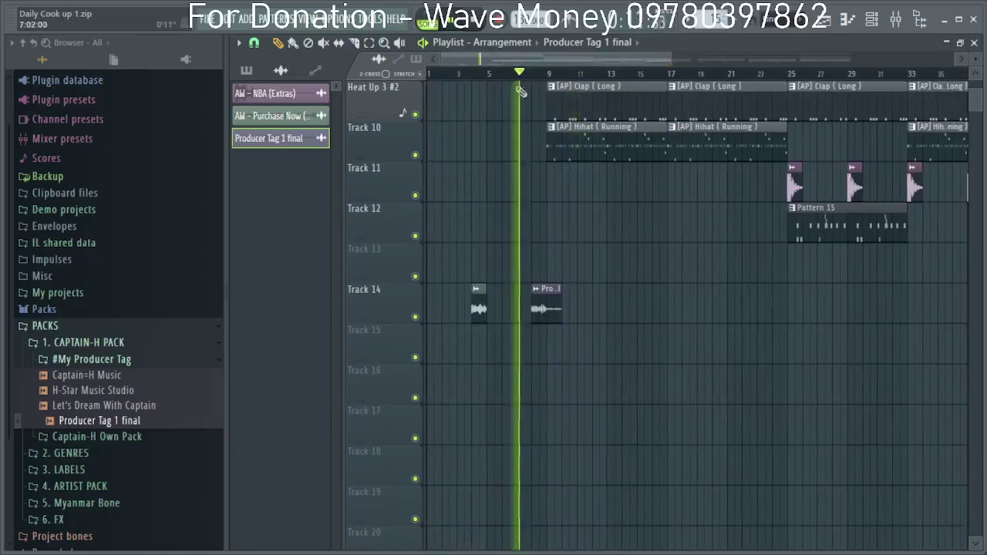
Route the Producer Tag 1 final audio clip to mixer track 12 and resume playback.
{"action": "double_click", "coordinate": [543, 310]}
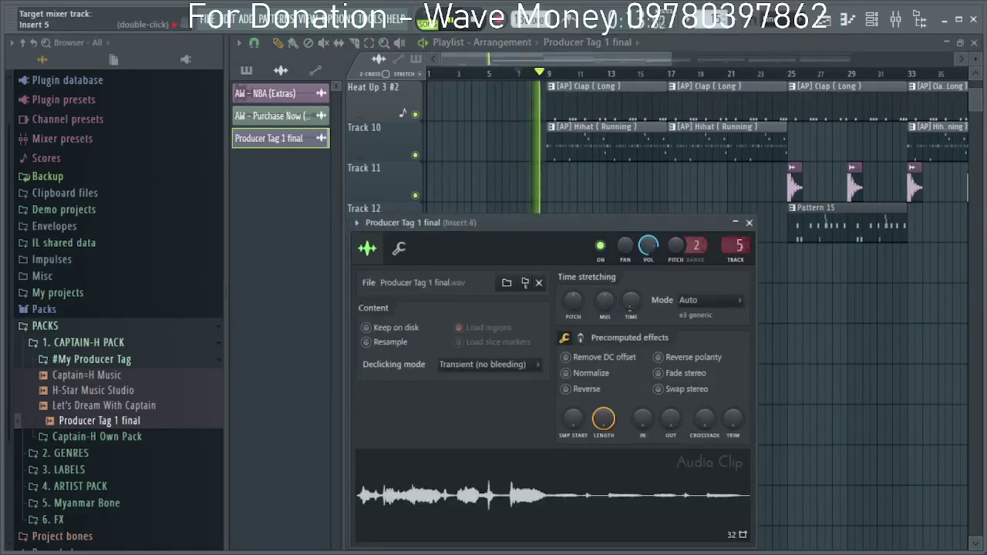
{"action": "double_click", "coordinate": [732, 245]}
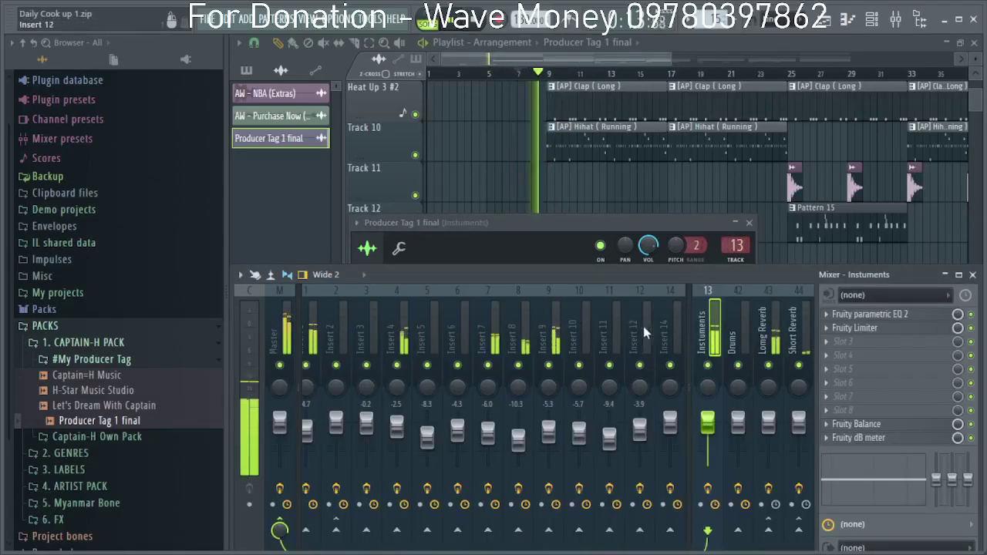
{"action": "key", "text": "space"}
{"action": "left_click", "coordinate": [735, 245]}
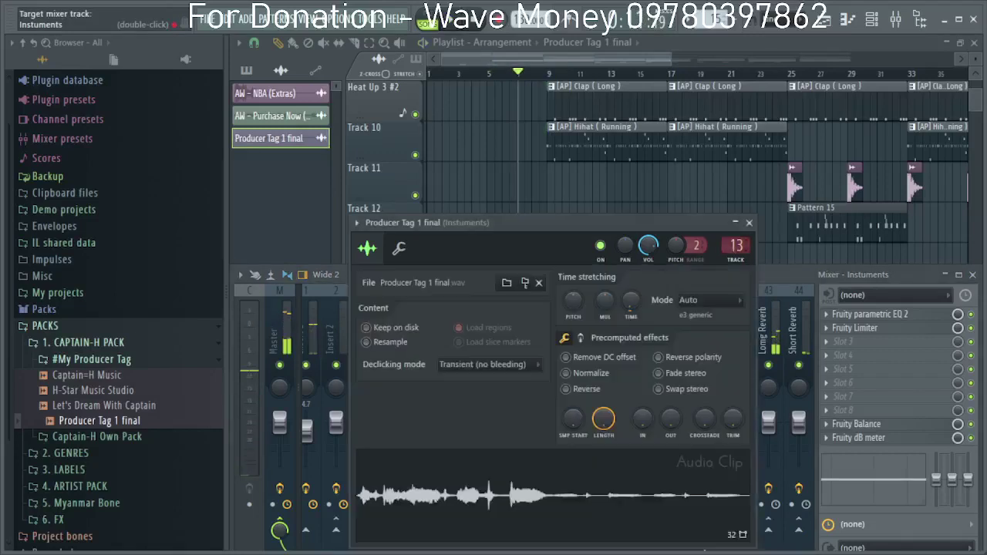
{"action": "left_click", "coordinate": [749, 222]}
{"action": "key", "text": "space"}
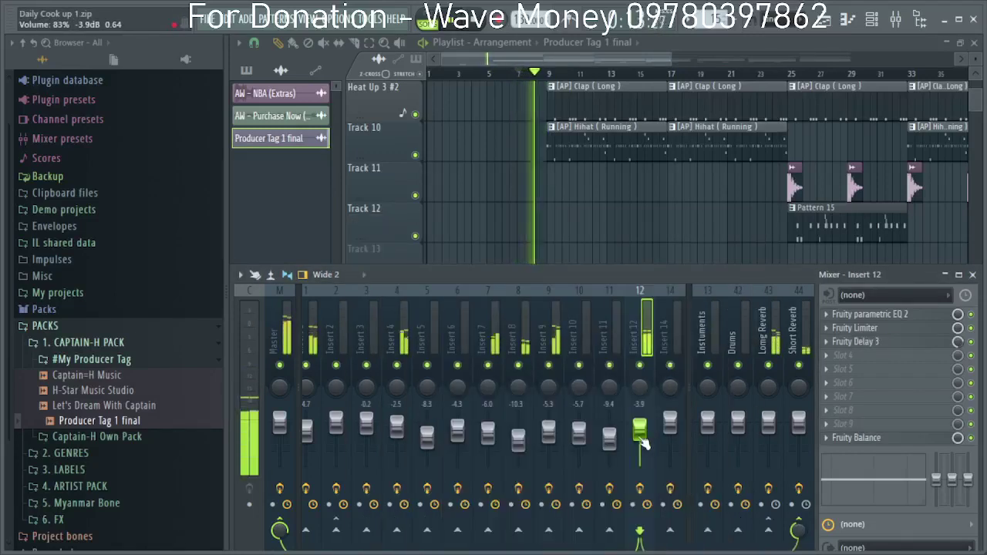
Replay the arrangement from bar 1 to check both Track 14 clips, and expand the 4. ARTIST PACK sample folder.
{"action": "key", "text": "F9"}
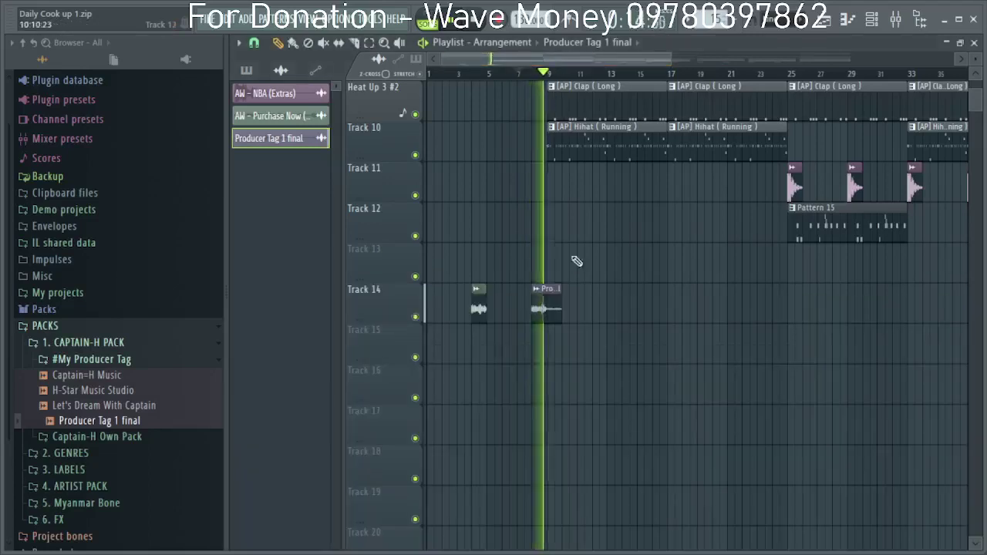
{"action": "double_click", "coordinate": [534, 305]}
{"action": "left_click", "coordinate": [748, 223]}
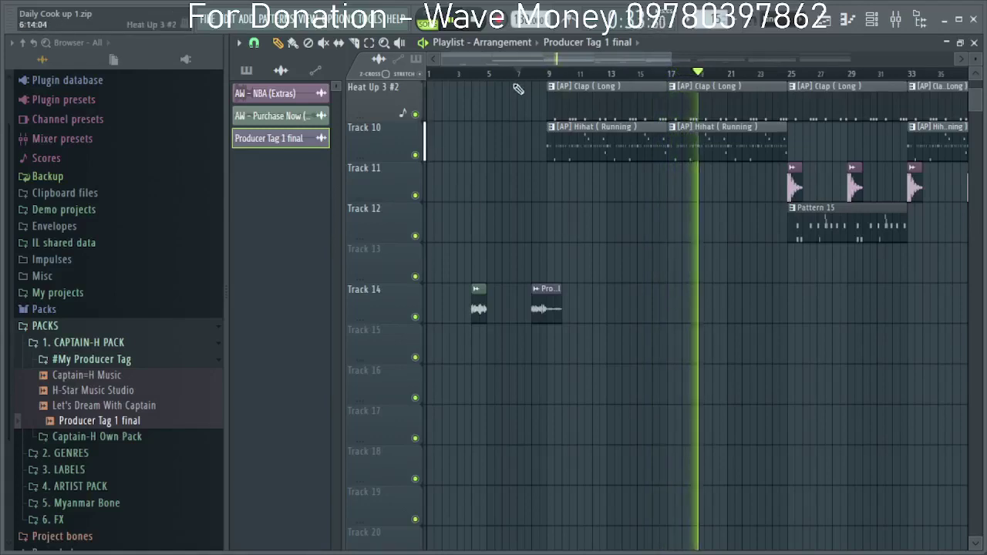
{"action": "left_click", "coordinate": [430, 74]}
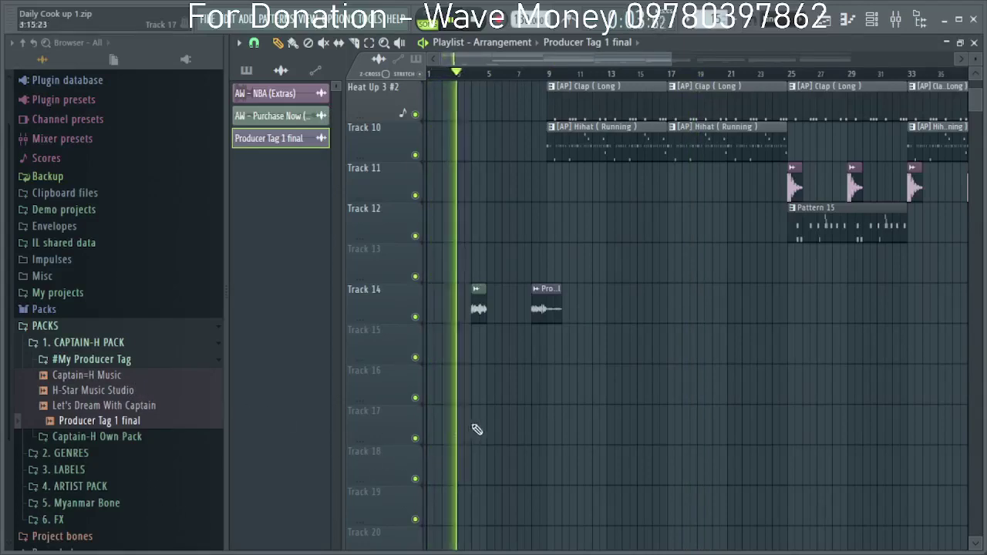
{"action": "scroll", "coordinate": [96, 423], "scroll_direction": "down", "scroll_amount": 2}
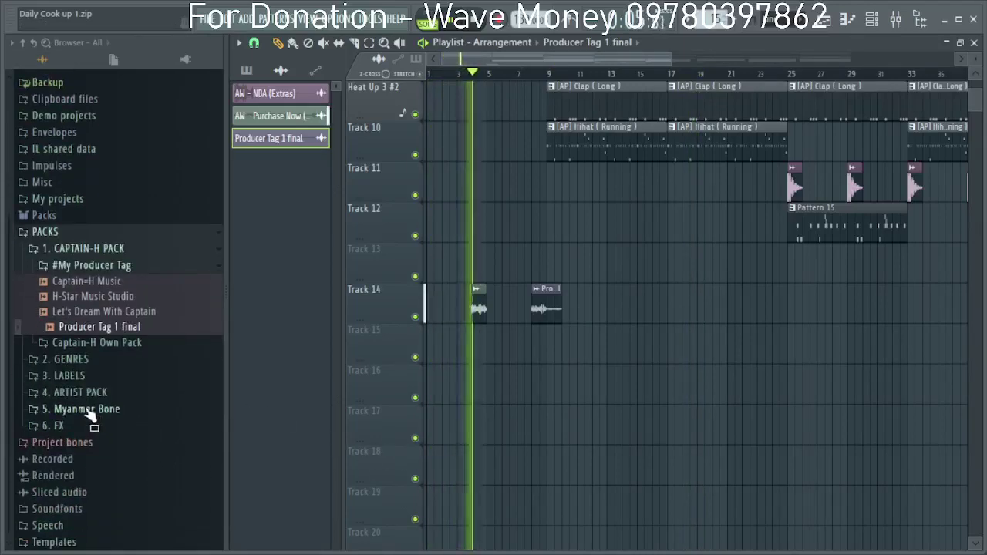
{"action": "left_click", "coordinate": [75, 392]}
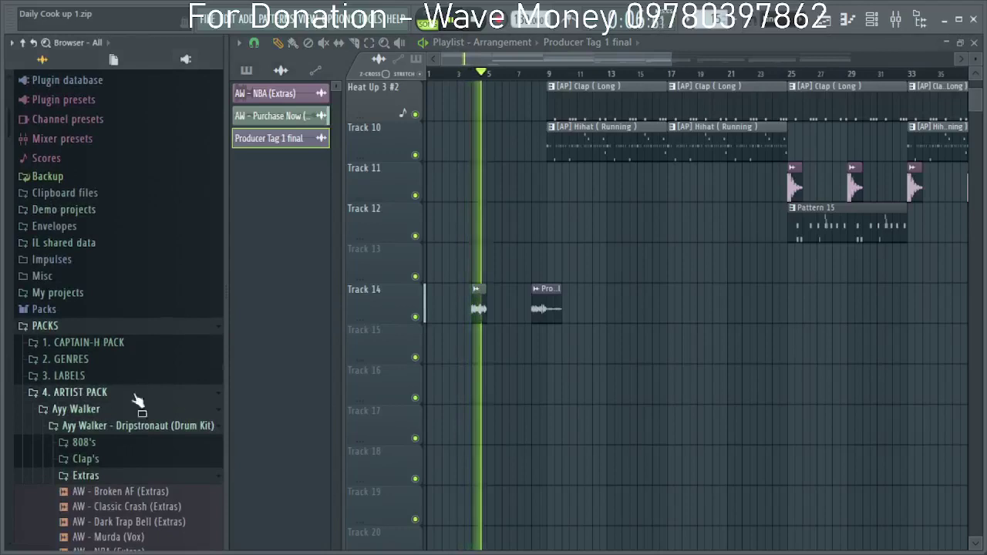
Raise the Insert 12 fader used by the AW - Purchase Now clip to -2.7 dB and replay from bar 4.
{"action": "double_click", "coordinate": [476, 303]}
{"action": "left_click", "coordinate": [704, 234]}
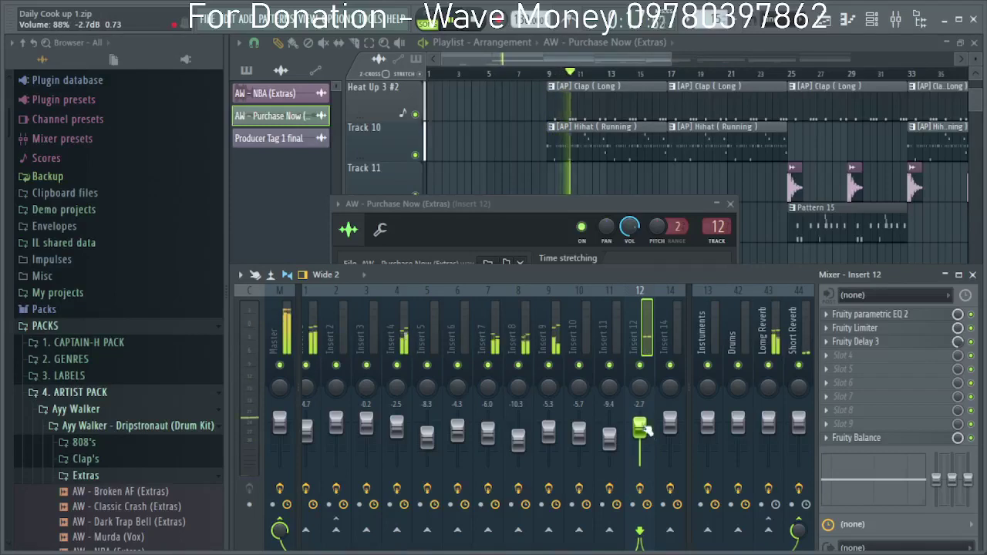
{"action": "left_click", "coordinate": [534, 62]}
{"action": "left_click", "coordinate": [478, 73]}
{"action": "left_click", "coordinate": [467, 73]}
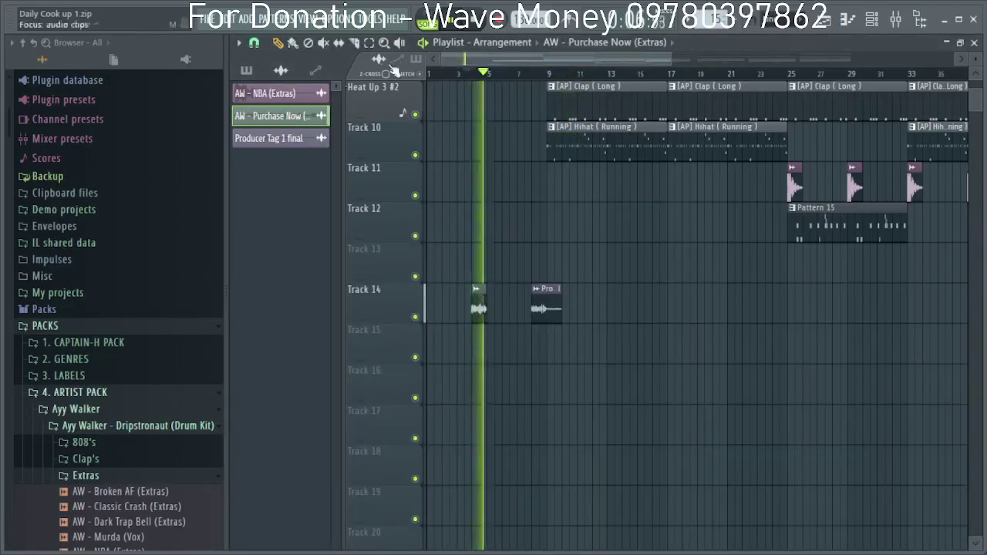
Set the playlist snapping to Beat.
{"action": "left_click", "coordinate": [254, 43]}
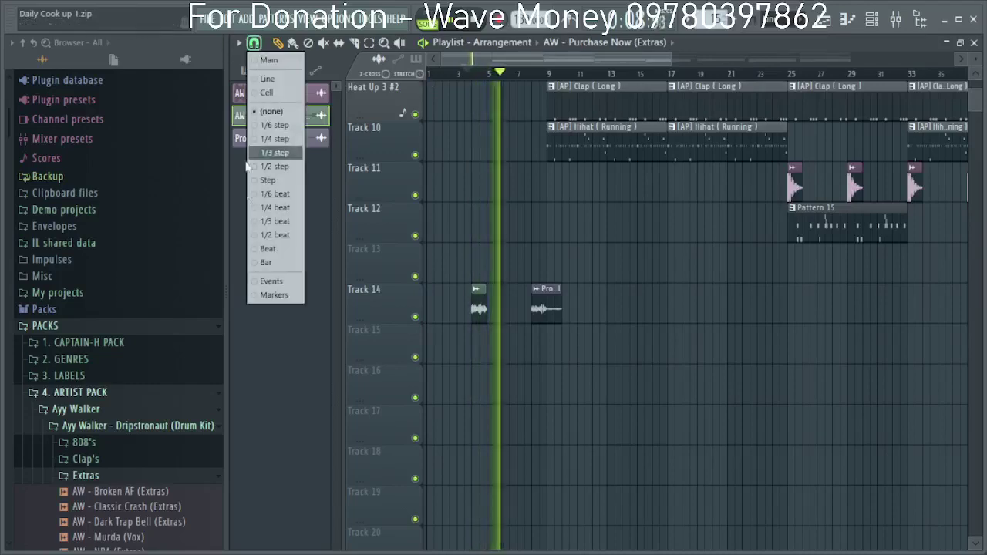
{"action": "left_click", "coordinate": [270, 248]}
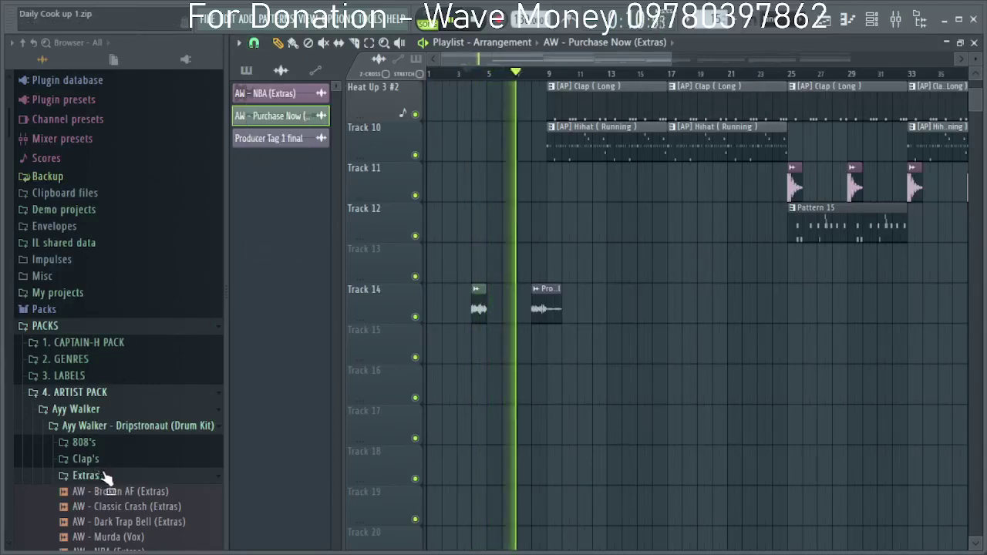
Look through the Extras samples of the Ayy Walker - Dripstronaut drum kit, stop playback and collapse the kit.
{"action": "scroll", "coordinate": [124, 476], "scroll_direction": "down", "scroll_amount": 5}
{"action": "scroll", "coordinate": [123, 476], "scroll_direction": "down", "scroll_amount": 2}
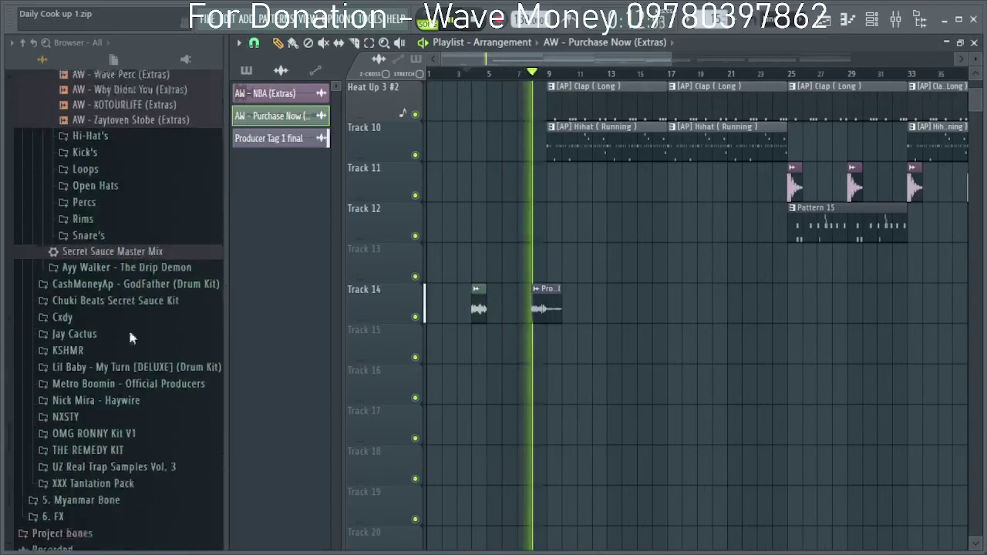
{"action": "scroll", "coordinate": [128, 327], "scroll_direction": "down", "scroll_amount": 5}
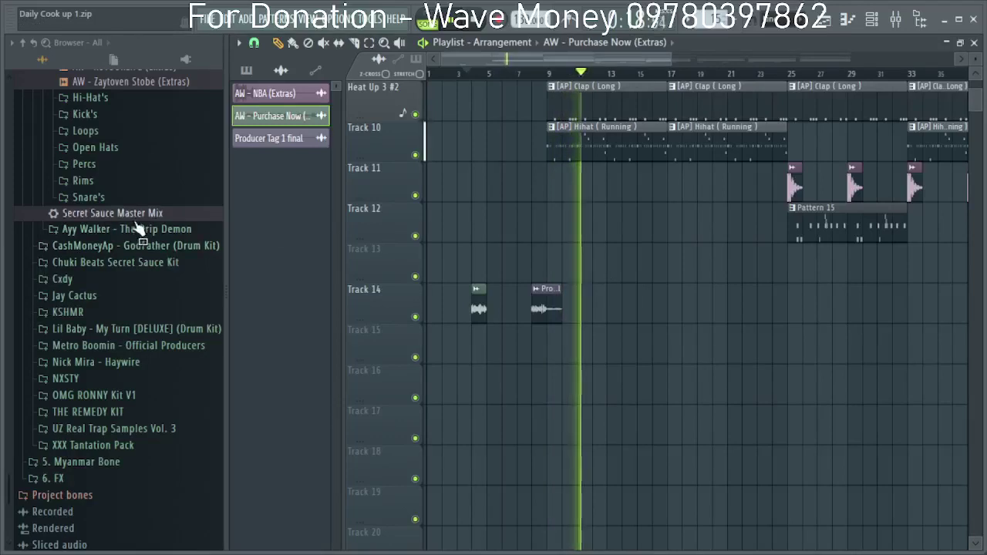
{"action": "scroll", "coordinate": [124, 247], "scroll_direction": "up", "scroll_amount": 3}
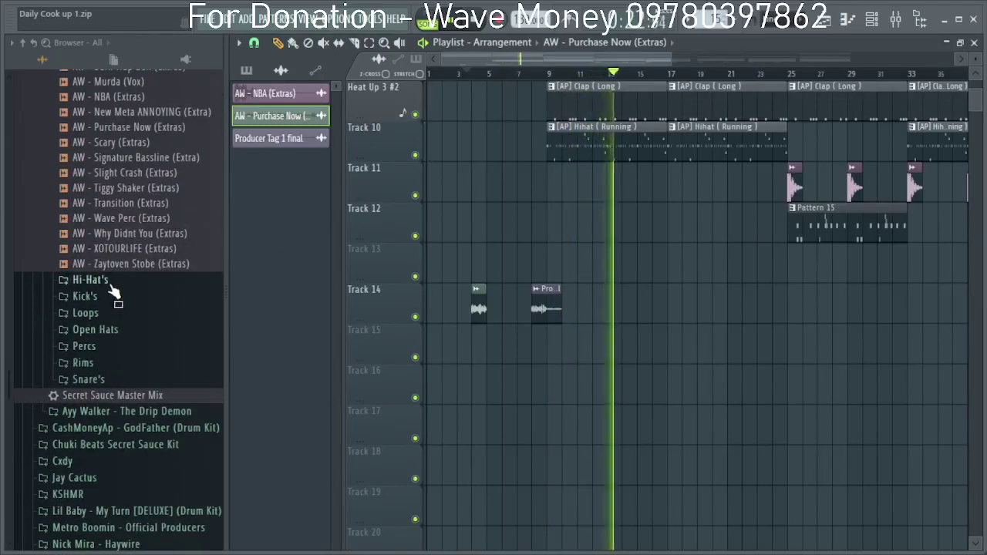
{"action": "key", "text": "space"}
{"action": "scroll", "coordinate": [440, 322], "scroll_direction": "down", "scroll_amount": 2}
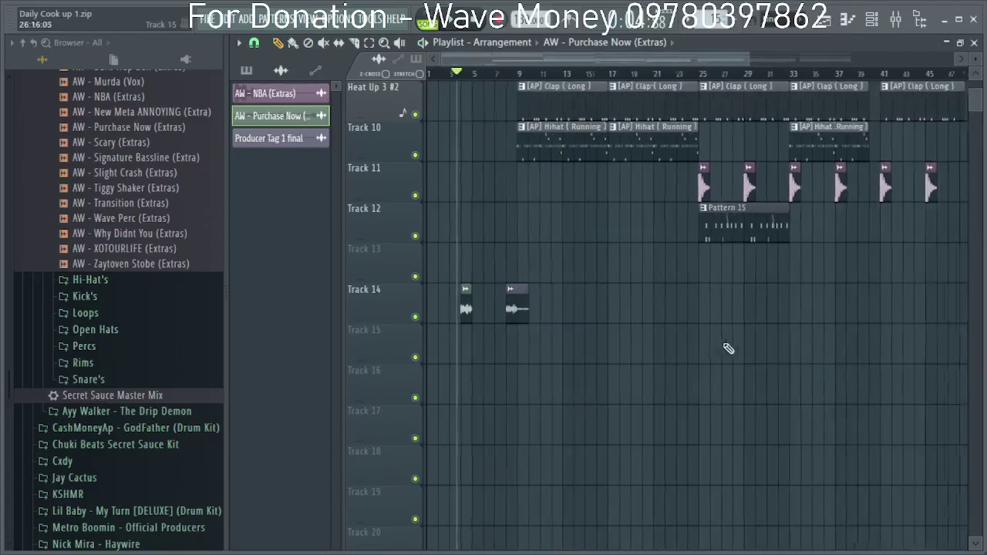
{"action": "scroll", "coordinate": [106, 337], "scroll_direction": "up", "scroll_amount": 6}
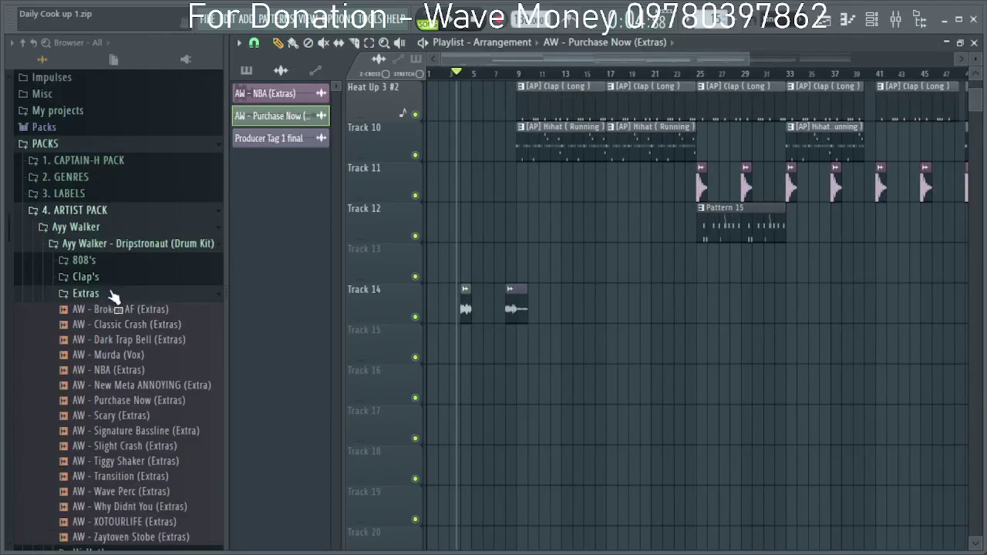
{"action": "left_click", "coordinate": [111, 294]}
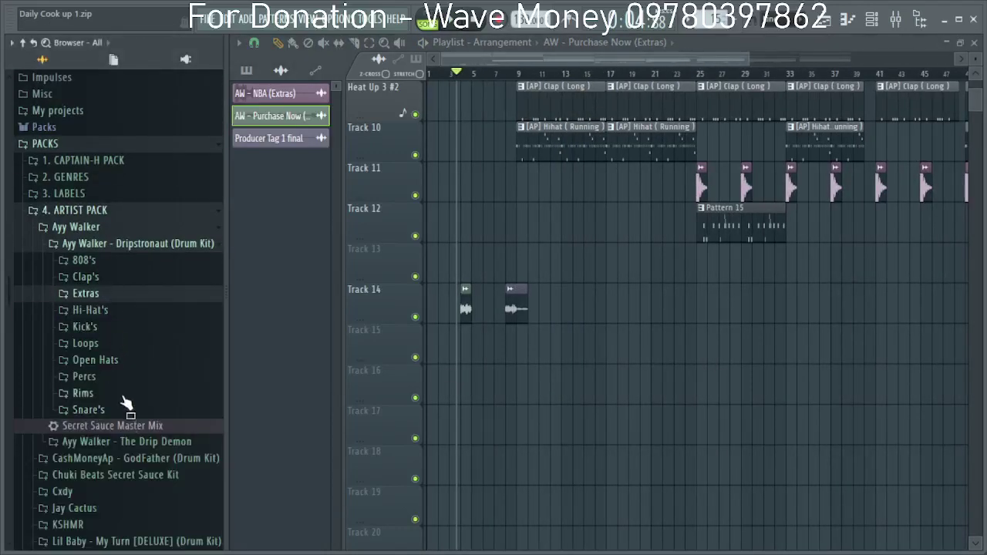
{"action": "left_click", "coordinate": [121, 244]}
Audition the Open Hats samples in the Ayy Walker - The Drip Demon kit, including Blvd and Slums.
{"action": "left_click", "coordinate": [119, 263]}
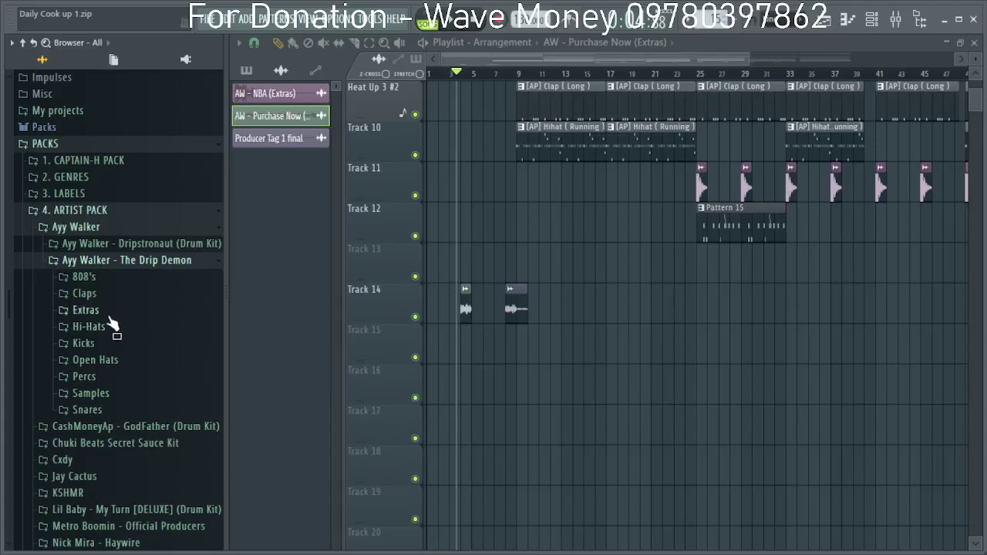
{"action": "left_click", "coordinate": [108, 357]}
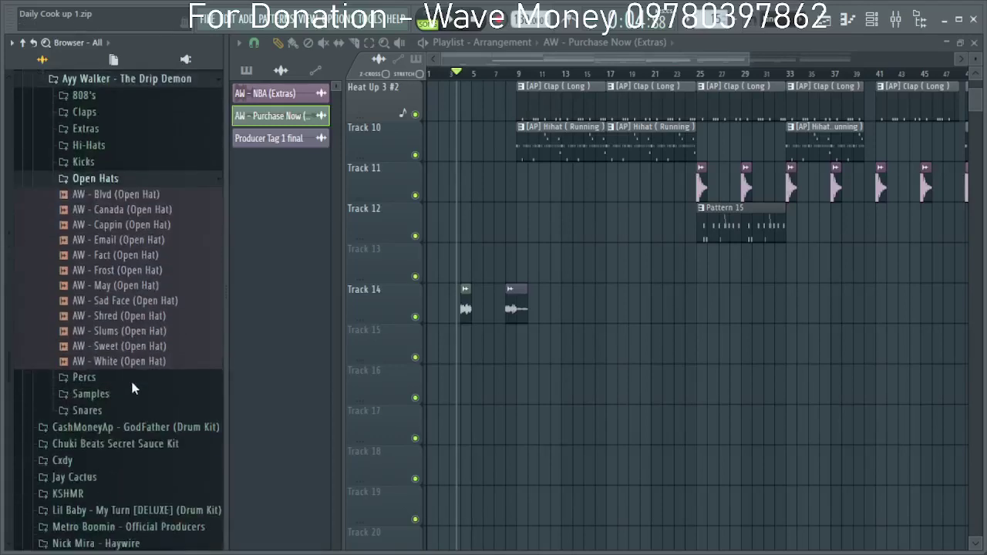
{"action": "left_click", "coordinate": [128, 368]}
{"action": "left_click", "coordinate": [102, 226]}
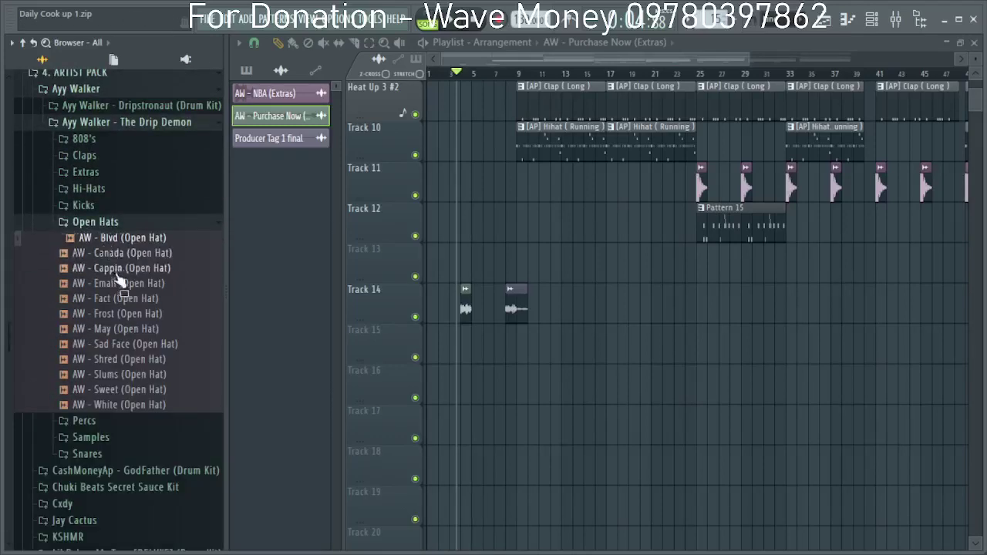
{"action": "left_click", "coordinate": [118, 270]}
{"action": "left_click", "coordinate": [116, 313]}
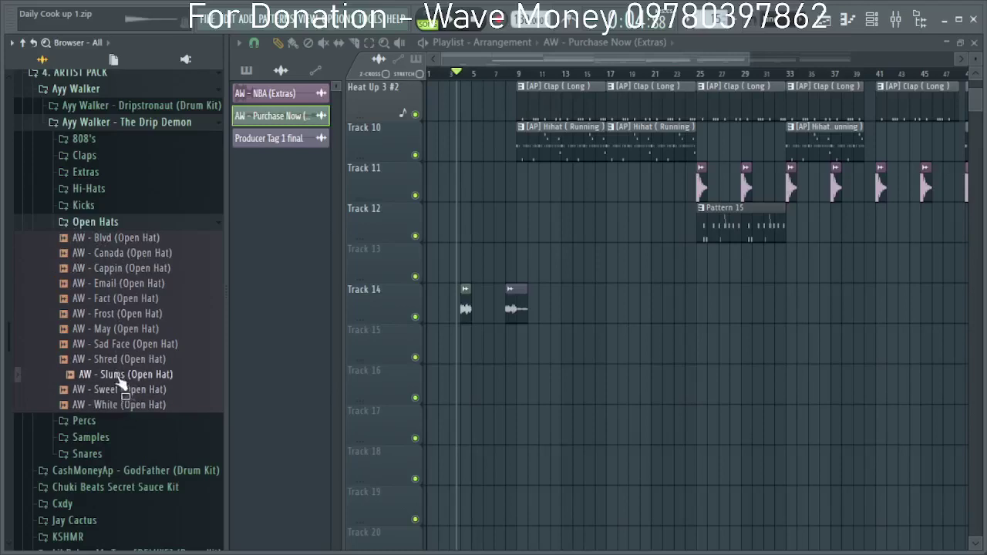
Audition the Crashes samples in the CashMoneyAp - GodFather drum kit, including Shee and PoloBoy, and collapse the folder.
{"action": "scroll", "coordinate": [116, 317], "scroll_direction": "down", "scroll_amount": 6}
{"action": "left_click", "coordinate": [108, 196]}
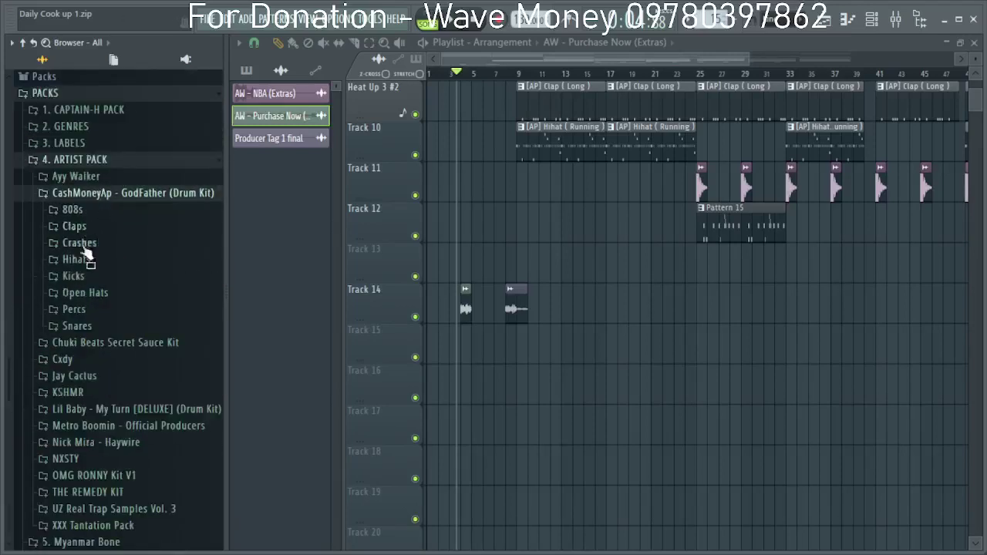
{"action": "left_click", "coordinate": [77, 226]}
{"action": "left_click", "coordinate": [88, 231]}
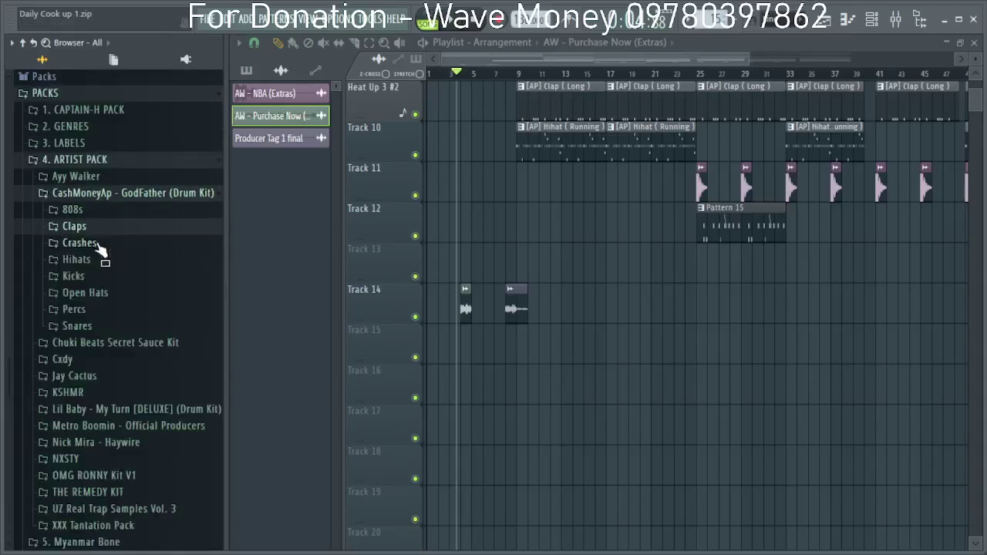
{"action": "left_click", "coordinate": [93, 244]}
{"action": "left_click", "coordinate": [97, 243]}
{"action": "left_click", "coordinate": [84, 243]}
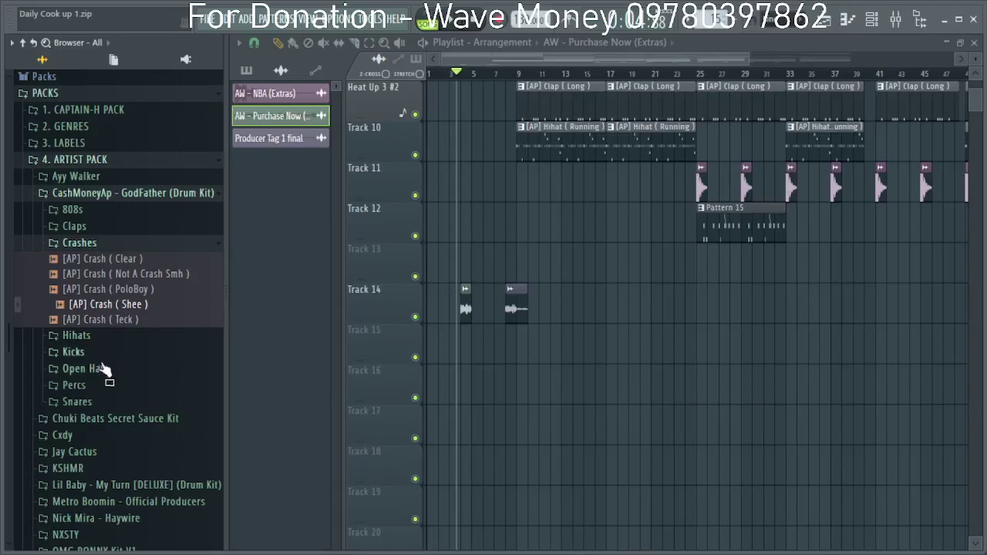
{"action": "scroll", "coordinate": [104, 241], "scroll_direction": "up", "scroll_amount": 4}
{"action": "scroll", "coordinate": [111, 366], "scroll_direction": "down", "scroll_amount": 4}
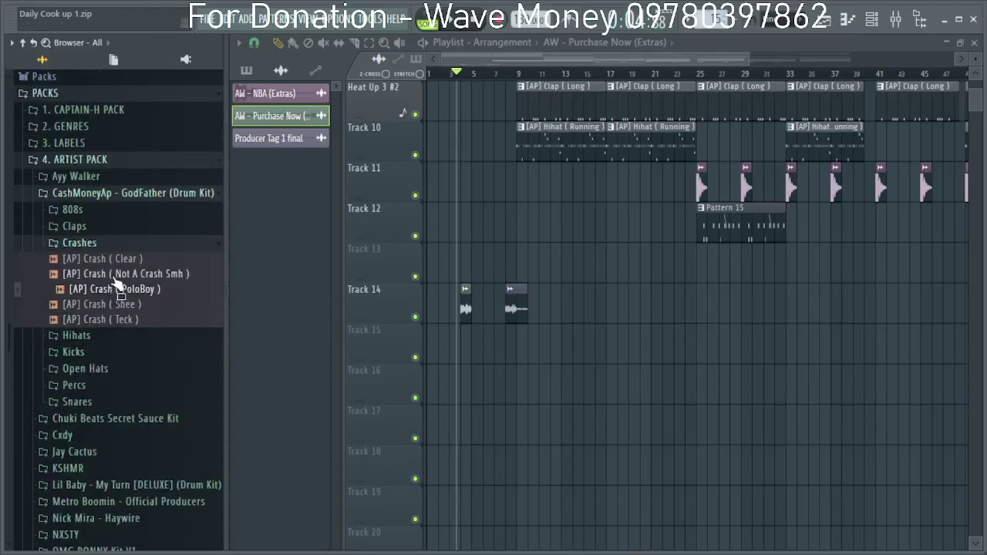
{"action": "left_click", "coordinate": [108, 245]}
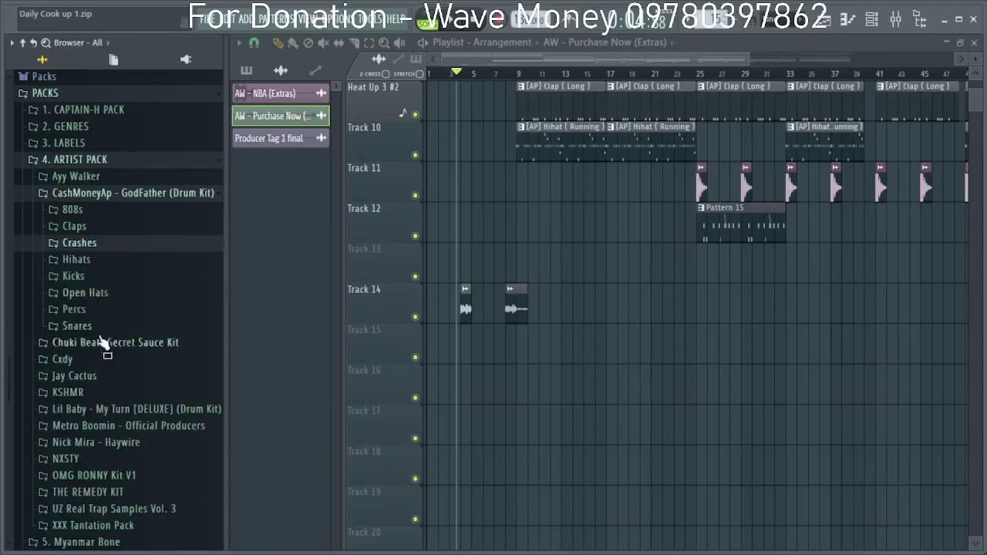
Look through the Cxdy - Ghostbuster kit's Bonus folder and audition its Transition FX's samples, including Greg and Area 51.
{"action": "scroll", "coordinate": [112, 355], "scroll_direction": "down", "scroll_amount": 2}
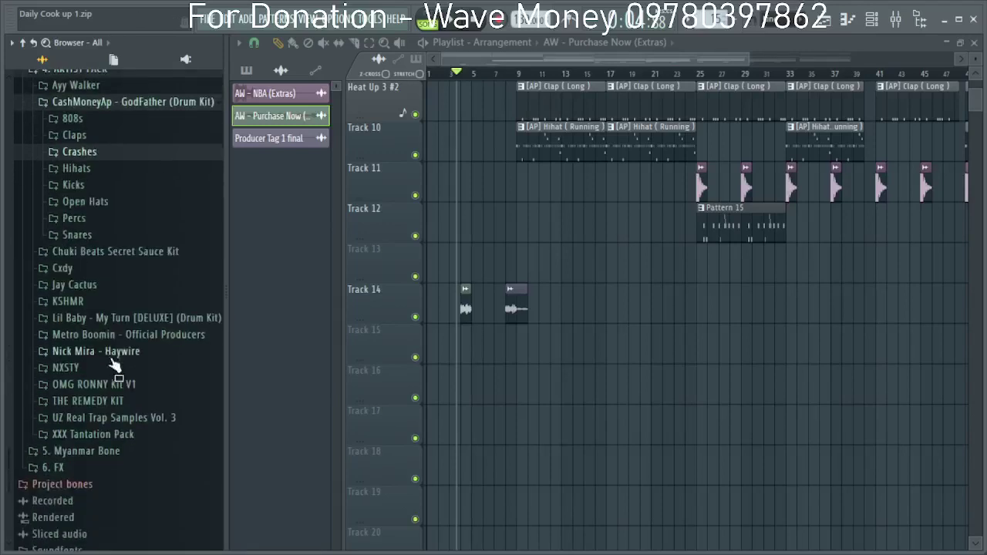
{"action": "left_click", "coordinate": [112, 270]}
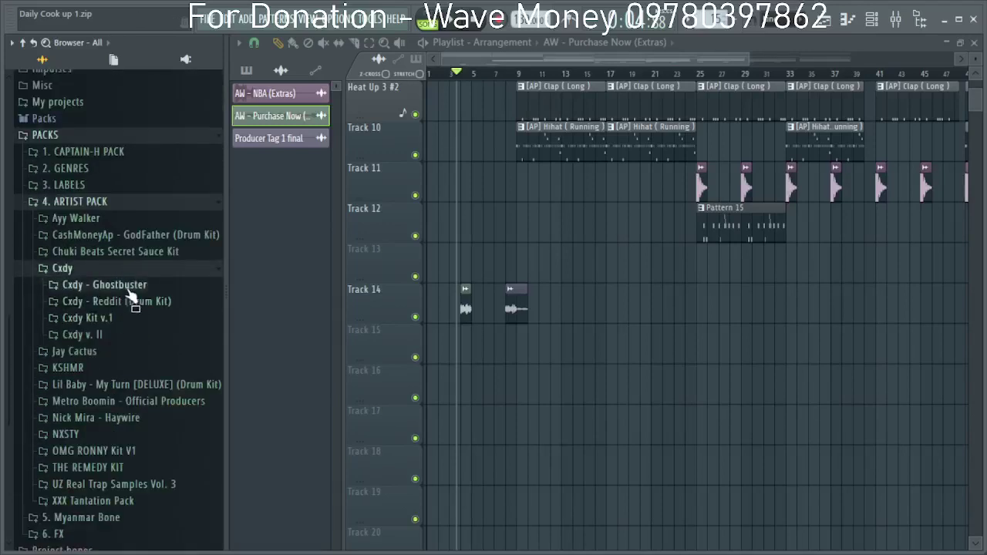
{"action": "left_click", "coordinate": [131, 291]}
{"action": "scroll", "coordinate": [122, 421], "scroll_direction": "down", "scroll_amount": 2}
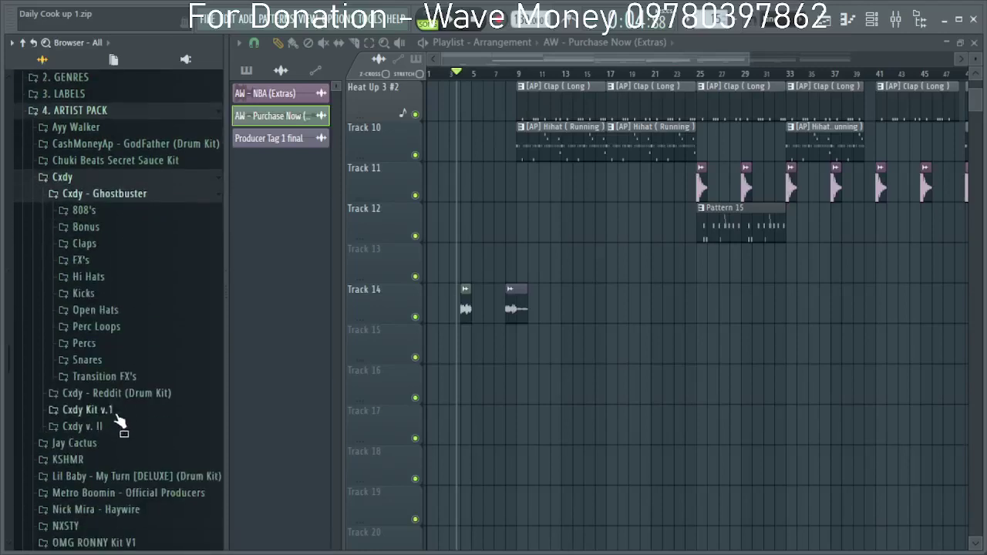
{"action": "left_click", "coordinate": [91, 230]}
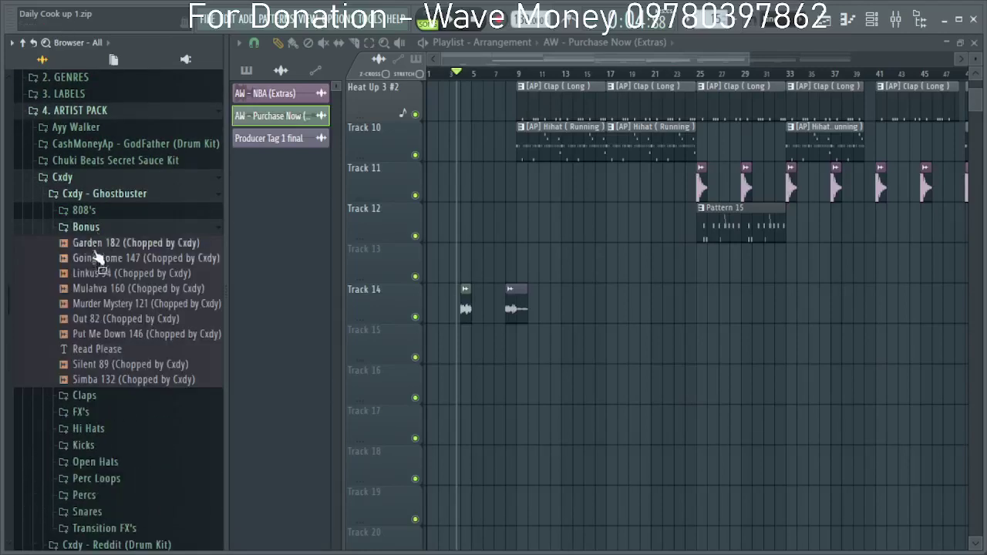
{"action": "left_click", "coordinate": [99, 229]}
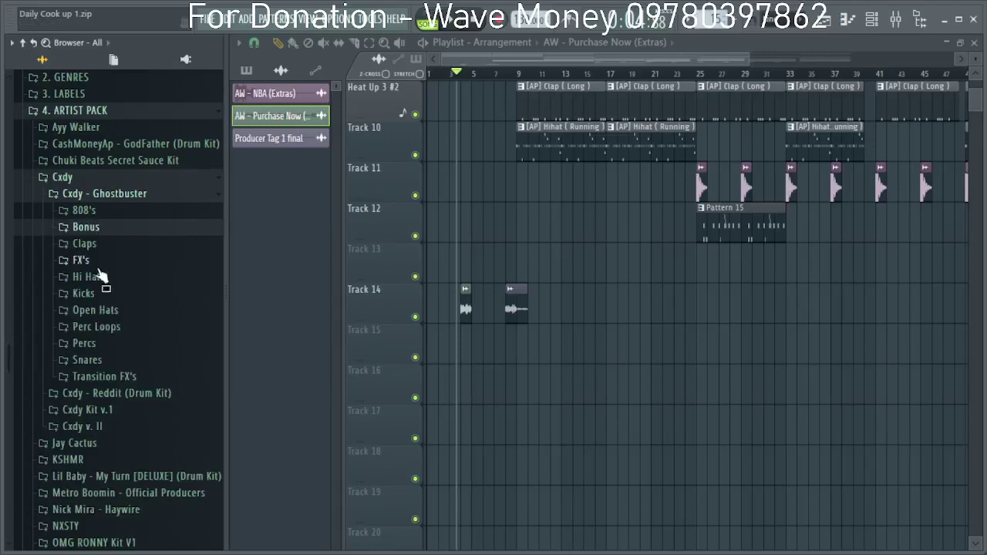
{"action": "left_click", "coordinate": [116, 377]}
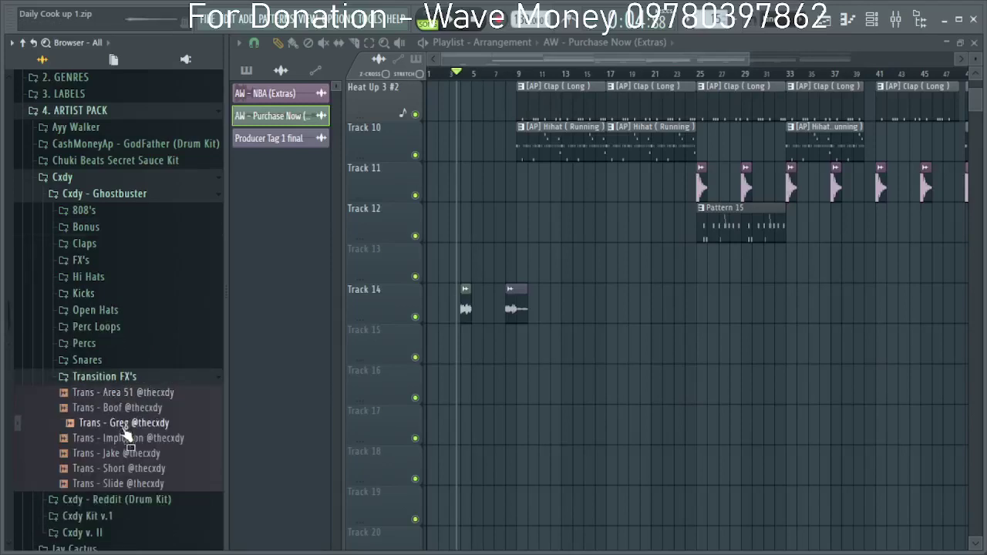
{"action": "scroll", "coordinate": [136, 455], "scroll_direction": "down", "scroll_amount": 5}
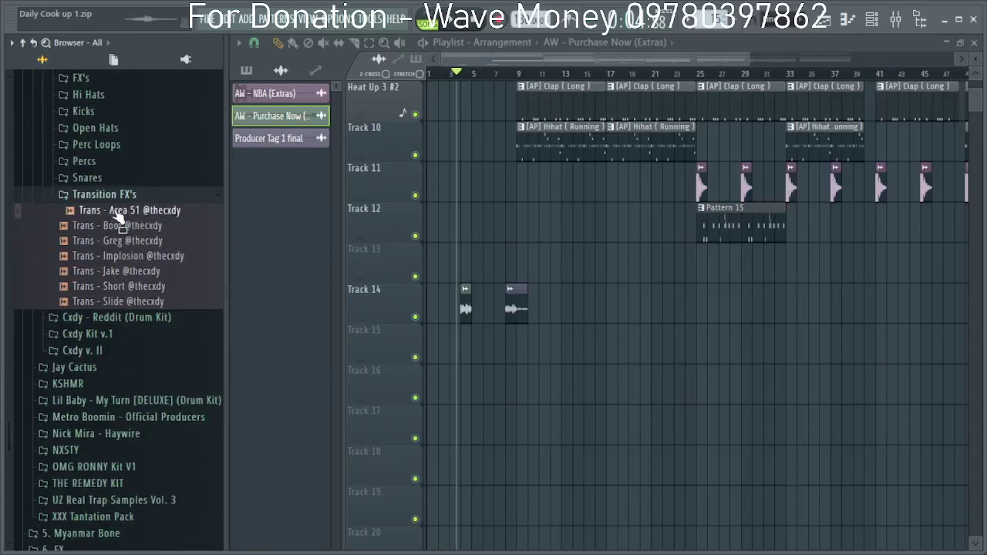
Audition the Cymbals, FX, Snares and Snaps samples in the Cxdy - Reddit drum kit.
{"action": "left_click", "coordinate": [113, 322]}
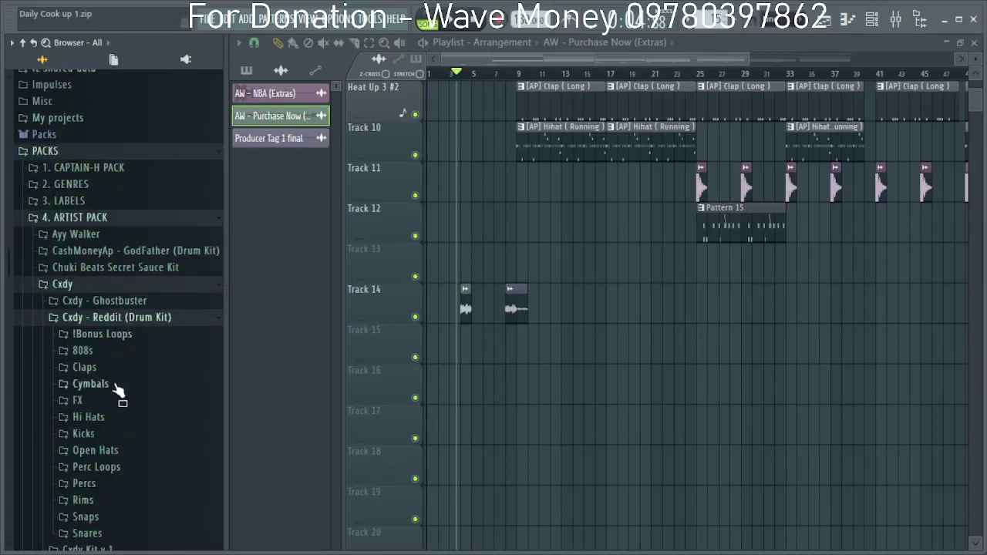
{"action": "scroll", "coordinate": [119, 362], "scroll_direction": "down", "scroll_amount": 5}
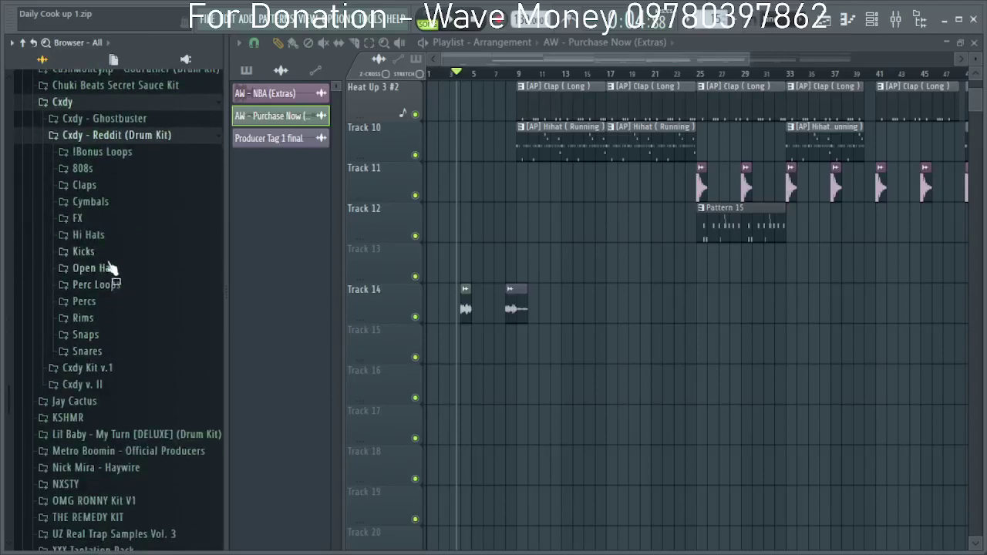
{"action": "left_click", "coordinate": [96, 203]}
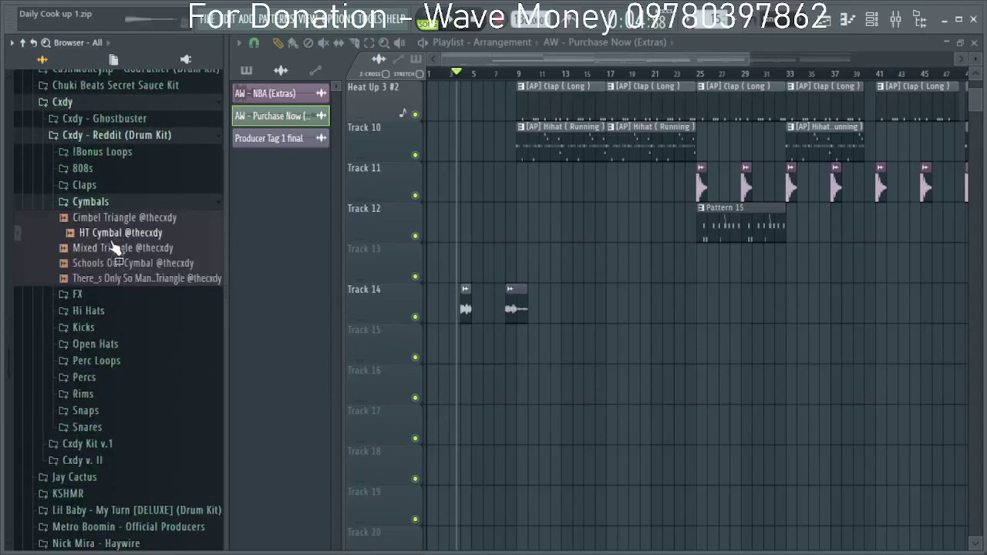
{"action": "left_click", "coordinate": [106, 299]}
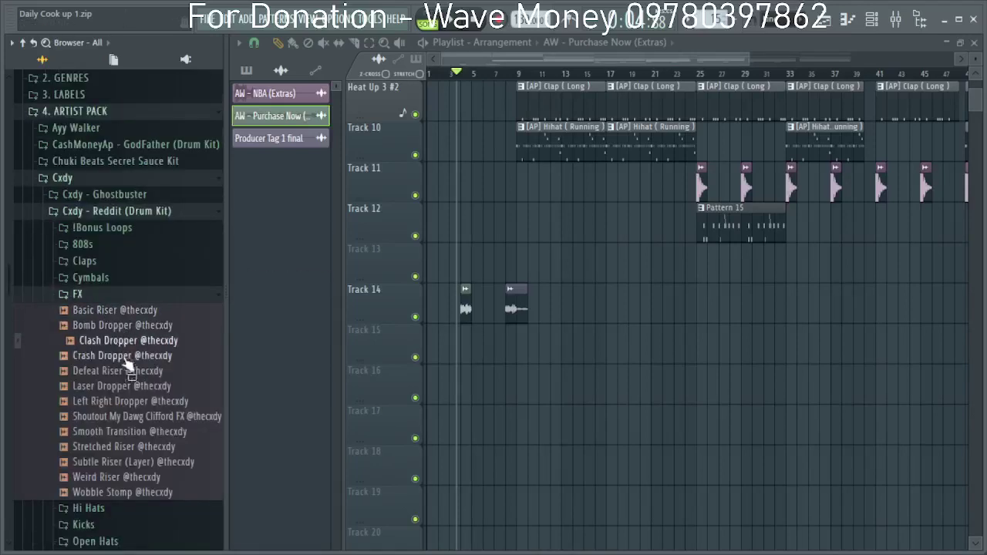
{"action": "scroll", "coordinate": [128, 363], "scroll_direction": "down", "scroll_amount": 4}
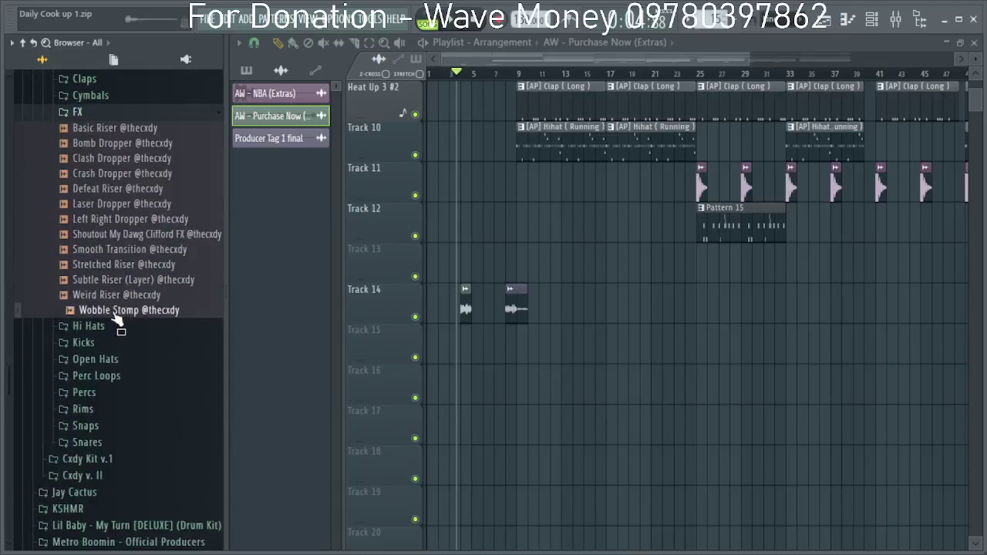
{"action": "left_click", "coordinate": [108, 445]}
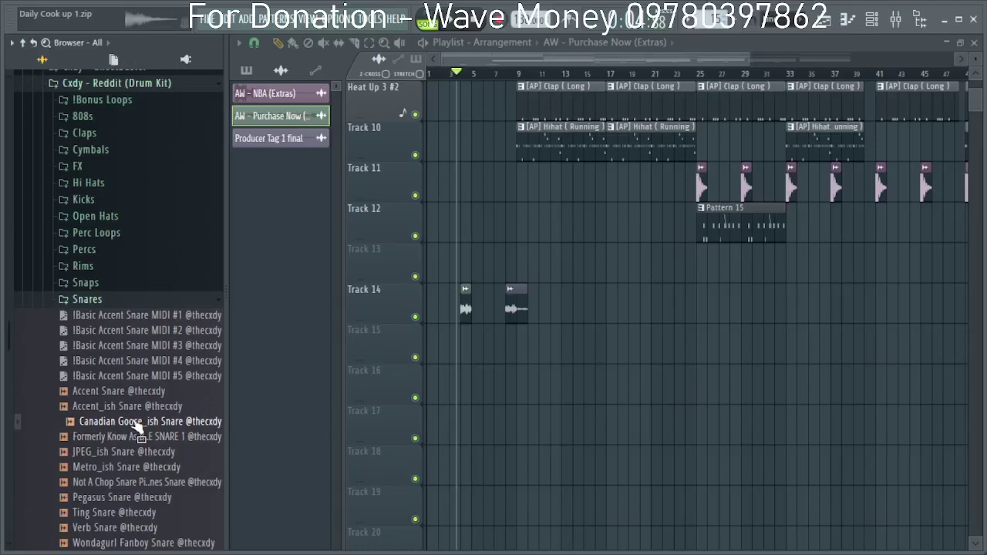
{"action": "left_click", "coordinate": [95, 300]}
{"action": "left_click", "coordinate": [92, 284]}
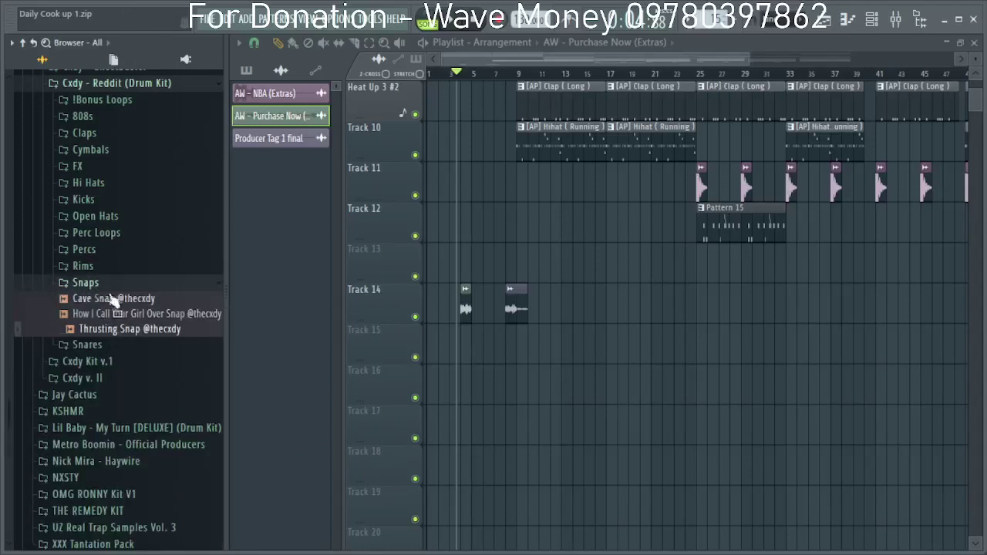
Audition the Vox & FX and Snare samples in Cxdy Kit v.1.
{"action": "left_click", "coordinate": [87, 362]}
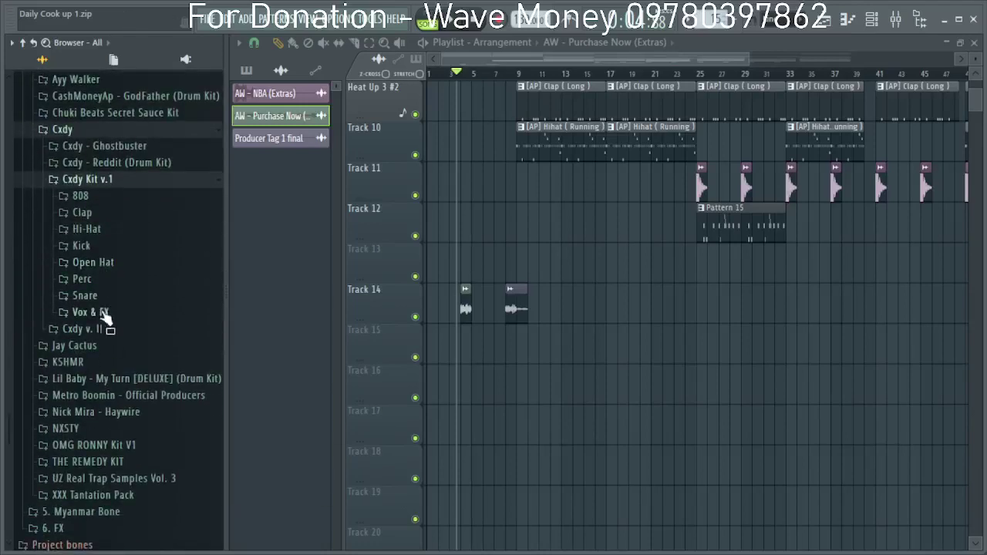
{"action": "left_click", "coordinate": [104, 312]}
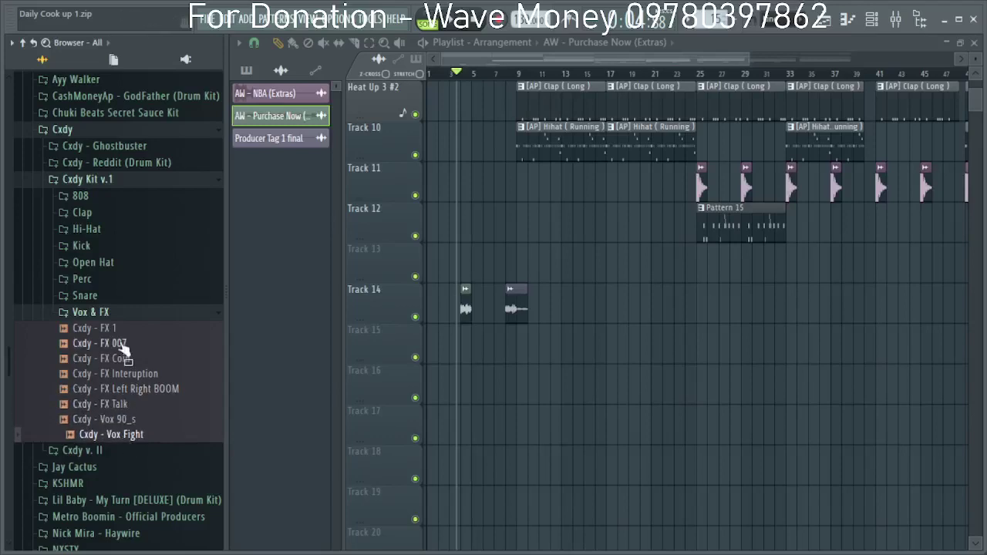
{"action": "left_click", "coordinate": [85, 297]}
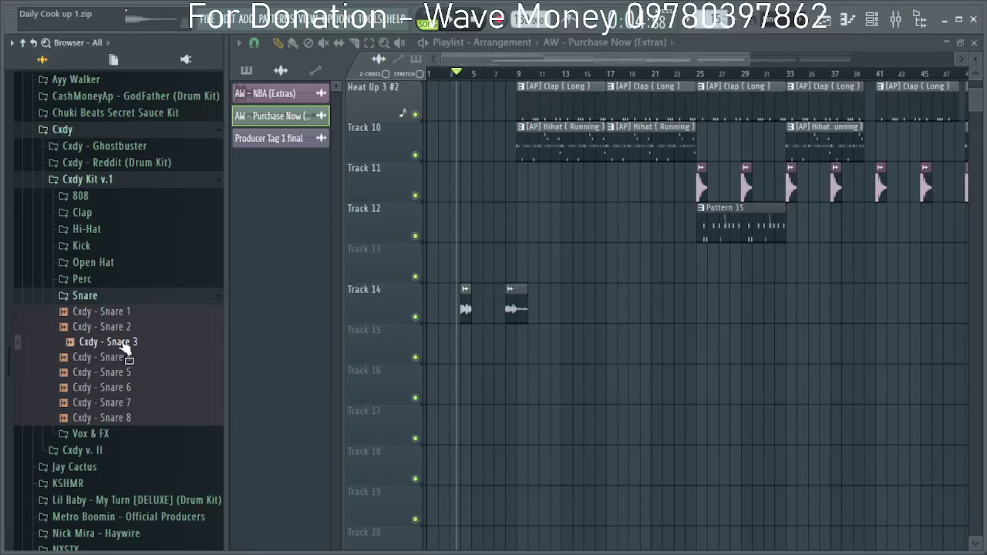
Play the arrangement from bar 25 while auditioning Cxdy - Snare 3, 4 and 5 against it, and stop playback.
{"action": "key", "text": "space"}
{"action": "left_click", "coordinate": [700, 75]}
{"action": "scroll", "coordinate": [385, 355], "scroll_direction": "down", "scroll_amount": 2}
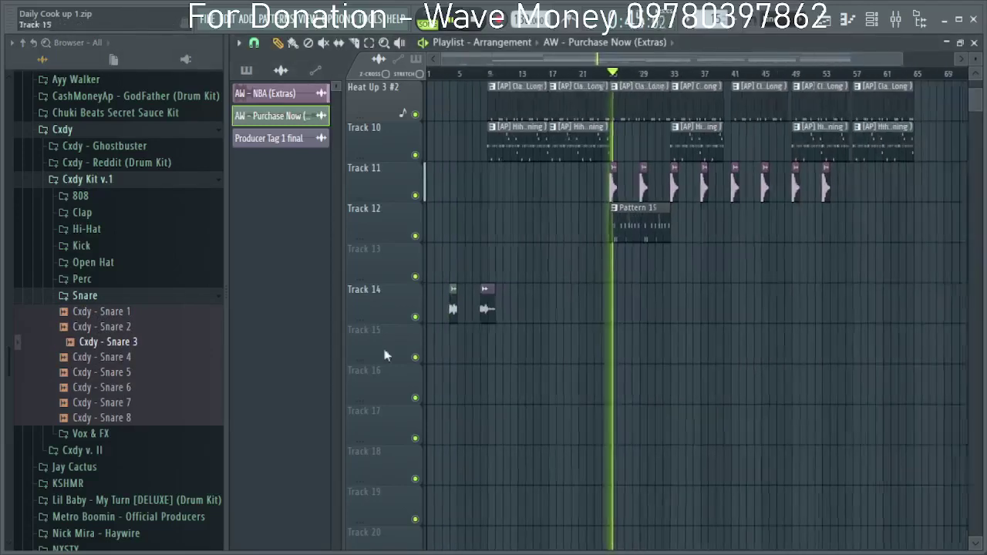
{"action": "left_click", "coordinate": [135, 373]}
{"action": "left_click", "coordinate": [136, 359]}
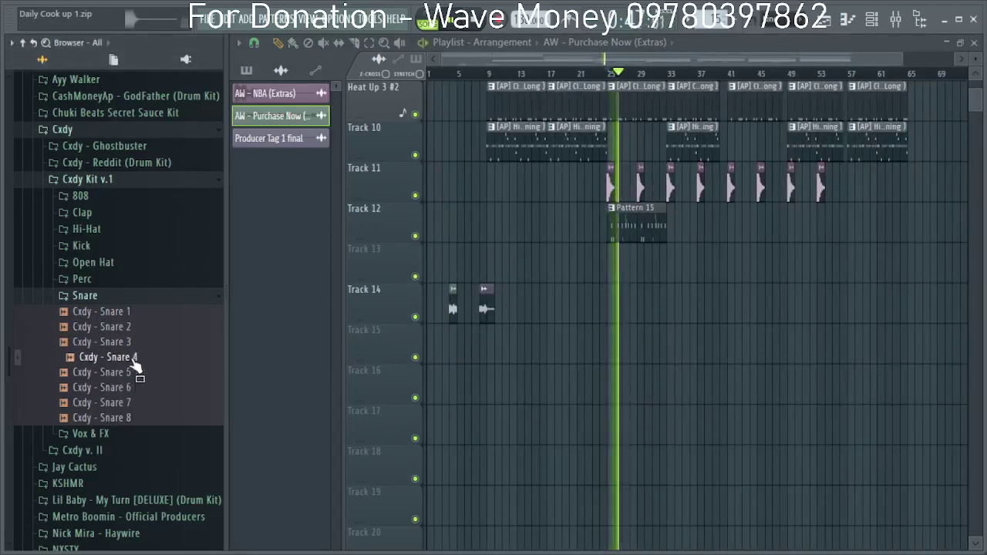
{"action": "left_click", "coordinate": [154, 344]}
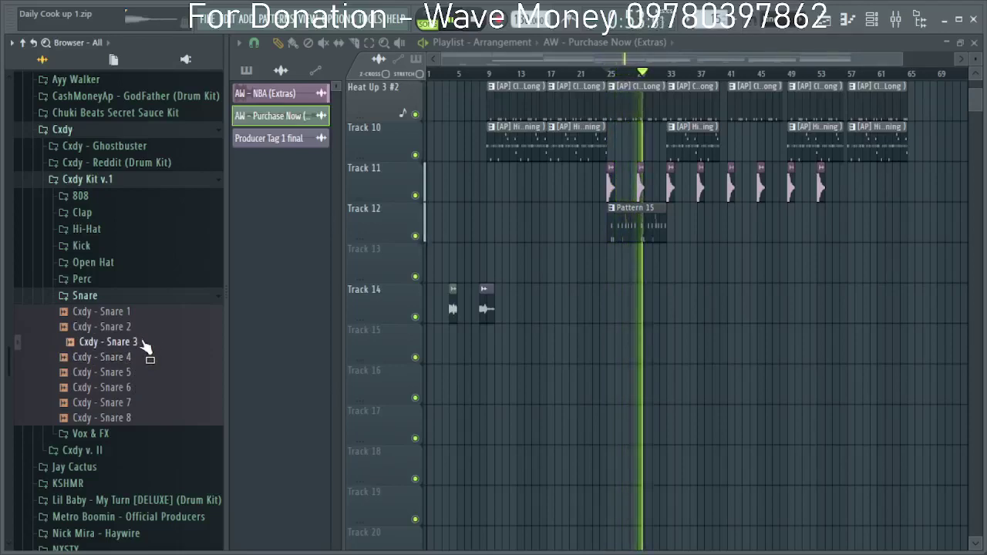
{"action": "key", "text": "space"}
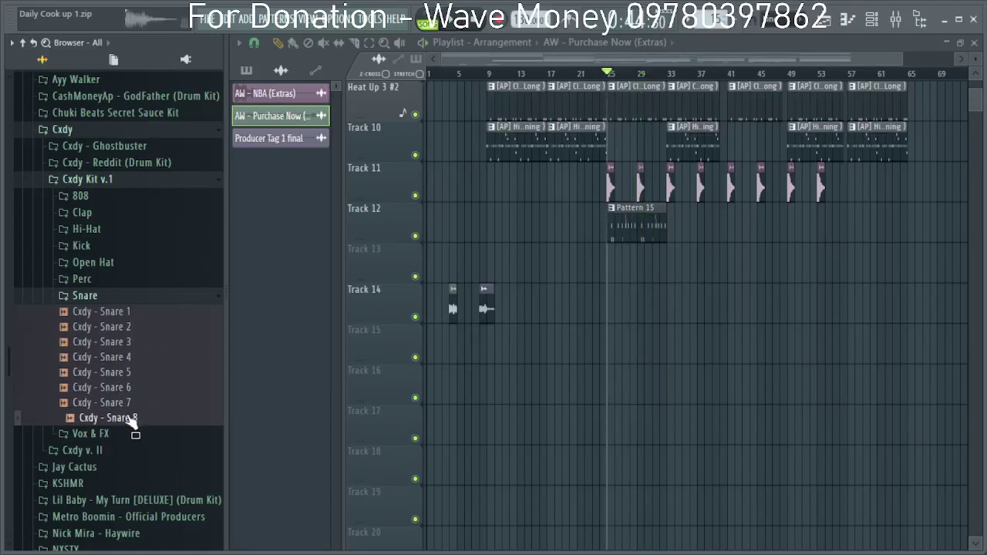
Audition the Cxdy - Reddit kit's Snares over the arrangement, including JPEG_ish and Canadian Goose_ish, and collapse the folder.
{"action": "left_click", "coordinate": [129, 297]}
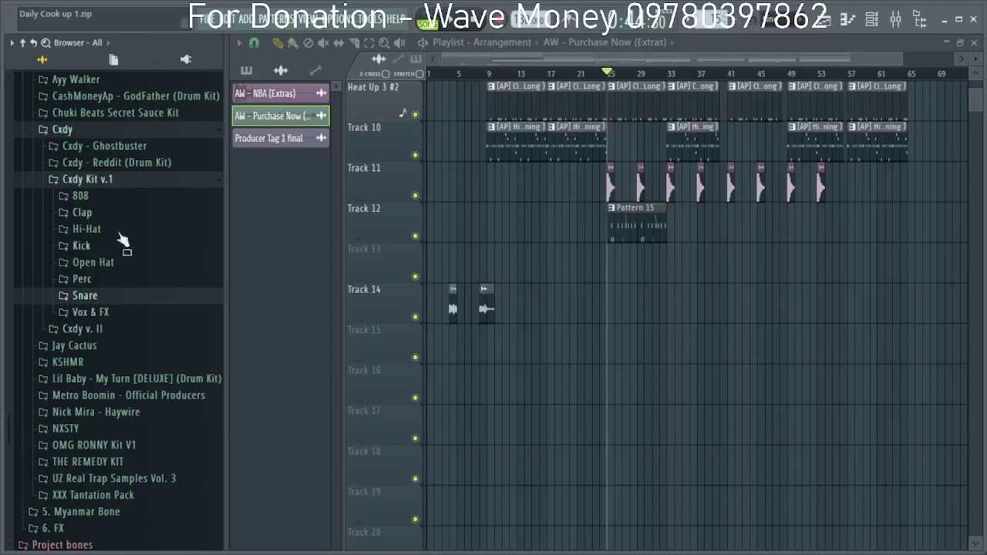
{"action": "left_click", "coordinate": [125, 164]}
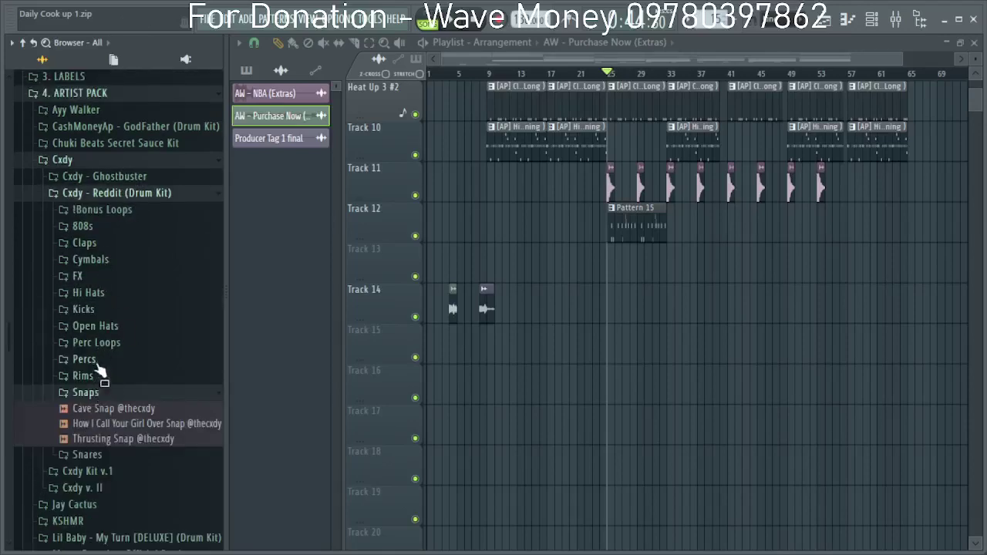
{"action": "left_click", "coordinate": [87, 454]}
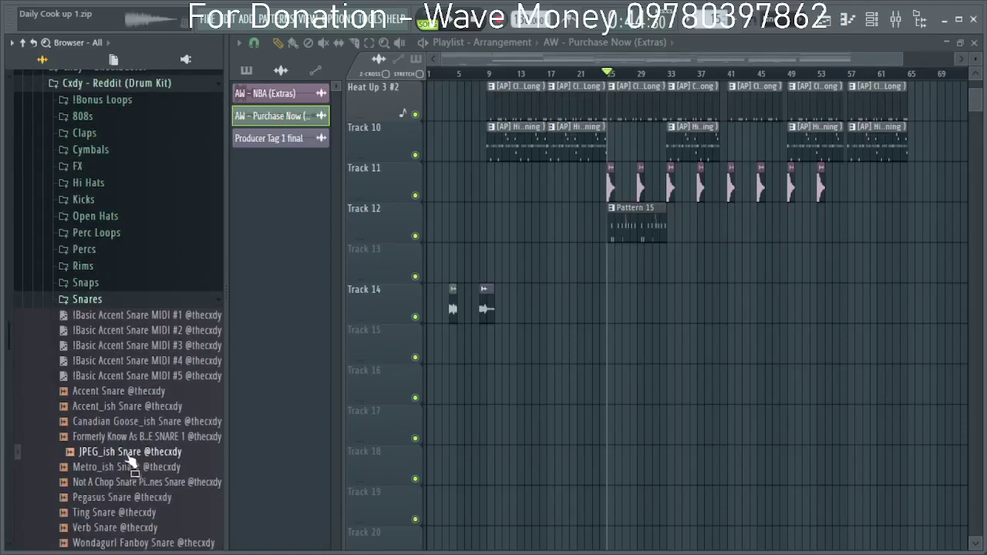
{"action": "scroll", "coordinate": [120, 429], "scroll_direction": "down", "scroll_amount": 6}
{"action": "key", "text": "space"}
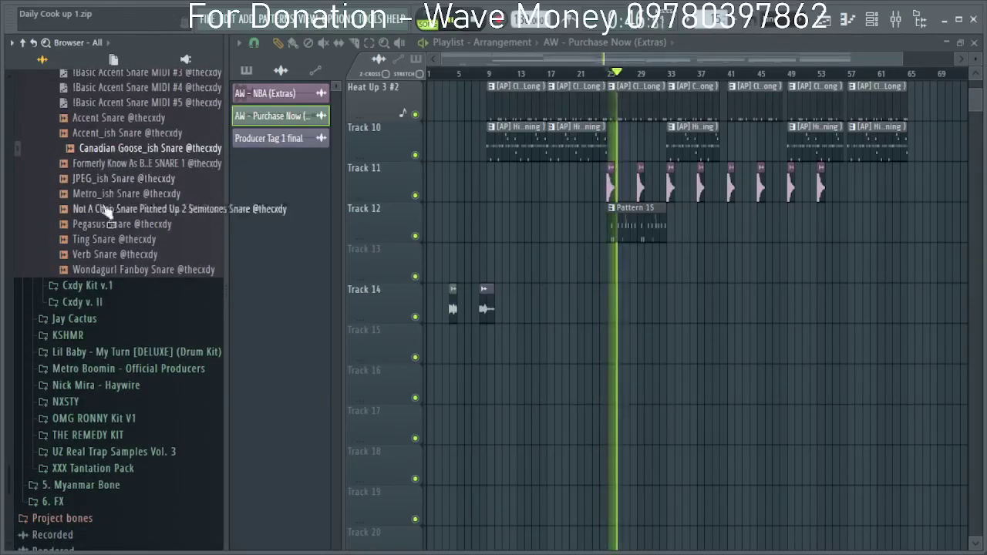
{"action": "scroll", "coordinate": [95, 264], "scroll_direction": "up", "scroll_amount": 5}
{"action": "left_click", "coordinate": [98, 302]}
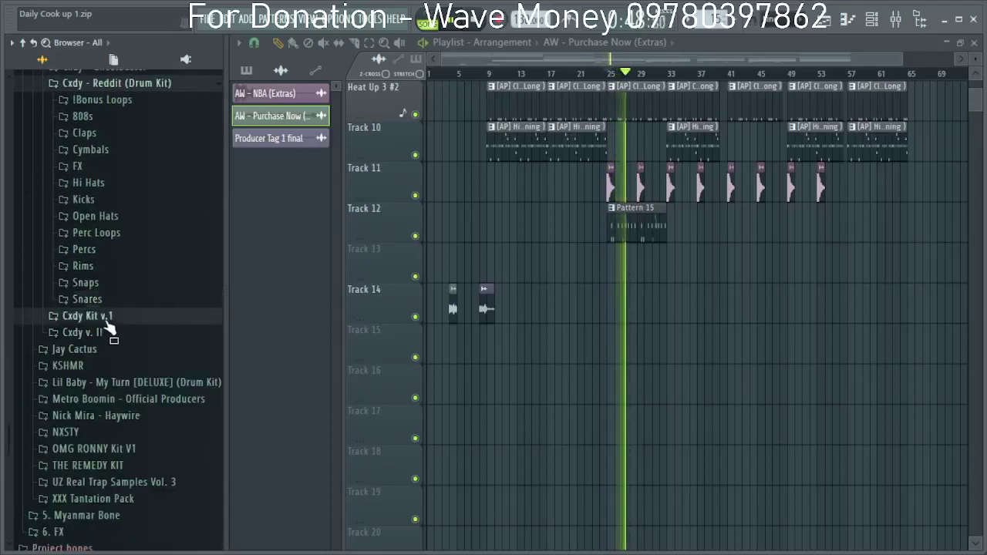
Load Cxdy - Snare 3 from Cxdy Kit v.1's Snare folder into a new channel, stop playback and close its sampler settings.
{"action": "left_click", "coordinate": [104, 318]}
{"action": "scroll", "coordinate": [123, 371], "scroll_direction": "down", "scroll_amount": 3}
{"action": "left_click", "coordinate": [85, 341]}
{"action": "key", "text": "space"}
{"action": "left_click", "coordinate": [127, 449]}
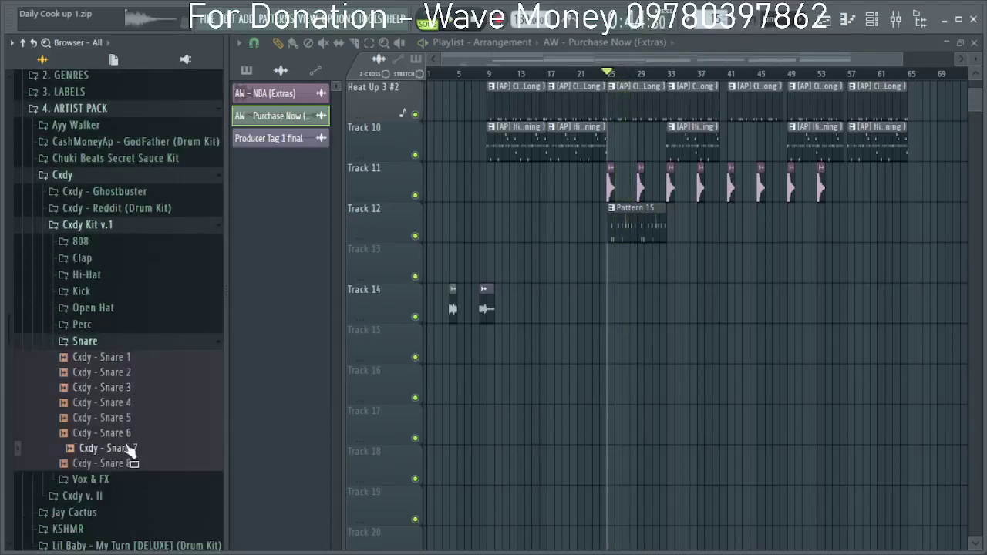
{"action": "right_click", "coordinate": [131, 393]}
{"action": "left_click", "coordinate": [196, 366]}
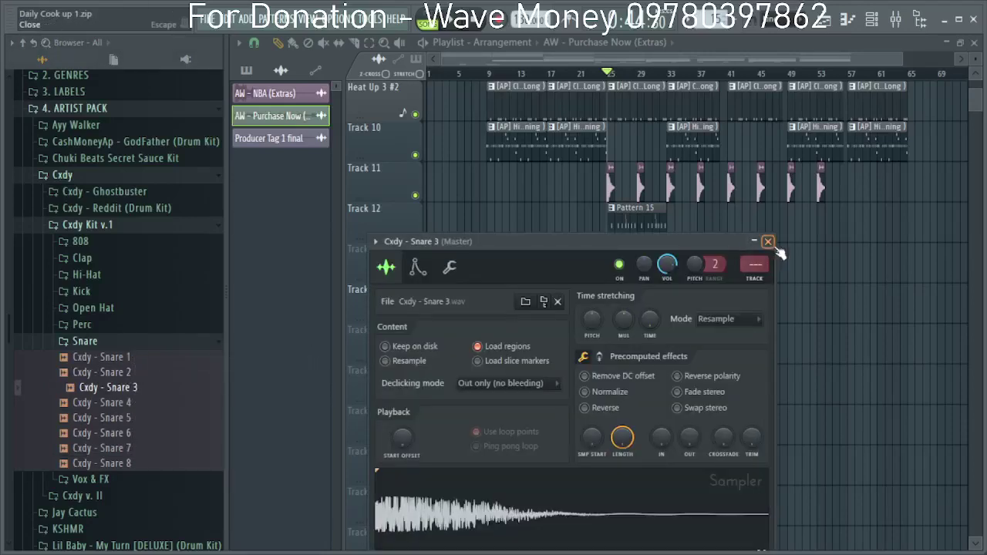
{"action": "left_click", "coordinate": [769, 243]}
Play back the section from bar 25 containing Pattern 15 and stop playback.
{"action": "scroll", "coordinate": [671, 271], "scroll_direction": "up", "scroll_amount": 7}
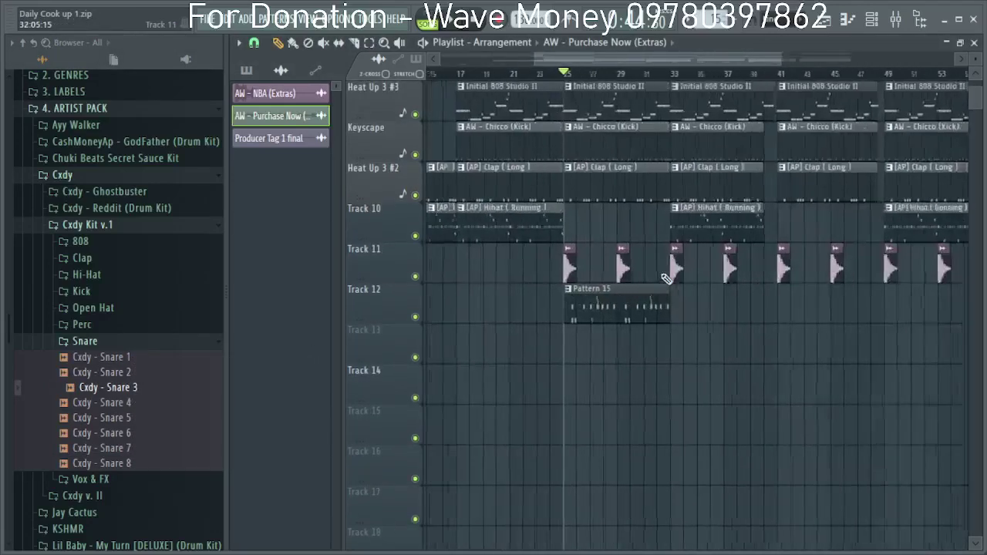
{"action": "key", "text": "space"}
{"action": "scroll", "coordinate": [525, 346], "scroll_direction": "down", "scroll_amount": 2}
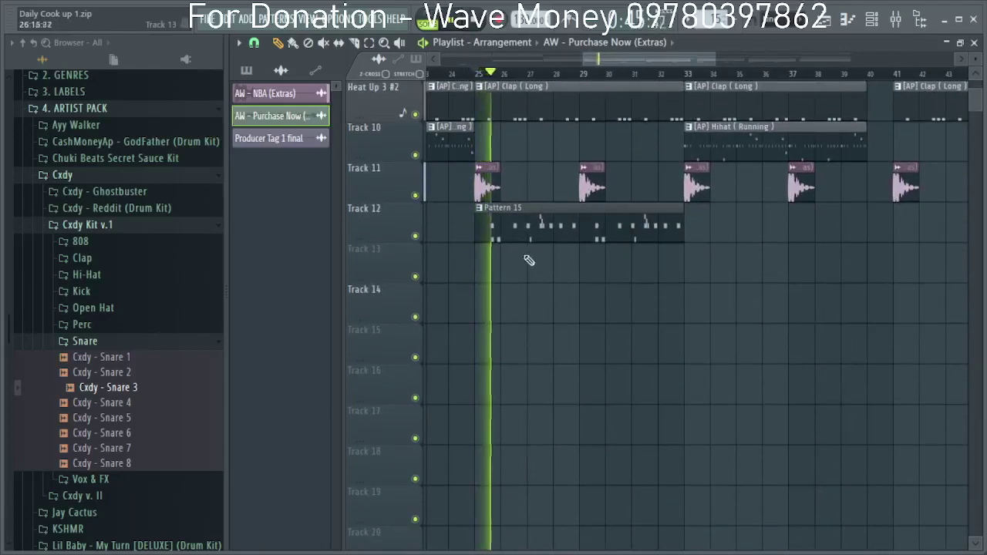
{"action": "scroll", "coordinate": [518, 276], "scroll_direction": "up", "scroll_amount": 1}
{"action": "key", "text": "space"}
Open Pattern 15 for editing, close the AW - GTFO (Perc) piano roll and set the Cxdy - Snare 3 channel volume to 48%.
{"action": "double_click", "coordinate": [518, 275]}
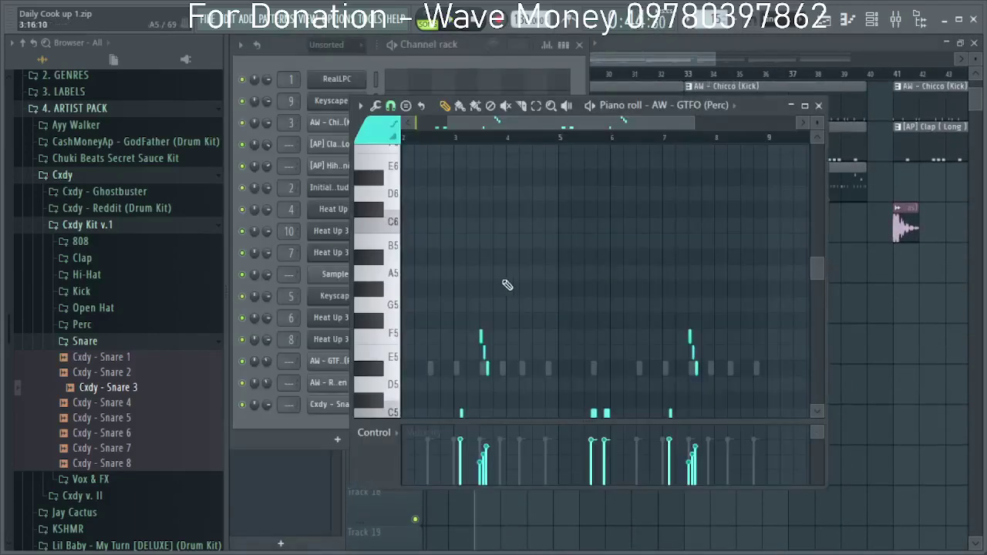
{"action": "left_click", "coordinate": [819, 106]}
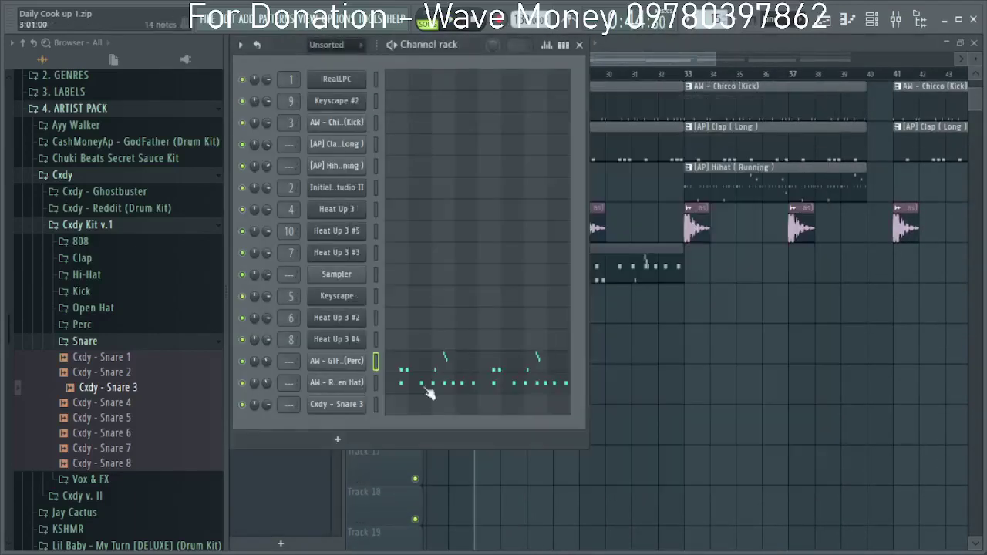
{"action": "left_click", "coordinate": [377, 404]}
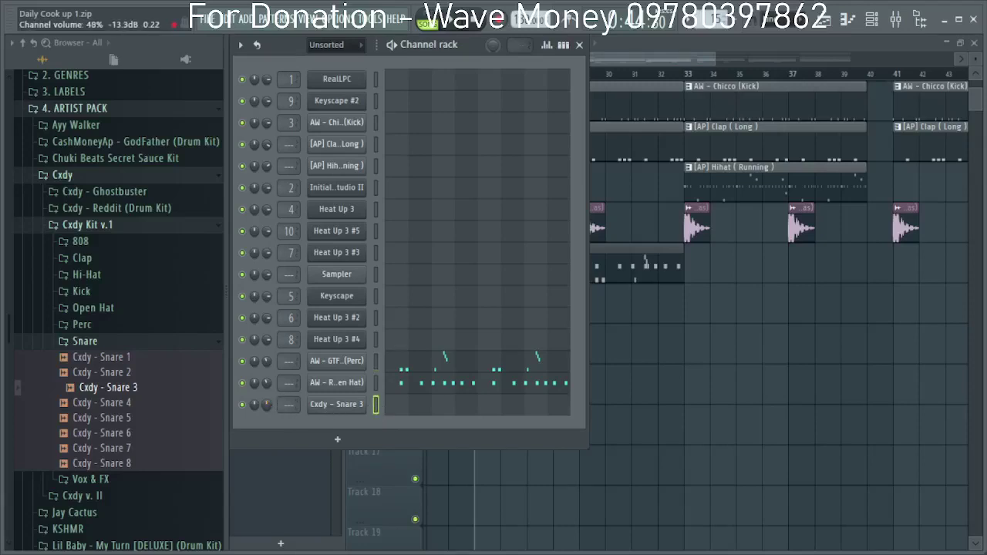
Open the piano roll for Cxdy - Snare 3 and add a C5 note on the second beat of bar 2.
{"action": "right_click", "coordinate": [334, 409]}
{"action": "left_click", "coordinate": [442, 327]}
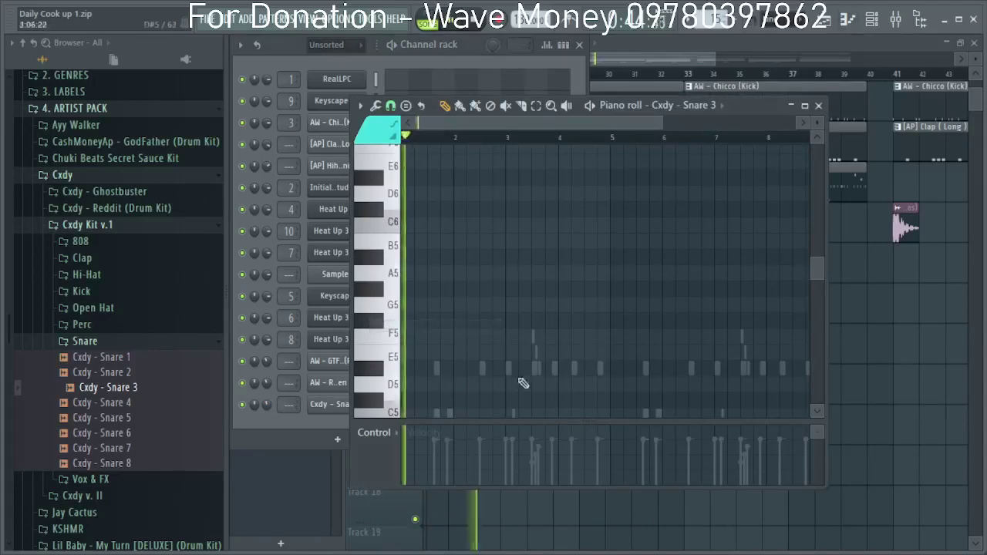
{"action": "left_click", "coordinate": [502, 274]}
{"action": "scroll", "coordinate": [501, 273], "scroll_direction": "up", "scroll_amount": 5}
{"action": "scroll", "coordinate": [516, 368], "scroll_direction": "down", "scroll_amount": 3}
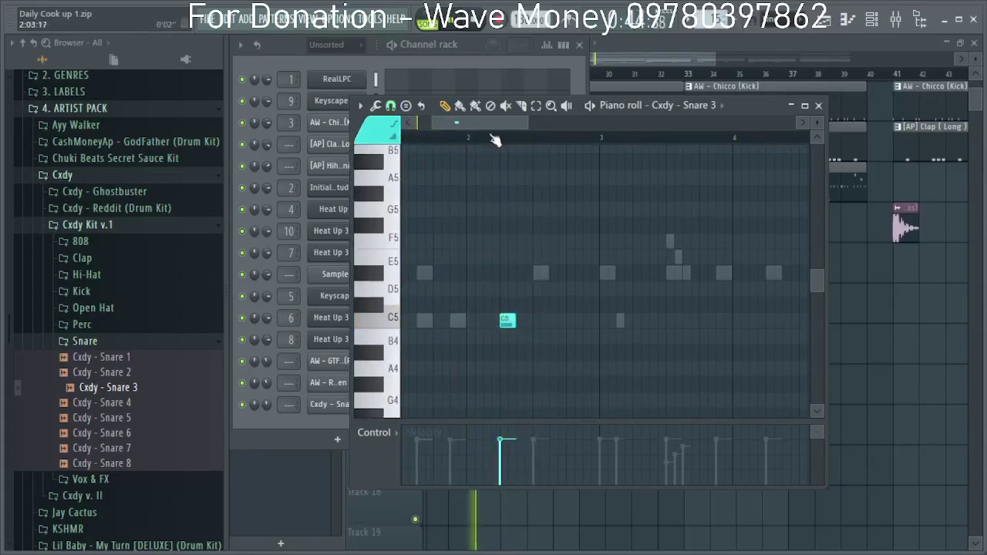
Move the C5 snare note to step 3 of bar 1 and set the Cxdy - Snare 3 channel volume to 63%.
{"action": "left_click_drag", "start_coordinate": [489, 124], "coordinate": [349, 123]}
{"action": "left_click_drag", "start_coordinate": [576, 321], "coordinate": [425, 320]}
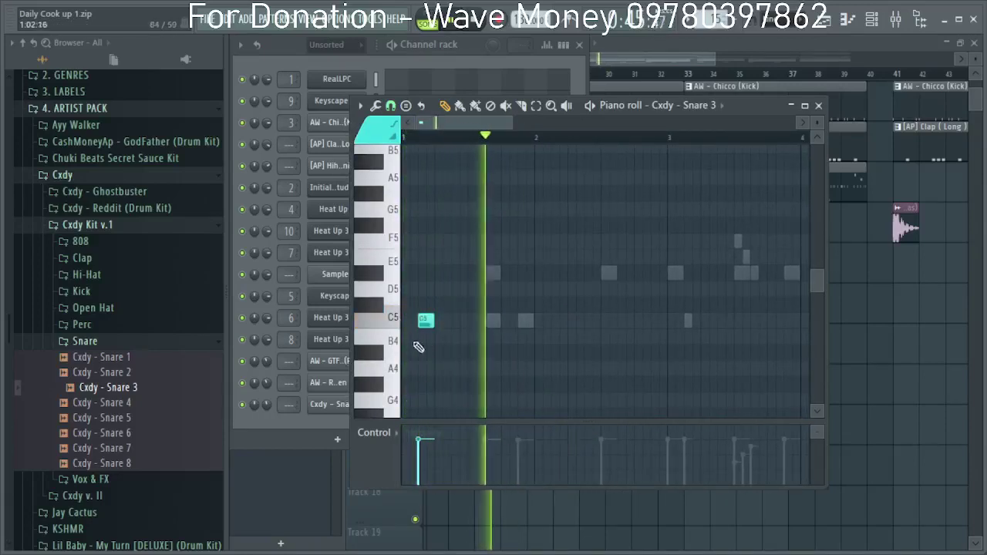
{"action": "left_click_drag", "start_coordinate": [267, 404], "coordinate": [267, 421]}
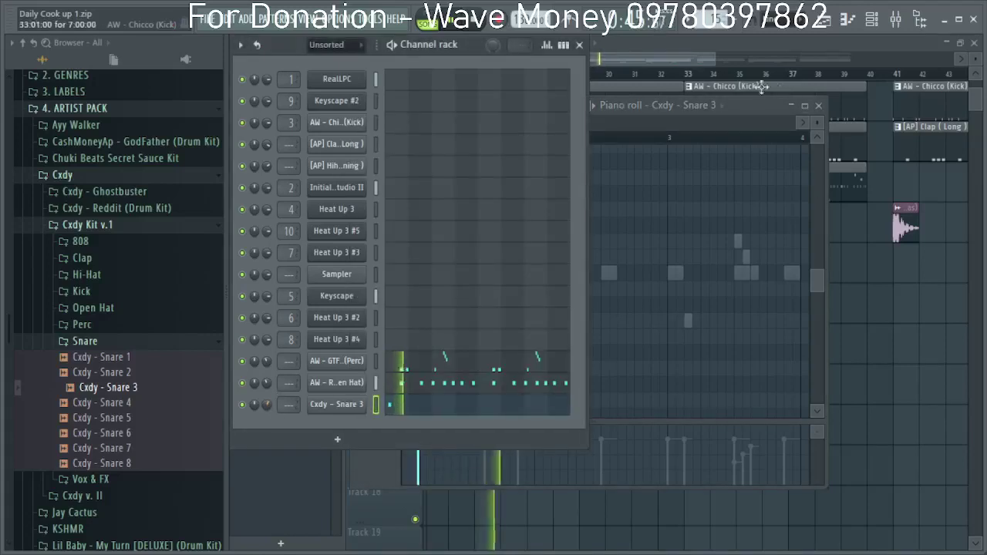
{"action": "left_click", "coordinate": [740, 113]}
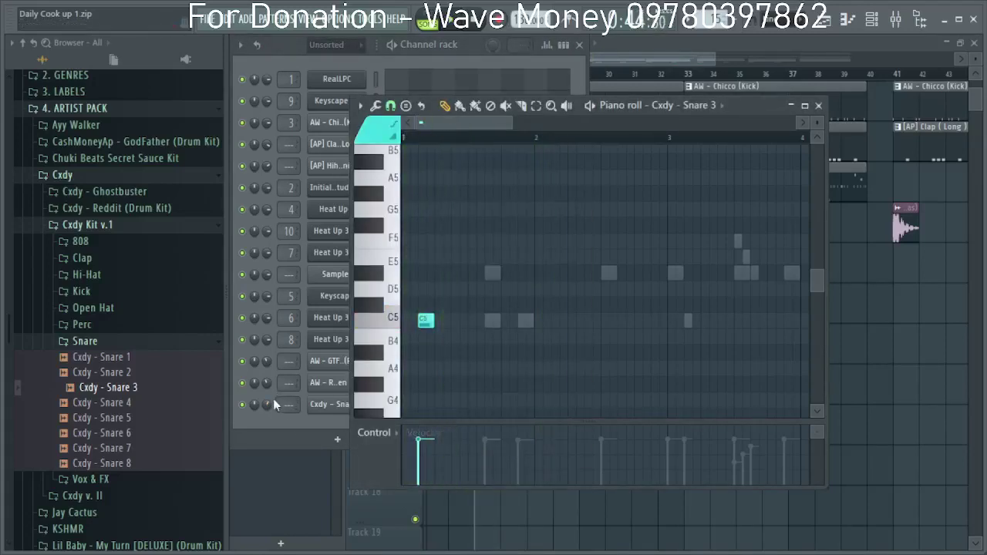
{"action": "left_click_drag", "start_coordinate": [267, 404], "coordinate": [267, 391]}
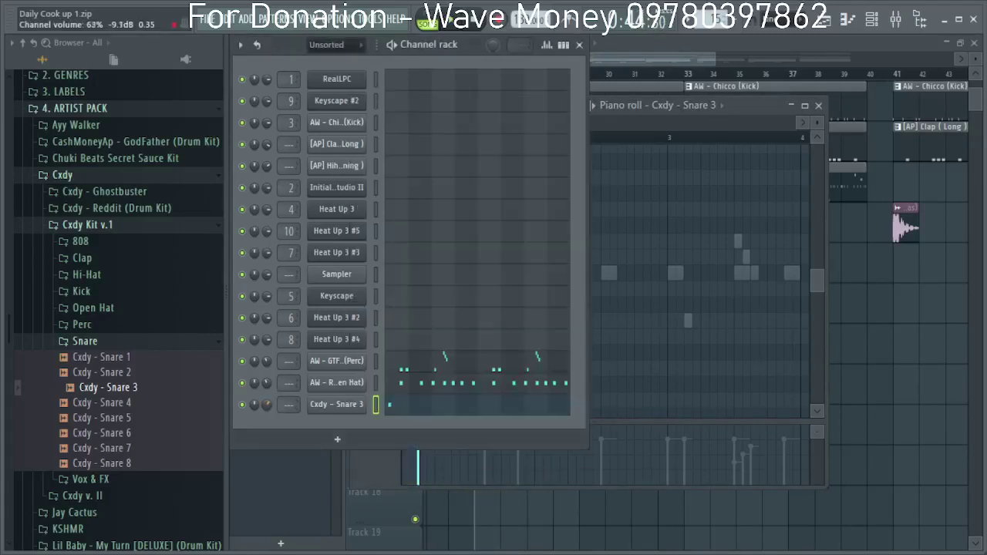
Hide the browser and move the Cxdy - Snare 3 piano roll aside to uncover the channel rack.
{"action": "left_click", "coordinate": [919, 21]}
{"action": "left_click", "coordinate": [519, 101]}
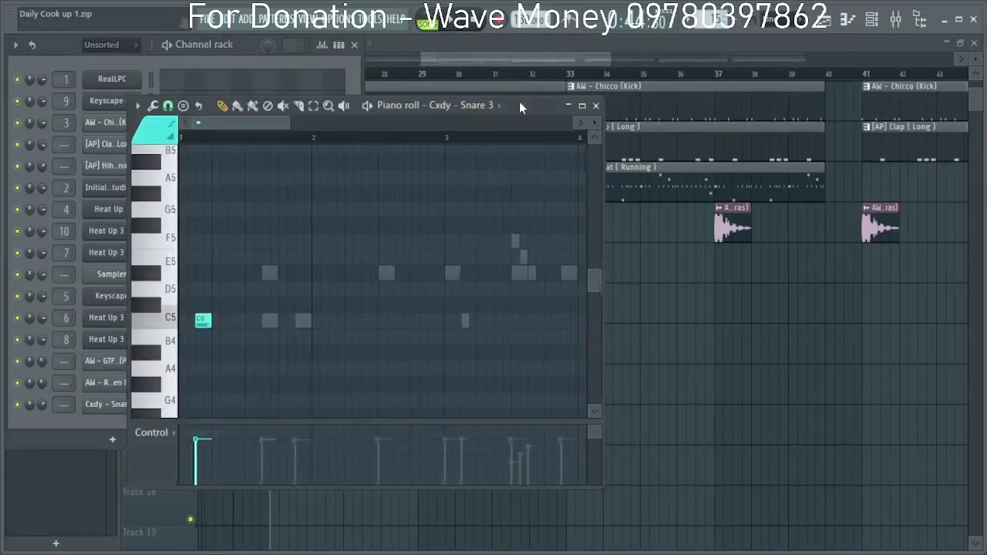
{"action": "key", "text": "space"}
{"action": "left_click_drag", "start_coordinate": [527, 106], "coordinate": [613, 108]}
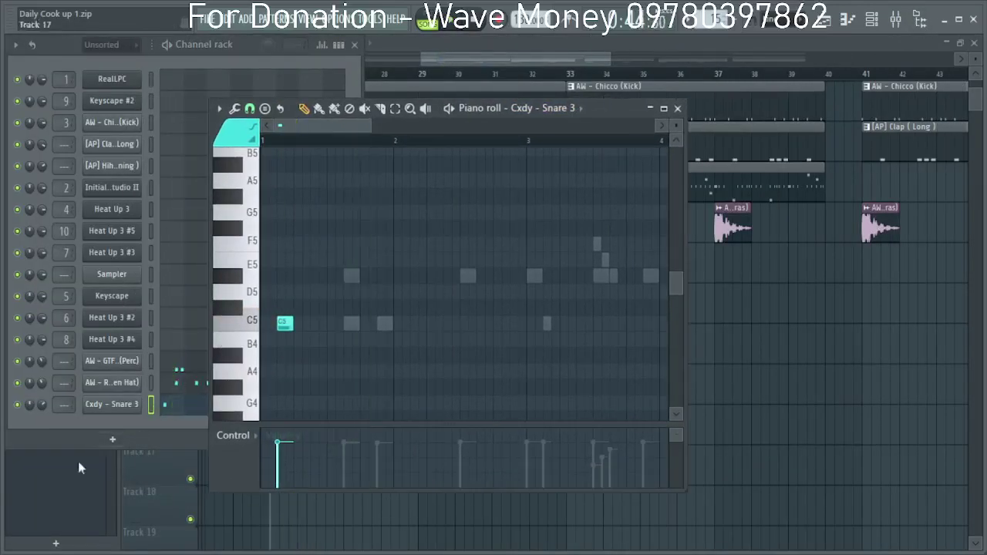
Raise the Cxdy - Snare 3 channel volume slightly and audition the part with the piano roll shifted further aside.
{"action": "left_click_drag", "start_coordinate": [43, 406], "coordinate": [43, 401]}
{"action": "key", "text": "space"}
{"action": "left_click_drag", "start_coordinate": [606, 111], "coordinate": [664, 101]}
{"action": "key", "text": "space"}
{"action": "key", "text": "space"}
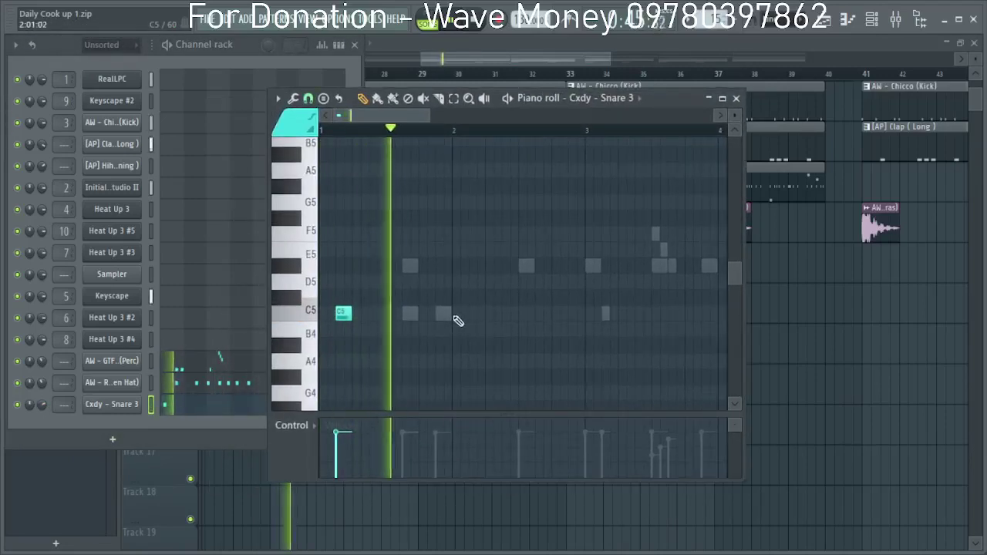
Add C5 snare notes at steps 3 and 13 of bar 2 and play the pattern back.
{"action": "key", "text": "space"}
{"action": "left_click", "coordinate": [474, 313]}
{"action": "key", "text": "space"}
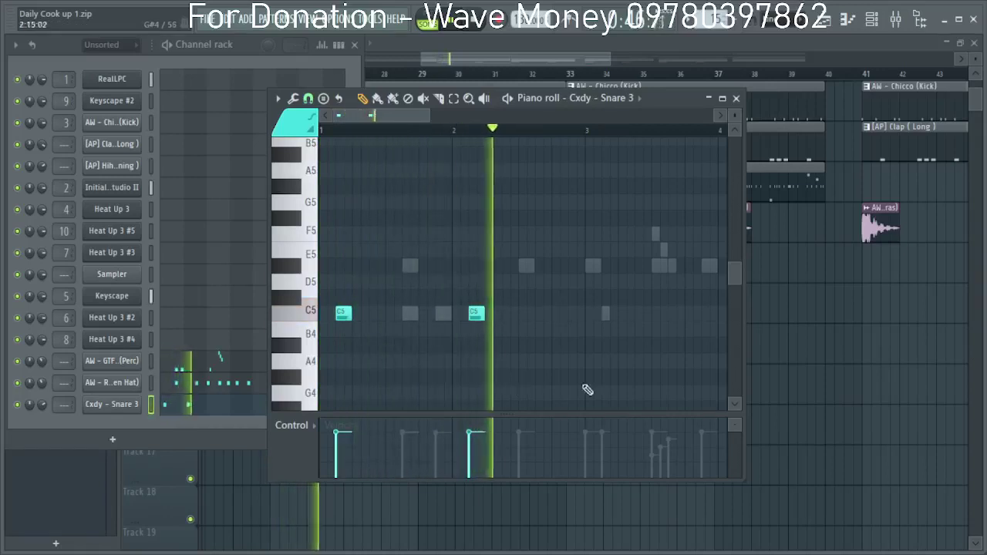
{"action": "left_click", "coordinate": [556, 314]}
{"action": "key", "text": "space"}
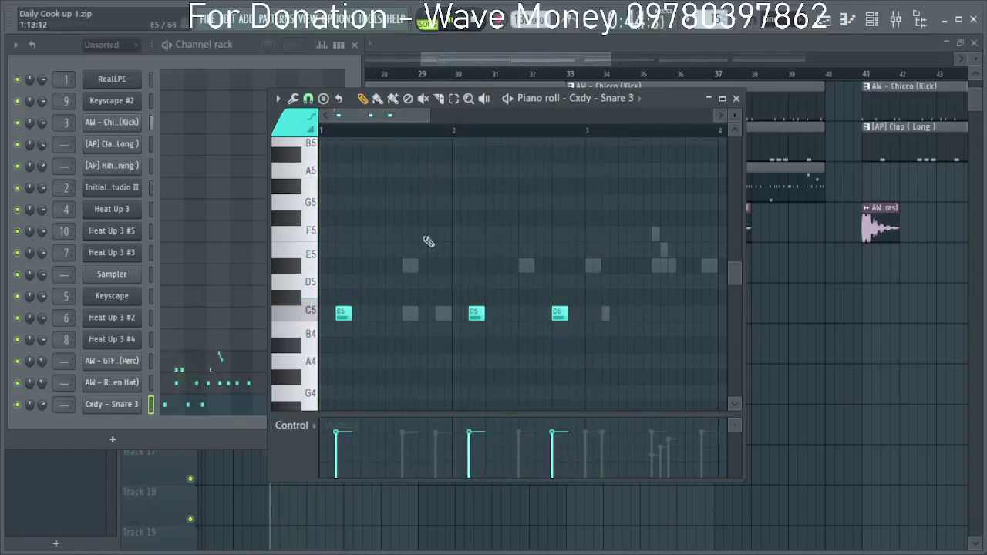
{"action": "key", "text": "space"}
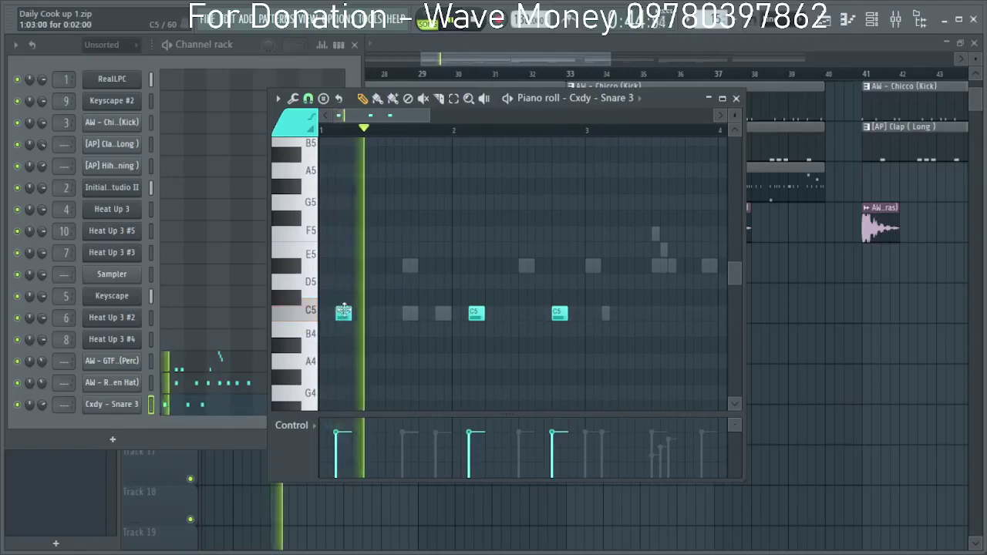
Try the three snare notes transposed down to A#4 and B4 during playback.
{"action": "key", "text": "space"}
{"action": "left_click_drag", "start_coordinate": [608, 353], "coordinate": [342, 349]}
{"action": "key", "text": "space"}
{"action": "key", "text": "space"}
{"action": "key", "text": "space"}
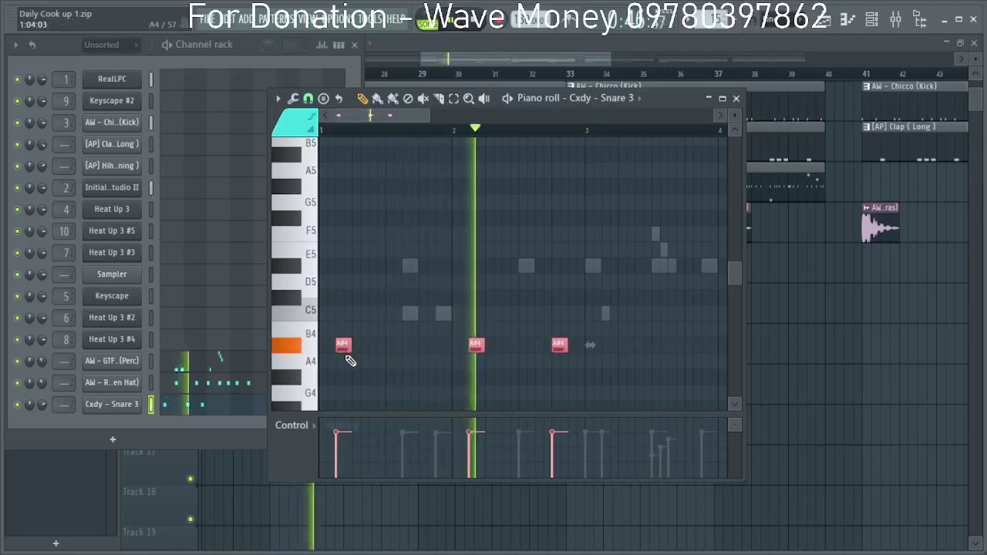
{"action": "left_click_drag", "start_coordinate": [343, 344], "coordinate": [342, 329]}
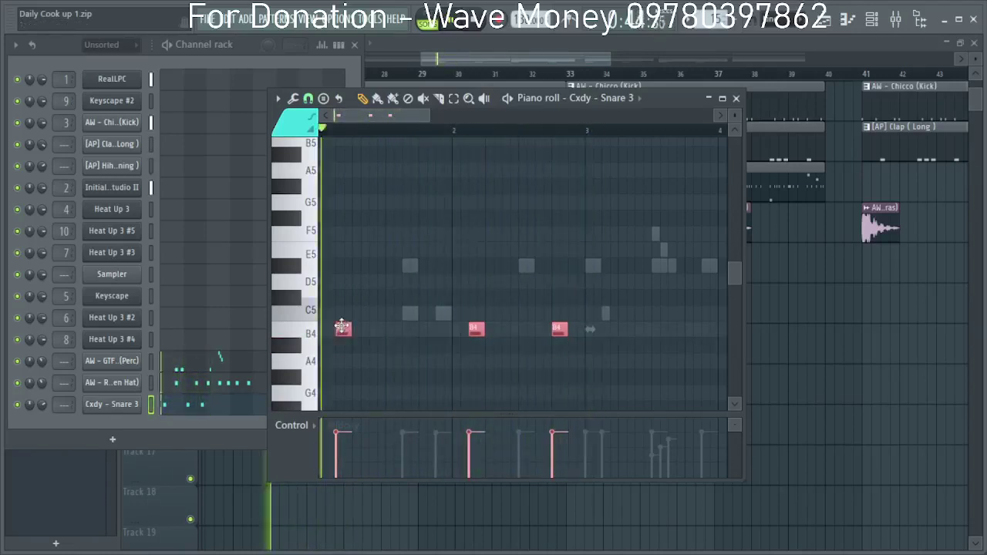
{"action": "scroll", "coordinate": [587, 364], "scroll_direction": "down", "scroll_amount": 1}
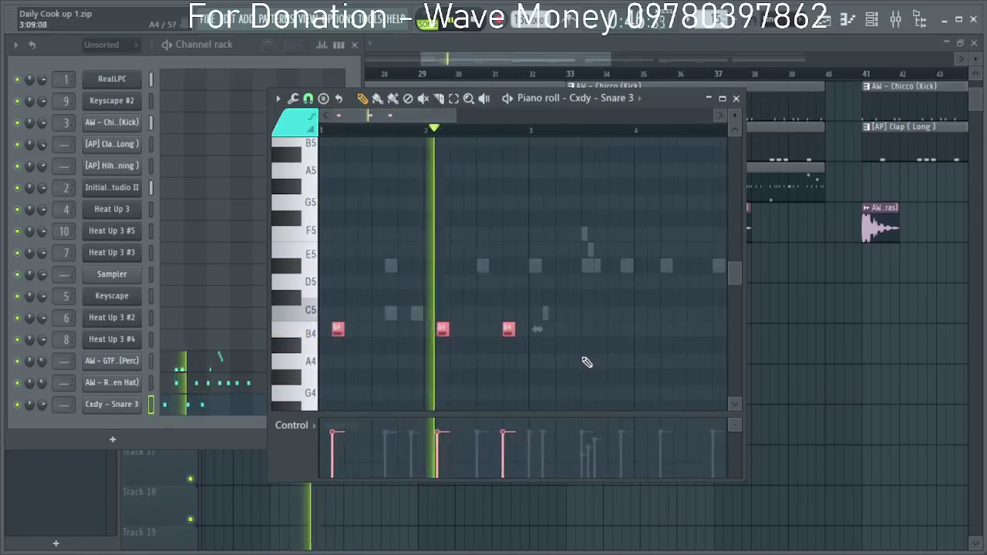
{"action": "scroll", "coordinate": [571, 383], "scroll_direction": "down", "scroll_amount": 1}
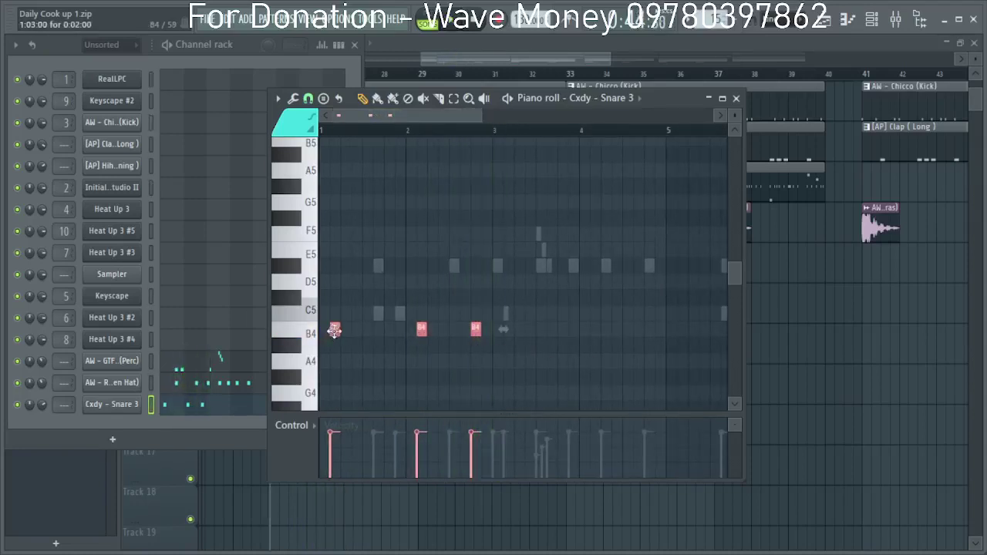
Return the three snare notes to C5 with a length of six steps and add a matching note at step 6 of bar 3.
{"action": "left_click_drag", "start_coordinate": [335, 319], "coordinate": [367, 318]}
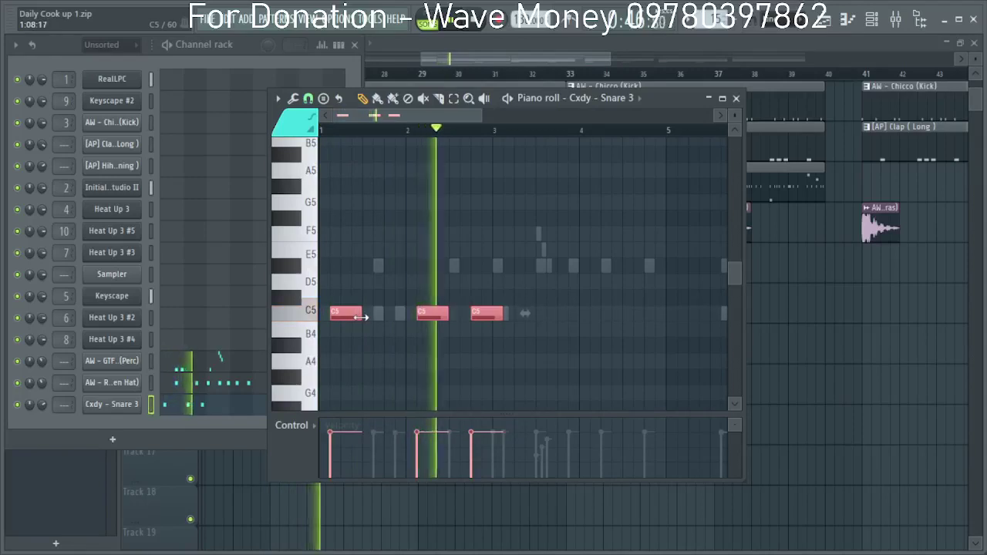
{"action": "right_click", "coordinate": [519, 370]}
{"action": "left_click", "coordinate": [540, 313]}
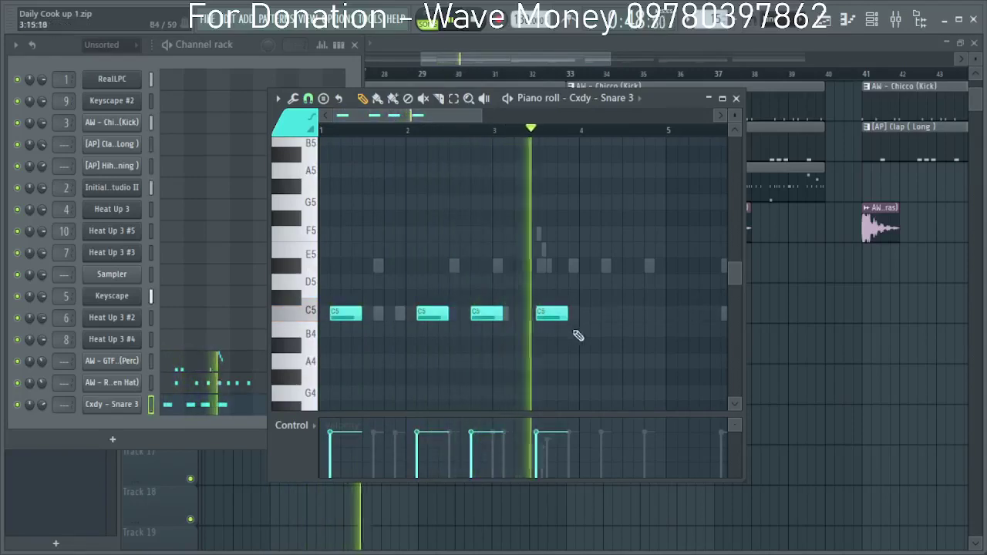
{"action": "left_click_drag", "start_coordinate": [551, 315], "coordinate": [537, 315]}
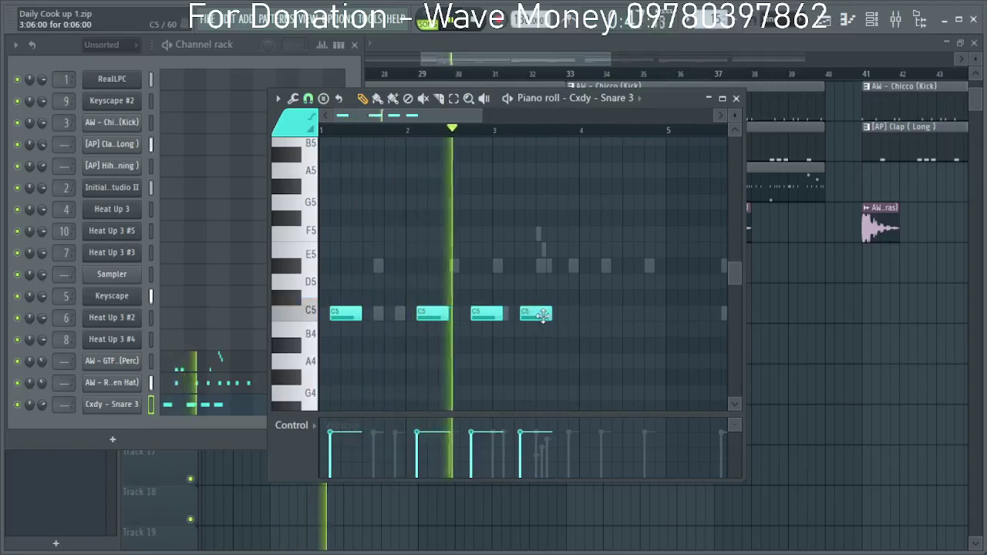
Move bar 2's second snare note to step 11 and shorten the three notes in bars 2 and 3 to four steps.
{"action": "scroll", "coordinate": [489, 320], "scroll_direction": "up", "scroll_amount": 2, "text": "ctrl"}
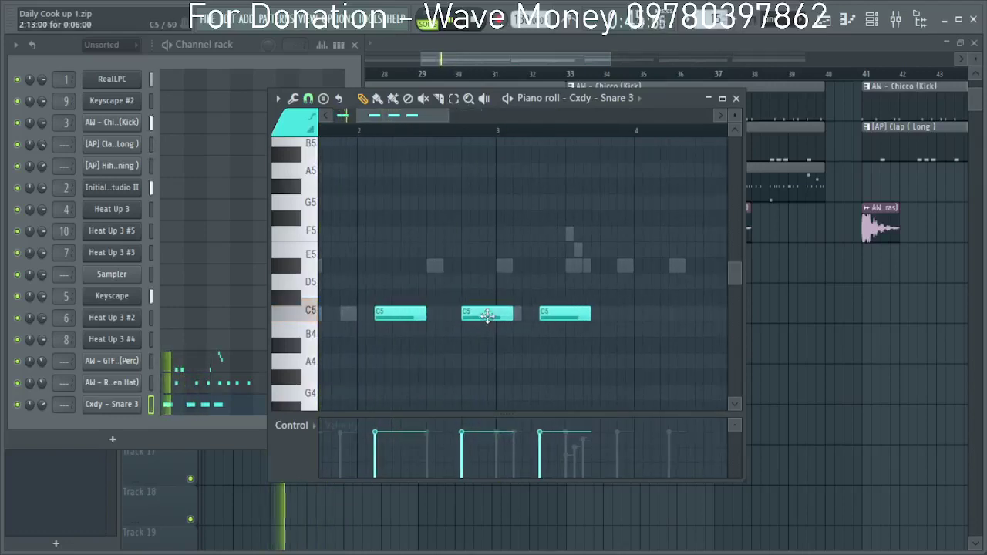
{"action": "left_click_drag", "start_coordinate": [604, 365], "coordinate": [372, 287]}
{"action": "scroll", "coordinate": [413, 311], "scroll_direction": "down", "scroll_amount": 2, "text": "ctrl"}
{"action": "left_click_drag", "start_coordinate": [508, 314], "coordinate": [499, 327]}
{"action": "key", "text": "ctrl+s"}
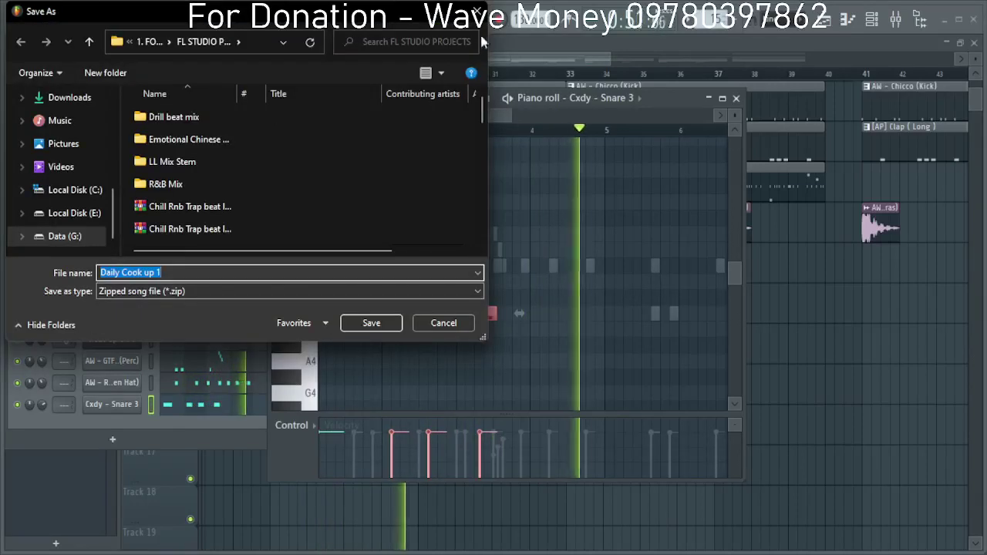
{"action": "left_click", "coordinate": [494, 7]}
Shorten the first snare note in bar 1 to three steps.
{"action": "scroll", "coordinate": [445, 337], "scroll_direction": "down", "scroll_amount": 2, "text": "ctrl"}
{"action": "left_click_drag", "start_coordinate": [445, 337], "coordinate": [275, 290], "text": "ctrl"}
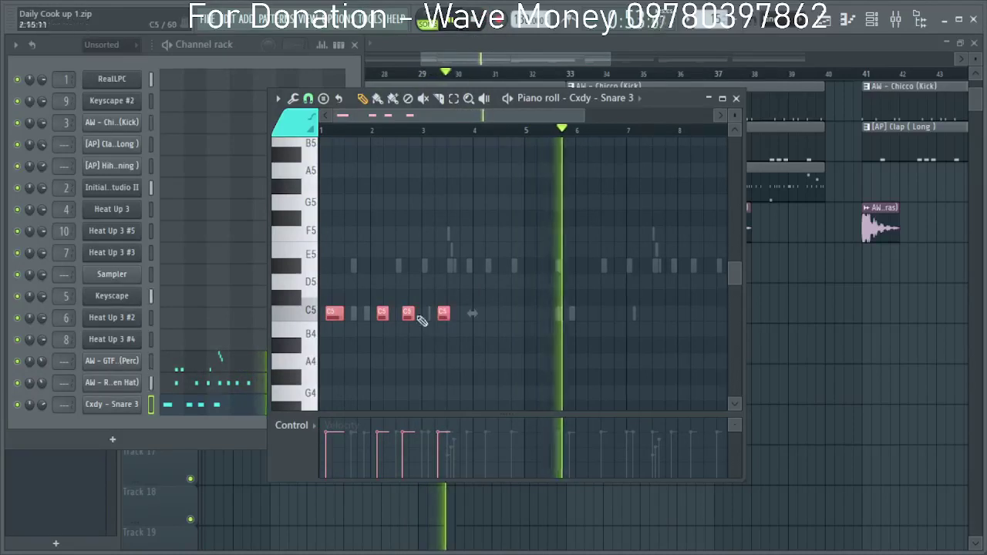
{"action": "left_click", "coordinate": [353, 327], "text": "ctrl"}
{"action": "left_click_drag", "start_coordinate": [344, 313], "coordinate": [336, 321]}
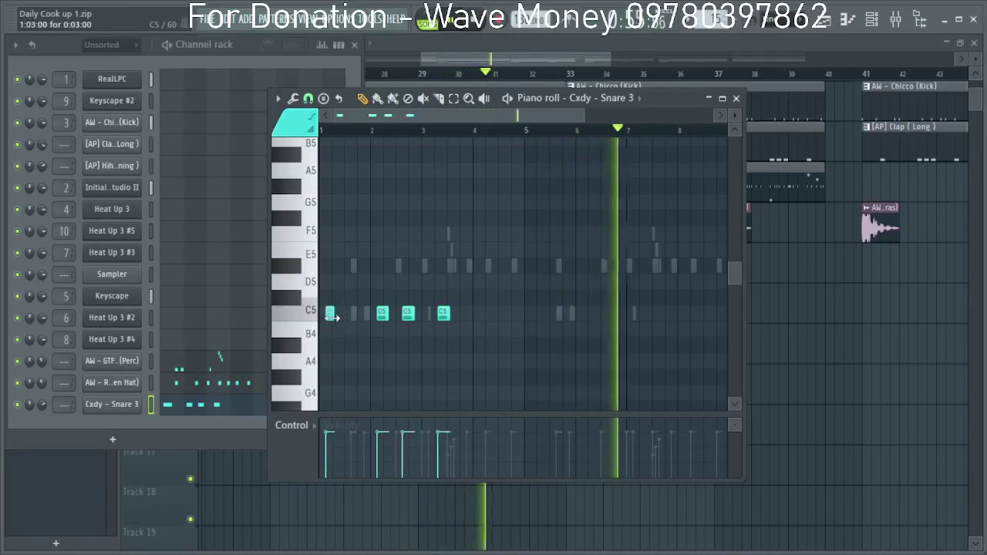
Replace the two snare notes in bar 2 with three-step C5 notes at steps 3 and 9.
{"action": "key", "text": "space"}
{"action": "key", "text": "space"}
{"action": "right_click", "coordinate": [380, 318]}
{"action": "scroll", "coordinate": [379, 324], "scroll_direction": "up", "scroll_amount": 4, "text": "ctrl"}
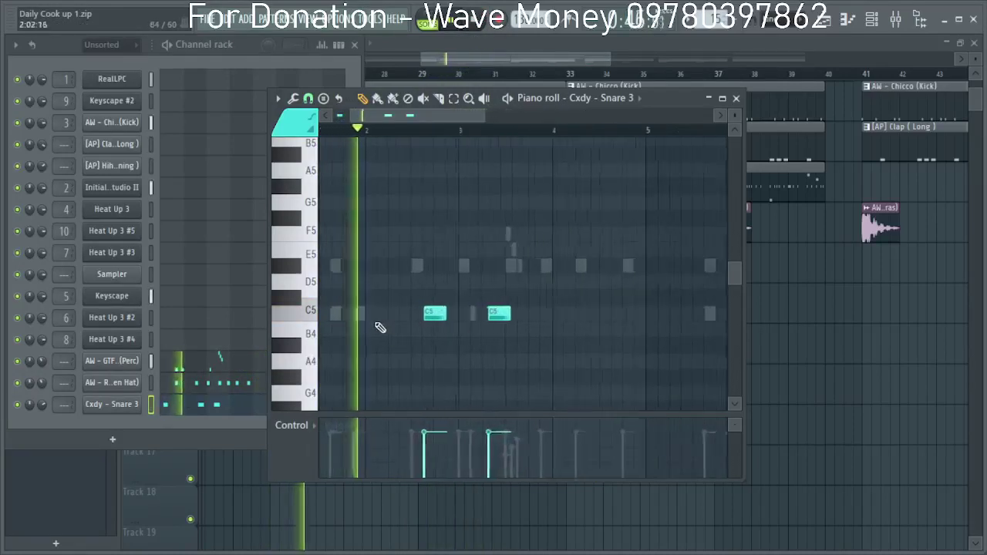
{"action": "key", "text": "space"}
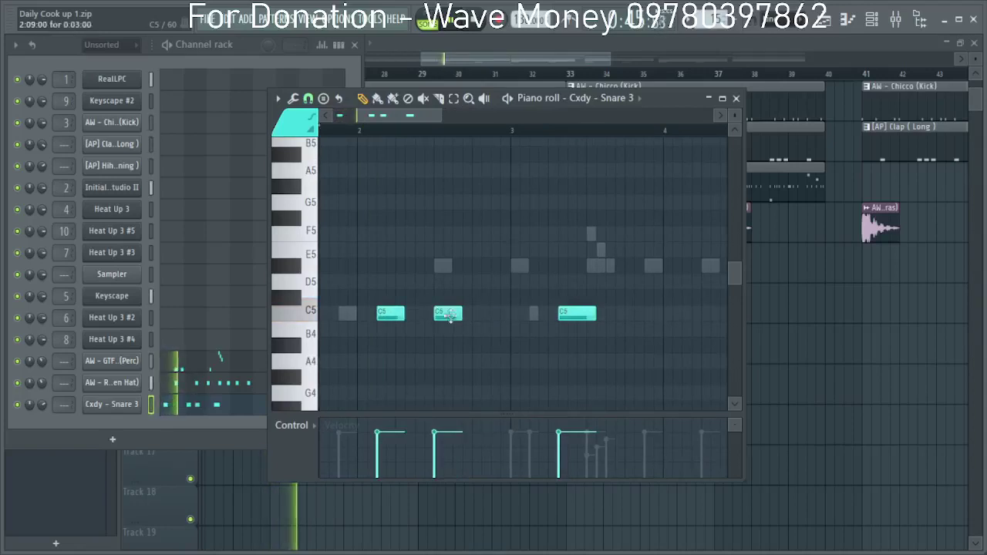
Add a C5 note at step 13 of bar 2 and replace the bar 3 note with a three-step note at step 5.
{"action": "key", "text": "space"}
{"action": "left_click", "coordinate": [471, 313]}
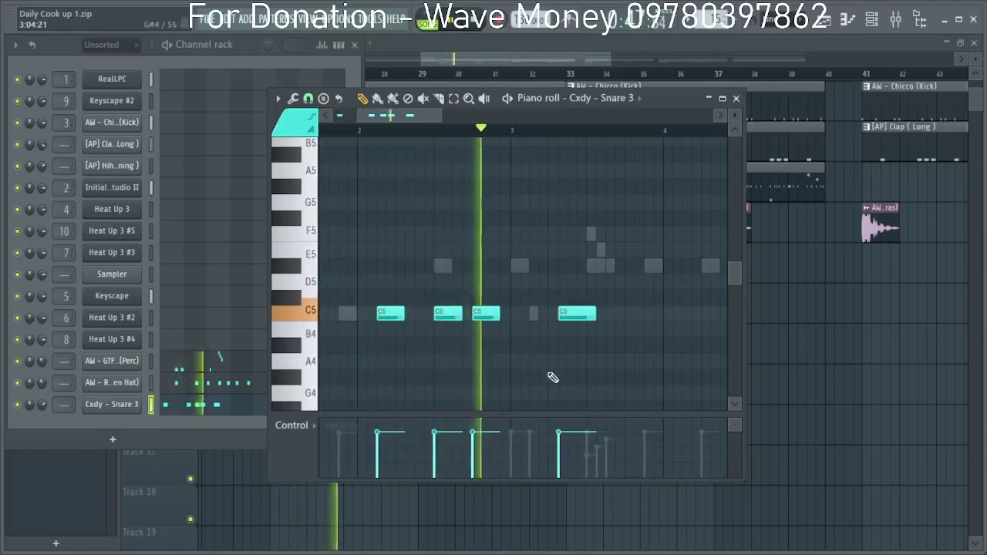
{"action": "key", "text": "space"}
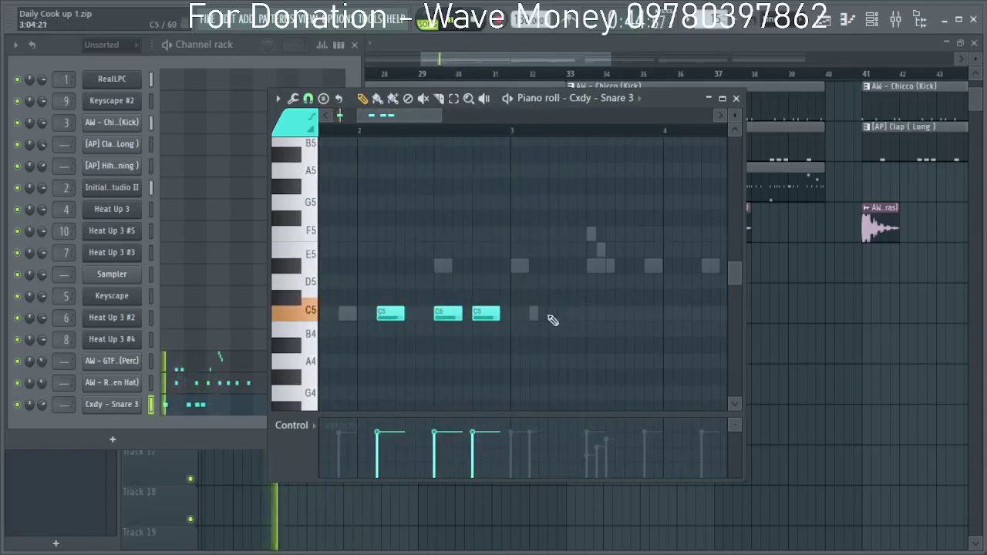
{"action": "key", "text": "space"}
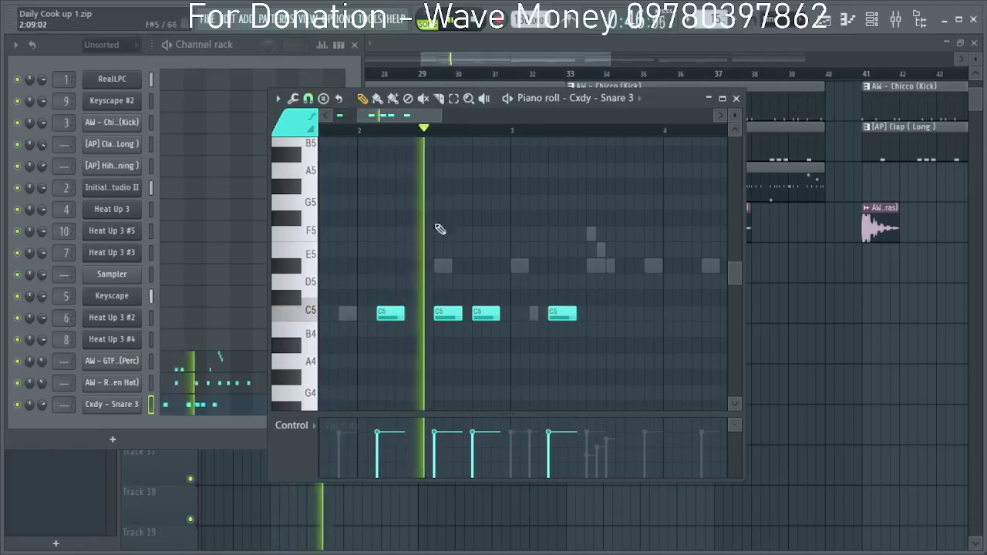
Add a three-step C5 snare note in bar 3 and shift it to step 11 while checking against playback.
{"action": "scroll", "coordinate": [608, 316], "scroll_direction": "down", "scroll_amount": 3}
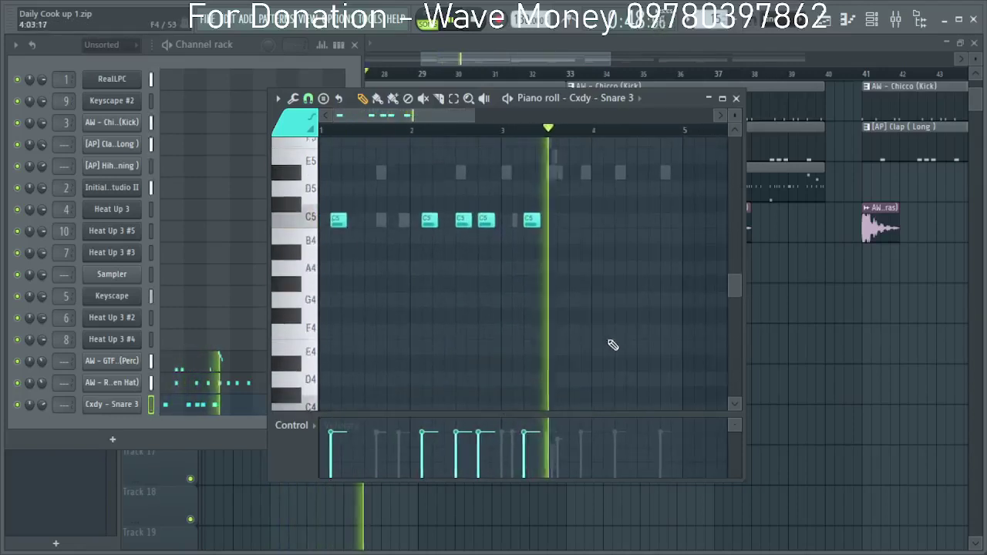
{"action": "key", "text": "space"}
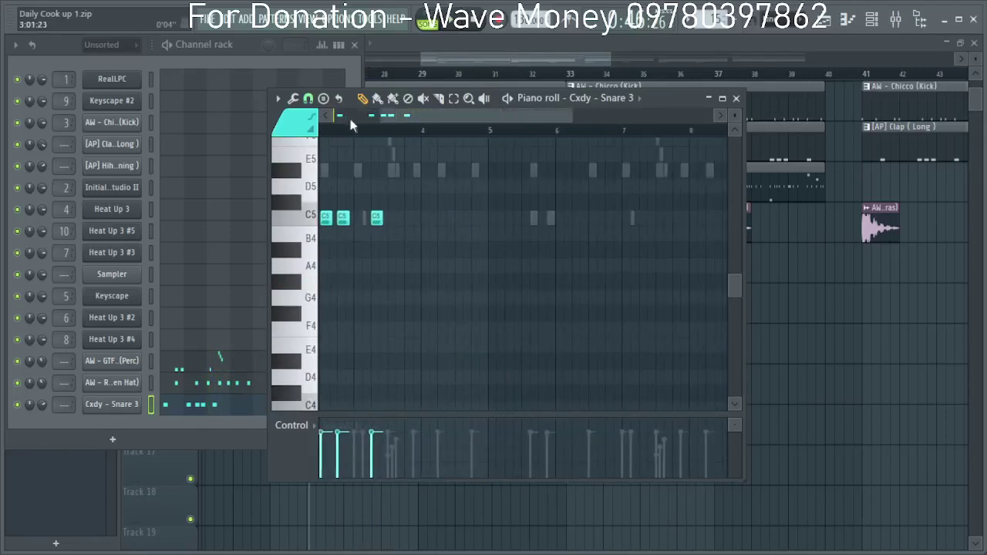
{"action": "key", "text": "space"}
{"action": "scroll", "coordinate": [408, 247], "scroll_direction": "up", "scroll_amount": 3, "text": "ctrl"}
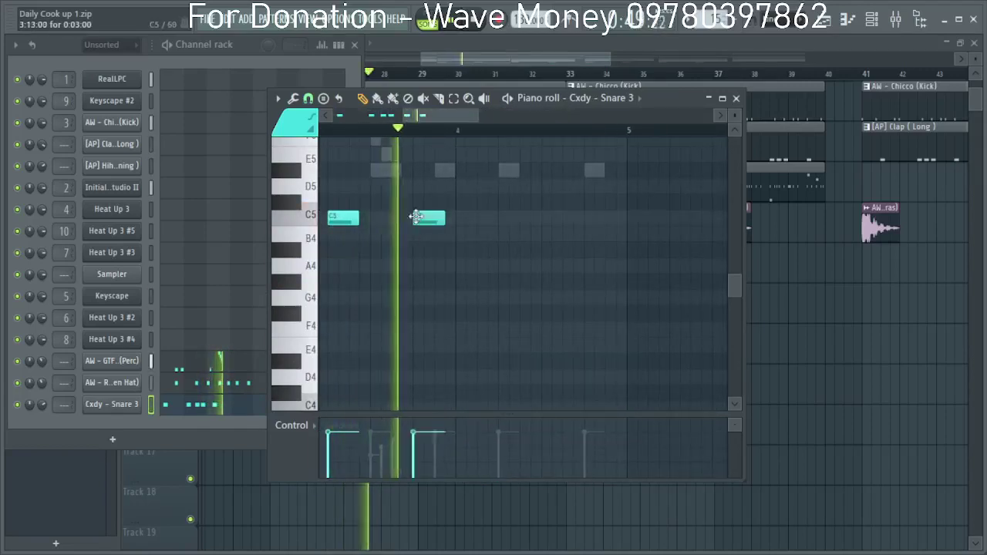
{"action": "key", "text": "space"}
{"action": "left_click", "coordinate": [424, 223]}
{"action": "key", "text": "space"}
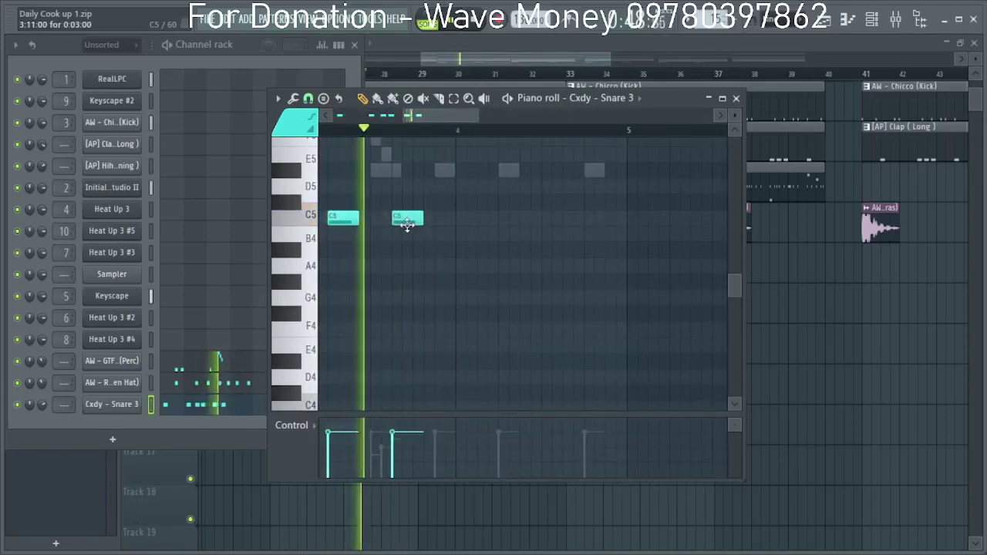
{"action": "key", "text": "space"}
Add a C5 snare note in bar 4, place it on step 9 and play the pattern back.
{"action": "scroll", "coordinate": [406, 260], "scroll_direction": "down", "scroll_amount": 3, "text": "ctrl"}
{"action": "scroll", "coordinate": [406, 260], "scroll_direction": "up", "scroll_amount": 3}
{"action": "key", "text": "space"}
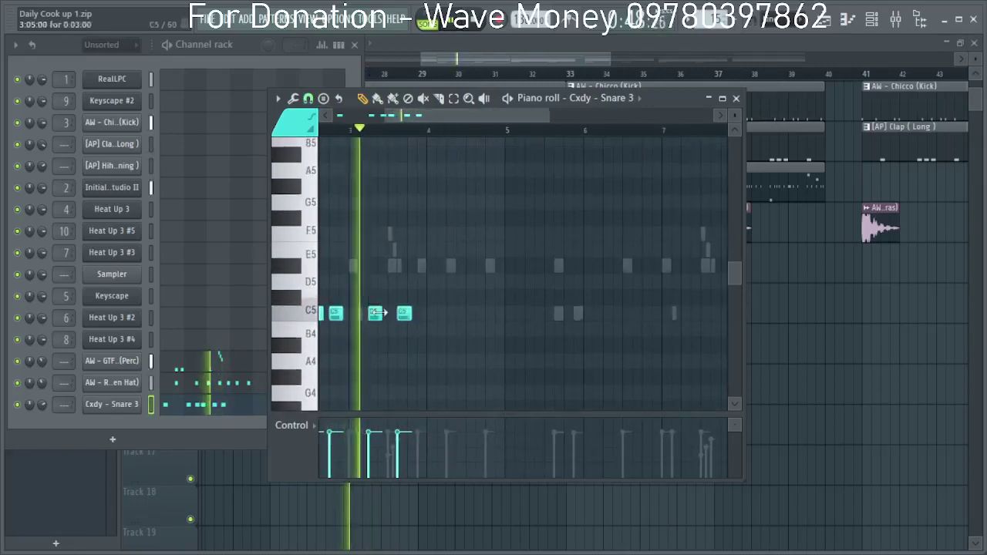
{"action": "left_click", "coordinate": [463, 313]}
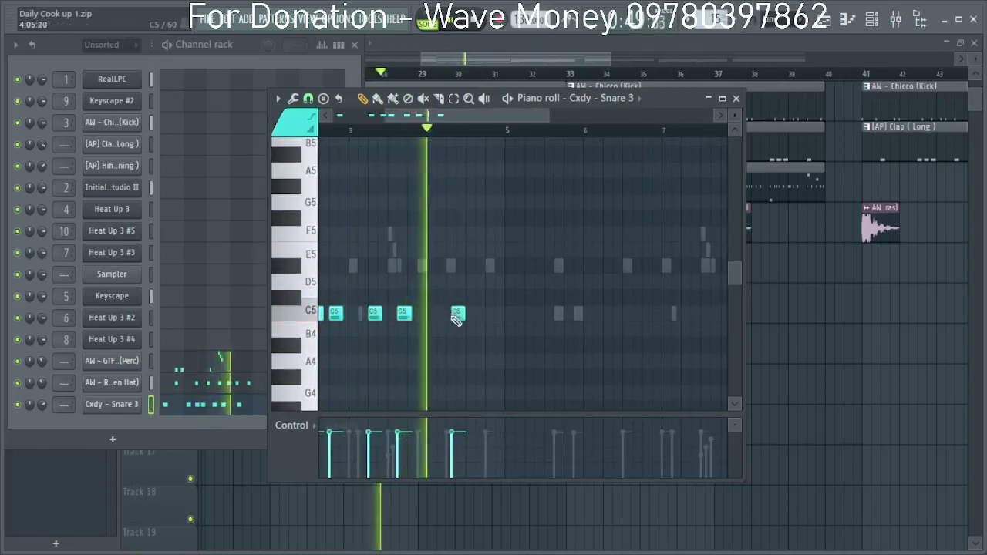
{"action": "left_click_drag", "start_coordinate": [471, 314], "coordinate": [473, 316]}
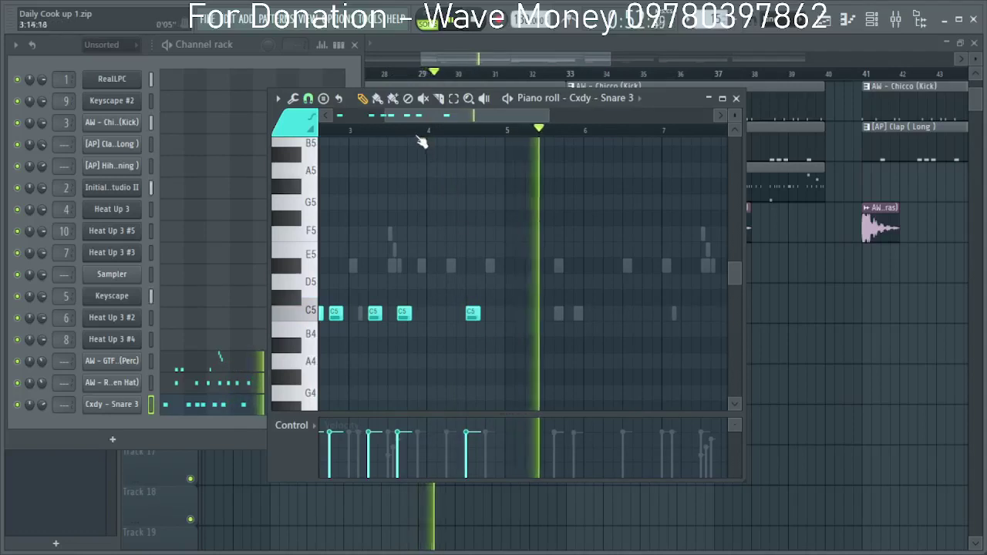
{"action": "key", "text": "space"}
Duplicate the four-bar Cxdy - Snare 3 part into bars 5 to 8 and close the piano roll.
{"action": "scroll", "coordinate": [420, 155], "scroll_direction": "down", "scroll_amount": 4}
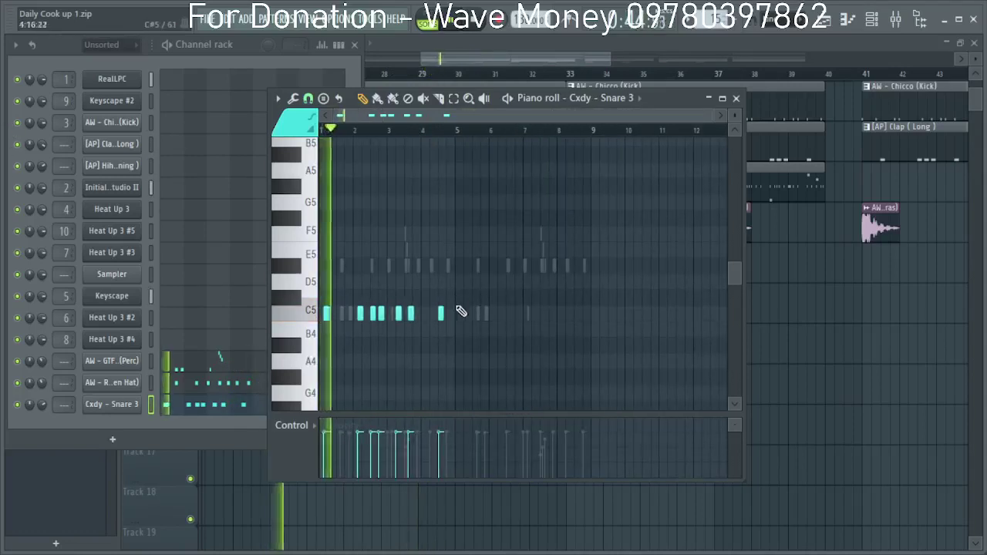
{"action": "left_click_drag", "start_coordinate": [448, 133], "coordinate": [319, 133]}
{"action": "scroll", "coordinate": [452, 292], "scroll_direction": "up", "scroll_amount": 5}
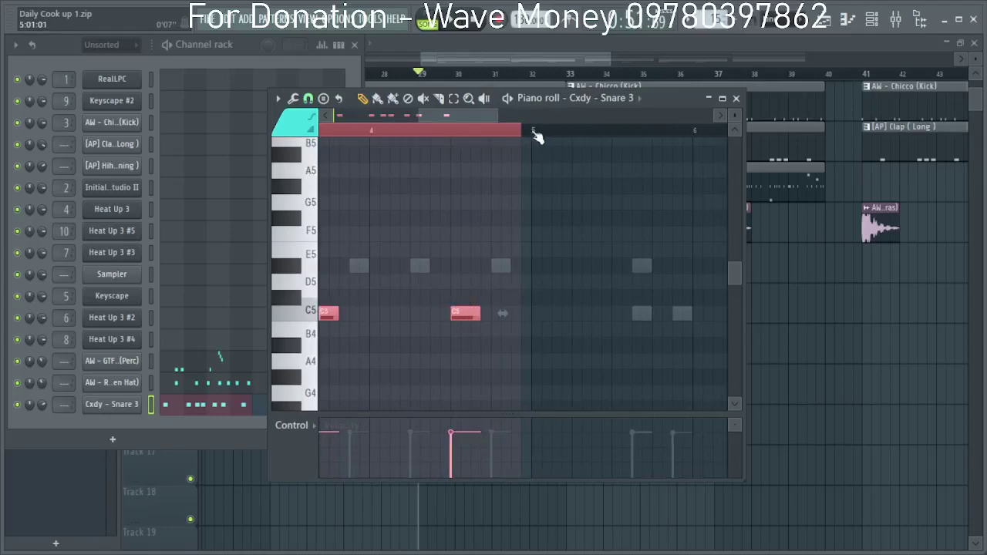
{"action": "left_click", "coordinate": [532, 131]}
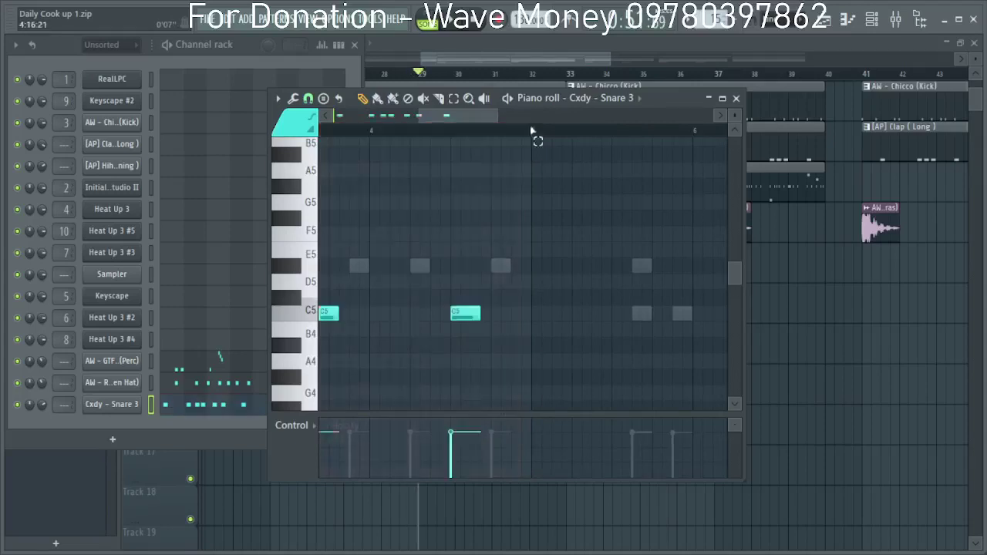
{"action": "left_click_drag", "start_coordinate": [480, 117], "coordinate": [193, 144]}
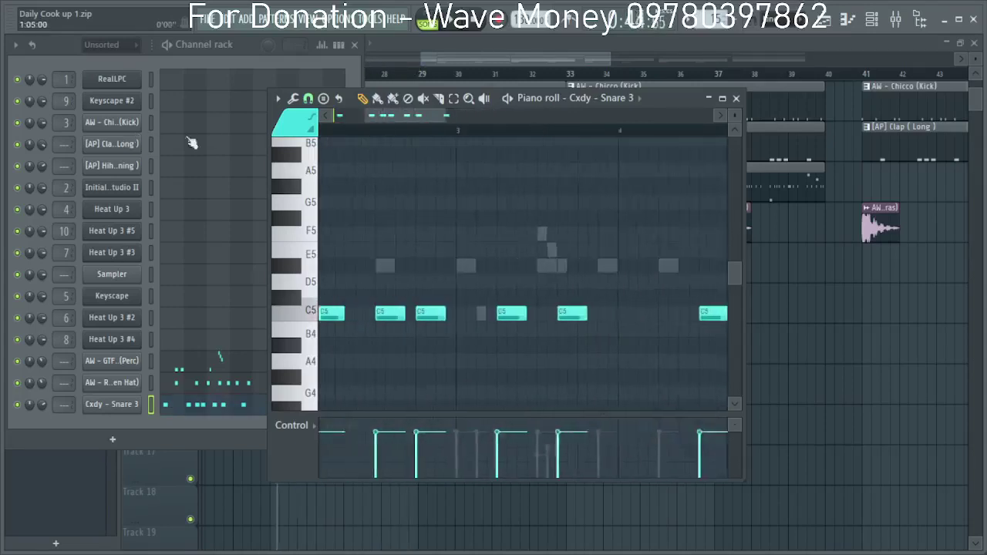
{"action": "scroll", "coordinate": [478, 219], "scroll_direction": "down", "scroll_amount": 5}
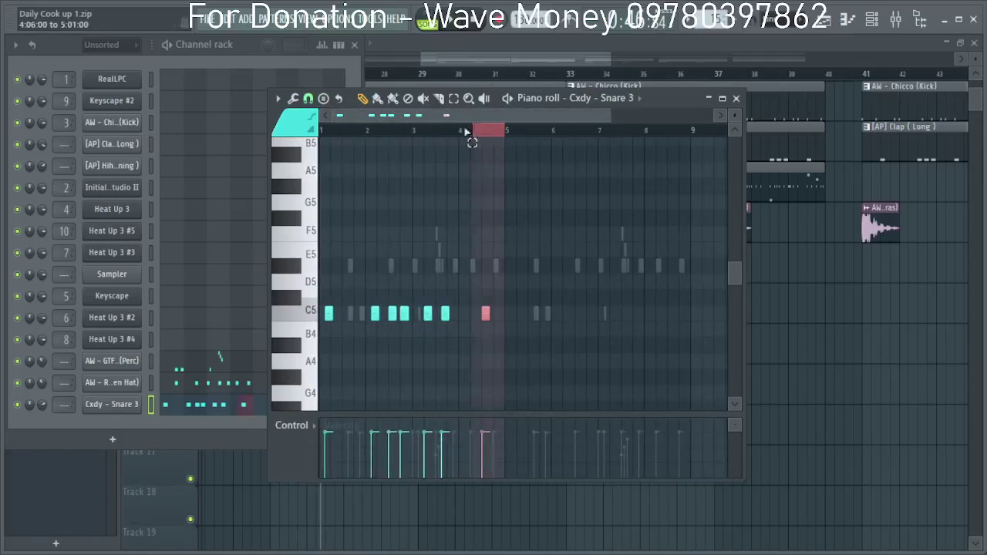
{"action": "left_click_drag", "start_coordinate": [466, 133], "coordinate": [4, 169]}
{"action": "scroll", "coordinate": [568, 359], "scroll_direction": "up", "scroll_amount": 5}
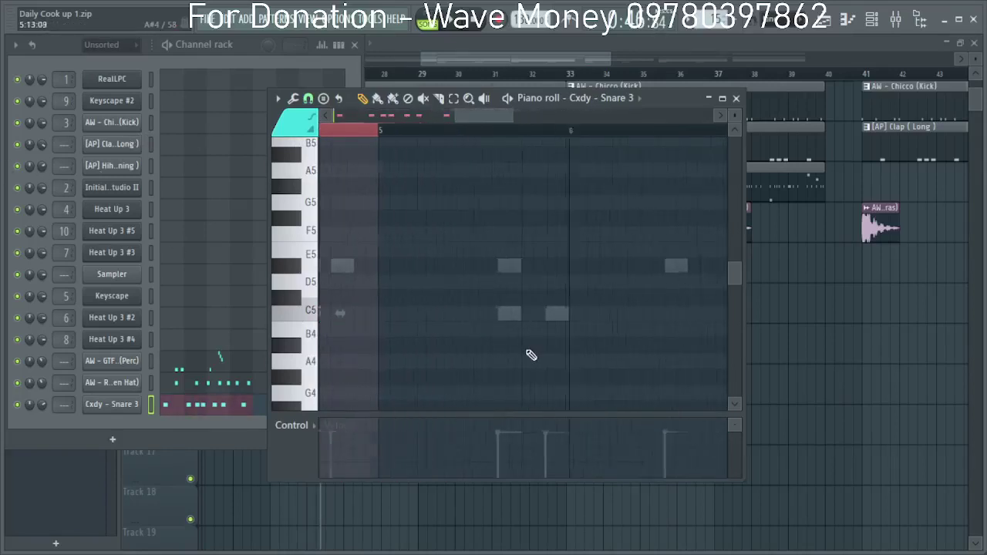
{"action": "left_click_drag", "start_coordinate": [489, 116], "coordinate": [471, 114]}
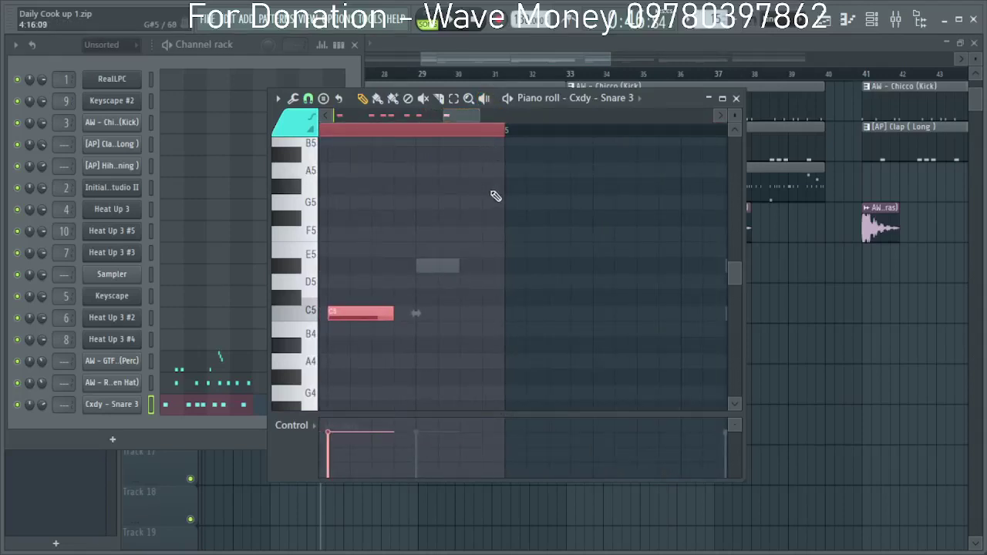
{"action": "scroll", "coordinate": [495, 196], "scroll_direction": "down", "scroll_amount": 5}
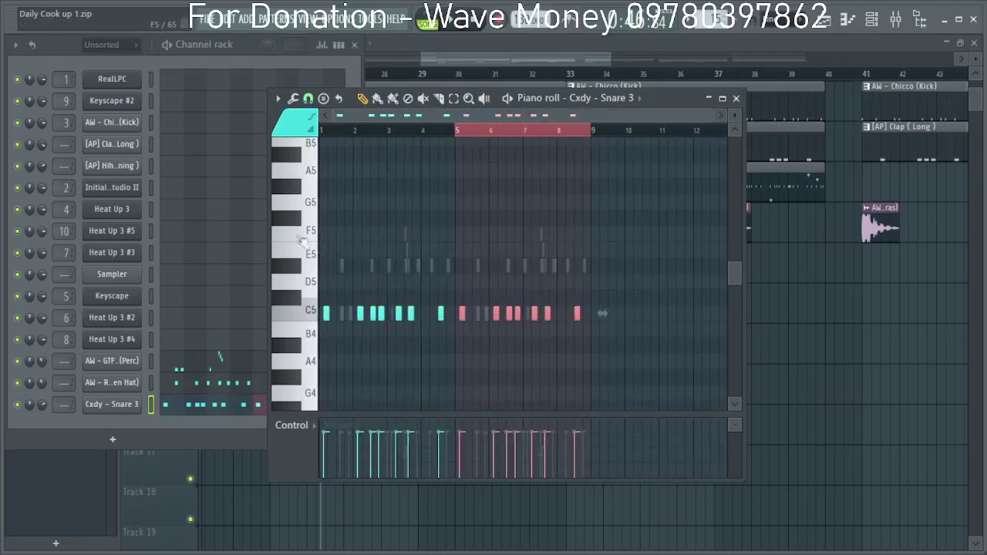
{"action": "left_click", "coordinate": [737, 98]}
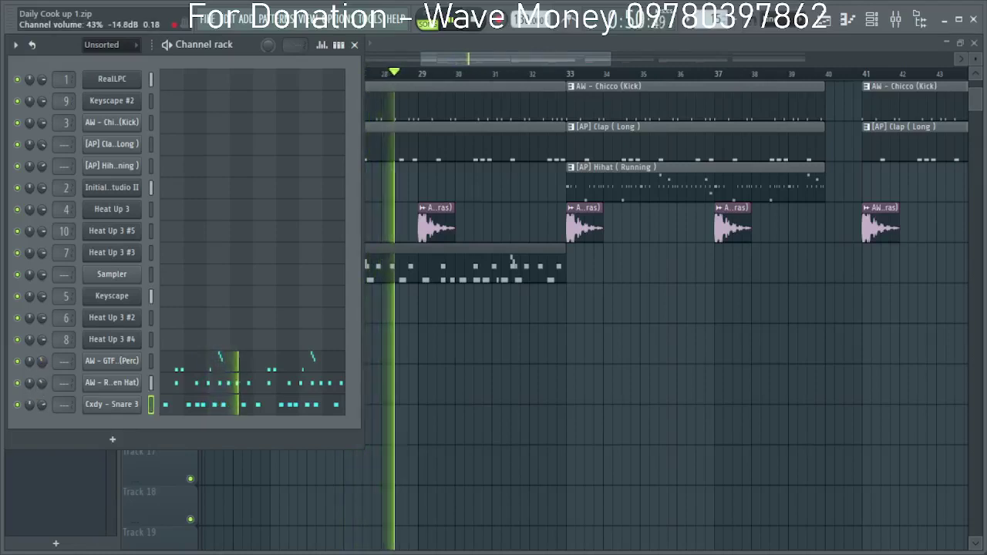
Play the arrangement from just before bar 25 and add another Pattern 15 clip at bar 33 on Track 12.
{"action": "left_click", "coordinate": [517, 62]}
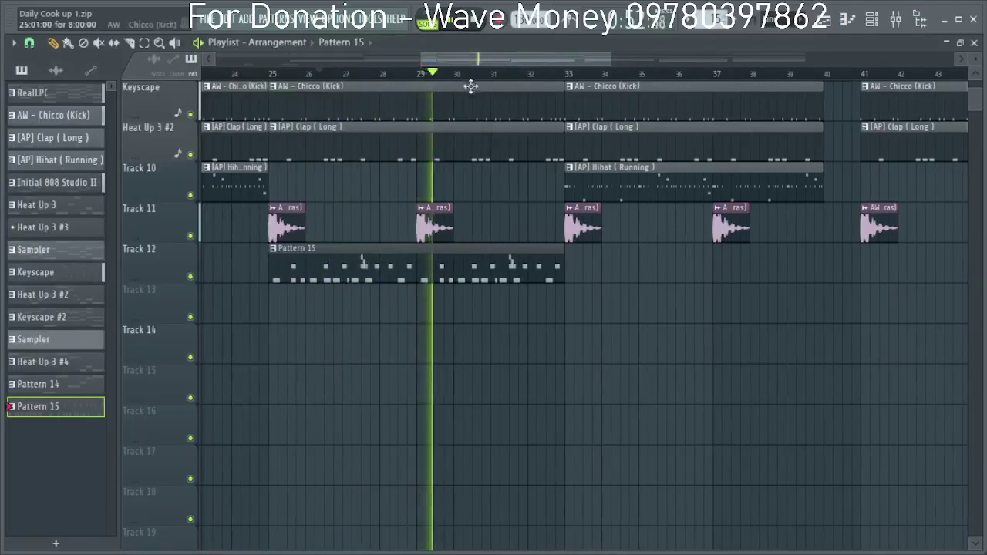
{"action": "scroll", "coordinate": [290, 231], "scroll_direction": "down", "scroll_amount": 3}
{"action": "left_click", "coordinate": [252, 74]}
{"action": "scroll", "coordinate": [359, 311], "scroll_direction": "down", "scroll_amount": 3}
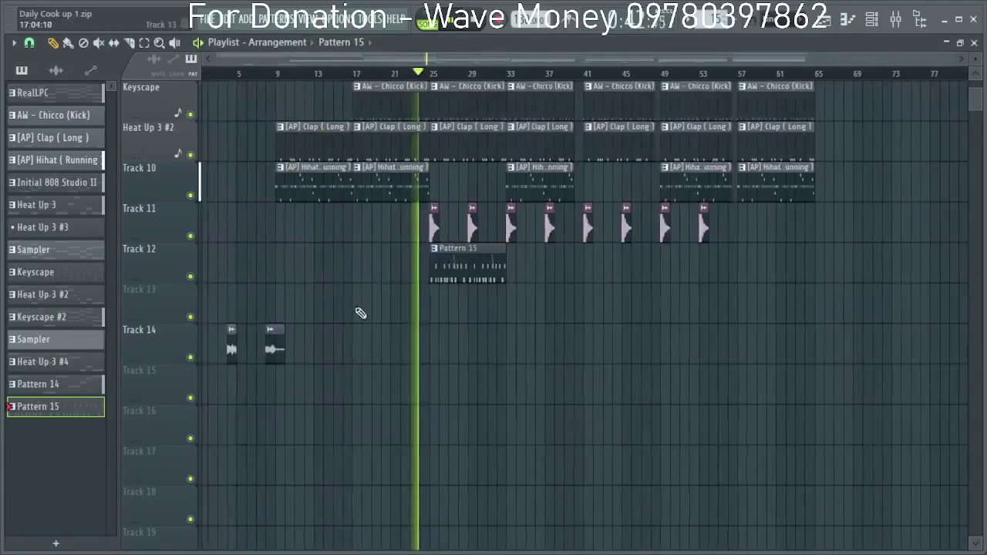
{"action": "scroll", "coordinate": [505, 358], "scroll_direction": "up", "scroll_amount": 3}
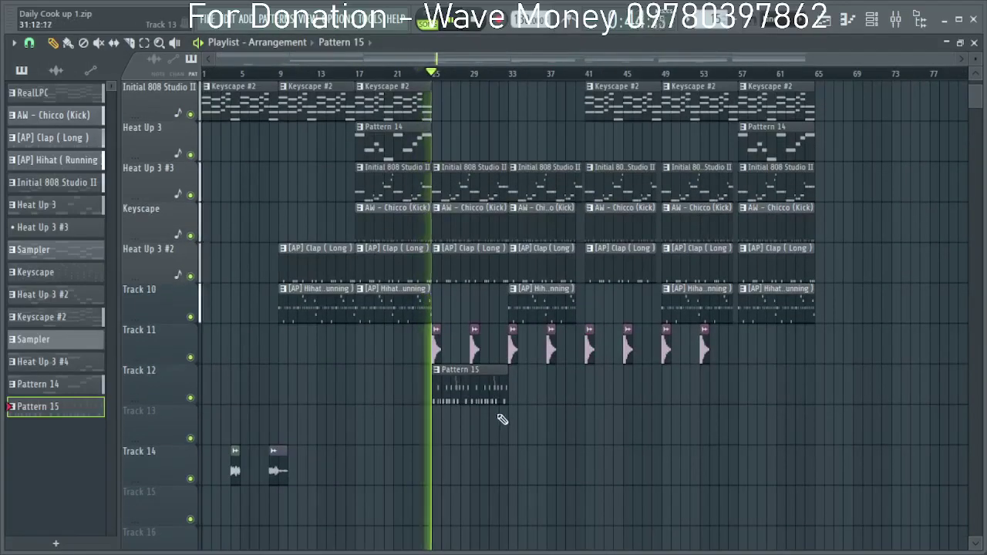
{"action": "scroll", "coordinate": [463, 405], "scroll_direction": "up", "scroll_amount": 4}
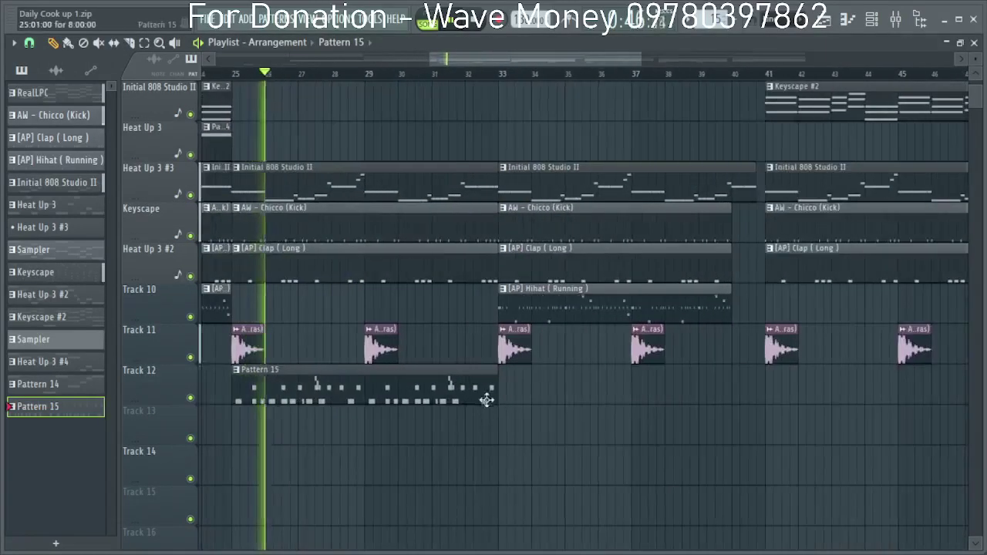
{"action": "scroll", "coordinate": [540, 401], "scroll_direction": "down", "scroll_amount": 4}
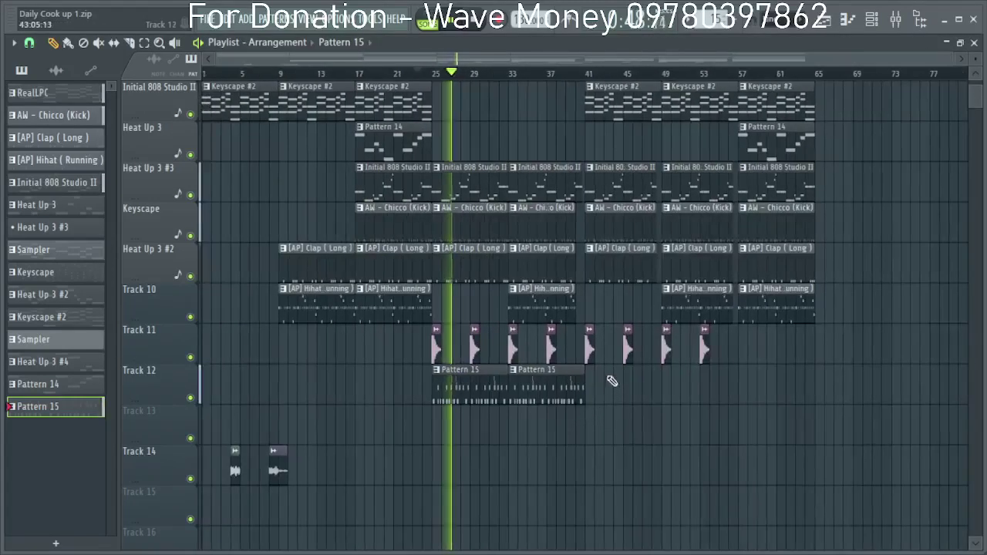
Play from bar 33 and add a Pattern 15 clip at bar 41 on Track 12.
{"action": "left_click", "coordinate": [512, 74]}
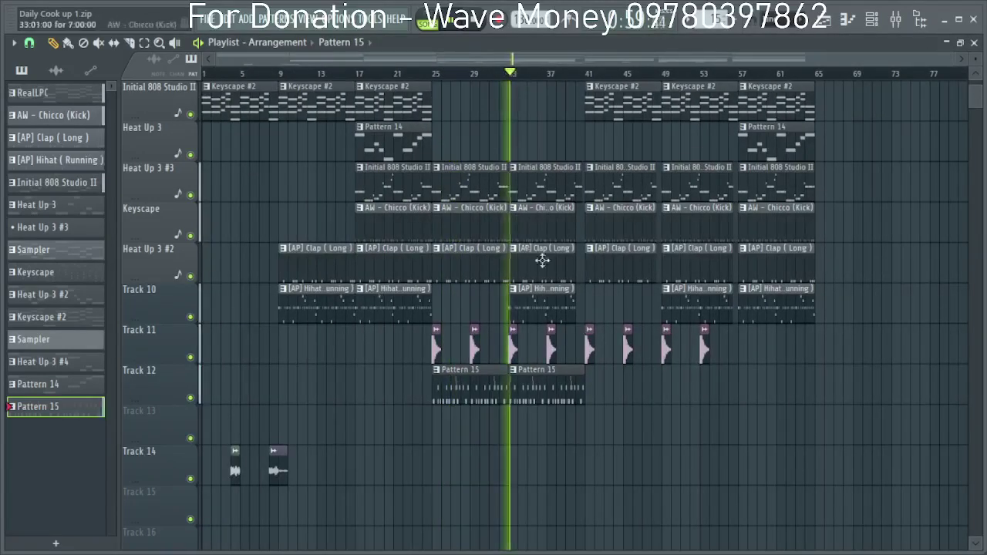
{"action": "scroll", "coordinate": [617, 405], "scroll_direction": "up", "scroll_amount": 3}
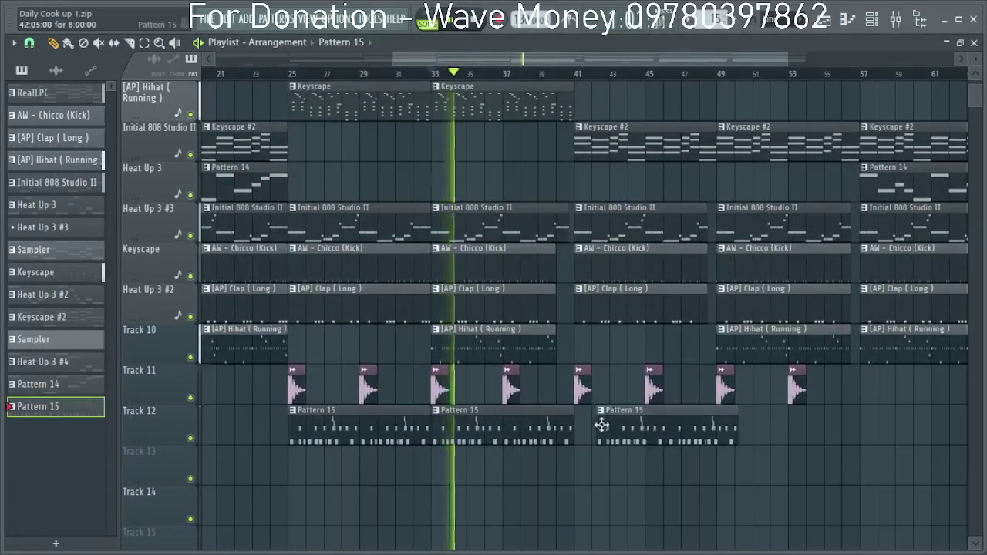
{"action": "left_click_drag", "start_coordinate": [602, 425], "coordinate": [599, 425]}
{"action": "scroll", "coordinate": [485, 441], "scroll_direction": "down", "scroll_amount": 1}
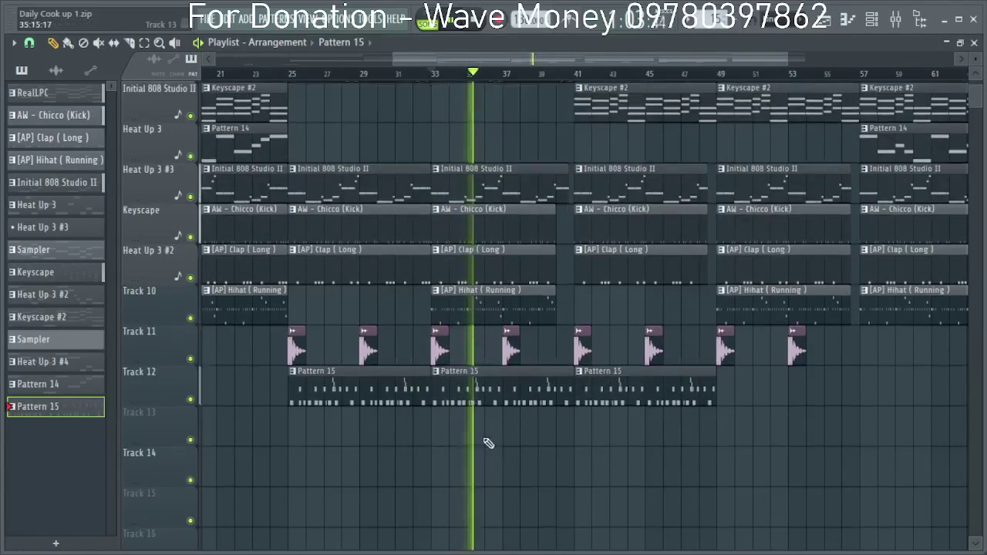
Try transposing all Cxdy - Snare 3 notes to C#5 during playback, and return them to C5.
{"action": "double_click", "coordinate": [485, 400]}
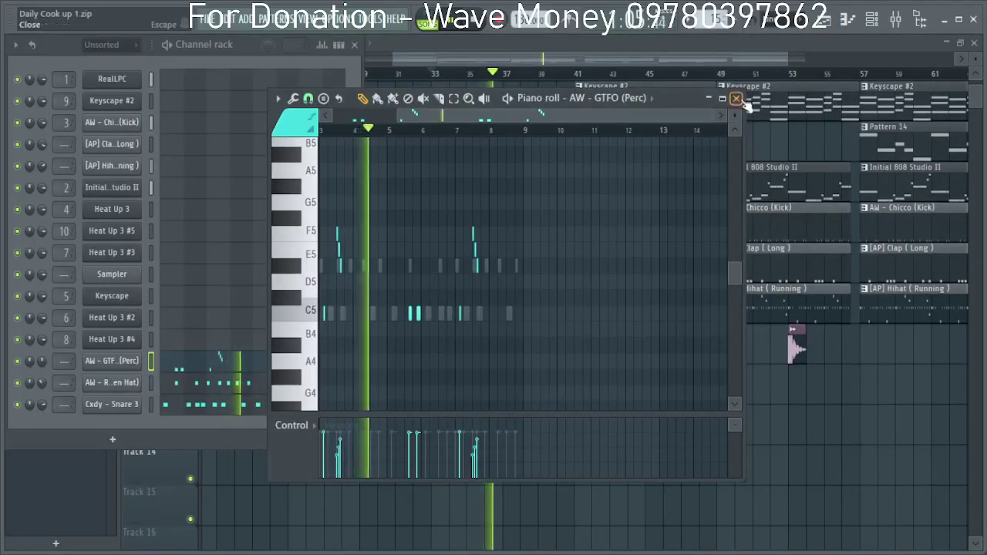
{"action": "left_click", "coordinate": [737, 99]}
{"action": "right_click", "coordinate": [124, 404]}
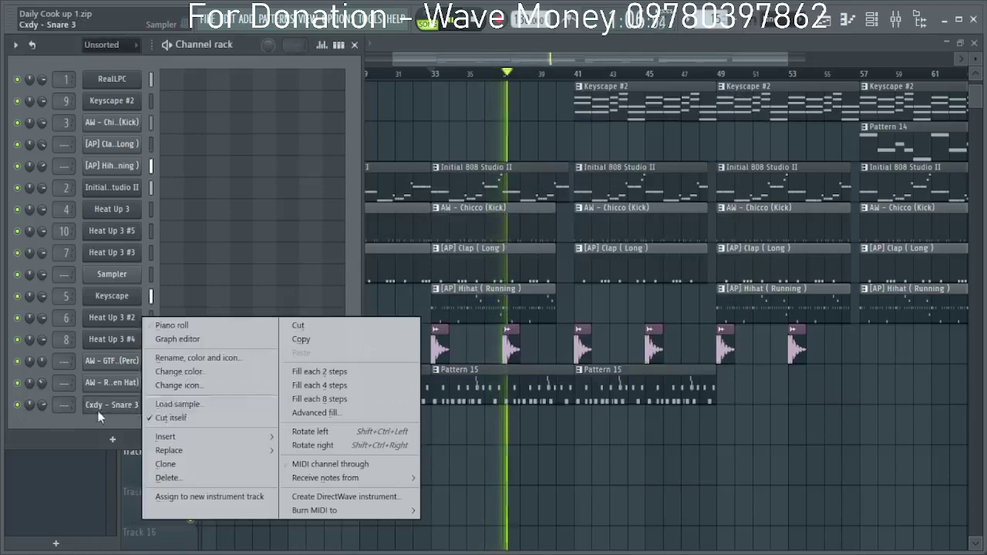
{"action": "left_click", "coordinate": [216, 331]}
{"action": "key", "text": "ctrl+a"}
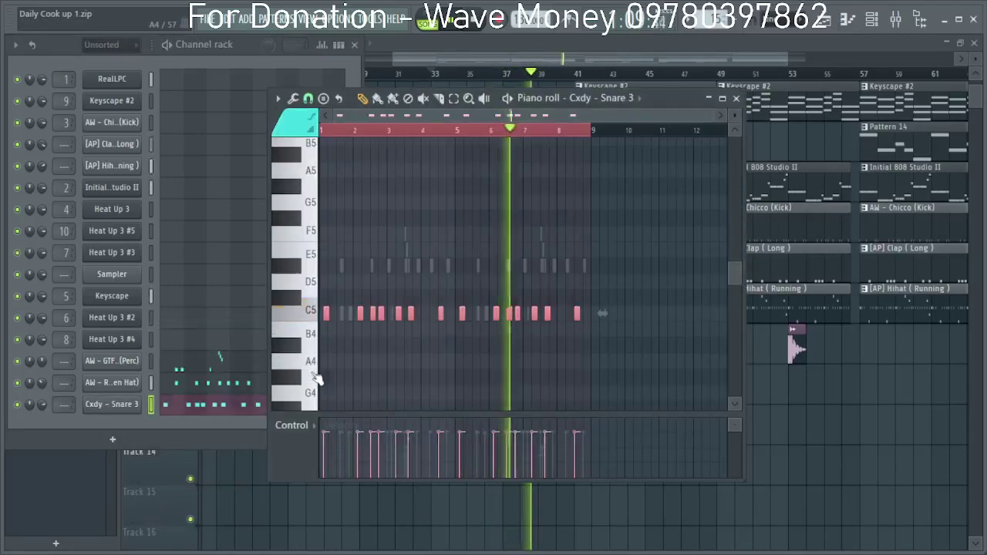
{"action": "key", "text": "ctrl+Down"}
{"action": "key", "text": "shift+Up"}
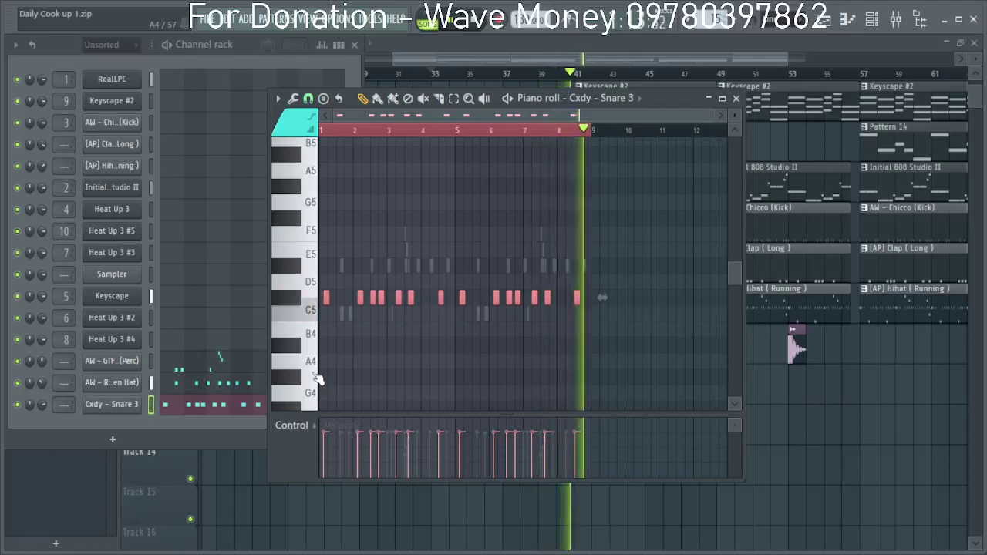
{"action": "key", "text": "shift+Down"}
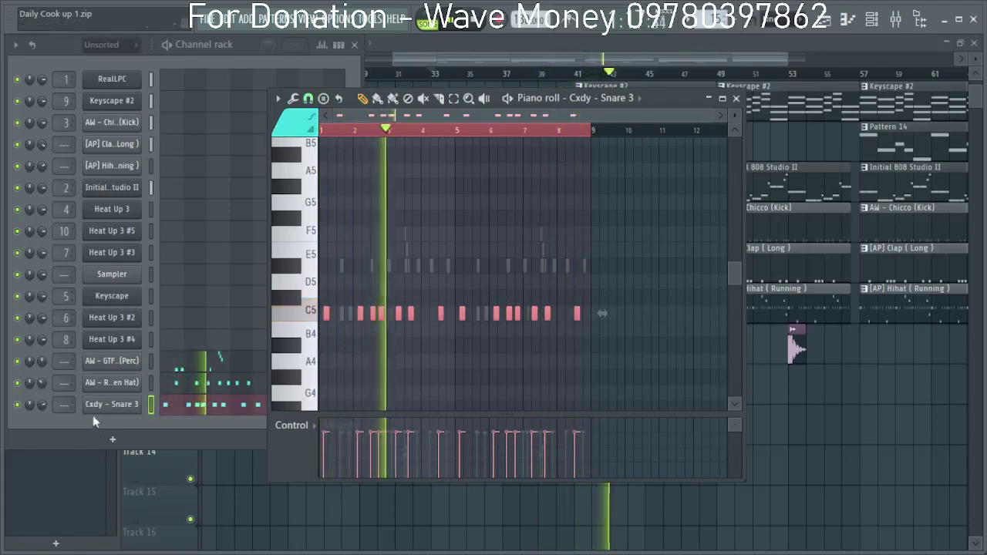
{"action": "left_click", "coordinate": [102, 419]}
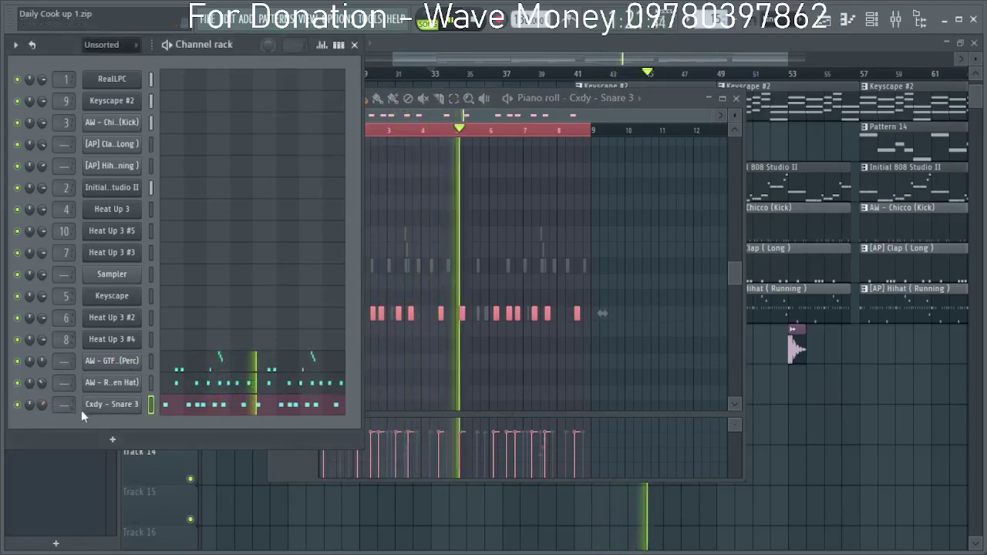
{"action": "left_click", "coordinate": [737, 99]}
Add Pattern 15 clips at bars 49 and 57 on Track 12.
{"action": "left_click", "coordinate": [737, 62]}
{"action": "scroll", "coordinate": [687, 409], "scroll_direction": "down", "scroll_amount": 3}
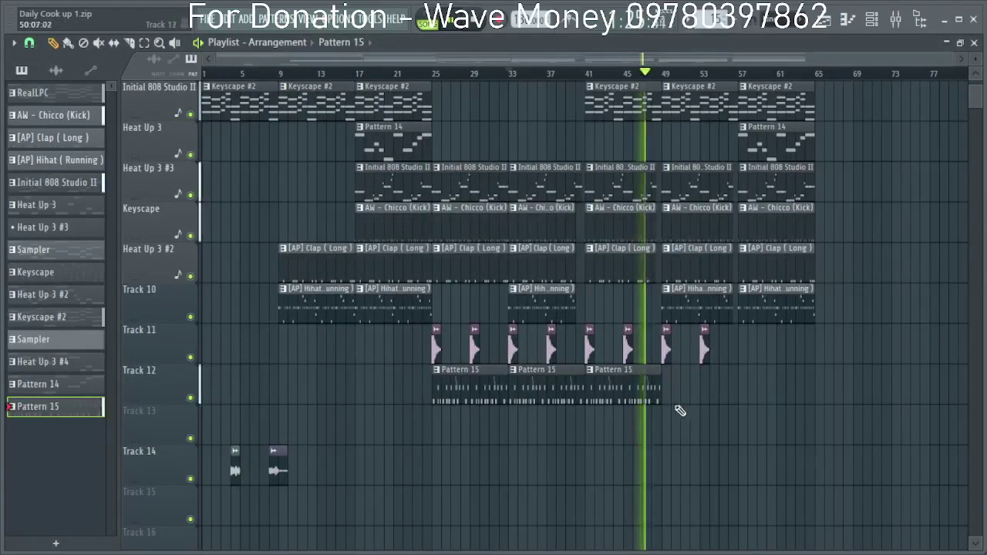
{"action": "scroll", "coordinate": [722, 412], "scroll_direction": "up", "scroll_amount": 4}
{"action": "scroll", "coordinate": [668, 300], "scroll_direction": "down", "scroll_amount": 5}
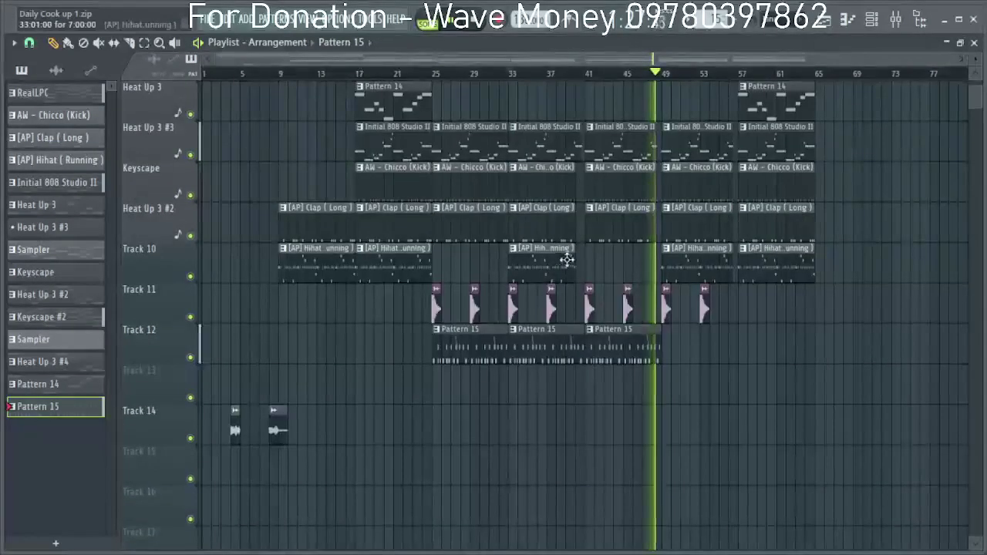
{"action": "scroll", "coordinate": [622, 373], "scroll_direction": "up", "scroll_amount": 5}
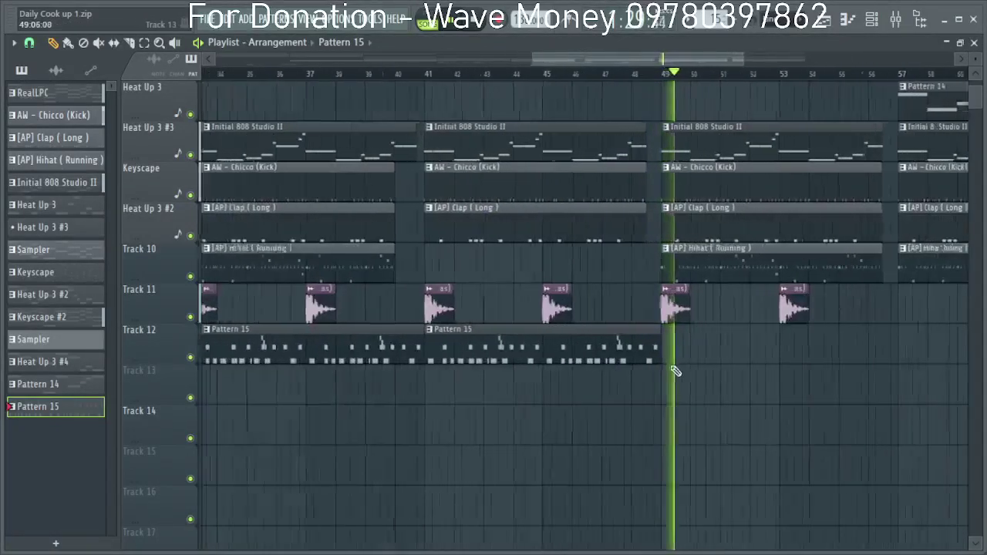
{"action": "scroll", "coordinate": [695, 349], "scroll_direction": "down", "scroll_amount": 5}
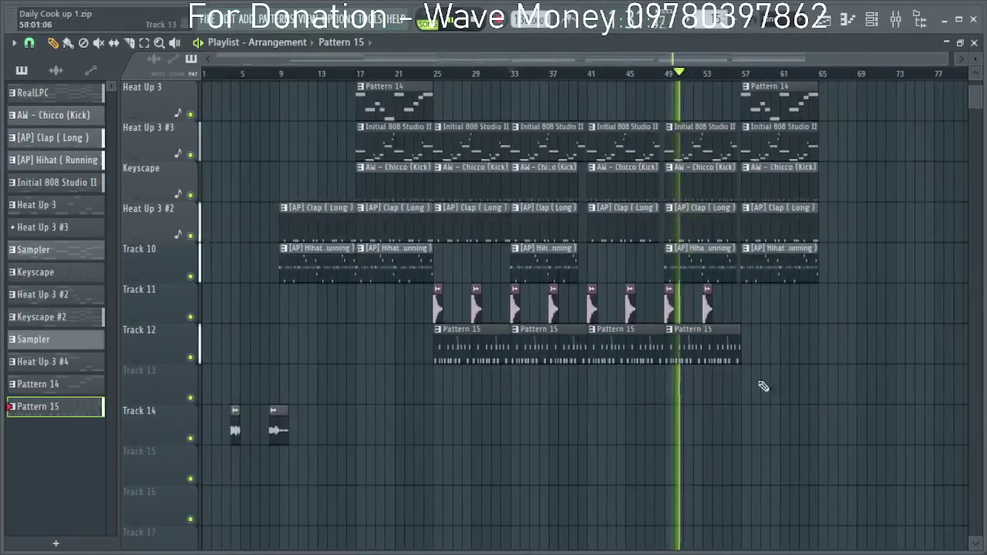
{"action": "left_click", "coordinate": [759, 363]}
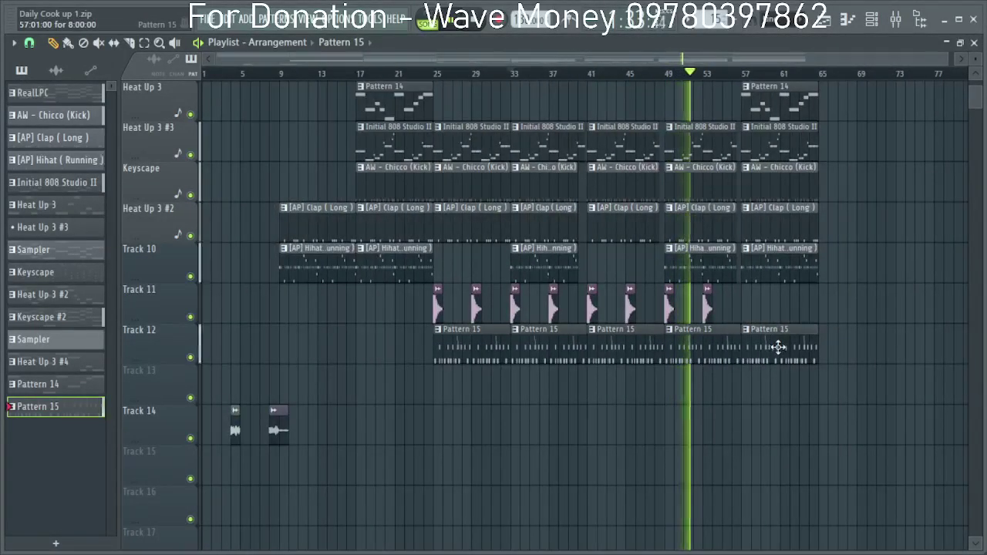
Copy the AW - NBA (Extras) audio clip to bar 57 on Track 11.
{"action": "scroll", "coordinate": [779, 347], "scroll_direction": "up", "scroll_amount": 4}
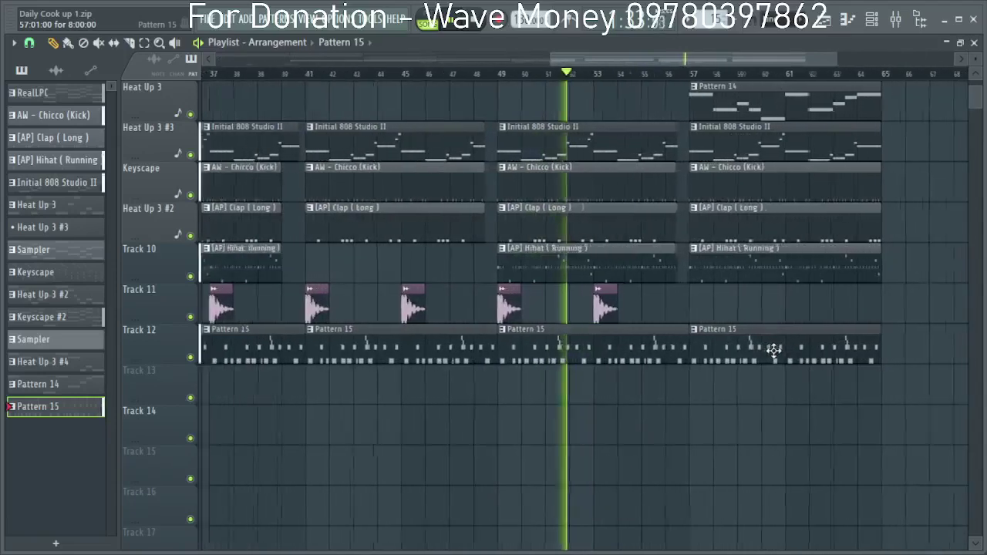
{"action": "left_click", "coordinate": [614, 309]}
{"action": "left_click", "coordinate": [684, 300]}
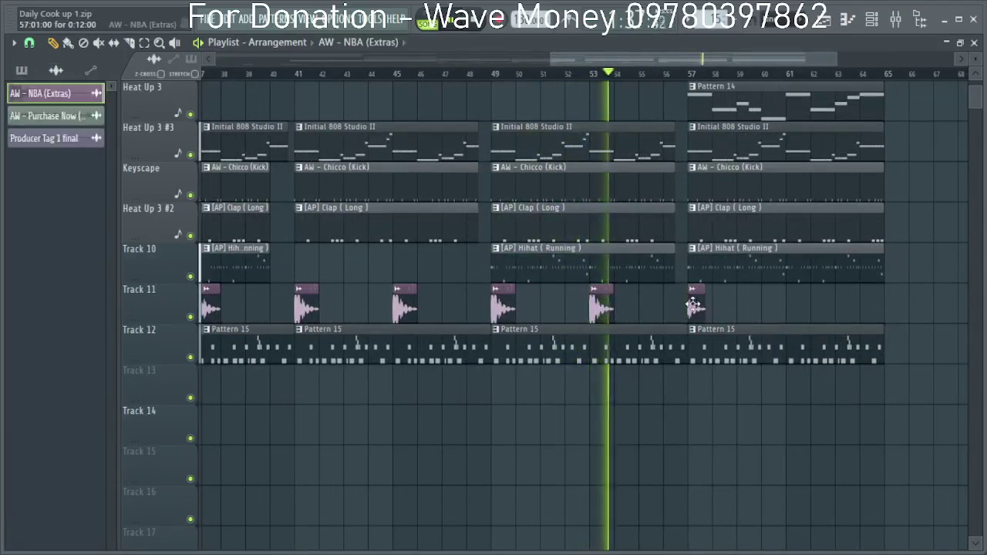
Set the AW - NBA (Extras) channel volume to 32%, and close its settings and the mixer.
{"action": "double_click", "coordinate": [695, 308]}
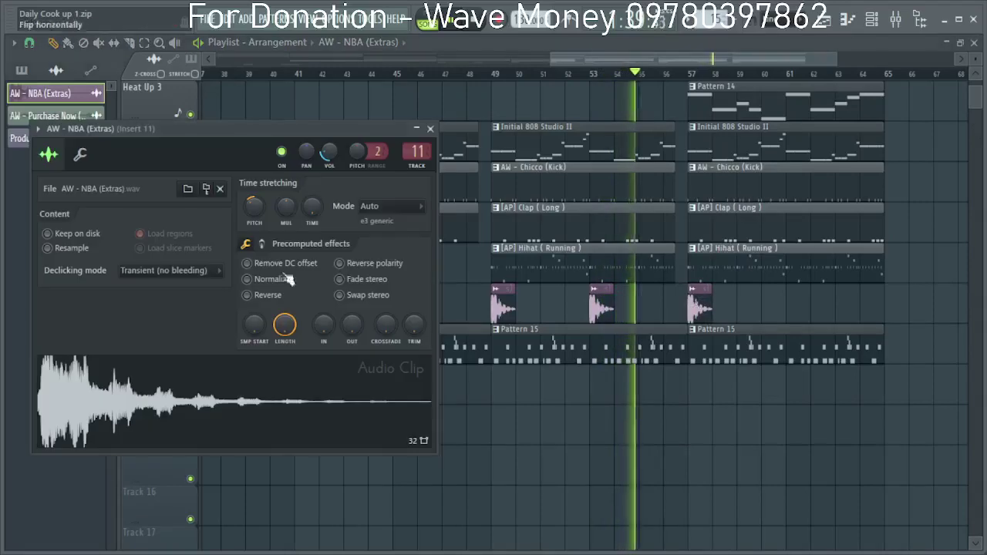
{"action": "double_click", "coordinate": [415, 151]}
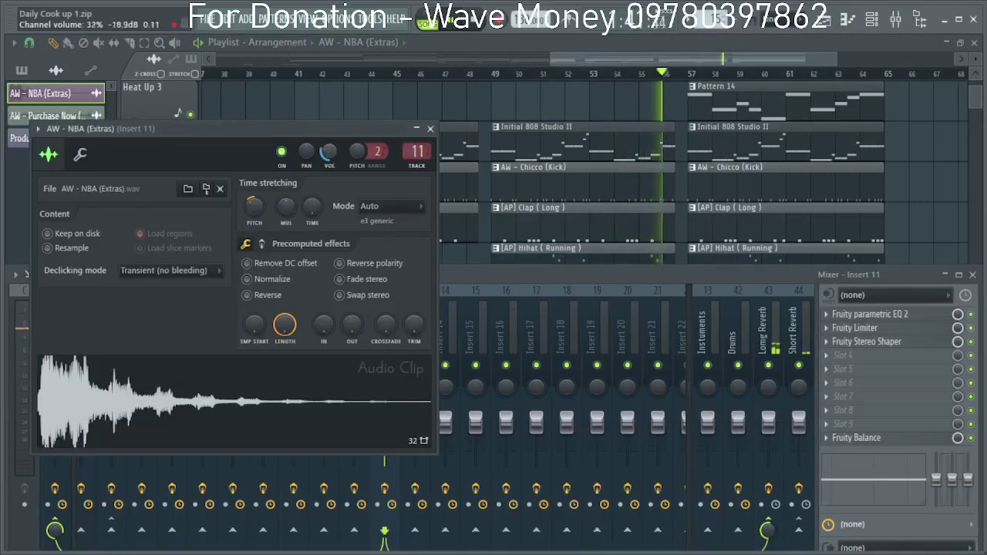
{"action": "left_click", "coordinate": [431, 129]}
{"action": "left_click", "coordinate": [619, 56]}
Add a Producer Tag 1 final clip at bar 16 on Track 14 and play back from just before it.
{"action": "scroll", "coordinate": [694, 293], "scroll_direction": "down", "scroll_amount": 5}
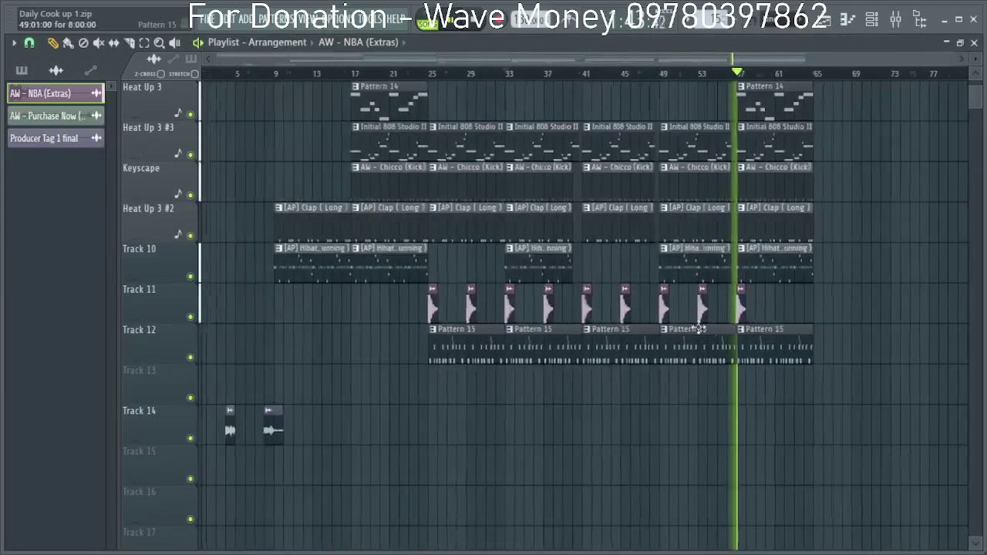
{"action": "scroll", "coordinate": [749, 355], "scroll_direction": "up", "scroll_amount": 3}
{"action": "scroll", "coordinate": [756, 332], "scroll_direction": "down", "scroll_amount": 4}
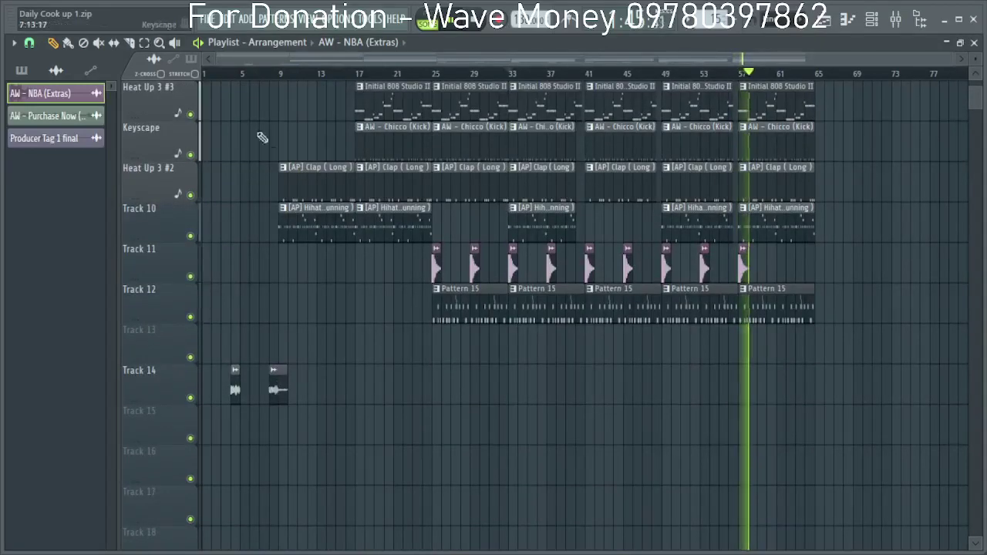
{"action": "left_click", "coordinate": [239, 75]}
{"action": "scroll", "coordinate": [278, 393], "scroll_direction": "up", "scroll_amount": 2}
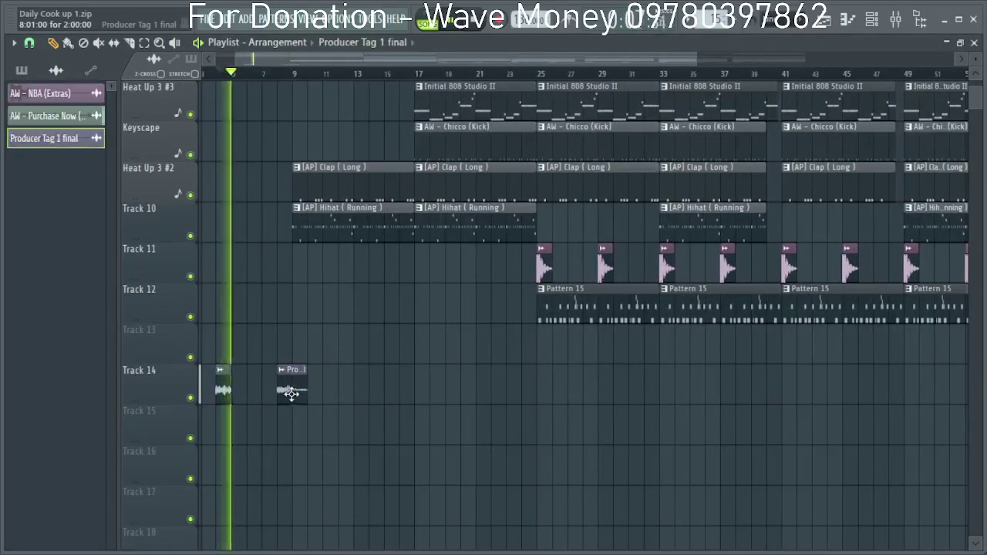
{"action": "scroll", "coordinate": [296, 403], "scroll_direction": "up", "scroll_amount": 2}
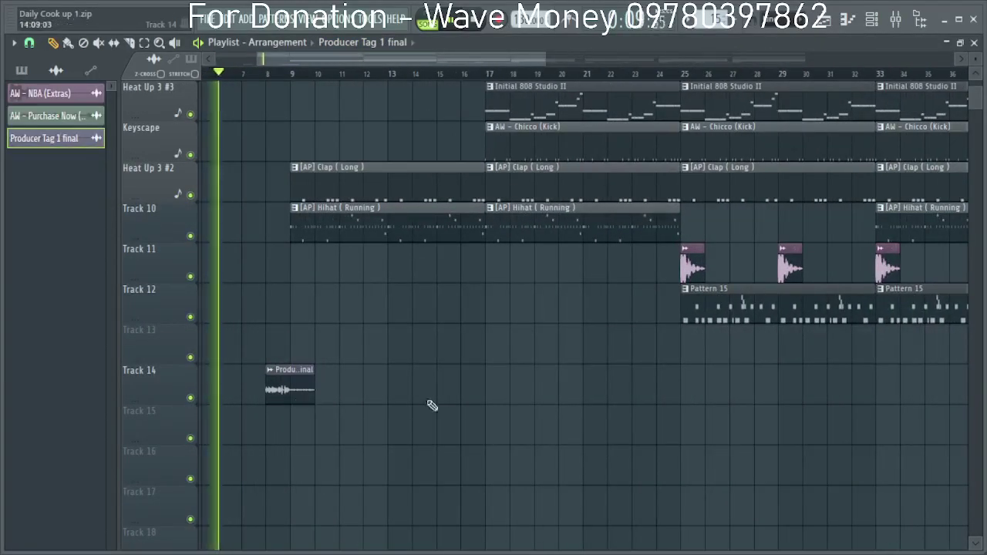
{"action": "left_click", "coordinate": [468, 388]}
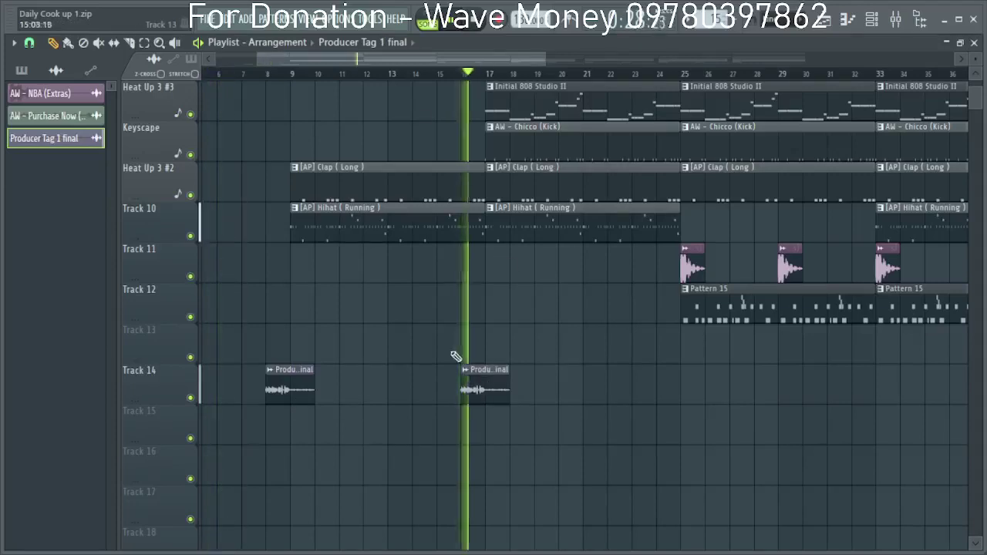
{"action": "left_click", "coordinate": [447, 74]}
{"action": "scroll", "coordinate": [480, 309], "scroll_direction": "down", "scroll_amount": 4}
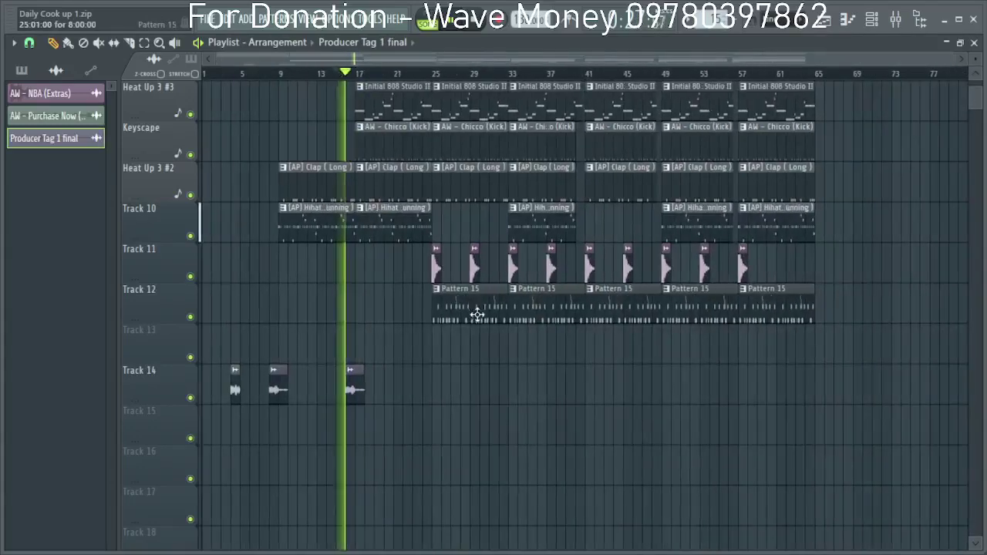
Add a Producer Tag 1 final clip at bar 24 on Track 14 and check the volume in its channel settings.
{"action": "scroll", "coordinate": [434, 407], "scroll_direction": "up", "scroll_amount": 4}
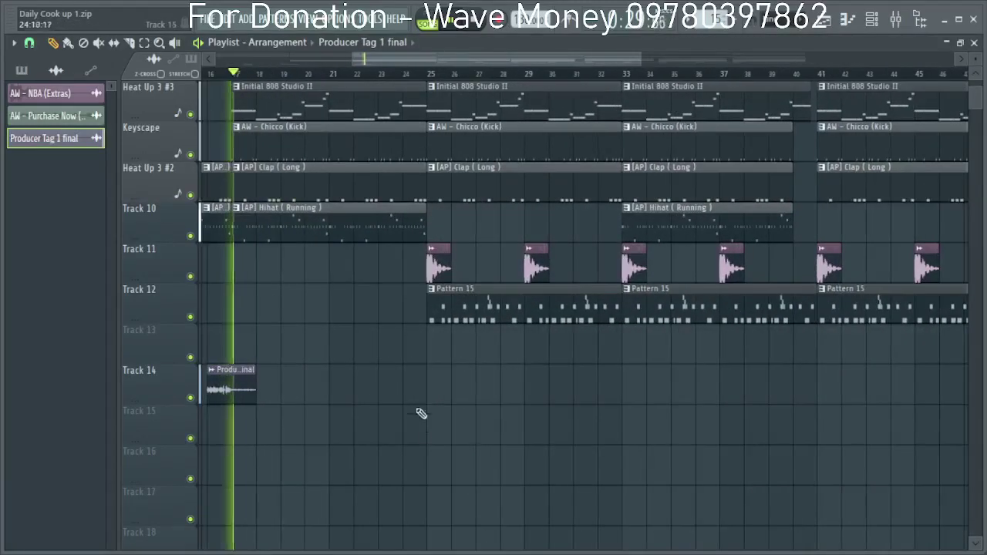
{"action": "left_click", "coordinate": [400, 381]}
{"action": "double_click", "coordinate": [421, 390]}
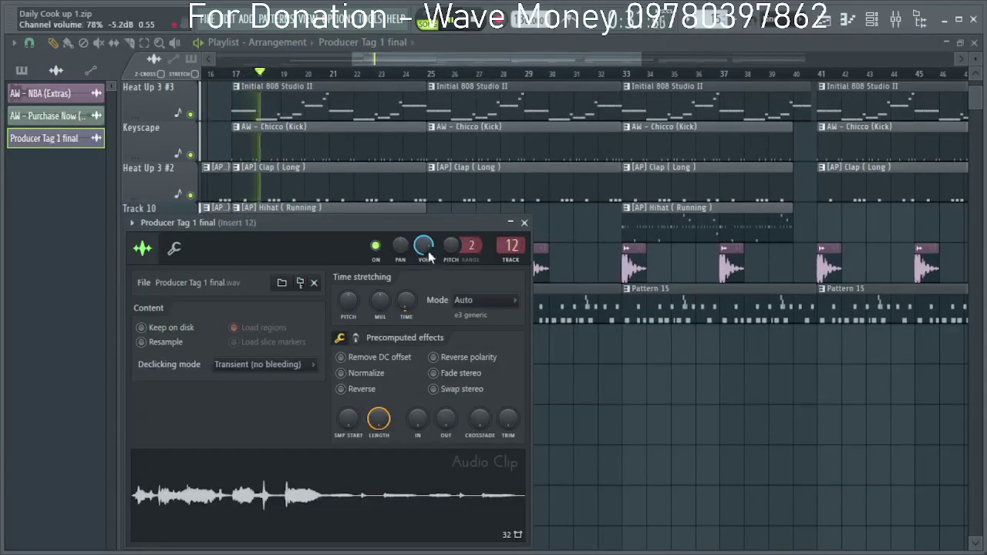
{"action": "left_click", "coordinate": [525, 223]}
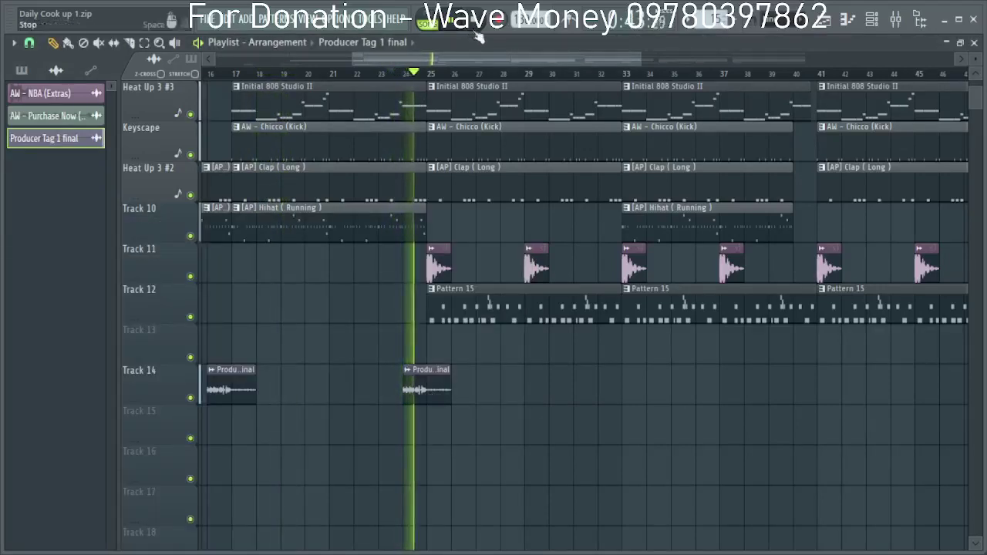
Check the AW - Purchase Now (Extras) channel settings, and listen to the Track 14 tags from bars 4 and 22.
{"action": "left_click_drag", "start_coordinate": [476, 59], "coordinate": [367, 51]}
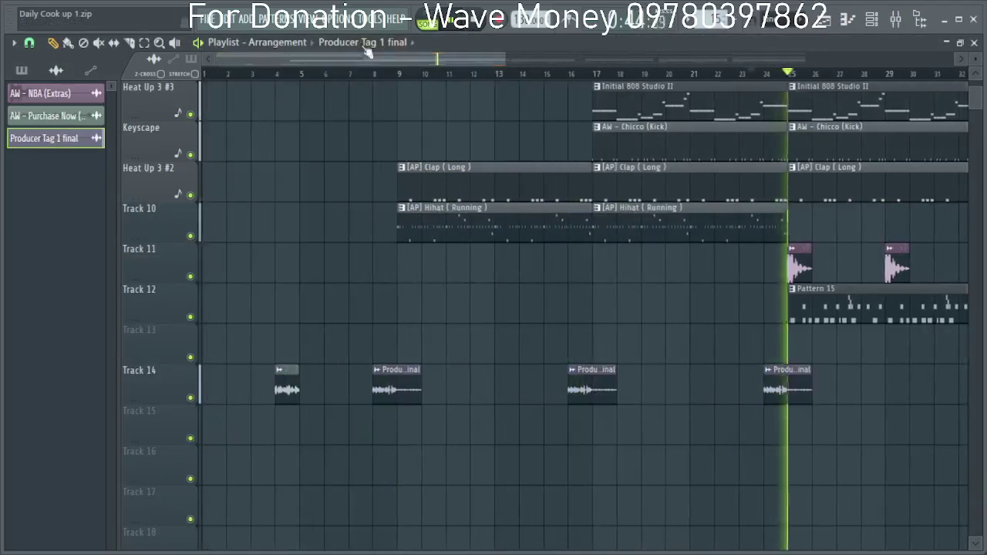
{"action": "double_click", "coordinate": [291, 381]}
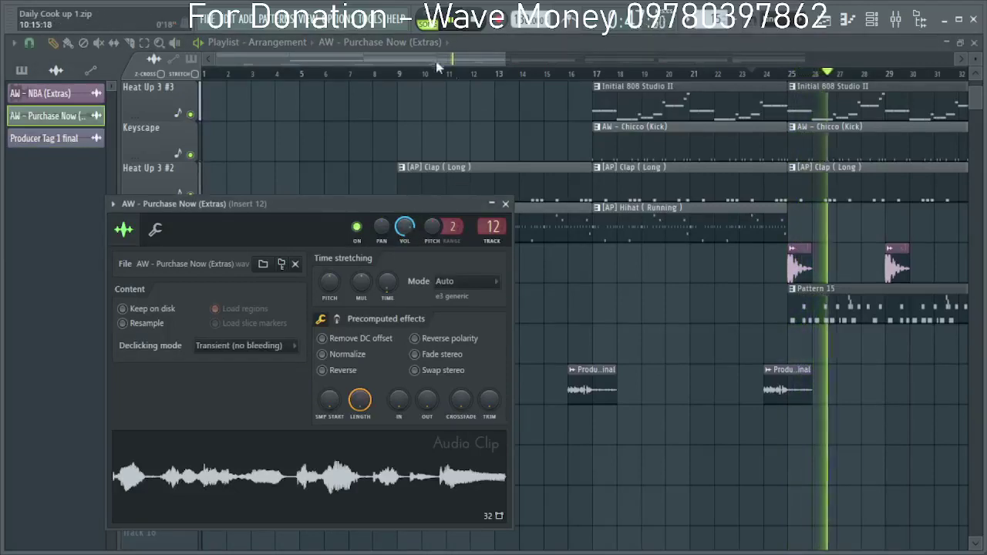
{"action": "left_click", "coordinate": [283, 74]}
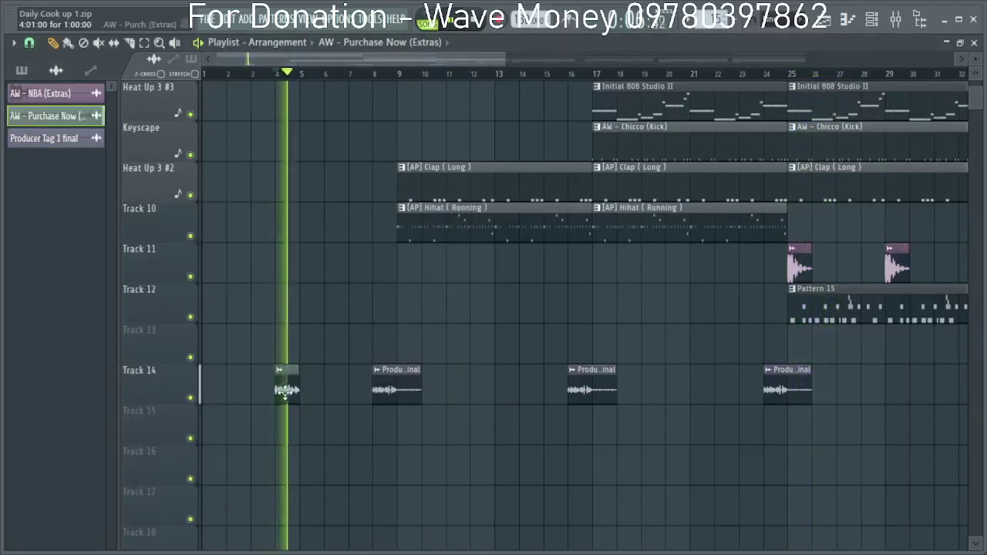
{"action": "scroll", "coordinate": [550, 315], "scroll_direction": "down", "scroll_amount": 5}
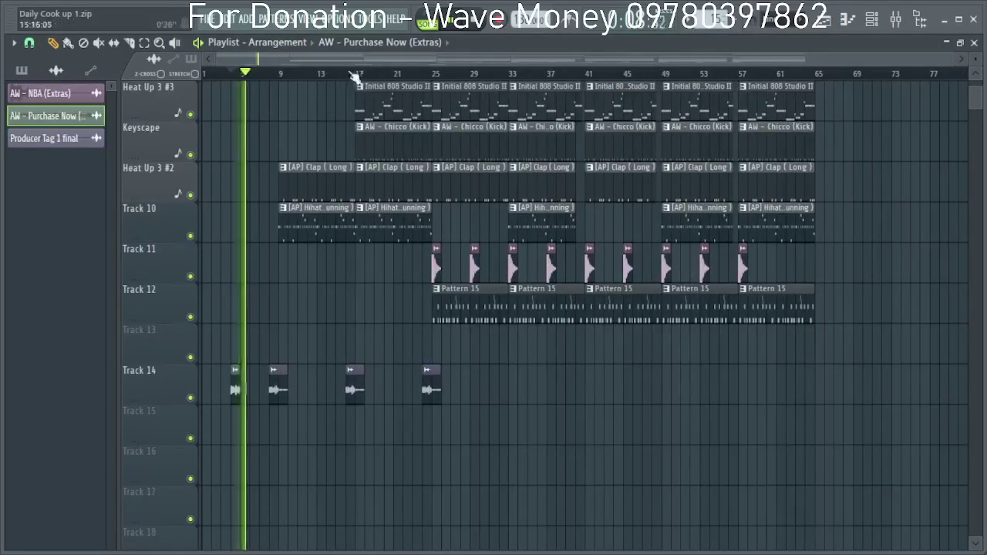
{"action": "left_click", "coordinate": [408, 74]}
{"action": "scroll", "coordinate": [570, 416], "scroll_direction": "up", "scroll_amount": 4}
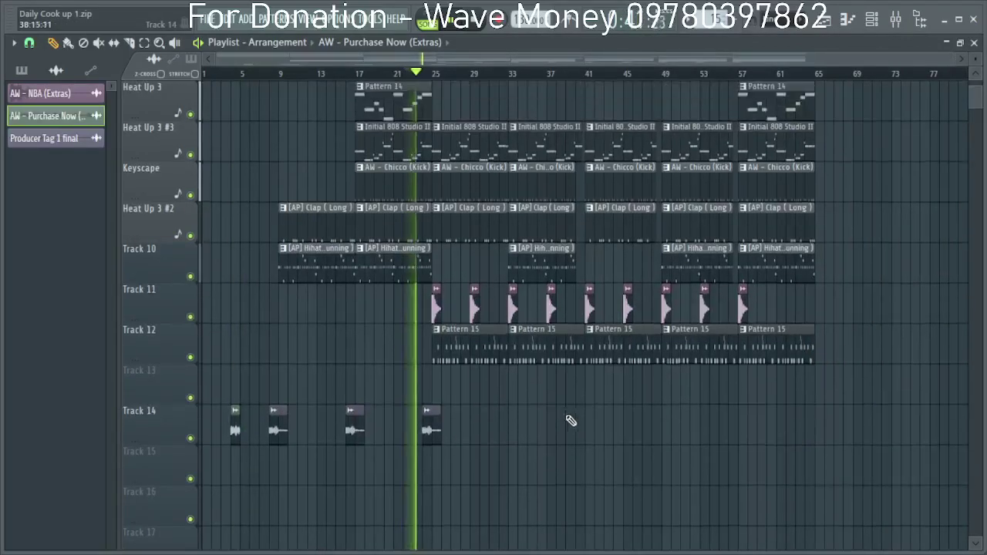
{"action": "scroll", "coordinate": [575, 418], "scroll_direction": "down", "scroll_amount": 3}
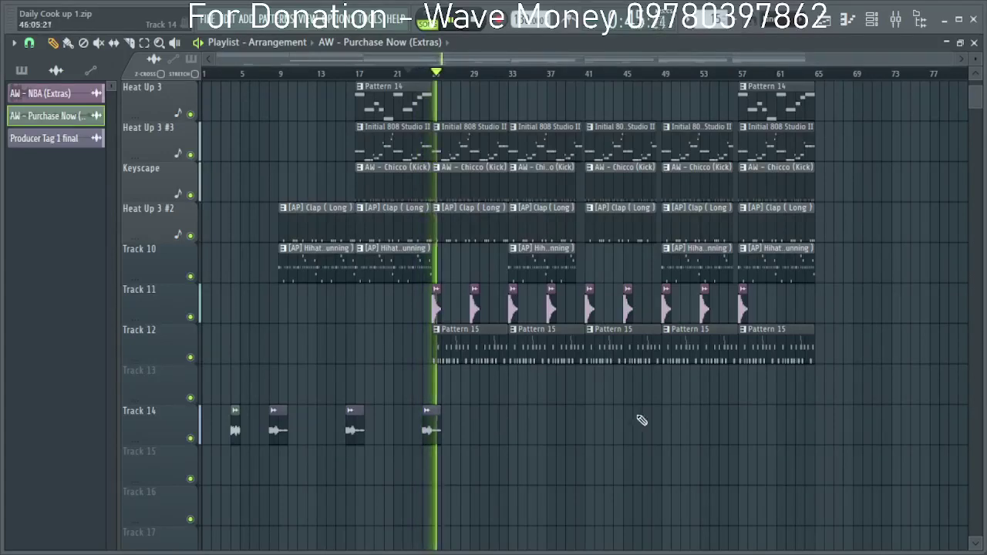
Set the playlist snap to none, stretch the bar 24 Producer Tag 1 final clip slightly shorter, and play it back.
{"action": "scroll", "coordinate": [440, 430], "scroll_direction": "up", "scroll_amount": 10}
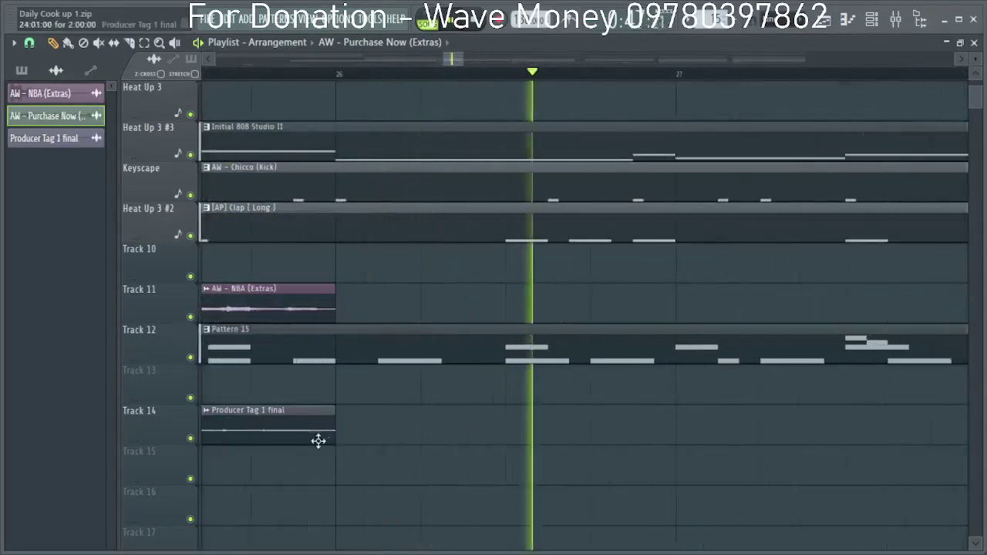
{"action": "left_click", "coordinate": [29, 44]}
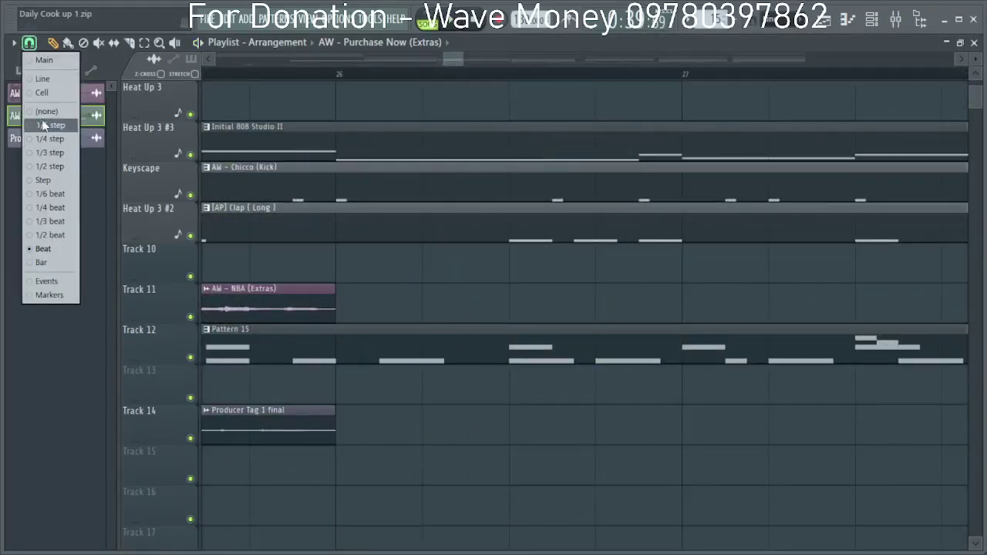
{"action": "left_click", "coordinate": [45, 116]}
{"action": "scroll", "coordinate": [337, 440], "scroll_direction": "up", "scroll_amount": 2}
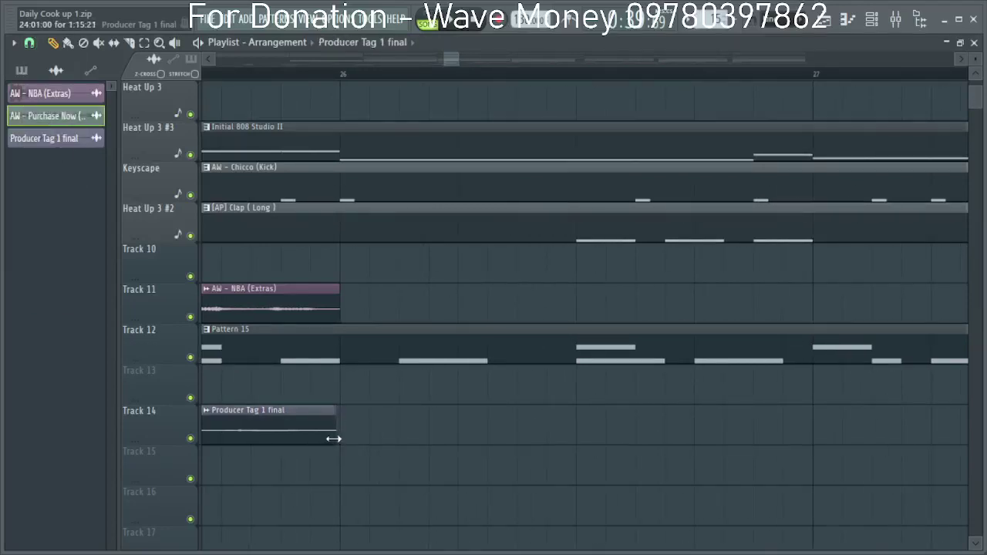
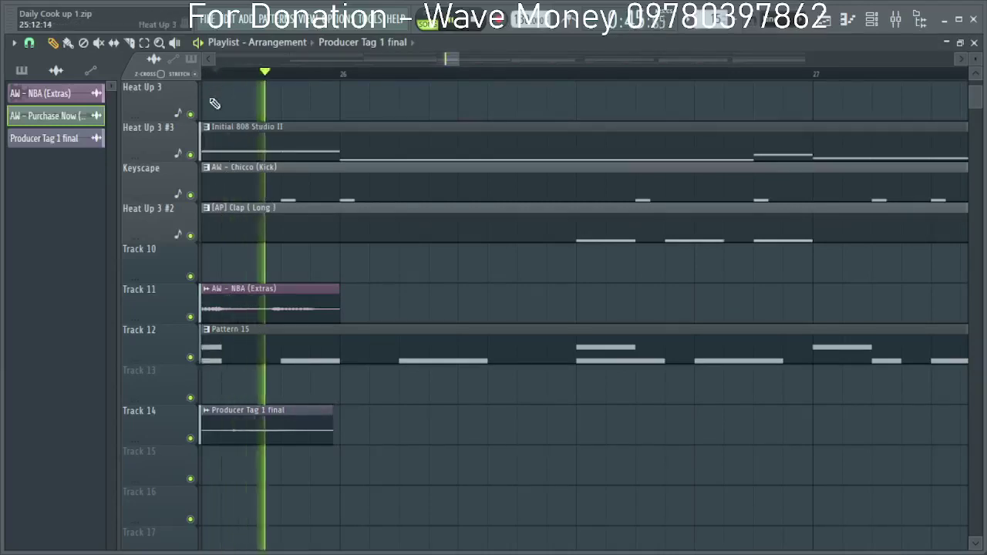
{"action": "scroll", "coordinate": [229, 296], "scroll_direction": "down", "scroll_amount": 8}
{"action": "left_click_drag", "start_coordinate": [541, 60], "coordinate": [468, 63]}
{"action": "left_click", "coordinate": [475, 72]}
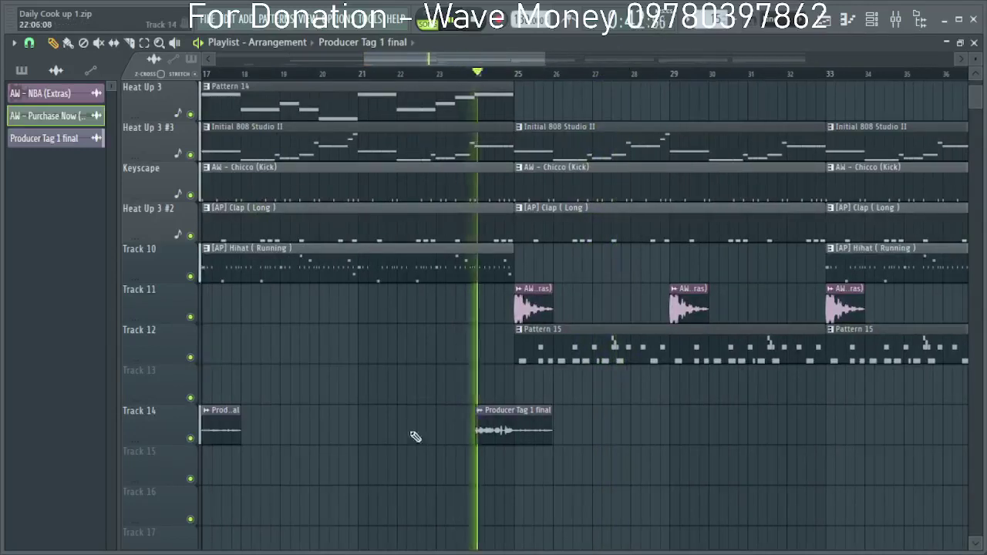
Stretch the bar 24 Producer Tag 1 final clip down to a length of 1:14:18, auditioning it from just before its start.
{"action": "scroll", "coordinate": [502, 470], "scroll_direction": "up", "scroll_amount": 8}
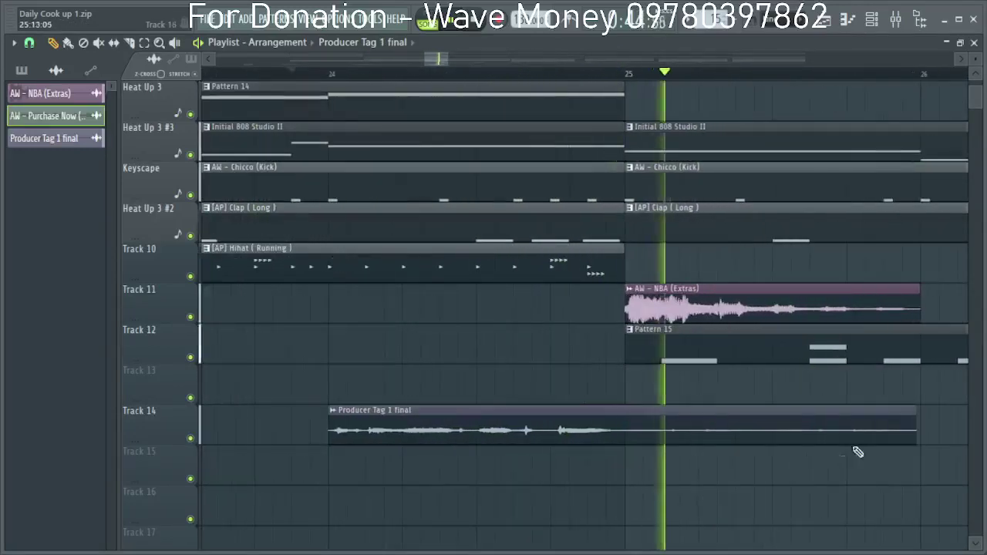
{"action": "key", "text": "space"}
{"action": "key", "text": "space"}
{"action": "left_click_drag", "start_coordinate": [915, 432], "coordinate": [909, 432]}
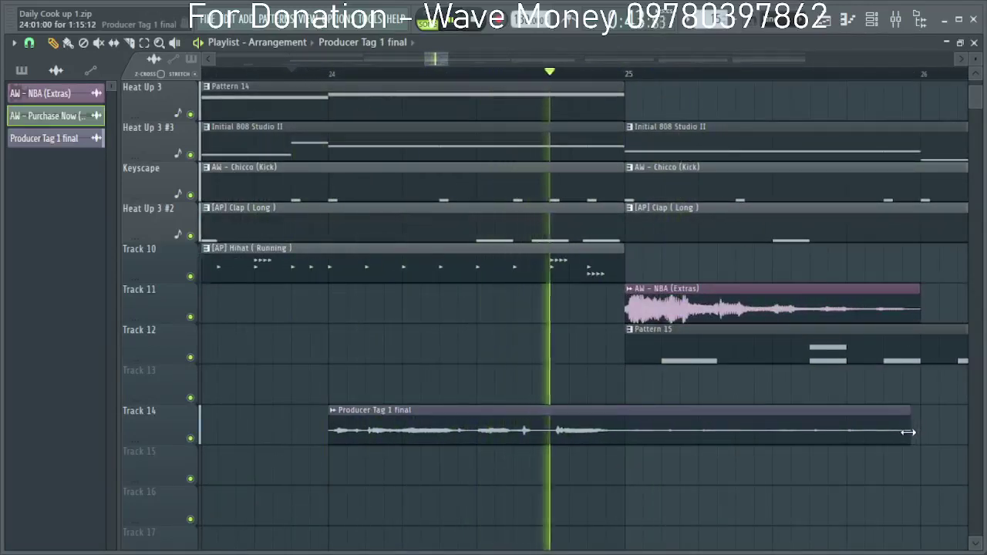
{"action": "left_click", "coordinate": [305, 75]}
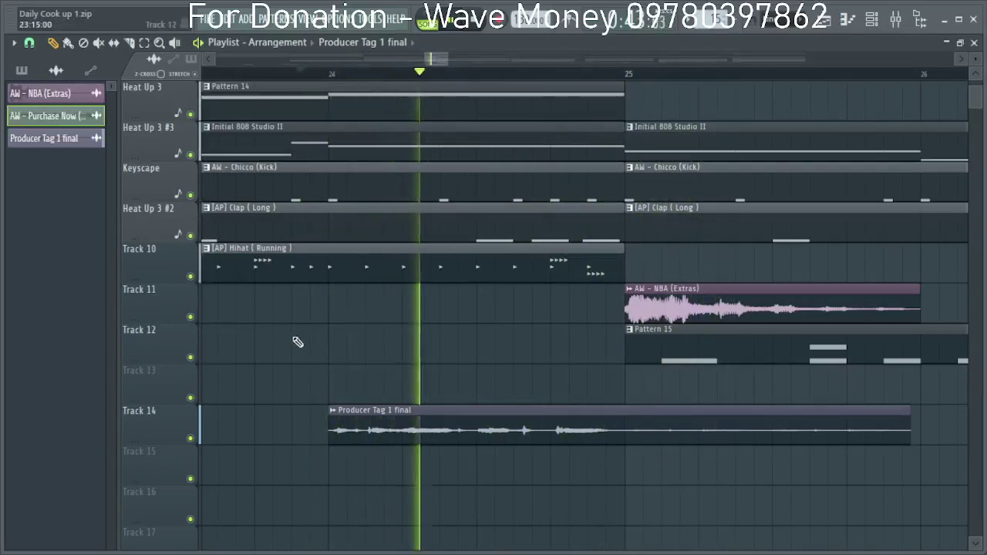
{"action": "key", "text": "space"}
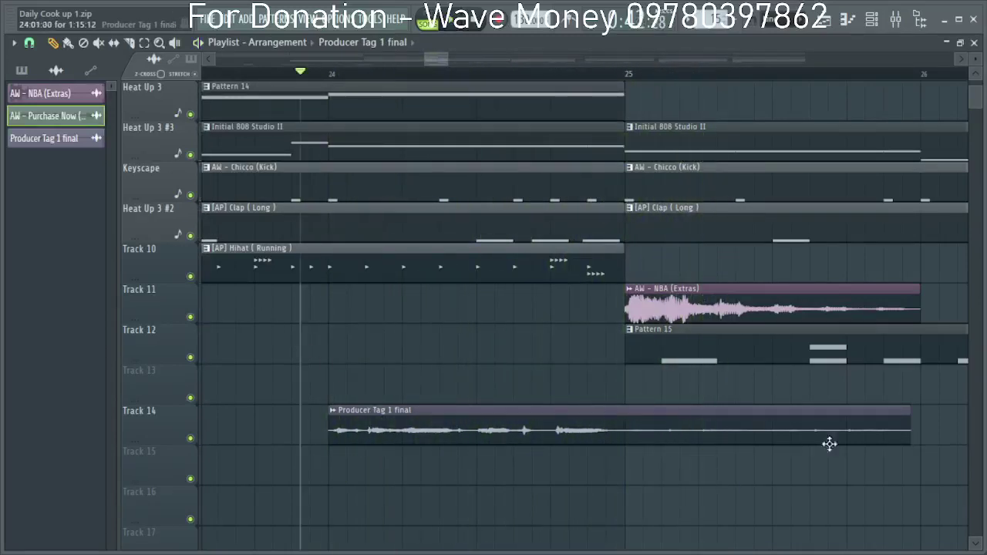
{"action": "key", "text": "space"}
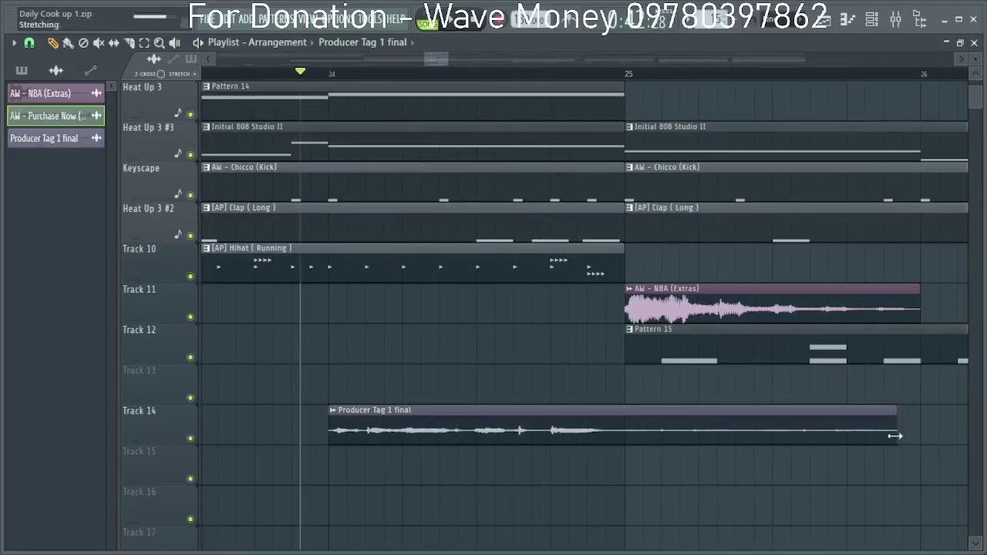
{"action": "key", "text": "space"}
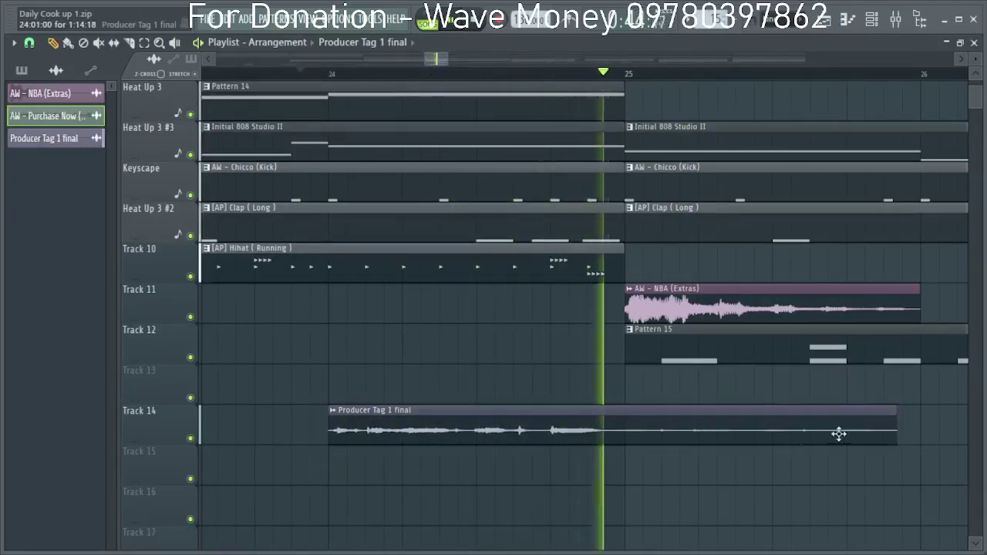
{"action": "scroll", "coordinate": [833, 434], "scroll_direction": "down", "scroll_amount": 12}
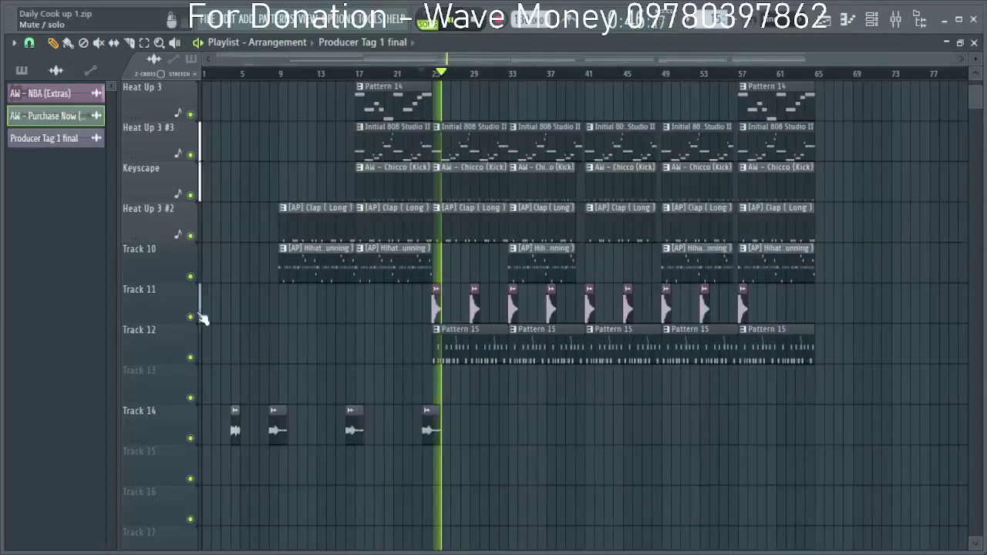
{"action": "scroll", "coordinate": [436, 411], "scroll_direction": "up", "scroll_amount": 12}
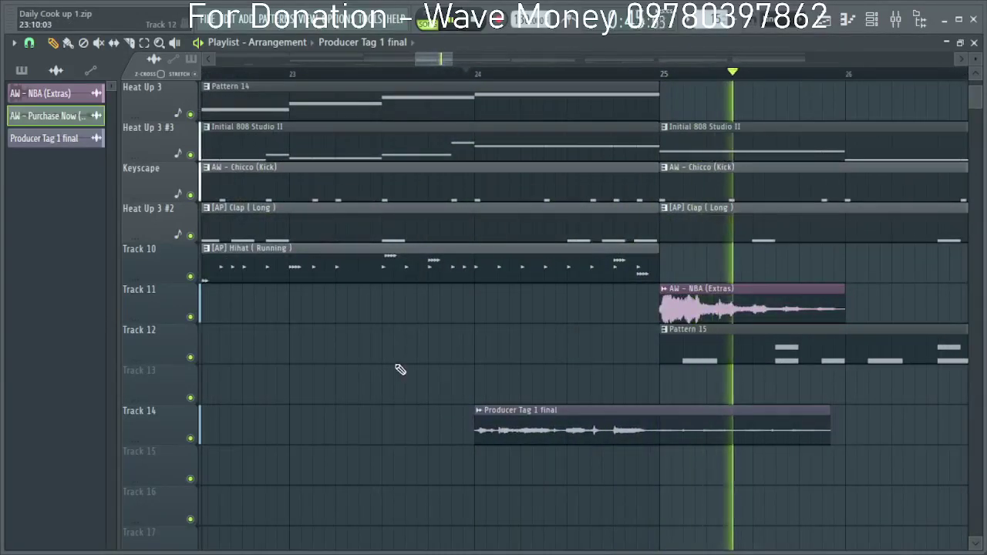
{"action": "key", "text": "space"}
{"action": "key", "text": "space"}
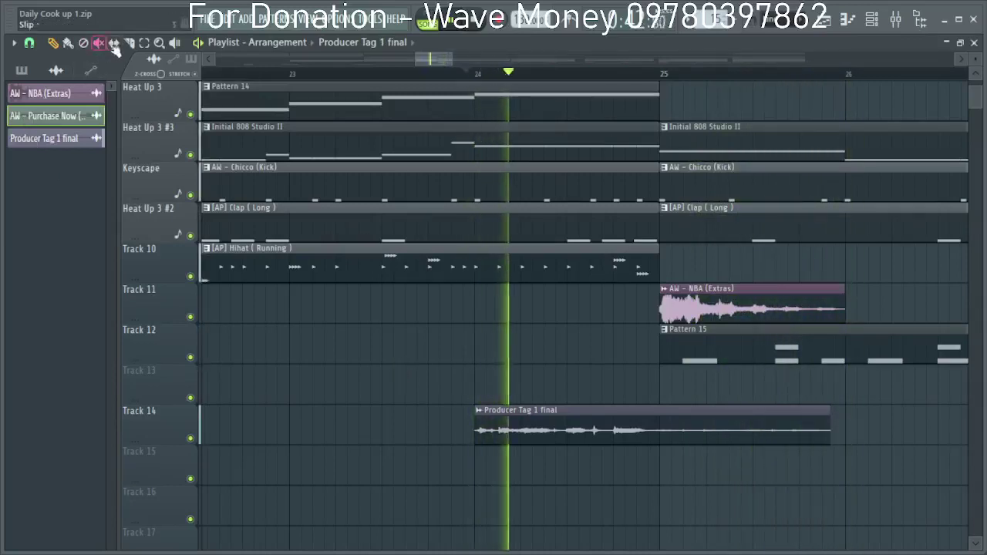
Slice the bar 24 Producer Tag 1 final clip at bar 25 with the snap set to Beat.
{"action": "left_click", "coordinate": [129, 43]}
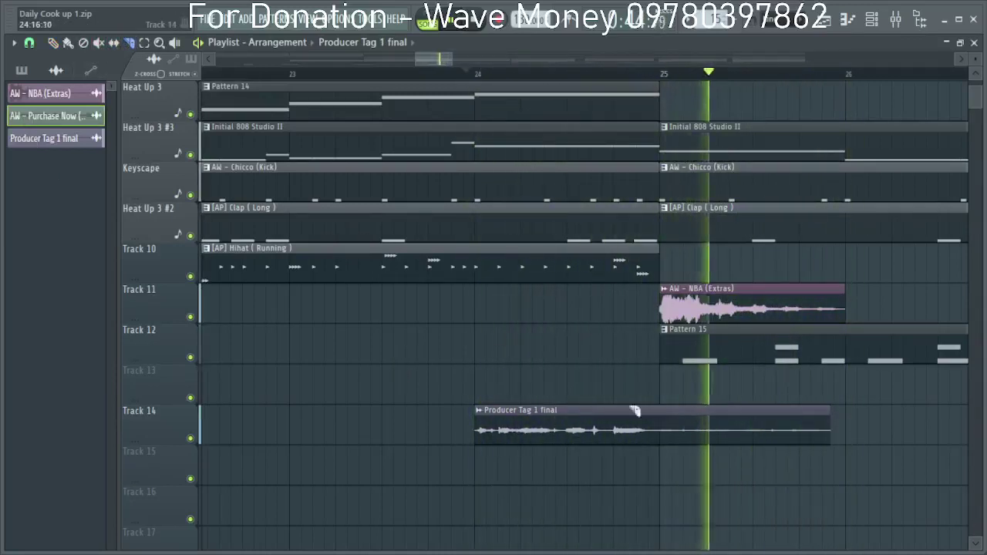
{"action": "left_click", "coordinate": [29, 43]}
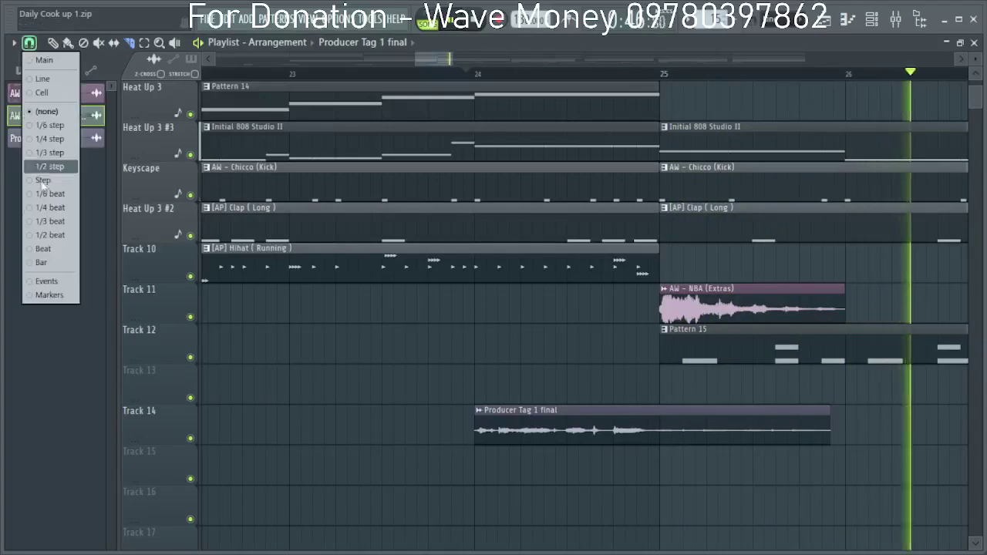
{"action": "left_click", "coordinate": [46, 250]}
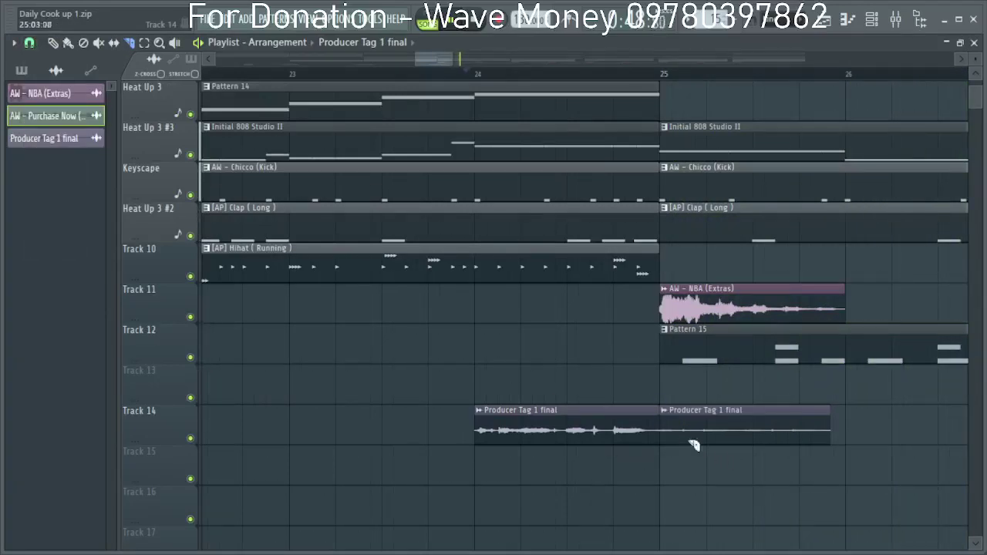
Set the snap to none, delete the sliced-off producer tag piece at bar 25, and play back from just before bar 24.
{"action": "scroll", "coordinate": [43, 222], "scroll_direction": "down", "scroll_amount": 3}
{"action": "left_click", "coordinate": [30, 44]}
{"action": "left_click", "coordinate": [48, 111]}
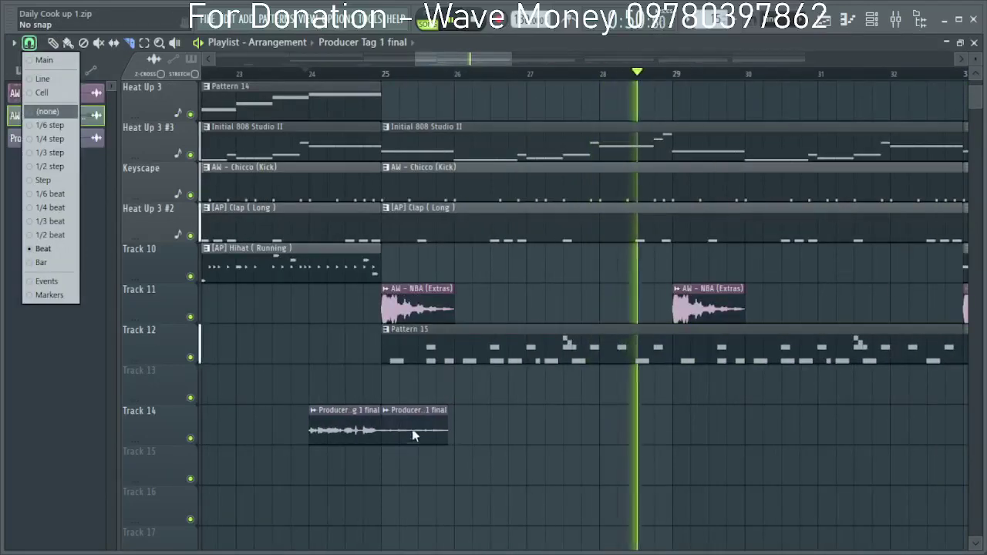
{"action": "left_click", "coordinate": [54, 43]}
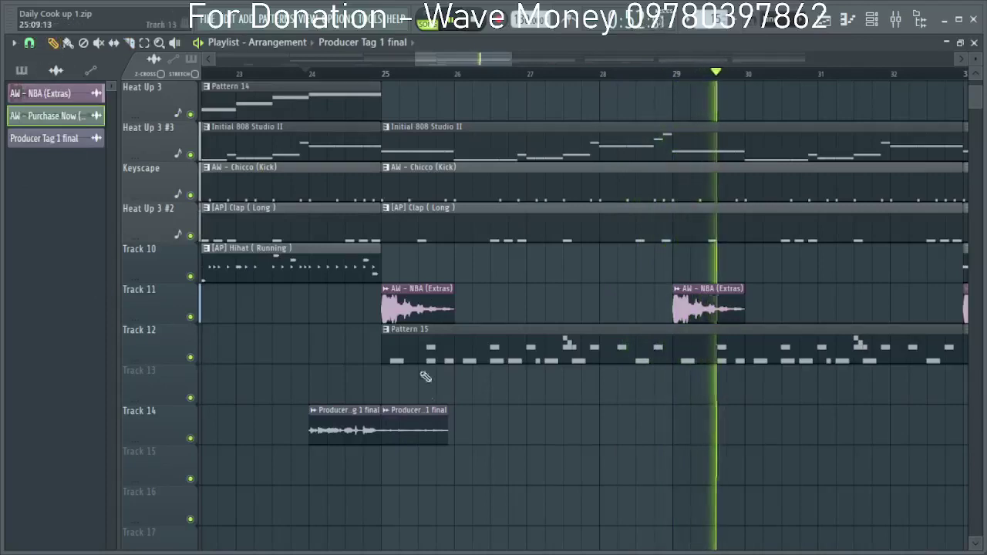
{"action": "right_click", "coordinate": [417, 426]}
{"action": "left_click", "coordinate": [305, 74]}
{"action": "left_click_drag", "start_coordinate": [477, 61], "coordinate": [442, 58]}
{"action": "scroll", "coordinate": [468, 57], "scroll_direction": "down", "scroll_amount": 2}
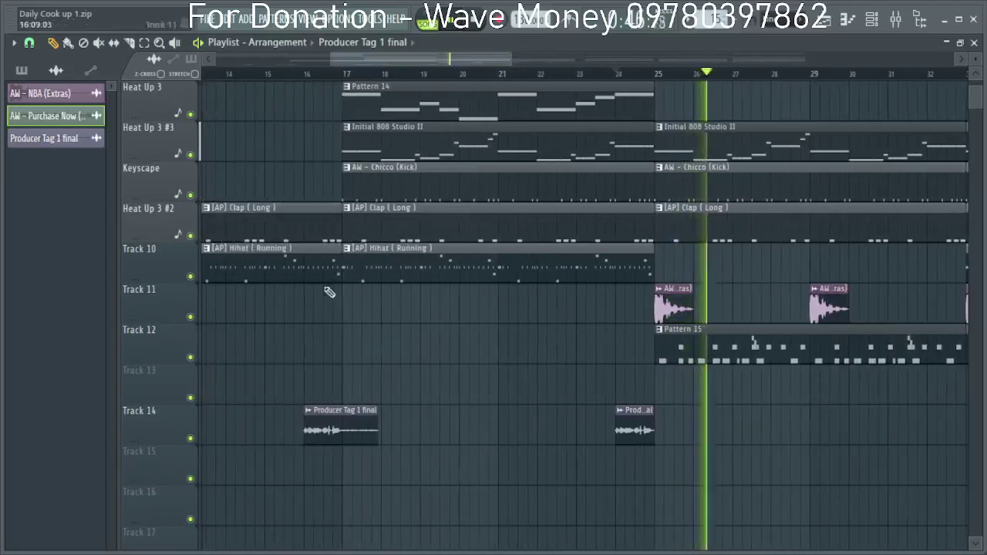
Replace the bar 16 Producer Tag 1 final clip on Track 14 with the trimmed one-bar version and play back from just before bar 24.
{"action": "right_click", "coordinate": [349, 435]}
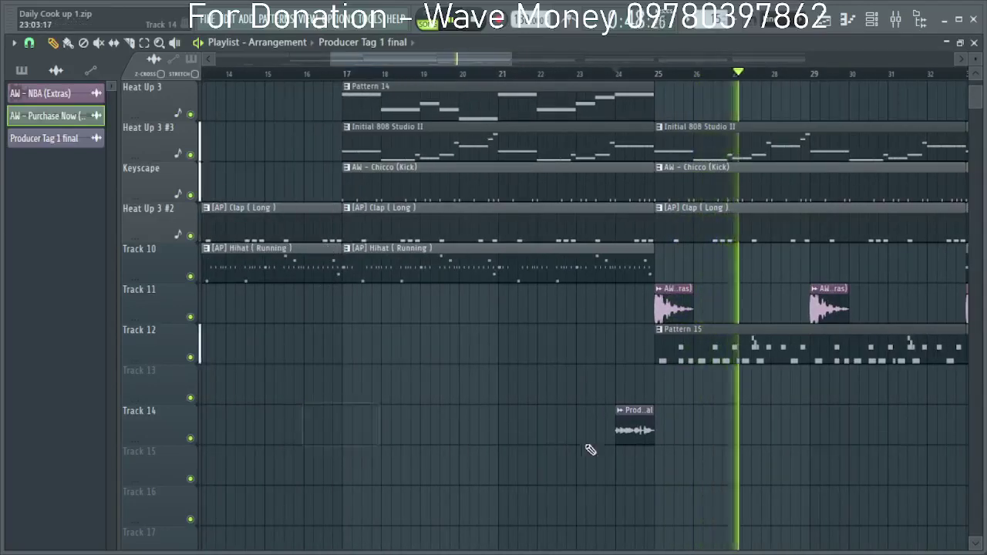
{"action": "left_click", "coordinate": [296, 432]}
{"action": "left_click_drag", "start_coordinate": [296, 433], "coordinate": [301, 433]}
{"action": "scroll", "coordinate": [378, 355], "scroll_direction": "down", "scroll_amount": 3}
{"action": "left_click", "coordinate": [484, 74]}
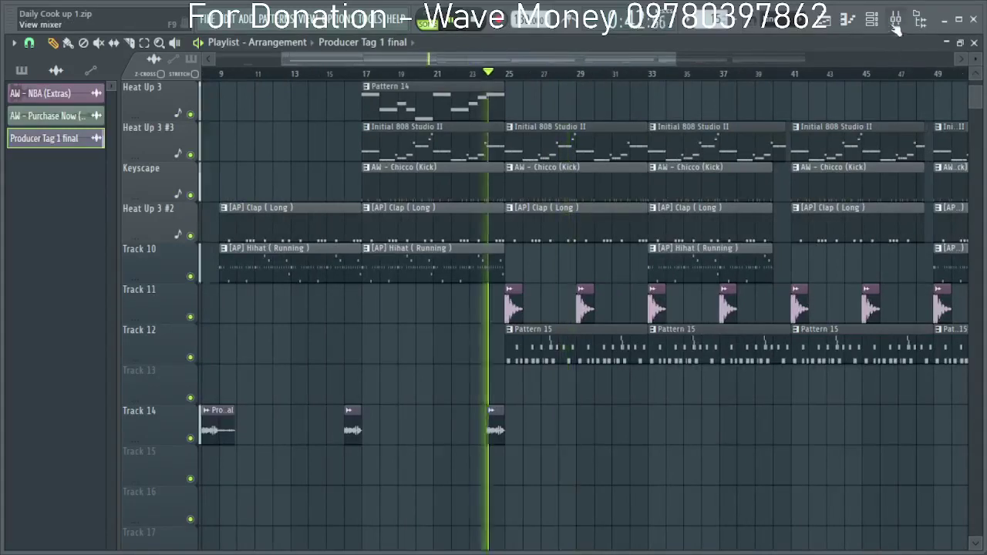
Open Fruity Delay 3 on mixer Insert 12 and adjust its mix level while replaying the bar 24 producer tag.
{"action": "left_click", "coordinate": [895, 20]}
{"action": "left_click", "coordinate": [901, 346]}
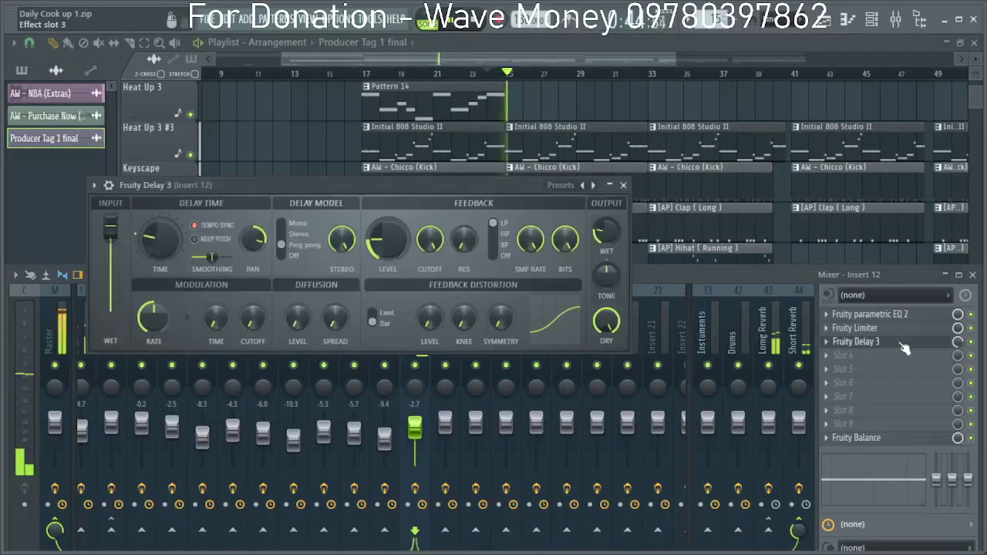
{"action": "left_click", "coordinate": [958, 342]}
{"action": "left_click", "coordinate": [480, 189]}
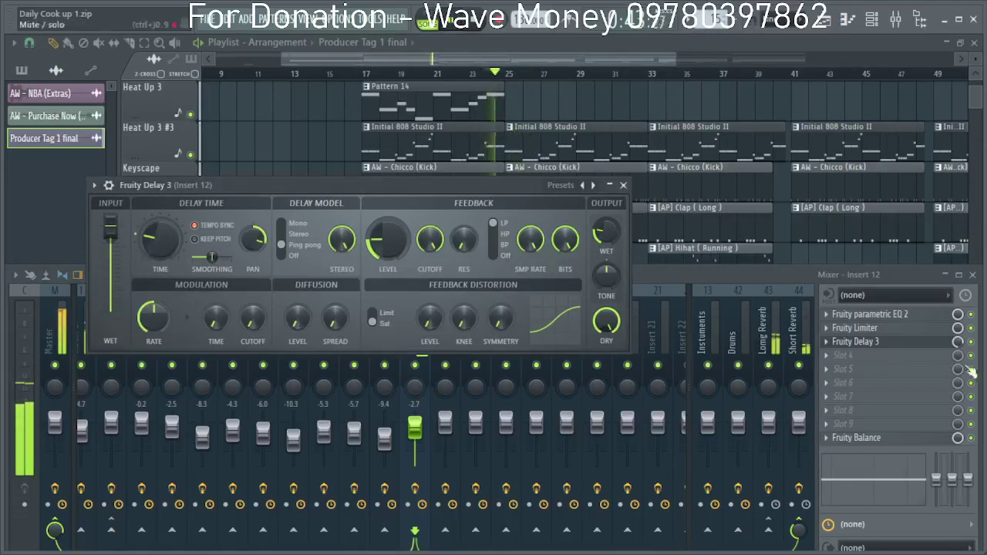
{"action": "left_click", "coordinate": [958, 342]}
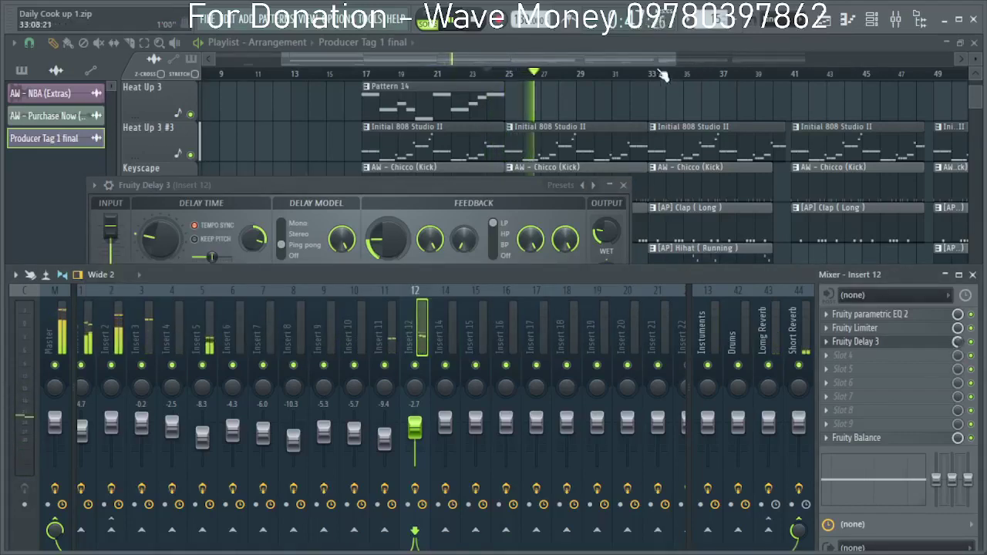
Play back from around bar 55 and place a trimmed Producer Tag 1 final clip on Track 14 in the gap before bar 57.
{"action": "left_click", "coordinate": [645, 63]}
{"action": "scroll", "coordinate": [573, 352], "scroll_direction": "down", "scroll_amount": 4}
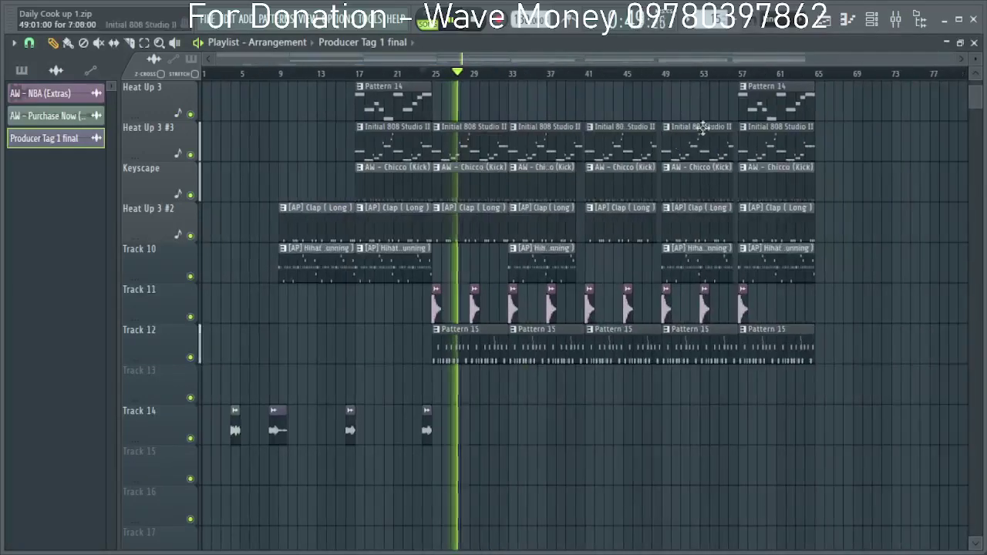
{"action": "left_click", "coordinate": [733, 66]}
{"action": "scroll", "coordinate": [683, 418], "scroll_direction": "up", "scroll_amount": 3}
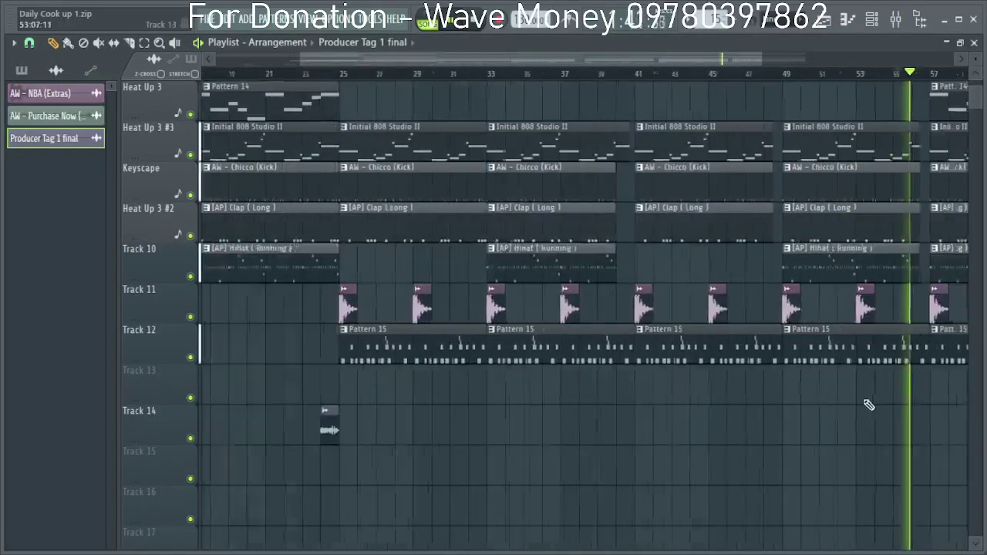
{"action": "scroll", "coordinate": [908, 420], "scroll_direction": "up", "scroll_amount": 4}
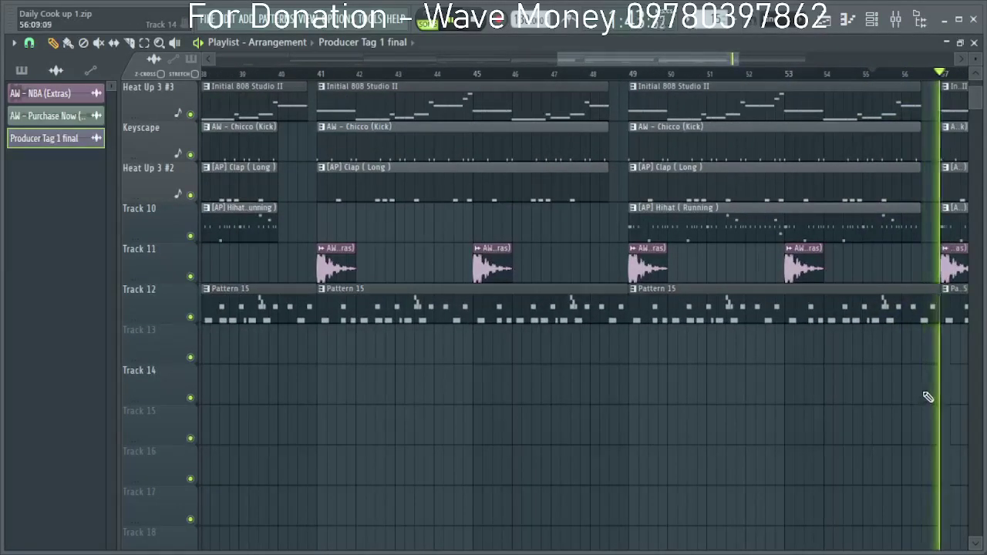
{"action": "left_click", "coordinate": [934, 391]}
Trim the Pattern 15 clips at bars 41 and 49 to end with the kick clips, and move the producer tag to bar 56.
{"action": "scroll", "coordinate": [933, 322], "scroll_direction": "up", "scroll_amount": 2}
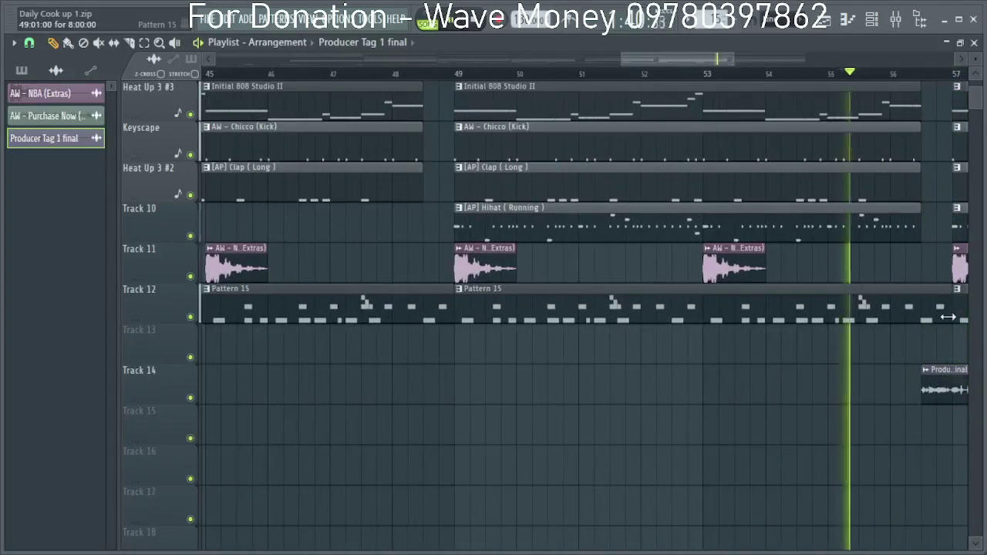
{"action": "scroll", "coordinate": [538, 311], "scroll_direction": "down", "scroll_amount": 2}
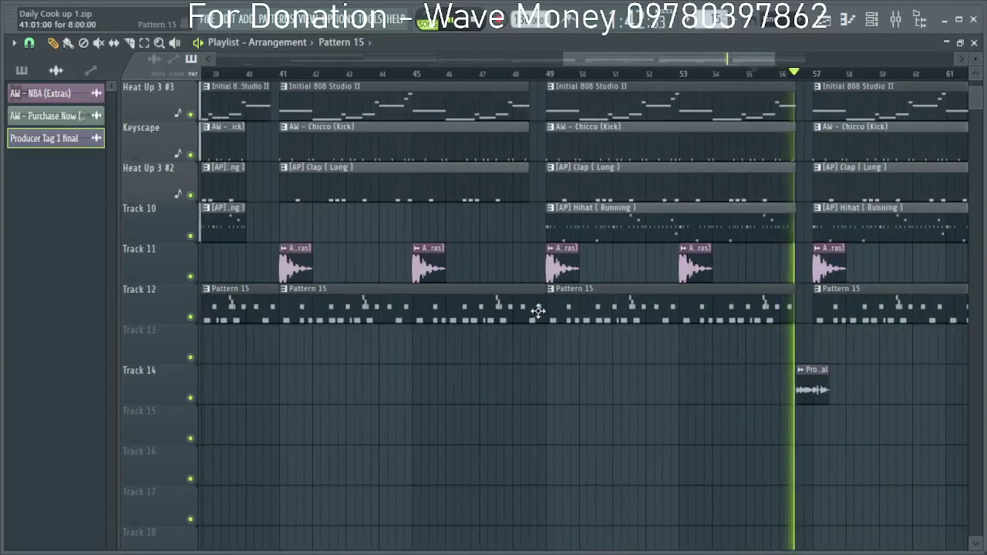
{"action": "scroll", "coordinate": [825, 393], "scroll_direction": "up", "scroll_amount": 2}
{"action": "left_click_drag", "start_coordinate": [822, 393], "coordinate": [786, 382]}
{"action": "scroll", "coordinate": [286, 335], "scroll_direction": "down", "scroll_amount": 4}
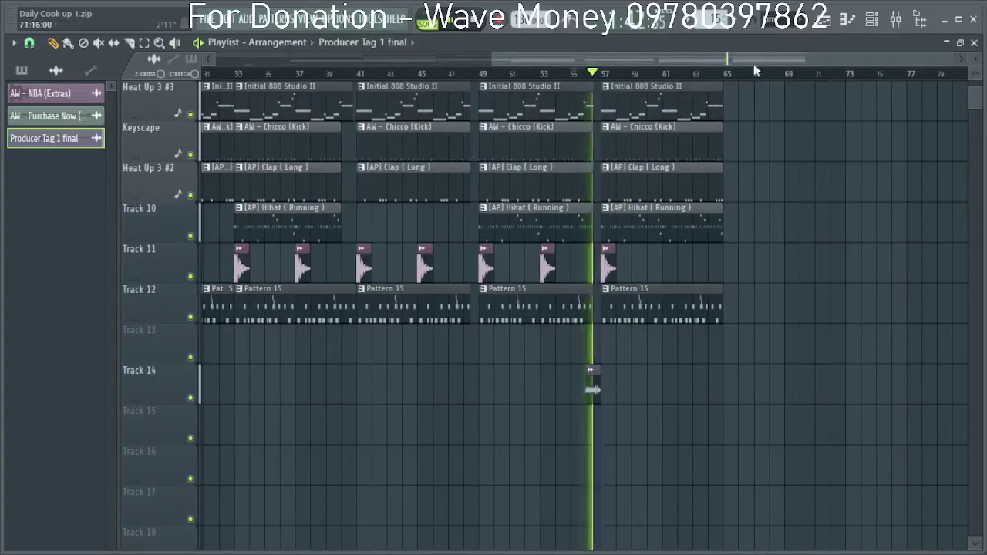
Trim the Pattern 15 clip at bar 33 so it ends with the kick clip at bar 40.
{"action": "scroll", "coordinate": [642, 71], "scroll_direction": "down", "scroll_amount": 2}
{"action": "scroll", "coordinate": [489, 359], "scroll_direction": "up", "scroll_amount": 3}
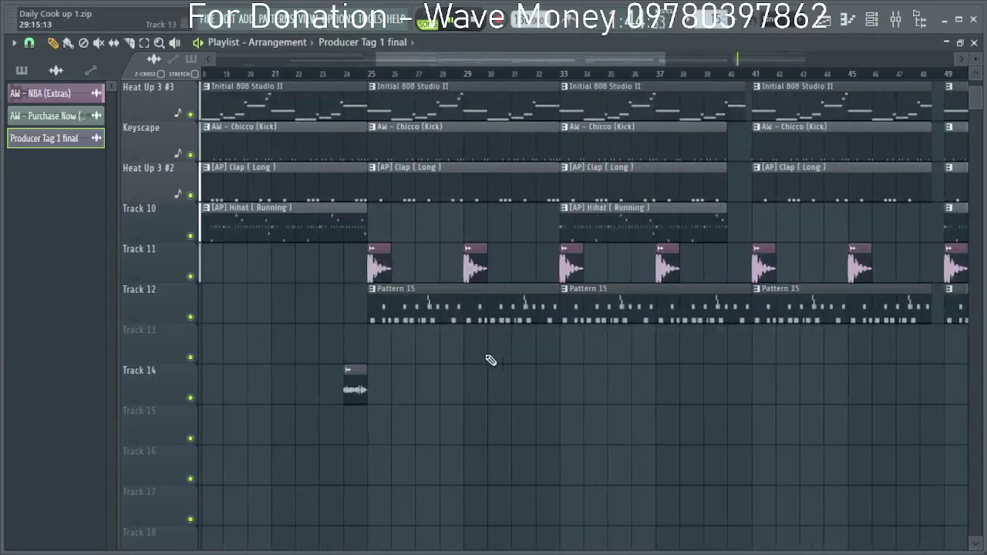
{"action": "scroll", "coordinate": [489, 360], "scroll_direction": "up", "scroll_amount": 1}
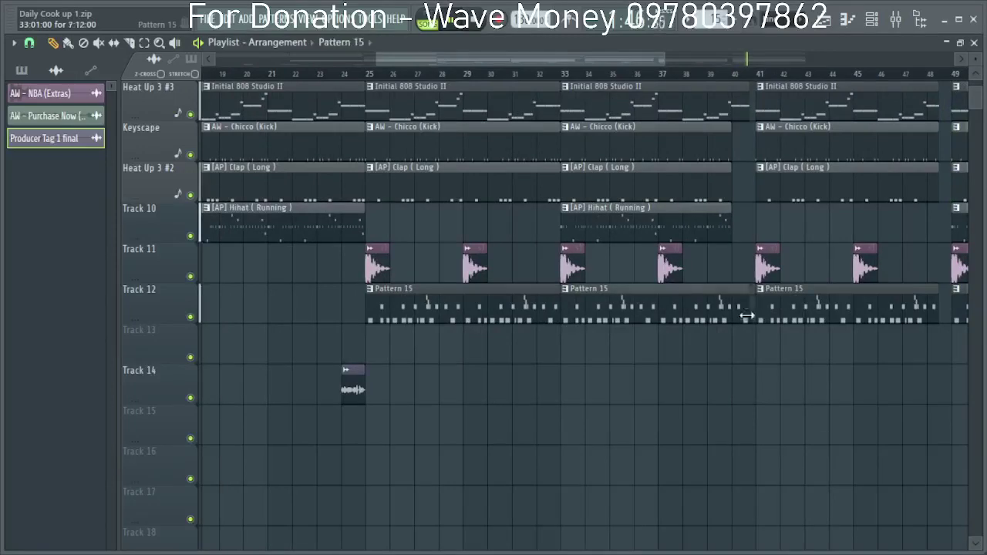
{"action": "scroll", "coordinate": [728, 315], "scroll_direction": "down", "scroll_amount": 4}
Place a one-bar Producer Tag 1 final clip on Track 14 at bar 40 and play back the passage leading into it.
{"action": "scroll", "coordinate": [771, 409], "scroll_direction": "up", "scroll_amount": 5}
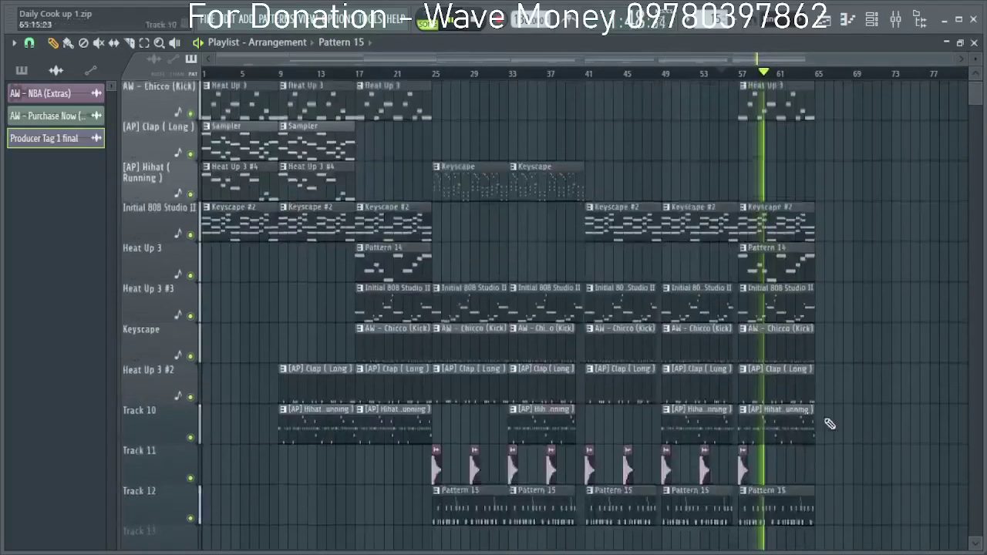
{"action": "scroll", "coordinate": [642, 266], "scroll_direction": "down", "scroll_amount": 4}
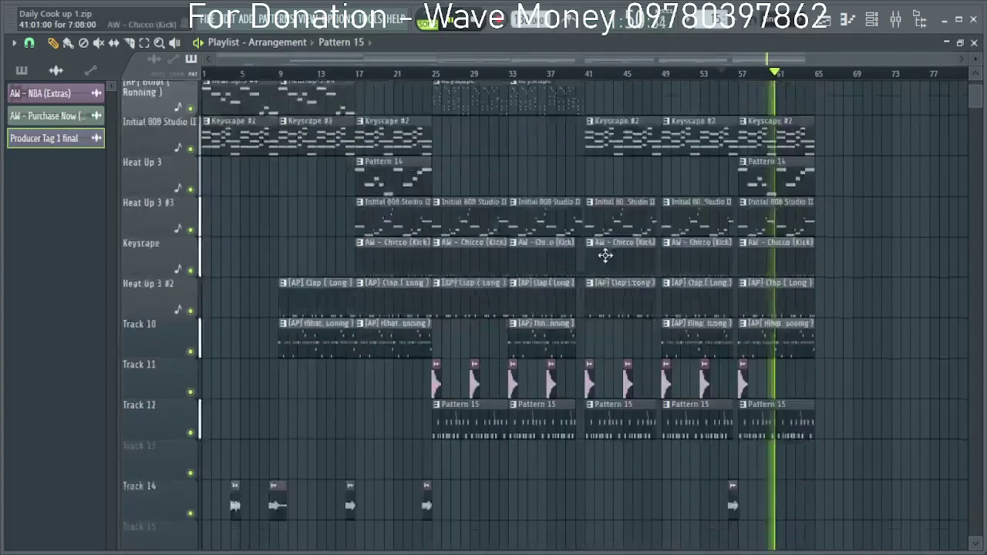
{"action": "scroll", "coordinate": [655, 288], "scroll_direction": "up", "scroll_amount": 4}
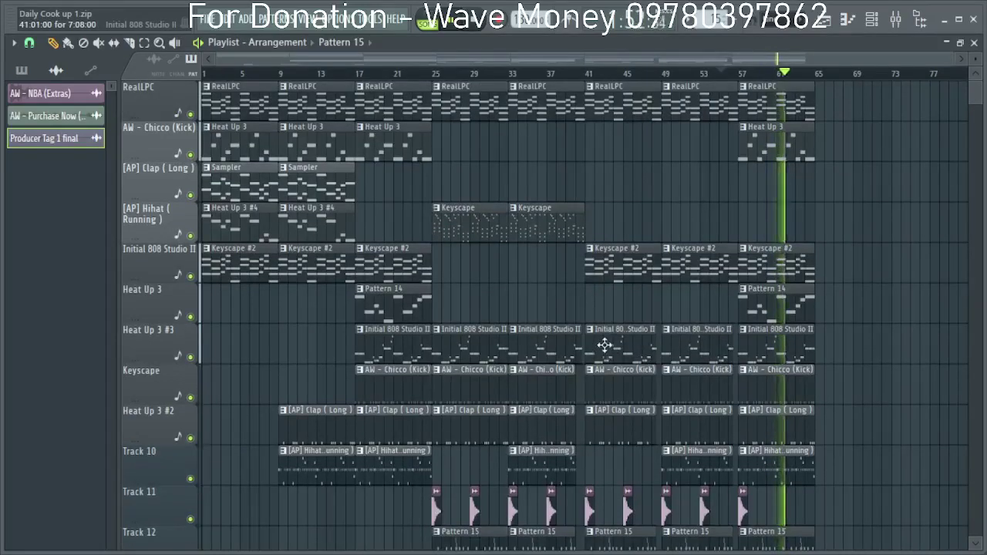
{"action": "scroll", "coordinate": [610, 339], "scroll_direction": "down", "scroll_amount": 5}
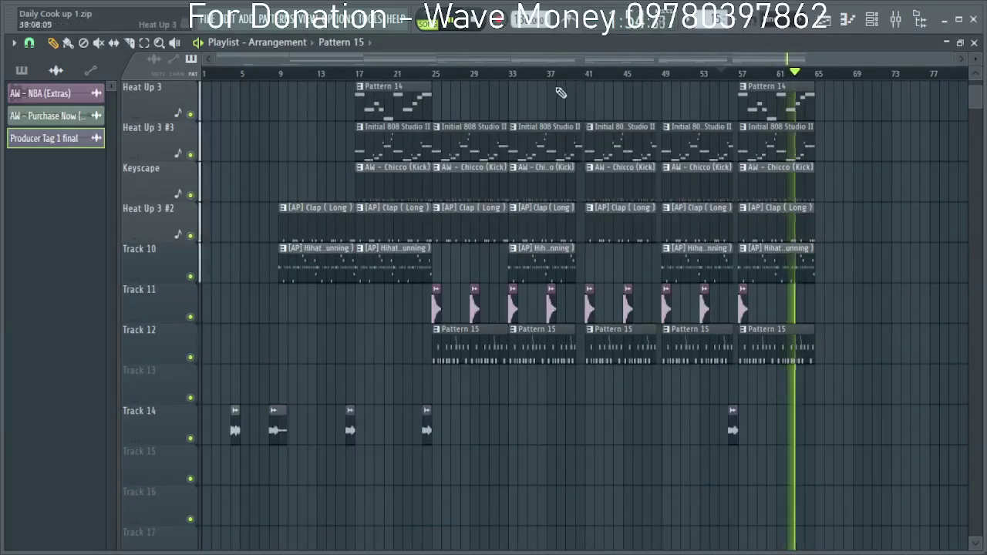
{"action": "scroll", "coordinate": [557, 75], "scroll_direction": "up", "scroll_amount": 2}
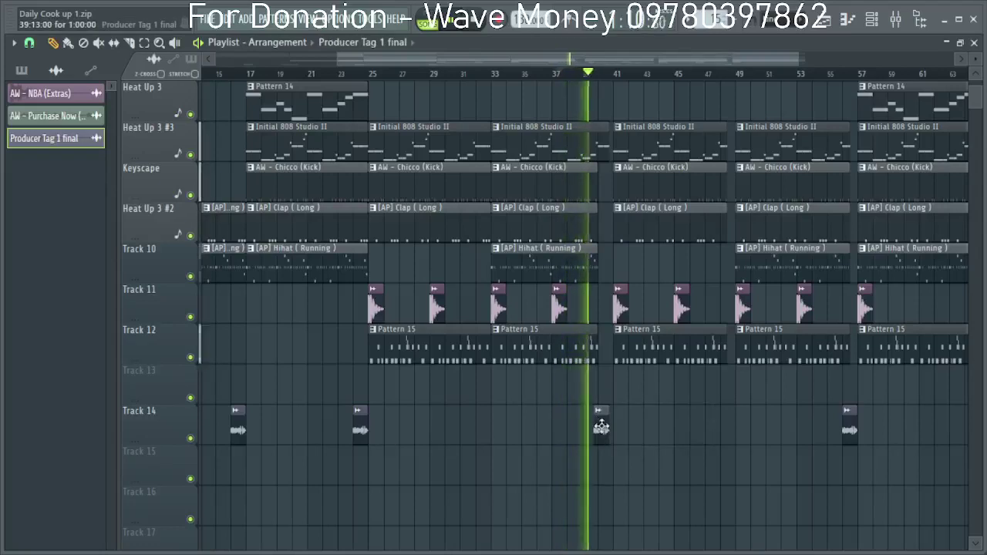
Replace the bar 8 Producer Tag 1 final clip with the trimmed one-bar version and delete the bar 16 tag clip.
{"action": "scroll", "coordinate": [605, 427], "scroll_direction": "down", "scroll_amount": 3}
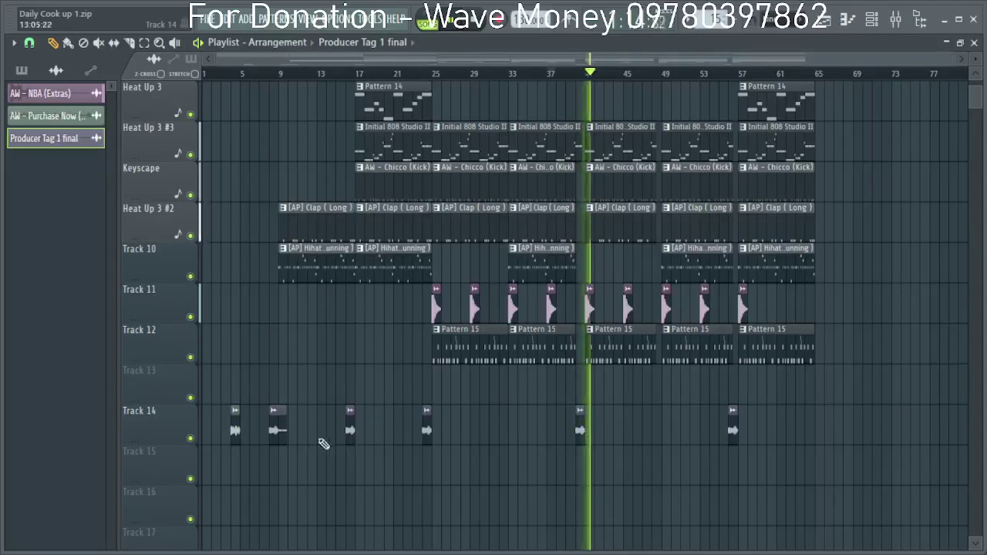
{"action": "right_click", "coordinate": [278, 436]}
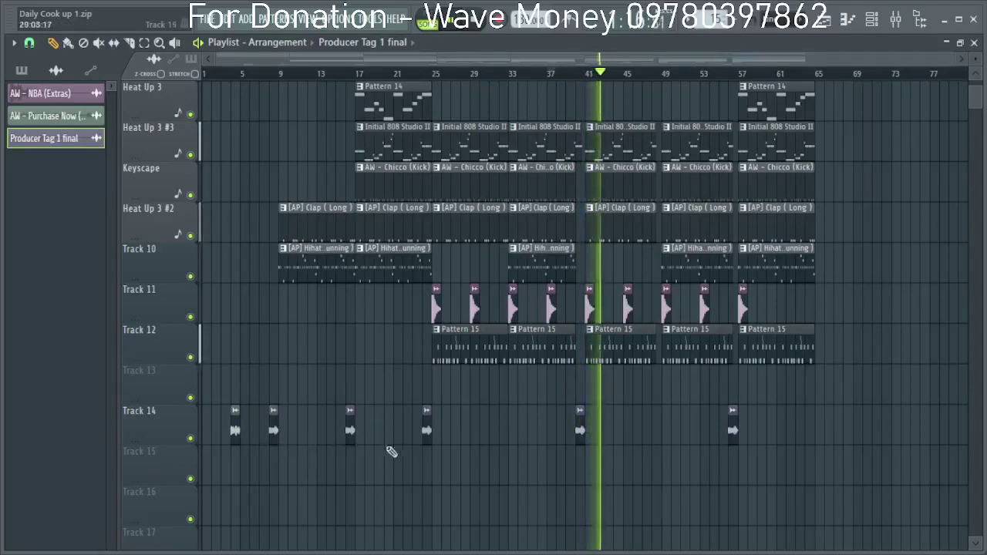
{"action": "right_click", "coordinate": [352, 432]}
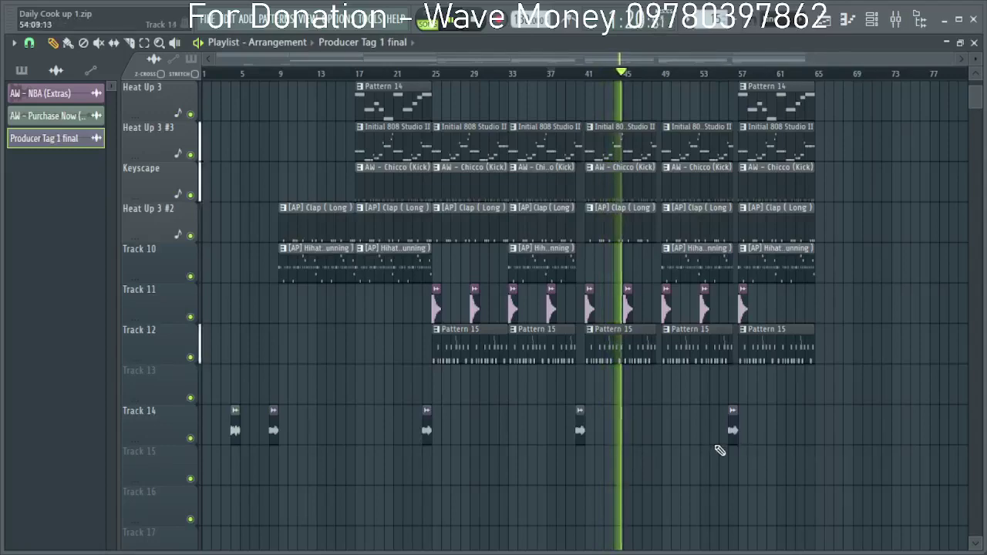
{"action": "scroll", "coordinate": [720, 450], "scroll_direction": "up", "scroll_amount": 2}
{"action": "scroll", "coordinate": [678, 449], "scroll_direction": "down", "scroll_amount": 2}
{"action": "left_click", "coordinate": [273, 430]}
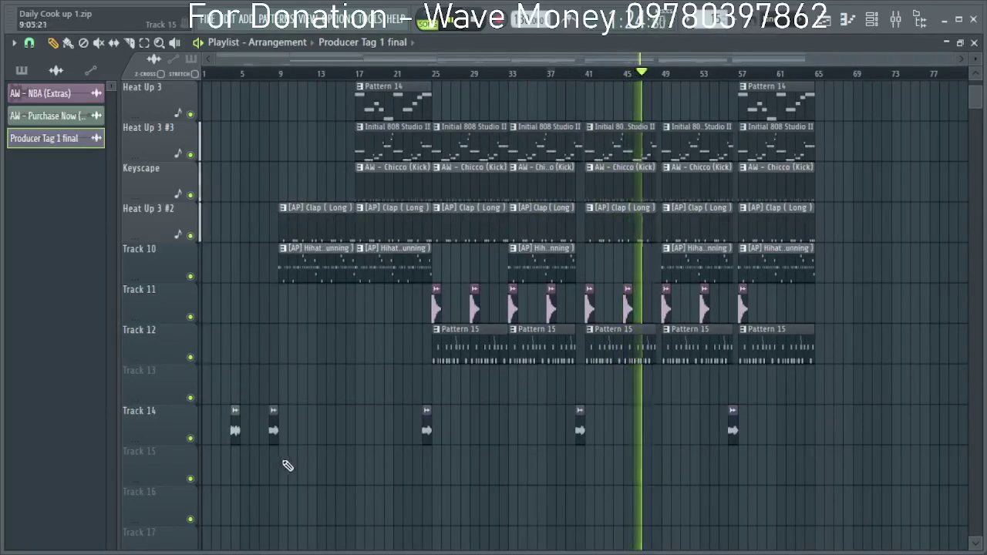
Select all the producer tag clips on Track 14 and move them up to Track 13.
{"action": "left_click_drag", "start_coordinate": [776, 455], "coordinate": [111, 430]}
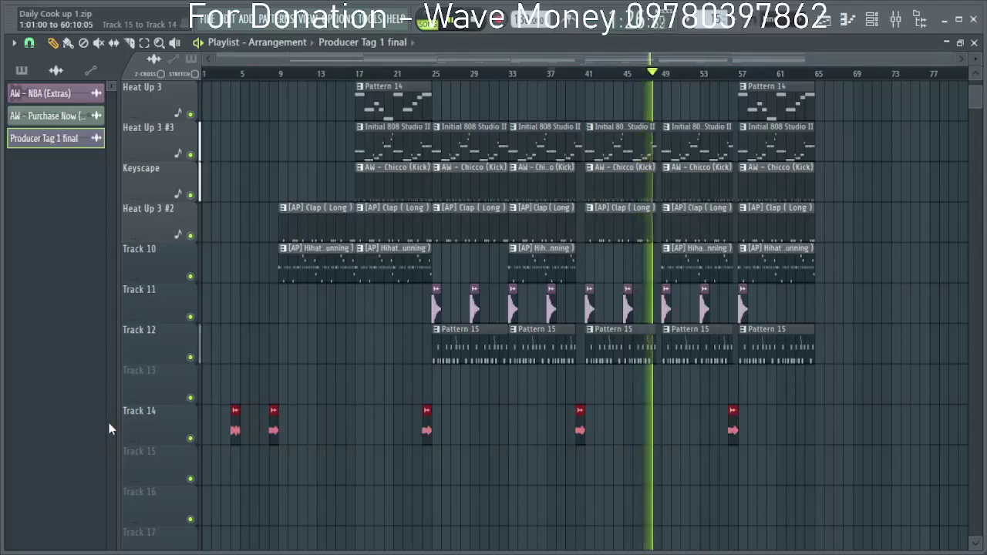
{"action": "key", "text": "shift+Up"}
{"action": "scroll", "coordinate": [794, 379], "scroll_direction": "up", "scroll_amount": 5}
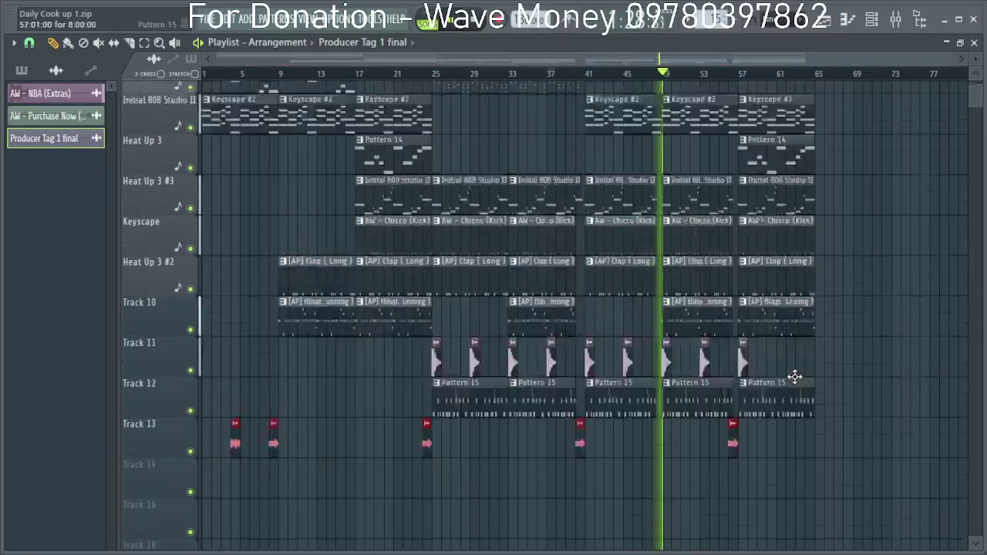
Select every clip in the arrangement from bar 1 to bar 65 and duplicate them directly after the original section.
{"action": "scroll", "coordinate": [782, 392], "scroll_direction": "down", "scroll_amount": 3}
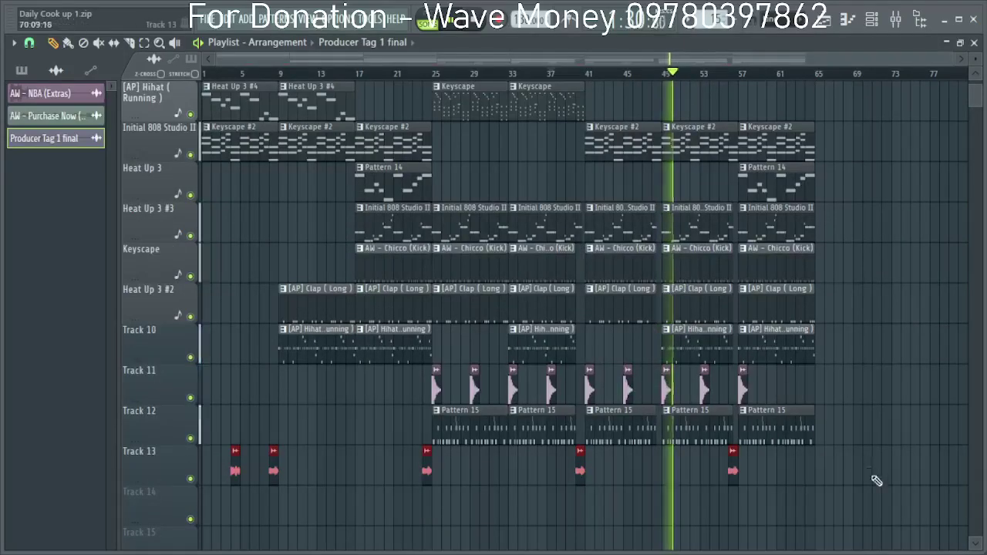
{"action": "left_click_drag", "start_coordinate": [868, 484], "coordinate": [210, 81]}
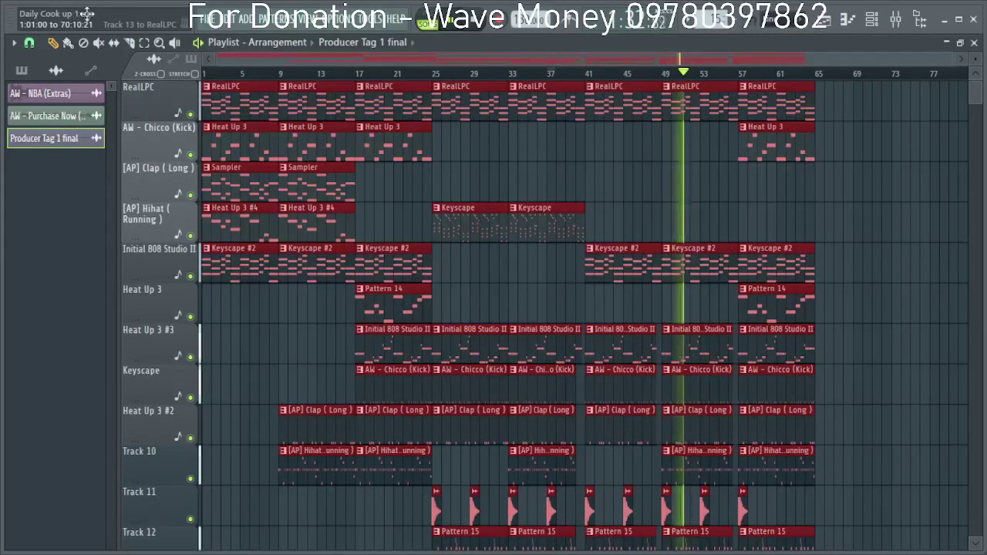
{"action": "key", "text": "ctrl+b"}
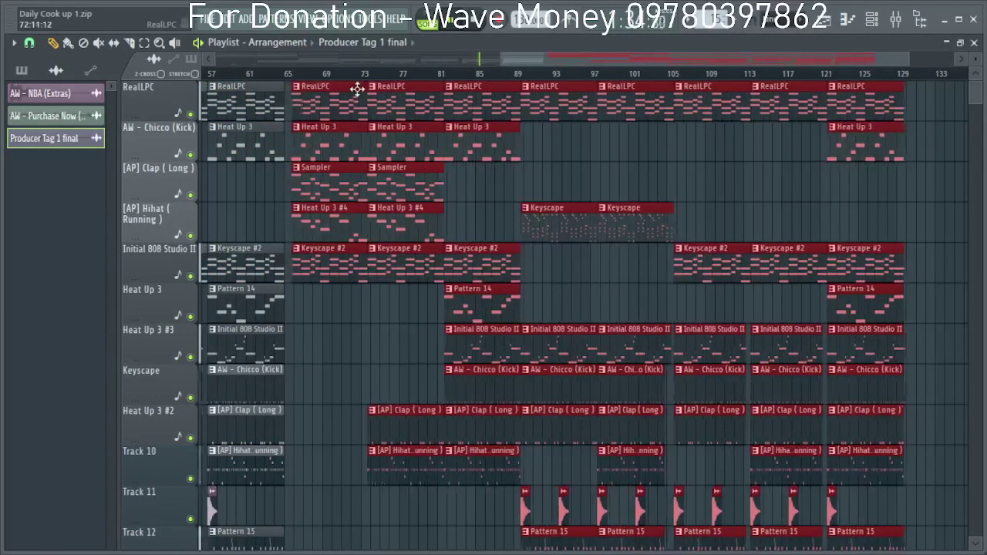
{"action": "left_click", "coordinate": [351, 88]}
{"action": "scroll", "coordinate": [344, 290], "scroll_direction": "down", "scroll_amount": 3}
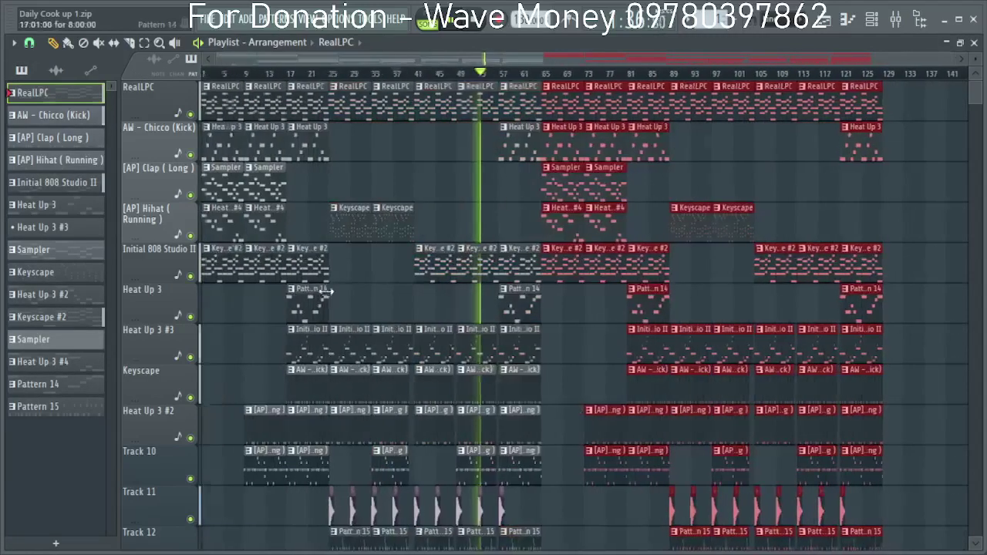
Audition the patterns on their own, deselect the duplicated clips, and place Heat Up 3 #2 at bar 65 on the Heat Up 3 track.
{"action": "left_click", "coordinate": [527, 73]}
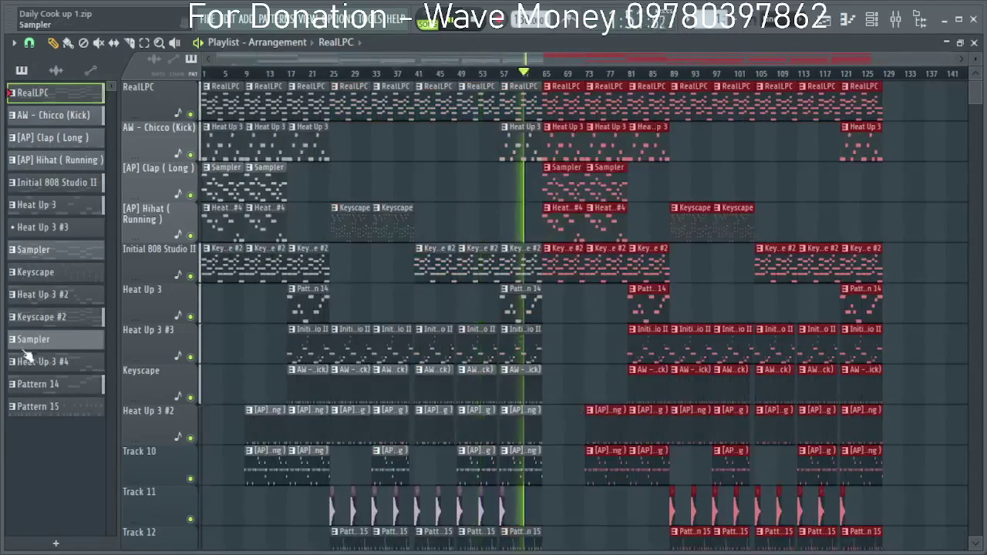
{"action": "left_click", "coordinate": [54, 386]}
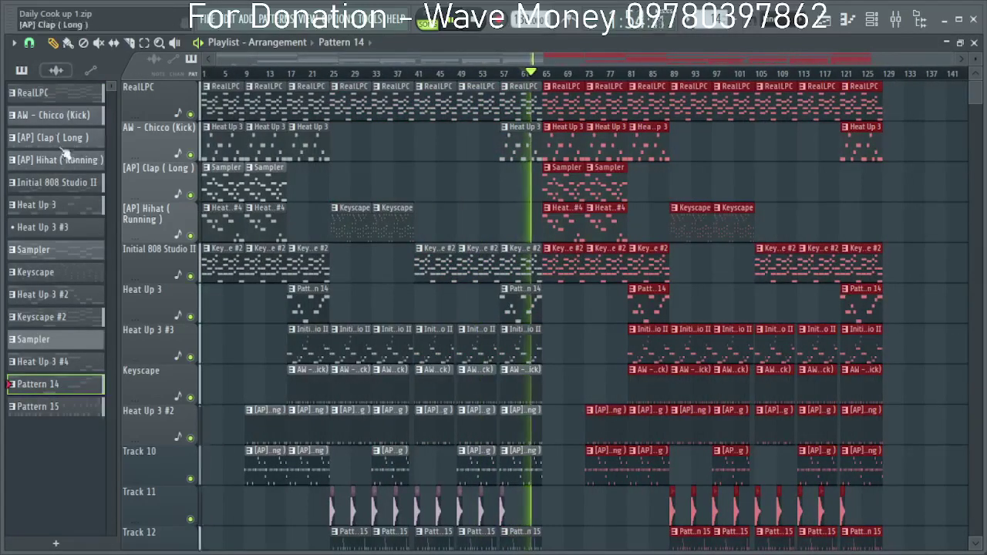
{"action": "left_click", "coordinate": [439, 24]}
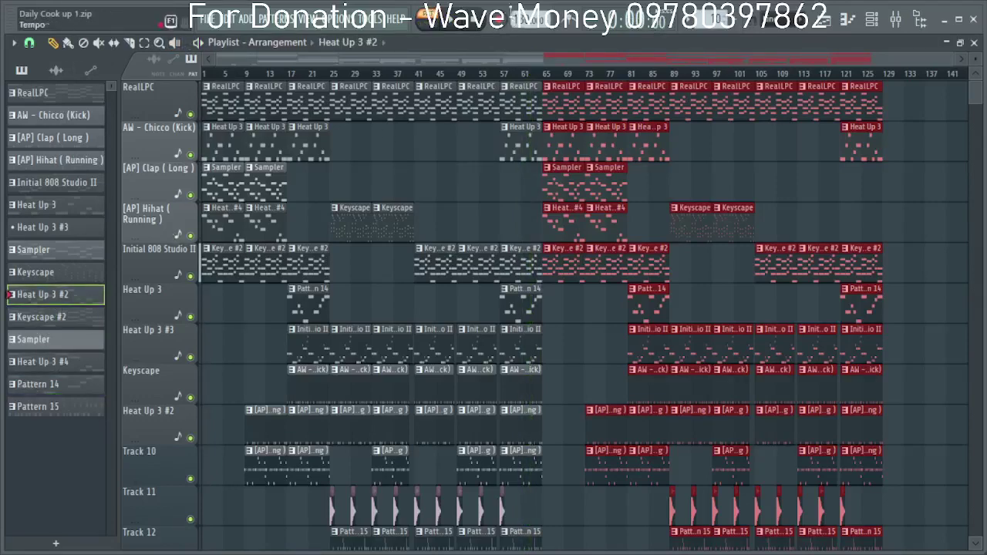
{"action": "scroll", "coordinate": [540, 377], "scroll_direction": "down", "scroll_amount": 3}
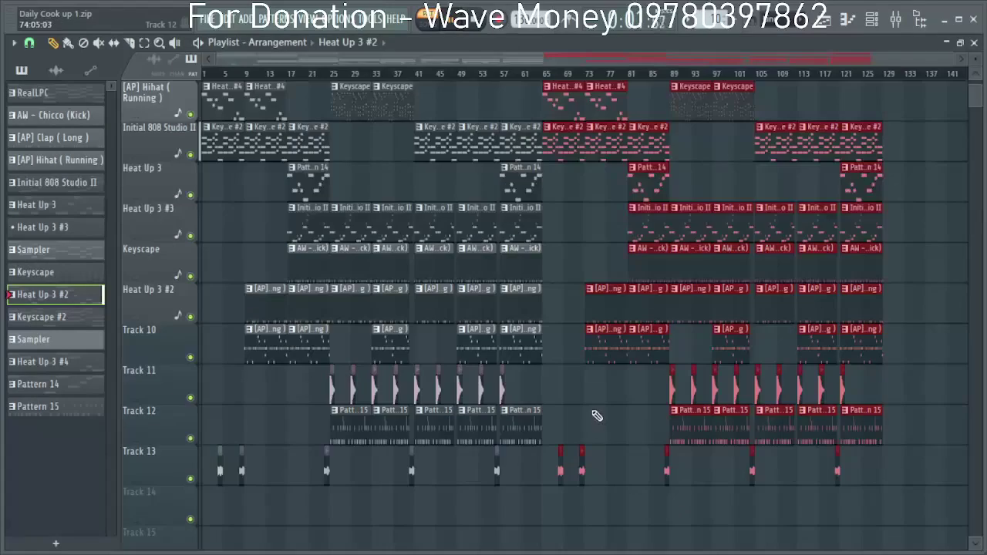
{"action": "scroll", "coordinate": [582, 428], "scroll_direction": "up", "scroll_amount": 3}
{"action": "scroll", "coordinate": [516, 339], "scroll_direction": "up", "scroll_amount": 3}
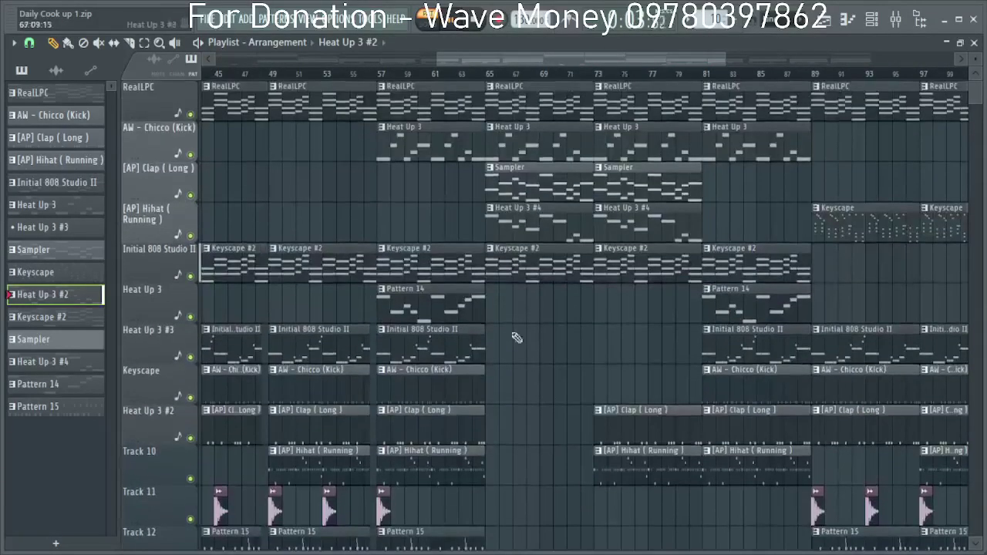
{"action": "left_click", "coordinate": [531, 302]}
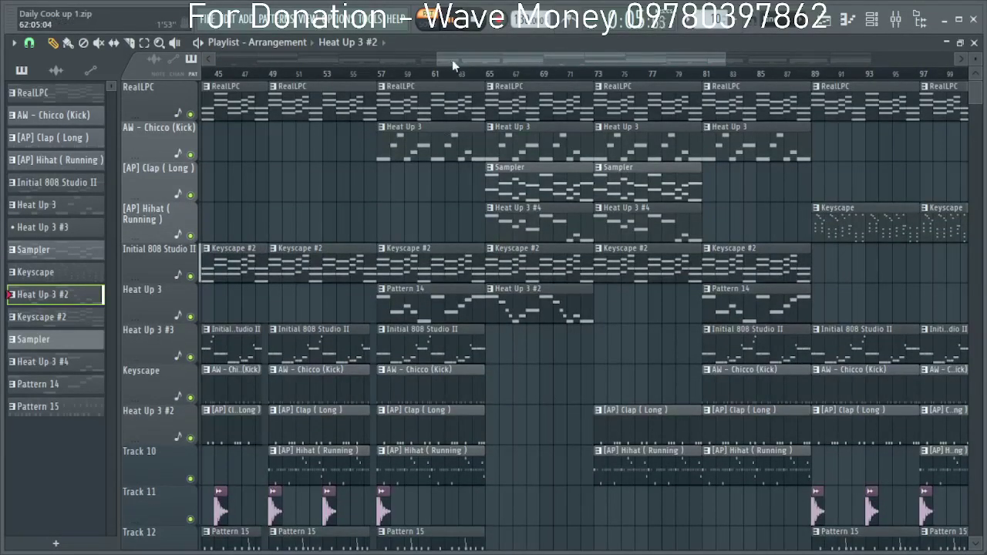
Play the song from just before bar 64 and delete the Heat Up 3 #4 clips at bars 65 and 73 and the bar 73 Sampler clip.
{"action": "left_click", "coordinate": [467, 76]}
{"action": "right_click", "coordinate": [506, 216]}
{"action": "right_click", "coordinate": [617, 219]}
{"action": "right_click", "coordinate": [648, 198]}
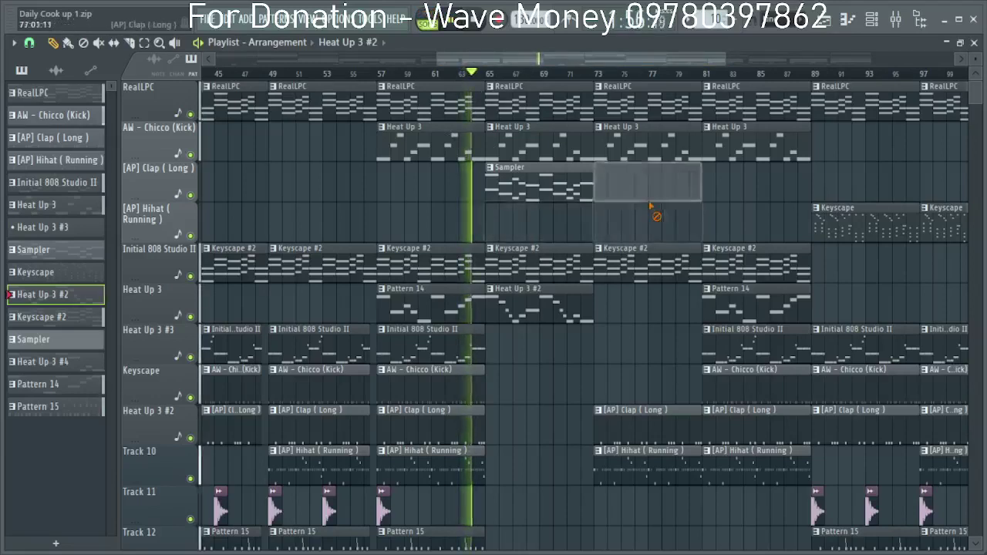
Place Heat Up 3 #2 at bar 73 on the Heat Up 3 track and delete the Sampler clip at bar 65.
{"action": "left_click_drag", "start_coordinate": [600, 347], "coordinate": [607, 307]}
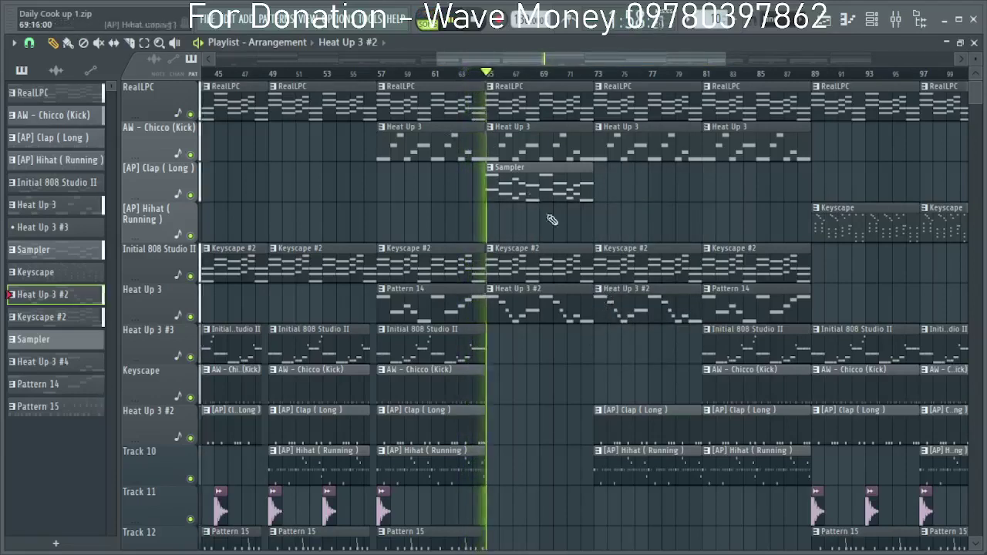
{"action": "right_click", "coordinate": [529, 198]}
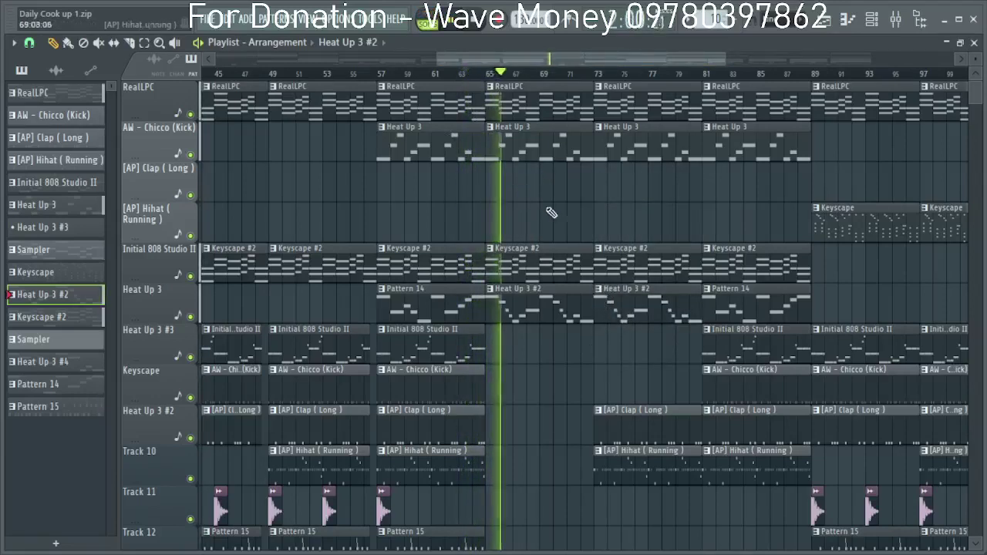
Open the Purchase Now clip's settings at bar 68 on Track 13 and bring up Fruity Delay 3 on mixer Insert 12.
{"action": "scroll", "coordinate": [561, 368], "scroll_direction": "down", "scroll_amount": 1}
{"action": "scroll", "coordinate": [561, 369], "scroll_direction": "down", "scroll_amount": 2}
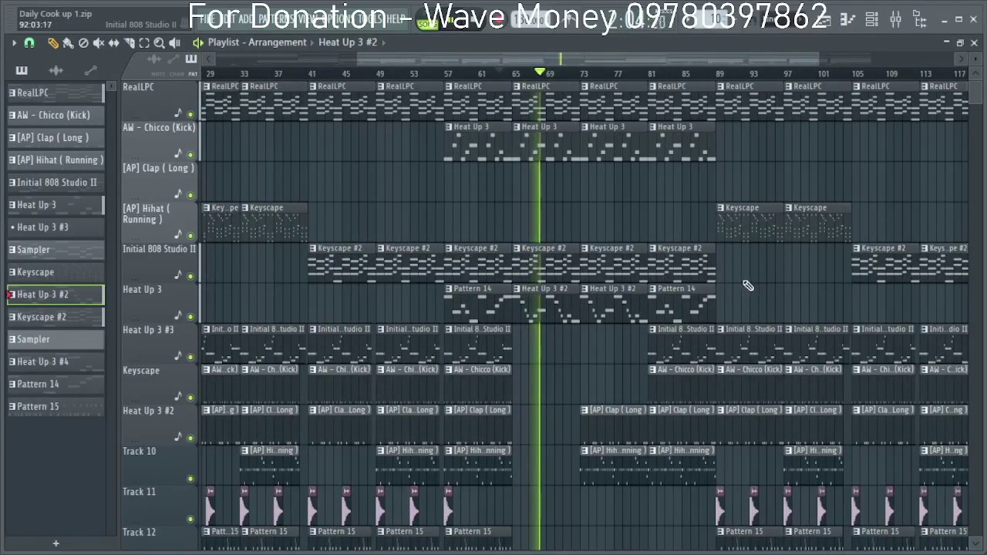
{"action": "scroll", "coordinate": [545, 350], "scroll_direction": "down", "scroll_amount": 3}
{"action": "scroll", "coordinate": [545, 350], "scroll_direction": "down", "scroll_amount": 2}
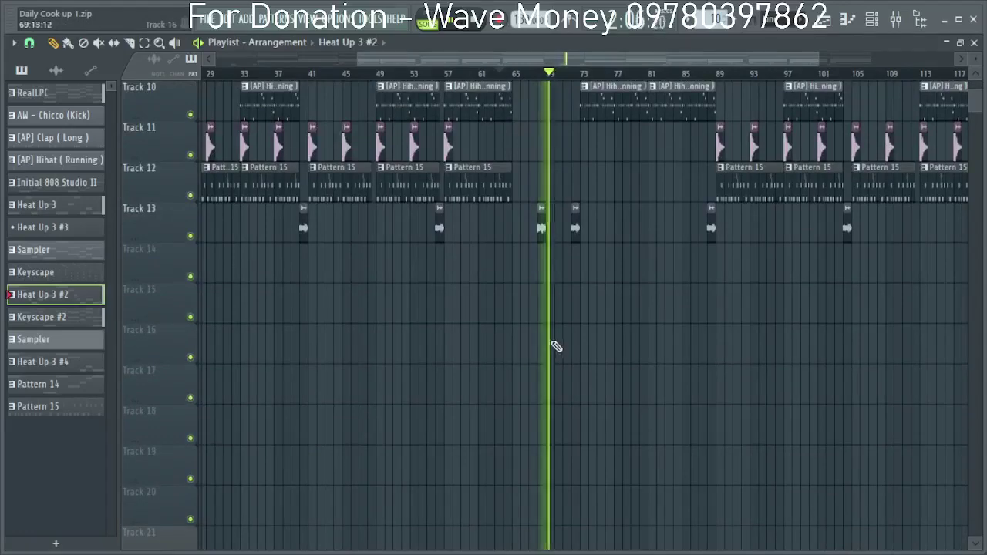
{"action": "scroll", "coordinate": [551, 347], "scroll_direction": "up", "scroll_amount": 1}
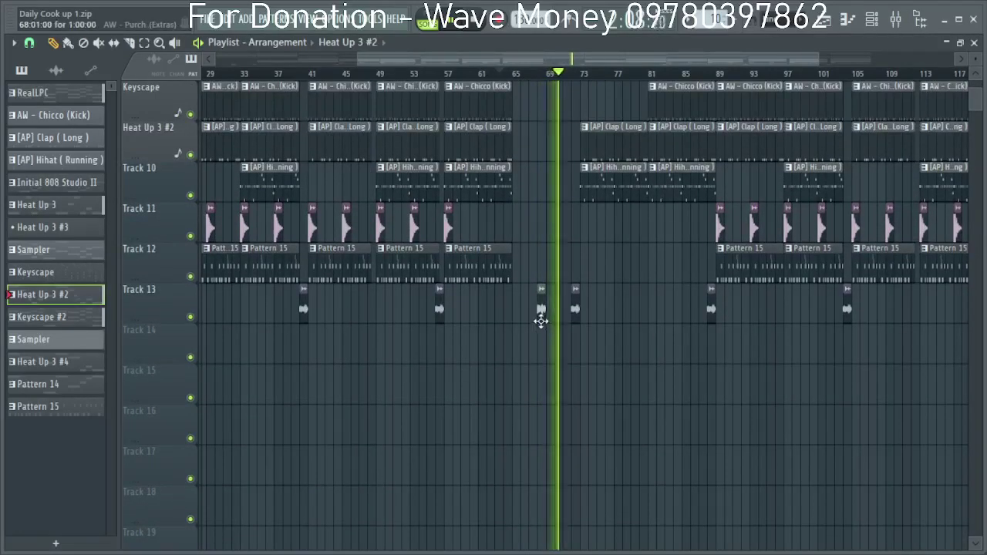
{"action": "double_click", "coordinate": [540, 319]}
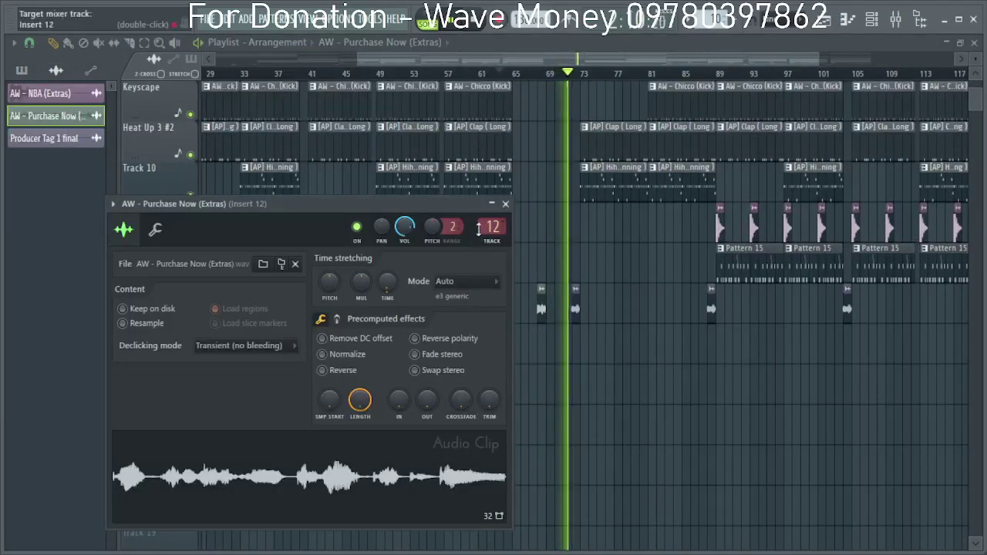
{"action": "left_click", "coordinate": [491, 226]}
{"action": "left_click", "coordinate": [848, 342]}
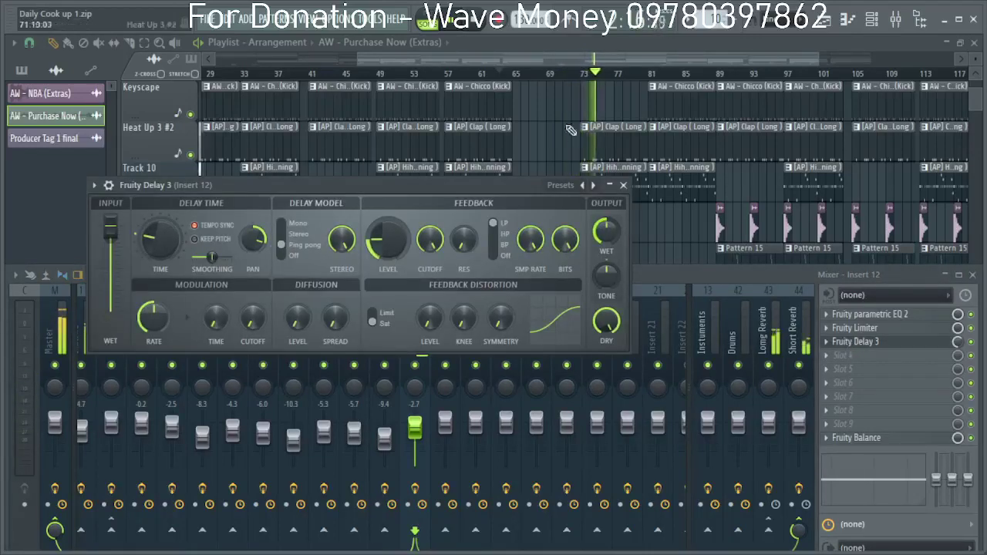
Solo Track 13, replay the Purchase Now tag from bar 68, and adjust the delay time of Fruity Delay 3 on Insert 12.
{"action": "left_click", "coordinate": [546, 74]}
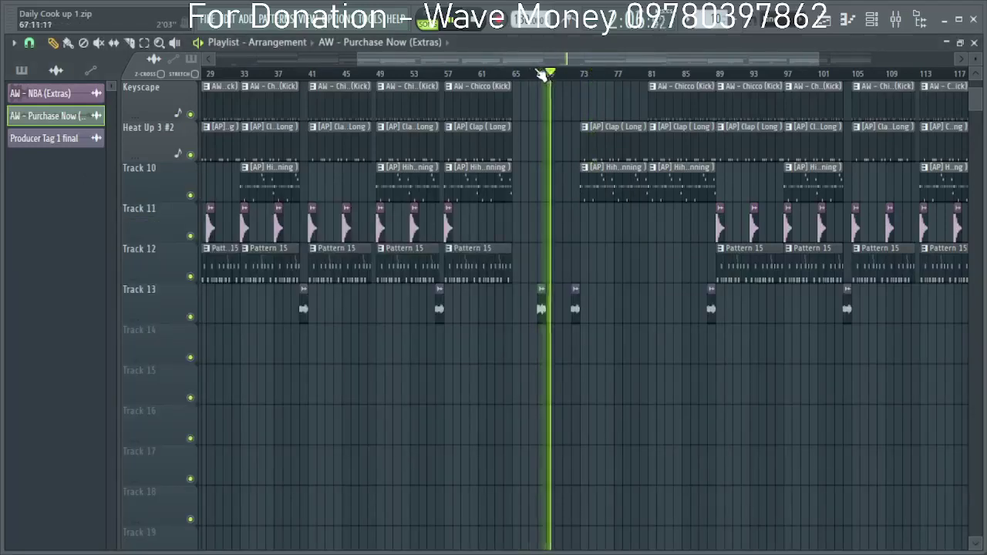
{"action": "left_click", "coordinate": [540, 73]}
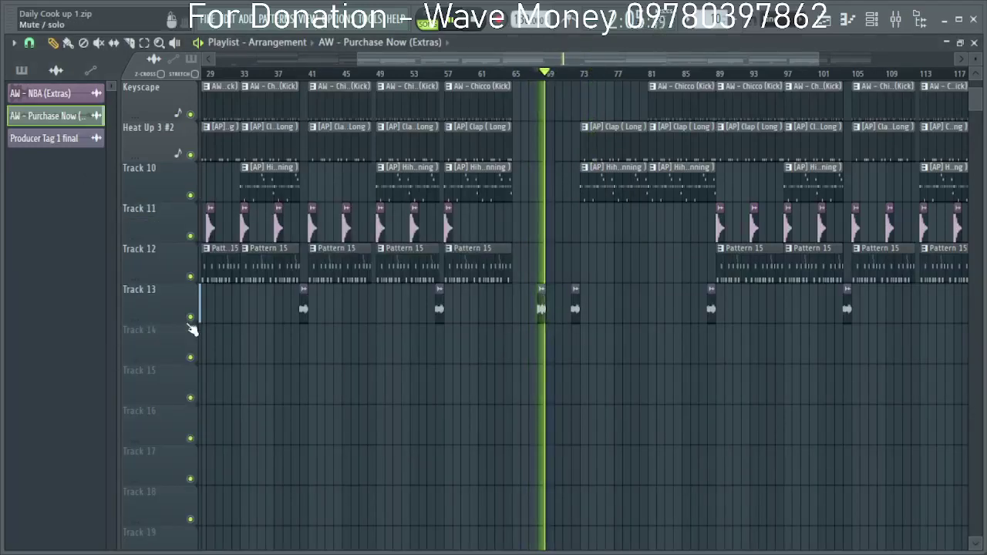
{"action": "right_click", "coordinate": [190, 318]}
{"action": "double_click", "coordinate": [538, 310]}
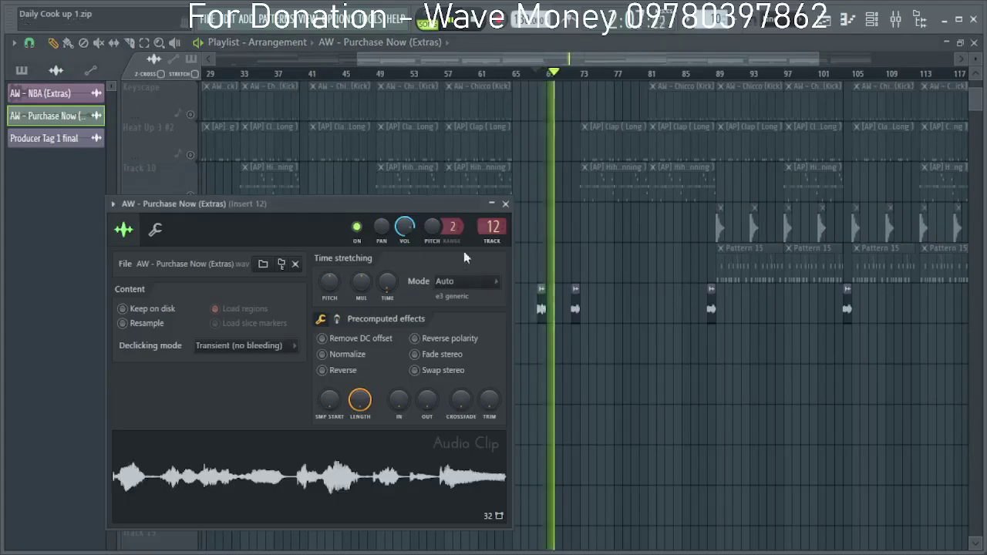
{"action": "key", "text": "space"}
{"action": "double_click", "coordinate": [483, 229]}
{"action": "left_click", "coordinate": [906, 343]}
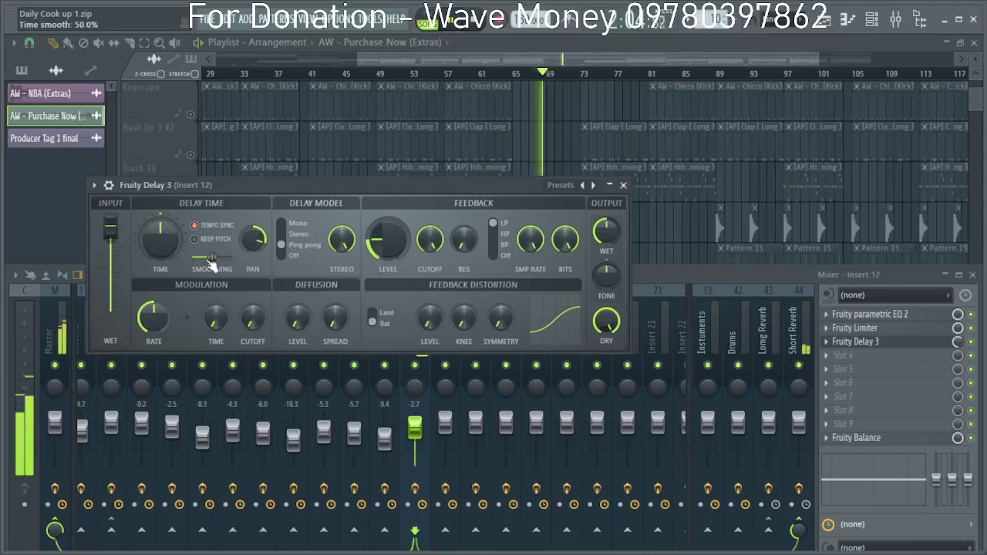
{"action": "left_click", "coordinate": [624, 186]}
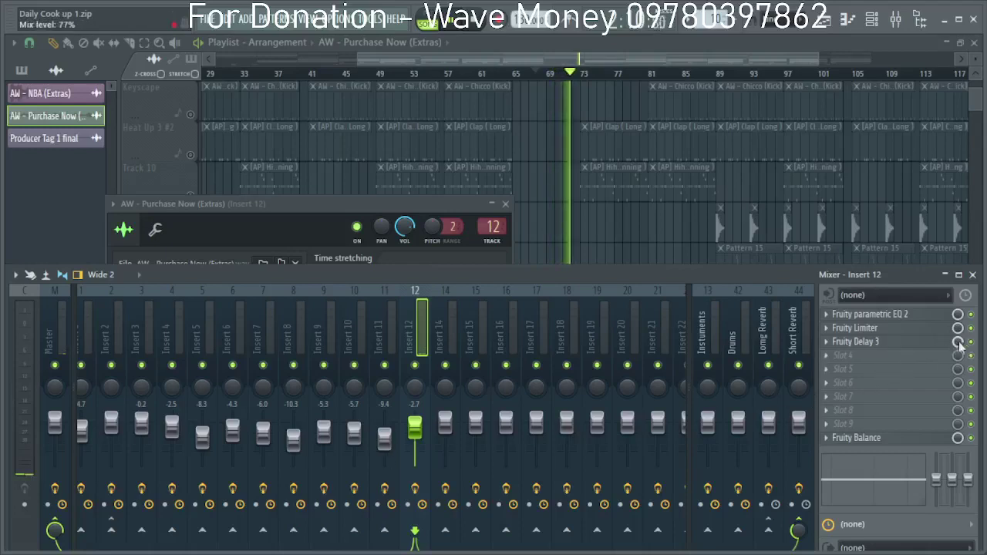
{"action": "left_click", "coordinate": [506, 205]}
{"action": "key", "text": "F9"}
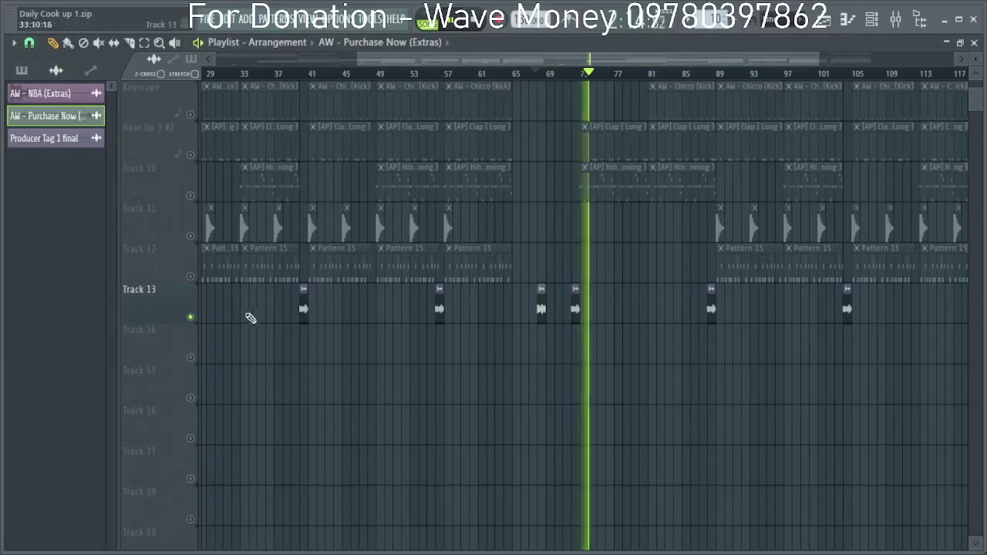
Turn off the solo on Track 13 and replay the full song from about bar 65.
{"action": "left_click", "coordinate": [189, 320]}
{"action": "right_click", "coordinate": [190, 317]}
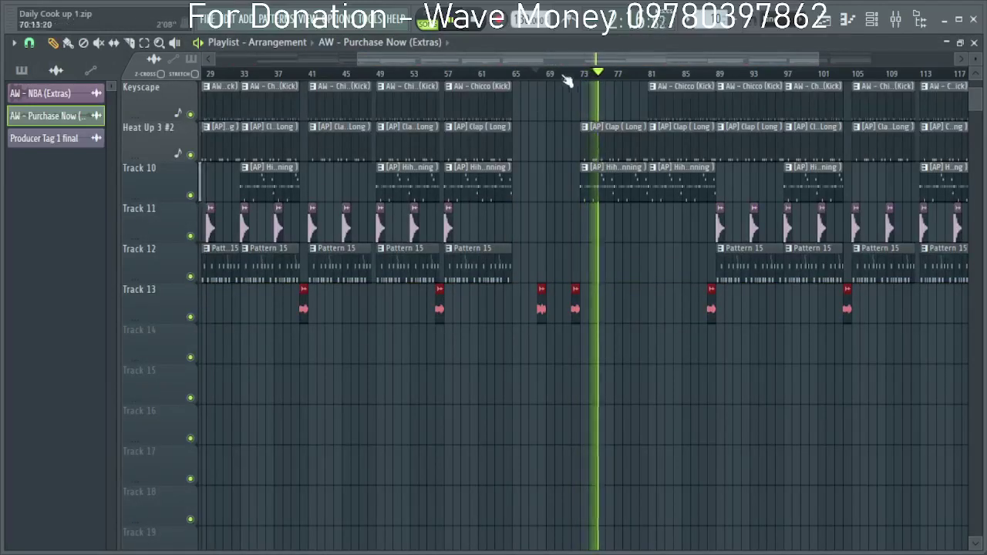
{"action": "left_click", "coordinate": [525, 77]}
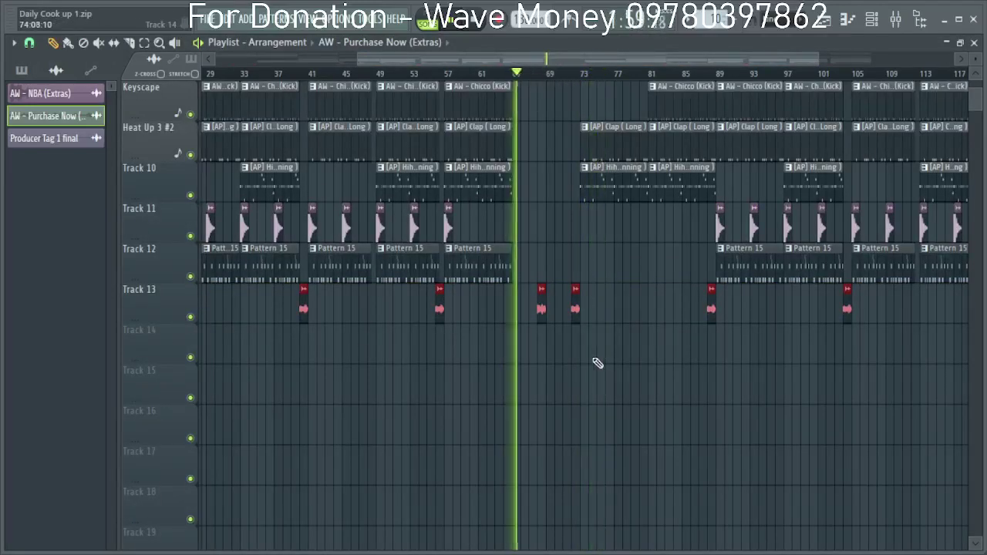
On Track 13, move the Producer Tag 1 final clip at bar 72 to bar 80 and the Purchase Now clip to bar 72.
{"action": "scroll", "coordinate": [623, 378], "scroll_direction": "down", "scroll_amount": 3}
{"action": "scroll", "coordinate": [719, 414], "scroll_direction": "up", "scroll_amount": 6}
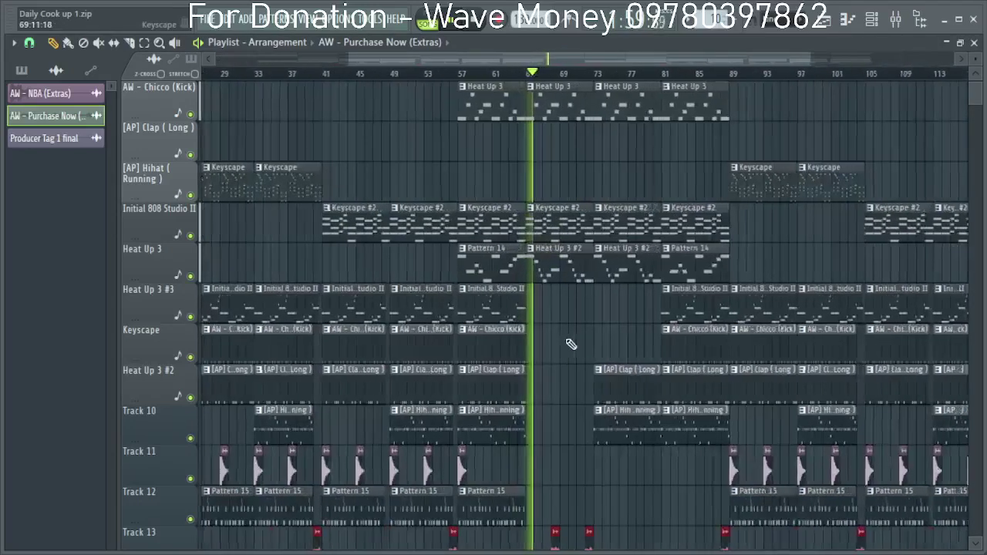
{"action": "scroll", "coordinate": [568, 341], "scroll_direction": "up", "scroll_amount": 4}
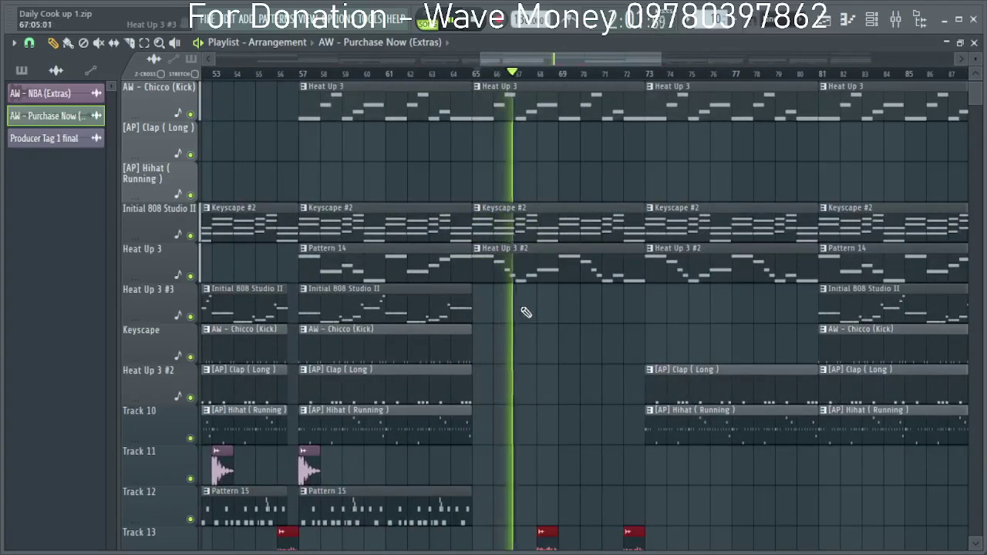
{"action": "scroll", "coordinate": [540, 349], "scroll_direction": "down", "scroll_amount": 2}
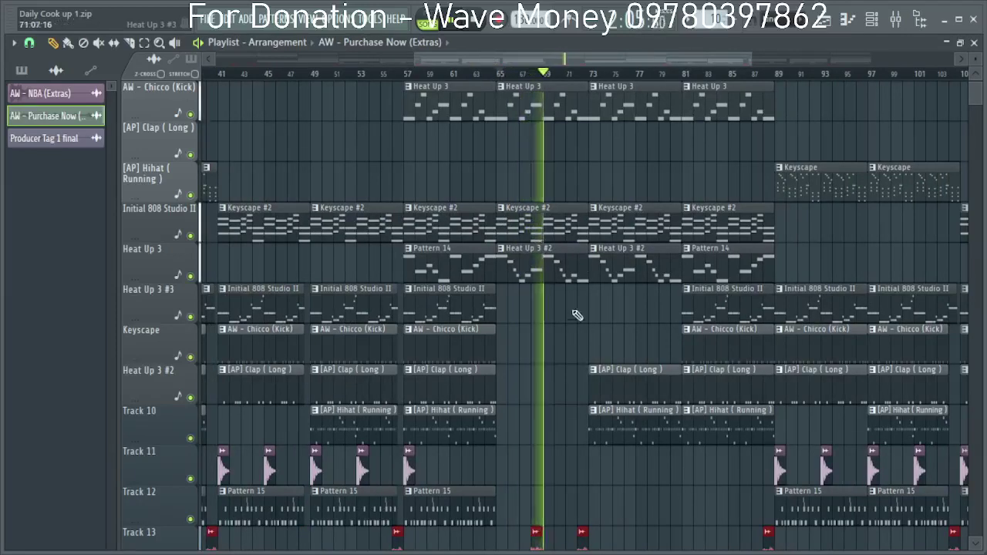
{"action": "scroll", "coordinate": [596, 443], "scroll_direction": "down", "scroll_amount": 3}
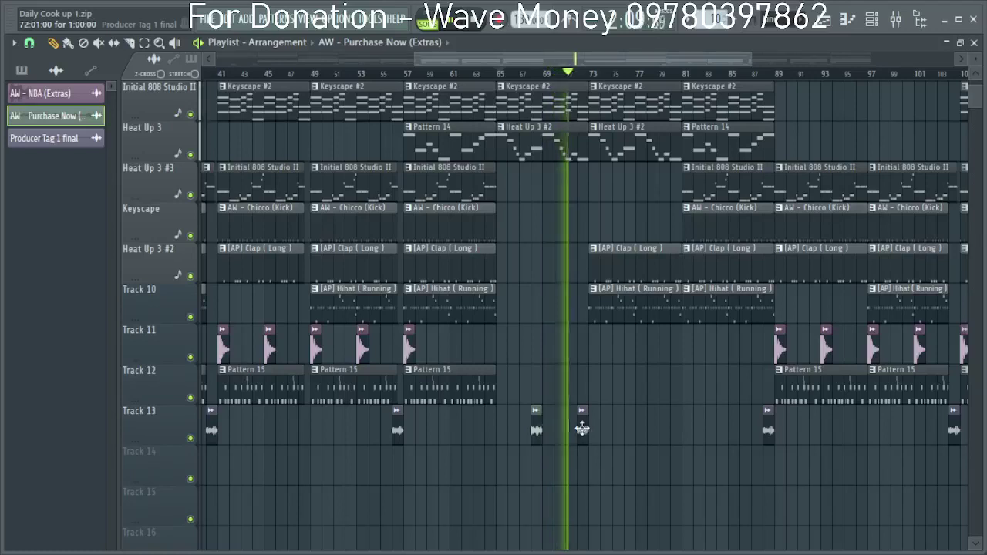
{"action": "left_click_drag", "start_coordinate": [583, 429], "coordinate": [675, 447]}
{"action": "left_click_drag", "start_coordinate": [538, 430], "coordinate": [582, 429]}
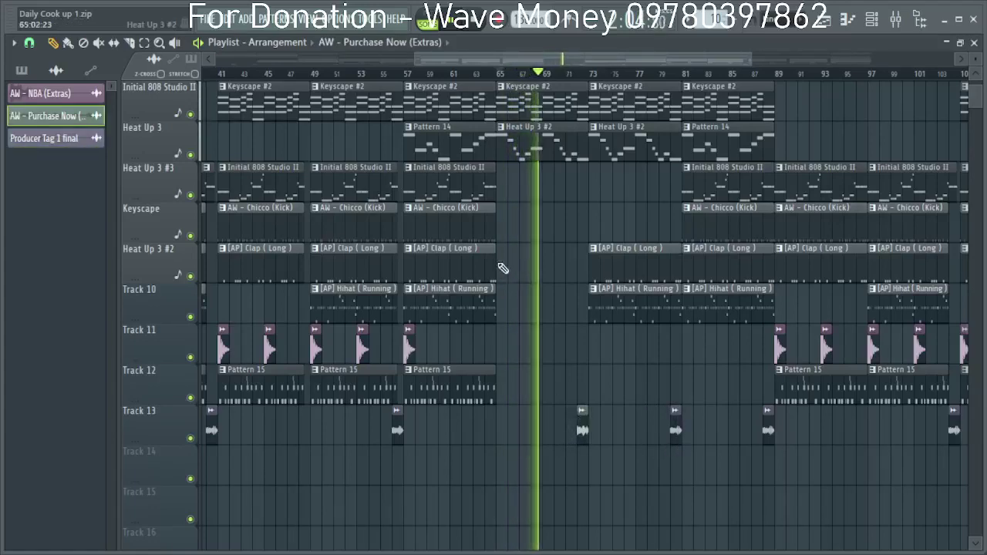
Try the section without the bar 73 hihat clip on Track 10 and undo the deletion.
{"action": "scroll", "coordinate": [503, 270], "scroll_direction": "down", "scroll_amount": 3}
{"action": "scroll", "coordinate": [484, 333], "scroll_direction": "up", "scroll_amount": 3}
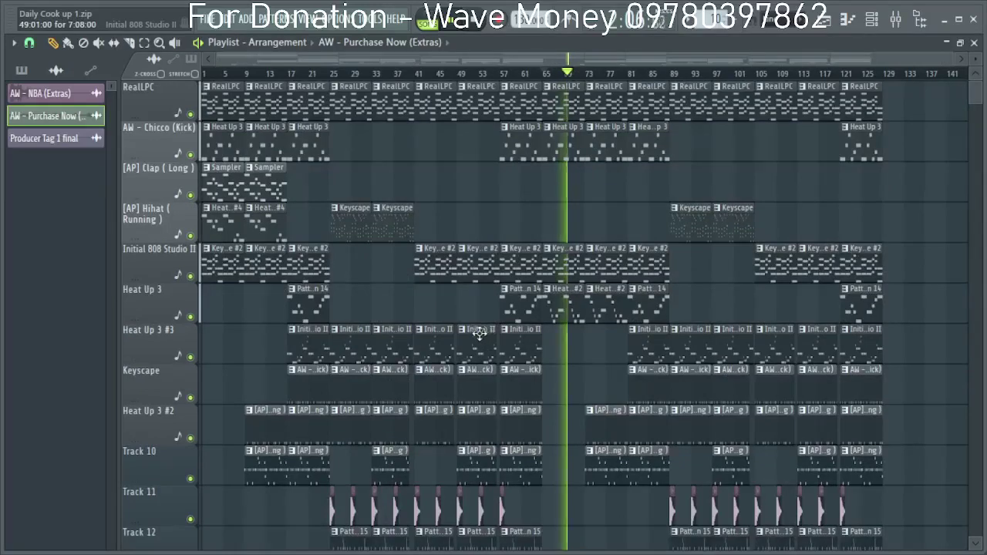
{"action": "scroll", "coordinate": [470, 178], "scroll_direction": "down", "scroll_amount": 3}
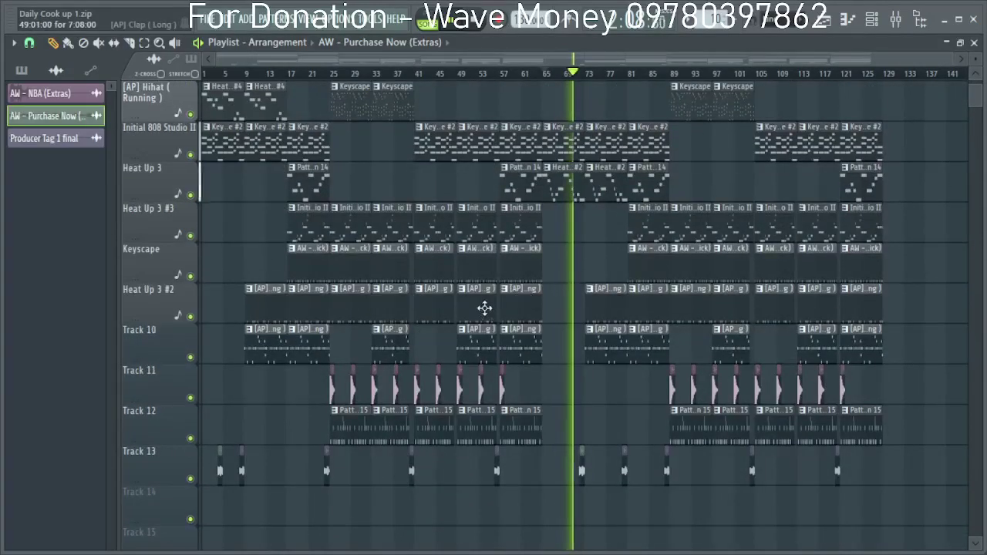
{"action": "scroll", "coordinate": [611, 386], "scroll_direction": "down", "scroll_amount": 1}
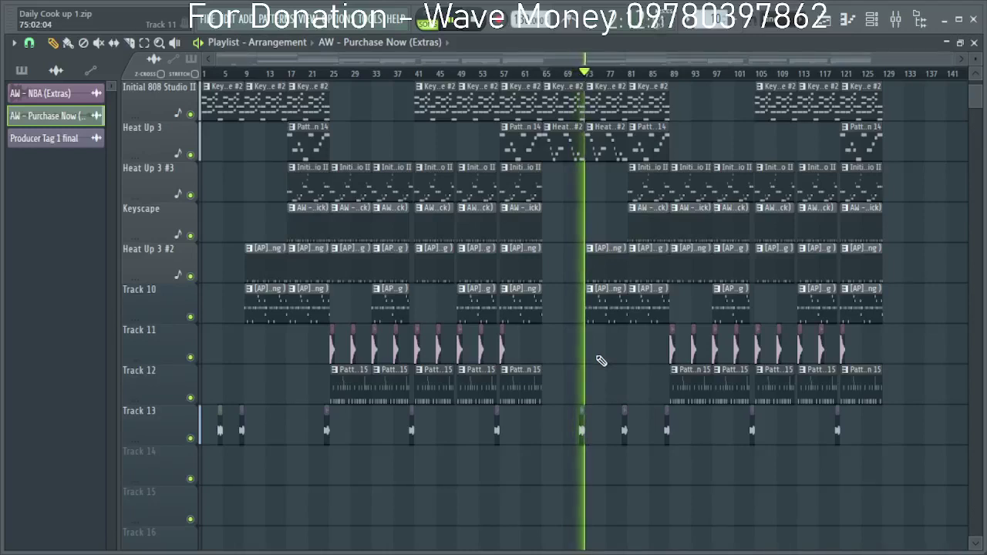
{"action": "right_click", "coordinate": [592, 304]}
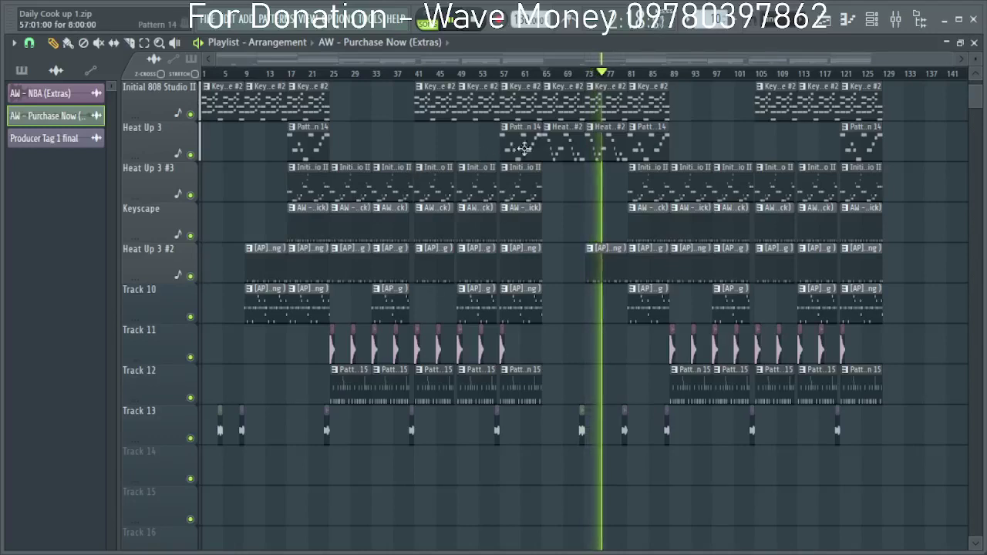
{"action": "key", "text": "ctrl+z"}
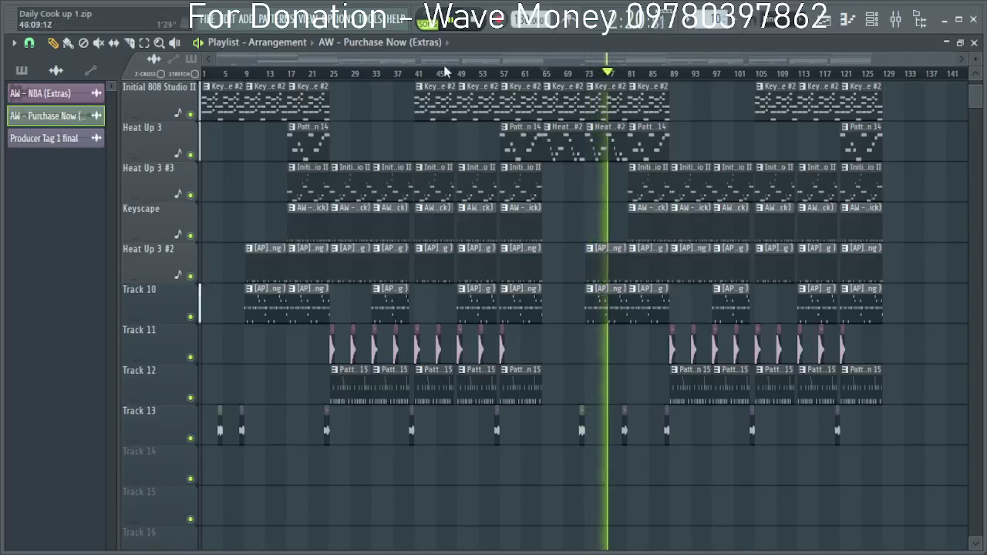
Review the whole arrangement across all tracks and play the song from about bar 54.
{"action": "scroll", "coordinate": [501, 150], "scroll_direction": "up", "scroll_amount": 4}
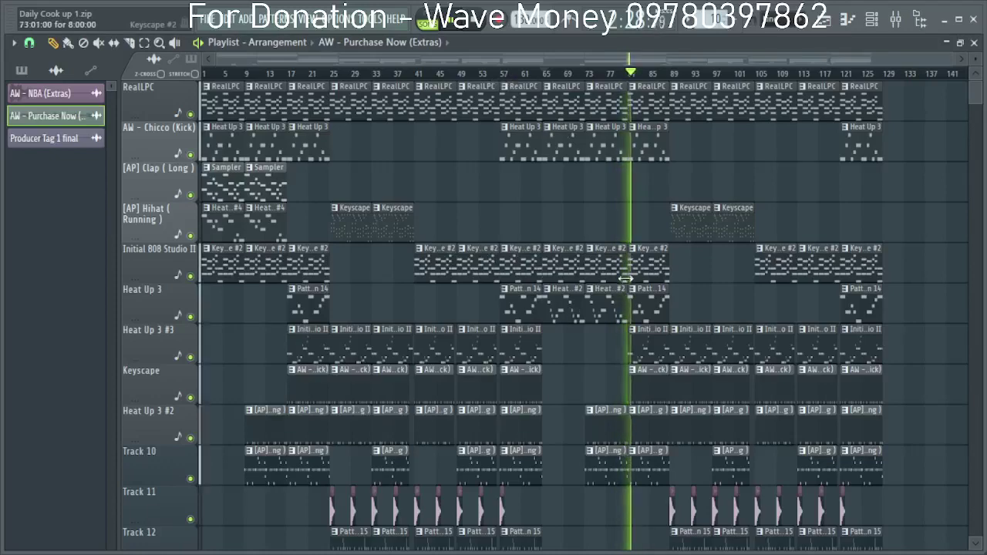
{"action": "scroll", "coordinate": [565, 297], "scroll_direction": "down", "scroll_amount": 2}
{"action": "scroll", "coordinate": [540, 293], "scroll_direction": "up", "scroll_amount": 2}
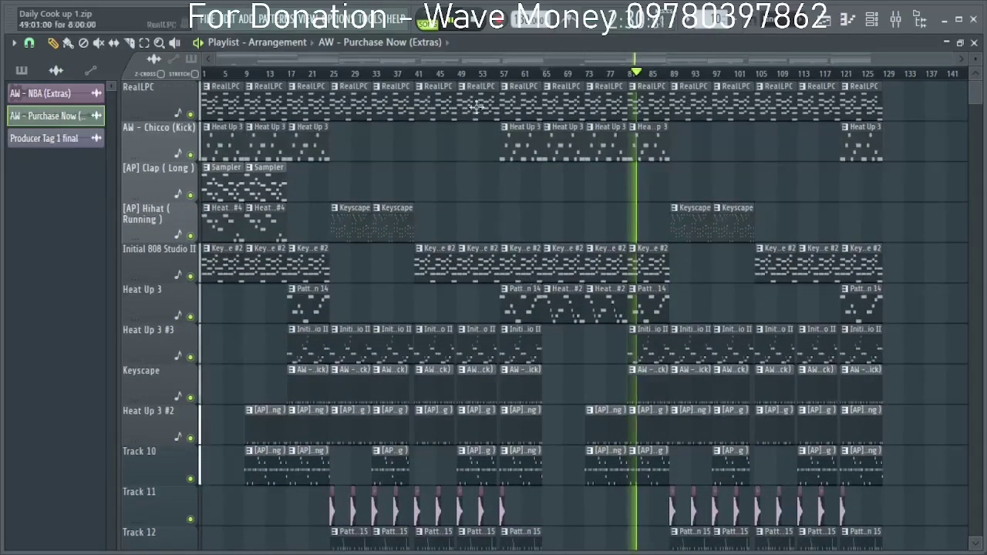
{"action": "left_click", "coordinate": [491, 74]}
{"action": "scroll", "coordinate": [483, 221], "scroll_direction": "down", "scroll_amount": 3}
{"action": "scroll", "coordinate": [486, 231], "scroll_direction": "up", "scroll_amount": 3}
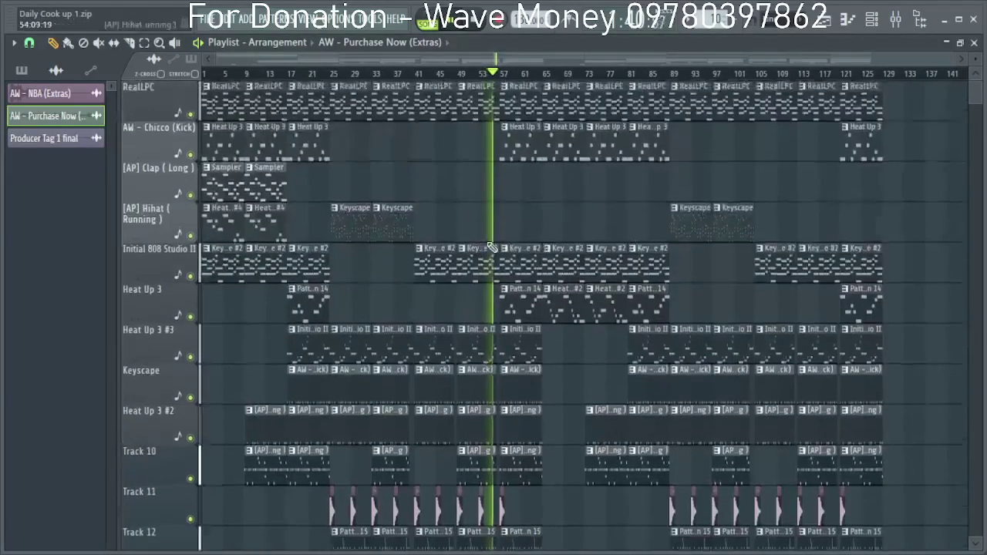
{"action": "scroll", "coordinate": [490, 238], "scroll_direction": "up", "scroll_amount": 3}
{"action": "scroll", "coordinate": [479, 293], "scroll_direction": "down", "scroll_amount": 4}
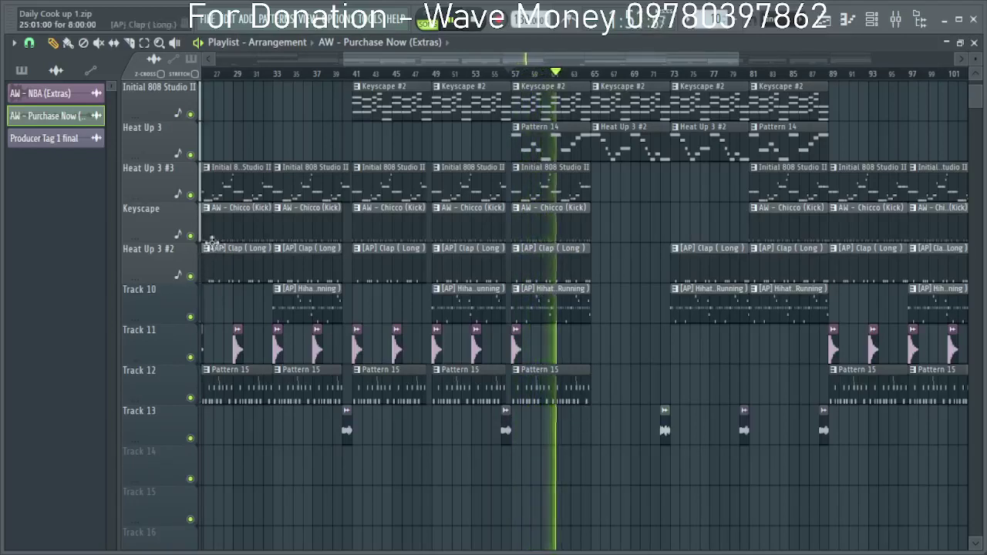
Isolate the kick, clap and hihat tracks, briefly try them with the 808 track, and play from just before bar 57.
{"action": "right_click", "coordinate": [191, 236]}
{"action": "left_click", "coordinate": [191, 275]}
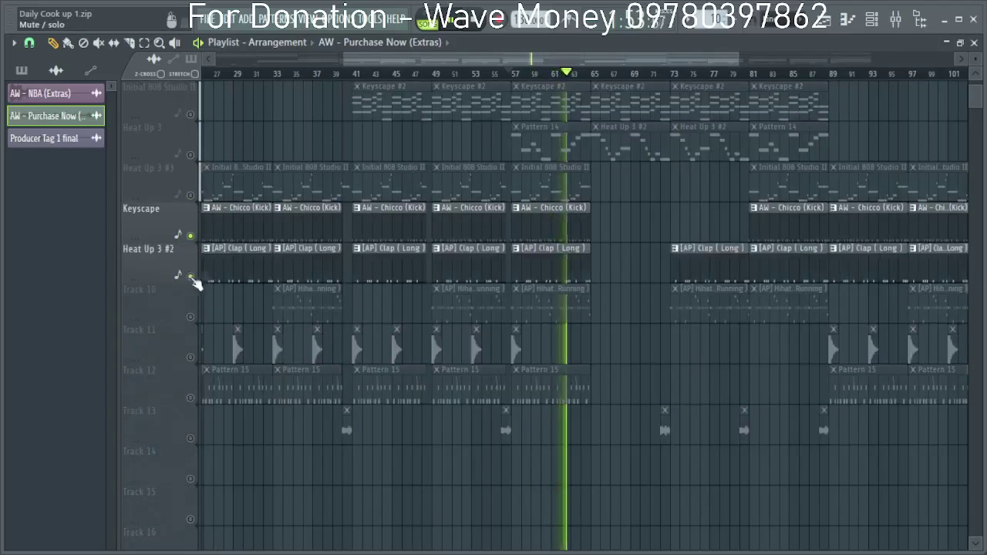
{"action": "left_click", "coordinate": [190, 316]}
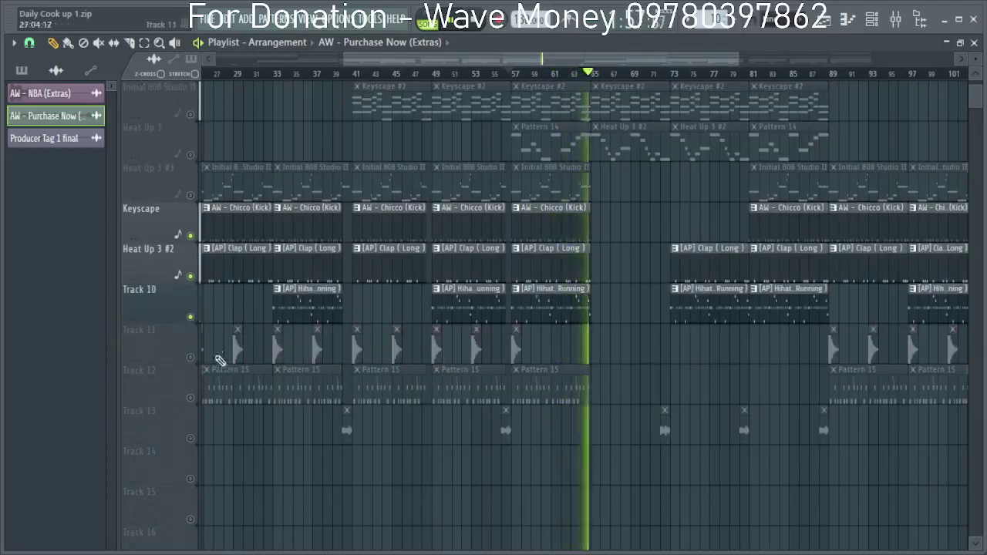
{"action": "left_click", "coordinate": [191, 196]}
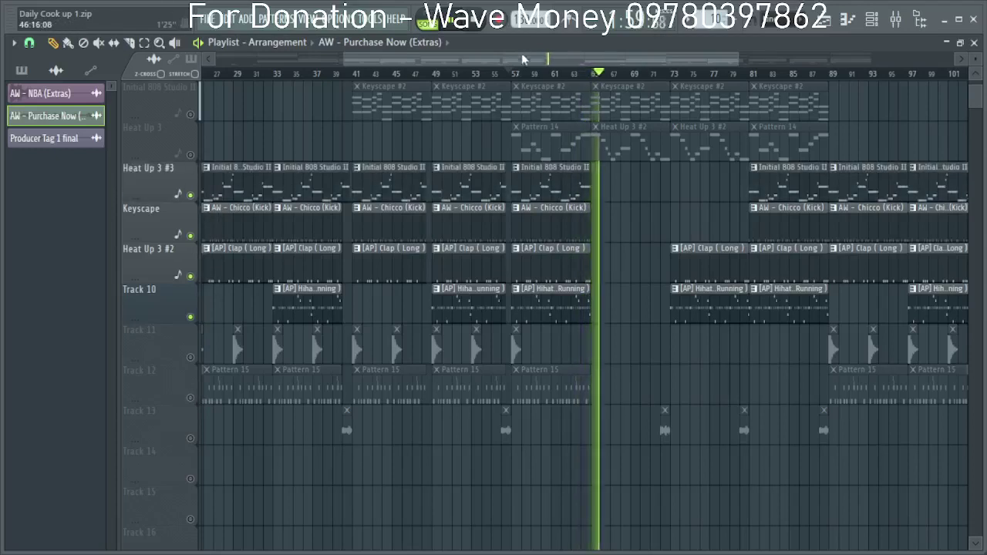
{"action": "left_click", "coordinate": [511, 74]}
{"action": "left_click", "coordinate": [193, 197]}
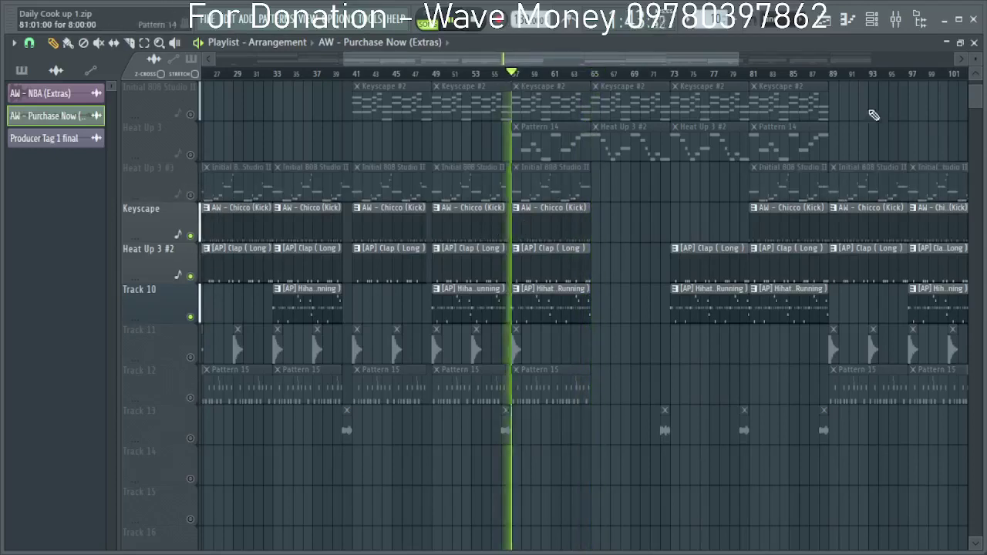
Open the Channel rack and set its channel filter to All.
{"action": "left_click", "coordinate": [879, 31]}
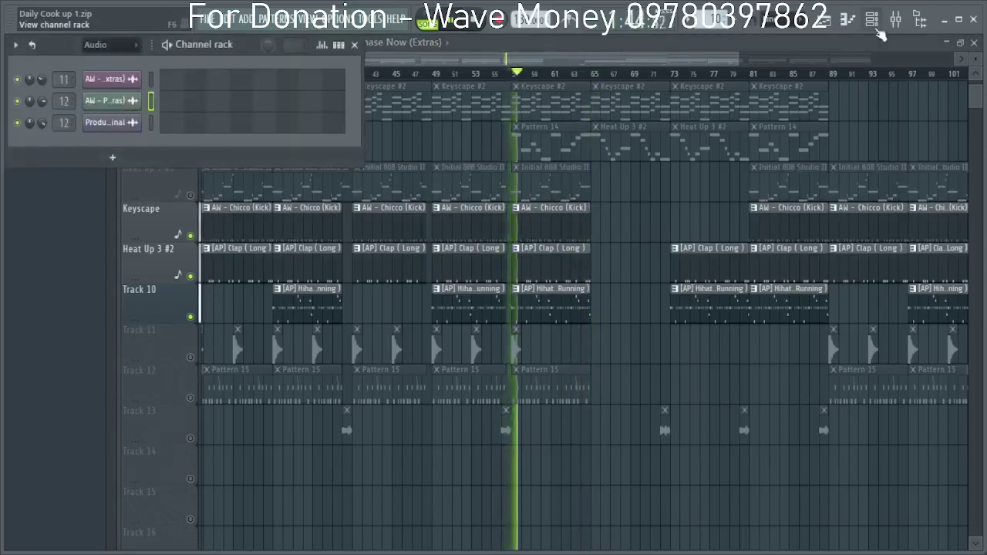
{"action": "left_click", "coordinate": [115, 45]}
{"action": "left_click", "coordinate": [108, 79]}
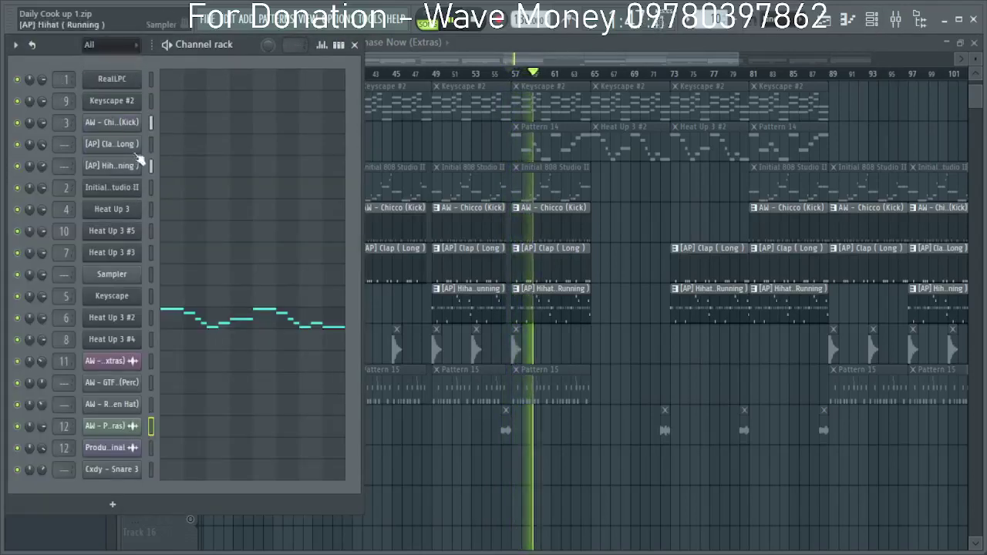
Route the clap channel to mixer track 14 and the running hihat channel to mixer track 15, and replay the section from about bar 57.
{"action": "left_click", "coordinate": [151, 144]}
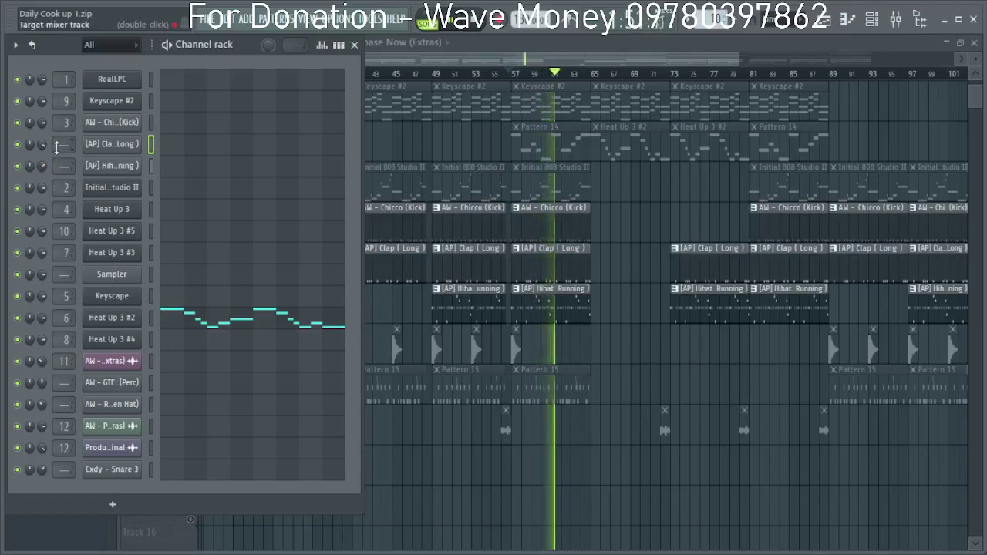
{"action": "left_click_drag", "start_coordinate": [57, 146], "coordinate": [57, 109]}
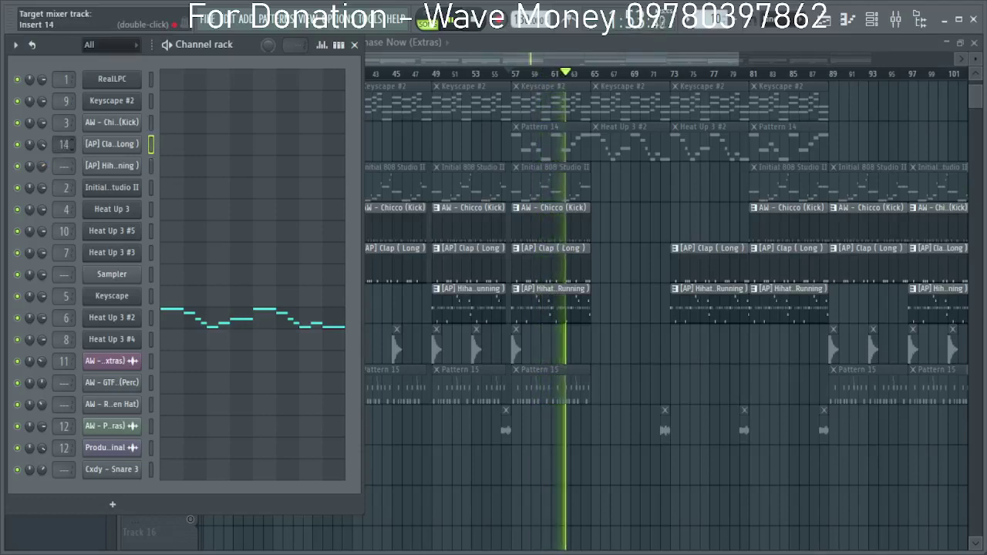
{"action": "left_click_drag", "start_coordinate": [64, 166], "coordinate": [64, 126]}
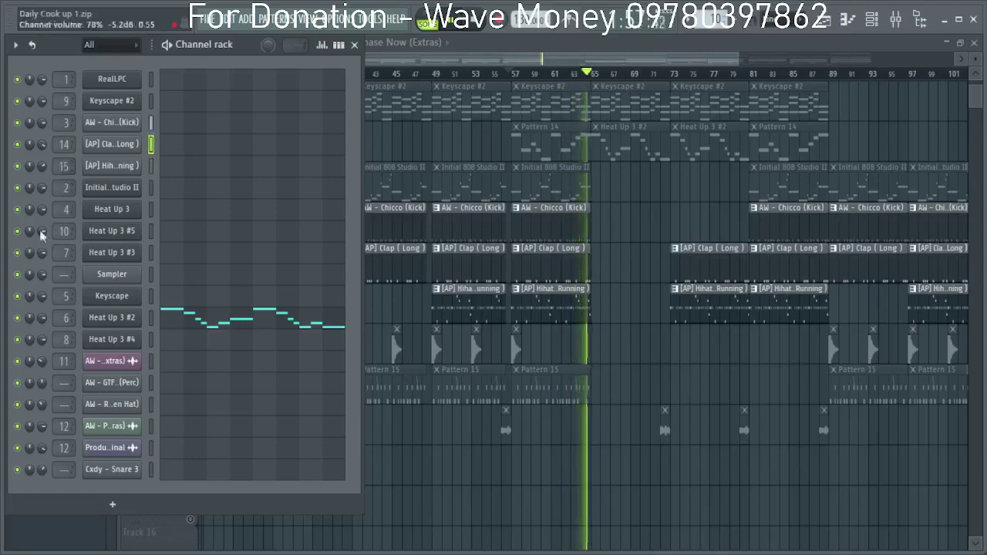
{"action": "key", "text": "space"}
{"action": "key", "text": "space"}
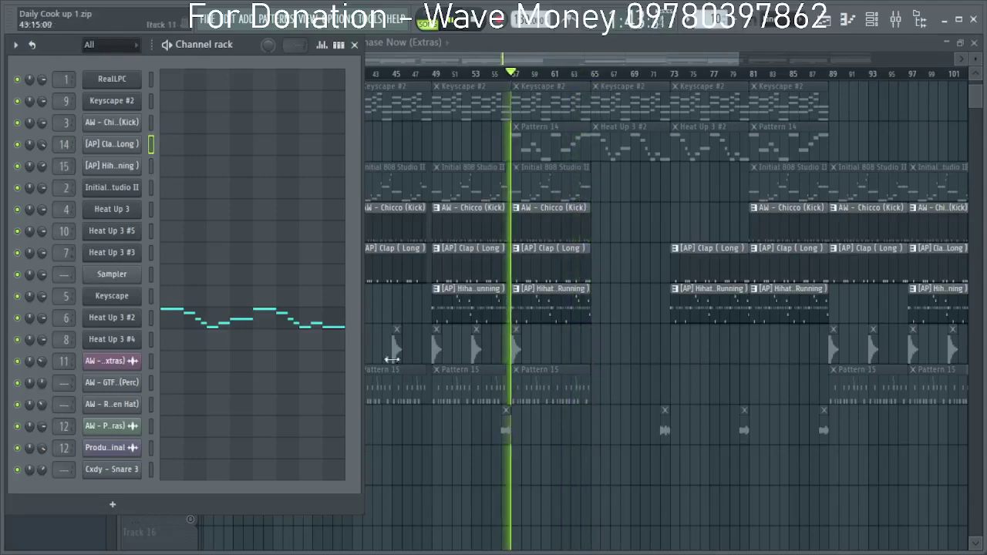
Bring Track 12 with the Pattern 15 clips into the isolated playback and route the open hat channel to mixer track 16.
{"action": "key", "text": "F6"}
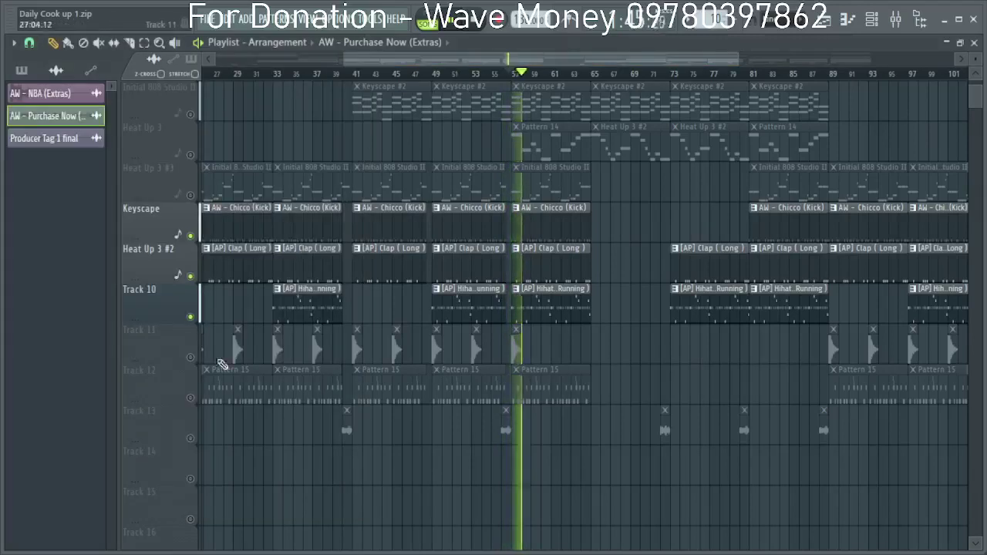
{"action": "left_click", "coordinate": [872, 20]}
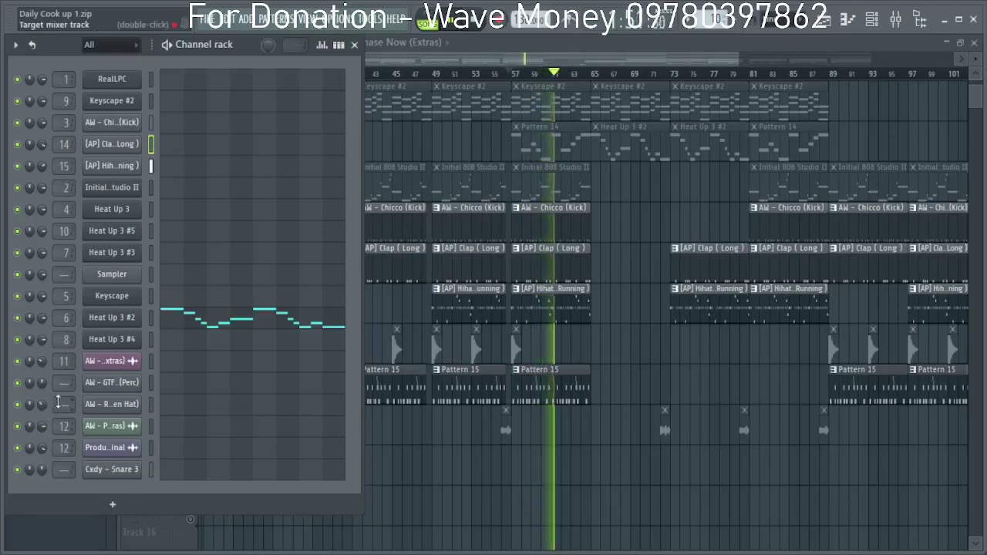
{"action": "scroll", "coordinate": [64, 404], "scroll_direction": "up", "scroll_amount": 5}
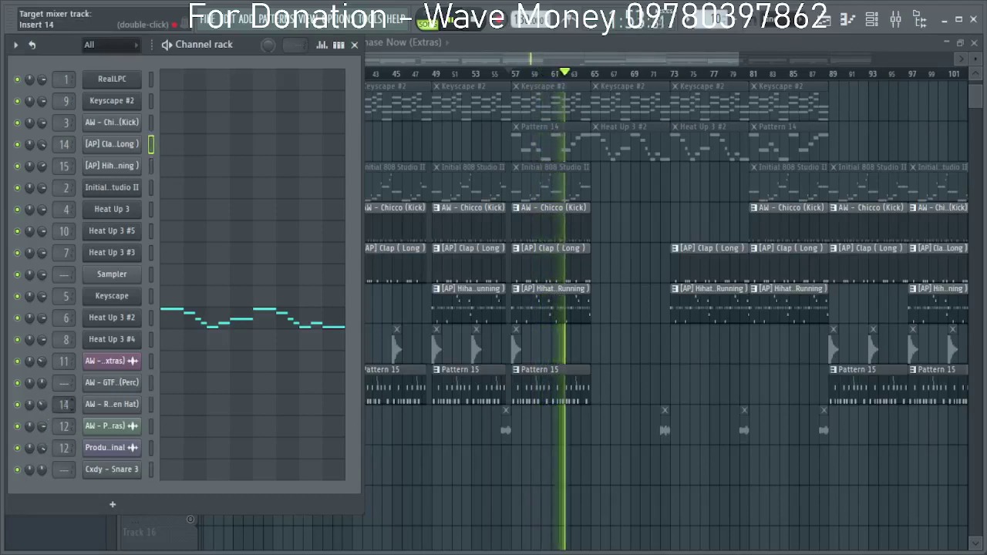
{"action": "scroll", "coordinate": [64, 404], "scroll_direction": "up", "scroll_amount": 2}
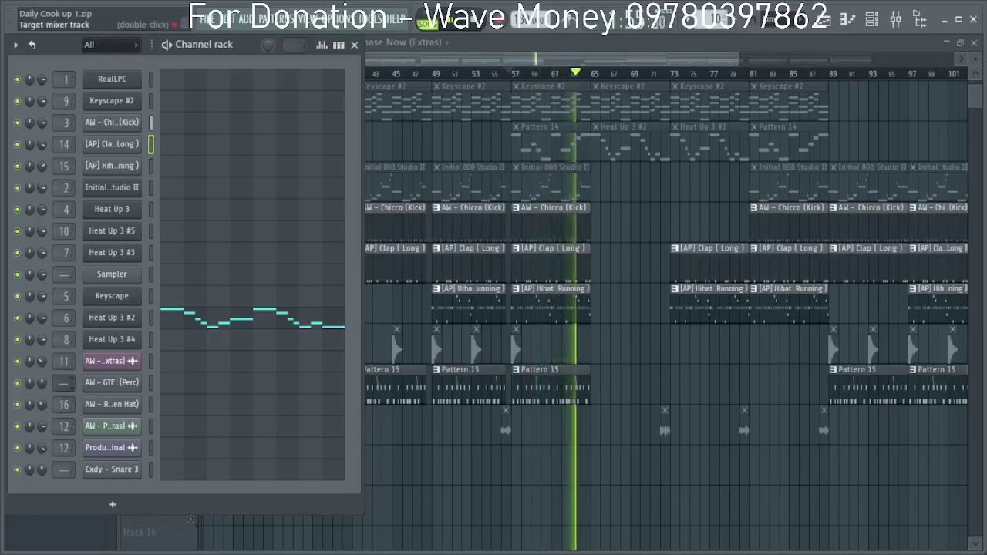
Route the AW - GTF perc channel to mixer track 17 and the Cxdy - Snare 3 channel to mixer track 18.
{"action": "scroll", "coordinate": [64, 382], "scroll_direction": "up", "scroll_amount": 10}
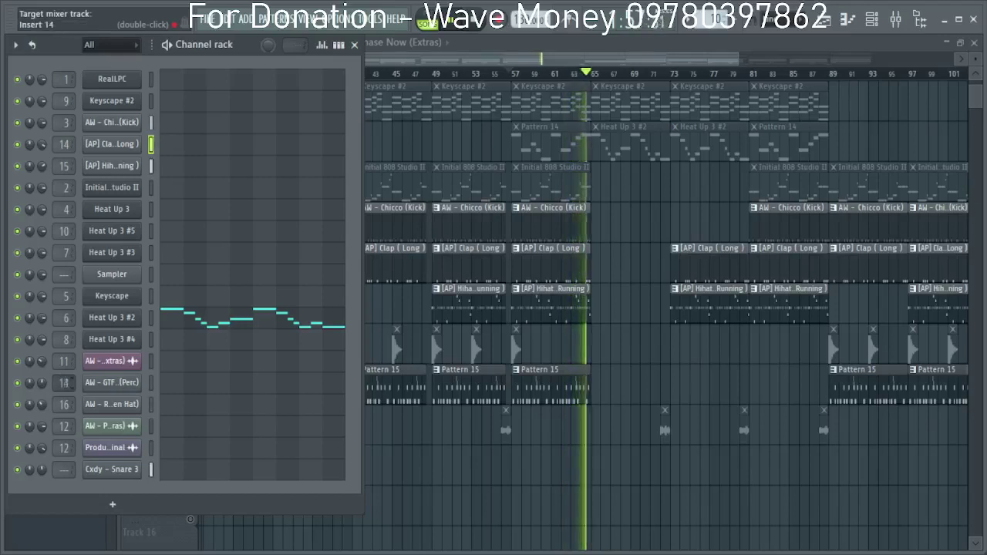
{"action": "scroll", "coordinate": [64, 382], "scroll_direction": "up", "scroll_amount": 3}
{"action": "scroll", "coordinate": [64, 469], "scroll_direction": "up", "scroll_amount": 6}
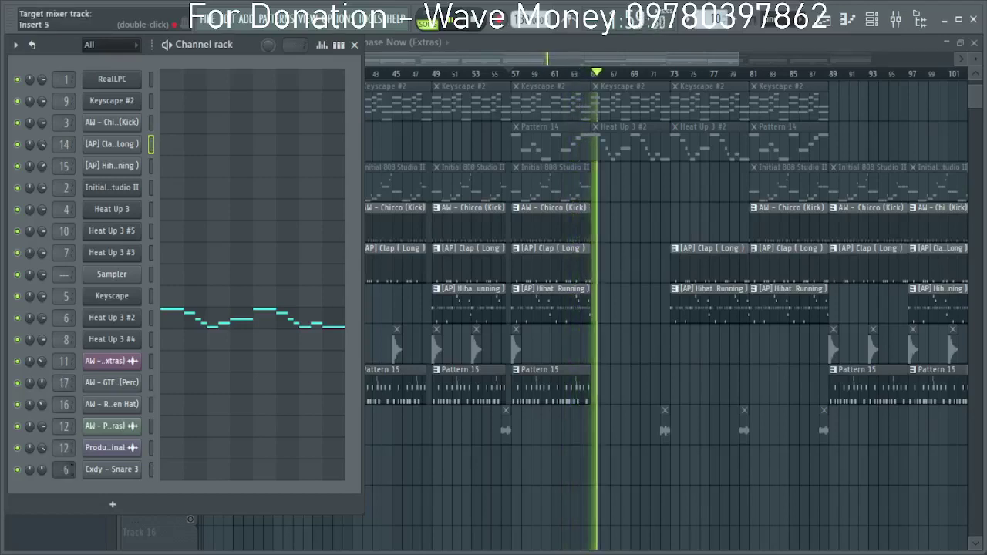
{"action": "scroll", "coordinate": [64, 469], "scroll_direction": "up", "scroll_amount": 11}
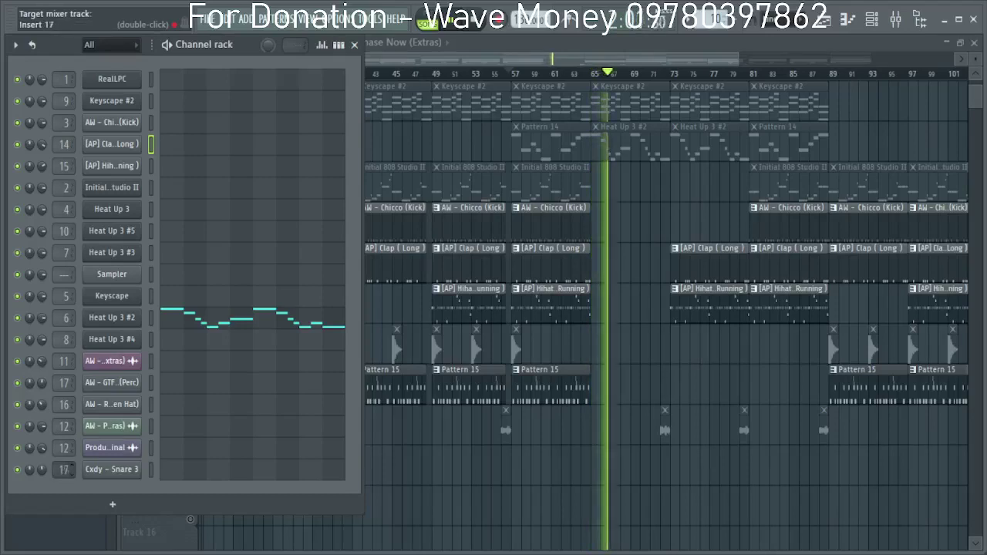
{"action": "scroll", "coordinate": [68, 470], "scroll_direction": "up", "scroll_amount": 1}
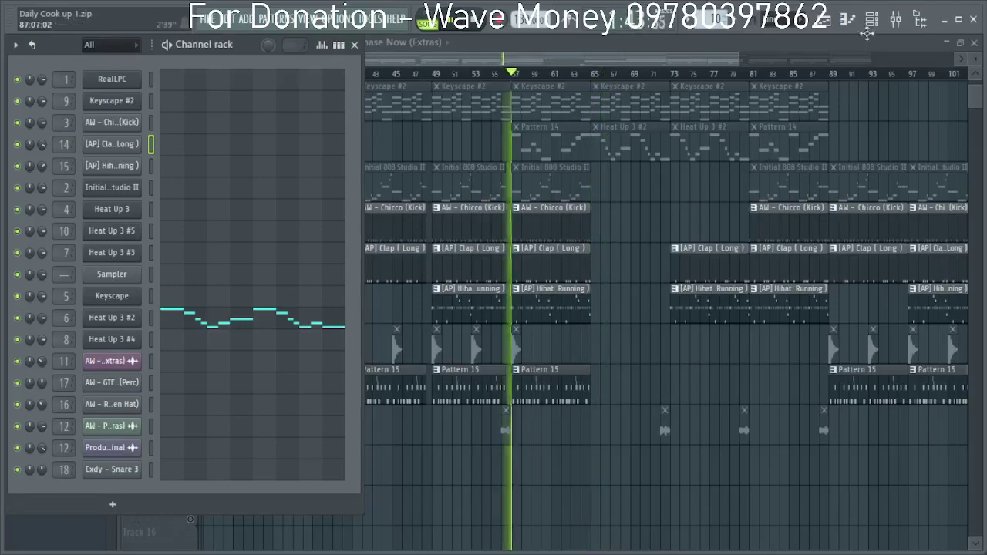
Open the mixer and check the levels of Inserts 14, 2 and 1 while stopping and restarting playback.
{"action": "left_click", "coordinate": [897, 26]}
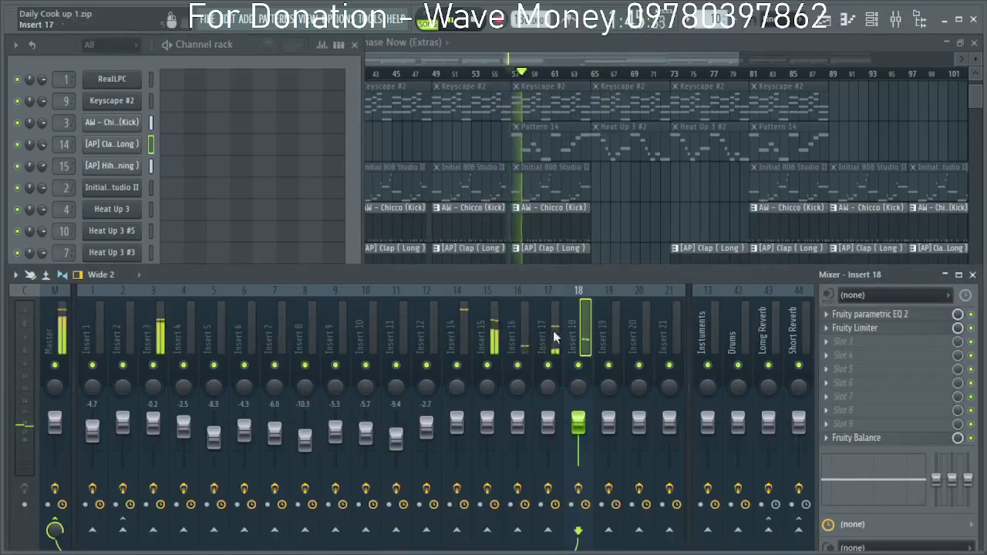
{"action": "left_click", "coordinate": [465, 323]}
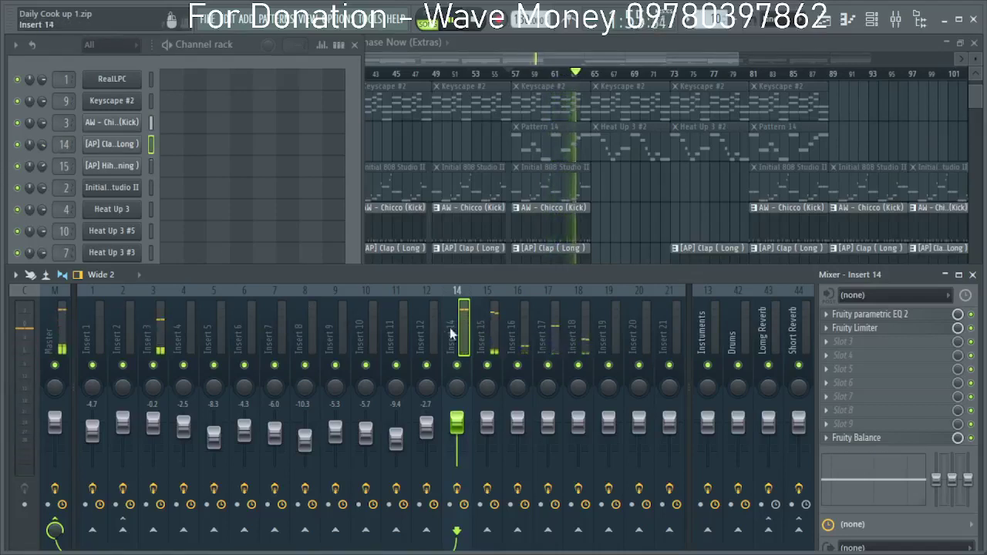
{"action": "key", "text": "space"}
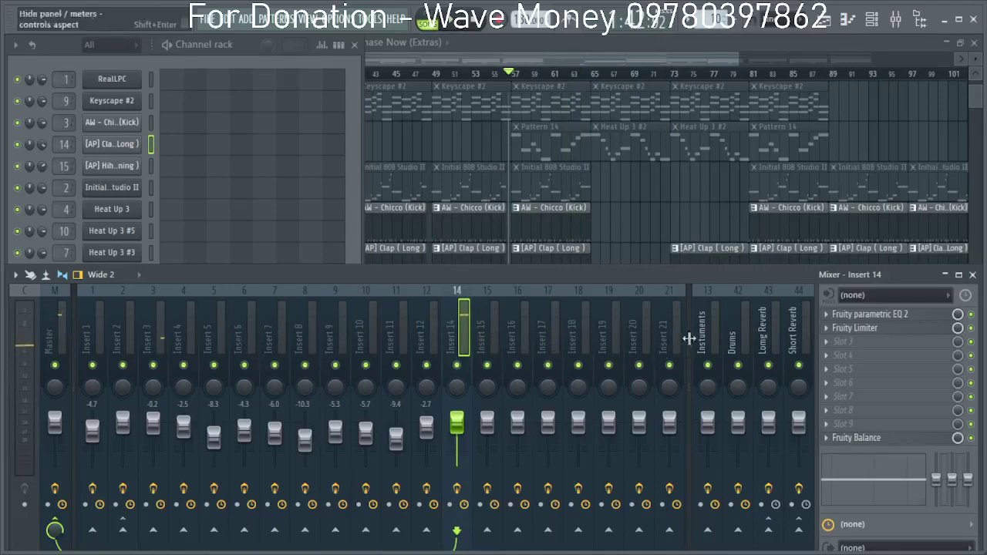
{"action": "left_click", "coordinate": [135, 312]}
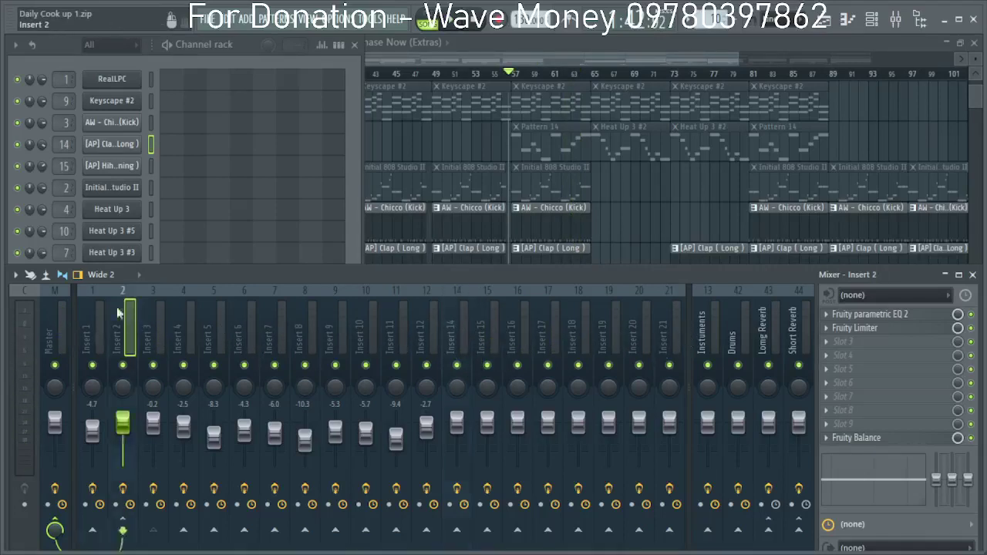
{"action": "left_click", "coordinate": [99, 324]}
{"action": "key", "text": "space"}
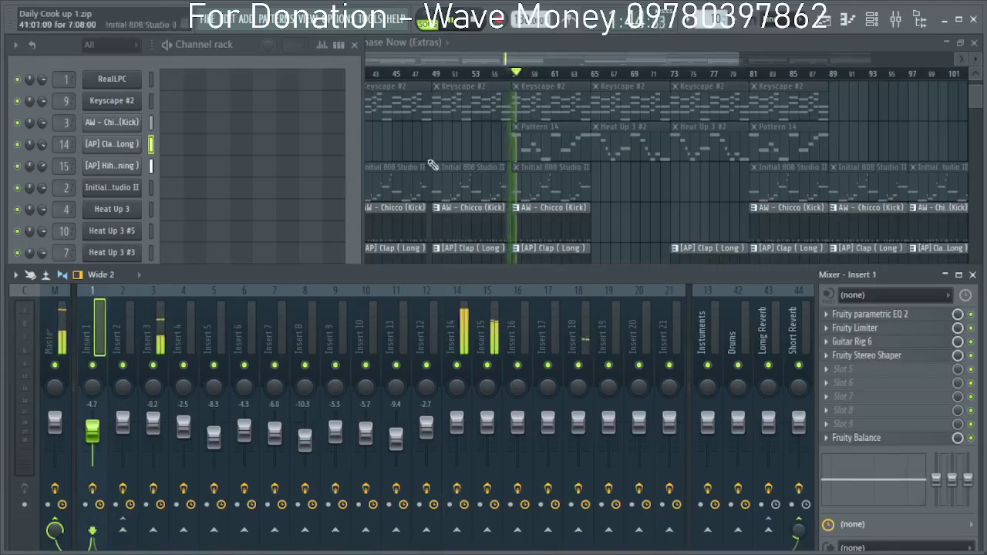
Unmute the playlist track holding the Initial 808 Studio II clips and select Insert 2 in the mixer.
{"action": "left_click", "coordinate": [554, 60]}
{"action": "left_click", "coordinate": [191, 195]}
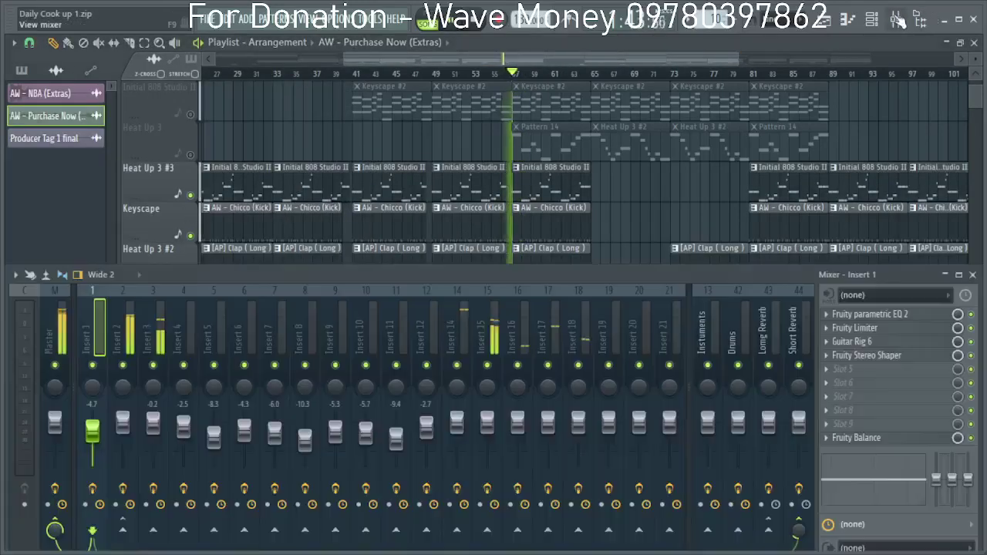
{"action": "key", "text": "F9"}
{"action": "left_click", "coordinate": [117, 352]}
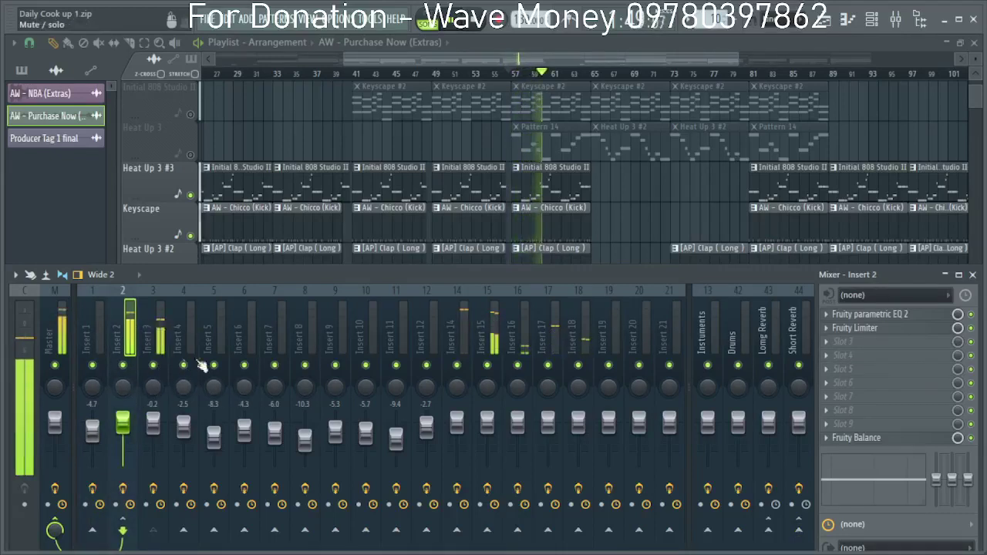
Move mixer Inserts 14 to 18 together so they sit directly after Insert 3, in positions 4 to 8.
{"action": "left_click", "coordinate": [460, 340]}
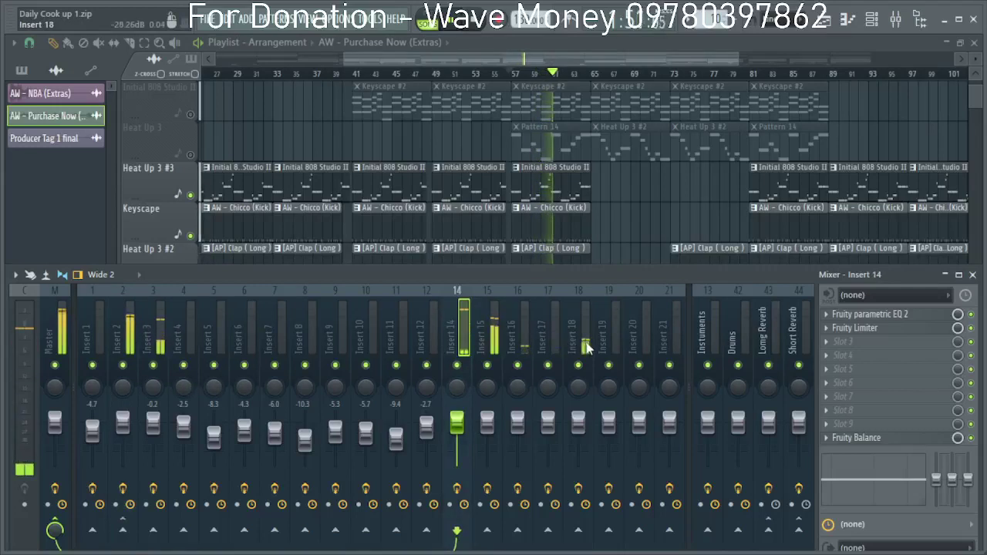
{"action": "left_click_drag", "start_coordinate": [588, 348], "coordinate": [465, 339]}
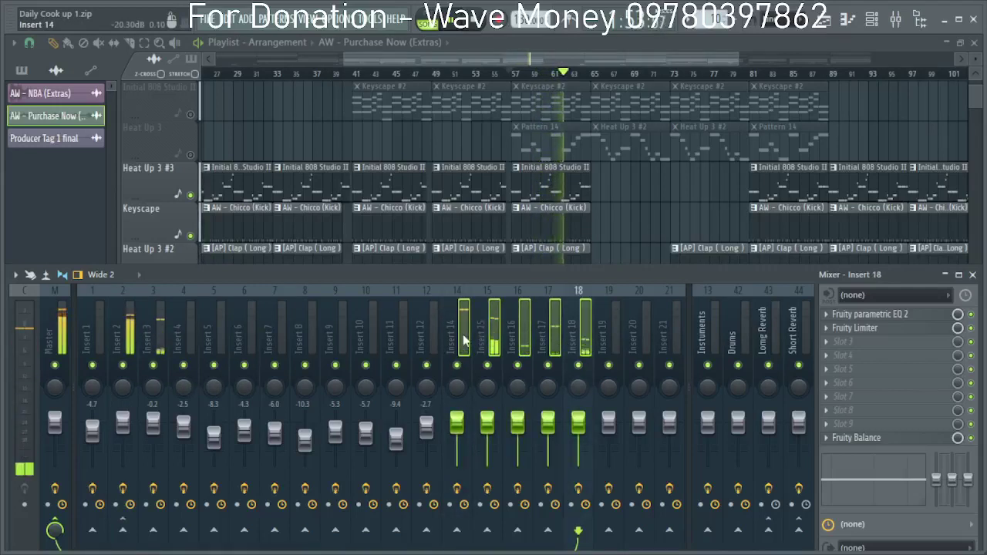
{"action": "key", "text": "alt+Left"}
{"action": "key", "text": "alt+Left"}
{"action": "key", "text": "alt+Left"}
{"action": "key", "text": "alt+Left"}
{"action": "key", "text": "alt+Left"}
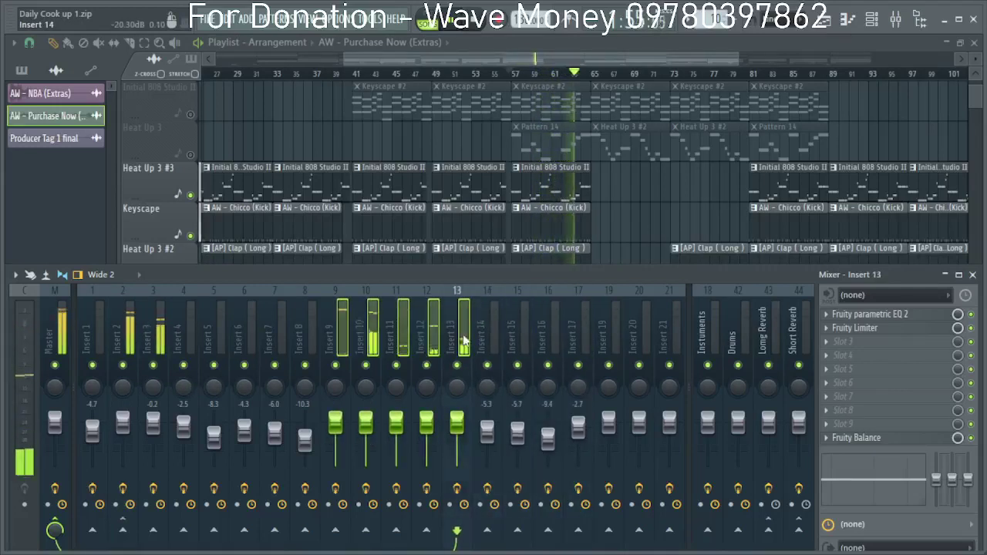
{"action": "key", "text": "alt+Left"}
{"action": "key", "text": "alt+Left"}
{"action": "key", "text": "alt+Left"}
{"action": "key", "text": "alt+Left"}
{"action": "key", "text": "alt+Left"}
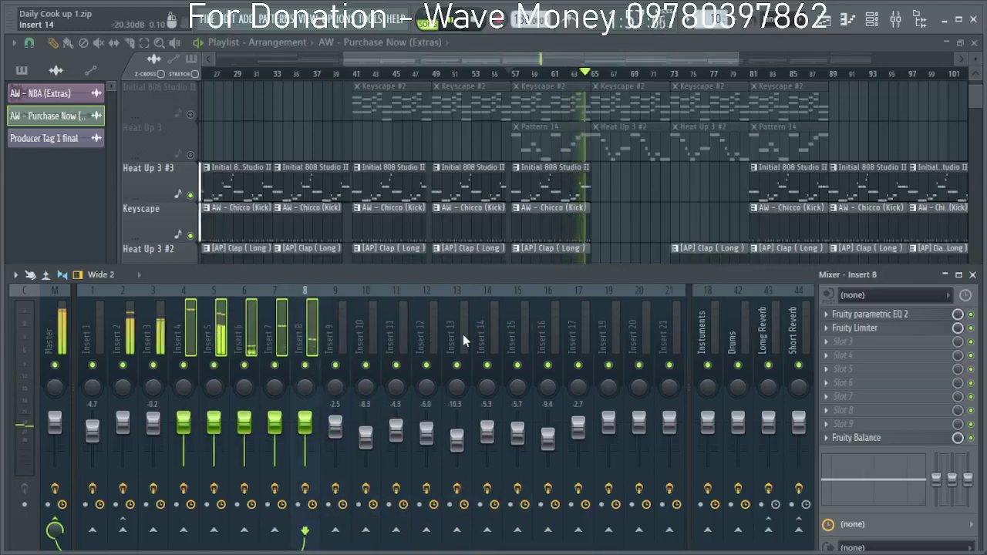
Select mixer Inserts 2 to 8 and route them only to the Drums track.
{"action": "left_click", "coordinate": [133, 327]}
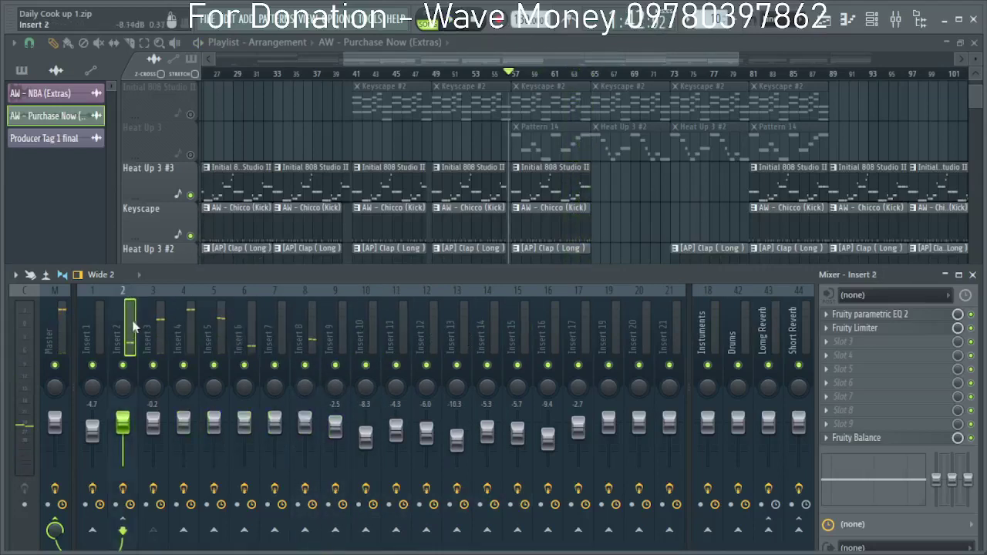
{"action": "left_click_drag", "start_coordinate": [140, 329], "coordinate": [294, 338]}
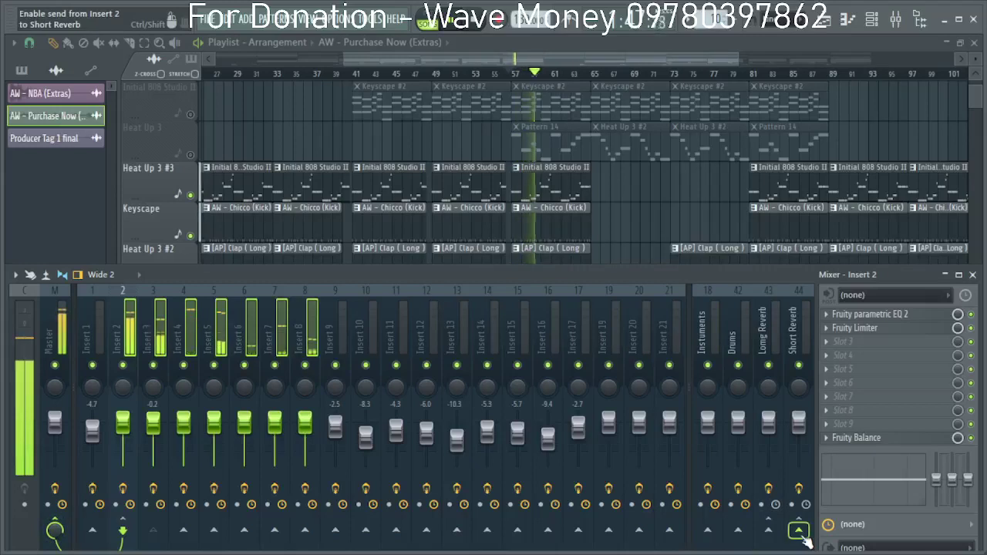
{"action": "right_click", "coordinate": [737, 540]}
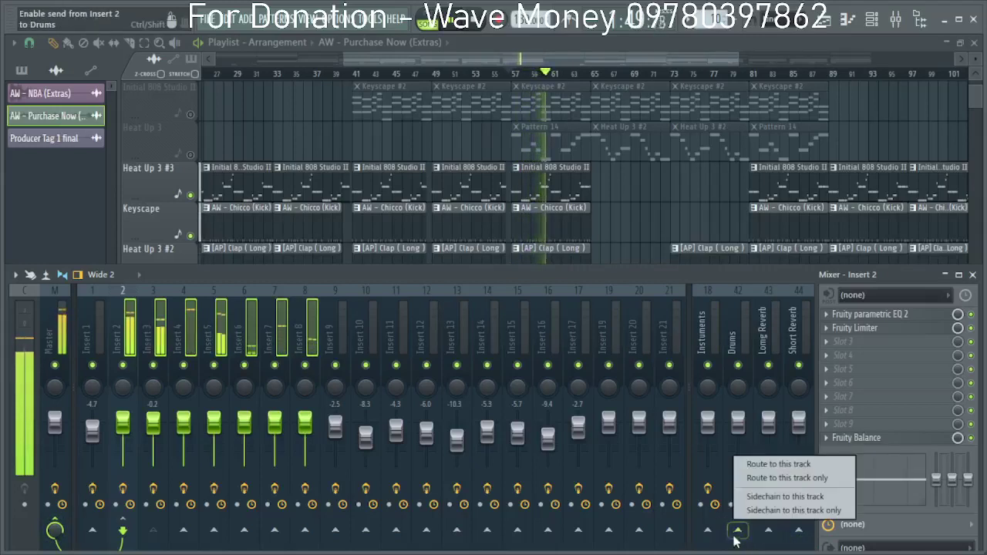
{"action": "left_click", "coordinate": [794, 480]}
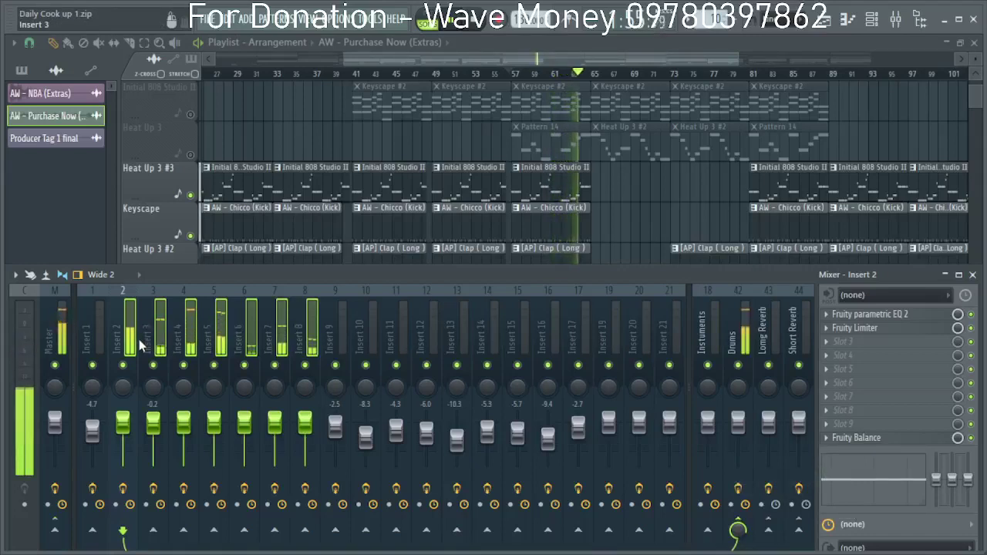
Examine the Drums track's Fruity Limiter and Fruity Parametric EQ 2 during playback.
{"action": "left_click", "coordinate": [742, 336]}
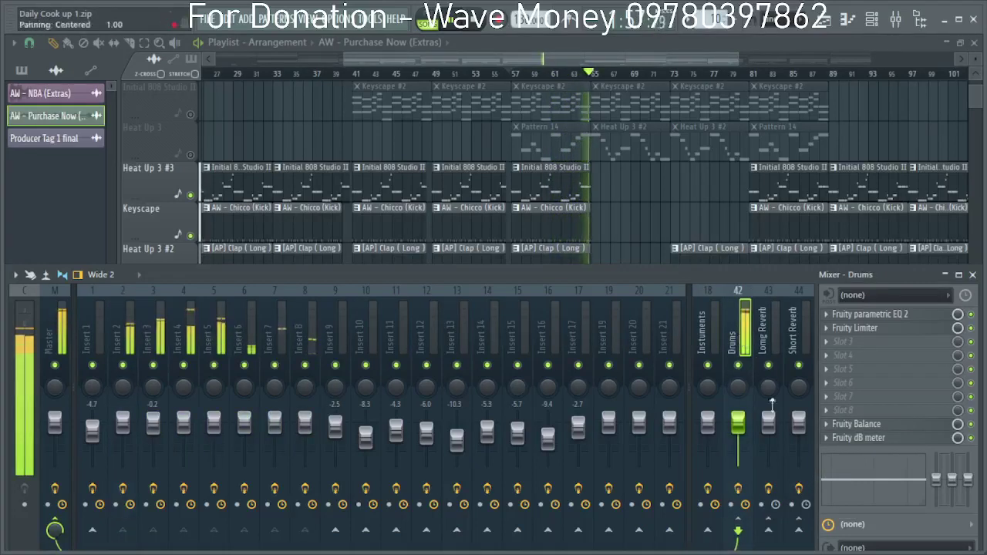
{"action": "key", "text": "space"}
{"action": "key", "text": "space"}
{"action": "left_click", "coordinate": [887, 329]}
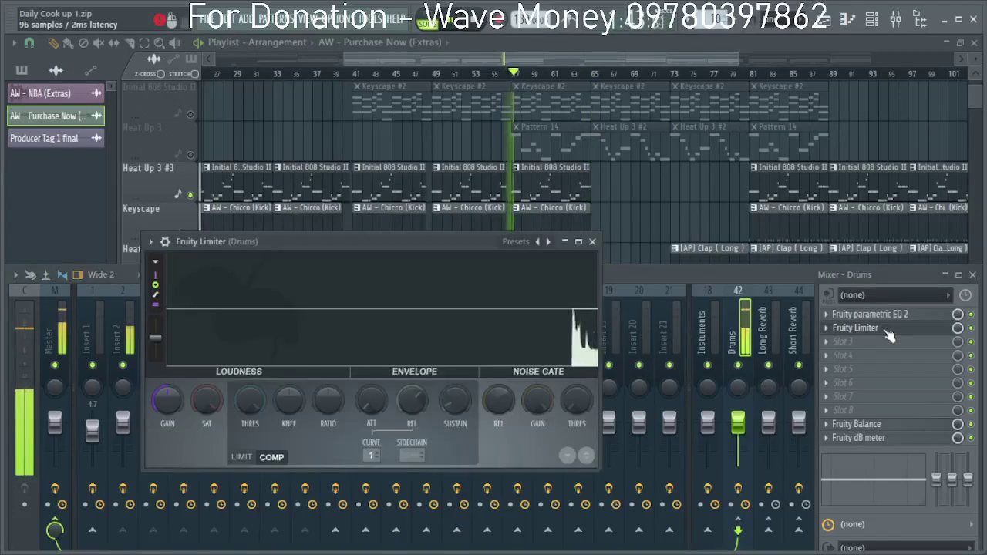
{"action": "left_click", "coordinate": [864, 315]}
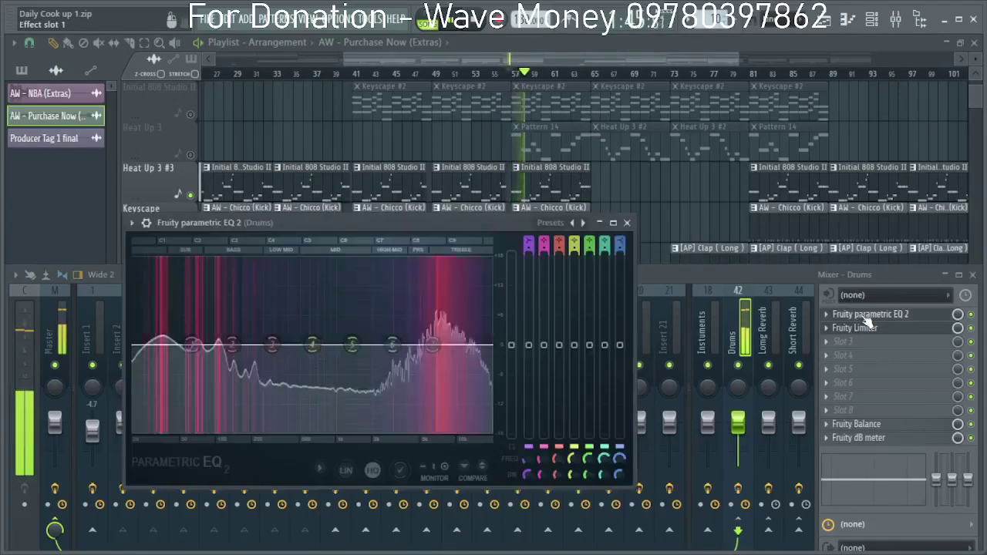
{"action": "left_click", "coordinate": [627, 223]}
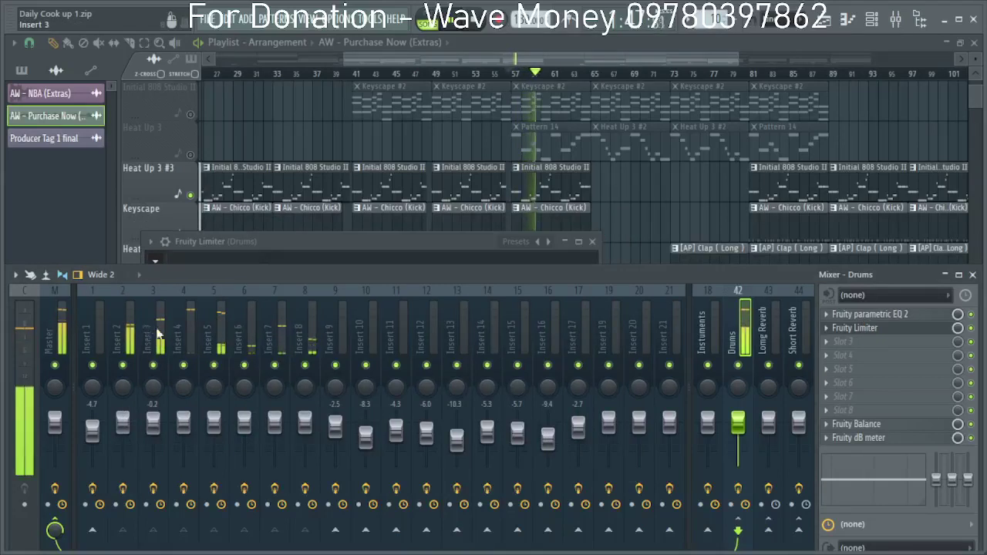
Sidechain Insert 3 to Insert 2 only.
{"action": "left_click", "coordinate": [130, 339]}
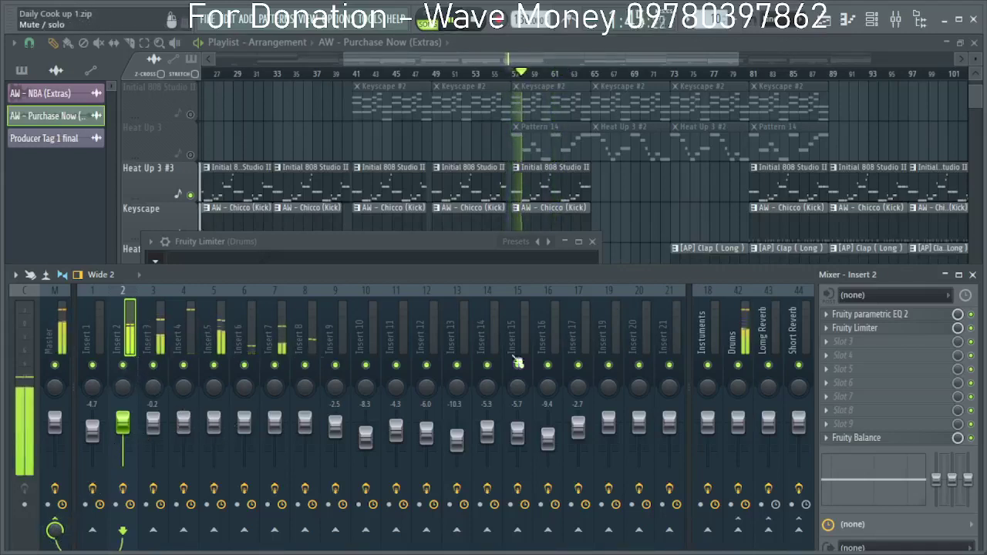
{"action": "left_click", "coordinate": [149, 333]}
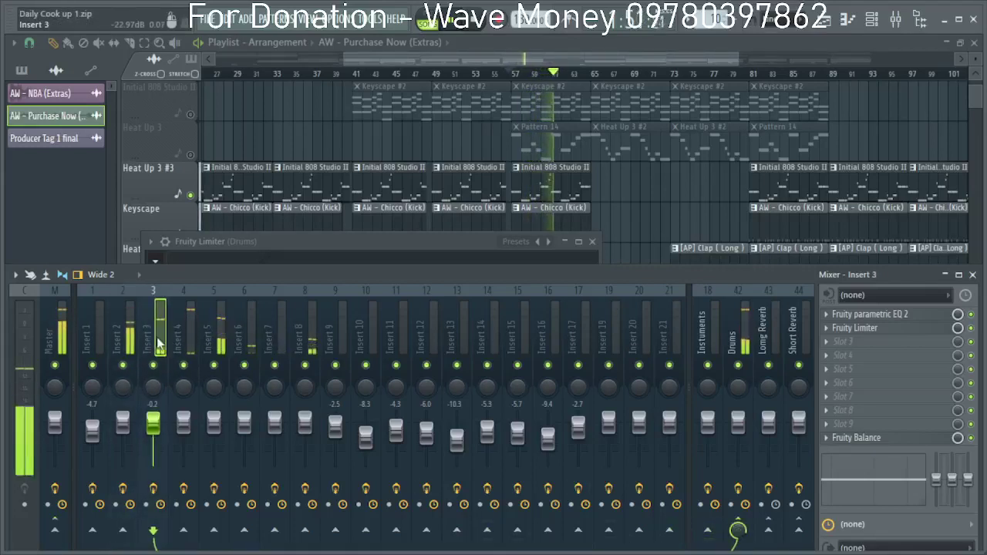
{"action": "right_click", "coordinate": [122, 531]}
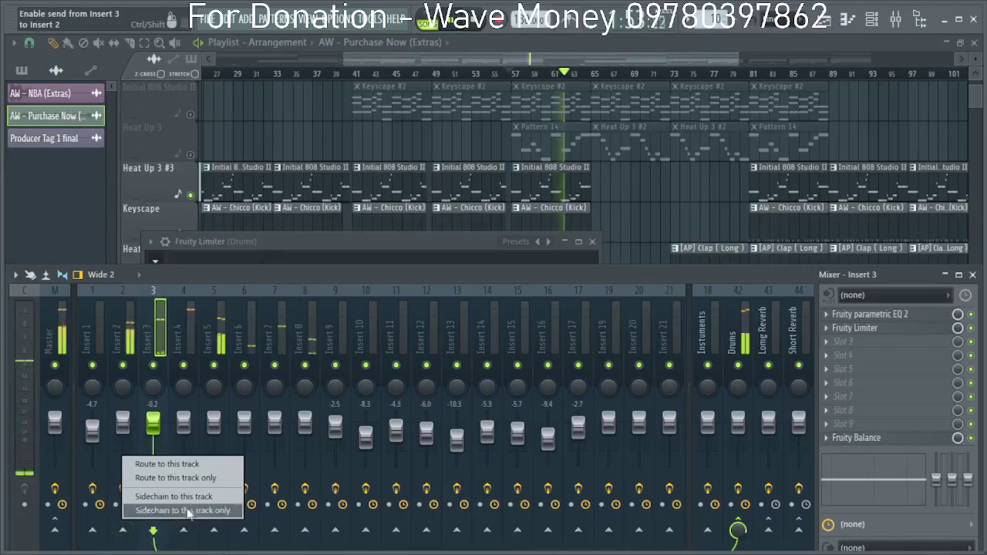
{"action": "left_click", "coordinate": [188, 511]}
Set the sidechain input of Insert 2's Fruity Limiter compressor to 1 and close the plugin.
{"action": "left_click", "coordinate": [130, 332]}
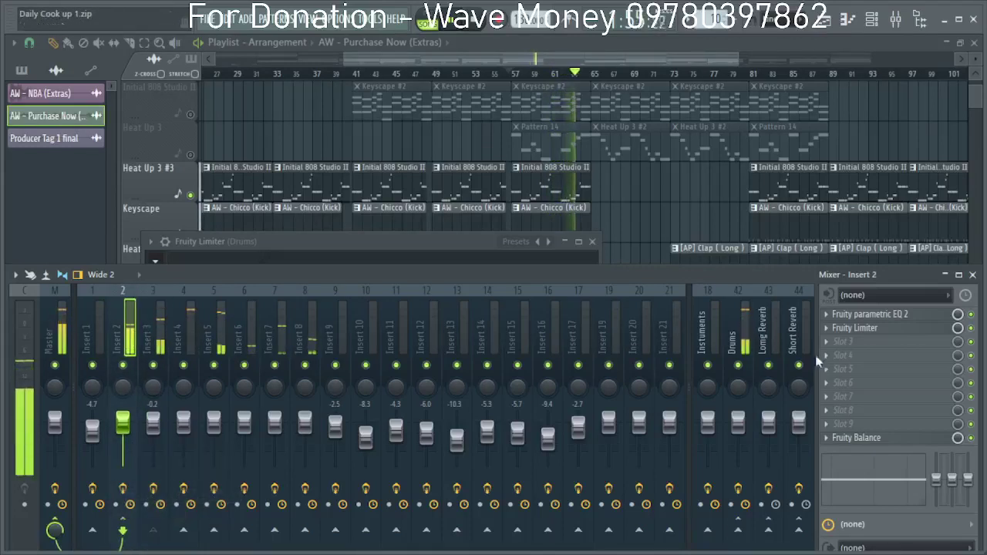
{"action": "left_click", "coordinate": [860, 329]}
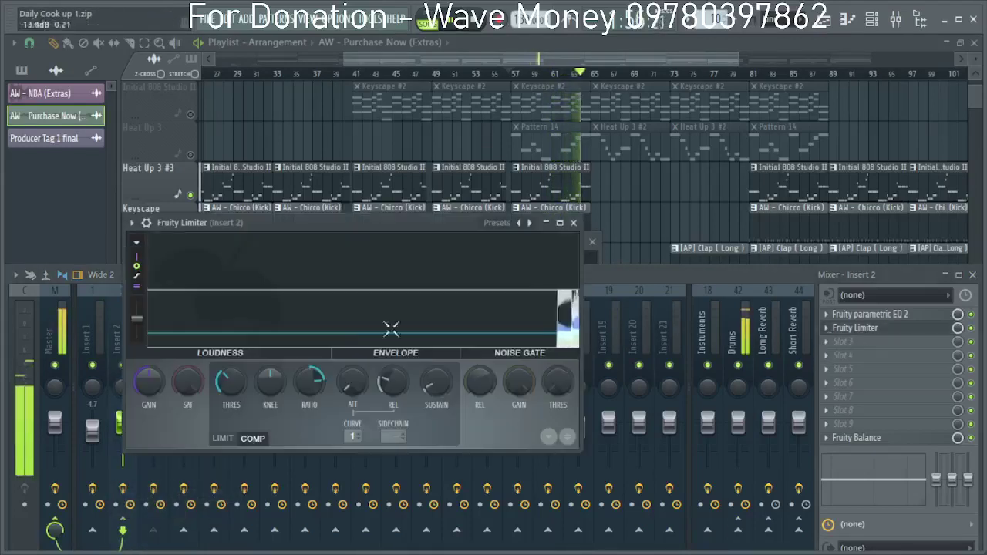
{"action": "left_click", "coordinate": [393, 436]}
{"action": "left_click", "coordinate": [430, 457]}
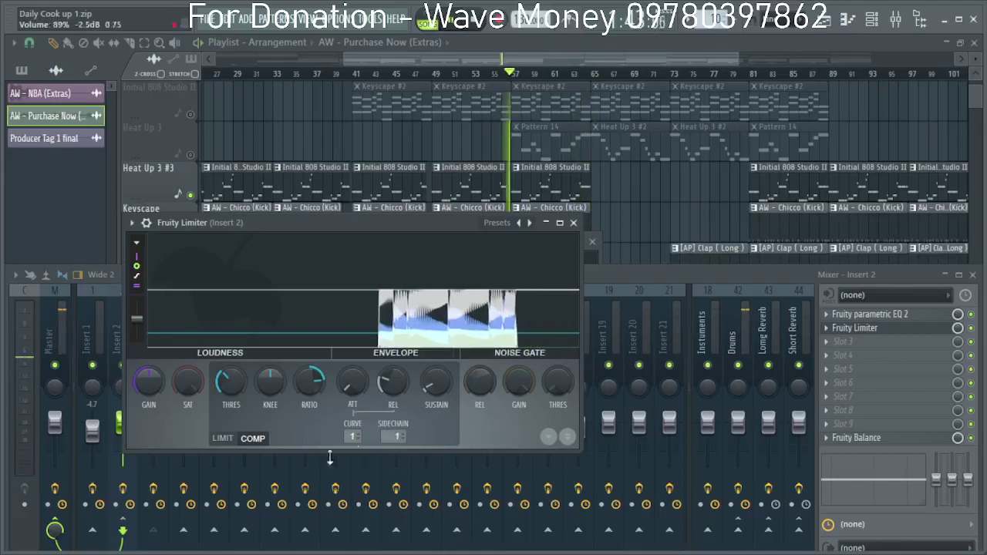
{"action": "left_click", "coordinate": [574, 223]}
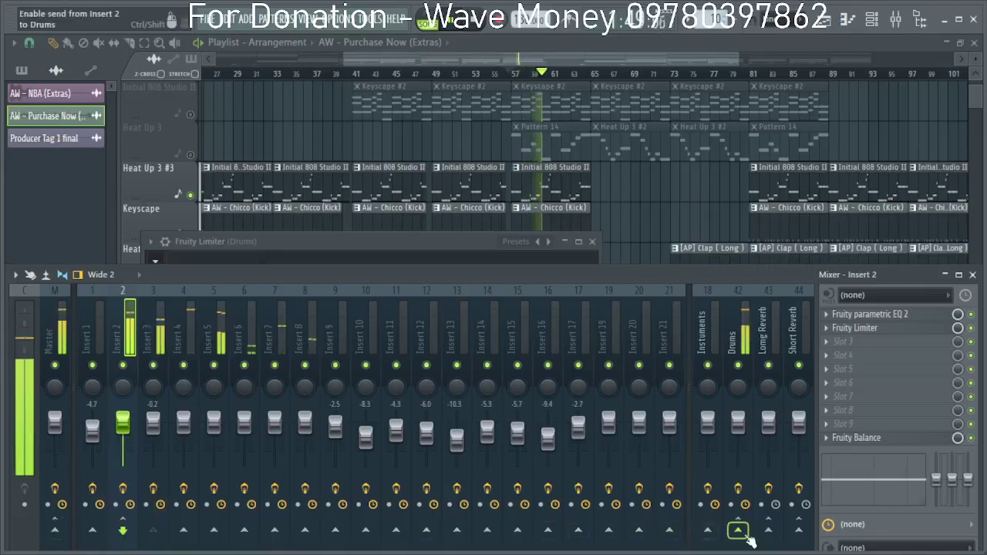
Compress the Drums track with Fruity Limiter, setting the threshold to about -6.9 dB, raising the ratio and shortening the release.
{"action": "left_click", "coordinate": [737, 351]}
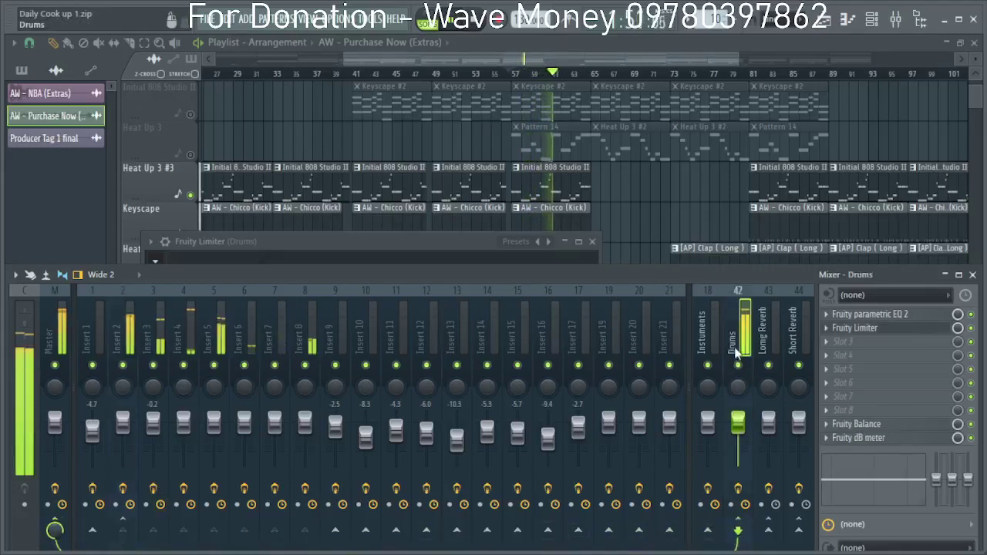
{"action": "left_click", "coordinate": [877, 315]}
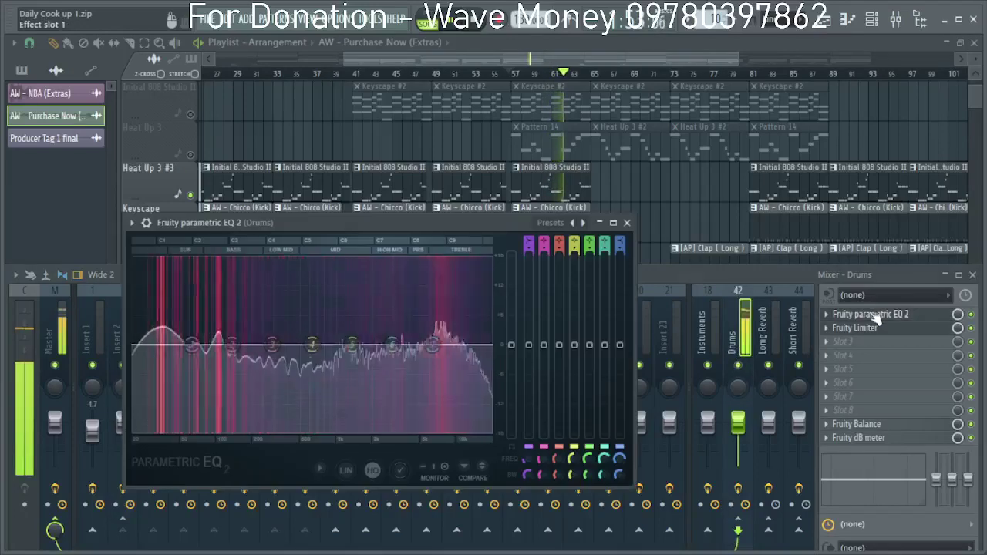
{"action": "left_click", "coordinate": [866, 330]}
{"action": "left_click", "coordinate": [866, 330]}
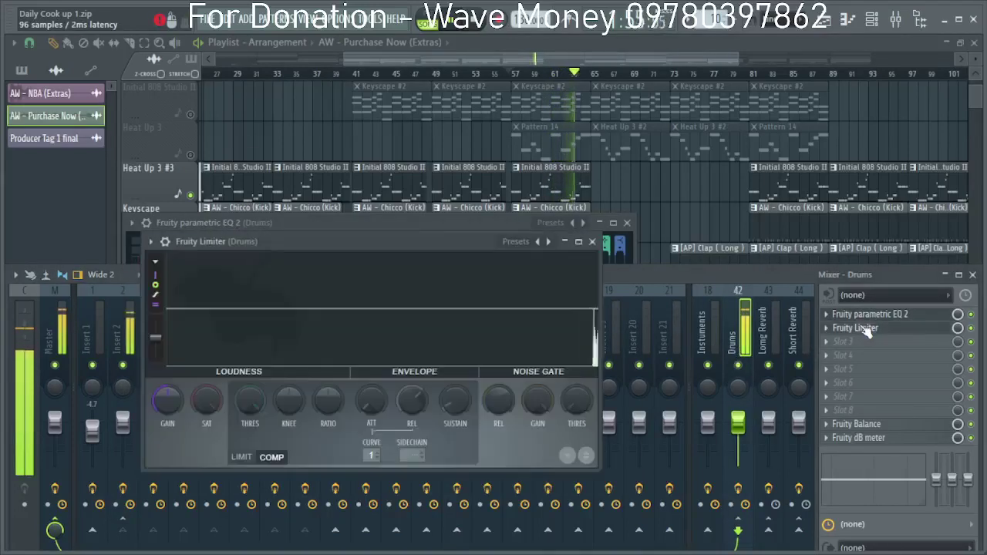
{"action": "left_click_drag", "start_coordinate": [250, 400], "coordinate": [250, 417]}
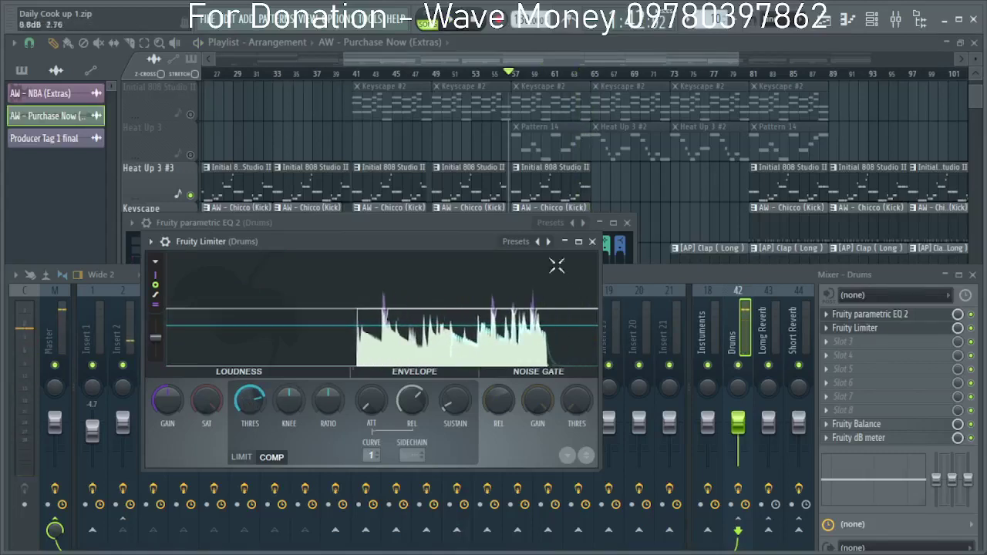
{"action": "left_click", "coordinate": [593, 241]}
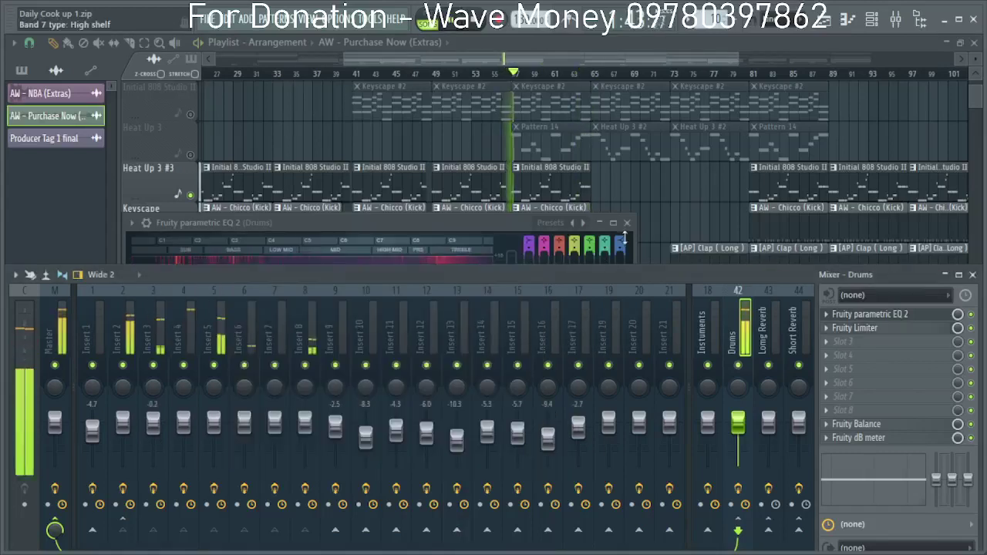
{"action": "left_click", "coordinate": [847, 330]}
{"action": "left_click_drag", "start_coordinate": [259, 398], "coordinate": [259, 411]}
{"action": "left_click_drag", "start_coordinate": [411, 400], "coordinate": [328, 385]}
{"action": "left_click_drag", "start_coordinate": [249, 401], "coordinate": [250, 397]}
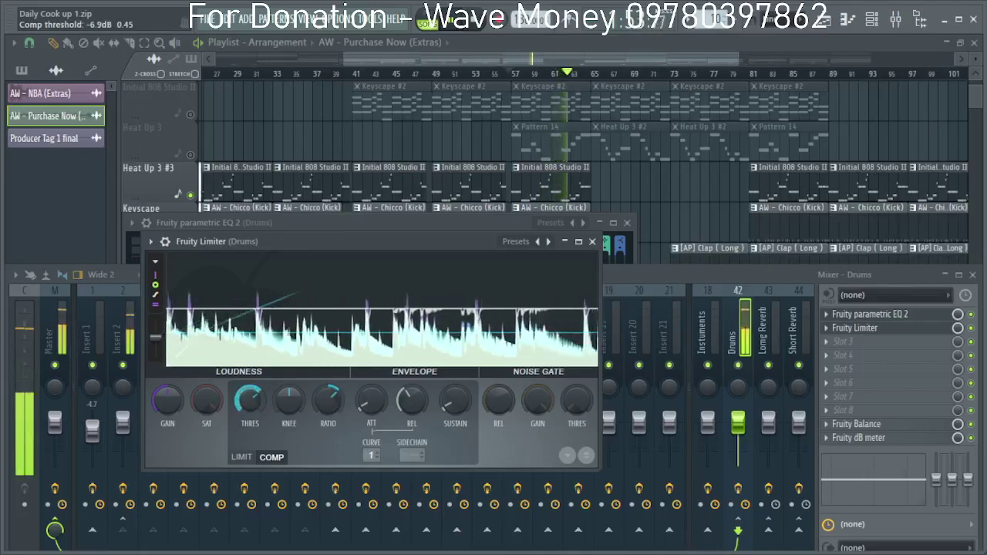
{"action": "left_click", "coordinate": [592, 242]}
{"action": "left_click", "coordinate": [627, 222]}
Check Inserts 7 and 8, and solo Insert 2 to hear the 808 alone.
{"action": "left_click", "coordinate": [275, 327]}
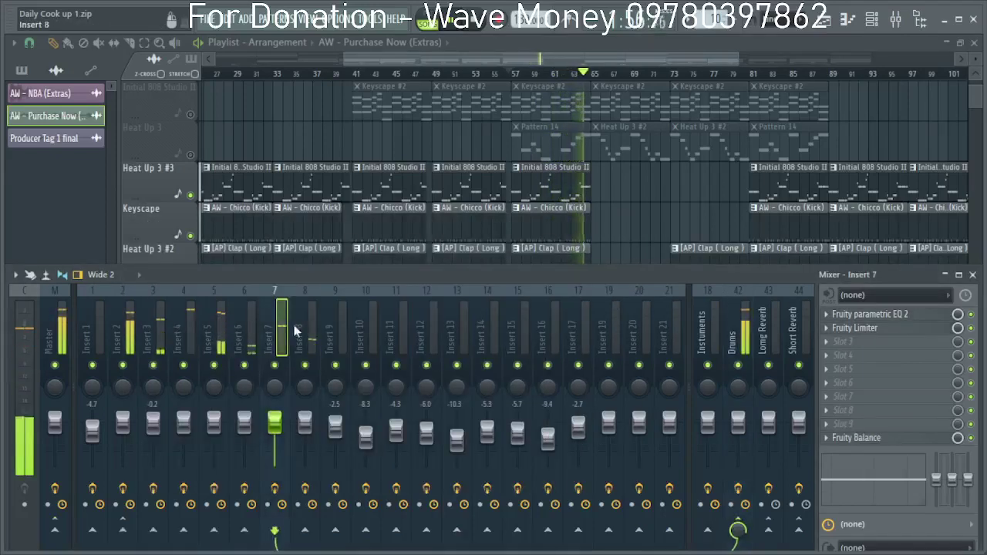
{"action": "left_click", "coordinate": [301, 331]}
{"action": "left_click", "coordinate": [127, 332]}
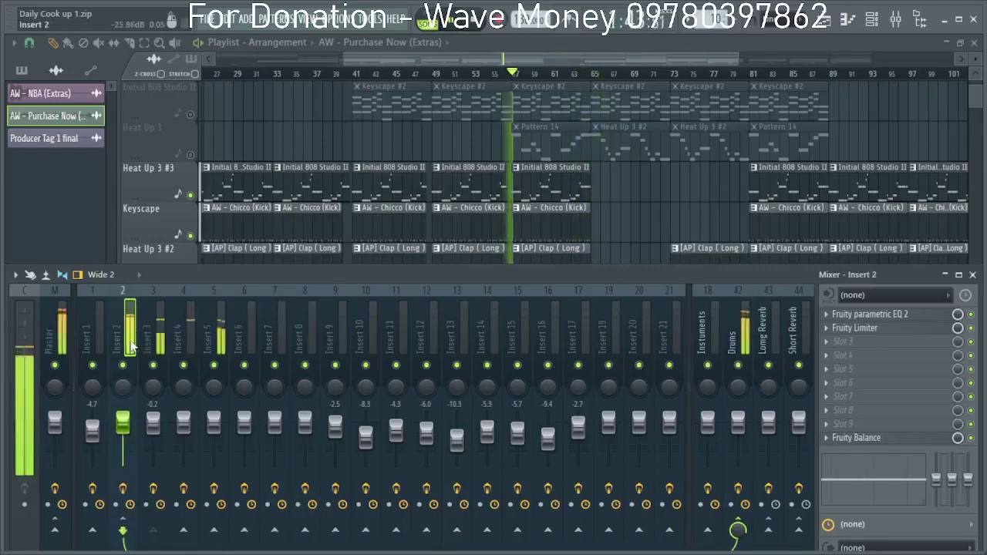
{"action": "right_click", "coordinate": [123, 366]}
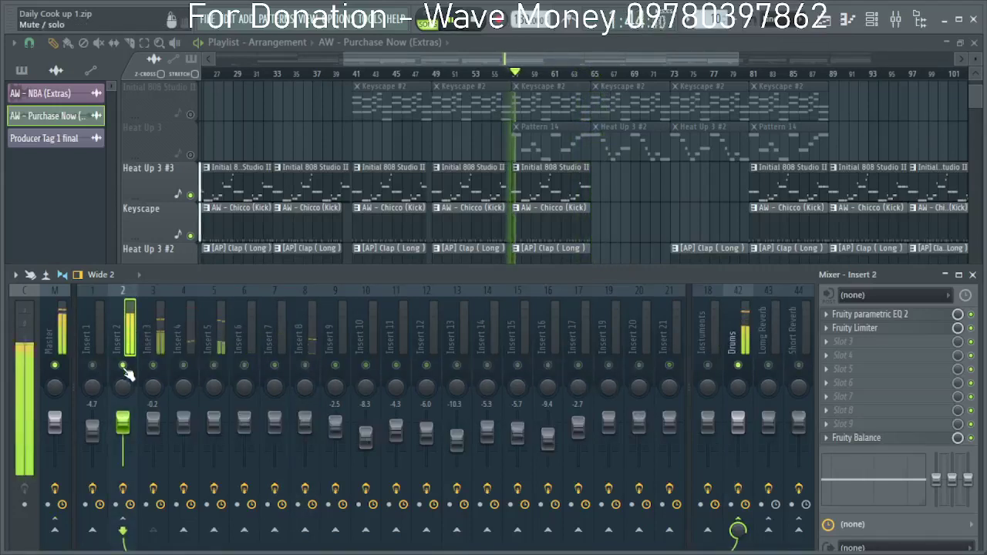
Solo Insert 3 and unmute Insert 4 to hear the kick and clap without the other inserts.
{"action": "right_click", "coordinate": [152, 366]}
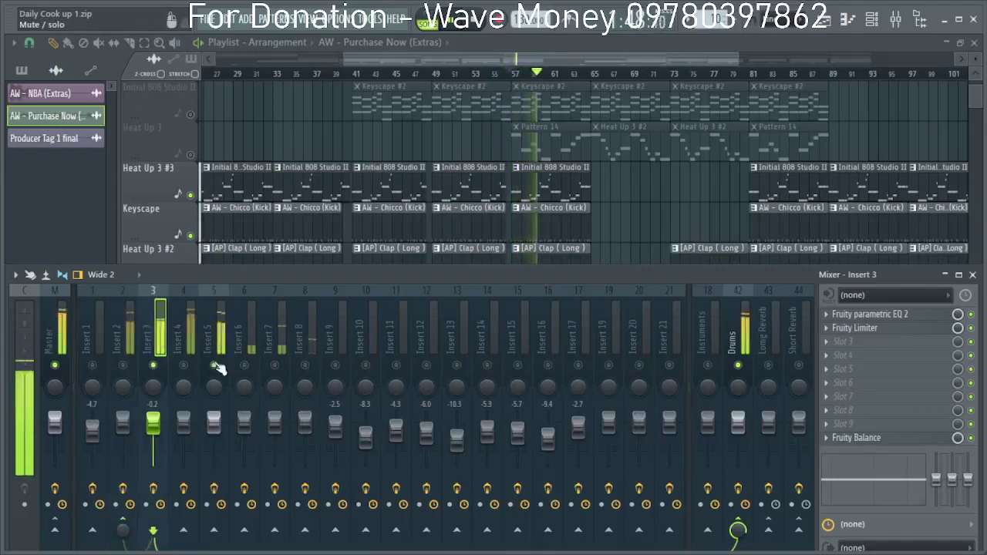
{"action": "left_click", "coordinate": [184, 365]}
{"action": "left_click", "coordinate": [183, 340]}
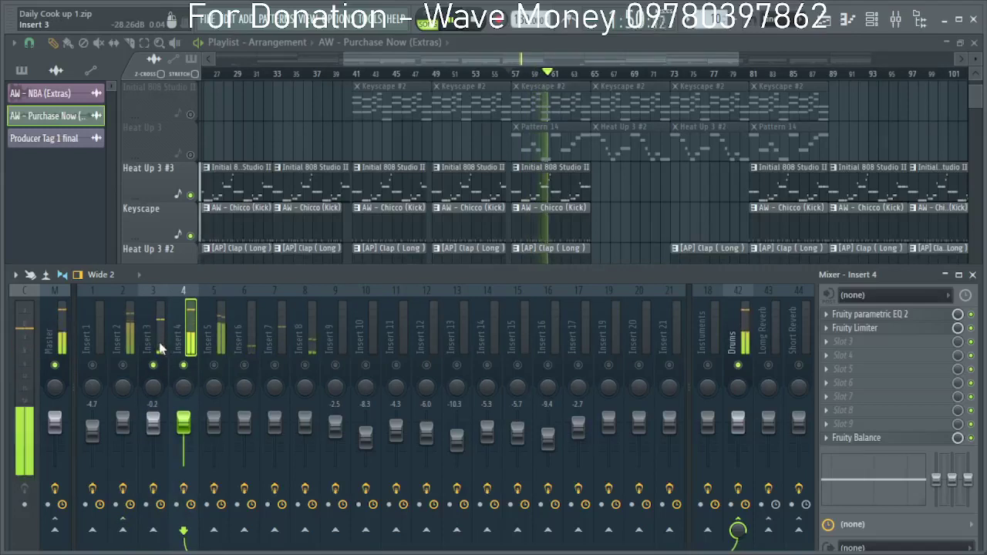
{"action": "left_click", "coordinate": [160, 349]}
Stop playback, sidechain Insert 3 to the Instruments track and check the Instruments track's effects.
{"action": "key", "text": "space"}
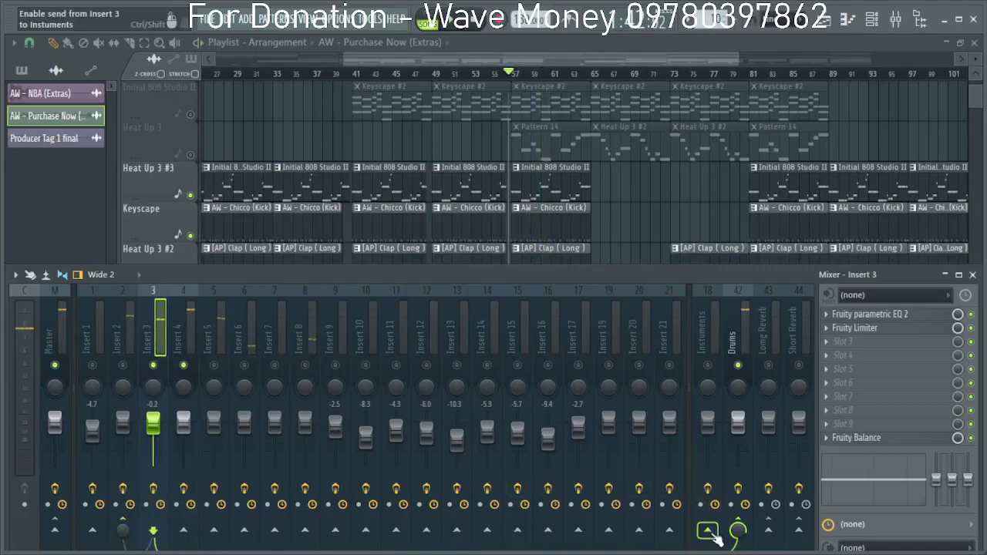
{"action": "right_click", "coordinate": [716, 539]}
{"action": "left_click", "coordinate": [744, 498]}
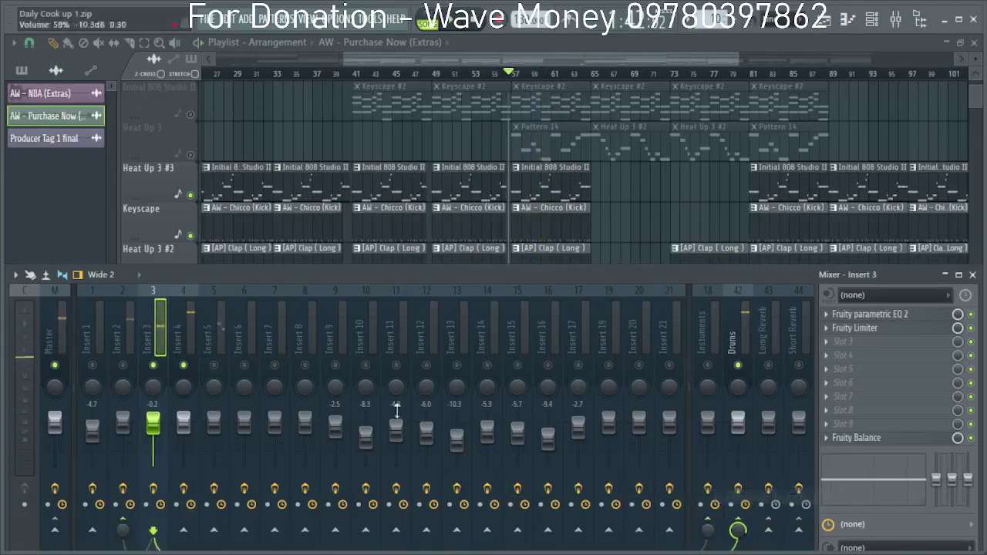
{"action": "left_click", "coordinate": [155, 332]}
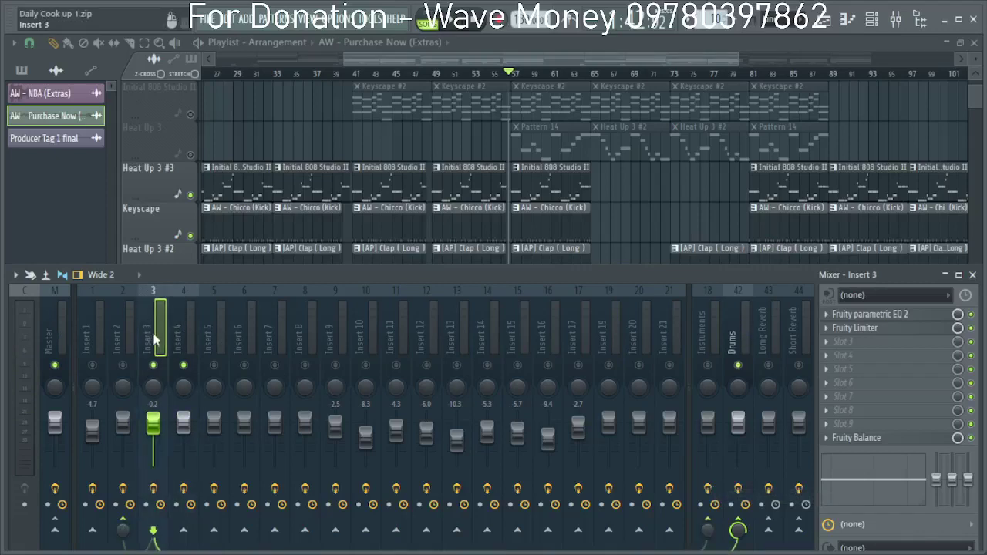
{"action": "left_click", "coordinate": [717, 331]}
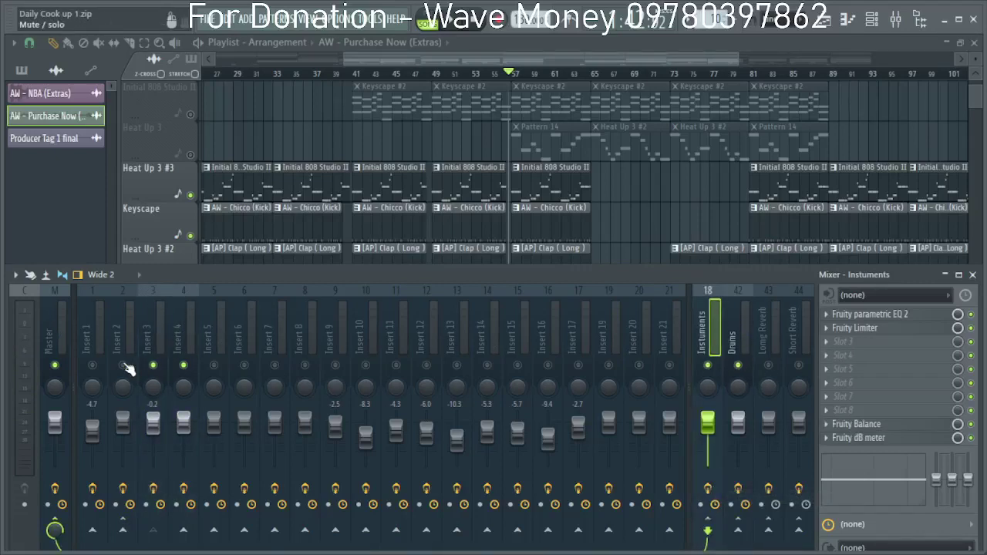
{"action": "left_click", "coordinate": [155, 339]}
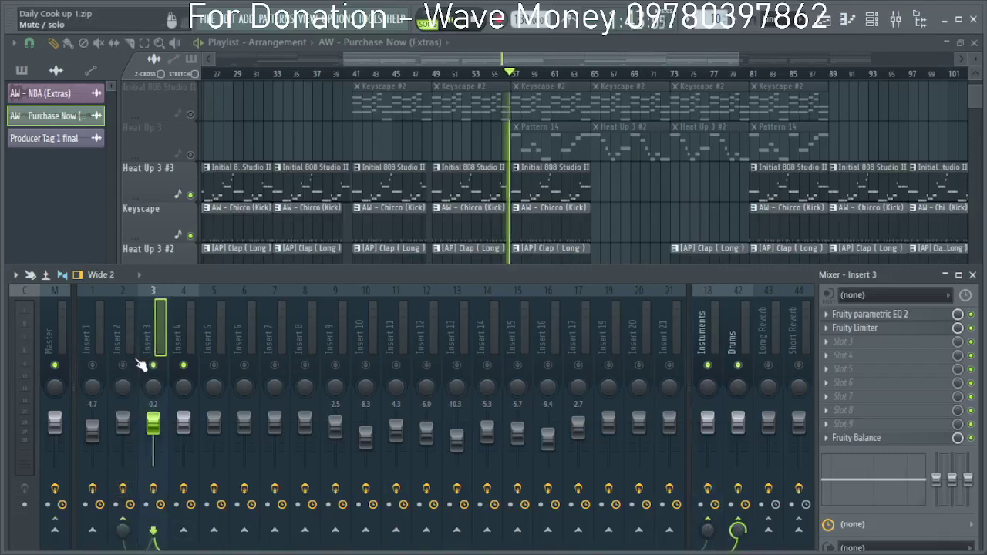
Listen to Insert 4 without Insert 3, and sidechain Insert 4 to the Instruments track.
{"action": "key", "text": "space"}
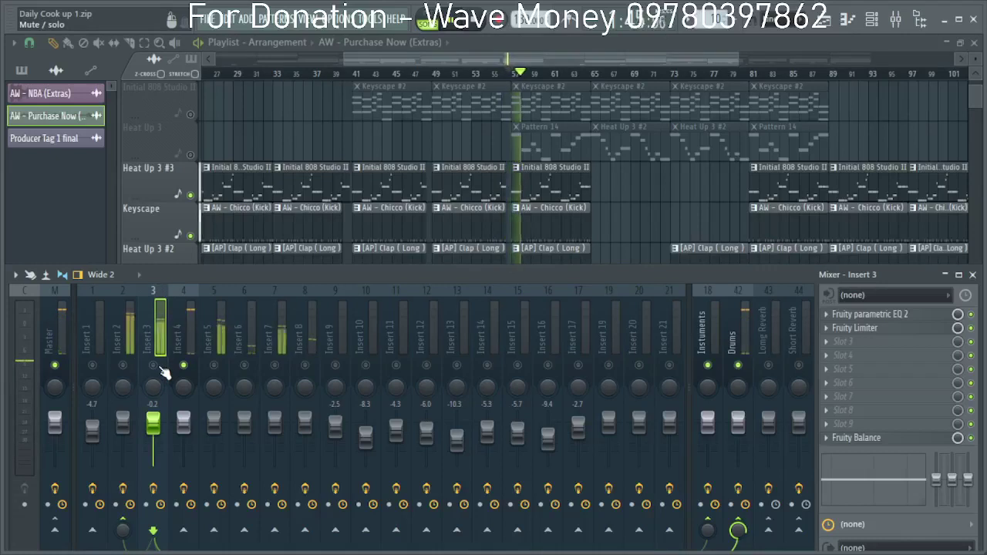
{"action": "left_click", "coordinate": [183, 349]}
{"action": "right_click", "coordinate": [708, 530]}
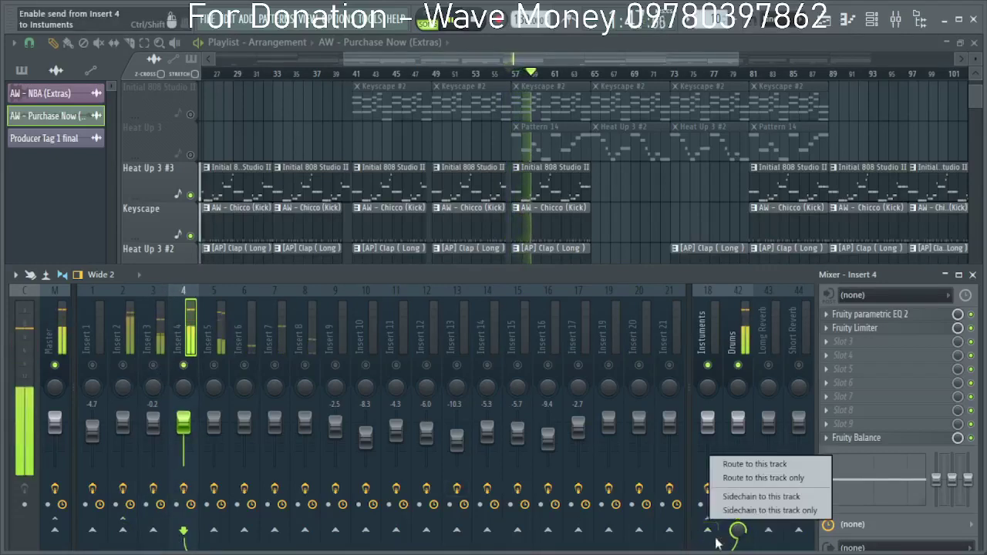
{"action": "left_click", "coordinate": [752, 500]}
{"action": "key", "text": "space"}
{"action": "left_click", "coordinate": [711, 328]}
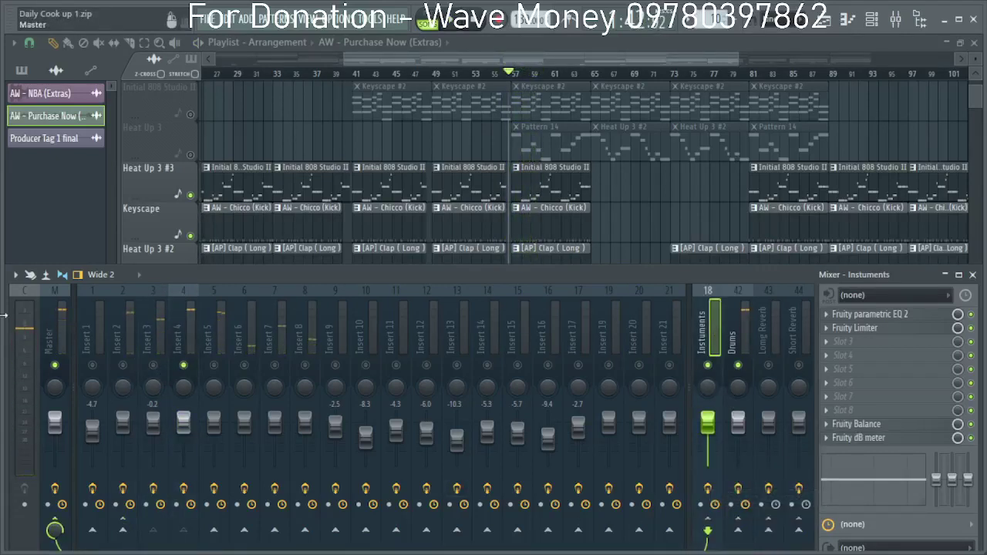
Re-enable all mixer tracks and all playlist tracks.
{"action": "right_click", "coordinate": [124, 366]}
{"action": "right_click", "coordinate": [124, 365]}
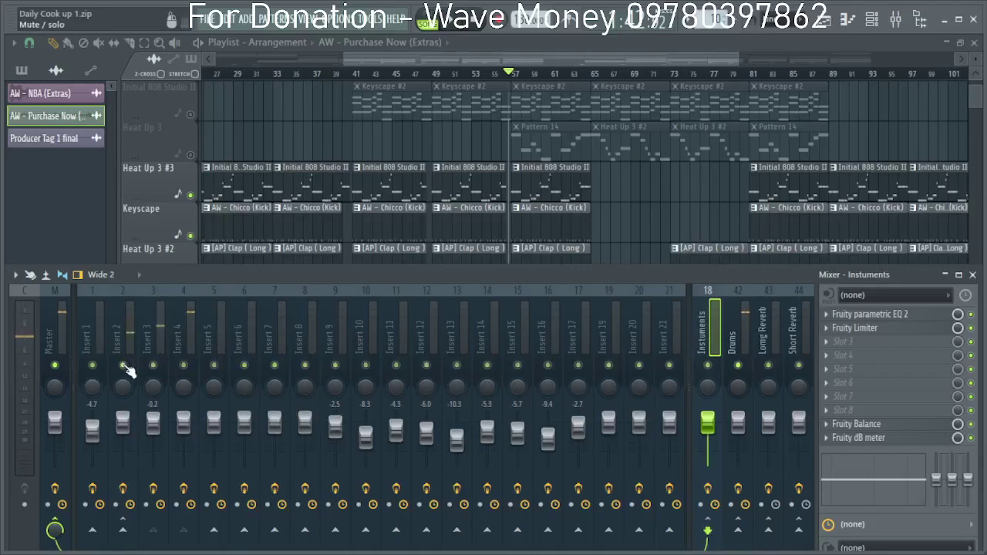
{"action": "right_click", "coordinate": [192, 156]}
{"action": "right_click", "coordinate": [191, 156]}
Arrange the channel rack beside a smaller playlist, show the playlist's upper tracks and start playback.
{"action": "left_click", "coordinate": [897, 18]}
{"action": "double_click", "coordinate": [875, 43]}
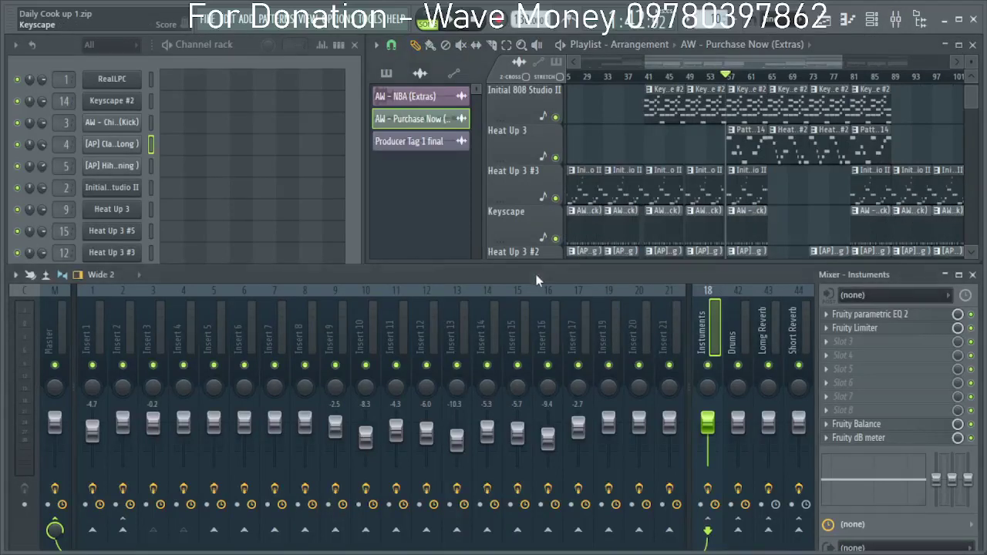
{"action": "scroll", "coordinate": [650, 188], "scroll_direction": "up", "scroll_amount": 3}
{"action": "key", "text": "space"}
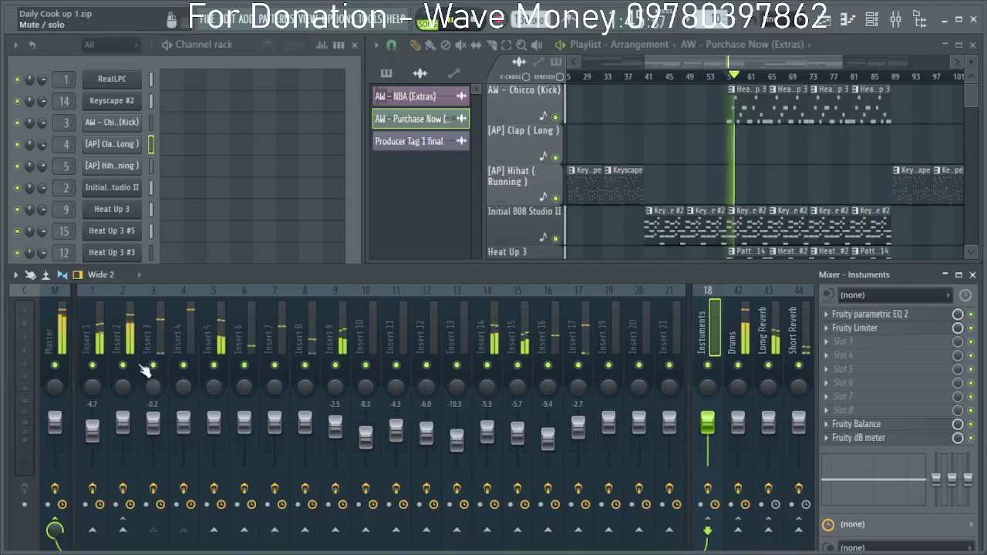
Mute the drum tracks, Inserts 2 to 8, leaving the melodic inserts playing.
{"action": "left_click_drag", "start_coordinate": [123, 365], "coordinate": [254, 372]}
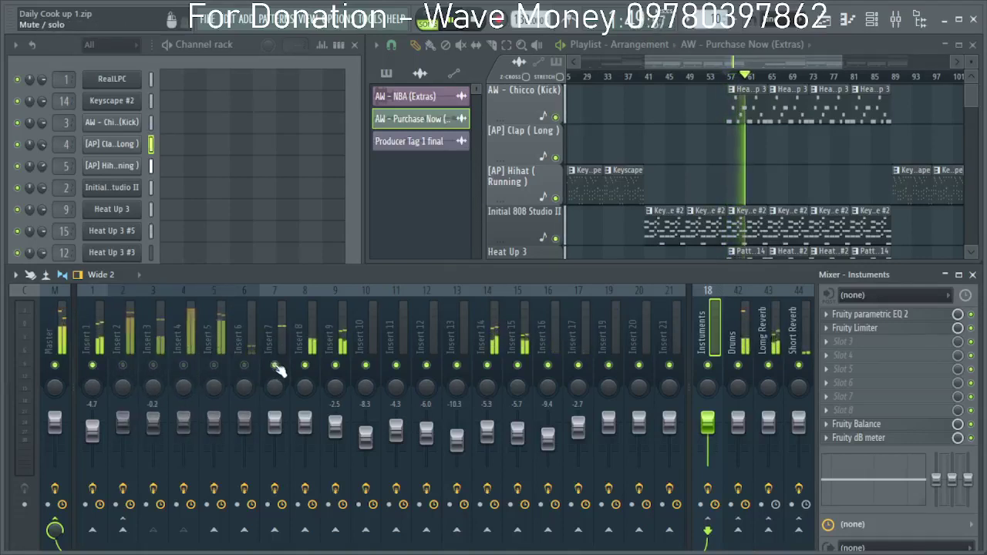
{"action": "left_click", "coordinate": [275, 331]}
{"action": "left_click", "coordinate": [306, 331]}
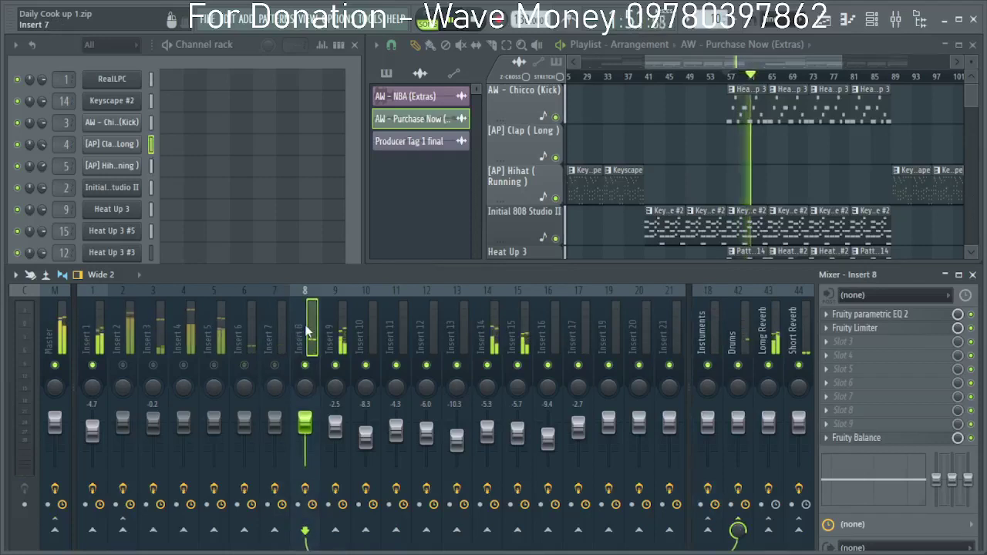
{"action": "left_click", "coordinate": [308, 366]}
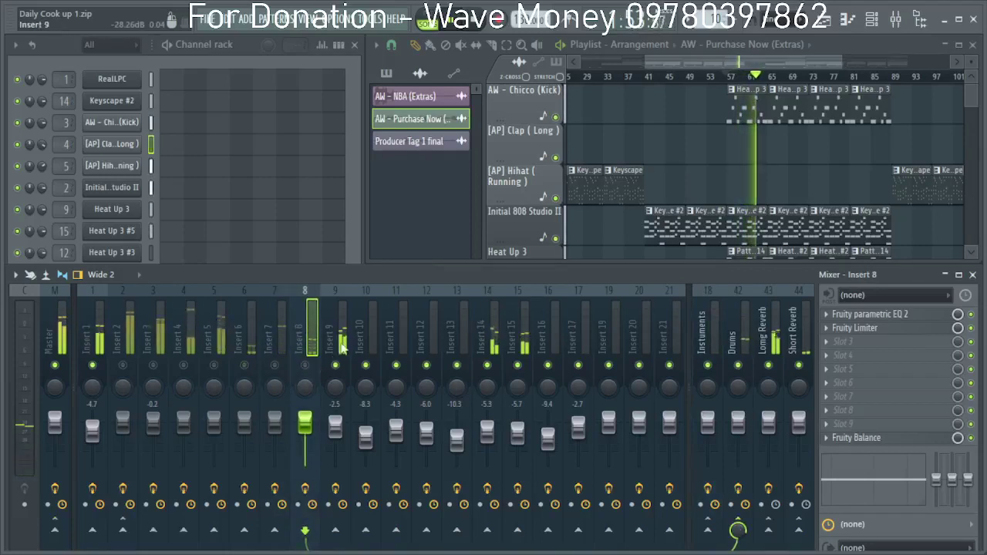
{"action": "left_click", "coordinate": [341, 344]}
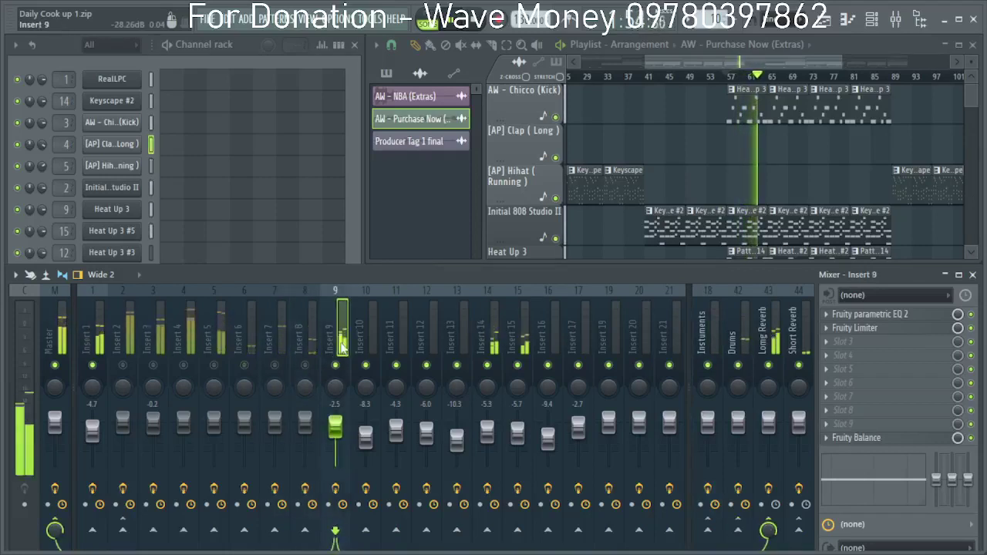
Move the RealLPC track from Insert 1 to mixer position 8, after the drum inserts.
{"action": "left_click", "coordinate": [100, 337]}
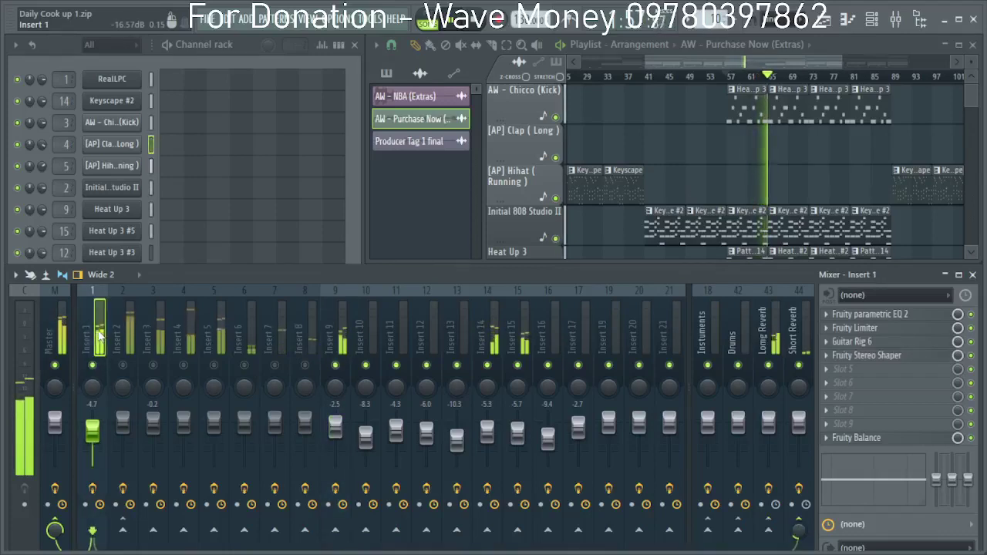
{"action": "key", "text": "alt+Right"}
{"action": "key", "text": "alt+Right"}
{"action": "key", "text": "alt+Right"}
{"action": "key", "text": "alt+Right"}
{"action": "key", "text": "alt+Right"}
{"action": "key", "text": "alt+Right"}
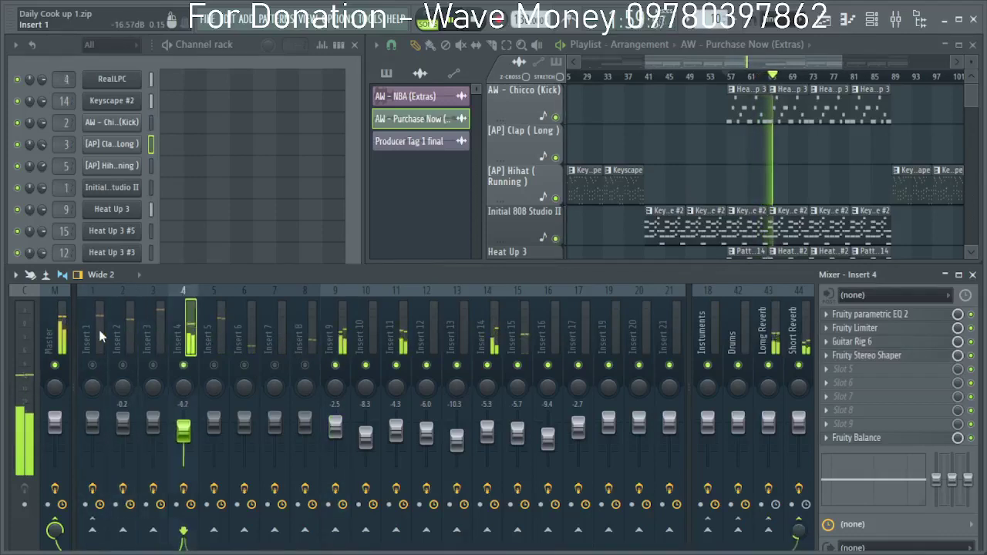
{"action": "key", "text": "alt+Right"}
{"action": "key", "text": "alt+Right"}
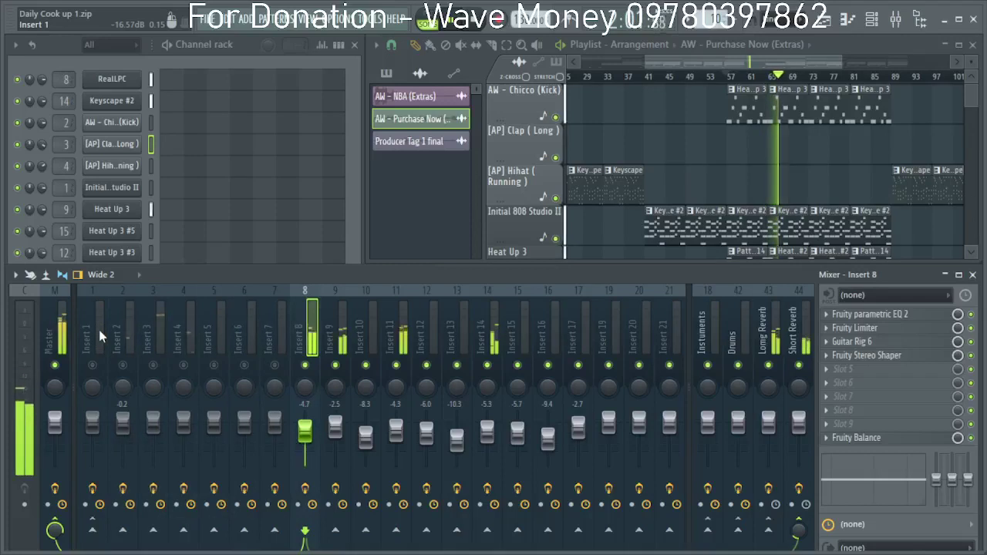
{"action": "key", "text": "alt+Left"}
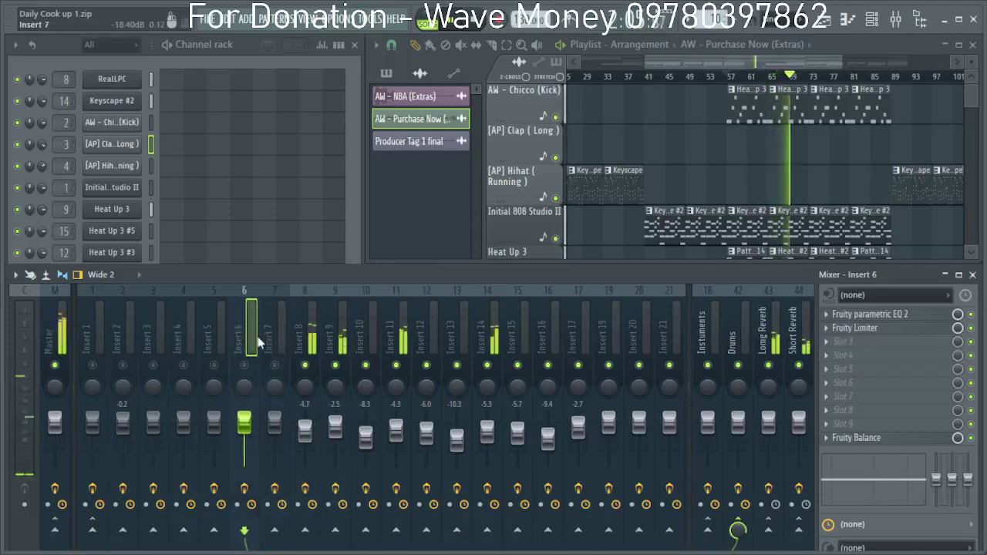
Check the melodic inserts around Insert 11, playing the song from its beginning.
{"action": "left_click", "coordinate": [392, 330]}
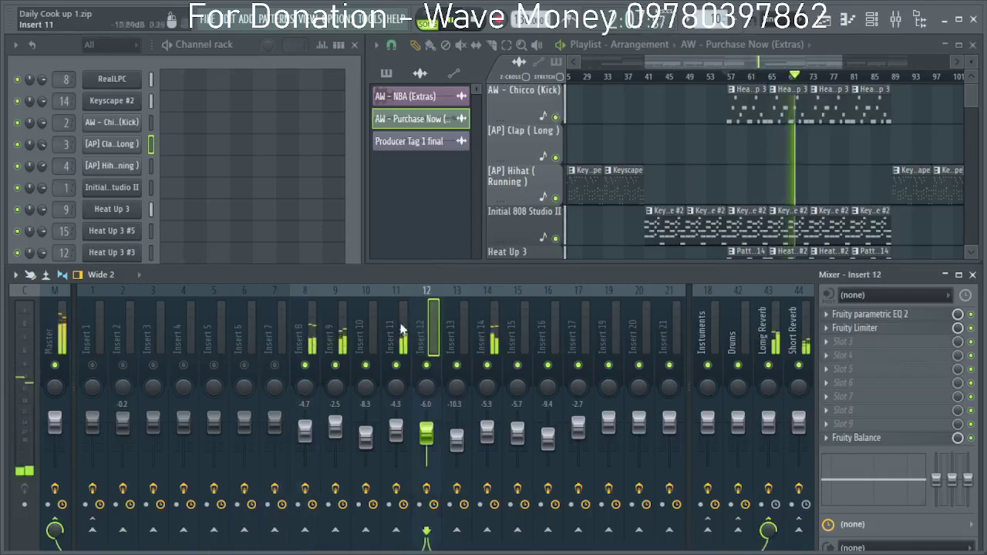
{"action": "left_click_drag", "start_coordinate": [640, 80], "coordinate": [239, 82]}
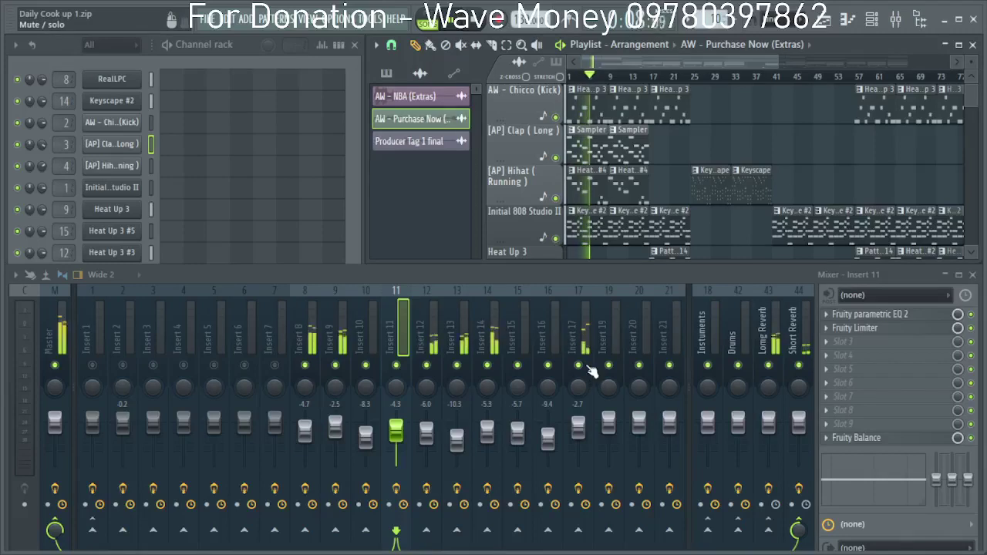
{"action": "left_click", "coordinate": [314, 346]}
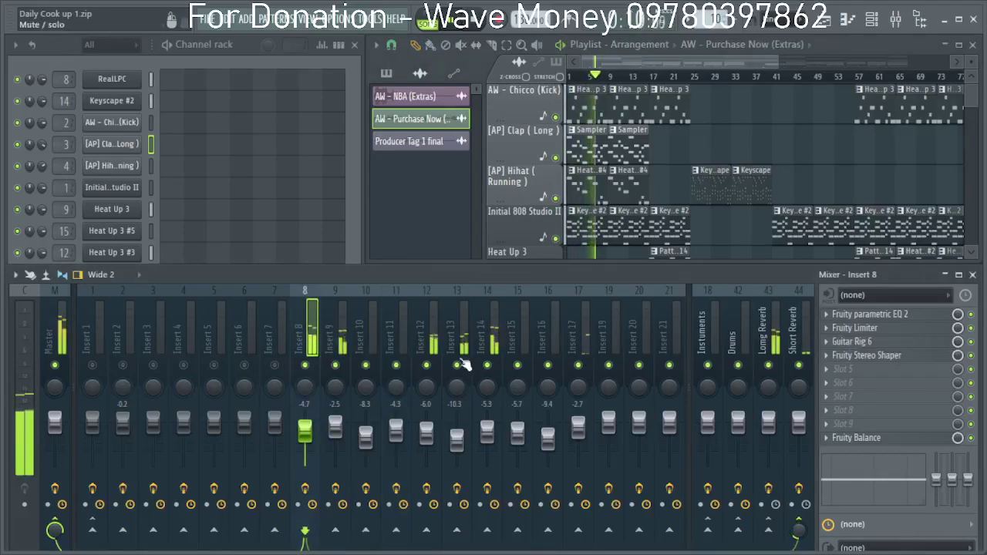
Select Inserts 8 to 14 and route them to the Instruments track only.
{"action": "double_click", "coordinate": [498, 341]}
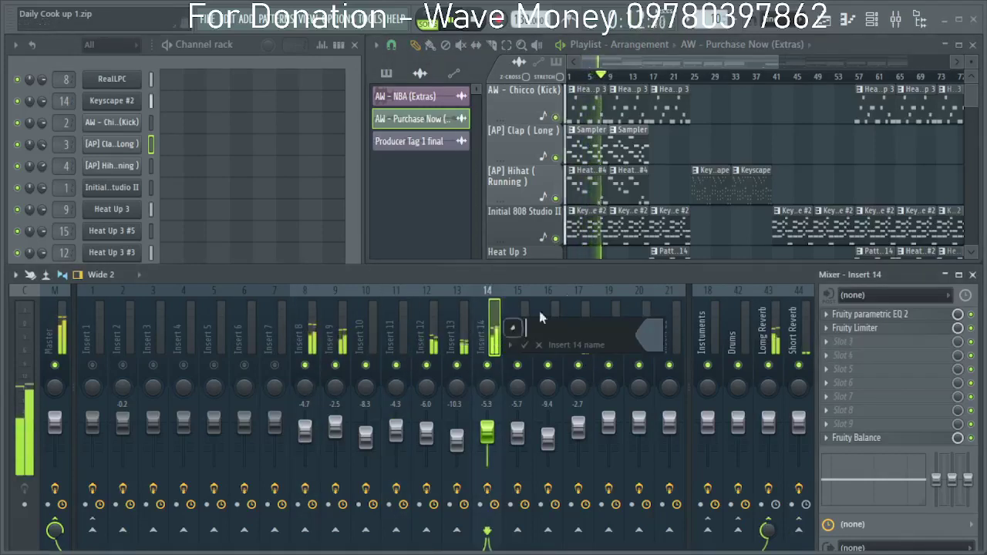
{"action": "left_click", "coordinate": [524, 346]}
{"action": "left_click_drag", "start_coordinate": [498, 343], "coordinate": [340, 355]}
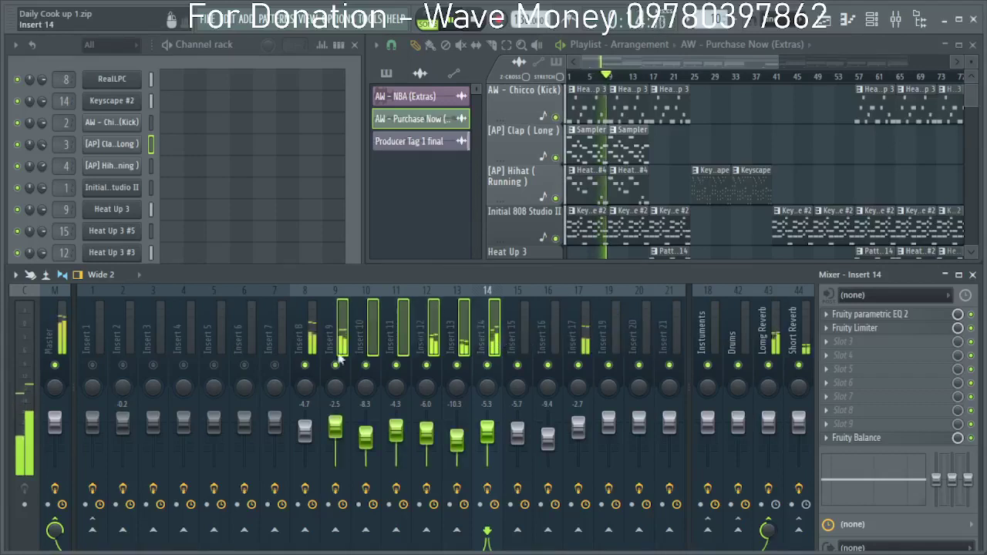
{"action": "right_click", "coordinate": [712, 533]}
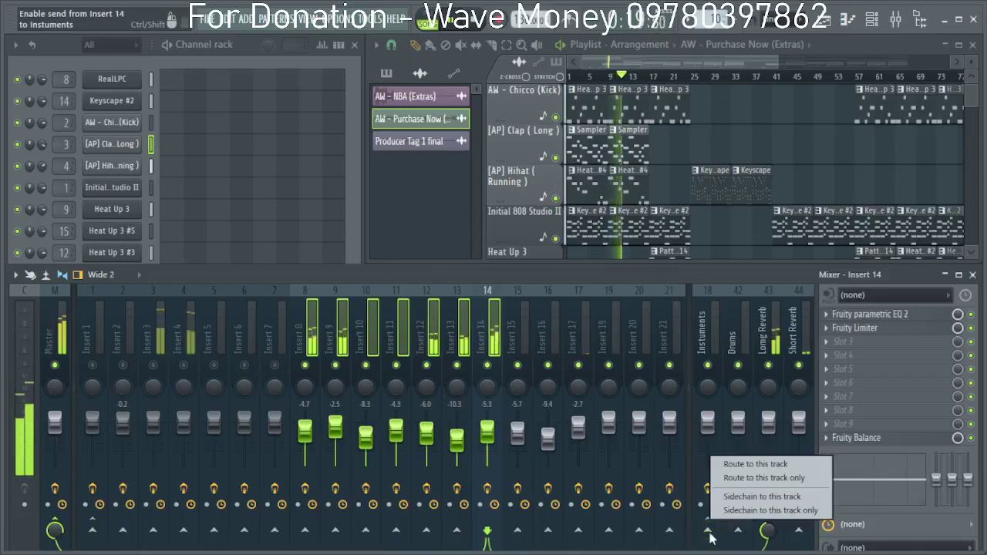
{"action": "left_click", "coordinate": [738, 482]}
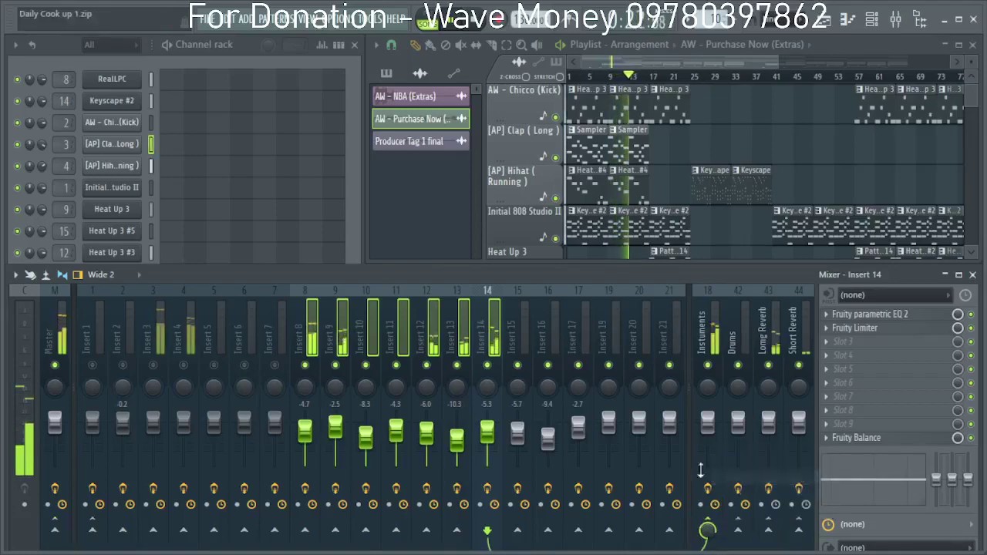
Check Inserts 9, 12, 13 and 14 one by one during playback.
{"action": "left_click", "coordinate": [342, 339]}
{"action": "left_click", "coordinate": [433, 339]}
{"action": "left_click", "coordinate": [464, 341]}
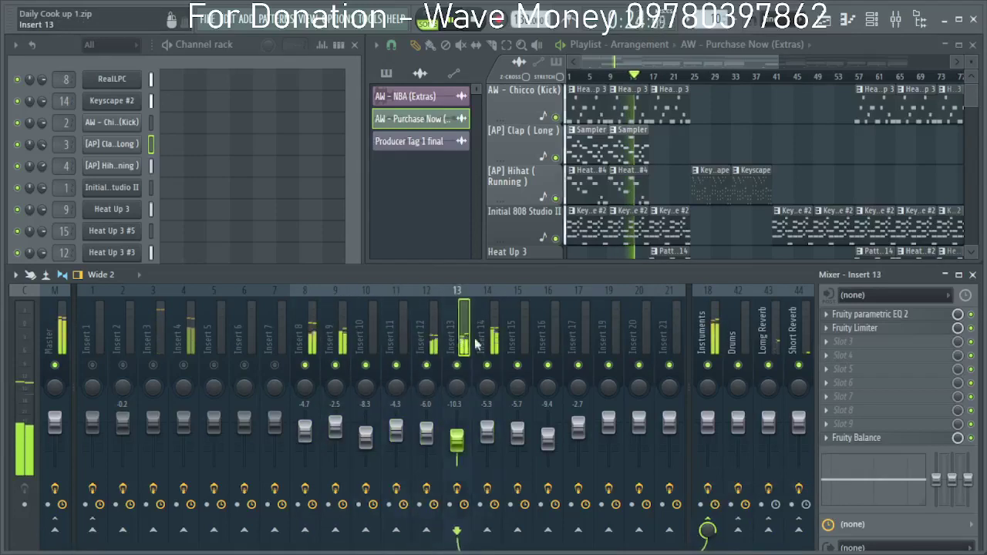
{"action": "left_click", "coordinate": [494, 343]}
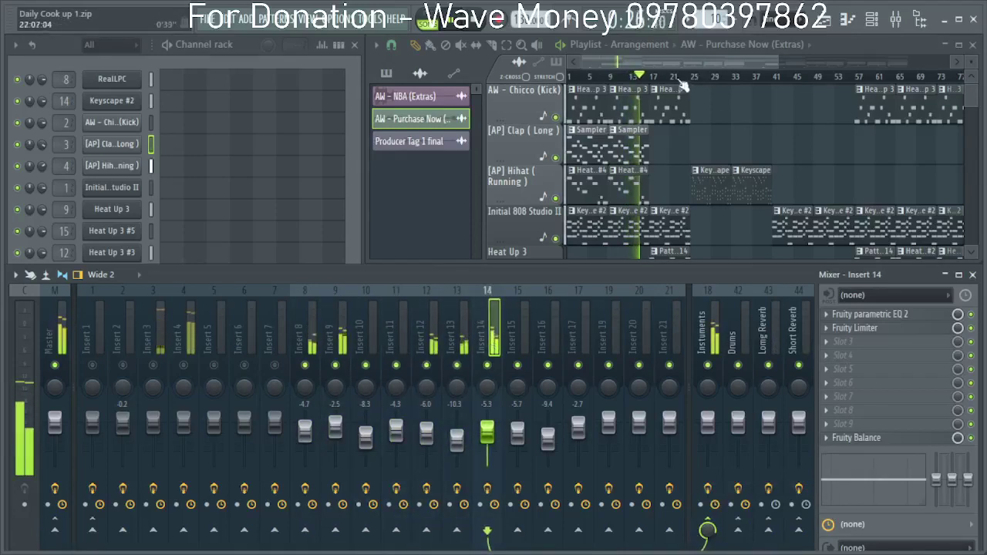
Play from bar 57 with only Inserts 2 and 3 audible, and select the Instruments track.
{"action": "left_click", "coordinate": [857, 77]}
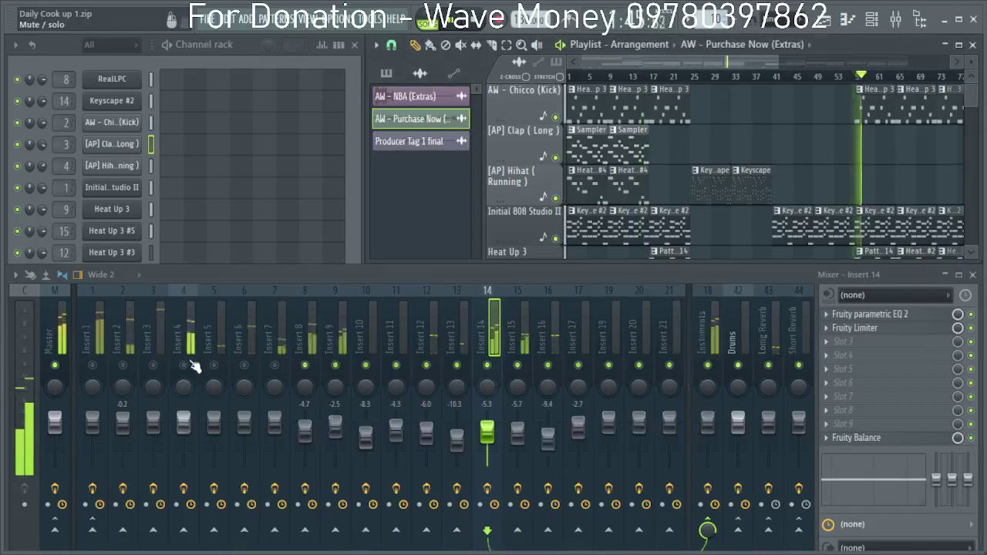
{"action": "right_click", "coordinate": [155, 367]}
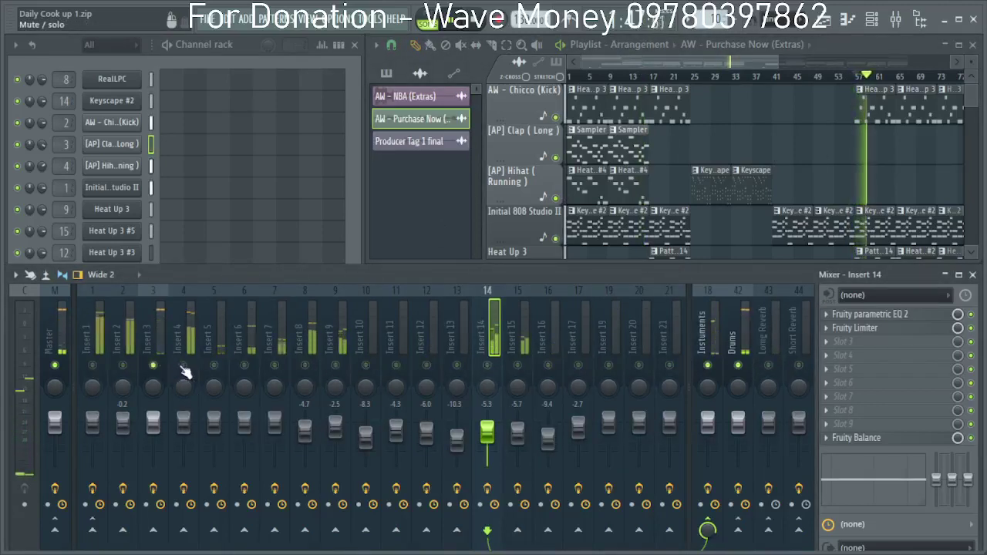
{"action": "left_click", "coordinate": [188, 365]}
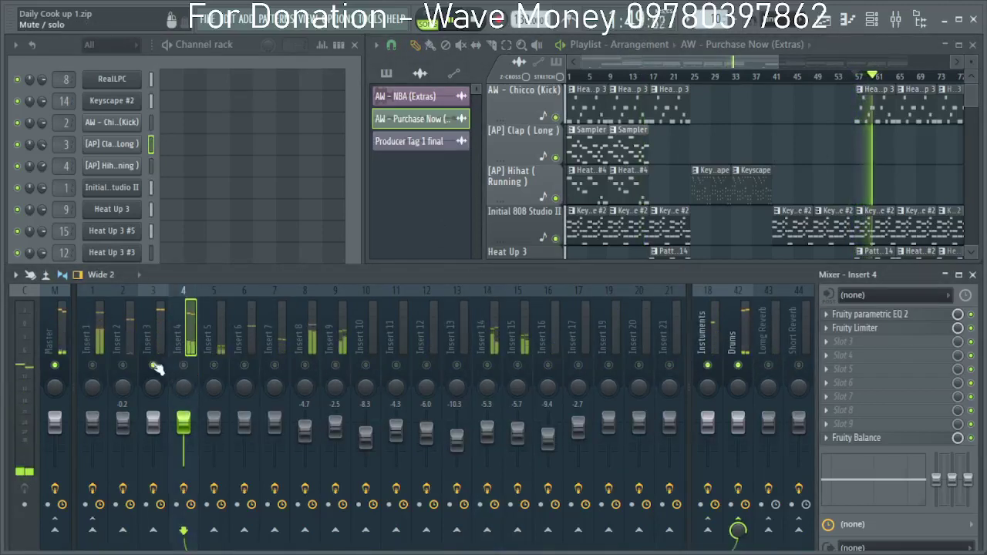
{"action": "left_click", "coordinate": [123, 365]}
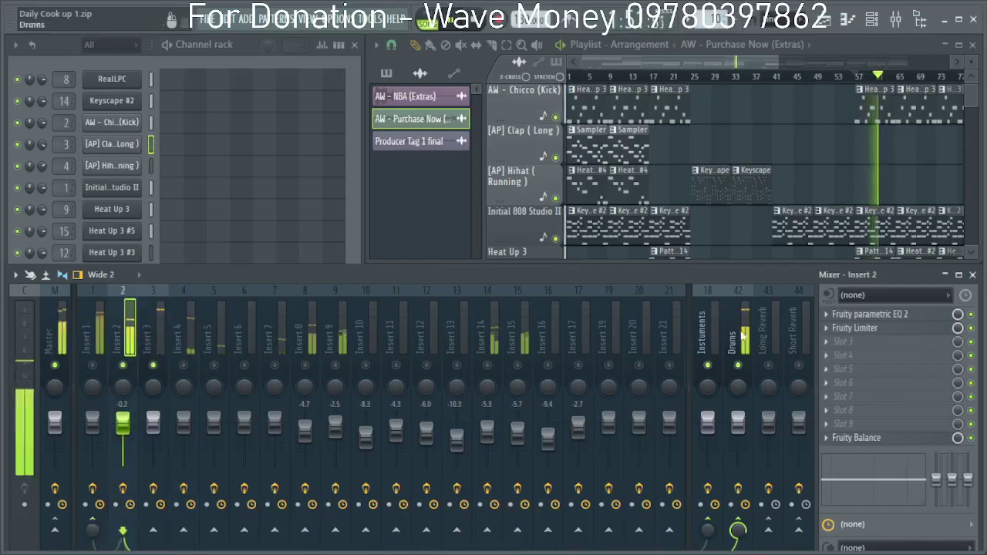
{"action": "left_click", "coordinate": [708, 332]}
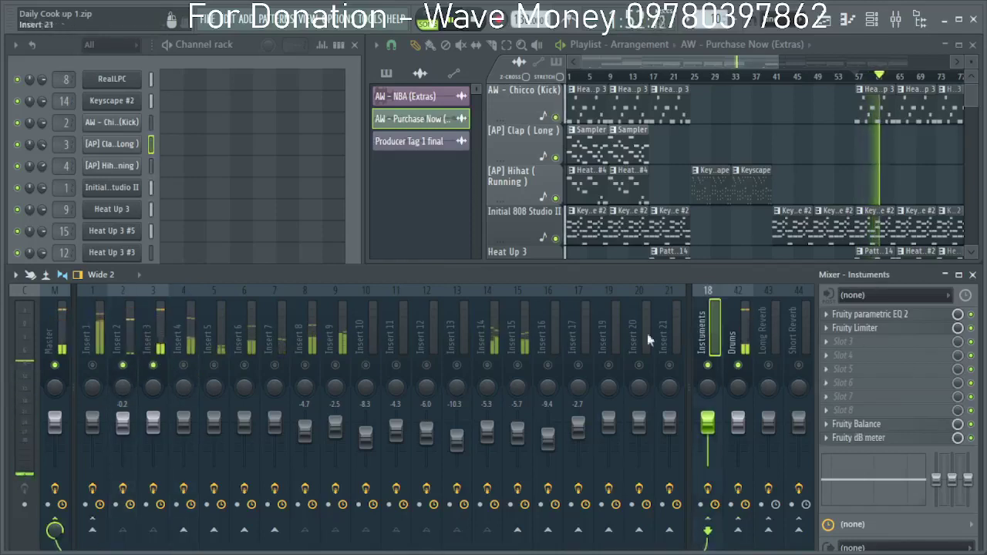
Unmute all mixer tracks and inspect the available sidechain sources in the Instruments track's Fruity Limiter.
{"action": "right_click", "coordinate": [186, 366]}
{"action": "right_click", "coordinate": [186, 365]}
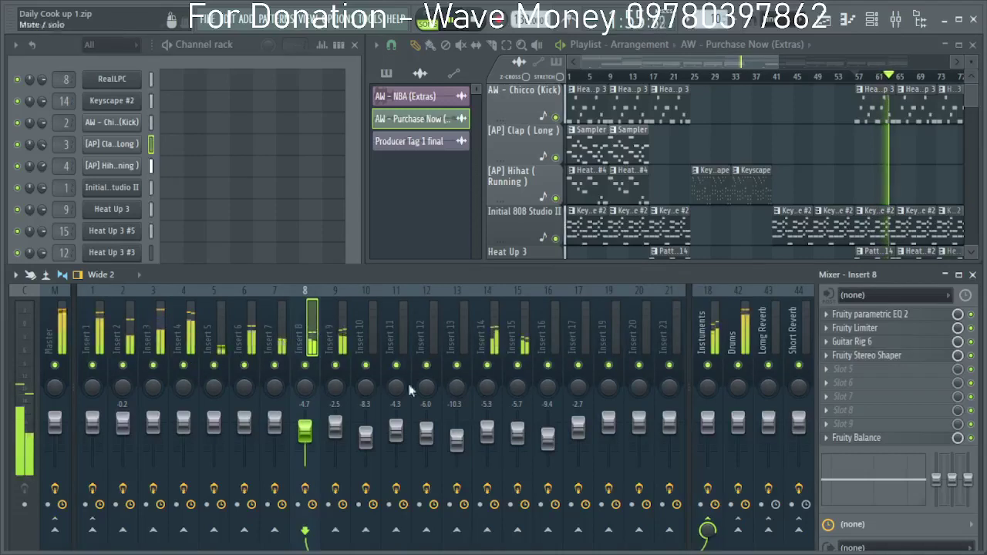
{"action": "left_click", "coordinate": [854, 330]}
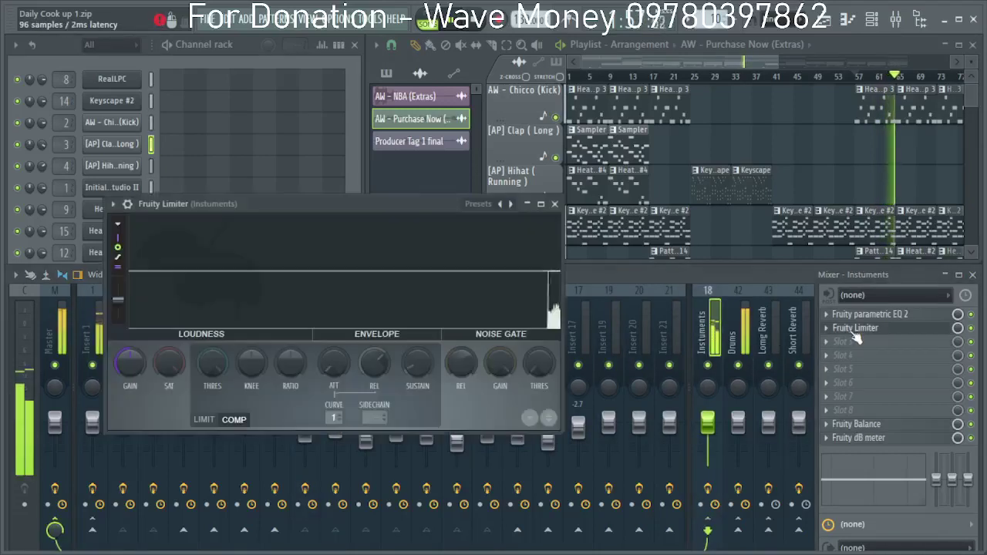
{"action": "left_click", "coordinate": [377, 417]}
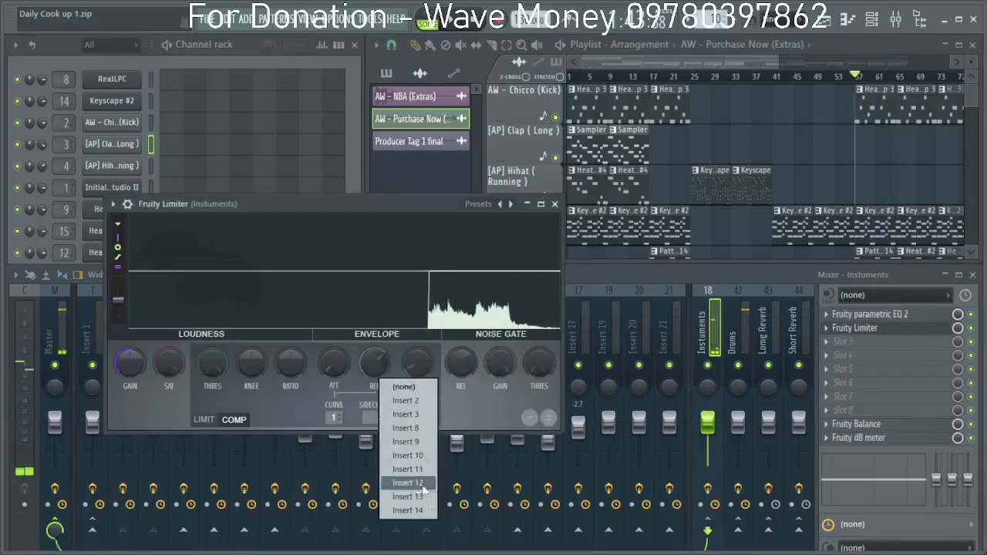
{"action": "left_click", "coordinate": [555, 204]}
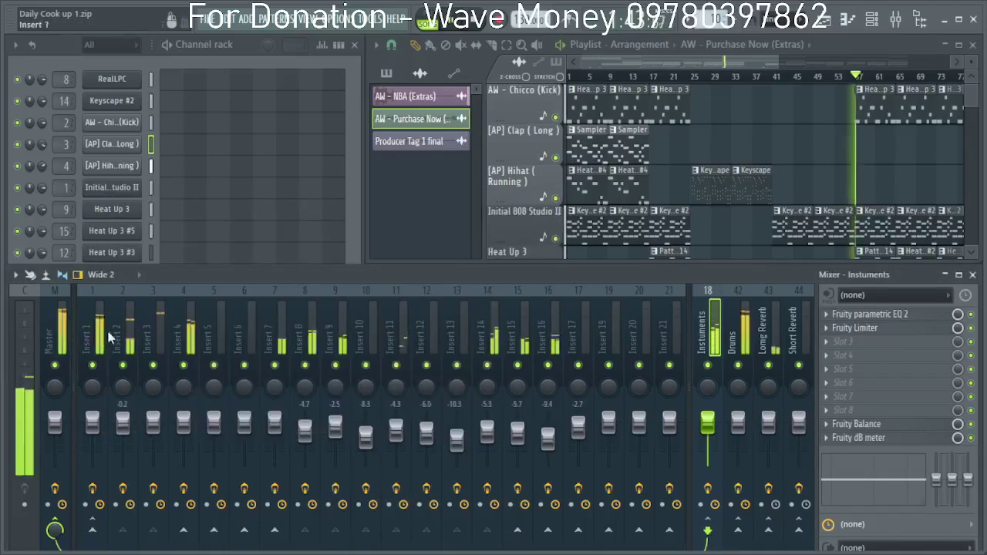
Listen to the soloed kick and clap inserts, and check the Fruity Limiter on Insert 2.
{"action": "left_click", "coordinate": [126, 347]}
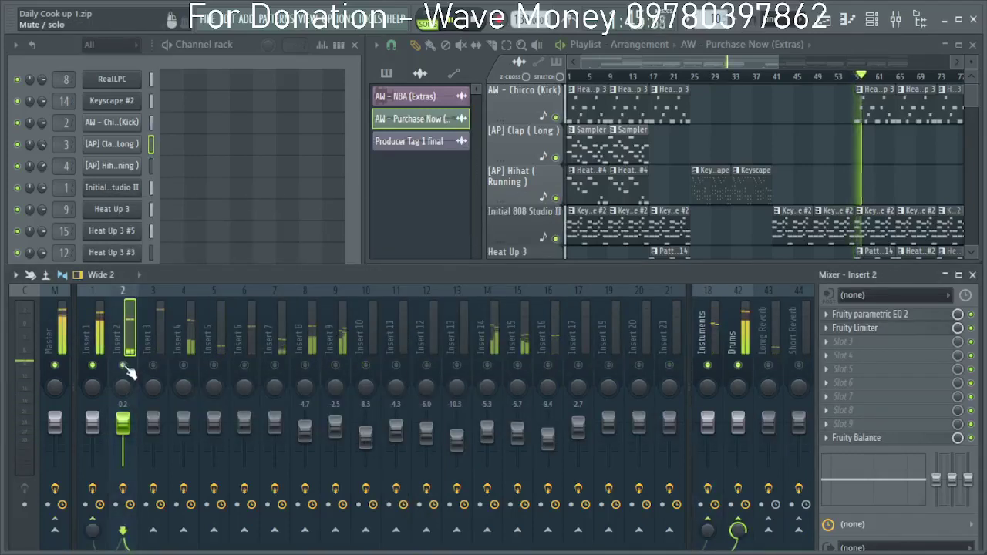
{"action": "left_click", "coordinate": [95, 366]}
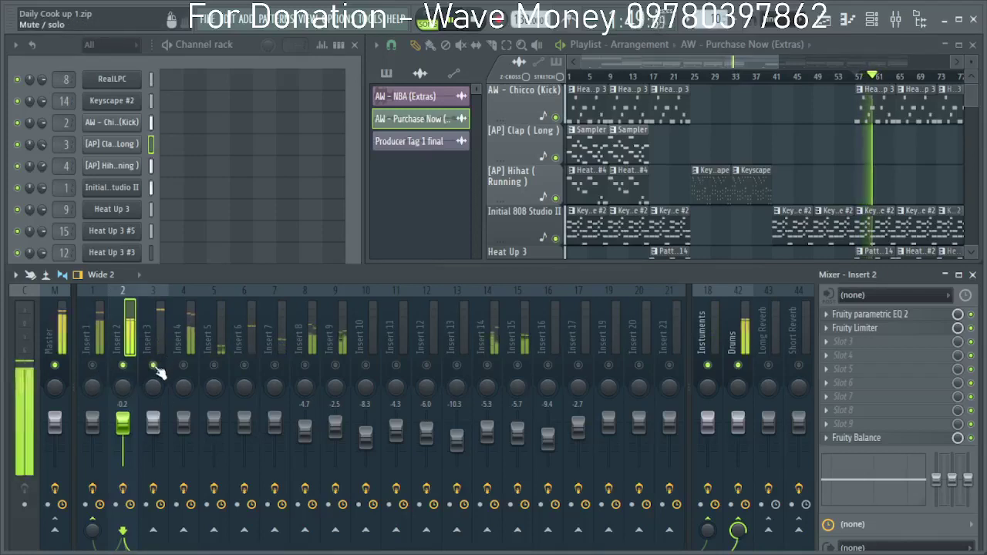
{"action": "key", "text": "space"}
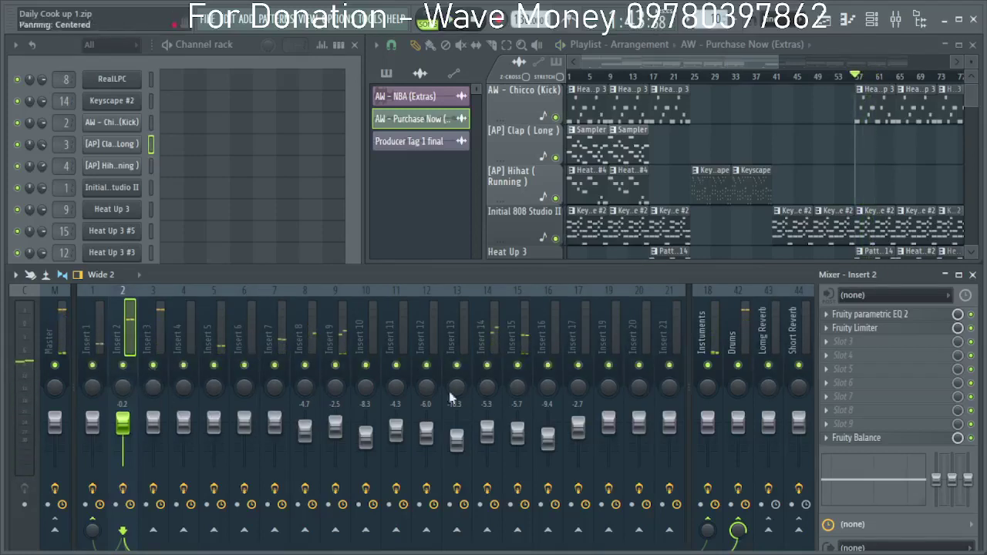
{"action": "left_click", "coordinate": [912, 330]}
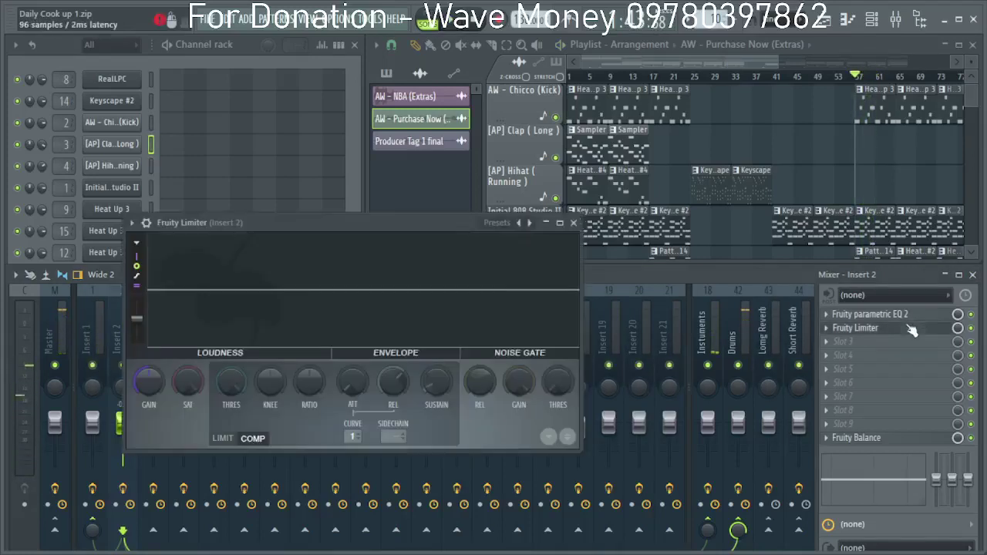
{"action": "left_click", "coordinate": [573, 223]}
Set Insert 2 as the sidechain source of the Instruments track's Fruity Limiter.
{"action": "left_click", "coordinate": [708, 332]}
{"action": "left_click", "coordinate": [854, 328]}
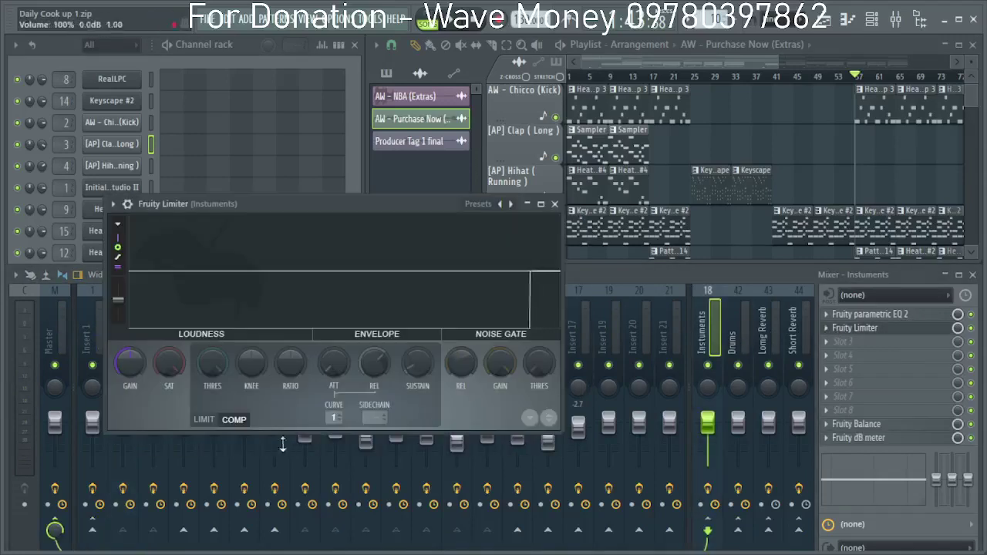
{"action": "left_click", "coordinate": [366, 417]}
{"action": "left_click", "coordinate": [410, 402]}
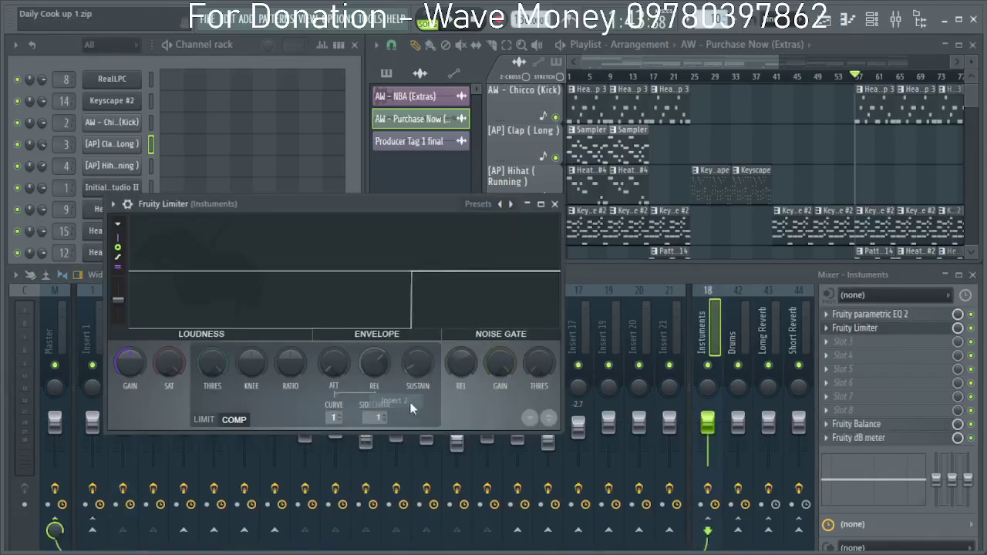
{"action": "left_click", "coordinate": [377, 416]}
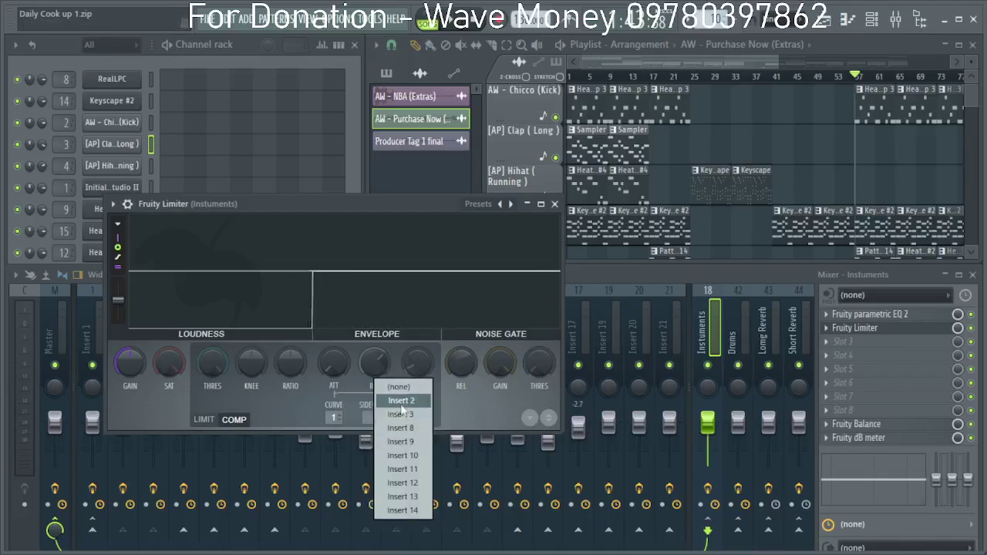
{"action": "left_click", "coordinate": [401, 404]}
During playback, set the limiter's compression threshold to about -16.4 dB, its ratio to 3.5:1 and a short release.
{"action": "key", "text": "space"}
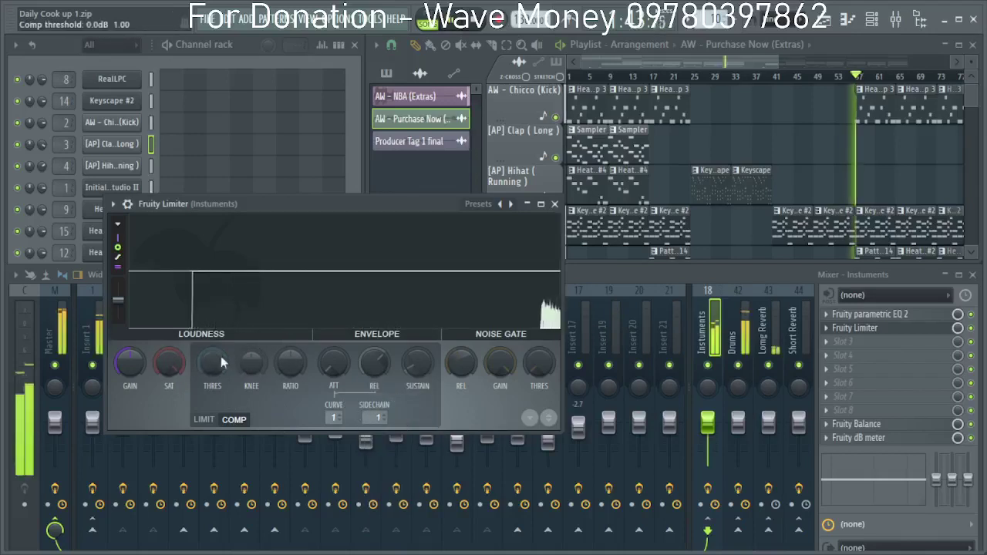
{"action": "left_click_drag", "start_coordinate": [217, 364], "coordinate": [217, 391]}
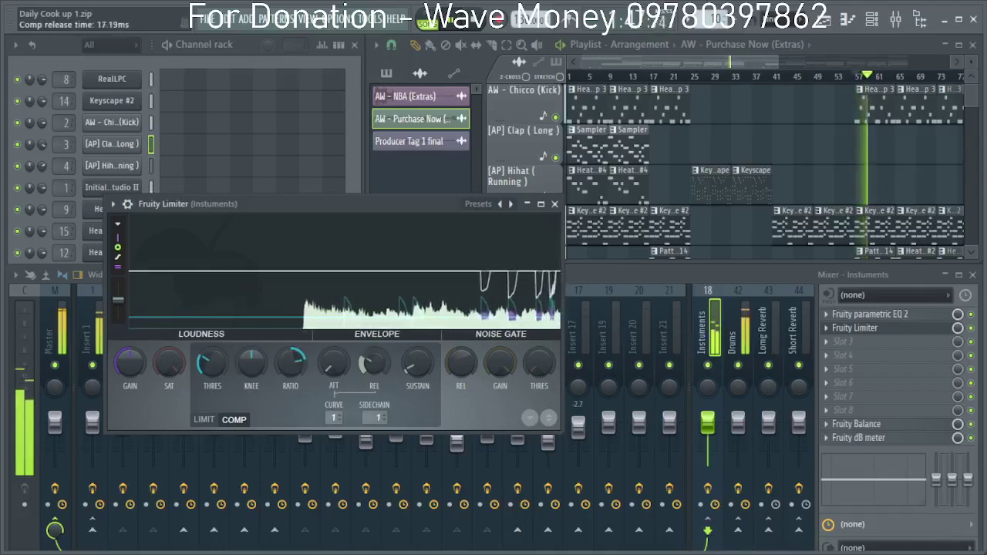
{"action": "left_click_drag", "start_coordinate": [376, 368], "coordinate": [376, 370]}
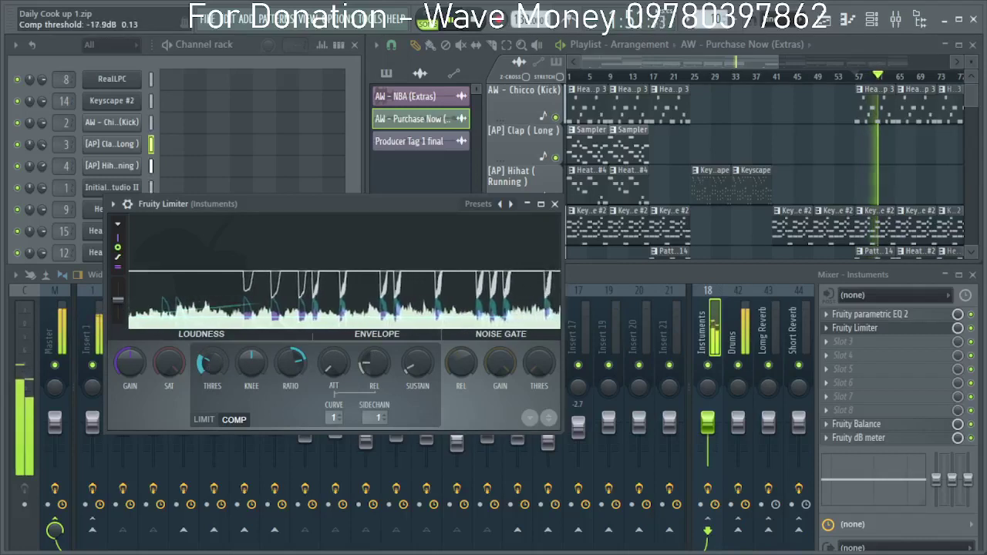
{"action": "left_click_drag", "start_coordinate": [375, 364], "coordinate": [374, 368]}
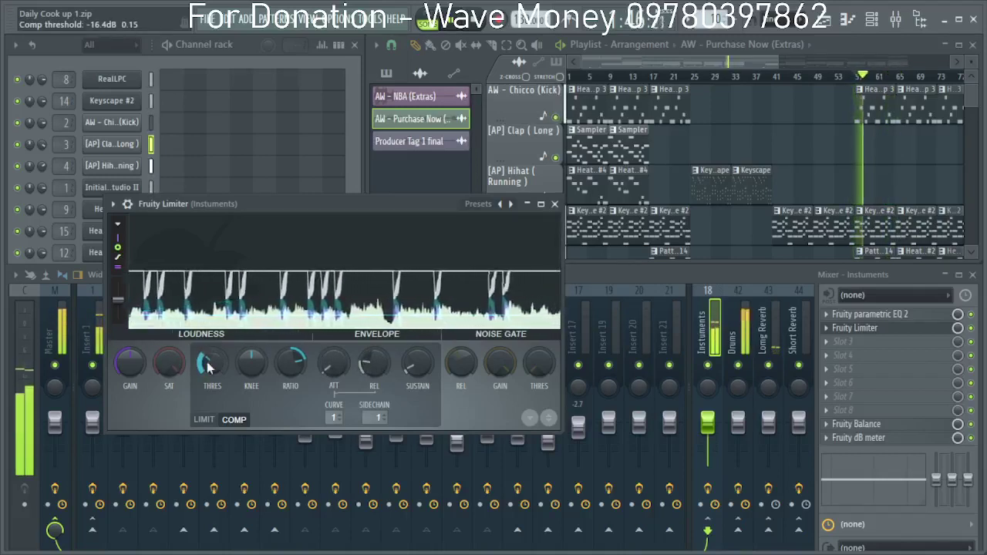
{"action": "left_click", "coordinate": [555, 203]}
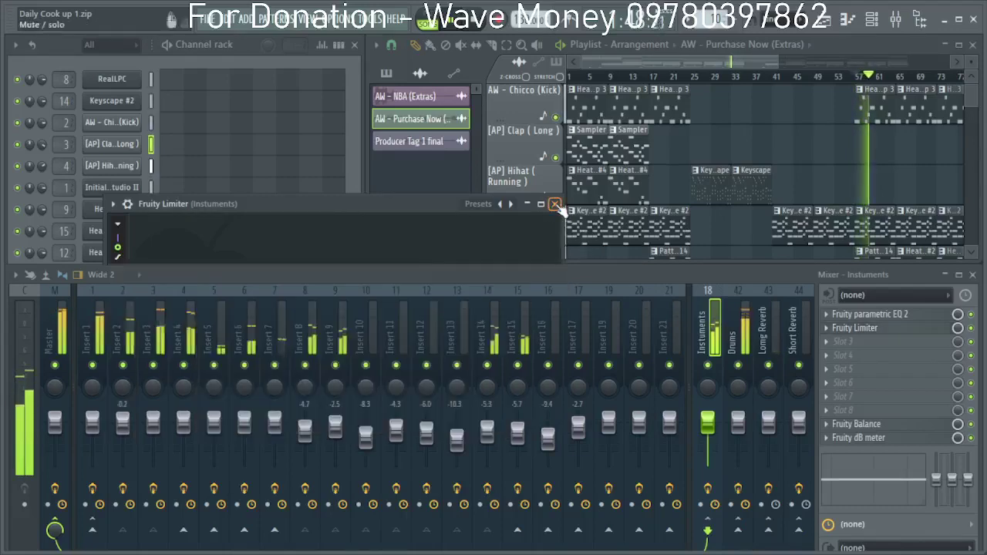
Add a second Fruity Limiter to slot 3 of the Instruments track in compressor mode, sidechained from Insert 3.
{"action": "left_click", "coordinate": [841, 341]}
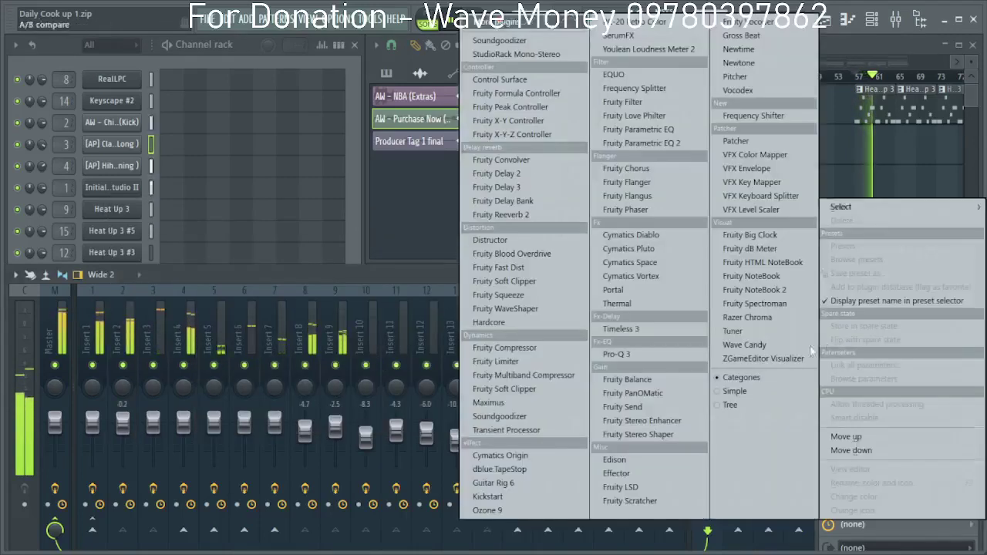
{"action": "left_click", "coordinate": [541, 368]}
{"action": "left_click", "coordinate": [252, 438]}
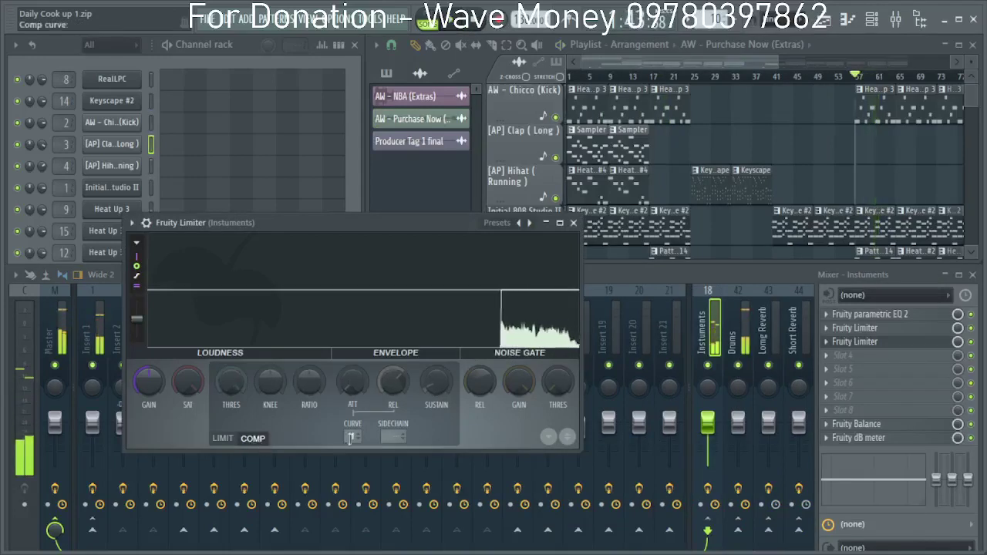
{"action": "left_click", "coordinate": [391, 436]}
{"action": "left_click", "coordinate": [427, 417]}
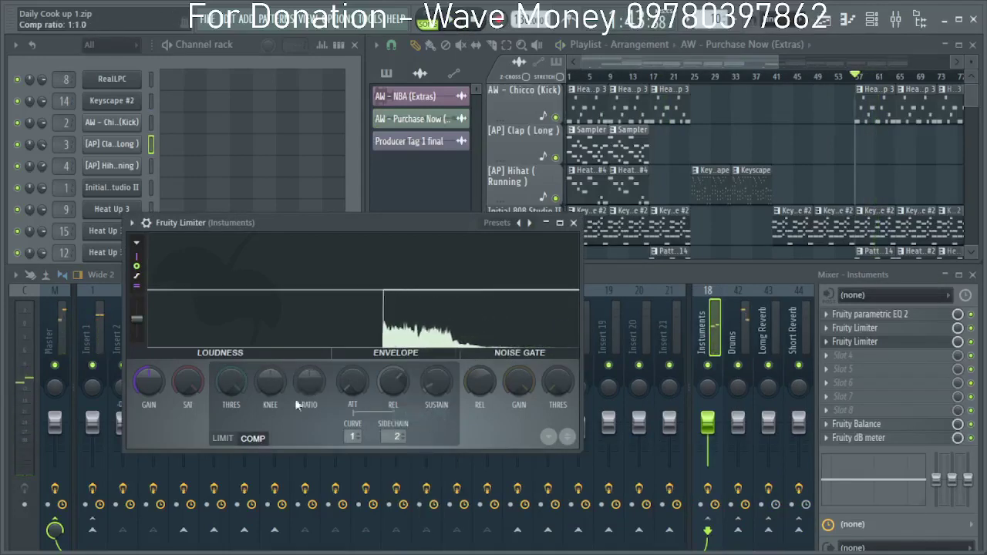
During playback, lower the second limiter's compression threshold, raise its ratio and shorten its release.
{"action": "key", "text": "space"}
{"action": "left_click_drag", "start_coordinate": [231, 382], "coordinate": [231, 430]}
{"action": "left_click_drag", "start_coordinate": [364, 391], "coordinate": [312, 367]}
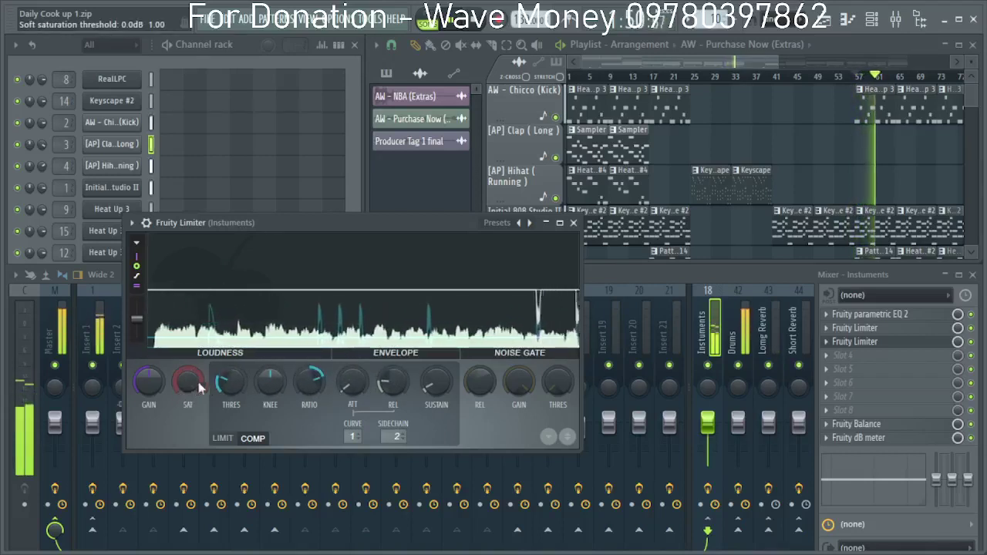
{"action": "left_click", "coordinate": [573, 222]}
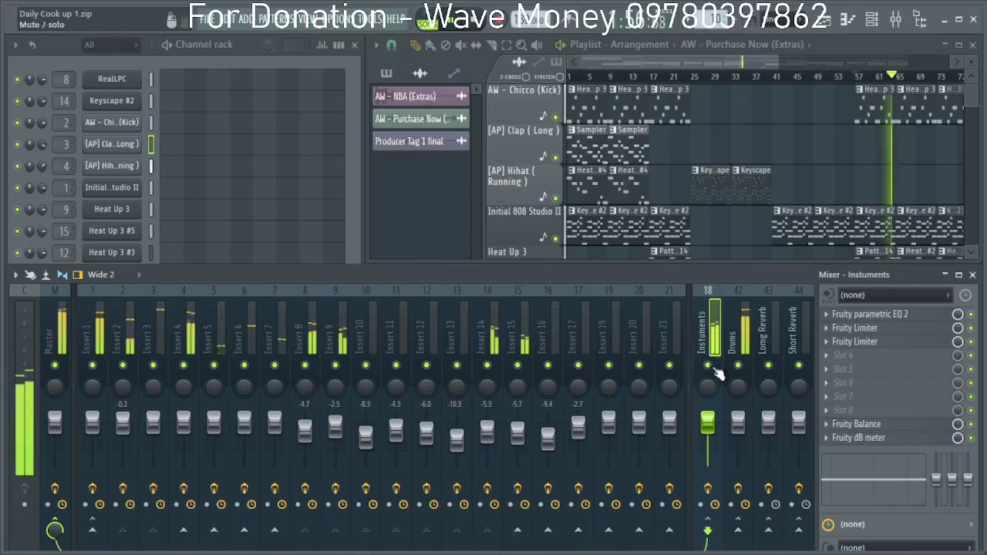
Check Insert 8 and the ducking of both Fruity Limiters on the Instruments track during playback.
{"action": "left_click", "coordinate": [311, 330]}
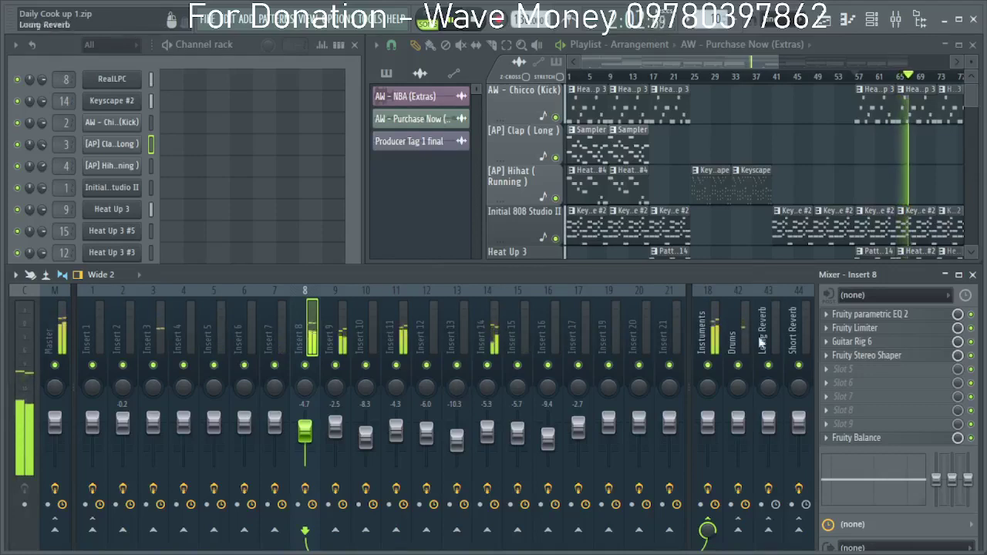
{"action": "left_click", "coordinate": [711, 337]}
{"action": "left_click", "coordinate": [886, 329]}
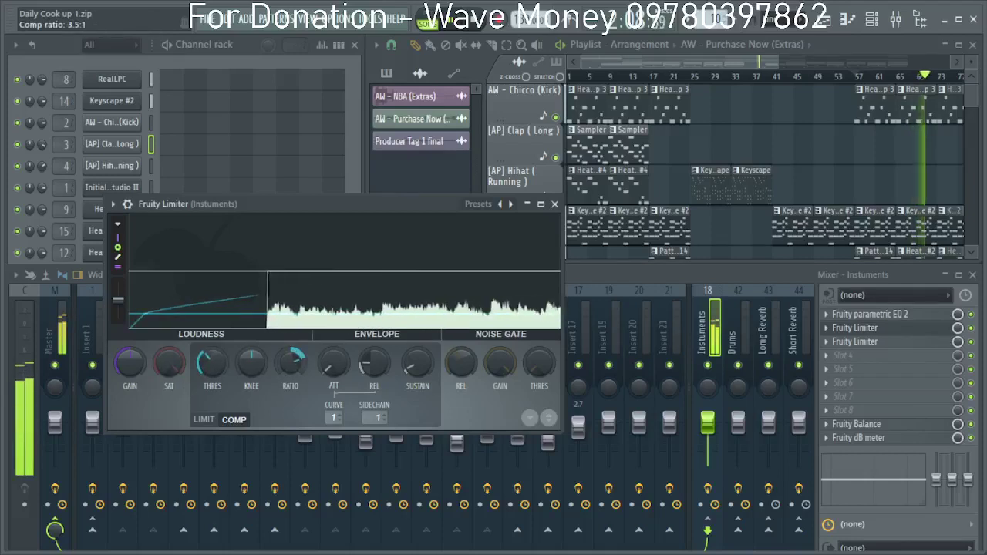
{"action": "left_click", "coordinate": [556, 204]}
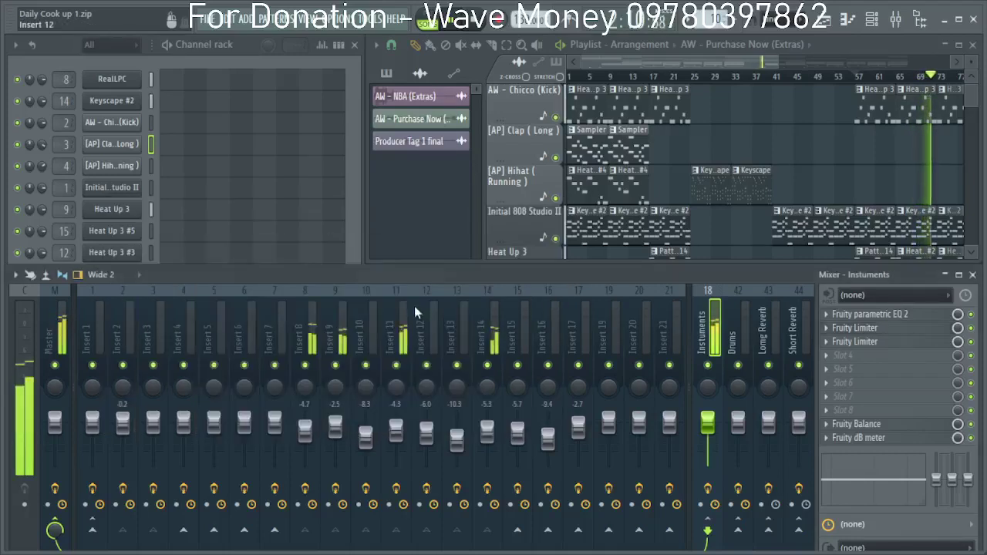
{"action": "left_click", "coordinate": [852, 341]}
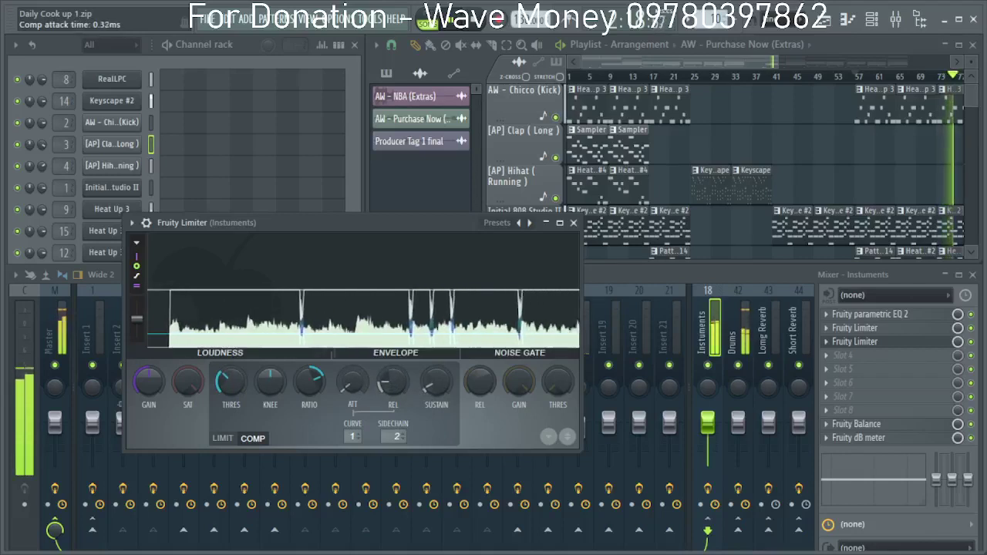
{"action": "left_click", "coordinate": [574, 225]}
Lower the Drums track's volume to -2.9 dB.
{"action": "left_click", "coordinate": [741, 328]}
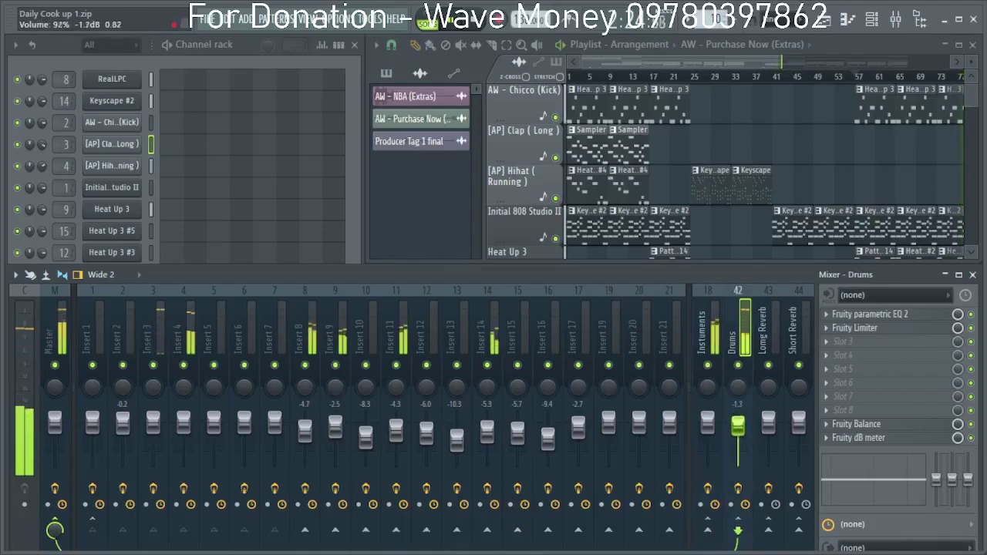
{"action": "left_click_drag", "start_coordinate": [777, 61], "coordinate": [932, 64]}
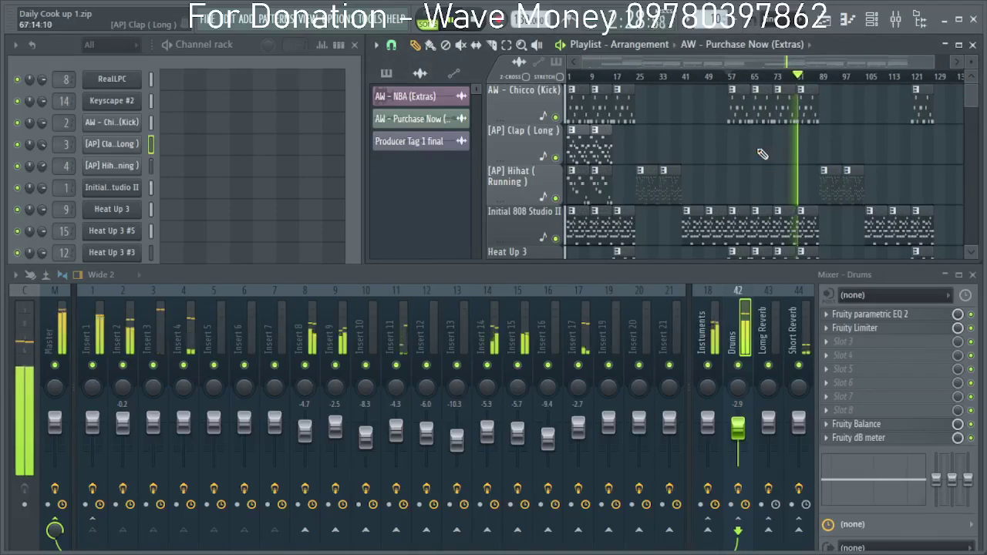
Maximize the Playlist to show the whole arrangement and save the project.
{"action": "scroll", "coordinate": [715, 184], "scroll_direction": "up", "scroll_amount": 1}
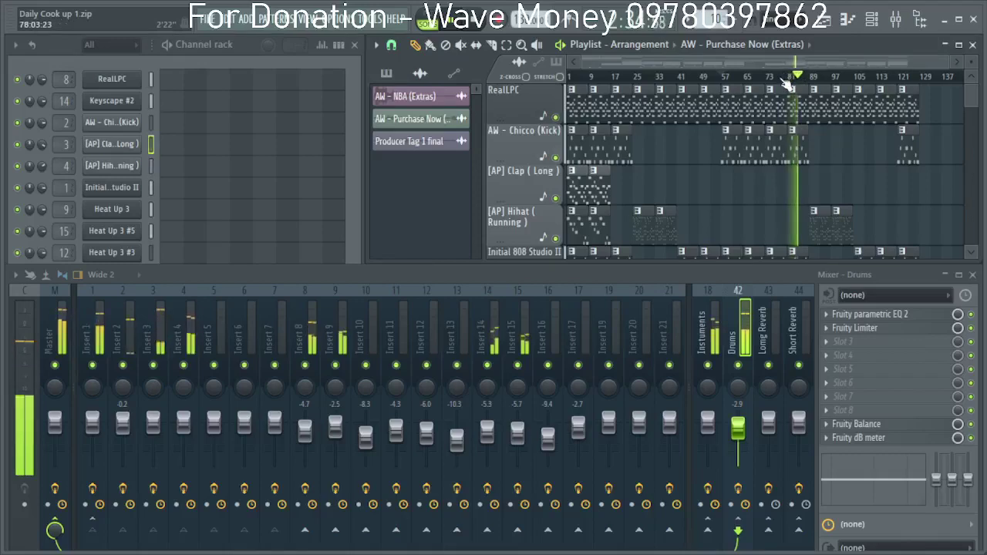
{"action": "scroll", "coordinate": [791, 138], "scroll_direction": "down", "scroll_amount": 5}
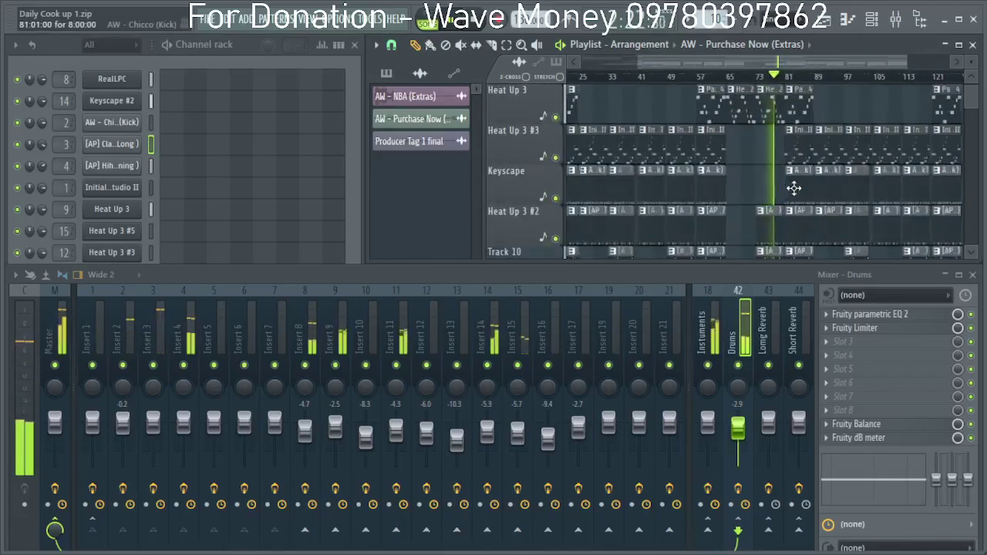
{"action": "scroll", "coordinate": [793, 189], "scroll_direction": "up", "scroll_amount": 2}
{"action": "left_click", "coordinate": [959, 45]}
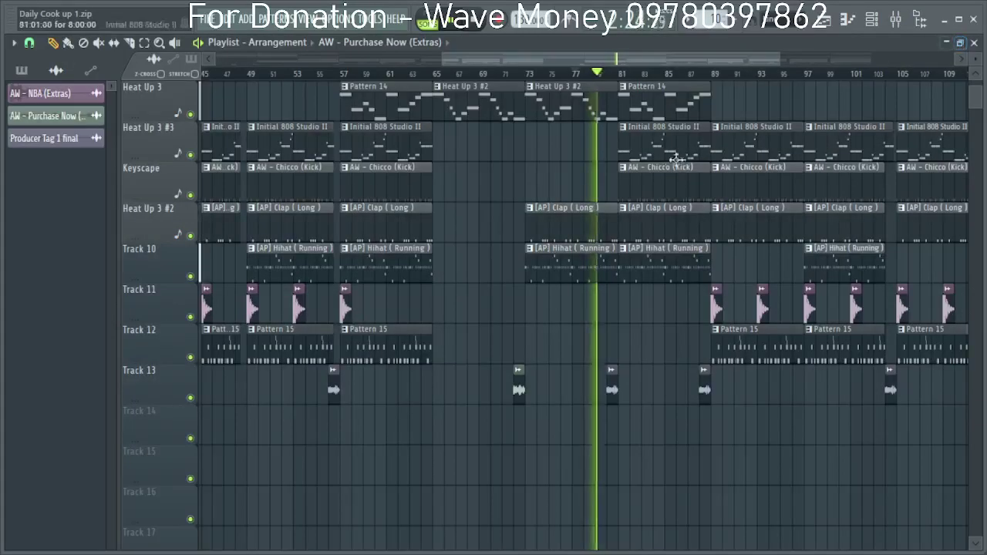
{"action": "scroll", "coordinate": [677, 160], "scroll_direction": "down", "scroll_amount": 2}
{"action": "scroll", "coordinate": [673, 303], "scroll_direction": "up", "scroll_amount": 5}
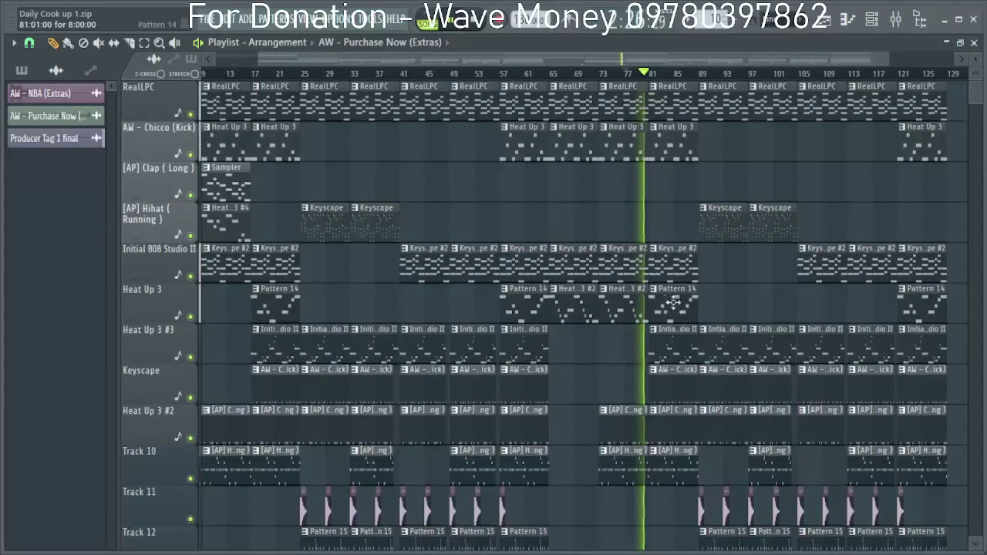
{"action": "key", "text": "ctrl+s"}
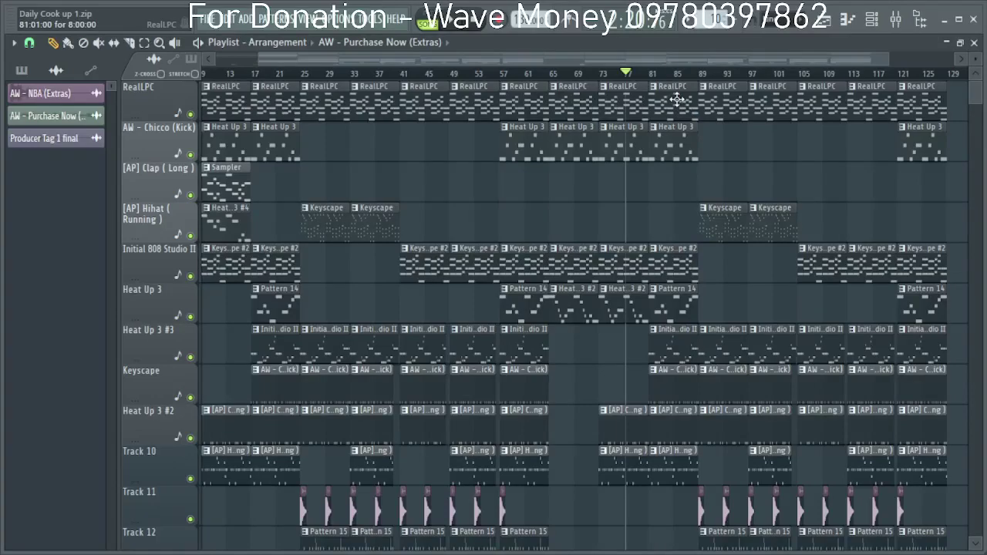
Select all clips from bar 81 to bar 89 and copy the section to bar 129.
{"action": "scroll", "coordinate": [654, 386], "scroll_direction": "down", "scroll_amount": 3}
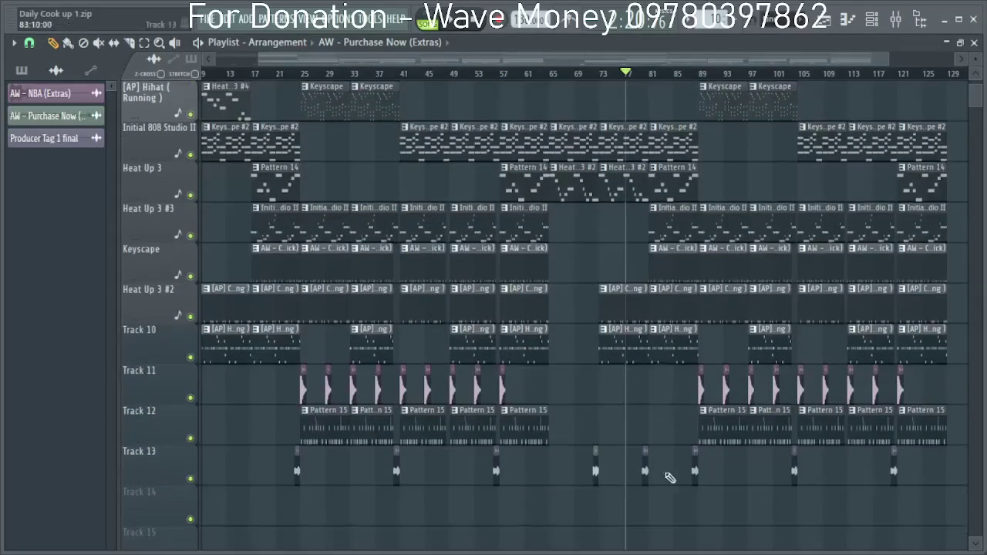
{"action": "left_click_drag", "start_coordinate": [684, 515], "coordinate": [667, 62]}
{"action": "left_click_drag", "start_coordinate": [660, 100], "coordinate": [901, 117]}
{"action": "scroll", "coordinate": [904, 146], "scroll_direction": "up", "scroll_amount": 4}
Delete the original clips between bars 81 and 89 from the RealLPC track down to Track 10.
{"action": "scroll", "coordinate": [556, 178], "scroll_direction": "down", "scroll_amount": 5}
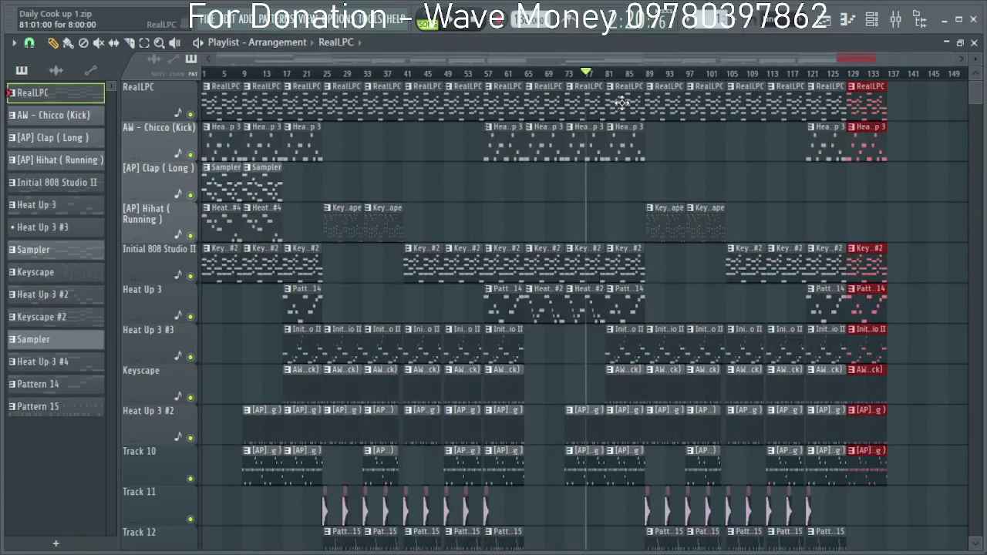
{"action": "mouse_move", "coordinate": [621, 102]}
{"action": "left_mouse_down"}
{"action": "mouse_move", "coordinate": [639, 187]}
{"action": "mouse_move", "coordinate": [621, 463]}
{"action": "left_mouse_up"}
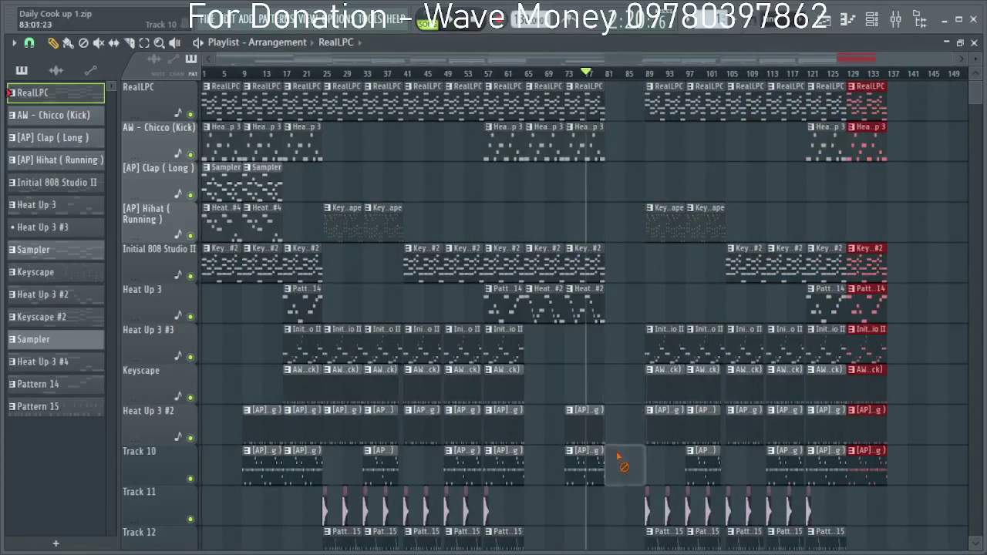
Select all clips from bar 89 onward across every track and move them earlier to start at bar 81.
{"action": "scroll", "coordinate": [621, 486], "scroll_direction": "down", "scroll_amount": 3}
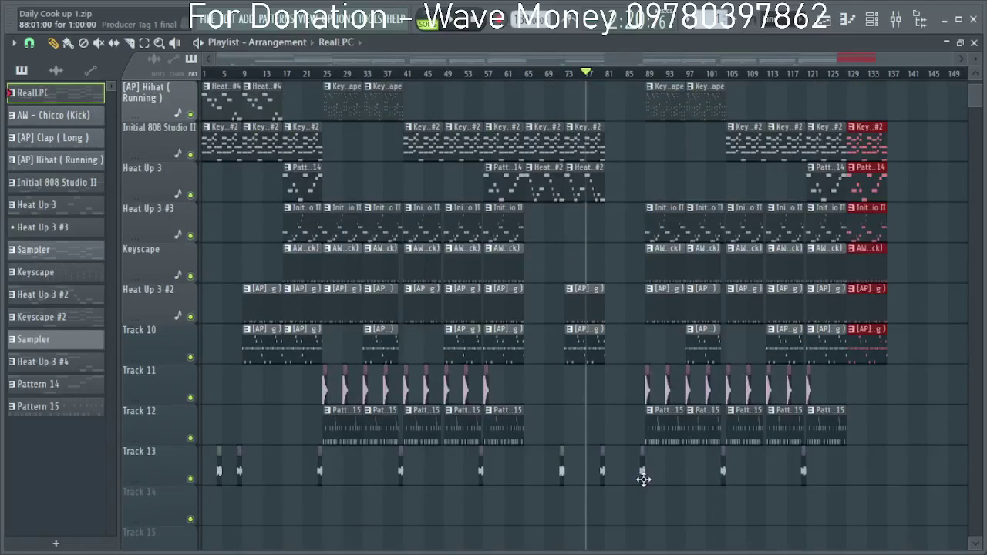
{"action": "left_click_drag", "start_coordinate": [899, 525], "coordinate": [644, 21]}
{"action": "scroll", "coordinate": [662, 186], "scroll_direction": "up", "scroll_amount": 2}
{"action": "scroll", "coordinate": [662, 187], "scroll_direction": "up", "scroll_amount": 3}
{"action": "left_click_drag", "start_coordinate": [661, 101], "coordinate": [471, 108]}
{"action": "scroll", "coordinate": [478, 154], "scroll_direction": "down", "scroll_amount": 5}
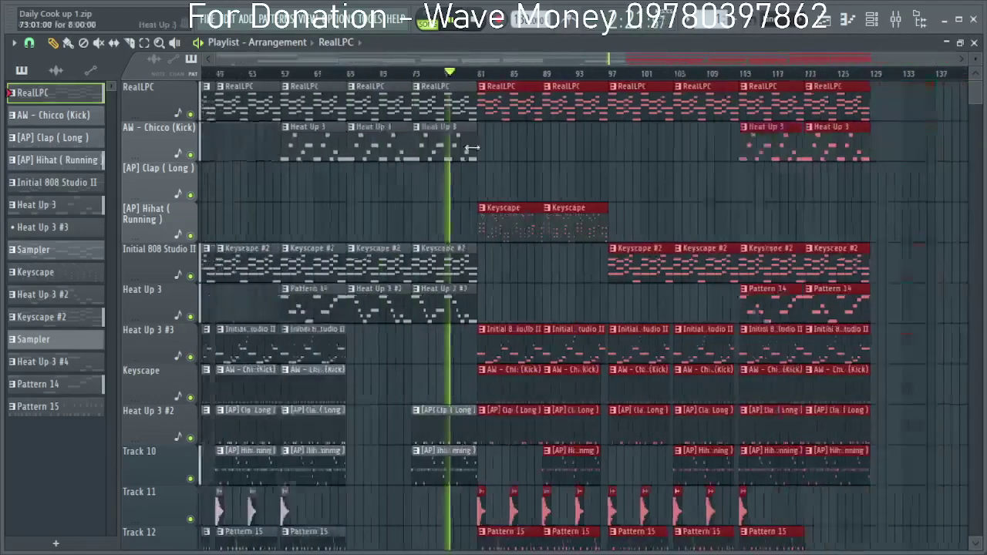
Delete the Keyscape clips at bars 25, 33, 81 and 89 on the [AP] Hihat (Running) track.
{"action": "scroll", "coordinate": [661, 168], "scroll_direction": "down", "scroll_amount": 3}
{"action": "scroll", "coordinate": [661, 168], "scroll_direction": "down", "scroll_amount": 3}
{"action": "scroll", "coordinate": [656, 158], "scroll_direction": "up", "scroll_amount": 7}
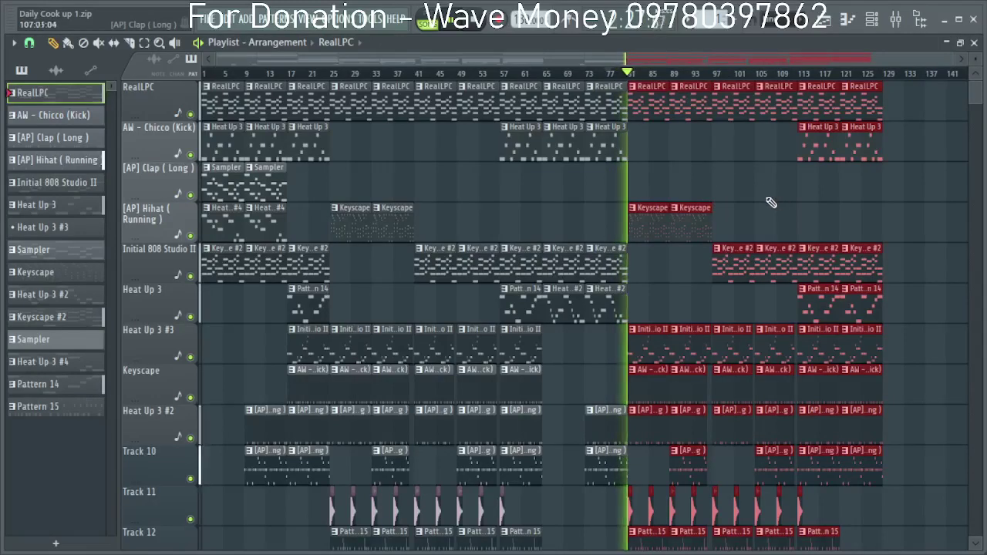
{"action": "right_click", "coordinate": [650, 209]}
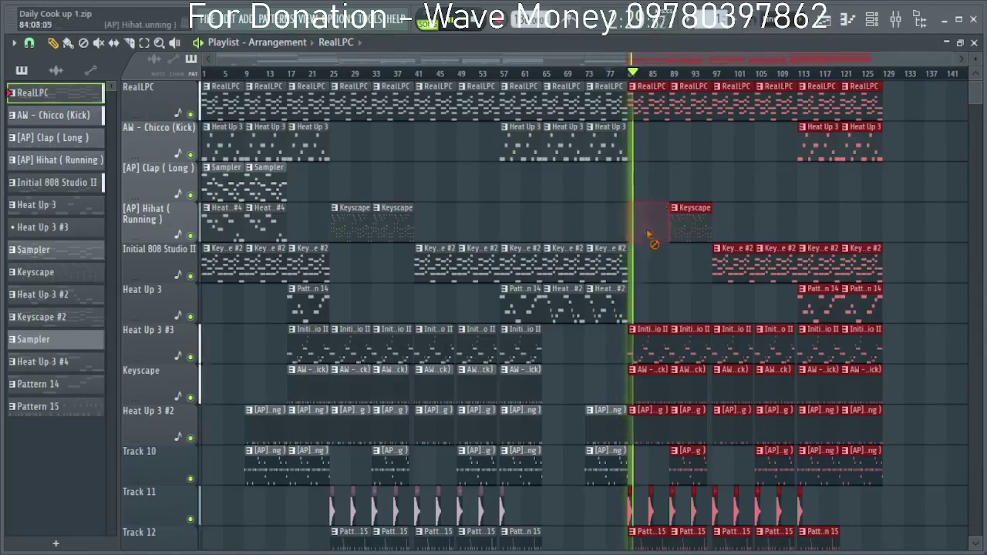
{"action": "right_click", "coordinate": [690, 210]}
{"action": "right_click", "coordinate": [339, 224]}
{"action": "right_click", "coordinate": [393, 222]}
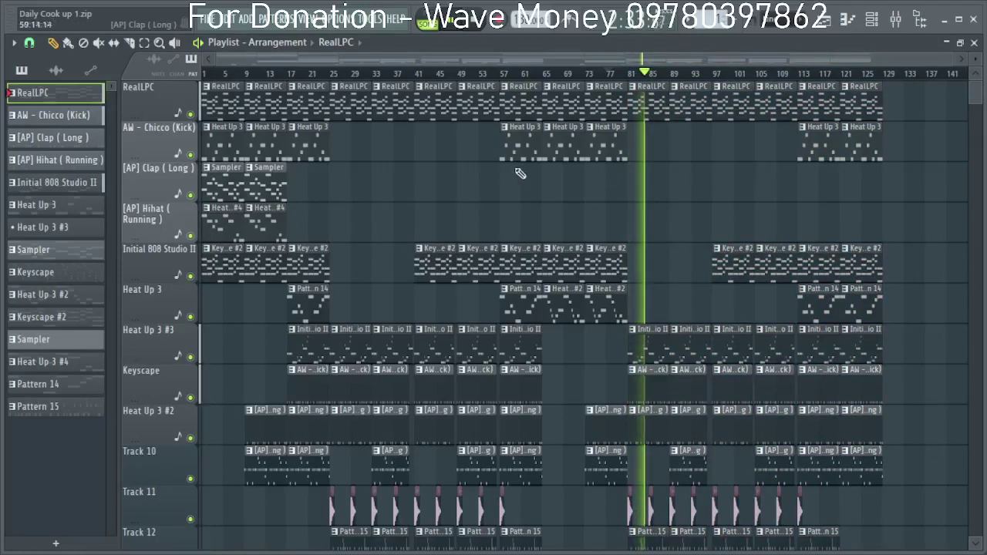
{"action": "key", "text": "super"}
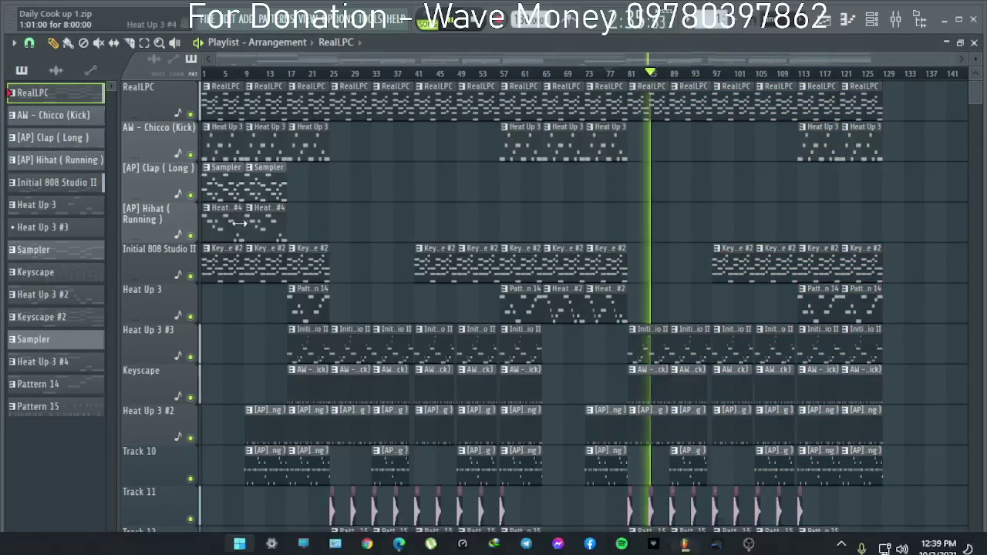
{"action": "key", "text": "super"}
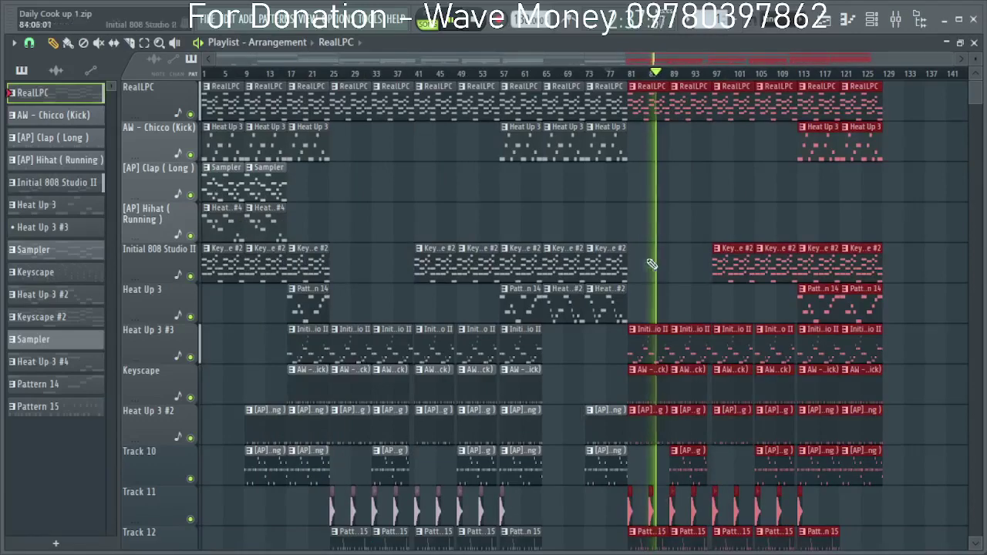
{"action": "left_click", "coordinate": [645, 241], "text": "ctrl"}
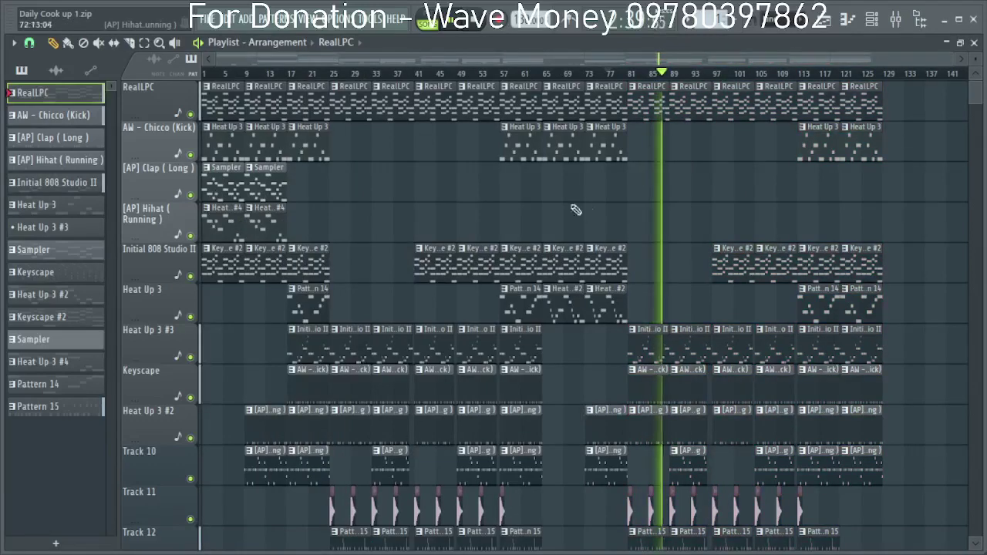
Inspect Pattern 15's channels and the AW - GTFO (Perc) notes in the piano roll.
{"action": "scroll", "coordinate": [274, 276], "scroll_direction": "down", "scroll_amount": 5}
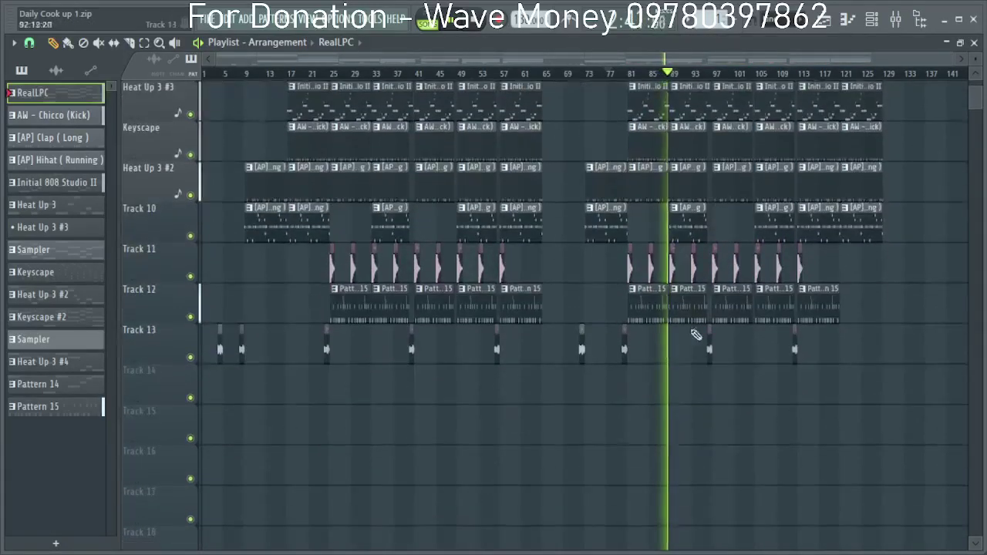
{"action": "double_click", "coordinate": [683, 316]}
{"action": "left_click", "coordinate": [736, 98]}
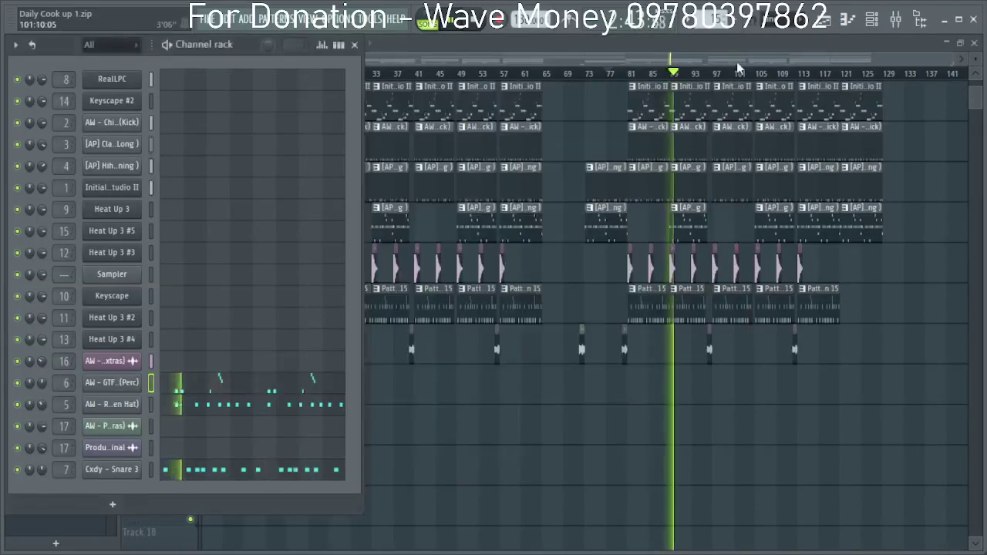
{"action": "key", "text": "F6"}
{"action": "double_click", "coordinate": [657, 307]}
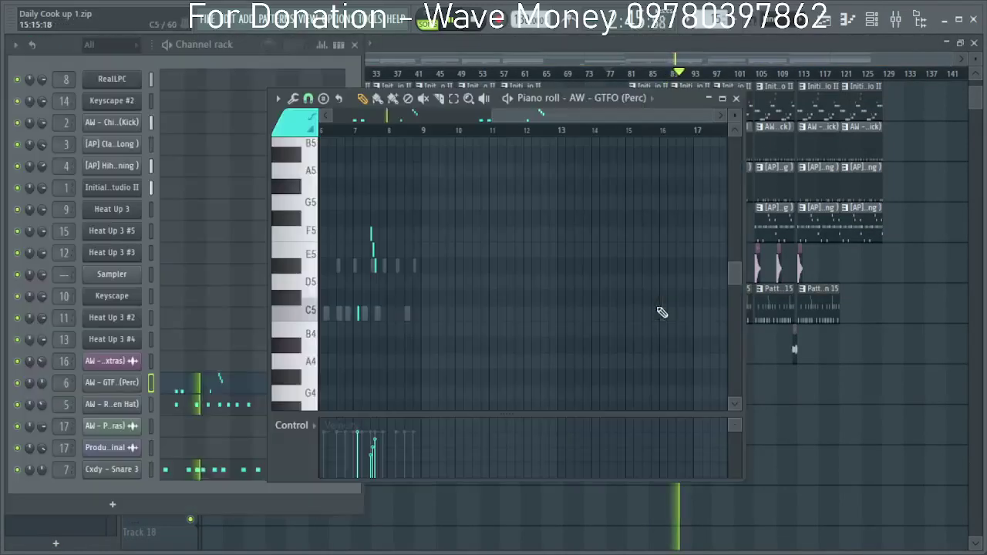
{"action": "left_click", "coordinate": [736, 98]}
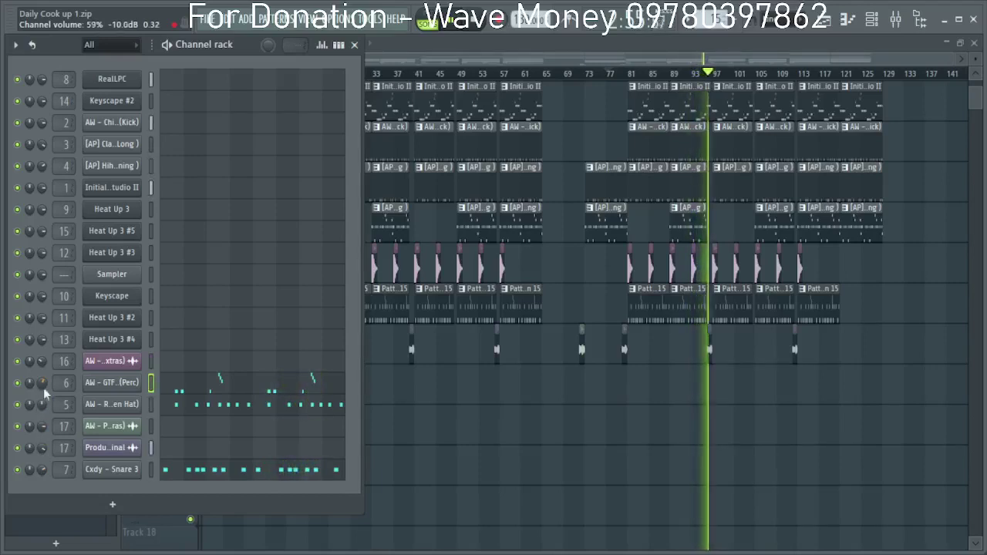
{"action": "left_click", "coordinate": [538, 65]}
Place a copy of the intro's Sampler pattern at bar 97 on the [AP] Clap (Long) track.
{"action": "scroll", "coordinate": [810, 425], "scroll_direction": "up", "scroll_amount": 6}
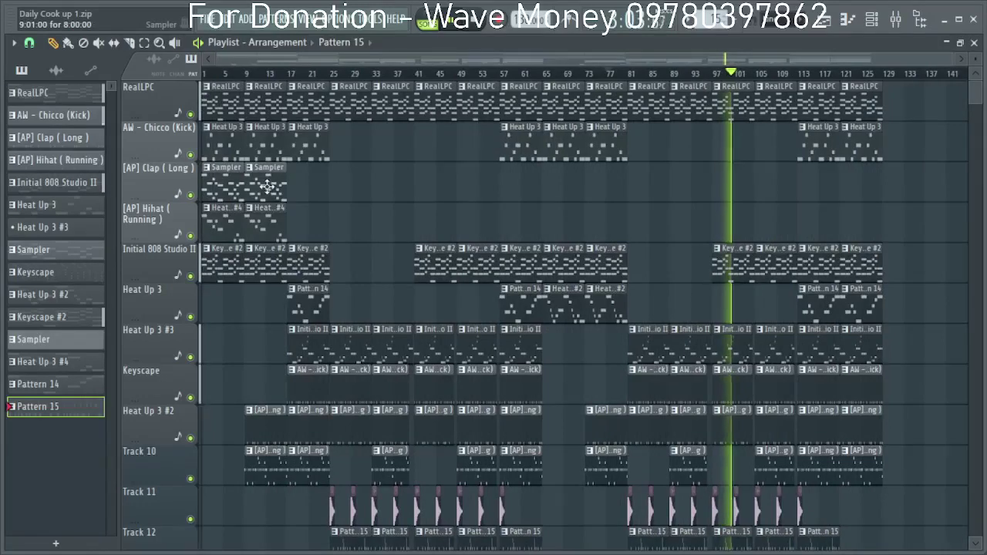
{"action": "left_click", "coordinate": [266, 186]}
{"action": "scroll", "coordinate": [739, 229], "scroll_direction": "up", "scroll_amount": 4}
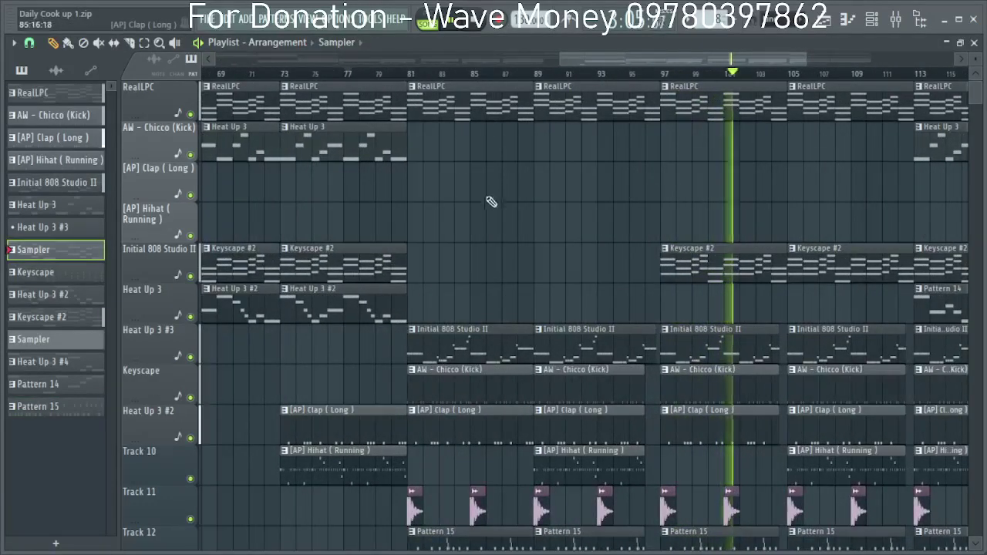
{"action": "left_click", "coordinate": [658, 174]}
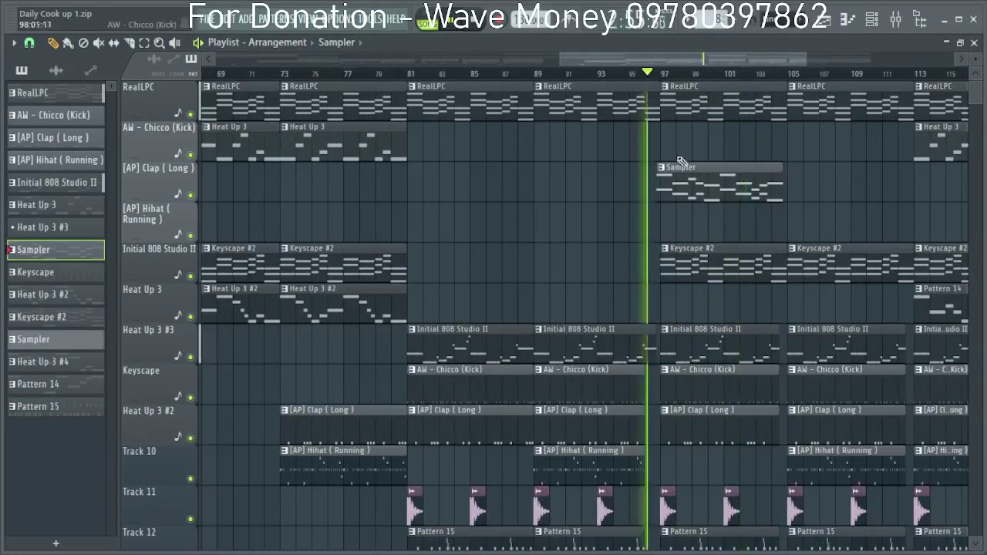
{"action": "left_click_drag", "start_coordinate": [681, 176], "coordinate": [684, 176]}
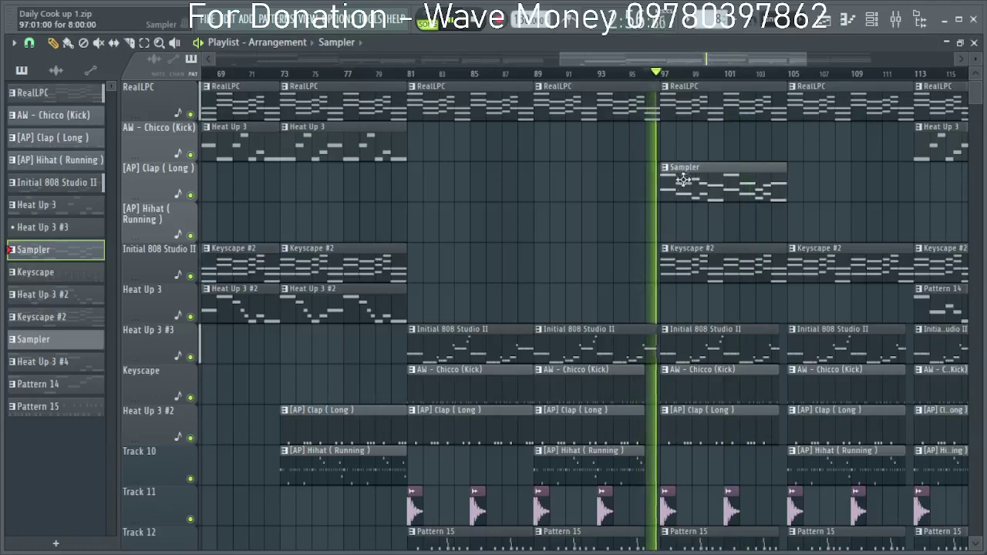
Try deleting the Keyscape #2 clip at bar 97 and undo the deletion.
{"action": "right_click", "coordinate": [699, 282]}
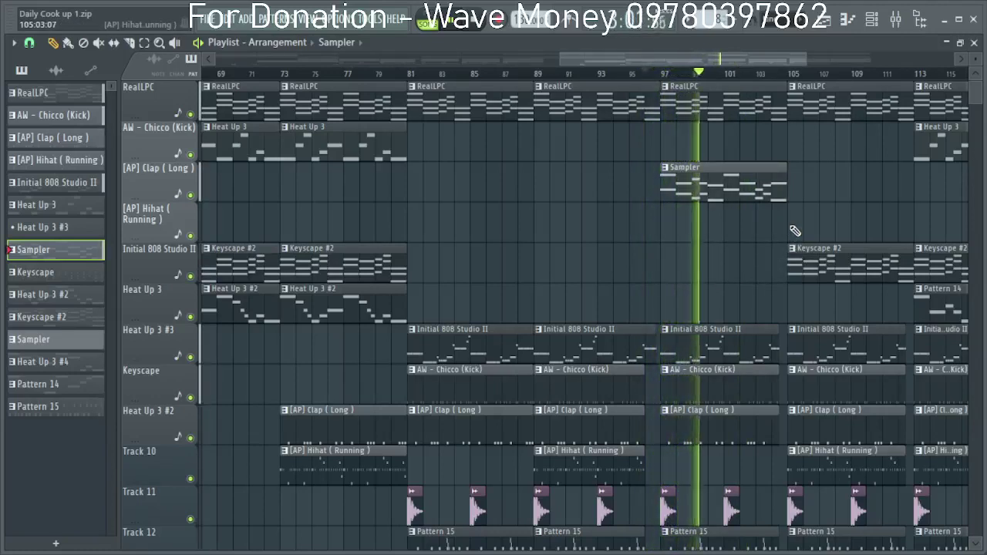
{"action": "key", "text": "ctrl+z"}
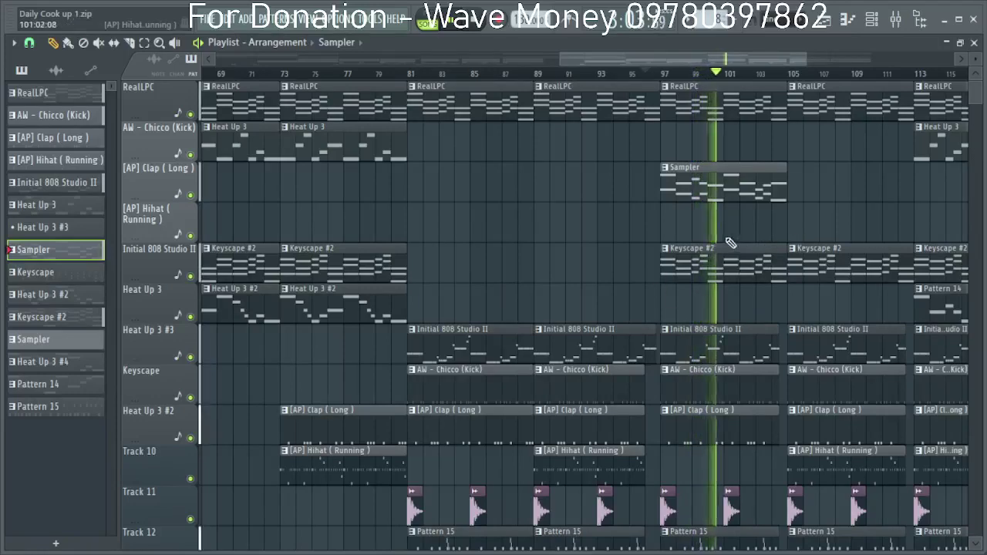
Add a second Sampler clip at bar 105, directly after the one on the [AP] Clap (Long) track.
{"action": "scroll", "coordinate": [747, 251], "scroll_direction": "down", "scroll_amount": 3}
{"action": "scroll", "coordinate": [772, 222], "scroll_direction": "up", "scroll_amount": 4}
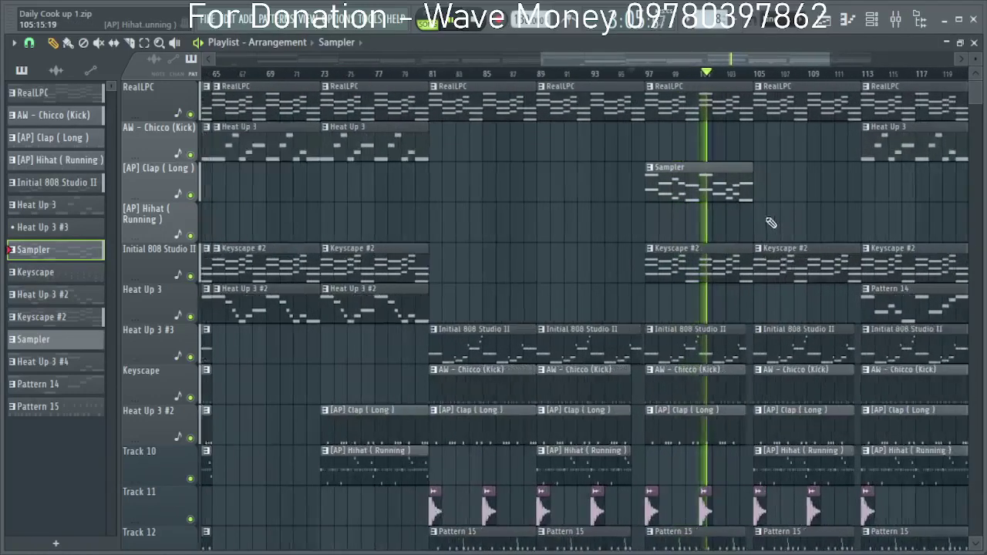
{"action": "left_click_drag", "start_coordinate": [759, 219], "coordinate": [774, 176]}
{"action": "scroll", "coordinate": [601, 174], "scroll_direction": "down", "scroll_amount": 7}
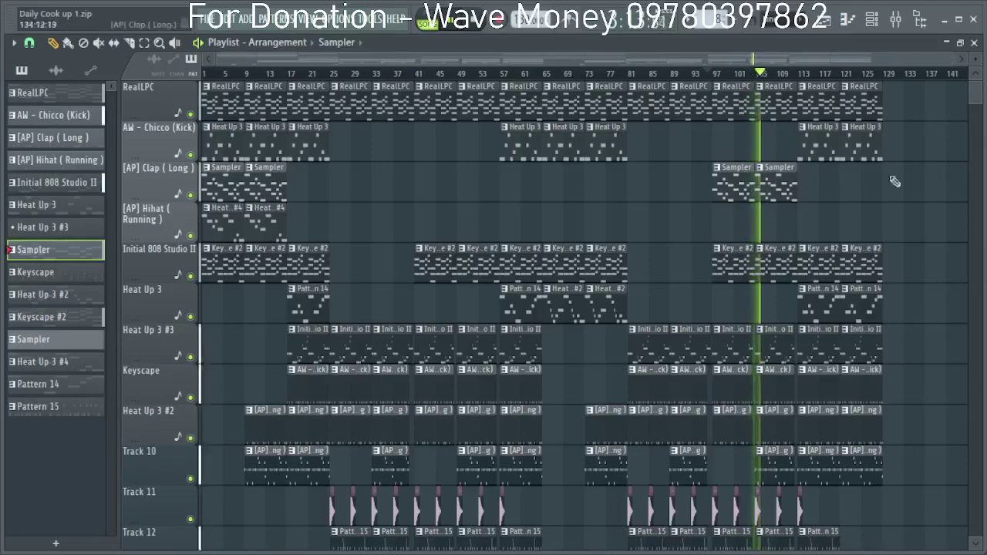
Try the Heat Up 3 #4 pattern at bar 97 on the [AP] Hihat (Running) track.
{"action": "left_click", "coordinate": [257, 219]}
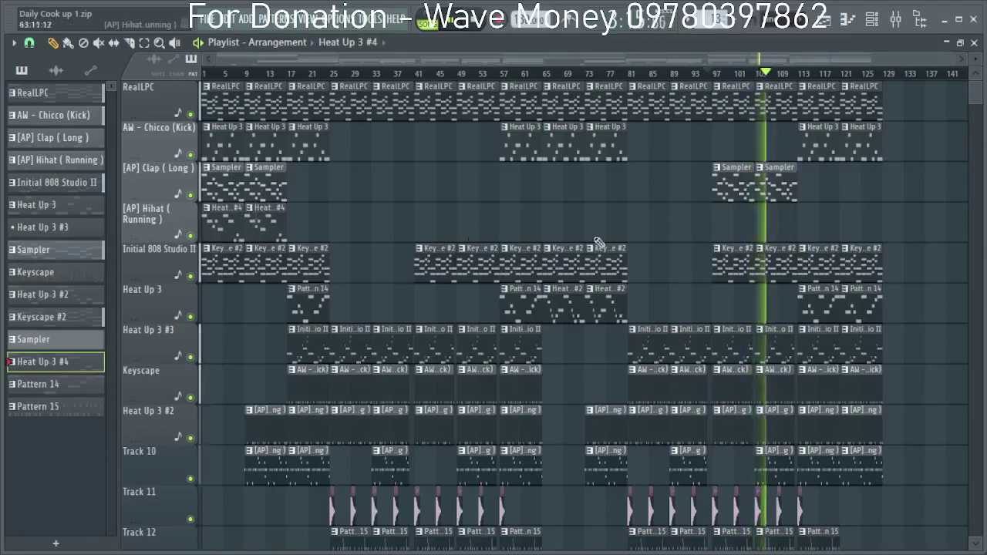
{"action": "scroll", "coordinate": [678, 241], "scroll_direction": "up", "scroll_amount": 3}
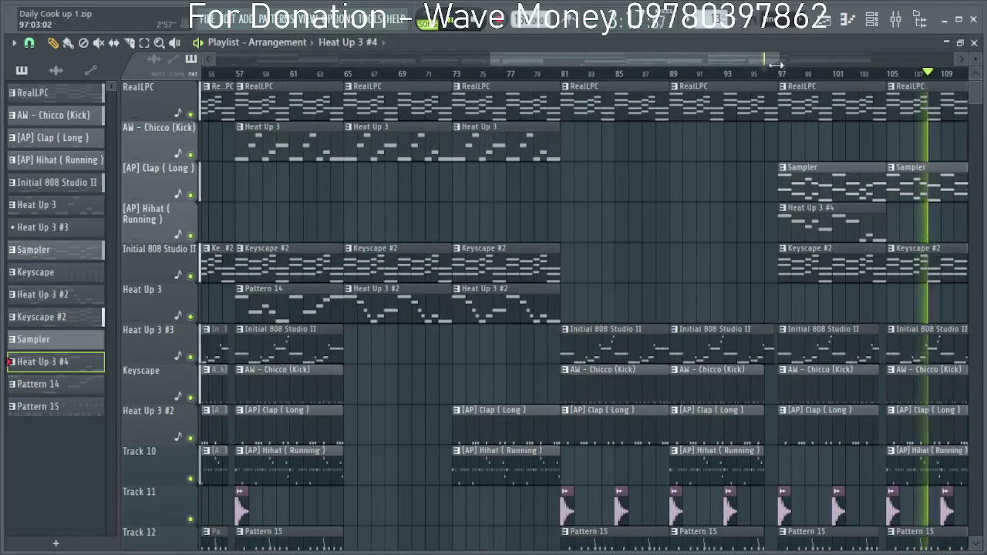
{"action": "scroll", "coordinate": [817, 224], "scroll_direction": "down", "scroll_amount": 3}
{"action": "scroll", "coordinate": [793, 227], "scroll_direction": "up", "scroll_amount": 3}
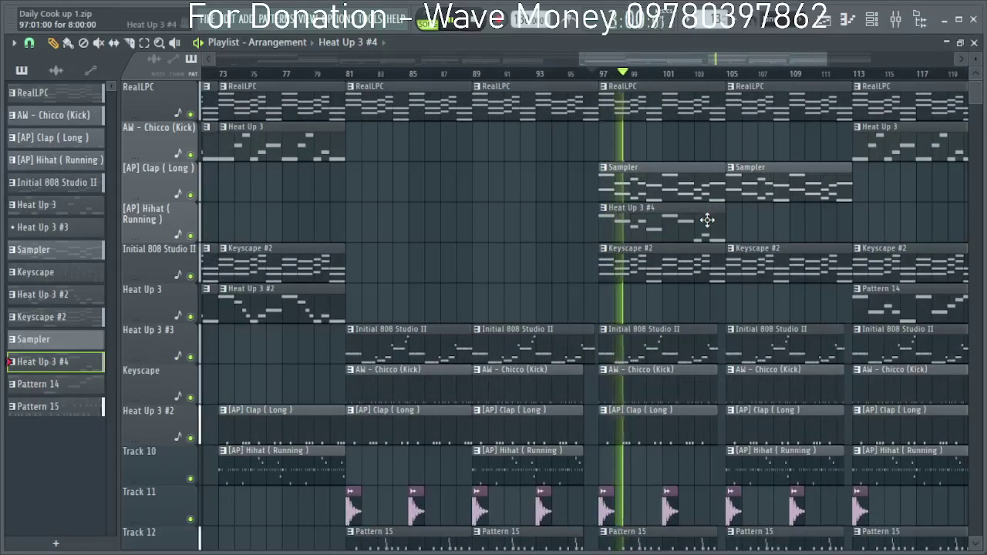
{"action": "scroll", "coordinate": [712, 219], "scroll_direction": "down", "scroll_amount": 3}
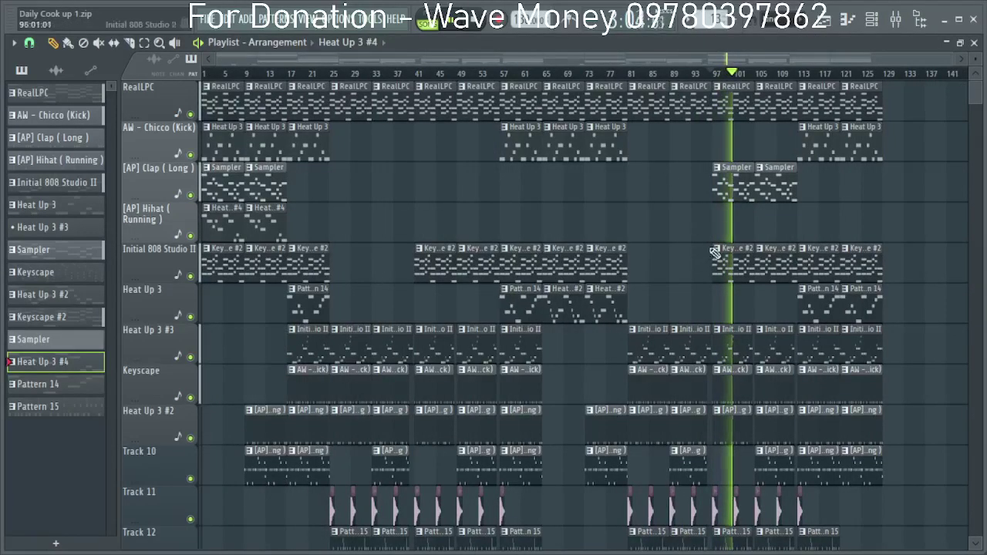
Add another Pattern 15 clip at bar 121 on Track 12 to fill the final section.
{"action": "scroll", "coordinate": [830, 193], "scroll_direction": "down", "scroll_amount": 5}
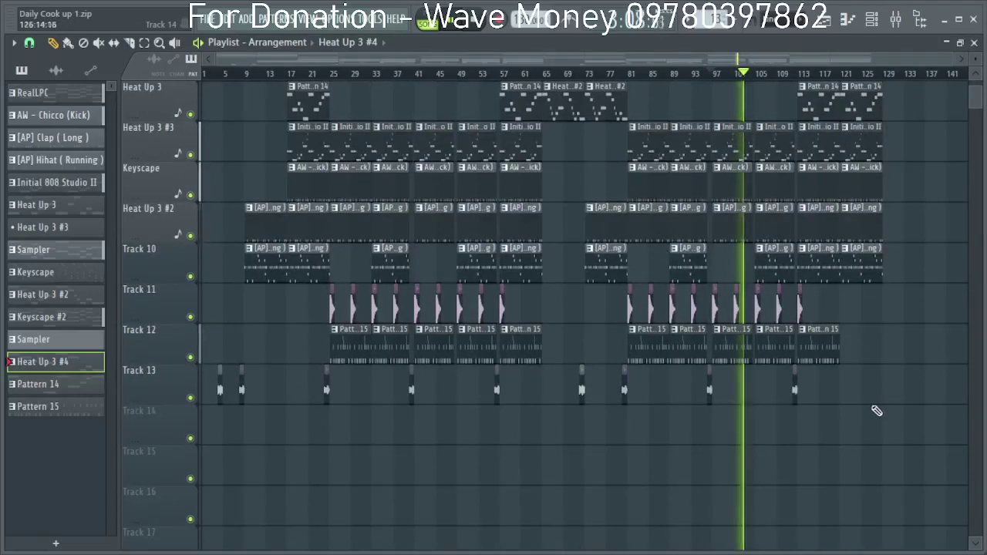
{"action": "scroll", "coordinate": [848, 401], "scroll_direction": "up", "scroll_amount": 3}
{"action": "left_click", "coordinate": [763, 347]}
{"action": "left_click", "coordinate": [828, 351]}
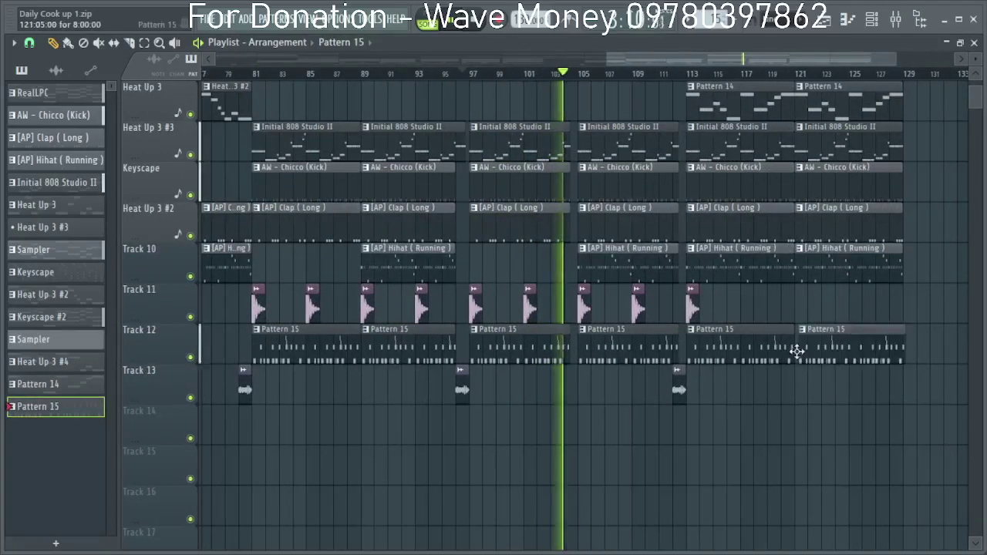
Place an AW - NBA (Extras) clip at bar 129 on Track 11 and a Producer Tag 1 final clip just before it on Track 13.
{"action": "scroll", "coordinate": [710, 364], "scroll_direction": "down", "scroll_amount": 3}
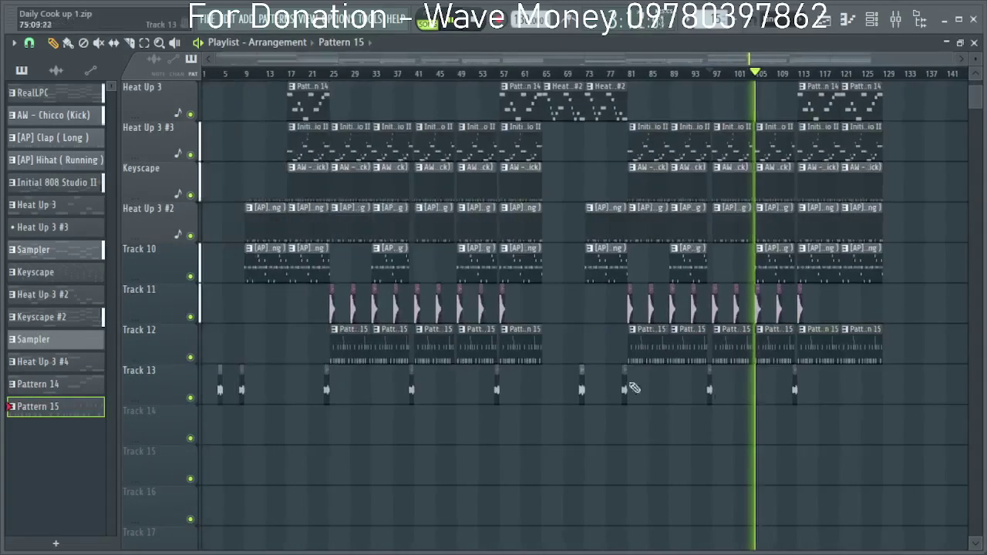
{"action": "scroll", "coordinate": [833, 419], "scroll_direction": "up", "scroll_amount": 4}
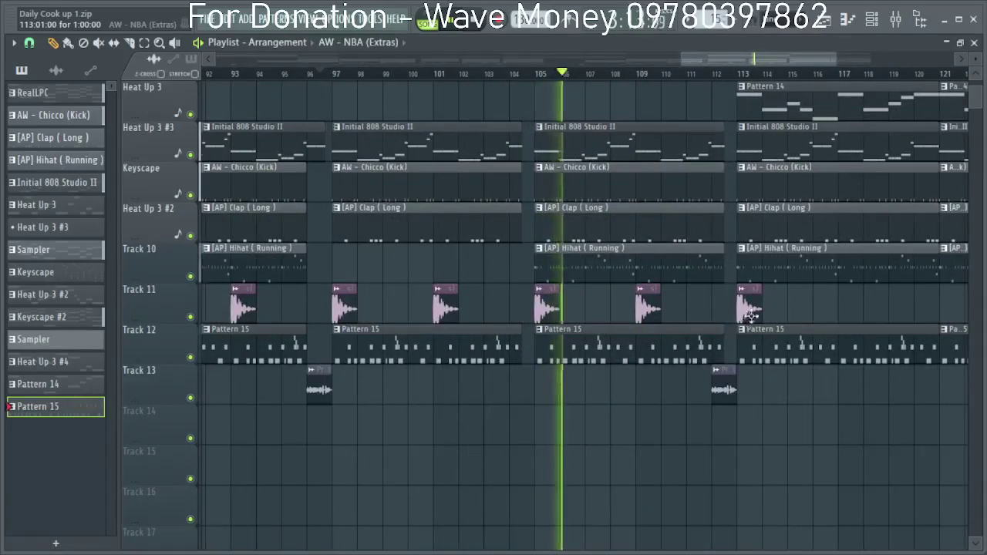
{"action": "scroll", "coordinate": [844, 326], "scroll_direction": "down", "scroll_amount": 4}
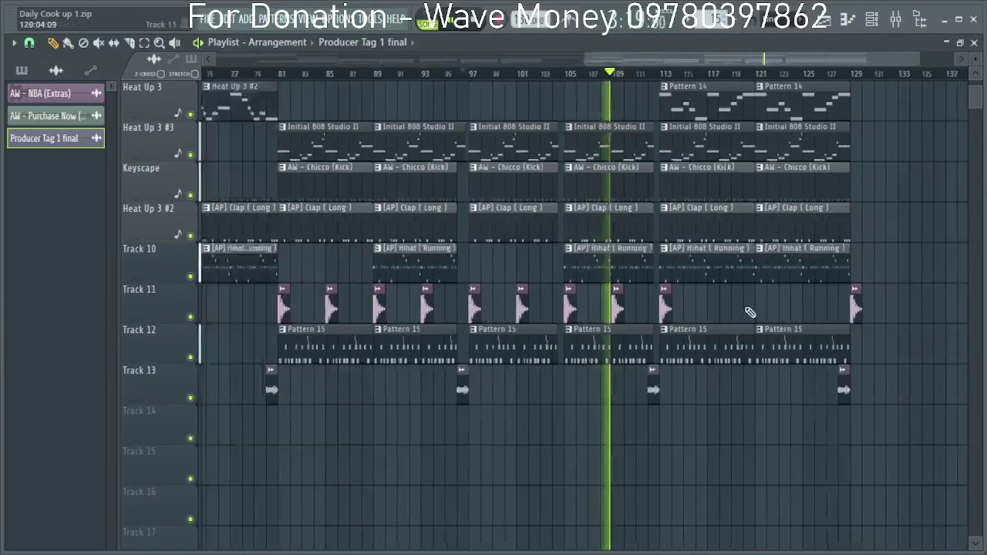
{"action": "scroll", "coordinate": [751, 313], "scroll_direction": "down", "scroll_amount": 4}
{"action": "scroll", "coordinate": [803, 307], "scroll_direction": "up", "scroll_amount": 5}
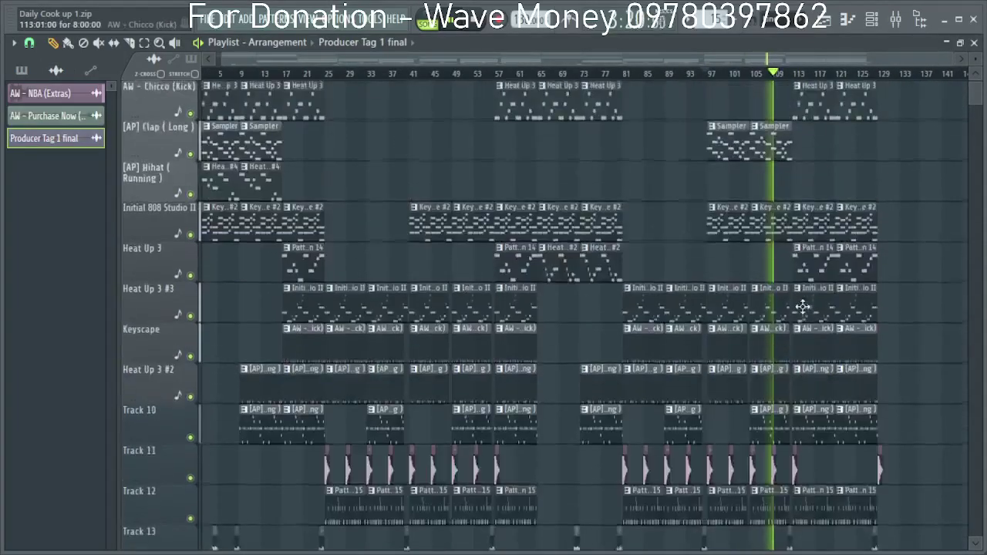
Show the sample browser and preview Cxdy - Perc 1, 2 and 3 from the Cxdy Kit v.1 Perc folder.
{"action": "left_click", "coordinate": [934, 27]}
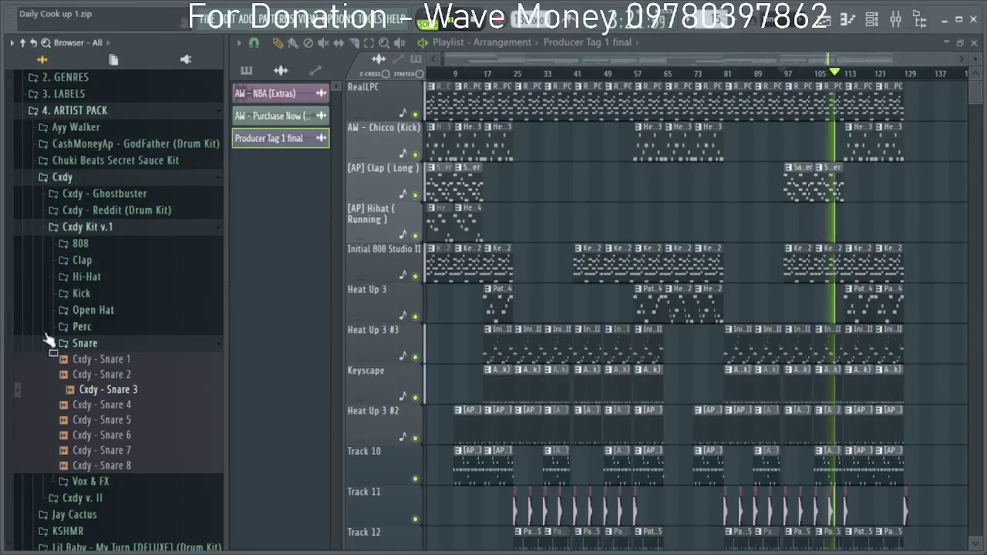
{"action": "left_click_drag", "start_coordinate": [102, 359], "coordinate": [108, 370]}
{"action": "left_click", "coordinate": [104, 327]}
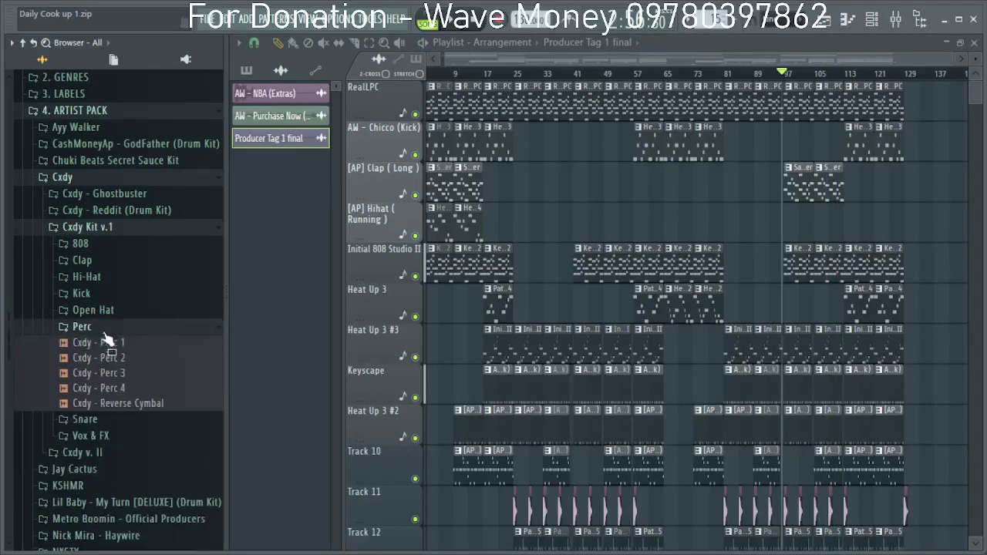
{"action": "left_click", "coordinate": [102, 341]}
{"action": "left_click", "coordinate": [113, 358]}
{"action": "left_click", "coordinate": [119, 374]}
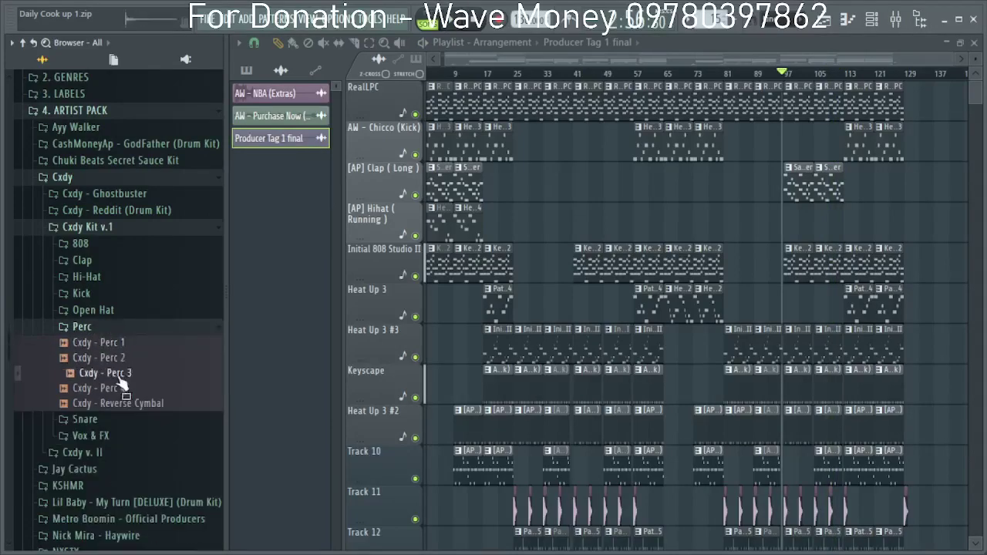
Collapse the Cxdy Kit v.1 folder and look through the ARTIST PACK and GENRES sample folders.
{"action": "left_click", "coordinate": [97, 227]}
{"action": "scroll", "coordinate": [100, 232], "scroll_direction": "up", "scroll_amount": 5}
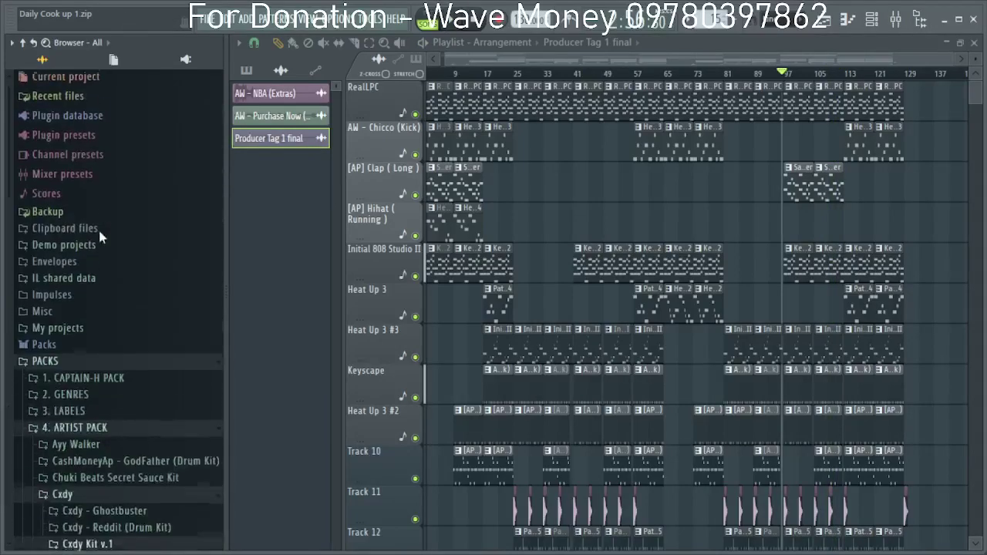
{"action": "scroll", "coordinate": [82, 390], "scroll_direction": "down", "scroll_amount": 1}
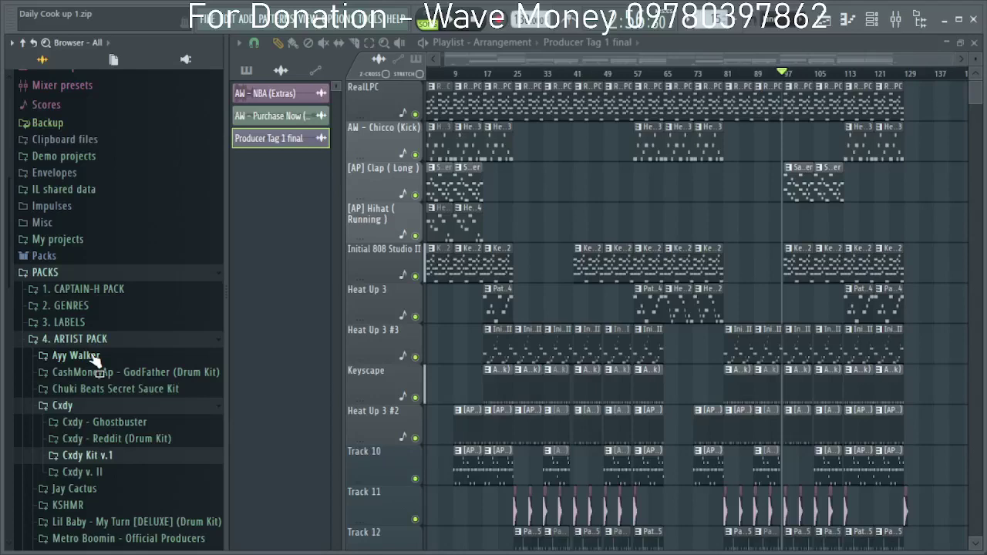
{"action": "left_click", "coordinate": [922, 20]}
{"action": "left_click", "coordinate": [921, 20]}
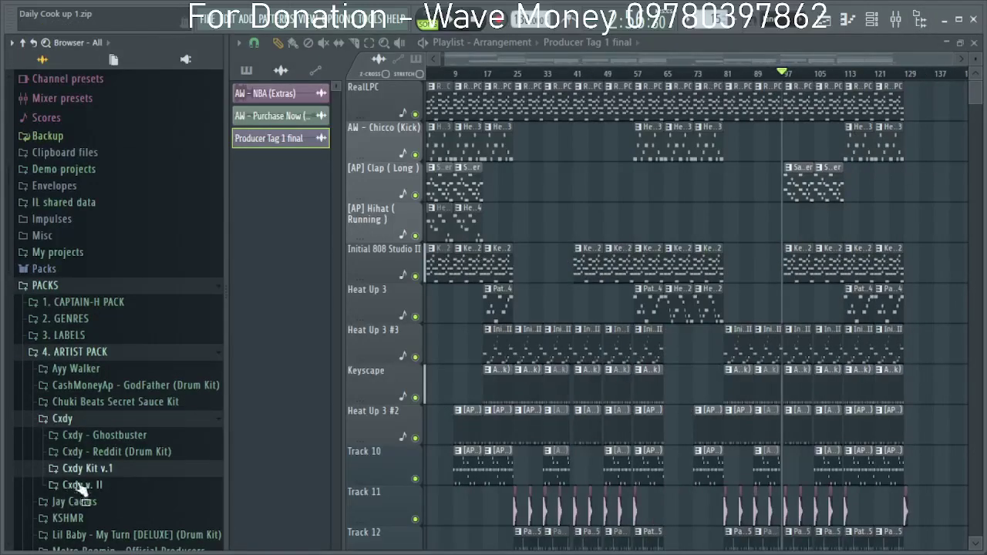
{"action": "scroll", "coordinate": [78, 486], "scroll_direction": "down", "scroll_amount": 4}
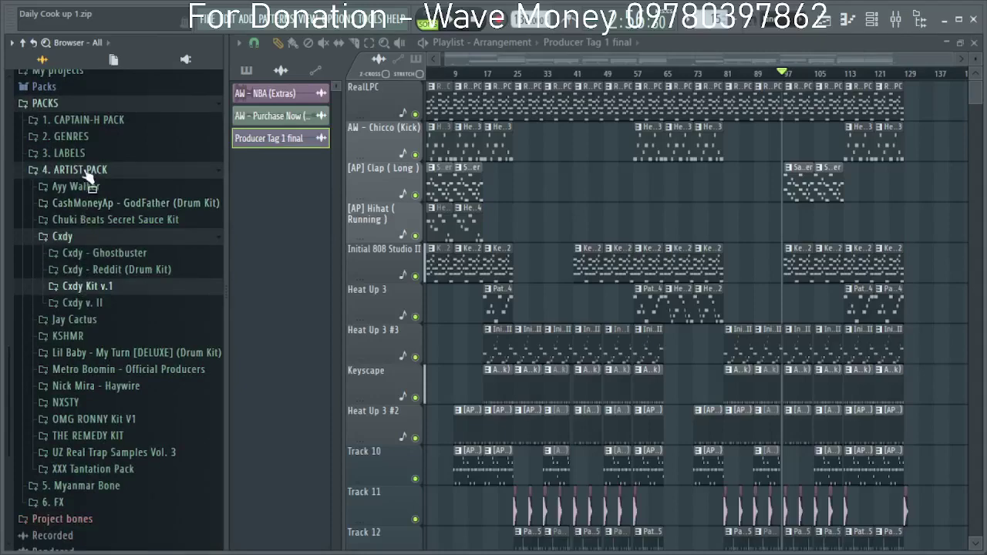
{"action": "scroll", "coordinate": [87, 177], "scroll_direction": "up", "scroll_amount": 2}
{"action": "left_click", "coordinate": [81, 226]}
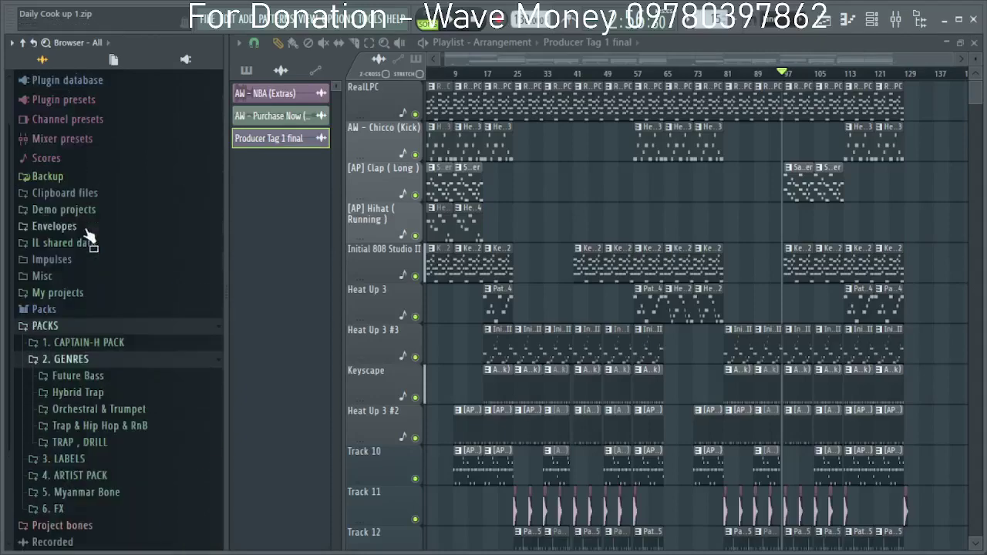
Open the Crashes folder of Cymatics - Doom Hip Hop Drum Kit, inside CYMATICS under 3. LABELS.
{"action": "left_click", "coordinate": [82, 360]}
{"action": "left_click", "coordinate": [83, 359]}
{"action": "left_click", "coordinate": [98, 376]}
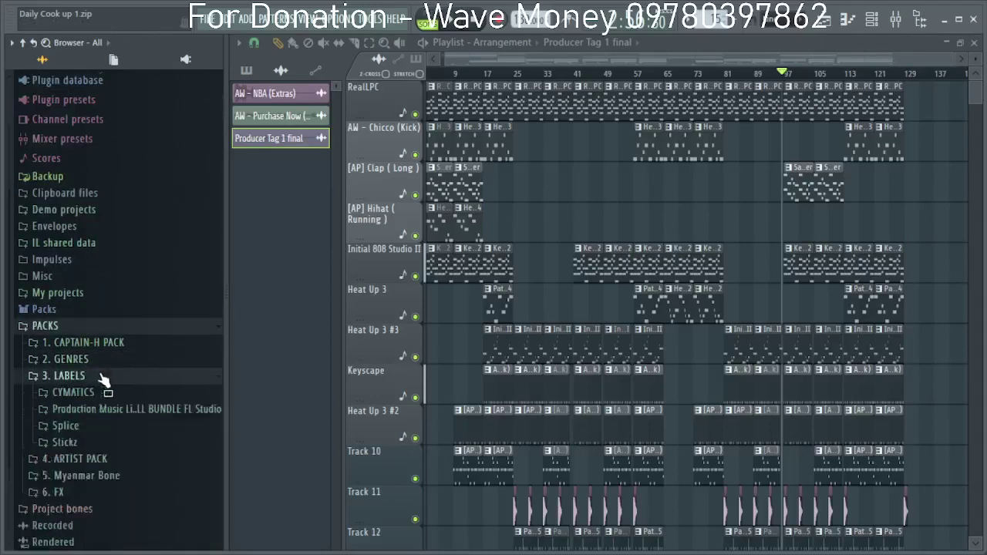
{"action": "left_click", "coordinate": [105, 328]}
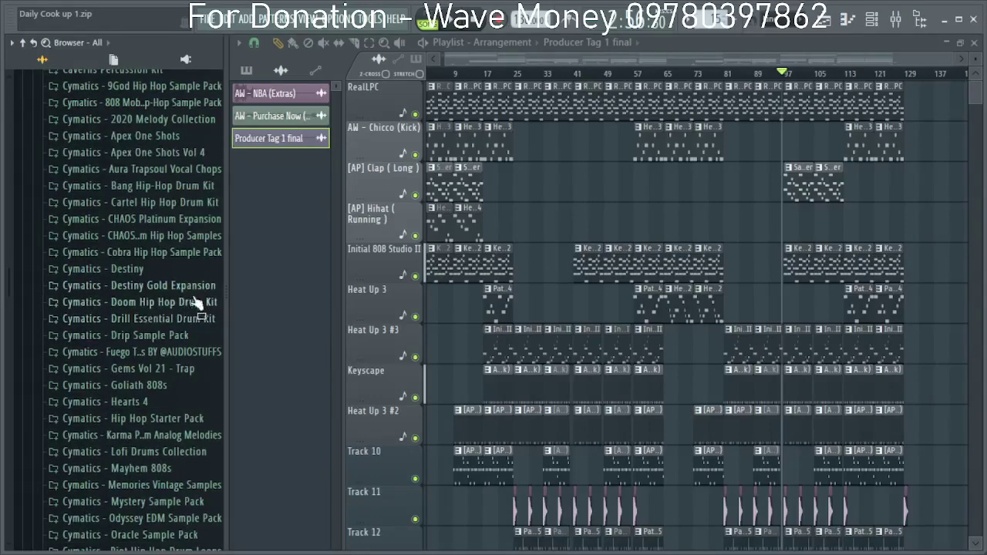
{"action": "left_click", "coordinate": [179, 303]}
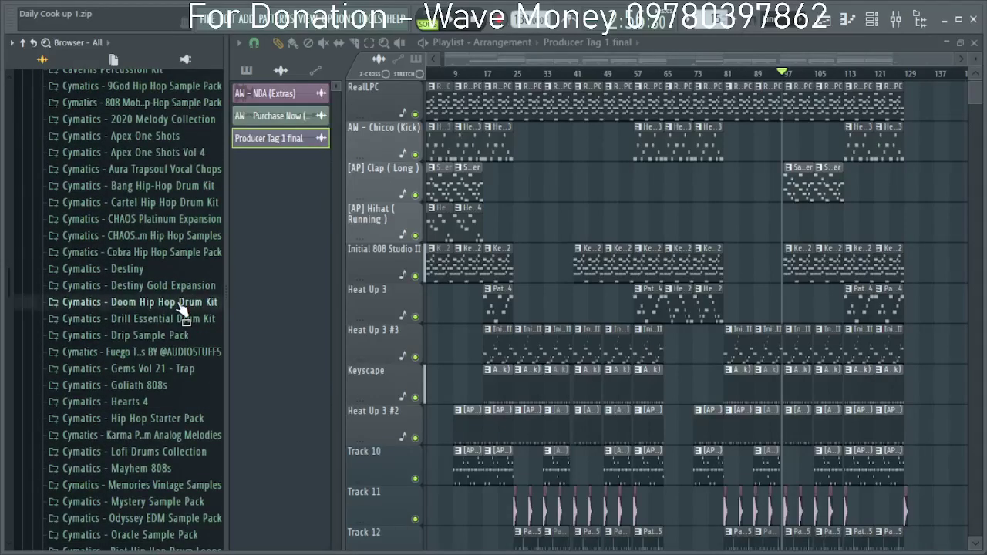
{"action": "left_click", "coordinate": [106, 336]}
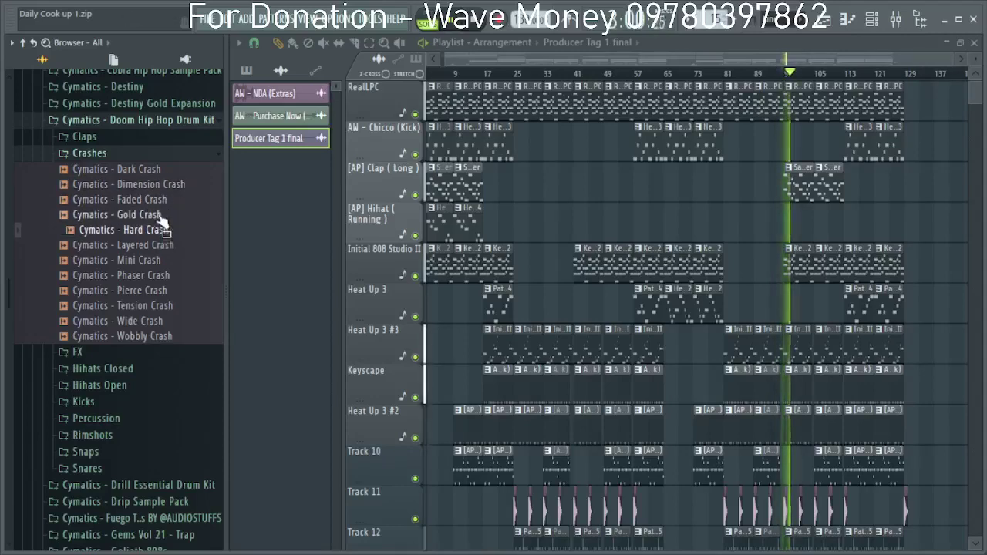
Preview the Dark, Tension, Wide and Wobbly Crash samples and audition them against the song around bar 97.
{"action": "key", "text": "space"}
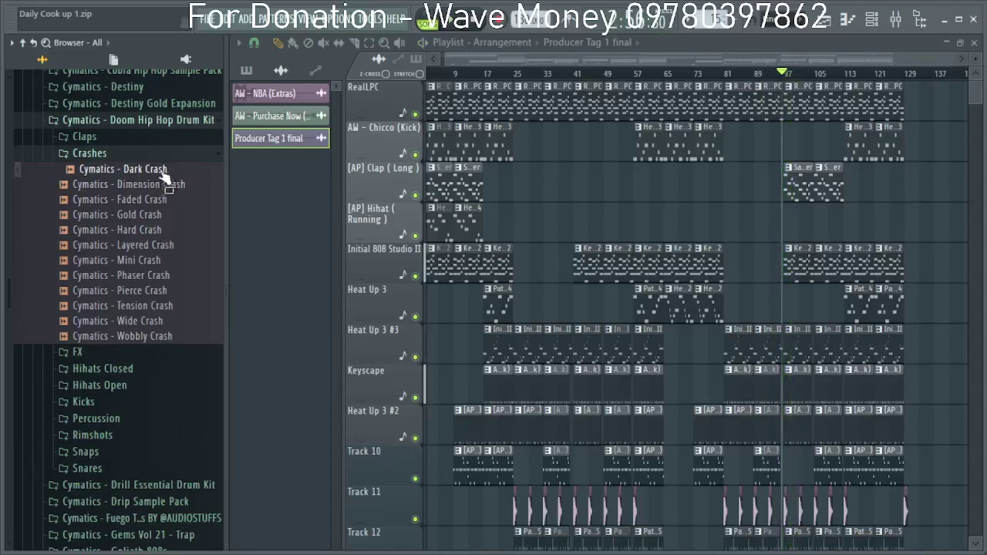
{"action": "left_click", "coordinate": [168, 305]}
{"action": "left_click", "coordinate": [166, 323]}
{"action": "left_click", "coordinate": [169, 337]}
{"action": "left_click", "coordinate": [166, 323]}
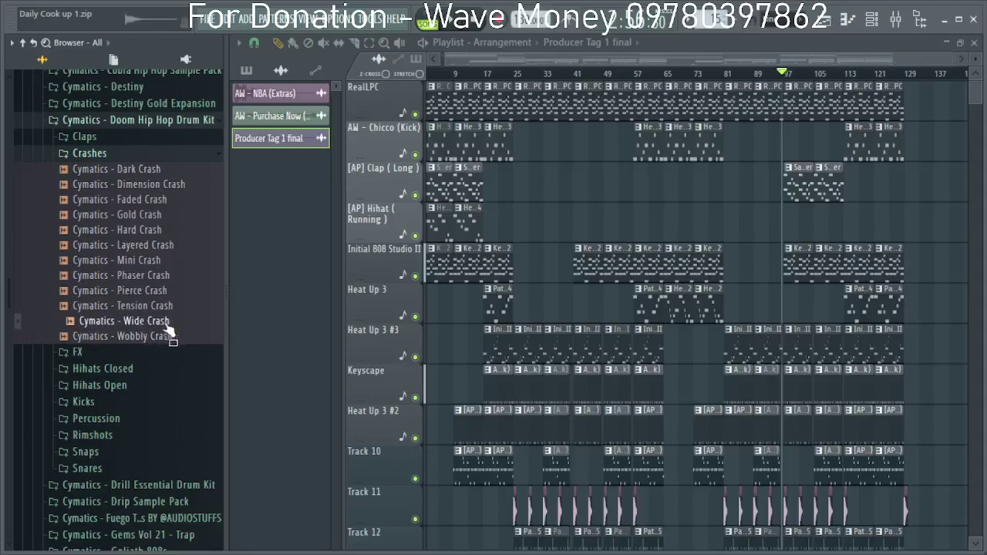
{"action": "left_click", "coordinate": [170, 340]}
{"action": "key", "text": "space"}
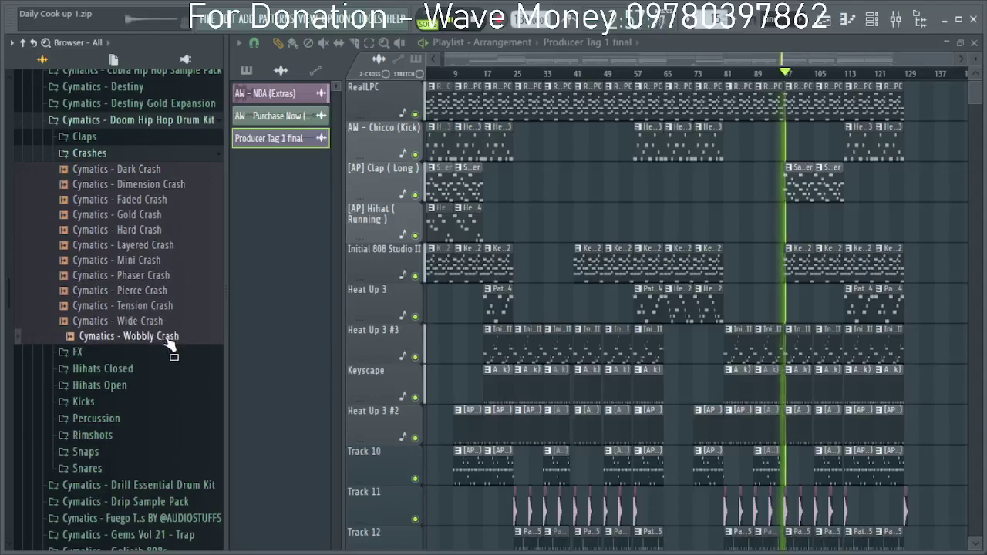
{"action": "key", "text": "space"}
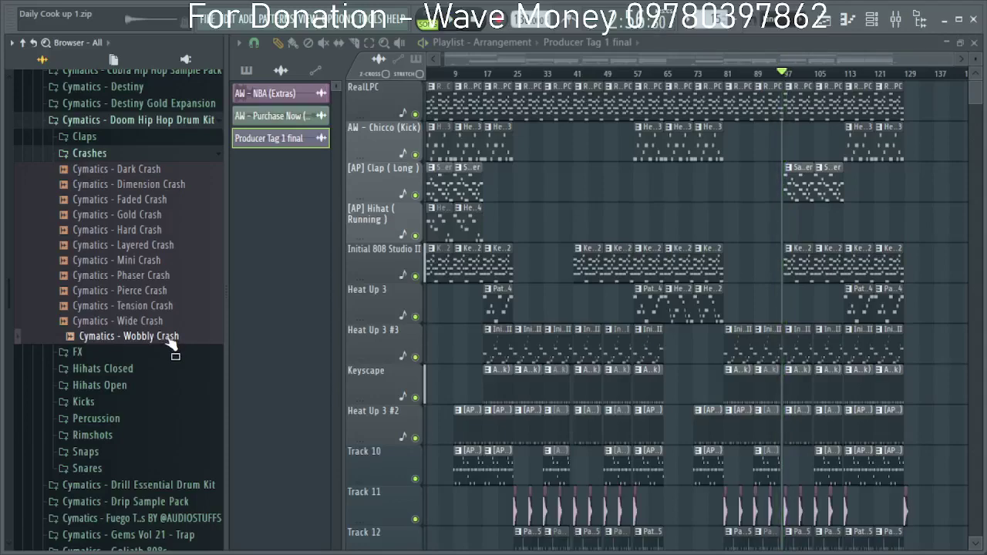
Place the Cymatics - Wobbly Crash sample at bar 25 on Track 14 of the Playlist.
{"action": "scroll", "coordinate": [178, 309], "scroll_direction": "down", "scroll_amount": 4}
{"action": "scroll", "coordinate": [716, 259], "scroll_direction": "down", "scroll_amount": 5}
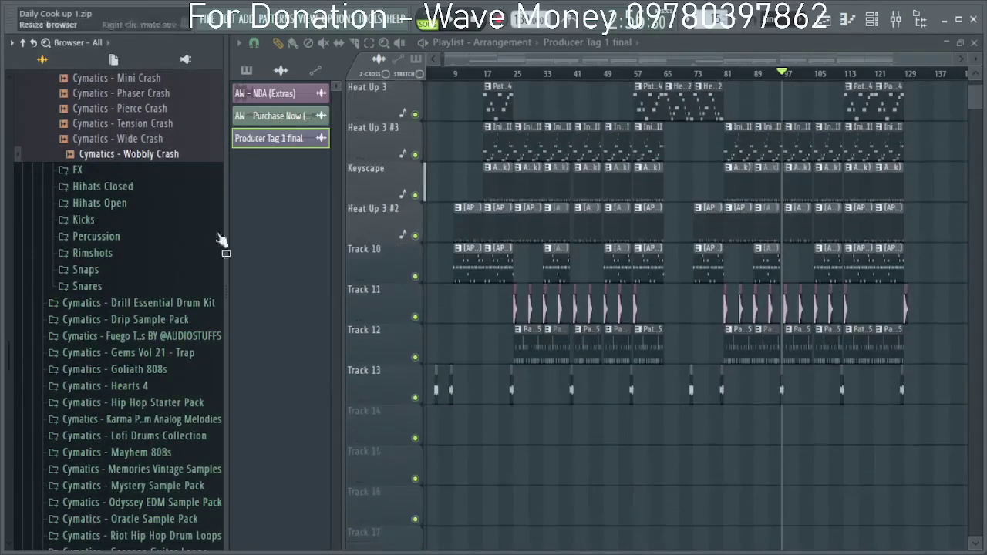
{"action": "left_click_drag", "start_coordinate": [170, 158], "coordinate": [499, 431]}
{"action": "scroll", "coordinate": [526, 434], "scroll_direction": "up", "scroll_amount": 5}
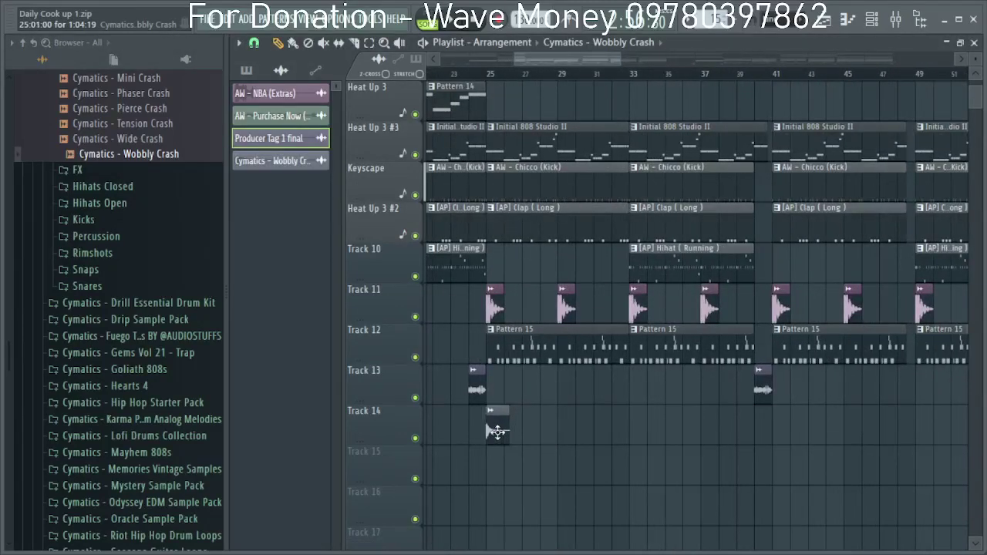
{"action": "scroll", "coordinate": [496, 432], "scroll_direction": "up", "scroll_amount": 4}
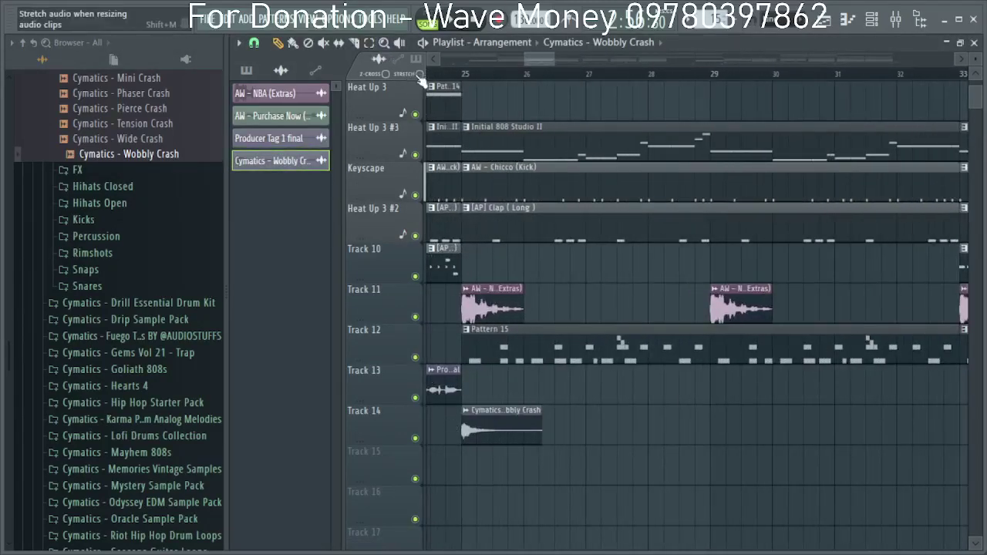
Turn off Playlist snapping and shorten the Wobbly Crash clip at bar 25 to one bar, stretching its audio.
{"action": "left_click", "coordinate": [254, 43]}
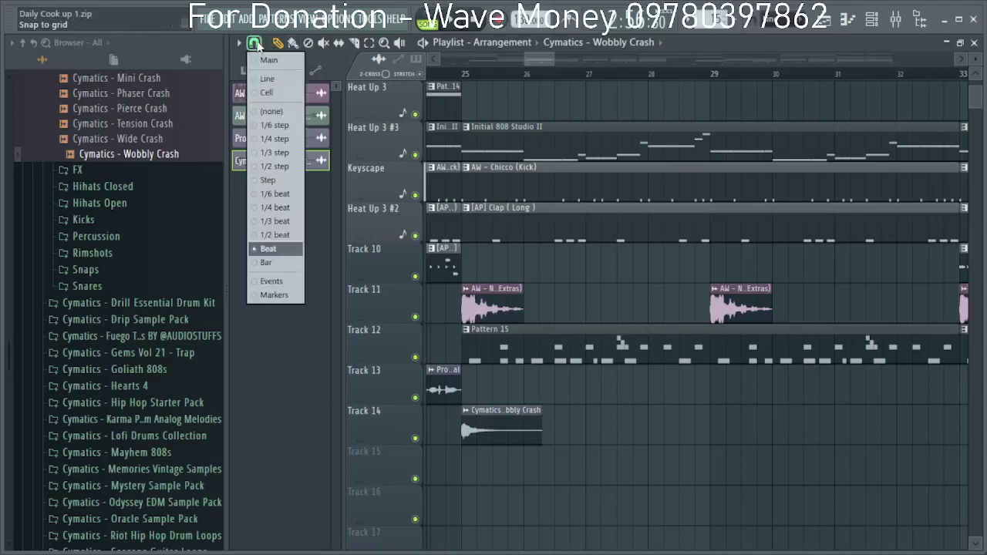
{"action": "left_click", "coordinate": [272, 122]}
{"action": "scroll", "coordinate": [540, 438], "scroll_direction": "up", "scroll_amount": 2}
{"action": "left_click_drag", "start_coordinate": [523, 433], "coordinate": [500, 441]}
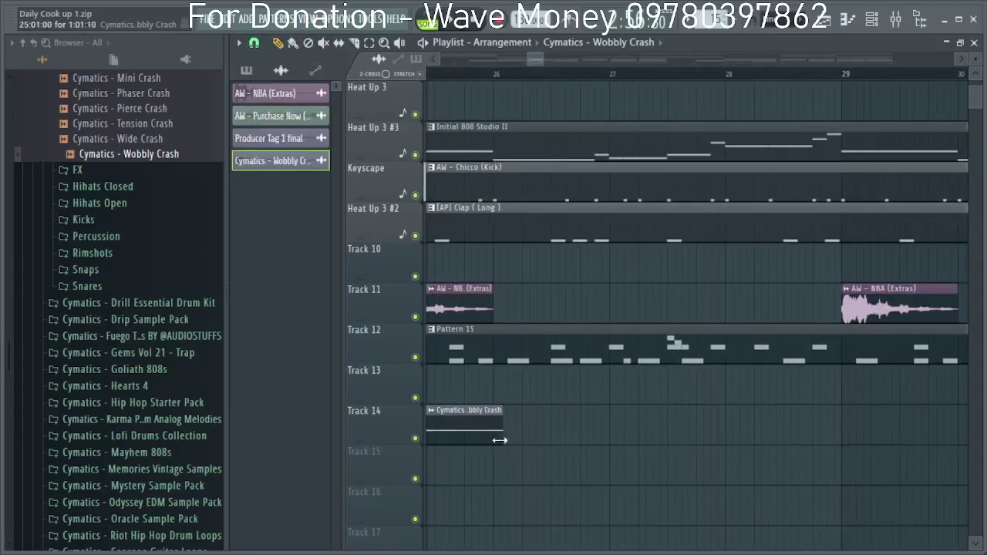
{"action": "scroll", "coordinate": [489, 442], "scroll_direction": "up", "scroll_amount": 3}
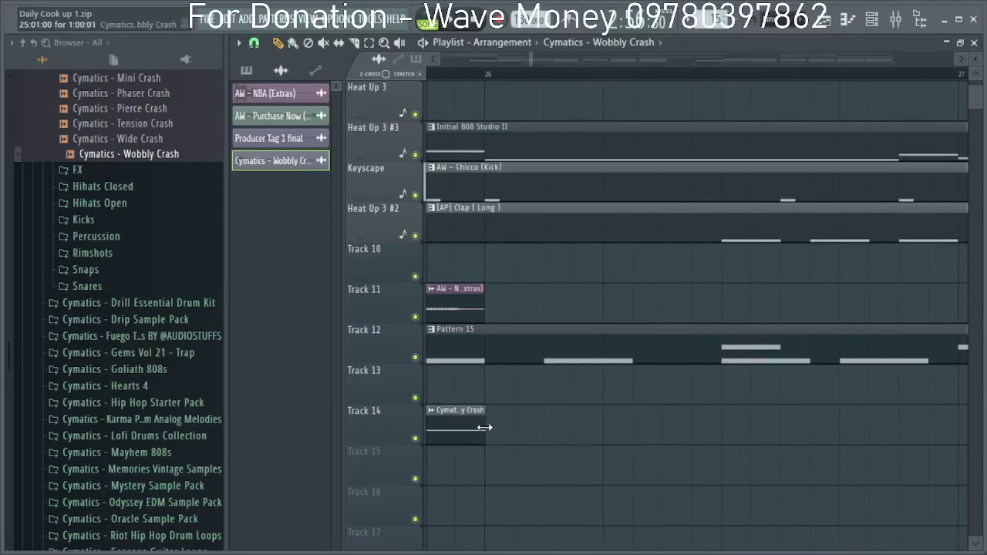
Play the song into bar 25 and check the Wobbly Crash clip's sample settings.
{"action": "scroll", "coordinate": [483, 429], "scroll_direction": "down", "scroll_amount": 10}
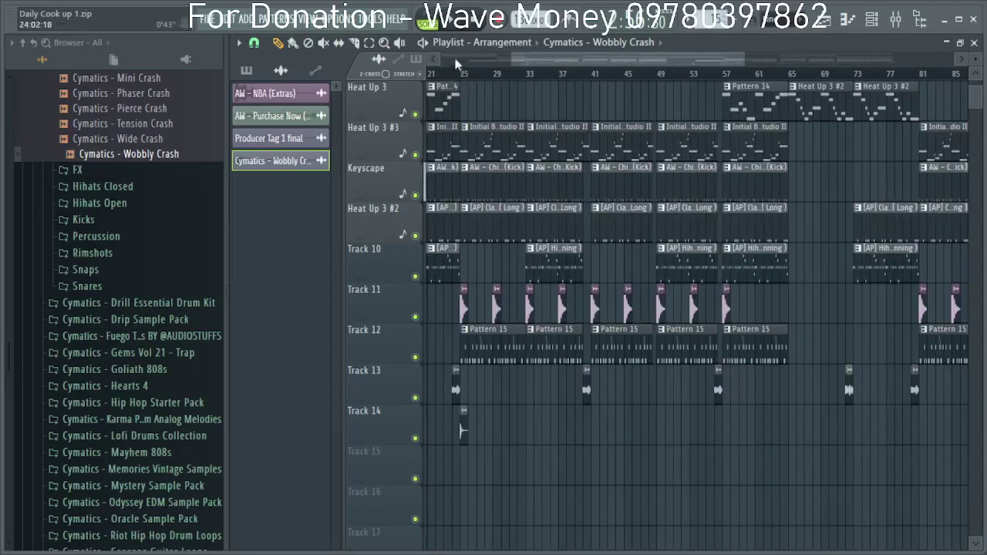
{"action": "scroll", "coordinate": [465, 436], "scroll_direction": "up", "scroll_amount": 2}
{"action": "double_click", "coordinate": [469, 432]}
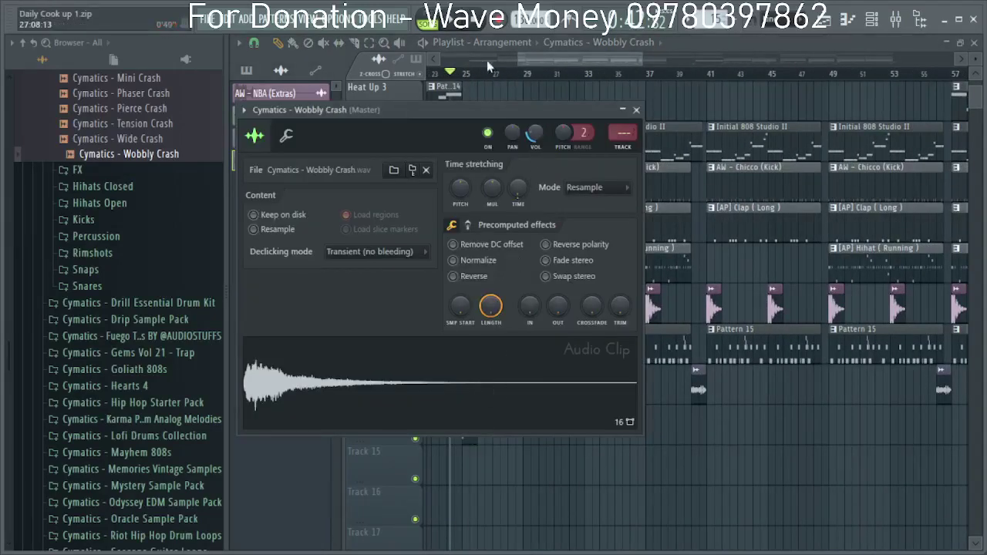
{"action": "left_click", "coordinate": [637, 109]}
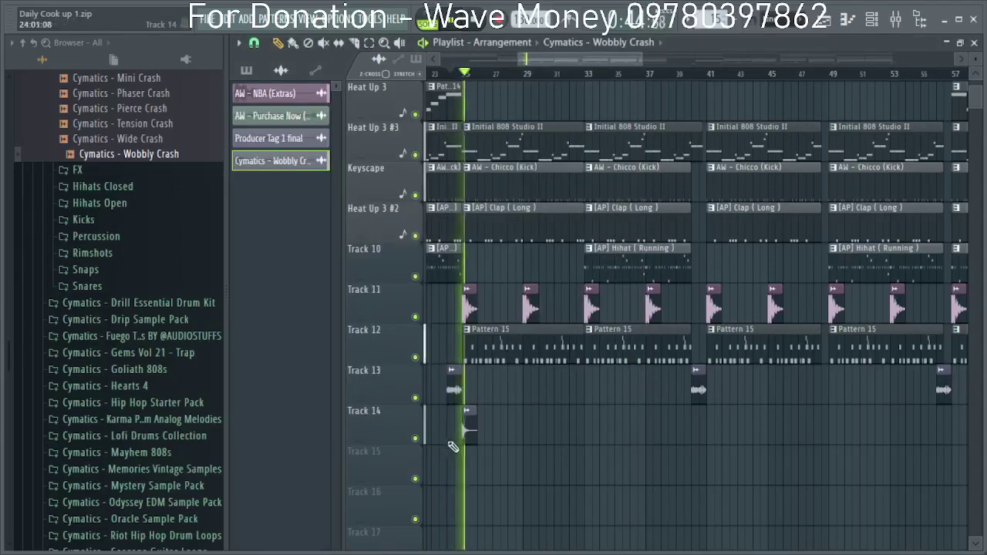
{"action": "double_click", "coordinate": [469, 431]}
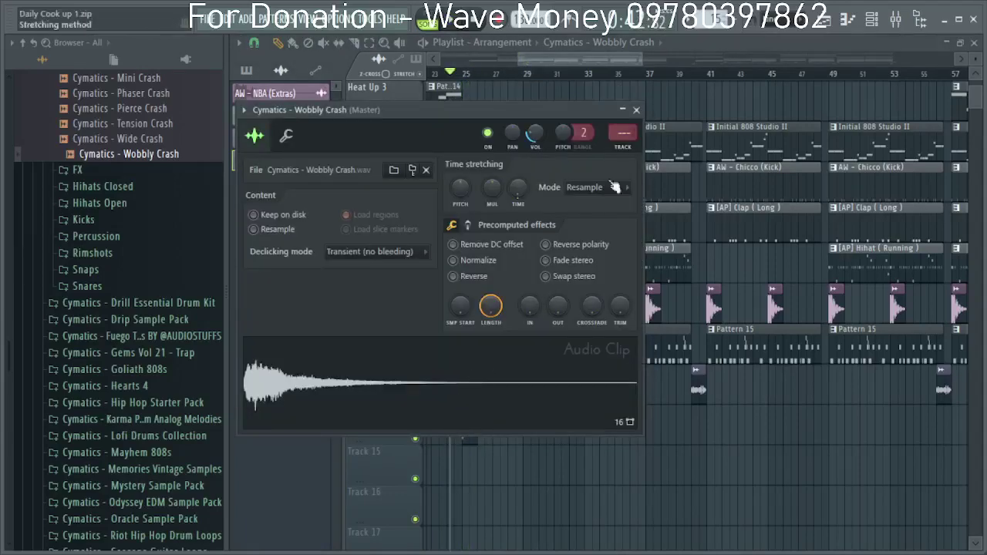
{"action": "left_click", "coordinate": [637, 109]}
Add a second Wobbly Crash clip on Track 14, aligned to the start of bar 9.
{"action": "scroll", "coordinate": [505, 455], "scroll_direction": "up", "scroll_amount": 2}
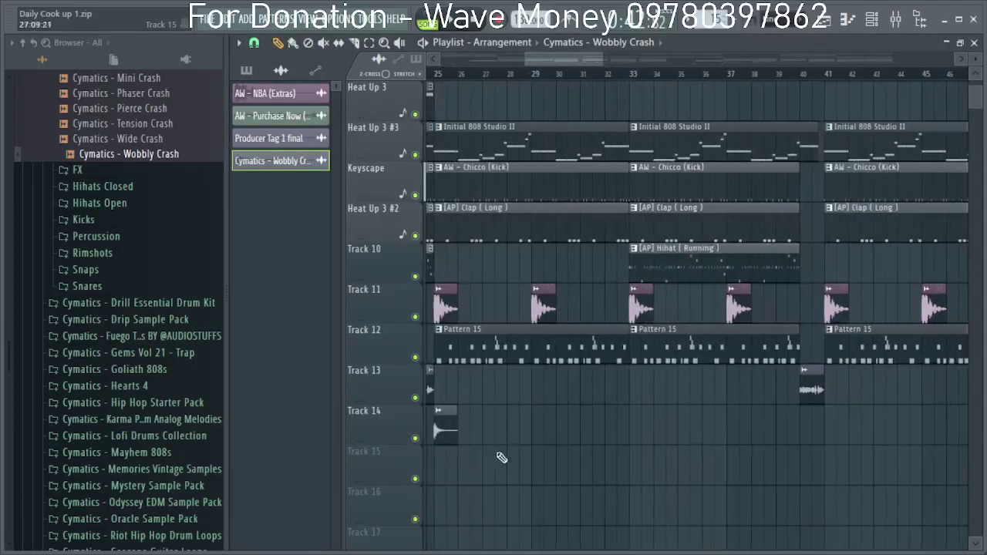
{"action": "scroll", "coordinate": [489, 478], "scroll_direction": "up", "scroll_amount": 2}
{"action": "left_click_drag", "start_coordinate": [568, 57], "coordinate": [434, 63]}
{"action": "left_click", "coordinate": [255, 43]}
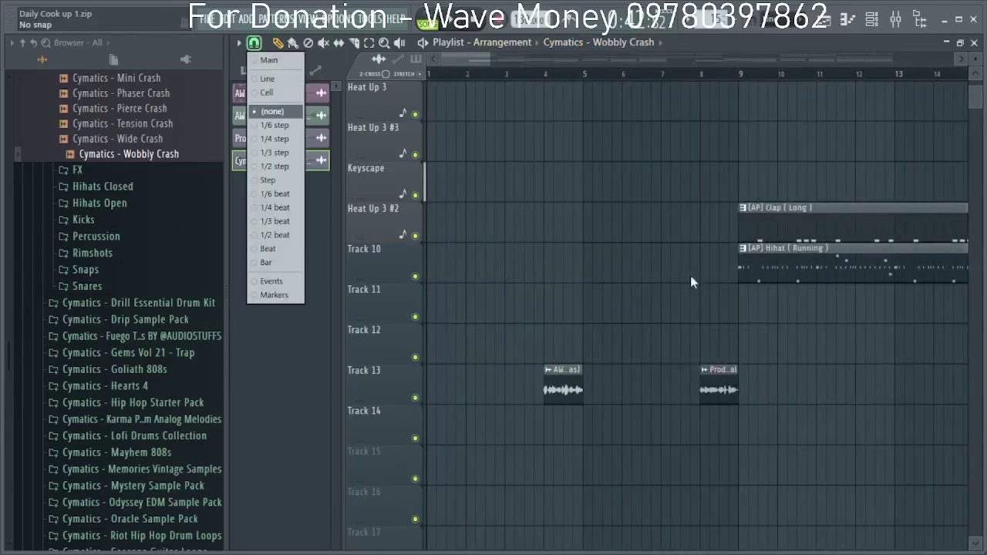
{"action": "left_click", "coordinate": [791, 345]}
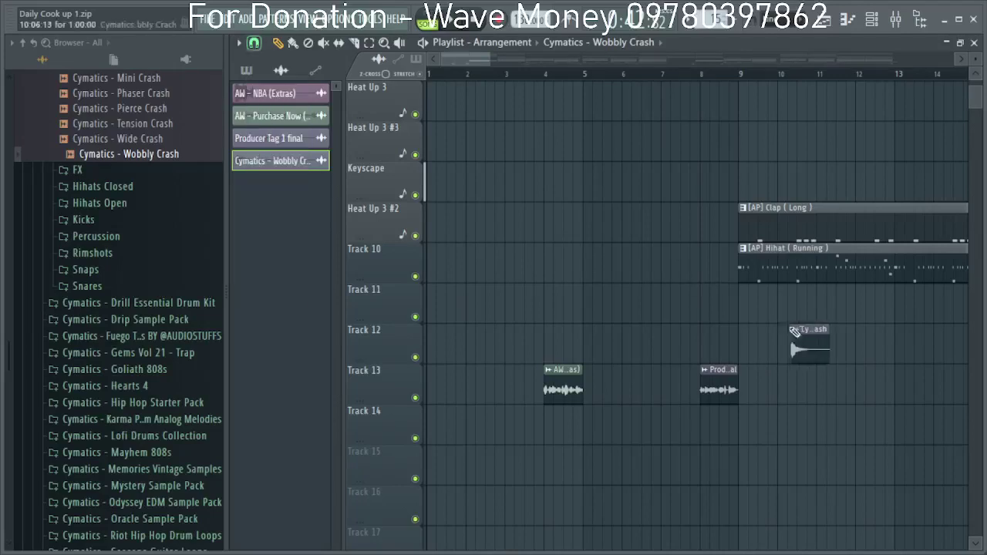
{"action": "left_click_drag", "start_coordinate": [800, 347], "coordinate": [749, 440]}
{"action": "scroll", "coordinate": [753, 379], "scroll_direction": "up", "scroll_amount": 3}
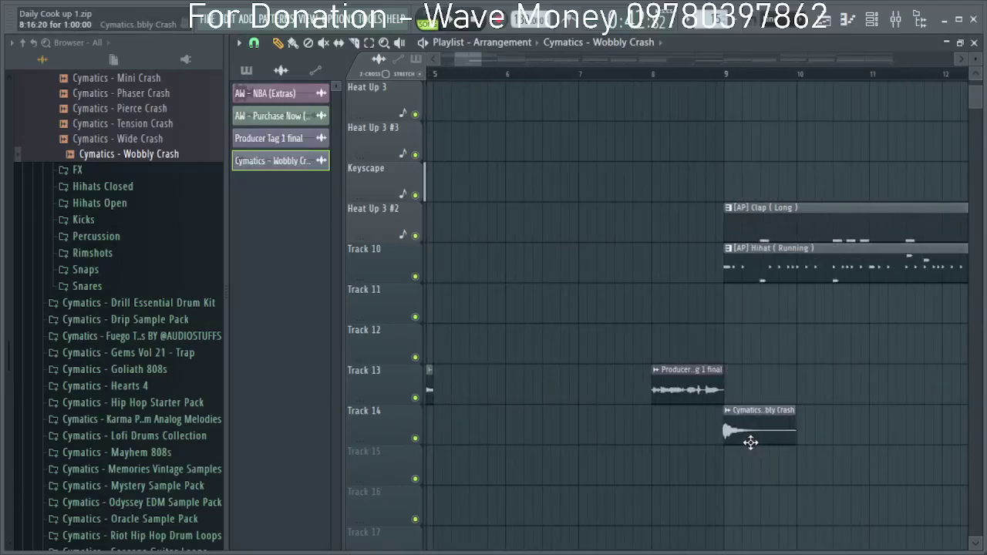
{"action": "scroll", "coordinate": [743, 441], "scroll_direction": "up", "scroll_amount": 5}
{"action": "scroll", "coordinate": [732, 429], "scroll_direction": "up", "scroll_amount": 5}
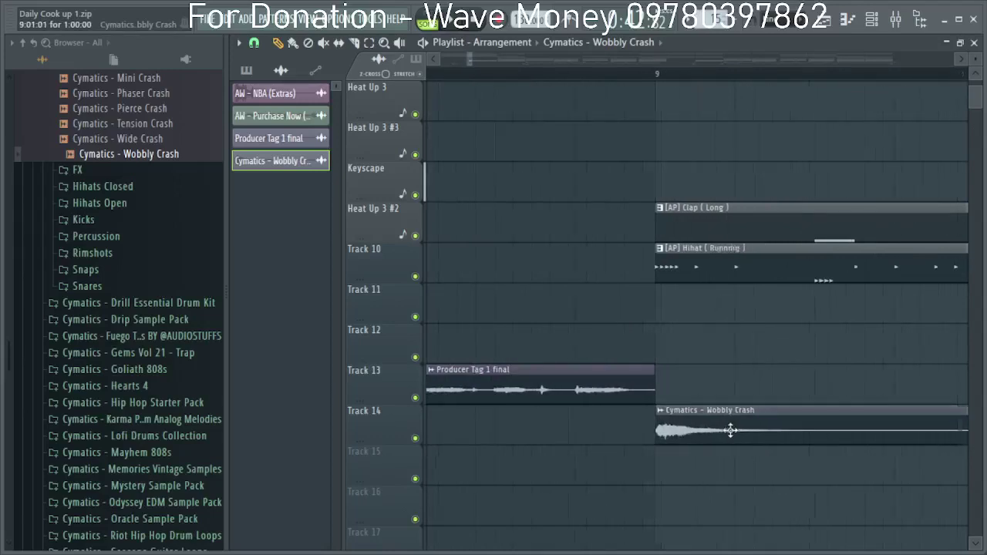
{"action": "left_click_drag", "start_coordinate": [625, 433], "coordinate": [624, 433]}
Stretch the Wobbly Crash clip at bar 9 to about one and a half bars and play it back.
{"action": "scroll", "coordinate": [628, 435], "scroll_direction": "down", "scroll_amount": 3}
{"action": "scroll", "coordinate": [688, 473], "scroll_direction": "down", "scroll_amount": 3}
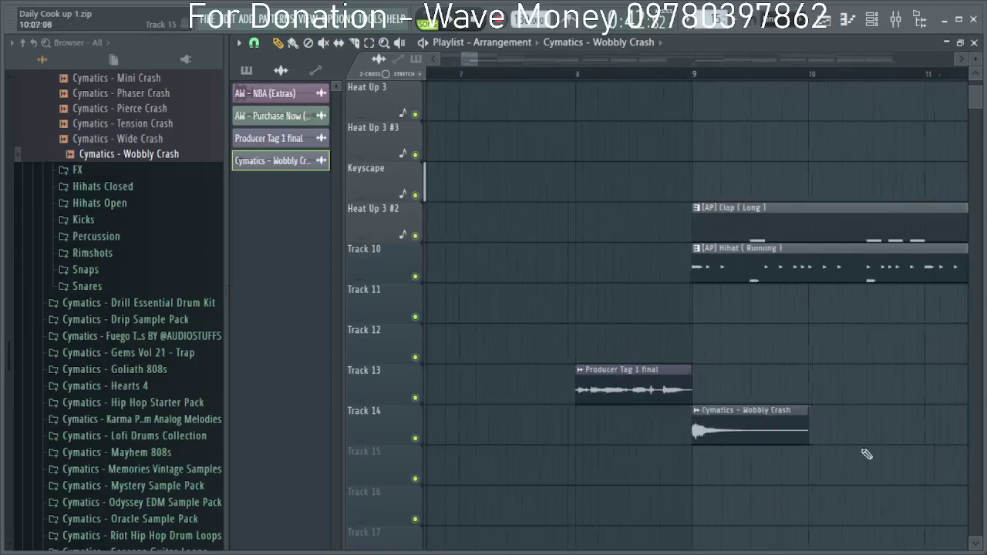
{"action": "left_click_drag", "start_coordinate": [804, 425], "coordinate": [864, 430]}
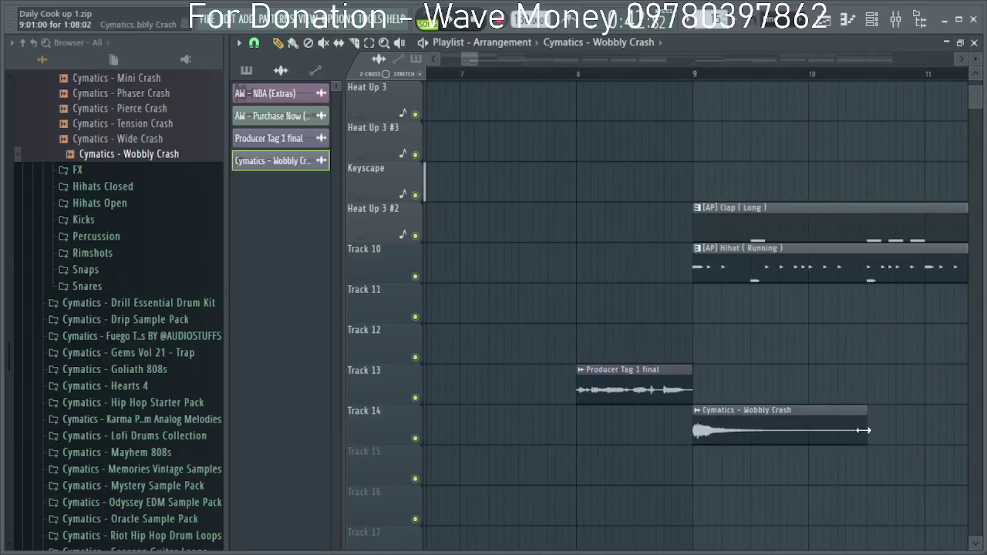
{"action": "key", "text": "space"}
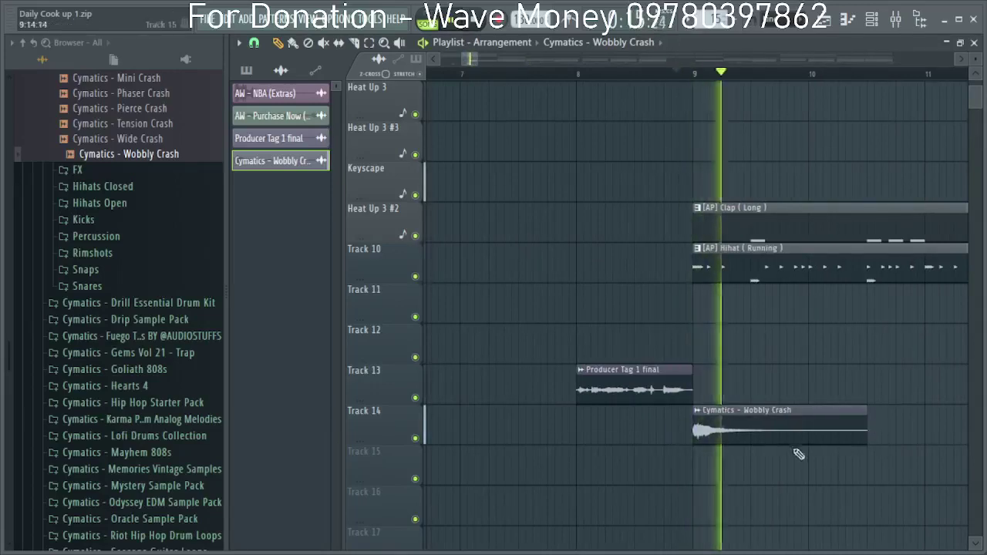
{"action": "key", "text": "space"}
Set the Wobbly Crash sample's time-stretching mode to Auto and listen to it from before bar 9.
{"action": "double_click", "coordinate": [784, 432]}
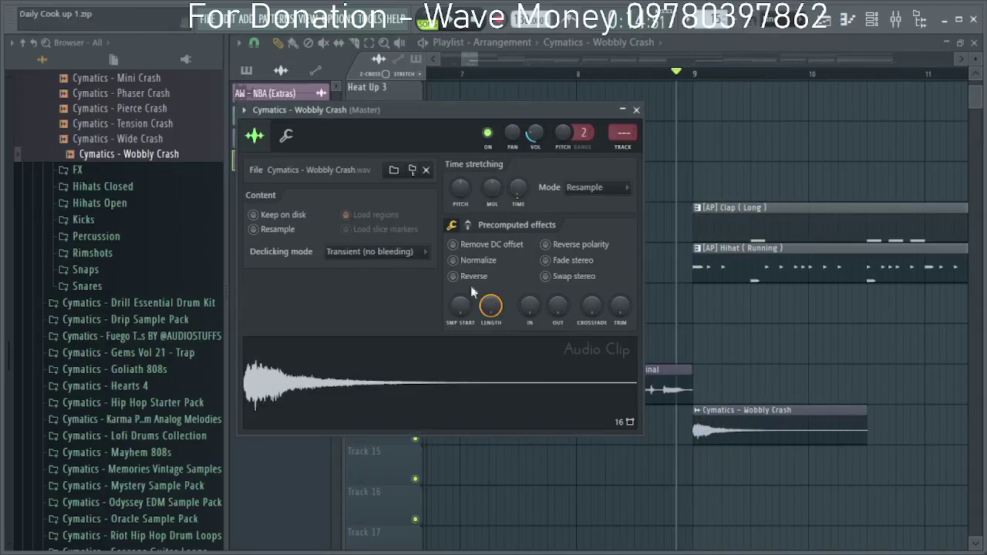
{"action": "right_click", "coordinate": [459, 195]}
{"action": "left_click", "coordinate": [479, 203]}
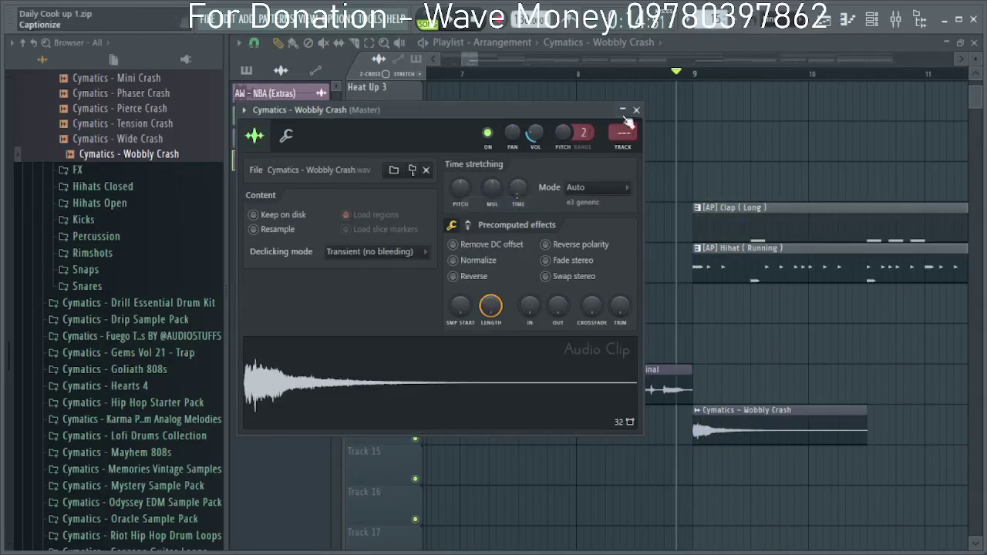
{"action": "key", "text": "space"}
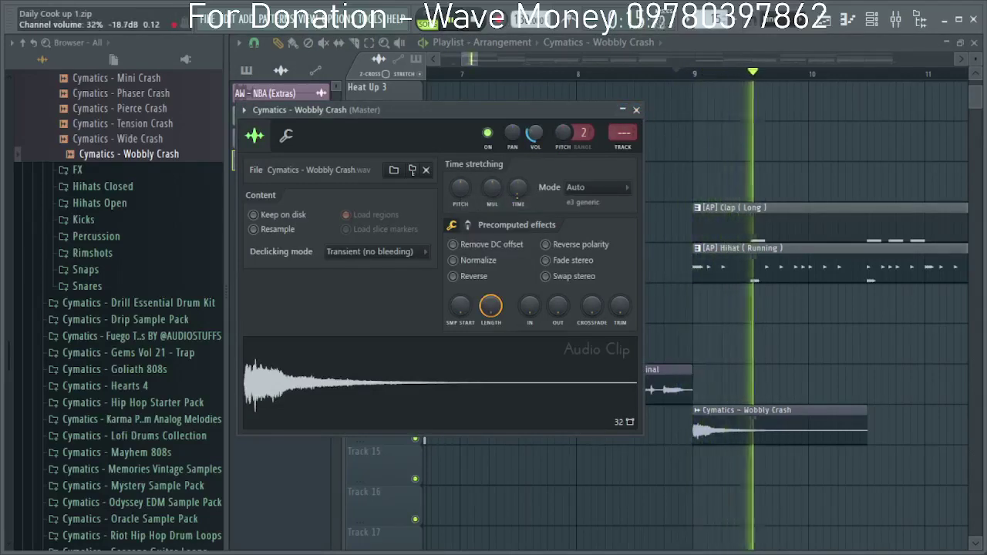
{"action": "left_click", "coordinate": [637, 109]}
{"action": "scroll", "coordinate": [655, 224], "scroll_direction": "down", "scroll_amount": 6}
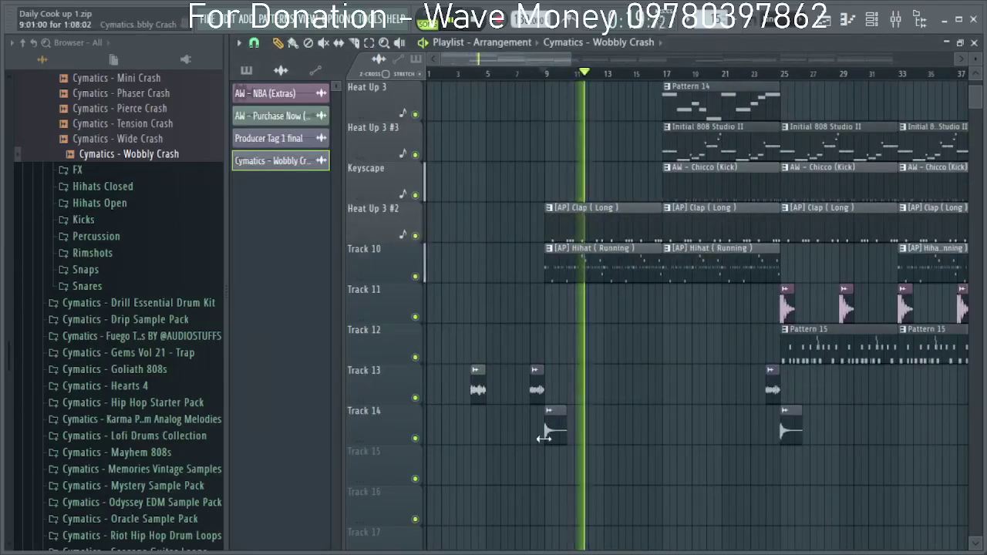
Set the Playlist snap to Beat and add a Wobbly Crash clip on Track 14 at the start of bar 17.
{"action": "left_click", "coordinate": [257, 44]}
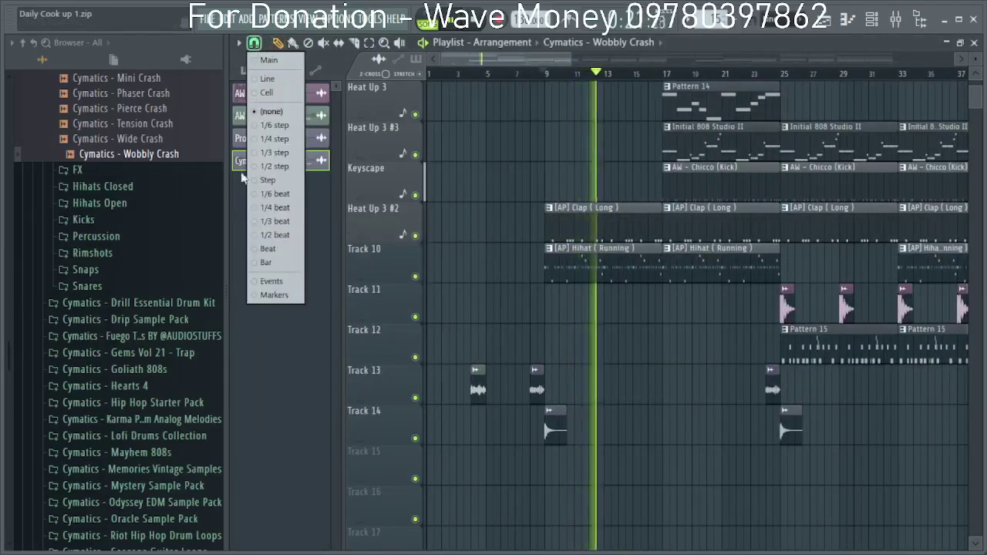
{"action": "left_click", "coordinate": [269, 249]}
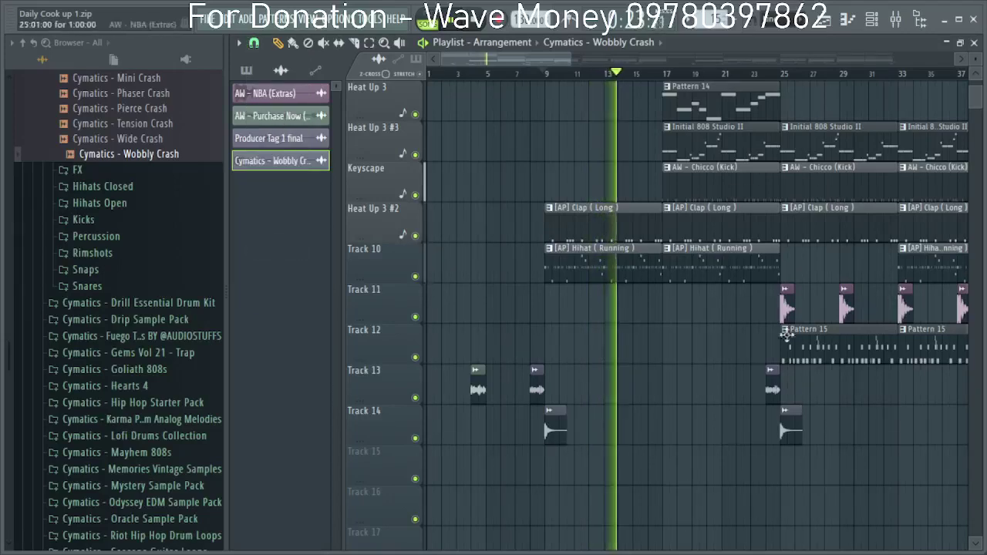
{"action": "scroll", "coordinate": [673, 423], "scroll_direction": "up", "scroll_amount": 2}
{"action": "left_click", "coordinate": [671, 422]}
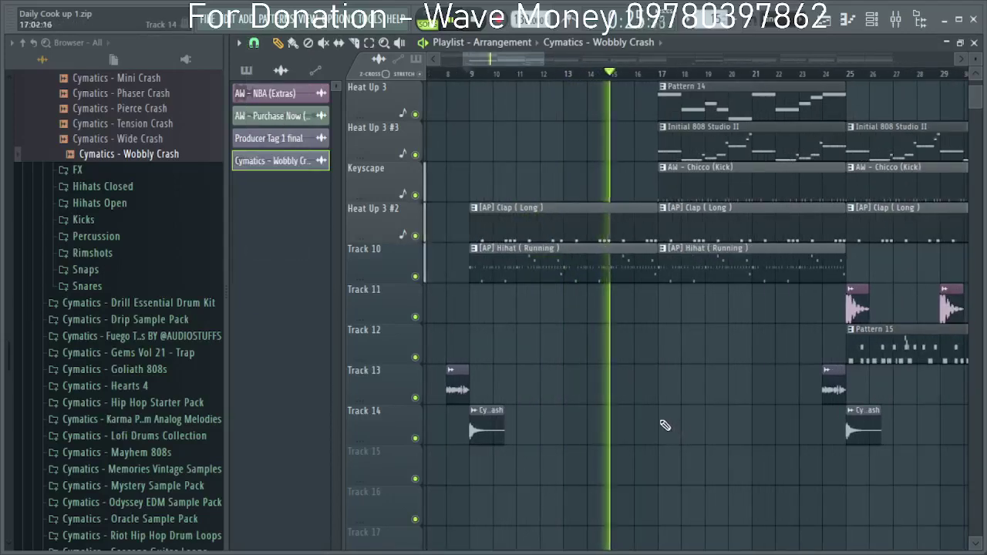
{"action": "left_click_drag", "start_coordinate": [671, 423], "coordinate": [675, 424]}
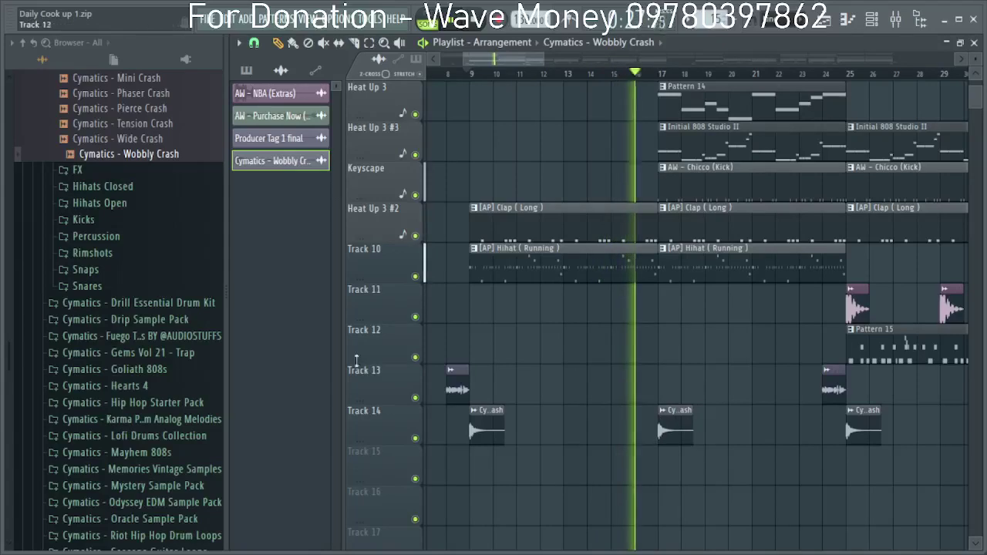
{"action": "key", "text": "space"}
{"action": "double_click", "coordinate": [679, 428]}
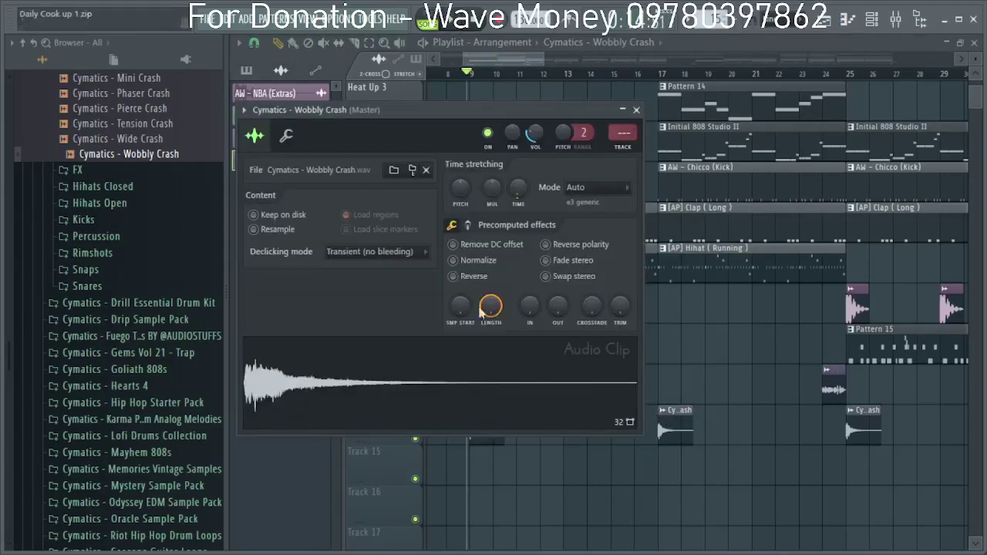
{"action": "left_click", "coordinate": [472, 277]}
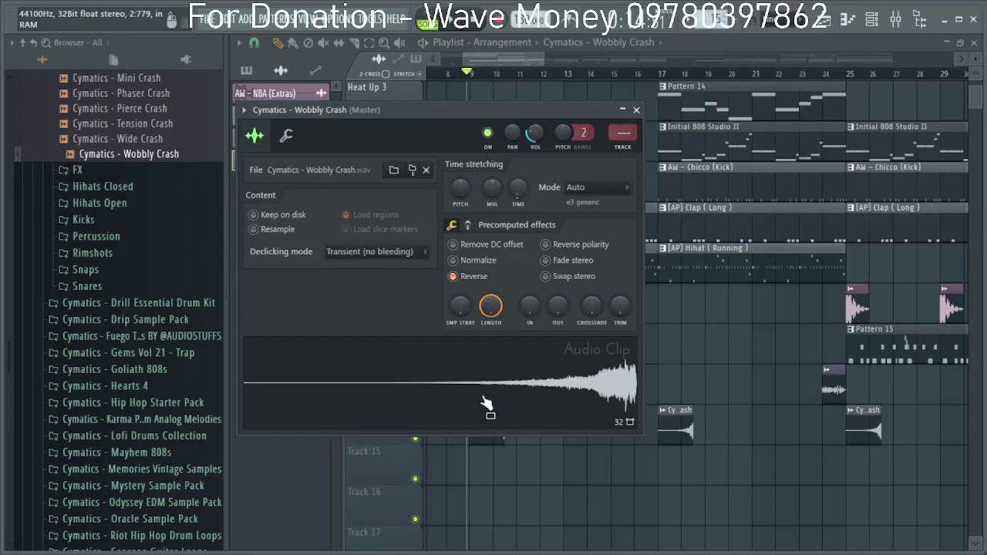
{"action": "left_click", "coordinate": [459, 277]}
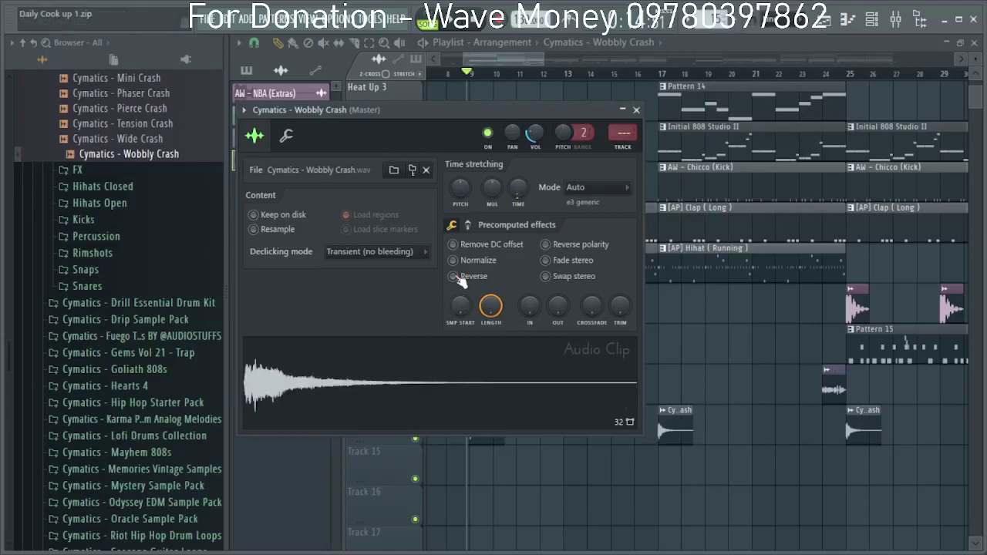
{"action": "left_click", "coordinate": [637, 110]}
{"action": "right_click", "coordinate": [665, 417]}
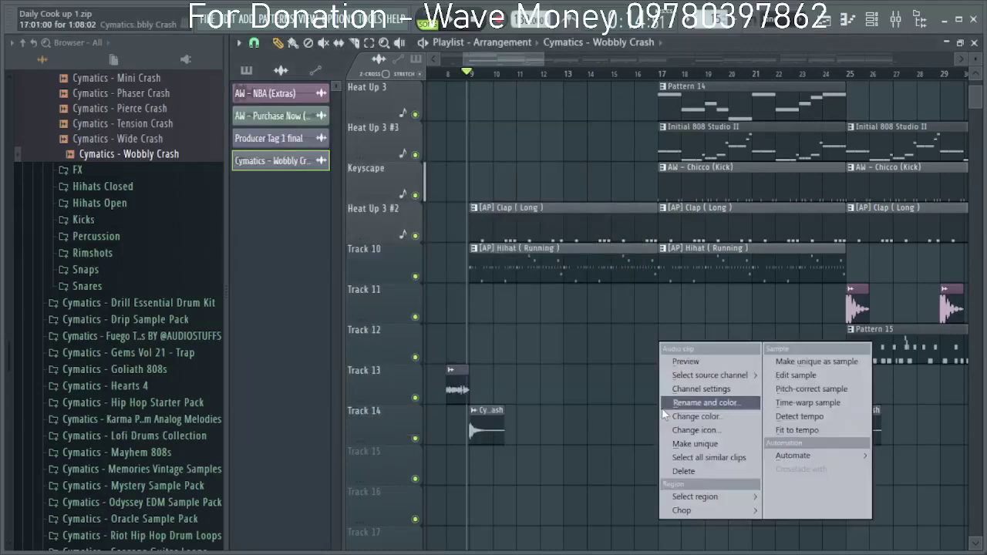
Place a Wobbly Crash clip on Track 15 at the start of bar 8 and make it unique.
{"action": "left_click", "coordinate": [497, 482]}
{"action": "left_click_drag", "start_coordinate": [475, 483], "coordinate": [457, 474]}
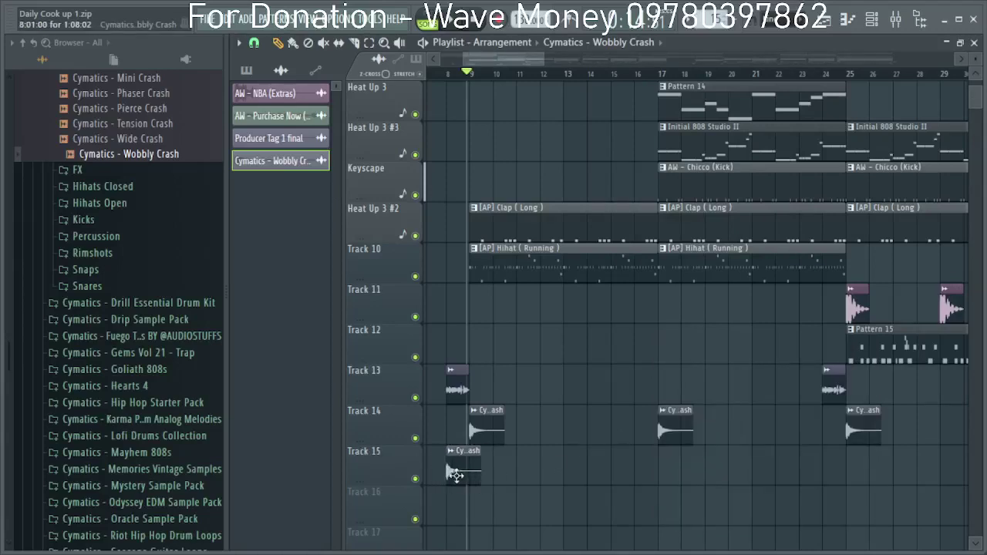
{"action": "left_click", "coordinate": [452, 454]}
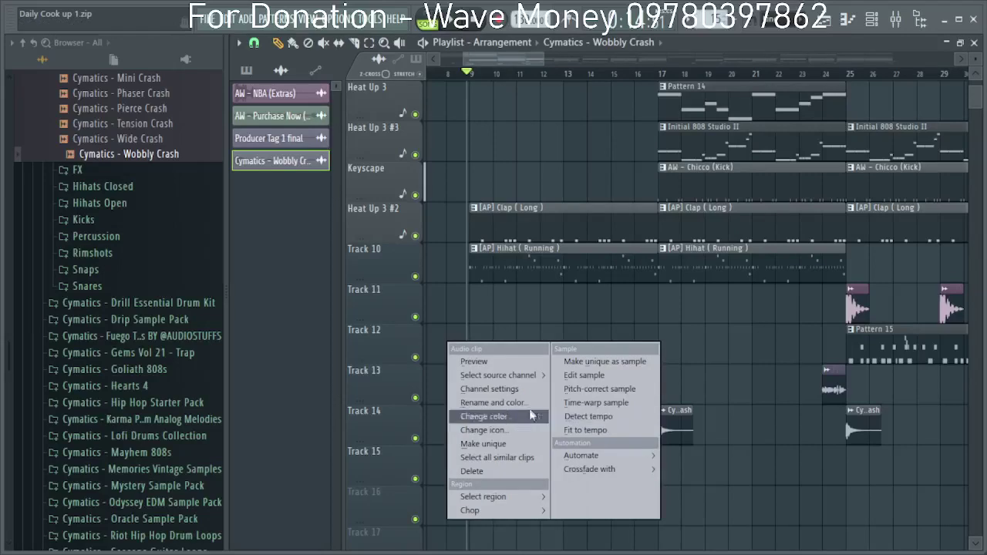
{"action": "left_click", "coordinate": [494, 445]}
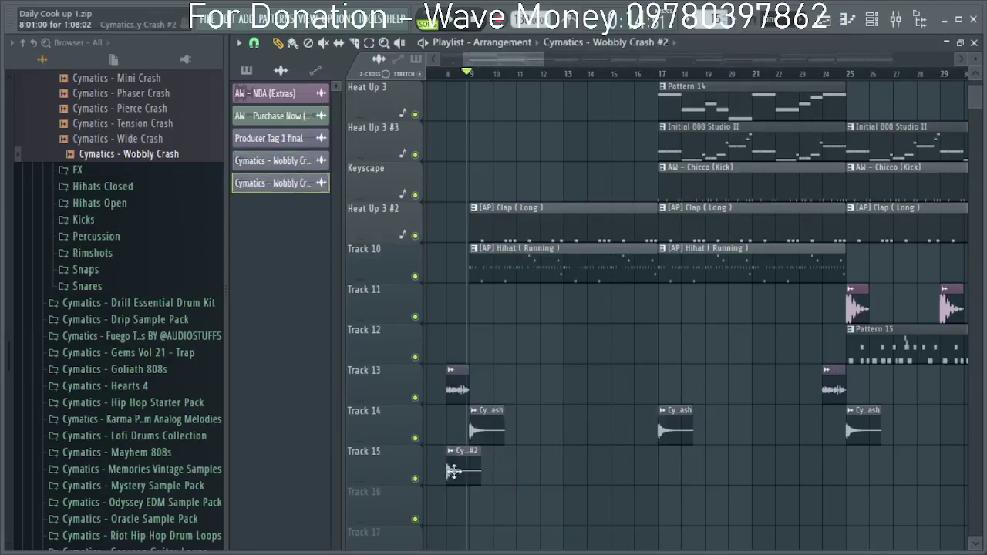
Reverse the sample of the unique crash clip on Track 15 and align its end with the start of bar 9.
{"action": "double_click", "coordinate": [453, 472]}
{"action": "left_click", "coordinate": [492, 295]}
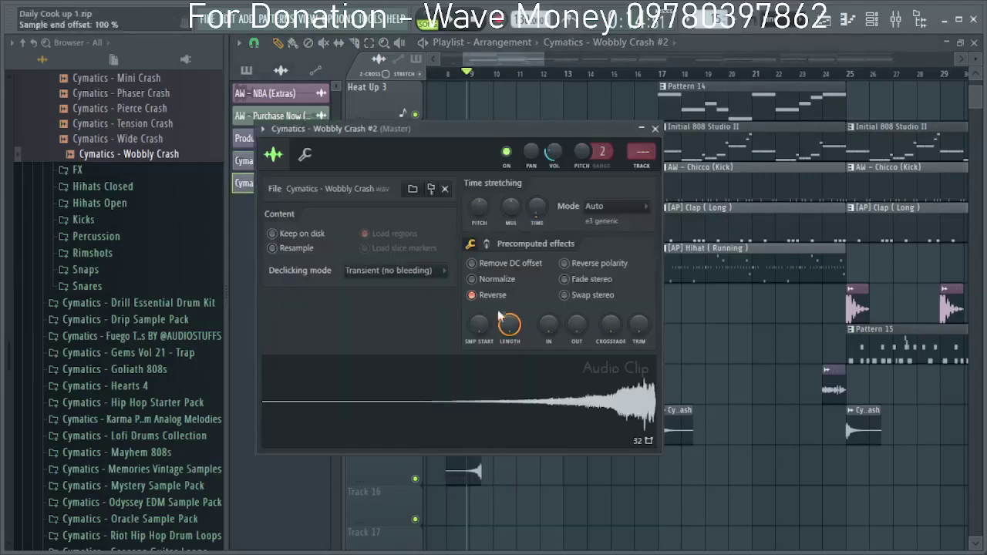
{"action": "left_click", "coordinate": [655, 128]}
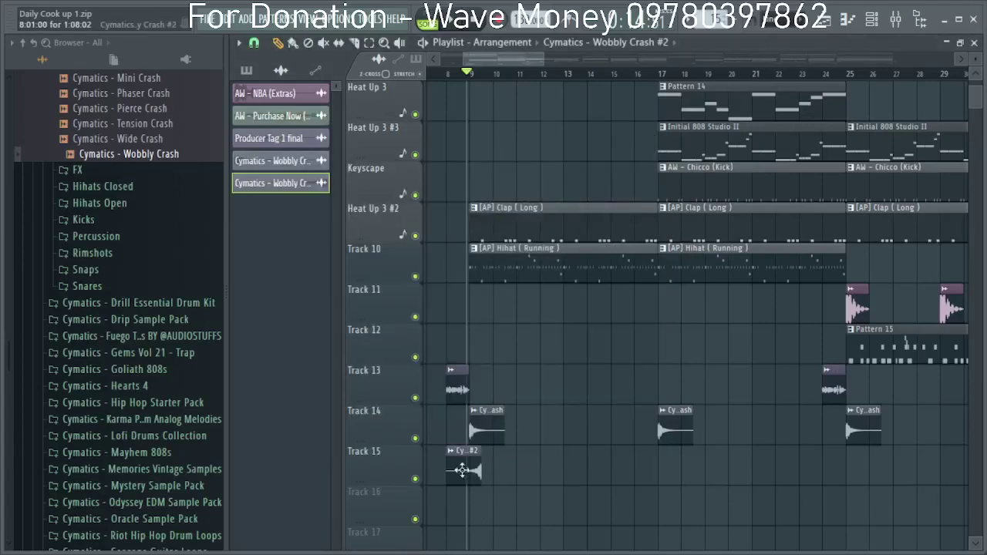
Listen to the reversed crash leading into bar 9 and check its sample settings.
{"action": "left_click", "coordinate": [443, 74]}
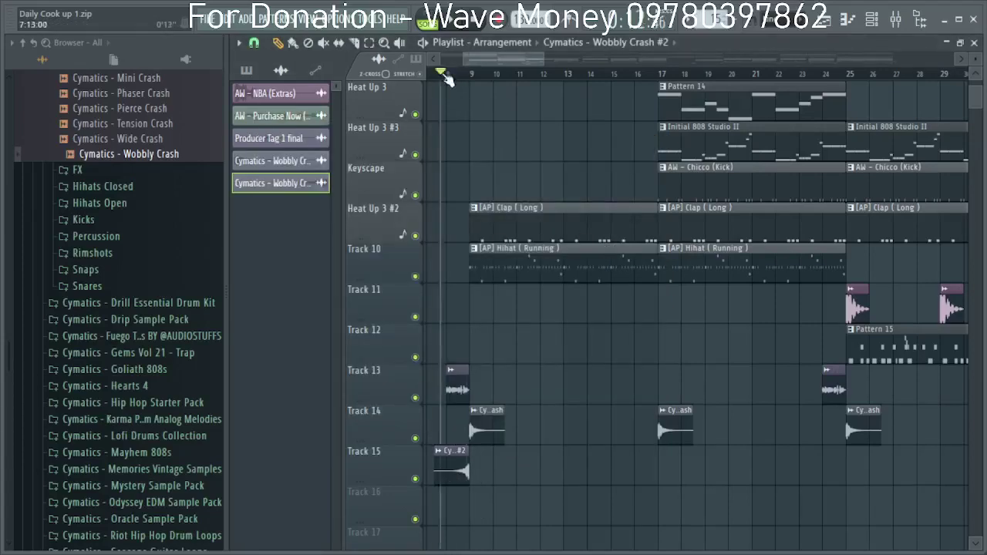
{"action": "key", "text": "space"}
{"action": "scroll", "coordinate": [522, 227], "scroll_direction": "down", "scroll_amount": 3}
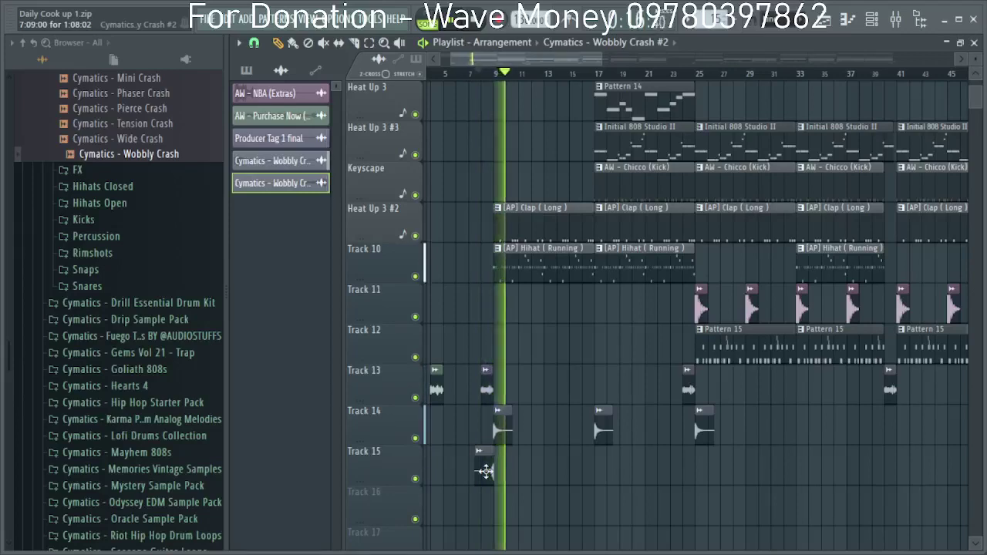
{"action": "double_click", "coordinate": [485, 470]}
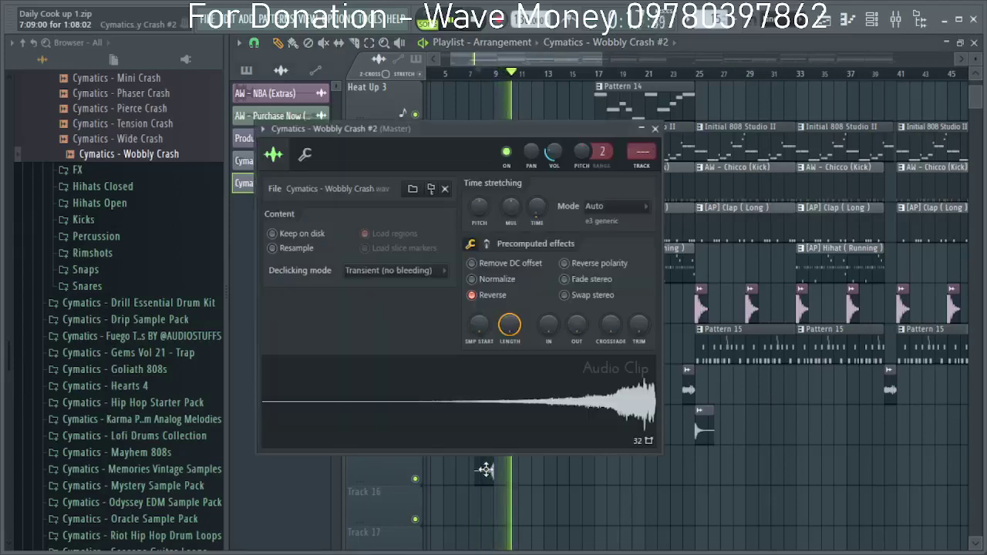
{"action": "left_click", "coordinate": [655, 129]}
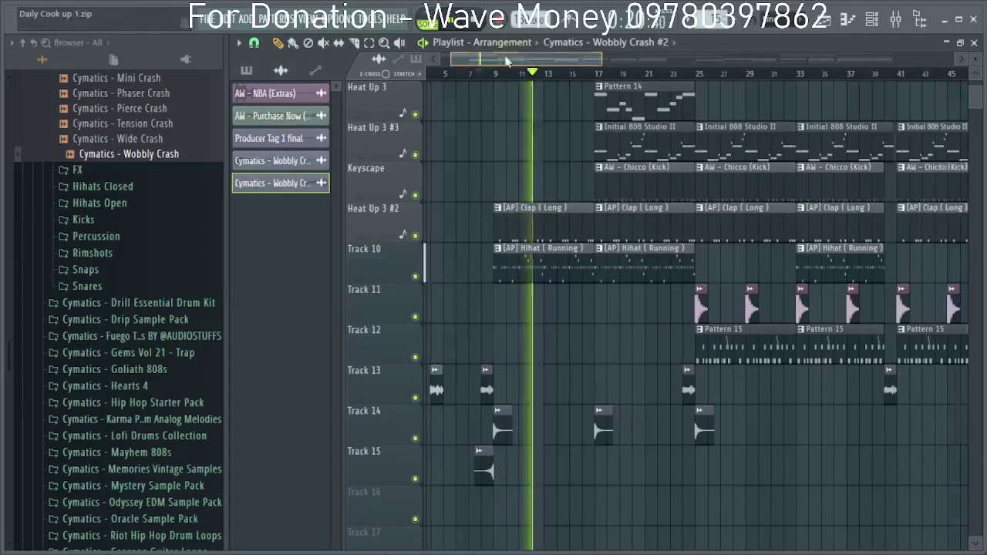
{"action": "left_click_drag", "start_coordinate": [509, 61], "coordinate": [489, 62]}
{"action": "key", "text": "space"}
{"action": "key", "text": "space"}
Move the reversed crash clip on Track 15 so it ends at the start of bar 5, and listen to it there.
{"action": "left_click_drag", "start_coordinate": [517, 474], "coordinate": [453, 474]}
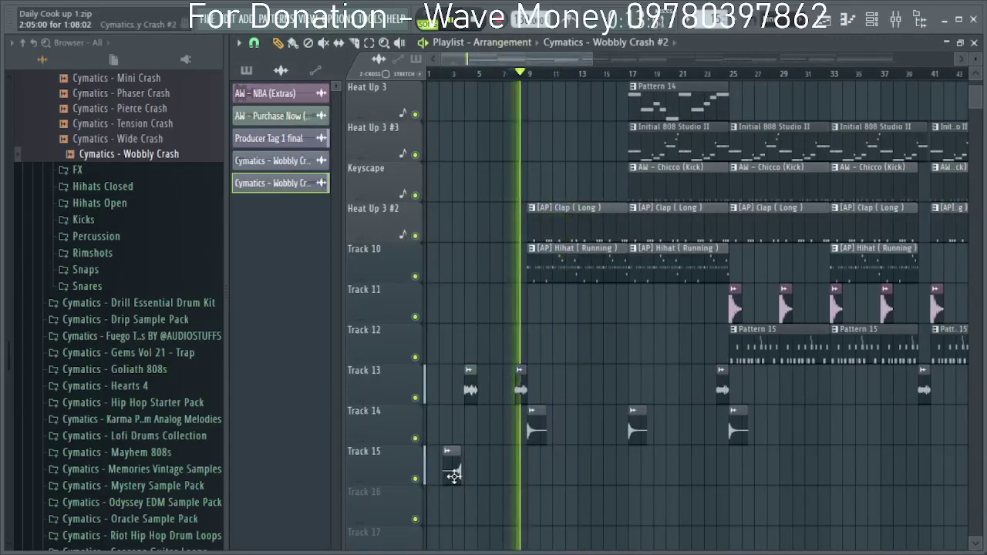
{"action": "left_click", "coordinate": [447, 74]}
{"action": "scroll", "coordinate": [369, 399], "scroll_direction": "up", "scroll_amount": 3}
{"action": "scroll", "coordinate": [369, 400], "scroll_direction": "up", "scroll_amount": 3}
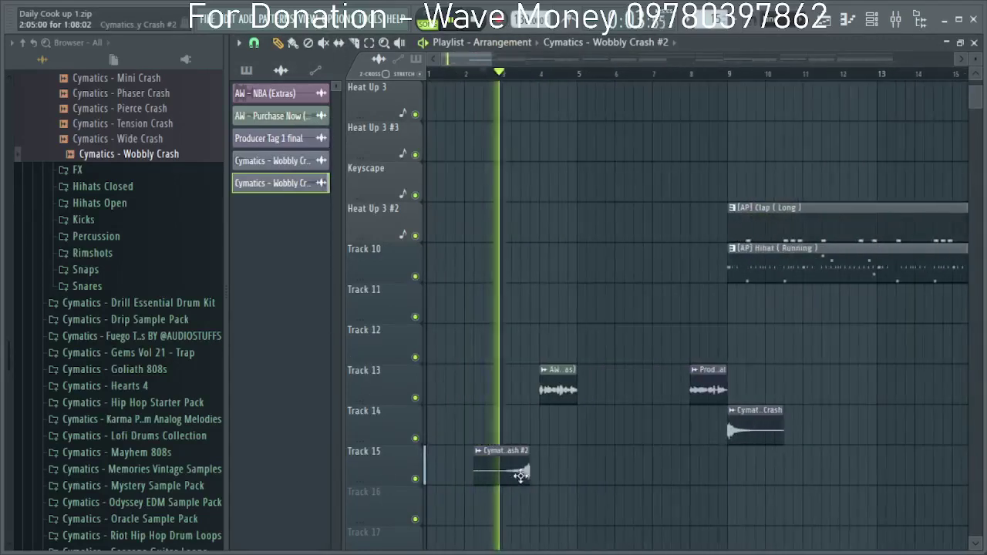
{"action": "left_click_drag", "start_coordinate": [519, 478], "coordinate": [555, 474]}
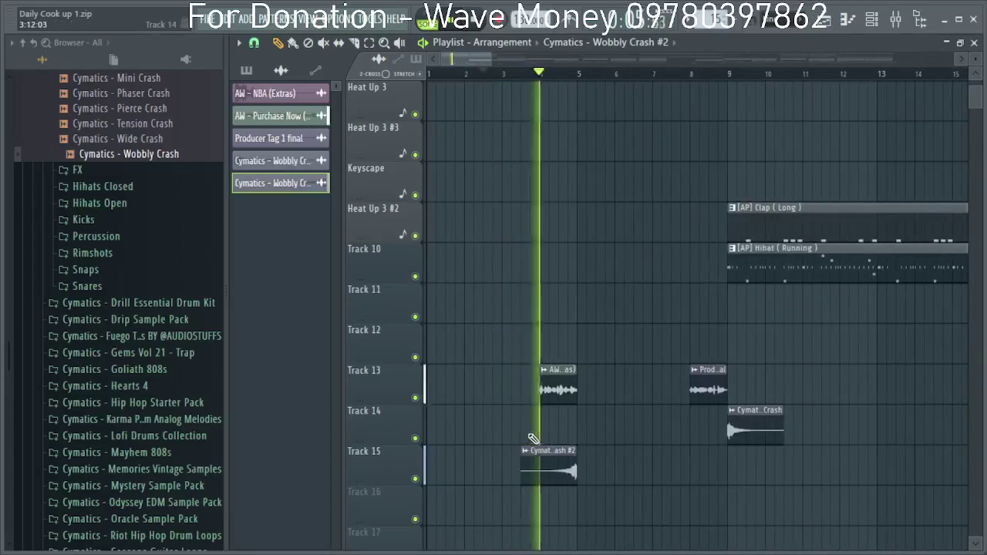
{"action": "scroll", "coordinate": [559, 456], "scroll_direction": "down", "scroll_amount": 2}
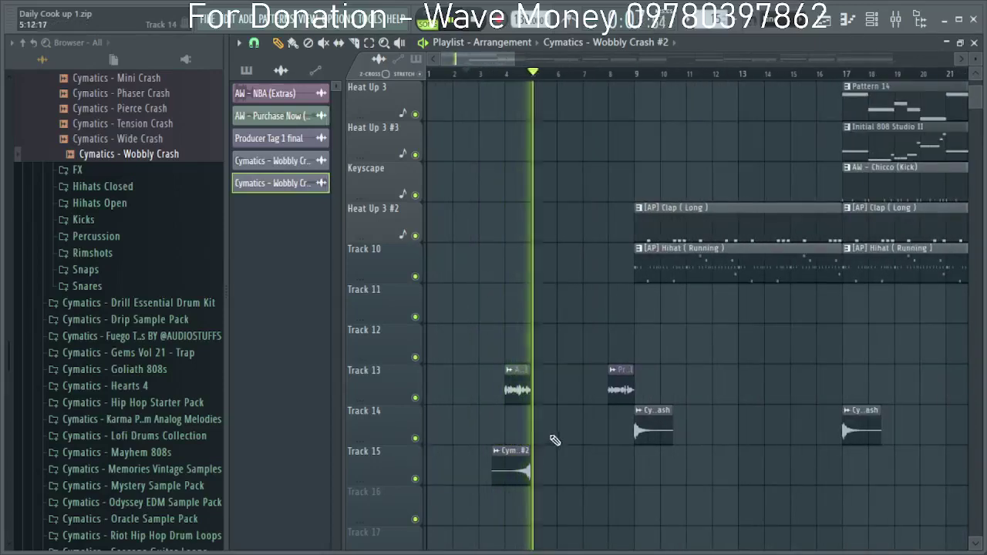
{"action": "key", "text": "space"}
Route the reversed crash clip to mixer track 18, Instuments, while checking the mixer levels during playback.
{"action": "double_click", "coordinate": [517, 474]}
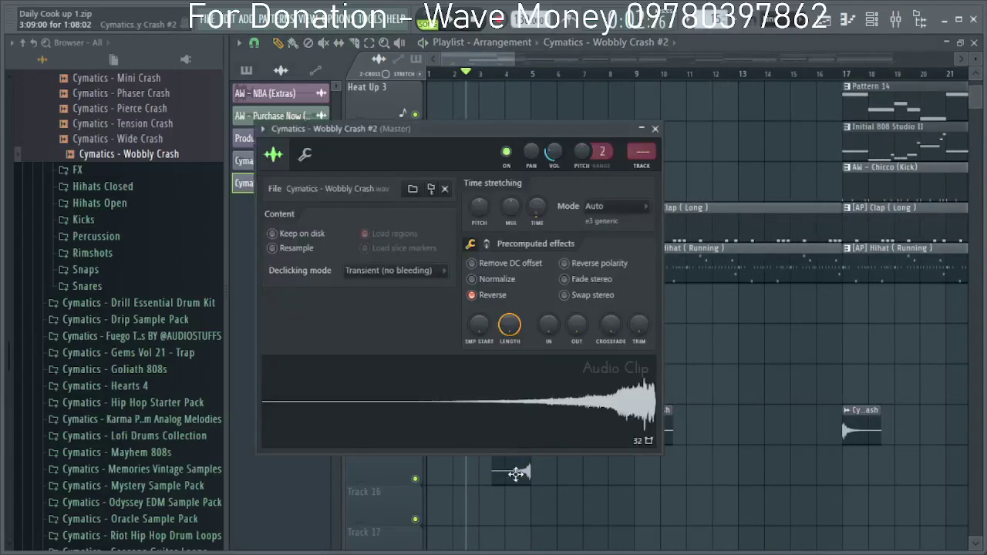
{"action": "key", "text": "space"}
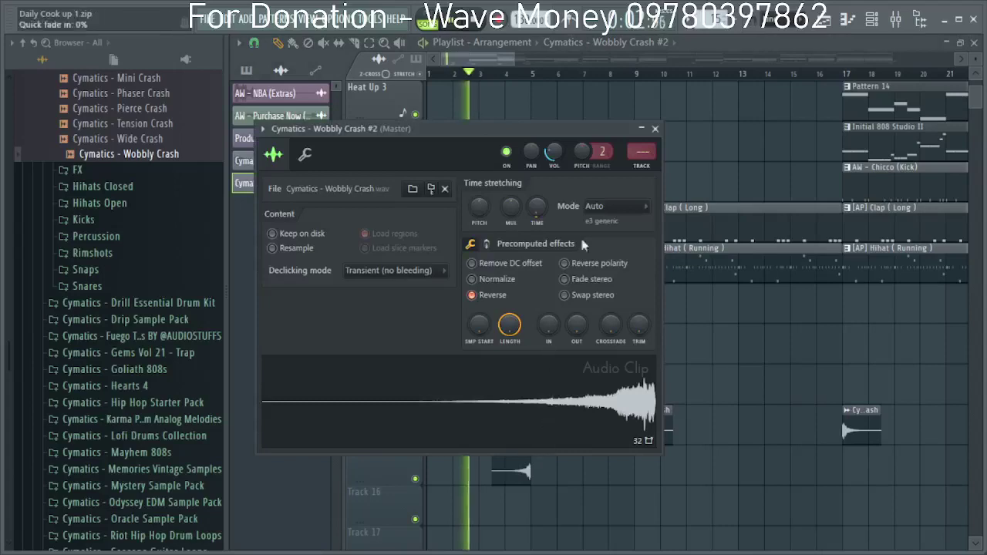
{"action": "double_click", "coordinate": [639, 152]}
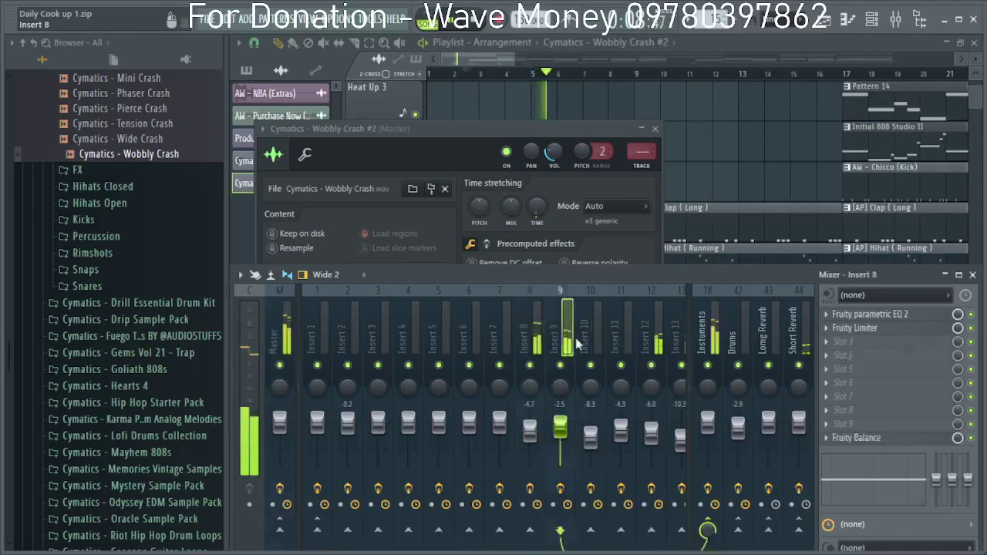
{"action": "scroll", "coordinate": [539, 340], "scroll_direction": "right", "scroll_amount": 5}
{"action": "left_click", "coordinate": [651, 339]}
{"action": "scroll", "coordinate": [593, 339], "scroll_direction": "right", "scroll_amount": 4}
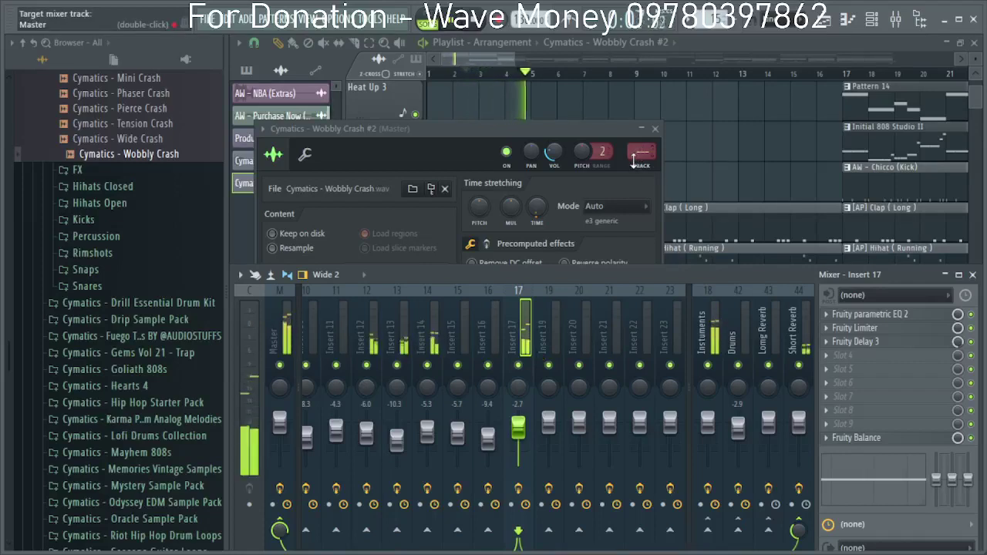
{"action": "left_click_drag", "start_coordinate": [631, 148], "coordinate": [631, 99]}
{"action": "left_click", "coordinate": [655, 128]}
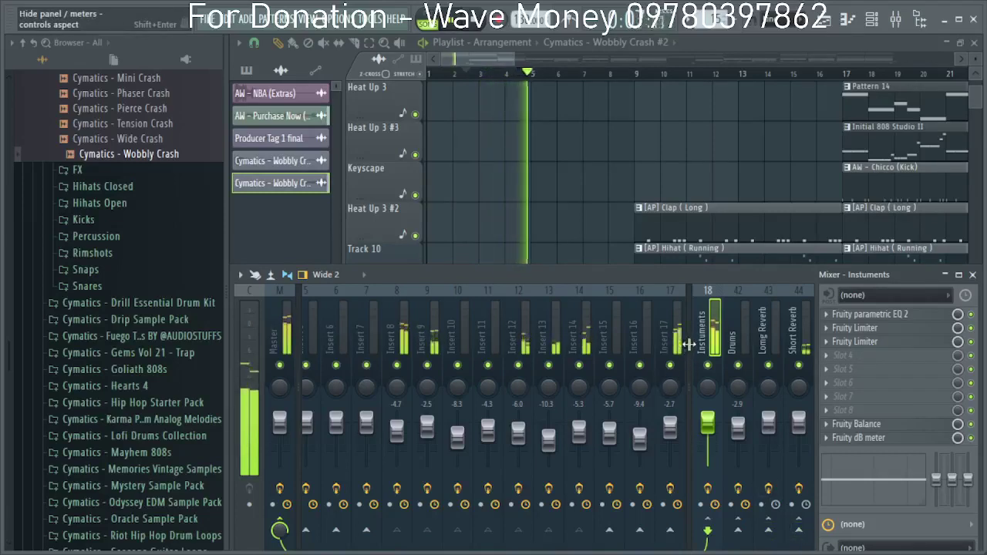
{"action": "scroll", "coordinate": [668, 306], "scroll_direction": "down", "scroll_amount": 1}
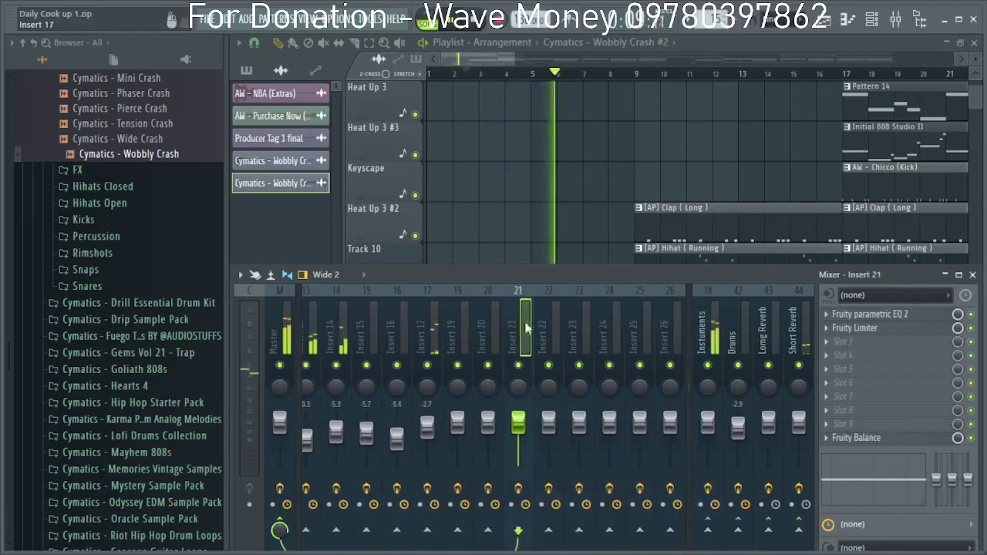
{"action": "left_click", "coordinate": [713, 342]}
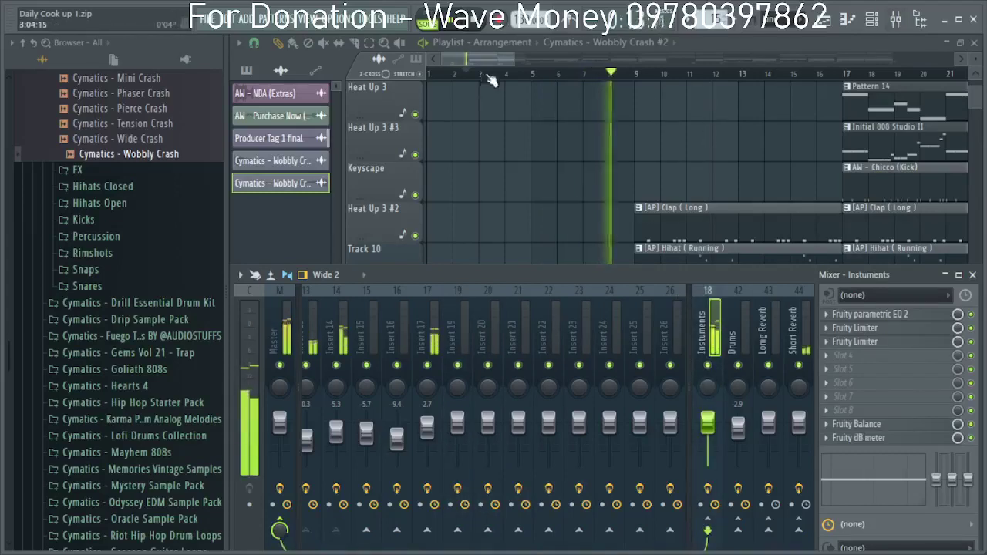
{"action": "key", "text": "F9"}
{"action": "key", "text": "space"}
Assign the reversed crash clip to its own mixer track, 31, and load Fruity Delay 3 in its first effect slot.
{"action": "double_click", "coordinate": [518, 469]}
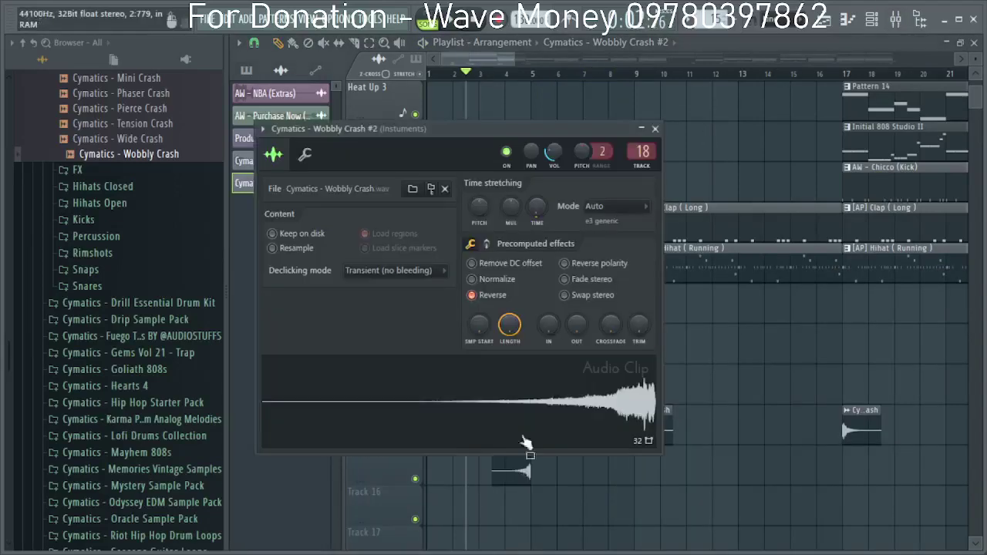
{"action": "left_click", "coordinate": [647, 168]}
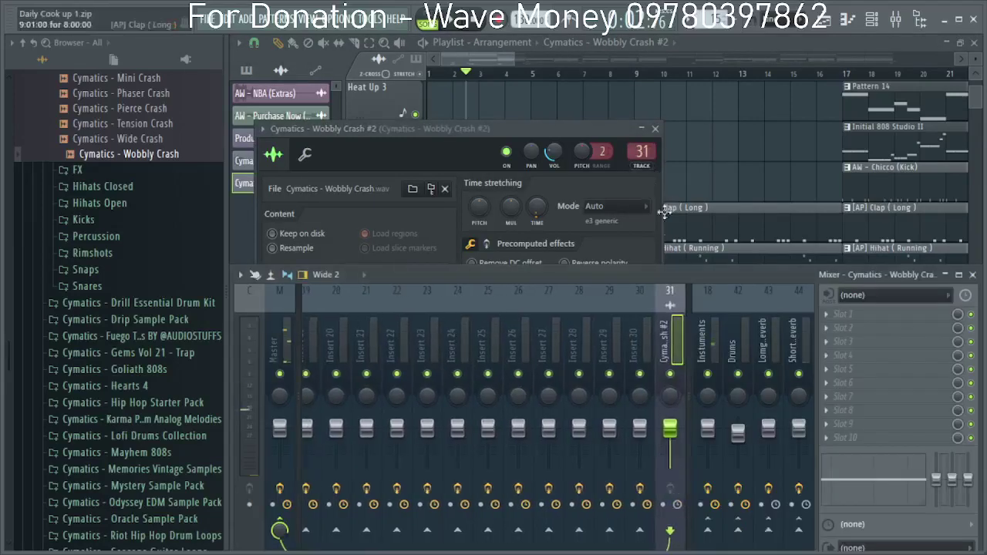
{"action": "left_click", "coordinate": [866, 319]}
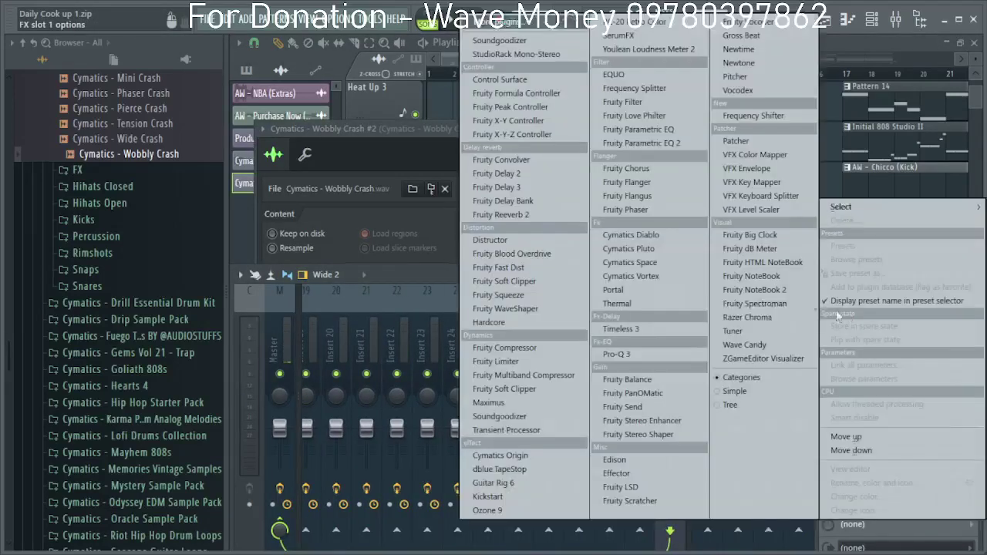
{"action": "left_click", "coordinate": [524, 187]}
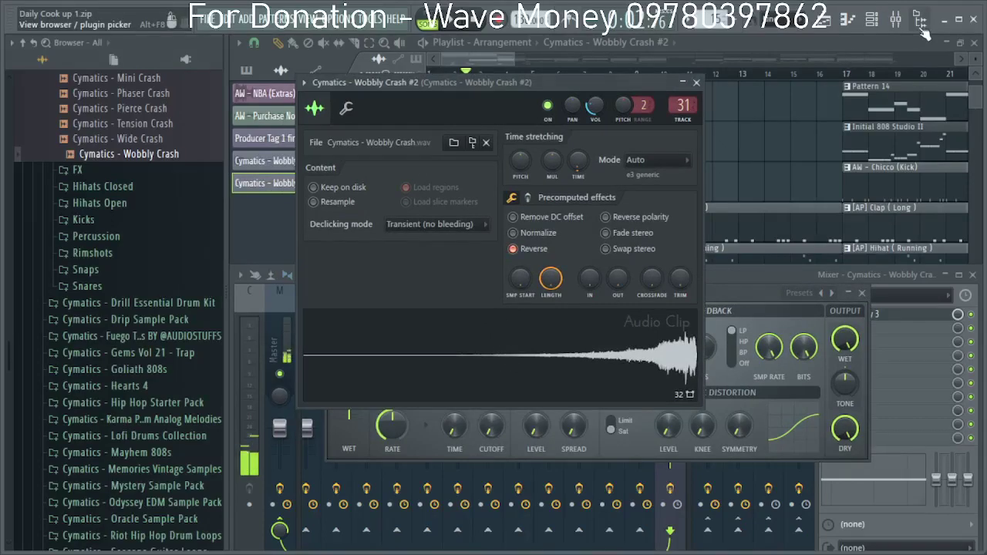
Hide the sample browser to widen the workspace and close the Fruity Delay 3 window.
{"action": "left_click", "coordinate": [923, 33]}
{"action": "left_click_drag", "start_coordinate": [529, 298], "coordinate": [601, 266]}
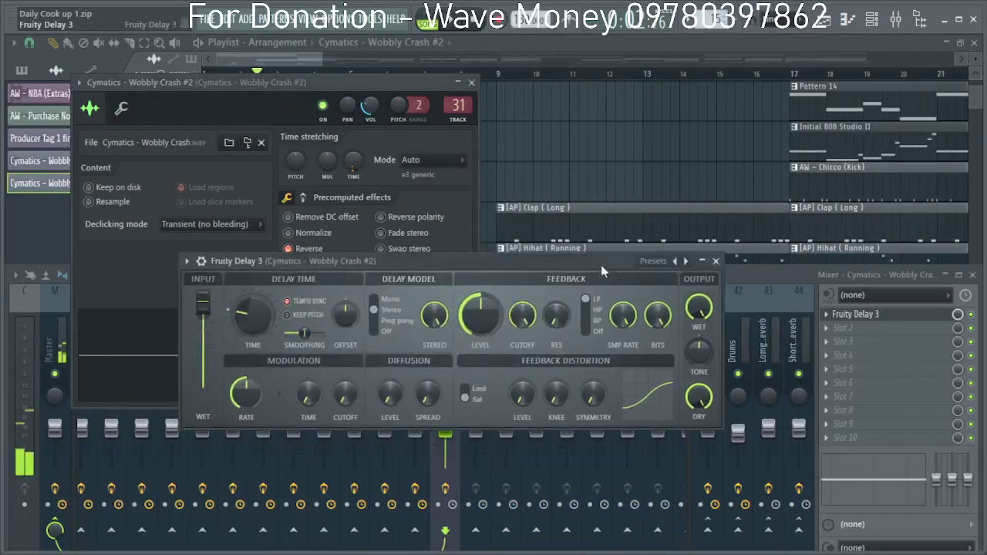
{"action": "left_click", "coordinate": [158, 353]}
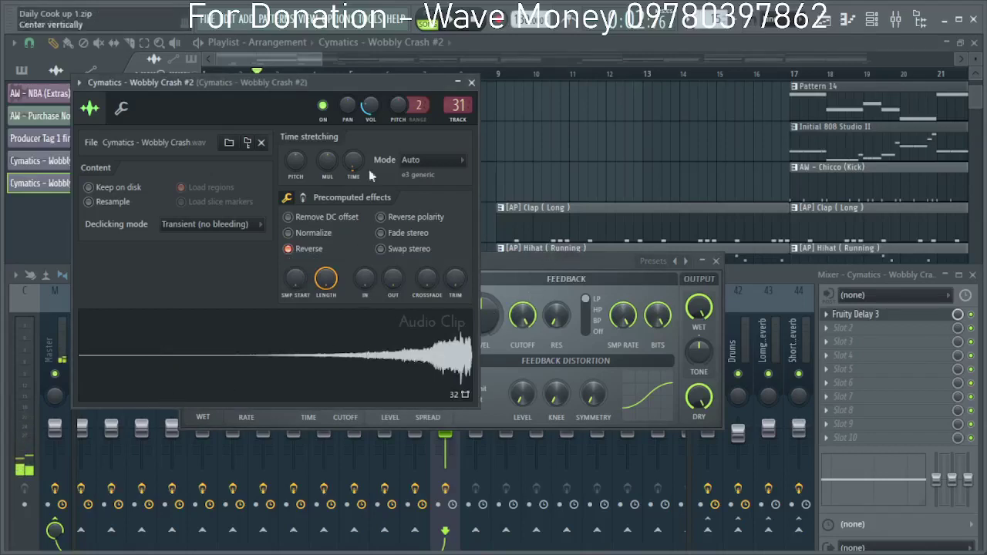
{"action": "left_click", "coordinate": [717, 262]}
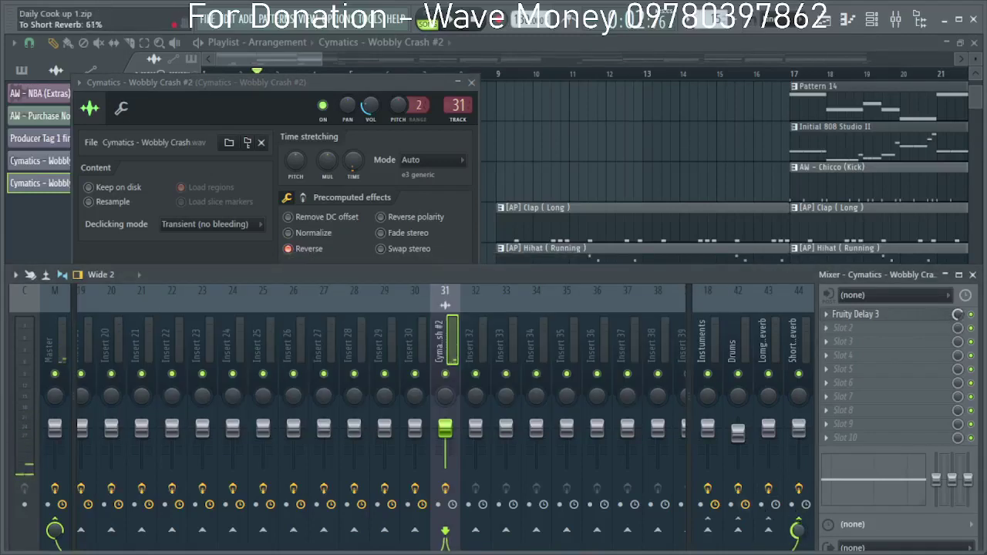
Lower mixer track 31, carrying the reversed crash, to about 31% volume and check its Fruity Delay 3 settings.
{"action": "left_click_drag", "start_coordinate": [324, 74], "coordinate": [331, 72]}
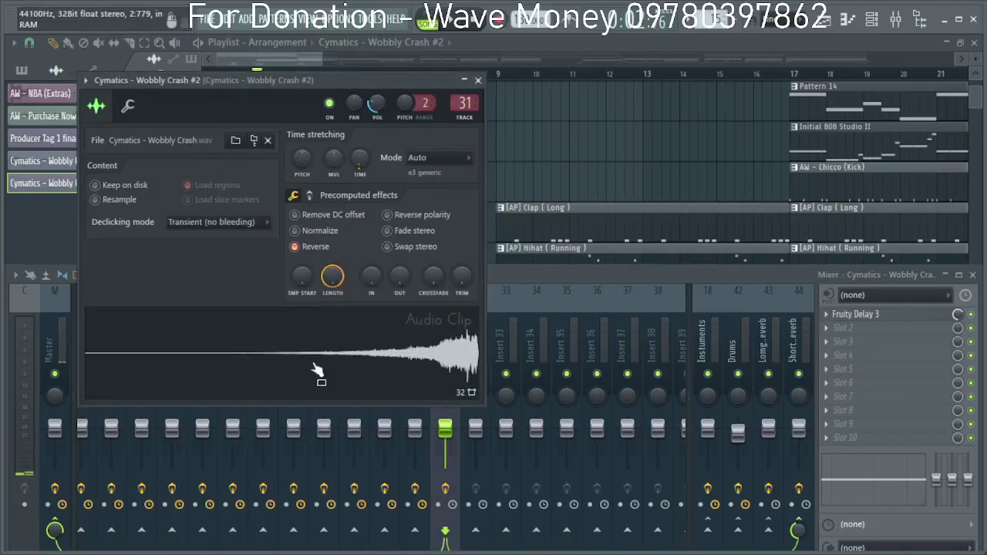
{"action": "left_click", "coordinate": [478, 80]}
{"action": "left_click_drag", "start_coordinate": [445, 428], "coordinate": [445, 434]}
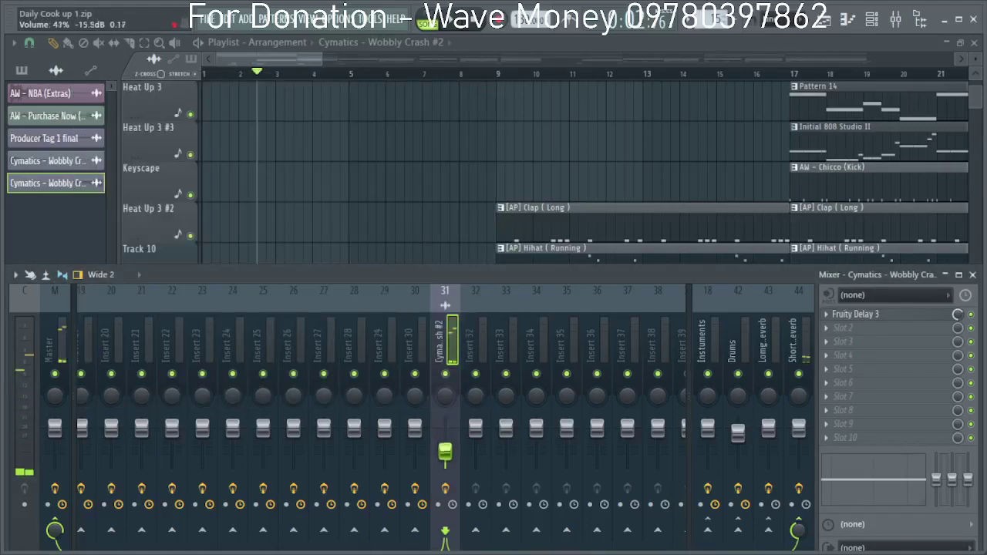
{"action": "left_click", "coordinate": [912, 317]}
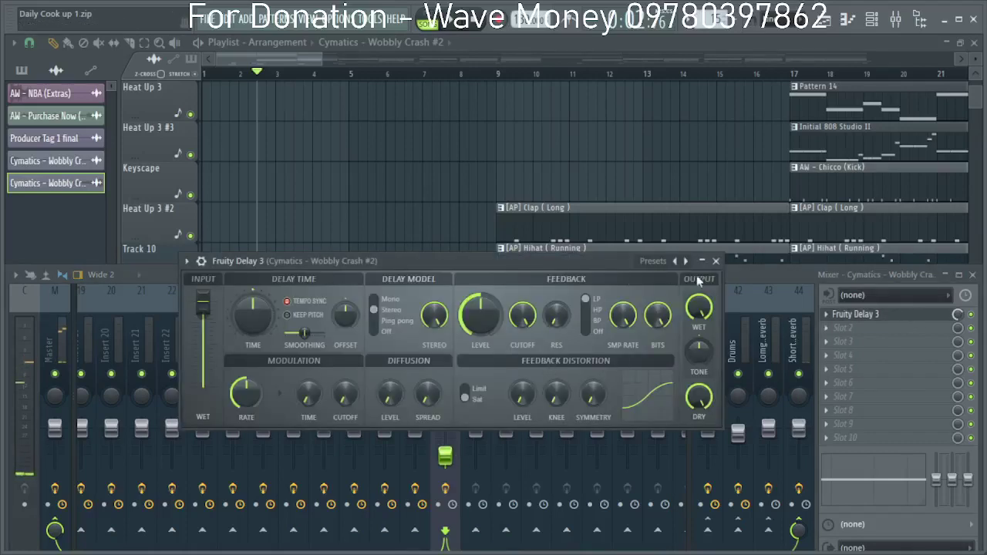
{"action": "left_click", "coordinate": [716, 260]}
Raise the channel volume of the reversed crash clip on Track 15 and reset its time-stretch pitch.
{"action": "scroll", "coordinate": [386, 155], "scroll_direction": "down", "scroll_amount": 6}
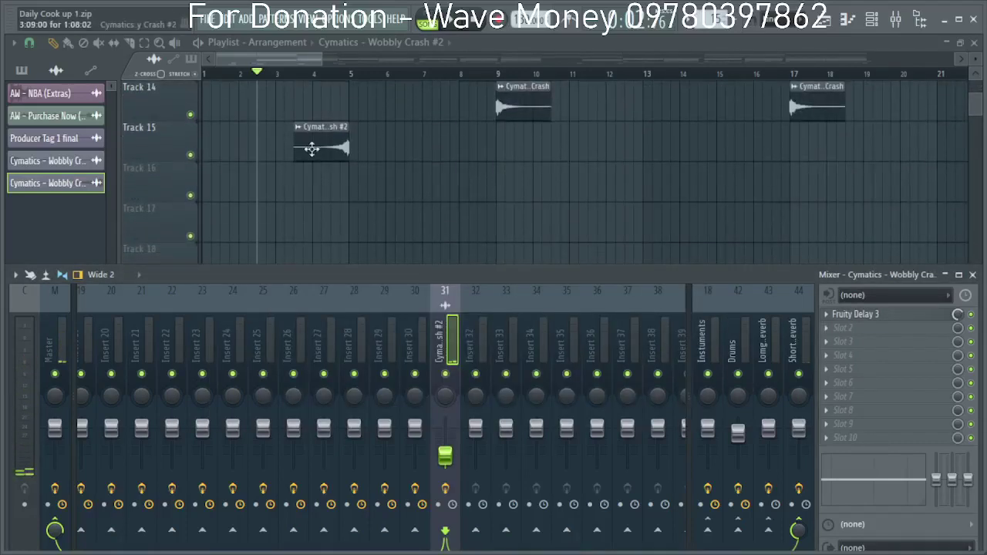
{"action": "double_click", "coordinate": [315, 154]}
{"action": "right_click", "coordinate": [314, 160]}
{"action": "left_click", "coordinate": [321, 164]}
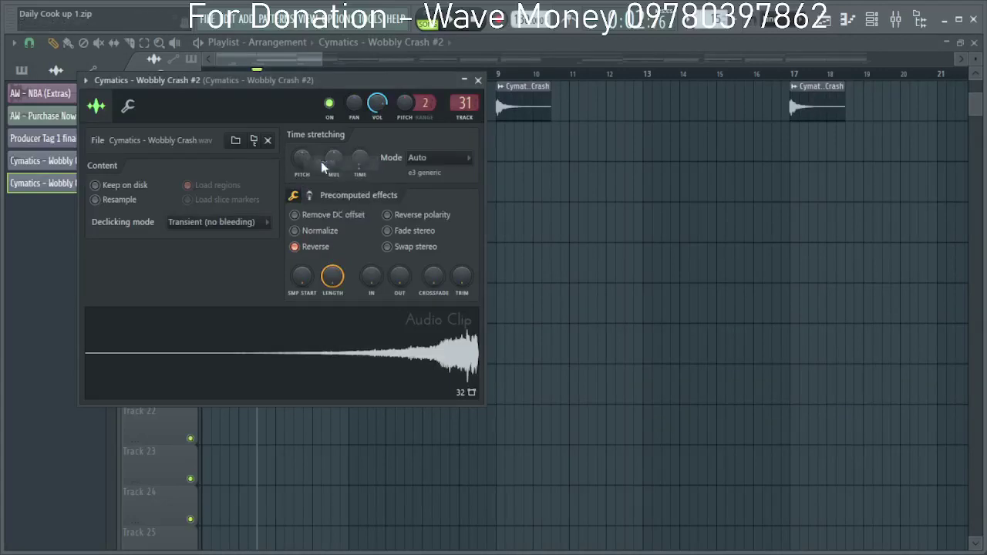
{"action": "left_click", "coordinate": [478, 79]}
Play the song through the reversed crash and check the level of its mixer track 31.
{"action": "key", "text": "space"}
{"action": "scroll", "coordinate": [370, 260], "scroll_direction": "down", "scroll_amount": 2}
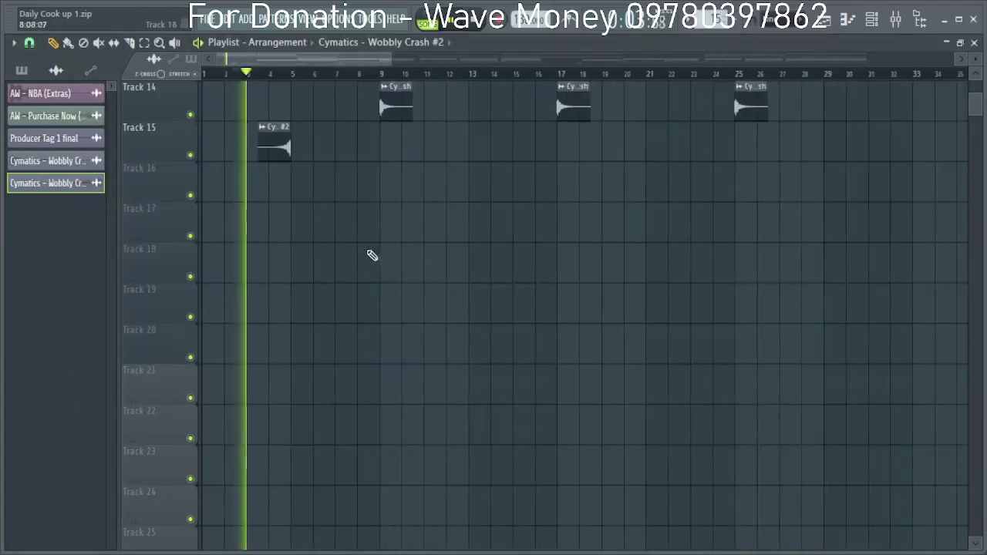
{"action": "scroll", "coordinate": [319, 282], "scroll_direction": "up", "scroll_amount": 3}
{"action": "double_click", "coordinate": [275, 268]}
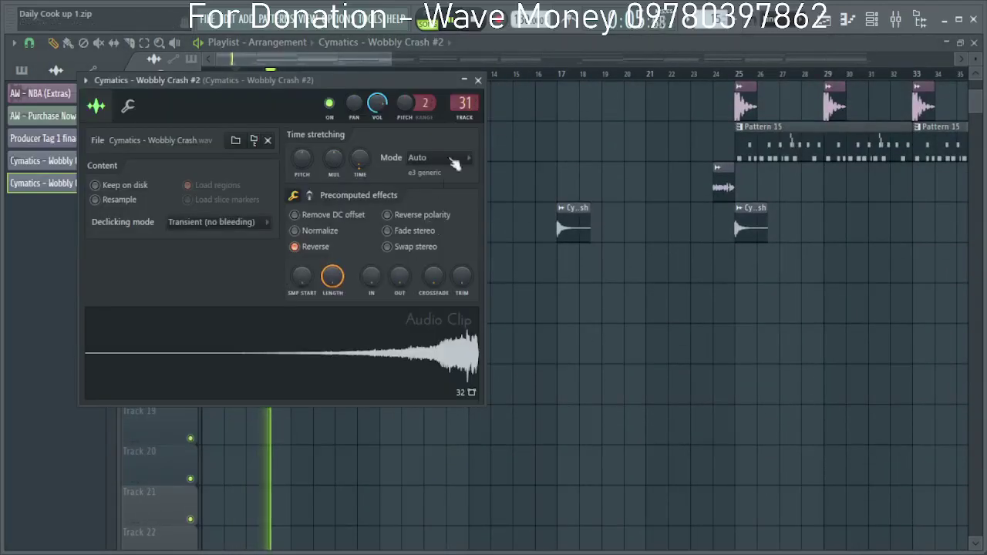
{"action": "double_click", "coordinate": [456, 104]}
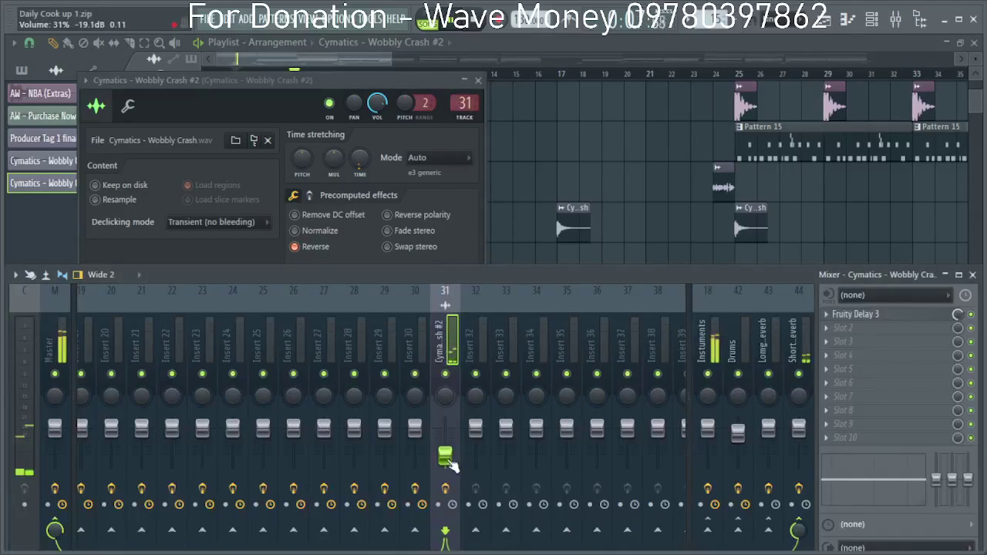
{"action": "left_click", "coordinate": [313, 59]}
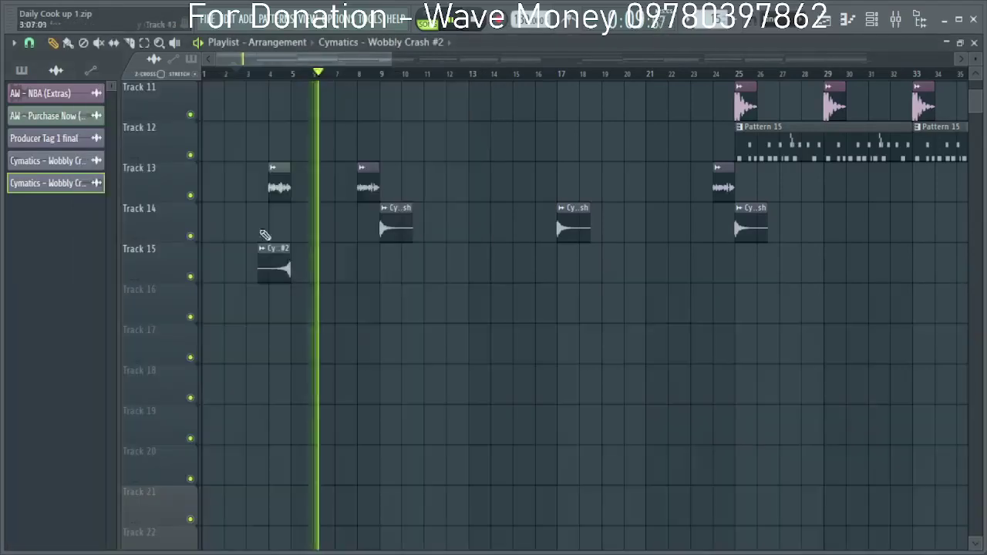
Listen to the reversed crash on Track 15 and extend its clip back to start at bar 3.
{"action": "scroll", "coordinate": [267, 317], "scroll_direction": "up", "scroll_amount": 4}
{"action": "key", "text": "space"}
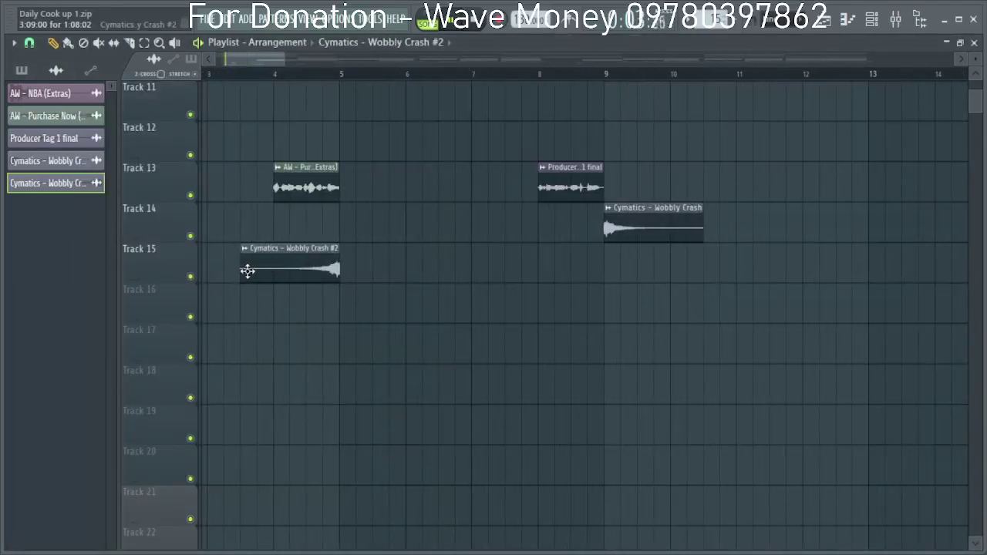
{"action": "key", "text": "space"}
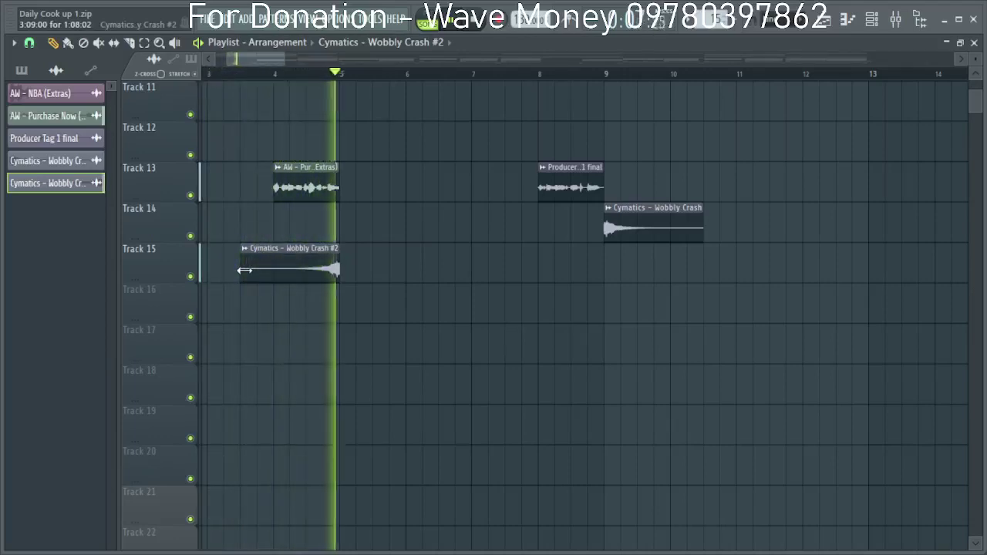
{"action": "key", "text": "space"}
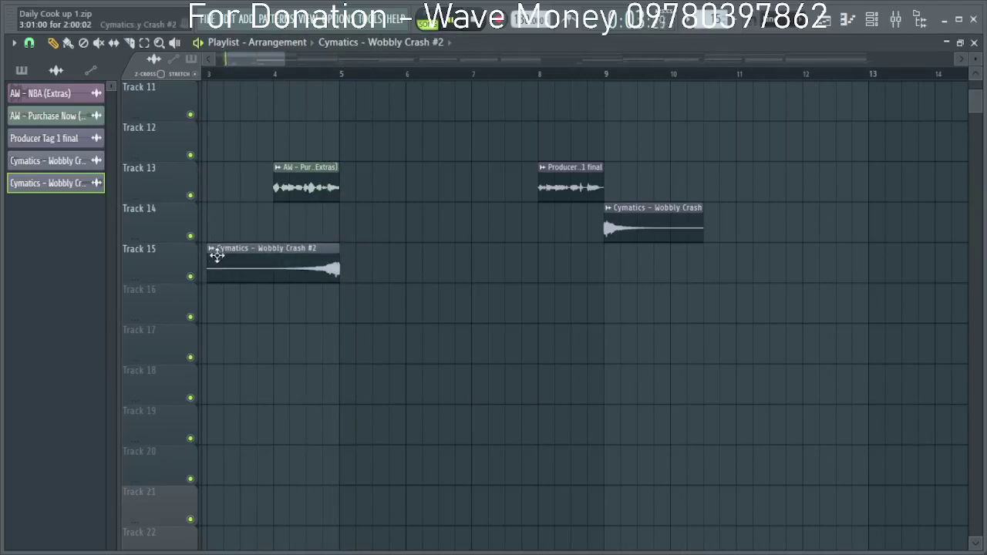
Reset the time-stretch pitch of the lengthened reversed crash clip while playing the transition into bar 5.
{"action": "double_click", "coordinate": [217, 255]}
{"action": "key", "text": "space"}
{"action": "right_click", "coordinate": [302, 163]}
{"action": "left_click", "coordinate": [316, 175]}
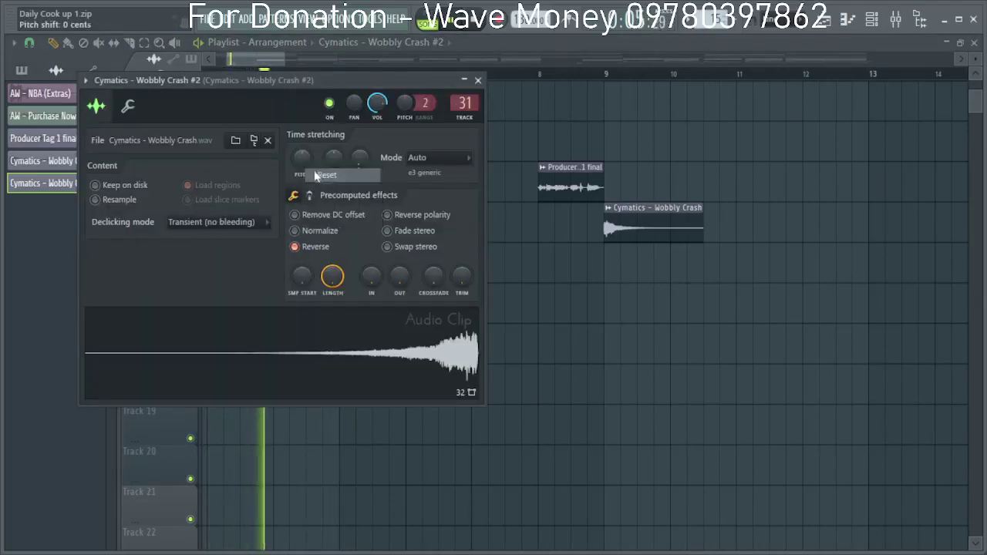
{"action": "left_click", "coordinate": [478, 81]}
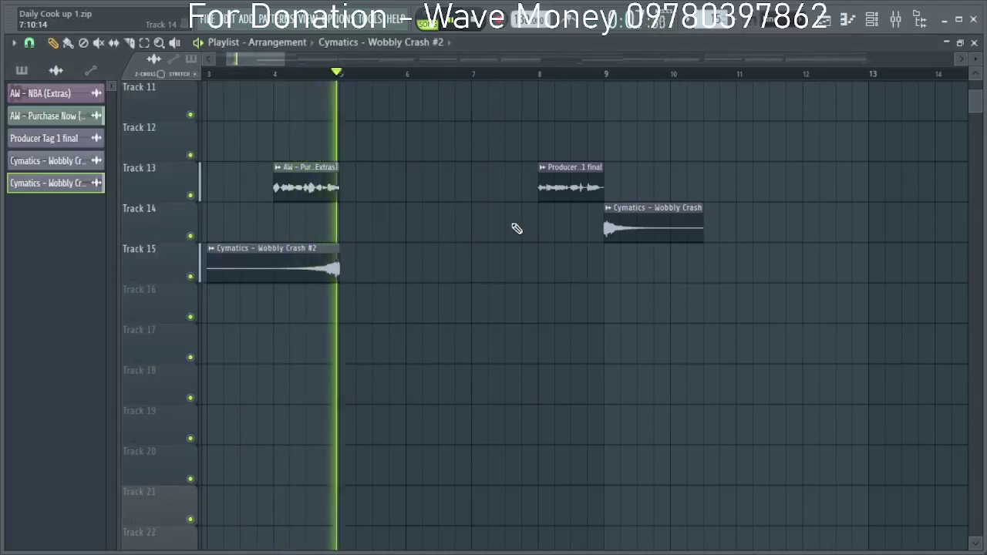
Lengthen the crash clip at bar 9 on Track 14 to end at bar 11, and check its time-stretch settings.
{"action": "left_click_drag", "start_coordinate": [703, 226], "coordinate": [730, 225]}
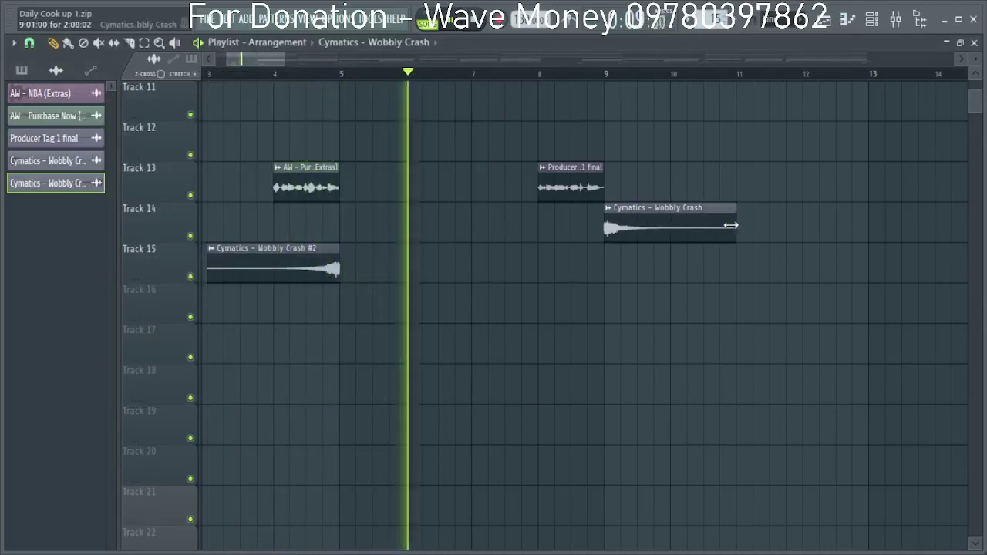
{"action": "double_click", "coordinate": [707, 227]}
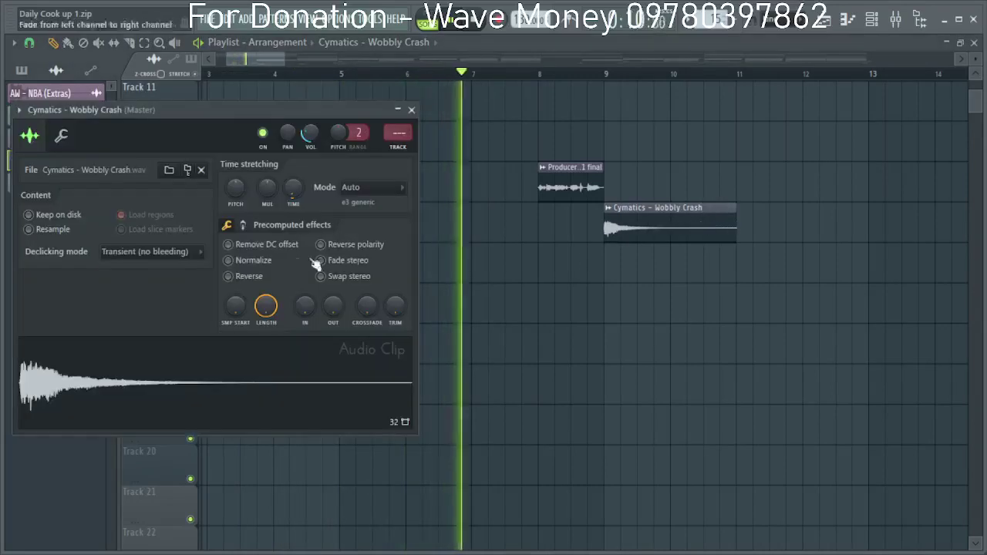
{"action": "right_click", "coordinate": [228, 189]}
{"action": "key", "text": "Escape"}
{"action": "left_click", "coordinate": [411, 109]}
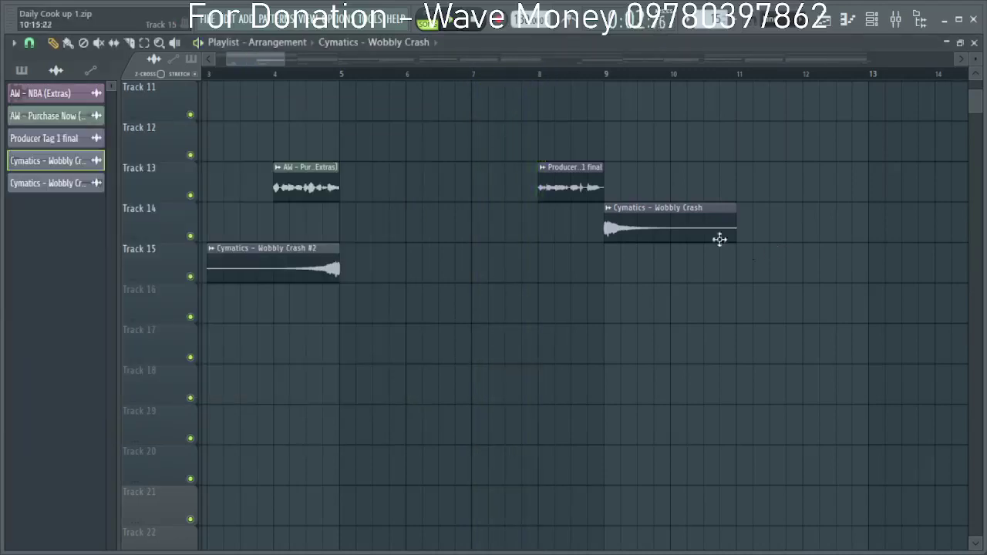
Route the Track 14 crash to mixer track 31 and load Fruity parametric EQ 2 in slot 1, ahead of Fruity Delay 3.
{"action": "double_click", "coordinate": [686, 232]}
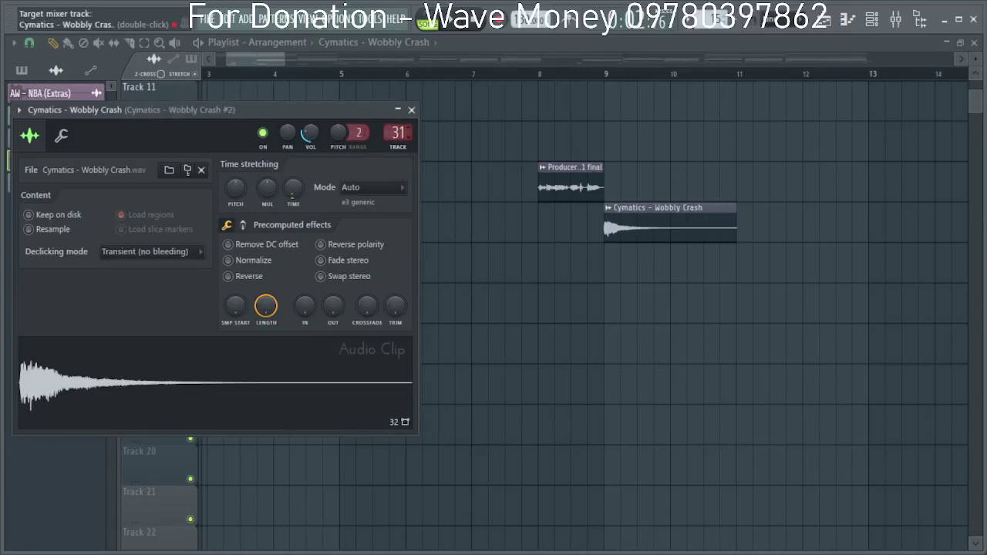
{"action": "double_click", "coordinate": [398, 132]}
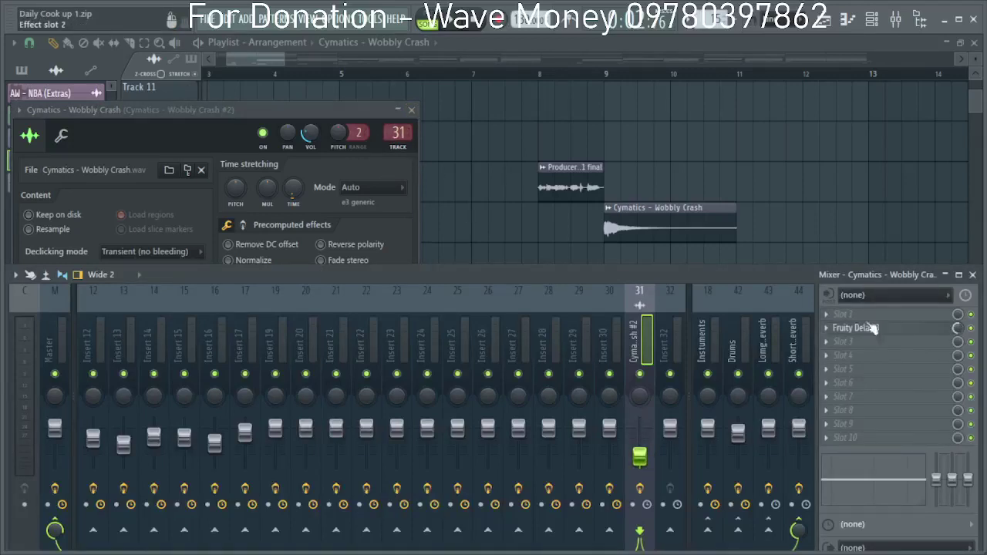
{"action": "left_click", "coordinate": [857, 315]}
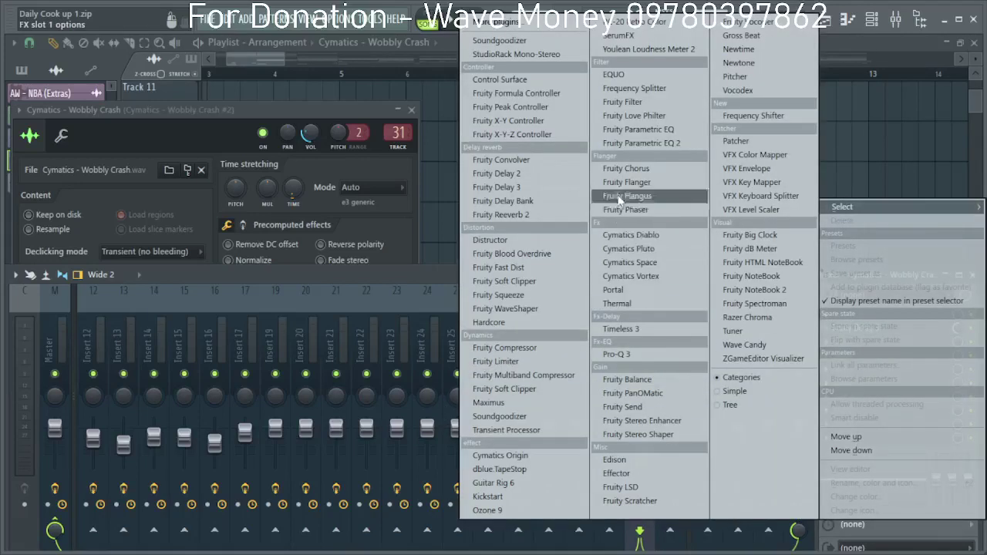
{"action": "left_click", "coordinate": [617, 144]}
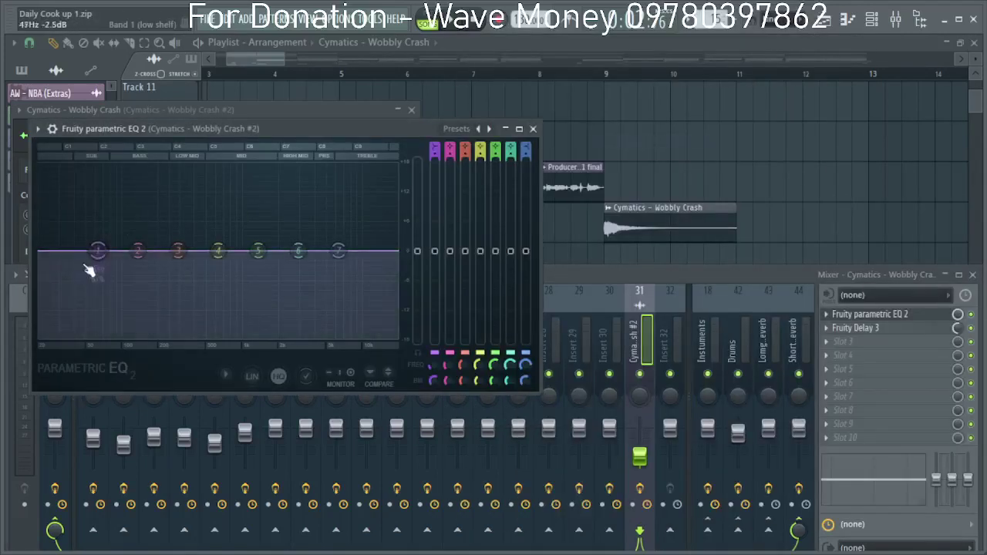
Make EQ band 1 a steep high-pass filter with its cutoff at about 244 Hz, and close the equalizer.
{"action": "right_click", "coordinate": [90, 263]}
{"action": "left_click", "coordinate": [153, 301]}
{"action": "right_click", "coordinate": [100, 256]}
{"action": "left_click", "coordinate": [173, 330]}
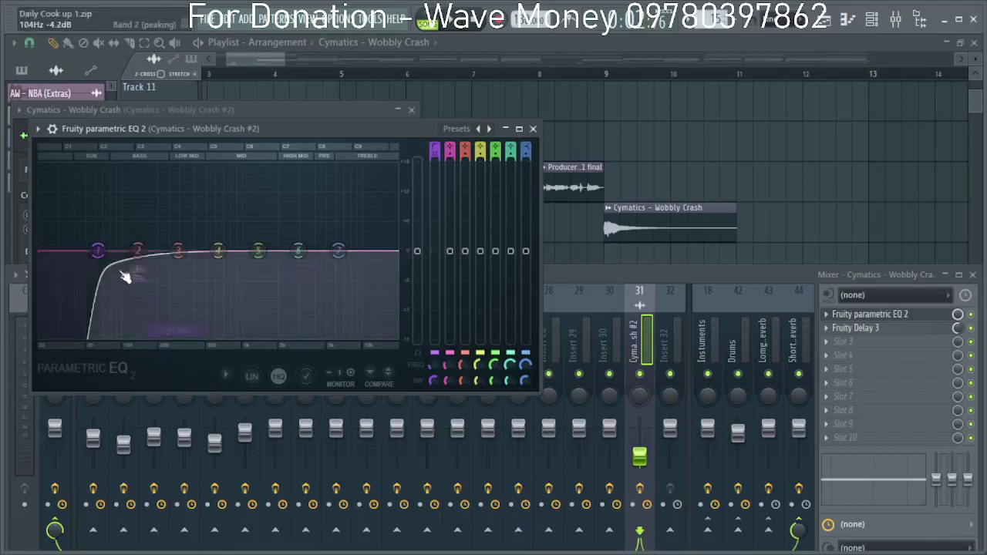
{"action": "left_click_drag", "start_coordinate": [98, 252], "coordinate": [165, 252]}
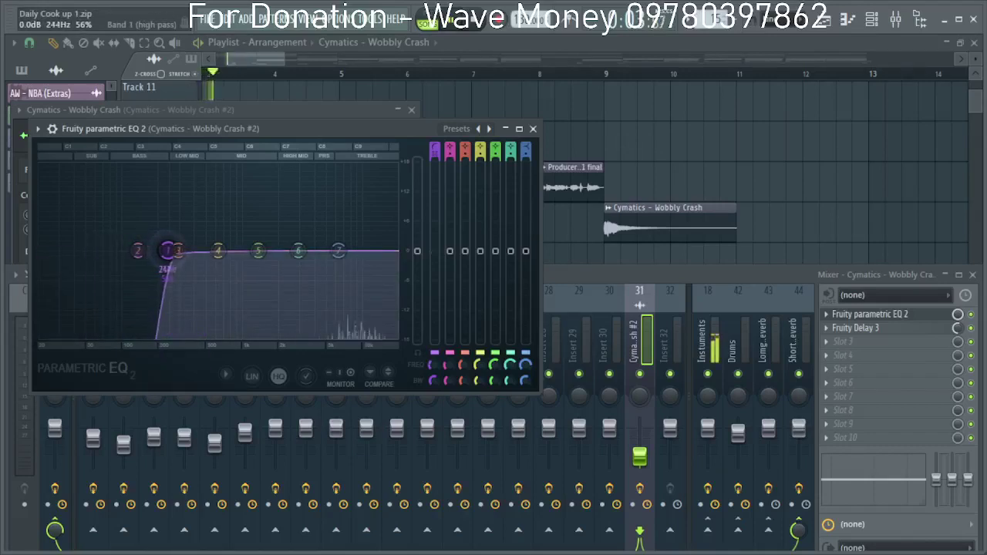
{"action": "left_click", "coordinate": [533, 129]}
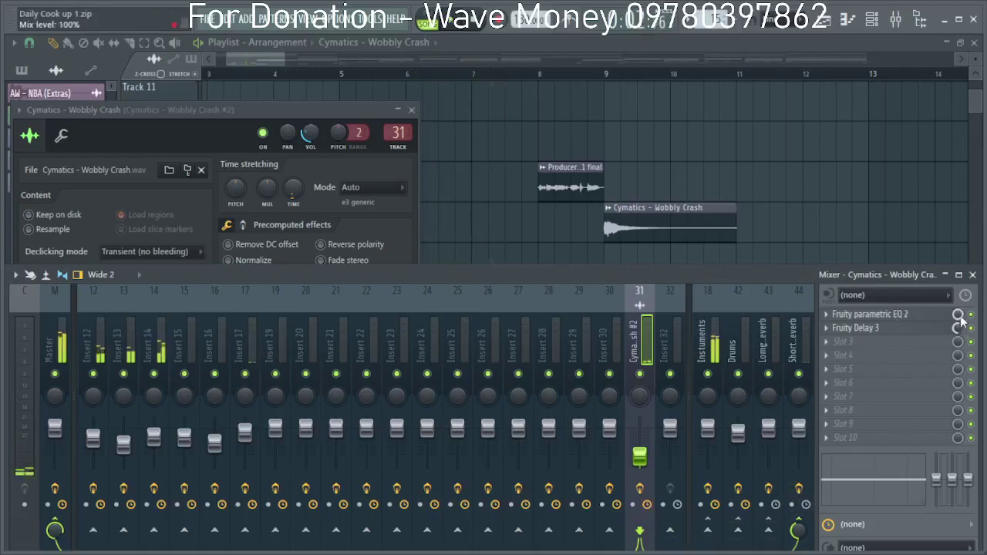
Lower the Fruity Delay 3 feedback level to 29.3%, reduce its wet output, and close the open windows.
{"action": "left_click", "coordinate": [924, 331]}
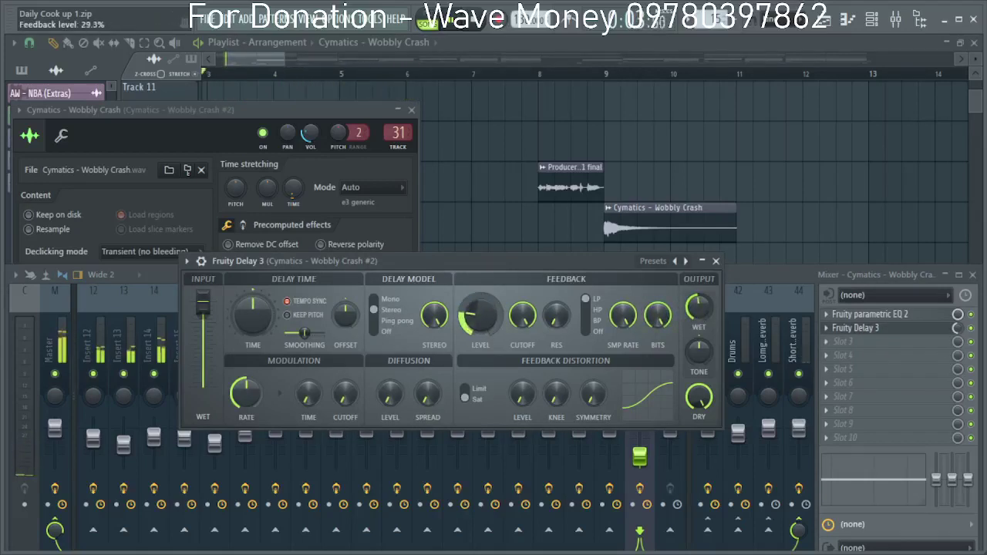
{"action": "left_click", "coordinate": [961, 330]}
{"action": "left_click", "coordinate": [414, 112]}
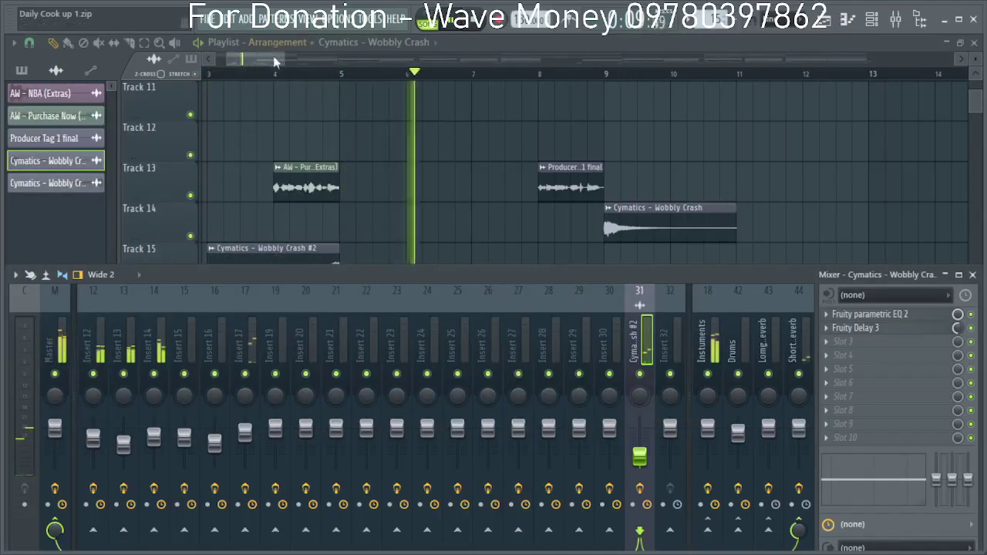
Replay the transition into bar 9 and reset the channel volume of the Track 14 crash clip.
{"action": "left_click_drag", "start_coordinate": [283, 60], "coordinate": [408, 61]}
{"action": "scroll", "coordinate": [258, 286], "scroll_direction": "down", "scroll_amount": 3}
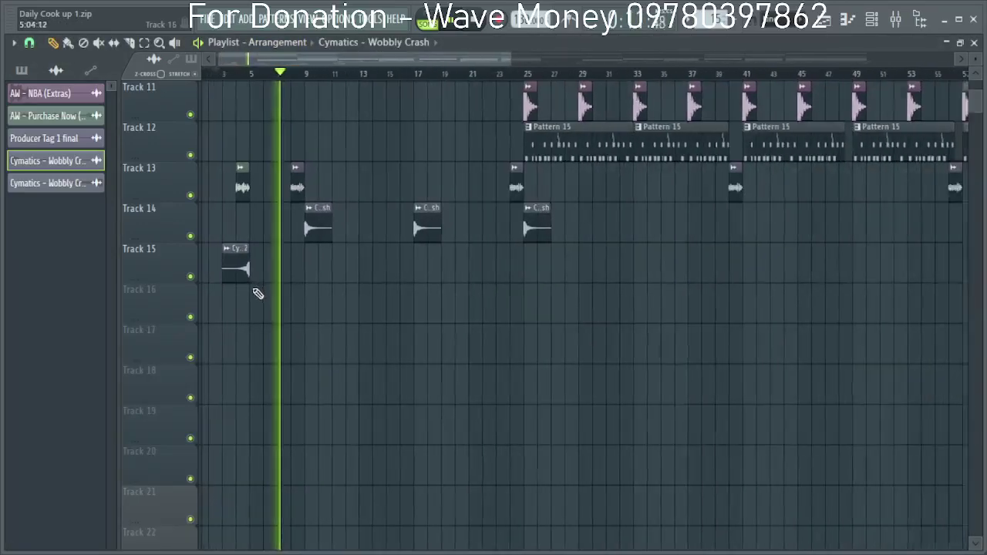
{"action": "left_click", "coordinate": [236, 272]}
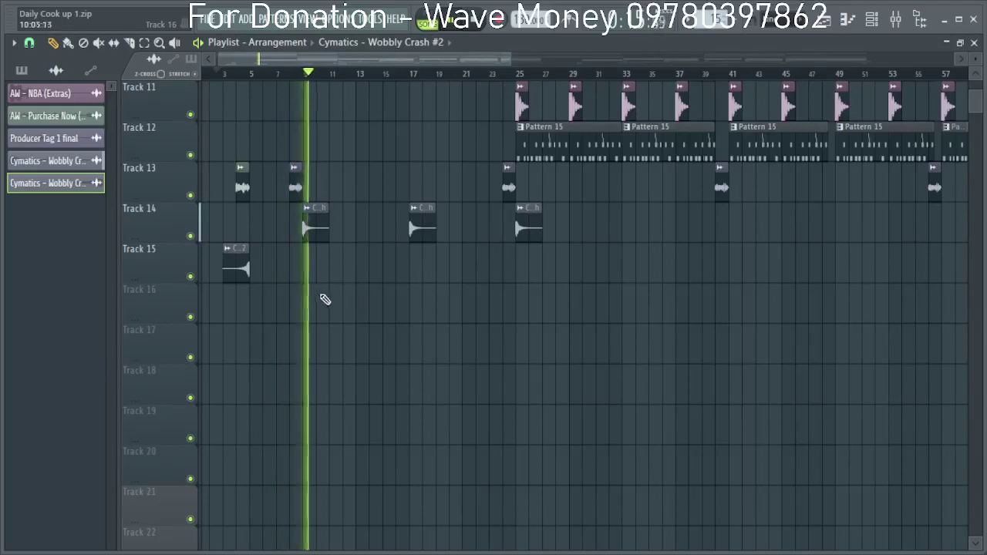
{"action": "left_click", "coordinate": [301, 74]}
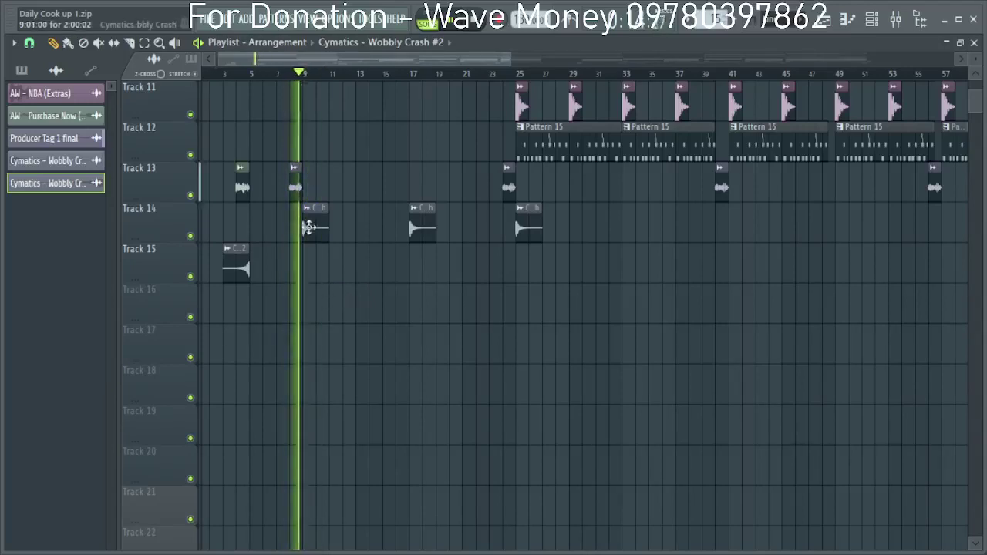
{"action": "left_click", "coordinate": [294, 168]}
{"action": "right_click", "coordinate": [313, 128]}
{"action": "left_click", "coordinate": [333, 131]}
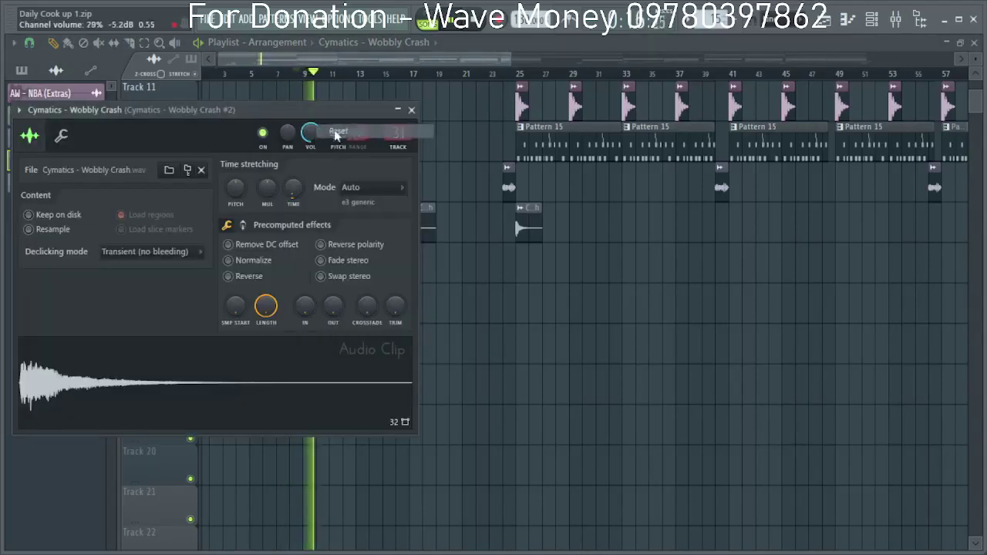
{"action": "left_click", "coordinate": [412, 109]}
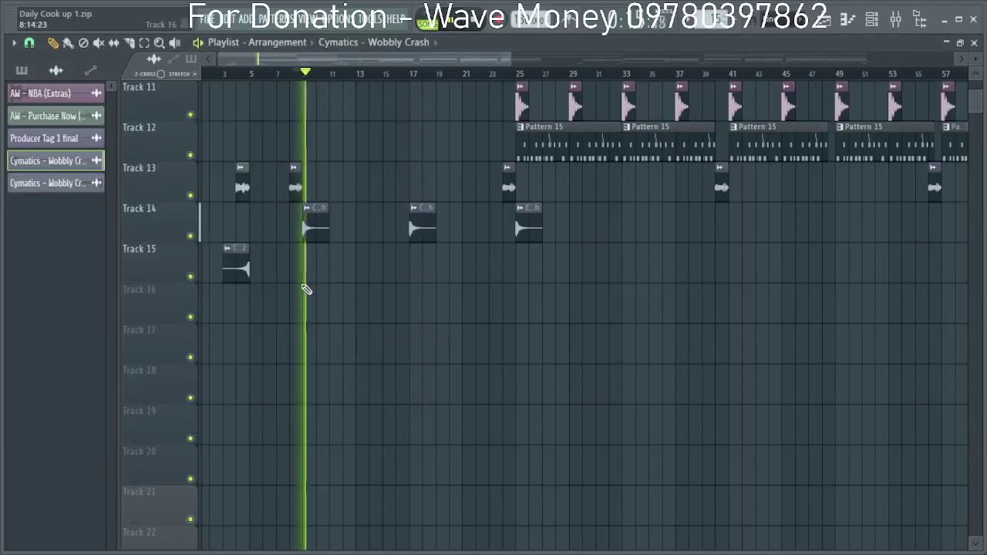
Assign the Track 14 crash clip to mixer track 32, lower that track's fader, and send it to the Short Reverb track.
{"action": "double_click", "coordinate": [313, 231]}
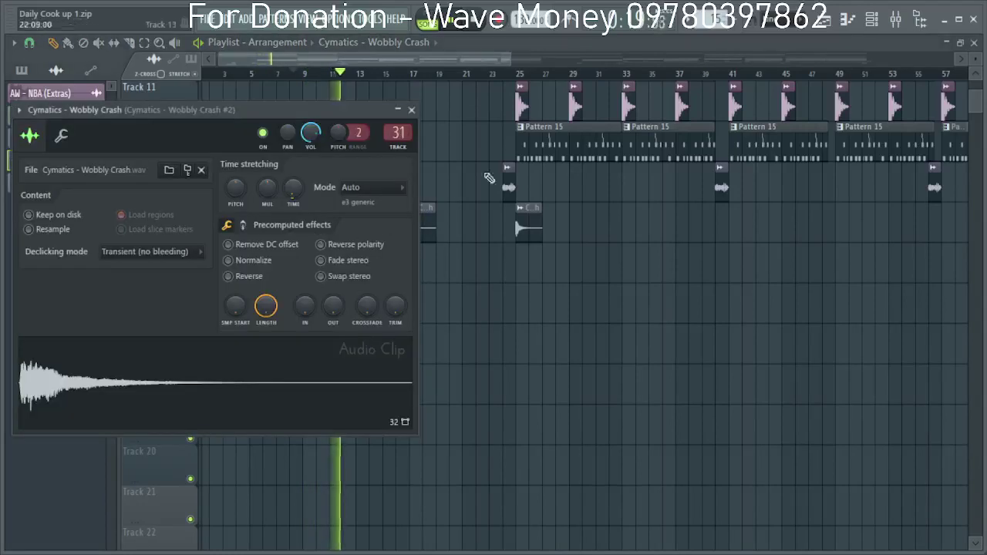
{"action": "double_click", "coordinate": [392, 132]}
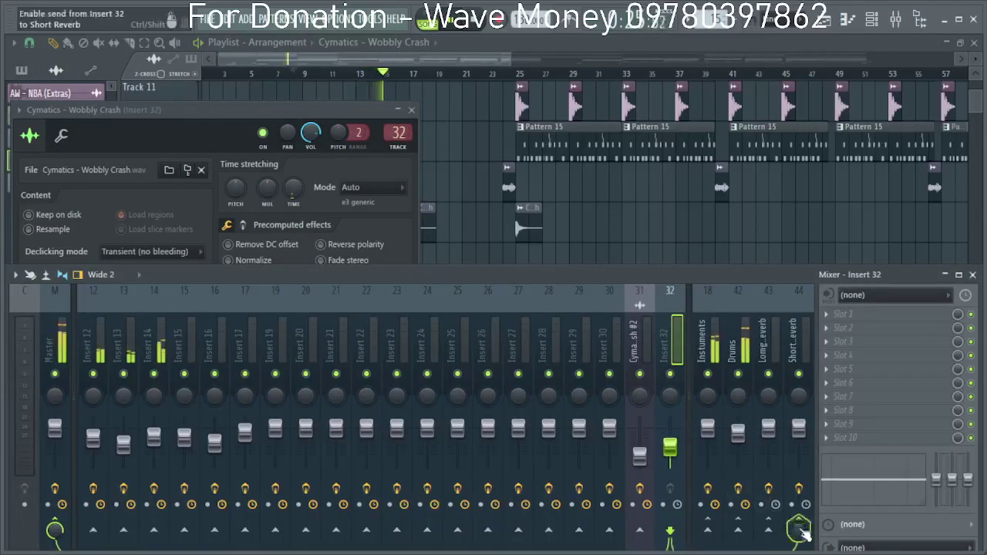
{"action": "left_click", "coordinate": [412, 112]}
{"action": "key", "text": "F9"}
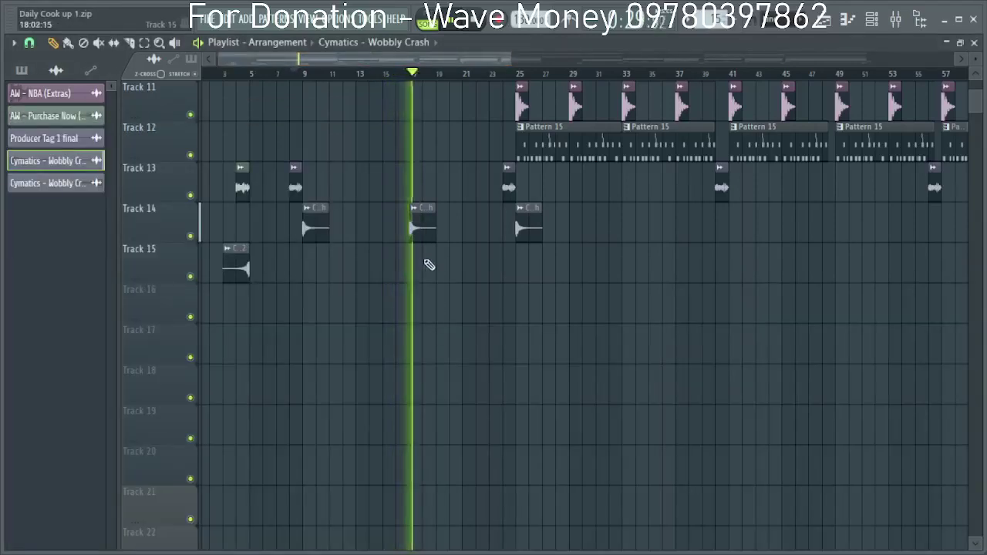
Route mixer track 32 to the Instuments bus instead of the Master and lower its fader slightly.
{"action": "double_click", "coordinate": [418, 227]}
{"action": "double_click", "coordinate": [396, 136]}
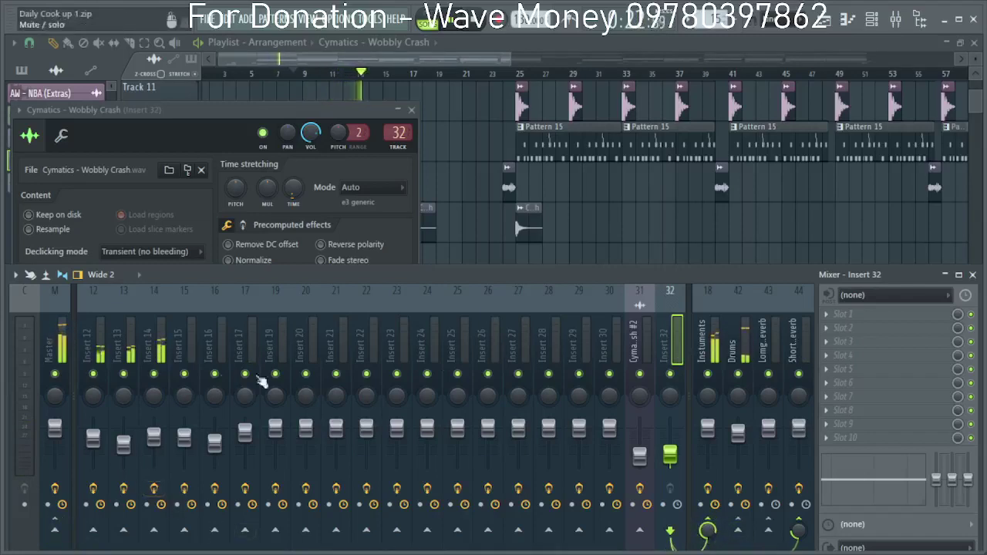
Select the Cymatics - Wobbly Crash #2 mixer track, close the crash clip's settings window and hide the Mixer.
{"action": "left_click", "coordinate": [638, 349]}
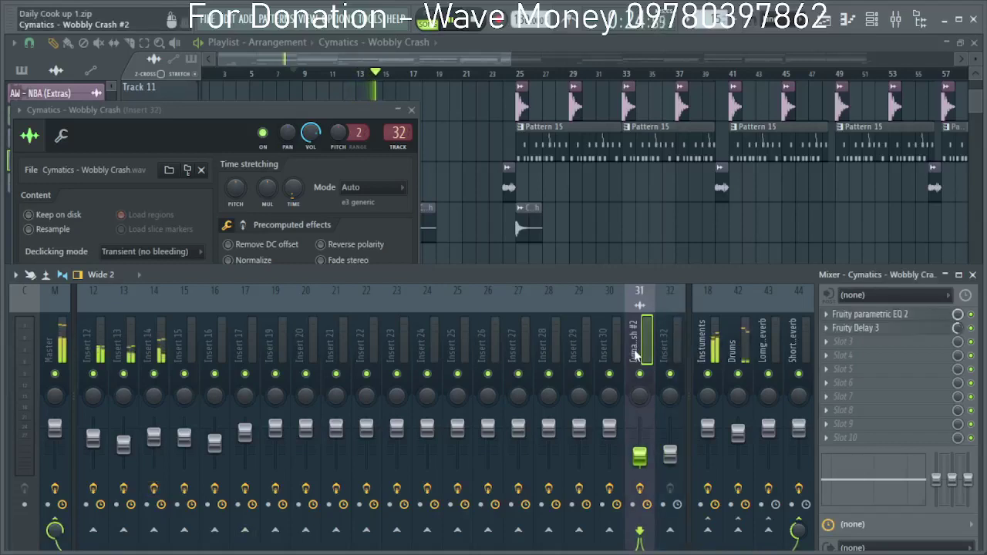
{"action": "left_click", "coordinate": [411, 111]}
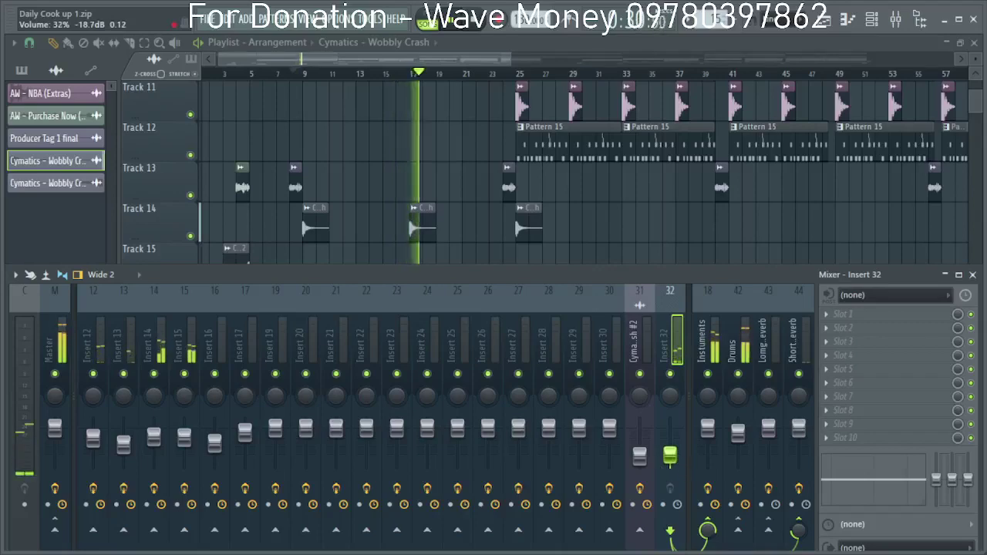
{"action": "key", "text": "F9"}
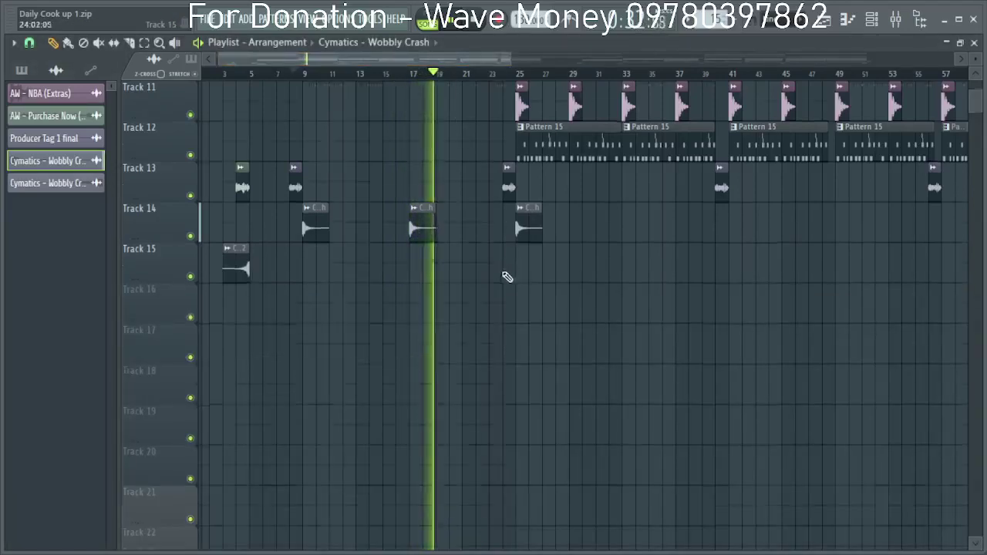
Pick up the AW - NBA (Extras) clip and place copies of it on Track 11 at bars 17 and 9.
{"action": "scroll", "coordinate": [507, 275], "scroll_direction": "up", "scroll_amount": 8}
{"action": "scroll", "coordinate": [380, 139], "scroll_direction": "down", "scroll_amount": 2}
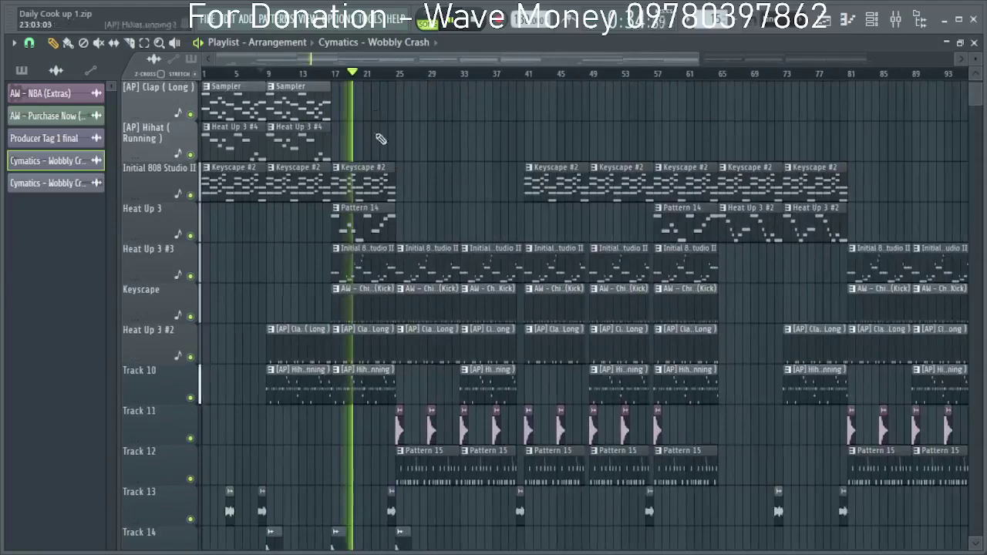
{"action": "left_click", "coordinate": [395, 71]}
{"action": "scroll", "coordinate": [337, 351], "scroll_direction": "down", "scroll_amount": 2}
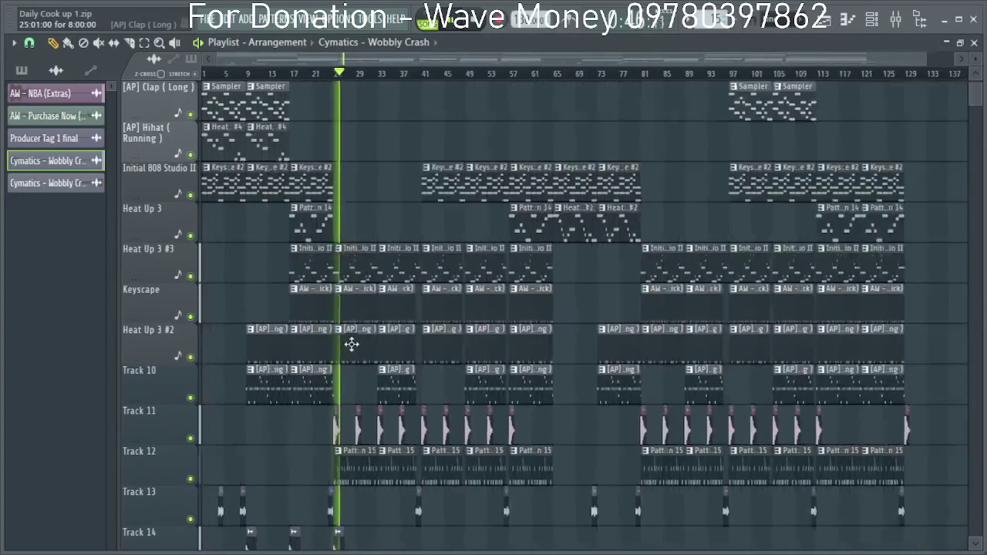
{"action": "scroll", "coordinate": [347, 351], "scroll_direction": "up", "scroll_amount": 5}
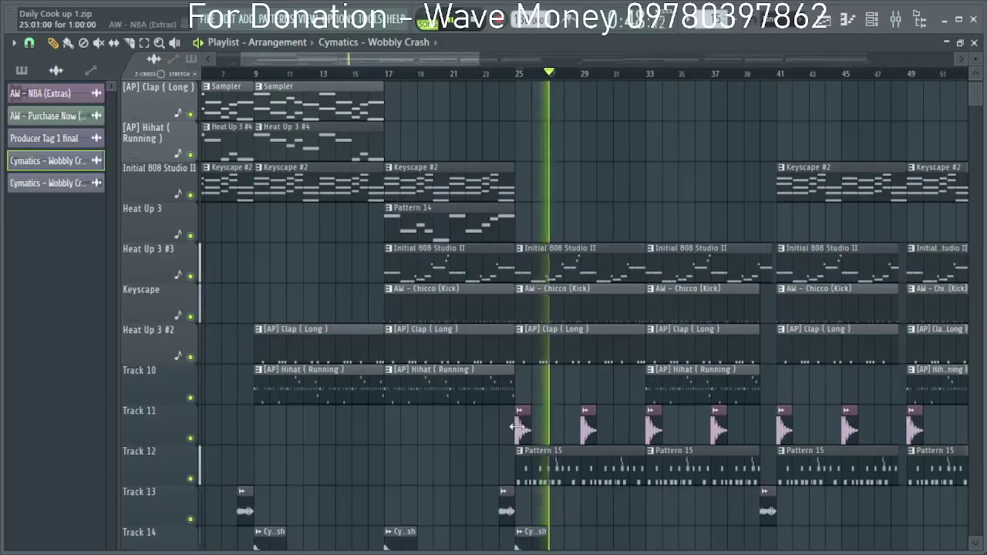
{"action": "left_click", "coordinate": [523, 428]}
{"action": "left_click", "coordinate": [389, 436]}
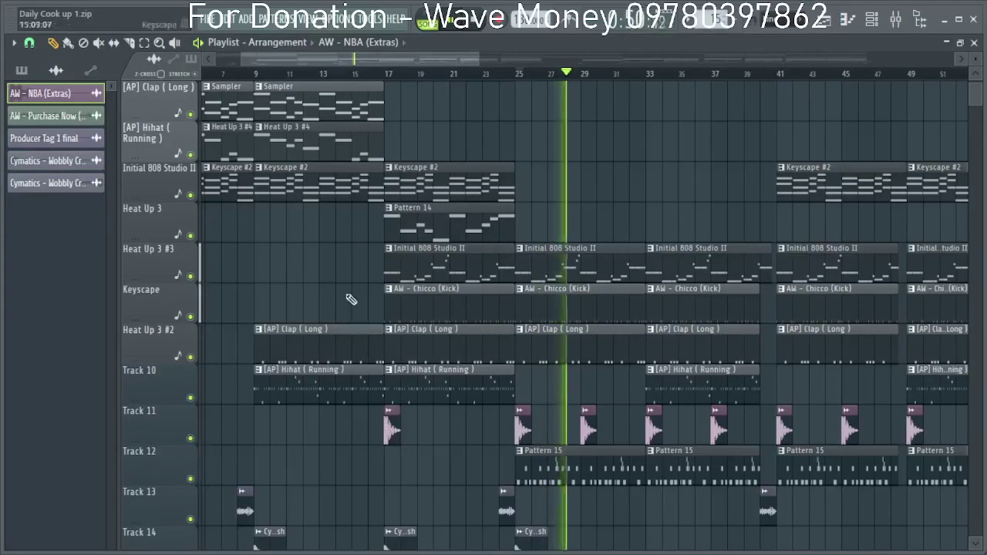
{"action": "left_click", "coordinate": [259, 434]}
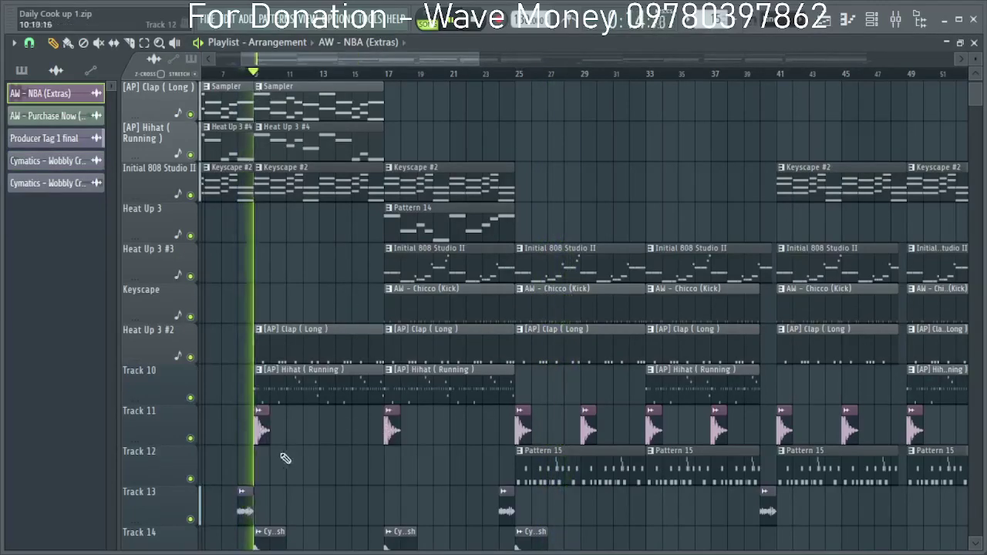
Open the channel settings of the AW - NBA (Extras) clip at bar 17 to inspect them and close the window.
{"action": "double_click", "coordinate": [391, 426]}
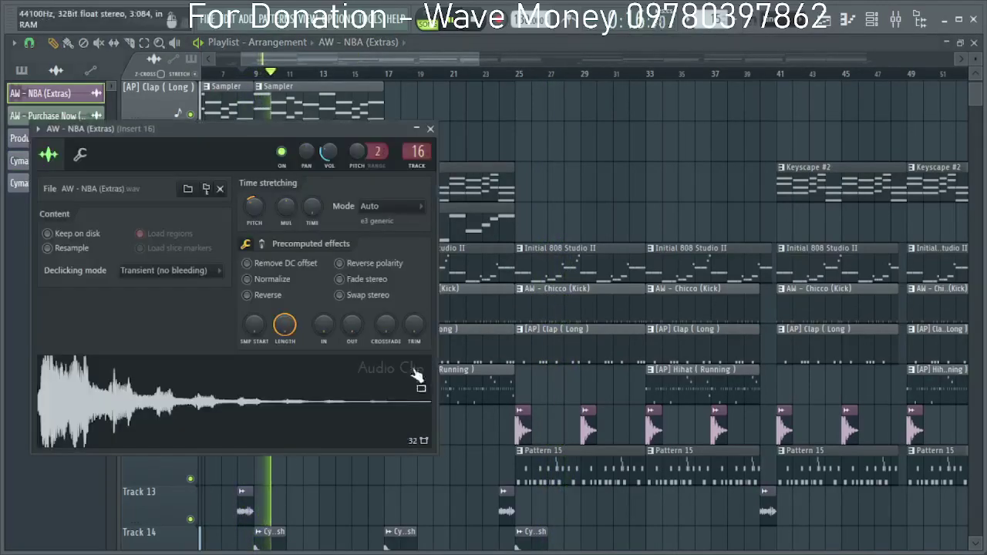
{"action": "left_click", "coordinate": [431, 131]}
{"action": "double_click", "coordinate": [392, 430]}
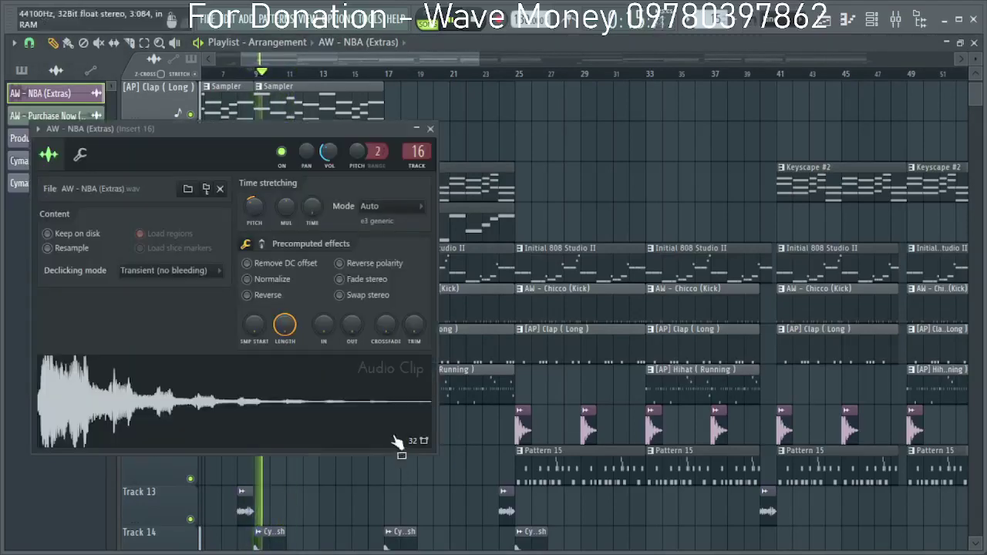
{"action": "left_click", "coordinate": [430, 131]}
Move the reversed Wobbly Crash #2 clip at bar 3 from Track 15 up to Track 14.
{"action": "scroll", "coordinate": [287, 327], "scroll_direction": "down", "scroll_amount": 4}
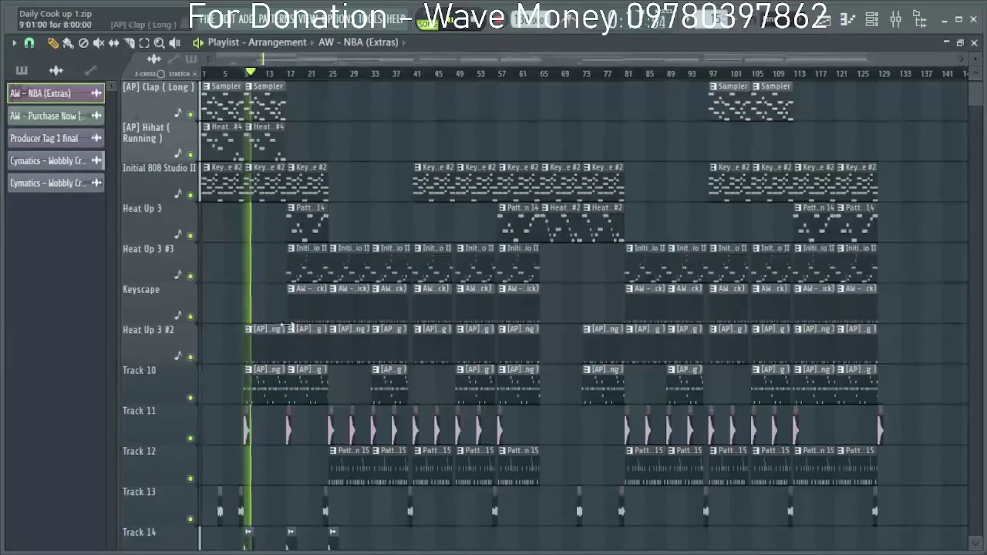
{"action": "scroll", "coordinate": [287, 327], "scroll_direction": "down", "scroll_amount": 5}
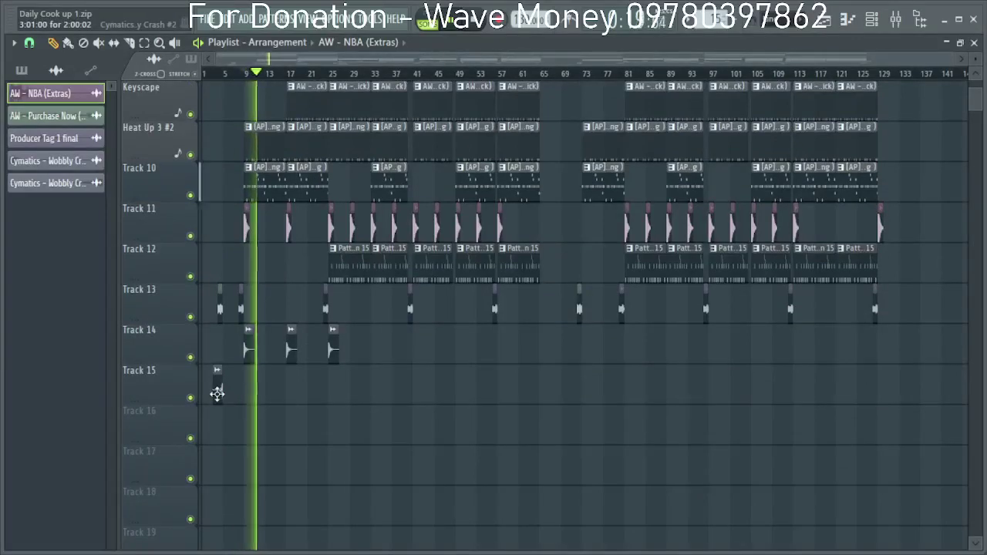
{"action": "scroll", "coordinate": [219, 396], "scroll_direction": "up", "scroll_amount": 4}
{"action": "scroll", "coordinate": [222, 432], "scroll_direction": "up", "scroll_amount": 3}
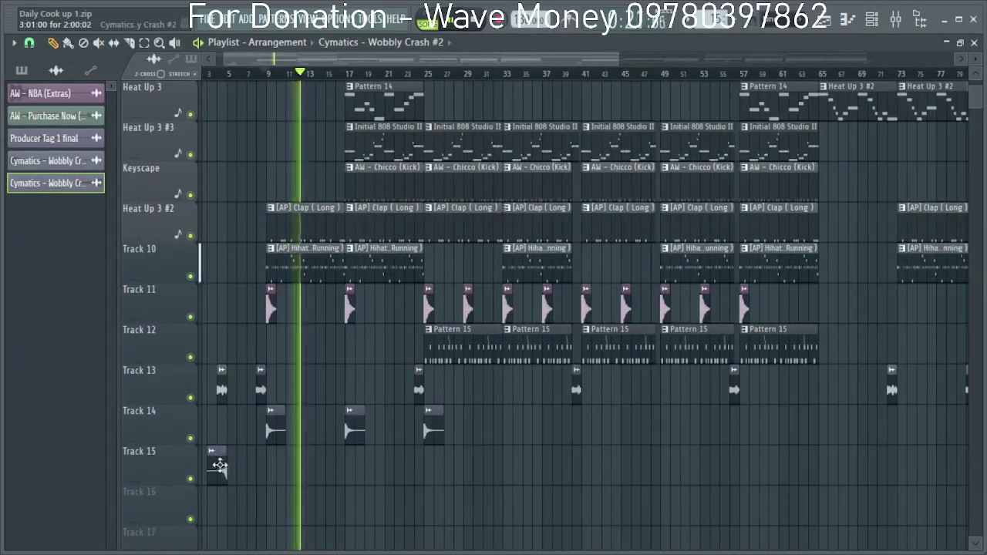
{"action": "left_click_drag", "start_coordinate": [220, 465], "coordinate": [218, 416]}
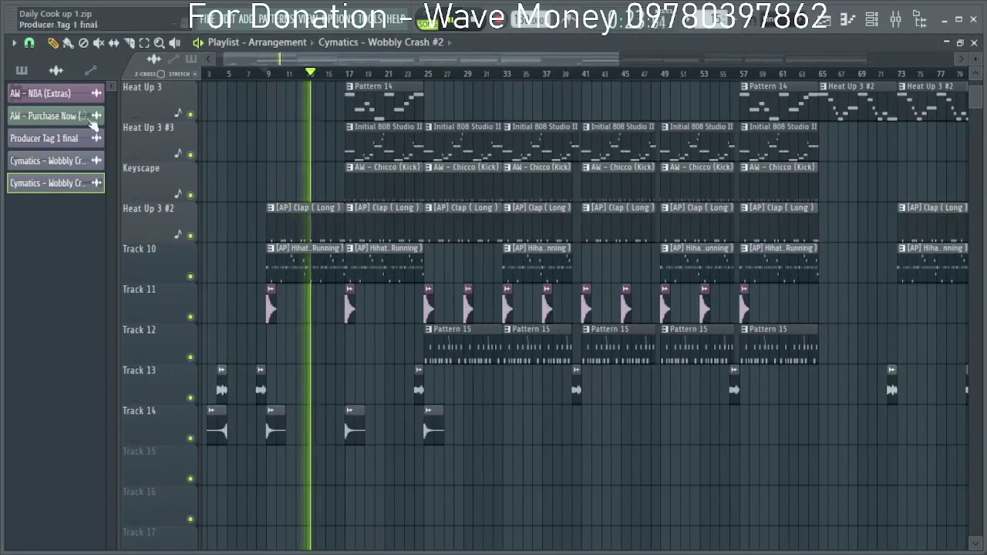
Set the Playlist snap to Step and place a reversed crash clip on Track 14 from bar 31 to bar 33.
{"action": "left_click", "coordinate": [29, 42]}
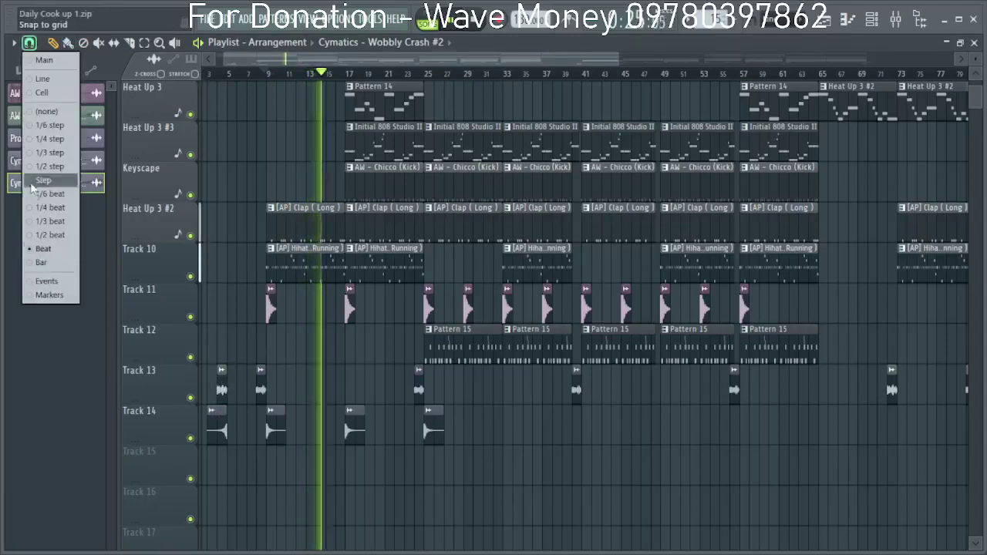
{"action": "left_click", "coordinate": [31, 186]}
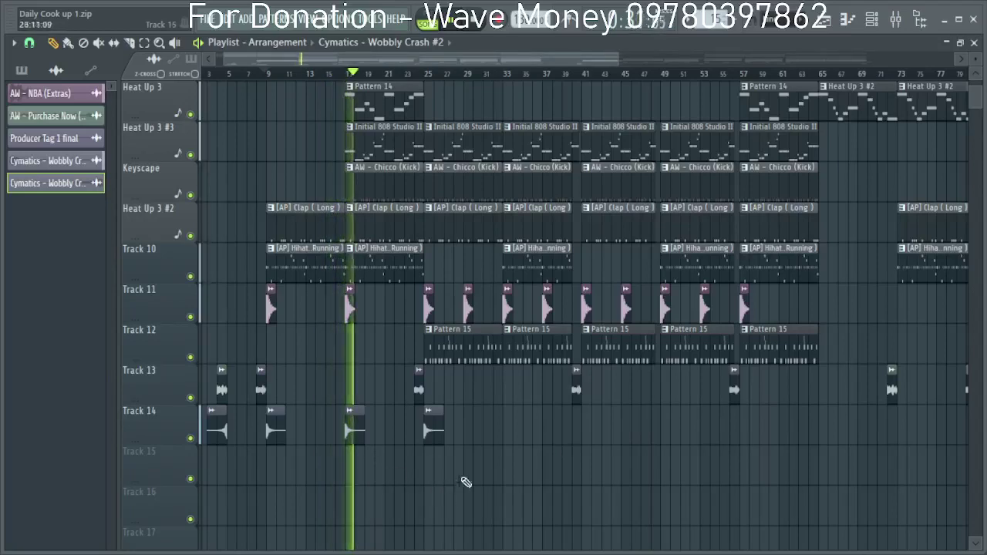
{"action": "left_click", "coordinate": [498, 466]}
{"action": "left_click_drag", "start_coordinate": [496, 455], "coordinate": [496, 434]}
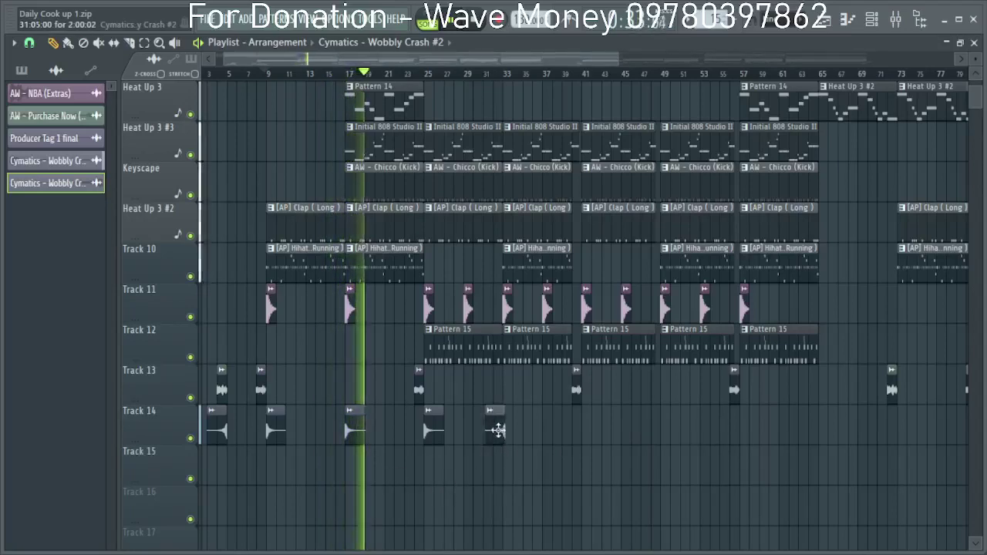
{"action": "scroll", "coordinate": [496, 434], "scroll_direction": "up", "scroll_amount": 4}
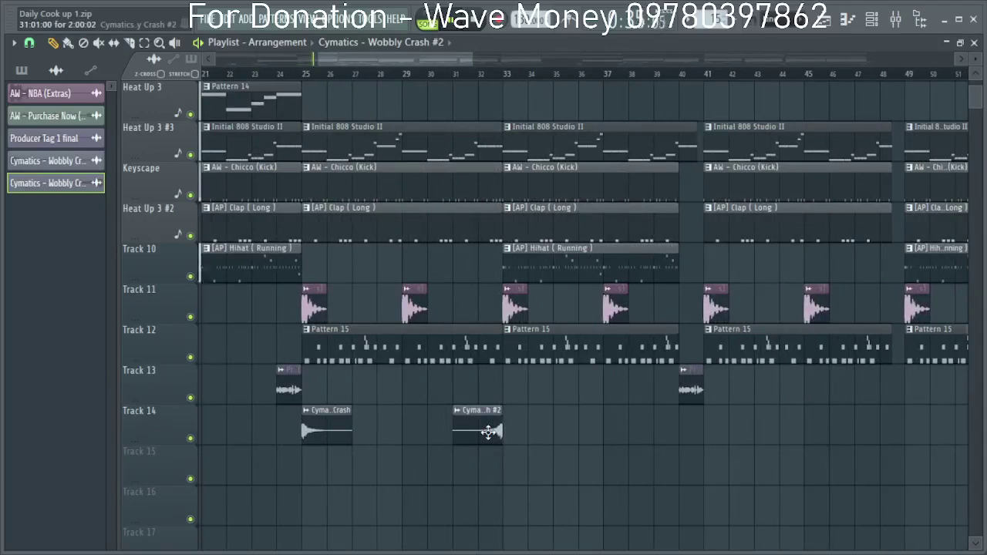
{"action": "scroll", "coordinate": [488, 432], "scroll_direction": "down", "scroll_amount": 4}
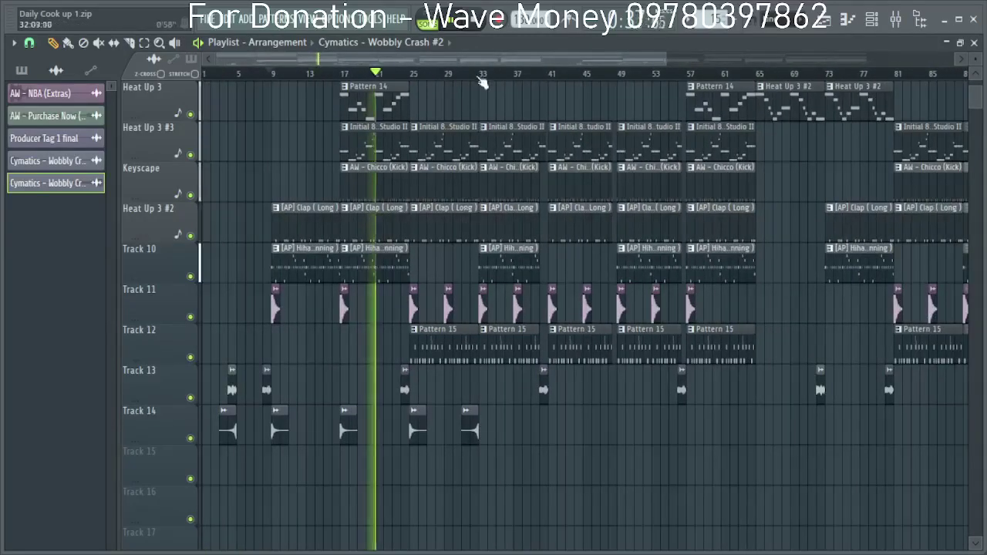
Open the channels of Pattern 15, slightly lower the AW - GTF (Perc) channel volume, and close the Channel rack.
{"action": "scroll", "coordinate": [488, 416], "scroll_direction": "up", "scroll_amount": 3}
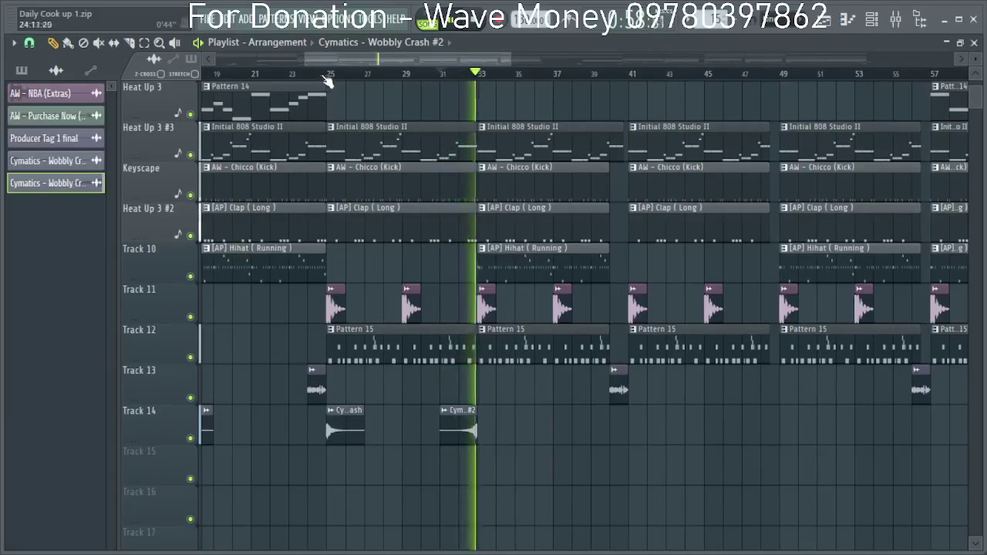
{"action": "double_click", "coordinate": [519, 346]}
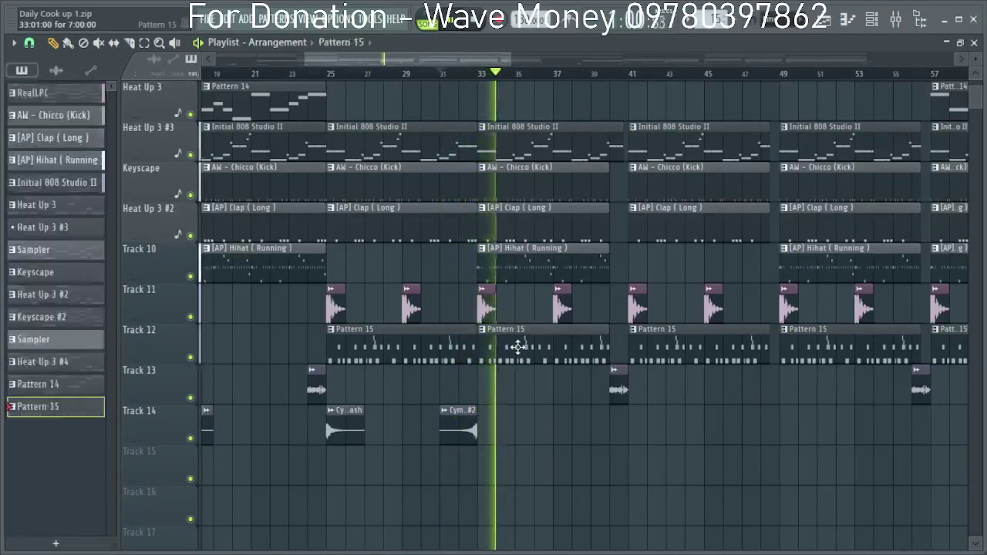
{"action": "left_click", "coordinate": [738, 102]}
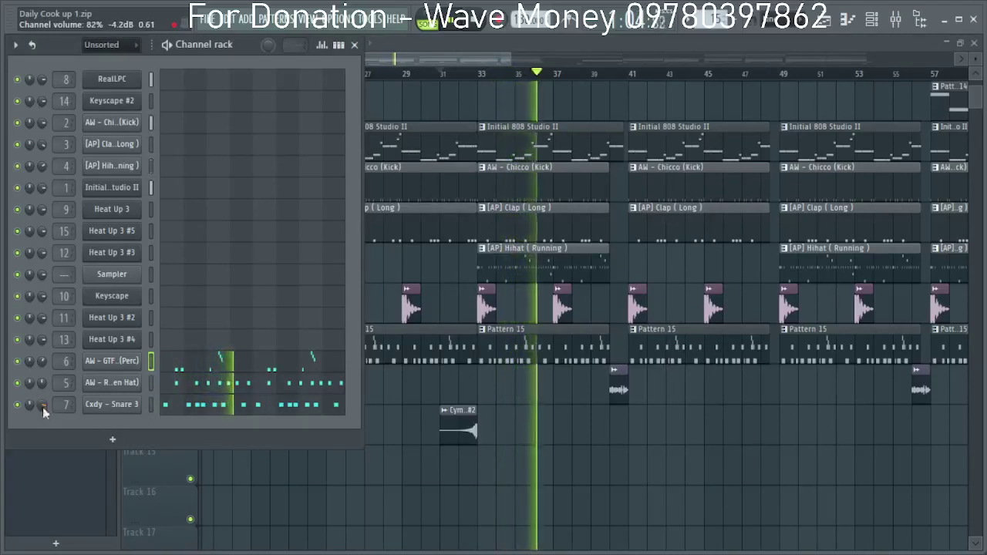
{"action": "mouse_move", "coordinate": [43, 360]}
{"action": "left_mouse_down"}
{"action": "mouse_move", "coordinate": [41, 395]}
{"action": "mouse_move", "coordinate": [42, 364]}
{"action": "left_mouse_up"}
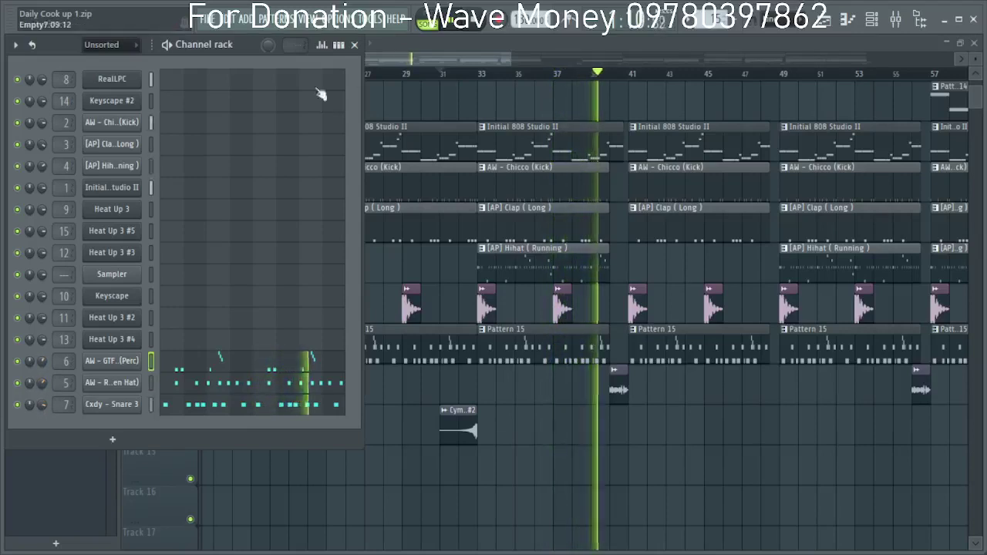
{"action": "left_click", "coordinate": [354, 45]}
Place the reversed crash clip on Track 14 from bar 39 to bar 41 and delete the copy that leads into bar 33.
{"action": "left_click", "coordinate": [461, 429]}
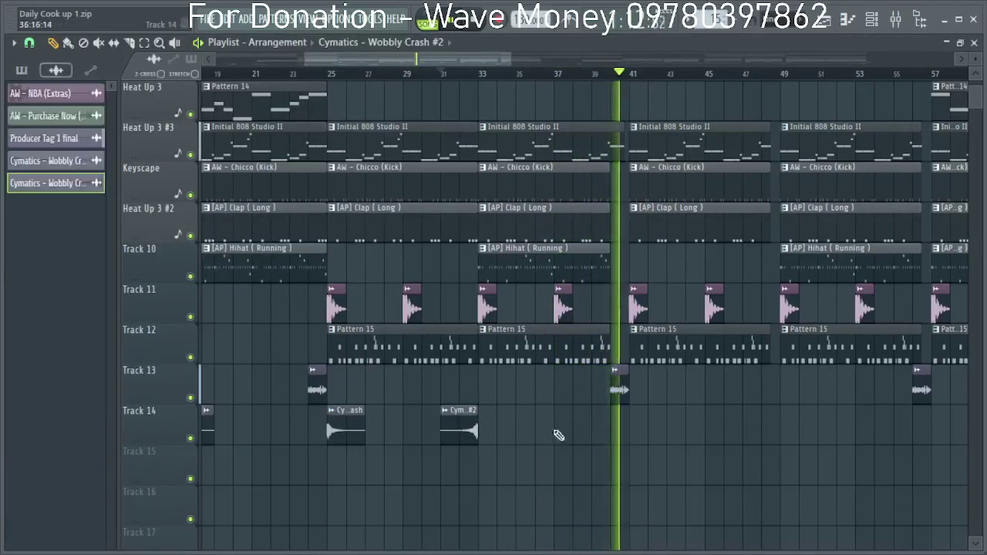
{"action": "left_click", "coordinate": [613, 432]}
{"action": "left_click_drag", "start_coordinate": [633, 435], "coordinate": [614, 435]}
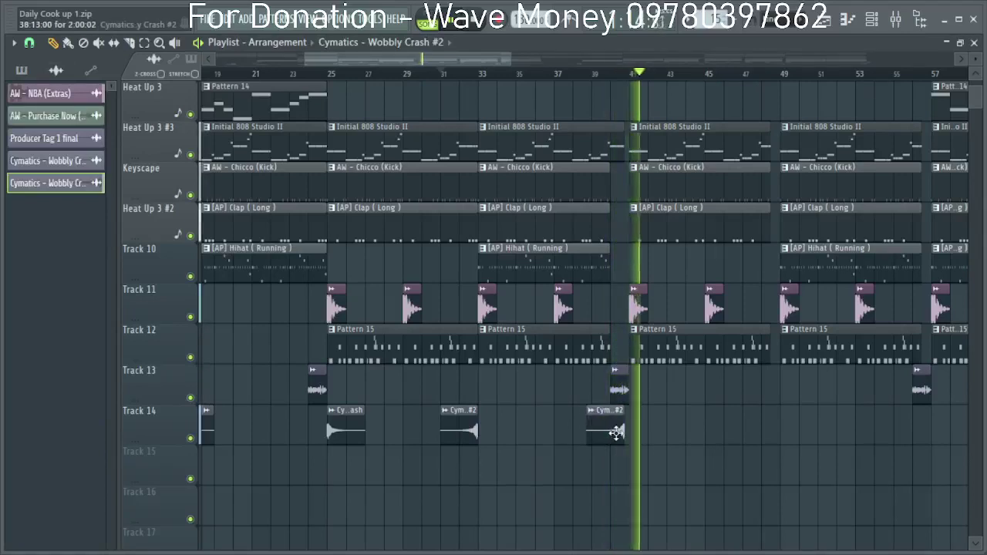
{"action": "left_click", "coordinate": [601, 77]}
{"action": "right_click", "coordinate": [466, 426]}
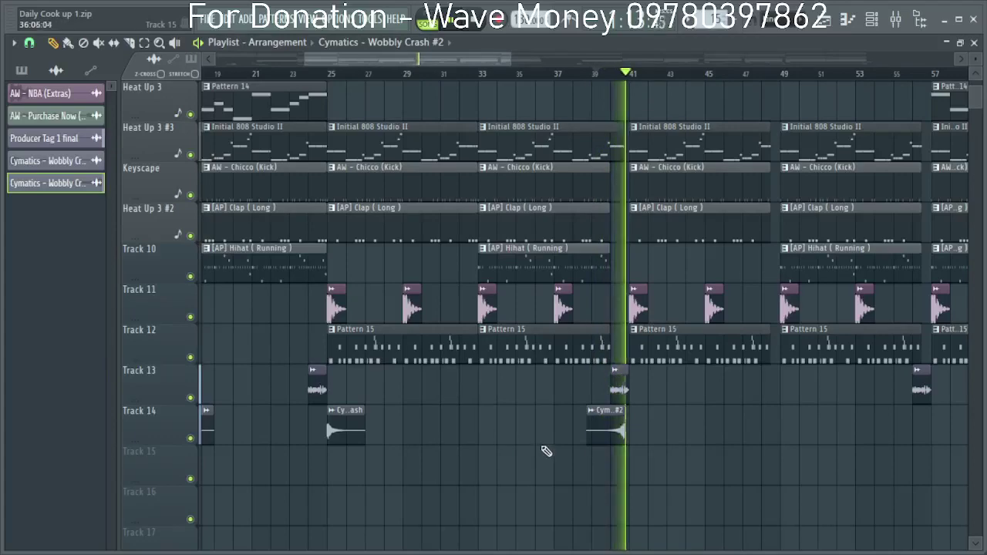
{"action": "scroll", "coordinate": [617, 459], "scroll_direction": "up", "scroll_amount": 3}
{"action": "left_click_drag", "start_coordinate": [606, 435], "coordinate": [614, 434]}
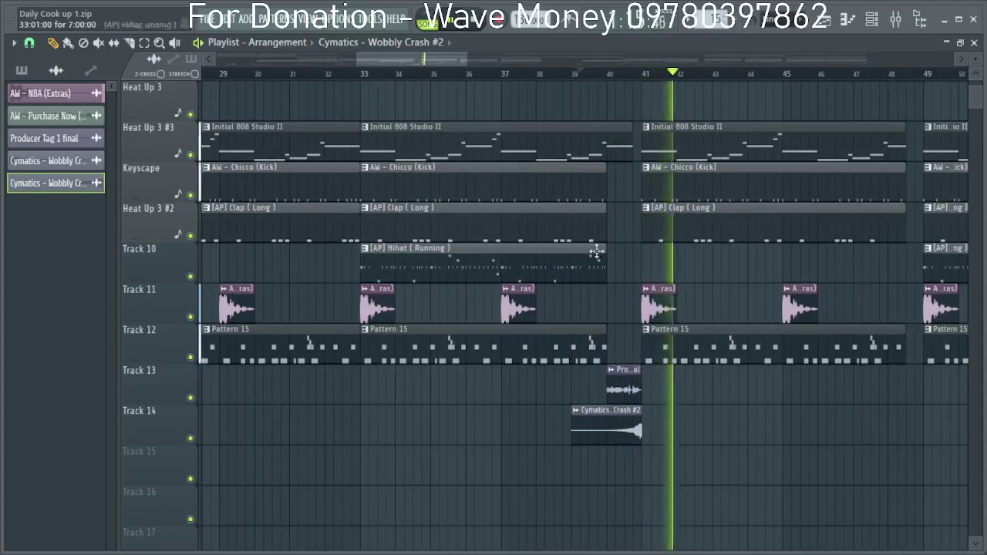
Replay the transition into bar 41 and delete the crash clip at bar 17 on Track 14.
{"action": "left_click", "coordinate": [597, 75]}
{"action": "scroll", "coordinate": [465, 234], "scroll_direction": "down", "scroll_amount": 6}
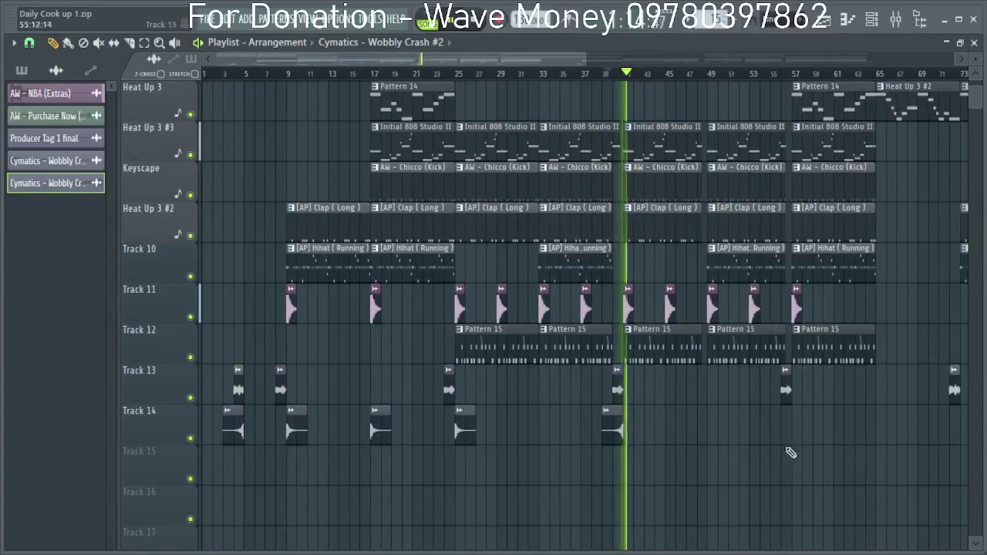
{"action": "scroll", "coordinate": [694, 470], "scroll_direction": "down", "scroll_amount": 1}
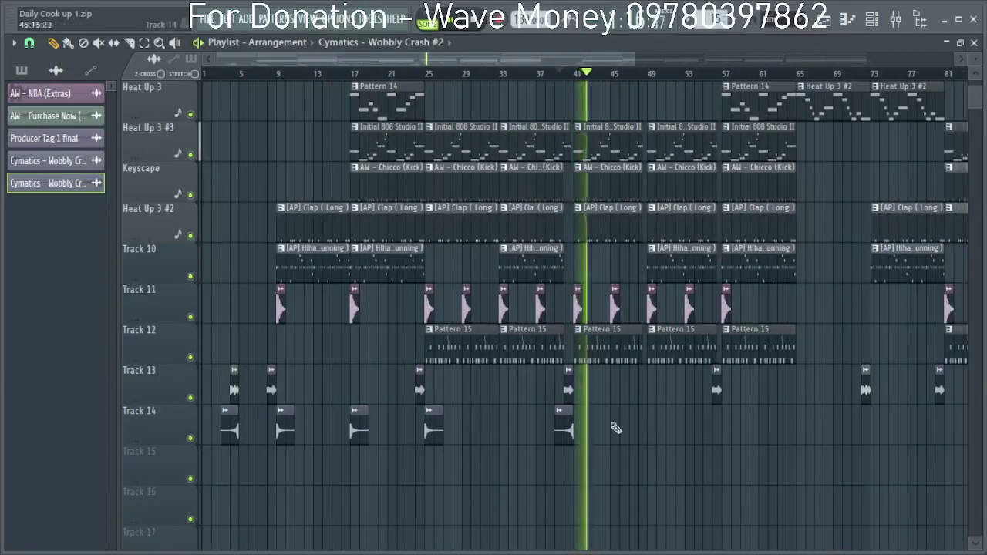
{"action": "right_click", "coordinate": [352, 430]}
Try a reversed crash clip on Track 14 from bar 47 to bar 49.
{"action": "scroll", "coordinate": [710, 434], "scroll_direction": "up", "scroll_amount": 3}
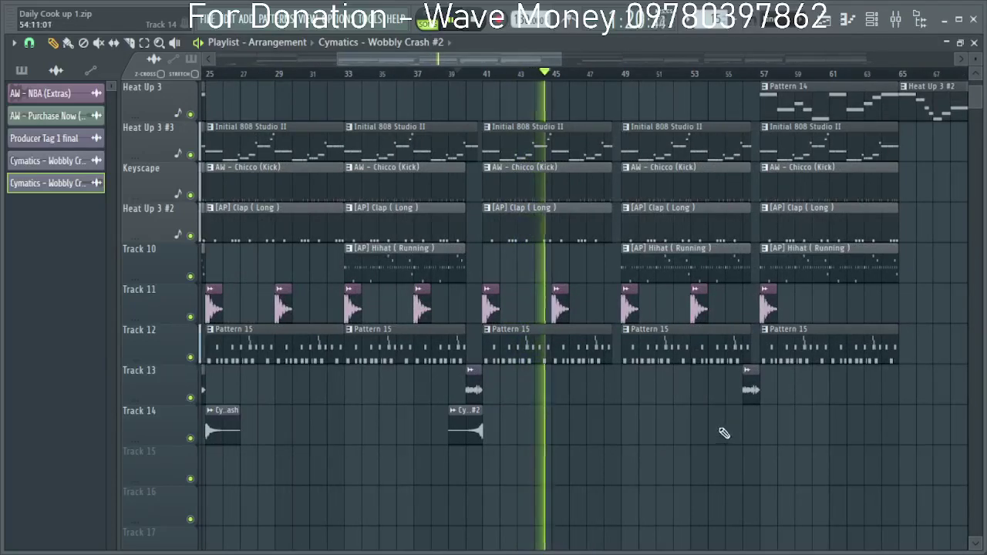
{"action": "left_click", "coordinate": [603, 423]}
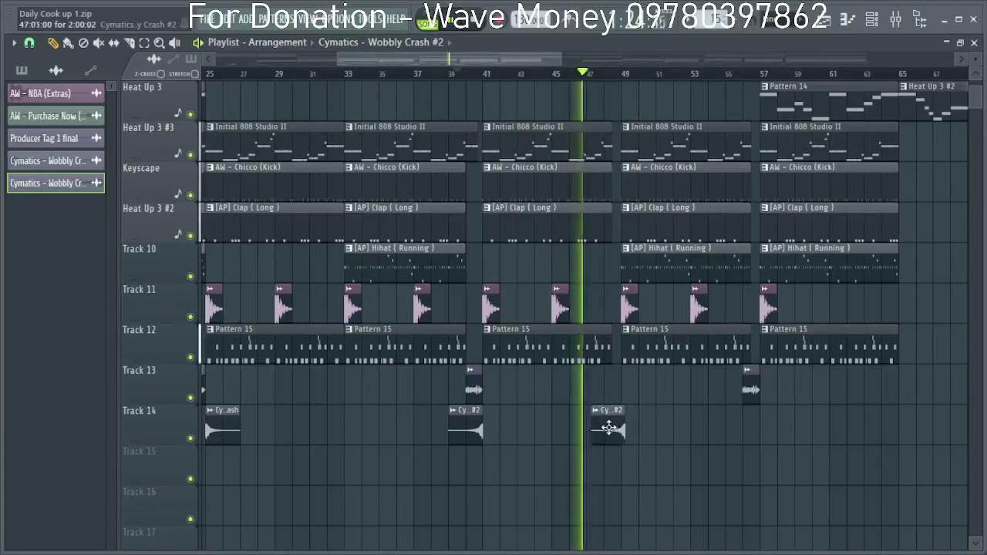
{"action": "right_click", "coordinate": [601, 422]}
Copy the Wobbly Crash clip from bar 25 to bar 49 on Track 14, then open and close its channel settings.
{"action": "left_click", "coordinate": [233, 423]}
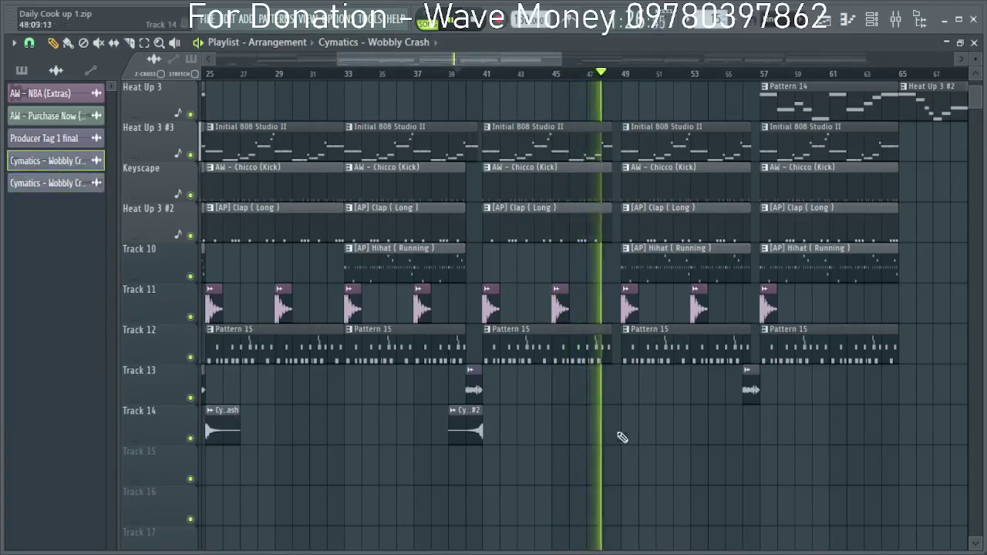
{"action": "left_click", "coordinate": [625, 429]}
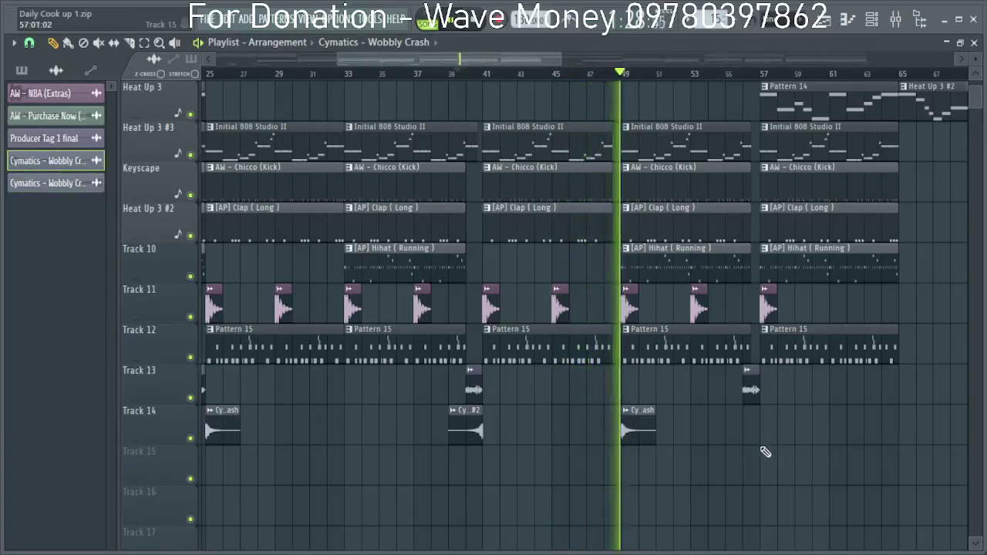
{"action": "double_click", "coordinate": [639, 426]}
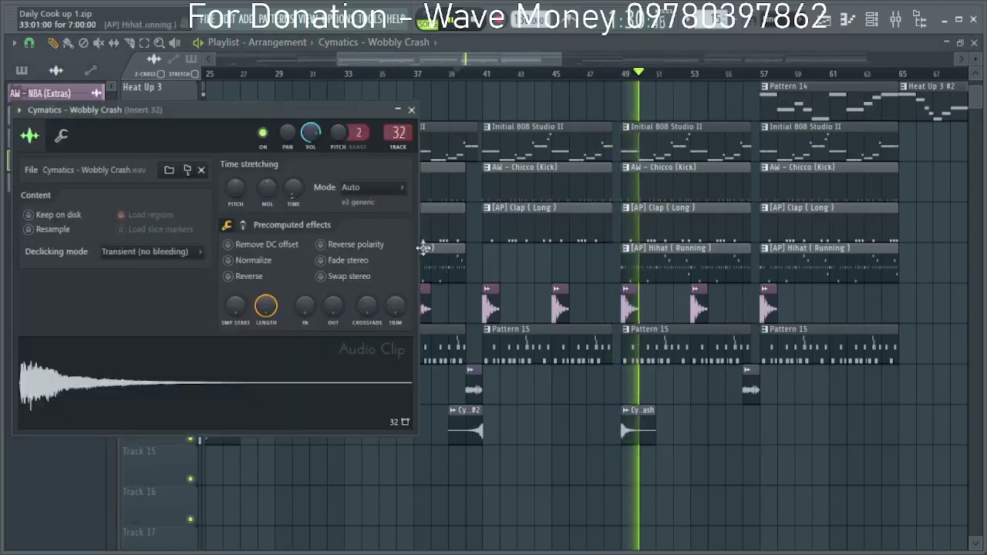
{"action": "left_click", "coordinate": [411, 111]}
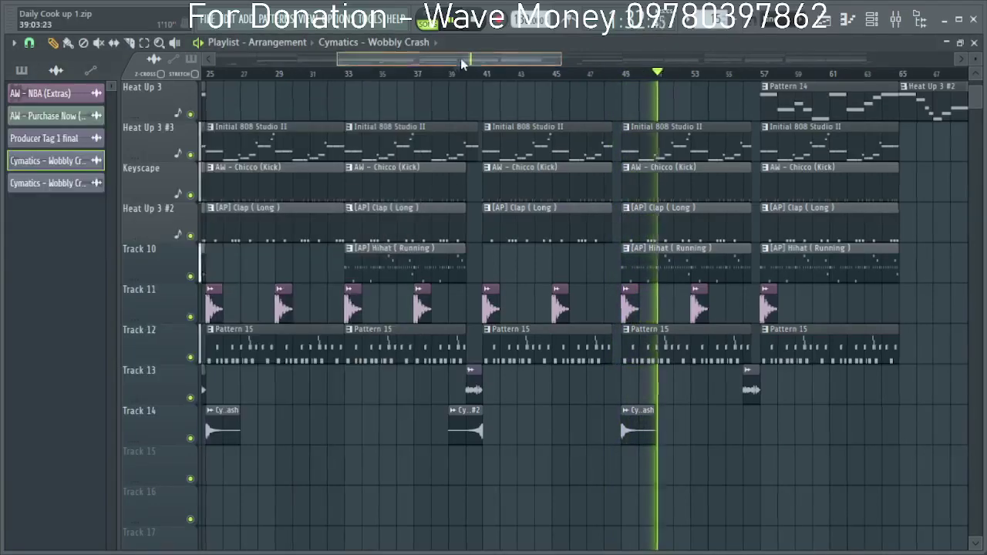
Place a reversed Wobbly Crash clip on Track 14 from bar 55 to bar 57.
{"action": "scroll", "coordinate": [547, 452], "scroll_direction": "down", "scroll_amount": 5}
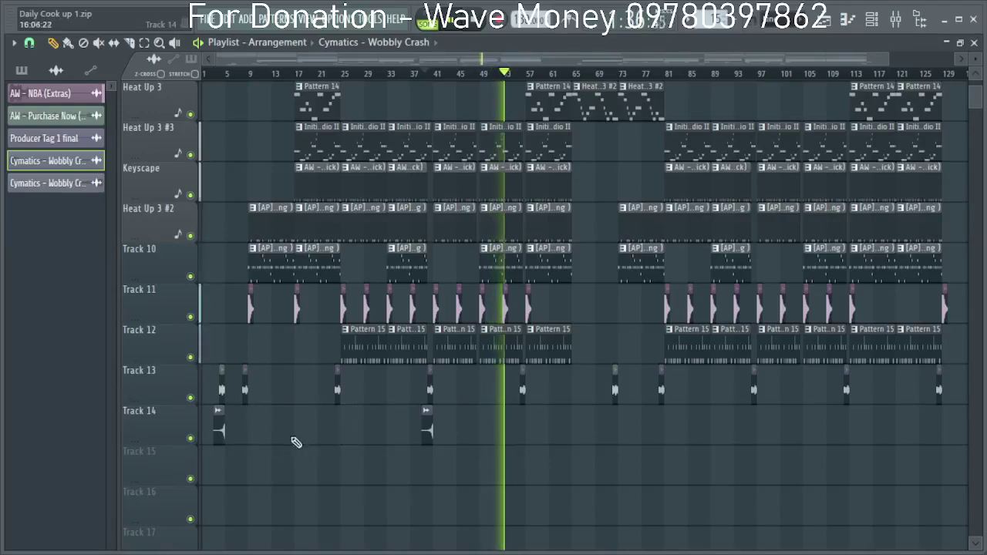
{"action": "scroll", "coordinate": [442, 465], "scroll_direction": "up", "scroll_amount": 6}
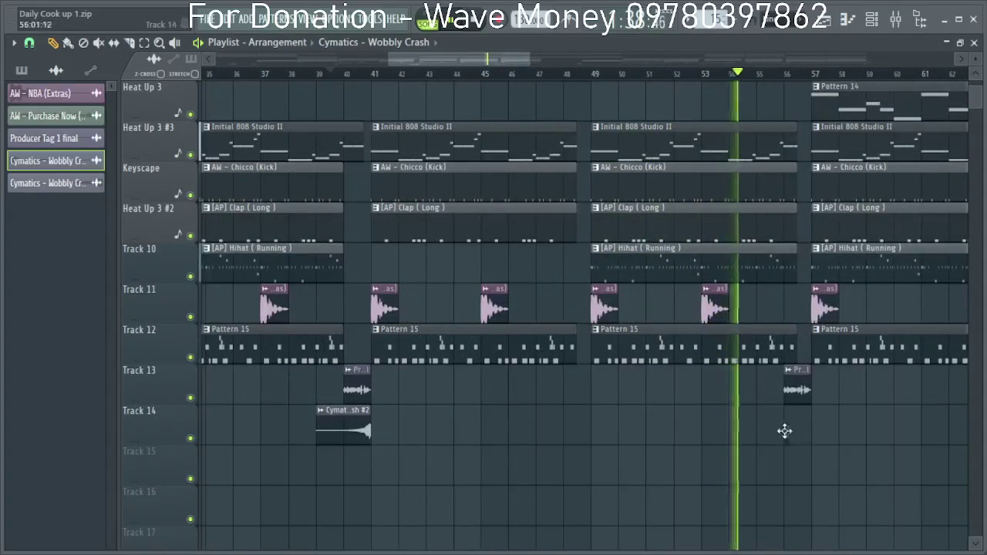
{"action": "left_click", "coordinate": [799, 434]}
{"action": "right_click", "coordinate": [799, 434]}
{"action": "left_click", "coordinate": [320, 431]}
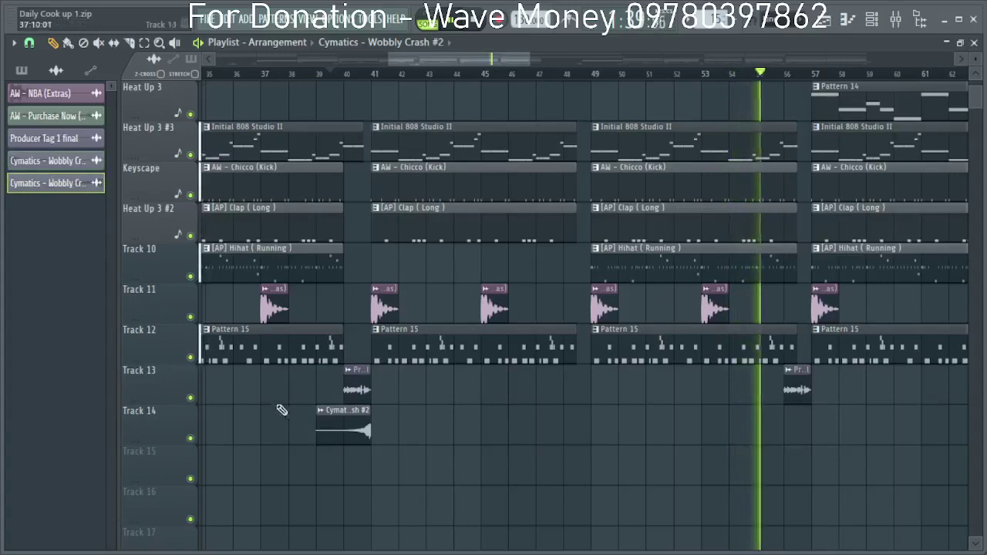
{"action": "left_click", "coordinate": [773, 428]}
Place a Wobbly Crash clip at bar 65 on Track 14, followed by a reversed crash from bar 67 to bar 69.
{"action": "scroll", "coordinate": [717, 413], "scroll_direction": "down", "scroll_amount": 5}
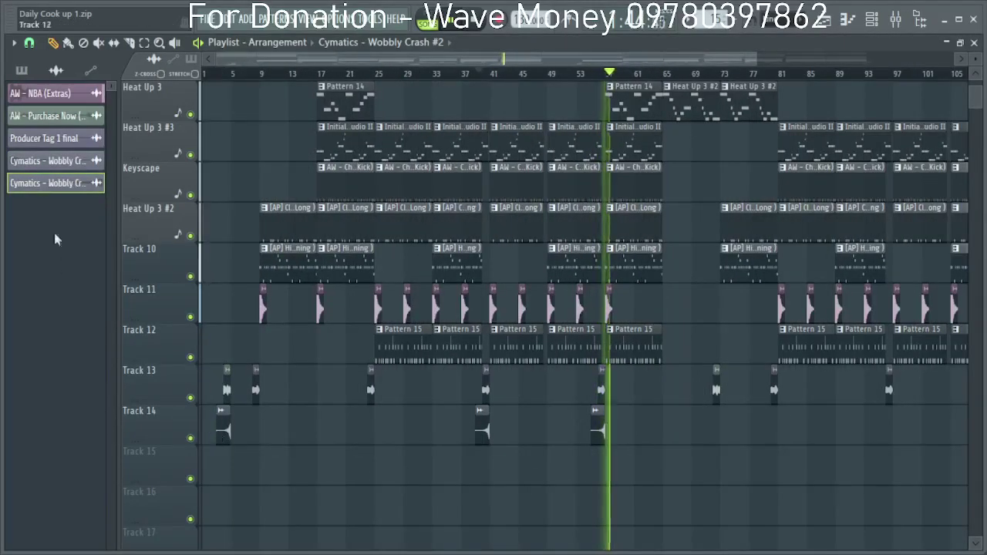
{"action": "scroll", "coordinate": [606, 447], "scroll_direction": "up", "scroll_amount": 4}
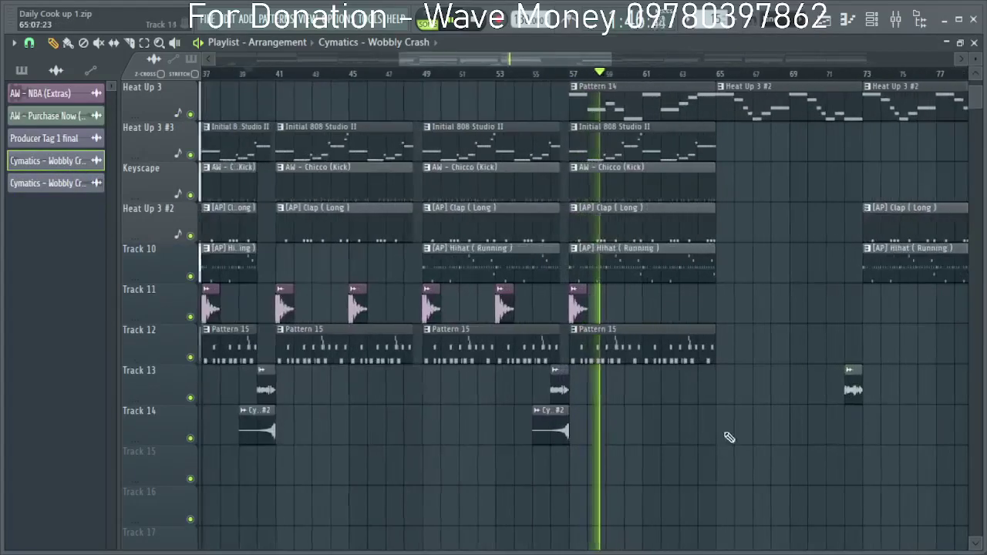
{"action": "left_click", "coordinate": [716, 424]}
{"action": "left_click_drag", "start_coordinate": [728, 424], "coordinate": [733, 424]}
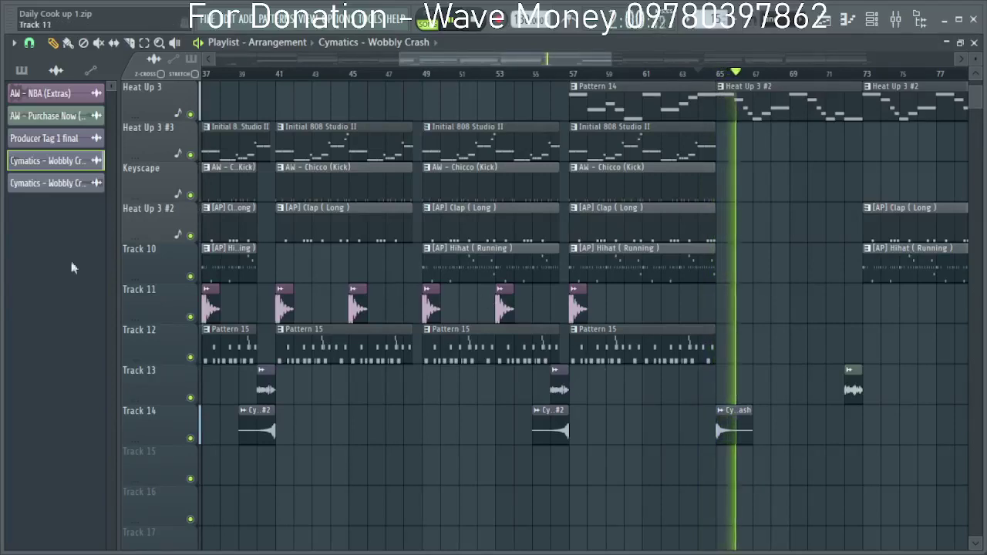
{"action": "left_click", "coordinate": [46, 183]}
{"action": "left_click", "coordinate": [828, 428]}
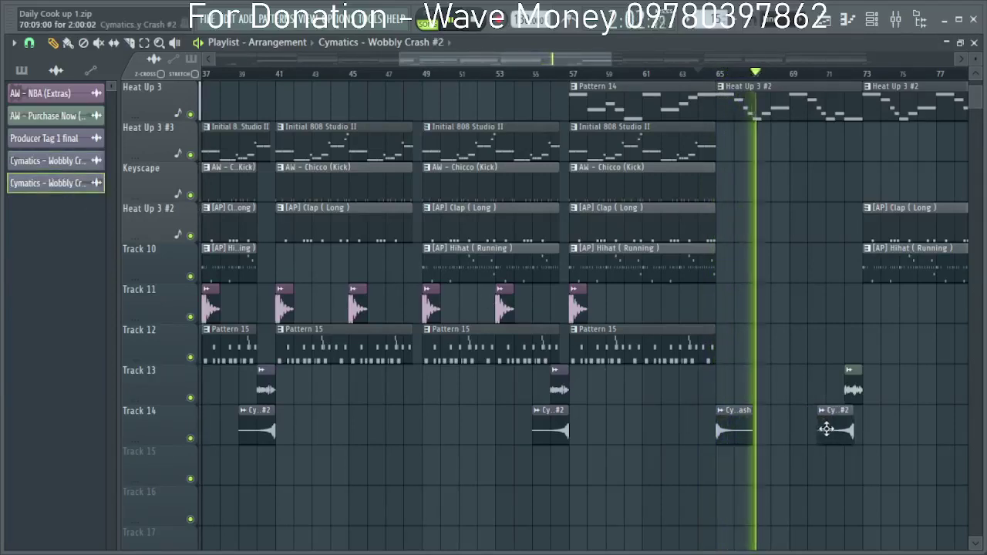
{"action": "left_click_drag", "start_coordinate": [832, 429], "coordinate": [761, 430]}
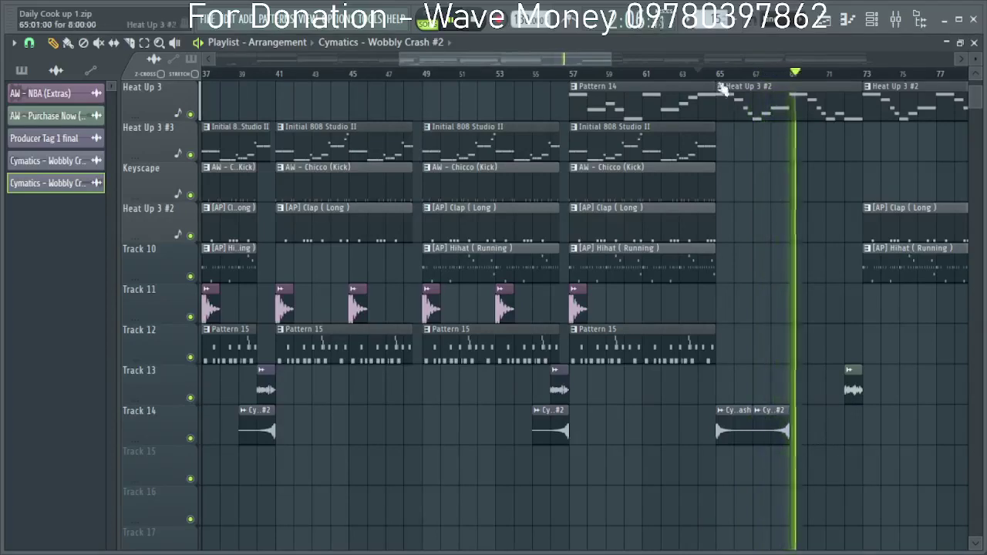
Open the Heat Up 3 #2 pattern at bar 65 in the piano roll and review its melody with playback.
{"action": "scroll", "coordinate": [757, 245], "scroll_direction": "up", "scroll_amount": 3}
{"action": "double_click", "coordinate": [756, 240]}
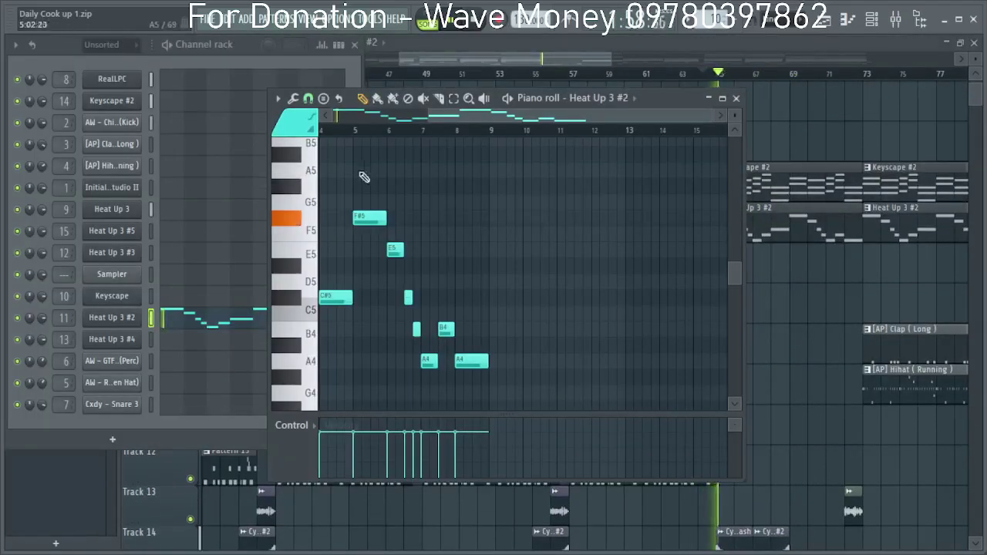
{"action": "left_click_drag", "start_coordinate": [516, 122], "coordinate": [385, 71]}
{"action": "key", "text": "space"}
{"action": "scroll", "coordinate": [359, 248], "scroll_direction": "up", "scroll_amount": 3}
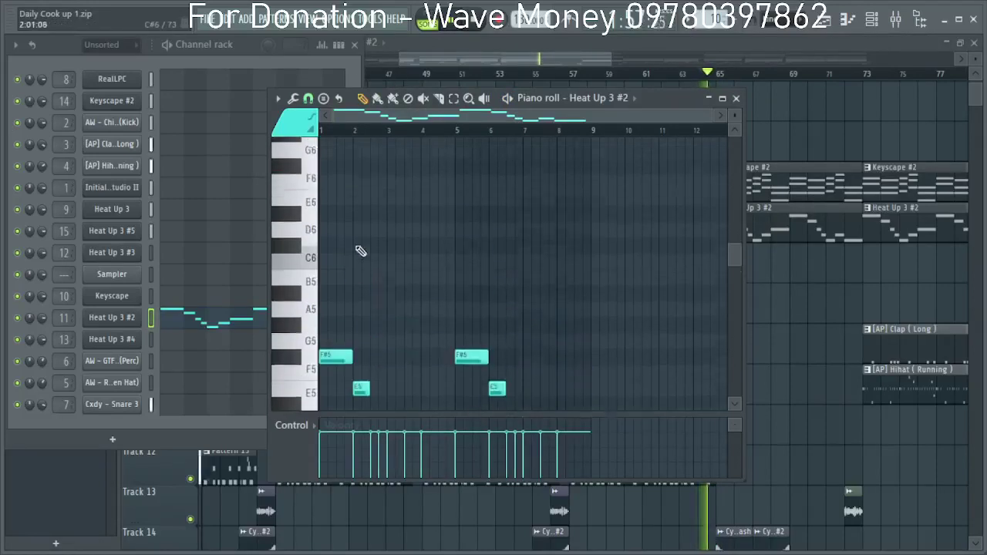
{"action": "scroll", "coordinate": [360, 248], "scroll_direction": "up", "scroll_amount": 2}
{"action": "left_click_drag", "start_coordinate": [496, 120], "coordinate": [164, 147]}
{"action": "key", "text": "space"}
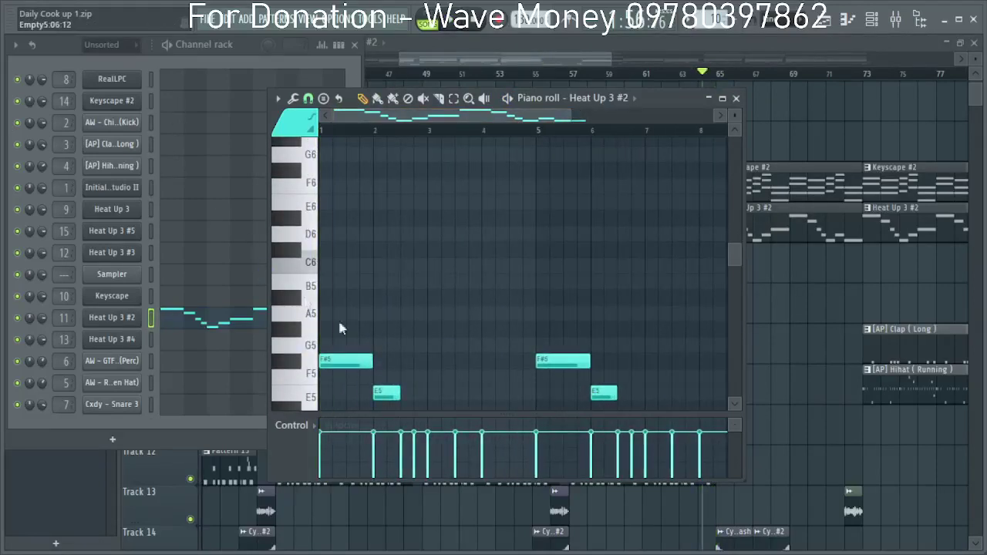
Delete all notes of the Heat Up 3 #2 melody.
{"action": "key", "text": "ctrl+shift+s"}
{"action": "left_click", "coordinate": [371, 323]}
{"action": "left_click", "coordinate": [538, 277]}
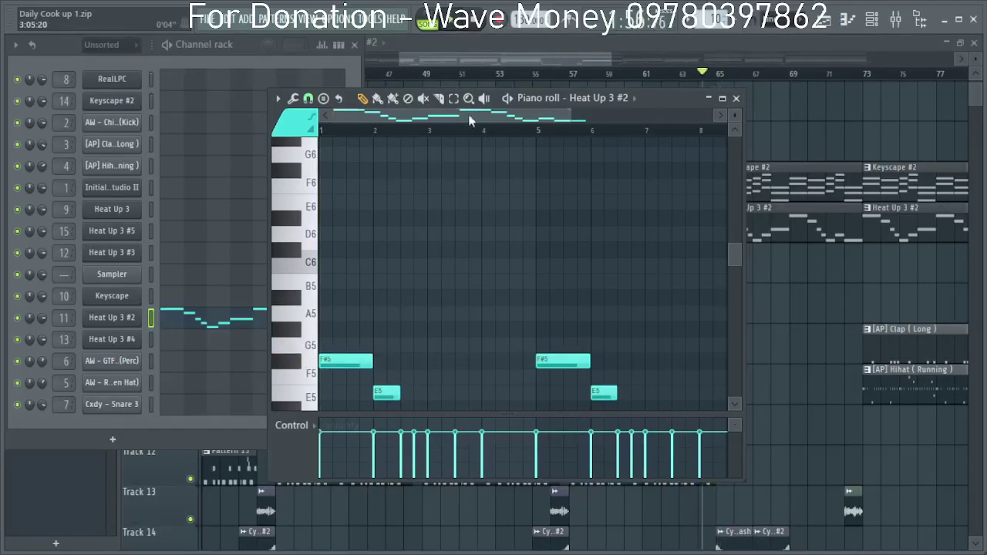
{"action": "scroll", "coordinate": [298, 279], "scroll_direction": "down", "scroll_amount": 4}
{"action": "scroll", "coordinate": [326, 231], "scroll_direction": "up", "scroll_amount": 2}
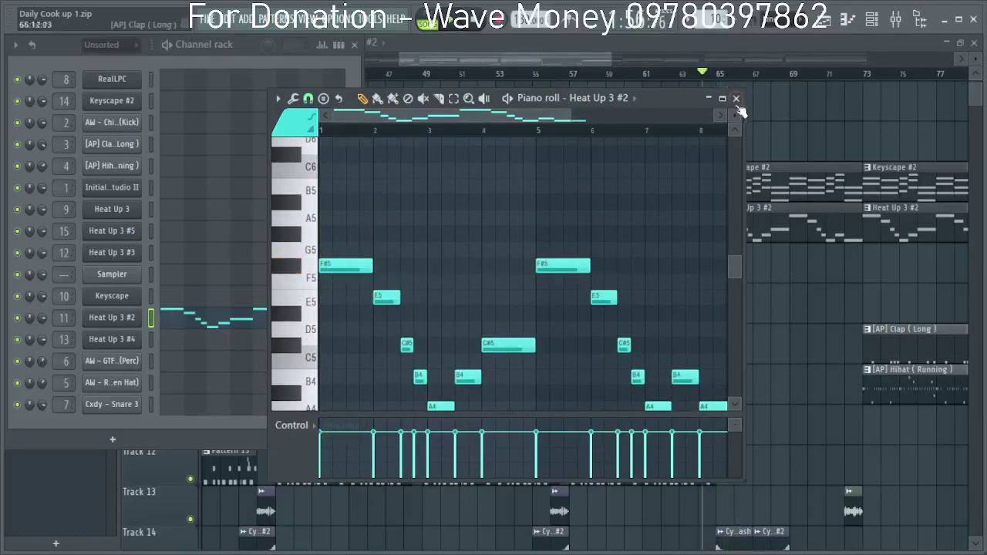
{"action": "key", "text": "ctrl+a"}
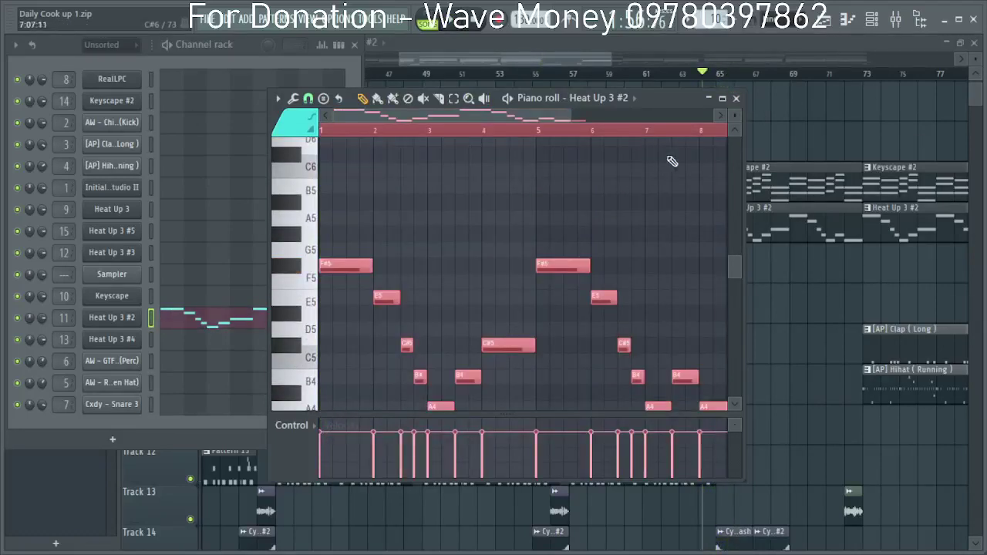
{"action": "key", "text": "Delete"}
Copy the Sampler channel's notes from the Sampler pattern into the Sampler channel of the Heat Up 3 #2 pattern.
{"action": "left_click", "coordinate": [475, 60]}
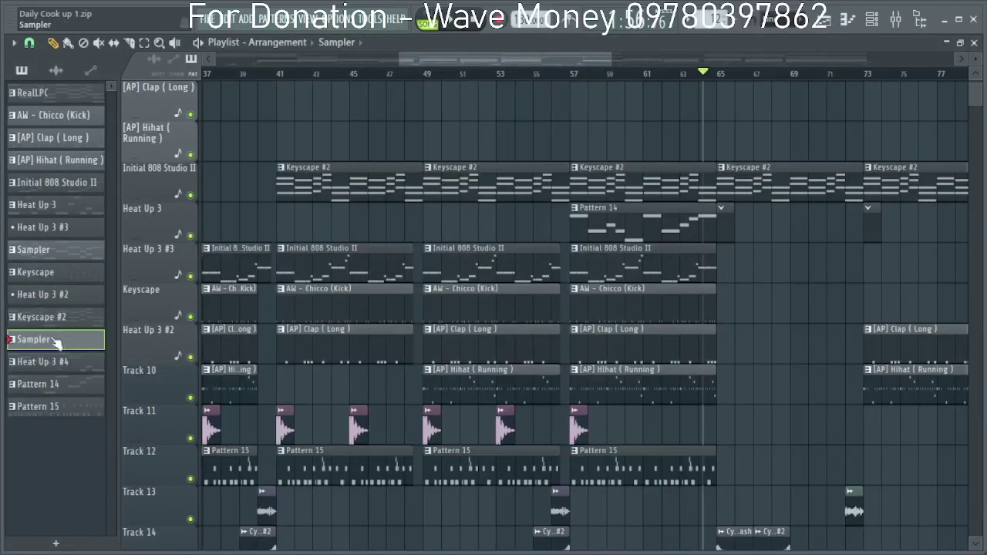
{"action": "scroll", "coordinate": [929, 415], "scroll_direction": "down", "scroll_amount": 3}
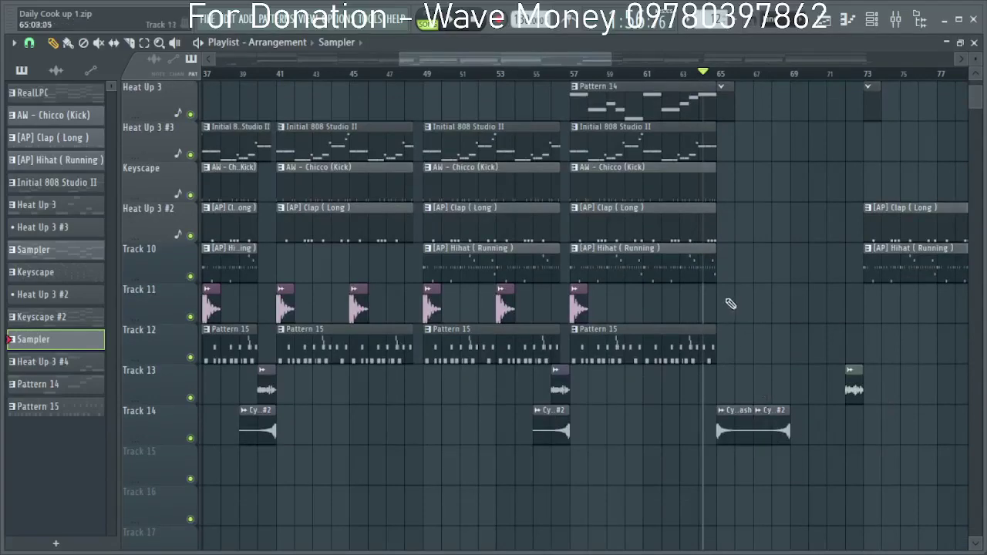
{"action": "scroll", "coordinate": [719, 318], "scroll_direction": "up", "scroll_amount": 2}
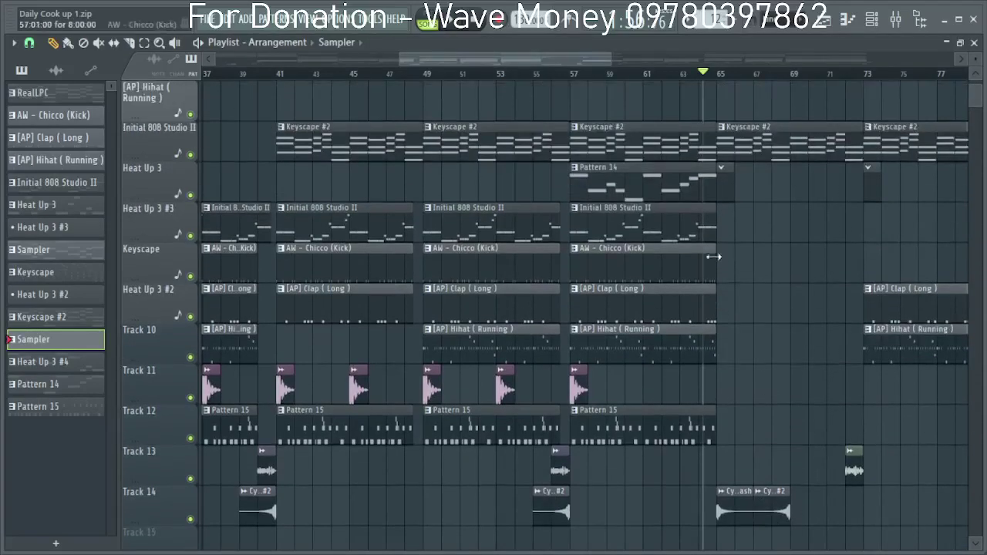
{"action": "double_click", "coordinate": [85, 349]}
{"action": "right_click", "coordinate": [121, 281]}
{"action": "left_click", "coordinate": [320, 289]}
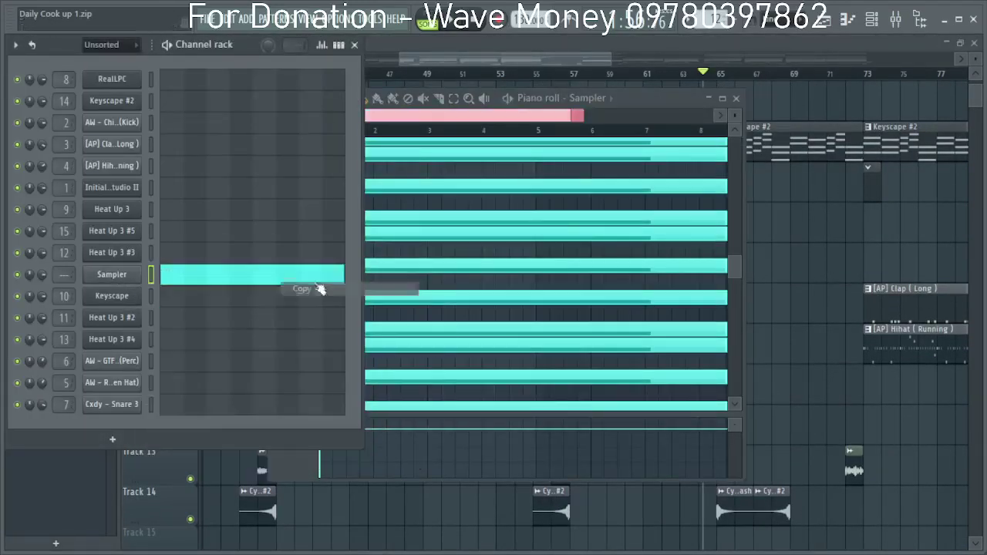
{"action": "left_click", "coordinate": [546, 58]}
{"action": "key", "text": "F6"}
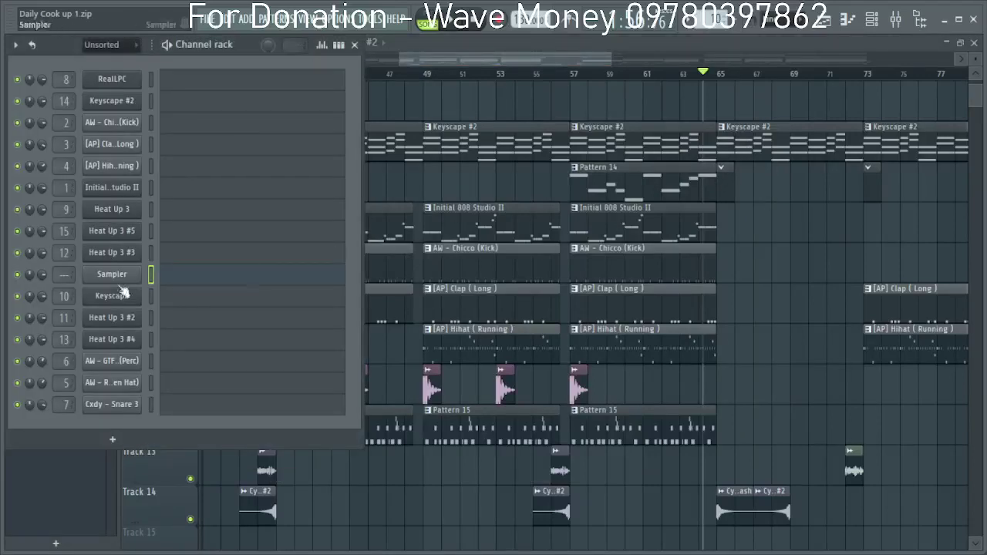
{"action": "right_click", "coordinate": [121, 278]}
{"action": "left_click", "coordinate": [302, 303]}
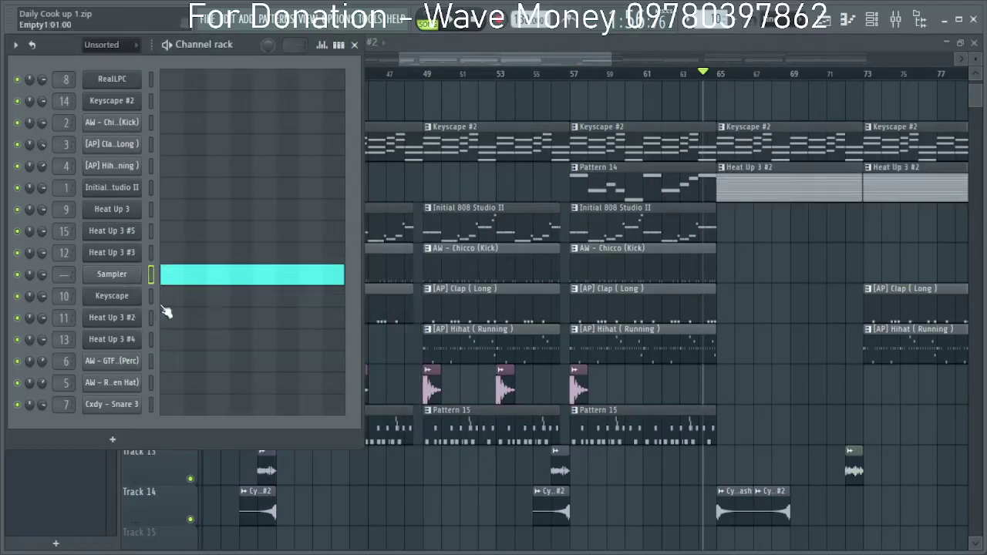
Open the Heat Up 3 #2 channel in a maximized piano roll and place a one-bar A5 note at bar 1.
{"action": "right_click", "coordinate": [115, 323]}
{"action": "left_click", "coordinate": [172, 318]}
{"action": "scroll", "coordinate": [348, 348], "scroll_direction": "up", "scroll_amount": 3}
{"action": "left_click", "coordinate": [335, 311]}
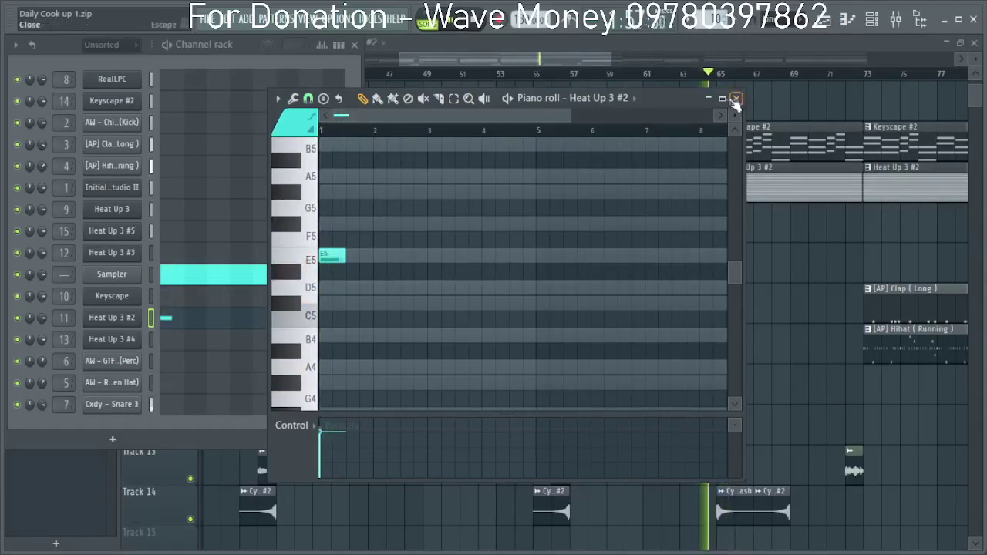
{"action": "left_click", "coordinate": [723, 99]}
{"action": "scroll", "coordinate": [93, 327], "scroll_direction": "up", "scroll_amount": 2}
{"action": "key", "text": "space"}
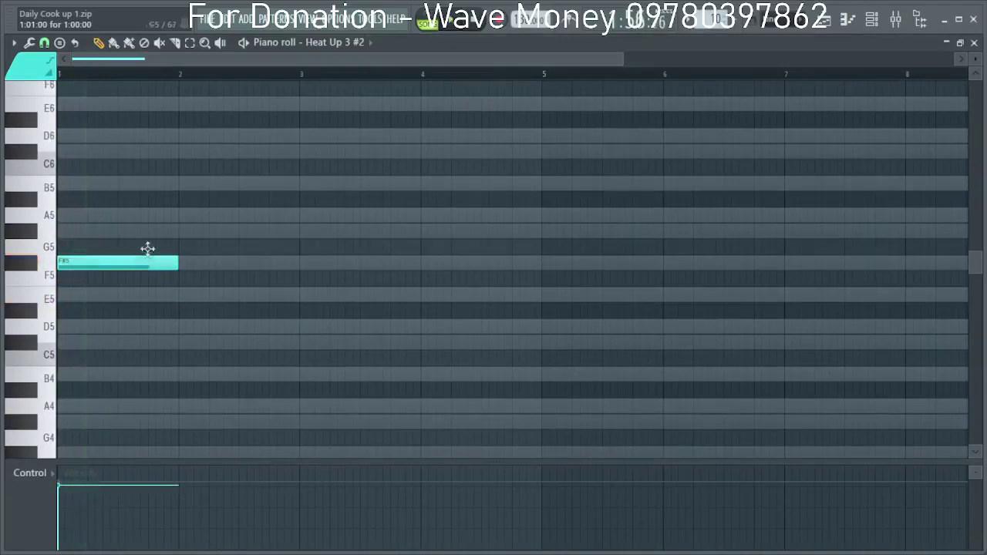
{"action": "key", "text": "space"}
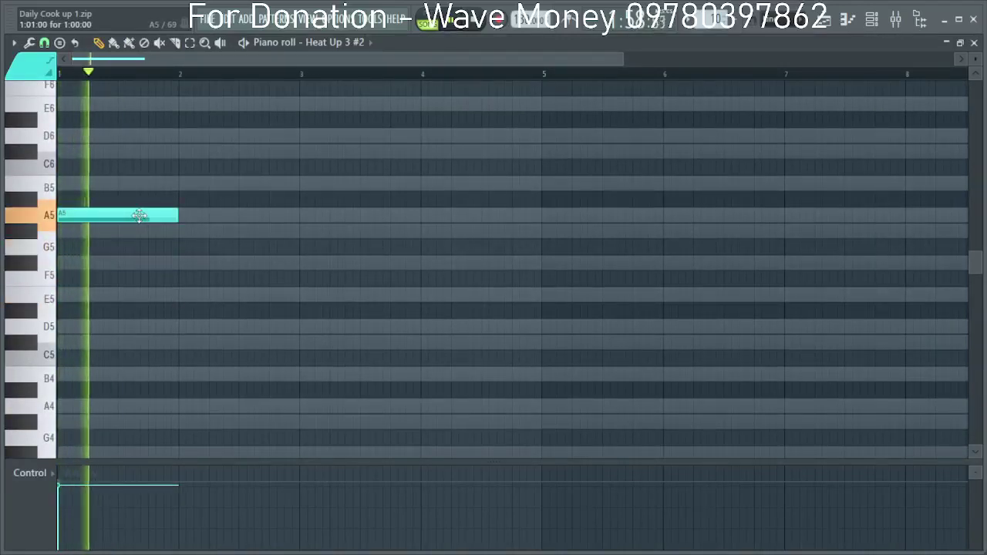
Shorten the A5 note to three beats, then add a one-beat F#5 before bar 2 and a one-bar G#5 at bar 2.
{"action": "left_click", "coordinate": [174, 230]}
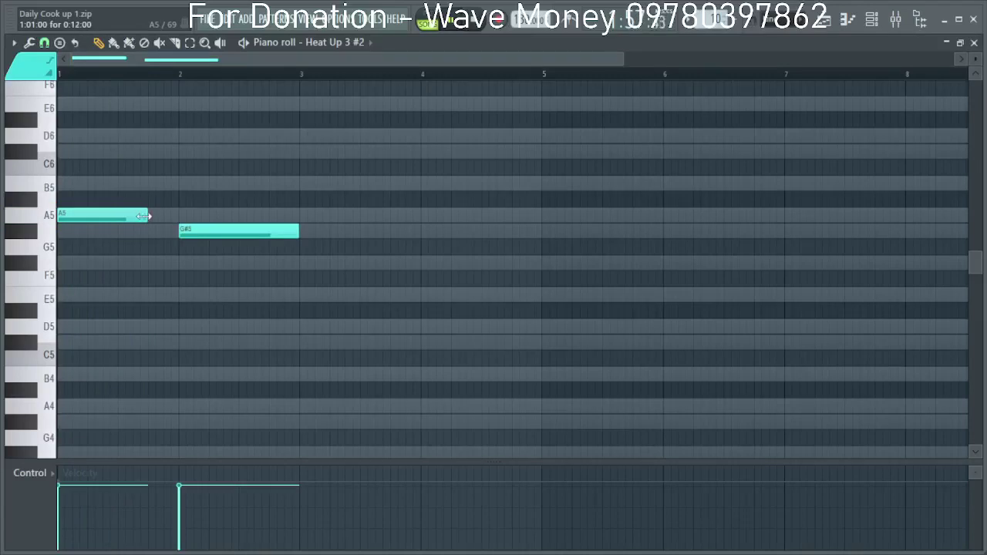
{"action": "left_click_drag", "start_coordinate": [165, 235], "coordinate": [163, 267]}
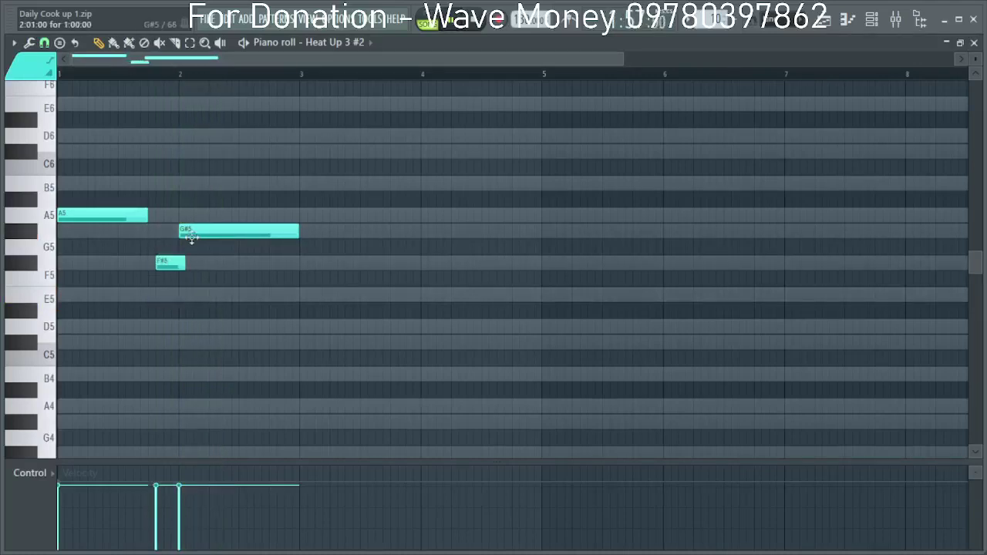
{"action": "left_click_drag", "start_coordinate": [176, 265], "coordinate": [168, 265]}
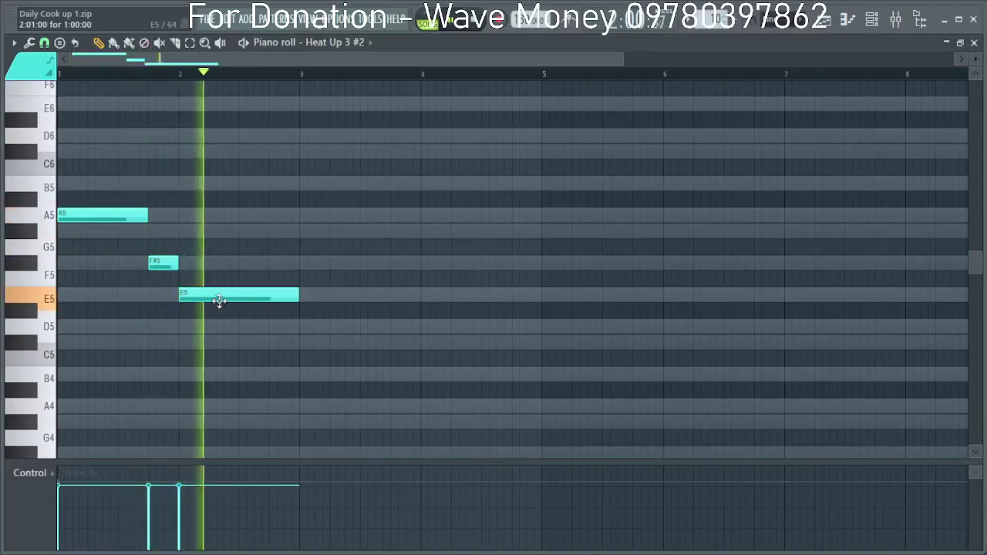
{"action": "left_click_drag", "start_coordinate": [242, 296], "coordinate": [242, 228]}
{"action": "left_click", "coordinate": [301, 265]}
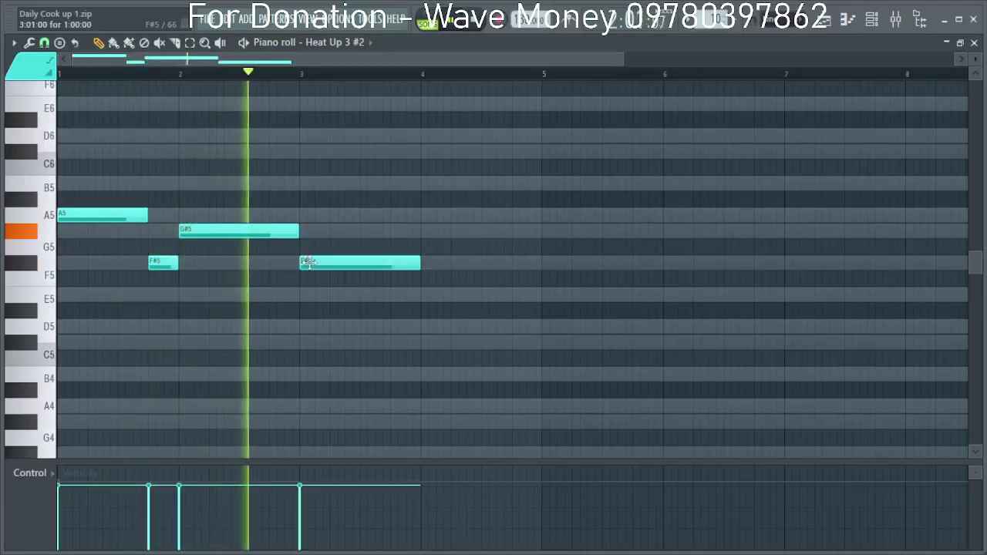
{"action": "right_click", "coordinate": [306, 266]}
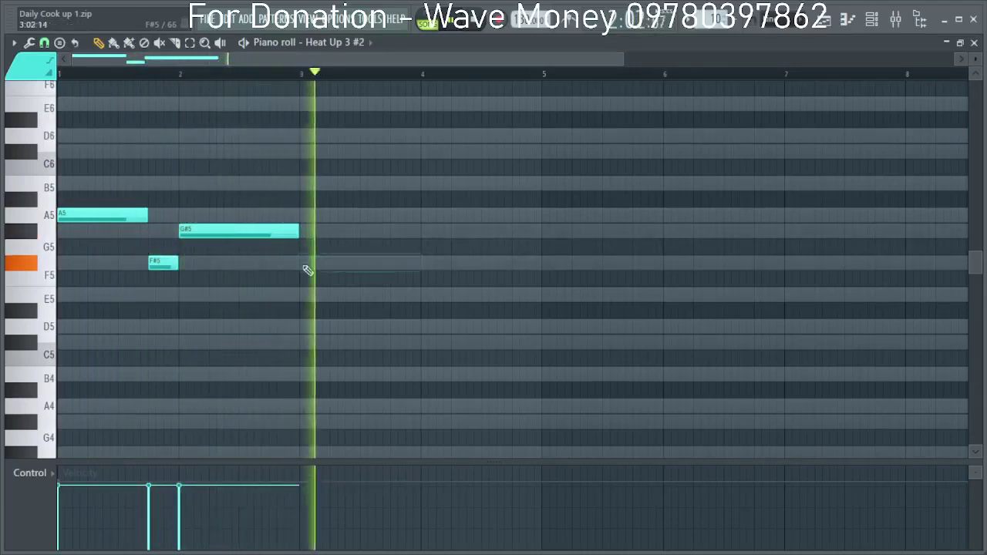
Shorten the G#5 note to half a bar and add a C#6 note starting halfway through bar 2.
{"action": "left_click", "coordinate": [264, 266]}
{"action": "left_click_drag", "start_coordinate": [297, 233], "coordinate": [280, 169]}
{"action": "key", "text": "space"}
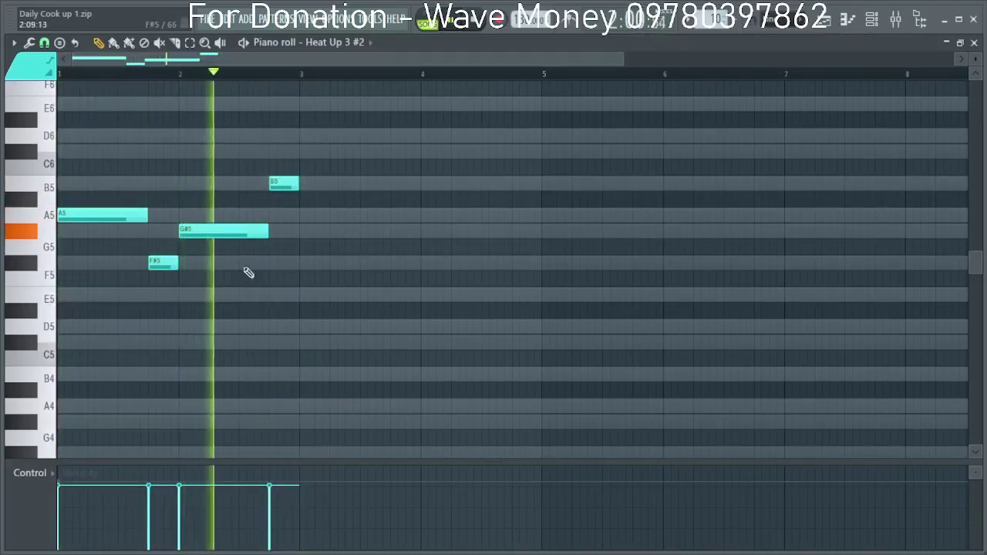
{"action": "left_click_drag", "start_coordinate": [245, 234], "coordinate": [238, 234]}
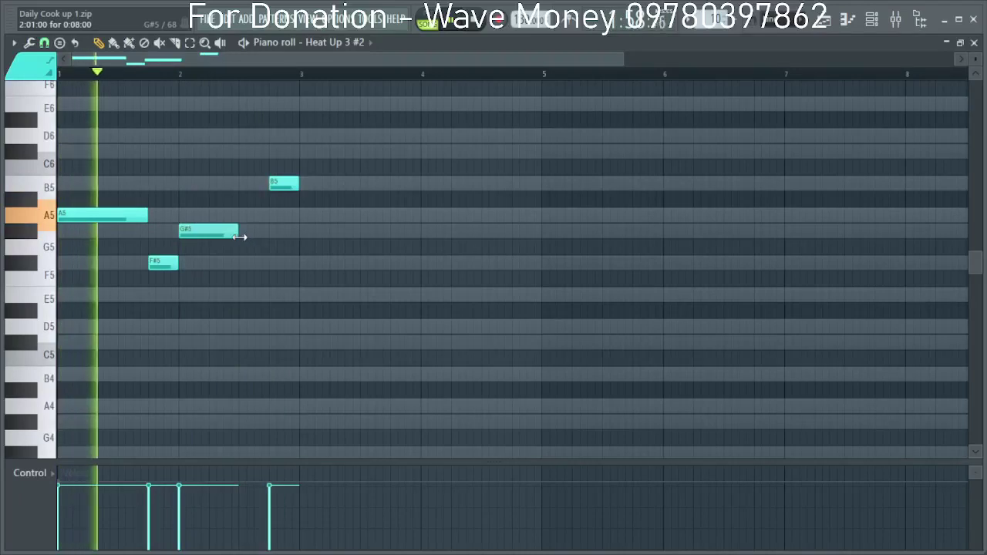
{"action": "left_click_drag", "start_coordinate": [292, 187], "coordinate": [262, 153]}
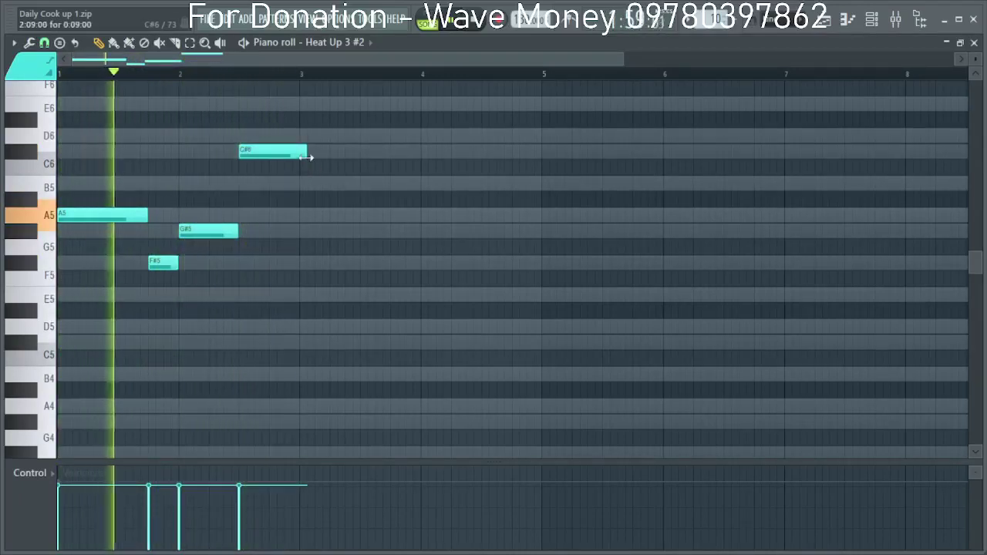
Add a one-beat B5 at the end of bar 2 and half-bar A5 and G#5 notes in bar 3, and lower the C#6 to F#5.
{"action": "left_click", "coordinate": [301, 185]}
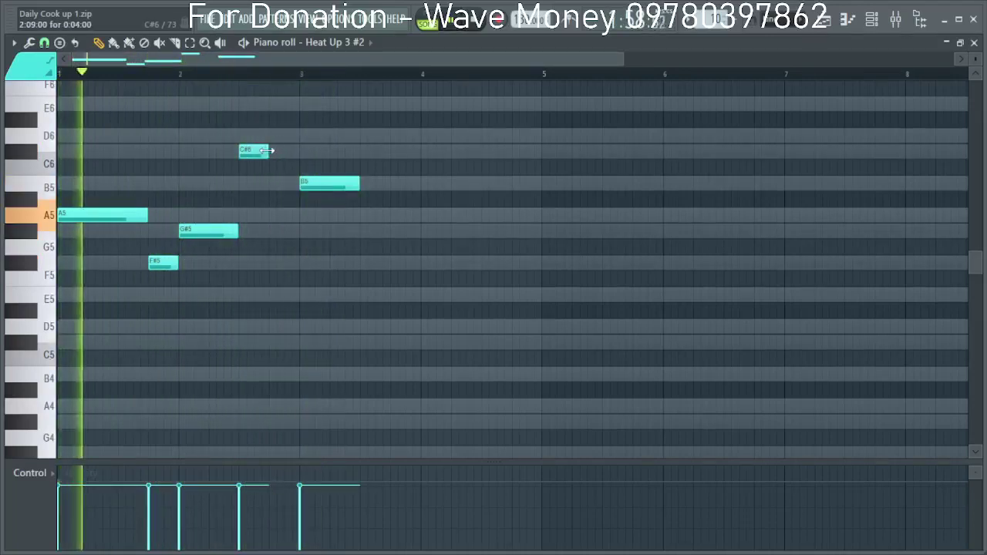
{"action": "left_click", "coordinate": [271, 185]}
{"action": "left_click_drag", "start_coordinate": [312, 185], "coordinate": [315, 220]}
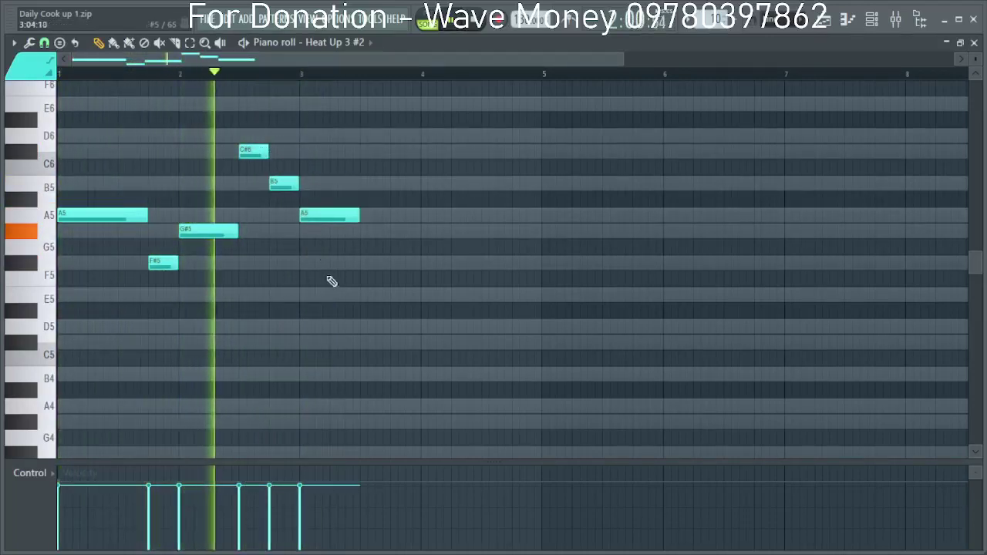
{"action": "left_click", "coordinate": [364, 232]}
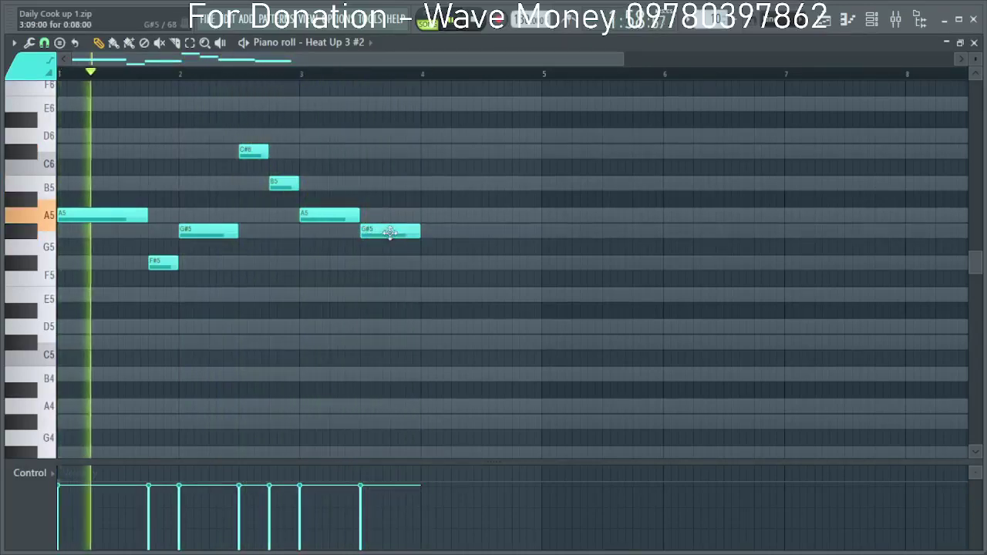
{"action": "left_click_drag", "start_coordinate": [252, 152], "coordinate": [254, 266]}
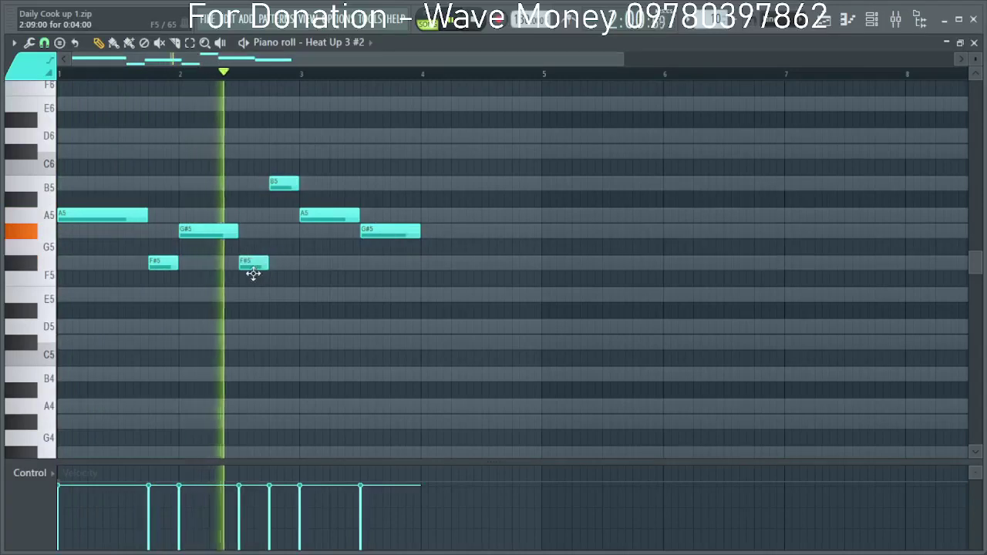
Lower the B5 at the end of bar 2 to E5, and the two half-bar notes in bar 3 to F#5 and E5.
{"action": "left_click_drag", "start_coordinate": [283, 185], "coordinate": [282, 218]}
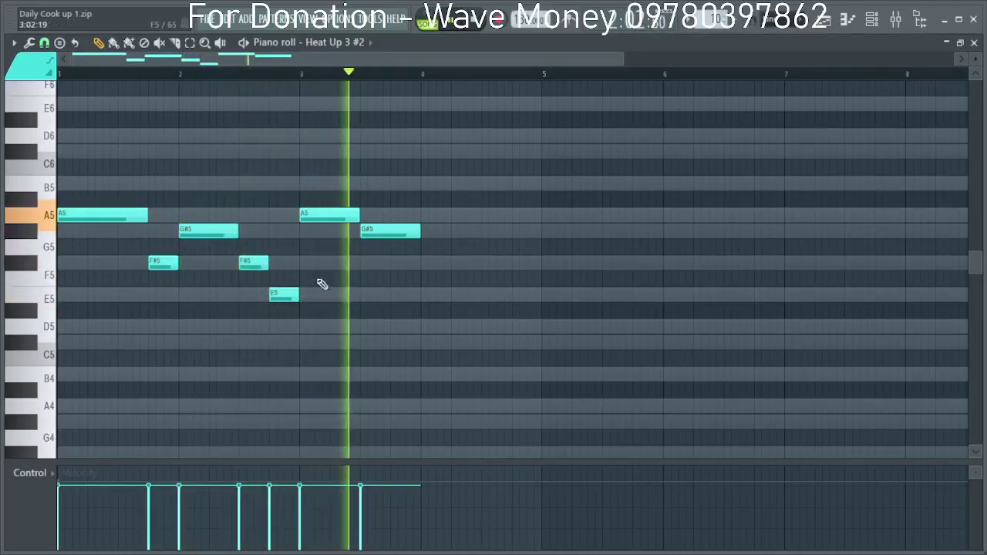
{"action": "left_click_drag", "start_coordinate": [305, 215], "coordinate": [306, 264]}
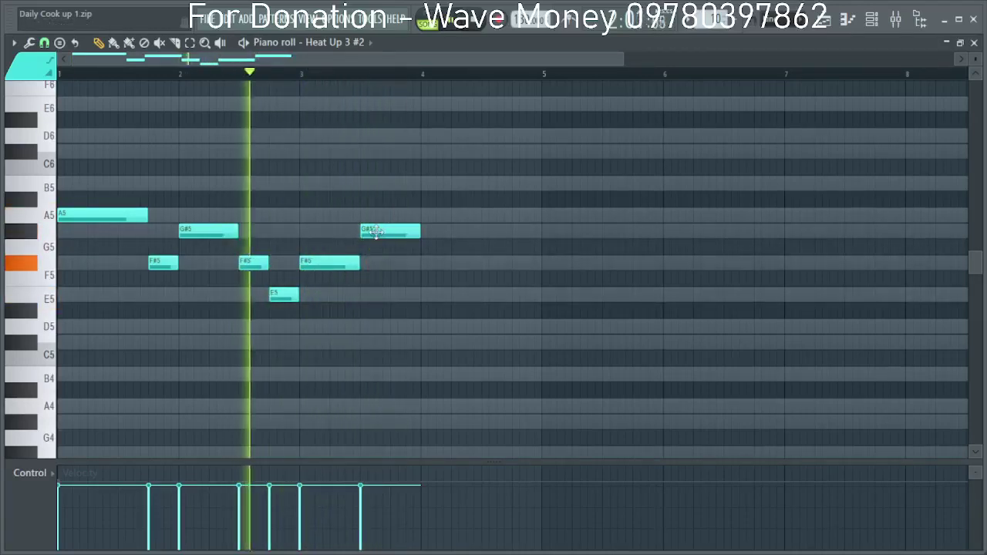
{"action": "left_click_drag", "start_coordinate": [374, 232], "coordinate": [373, 297]}
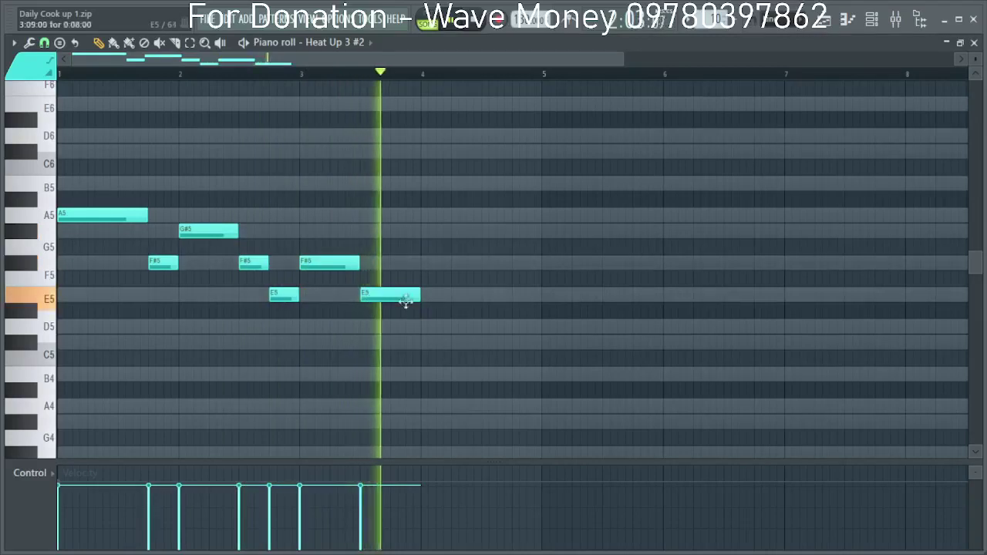
Add a half-bar C#5 at bar 4, shorten the bar 3 E5 to one beat, and fill the freed beat with a D5.
{"action": "left_click", "coordinate": [423, 328]}
{"action": "left_click_drag", "start_coordinate": [428, 327], "coordinate": [430, 341]}
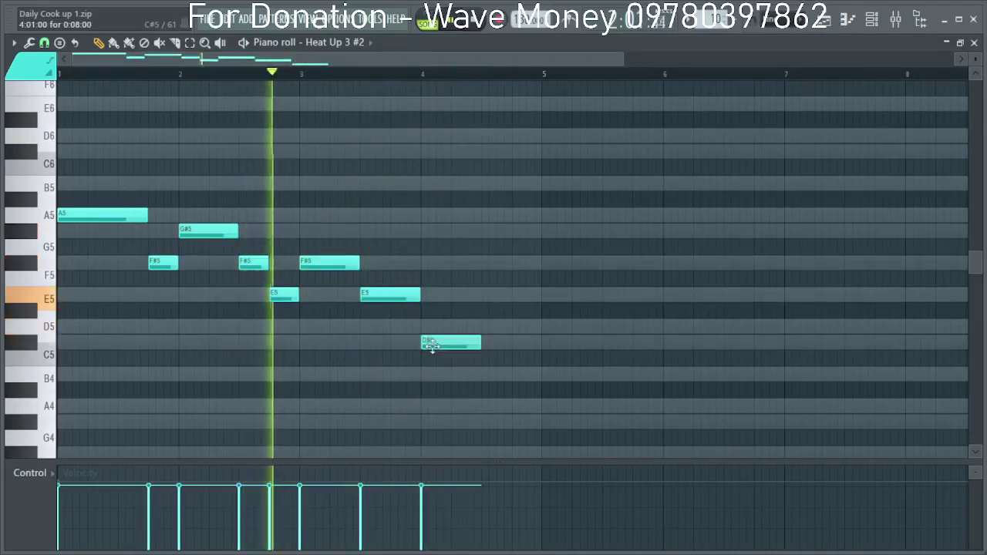
{"action": "left_click_drag", "start_coordinate": [413, 298], "coordinate": [391, 299]}
{"action": "left_click", "coordinate": [397, 327]}
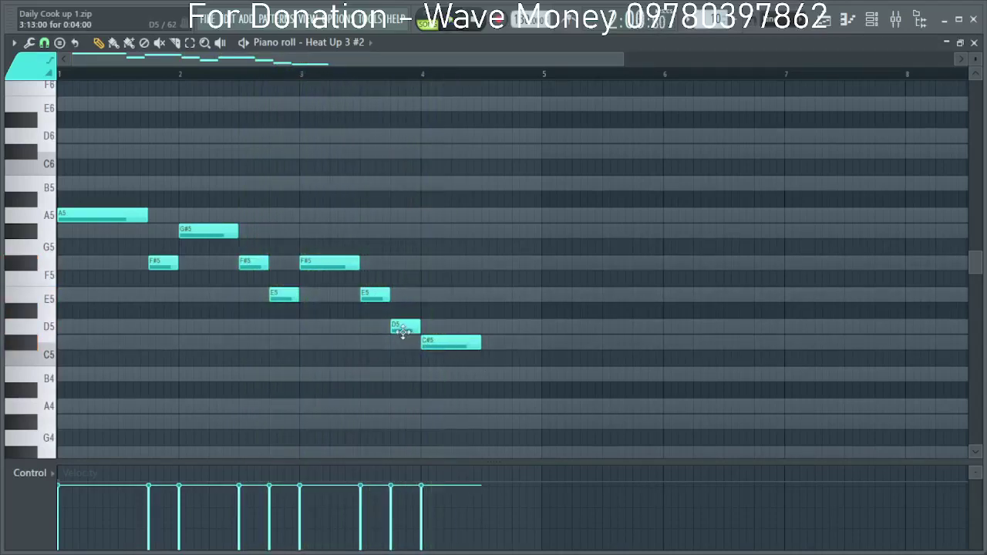
Try C#5 on the last beat of bar 3 and D5 at bar 4.
{"action": "left_click_drag", "start_coordinate": [400, 331], "coordinate": [435, 377]}
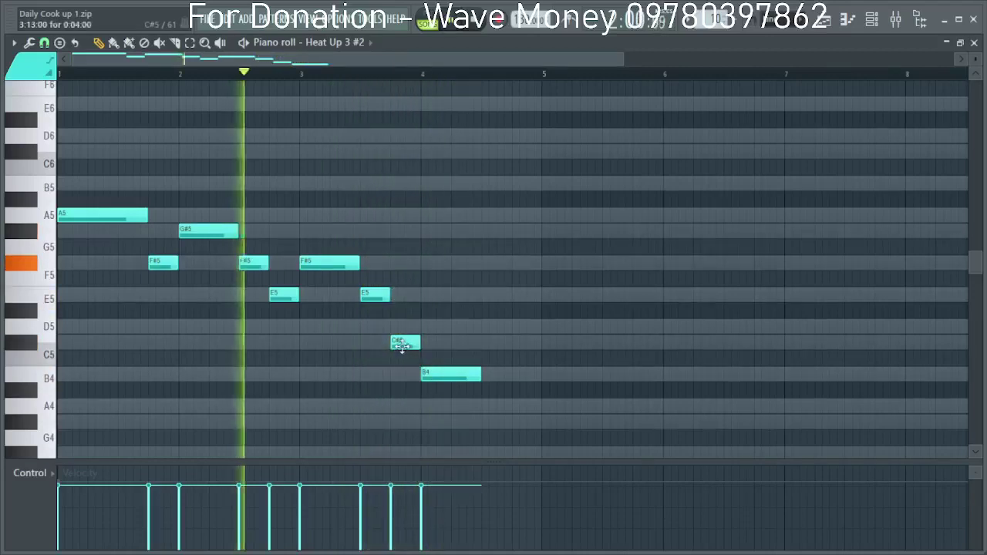
{"action": "left_click_drag", "start_coordinate": [435, 373], "coordinate": [436, 325]}
{"action": "key", "text": "space"}
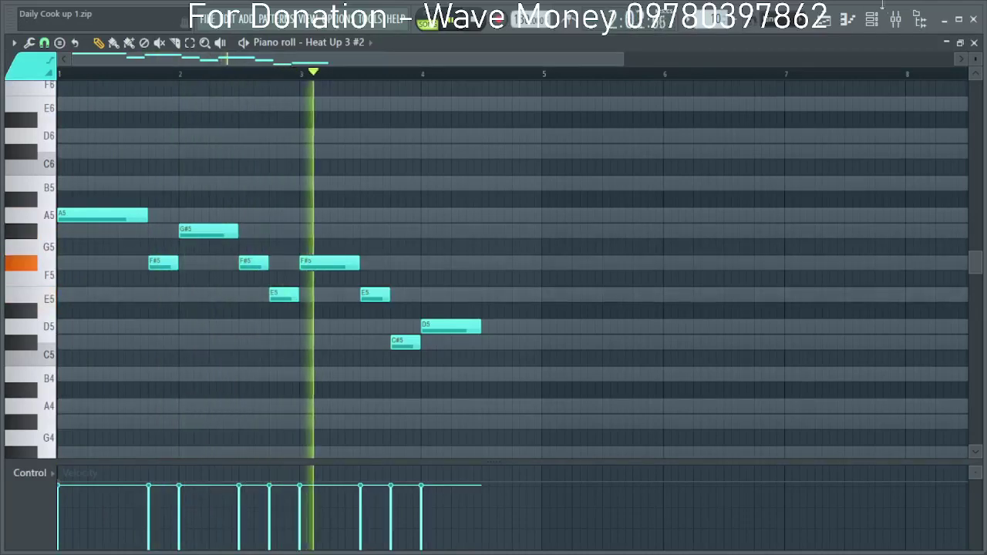
Raise the volume of Heat Up 3 #2's mixer Insert 11 slightly and return to the maximized piano roll.
{"action": "left_click", "coordinate": [960, 43]}
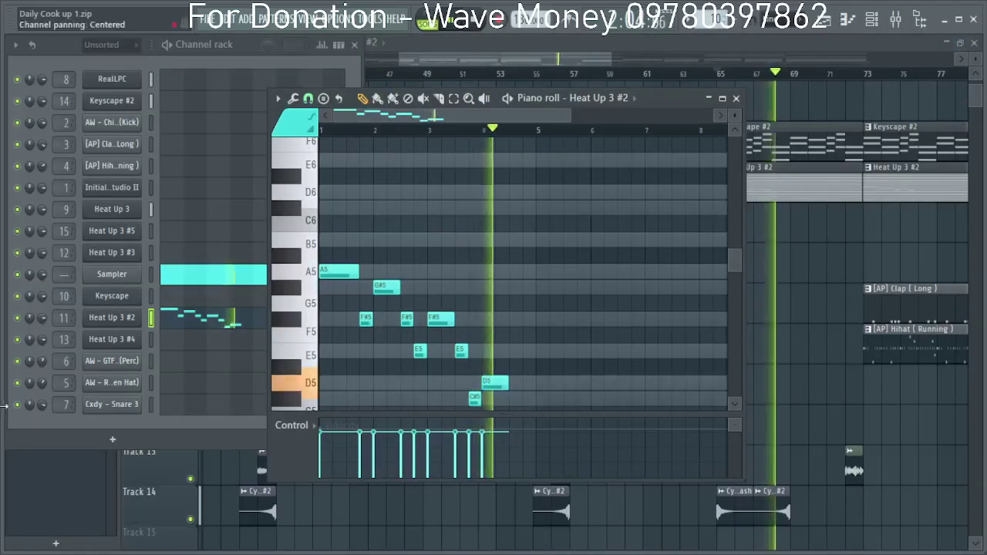
{"action": "double_click", "coordinate": [62, 319]}
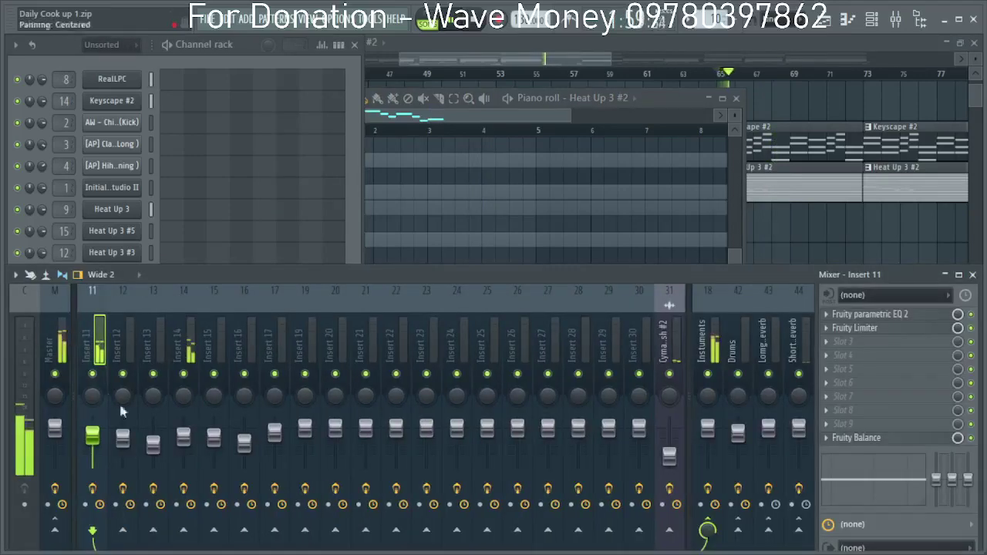
{"action": "left_click", "coordinate": [724, 99]}
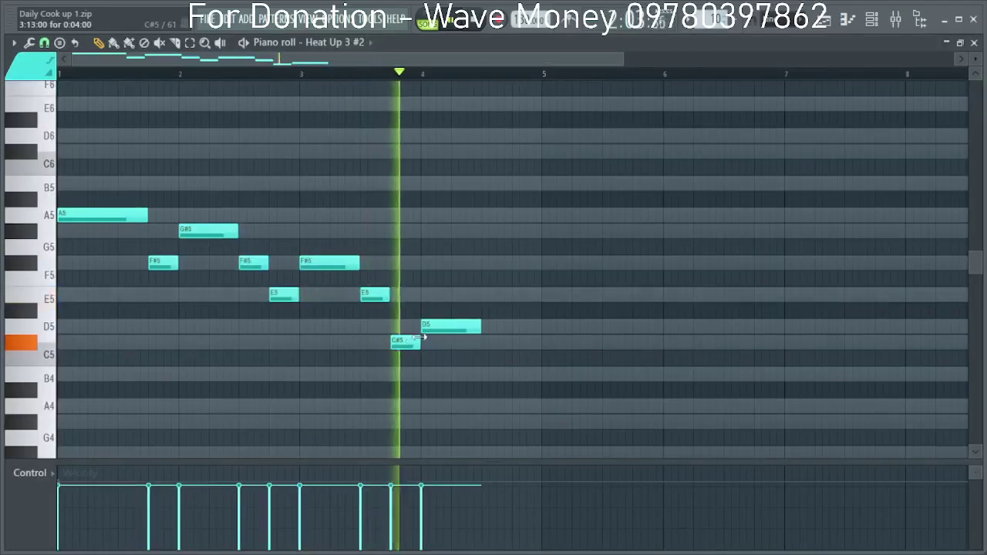
Set the last note of bar 3 to B4 and the bar 4 note to C#5, keeping the opening note on A5.
{"action": "left_click_drag", "start_coordinate": [406, 342], "coordinate": [407, 375]}
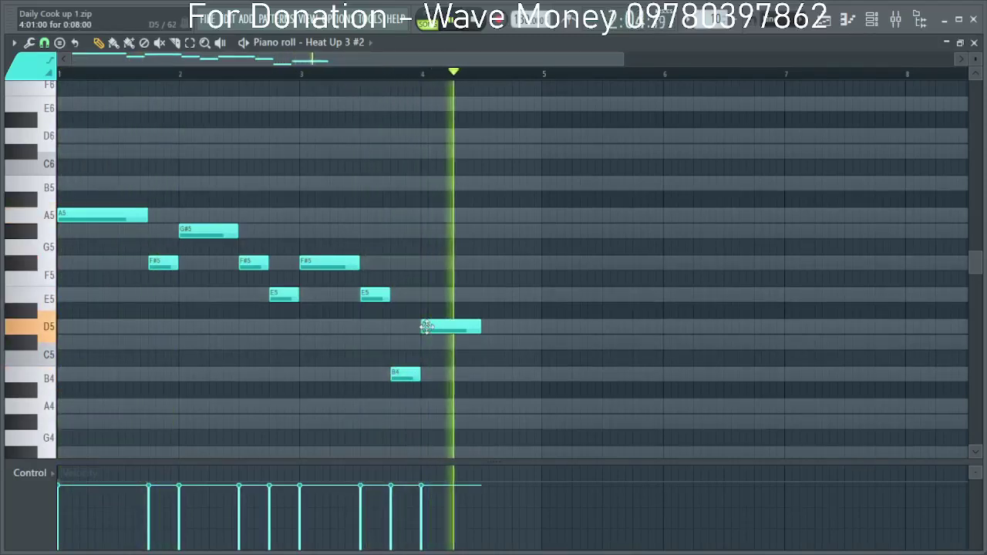
{"action": "left_click_drag", "start_coordinate": [460, 328], "coordinate": [458, 349]}
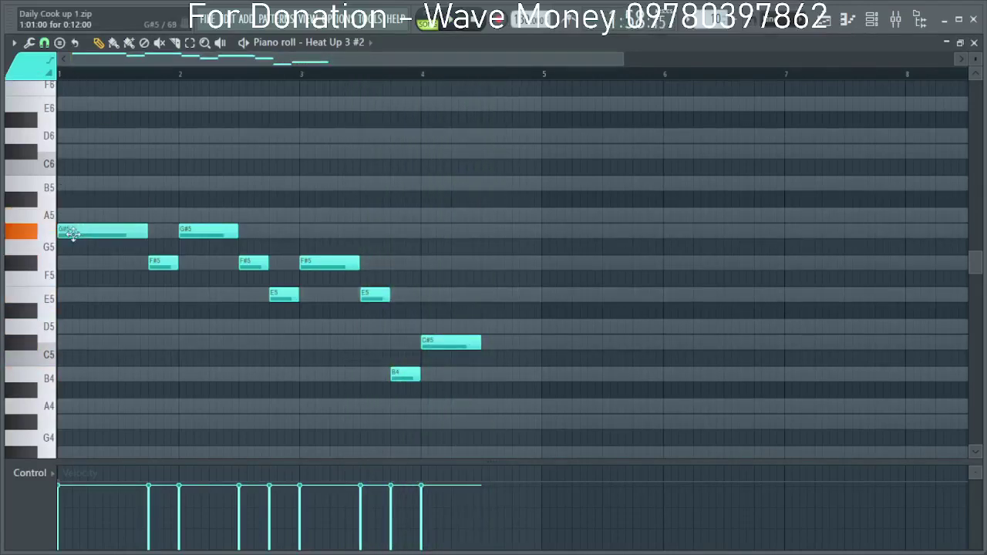
{"action": "left_click_drag", "start_coordinate": [68, 226], "coordinate": [71, 249]}
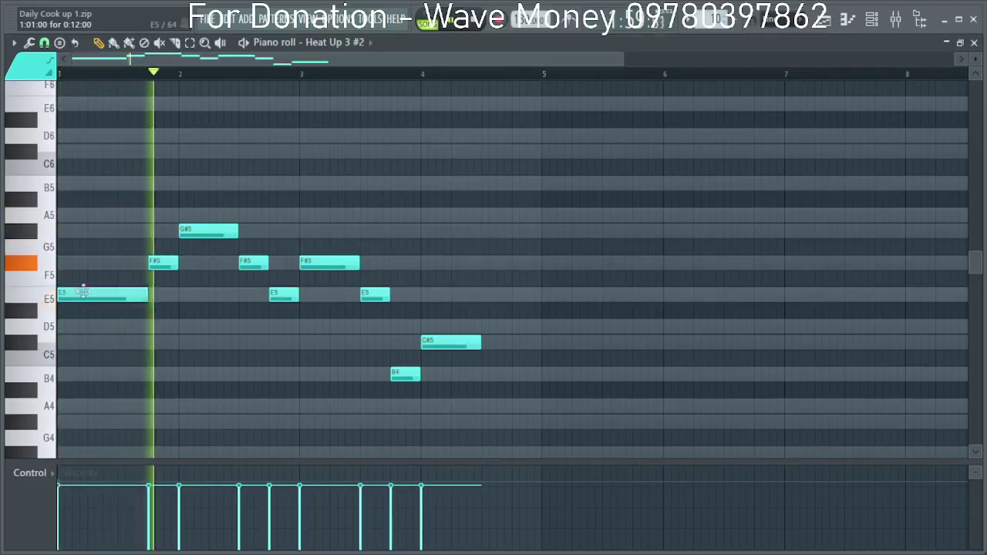
{"action": "left_click_drag", "start_coordinate": [76, 303], "coordinate": [67, 183]}
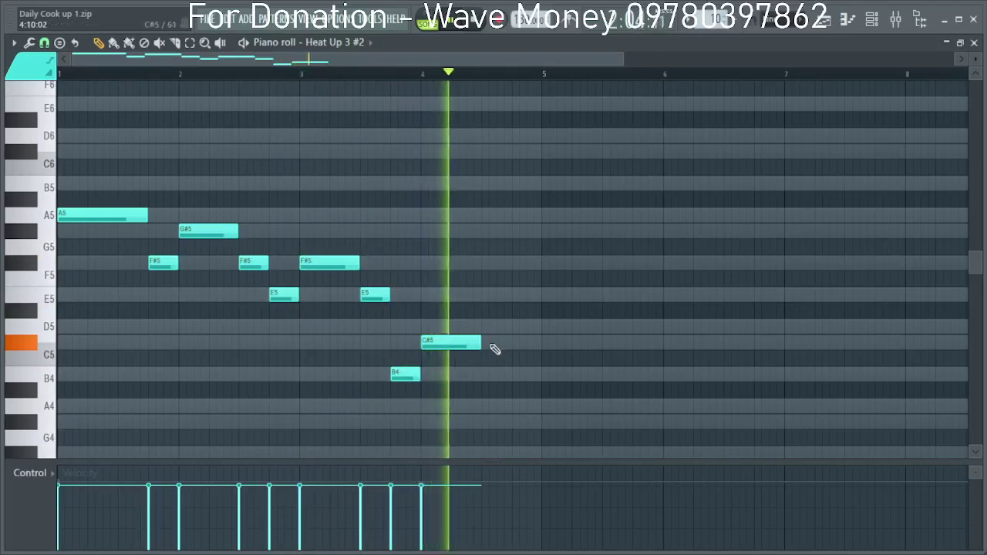
Extend the bar 4 C#5 to a full bar and lower the velocity of the B4 before it.
{"action": "left_click_drag", "start_coordinate": [528, 340], "coordinate": [542, 340]}
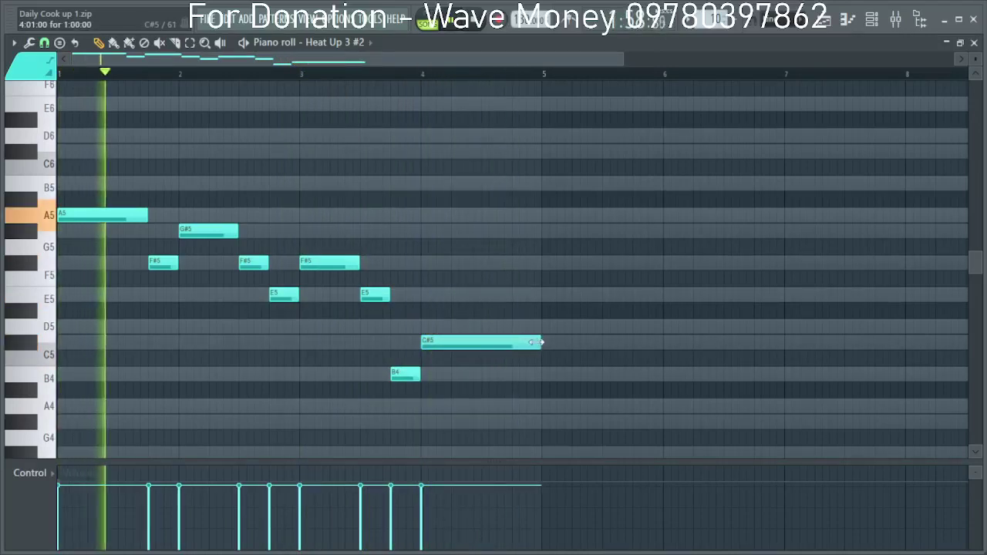
{"action": "left_click_drag", "start_coordinate": [401, 384], "coordinate": [395, 373]}
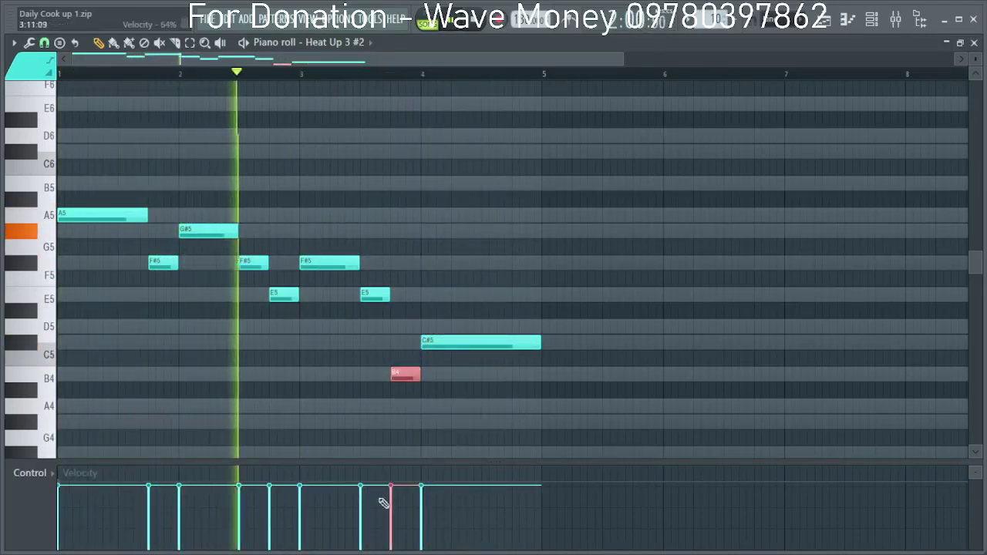
{"action": "left_click", "coordinate": [392, 502]}
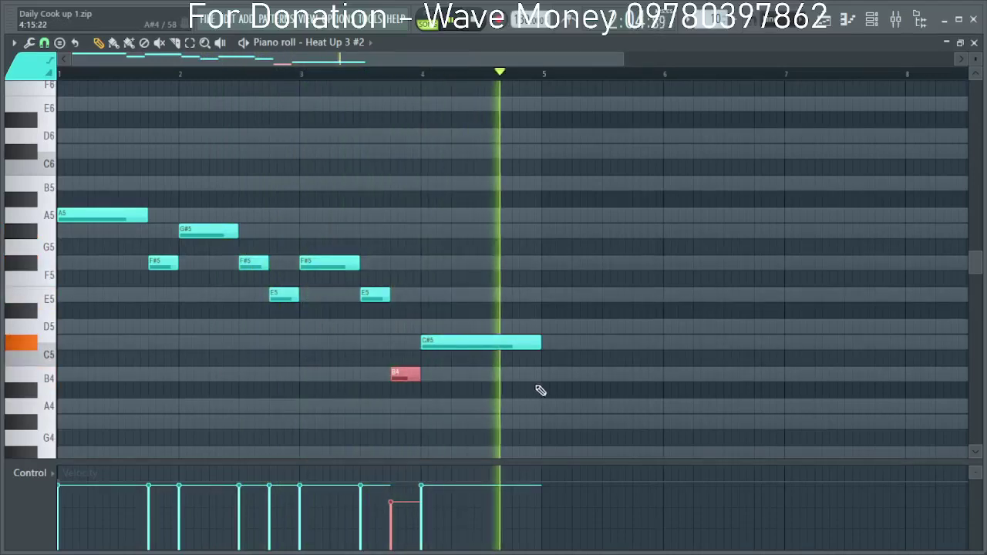
{"action": "key", "text": "space"}
Duplicate the whole four-bar melody so that the copy starts at bar 5.
{"action": "left_click_drag", "start_coordinate": [564, 428], "coordinate": [60, 194]}
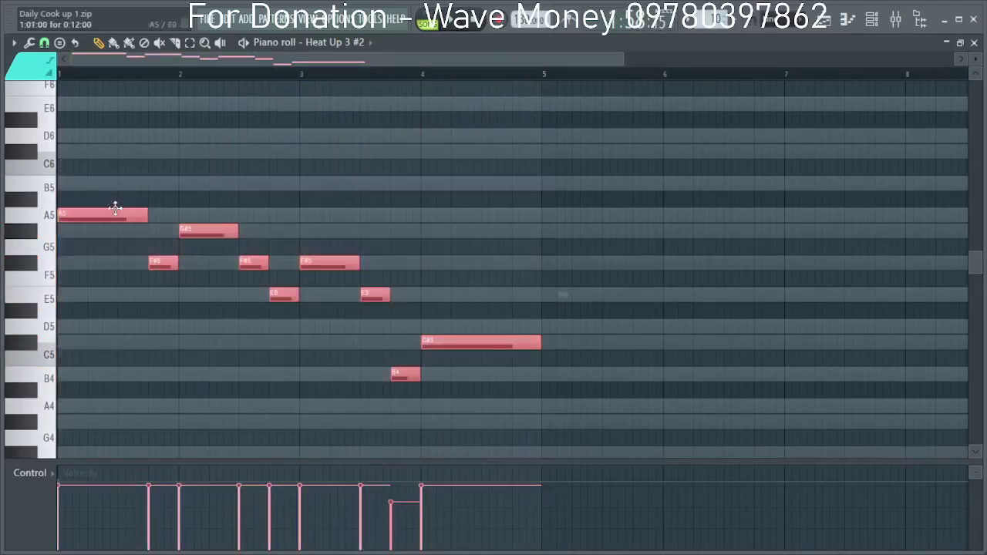
{"action": "left_click_drag", "start_coordinate": [115, 208], "coordinate": [586, 214]}
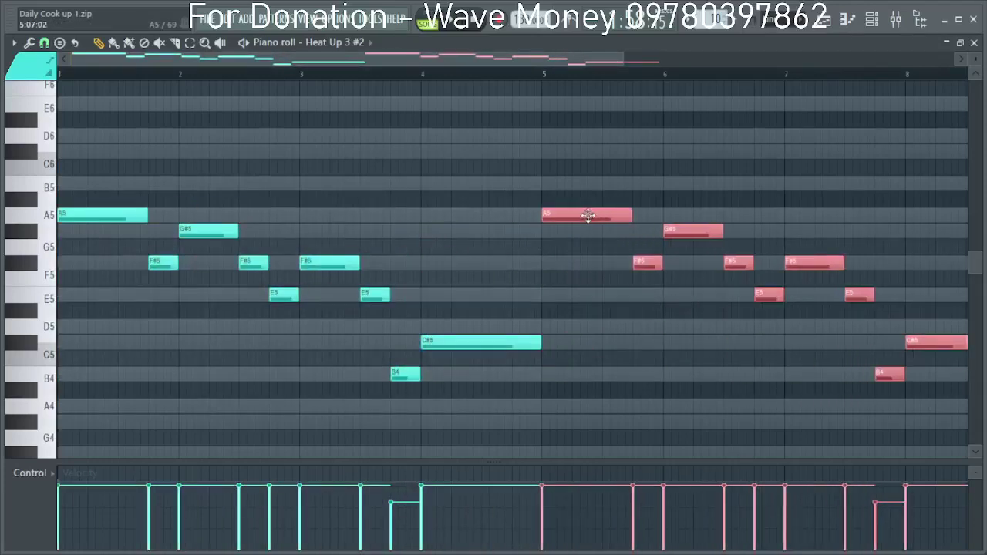
{"action": "scroll", "coordinate": [504, 204], "scroll_direction": "down", "scroll_amount": 2}
{"action": "key", "text": "space"}
{"action": "left_click_drag", "start_coordinate": [76, 217], "coordinate": [76, 254]}
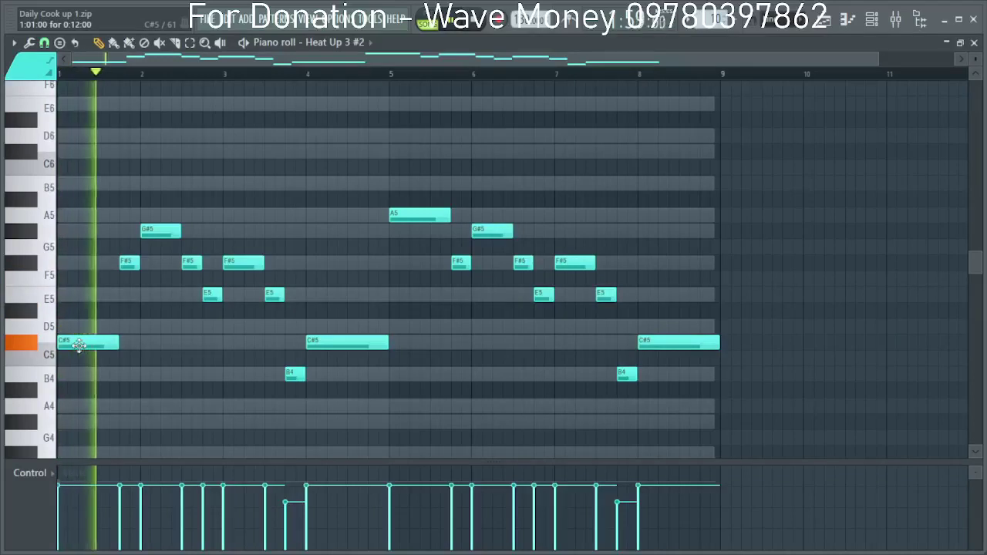
{"action": "left_click_drag", "start_coordinate": [58, 190], "coordinate": [54, 180]}
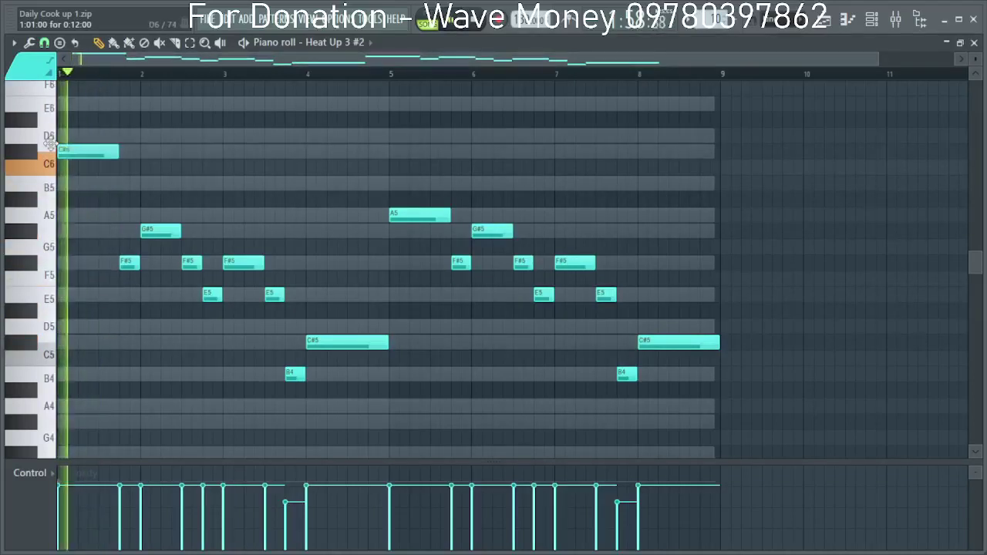
{"action": "left_click_drag", "start_coordinate": [99, 153], "coordinate": [66, 224]}
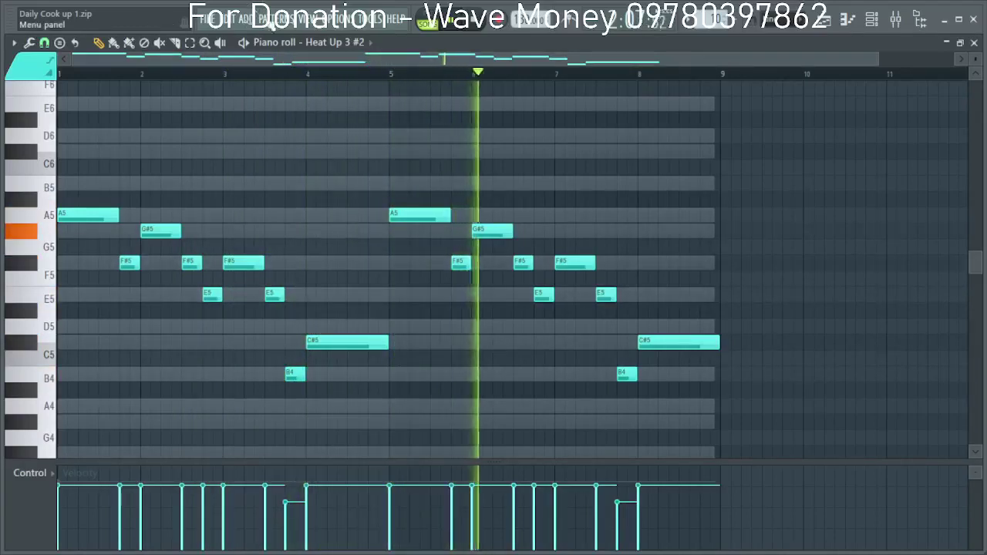
Play from bar 5 and raise the three notes starting halfway through bar 6 to C#6, B5 and A5.
{"action": "left_click", "coordinate": [474, 74]}
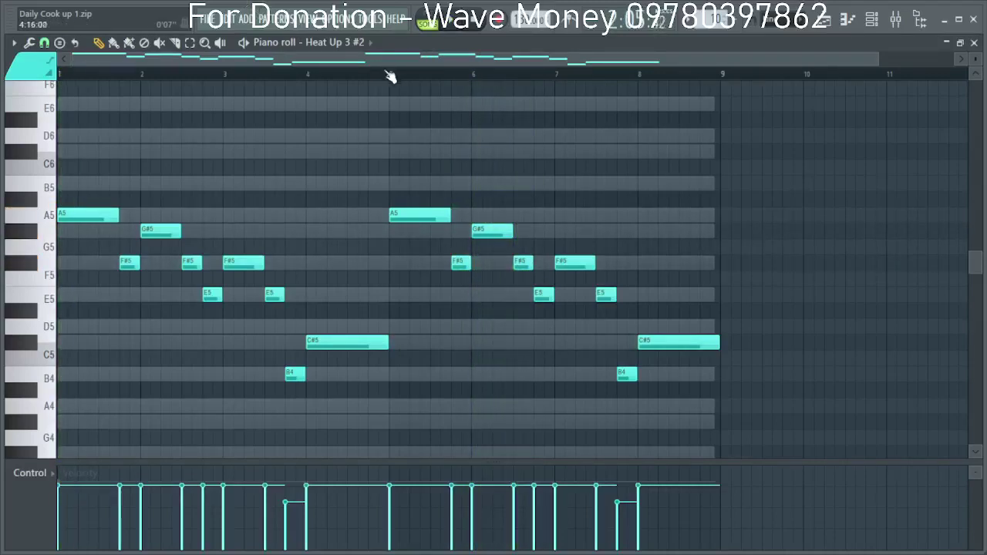
{"action": "left_click", "coordinate": [390, 74]}
{"action": "left_click_drag", "start_coordinate": [520, 263], "coordinate": [517, 182]}
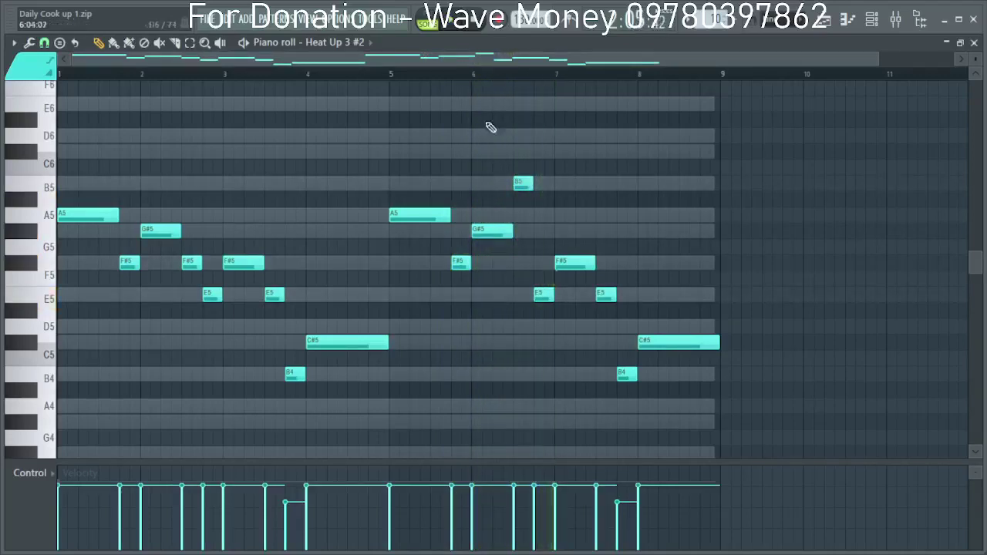
{"action": "key", "text": "space"}
{"action": "left_click_drag", "start_coordinate": [520, 175], "coordinate": [516, 150]}
{"action": "key", "text": "KP_Divide"}
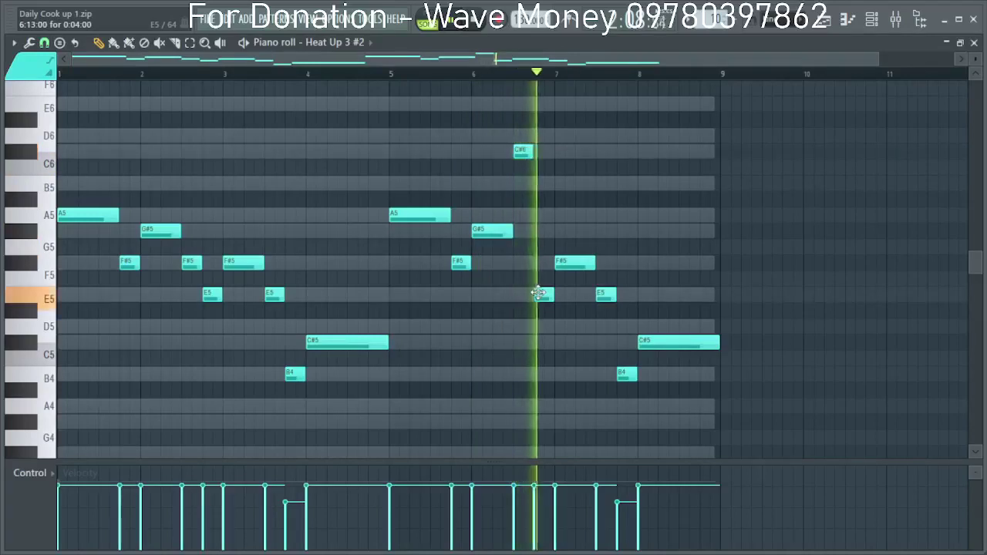
{"action": "left_click_drag", "start_coordinate": [538, 293], "coordinate": [544, 182]}
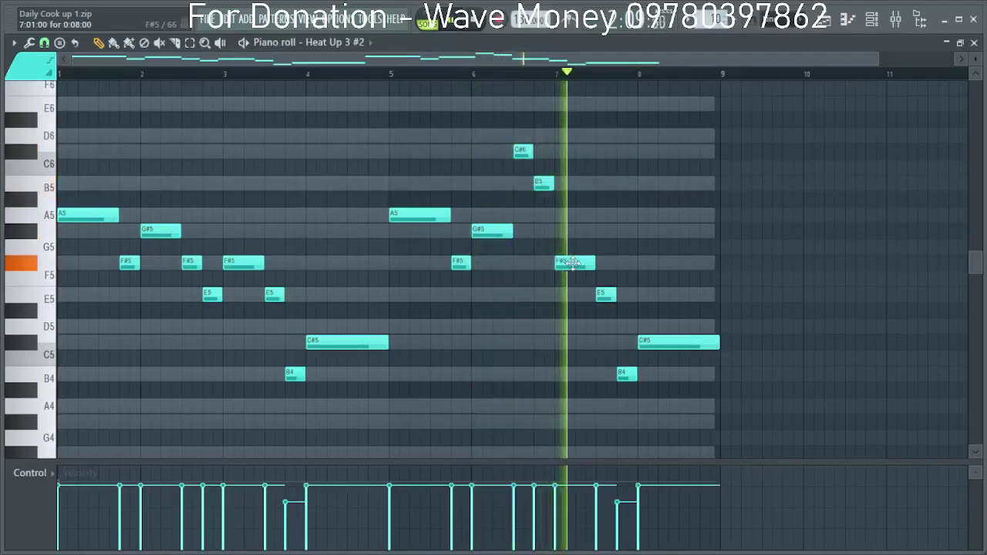
{"action": "left_click_drag", "start_coordinate": [571, 263], "coordinate": [573, 213]}
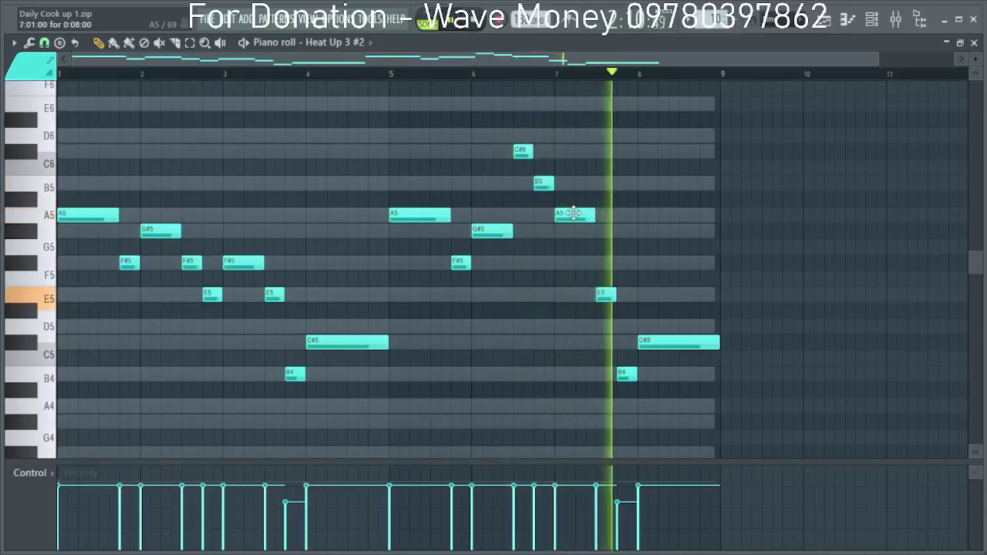
Try higher pitches for the last three notes of the second phrase, and delete those notes.
{"action": "left_click_drag", "start_coordinate": [606, 295], "coordinate": [605, 263]}
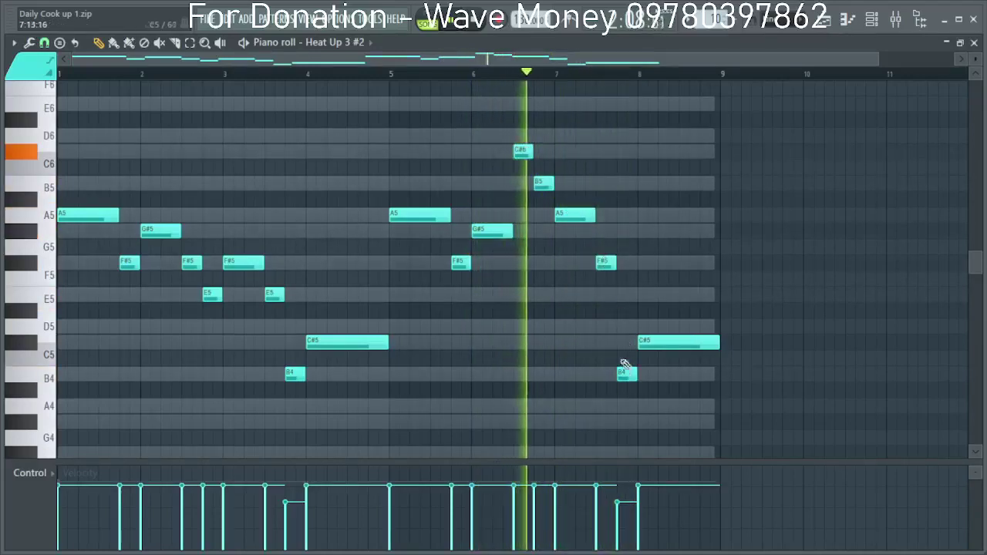
{"action": "left_click_drag", "start_coordinate": [626, 374], "coordinate": [631, 295]}
{"action": "left_click_drag", "start_coordinate": [651, 333], "coordinate": [655, 259]}
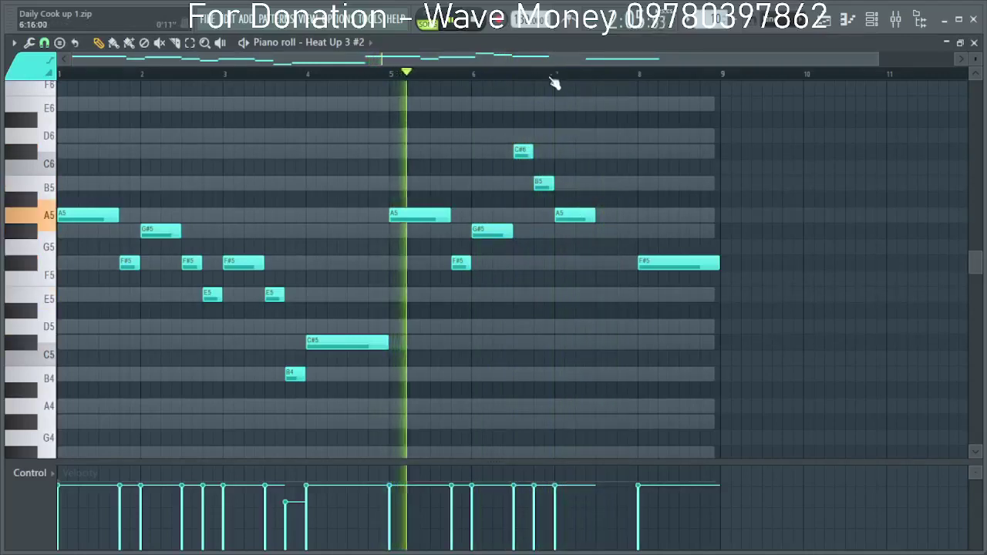
{"action": "right_click", "coordinate": [641, 263]}
Add a half-bar G#5 starting halfway through bar 7 and a one-bar A5 at bar 8.
{"action": "key", "text": "space"}
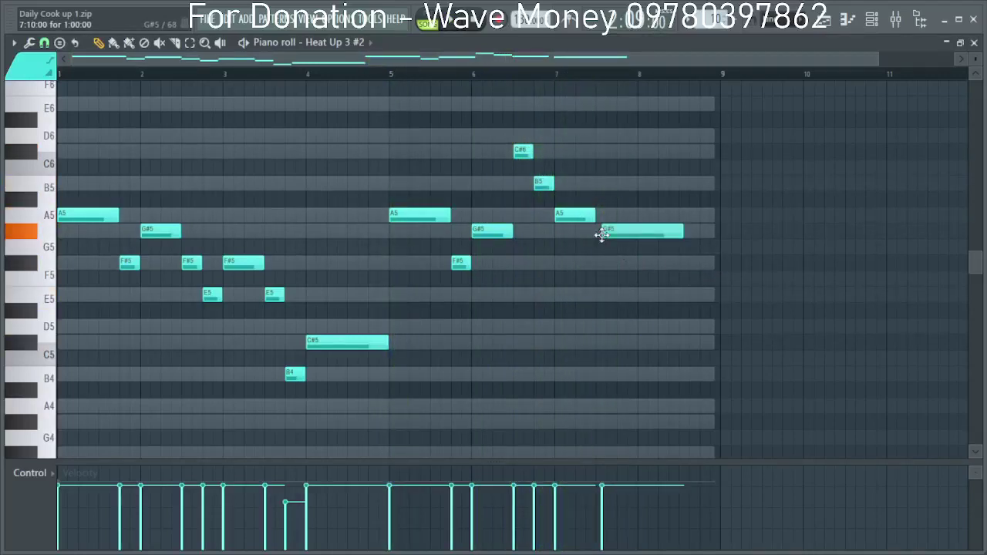
{"action": "left_click_drag", "start_coordinate": [601, 235], "coordinate": [598, 234]}
{"action": "key", "text": "space"}
{"action": "left_click_drag", "start_coordinate": [682, 235], "coordinate": [719, 218]}
{"action": "left_click", "coordinate": [644, 216]}
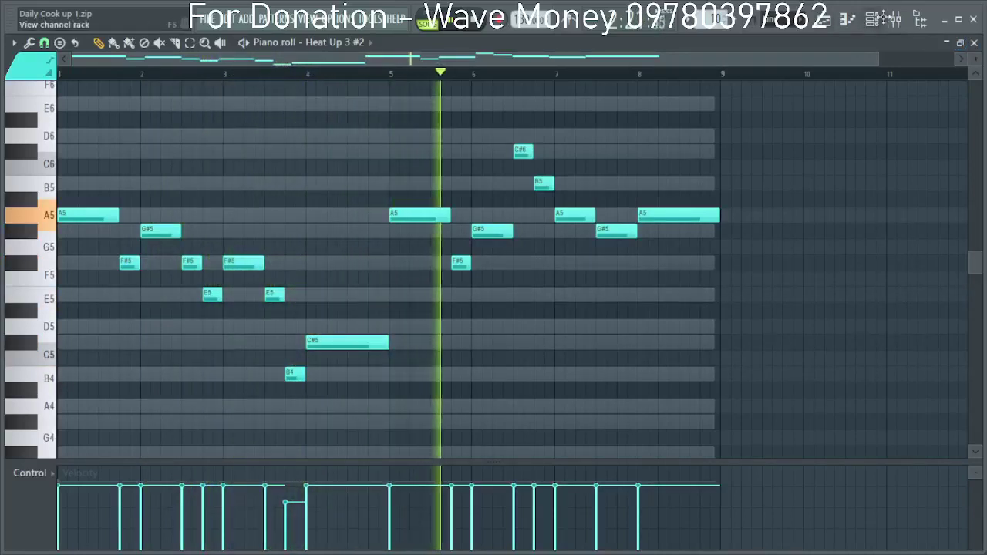
Raise the volume of Insert 14 slightly in the mixer.
{"action": "left_click", "coordinate": [895, 19]}
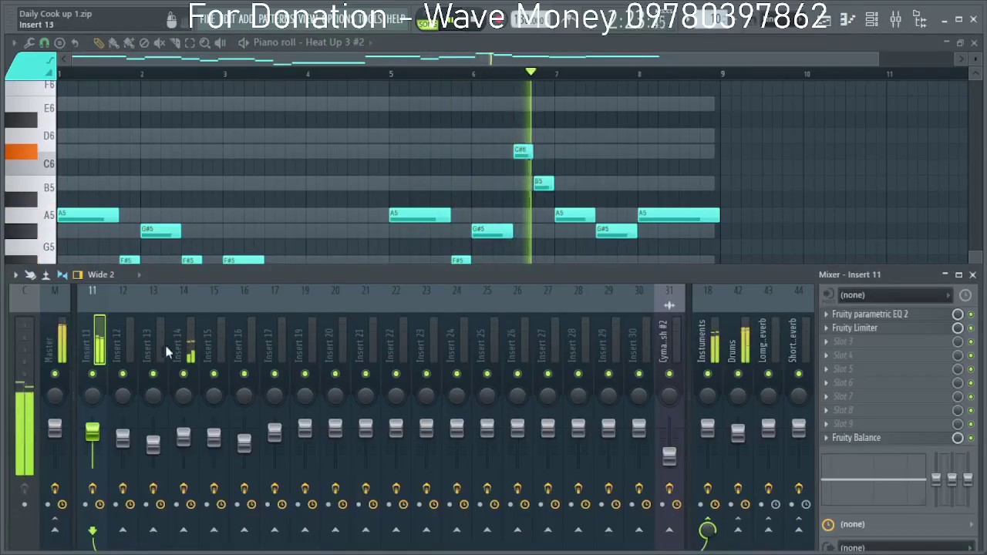
{"action": "left_click", "coordinate": [182, 347]}
{"action": "right_click", "coordinate": [184, 433]}
{"action": "left_click", "coordinate": [205, 305]}
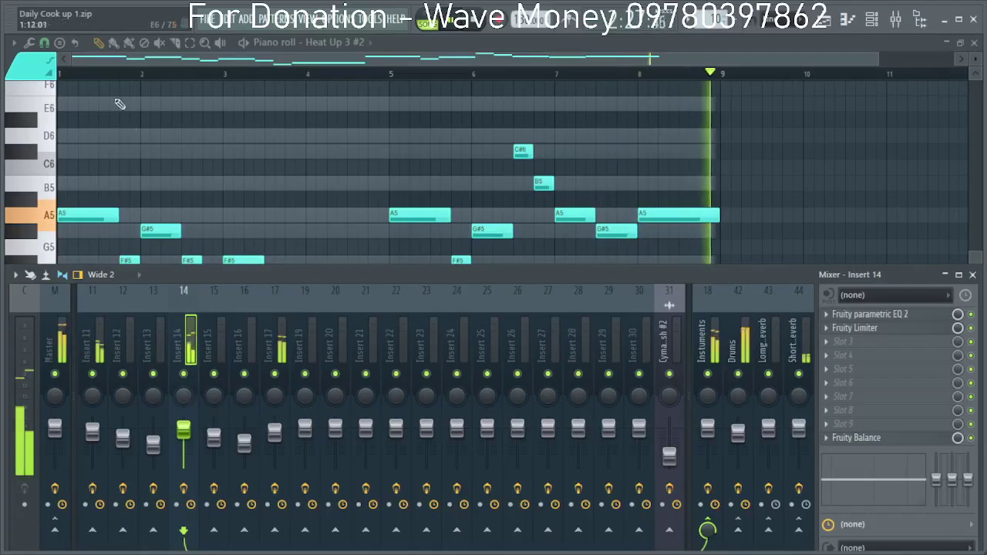
Replay the melody from bar 1 of the pattern and return to the Playlist around the Heat Up 3 #2 clips.
{"action": "left_click", "coordinate": [78, 72]}
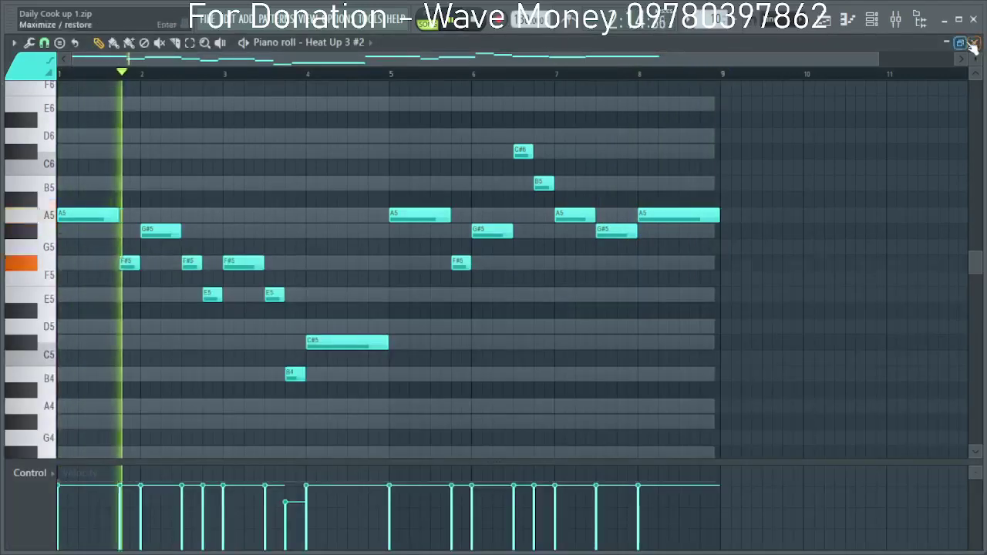
{"action": "left_click", "coordinate": [961, 43]}
{"action": "left_click_drag", "start_coordinate": [585, 57], "coordinate": [627, 57]}
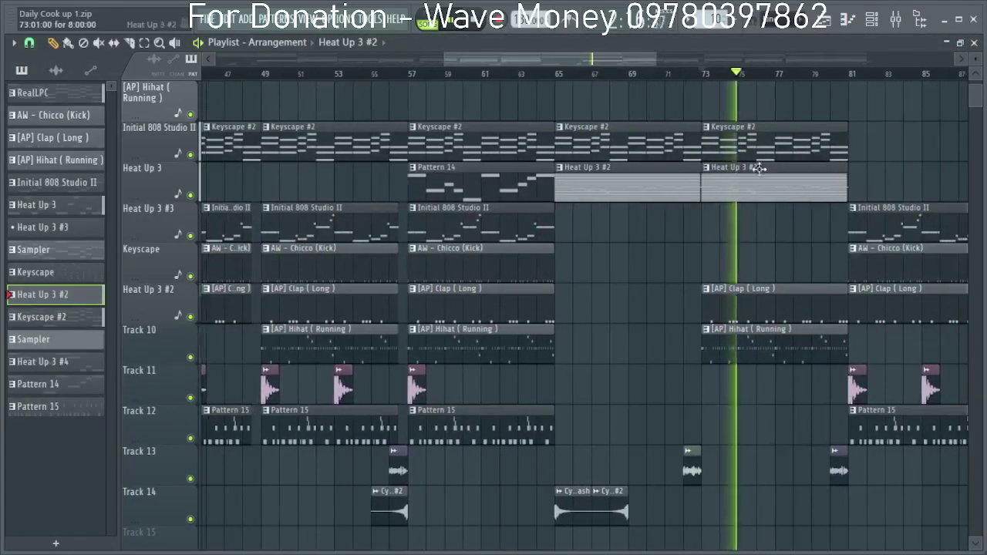
Make the Heat Up 3 #2 clip at bar 73 unique and transpose all of its Heat Up 3 #2 melody notes down one octave.
{"action": "left_click", "coordinate": [707, 168]}
{"action": "left_click", "coordinate": [733, 225]}
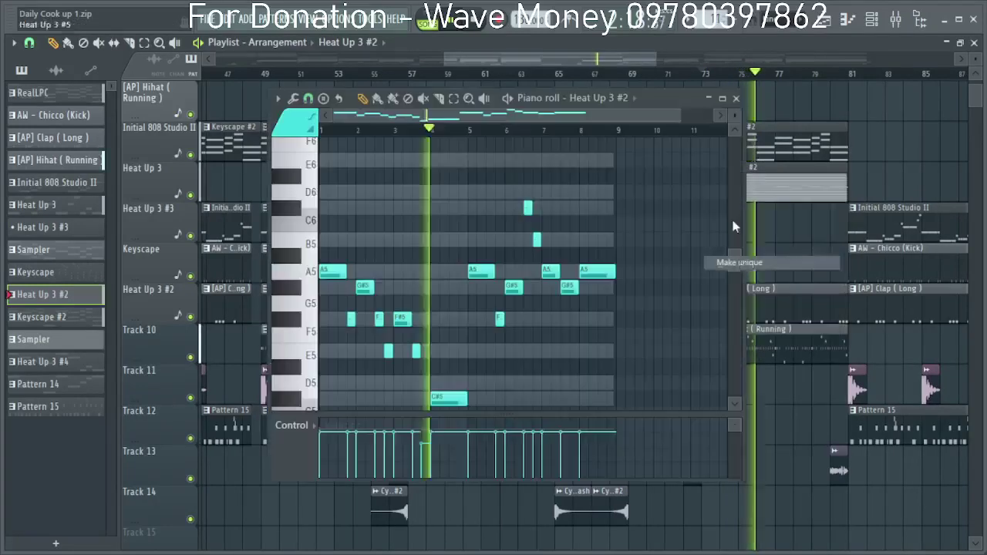
{"action": "double_click", "coordinate": [763, 186]}
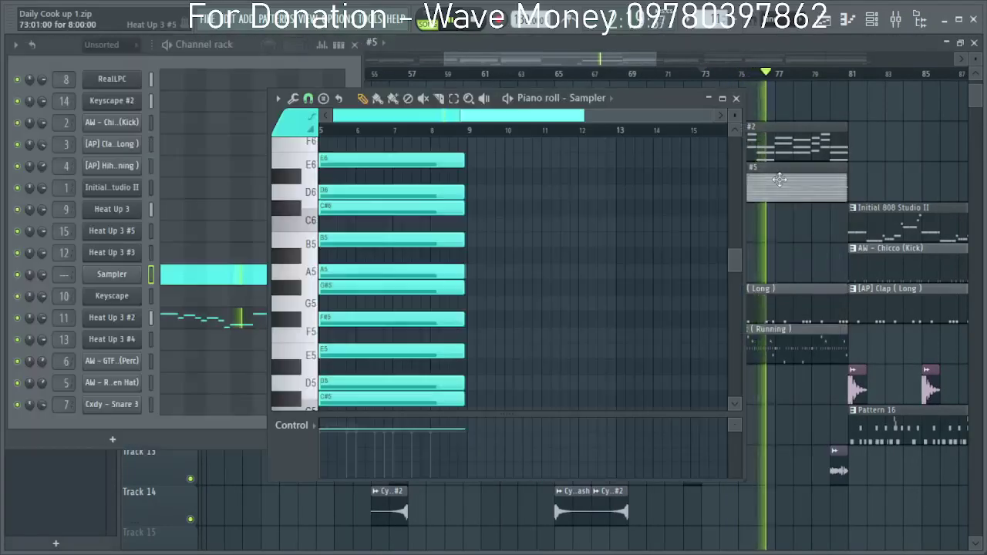
{"action": "right_click", "coordinate": [91, 324]}
{"action": "left_click", "coordinate": [170, 318]}
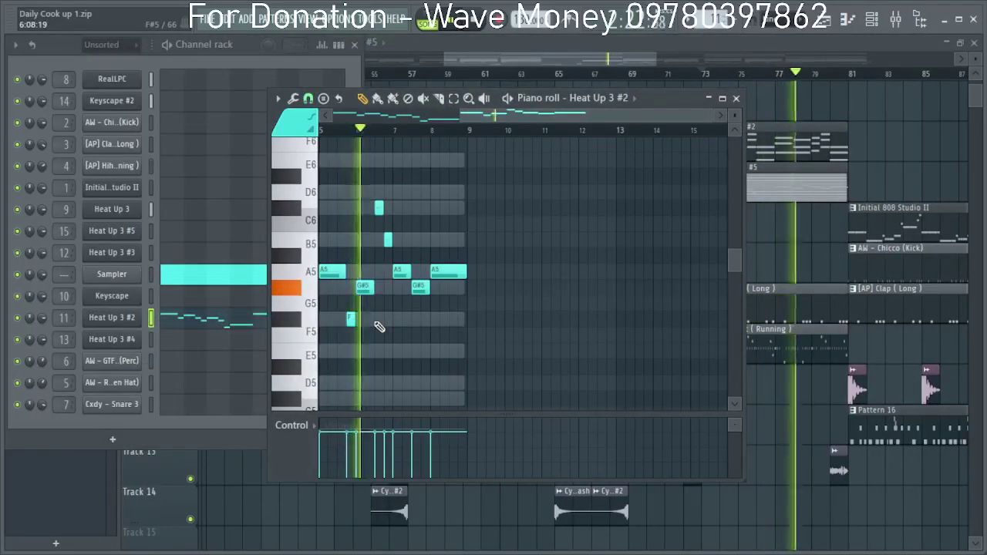
{"action": "key", "text": "ctrl+a"}
{"action": "key", "text": "ctrl+Down"}
{"action": "key", "text": "space"}
{"action": "key", "text": "space"}
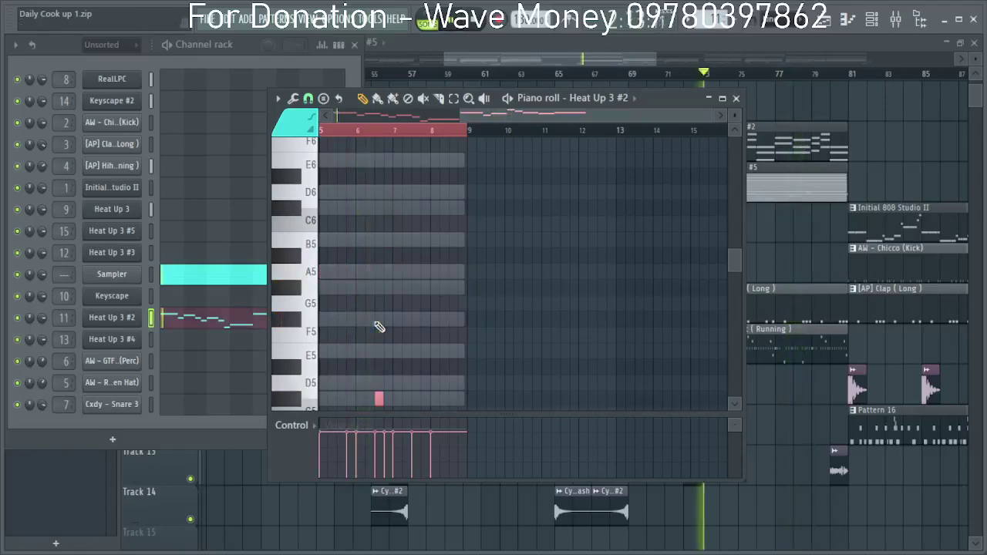
Cue playback just before bar 65 and place a Heat Up 3 #5 clip at bar 67 on the Heat Up 3 #3 track.
{"action": "left_click", "coordinate": [564, 60]}
{"action": "left_click", "coordinate": [550, 73]}
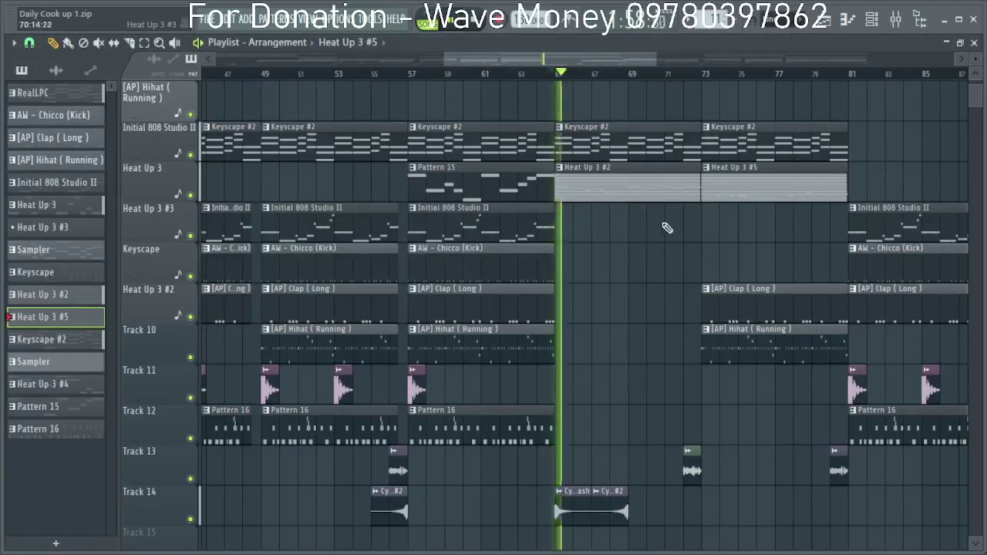
{"action": "left_click", "coordinate": [626, 230]}
{"action": "key", "text": "space"}
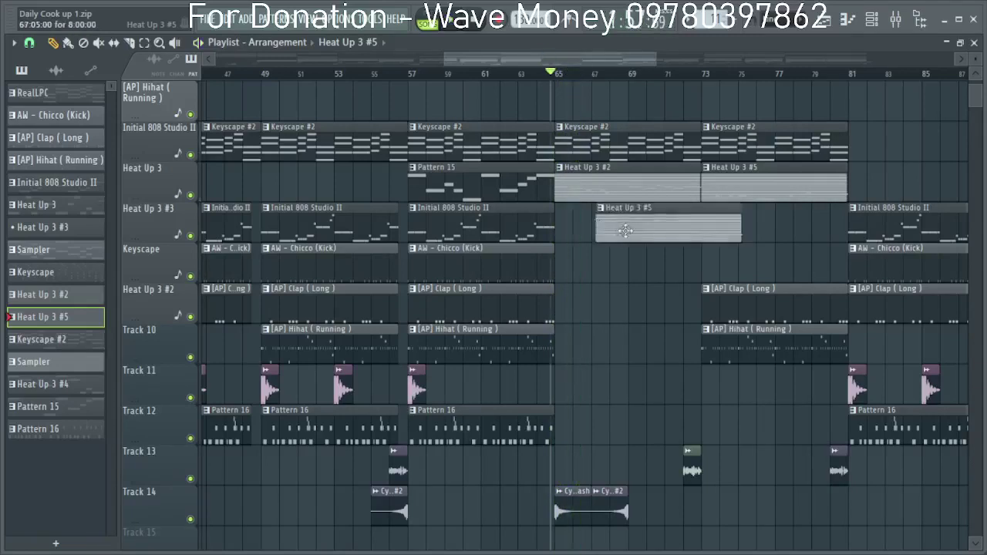
Delete the Heat Up 3 #5 clip at bar 73 and move the Heat Up 3 #2 clip from bar 65 to bar 73.
{"action": "right_click", "coordinate": [719, 188]}
{"action": "key", "text": "space"}
{"action": "left_click_drag", "start_coordinate": [658, 172], "coordinate": [806, 168]}
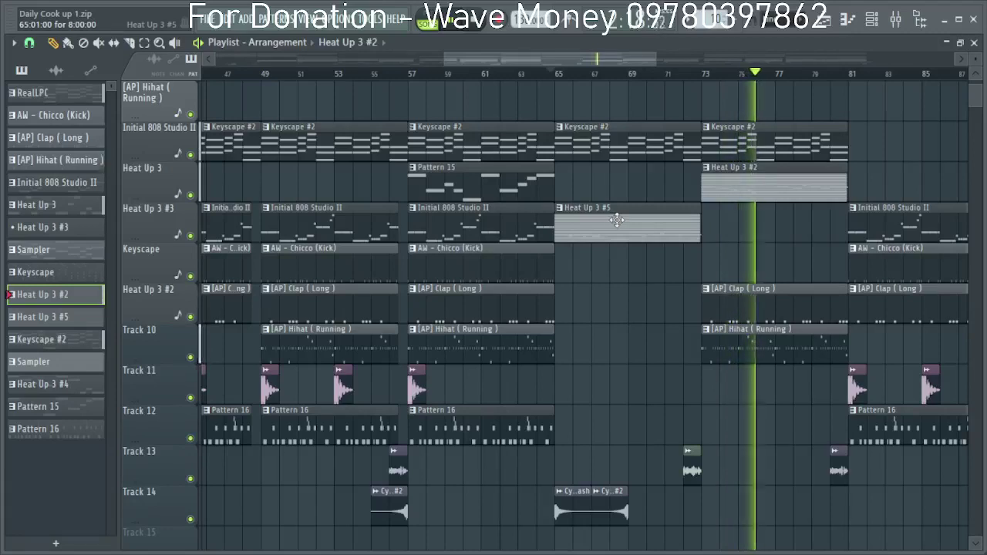
Delete the Keyscape #2 clips at bars 65 and 73 while playing the arrangement from about bar 63.
{"action": "scroll", "coordinate": [617, 223], "scroll_direction": "up", "scroll_amount": 2}
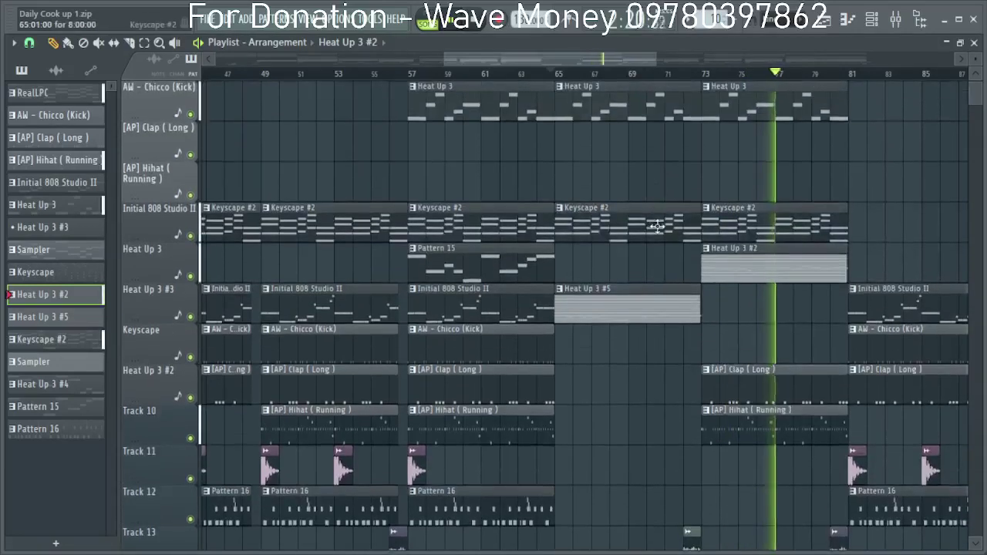
{"action": "left_click", "coordinate": [532, 74]}
{"action": "right_click", "coordinate": [625, 222]}
{"action": "right_click", "coordinate": [749, 220]}
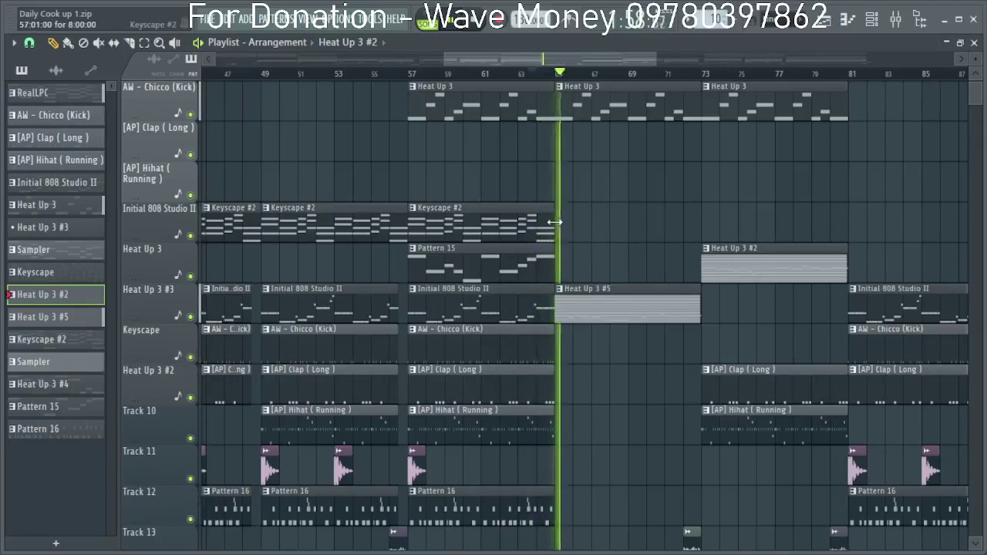
{"action": "scroll", "coordinate": [633, 230], "scroll_direction": "up", "scroll_amount": 1}
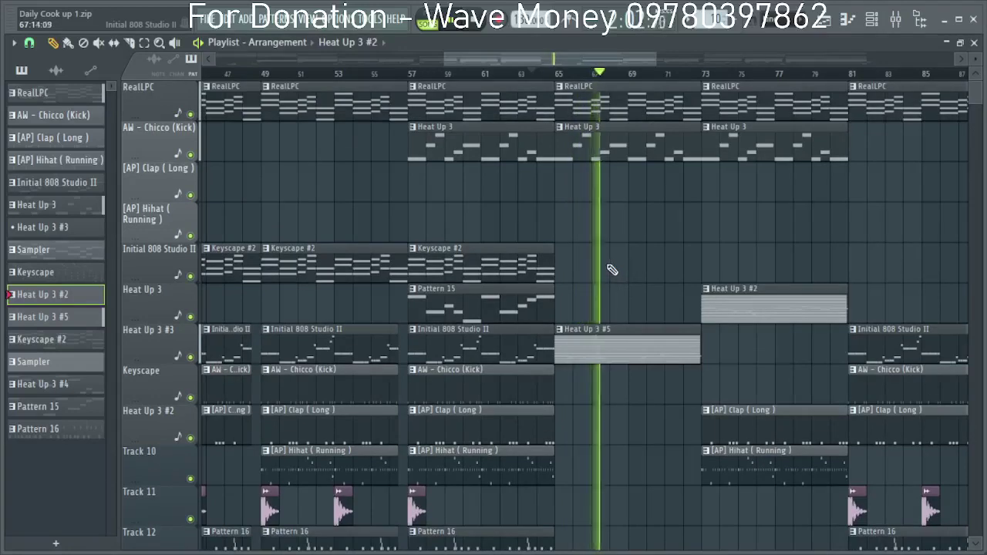
Bring up Insert 11 in the mixer and reset its volume fader to the default.
{"action": "key", "text": "F9"}
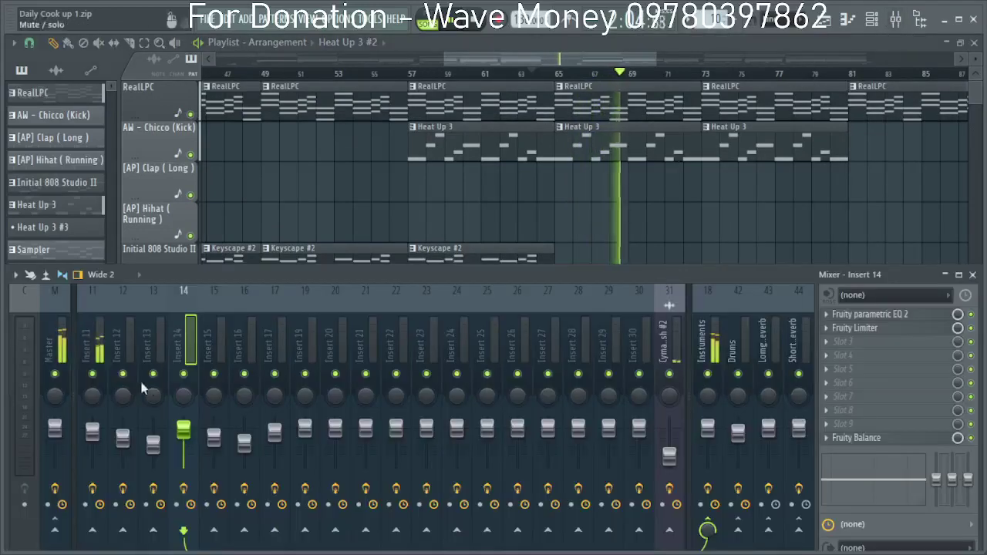
{"action": "left_click_drag", "start_coordinate": [151, 348], "coordinate": [388, 340]}
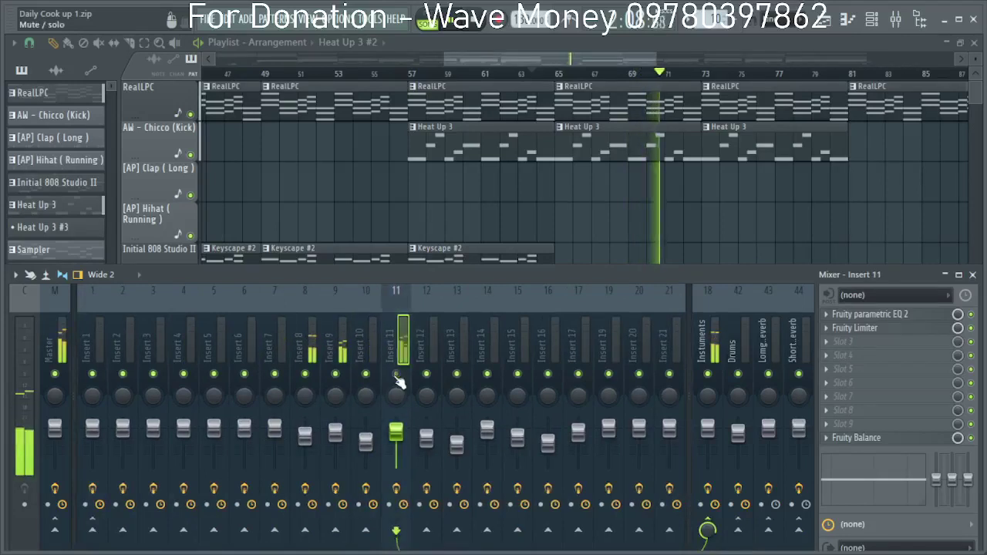
{"action": "right_click", "coordinate": [395, 430]}
{"action": "left_click", "coordinate": [409, 306]}
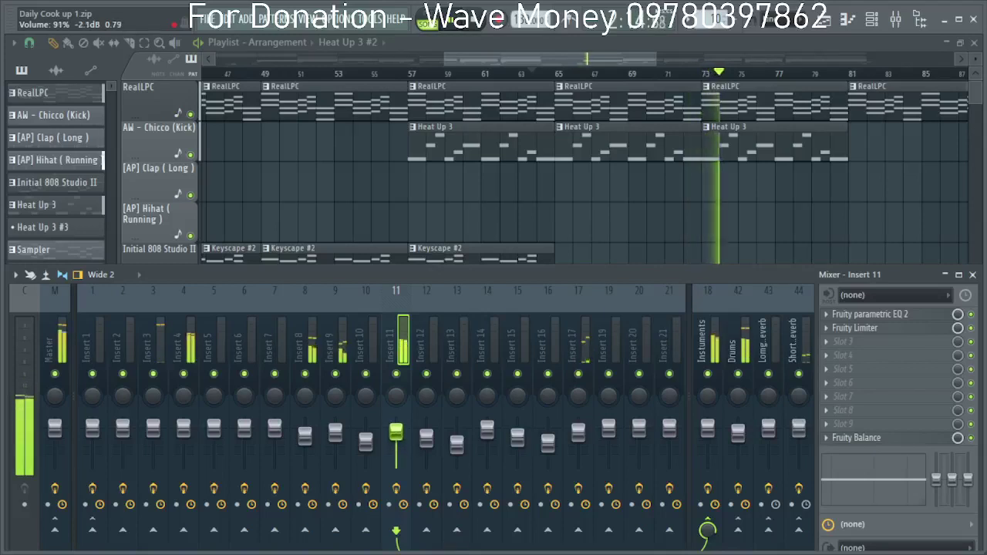
{"action": "right_click", "coordinate": [398, 432]}
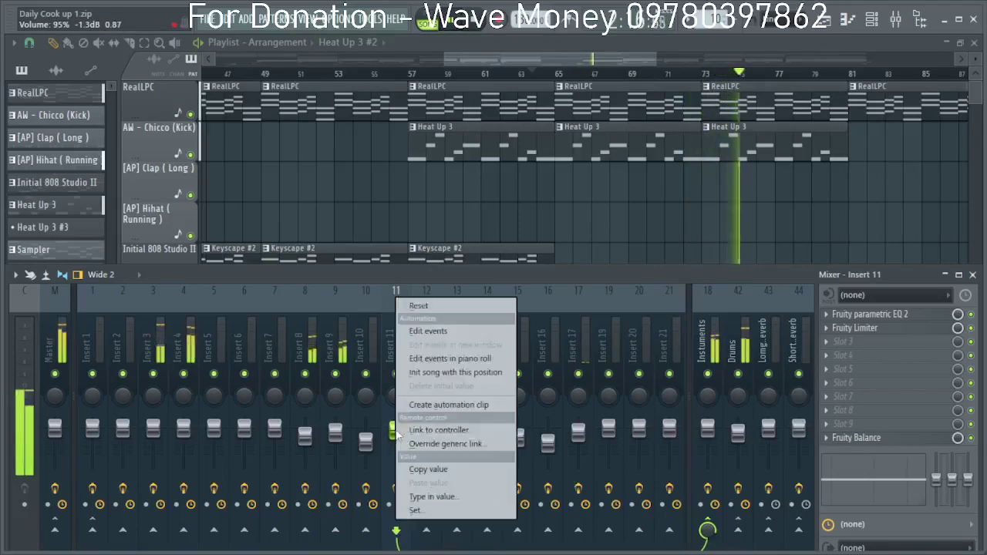
{"action": "left_click", "coordinate": [448, 304]}
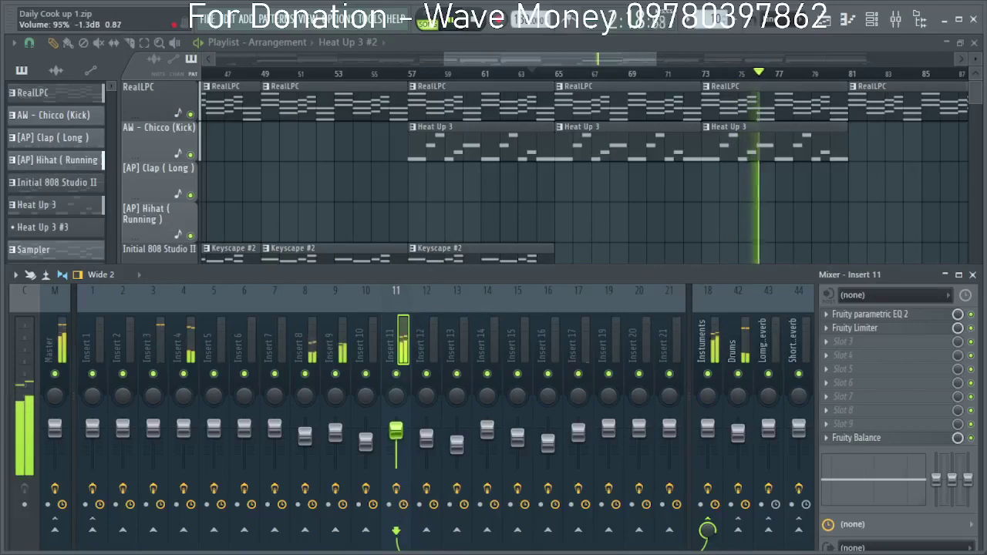
In Insert 11's Fruity Limiter compressor, lower the threshold to about -9.5 dB, raise the ratio, and adjust the release and attack.
{"action": "left_click", "coordinate": [857, 329]}
{"action": "left_click_drag", "start_coordinate": [232, 384], "coordinate": [232, 426]}
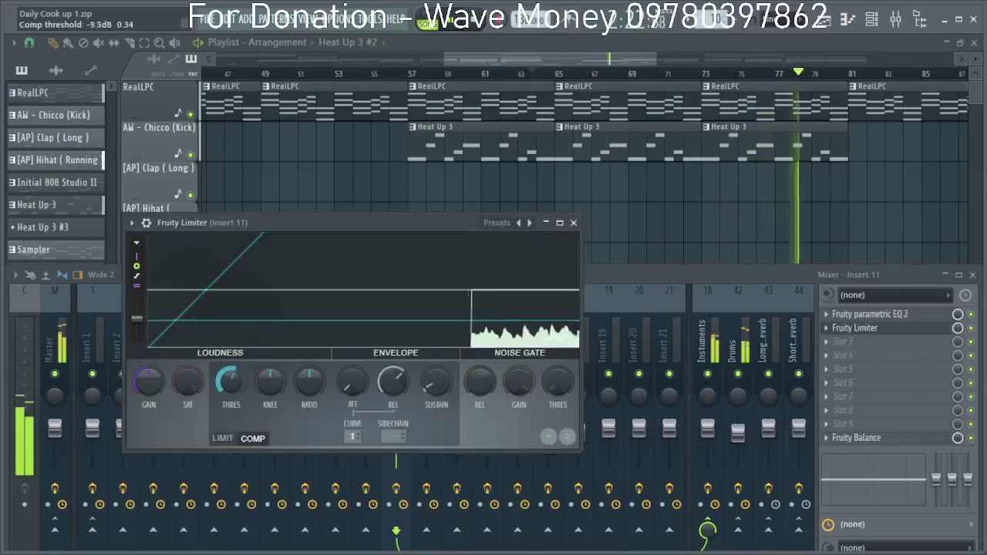
{"action": "left_click_drag", "start_coordinate": [311, 384], "coordinate": [311, 363]}
{"action": "left_click_drag", "start_coordinate": [394, 384], "coordinate": [388, 355]}
{"action": "left_click_drag", "start_coordinate": [353, 383], "coordinate": [313, 372]}
Lower the compressor threshold on Insert 11 to about -19.4 dB while replaying the section.
{"action": "left_click_drag", "start_coordinate": [232, 383], "coordinate": [232, 388]}
{"action": "key", "text": "space"}
{"action": "key", "text": "space"}
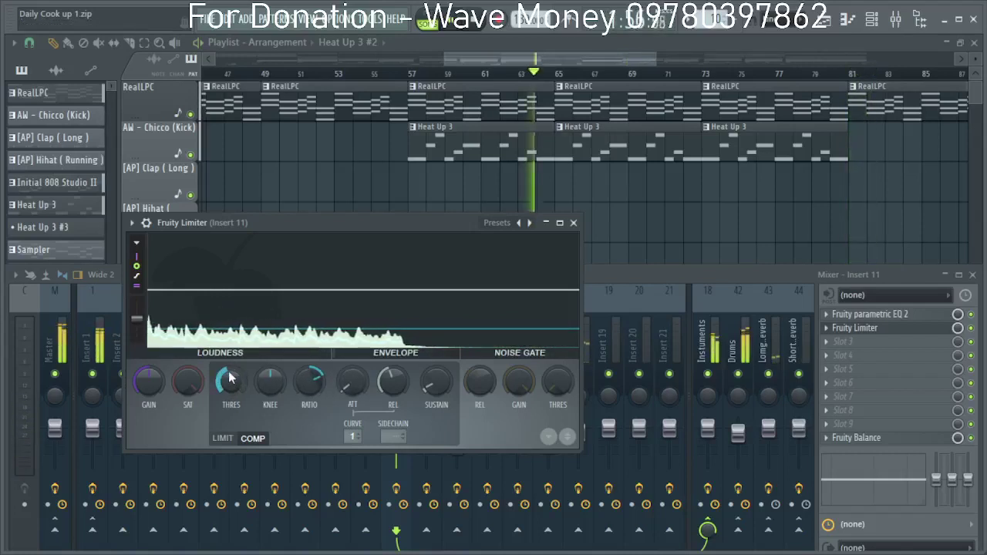
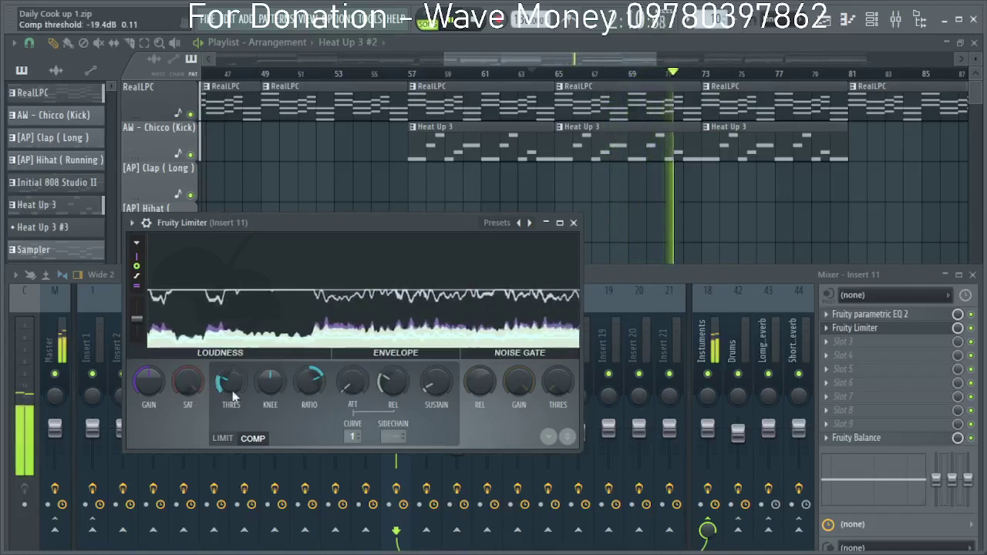
{"action": "left_click_drag", "start_coordinate": [231, 389], "coordinate": [232, 394]}
{"action": "left_click", "coordinate": [573, 222]}
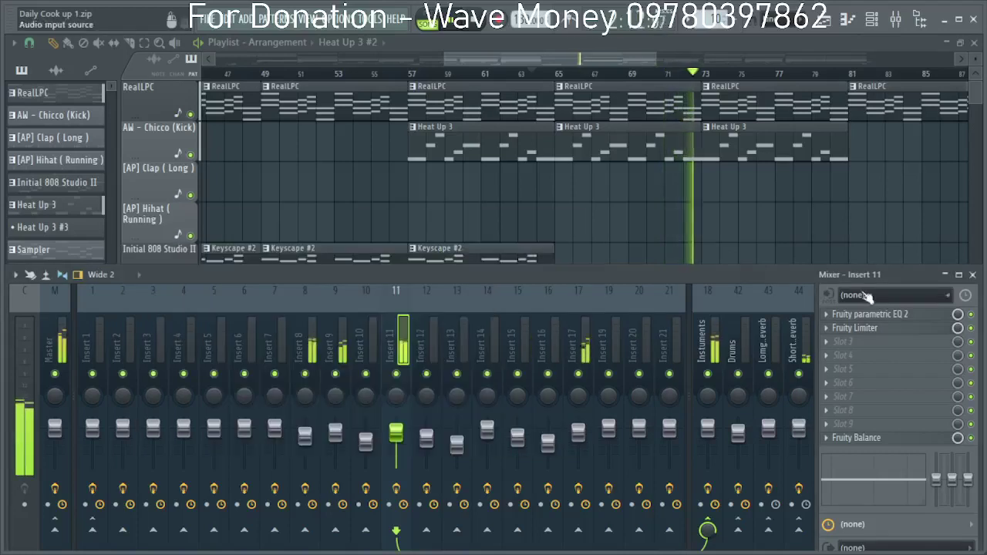
In Insert 11's Fruity Parametric EQ 2, make band 1 a high-pass filter with its cutoff just above band 2, and audition the result.
{"action": "left_click", "coordinate": [870, 314]}
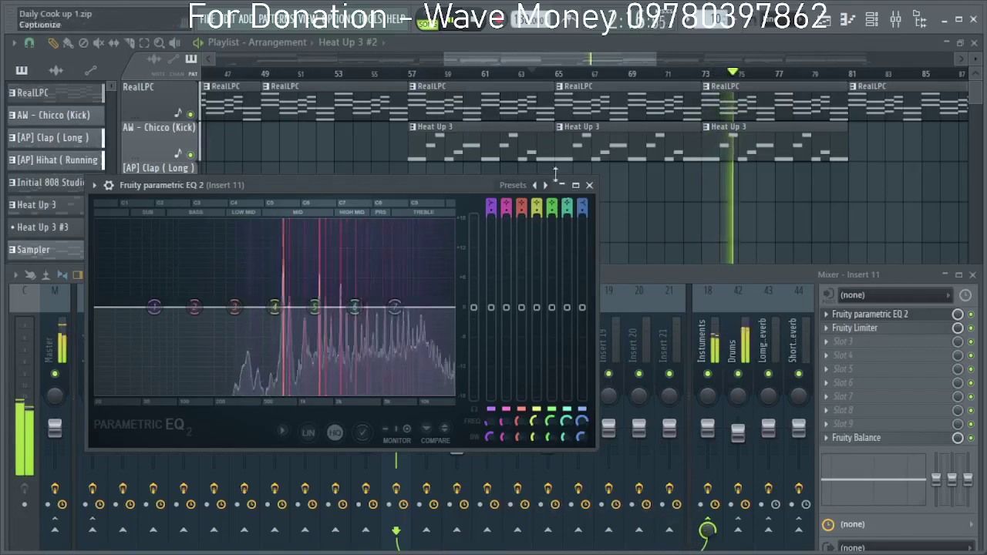
{"action": "left_click", "coordinate": [590, 185]}
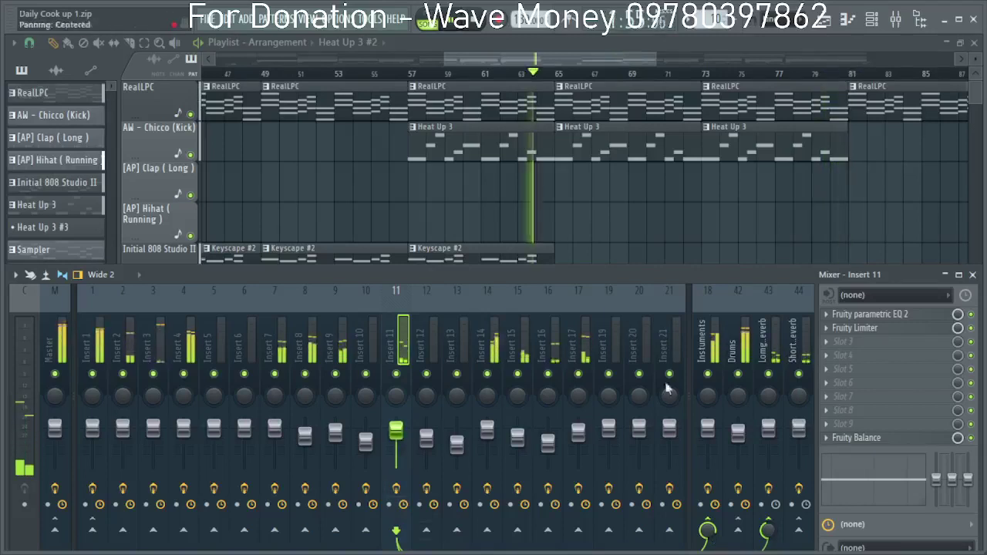
{"action": "left_click", "coordinate": [854, 328]}
{"action": "left_click", "coordinate": [854, 314]}
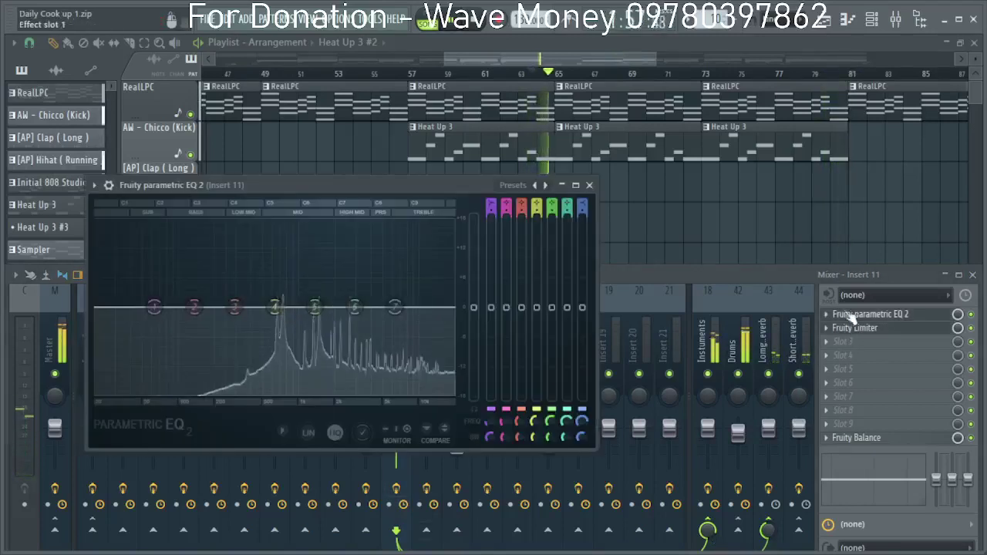
{"action": "right_click", "coordinate": [155, 308]}
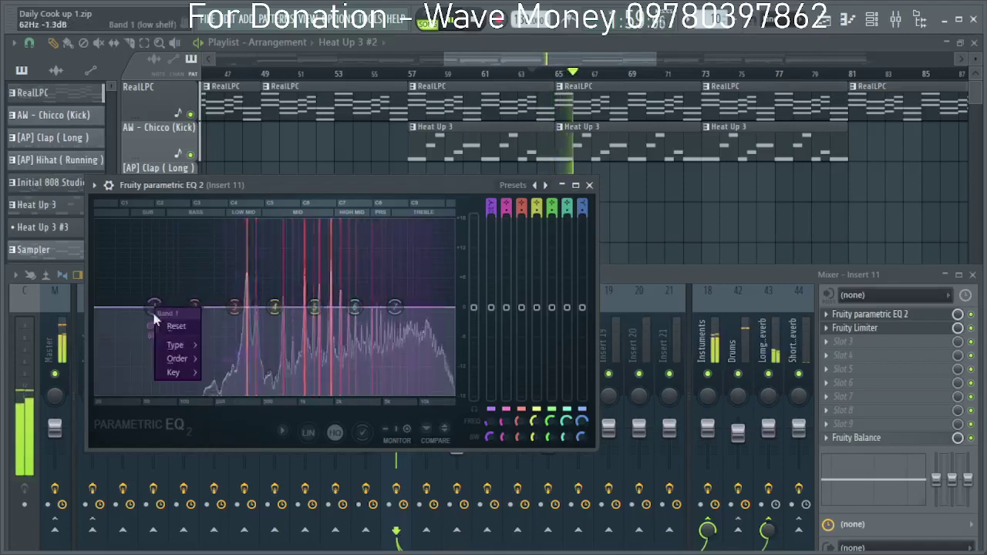
{"action": "mouse_move", "coordinate": [181, 342]}
{"action": "left_click", "coordinate": [229, 386]}
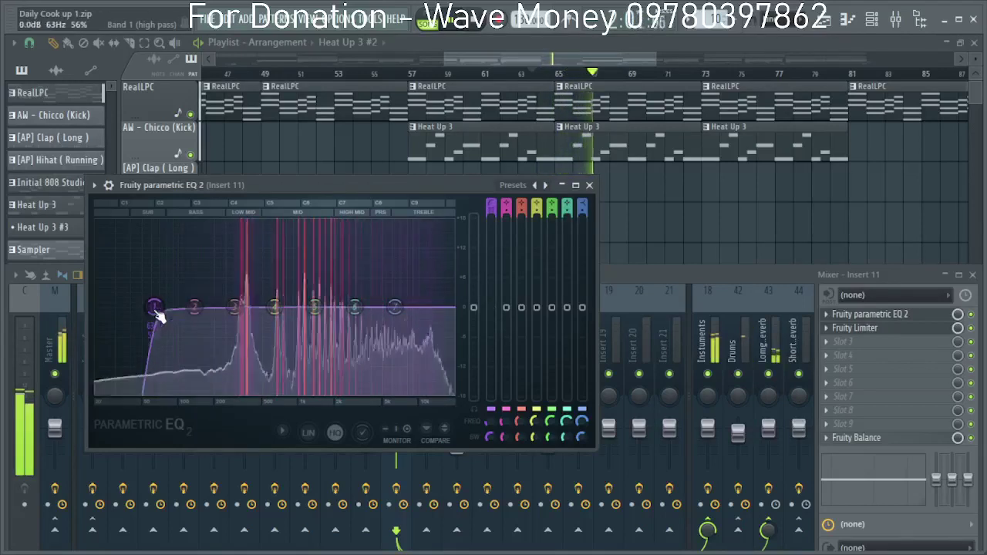
{"action": "left_click_drag", "start_coordinate": [154, 308], "coordinate": [202, 307]}
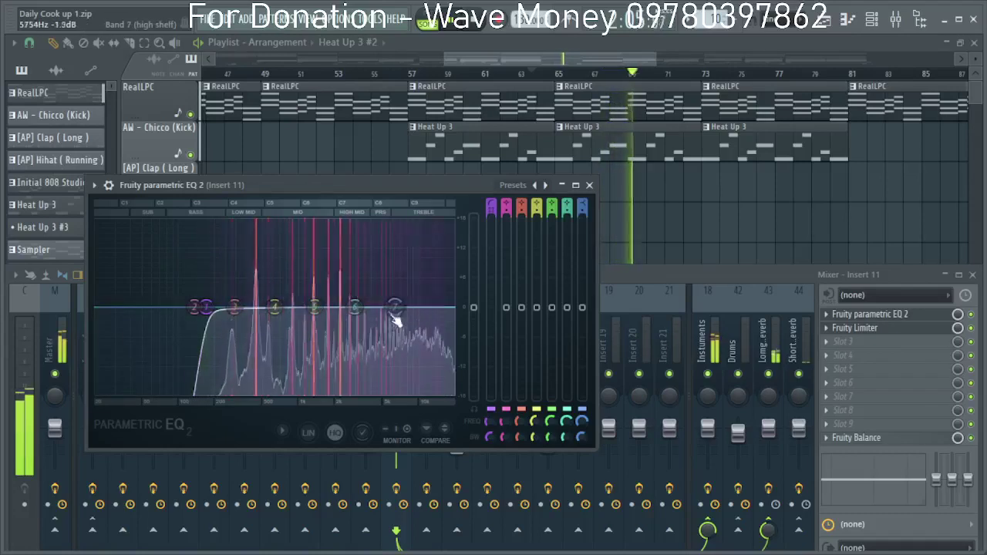
{"action": "left_click", "coordinate": [589, 185]}
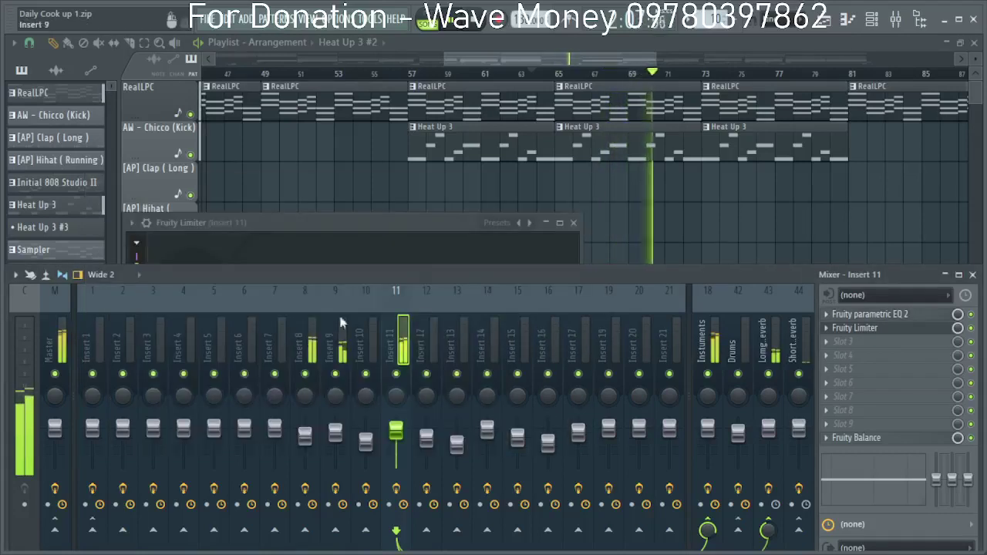
{"action": "left_click", "coordinate": [573, 223]}
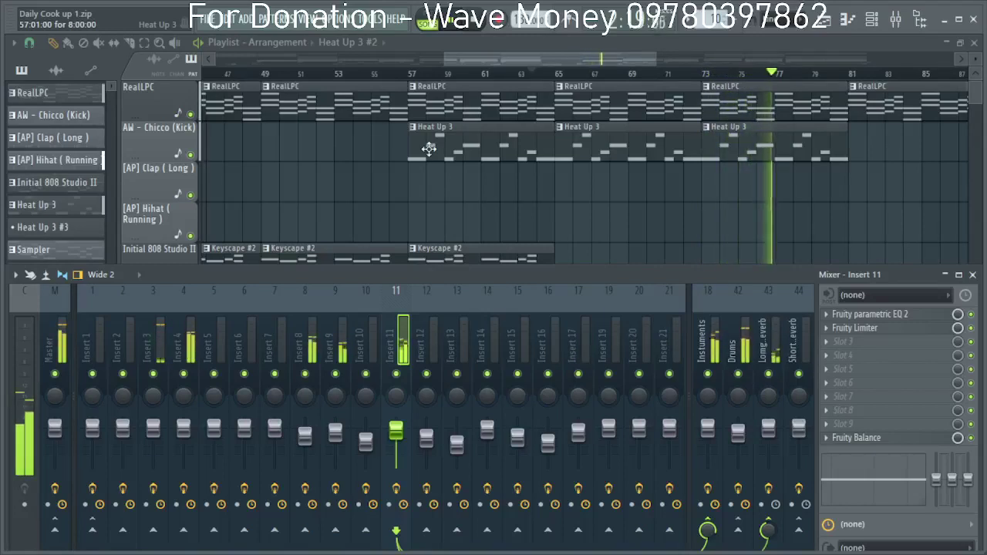
{"action": "key", "text": "space"}
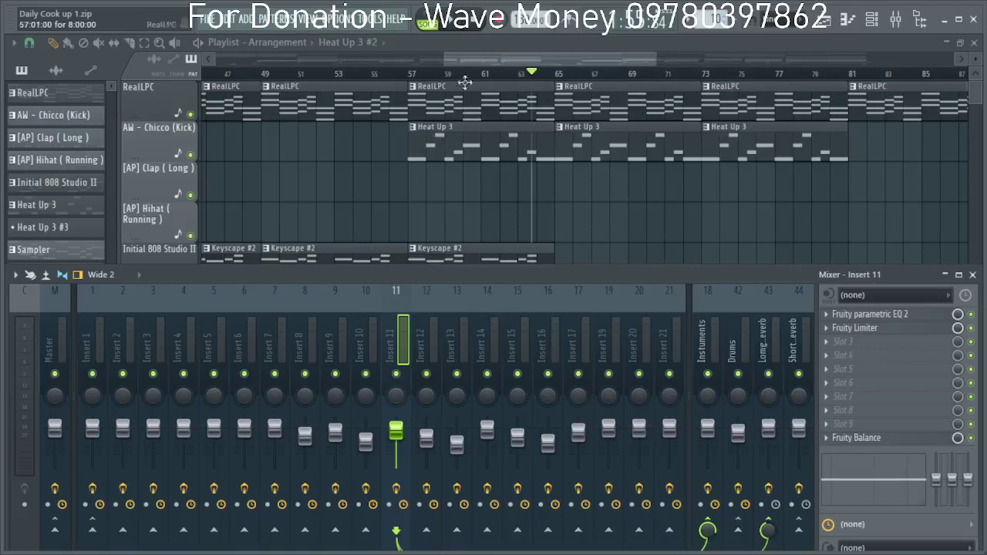
Cut the Sampler channel's notes out of the Heat Up 3 #5 pattern placed at bar 65.
{"action": "scroll", "coordinate": [635, 174], "scroll_direction": "down", "scroll_amount": 4}
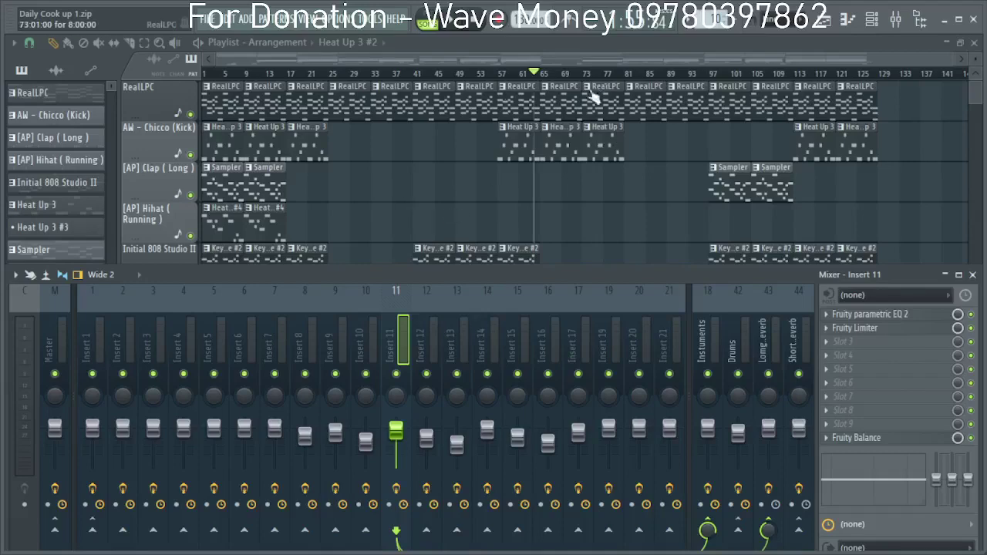
{"action": "left_click", "coordinate": [609, 42]}
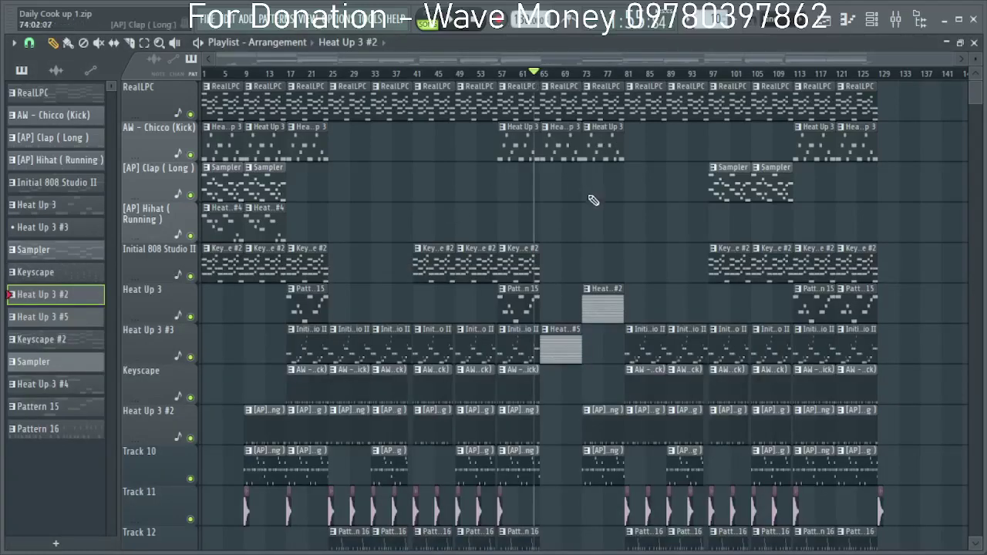
{"action": "scroll", "coordinate": [575, 190], "scroll_direction": "down", "scroll_amount": 4}
{"action": "double_click", "coordinate": [564, 182]}
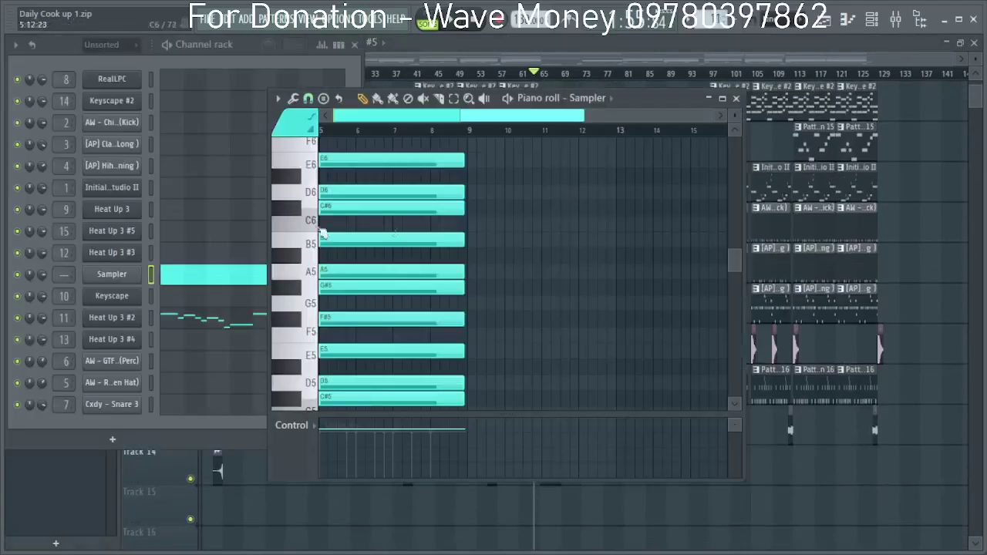
{"action": "right_click", "coordinate": [113, 279]}
{"action": "left_click", "coordinate": [368, 279]}
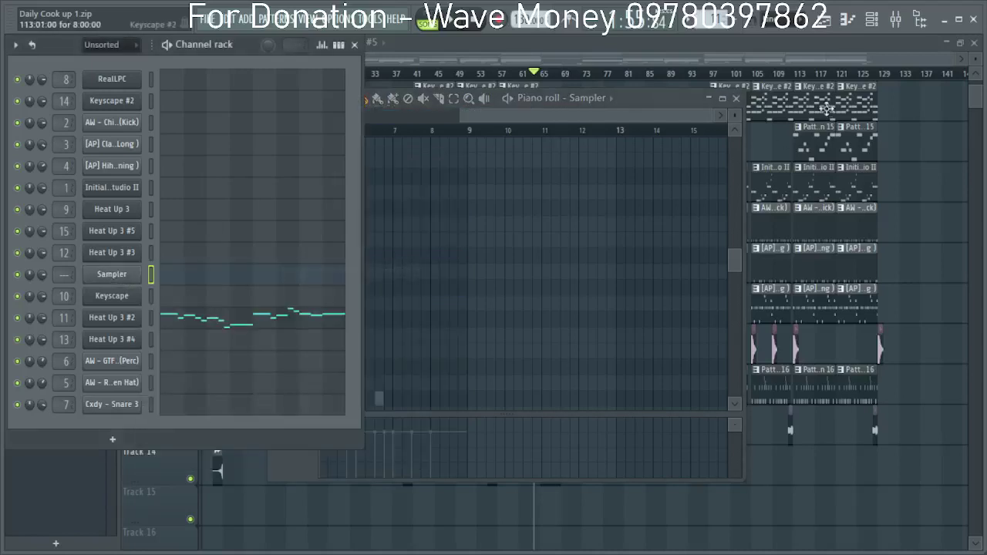
{"action": "left_click", "coordinate": [737, 99]}
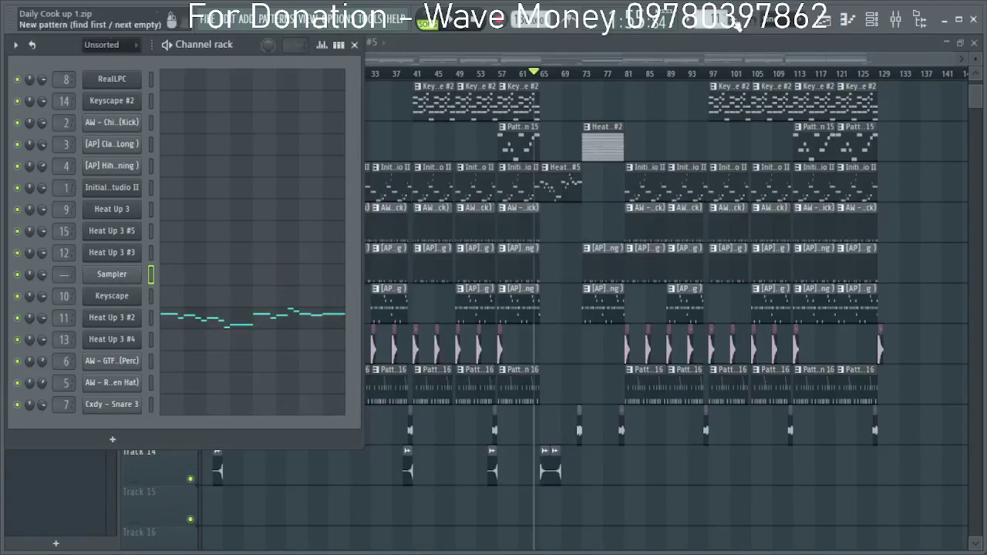
Create a new pattern and paste the cut notes into its Sampler channel.
{"action": "right_click", "coordinate": [131, 279]}
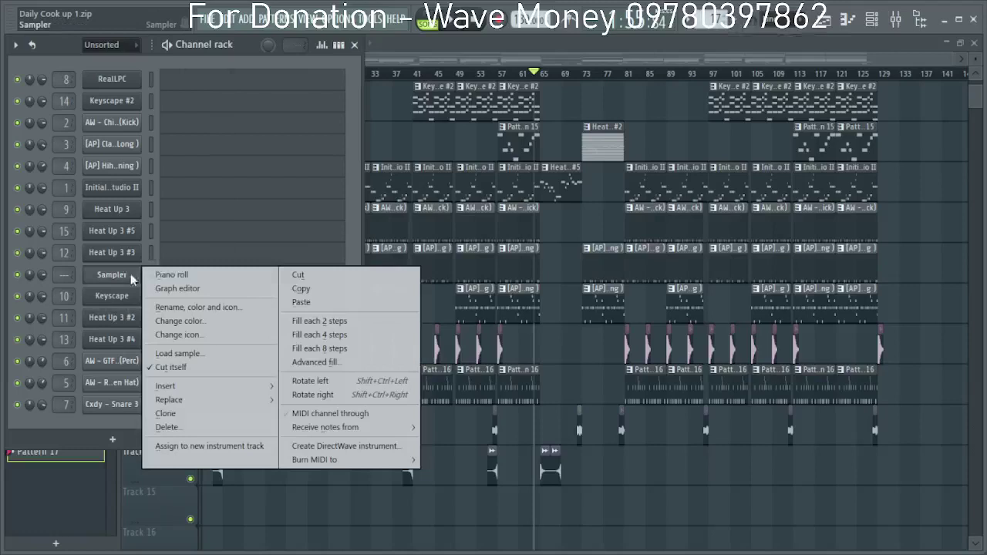
{"action": "left_click", "coordinate": [302, 303]}
{"action": "key", "text": "F6"}
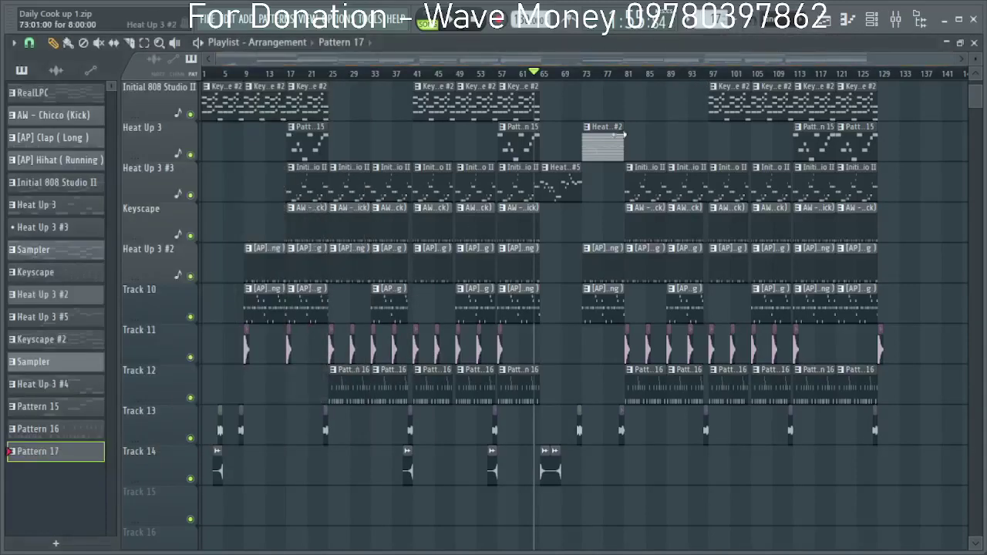
Cut the Sampler channel's notes out of the Heat Up 3 #2 pattern at bar 73 and play the arrangement.
{"action": "double_click", "coordinate": [611, 139]}
{"action": "left_click", "coordinate": [743, 98]}
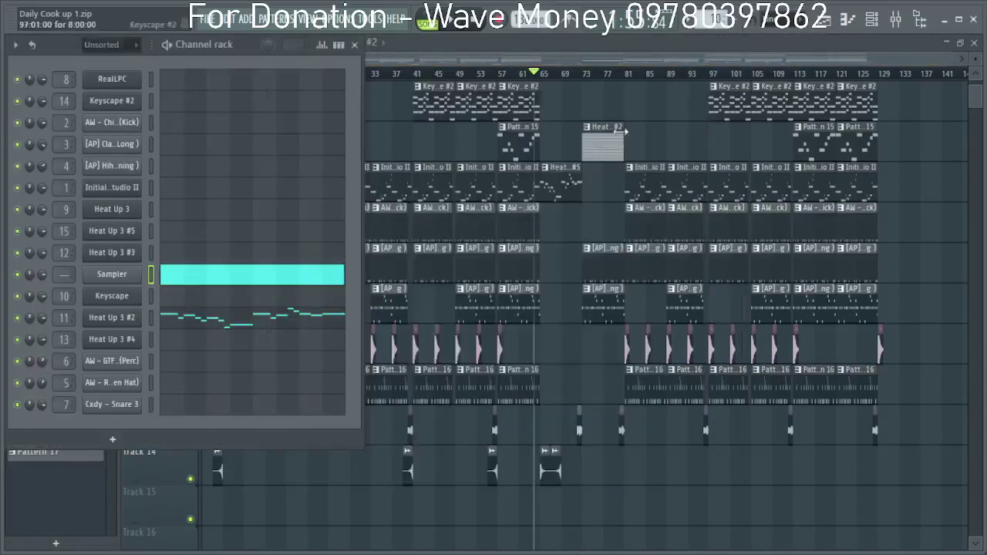
{"action": "right_click", "coordinate": [146, 270]}
{"action": "left_click", "coordinate": [295, 277]}
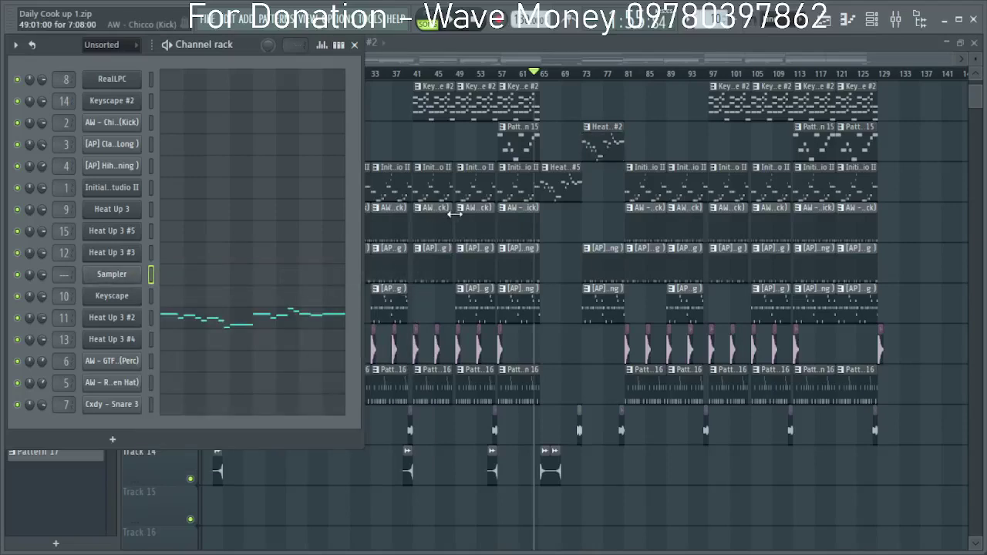
{"action": "key", "text": "space"}
{"action": "key", "text": "F6"}
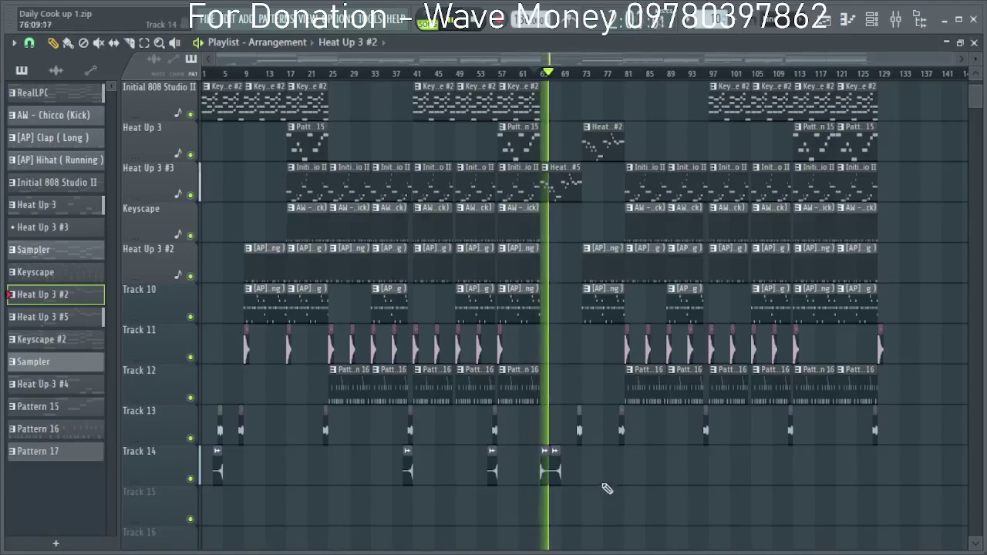
Place a copy of the Cymatics - Wobbly Crash #2 clip on Track 14 so that it ends at bar 81.
{"action": "scroll", "coordinate": [604, 484], "scroll_direction": "up", "scroll_amount": 4}
{"action": "left_click", "coordinate": [478, 468]}
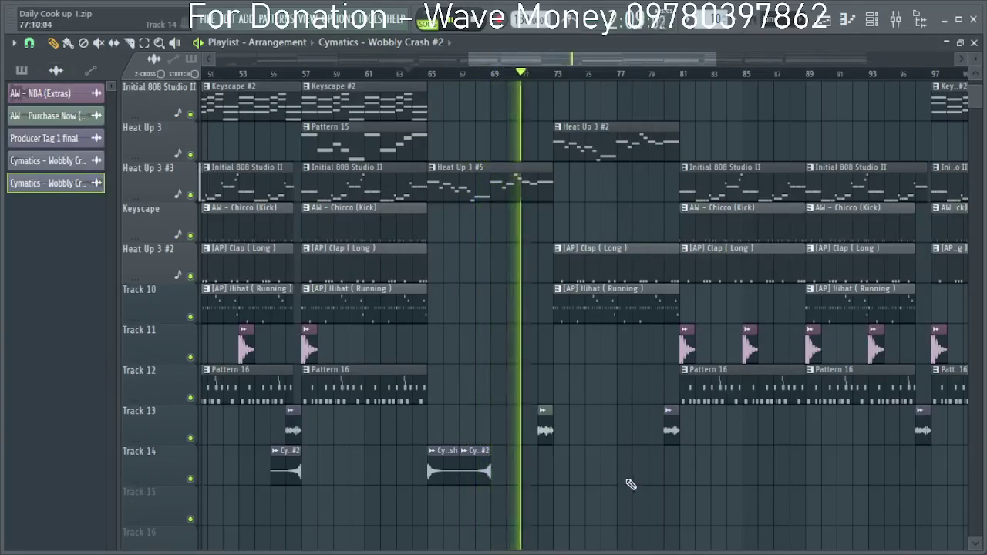
{"action": "left_click", "coordinate": [659, 478]}
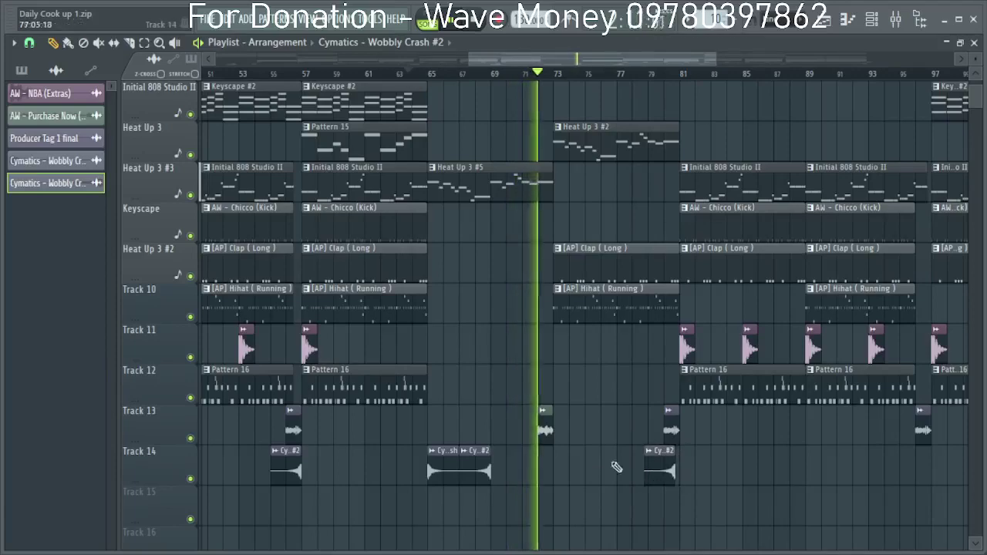
{"action": "scroll", "coordinate": [664, 463], "scroll_direction": "down", "scroll_amount": 3}
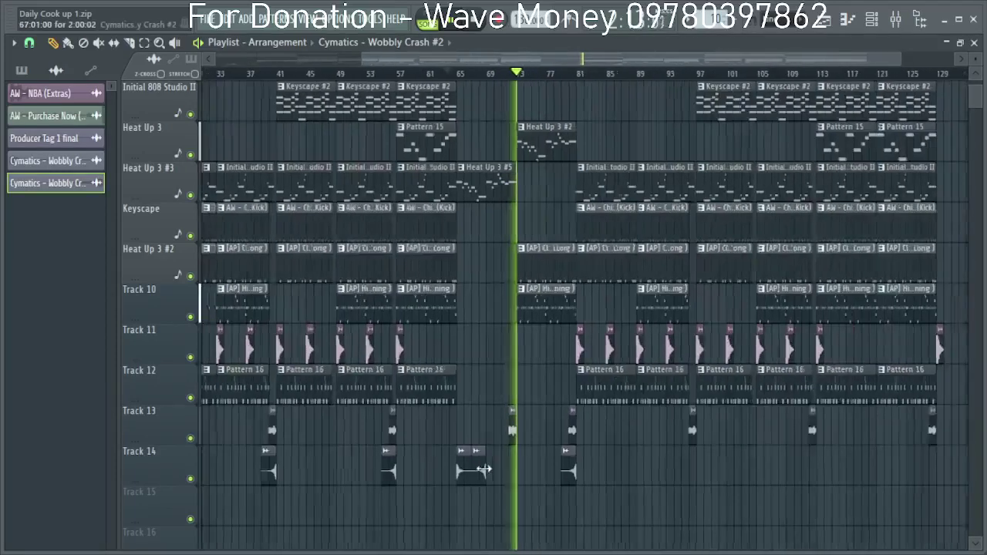
Place three more copies of the Cymatics - Wobbly Crash #2 clip on Track 14, ending at bars 97, 113 and 129.
{"action": "scroll", "coordinate": [655, 484], "scroll_direction": "up", "scroll_amount": 4}
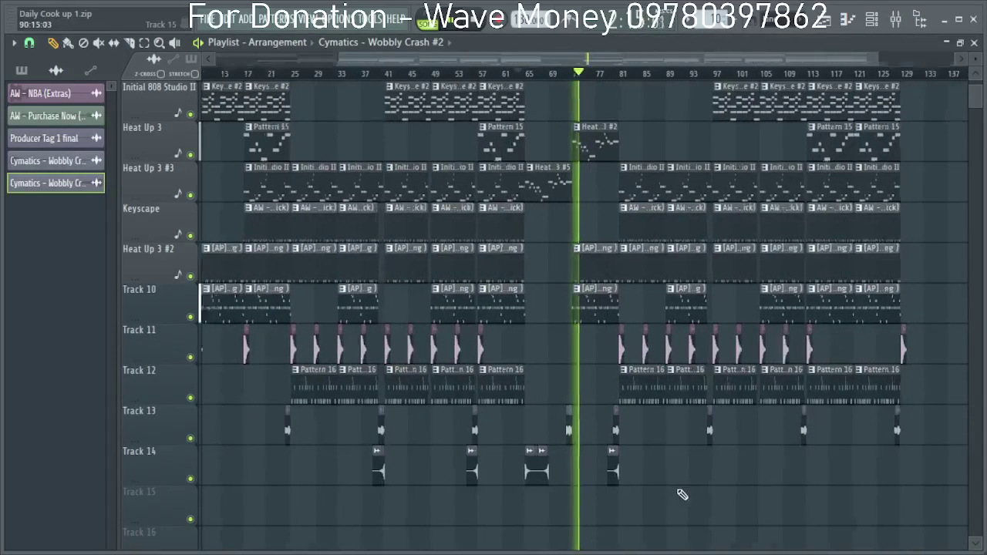
{"action": "left_click", "coordinate": [731, 470]}
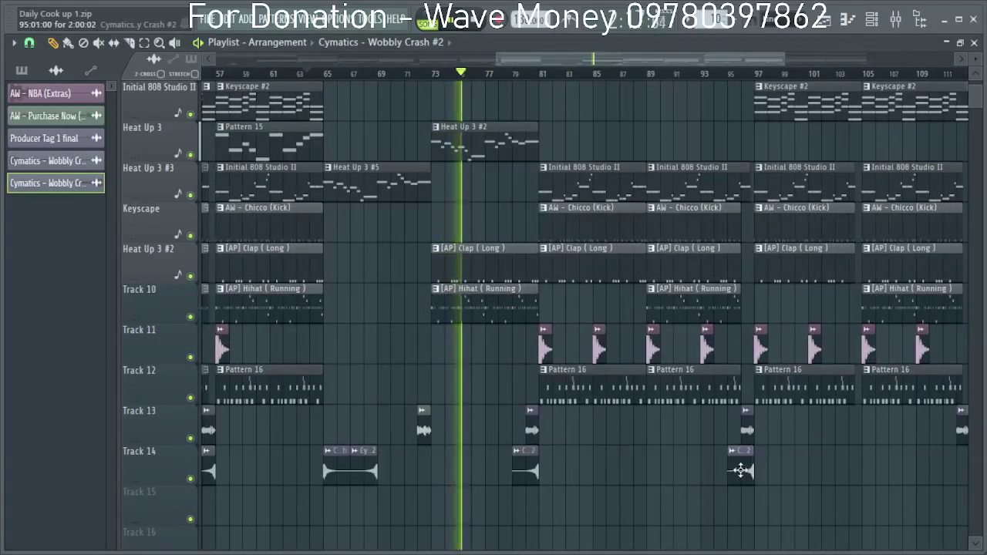
{"action": "scroll", "coordinate": [771, 467], "scroll_direction": "down", "scroll_amount": 2}
{"action": "scroll", "coordinate": [840, 477], "scroll_direction": "up", "scroll_amount": 4}
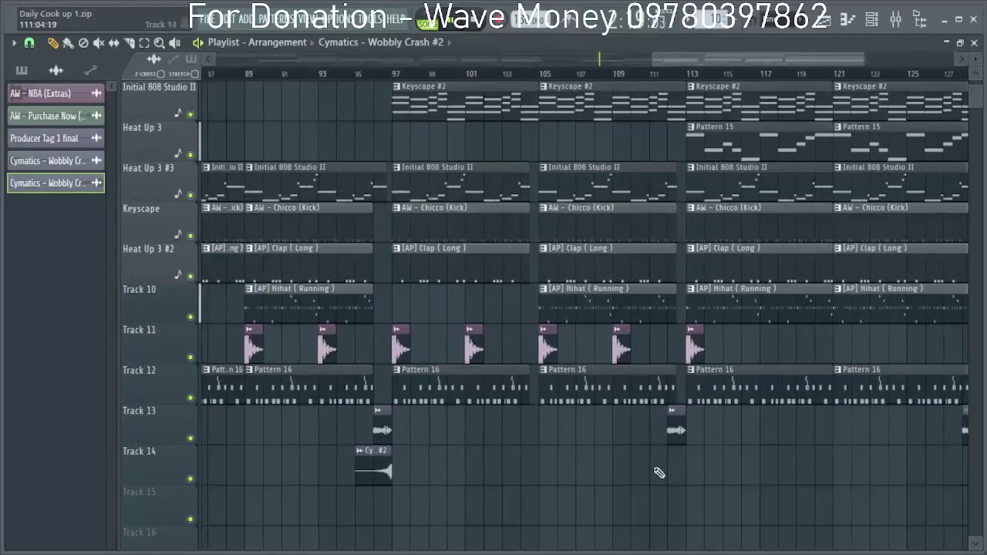
{"action": "left_click", "coordinate": [660, 469]}
{"action": "scroll", "coordinate": [892, 474], "scroll_direction": "down", "scroll_amount": 2}
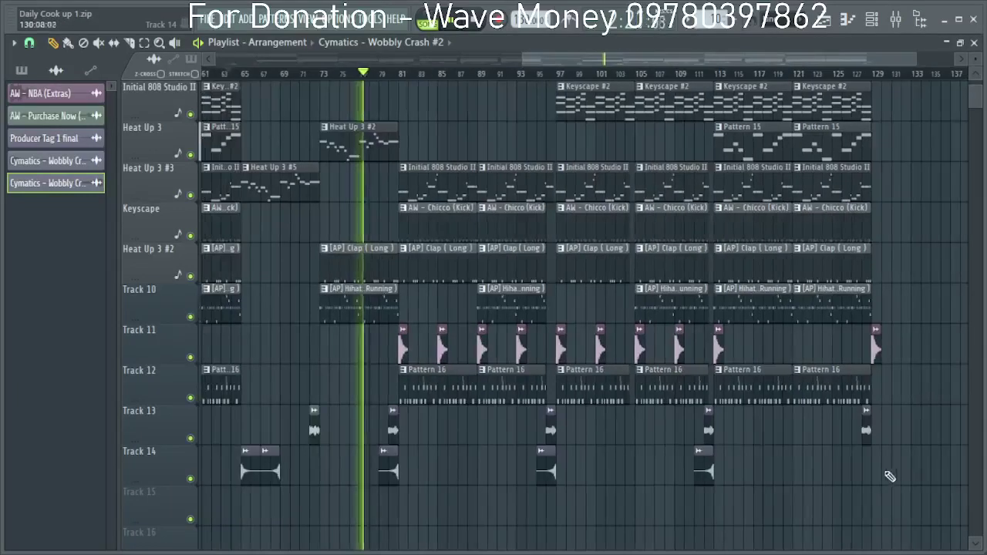
{"action": "scroll", "coordinate": [855, 467], "scroll_direction": "up", "scroll_amount": 2}
{"action": "left_click", "coordinate": [852, 465]}
{"action": "scroll", "coordinate": [689, 445], "scroll_direction": "down", "scroll_amount": 4}
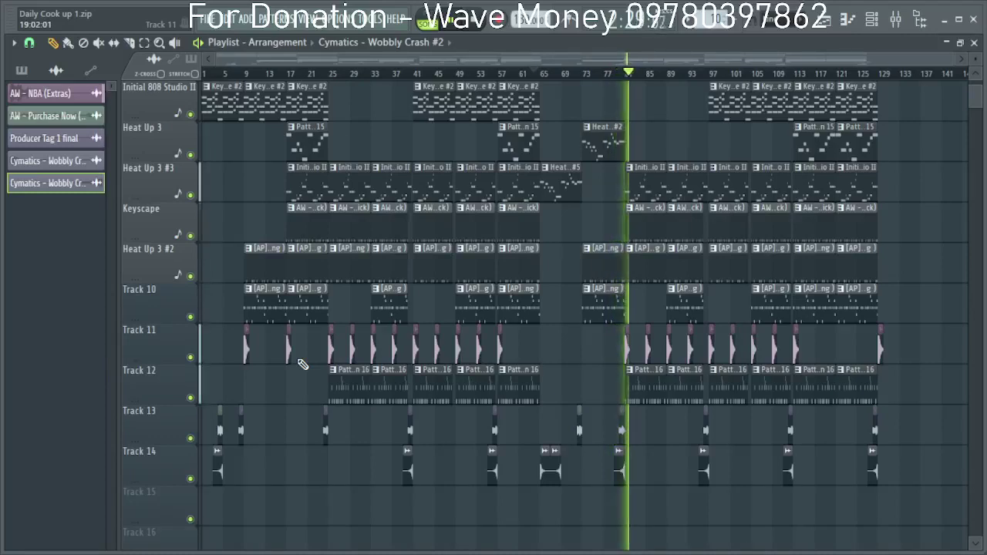
Raise the Drums bus volume to 97% and slightly lower the volume of Insert 3.
{"action": "scroll", "coordinate": [648, 262], "scroll_direction": "up", "scroll_amount": 3}
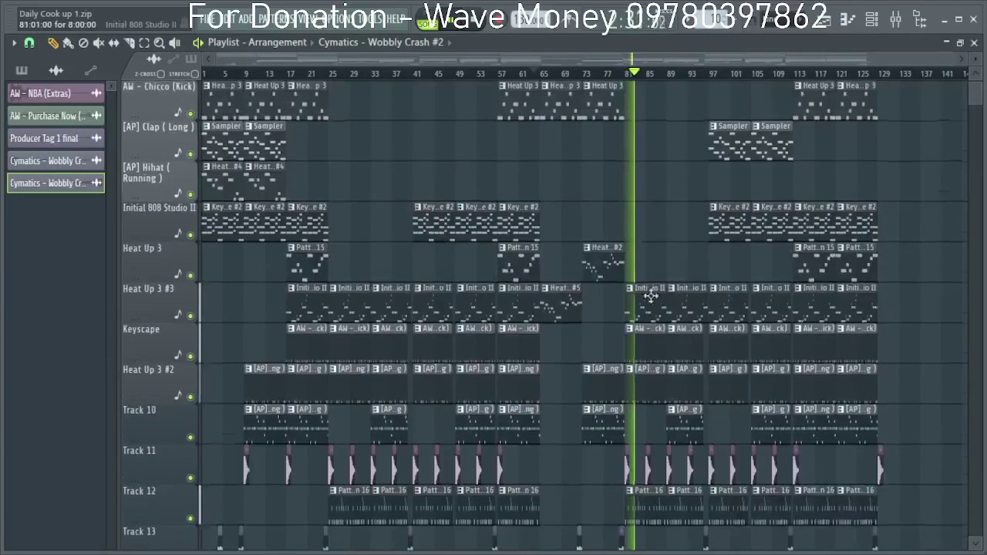
{"action": "left_click", "coordinate": [897, 20]}
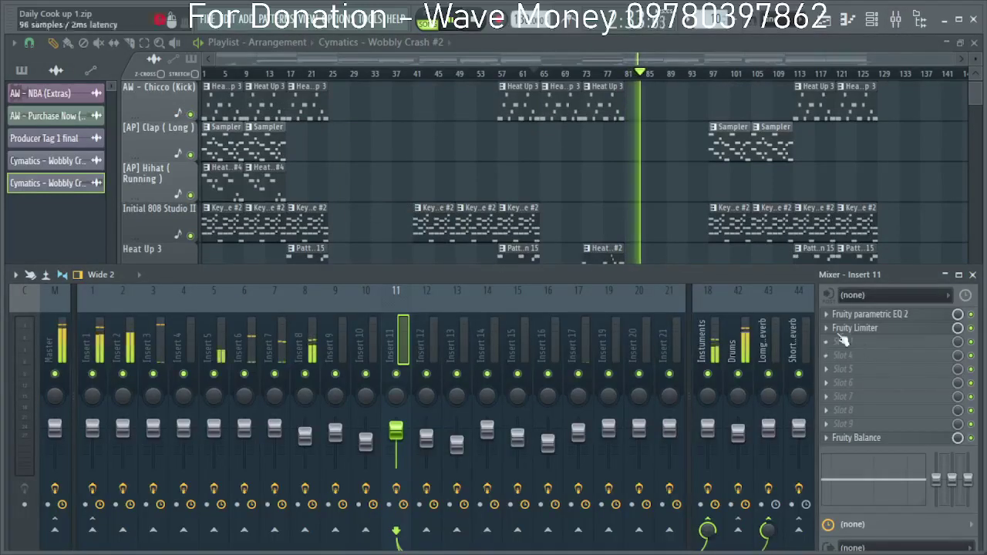
{"action": "left_click", "coordinate": [742, 351]}
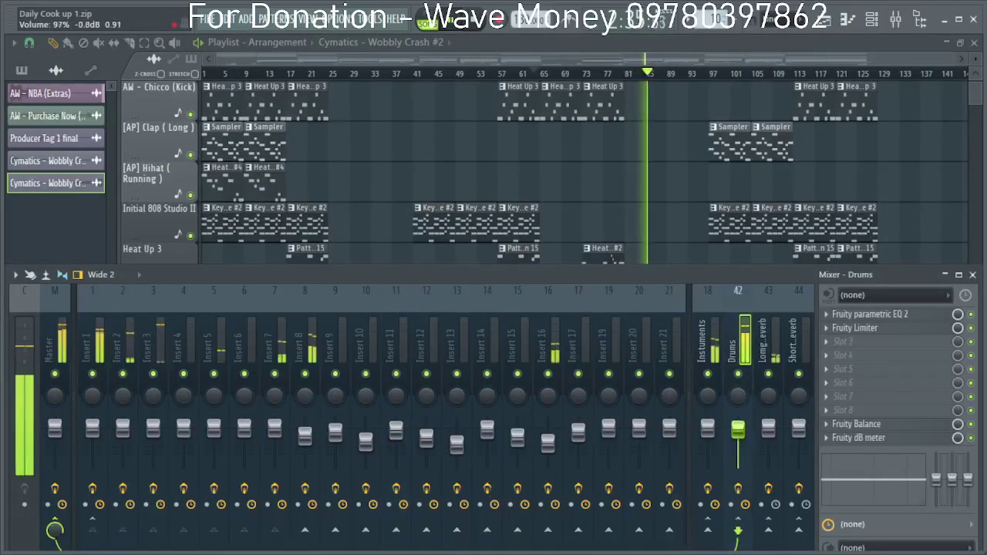
{"action": "left_click", "coordinate": [154, 431]}
{"action": "left_click_drag", "start_coordinate": [155, 431], "coordinate": [160, 444]}
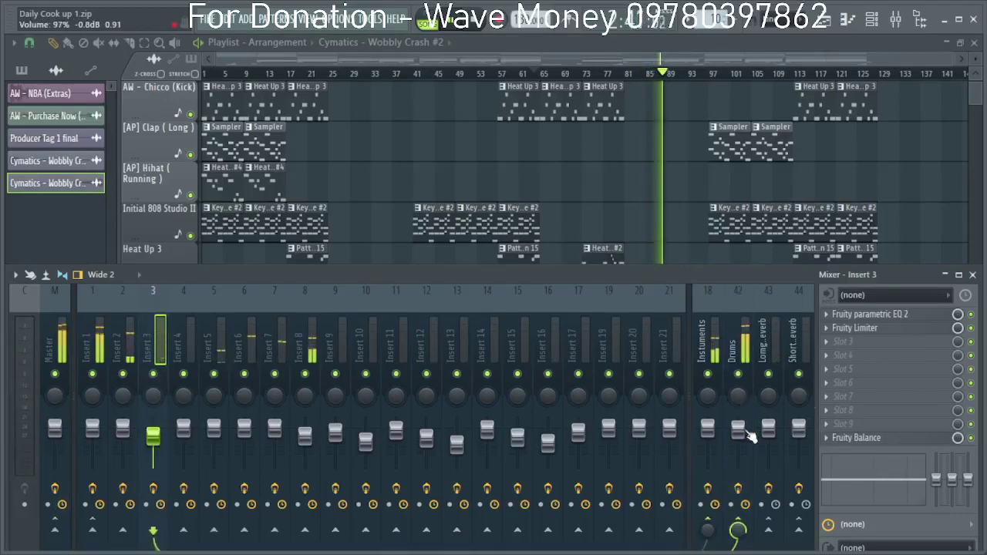
Move the second band of Insert 2's Fruity parametric EQ 2 to a lower frequency.
{"action": "left_click", "coordinate": [116, 336]}
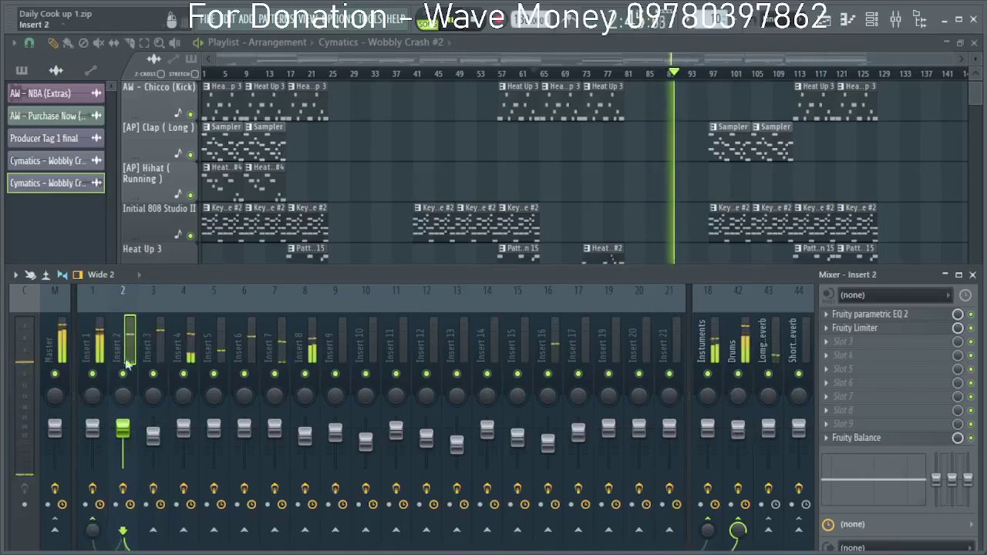
{"action": "left_click", "coordinate": [911, 316]}
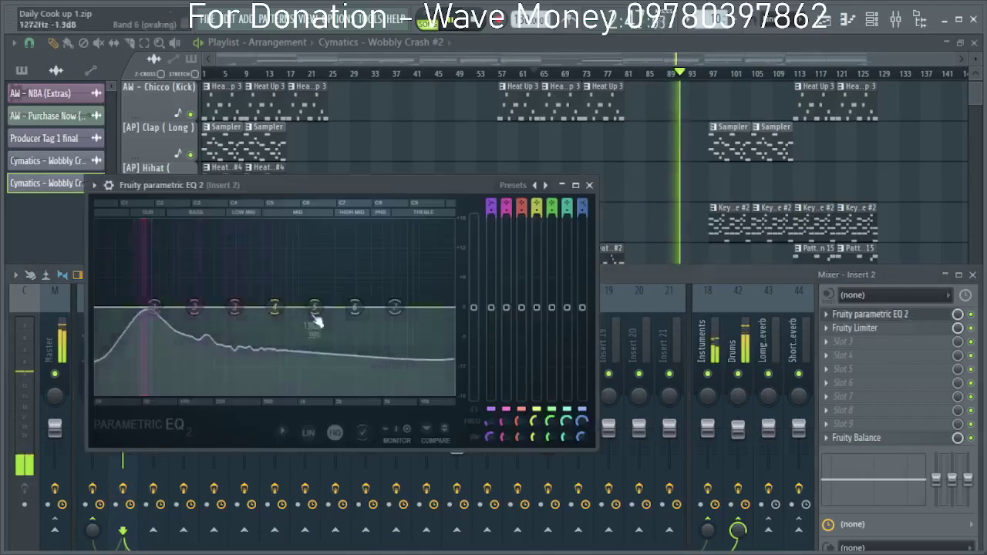
{"action": "left_click_drag", "start_coordinate": [192, 311], "coordinate": [163, 306]}
{"action": "left_click", "coordinate": [589, 185]}
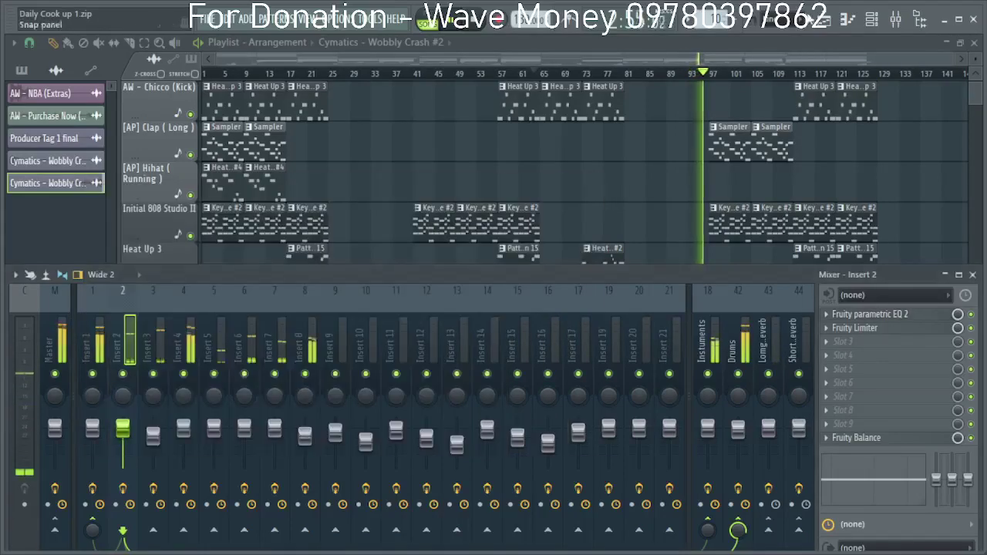
{"action": "left_click", "coordinate": [781, 47]}
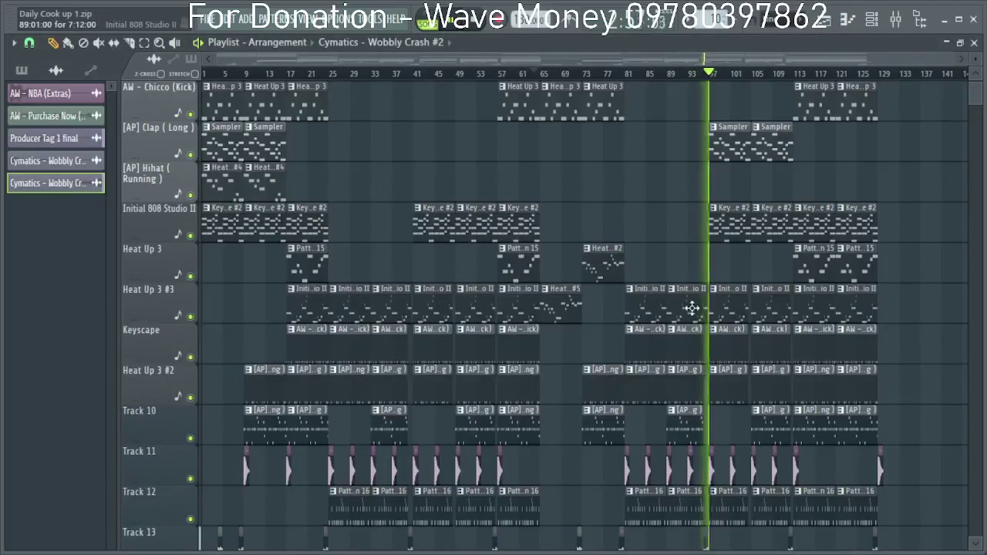
Restart playback from the beginning and cut the Heat Up 3 #4 channel's notes out of the Heat Up 3 #4 pattern at bar 1.
{"action": "scroll", "coordinate": [590, 432], "scroll_direction": "up", "scroll_amount": 1}
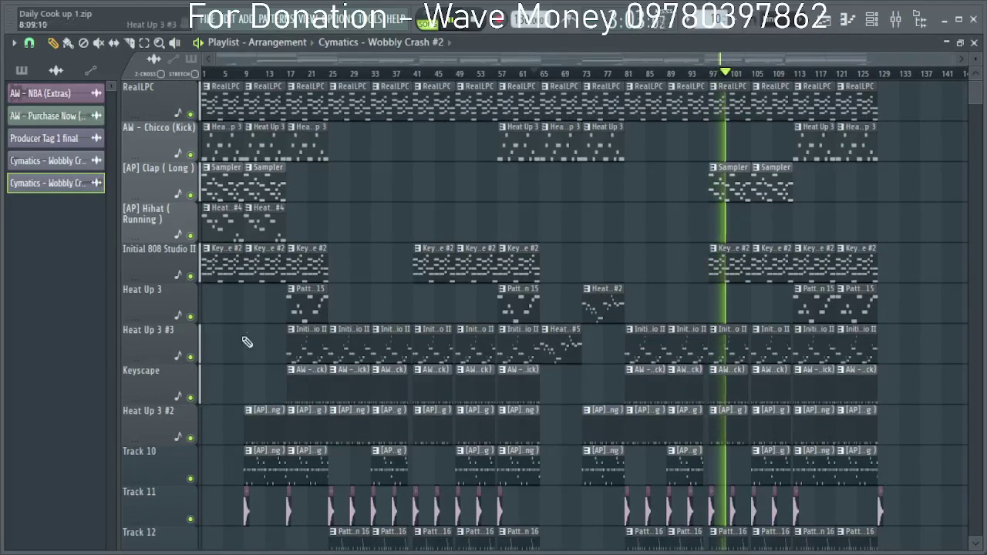
{"action": "key", "text": "space"}
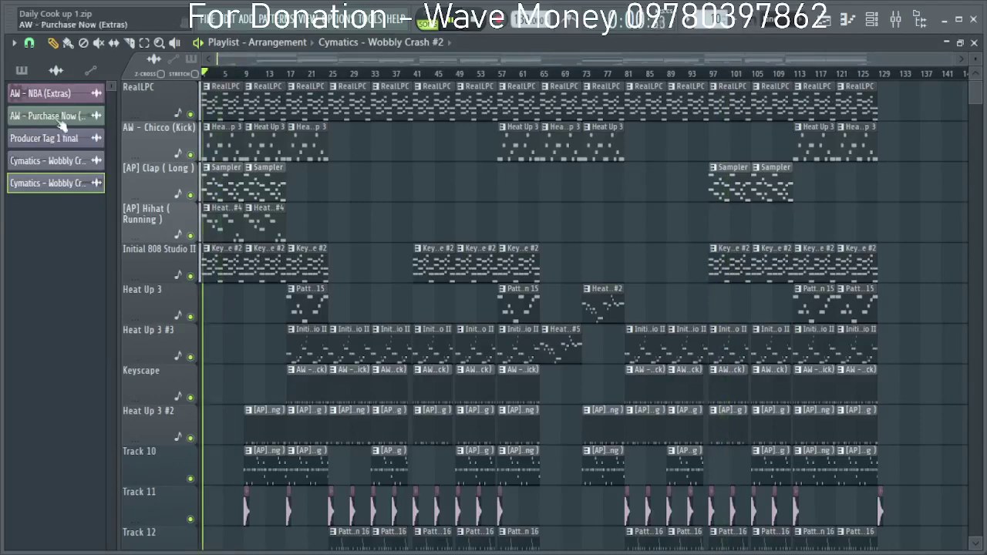
{"action": "double_click", "coordinate": [222, 217]}
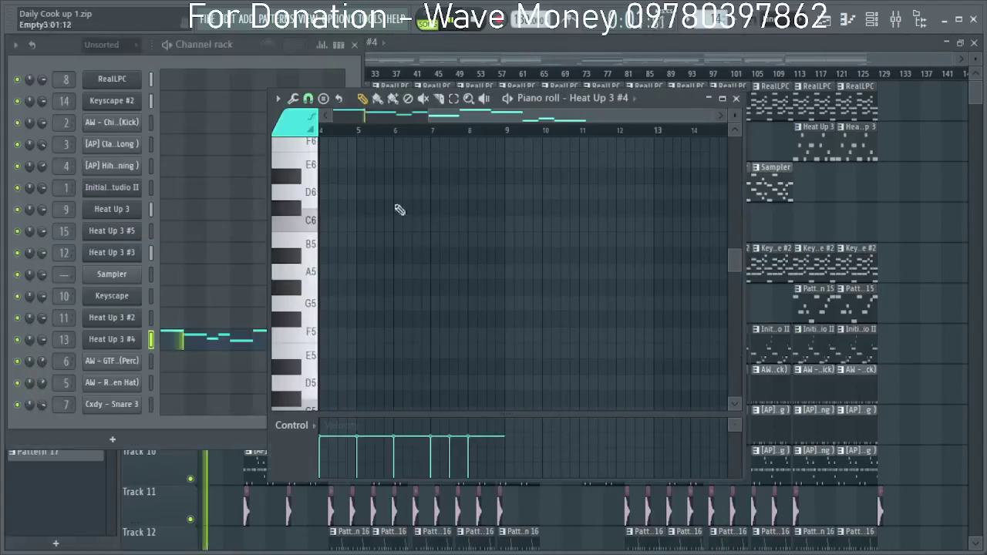
{"action": "left_click", "coordinate": [737, 99]}
{"action": "right_click", "coordinate": [111, 344]}
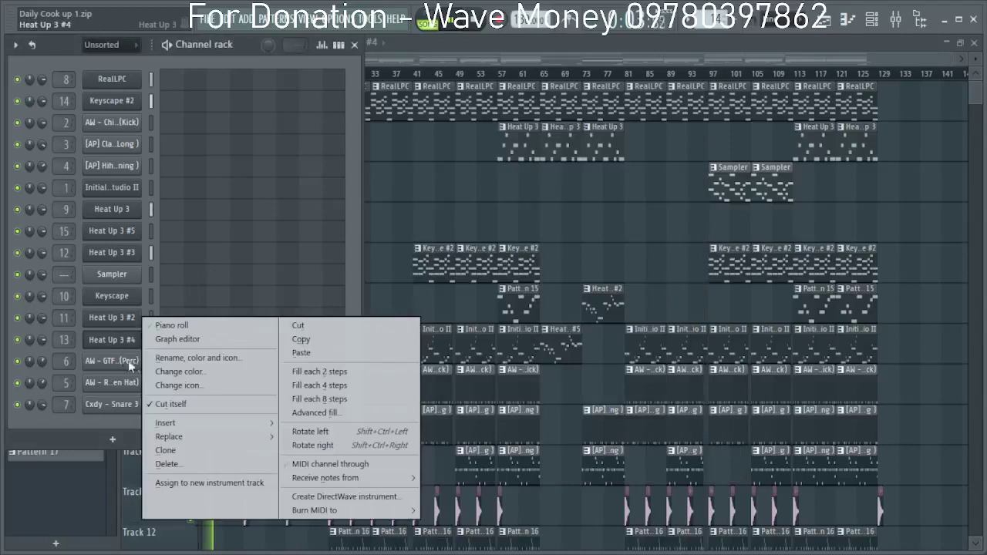
{"action": "left_click", "coordinate": [300, 325]}
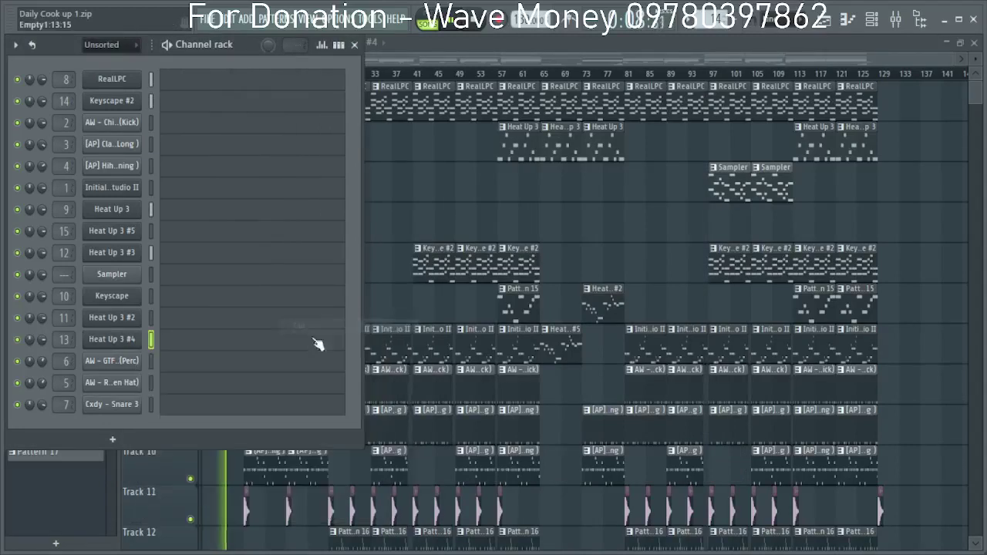
Copy the Heat Up 3 #2 channel's notes from the Heat Up 3 #5 pattern placed at bar 65.
{"action": "double_click", "coordinate": [570, 351]}
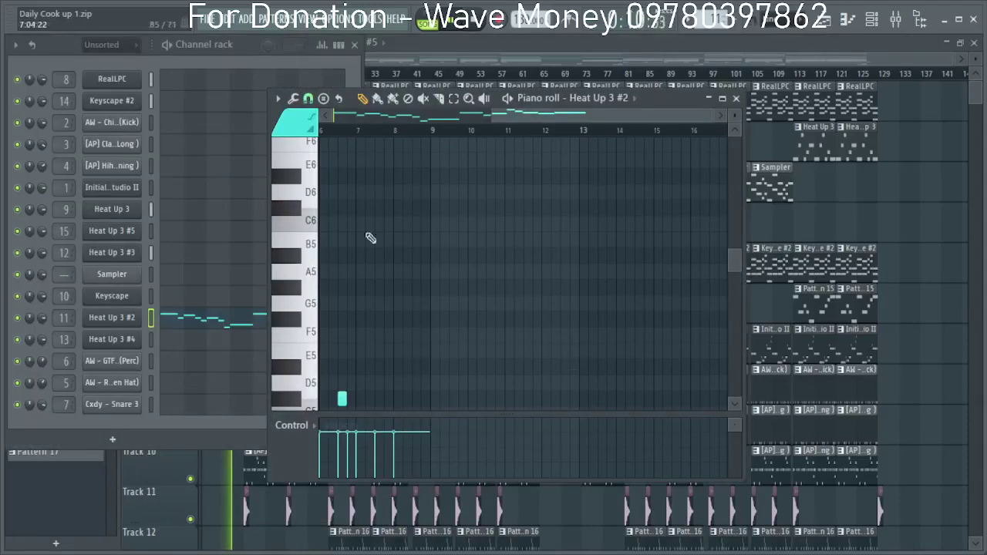
{"action": "right_click", "coordinate": [100, 321]}
{"action": "left_click", "coordinate": [312, 335]}
{"action": "left_click", "coordinate": [439, 48]}
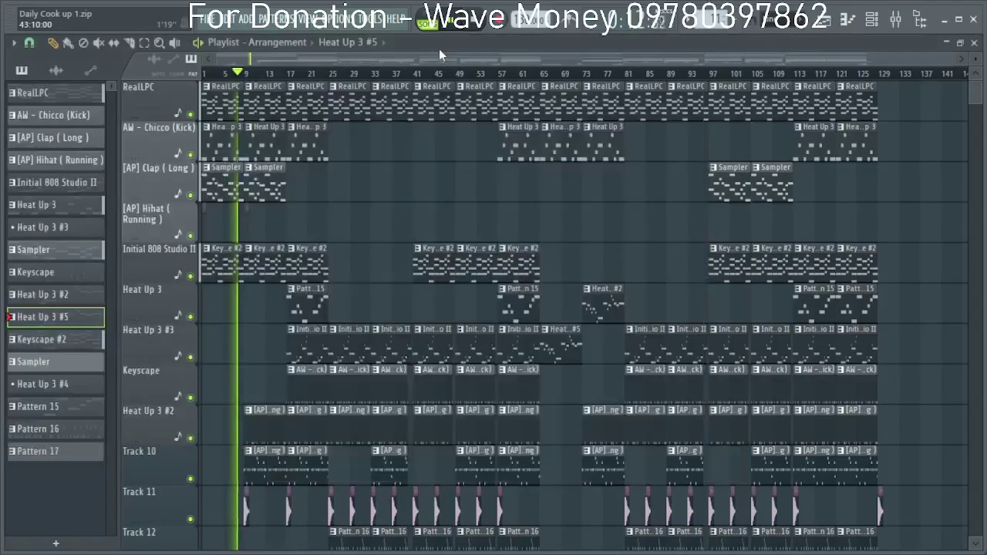
Paste the copied notes into the Heat Up 3 #2 channel of the Heat Up 3 #4 pattern.
{"action": "double_click", "coordinate": [204, 224]}
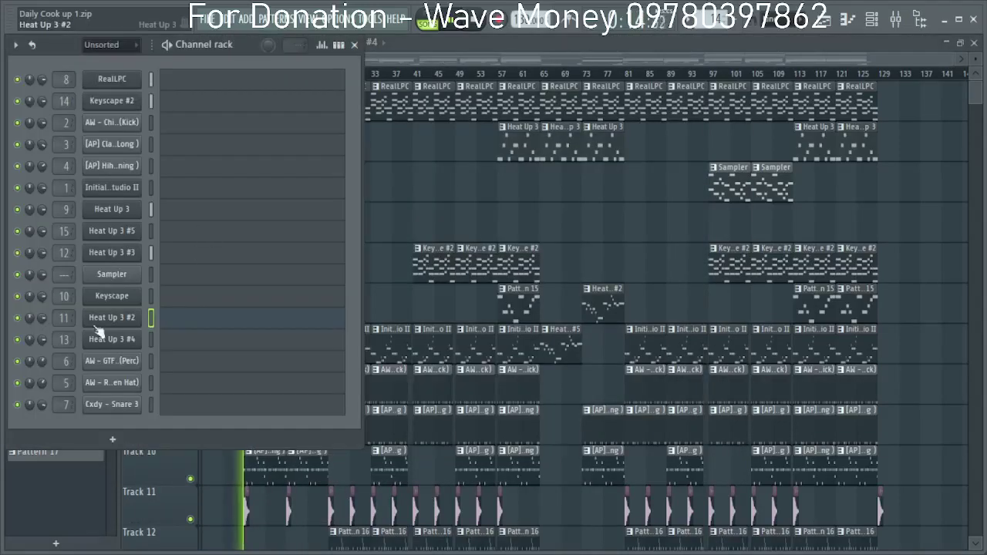
{"action": "right_click", "coordinate": [107, 320]}
{"action": "left_click", "coordinate": [300, 345]}
{"action": "left_click", "coordinate": [439, 54]}
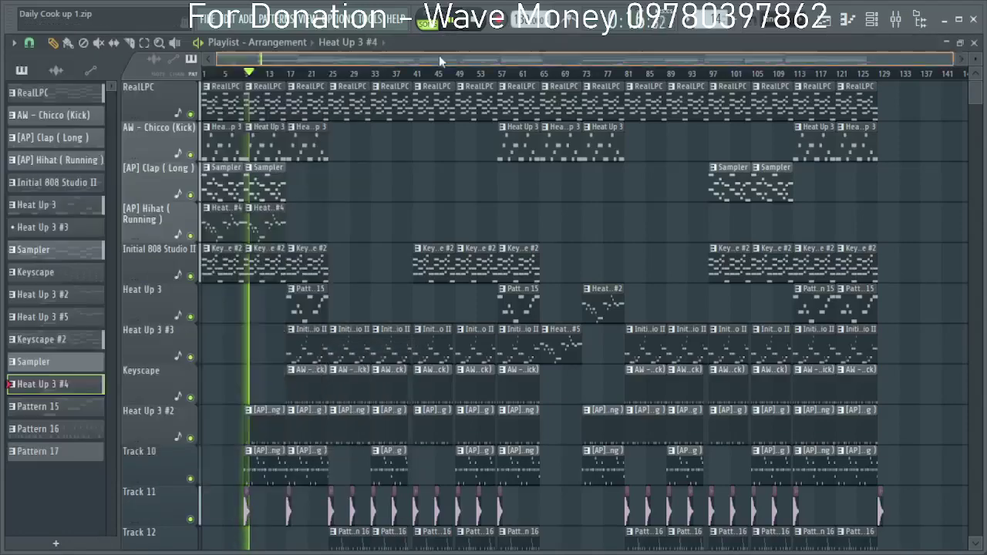
Clone the Heat Up 3 #2 channel and route the clone to mixer track 33.
{"action": "key", "text": "space"}
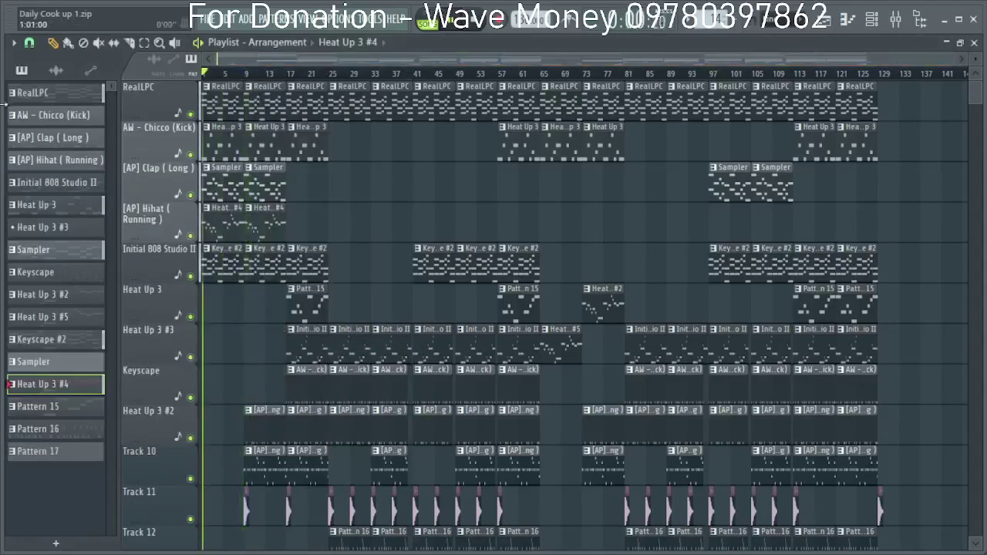
{"action": "double_click", "coordinate": [206, 218]}
{"action": "left_click", "coordinate": [745, 101]}
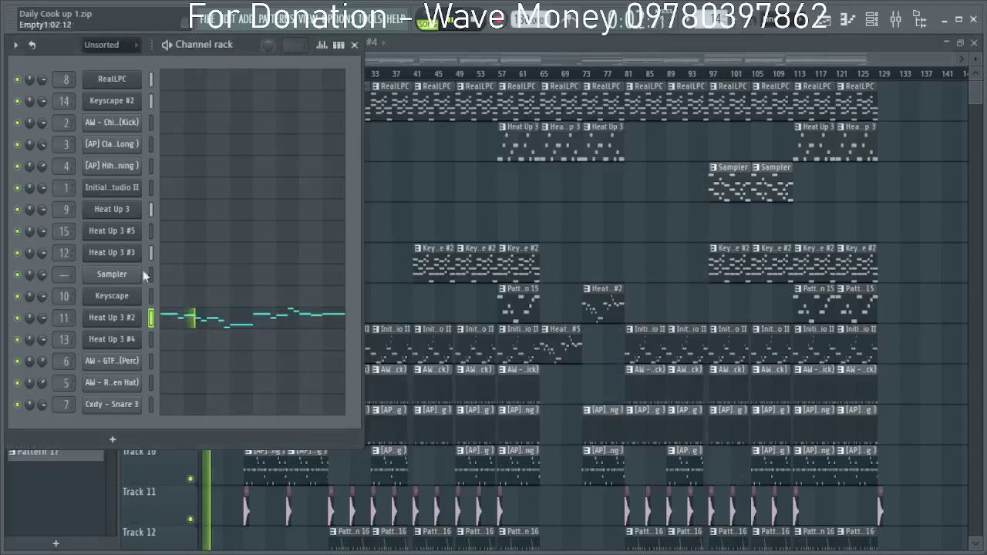
{"action": "right_click", "coordinate": [106, 317]}
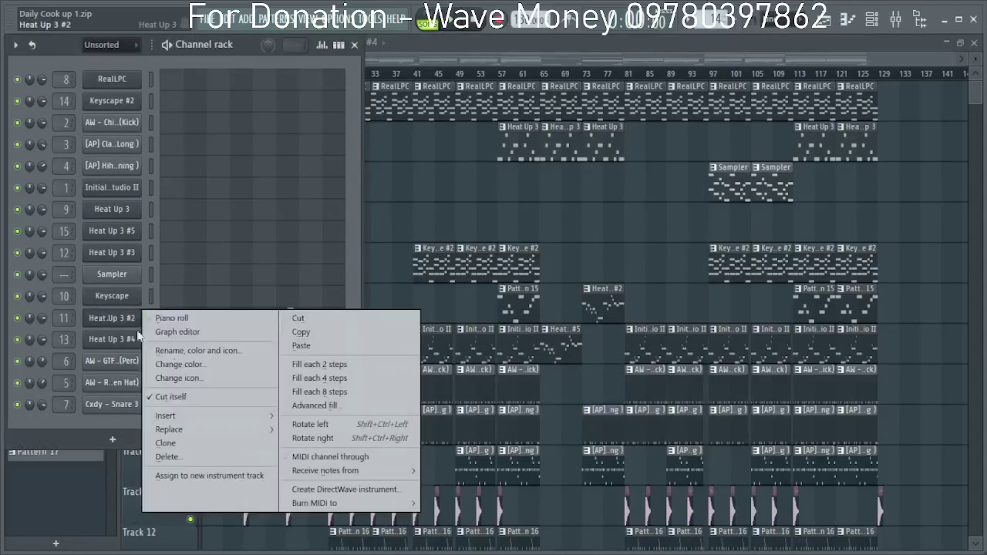
{"action": "left_click", "coordinate": [193, 442]}
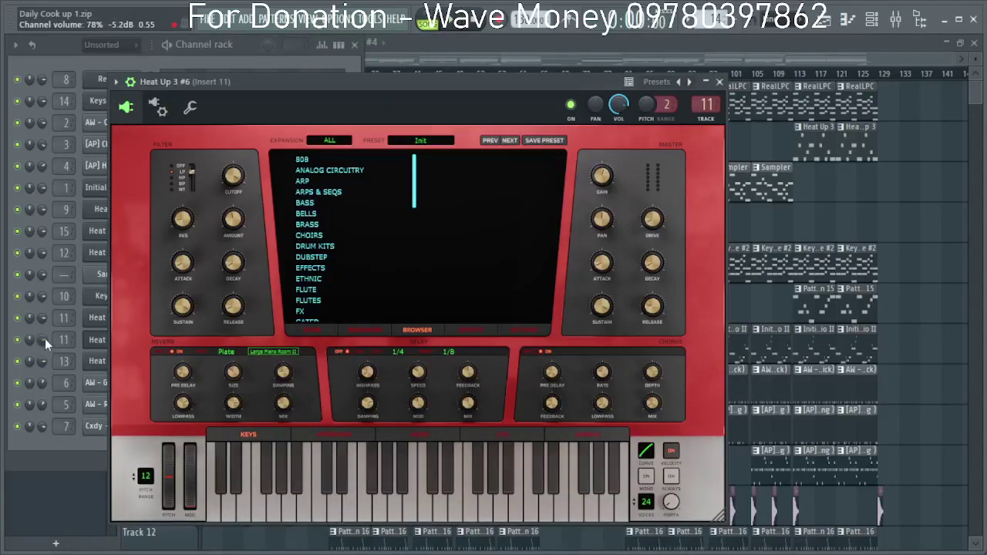
{"action": "left_click", "coordinate": [706, 120]}
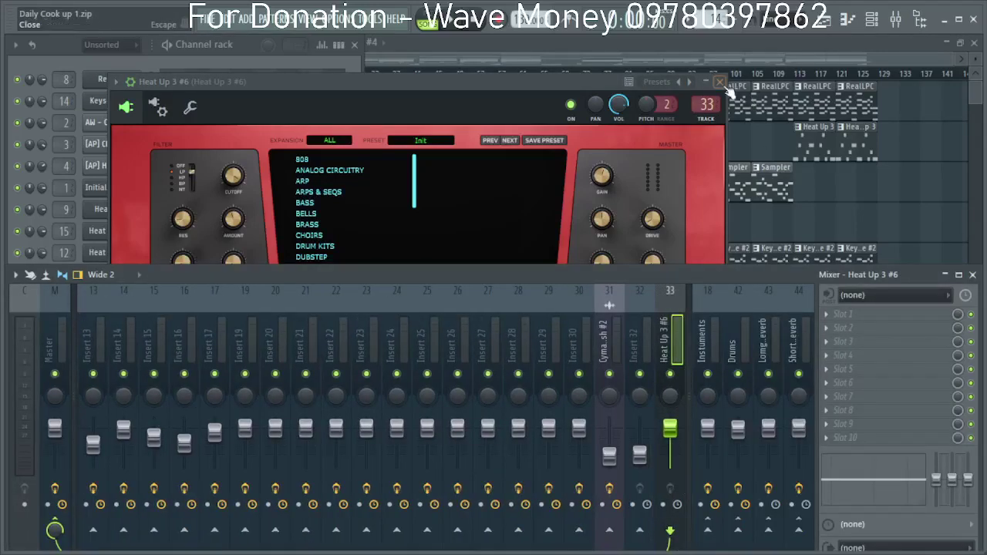
{"action": "left_click", "coordinate": [722, 84]}
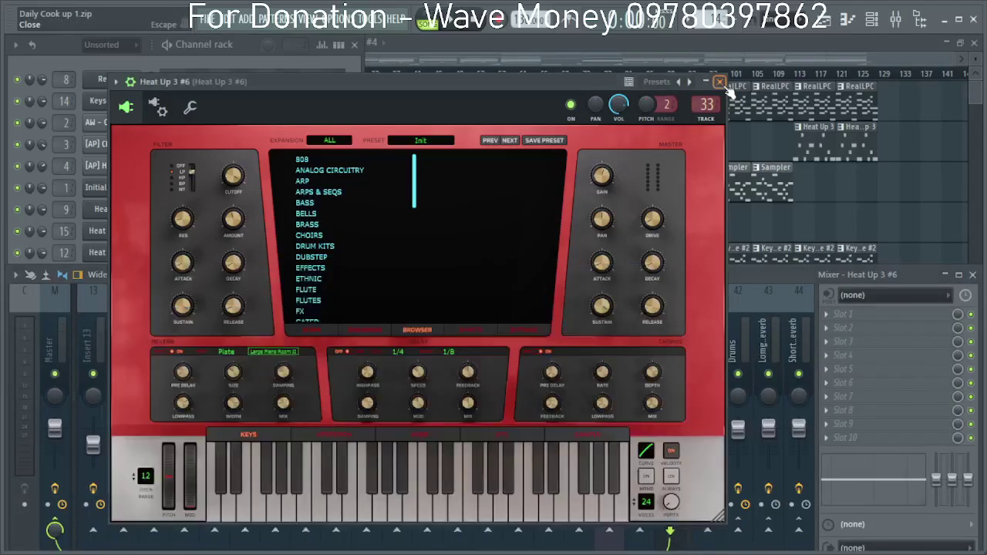
{"action": "left_click", "coordinate": [720, 83]}
Inspect the effects and levels of mixer inserts 7, 8, 9 and 13 while playing the arrangement.
{"action": "left_click", "coordinate": [306, 297]}
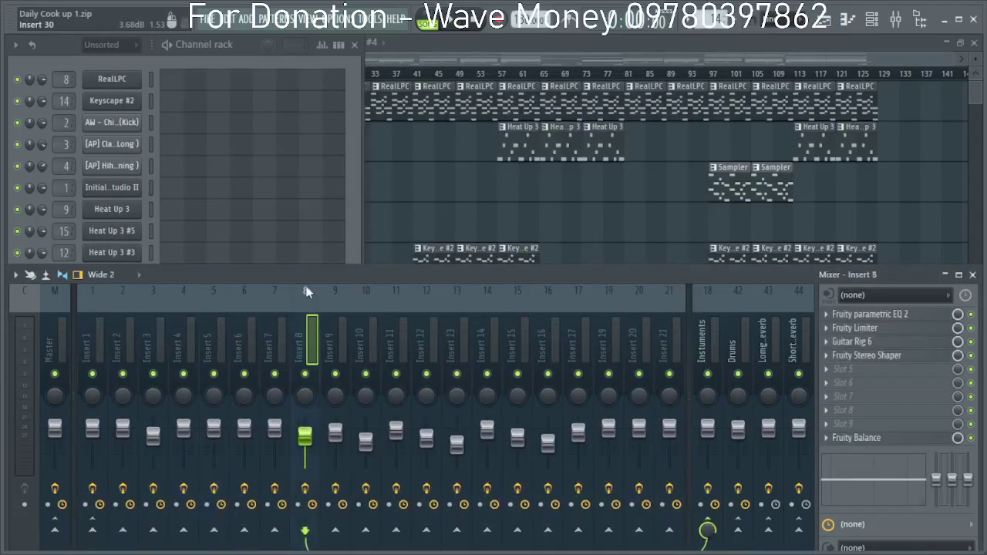
{"action": "left_click", "coordinate": [282, 303]}
{"action": "left_click", "coordinate": [343, 308]}
{"action": "left_click", "coordinate": [445, 315]}
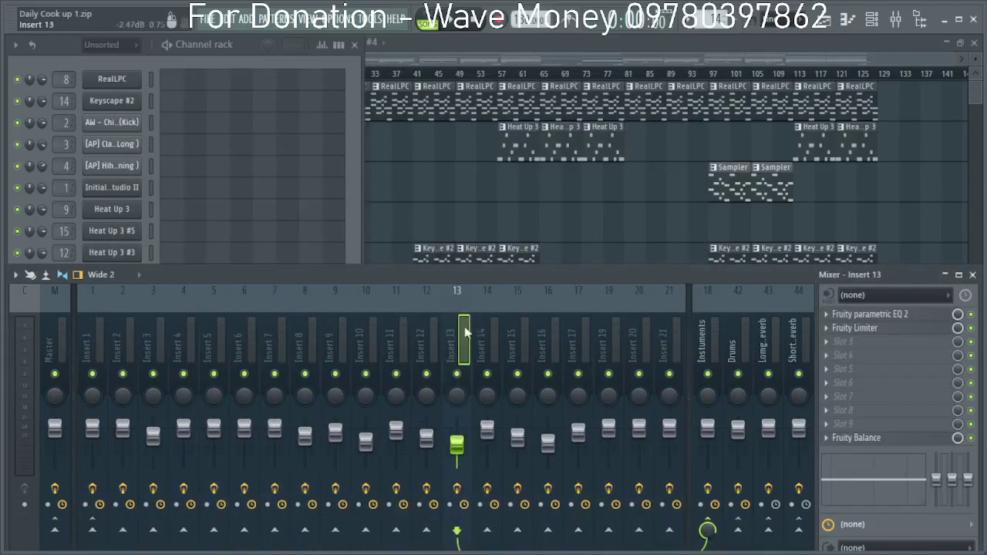
{"action": "right_click", "coordinate": [464, 333]}
{"action": "left_click", "coordinate": [451, 300]}
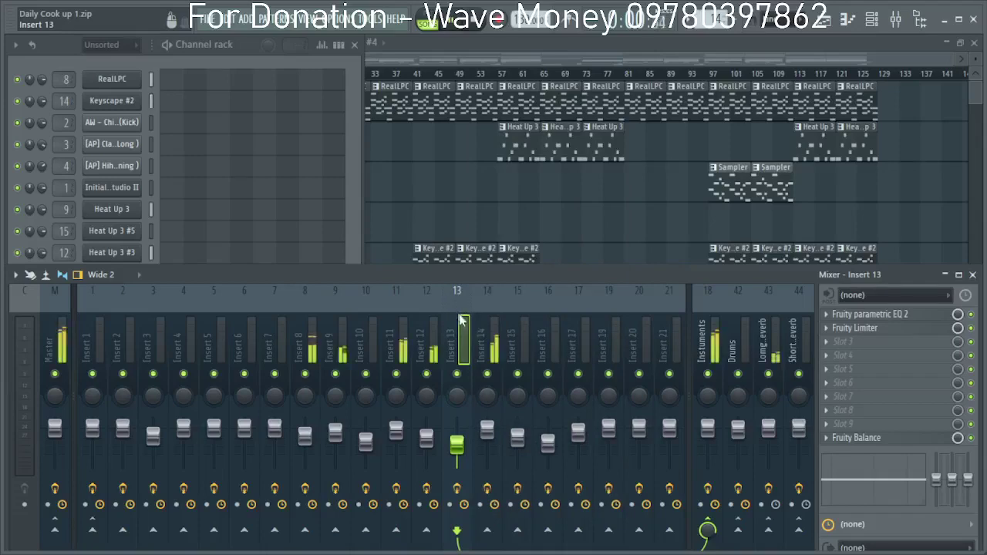
{"action": "left_click", "coordinate": [462, 61]}
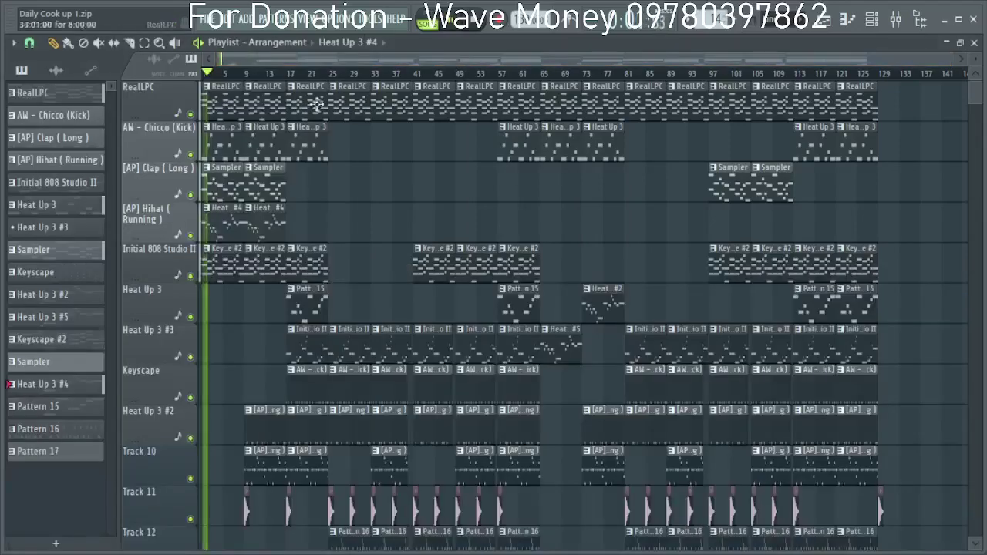
Move the melody notes from the Heat Up 3 #2 channel to the cloned Heat Up 3 #6 channel in the Heat Up 3 #4 pattern.
{"action": "double_click", "coordinate": [217, 231]}
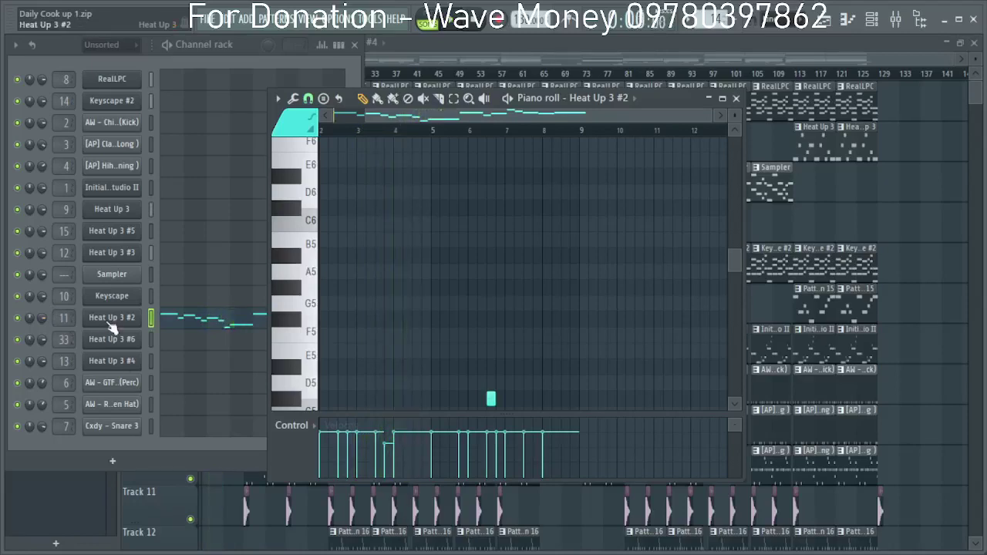
{"action": "right_click", "coordinate": [141, 316]}
{"action": "mouse_move", "coordinate": [240, 316]}
{"action": "left_click", "coordinate": [299, 318]}
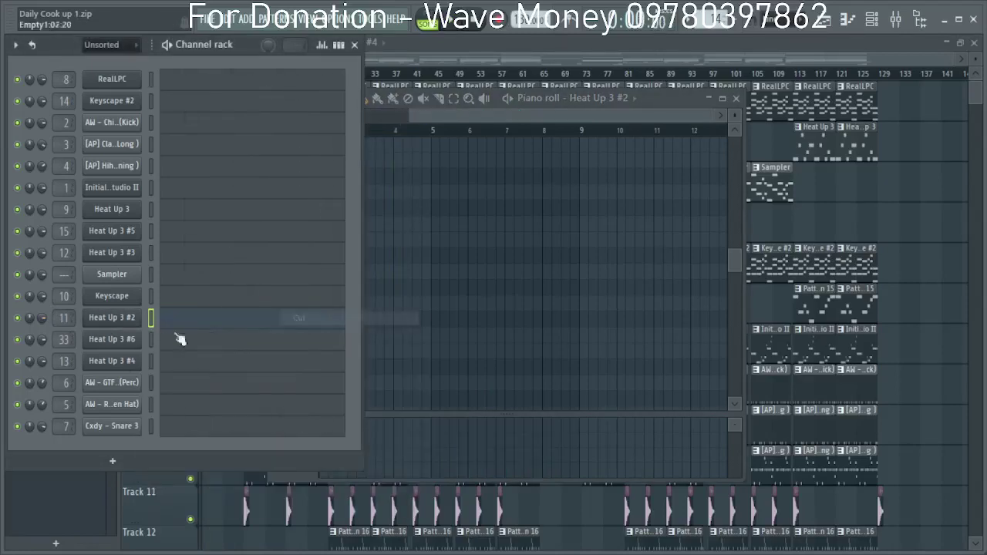
{"action": "right_click", "coordinate": [145, 342]}
{"action": "left_click", "coordinate": [287, 349]}
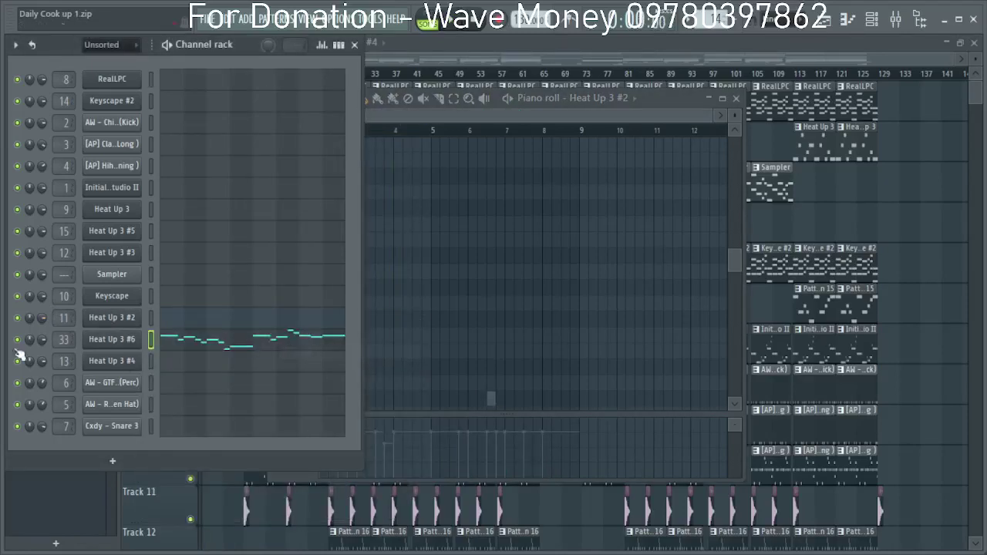
Move the mixer tracks of Crash #2, Insert 32 and Heat Up 3 #6 together to insert positions 18 to 20.
{"action": "double_click", "coordinate": [57, 340]}
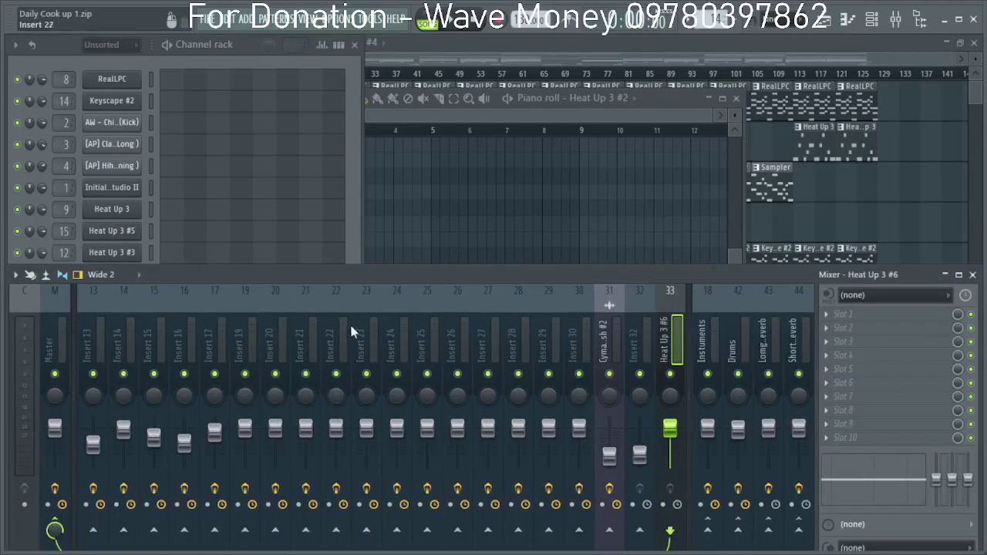
{"action": "left_click_drag", "start_coordinate": [541, 338], "coordinate": [382, 329]}
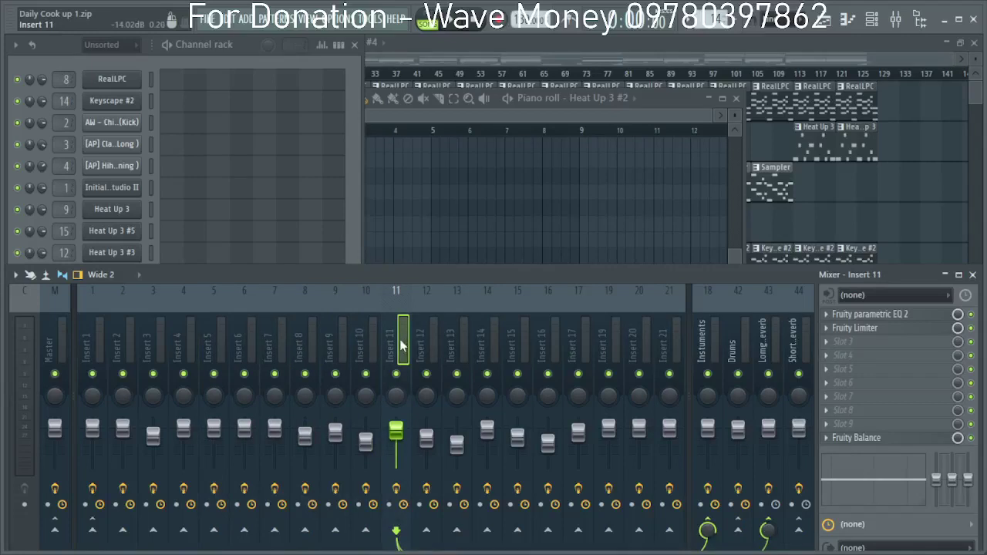
{"action": "left_click_drag", "start_coordinate": [401, 345], "coordinate": [495, 343]}
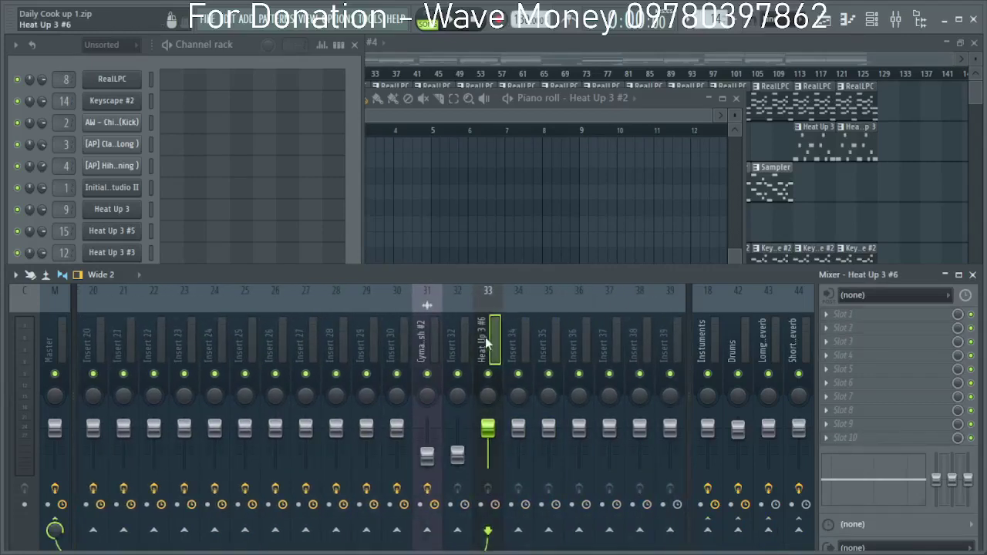
{"action": "left_click", "coordinate": [455, 340]}
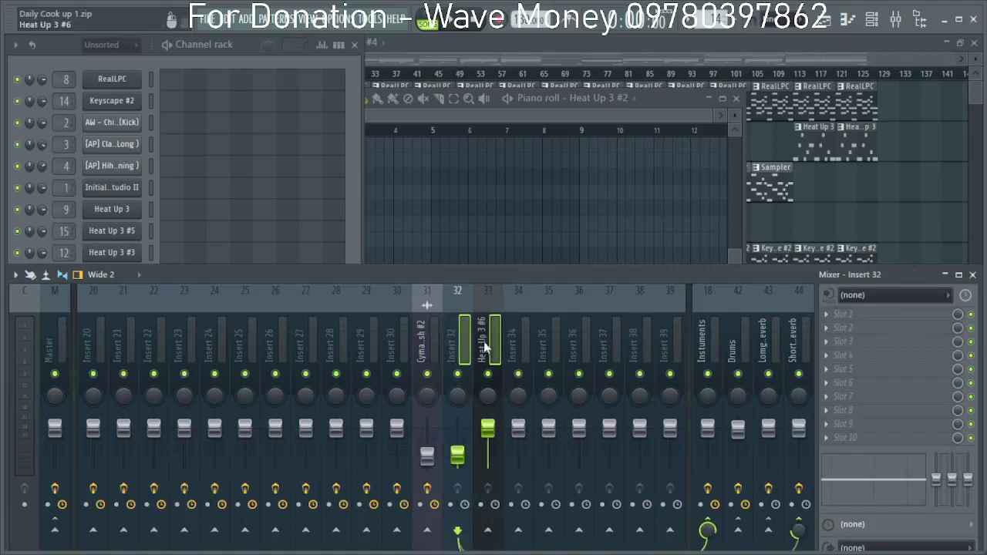
{"action": "scroll", "coordinate": [439, 339], "scroll_direction": "down", "scroll_amount": 4}
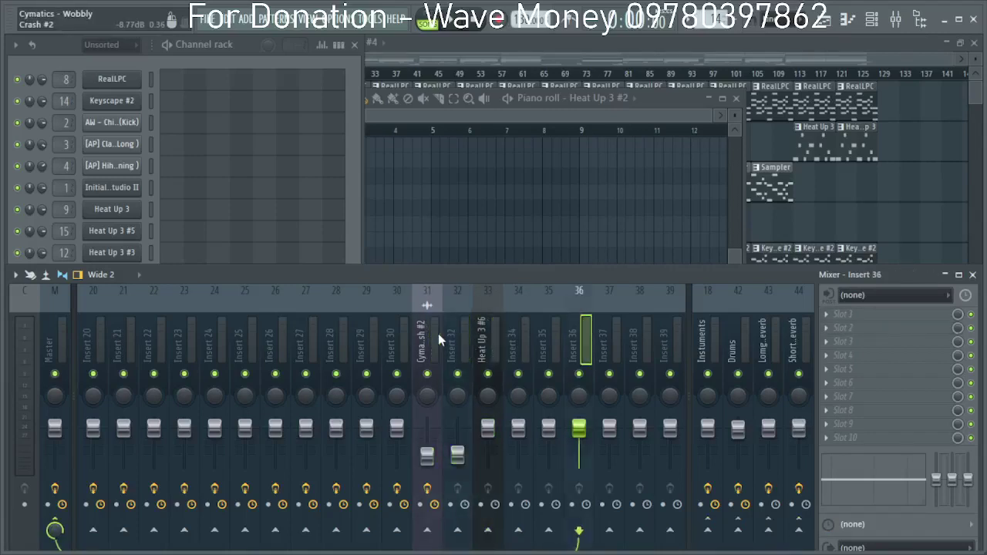
{"action": "scroll", "coordinate": [439, 339], "scroll_direction": "up", "scroll_amount": 4}
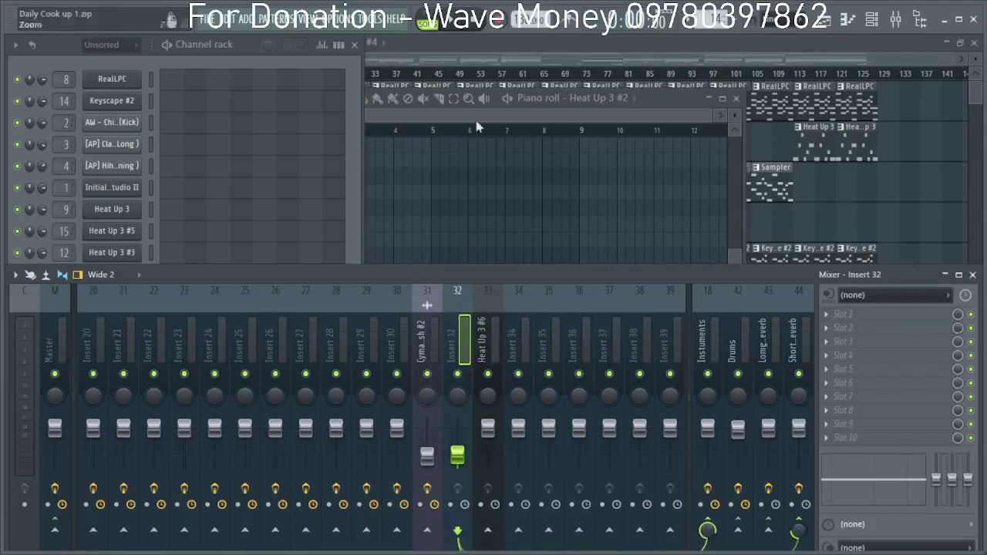
{"action": "left_click", "coordinate": [417, 336]}
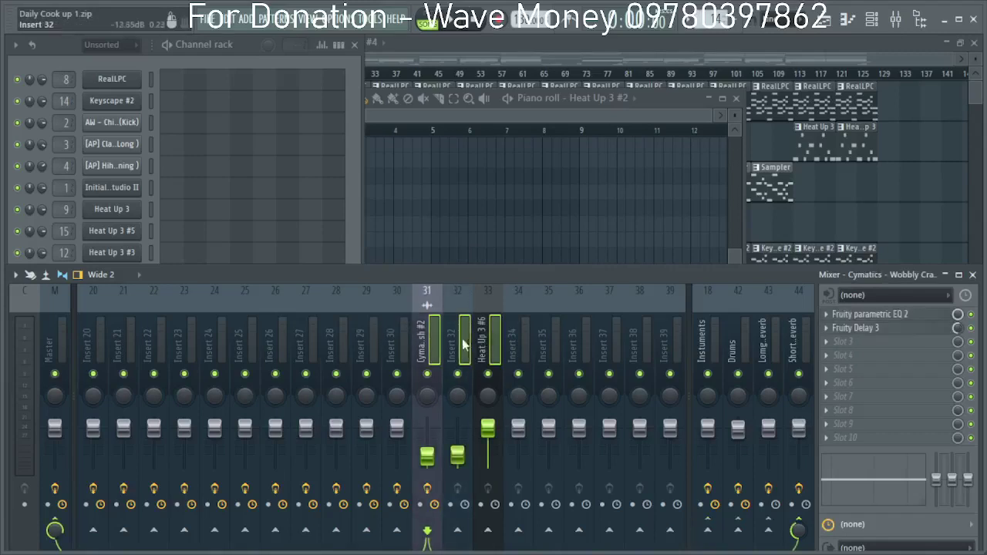
{"action": "key", "text": "alt+Left"}
{"action": "key", "text": "alt+Left"}
{"action": "key", "text": "alt+Left"}
{"action": "key", "text": "alt+Left"}
{"action": "key", "text": "alt+Left"}
{"action": "key", "text": "alt+Left"}
{"action": "key", "text": "alt+Left"}
{"action": "key", "text": "alt+Left"}
{"action": "key", "text": "alt+Left"}
{"action": "key", "text": "alt+Left"}
{"action": "key", "text": "alt+Left"}
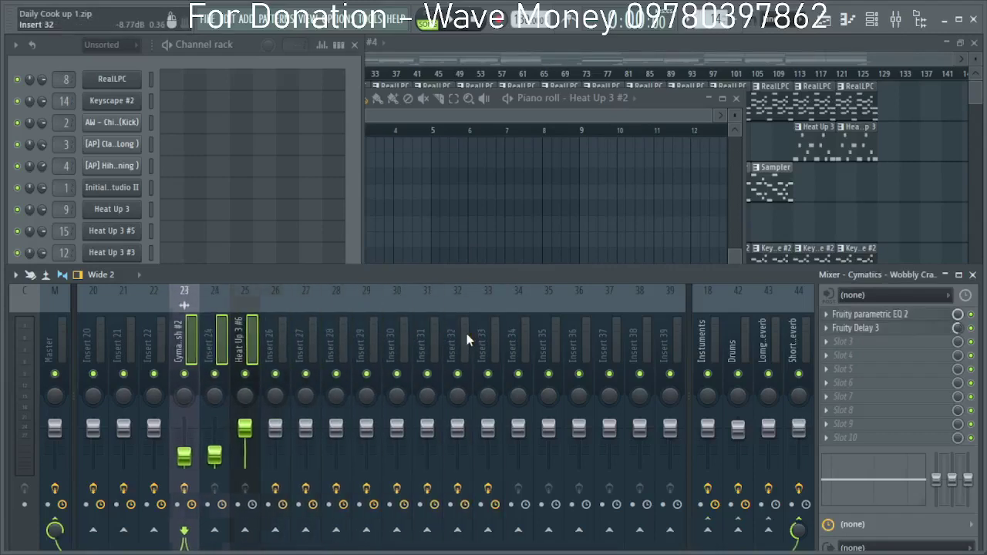
{"action": "key", "text": "alt+Left"}
{"action": "key", "text": "alt+Left"}
{"action": "key", "text": "alt+Left"}
{"action": "key", "text": "alt+Left"}
{"action": "key", "text": "alt+Left"}
{"action": "key", "text": "alt+Left"}
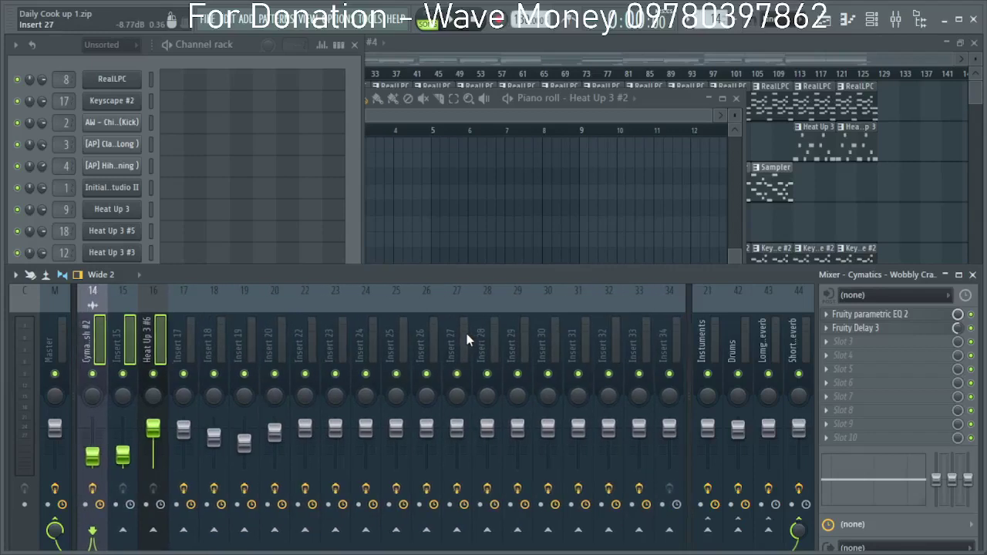
{"action": "key", "text": "alt+Right"}
{"action": "key", "text": "alt+Right"}
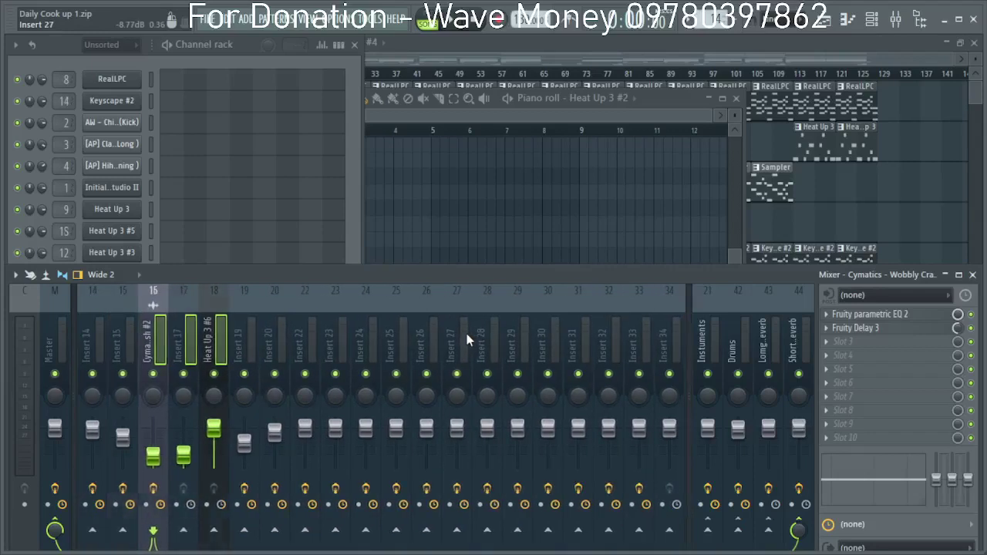
{"action": "key", "text": "alt+Right"}
{"action": "key", "text": "alt+Right"}
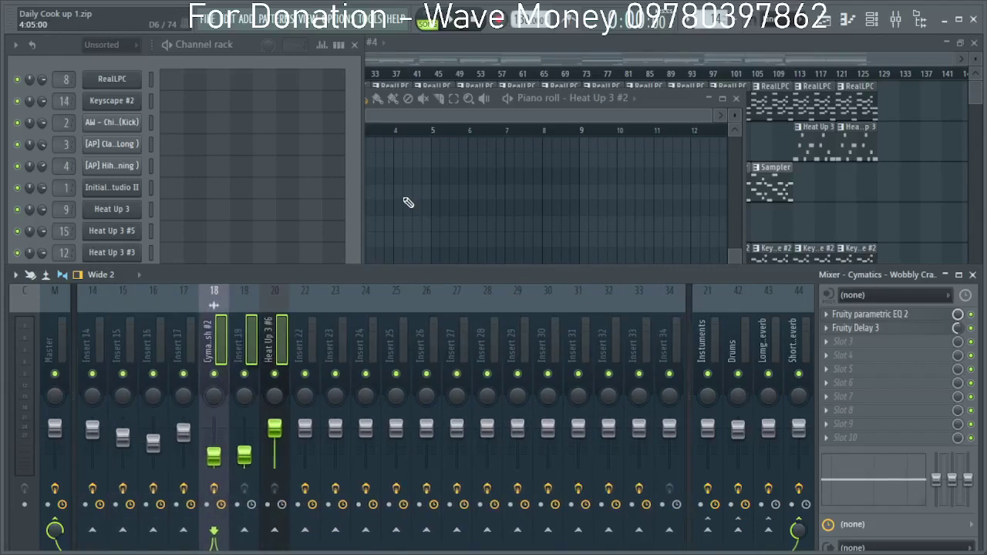
Copy Insert 11's mixer track state onto Insert 20, send Insert 20 to Long Reverb and set its volume to 63%.
{"action": "left_click_drag", "start_coordinate": [266, 340], "coordinate": [411, 340]}
{"action": "right_click", "coordinate": [410, 345]}
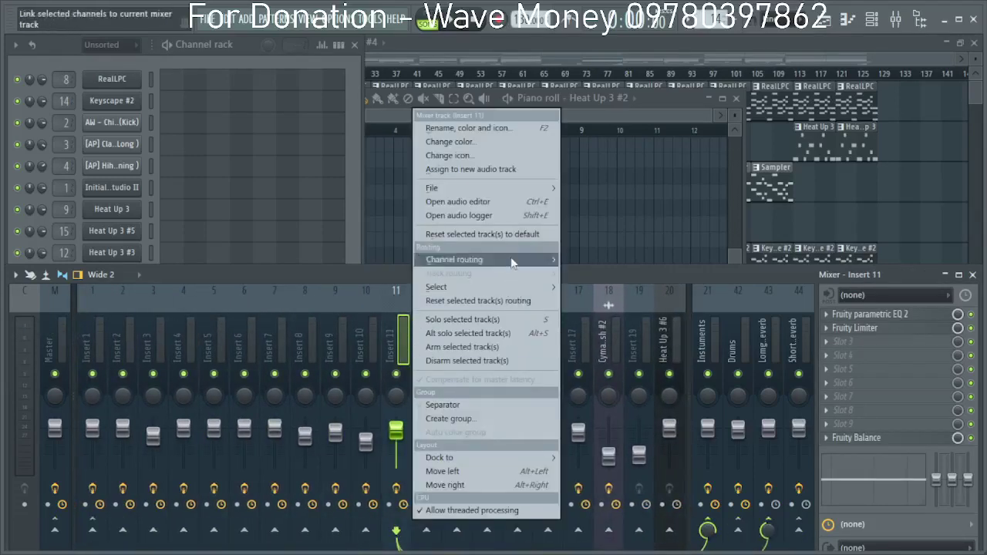
{"action": "mouse_move", "coordinate": [515, 189]}
{"action": "left_click_drag", "start_coordinate": [571, 202], "coordinate": [669, 357]}
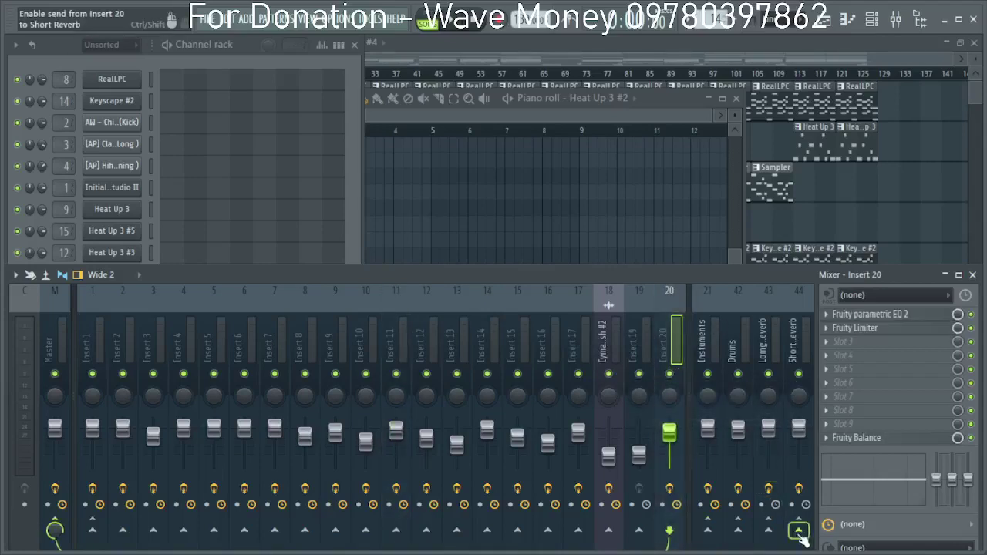
{"action": "left_click", "coordinate": [776, 539]}
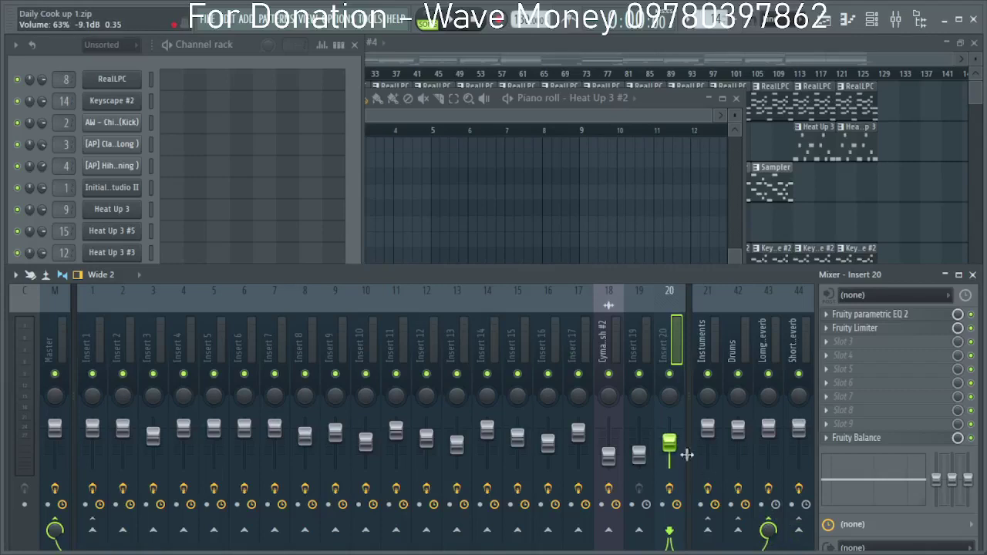
Delete the Sampler clips at bars 1 and 9 of the [AP] Clap ( Long ) track and replay the arrangement from the start.
{"action": "double_click", "coordinate": [415, 42]}
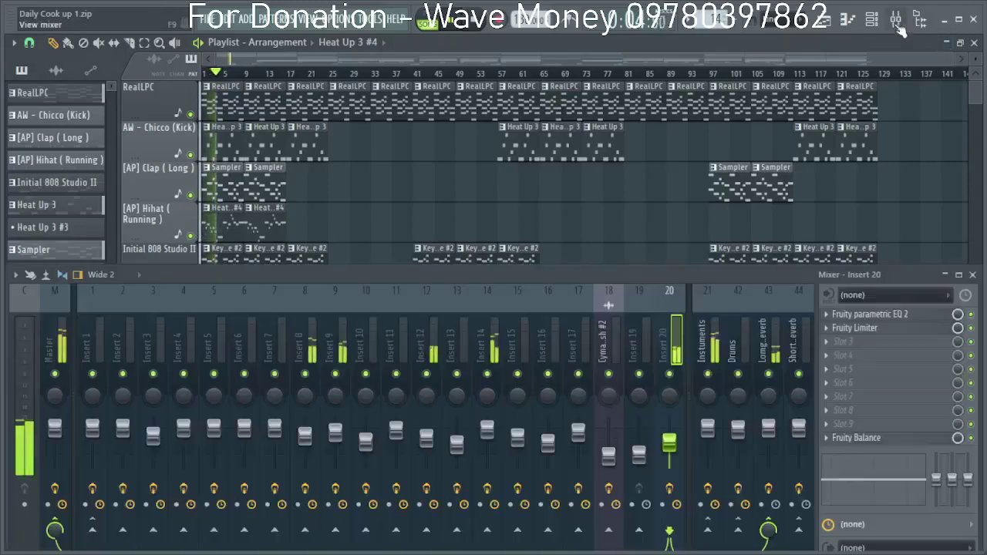
{"action": "left_click", "coordinate": [896, 19]}
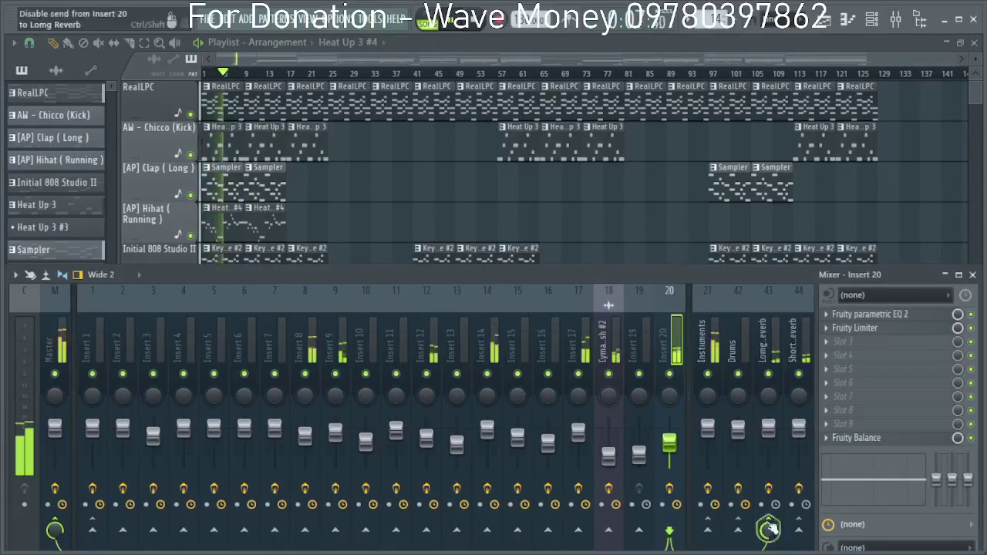
{"action": "key", "text": "F9"}
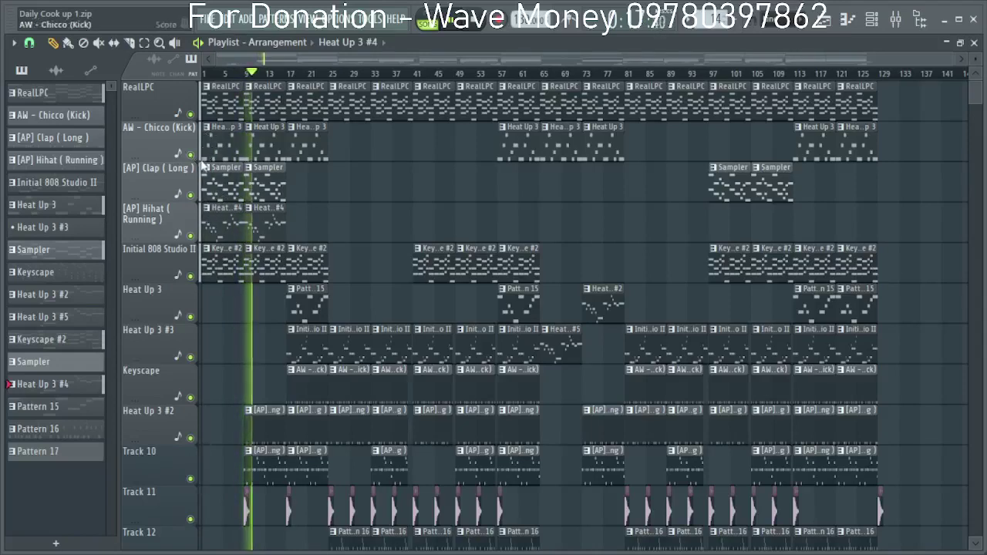
{"action": "right_click", "coordinate": [228, 185]}
{"action": "right_click", "coordinate": [266, 185]}
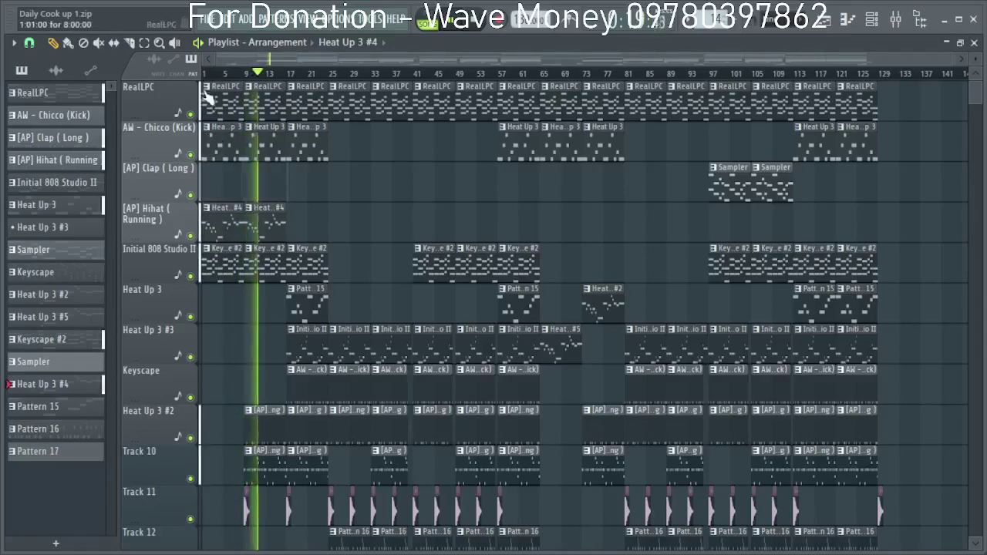
{"action": "key", "text": "space"}
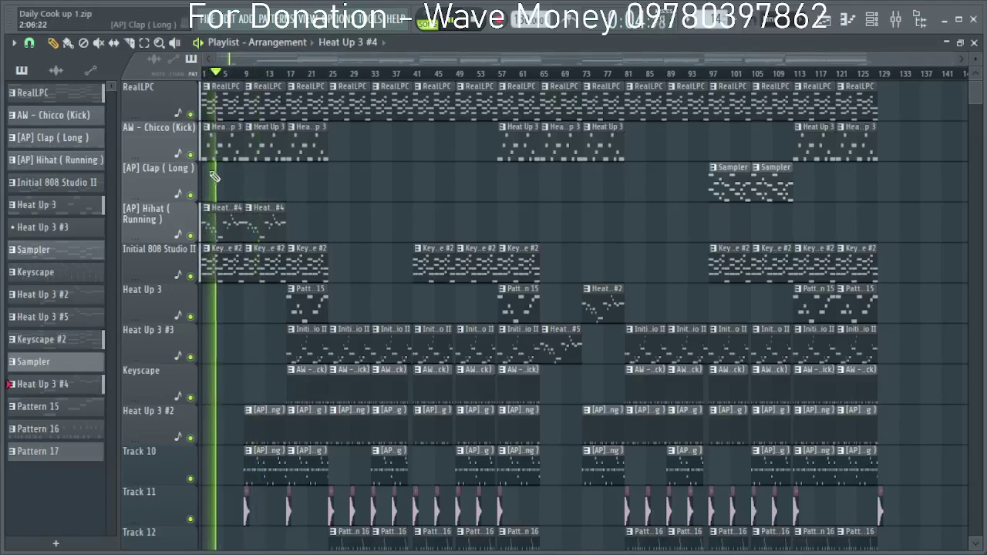
Set the Heat Up 3 #6 channel's volume to 56% in the channel rack.
{"action": "double_click", "coordinate": [220, 207]}
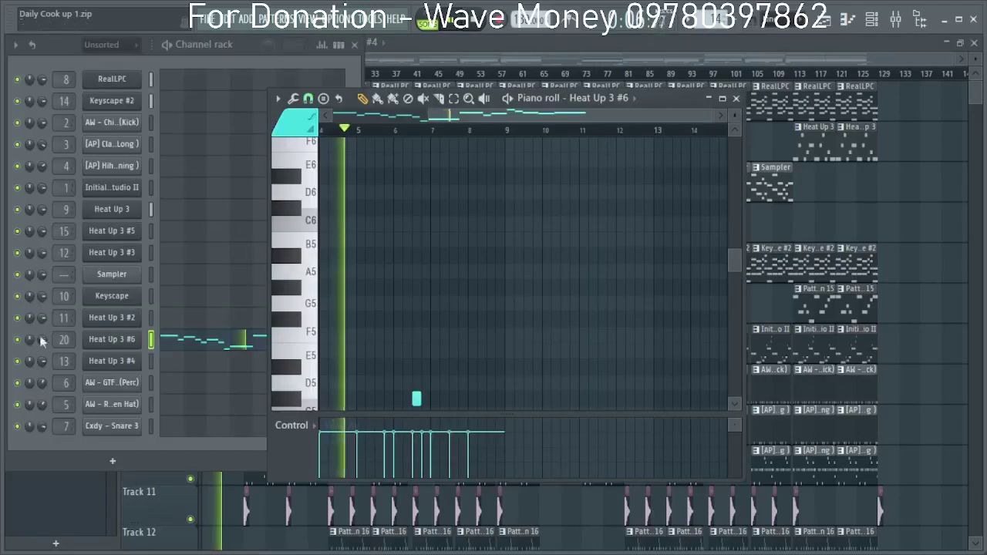
{"action": "left_click_drag", "start_coordinate": [43, 339], "coordinate": [43, 355]}
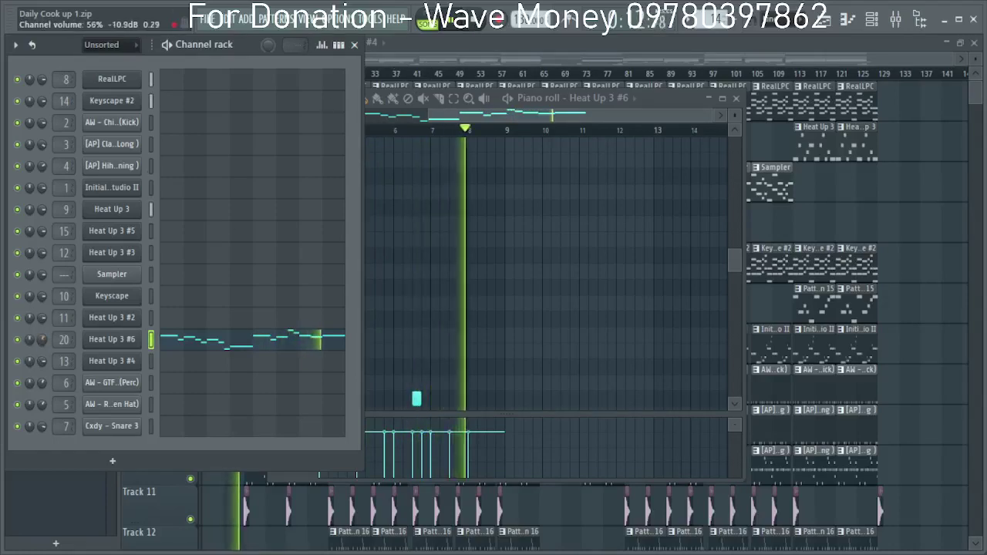
{"action": "key", "text": "F5"}
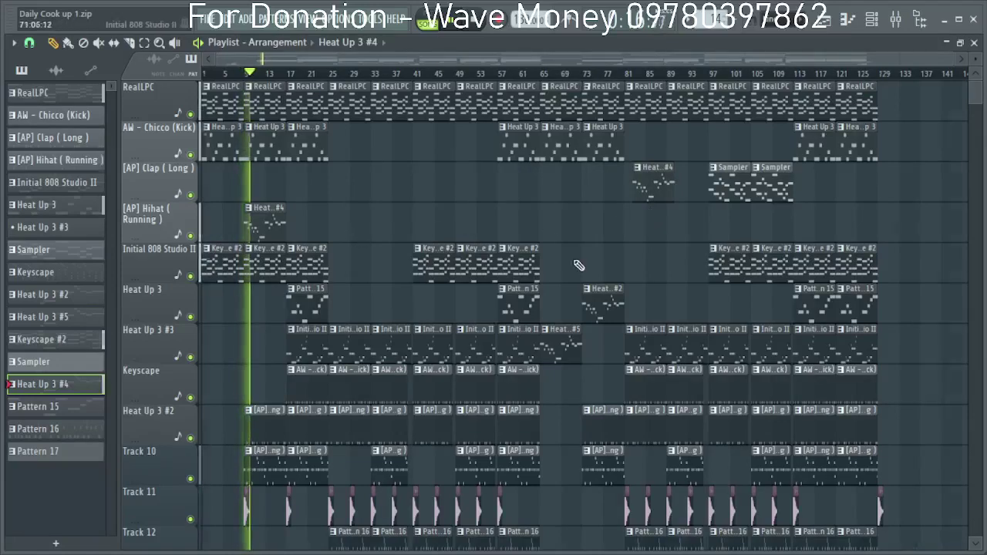
Place Heat Up 3 #4 clips at bars 25 and 33 of the [AP] Hihat ( Running ) track and delete the one at bar 9.
{"action": "scroll", "coordinate": [577, 269], "scroll_direction": "up", "scroll_amount": 3}
{"action": "left_click_drag", "start_coordinate": [679, 221], "coordinate": [427, 223]}
{"action": "left_click", "coordinate": [401, 74]}
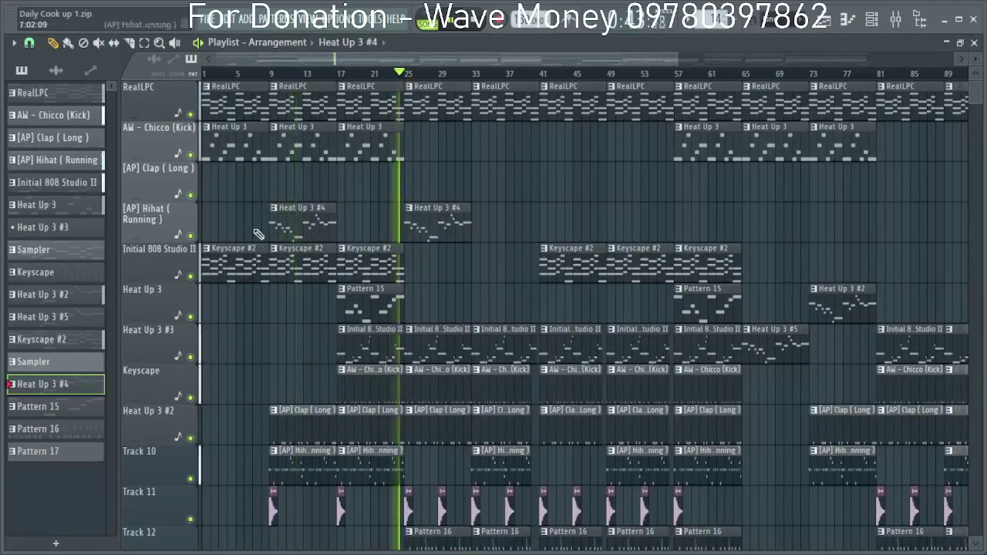
{"action": "right_click", "coordinate": [287, 228]}
{"action": "scroll", "coordinate": [414, 231], "scroll_direction": "up", "scroll_amount": 3}
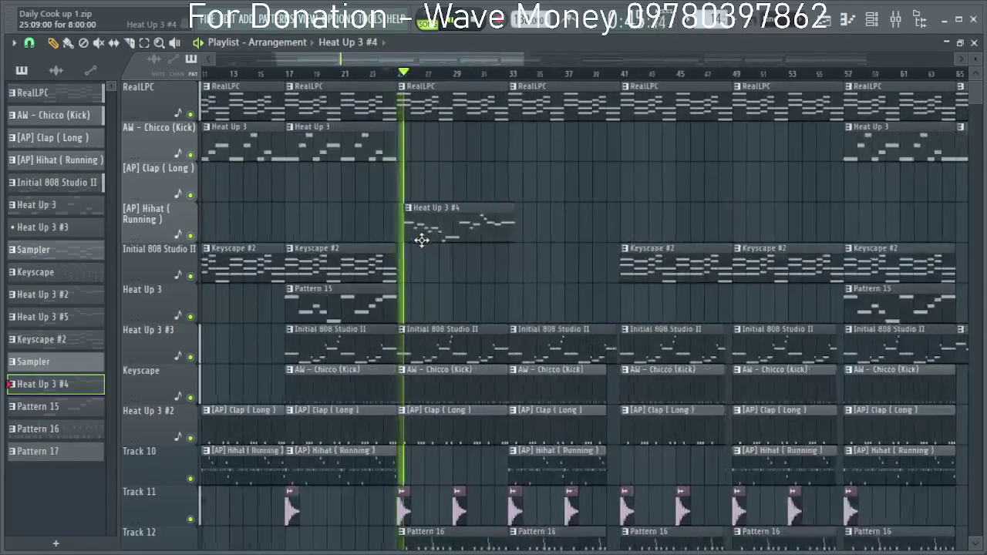
{"action": "scroll", "coordinate": [432, 231], "scroll_direction": "down", "scroll_amount": 4}
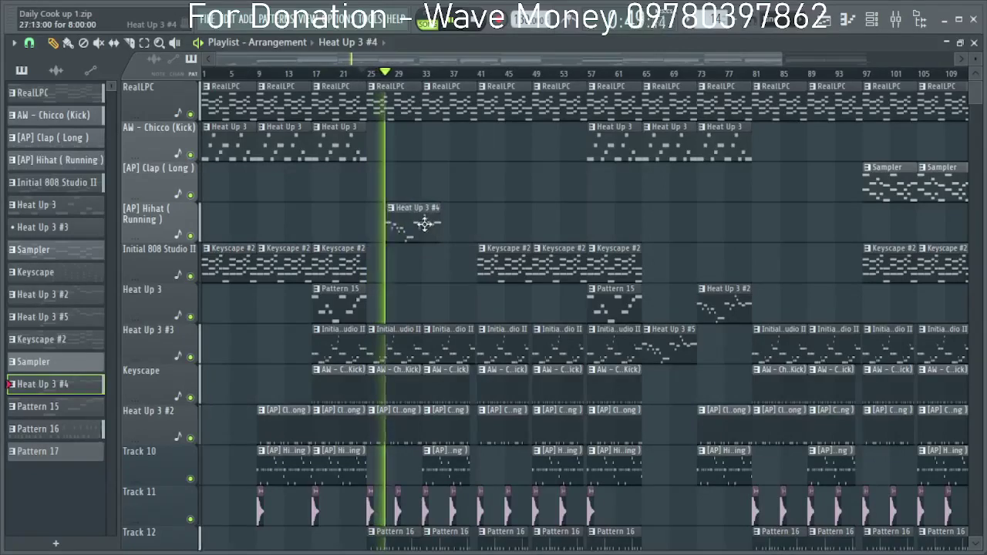
{"action": "scroll", "coordinate": [406, 228], "scroll_direction": "up", "scroll_amount": 4}
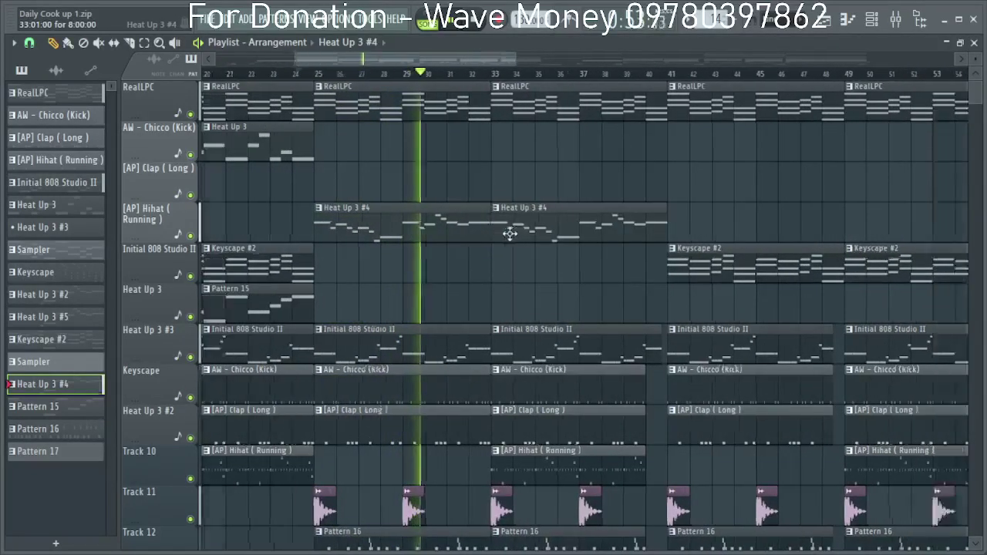
{"action": "scroll", "coordinate": [509, 226], "scroll_direction": "down", "scroll_amount": 4}
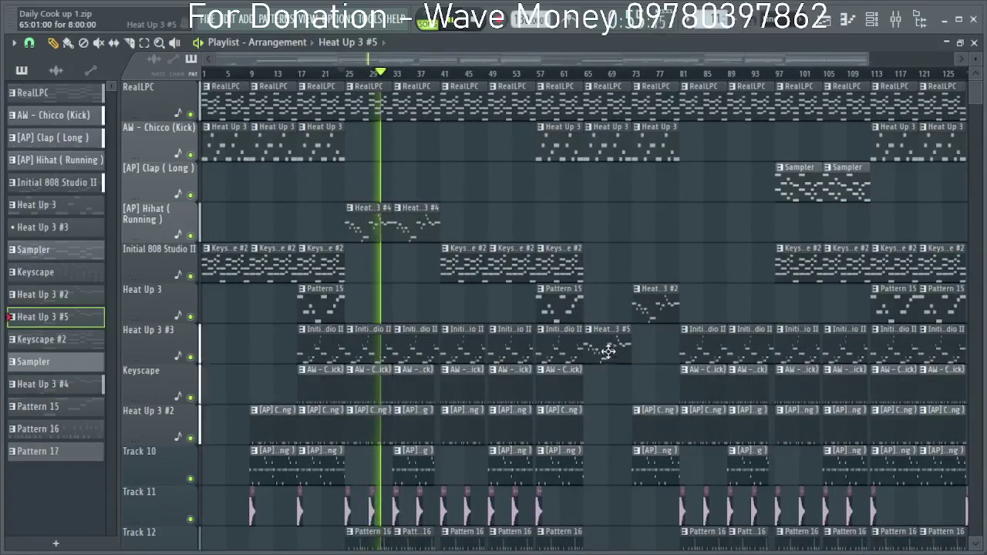
Move the Heat Up 3 #5 and #2 clips to bars 1 and 9 of the [AP] Hihat ( Running ) track and copy them to bars 65 and 73.
{"action": "left_click_drag", "start_coordinate": [609, 352], "coordinate": [615, 302]}
{"action": "left_click_drag", "start_coordinate": [608, 302], "coordinate": [43, 210]}
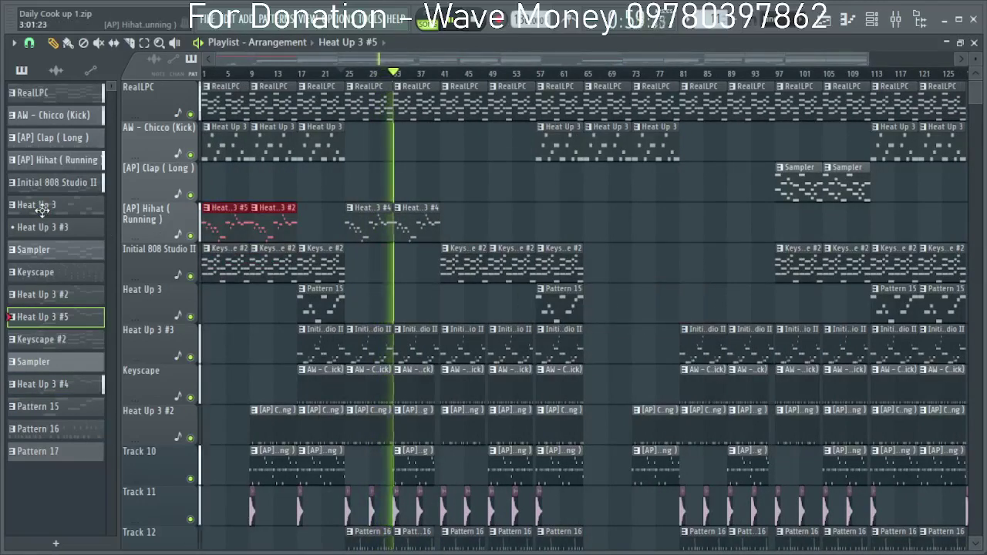
{"action": "left_click_drag", "start_coordinate": [212, 226], "coordinate": [600, 231]}
{"action": "scroll", "coordinate": [606, 231], "scroll_direction": "up", "scroll_amount": 3}
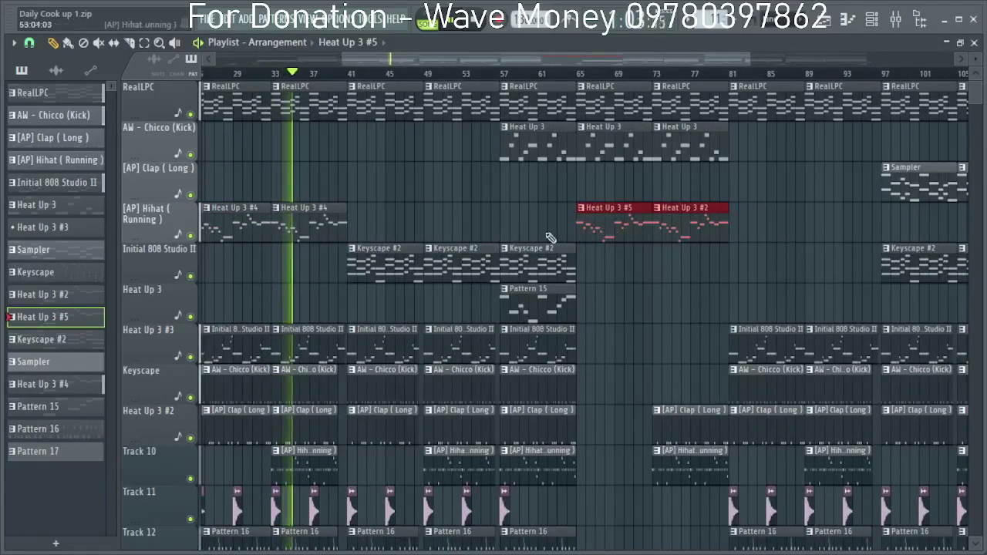
{"action": "scroll", "coordinate": [273, 224], "scroll_direction": "down", "scroll_amount": 3}
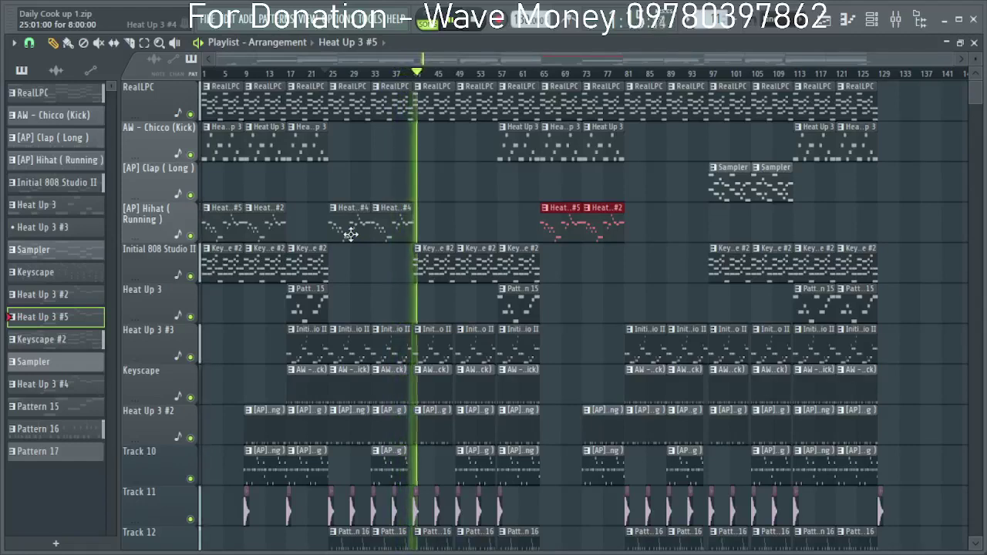
Lower the volume of the Keyscape #2 channel's mixer insert 14 and replay the arrangement from the start.
{"action": "scroll", "coordinate": [479, 335], "scroll_direction": "down", "scroll_amount": 1}
{"action": "double_click", "coordinate": [442, 229]}
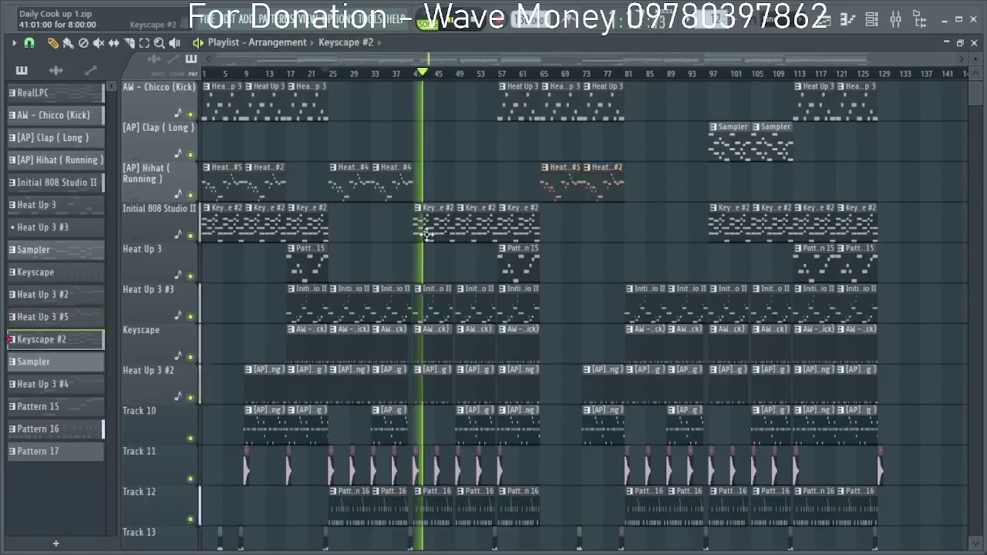
{"action": "left_click", "coordinate": [736, 99]}
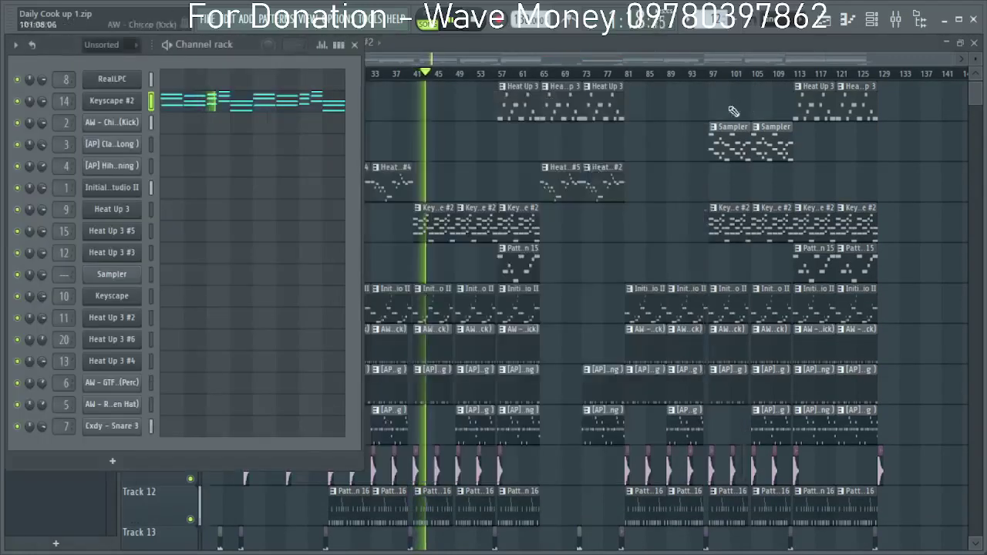
{"action": "double_click", "coordinate": [68, 101]}
{"action": "left_click_drag", "start_coordinate": [487, 429], "coordinate": [492, 440]}
{"action": "left_click", "coordinate": [550, 48]}
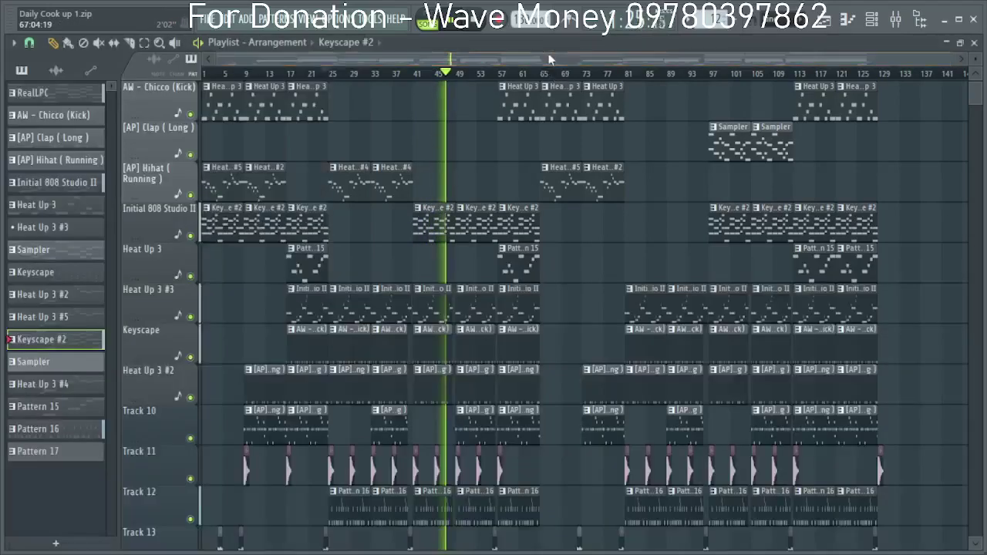
{"action": "key", "text": "space"}
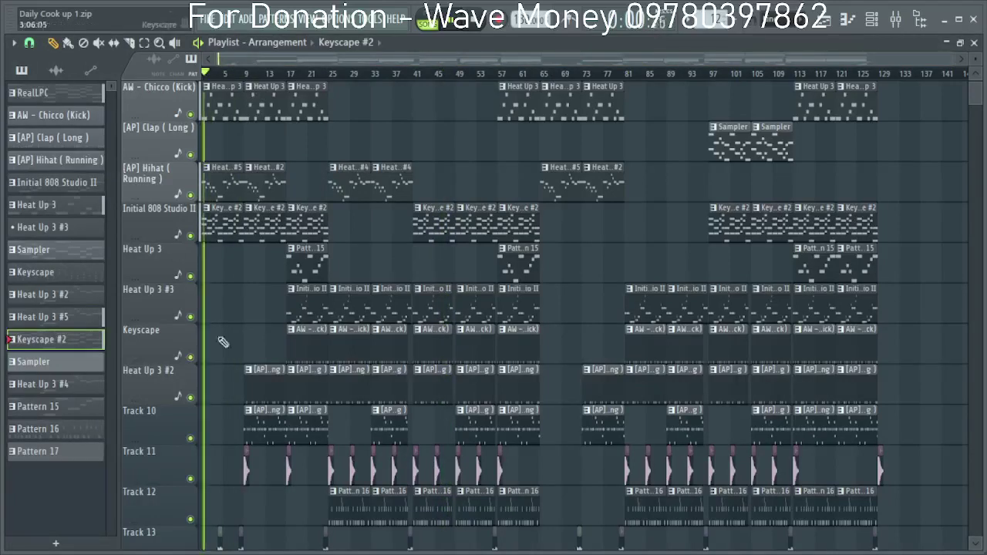
{"action": "scroll", "coordinate": [261, 383], "scroll_direction": "up", "scroll_amount": 1}
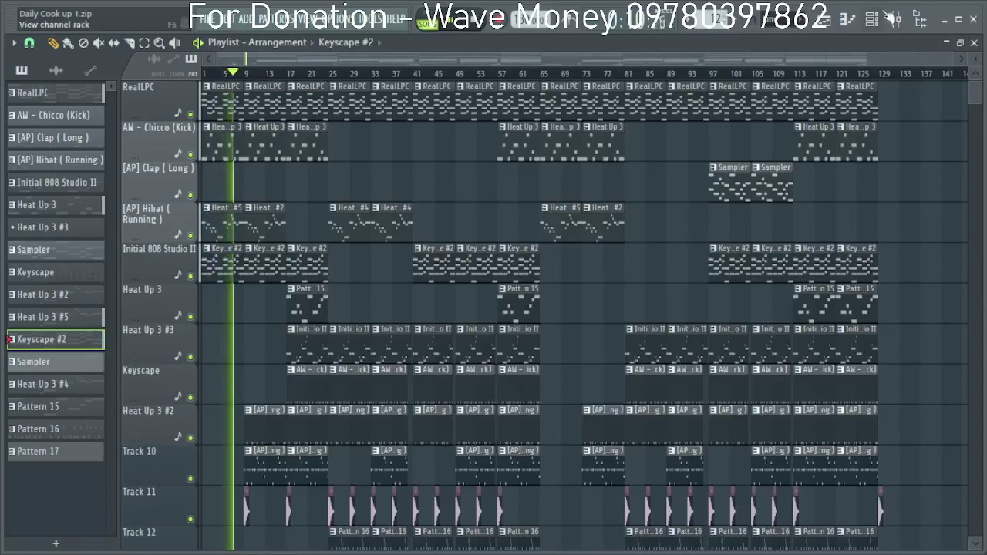
Adjust mixer insert 14's volume to about 74% and return to the full playlist.
{"action": "left_click", "coordinate": [895, 18]}
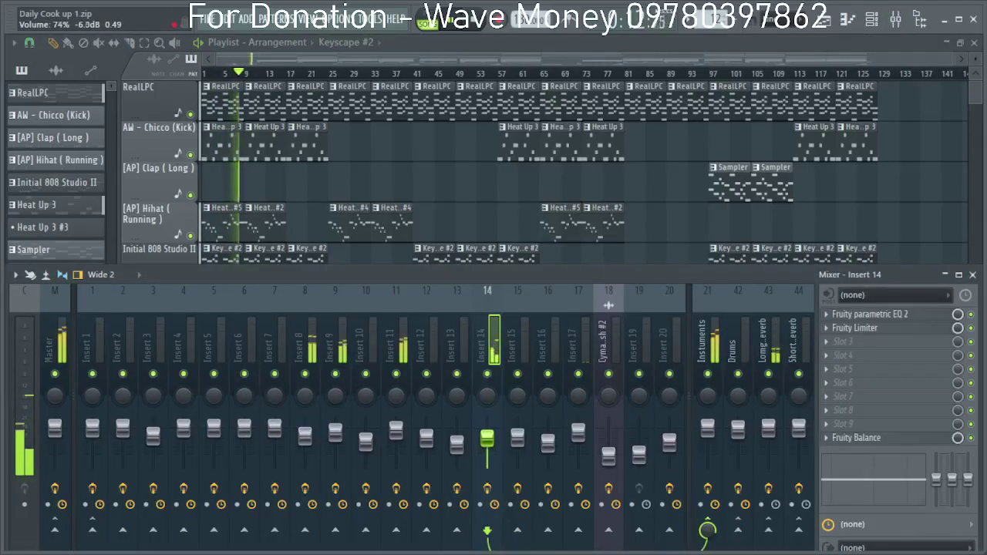
{"action": "left_click", "coordinate": [502, 43]}
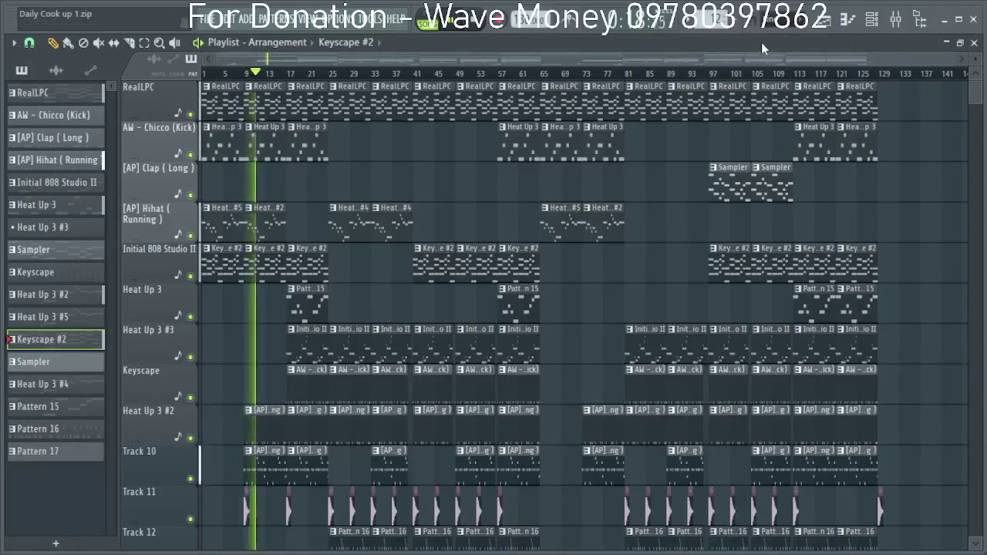
{"action": "scroll", "coordinate": [493, 168], "scroll_direction": "down", "scroll_amount": 4}
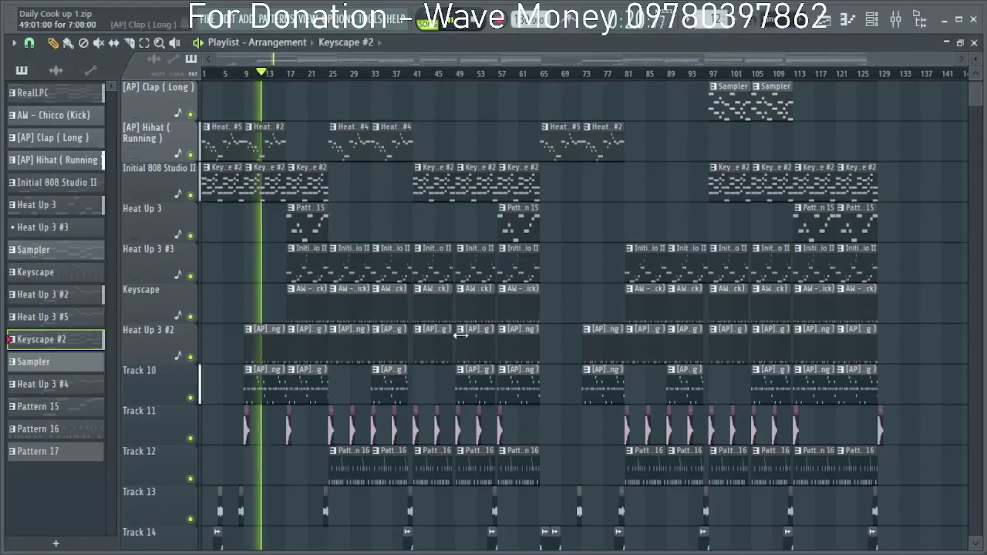
{"action": "scroll", "coordinate": [308, 411], "scroll_direction": "up", "scroll_amount": 4}
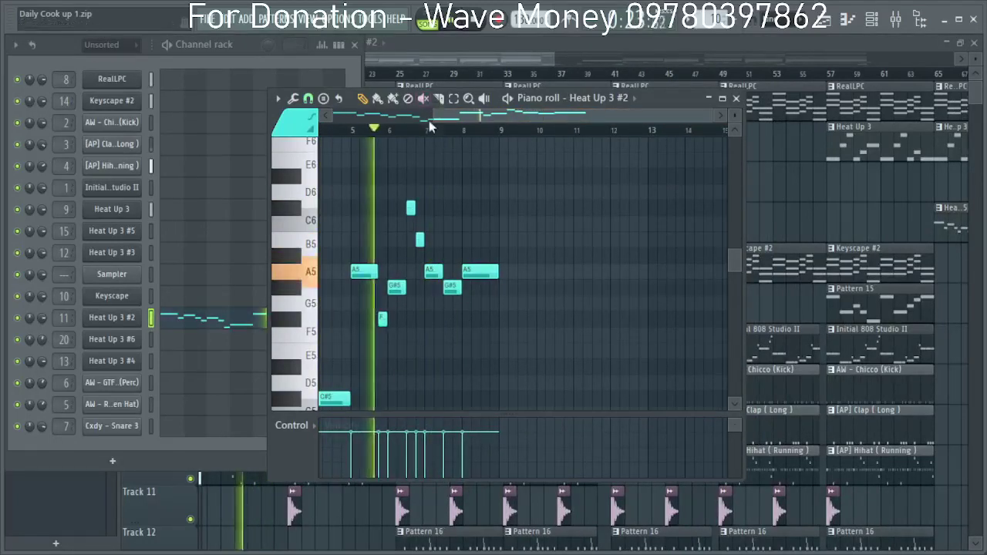
Raise the G#5 note in the second half of bar 7 of Heat Up 3 #2 to B5, replay it and close the note editor.
{"action": "left_click_drag", "start_coordinate": [455, 274], "coordinate": [453, 242]}
{"action": "key", "text": "space"}
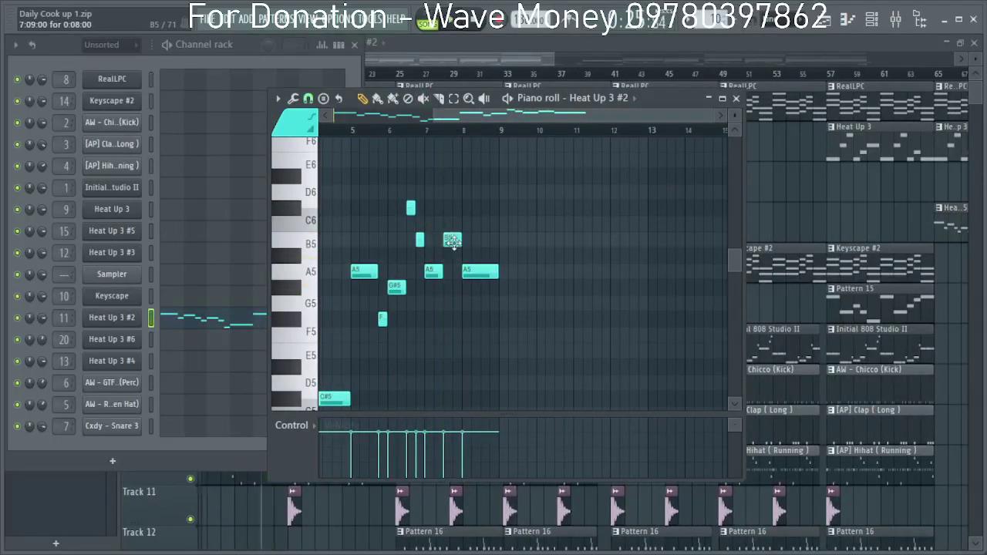
{"action": "key", "text": "space"}
{"action": "scroll", "coordinate": [460, 267], "scroll_direction": "up", "scroll_amount": 3}
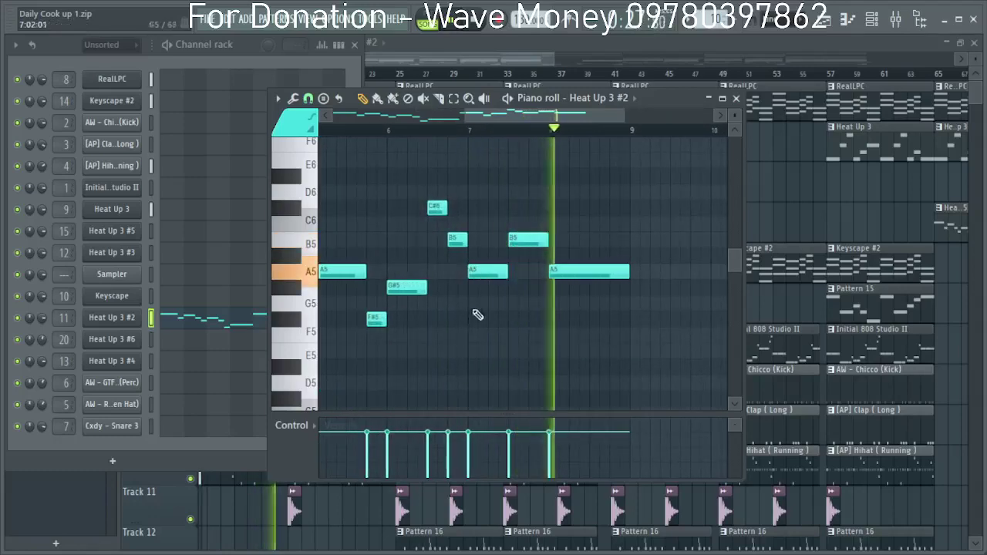
{"action": "left_click", "coordinate": [737, 99]}
{"action": "left_click", "coordinate": [355, 45]}
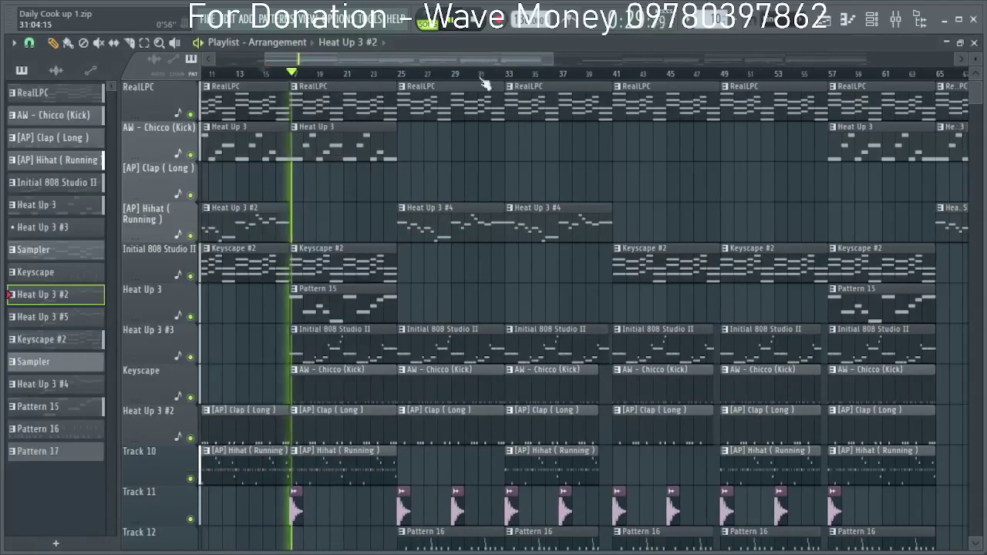
Change band 1 of mixer insert 1's Fruity parametric EQ 2 to a high pass at about 33 Hz.
{"action": "scroll", "coordinate": [419, 205], "scroll_direction": "down", "scroll_amount": 3}
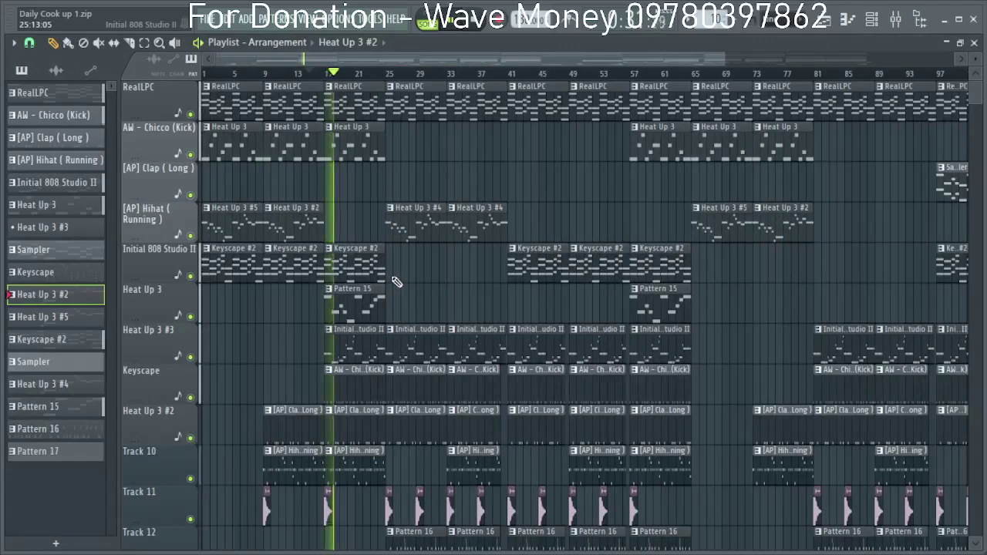
{"action": "key", "text": "F9"}
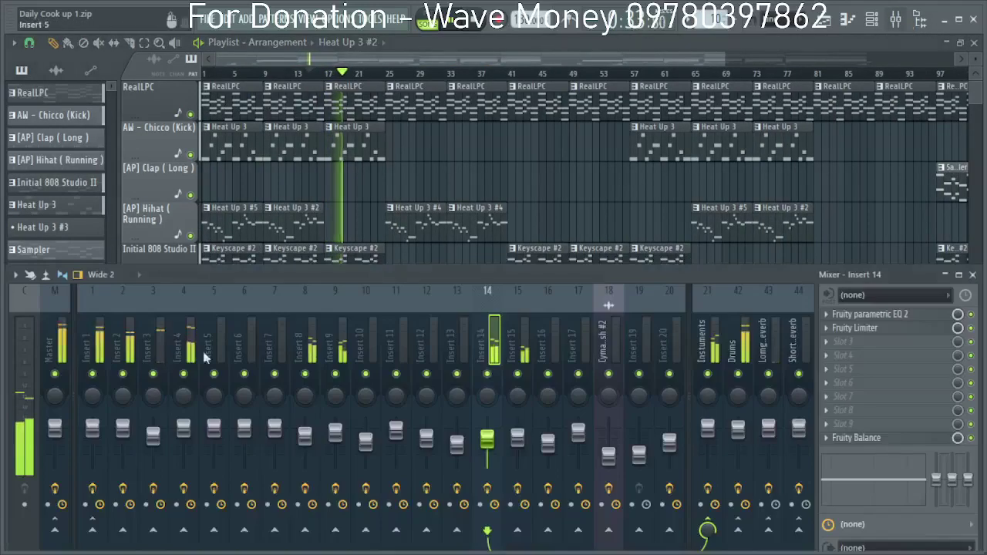
{"action": "left_click", "coordinate": [129, 344]}
{"action": "left_click", "coordinate": [97, 351]}
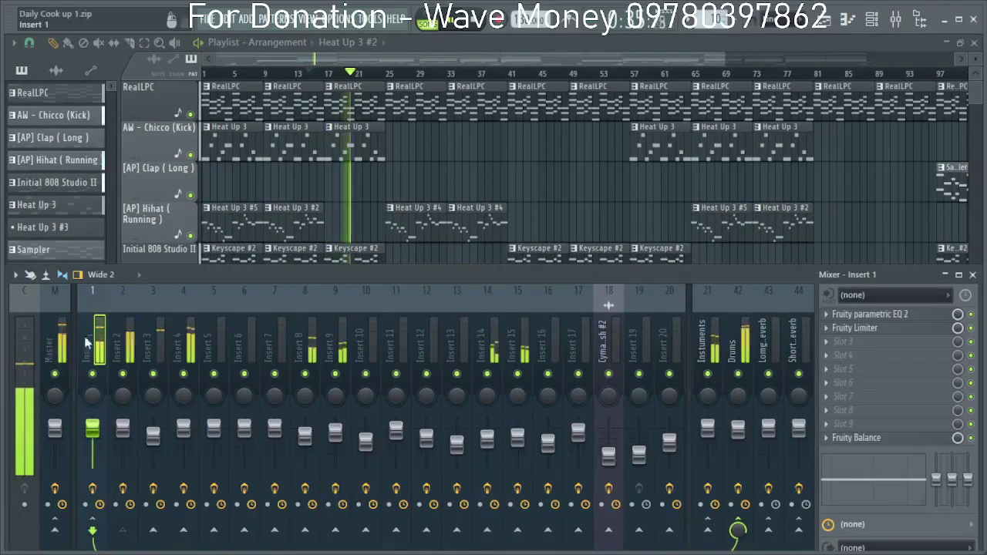
{"action": "left_click", "coordinate": [864, 314]}
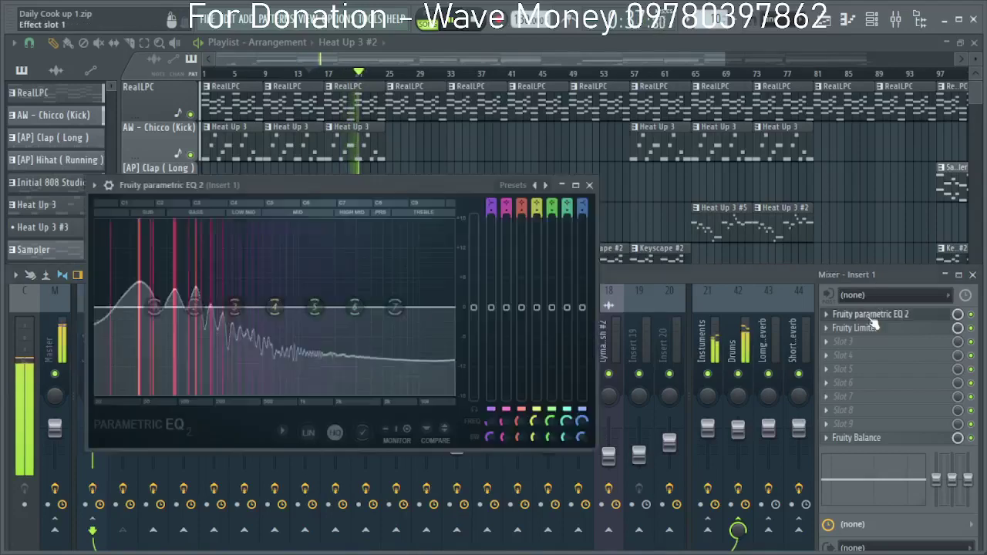
{"action": "left_click_drag", "start_coordinate": [156, 308], "coordinate": [125, 309]}
{"action": "right_click", "coordinate": [125, 309]}
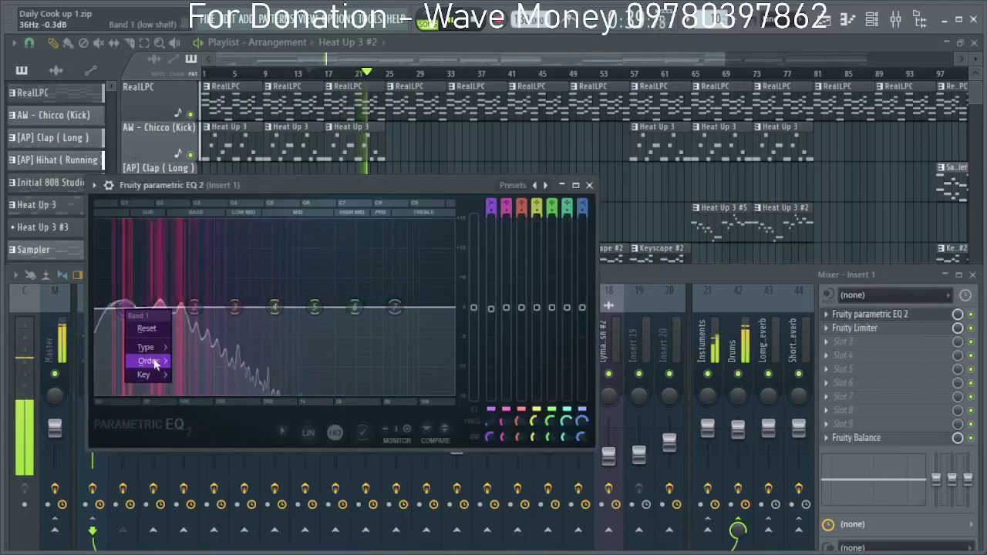
{"action": "mouse_move", "coordinate": [159, 362]}
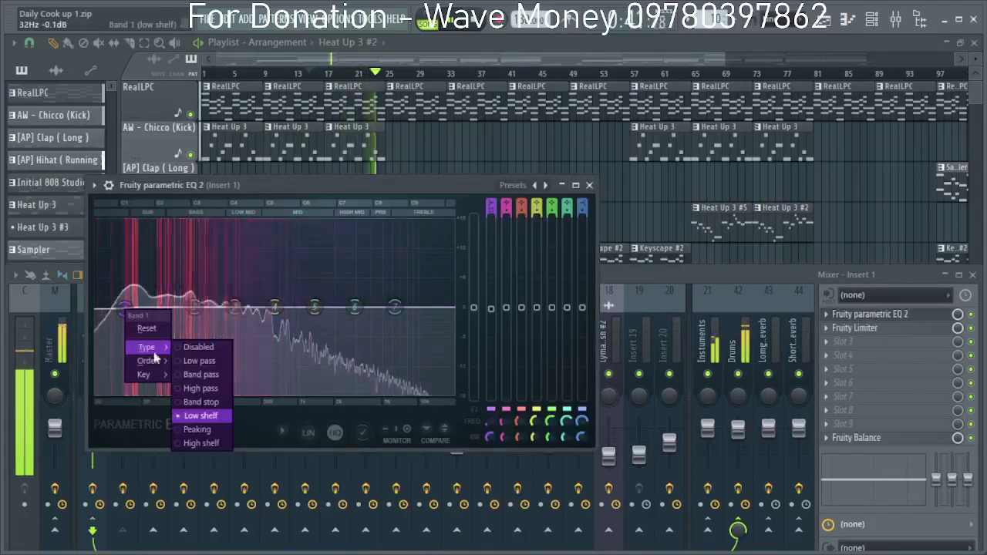
{"action": "left_click", "coordinate": [186, 389]}
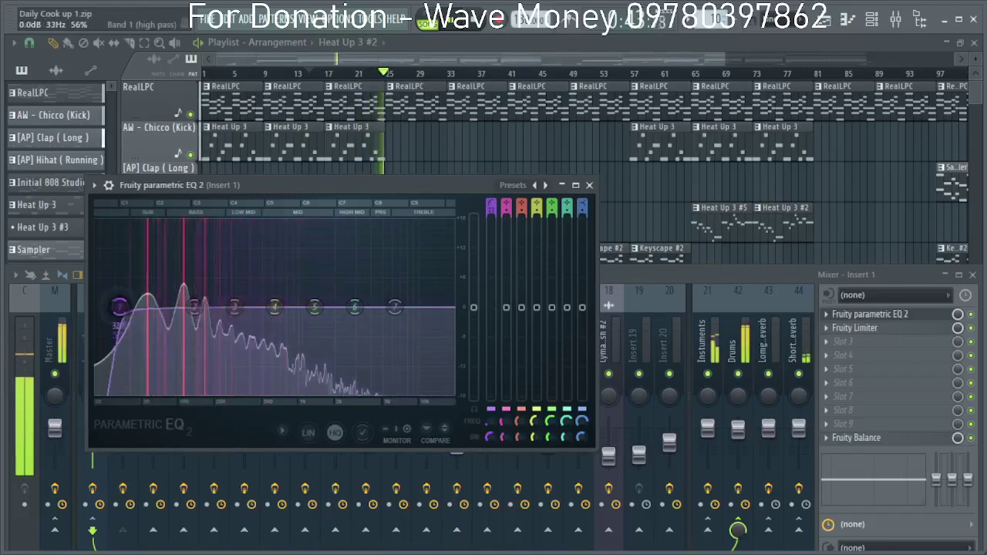
{"action": "left_click", "coordinate": [435, 47]}
Set the Producer Tag 1 final audio clip's channel volume to 82% and close its settings.
{"action": "scroll", "coordinate": [388, 409], "scroll_direction": "down", "scroll_amount": 3}
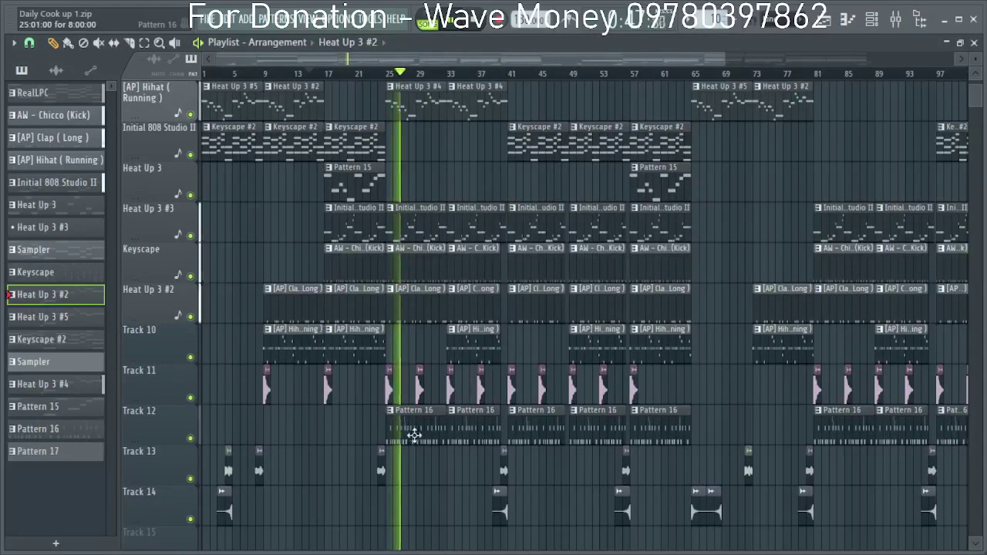
{"action": "double_click", "coordinate": [380, 469]}
{"action": "right_click", "coordinate": [423, 243]}
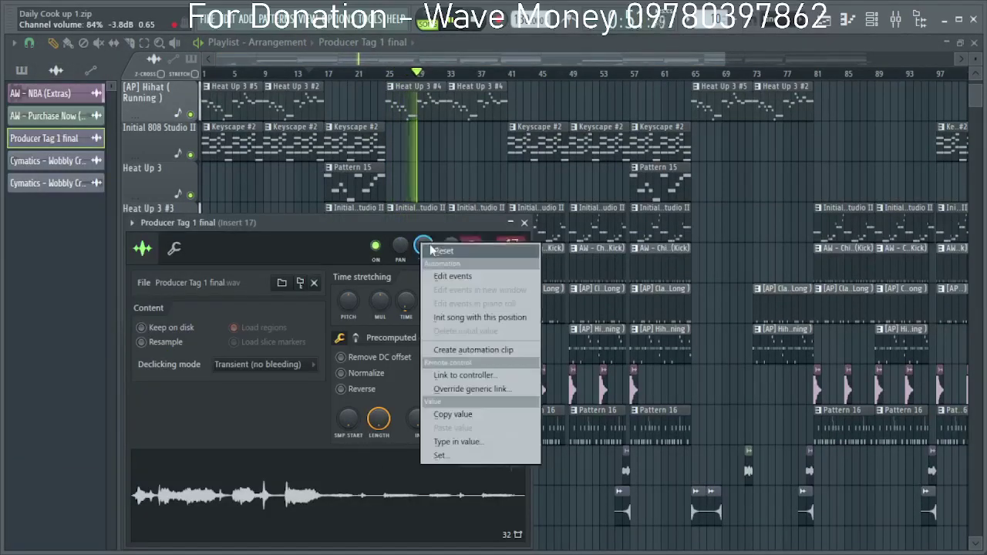
{"action": "left_click", "coordinate": [434, 249]}
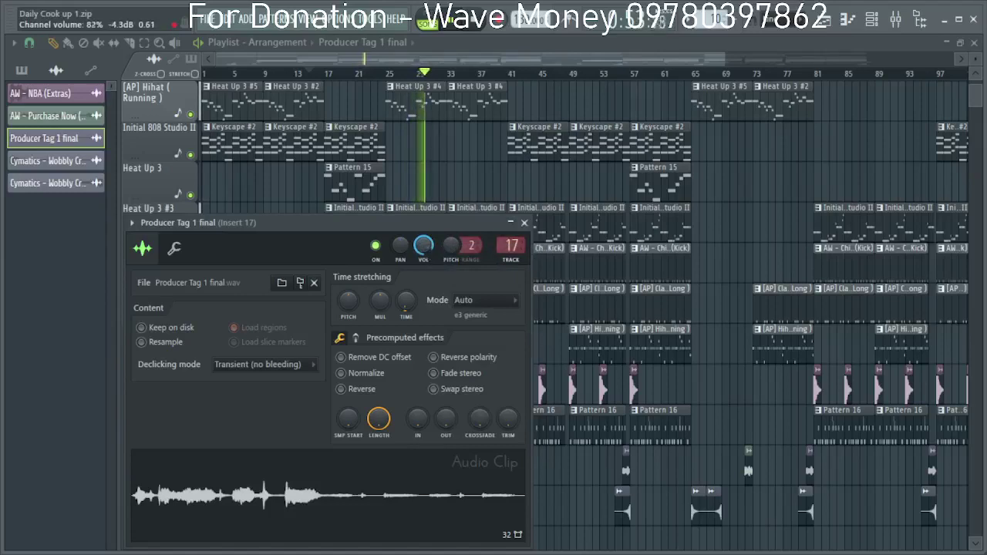
{"action": "left_click", "coordinate": [524, 223]}
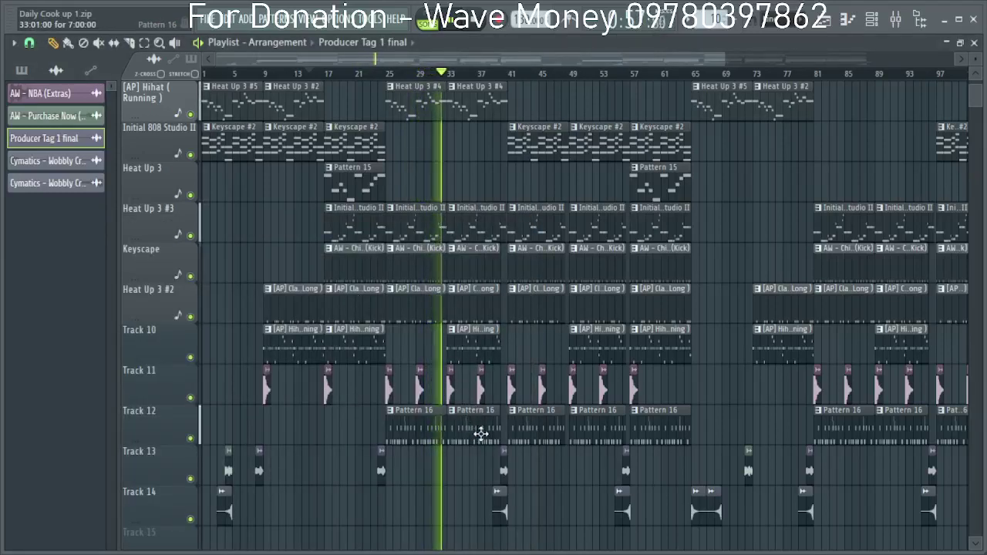
Try deleting the Heat Up 3 #4 clip at bar 33 and undo the deletion.
{"action": "scroll", "coordinate": [474, 233], "scroll_direction": "up", "scroll_amount": 3}
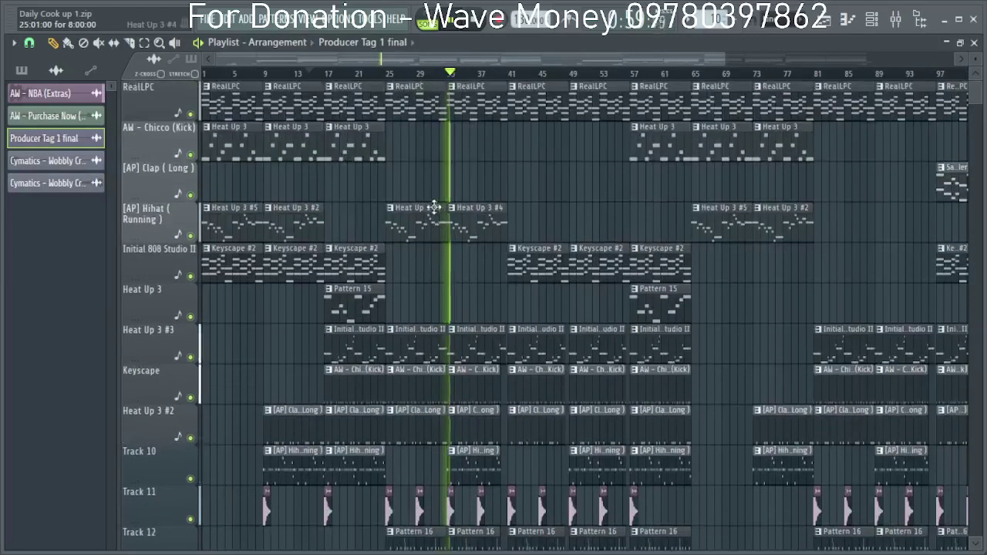
{"action": "right_click", "coordinate": [479, 230]}
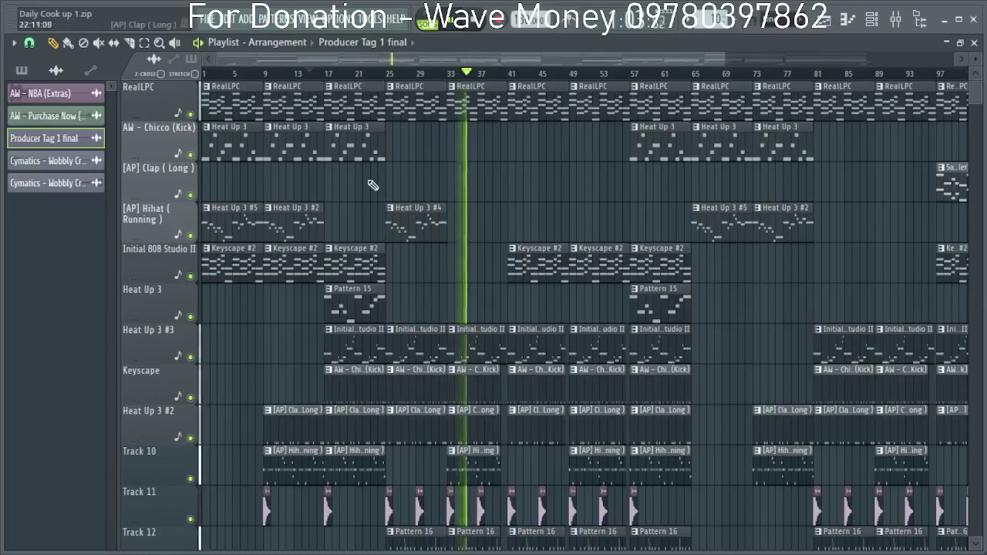
{"action": "key", "text": "ctrl+z"}
Lower the Heat Up 3 #6 channel's volume to 50% in the channel rack.
{"action": "double_click", "coordinate": [479, 219]}
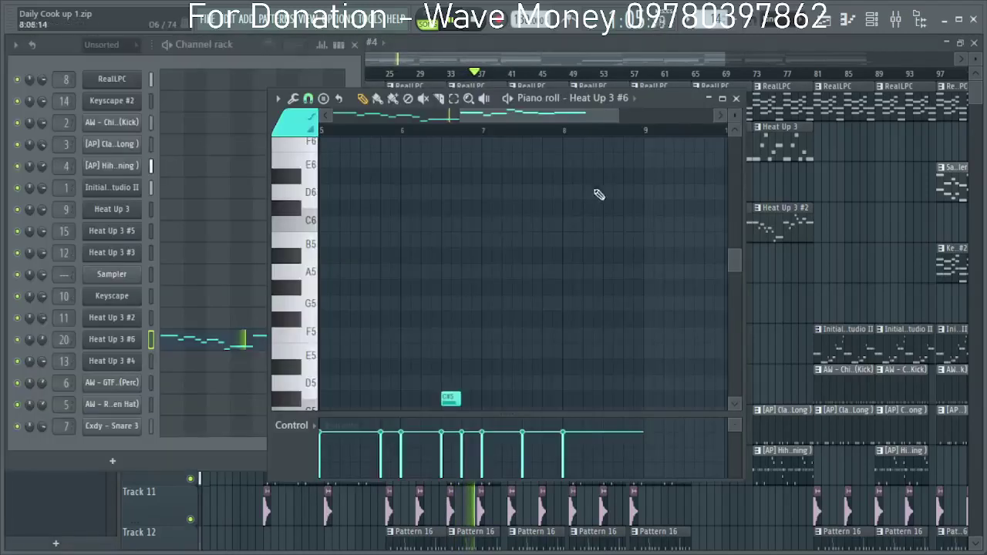
{"action": "left_click", "coordinate": [736, 100]}
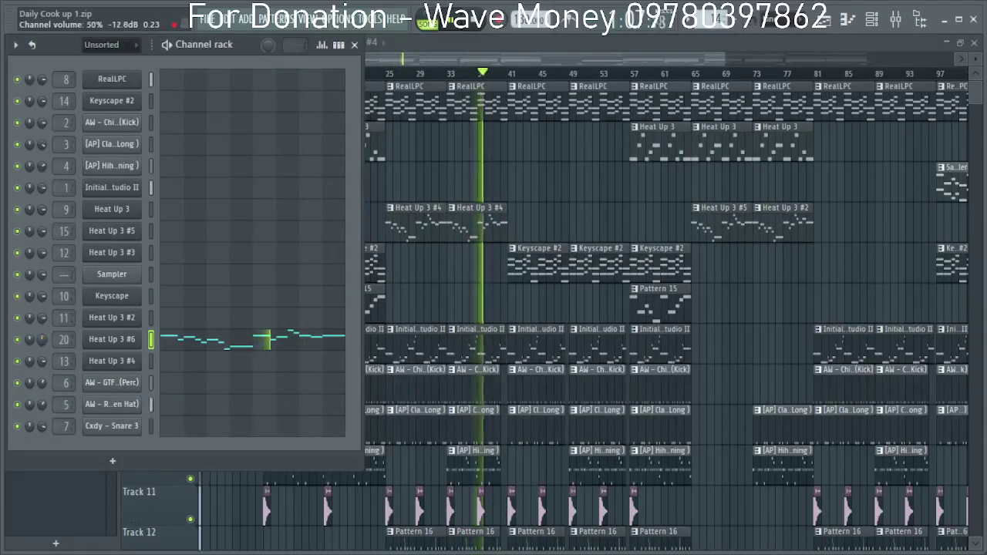
{"action": "key", "text": "F6"}
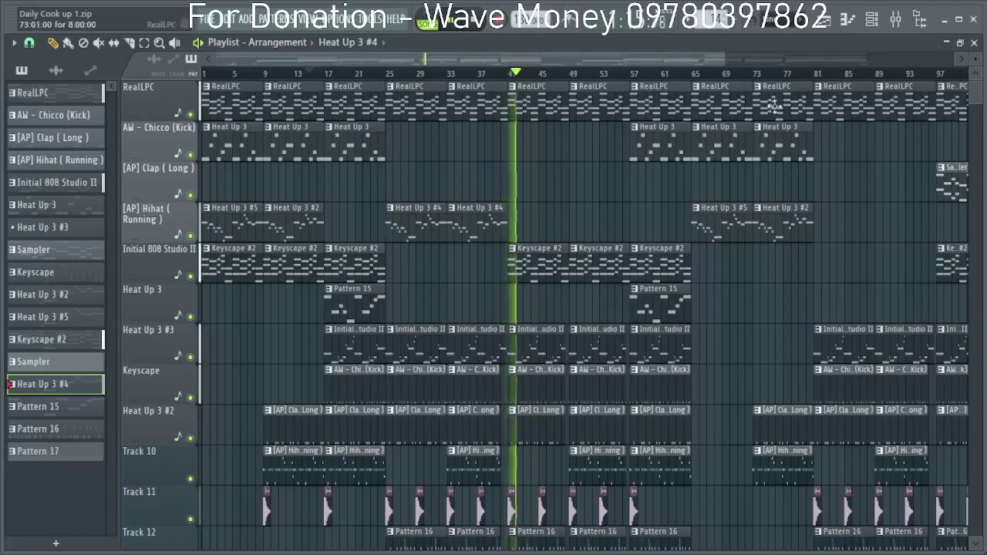
Try lowering the Instruments mixer insert's volume to 89% and reset it to its default.
{"action": "scroll", "coordinate": [719, 262], "scroll_direction": "down", "scroll_amount": 2}
{"action": "scroll", "coordinate": [679, 263], "scroll_direction": "up", "scroll_amount": 2}
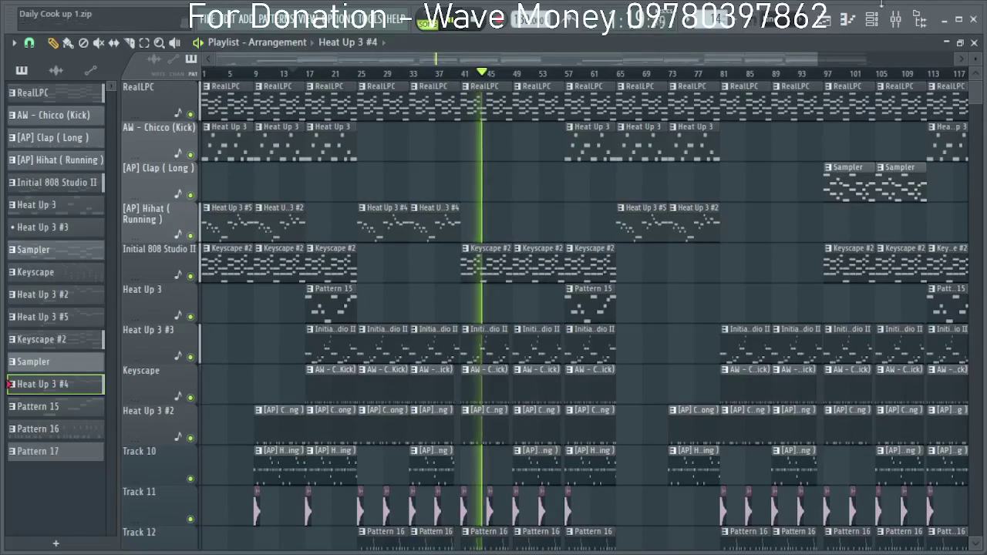
{"action": "key", "text": "F9"}
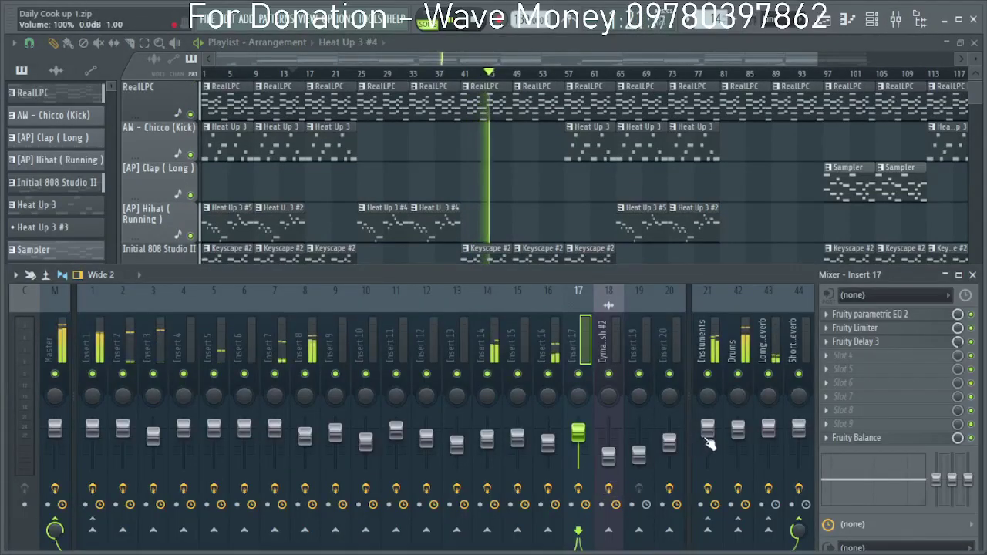
{"action": "left_click_drag", "start_coordinate": [707, 436], "coordinate": [707, 440]}
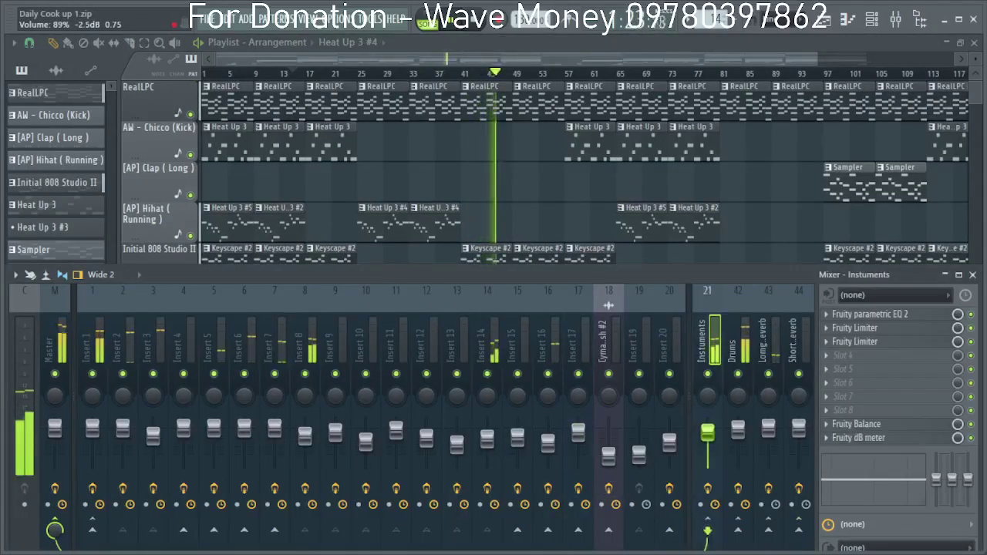
{"action": "right_click", "coordinate": [707, 437]}
{"action": "left_click", "coordinate": [743, 315]}
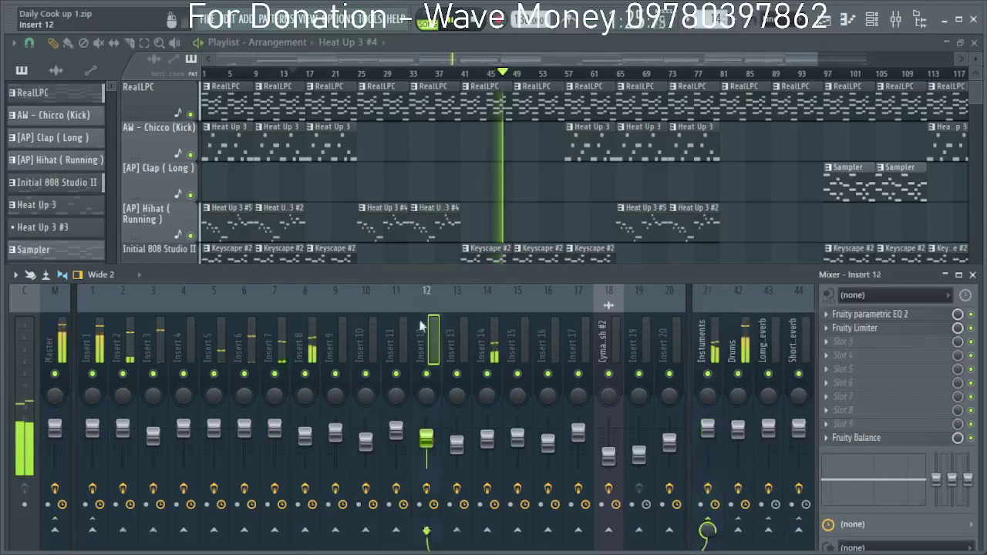
Lower the volume of mixer insert 8 to 71% and insert 14 to 62%, and turn insert 16 down slightly.
{"action": "left_click", "coordinate": [122, 339]}
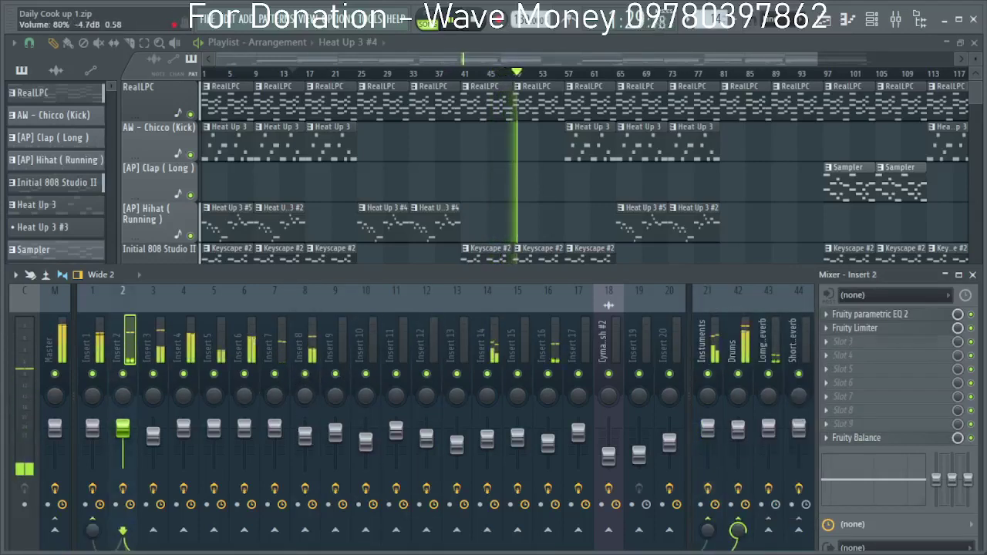
{"action": "left_click_drag", "start_coordinate": [306, 437], "coordinate": [308, 452]}
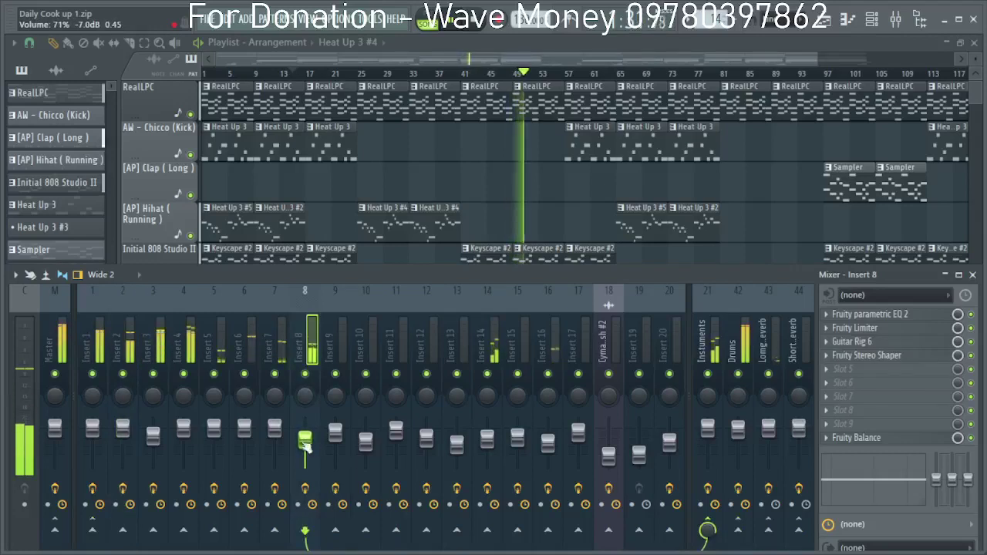
{"action": "left_click", "coordinate": [486, 440]}
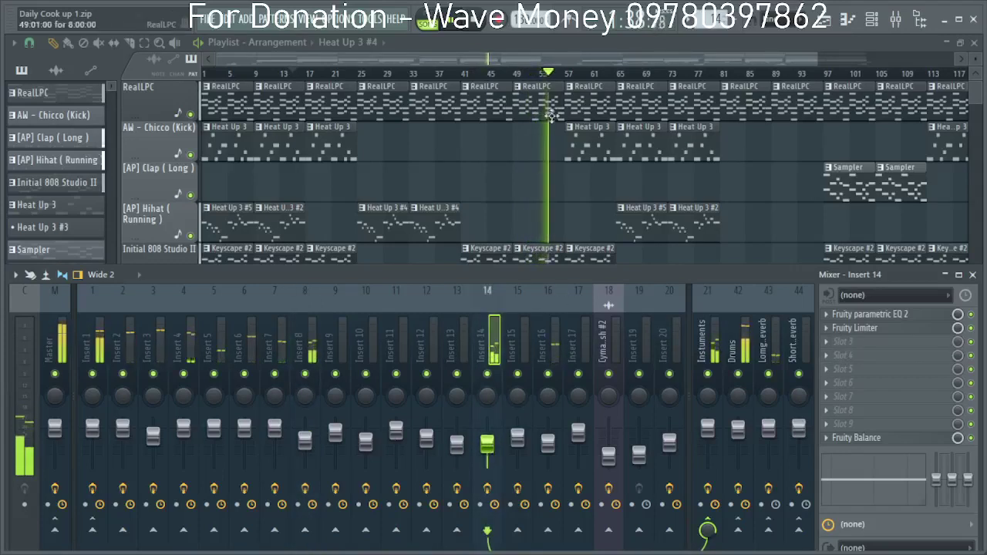
{"action": "left_click", "coordinate": [548, 446]}
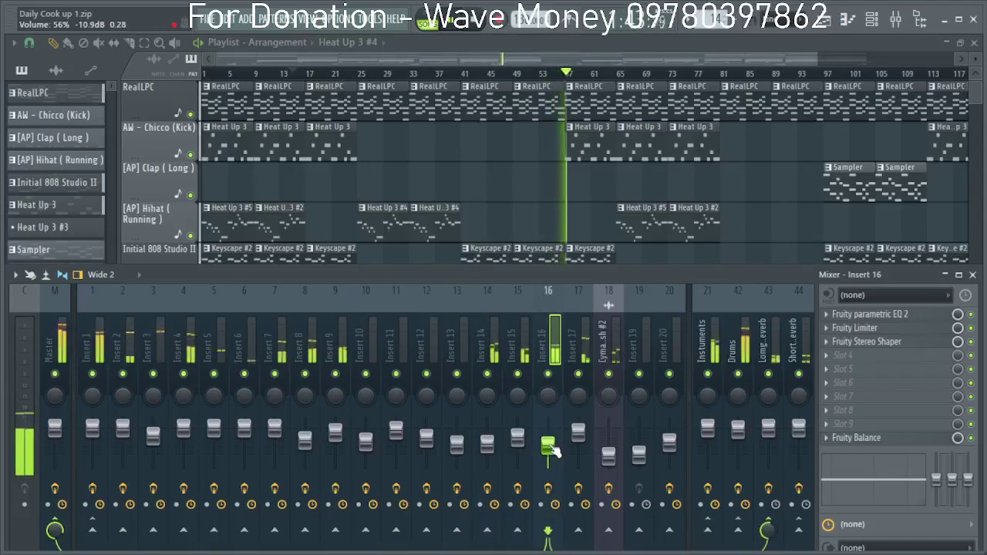
{"action": "left_click_drag", "start_coordinate": [551, 452], "coordinate": [551, 456]}
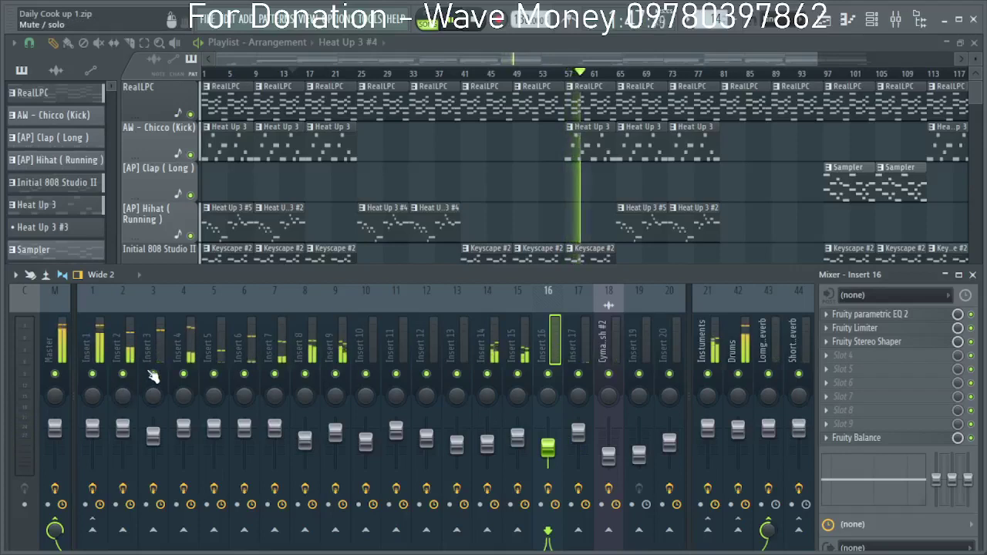
{"action": "left_click", "coordinate": [490, 349]}
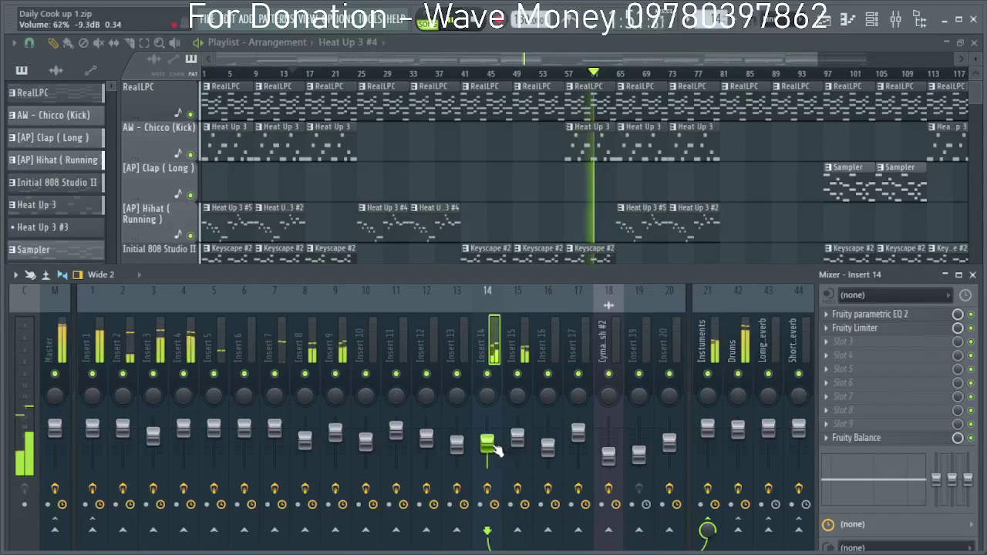
Lower the volume of mixer insert 11 slightly while the arrangement plays.
{"action": "left_click", "coordinate": [532, 300]}
{"action": "left_click", "coordinate": [92, 302]}
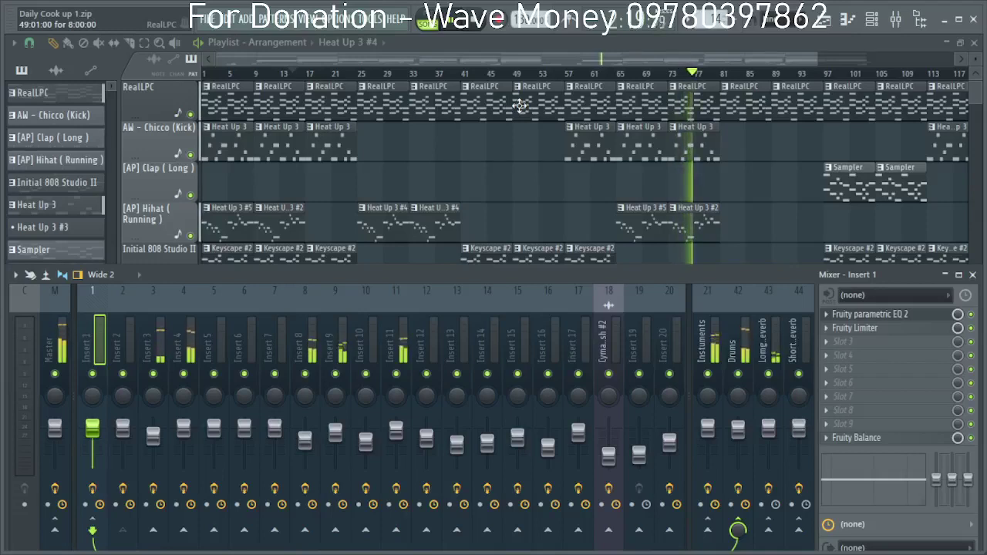
{"action": "left_click", "coordinate": [397, 363]}
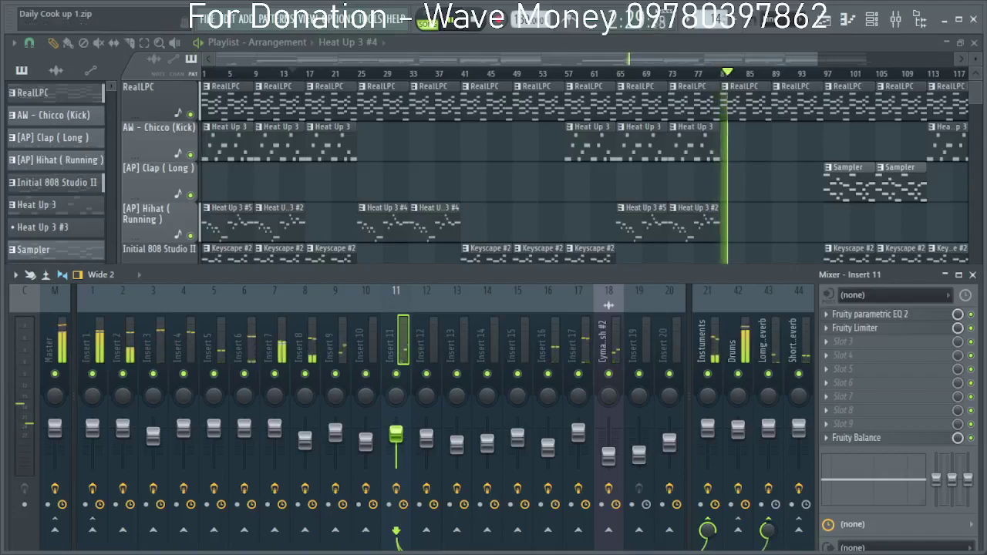
Lower mixer insert 9's volume to 85% and save the project over the existing Daily Cook up 1.zip.
{"action": "left_click_drag", "start_coordinate": [336, 433], "coordinate": [335, 435]}
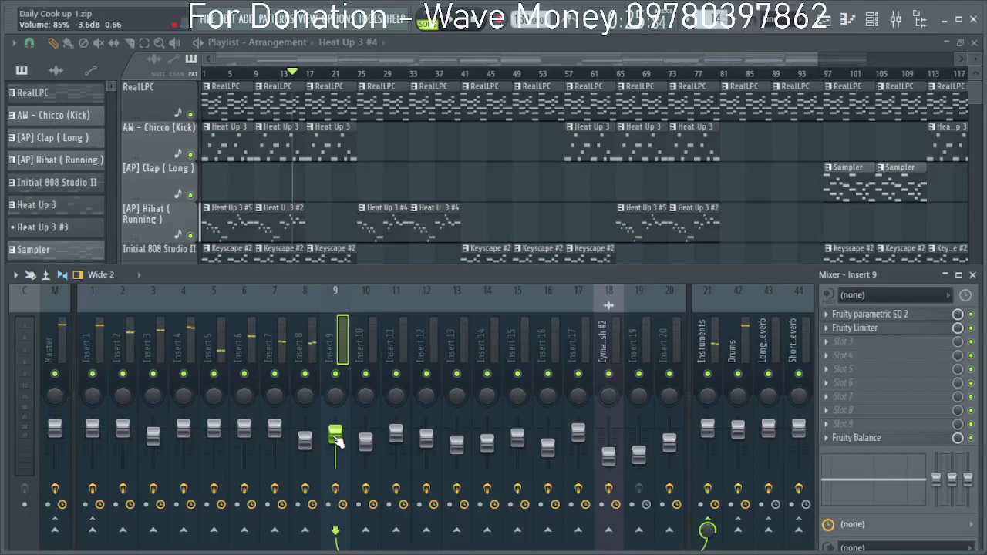
{"action": "key", "text": "ctrl+shift+s"}
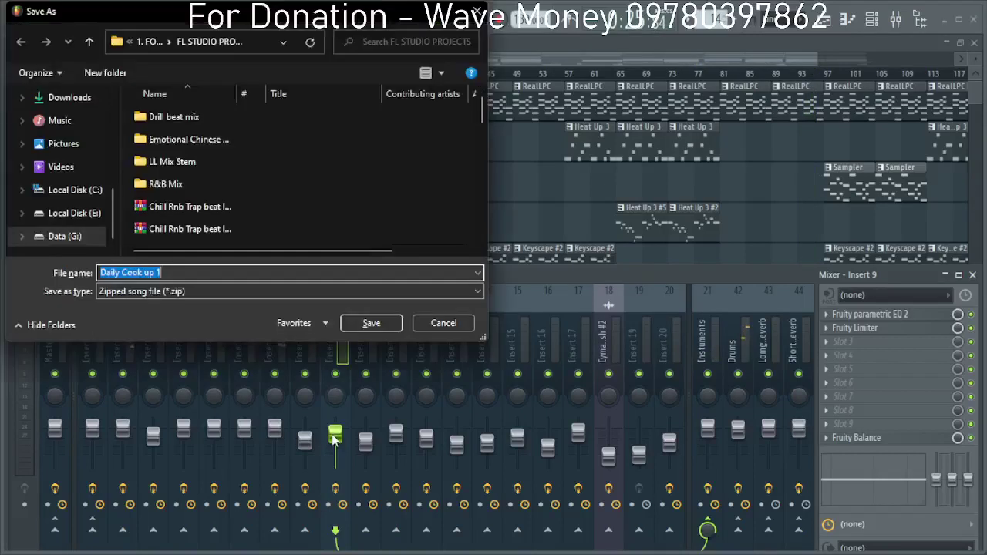
{"action": "left_click", "coordinate": [374, 323]}
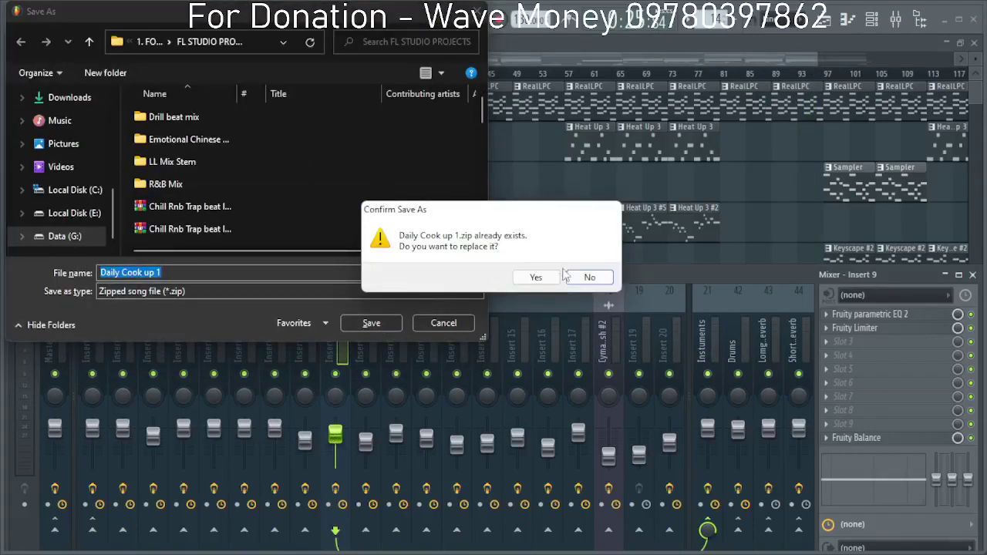
{"action": "left_click", "coordinate": [535, 278]}
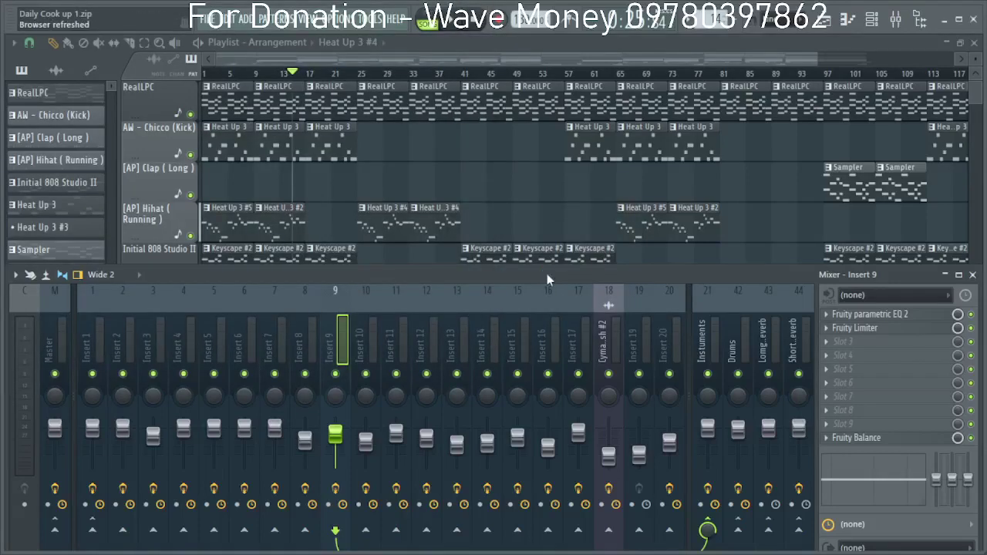
Restore the playlist from its maximized size beside the channel rack and pick the RealLPC pattern.
{"action": "double_click", "coordinate": [651, 42]}
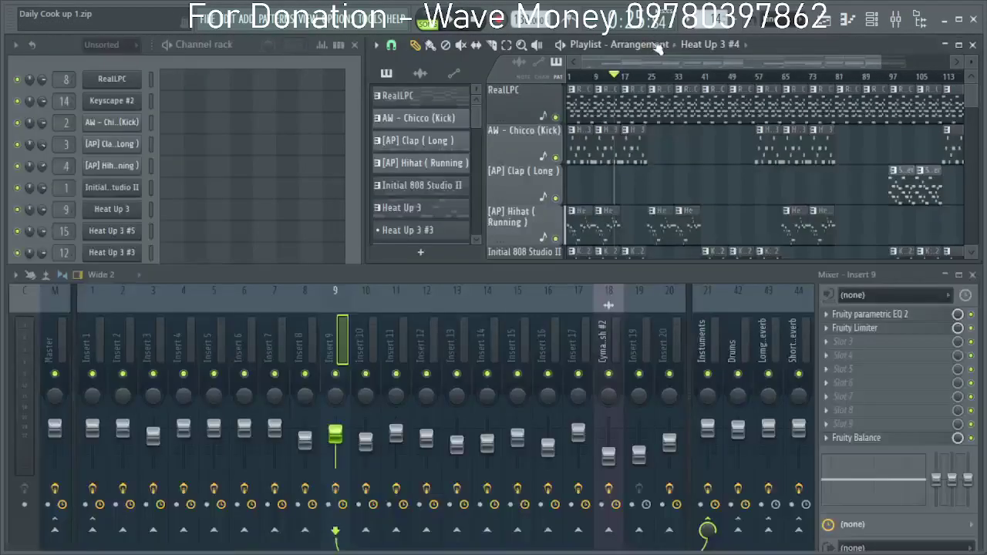
{"action": "left_click", "coordinate": [604, 101]}
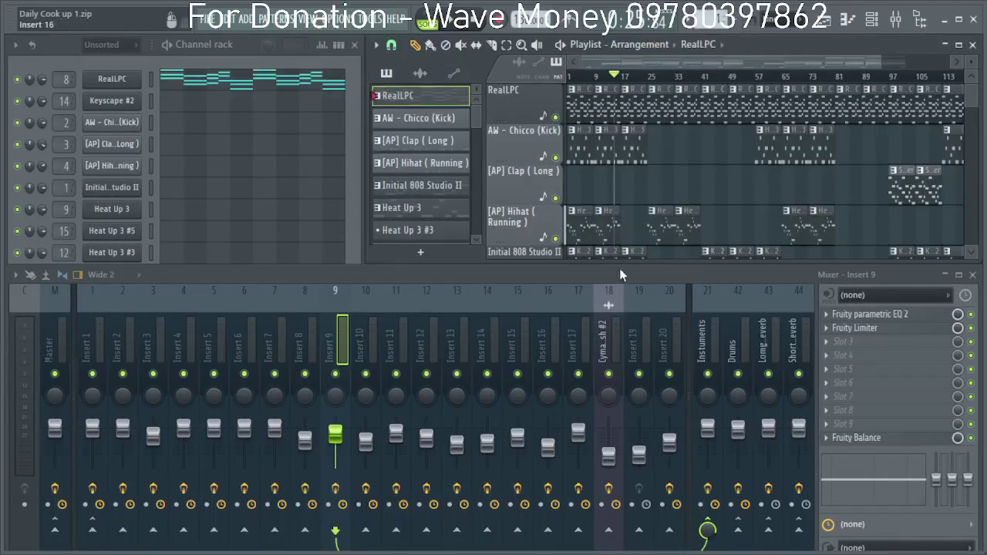
Try the previously used Dark Slate Gray #485156 as the colour of mixer insert 18.
{"action": "right_click", "coordinate": [606, 336]}
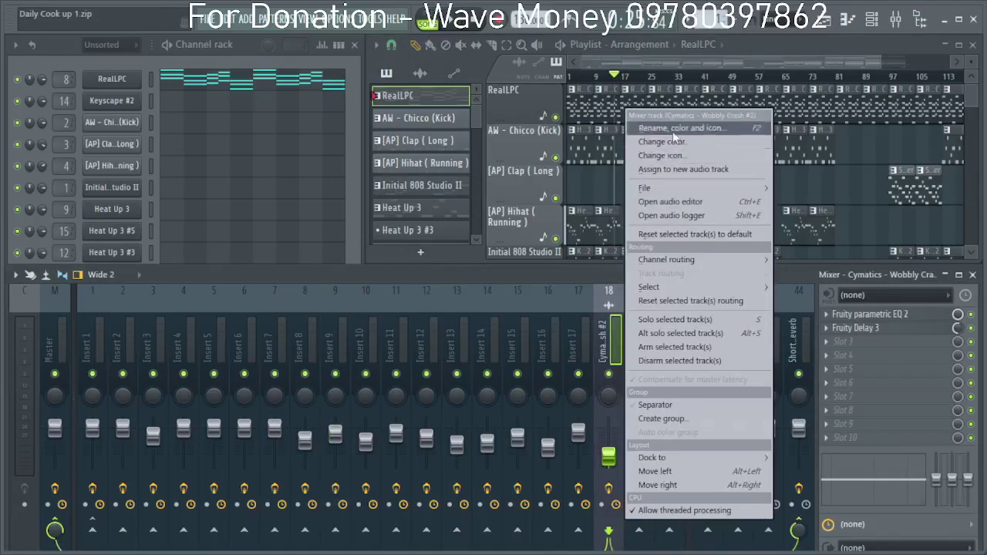
{"action": "left_click", "coordinate": [628, 125]}
{"action": "left_click", "coordinate": [661, 130]}
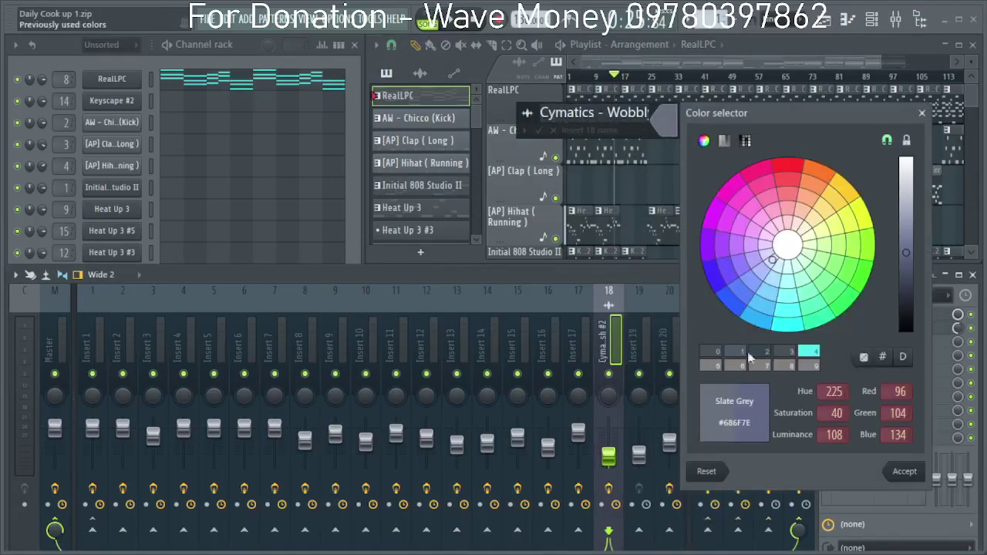
{"action": "left_click", "coordinate": [715, 351]}
{"action": "left_click", "coordinate": [927, 467]}
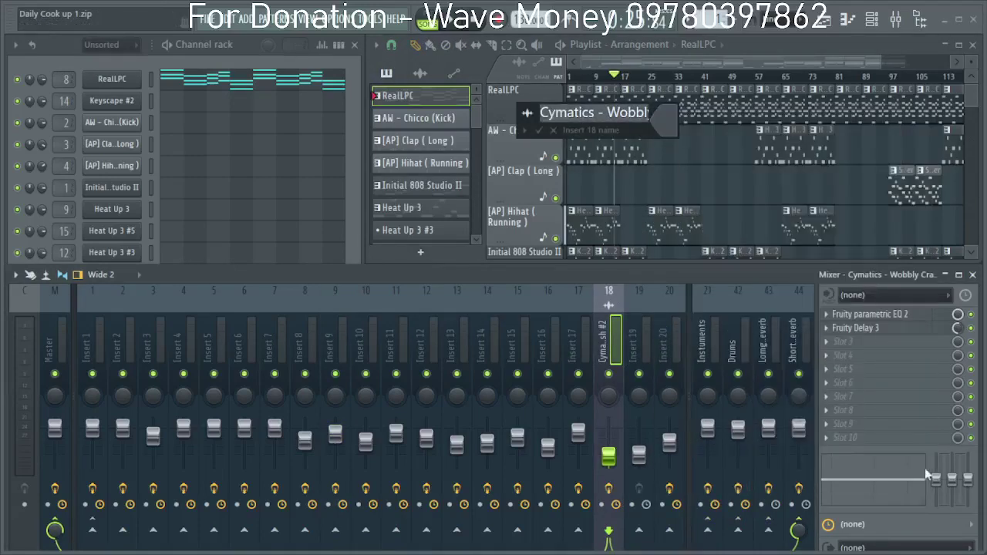
Try other previously used colours on the Cymatics - Wobbly Crash #2 mixer track.
{"action": "right_click", "coordinate": [627, 330]}
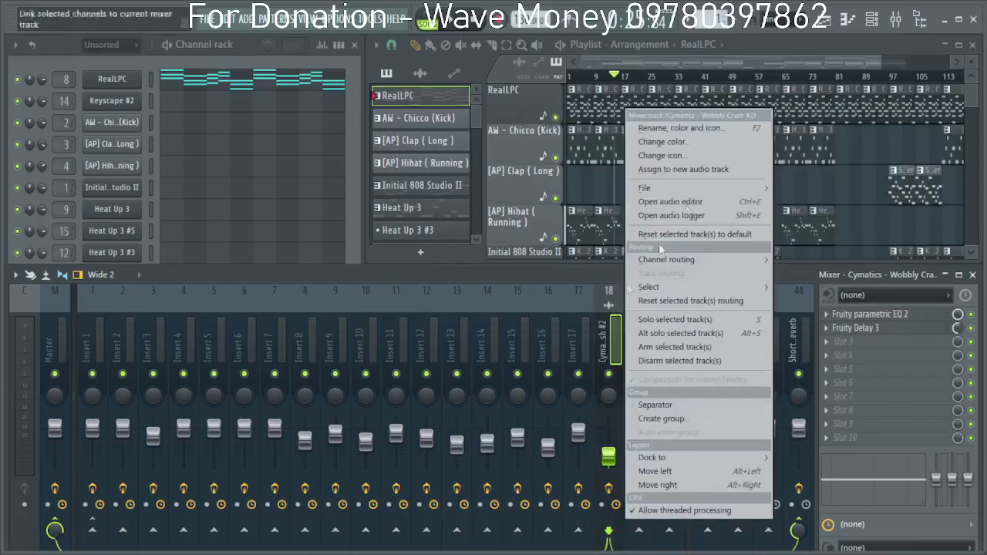
{"action": "left_click", "coordinate": [664, 126]}
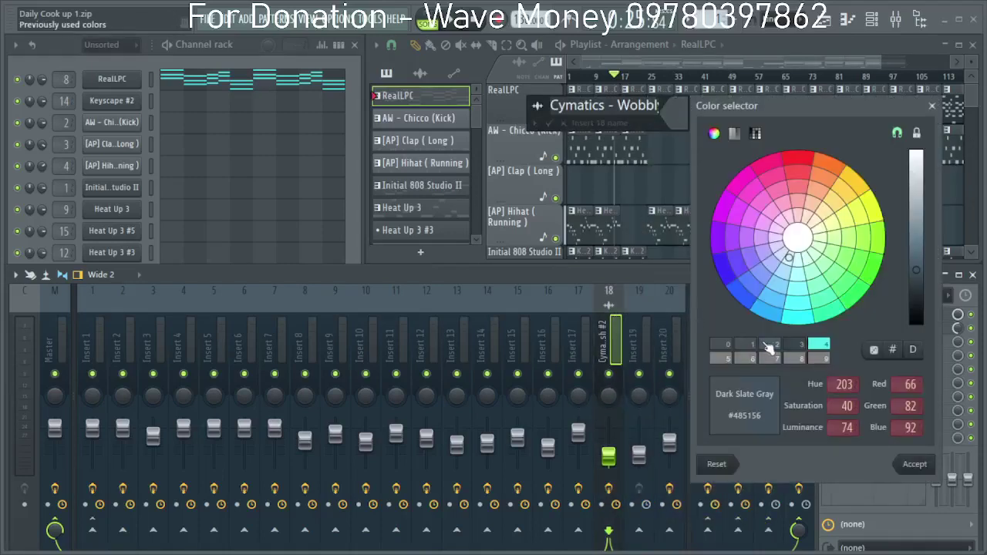
{"action": "left_click", "coordinate": [766, 344]}
{"action": "left_click", "coordinate": [798, 347]}
{"action": "left_click", "coordinate": [910, 465]}
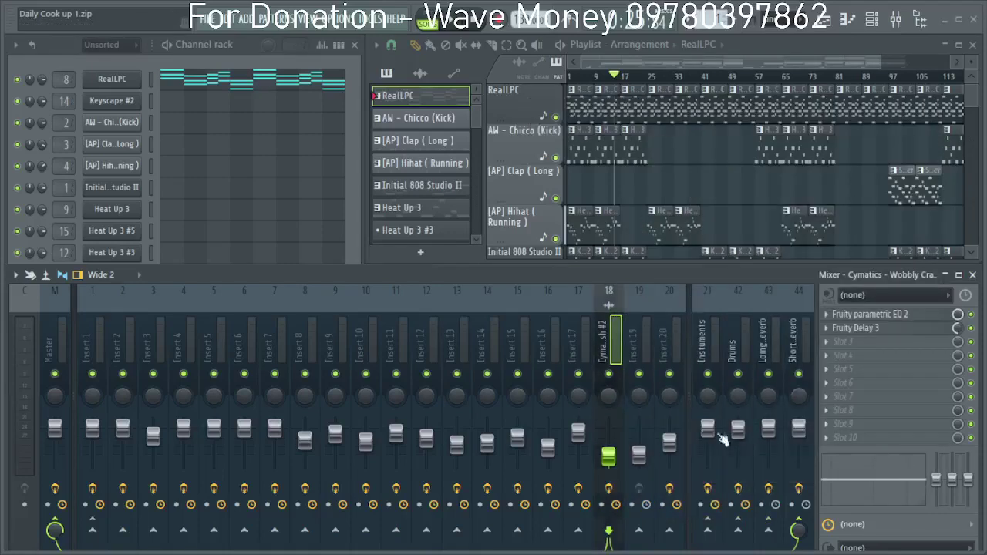
{"action": "right_click", "coordinate": [612, 306]}
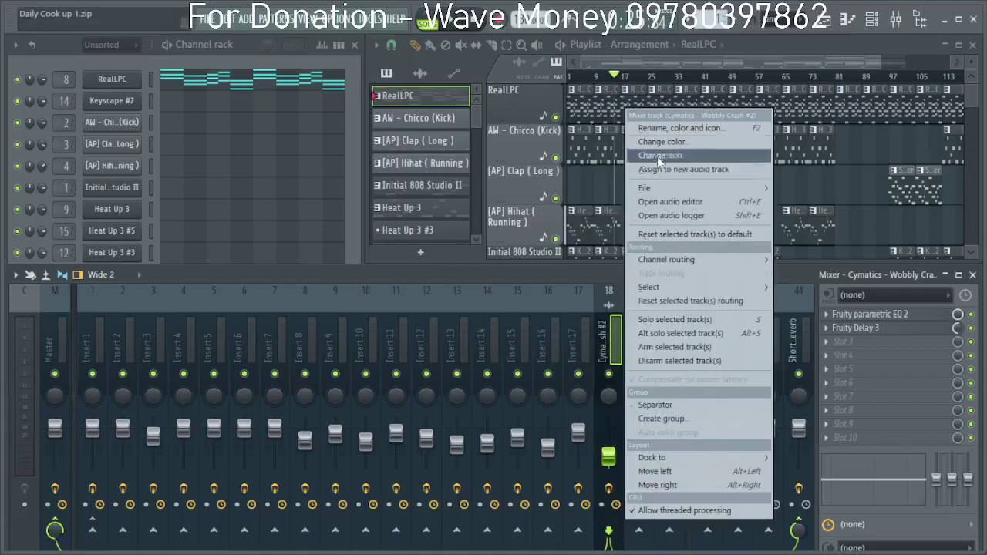
{"action": "left_click", "coordinate": [656, 126]}
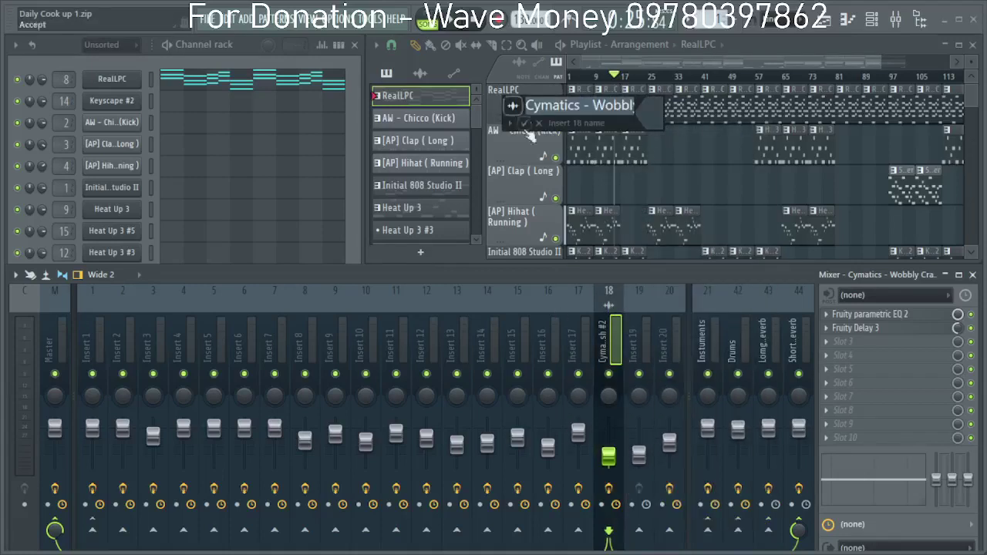
Inspect the colour assigned to mixer insert 17 in the colour selector.
{"action": "right_click", "coordinate": [579, 291]}
{"action": "left_click", "coordinate": [636, 127]}
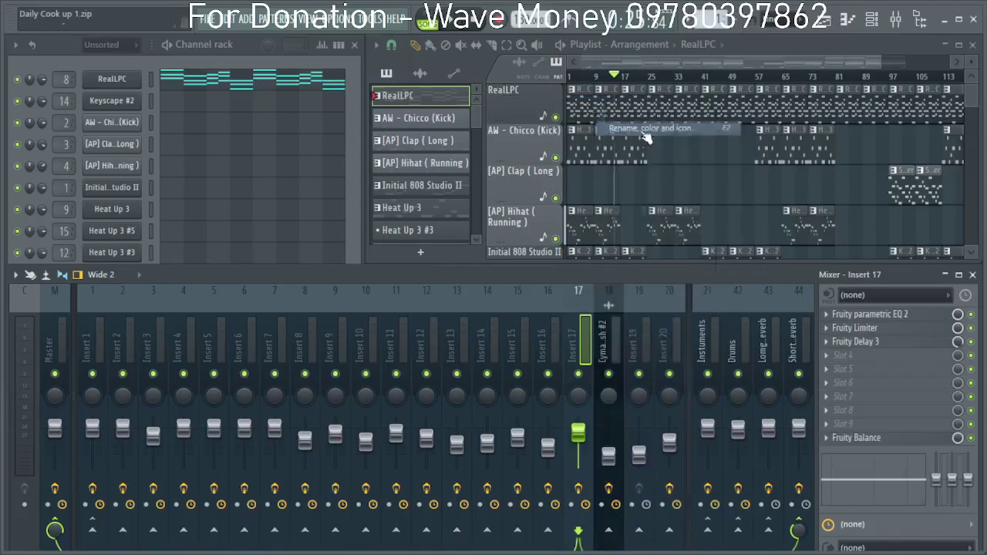
{"action": "left_click", "coordinate": [631, 135]}
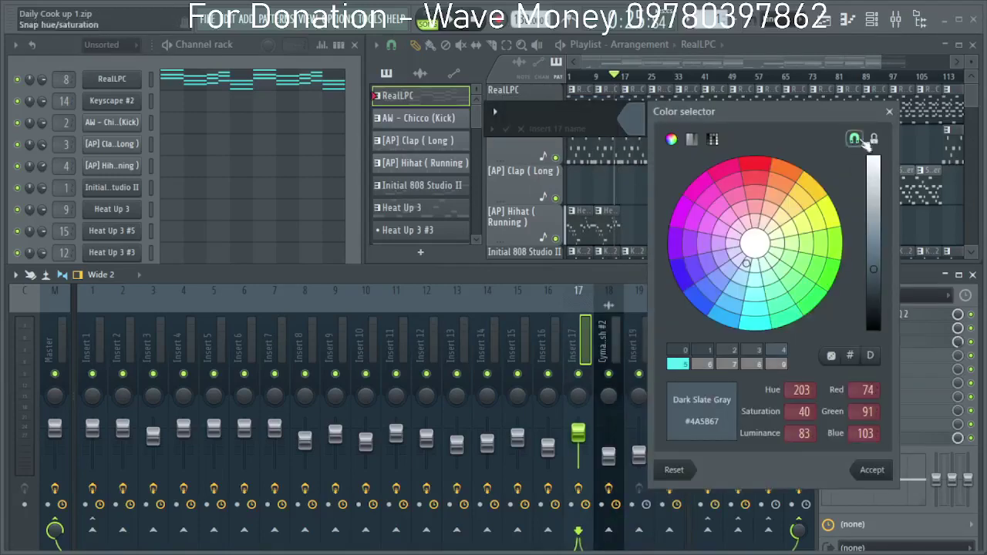
{"action": "left_click", "coordinate": [888, 112]}
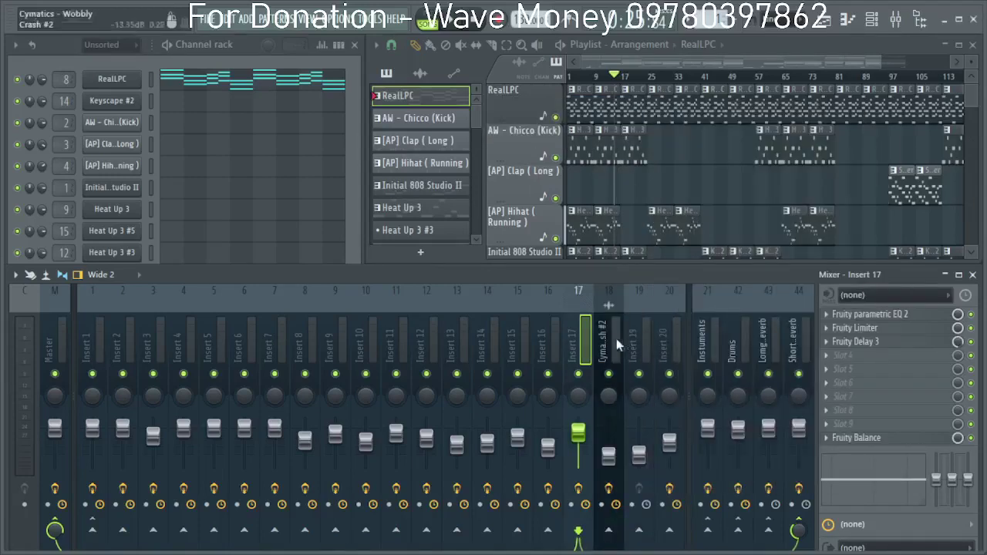
Set mixer insert 18's colour to Dark Slate Gray #4A5B67, matching the neighbouring inserts.
{"action": "right_click", "coordinate": [617, 339]}
{"action": "left_click", "coordinate": [671, 128]}
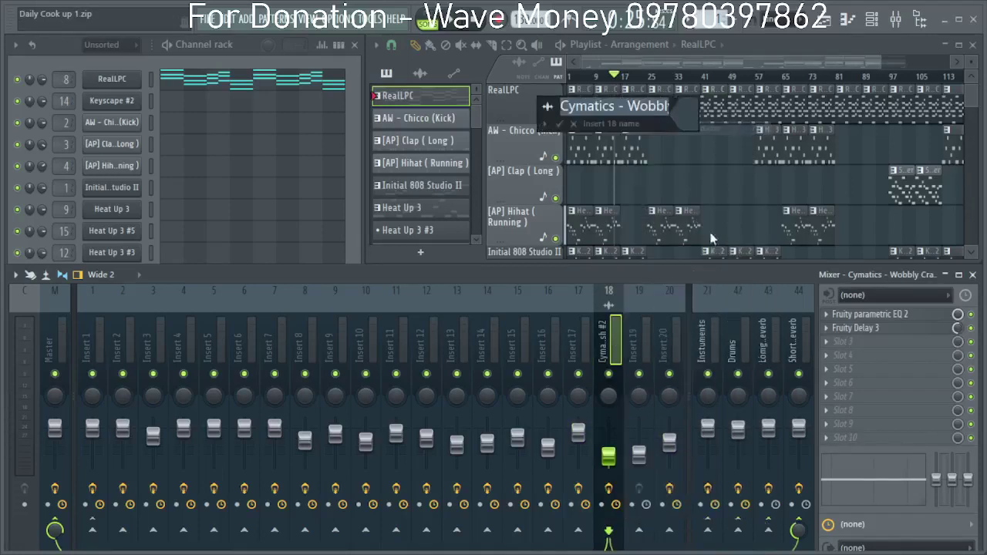
{"action": "left_click", "coordinate": [738, 350]}
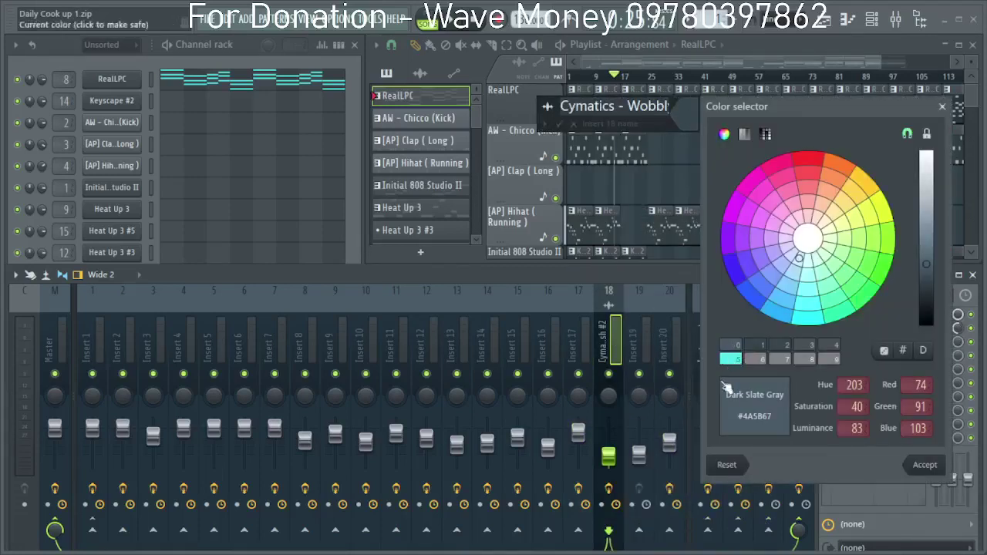
{"action": "left_click", "coordinate": [728, 389]}
{"action": "key", "text": "Return"}
{"action": "left_click", "coordinate": [417, 336]}
{"action": "left_click_drag", "start_coordinate": [414, 331], "coordinate": [0, 338]}
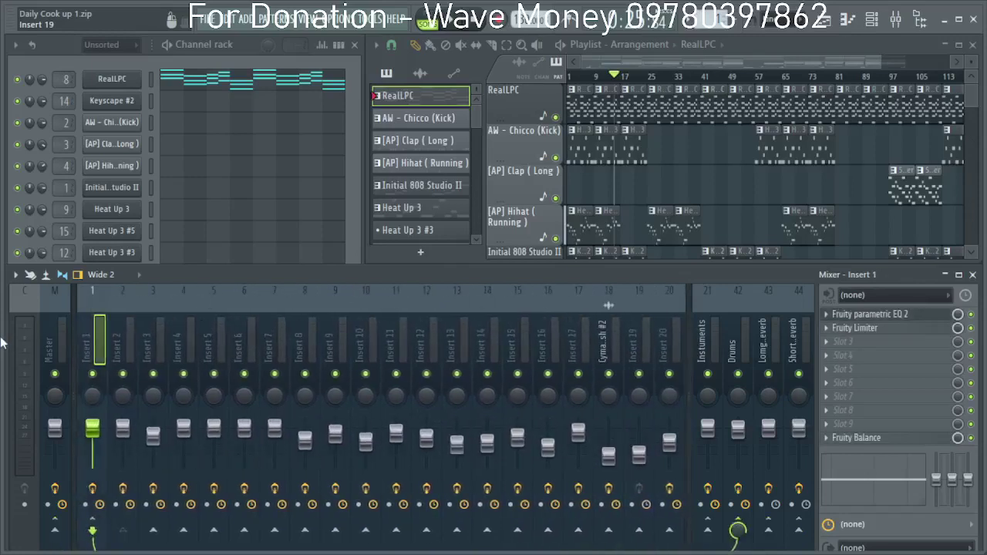
Remove the custom Cymatics - Wobbly Crash #2 name from mixer insert 18 and select insert 1.
{"action": "right_click", "coordinate": [604, 340]}
{"action": "left_click", "coordinate": [652, 125]}
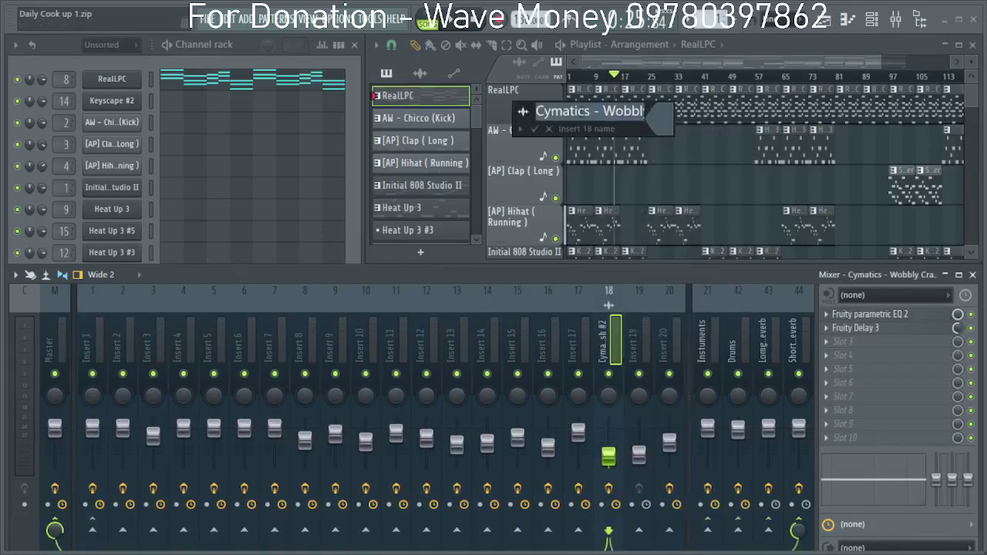
{"action": "type", "text": "\\"}
{"action": "key", "text": "Return"}
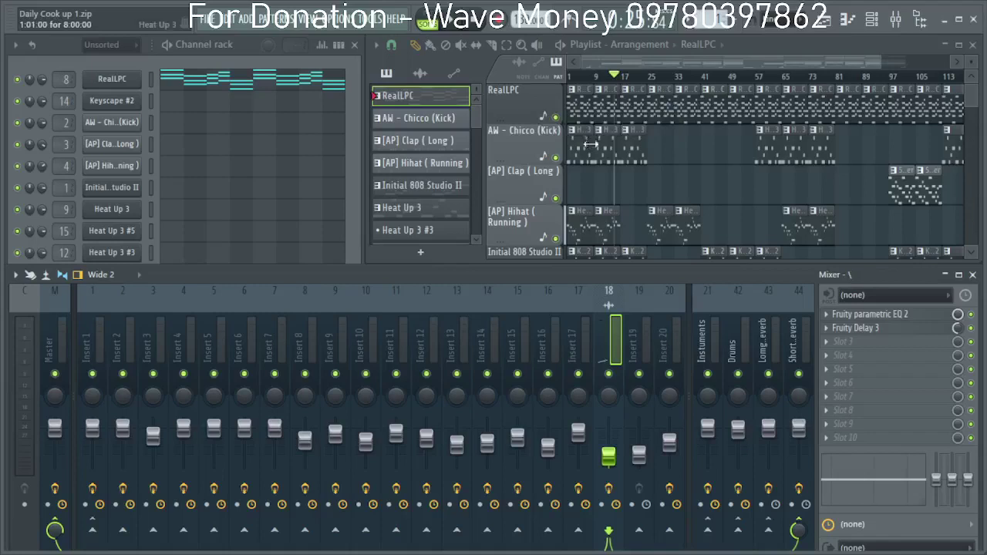
{"action": "right_click", "coordinate": [616, 358]}
{"action": "left_click", "coordinate": [652, 127]}
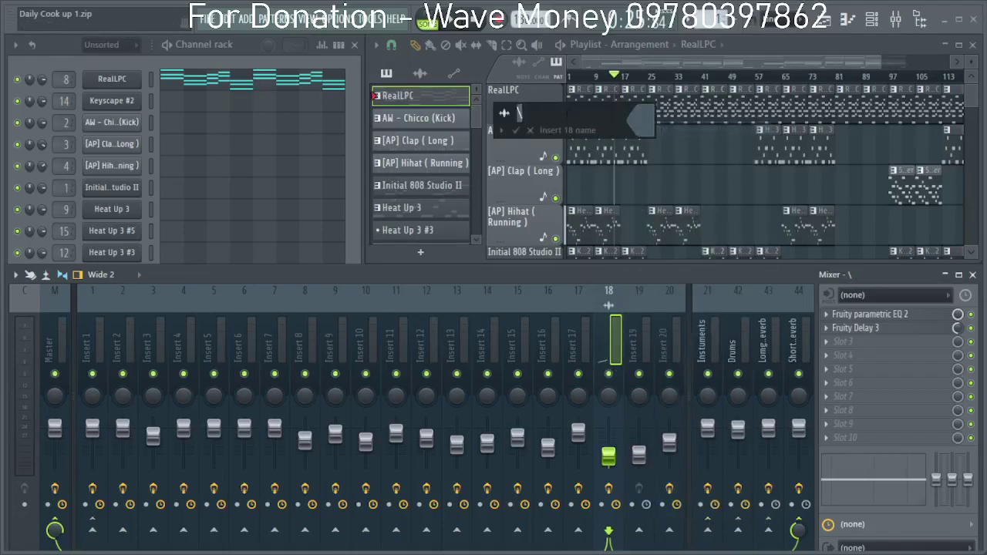
{"action": "key", "text": "Return"}
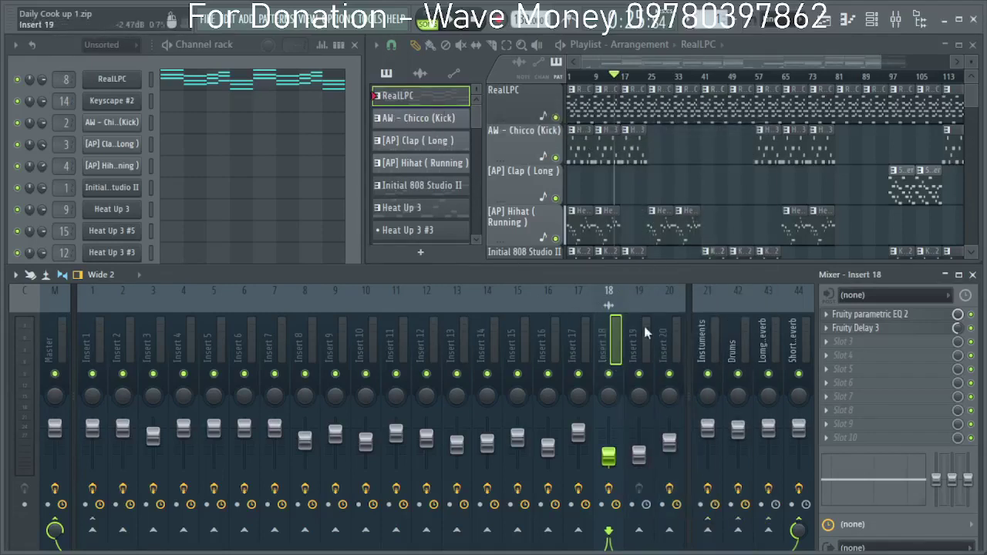
{"action": "left_click_drag", "start_coordinate": [668, 328], "coordinate": [9, 318]}
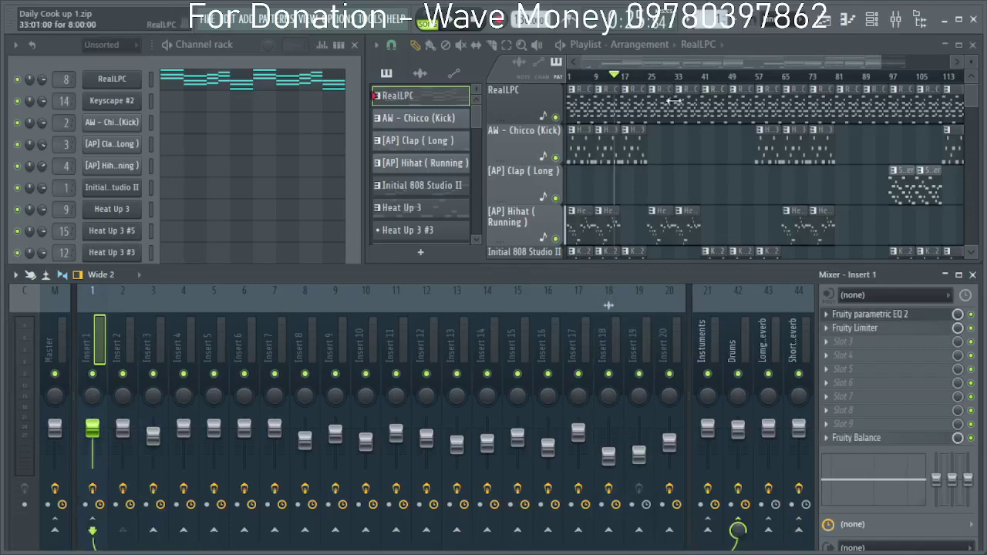
Play the arrangement from the start and look through the playlist tracks while checking the mixer levels.
{"action": "key", "text": "space"}
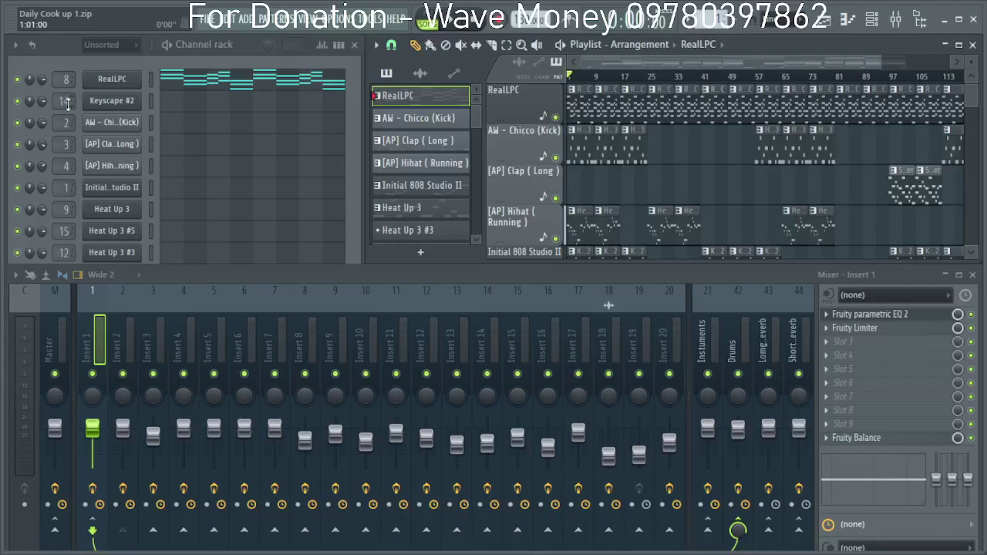
{"action": "key", "text": "space"}
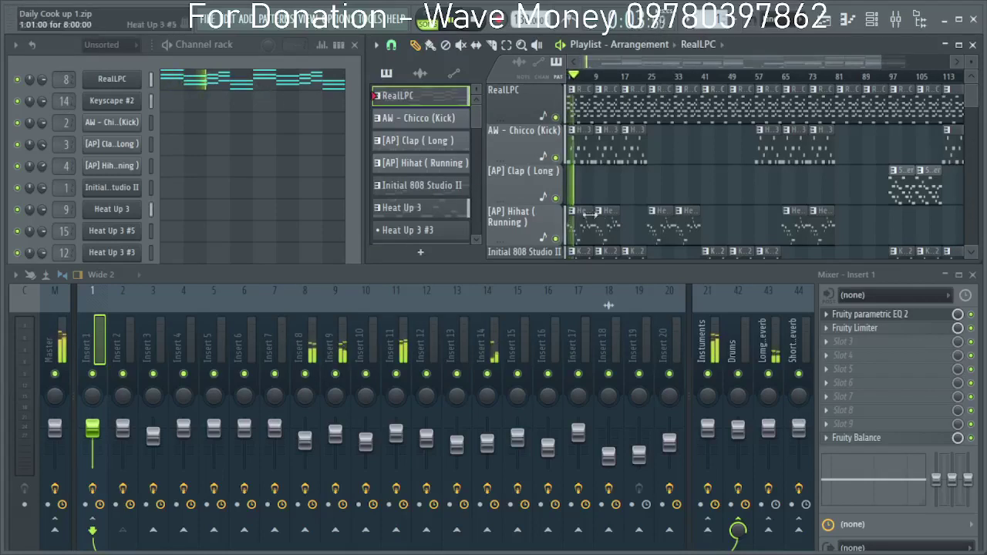
{"action": "scroll", "coordinate": [733, 154], "scroll_direction": "down", "scroll_amount": 5}
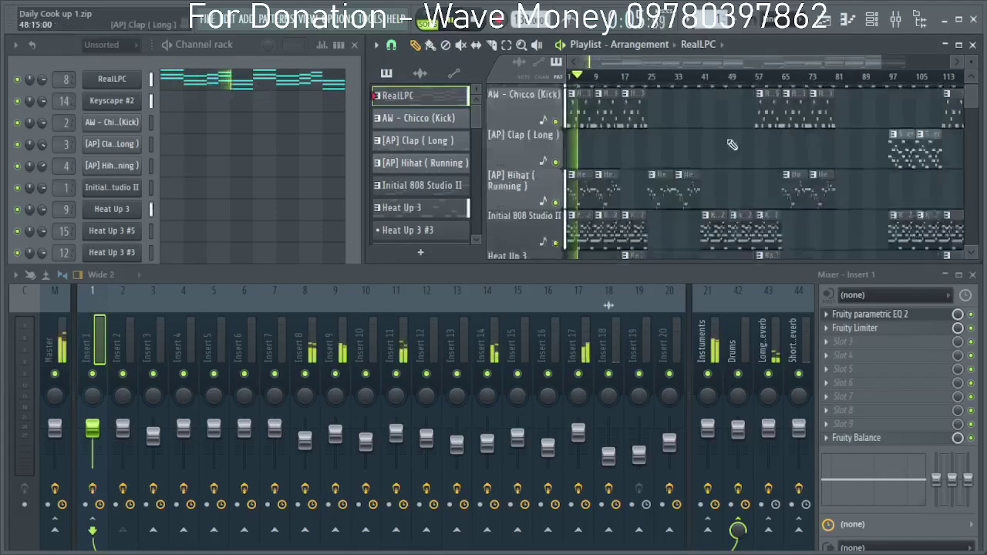
{"action": "scroll", "coordinate": [594, 191], "scroll_direction": "up", "scroll_amount": 3}
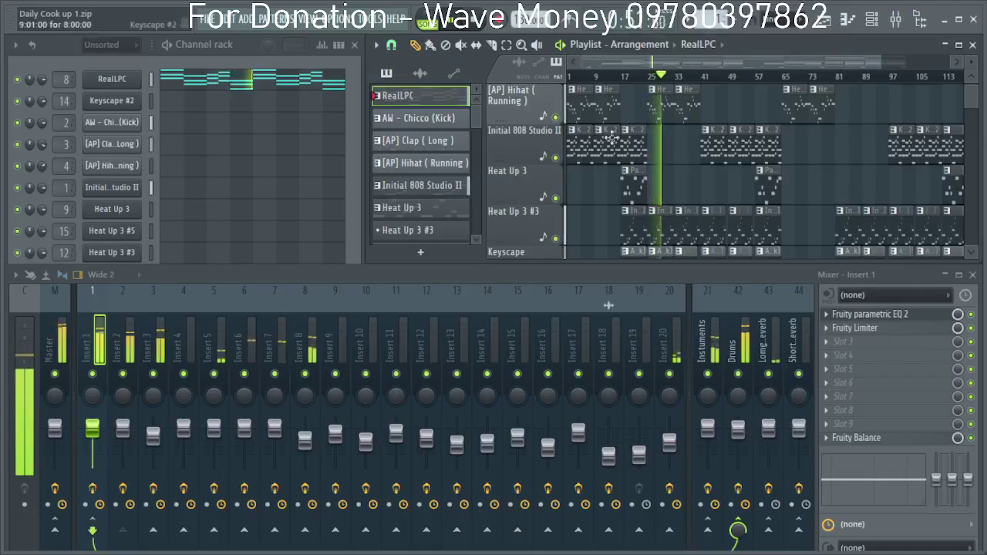
Pick the Heat Up 3 #4 pattern, find the Heat Up 3 #6 channel's mixer insert 20, and lower its volume to 50%.
{"action": "left_click", "coordinate": [651, 111]}
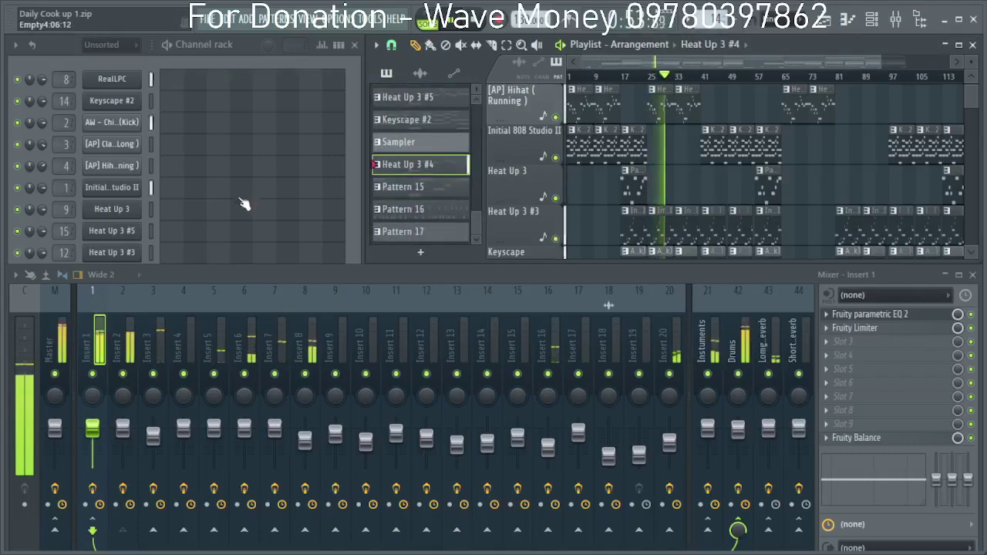
{"action": "left_click", "coordinate": [348, 225]}
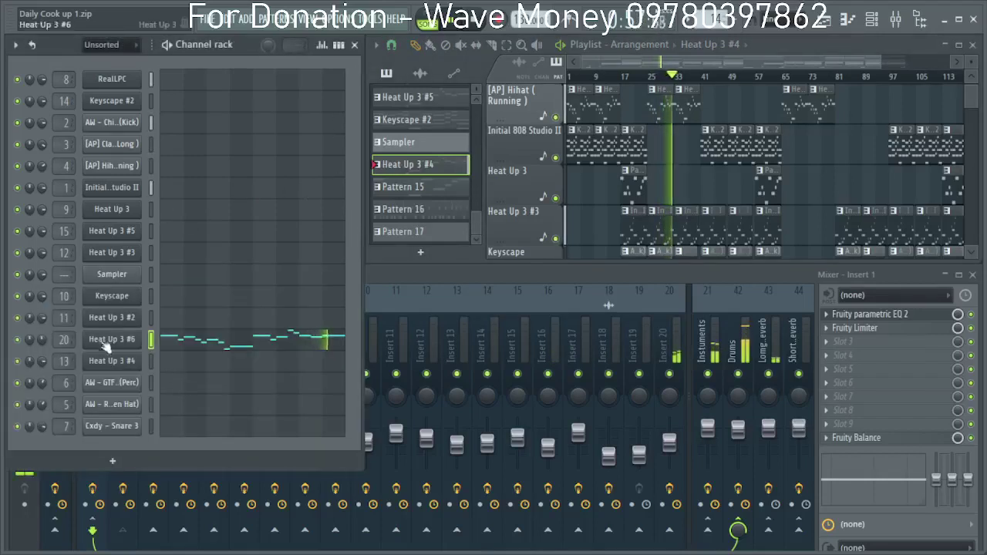
{"action": "double_click", "coordinate": [65, 339]}
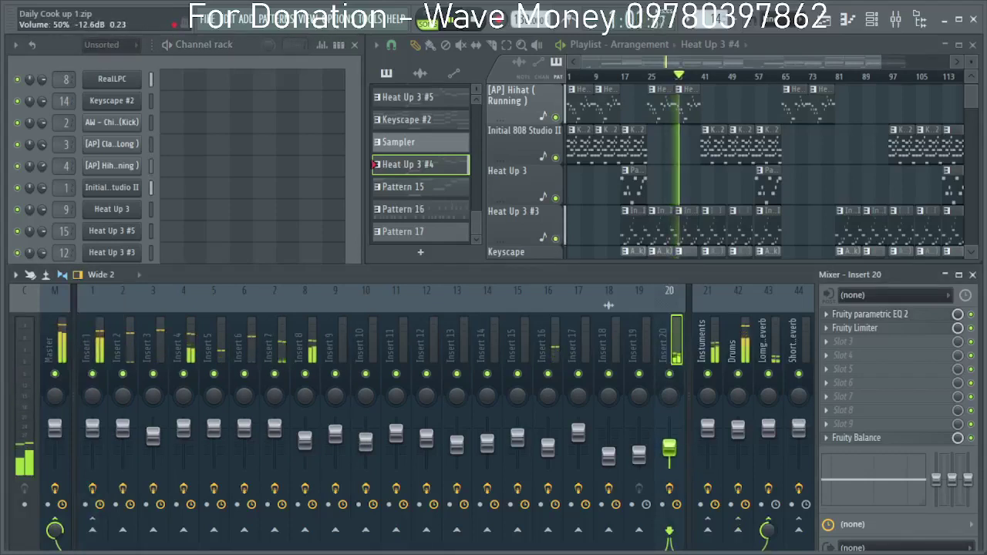
{"action": "left_click", "coordinate": [243, 57]}
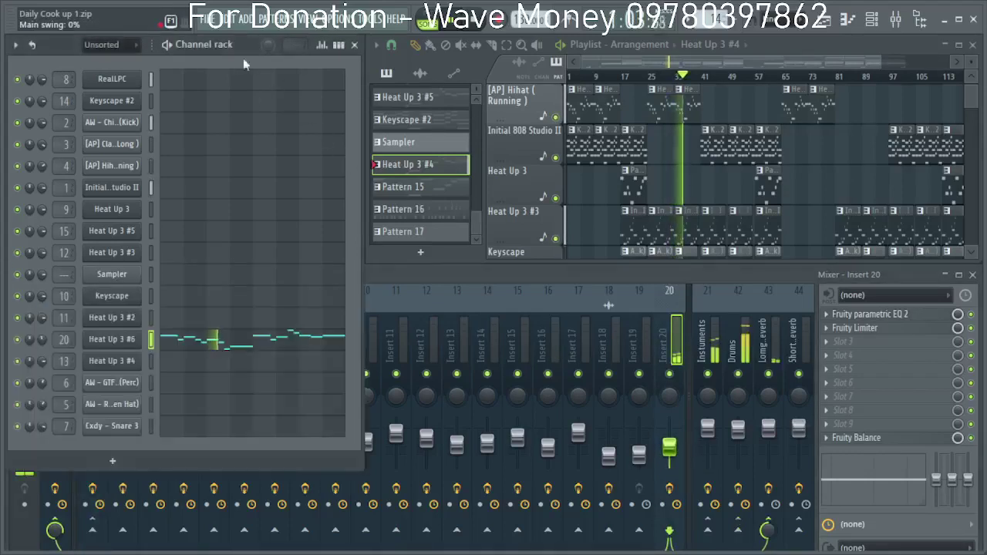
{"action": "left_click", "coordinate": [426, 279]}
Select the Keyscape #2 pattern from its clip on the Initial 808 Studio II track during playback.
{"action": "scroll", "coordinate": [818, 185], "scroll_direction": "down", "scroll_amount": 3}
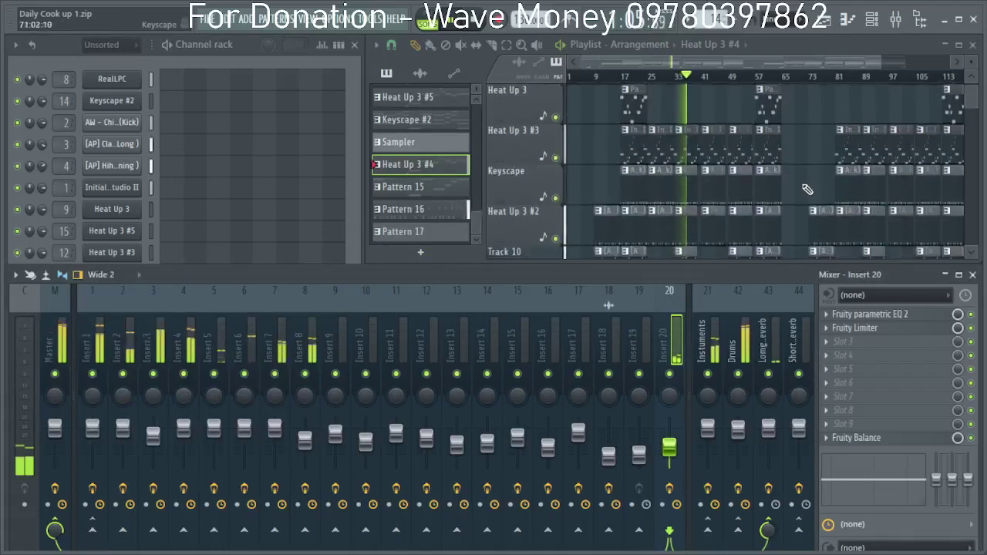
{"action": "scroll", "coordinate": [764, 183], "scroll_direction": "up", "scroll_amount": 4}
{"action": "left_click", "coordinate": [720, 195]}
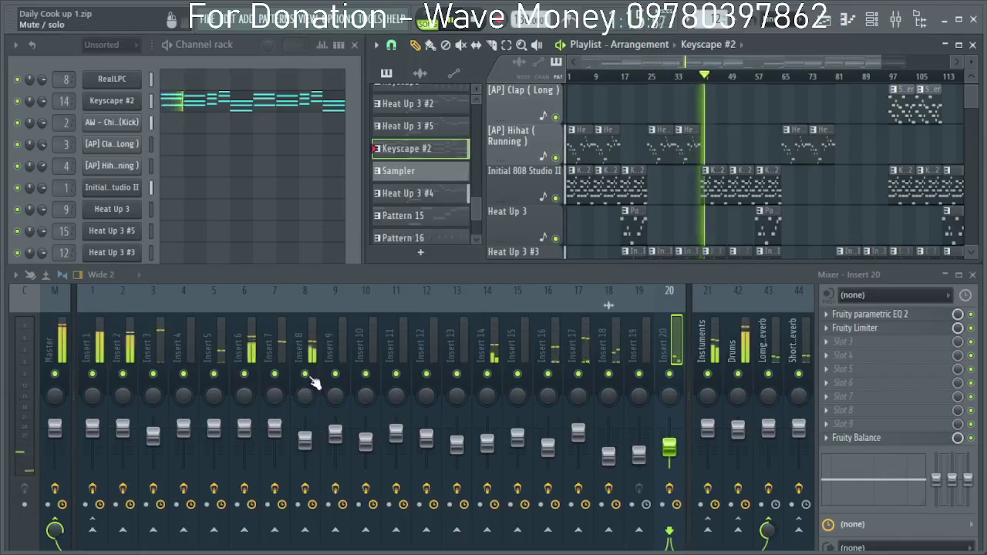
Fine-tune the volumes of mixer inserts 8 and 14 while the song plays.
{"action": "left_click_drag", "start_coordinate": [310, 439], "coordinate": [310, 440]}
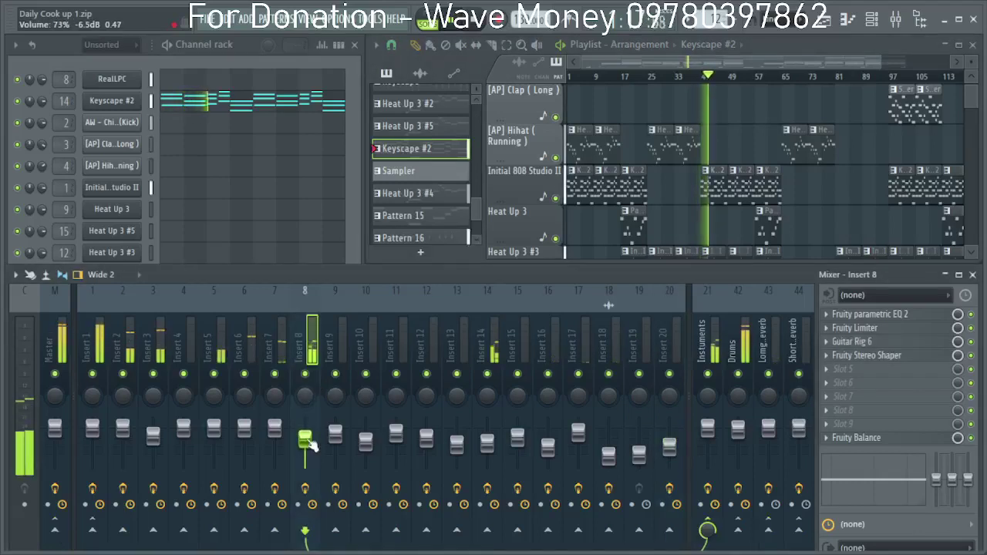
{"action": "left_click_drag", "start_coordinate": [489, 444], "coordinate": [489, 442]}
{"action": "left_click_drag", "start_coordinate": [308, 442], "coordinate": [307, 441]}
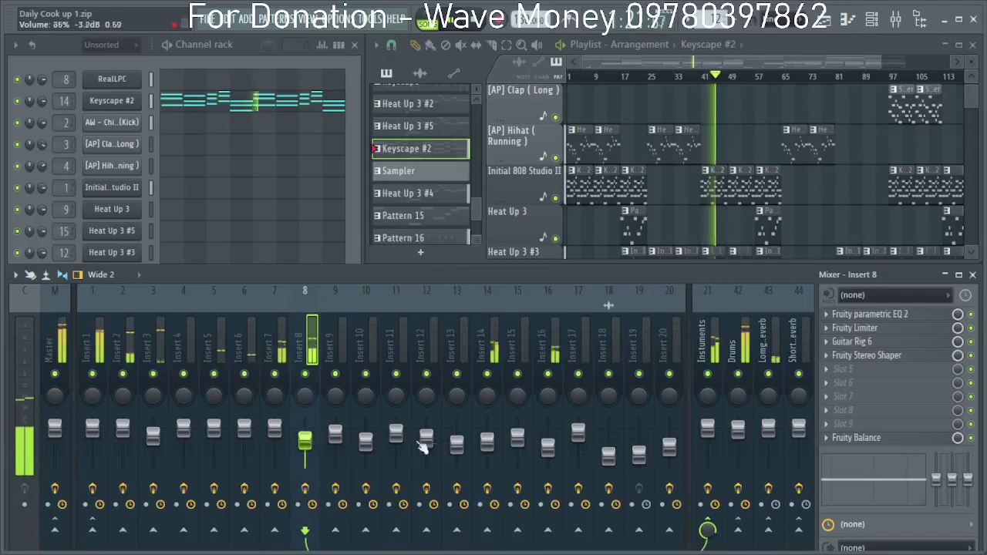
{"action": "left_click", "coordinate": [487, 442]}
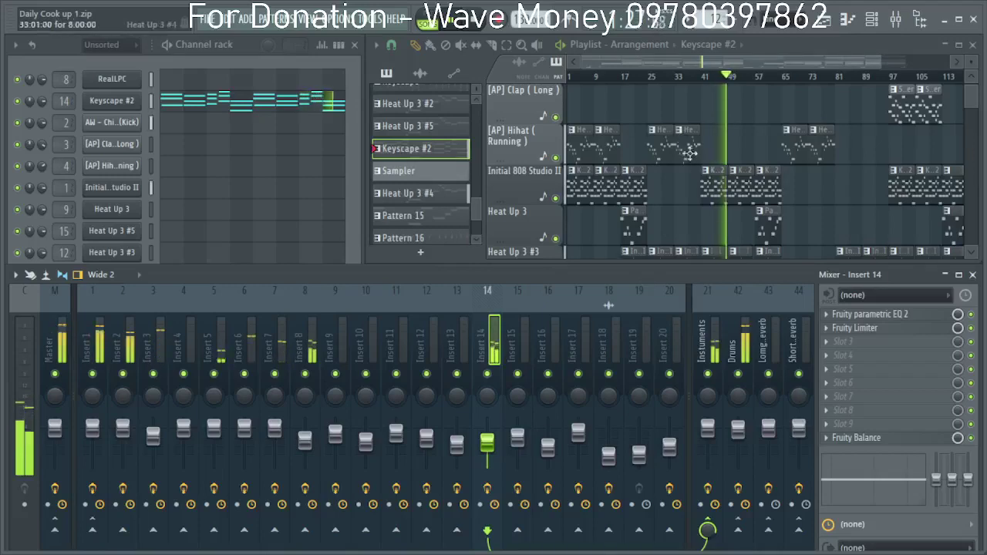
Examine the playlist tracks around the end of the section at bar 65 and the channel rack during playback.
{"action": "scroll", "coordinate": [694, 135], "scroll_direction": "down", "scroll_amount": 1}
{"action": "scroll", "coordinate": [766, 136], "scroll_direction": "up", "scroll_amount": 1}
{"action": "scroll", "coordinate": [764, 154], "scroll_direction": "down", "scroll_amount": 5}
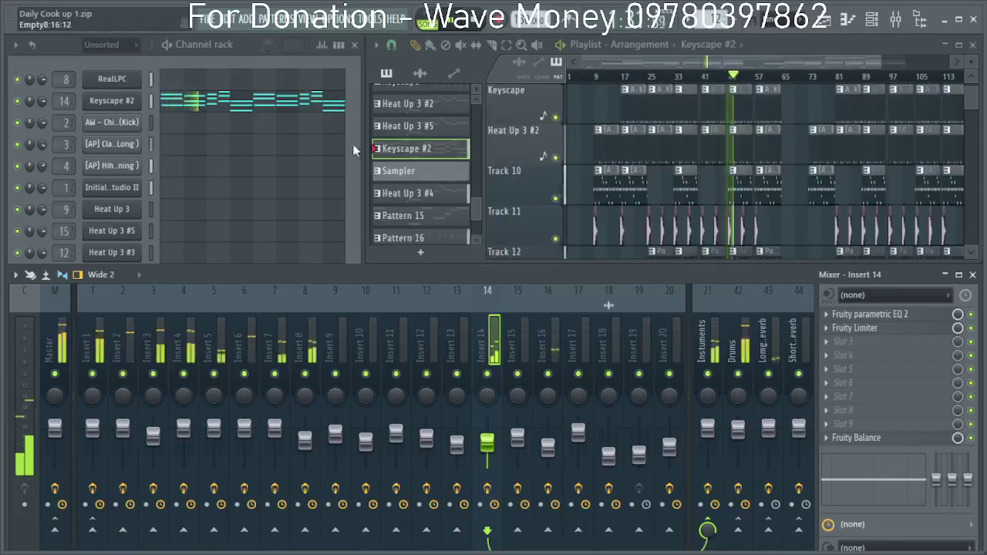
{"action": "left_click", "coordinate": [346, 188]}
{"action": "scroll", "coordinate": [42, 404], "scroll_direction": "down", "scroll_amount": 5}
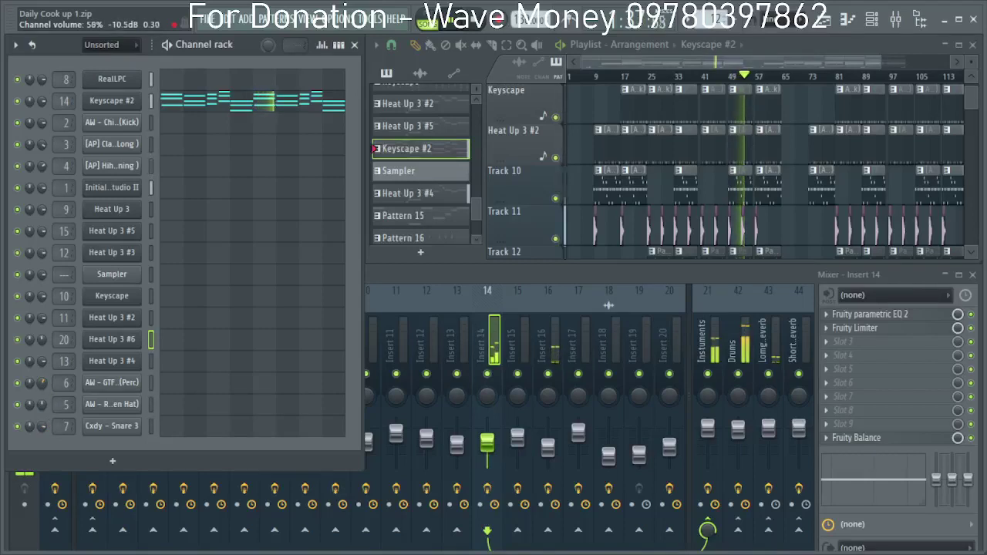
{"action": "left_click", "coordinate": [673, 272]}
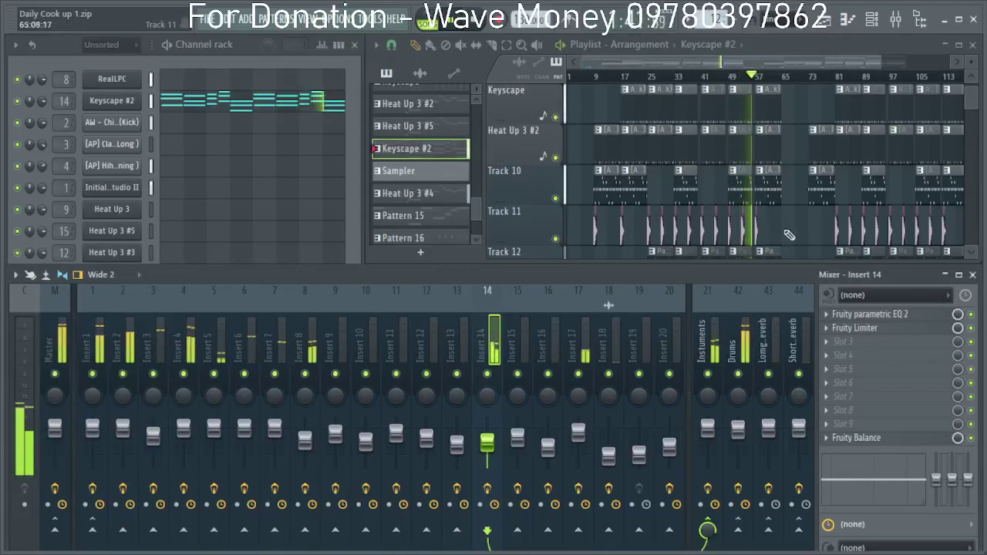
{"action": "scroll", "coordinate": [788, 235], "scroll_direction": "up", "scroll_amount": 5}
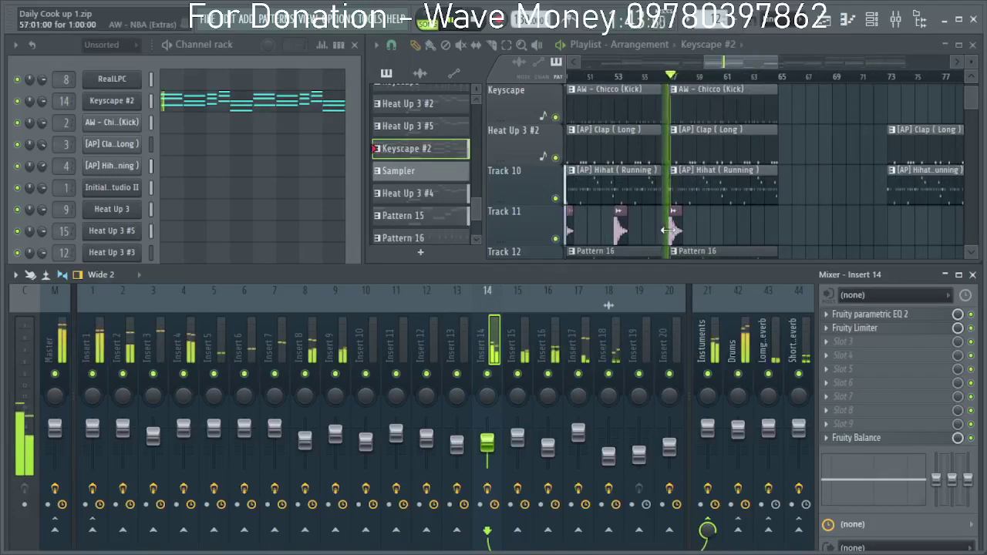
{"action": "scroll", "coordinate": [680, 232], "scroll_direction": "up", "scroll_amount": 3}
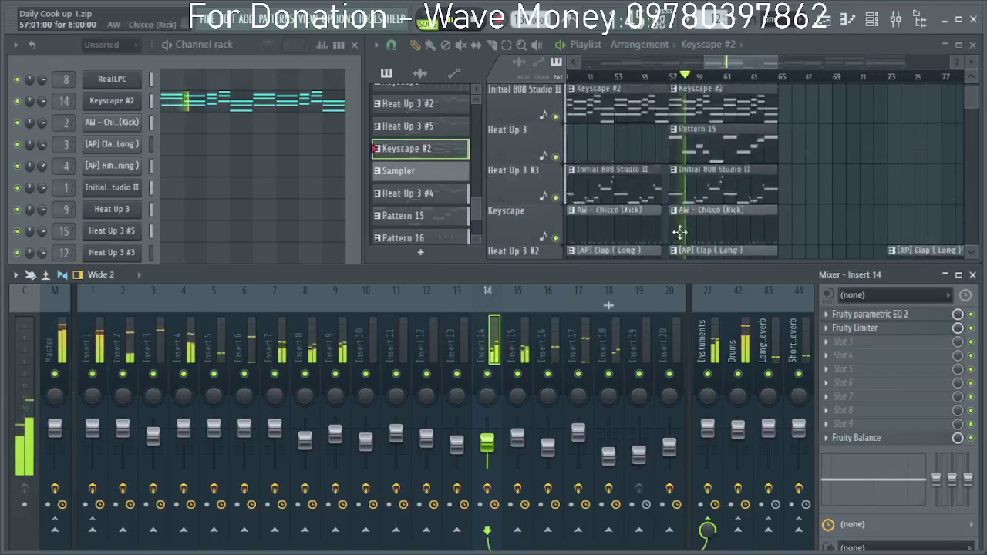
{"action": "scroll", "coordinate": [679, 232], "scroll_direction": "down", "scroll_amount": 6}
Maximize the playlist, select all clips from bar 65 onward, and move them four bars later to start at bar 69.
{"action": "double_click", "coordinate": [873, 46]}
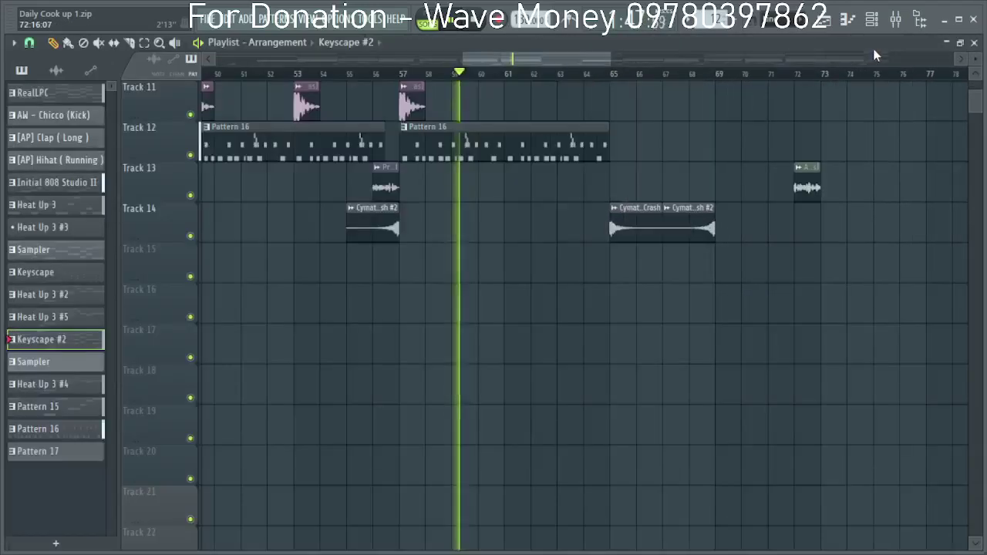
{"action": "scroll", "coordinate": [558, 242], "scroll_direction": "down", "scroll_amount": 6}
{"action": "scroll", "coordinate": [370, 316], "scroll_direction": "up", "scroll_amount": 8}
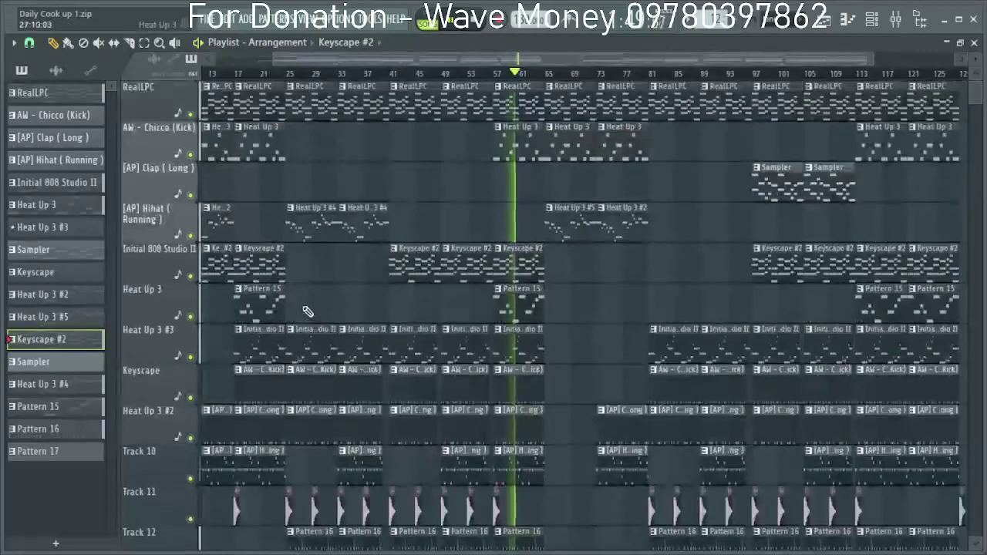
{"action": "scroll", "coordinate": [307, 311], "scroll_direction": "down", "scroll_amount": 2}
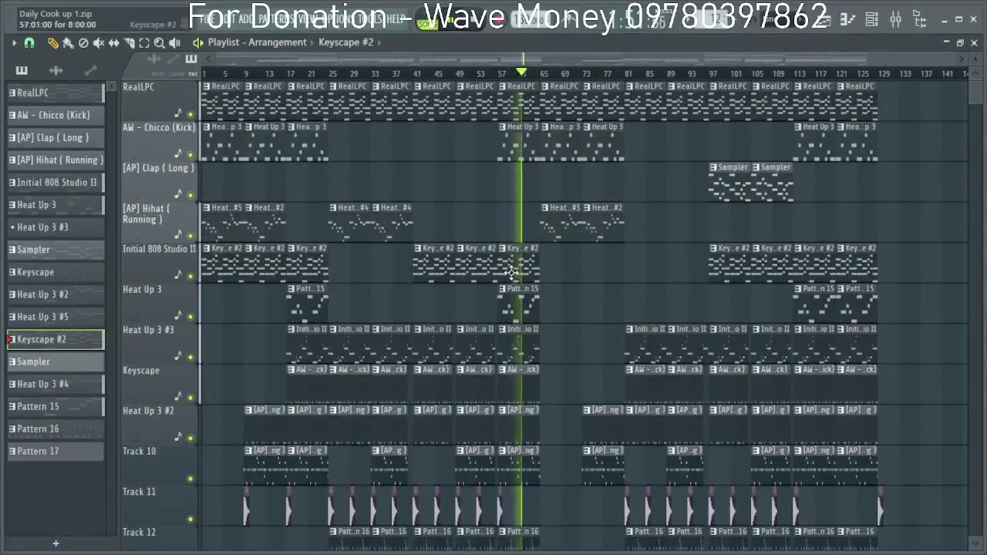
{"action": "scroll", "coordinate": [512, 273], "scroll_direction": "down", "scroll_amount": 6}
{"action": "left_click_drag", "start_coordinate": [917, 494], "coordinate": [562, 7]}
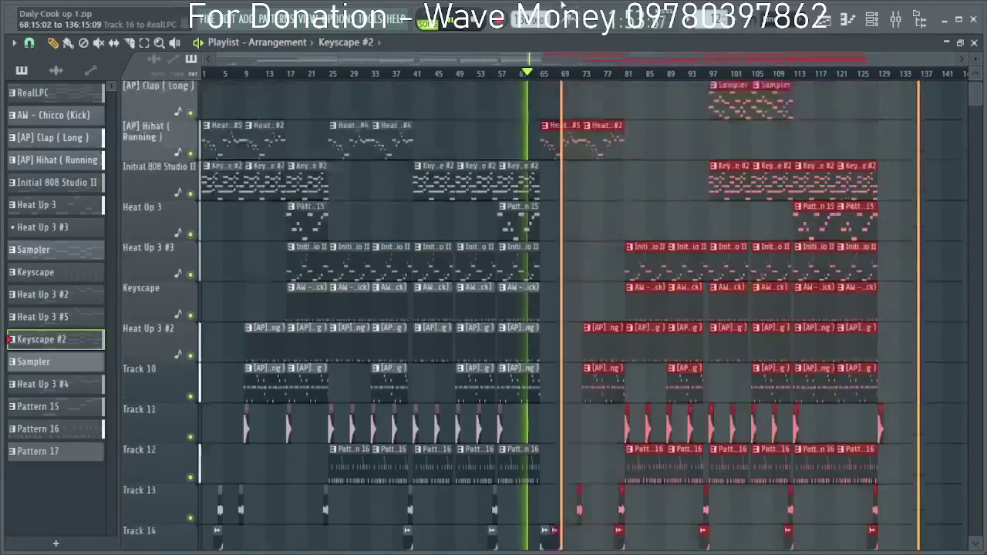
{"action": "scroll", "coordinate": [554, 106], "scroll_direction": "up", "scroll_amount": 2}
{"action": "scroll", "coordinate": [553, 105], "scroll_direction": "up", "scroll_amount": 6}
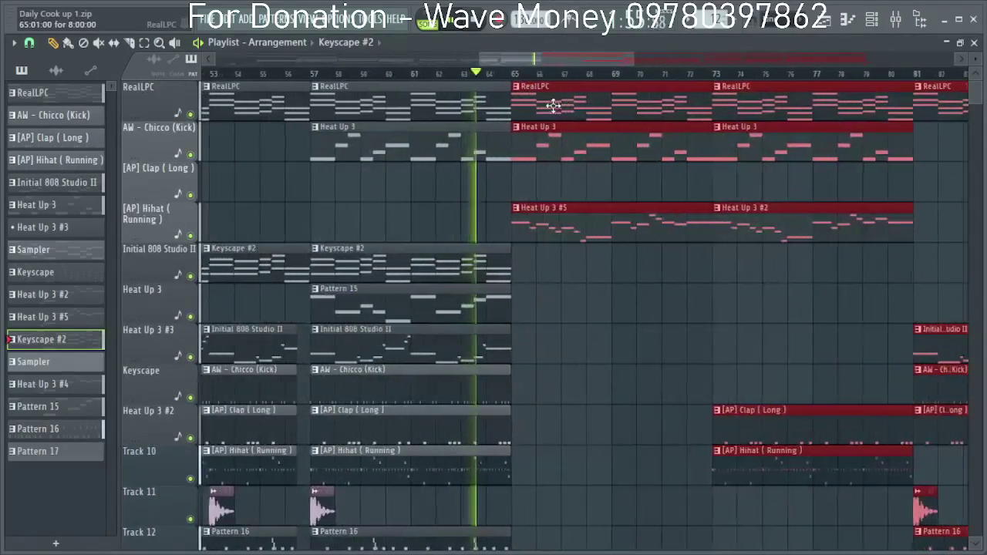
{"action": "left_click_drag", "start_coordinate": [554, 106], "coordinate": [652, 110]}
Stop playback and shift the same selected clips another four bars so they start at bar 73.
{"action": "scroll", "coordinate": [505, 229], "scroll_direction": "down", "scroll_amount": 2}
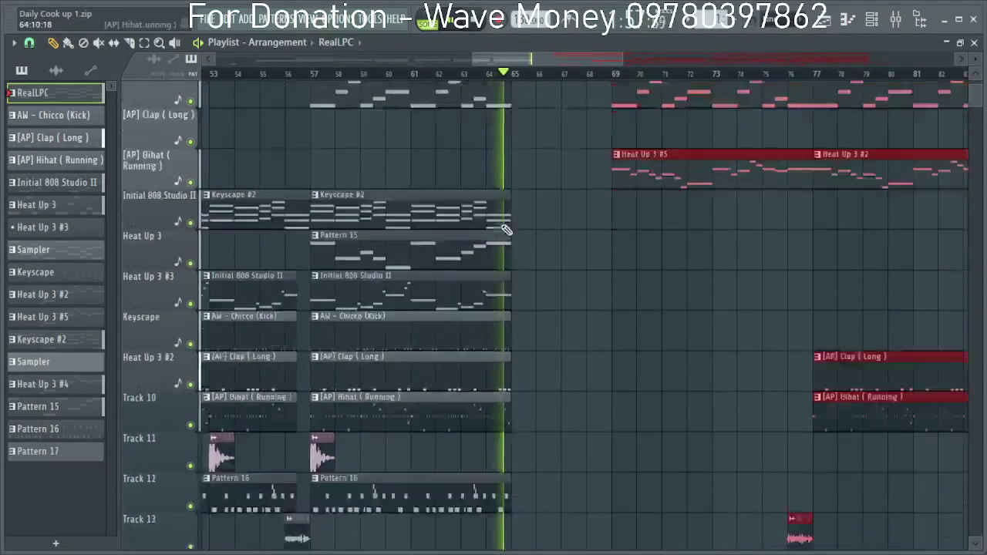
{"action": "scroll", "coordinate": [505, 229], "scroll_direction": "down", "scroll_amount": 4}
{"action": "left_click_drag", "start_coordinate": [601, 309], "coordinate": [388, 100]}
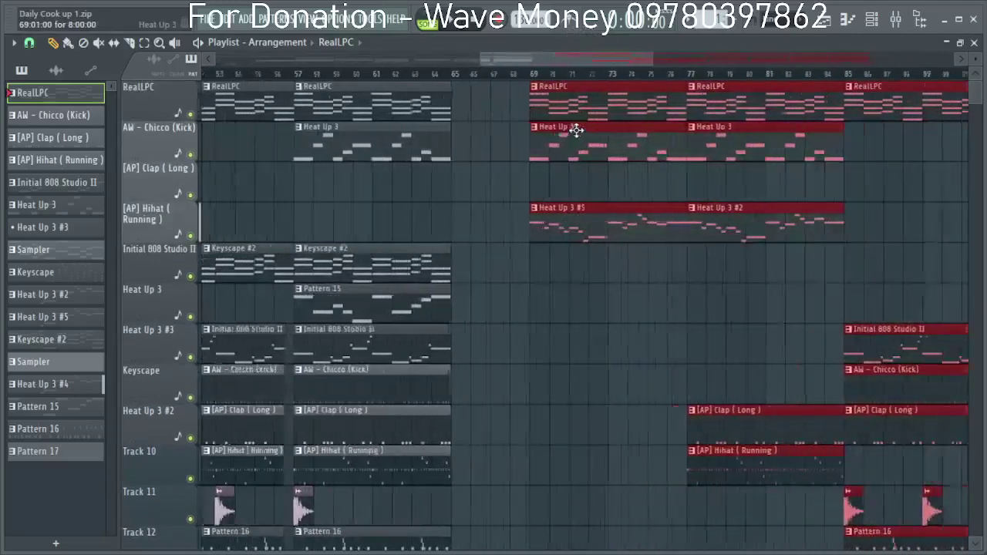
{"action": "left_click_drag", "start_coordinate": [576, 131], "coordinate": [611, 120]}
Select the clips of bars 57 to 65 on all tracks and duplicate them into the gap at bars 65 to 73.
{"action": "scroll", "coordinate": [605, 122], "scroll_direction": "up", "scroll_amount": 1}
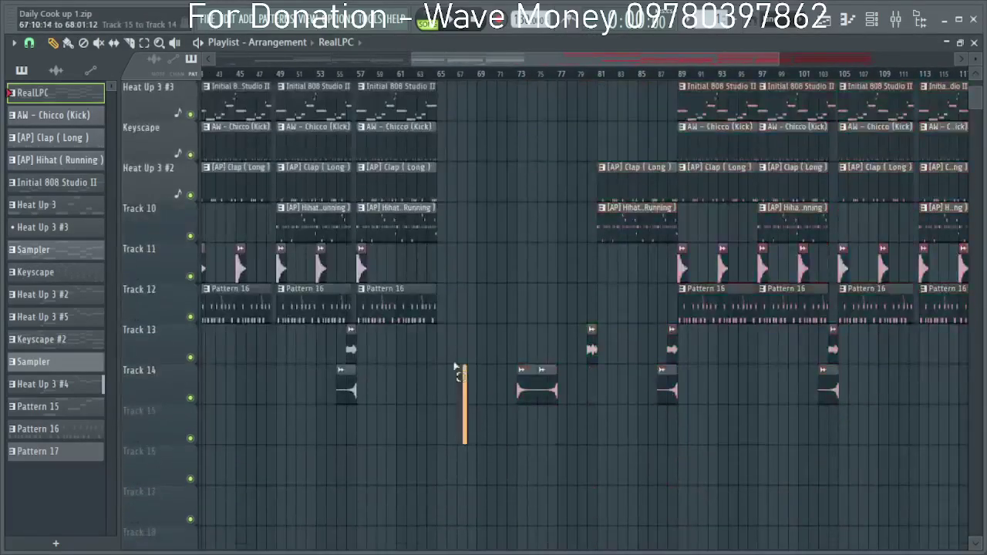
{"action": "left_click_drag", "start_coordinate": [455, 367], "coordinate": [357, 4]}
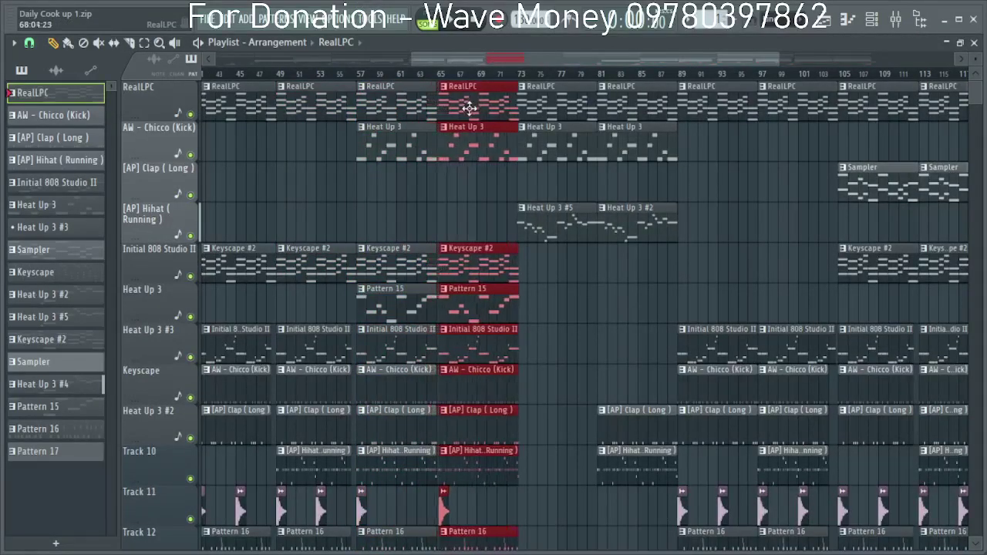
{"action": "scroll", "coordinate": [469, 108], "scroll_direction": "up", "scroll_amount": 3}
{"action": "left_click_drag", "start_coordinate": [461, 114], "coordinate": [458, 115]}
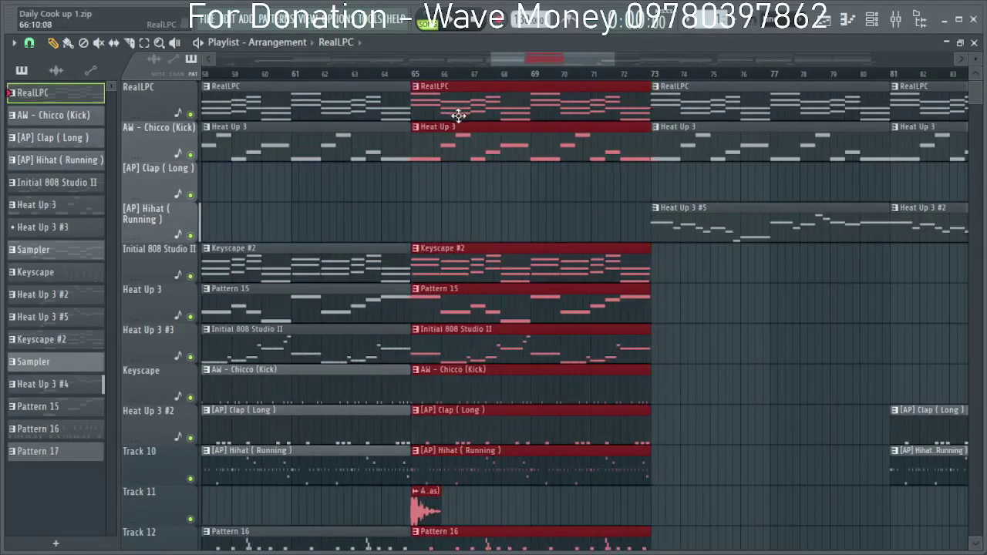
Select the arrangement's clips from bar 25 onward and move them eight bars later to start at bar 33.
{"action": "scroll", "coordinate": [360, 137], "scroll_direction": "down", "scroll_amount": 10}
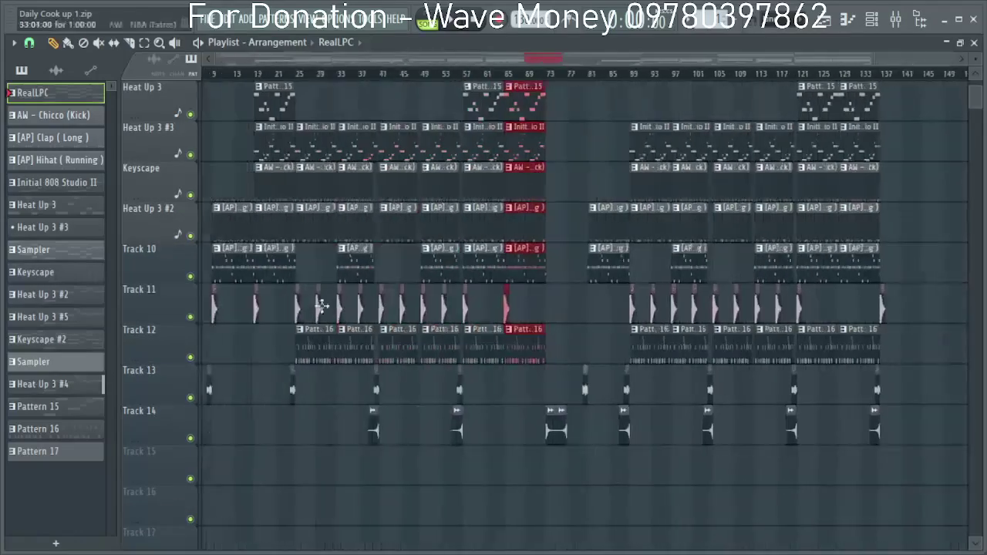
{"action": "scroll", "coordinate": [239, 289], "scroll_direction": "up", "scroll_amount": 5}
{"action": "scroll", "coordinate": [262, 247], "scroll_direction": "down", "scroll_amount": 4}
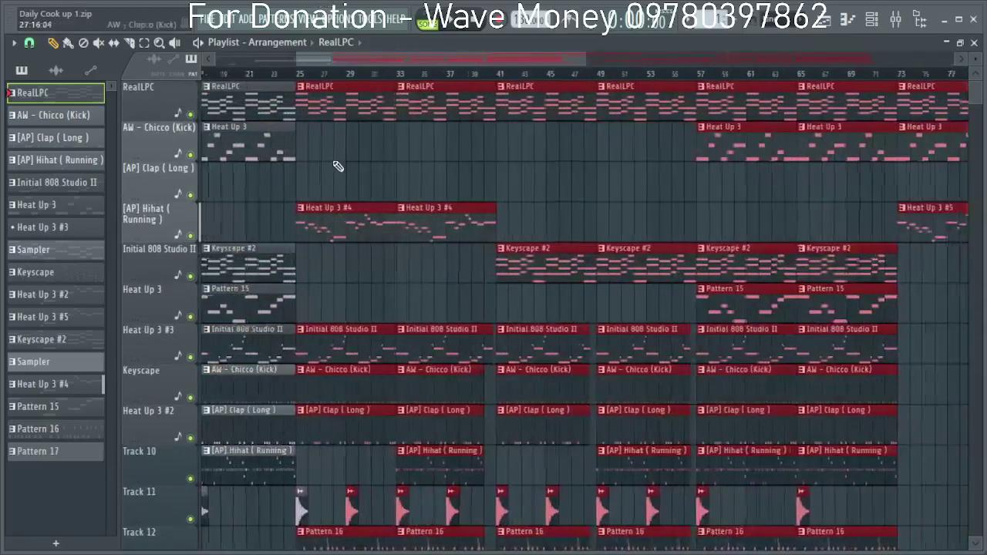
{"action": "scroll", "coordinate": [338, 166], "scroll_direction": "up", "scroll_amount": 2}
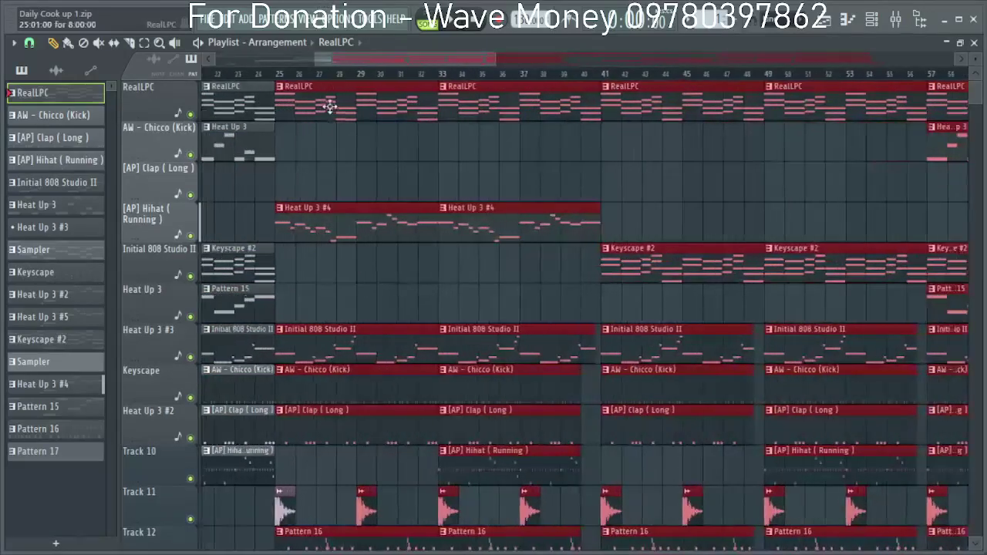
{"action": "scroll", "coordinate": [357, 373], "scroll_direction": "down", "scroll_amount": 5}
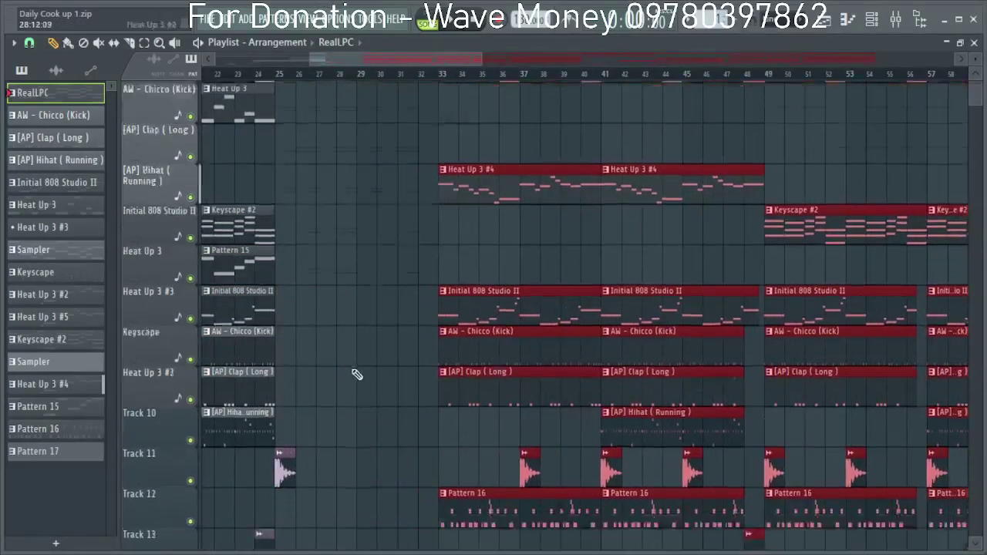
Clear the selection and move the AW - NBA (Extras) clip left at bar 25 on Track 11 to bar 33.
{"action": "scroll", "coordinate": [351, 343], "scroll_direction": "down", "scroll_amount": 4}
{"action": "left_click", "coordinate": [353, 388], "text": "ctrl"}
{"action": "scroll", "coordinate": [340, 351], "scroll_direction": "up", "scroll_amount": 4}
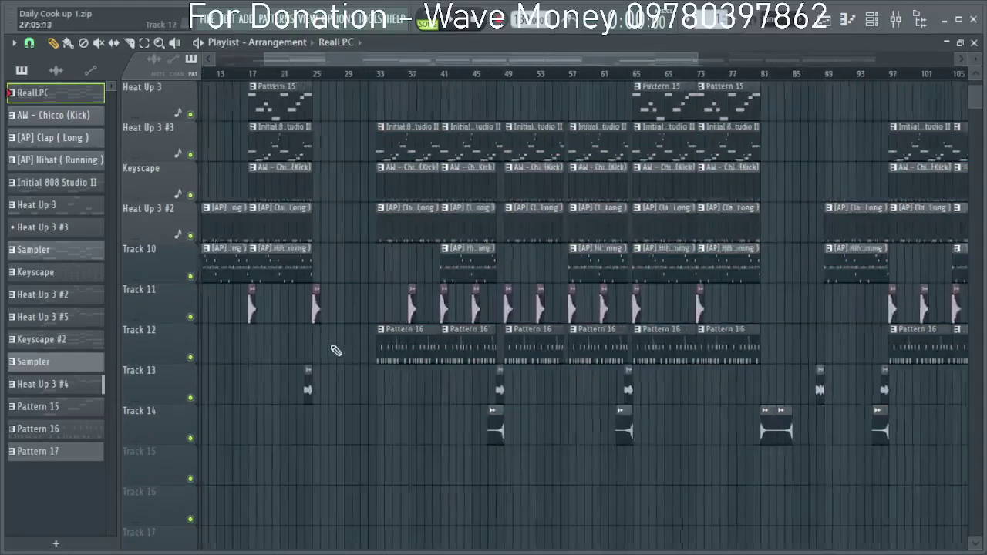
{"action": "left_click", "coordinate": [453, 304]}
Duplicate the clips of bars 17 to 25 into bars 25 to 33 and pick the RealLPC pattern.
{"action": "scroll", "coordinate": [186, 389], "scroll_direction": "down", "scroll_amount": 4}
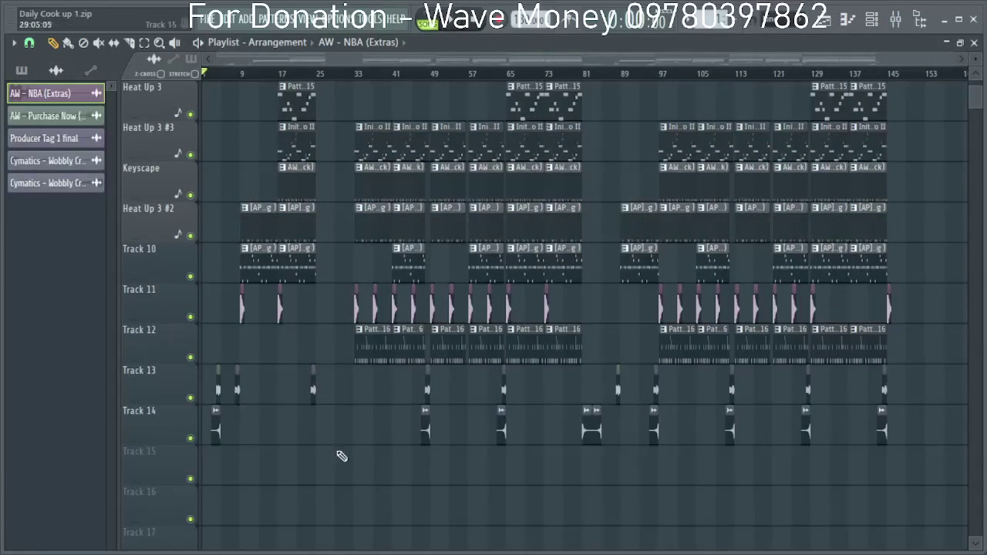
{"action": "left_click_drag", "start_coordinate": [340, 458], "coordinate": [327, 114]}
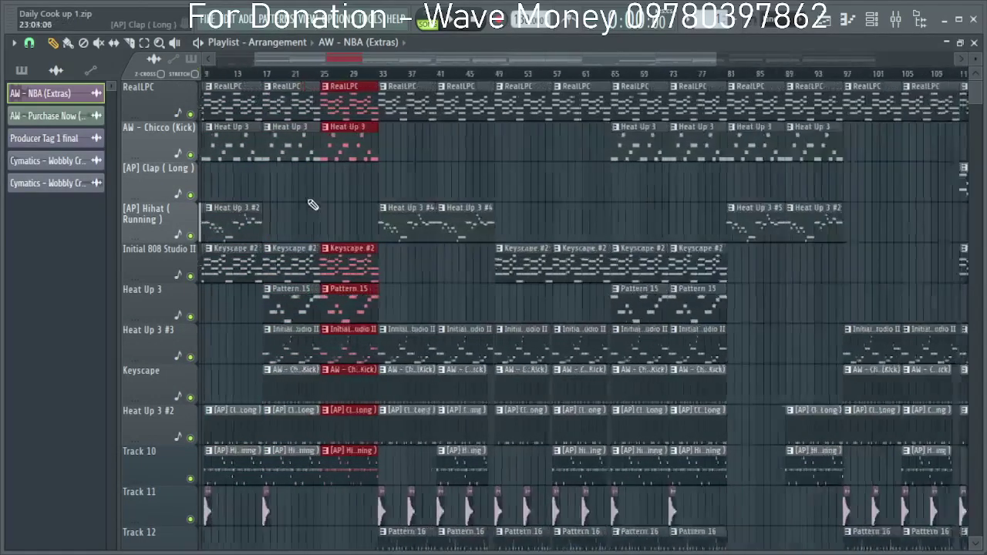
{"action": "scroll", "coordinate": [314, 193], "scroll_direction": "up", "scroll_amount": 3}
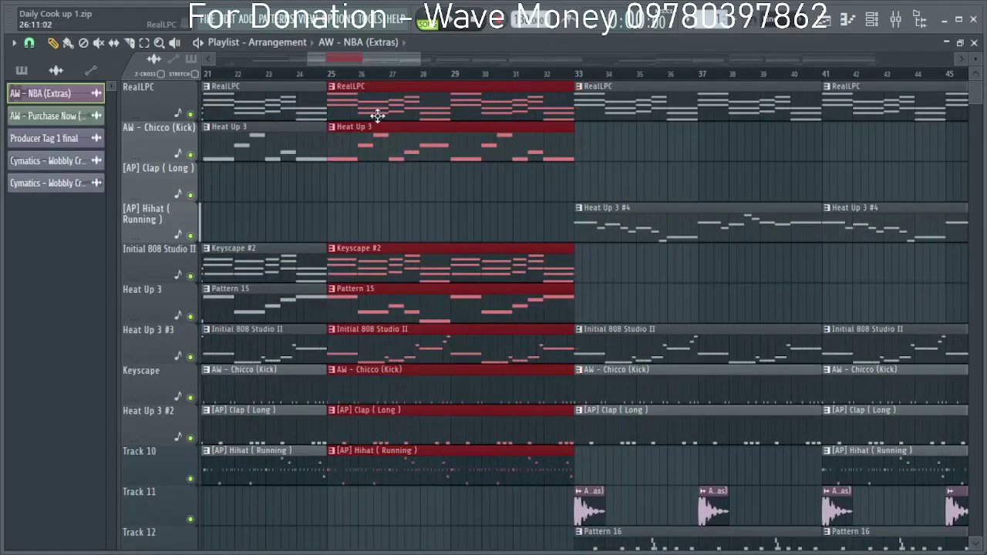
{"action": "left_click", "coordinate": [378, 115]}
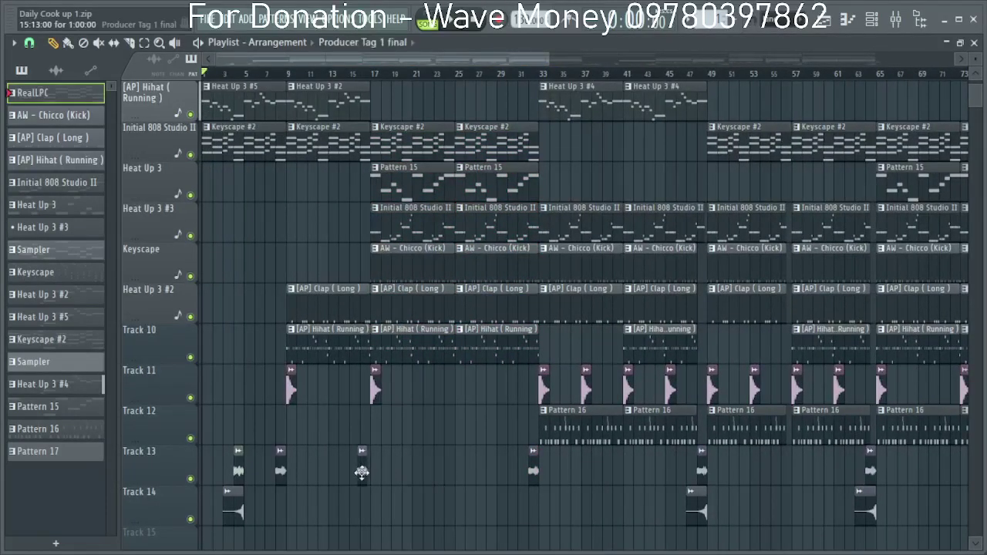
Align the Producer Tag 1 final clip to bar 16 on Track 13 and place an AW - NBA (Extras) clip at bar 25 on Track 11.
{"action": "left_click", "coordinate": [363, 472]}
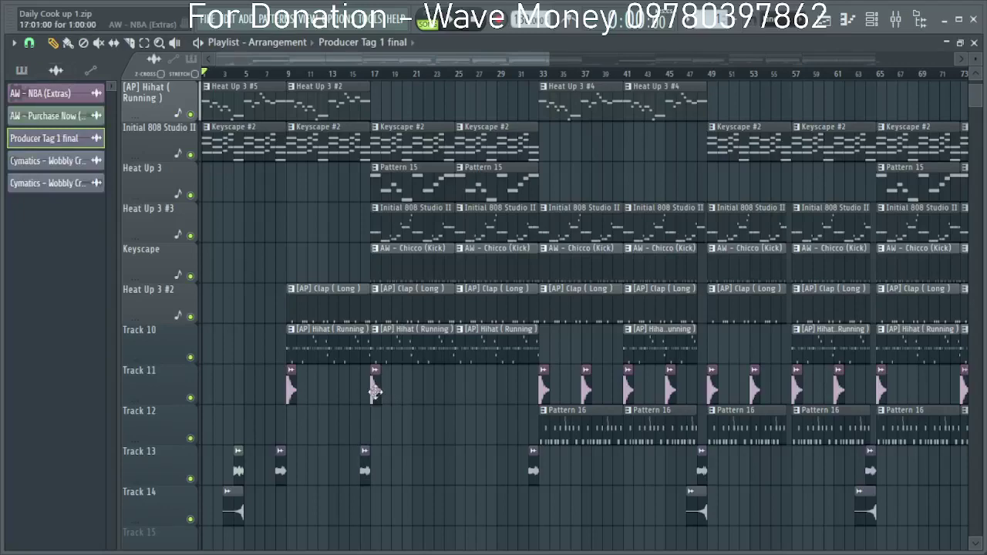
{"action": "left_click", "coordinate": [375, 392]}
{"action": "scroll", "coordinate": [456, 402], "scroll_direction": "up", "scroll_amount": 3}
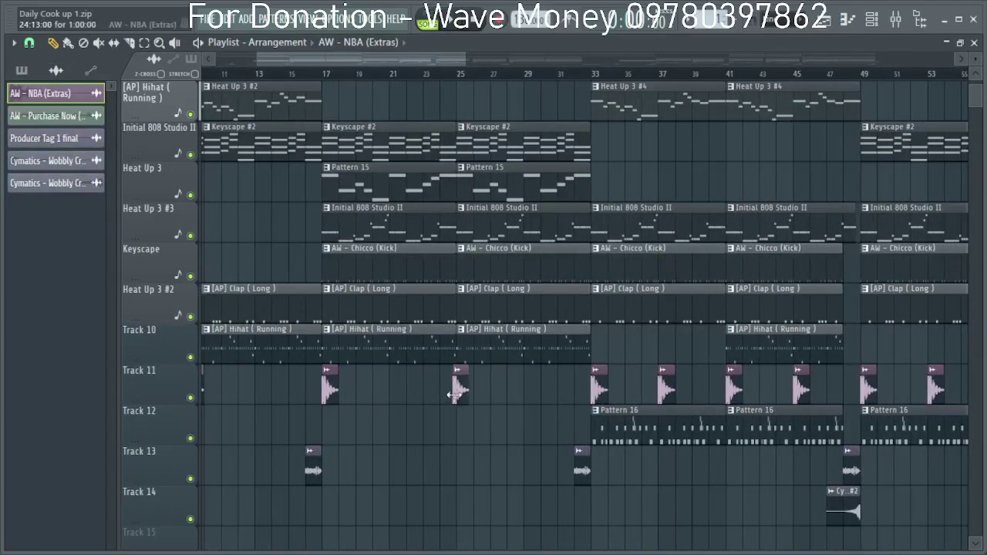
{"action": "scroll", "coordinate": [443, 401], "scroll_direction": "down", "scroll_amount": 4}
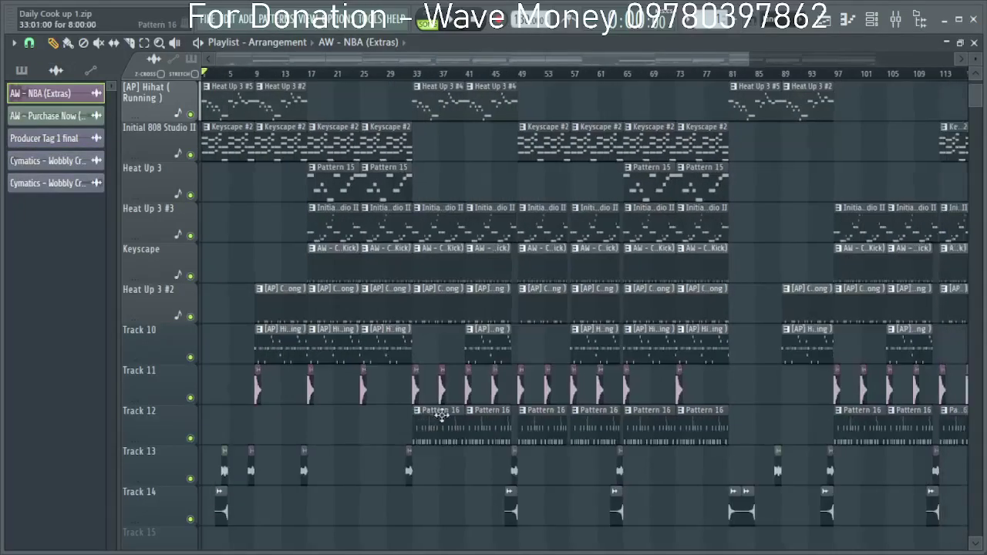
{"action": "scroll", "coordinate": [590, 402], "scroll_direction": "up", "scroll_amount": 3}
{"action": "scroll", "coordinate": [563, 394], "scroll_direction": "down", "scroll_amount": 3}
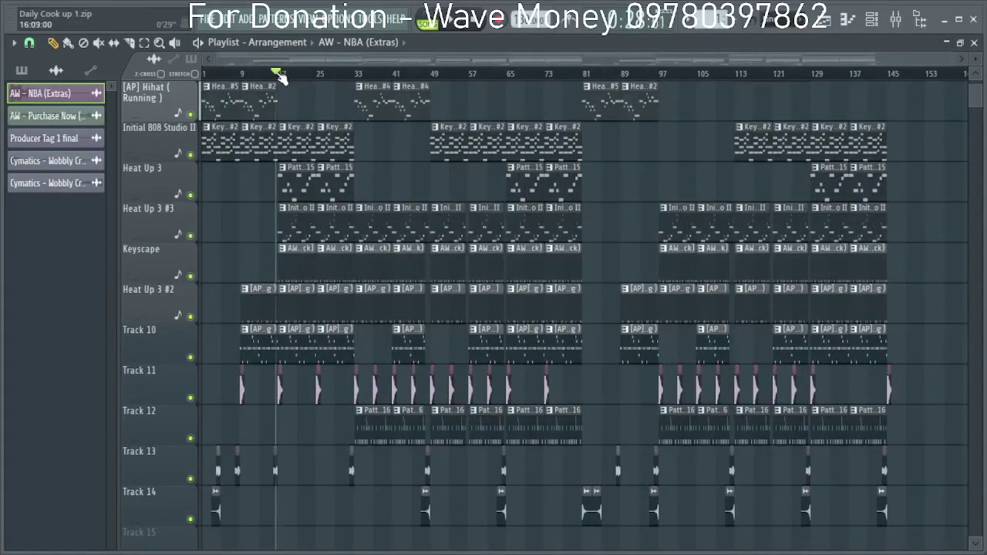
Play from just before bar 17 and place two Sampler pattern clips on the [AP] Clap ( Long ) track, at bar 17 and about bar 25.
{"action": "key", "text": "space"}
{"action": "scroll", "coordinate": [258, 335], "scroll_direction": "up", "scroll_amount": 3}
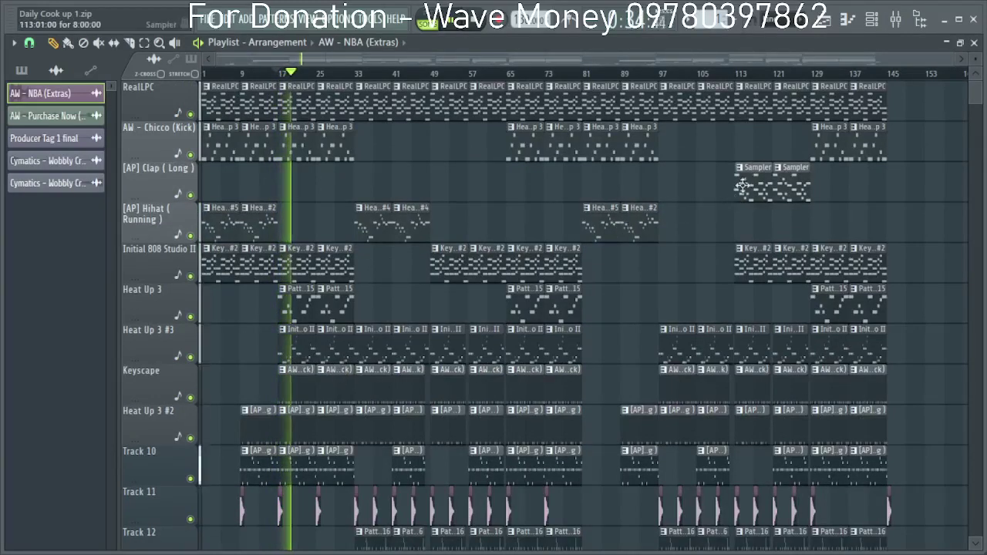
{"action": "left_click", "coordinate": [743, 186]}
{"action": "scroll", "coordinate": [294, 184], "scroll_direction": "up", "scroll_amount": 2}
{"action": "scroll", "coordinate": [289, 185], "scroll_direction": "up", "scroll_amount": 1}
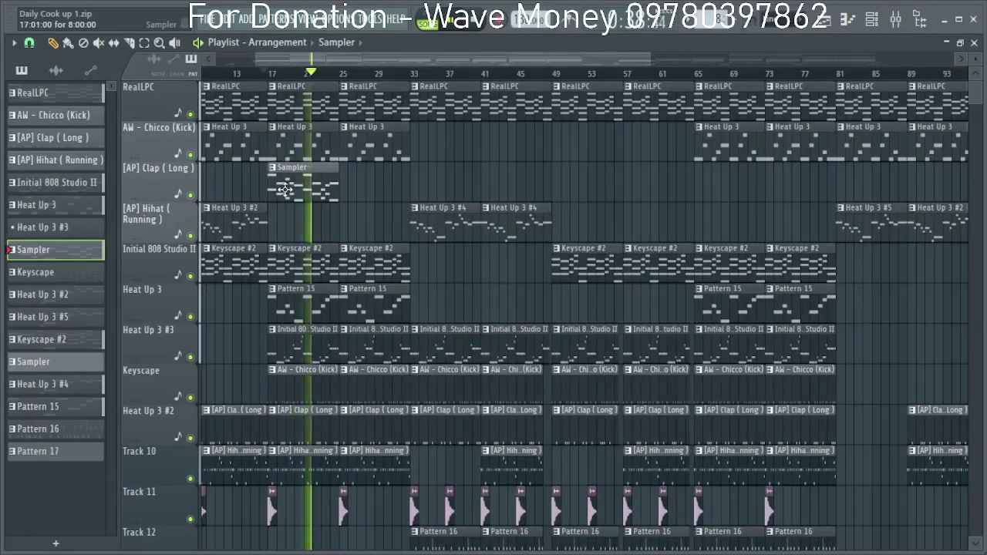
{"action": "scroll", "coordinate": [322, 183], "scroll_direction": "up", "scroll_amount": 2}
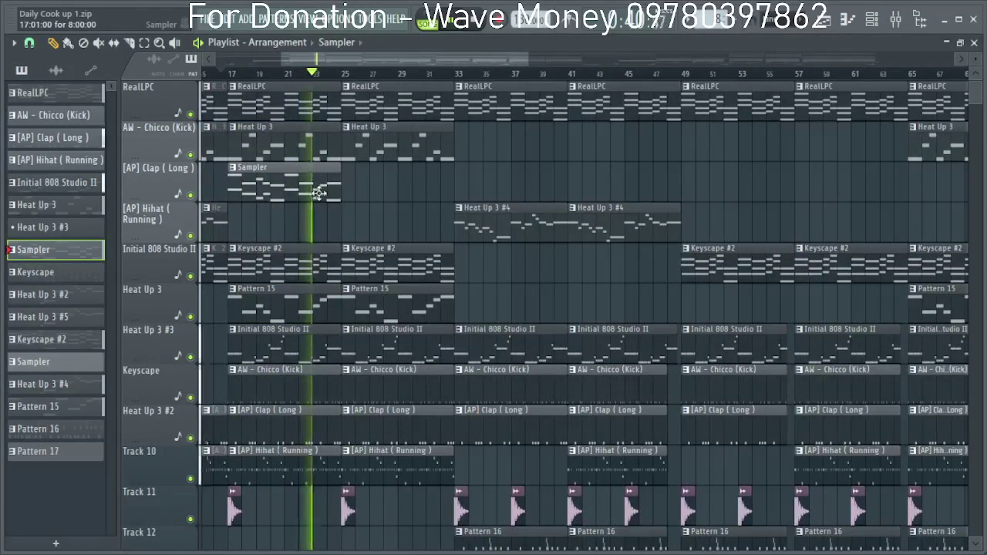
{"action": "left_click", "coordinate": [348, 192]}
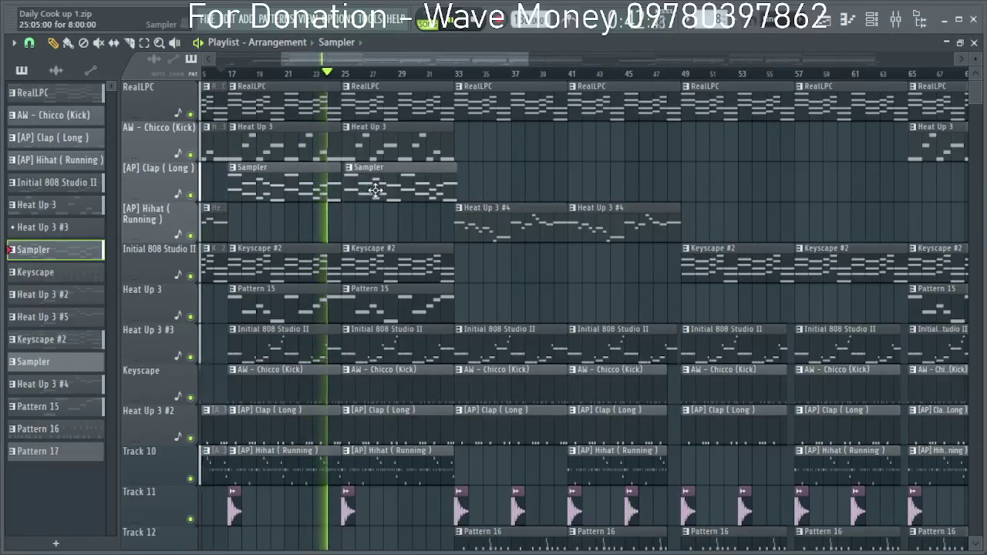
Place two Sampler pattern clips on the [AP] Clap ( Long ) track, at bars 129 and 137.
{"action": "scroll", "coordinate": [364, 189], "scroll_direction": "down", "scroll_amount": 4}
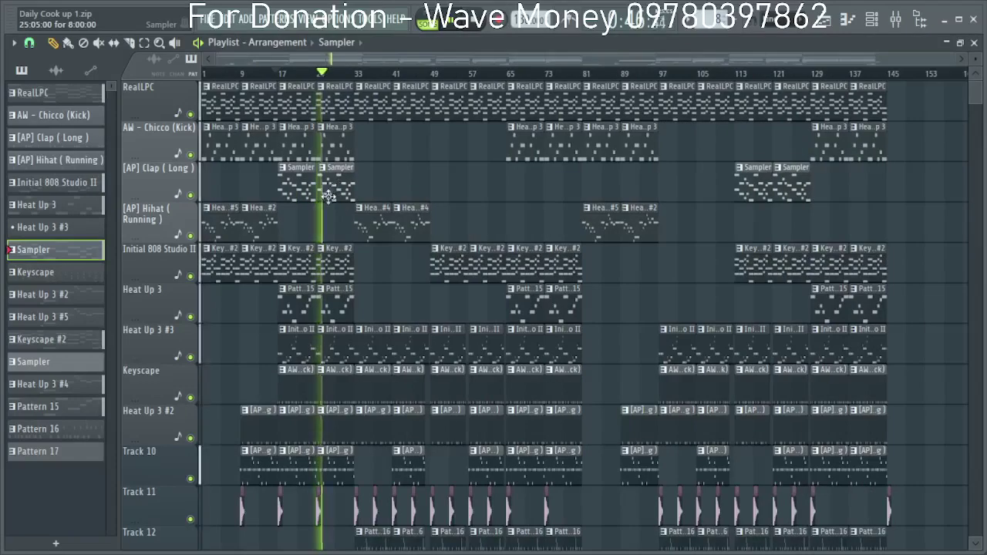
{"action": "scroll", "coordinate": [329, 196], "scroll_direction": "up", "scroll_amount": 5}
{"action": "scroll", "coordinate": [330, 197], "scroll_direction": "down", "scroll_amount": 5}
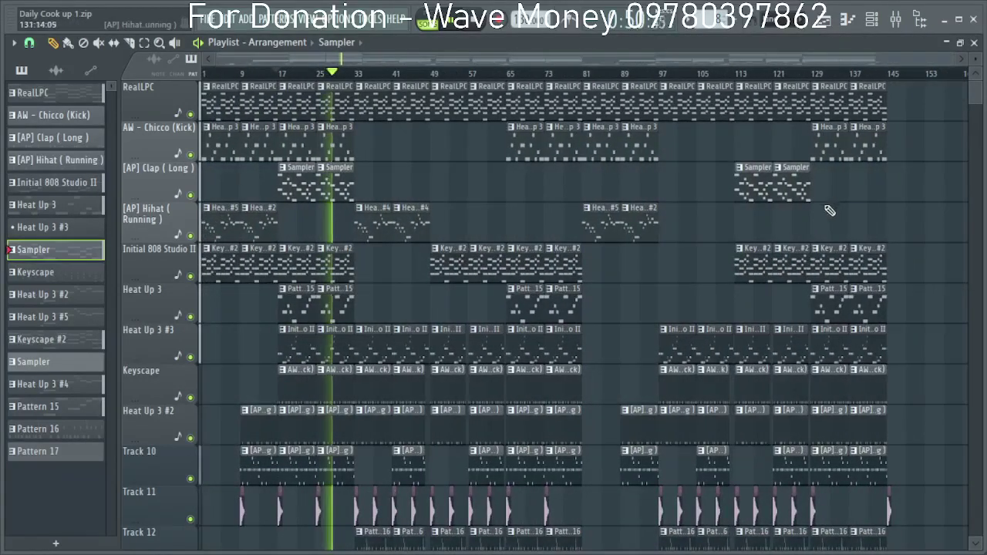
{"action": "scroll", "coordinate": [802, 197], "scroll_direction": "up", "scroll_amount": 4}
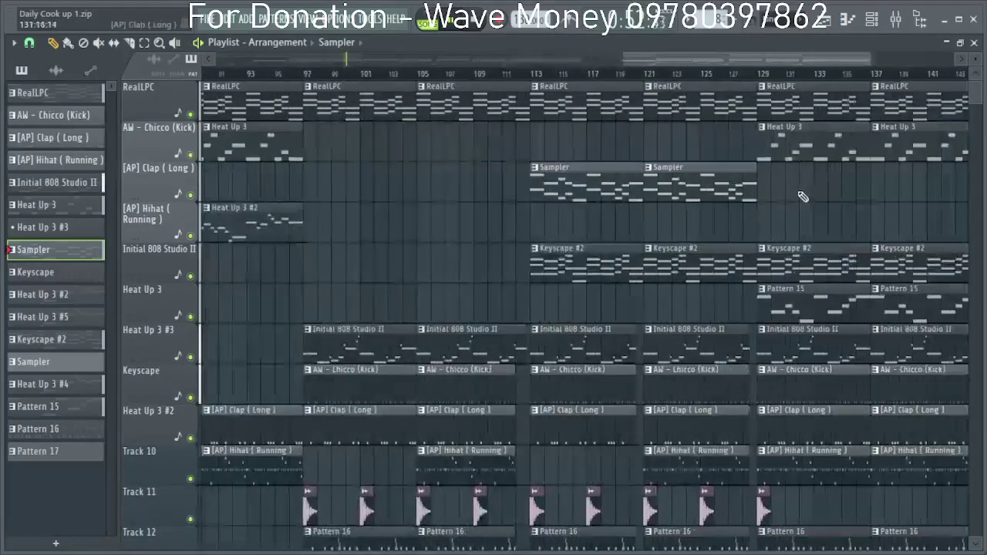
{"action": "left_click_drag", "start_coordinate": [803, 197], "coordinate": [793, 183]}
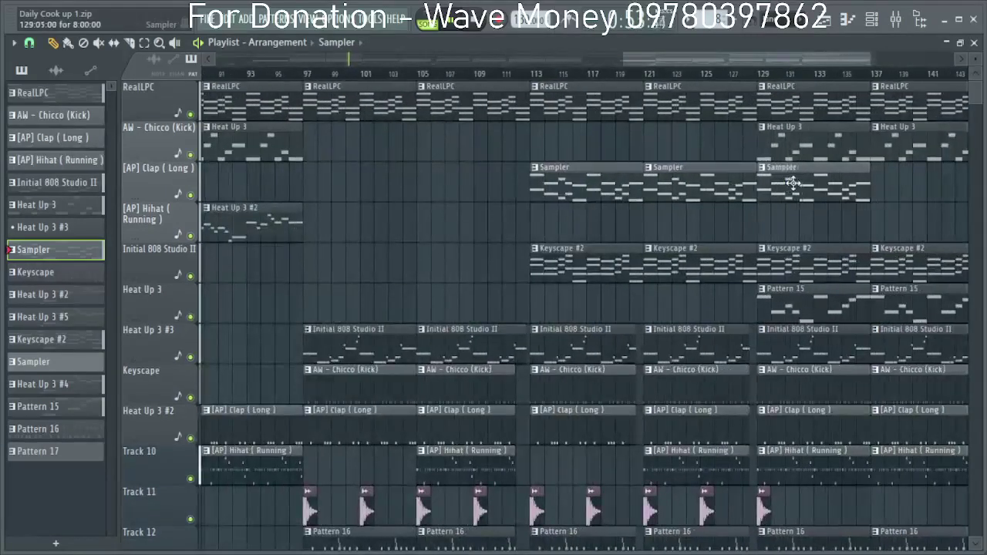
{"action": "left_click", "coordinate": [883, 194]}
Delete the Sampler clips at bars 113 and 121 and place Heat Up 3 #4 clips there on the [AP] Hihat ( Running ) track.
{"action": "scroll", "coordinate": [756, 193], "scroll_direction": "down", "scroll_amount": 4}
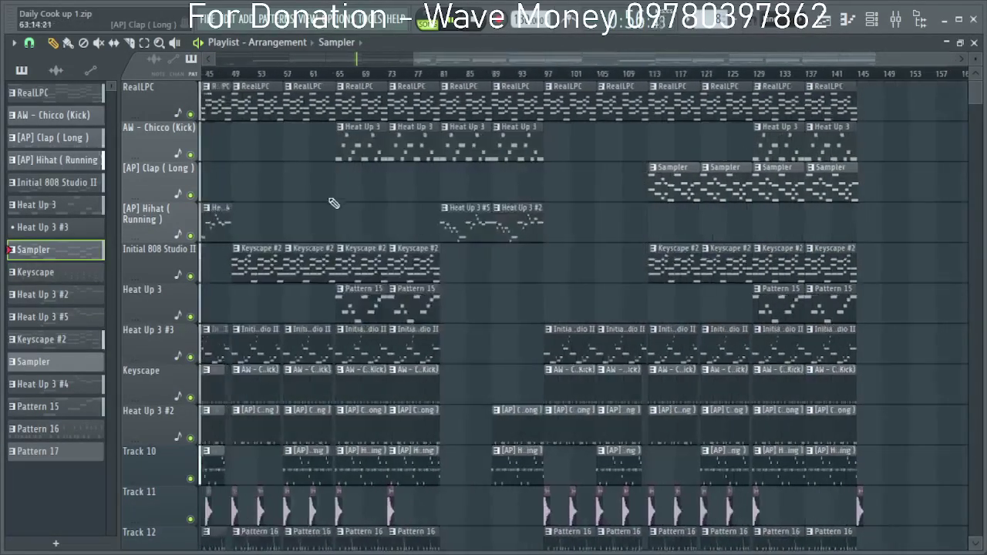
{"action": "scroll", "coordinate": [416, 244], "scroll_direction": "up", "scroll_amount": 2}
{"action": "left_click", "coordinate": [406, 229]}
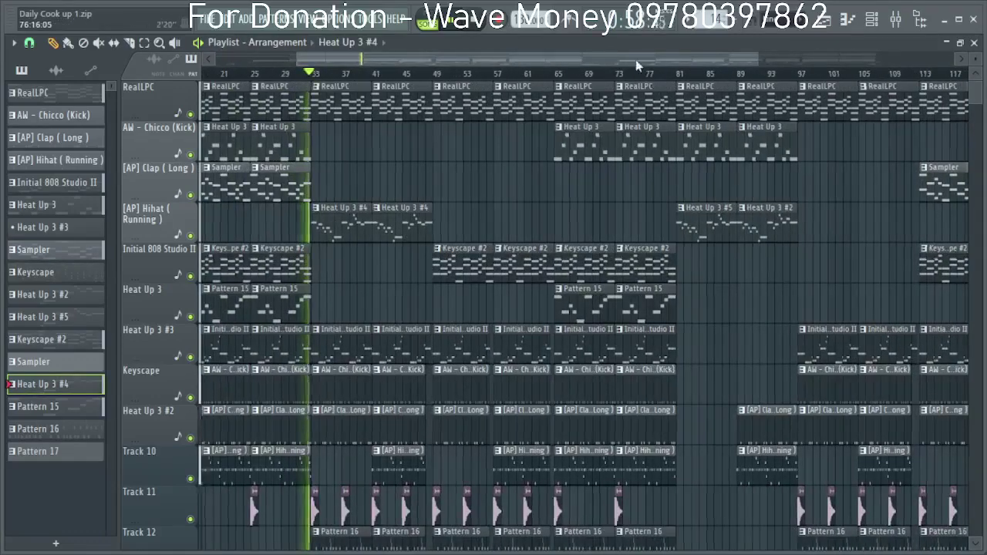
{"action": "left_click_drag", "start_coordinate": [636, 59], "coordinate": [774, 103]}
{"action": "scroll", "coordinate": [705, 262], "scroll_direction": "up", "scroll_amount": 2}
{"action": "right_click", "coordinate": [700, 183]}
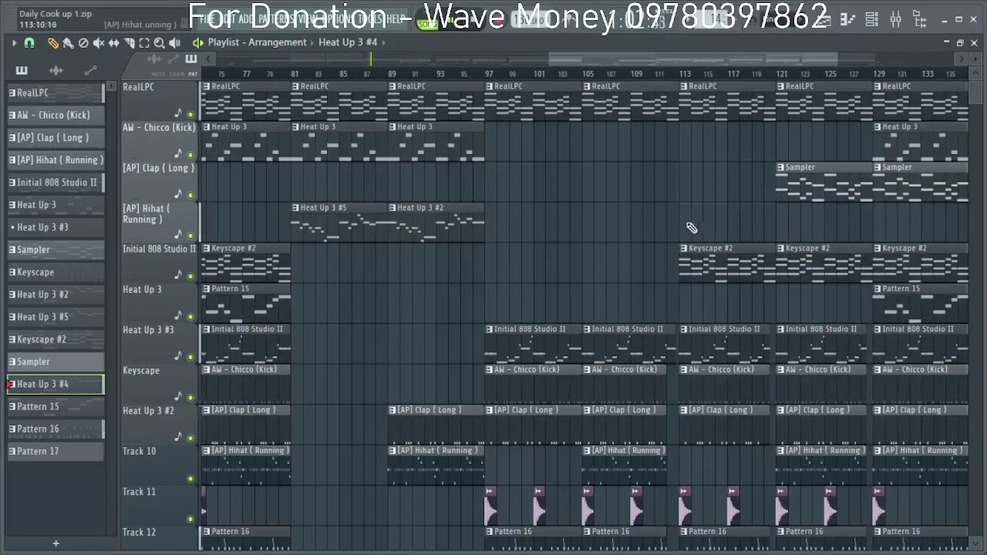
{"action": "left_click", "coordinate": [679, 222]}
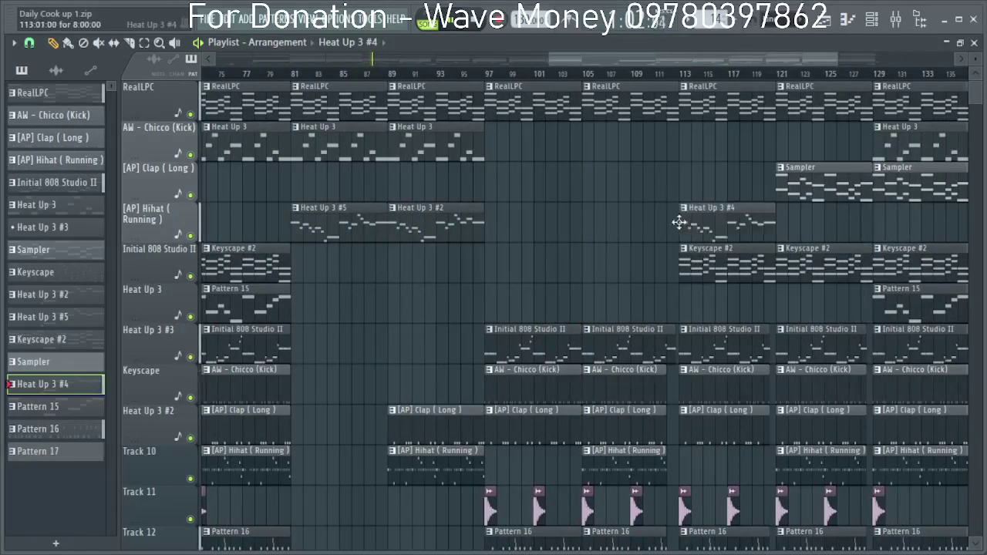
{"action": "right_click", "coordinate": [788, 194]}
{"action": "left_click", "coordinate": [783, 231]}
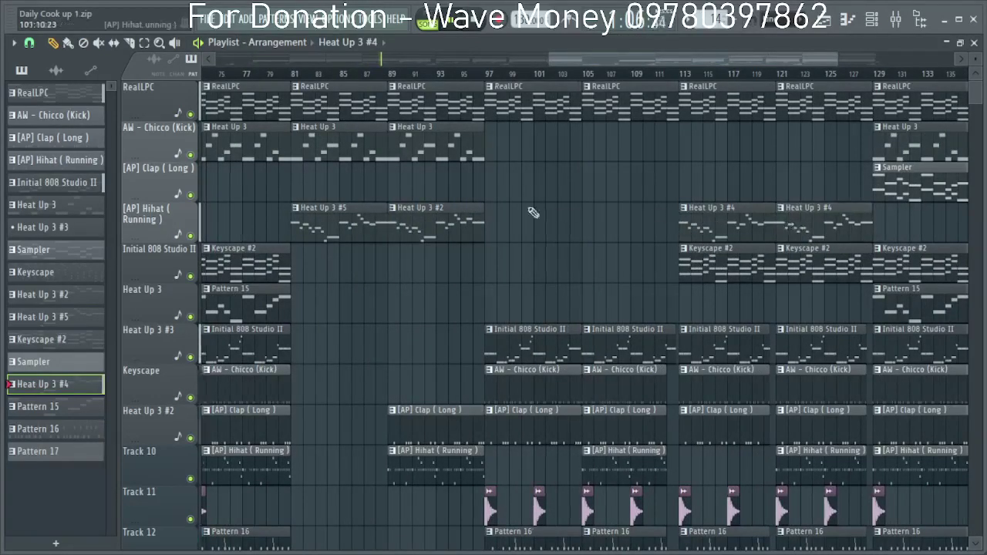
Adjust the panning of the AW - GTF (Perc) and open hat channels, pan Cxdy - Snare 3 about 9% right and adjust its volume.
{"action": "scroll", "coordinate": [533, 212], "scroll_direction": "down", "scroll_amount": 3}
{"action": "scroll", "coordinate": [657, 288], "scroll_direction": "down", "scroll_amount": 4}
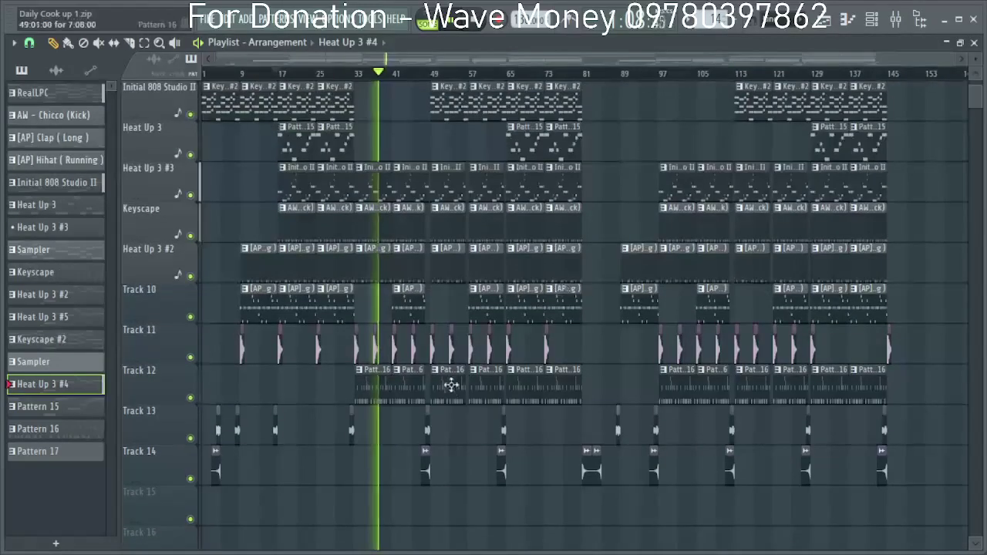
{"action": "scroll", "coordinate": [409, 428], "scroll_direction": "up", "scroll_amount": 4}
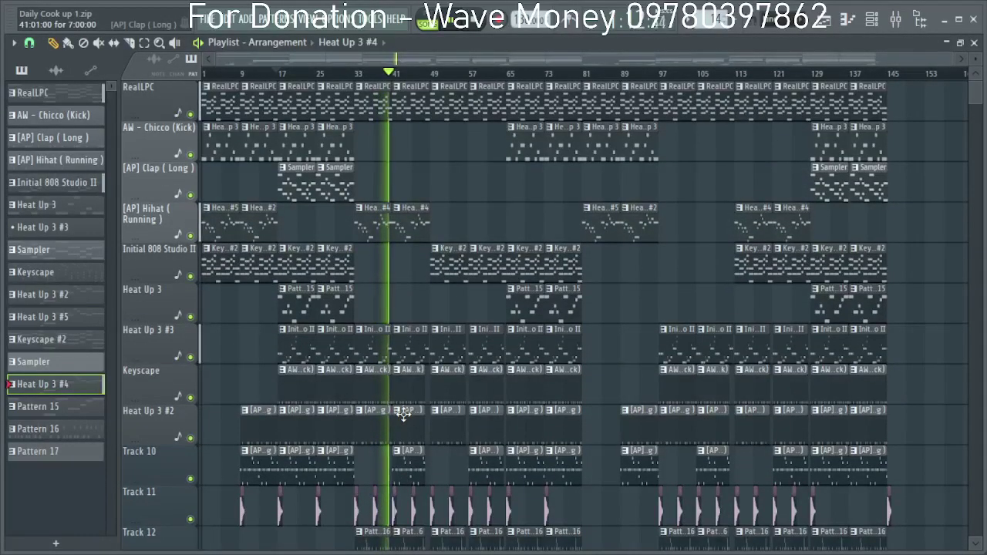
{"action": "left_click", "coordinate": [879, 34]}
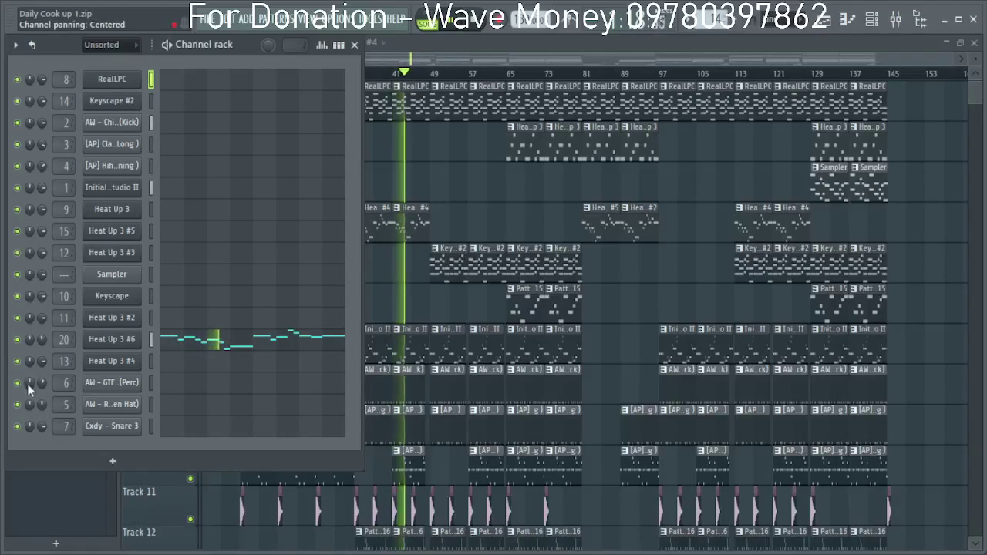
{"action": "mouse_move", "coordinate": [29, 383]}
{"action": "left_mouse_down"}
{"action": "mouse_move", "coordinate": [30, 401]}
{"action": "mouse_move", "coordinate": [29, 391]}
{"action": "left_mouse_up"}
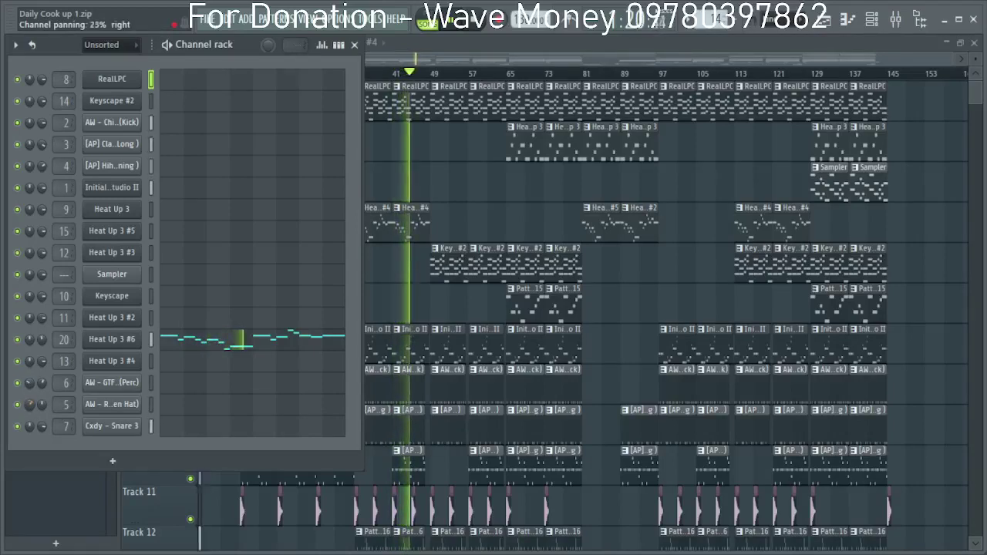
{"action": "mouse_move", "coordinate": [30, 425]}
{"action": "left_mouse_down"}
{"action": "mouse_move", "coordinate": [29, 437]}
{"action": "mouse_move", "coordinate": [29, 414]}
{"action": "left_mouse_up"}
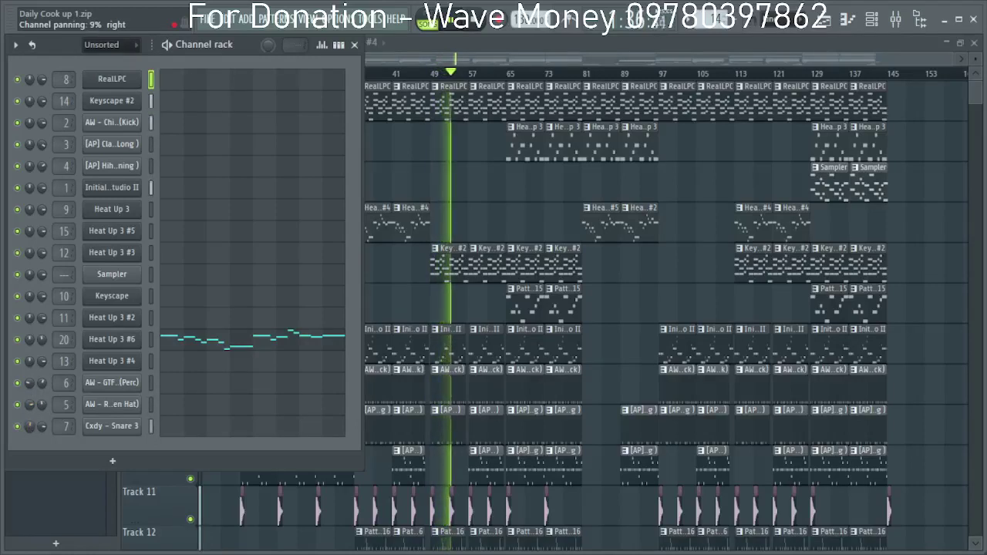
{"action": "left_click_drag", "start_coordinate": [40, 427], "coordinate": [40, 429]}
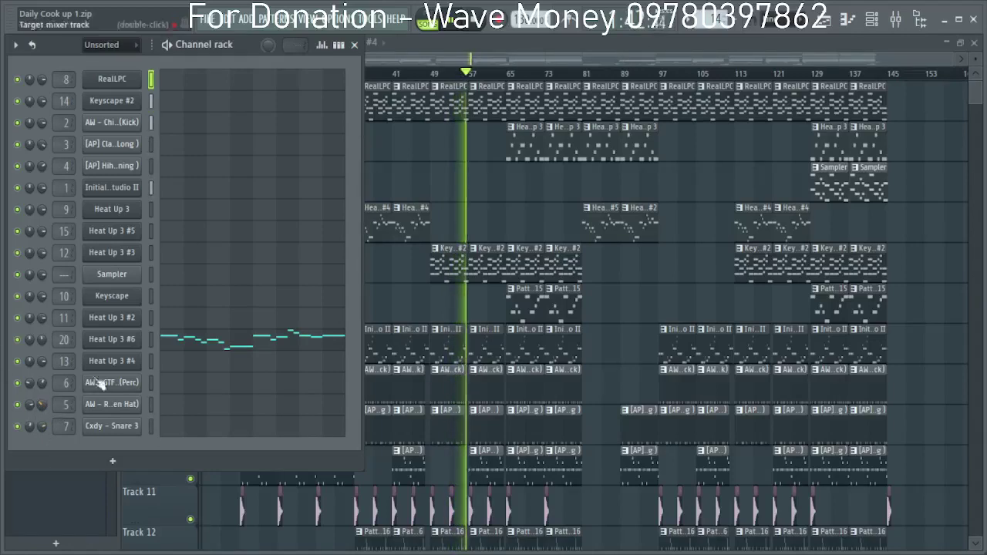
{"action": "key", "text": "F6"}
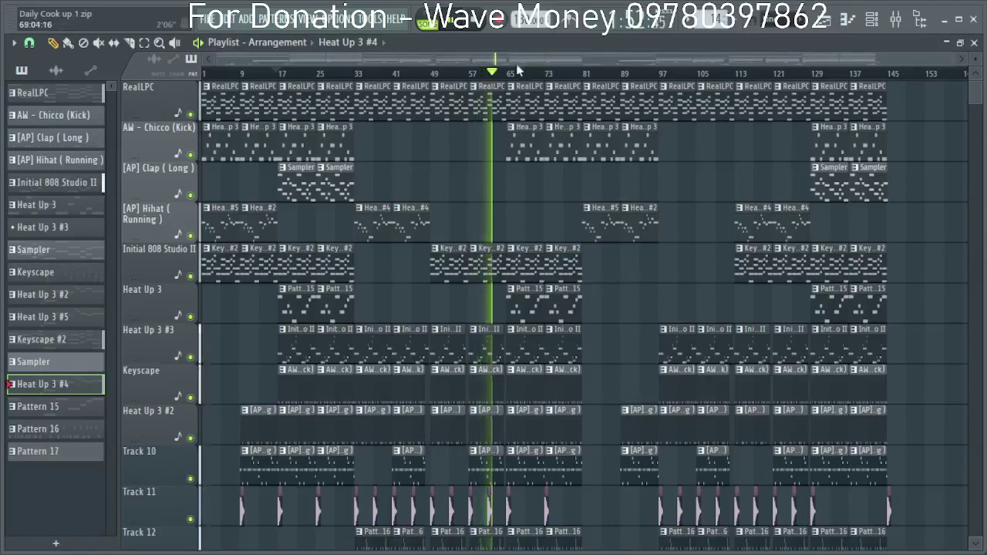
Stop playback and make the [AP] Hihat ( Running ) clip at bar 65 on Track 10 a unique pattern.
{"action": "scroll", "coordinate": [570, 330], "scroll_direction": "down", "scroll_amount": 4}
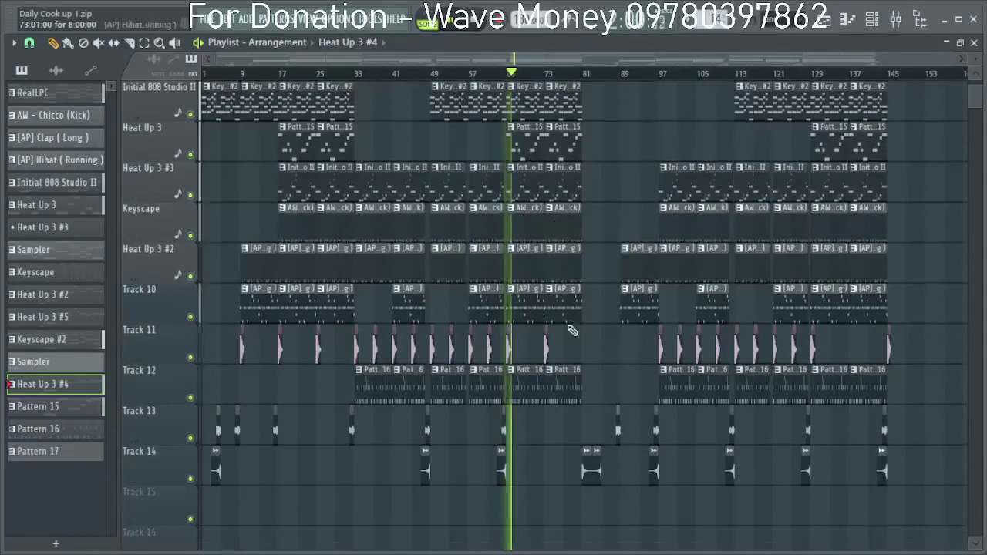
{"action": "scroll", "coordinate": [570, 330], "scroll_direction": "up", "scroll_amount": 6}
{"action": "scroll", "coordinate": [388, 147], "scroll_direction": "up", "scroll_amount": 4}
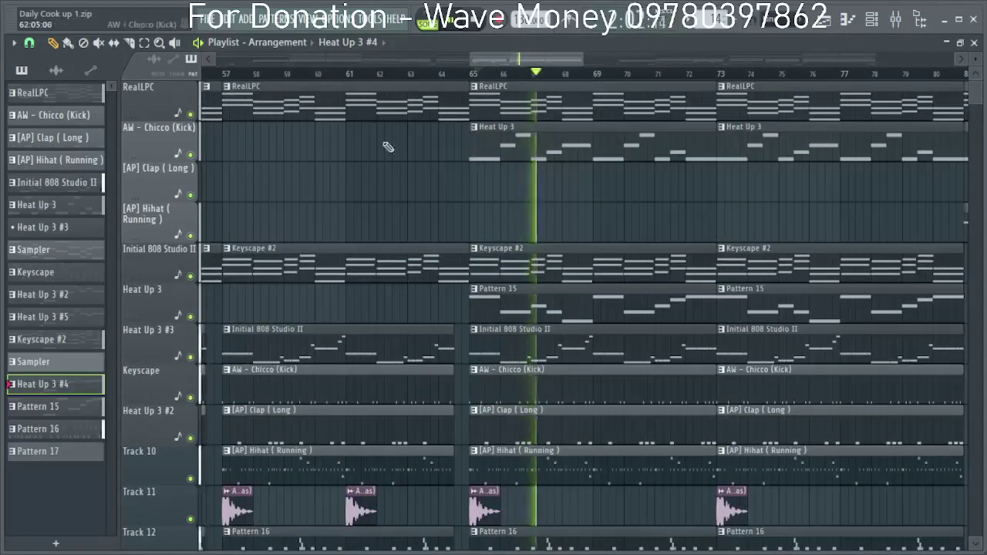
{"action": "scroll", "coordinate": [388, 146], "scroll_direction": "down", "scroll_amount": 5}
{"action": "scroll", "coordinate": [433, 253], "scroll_direction": "down", "scroll_amount": 5}
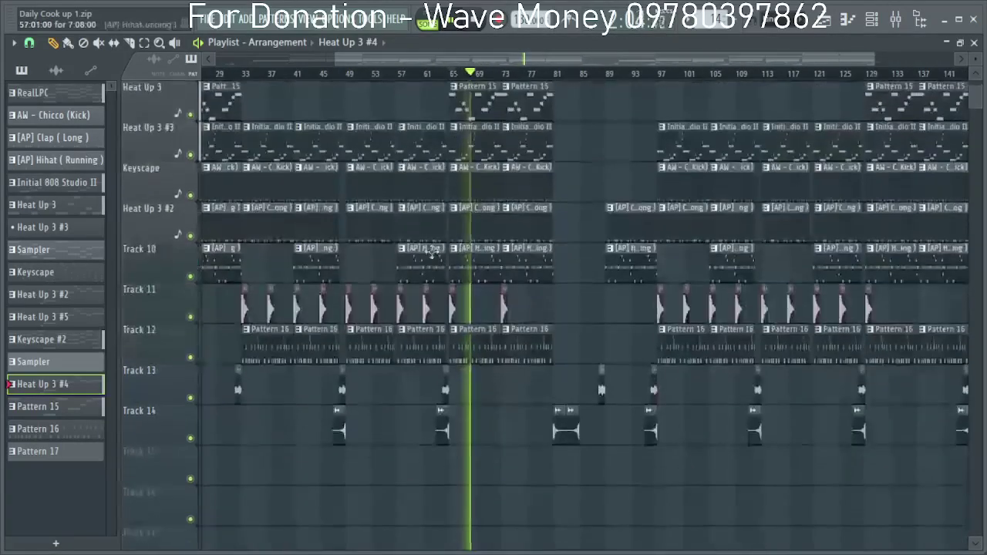
{"action": "scroll", "coordinate": [446, 77], "scroll_direction": "up", "scroll_amount": 5}
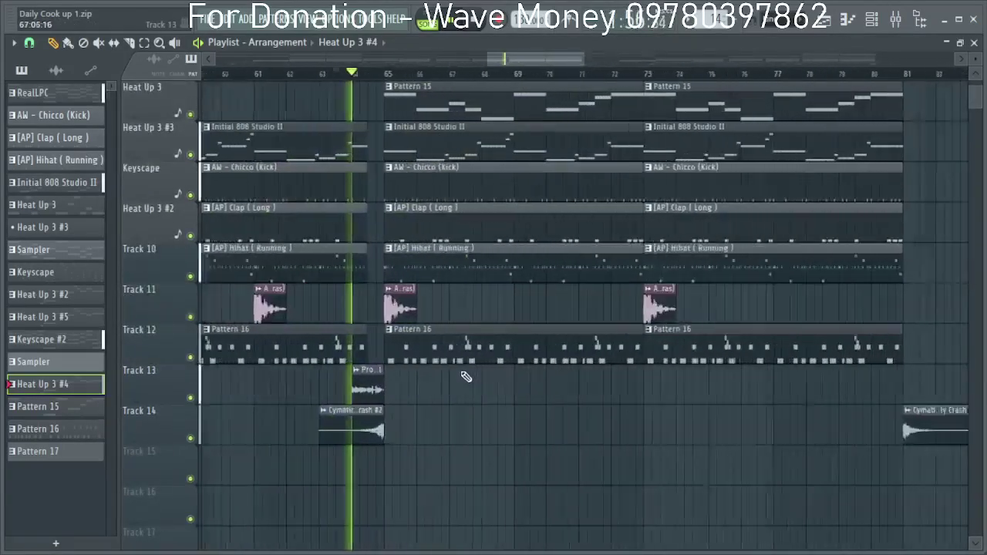
{"action": "left_click", "coordinate": [398, 268]}
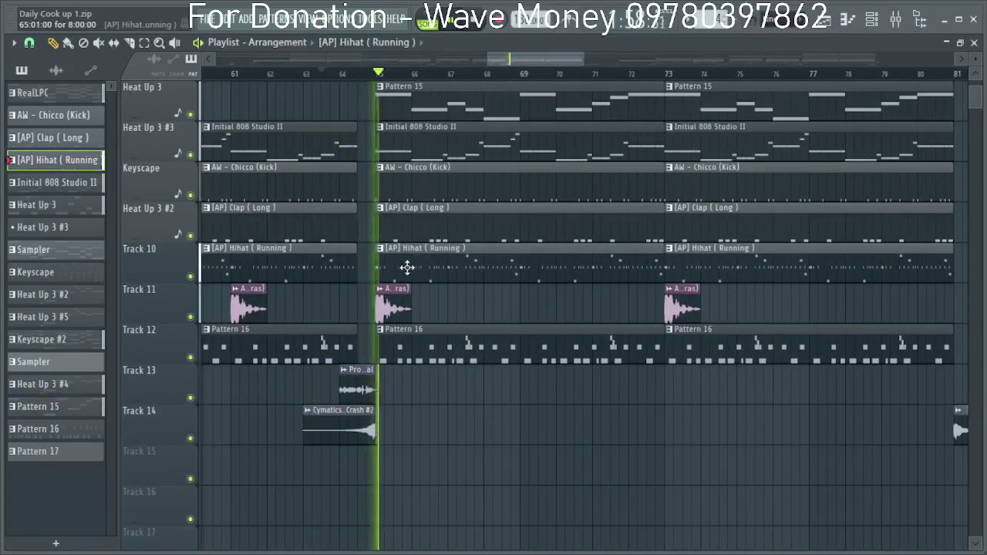
{"action": "key", "text": "space"}
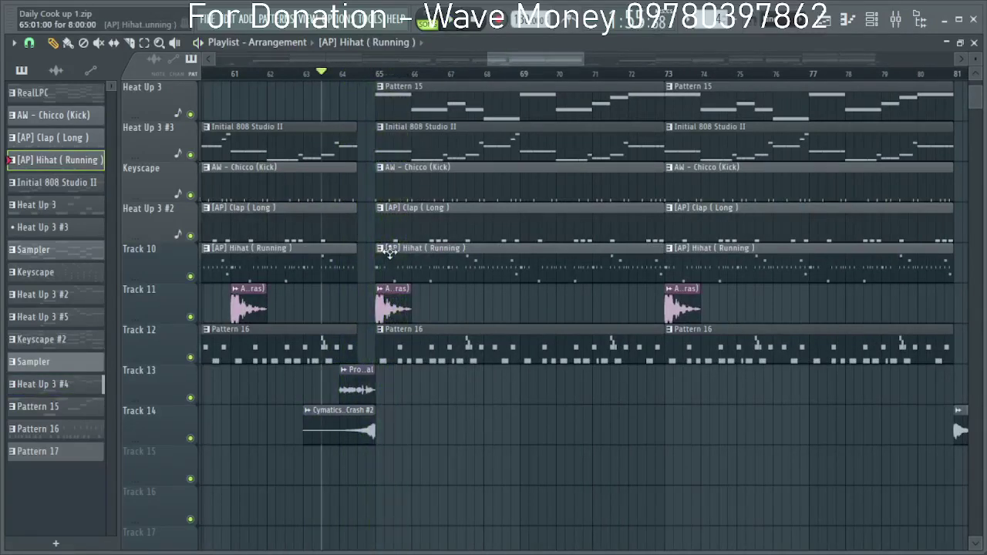
{"action": "left_click", "coordinate": [381, 250]}
{"action": "left_click", "coordinate": [409, 344]}
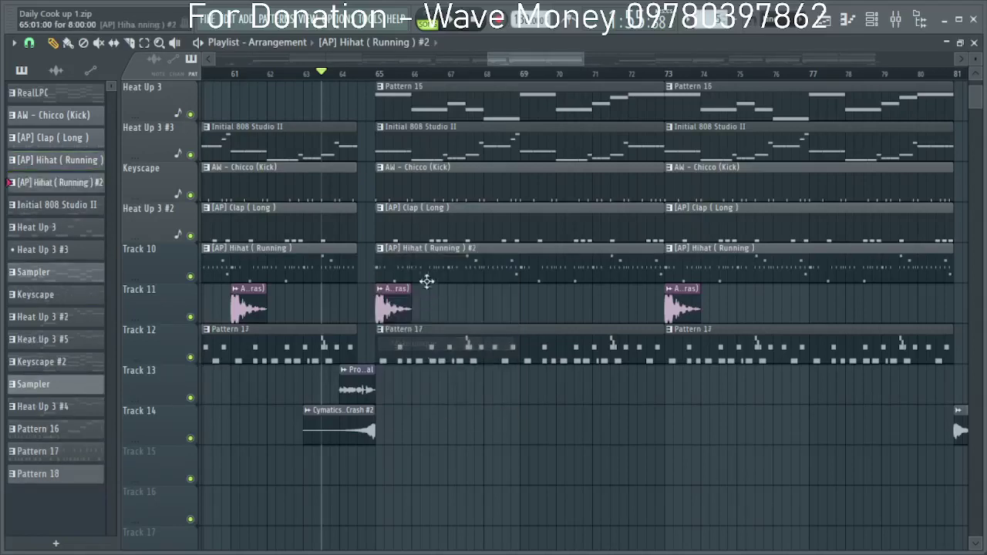
Open the notes of [AP] Hihat ( Running ) #2 and fill the gaps in the C5 row of the opening bars.
{"action": "double_click", "coordinate": [425, 266]}
{"action": "scroll", "coordinate": [324, 340], "scroll_direction": "down", "scroll_amount": 4}
{"action": "scroll", "coordinate": [328, 331], "scroll_direction": "down", "scroll_amount": 5}
{"action": "scroll", "coordinate": [337, 323], "scroll_direction": "up", "scroll_amount": 6}
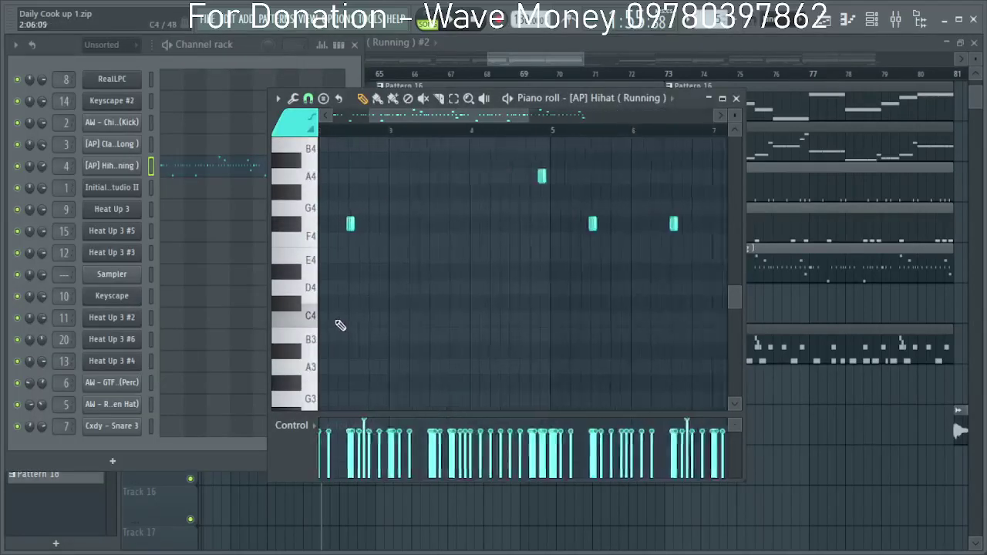
{"action": "left_click_drag", "start_coordinate": [451, 113], "coordinate": [152, 141]}
{"action": "scroll", "coordinate": [383, 284], "scroll_direction": "up", "scroll_amount": 3}
{"action": "scroll", "coordinate": [385, 301], "scroll_direction": "up", "scroll_amount": 3}
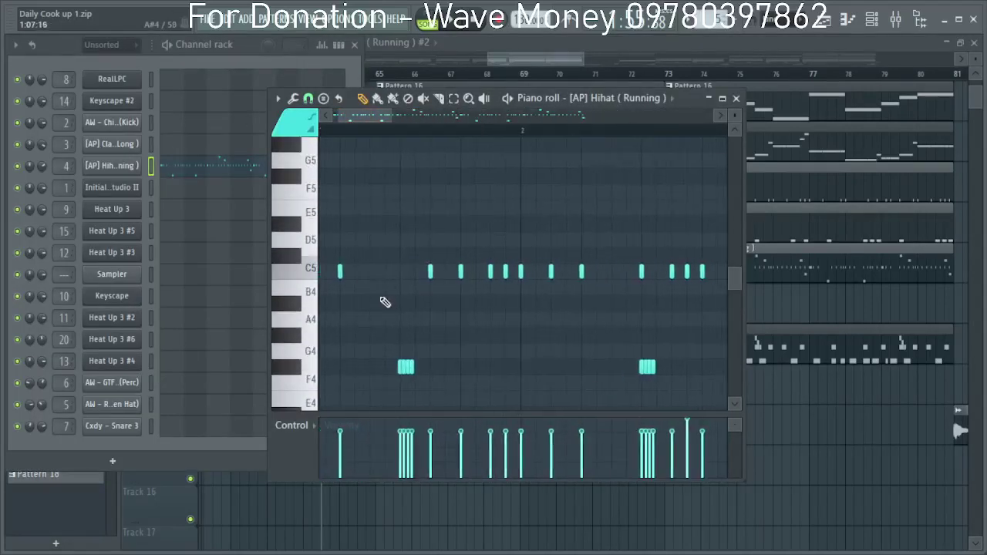
{"action": "left_click", "coordinate": [370, 276]}
{"action": "right_click", "coordinate": [371, 276]}
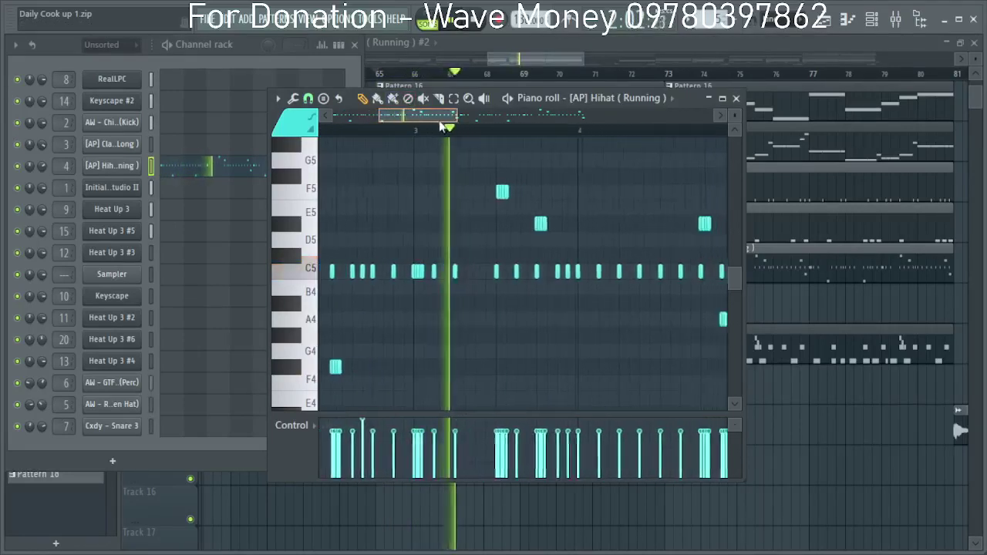
Replay the pattern and add the missing C5 hi-hat notes from bar 3 through bar 8.
{"action": "key", "text": "space"}
{"action": "key", "text": "space"}
{"action": "left_click", "coordinate": [471, 271]}
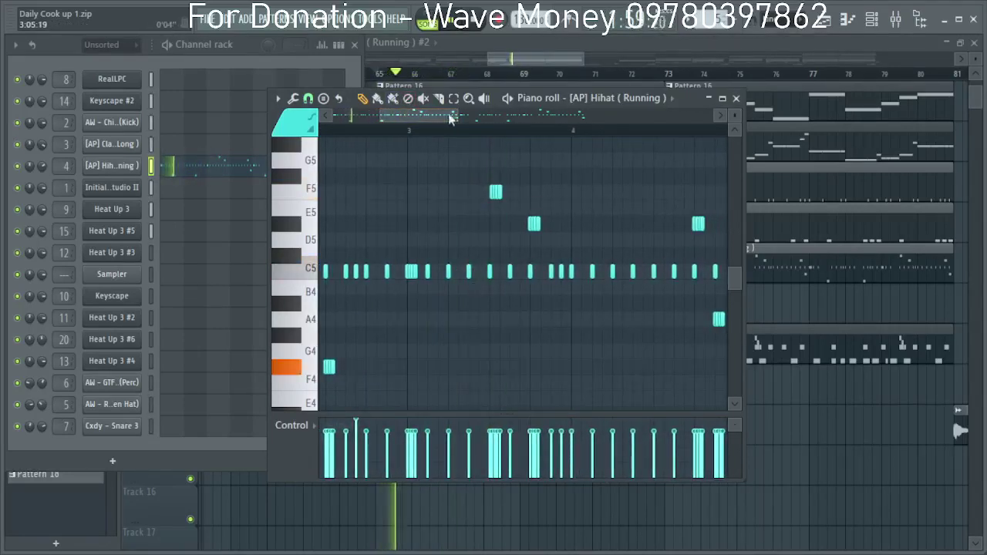
{"action": "left_click_drag", "start_coordinate": [435, 115], "coordinate": [486, 116]}
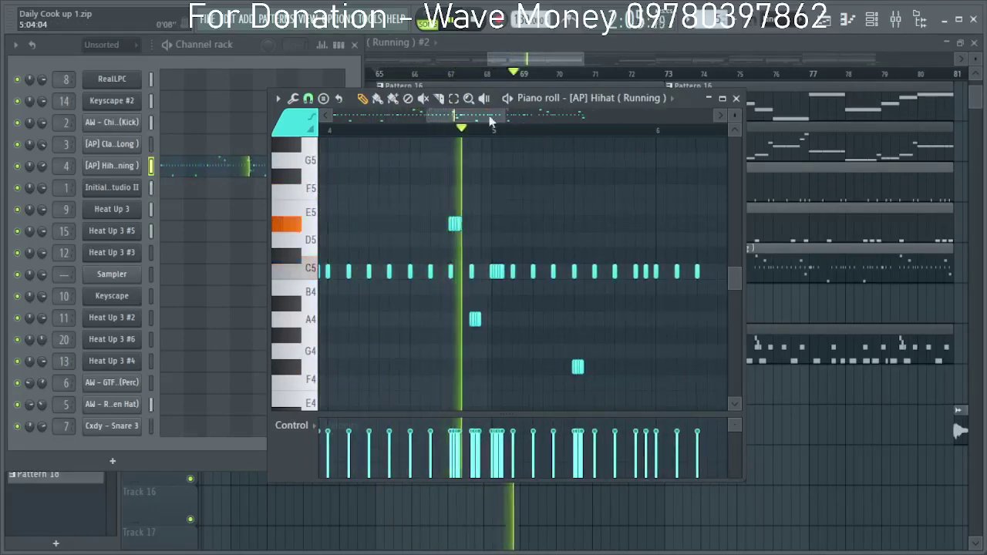
{"action": "left_click_drag", "start_coordinate": [491, 117], "coordinate": [518, 128]}
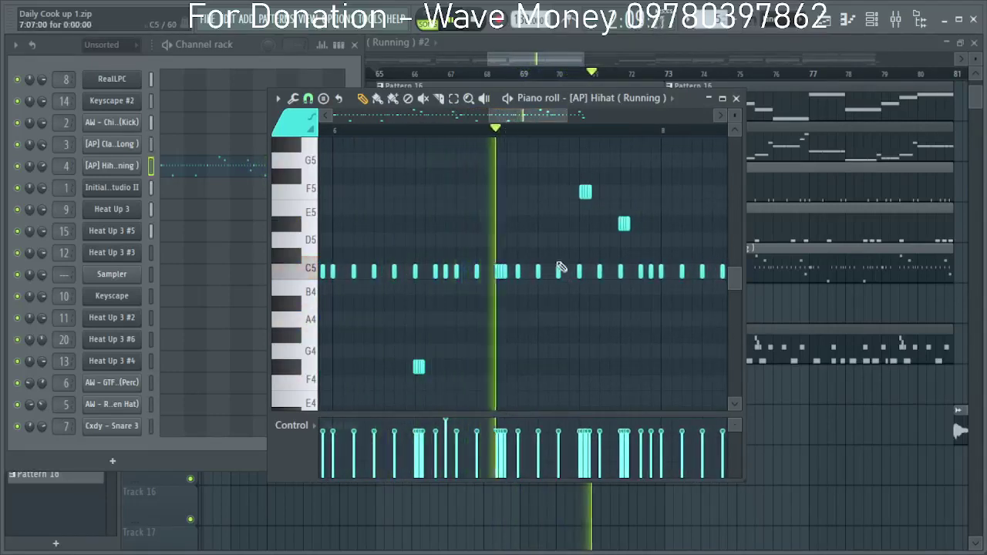
{"action": "left_click_drag", "start_coordinate": [529, 121], "coordinate": [557, 126]}
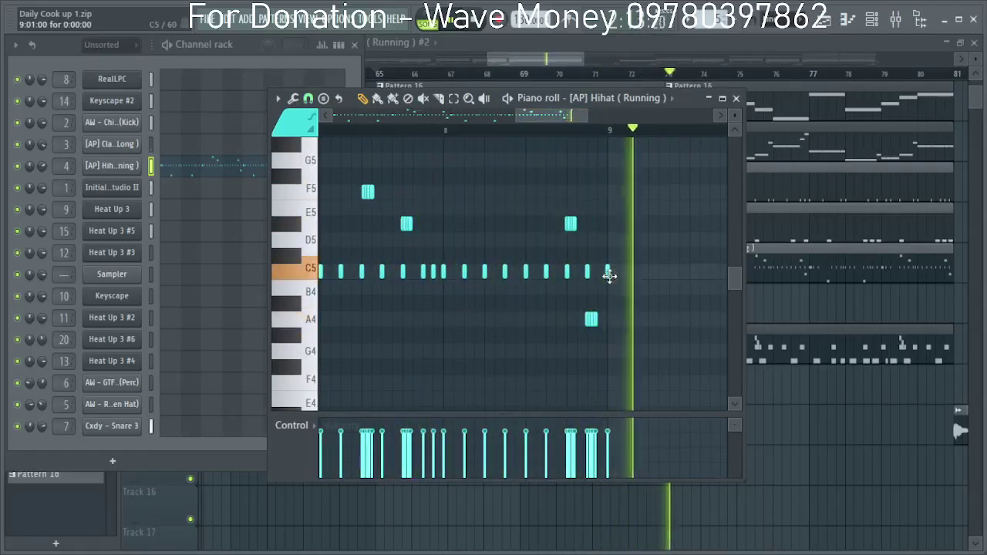
Replace the [AP] Hihat ( Running ) clip at bar 73 on Track 10 with [AP] Hihat ( Running ) #2.
{"action": "left_click", "coordinate": [567, 62]}
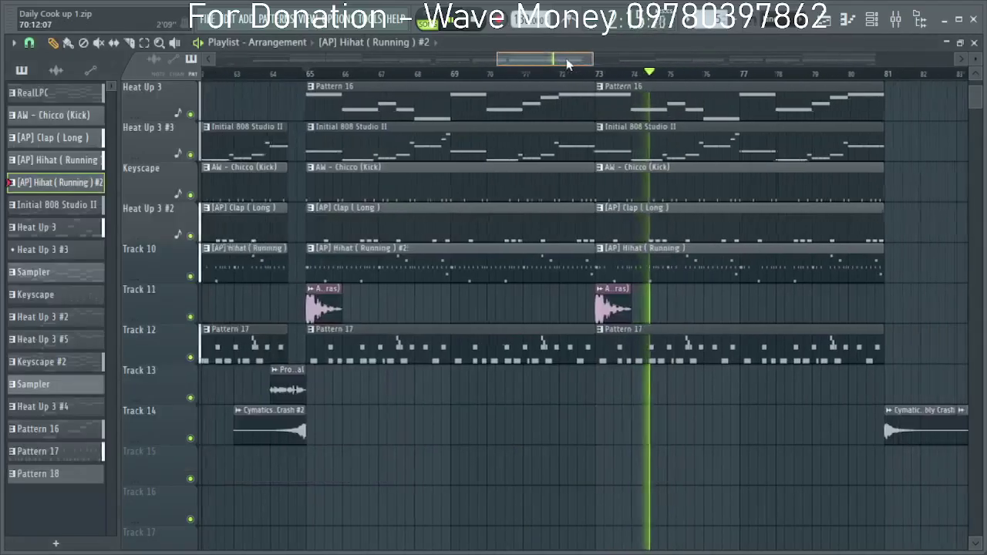
{"action": "right_click", "coordinate": [646, 274]}
{"action": "left_click", "coordinate": [595, 263]}
{"action": "scroll", "coordinate": [676, 324], "scroll_direction": "down", "scroll_amount": 4}
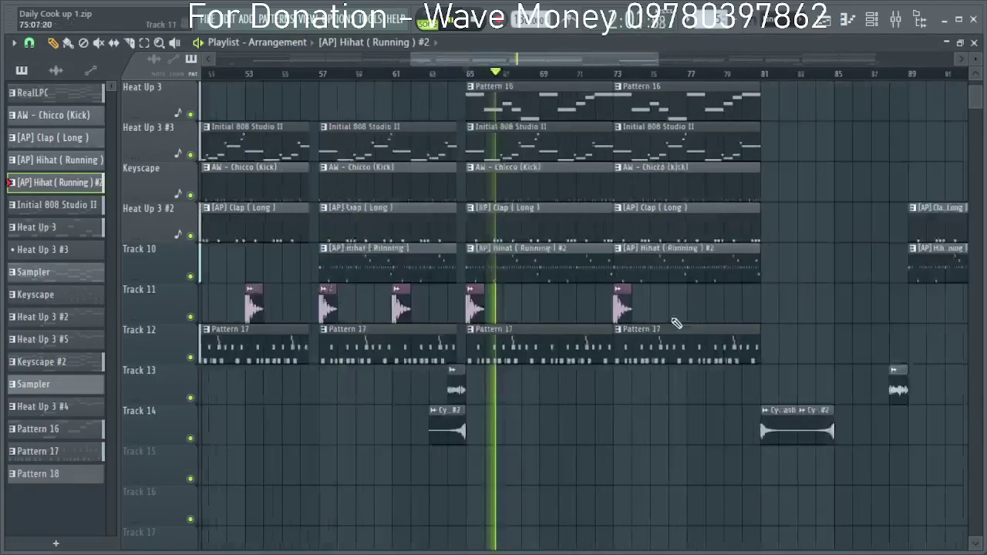
{"action": "scroll", "coordinate": [877, 347], "scroll_direction": "up", "scroll_amount": 4}
Replace the [AP] Hihat ( Running ) clips at bars 17, 25, 129 and 137 on Track 10 with [AP] Hihat ( Running ) #2.
{"action": "left_click_drag", "start_coordinate": [580, 62], "coordinate": [330, 71]}
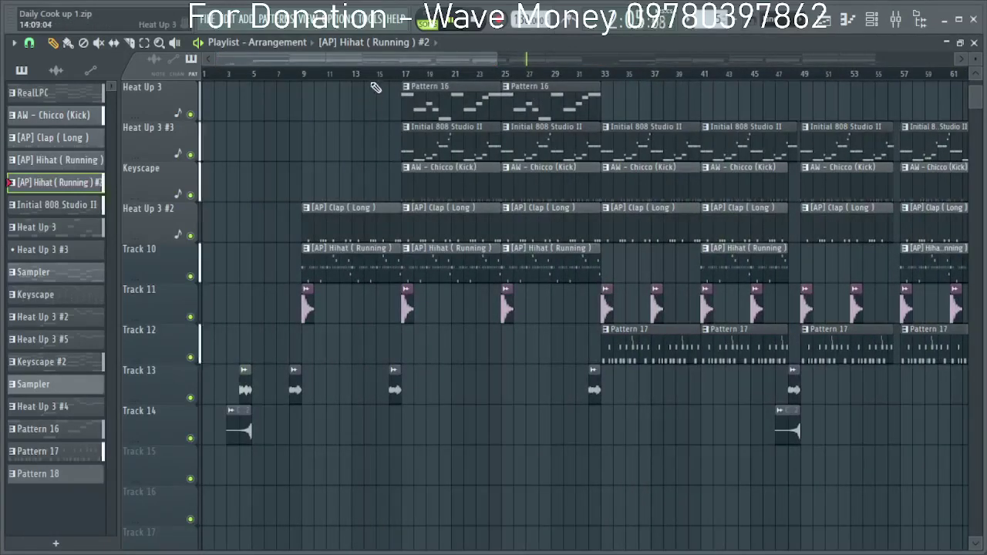
{"action": "right_click", "coordinate": [456, 270]}
{"action": "right_click", "coordinate": [540, 266]}
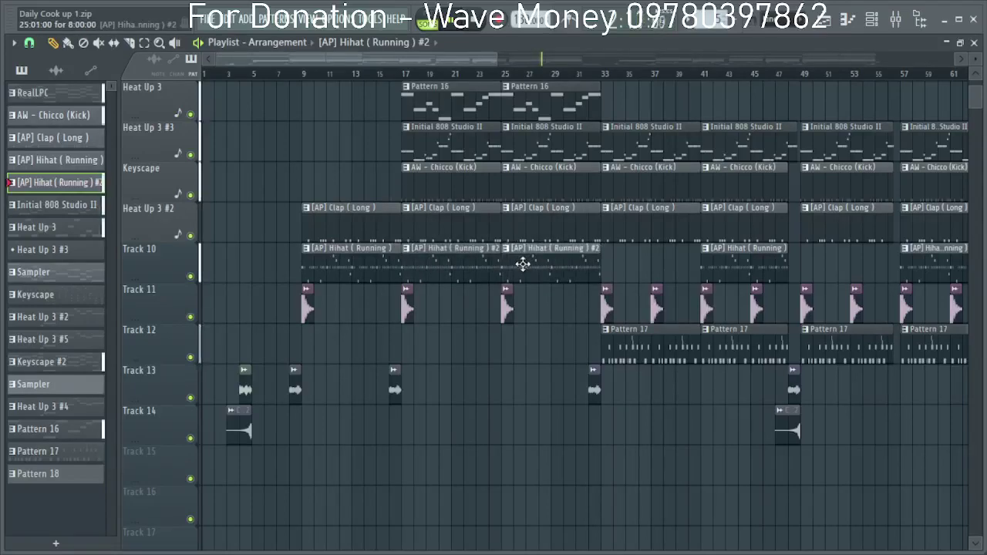
{"action": "left_click_drag", "start_coordinate": [418, 54], "coordinate": [835, 68]}
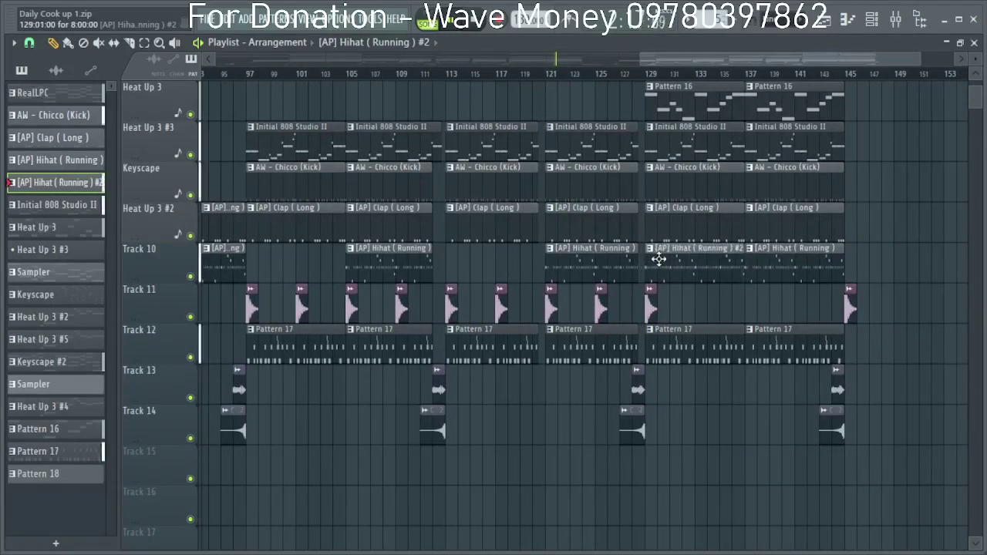
{"action": "scroll", "coordinate": [658, 259], "scroll_direction": "up", "scroll_amount": 3}
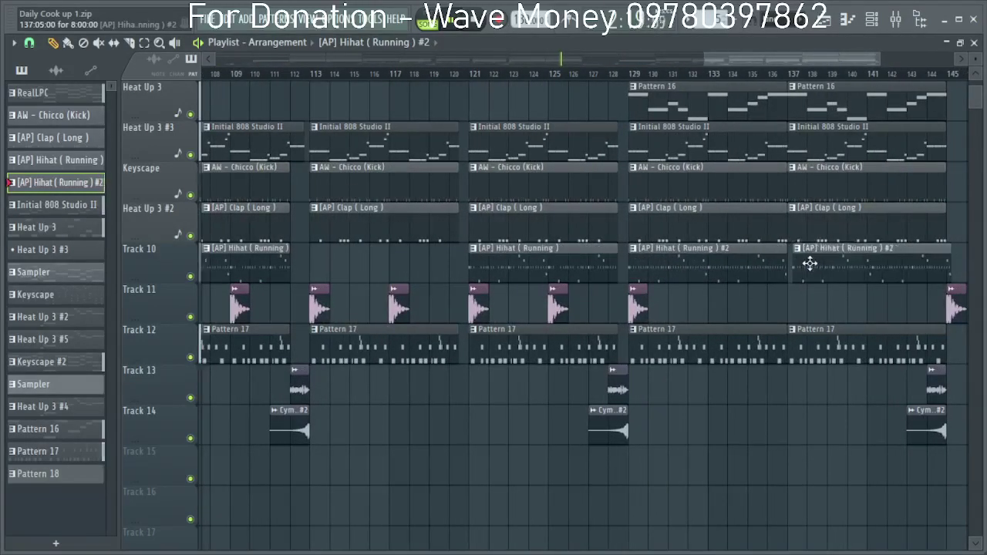
Place a copy of the AW - NBA (Extras) clip from bar 73 at bar 85 on Track 11 and replay from there.
{"action": "scroll", "coordinate": [404, 231], "scroll_direction": "down", "scroll_amount": 5}
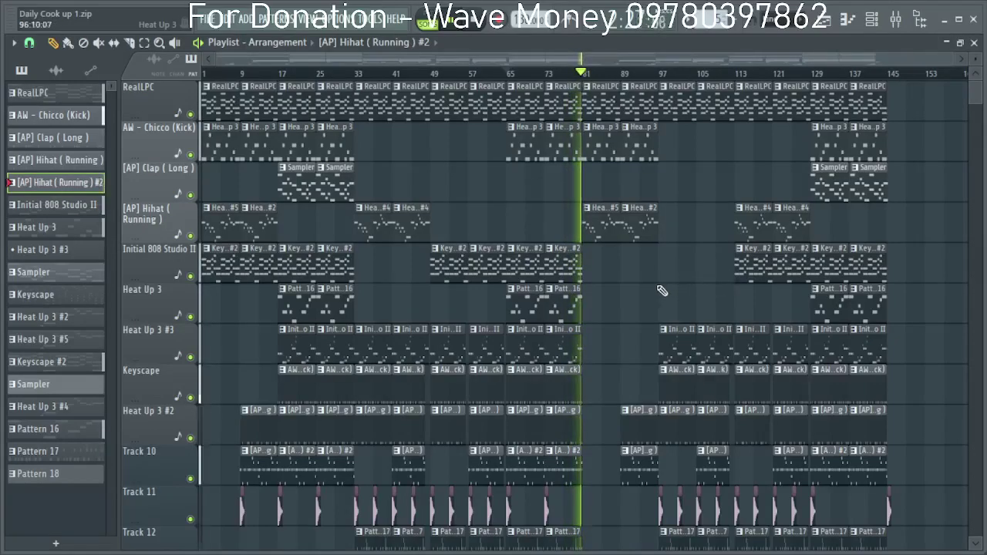
{"action": "scroll", "coordinate": [610, 313], "scroll_direction": "down", "scroll_amount": 5}
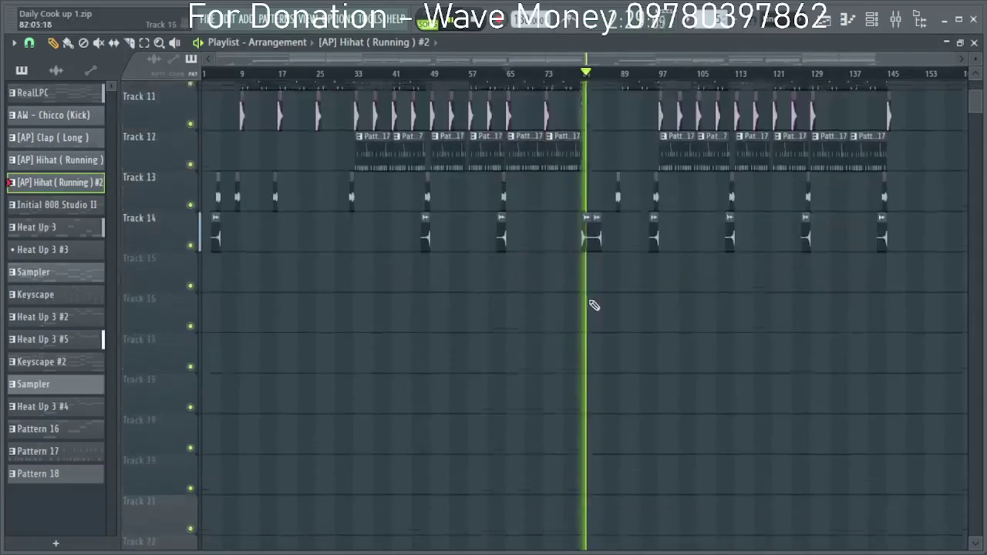
{"action": "scroll", "coordinate": [607, 315], "scroll_direction": "up", "scroll_amount": 4}
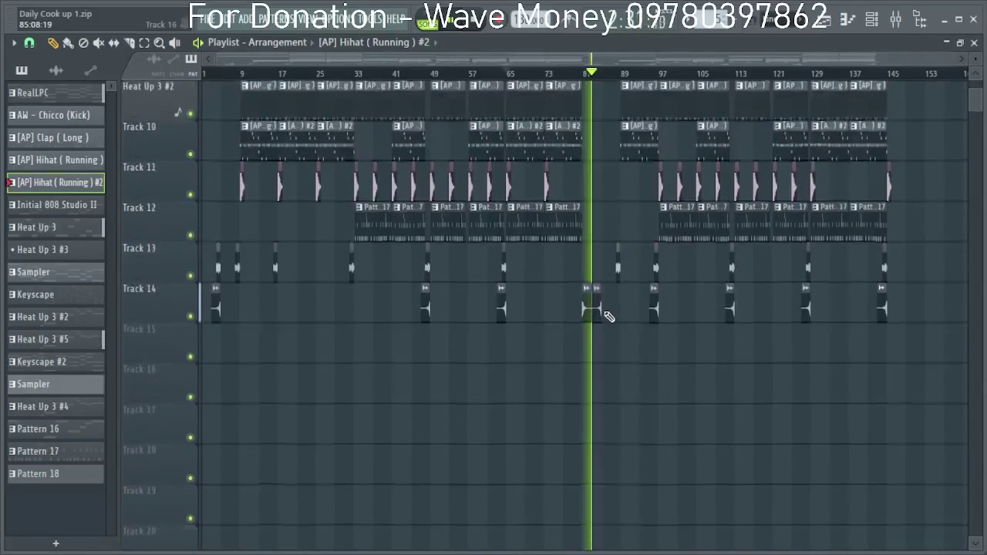
{"action": "scroll", "coordinate": [606, 340], "scroll_direction": "up", "scroll_amount": 3, "text": "ctrl"}
{"action": "left_click", "coordinate": [528, 274]}
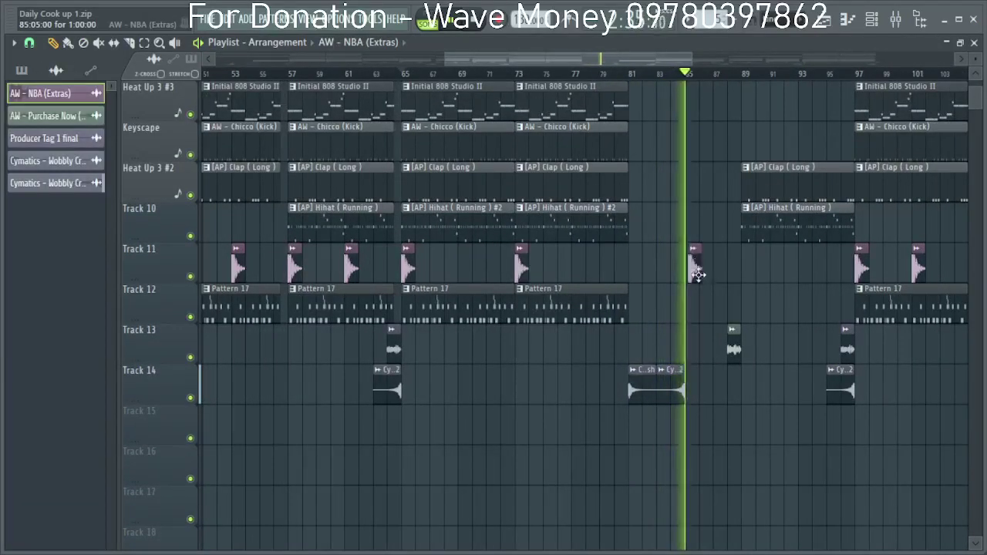
{"action": "scroll", "coordinate": [696, 274], "scroll_direction": "up", "scroll_amount": 3, "text": "ctrl"}
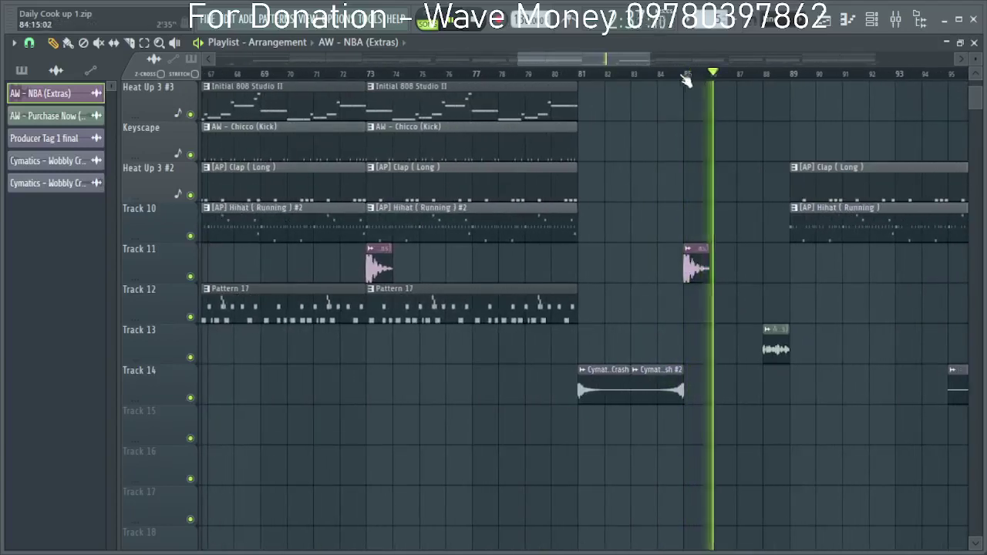
{"action": "left_click", "coordinate": [685, 77]}
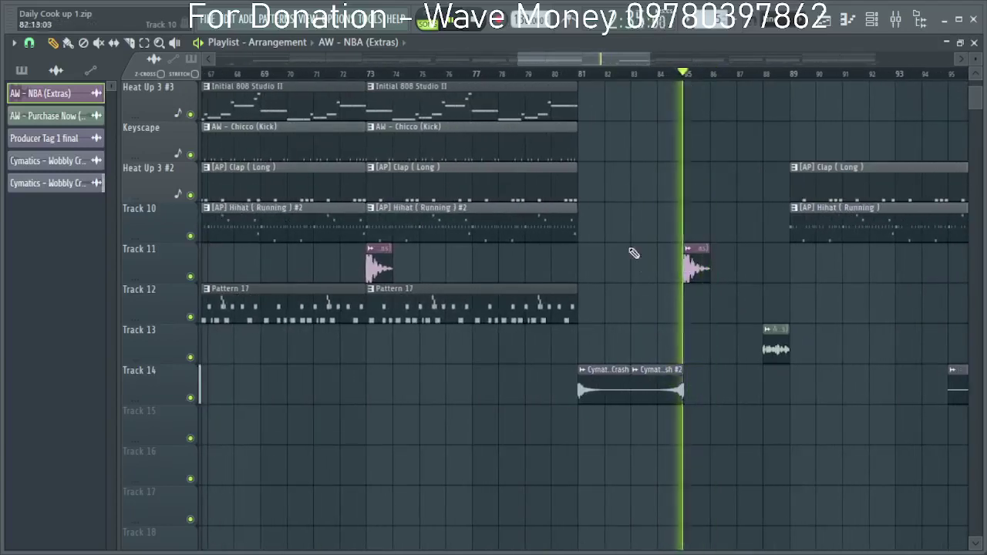
Try an AW - NBA (Extras) clip at bar 81 on Track 11 while replaying the transition into that bar.
{"action": "left_click", "coordinate": [551, 77]}
{"action": "left_click", "coordinate": [584, 259]}
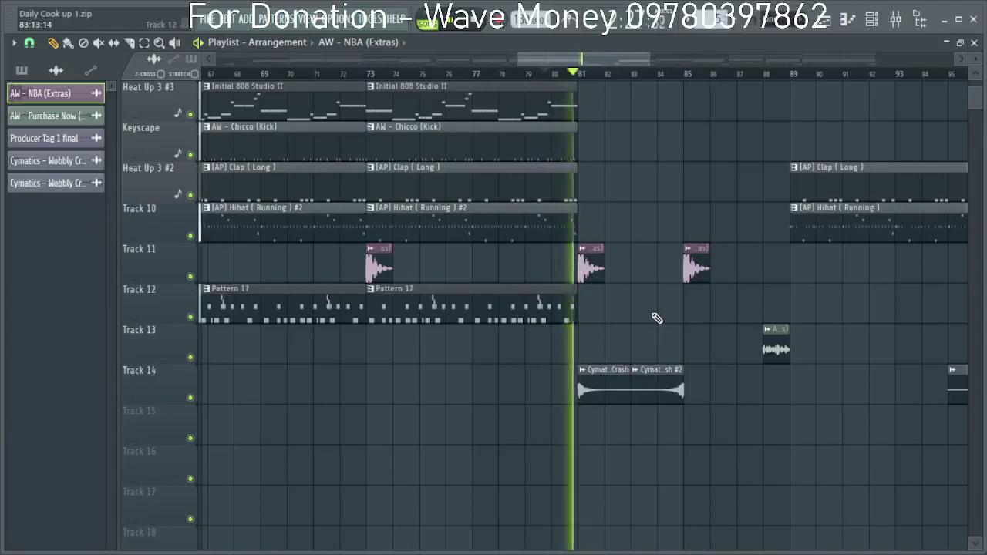
{"action": "right_click", "coordinate": [595, 268]}
Examine how the bar 81 to 97 breakdown fits with the surrounding sections across all tracks while the song plays.
{"action": "scroll", "coordinate": [611, 324], "scroll_direction": "down", "scroll_amount": 3}
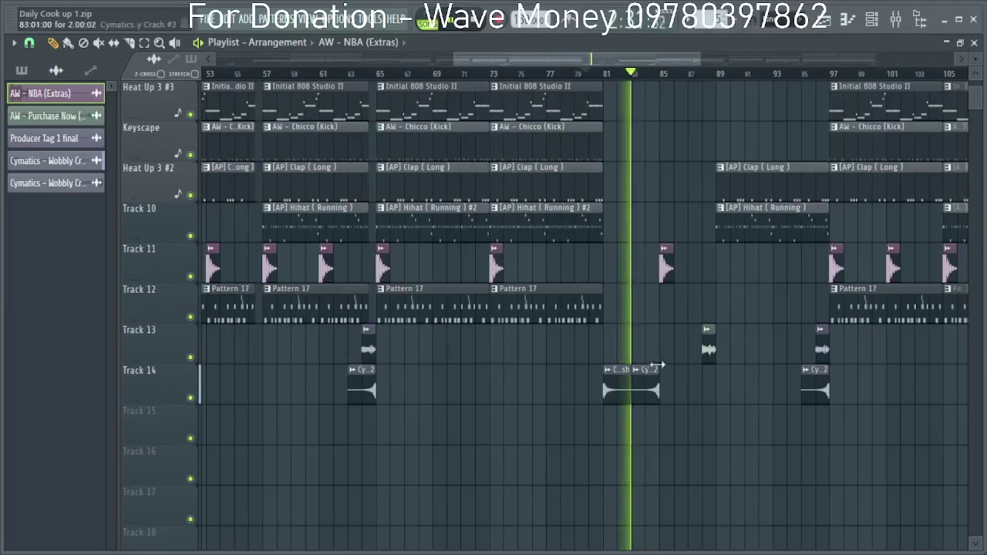
{"action": "scroll", "coordinate": [741, 310], "scroll_direction": "down", "scroll_amount": 2}
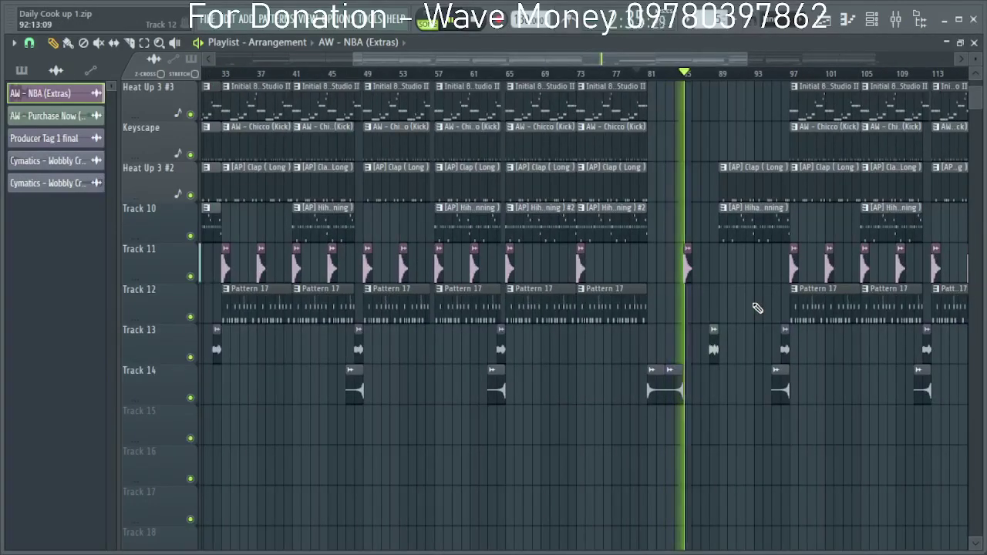
{"action": "scroll", "coordinate": [737, 300], "scroll_direction": "down", "scroll_amount": 2}
{"action": "scroll", "coordinate": [863, 318], "scroll_direction": "up", "scroll_amount": 2}
{"action": "scroll", "coordinate": [694, 321], "scroll_direction": "up", "scroll_amount": 4}
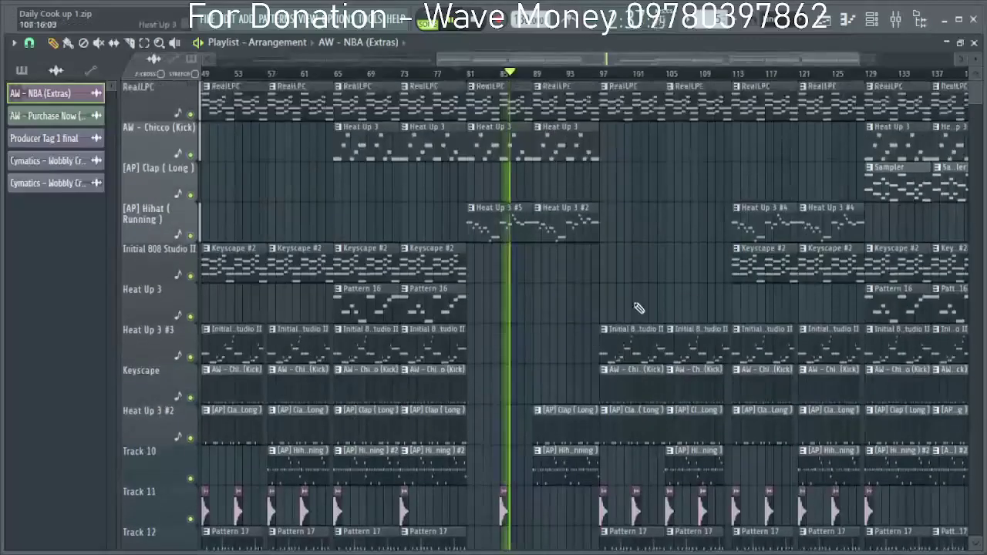
{"action": "scroll", "coordinate": [674, 262], "scroll_direction": "down", "scroll_amount": 2}
{"action": "scroll", "coordinate": [749, 219], "scroll_direction": "down", "scroll_amount": 2}
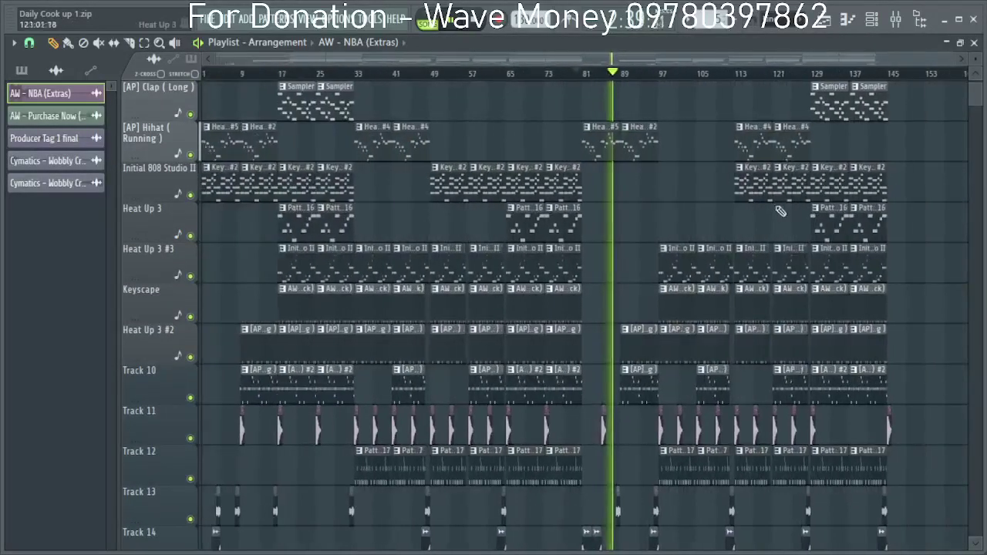
{"action": "scroll", "coordinate": [921, 251], "scroll_direction": "up", "scroll_amount": 2}
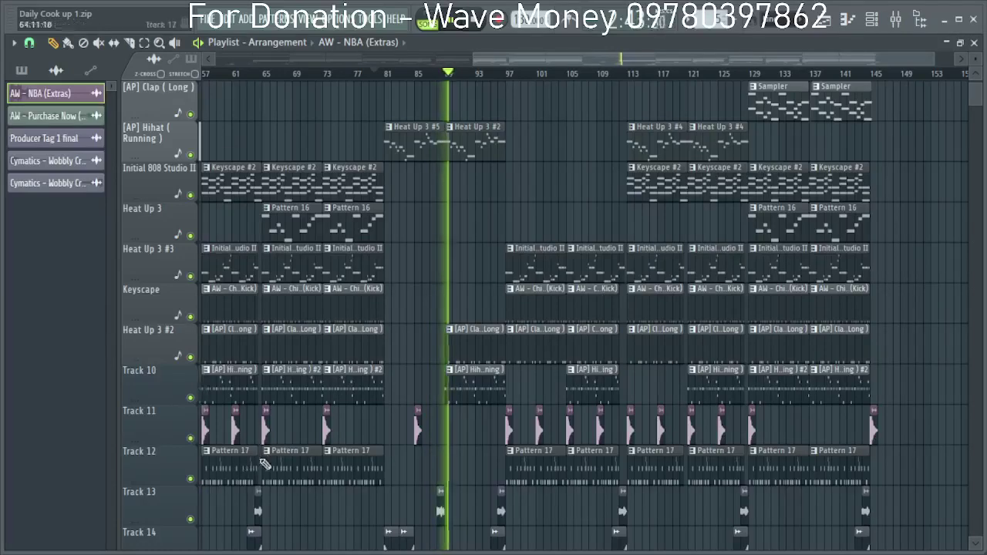
{"action": "scroll", "coordinate": [435, 221], "scroll_direction": "down", "scroll_amount": 2}
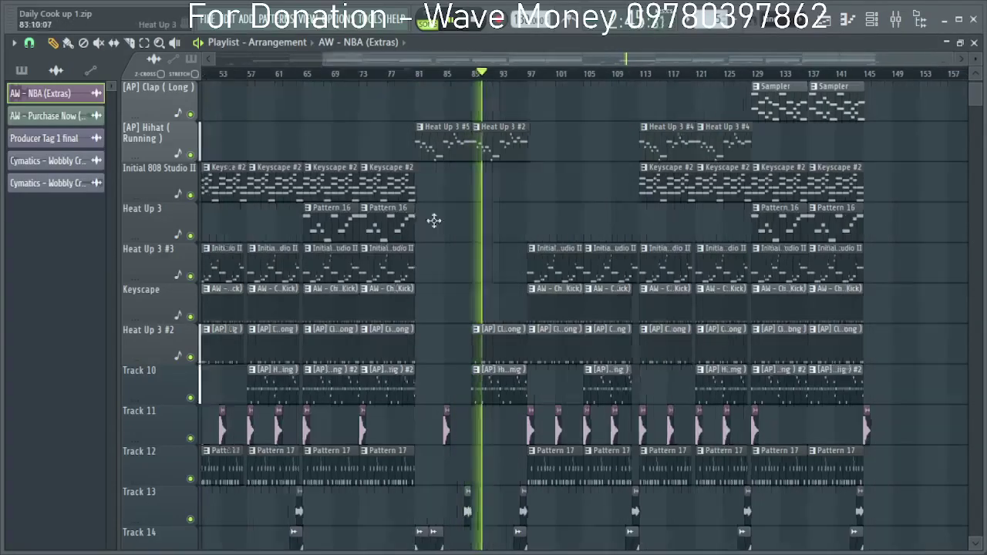
{"action": "scroll", "coordinate": [610, 299], "scroll_direction": "up", "scroll_amount": 4}
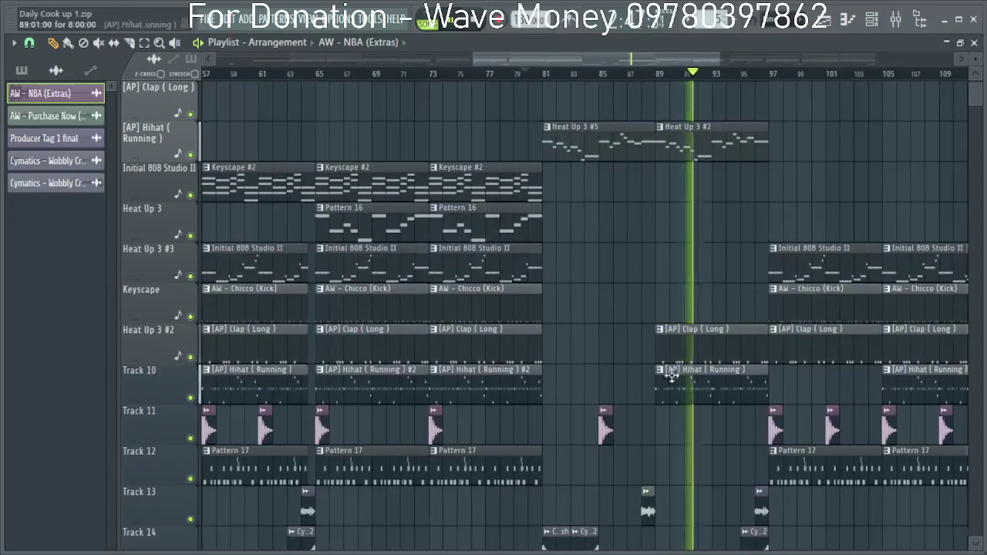
Delete the [AP] Clap ( Long ) clip on Heat Up 3 #2 and the [AP] Hihat ( Running ) clip on Track 10 at bar 89.
{"action": "right_click", "coordinate": [666, 356]}
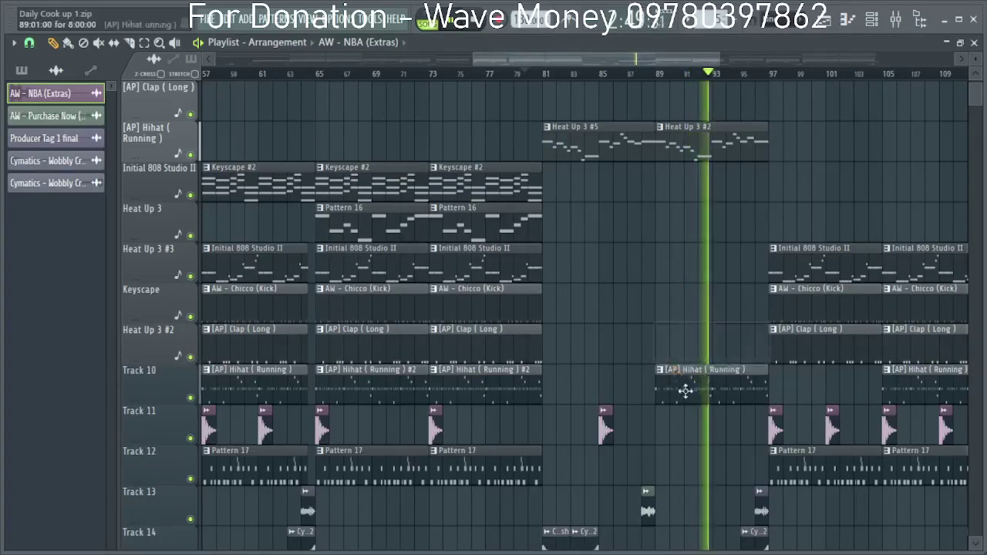
{"action": "right_click", "coordinate": [686, 392]}
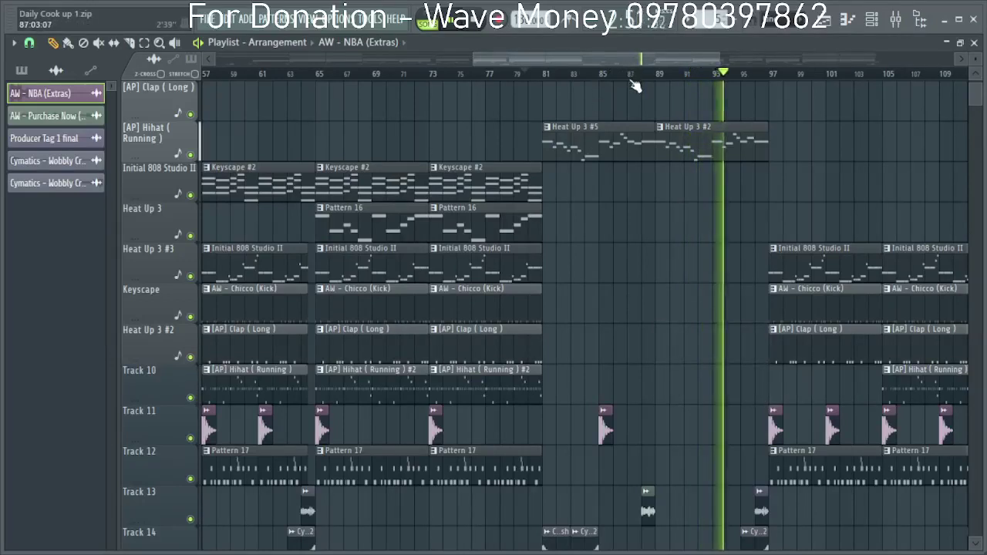
{"action": "key", "text": "ctrl+z"}
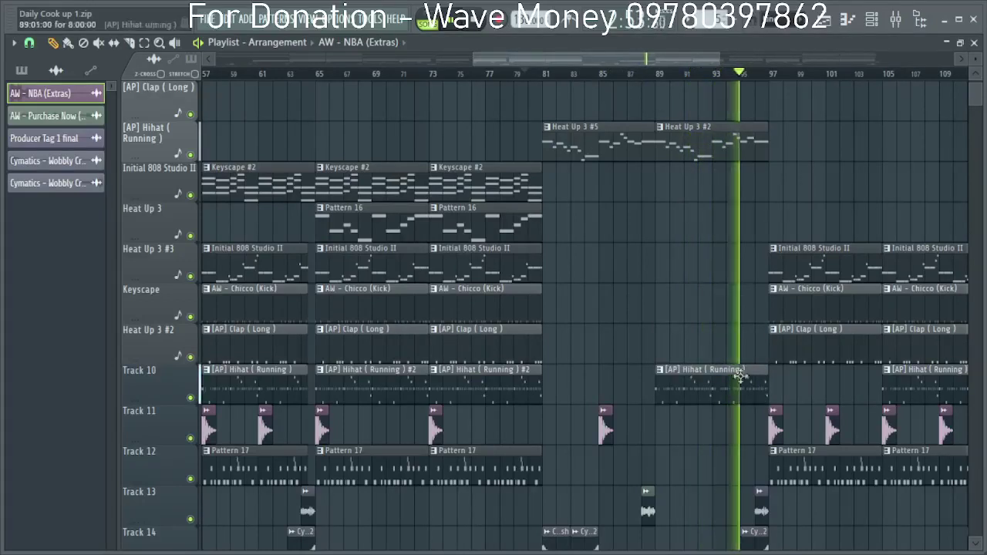
{"action": "left_click", "coordinate": [639, 73]}
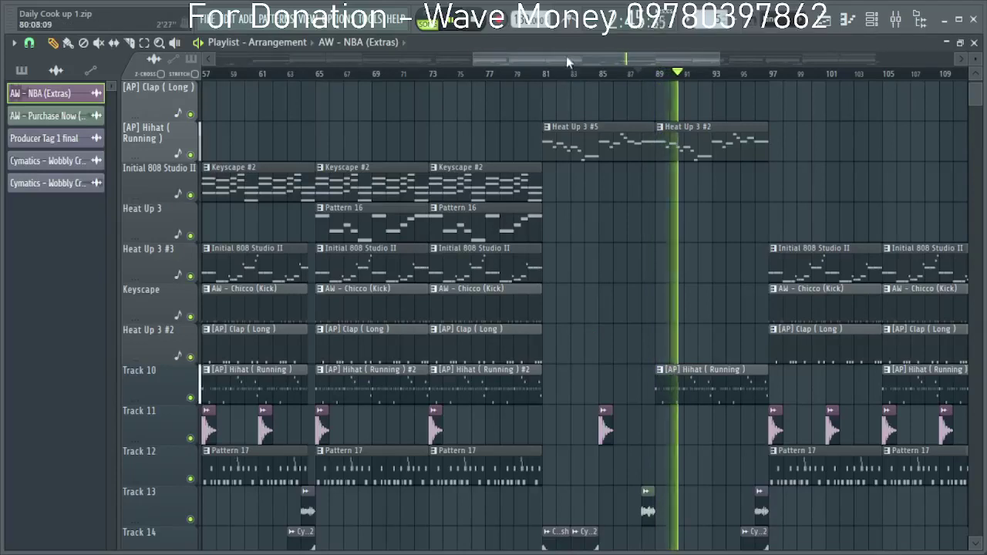
{"action": "left_click_drag", "start_coordinate": [566, 60], "coordinate": [644, 59]}
{"action": "right_click", "coordinate": [430, 382]}
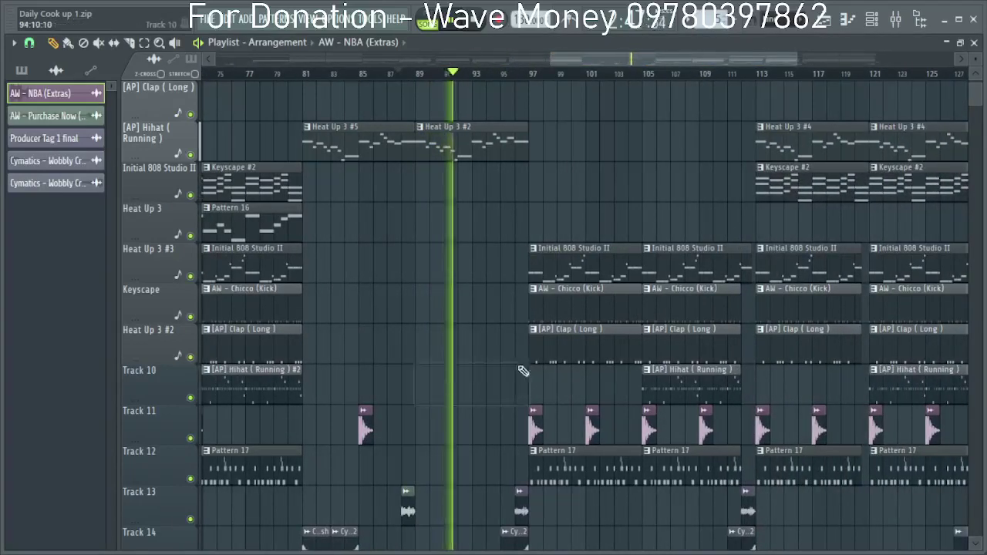
Add an AW - Chicco (Kick) clip on the Keyscape track and an Initial 808 Studio II clip on Heat Up 3 #3 at bar 89.
{"action": "key", "text": "KP_Divide"}
{"action": "left_click", "coordinate": [551, 355]}
{"action": "left_click", "coordinate": [550, 267]}
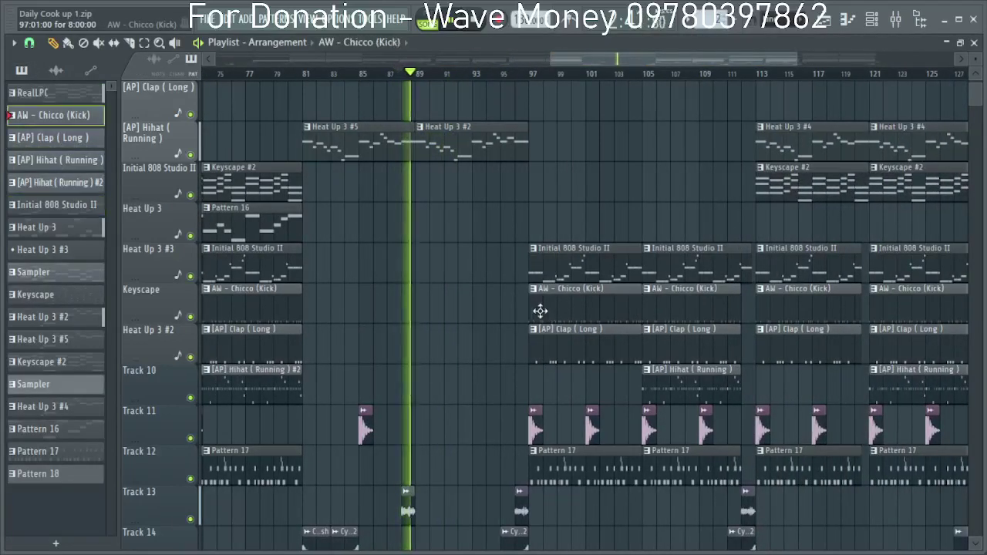
{"action": "left_click", "coordinate": [412, 314]}
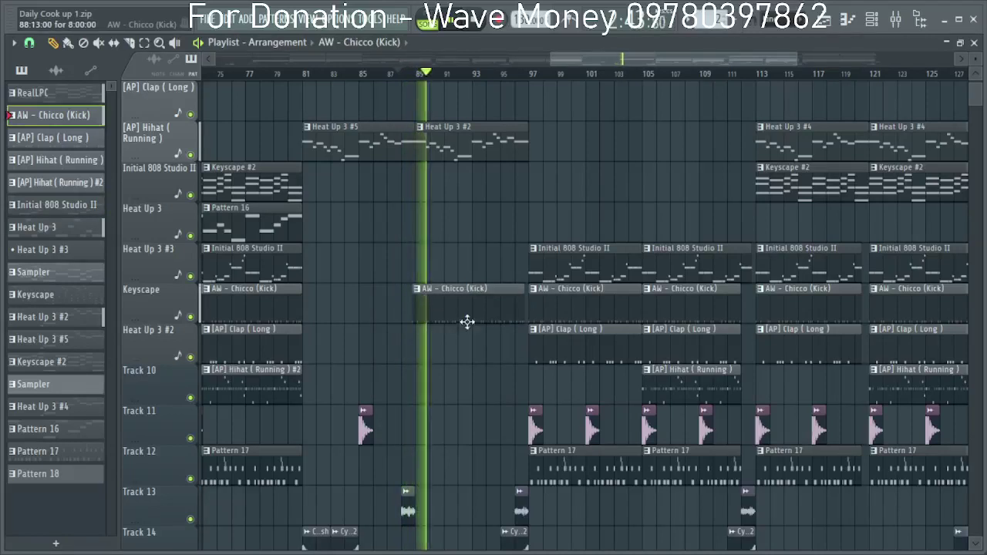
{"action": "left_click_drag", "start_coordinate": [468, 322], "coordinate": [471, 318]}
{"action": "left_click", "coordinate": [543, 263]}
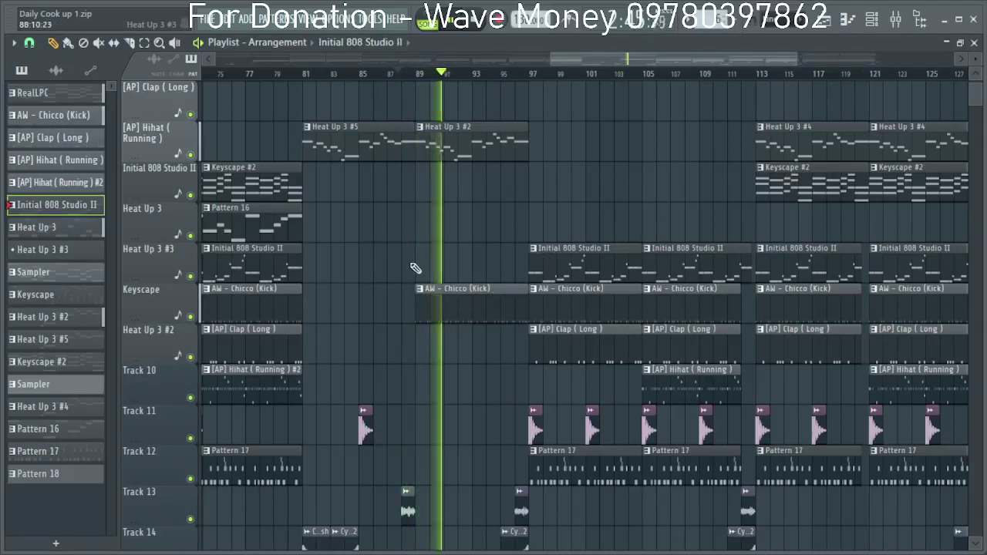
{"action": "left_click", "coordinate": [412, 265]}
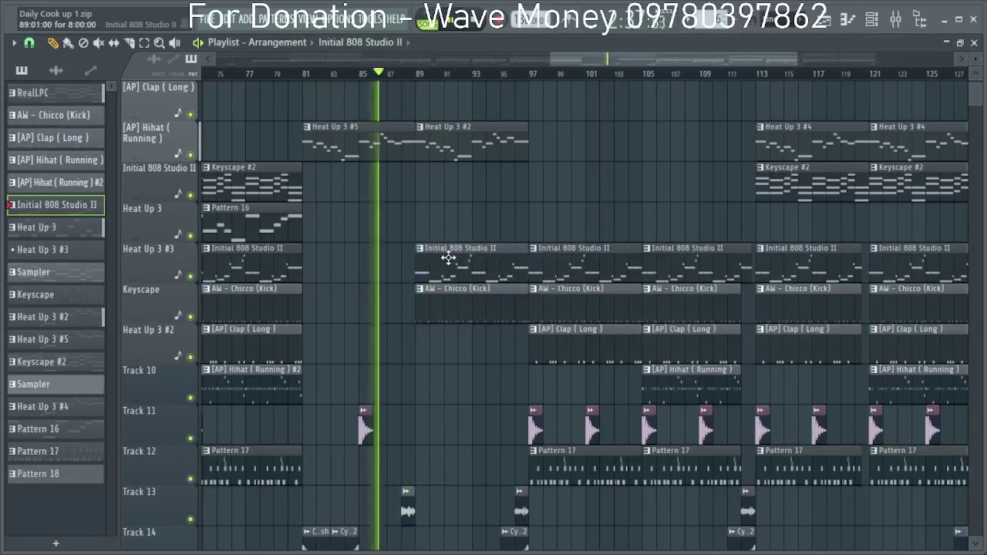
Select the kick and 808 clips at bar 89 and shorten both to 7:08:00, leaving a gap before bar 97.
{"action": "left_click_drag", "start_coordinate": [489, 399], "coordinate": [502, 267]}
{"action": "scroll", "coordinate": [499, 329], "scroll_direction": "up", "scroll_amount": 4}
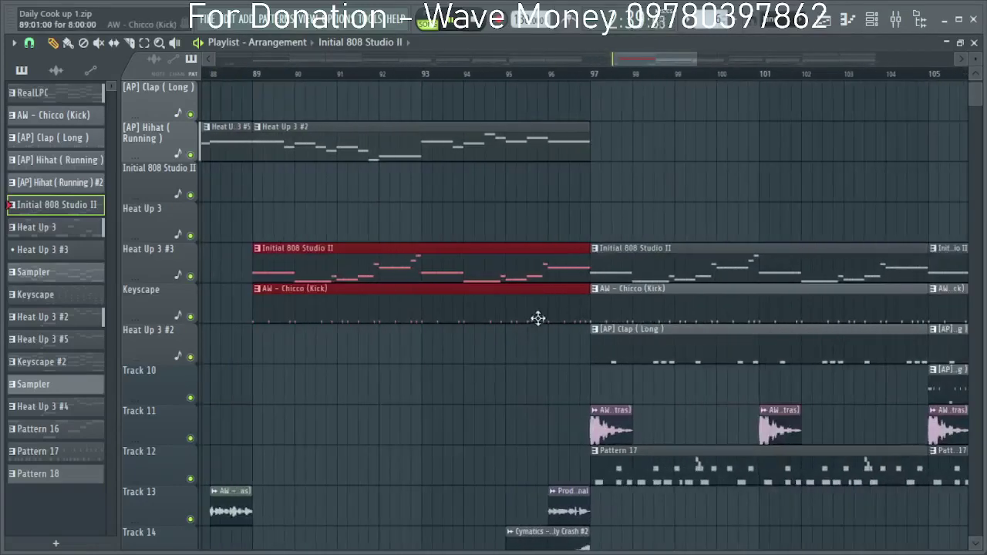
{"action": "left_click_drag", "start_coordinate": [587, 285], "coordinate": [569, 286]}
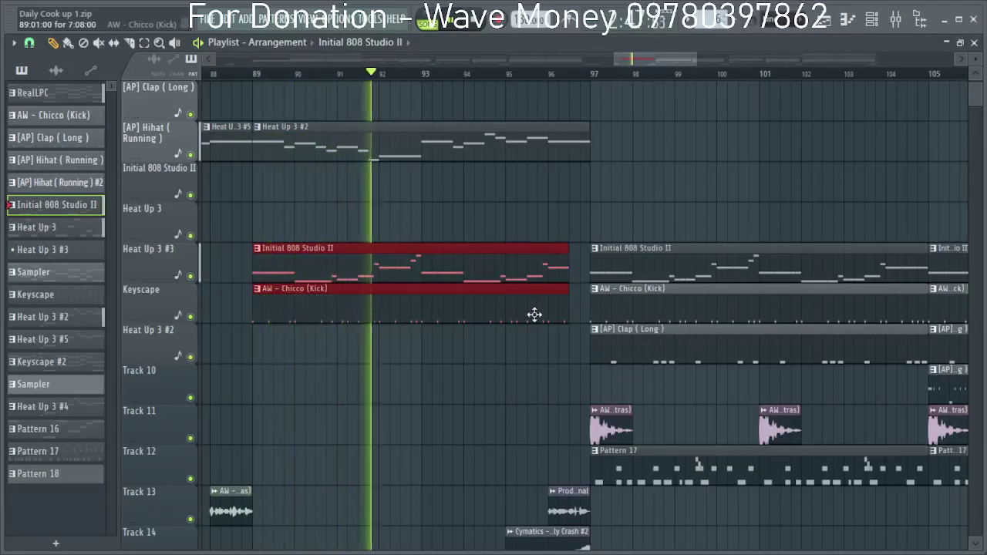
Place a copy of the Cymatics - Wobbly Crash clip from bar 81 at bar 89 on Track 14 and play from there.
{"action": "scroll", "coordinate": [465, 309], "scroll_direction": "down", "scroll_amount": 1}
{"action": "scroll", "coordinate": [465, 309], "scroll_direction": "down", "scroll_amount": 2}
{"action": "scroll", "coordinate": [399, 347], "scroll_direction": "down", "scroll_amount": 5, "text": "ctrl"}
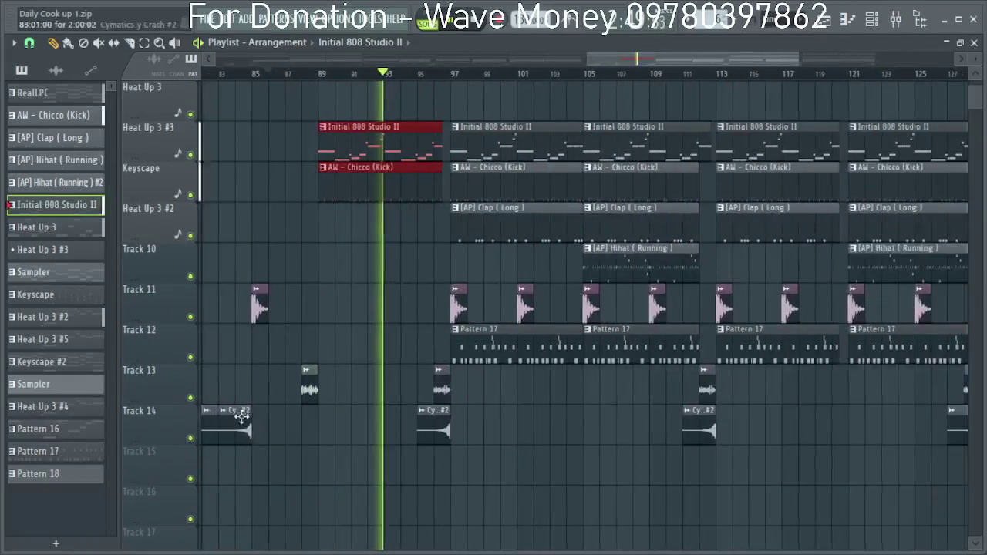
{"action": "scroll", "coordinate": [277, 419], "scroll_direction": "down", "scroll_amount": 3, "text": "ctrl"}
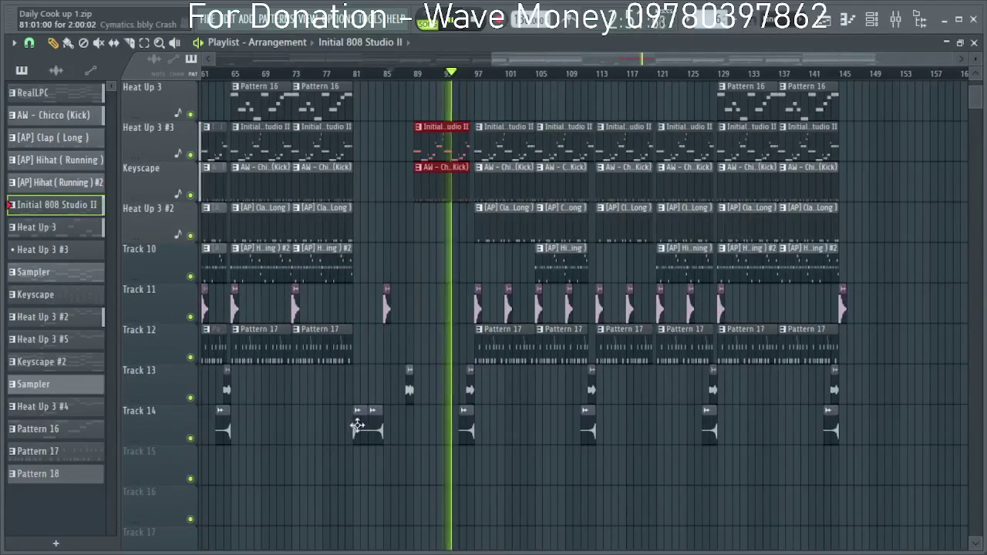
{"action": "left_click", "coordinate": [357, 426]}
{"action": "scroll", "coordinate": [404, 385], "scroll_direction": "up", "scroll_amount": 9, "text": "ctrl"}
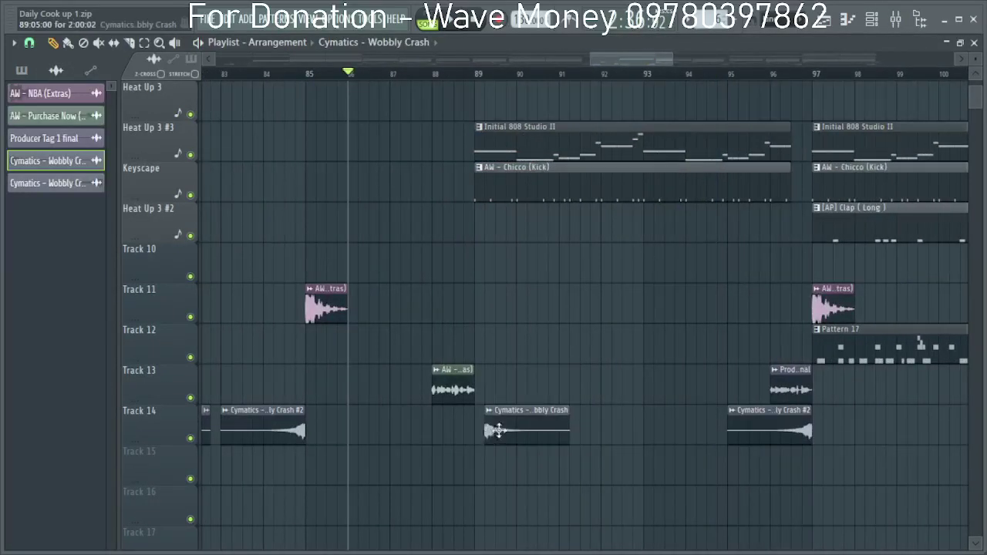
{"action": "left_click_drag", "start_coordinate": [499, 431], "coordinate": [490, 431]}
{"action": "key", "text": "space"}
{"action": "left_click", "coordinate": [477, 74]}
Add a second Cymatics - Wobbly Crash clip at bar 91 on Track 14, open its audio clip settings and stop playback.
{"action": "left_click", "coordinate": [591, 427]}
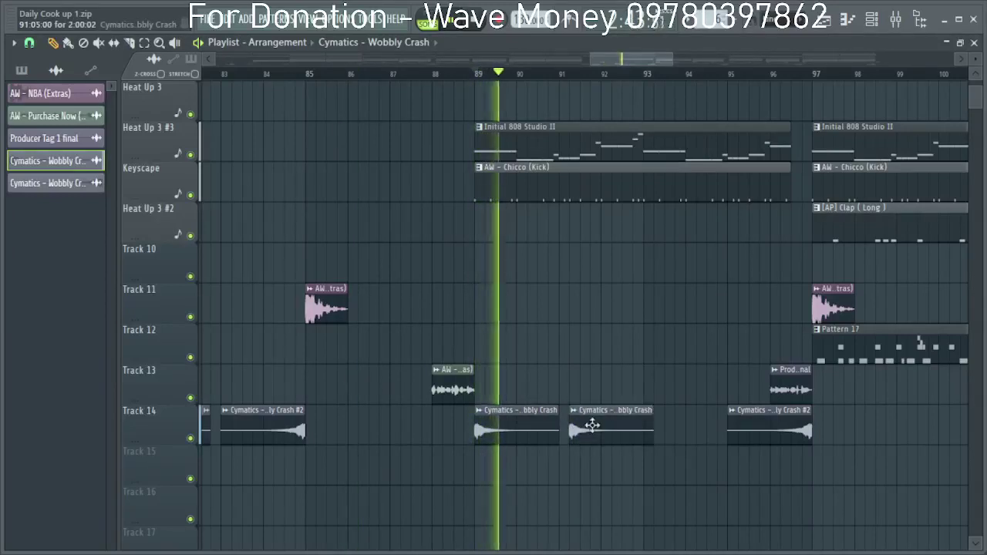
{"action": "mouse_move", "coordinate": [591, 426]}
{"action": "left_mouse_down"}
{"action": "mouse_move", "coordinate": [575, 426]}
{"action": "mouse_move", "coordinate": [586, 426]}
{"action": "left_mouse_up"}
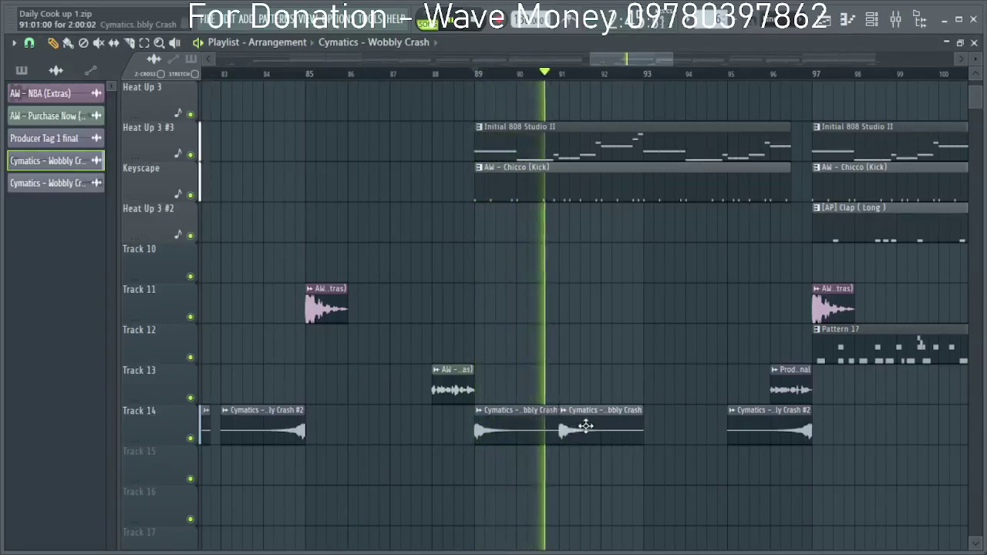
{"action": "double_click", "coordinate": [621, 424]}
{"action": "key", "text": "space"}
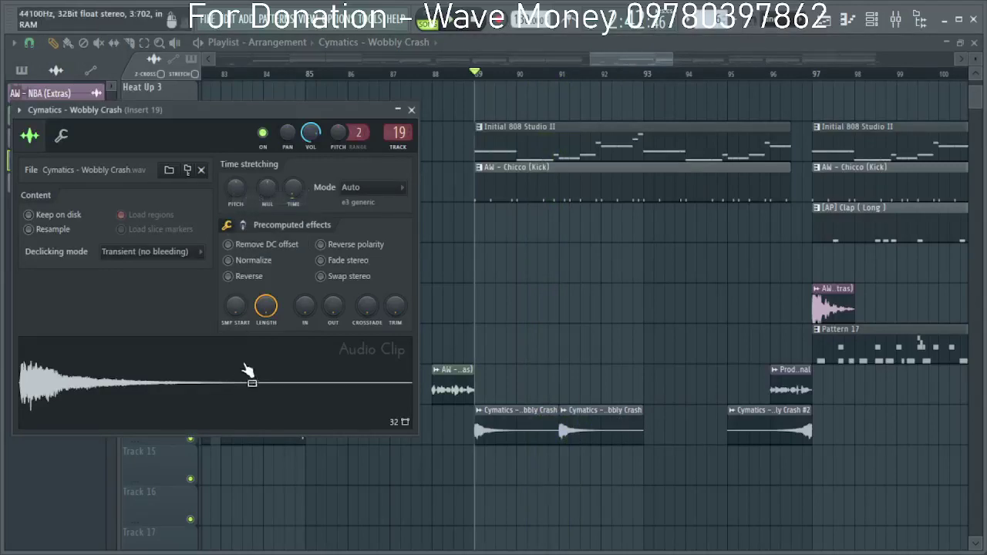
Set the Cymatics - Wobbly Crash audio clip's time stretching to none and its channel volume to 70%.
{"action": "right_click", "coordinate": [294, 189]}
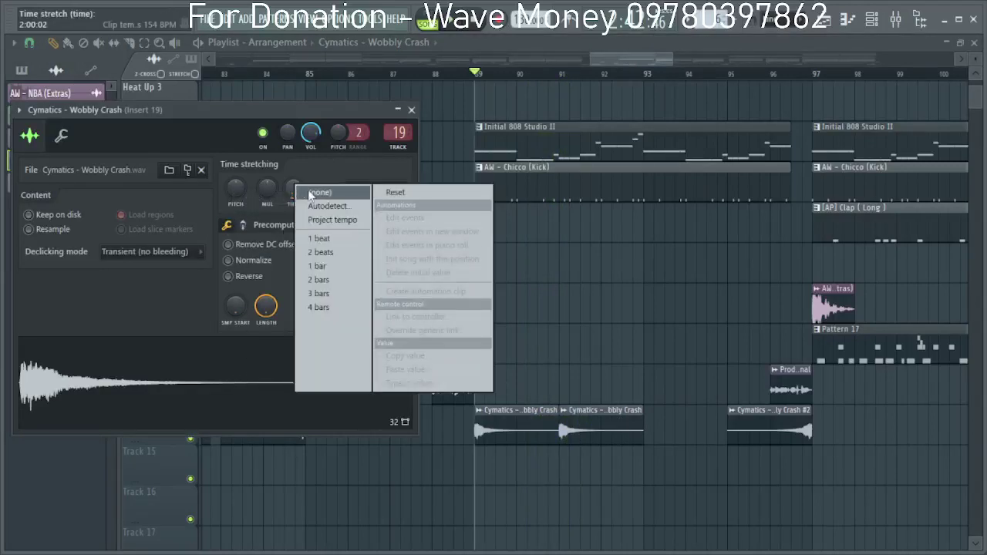
{"action": "left_click", "coordinate": [308, 194]}
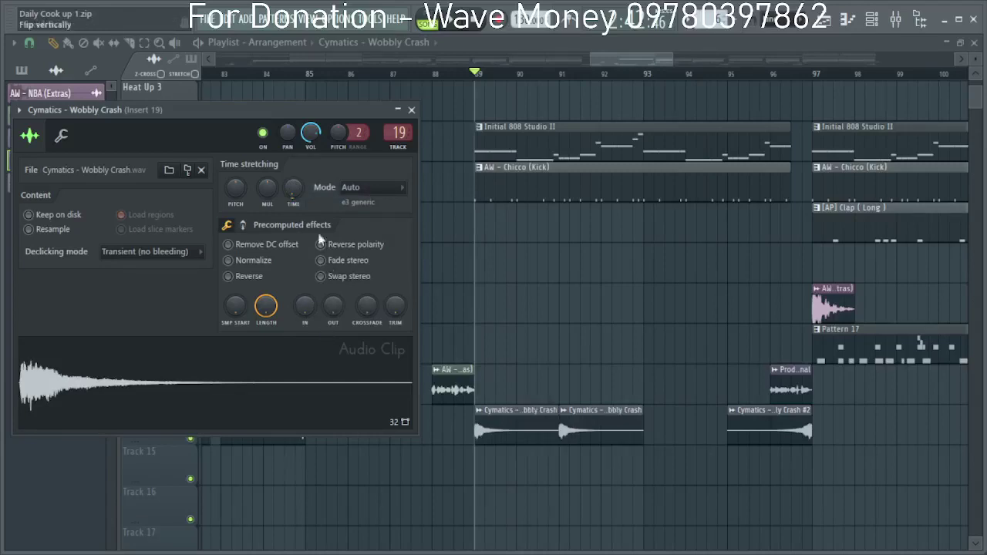
{"action": "right_click", "coordinate": [333, 139]}
{"action": "left_click", "coordinate": [353, 141]}
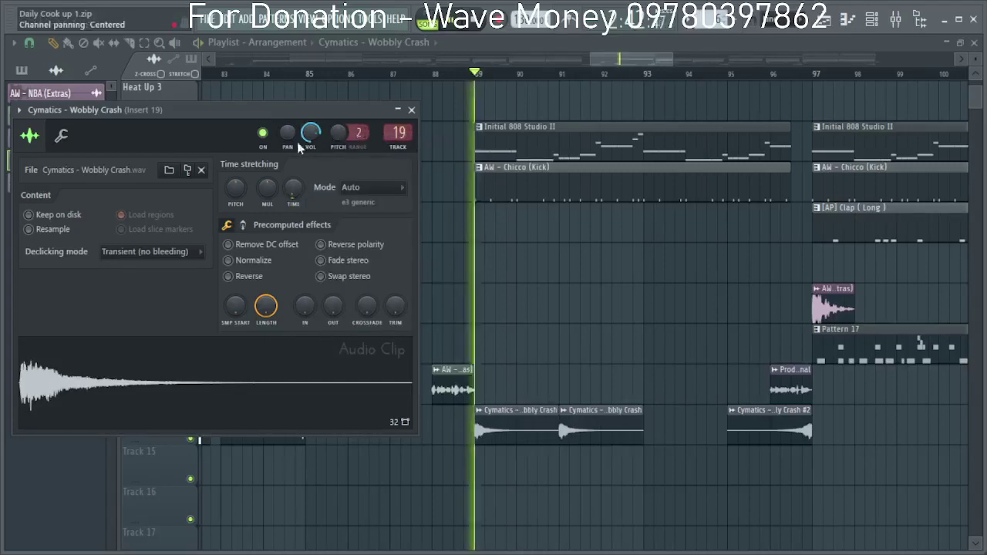
{"action": "left_click", "coordinate": [411, 110]}
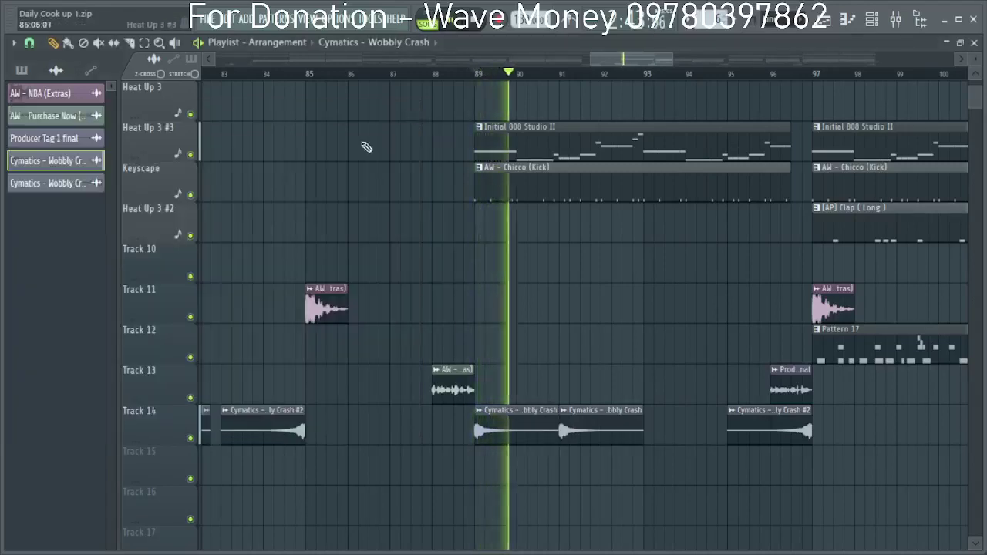
{"action": "double_click", "coordinate": [539, 432]}
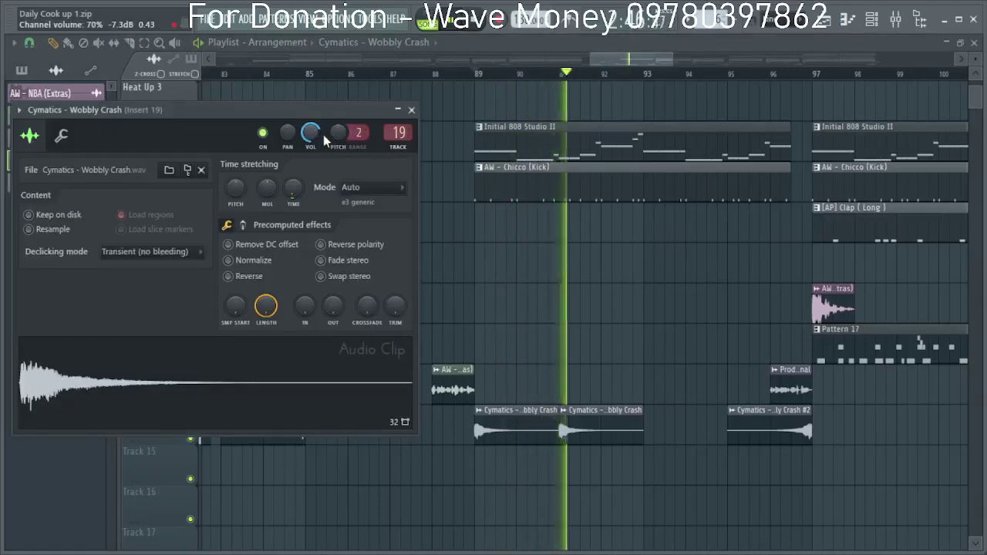
{"action": "left_click", "coordinate": [411, 109]}
Add two more Cymatics - Wobbly Crash clips on Track 14, at bars 92 and 93, while the section plays.
{"action": "left_click", "coordinate": [592, 471]}
{"action": "key", "text": "space"}
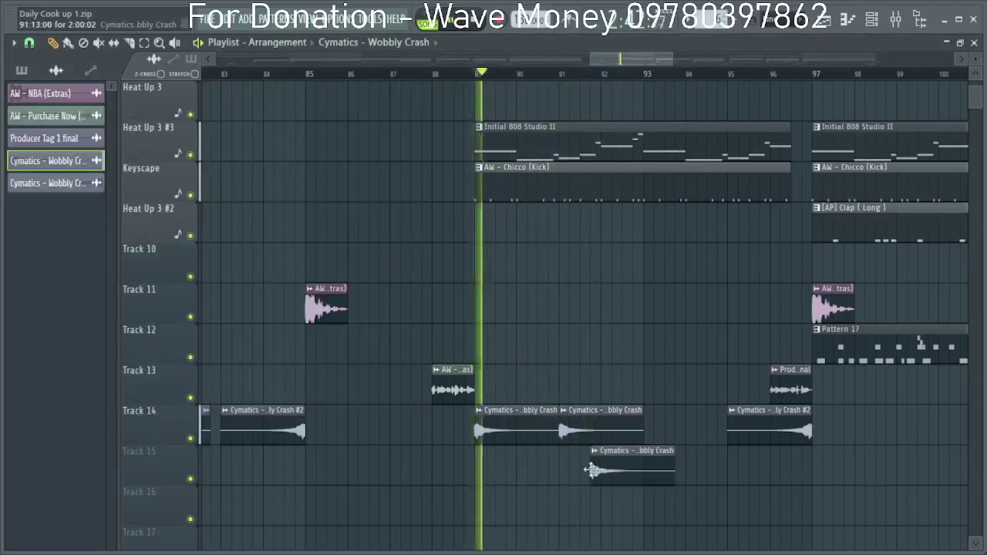
{"action": "left_click_drag", "start_coordinate": [625, 458], "coordinate": [628, 425]}
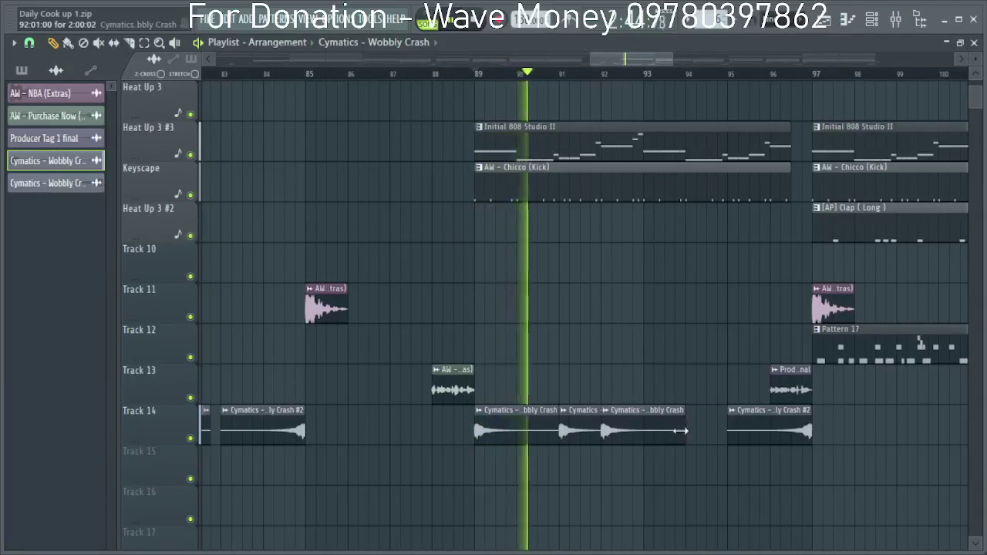
{"action": "scroll", "coordinate": [678, 463], "scroll_direction": "down", "scroll_amount": 2}
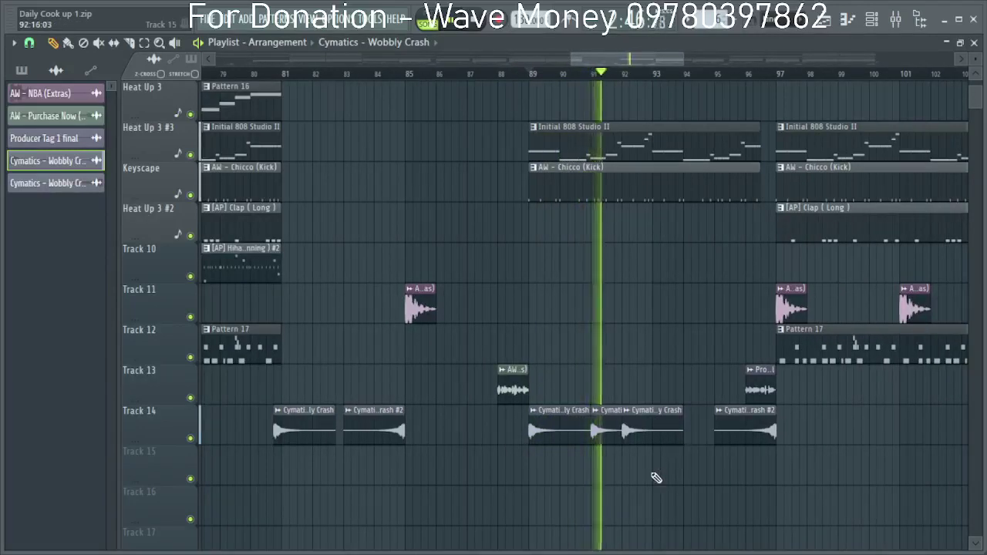
{"action": "scroll", "coordinate": [660, 477], "scroll_direction": "down", "scroll_amount": 2}
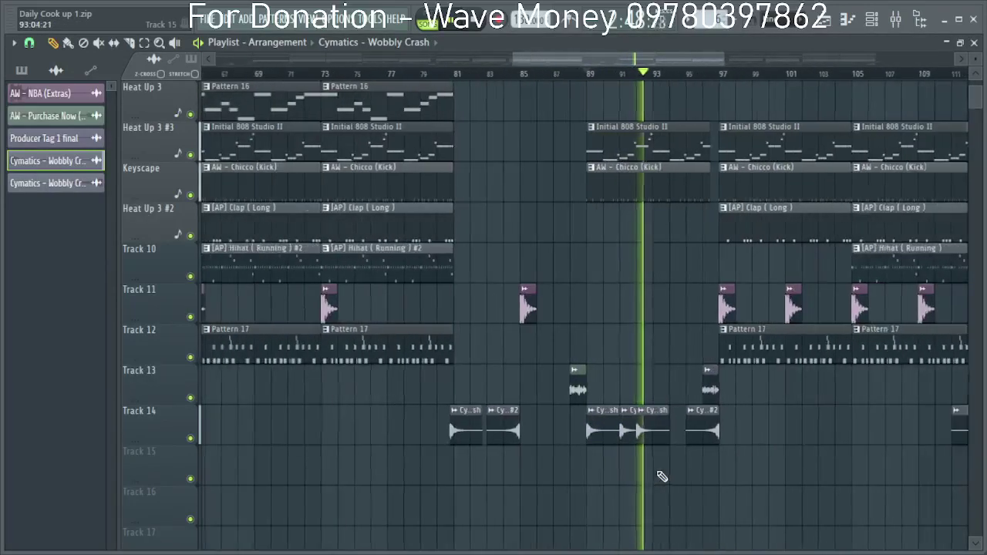
{"action": "left_click", "coordinate": [654, 471]}
{"action": "scroll", "coordinate": [670, 470], "scroll_direction": "up", "scroll_amount": 2}
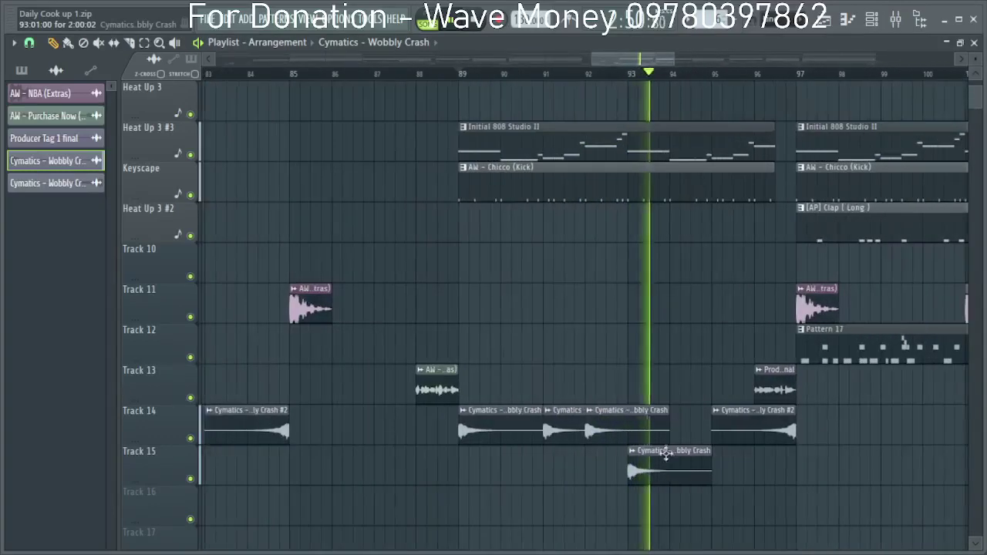
{"action": "right_click", "coordinate": [652, 463]}
{"action": "scroll", "coordinate": [670, 466], "scroll_direction": "down", "scroll_amount": 1}
Add three Wobbly Crash clips at 95:01:00, 95:09:00 and 96:01:00, the first two on Track 15 and the third on Track 16.
{"action": "left_click", "coordinate": [706, 436]}
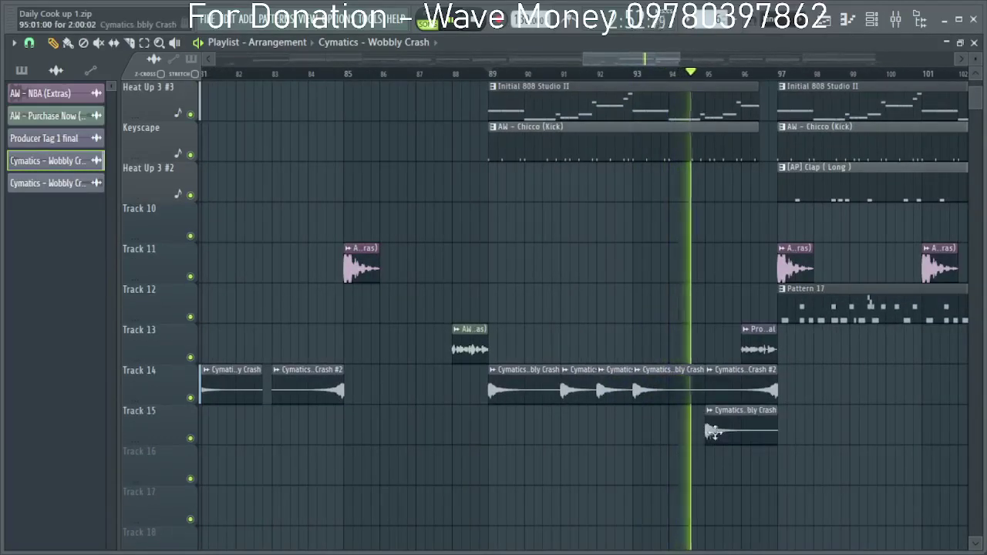
{"action": "left_click", "coordinate": [744, 467]}
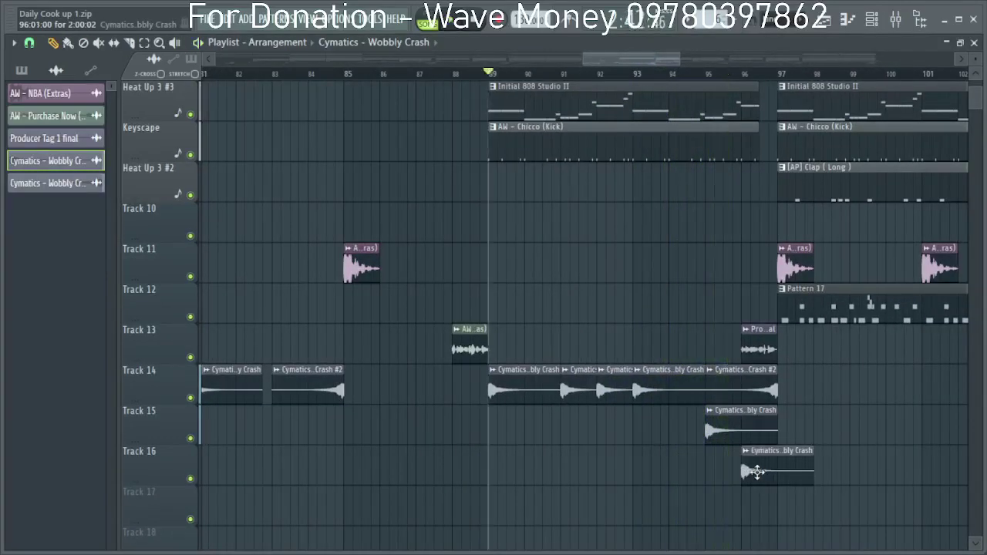
{"action": "left_click_drag", "start_coordinate": [746, 467], "coordinate": [743, 476]}
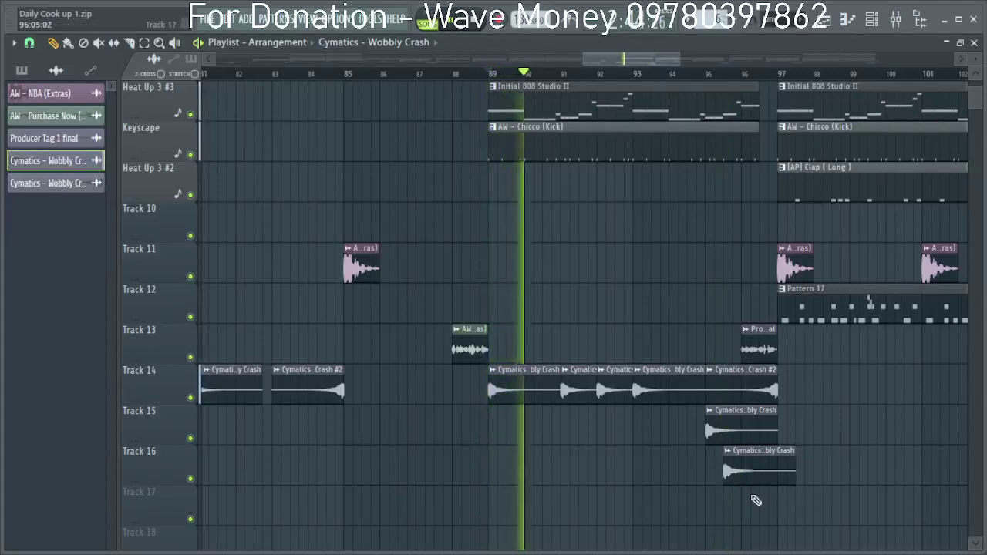
{"action": "left_click", "coordinate": [762, 503]}
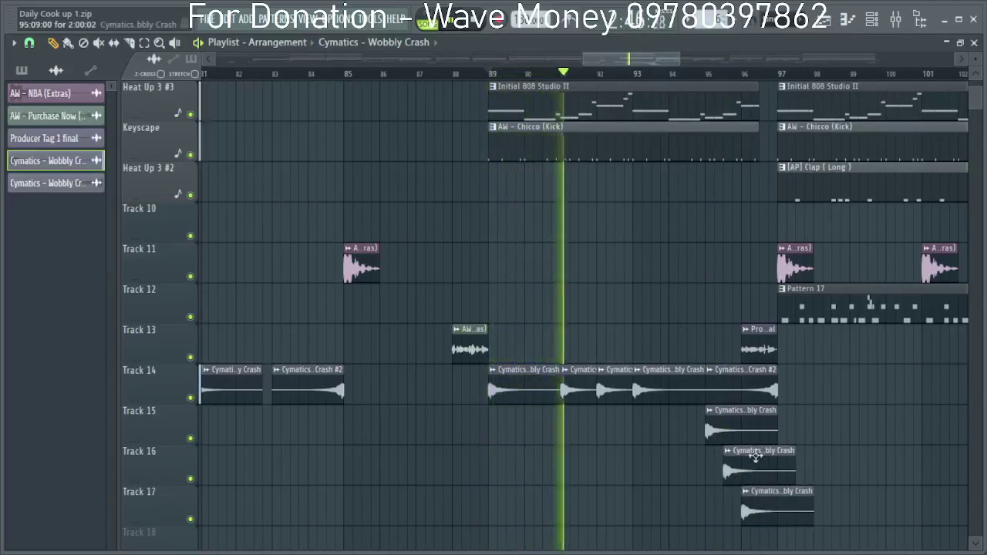
{"action": "left_click_drag", "start_coordinate": [756, 458], "coordinate": [755, 430]}
{"action": "left_click_drag", "start_coordinate": [773, 505], "coordinate": [773, 474]}
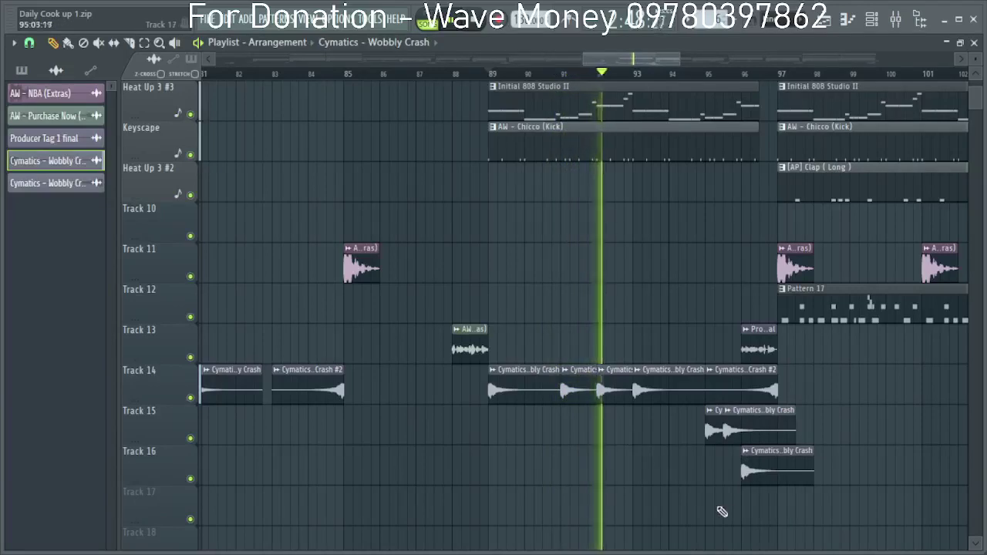
Gather all the Wobbly Crash clips from bar 89 onward on Track 15 and shorten them together to one bar each.
{"action": "left_click_drag", "start_coordinate": [768, 524], "coordinate": [550, 440]}
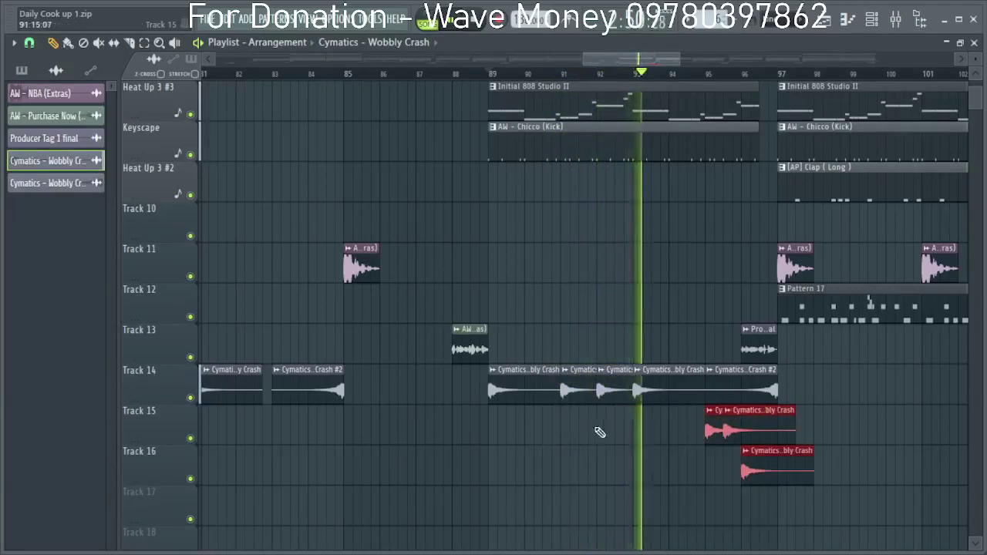
{"action": "left_click_drag", "start_coordinate": [670, 442], "coordinate": [517, 438]}
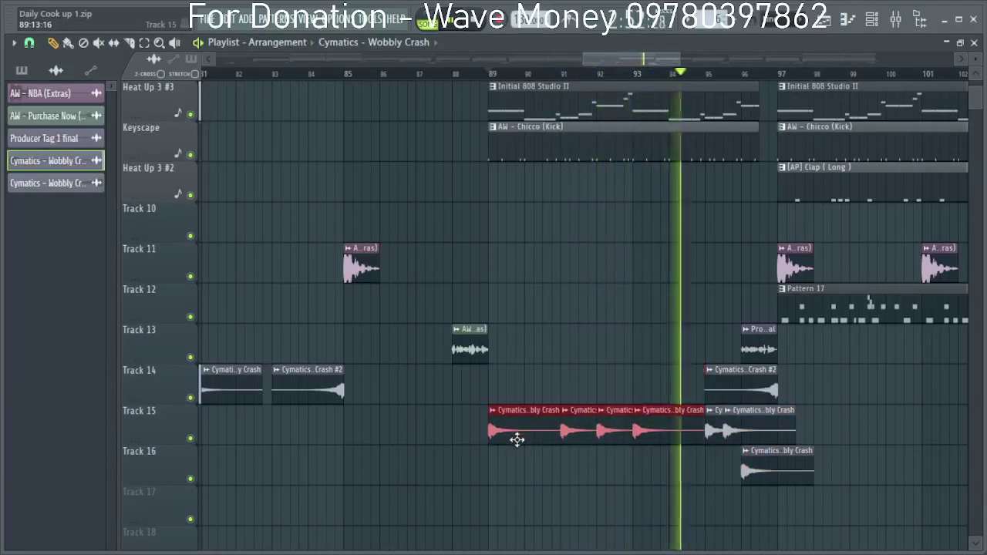
{"action": "left_click_drag", "start_coordinate": [754, 465], "coordinate": [755, 440]}
{"action": "left_click_drag", "start_coordinate": [820, 520], "coordinate": [478, 407]}
{"action": "left_click_drag", "start_coordinate": [810, 440], "coordinate": [781, 444]}
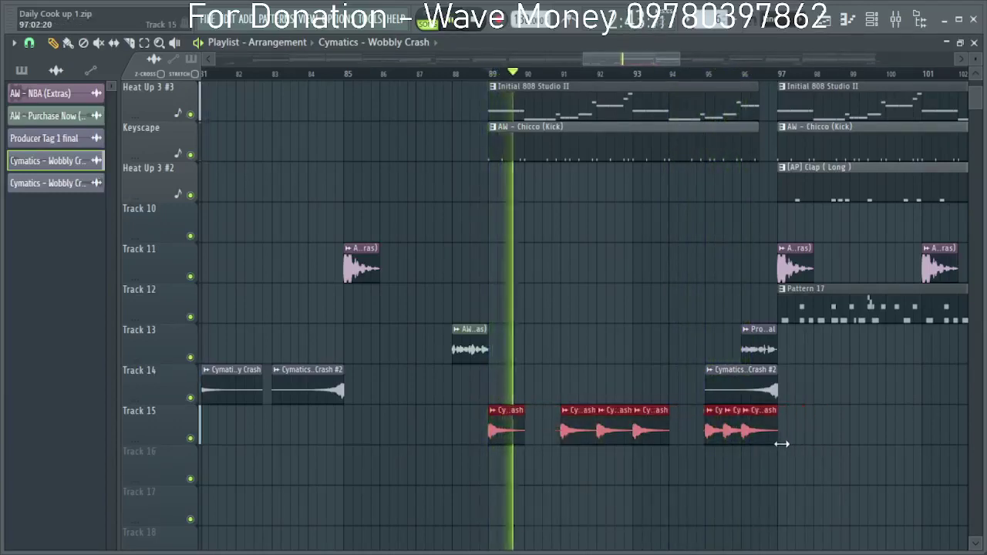
Fit a half-bar Wobbly Crash clip at 91:09:00 on Track 15, trimming the bar 91 crash to make room, and audition it.
{"action": "left_click", "coordinate": [586, 469]}
{"action": "key", "text": "space"}
{"action": "key", "text": "space"}
{"action": "right_click", "coordinate": [609, 481]}
{"action": "left_click", "coordinate": [594, 470]}
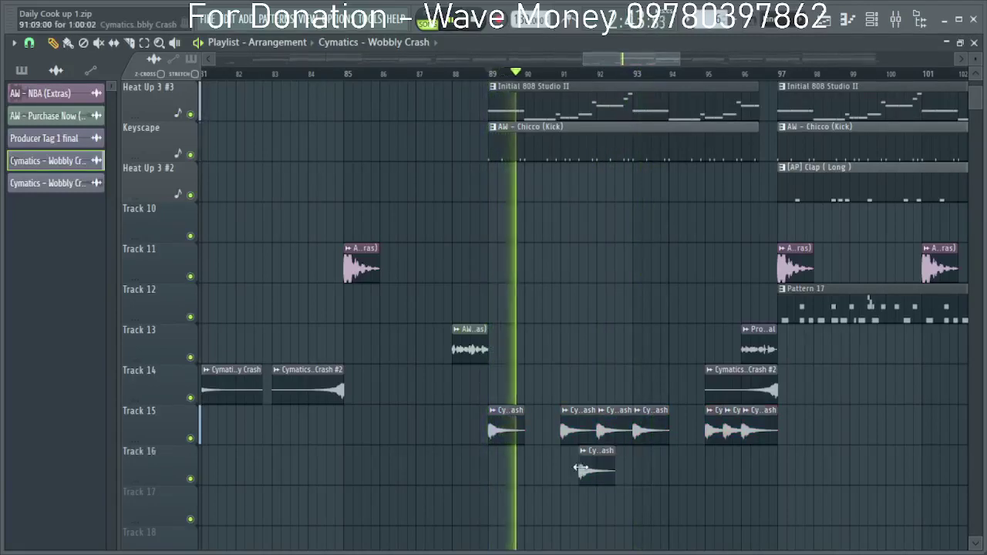
{"action": "left_click_drag", "start_coordinate": [614, 470], "coordinate": [593, 469]}
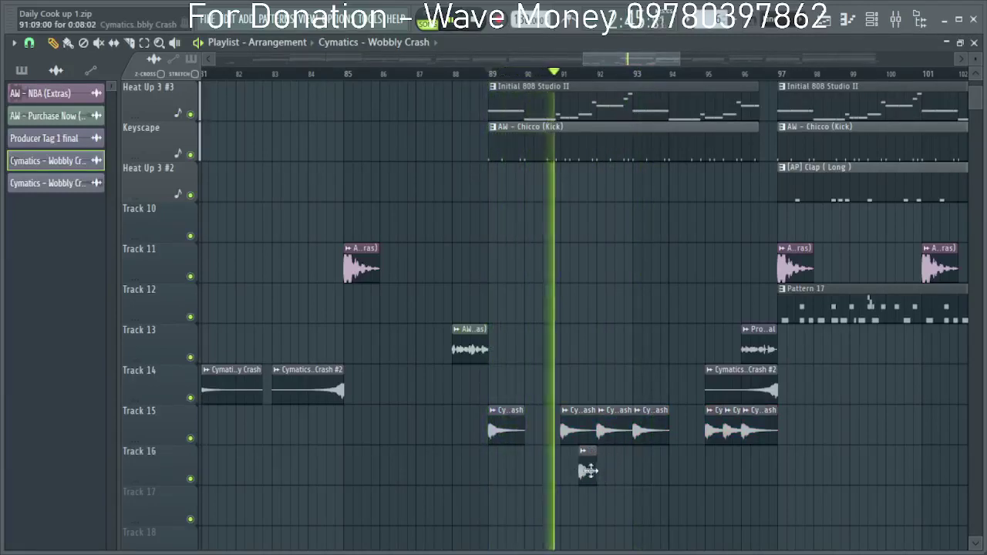
{"action": "key", "text": "space"}
{"action": "key", "text": "space"}
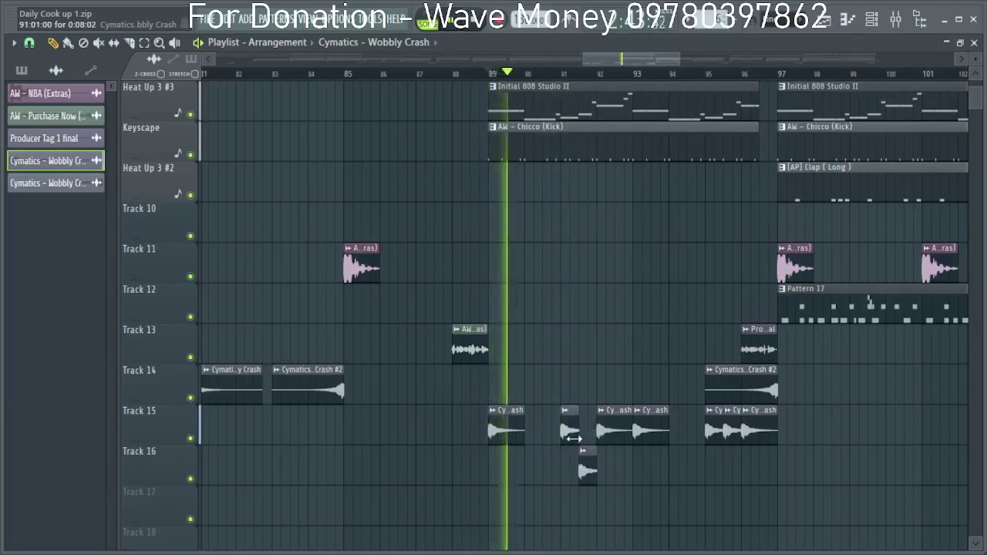
{"action": "left_click_drag", "start_coordinate": [588, 467], "coordinate": [587, 425]}
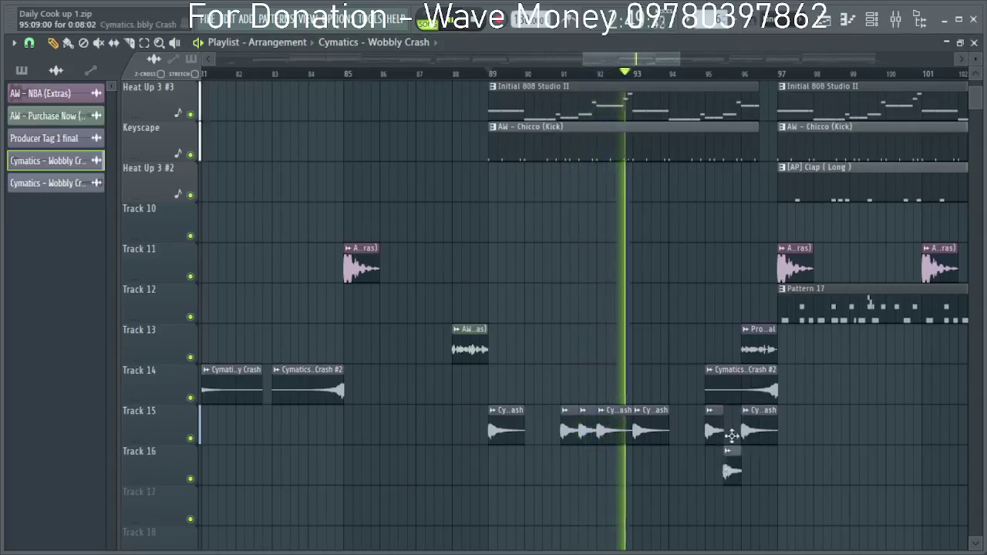
Set the Producer Tag 1 final clip's channel volume to 81% and replay from bar 95.
{"action": "scroll", "coordinate": [589, 438], "scroll_direction": "down", "scroll_amount": 3}
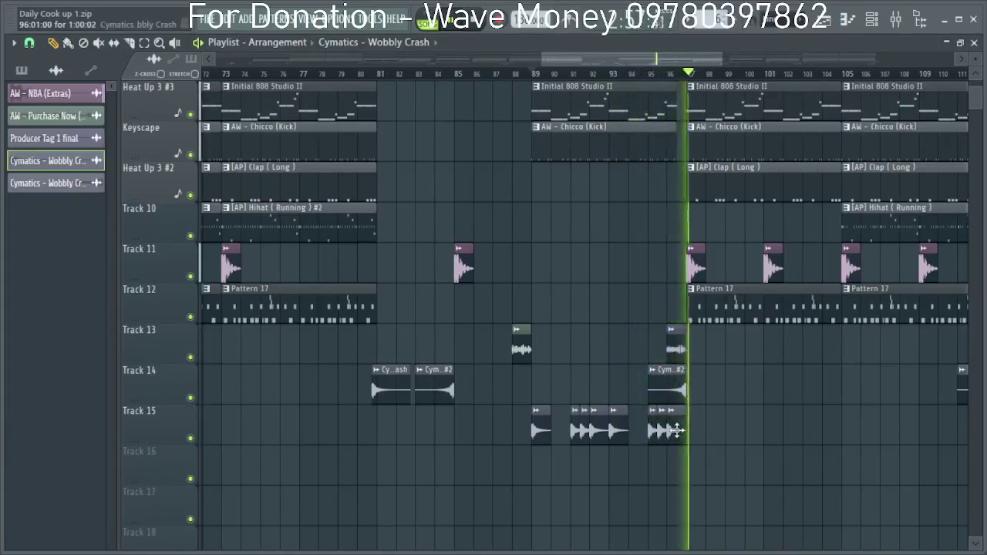
{"action": "double_click", "coordinate": [674, 347]}
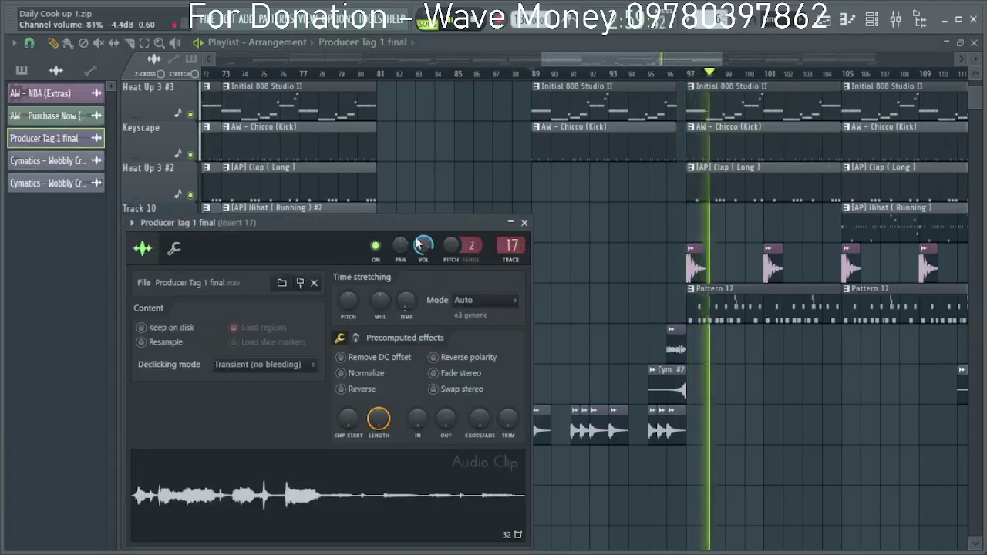
{"action": "left_click", "coordinate": [653, 72]}
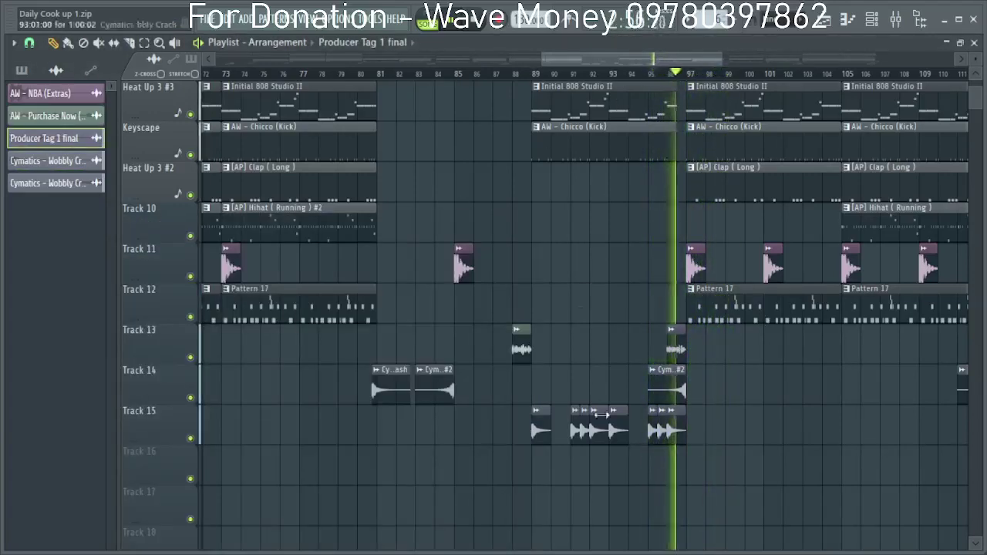
Set the AW - Purchase Now (Extras) clip's channel volume to 78% and replay from bar 88.
{"action": "left_click", "coordinate": [513, 75]}
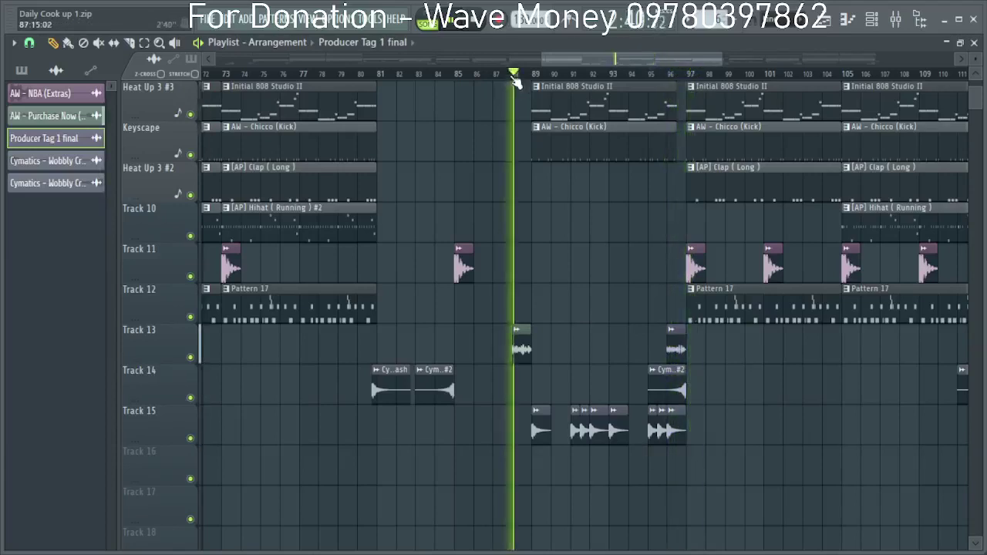
{"action": "left_click", "coordinate": [517, 331]}
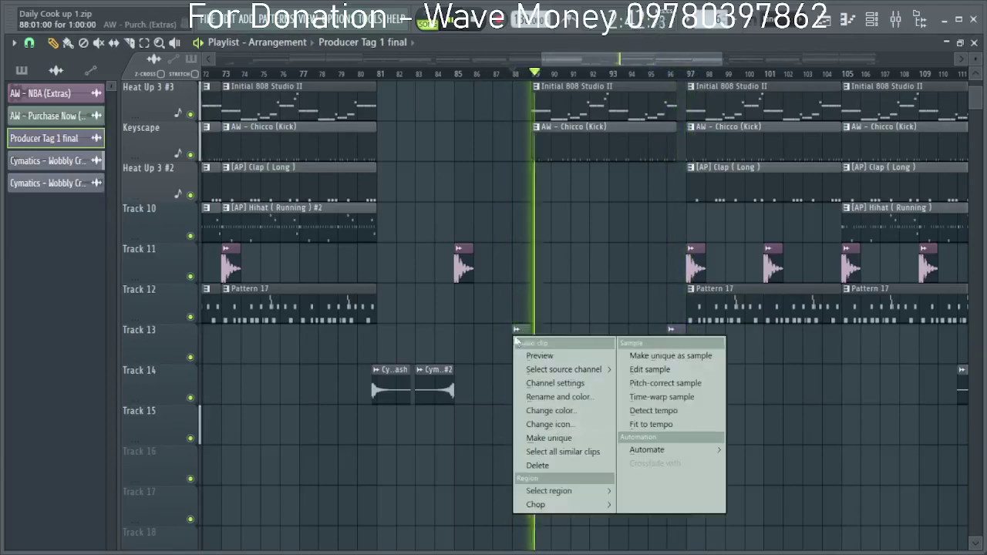
{"action": "left_click", "coordinate": [511, 337]}
{"action": "double_click", "coordinate": [520, 341]}
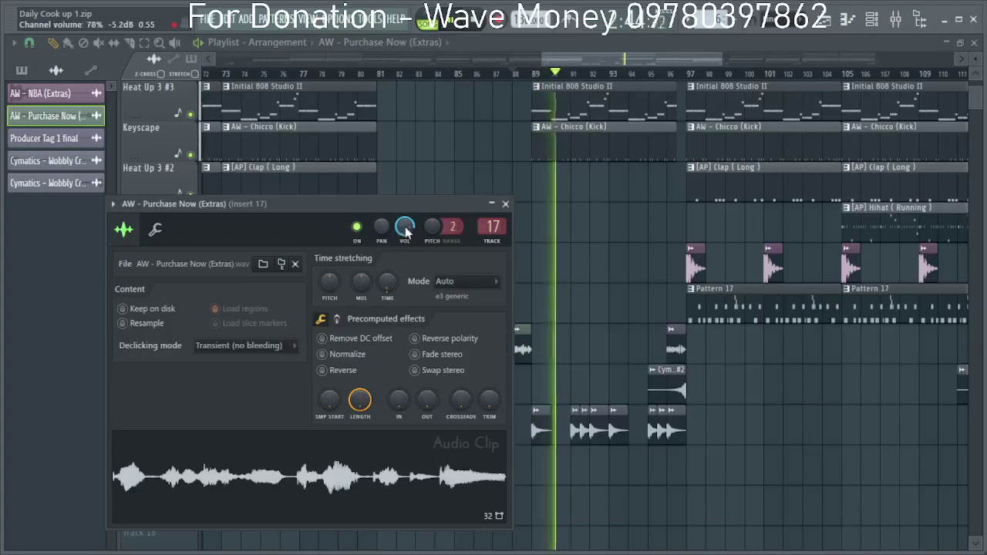
{"action": "left_click", "coordinate": [515, 74]}
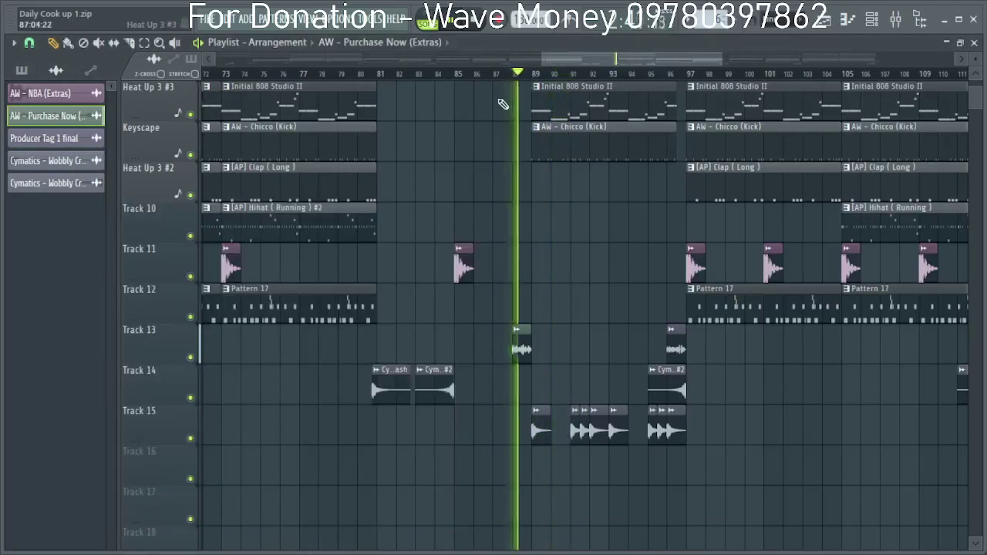
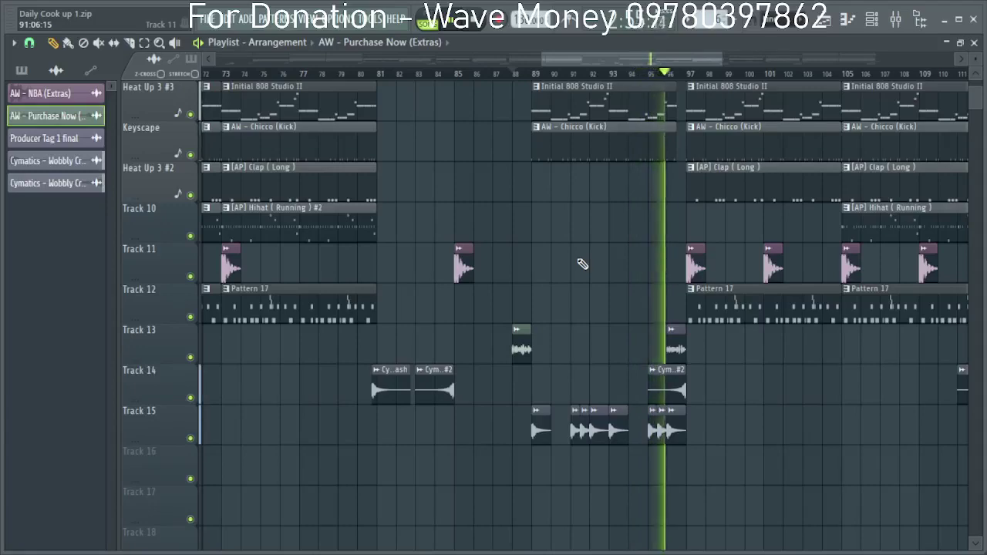
Trim one beat off the start of the Initial 808 Studio II and AW - Chicco (Kick) clips at bar 97 and audition the transition.
{"action": "scroll", "coordinate": [733, 319], "scroll_direction": "down", "scroll_amount": 4}
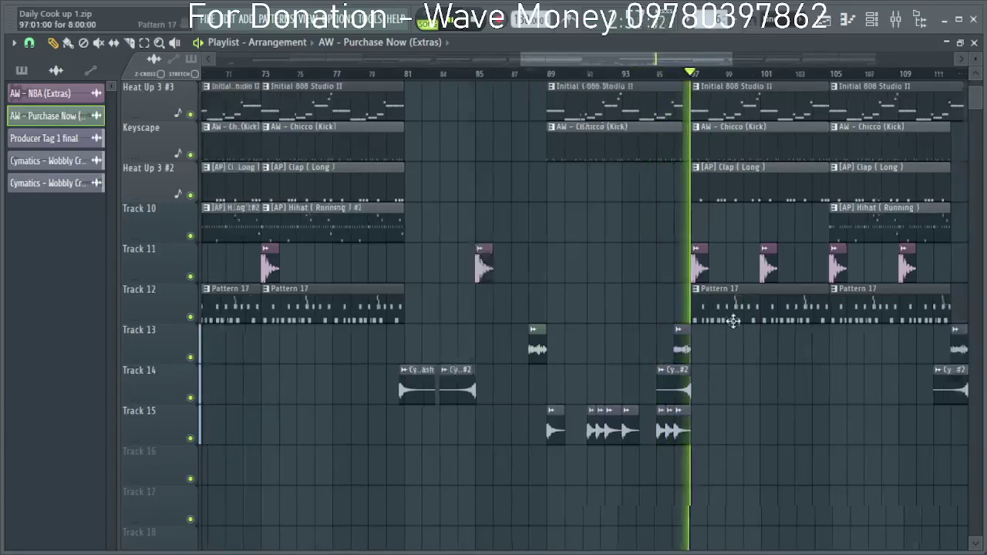
{"action": "scroll", "coordinate": [739, 386], "scroll_direction": "up", "scroll_amount": 6}
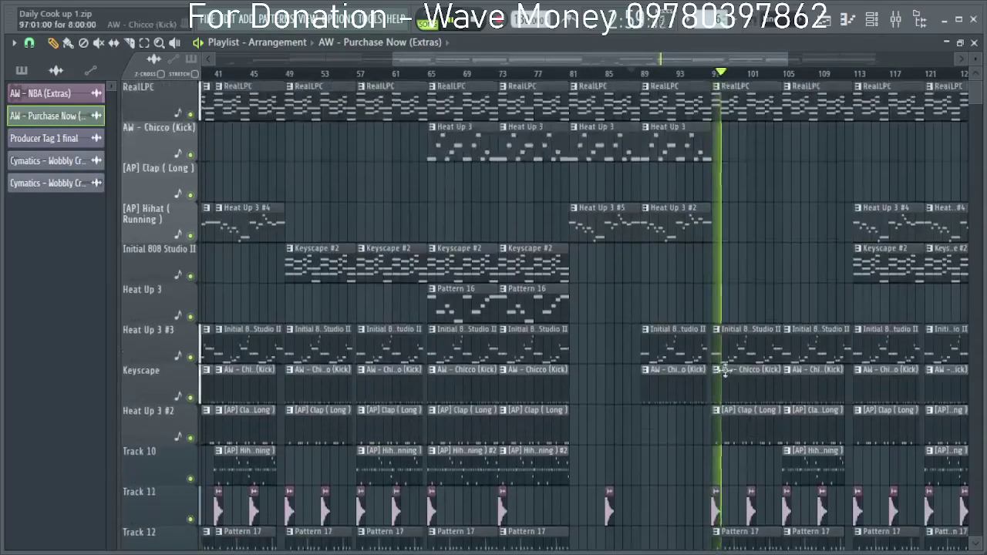
{"action": "scroll", "coordinate": [715, 63], "scroll_direction": "up", "scroll_amount": 6}
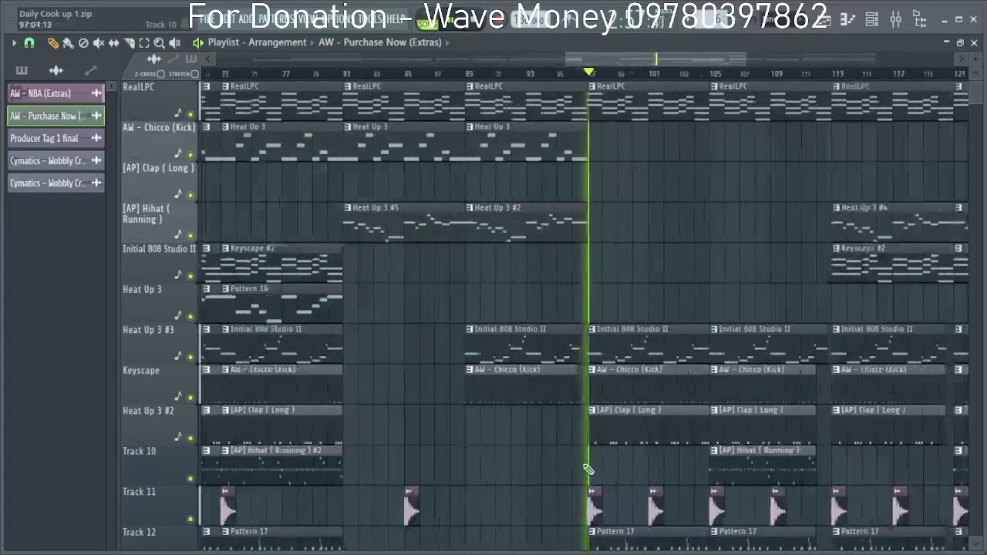
{"action": "key", "text": "space"}
{"action": "mouse_move", "coordinate": [625, 360]}
{"action": "left_mouse_down"}
{"action": "mouse_move", "coordinate": [643, 363]}
{"action": "mouse_move", "coordinate": [637, 381]}
{"action": "mouse_move", "coordinate": [637, 355]}
{"action": "left_mouse_up"}
{"action": "key", "text": "space"}
{"action": "key", "text": "space"}
{"action": "key", "text": "space"}
{"action": "key", "text": "space"}
{"action": "scroll", "coordinate": [608, 363], "scroll_direction": "up", "scroll_amount": 3, "text": "ctrl"}
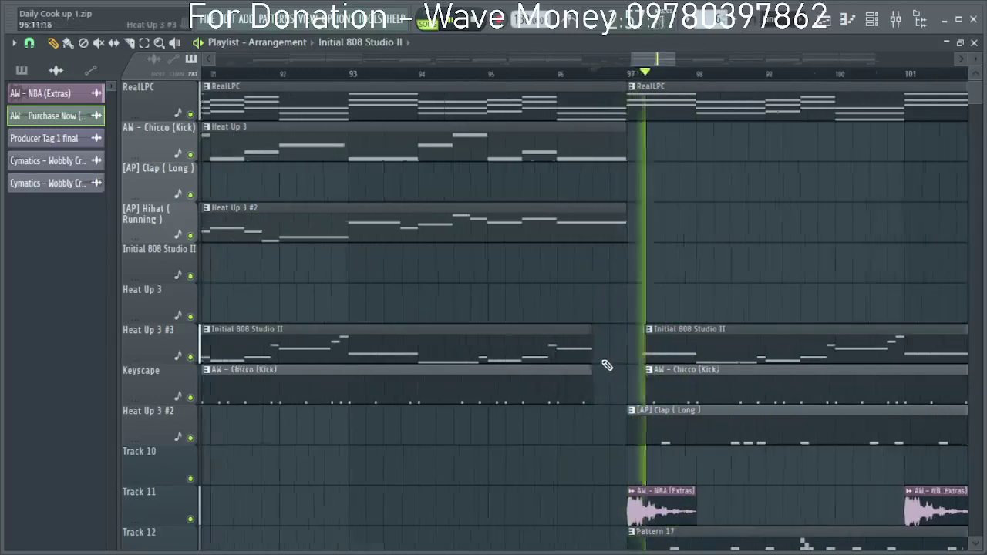
{"action": "key", "text": "space"}
{"action": "key", "text": "space"}
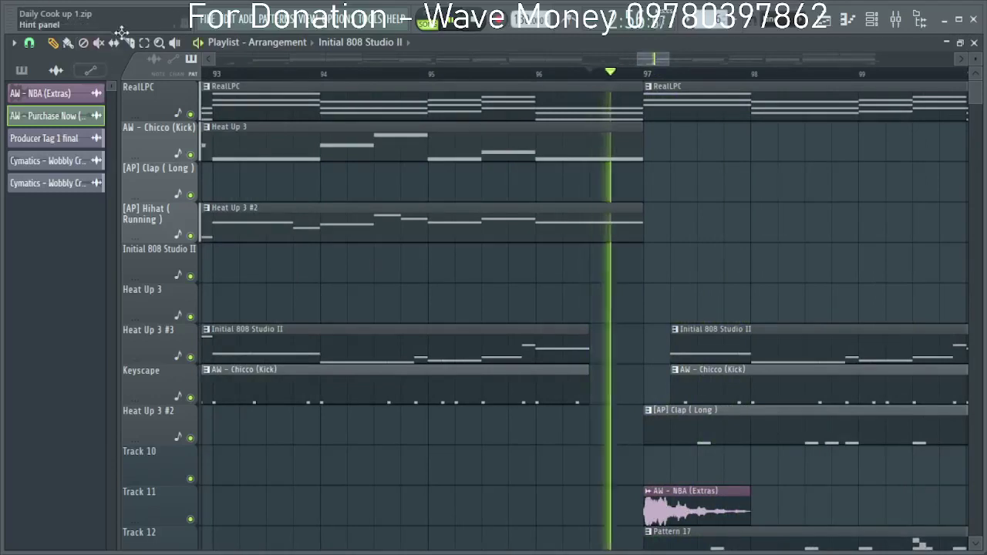
Replay the transition into bar 97 and set the playlist snap to 1/4 beat.
{"action": "key", "text": "space"}
{"action": "key", "text": "space"}
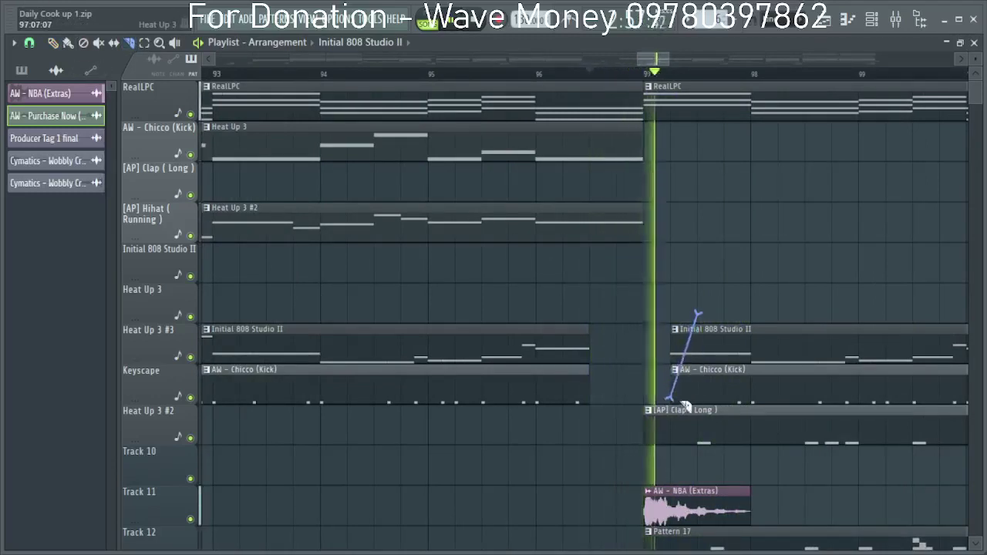
{"action": "key", "text": "space"}
{"action": "key", "text": "space"}
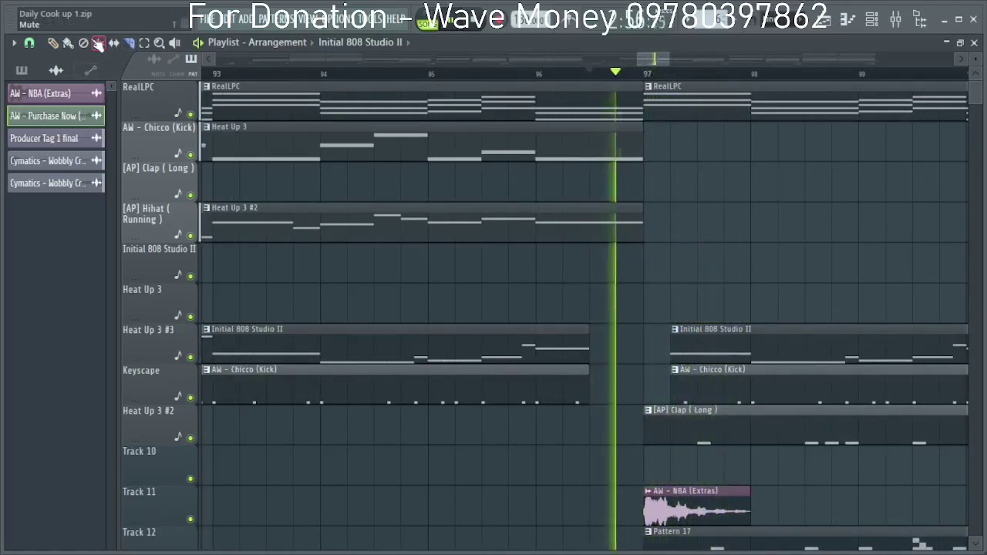
{"action": "left_click", "coordinate": [30, 42]}
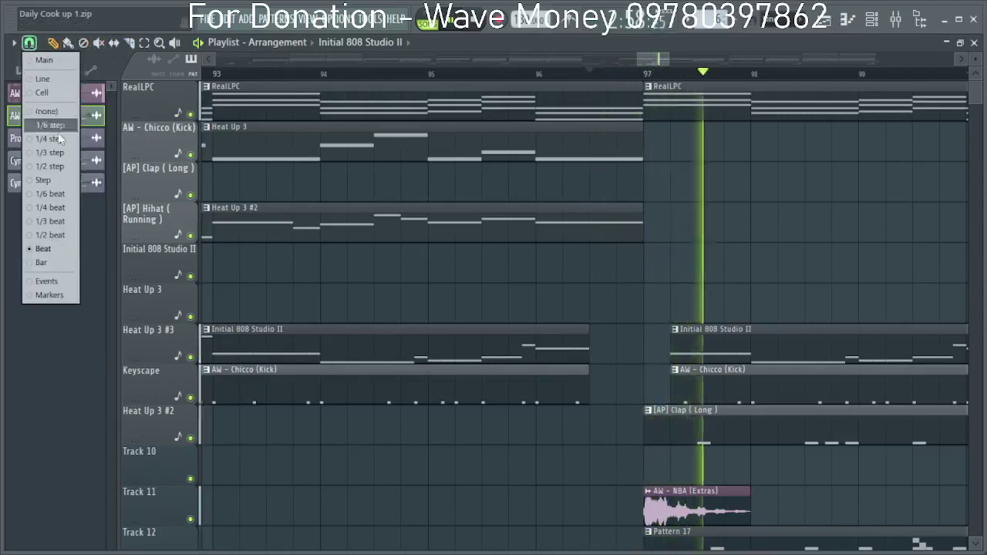
{"action": "left_click", "coordinate": [51, 208]}
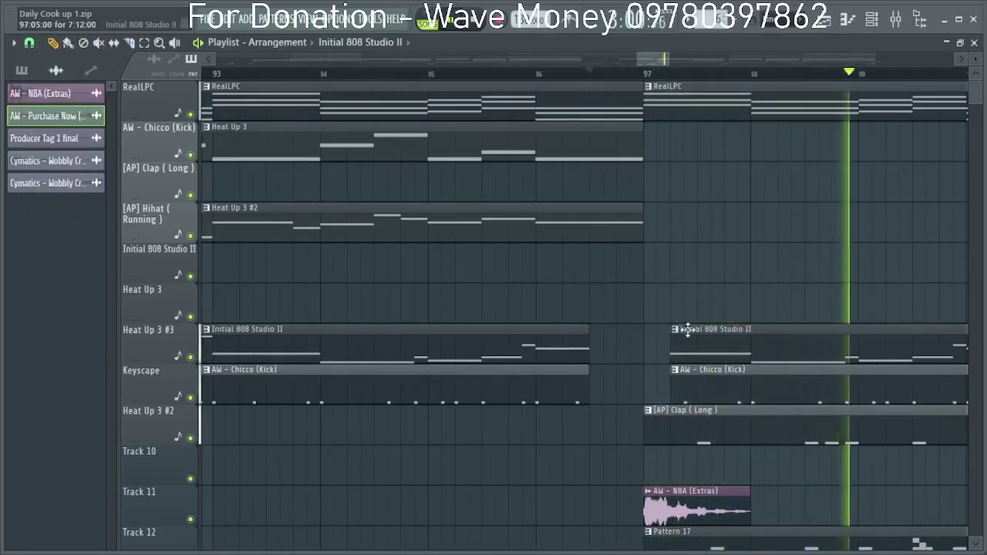
Slice the Initial 808 Studio II and AW - Chicco (Kick) clips at 97:07:00 and delete the short leading pieces.
{"action": "key", "text": "space"}
{"action": "key", "text": "space"}
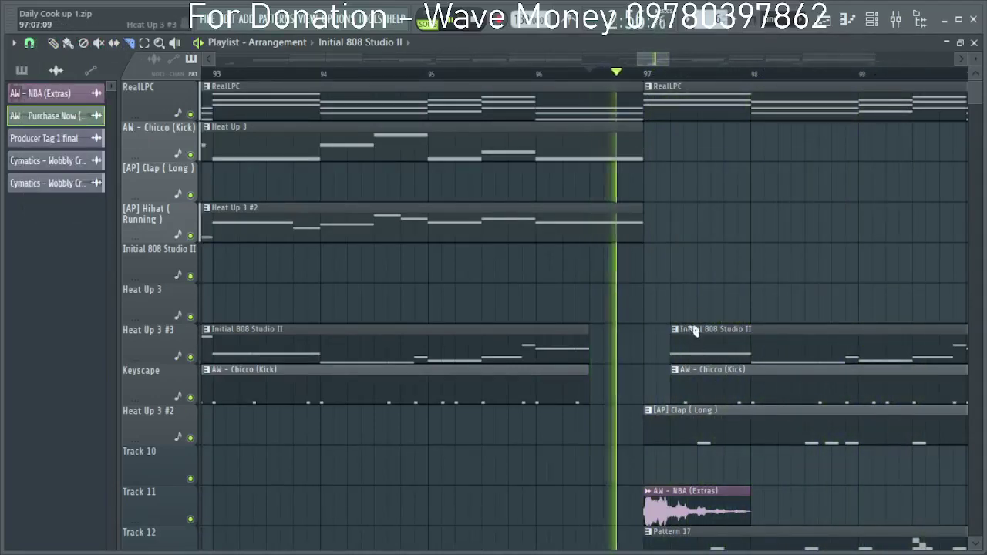
{"action": "left_click_drag", "start_coordinate": [683, 319], "coordinate": [691, 407]}
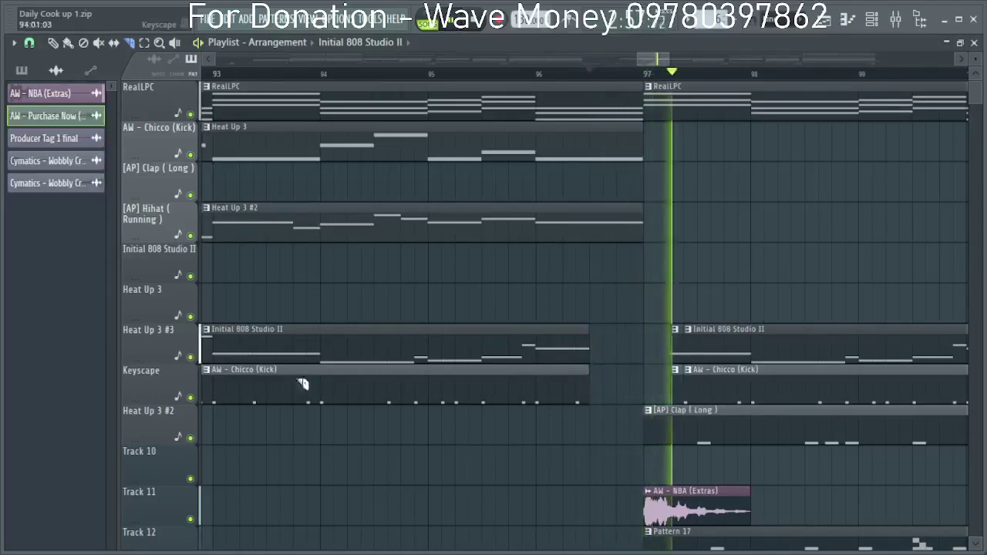
{"action": "key", "text": "space"}
{"action": "key", "text": "space"}
{"action": "left_click", "coordinate": [54, 44]}
{"action": "key", "text": "space"}
{"action": "key", "text": "space"}
{"action": "right_click", "coordinate": [676, 340]}
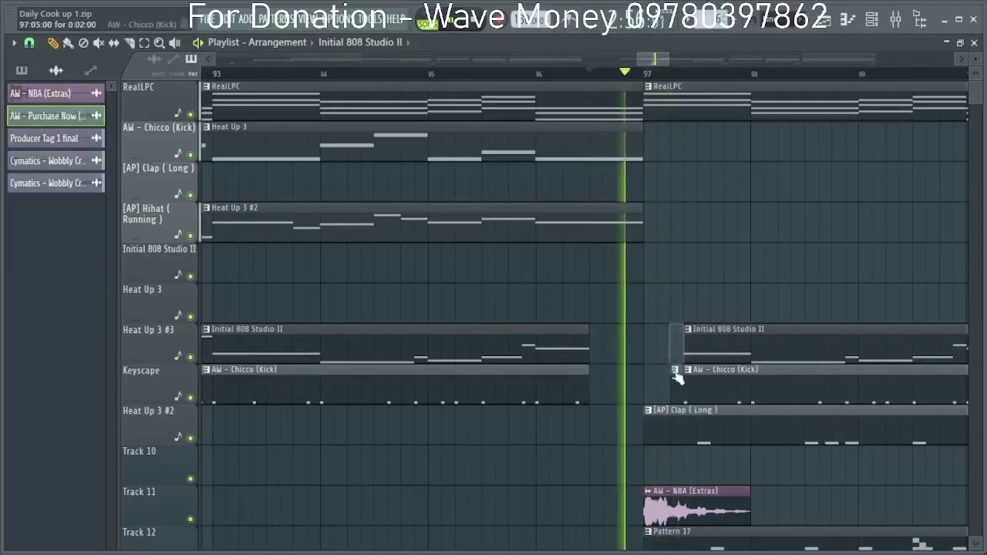
{"action": "right_click", "coordinate": [677, 378]}
{"action": "key", "text": "space"}
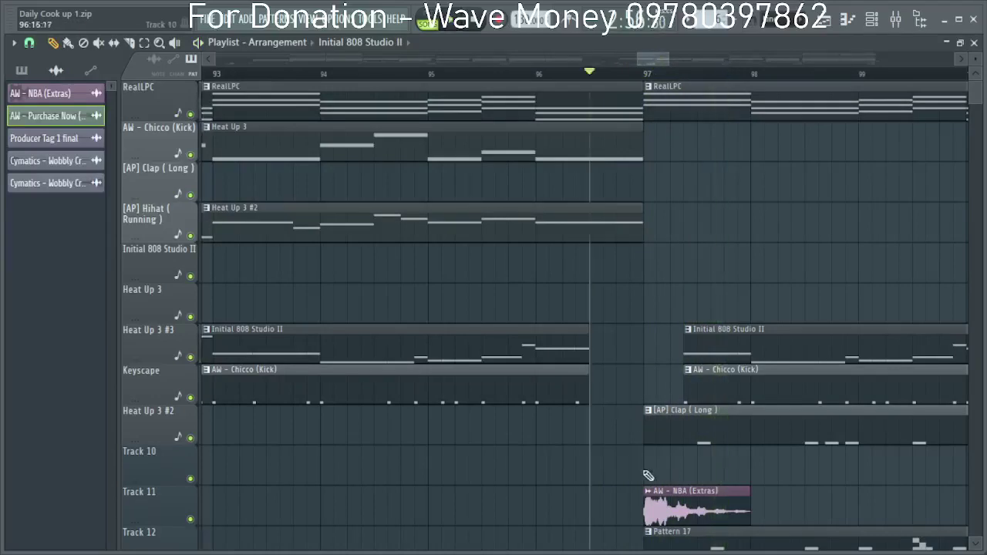
Try trimming the starts of the bar 97 Initial 808 Studio II and AW - Chicco (Kick) clips to 97:09:00 and audition the transition.
{"action": "key", "text": "space"}
{"action": "scroll", "coordinate": [647, 472], "scroll_direction": "down", "scroll_amount": 2}
{"action": "key", "text": "space"}
{"action": "key", "text": "space"}
{"action": "mouse_move", "coordinate": [647, 480]}
{"action": "left_mouse_down"}
{"action": "mouse_move", "coordinate": [694, 481]}
{"action": "mouse_move", "coordinate": [646, 482]}
{"action": "left_mouse_up"}
{"action": "key", "text": "space"}
{"action": "key", "text": "space"}
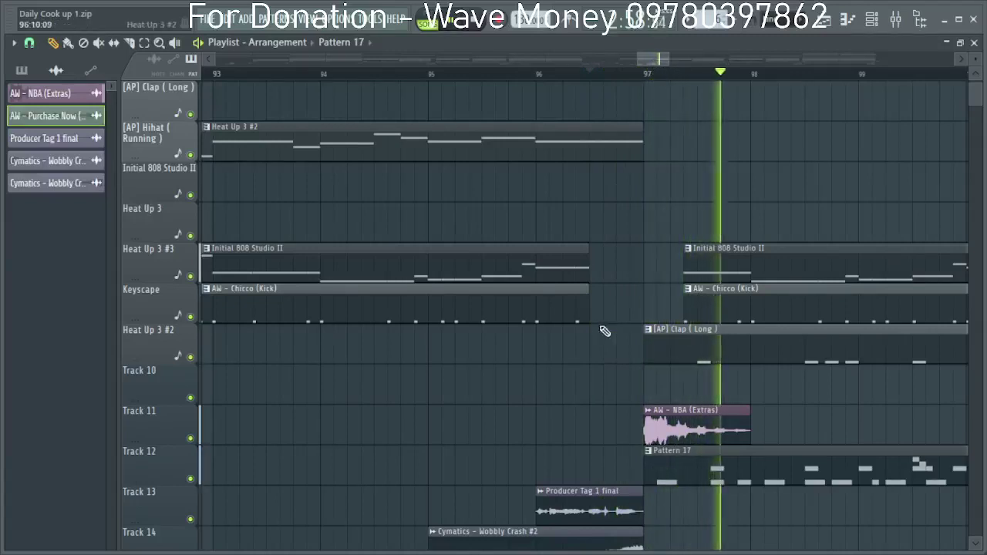
{"action": "key", "text": "space"}
{"action": "key", "text": "space"}
{"action": "left_click_drag", "start_coordinate": [686, 309], "coordinate": [698, 276]}
{"action": "key", "text": "space"}
{"action": "key", "text": "space"}
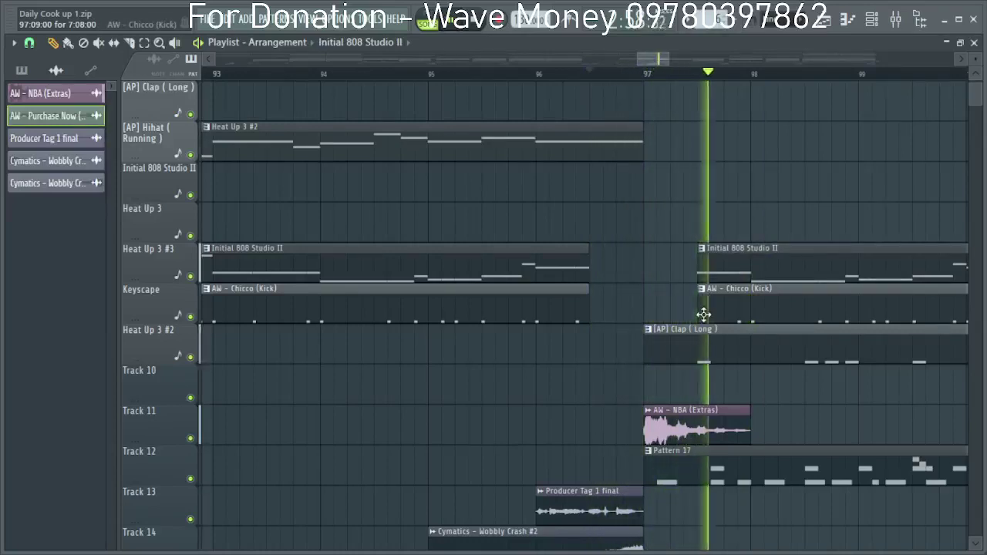
{"action": "key", "text": "space"}
{"action": "key", "text": "space"}
Try trimming the Initial 808 Studio II clip's start in stages to 97:12:00 and beyond, auditioning each position.
{"action": "mouse_move", "coordinate": [699, 273]}
{"action": "left_mouse_down"}
{"action": "mouse_move", "coordinate": [725, 272]}
{"action": "mouse_move", "coordinate": [713, 273]}
{"action": "left_mouse_up"}
{"action": "key", "text": "space"}
{"action": "key", "text": "space"}
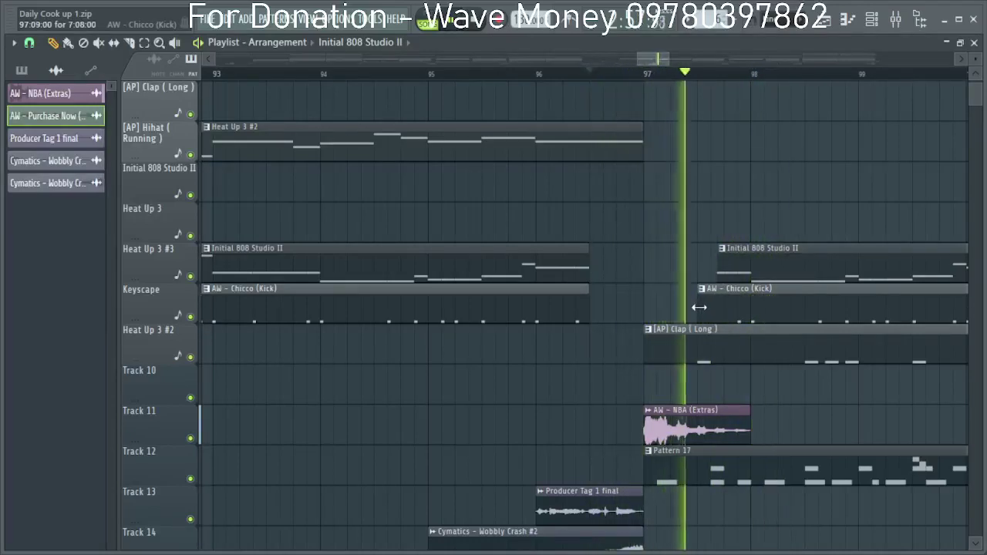
{"action": "key", "text": "space"}
{"action": "key", "text": "space"}
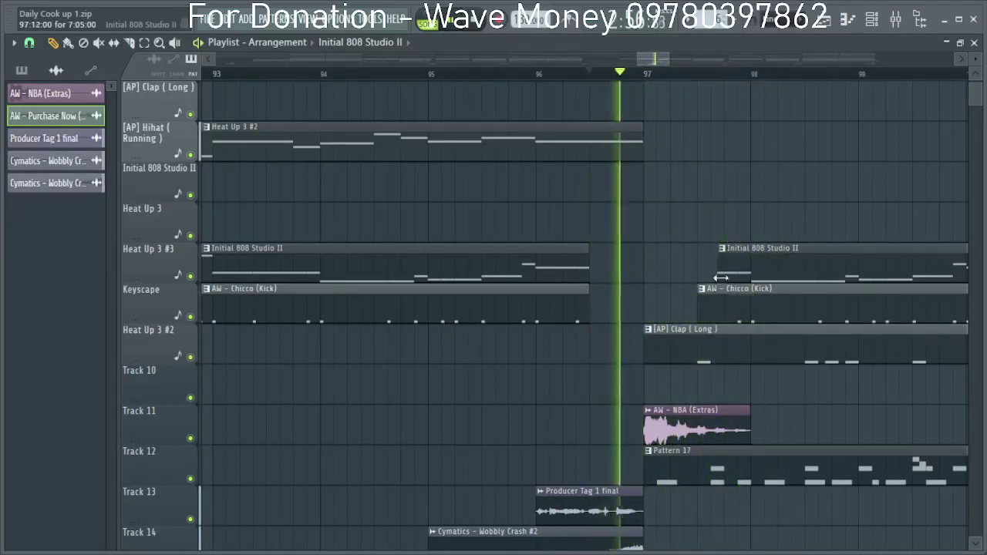
{"action": "left_click_drag", "start_coordinate": [720, 275], "coordinate": [732, 276]}
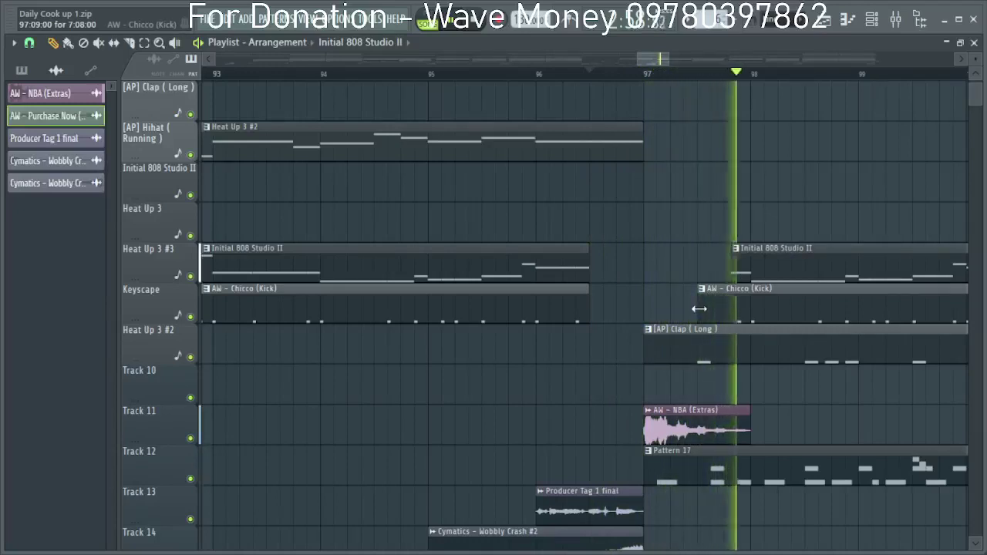
{"action": "key", "text": "space"}
{"action": "key", "text": "space"}
{"action": "left_click_drag", "start_coordinate": [732, 277], "coordinate": [739, 280]}
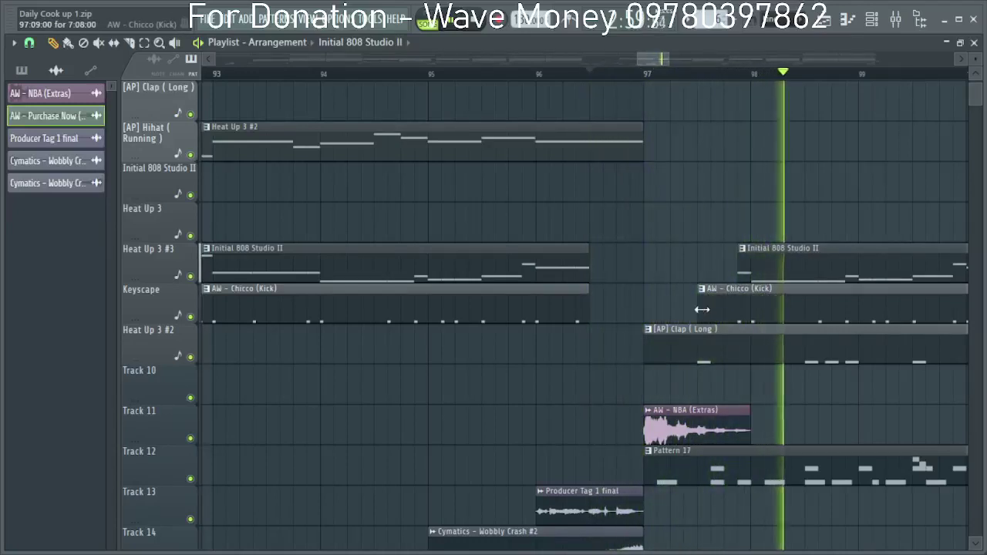
{"action": "key", "text": "space"}
{"action": "key", "text": "space"}
Extend the starts of the Initial 808 Studio II and AW - Chicco (Kick) clips back to 97:07:00 and replay the transition.
{"action": "left_click_drag", "start_coordinate": [738, 270], "coordinate": [684, 293]}
{"action": "key", "text": "space"}
{"action": "key", "text": "space"}
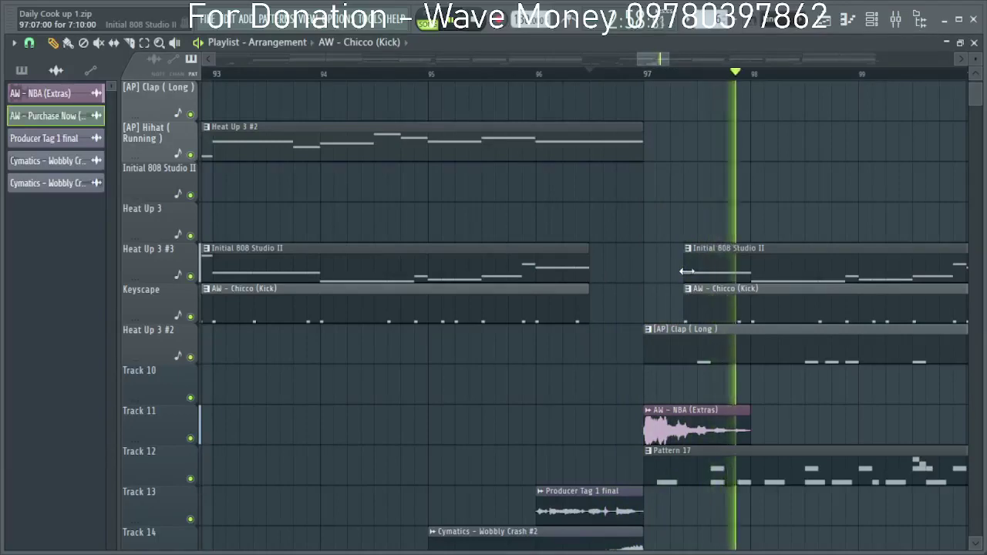
Play on from bar 96 and review the arrangement through to the song's ending around bar 145.
{"action": "left_click", "coordinate": [577, 74]}
{"action": "scroll", "coordinate": [599, 224], "scroll_direction": "down", "scroll_amount": 4}
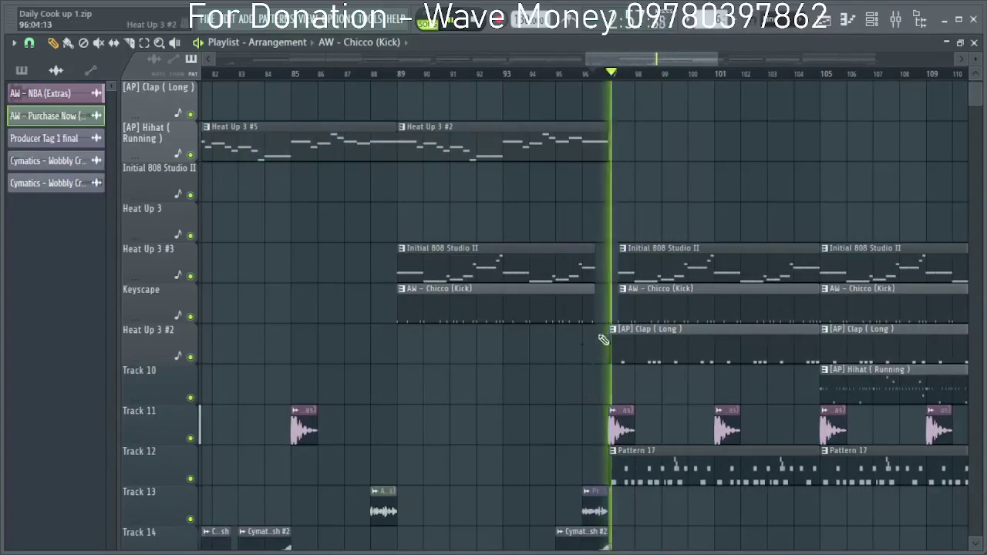
{"action": "scroll", "coordinate": [652, 374], "scroll_direction": "down", "scroll_amount": 8}
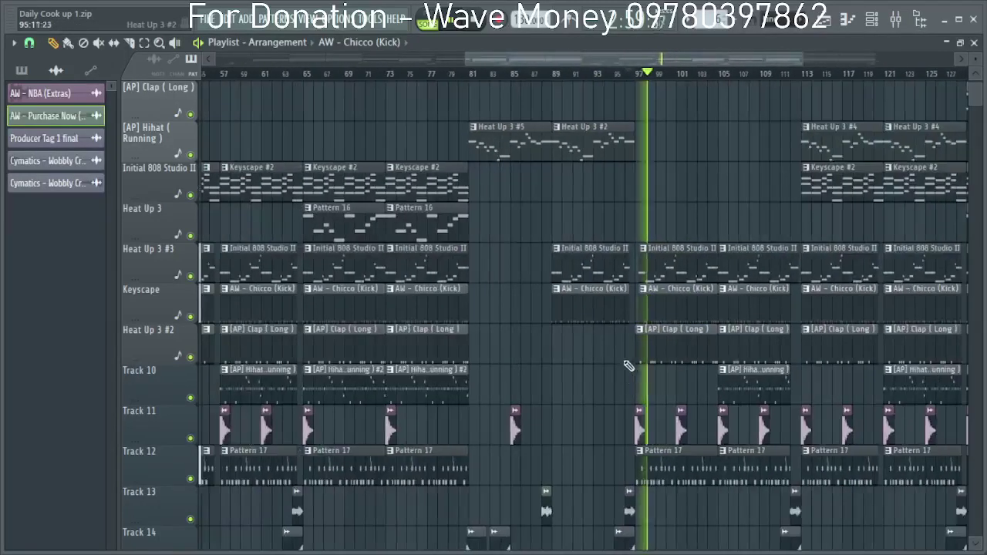
{"action": "scroll", "coordinate": [899, 352], "scroll_direction": "up", "scroll_amount": 2}
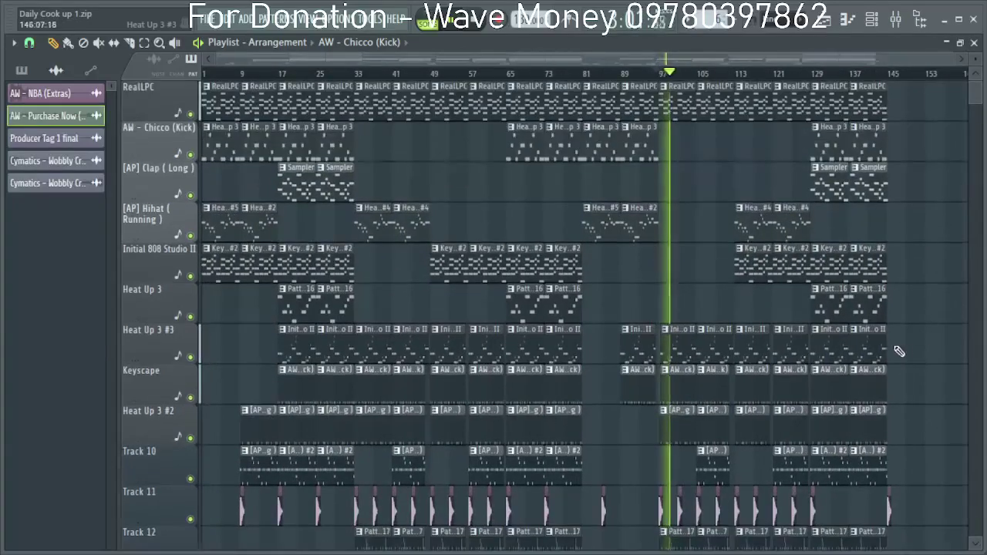
{"action": "scroll", "coordinate": [915, 275], "scroll_direction": "down", "scroll_amount": 5}
{"action": "scroll", "coordinate": [917, 275], "scroll_direction": "up", "scroll_amount": 8}
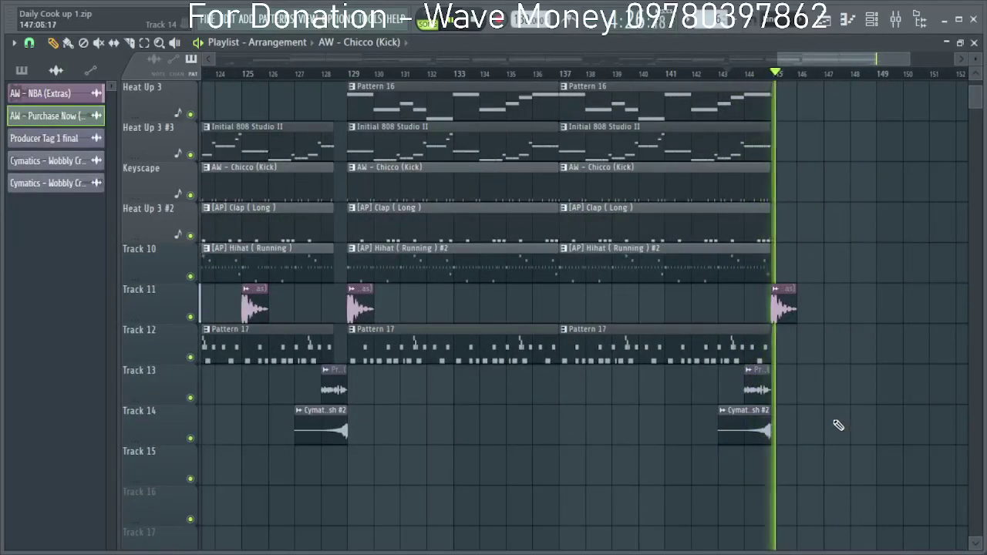
Delete the AW - NBA (Extras) clip at bar 145 on Track 11.
{"action": "scroll", "coordinate": [745, 337], "scroll_direction": "up", "scroll_amount": 5}
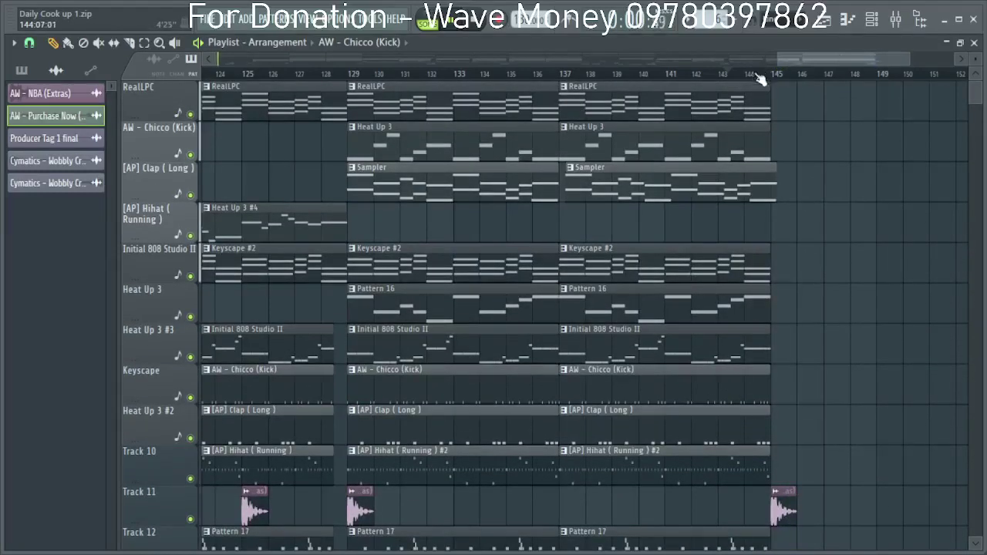
{"action": "scroll", "coordinate": [603, 400], "scroll_direction": "down", "scroll_amount": 4}
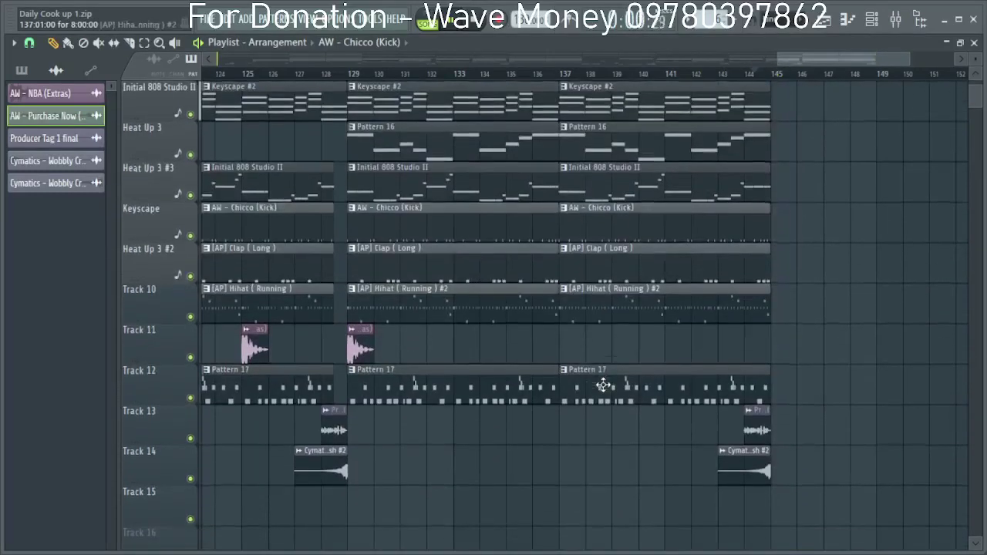
Pick up the Cymatics - Wobbly Crash clip from Track 15 and place a one-bar copy at bar 145 on Track 14.
{"action": "scroll", "coordinate": [330, 445], "scroll_direction": "down", "scroll_amount": 5}
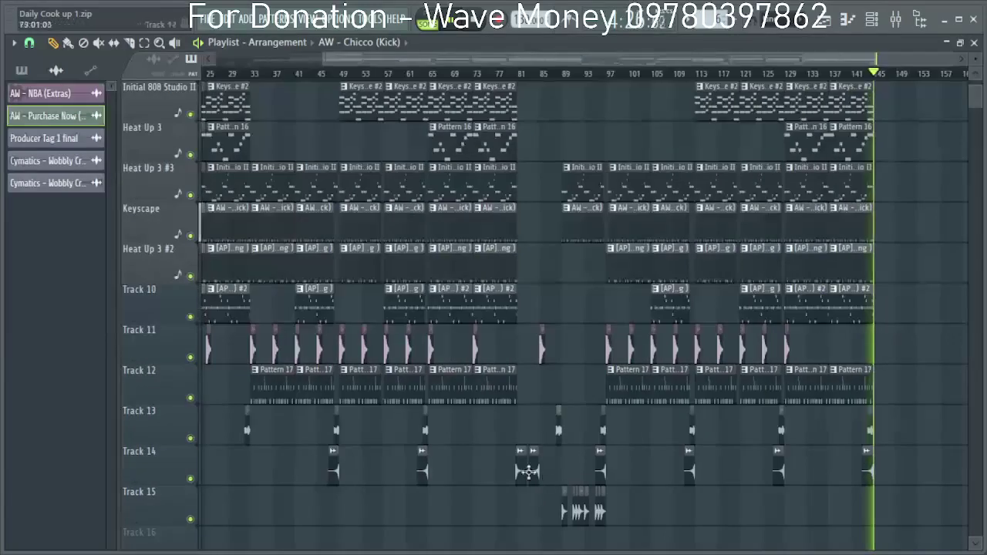
{"action": "left_click", "coordinate": [564, 513]}
{"action": "scroll", "coordinate": [903, 485], "scroll_direction": "up", "scroll_amount": 4}
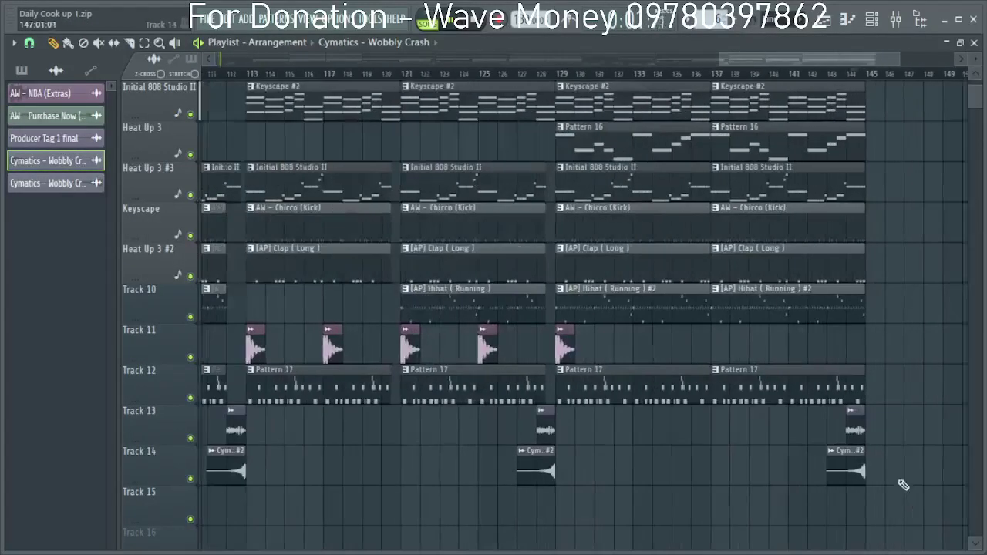
{"action": "scroll", "coordinate": [891, 484], "scroll_direction": "up", "scroll_amount": 2}
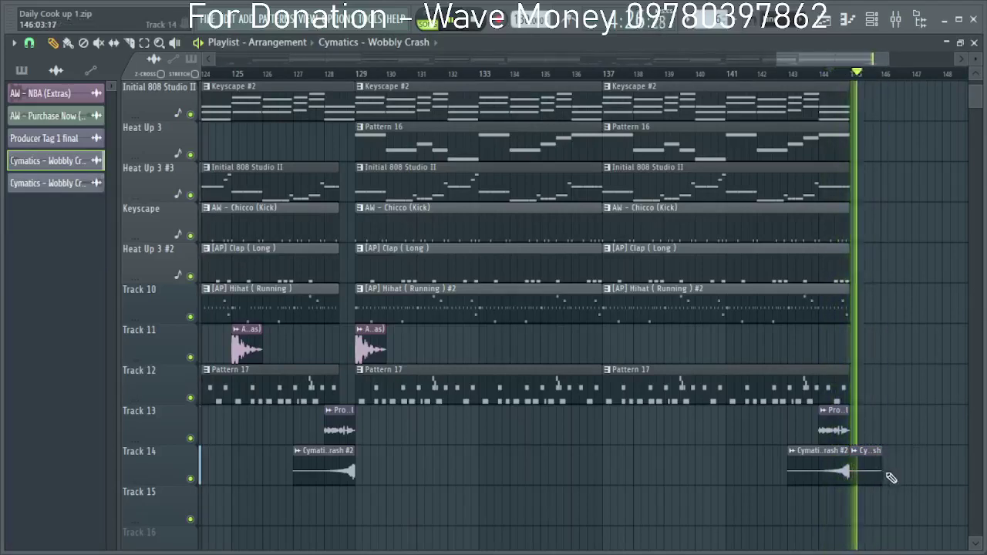
Extend the final Wobbly Crash #2 clip on Track 14 to four bars from bar 143, replacing the crash at bar 145.
{"action": "left_click_drag", "start_coordinate": [891, 479], "coordinate": [946, 466]}
{"action": "scroll", "coordinate": [897, 461], "scroll_direction": "up", "scroll_amount": 4}
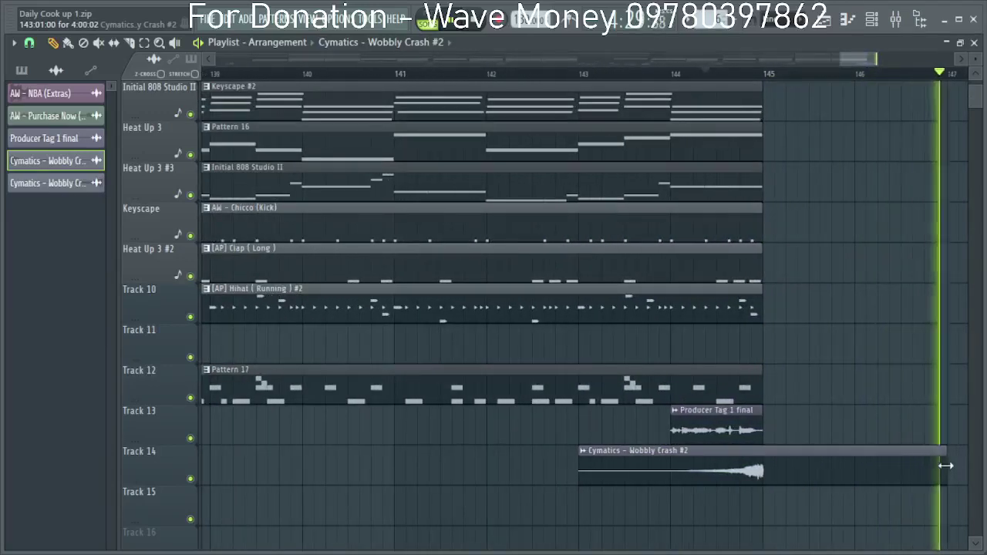
{"action": "scroll", "coordinate": [769, 364], "scroll_direction": "down", "scroll_amount": 8}
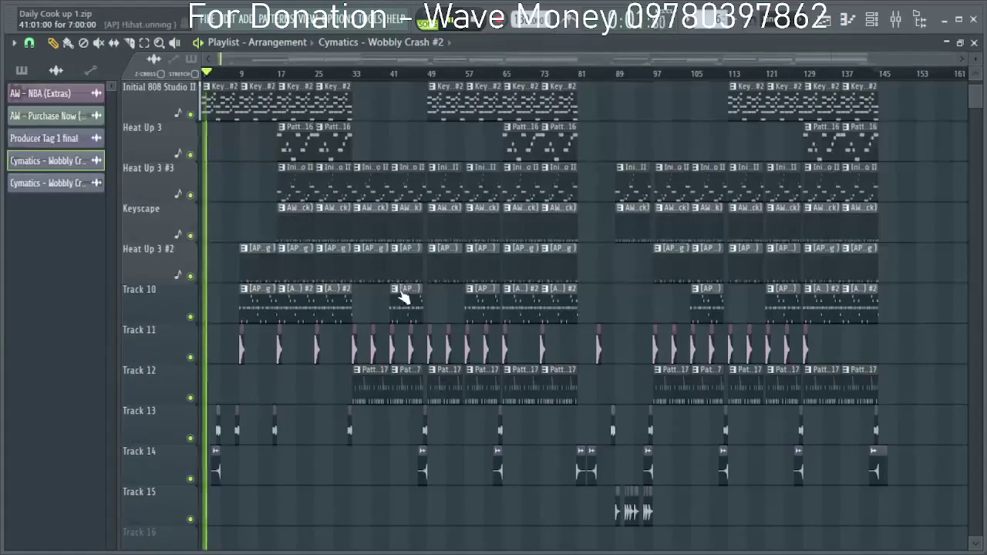
{"action": "scroll", "coordinate": [395, 298], "scroll_direction": "up", "scroll_amount": 4}
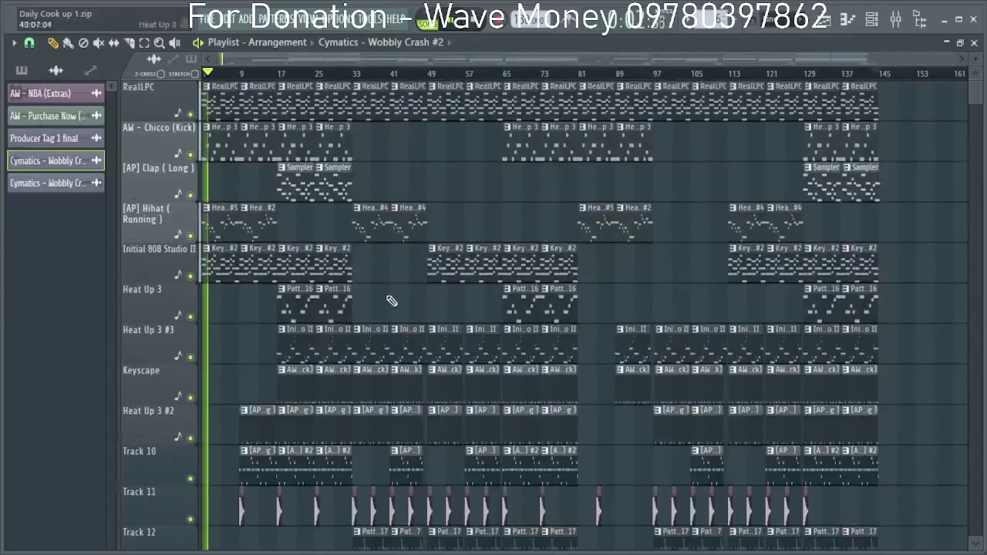
Show the patterns in the playlist's clip list and save the project as the zipped song file Daily Cook up 1.
{"action": "left_click", "coordinate": [55, 71]}
{"action": "key", "text": "ctrl+shift+s"}
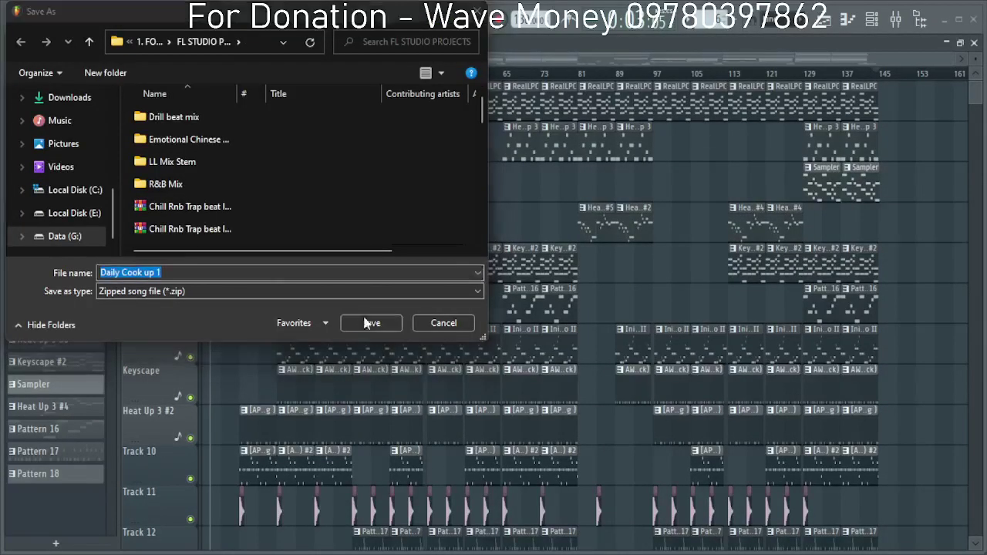
{"action": "left_click", "coordinate": [370, 322]}
{"action": "left_click", "coordinate": [532, 281]}
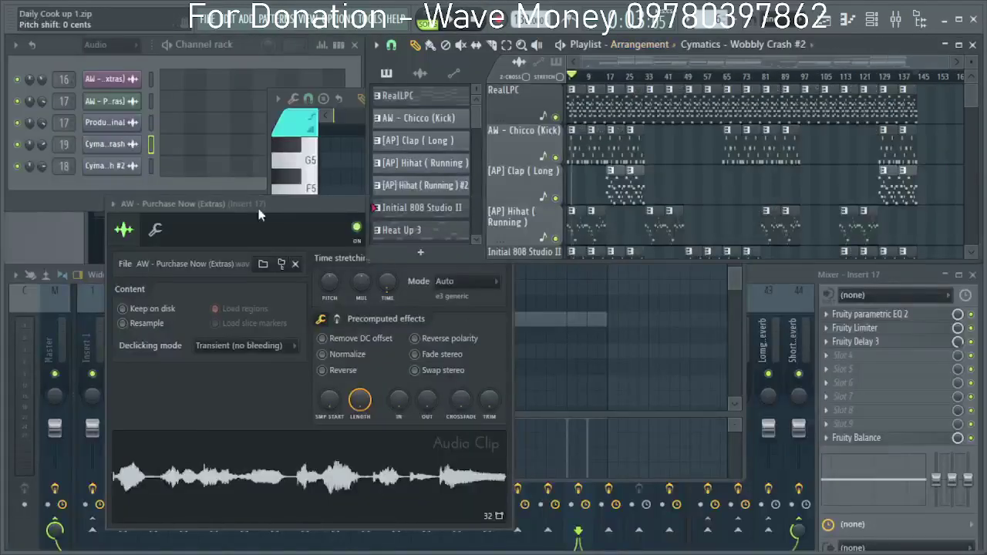
Close the AW - Purchase Now (Extras) channel window and piano roll, leaving only the channel rack, mixer and playlist open.
{"action": "left_click", "coordinate": [259, 215]}
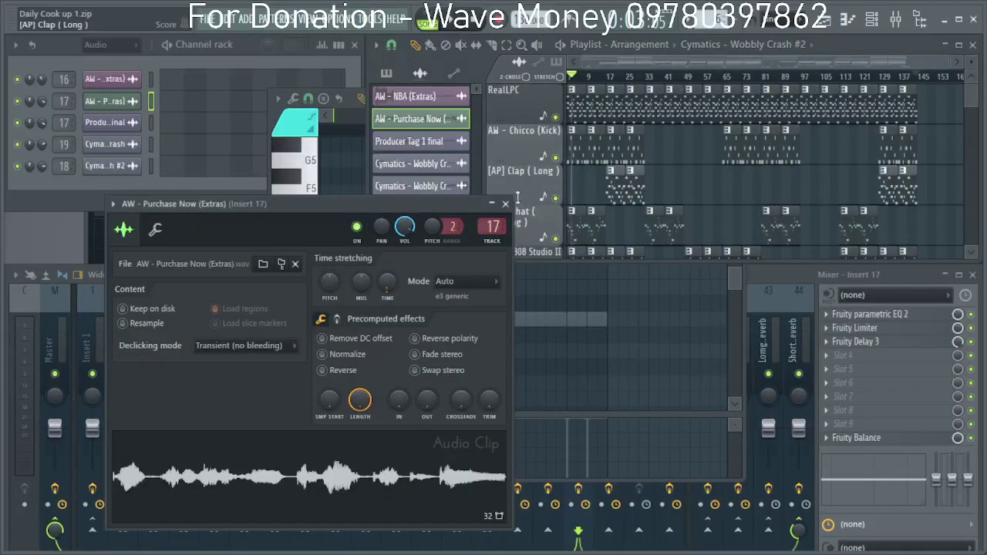
{"action": "left_click", "coordinate": [506, 204]}
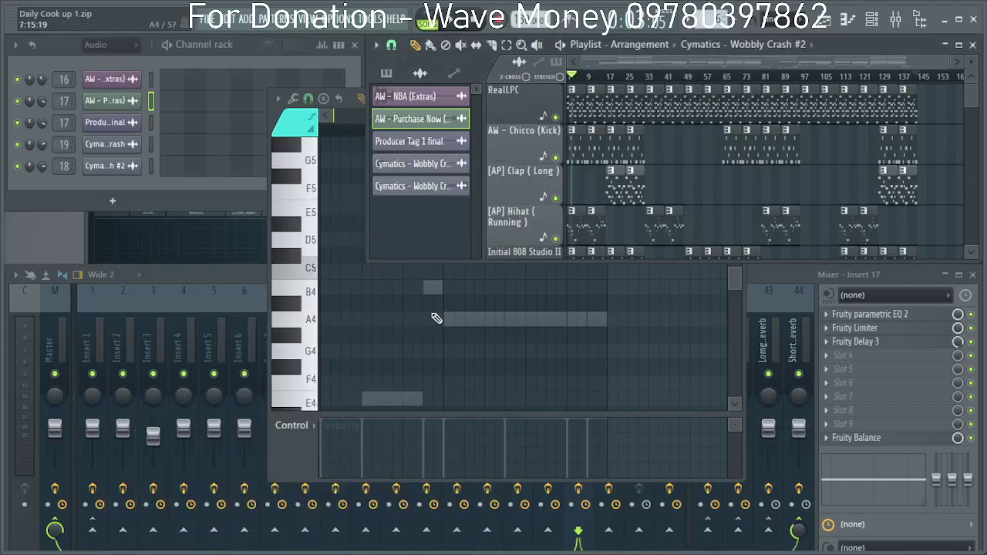
{"action": "key", "text": "F12"}
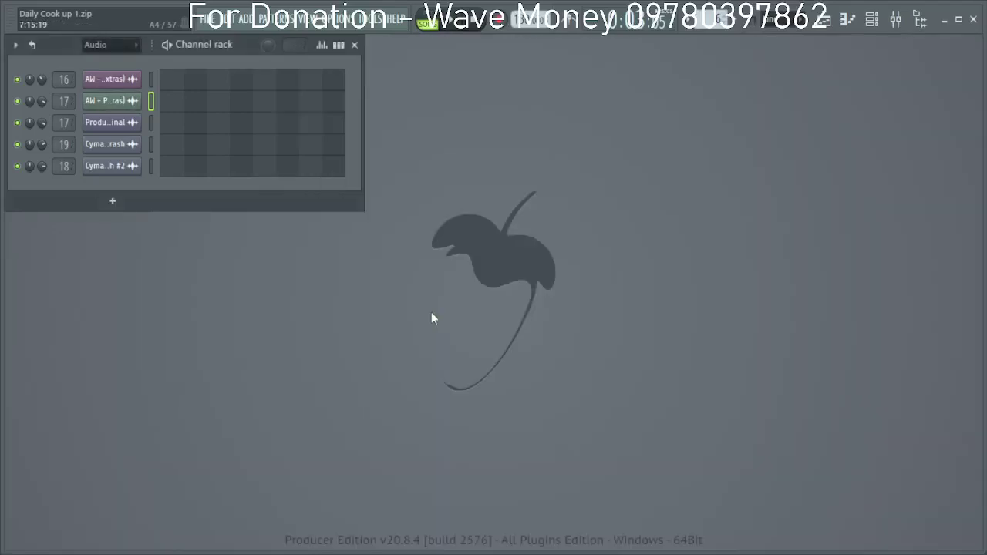
{"action": "left_click", "coordinate": [899, 29]}
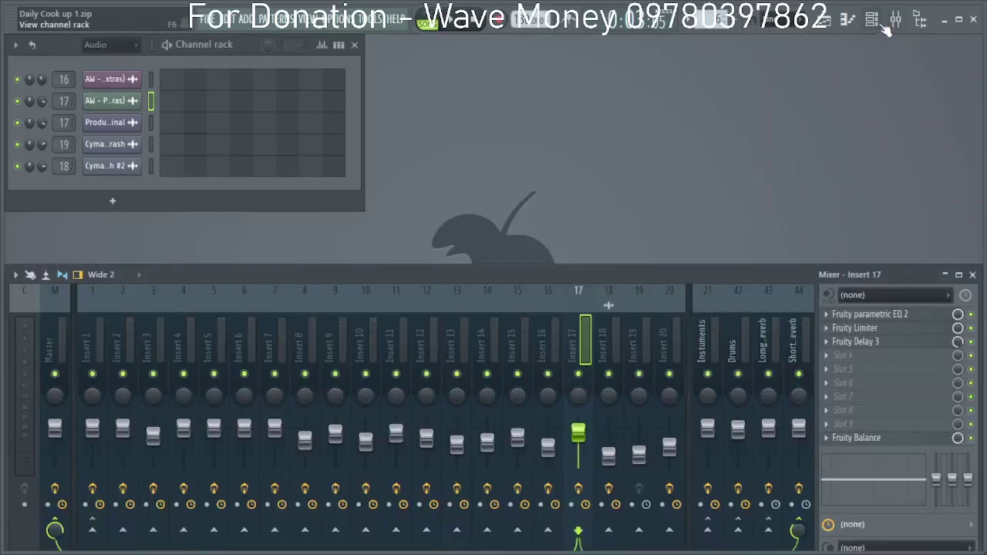
{"action": "left_click", "coordinate": [849, 21]}
{"action": "left_click", "coordinate": [849, 21]}
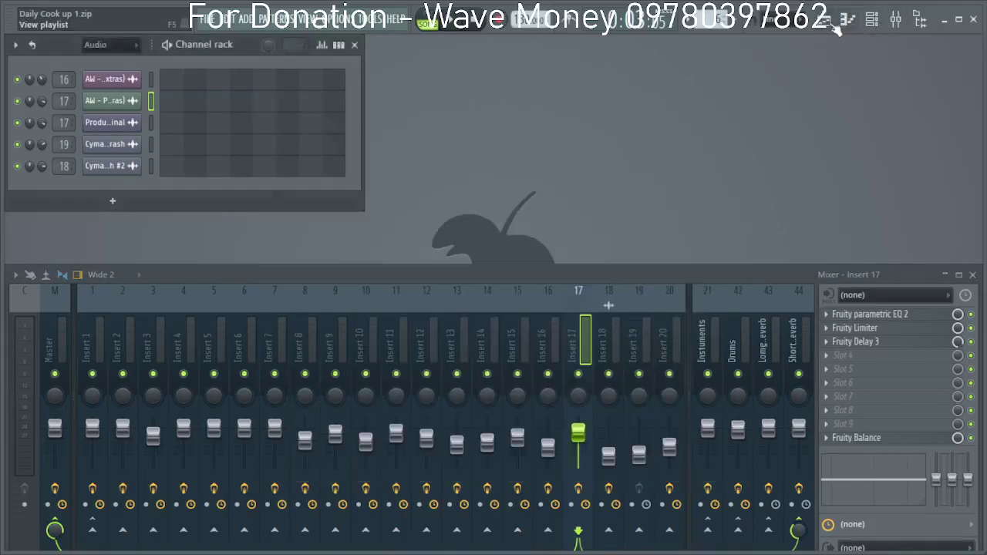
{"action": "left_click", "coordinate": [838, 22]}
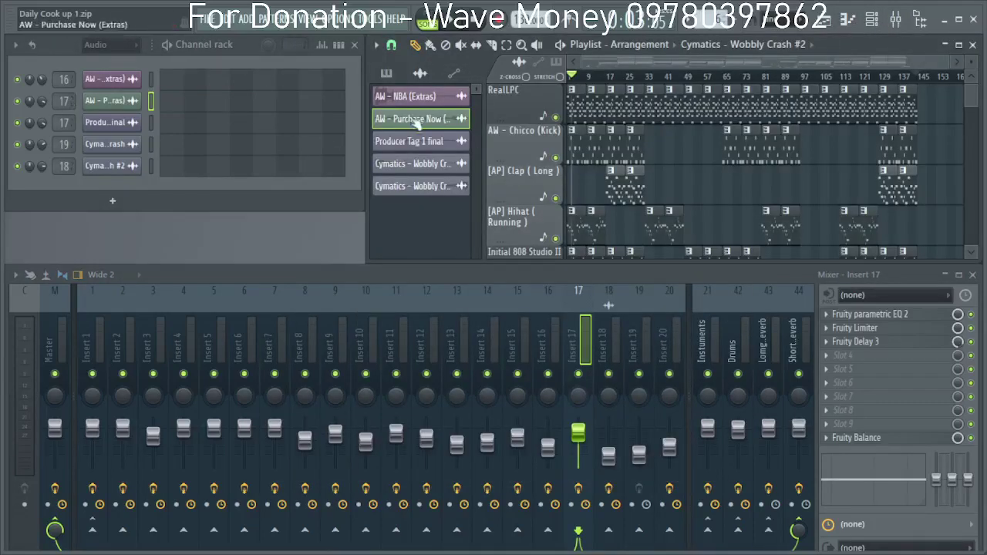
Show the patterns in the playlist's clip list, select the RealLPC pattern, and bring the mixer in front of the channel rack.
{"action": "left_click", "coordinate": [387, 75]}
{"action": "left_click", "coordinate": [398, 98]}
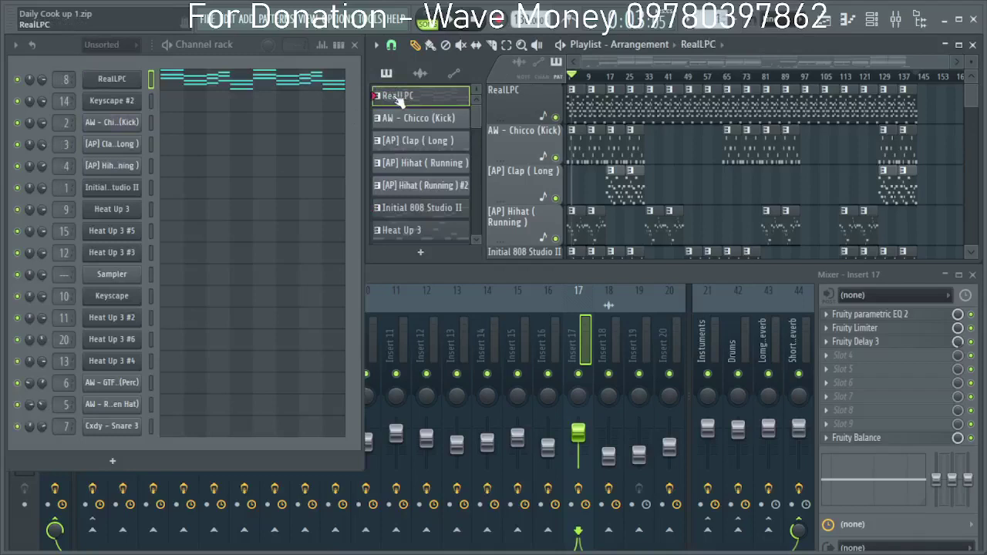
{"action": "left_click", "coordinate": [397, 281]}
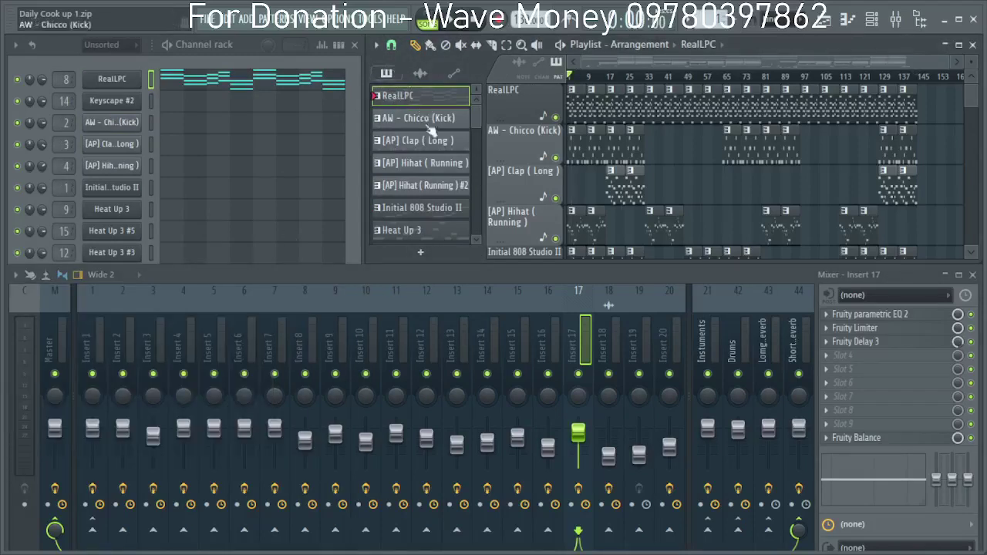
Save the project again and render the full song as the 16-bit stereo WAV file Daily Cook up 1 in the FL Studio projects folder.
{"action": "key", "text": "ctrl+shift+s"}
{"action": "left_click", "coordinate": [536, 276]}
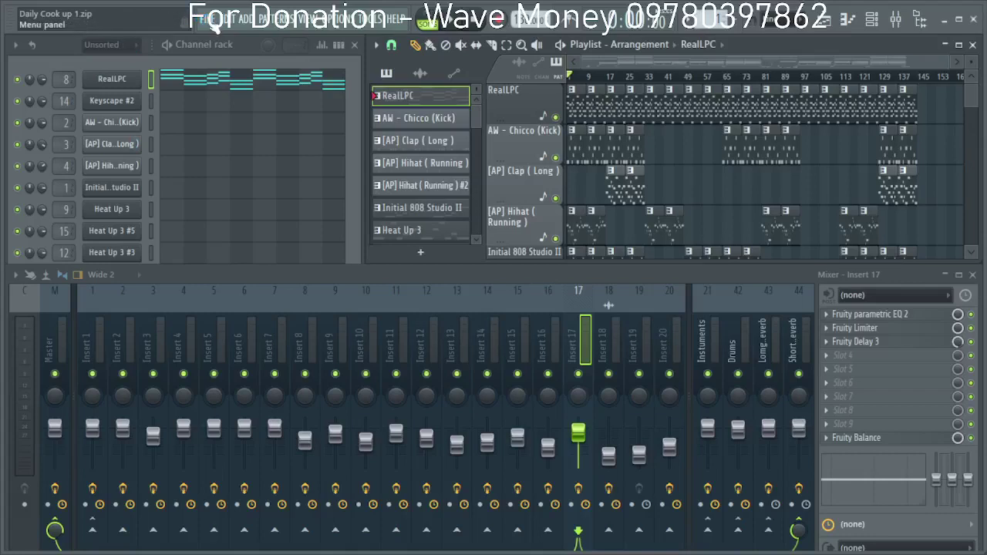
{"action": "left_click", "coordinate": [212, 25]}
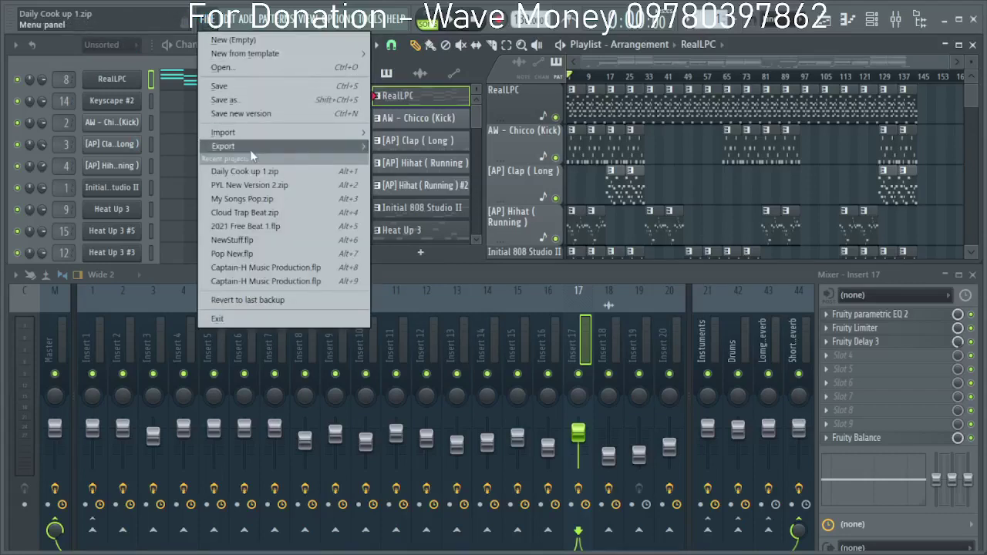
{"action": "mouse_move", "coordinate": [250, 149]}
{"action": "left_click", "coordinate": [397, 159]}
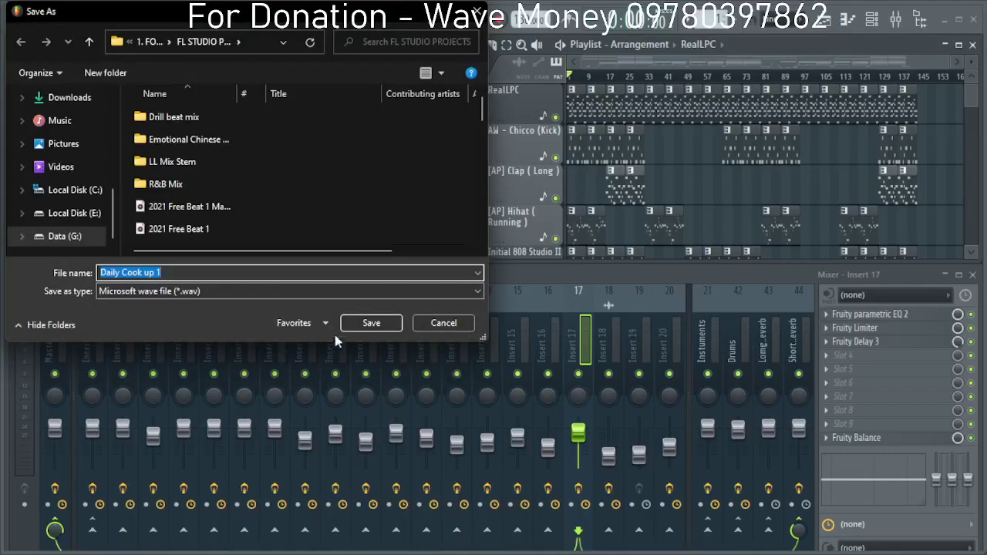
{"action": "left_click", "coordinate": [370, 324]}
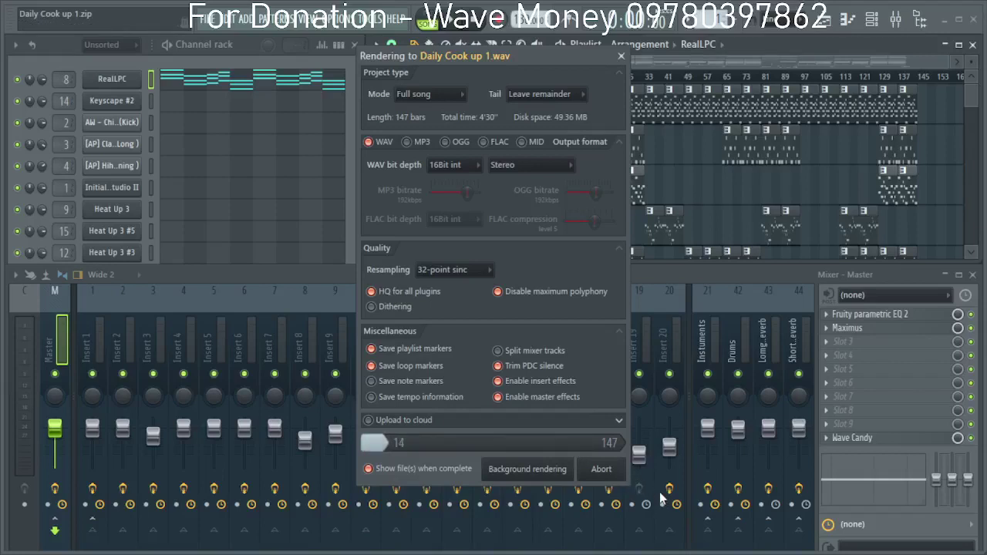
Switch to the OBS Studio window while the song renders.
{"action": "key", "text": "super"}
{"action": "mouse_move", "coordinate": [749, 544]}
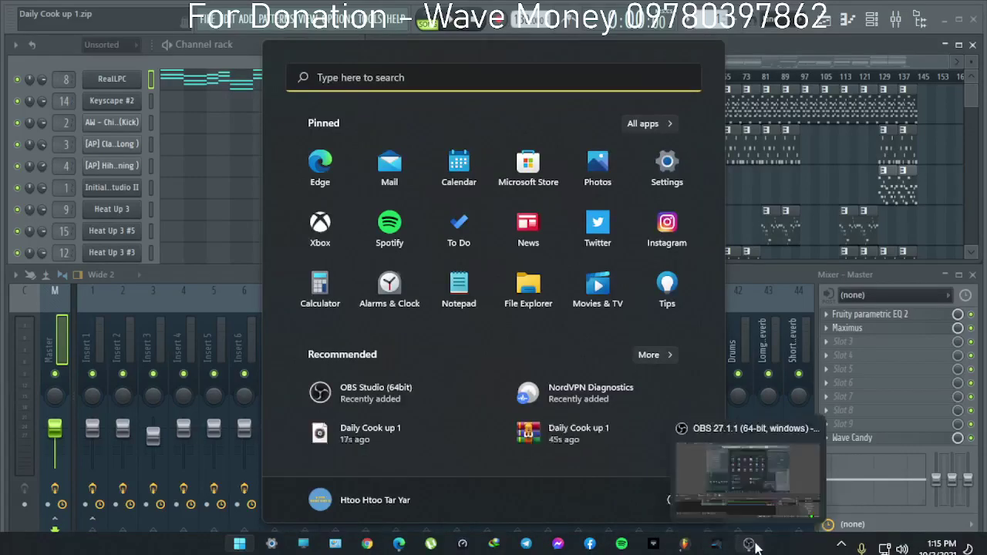